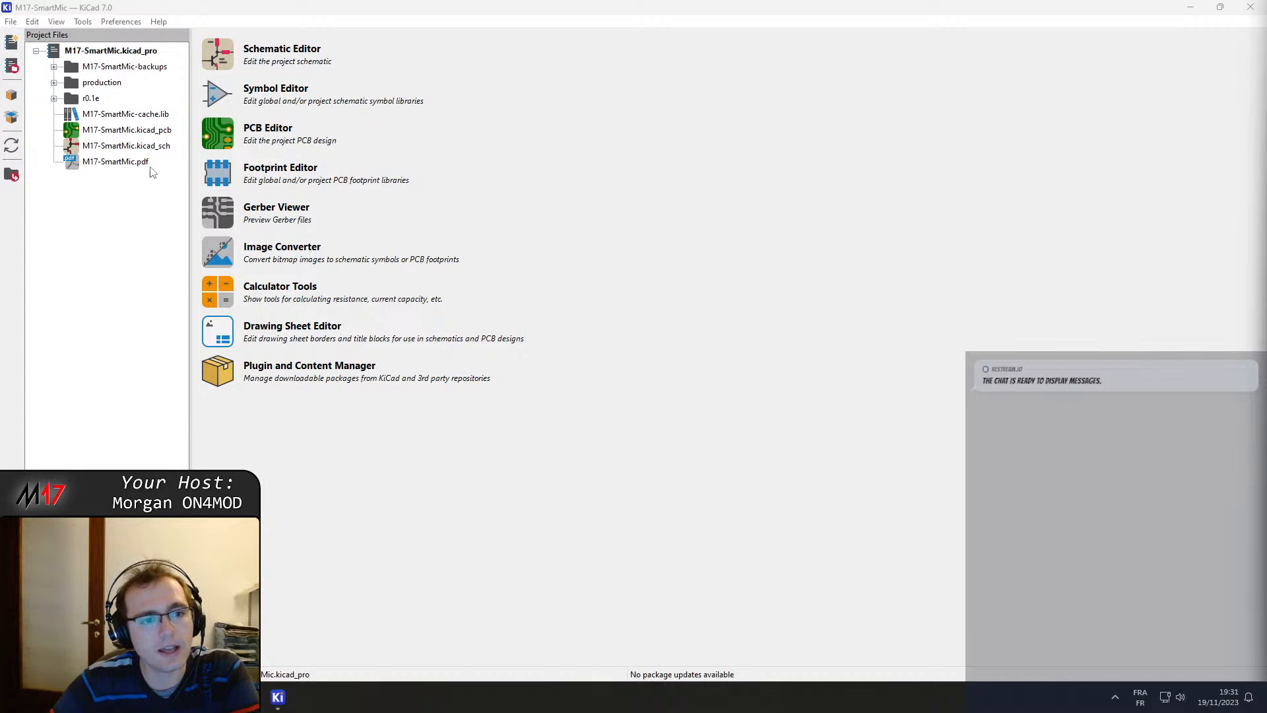
Open the M17-SmartMic board in the PCB Editor and display the copper zones as outlines only.
click(224, 136)
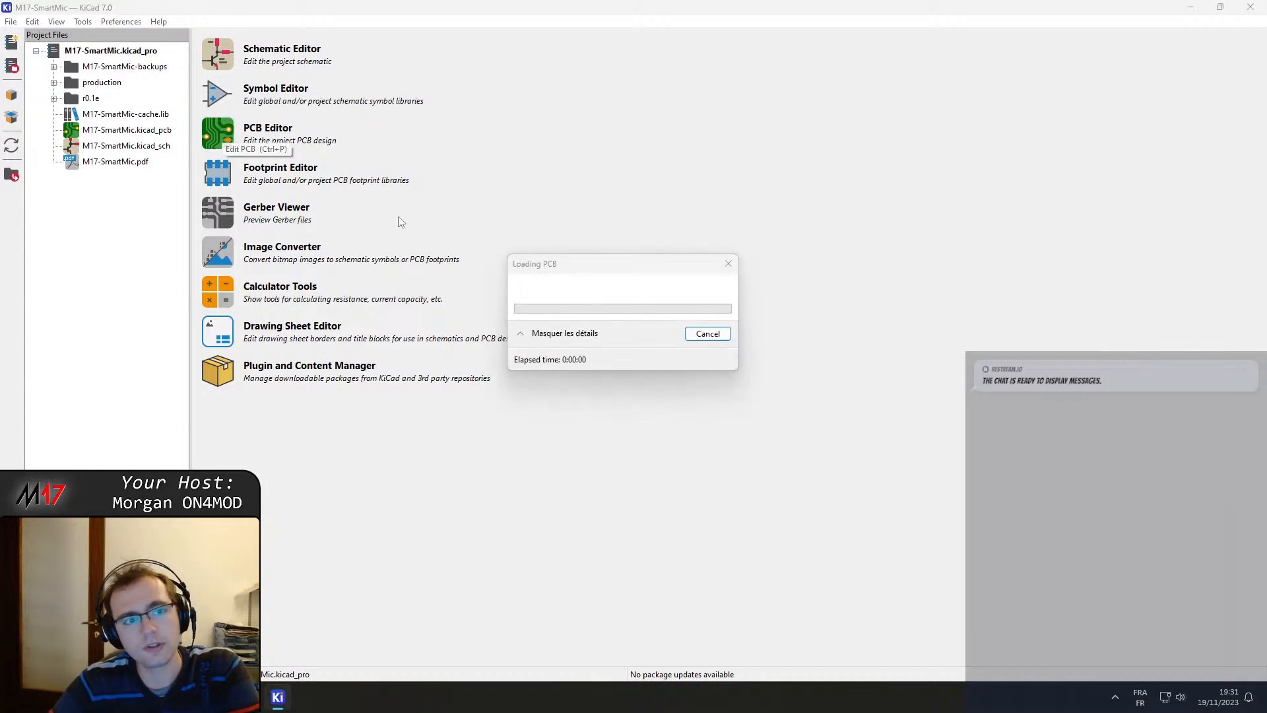
scroll(613, 367, up, 2)
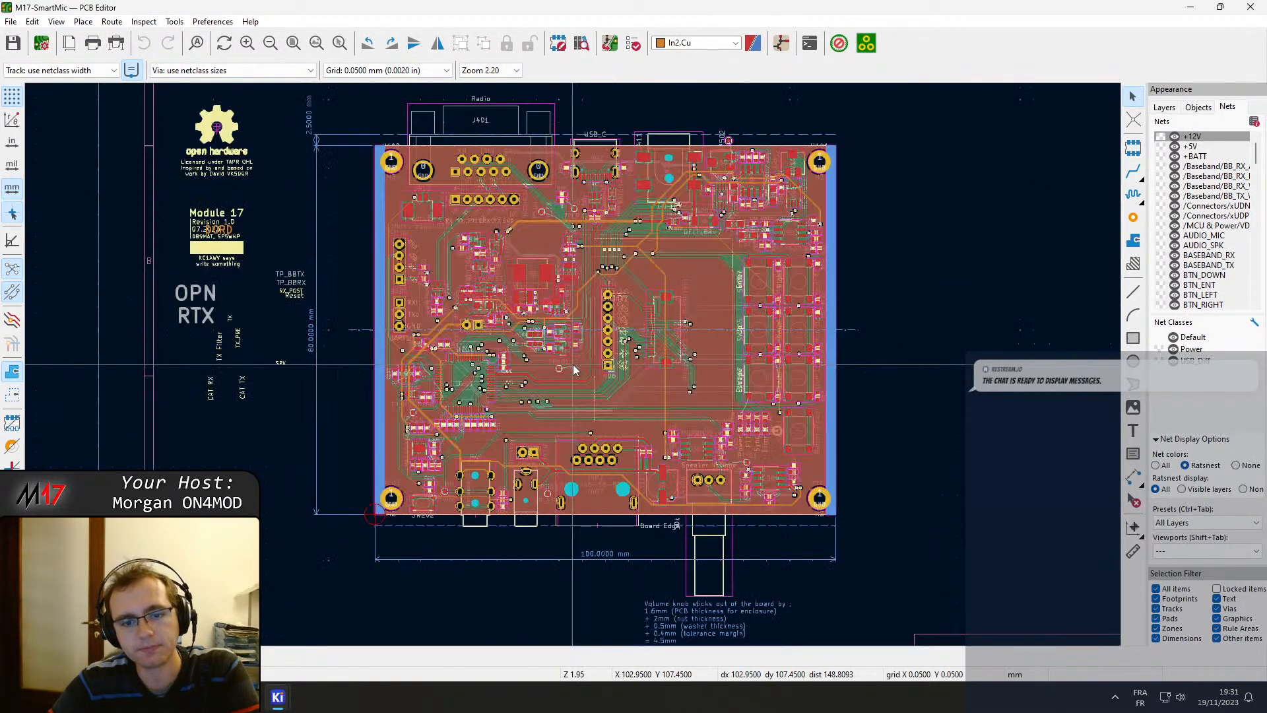
middle_drag(635, 345, 608, 369)
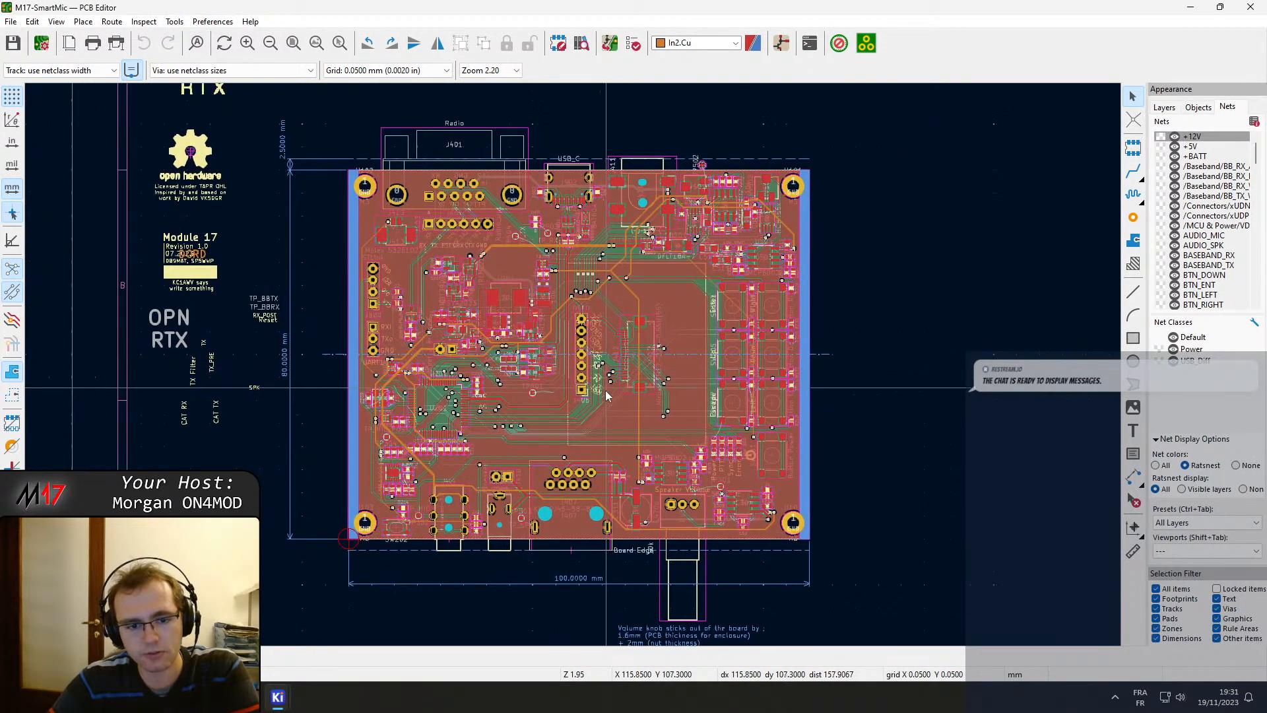
click(12, 395)
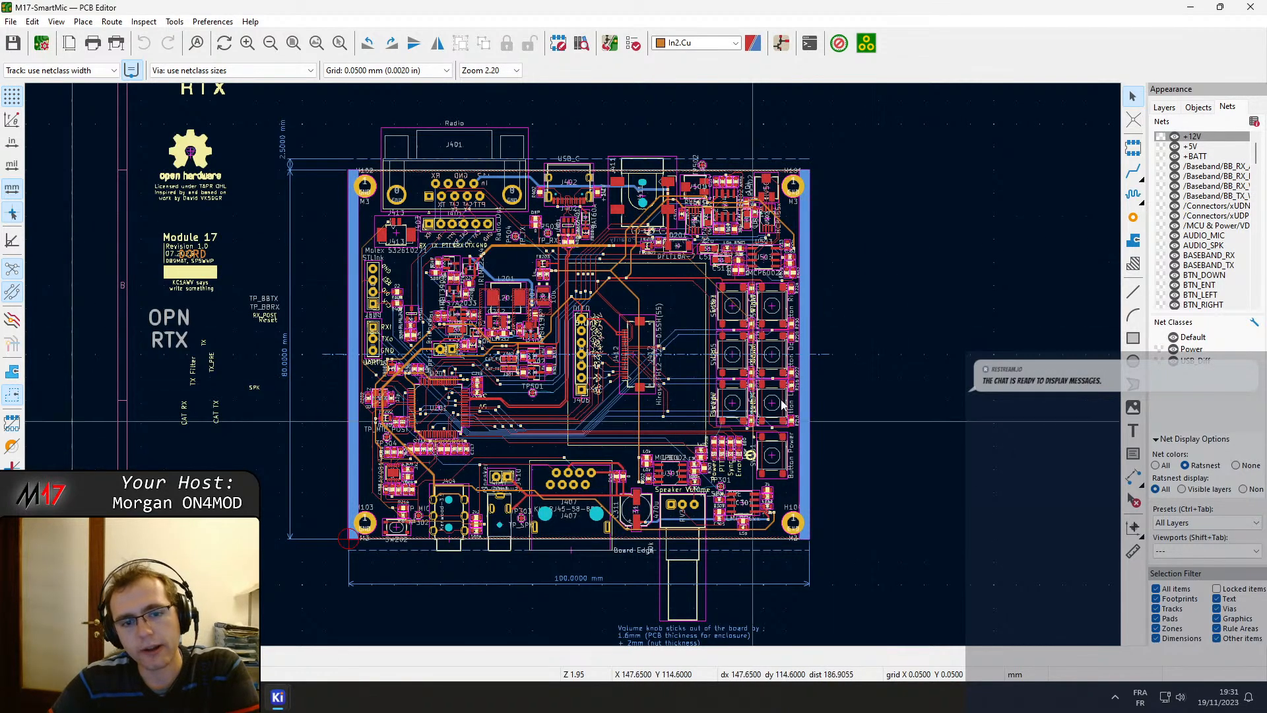
Examine the status LEDs beside the buttons, the central circuitry and the TP_RX test point near the USB-C connector.
scroll(754, 441, up, 7)
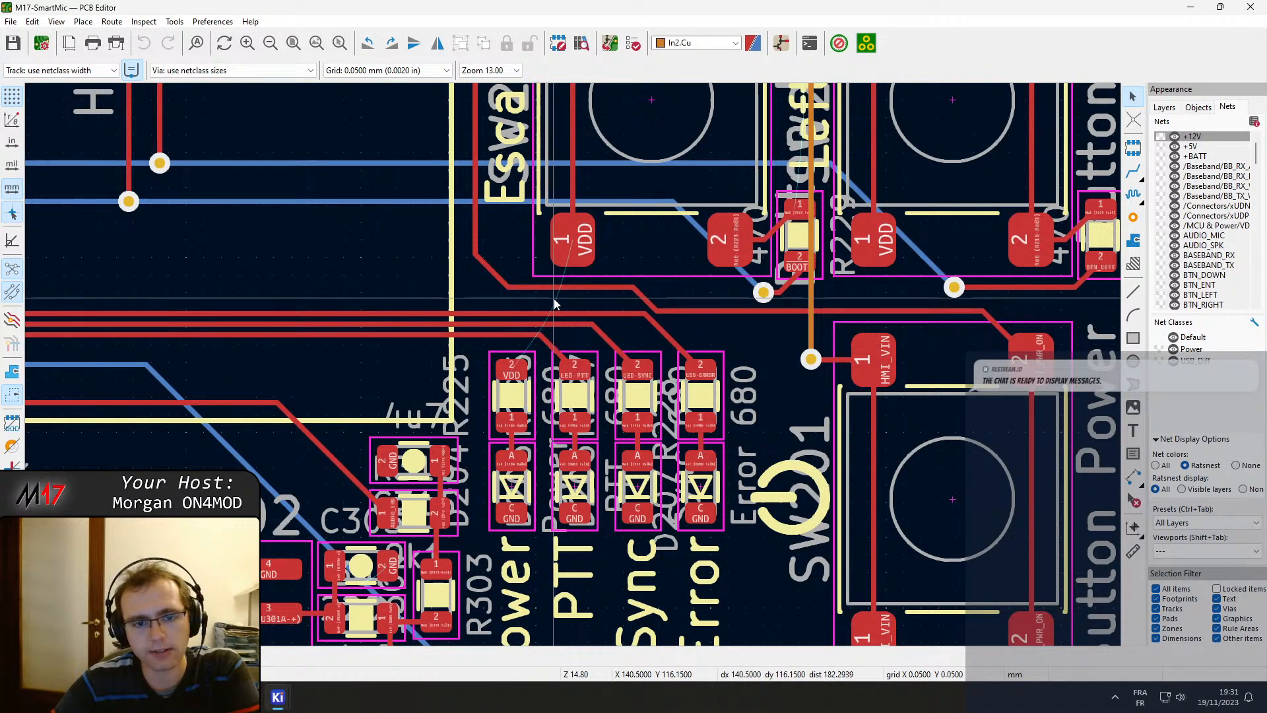
scroll(557, 301, down, 4)
middle_drag(550, 280, 631, 548)
middle_drag(493, 448, 729, 348)
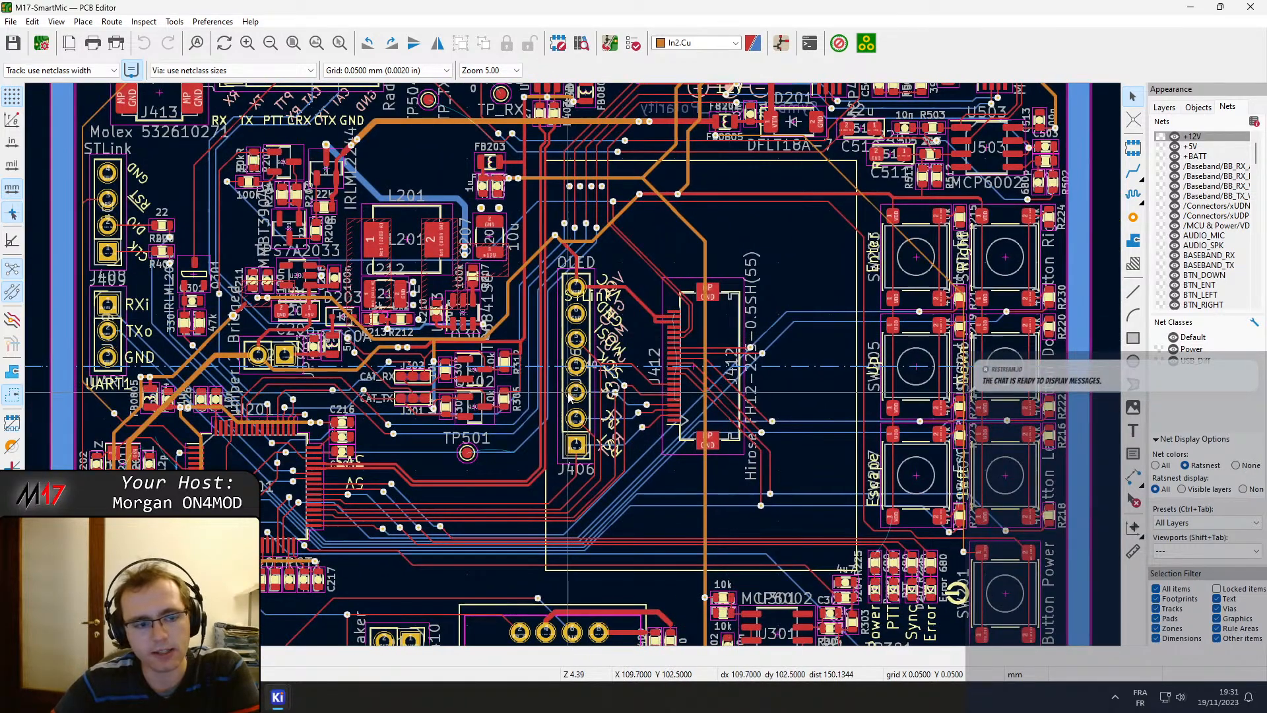
middle_drag(477, 324, 544, 457)
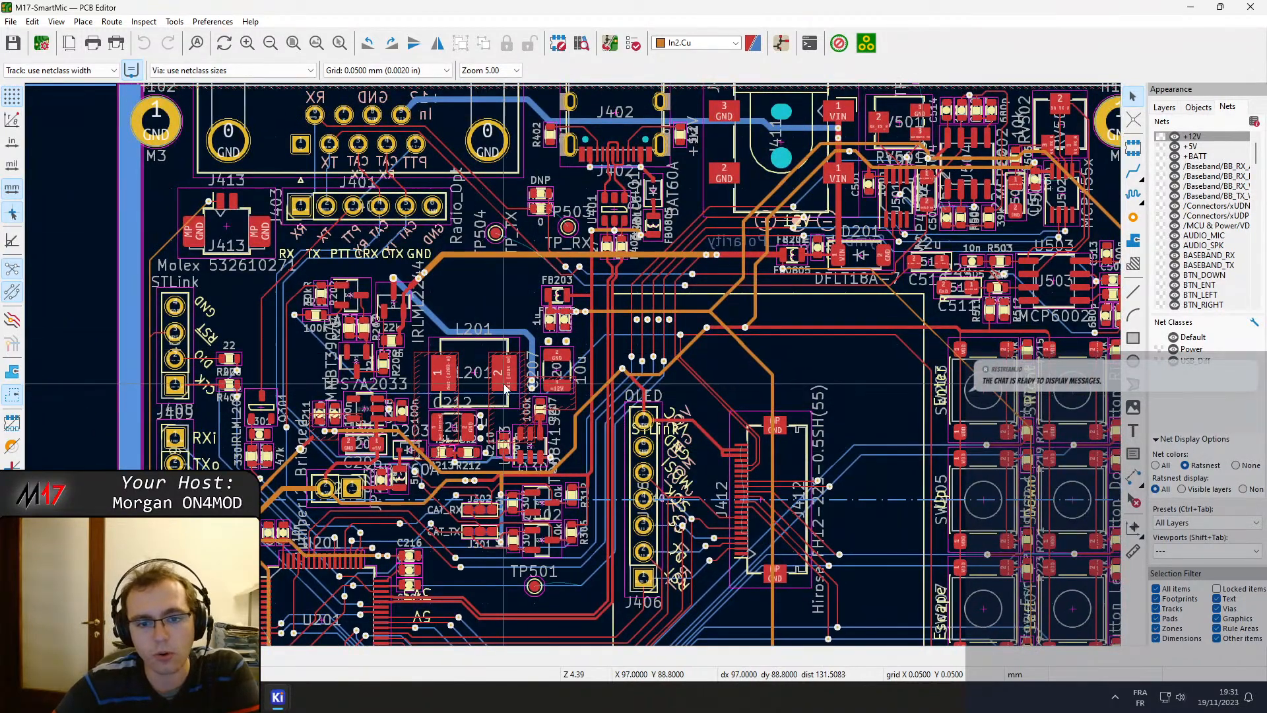
middle_drag(630, 245, 662, 327)
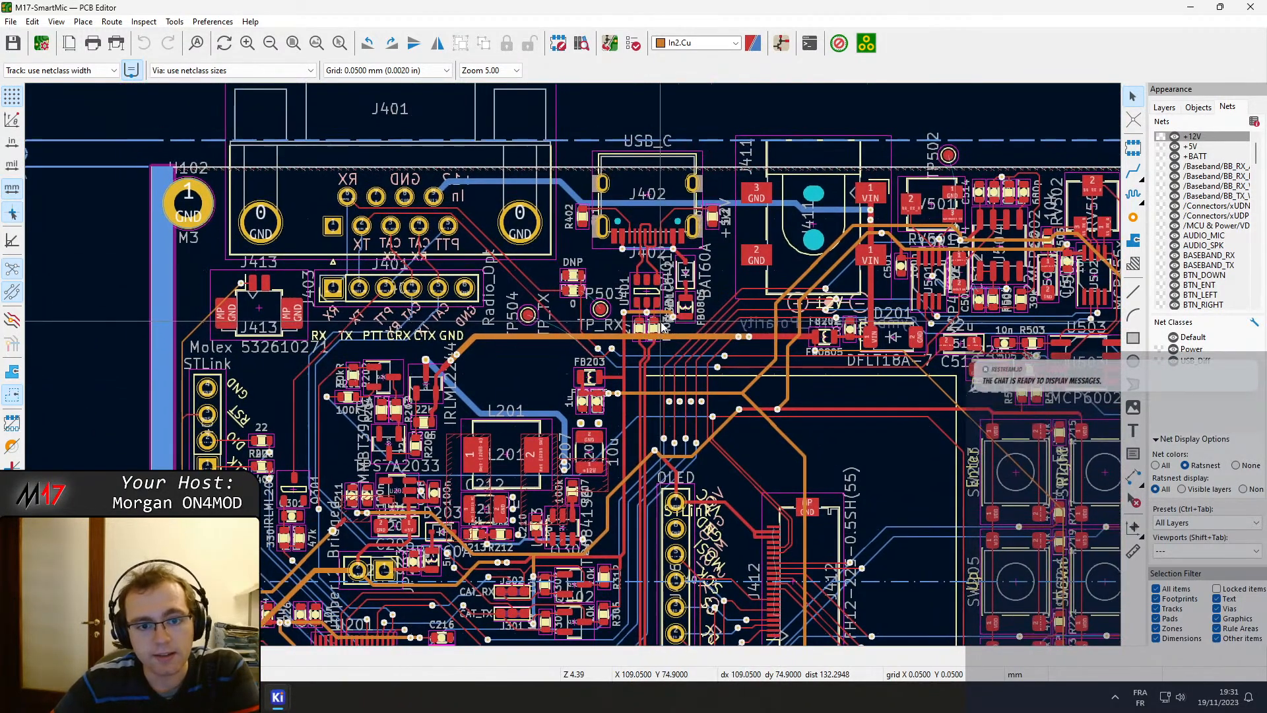
click(602, 310)
scroll(602, 310, up, 5)
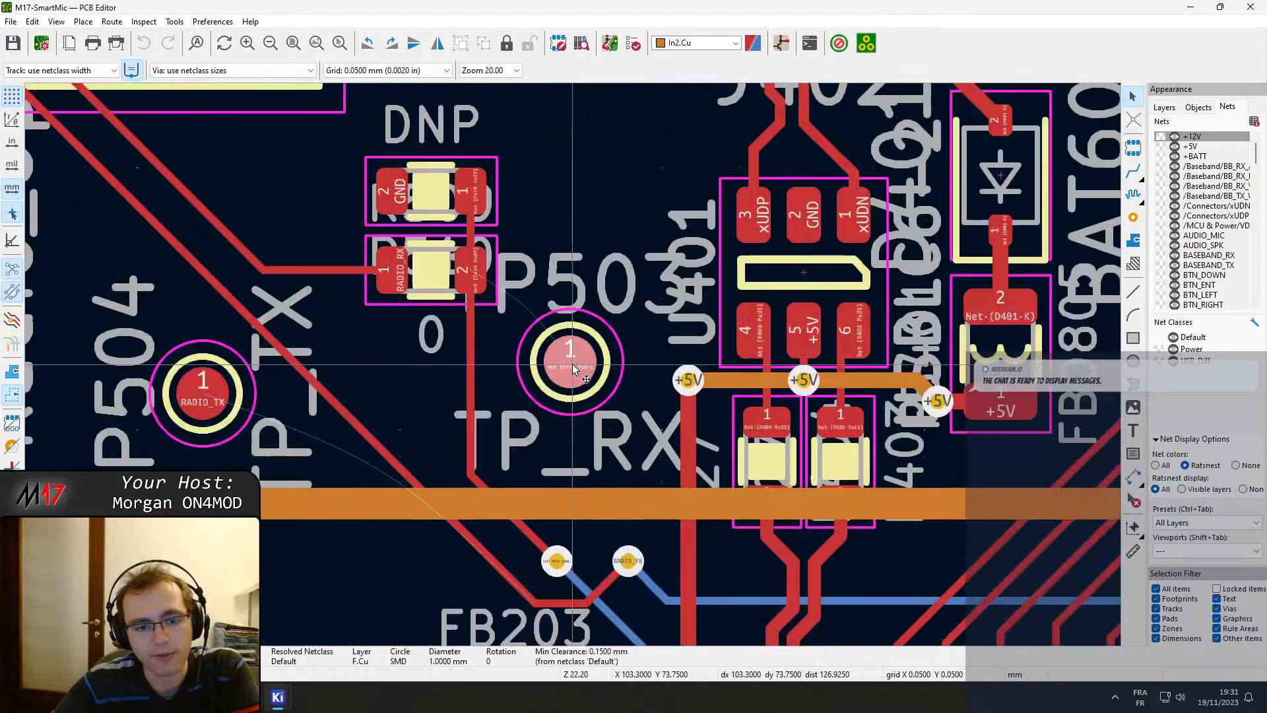
Inspect the connectors along the lower board edge and the unplaced TX_PRE and TX labels beside the board.
scroll(572, 363, down, 10)
middle_drag(554, 473, 573, 408)
scroll(557, 475, up, 6)
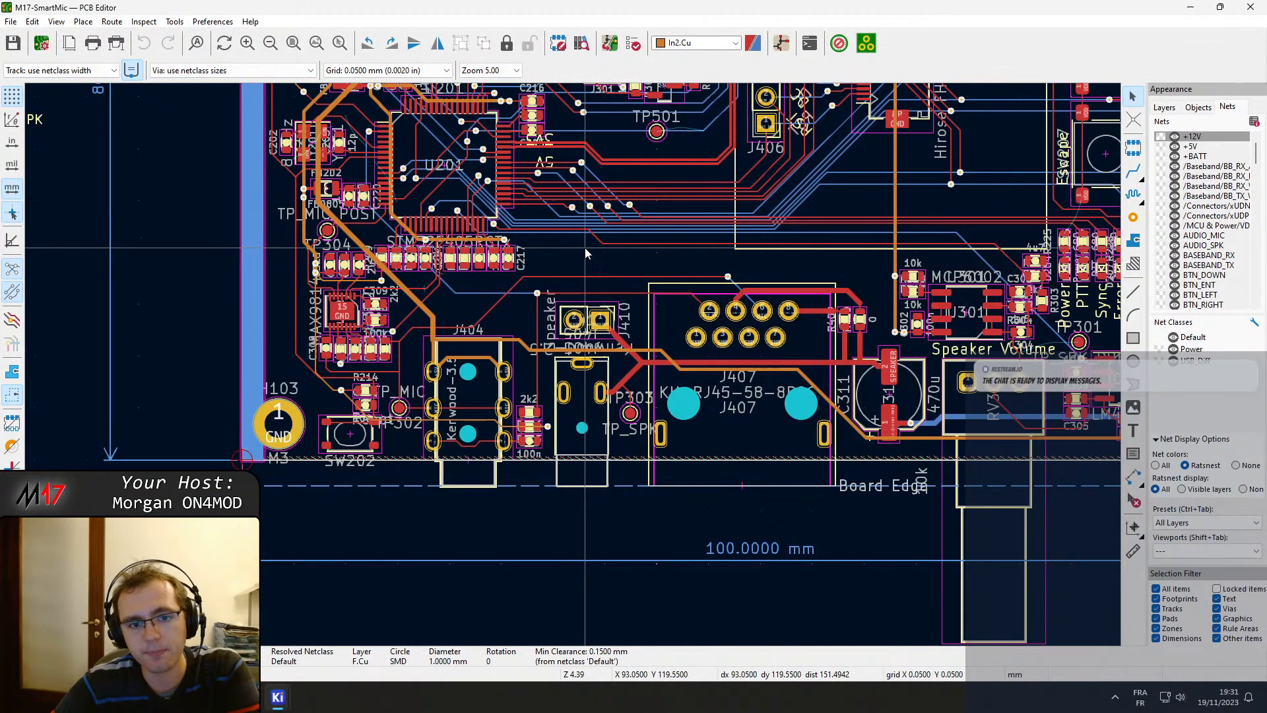
middle_drag(368, 214, 685, 432)
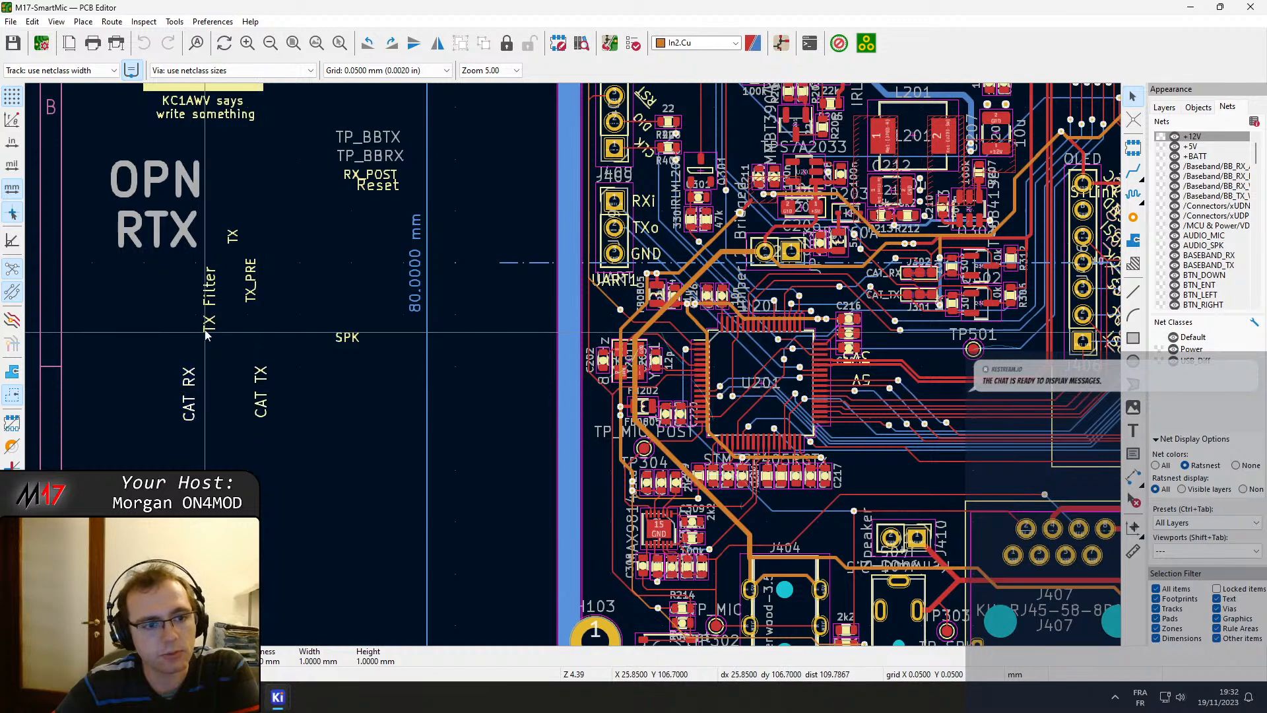
click(246, 271)
click(232, 238)
middle_drag(399, 221, 224, 357)
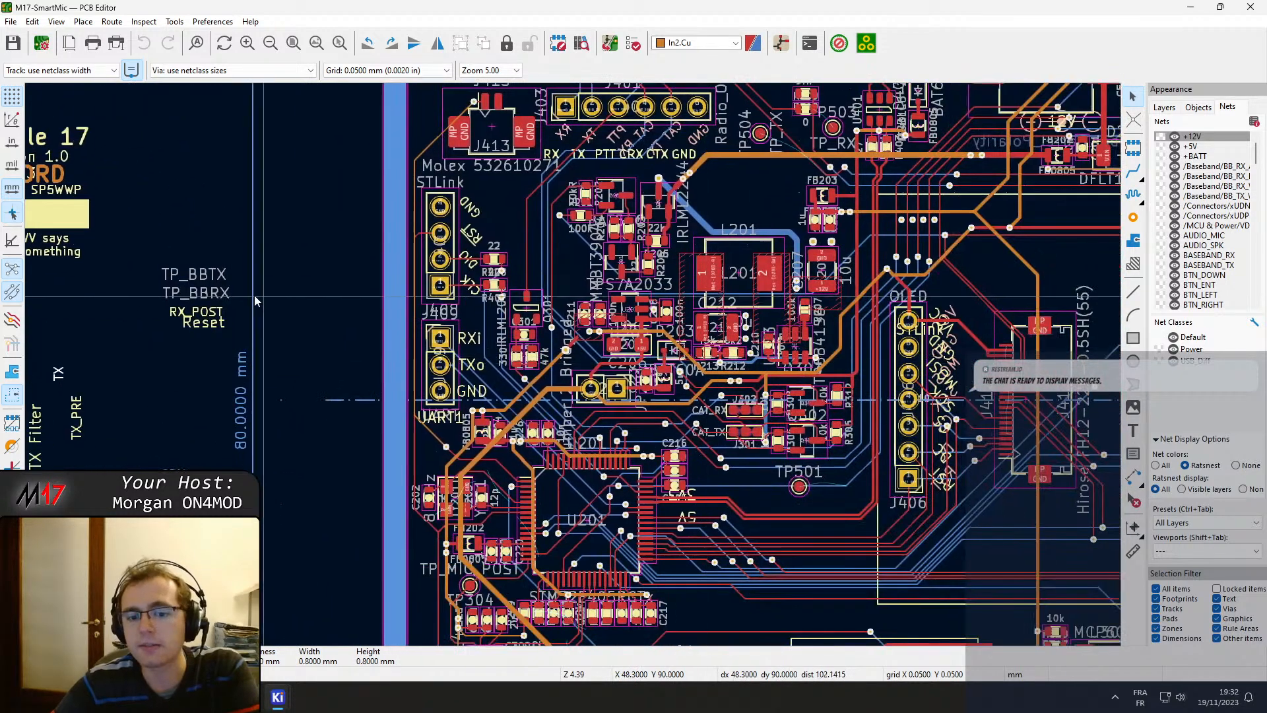
Select the Hirose FH12 connector J412 and inspect its footprint and routing beside the OLED header.
middle_drag(241, 417, 287, 368)
middle_drag(853, 417, 528, 307)
middle_drag(804, 425, 635, 511)
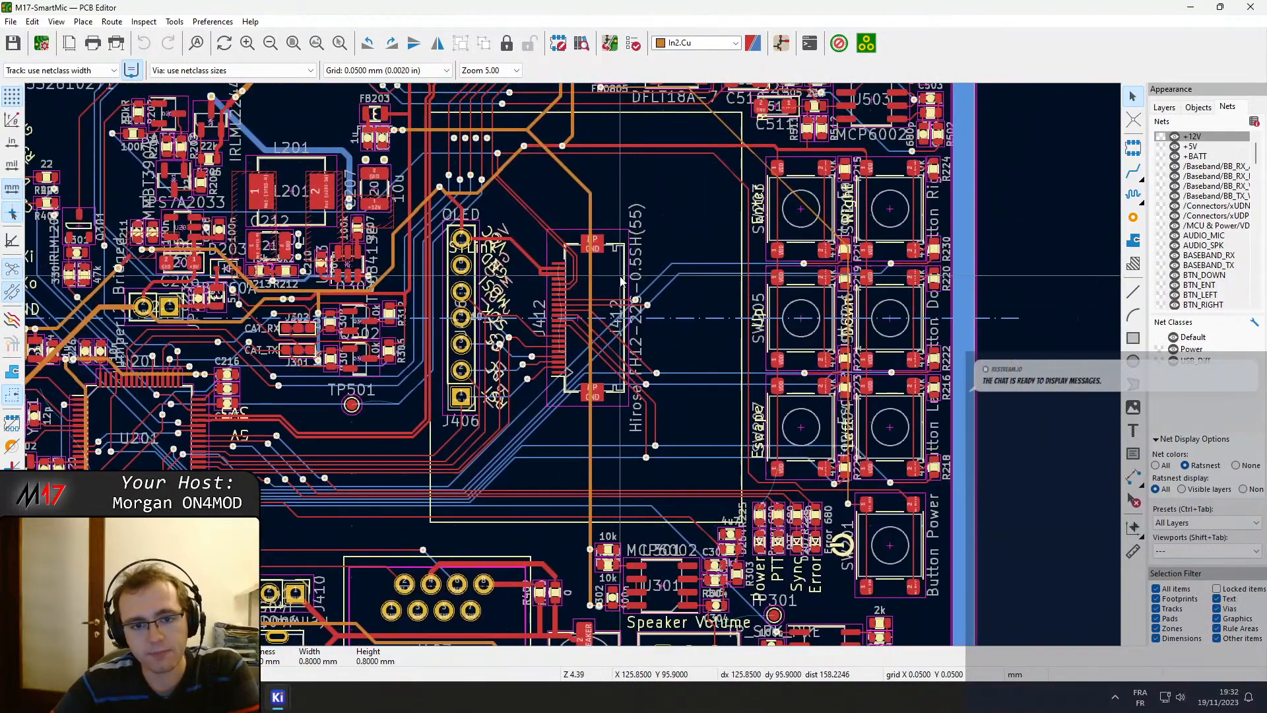
click(649, 353)
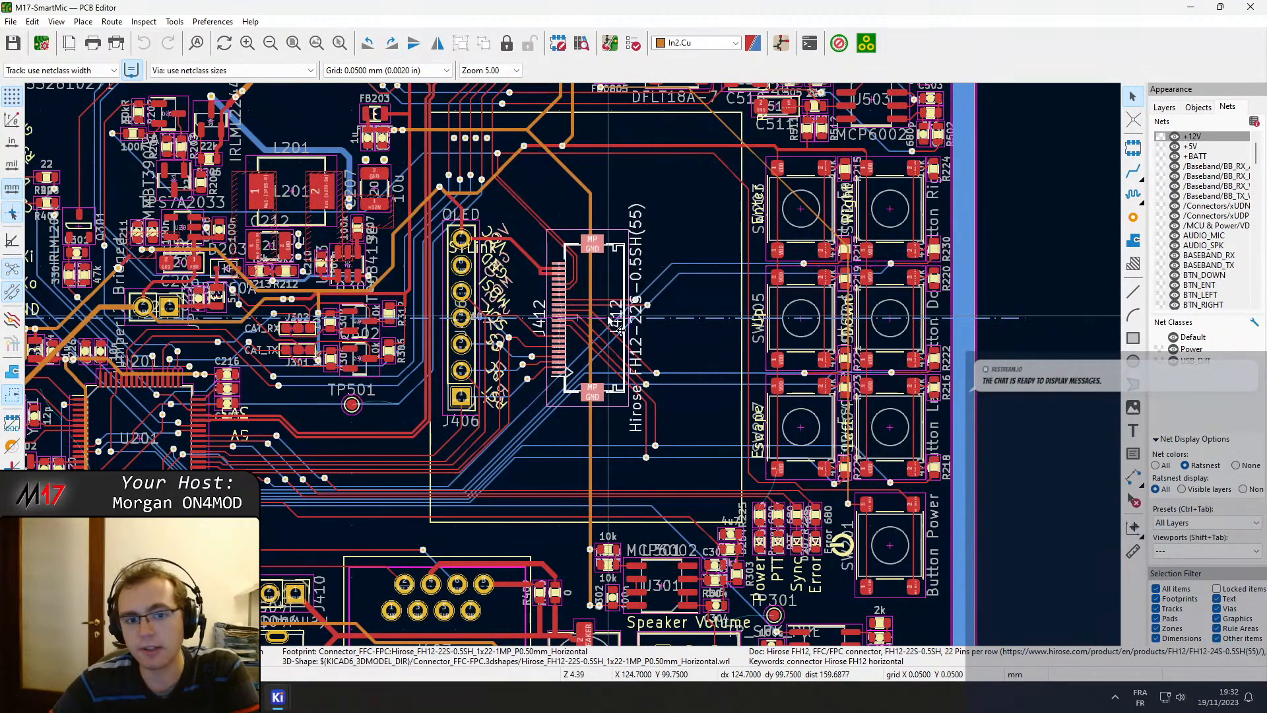
scroll(649, 328, up, 2)
middle_drag(573, 306, 581, 249)
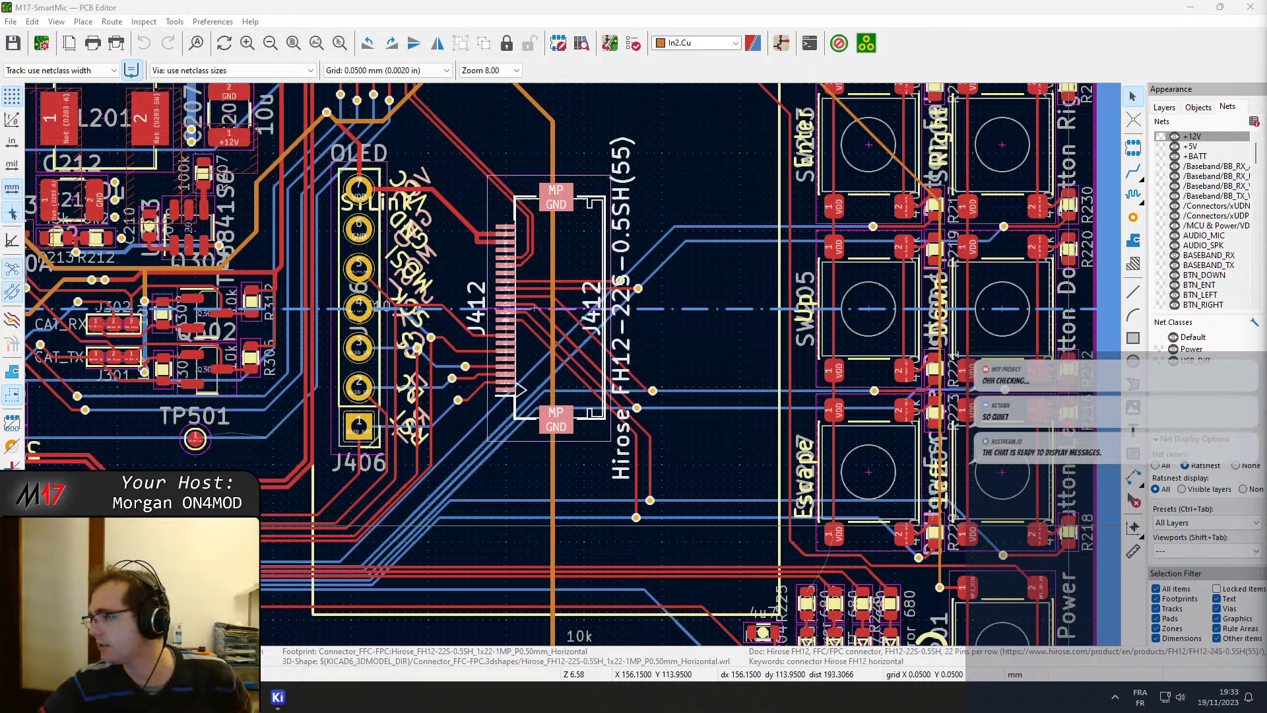
Check the Windows sound output devices and the volume mixer, then return to the board layout.
click(1160, 701)
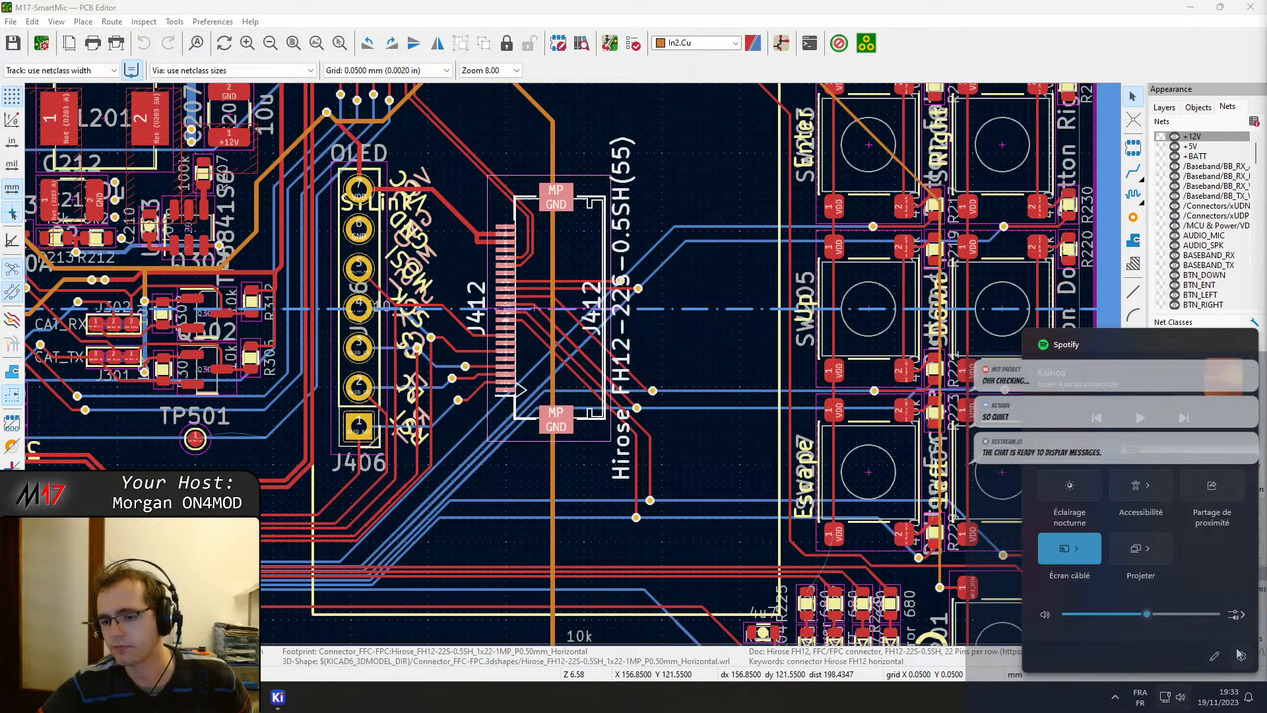
click(1238, 654)
drag(781, 6, 1266, 134)
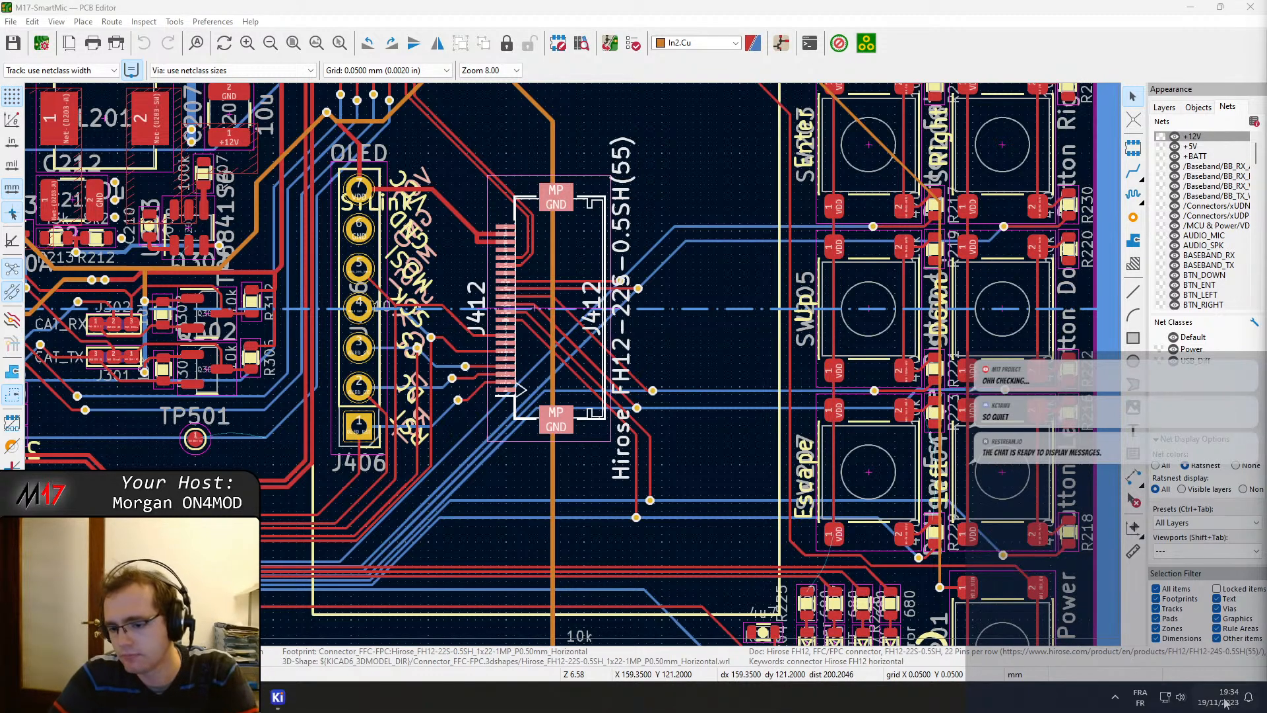
click(1181, 700)
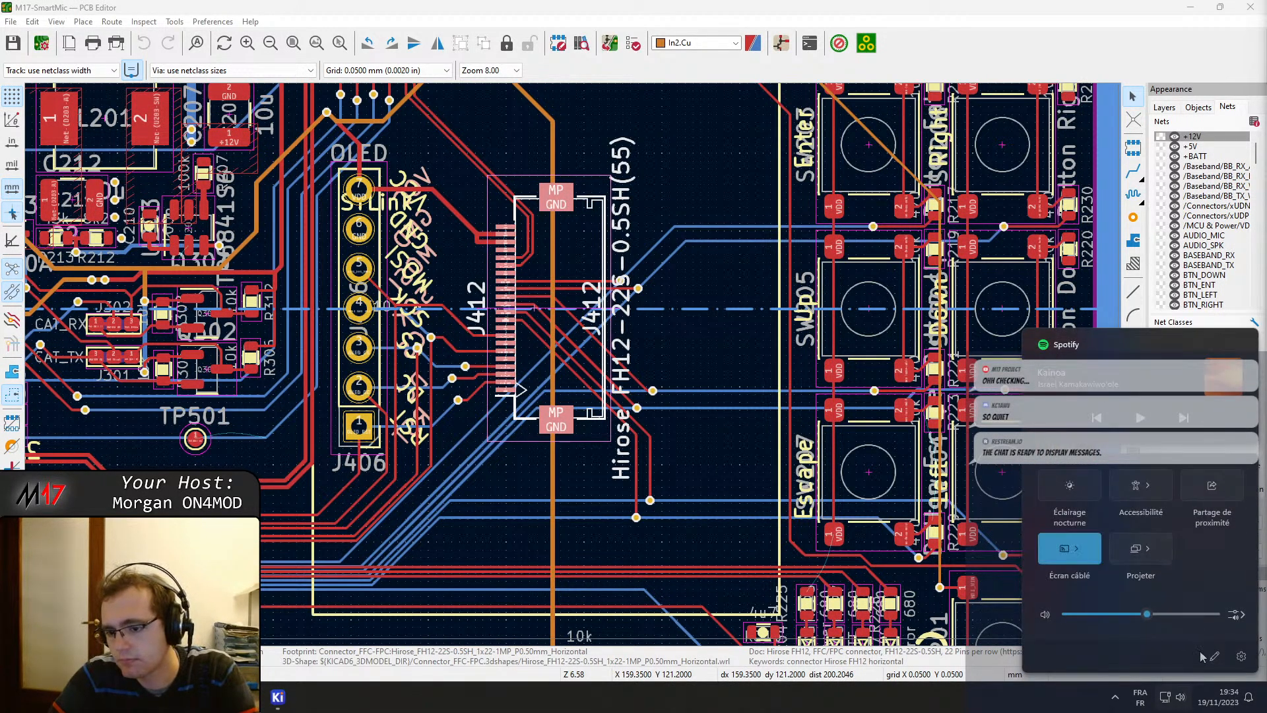
click(1241, 616)
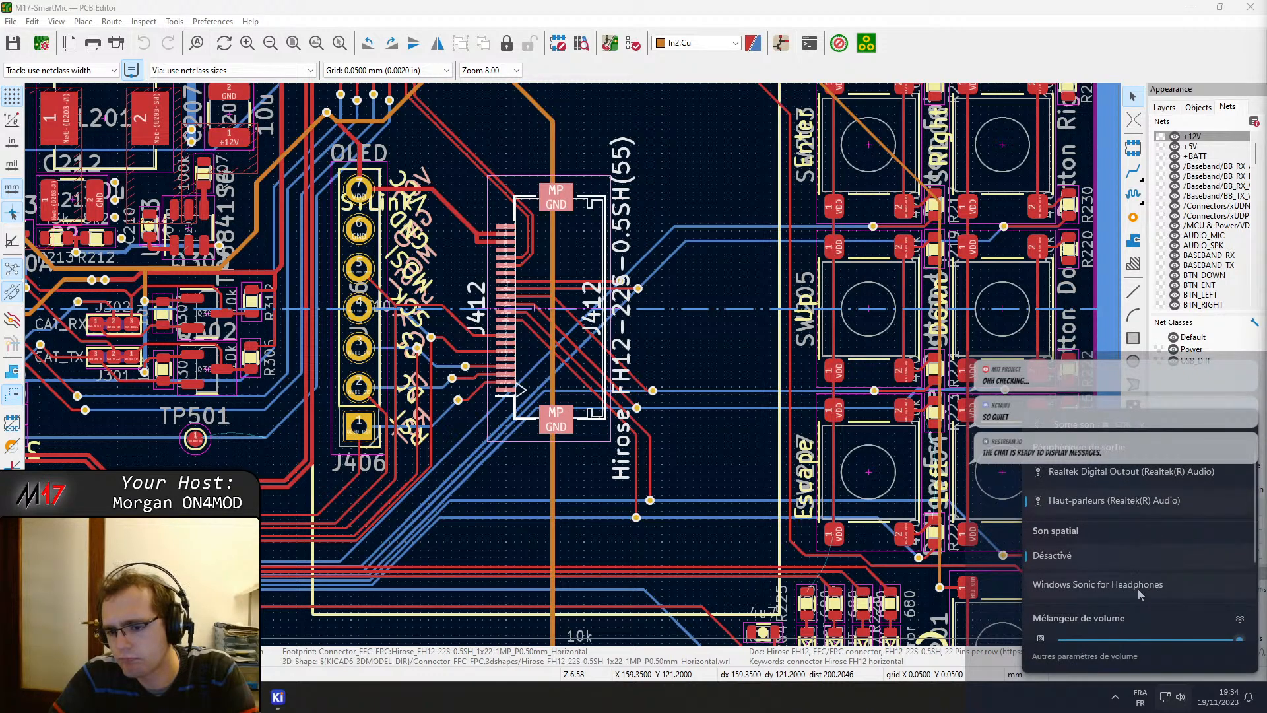
scroll(1133, 597, down, 3)
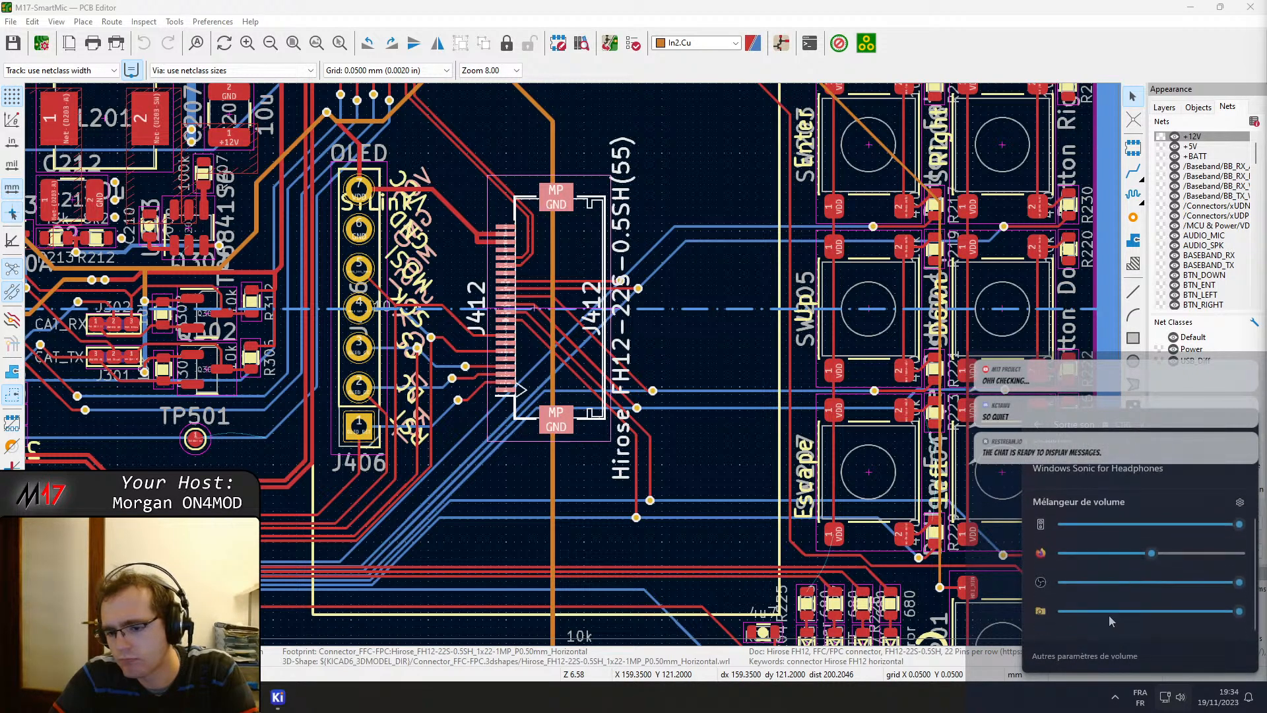
key(Escape)
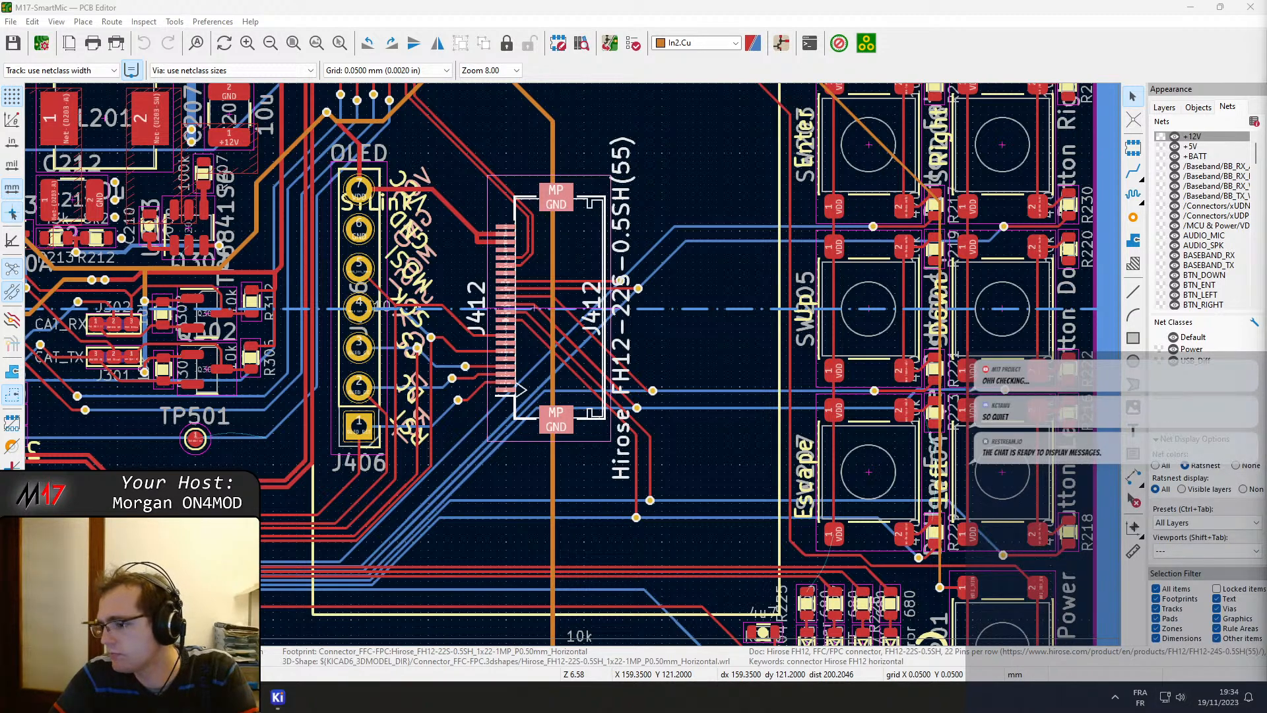
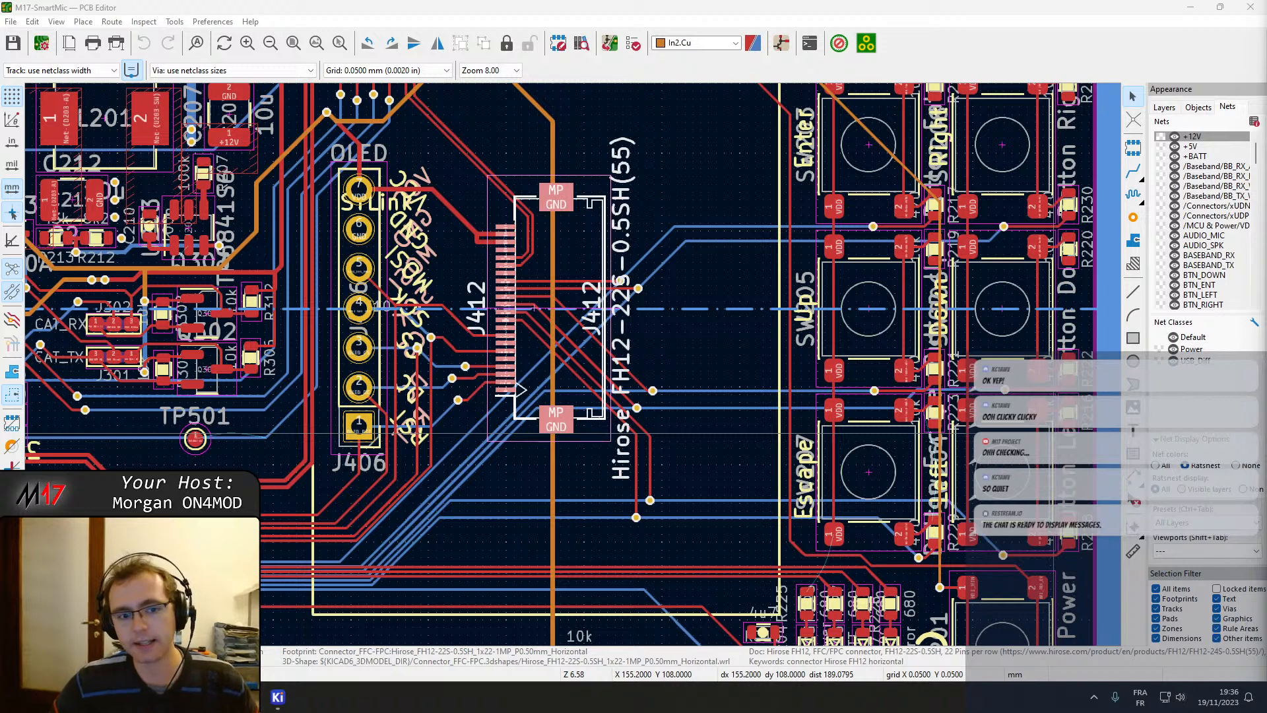
Review the whole board within its drawing sheet, including the board characteristics and the overall component placement.
scroll(422, 400, down, 5)
scroll(572, 364, up, 1)
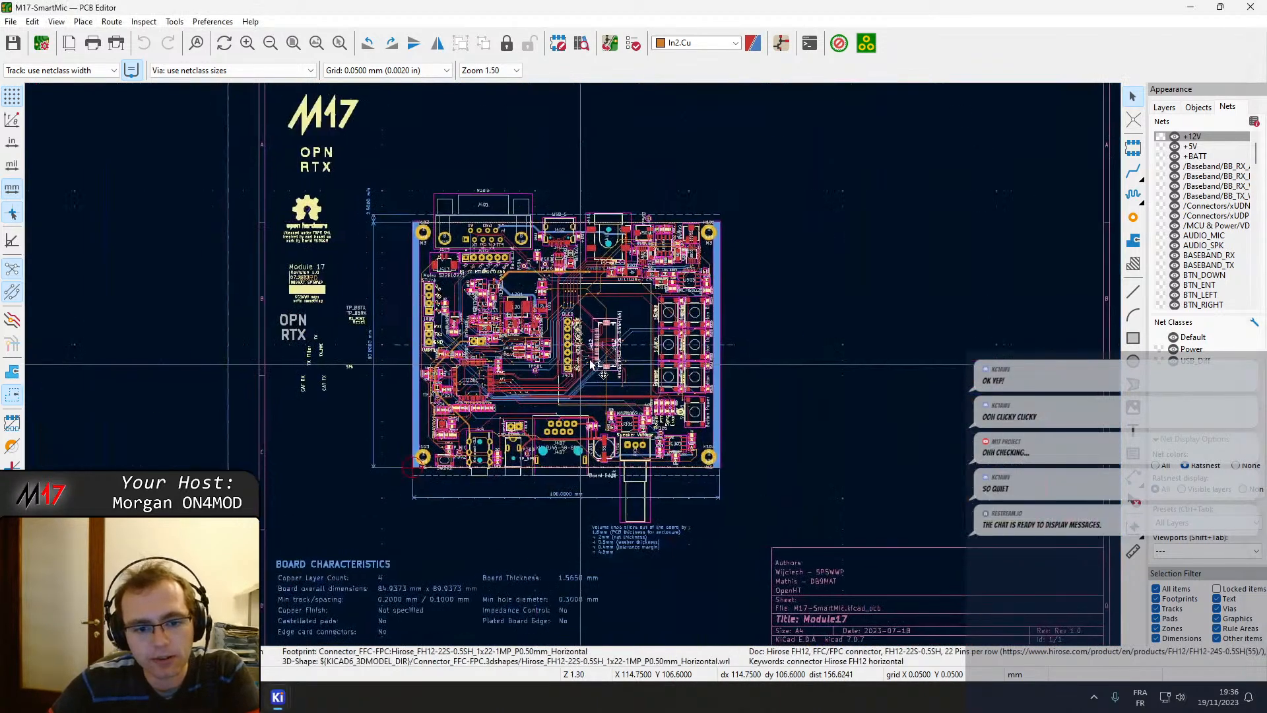
middle_drag(571, 364, 553, 340)
scroll(553, 340, down, 2)
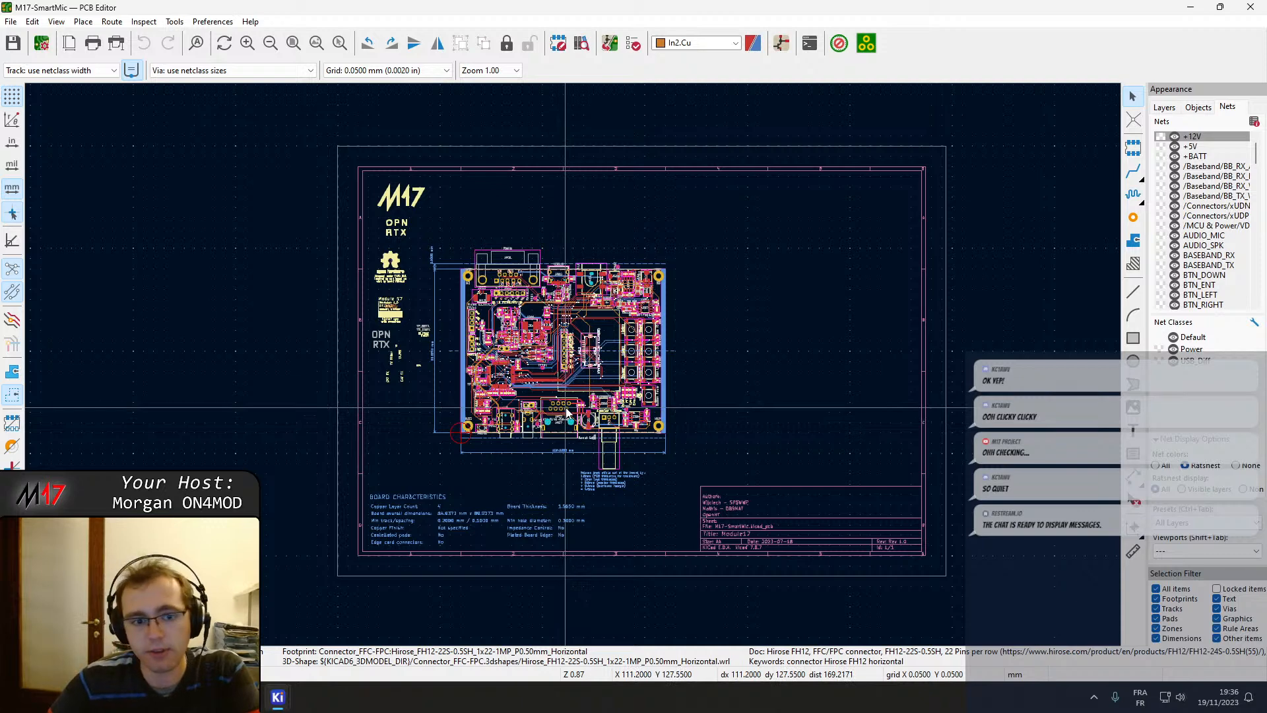
scroll(565, 407, up, 2)
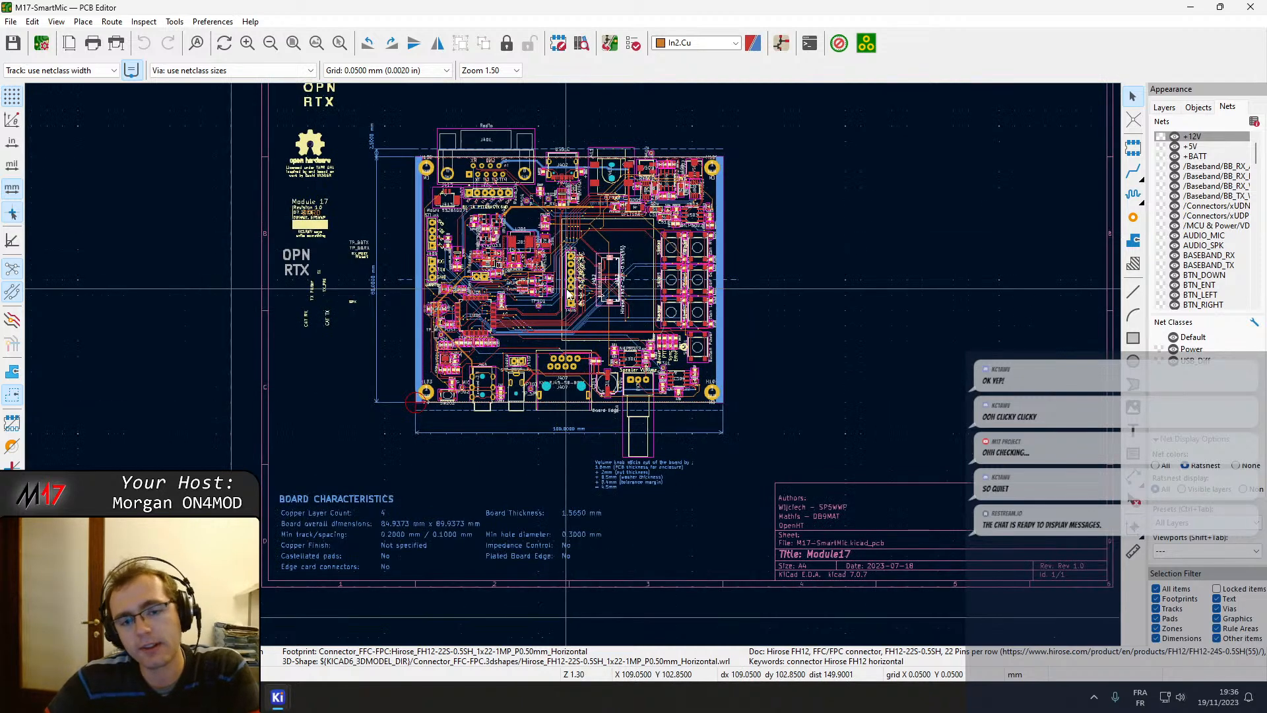
middle_drag(568, 293, 579, 349)
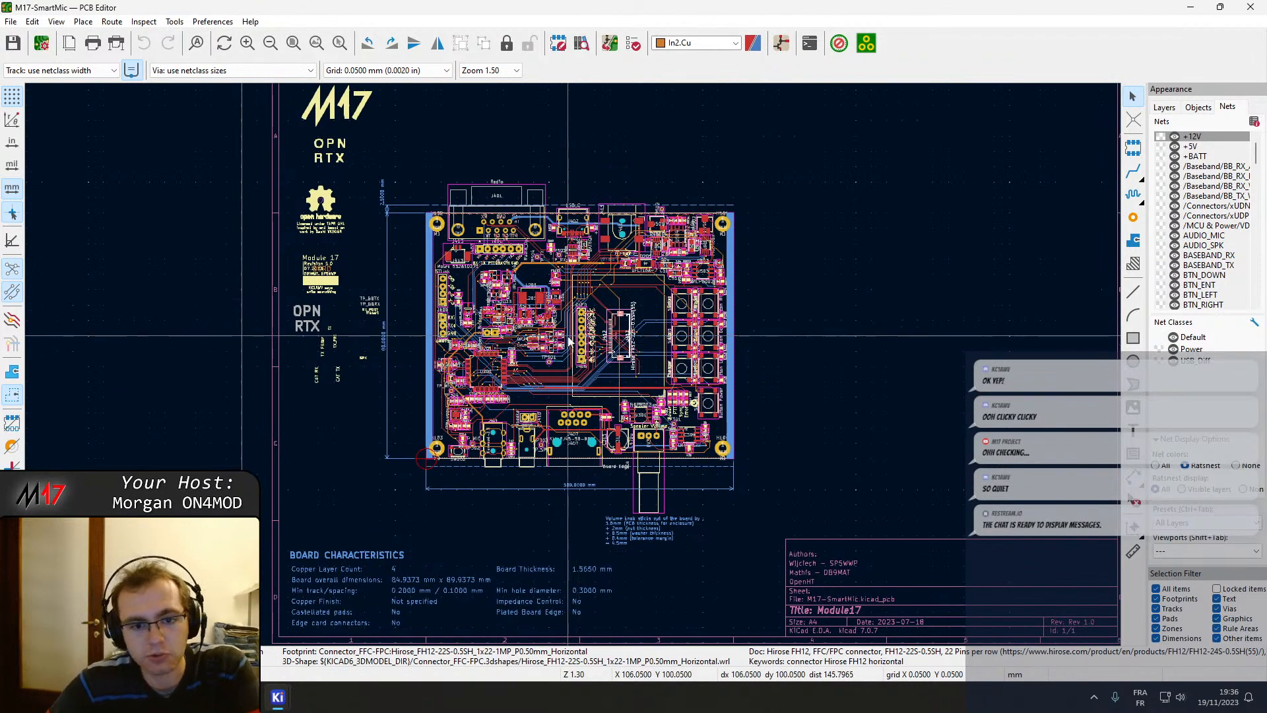
scroll(578, 353, up, 3)
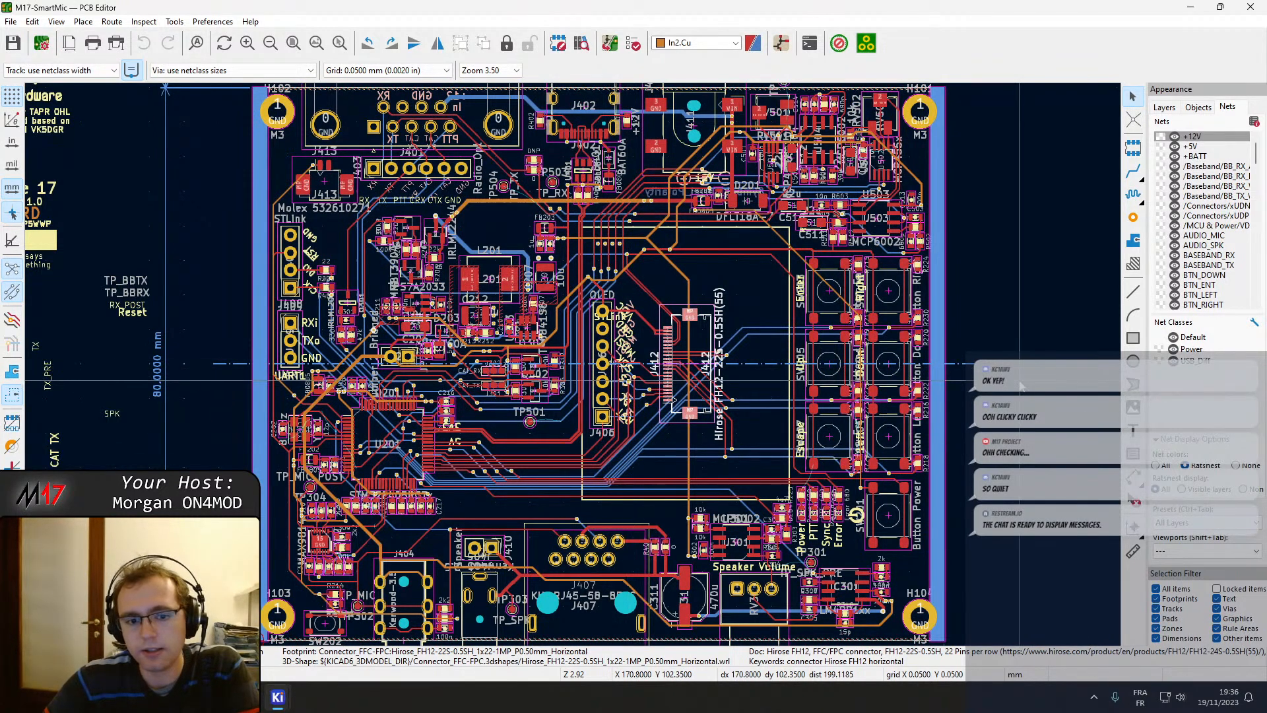
scroll(1020, 387, down, 3)
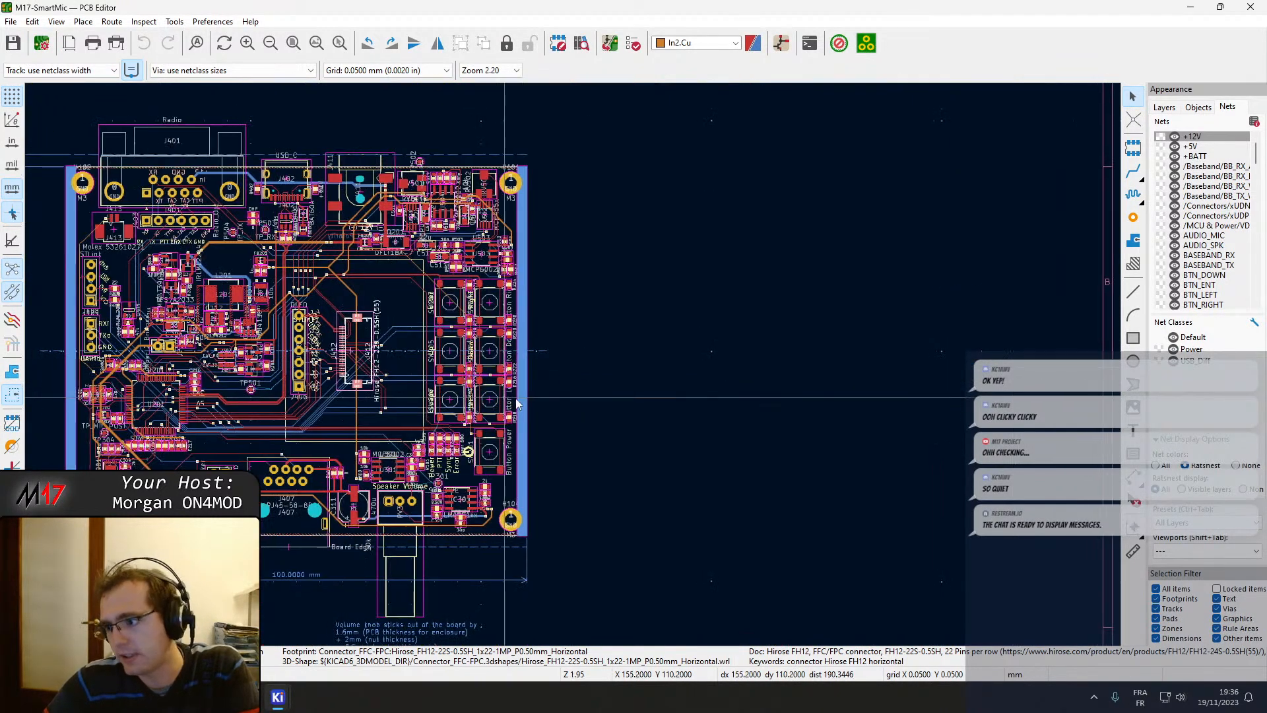
middle_drag(518, 404, 805, 410)
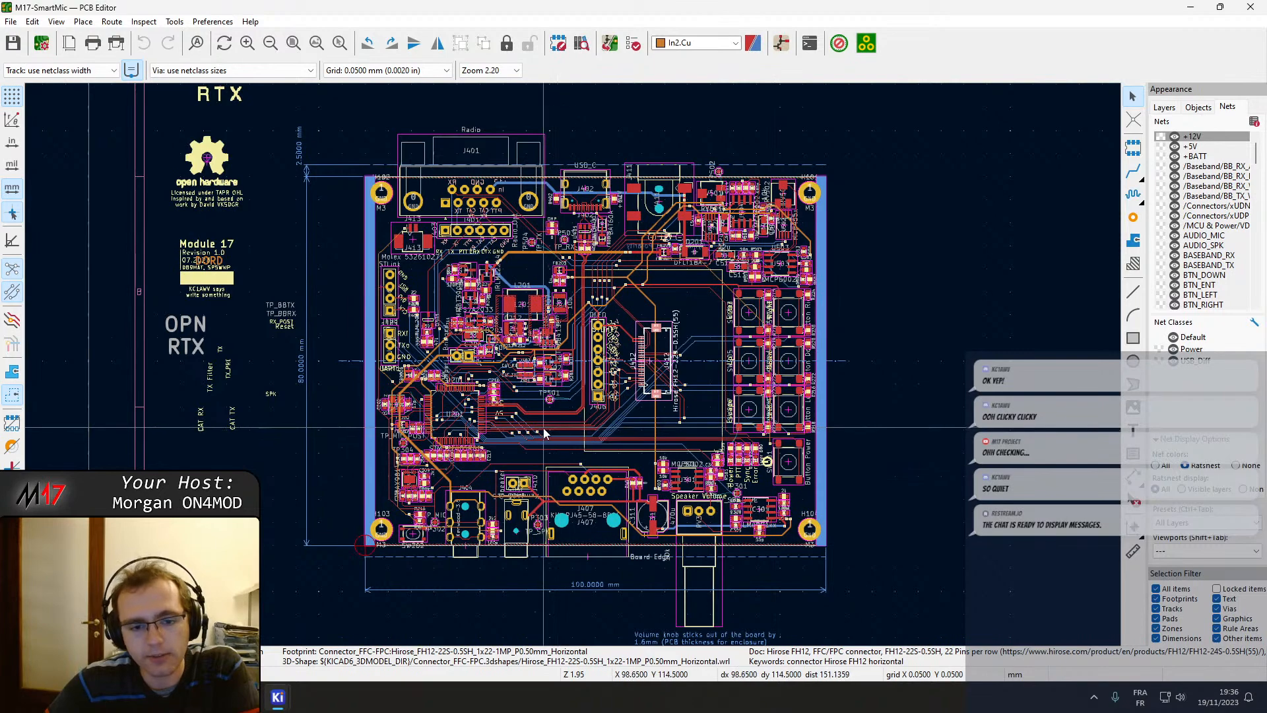
Examine the microcontroller, status LED and button areas, and select the short track at the BOOT resistor beside the Escape button.
scroll(544, 430, up, 2)
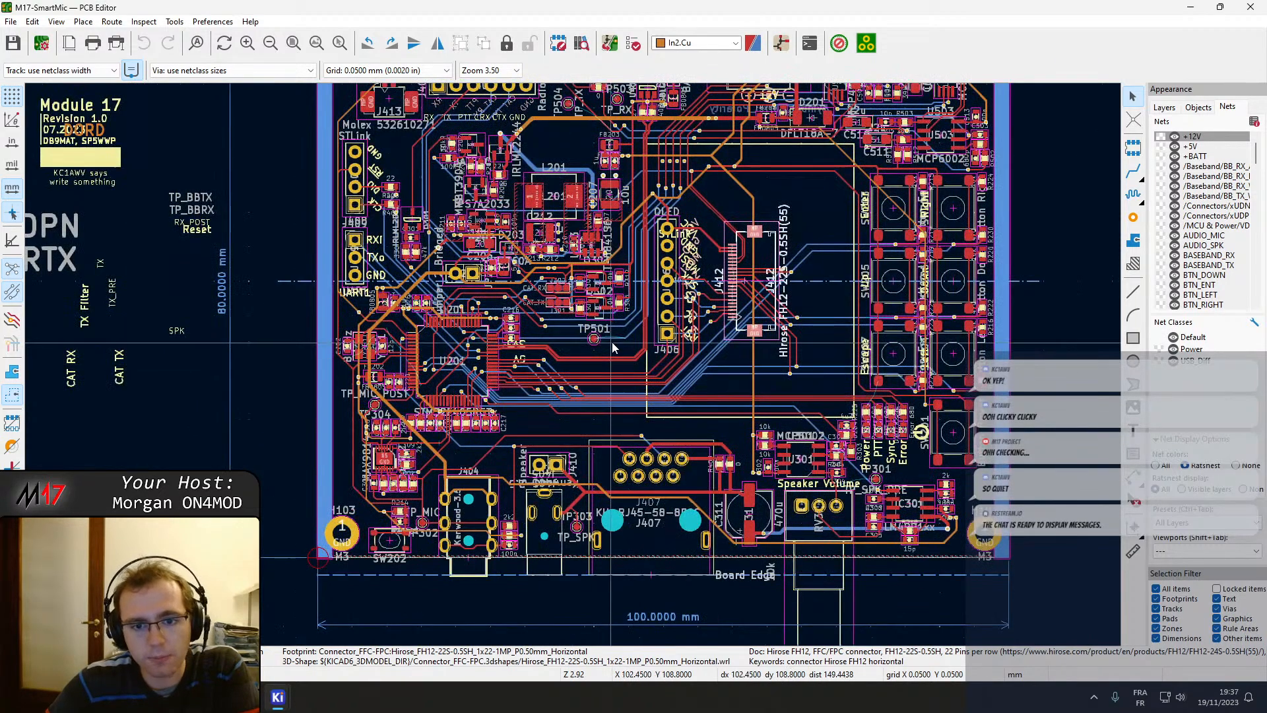
middle_drag(627, 340, 563, 430)
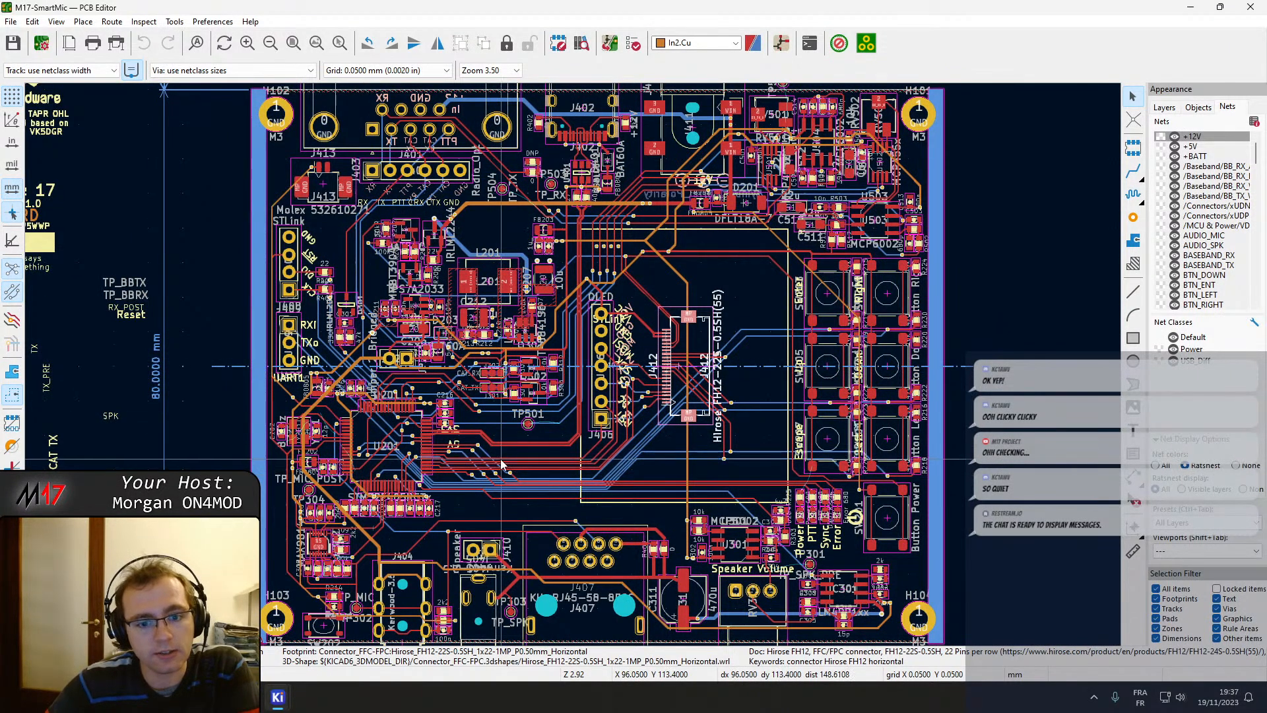
middle_drag(500, 465, 417, 325)
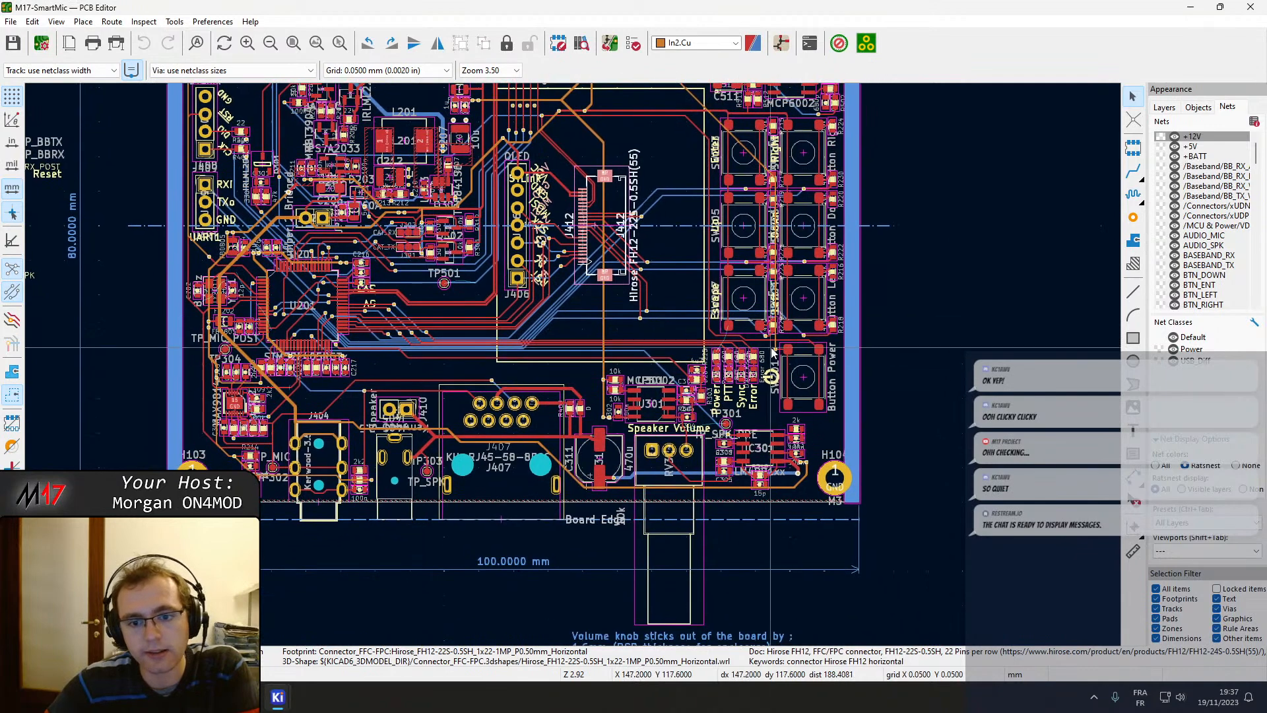
middle_drag(723, 346, 484, 363)
scroll(483, 363, up, 3)
scroll(485, 368, up, 2)
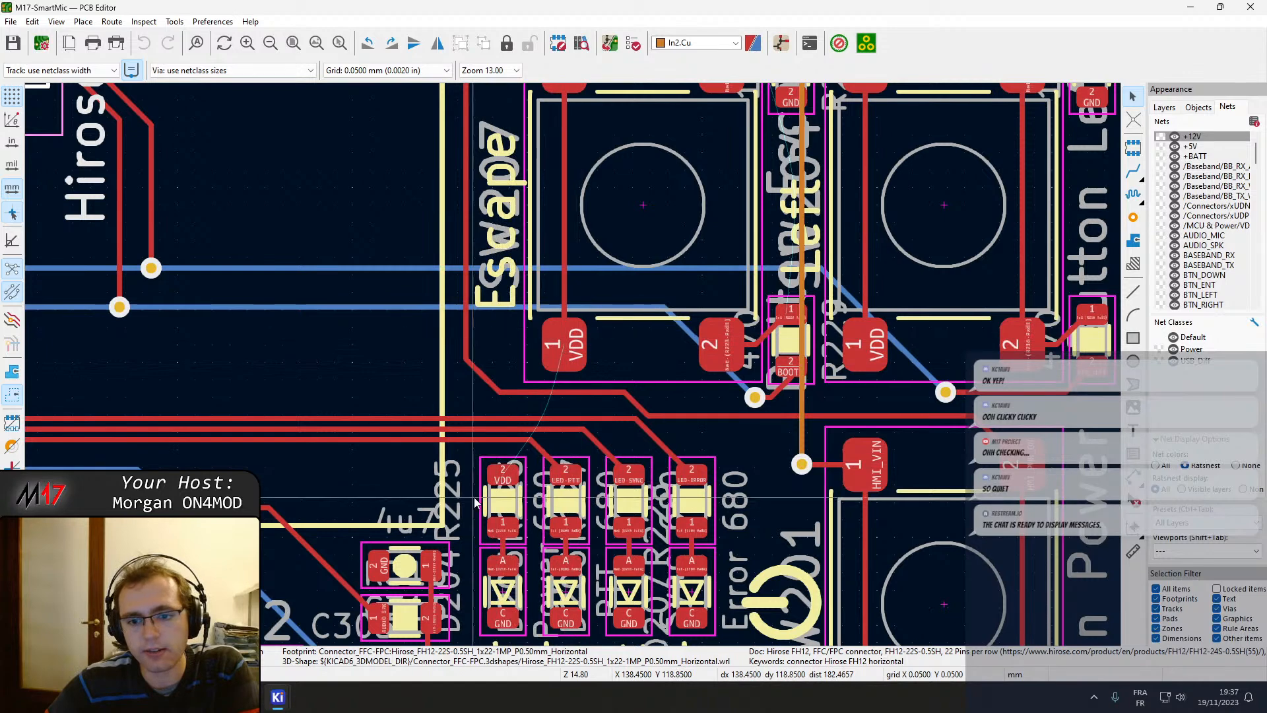
middle_drag(792, 311, 595, 433)
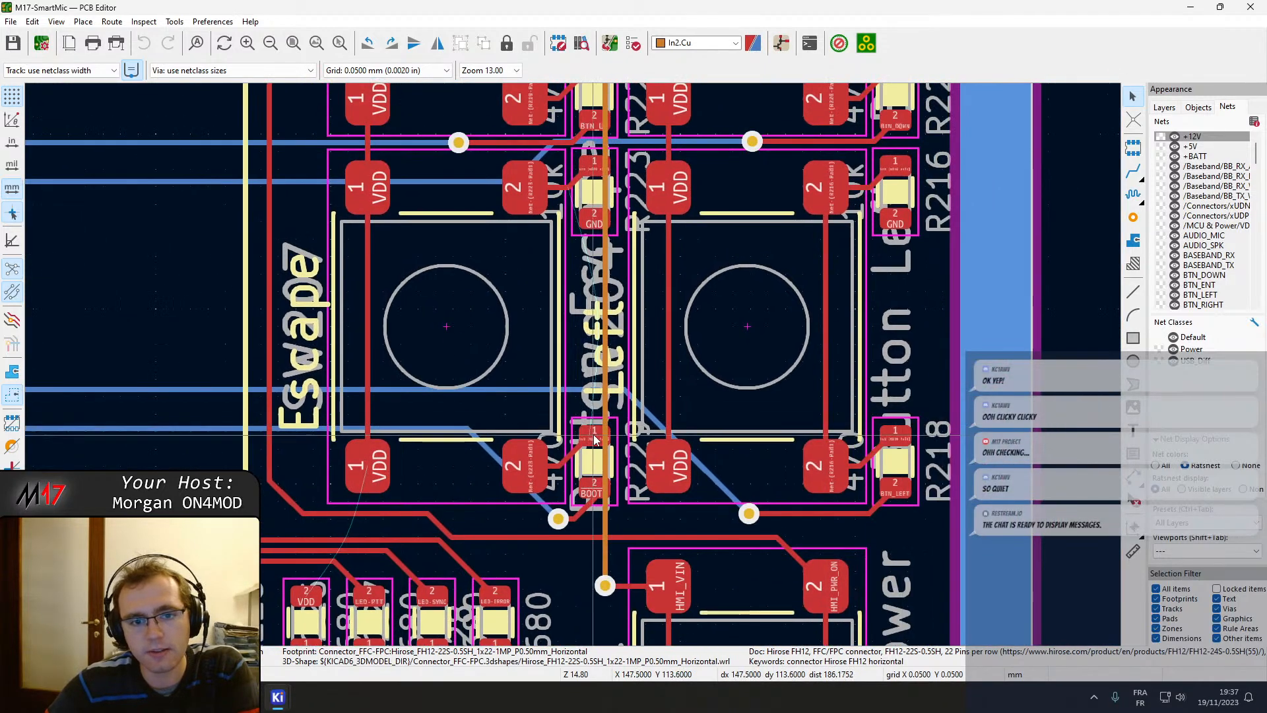
click(593, 433)
scroll(563, 260, down, 2)
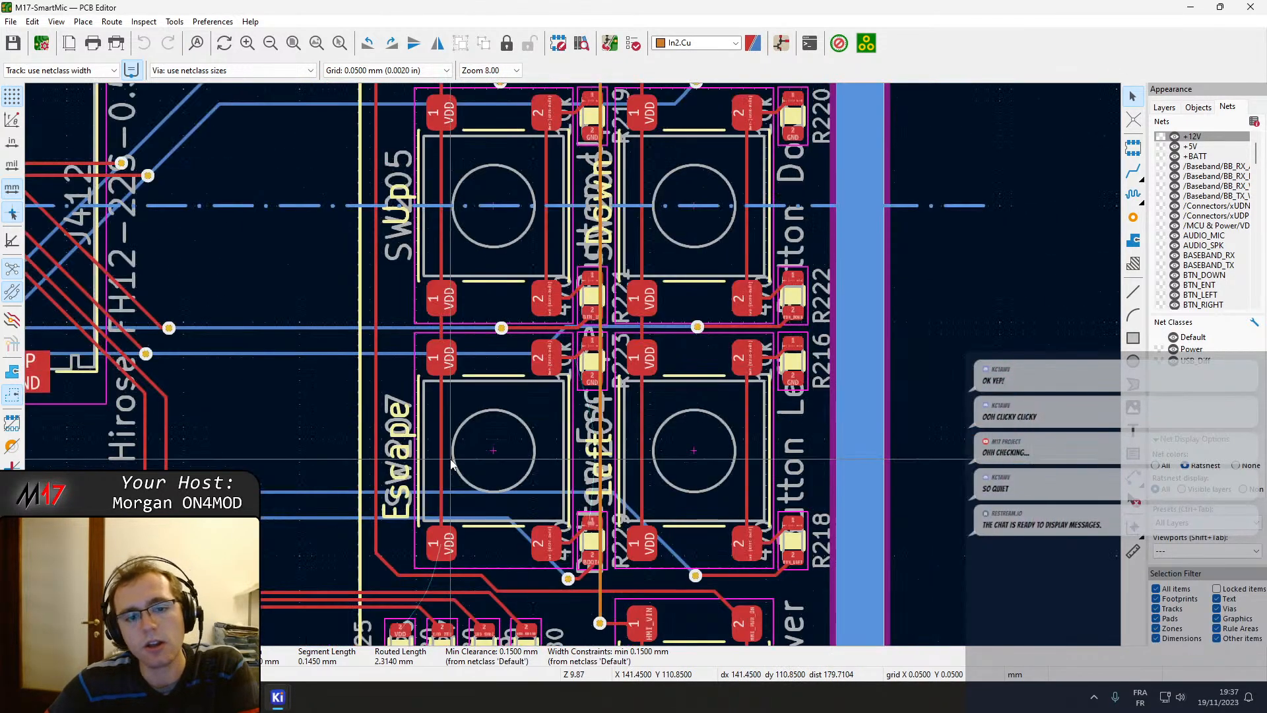
Select the Hirose FH12 connector J412 and examine its placement between the OLED header and the button columns.
middle_drag(436, 501, 557, 532)
scroll(469, 492, down, 2)
middle_drag(523, 286, 704, 441)
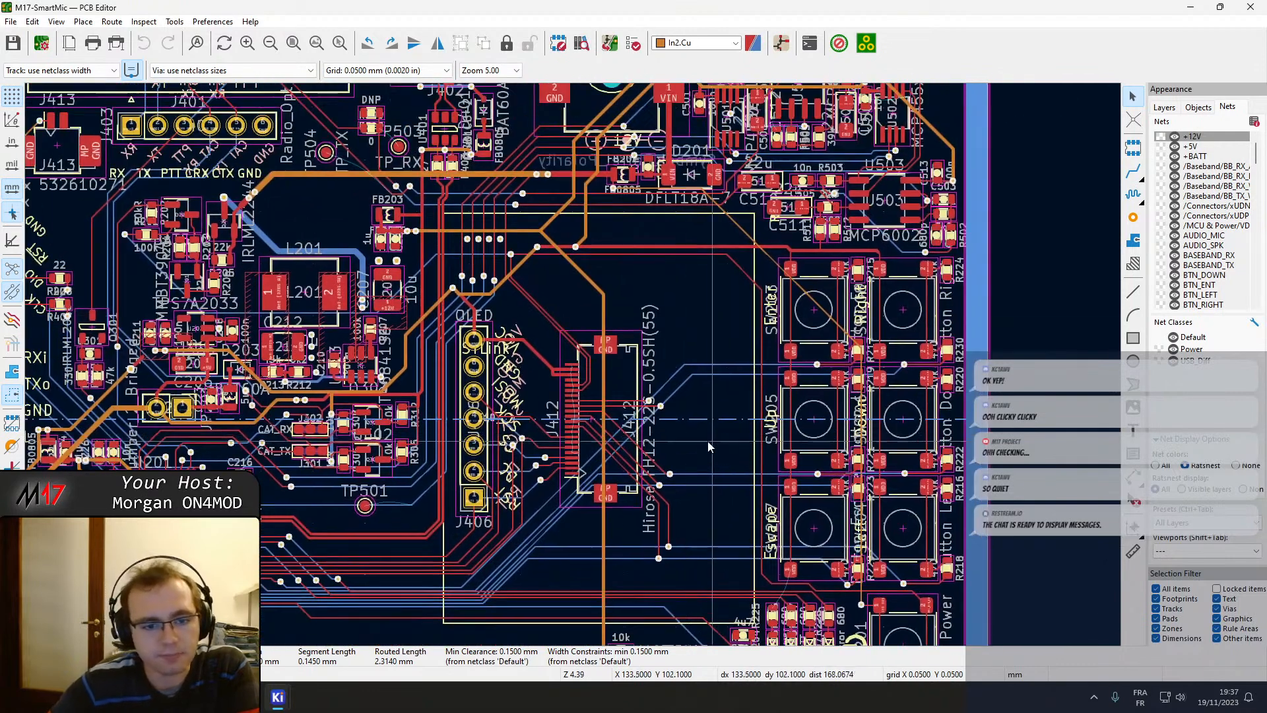
middle_drag(693, 310, 836, 311)
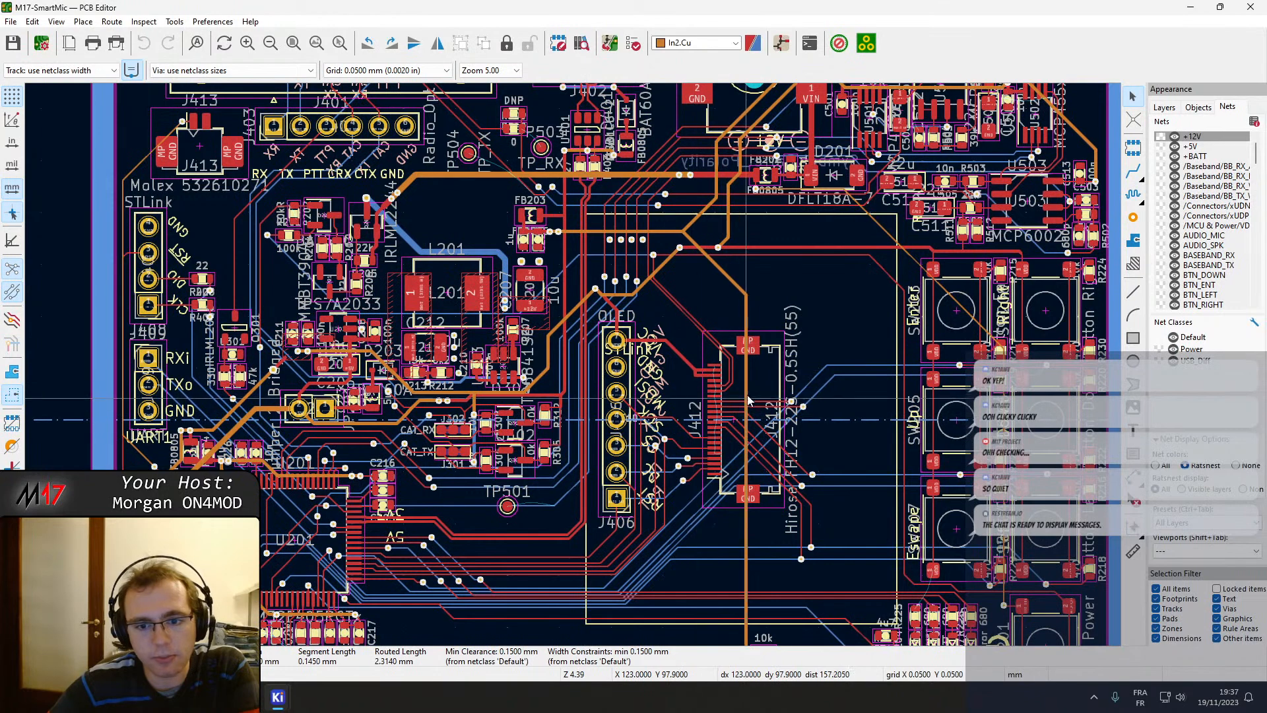
click(763, 377)
scroll(763, 377, up, 1)
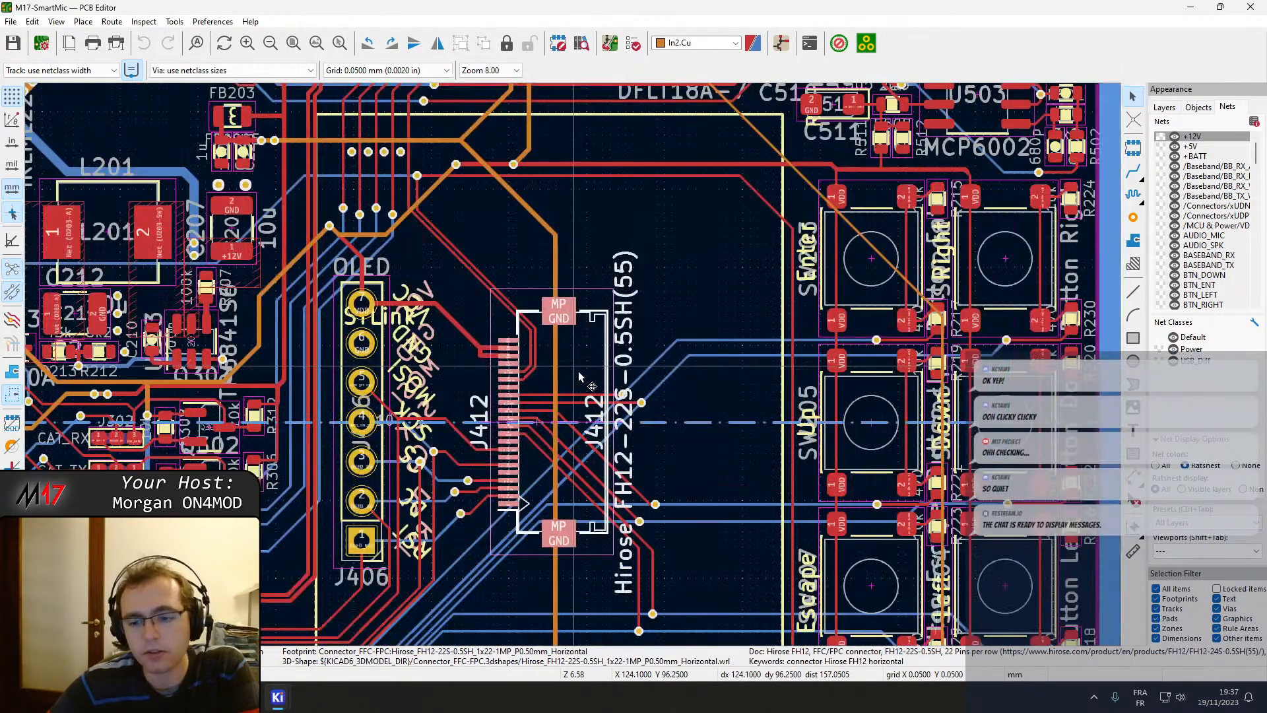
scroll(599, 342, up, 2)
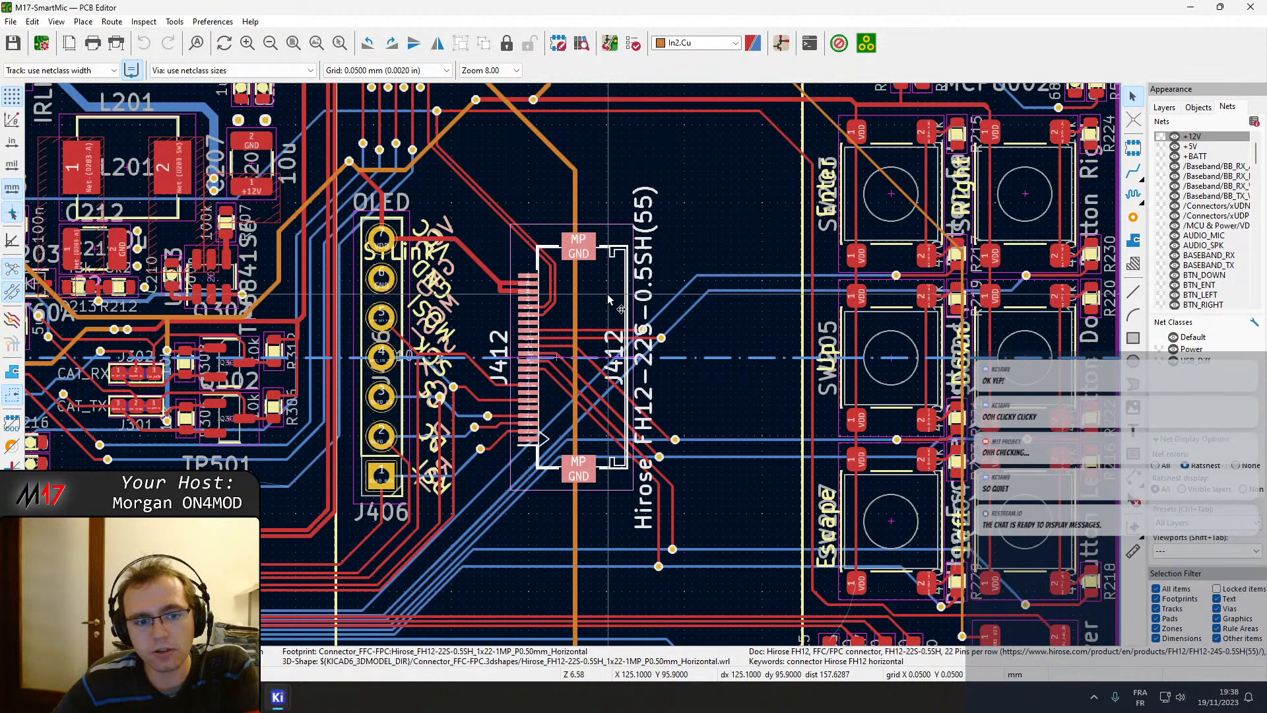
scroll(607, 294, down, 2)
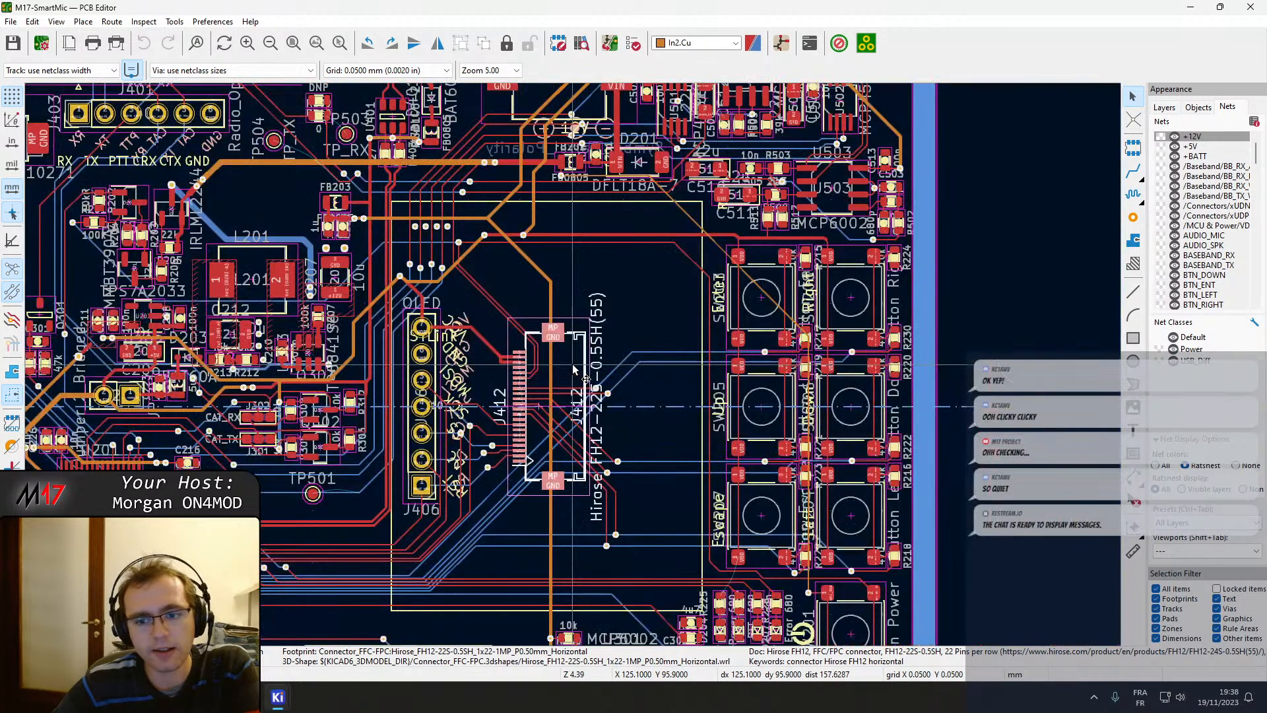
scroll(575, 370, down, 1)
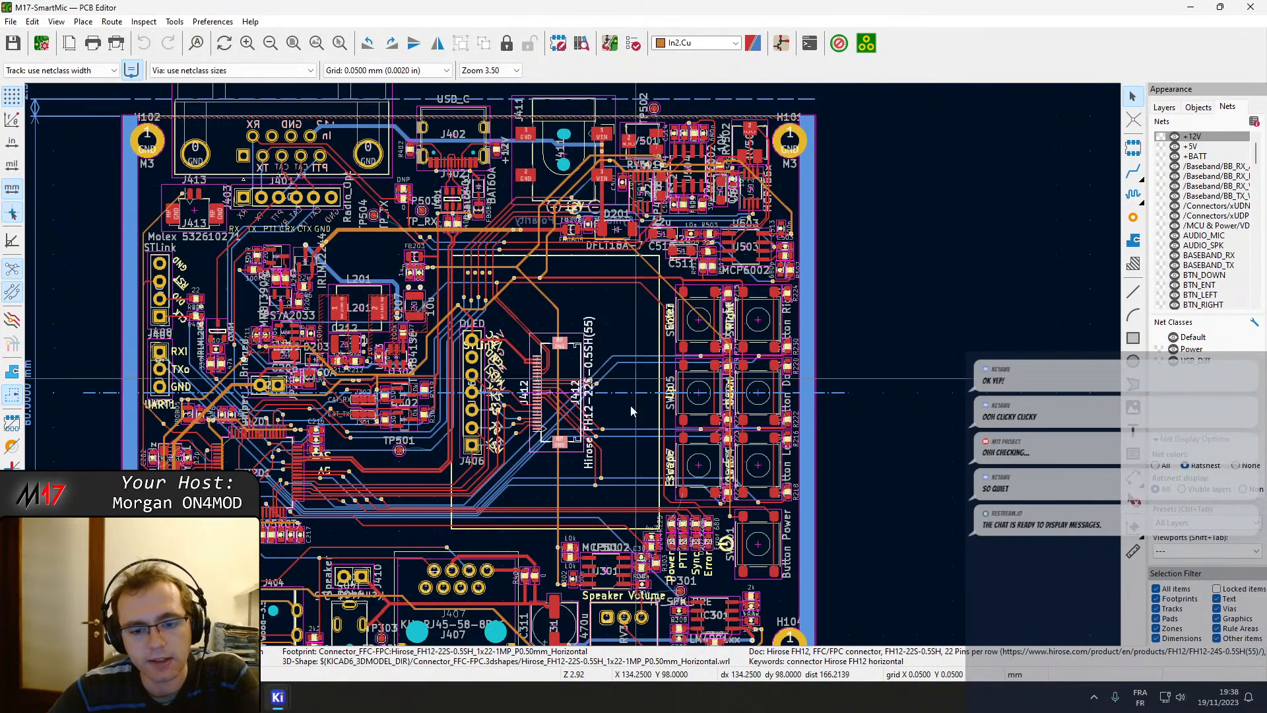
Inspect the pin nets on the J412 pads, including the OLED and button signals, and their routing toward the microcontroller.
scroll(548, 429, up, 5)
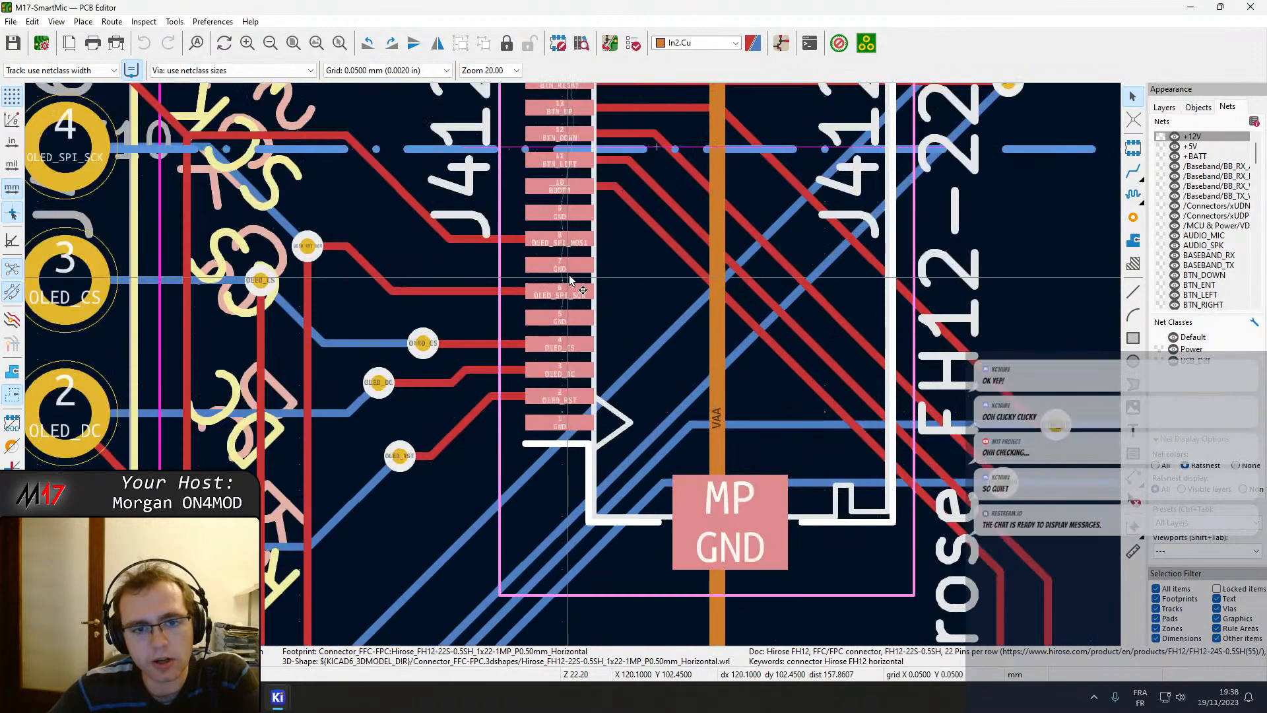
scroll(569, 364, up, 2)
middle_drag(569, 364, 576, 411)
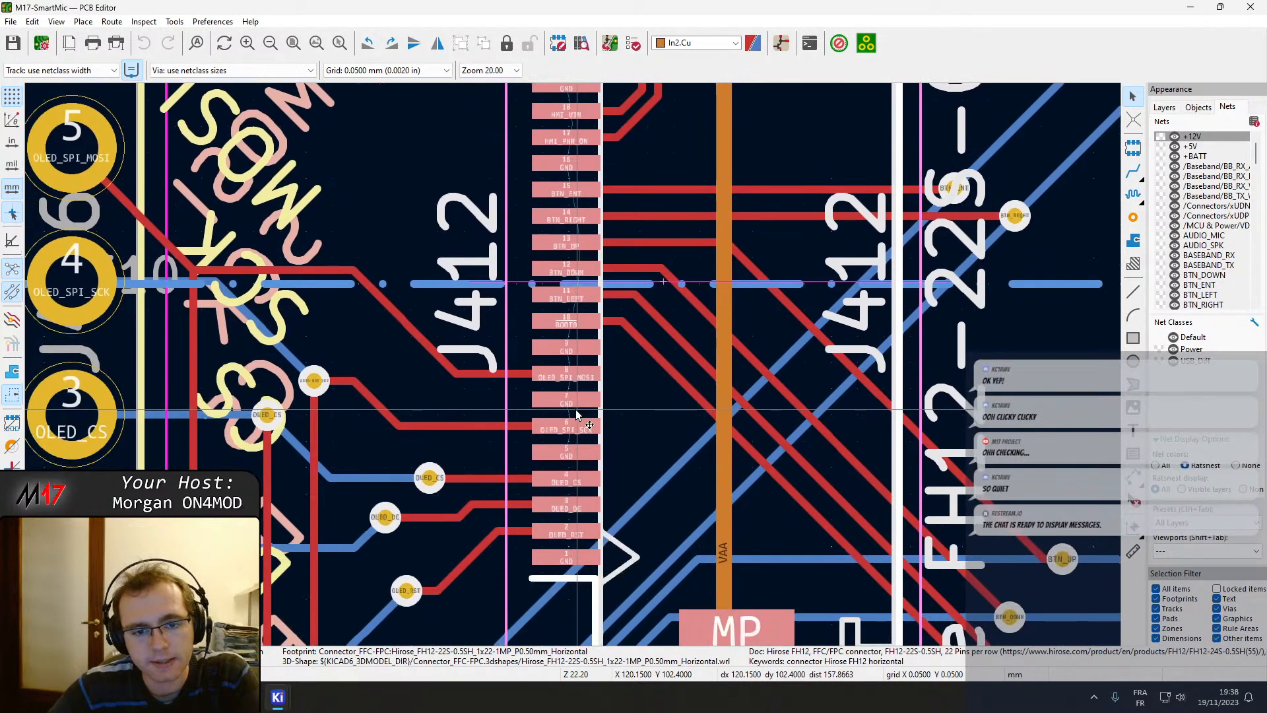
scroll(576, 415, down, 3)
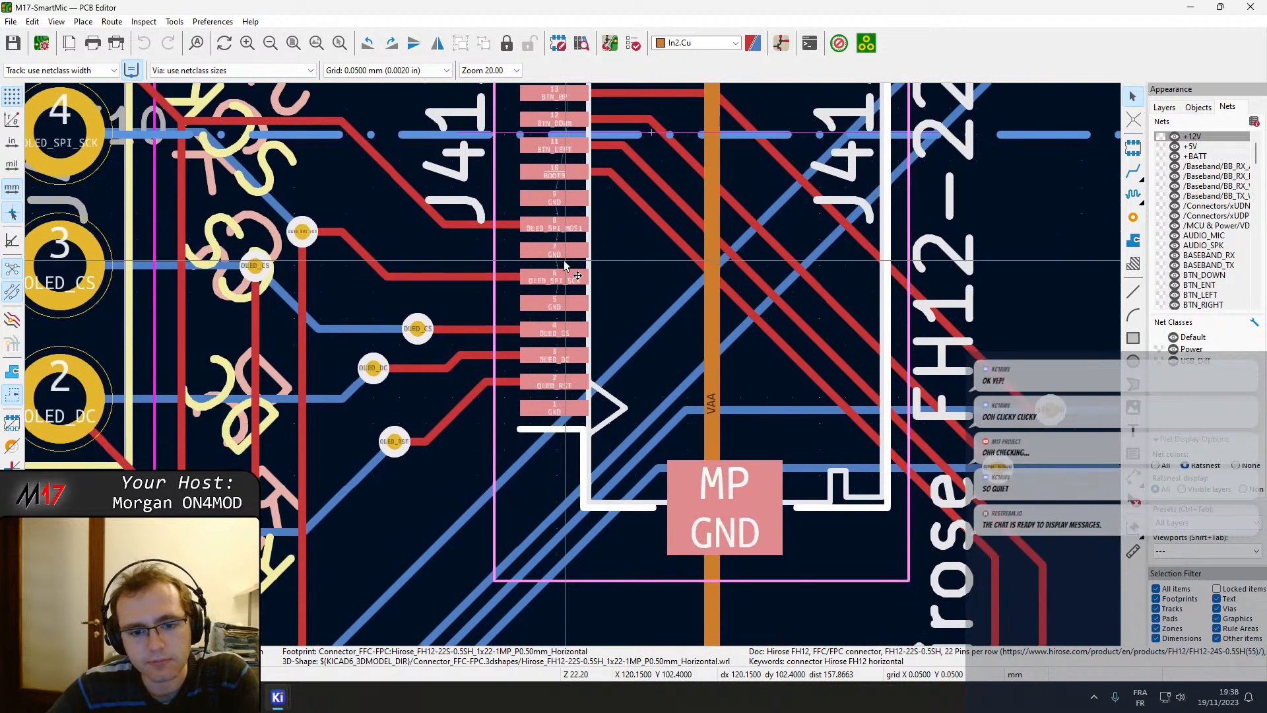
scroll(573, 368, down, 4)
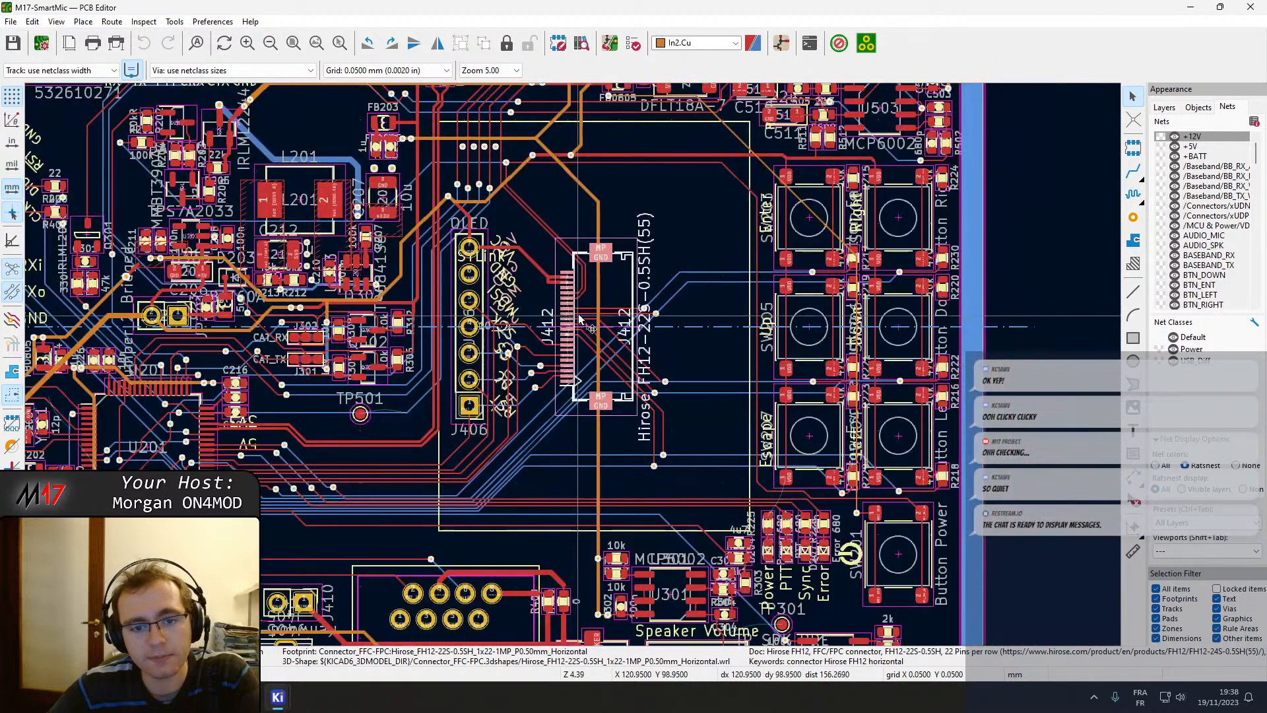
scroll(610, 297, down, 2)
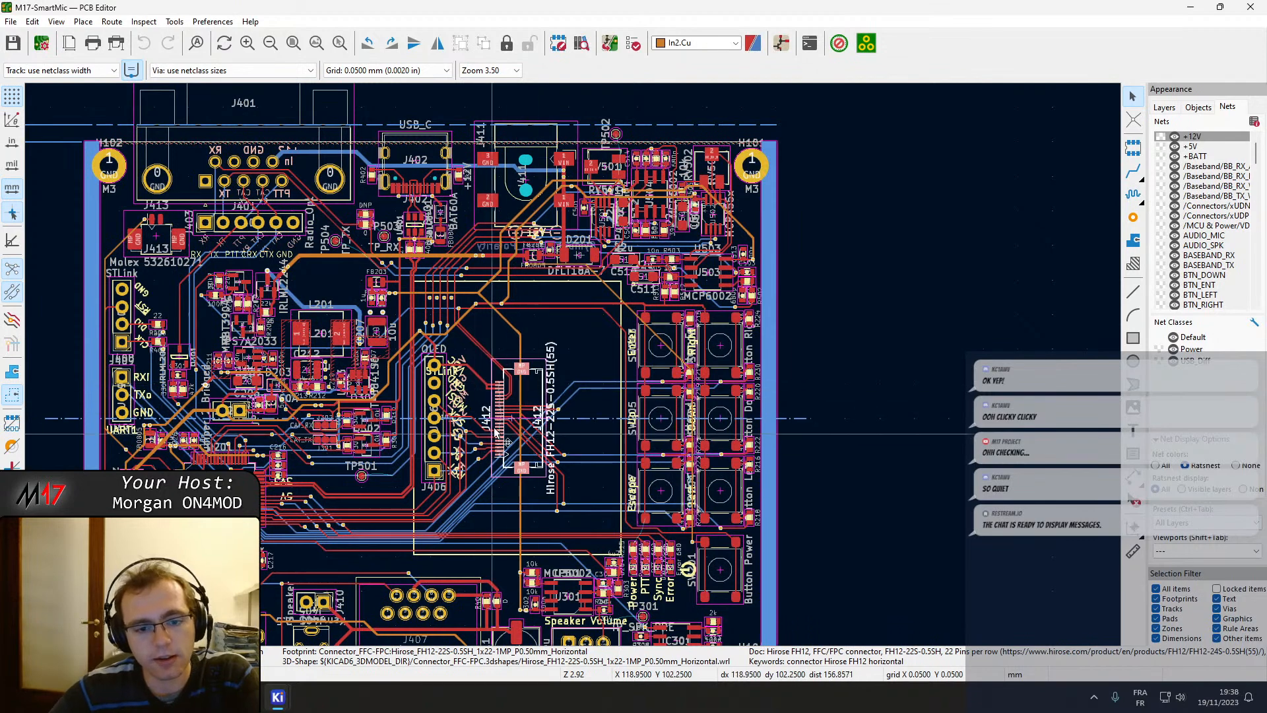
scroll(492, 426, up, 2)
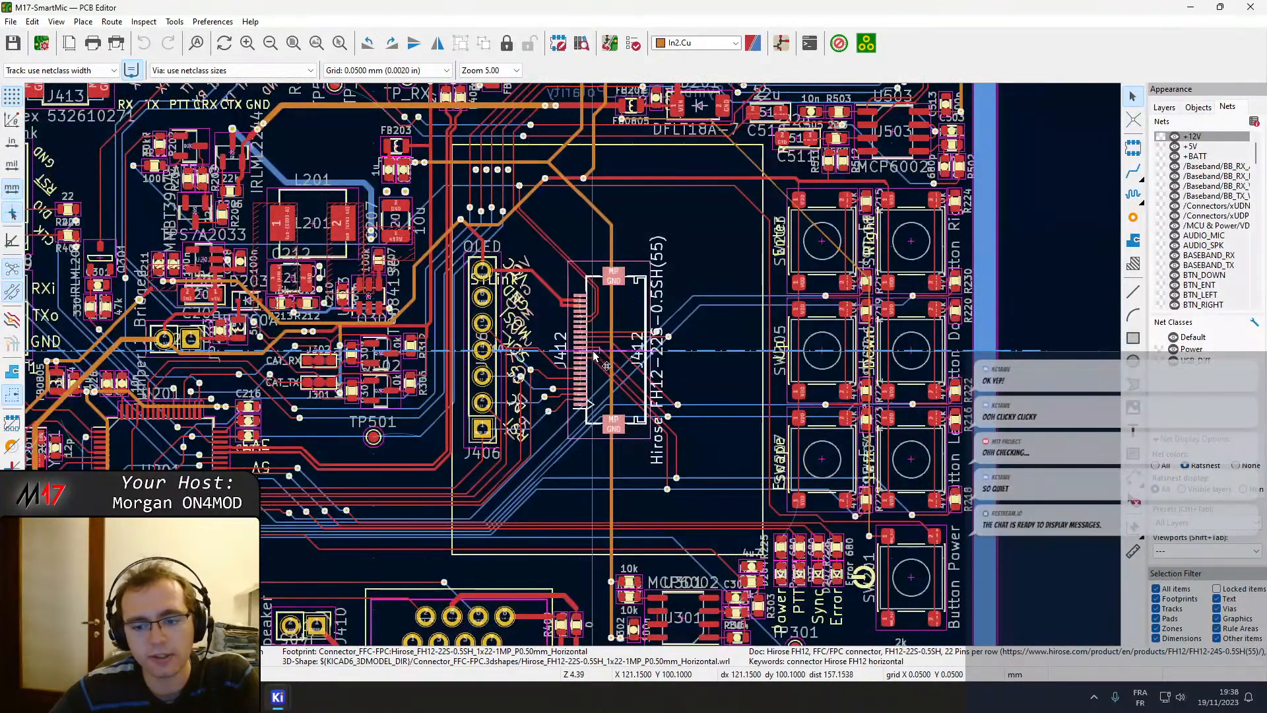
scroll(580, 414, left, 5)
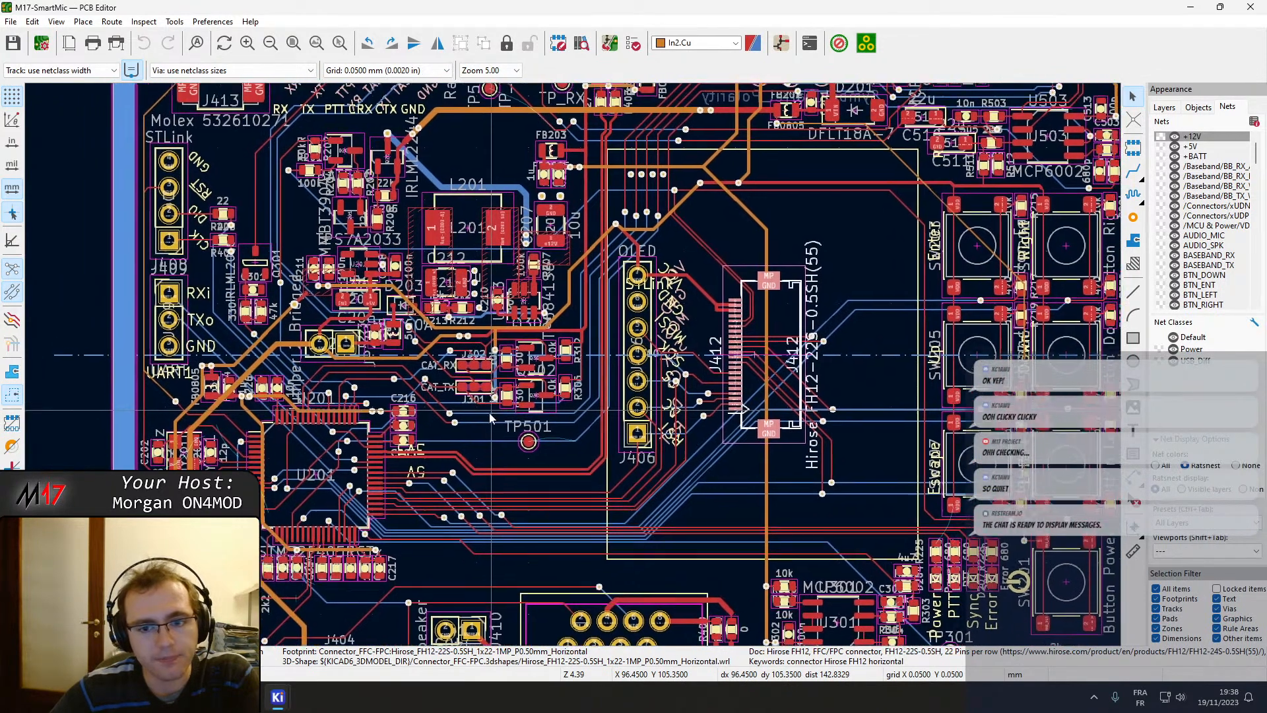
middle_drag(490, 414, 460, 439)
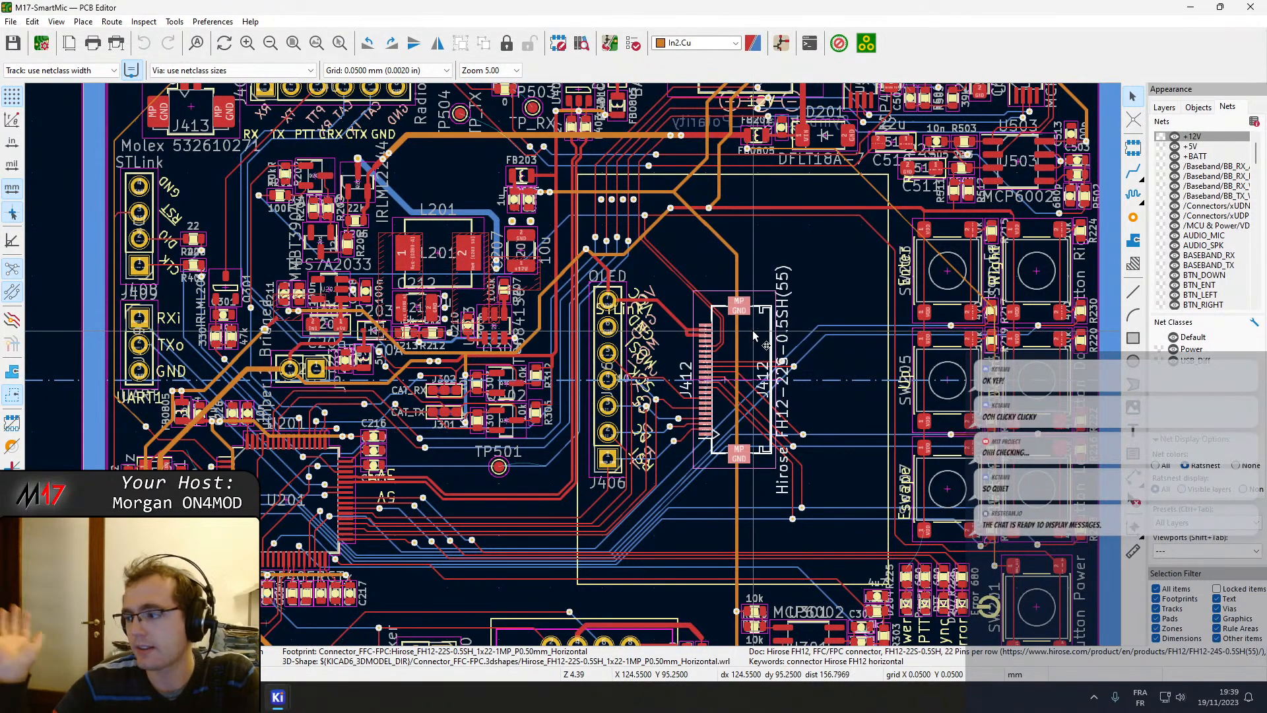
middle_drag(646, 355, 503, 335)
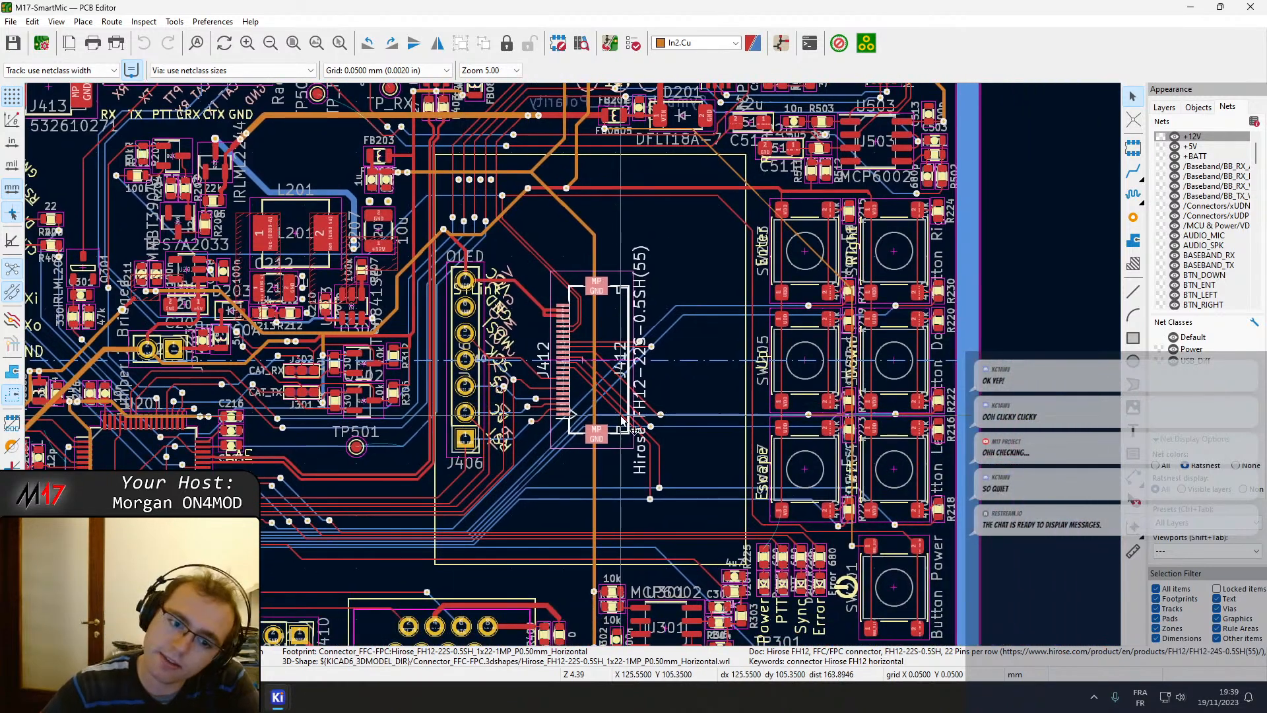
Examine the overall board, the tracks around U201, and the speaker, RJ45, volume, status LED and button areas.
middle_drag(594, 271, 689, 417)
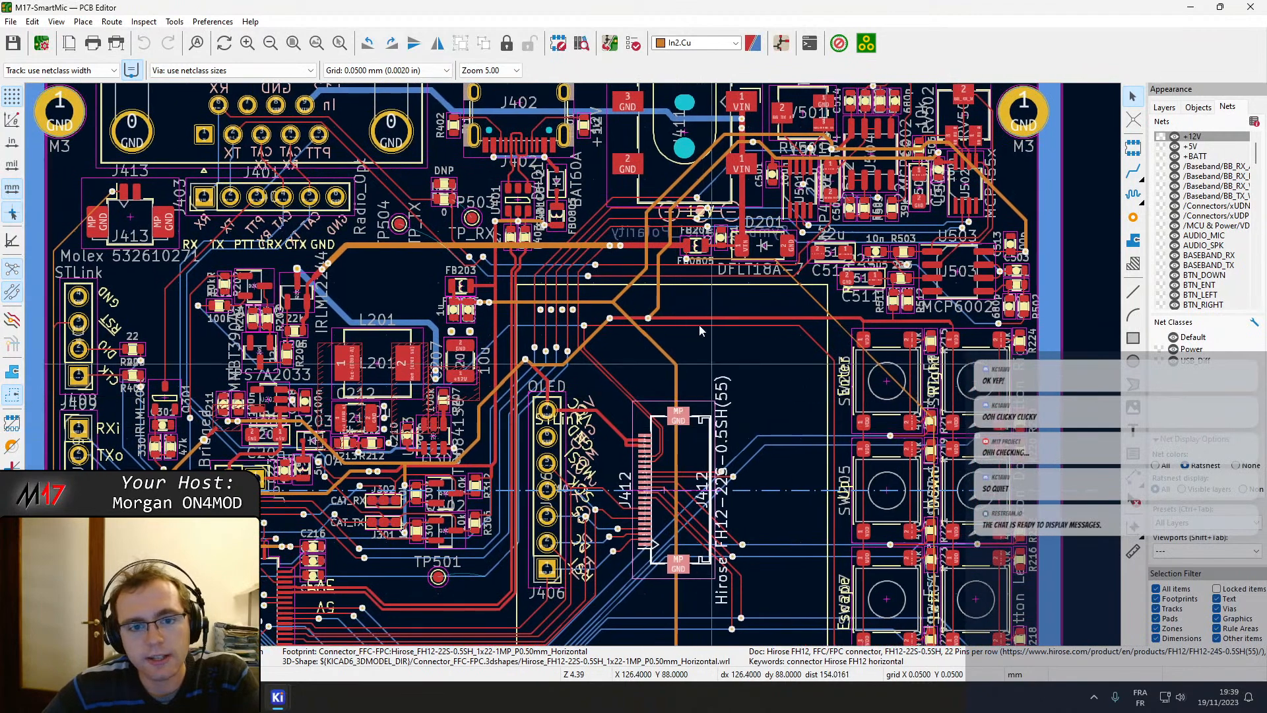
middle_drag(601, 401, 584, 443)
scroll(619, 358, down, 2)
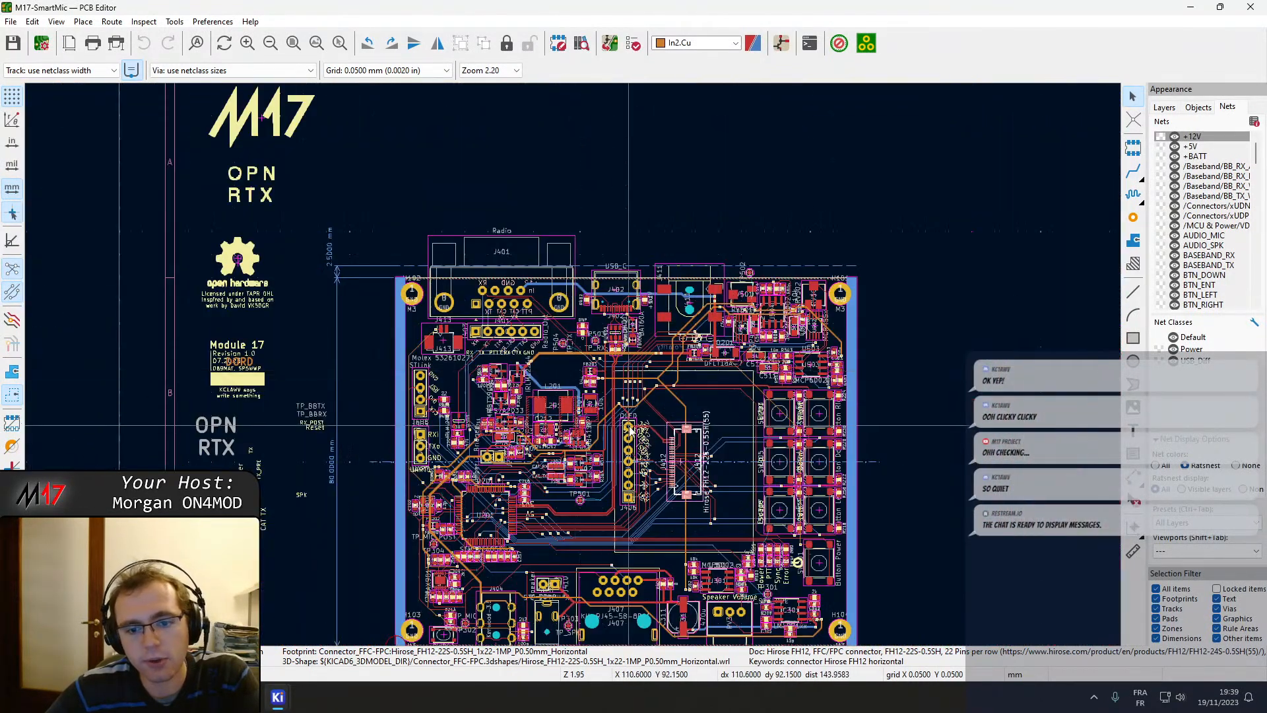
middle_drag(561, 529, 590, 456)
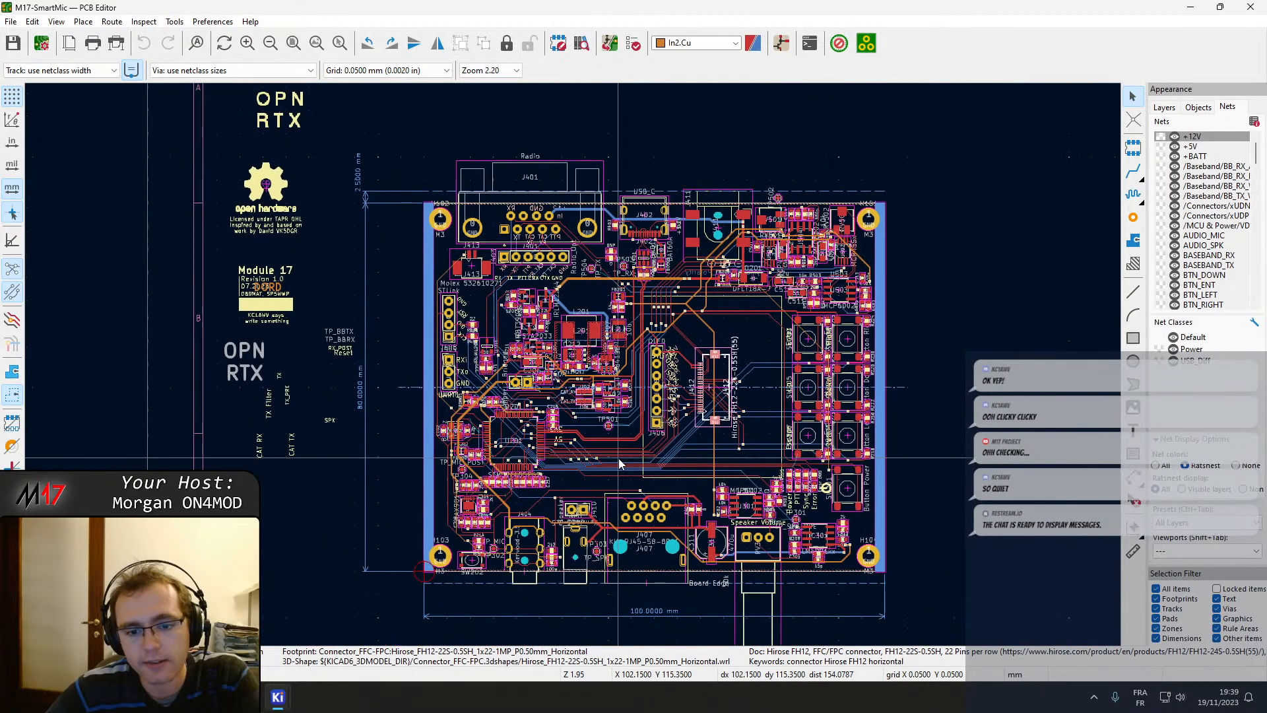
scroll(619, 458, up, 7)
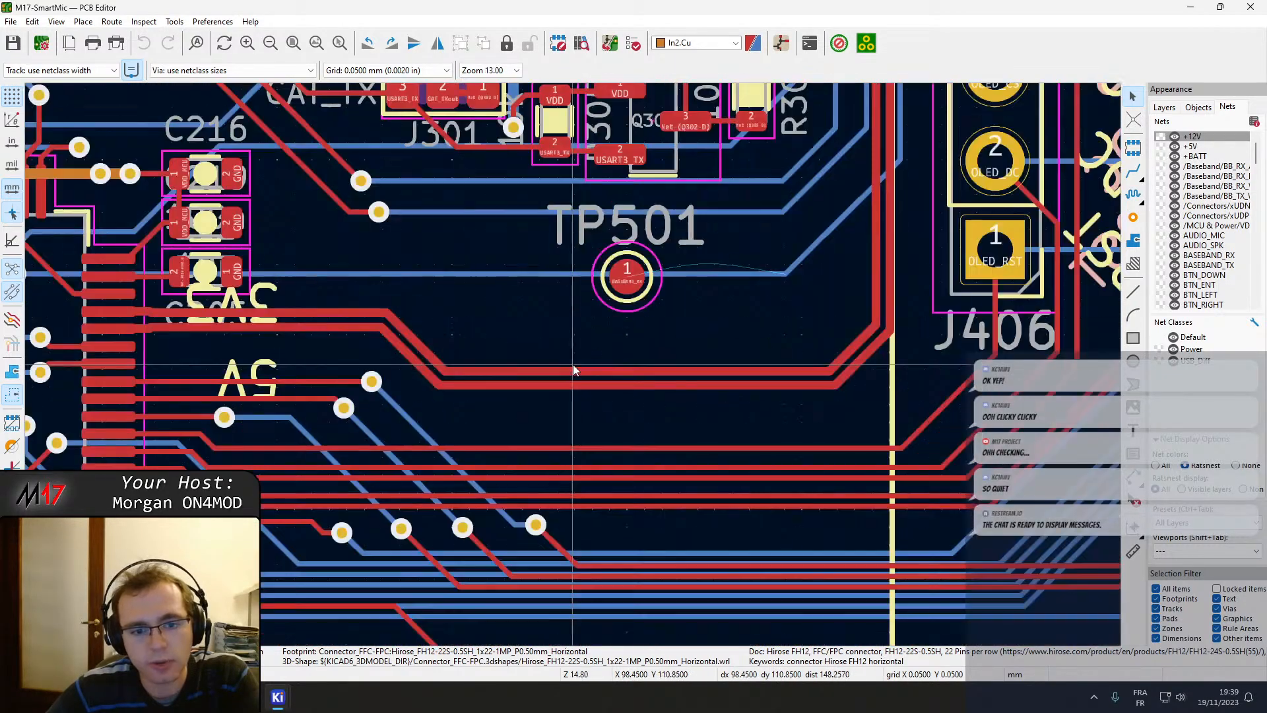
scroll(573, 364, down, 2)
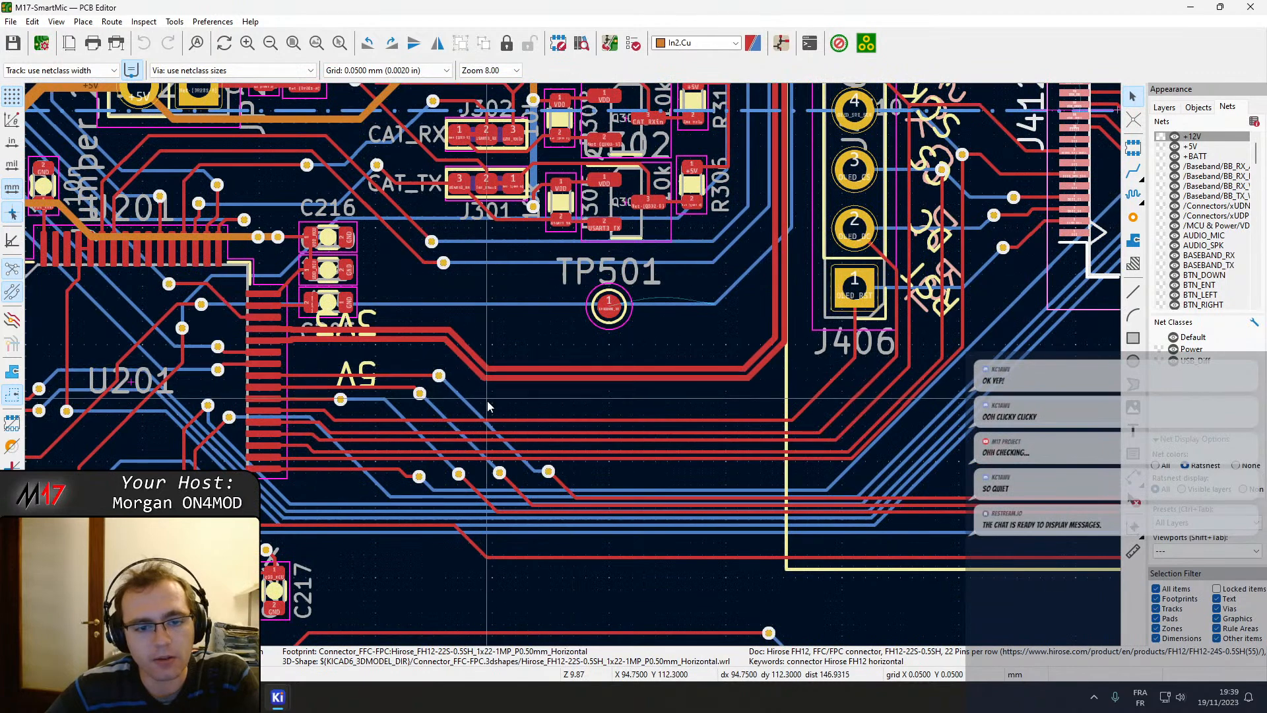
middle_drag(499, 434, 756, 282)
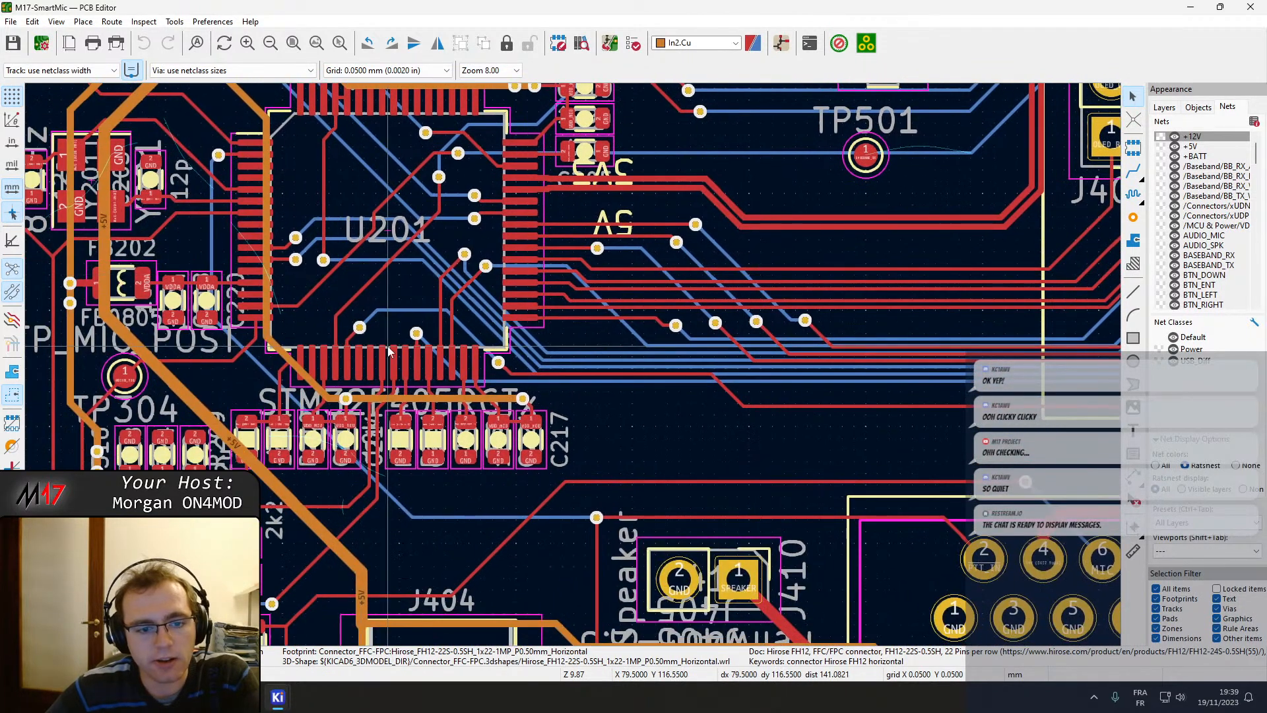
middle_drag(391, 355, 381, 546)
scroll(799, 397, down, 1)
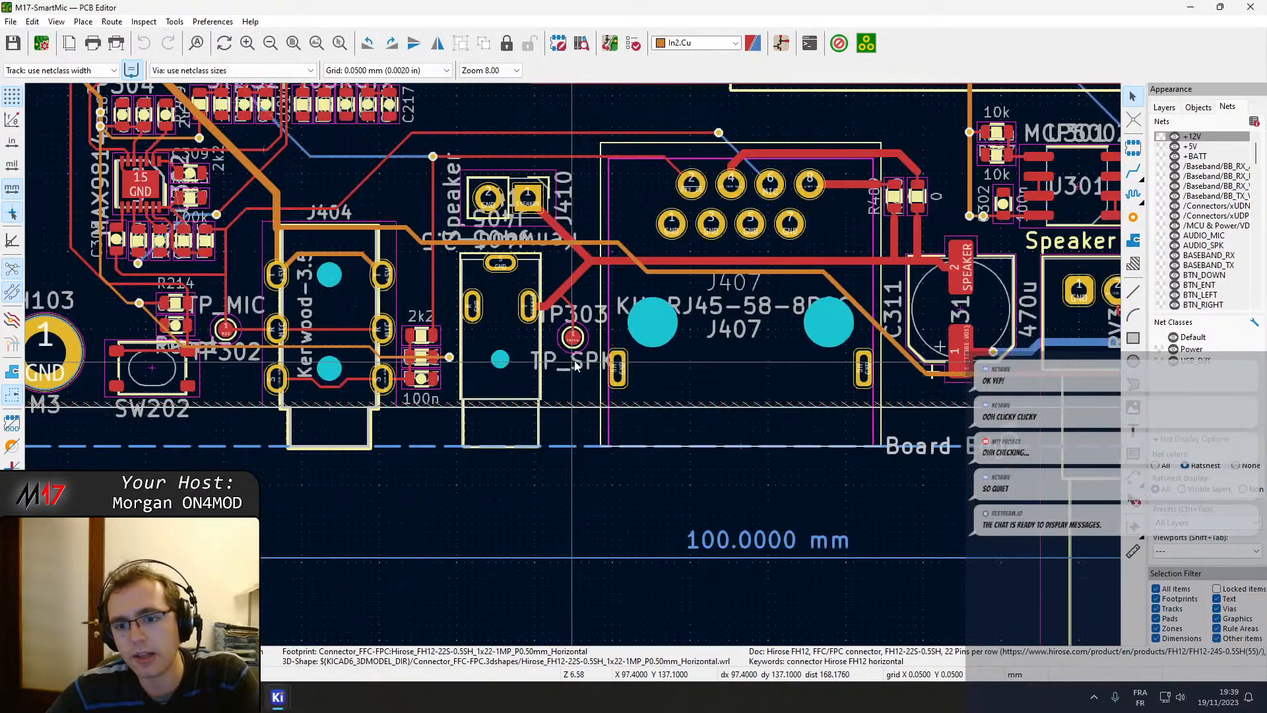
middle_drag(732, 270, 374, 489)
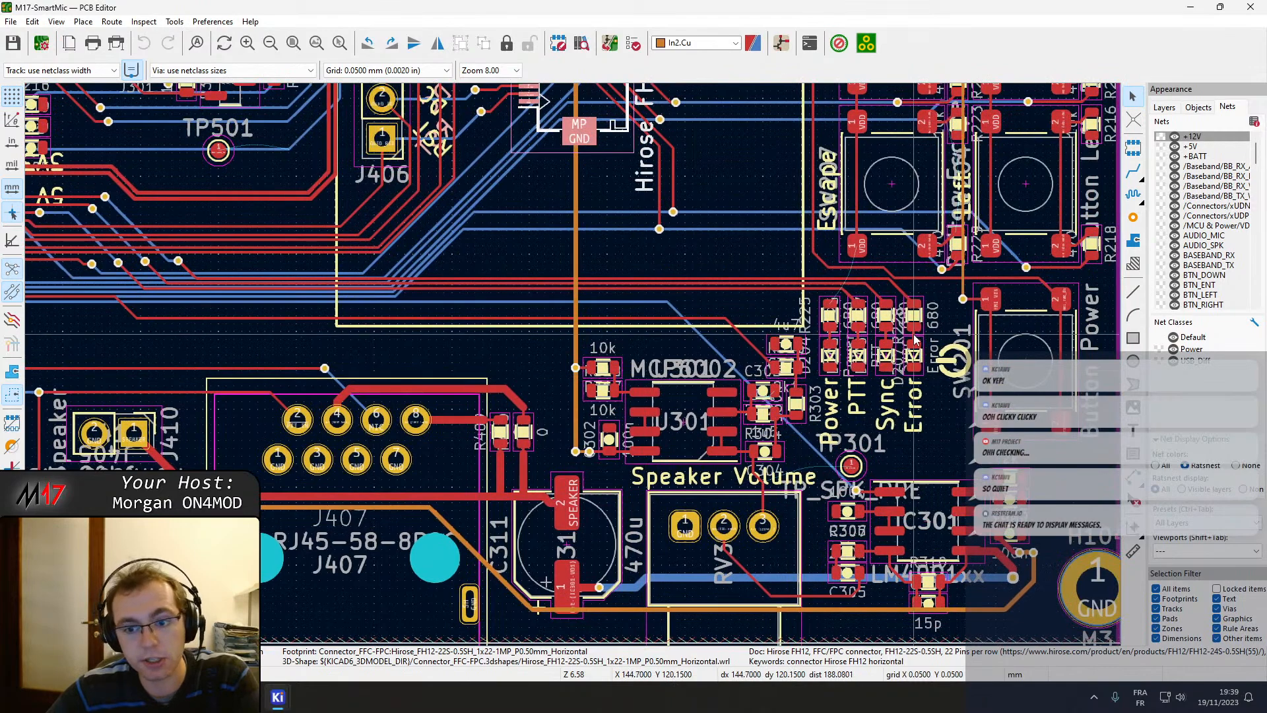
middle_drag(916, 338, 698, 313)
middle_drag(701, 202, 742, 492)
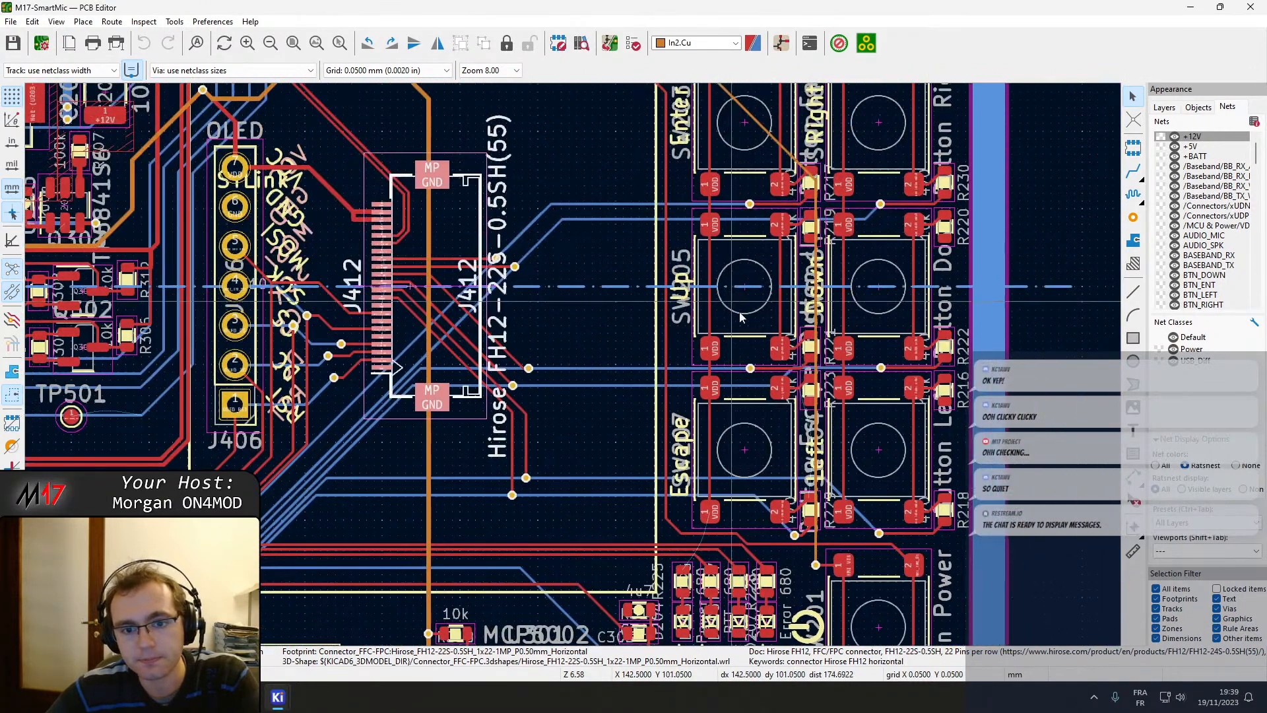
scroll(738, 316, down, 2)
middle_drag(350, 340, 620, 492)
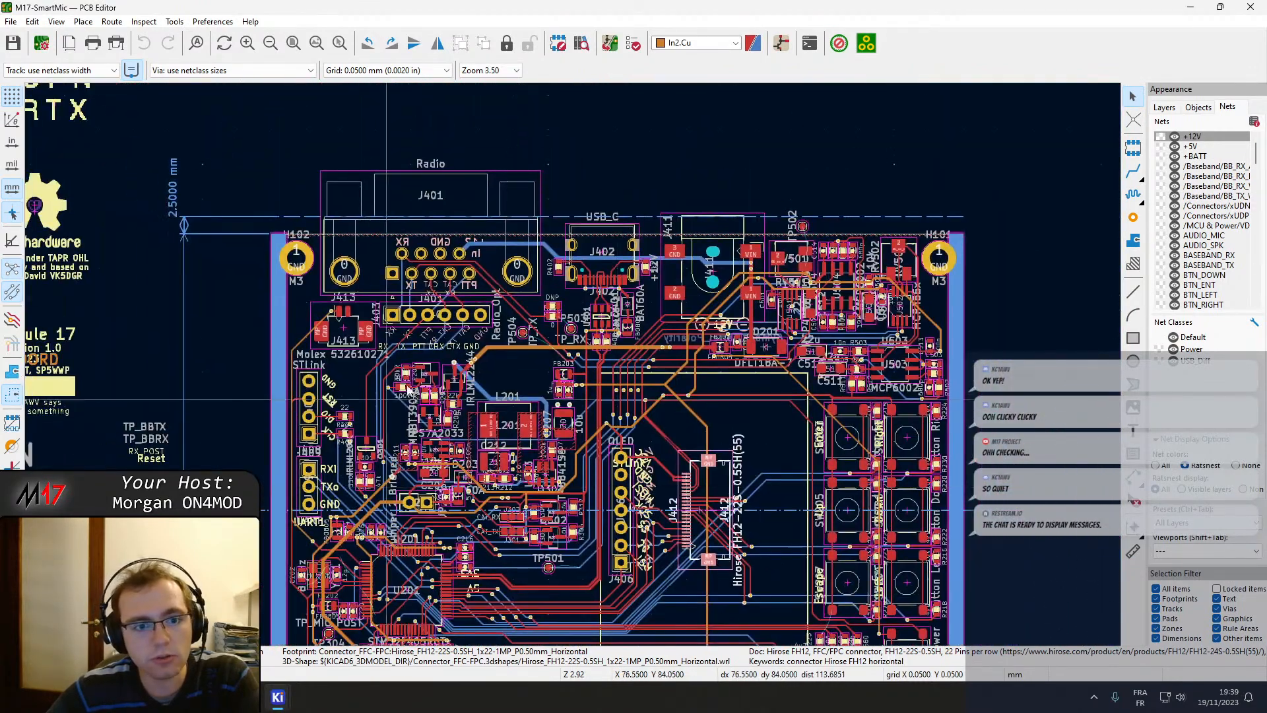
middle_drag(324, 356, 394, 304)
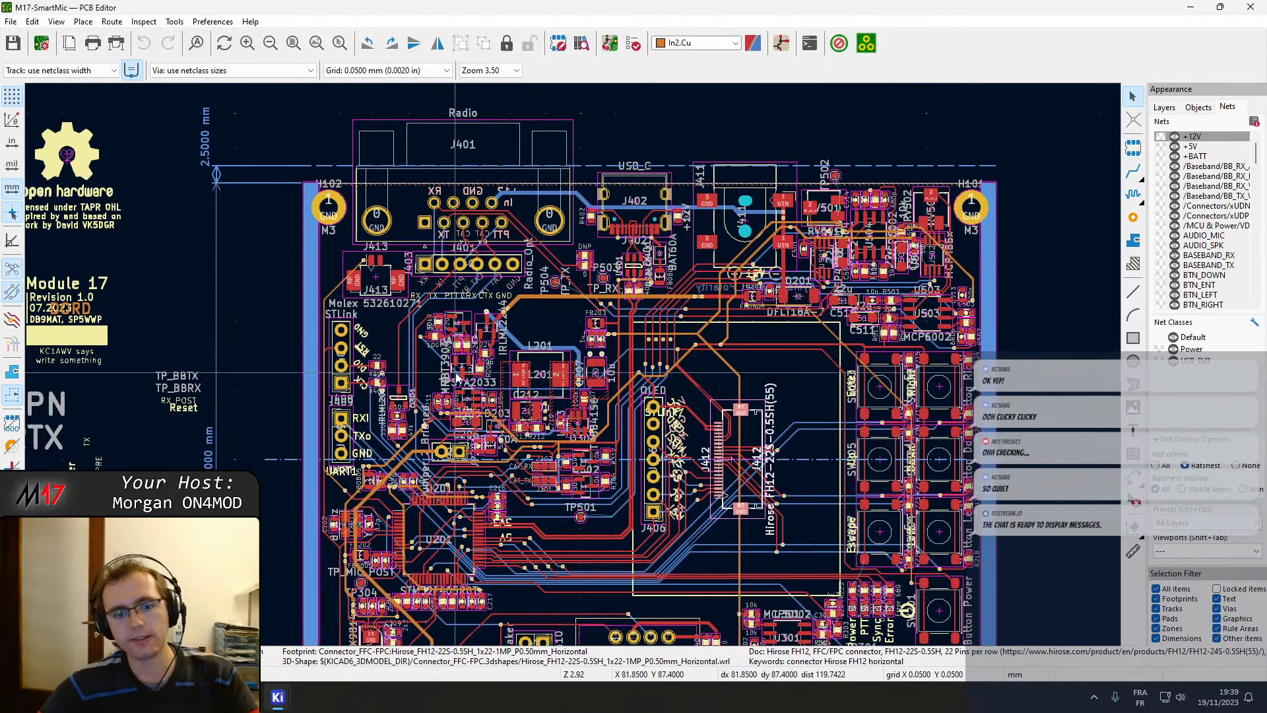
Route a single track joining the two number 2 pads of the Escape button on the R223 net.
scroll(467, 532, up, 3)
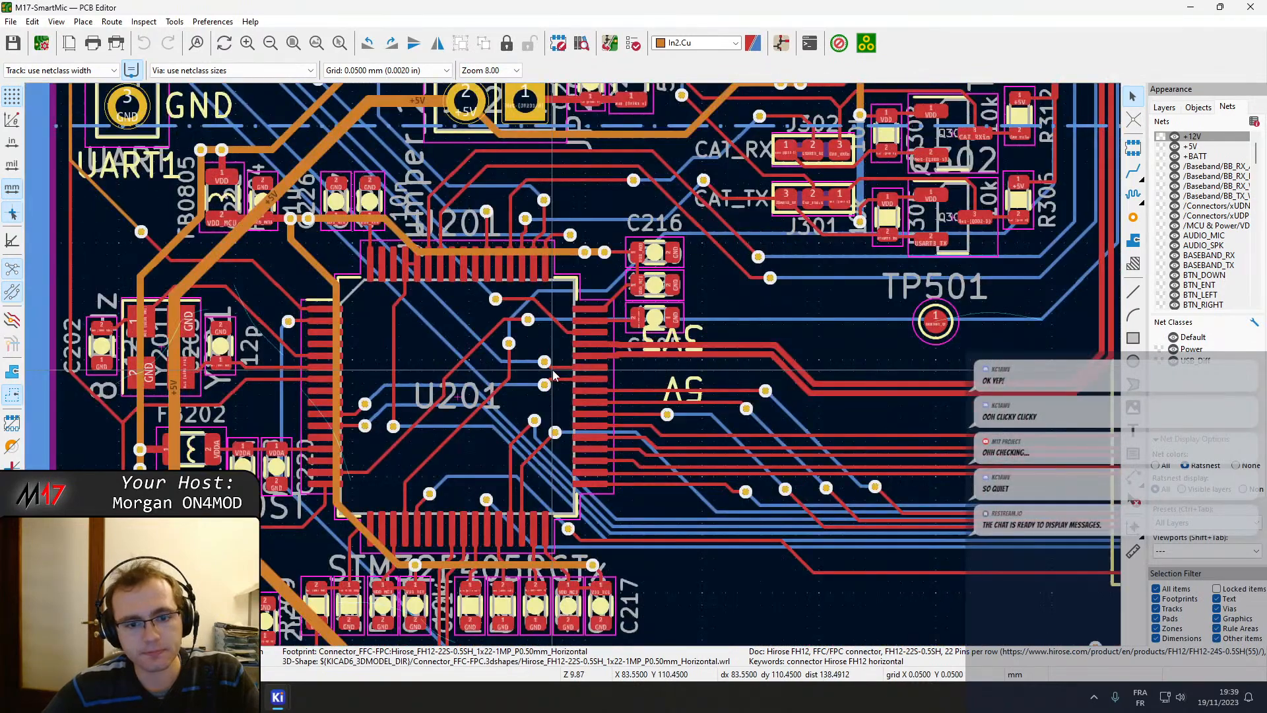
scroll(552, 376, down, 2)
scroll(910, 400, down, 1)
middle_drag(573, 364, 209, 311)
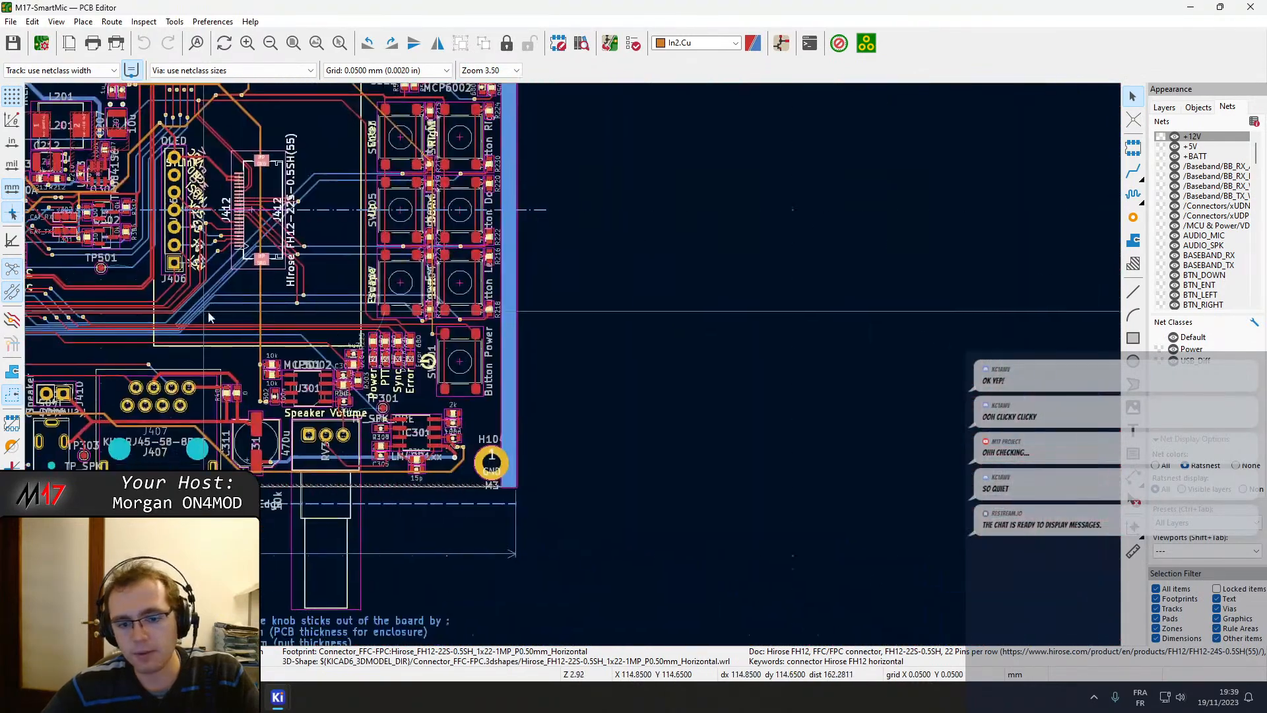
scroll(385, 316, up, 2)
scroll(628, 306, up, 1)
scroll(565, 377, up, 2)
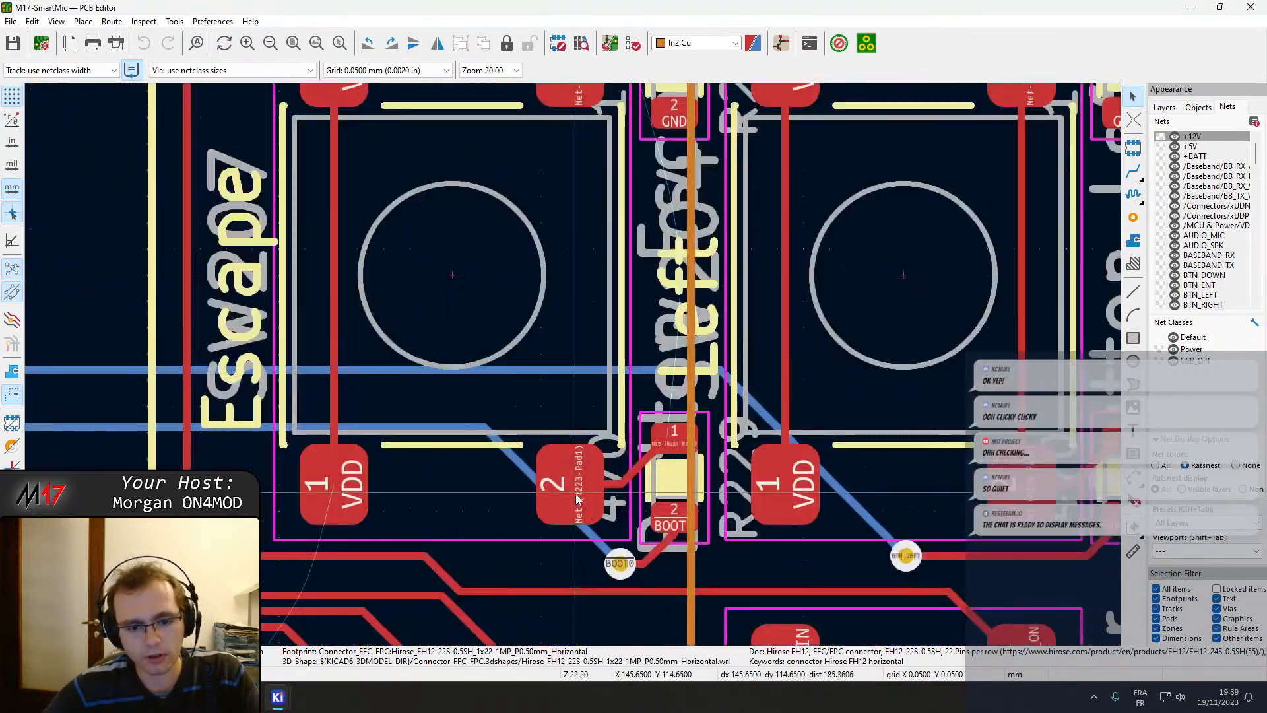
key(x)
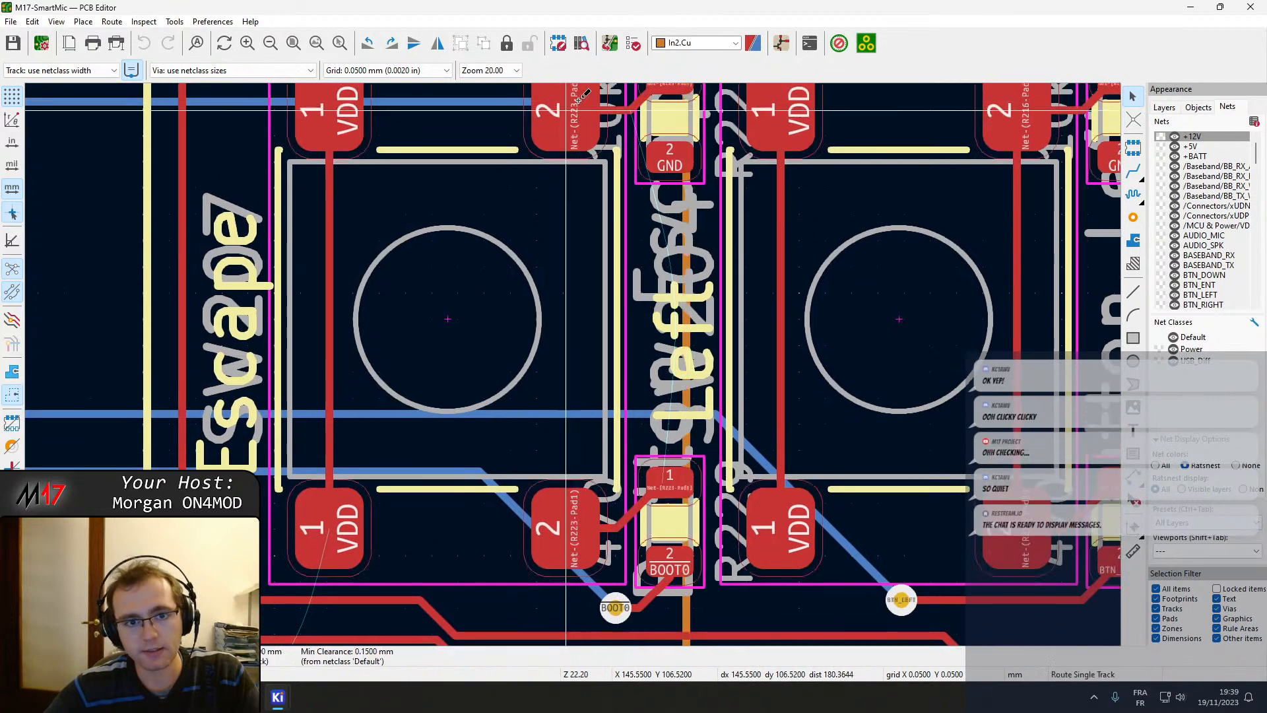
click(576, 532)
scroll(425, 481, down, 1)
middle_drag(509, 396, 612, 262)
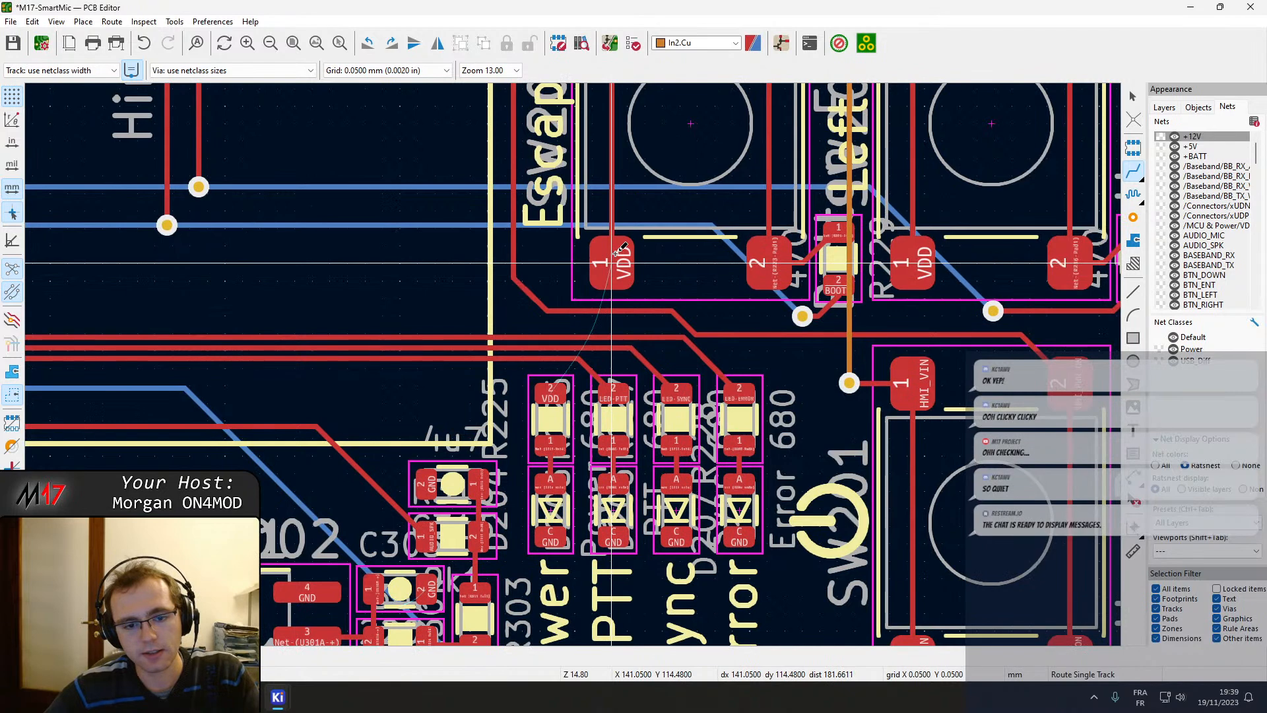
middle_drag(578, 488, 589, 522)
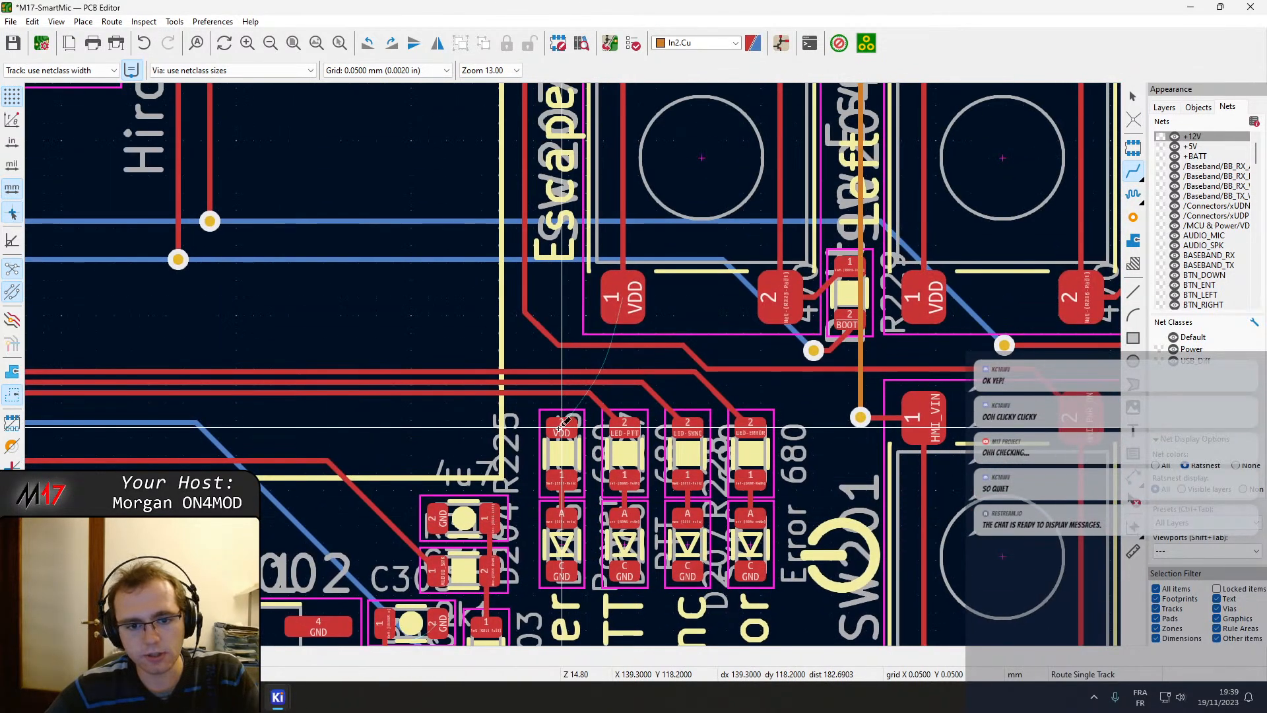
click(562, 428)
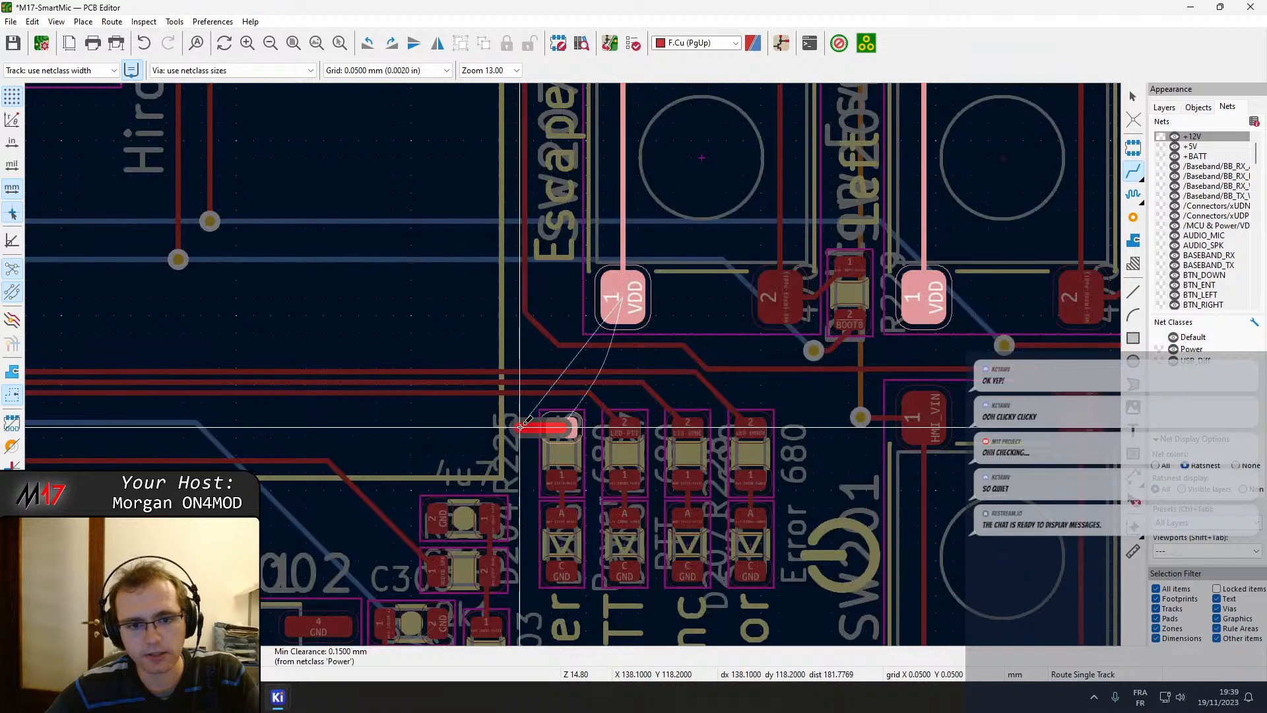
key(Escape)
scroll(520, 427, up, 2)
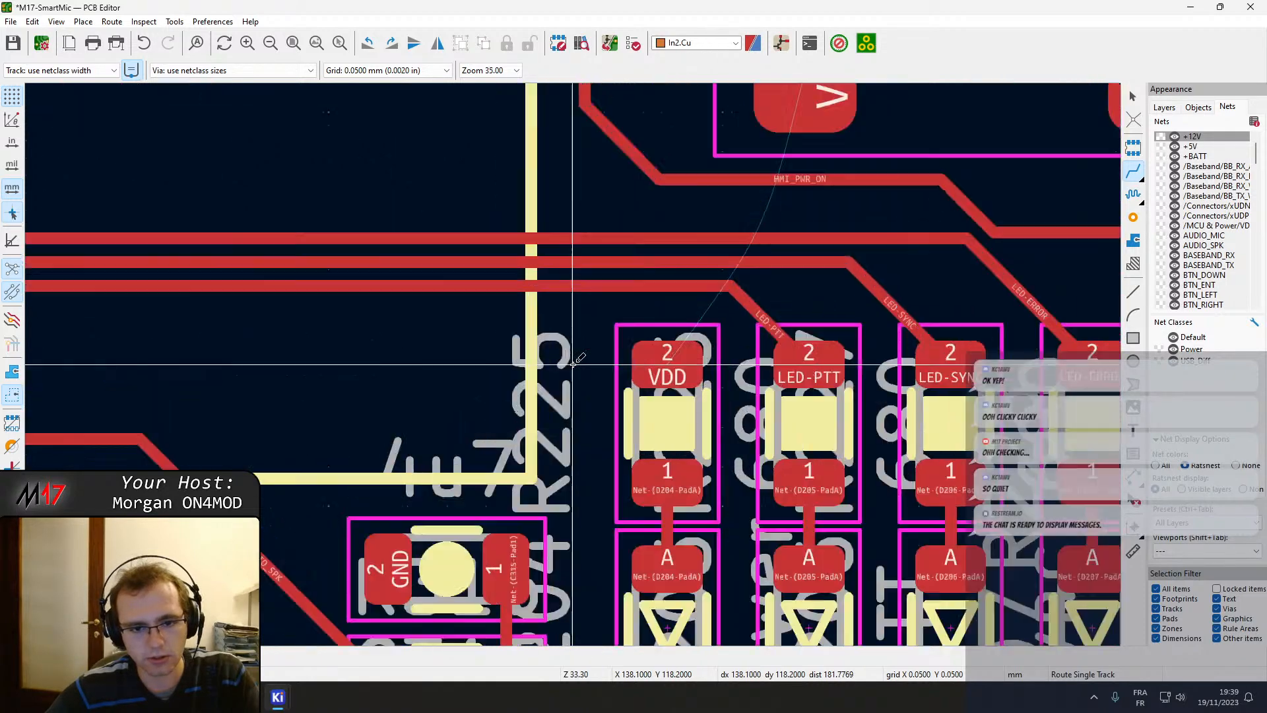
scroll(800, 94, down, 1)
middle_drag(573, 363, 465, 463)
click(467, 463)
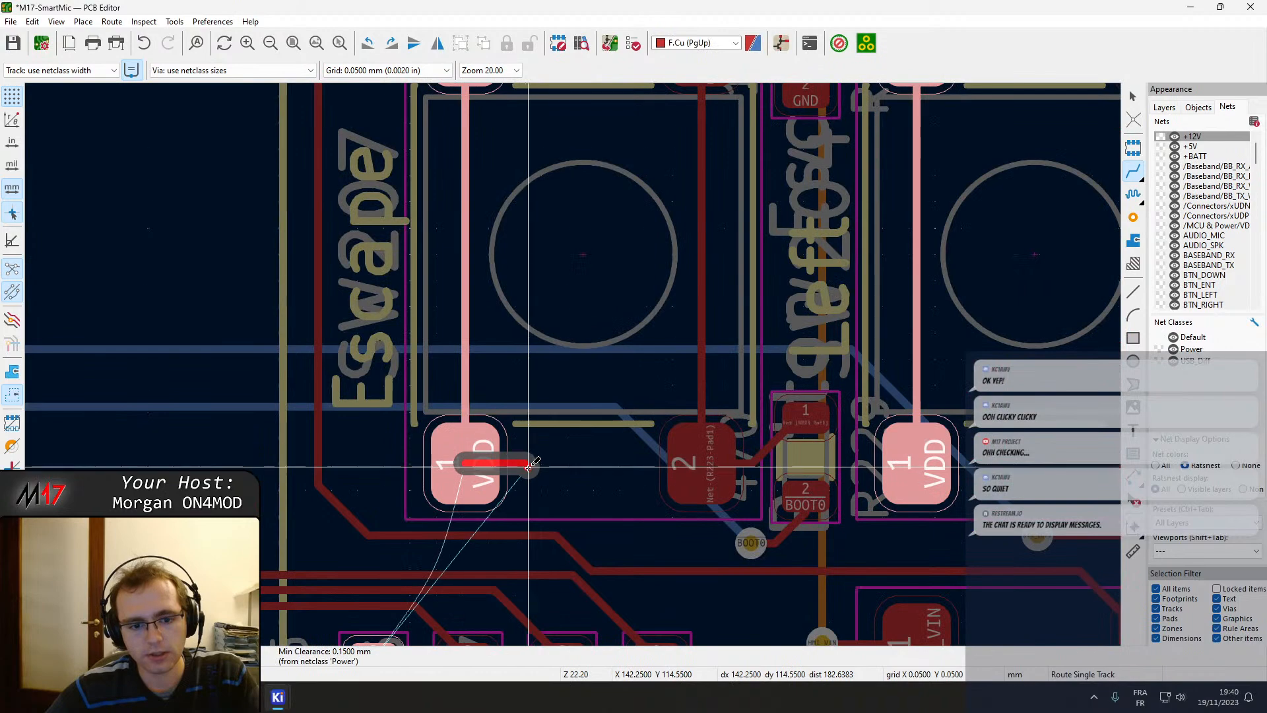
key(Escape)
key(Escape)
Set the width of the VDD track segments running through the Enter, Up and Escape button column to 0.2 mm.
click(465, 329)
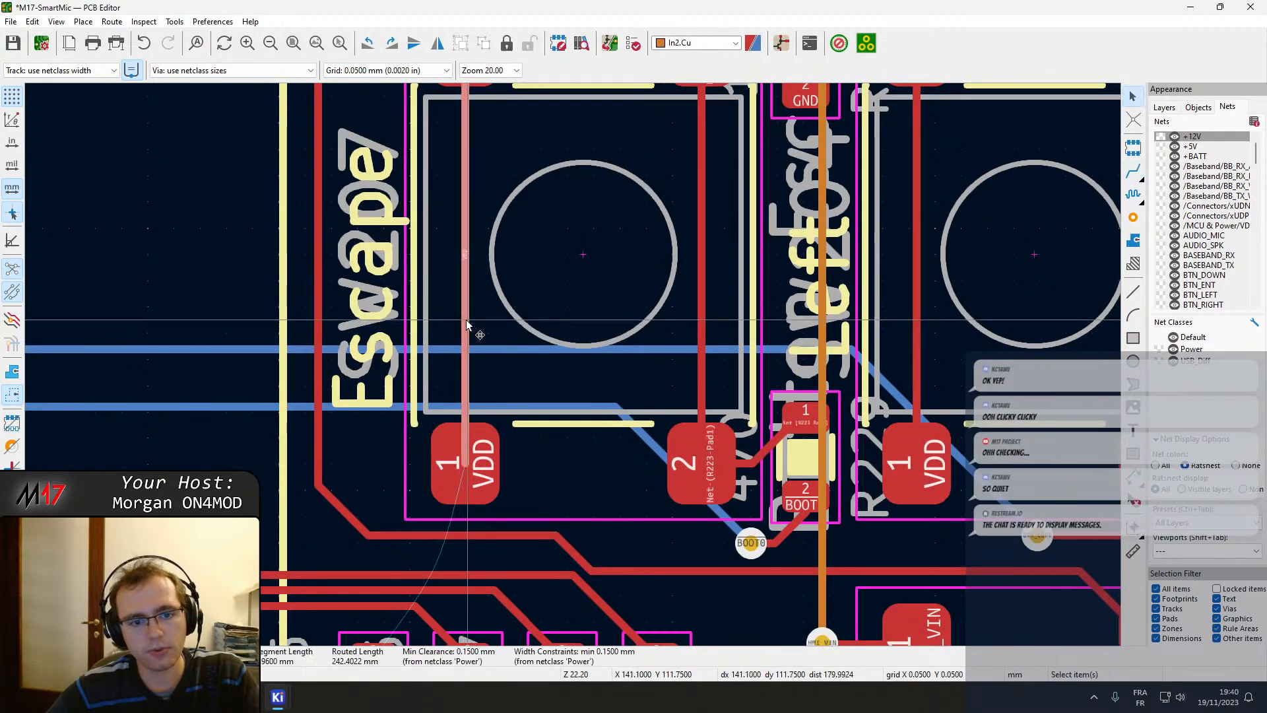
scroll(475, 334, down, 2)
middle_drag(537, 236, 515, 453)
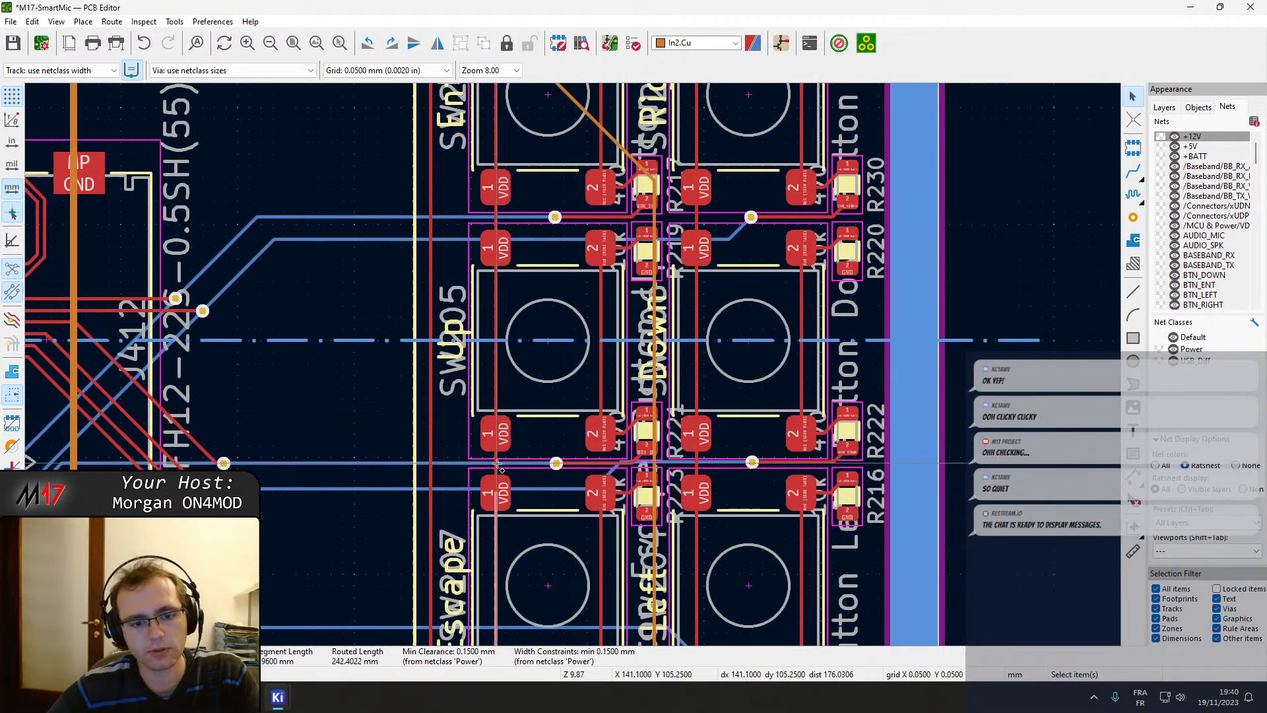
click(499, 466)
click(539, 475)
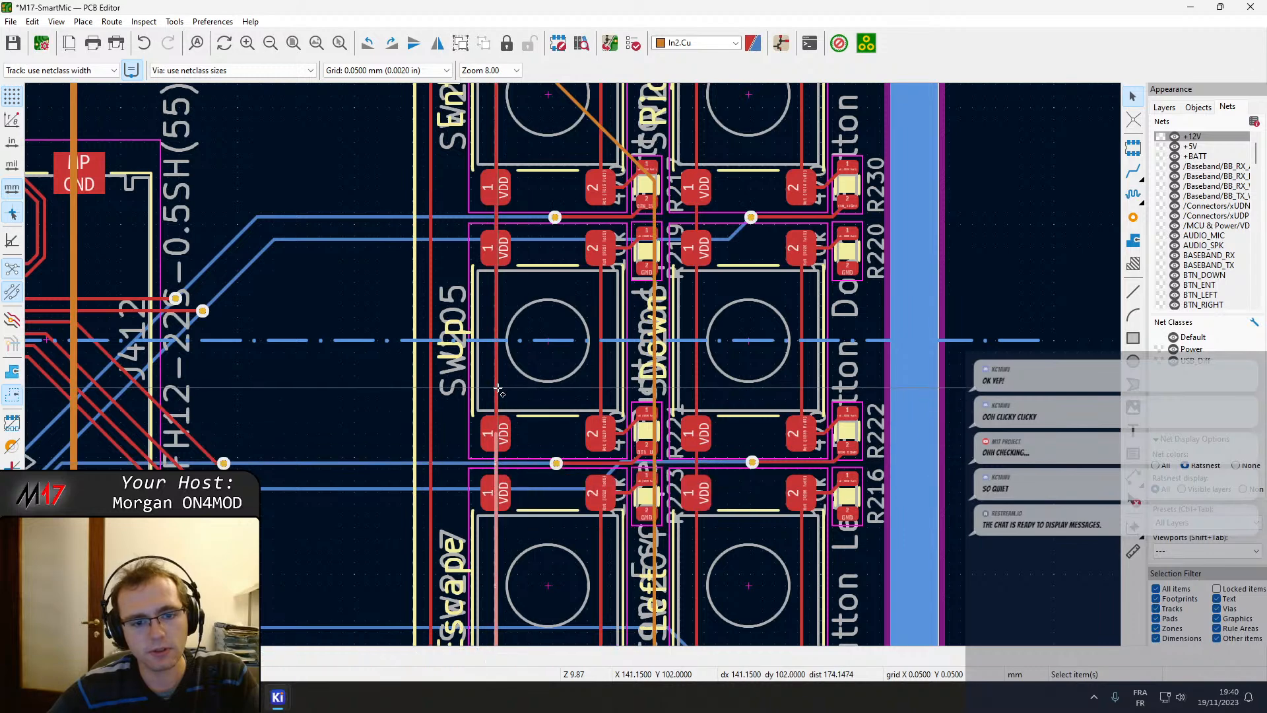
middle_drag(494, 234, 478, 451)
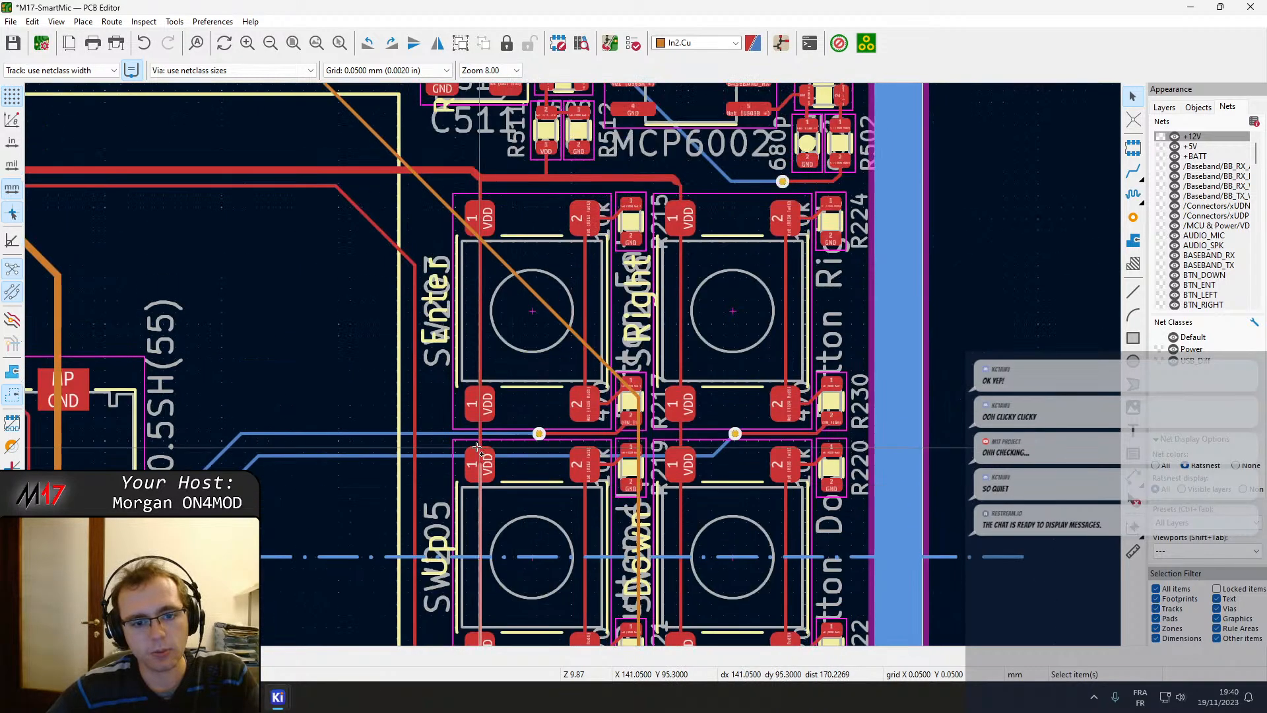
double_click(483, 190)
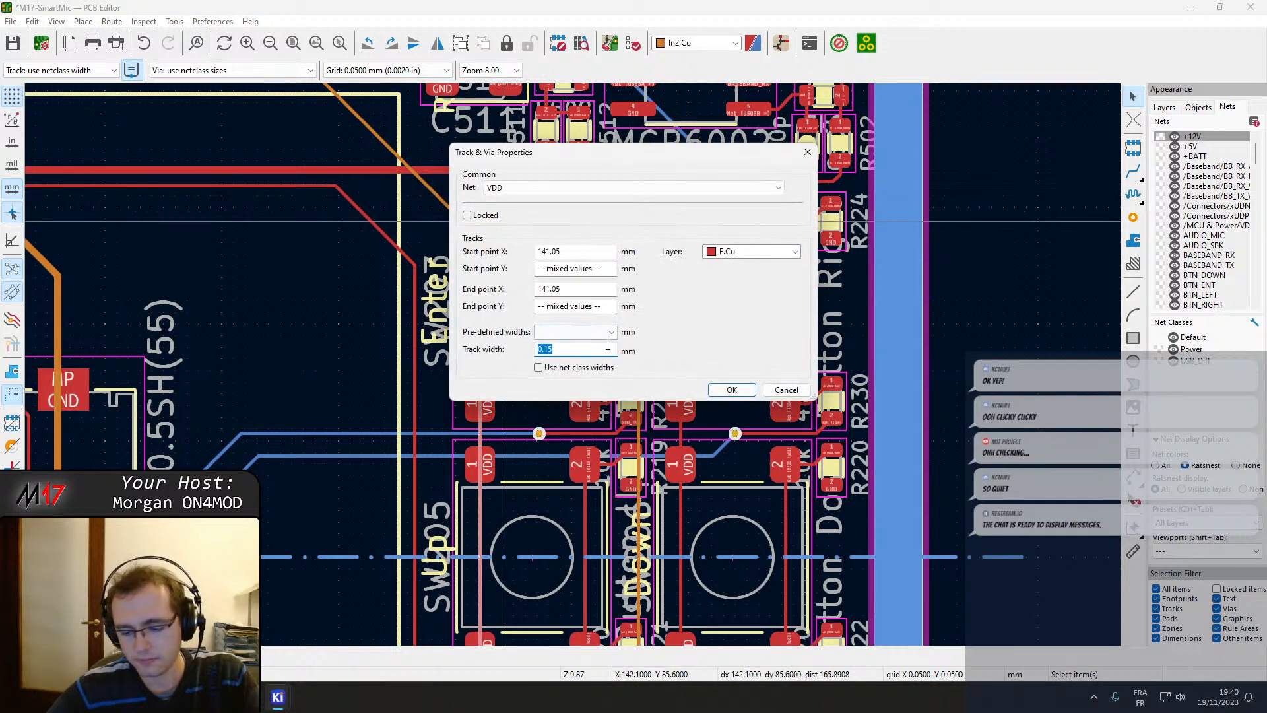
text(.)
key(Return)
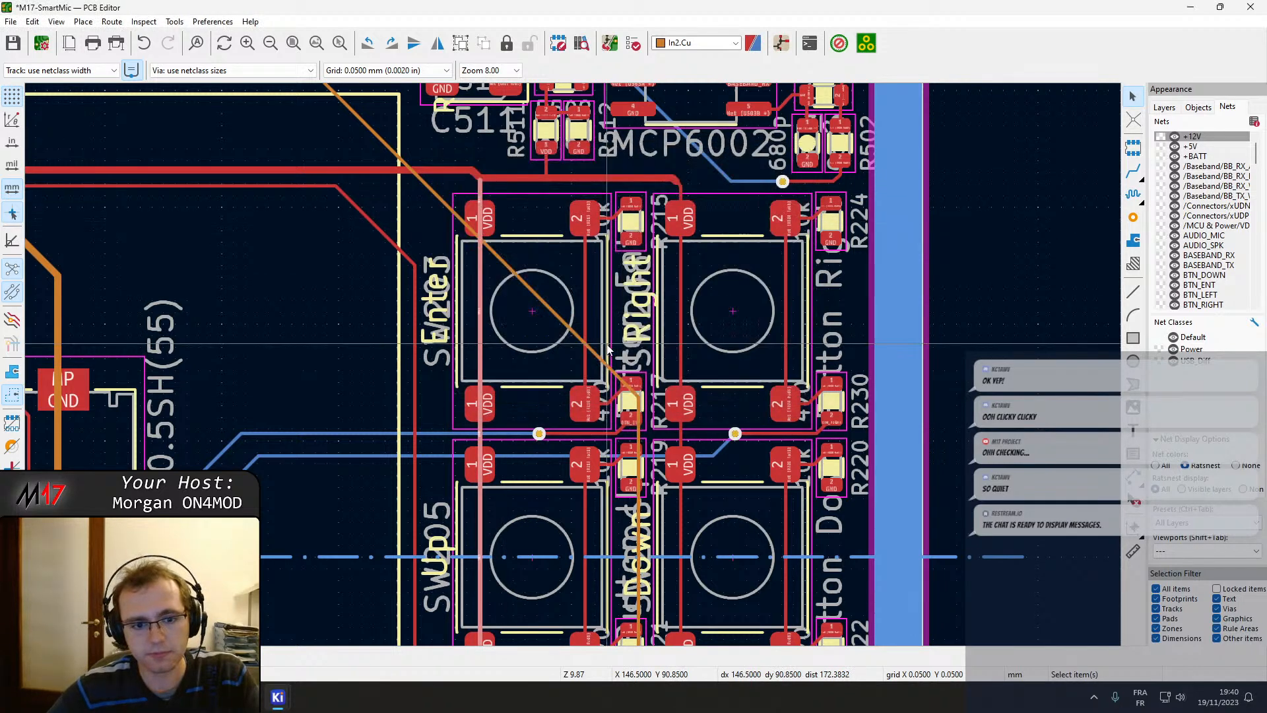
Widen the VDD track segments of the Enter, Up and Escape column to 0.25 mm.
text(e)
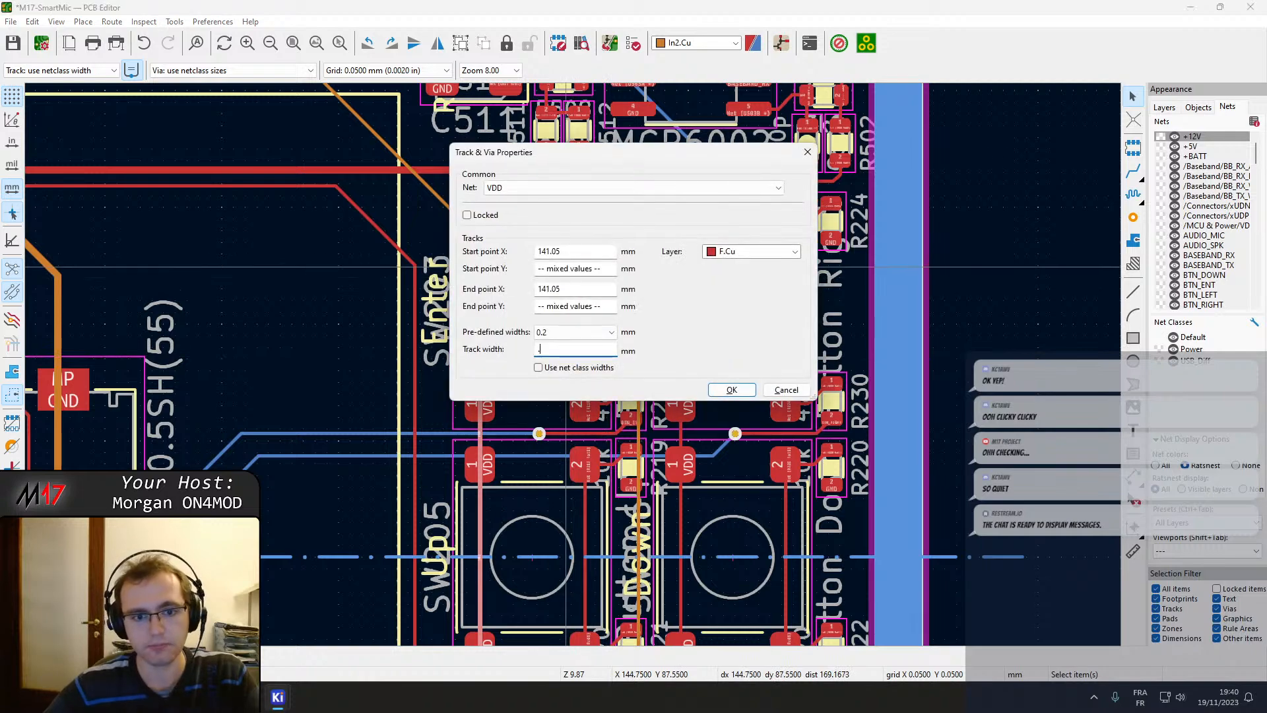
text(.25)
key(Return)
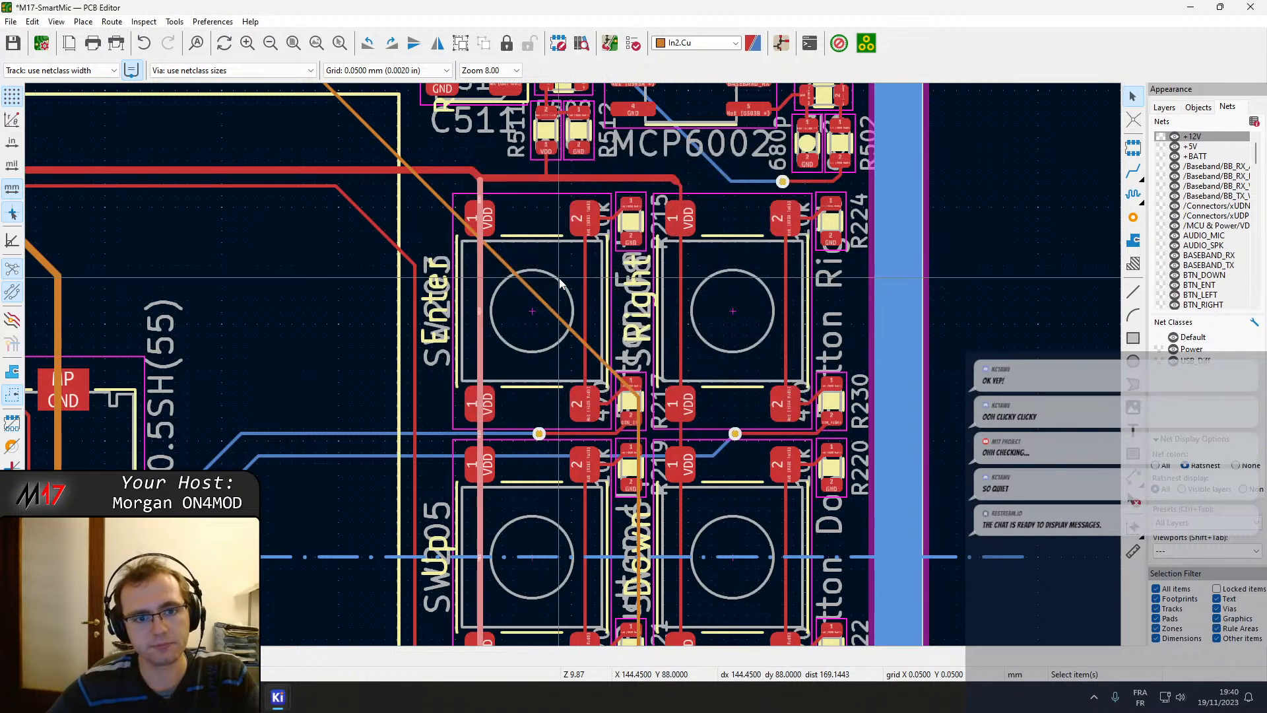
Check the properties of the horizontal VDD track that feeds the Enter and Right buttons from above.
scroll(695, 196, up, 5)
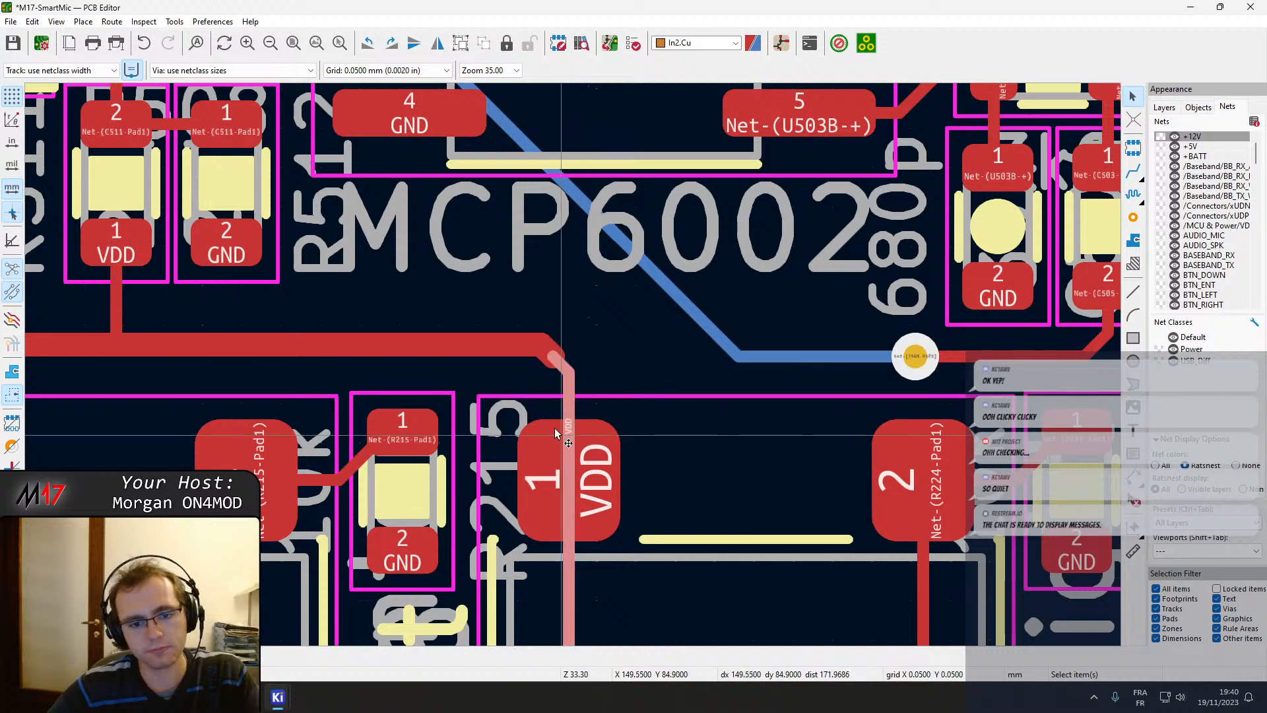
scroll(555, 428, down, 3)
click(516, 320)
key(e)
key(Escape)
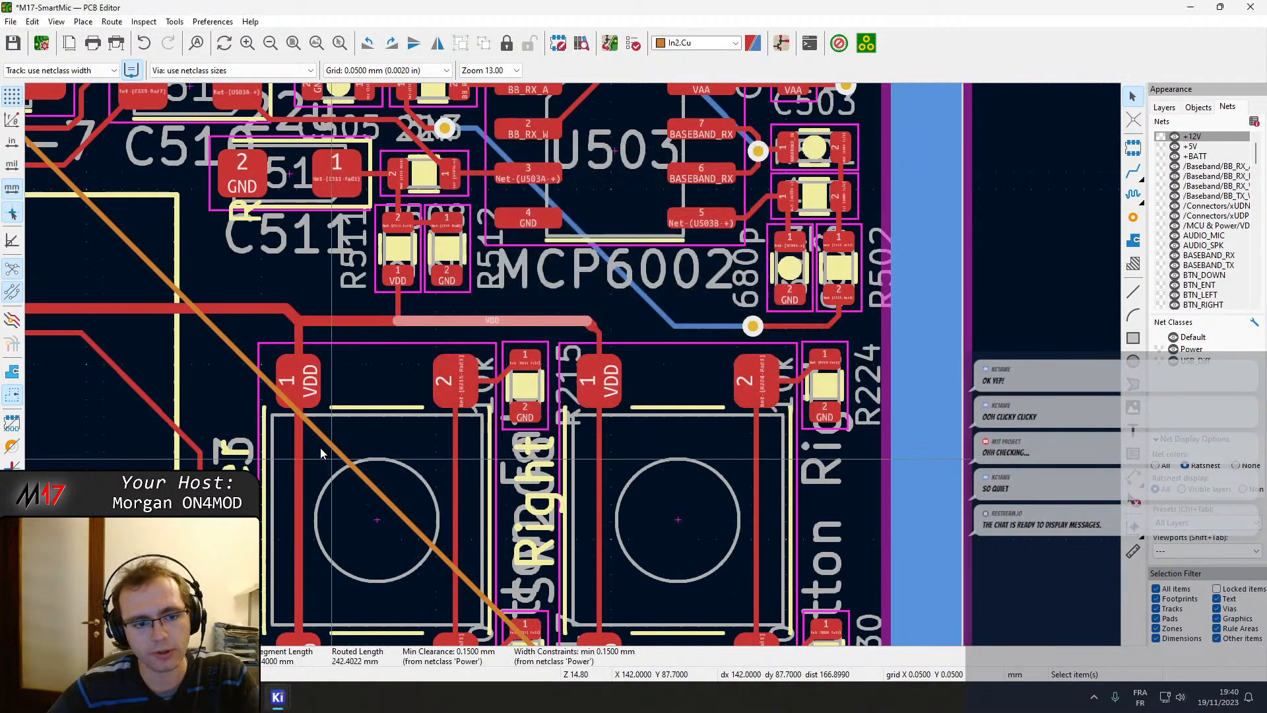
Select all VDD track segments down the Enter, Up and Escape button column and set their width to 0.3 mm.
click(295, 338)
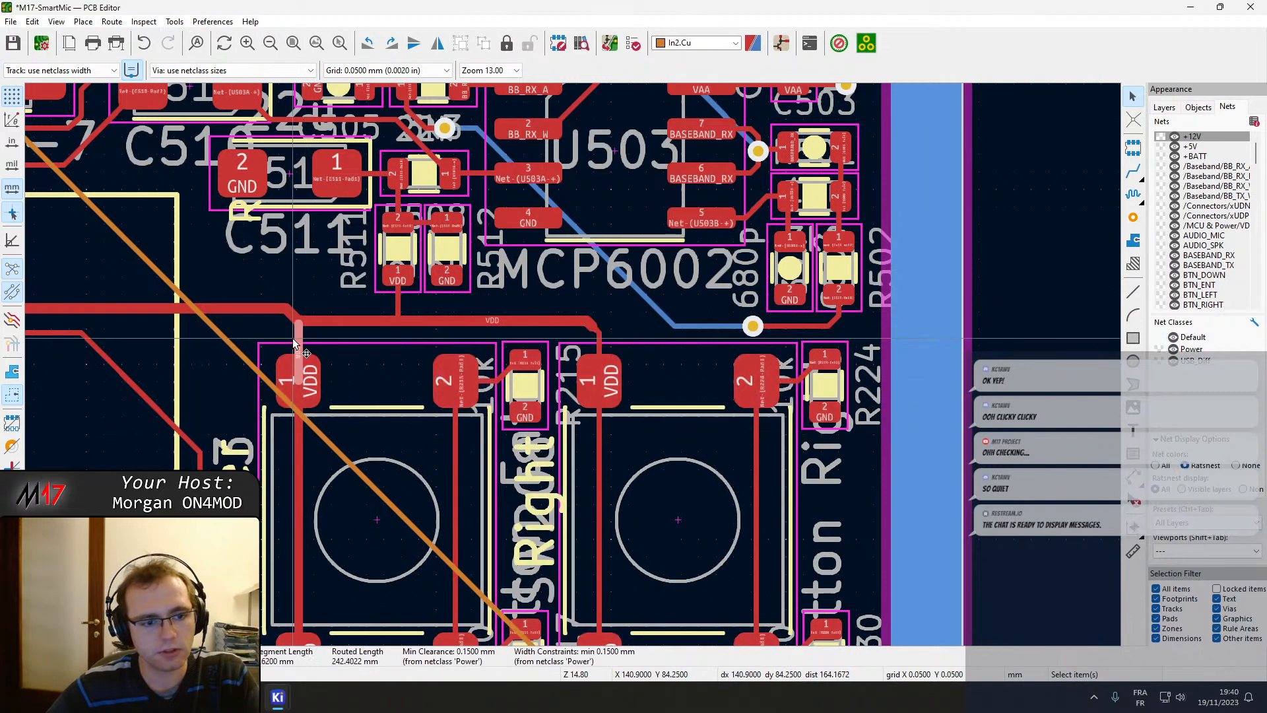
middle_drag(312, 437, 449, 283)
shift+click(471, 282)
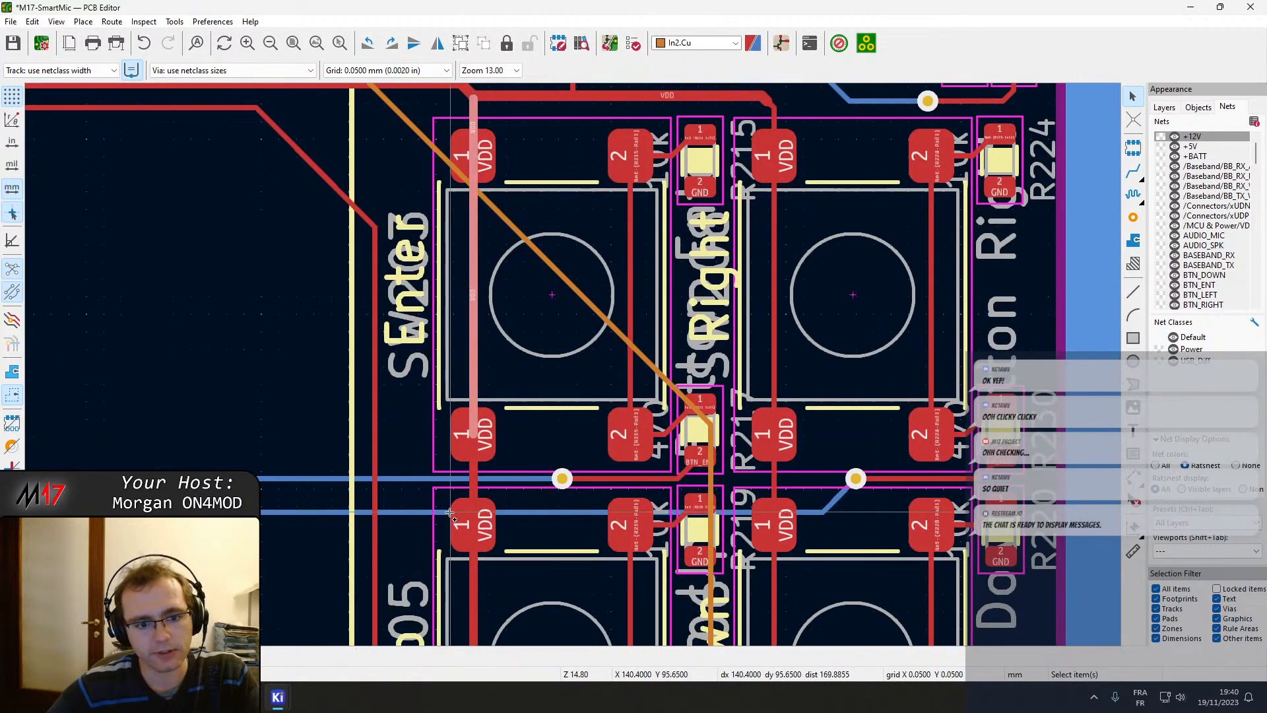
shift+click(478, 480)
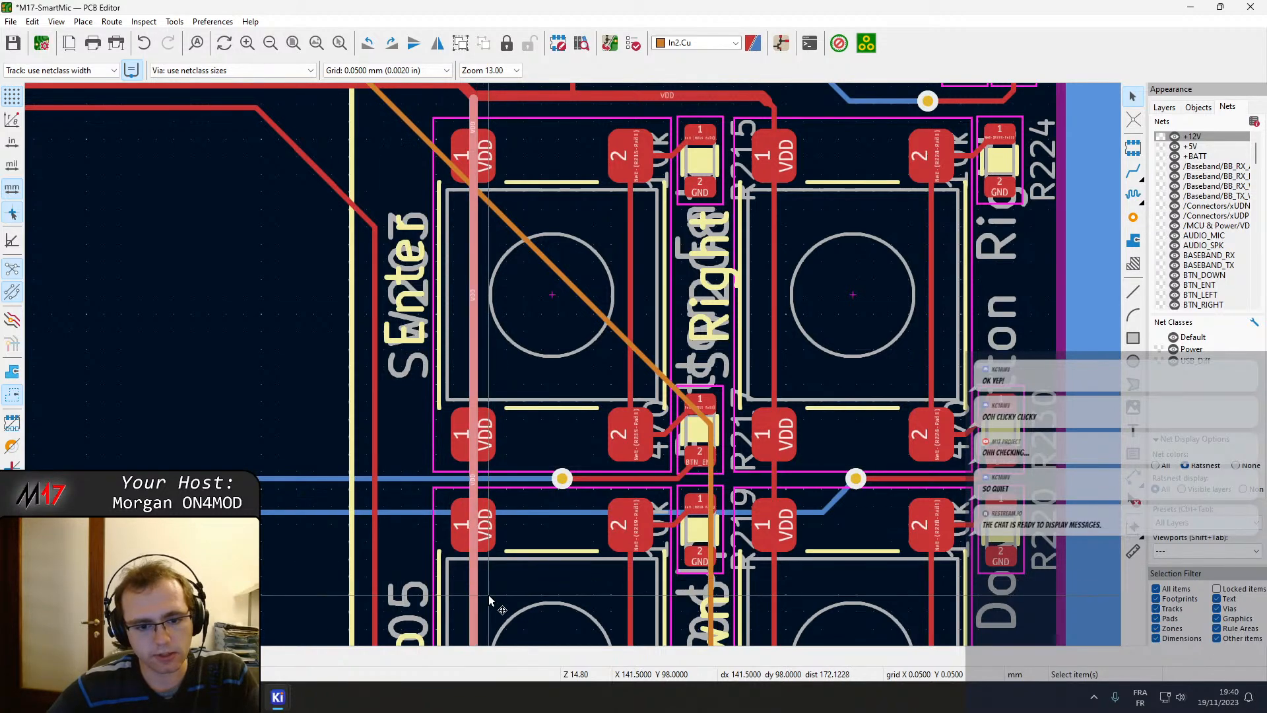
middle_drag(488, 596, 590, 122)
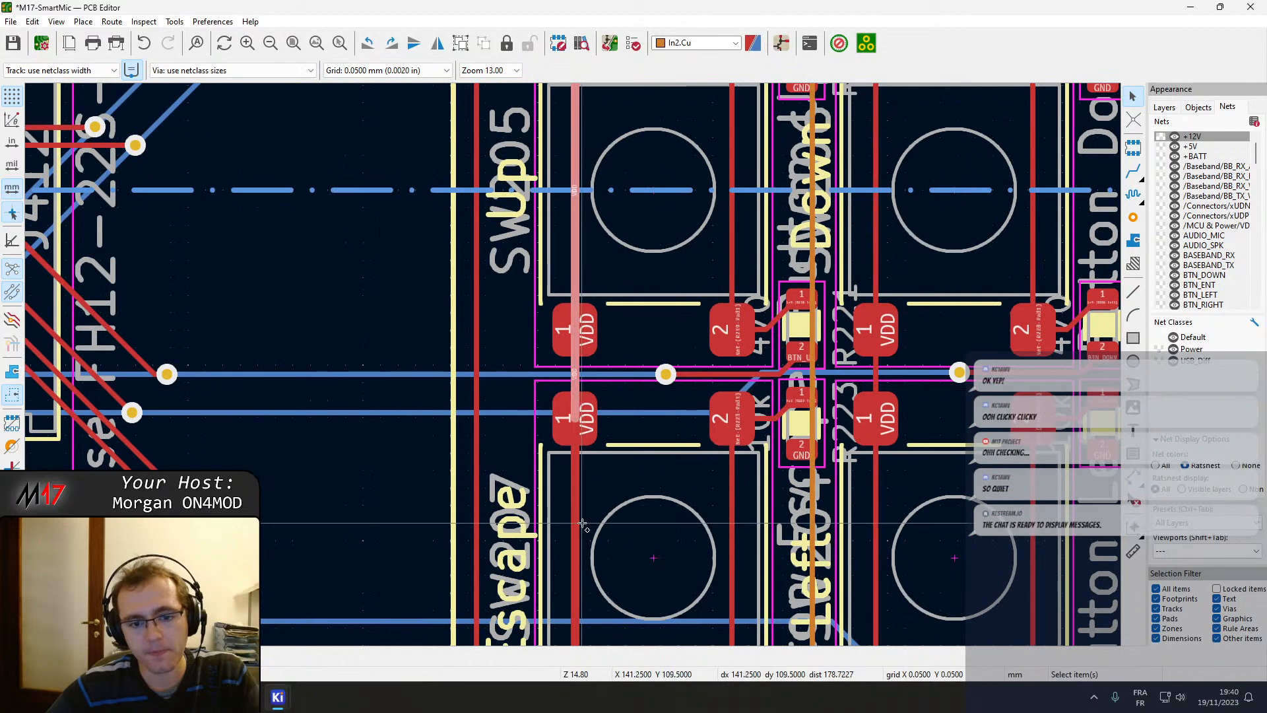
middle_drag(579, 524, 645, 139)
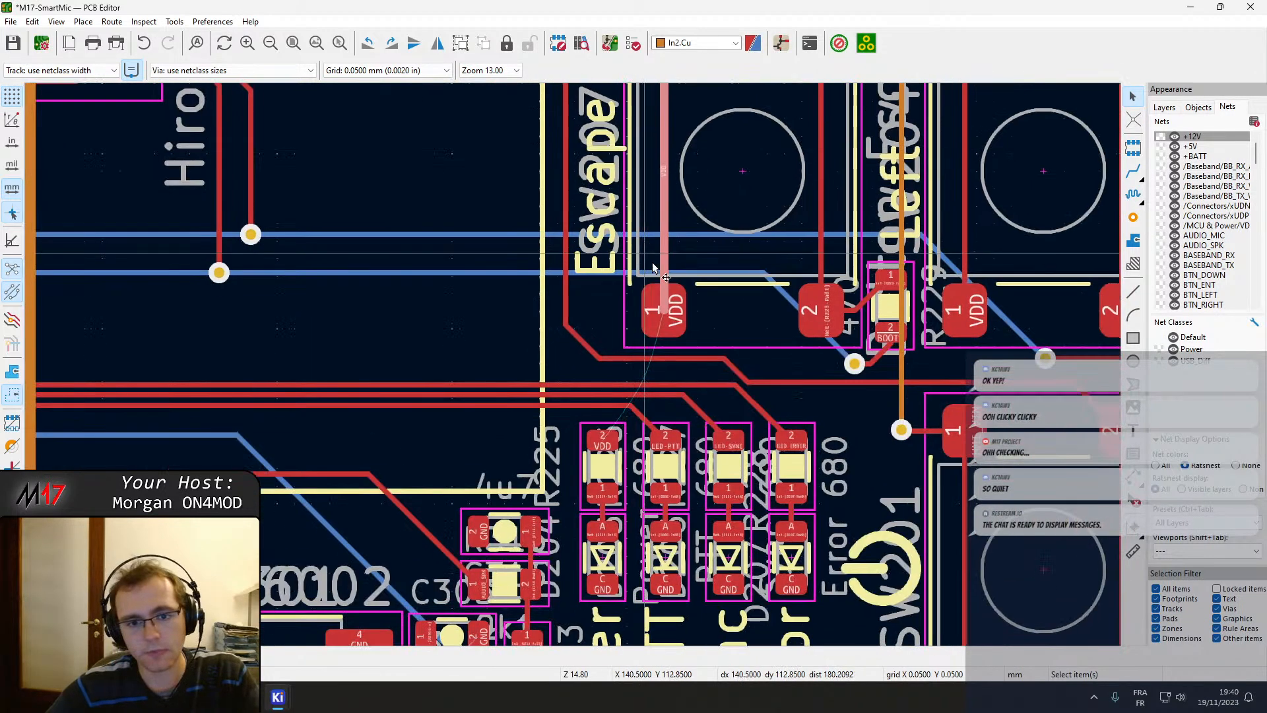
middle_drag(739, 198, 551, 497)
middle_drag(608, 298, 652, 475)
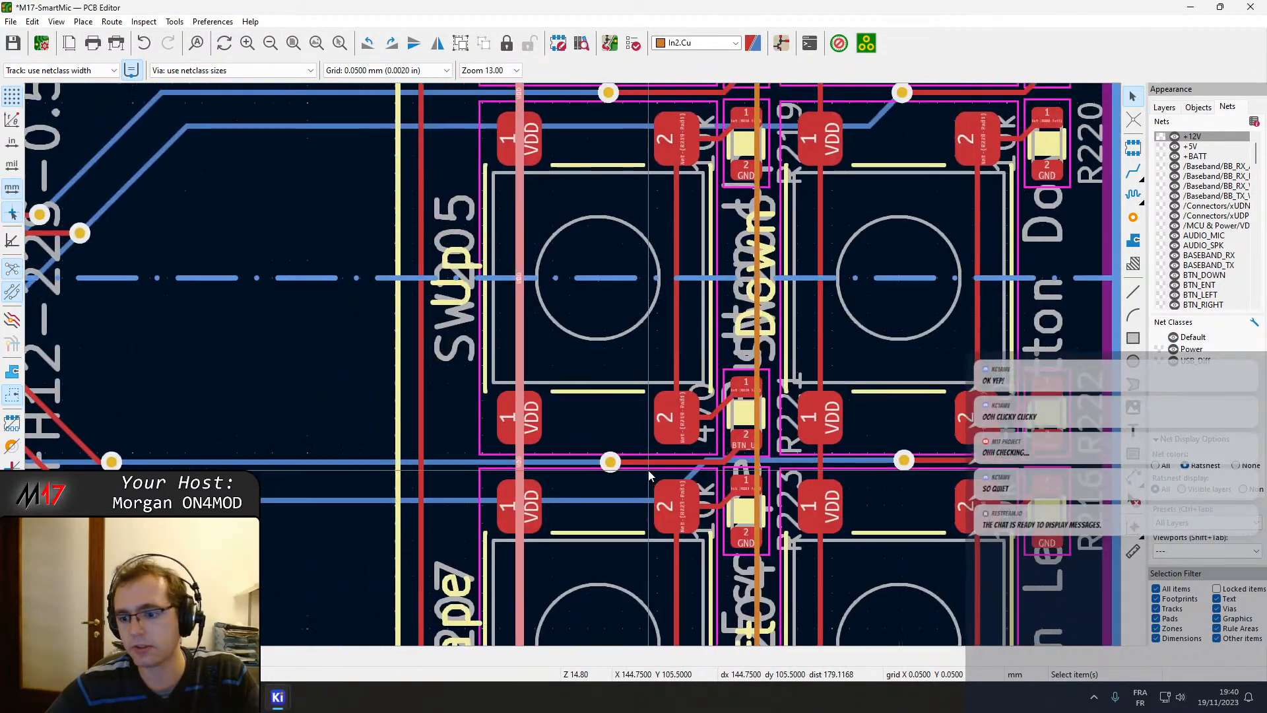
middle_drag(624, 297, 565, 439)
text(e)
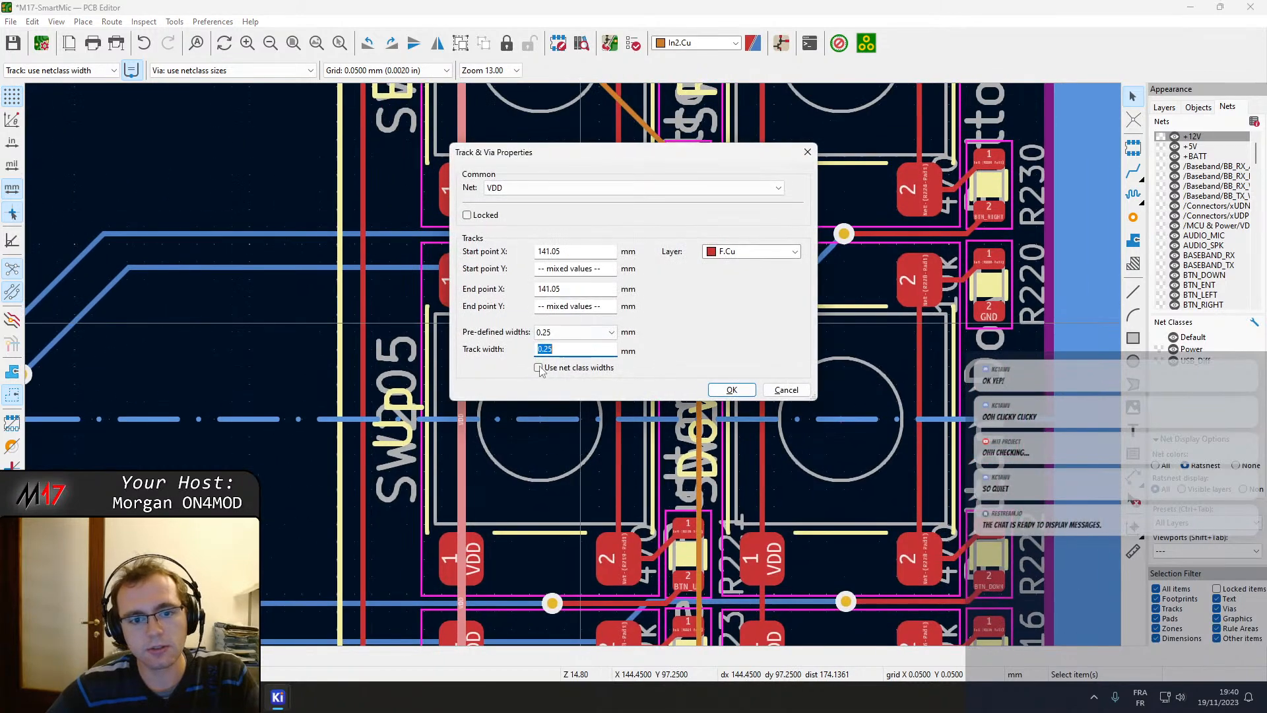
text(.3)
key(Return)
middle_drag(671, 151, 614, 488)
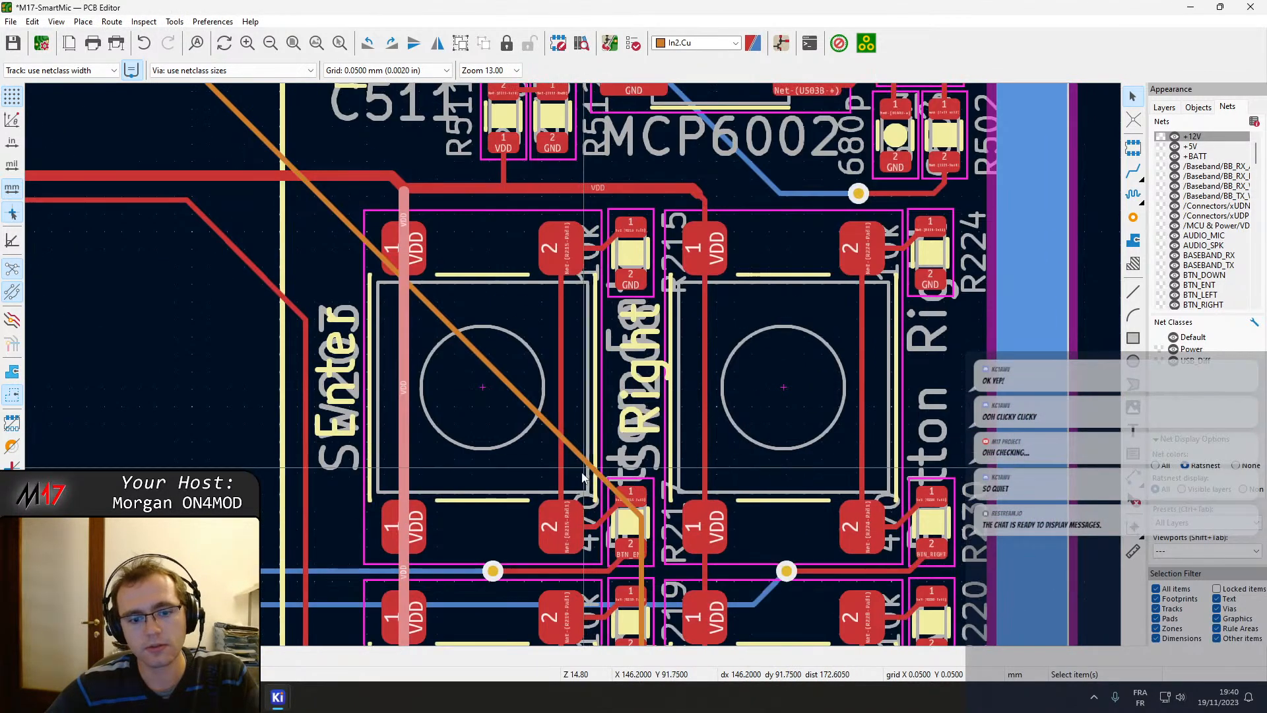
click(707, 338)
scroll(712, 518, down, 3)
scroll(571, 394, up, 5)
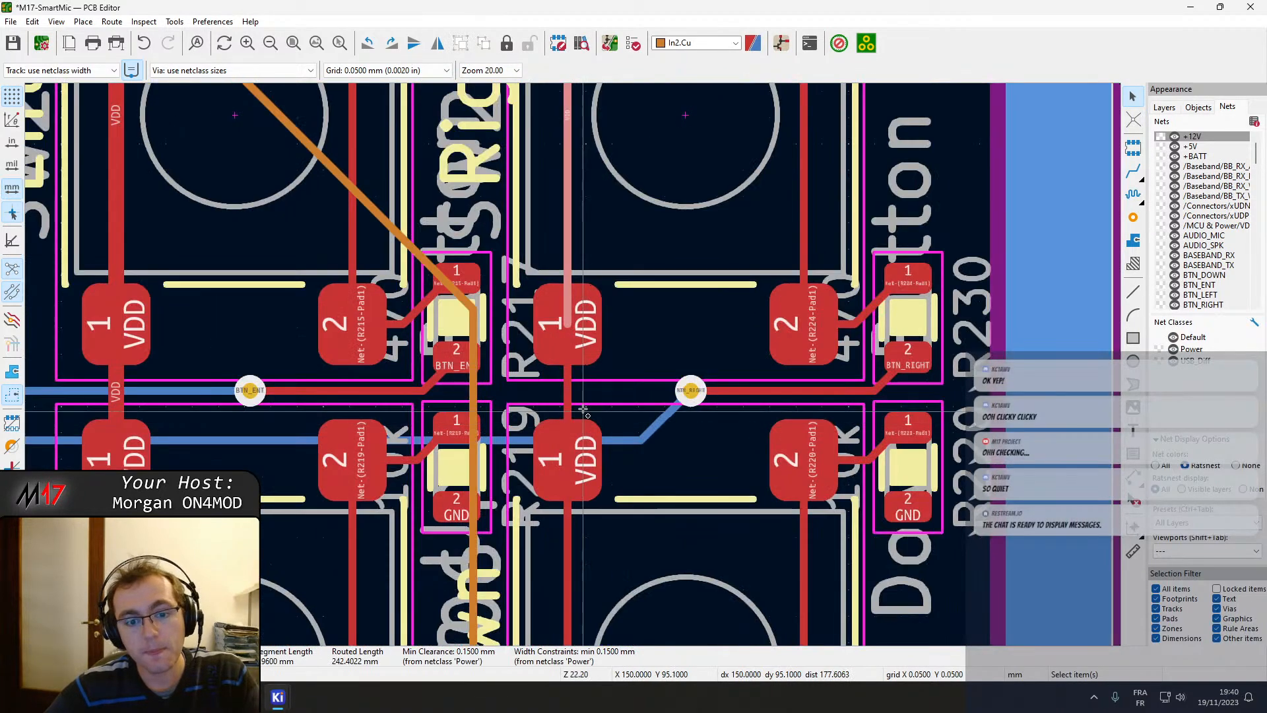
middle_drag(588, 550, 640, 282)
shift+click(621, 331)
middle_drag(628, 470, 685, 155)
middle_drag(672, 361, 734, 161)
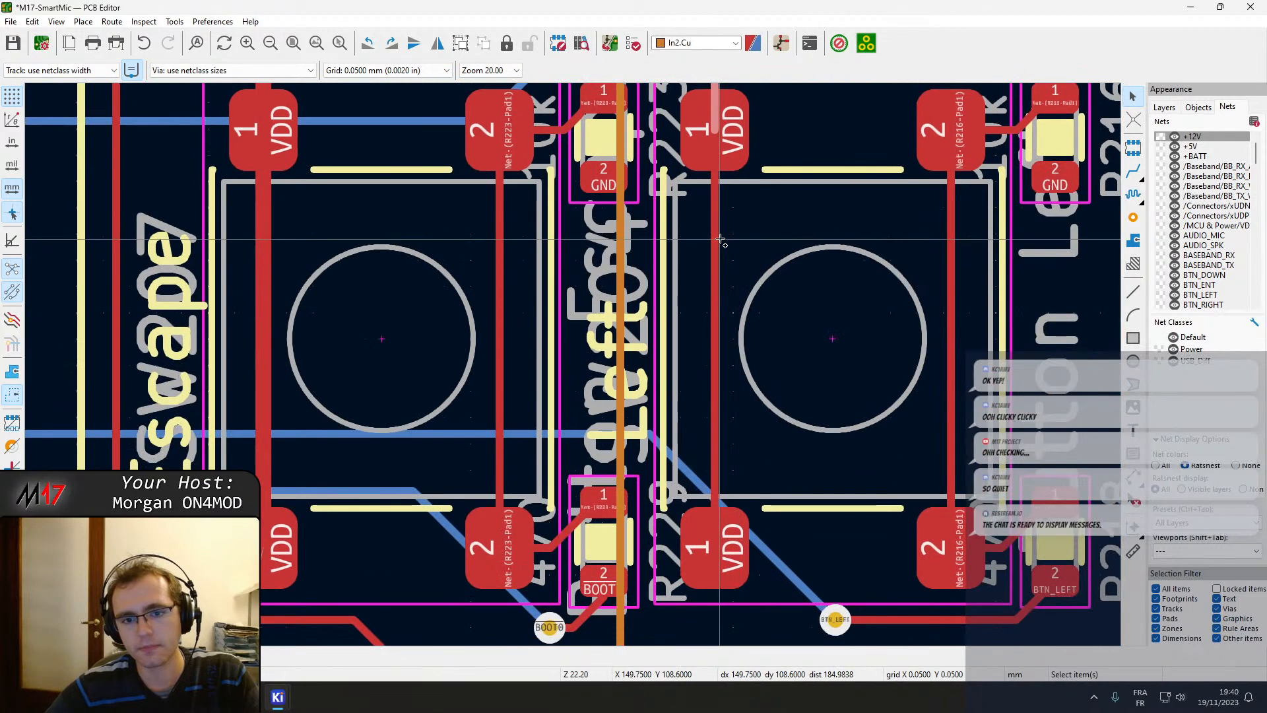
click(719, 240)
key(Escape)
Select all VDD track segments of the Right, Down and Left button column, including the upper corner, and set their width to 0.3 mm.
click(715, 280)
scroll(746, 140, down, 2)
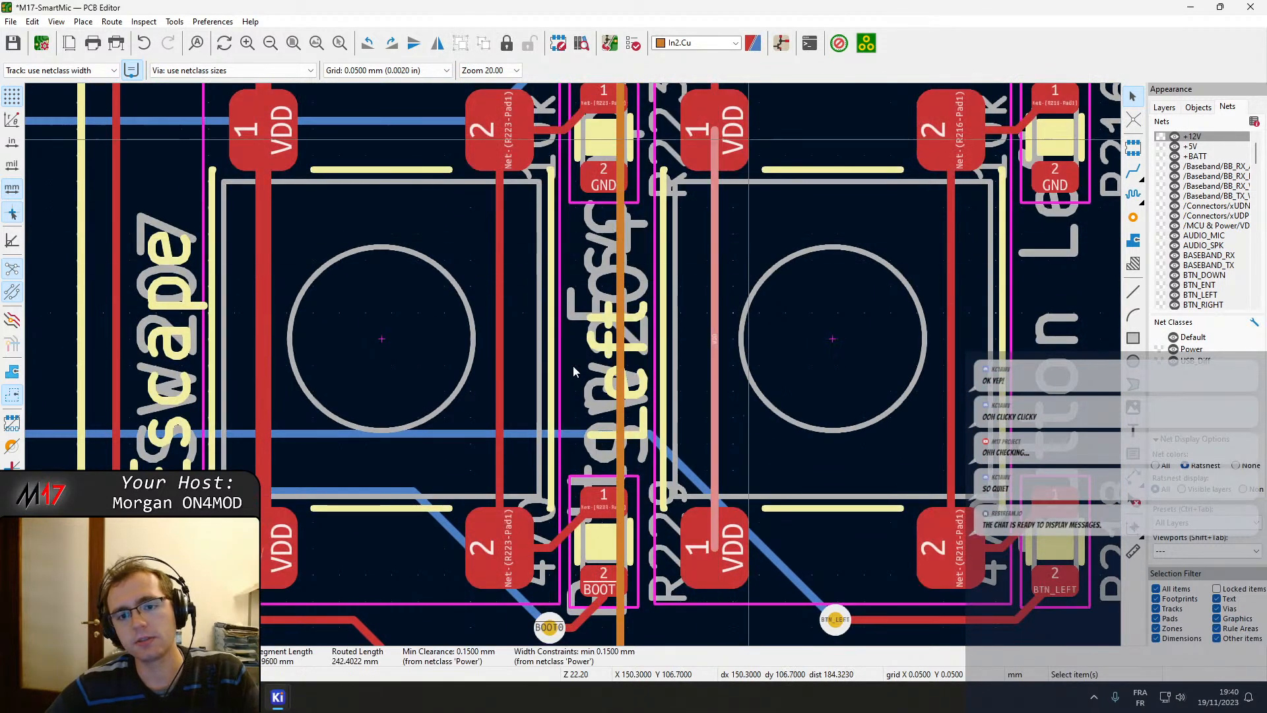
middle_drag(573, 365, 549, 484)
shift+click(530, 450)
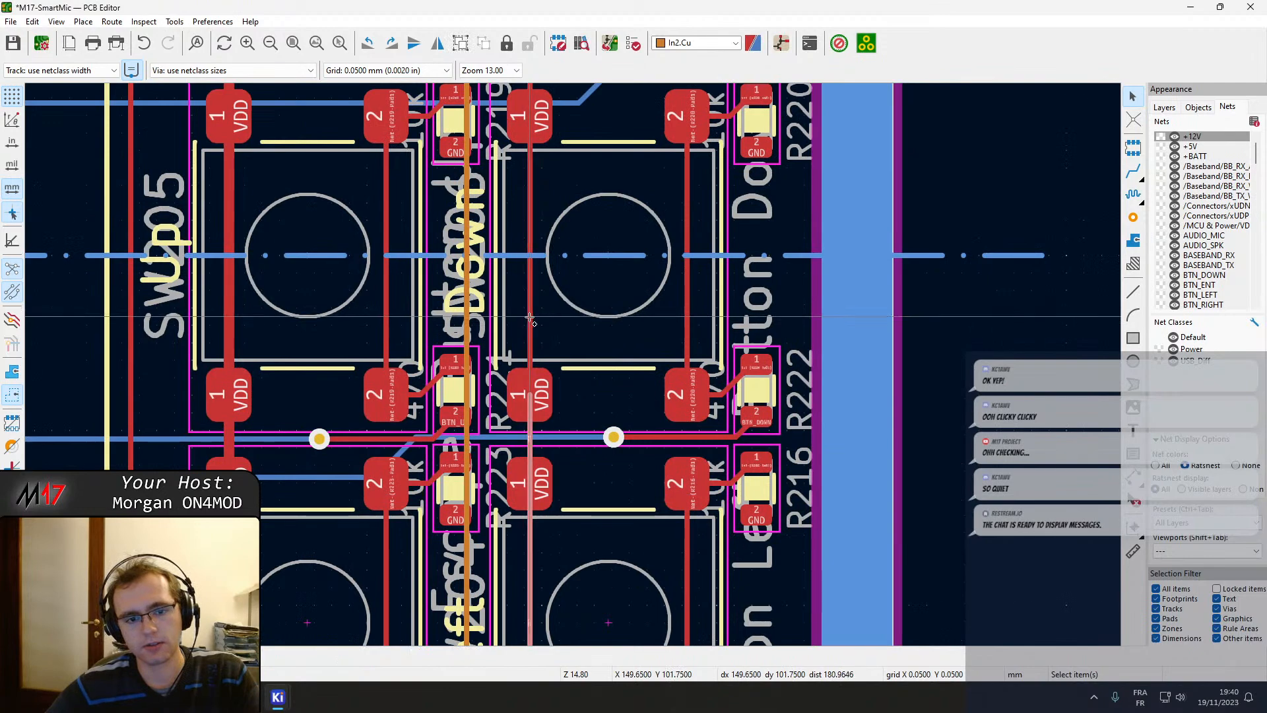
shift+click(531, 310)
middle_drag(536, 231, 547, 566)
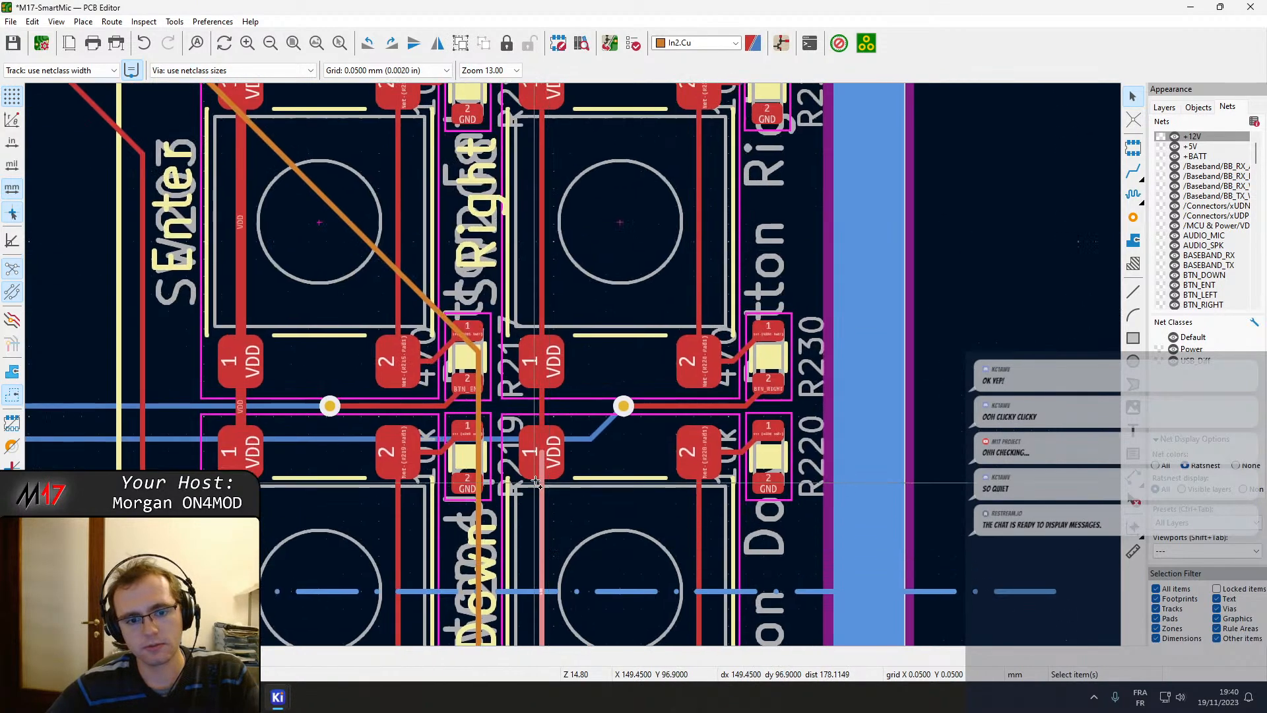
shift+click(541, 407)
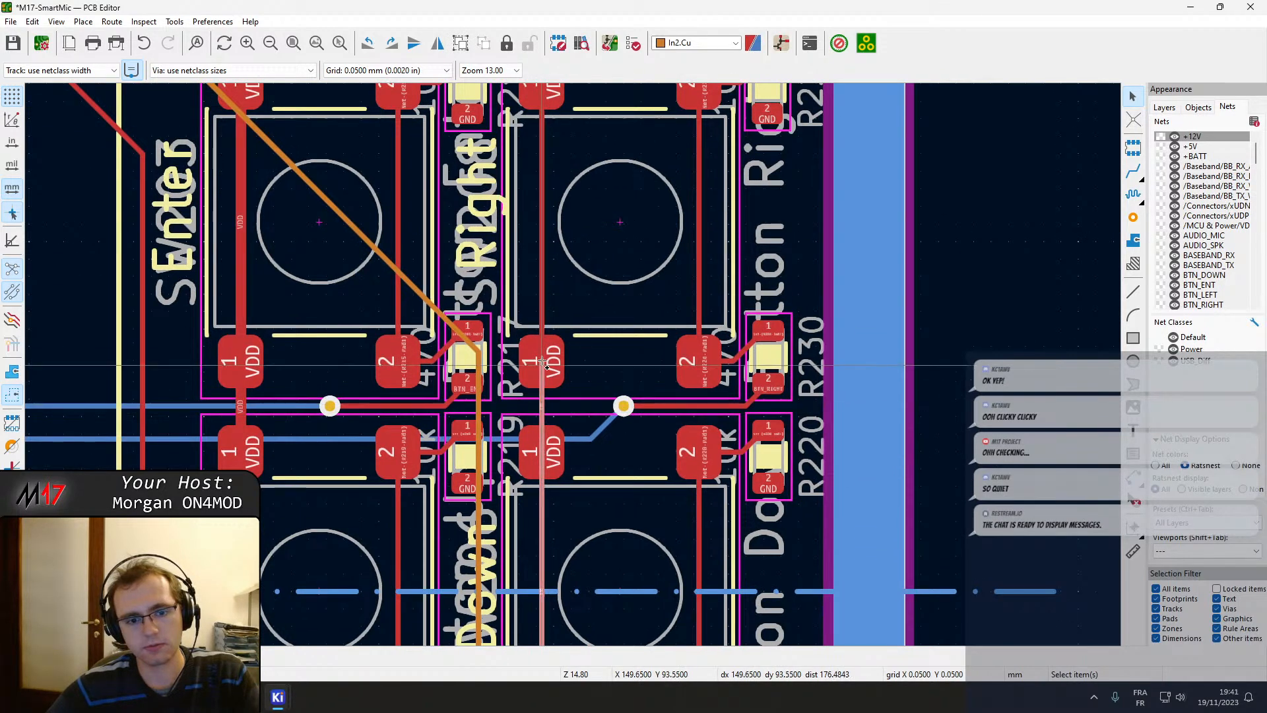
shift+click(544, 290)
middle_drag(544, 264, 569, 487)
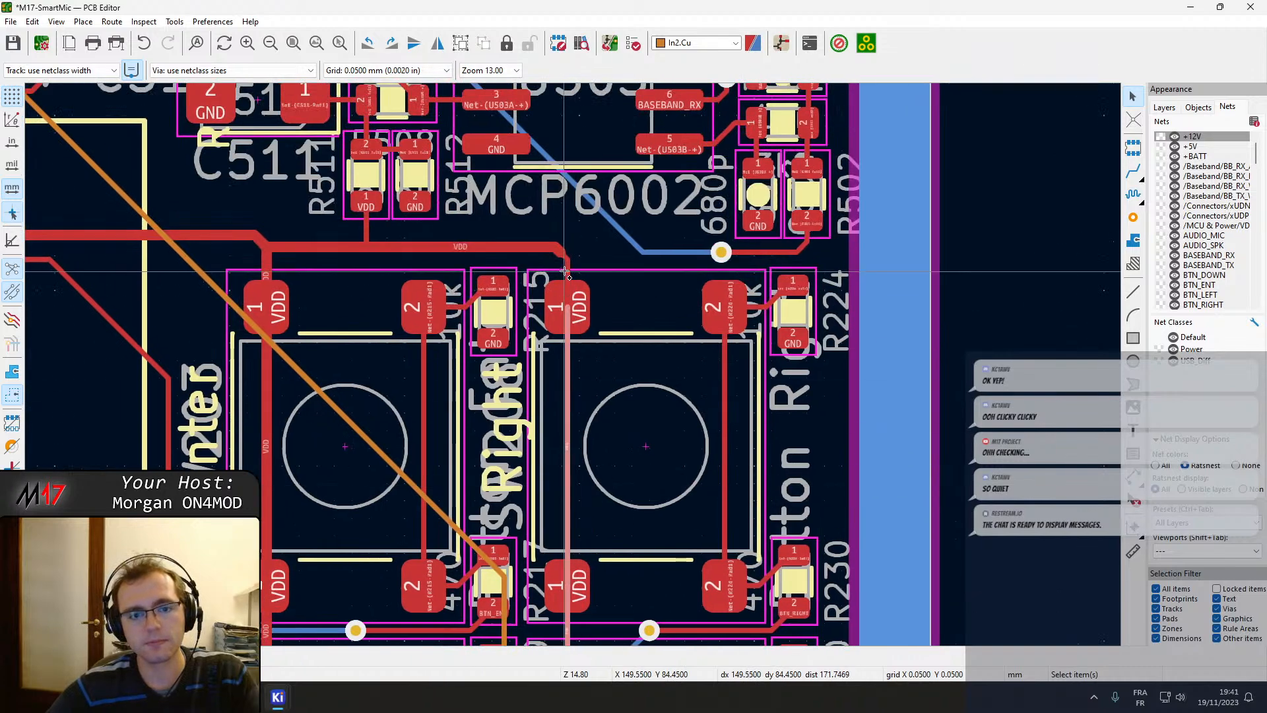
shift+click(569, 265)
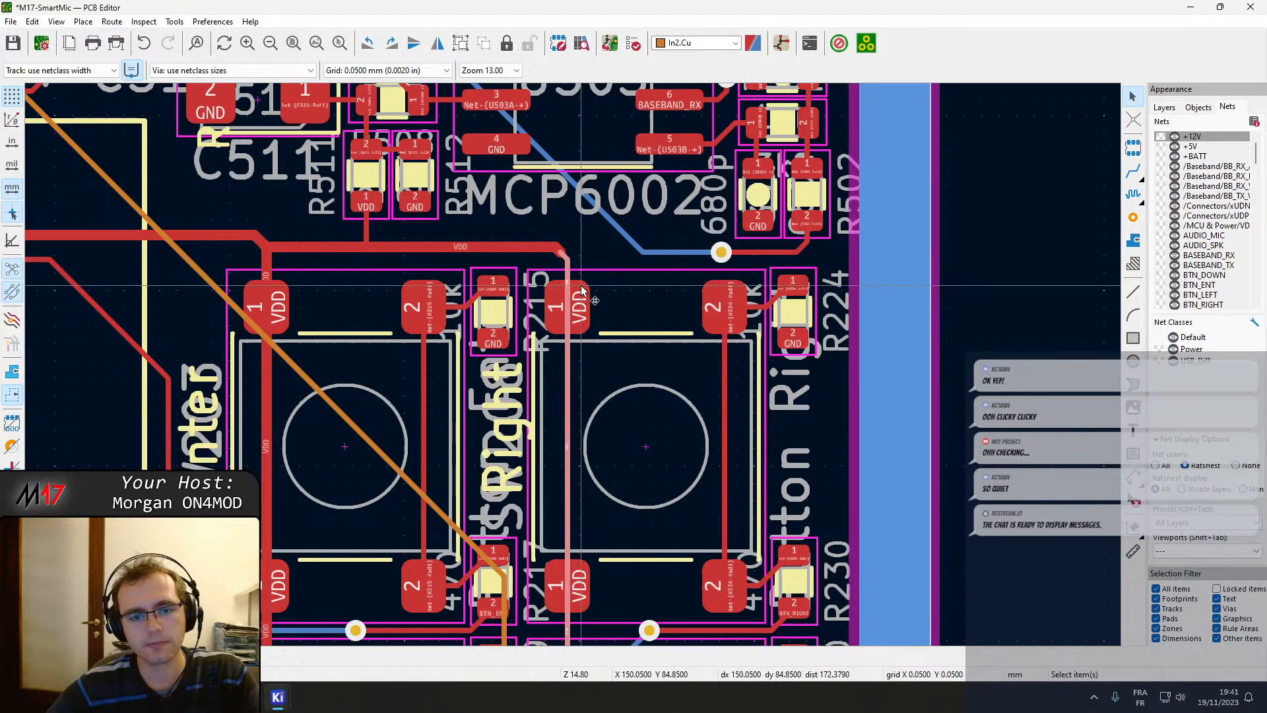
text(e)
text(.3)
key(Return)
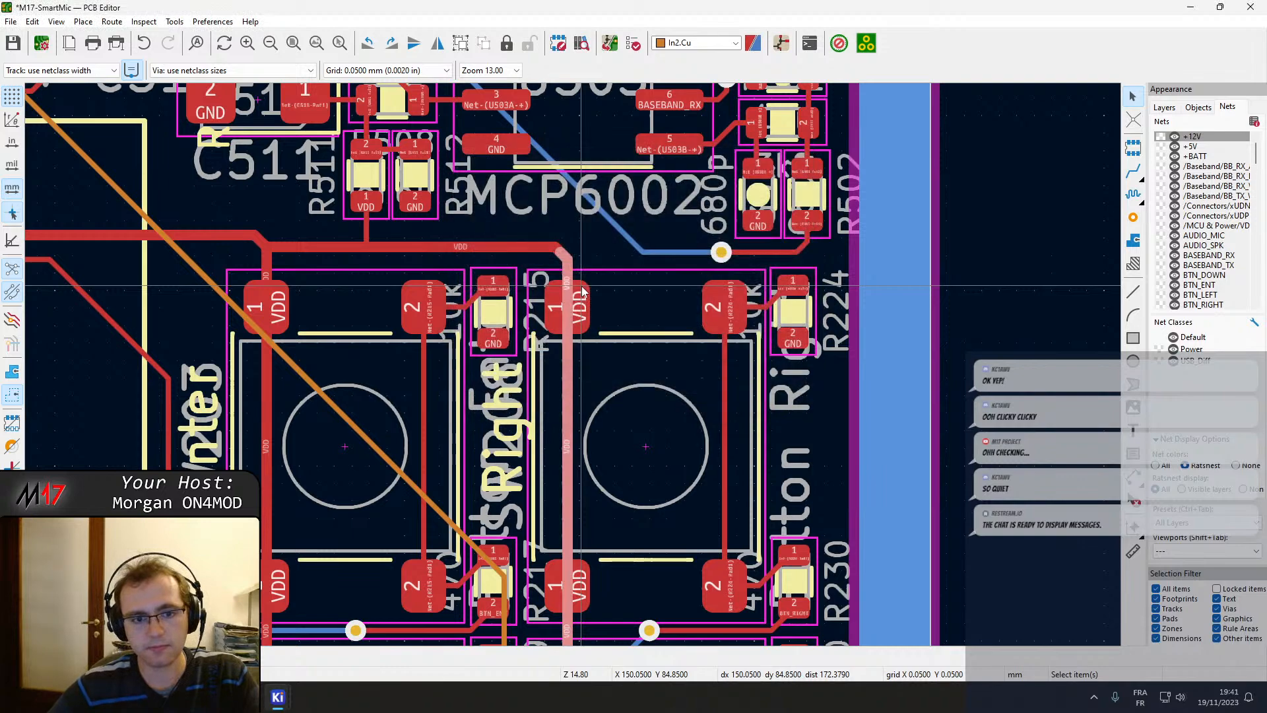
Route a short F.Cu VDD track from the Escape button's lower pad 1 and end it with a via beside the pad.
middle_drag(473, 396, 509, 231)
middle_drag(495, 470, 546, 148)
middle_drag(540, 418, 692, 139)
scroll(534, 394, down, 2)
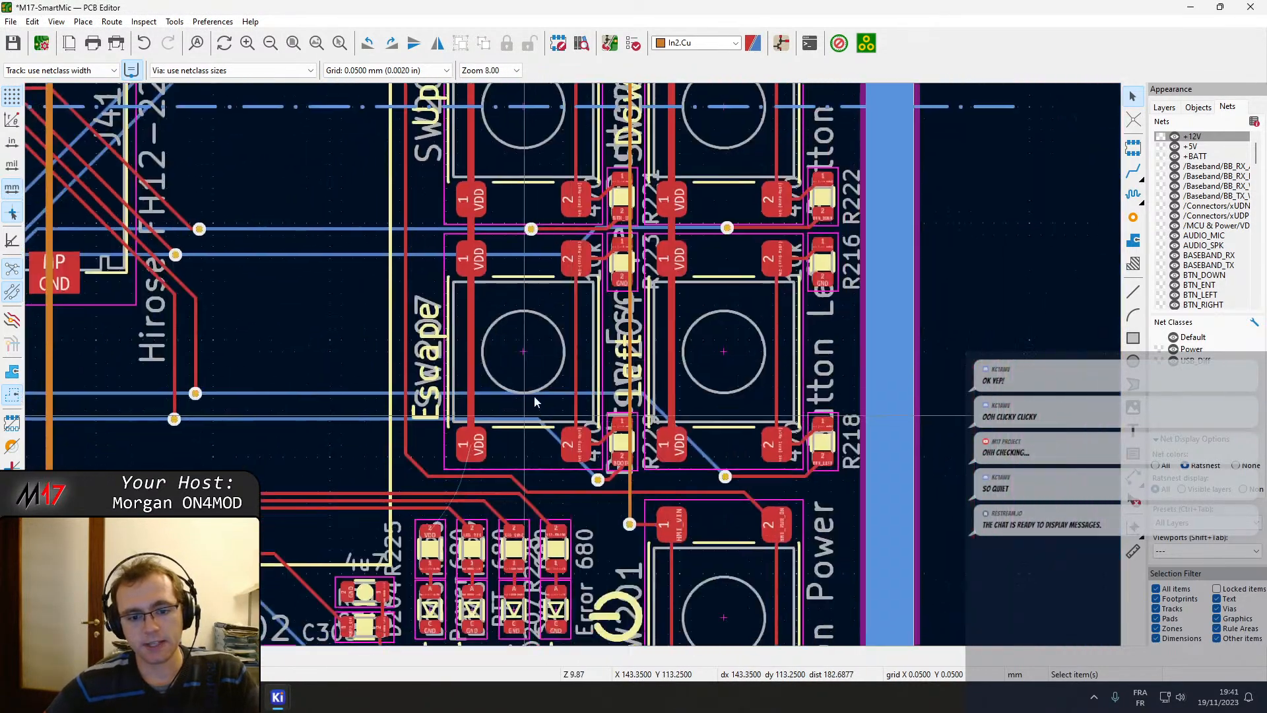
scroll(571, 359, up, 5)
key(x)
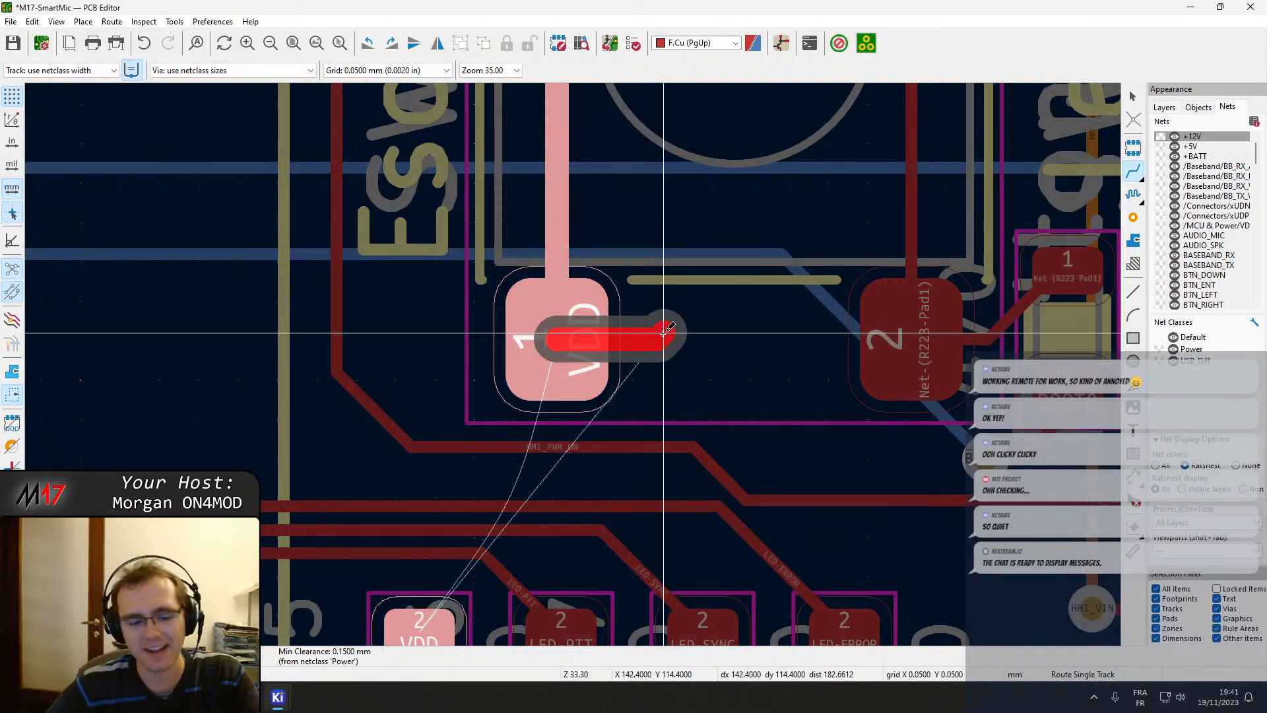
key(v)
click(662, 336)
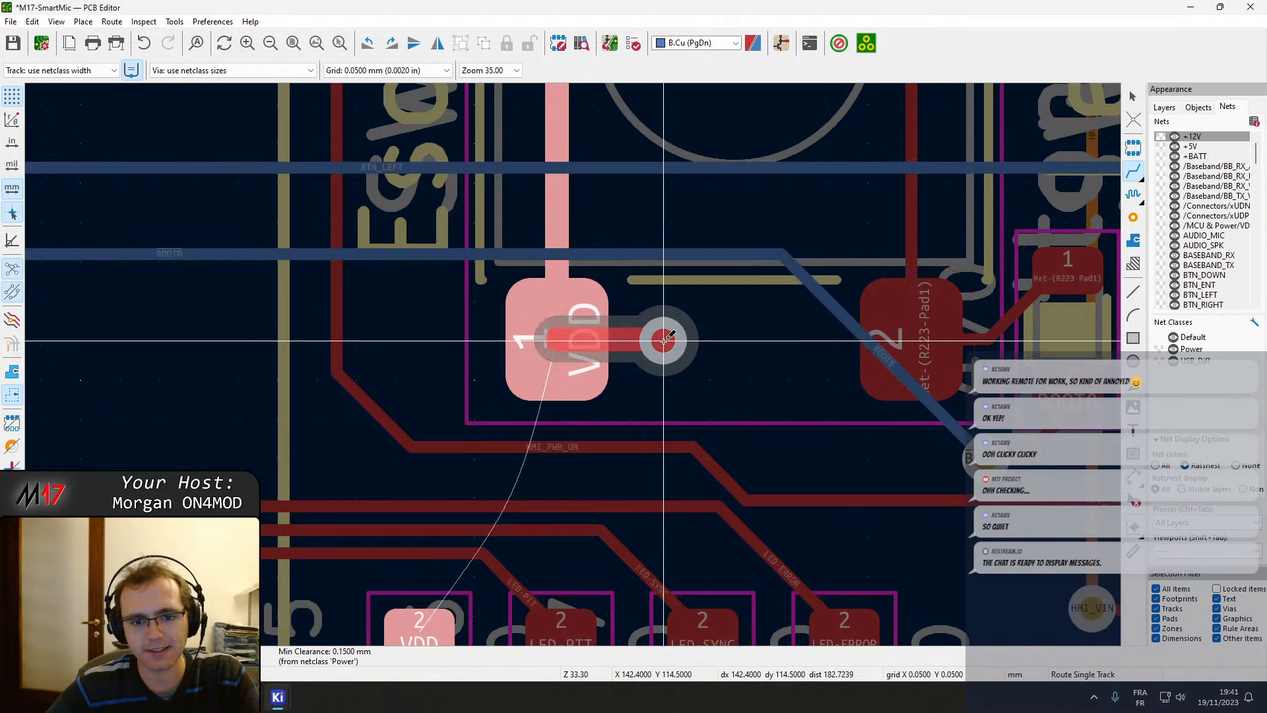
key(Escape)
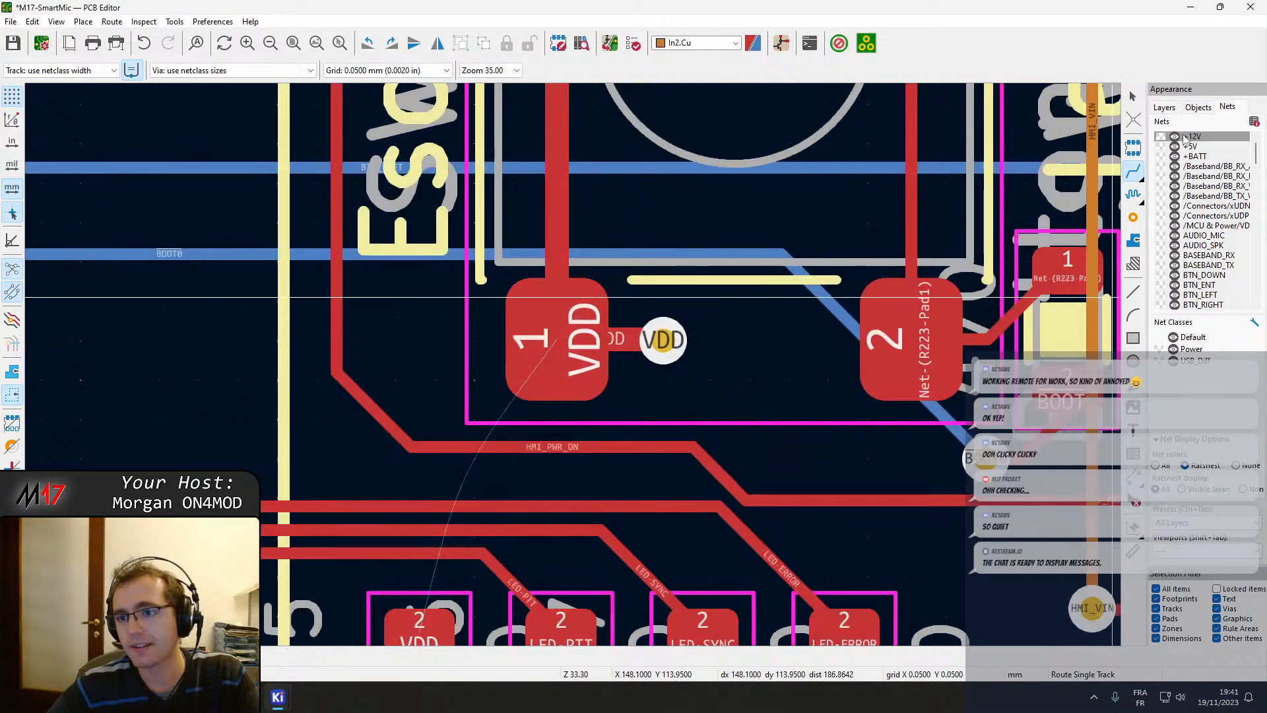
Route a VDD track on In2.Cu from the Escape button's lower via to a new via, finishing on F.Cu at the Power LED resistor's pad 2.
click(1164, 108)
click(664, 340)
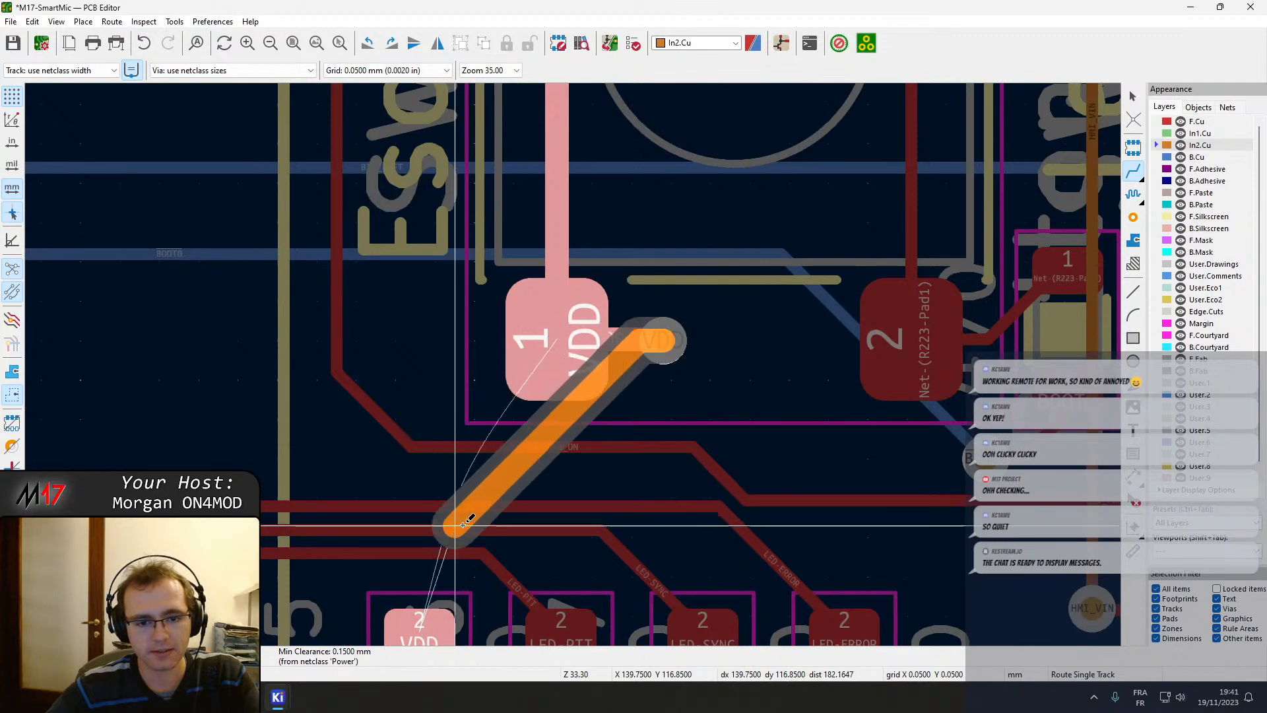
middle_drag(453, 519, 621, 277)
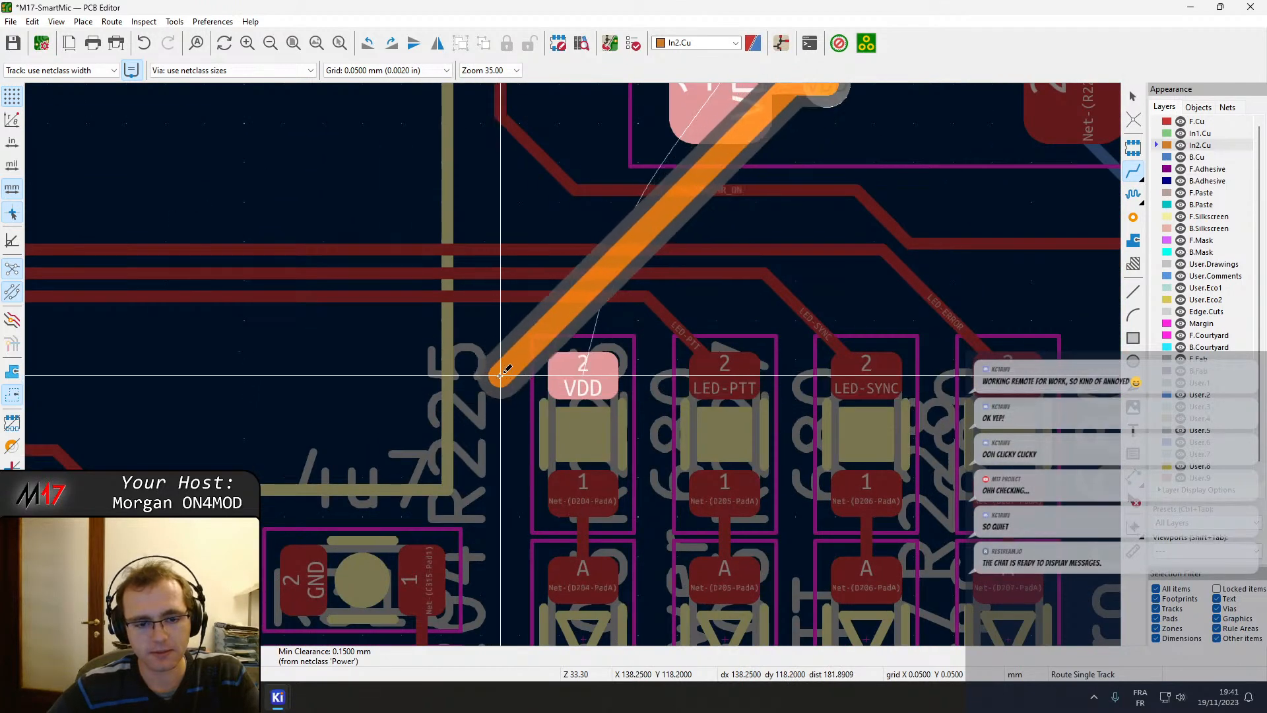
click(500, 375)
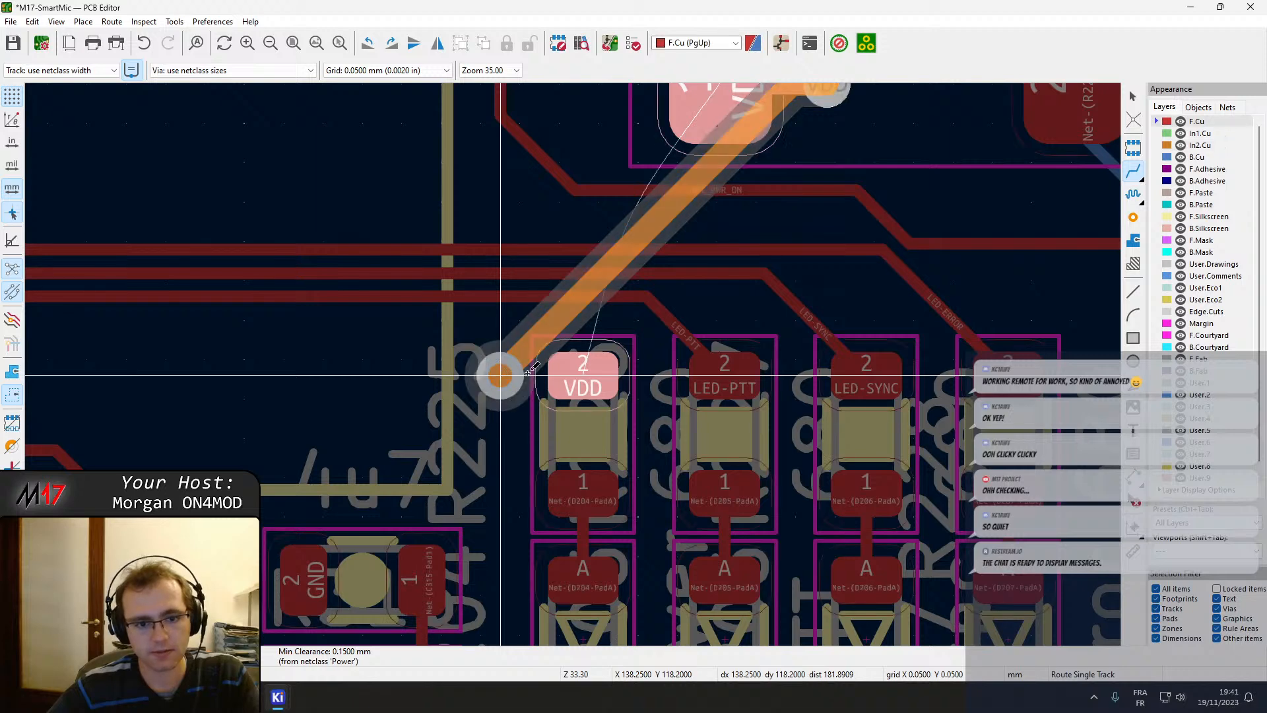
click(583, 375)
key(Escape)
middle_drag(620, 327, 483, 516)
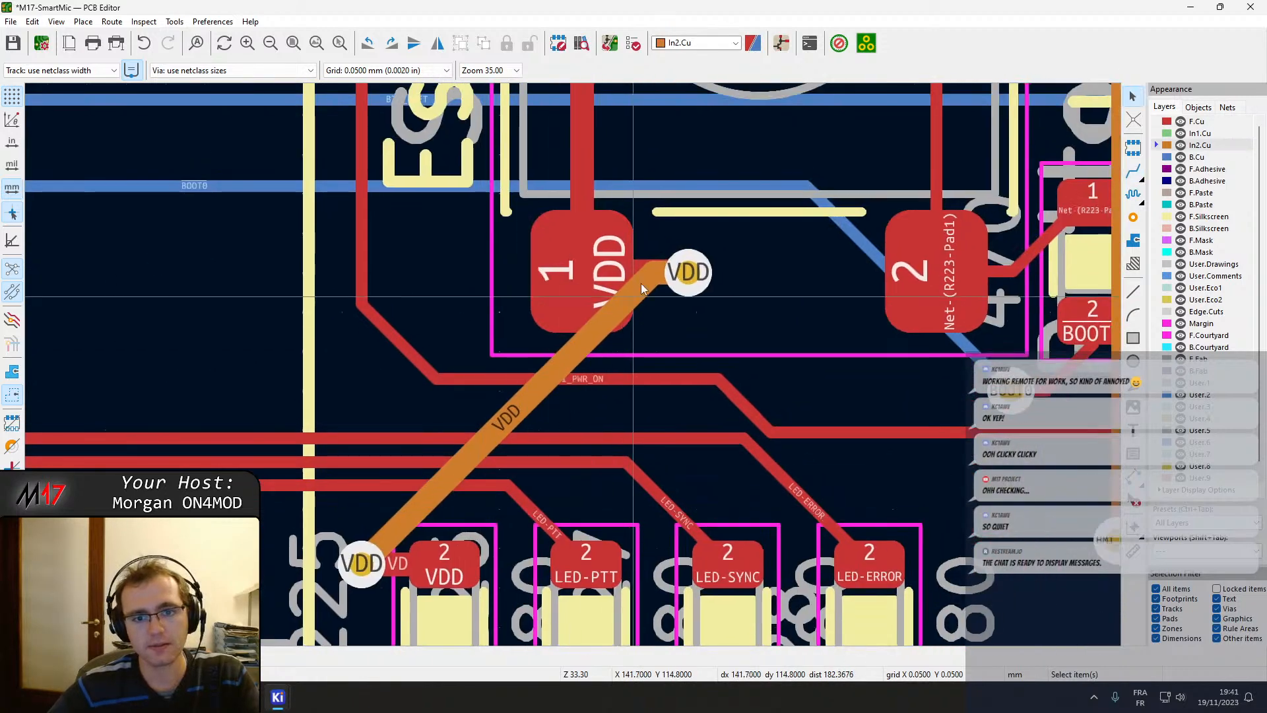
Move the In2.Cu VDD track's short horizontal segment about midway between its two vias and save the board.
click(656, 271)
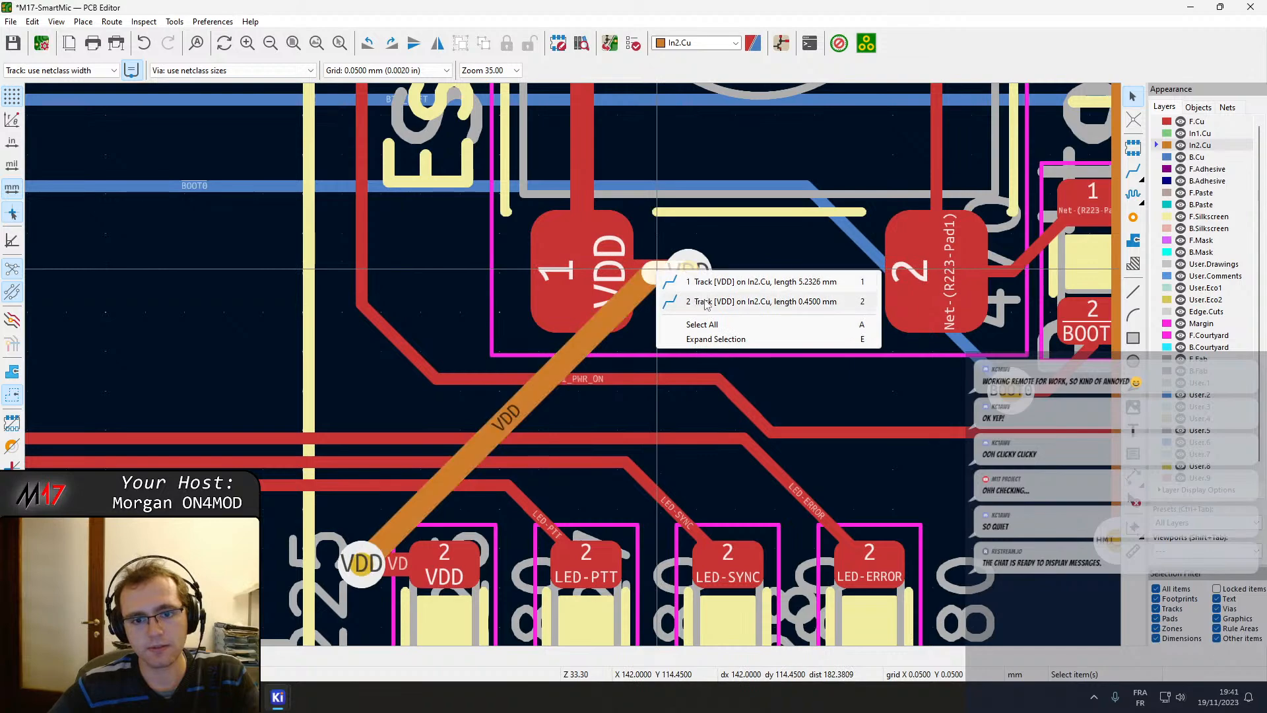
click(705, 282)
key(grave)
scroll(552, 406, down, 5)
key(grave)
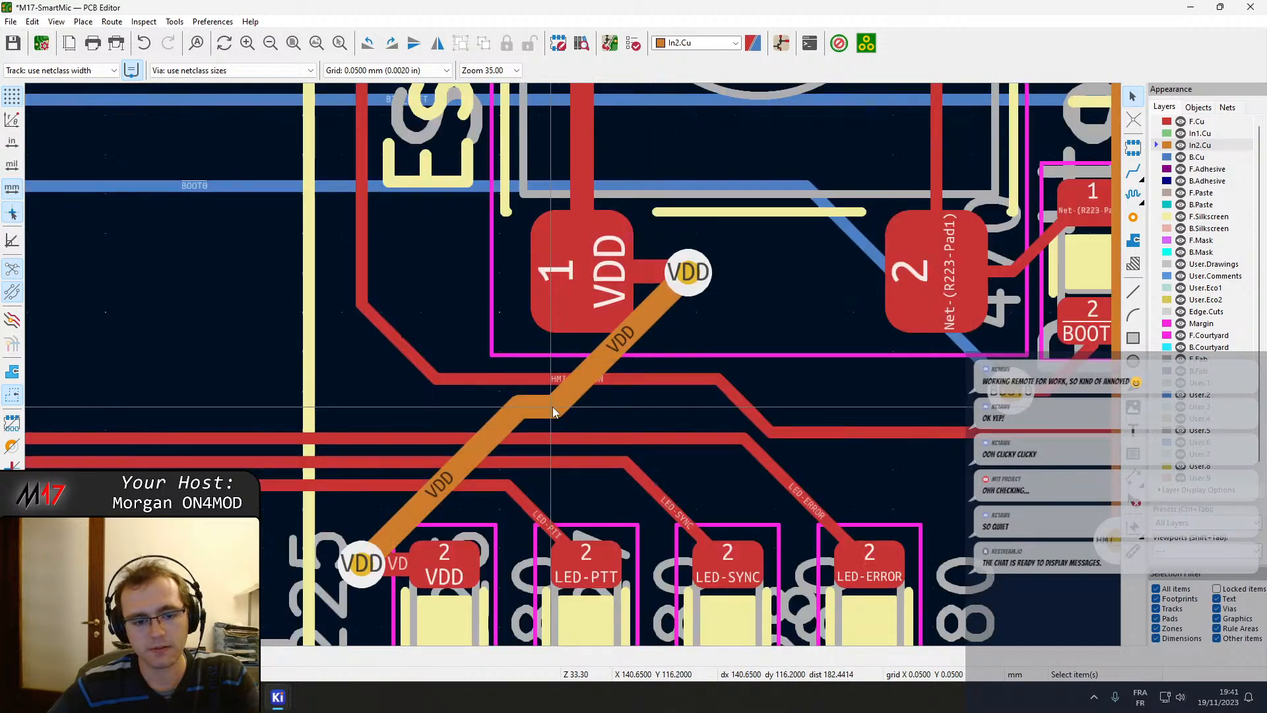
key(ctrl+s)
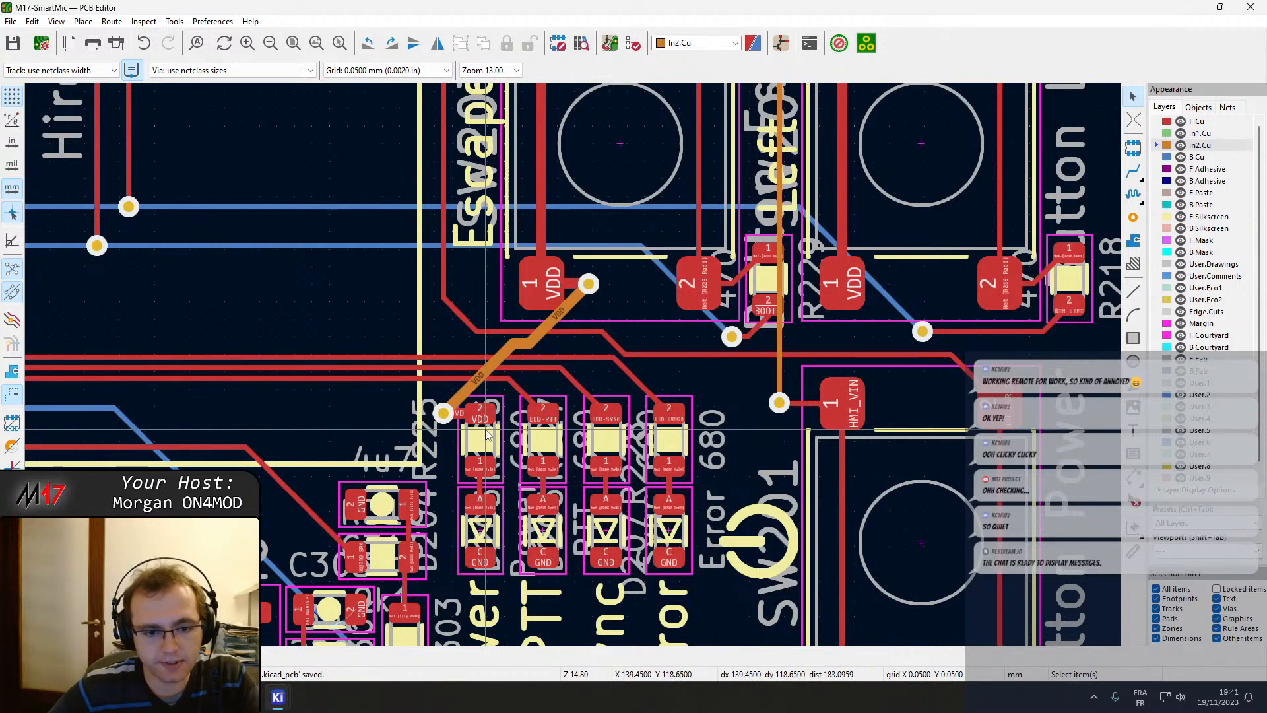
Review the routing around the status LEDs, buttons, speaker volume circuit and IC301, continuing to the microphone amplifier area.
middle_drag(484, 508, 544, 367)
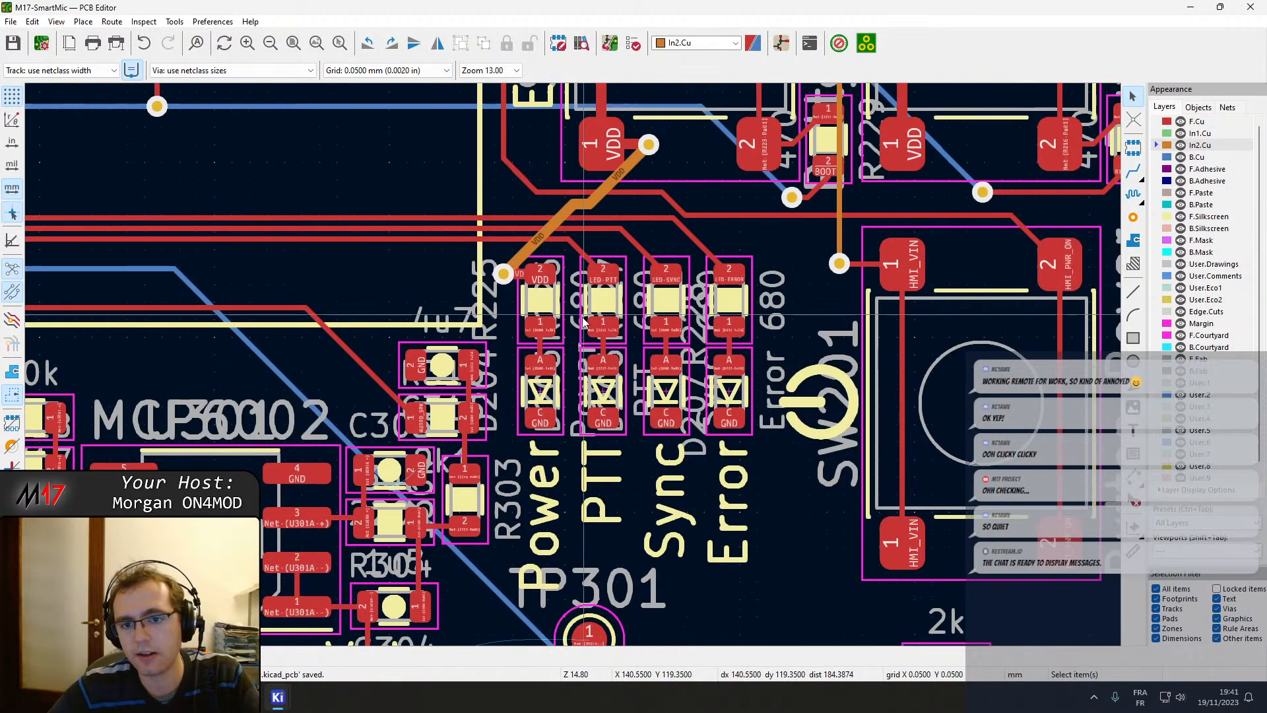
middle_drag(610, 316, 508, 490)
scroll(772, 347, down, 2)
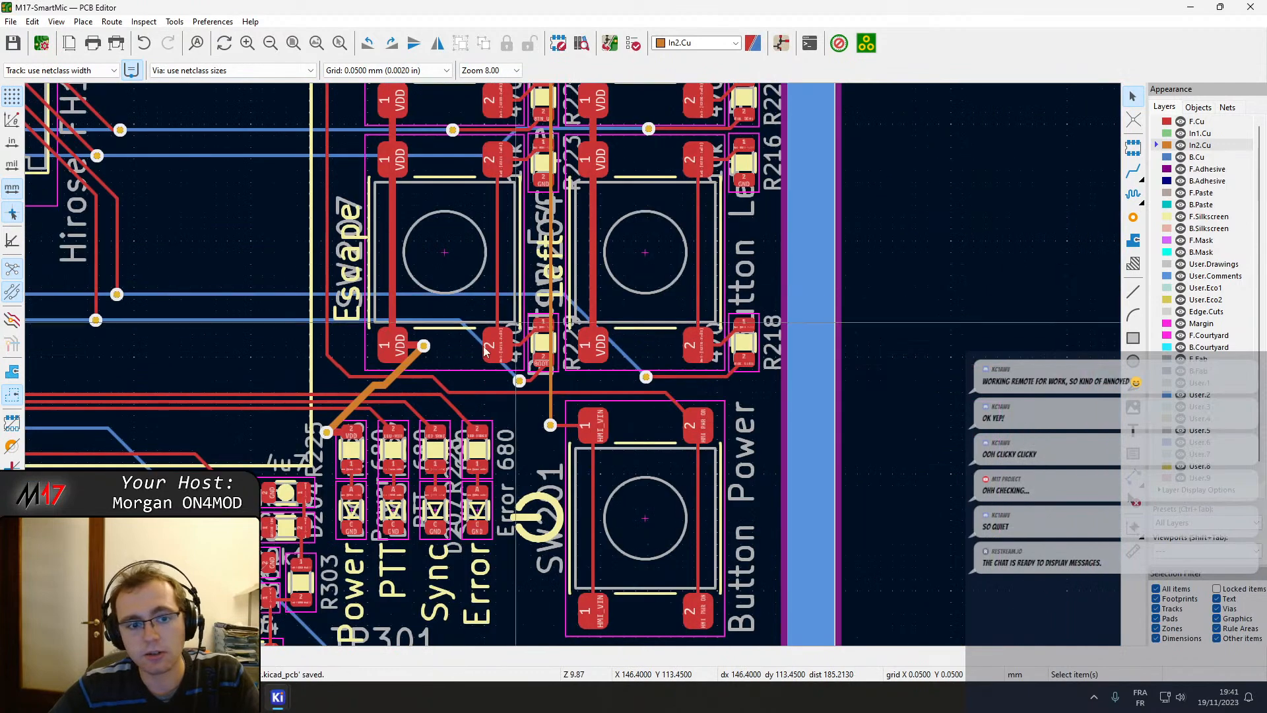
middle_drag(200, 482, 705, 155)
middle_drag(742, 381, 515, 342)
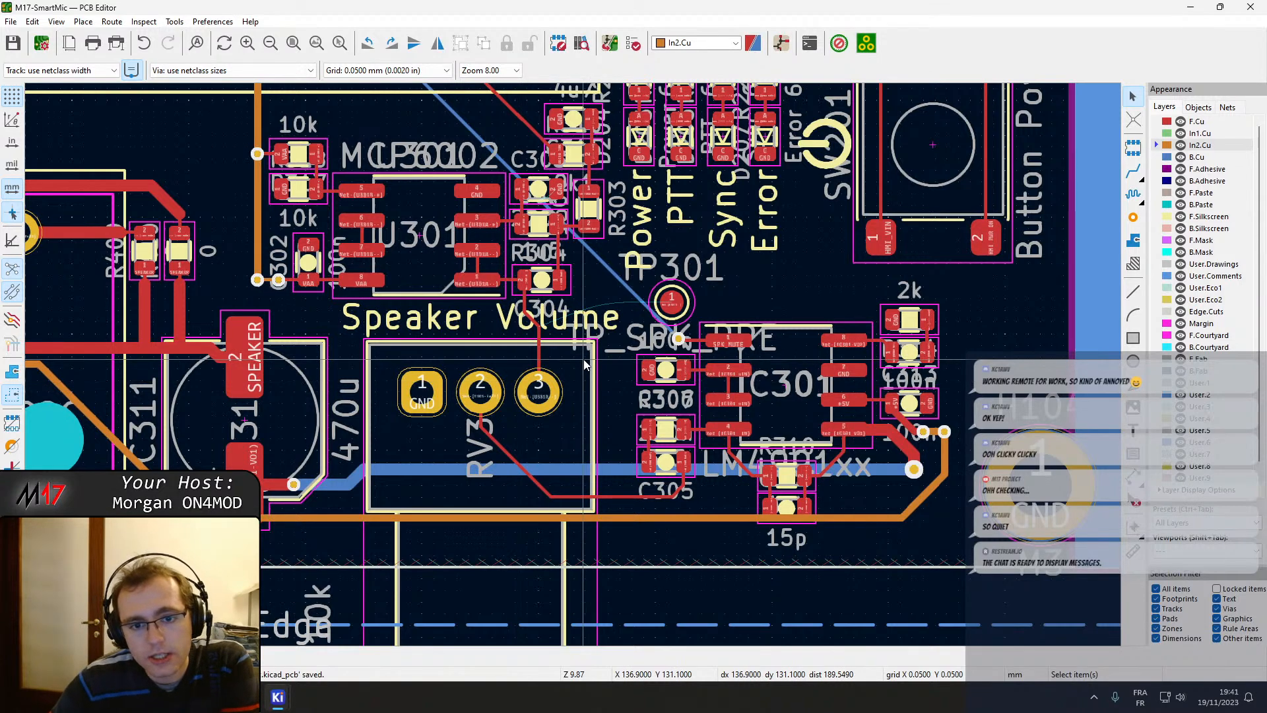
scroll(576, 367, down, 1)
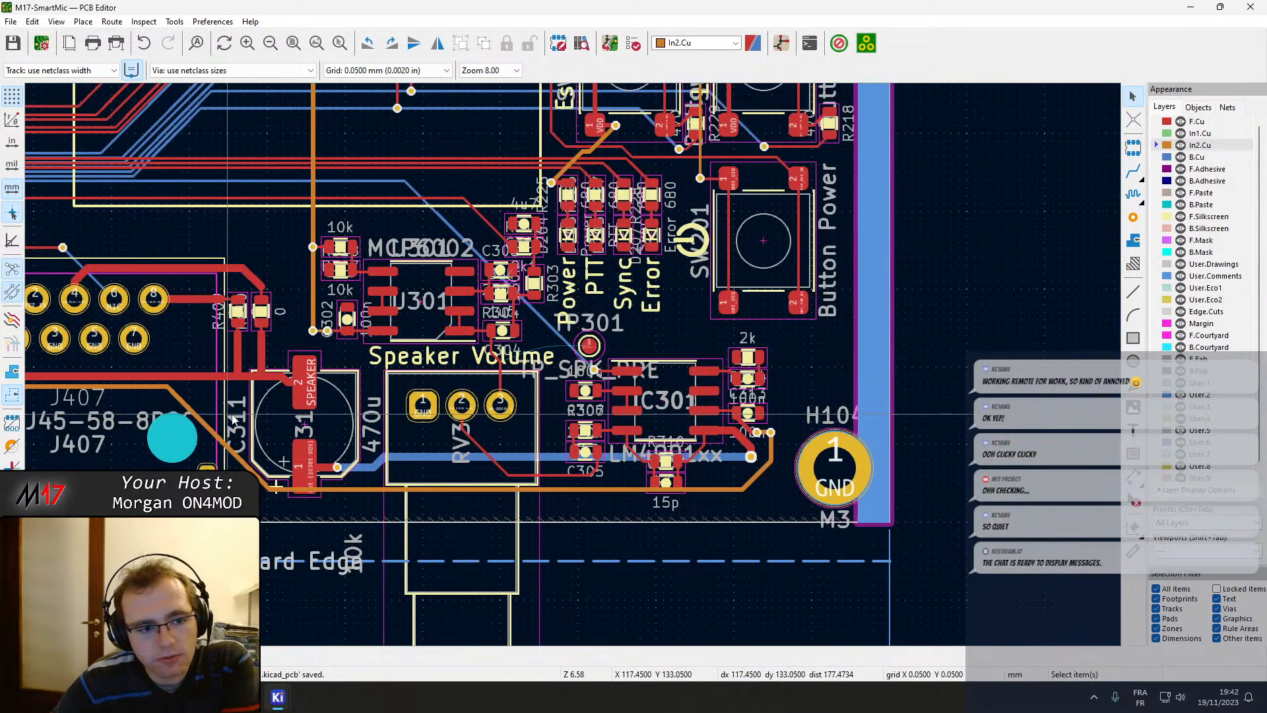
middle_drag(234, 420, 774, 310)
middle_drag(270, 330, 702, 483)
scroll(512, 386, up, 1)
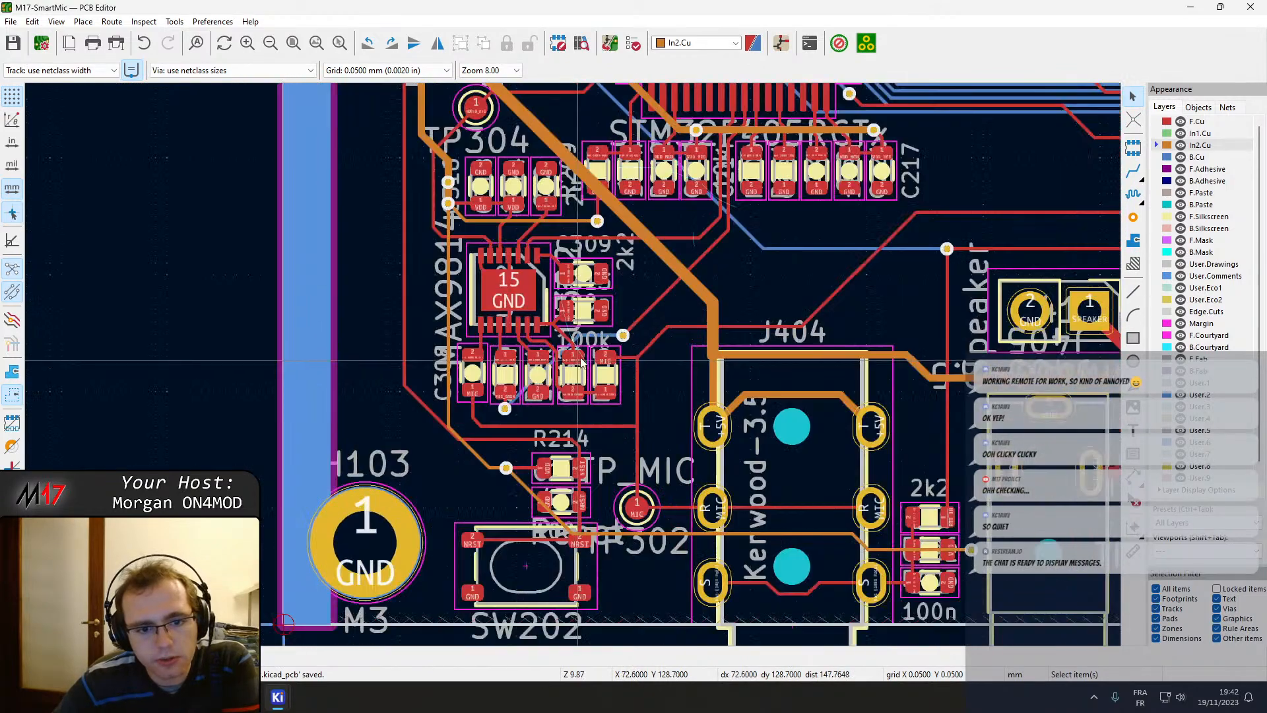
Examine the MAX9814 microphone amplifier and its surrounding resistors and capacitors, with F.Cu as the active layer.
scroll(581, 361, up, 4)
scroll(574, 374, down, 1)
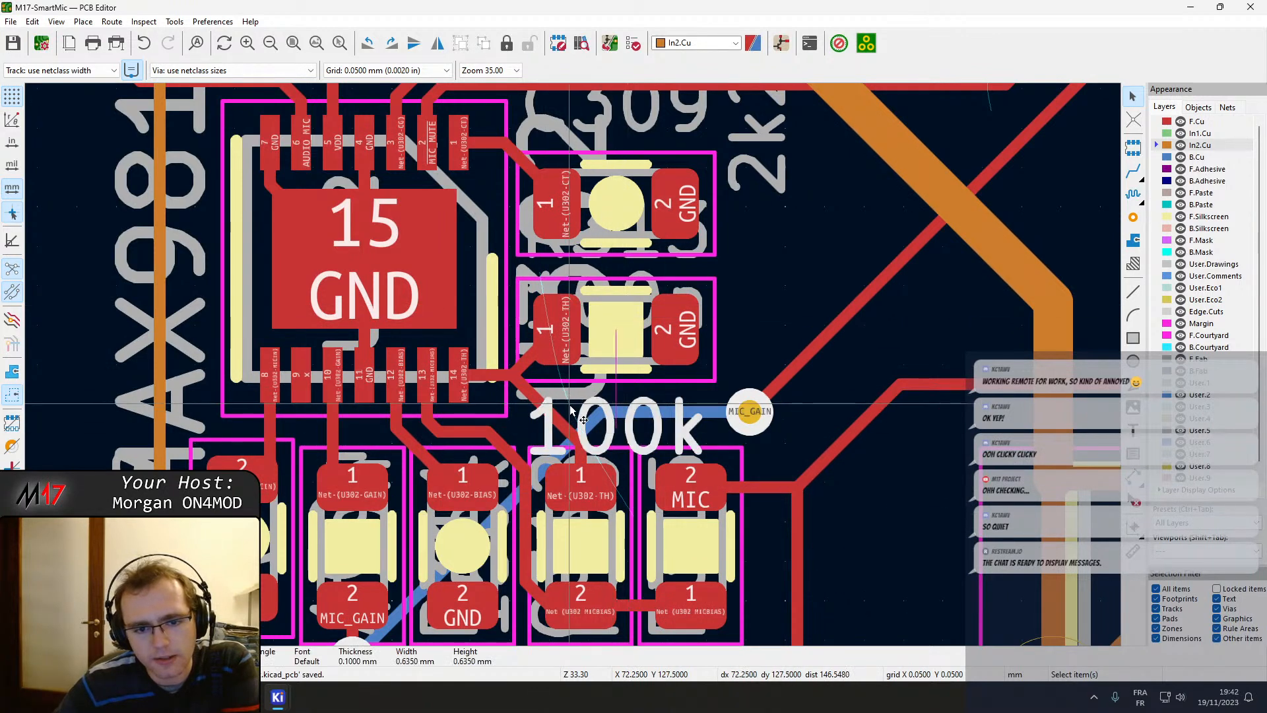
click(563, 389)
scroll(602, 423, up, 5)
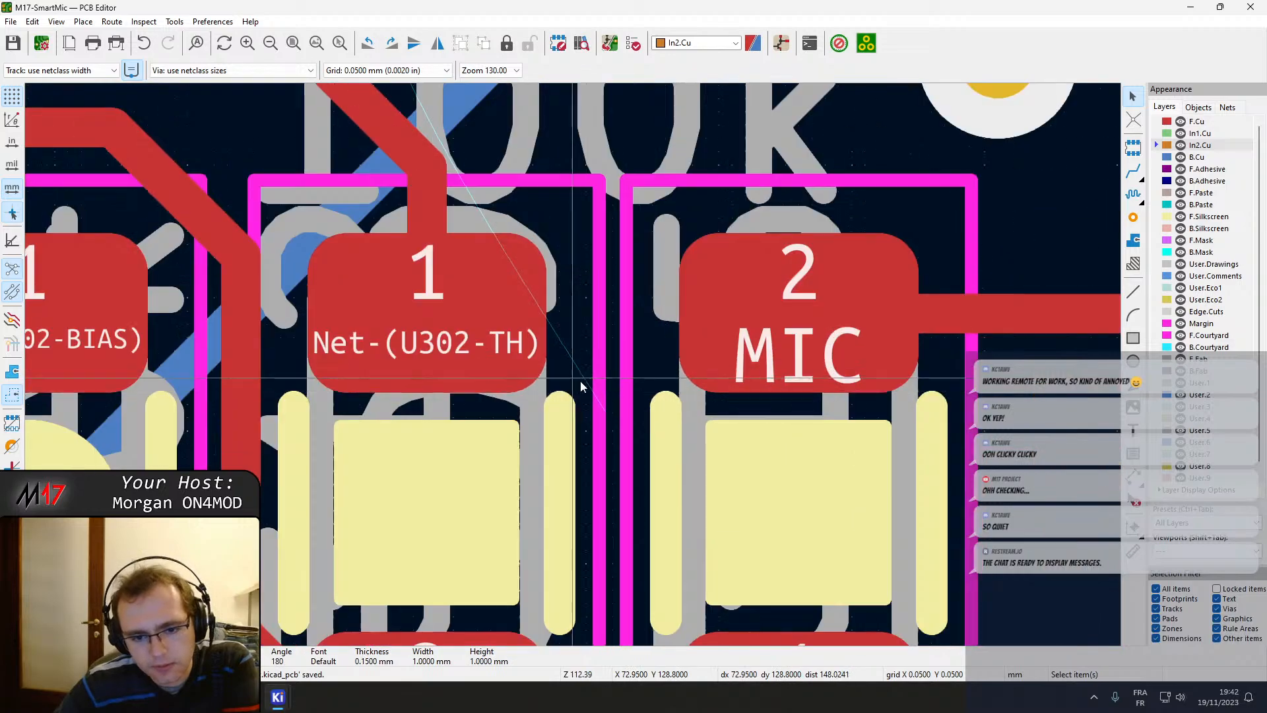
scroll(602, 417, down, 10)
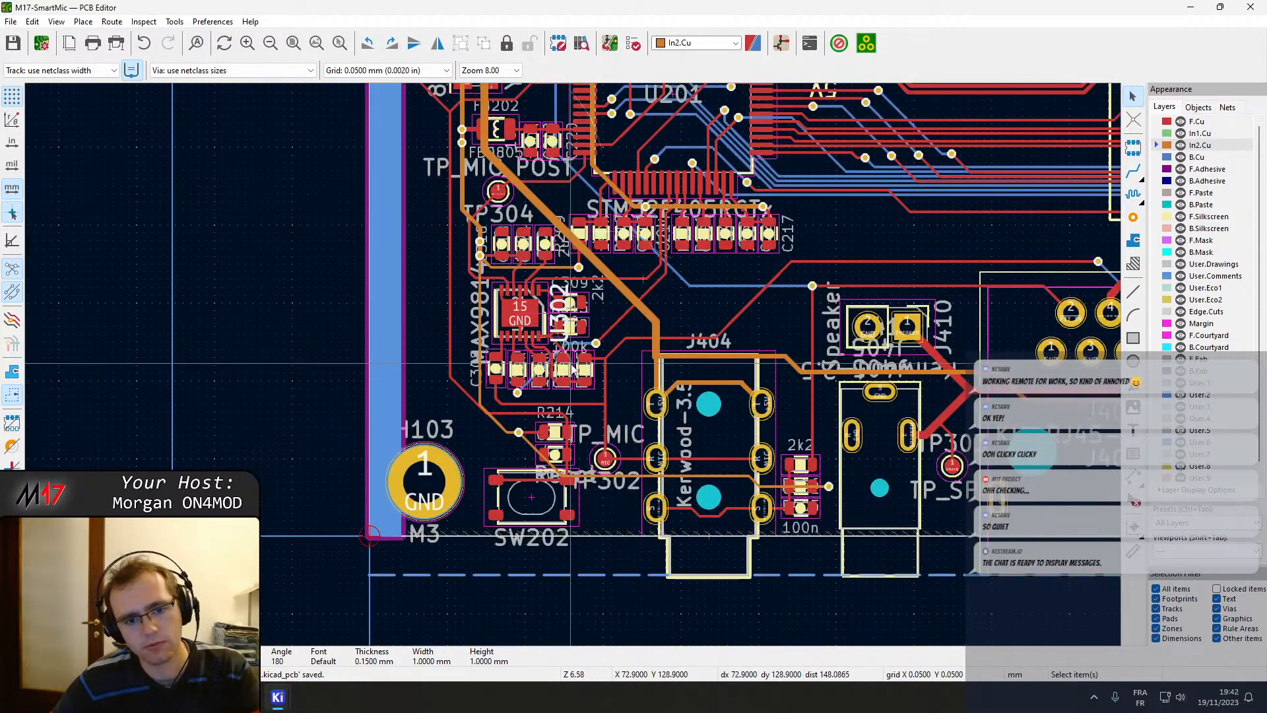
scroll(574, 370, up, 9)
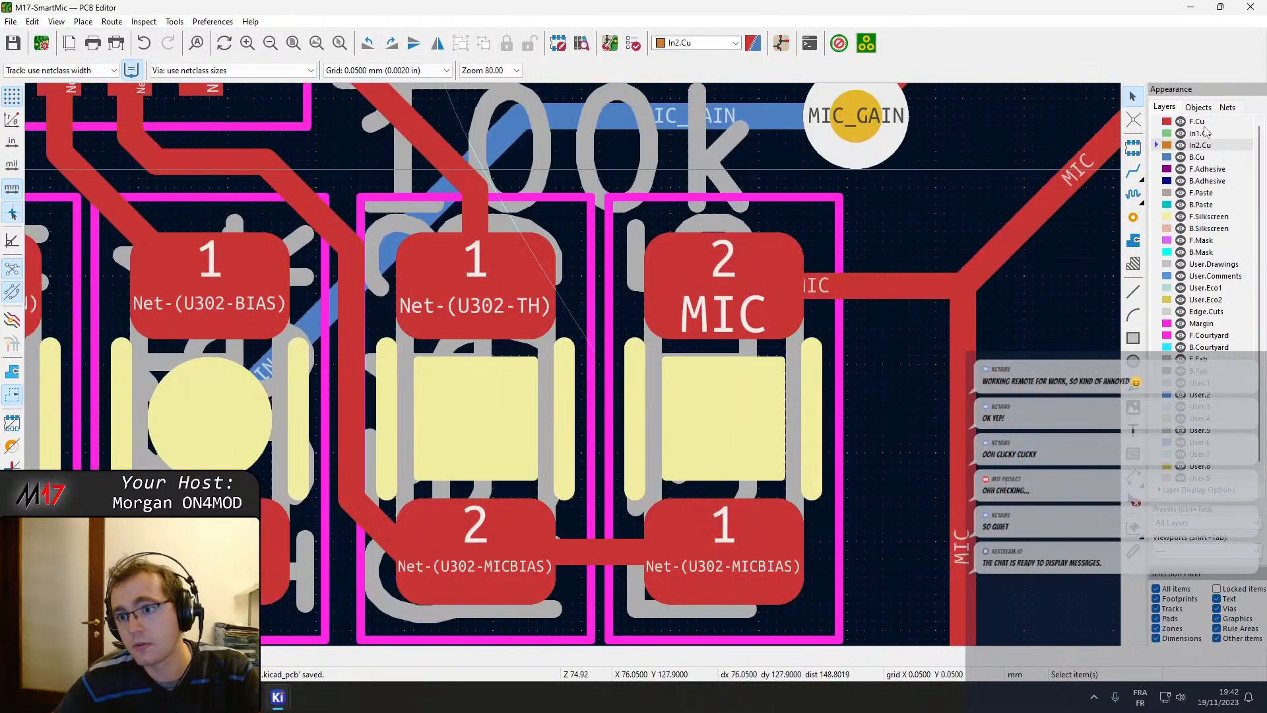
click(1200, 122)
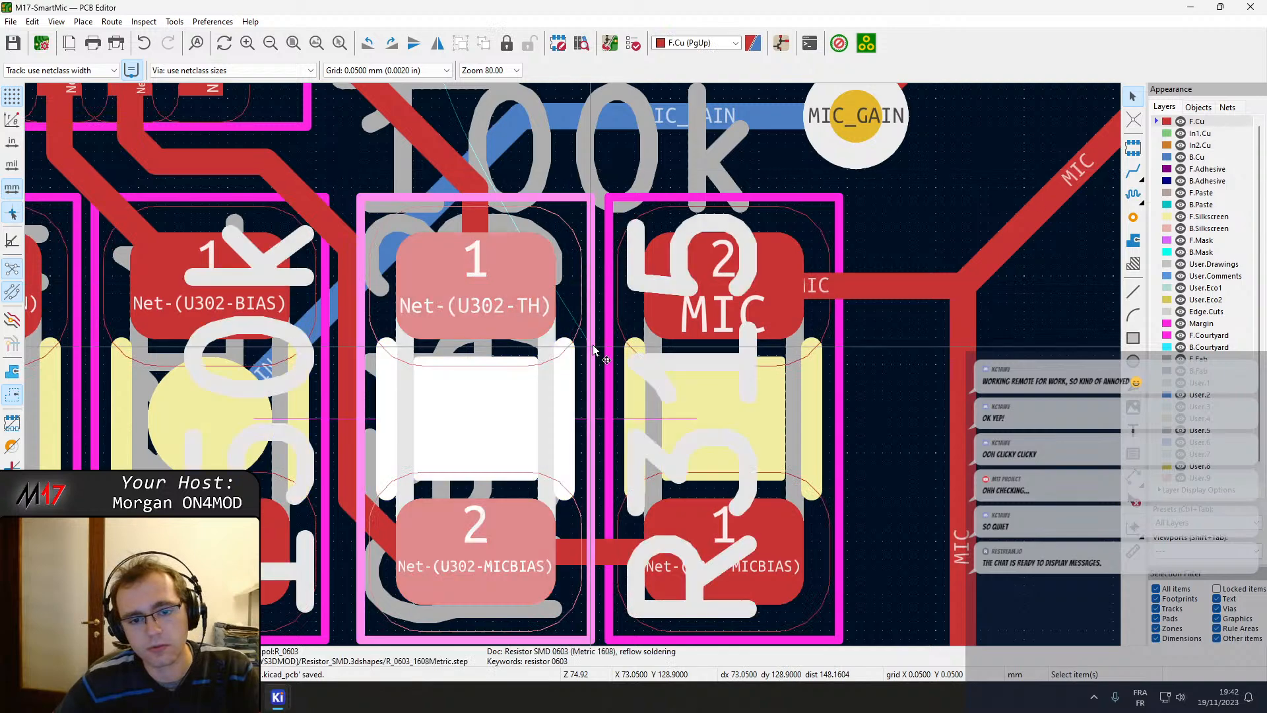
scroll(594, 351, down, 5)
scroll(462, 188, up, 7)
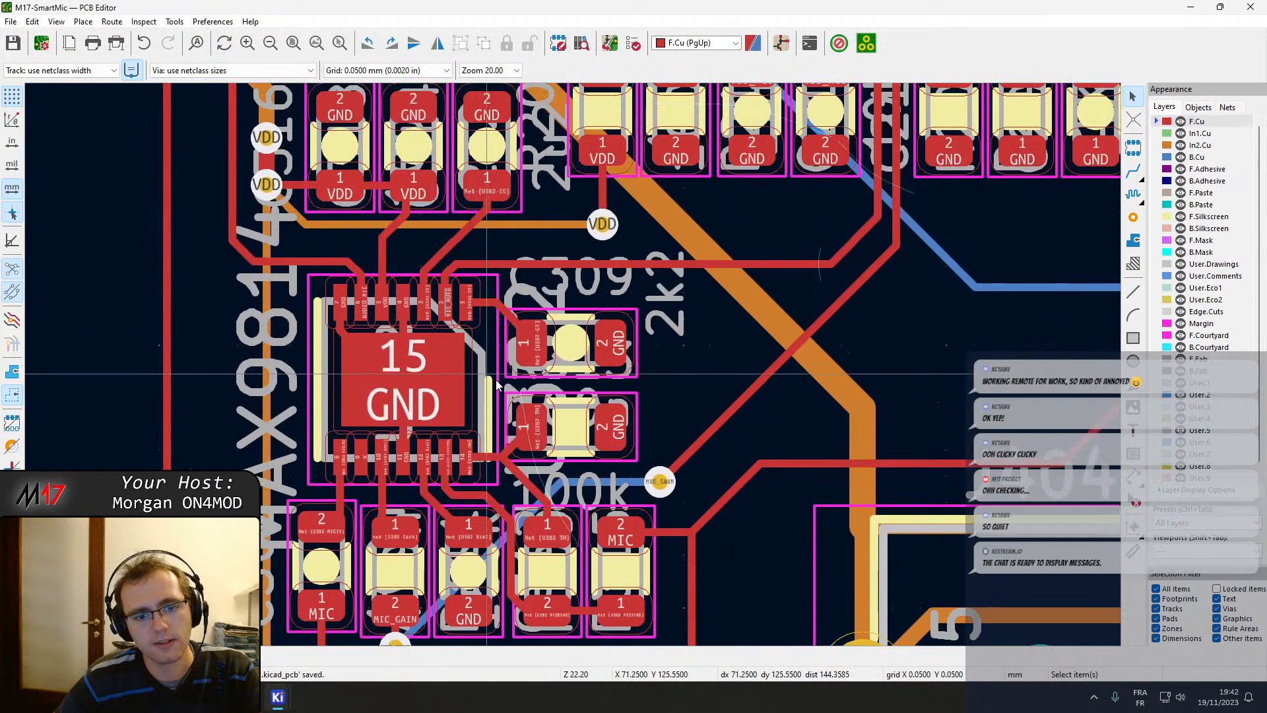
scroll(567, 254, up, 3)
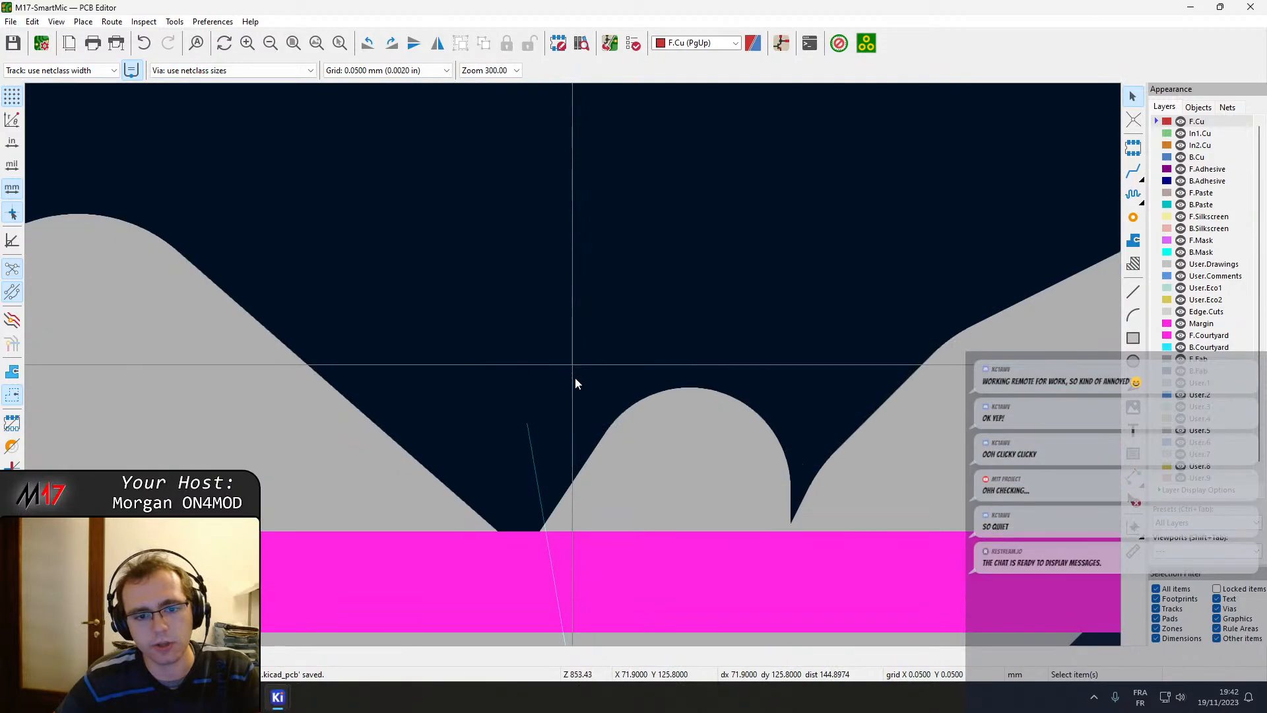
scroll(571, 258, down, 12)
scroll(581, 540, up, 2)
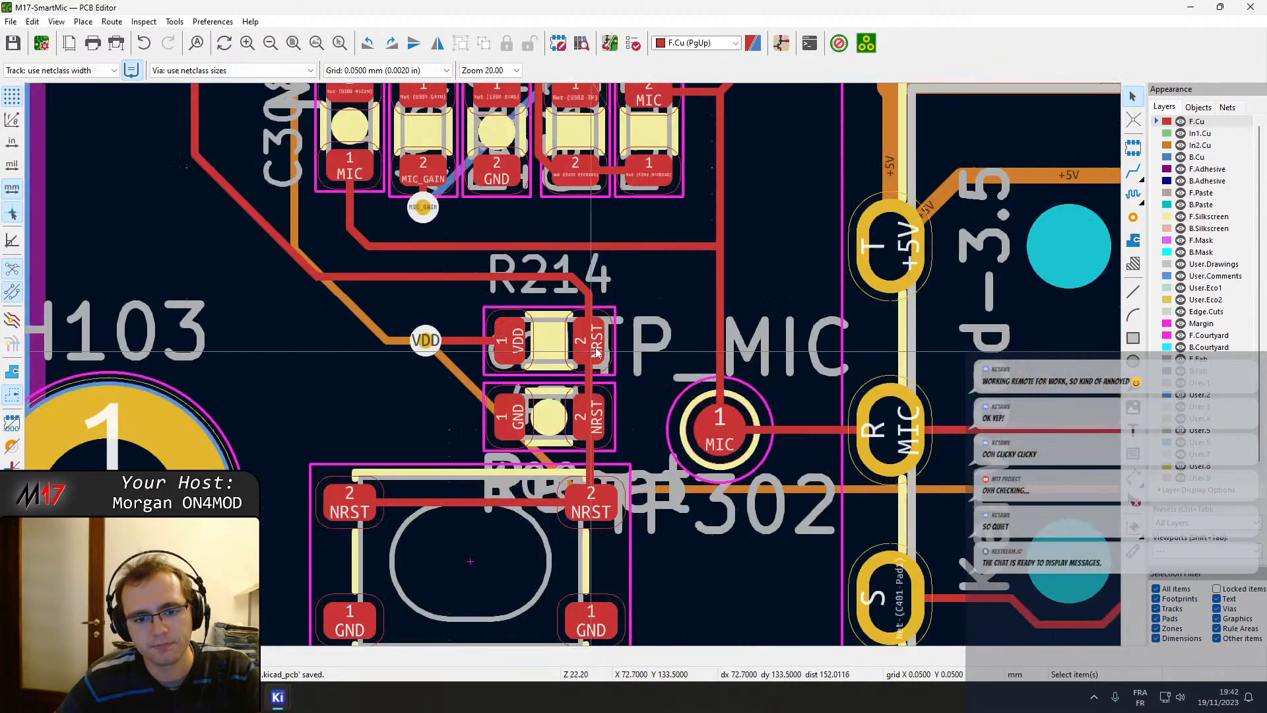
Highlight the nets on each pad of the two rightmost resistors below the MAX9814 to trace their connections.
scroll(602, 270, down, 1)
middle_drag(575, 231, 568, 370)
key(x)
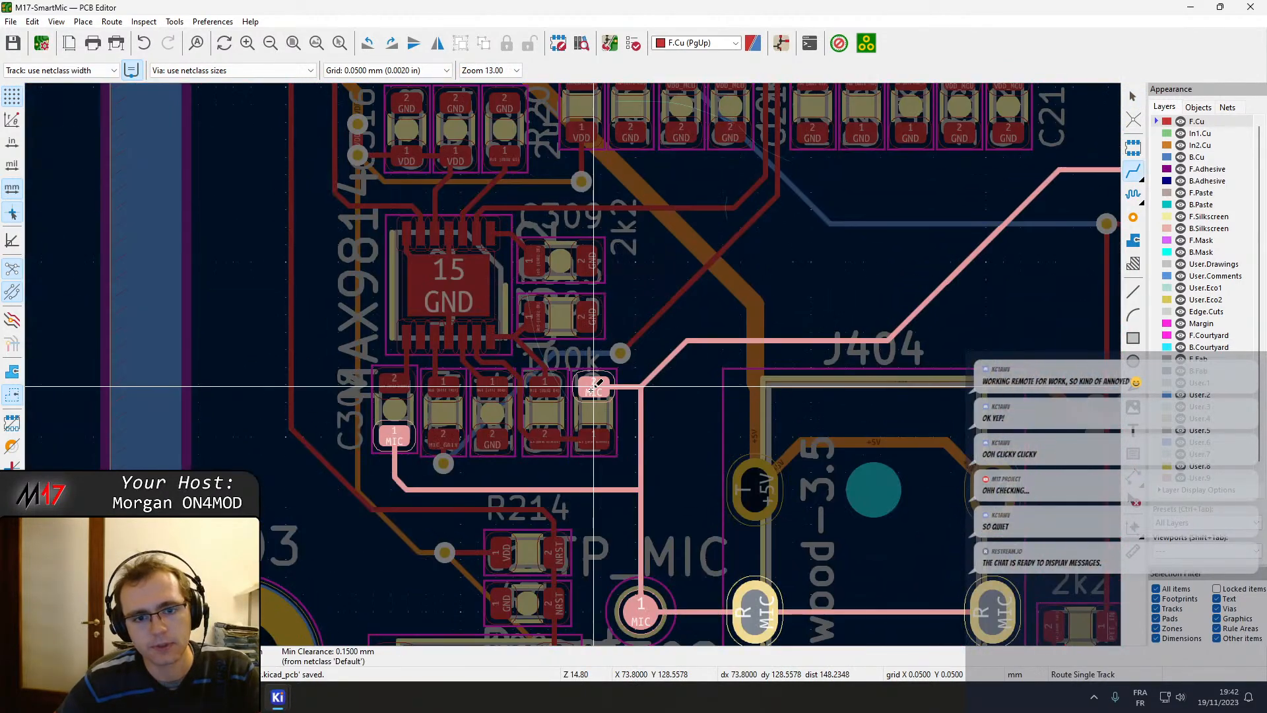
key(Escape)
click(592, 438)
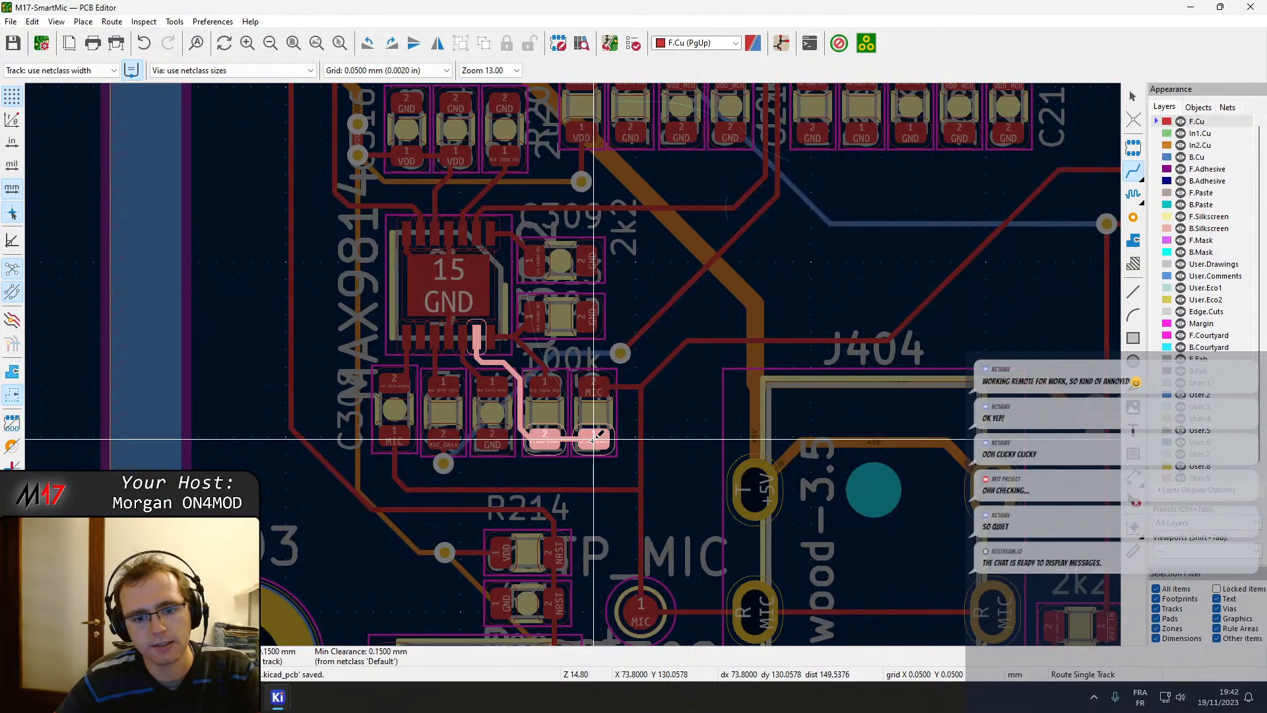
key(Escape)
click(546, 385)
key(Escape)
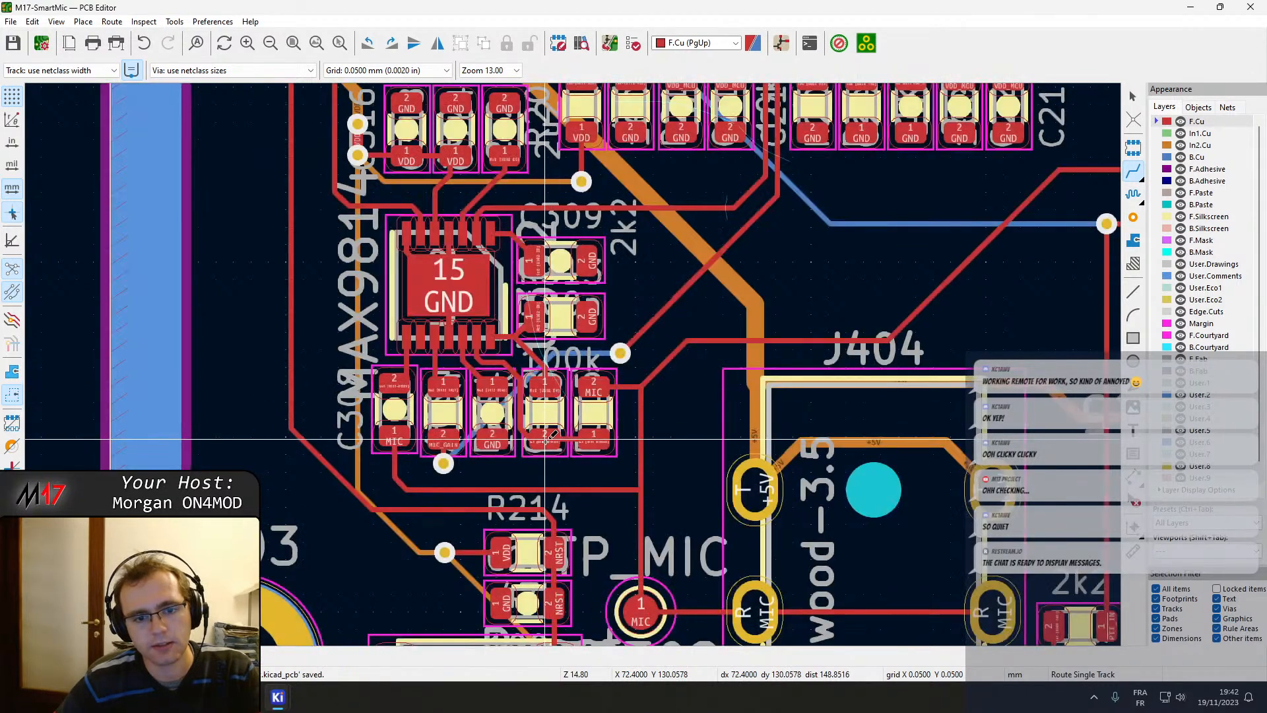
click(548, 438)
key(Escape)
key(Escape)
Restrict the selection filter to tracks and select the tracks among the resistors below the MAX9814 for inspection.
drag(446, 305, 442, 303)
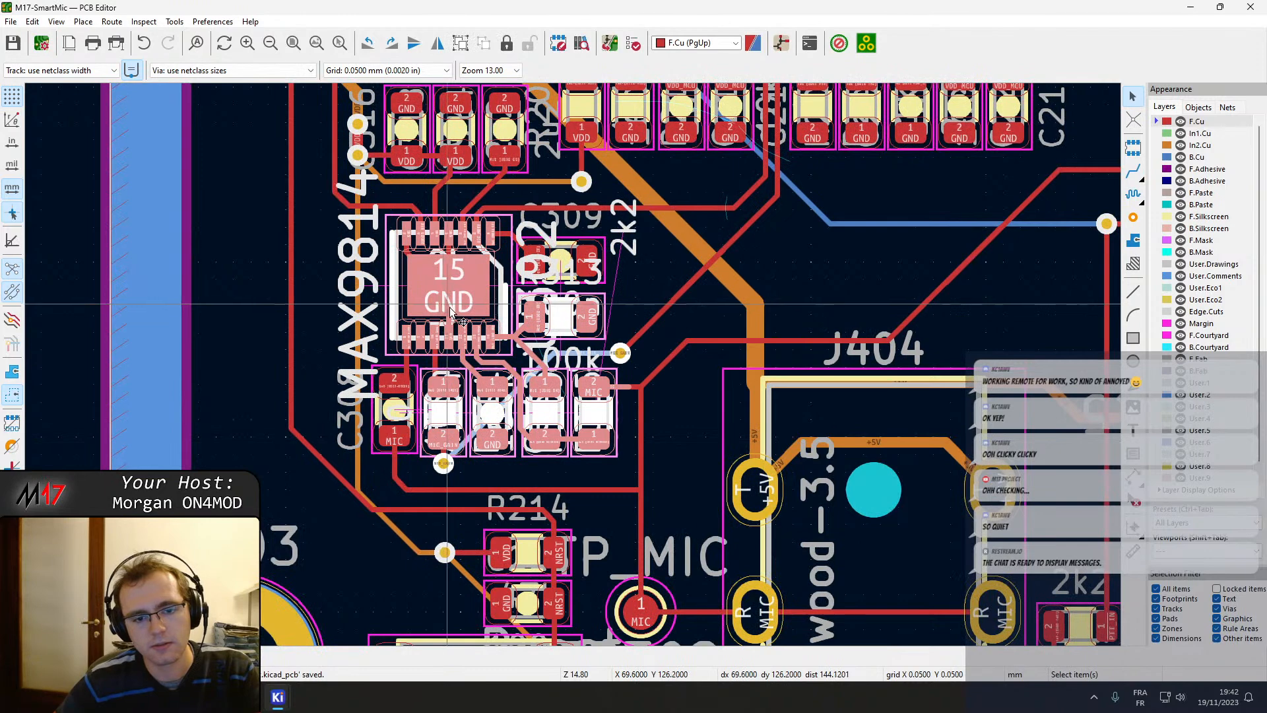
key(Escape)
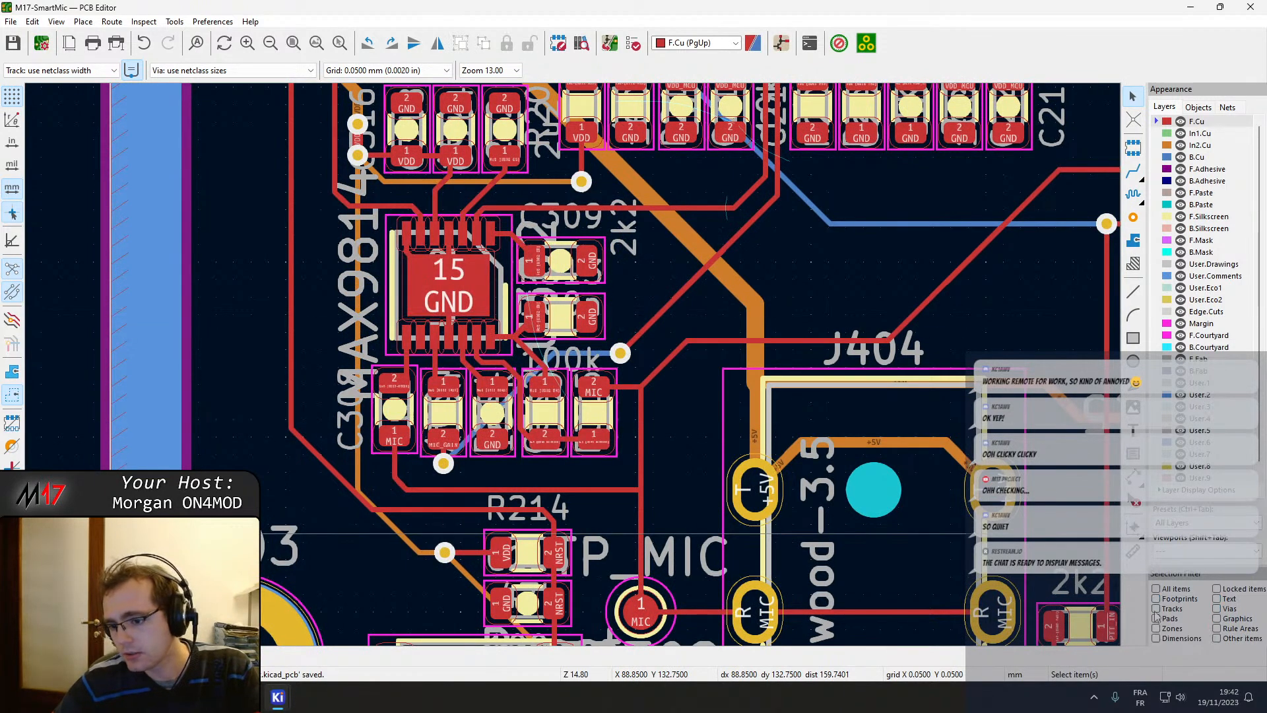
click(1159, 608)
drag(623, 481, 516, 340)
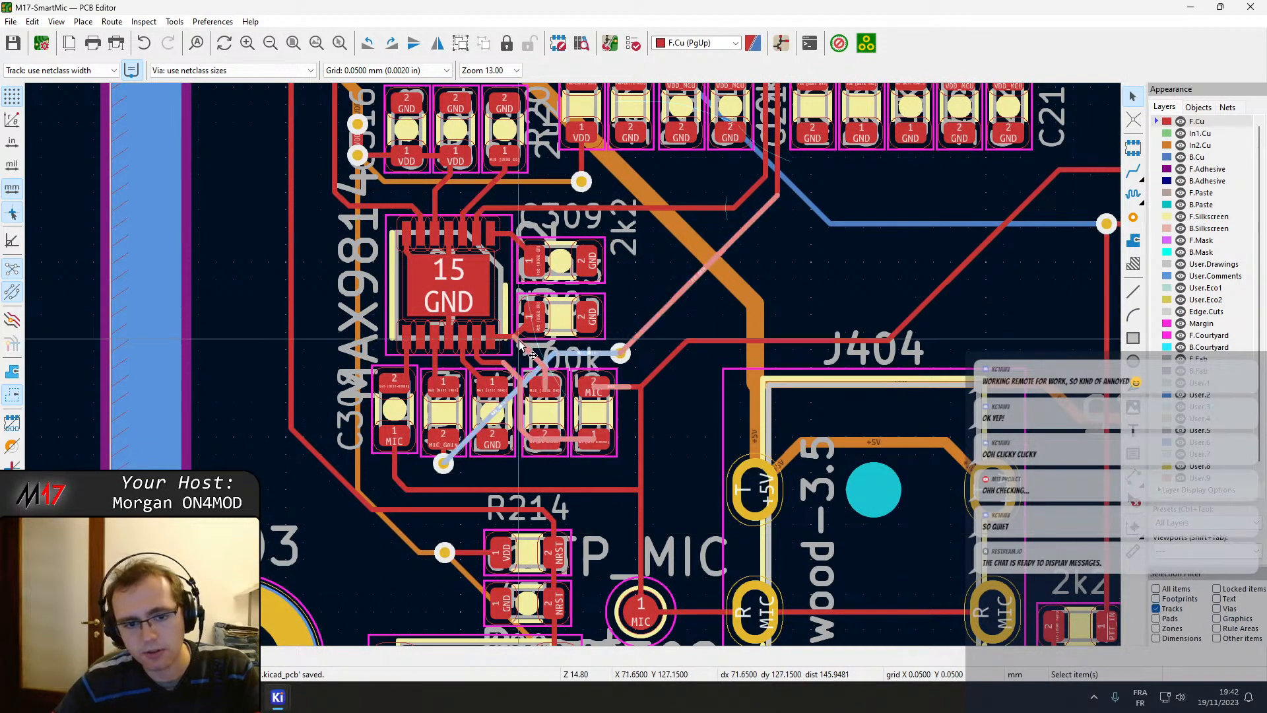
scroll(567, 413, up, 5)
key(Escape)
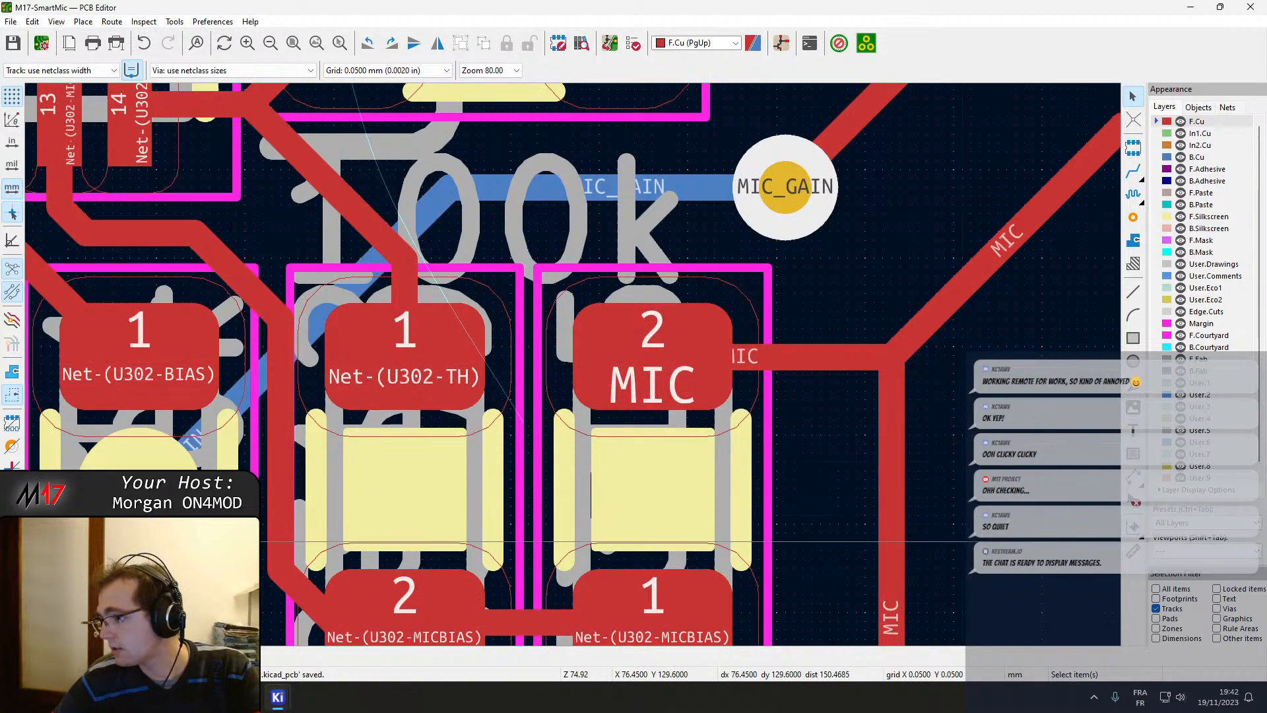
Examine the tracks above the MAX9814, around microcontroller U201 and at the crystal Y201 with its load capacitors.
scroll(591, 541, down, 5)
scroll(479, 330, up, 2)
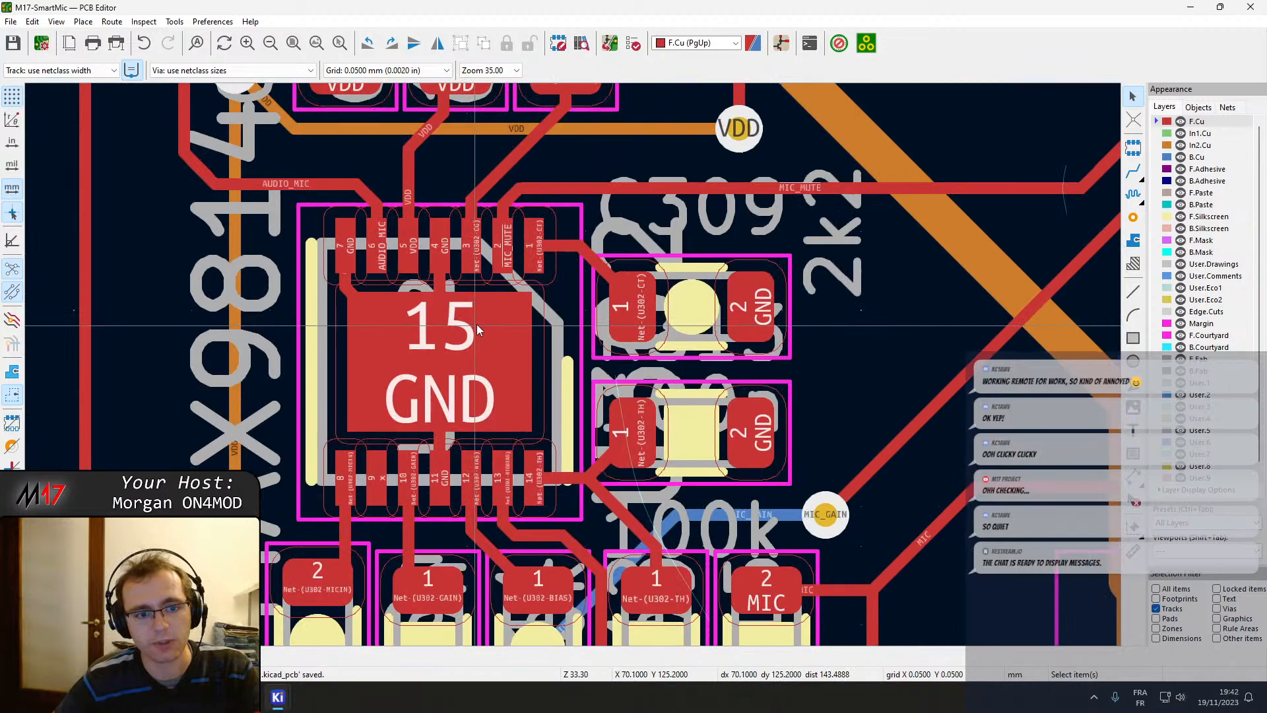
middle_drag(478, 330, 526, 458)
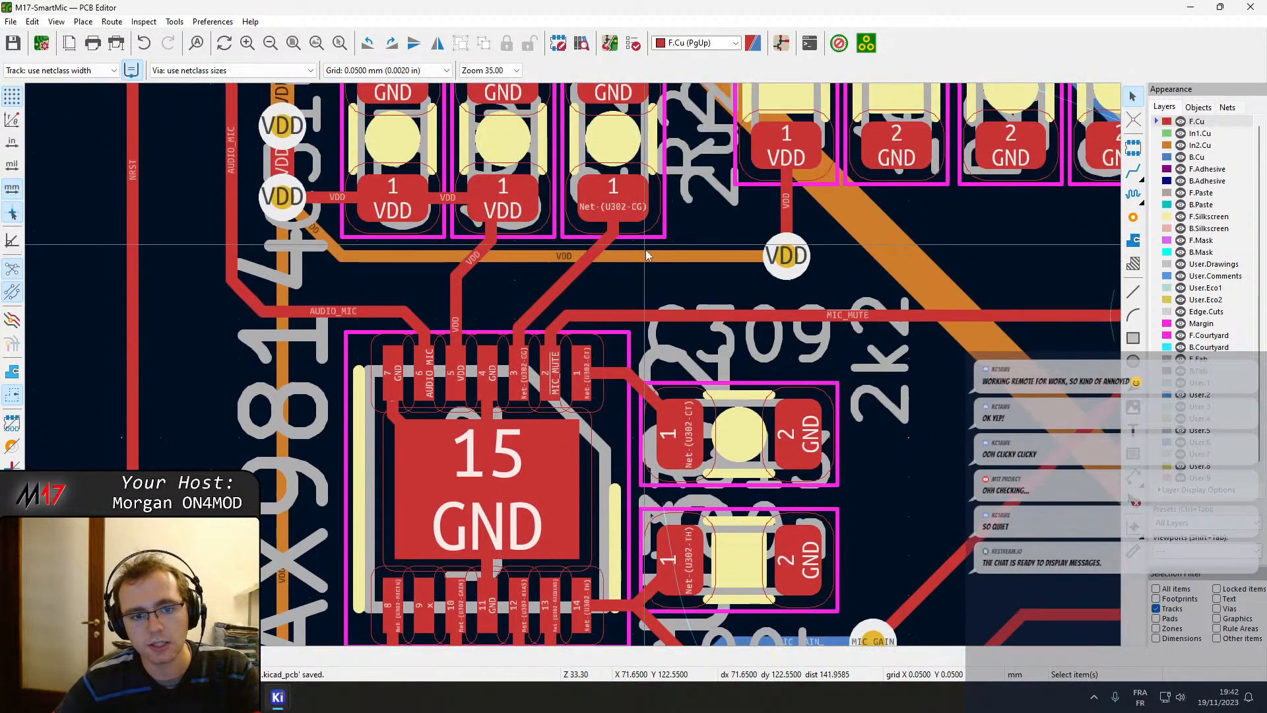
scroll(646, 256, down, 6)
scroll(596, 275, up, 2)
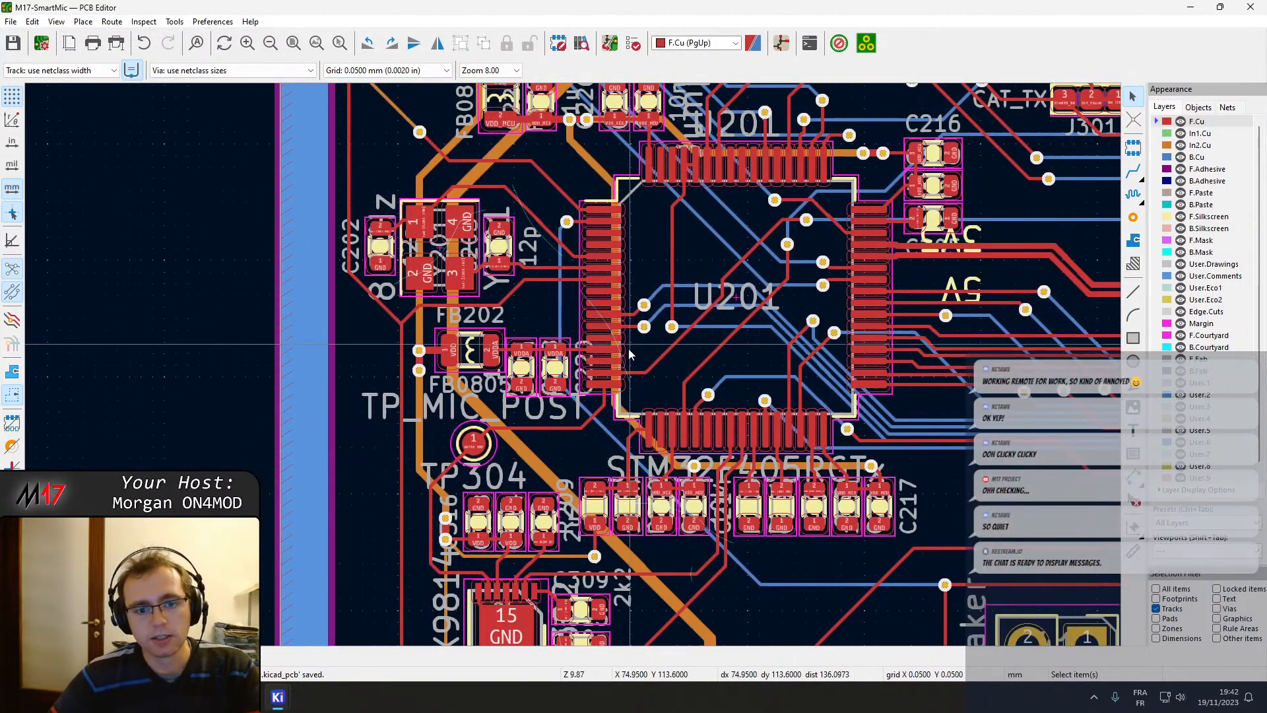
scroll(574, 371, up, 3)
scroll(574, 371, down, 3)
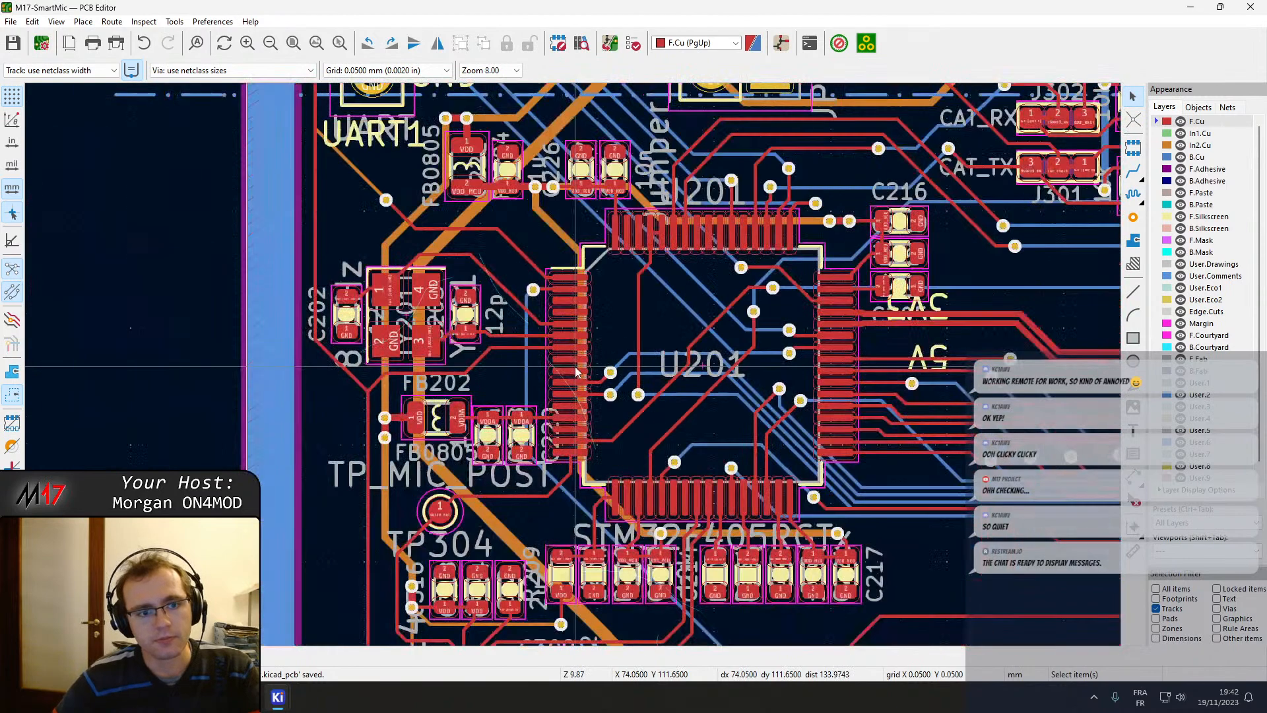
scroll(446, 368, up, 5)
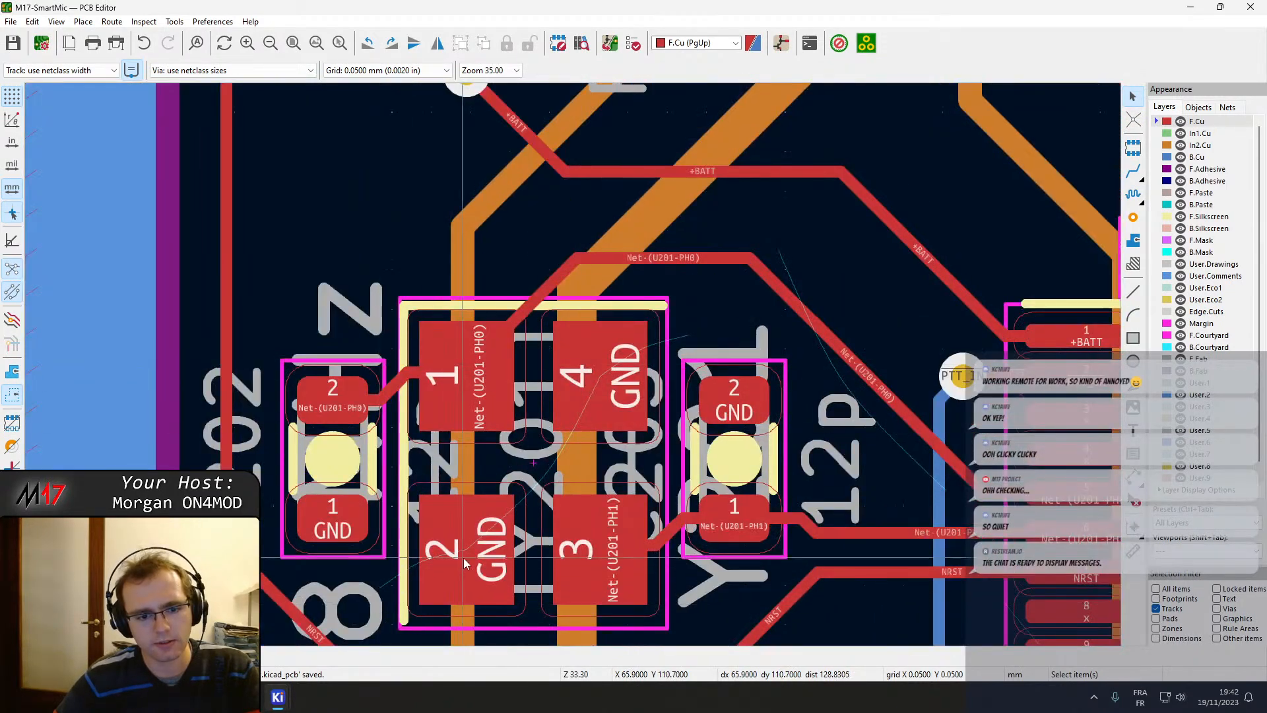
Return to the MAX9814 area and unfill all copper zones.
scroll(391, 599, down, 4)
middle_drag(644, 367, 505, 53)
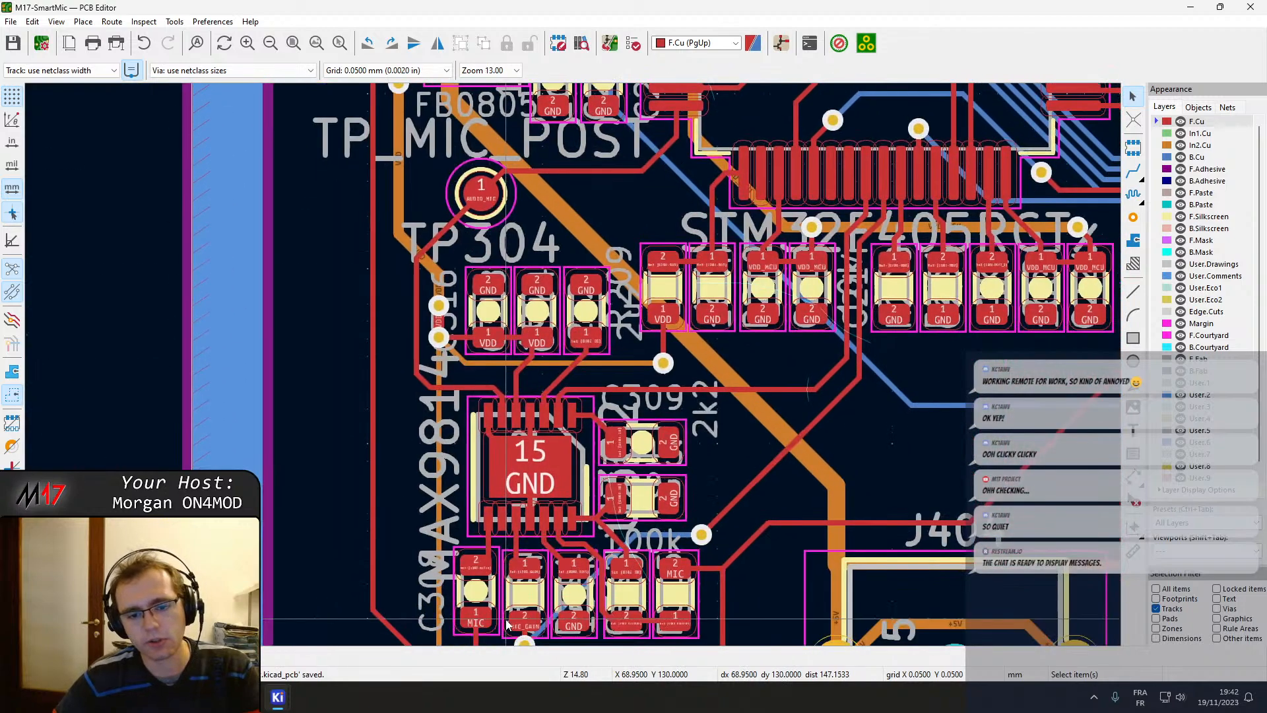
middle_drag(681, 612, 668, 550)
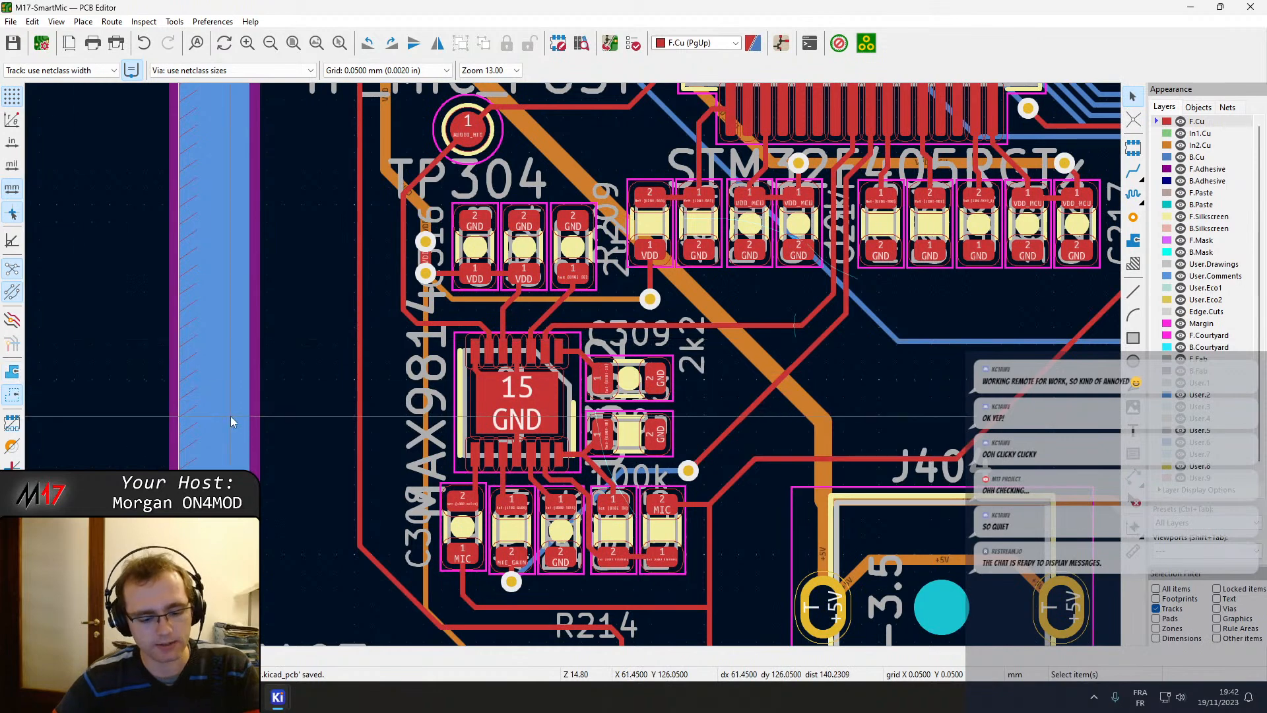
key(ctrl+b)
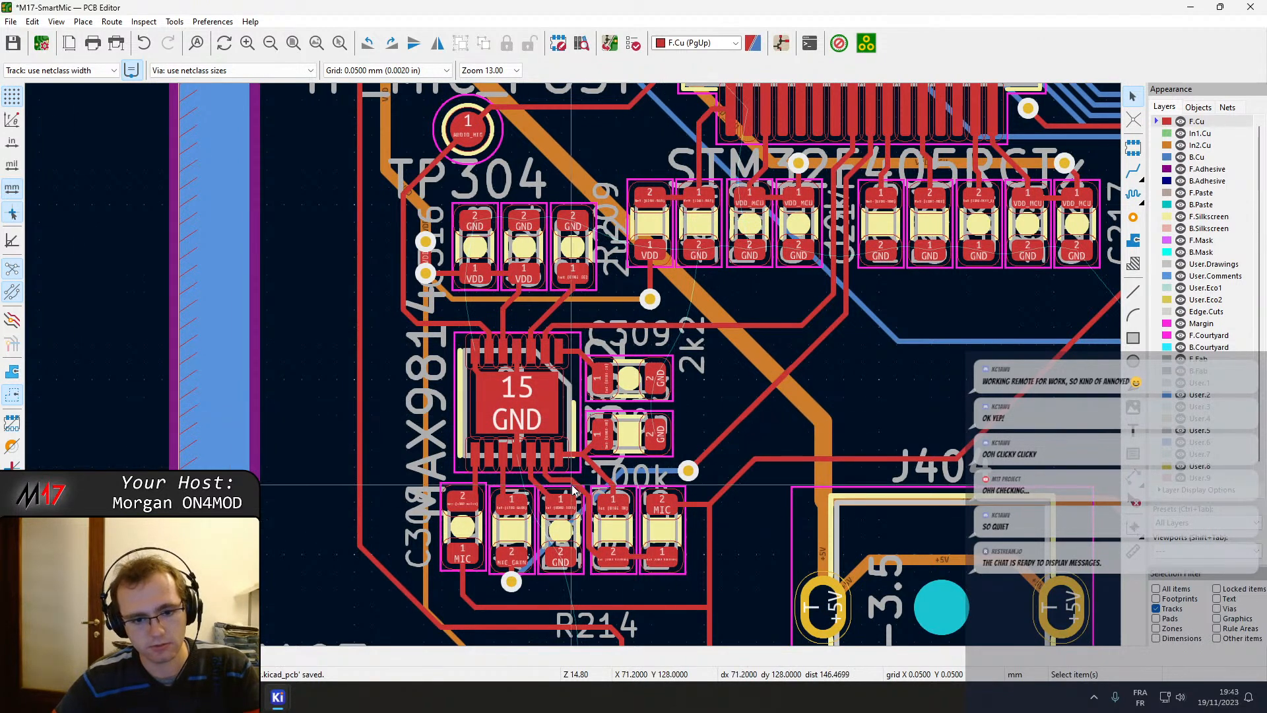
Check the tracks between the MAX9814 resistors and the UART1 header, and refill all copper zones.
scroll(570, 541, up, 2)
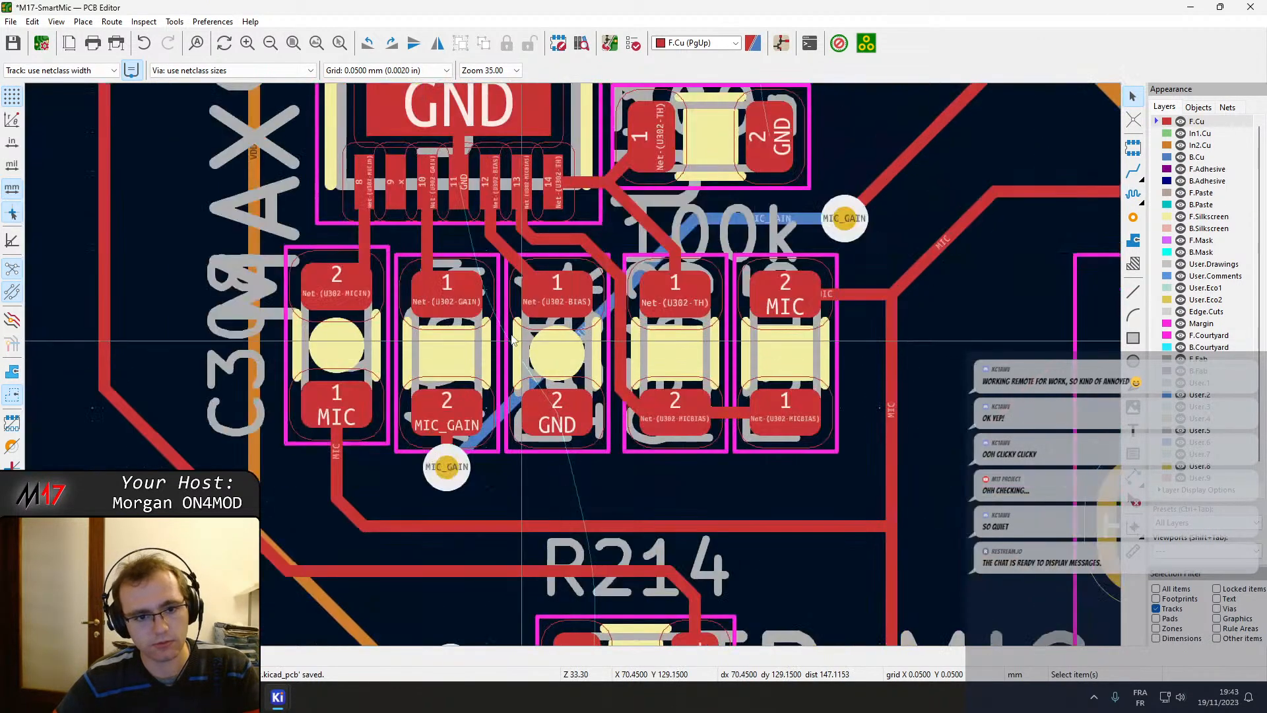
scroll(543, 430, up, 2)
scroll(543, 430, down, 2)
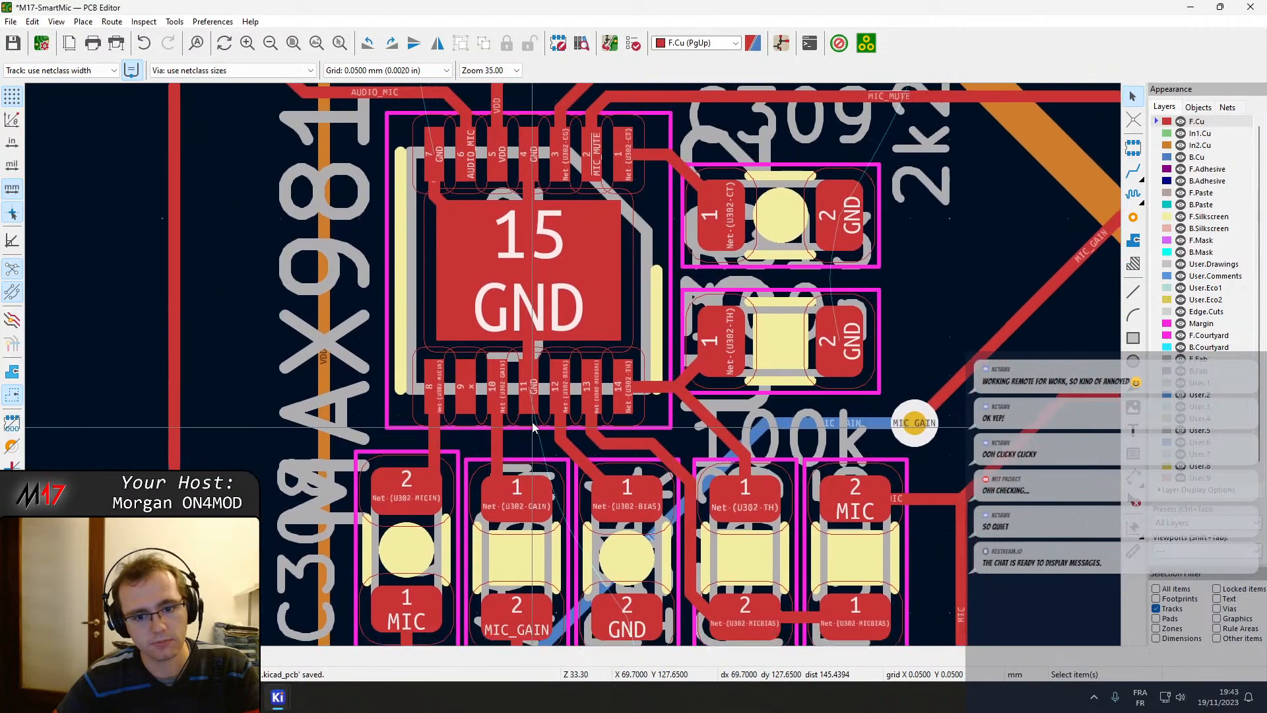
scroll(575, 370, down, 4)
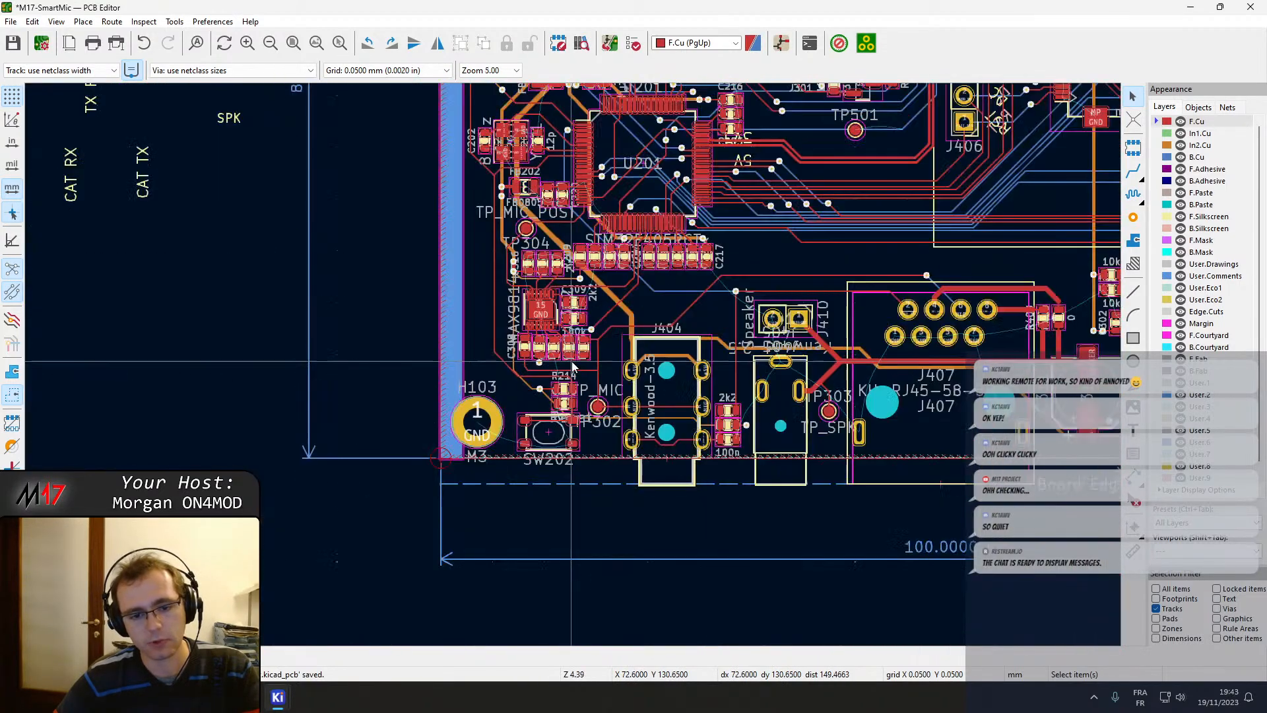
scroll(574, 261, up, 1)
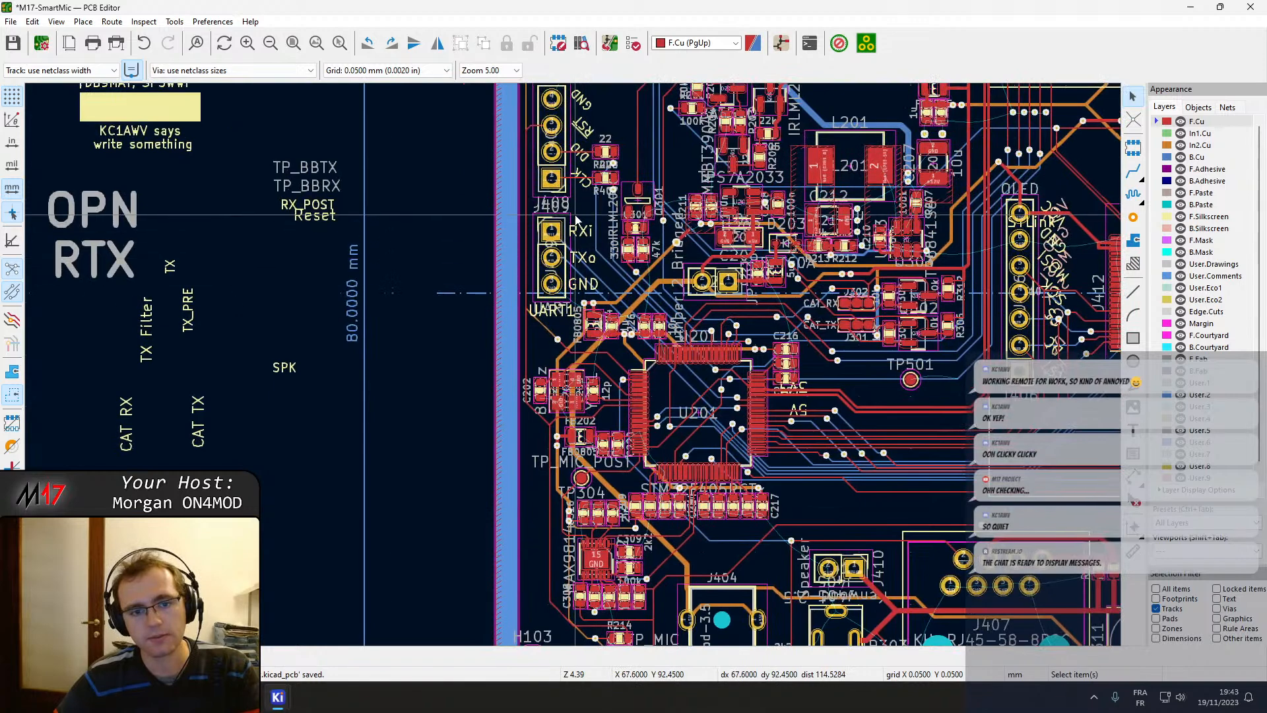
scroll(578, 270, up, 2)
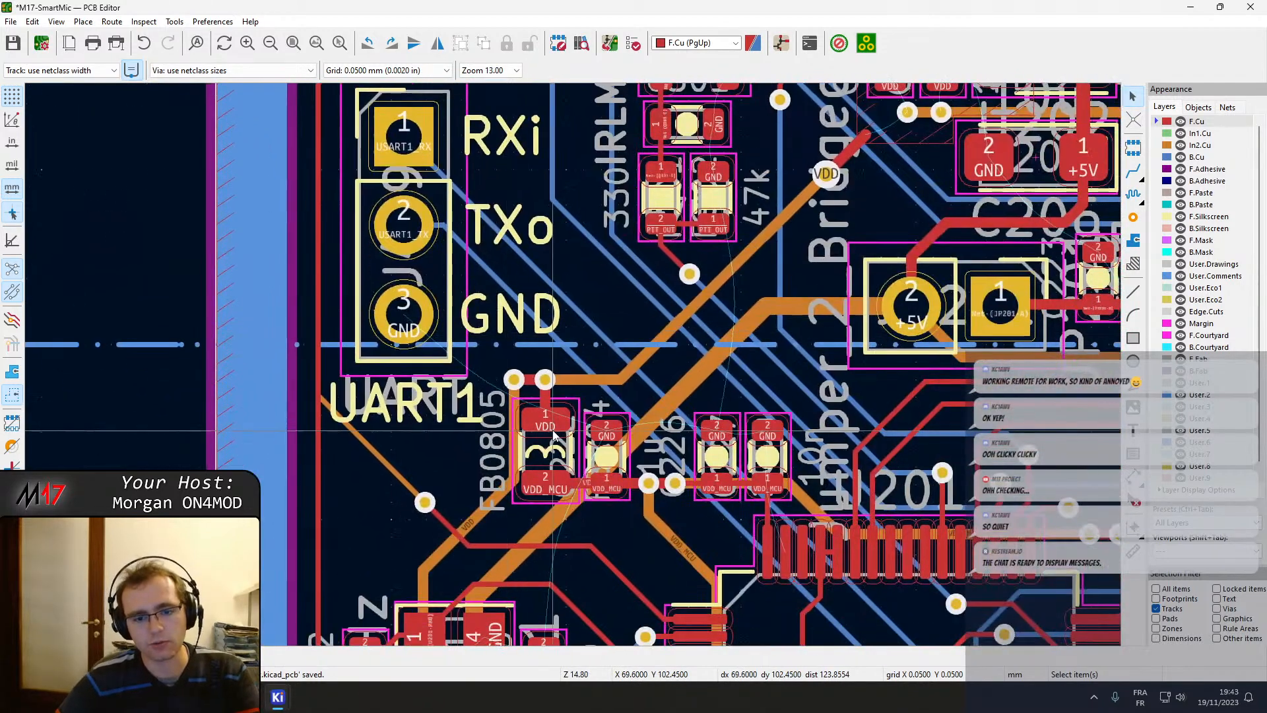
key(b)
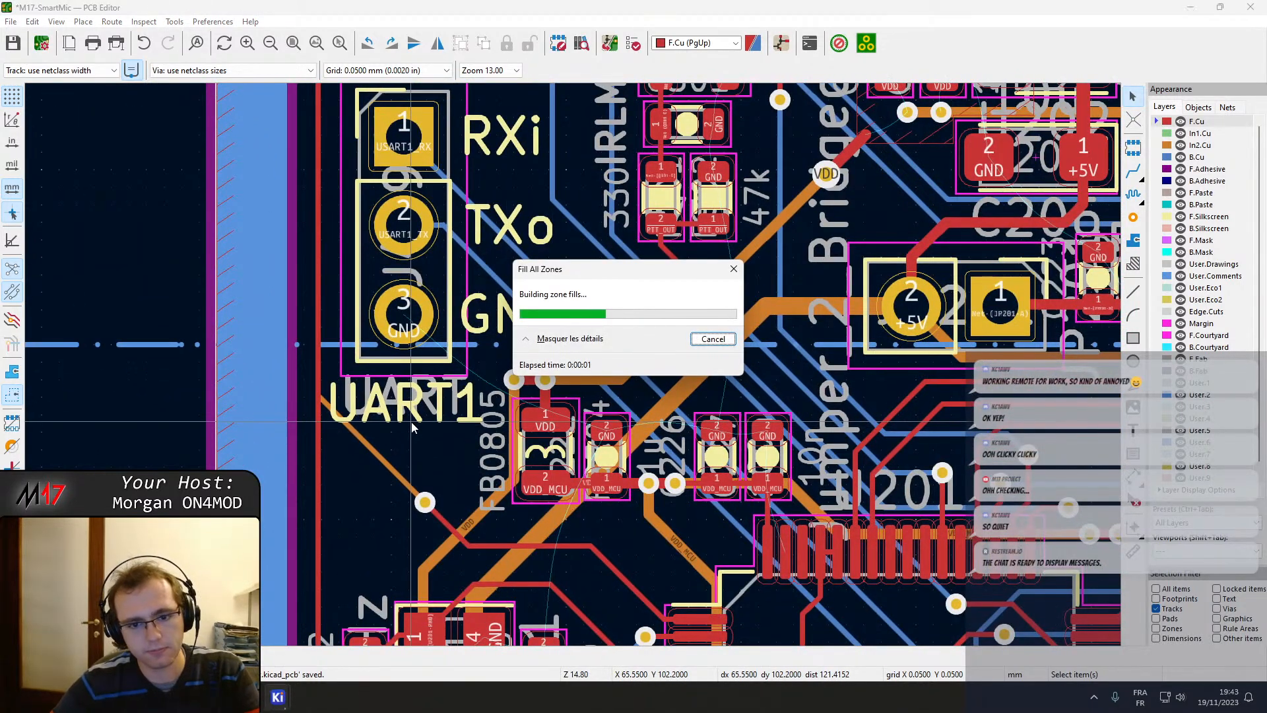
Examine the tracks around crystal Y201, the VDDA capacitors and the pins of microcontroller U201.
middle_drag(568, 578, 513, 320)
scroll(418, 389, up, 1)
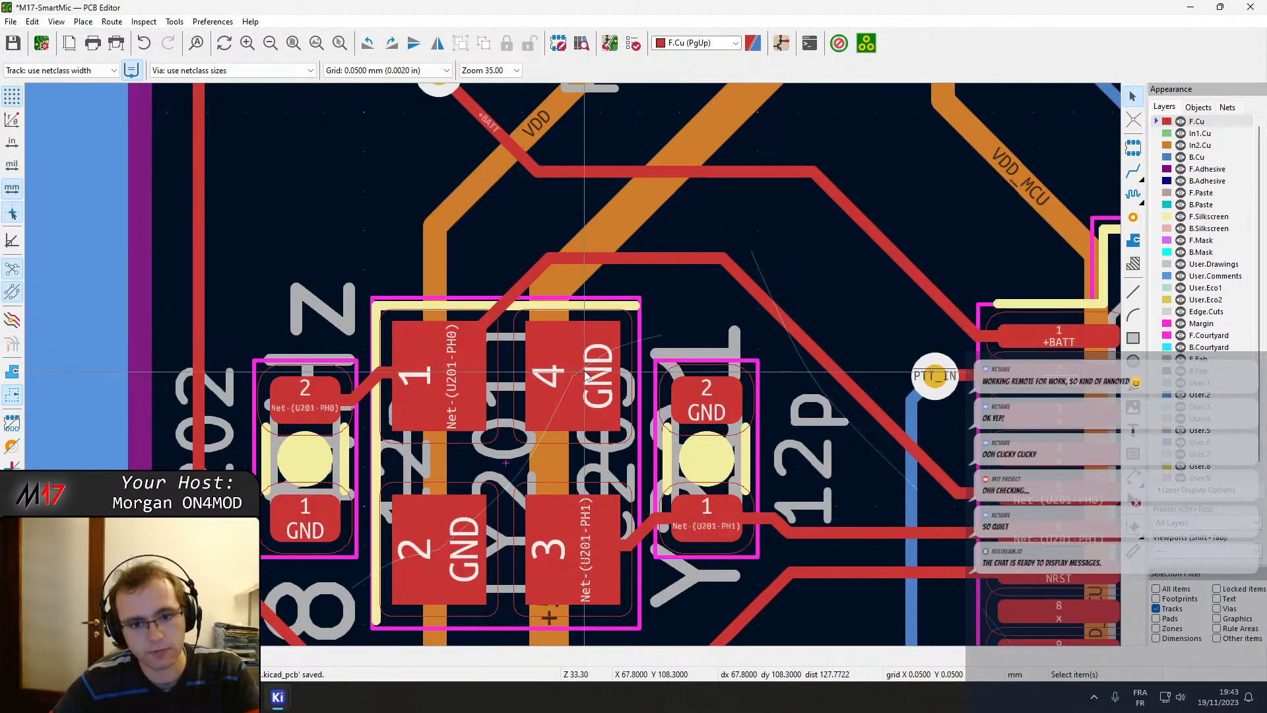
scroll(586, 375, down, 5)
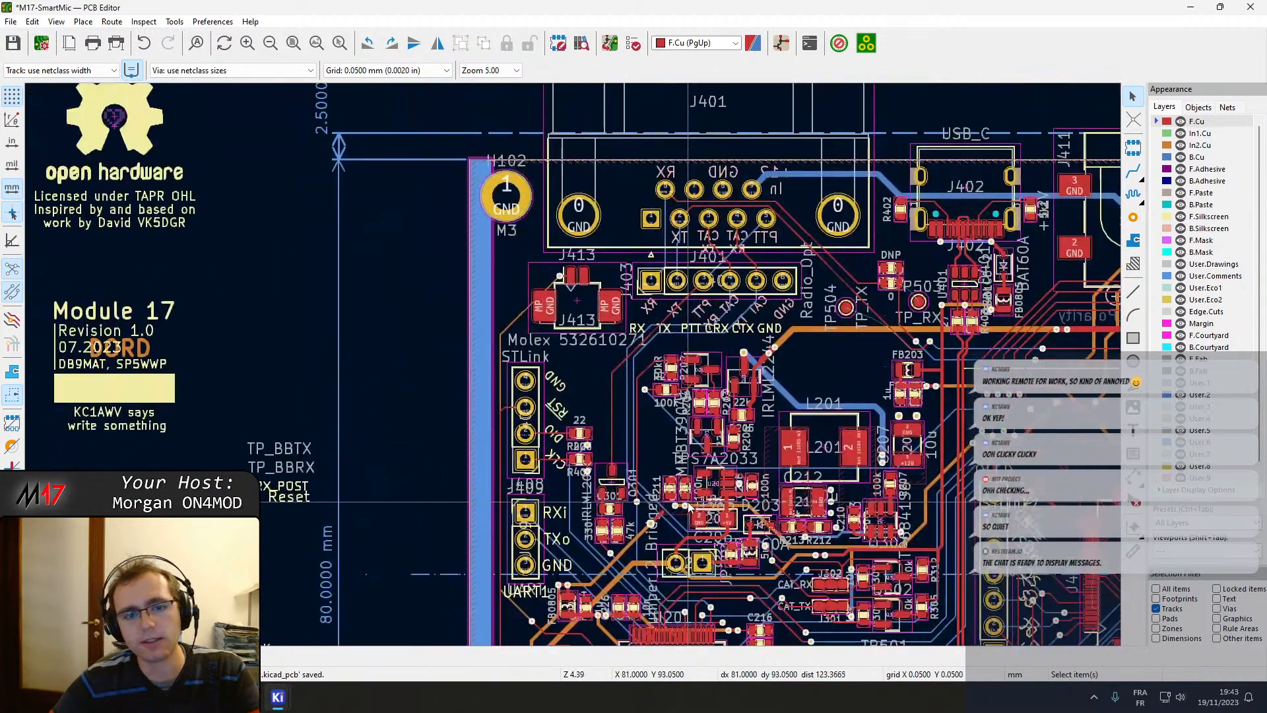
ctrl+scroll(693, 435, down, 2)
scroll(732, 370, up, 1)
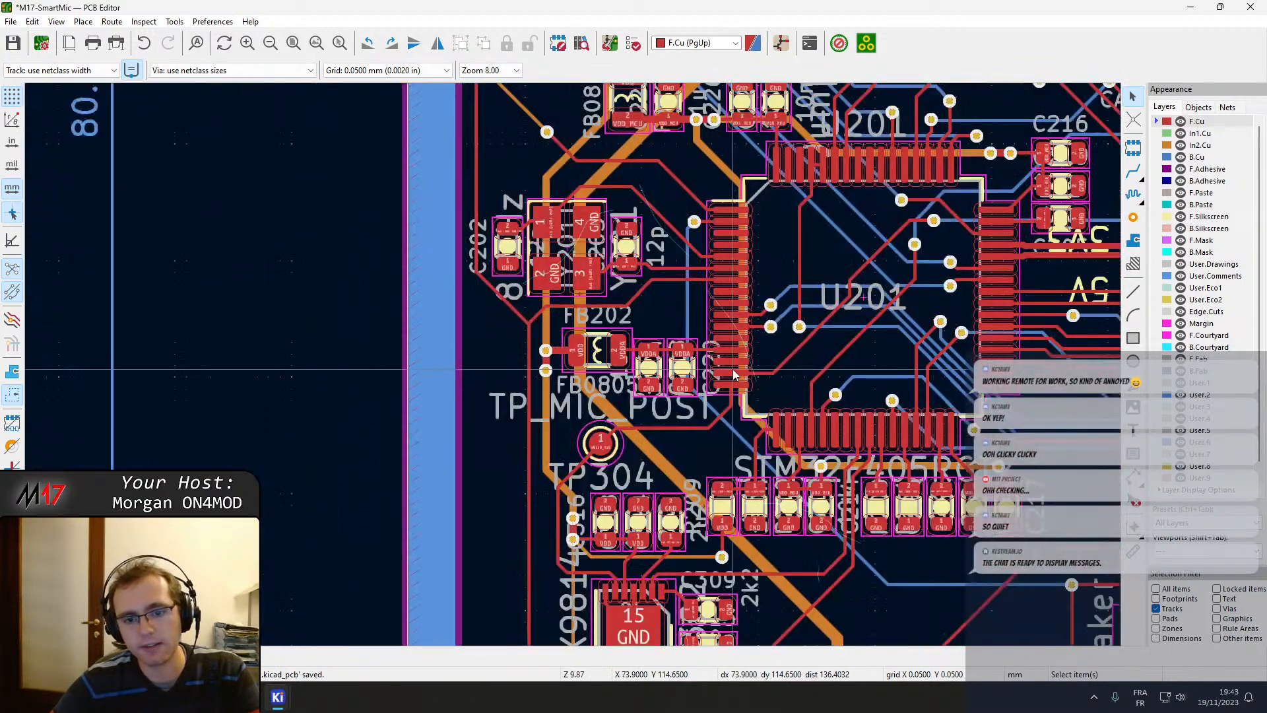
scroll(734, 375, up, 3)
scroll(600, 396, down, 1)
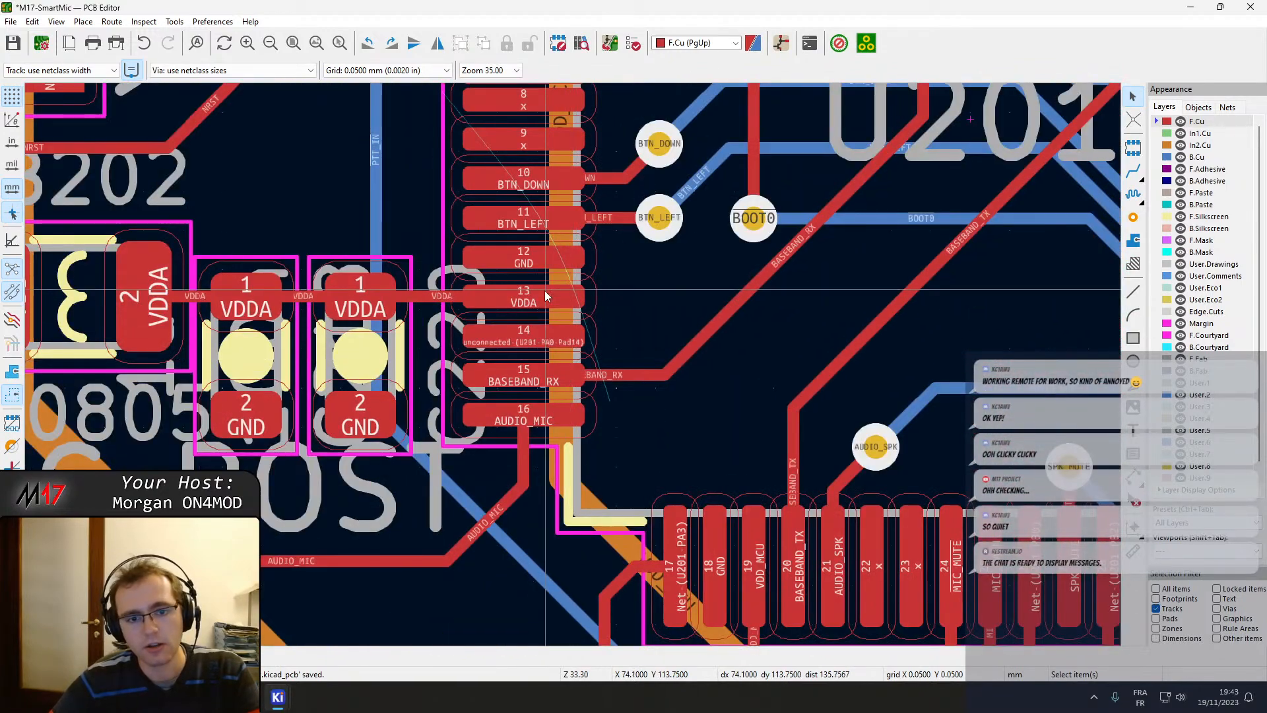
middle_drag(544, 290, 581, 439)
middle_drag(715, 490, 452, 599)
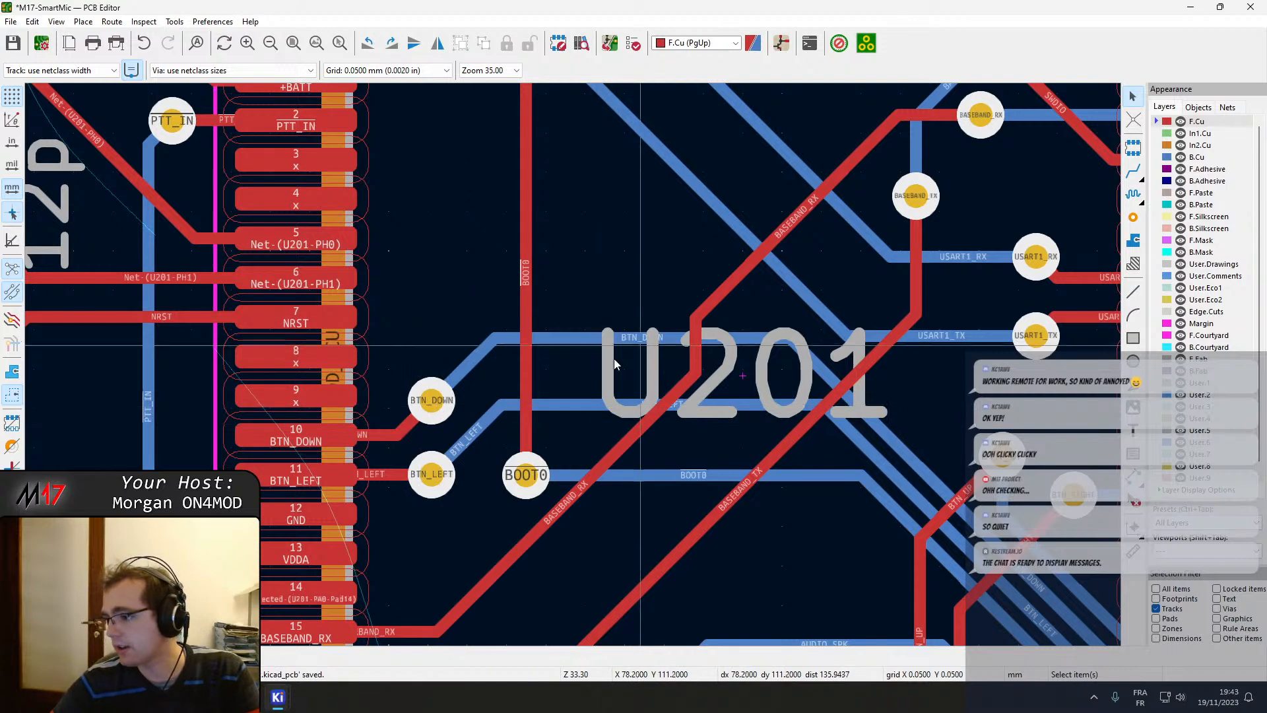
Display the copper zones as filled and inspect the gaps around the vias under U201.
click(11, 373)
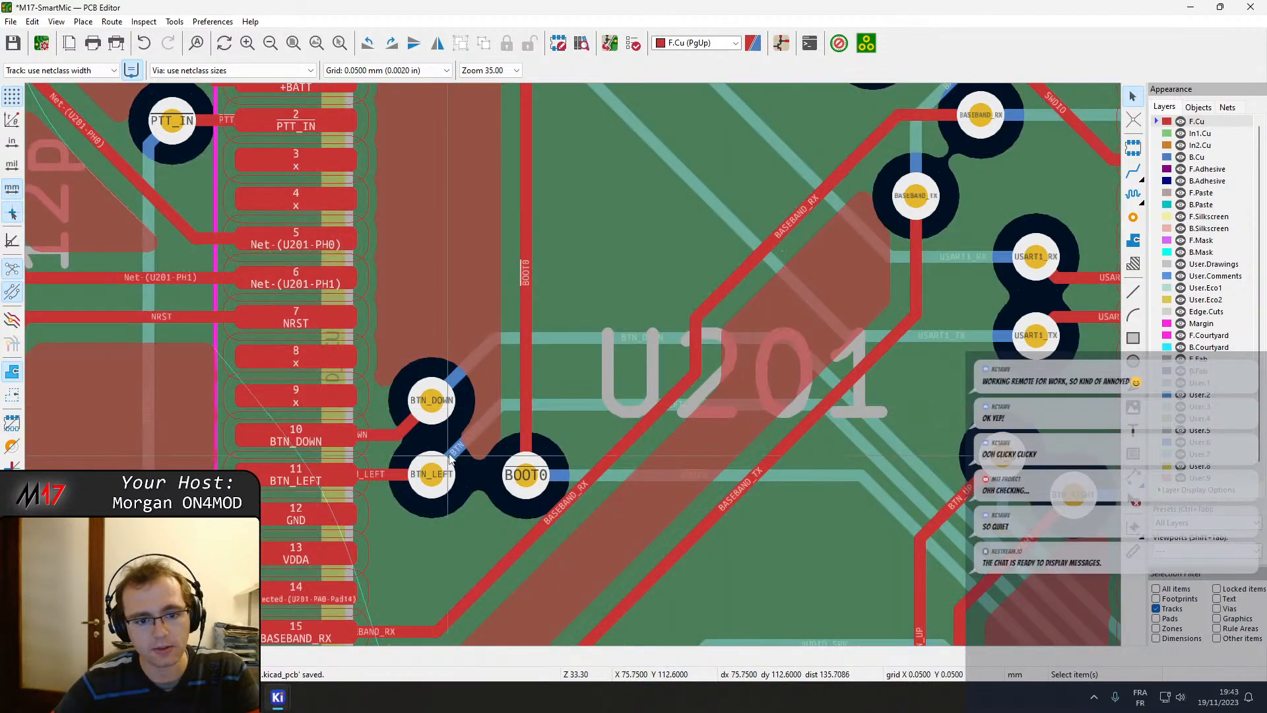
scroll(448, 454, down, 1)
middle_drag(767, 370, 520, 502)
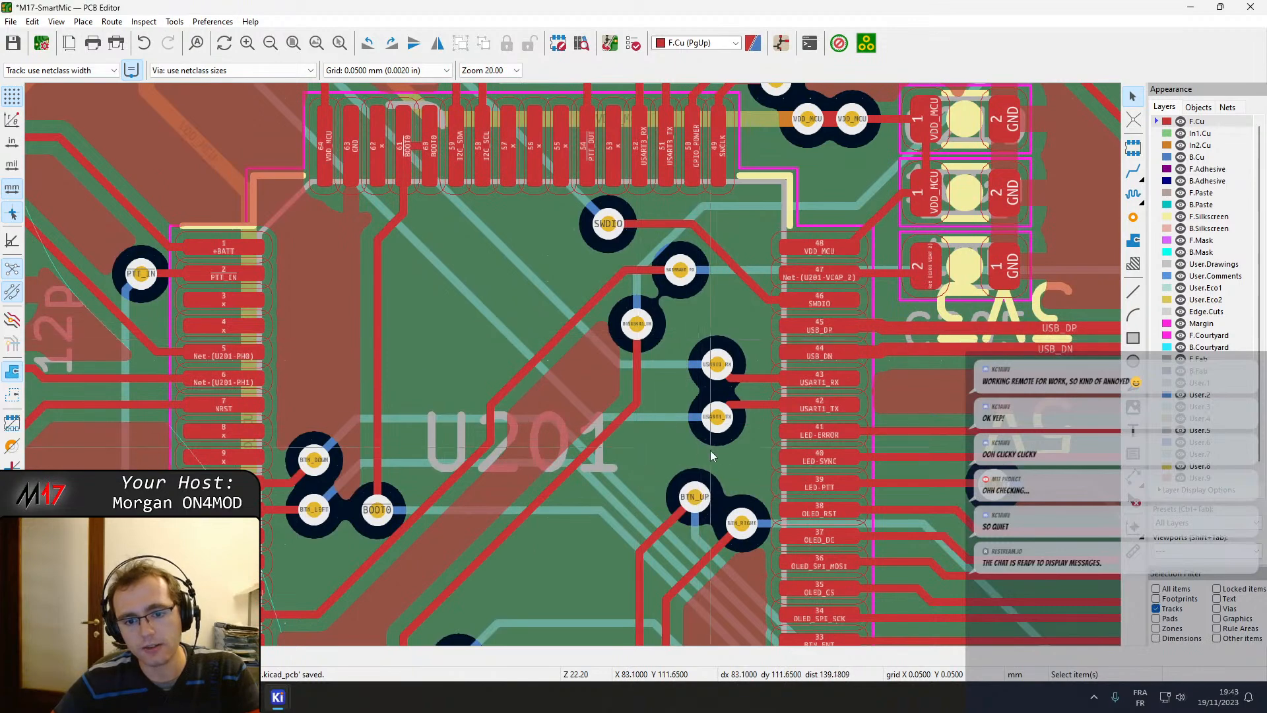
middle_drag(725, 454, 761, 177)
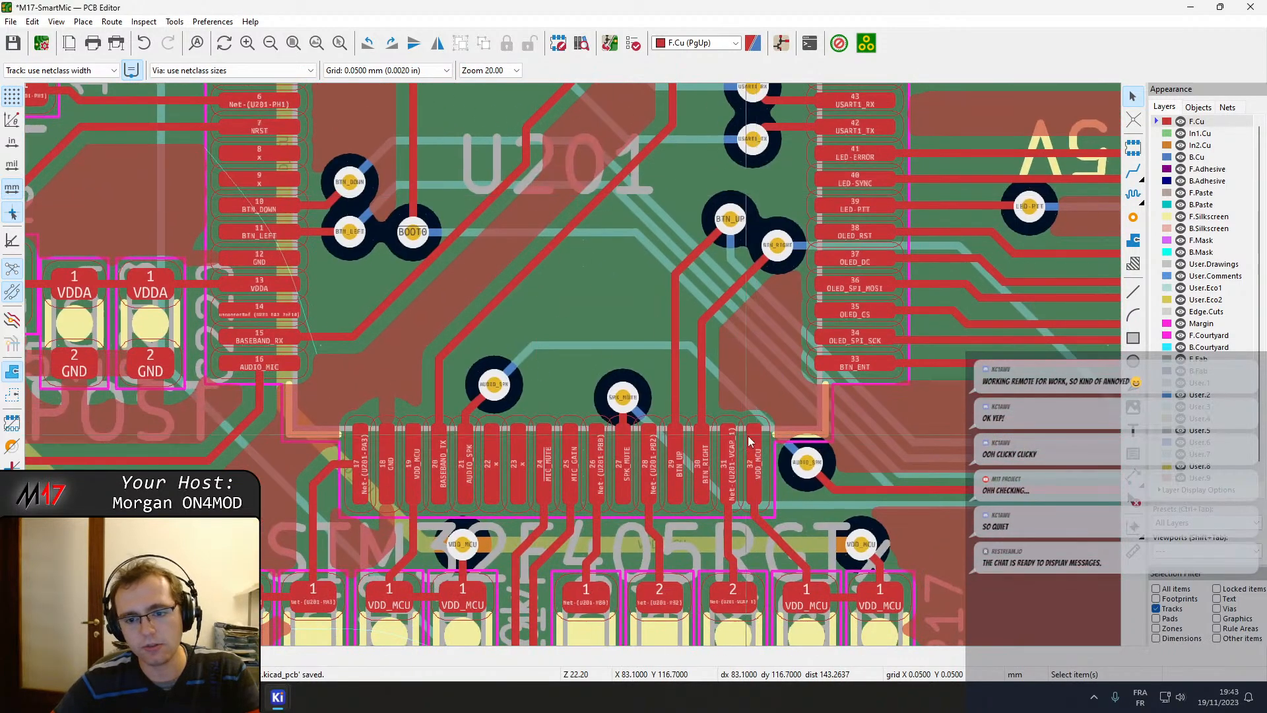
Try to pick the lower VDD via beside FB202, and allow all item types in the selection filter.
middle_drag(342, 303, 921, 332)
scroll(667, 350, up, 2)
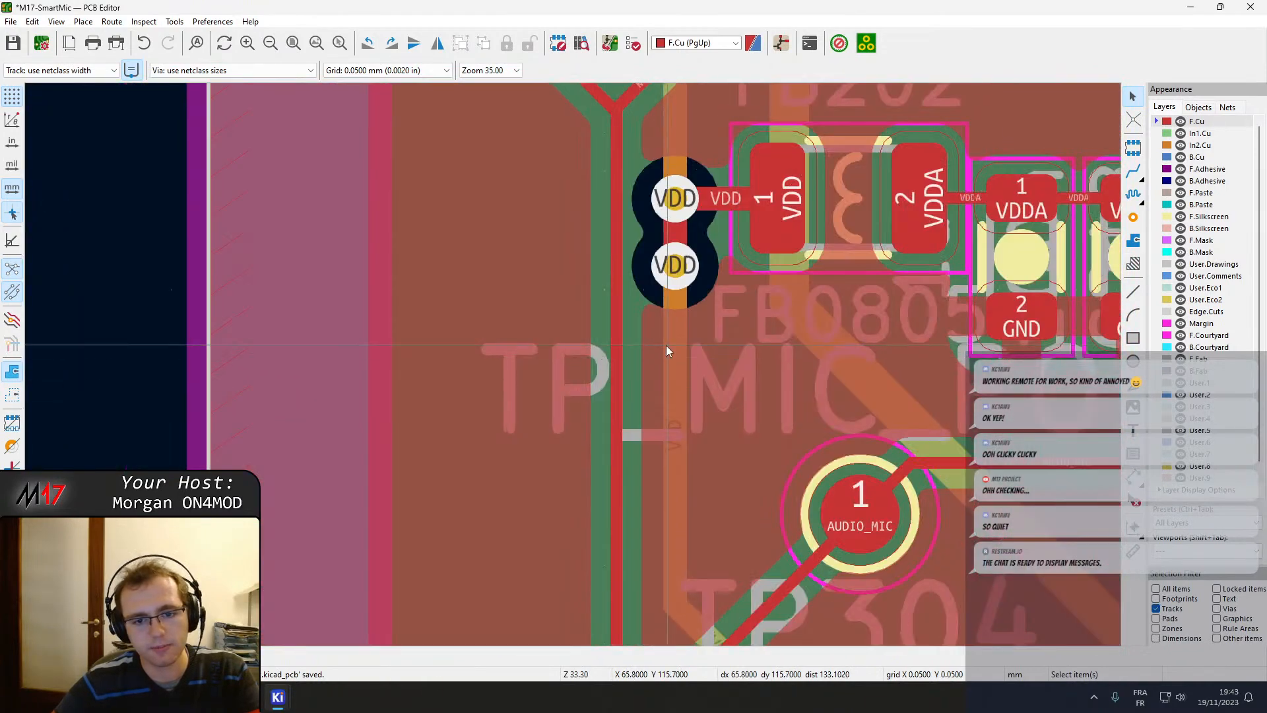
click(666, 268)
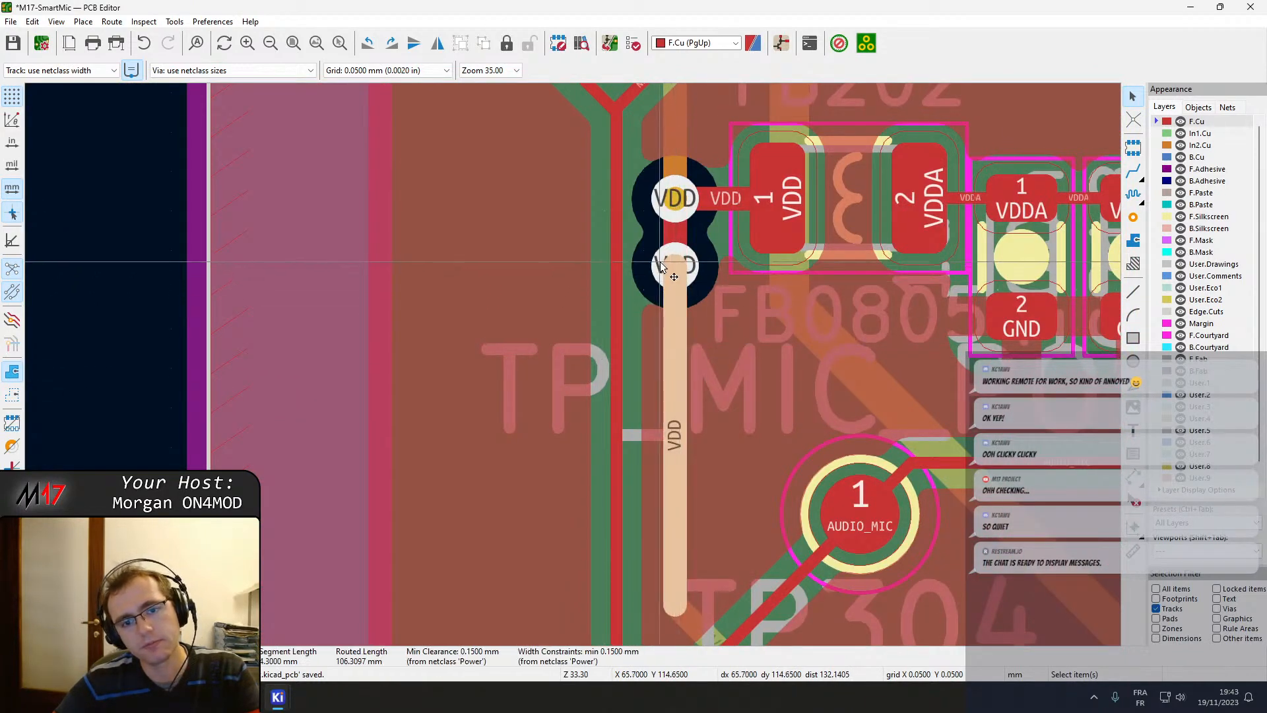
key(Delete)
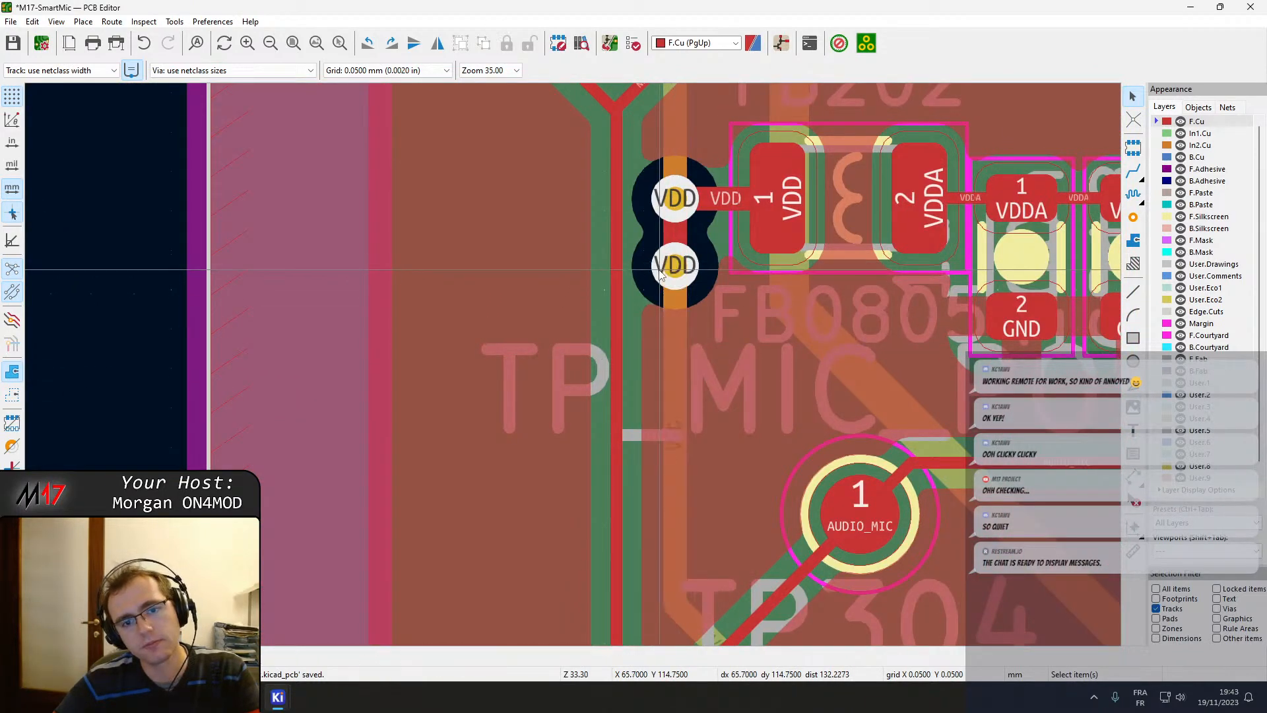
click(1157, 589)
Move the lower VDD via beside FB202 farther down its track and refill all copper zones.
click(675, 284)
key(grave)
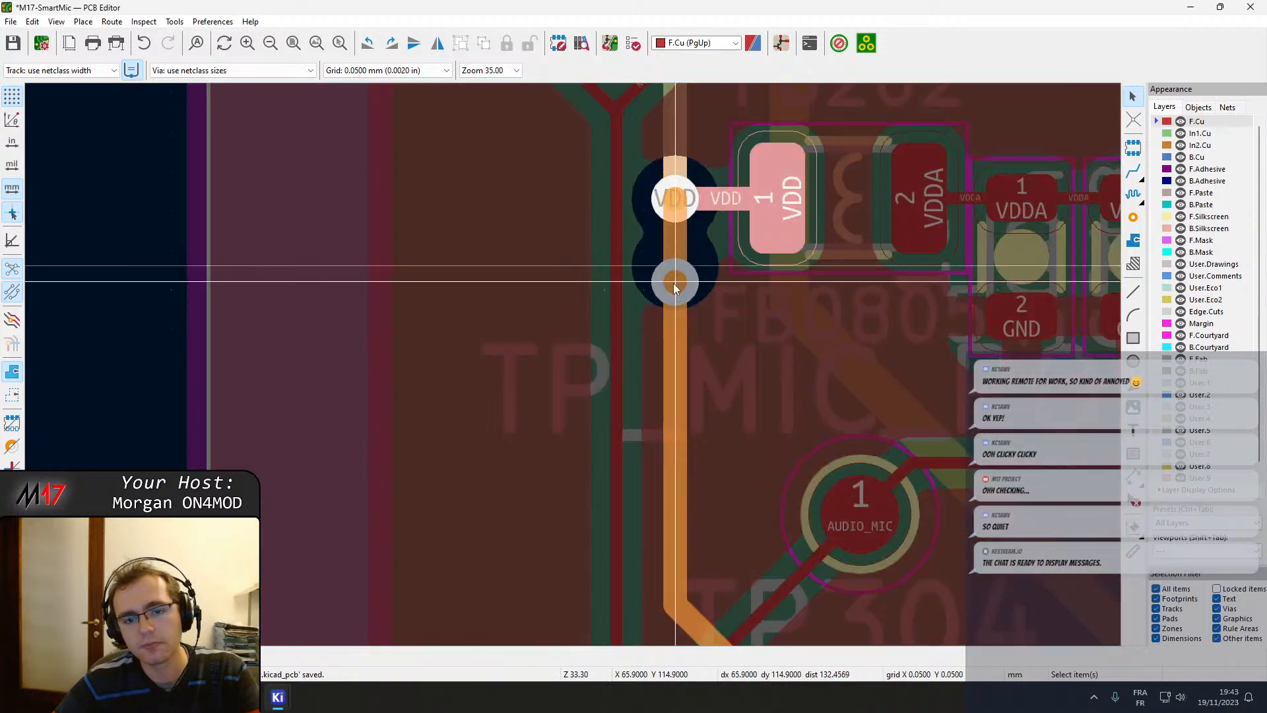
key(Delete)
key(b)
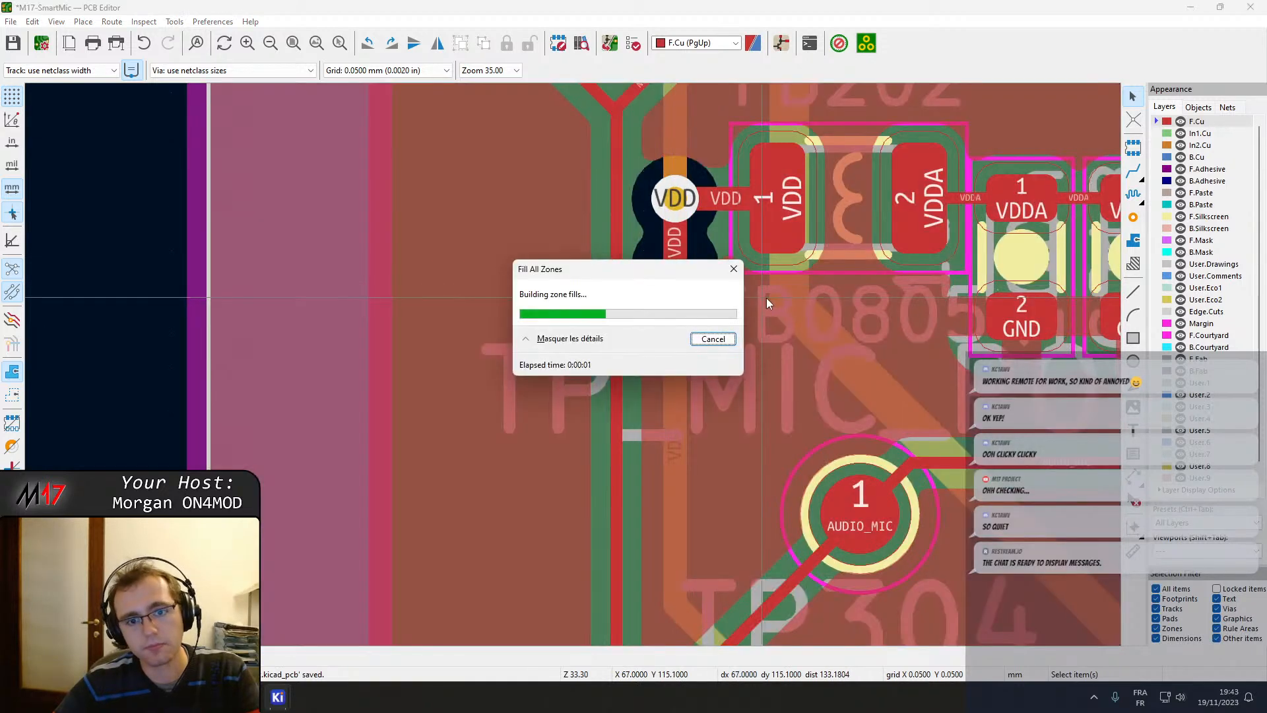
drag(677, 288, 682, 310)
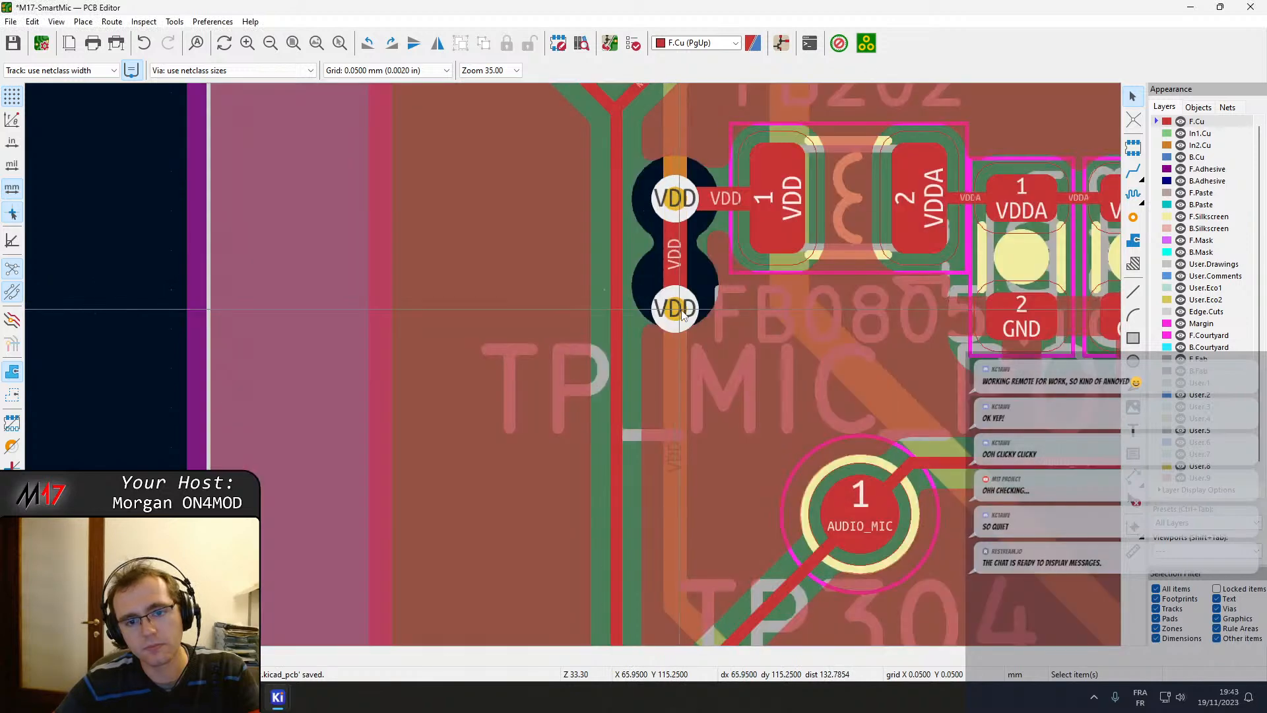
key(b)
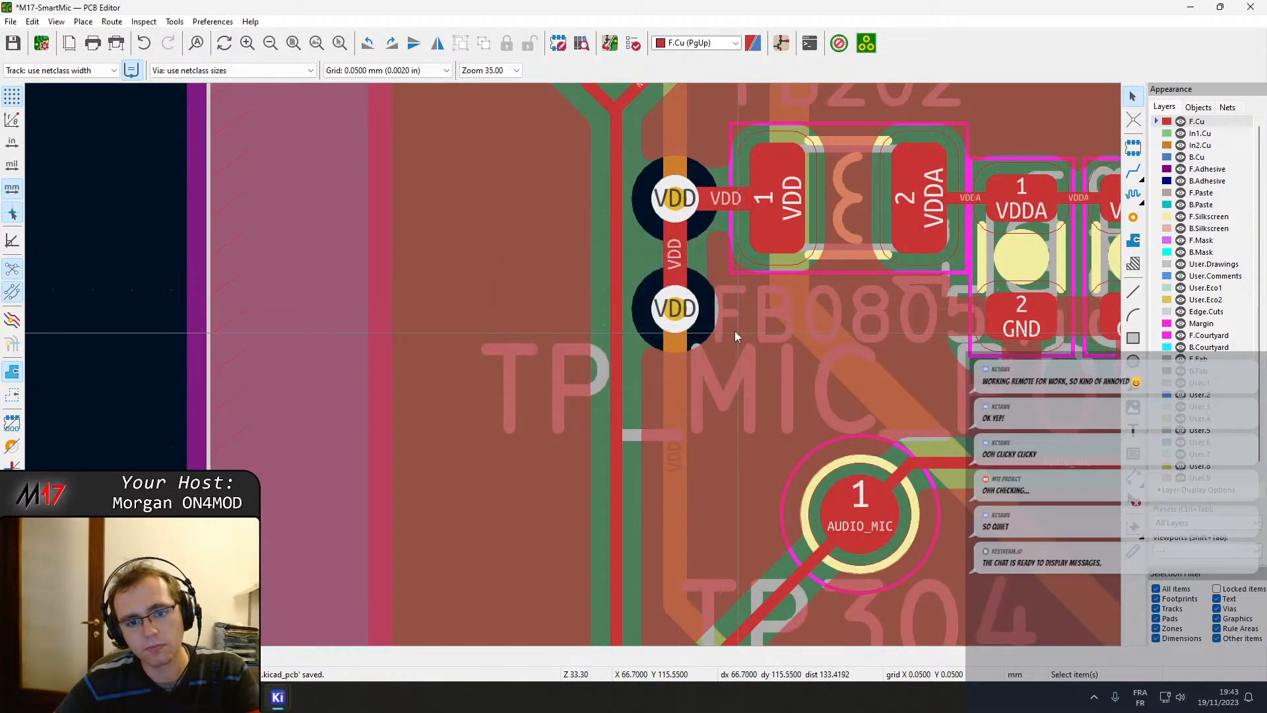
Set the In1.Cu GND zone's clearance to 0.15 mm and minimum width to 0.1 mm, and refill all zones.
click(623, 365)
click(628, 367)
double_click(631, 368)
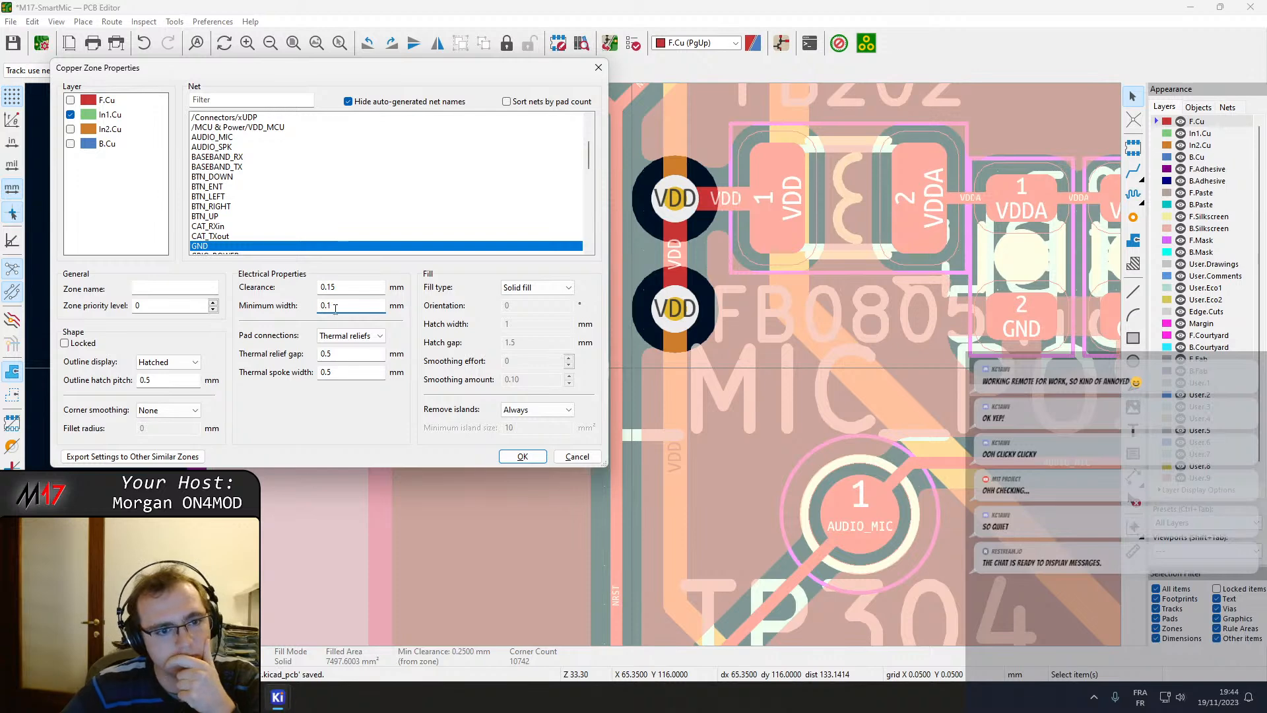
click(523, 457)
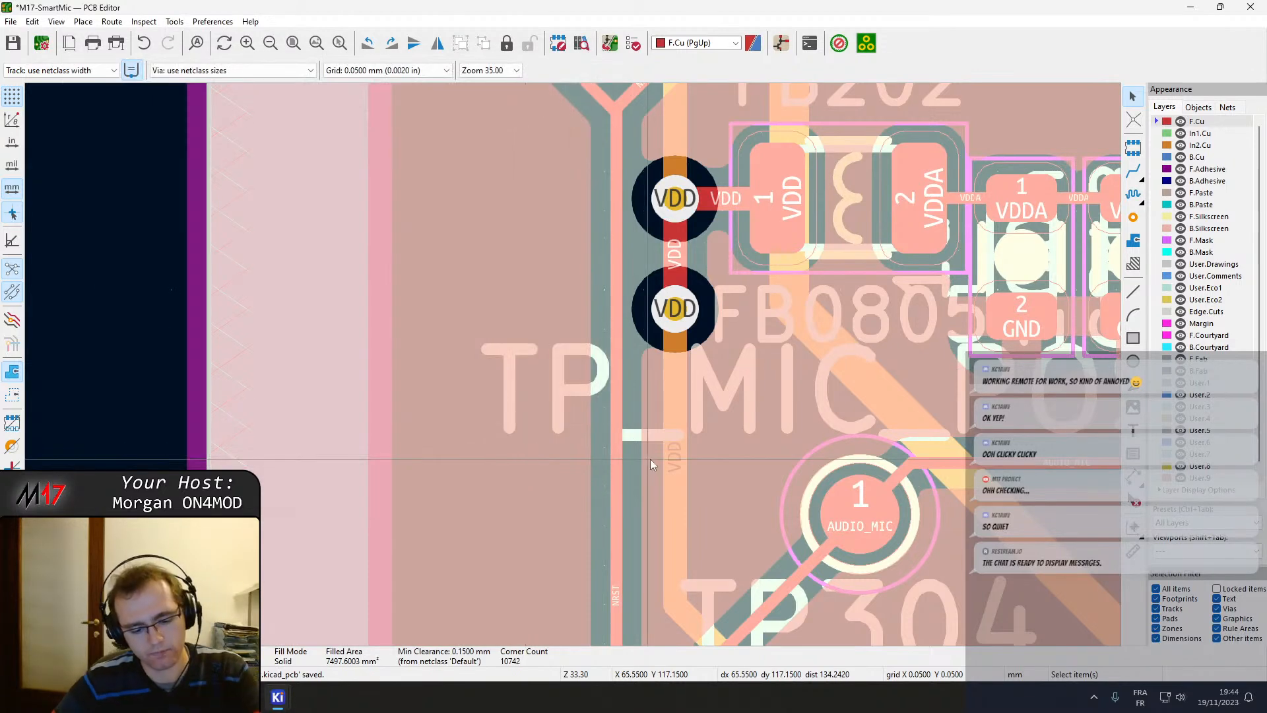
key(b)
Move the lower VDD via beside FB202 back up to about Y 114.95 mm and refill all copper zones.
scroll(671, 414, up, 4)
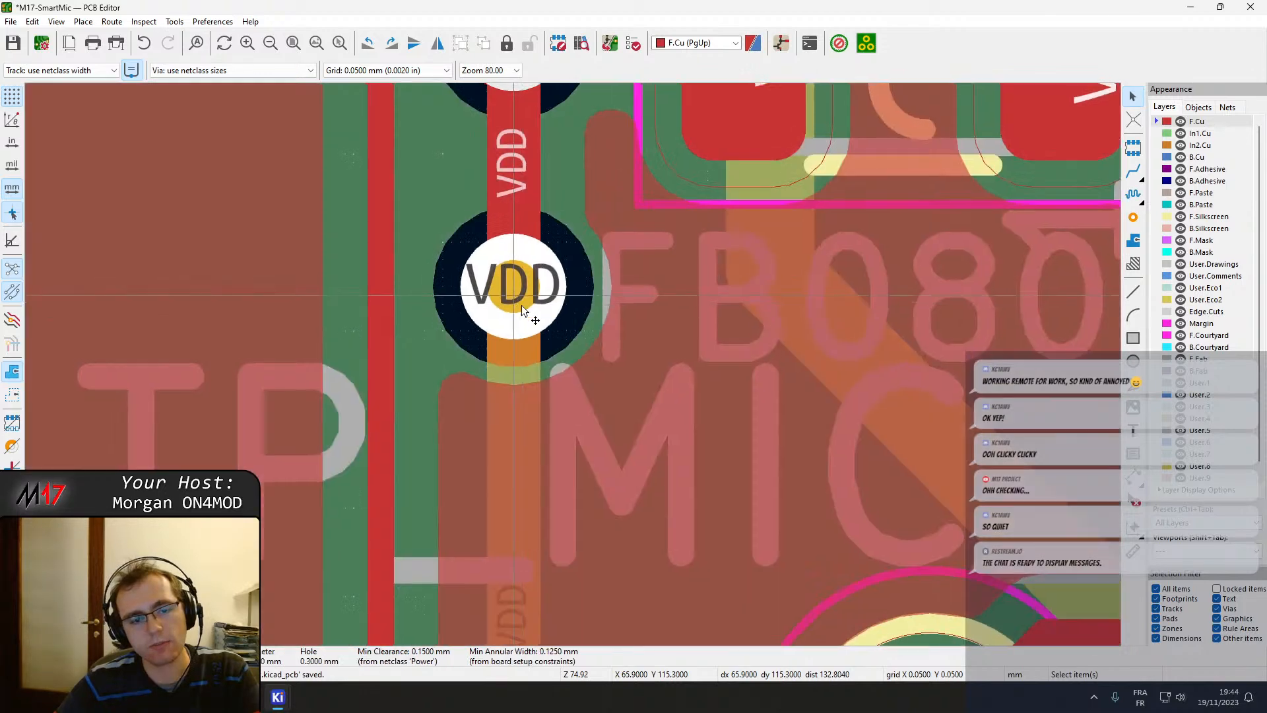
middle_drag(517, 297, 542, 449)
drag(543, 449, 540, 382)
key(b)
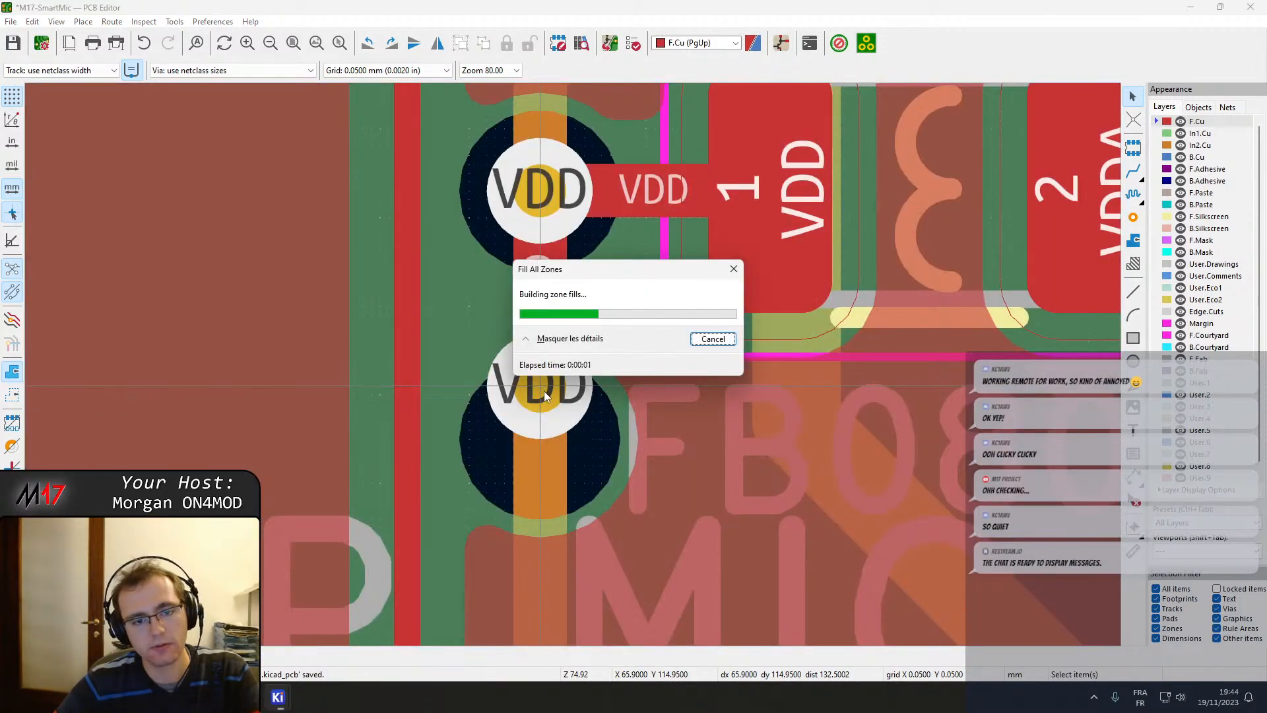
Move the BTN_DOWN via inside U201 up, away from the BTN_LEFT via, and refill all copper zones.
scroll(550, 361, down, 3)
middle_drag(618, 354, 222, 438)
scroll(620, 324, up, 1)
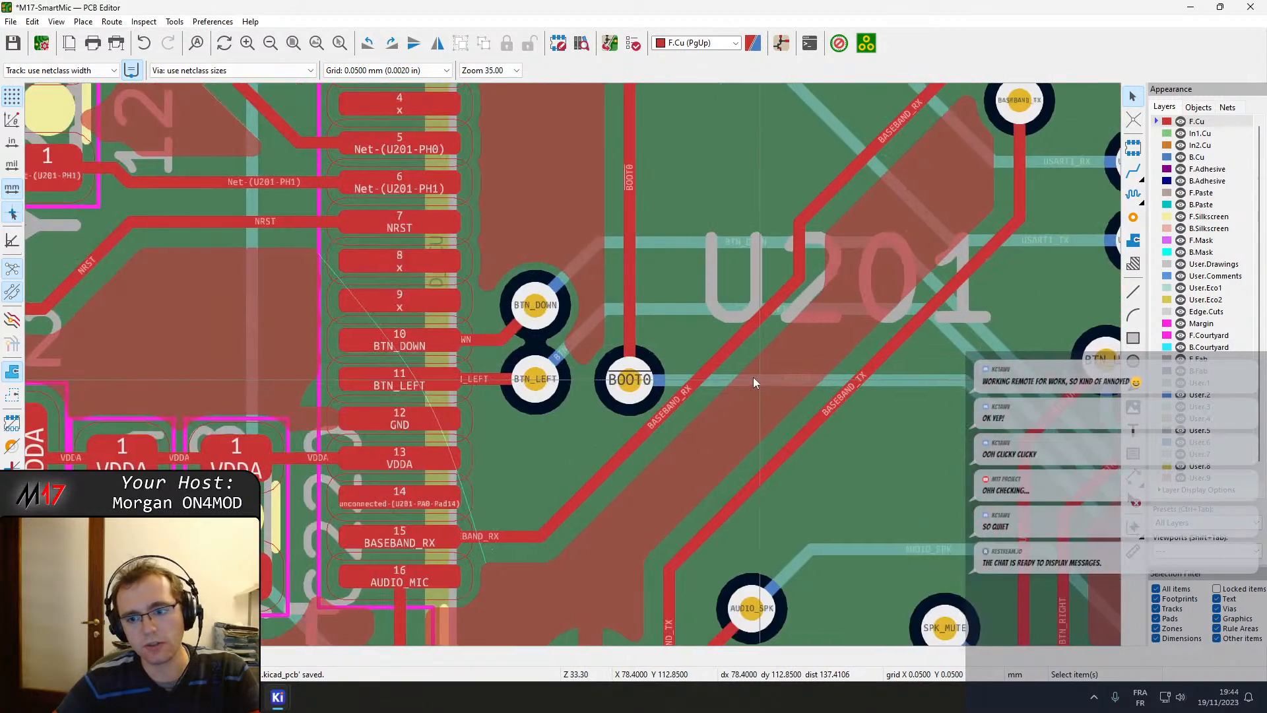
middle_drag(763, 375, 287, 390)
middle_drag(620, 234, 990, 330)
scroll(599, 371, up, 2)
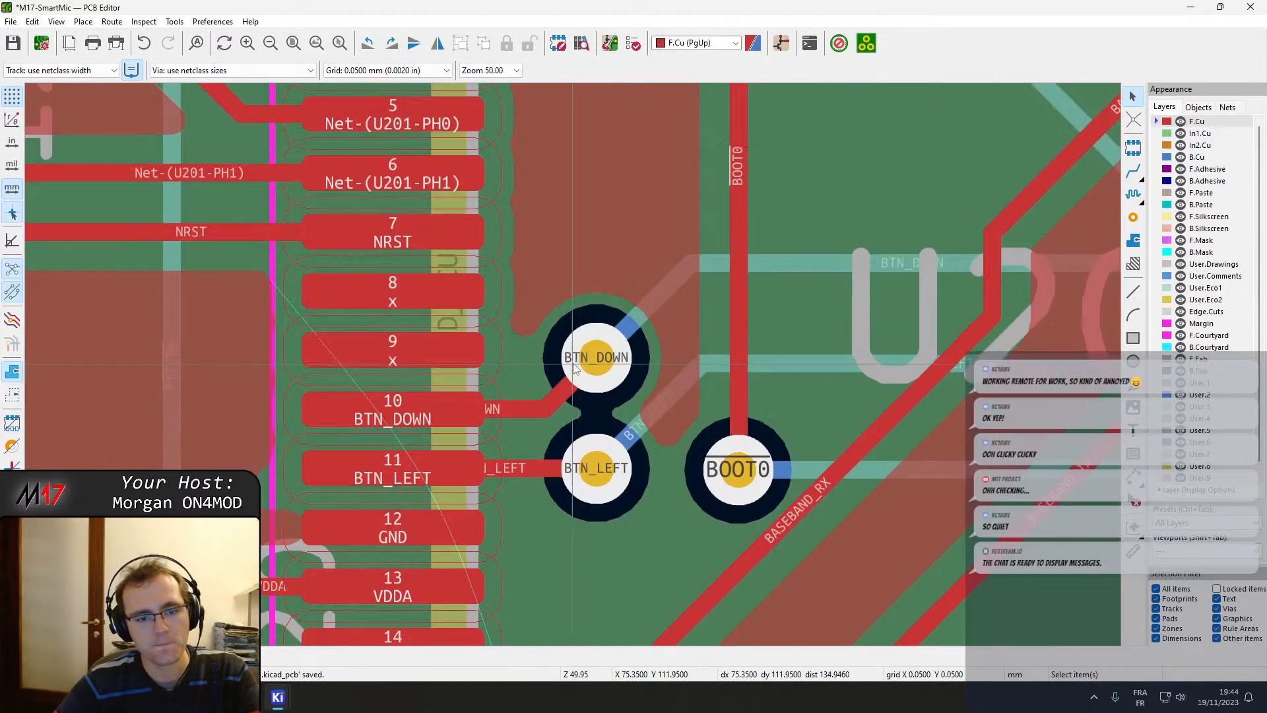
click(599, 371)
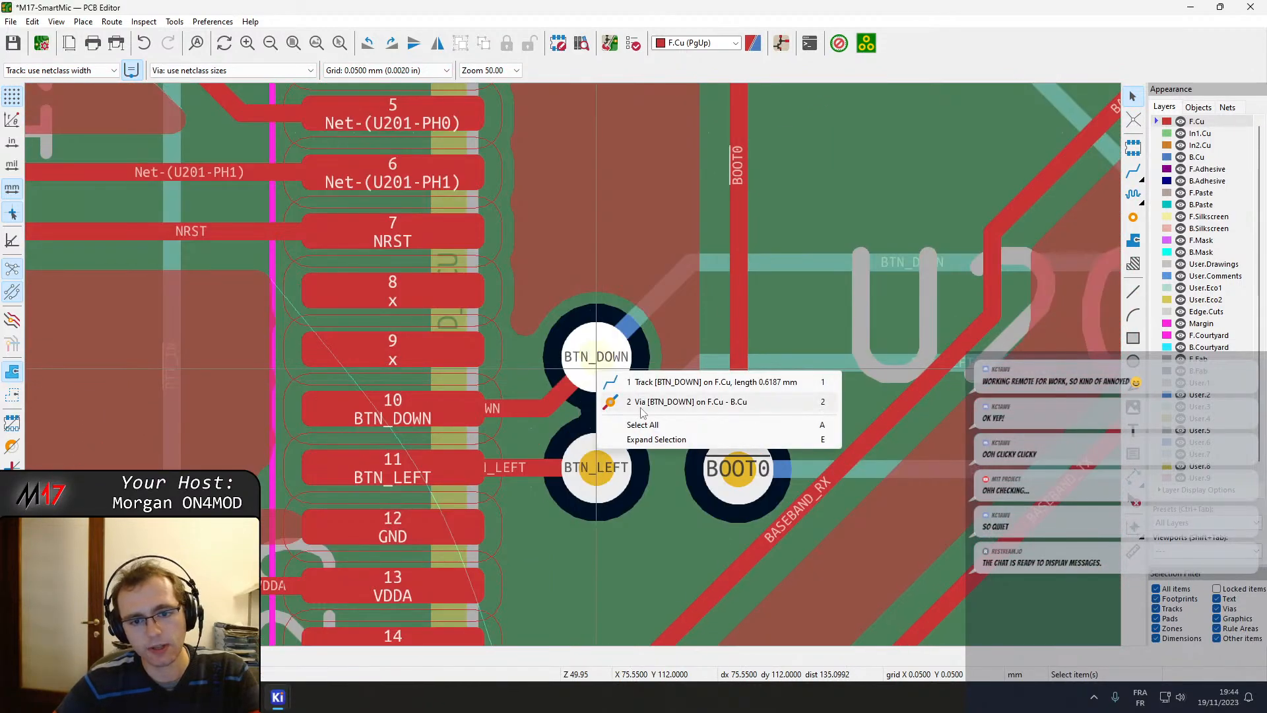
click(660, 382)
drag(612, 356, 599, 332)
key(b)
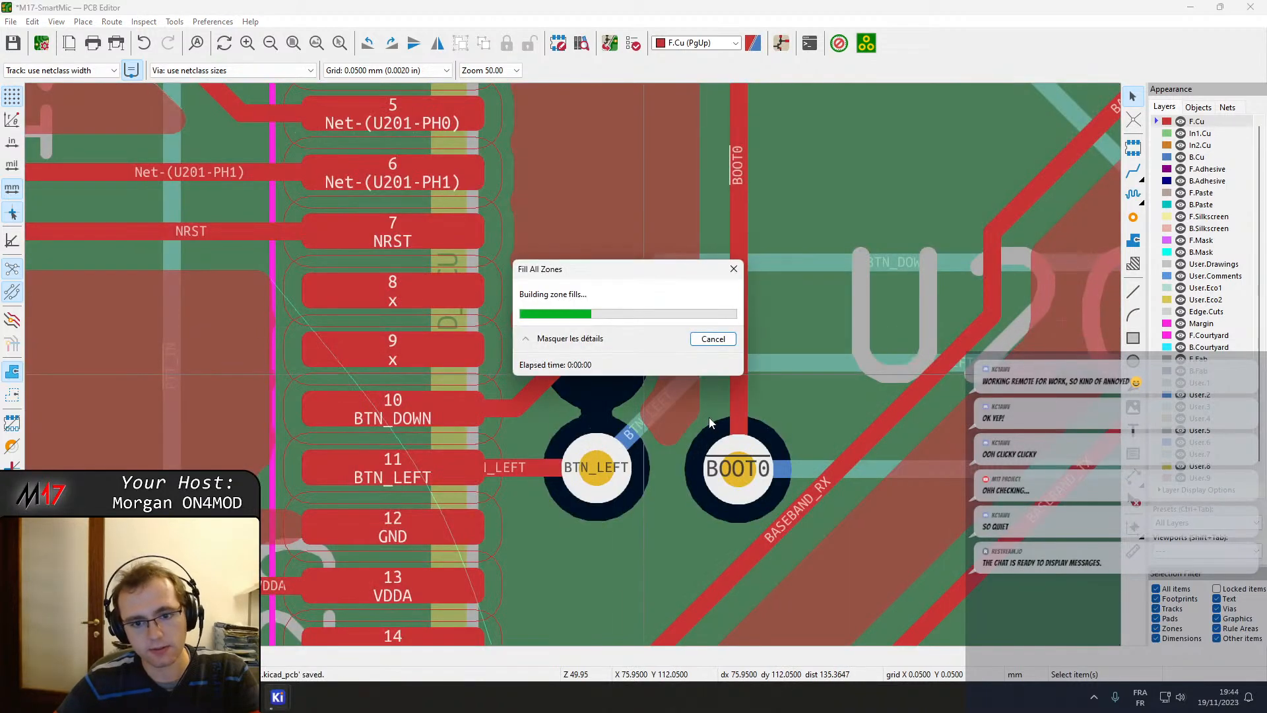
Add two GND vias inside U201, one above pin 18 and one in the copper between the BASEBAND_RX and BASEBAND_TX tracks.
scroll(725, 426, down, 3)
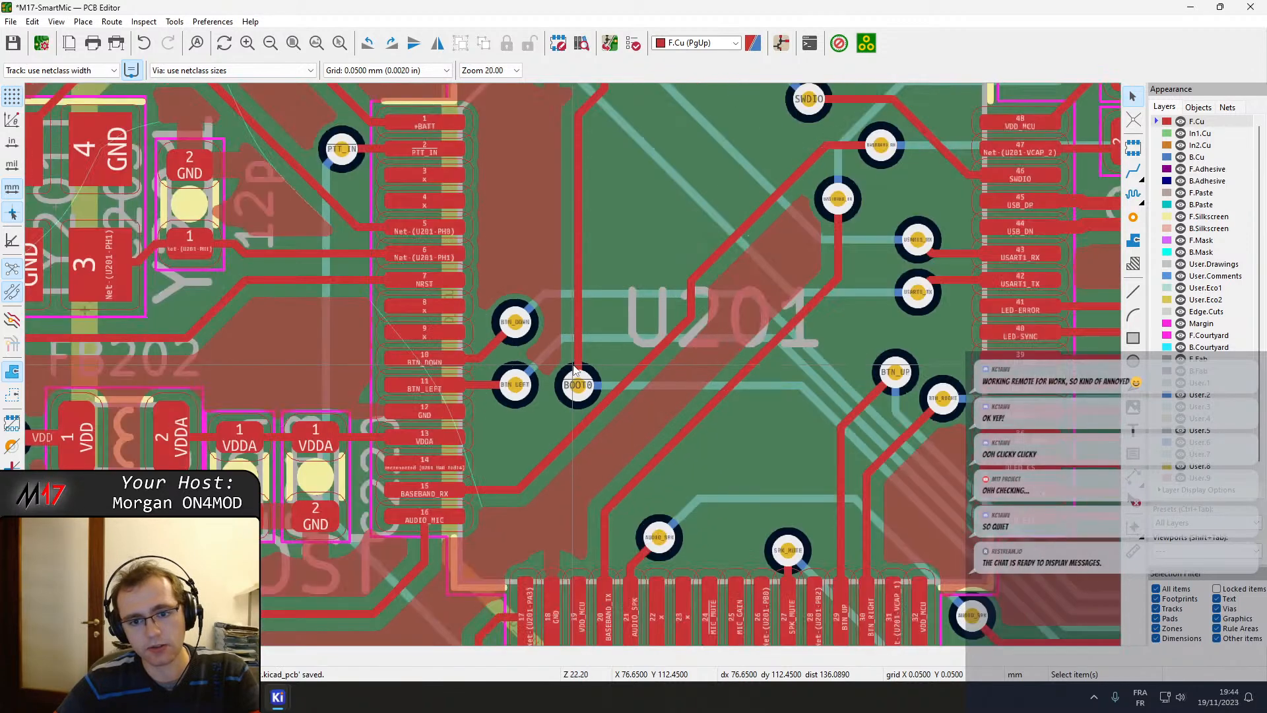
middle_drag(620, 376, 554, 494)
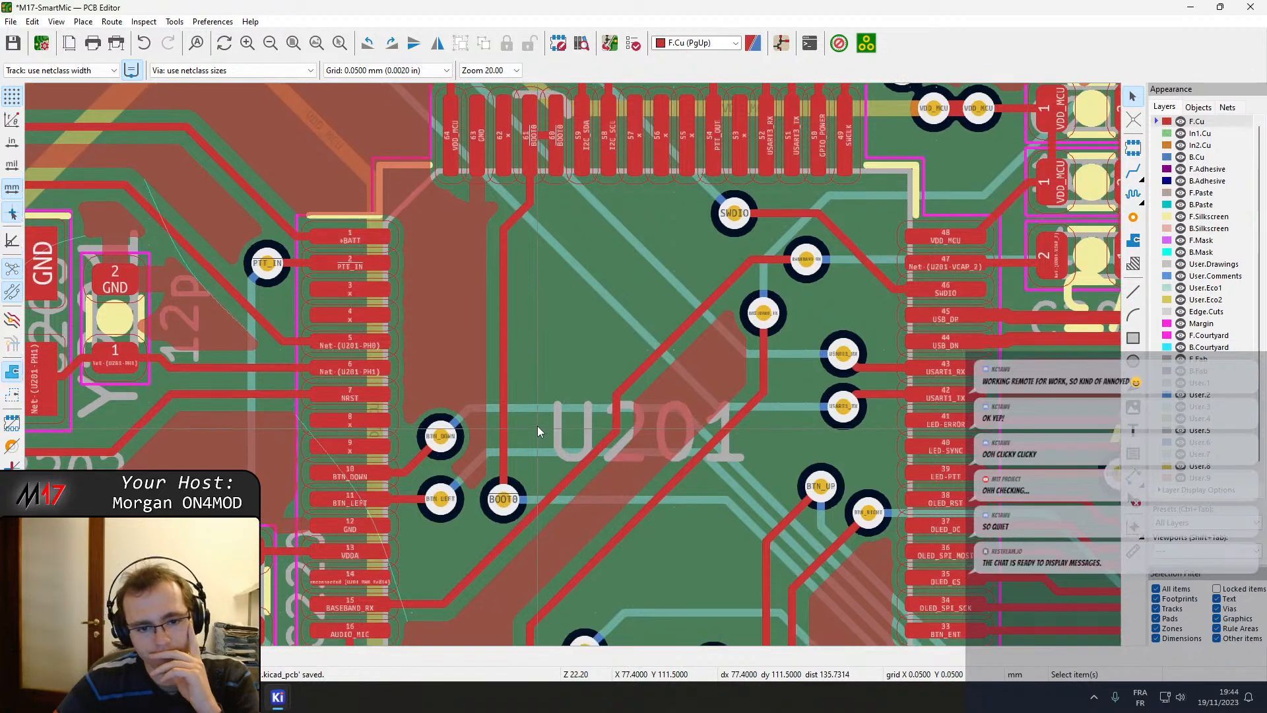
scroll(537, 426, down, 1)
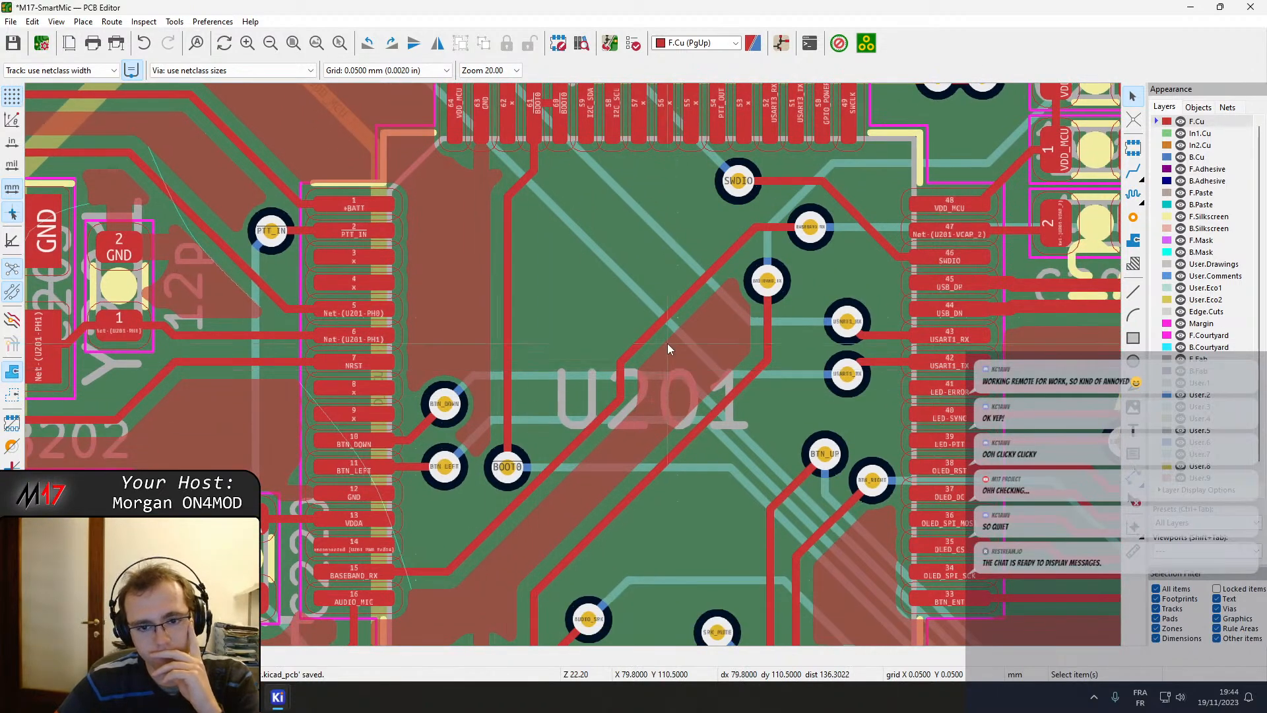
middle_drag(668, 344, 541, 157)
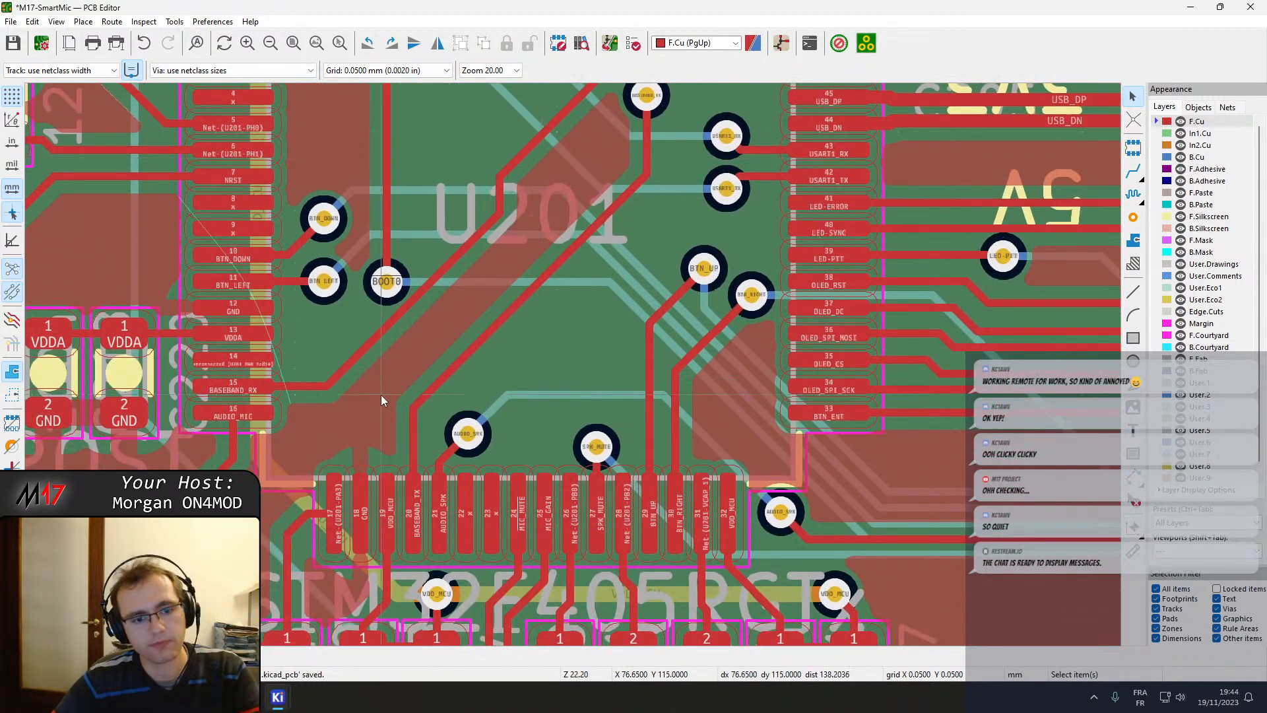
middle_drag(382, 400, 512, 358)
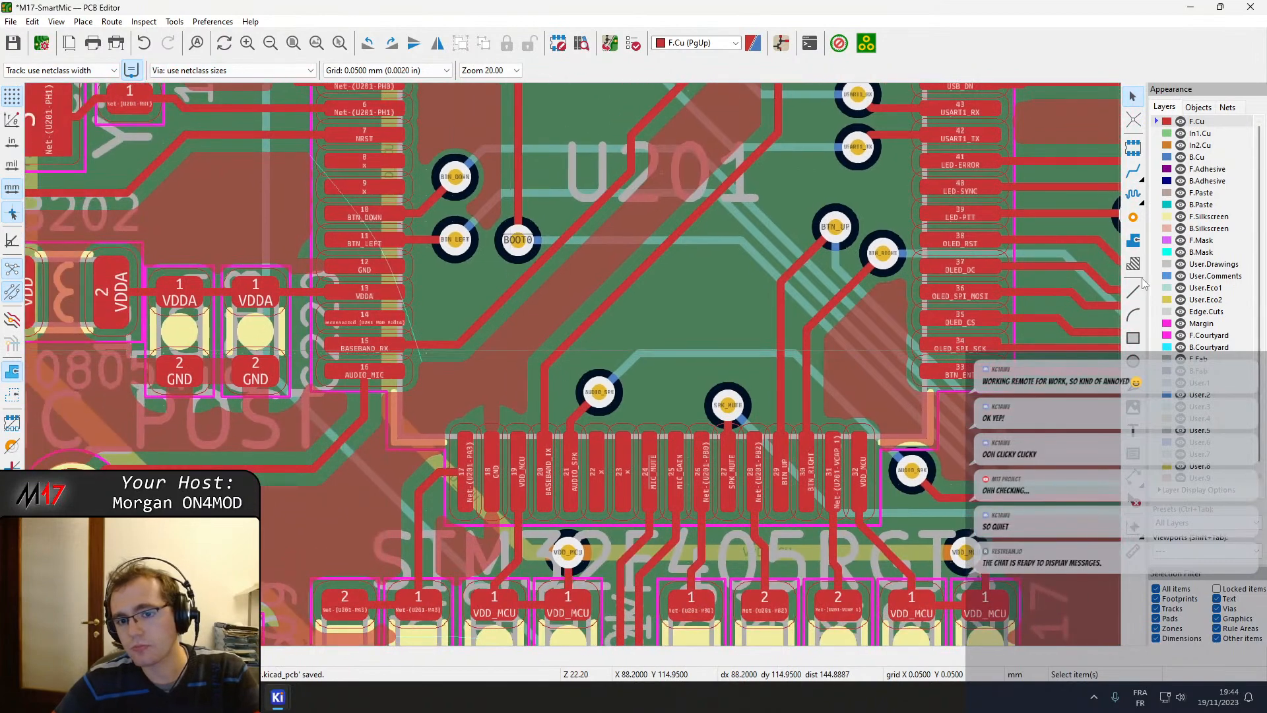
click(1133, 220)
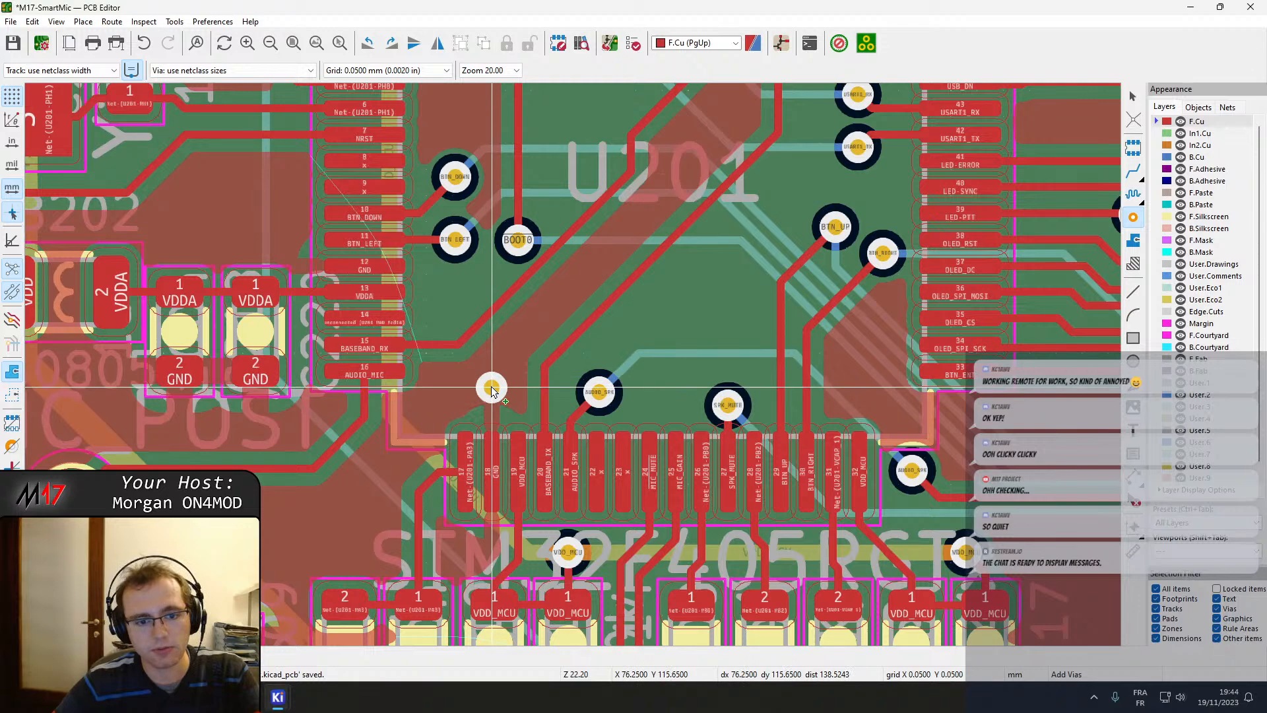
click(491, 387)
middle_drag(627, 228, 580, 305)
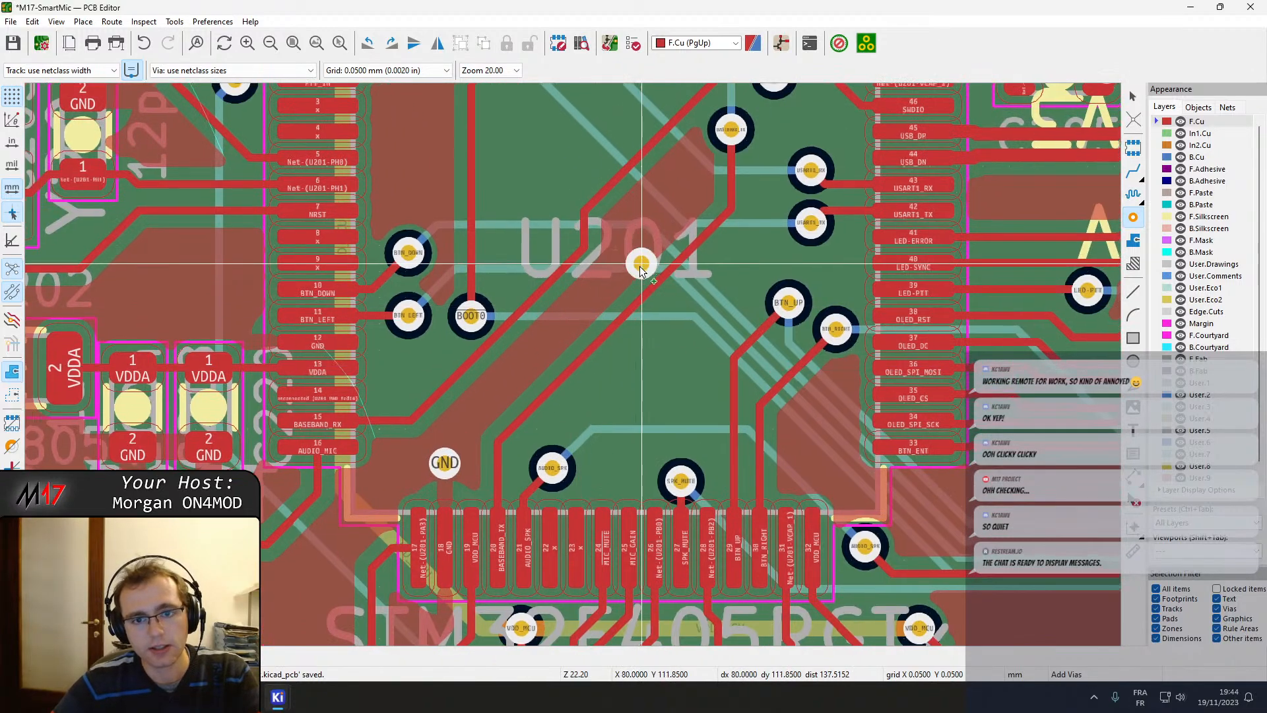
middle_drag(639, 267, 539, 405)
click(583, 321)
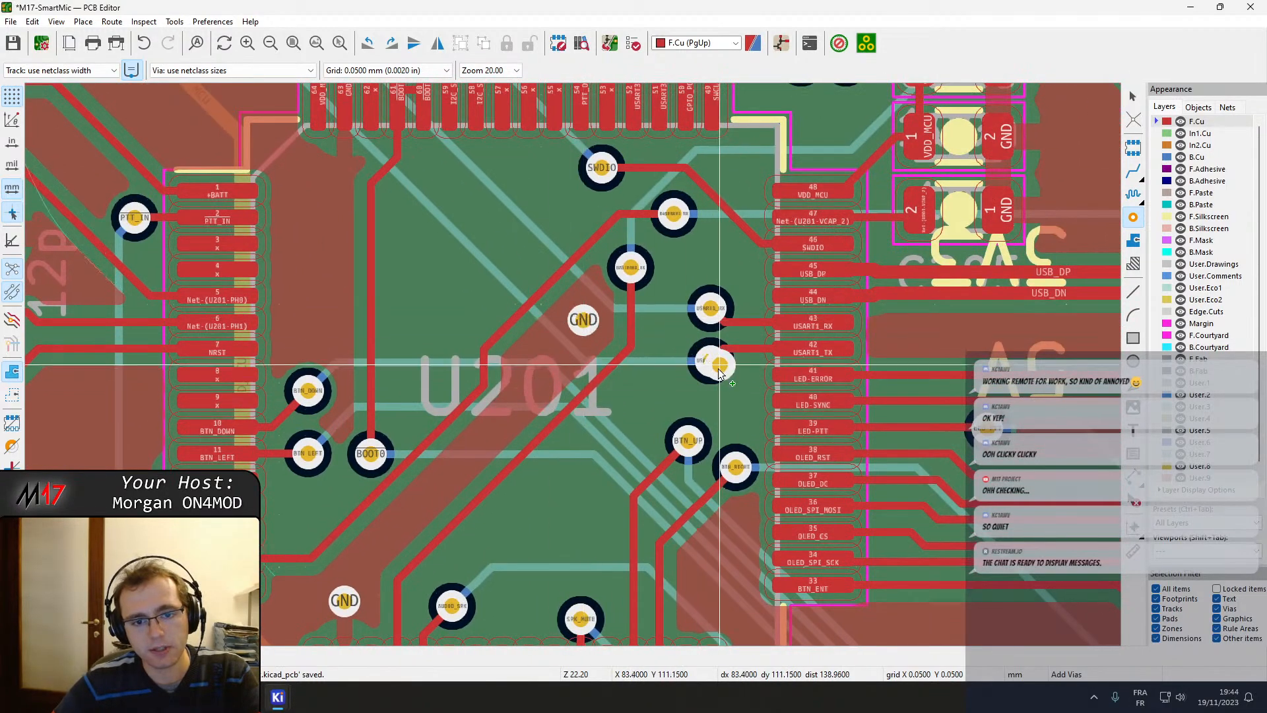
key(Escape)
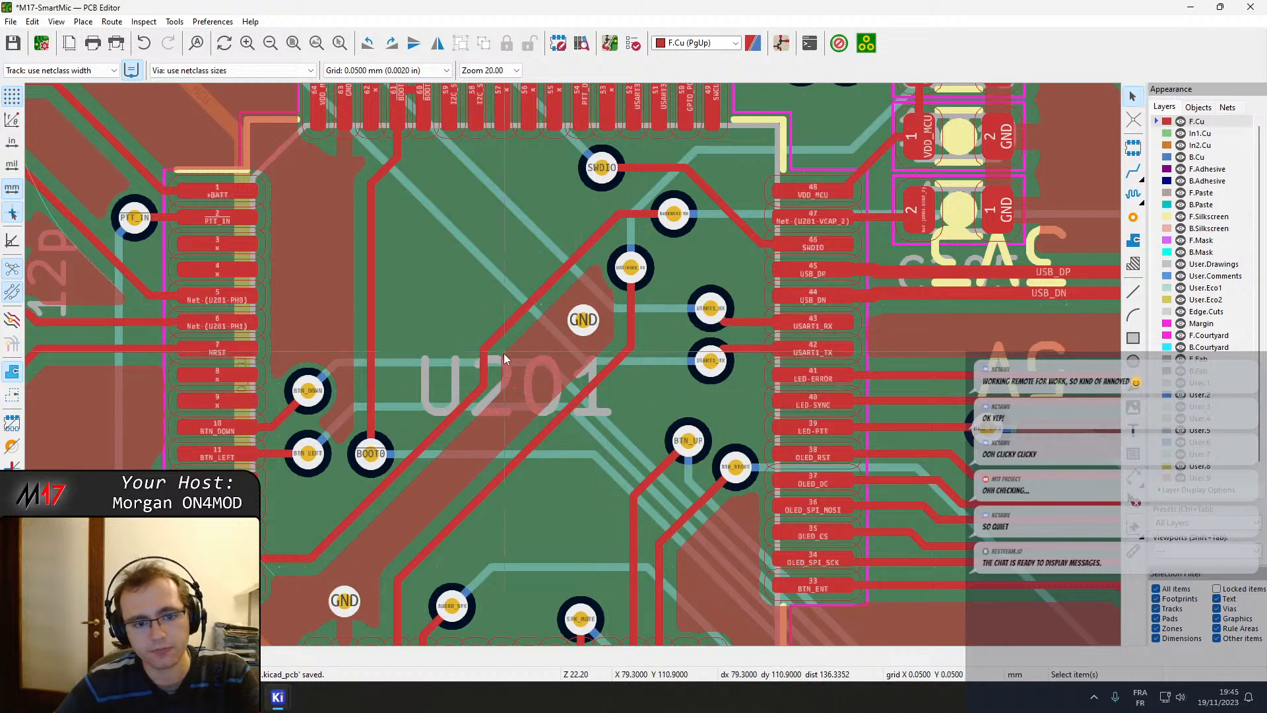
Move the USART1_TX via down to about Y 111.5 mm and the USART1_RX via down and closer to its pad.
middle_drag(650, 318, 596, 275)
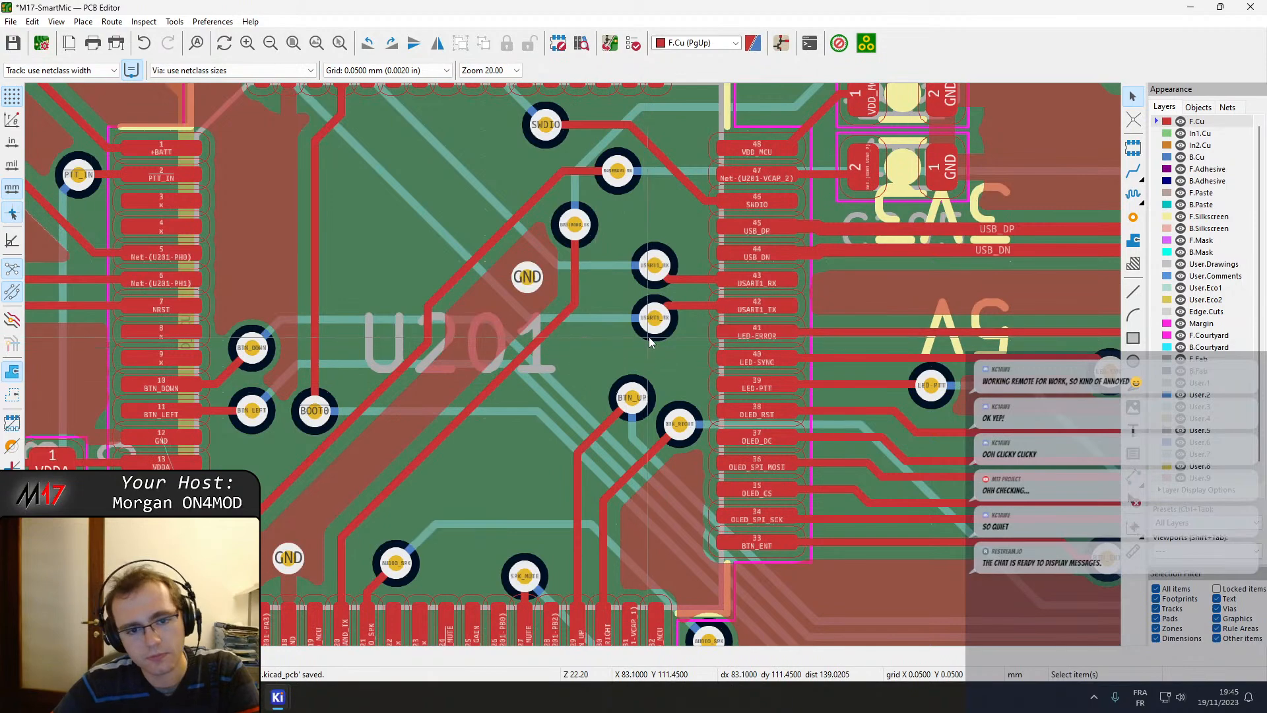
drag(641, 331, 656, 342)
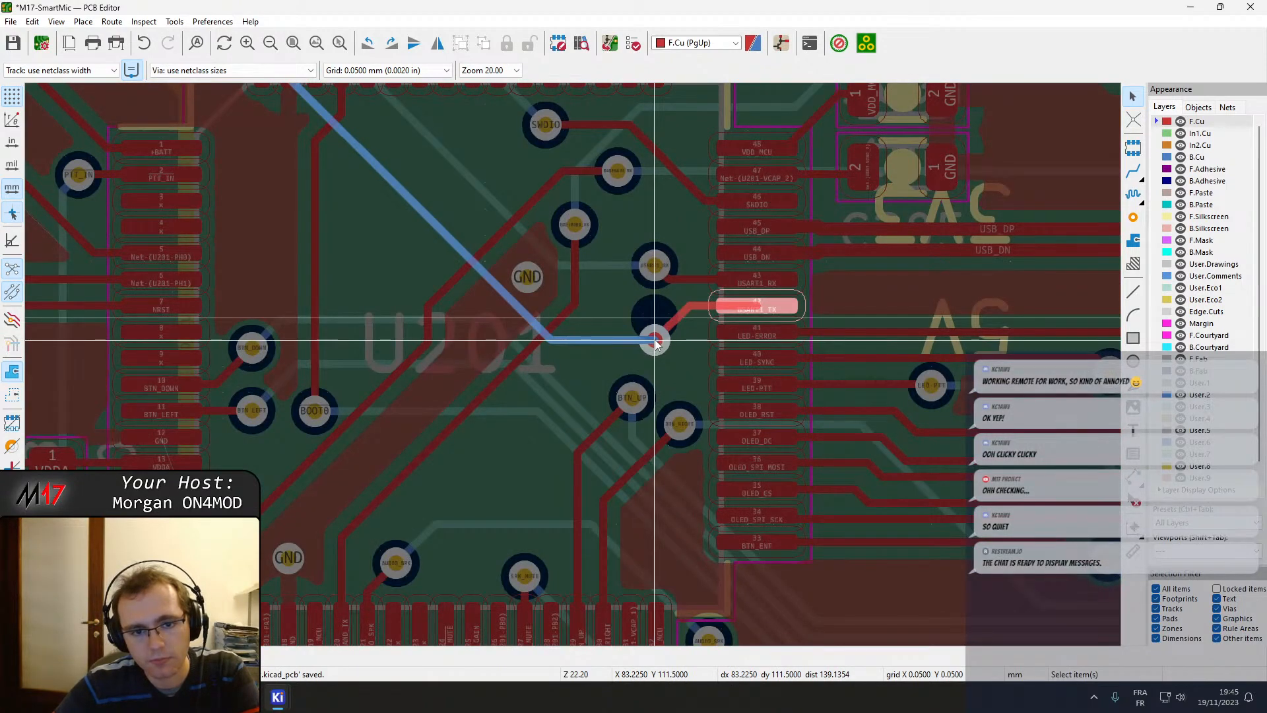
drag(655, 340, 654, 340)
drag(652, 262, 668, 280)
Move the BASEBAND_TX via right and down, shift its vertical B.Cu segment back left, and refill all copper zones.
drag(569, 244, 601, 245)
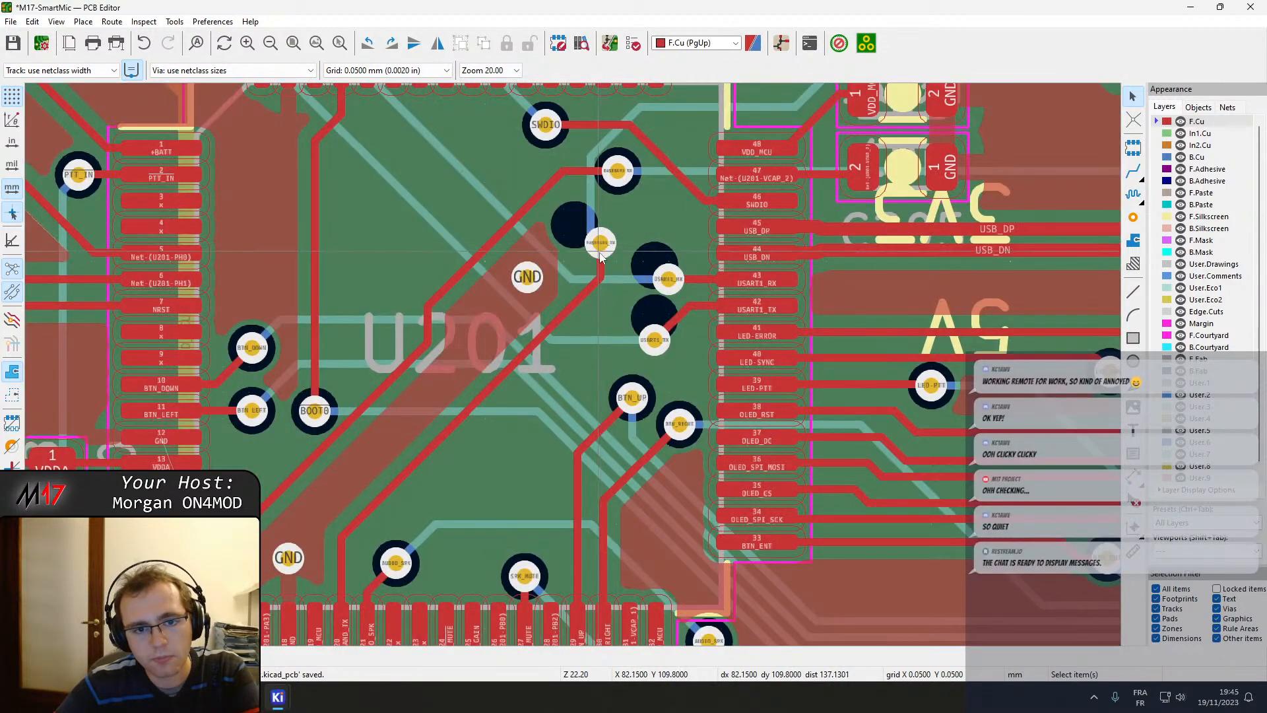
click(589, 218)
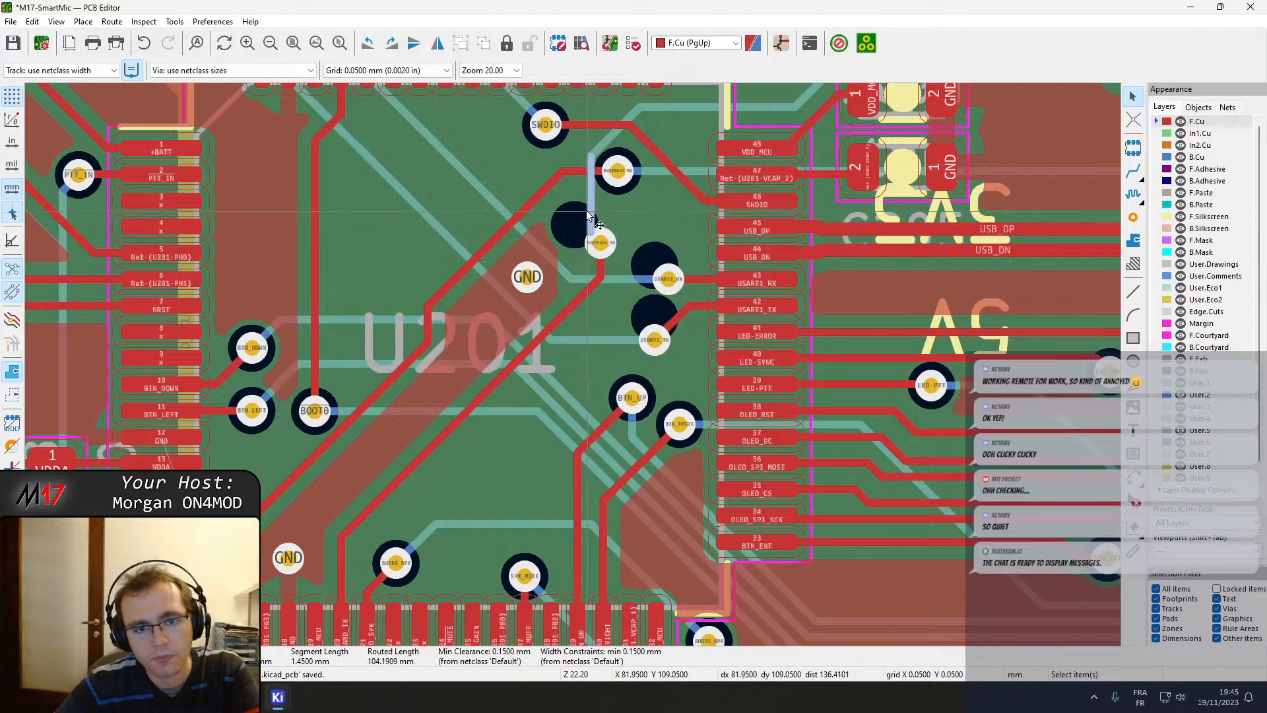
drag(587, 212, 581, 211)
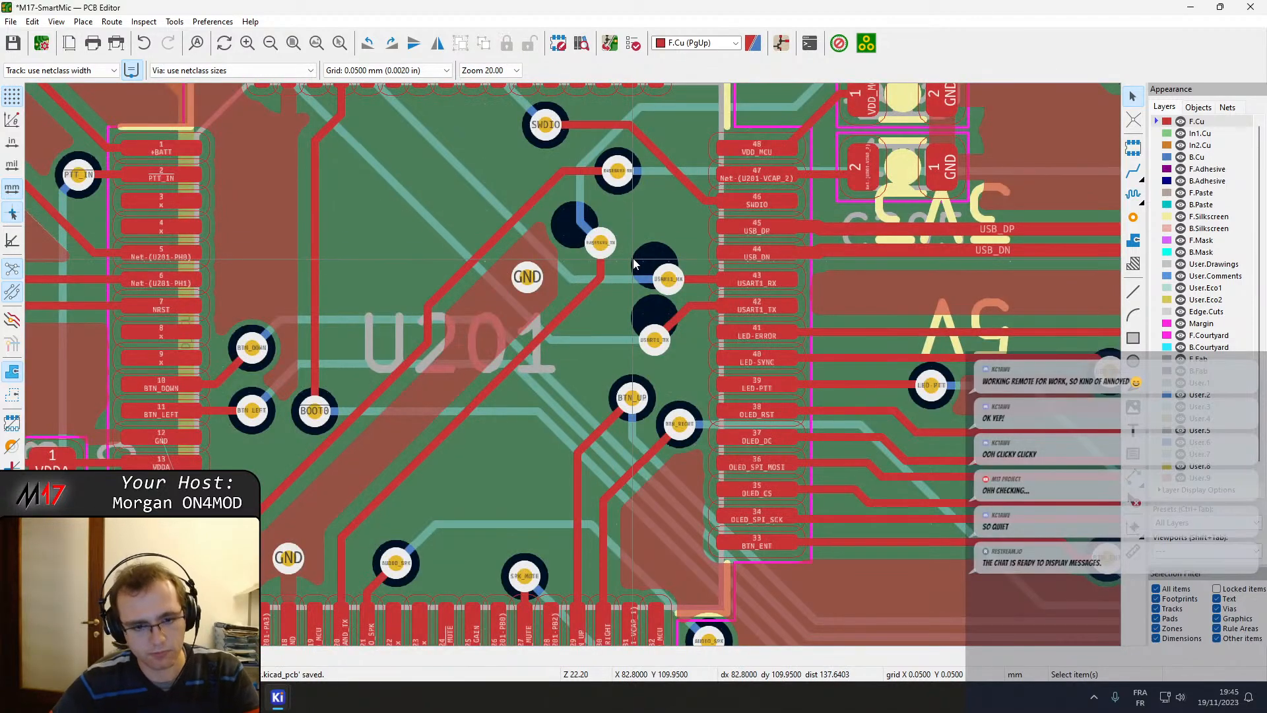
key(b)
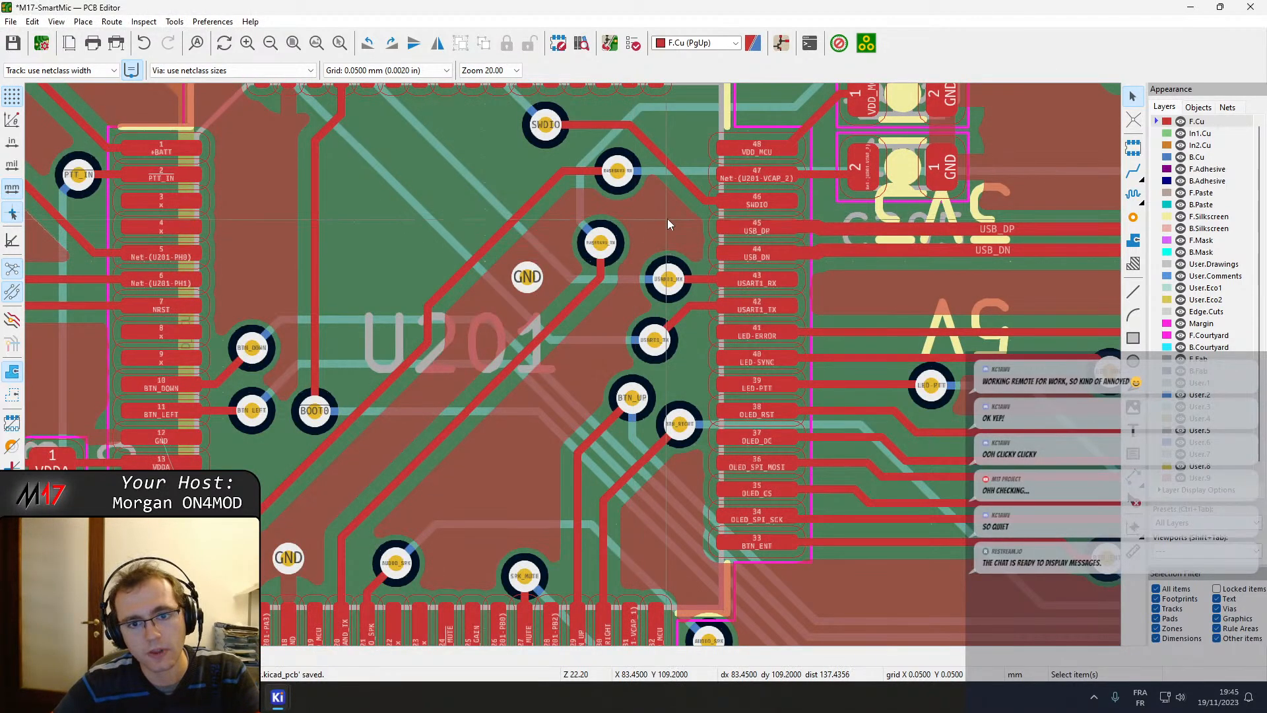
Add three GND vias inside U201: beside pin 45, between the AUDIO_SPK and SPK_MUTE vias, and in the open copper above them.
middle_drag(774, 209, 726, 215)
click(1132, 218)
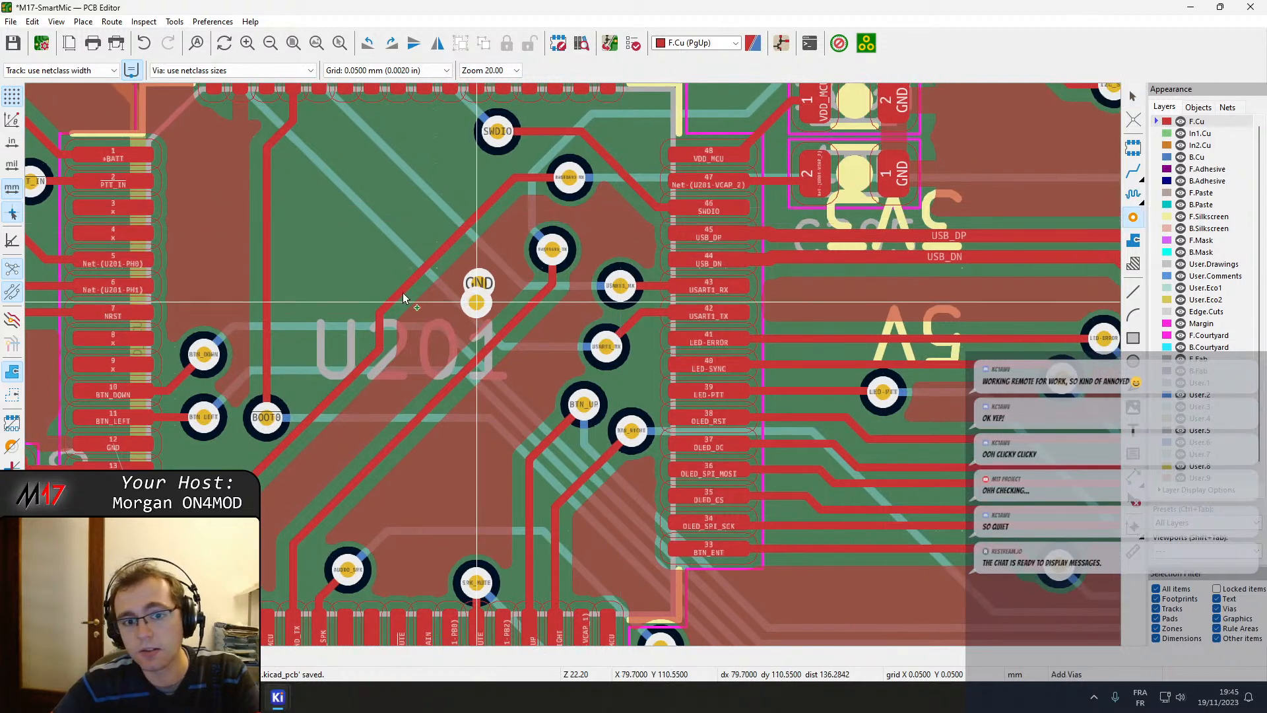
click(616, 228)
middle_drag(497, 392, 545, 280)
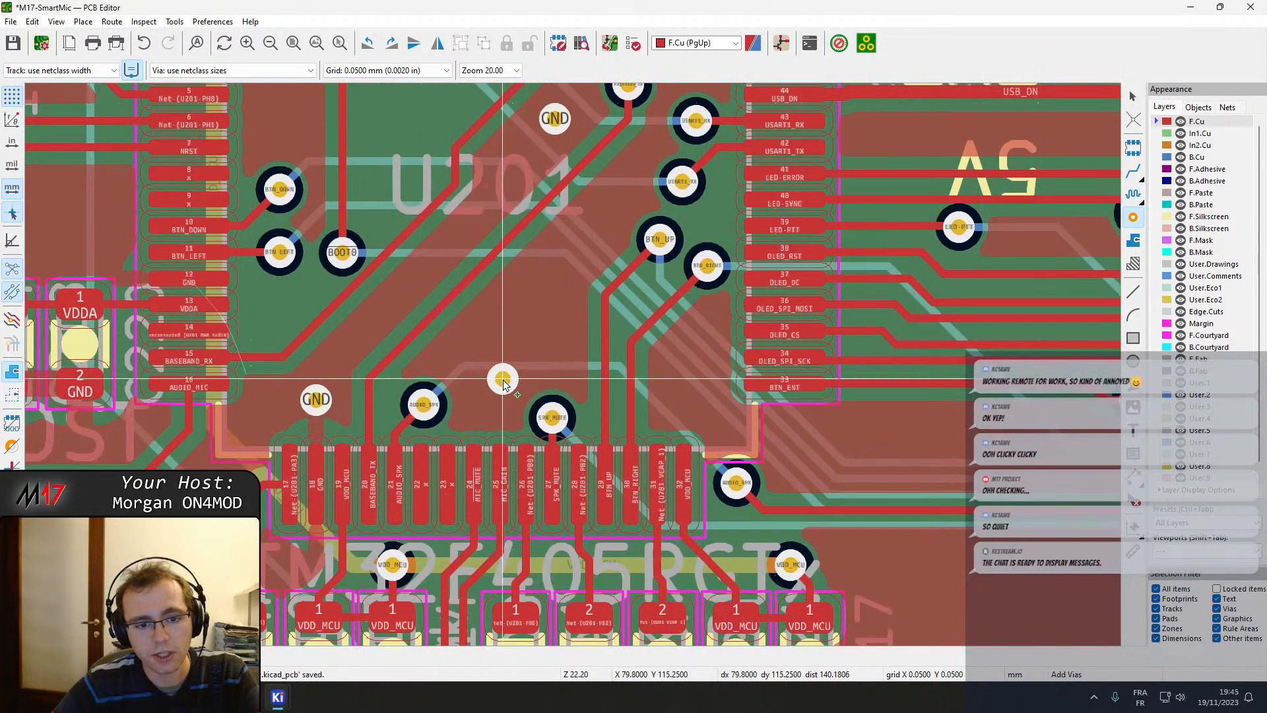
click(493, 397)
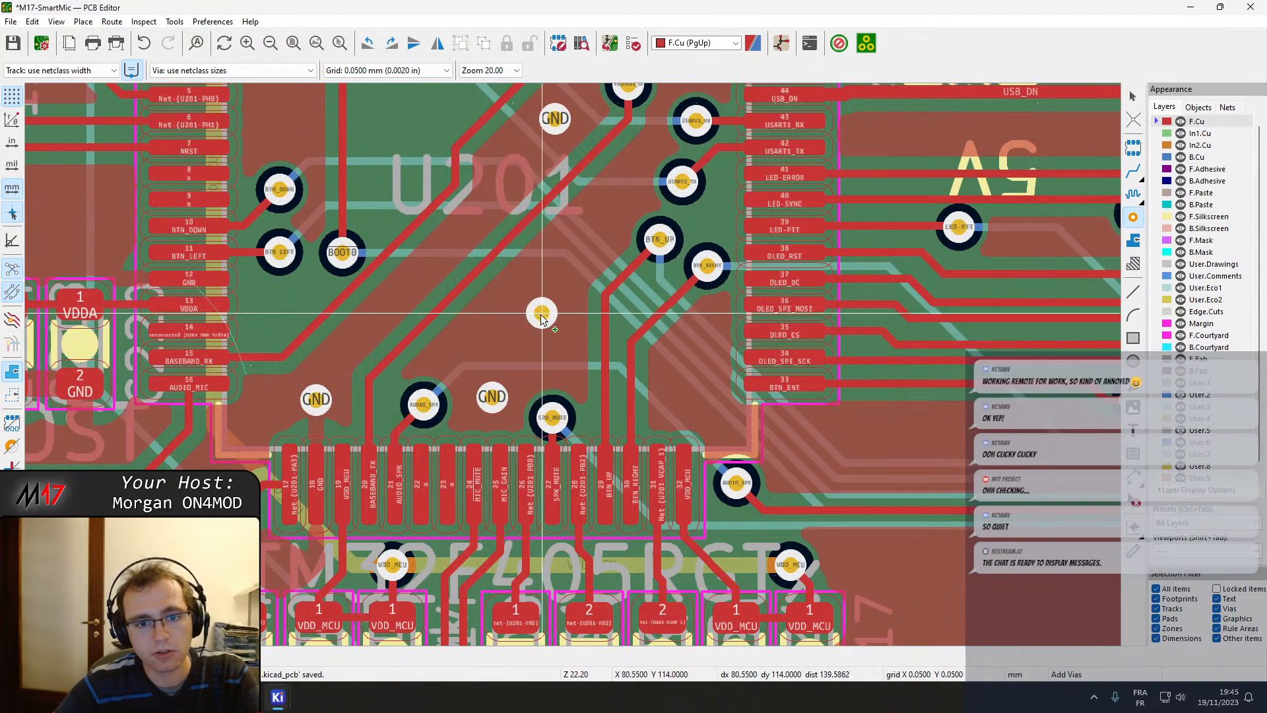
click(542, 315)
middle_drag(585, 240, 492, 221)
key(Escape)
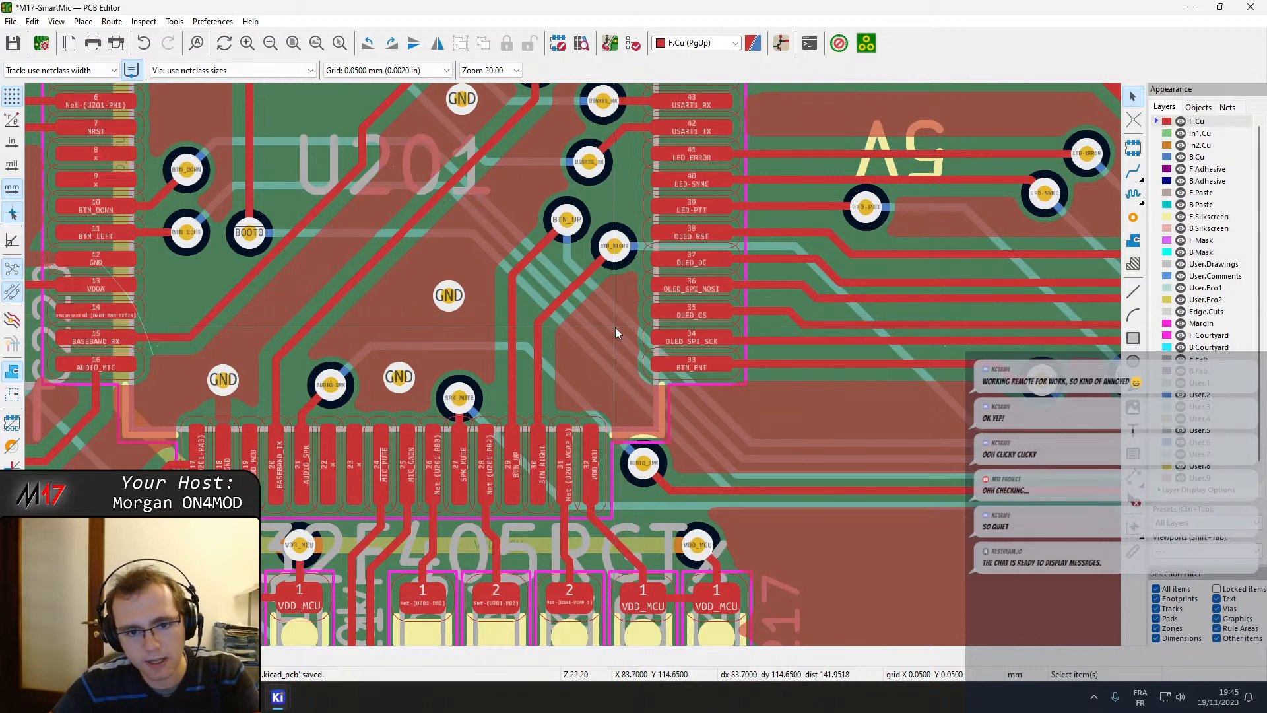
Drag the diagonal B.Cu segment of the AUDIO_SPK track down and left near pins 30 to 32, and refill all copper zones.
middle_drag(576, 393, 596, 311)
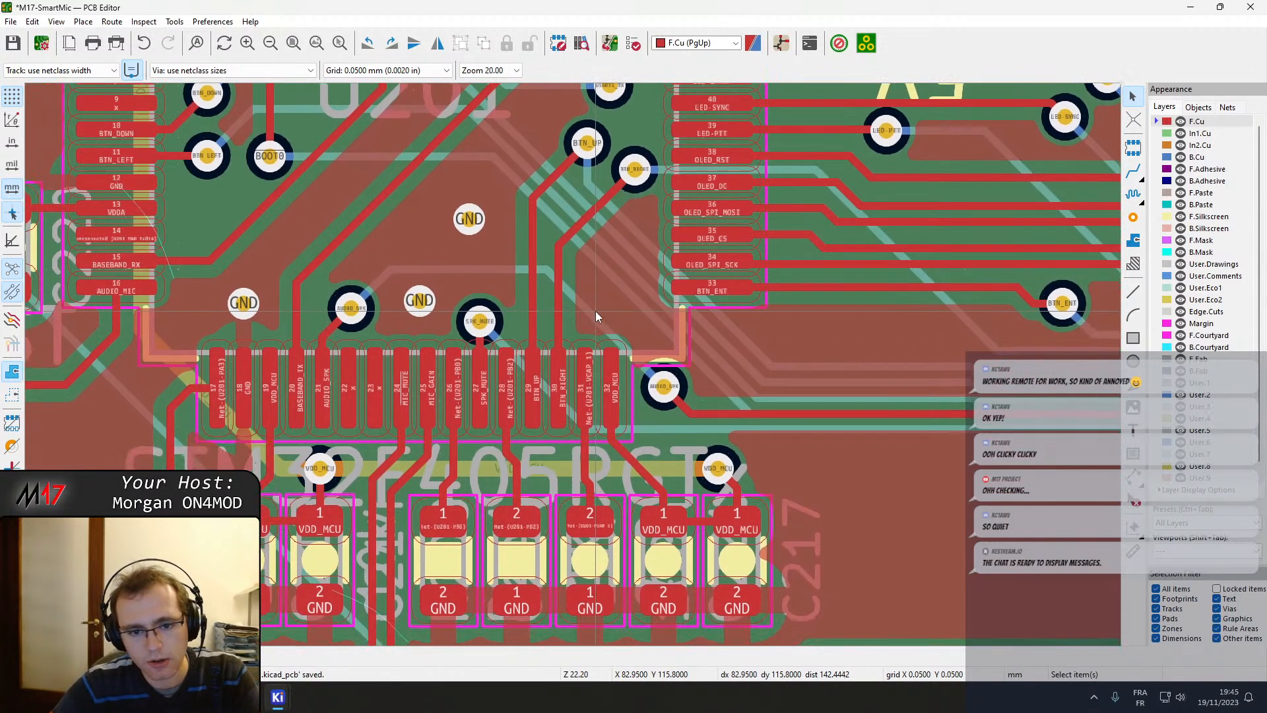
key(grave)
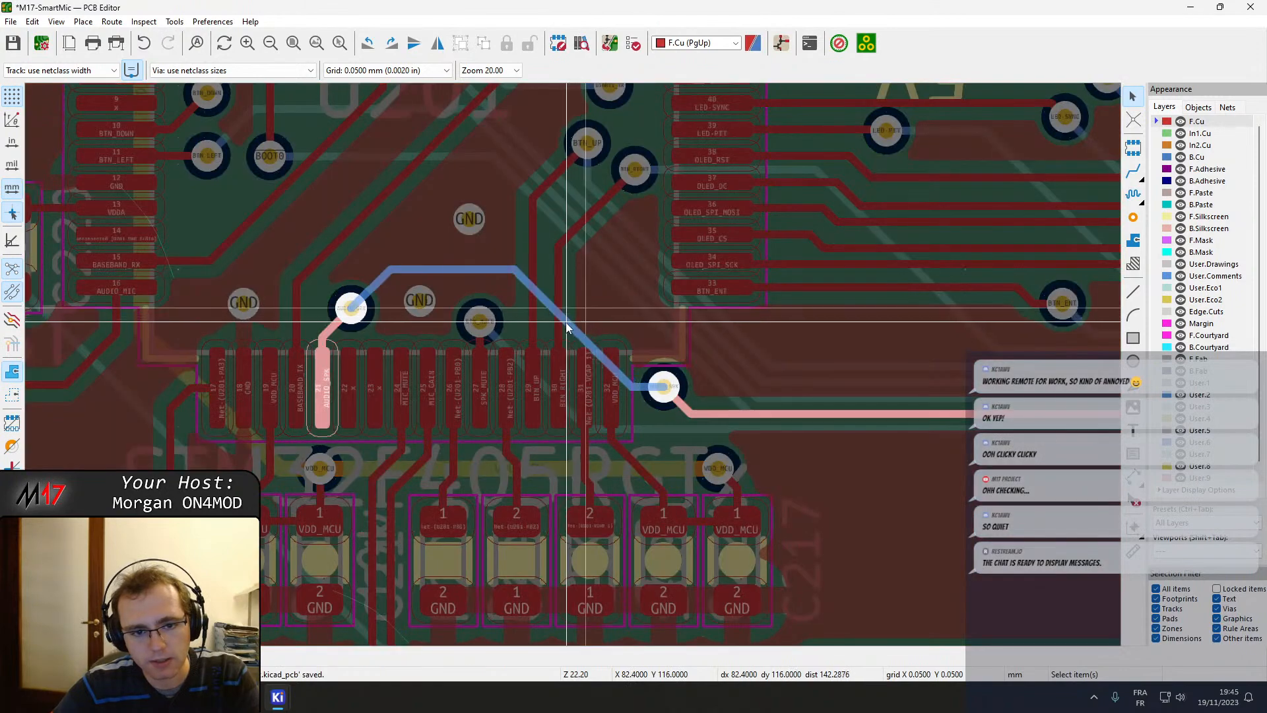
key(Escape)
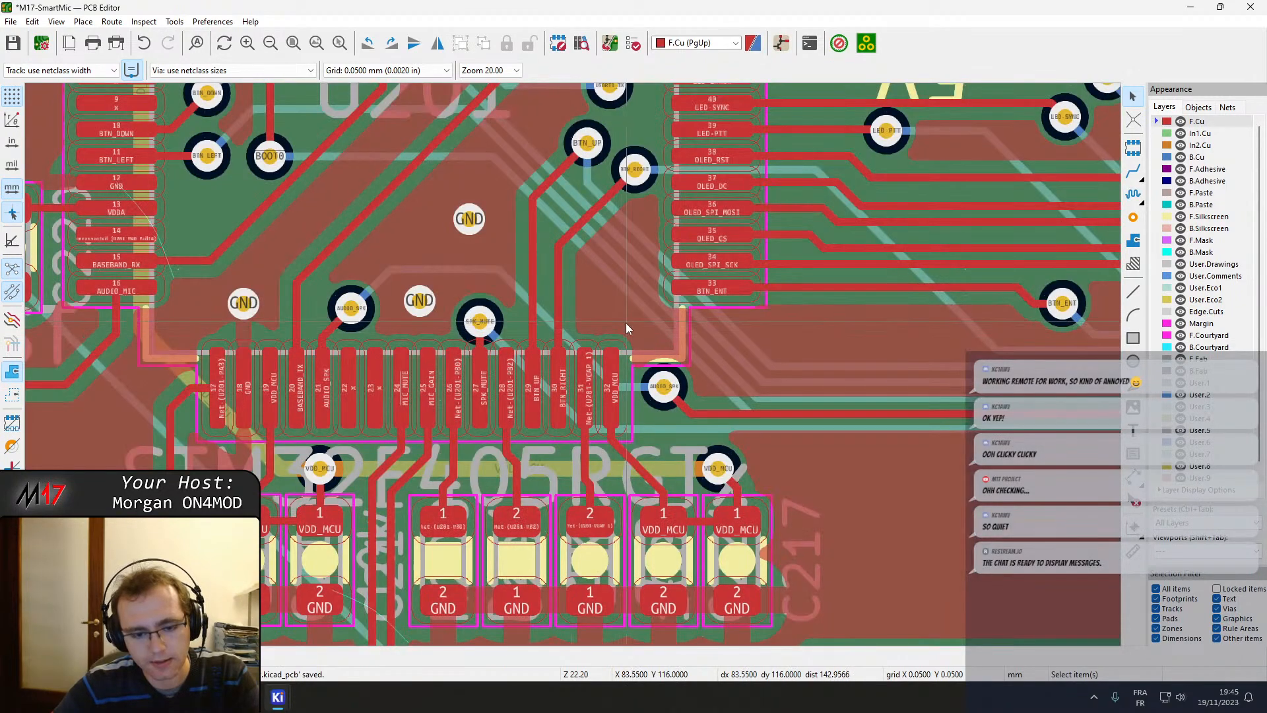
key(b)
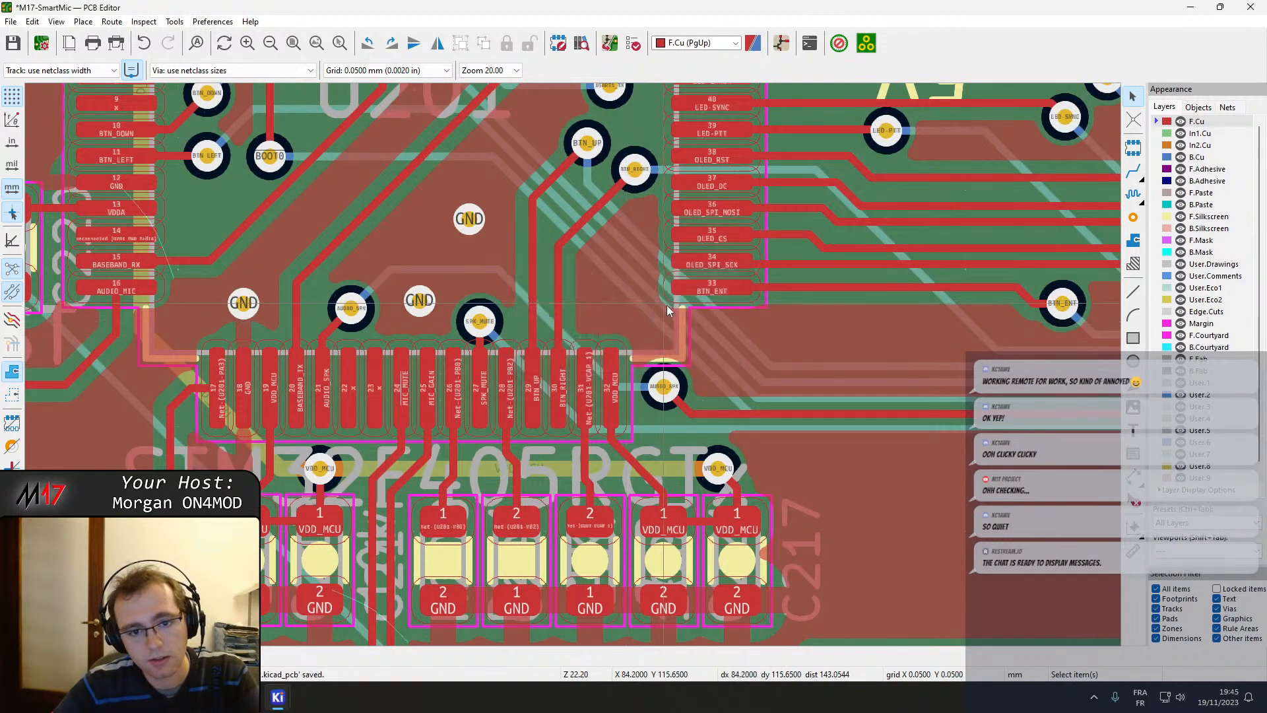
Add a GND via above pins 31 and 32 of U201 and shift it to X 82.85, Y 115.90 mm.
click(1133, 218)
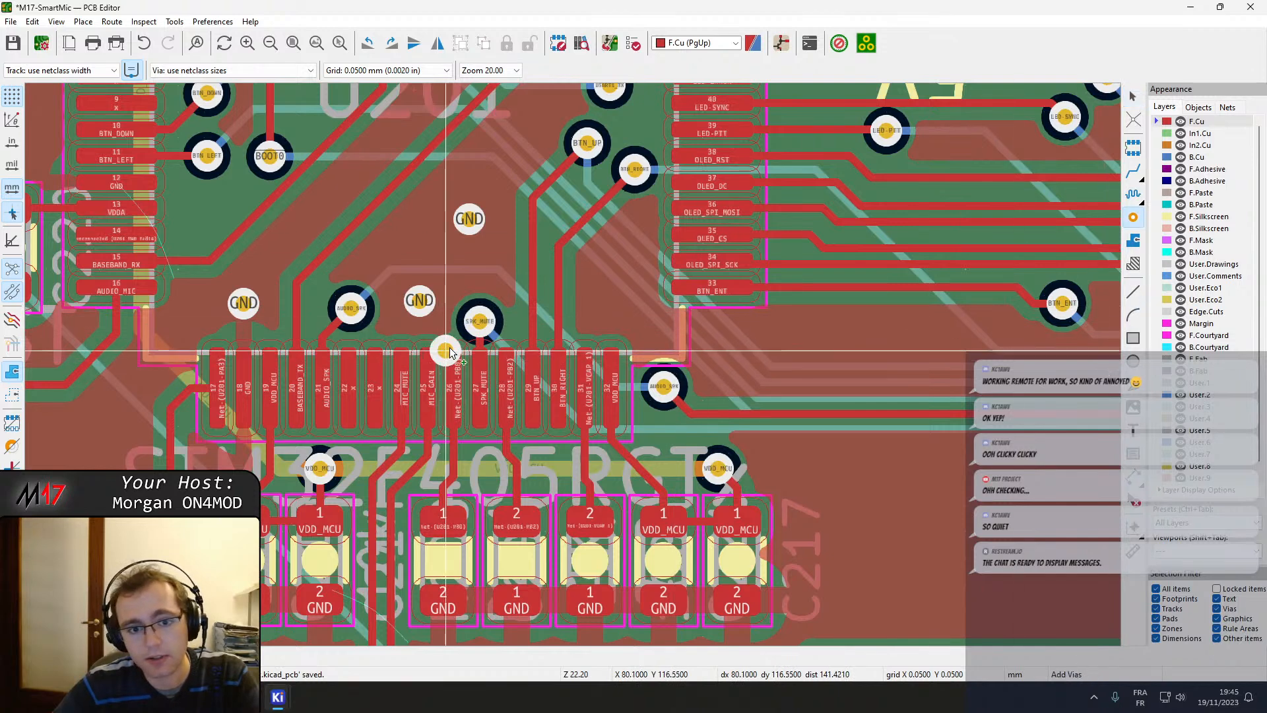
click(598, 307)
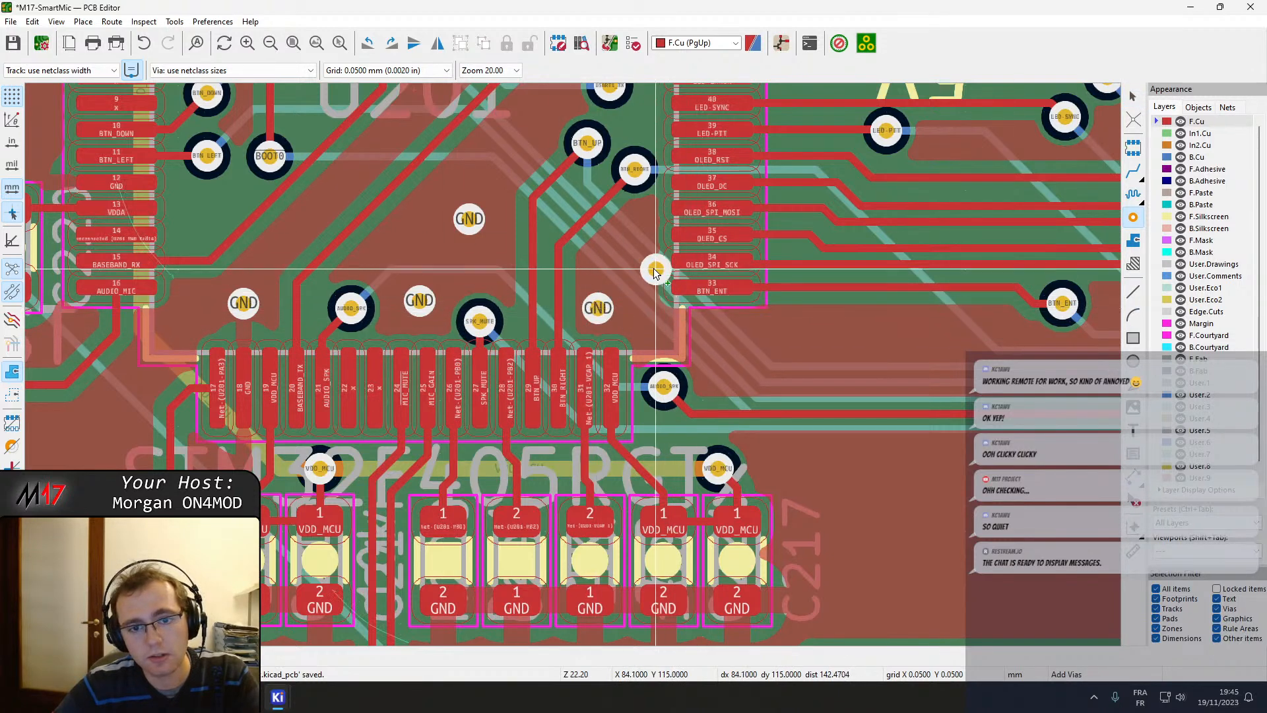
key(Escape)
click(616, 284)
key(Delete)
click(598, 309)
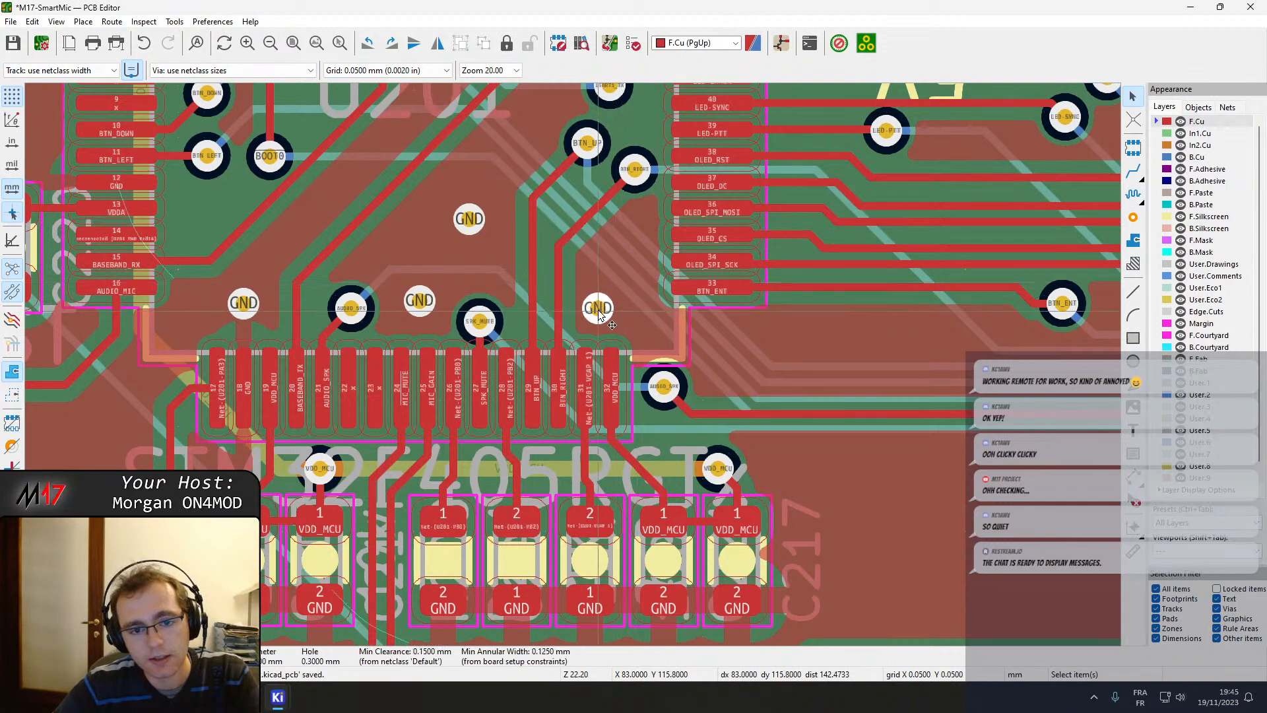
click(597, 310)
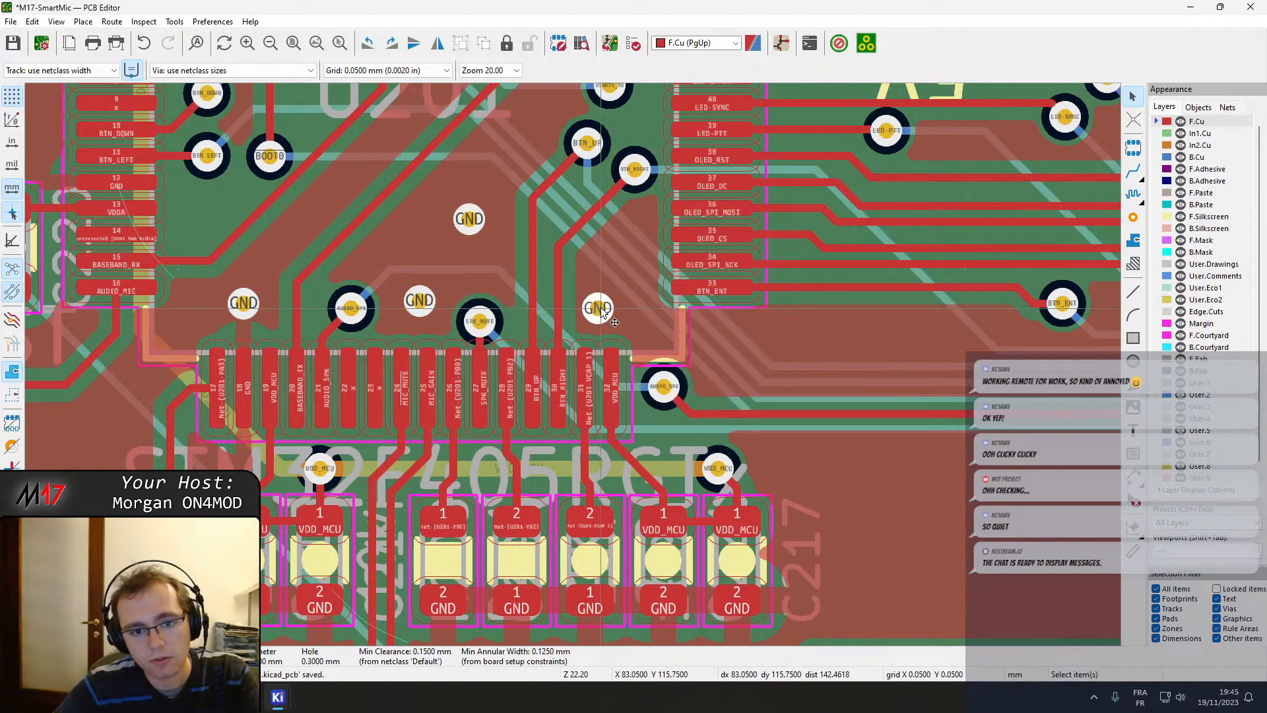
key(d)
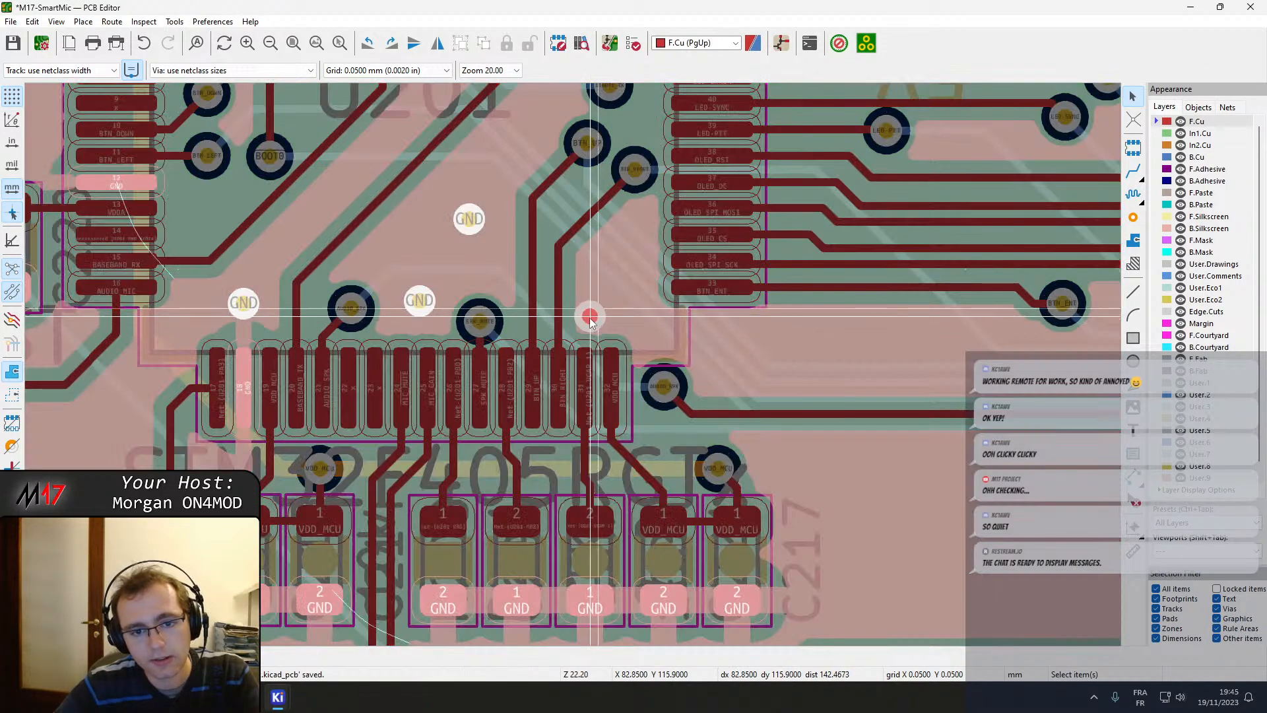
scroll(590, 319, up, 7)
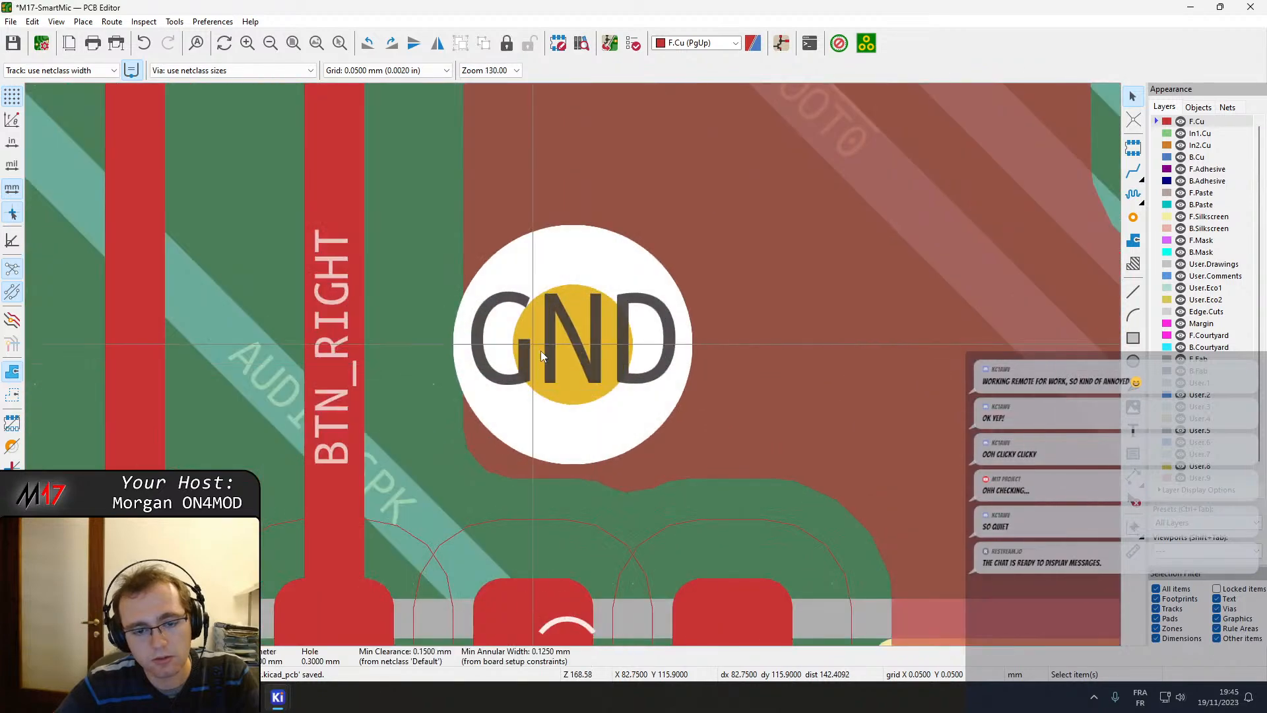
Drag the diagonal BOOT0, BTN_LEFT, BTN_DOWN and BTN_UP tracks on B.Cu closer to the GND via above pin 31.
scroll(588, 348, down, 2)
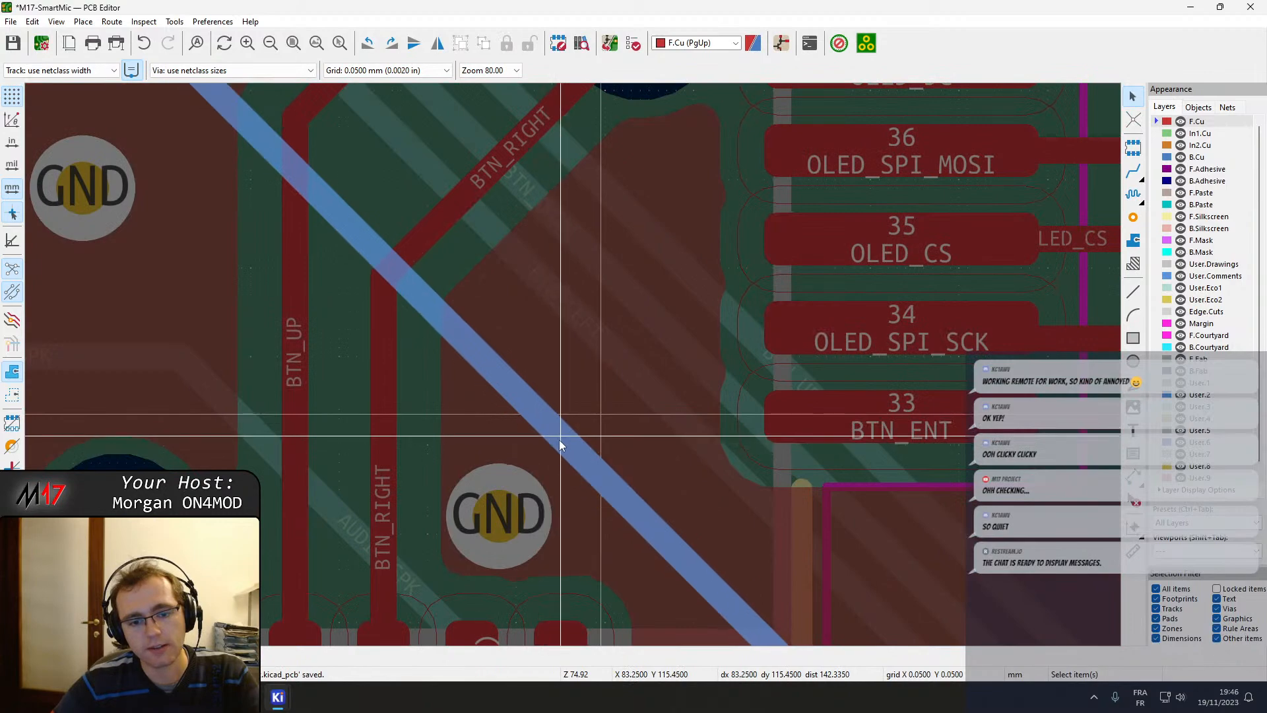
click(594, 410)
click(628, 357)
key(d)
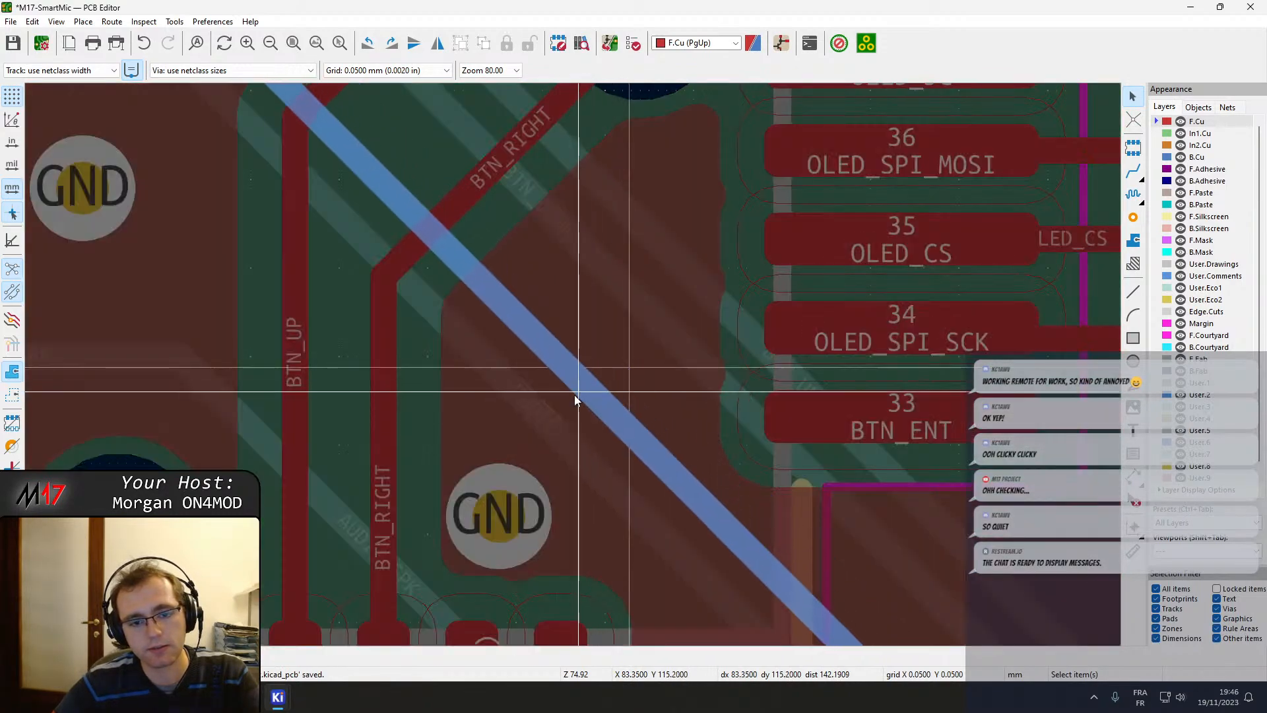
click(575, 396)
click(644, 311)
key(d)
click(579, 369)
click(651, 252)
key(d)
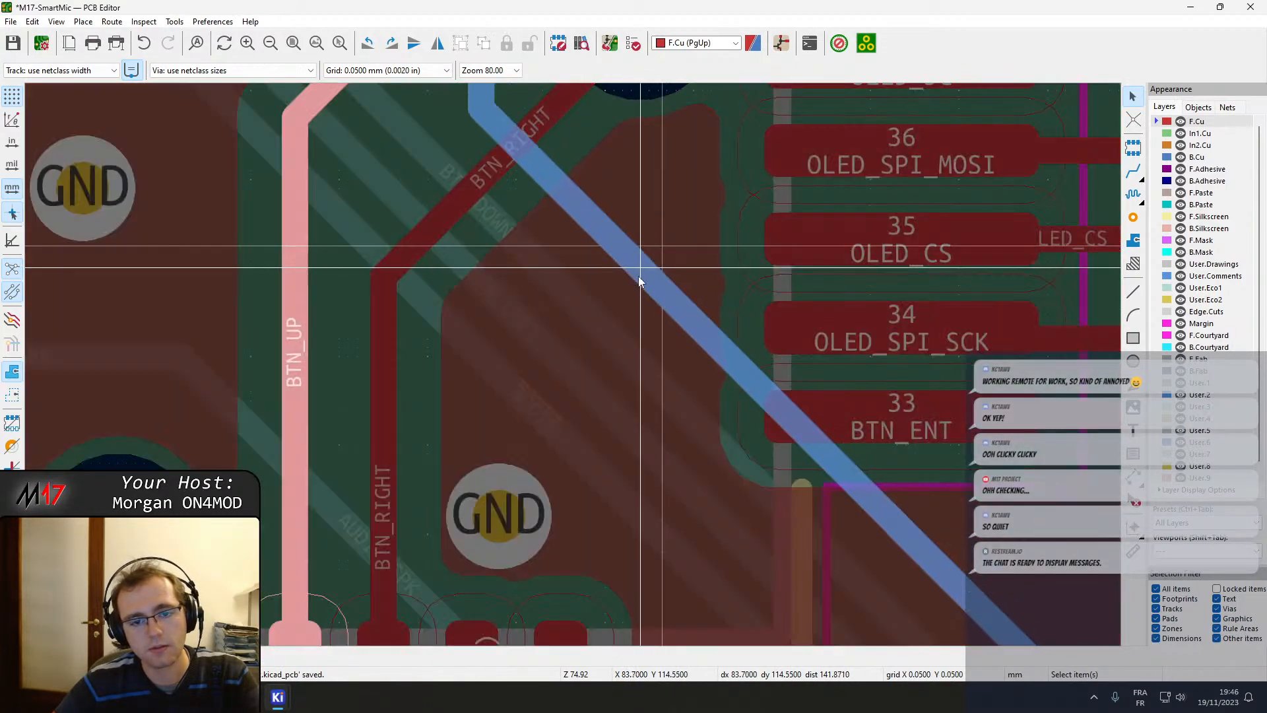
scroll(606, 306, down, 5)
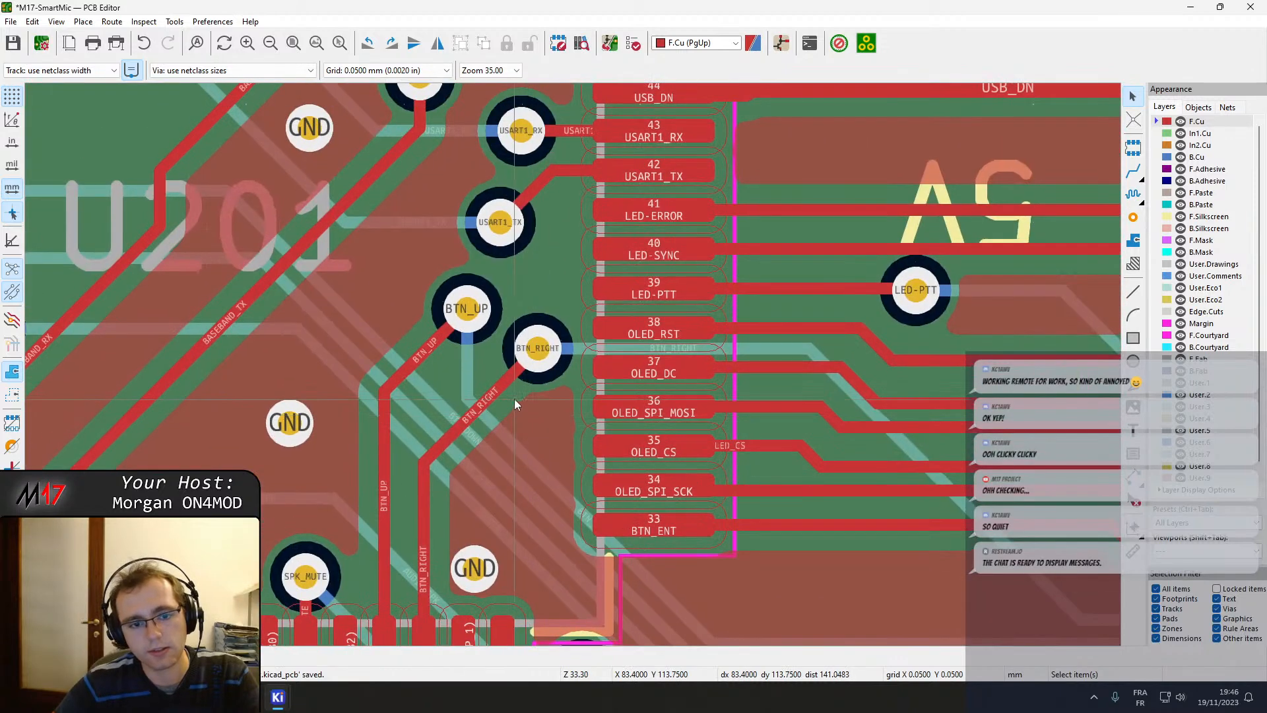
Add a GND via below the BTN_RIGHT via, beside pin 36 of U201, at about X 83.85, Y 113.95 mm.
click(1133, 220)
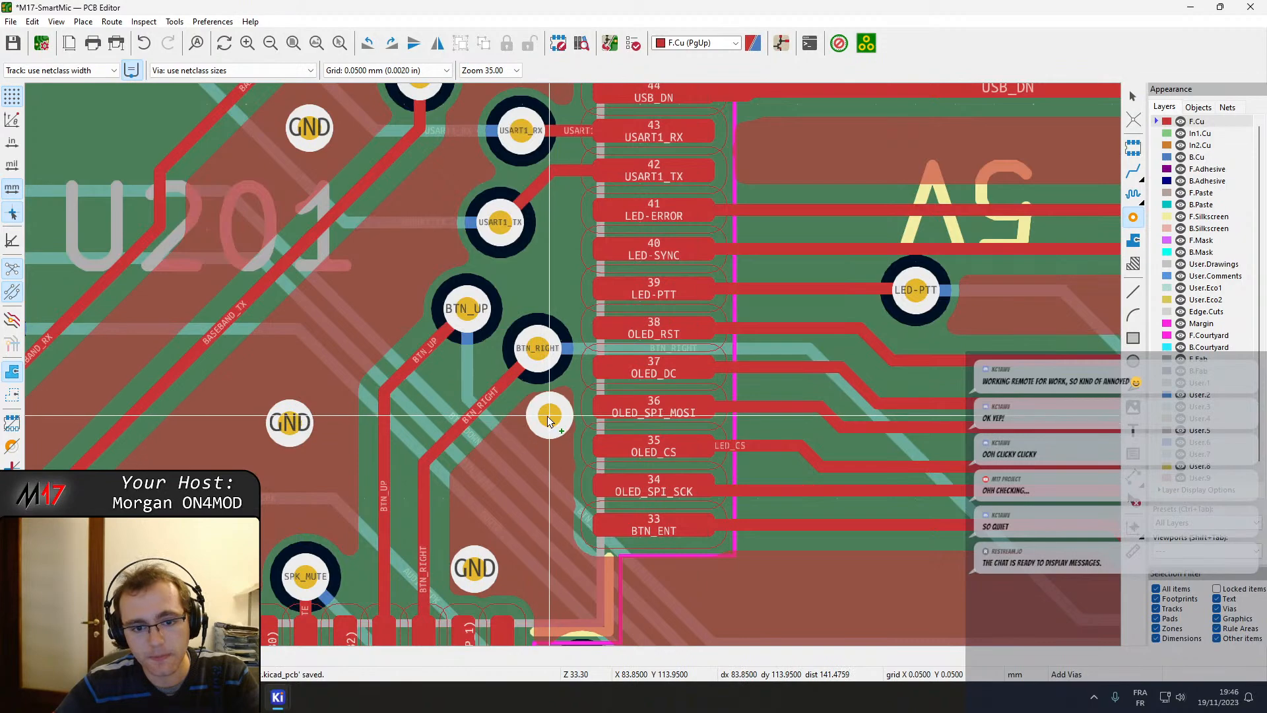
click(548, 417)
key(Escape)
scroll(563, 462, up, 6)
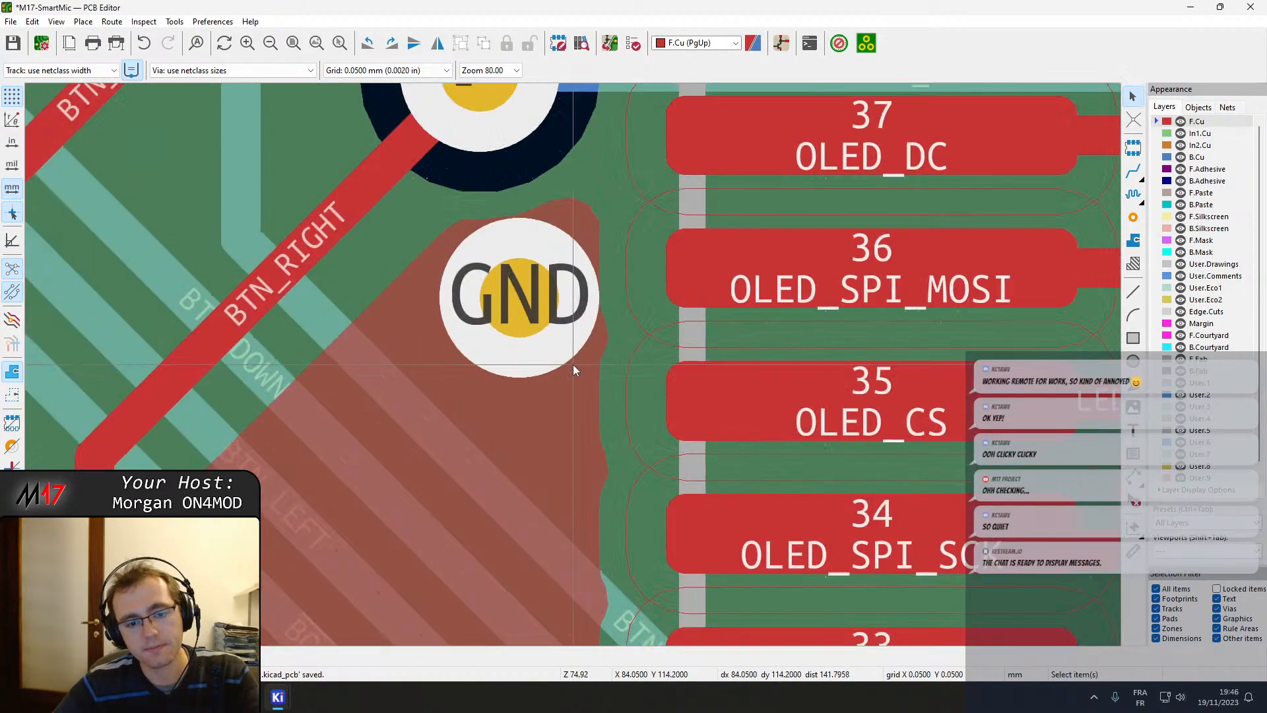
Examine the vias, tracks and ground copper under U201, from the BTN_RIGHT via across to the BOOT0 and BTN_LEFT vias.
drag(520, 288, 501, 263)
scroll(502, 263, down, 2)
scroll(573, 364, down, 2)
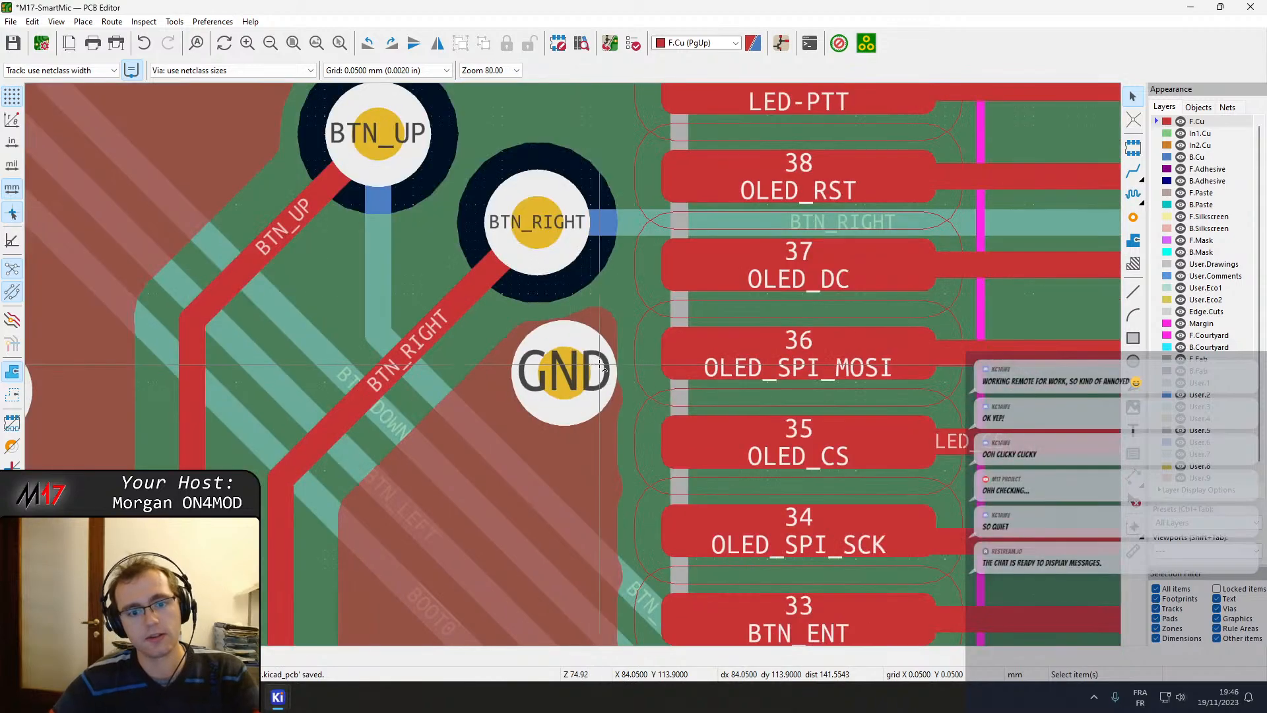
scroll(555, 302, down, 3)
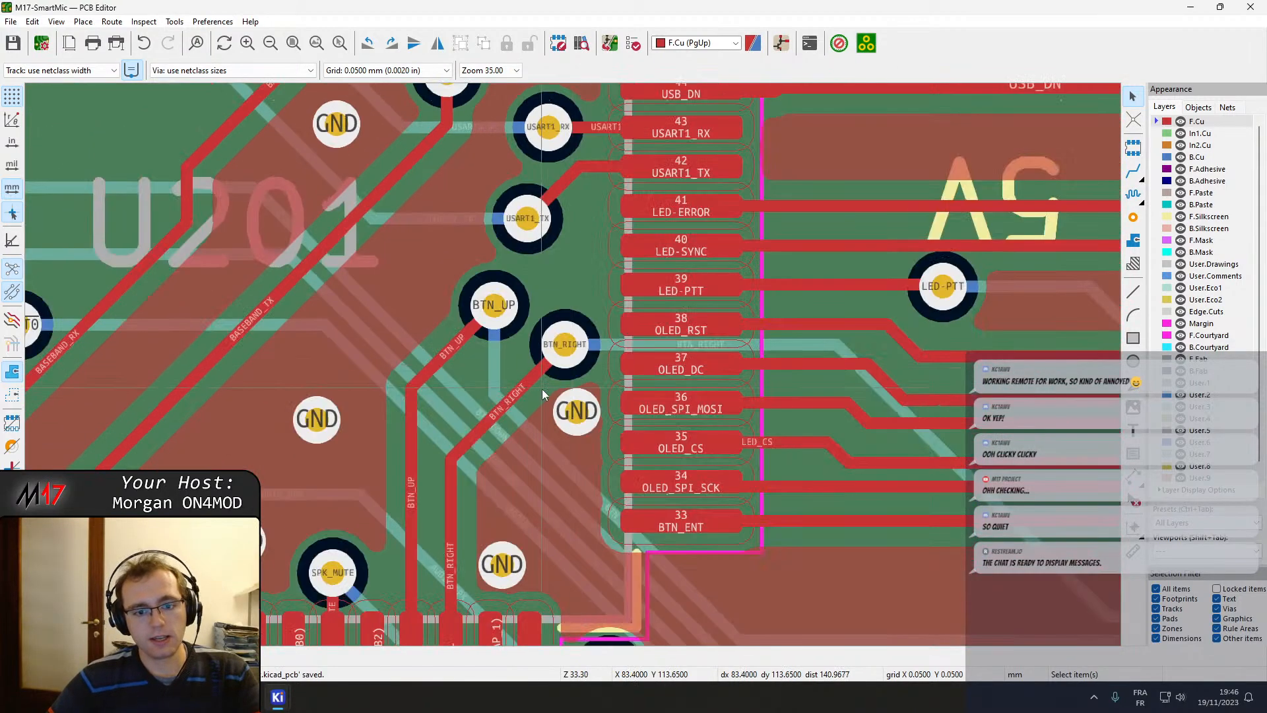
scroll(394, 369, up, 2)
scroll(756, 486, down, 2)
scroll(648, 438, up, 2)
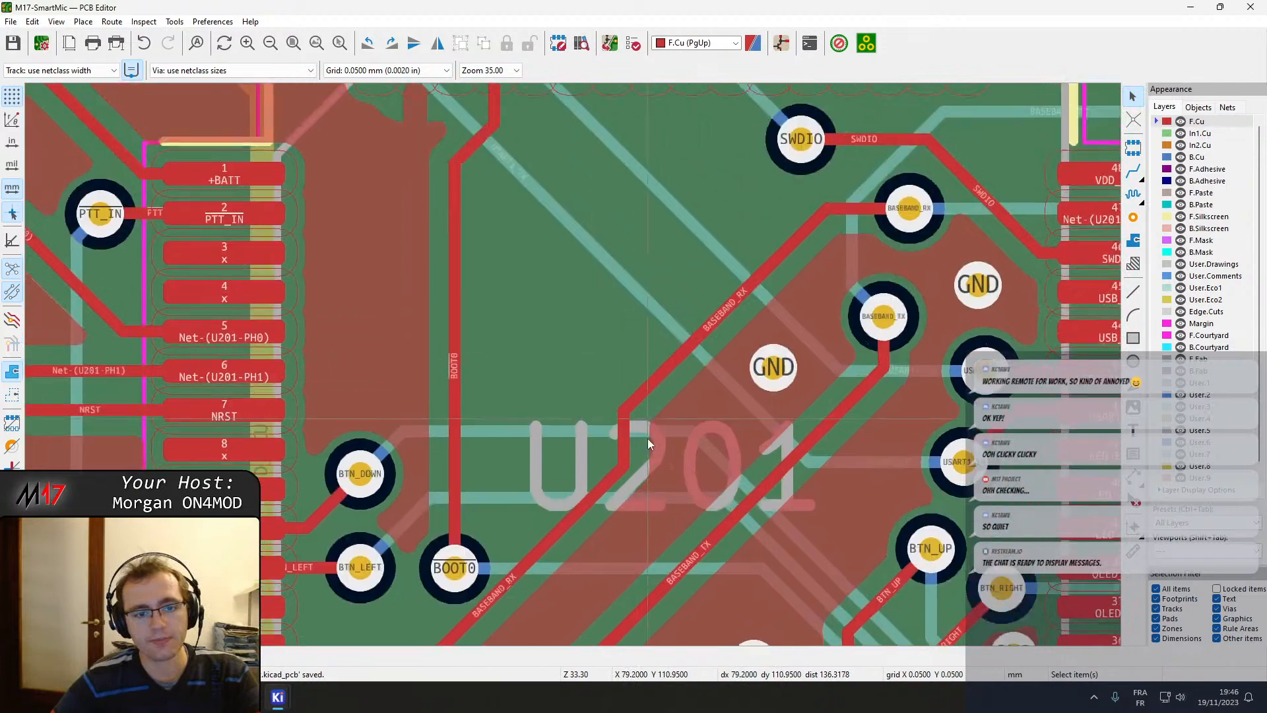
scroll(409, 344, down, 1)
middle_drag(409, 344, 433, 323)
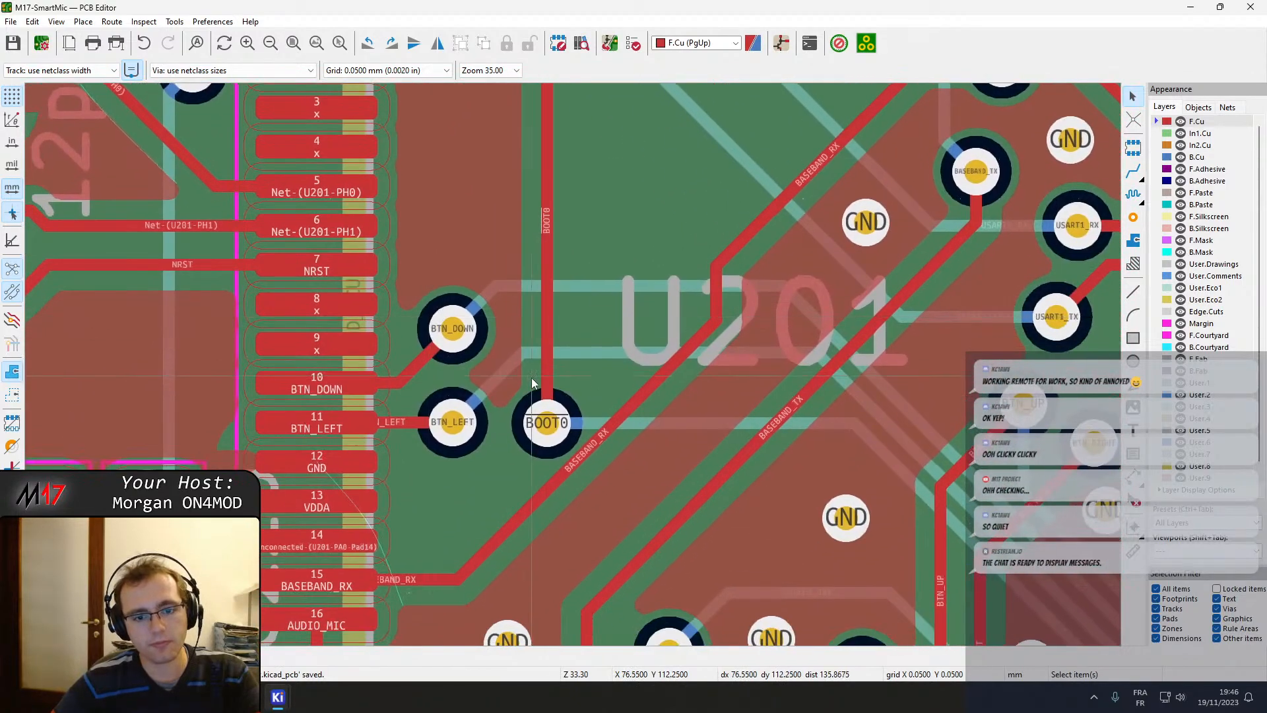
Drag the BOOT0 via beside the BTN_LEFT via to about X 77.15, Y 112.45 mm, and refill all copper zones.
click(547, 430)
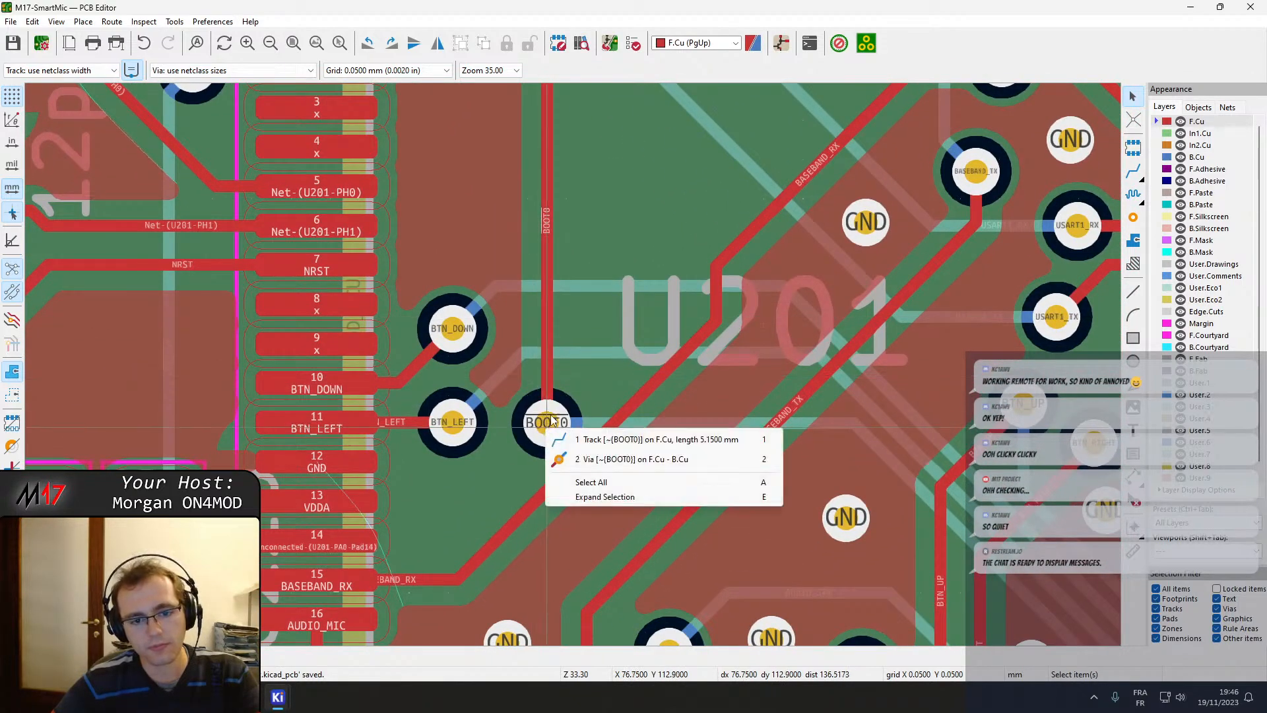
click(581, 458)
key(d)
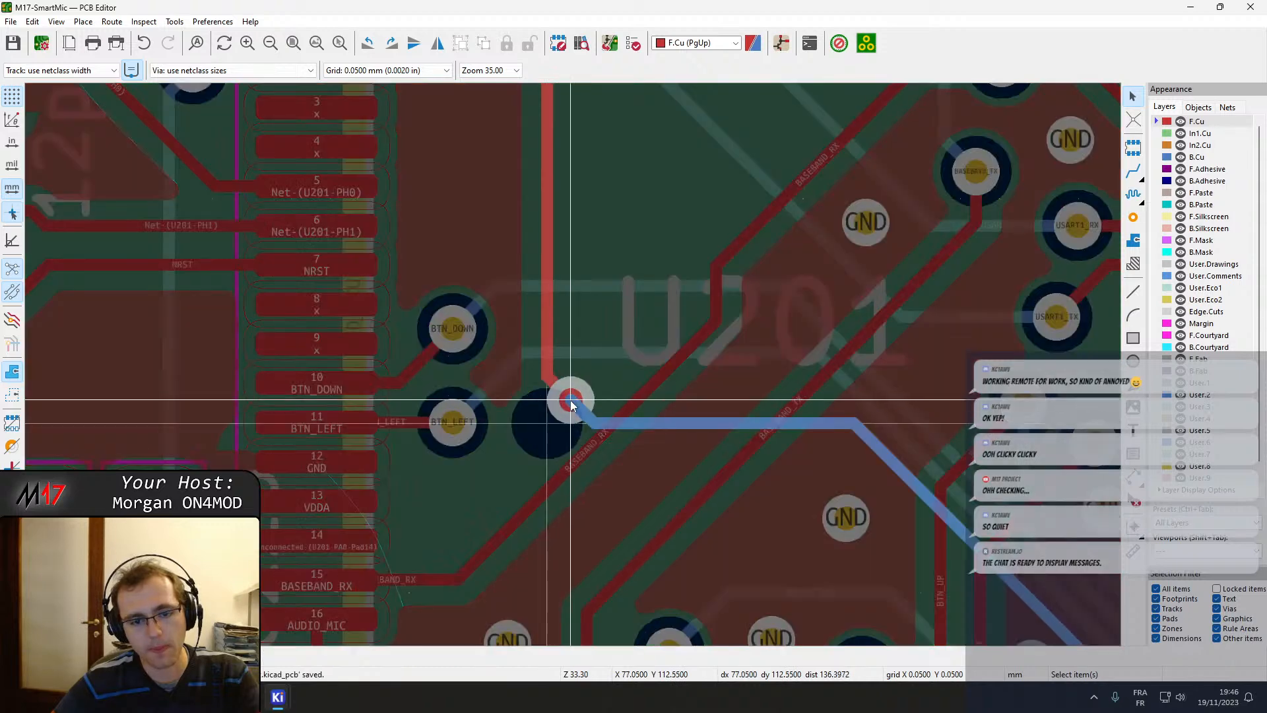
click(578, 393)
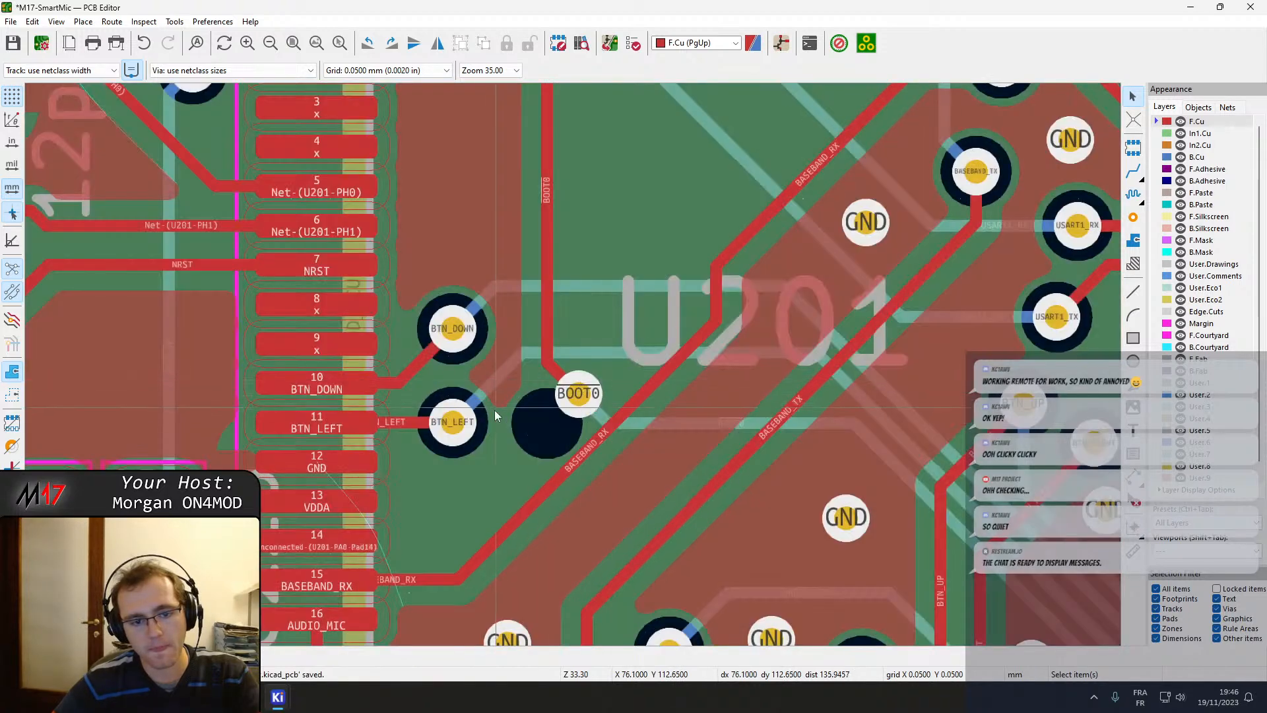
key(b)
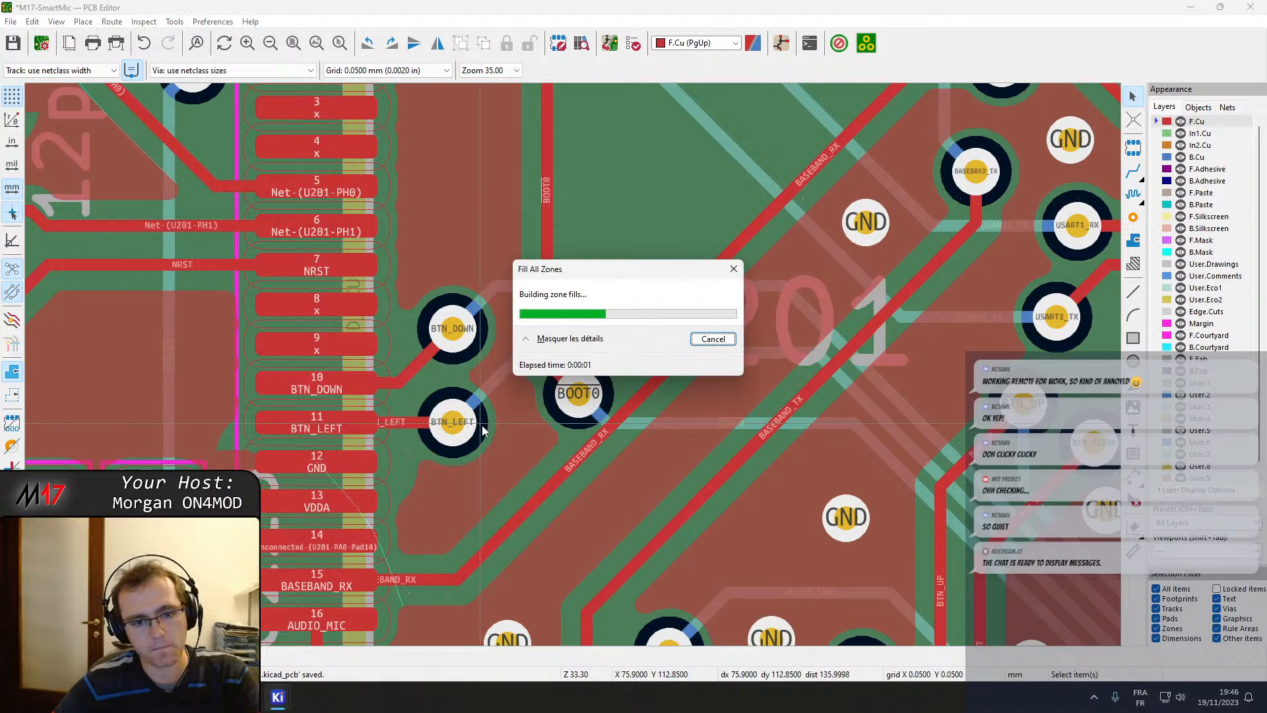
Add GND vias beside pins 12 and 6 and below pin 63 of U201, and shift the last one to X 76.15, Y 107.50 mm.
click(1134, 218)
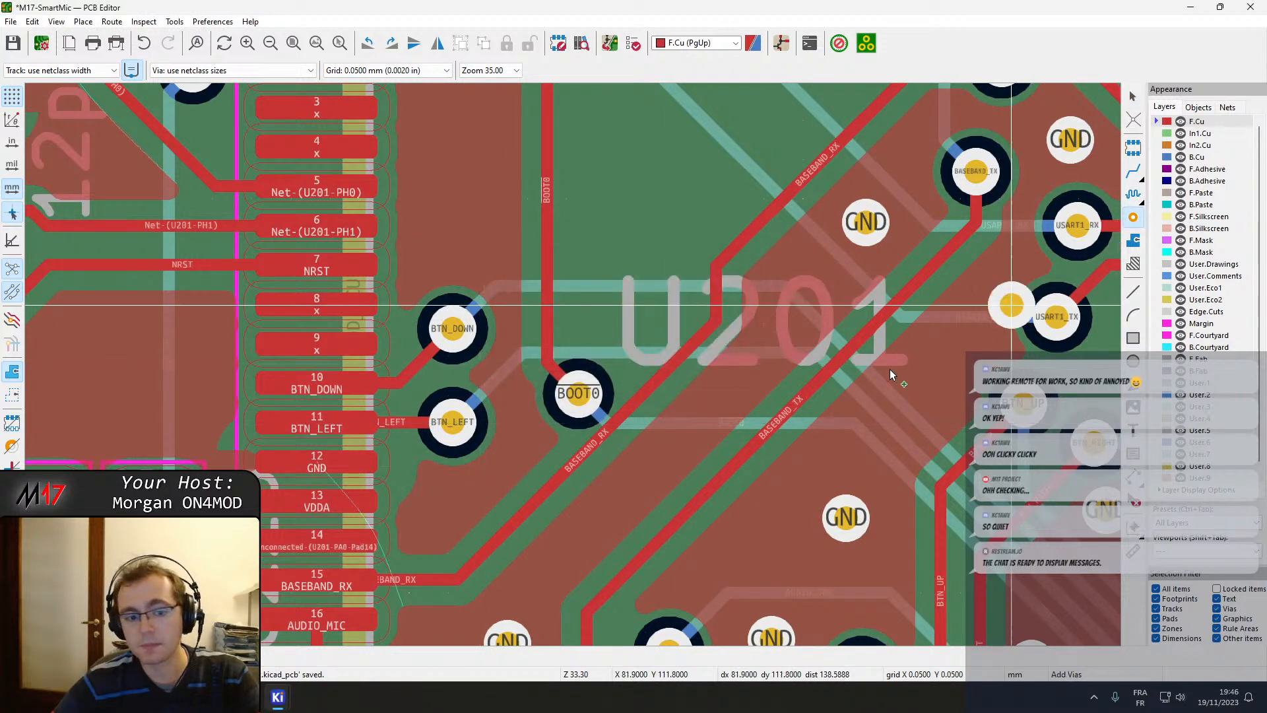
click(433, 521)
shift+scroll(468, 259, up, 5)
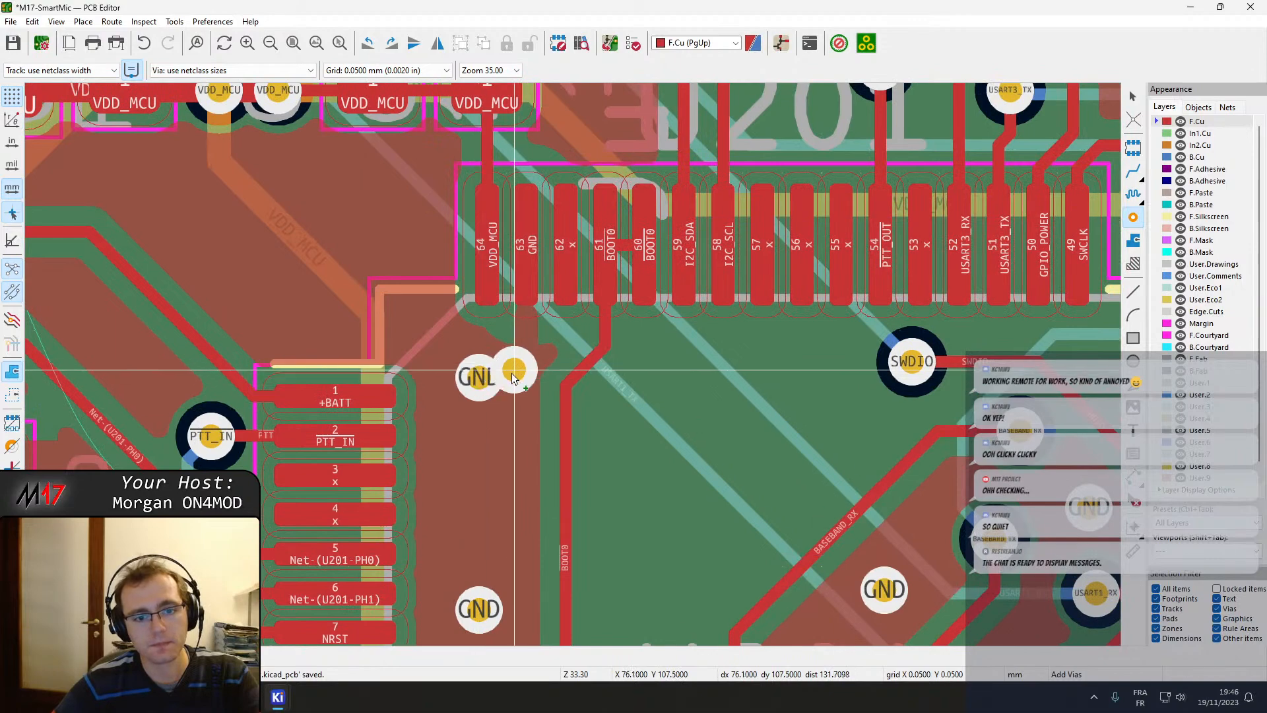
key(Escape)
click(482, 382)
key(d)
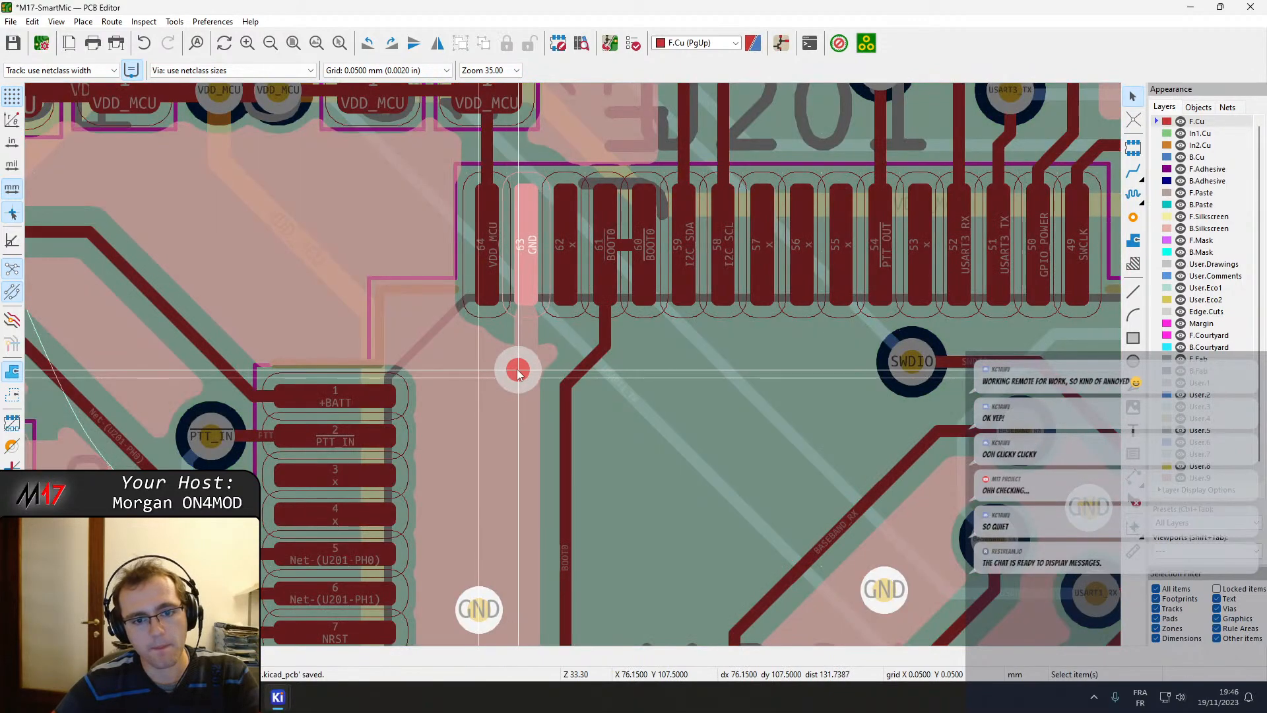
click(518, 369)
Drag the horizontal BTN_DOWN and BTN_LEFT track segments on B.Cu upward between the BOOT0 via and pin 63 of U201.
scroll(690, 390, down, 1)
middle_drag(584, 396, 466, 289)
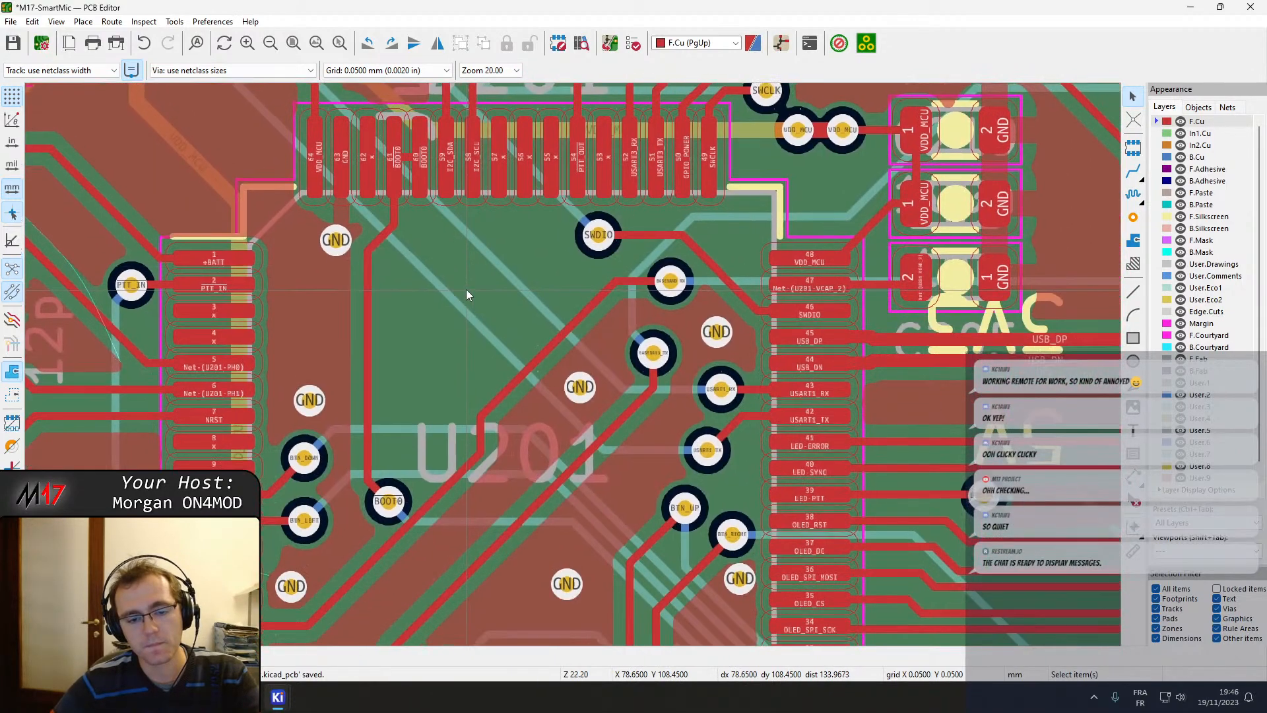
click(385, 426)
key(d)
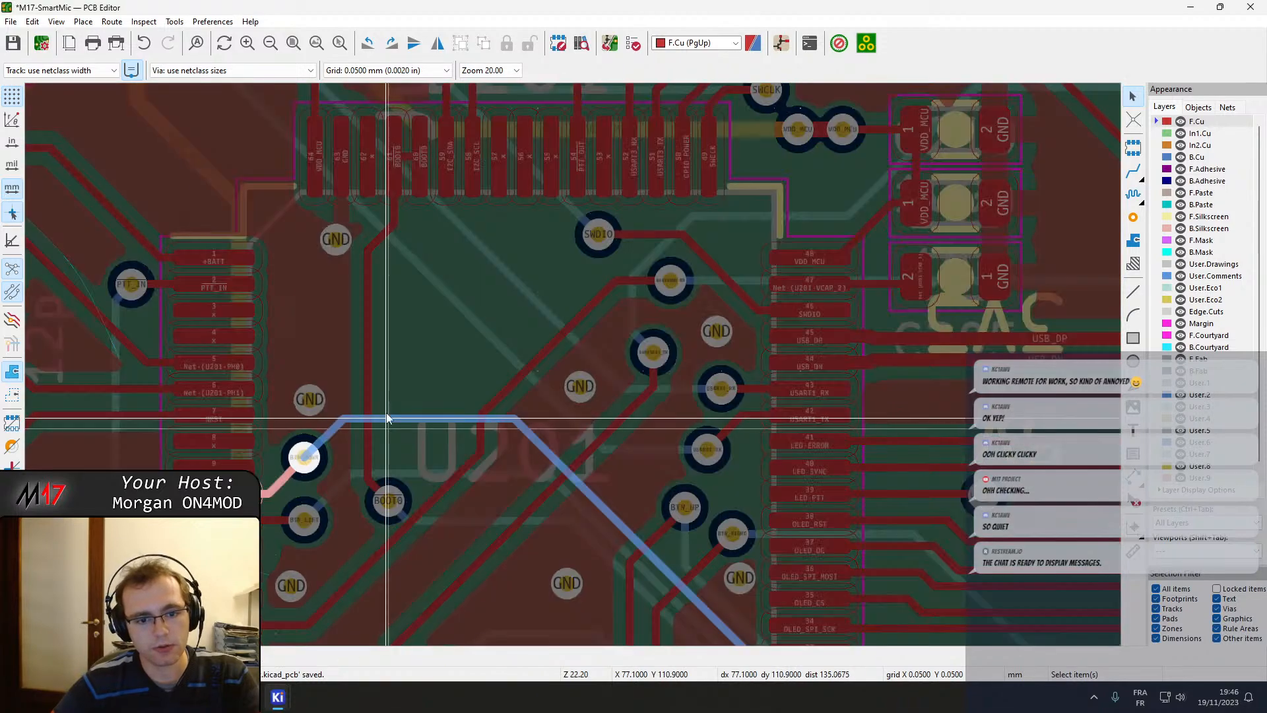
click(384, 400)
click(395, 474)
key(d)
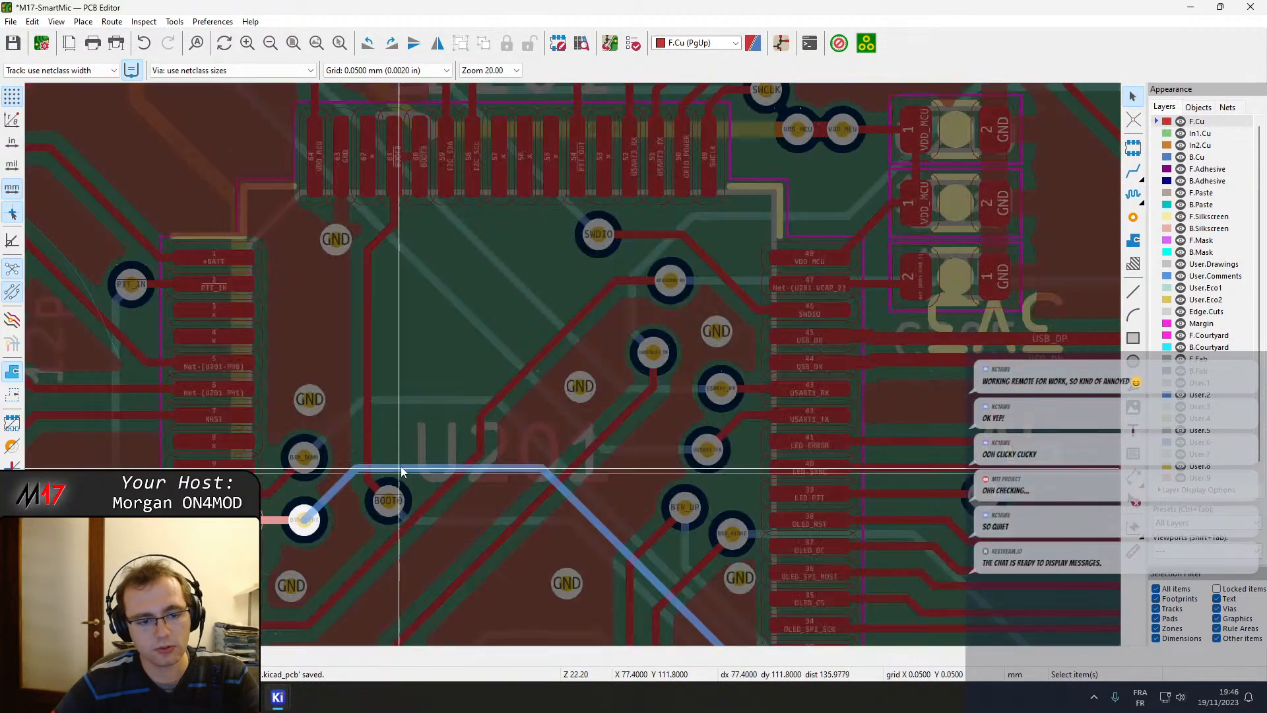
click(405, 443)
Drag the GND via beside pin 6 of U201 closer to the pins, to about X 75.3, Y 110.45 mm.
click(389, 502)
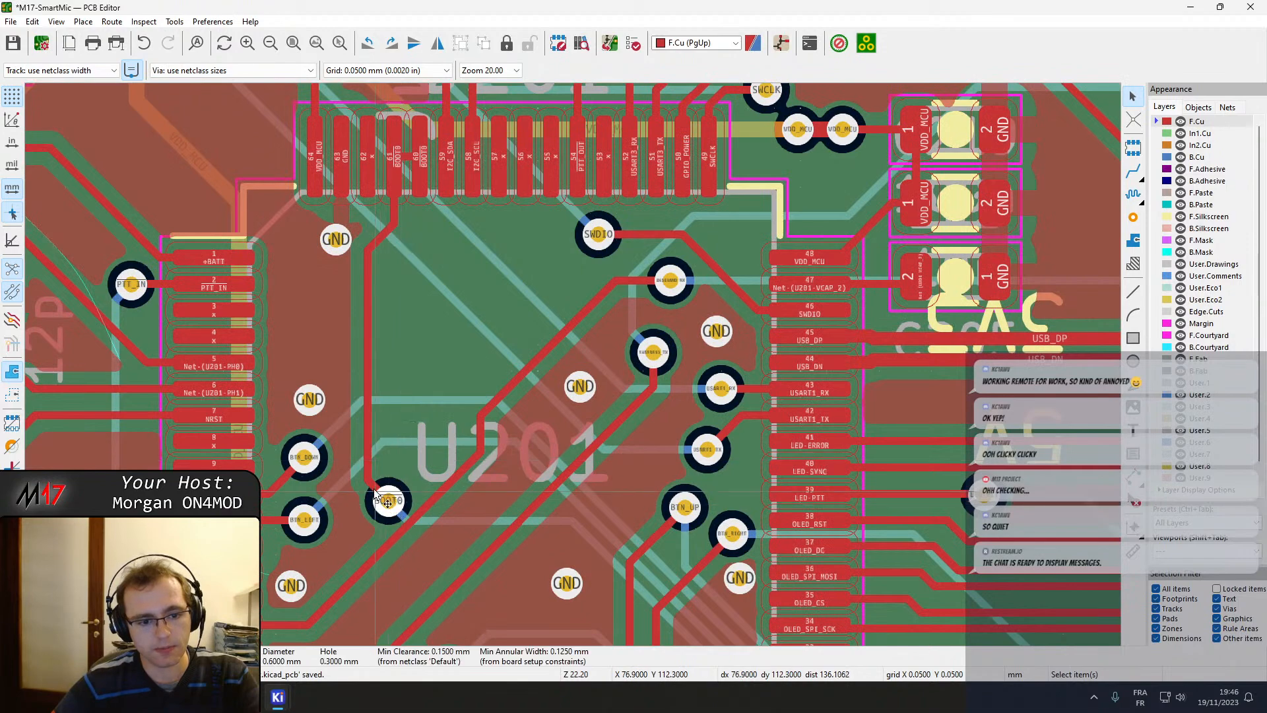
click(310, 399)
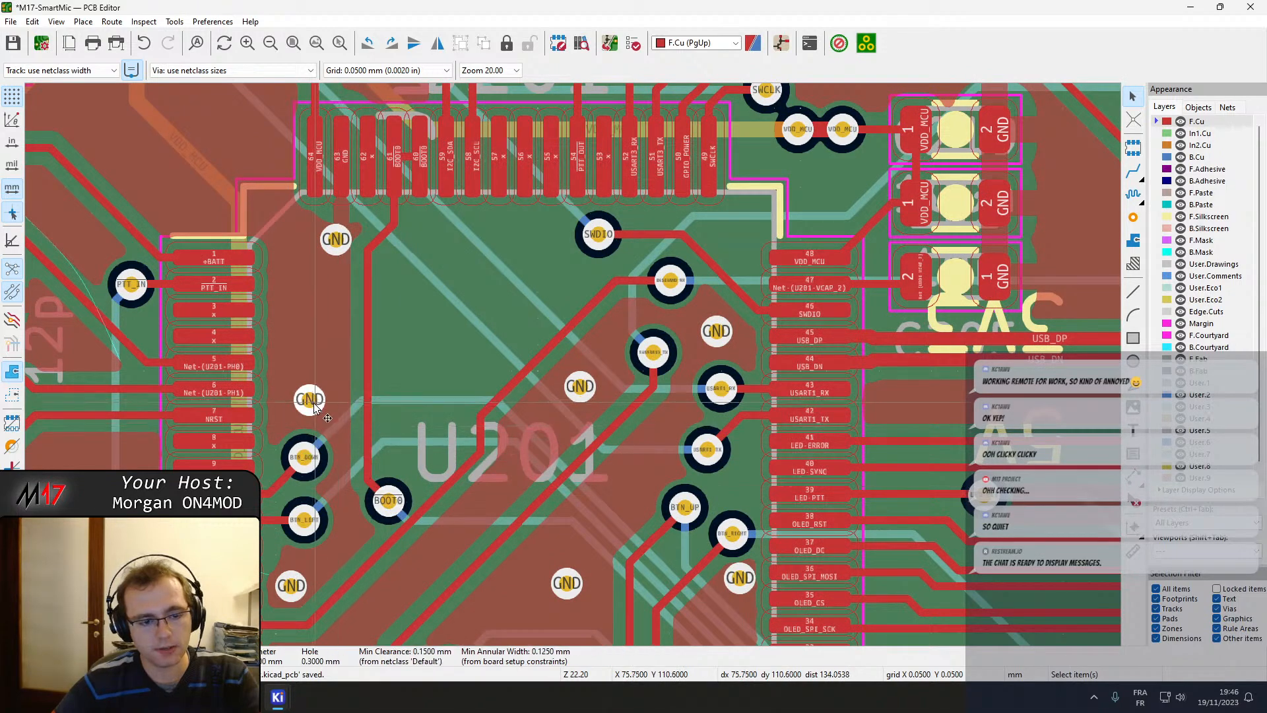
key(d)
click(297, 397)
Drag the diagonal B.Cu segments leaving the BTN_DOWN and BTN_LEFT vias up and left, closer to the pins of U201.
click(342, 424)
key(d)
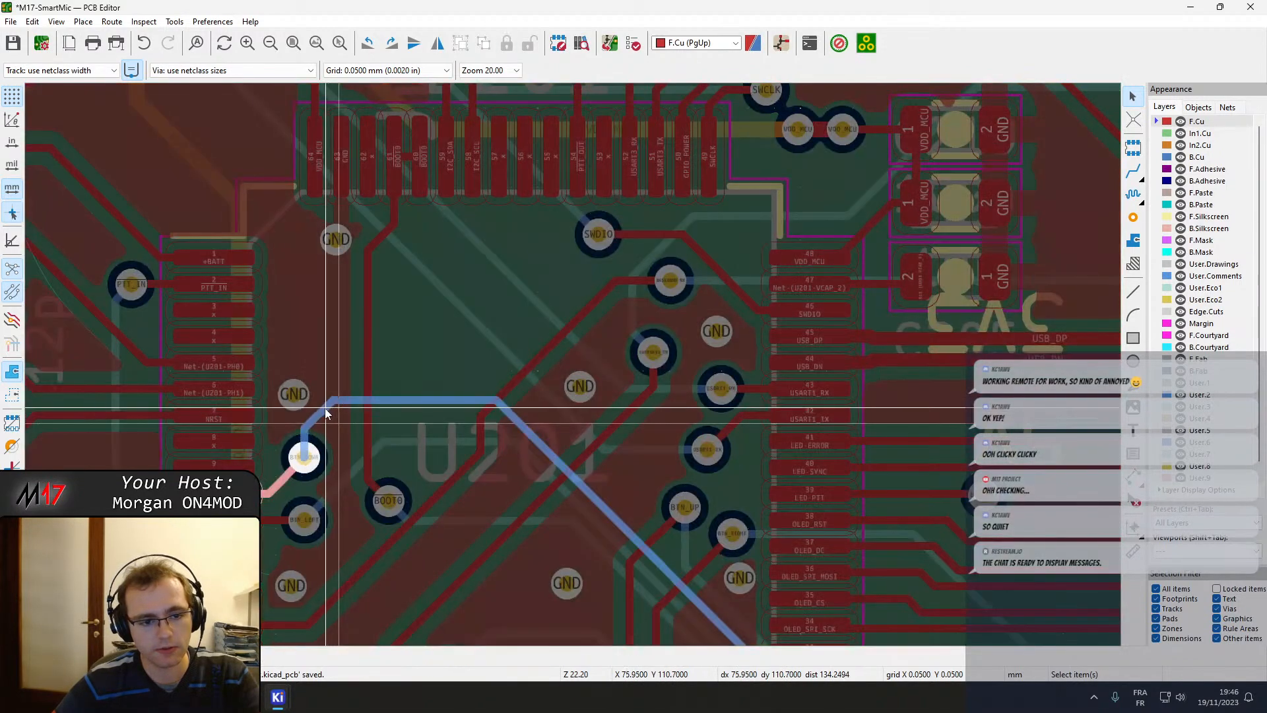
click(323, 413)
click(359, 470)
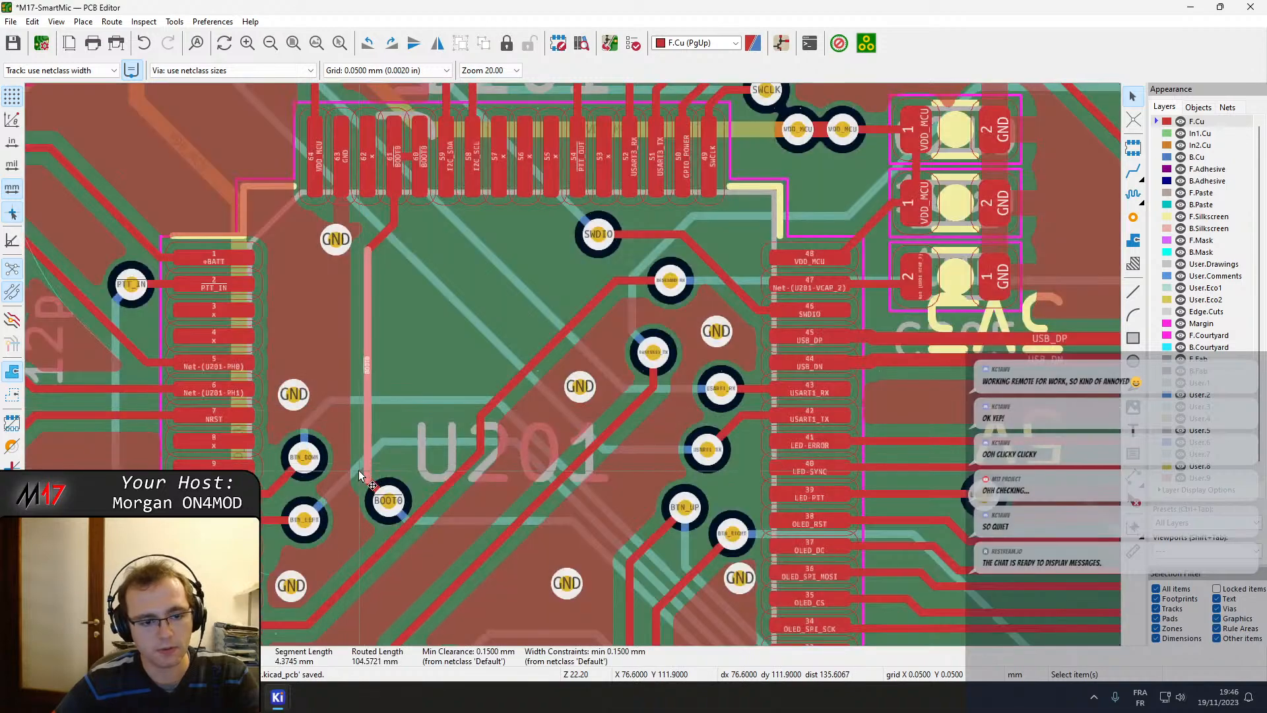
key(d)
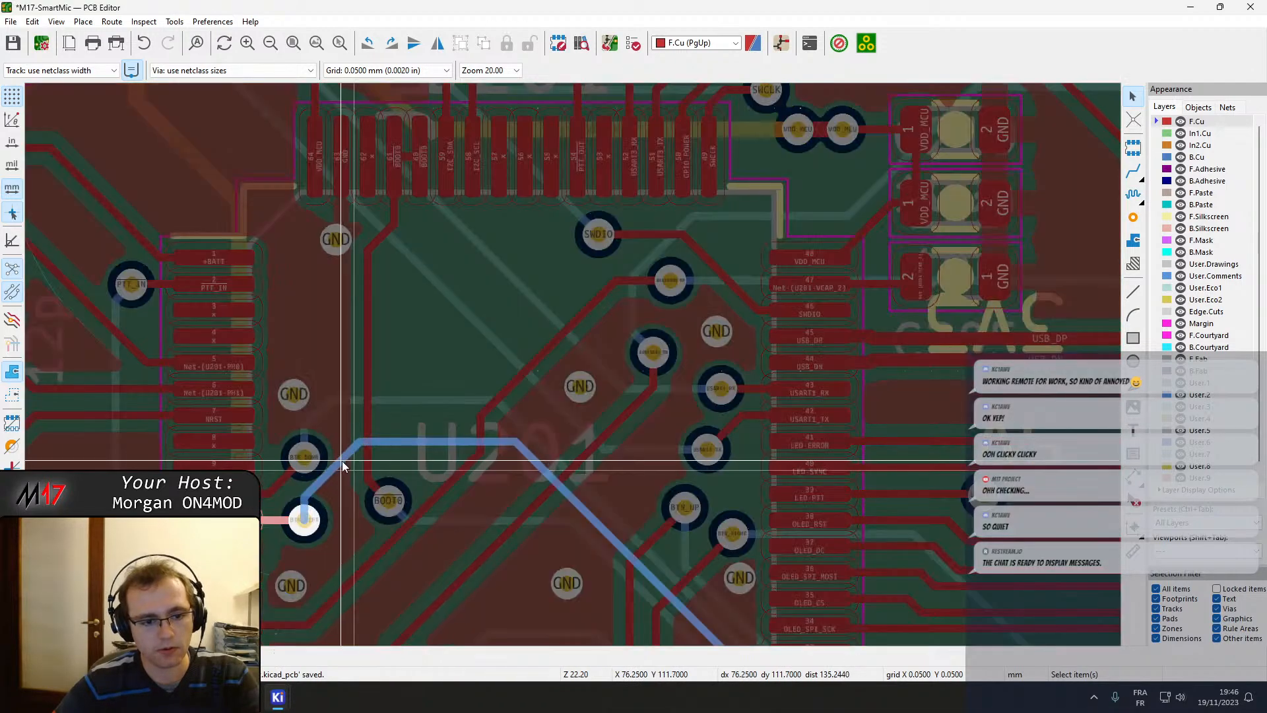
click(342, 461)
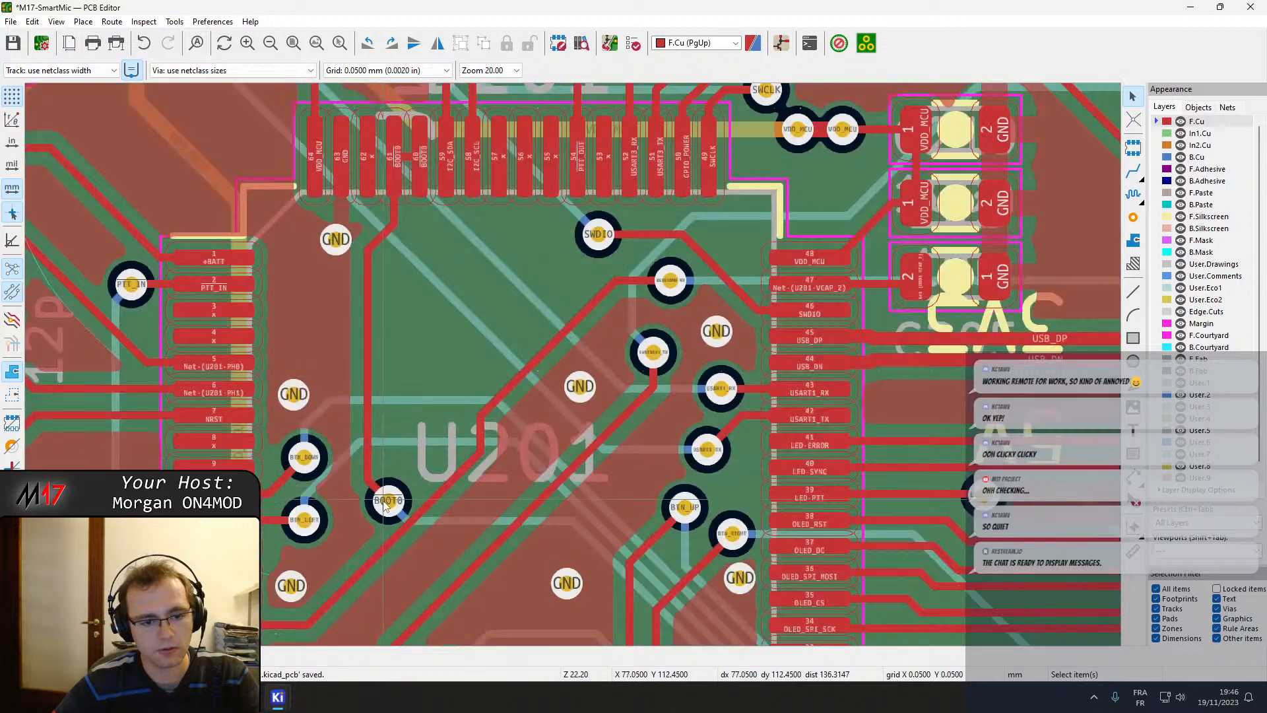
Drag the BOOT0 via up to about X 77.05, Y 111.85 mm and refill all copper zones.
click(385, 503)
click(425, 532)
key(d)
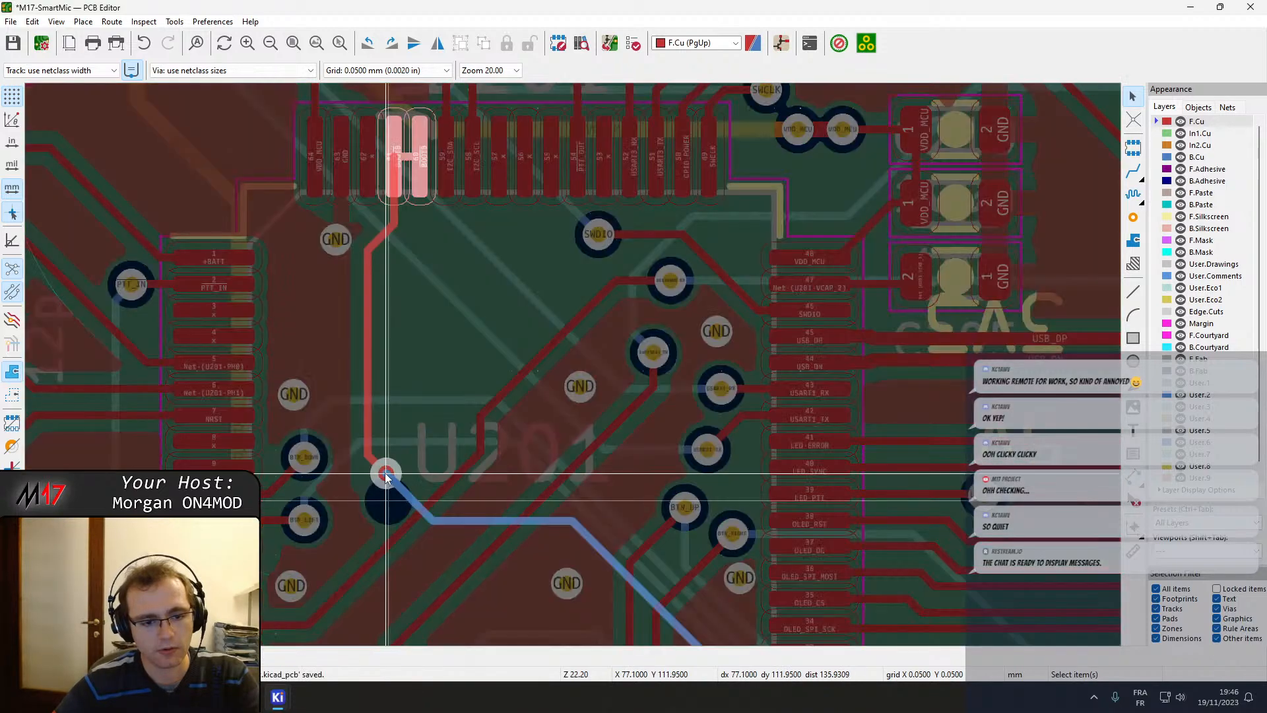
click(383, 469)
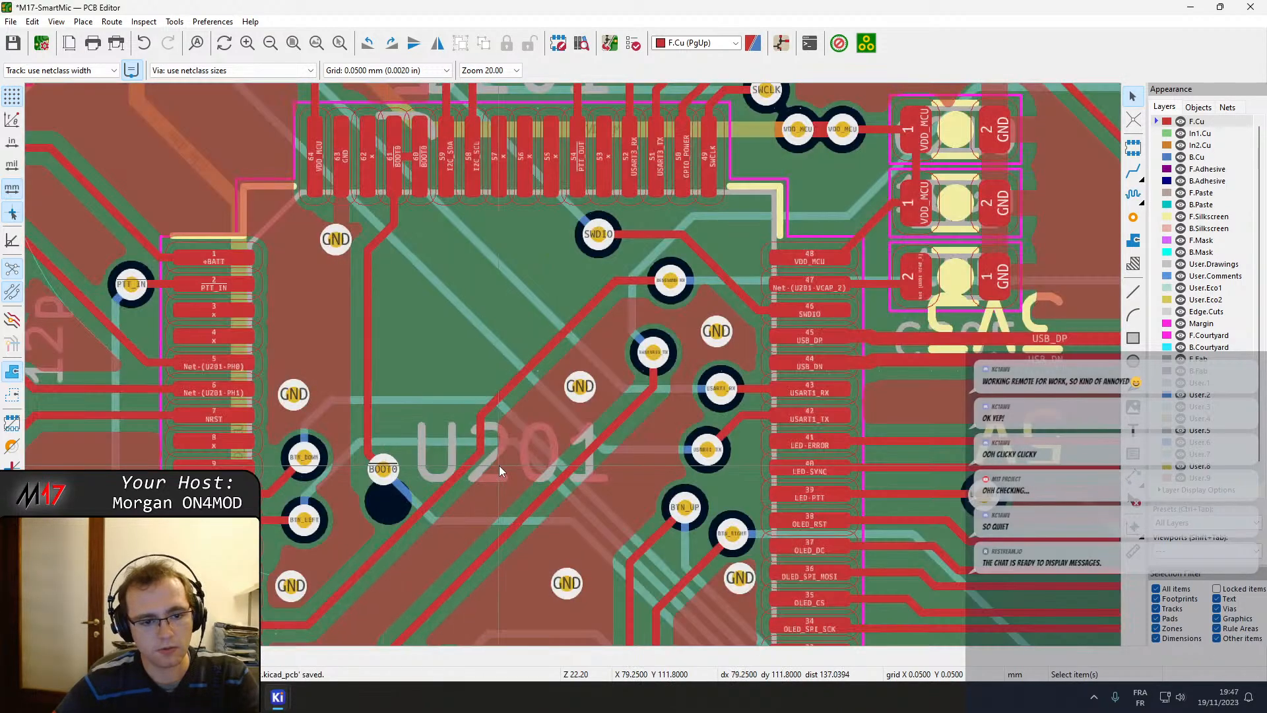
key(b)
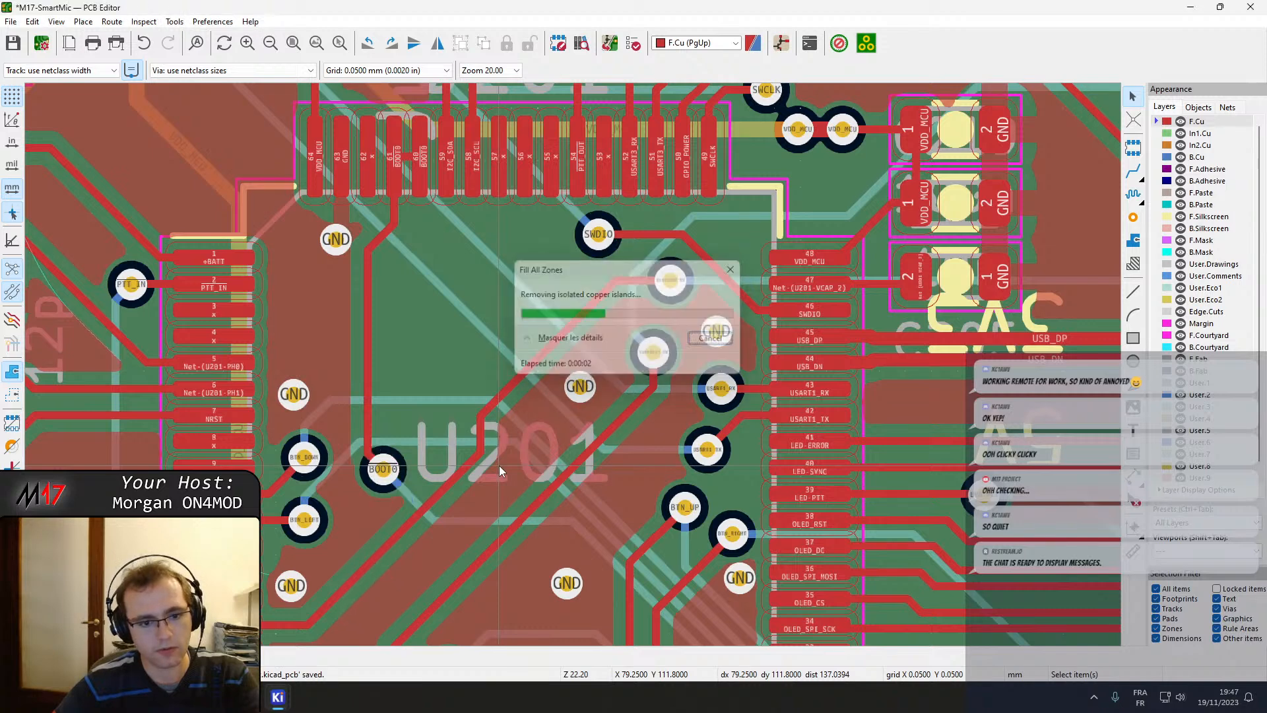
Drag the lower diagonal segment of the BASEBAND_RX track on F.Cu slightly away from the BOOT0 via, and refill all copper zones.
middle_drag(462, 488, 423, 390)
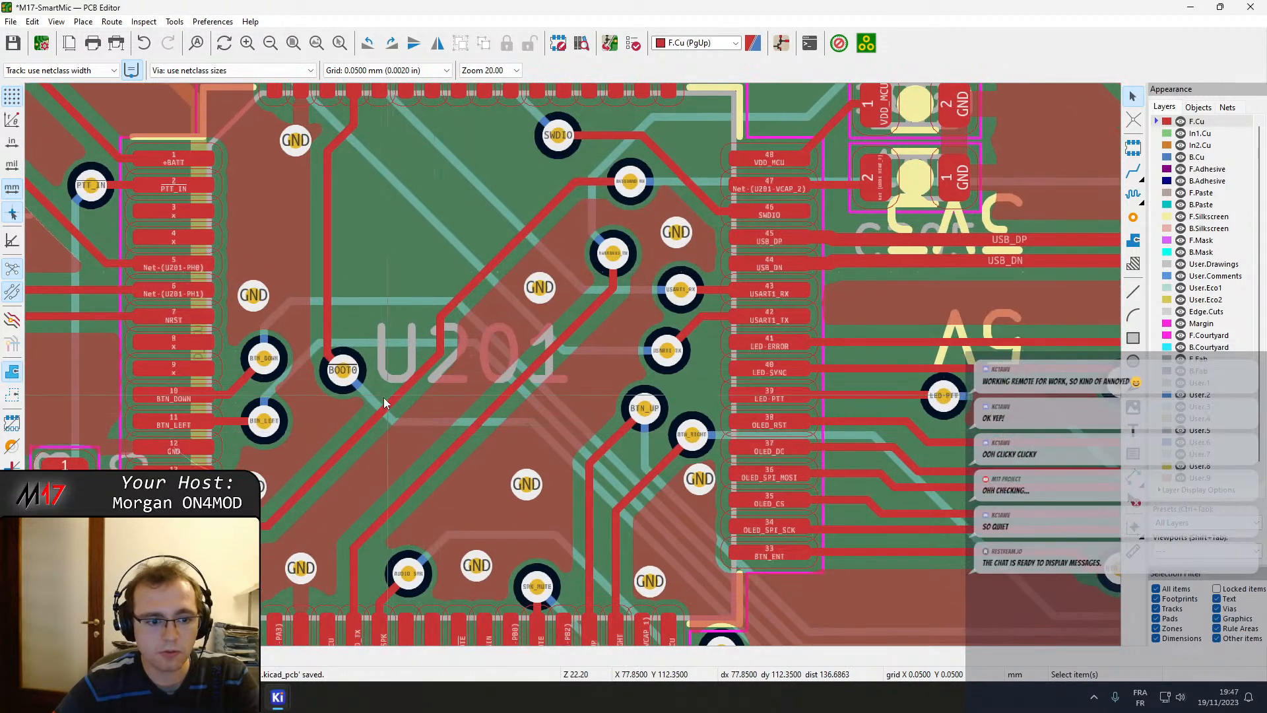
click(359, 430)
key(d)
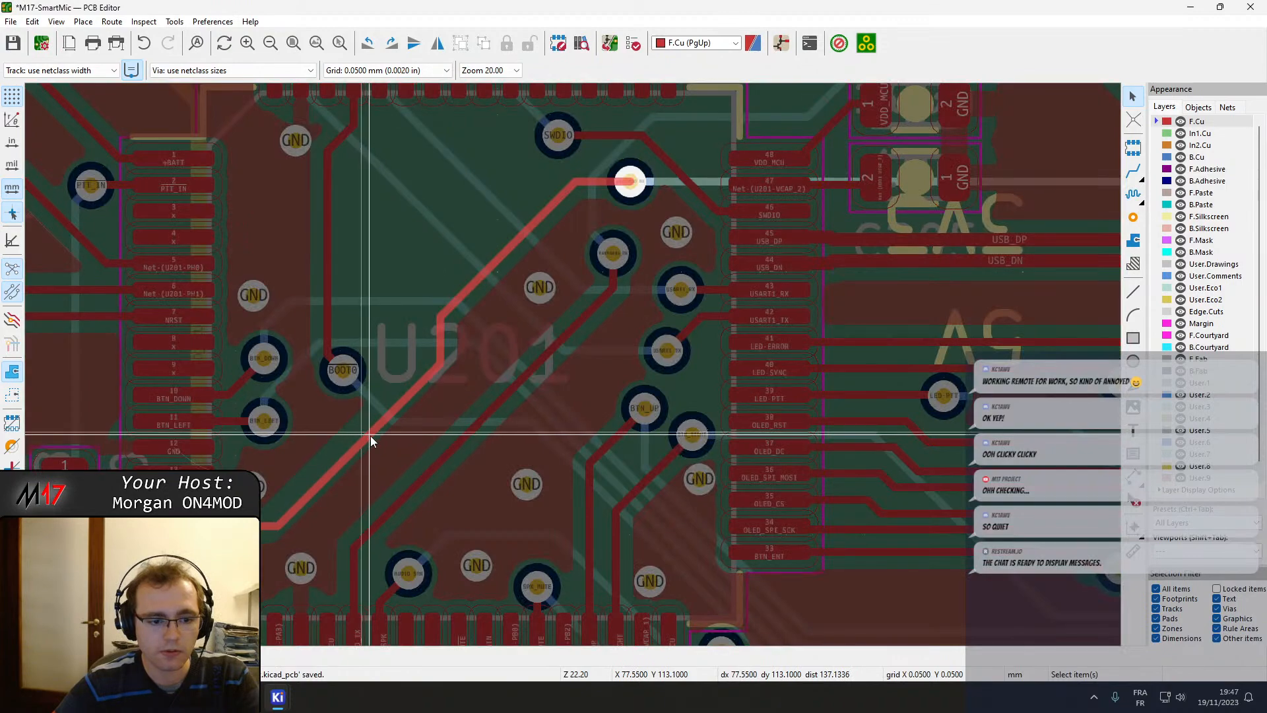
click(370, 435)
key(b)
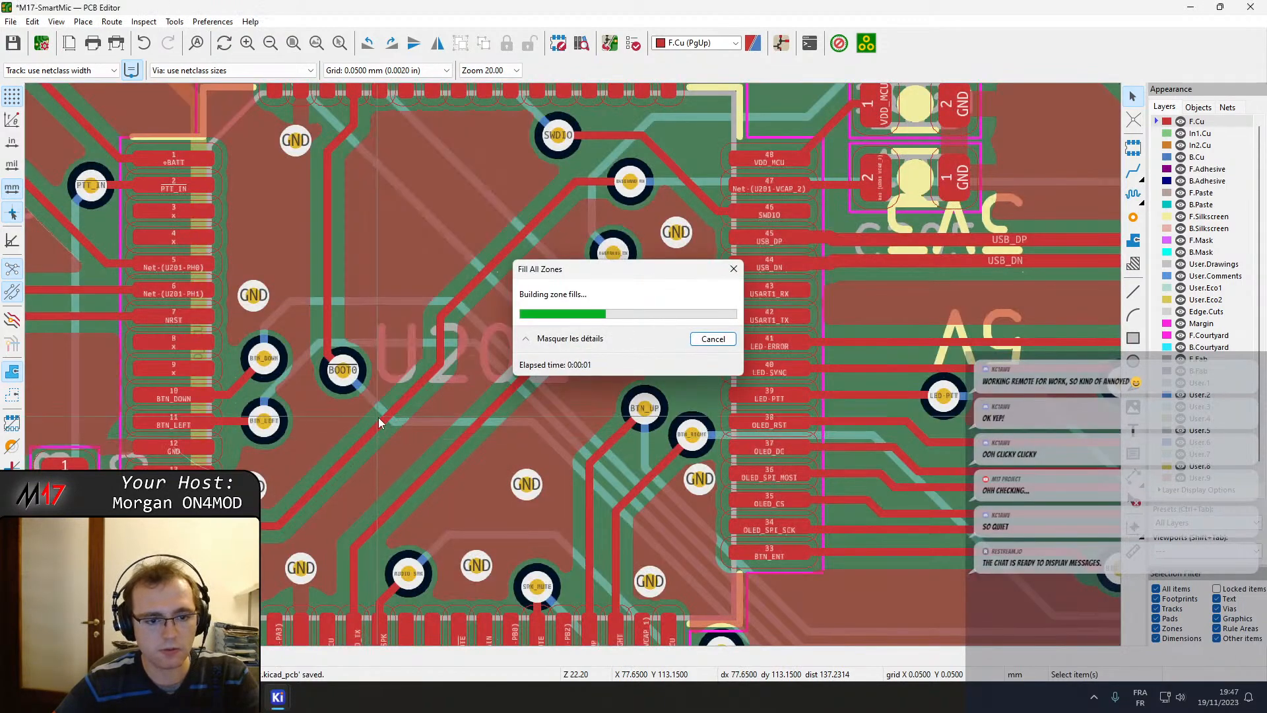
Add three GND vias inside U201 at about X 80.0, Y 107.6, X 78.25, Y 107.75 and X 77.95, Y 109.55 mm.
middle_drag(408, 280, 416, 454)
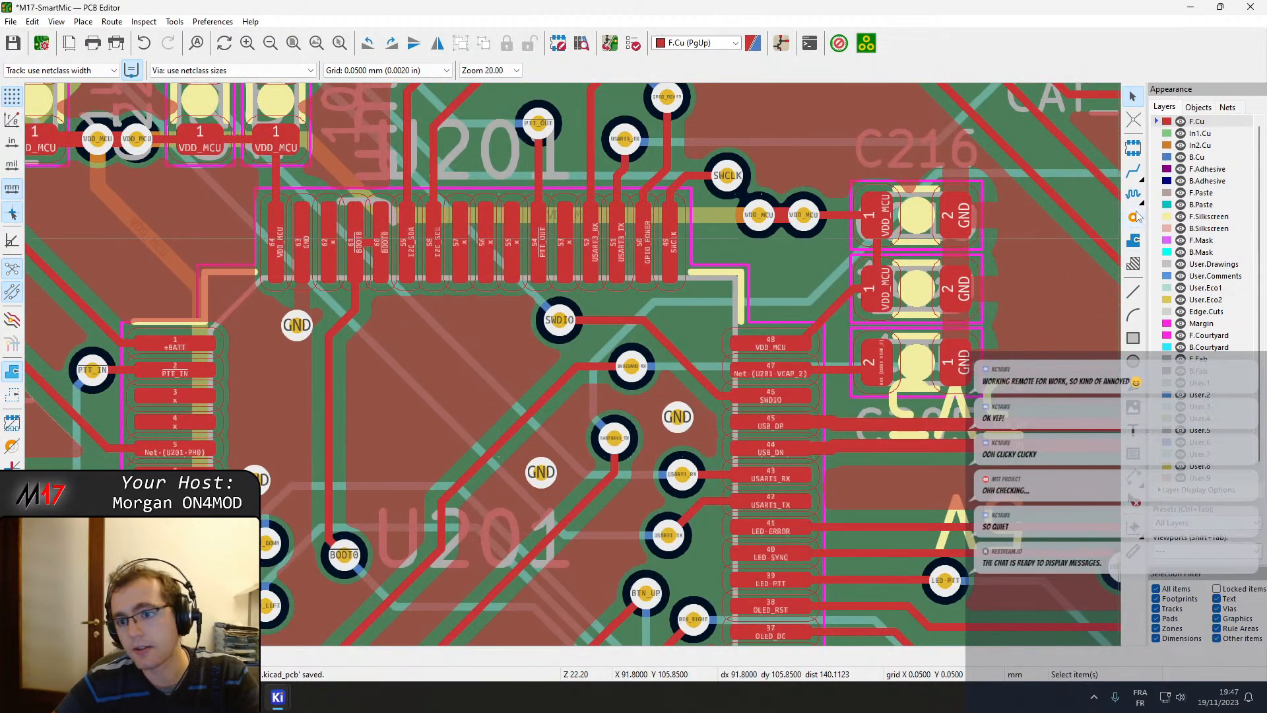
click(1134, 217)
click(499, 330)
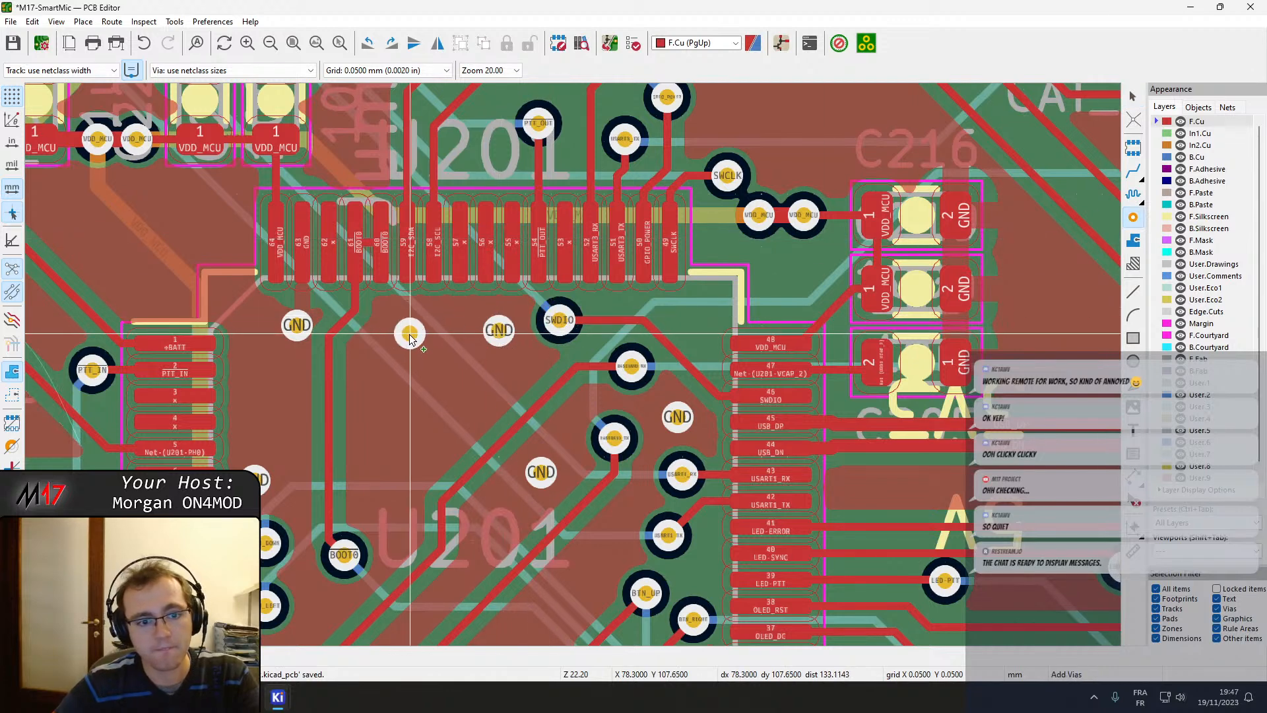
click(407, 338)
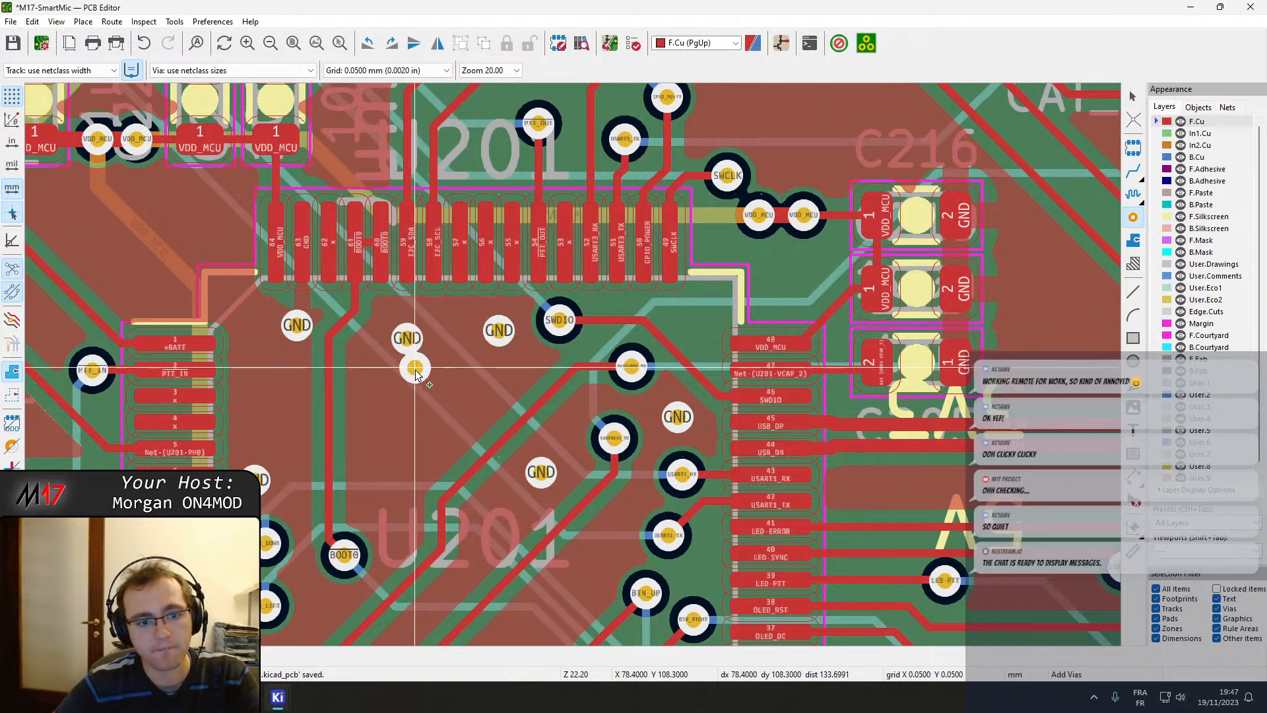
click(391, 433)
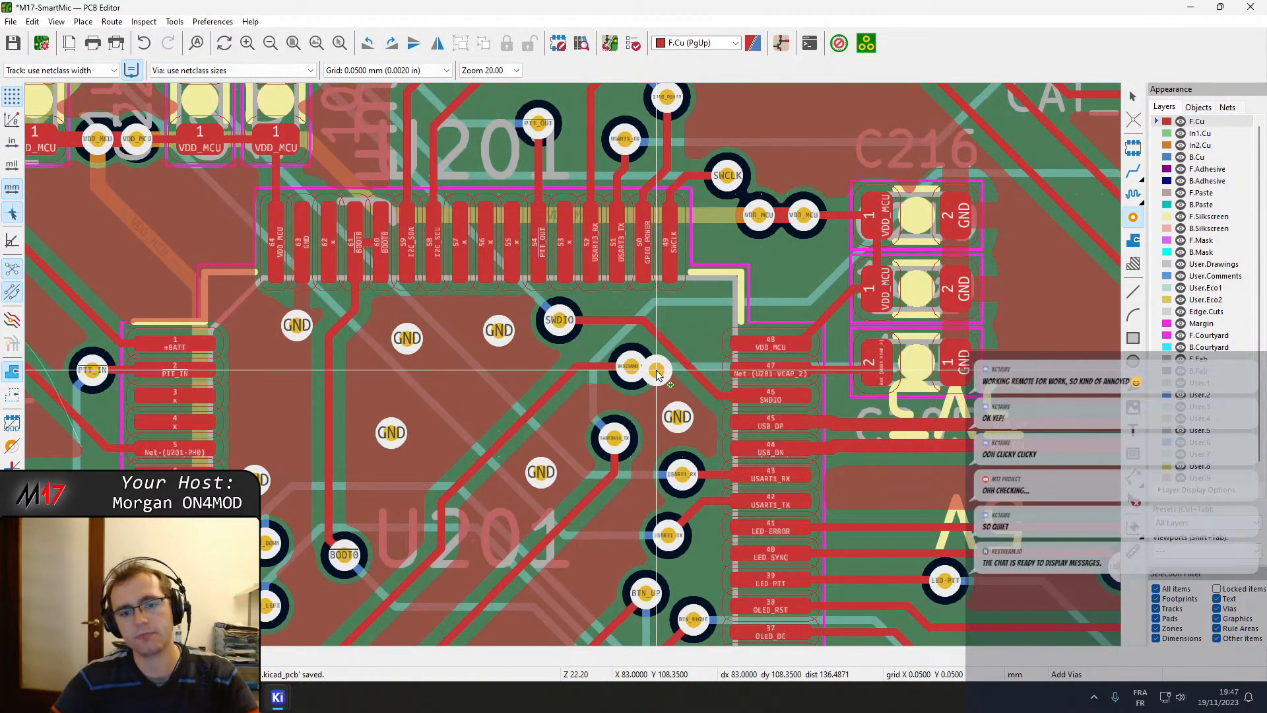
key(Escape)
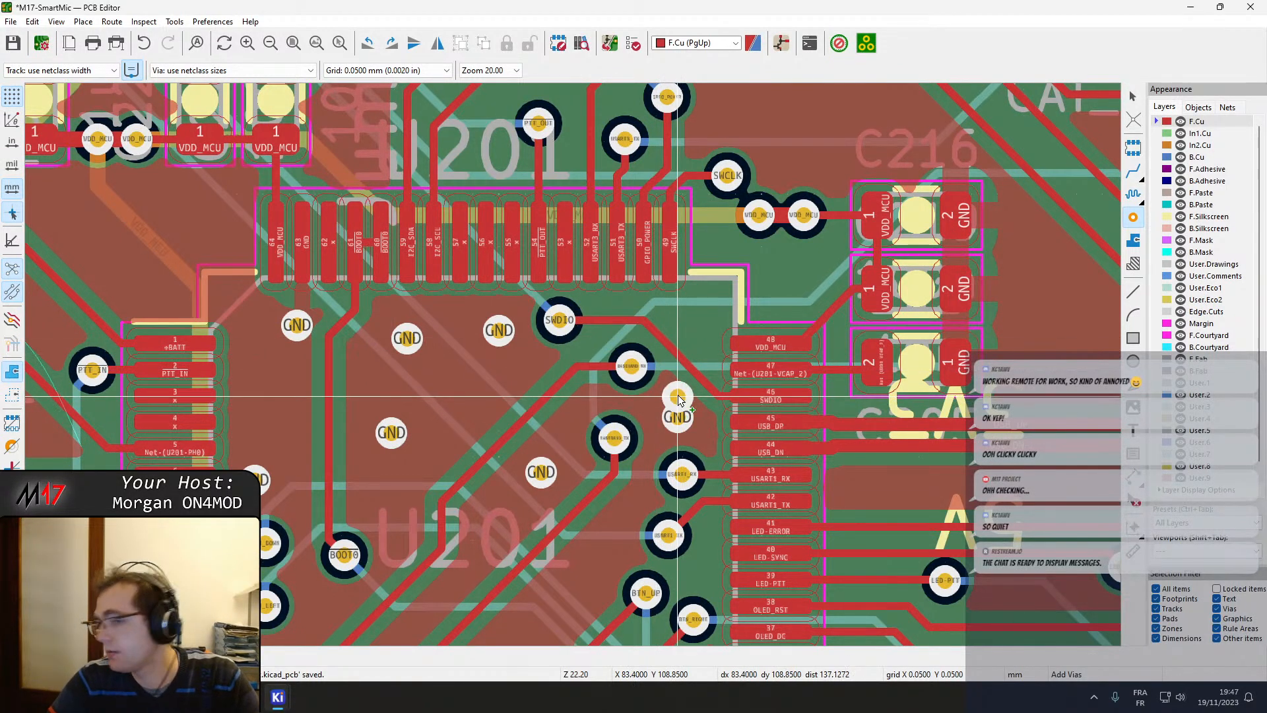
Examine the copper around pins 1 and 64 of U201, the nearby VDD_MCU capacitors and the crystal Y201 tracks.
middle_drag(614, 417, 767, 396)
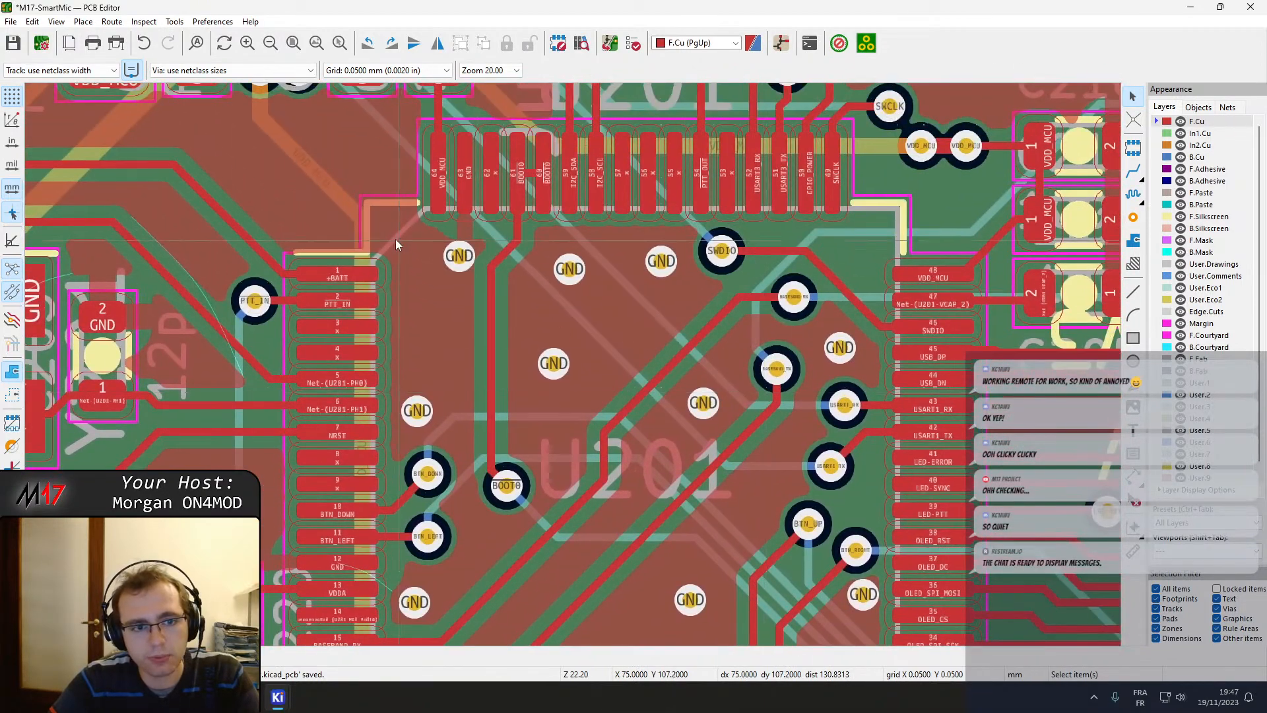
middle_drag(378, 206, 634, 405)
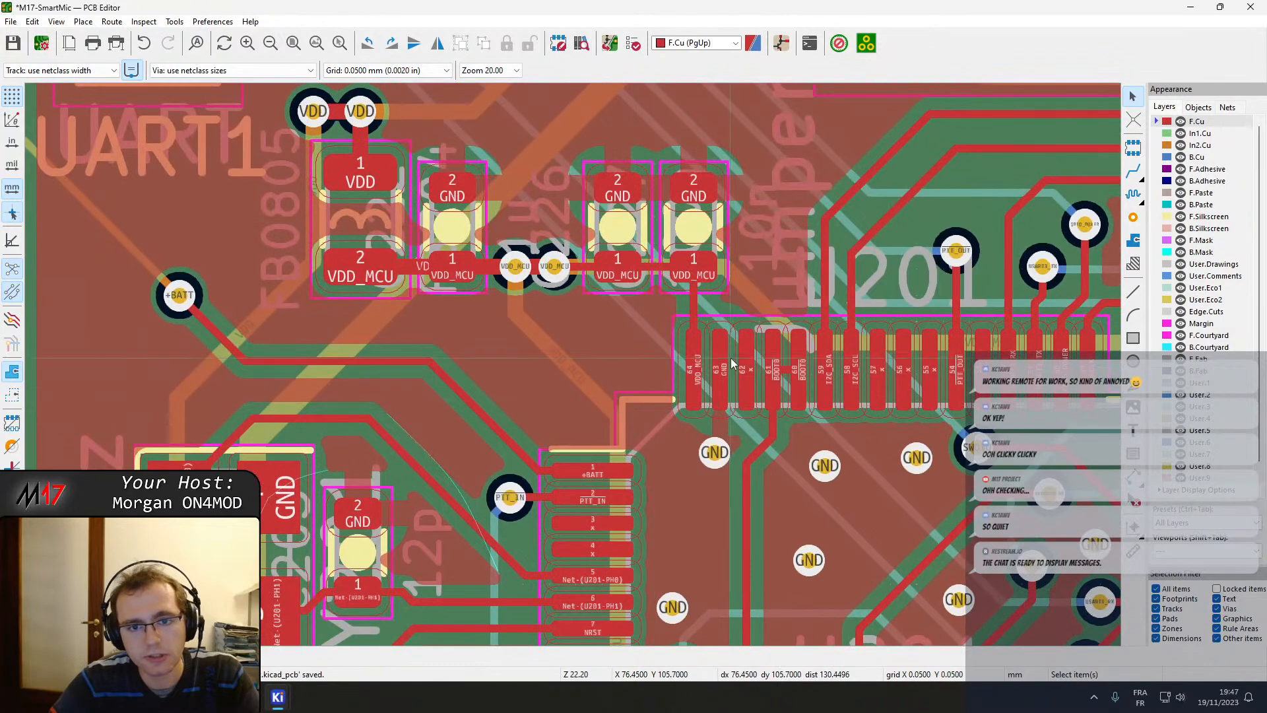
middle_drag(615, 294, 564, 402)
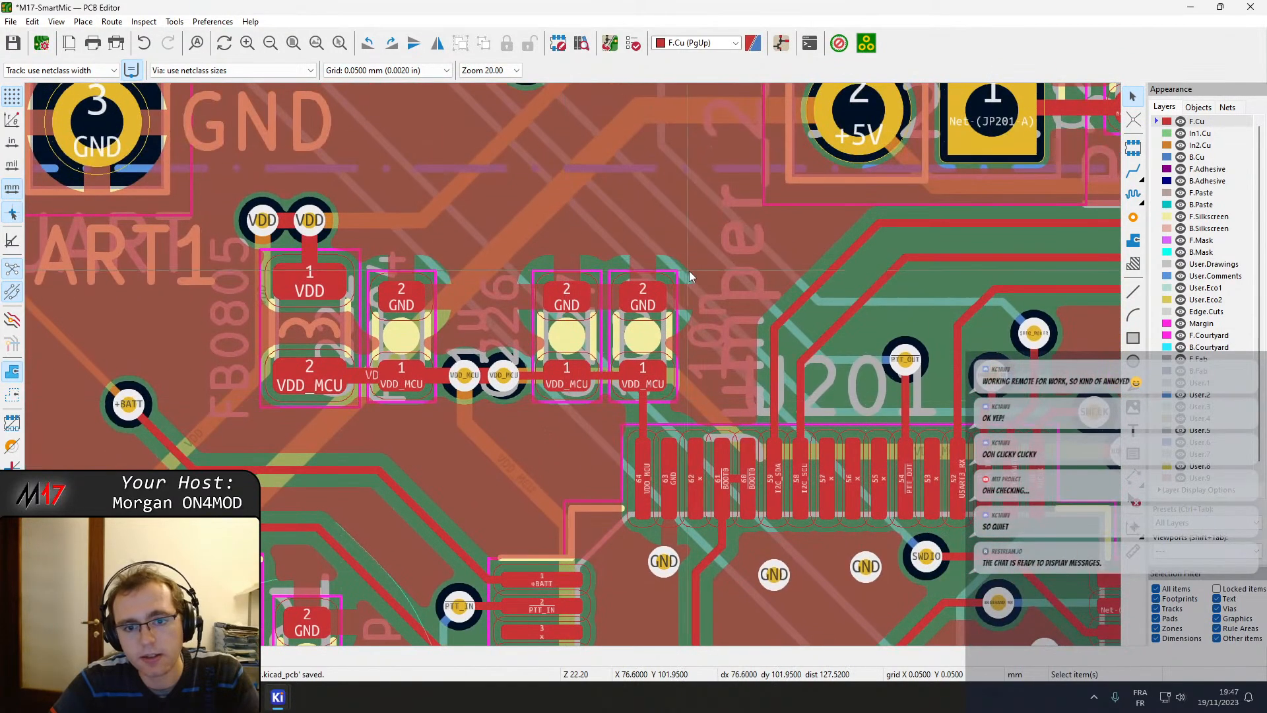
middle_drag(406, 465, 504, 294)
scroll(482, 478, down, 1)
middle_drag(482, 478, 580, 364)
scroll(569, 354, up, 2)
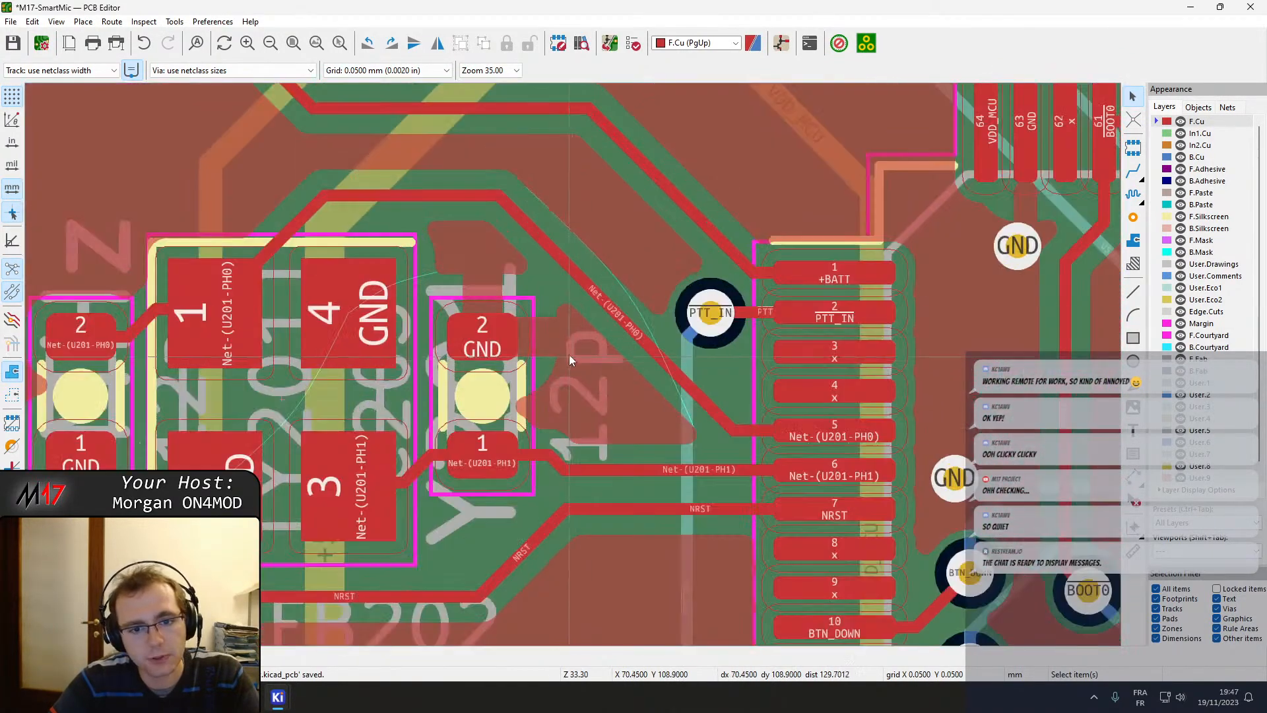
Move the PTT_IN via slightly closer to U201 pin 2, to about X 72.45, Y 108.35 mm, and refill all copper zones.
click(708, 317)
click(626, 146)
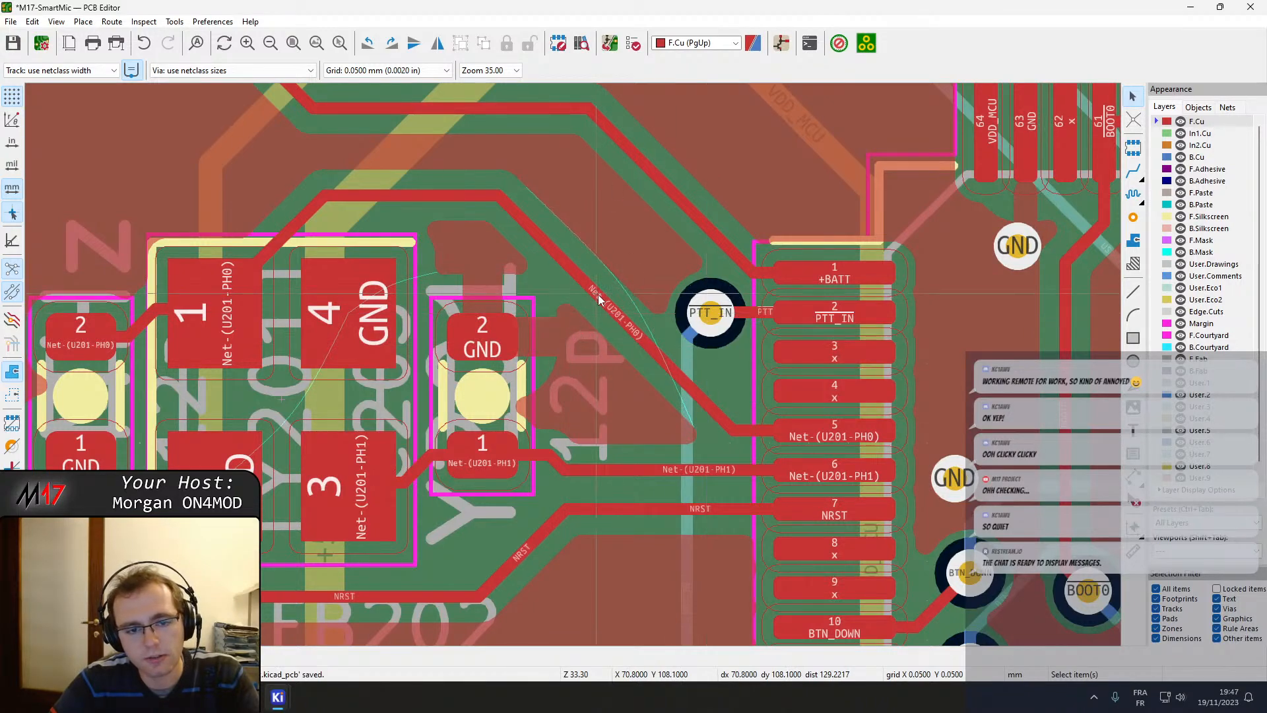
middle_drag(494, 316, 531, 358)
middle_drag(714, 281, 597, 289)
scroll(628, 331, down, 5)
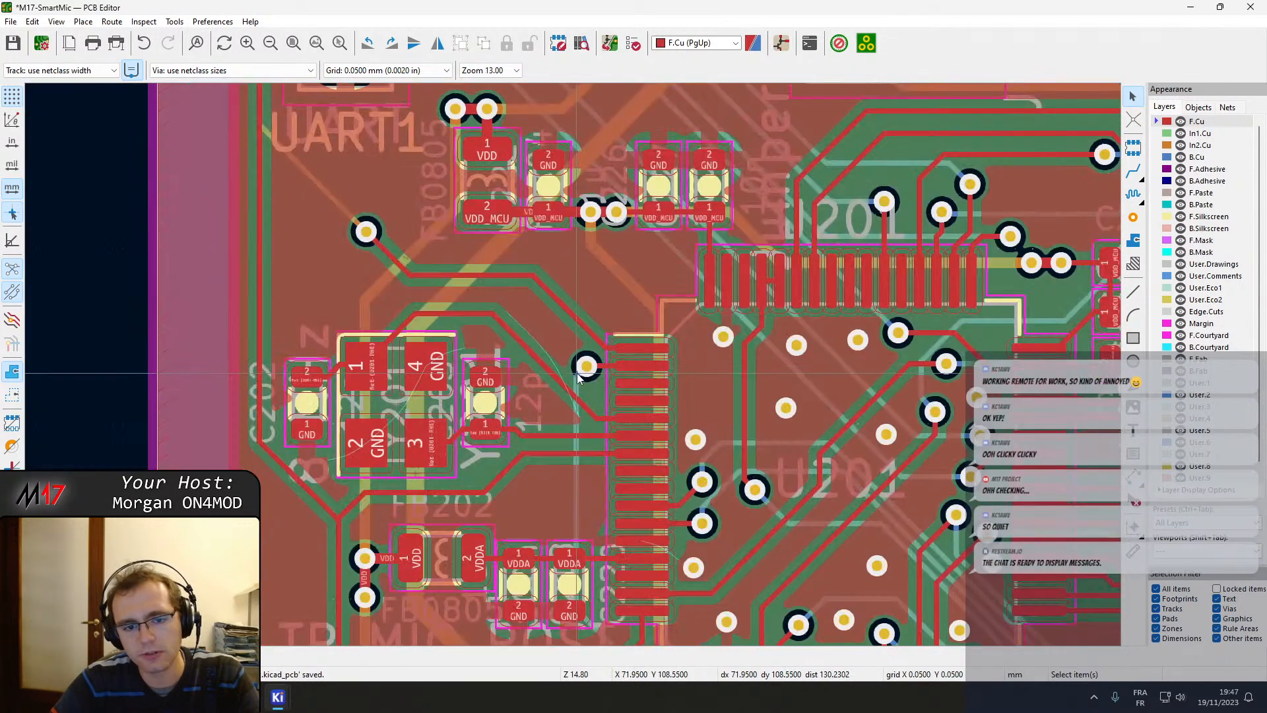
scroll(574, 369, up, 3)
click(606, 327)
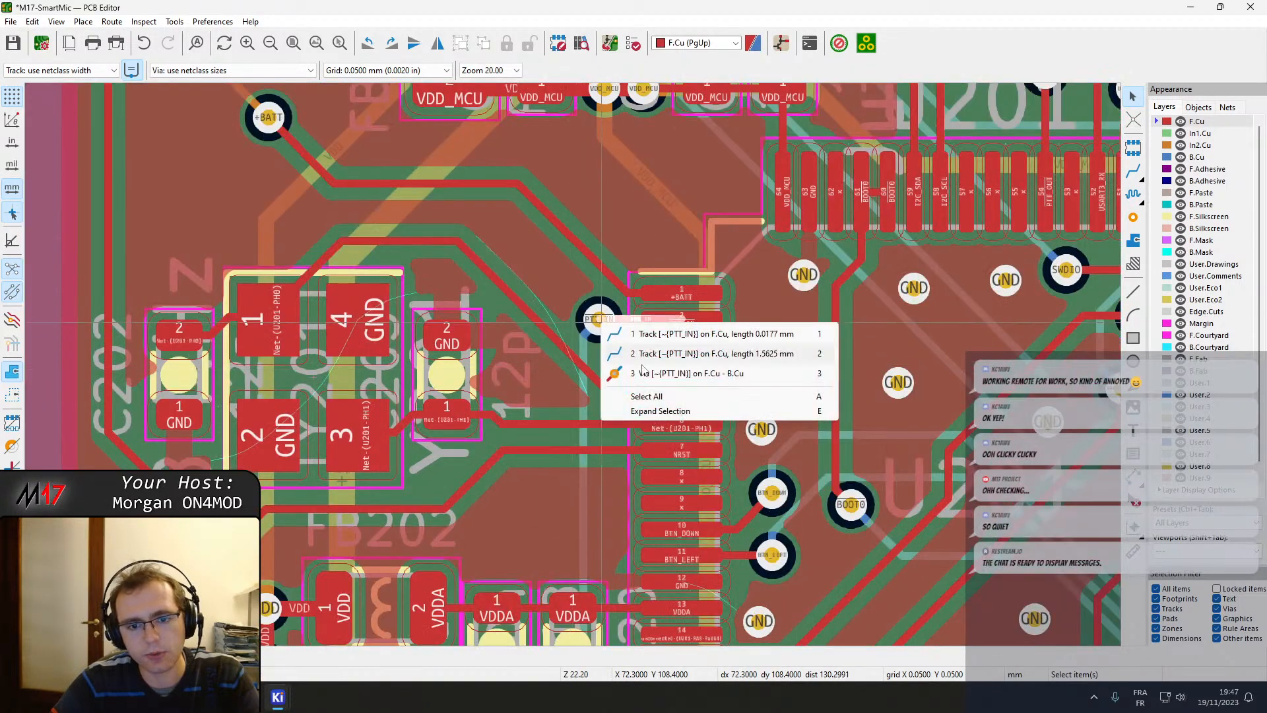
click(601, 323)
click(602, 320)
click(617, 373)
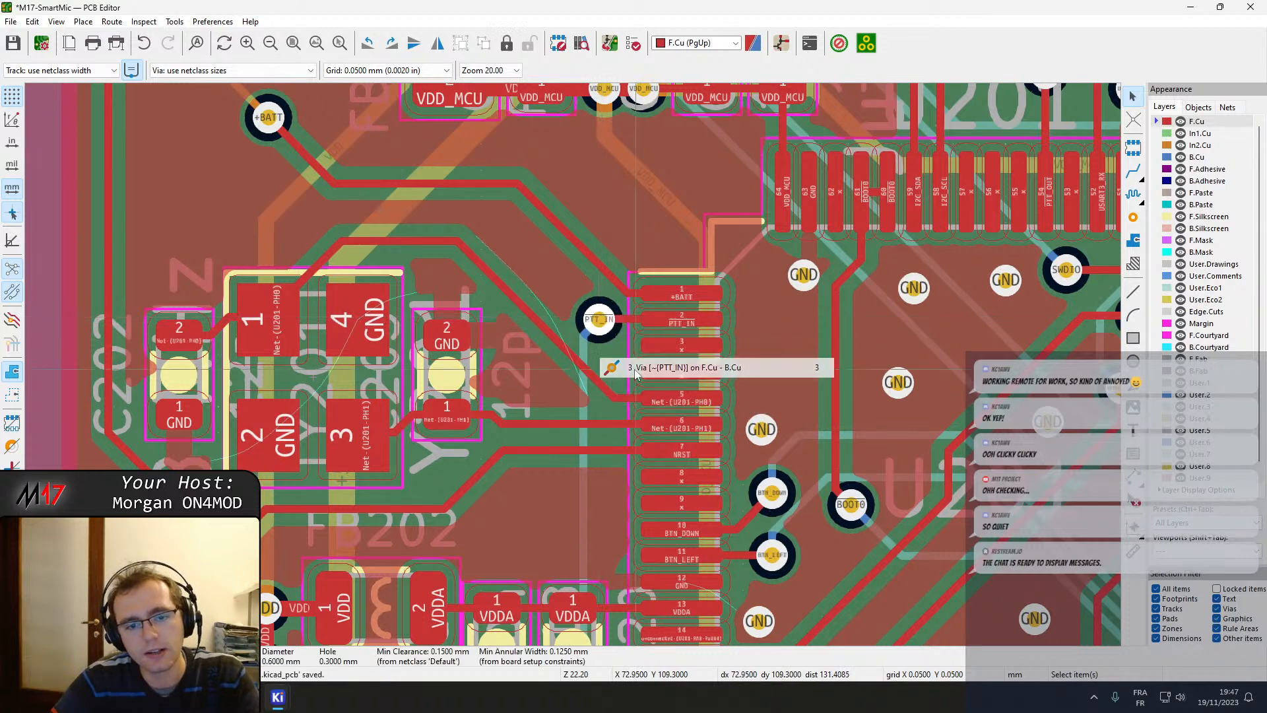
key(x)
key(Escape)
scroll(610, 322, up, 4)
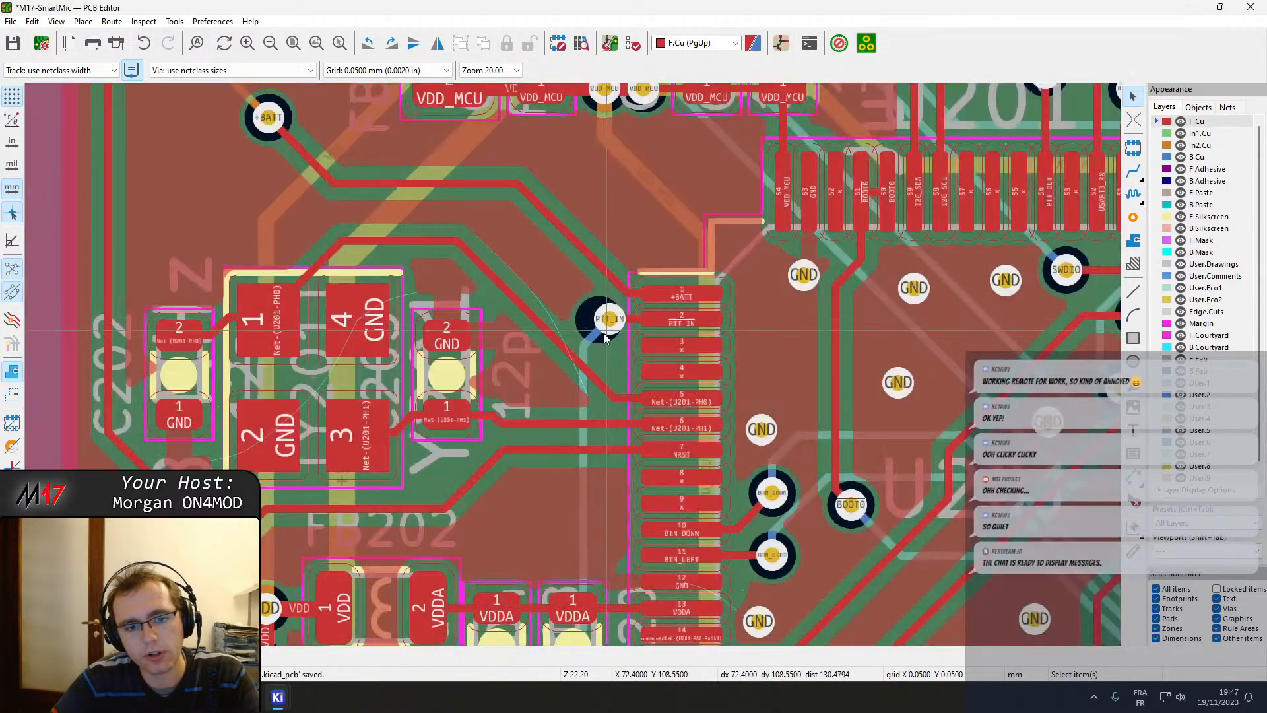
drag(492, 347, 543, 353)
key(b)
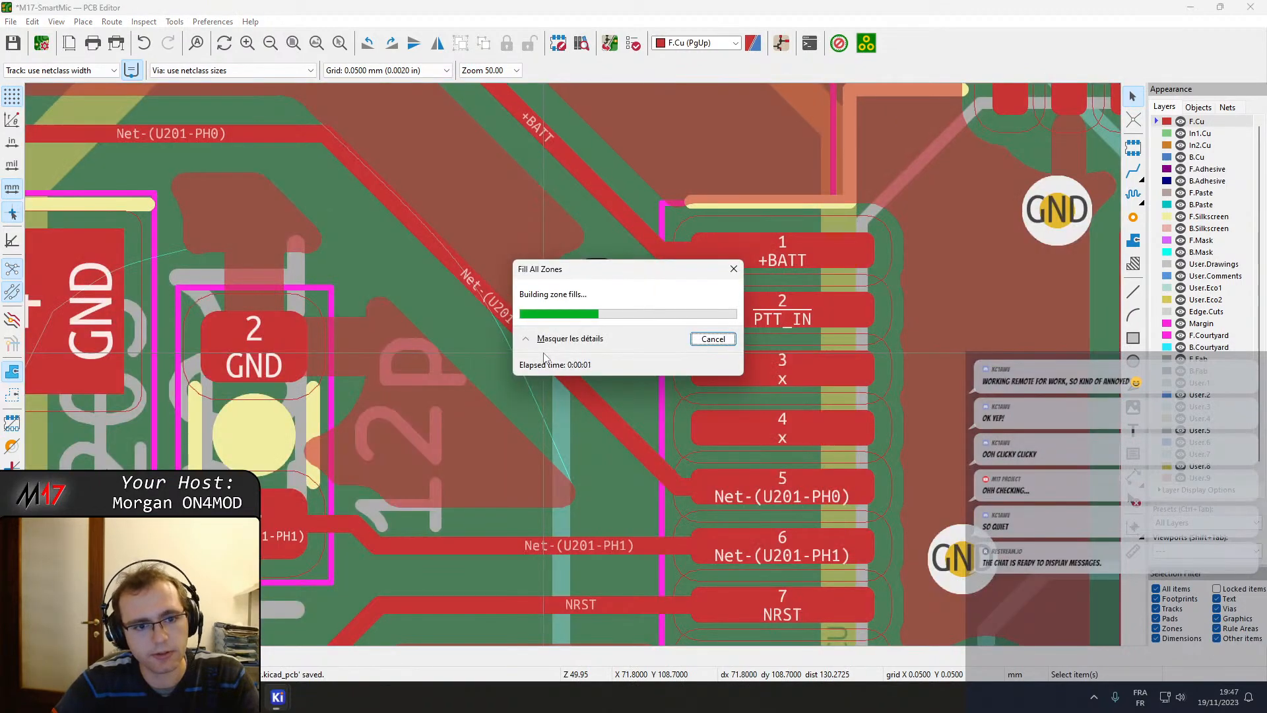
Add two GND vias around the 12p capacitor beside Y201, at about X 69.35, Y 107.55 and X 70.8, Y 109.45 mm.
middle_drag(399, 360, 503, 361)
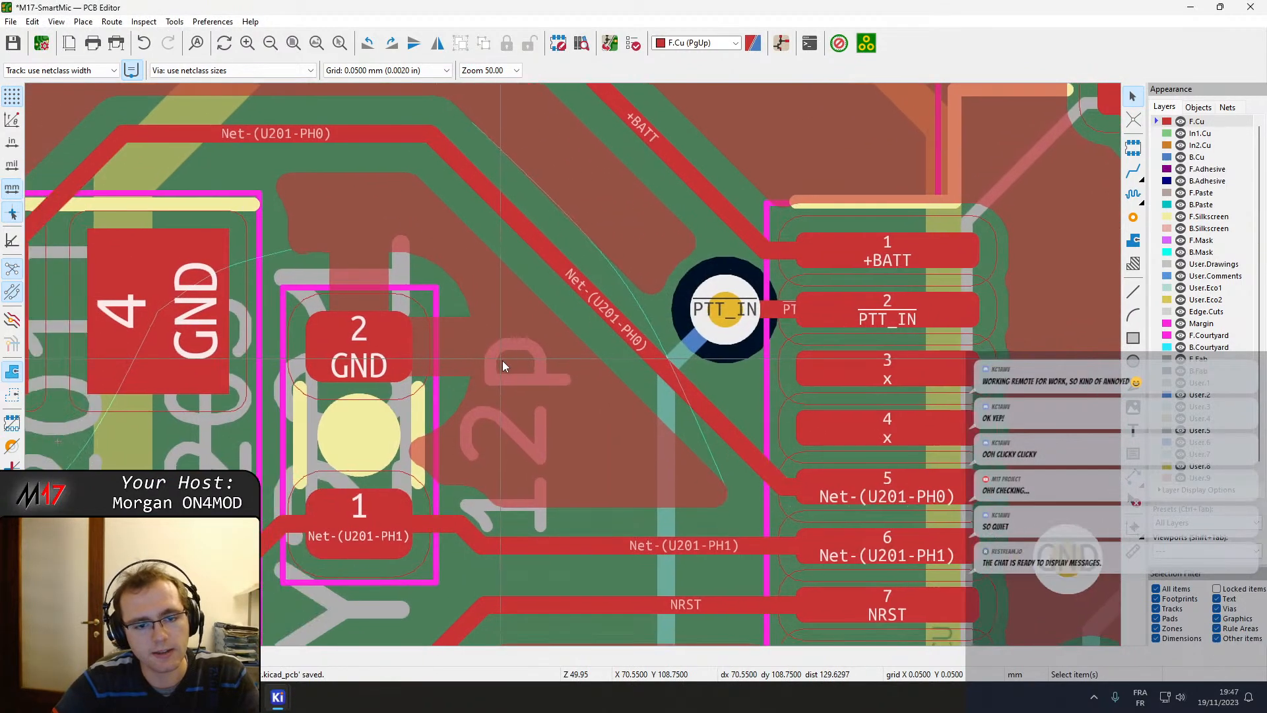
click(1133, 218)
click(358, 213)
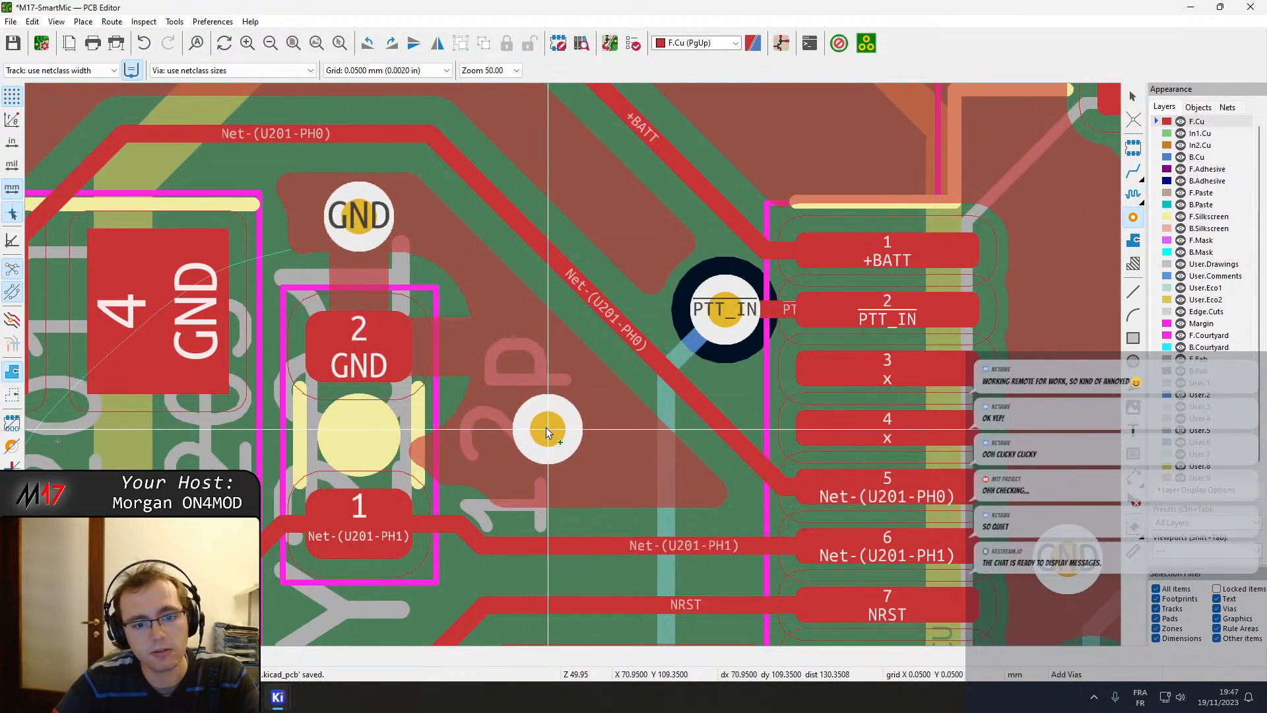
click(530, 440)
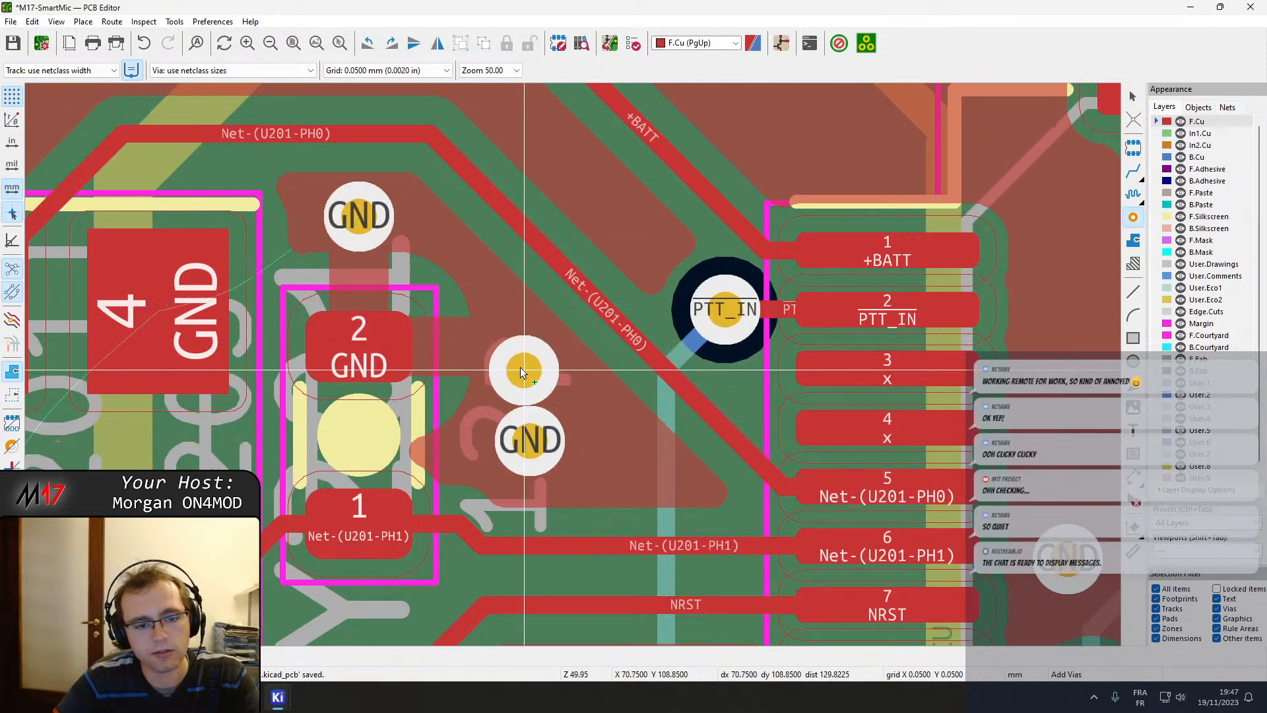
key(Escape)
Route an F.Cu GND track from Y201 pad 4 to pad 2 of the adjacent 12p capacitor.
middle_drag(346, 334, 576, 330)
key(x)
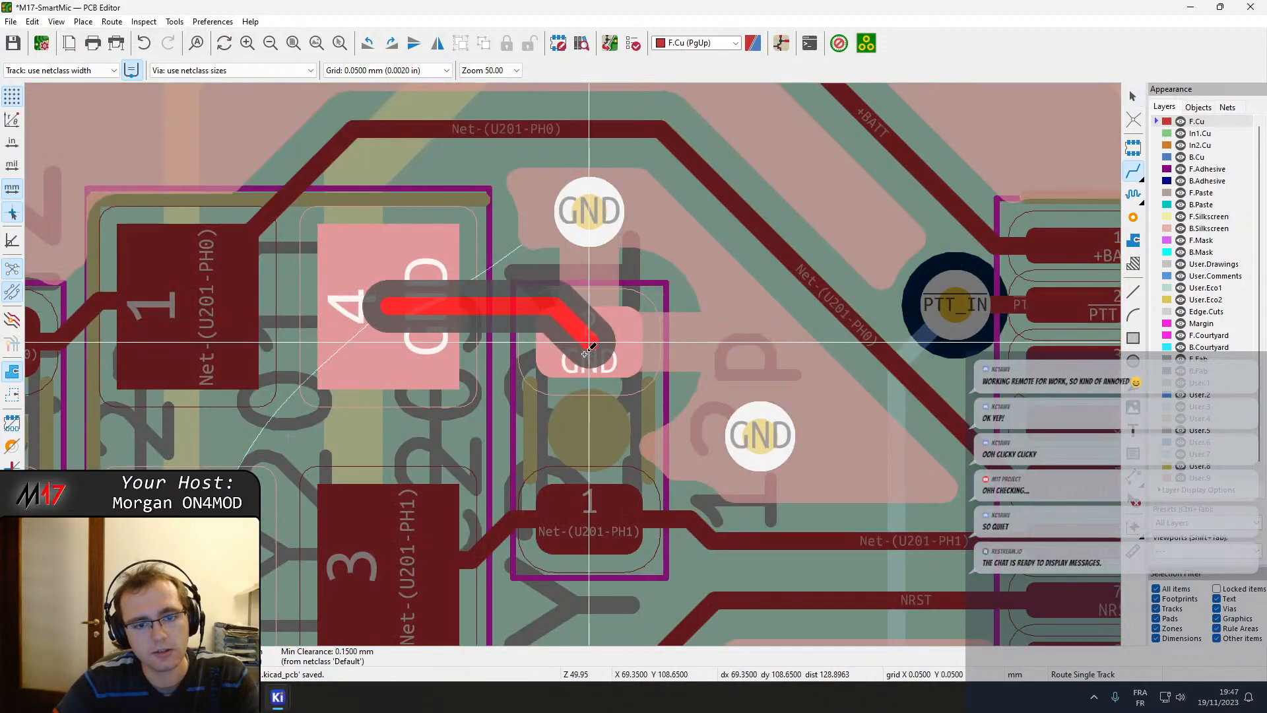
click(585, 353)
key(Escape)
click(572, 323)
key(d)
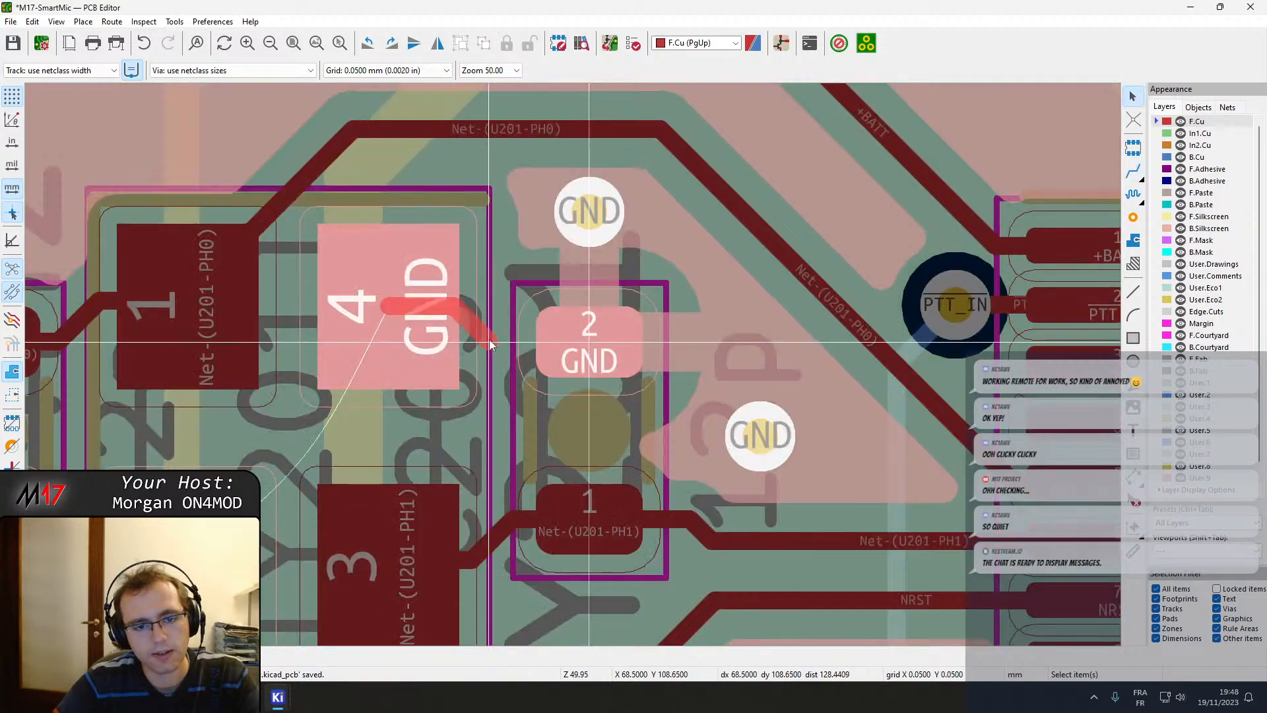
key(Escape)
key(x)
key(Escape)
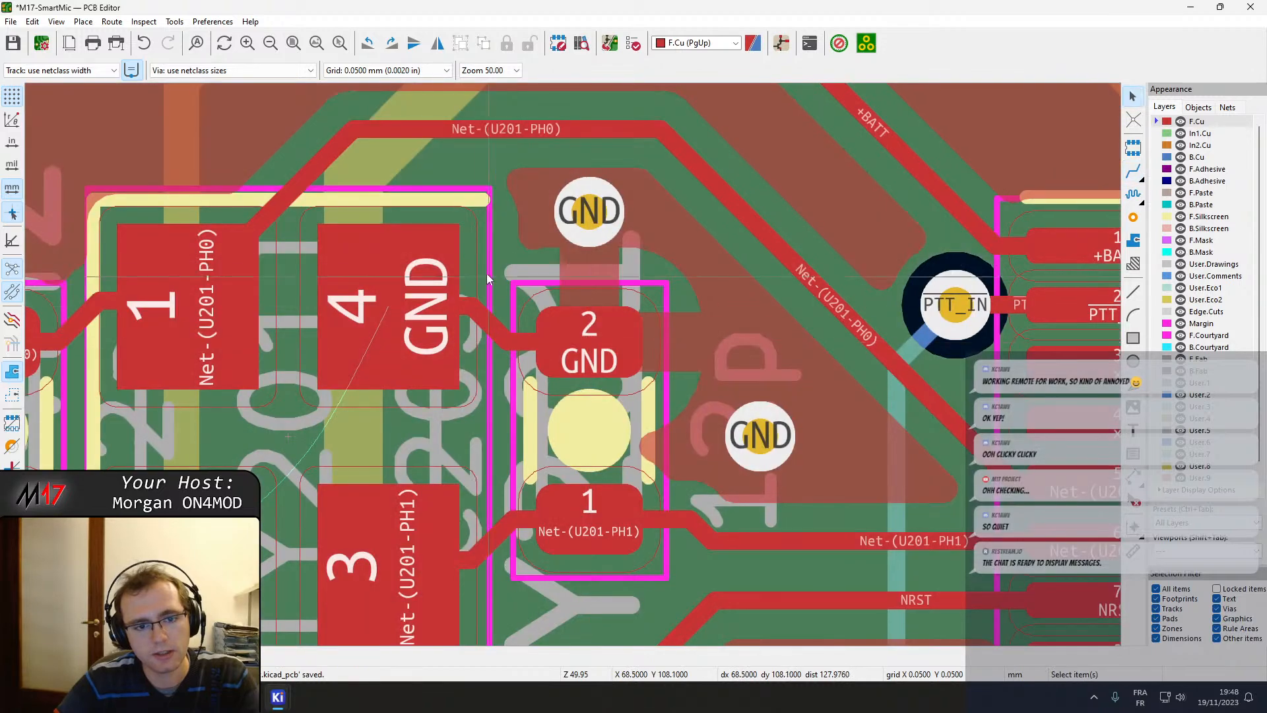
Route a GND track from Y201 pad 4 to the via above the 12p capacitor, shift its diagonal segment slightly, and save the board.
click(388, 305)
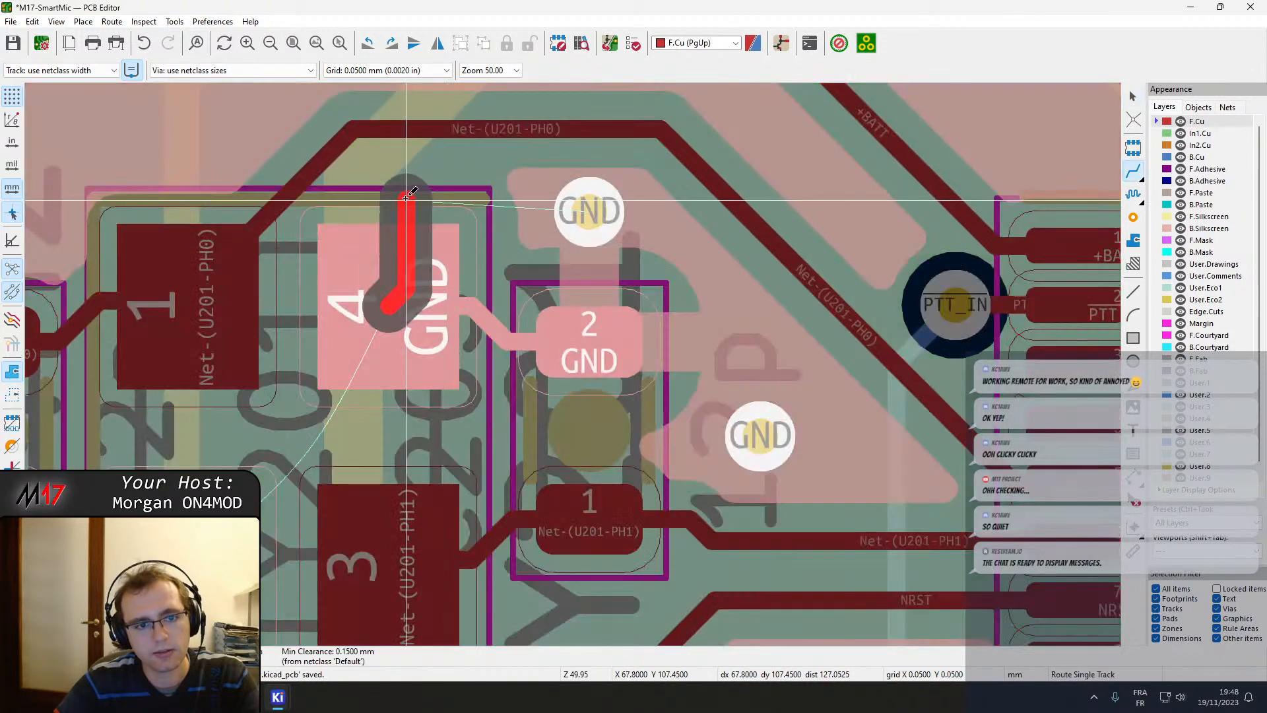
click(535, 210)
key(Escape)
click(470, 230)
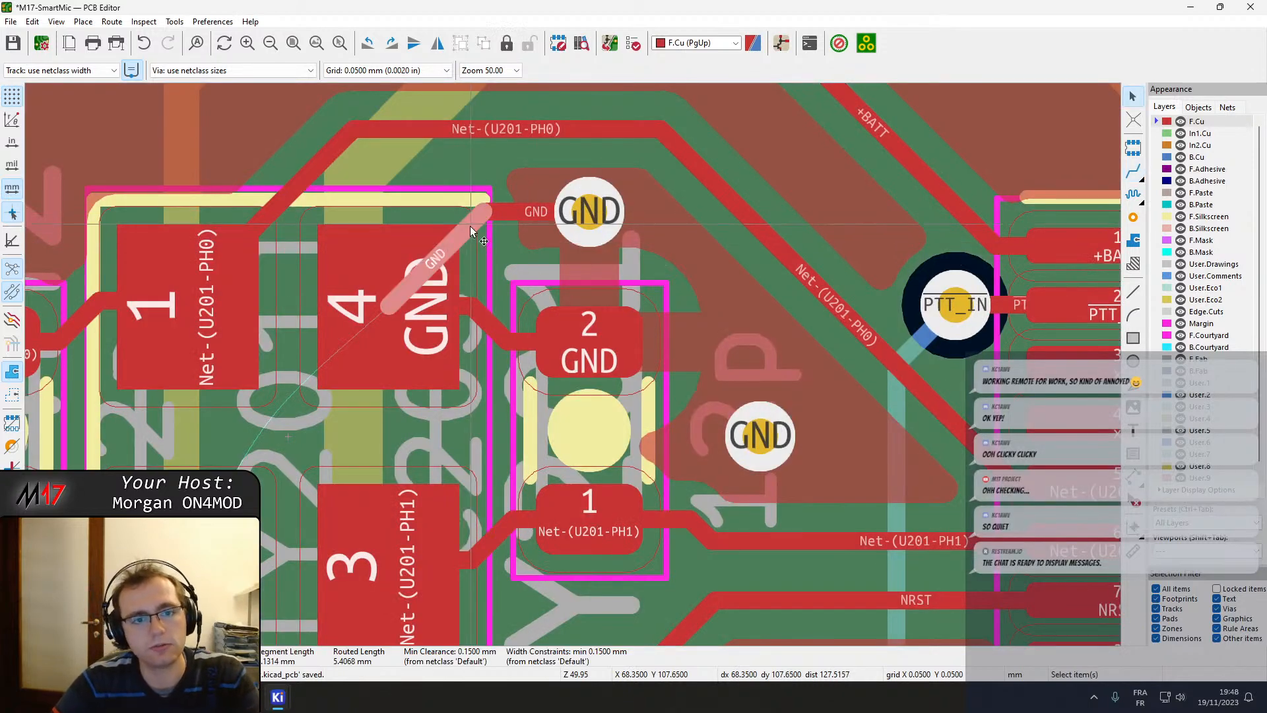
drag(471, 230, 462, 227)
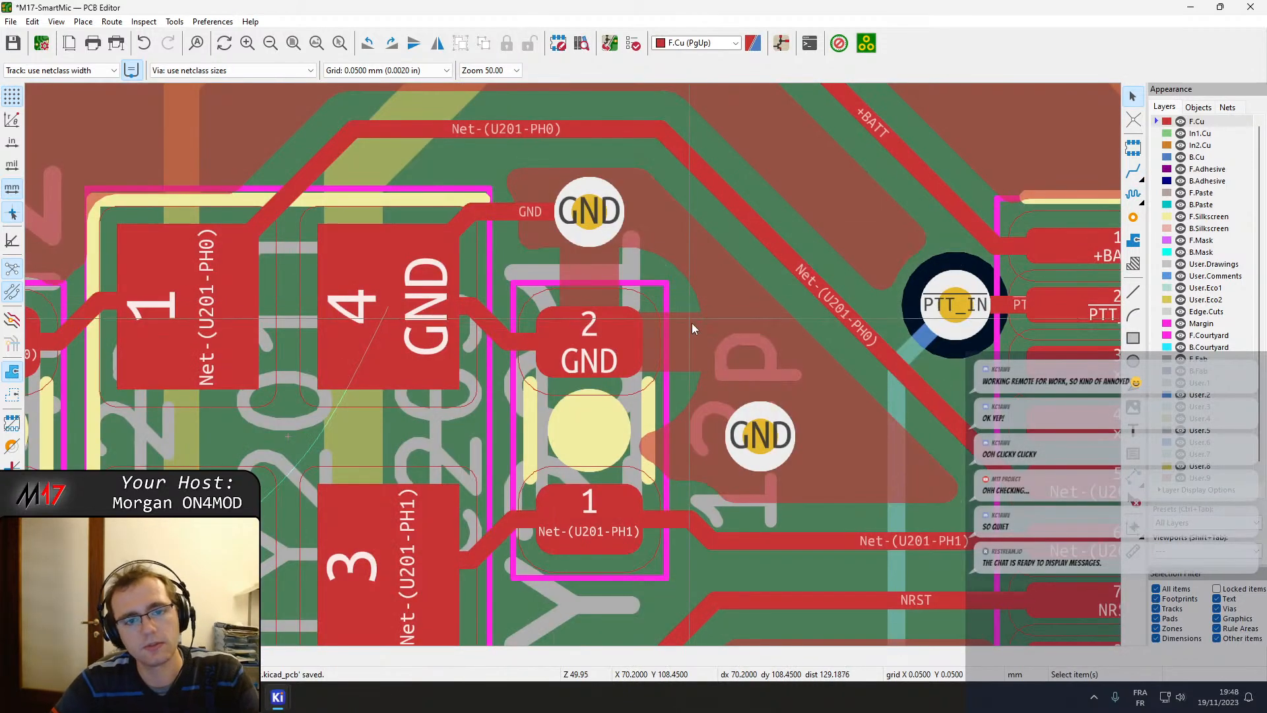
key(ctrl+s)
Shift the diagonal and horizontal NRST segments away from Y201, with the horizontal one at about Y 112.2 mm, and refill all zones.
scroll(542, 252, down, 3)
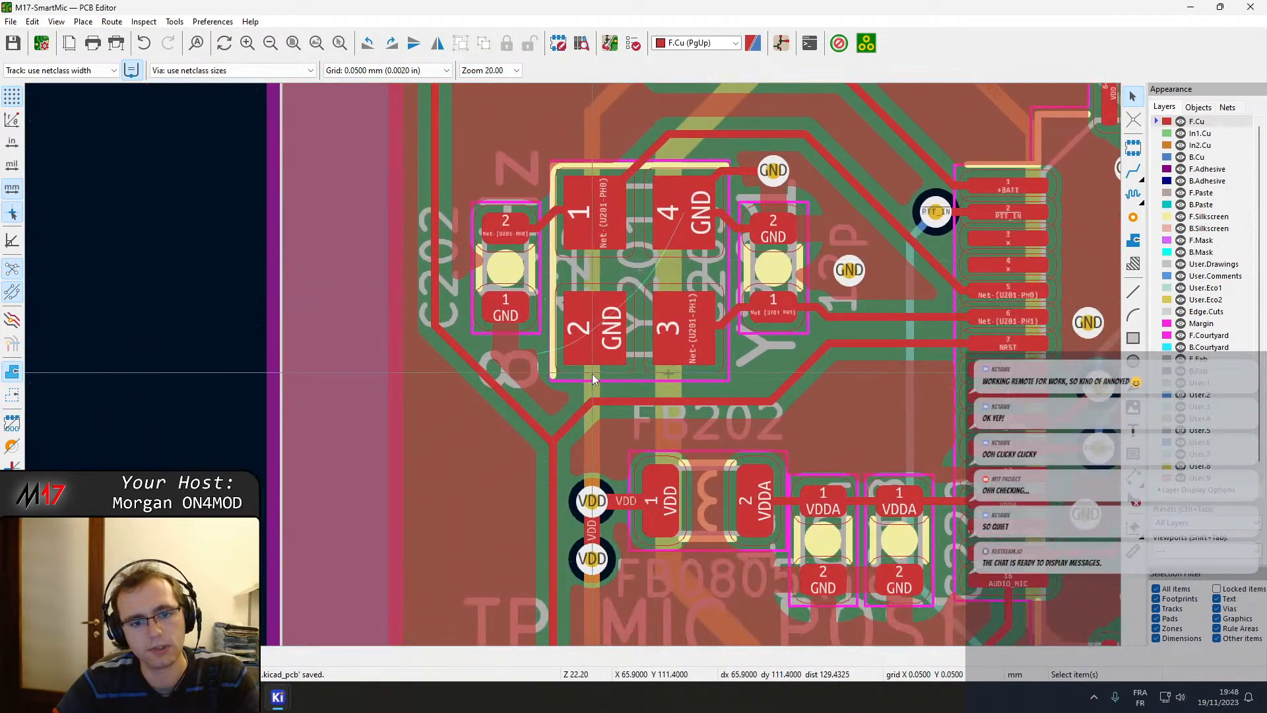
middle_drag(600, 406, 592, 342)
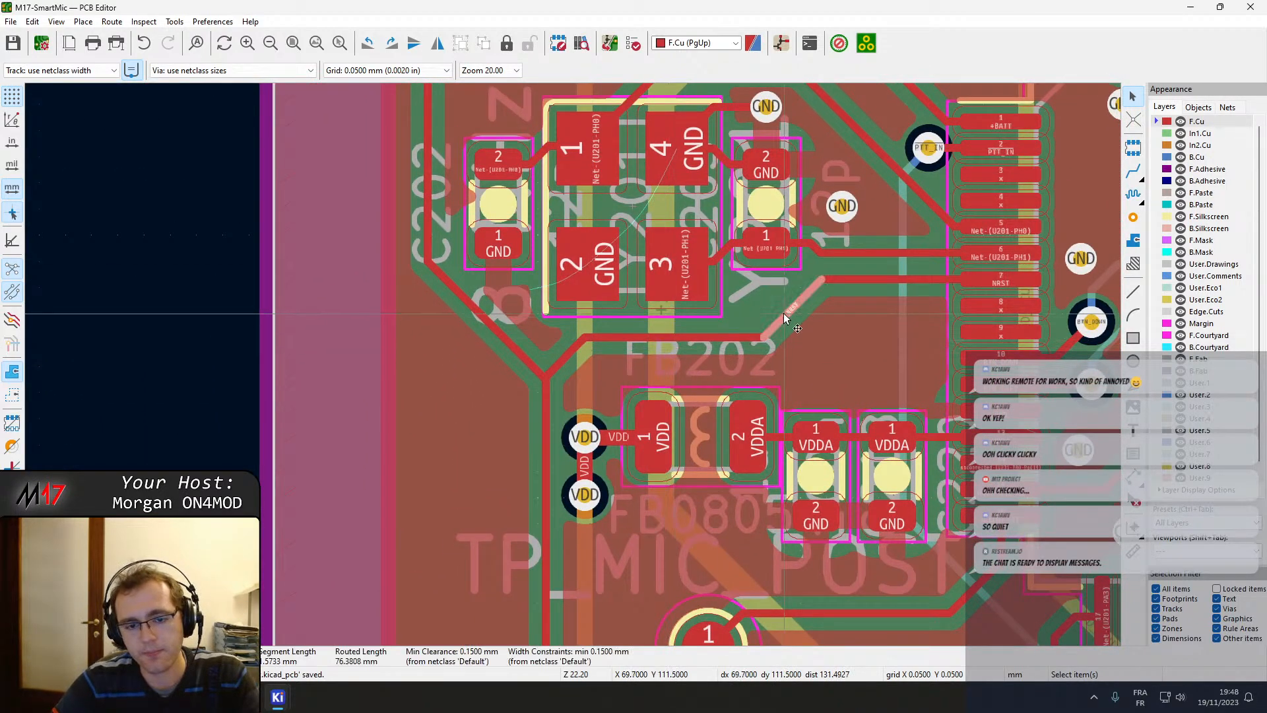
drag(783, 313, 814, 319)
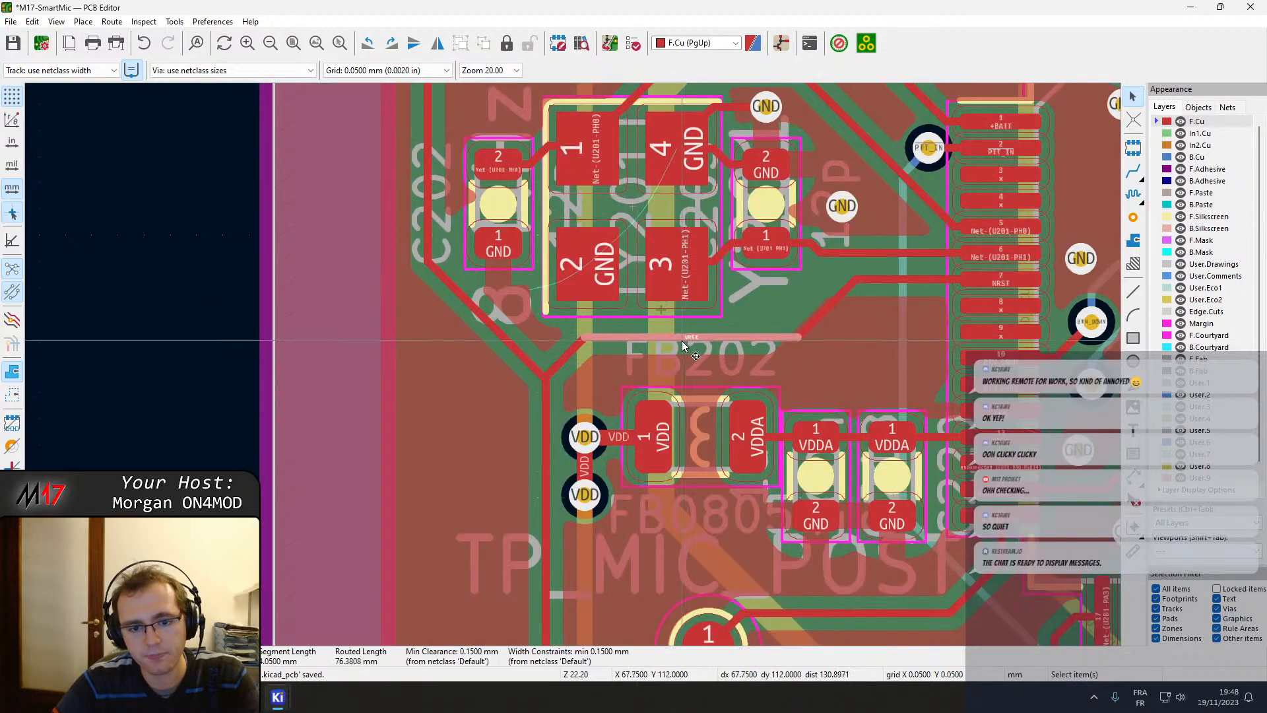
drag(688, 335, 665, 363)
key(b)
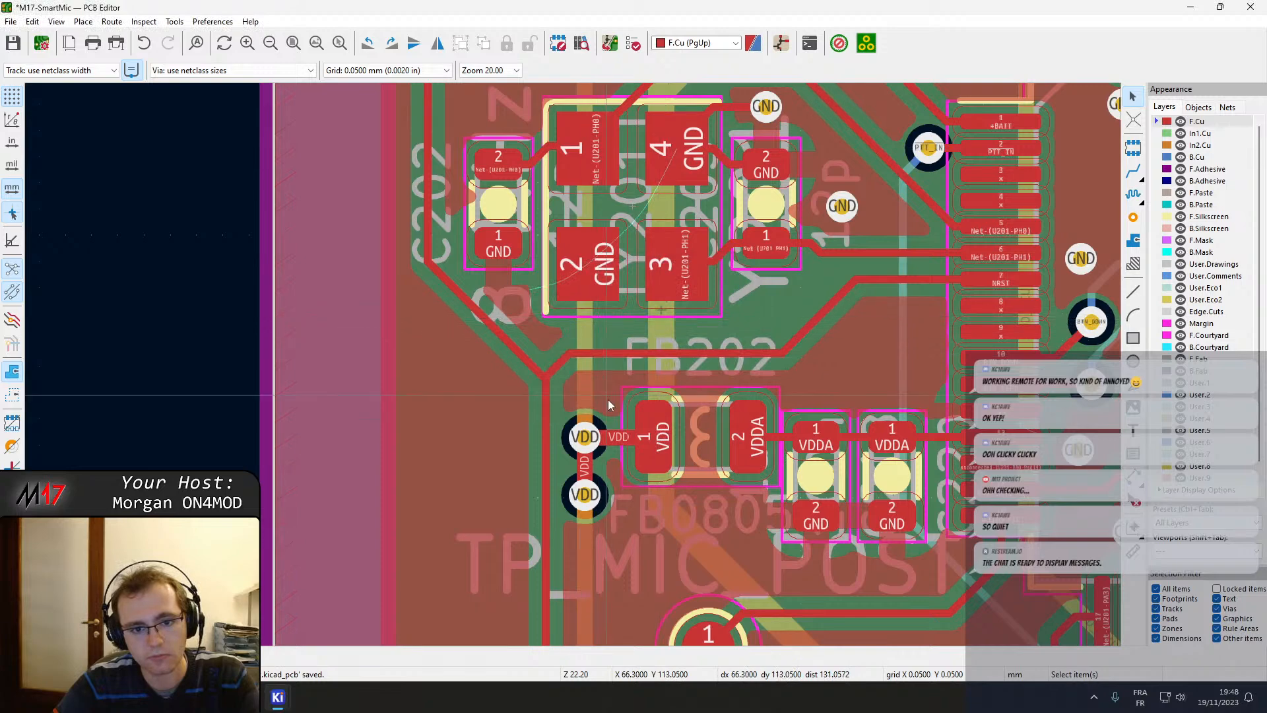
Move the horizontal NRST segment closer to FB202, to about Y 112.35 mm, and refill all copper zones.
middle_drag(608, 400, 627, 570)
scroll(573, 447, up, 2)
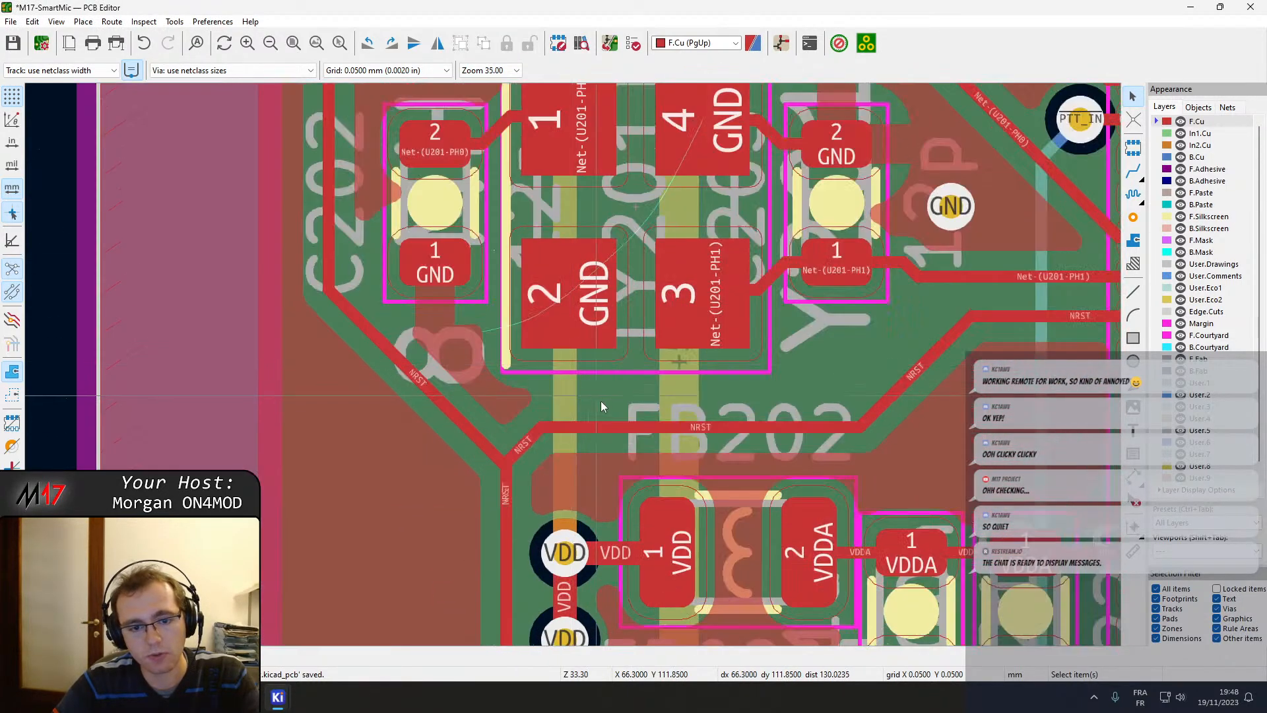
drag(690, 427, 695, 437)
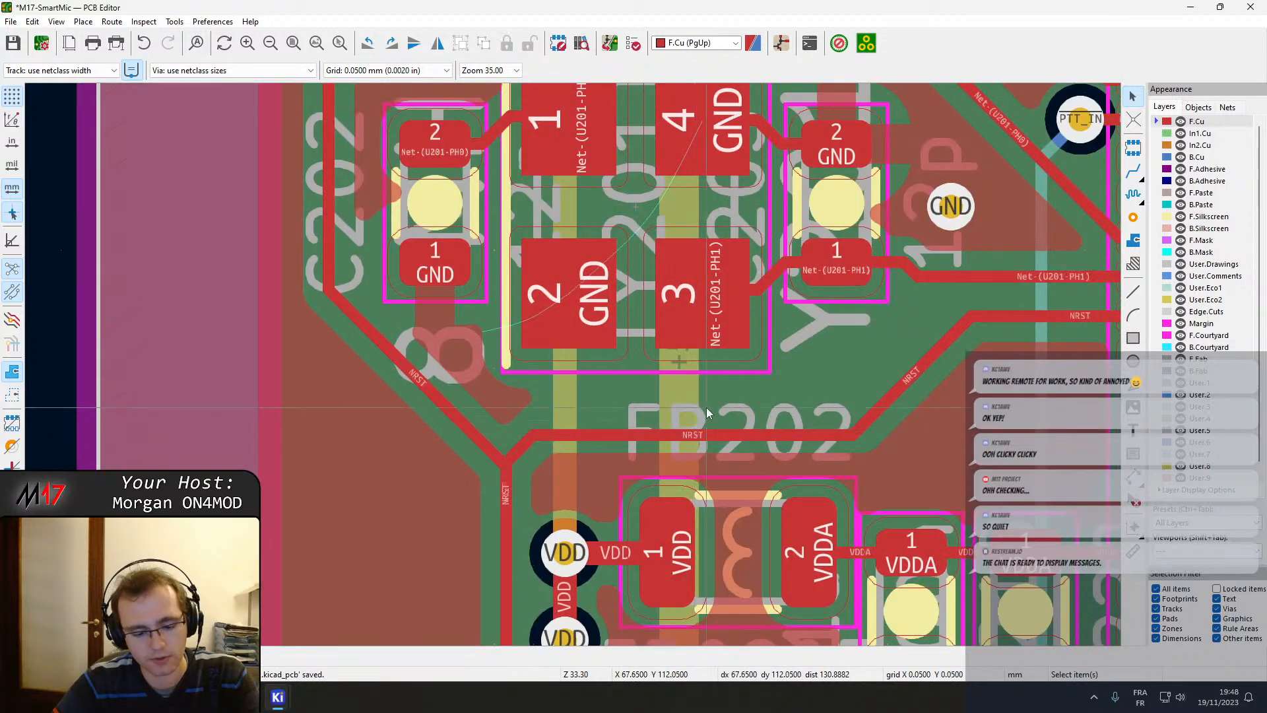
key(b)
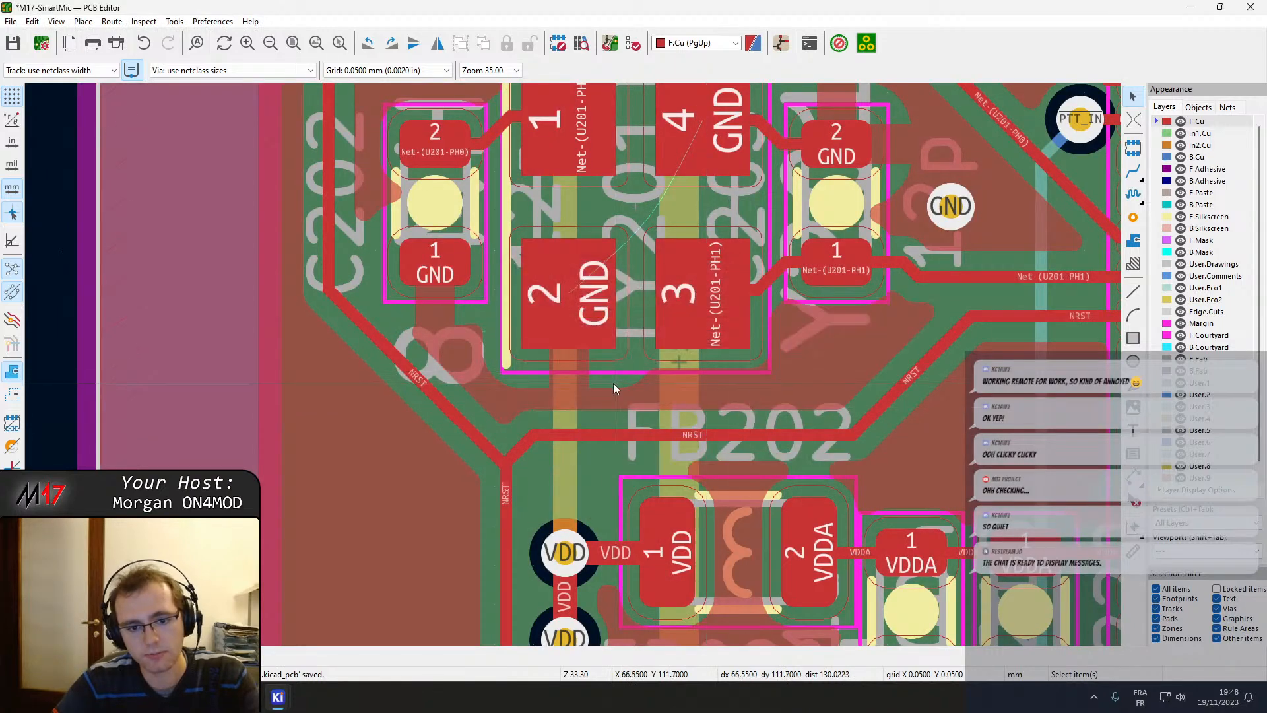
Move ferrite bead FB202 away from the NRST track, to about X 68.1, Y 114.2 mm.
middle_drag(648, 438, 624, 165)
click(712, 250)
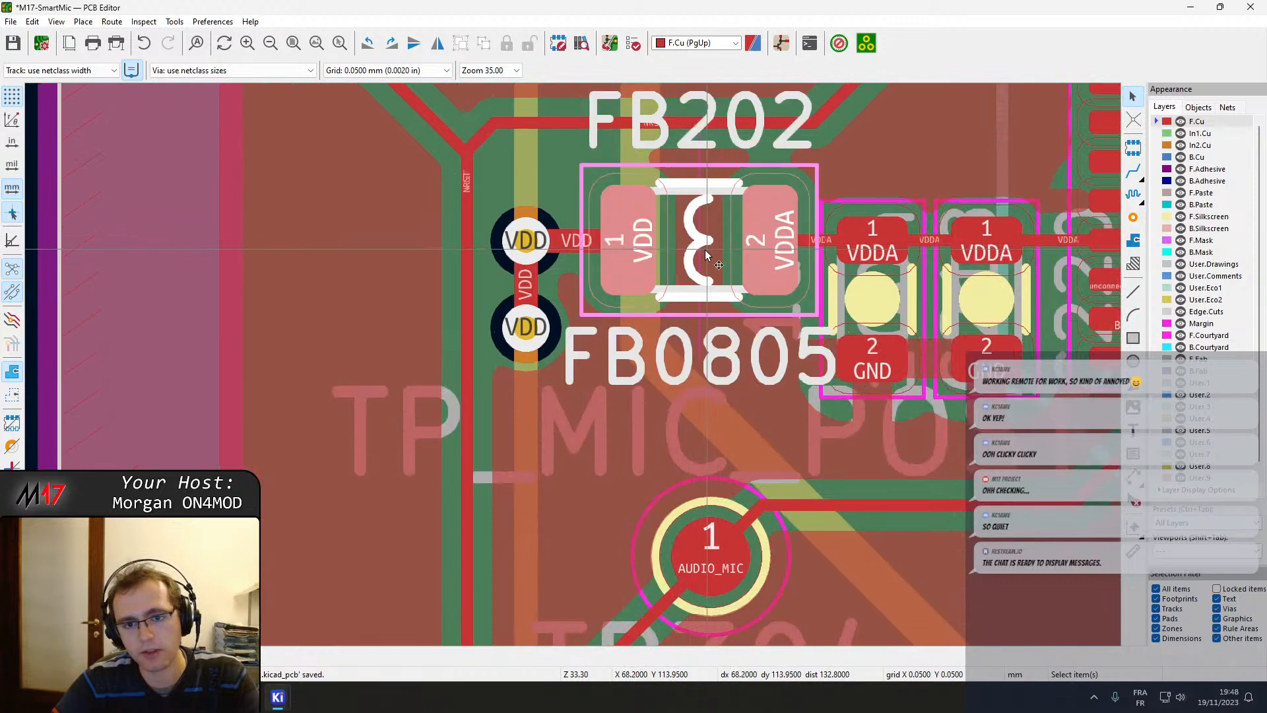
drag(704, 249, 702, 275)
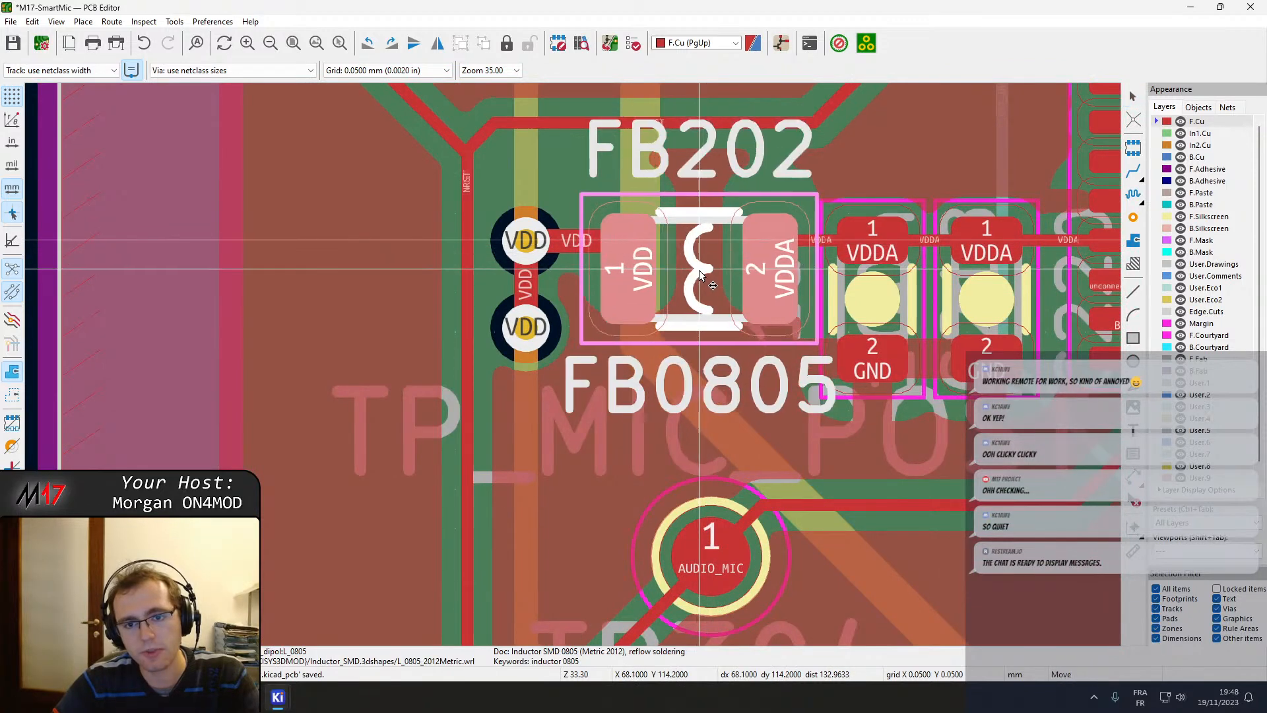
Move the two VDD vias beside FB202 to about Y 115.3 and Y 114.2 mm, keeping them at X 65.85 mm.
click(529, 323)
click(527, 243)
click(535, 335)
drag(527, 329, 526, 359)
drag(526, 241, 526, 267)
Straighten the VDD track between the upper VDD via and FB202 pad 1, and refill all copper zones.
click(649, 284)
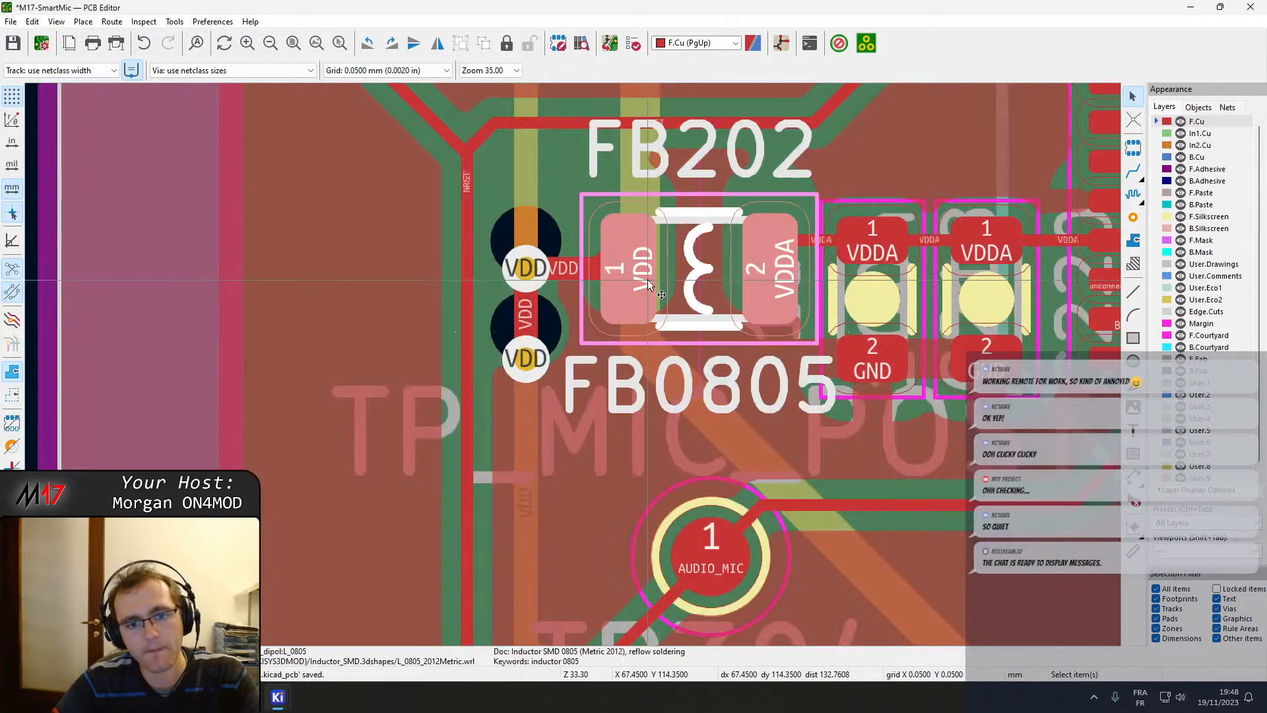
click(602, 258)
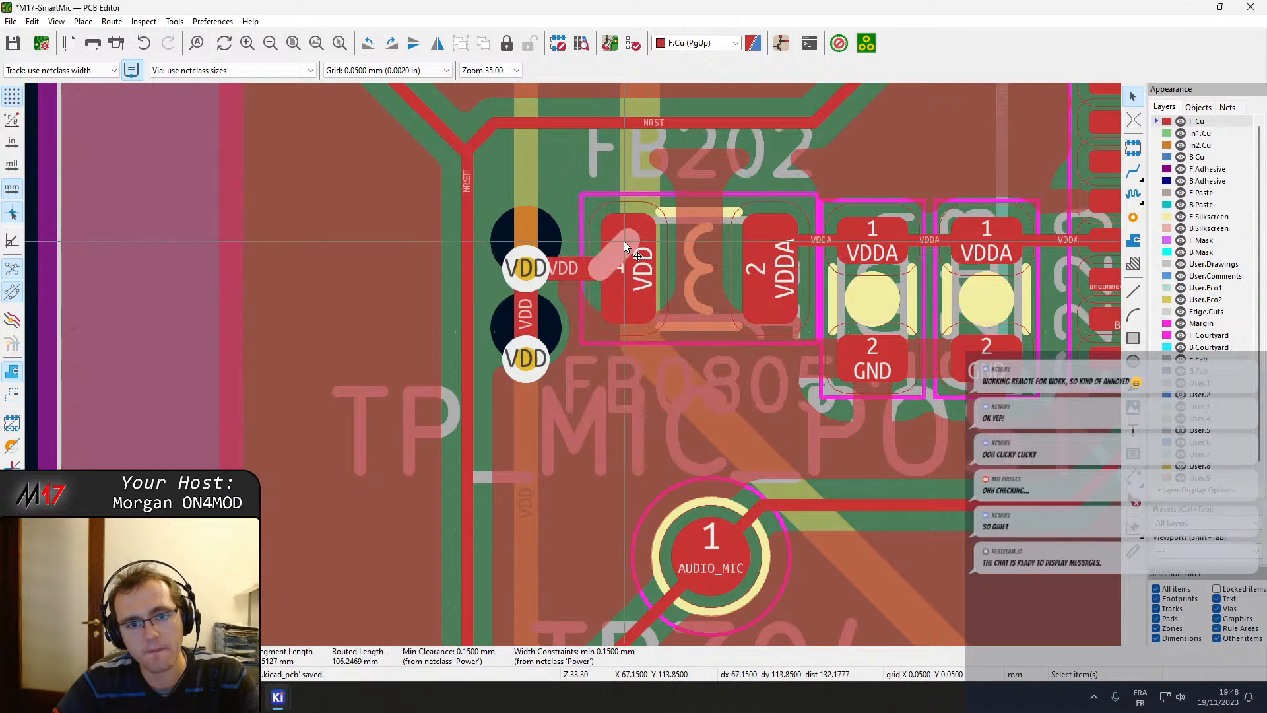
drag(624, 242, 629, 276)
click(526, 275)
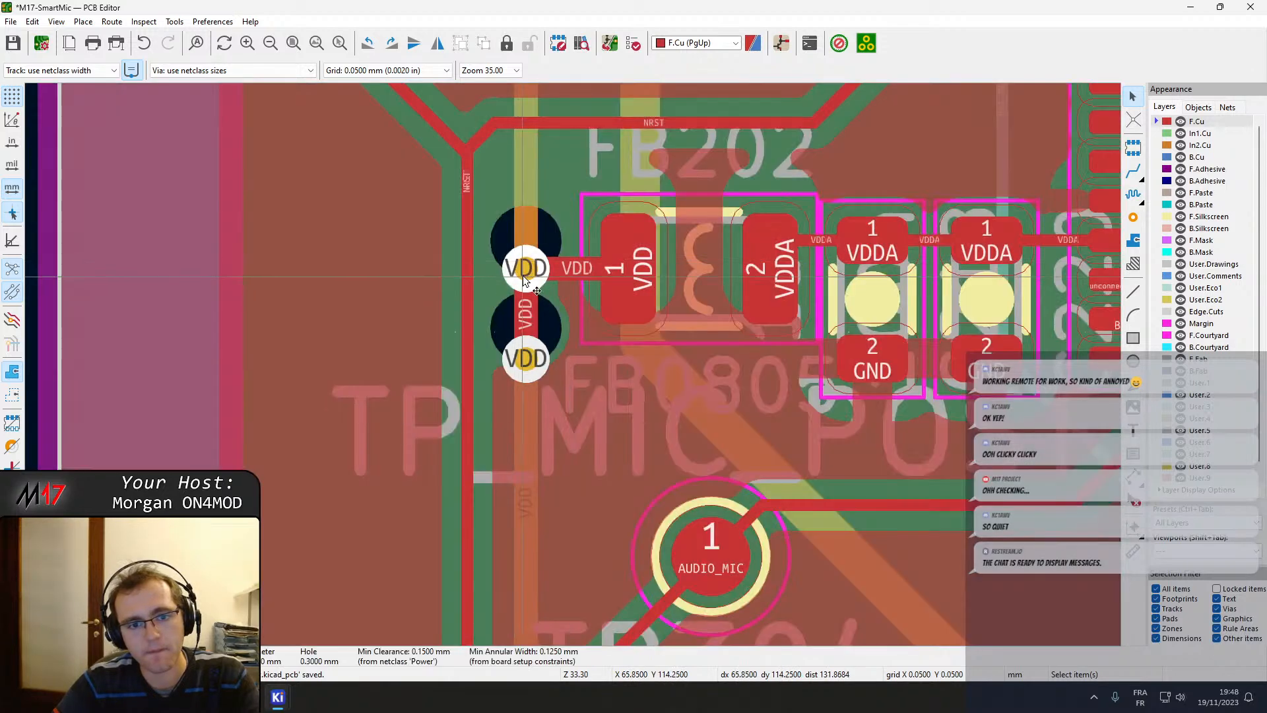
drag(528, 261, 528, 276)
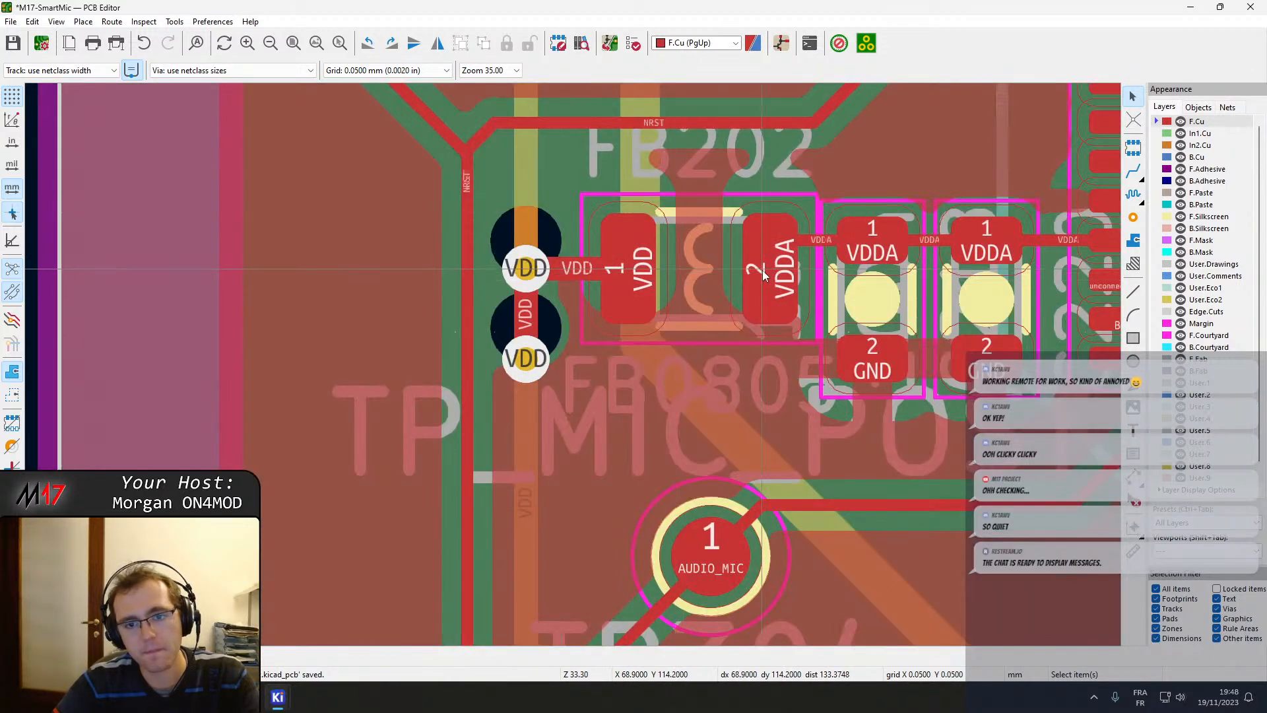
key(b)
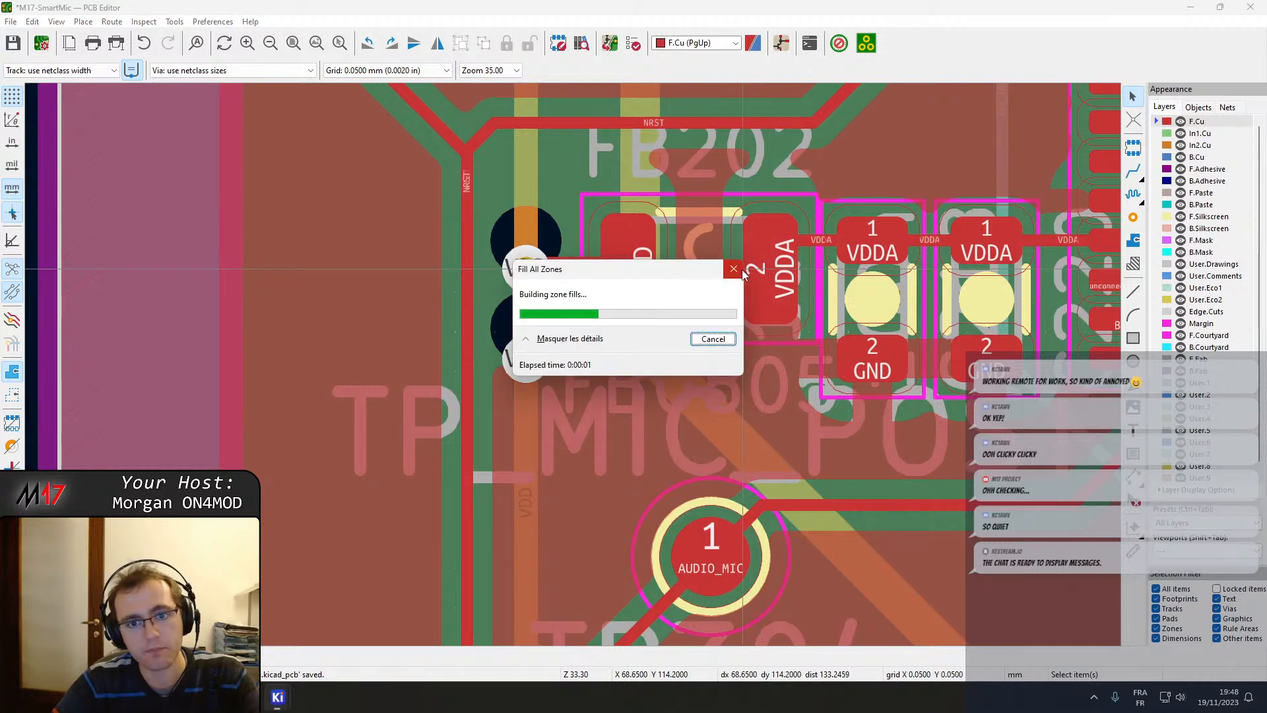
Drag the vertical NRST segment away from the VDD vias, to about X 64.8 mm.
middle_drag(573, 161, 605, 287)
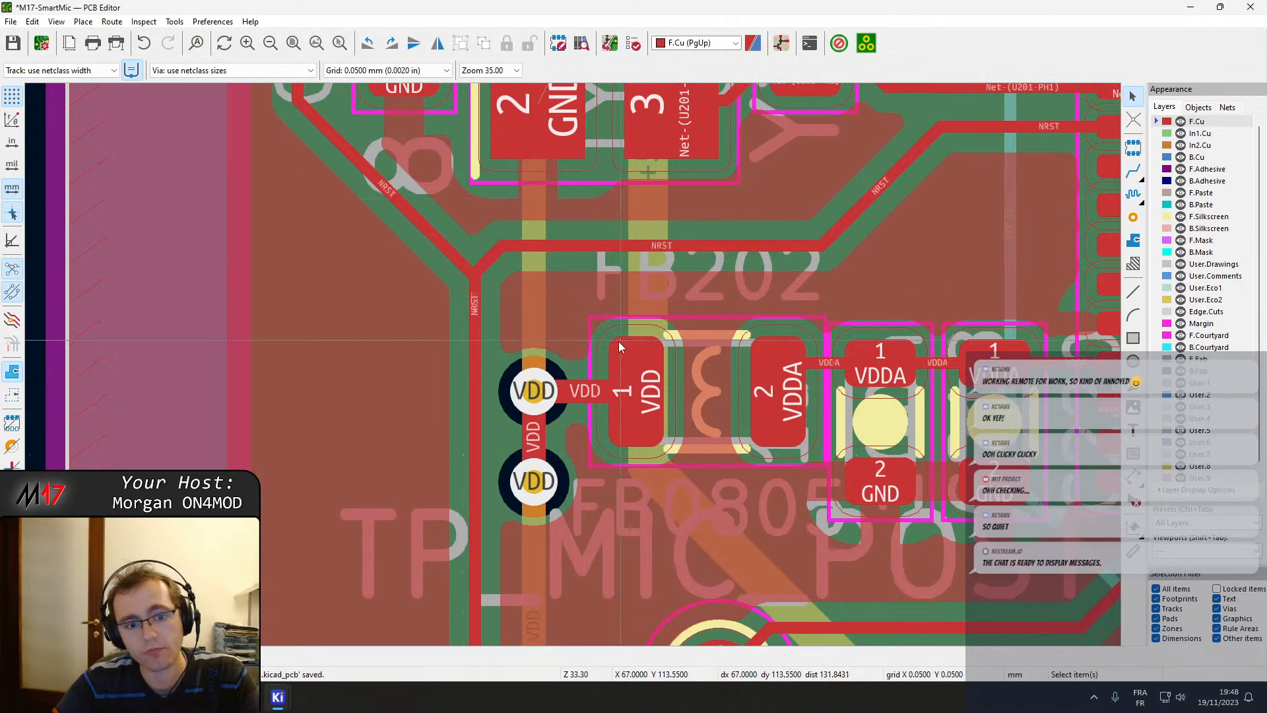
middle_drag(498, 407, 564, 341)
drag(542, 297, 518, 297)
Try to drag the short vertical NRST segment below the junction towards the shifted track, and undo the drag.
click(541, 232)
click(536, 240)
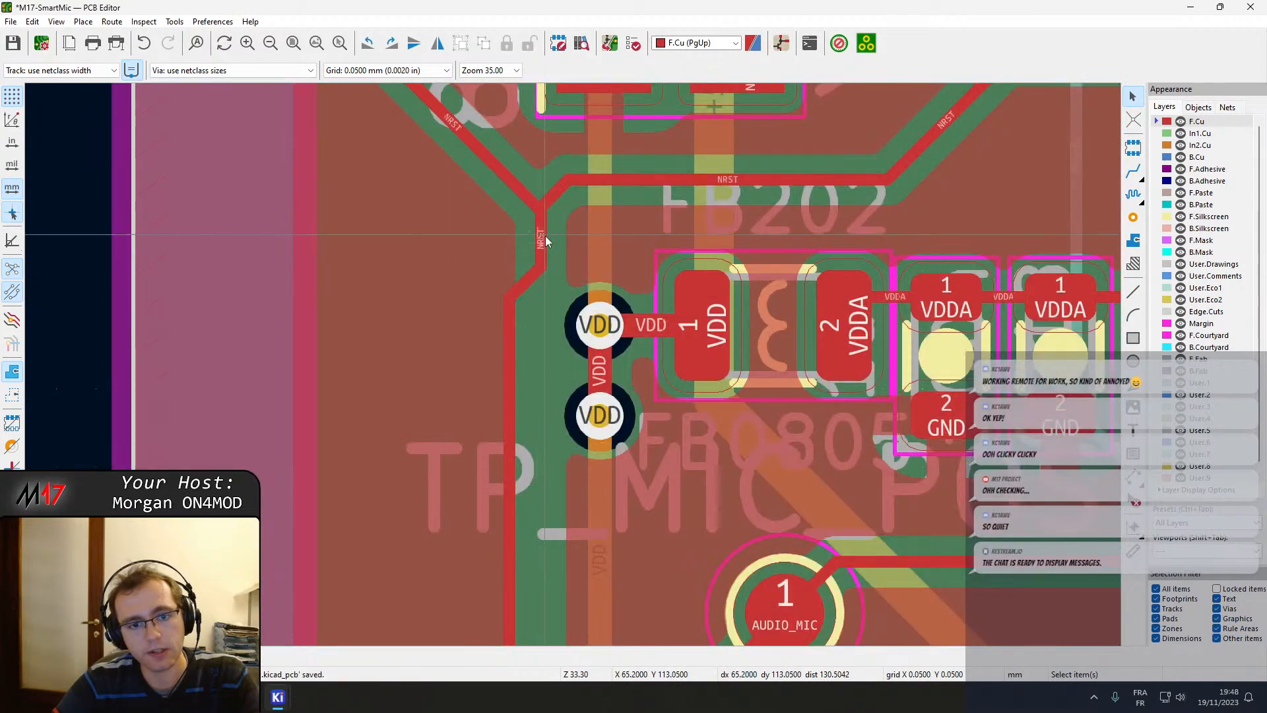
click(545, 236)
click(543, 237)
click(553, 247)
drag(544, 246, 511, 277)
key(ctrl+z)
Save the board, and drag the 0.75 mm NRST segment below the junction into line with the shifted vertical track.
click(543, 251)
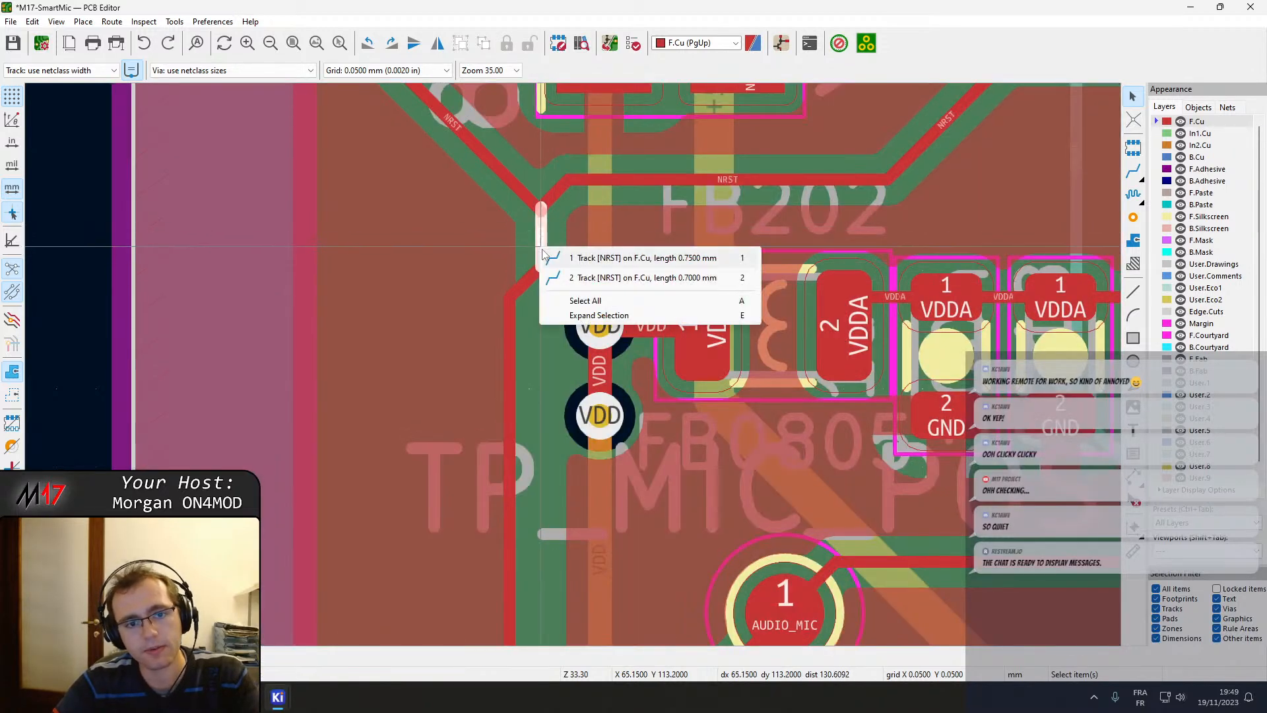
click(553, 257)
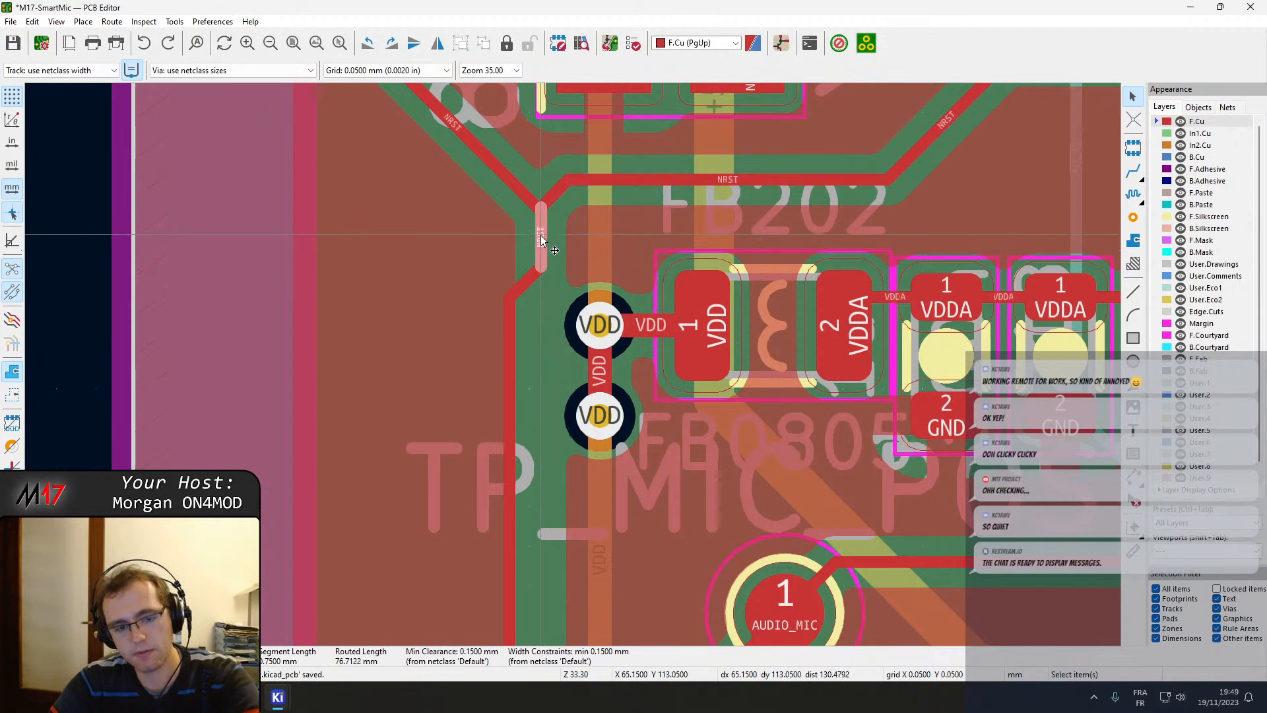
key(ctrl+s)
drag(541, 241, 511, 298)
Drag the short diagonal NRST segment at the junction into line with the shifted vertical track, and refill all copper zones.
middle_drag(538, 243, 540, 329)
click(546, 289)
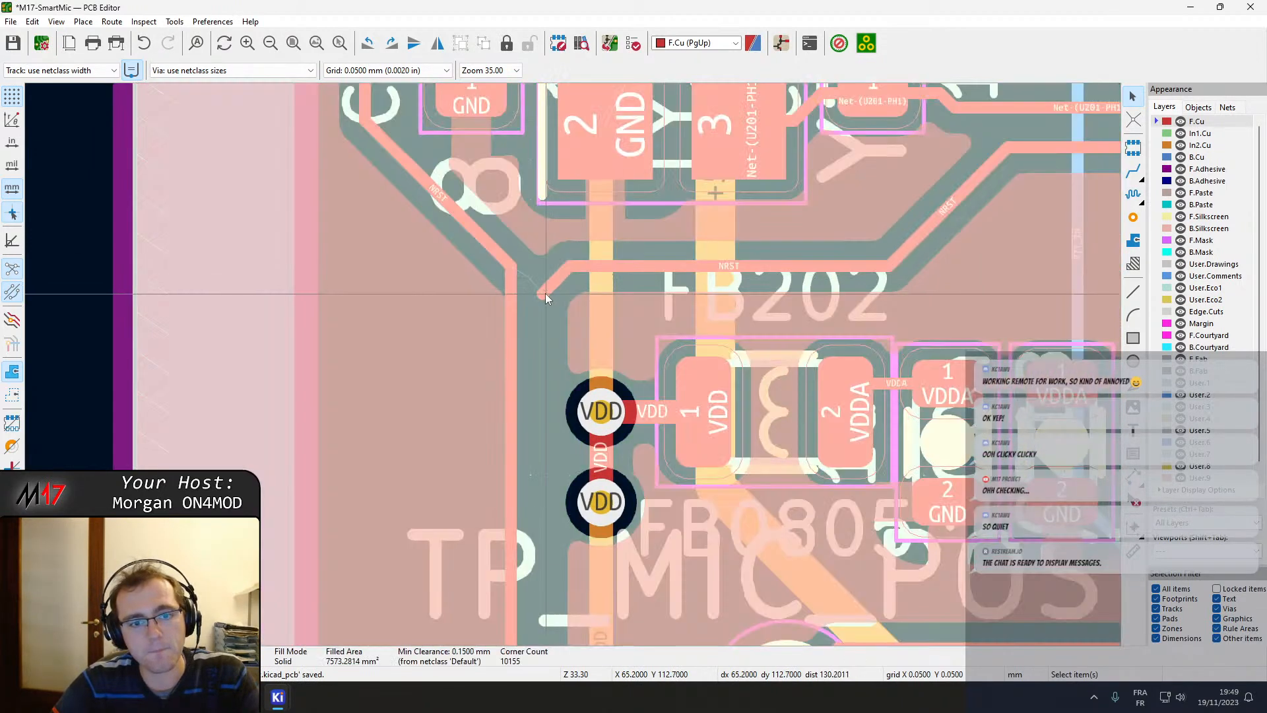
click(545, 293)
double_click(545, 297)
key(Escape)
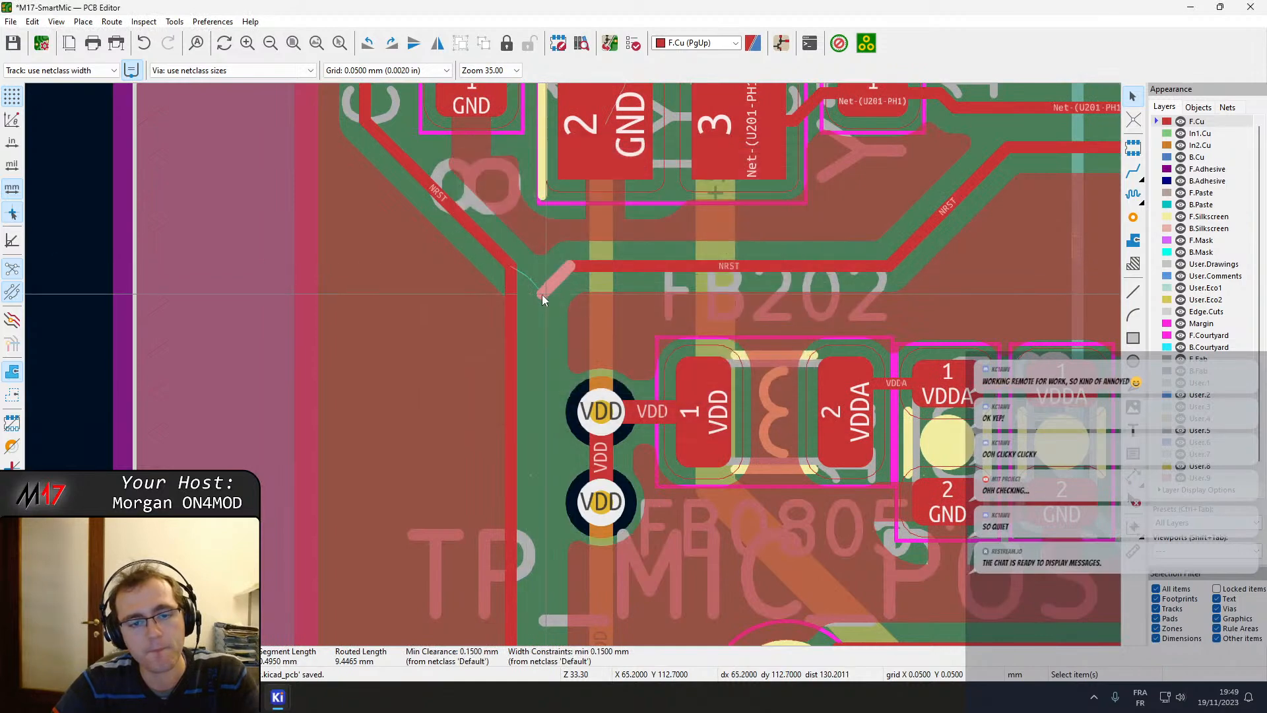
drag(543, 299, 515, 275)
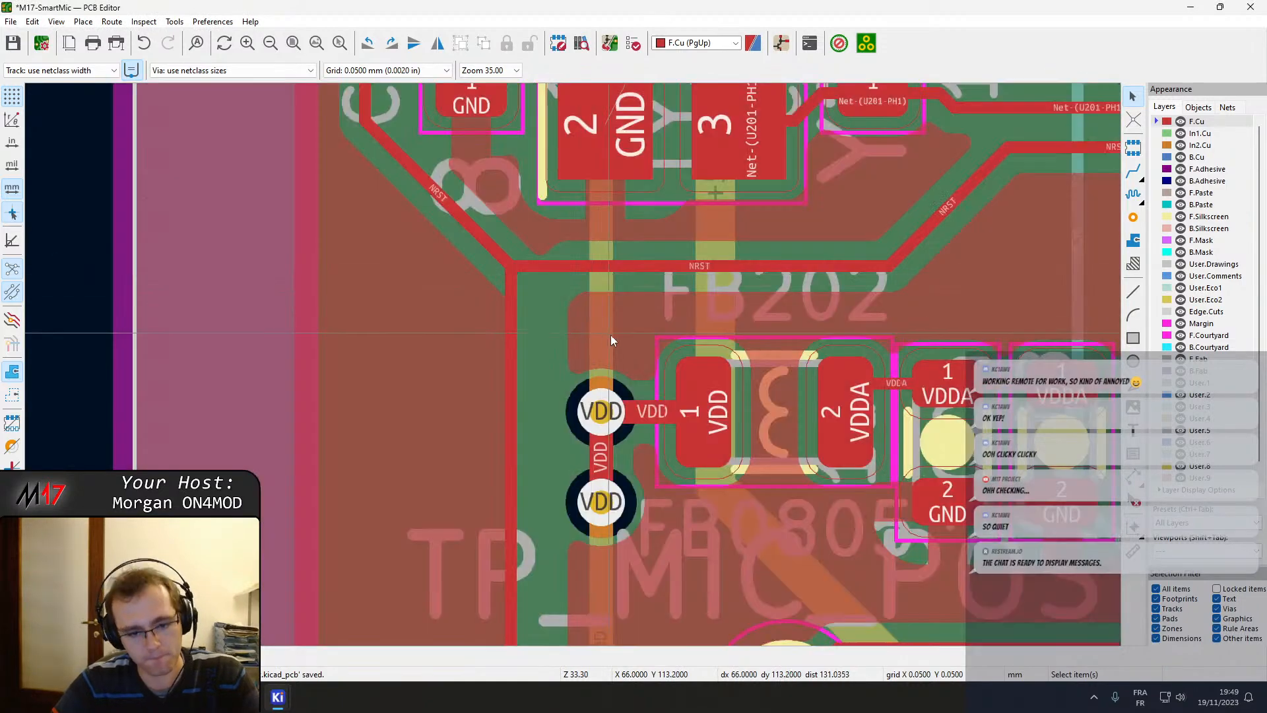
key(b)
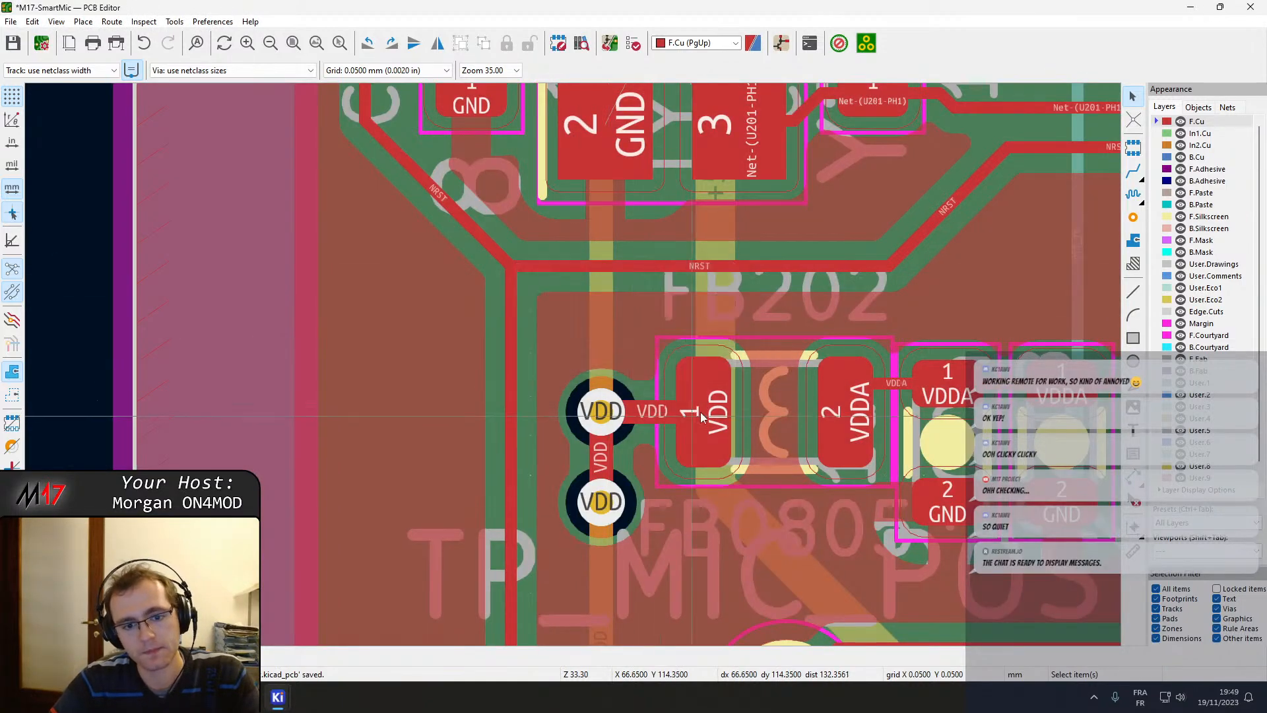
Straighten the remaining kink just below the NRST junction so the vertical track meets the corner directly, and refill all copper zones.
scroll(620, 339, down, 3)
scroll(572, 366, down, 4)
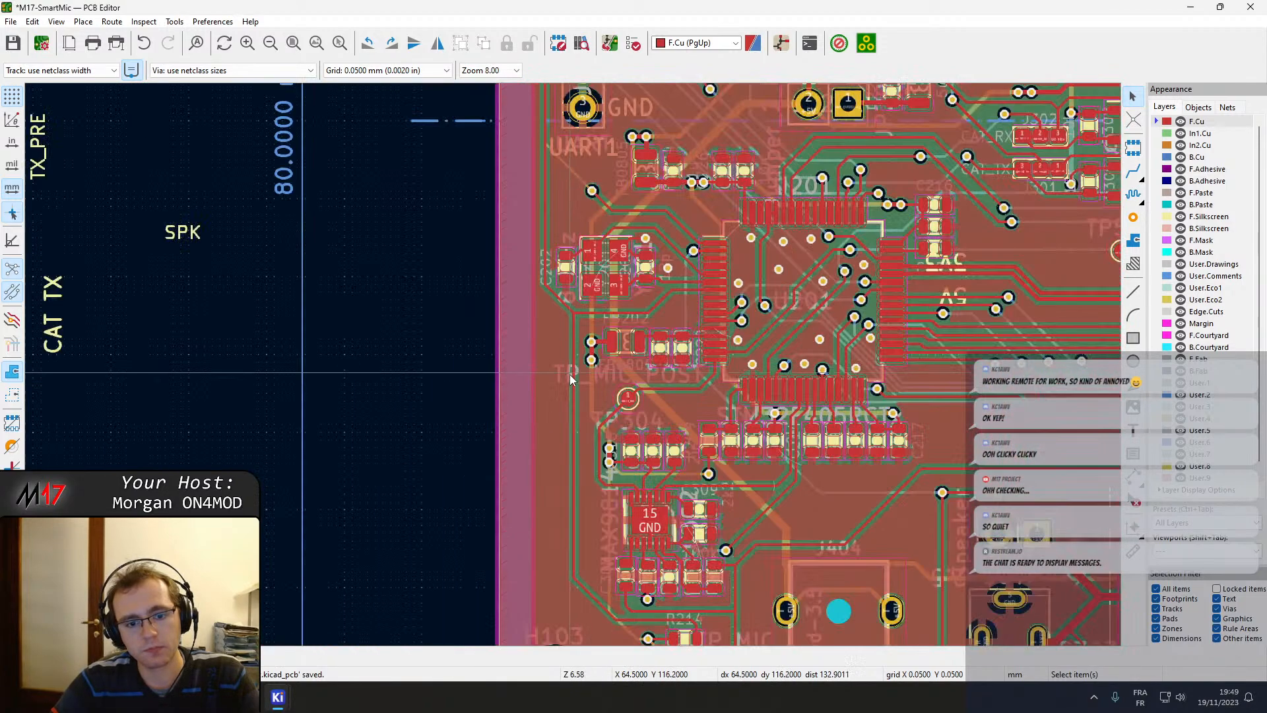
scroll(579, 415, up, 3)
click(553, 287)
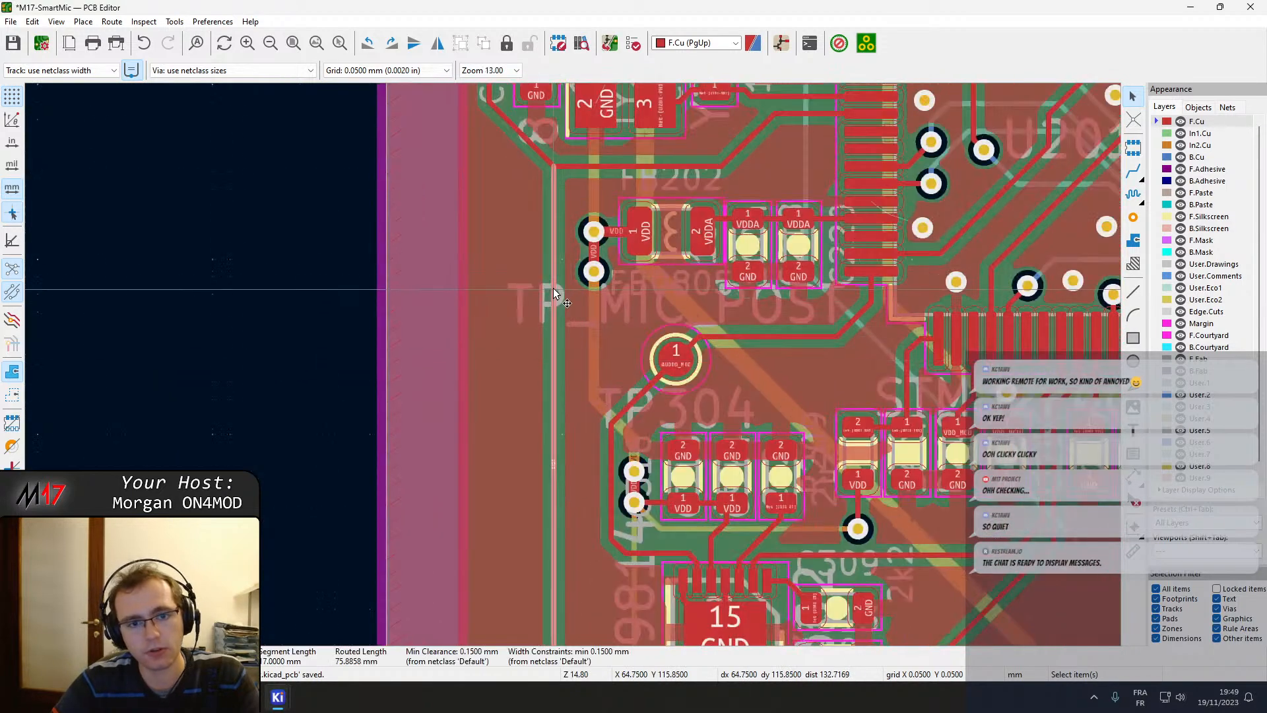
key(Escape)
scroll(545, 292, up, 10)
click(540, 308)
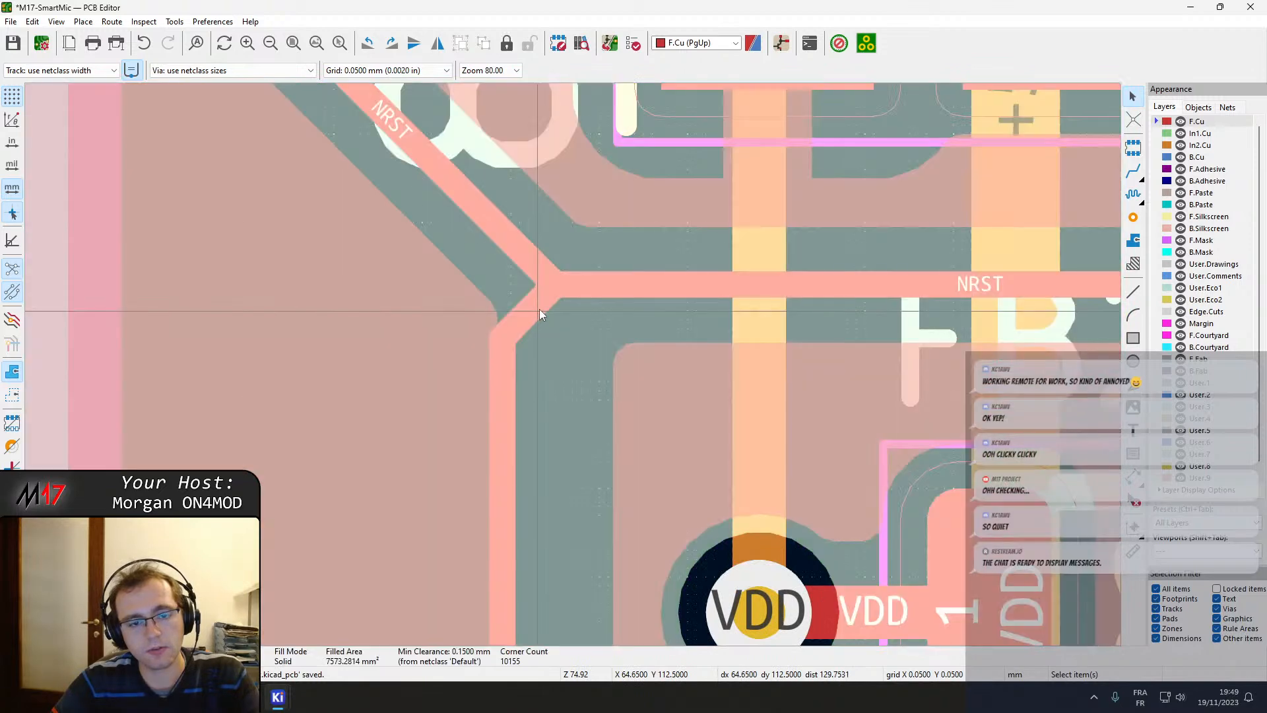
drag(548, 302, 506, 286)
middle_drag(590, 423, 494, 228)
key(b)
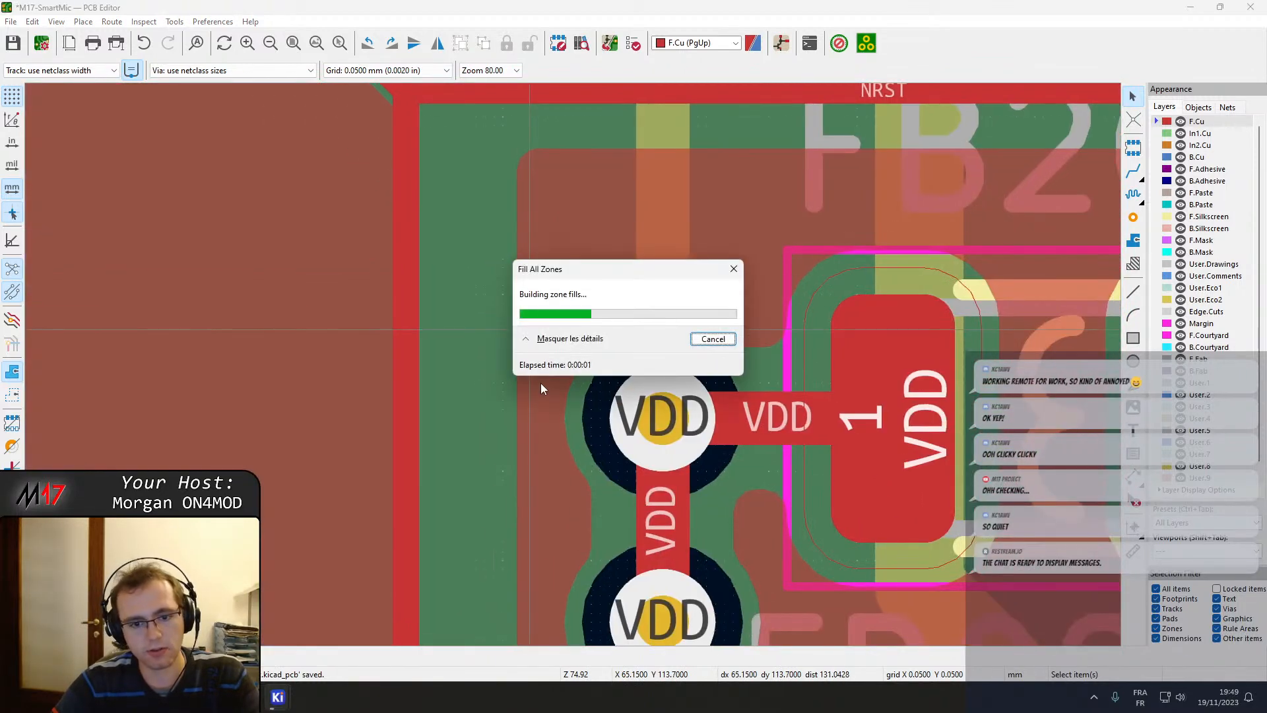
scroll(590, 337, down, 5)
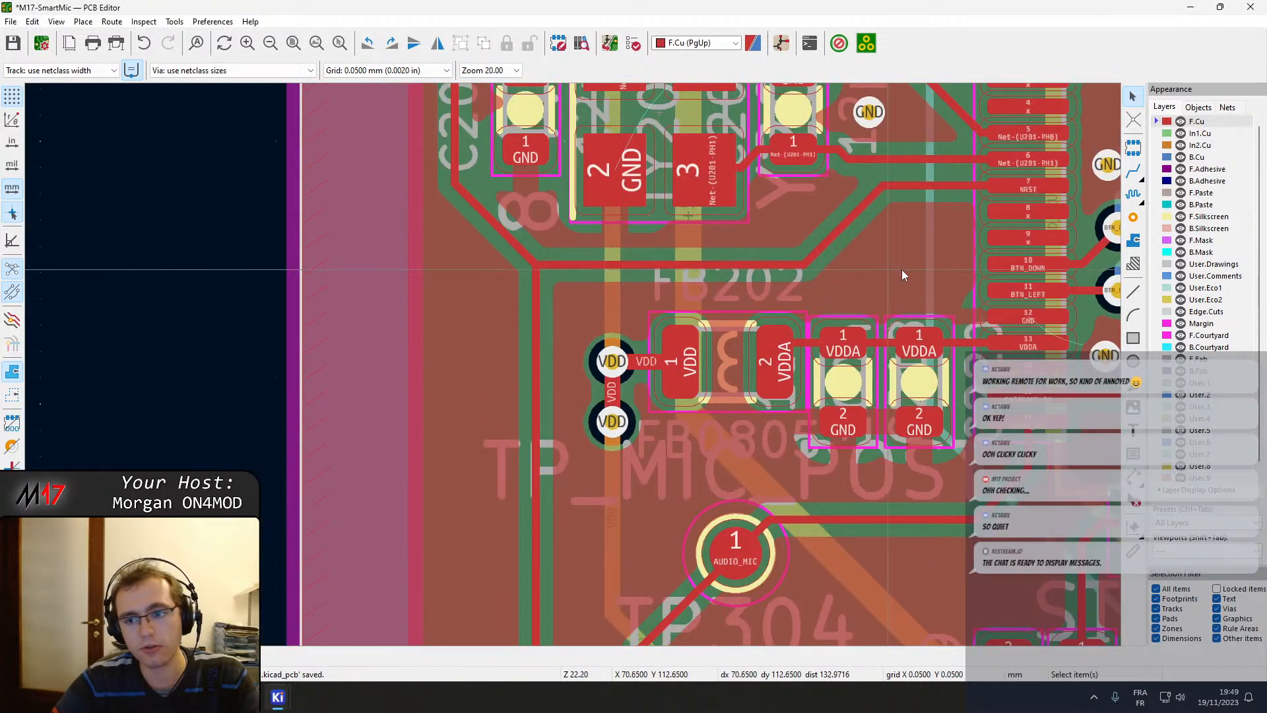
Place three GND vias: beside the two VDD vias, at about X 70.1, Y 110.9 mm between the PH1 and NRST tracks, and below C202 pad 1.
click(1132, 218)
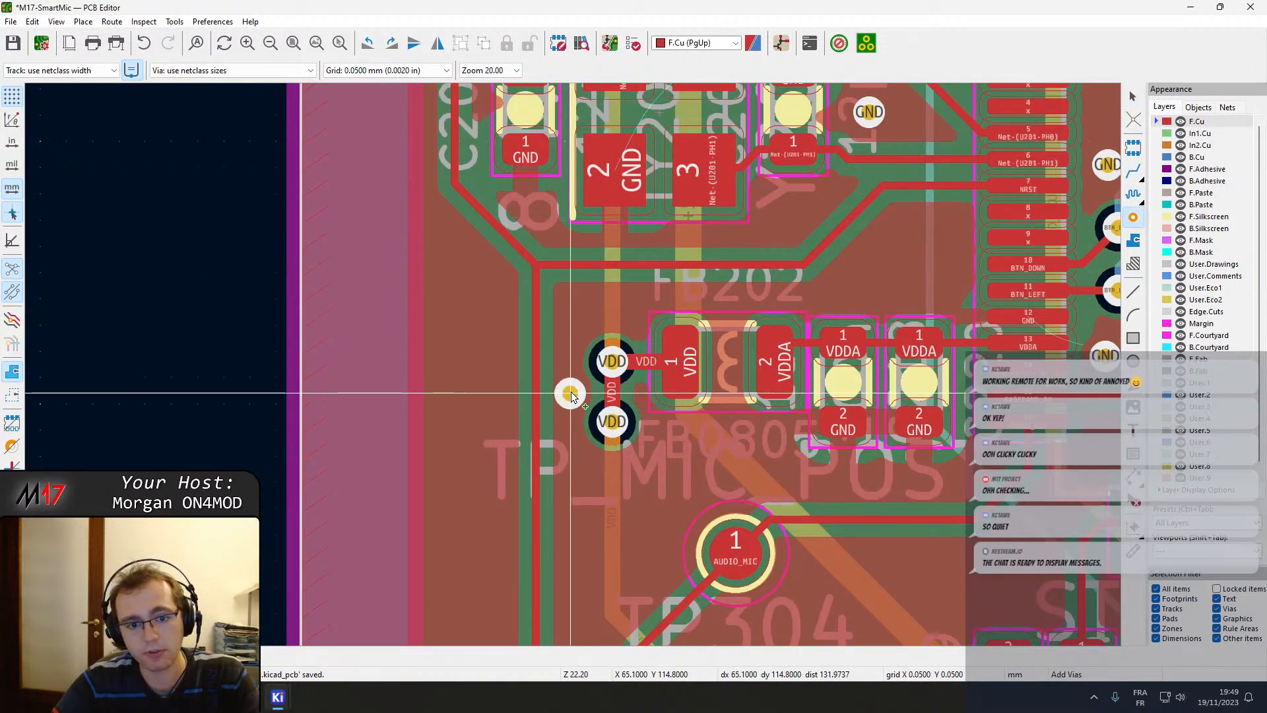
click(572, 391)
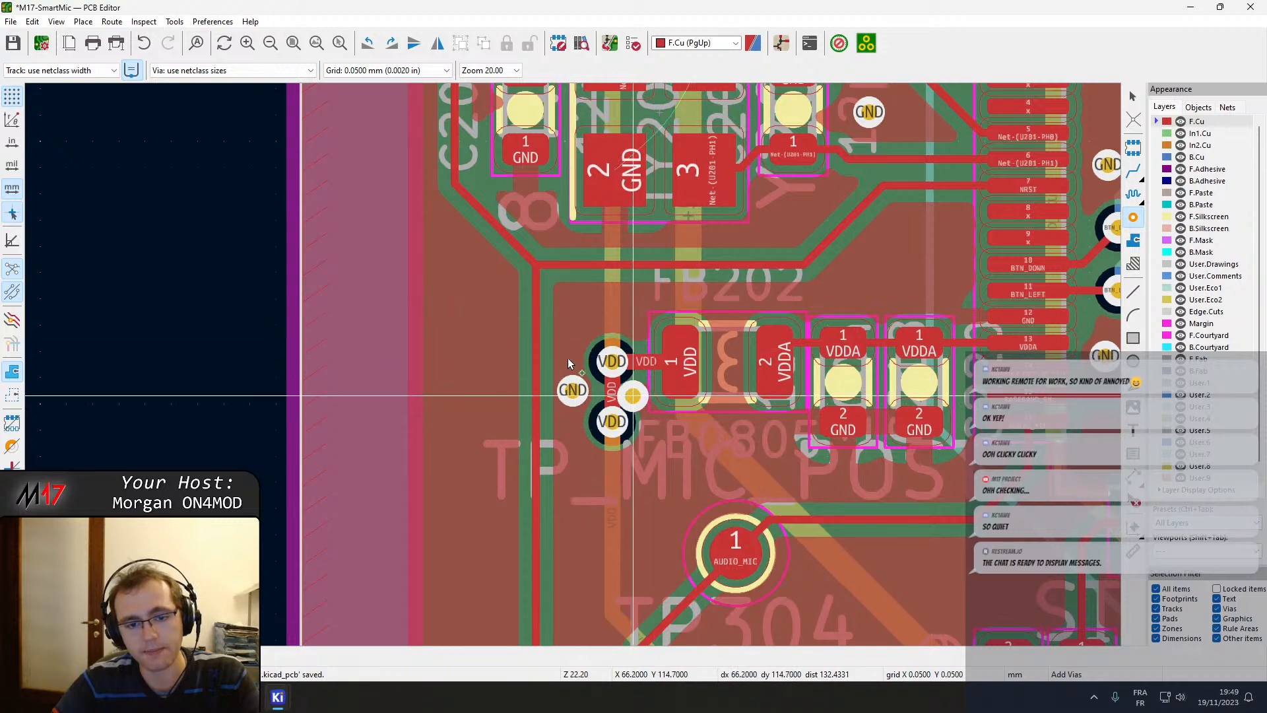
scroll(561, 310, up, 3)
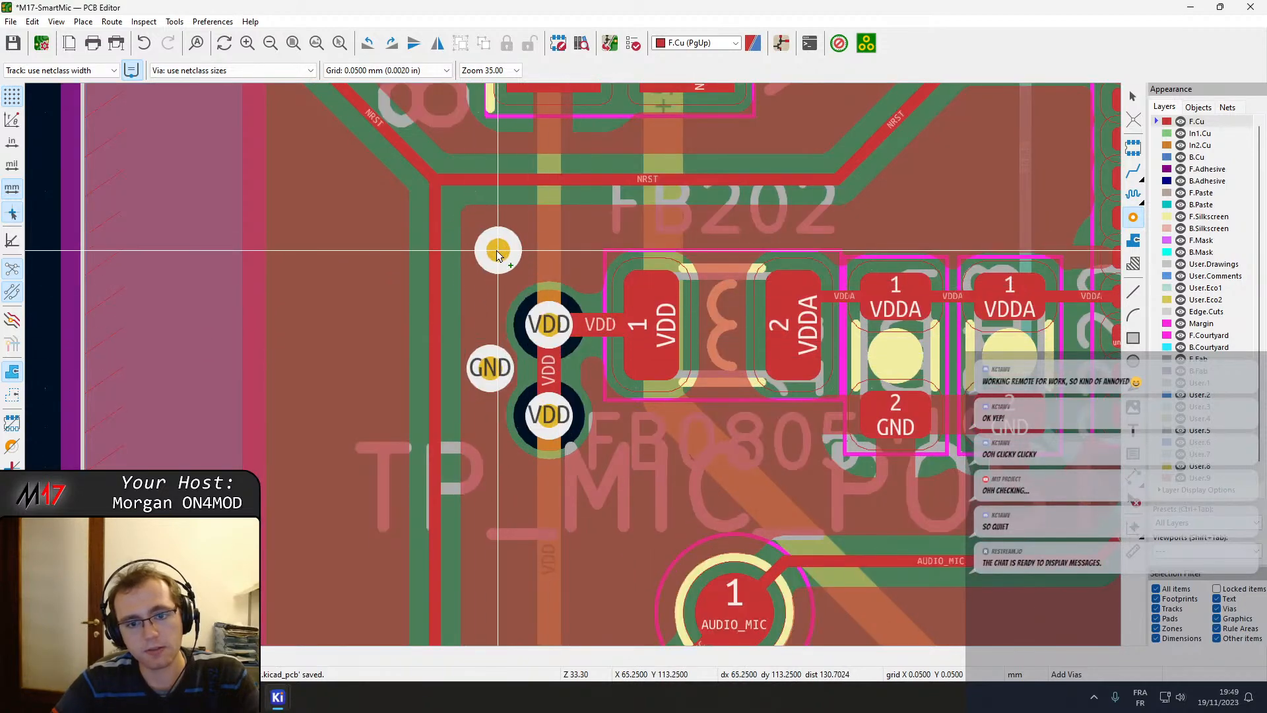
middle_drag(697, 248, 783, 515)
scroll(783, 515, up, 1)
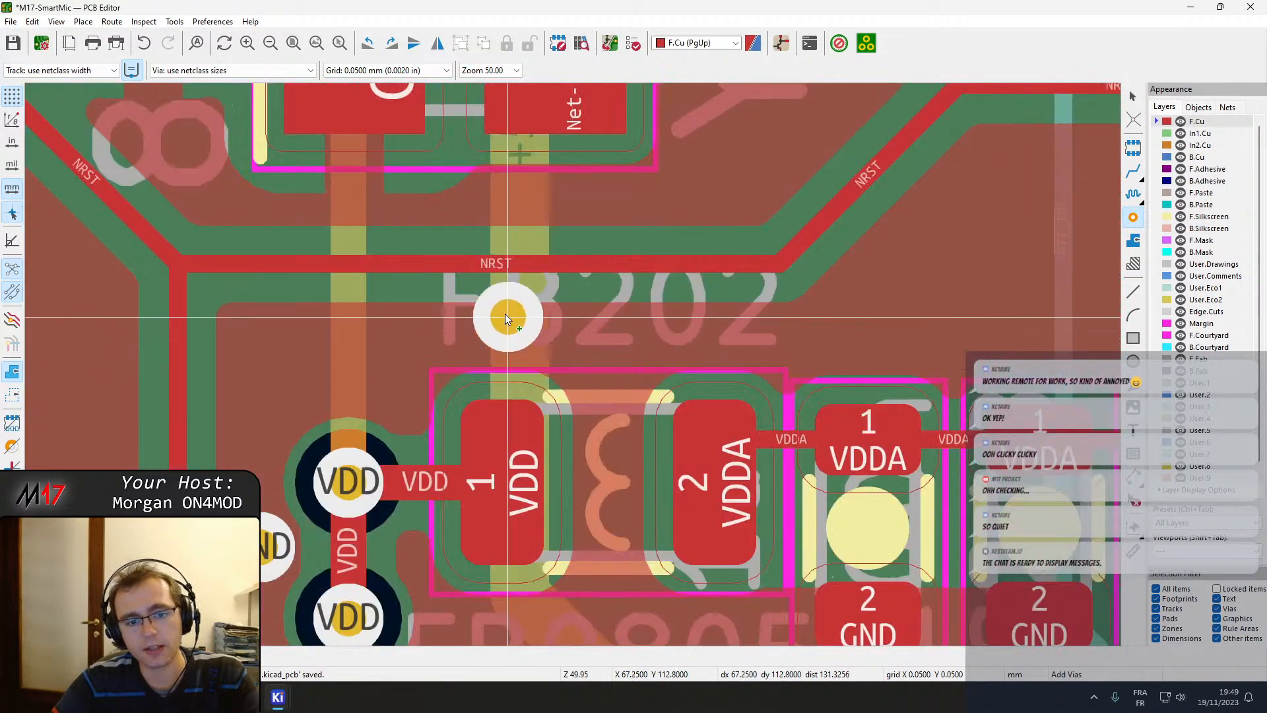
scroll(495, 309, down, 1)
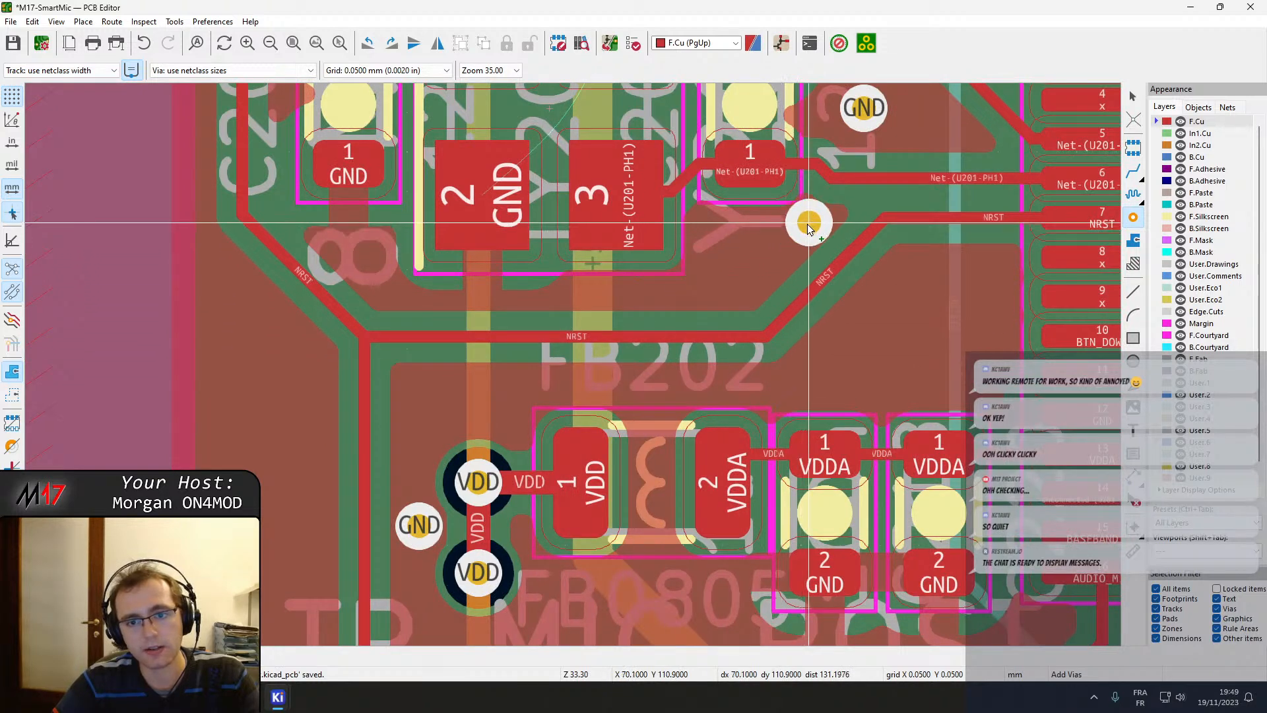
click(809, 226)
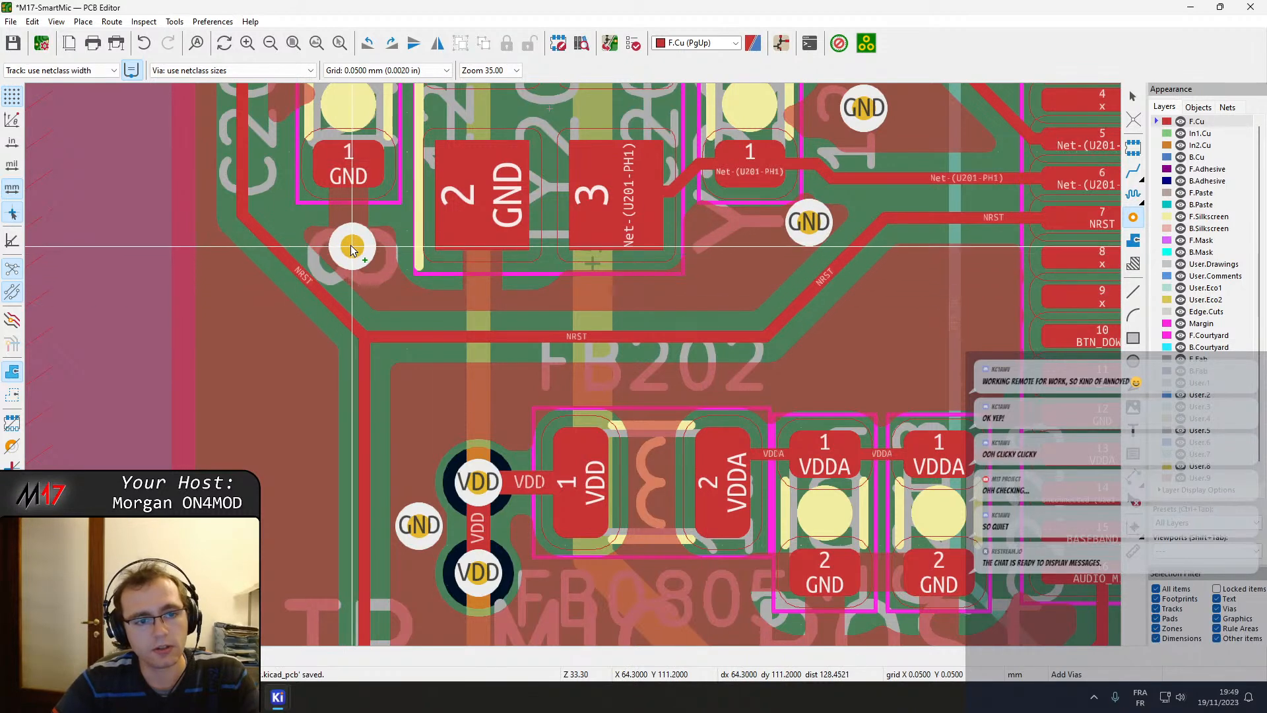
click(348, 246)
key(Escape)
middle_drag(348, 246, 453, 373)
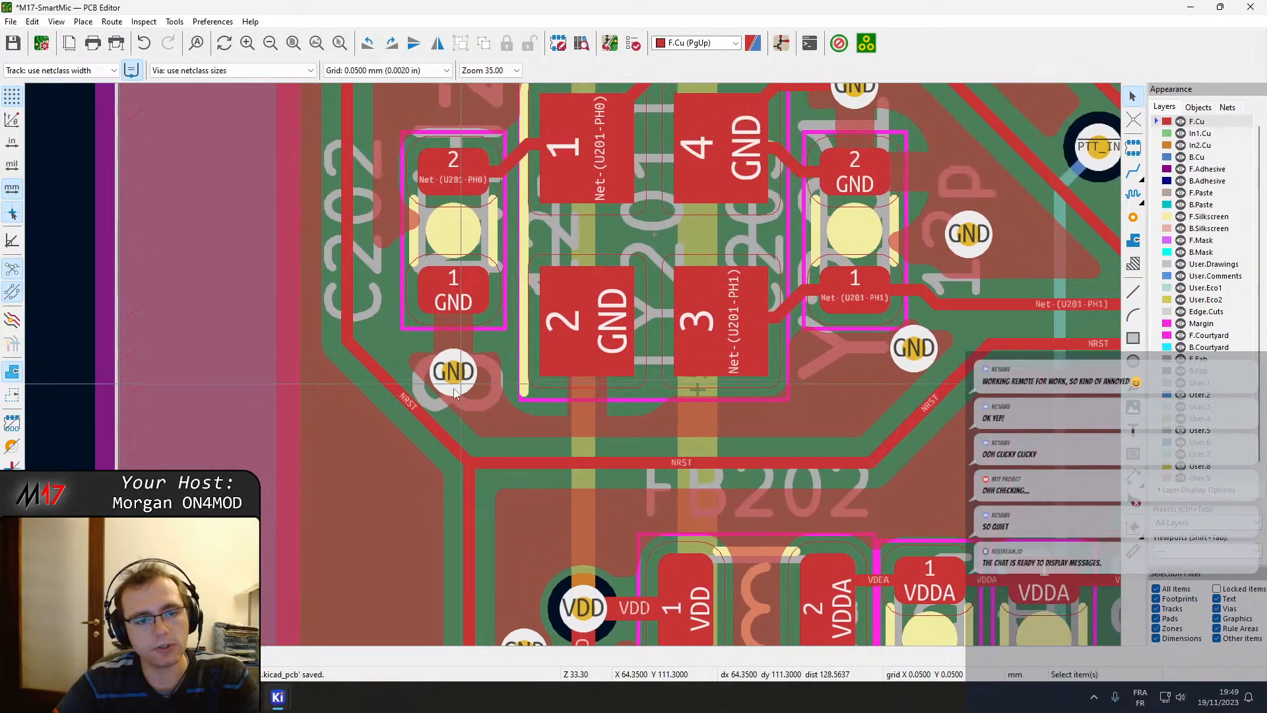
Set the F.Cu GND zone's clearance to 0.15 mm and its minimum width to 0.14 mm, and refill all copper zones.
double_click(344, 465)
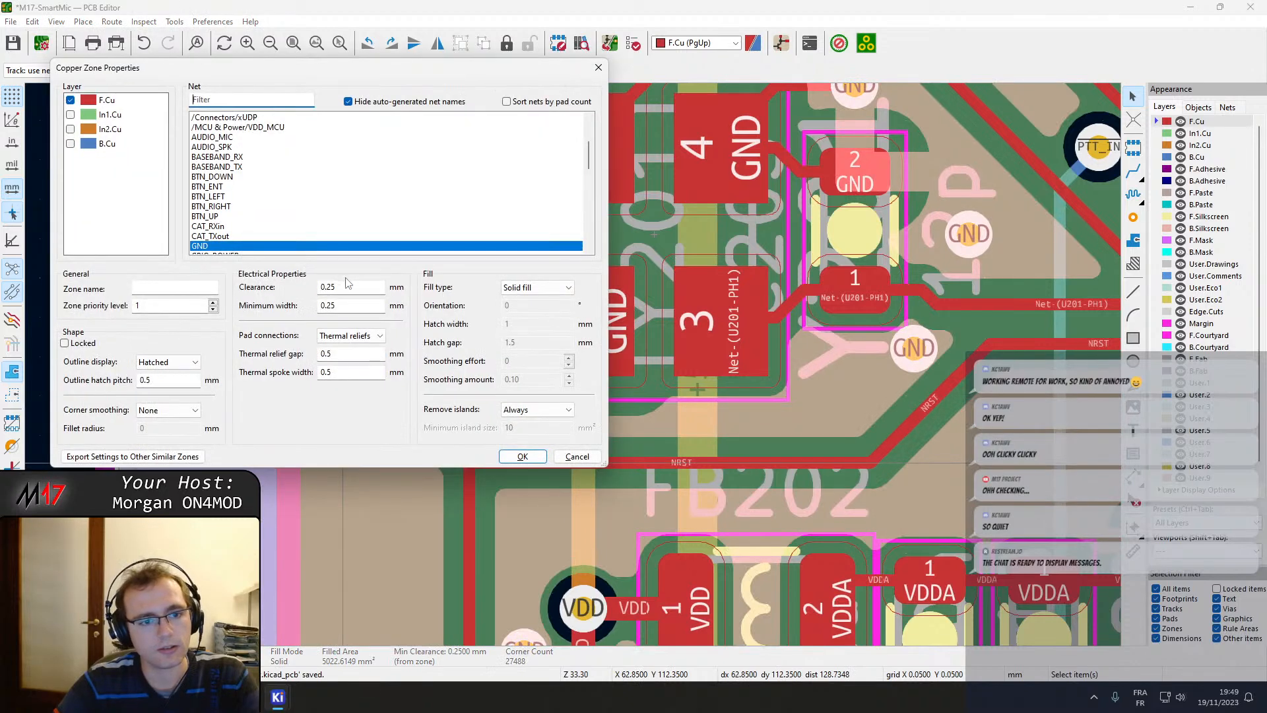
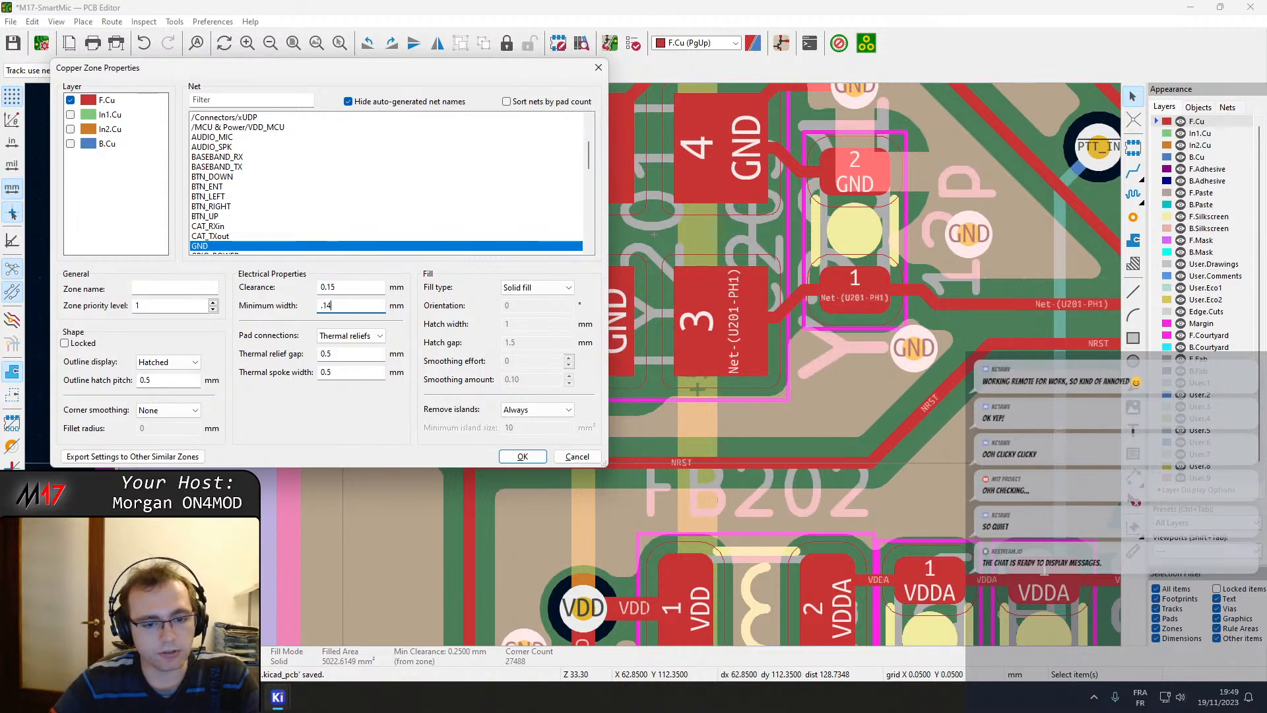
text(.1)
key(Return)
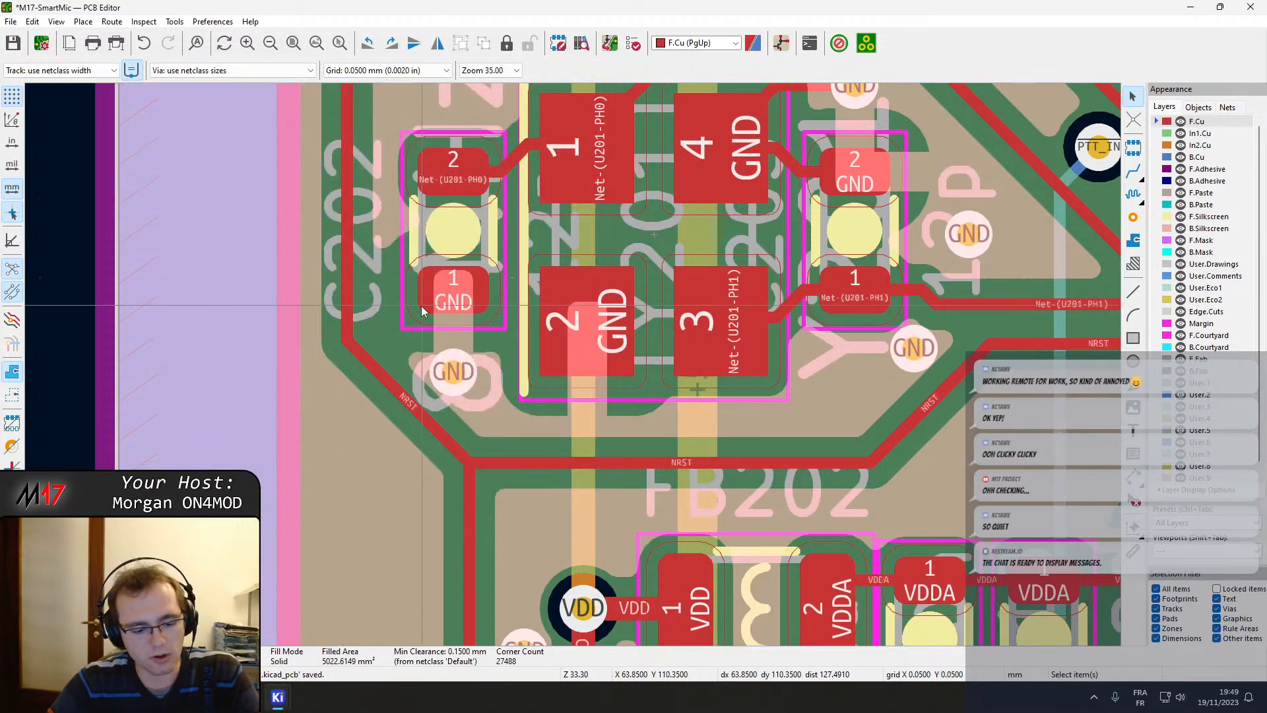
key(b)
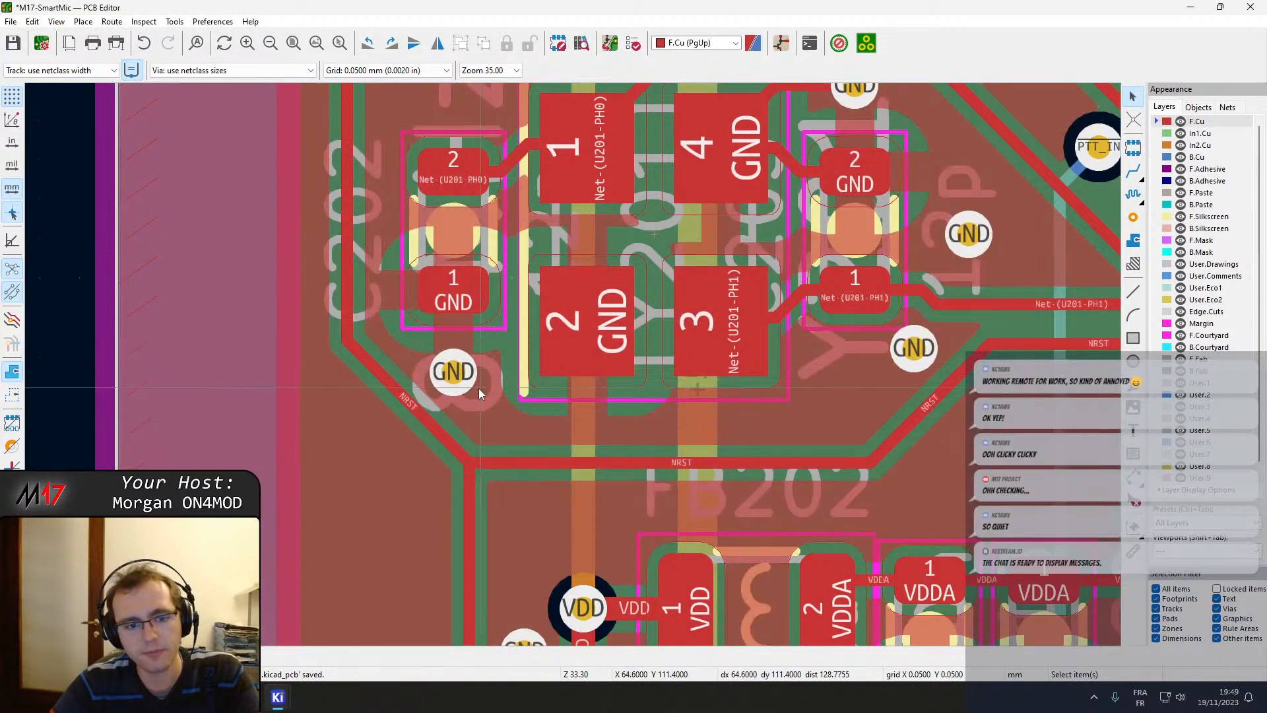
Shift the vertical NRST segment beside C202 and the diagonal segment below it slightly outward, away from C202 and its GND via.
middle_drag(460, 379, 518, 451)
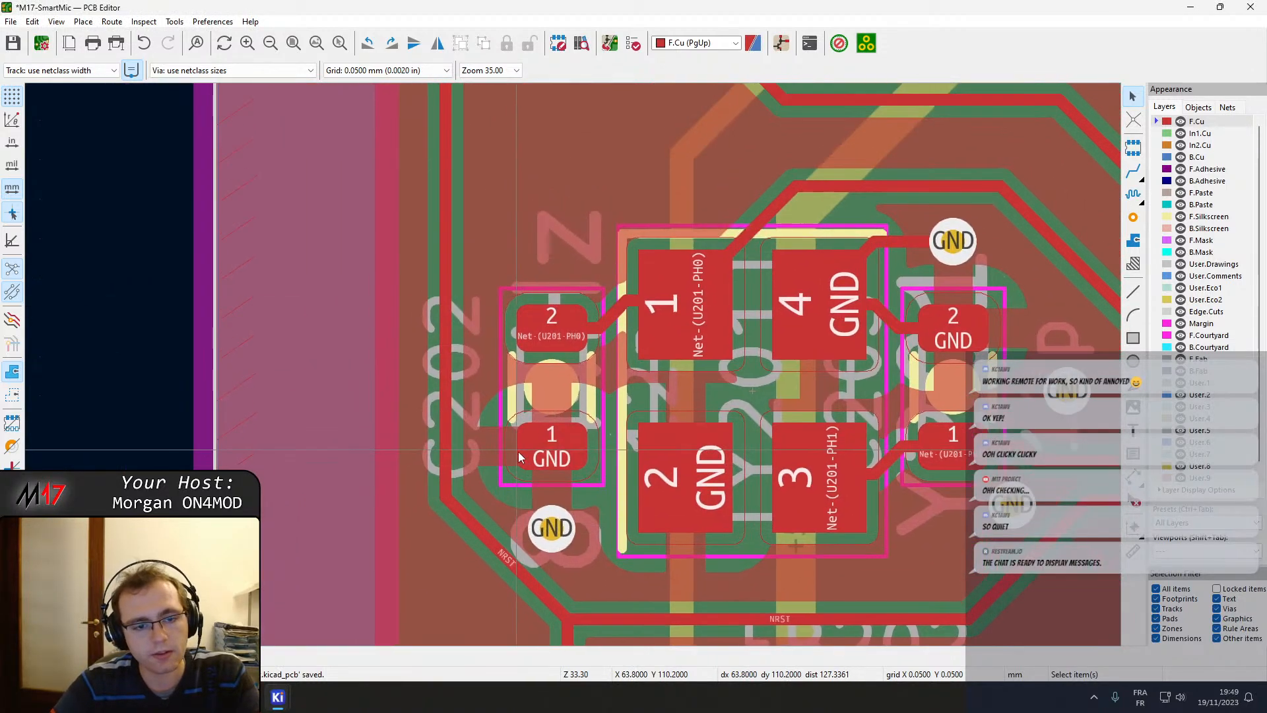
click(445, 446)
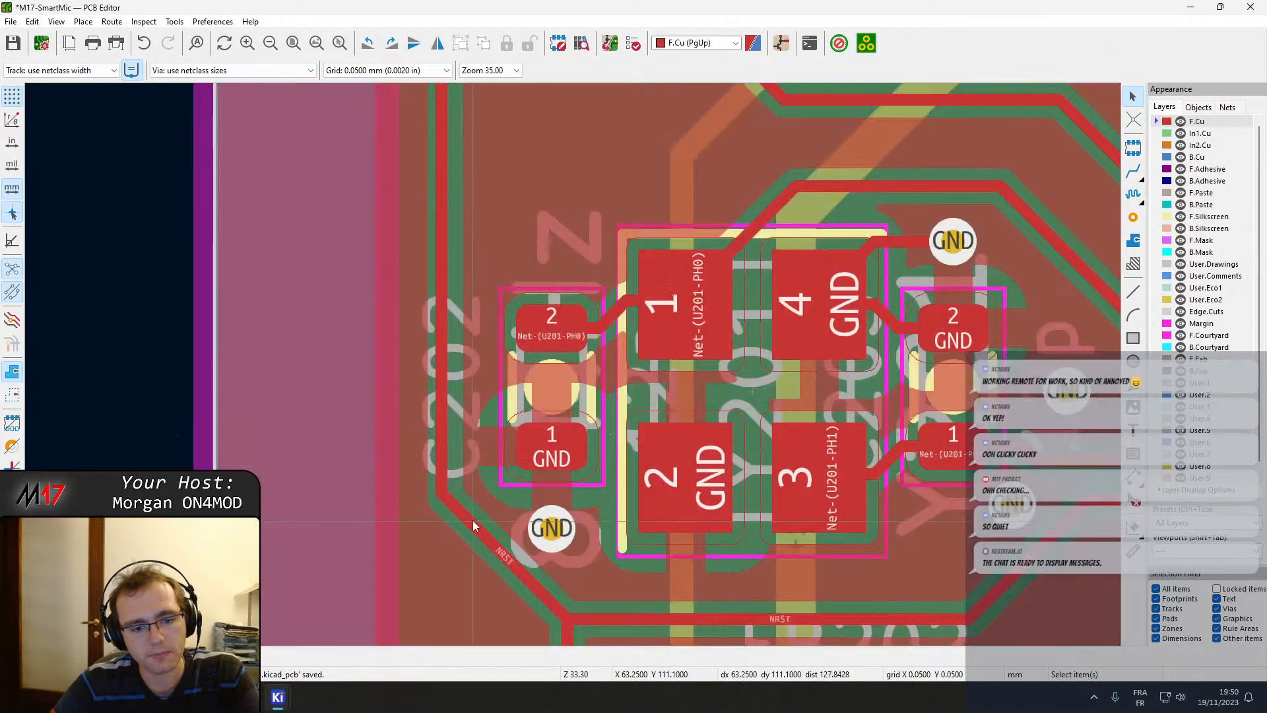
click(480, 530)
drag(481, 525, 469, 536)
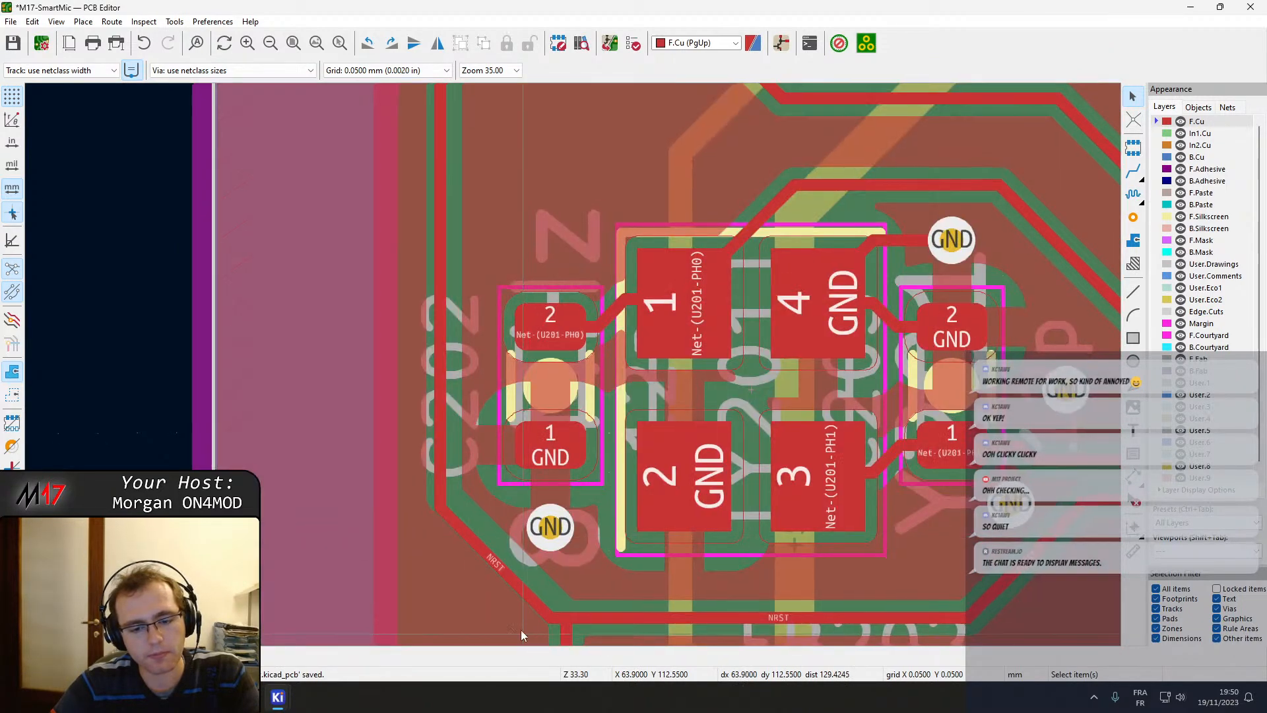
Drag the vertical NRST segment below the junction into line with the shifted diagonal's corner, and refill all copper zones.
middle_drag(568, 635, 572, 413)
click(573, 429)
drag(572, 425, 560, 396)
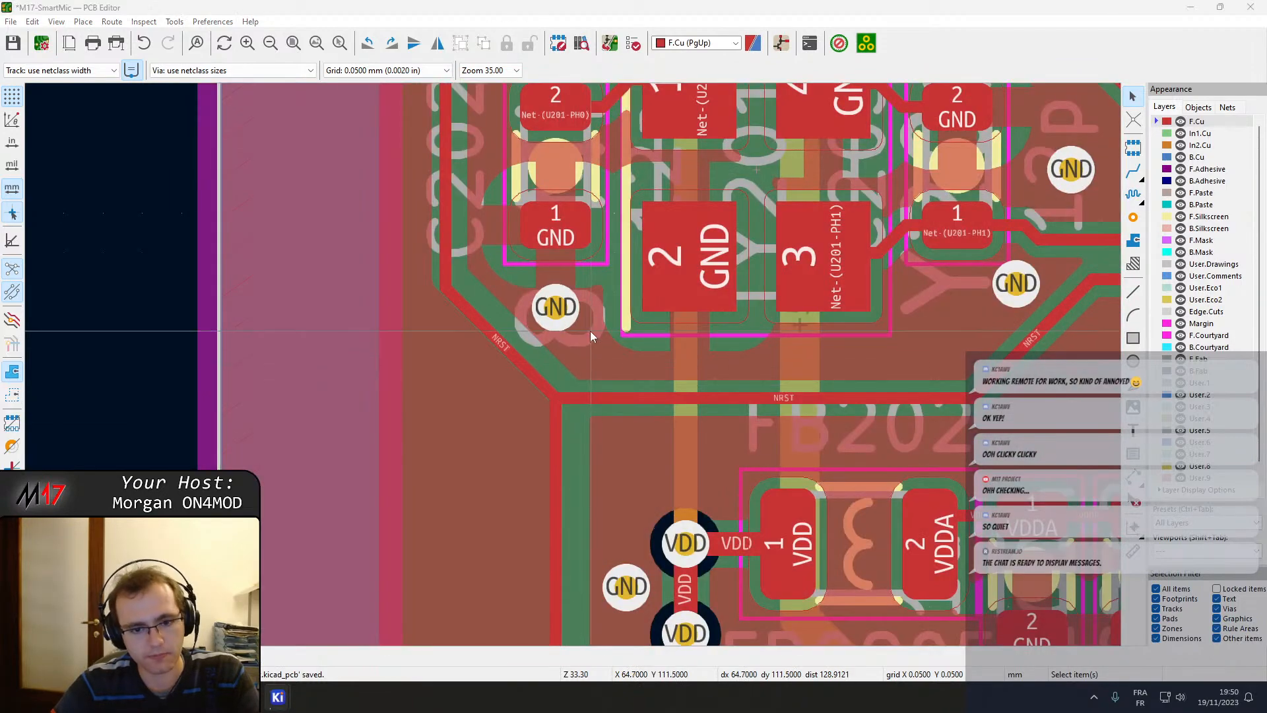
key(b)
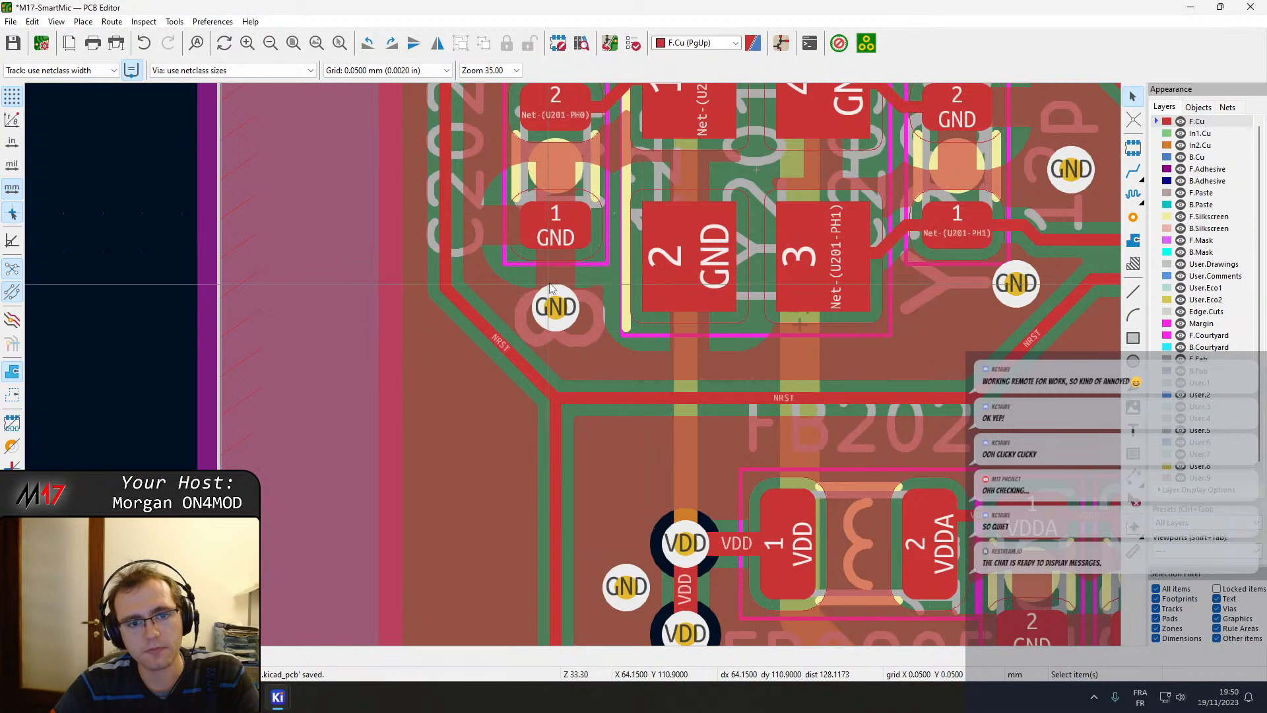
Place two GND vias above the horizontal NRST track: one diagonally below Y201 pad 3, one next to the GND via under C202.
middle_drag(661, 135, 373, 409)
middle_drag(756, 374, 728, 176)
middle_drag(742, 264, 754, 264)
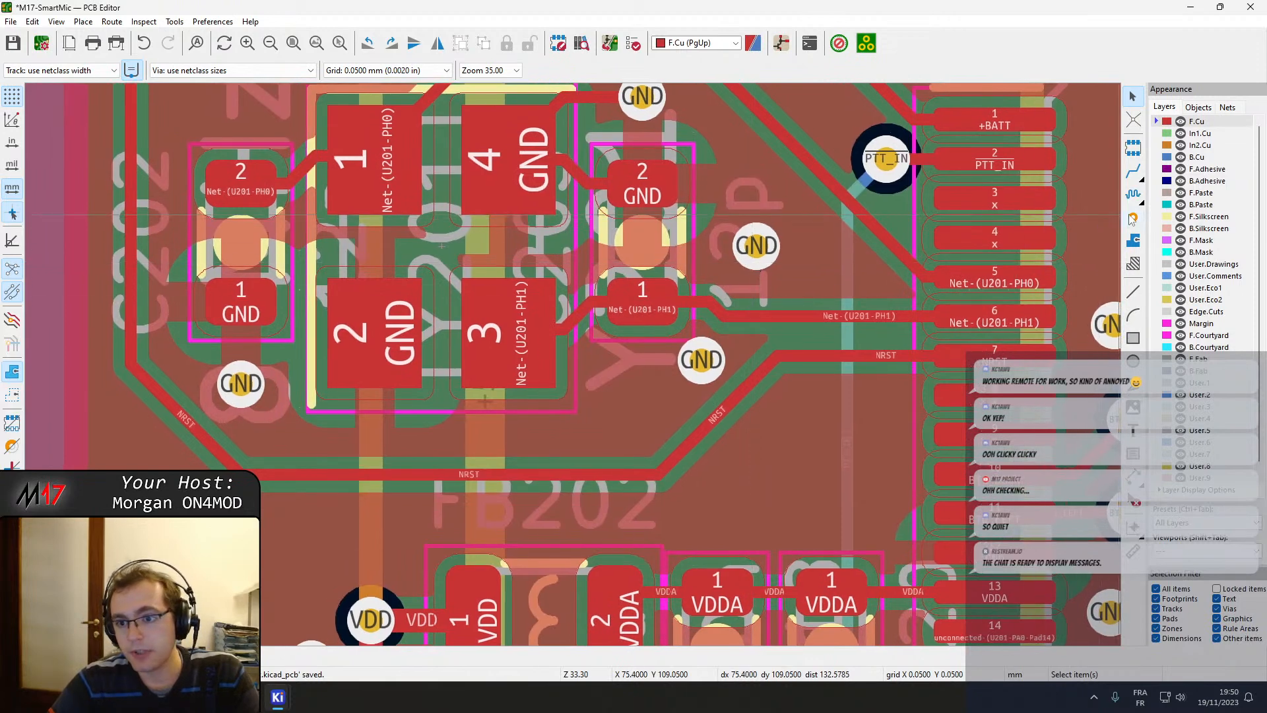
click(1132, 218)
click(607, 419)
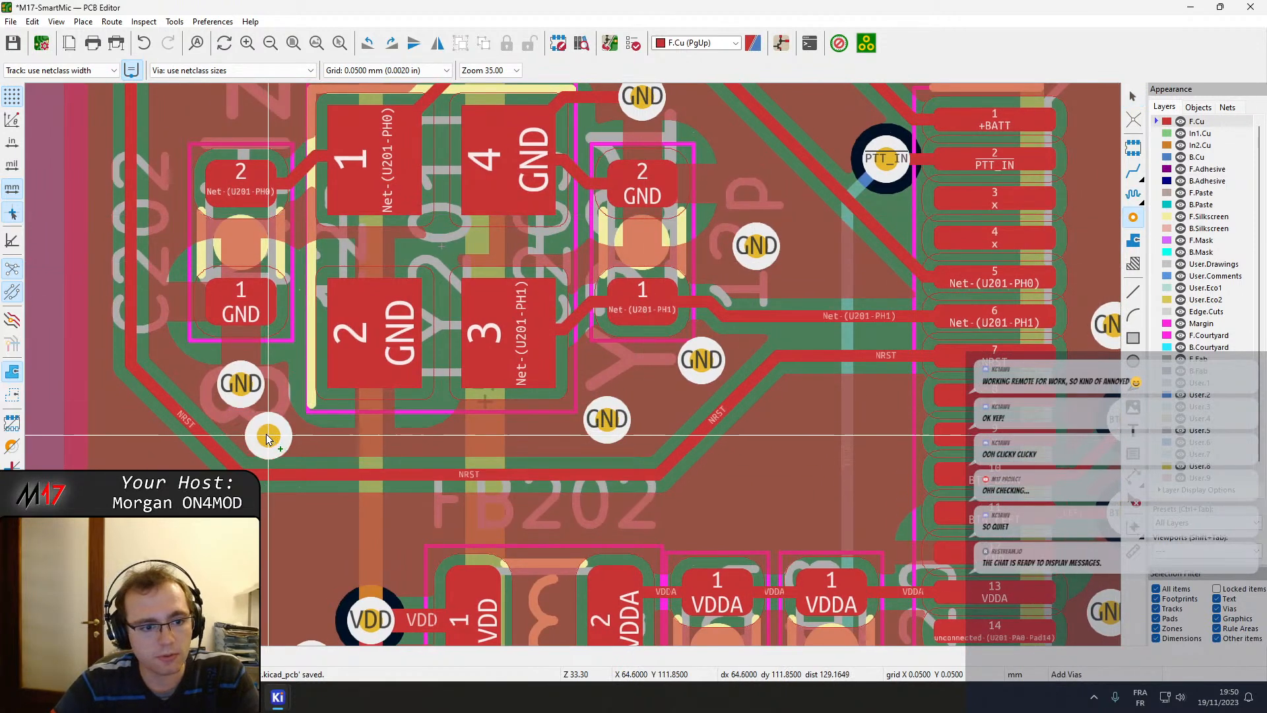
click(268, 432)
key(Escape)
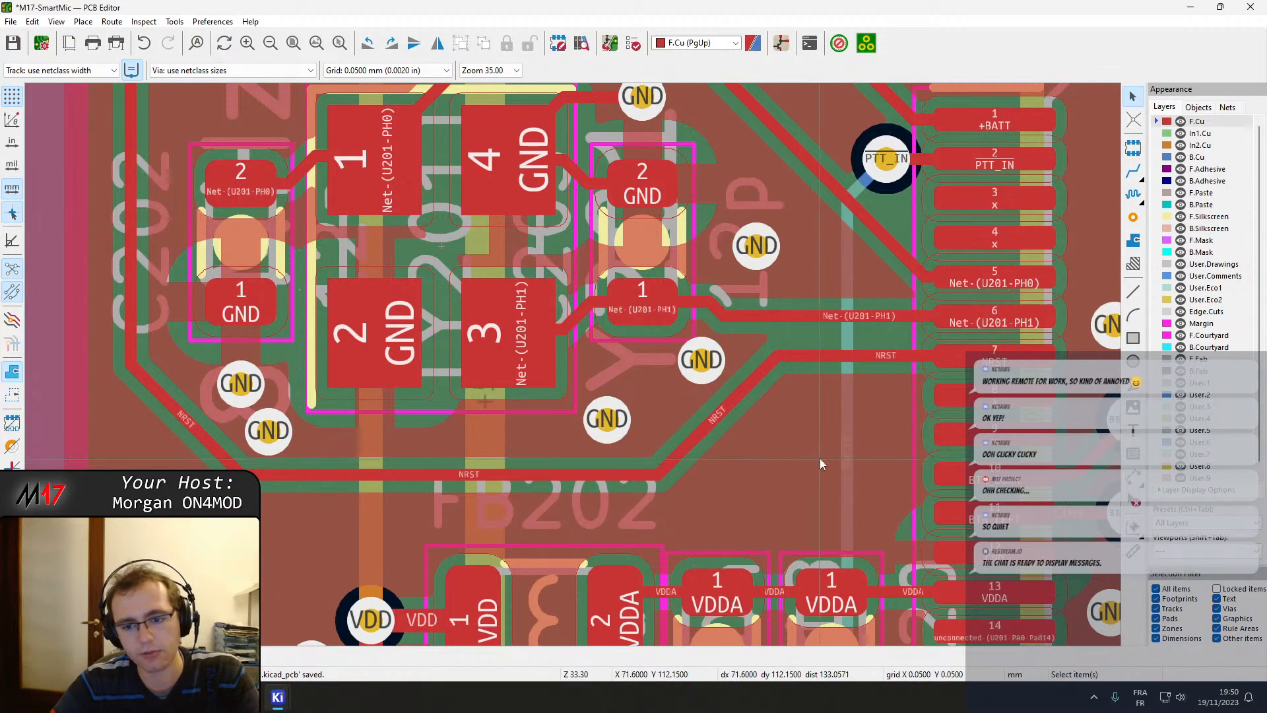
Place two GND vias below the NRST track: one beside U201 pins 8 and 9, and one above the two VDDA capacitors.
middle_drag(819, 458, 587, 375)
click(1133, 219)
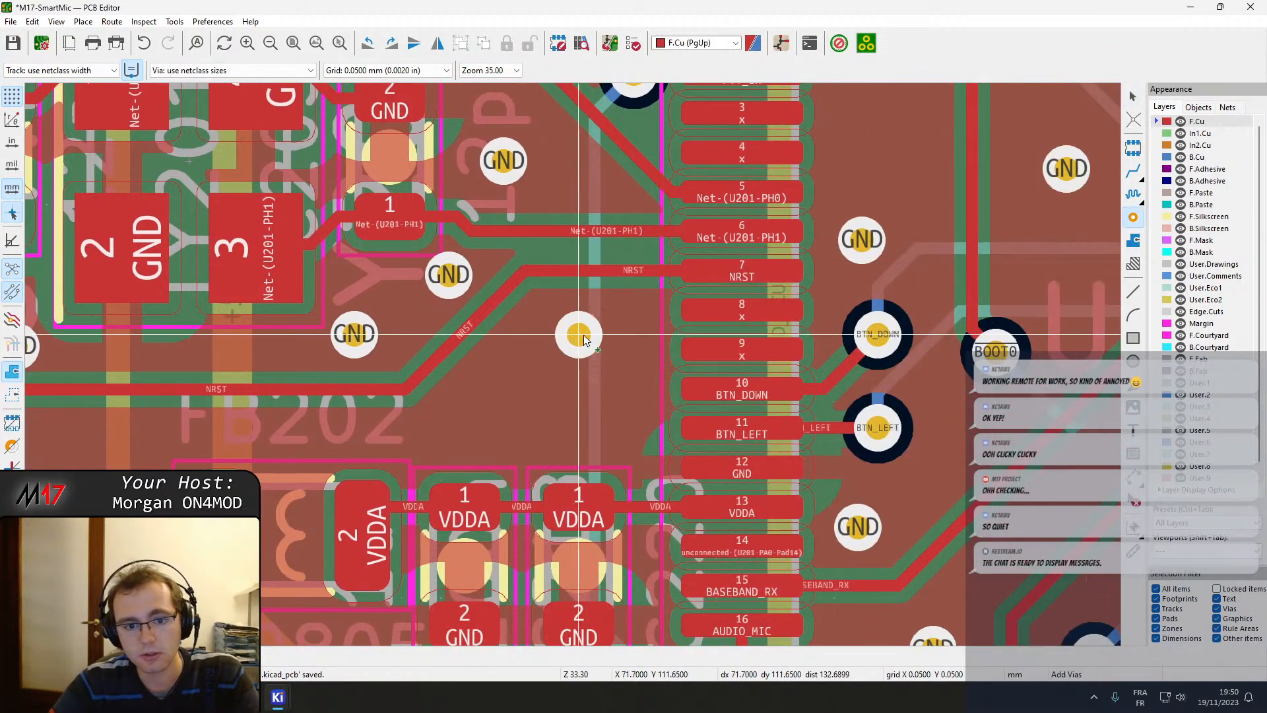
click(637, 318)
click(499, 421)
middle_drag(216, 460, 651, 327)
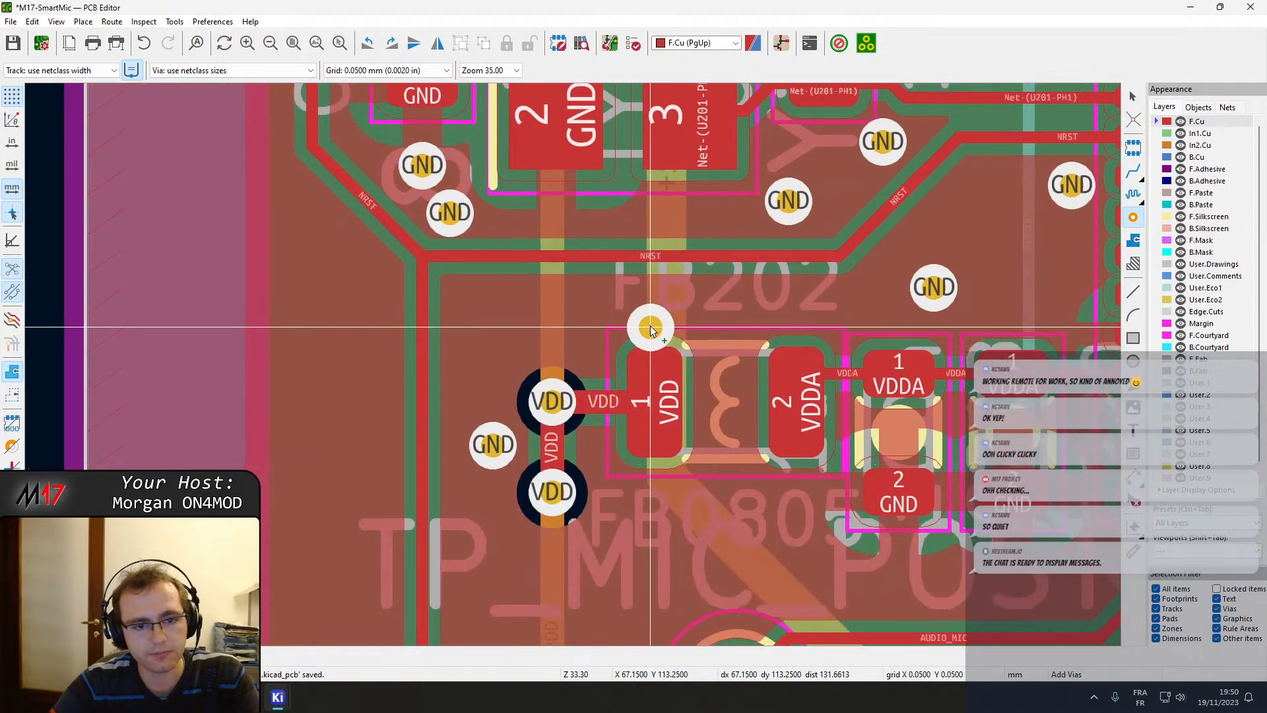
key(Escape)
Place three GND vias in a row between the two VDDA capacitors' GND pads and the horizontal AUDIO_MIC track.
middle_drag(1000, 340, 724, 367)
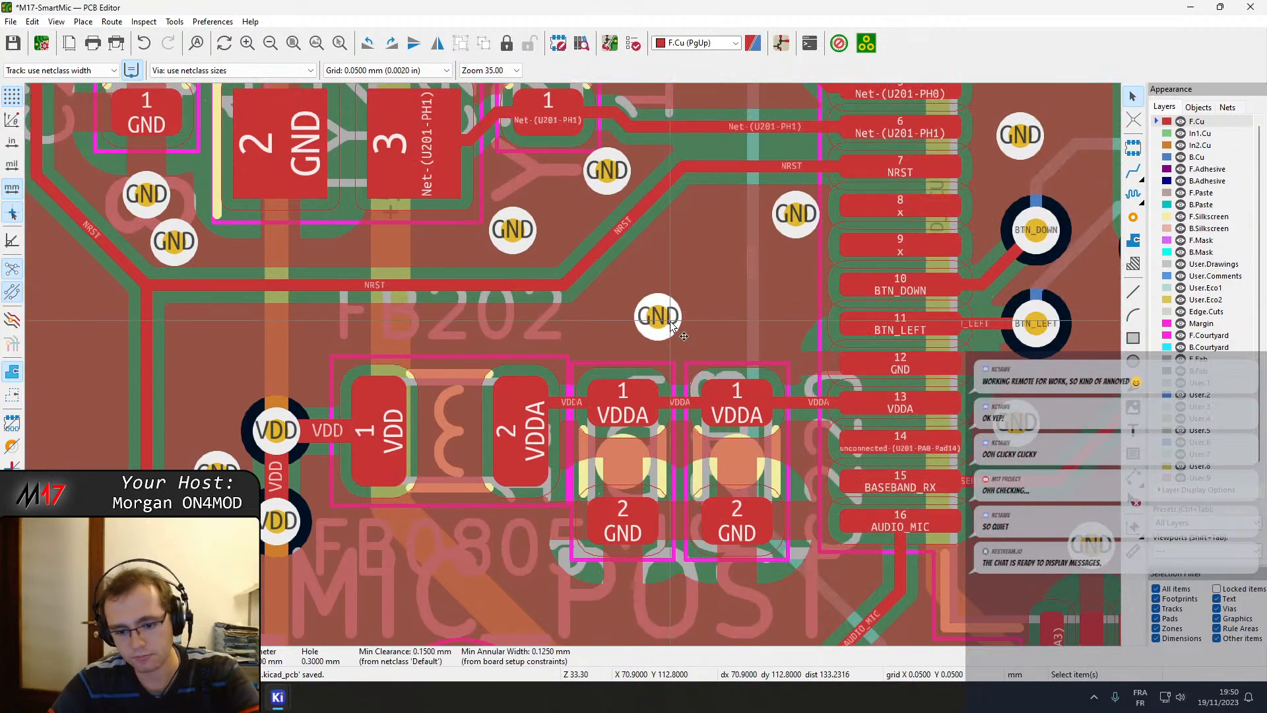
middle_drag(473, 447, 454, 209)
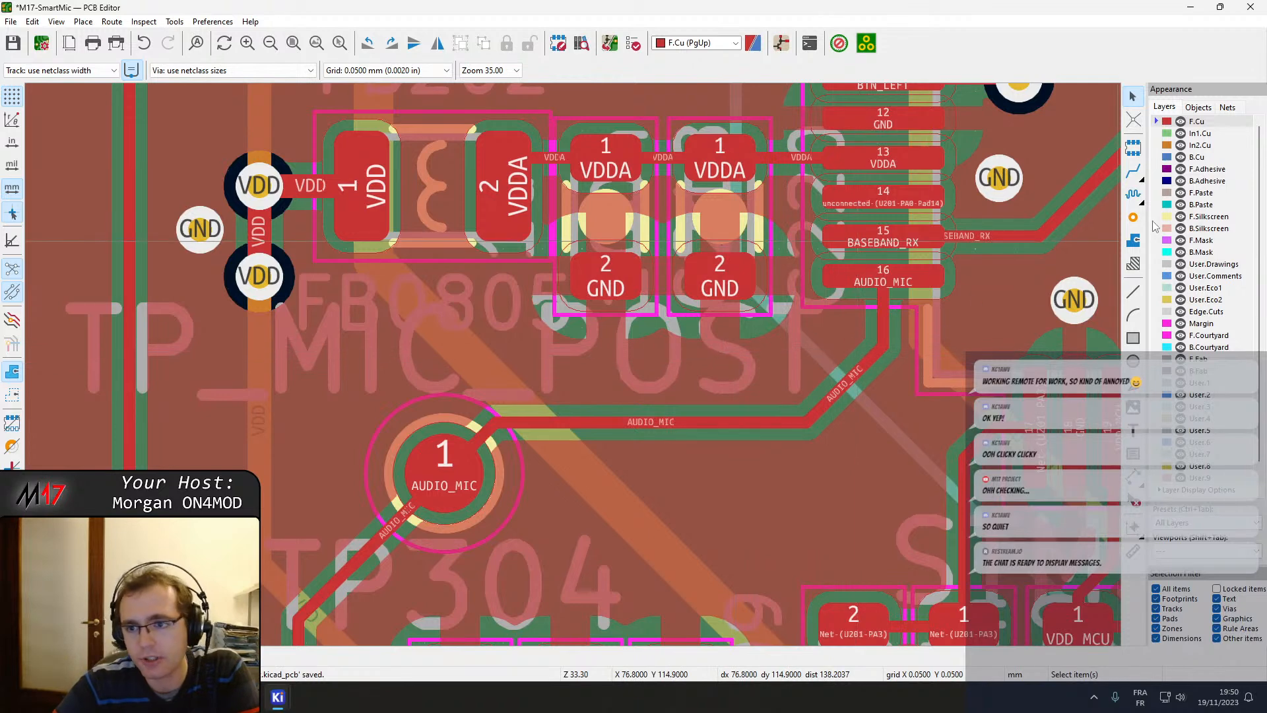
click(1133, 219)
click(783, 367)
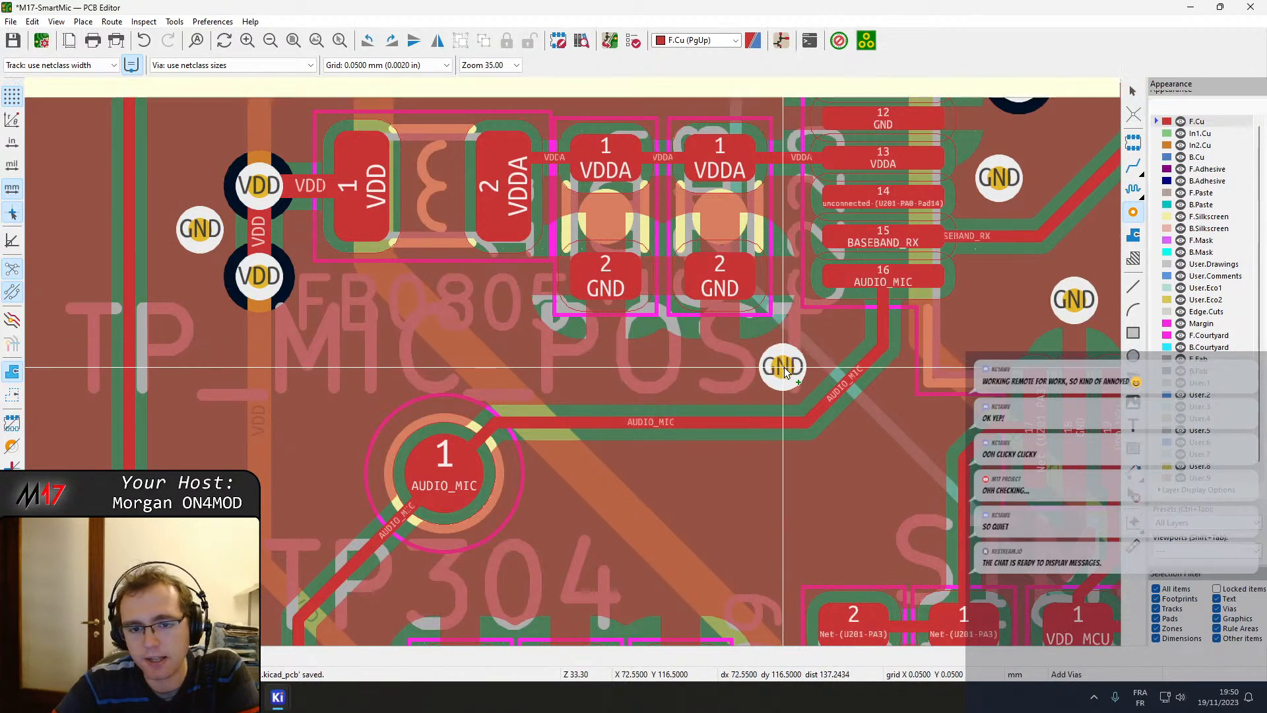
click(765, 369)
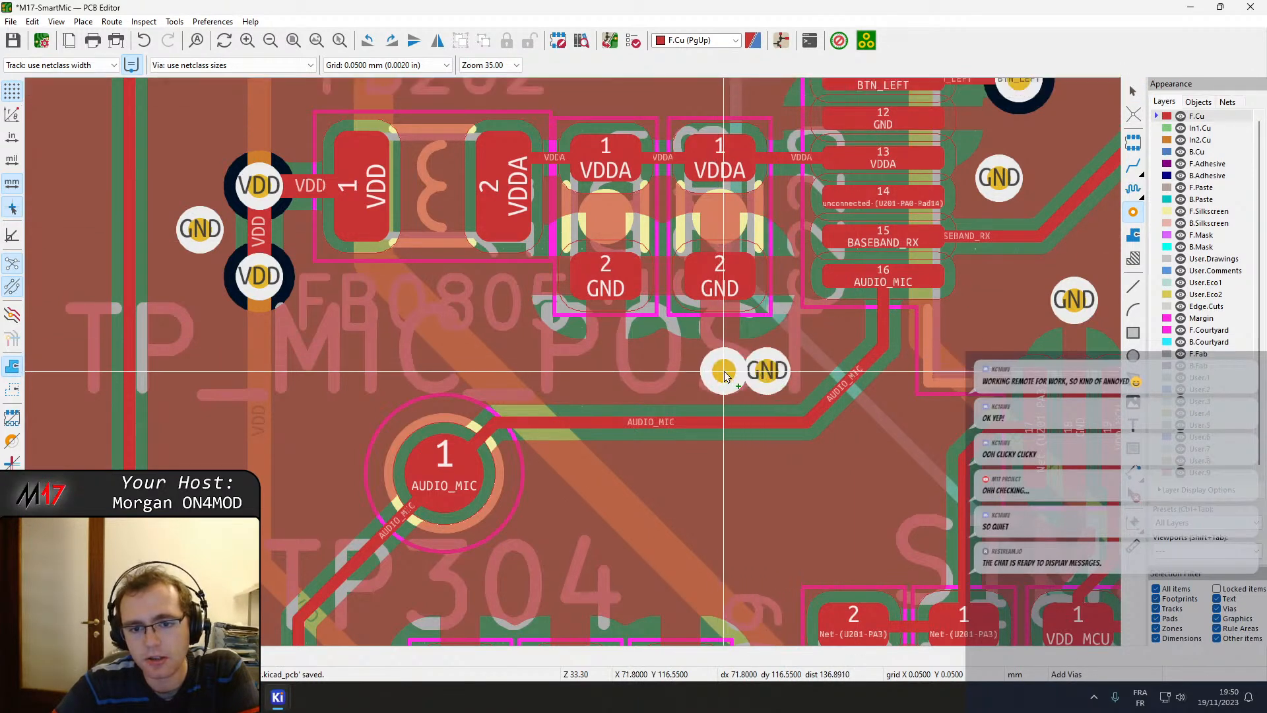
click(701, 369)
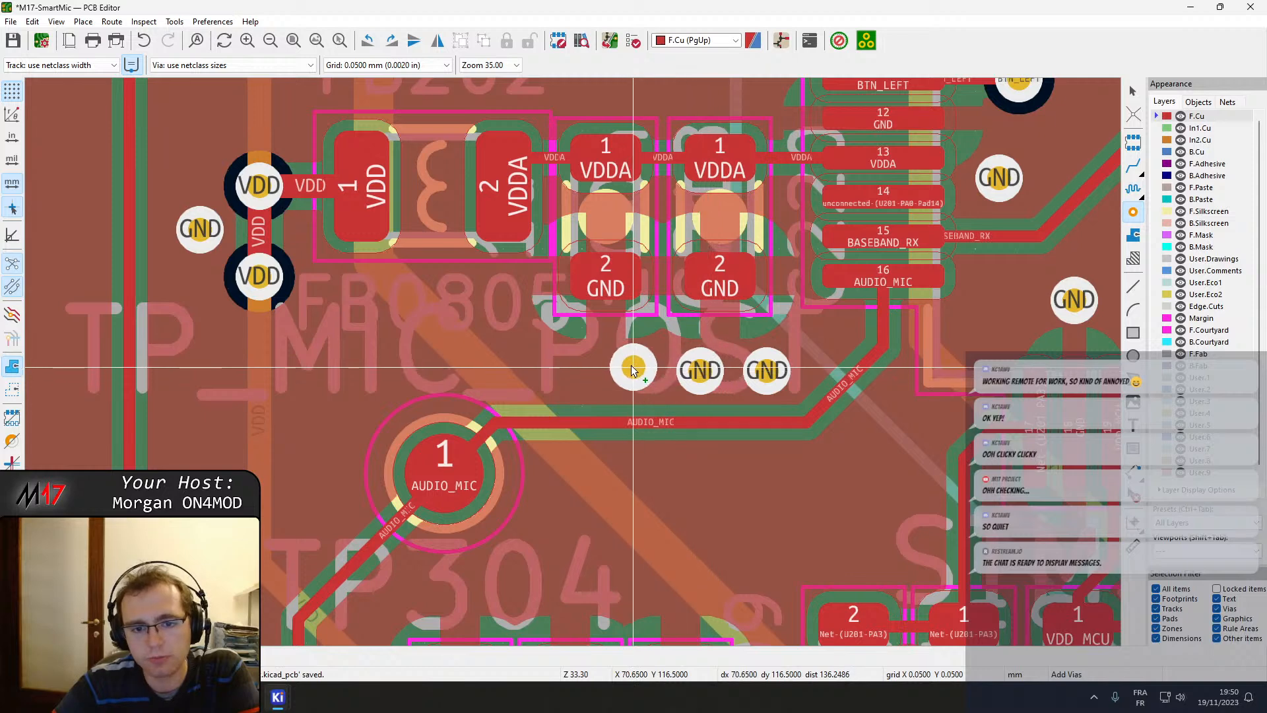
click(626, 370)
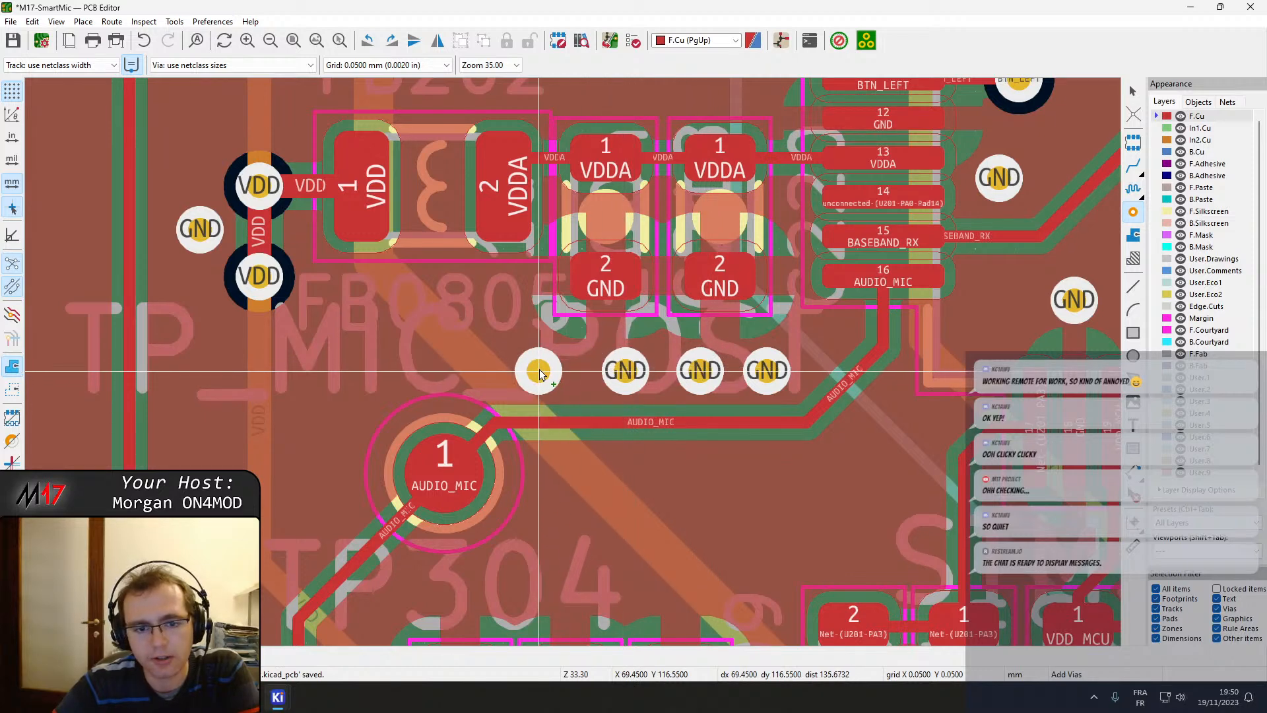
key(ctrl+z)
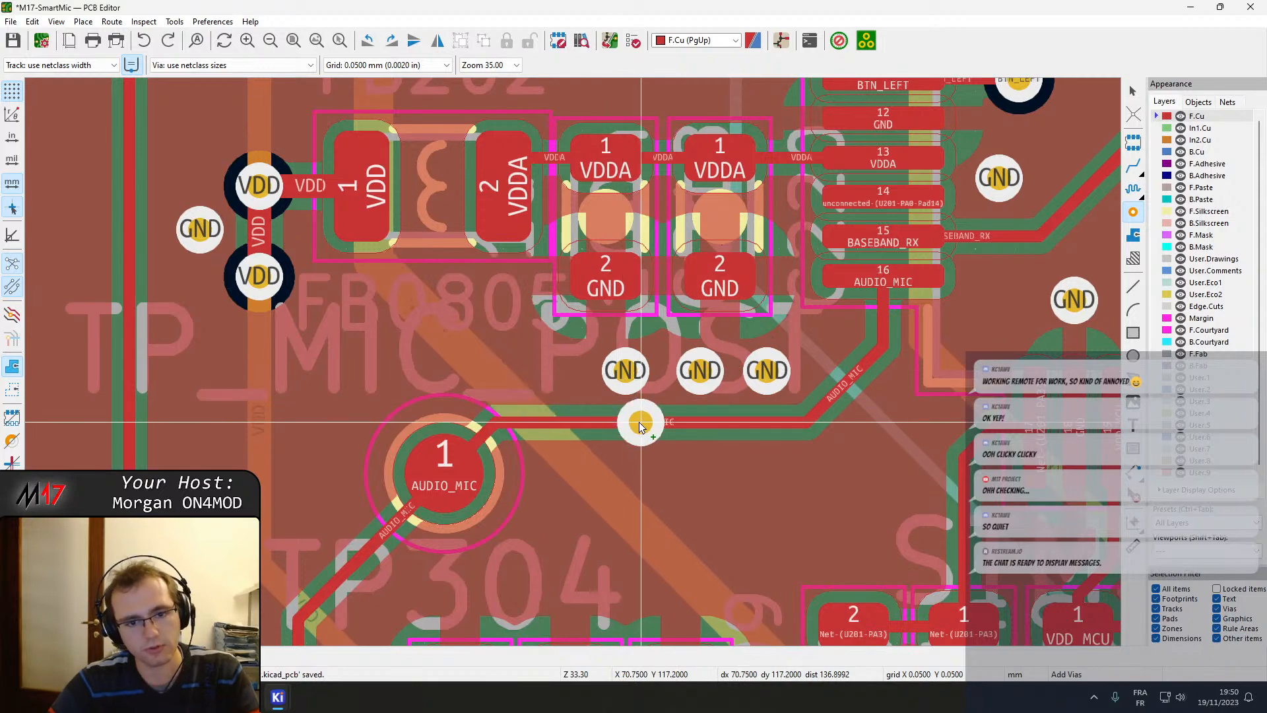
key(Escape)
Shift the GND via nearest U201 pin 16 slightly closer to the corner of the AUDIO_MIC track.
scroll(529, 403, down, 2)
click(582, 395)
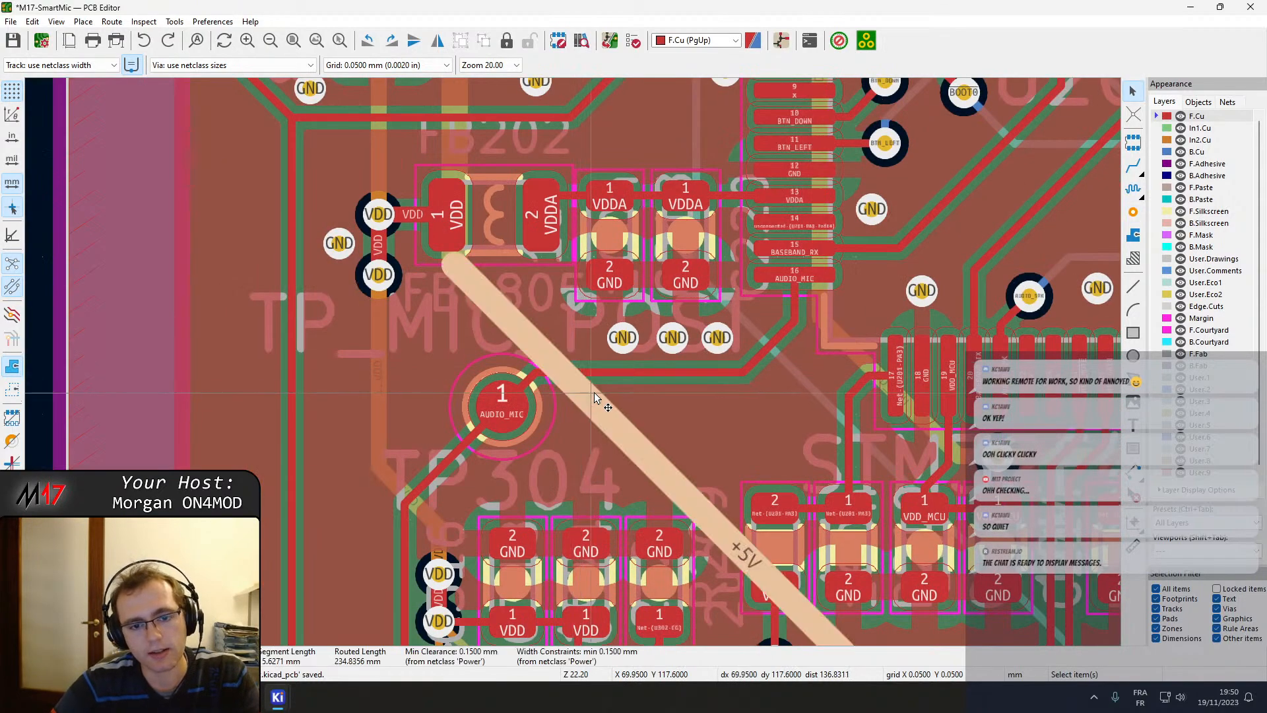
scroll(580, 382, down, 3)
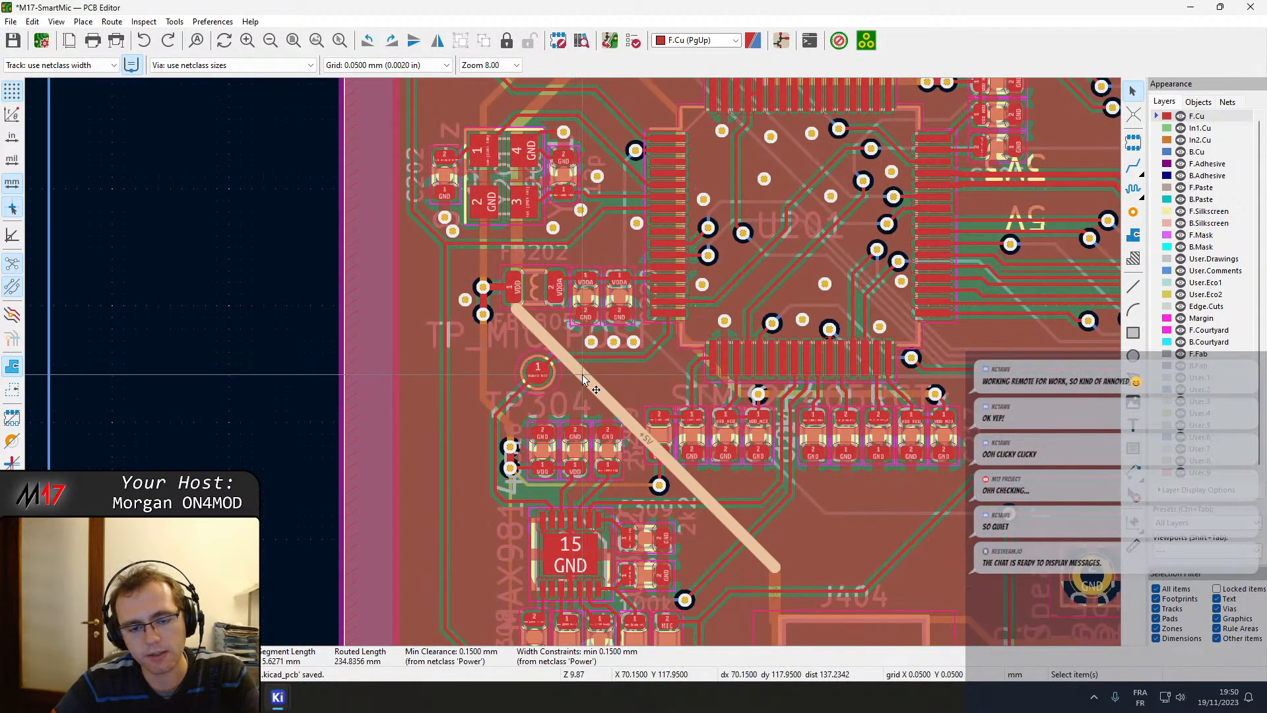
scroll(607, 369, up, 6)
click(609, 487)
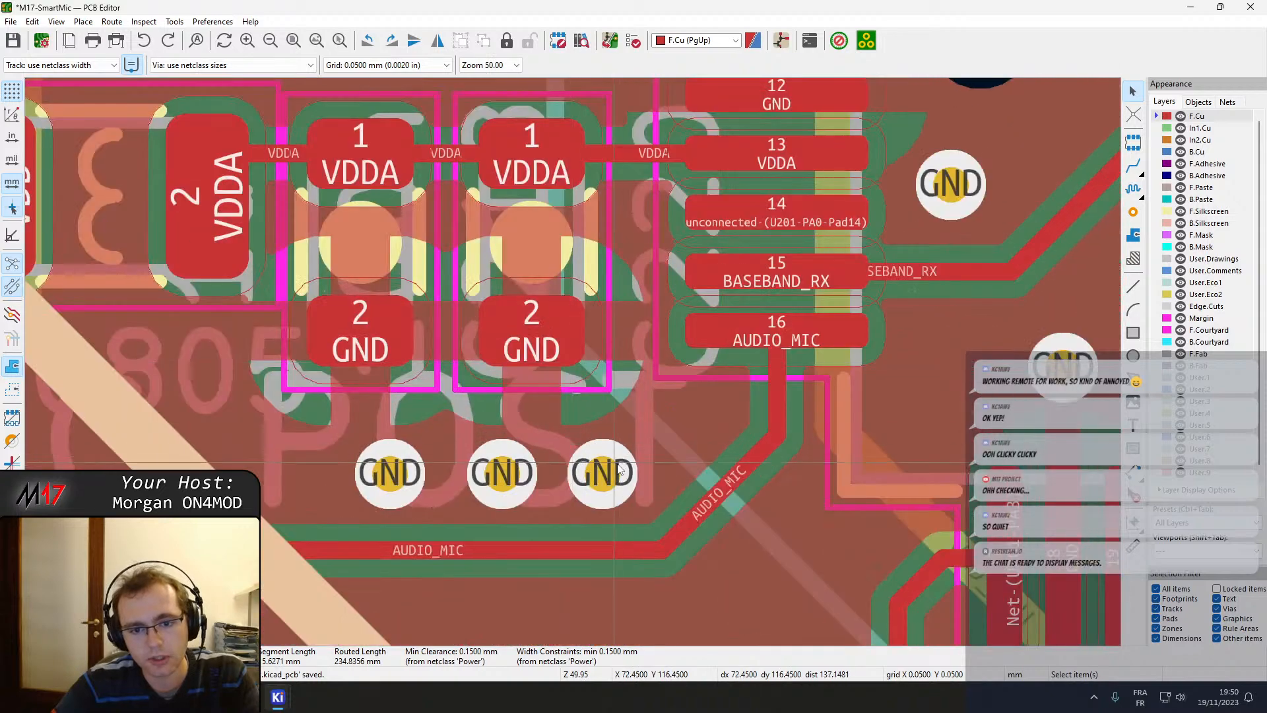
drag(608, 487, 630, 495)
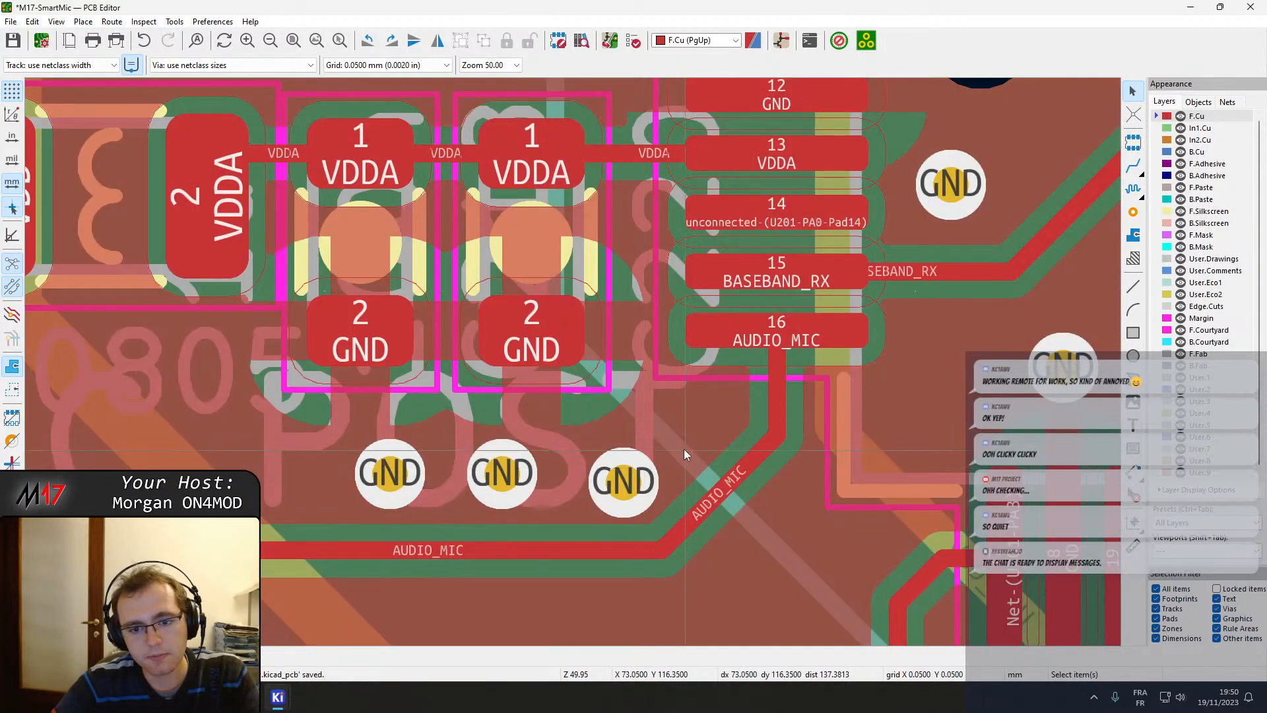
Make B.Cu the active layer, and move the GND via nearest U201 pin 16 up between the diagonal back-copper track and the AUDIO_MIC diagonal.
click(685, 449)
click(1205, 153)
scroll(573, 361, down, 4)
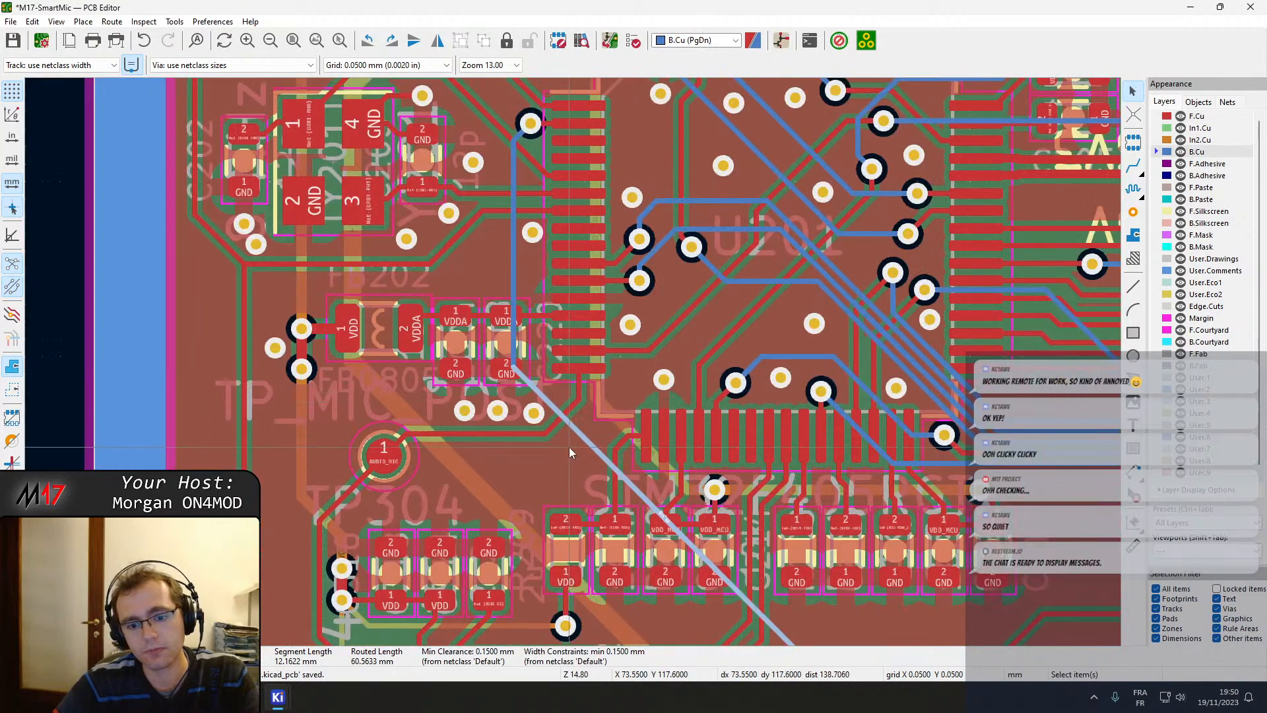
scroll(570, 359, up, 3)
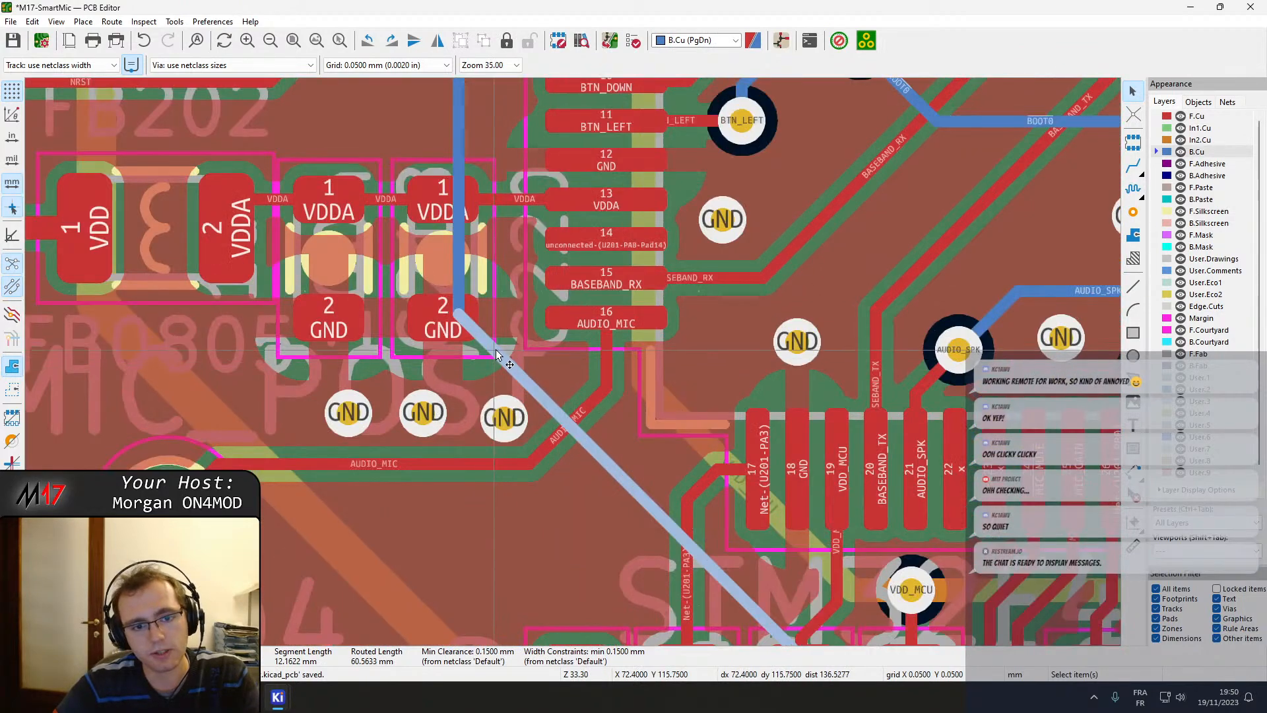
scroll(496, 355, down, 2)
key(Escape)
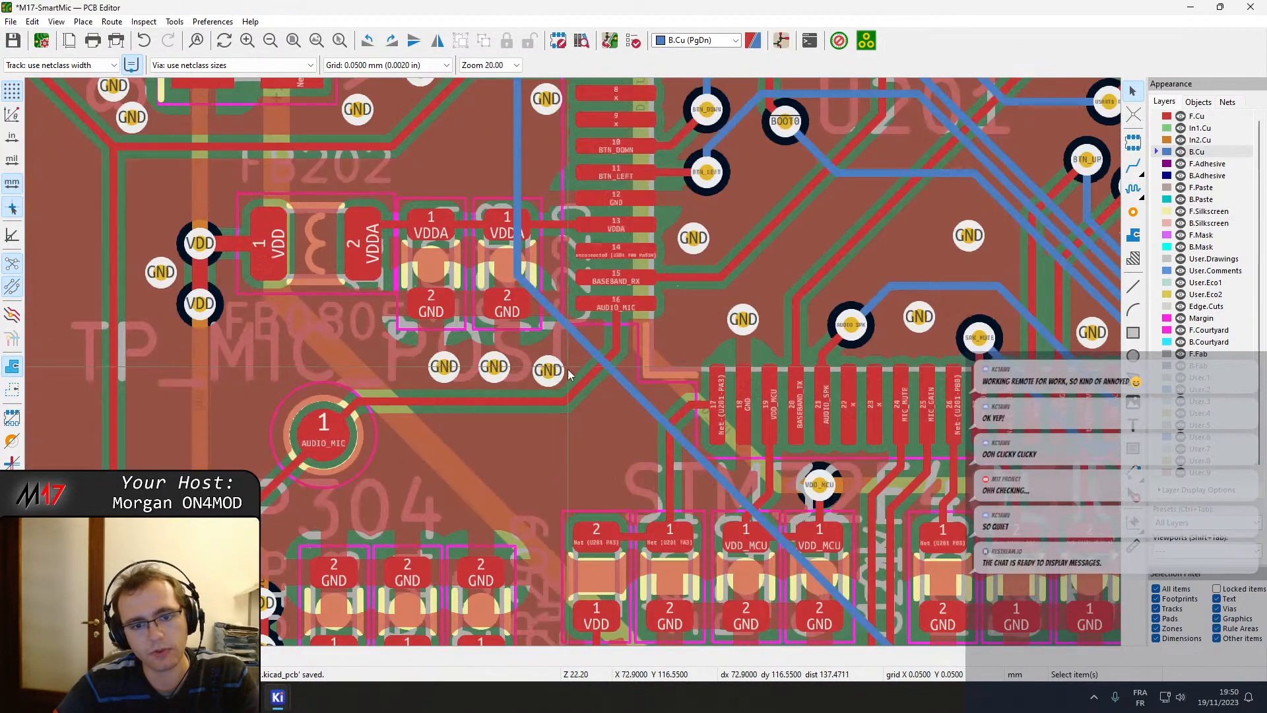
key(m)
click(556, 354)
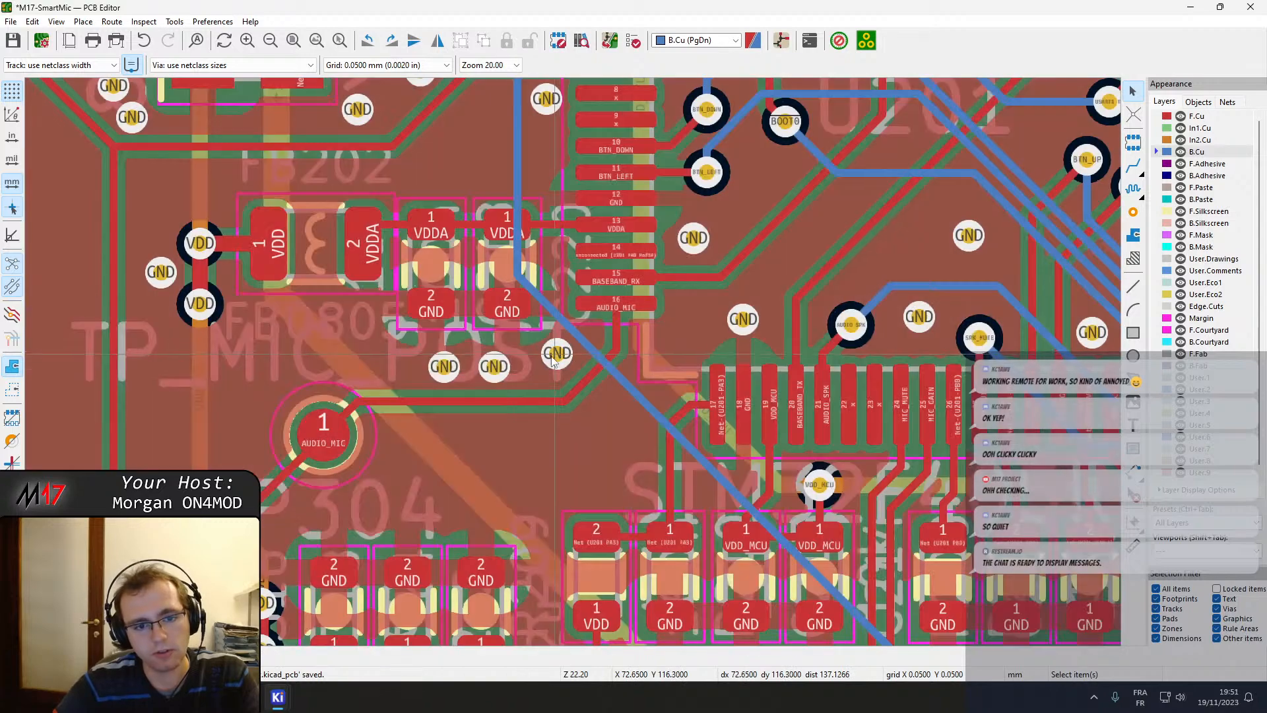
Move the other two GND vias above the AUDIO_MIC track toward U201, keeping them just above the track.
scroll(493, 367, up, 5)
key(m)
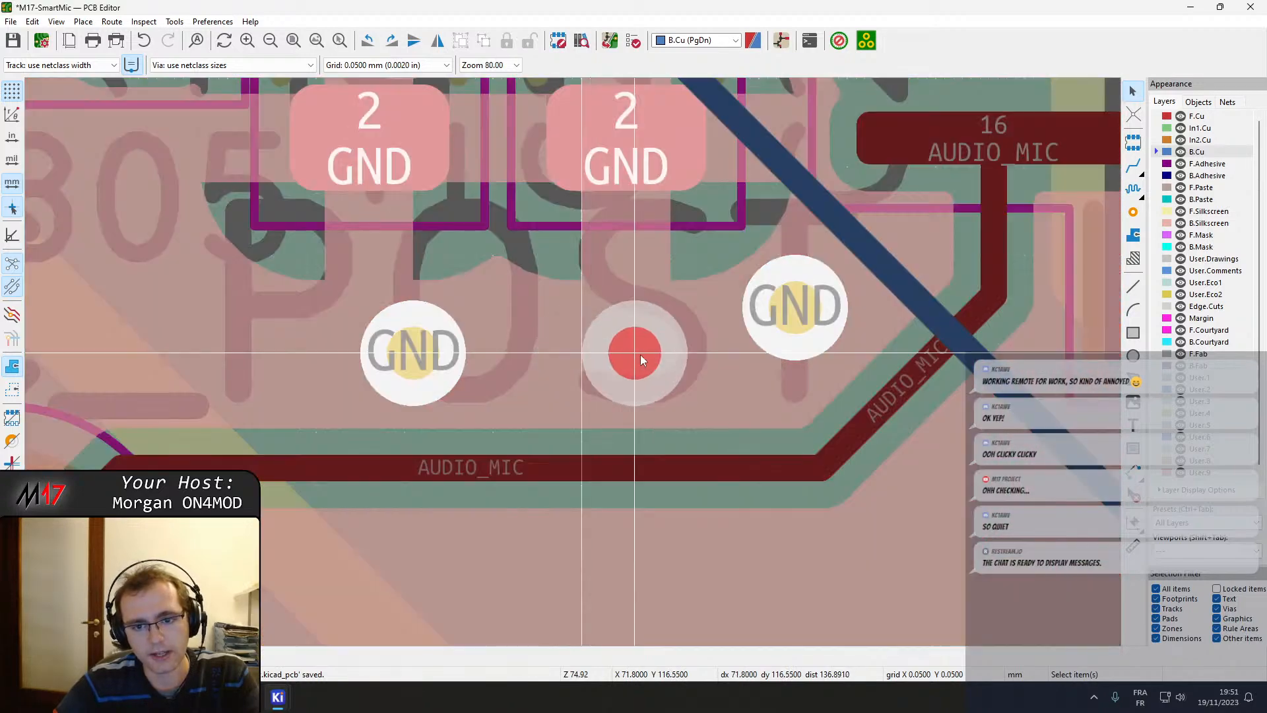
click(660, 360)
key(m)
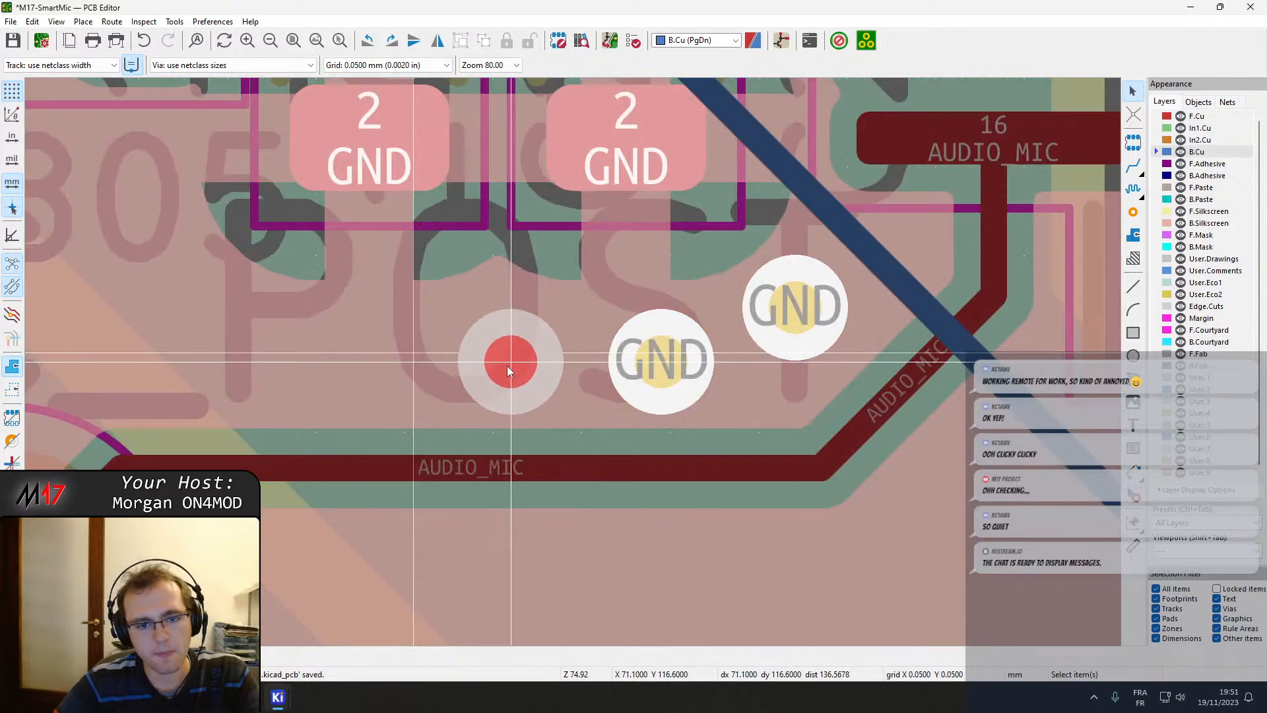
click(510, 368)
Place a fourth GND via below C218's GND pad on the FB202 side of the row, and nudge it slightly up and outward.
click(1134, 212)
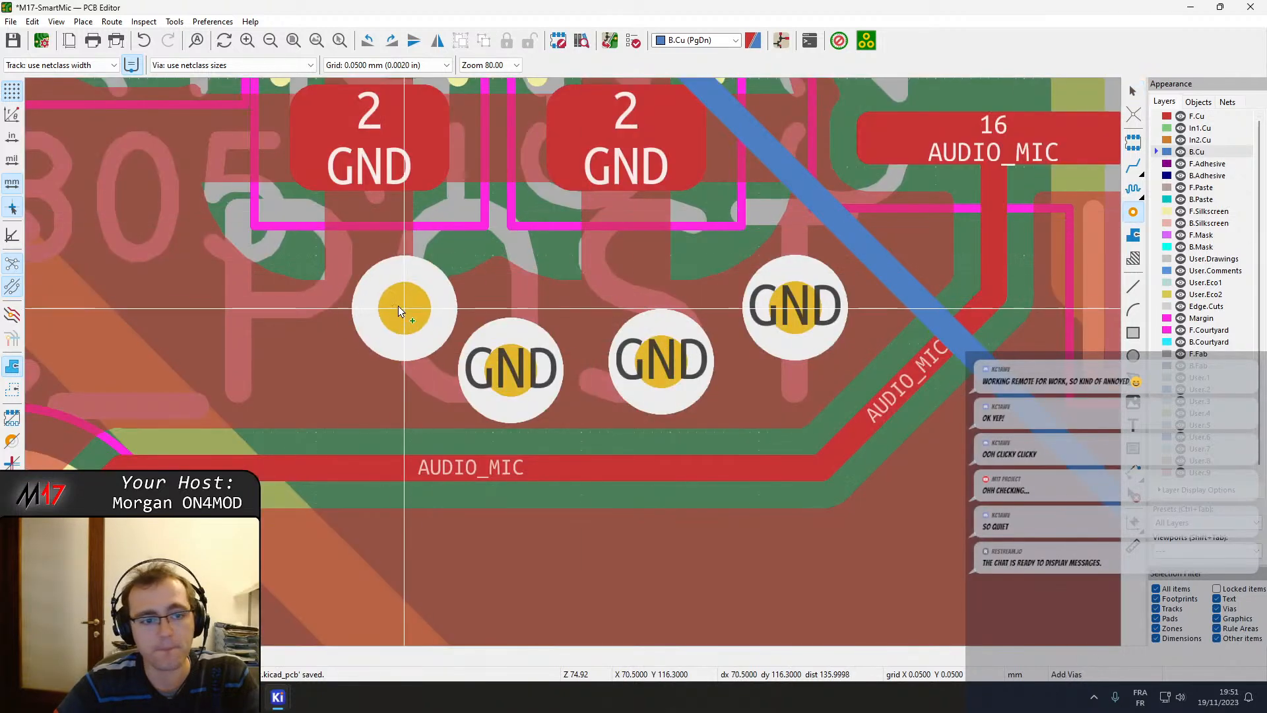
click(314, 345)
key(Escape)
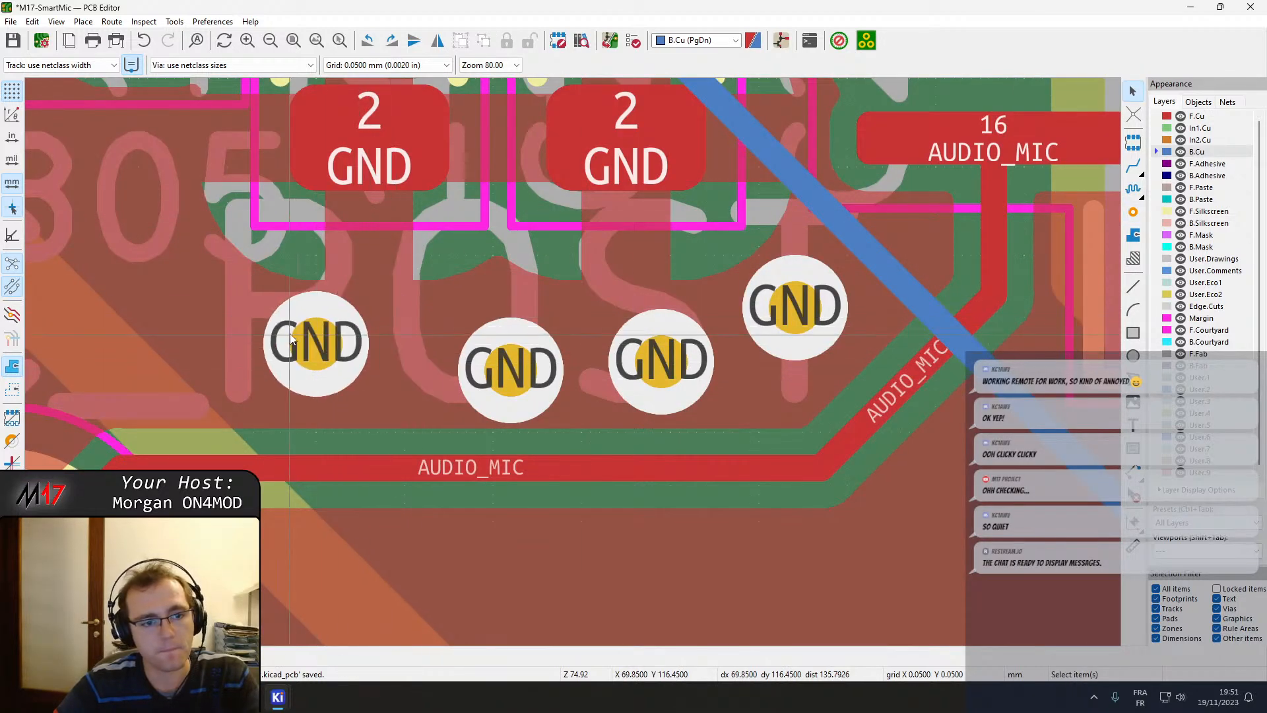
key(m)
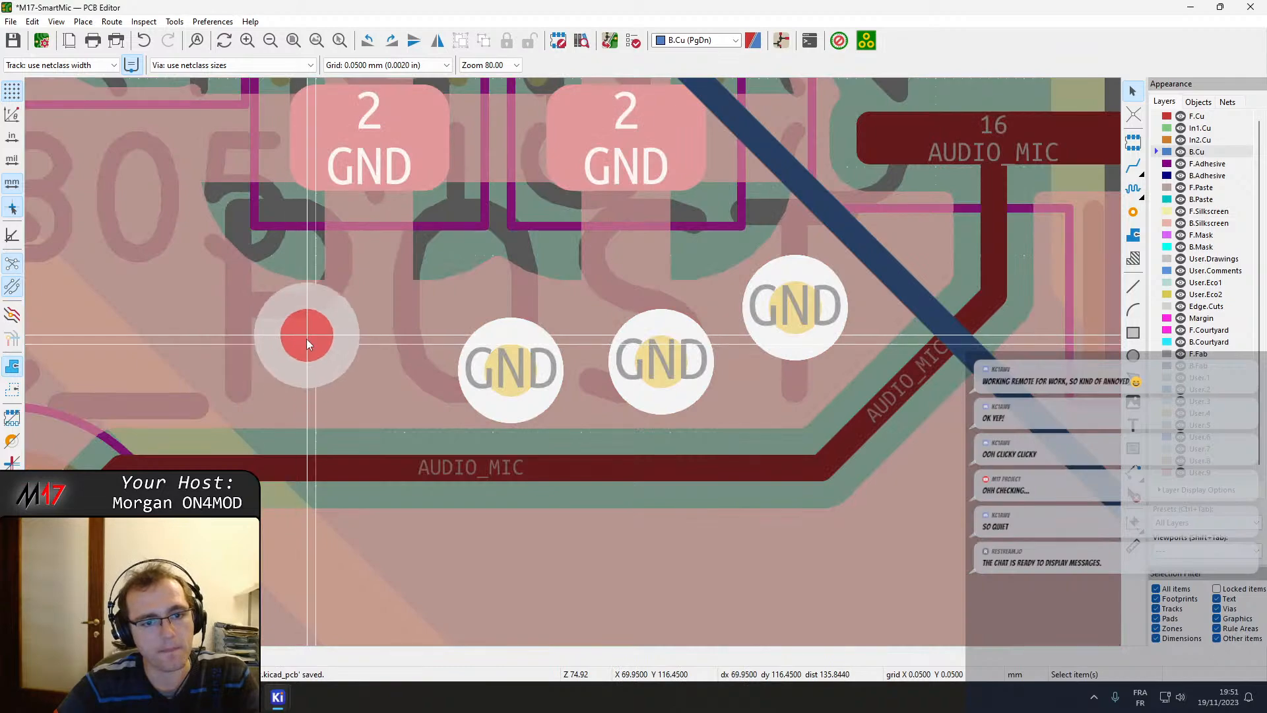
click(306, 338)
Move the second GND via from the FB202 side closer to the first one below C218's GND pad, and save the board.
key(m)
click(458, 363)
scroll(458, 363, down, 3)
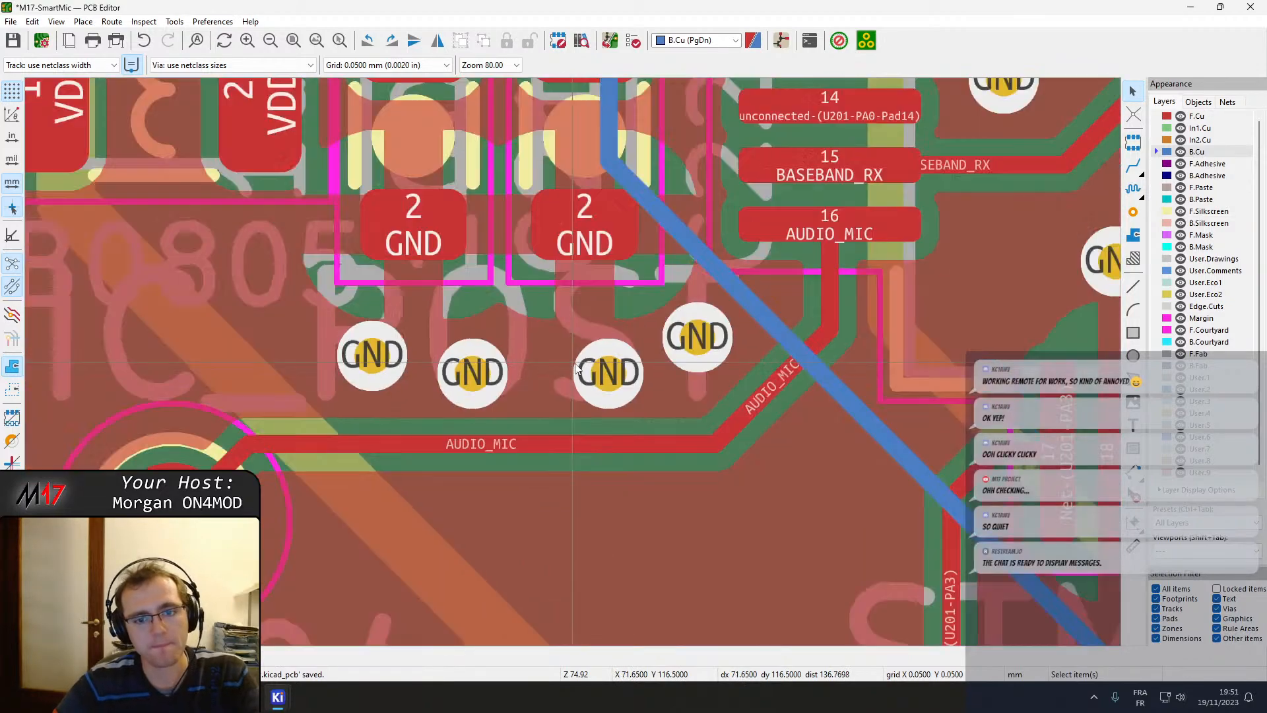
key(m)
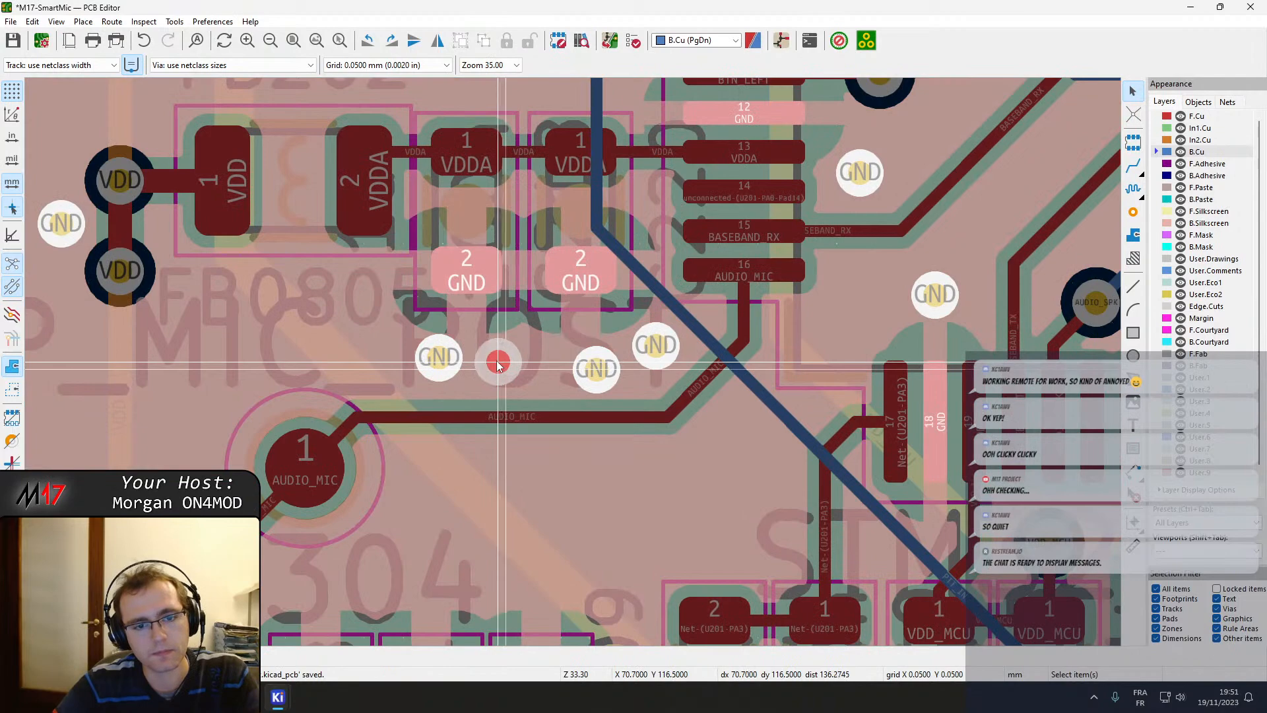
click(501, 365)
scroll(573, 362, down, 4)
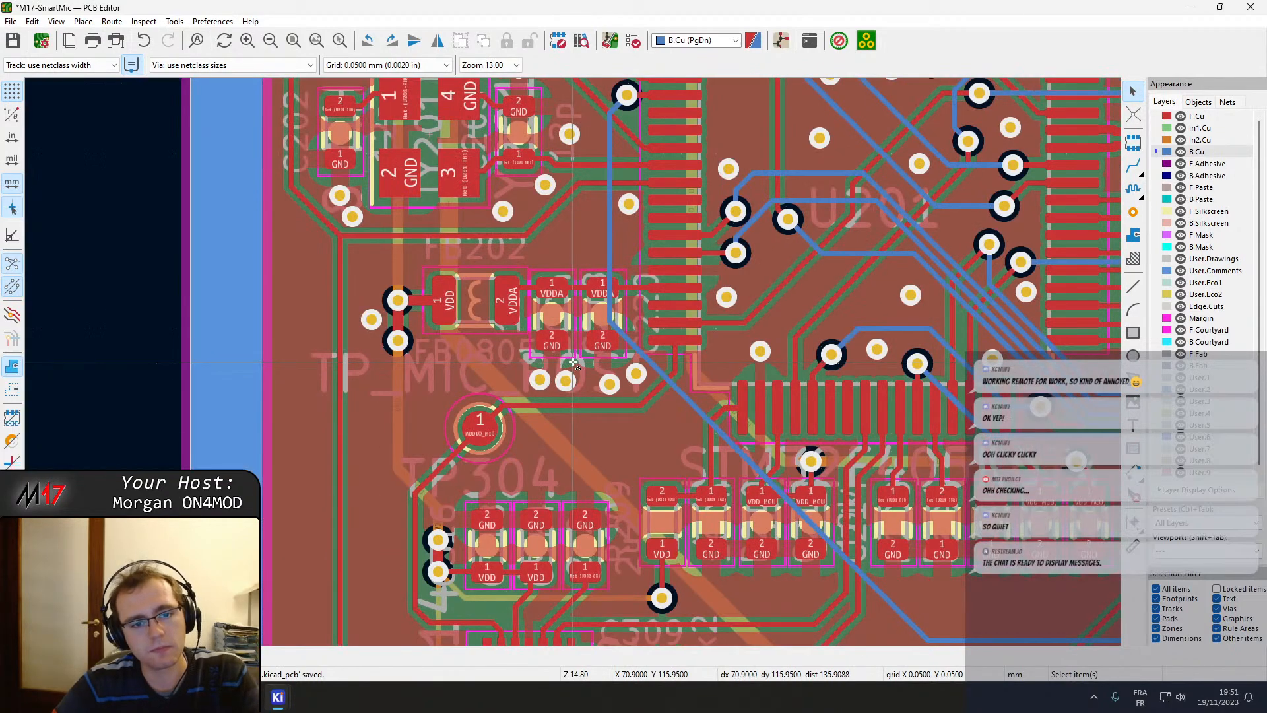
key(ctrl+s)
Inspect the properties of C218 pad 2, including its clearance overrides and copper zone connection settings.
scroll(573, 361, up, 5)
click(526, 302)
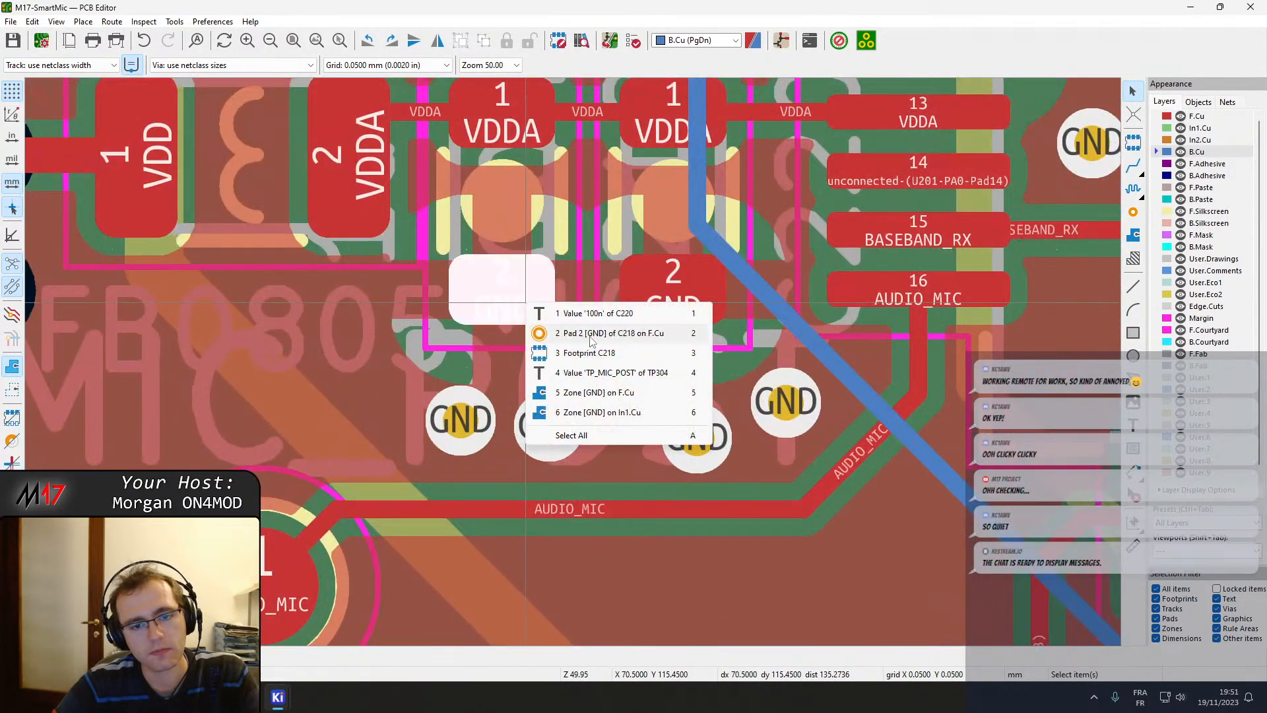
click(596, 335)
key(e)
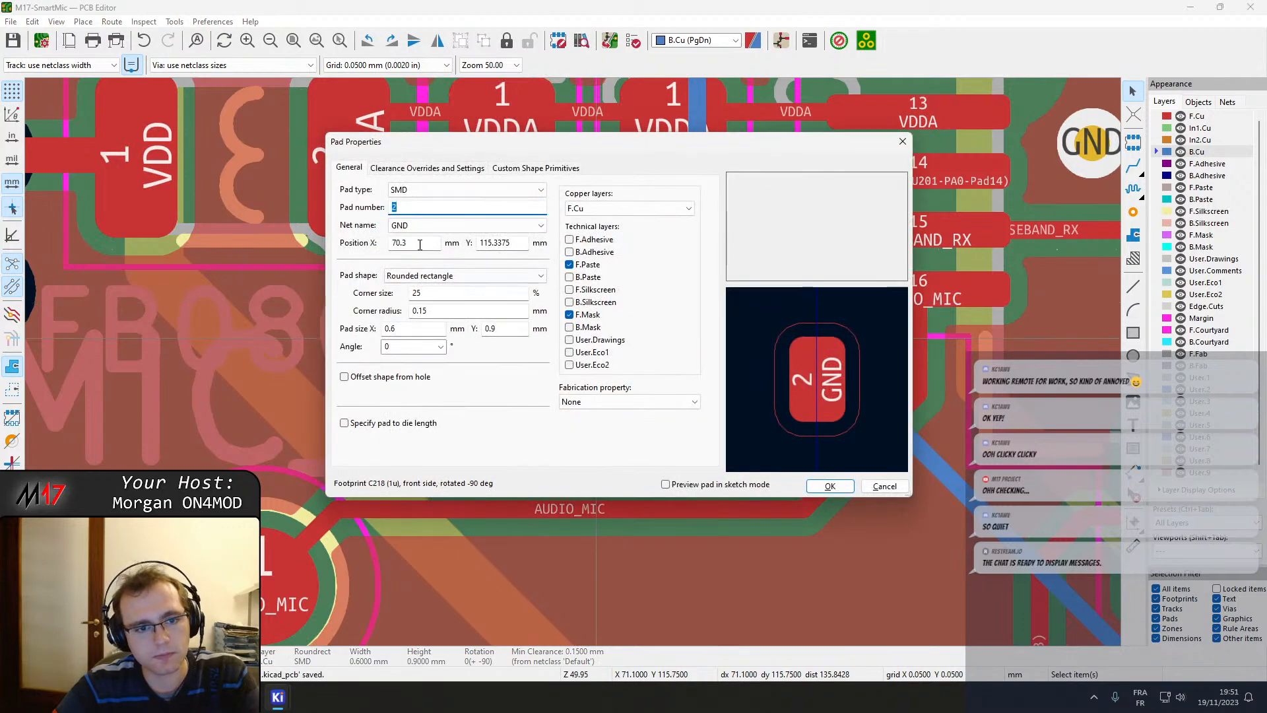
click(443, 171)
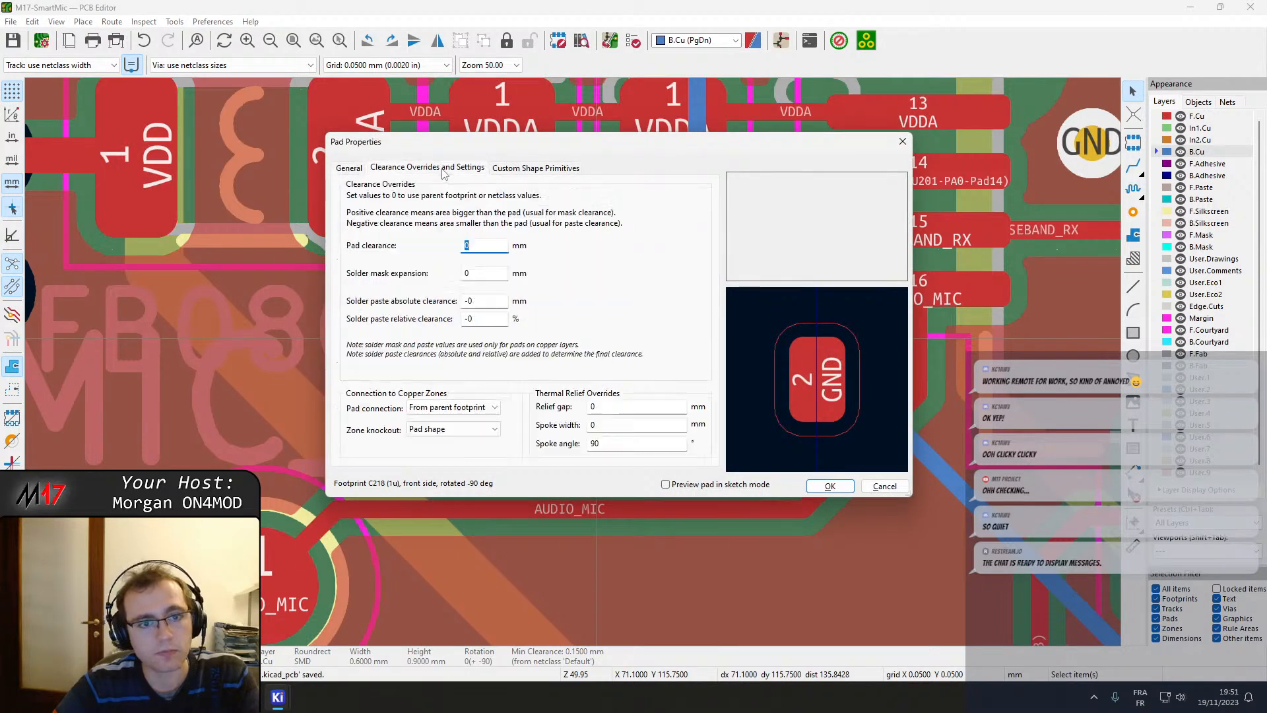
click(535, 169)
key(Escape)
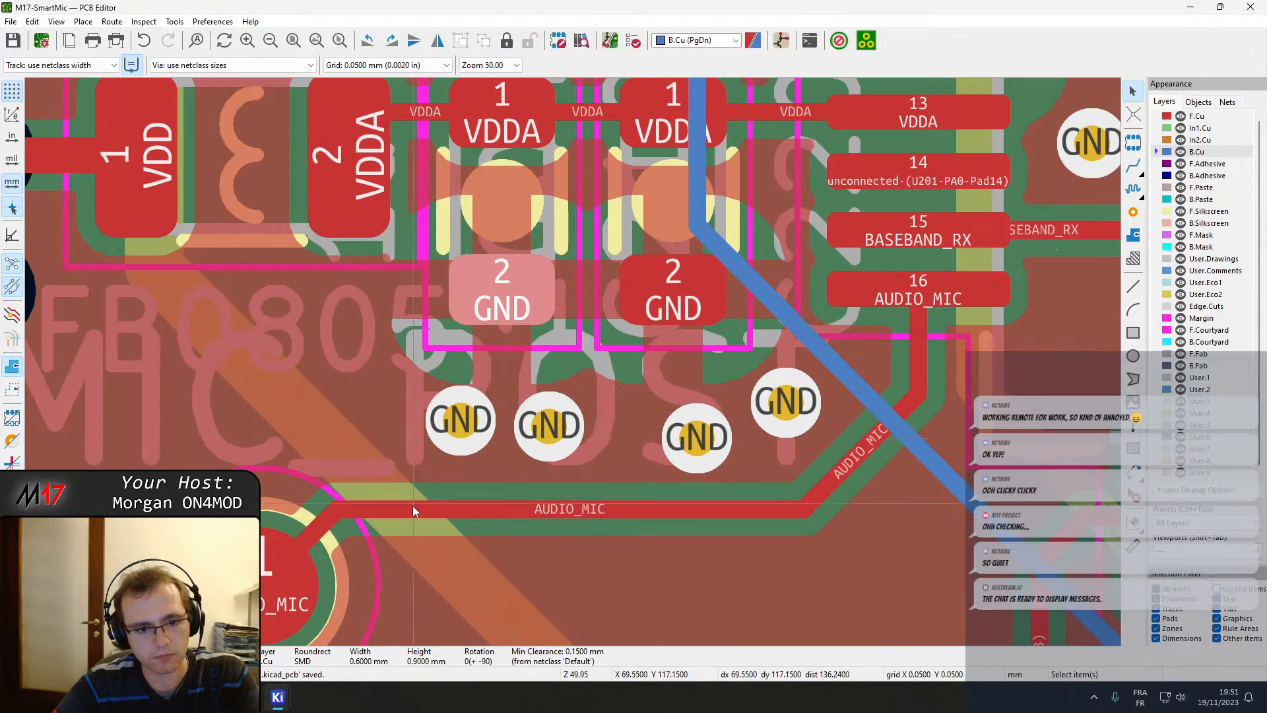
click(390, 445)
key(Escape)
key(Escape)
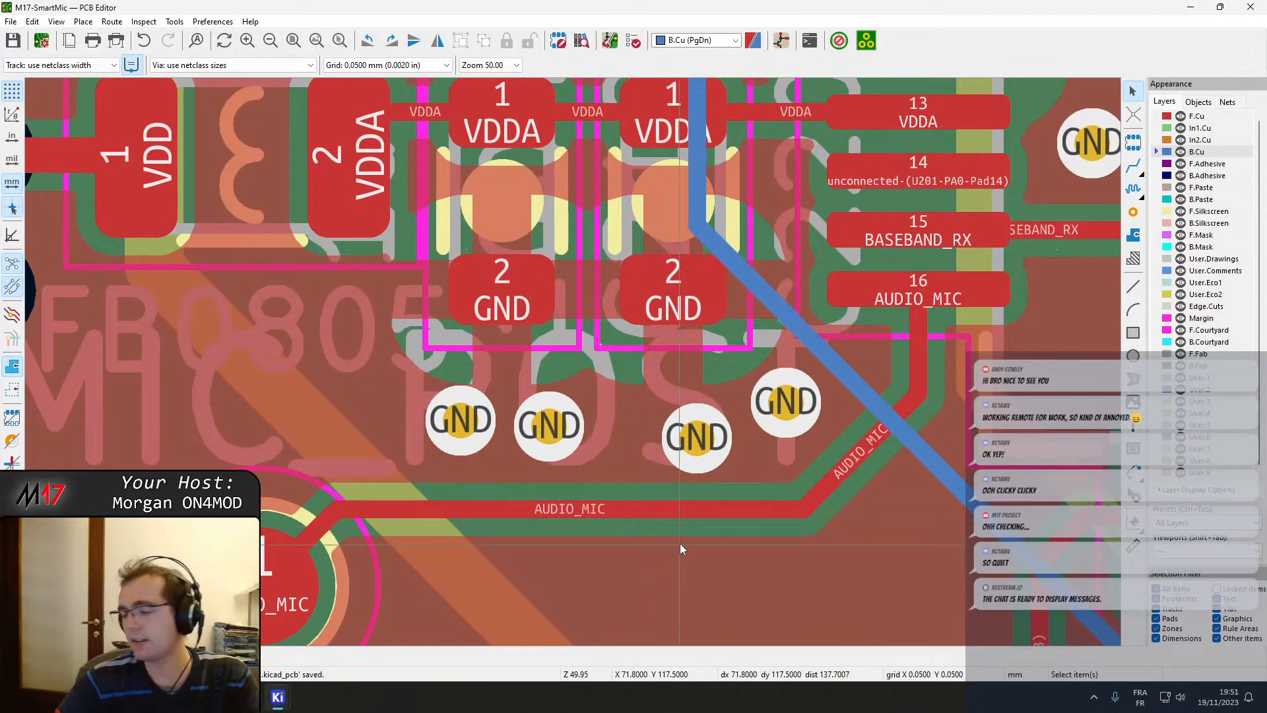
Inspect the F.Cu GND zone's properties, checking its pad connections and thermal relief gap.
click(690, 561)
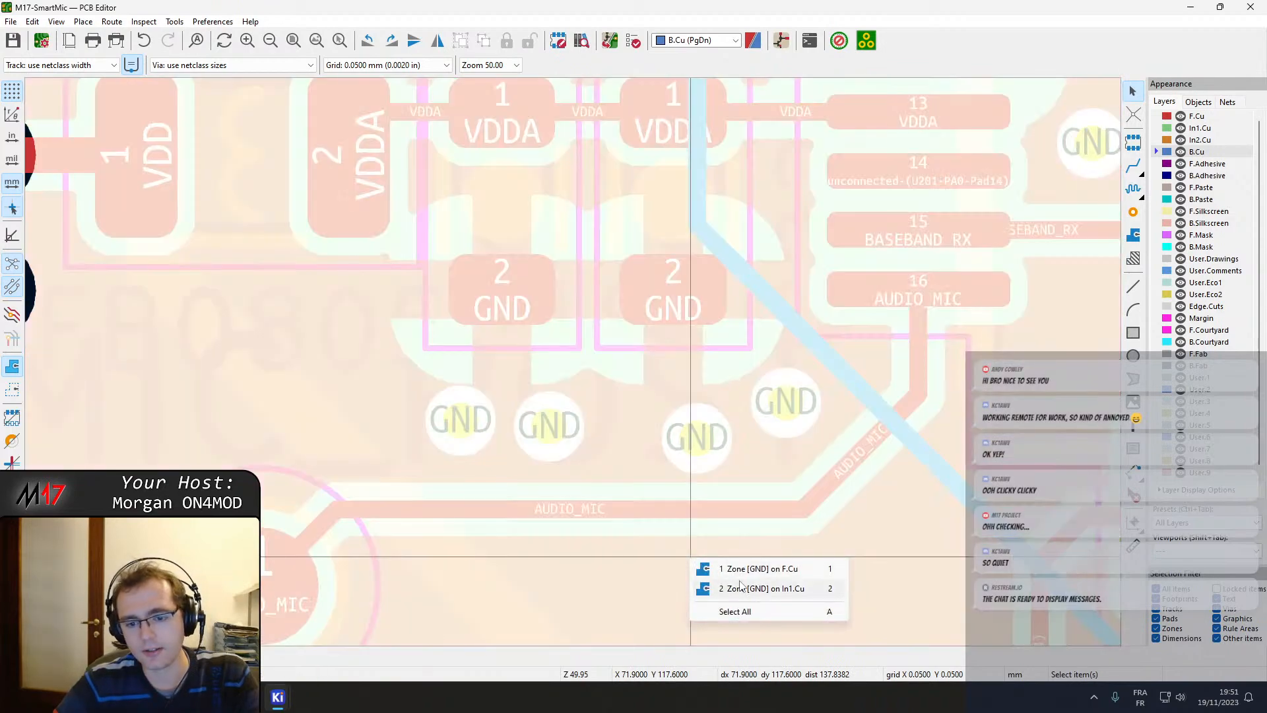
click(741, 576)
key(e)
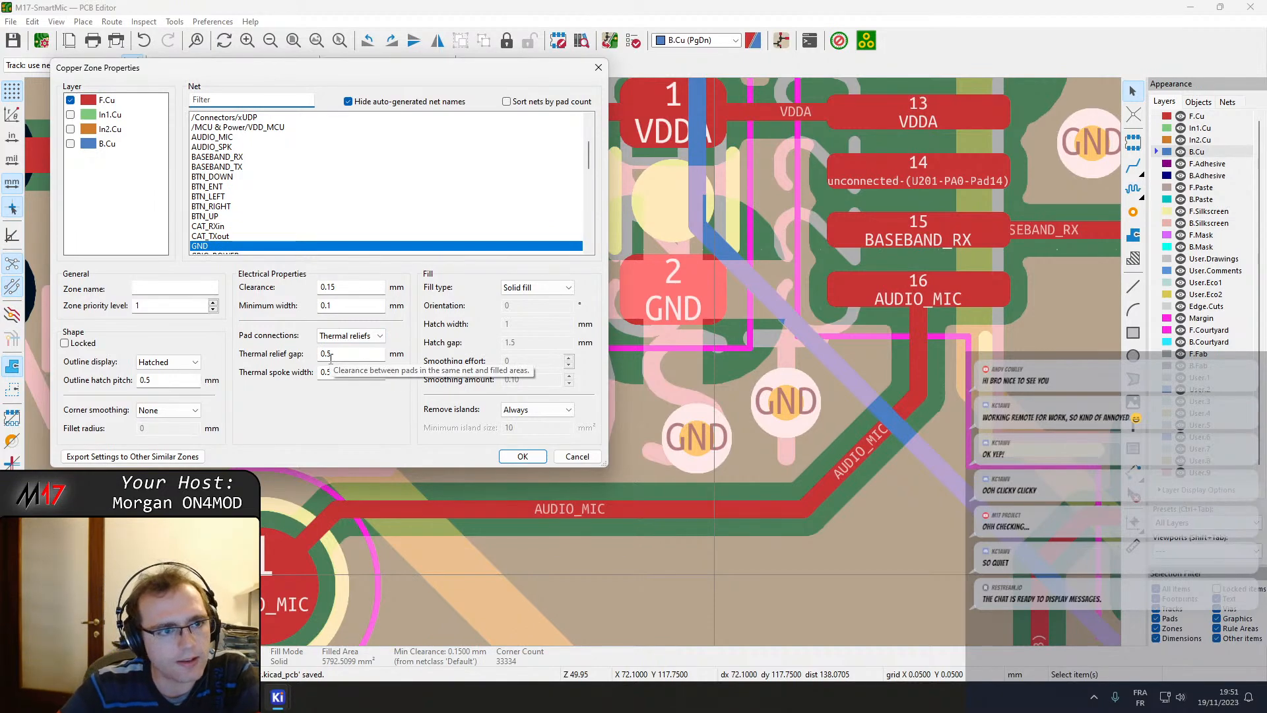
key(Escape)
Look over the board from the AUDIO_MIC area to the corner around H102 and J413, examining the GND pads' thermal reliefs.
scroll(573, 363, down, 9)
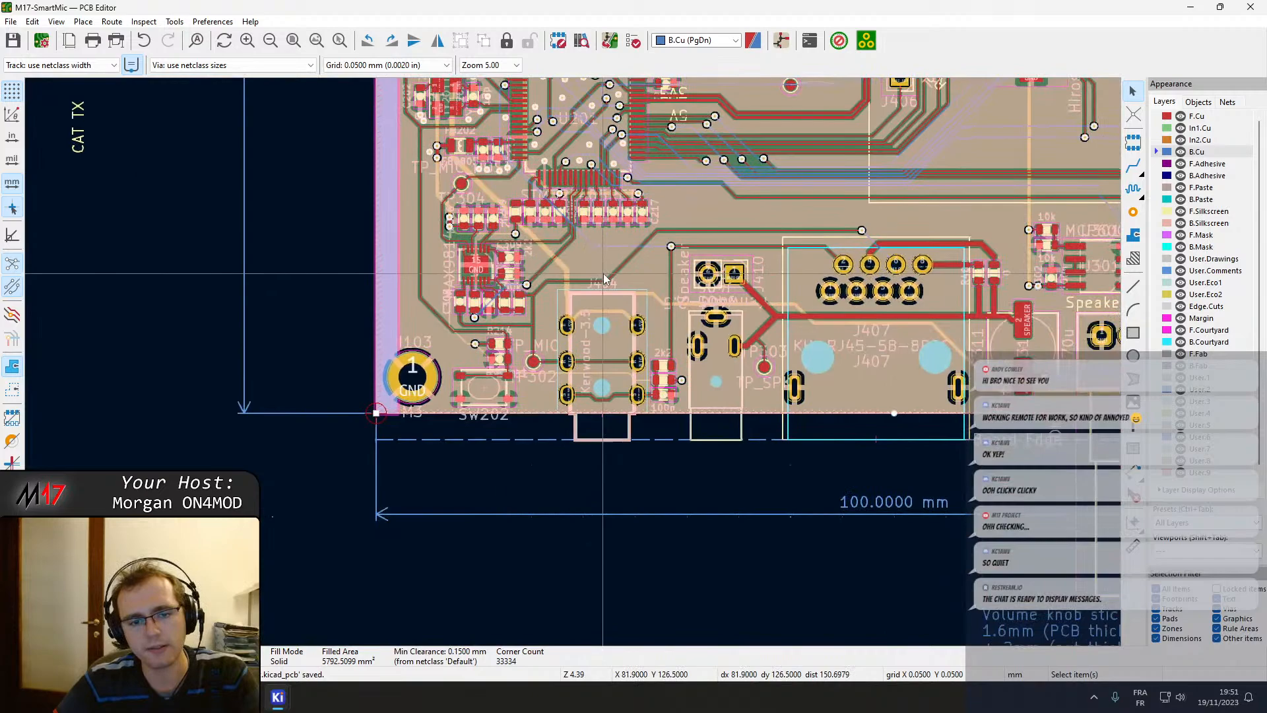
middle_drag(603, 278, 598, 291)
scroll(614, 247, up, 5)
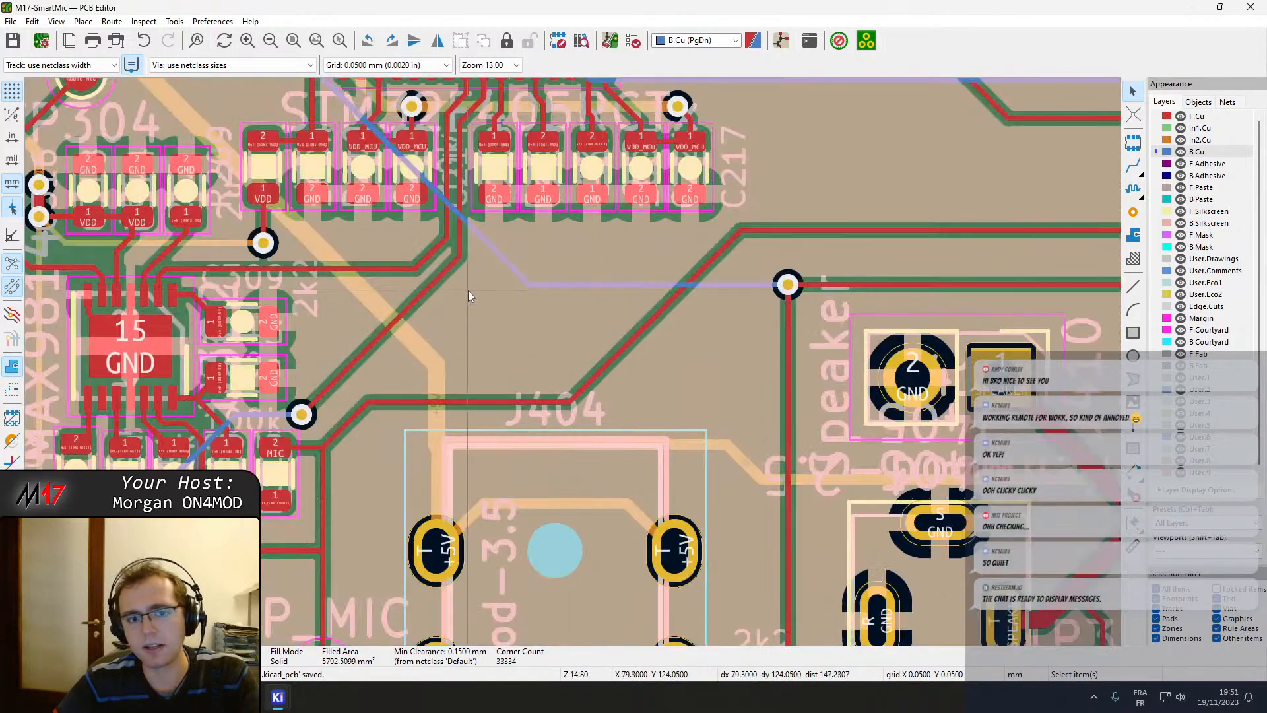
scroll(469, 291, down, 5)
middle_drag(469, 291, 654, 645)
scroll(569, 373, up, 3)
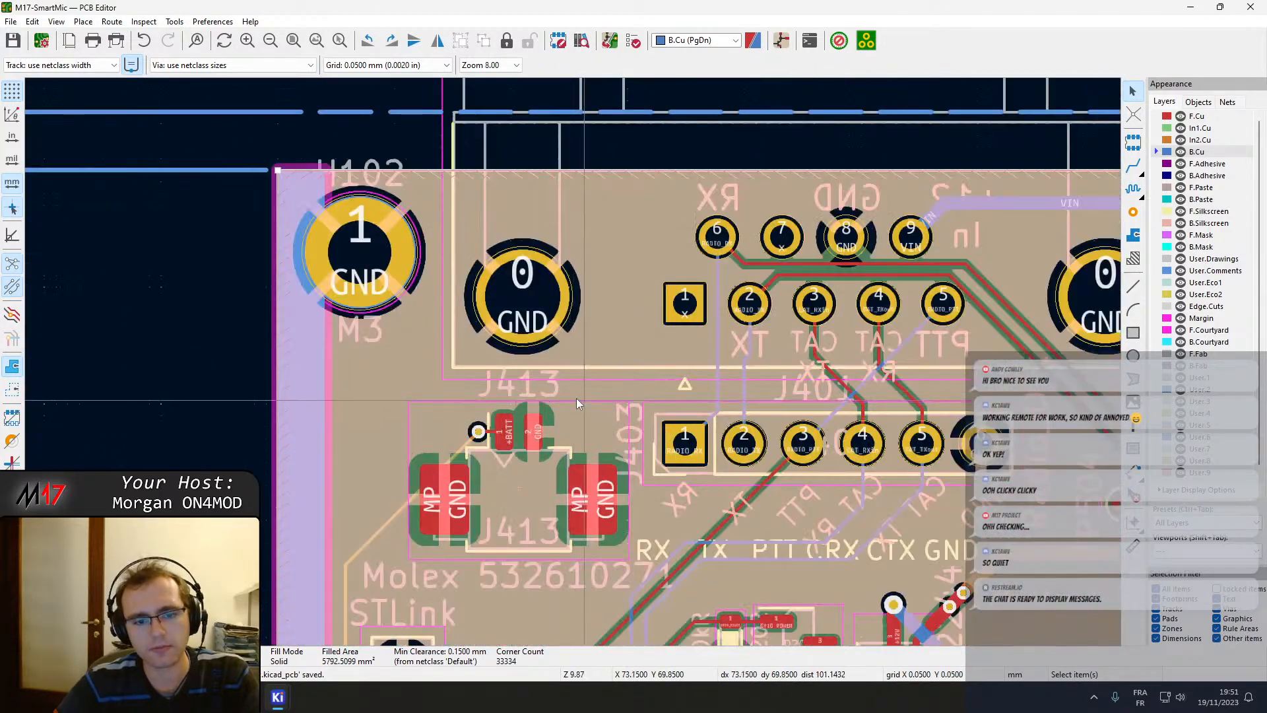
scroll(573, 367, up, 2)
scroll(573, 362, up, 5)
scroll(571, 362, down, 5)
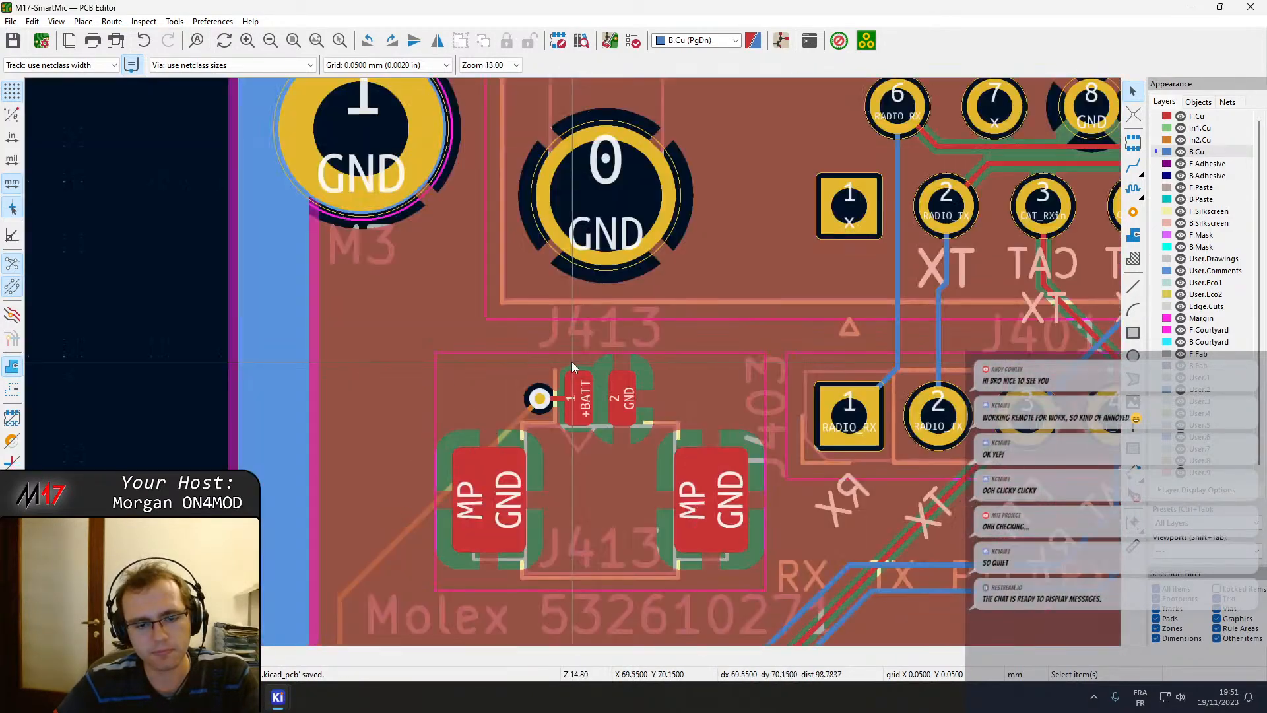
middle_drag(508, 261, 547, 449)
Set the F.Cu GND zone's thermal relief gap and spoke width to 0.3 mm, keeping thermal reliefs, and refill all zones.
click(443, 498)
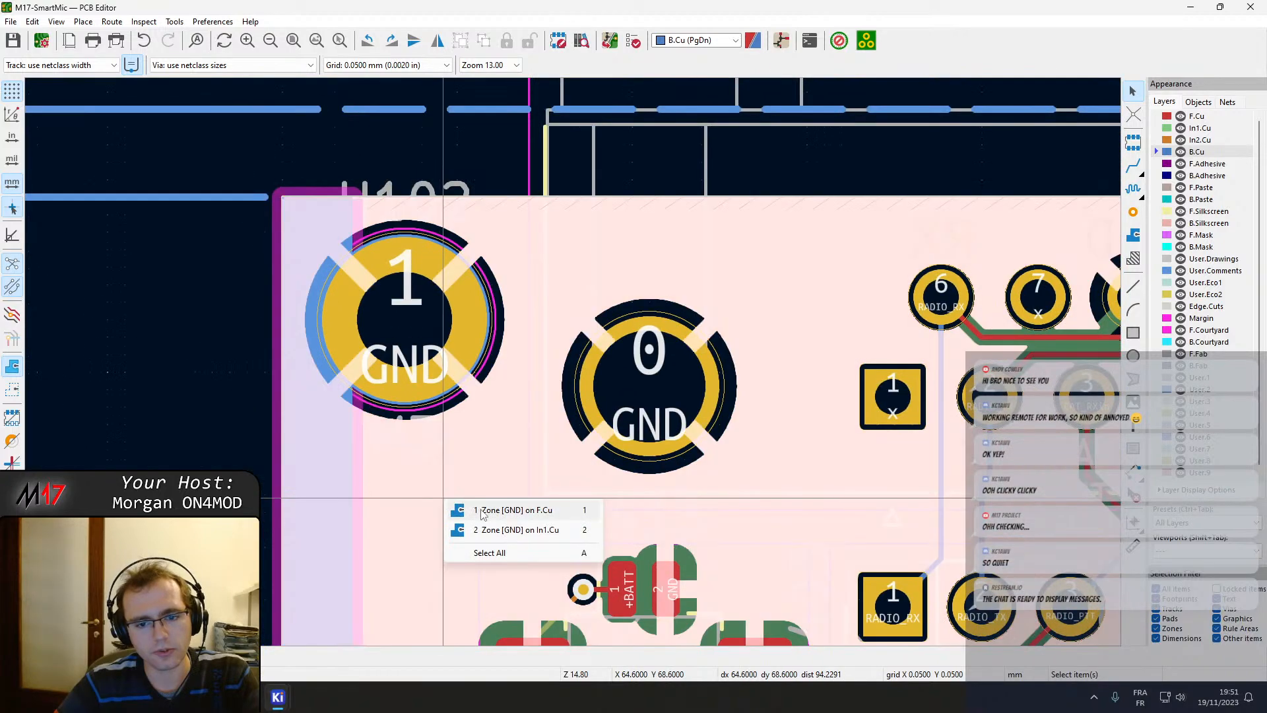
click(486, 511)
key(e)
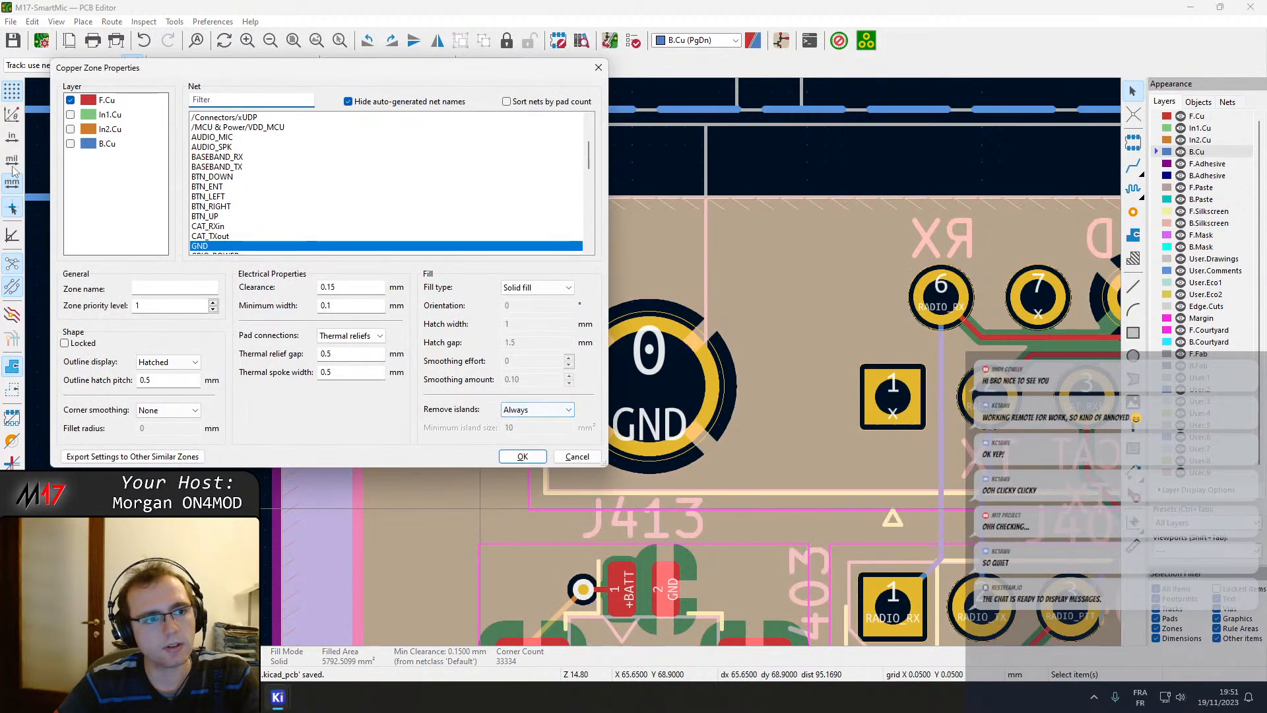
click(343, 336)
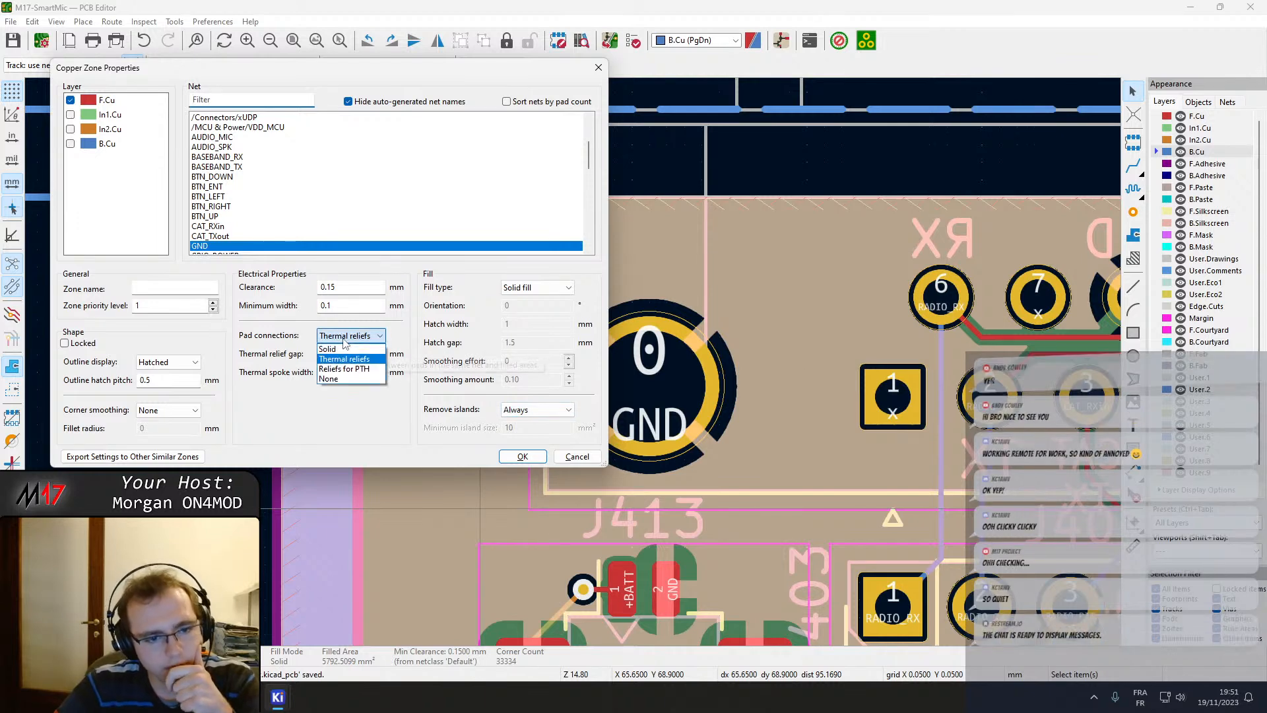
click(330, 349)
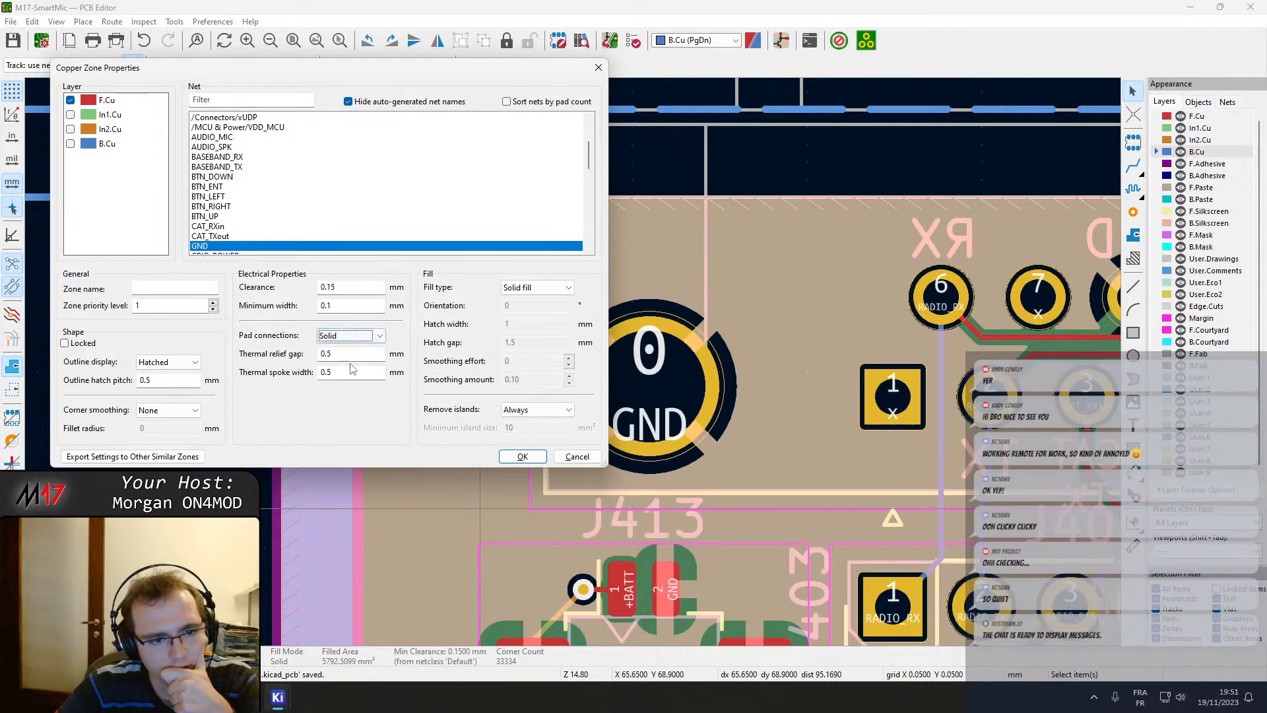
click(350, 336)
click(343, 358)
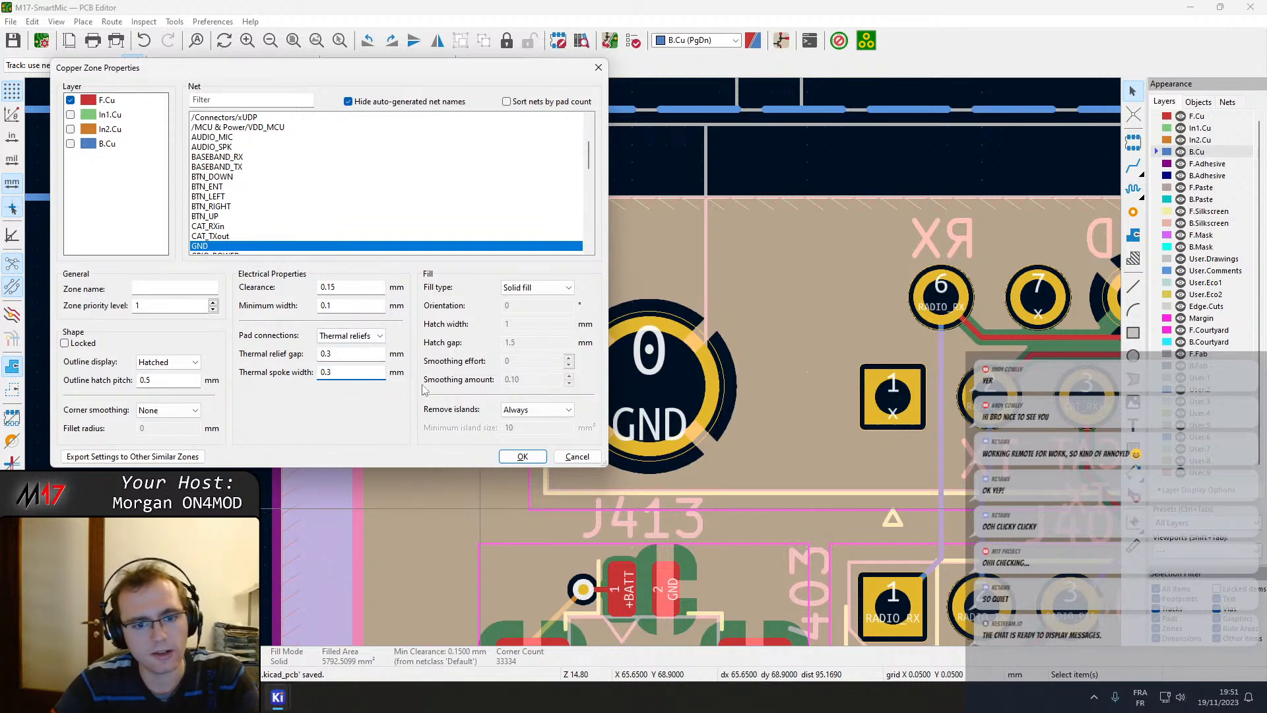
click(522, 457)
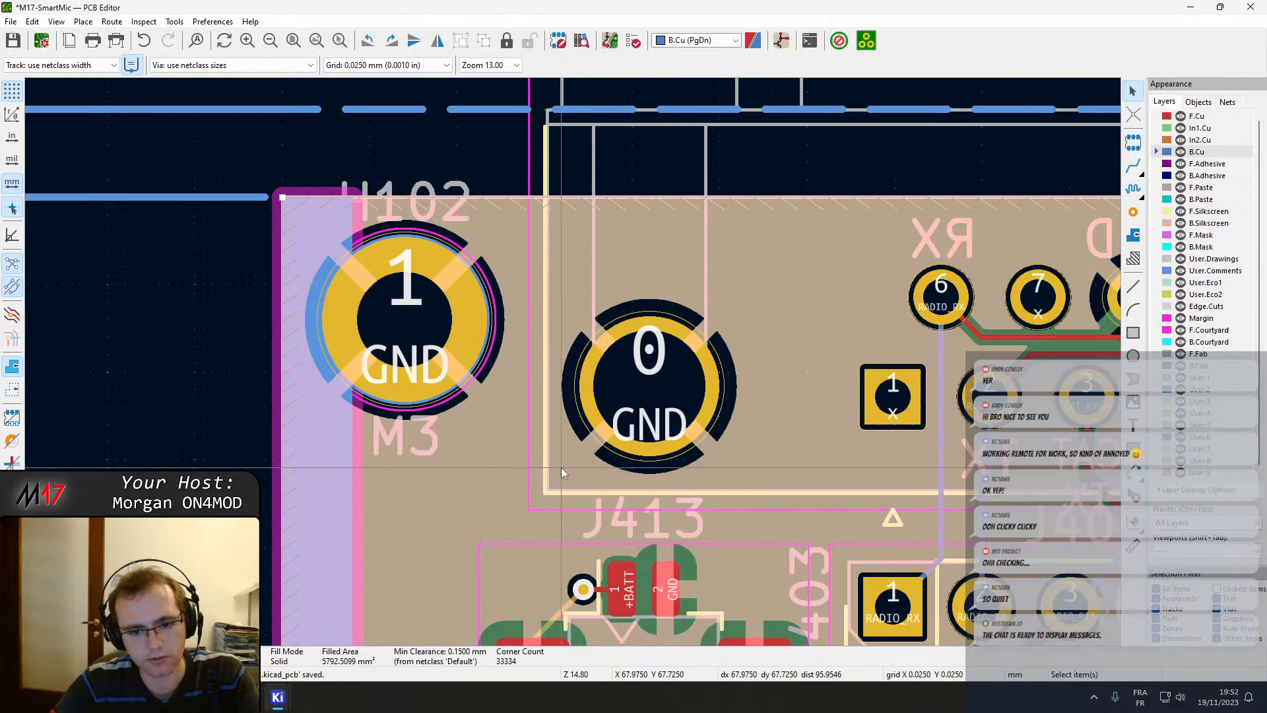
key(b)
Change the F.Cu GND zone's thermal spoke width after checking the pads near U201, refill all zones, and save the board.
scroll(607, 477, down, 4)
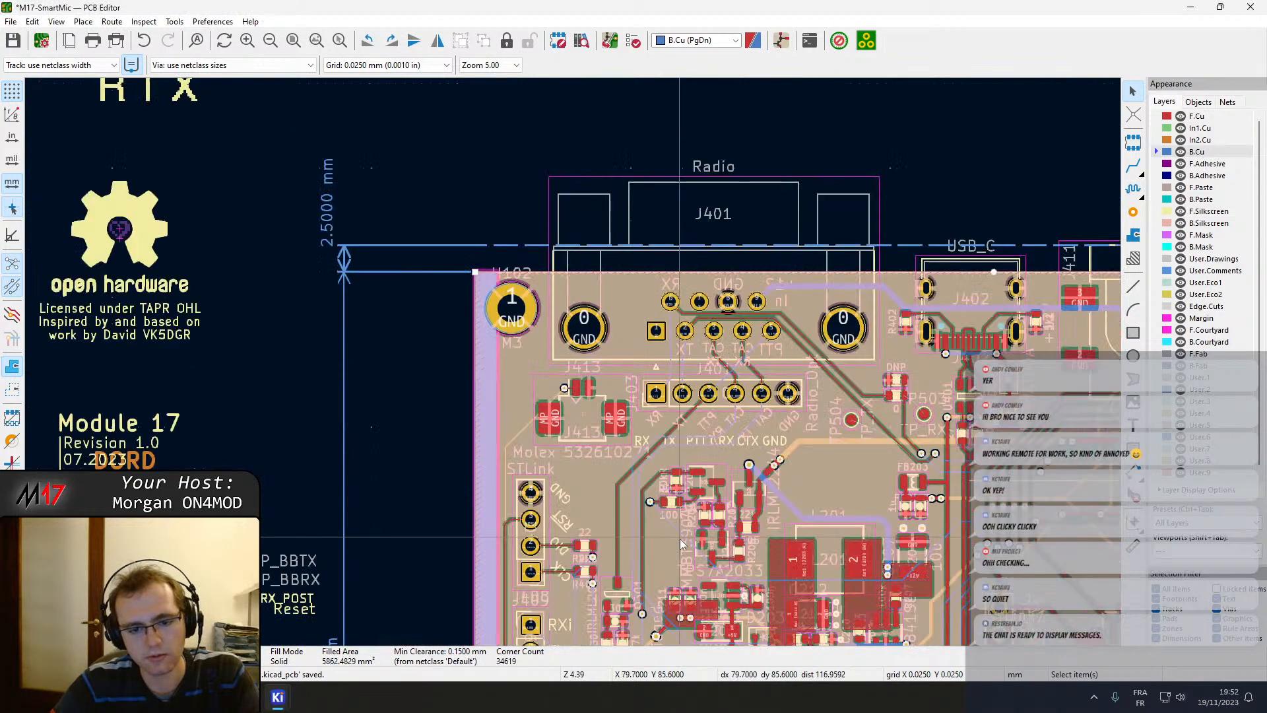
scroll(598, 405, up, 3)
scroll(576, 364, up, 3)
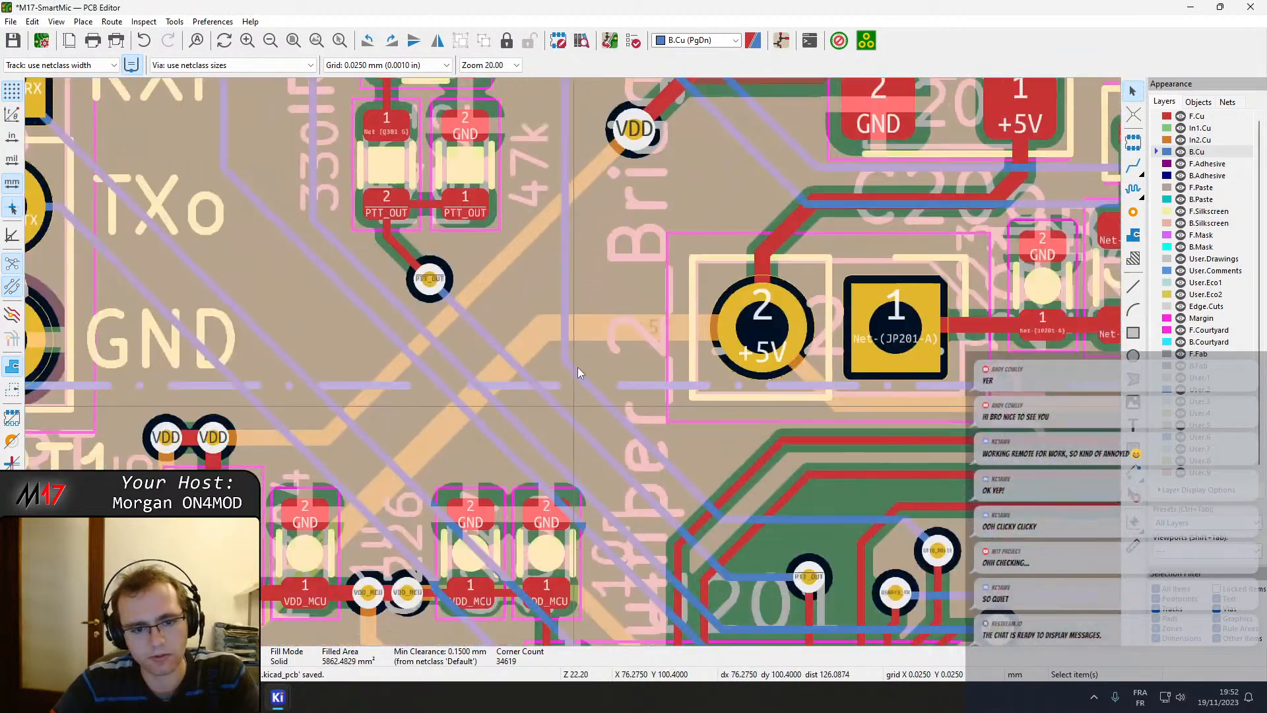
middle_drag(555, 460, 580, 325)
key(b)
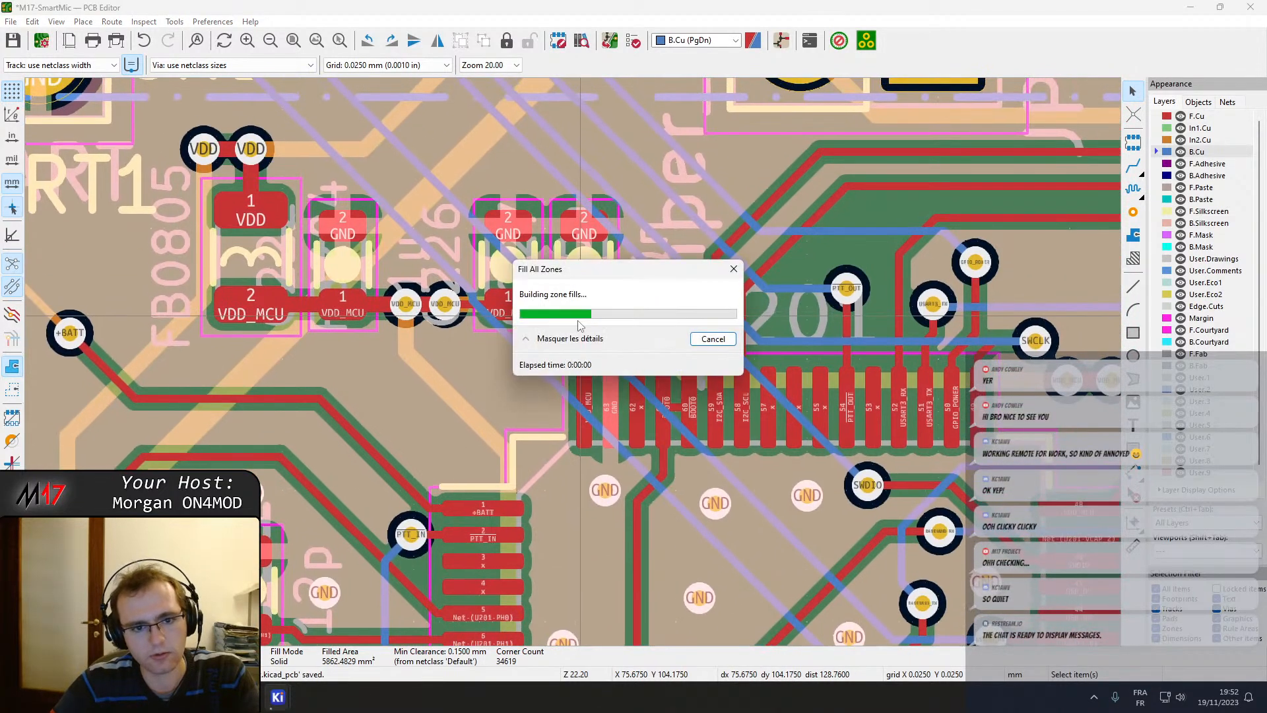
key(e)
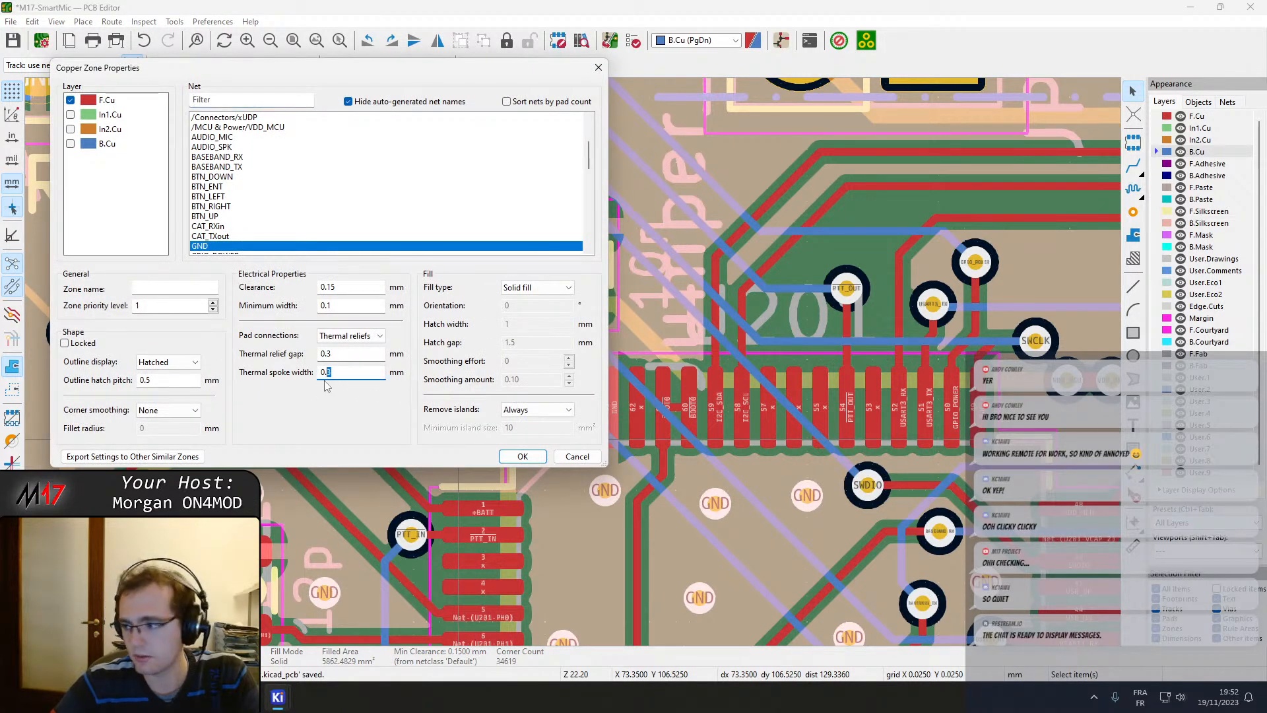
click(501, 458)
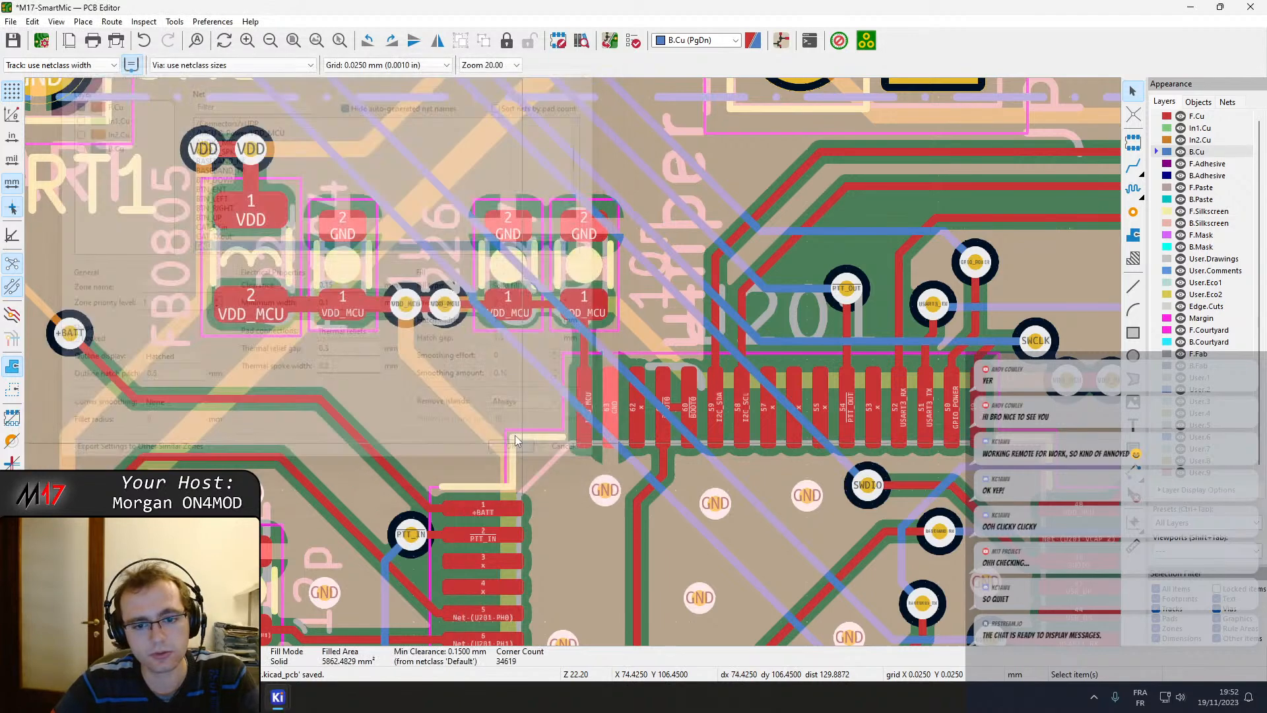
key(b)
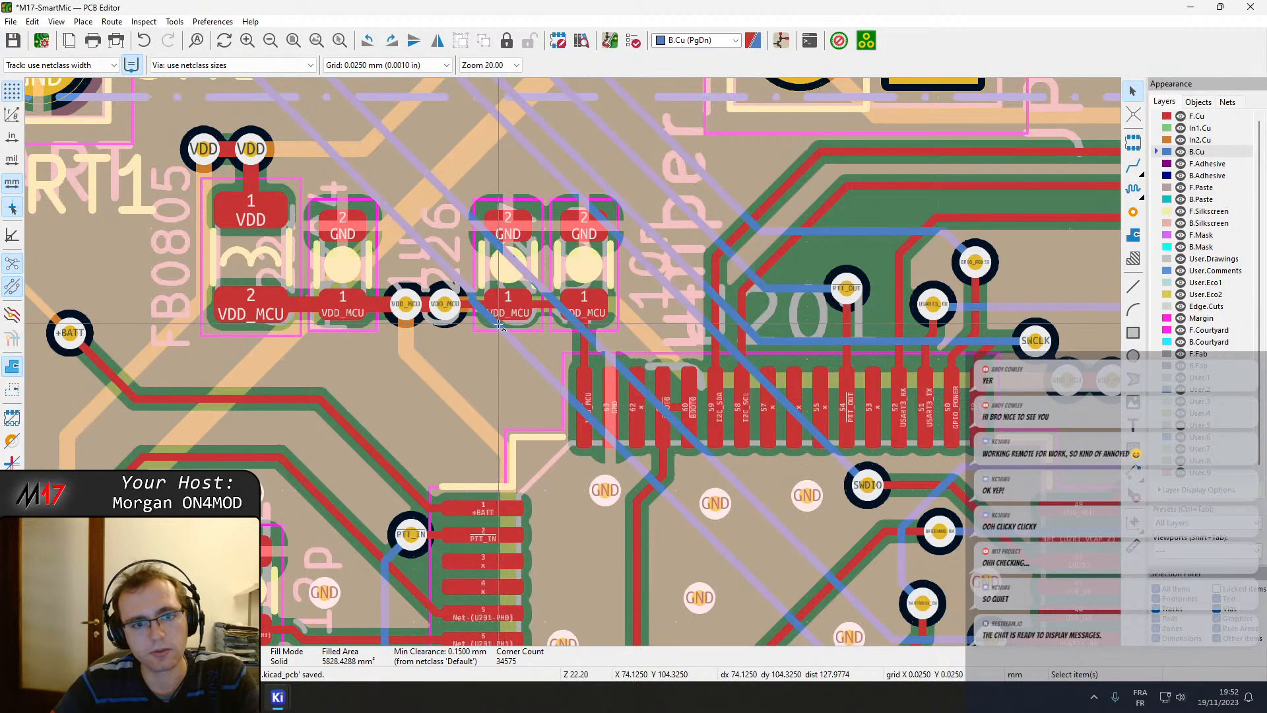
key(Escape)
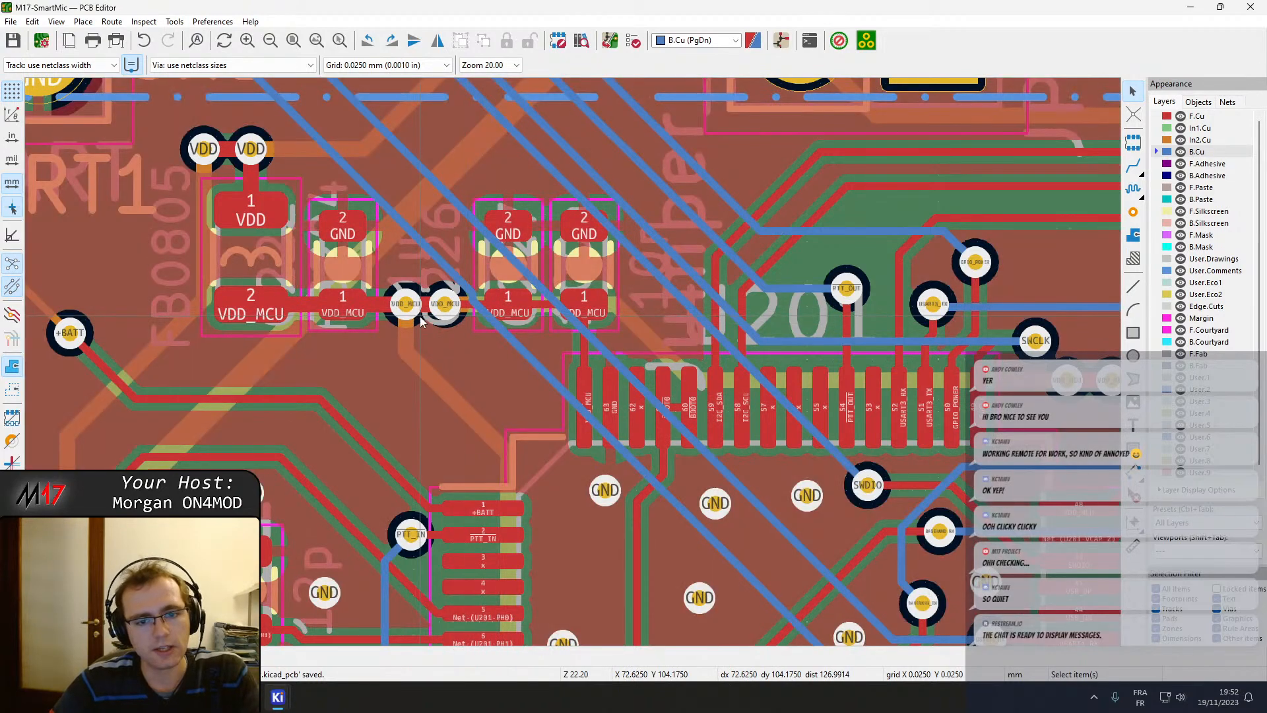
Spread the two GND vias below C202, shifting one sideways toward Y201 and the other slightly closer to C202's GND pad.
middle_drag(305, 279, 657, 209)
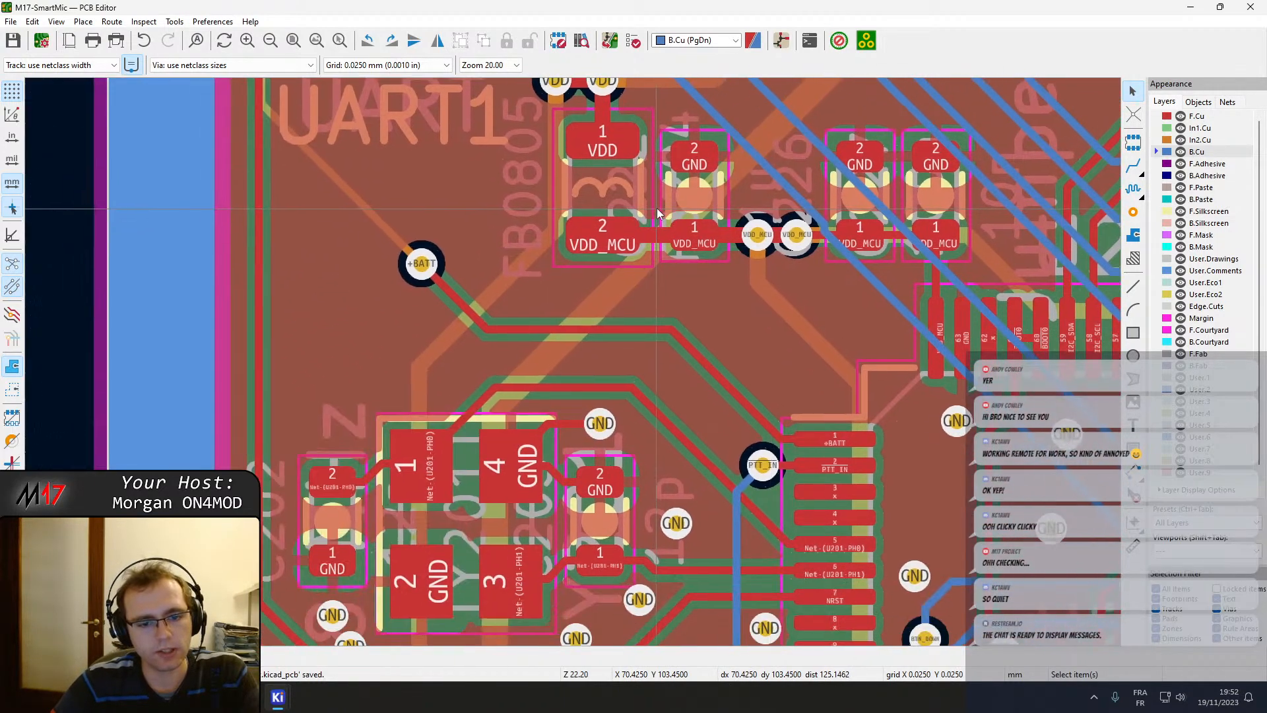
middle_drag(635, 441, 640, 238)
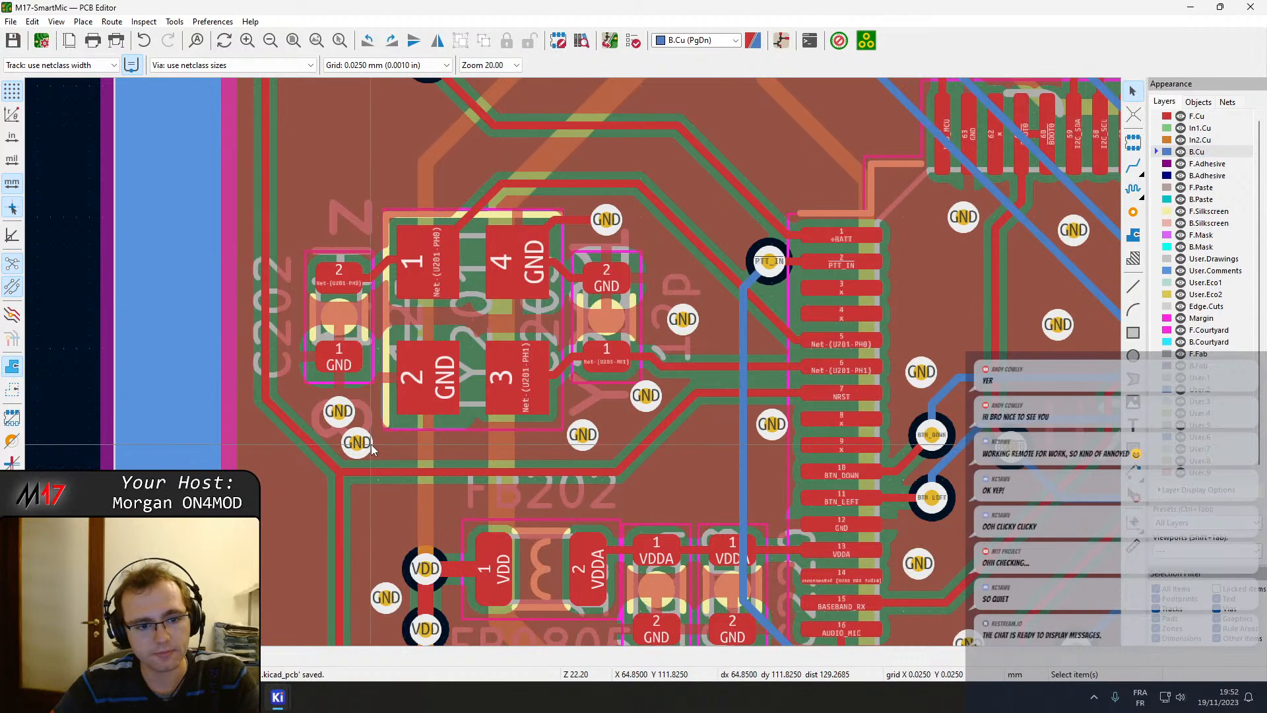
drag(371, 444, 378, 447)
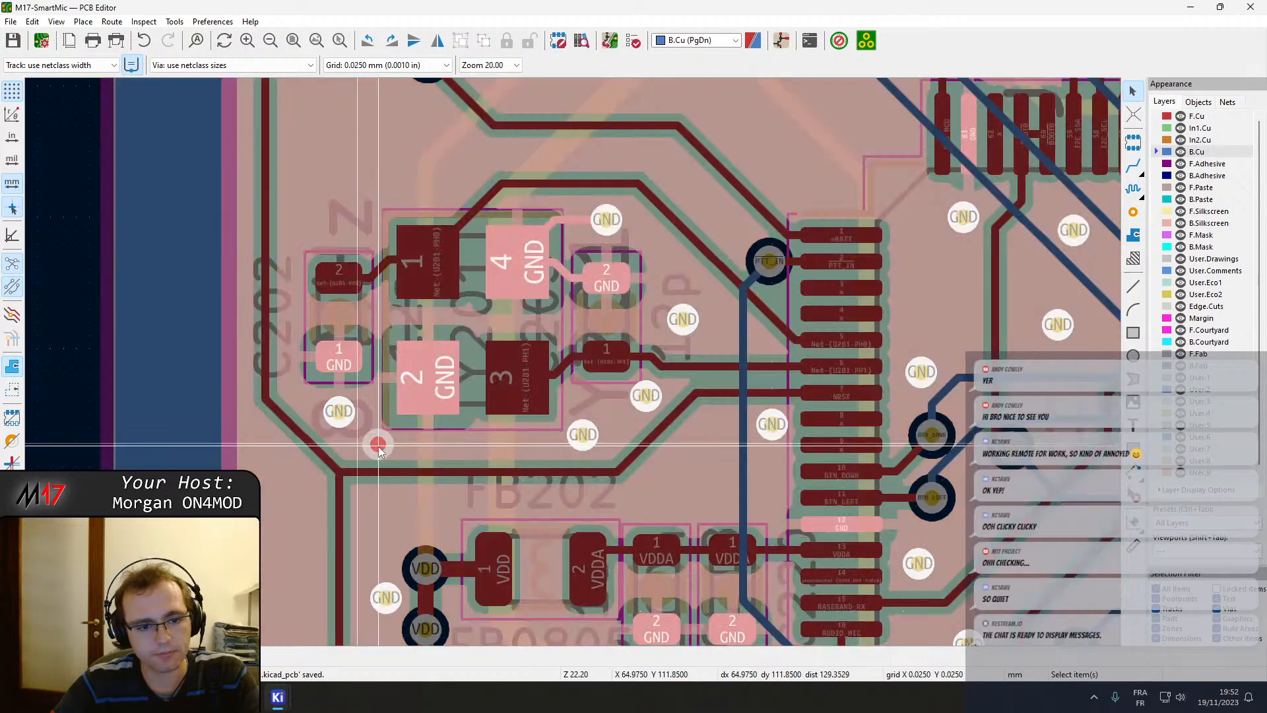
double_click(339, 418)
key(Escape)
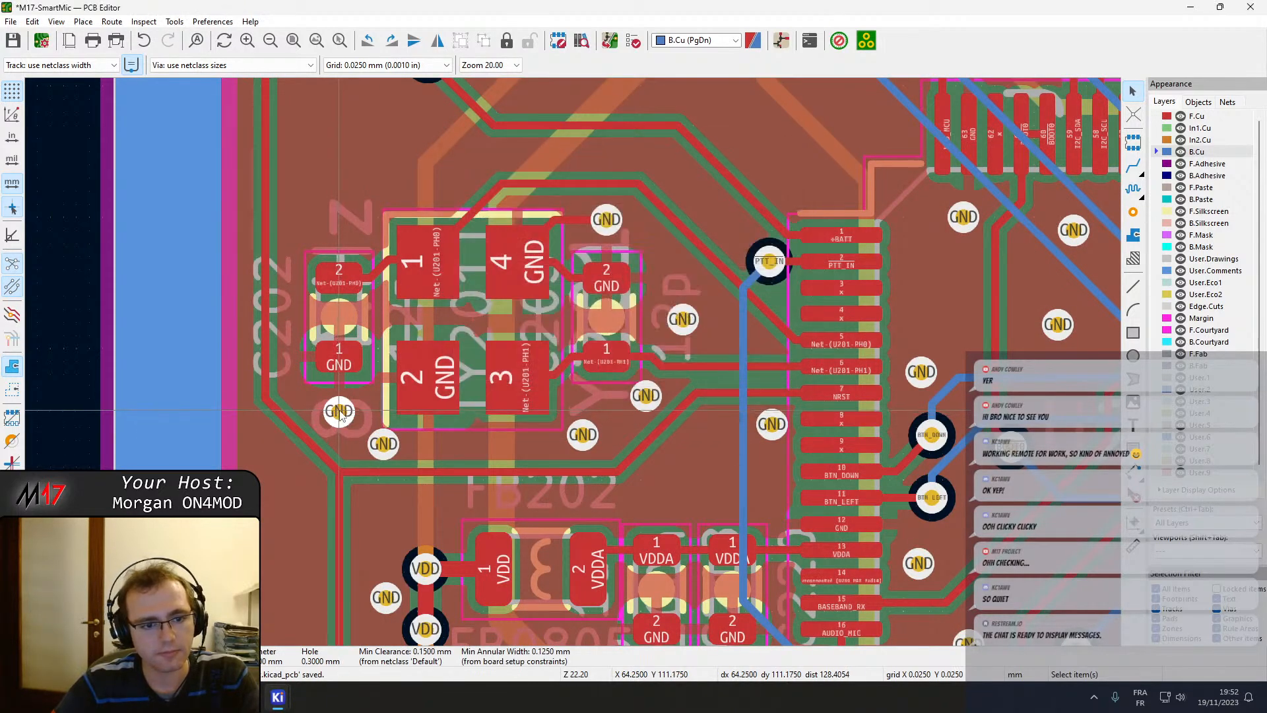
ctrl+click(340, 411)
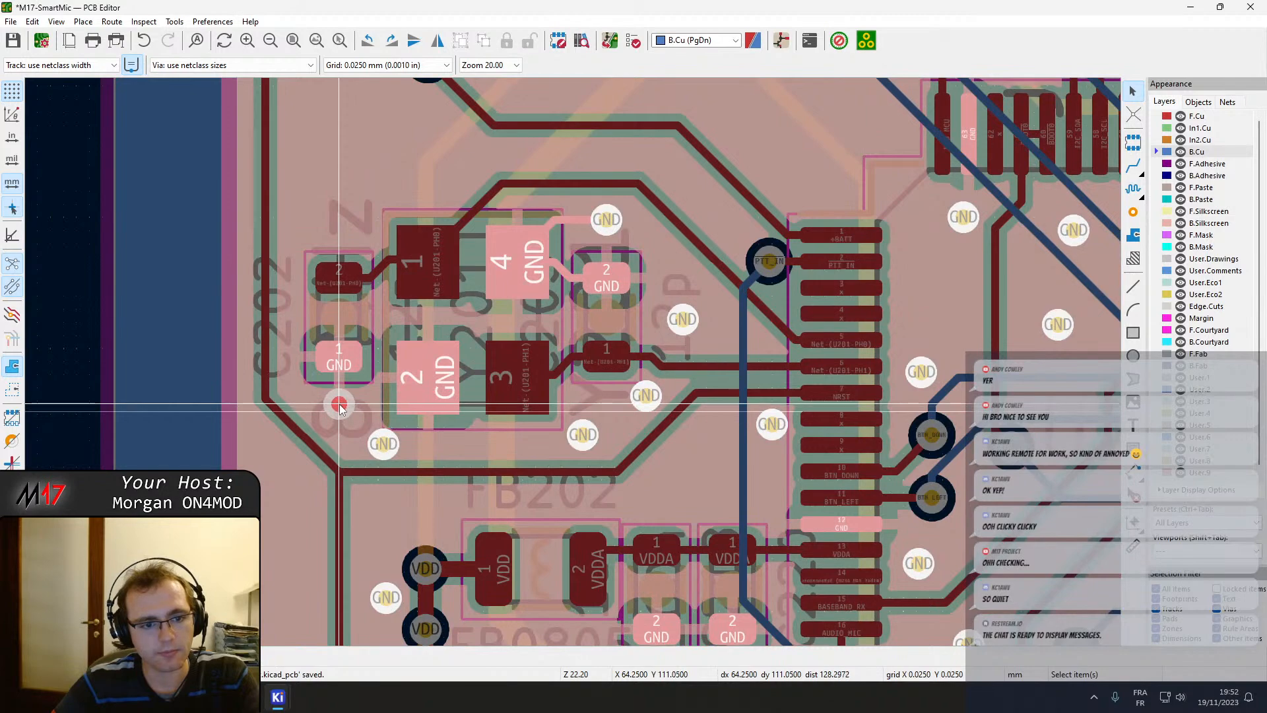
click(339, 407)
Move the four GND vias between the AUDIO_MIC track and the two VDDA capacitors closer to the capacitors' GND pads.
middle_drag(503, 483, 387, 218)
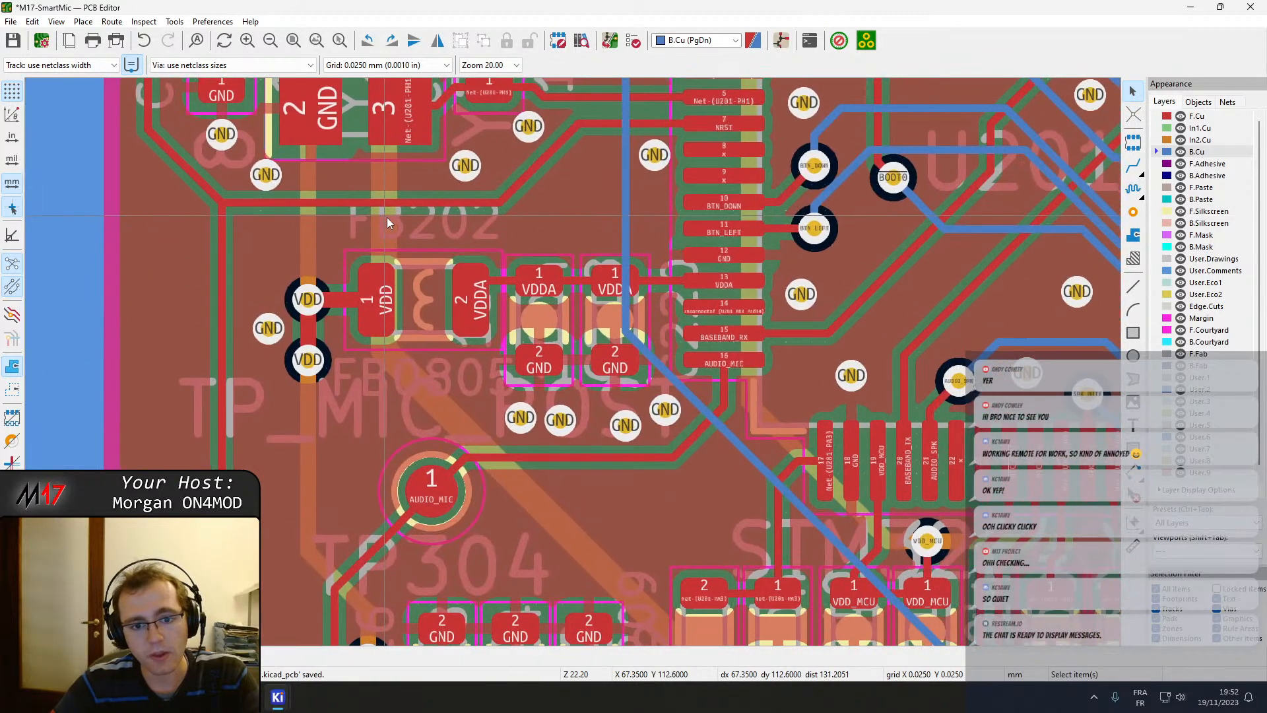
middle_drag(605, 435, 596, 300)
scroll(575, 367, up, 5)
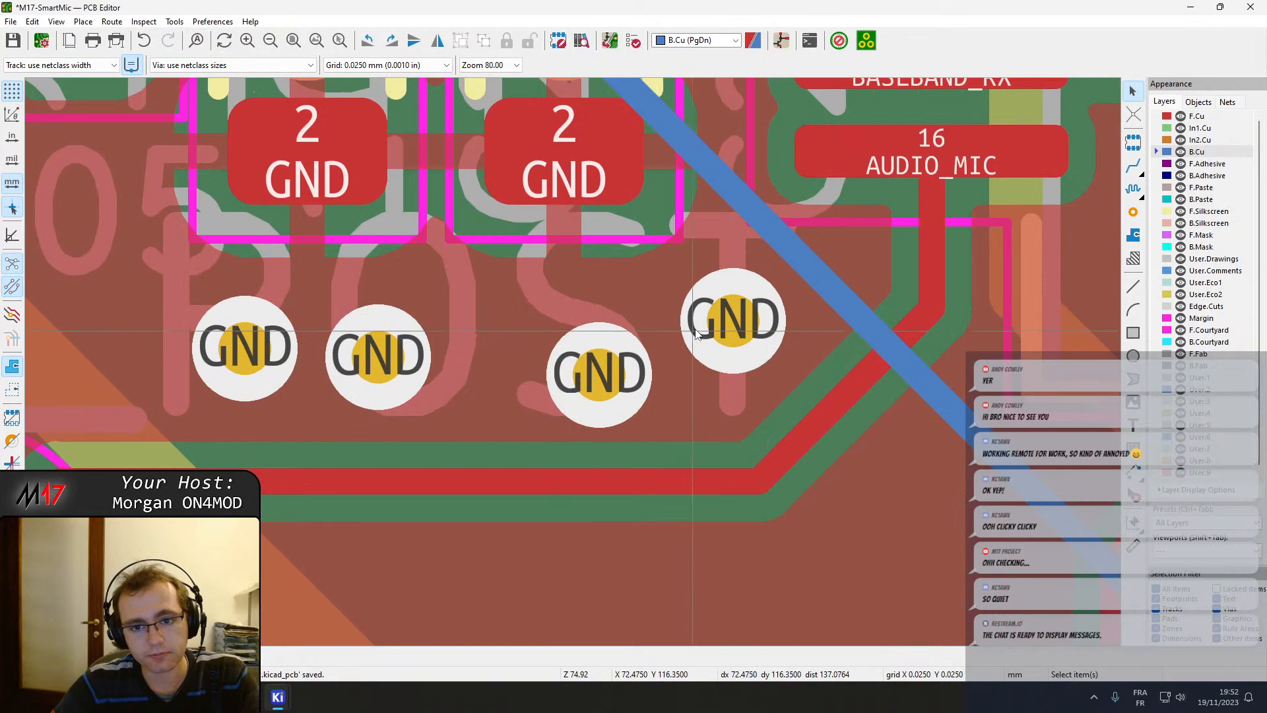
key(m)
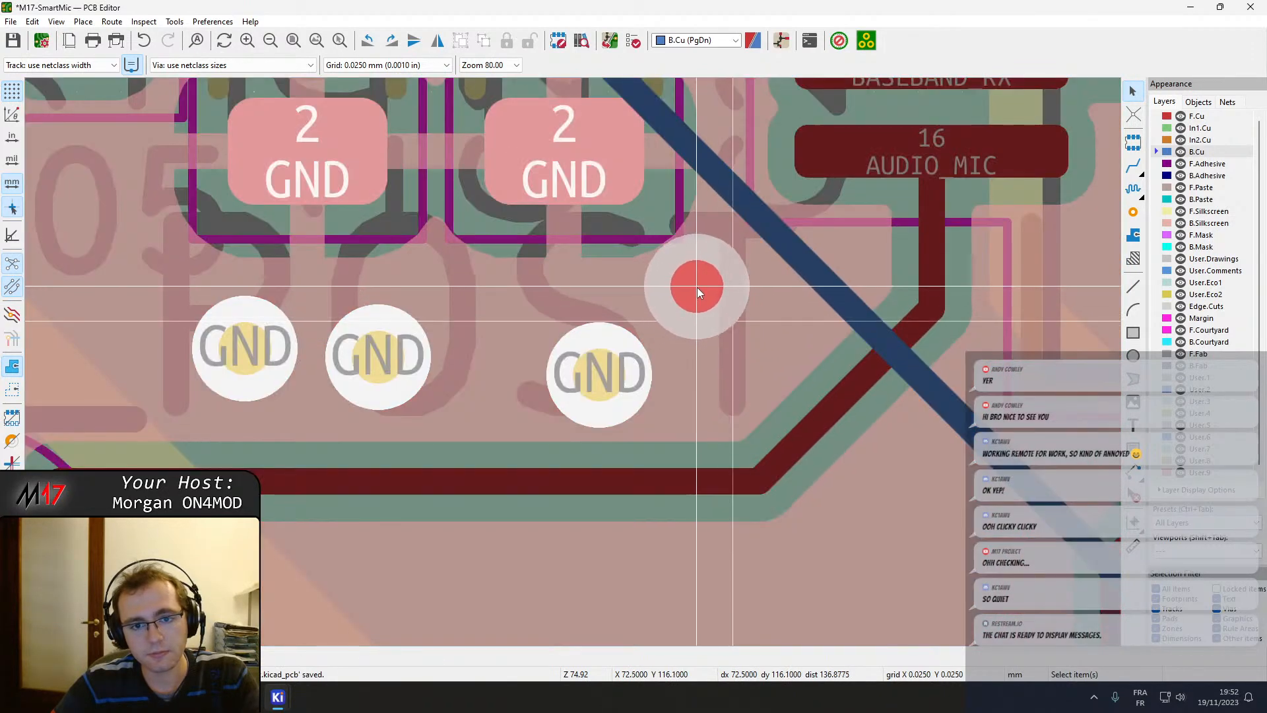
click(697, 287)
key(m)
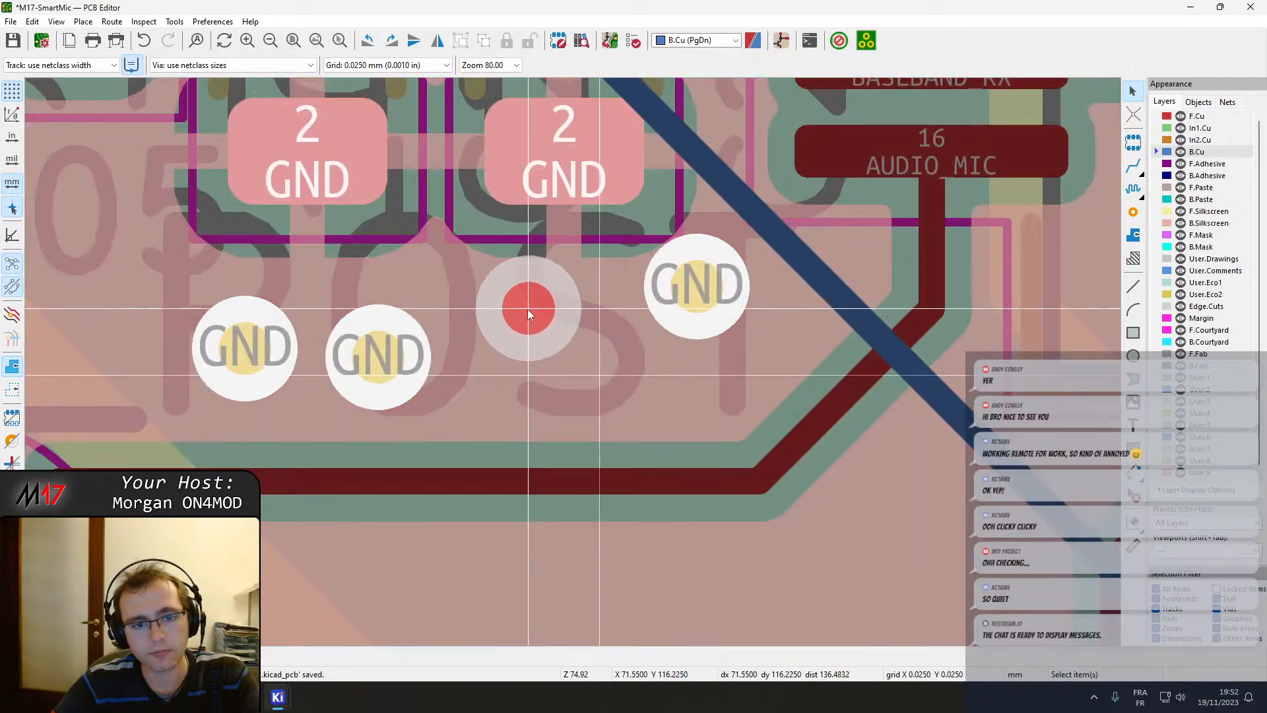
click(532, 313)
key(m)
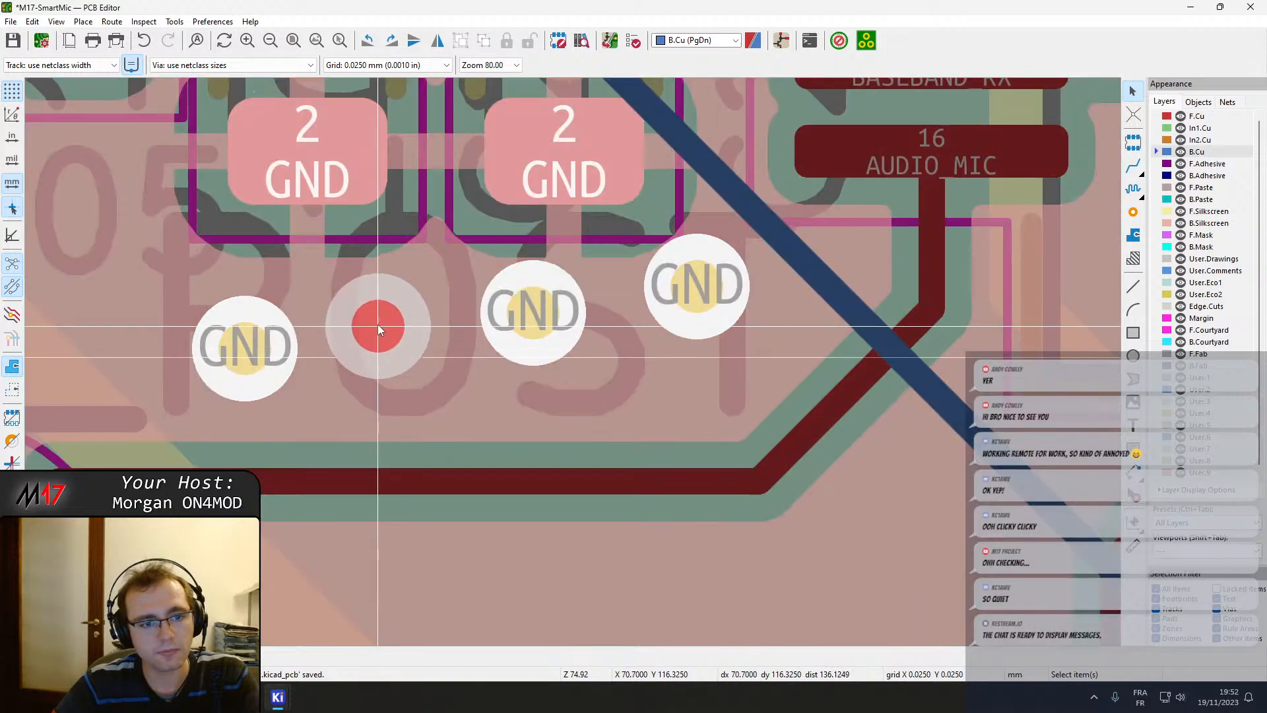
click(382, 315)
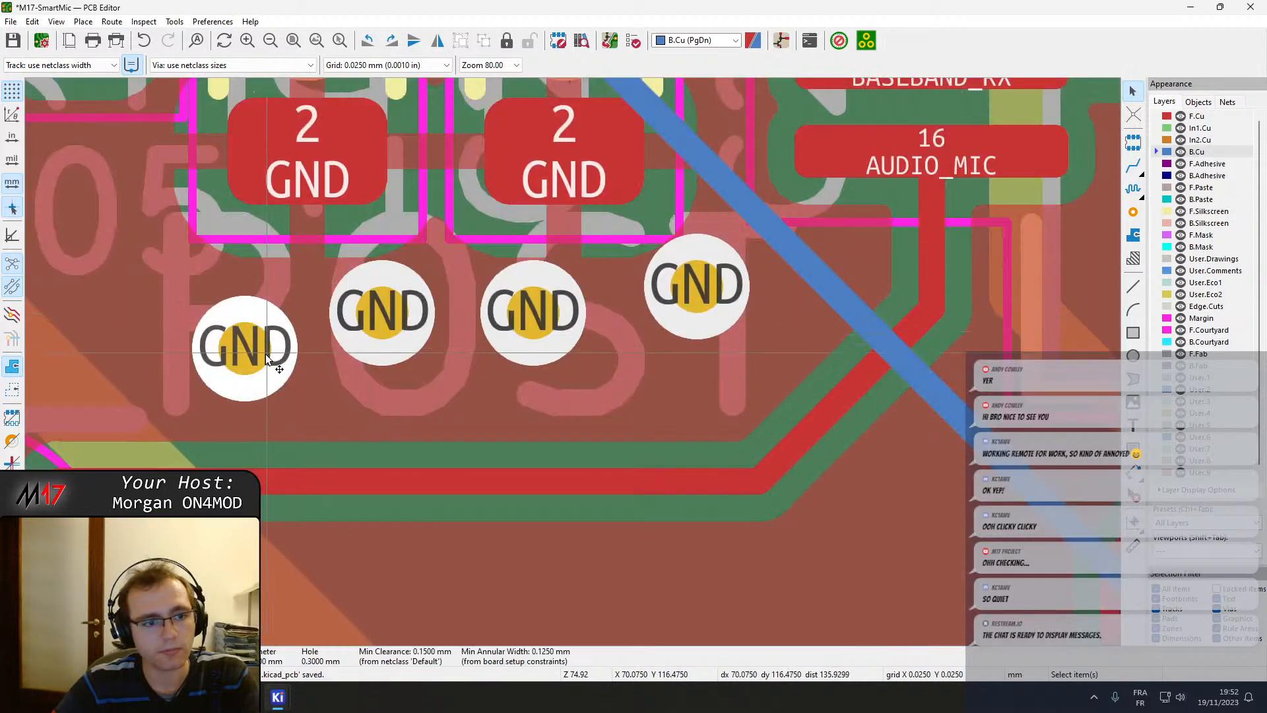
key(m)
click(220, 308)
Place a row of five GND vias between the AUDIO_MIC test point and the three capacitor GND pads below it.
scroll(220, 308, down, 5)
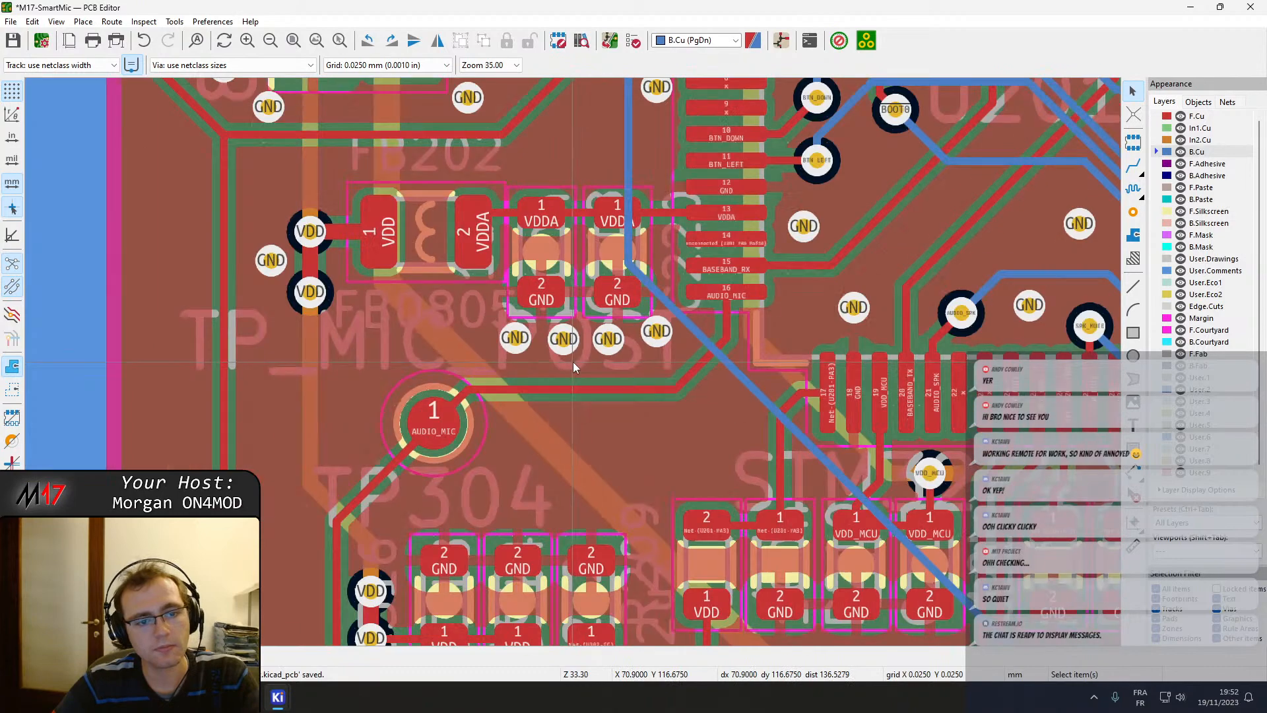
scroll(564, 364, up, 3)
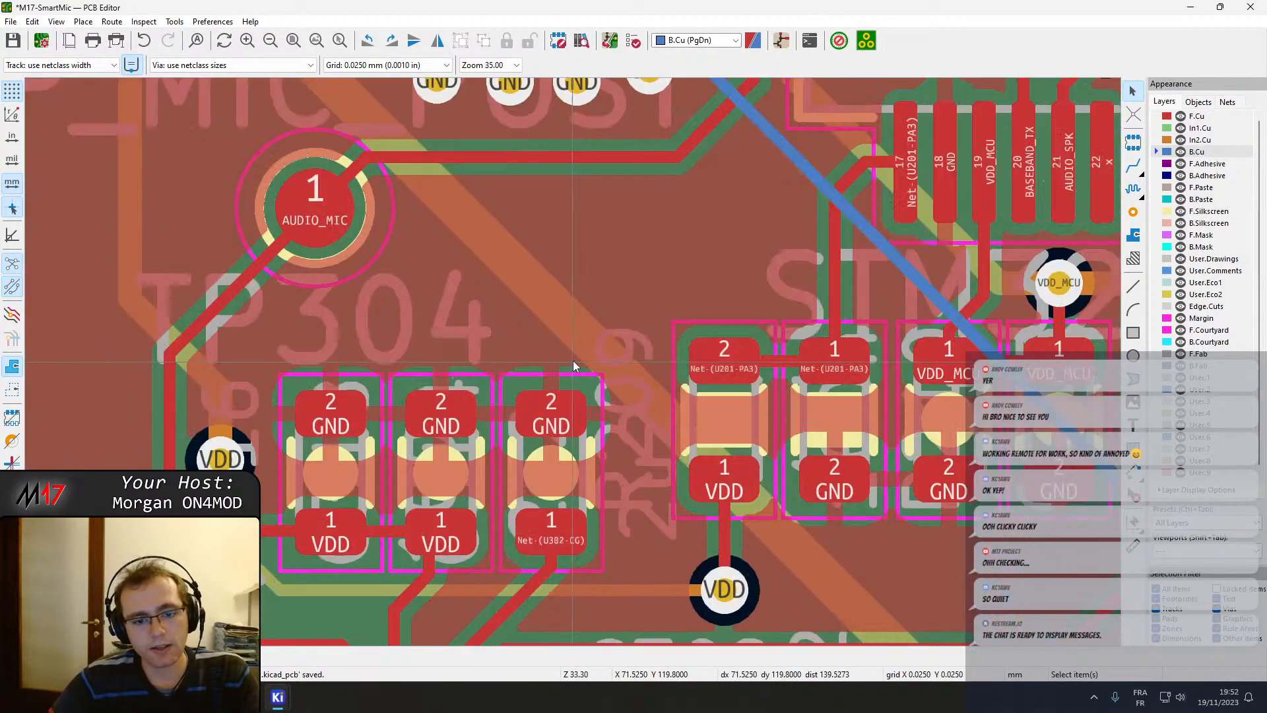
scroll(562, 315, down, 3)
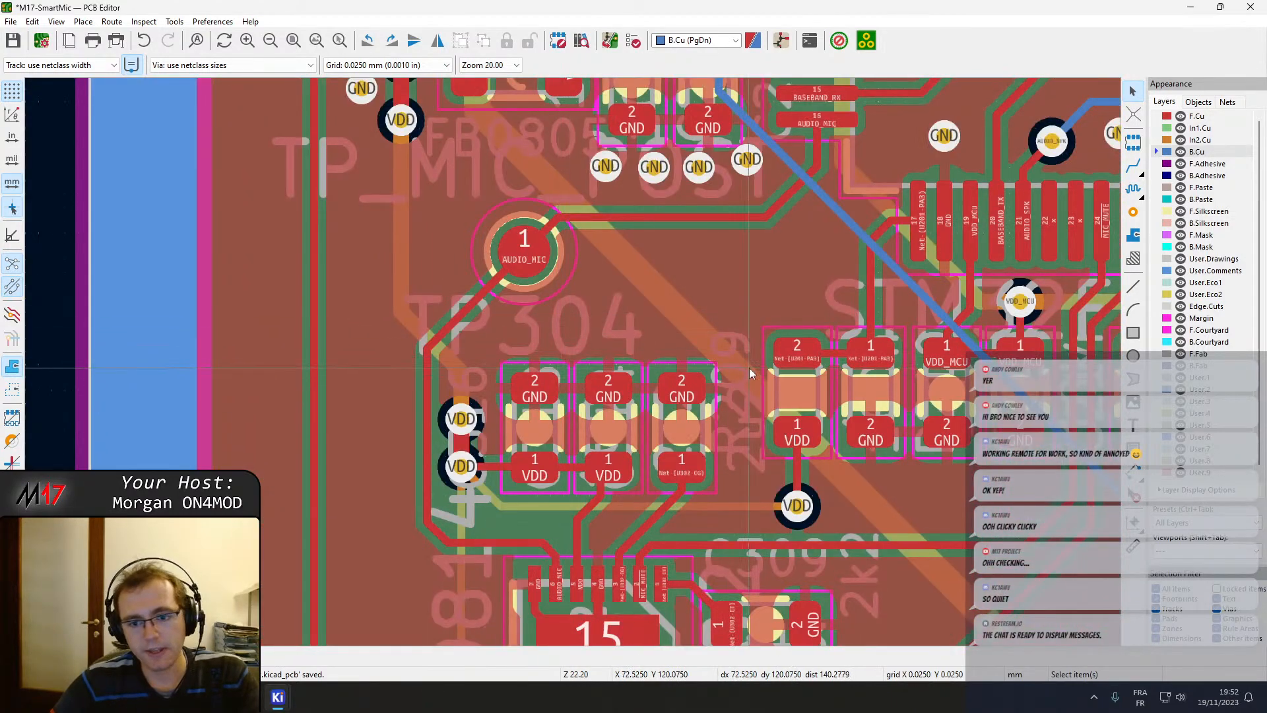
click(1133, 213)
scroll(568, 360, up, 4)
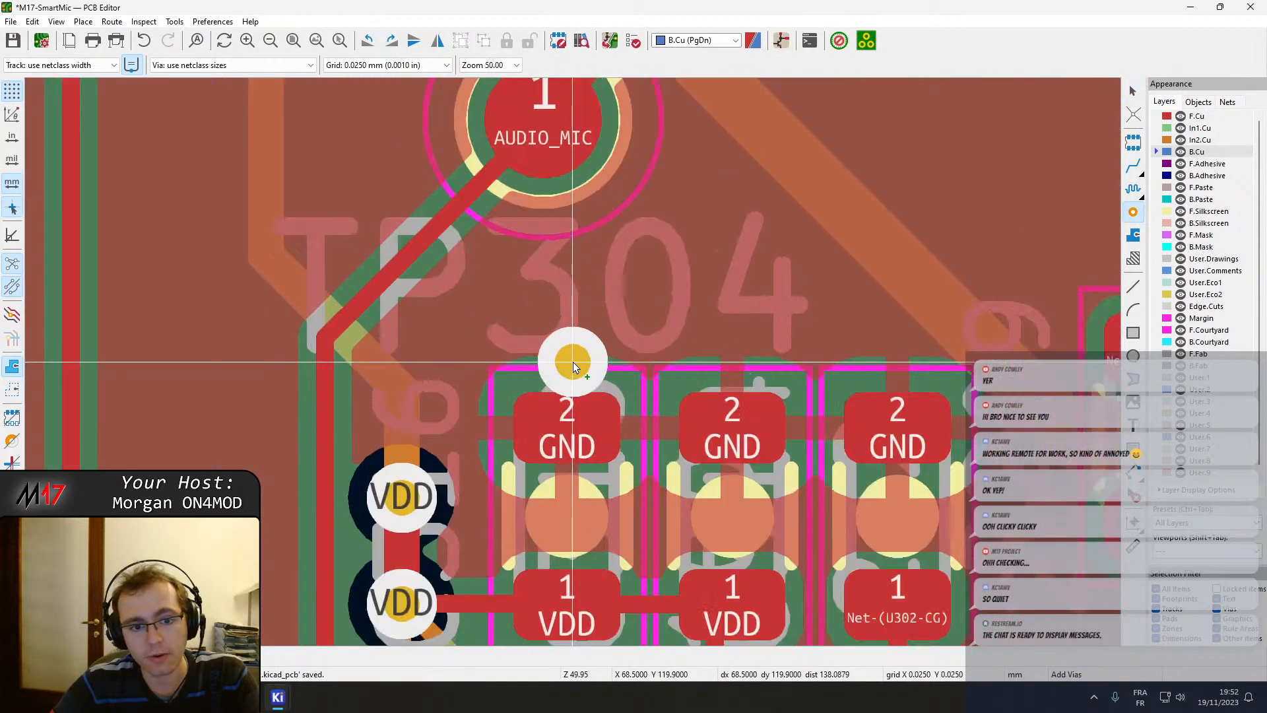
click(458, 334)
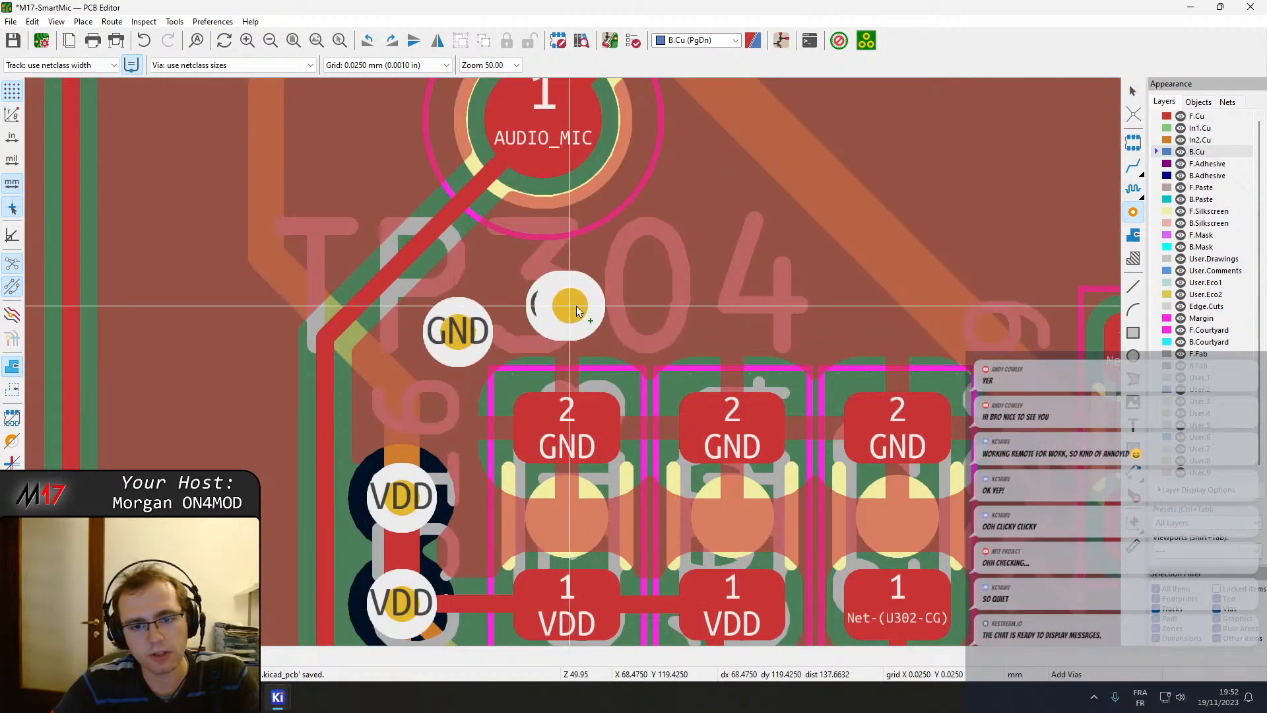
click(561, 304)
click(673, 310)
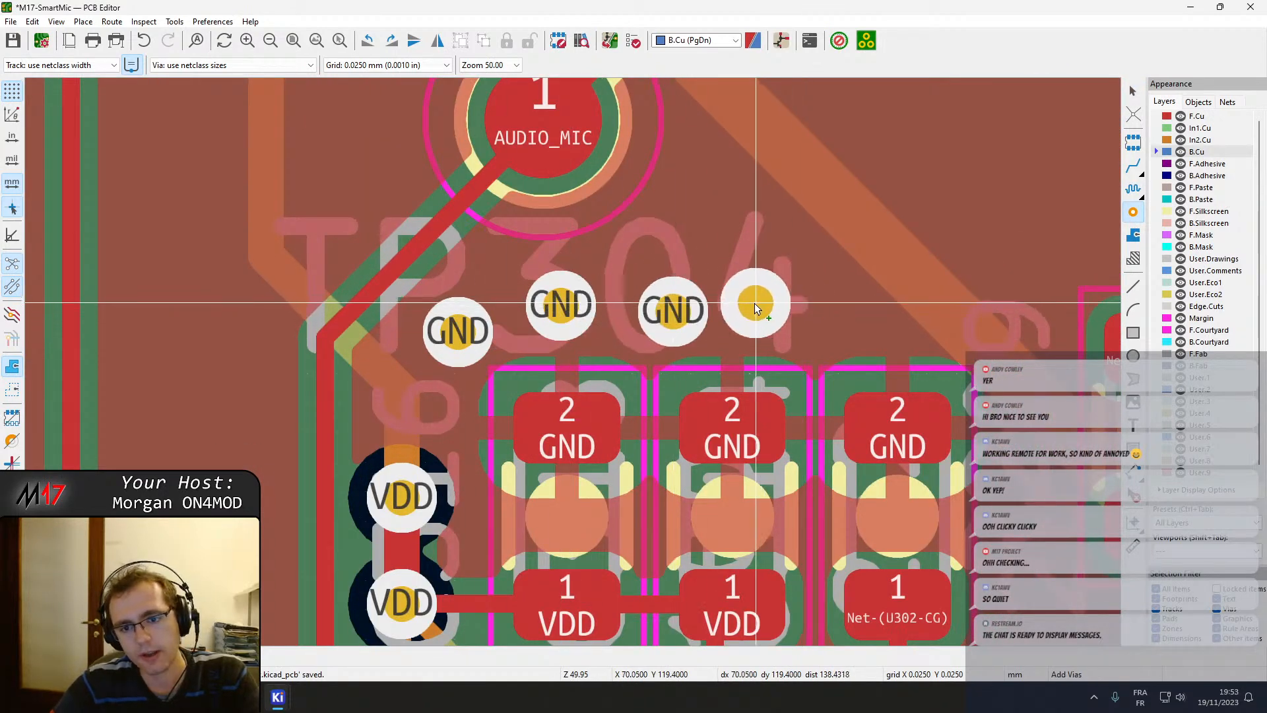
click(756, 304)
click(1022, 262)
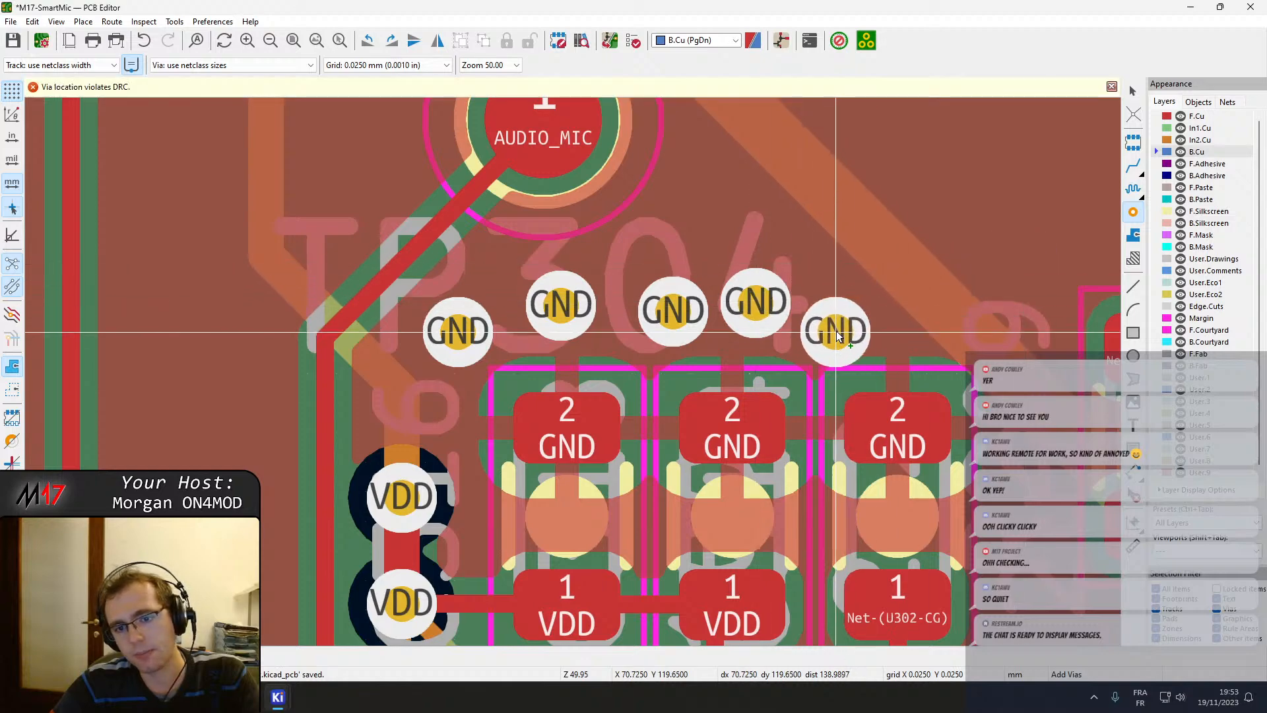
Place a GND via between the Net-(U302-CG) capacitor and the adjacent VDD/U201-PA3 component.
middle_drag(957, 429, 657, 250)
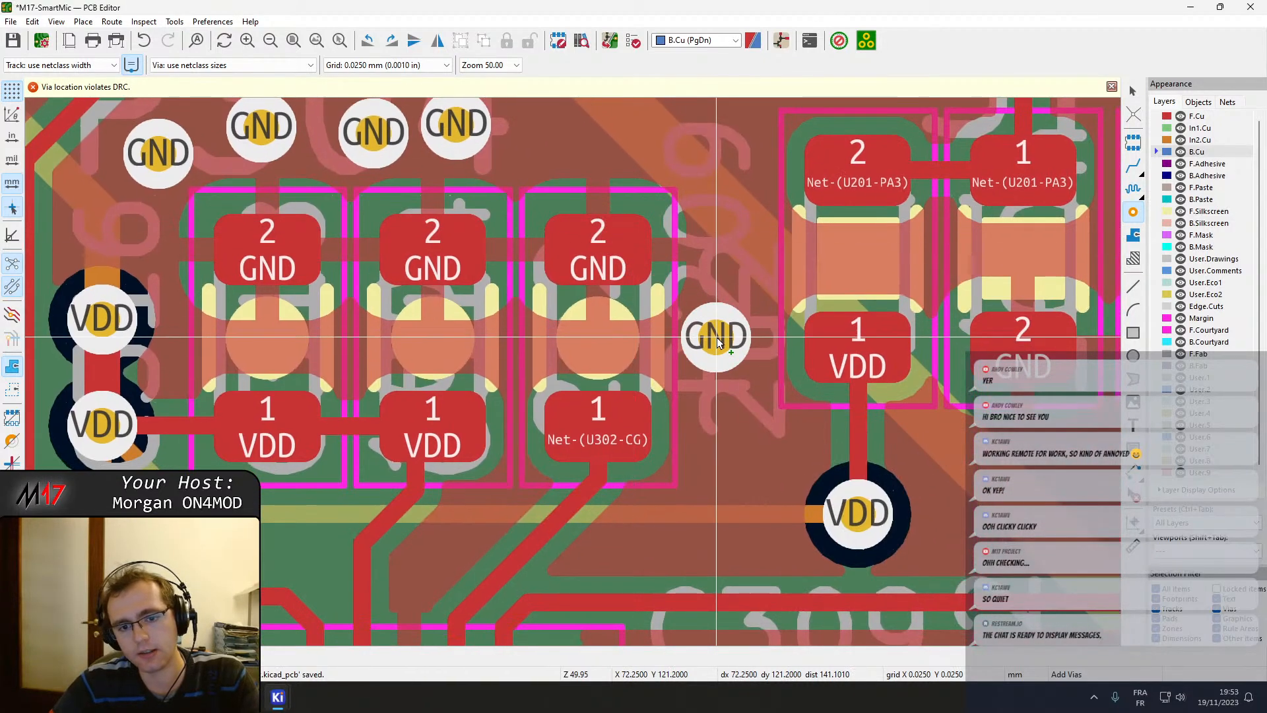
scroll(718, 342, down, 4)
key(Escape)
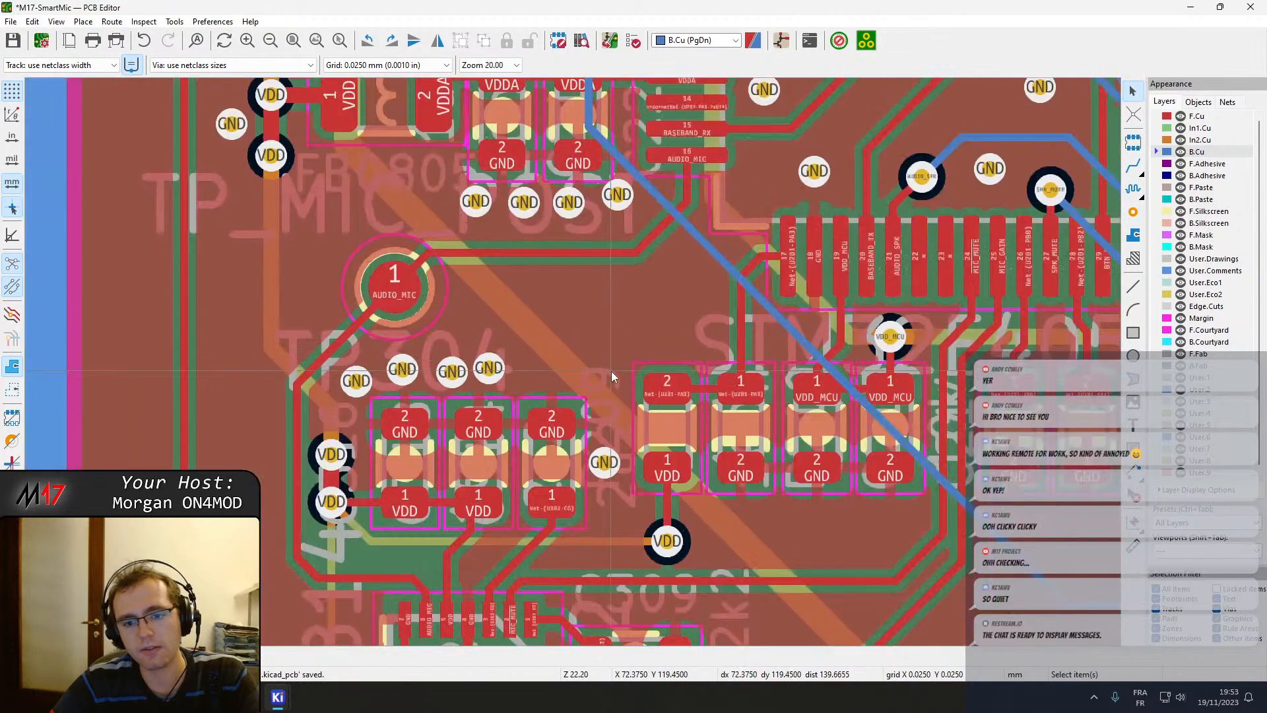
Shift the diagonal +5V track on In2.Cu away from the capacitors below AUDIO_MIC to make room for a GND via.
scroll(562, 362, down, 3)
click(556, 355)
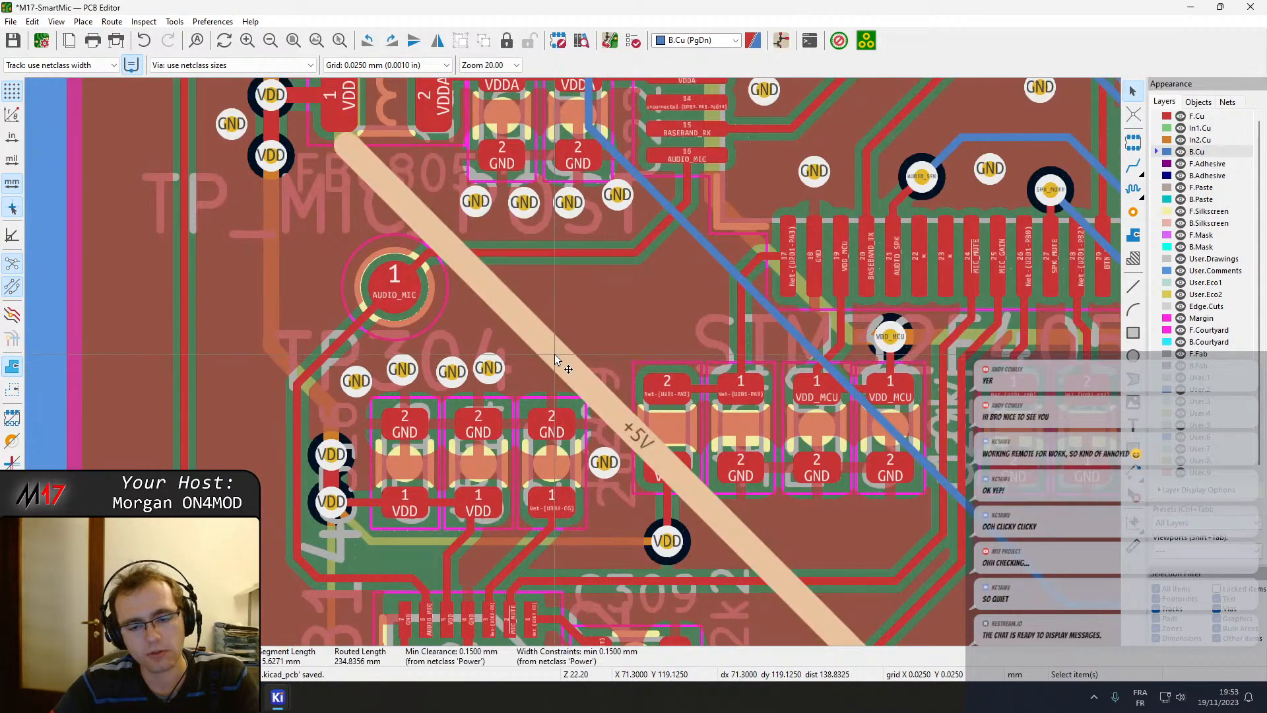
key(Escape)
scroll(584, 358, up, 2)
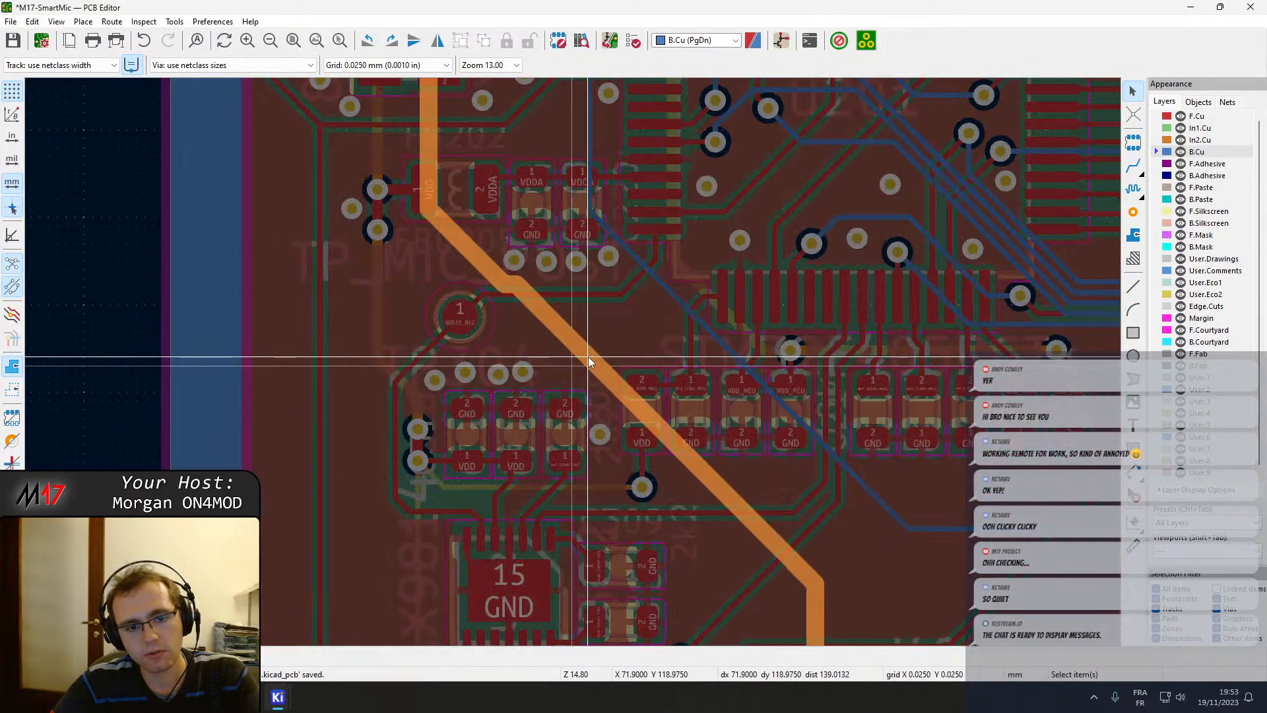
scroll(601, 350, up, 2)
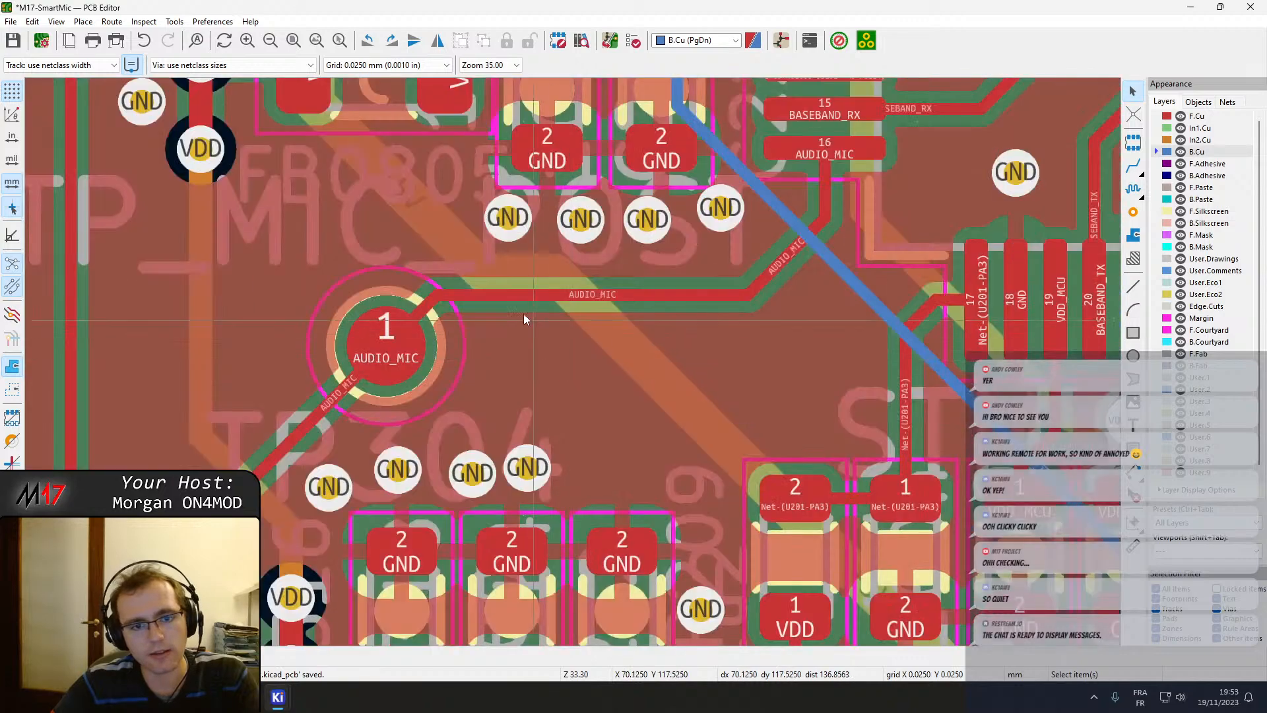
click(433, 233)
drag(433, 228, 528, 292)
Place a GND via directly above the GND pad of the Net-(U302-CG) capacitor.
scroll(656, 502, up, 1)
middle_drag(656, 503, 467, 243)
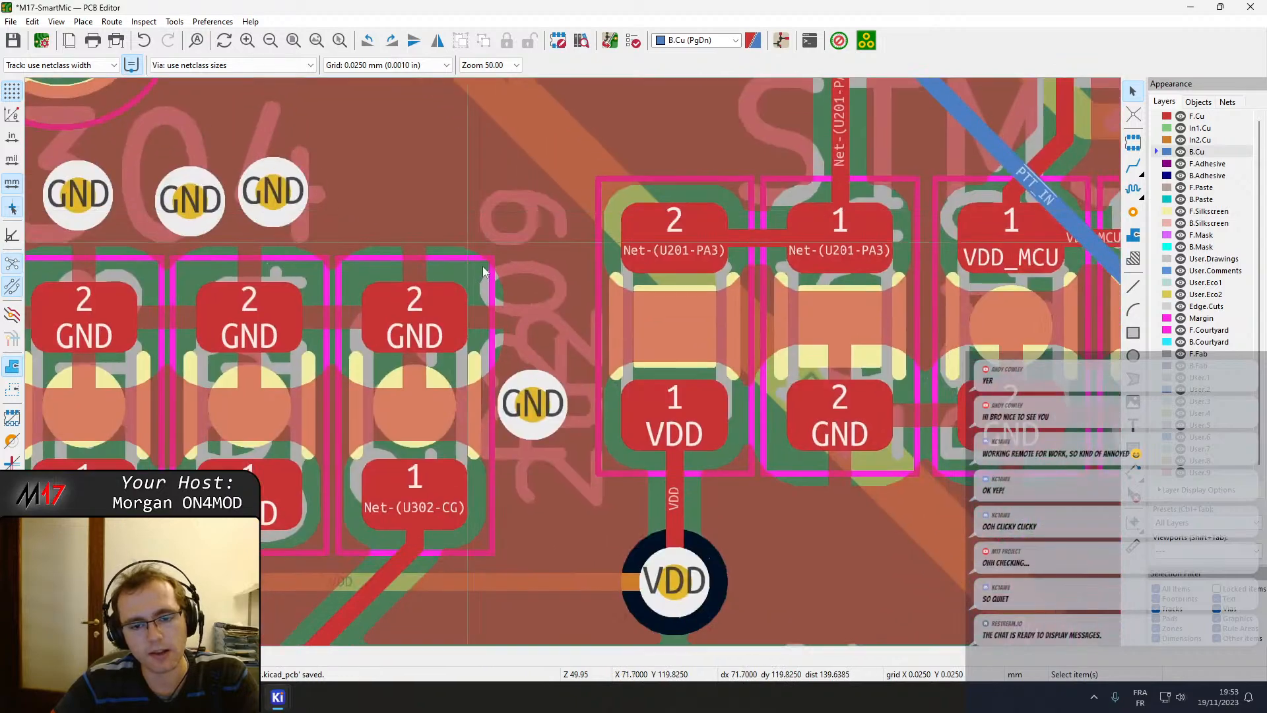
middle_drag(537, 310, 692, 458)
click(1134, 212)
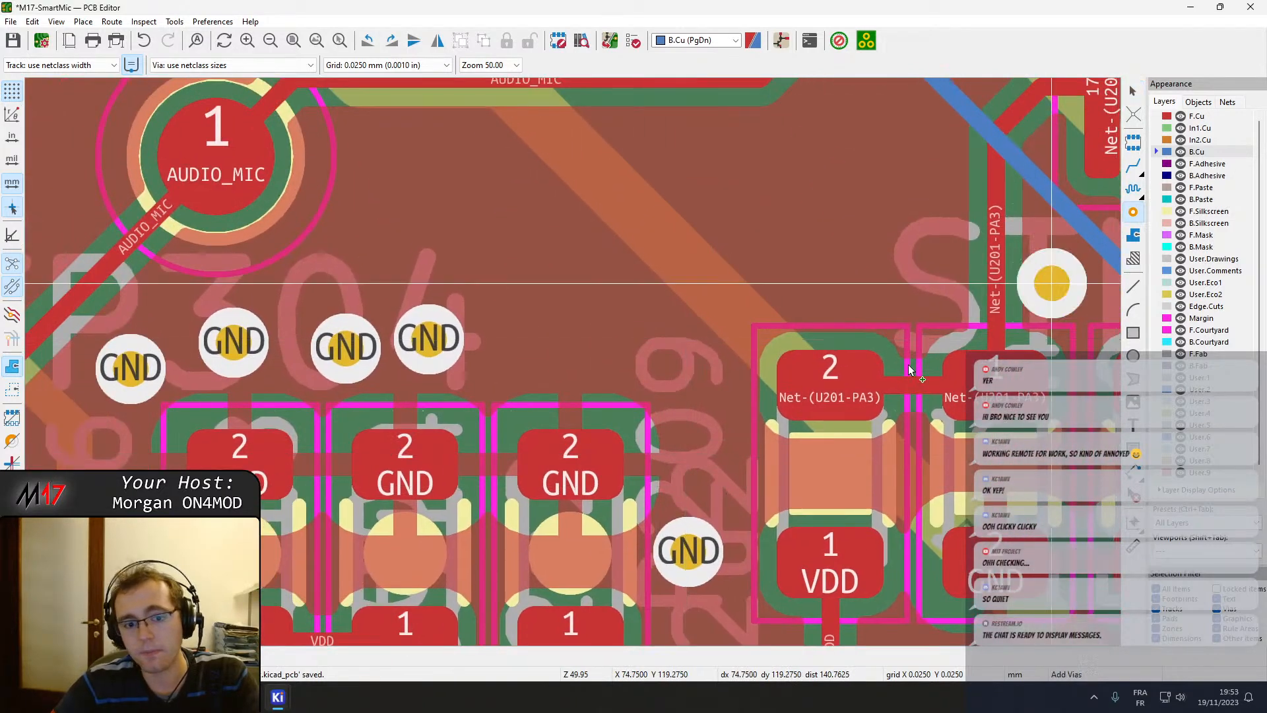
click(560, 340)
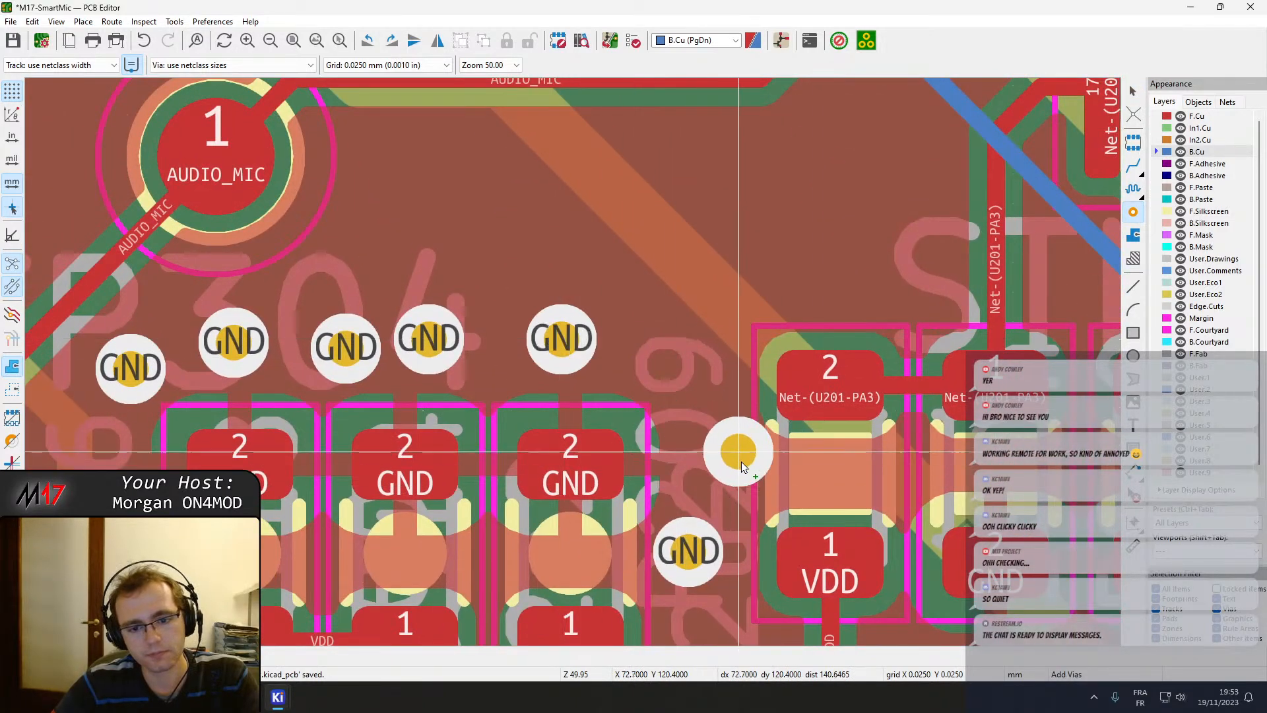
key(Escape)
Move the GND vias above the three capacitors closer to their GND pads, and the via beside the third capacitor up toward its GND pad.
drag(701, 560, 706, 463)
drag(563, 343, 569, 357)
drag(429, 338, 449, 353)
drag(341, 357, 363, 359)
double_click(229, 355)
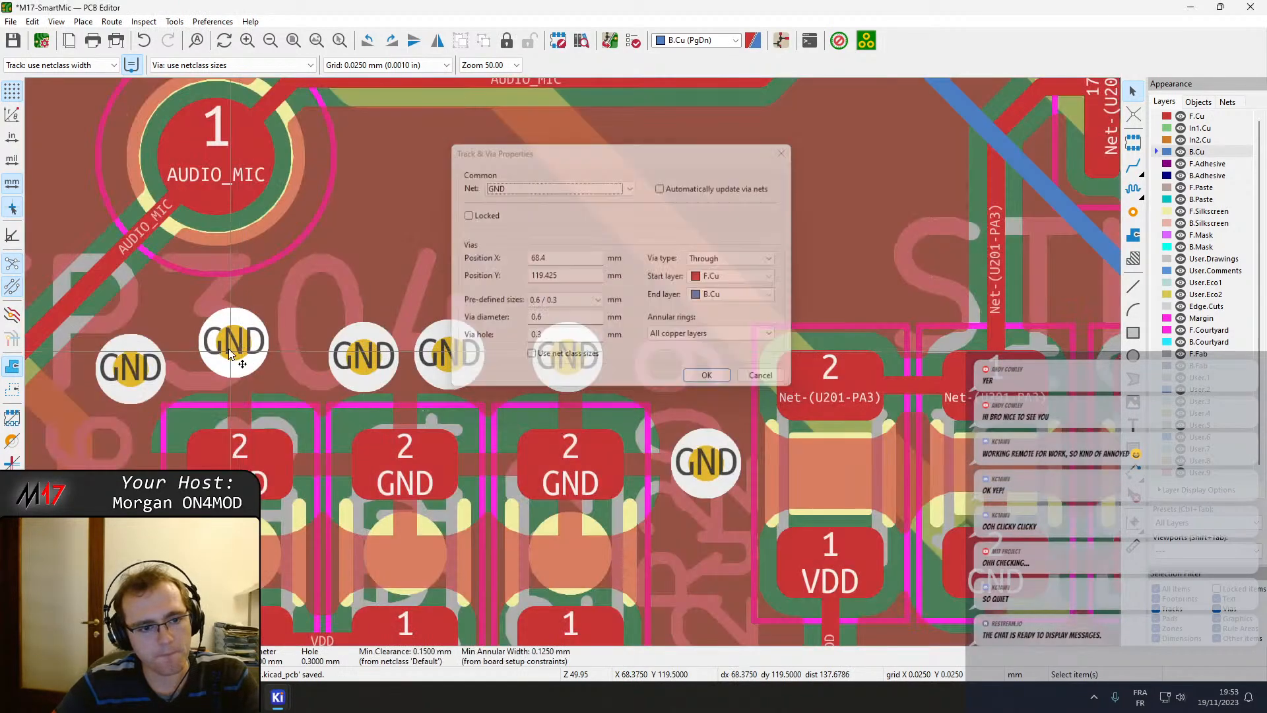
drag(229, 354, 287, 360)
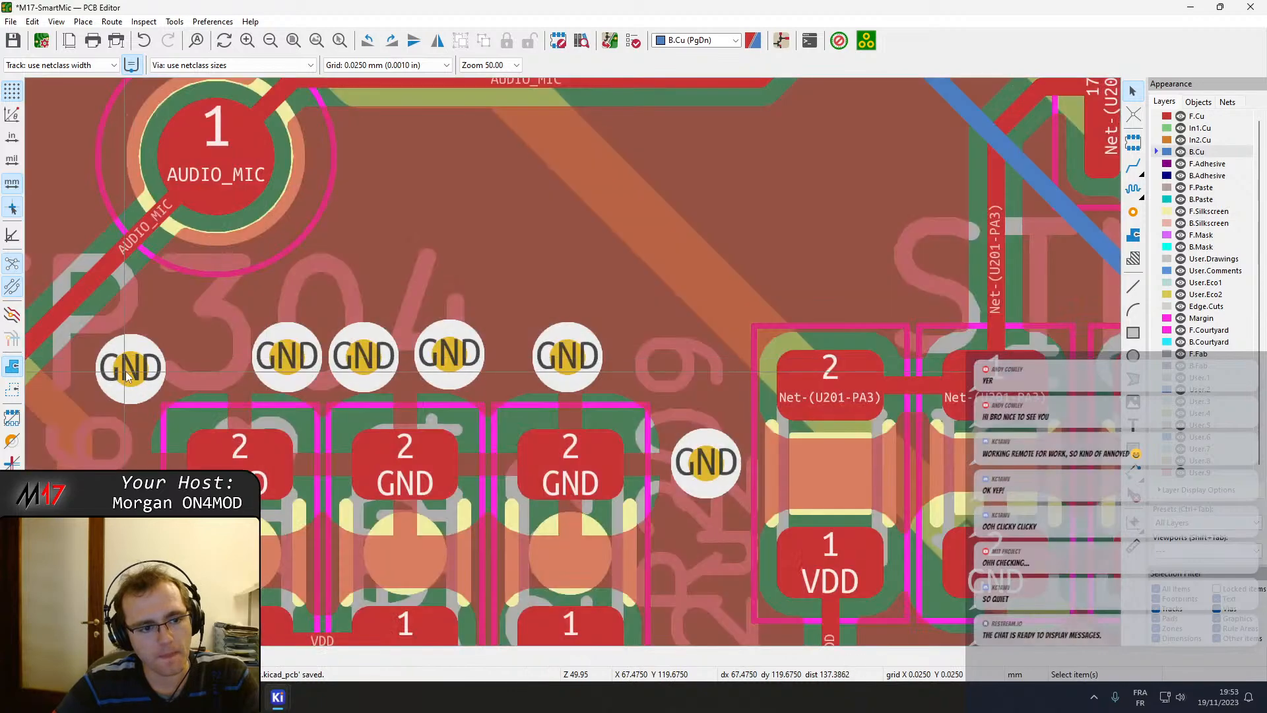
drag(130, 367, 172, 359)
Even out the spacing of the first three GND vias in the row below the AUDIO_MIC test point.
scroll(272, 357, down, 4)
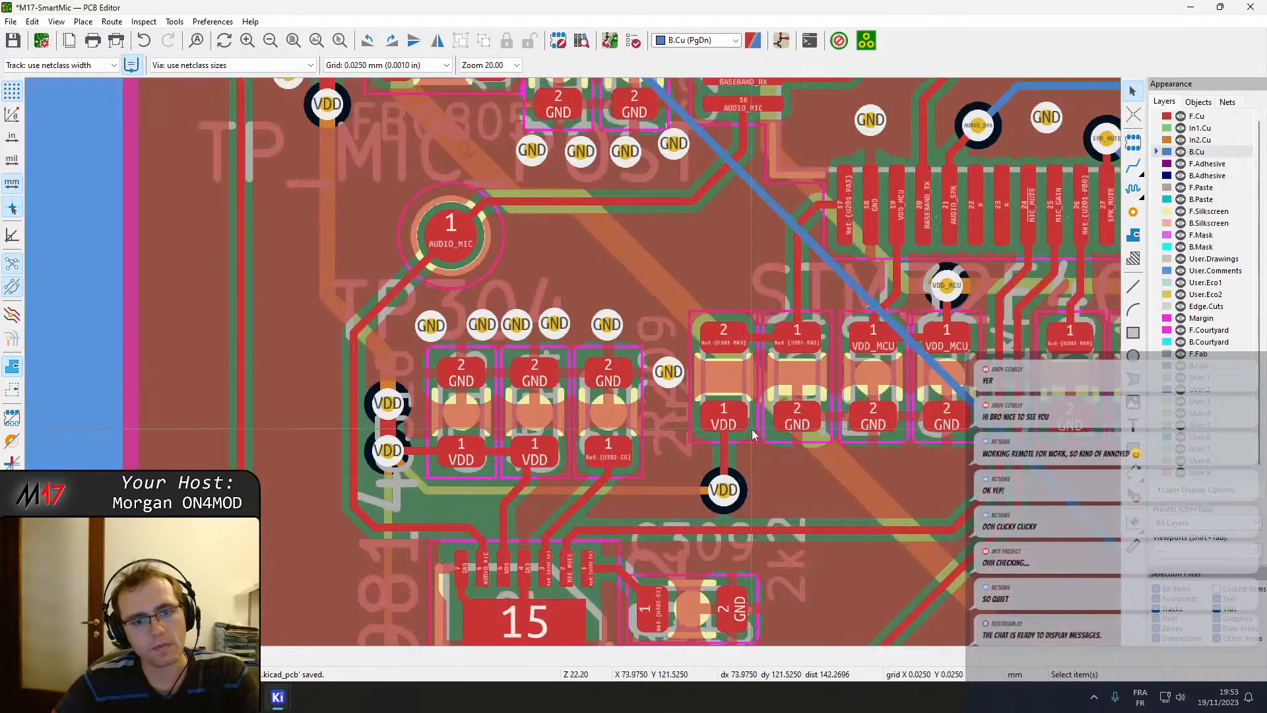
scroll(333, 249, up, 5)
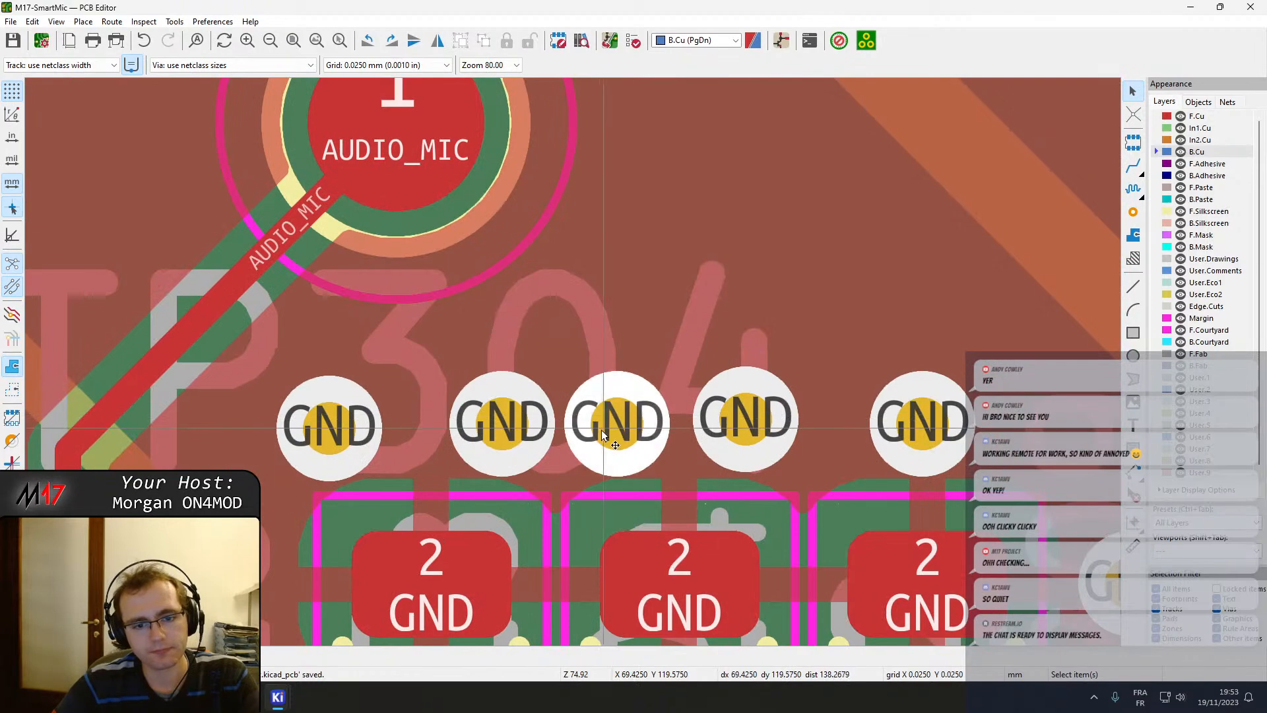
drag(614, 426, 625, 424)
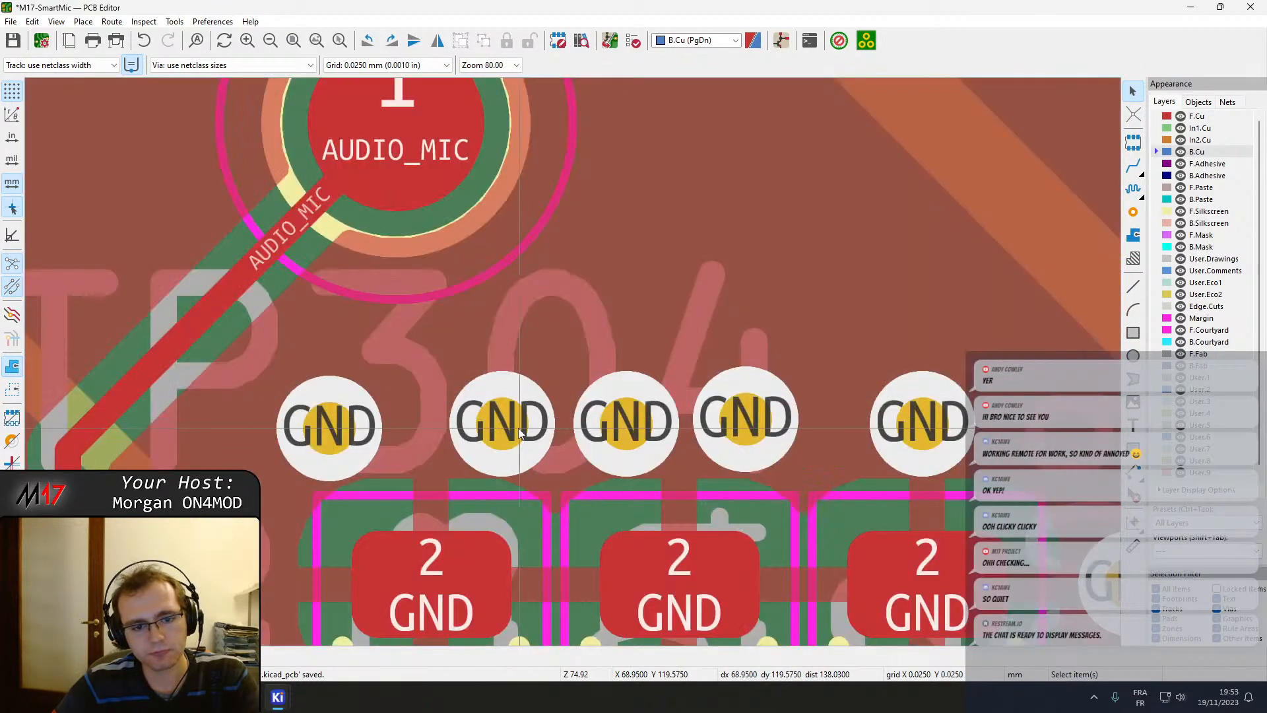
drag(517, 428, 496, 424)
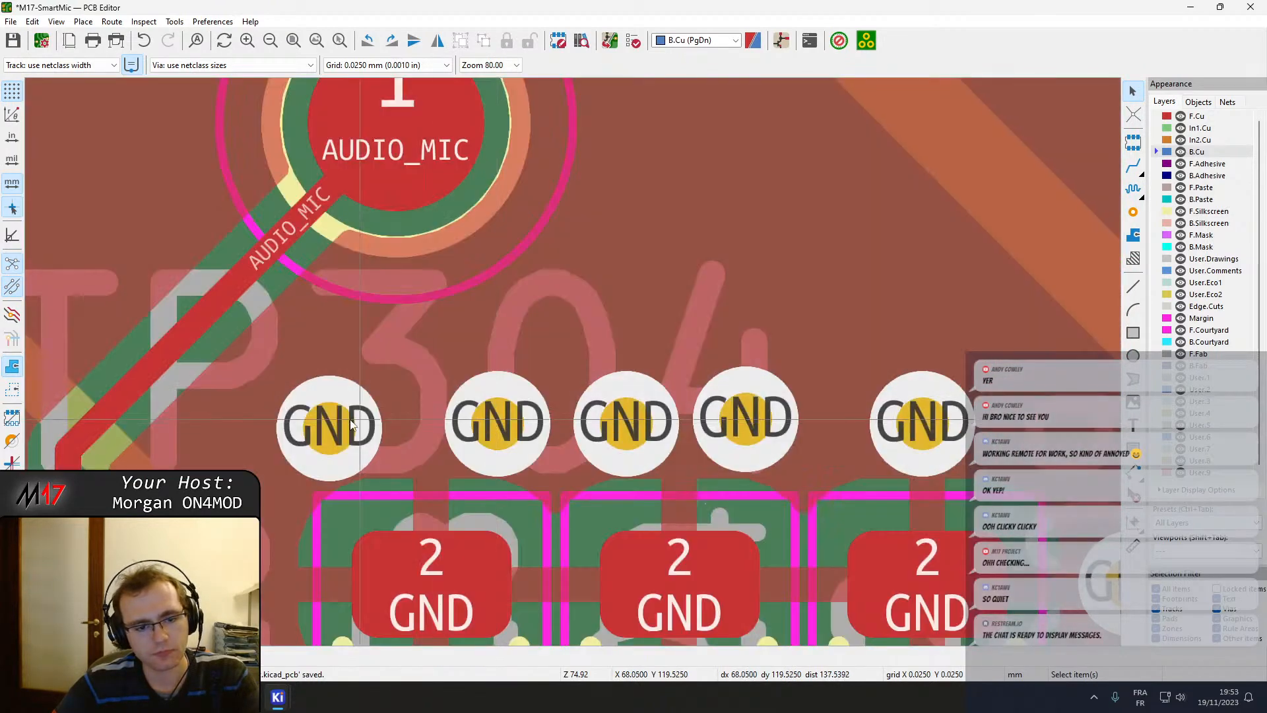
drag(332, 426, 365, 421)
scroll(364, 422, down, 5)
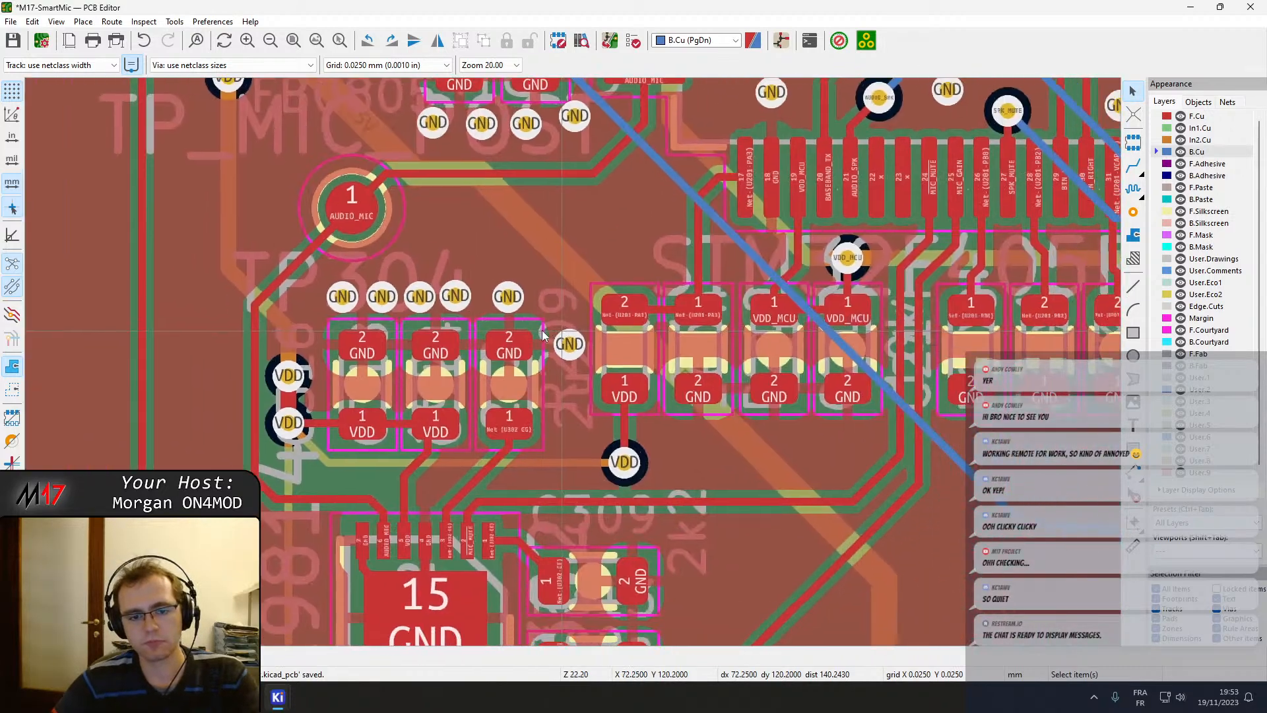
Place two GND vias between the VDD via and the +5V track, below the GND pad of the U201-PA3 capacitor.
middle_drag(542, 336, 472, 329)
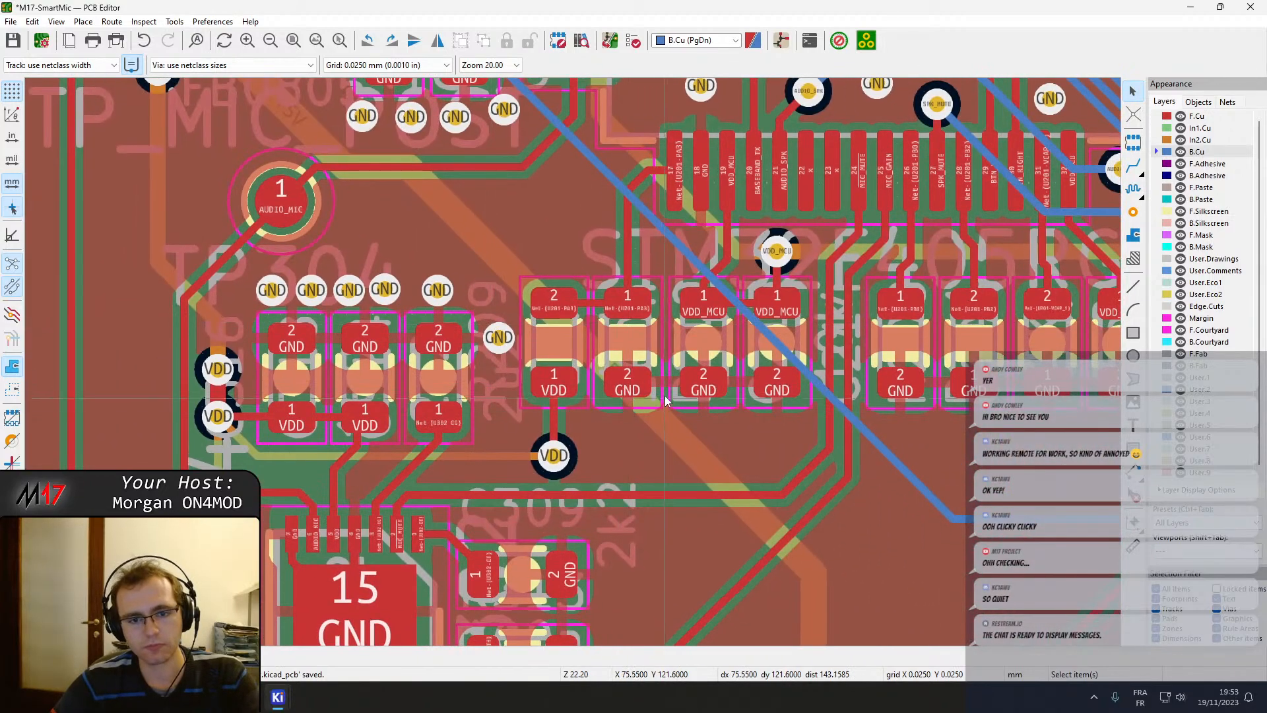
middle_drag(735, 363, 638, 359)
scroll(637, 359, up, 5)
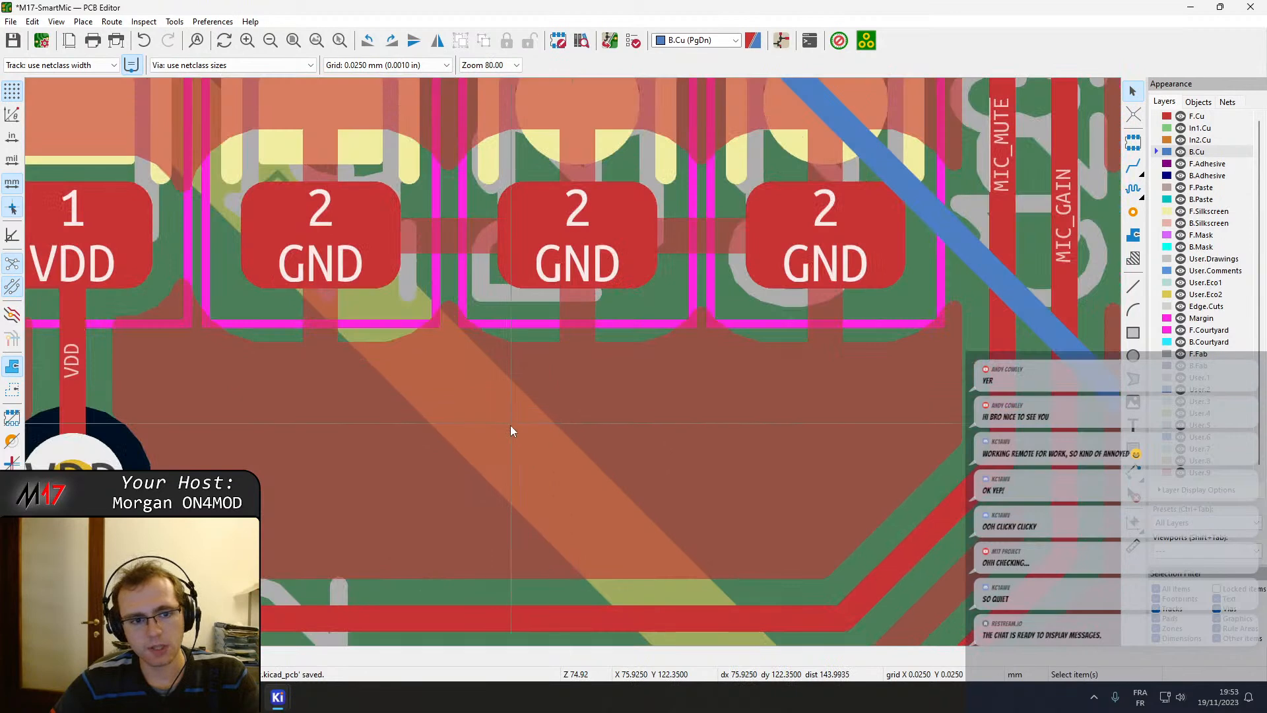
middle_drag(511, 429, 571, 330)
scroll(573, 369, down, 3)
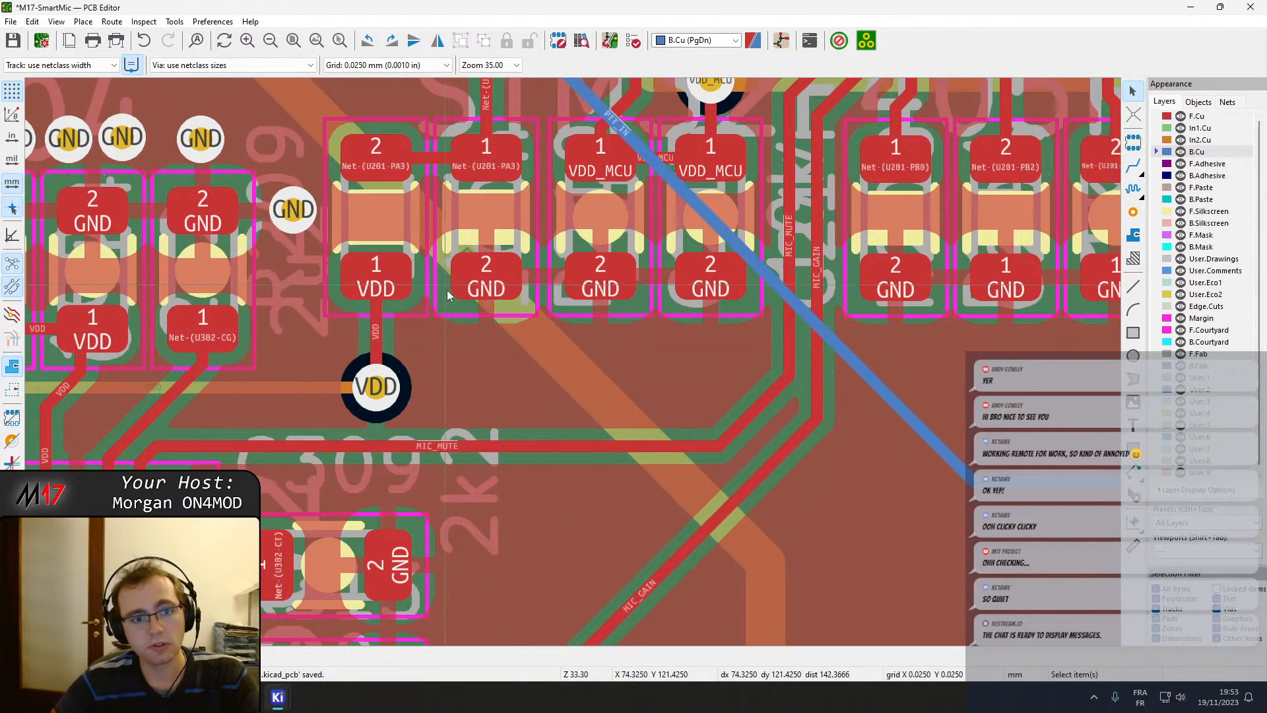
click(1133, 215)
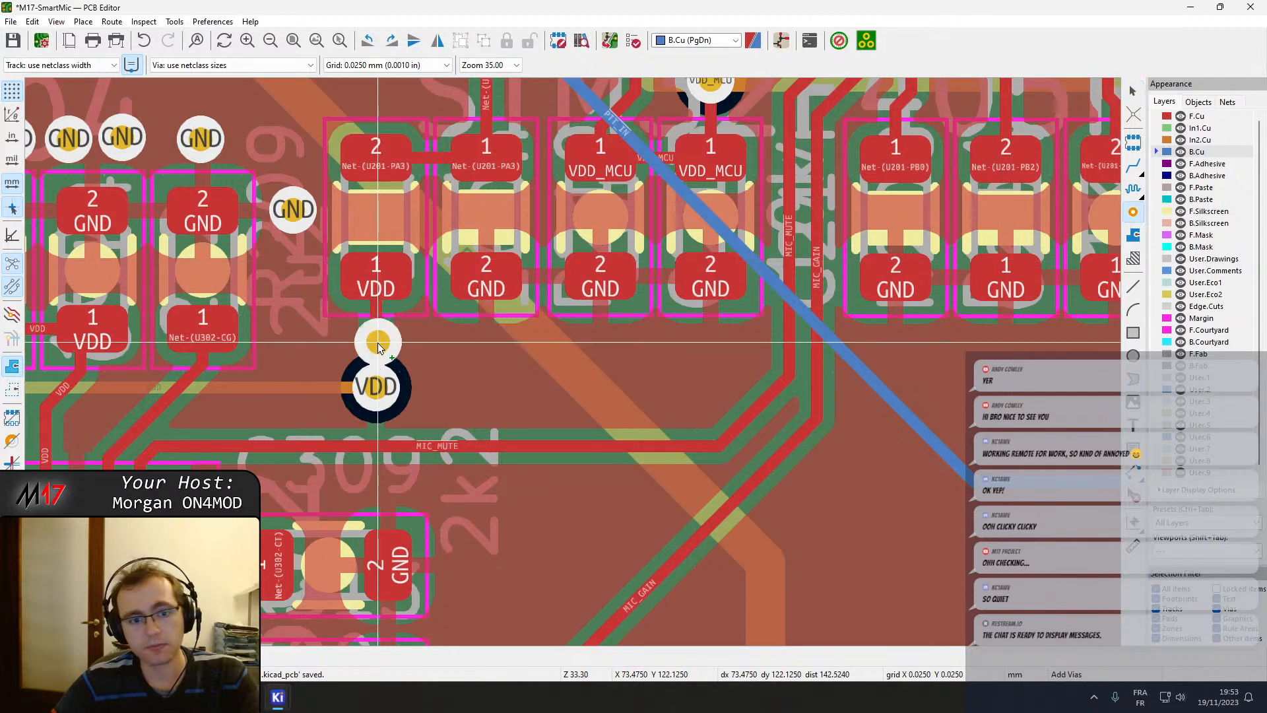
click(448, 349)
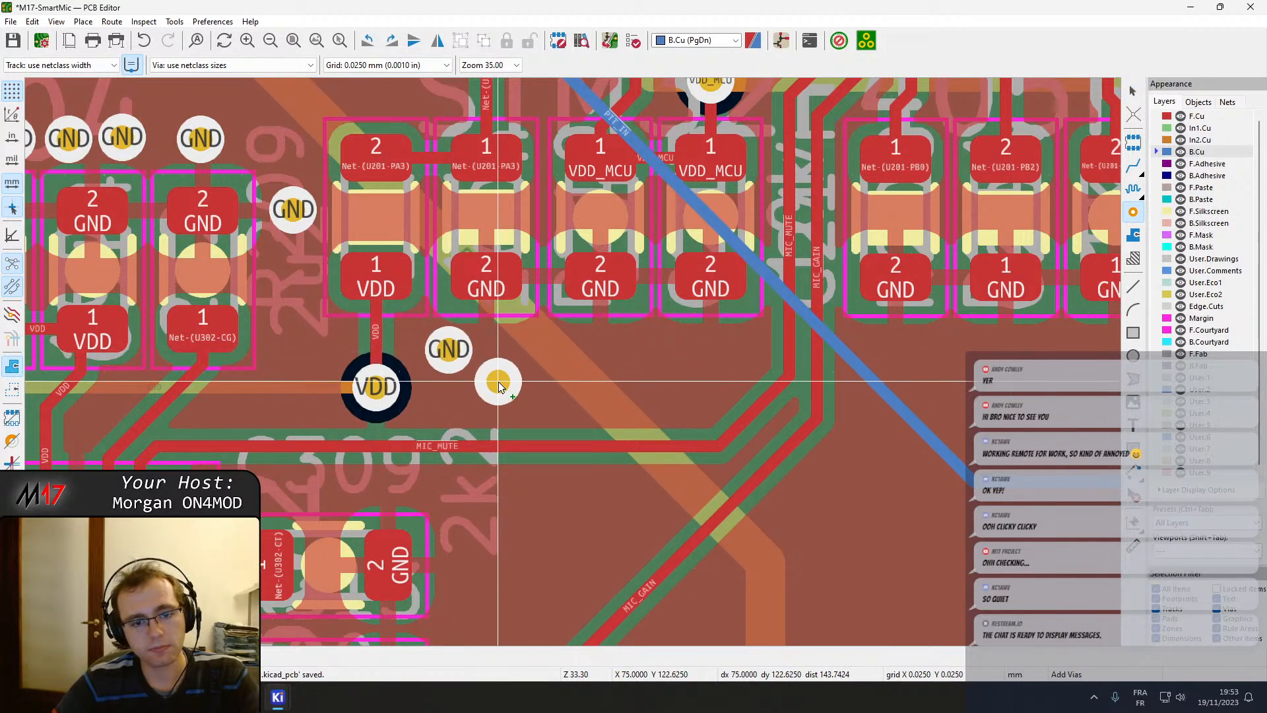
click(500, 383)
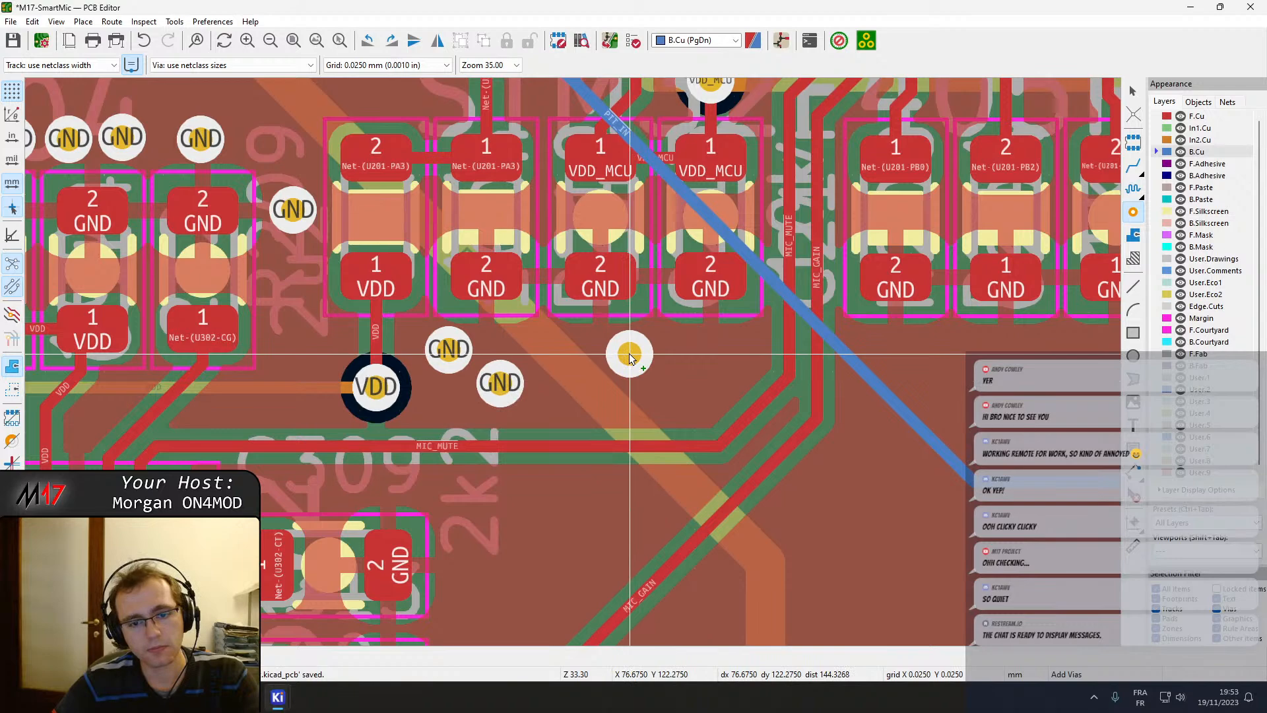
Place three GND vias below the two VDD_MCU capacitors, shifting the first one closer to the nearer capacitor's GND pad.
click(644, 345)
click(683, 388)
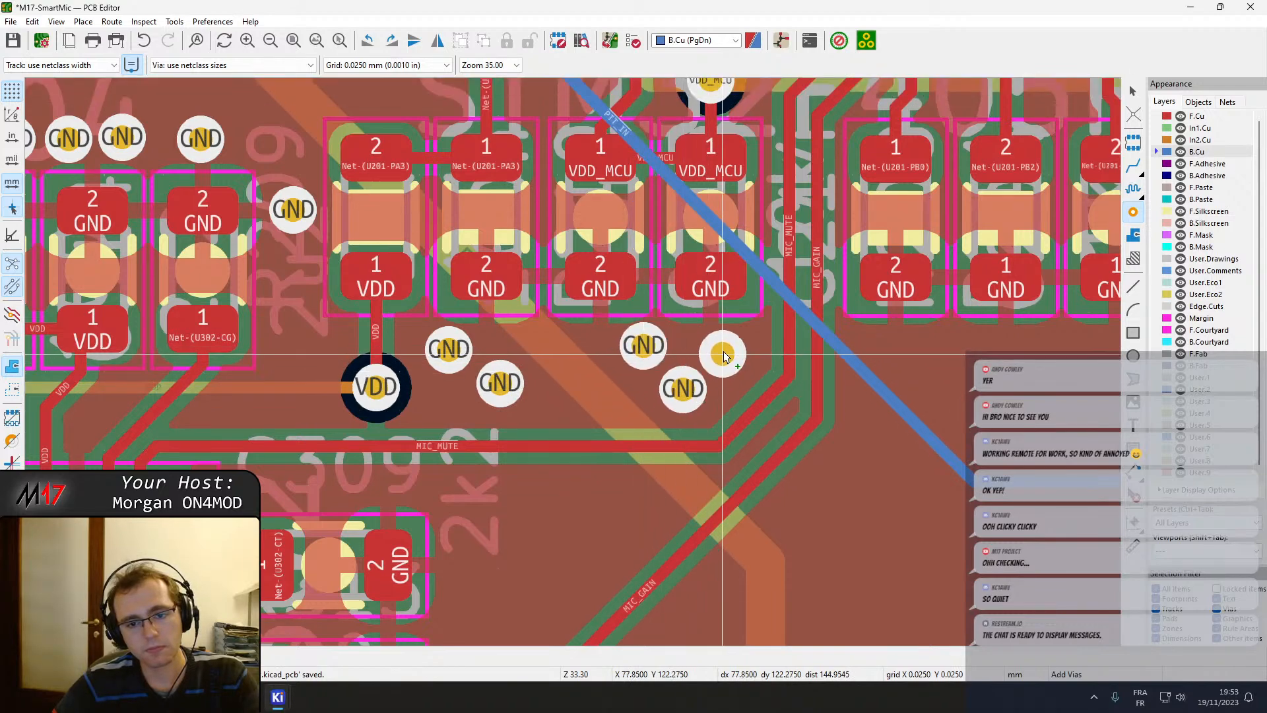
click(725, 351)
key(Escape)
scroll(662, 318, up, 2)
drag(597, 386, 549, 387)
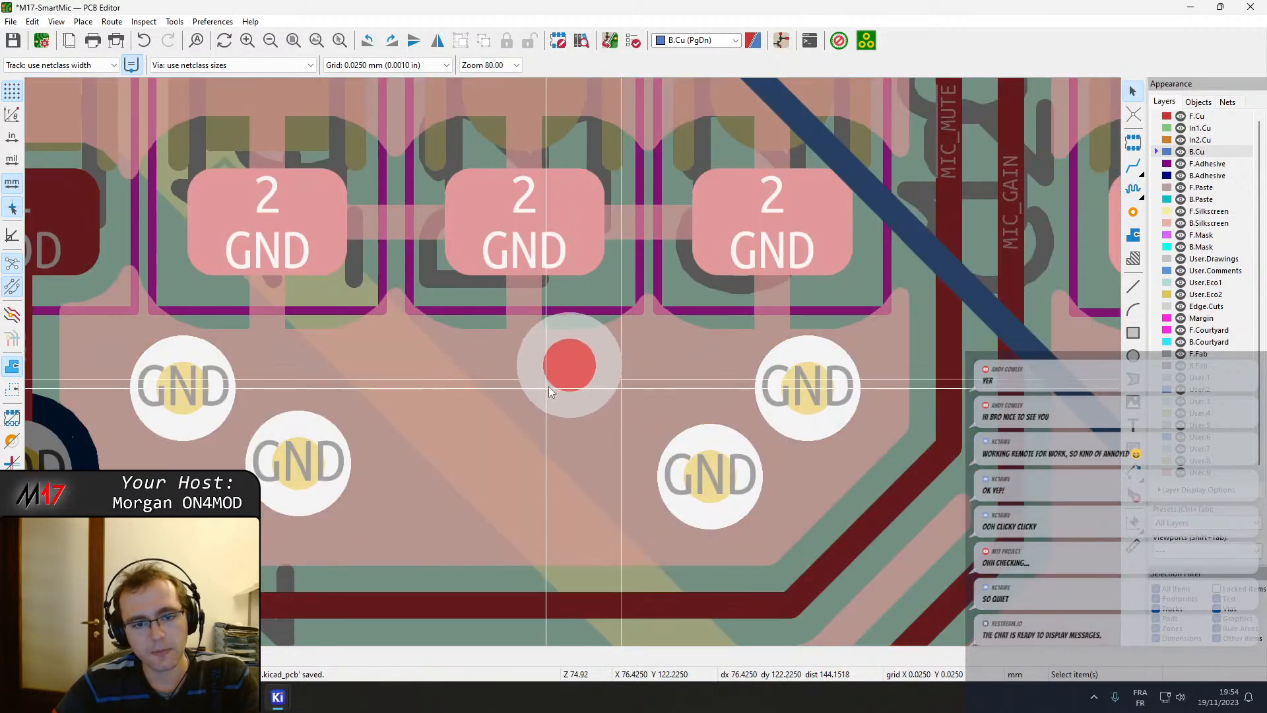
Reroute the +5V track on In2.Cu so it runs vertically between the two groups of new GND vias.
scroll(548, 386, down, 8)
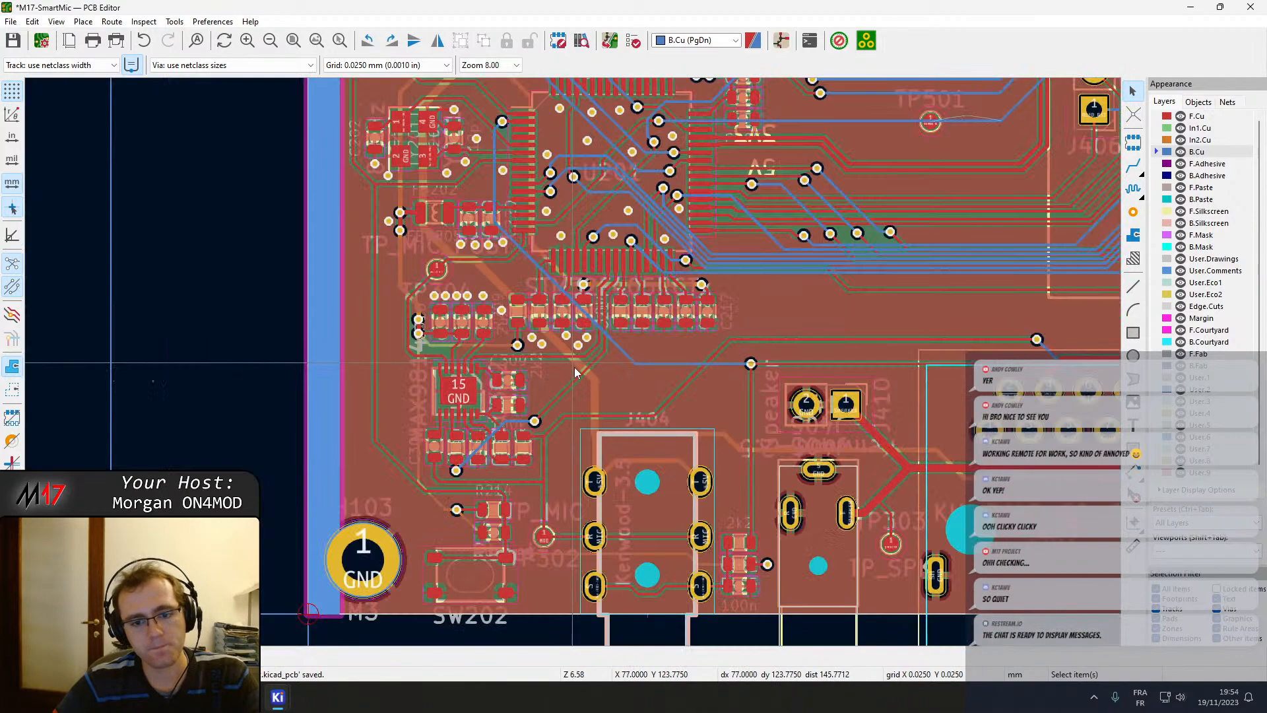
scroll(600, 412, up, 2)
click(576, 373)
drag(575, 374, 518, 227)
scroll(520, 238, up, 5)
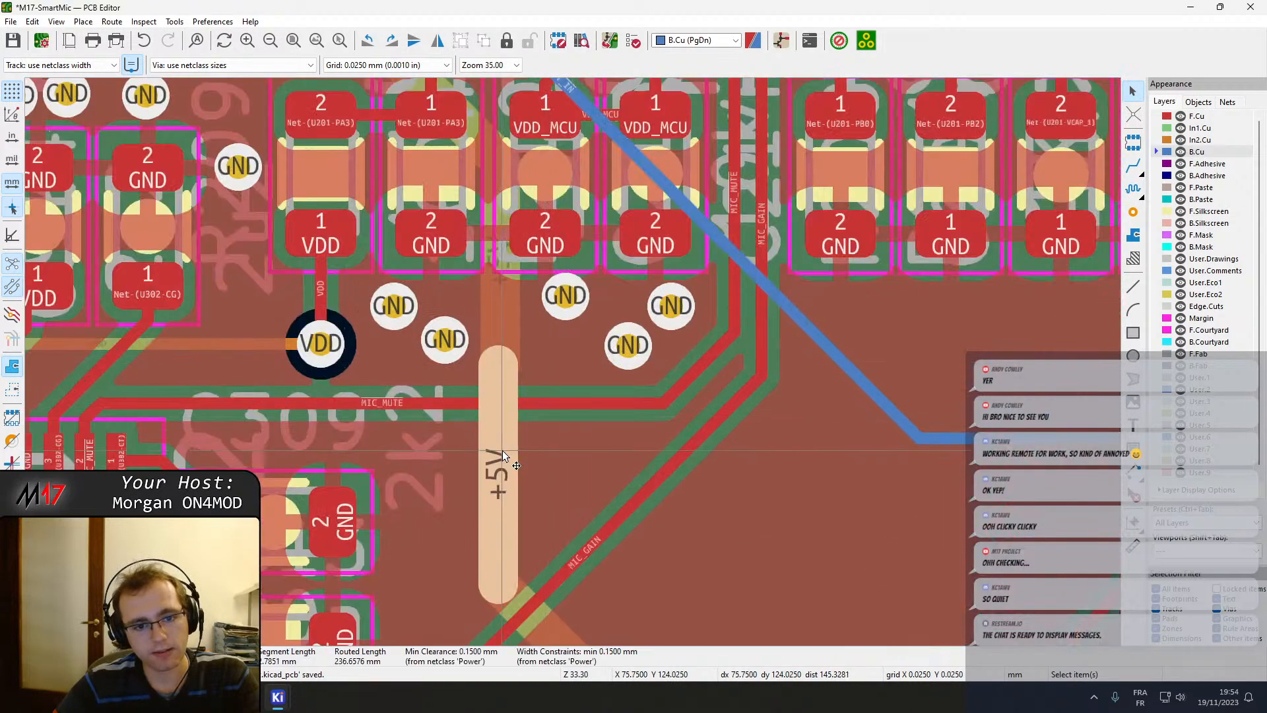
drag(502, 455, 501, 363)
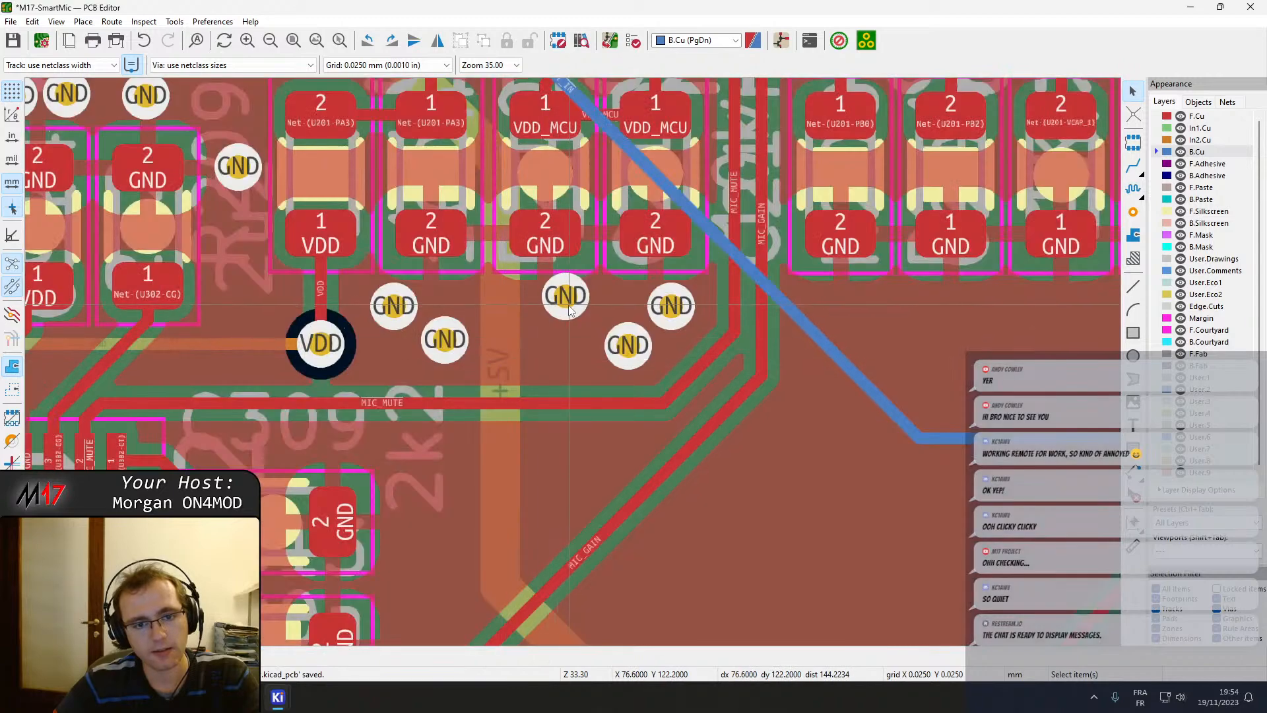
Reposition the GND vias on both sides of the vertical +5V track closer to the capacitor GND pads above them.
click(569, 309)
drag(395, 309, 381, 302)
click(445, 339)
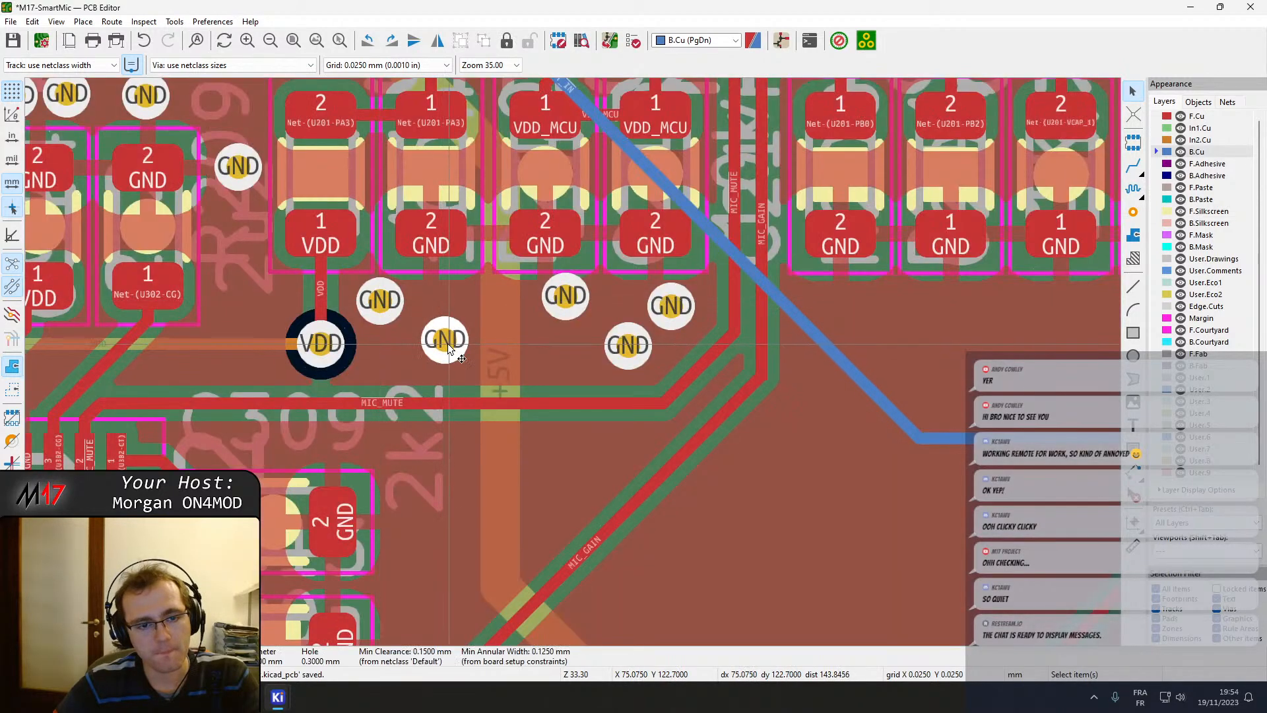
drag(445, 339, 435, 304)
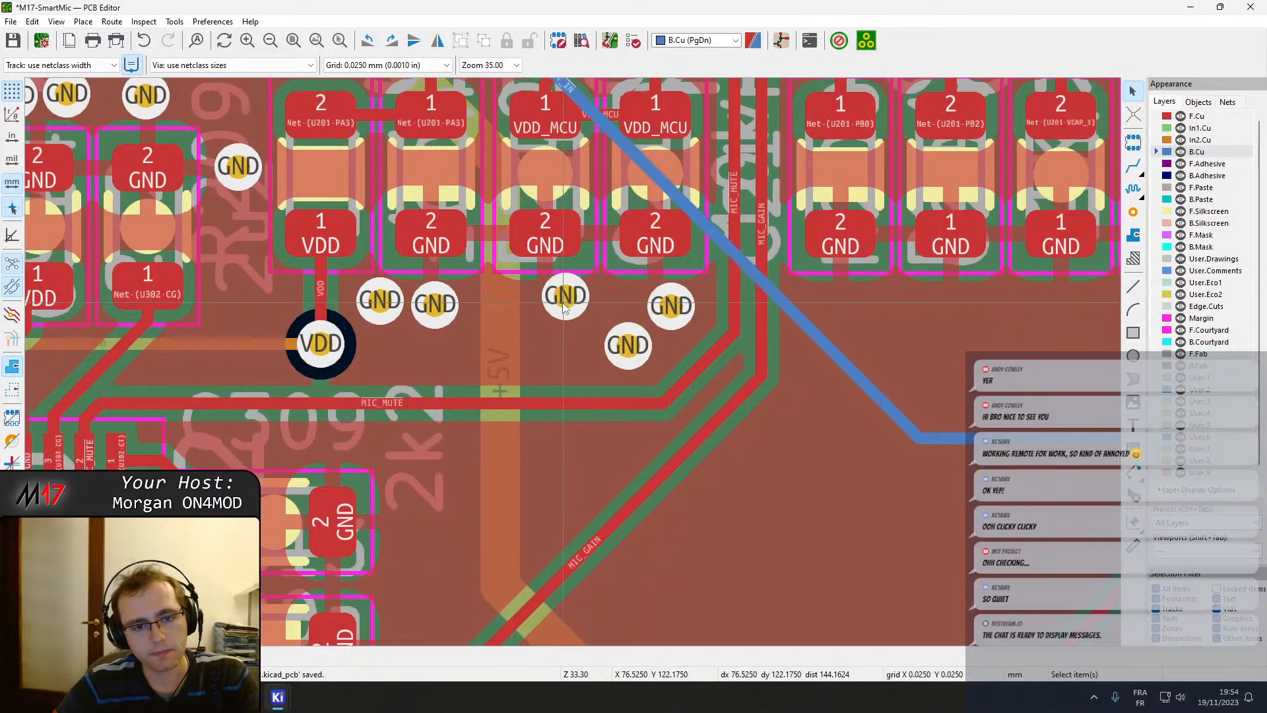
drag(564, 306, 552, 312)
drag(628, 344, 583, 353)
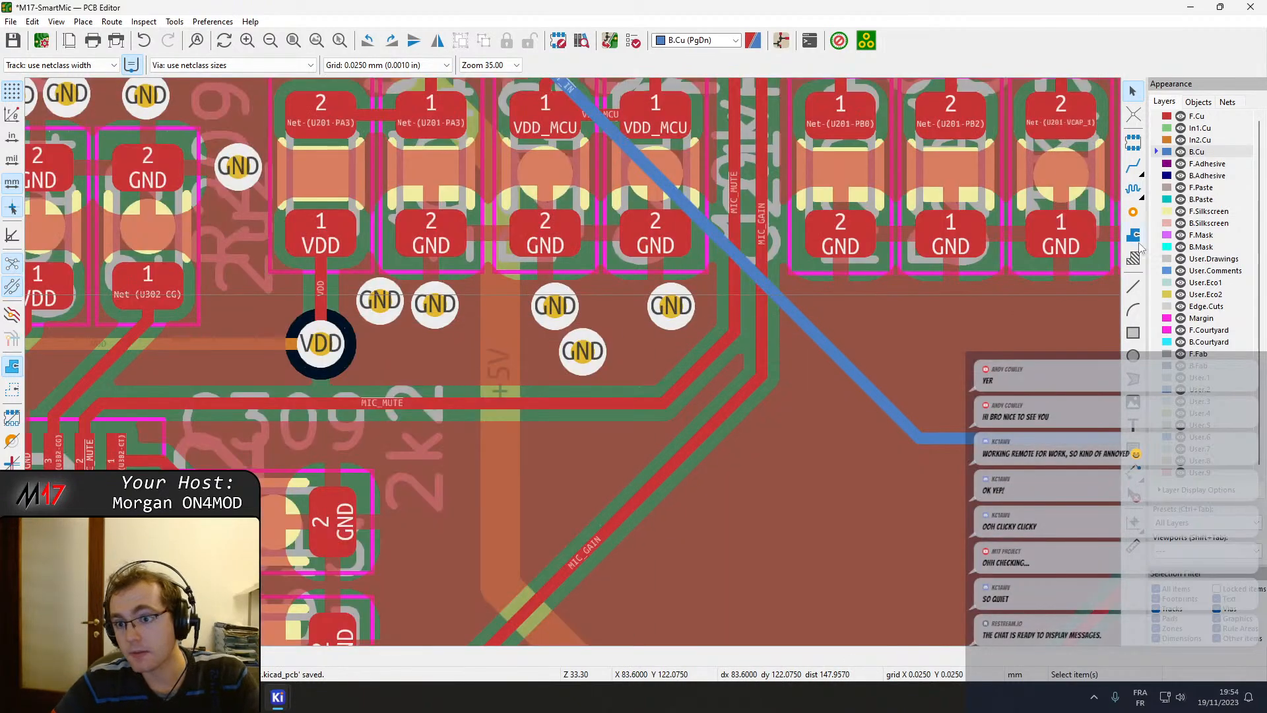
Add a GND via below the two VDD_MCU capacitors and spread it and its neighbour near the MIC_MUTE track further apart.
click(1131, 216)
click(608, 314)
key(Escape)
scroll(651, 324, up, 1)
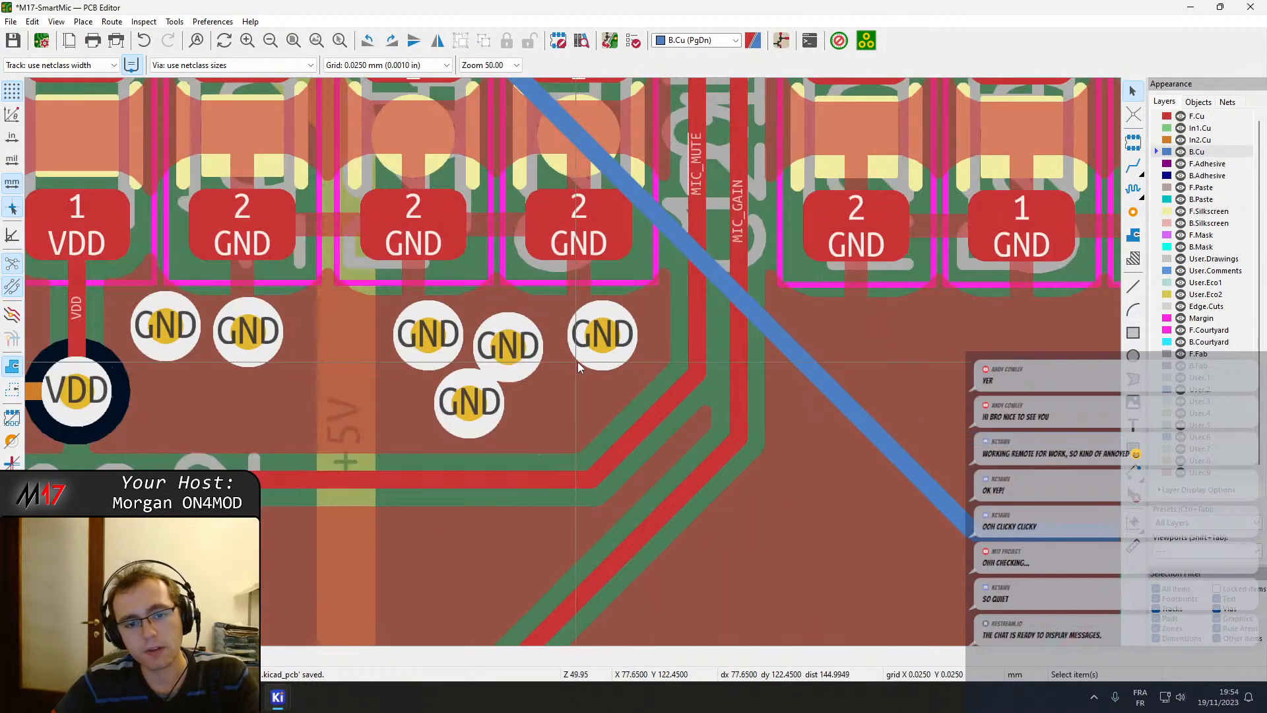
drag(601, 334, 632, 331)
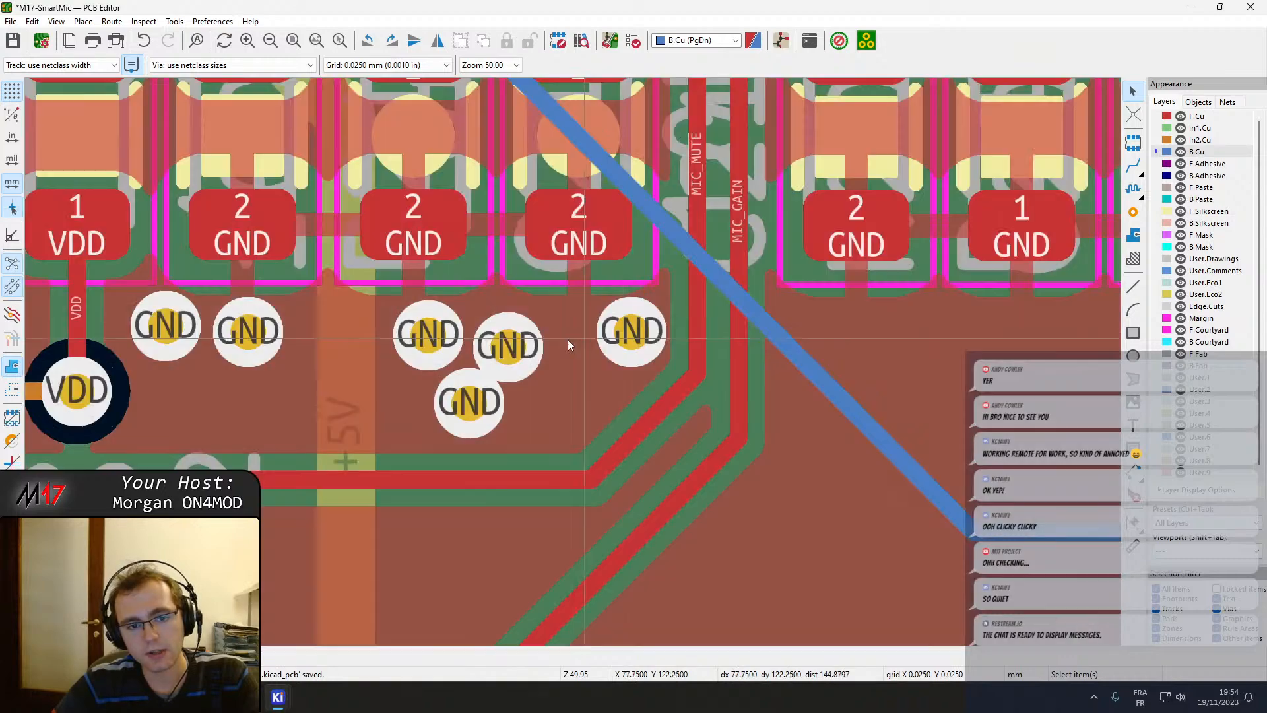
drag(508, 345, 545, 339)
Try to route a new PTT_IN path from the bottom-layer track's corner up alongside the MIC_MUTE and MIC_GAIN tracks.
scroll(576, 375, down, 3)
middle_drag(662, 364, 440, 369)
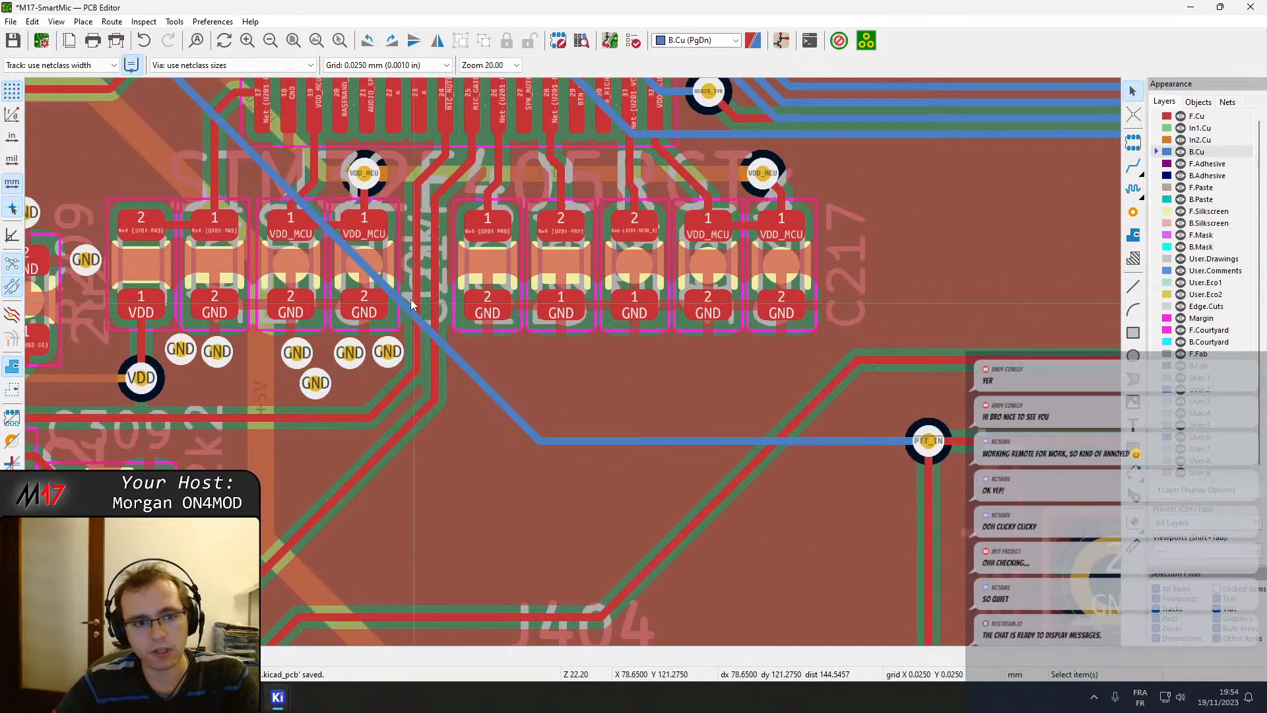
scroll(573, 367, down, 2)
scroll(552, 362, up, 4)
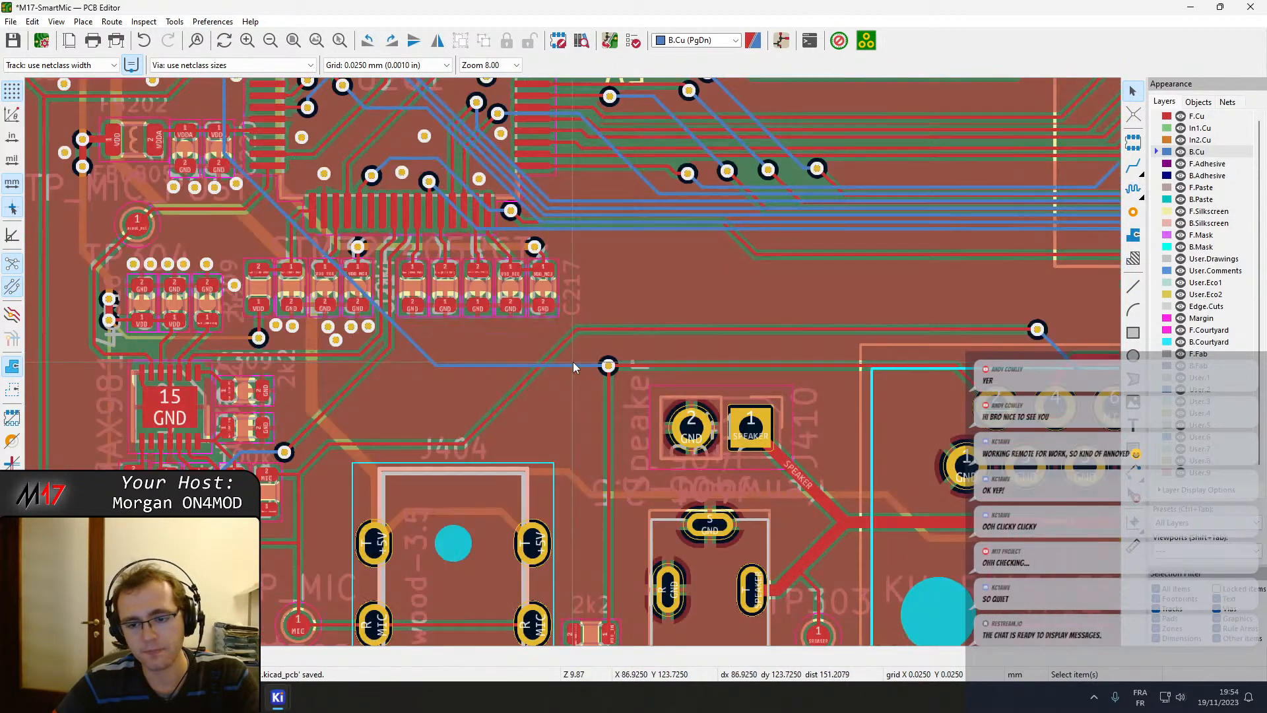
click(542, 379)
scroll(545, 375, down, 4)
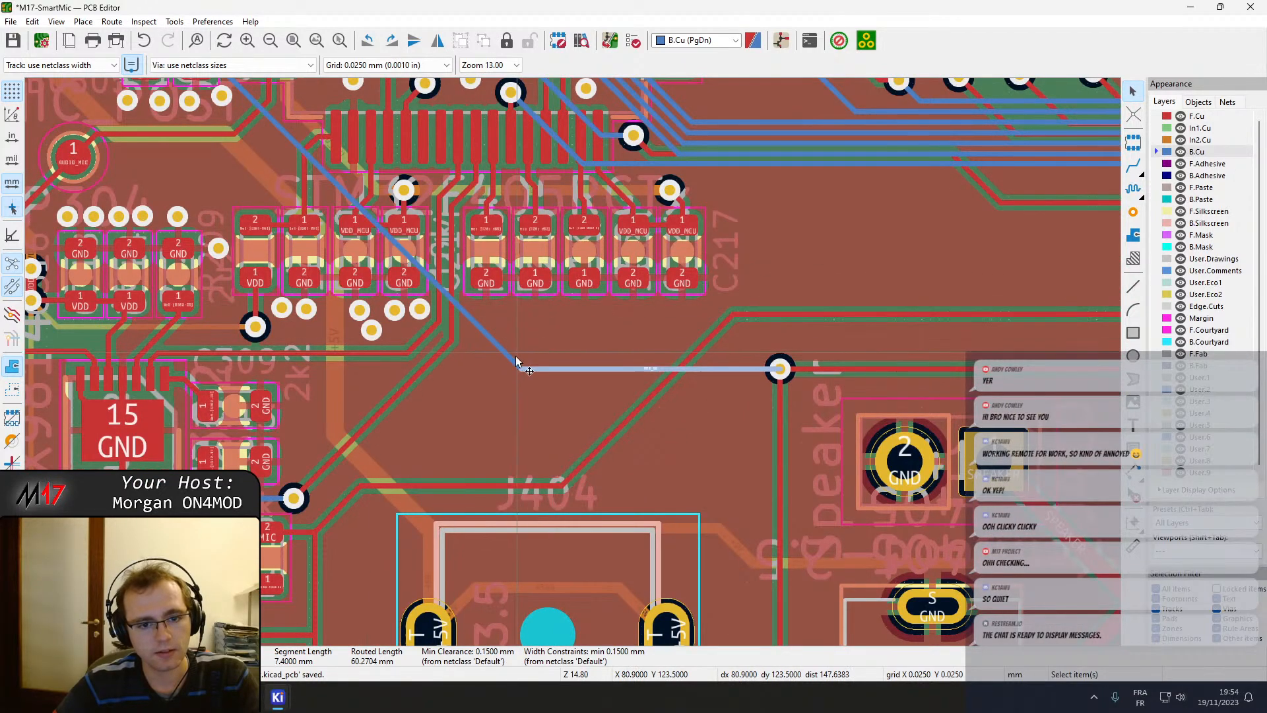
scroll(526, 365, up, 4)
key(x)
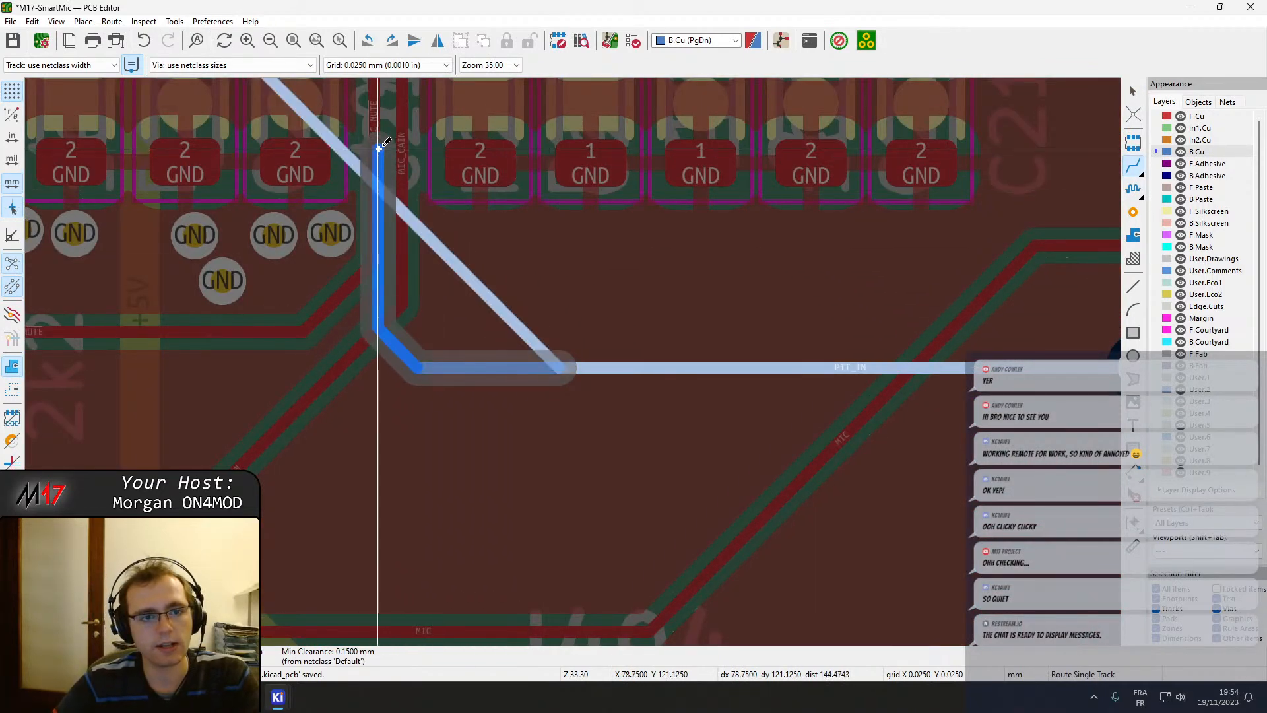
key(Escape)
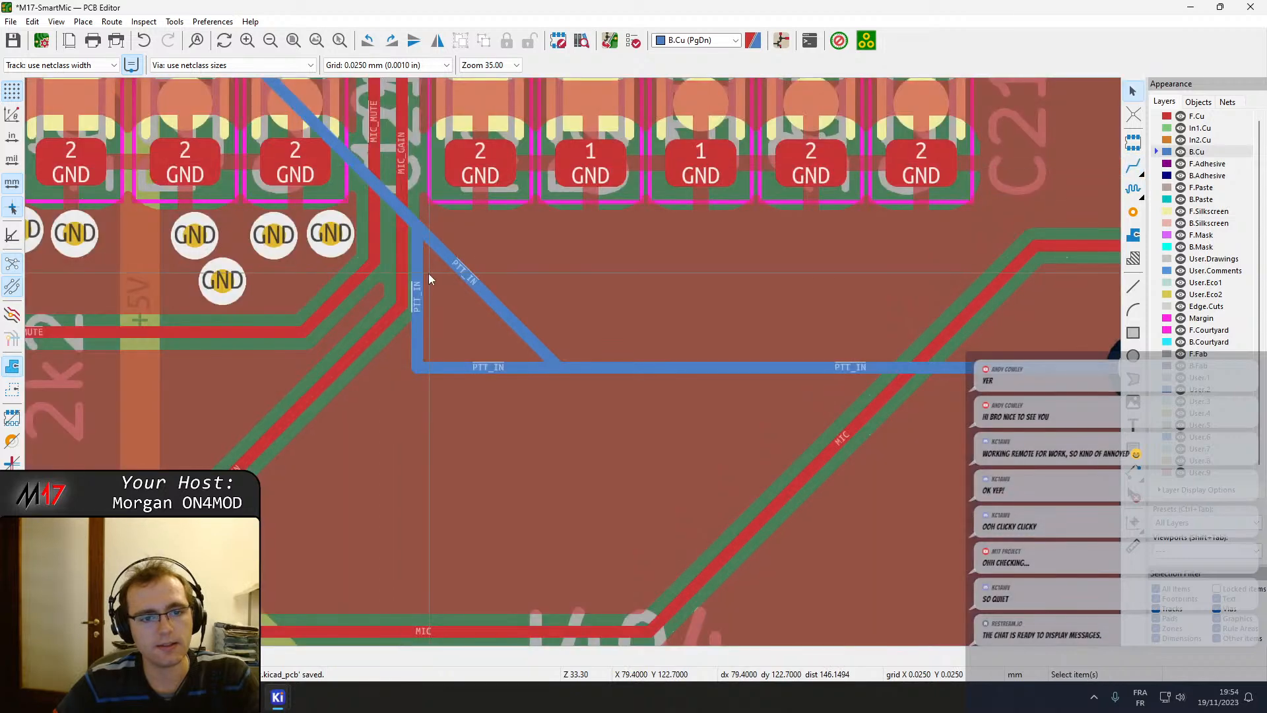
Delete the diagonal PTT_IN segment and reroute it on B.Cu along MIC_MUTE, then diagonally up to the vertical track at the VDDA capacitor.
click(517, 318)
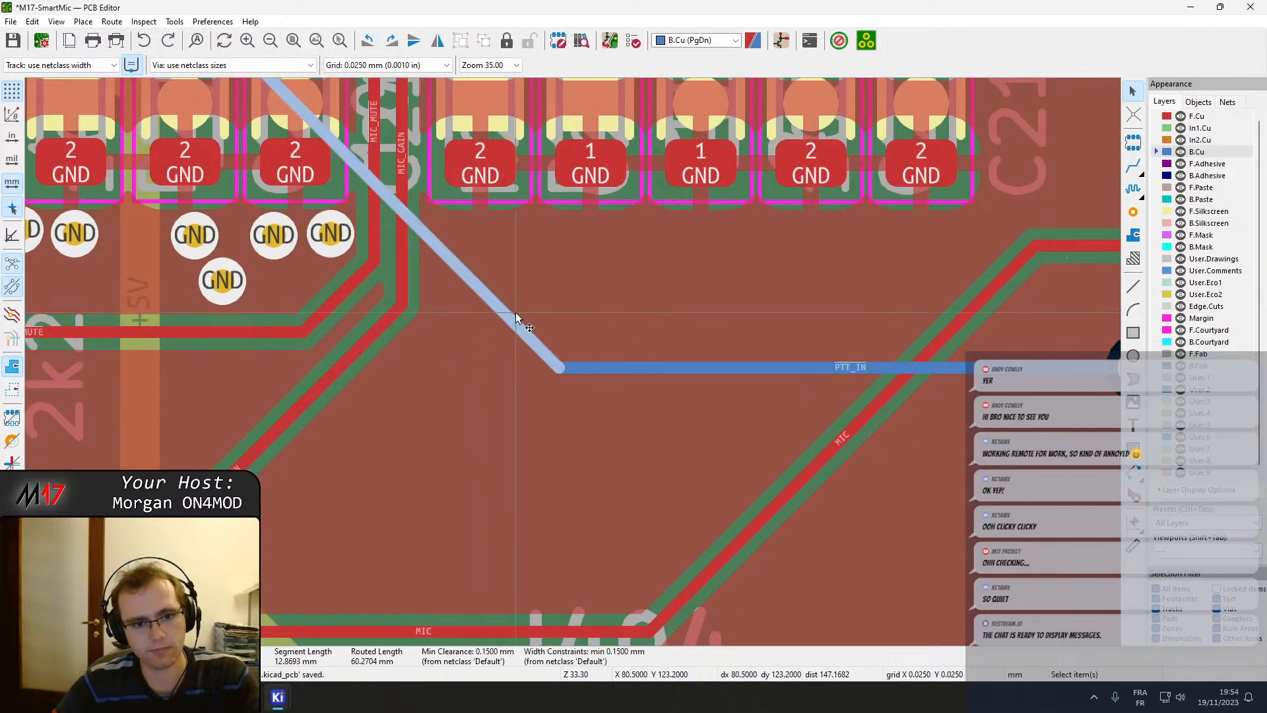
key(Delete)
key(x)
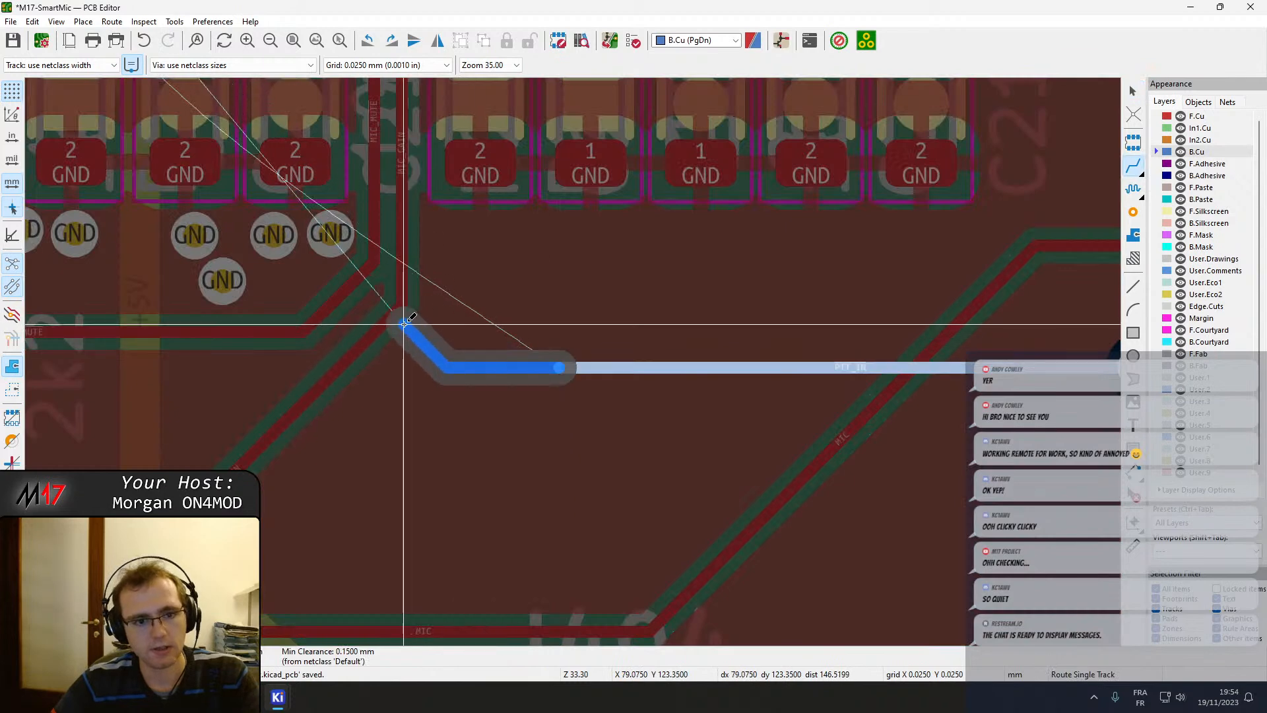
middle_drag(385, 155, 452, 378)
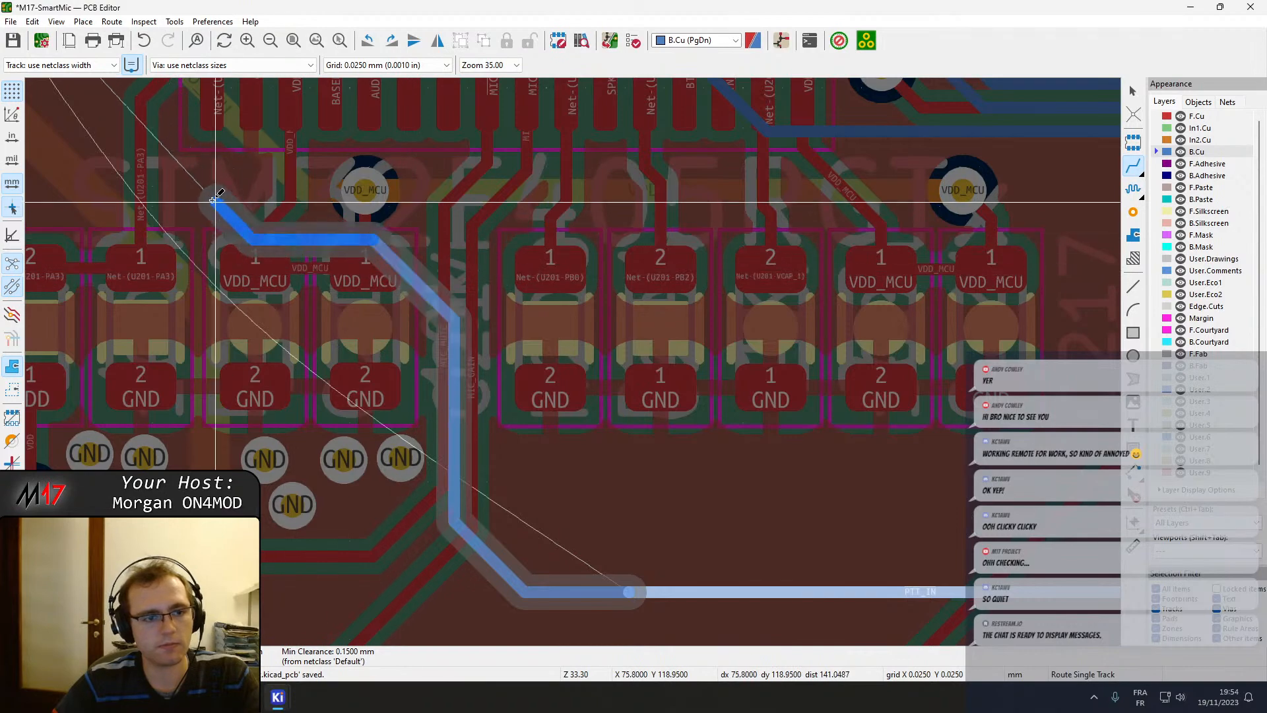
middle_drag(188, 178, 462, 350)
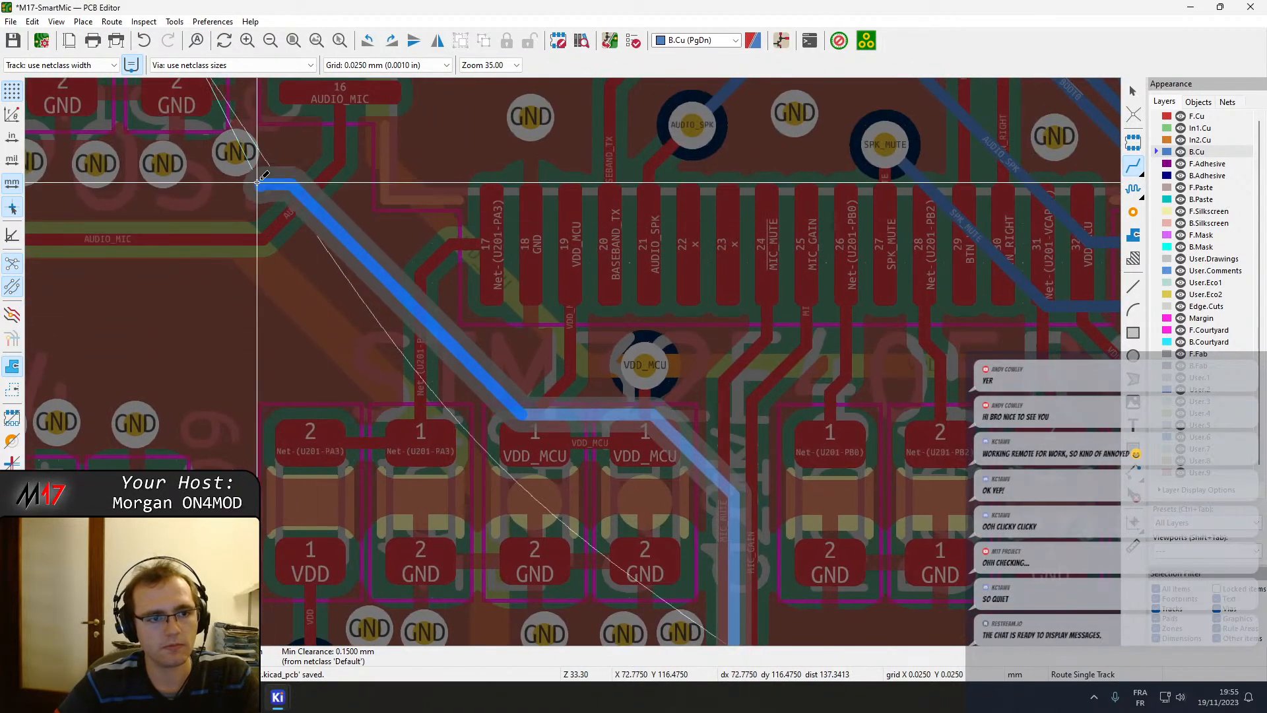
middle_drag(258, 183, 464, 358)
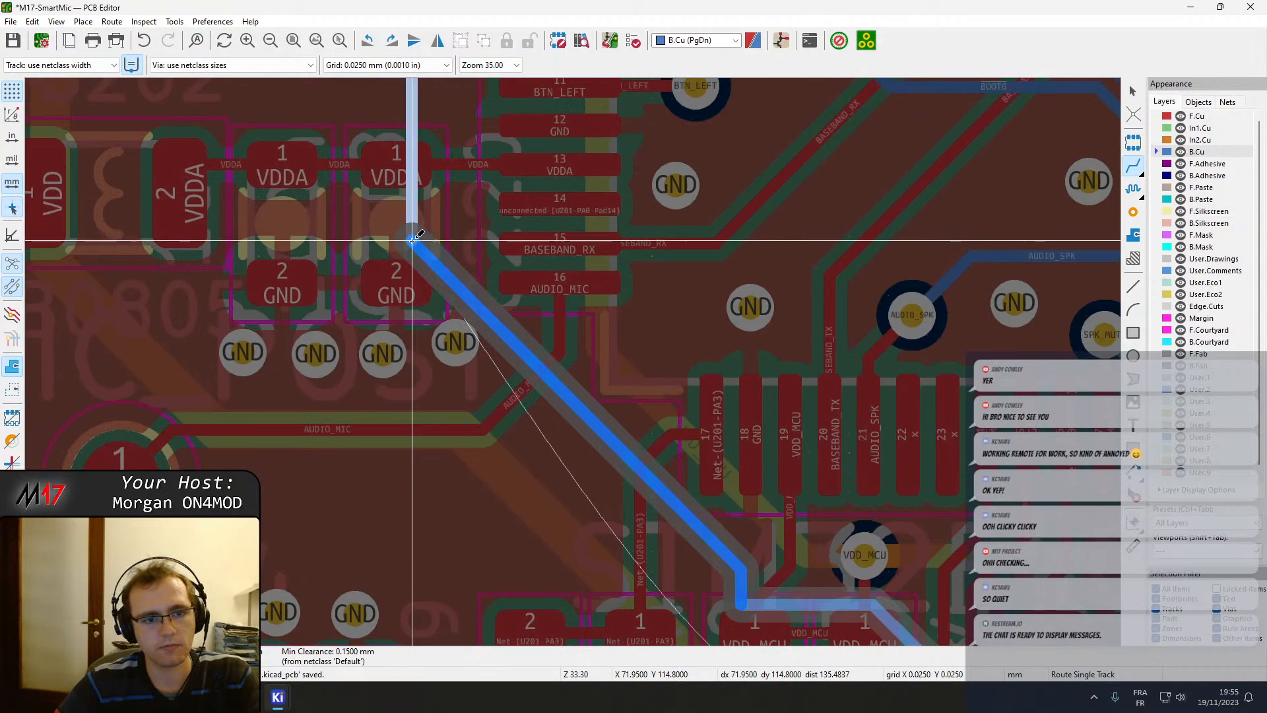
click(416, 239)
key(Escape)
Straighten the rerouted PTT_IN track at the VDD_MCU pads by shifting its segments until the short vertical and horizontal jogs disappear.
middle_drag(697, 476, 280, 203)
scroll(355, 335, up, 2)
click(501, 306)
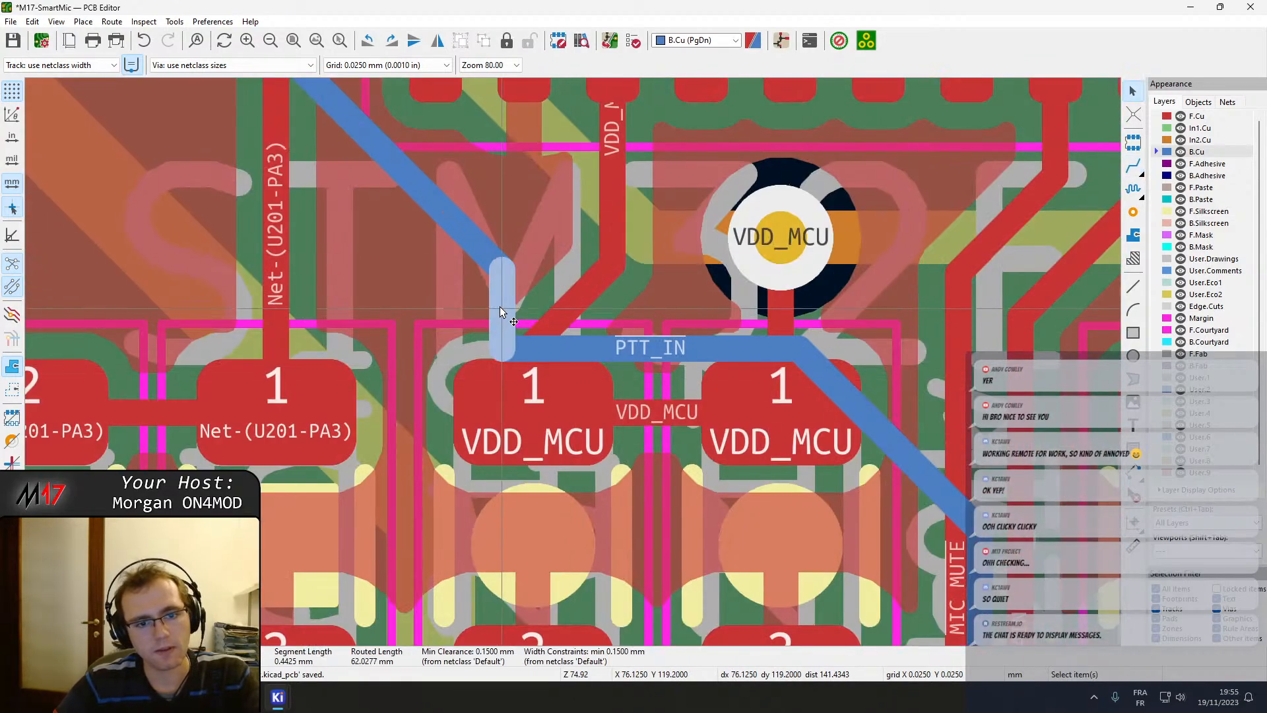
key(d)
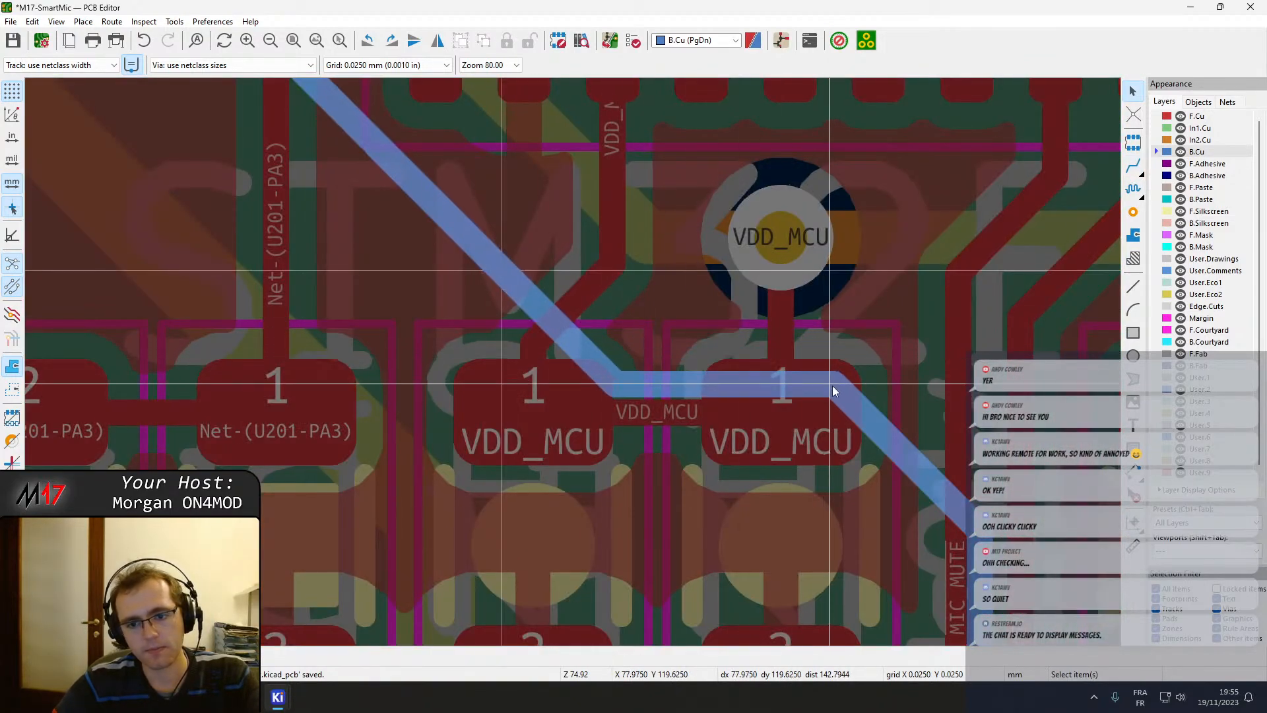
click(857, 414)
scroll(579, 377, down, 5)
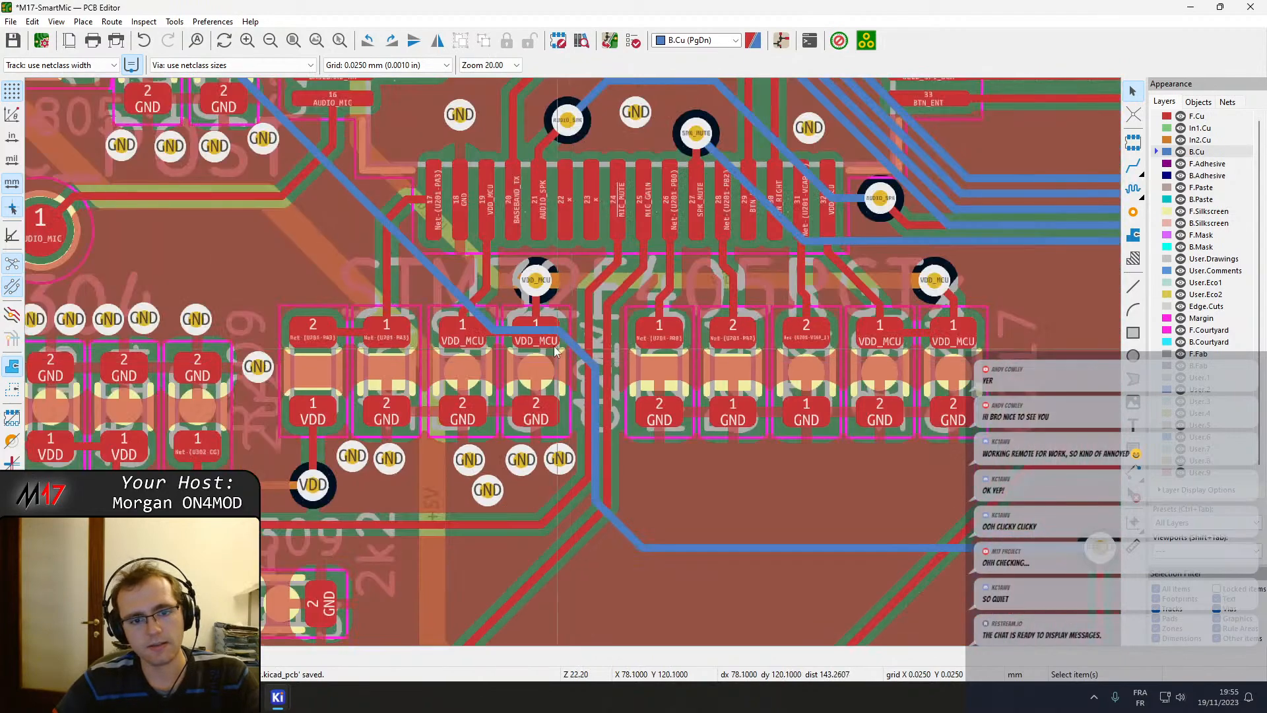
click(571, 348)
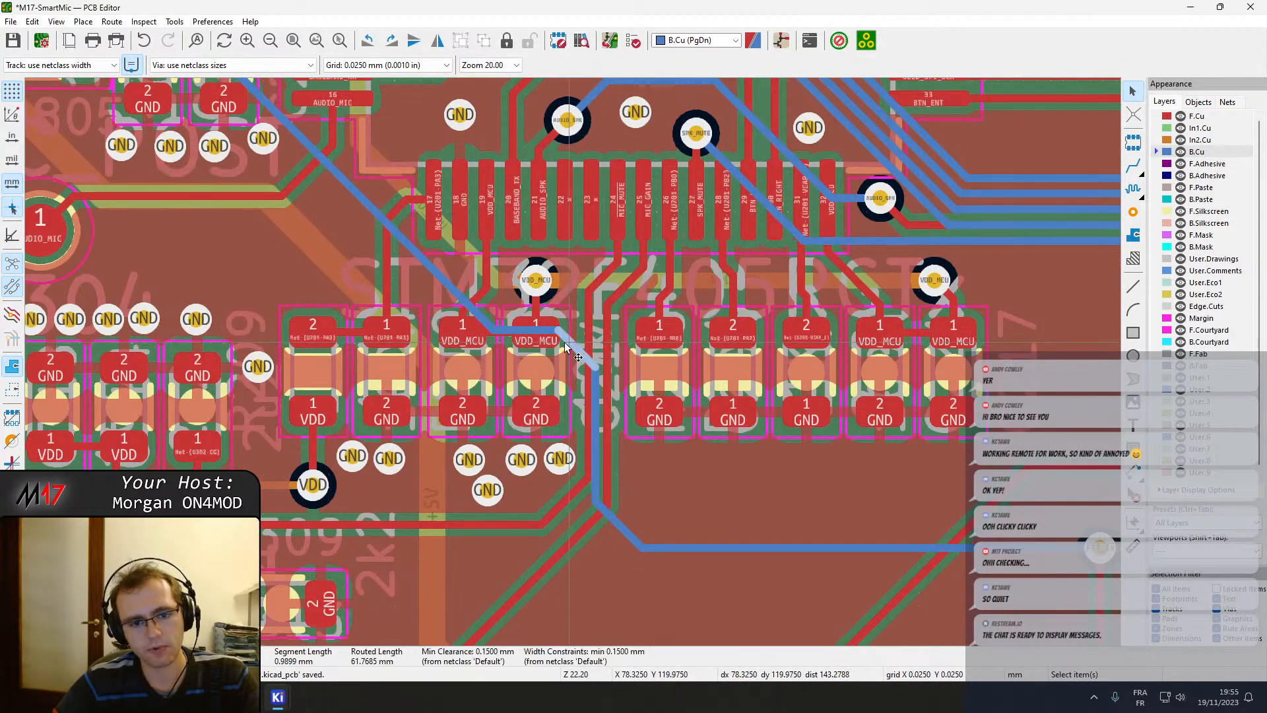
drag(565, 343, 497, 308)
click(483, 319)
Place a row of nine GND vias below the GND pads of the five components between the MIC_GAIN track and C217.
middle_drag(466, 272, 384, 250)
scroll(586, 377, up, 3)
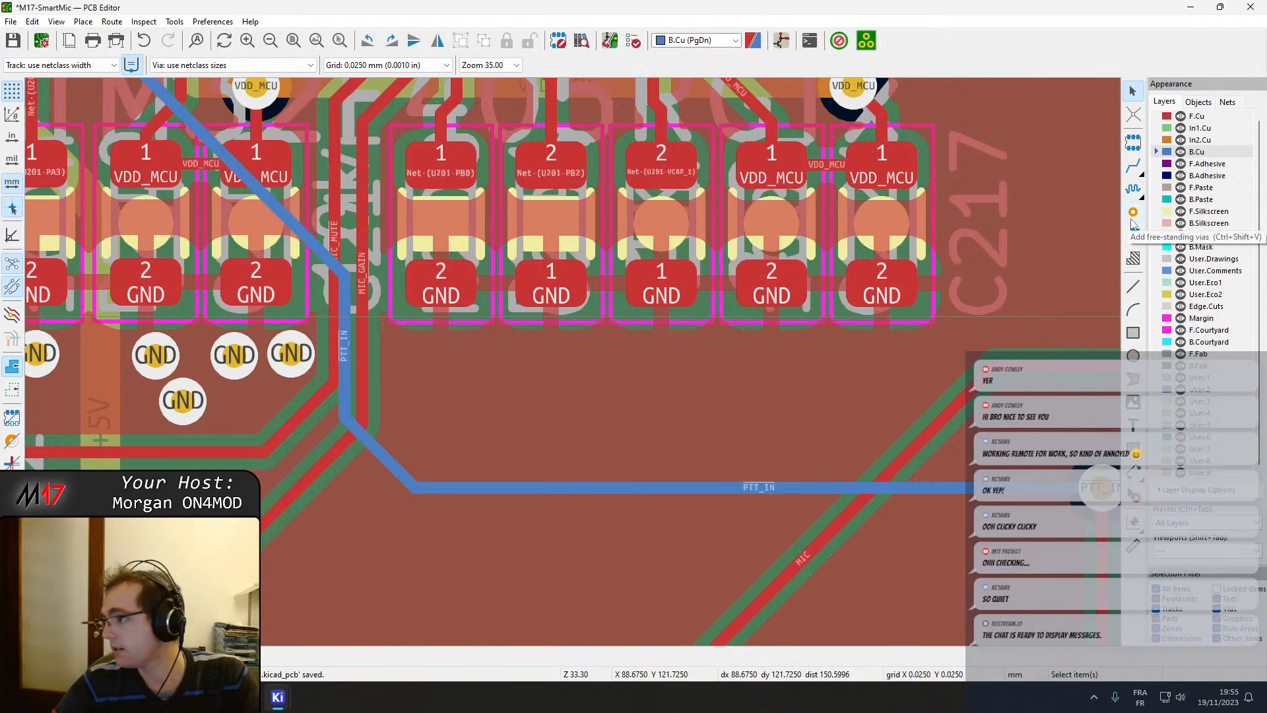
click(1135, 220)
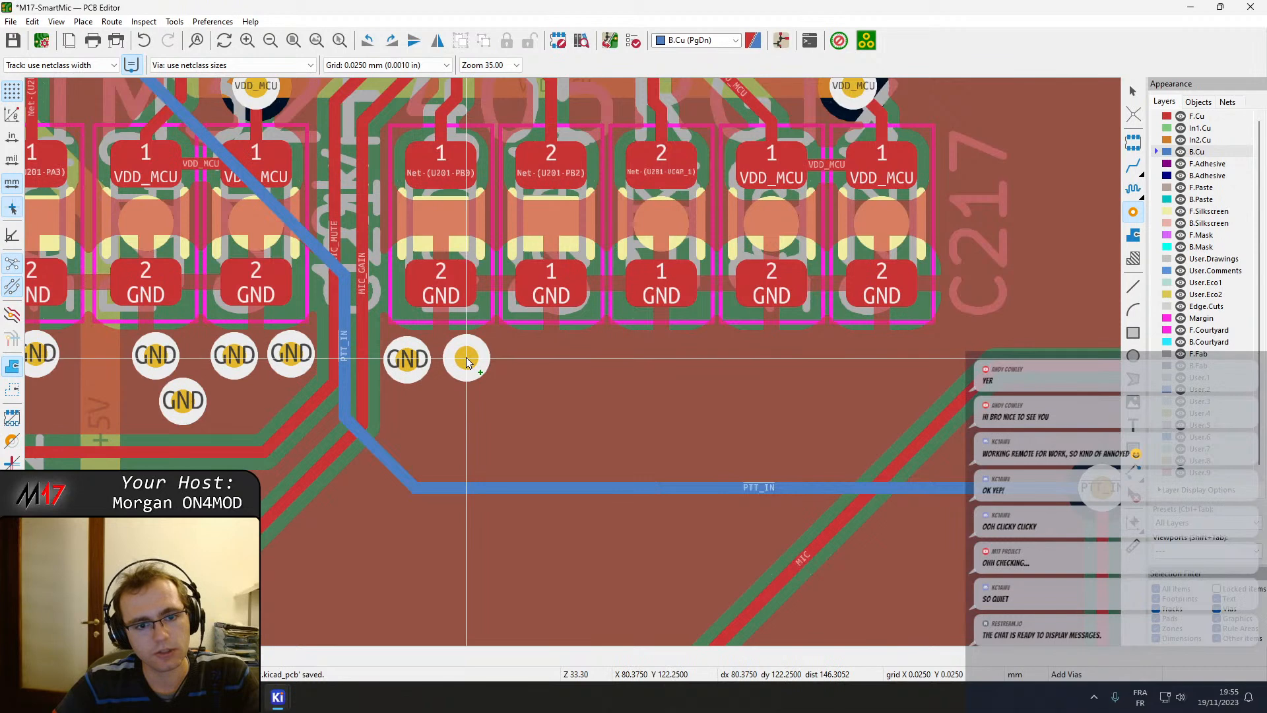
click(467, 360)
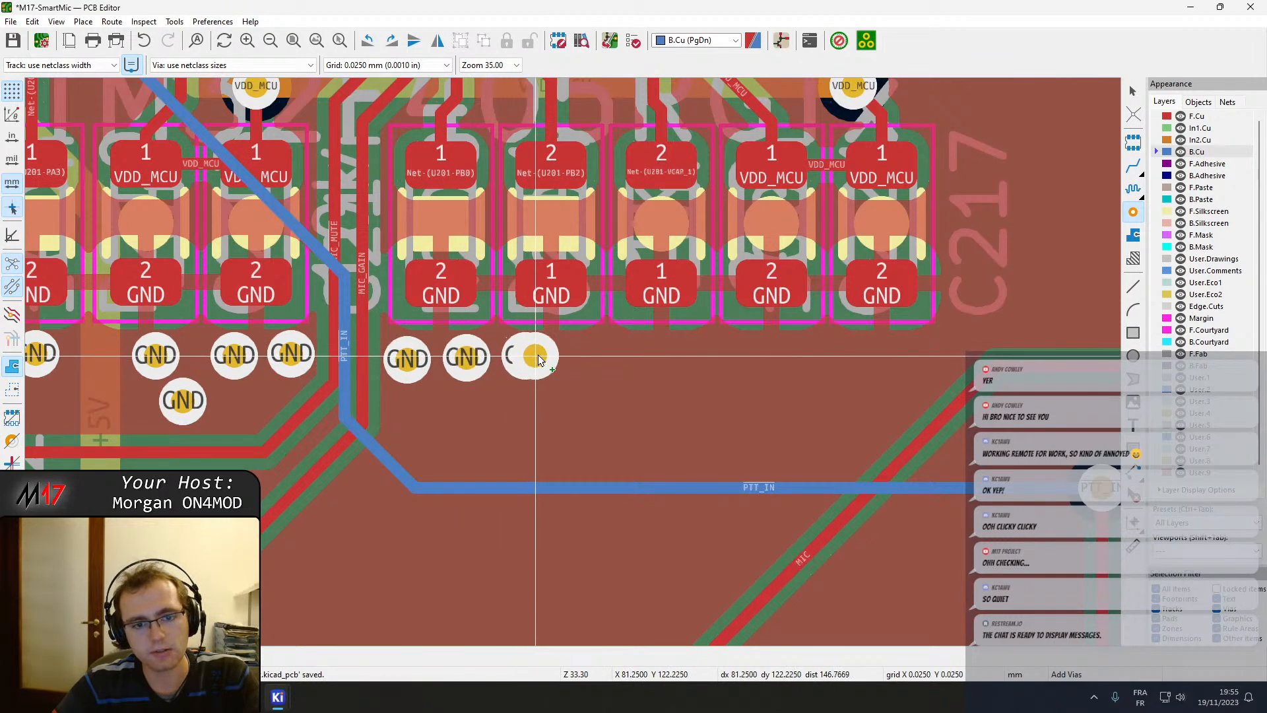
click(576, 357)
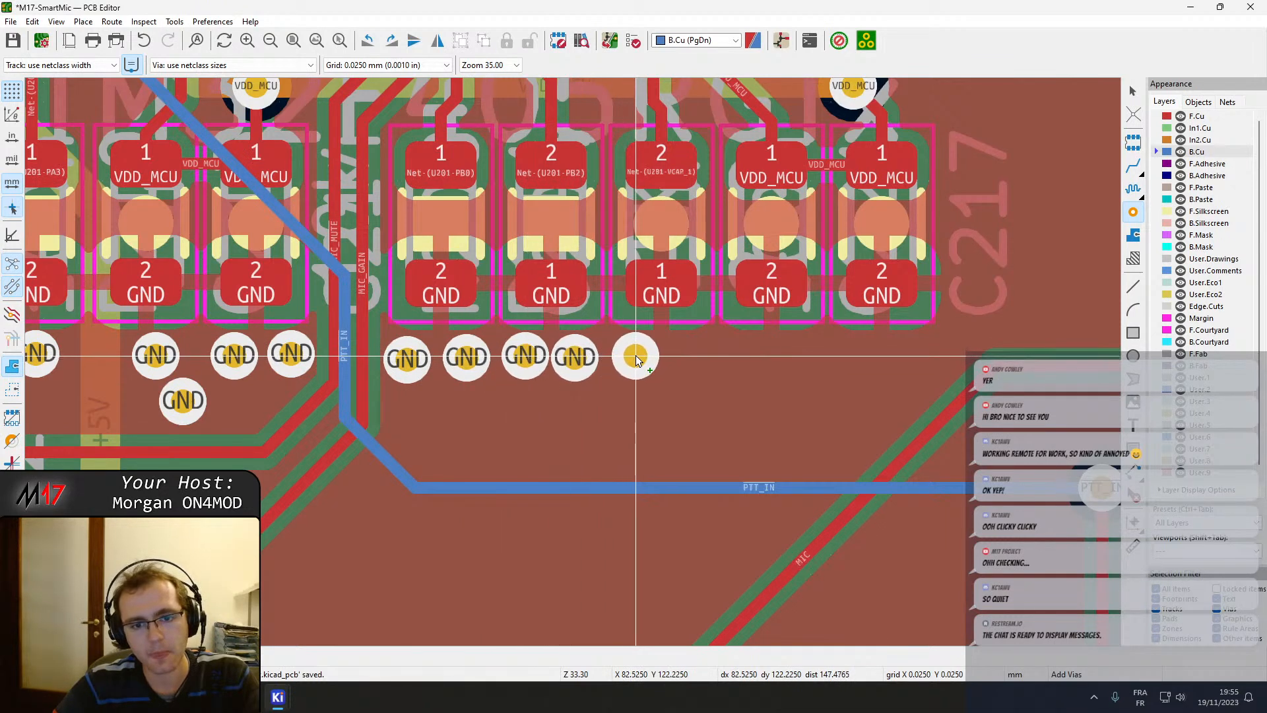
click(640, 357)
click(690, 357)
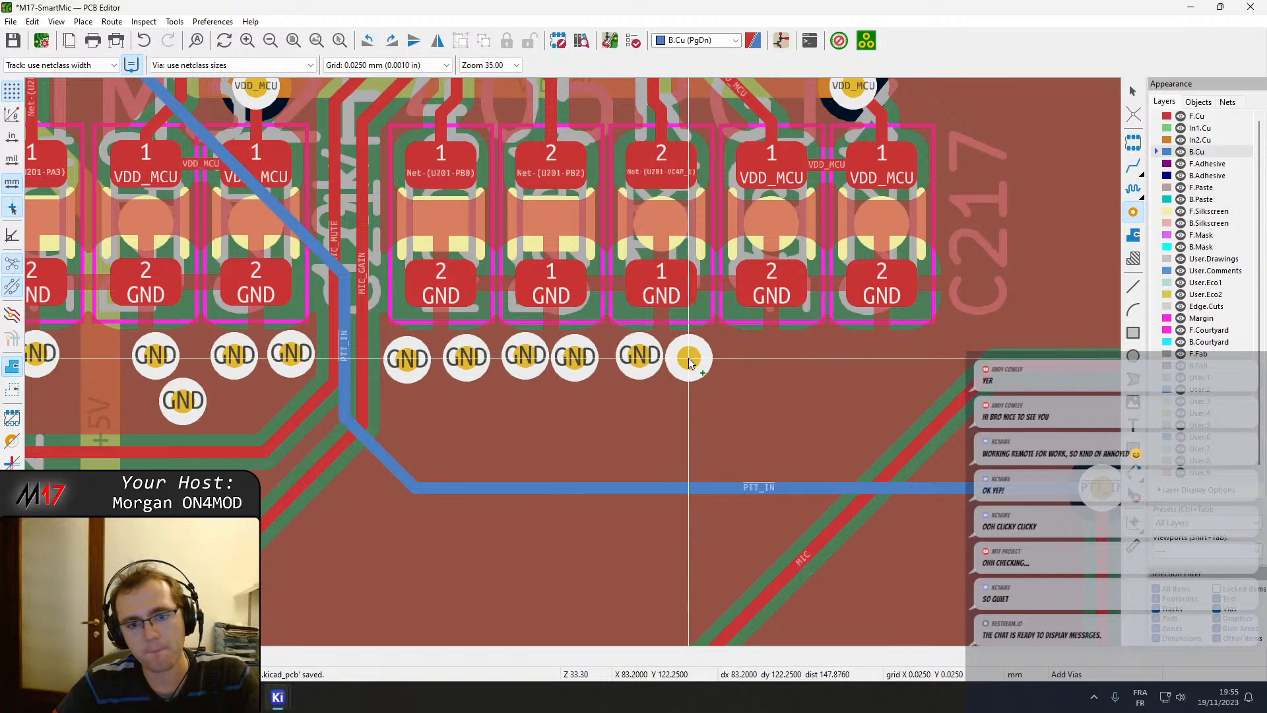
click(748, 362)
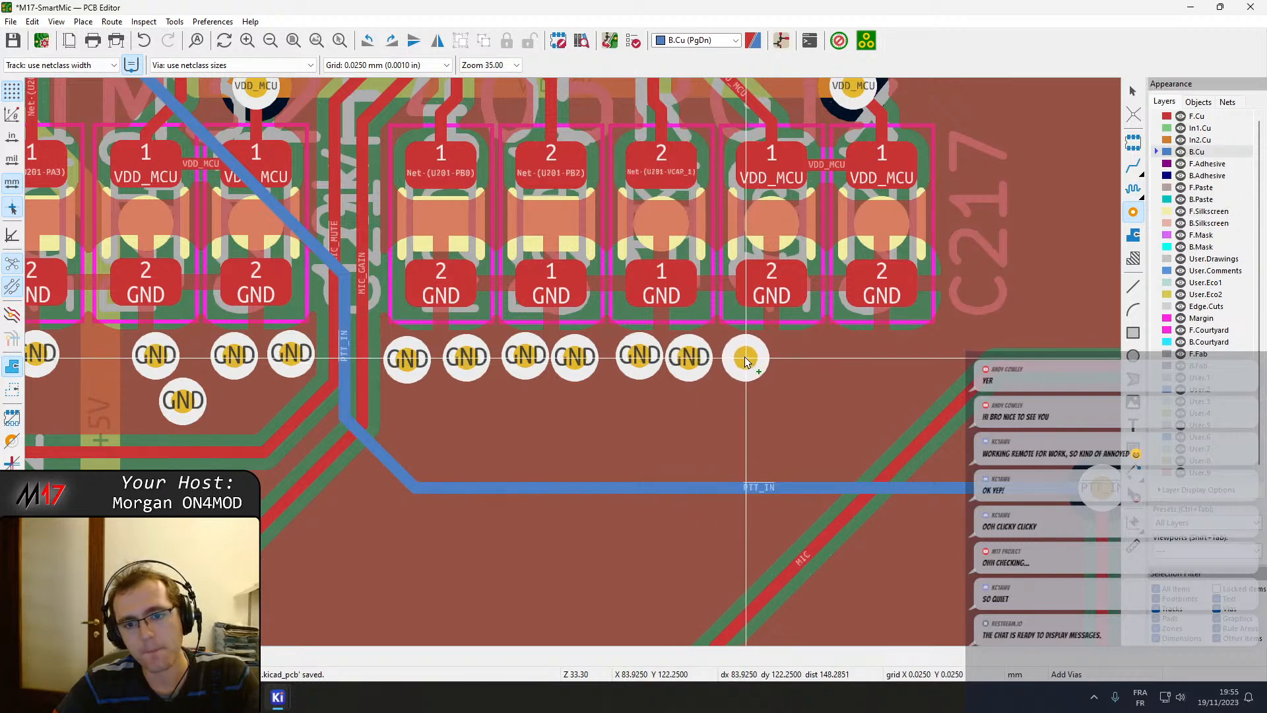
click(803, 357)
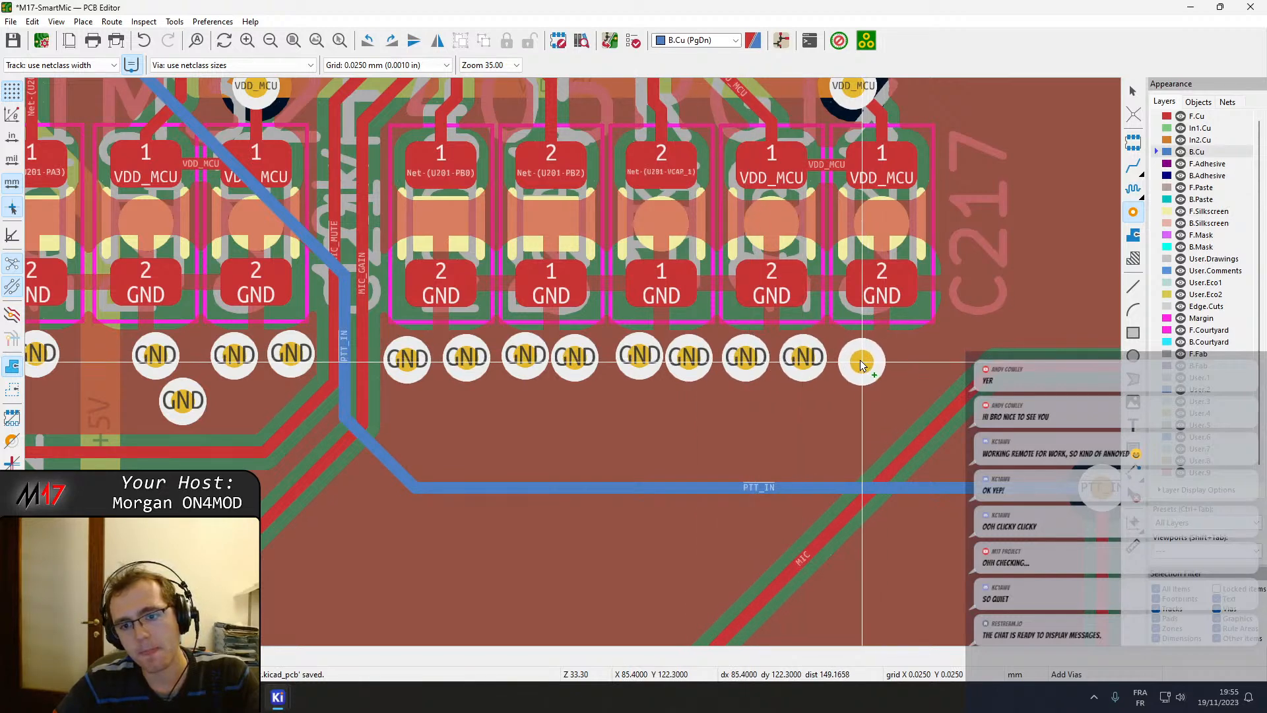
click(858, 357)
key(Escape)
Shift the two leftmost GND vias of the new row slightly up and left, closer to the first GND pad.
scroll(501, 354, up, 5)
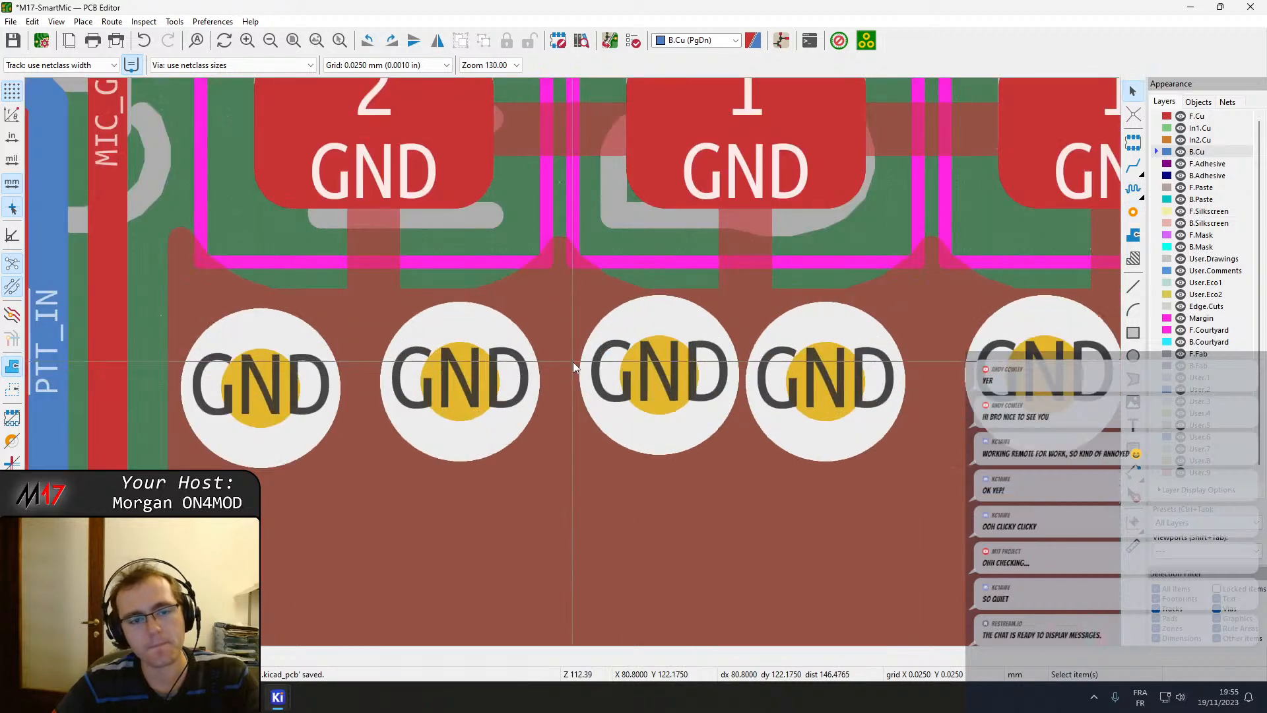
click(287, 411)
key(d)
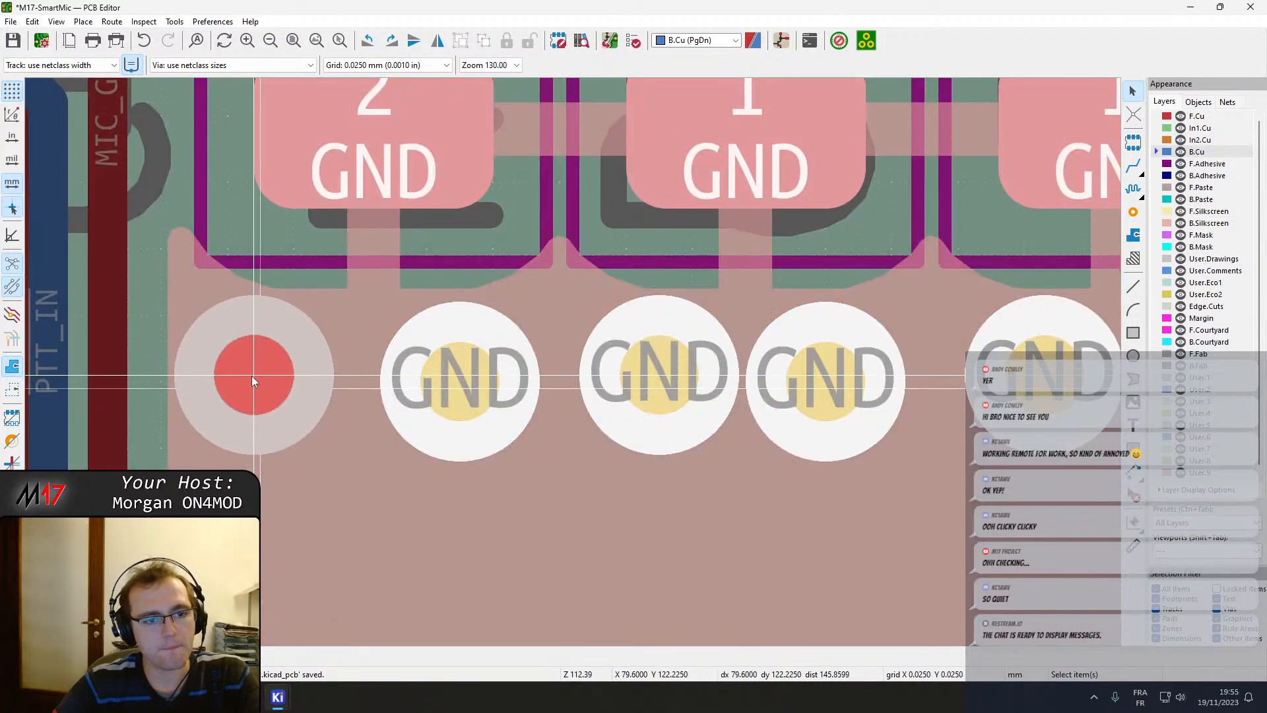
click(248, 371)
click(460, 380)
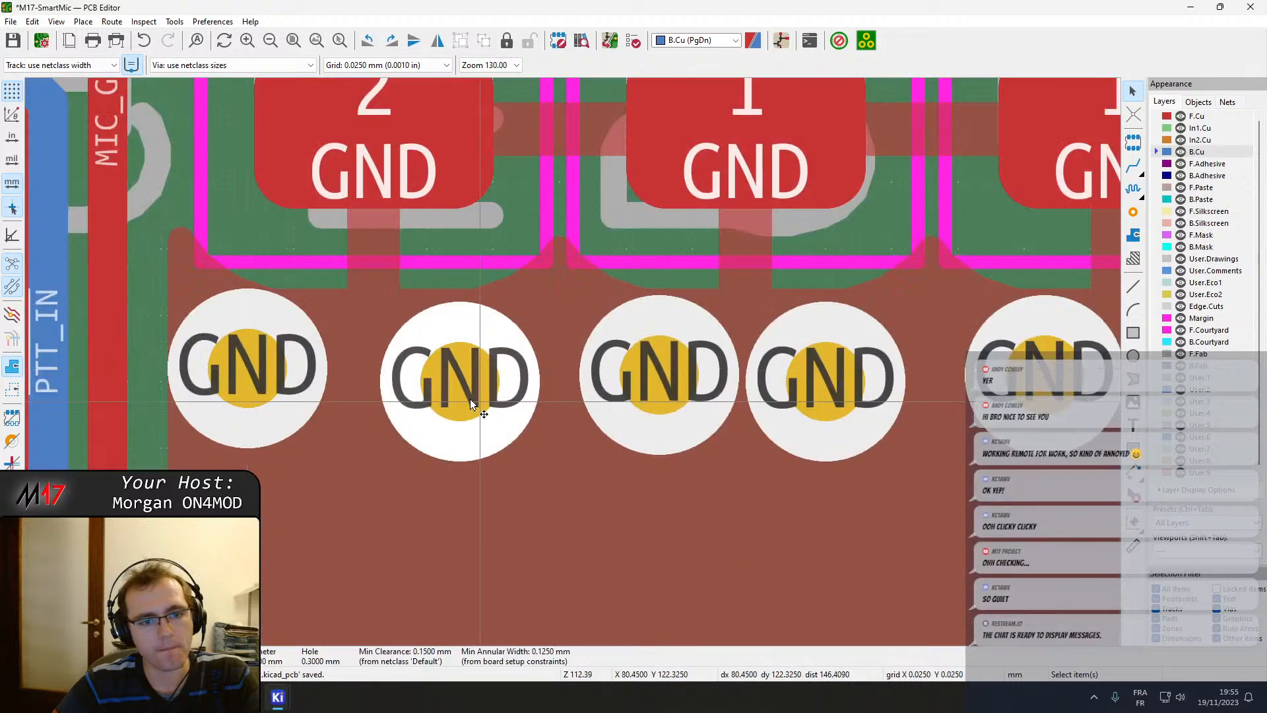
key(d)
click(430, 374)
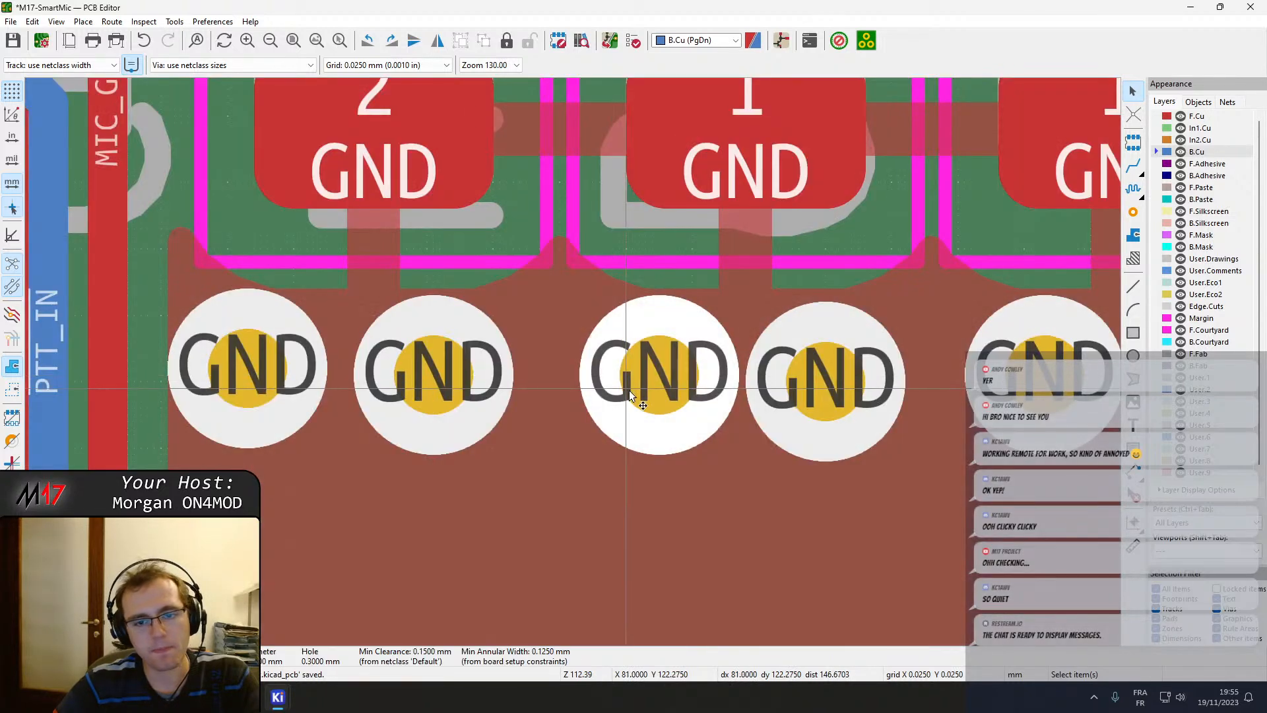
Adjust the third and fourth GND vias of the row slightly so they sit closer to the second component's GND pad.
click(653, 385)
key(d)
click(640, 374)
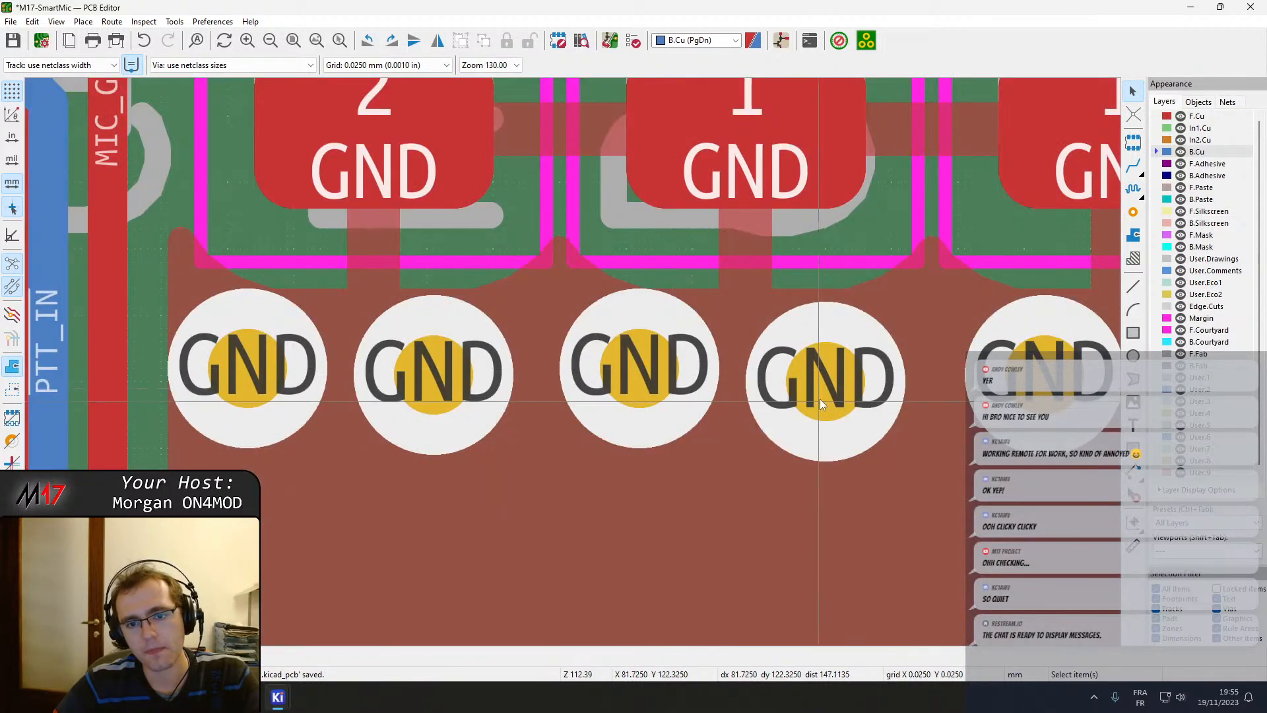
click(822, 395)
key(d)
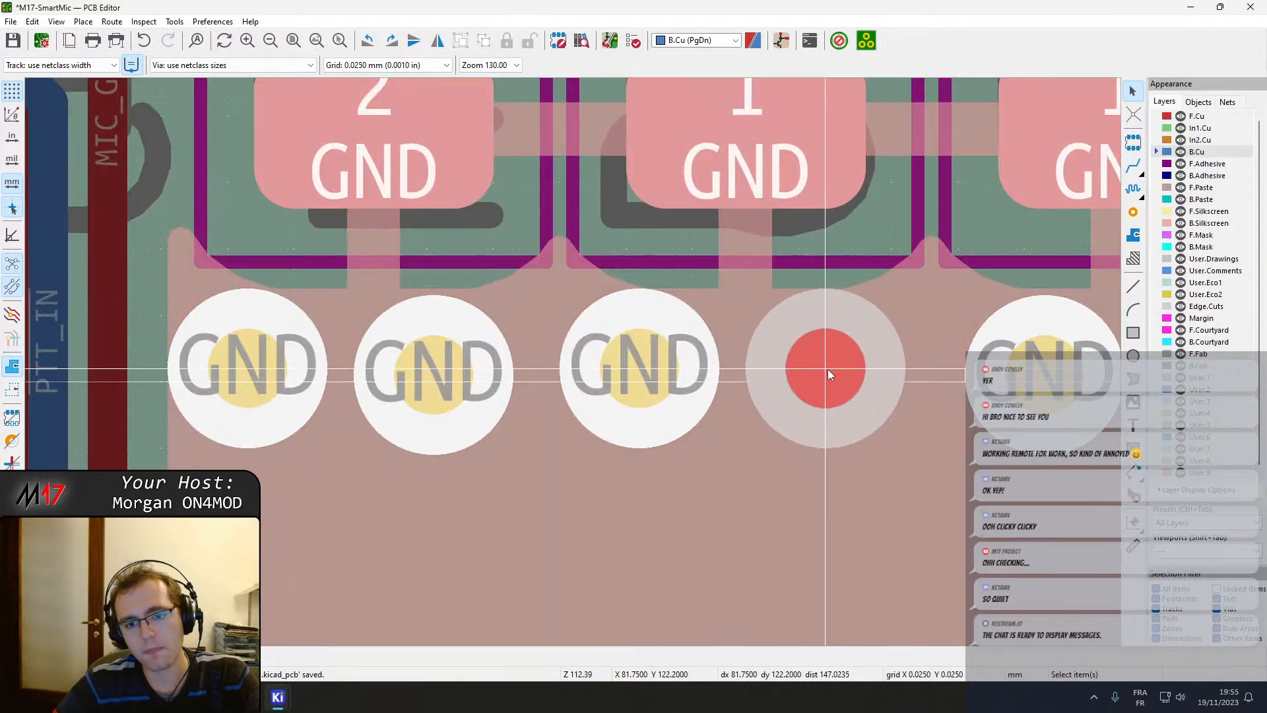
click(828, 370)
click(639, 378)
key(d)
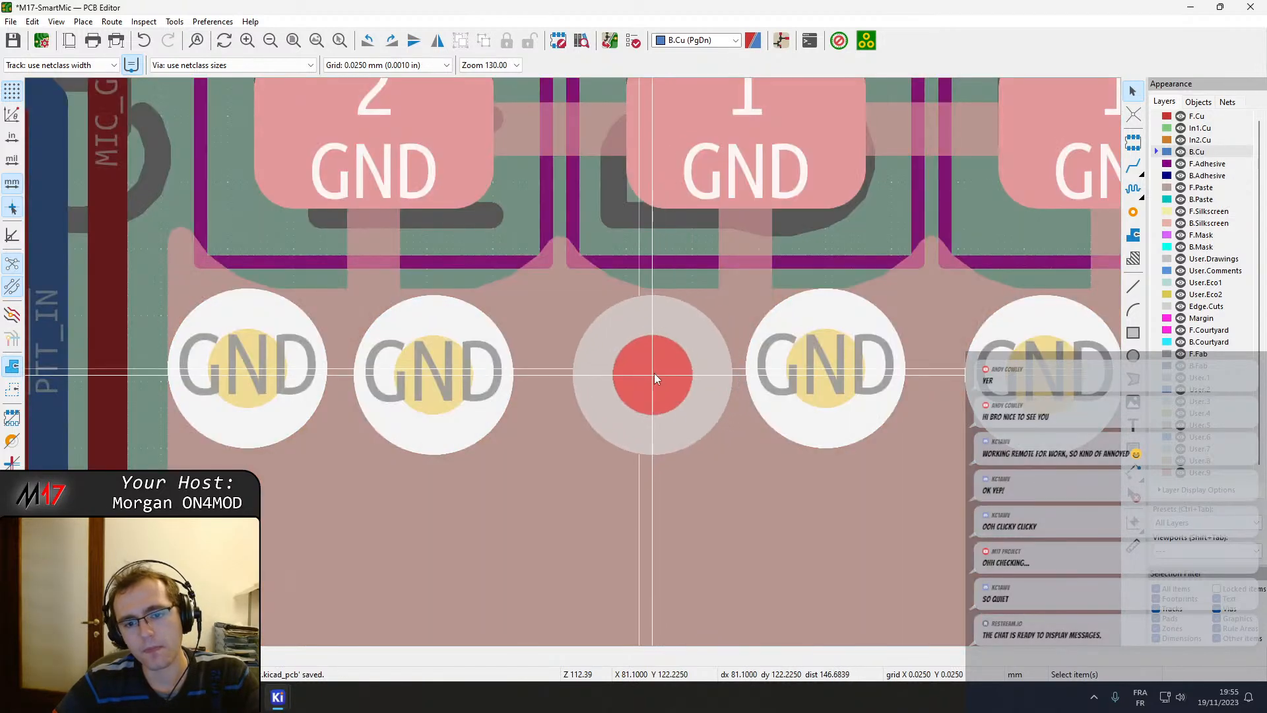
click(654, 373)
Shift the fifth and sixth GND vias up and left towards the third component's GND pad, and select the seventh via.
middle_drag(818, 415, 356, 439)
click(635, 394)
key(d)
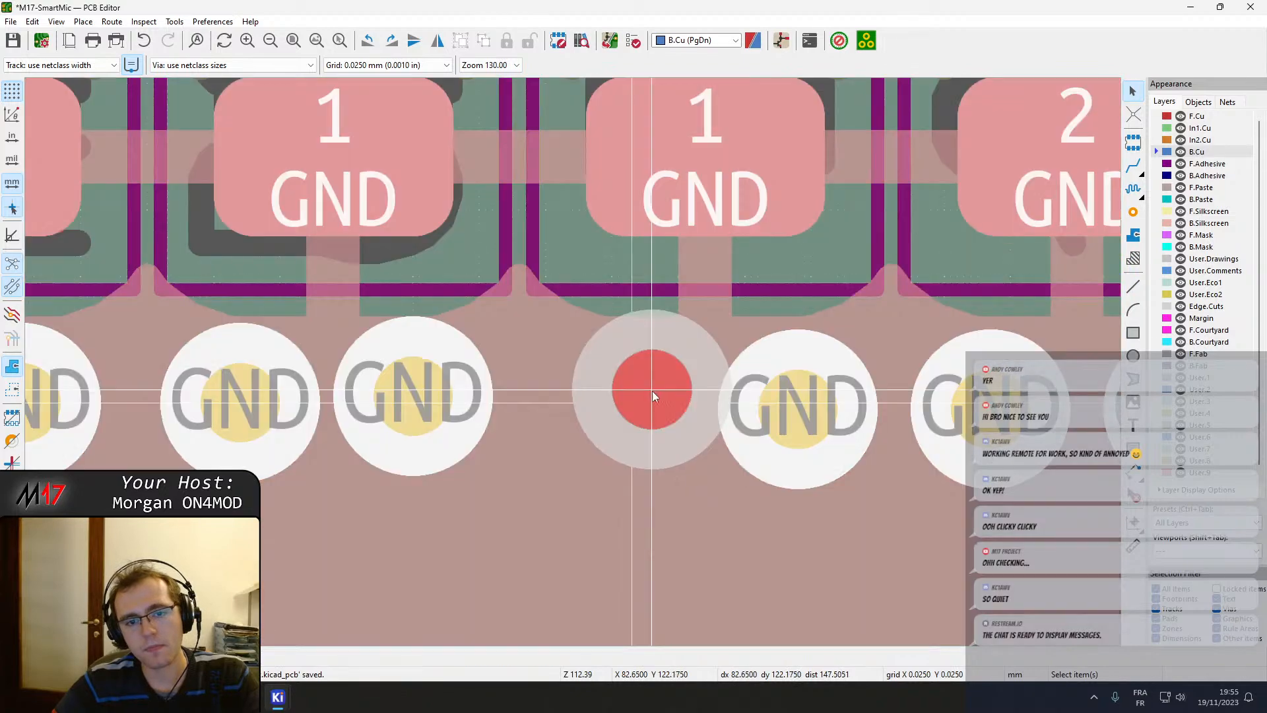
click(605, 395)
click(795, 402)
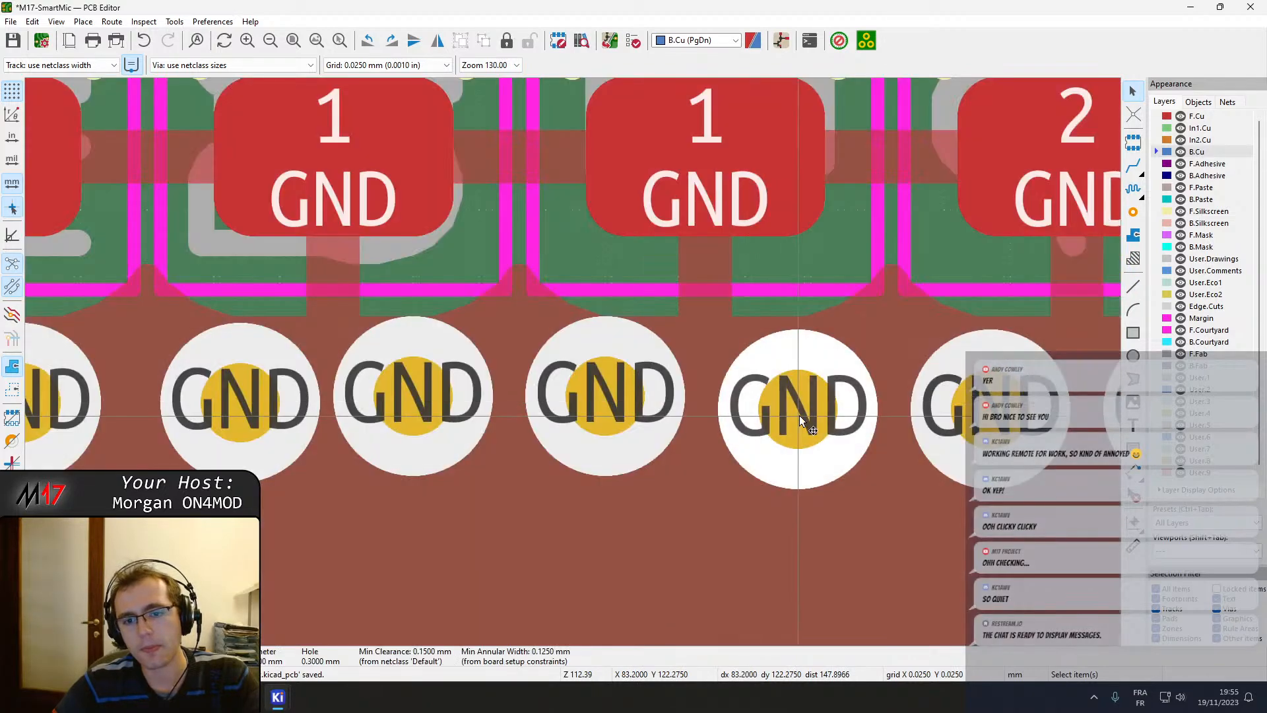
key(d)
click(779, 399)
middle_drag(789, 418, 482, 465)
click(644, 471)
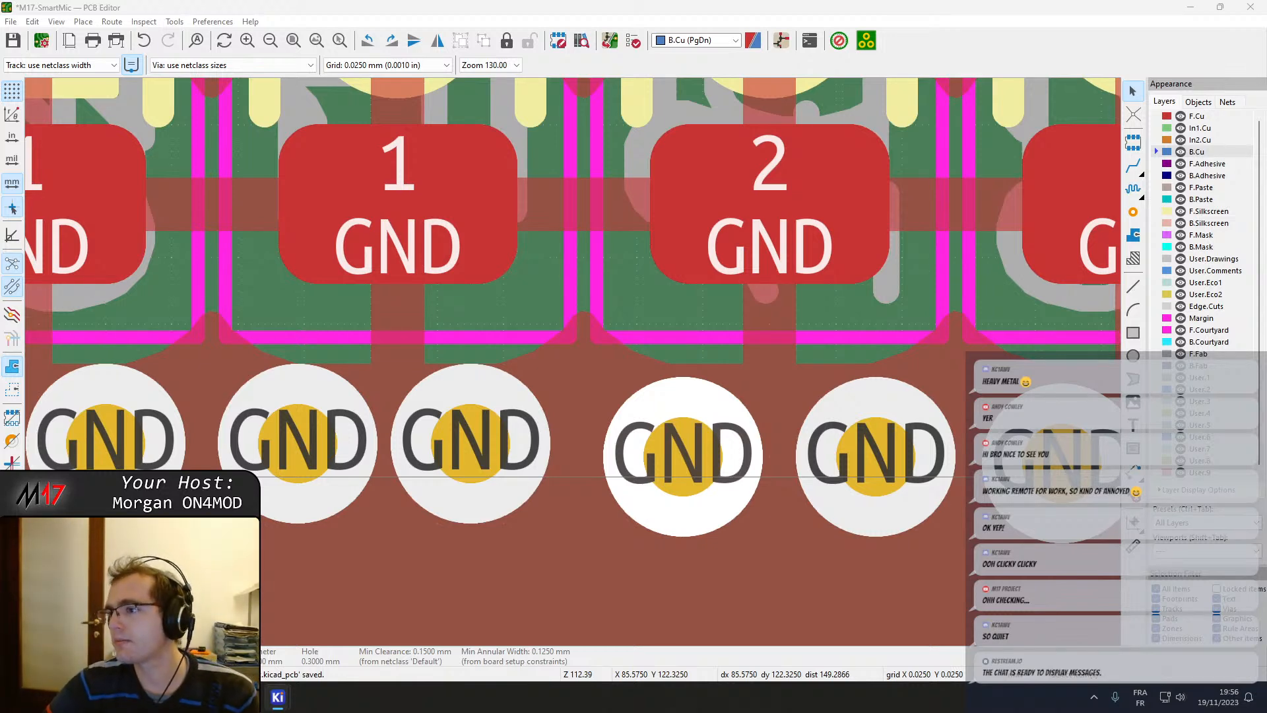
Switch to the YouTube browser window and look through the playlists of the Royalty Free Music - No Copyright Music channel.
drag(735, 53, 726, 1)
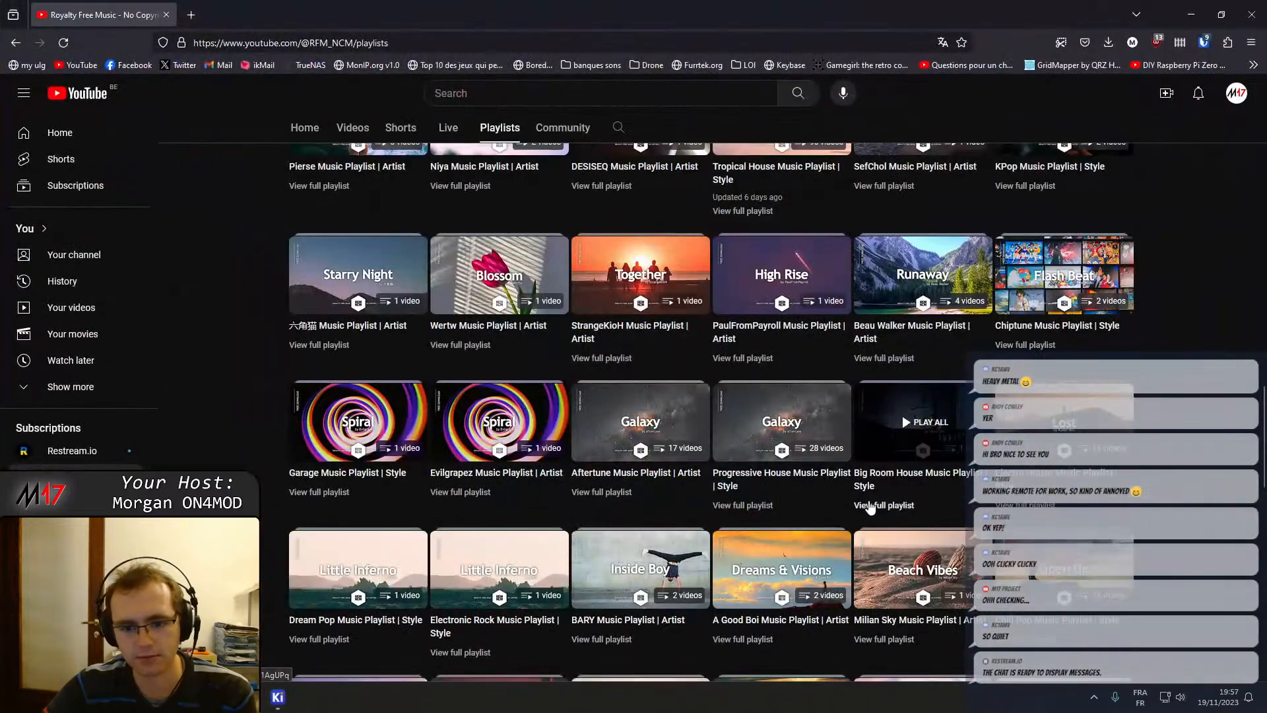
scroll(743, 371, up, 2)
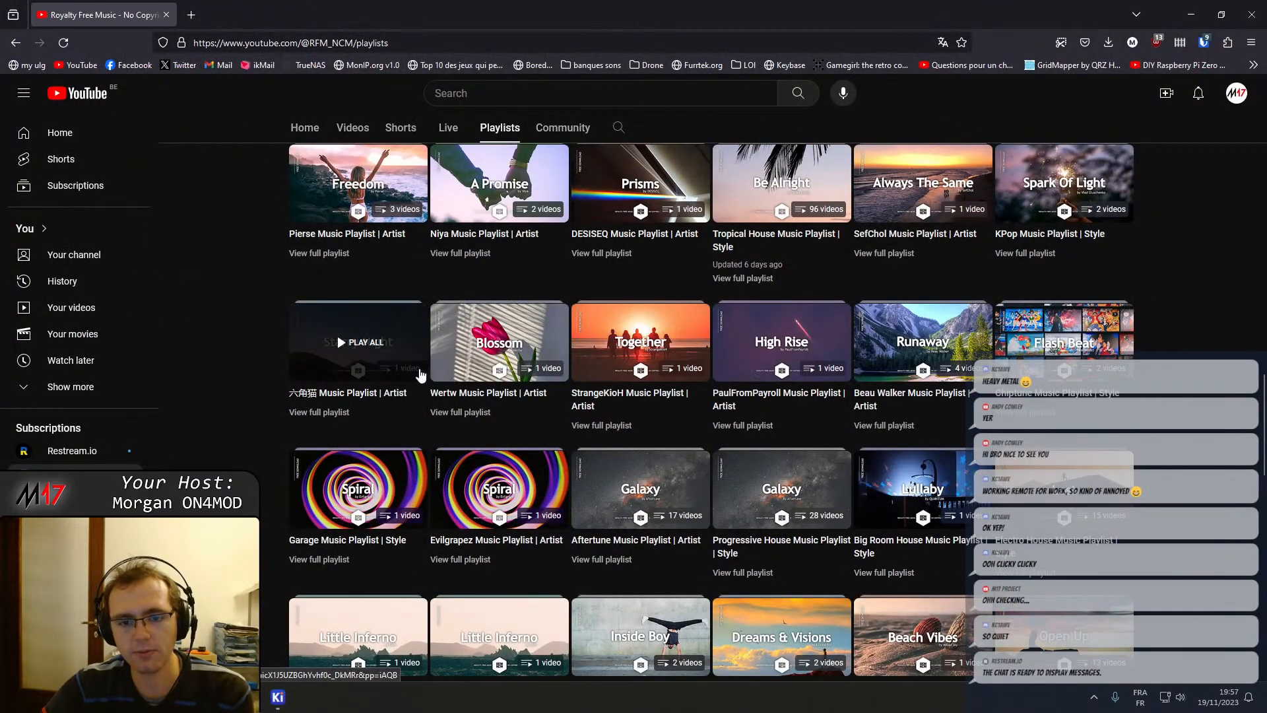
scroll(660, 395, down, 3)
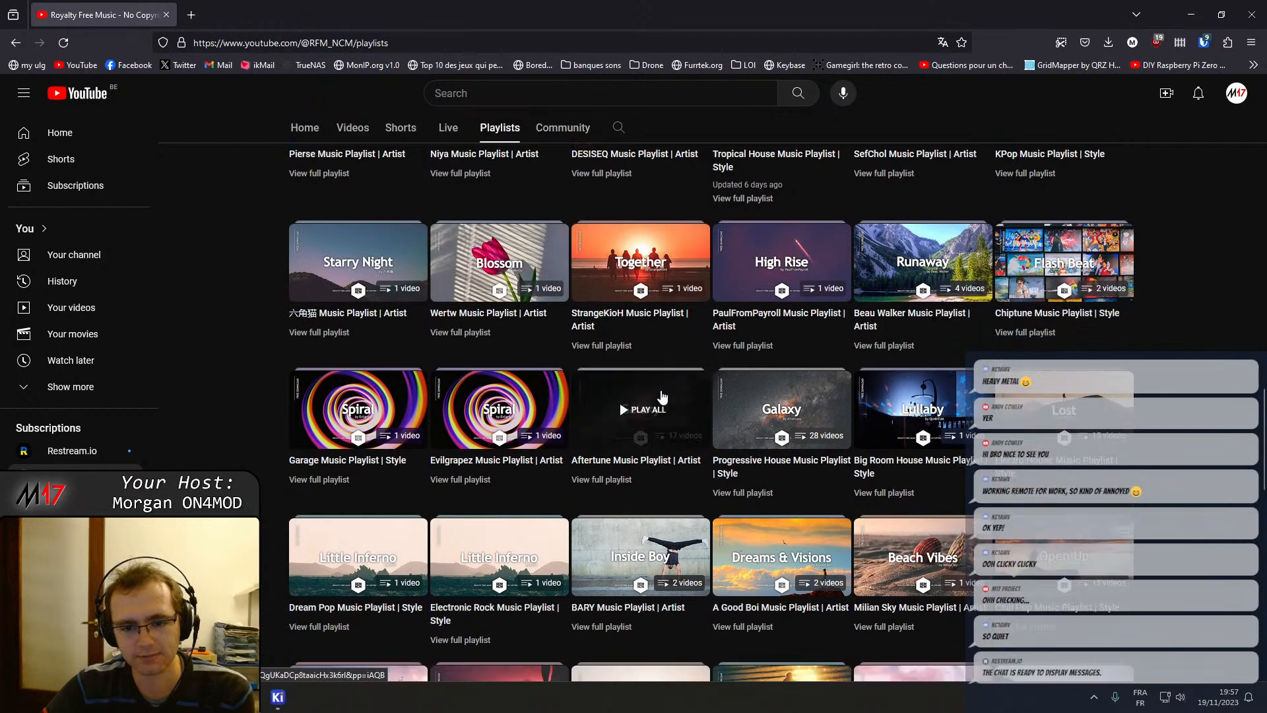
scroll(663, 395, down, 2)
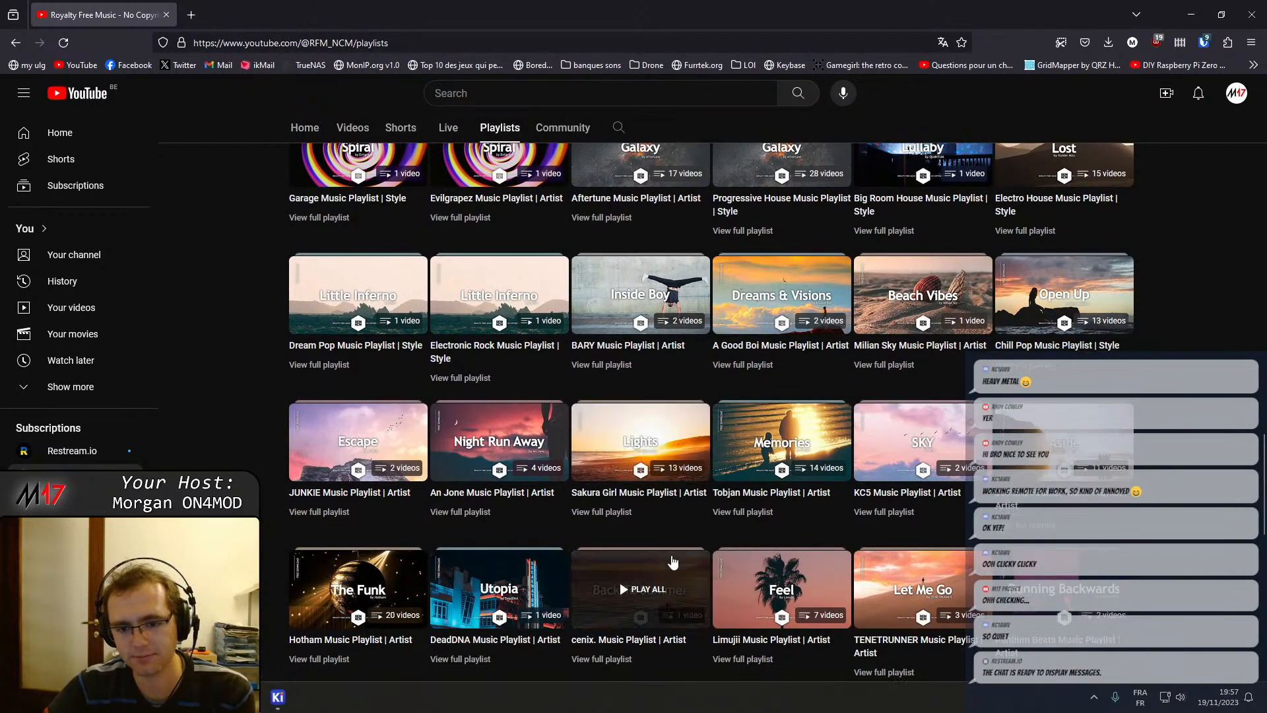
scroll(954, 506, down, 1)
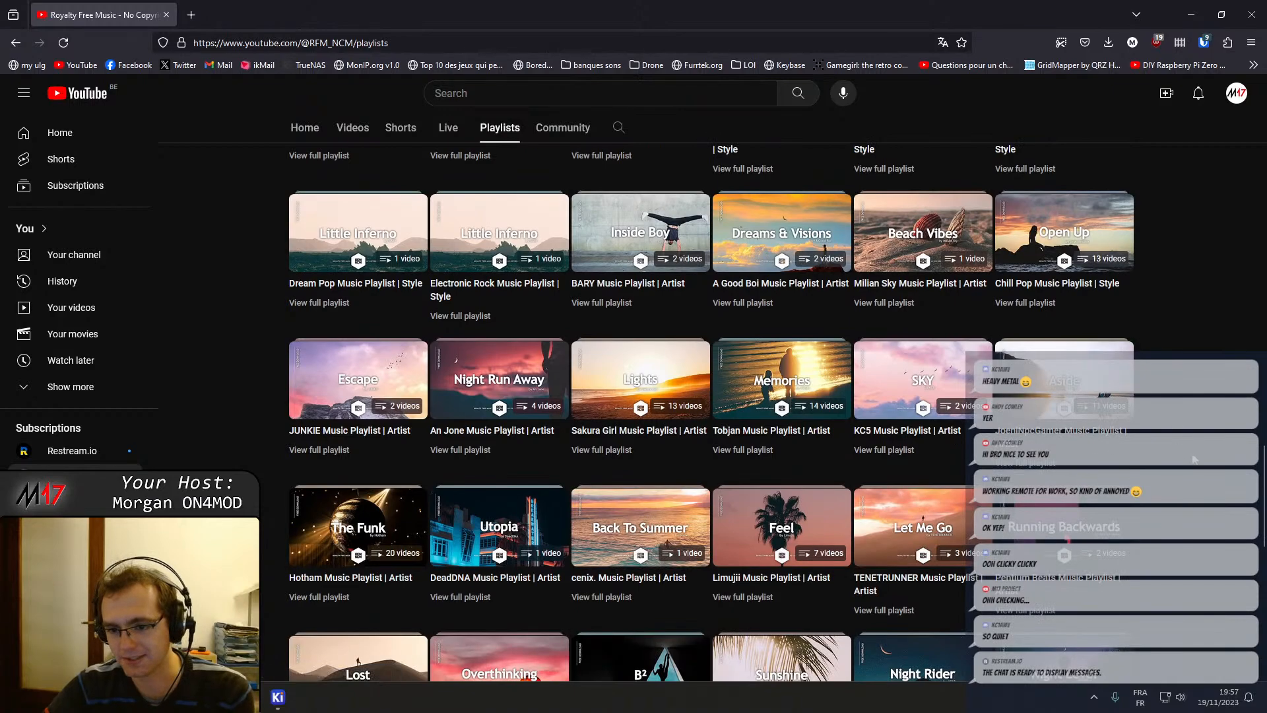
scroll(1196, 462, down, 2)
scroll(1181, 467, down, 4)
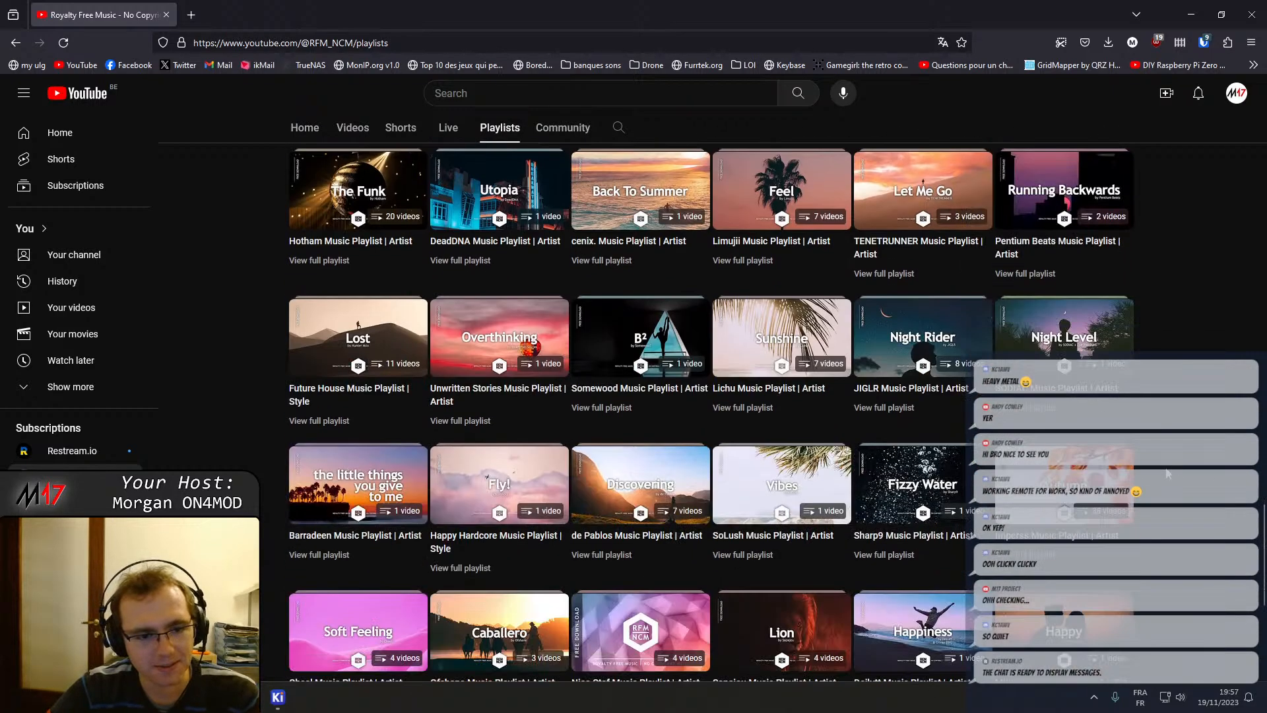
scroll(1167, 473, down, 2)
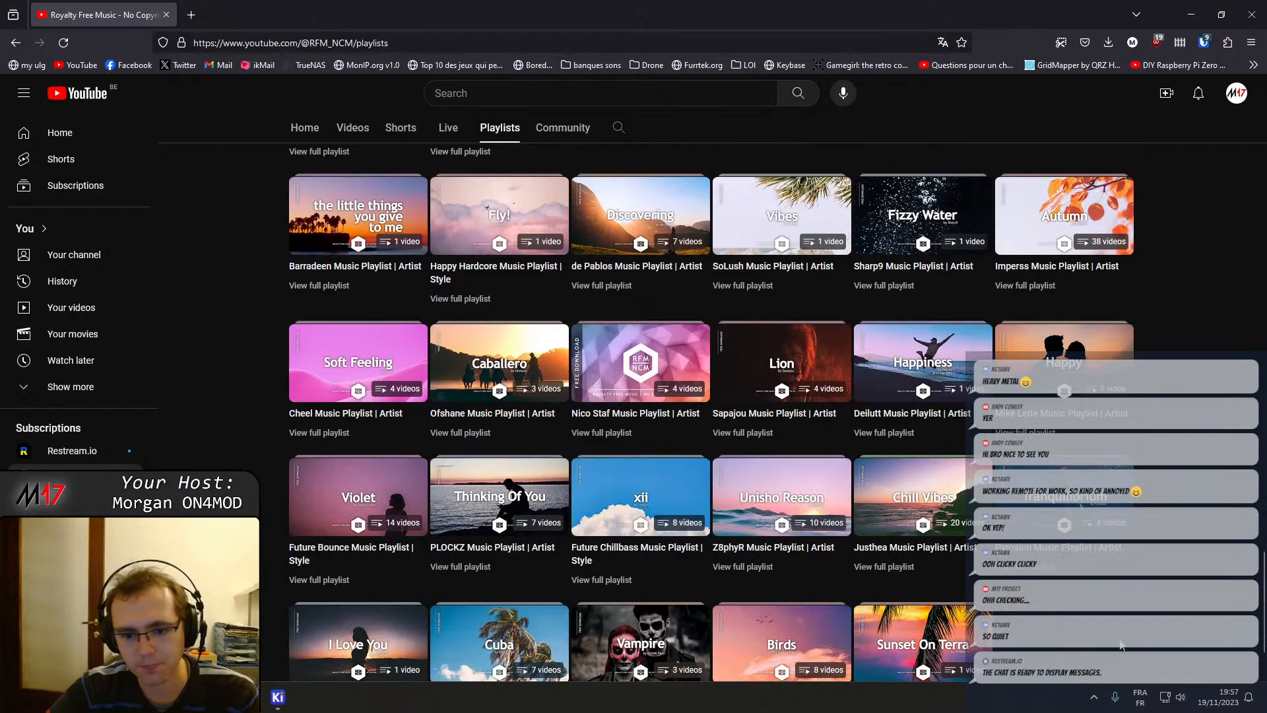
scroll(1124, 646, down, 2)
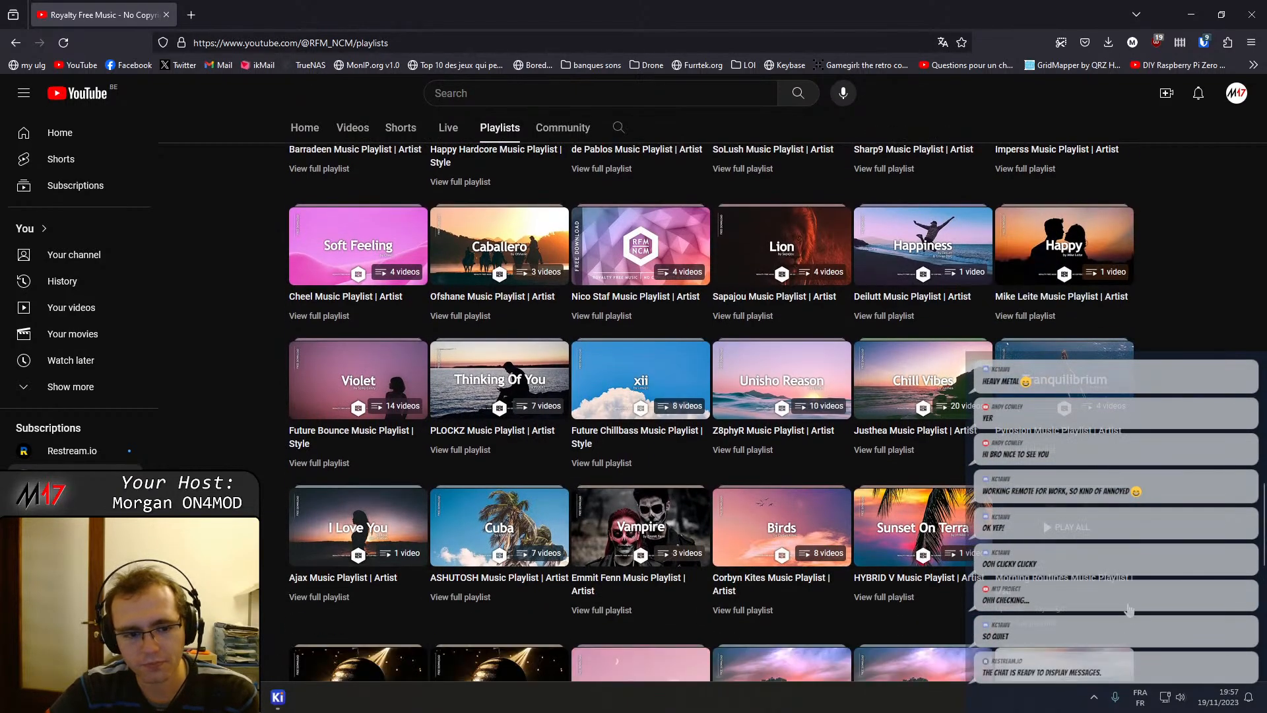
scroll(1129, 609, down, 5)
scroll(1130, 609, down, 10)
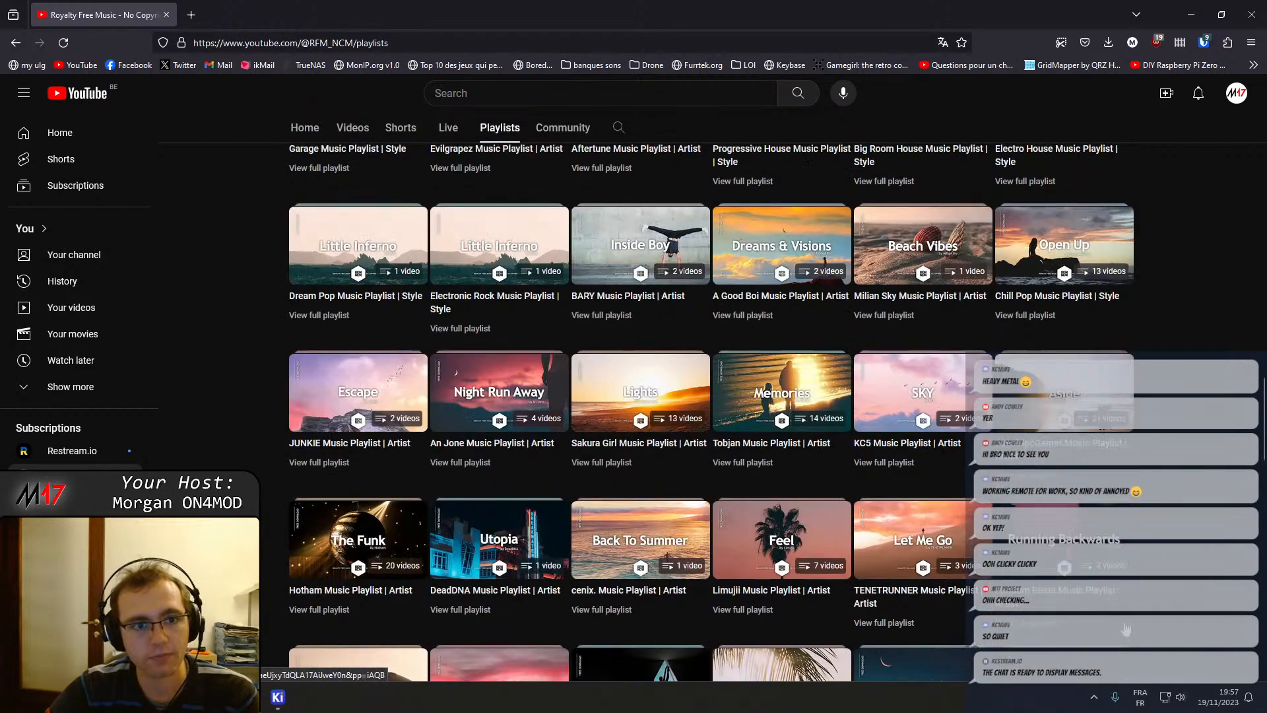
scroll(1132, 638, up, 7)
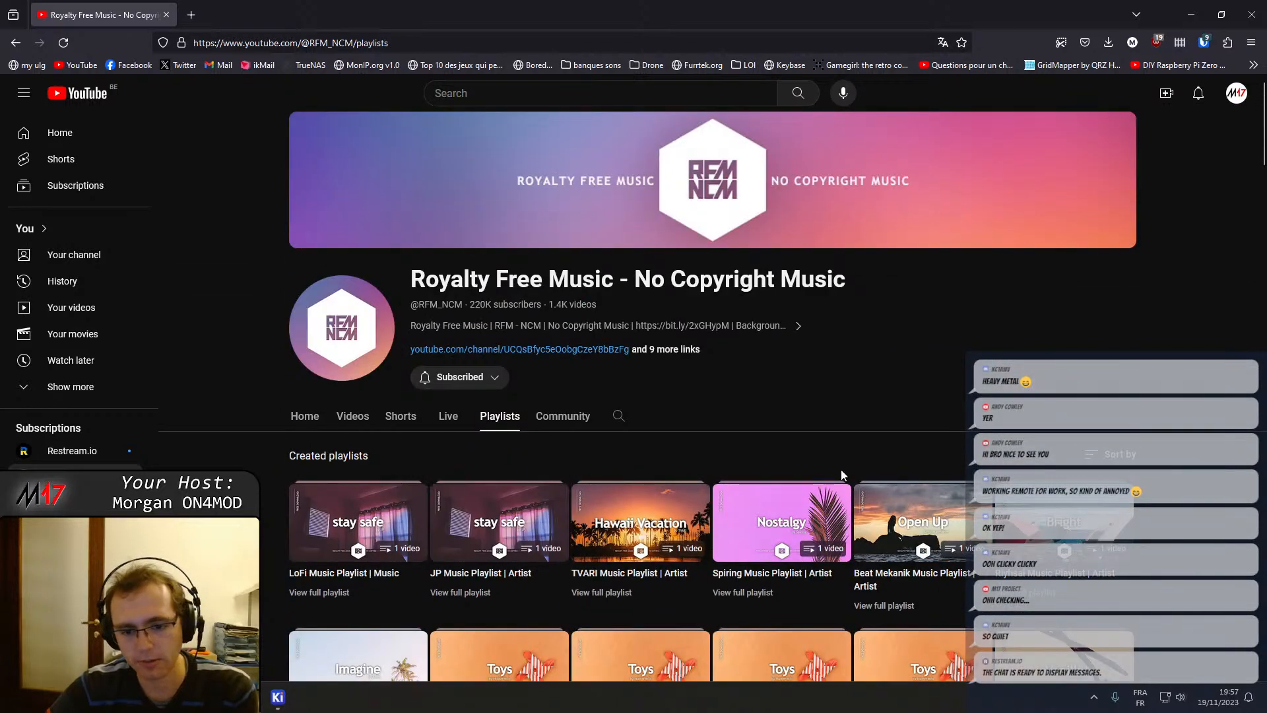
Sort the playlists by last video added, play the Creative Commons Music Playlist, and return to the PCB editor.
click(1122, 456)
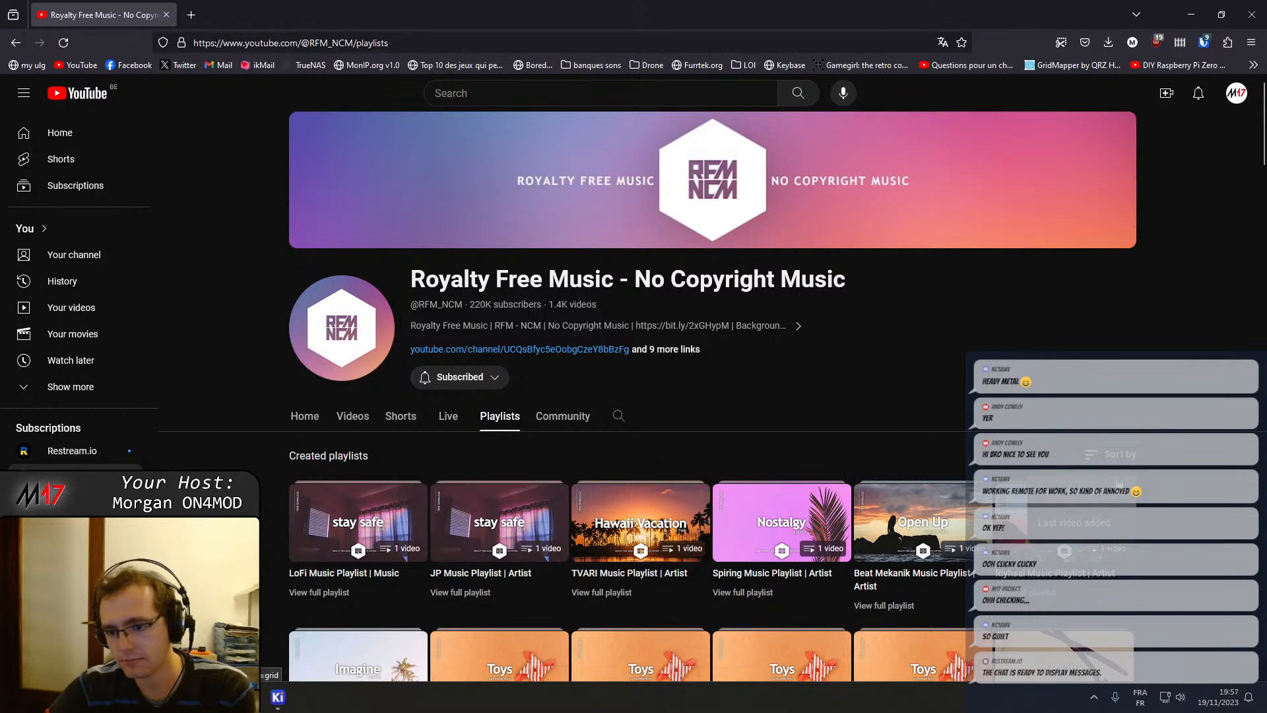
click(1090, 533)
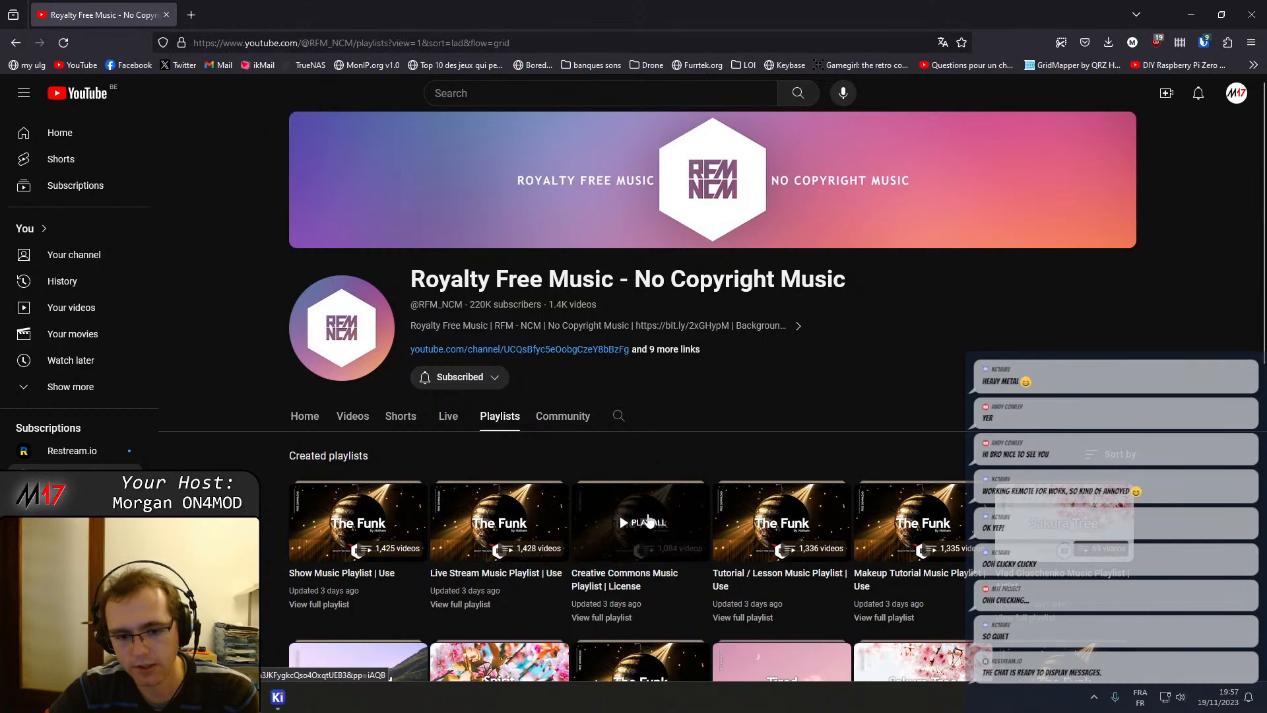
click(649, 521)
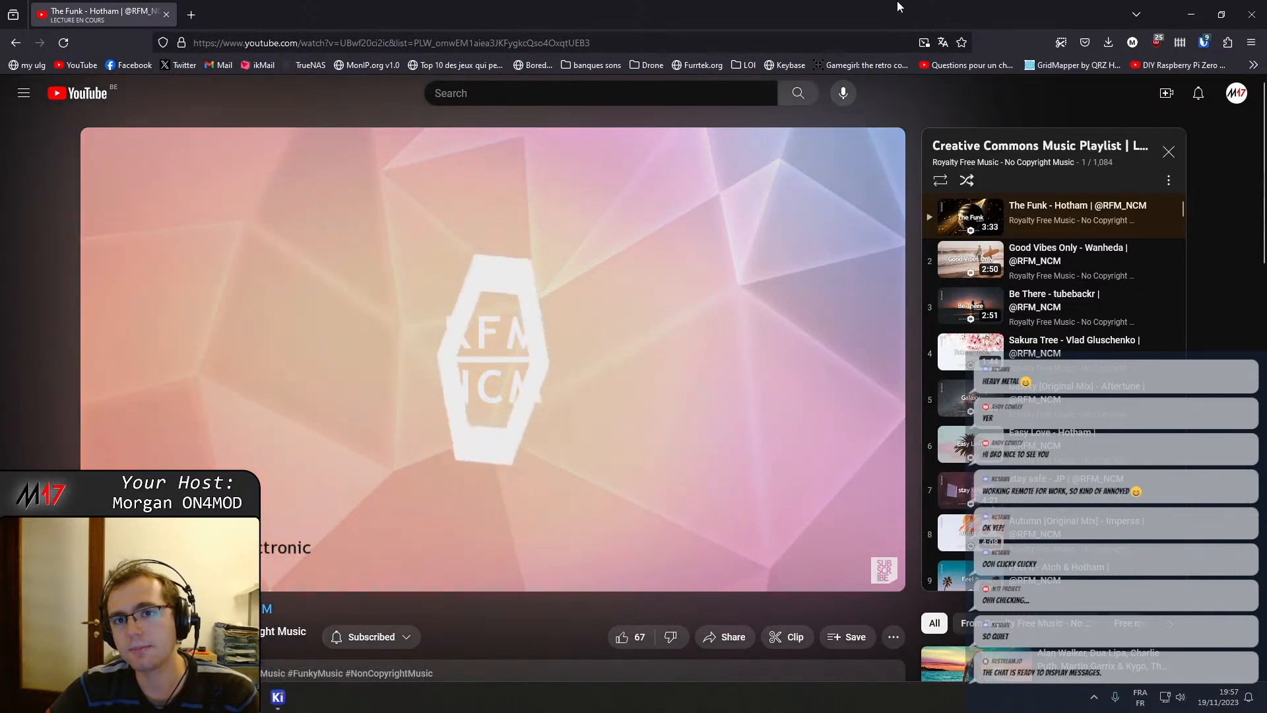
drag(897, 1, 1266, 86)
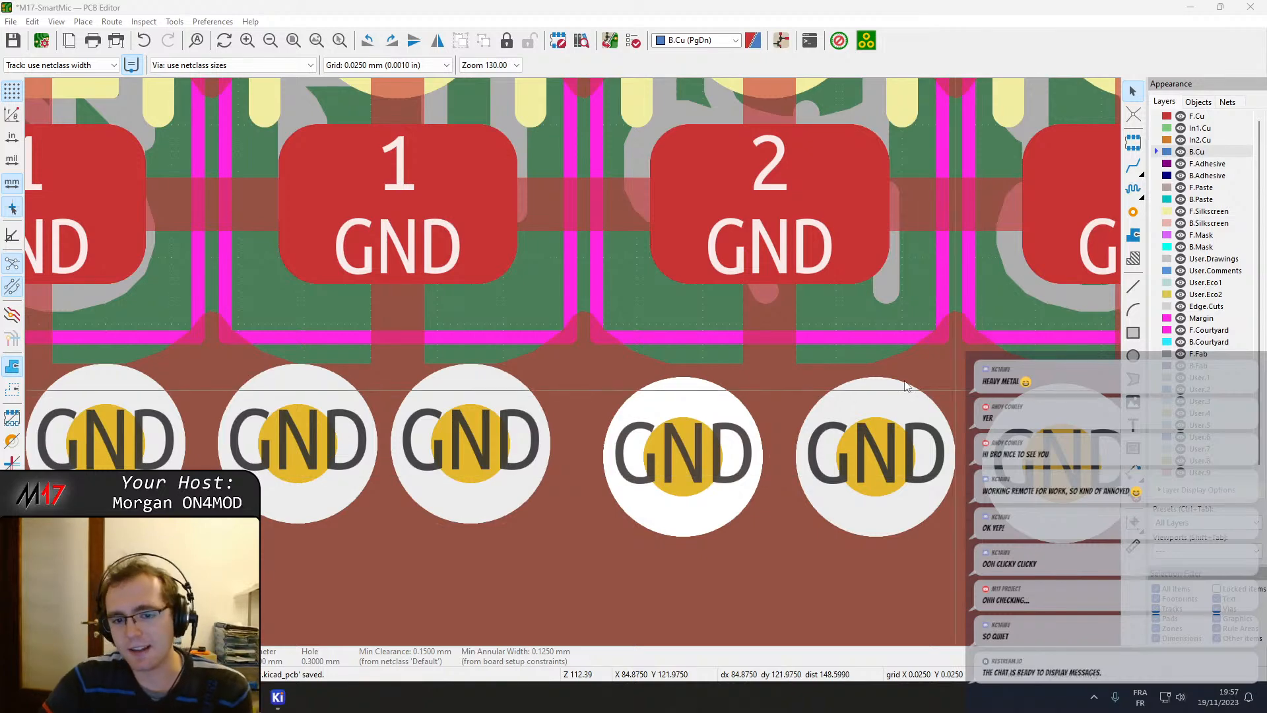
Shift the VDD_MCU via below pin 21 slightly down together with its horizontal inner-layer track.
scroll(572, 362, down, 3)
scroll(583, 307, down, 6)
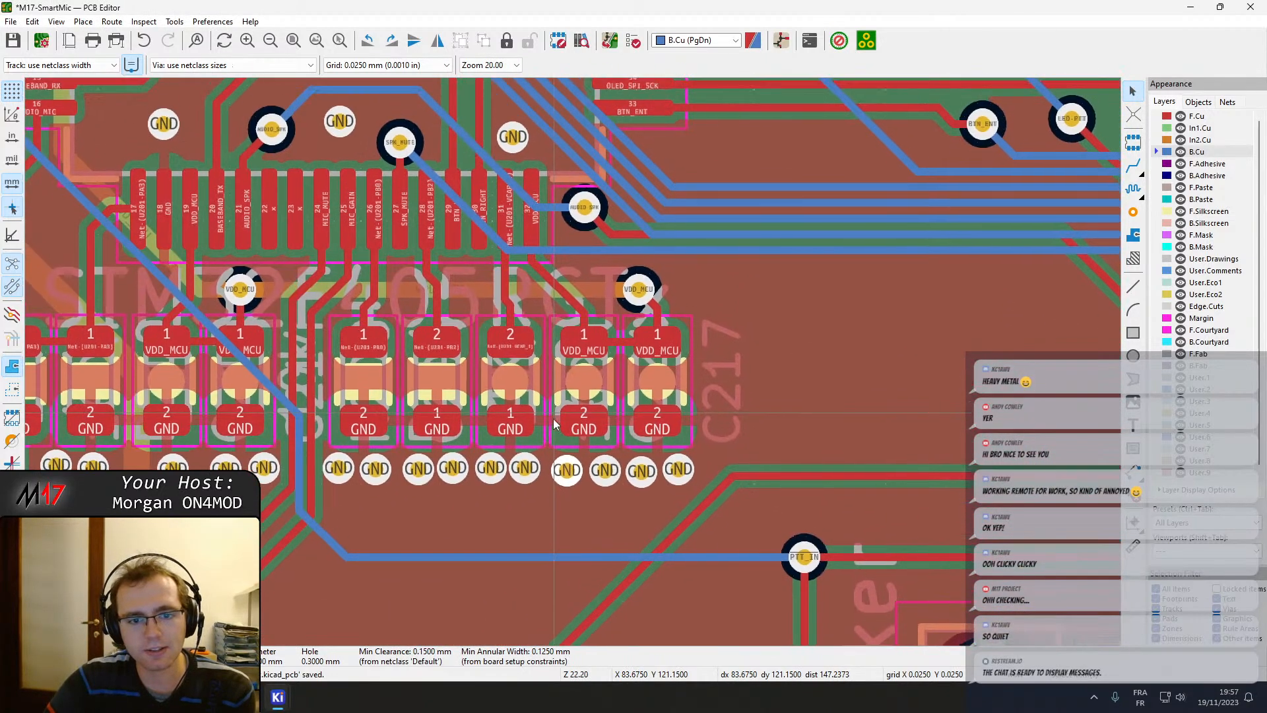
middle_drag(554, 419, 554, 420)
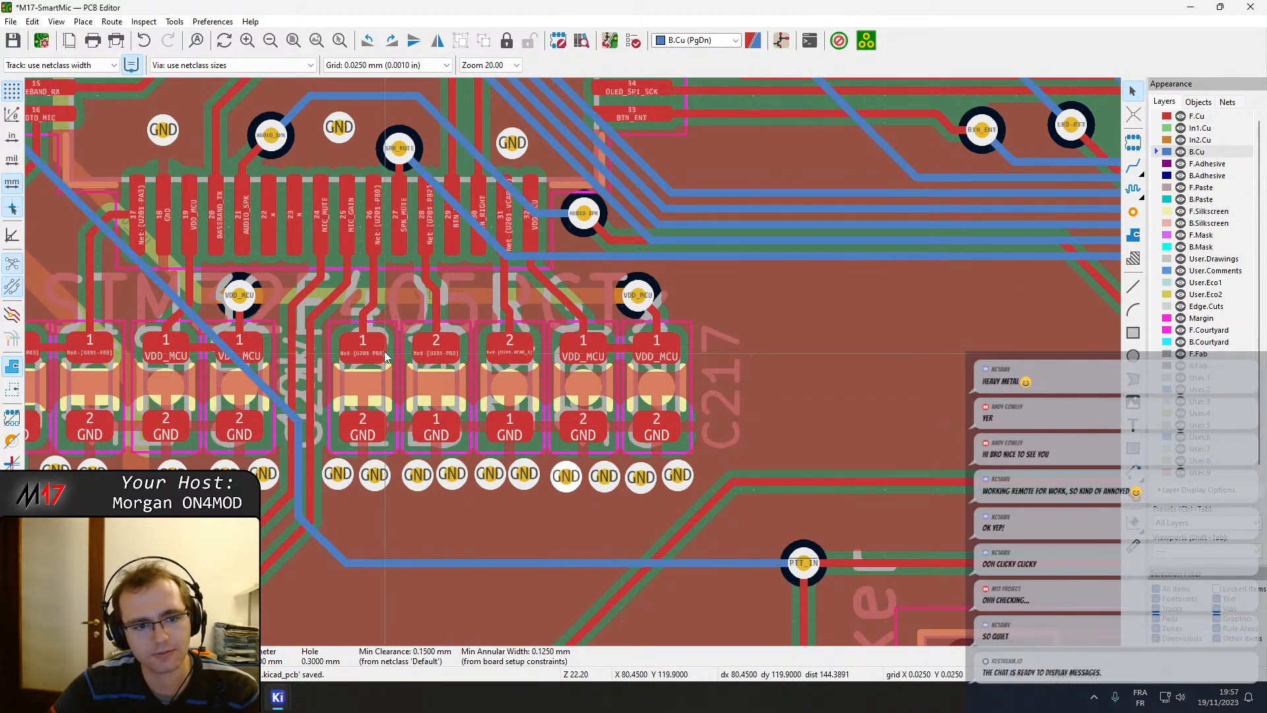
scroll(573, 361, up, 2)
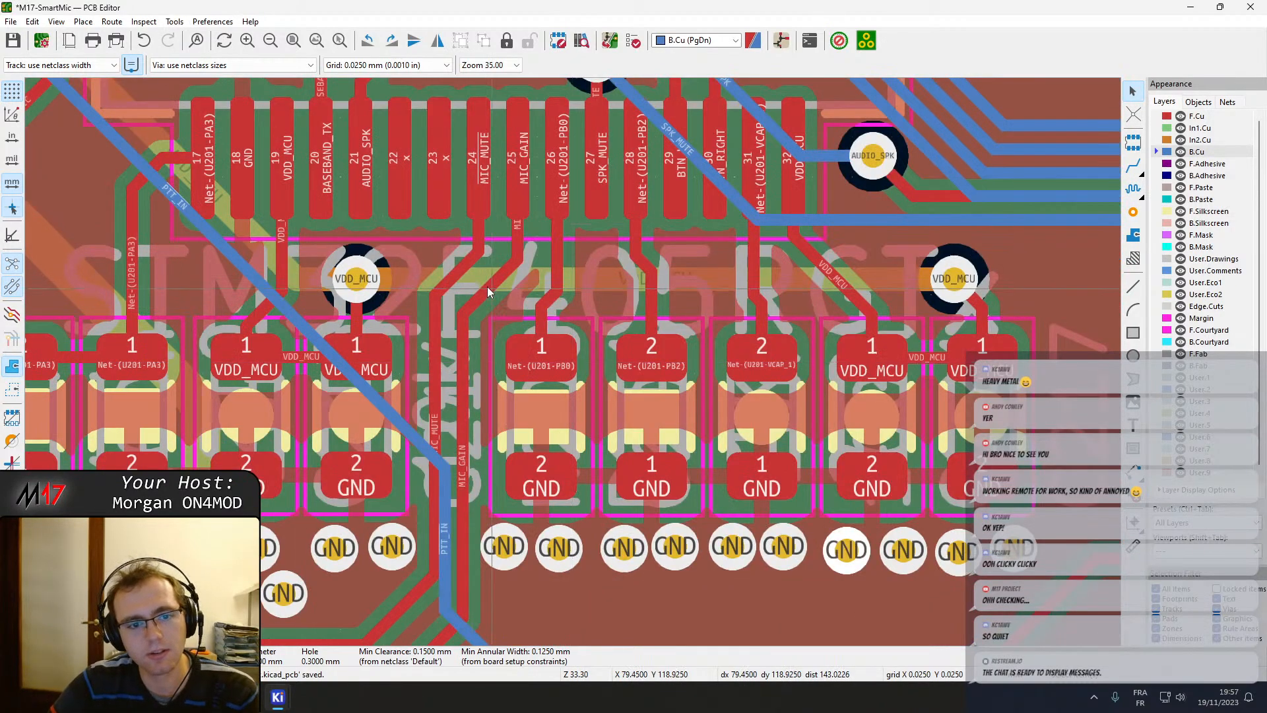
middle_drag(474, 267, 468, 311)
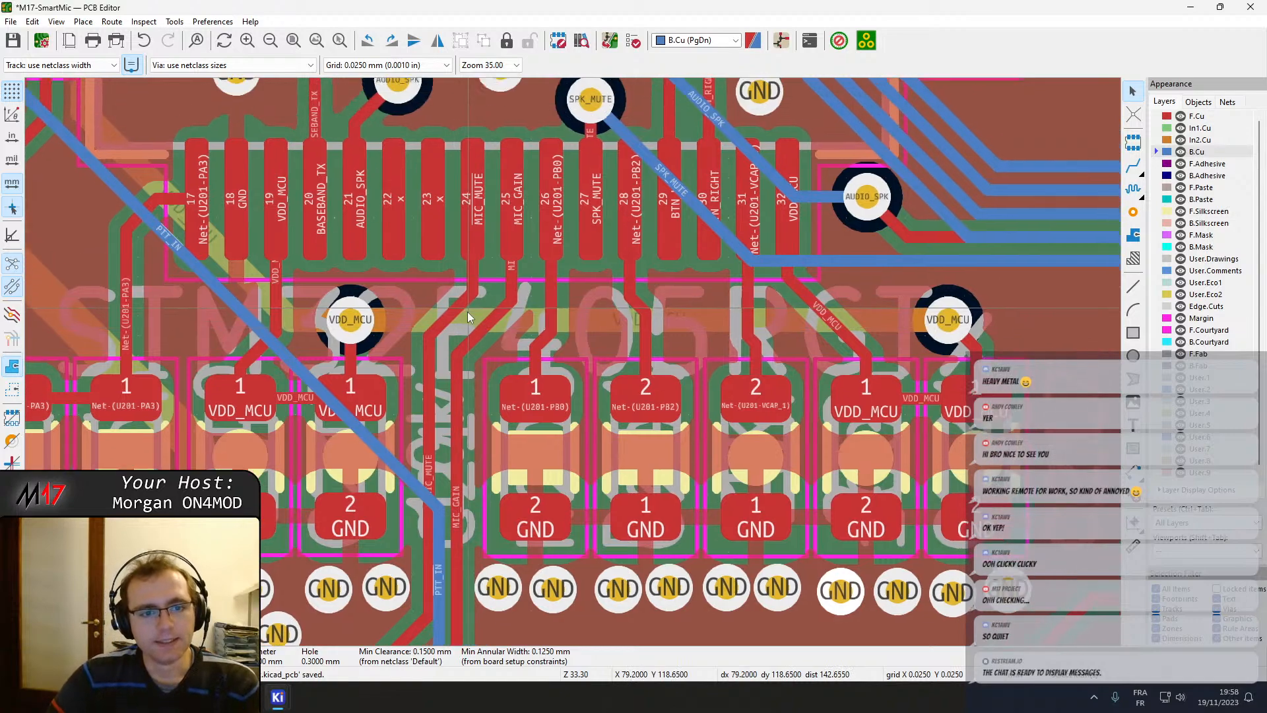
scroll(573, 362, up, 1)
middle_drag(569, 362, 501, 325)
click(695, 343)
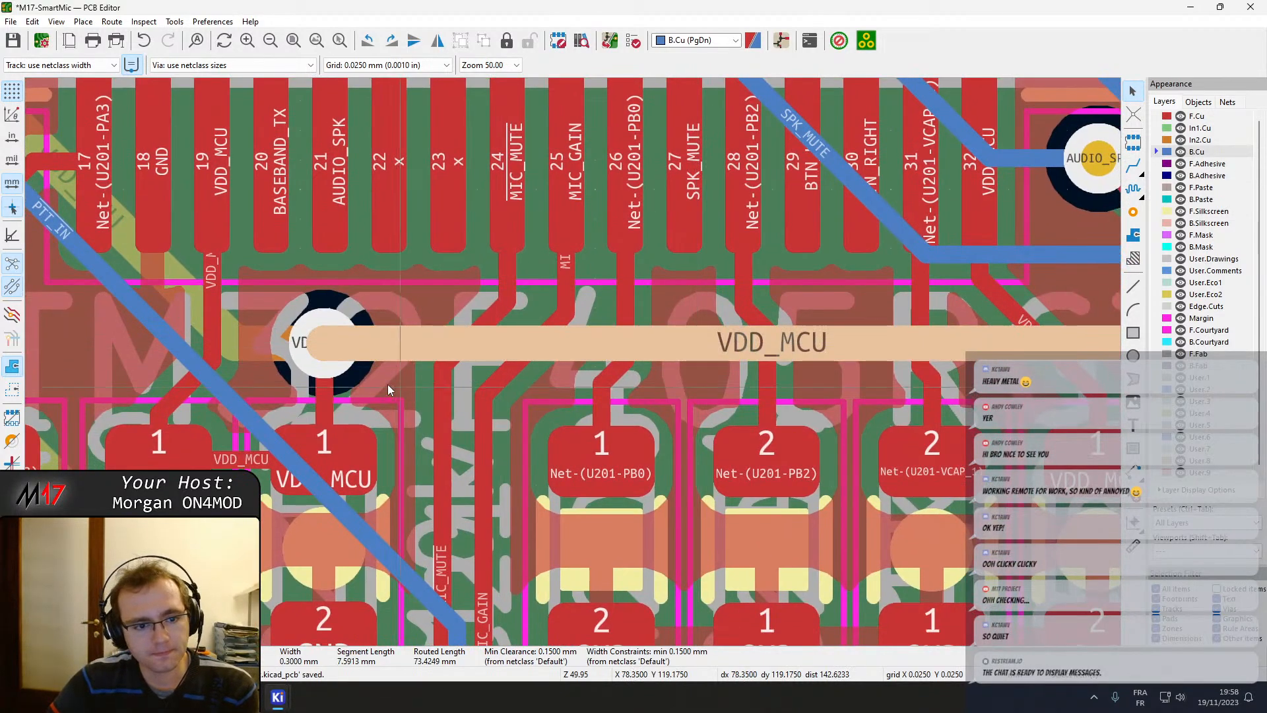
click(323, 346)
drag(323, 346, 339, 375)
click(383, 346)
middle_drag(791, 366, 591, 362)
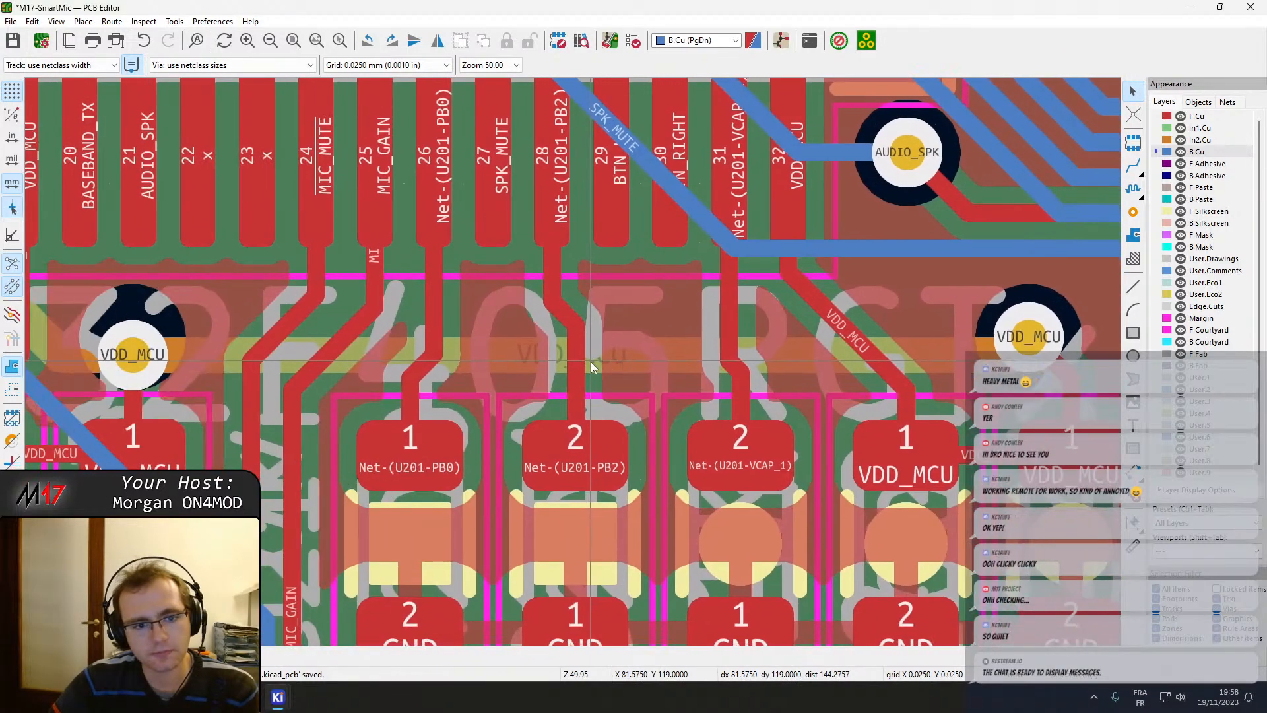
Try to place a via below pin 27, between the tracks of pins 26 and 28.
click(1133, 212)
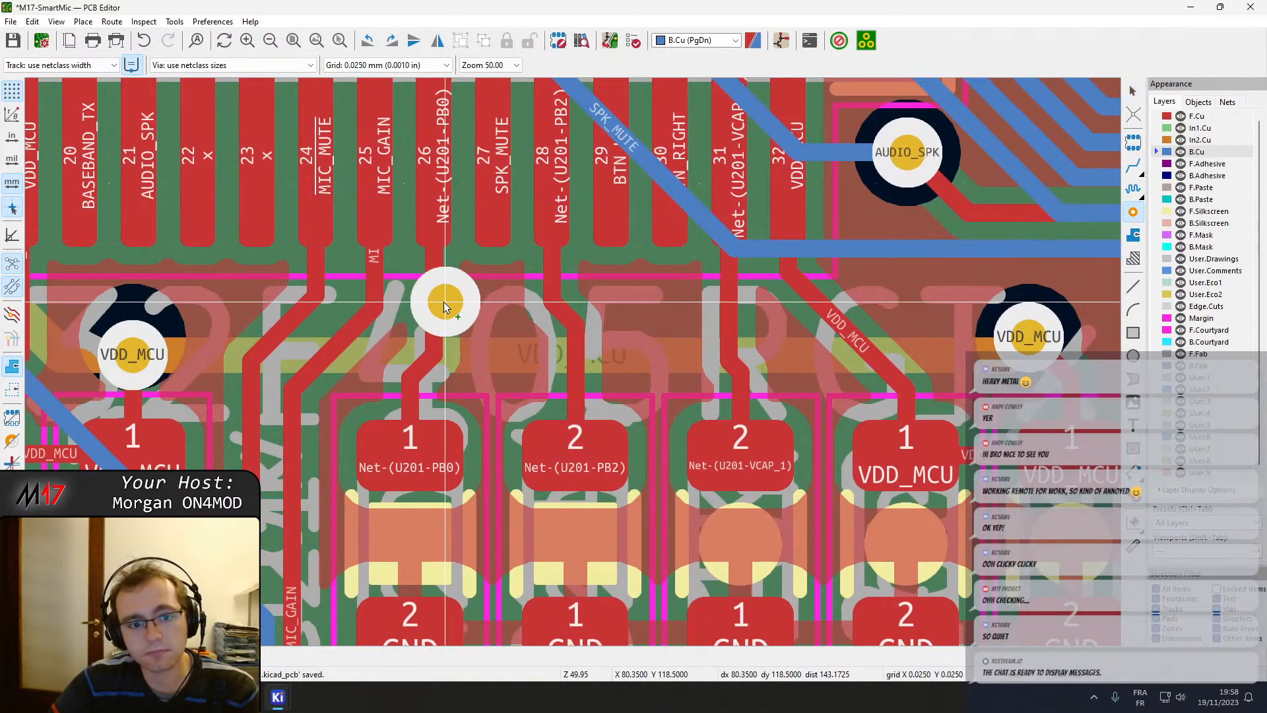
click(494, 308)
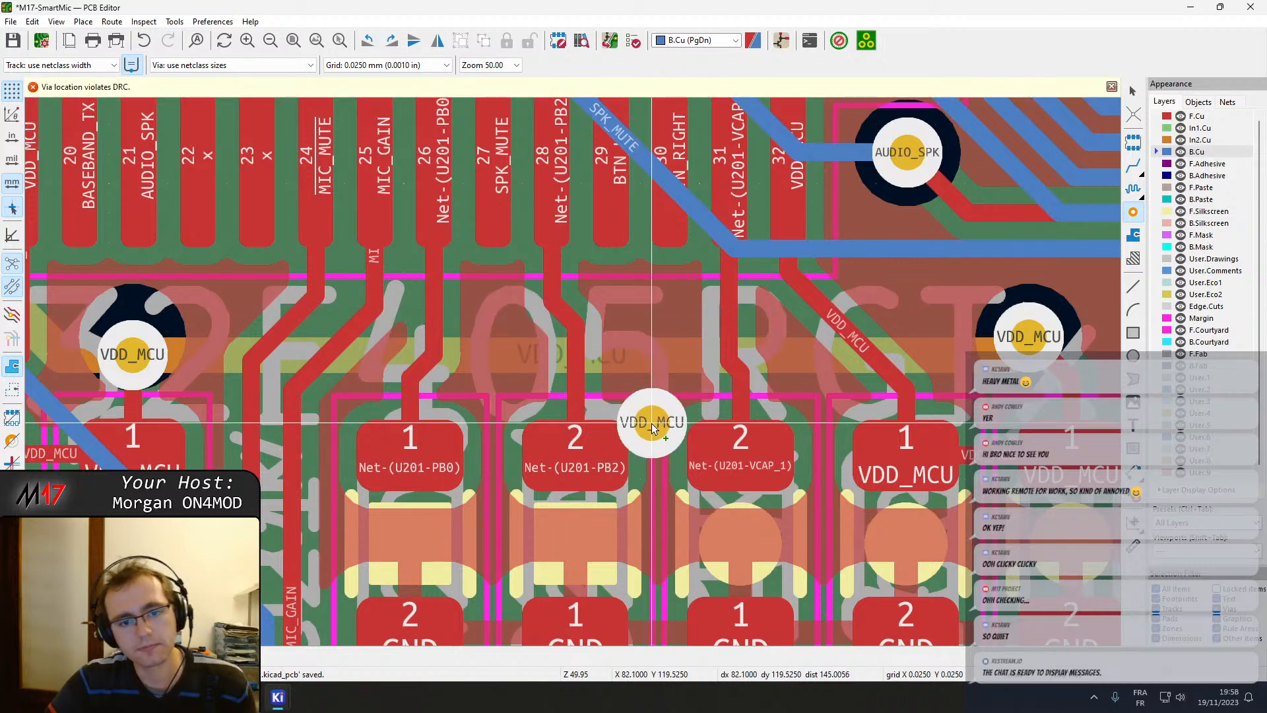
key(Escape)
Shift the diagonal segments of the Net-(U201-PB2), MIC_MUTE and MIC_GAIN tracks up towards the microcontroller pins and refill all zones.
double_click(566, 316)
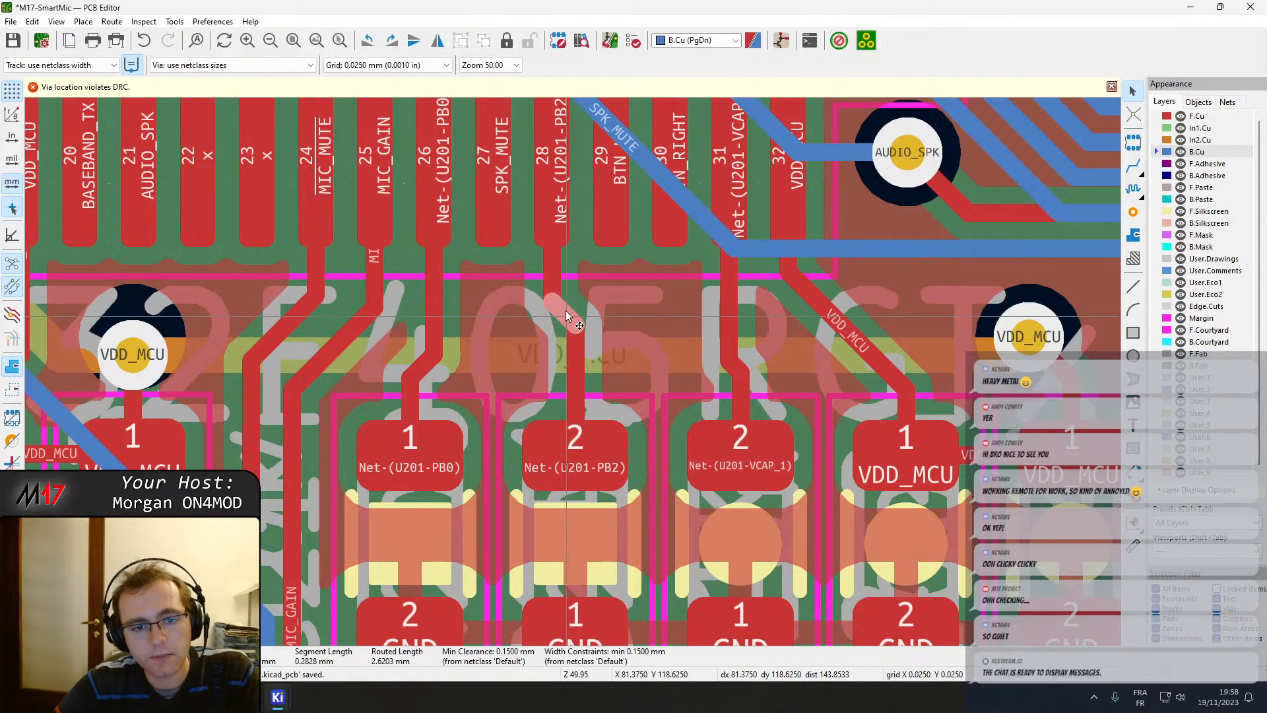
key(Escape)
drag(565, 319, 567, 283)
drag(288, 315, 342, 286)
double_click(339, 331)
key(Escape)
key(b)
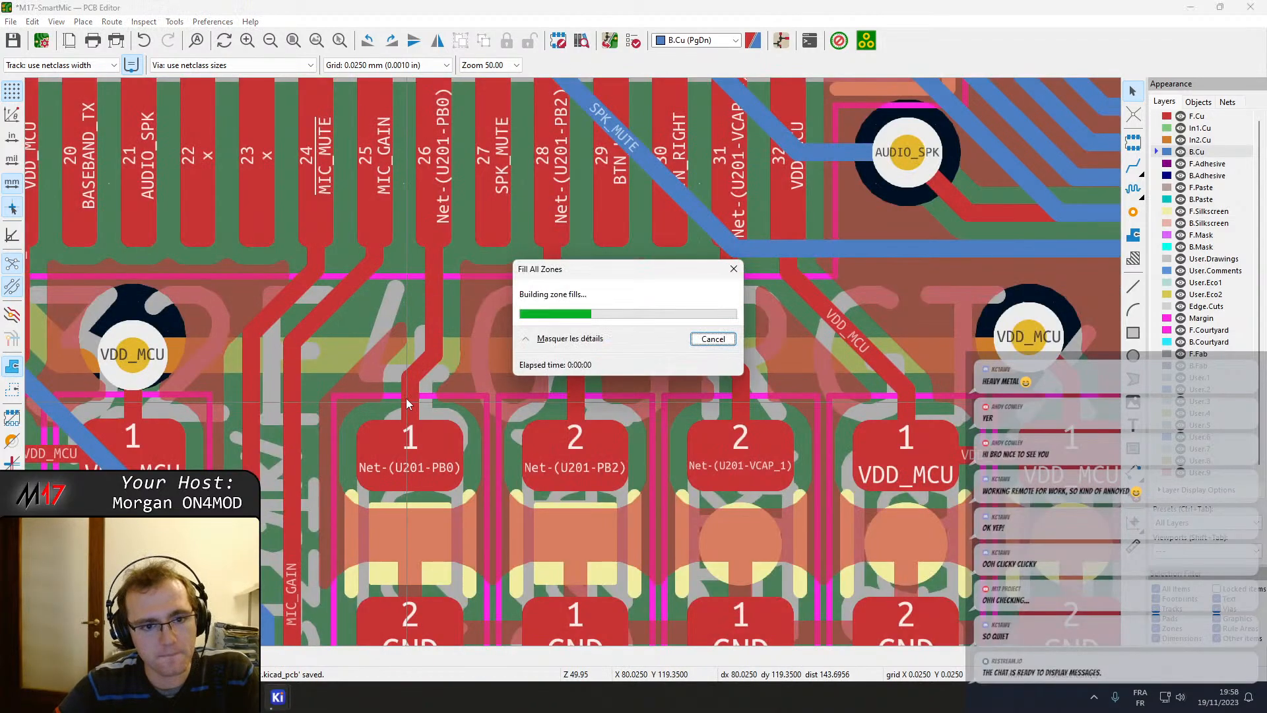
Shift the diagonal segment of the Net-(U201-PB0) track up towards pin 26 and refill all zones.
click(429, 362)
click(447, 391)
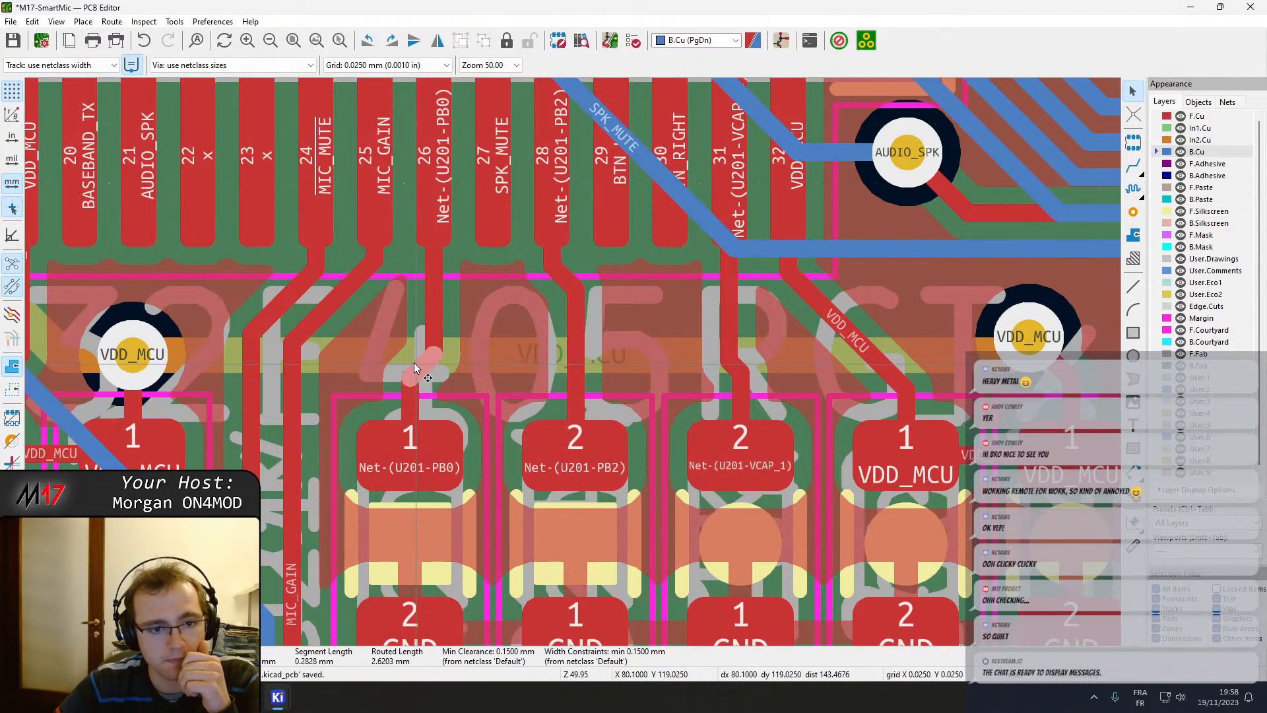
drag(421, 366, 402, 304)
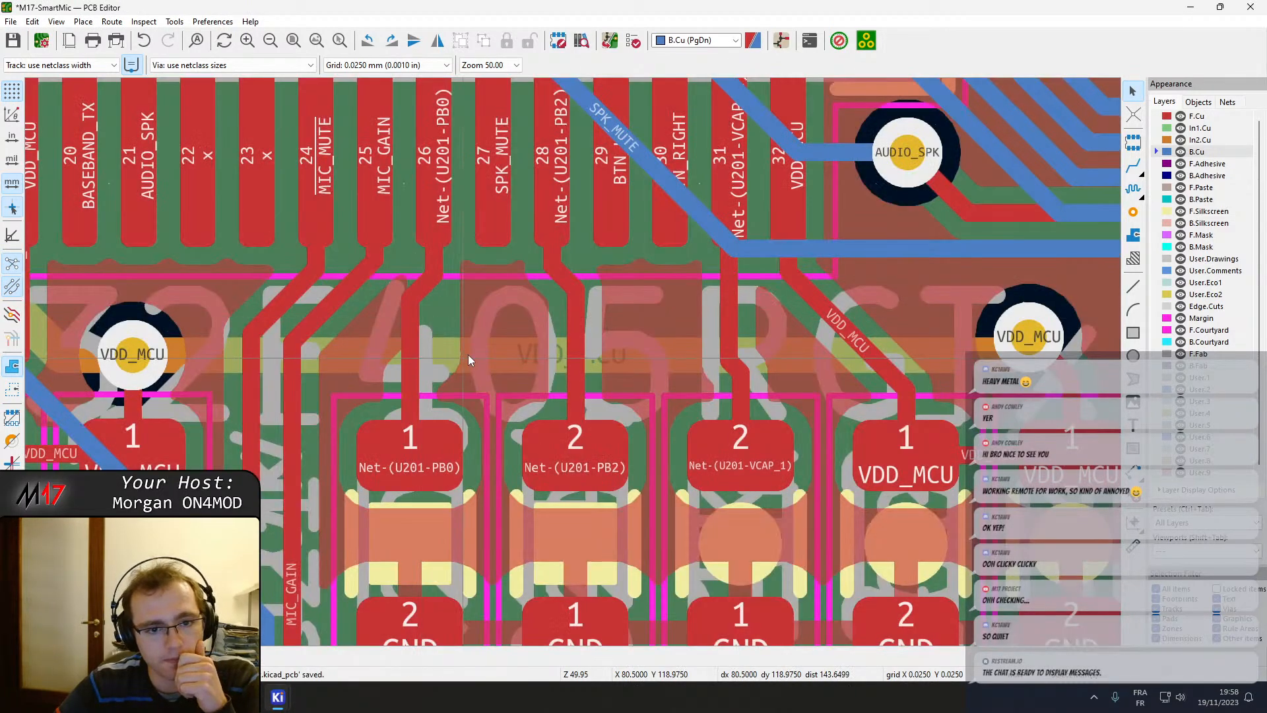
key(b)
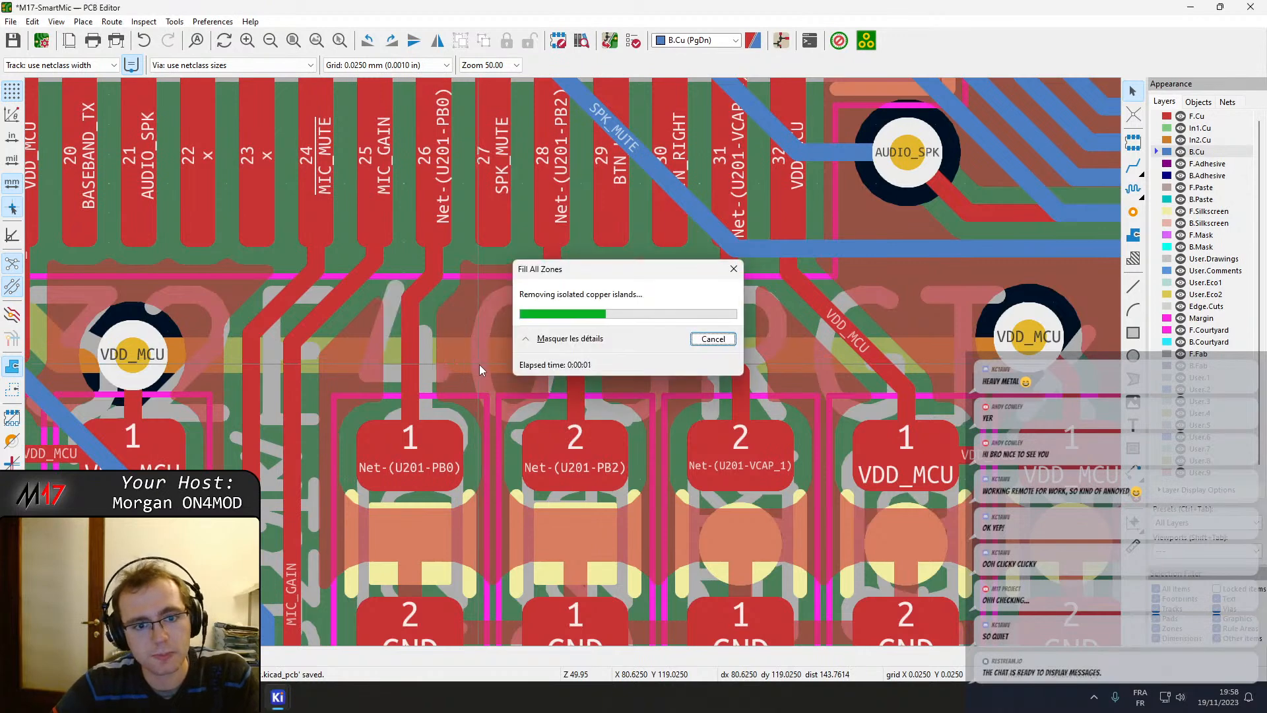
Try again to place a via below pin 27, above the horizontal VDD_MCU track.
click(1134, 211)
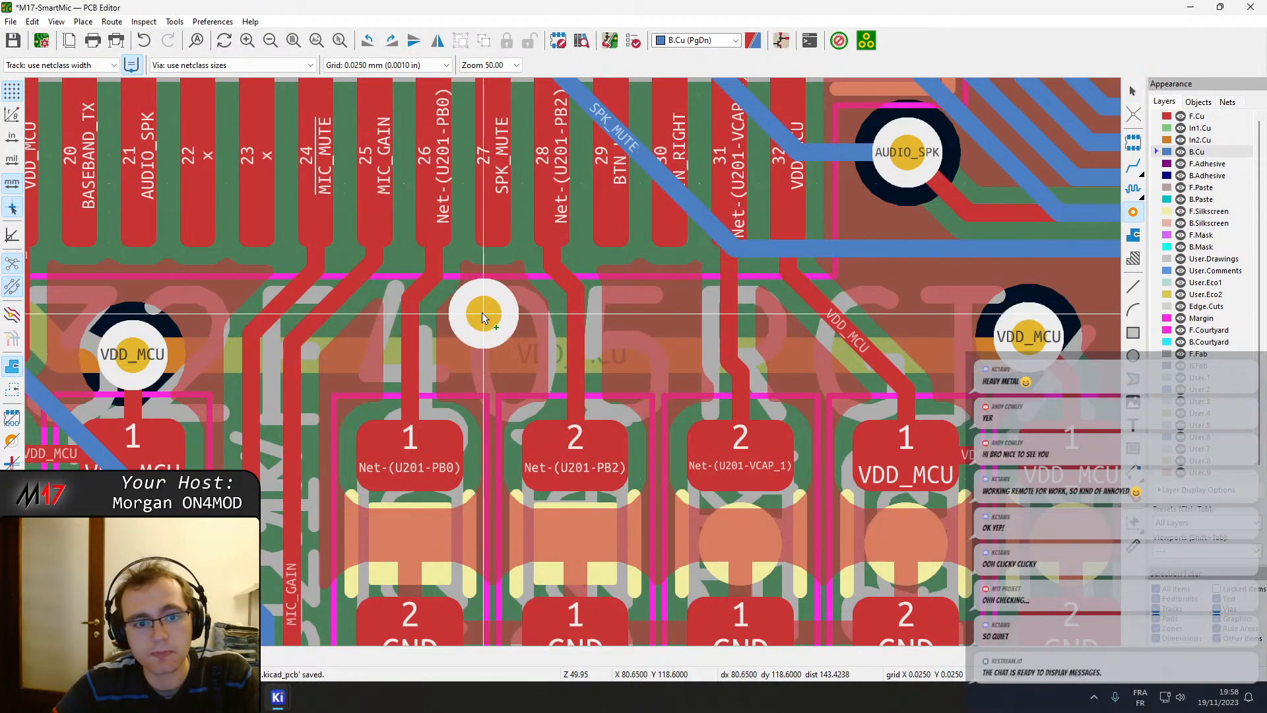
click(492, 300)
key(Escape)
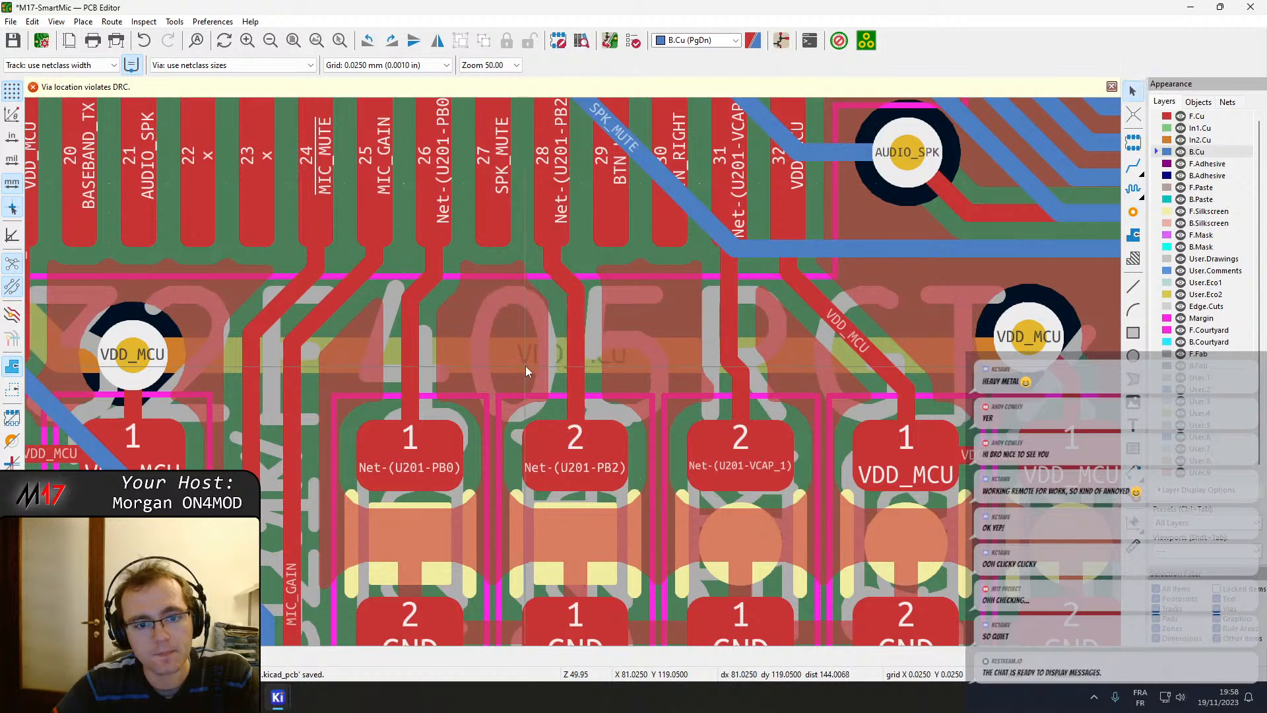
Shift the horizontal VDD_MCU track down and place two GND vias above it, below pin 27 and below pins 29 and 30.
click(511, 363)
drag(510, 359, 518, 387)
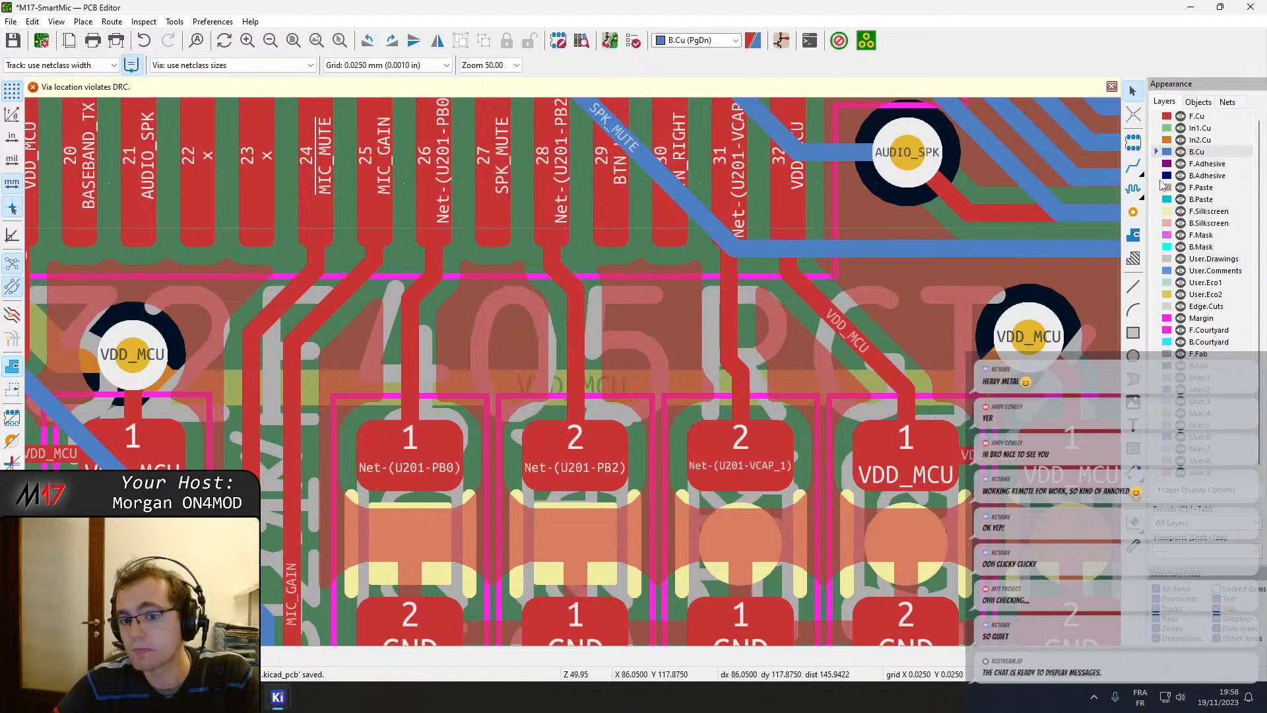
click(1134, 212)
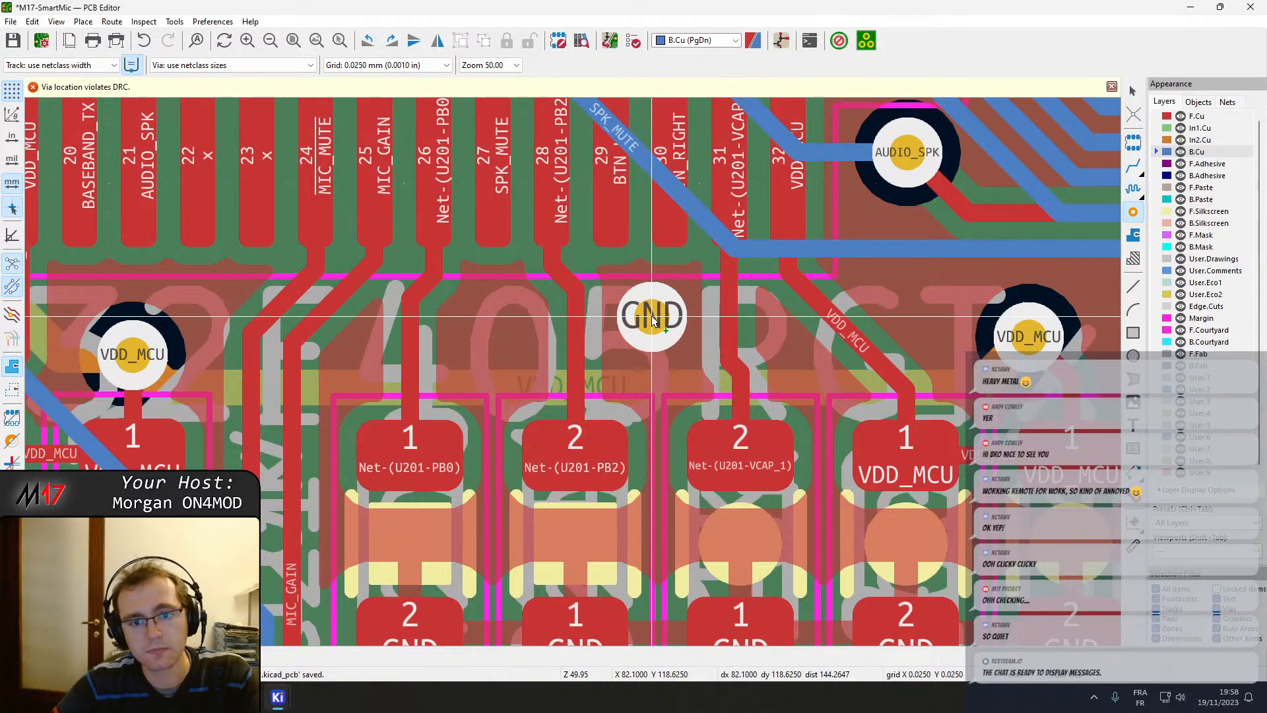
click(654, 305)
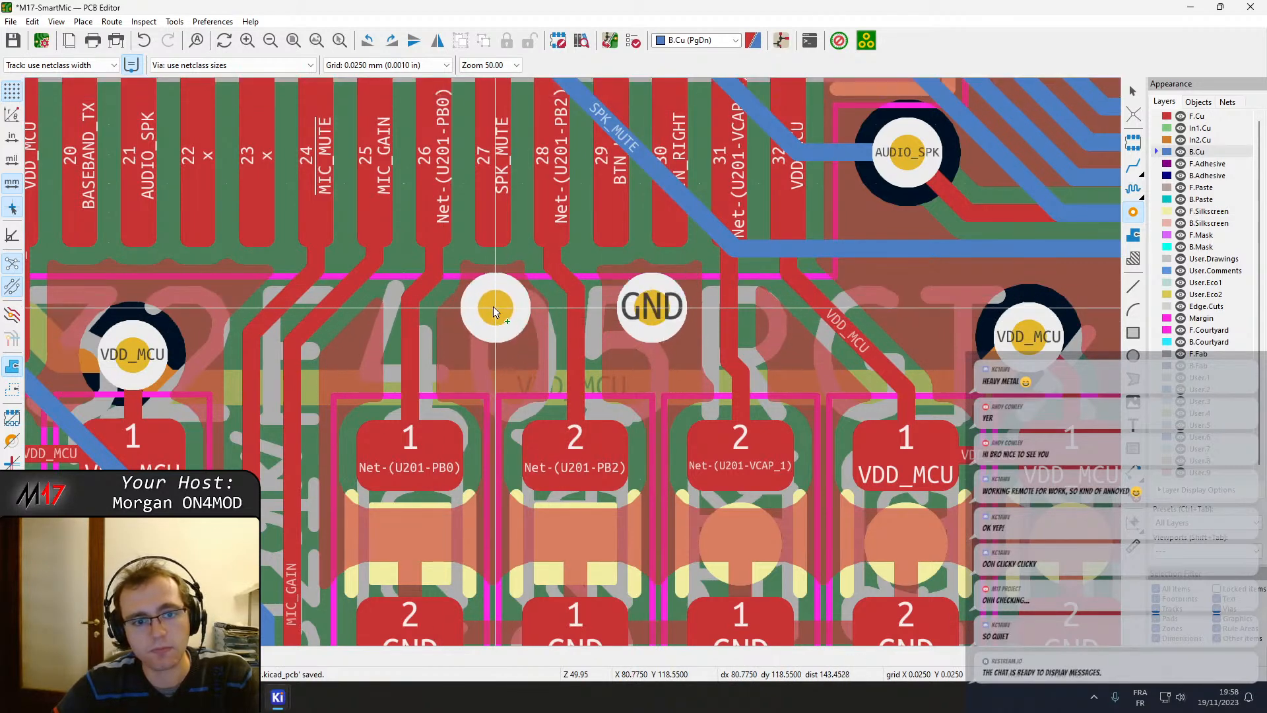
click(495, 306)
Shift the diagonal VDD_MCU track segment below pin 32 up towards the pin.
scroll(812, 382, down, 1)
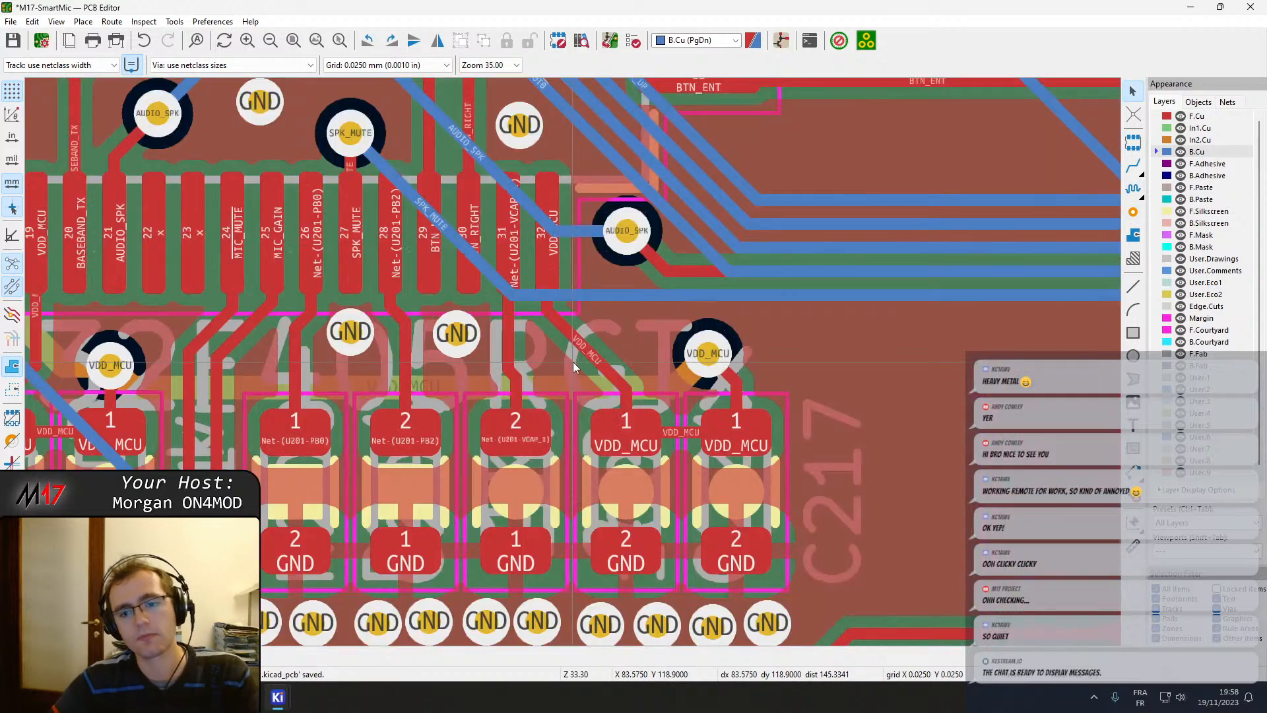
scroll(573, 361, up, 3)
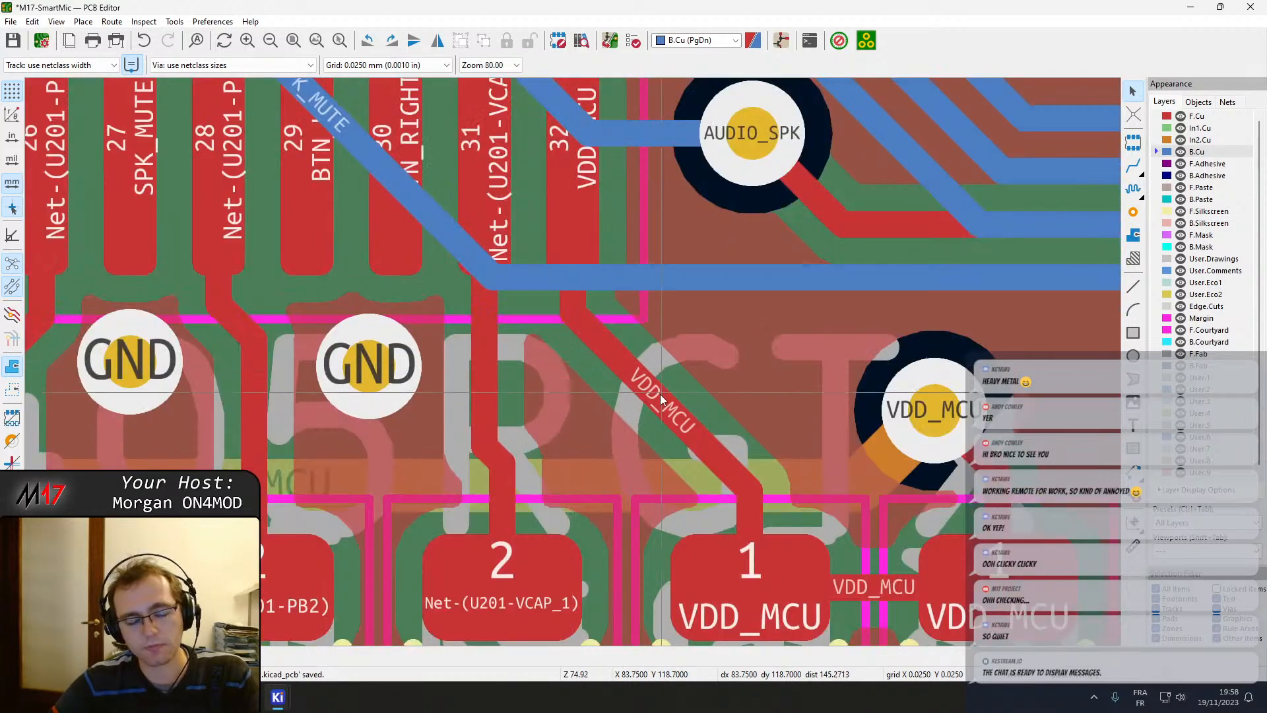
drag(660, 395, 620, 282)
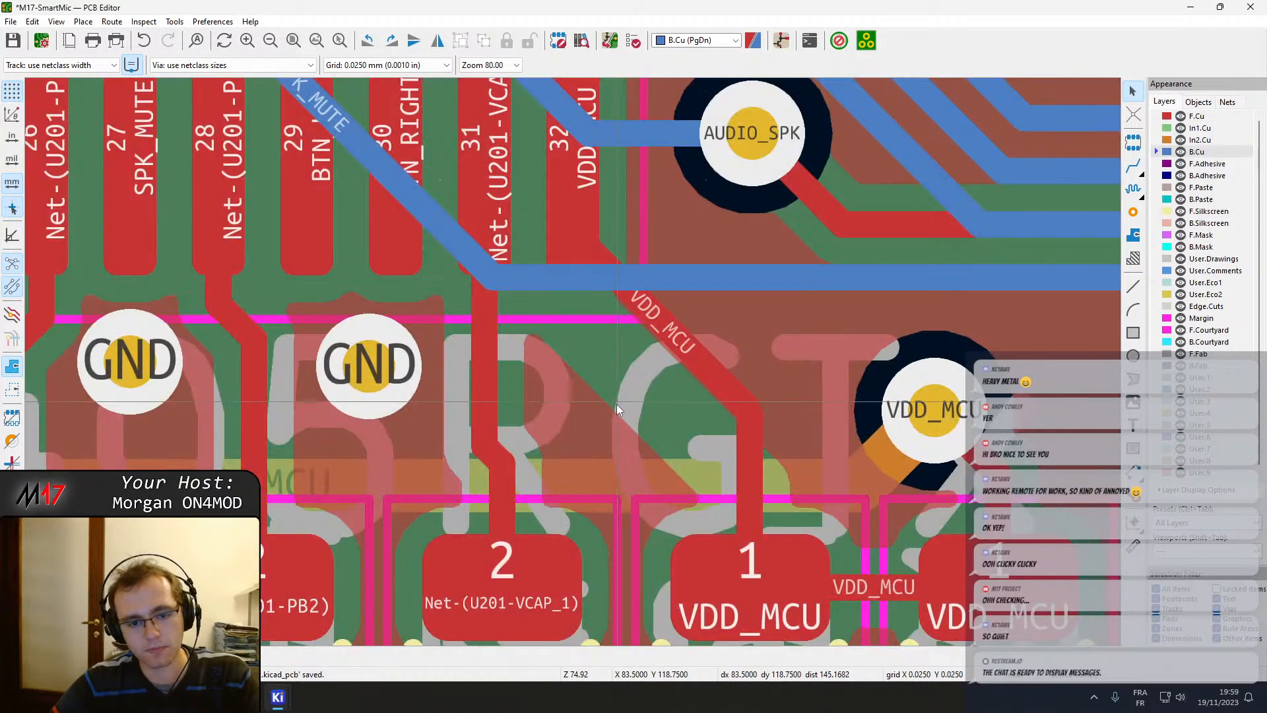
Refill all zones and place a GND via between the Net-(U201-VCAP_1) track and the diagonal VDD_MCU track below pin 32.
key(b)
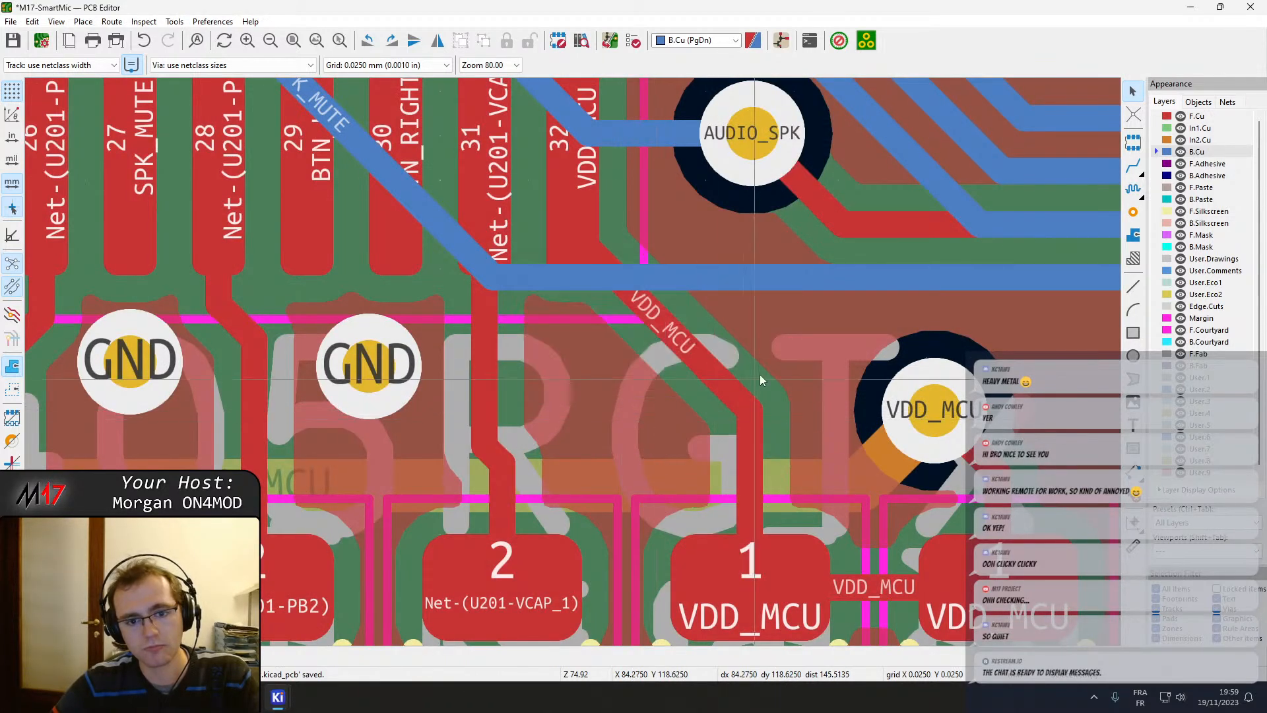
key(ctrl+shift+v)
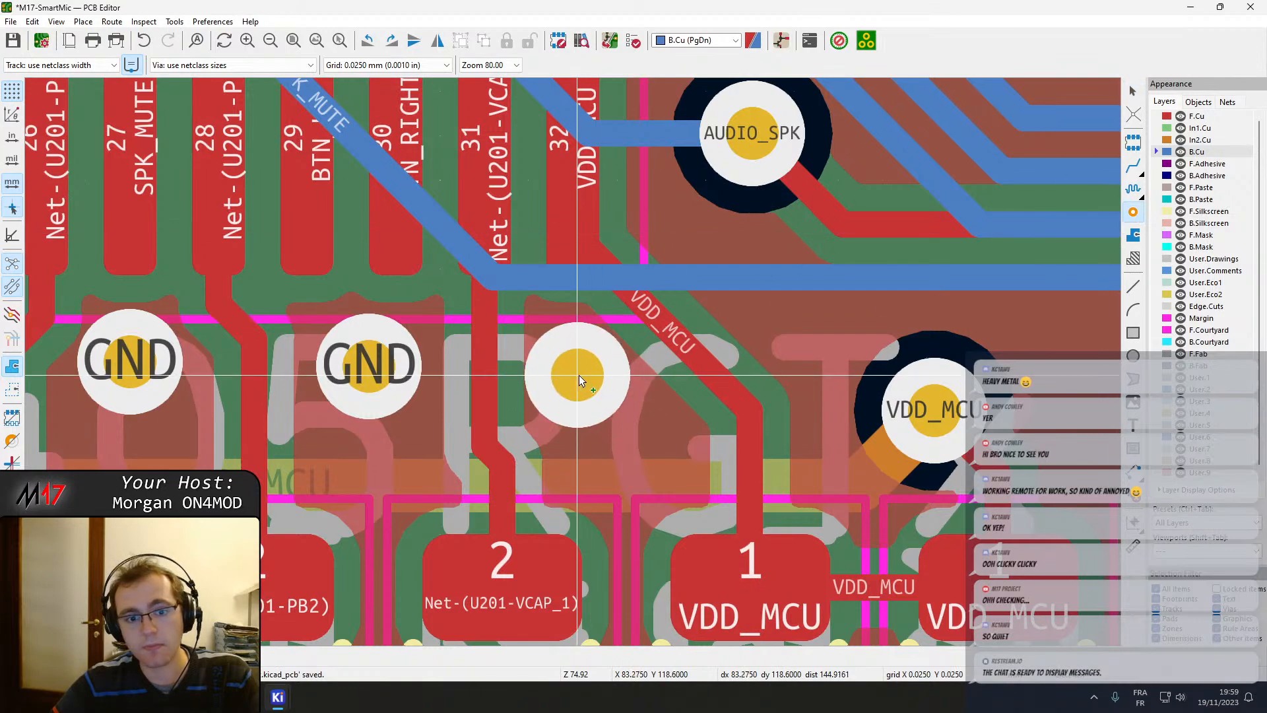
click(581, 375)
key(Escape)
scroll(794, 495, down, 5)
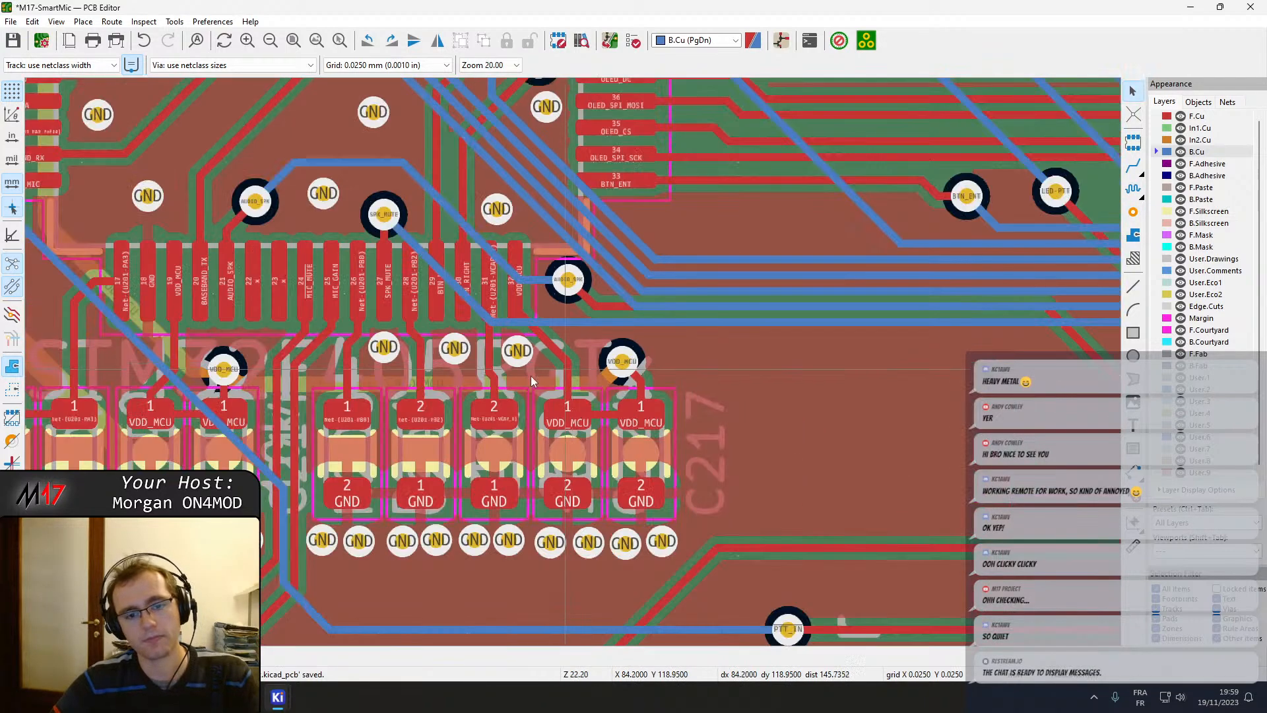
Place a GND via between the Net-(U201-PA3) and PTT_IN tracks and another just below the bend of the AUDIO_MIC track.
scroll(590, 358, up, 1)
scroll(587, 360, up, 5)
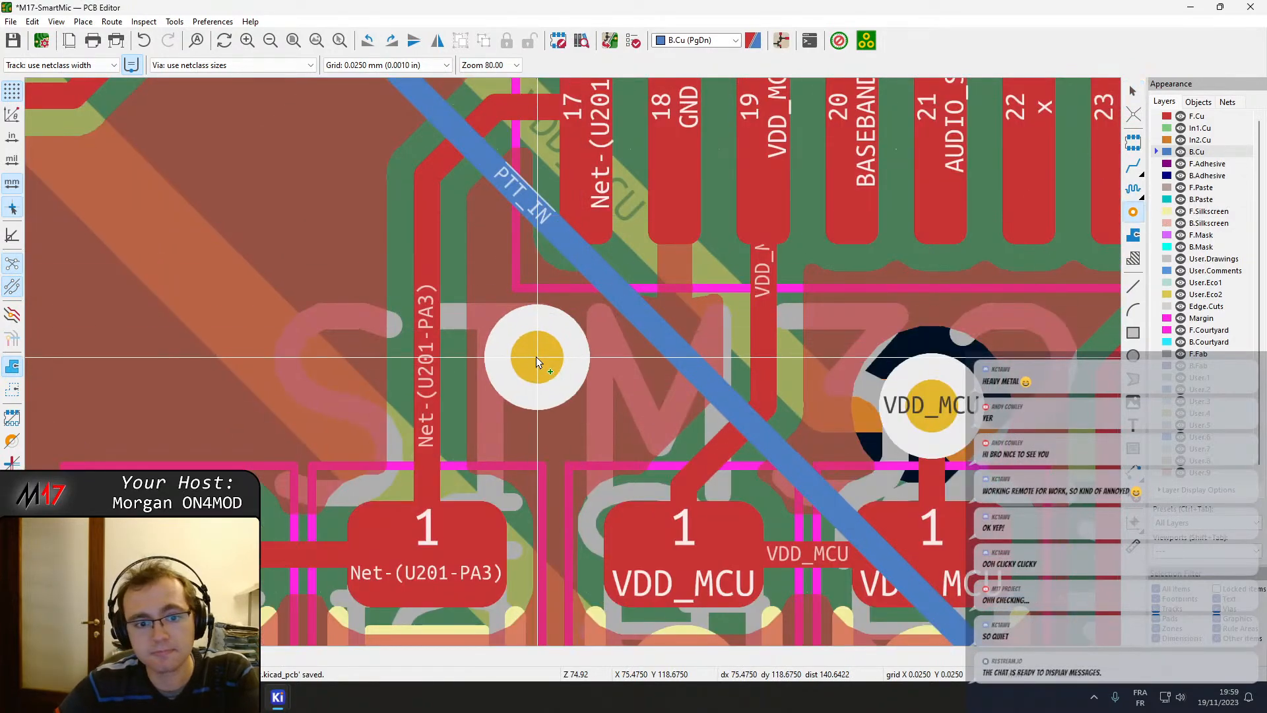
click(687, 469)
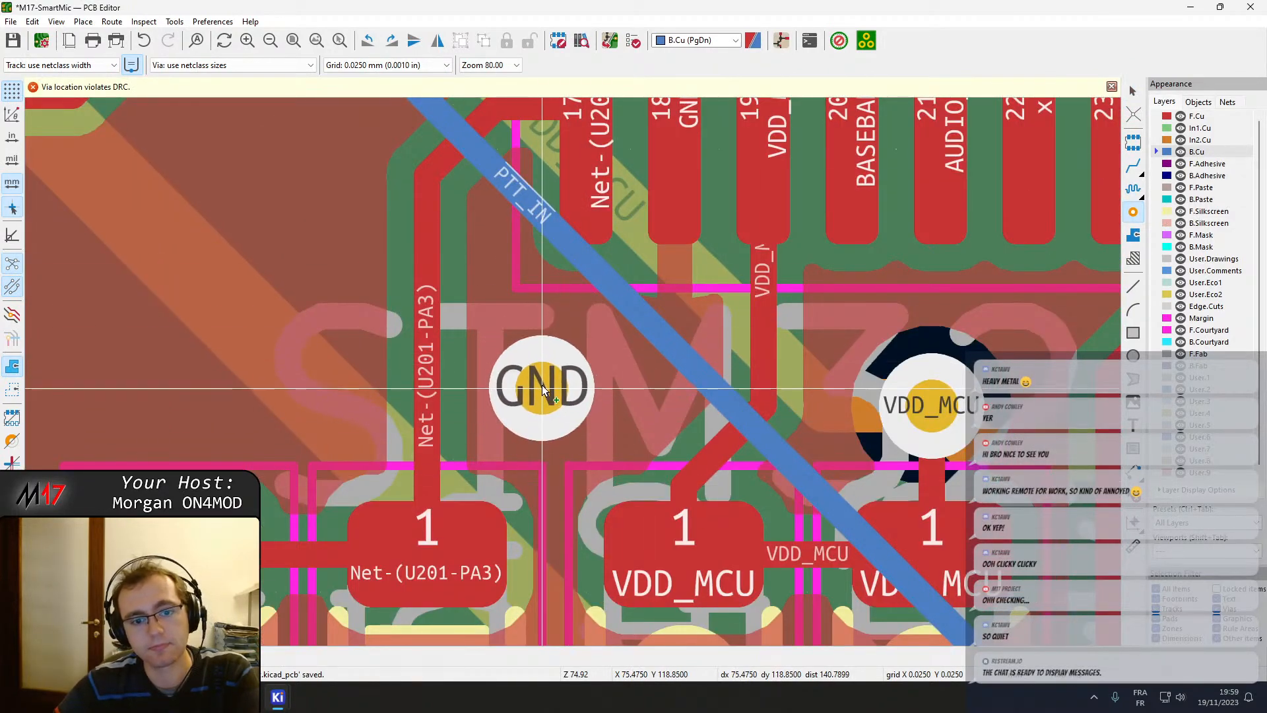
click(538, 383)
scroll(572, 351, down, 3)
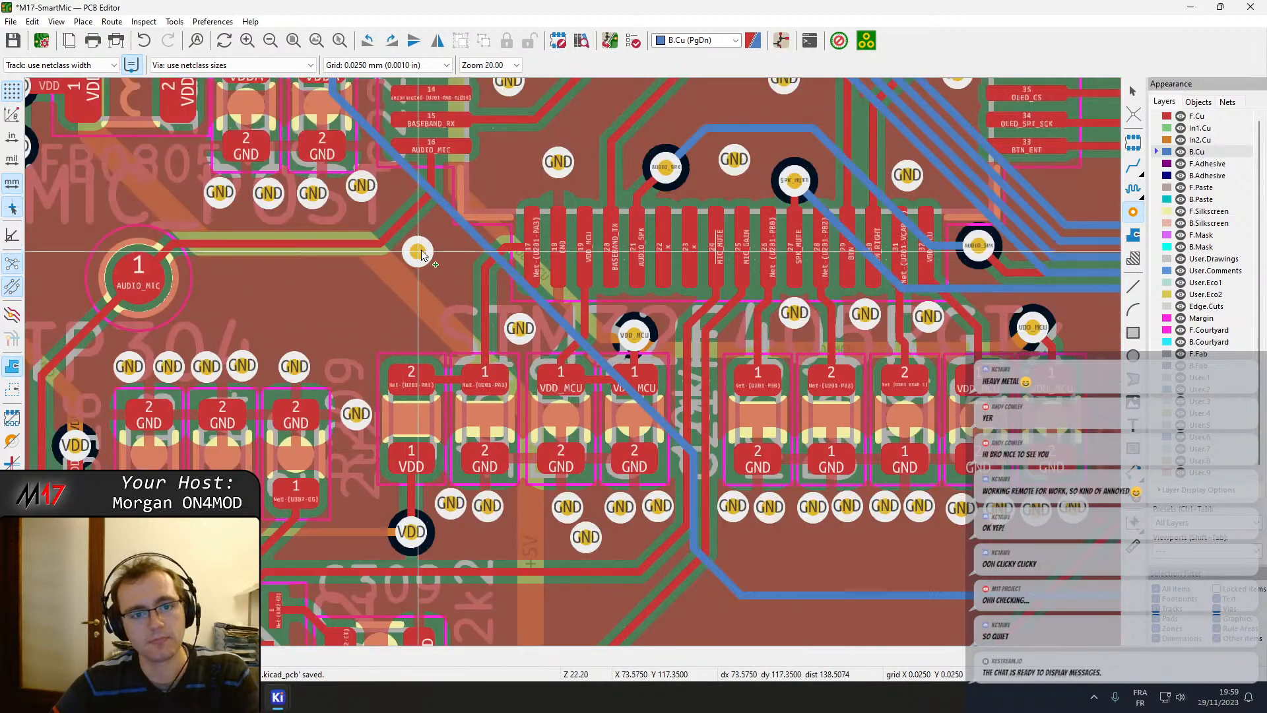
scroll(572, 351, up, 2)
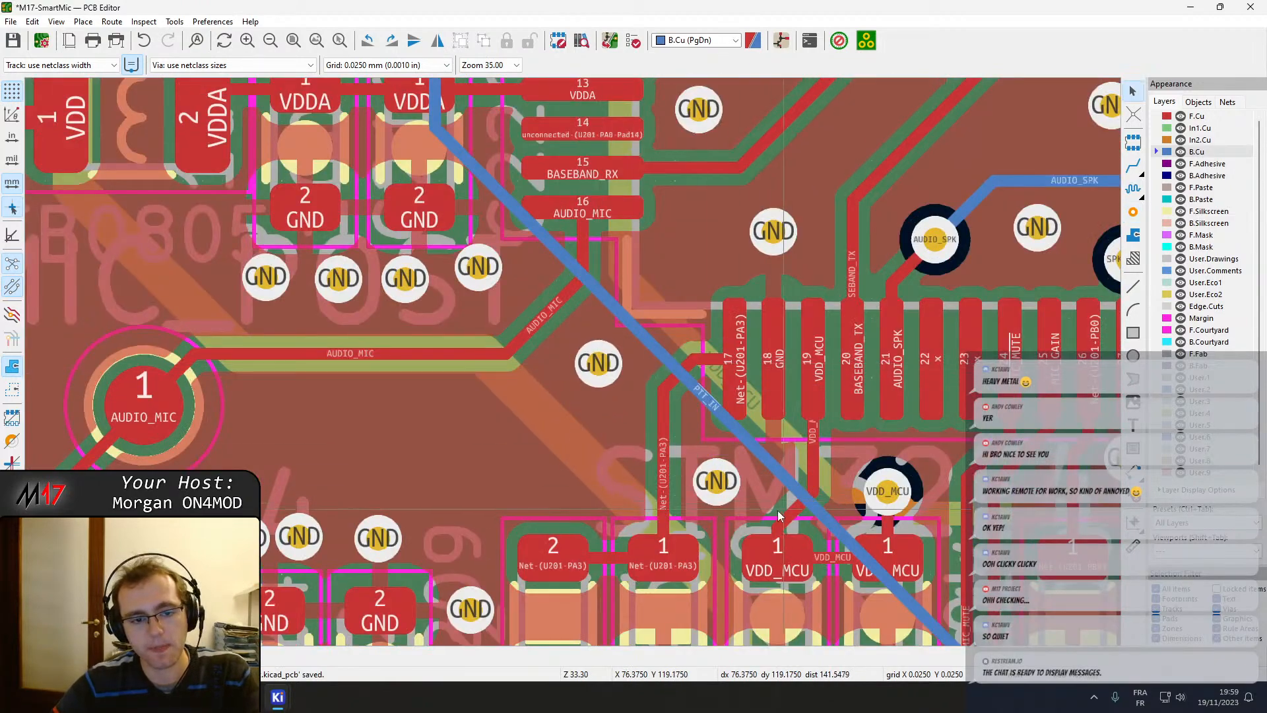
scroll(650, 387, down, 2)
middle_drag(560, 291, 668, 141)
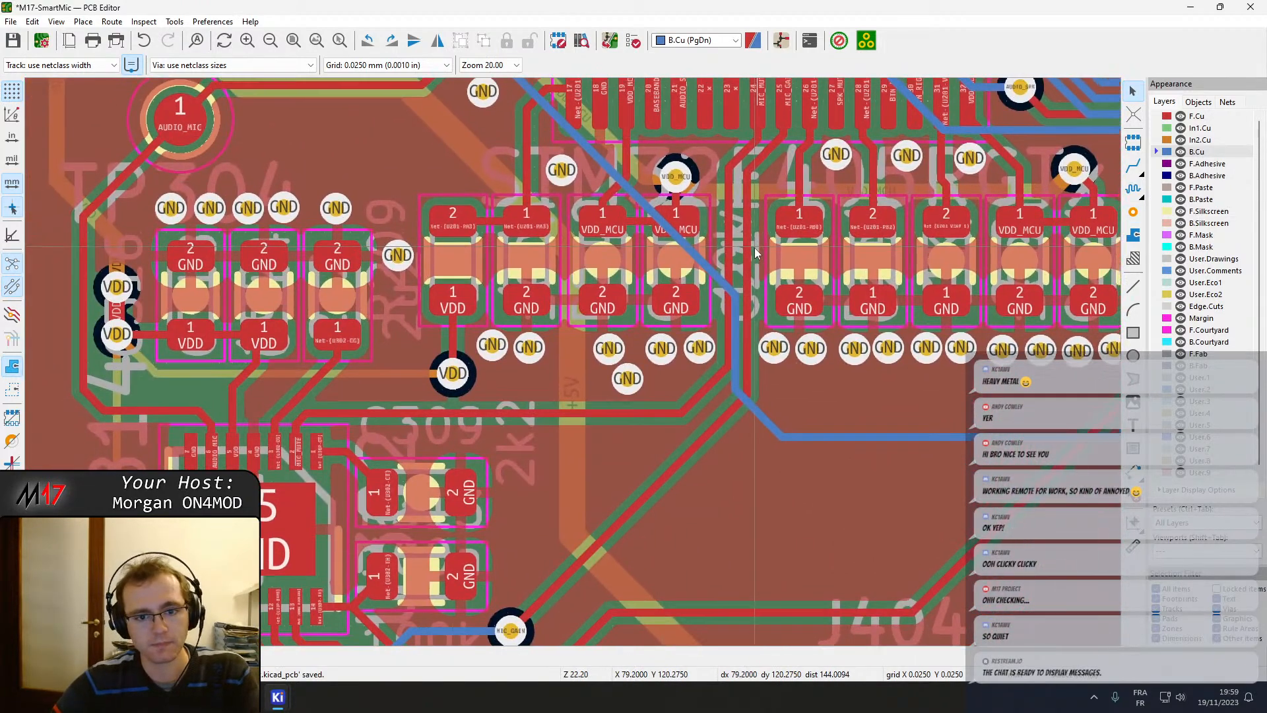
middle_drag(755, 248, 894, 204)
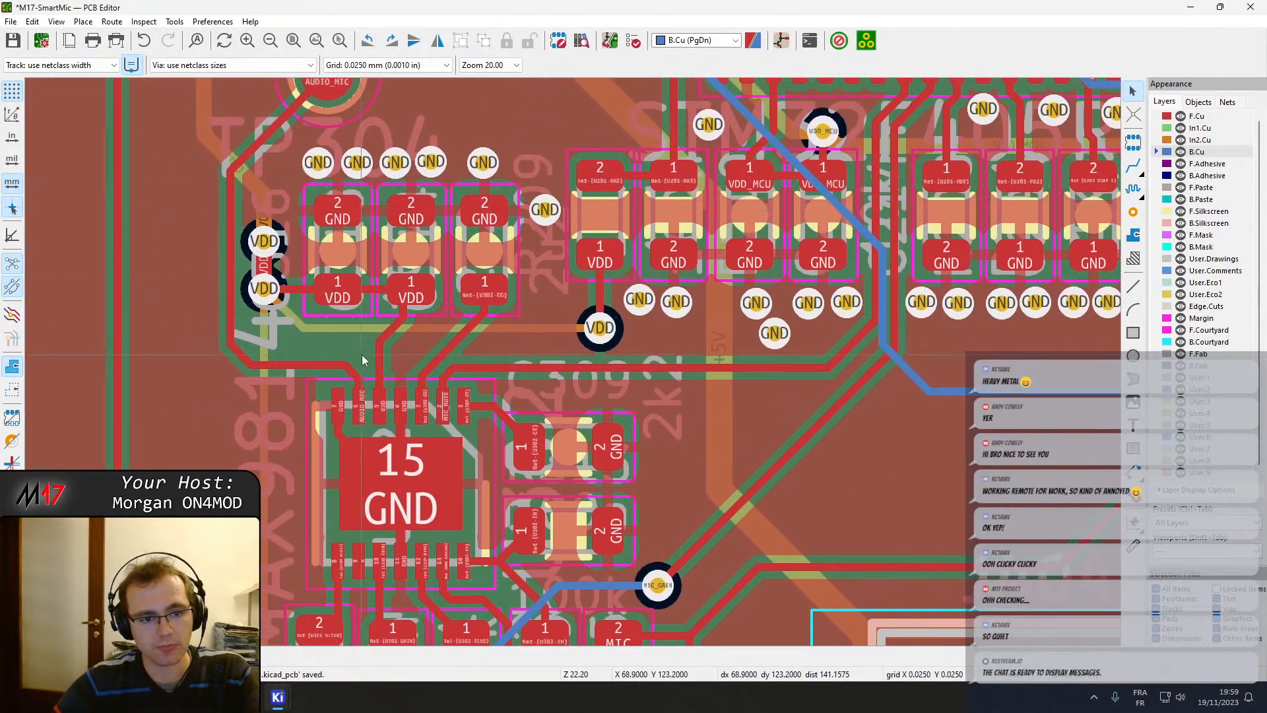
scroll(668, 363, up, 4)
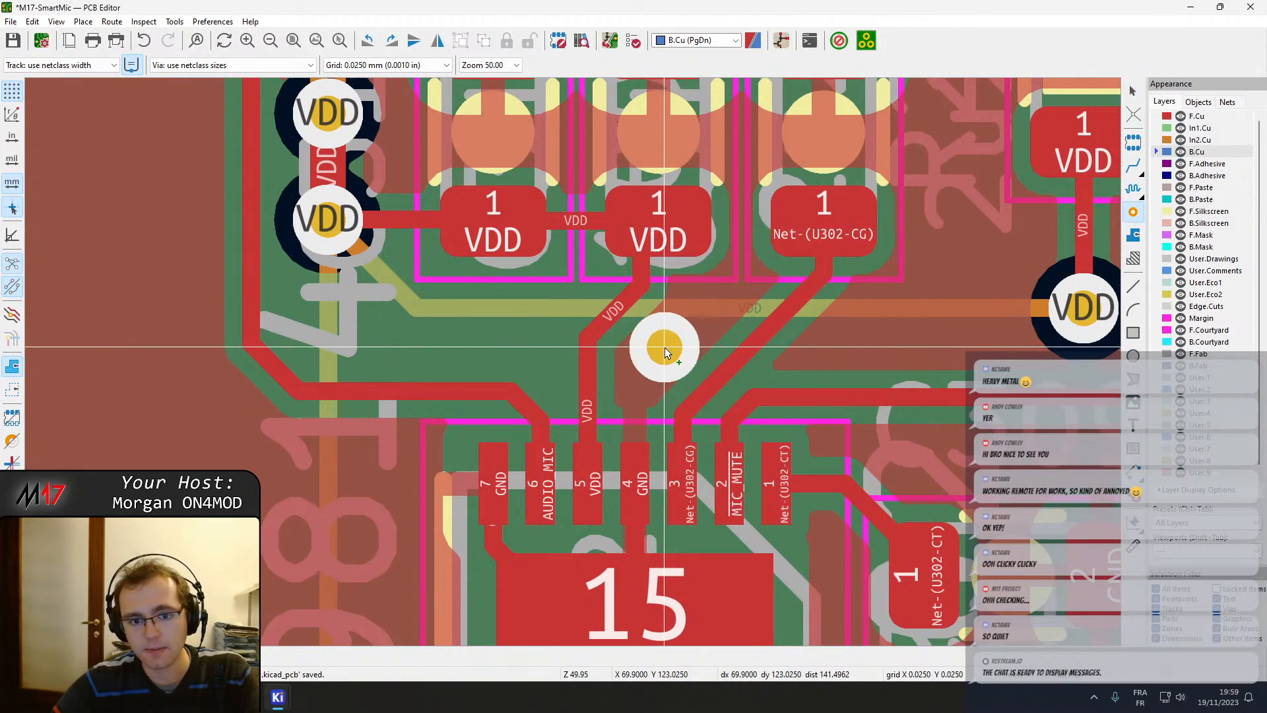
key(Escape)
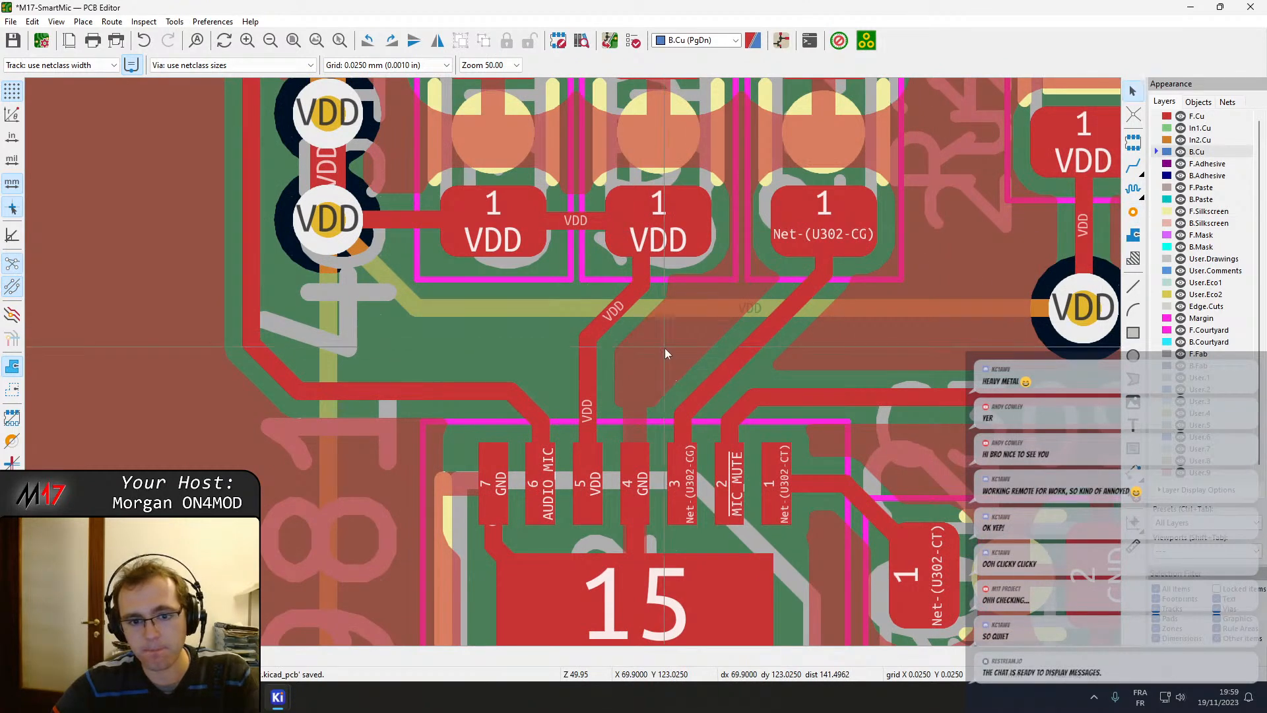
click(611, 310)
key(Escape)
Shift the diagonal segments of the MIC_MUTE and Net-(U302-CG) tracks away from U302 pin 4 and refill all zones.
middle_drag(751, 389, 595, 365)
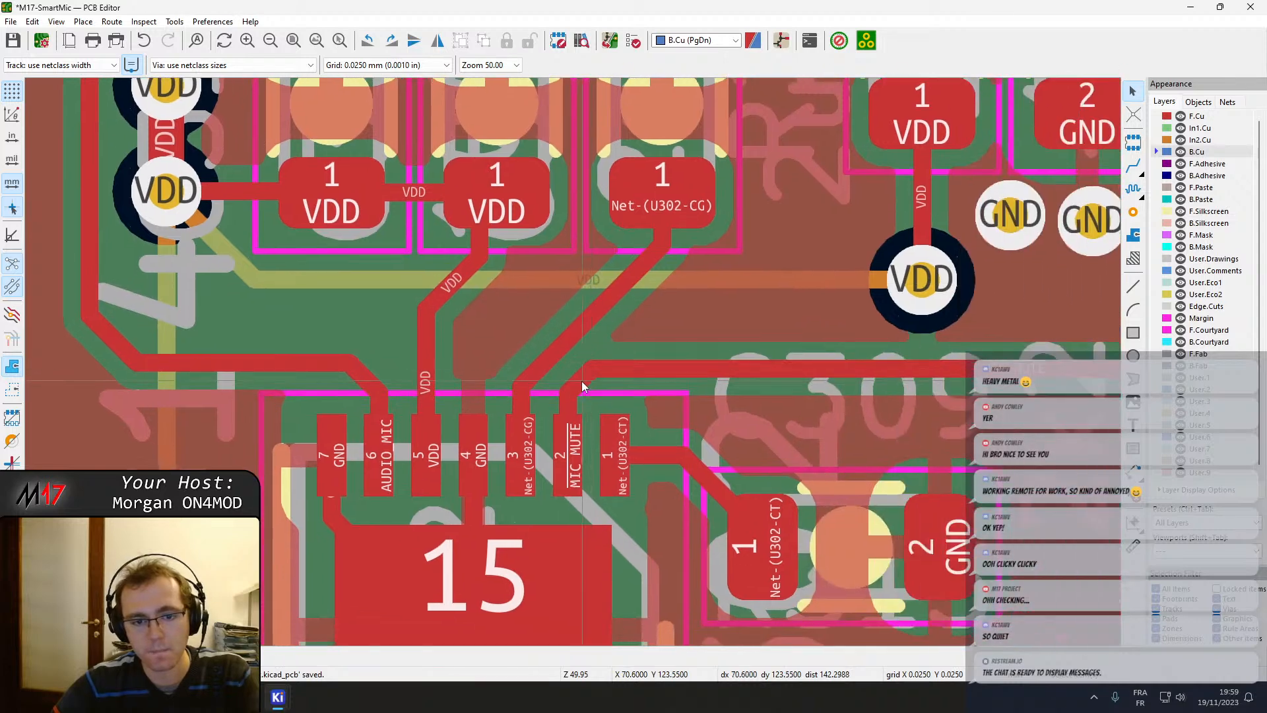
key(x)
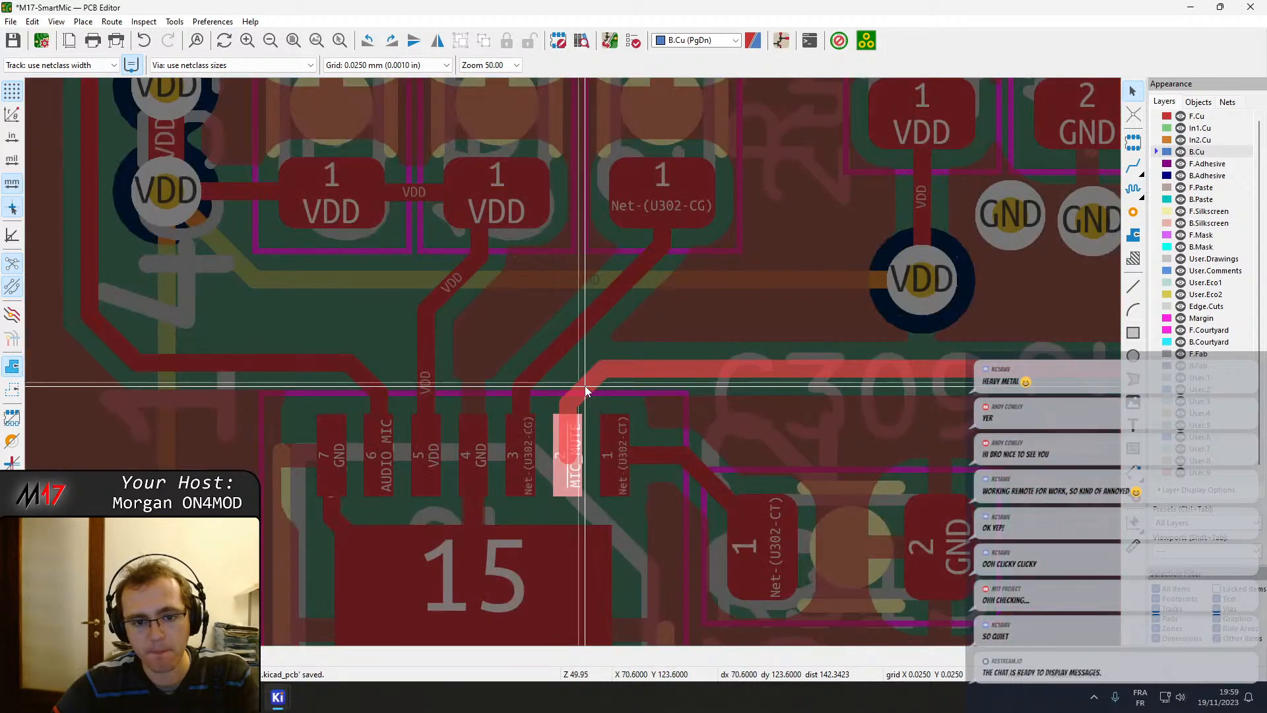
click(583, 386)
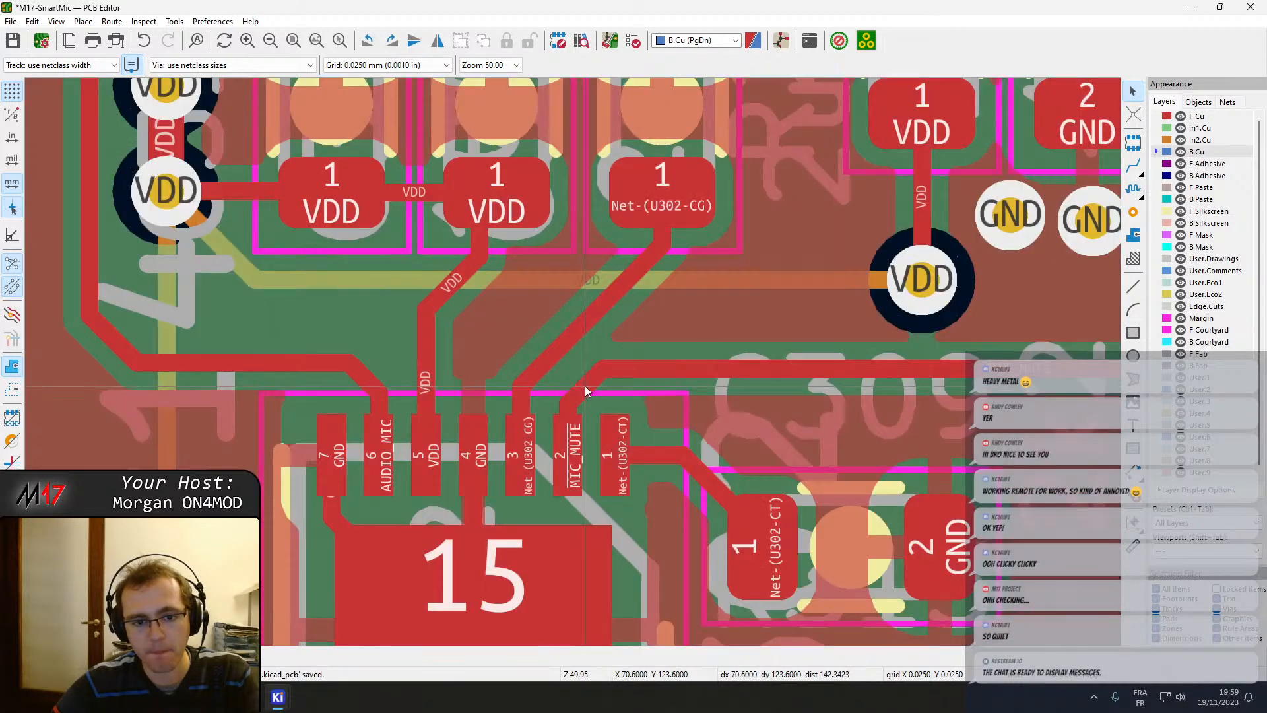
click(592, 331)
drag(592, 332, 597, 336)
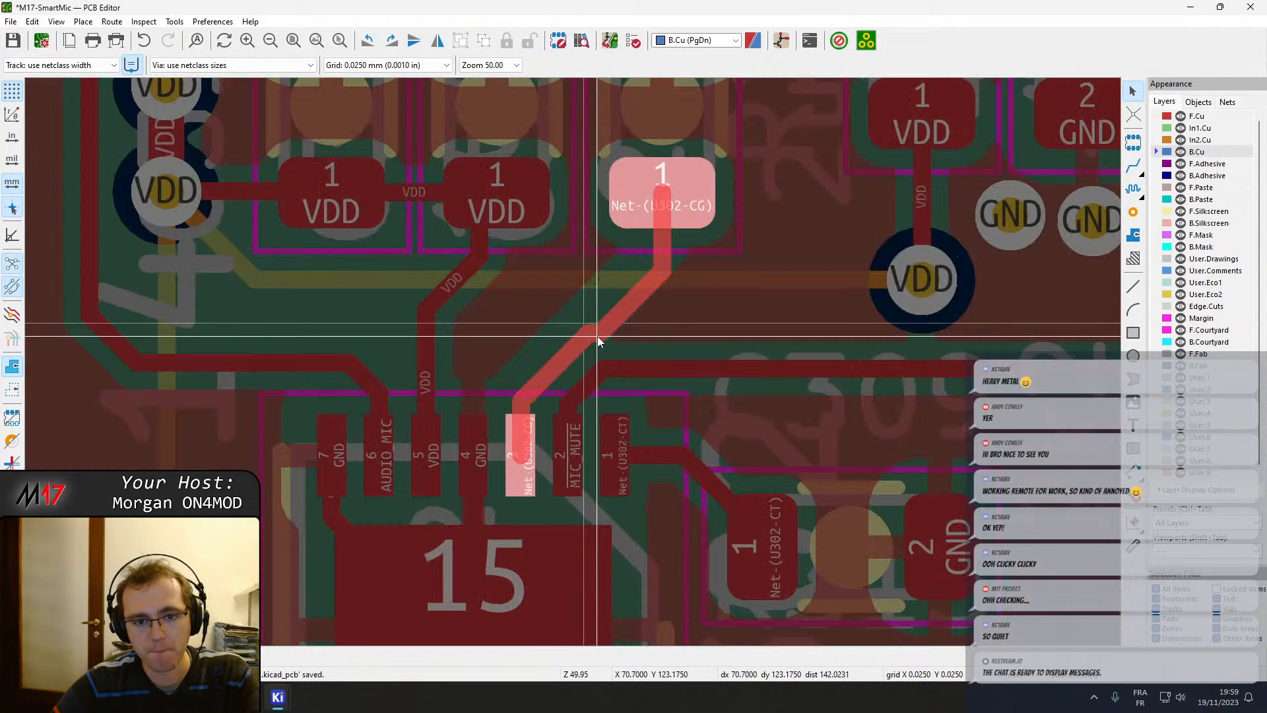
click(596, 336)
key(b)
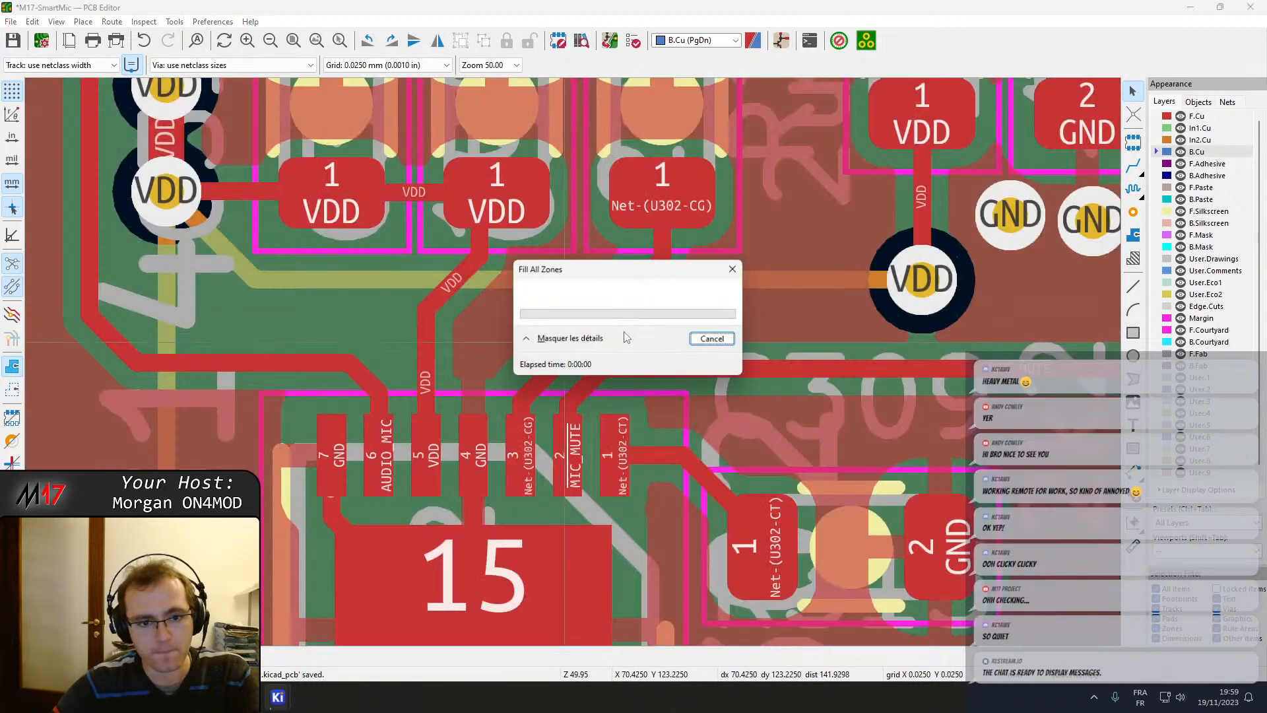
Shift the diagonal segment of the F.Cu VDD track from U302 pin 5 up towards the capacitor pad and refill all zones.
click(485, 308)
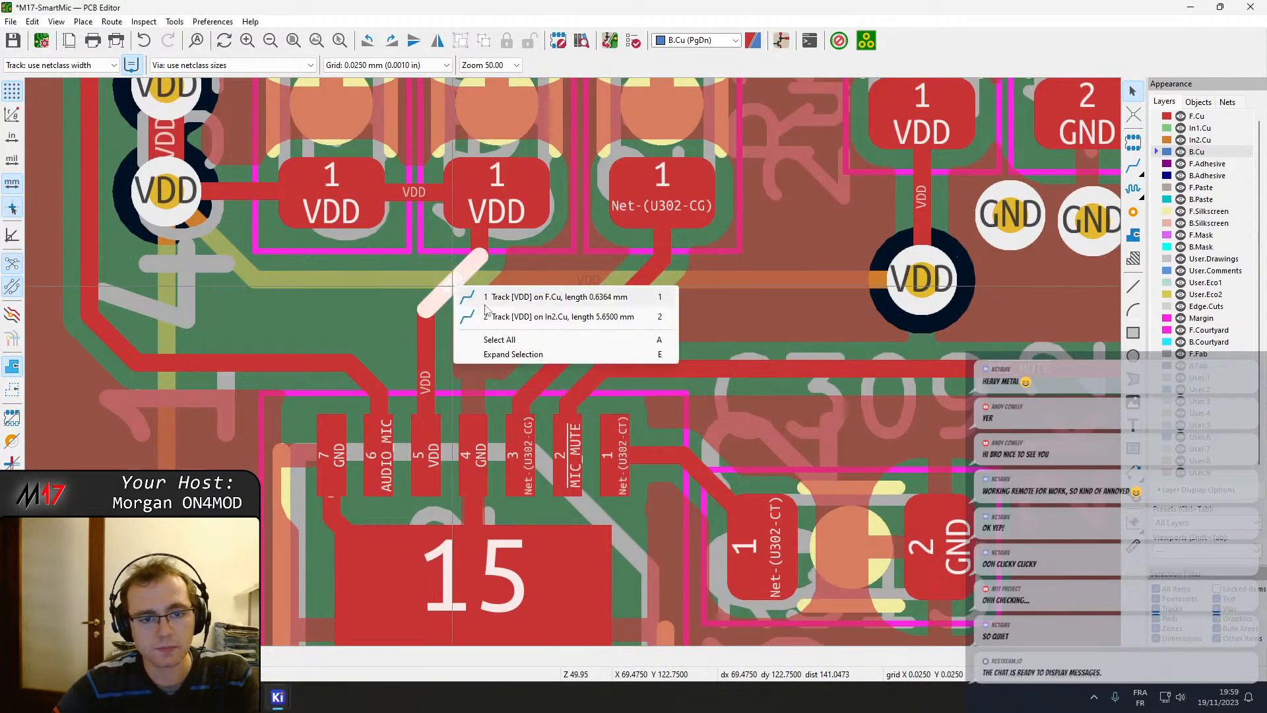
click(485, 317)
click(449, 291)
key(d)
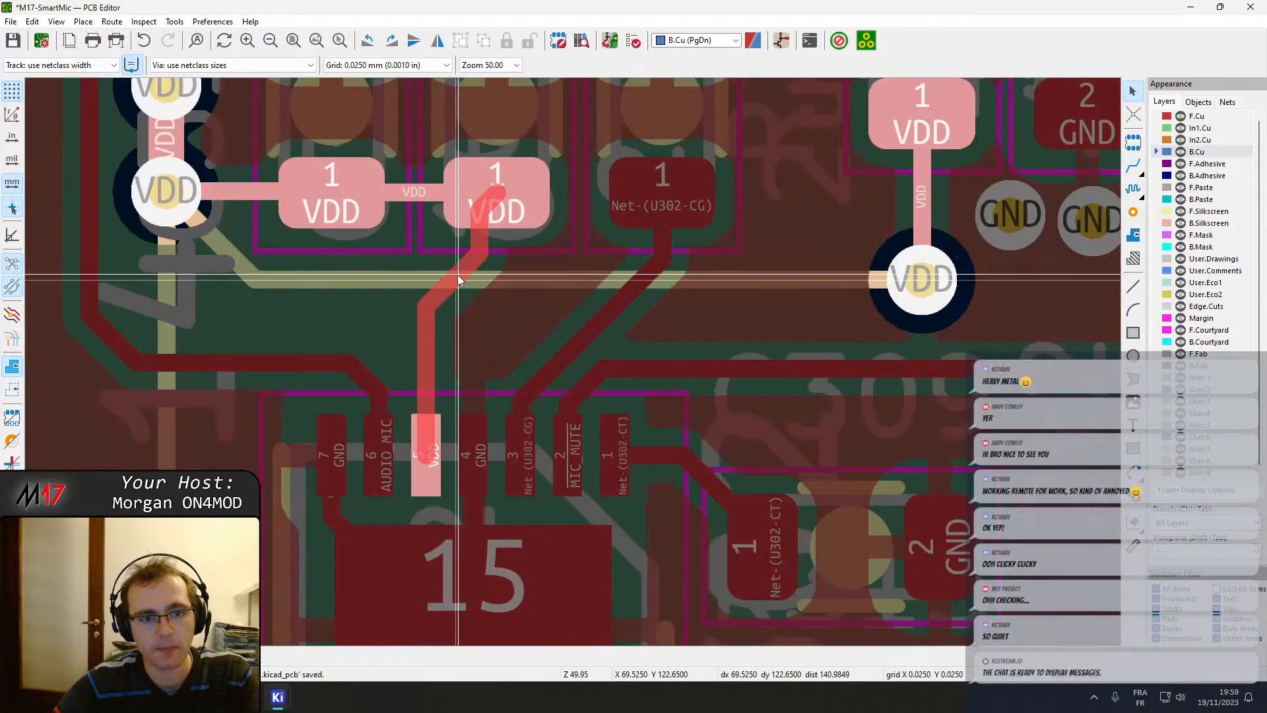
click(459, 266)
key(b)
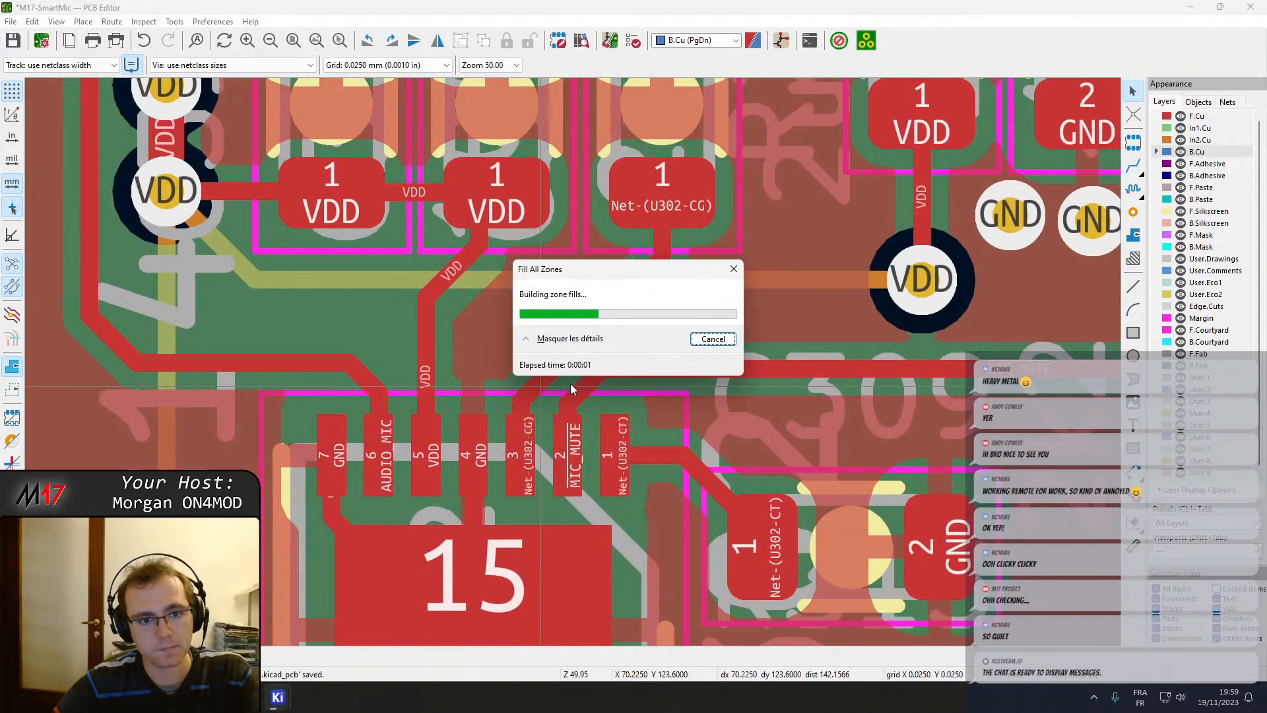
Place a GND via above U302 pin 4, between the VDD and Net-(U302-CG) tracks.
click(1133, 212)
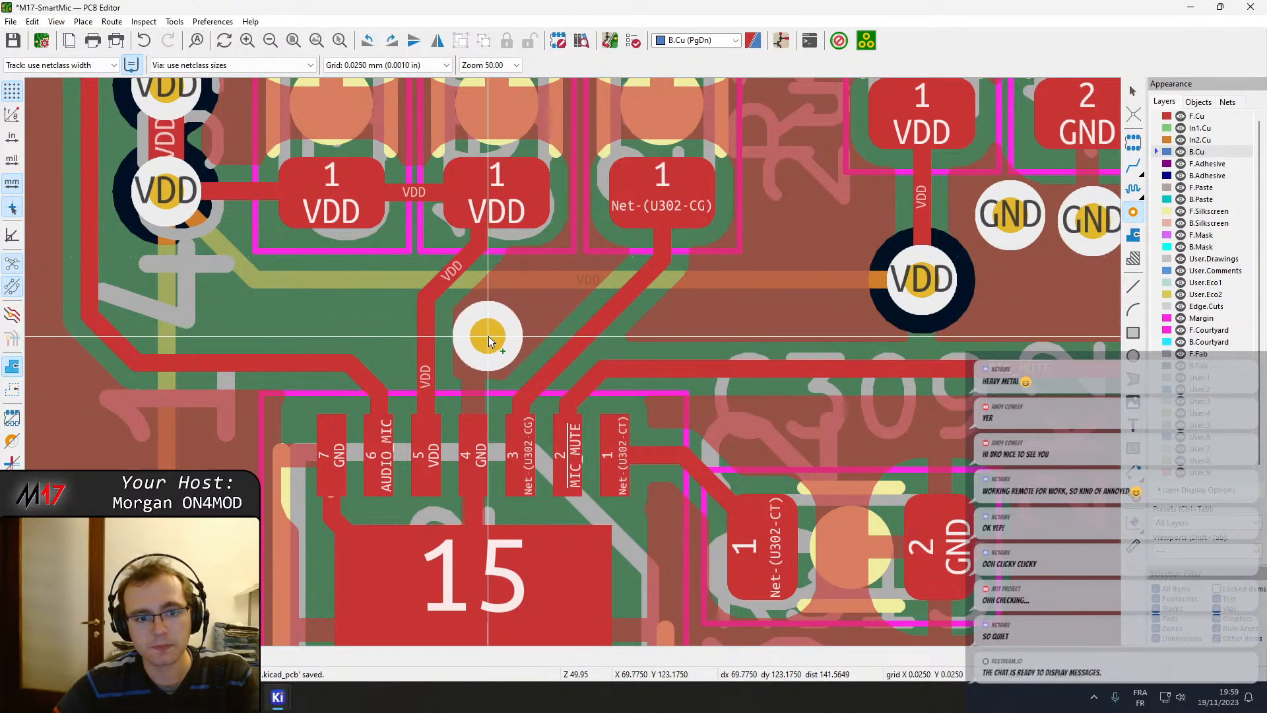
click(489, 340)
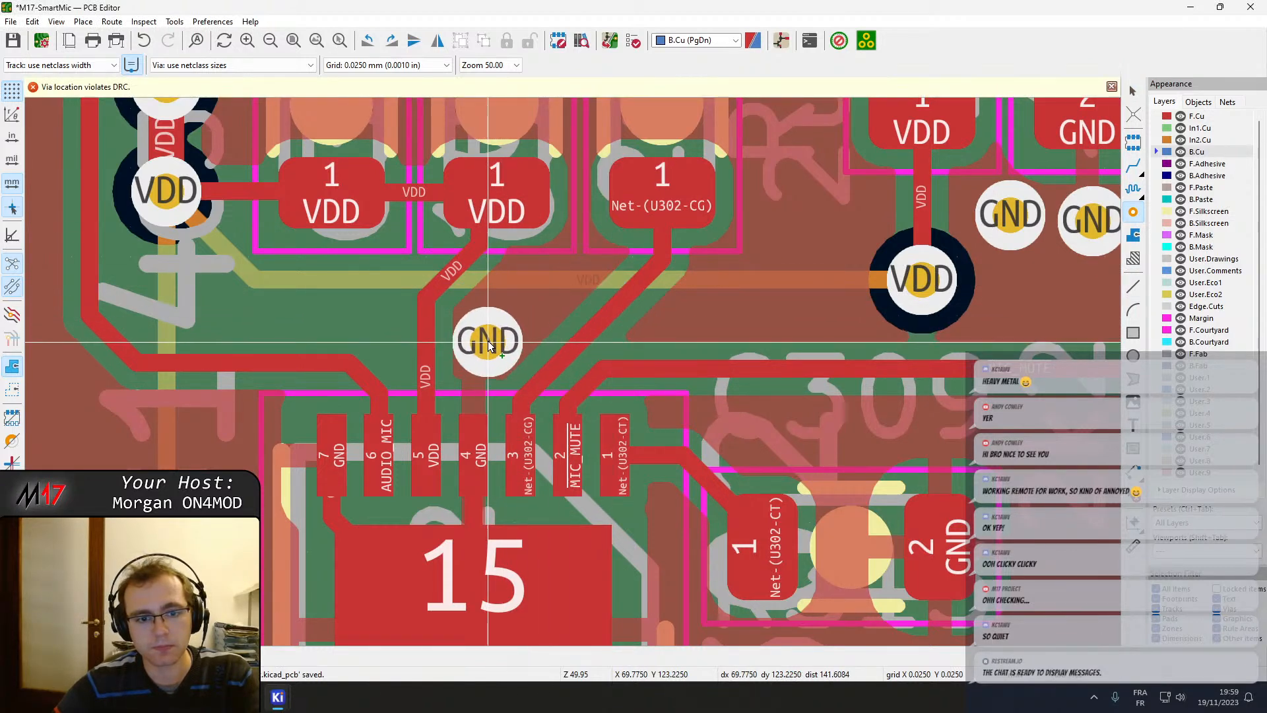
click(489, 341)
key(Escape)
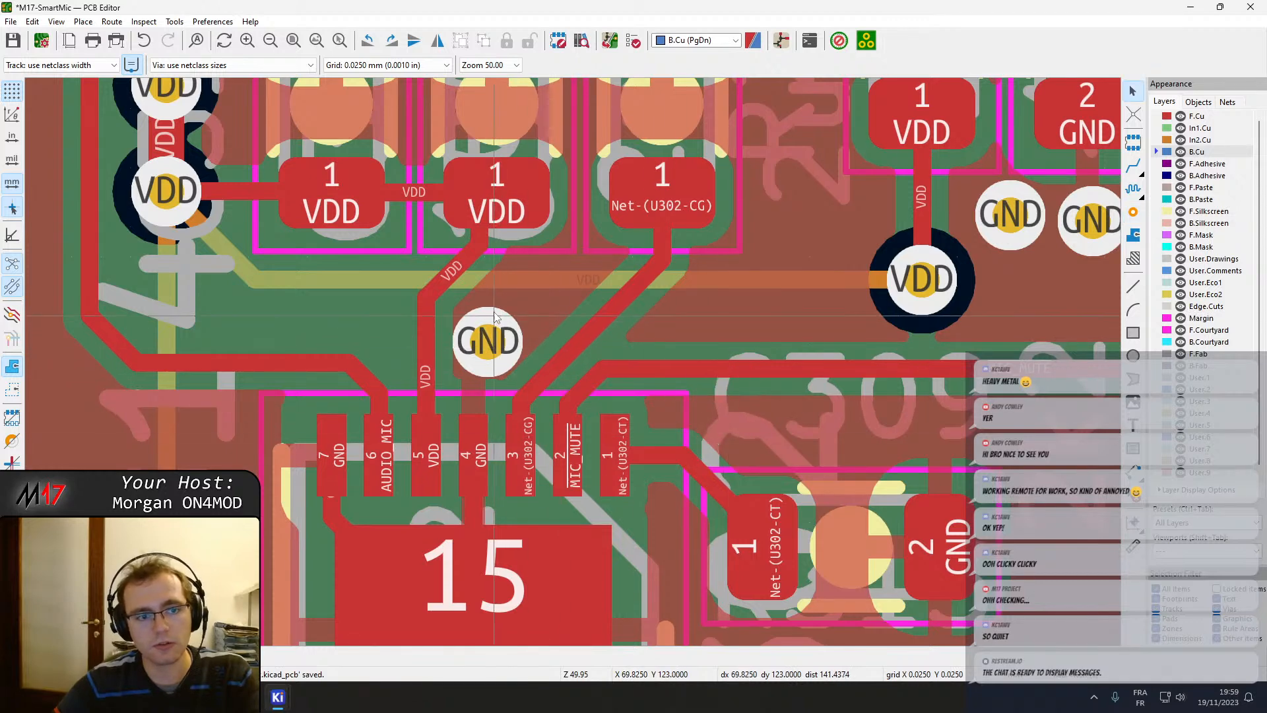
Move the VDD via above the MIC_MUTE track up towards its VDD pad and refill all zones.
drag(567, 282, 560, 276)
middle_drag(964, 288, 582, 331)
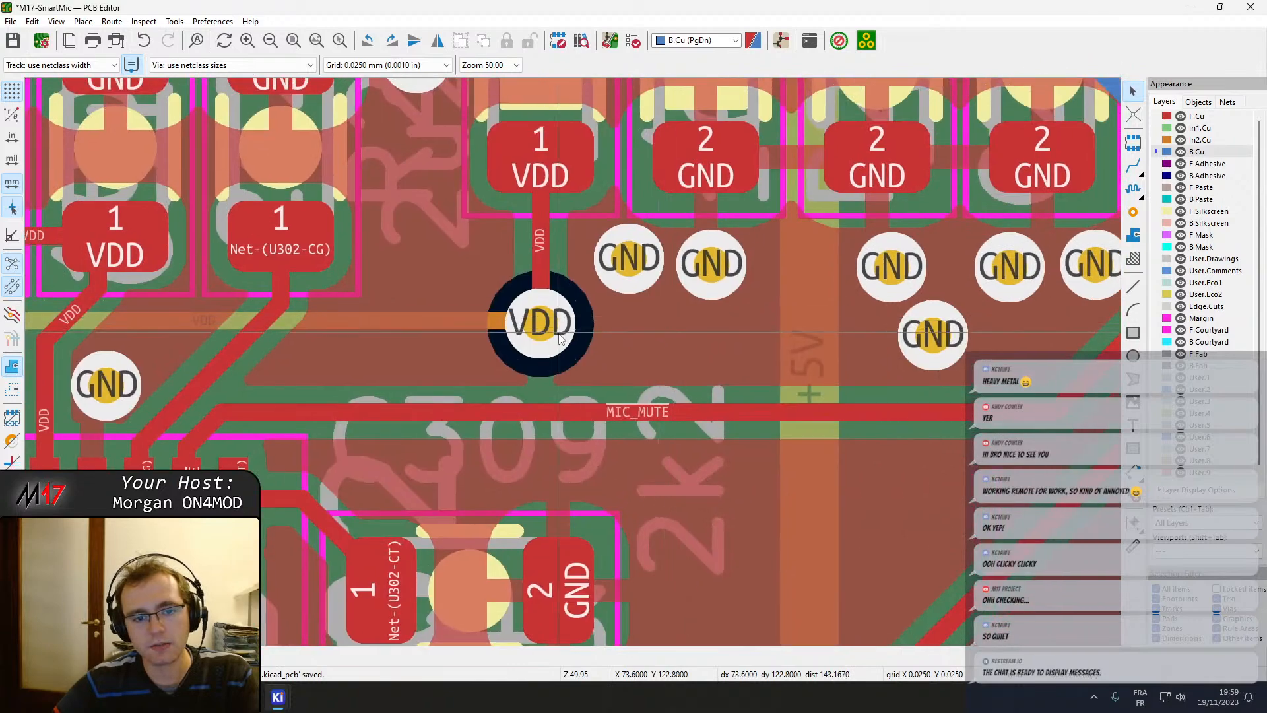
drag(561, 339, 539, 271)
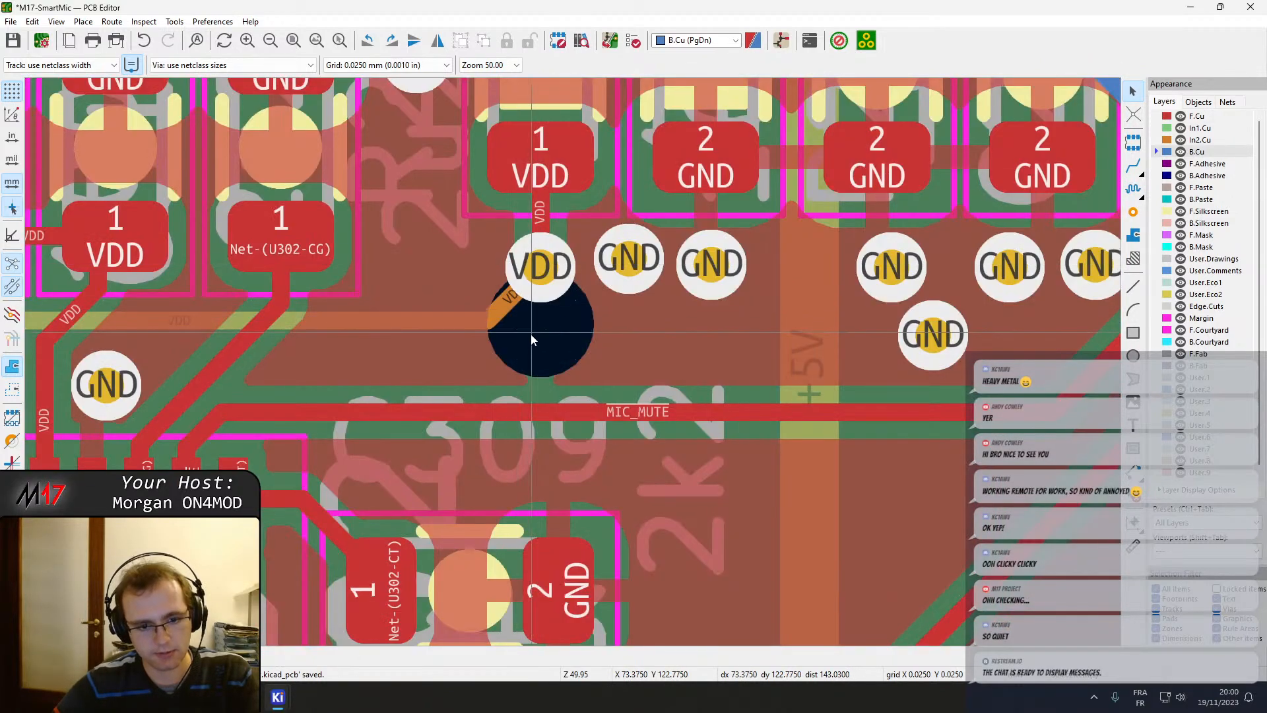
key(b)
Shift the horizontal VDD track on In2.Cu up in line with the moved VDD via and refill all zones.
middle_drag(344, 370, 618, 407)
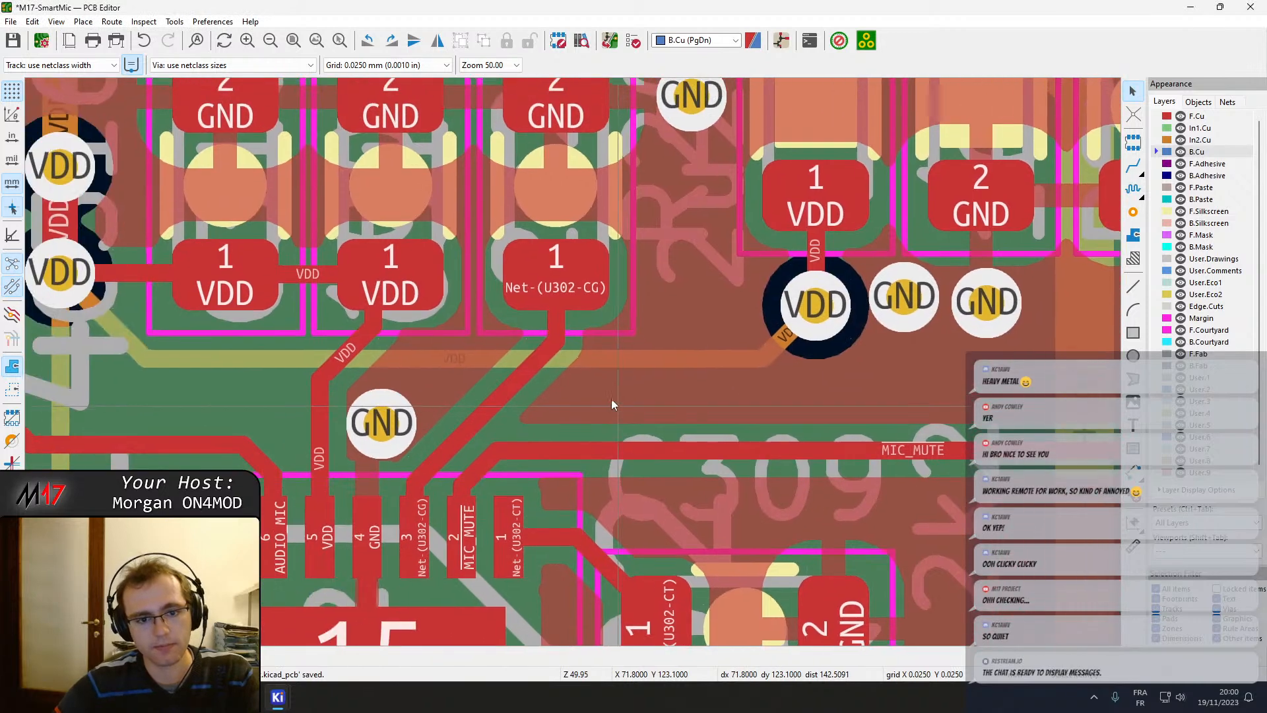
click(579, 360)
drag(579, 360, 816, 306)
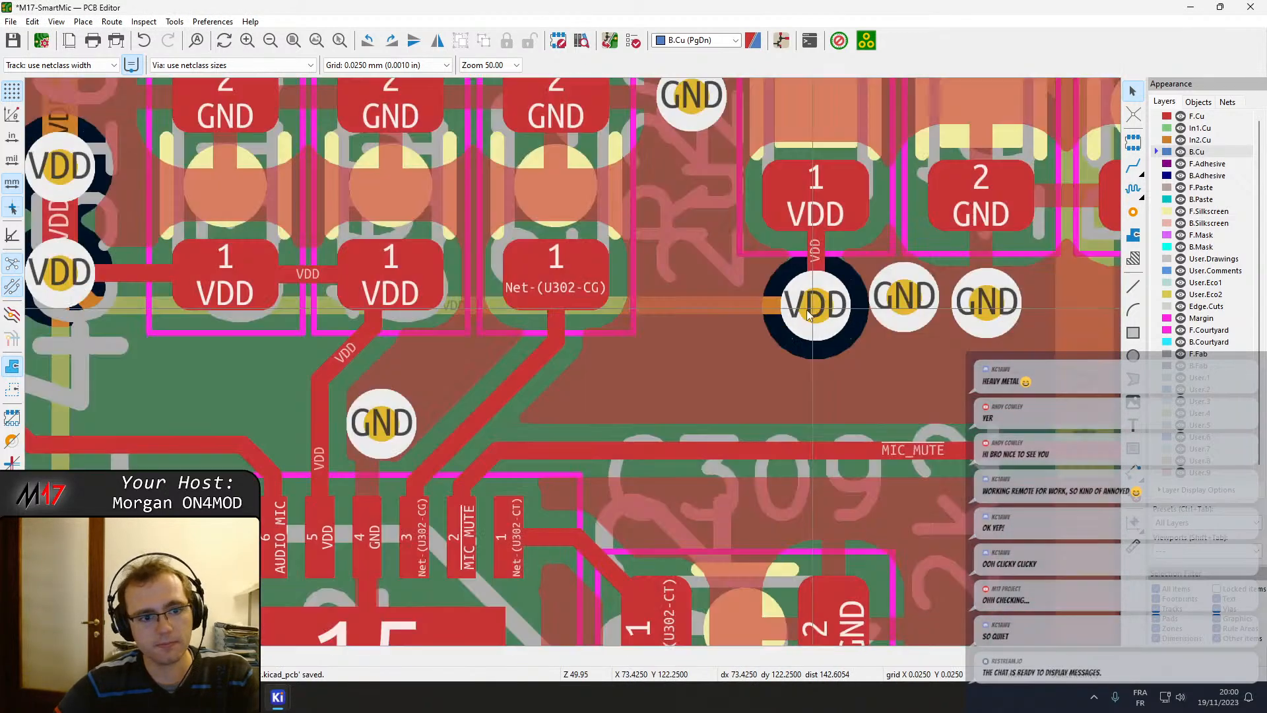
key(b)
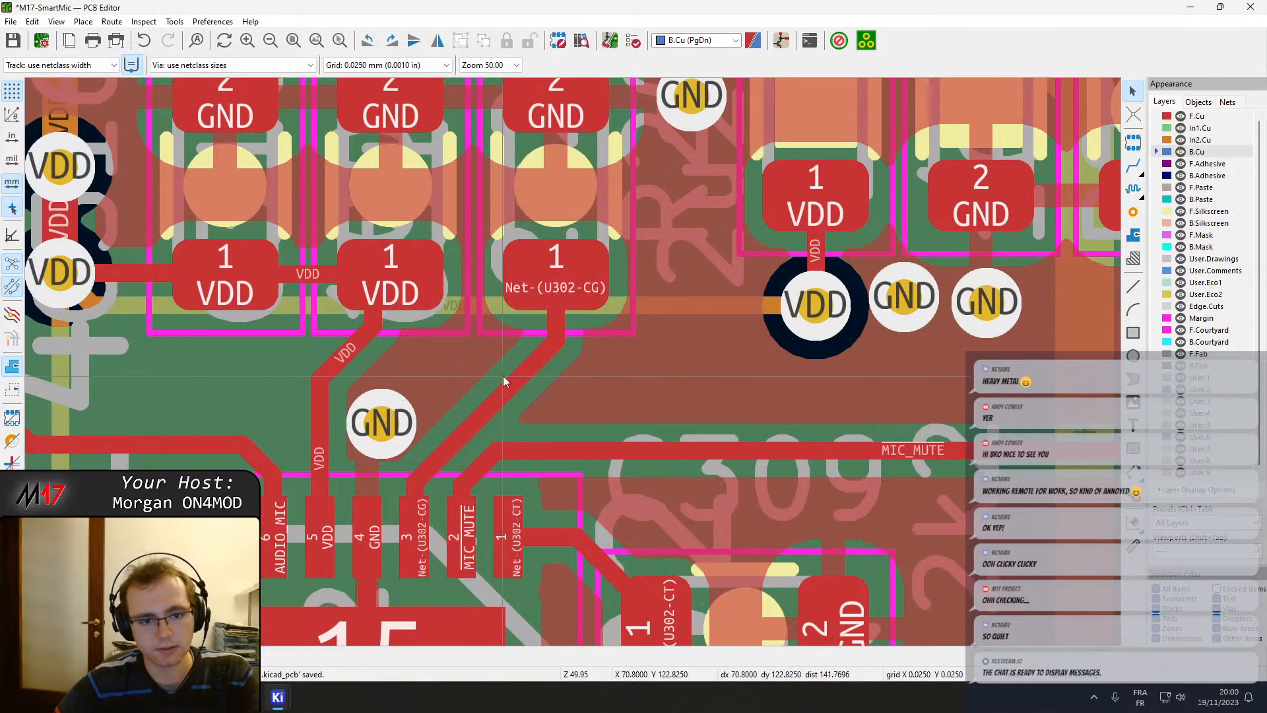
Try to reposition the GND via above U302 pin 4.
click(381, 423)
key(d)
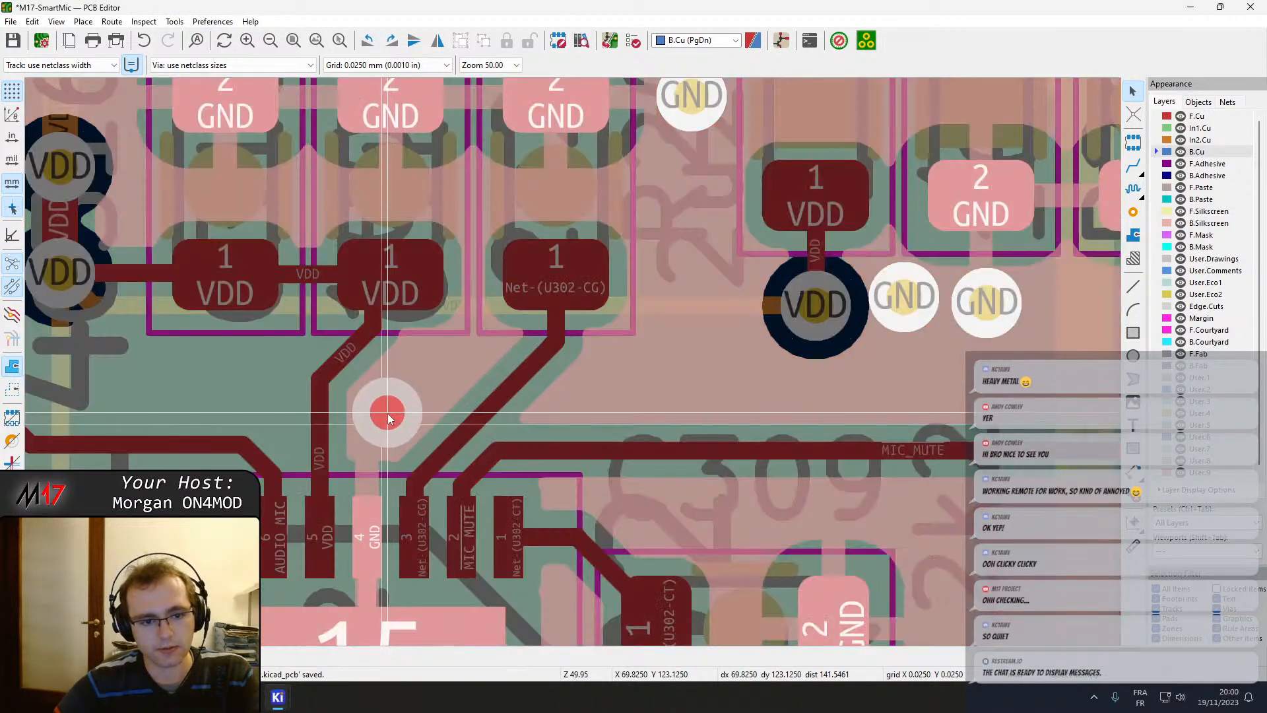
scroll(387, 414, down, 1)
click(381, 421)
Move the upper of the two stacked VDD vias beside the capacitors slightly up and refill all zones.
scroll(597, 403, down, 2)
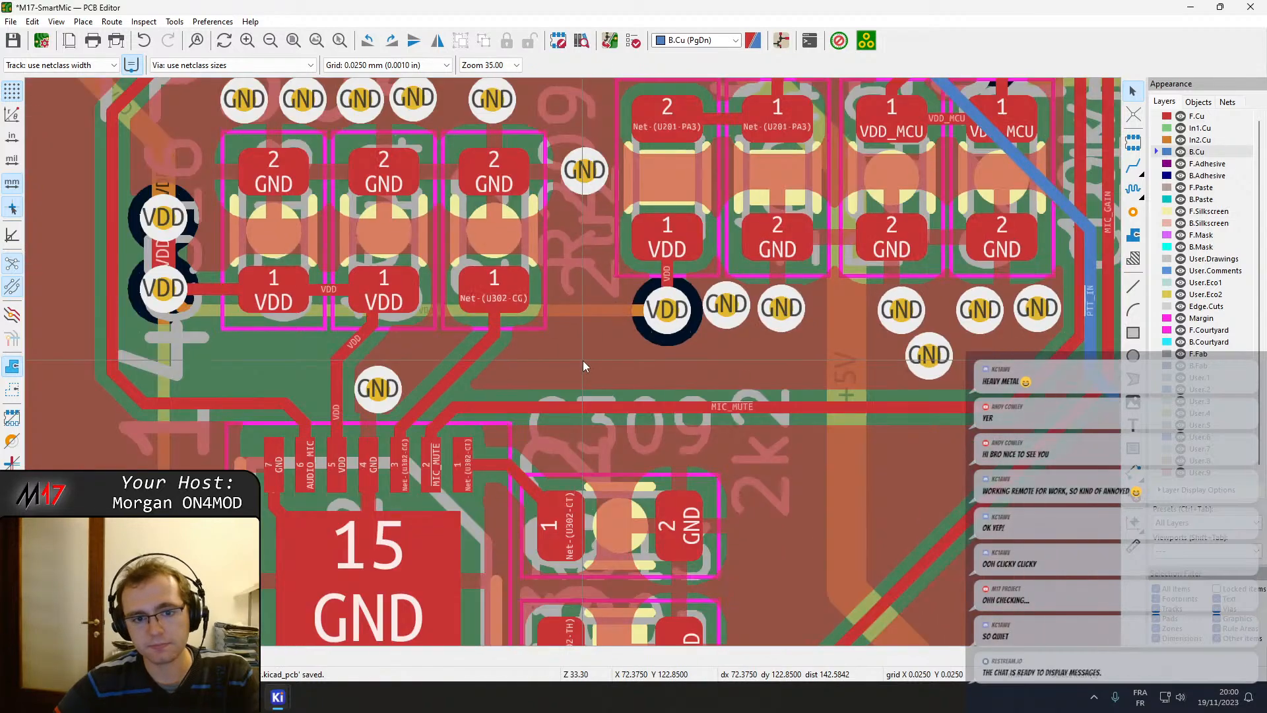
scroll(583, 363, down, 3)
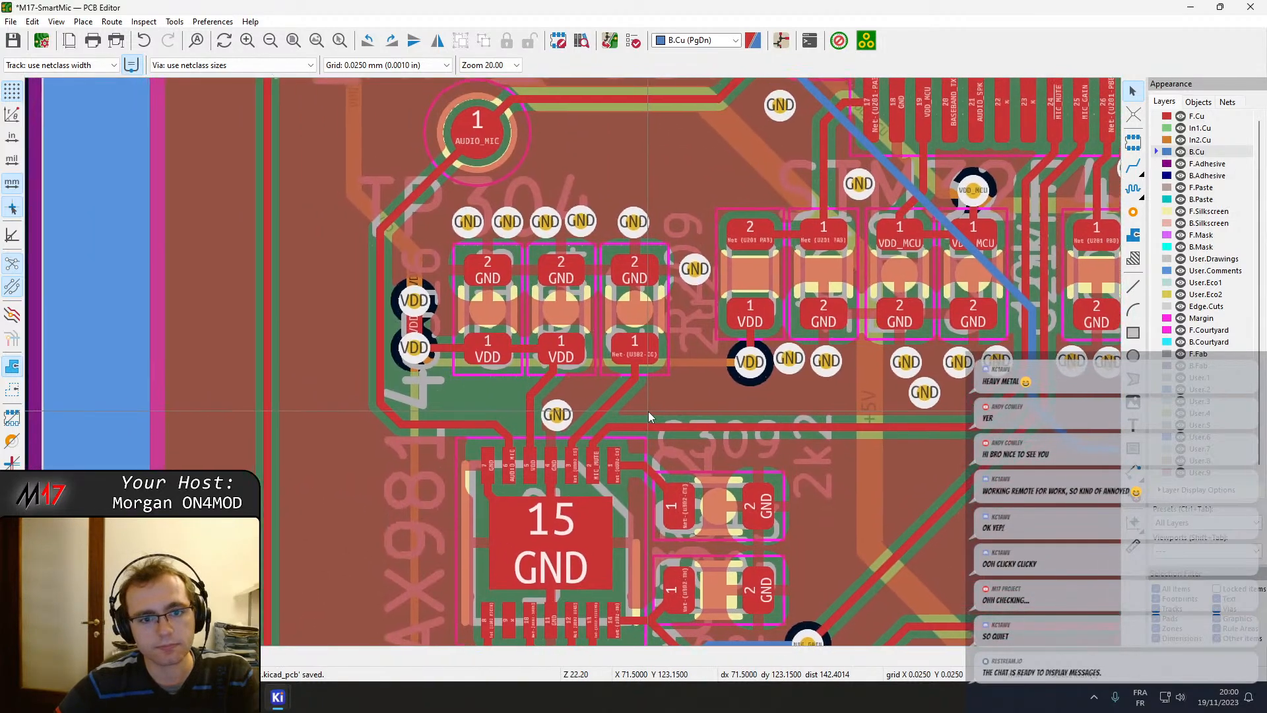
scroll(659, 418, up, 3)
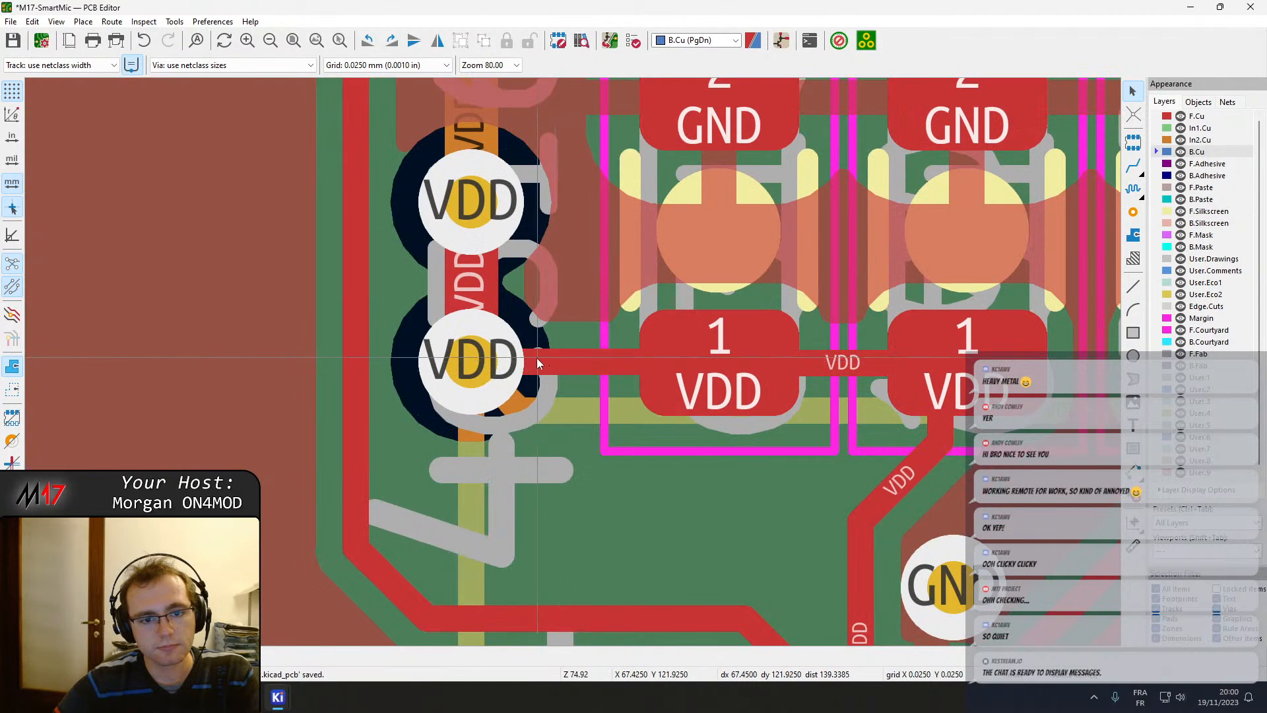
click(505, 371)
click(478, 222)
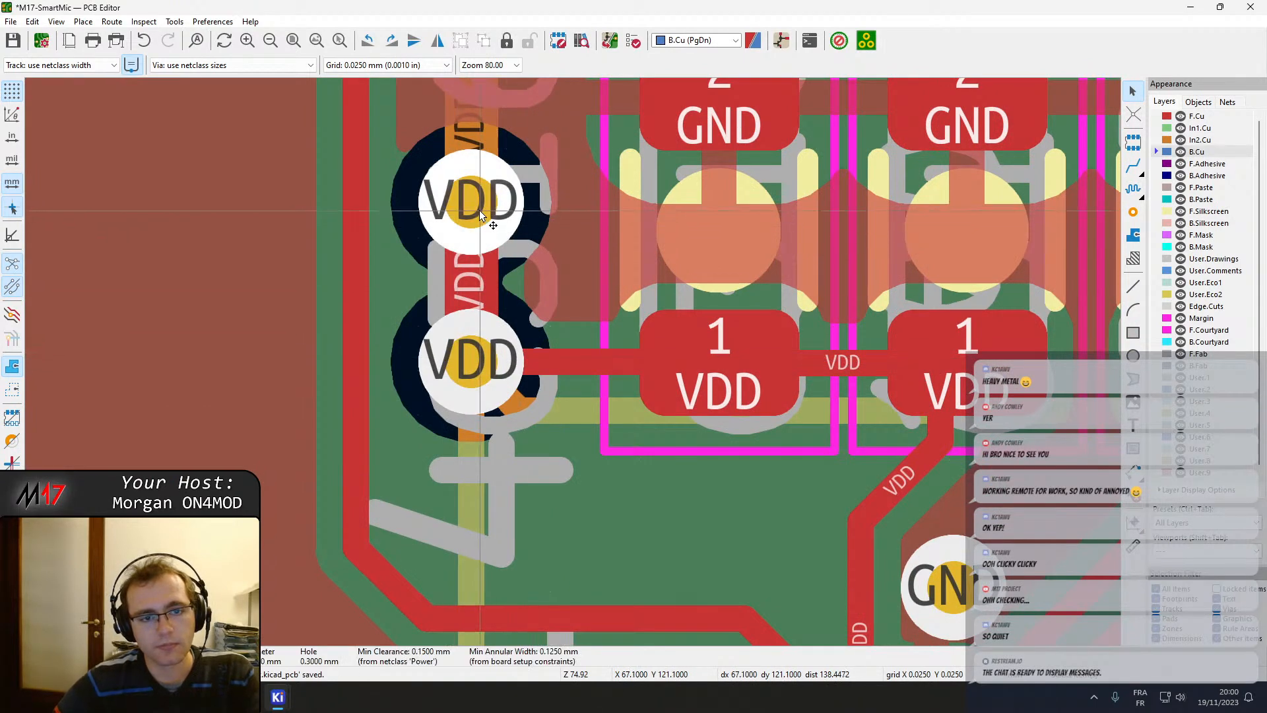
drag(479, 210, 471, 192)
key(b)
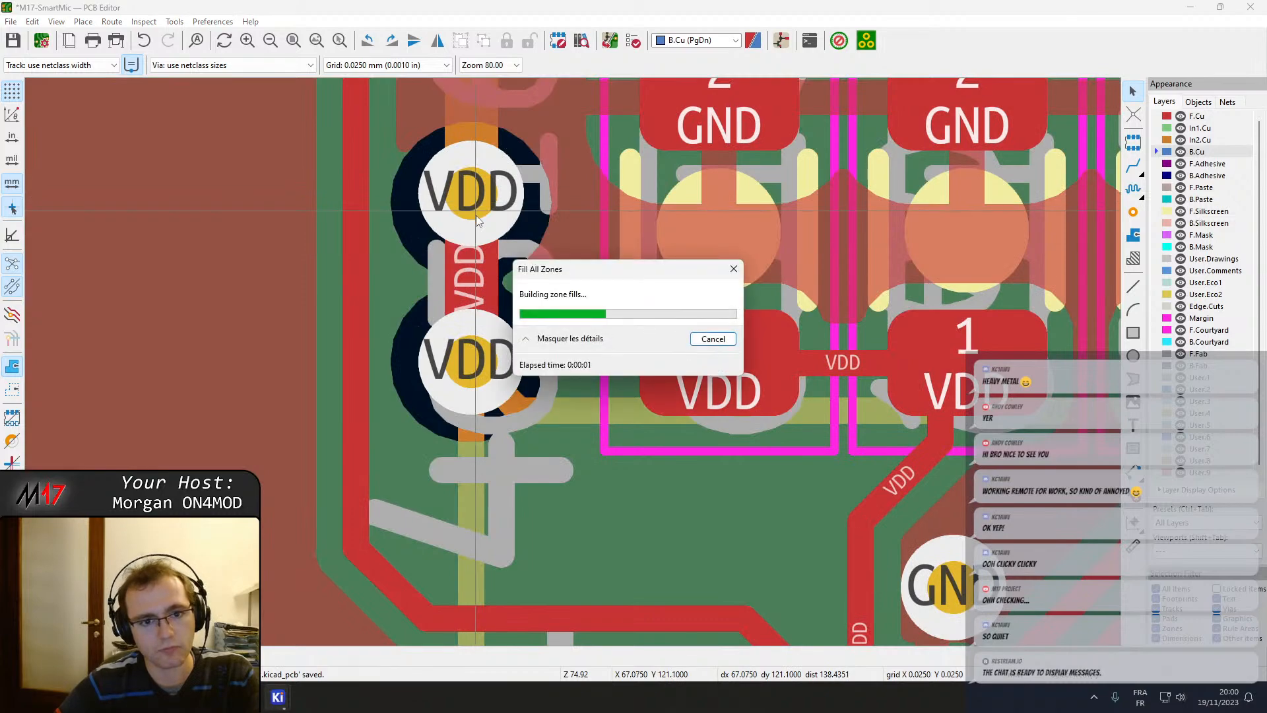
Review the copper zone properties and layer assignment of the GND zone on In1.Cu.
click(1198, 129)
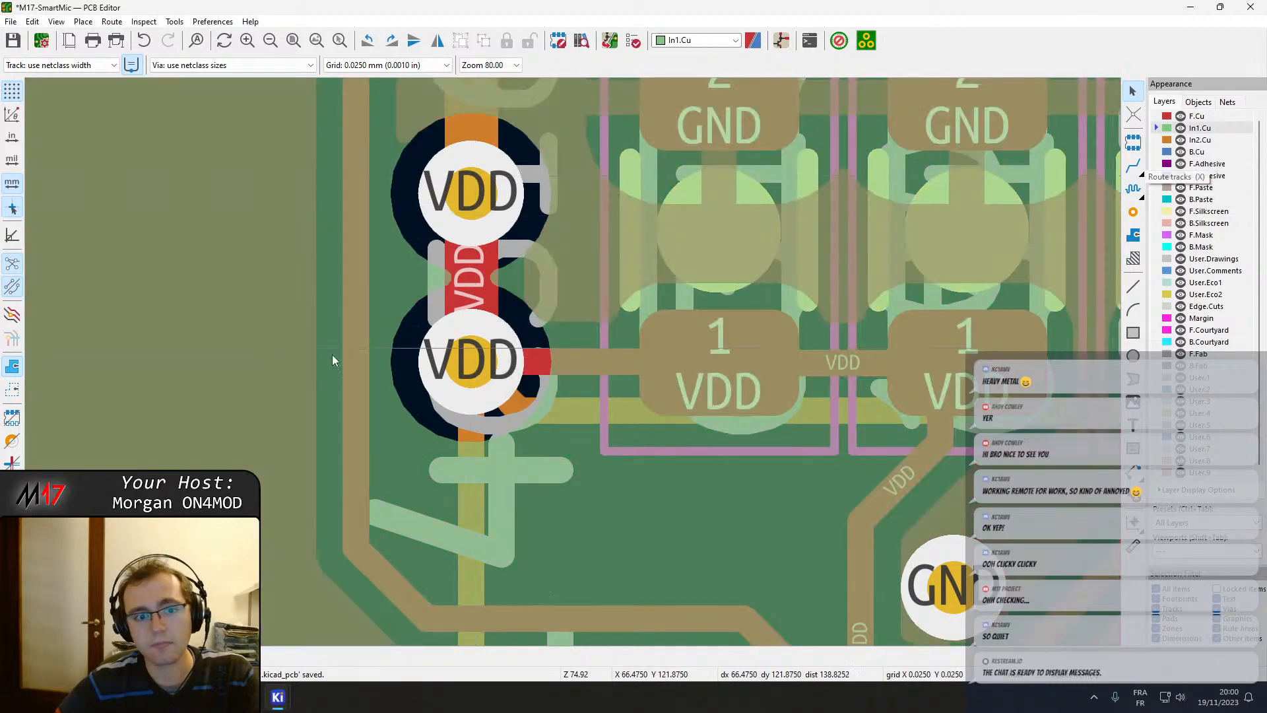
scroll(301, 359, down, 5)
middle_drag(502, 224, 658, 645)
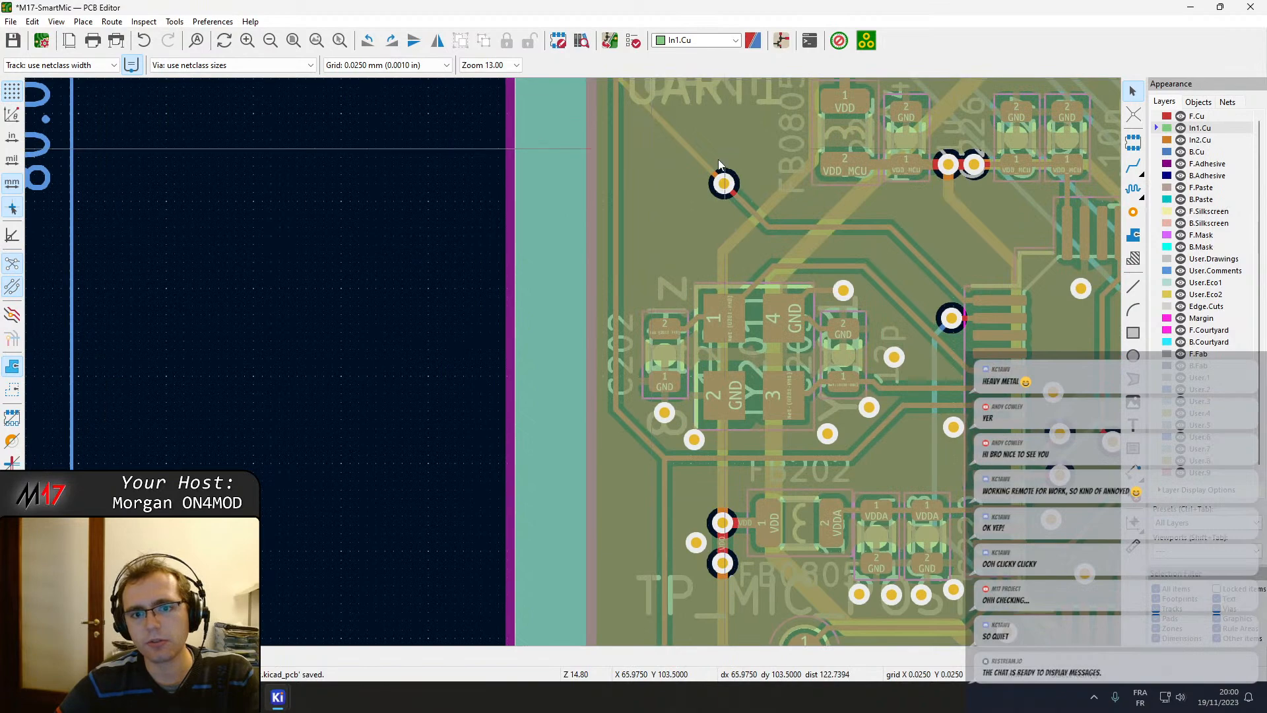
middle_drag(689, 256, 517, 248)
double_click(517, 248)
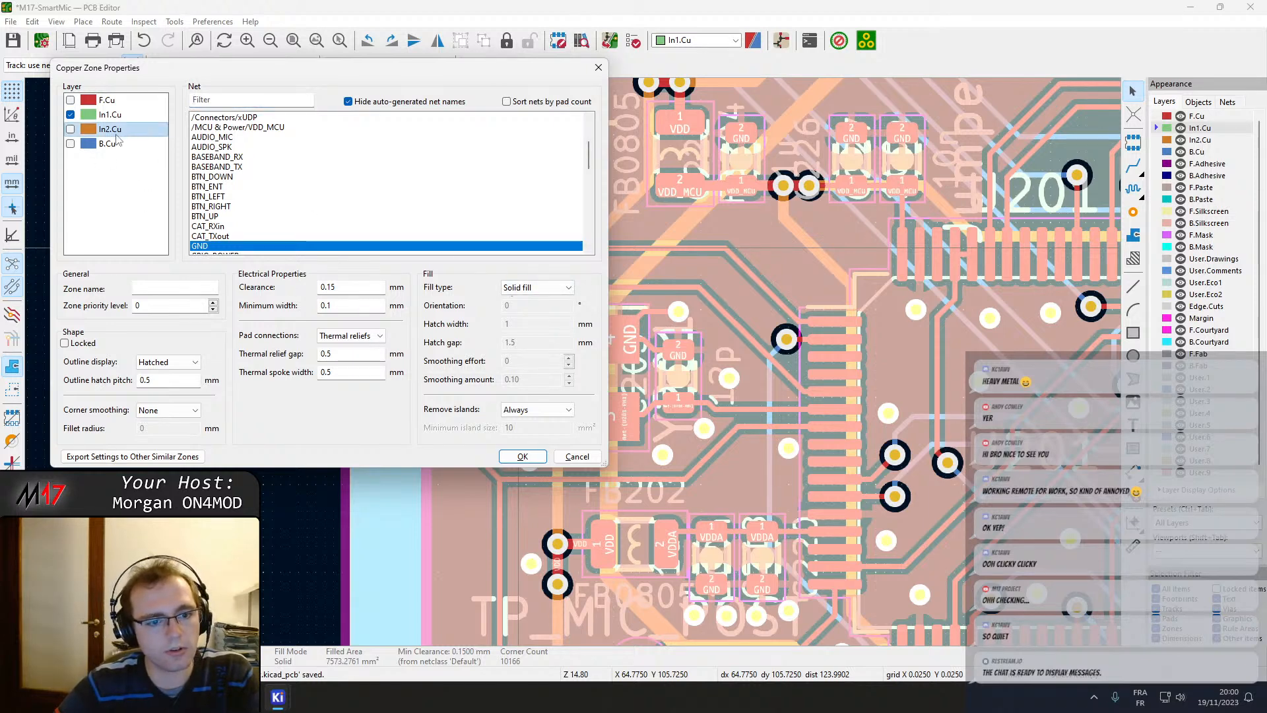
key(Return)
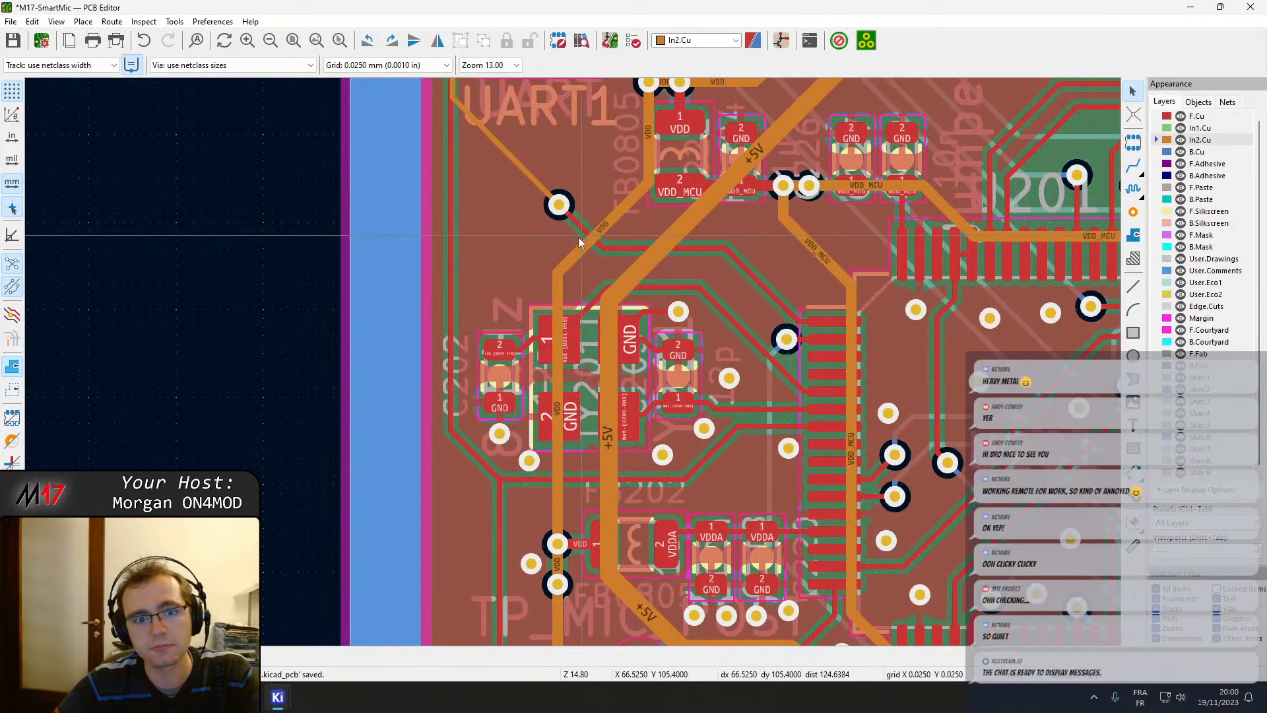
click(499, 246)
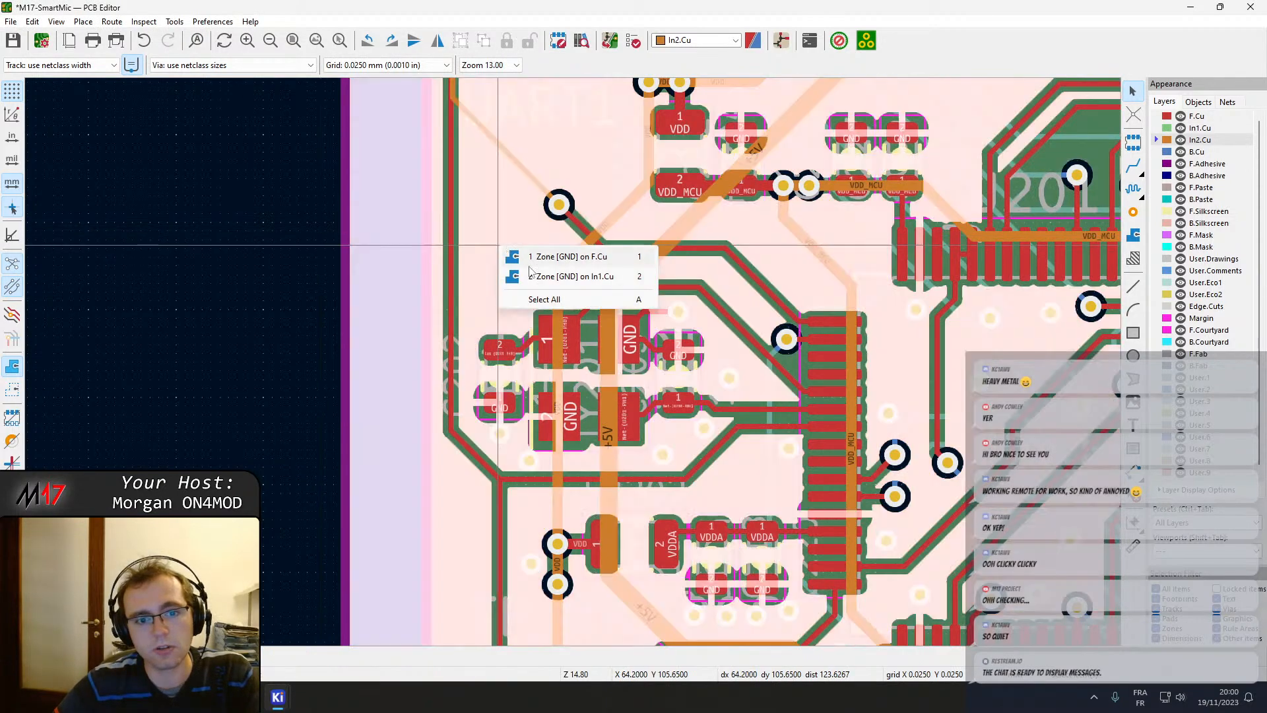
key(Escape)
scroll(898, 258, down, 1)
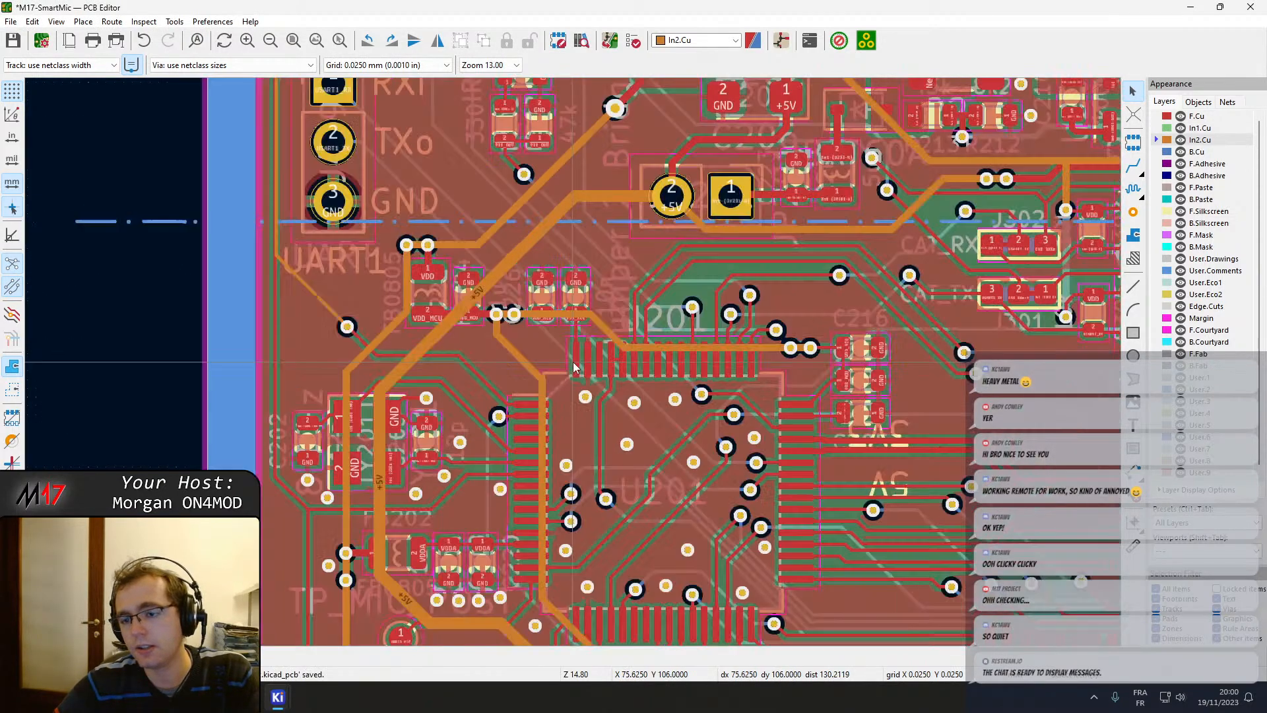
scroll(573, 368, down, 7)
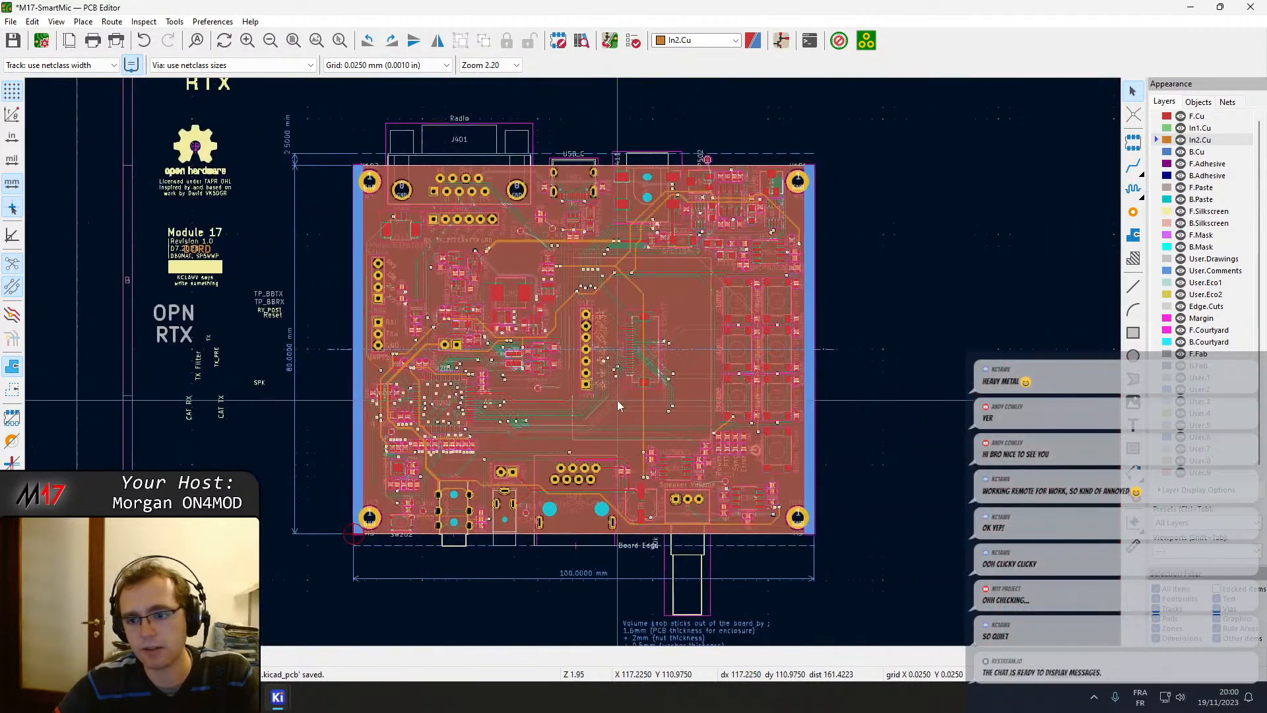
click(1133, 236)
scroll(386, 396, up, 4)
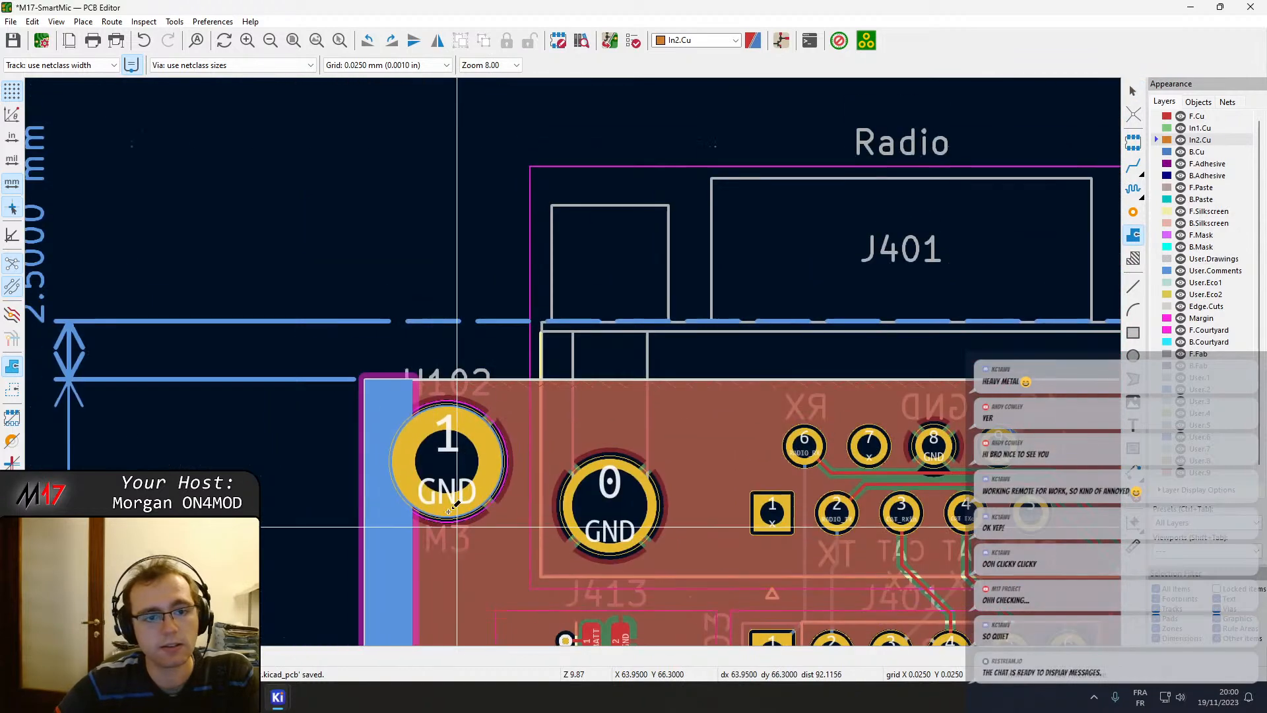
scroll(387, 396, down, 2)
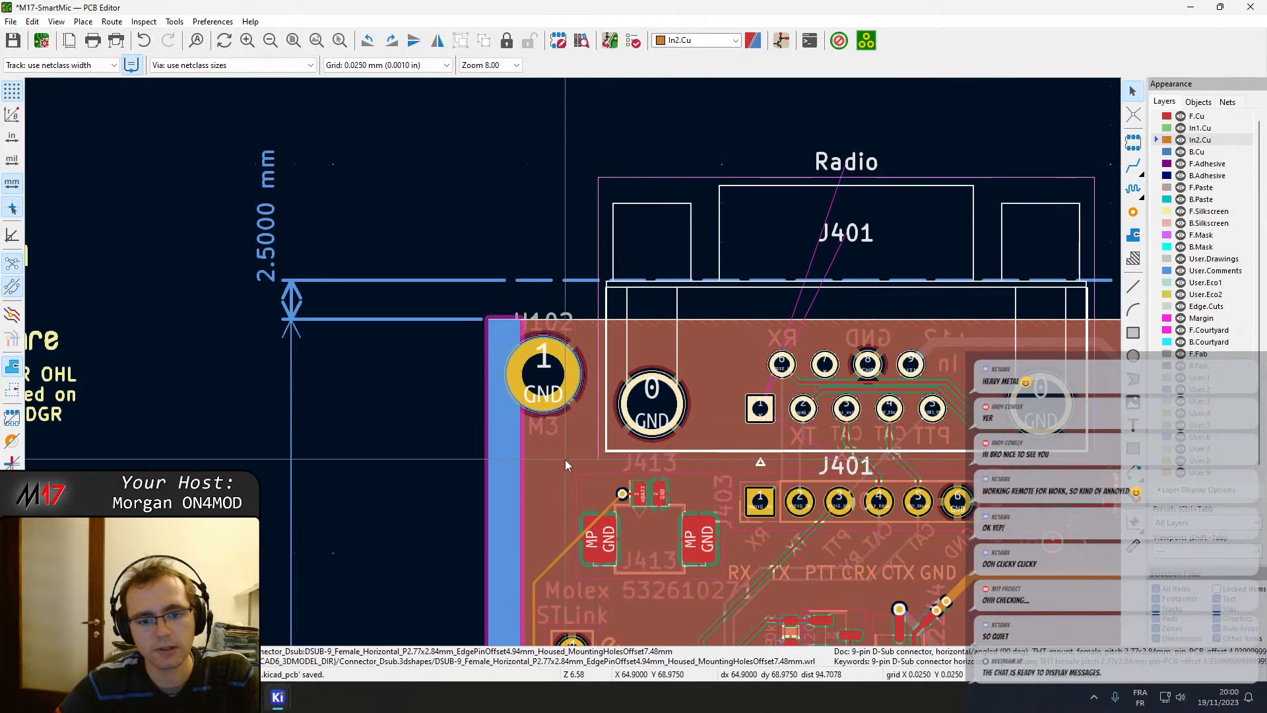
Delete the GND zone on In1.Cu.
click(570, 468)
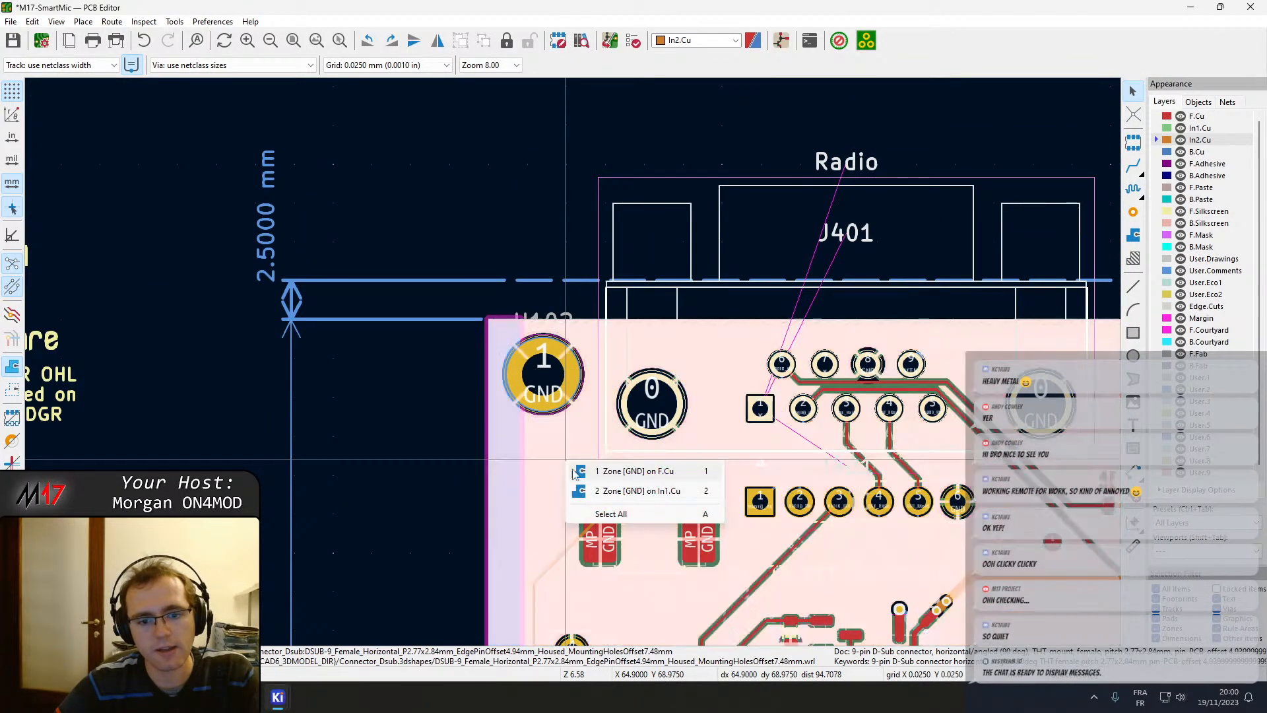
click(621, 491)
key(Delete)
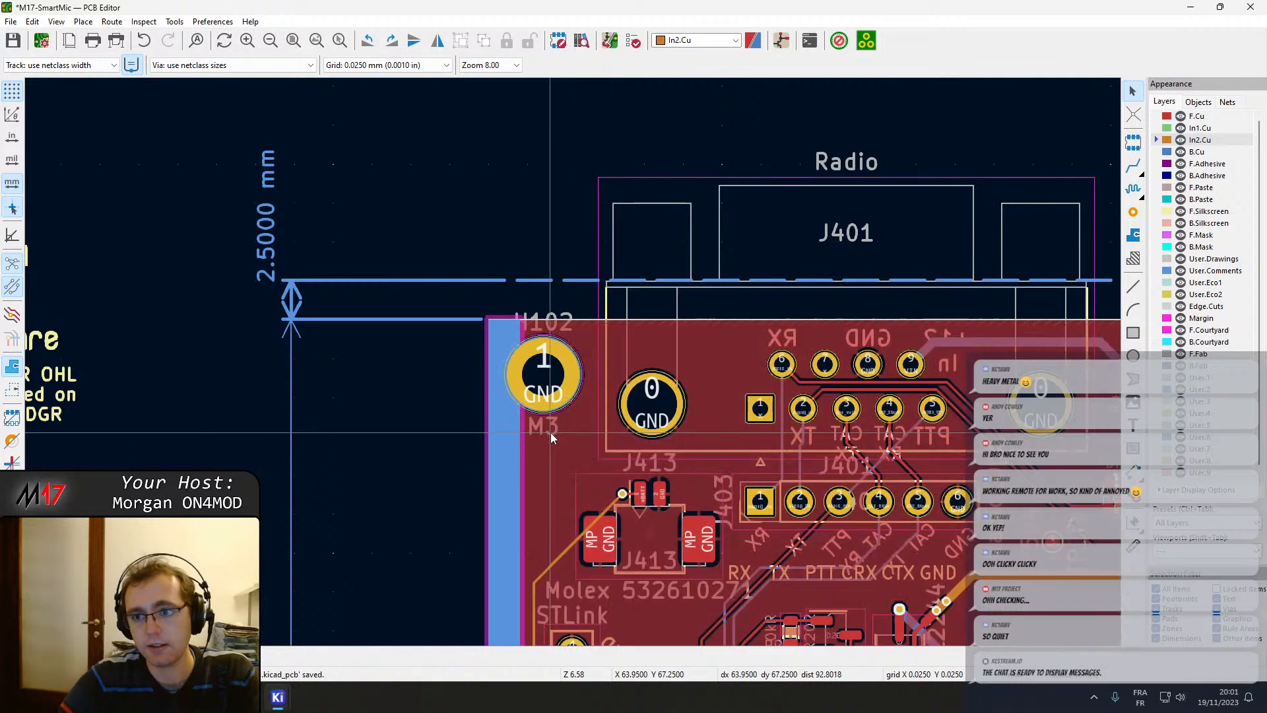
Extend the board-wide F.Cu GND zone to In1.Cu, In2.Cu and B.Cu as well, and refill all zones.
key(Page_Down)
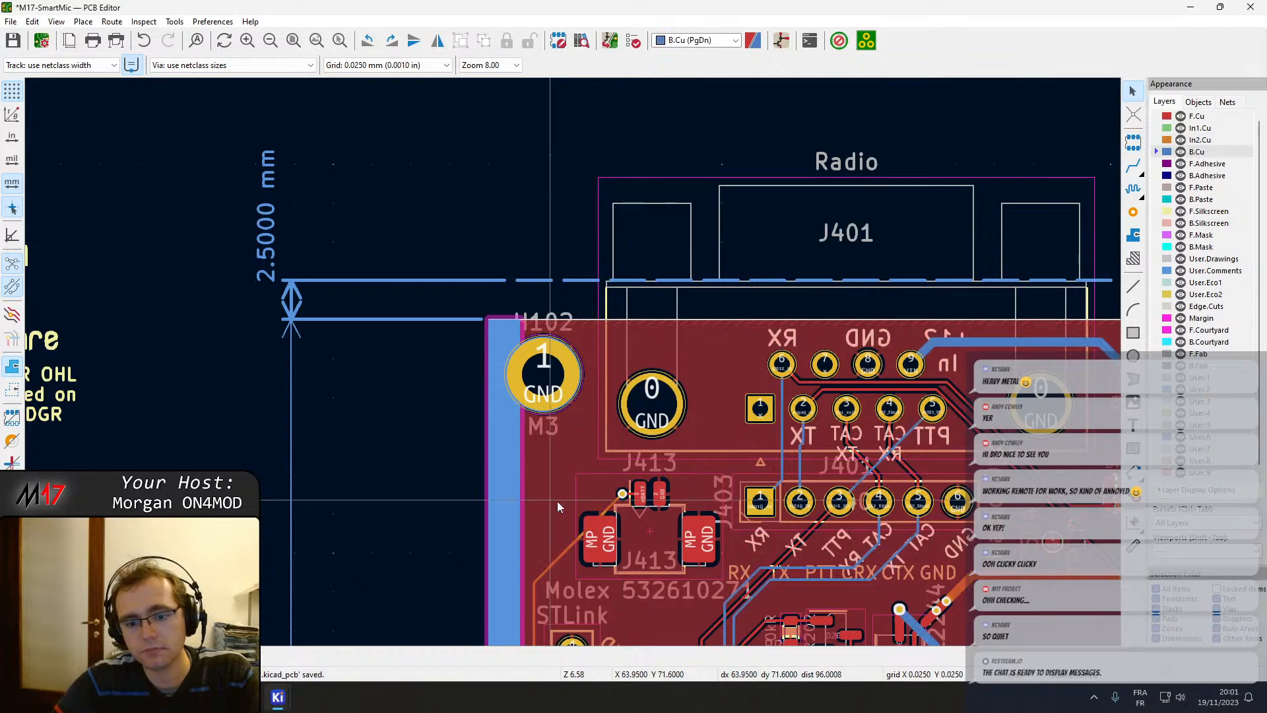
scroll(570, 309, down, 4)
middle_drag(677, 412, 545, 205)
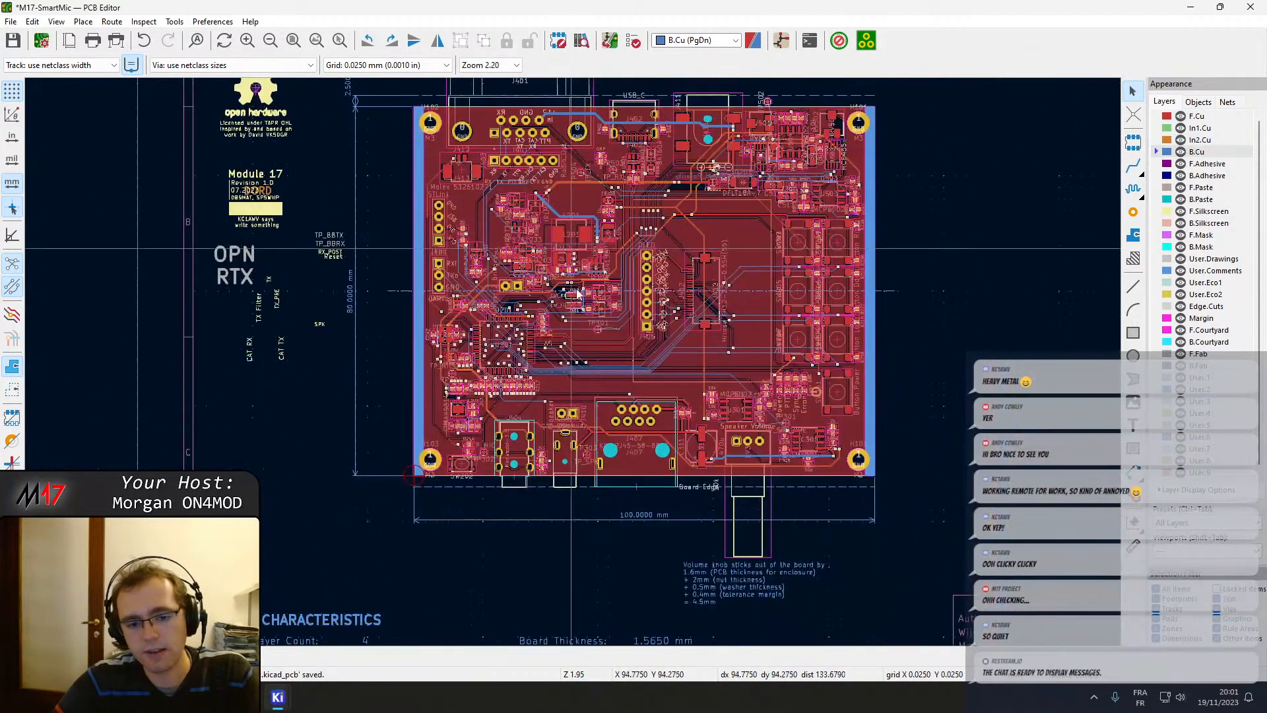
click(436, 437)
key(e)
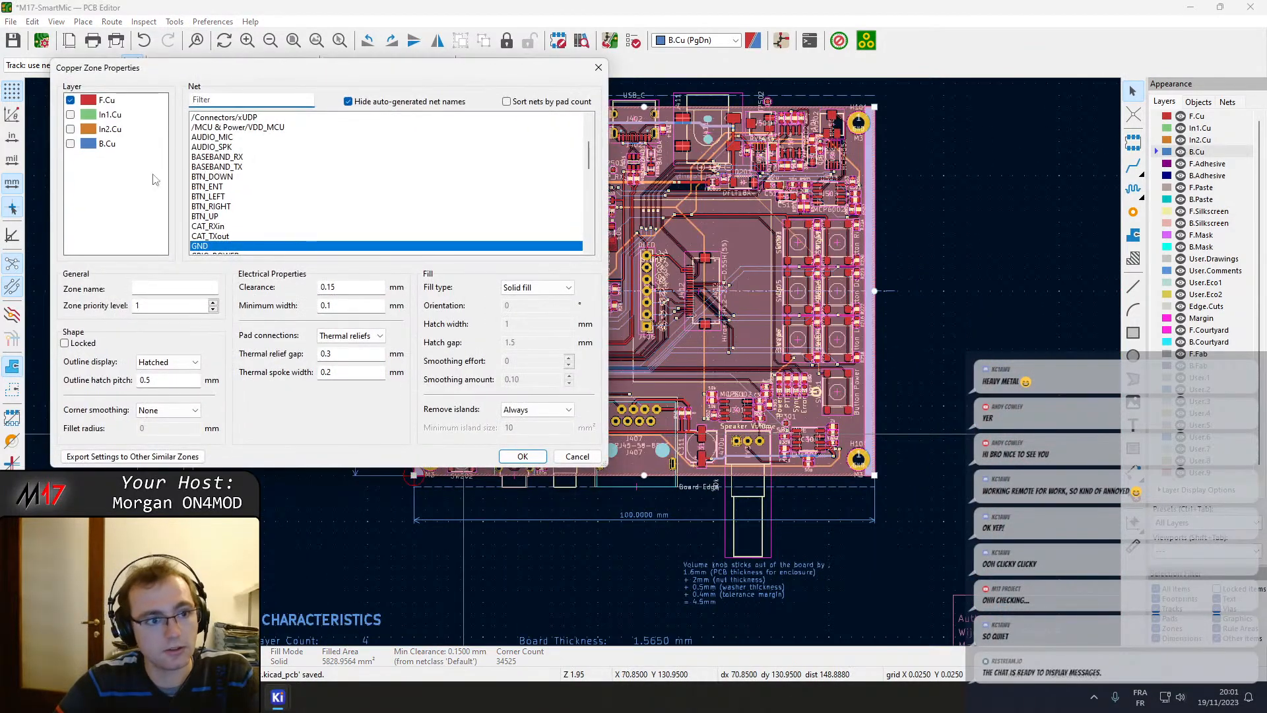
key(Escape)
key(e)
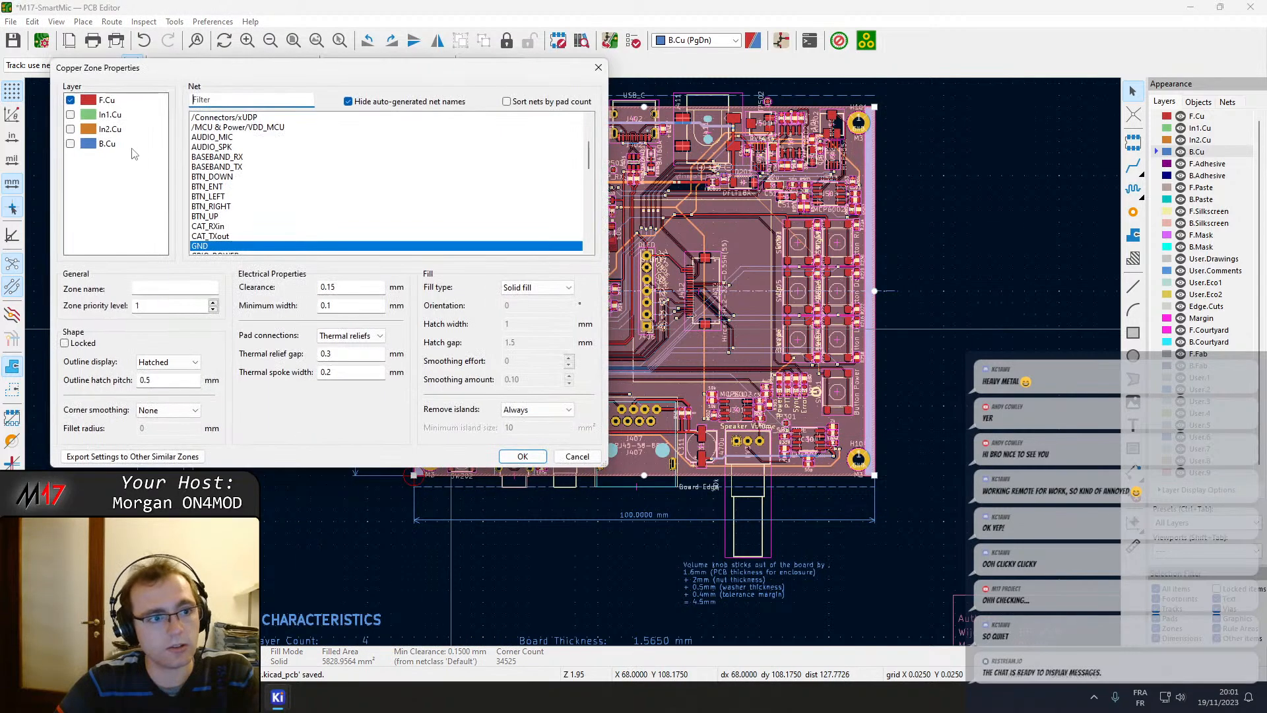
click(71, 129)
click(71, 144)
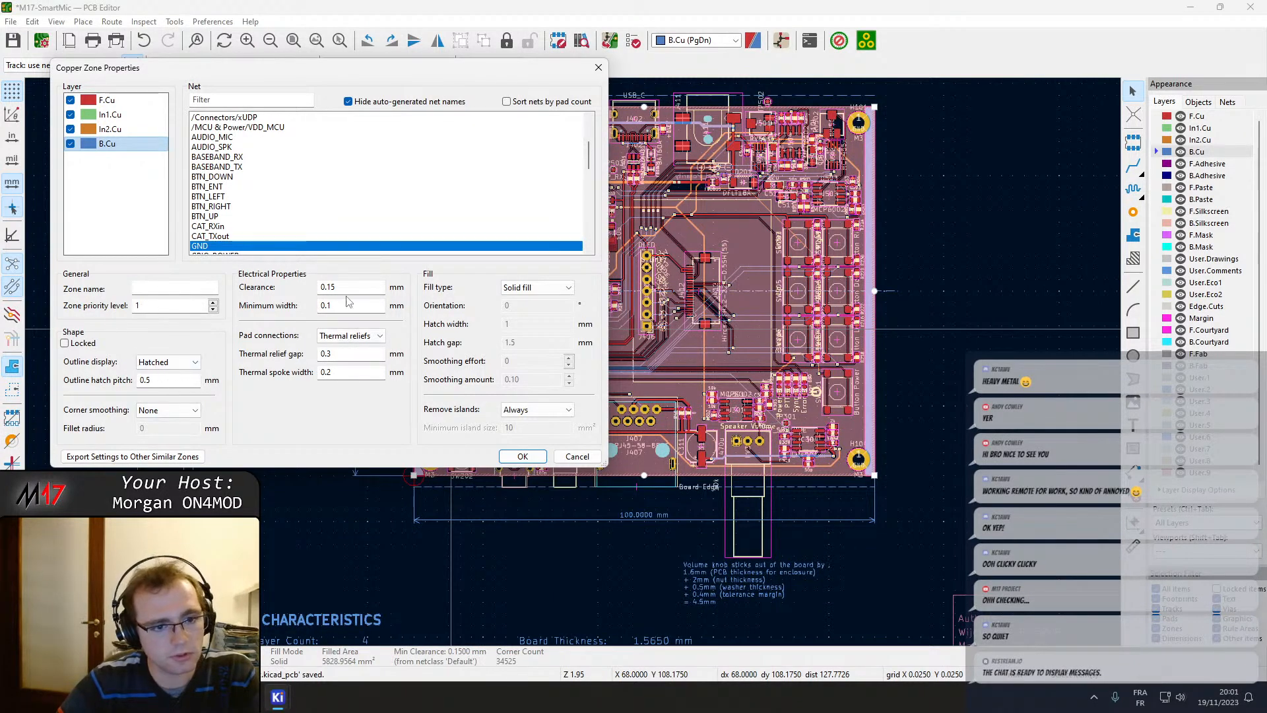
click(522, 456)
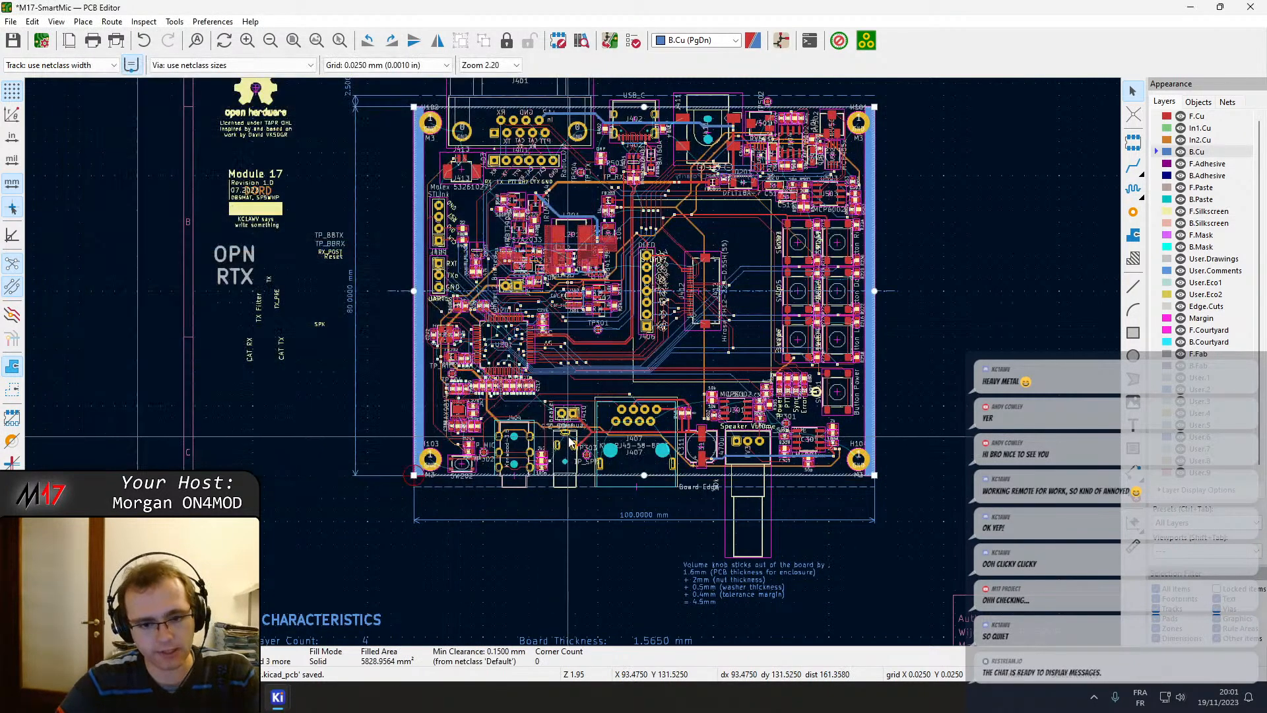
key(b)
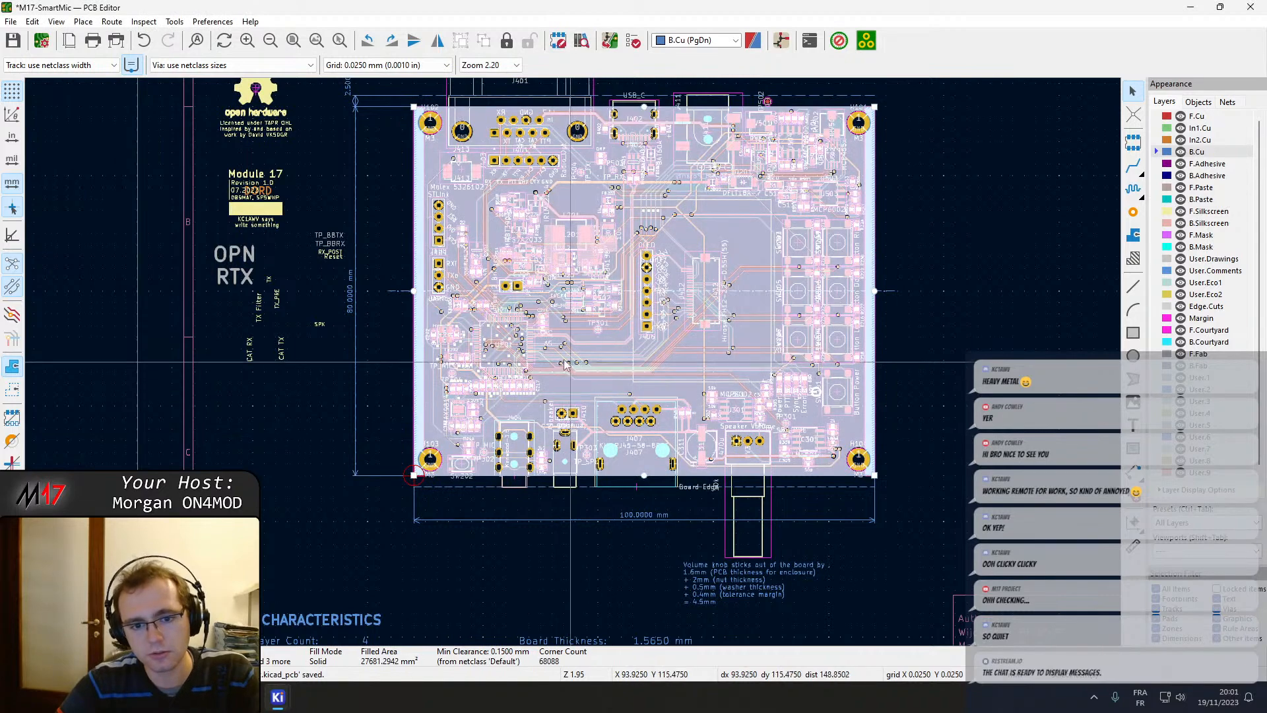
Examine the F.Cu ground fill around the microcontroller, the crystal and the capacitors down to U302.
scroll(573, 365, up, 3)
click(1222, 119)
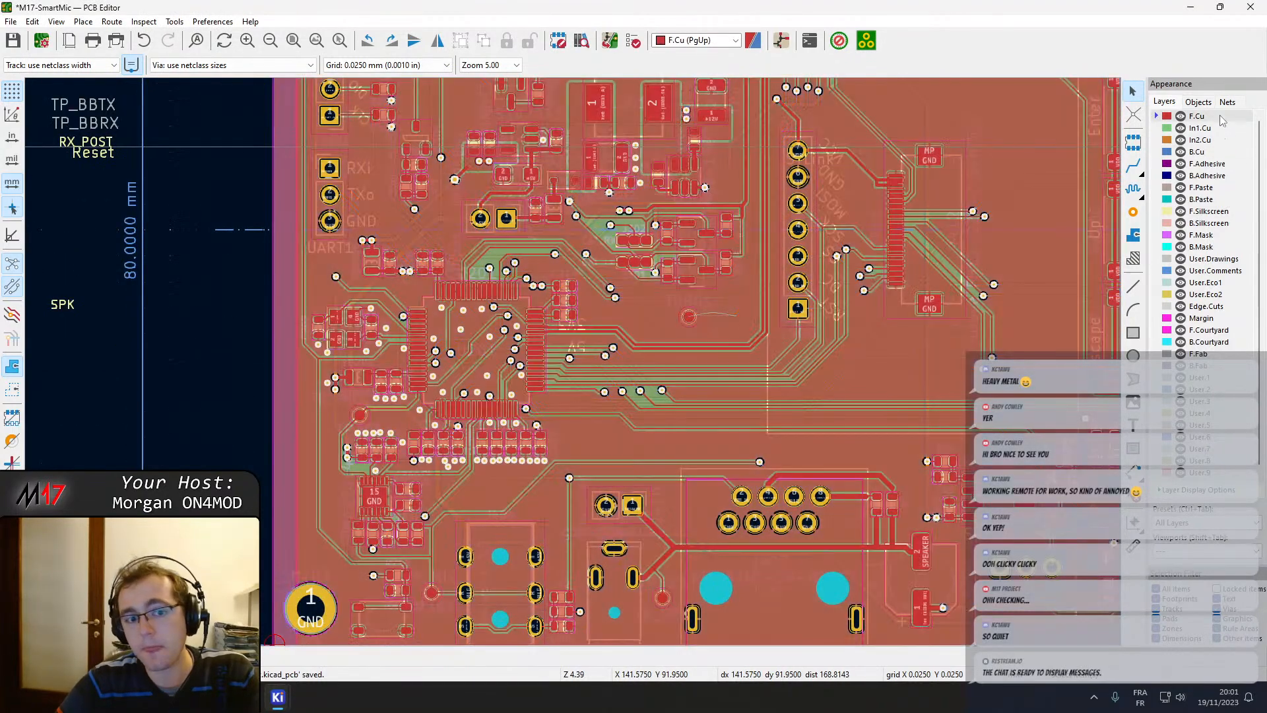
scroll(629, 324, up, 2)
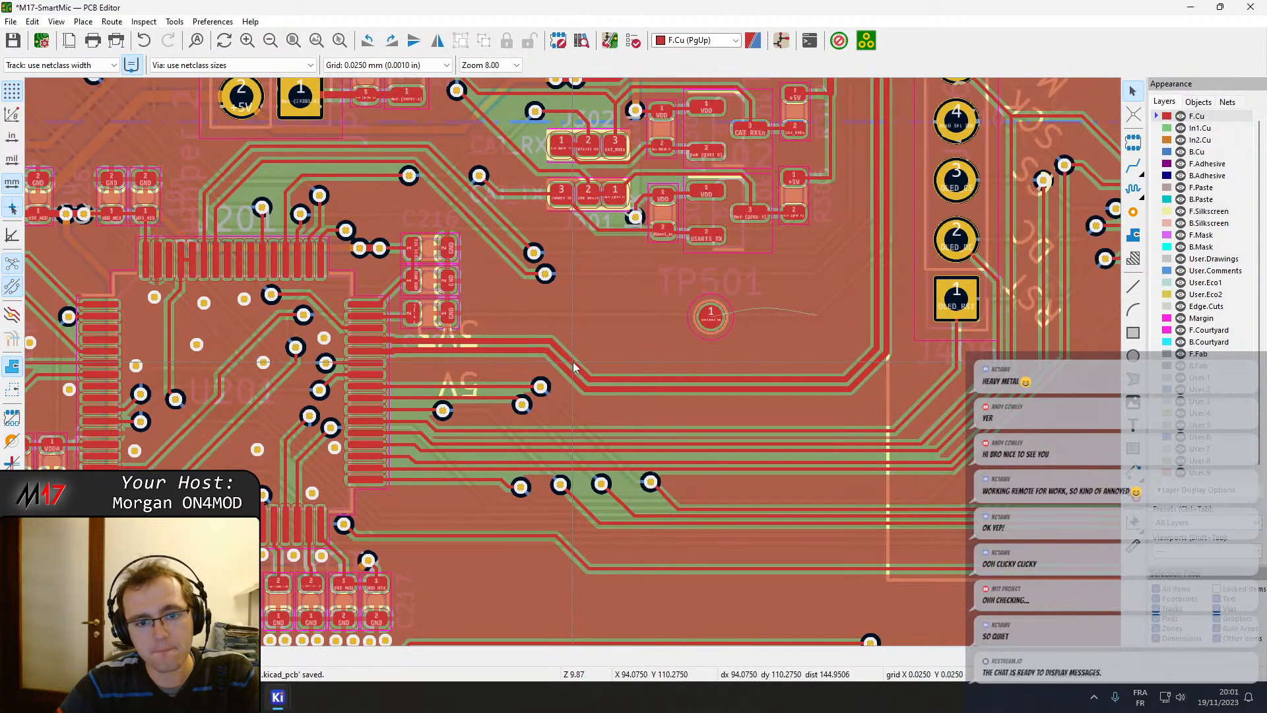
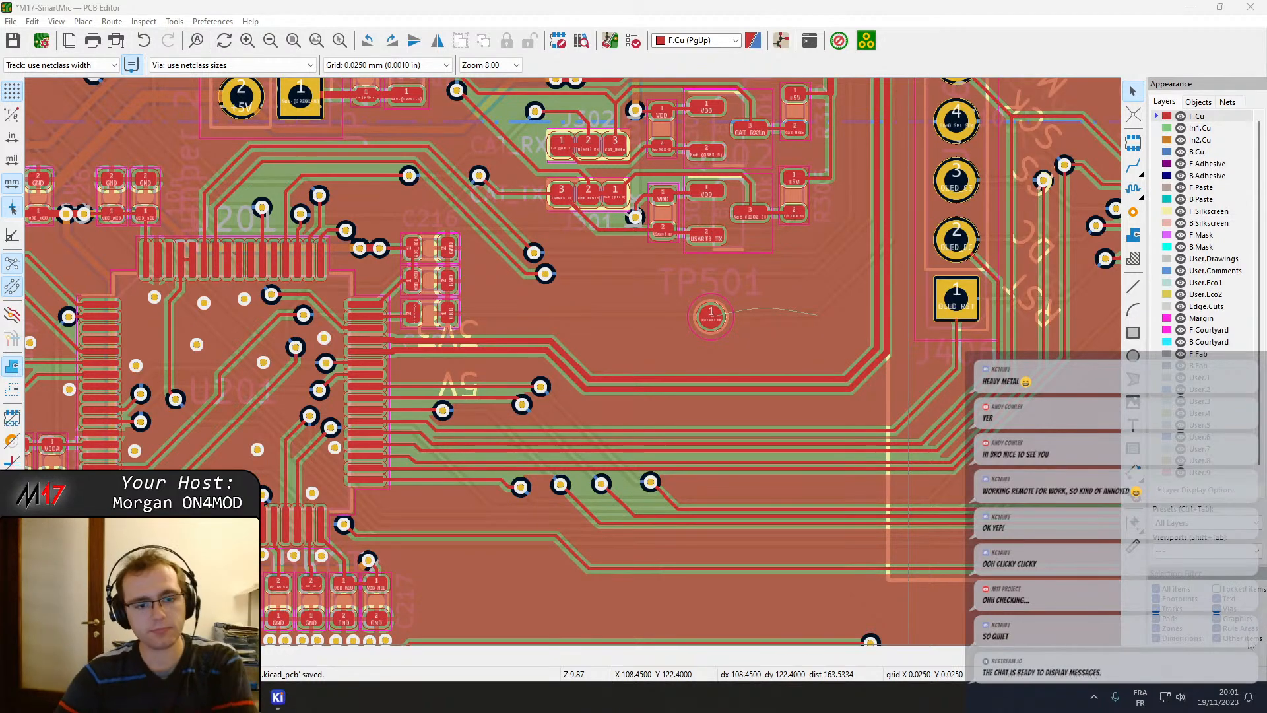
middle_drag(280, 371, 603, 536)
scroll(359, 366, up, 6)
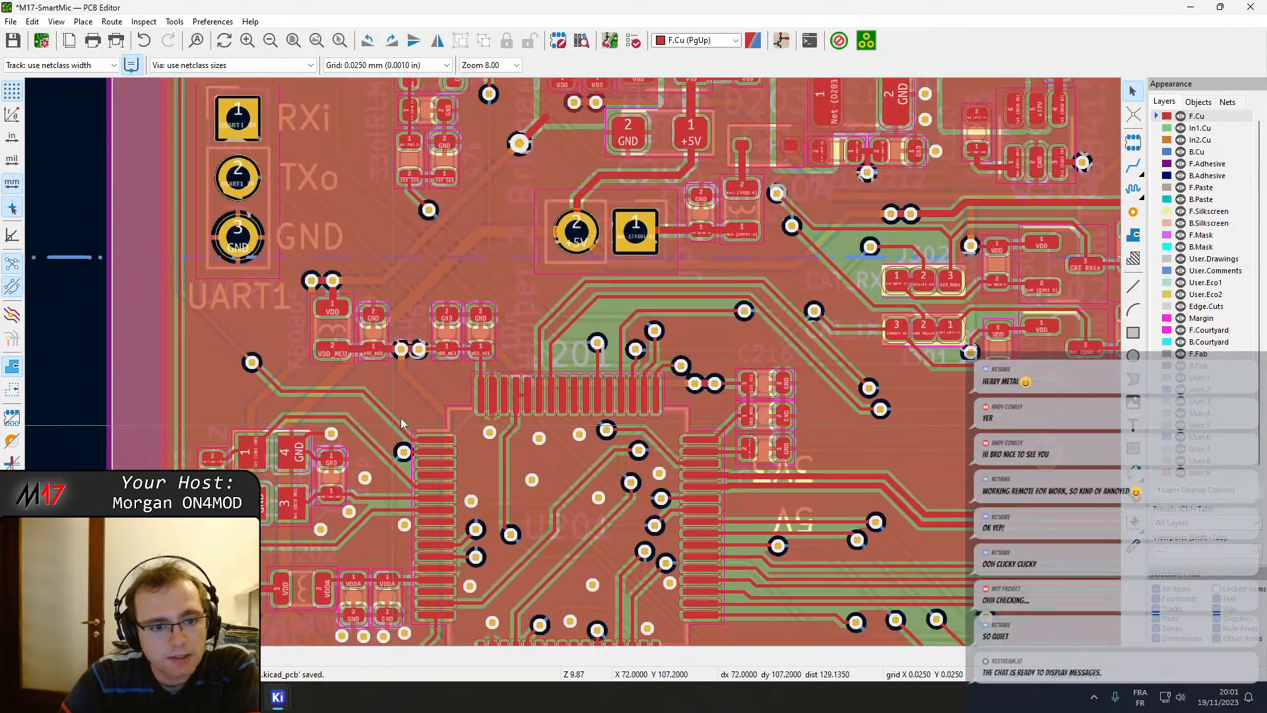
scroll(615, 401, down, 5)
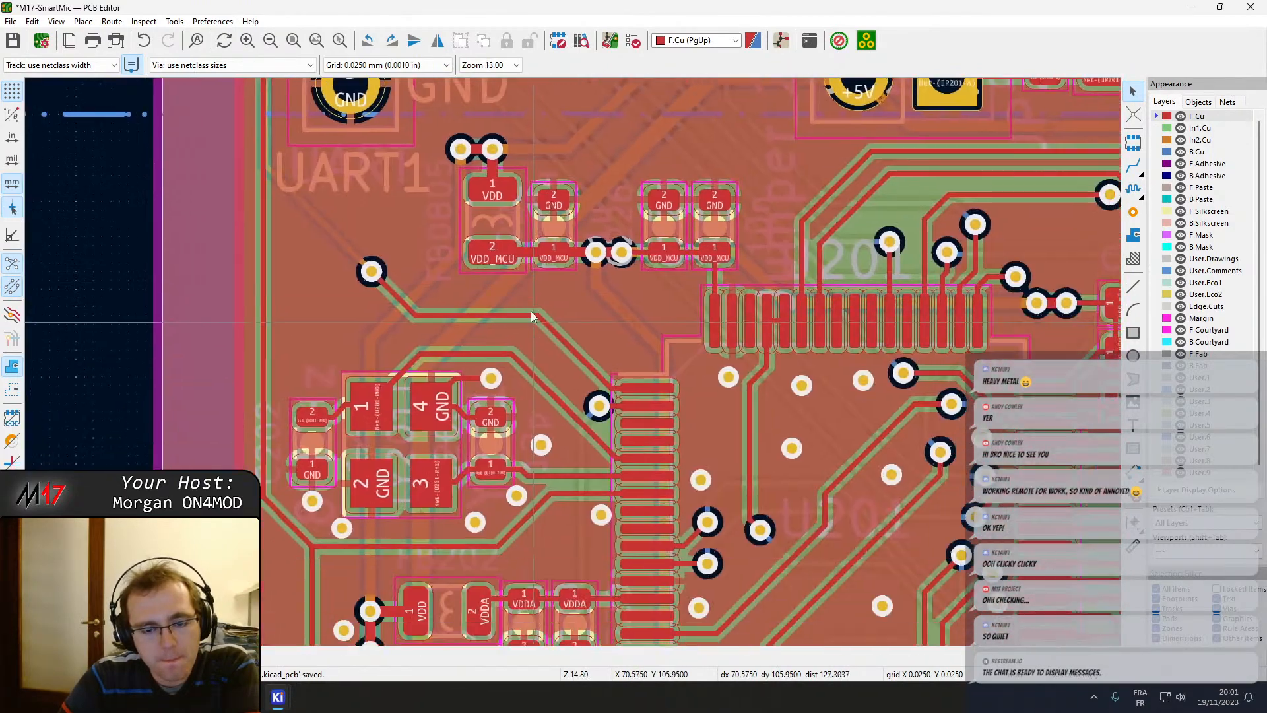
middle_drag(533, 316, 480, 155)
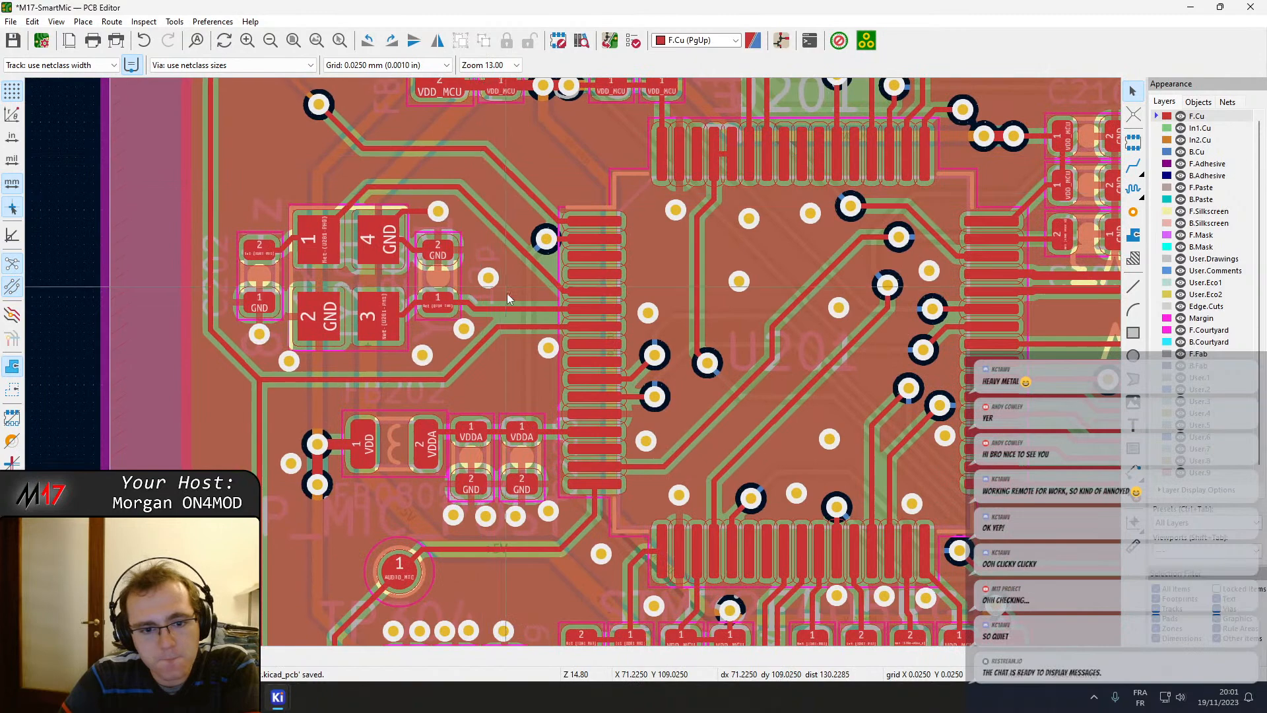
middle_drag(524, 394, 498, 201)
middle_drag(570, 523, 573, 367)
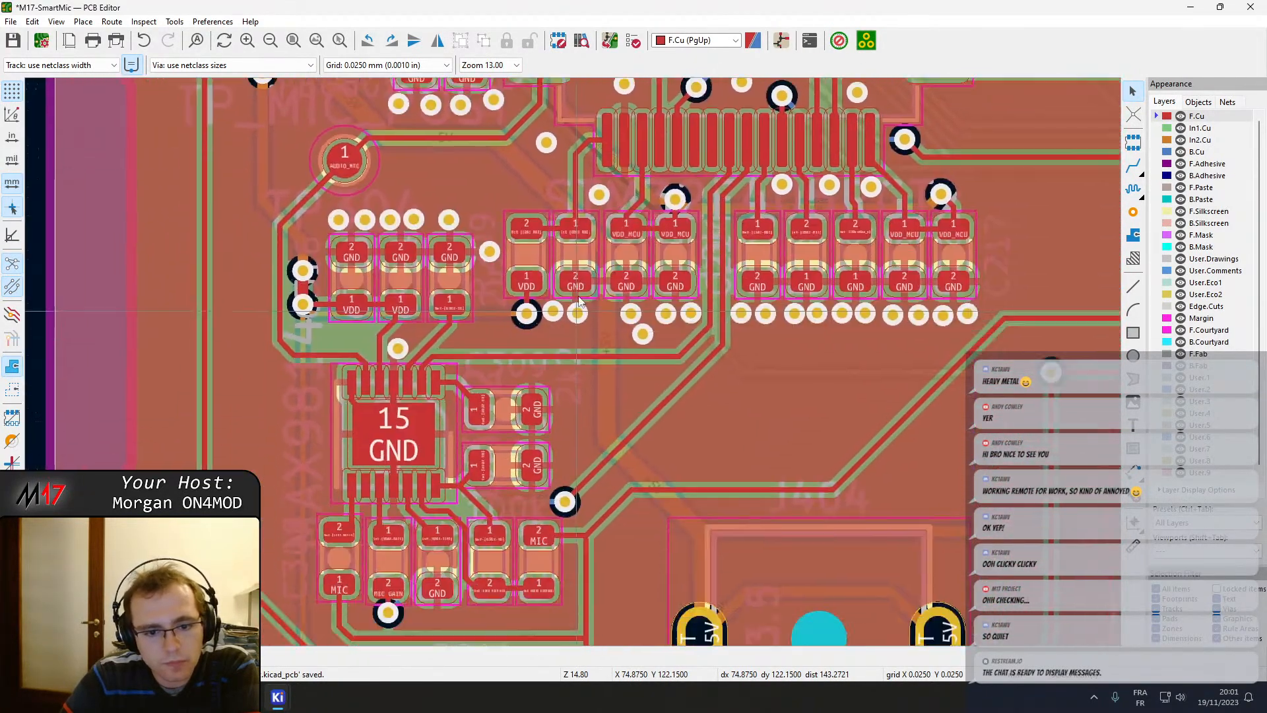
Place three GND vias around the two components beside U302: one above the upper component and one near each GND pad.
scroll(573, 367, up, 2)
middle_drag(494, 385, 573, 362)
scroll(573, 362, up, 2)
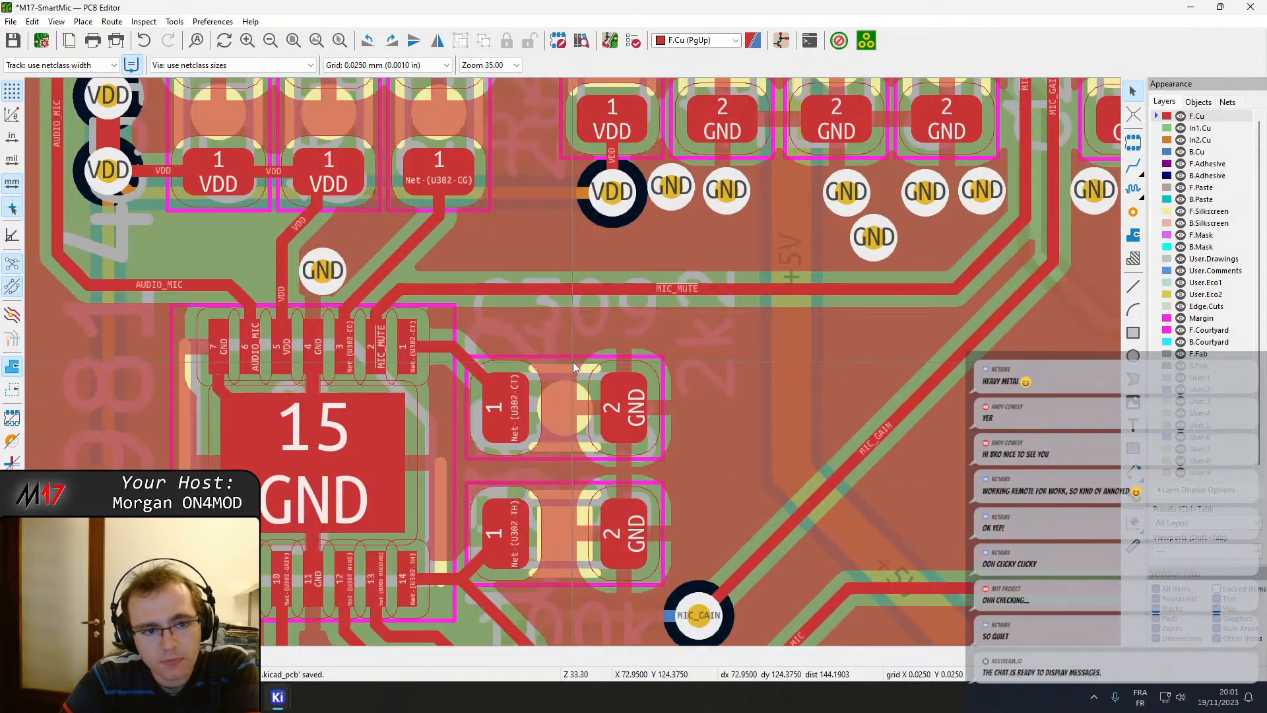
scroll(573, 362, down, 2)
middle_drag(596, 319, 538, 323)
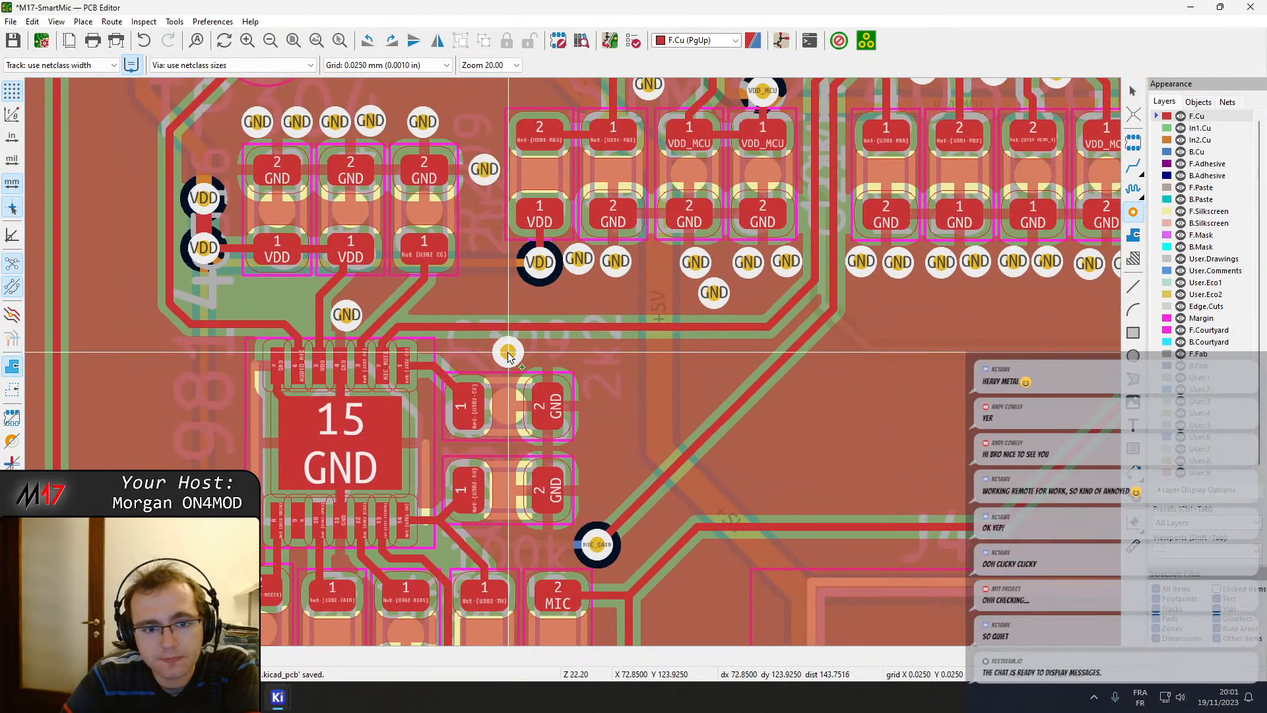
click(503, 356)
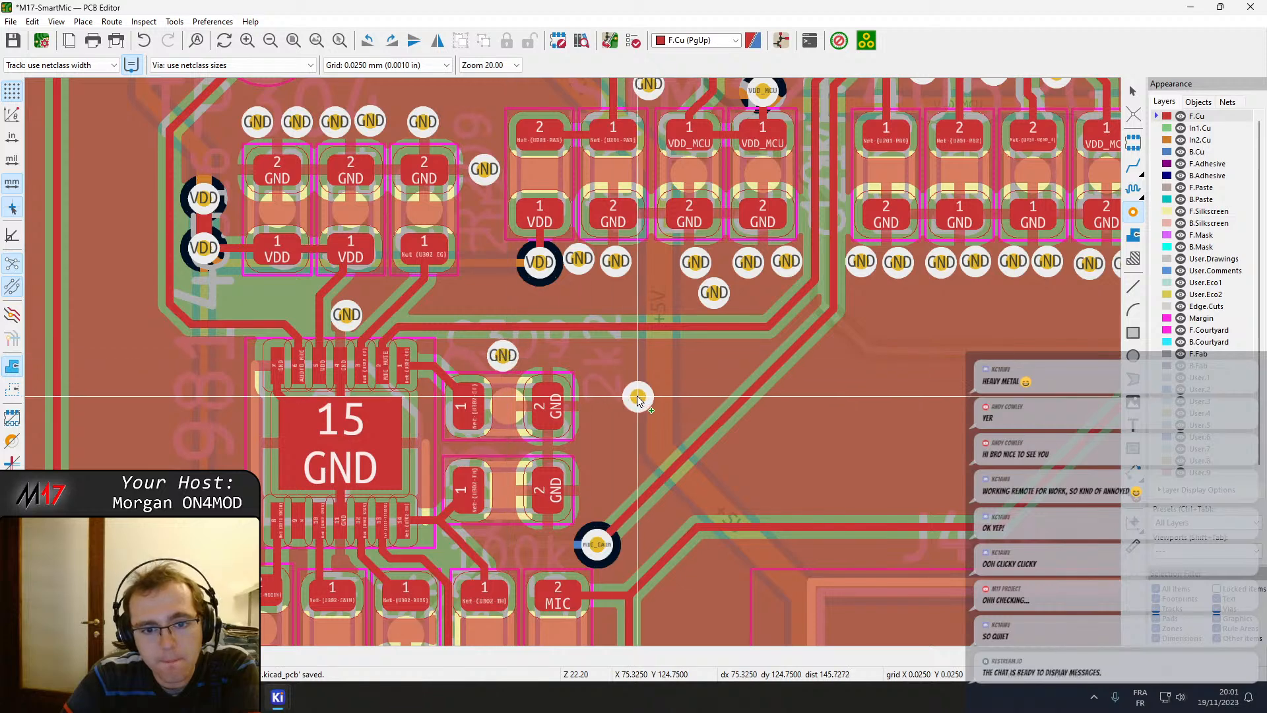
click(597, 408)
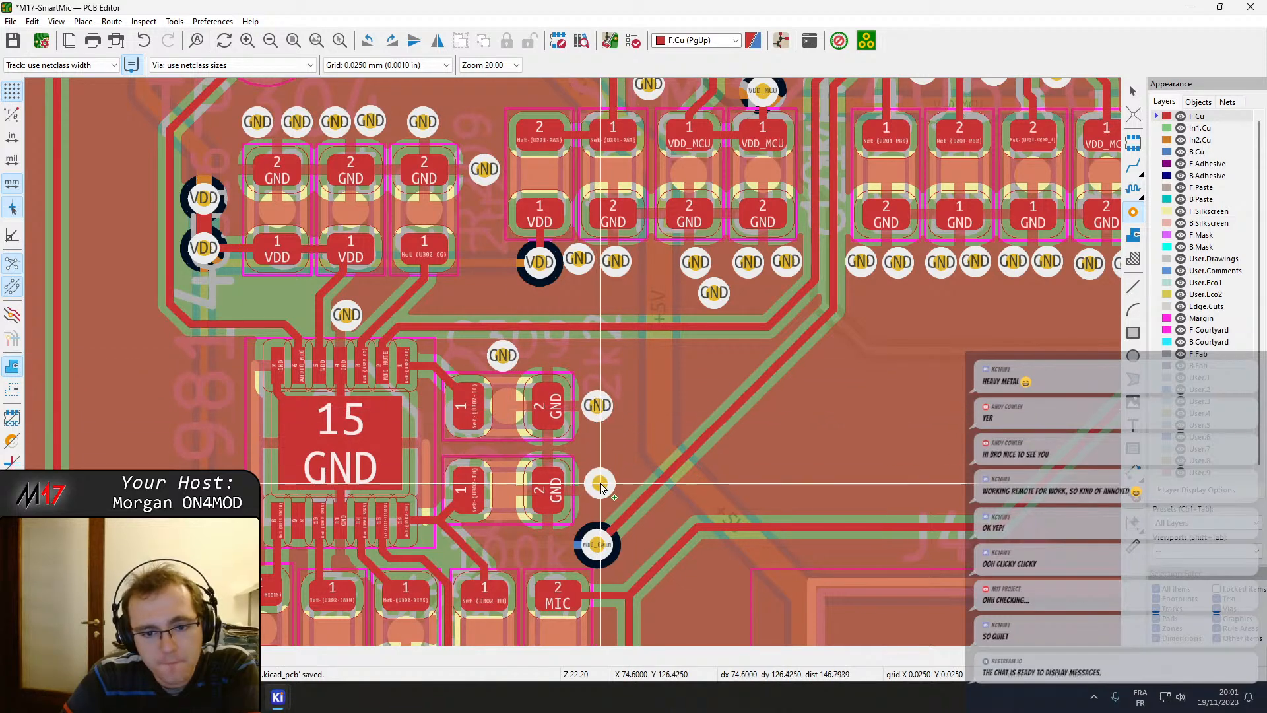
click(602, 472)
Drag the horizontal MIC_GAIN track segment on B.Cu down between the component pads below U302 and refill all zones.
scroll(538, 561, up, 5)
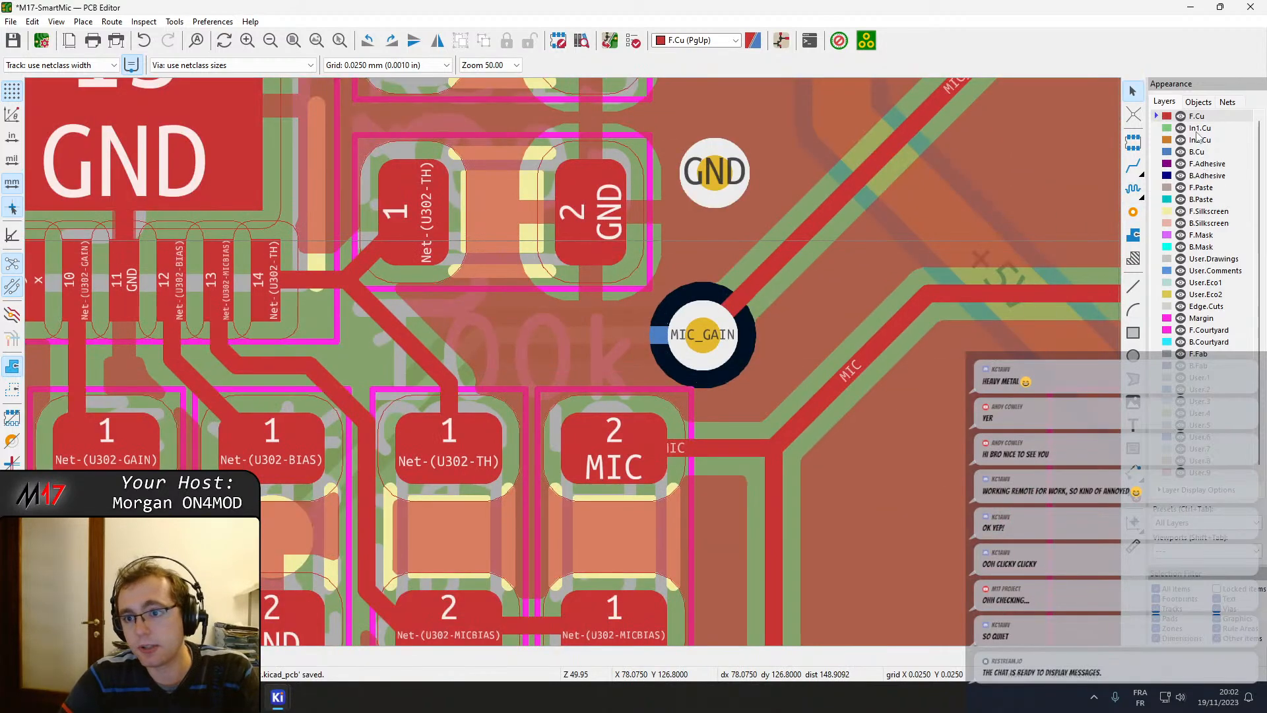
click(1198, 130)
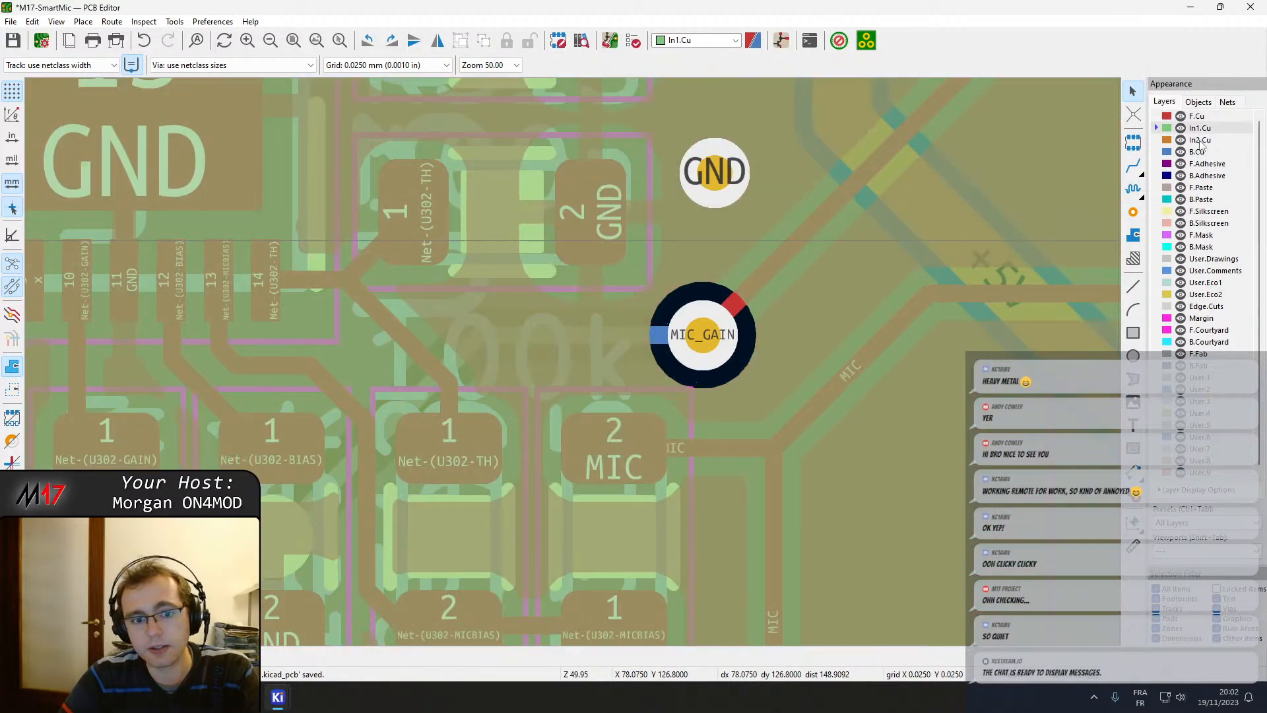
click(1200, 140)
click(1195, 153)
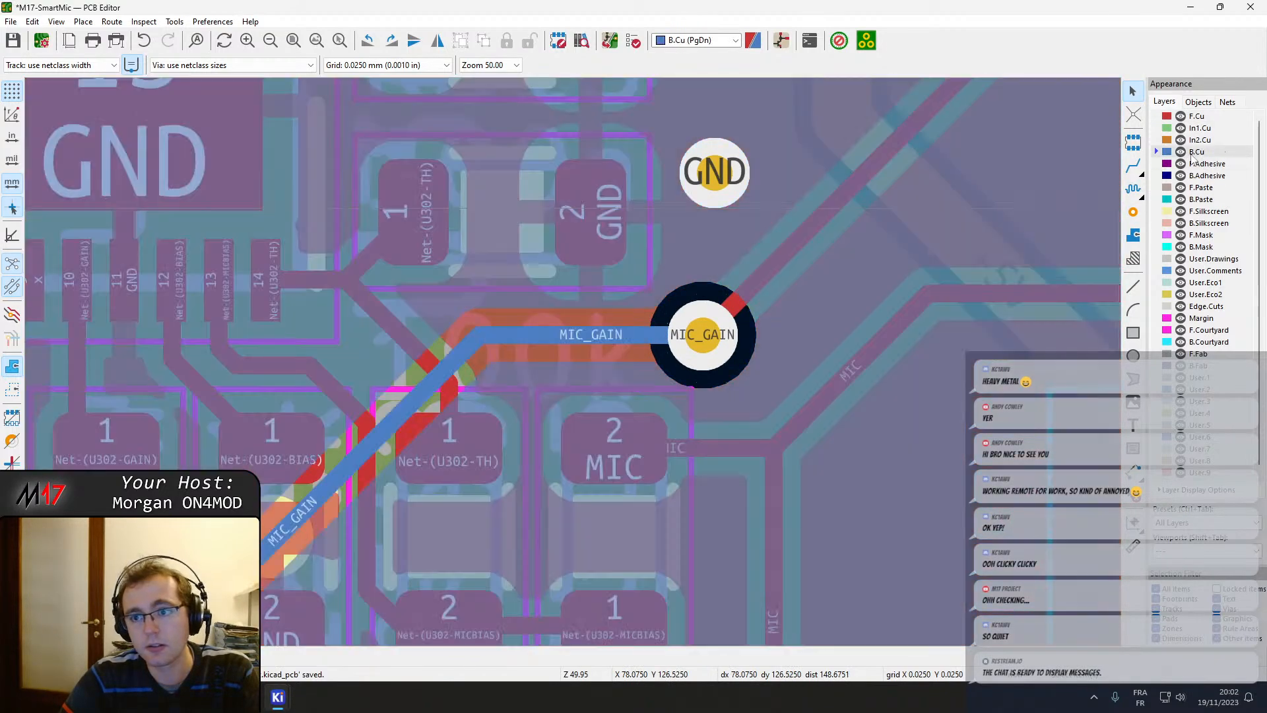
scroll(563, 337, down, 4)
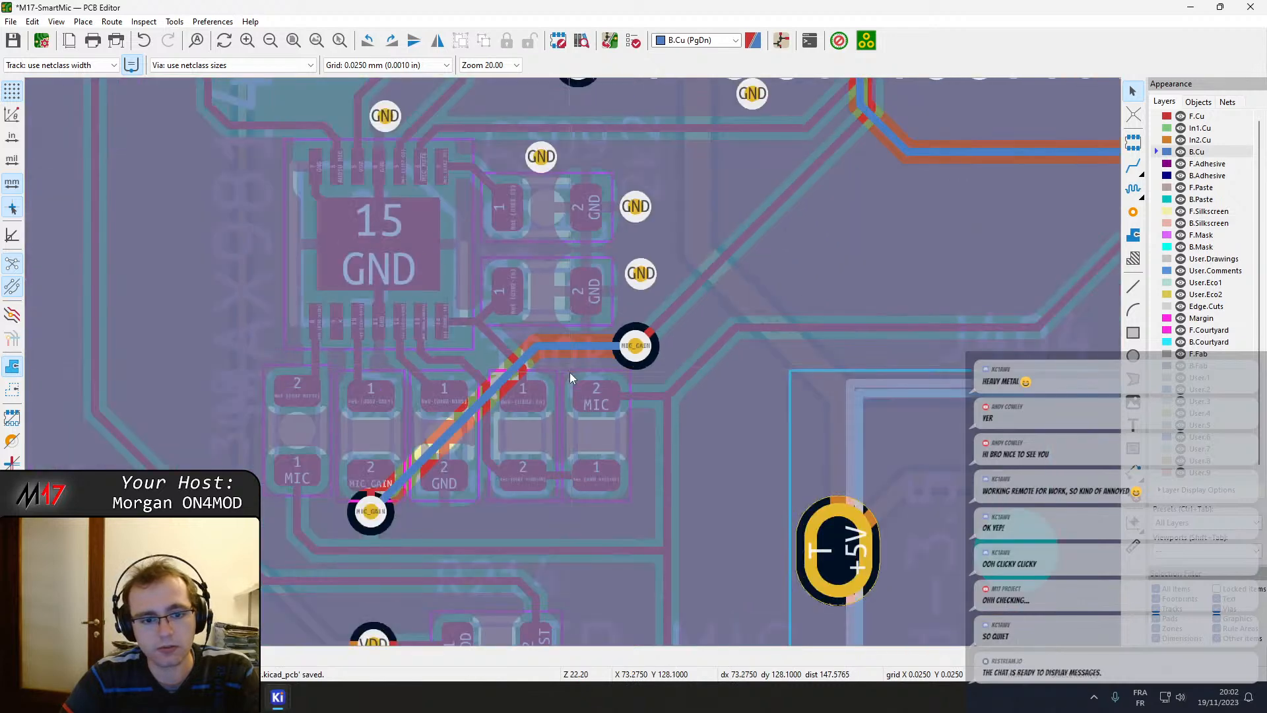
scroll(569, 373, up, 1)
click(588, 328)
key(d)
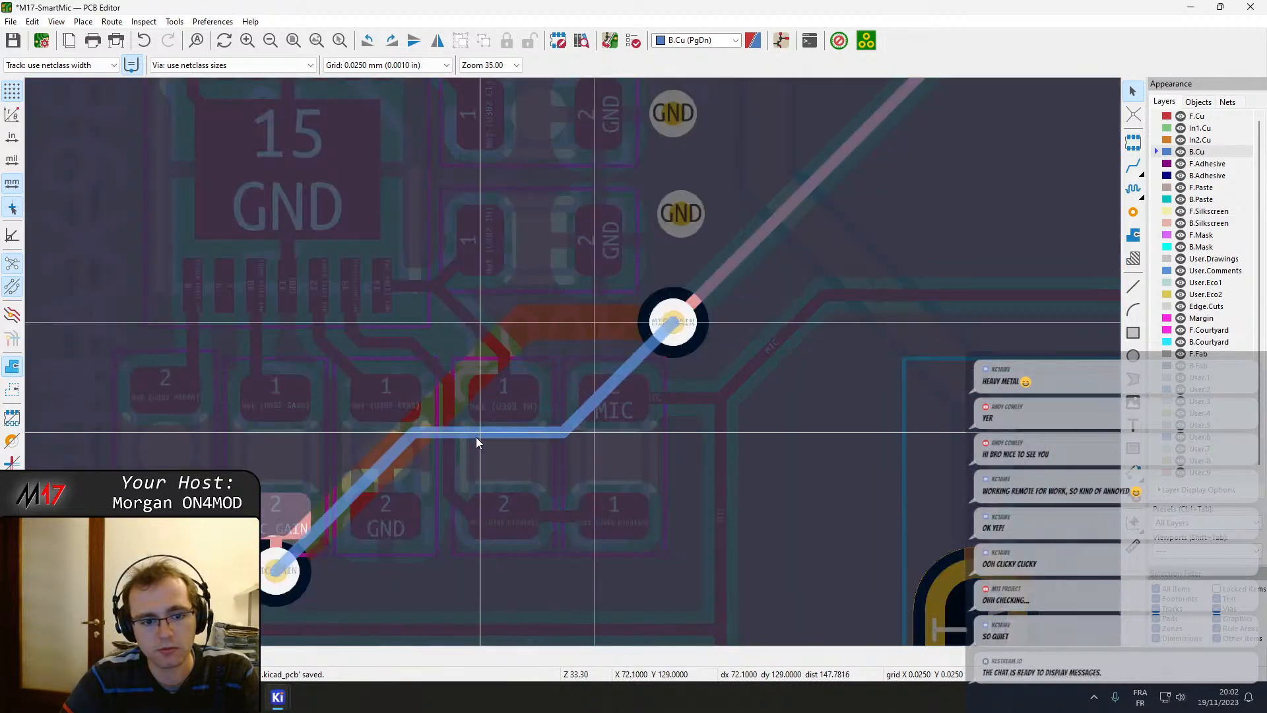
click(454, 452)
key(b)
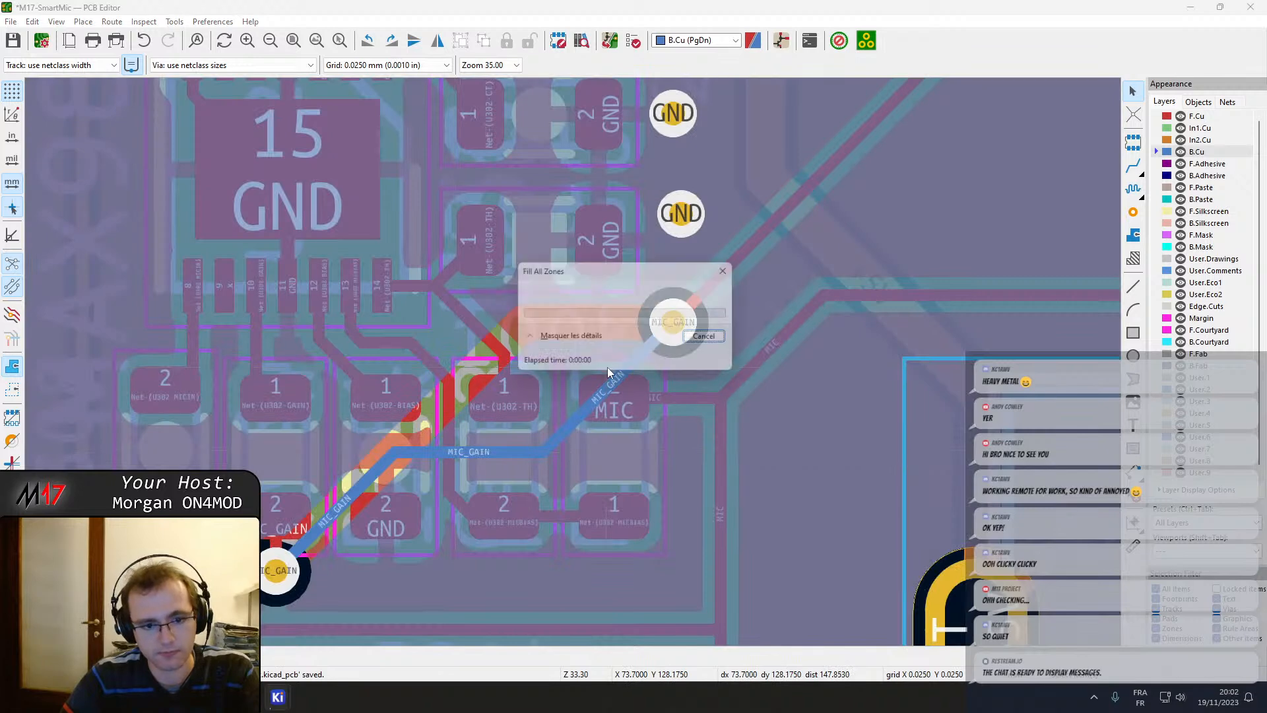
Place a GND via below the lower component beside U302, next to the MIC_GAIN via, with F.Cu as the active layer.
key(Page_Up)
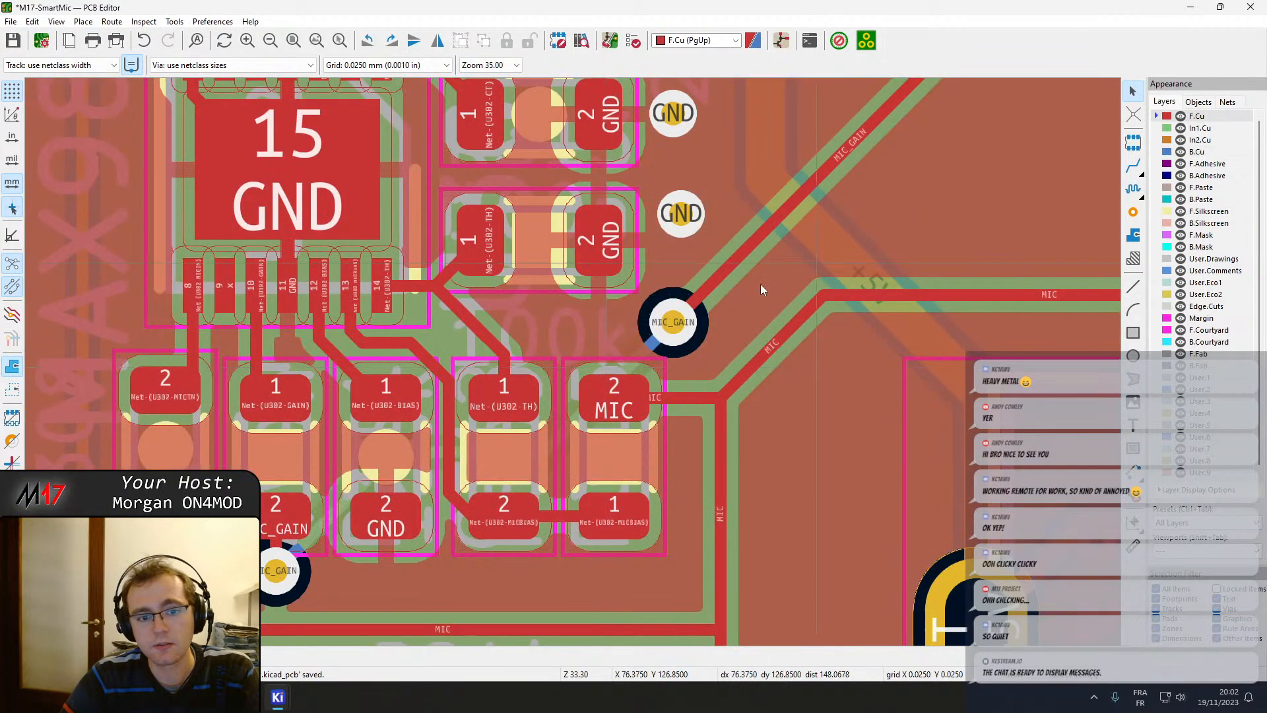
click(1133, 212)
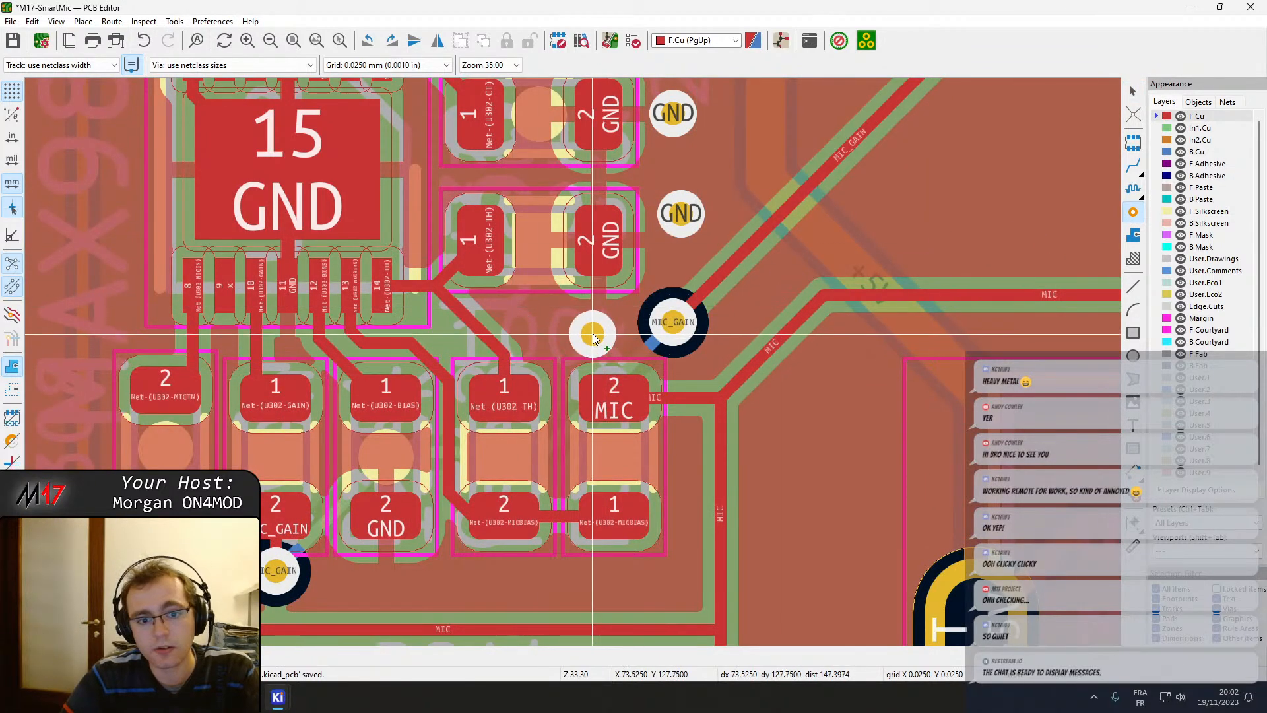
click(599, 328)
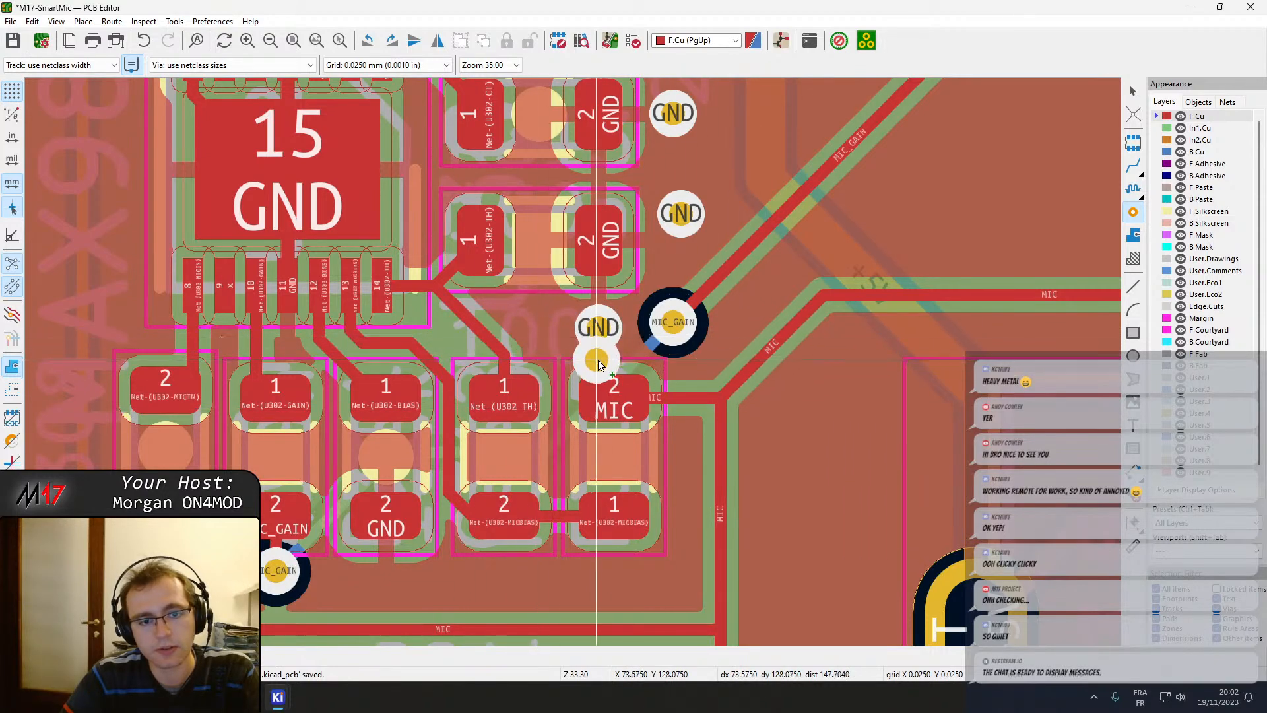
scroll(594, 353, down, 4)
scroll(572, 358, up, 5)
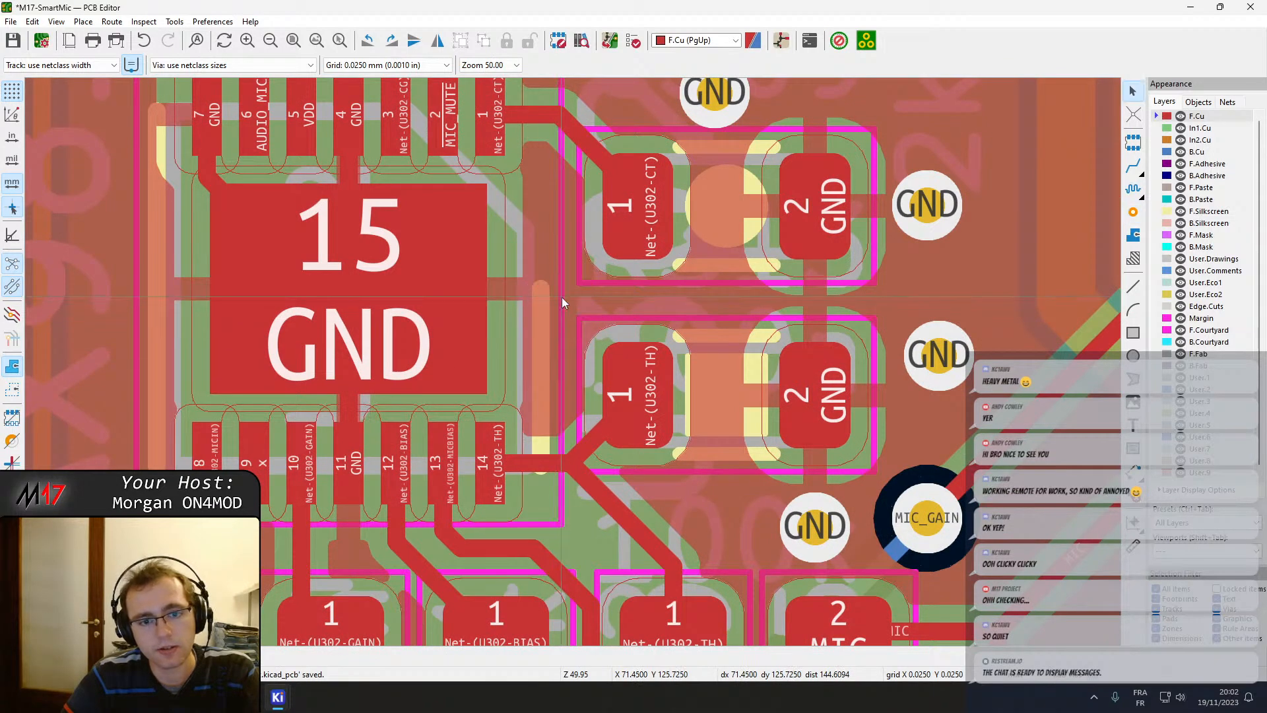
Check the inner copper layers around U302, return to F.Cu and place a GND via between U302 and the two components beside it.
click(1207, 129)
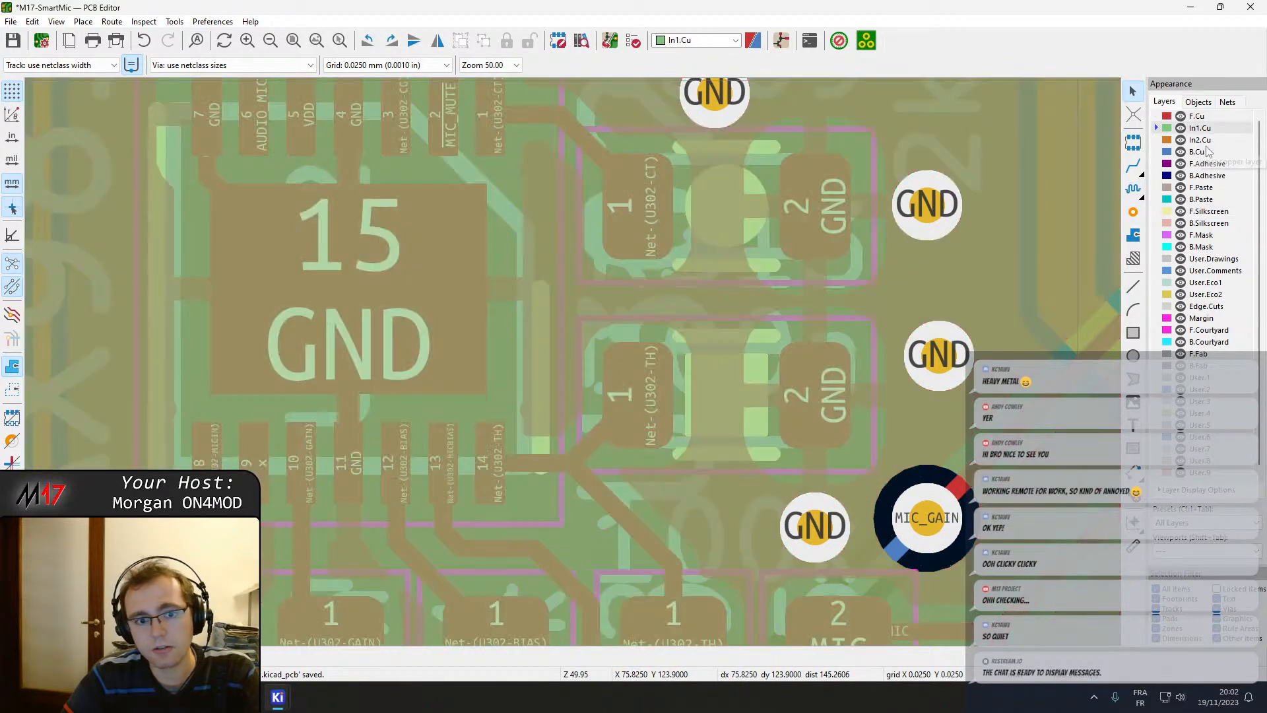
click(1202, 153)
click(1200, 140)
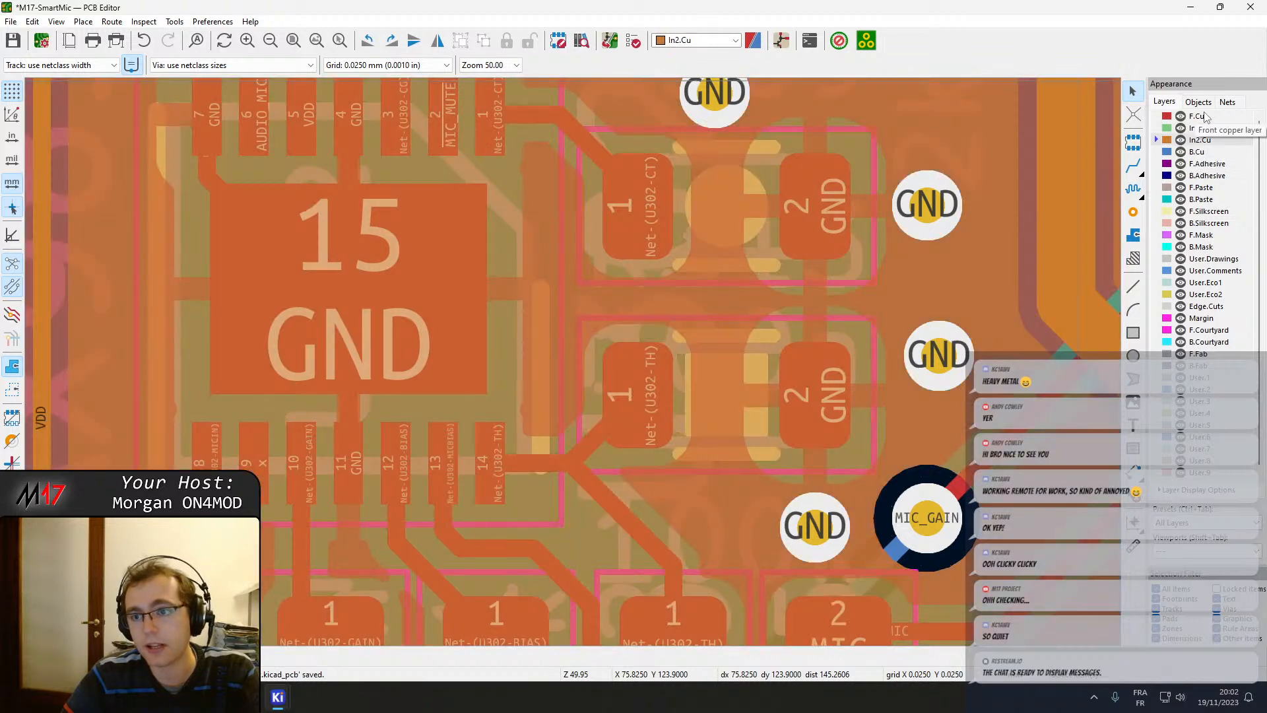
click(1206, 117)
click(1133, 212)
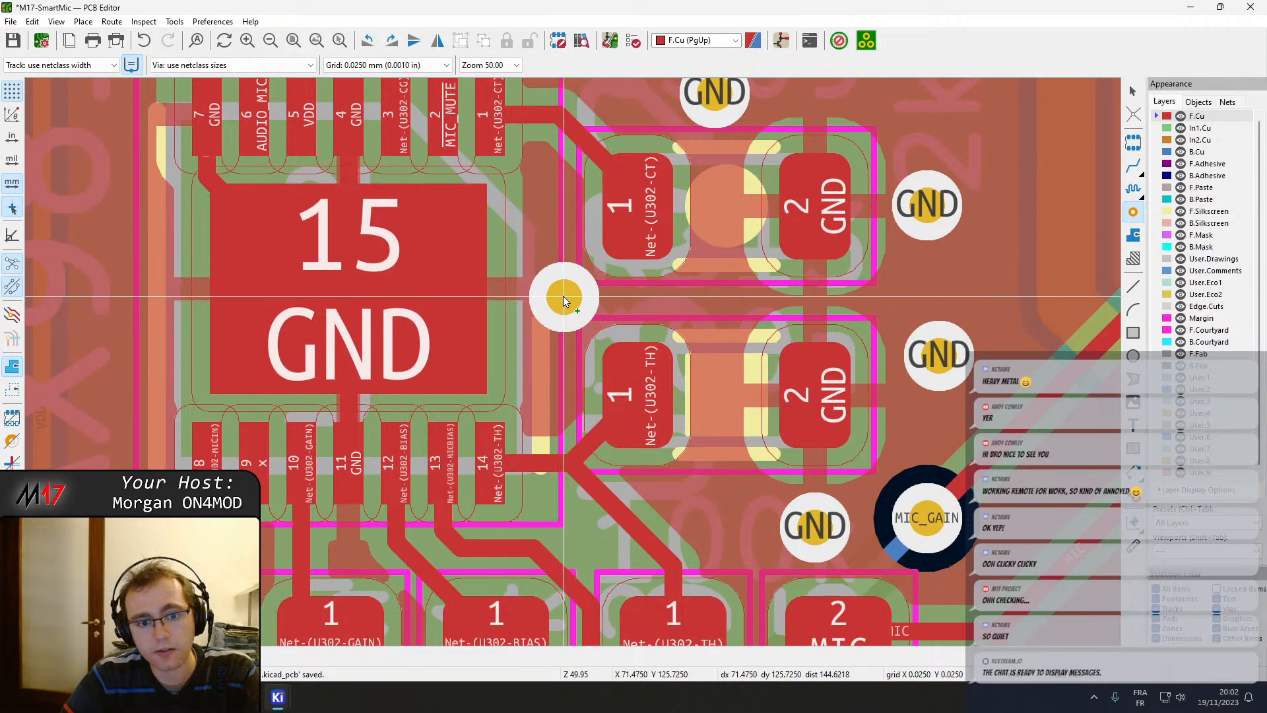
click(563, 296)
key(Escape)
Place two GND vias, one above the other, on the opposite side of U302's thermal pad.
middle_drag(155, 329, 536, 321)
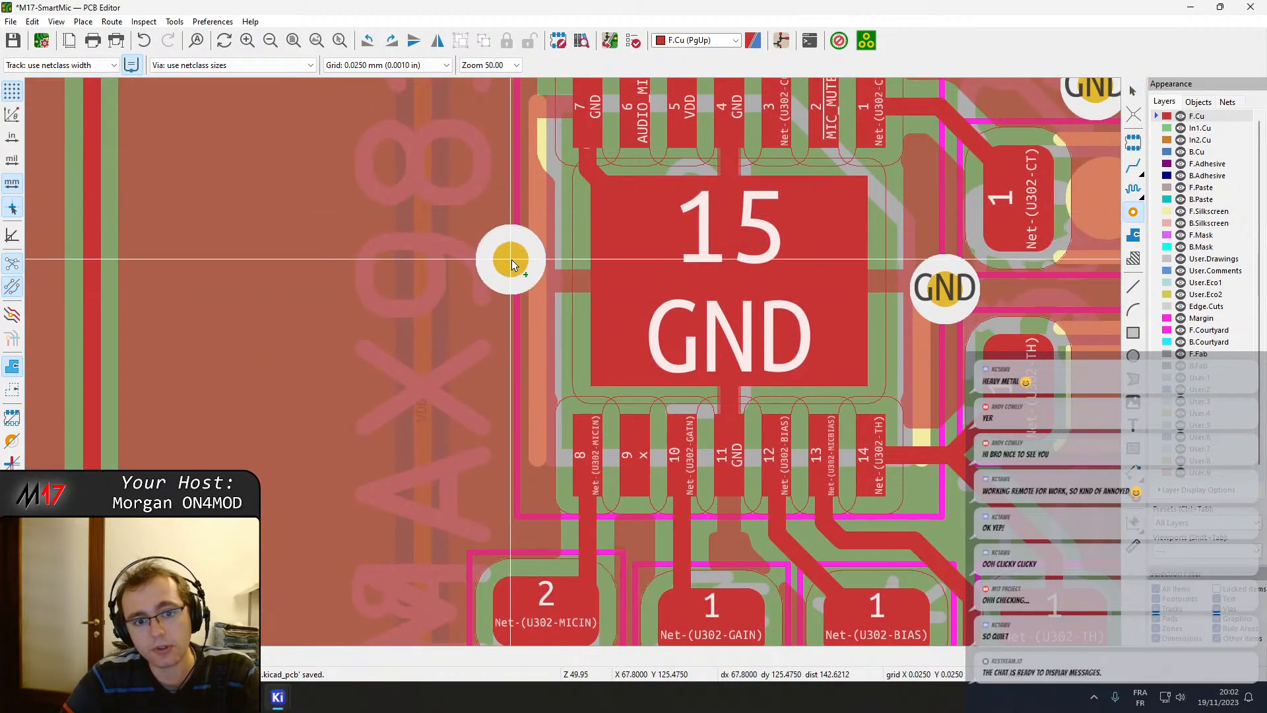
click(511, 255)
click(511, 324)
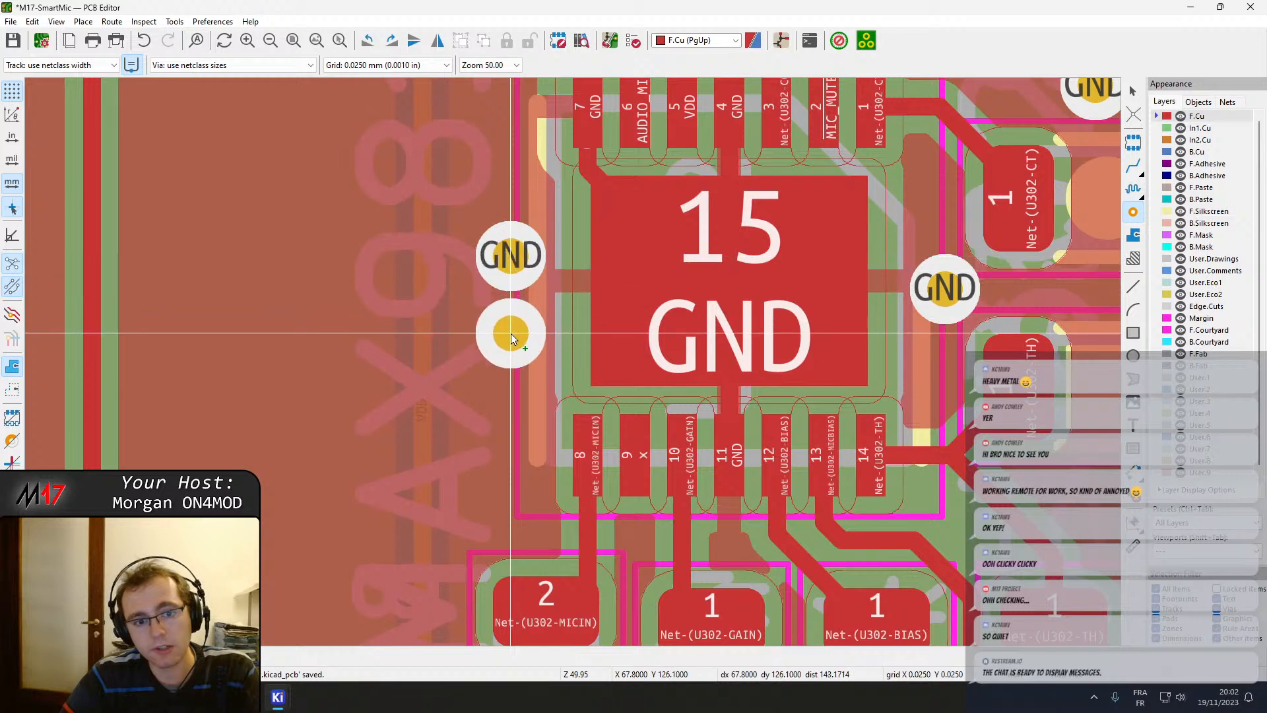
Shift the two stacked GND vias upward so they sit evenly about the ground spoke of U302's thermal pad.
scroll(603, 320, down, 2)
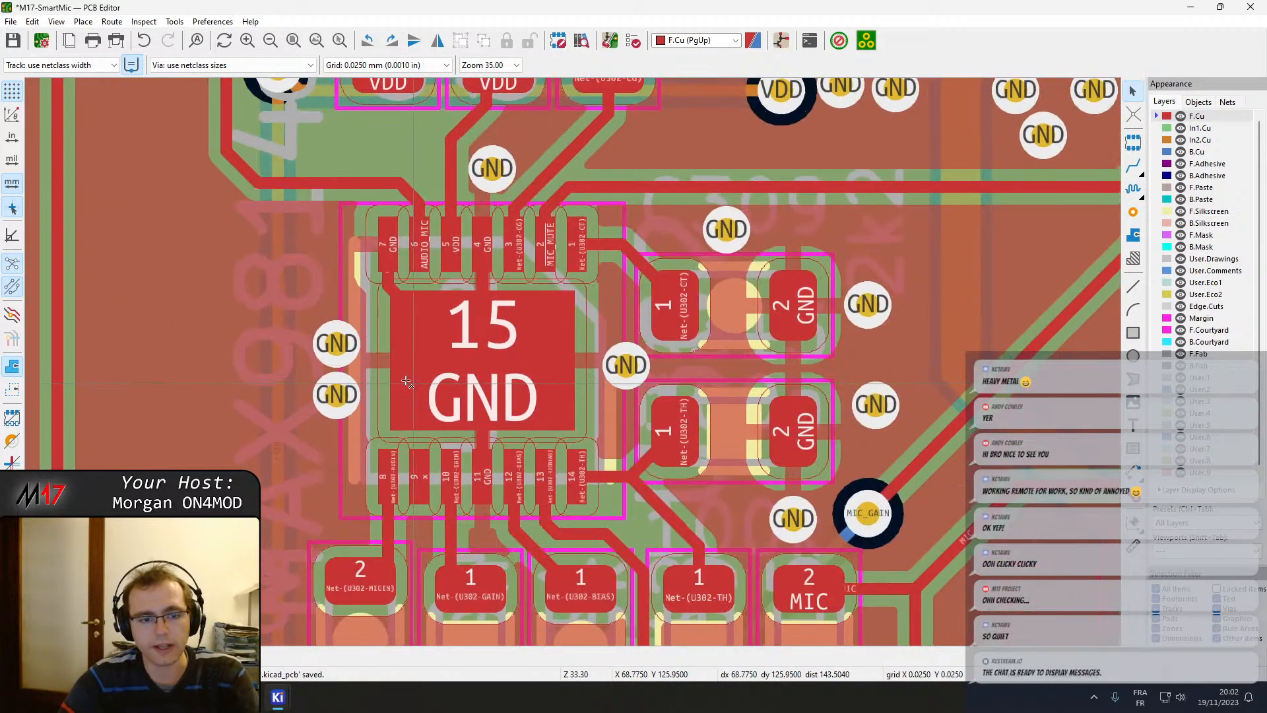
click(340, 358)
scroll(338, 357, up, 2)
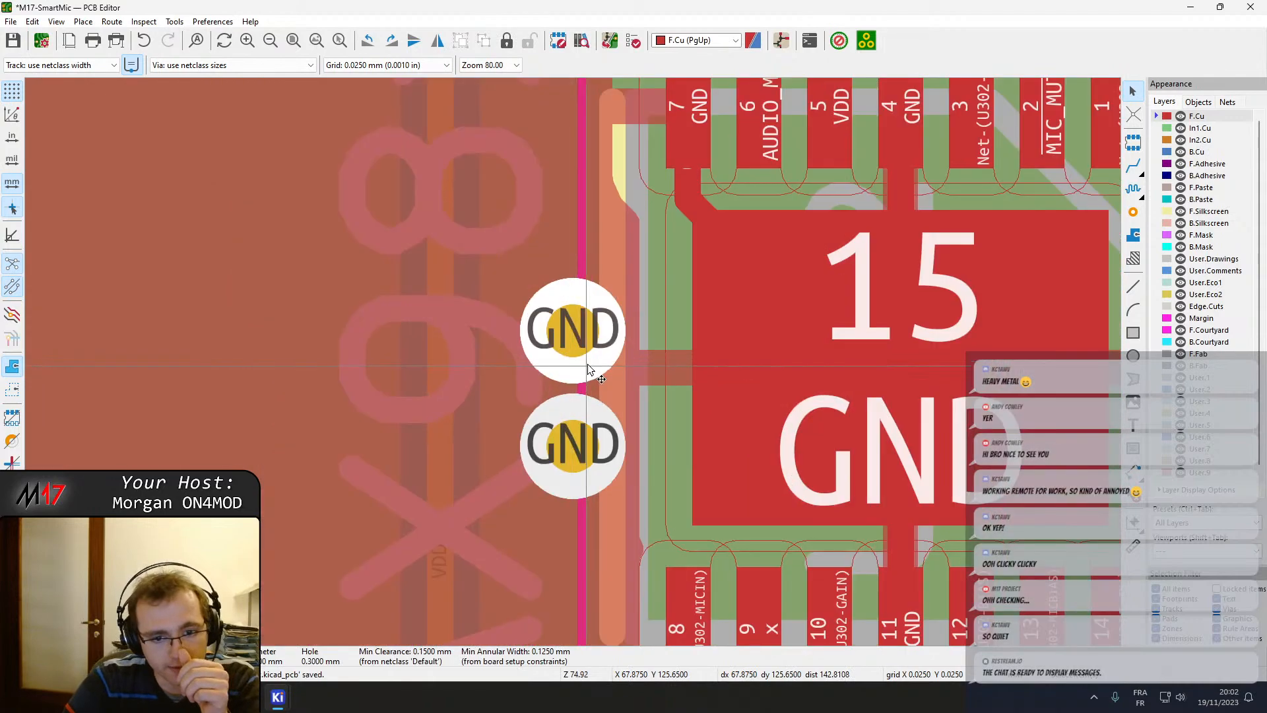
drag(574, 333, 572, 311)
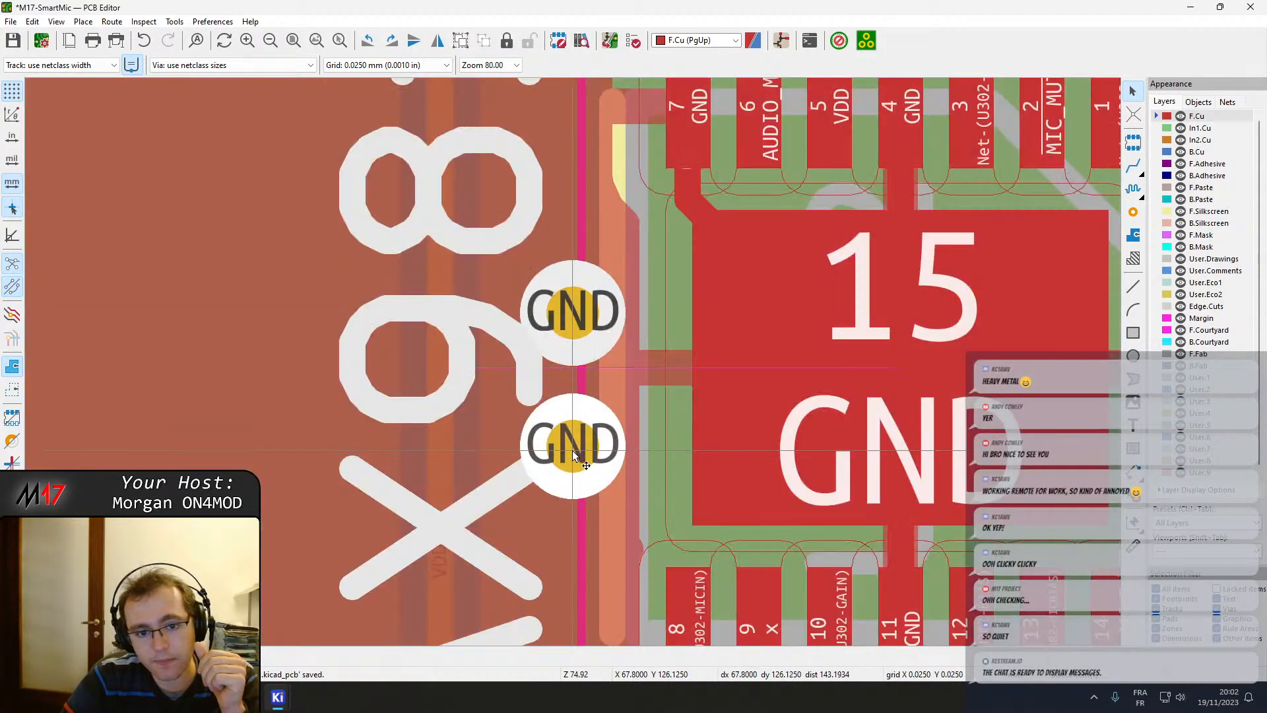
drag(581, 441, 577, 437)
Move capacitor C308 below U302 slightly left, away from the neighbouring gain resistor.
scroll(573, 362, down, 5)
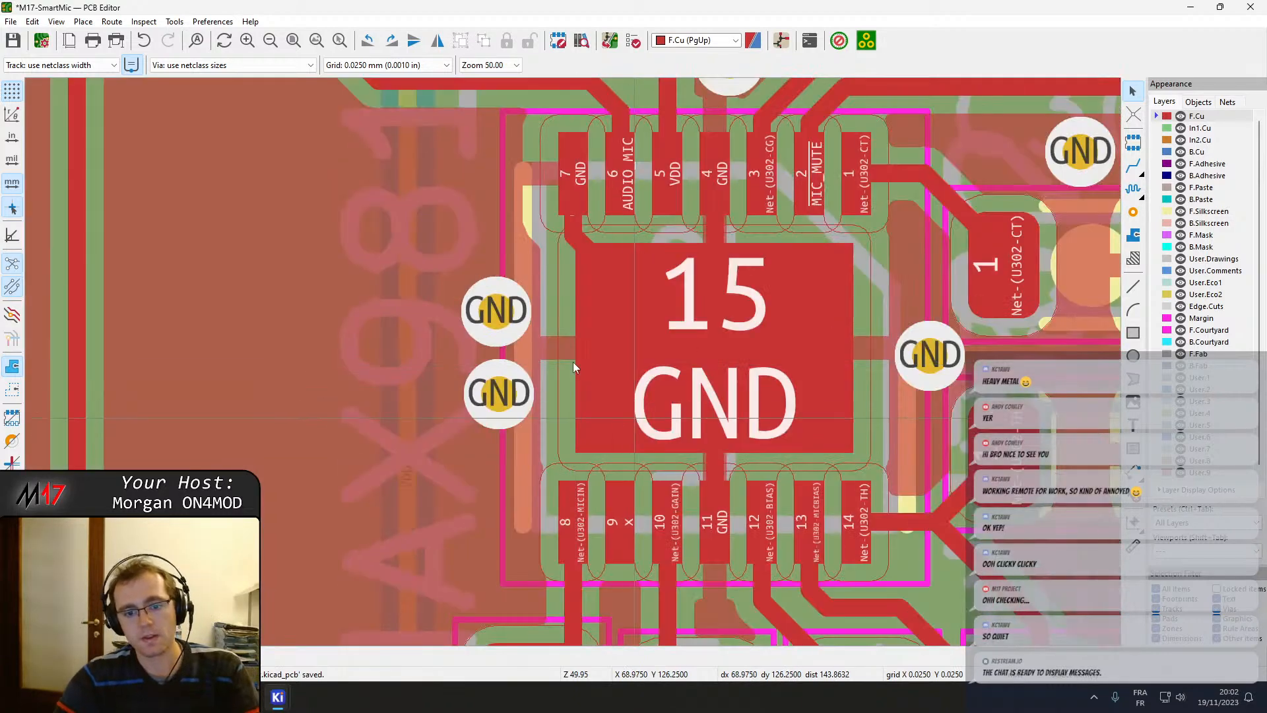
scroll(602, 454, up, 5)
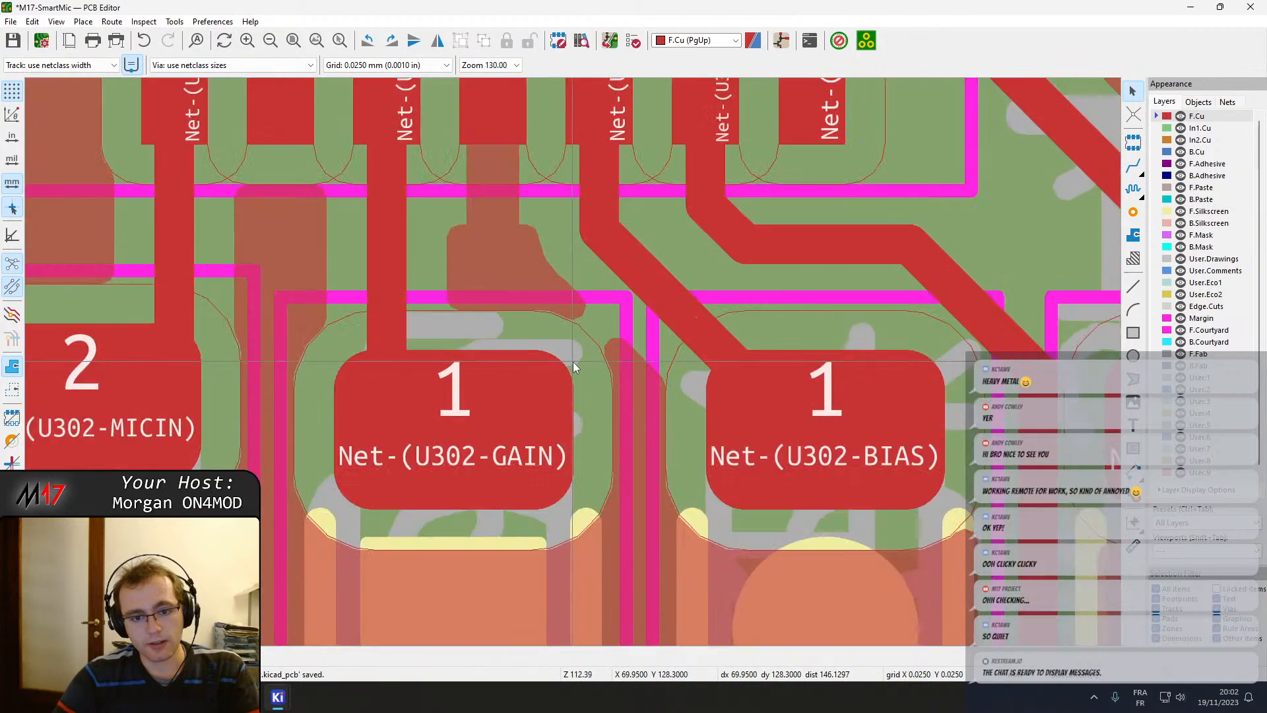
scroll(573, 370, down, 5)
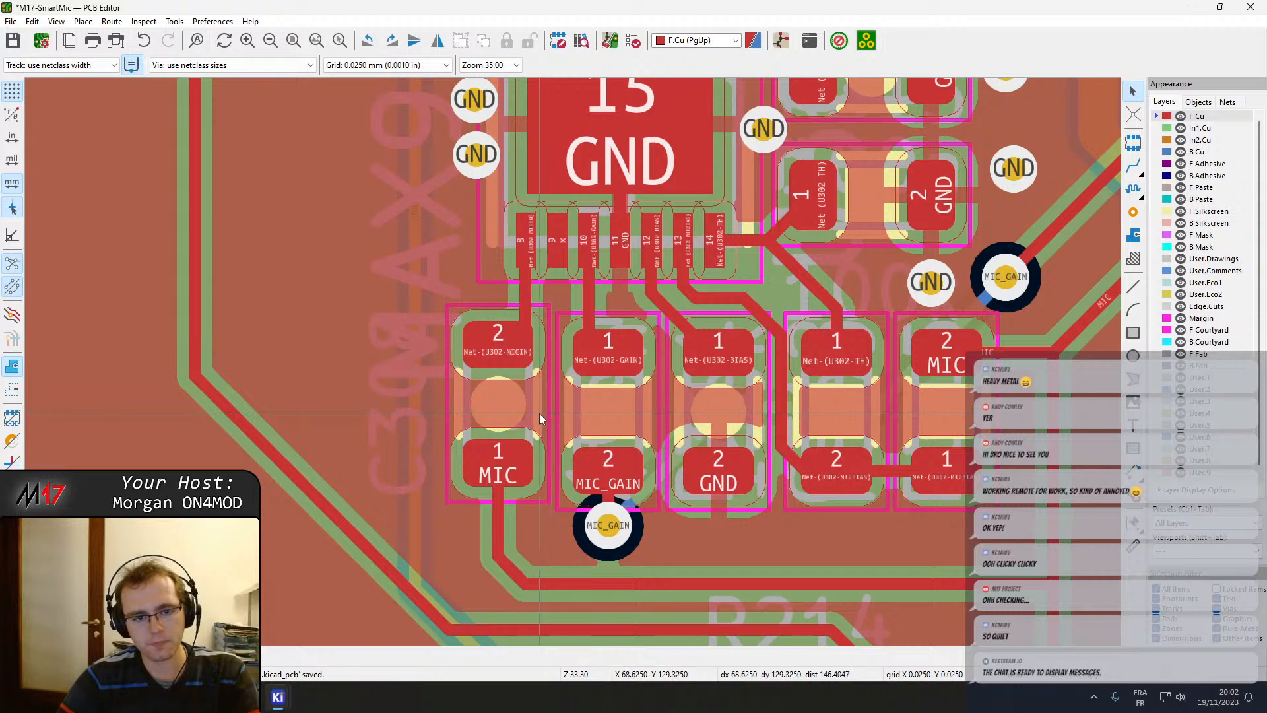
middle_drag(522, 407, 560, 395)
click(531, 402)
drag(536, 397, 521, 396)
Reroute the end of the U302-MICIN track into C308 pad 2 and drag its diagonal segment down to the pad's corner.
scroll(574, 357, up, 5)
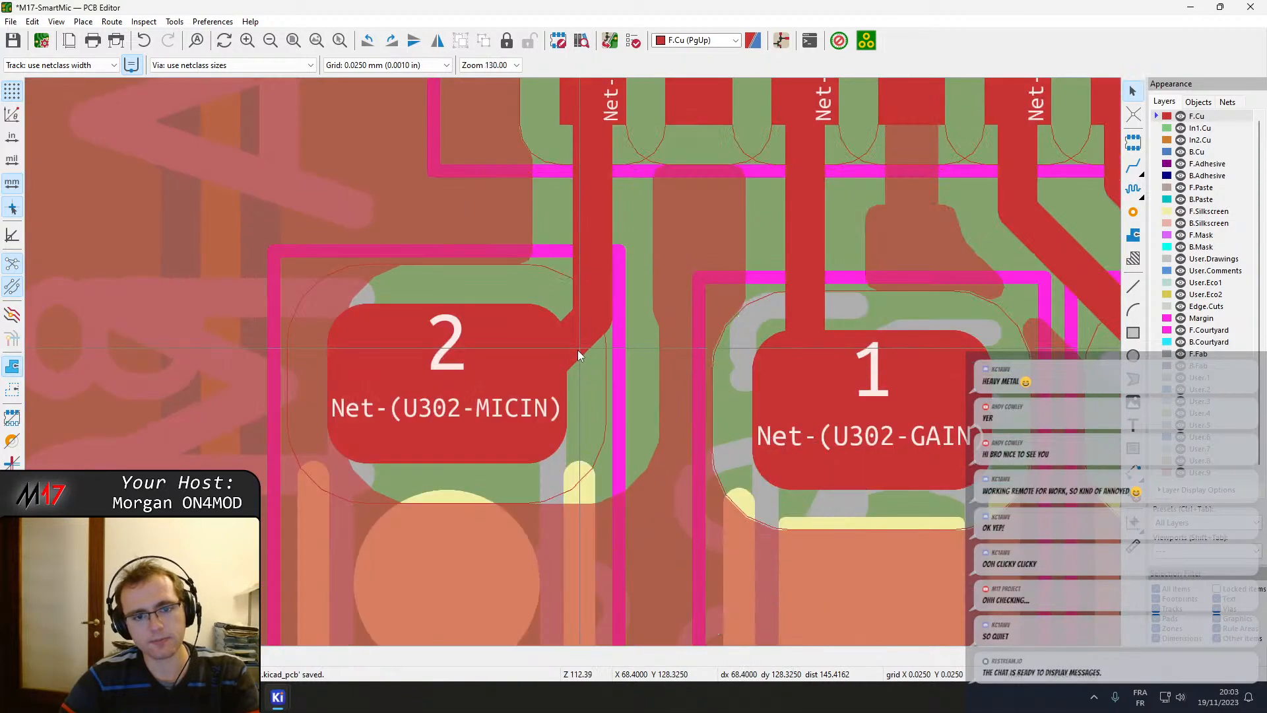
key(x)
click(558, 325)
click(560, 272)
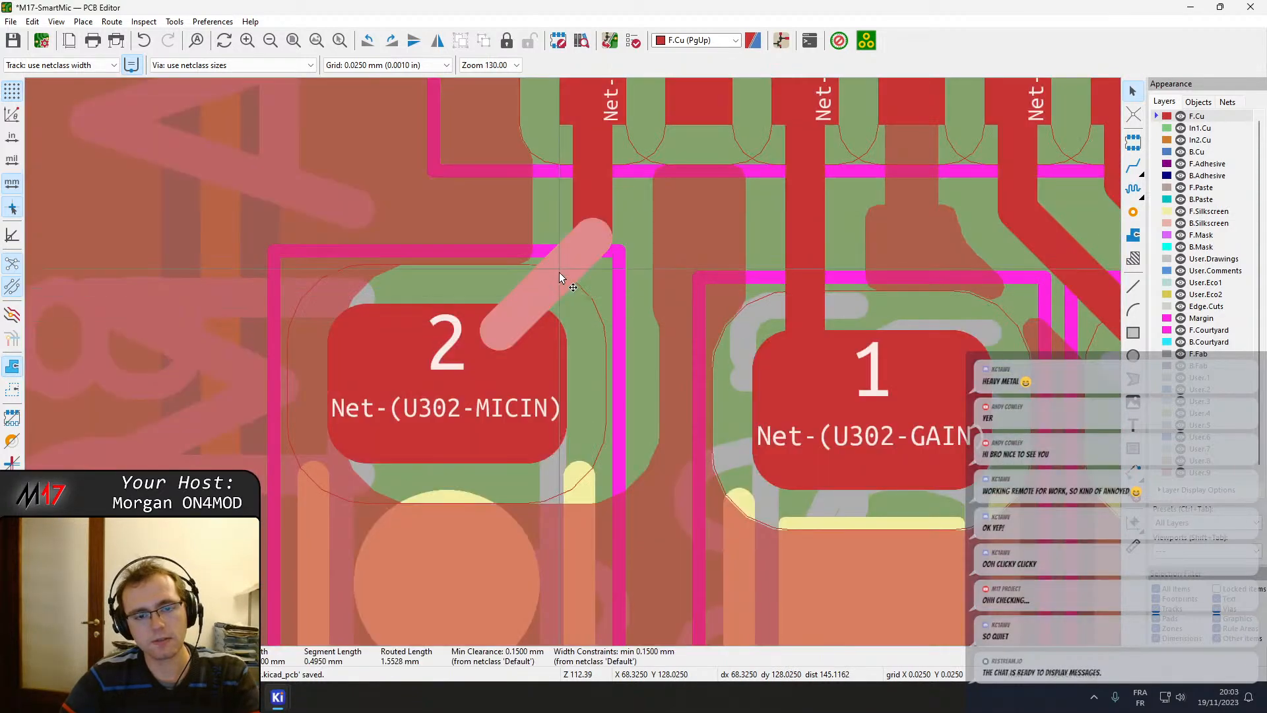
drag(559, 272, 565, 346)
Reroute the MIC track so that it runs straight down from the centre of C308 pad 1.
scroll(565, 346, down, 3)
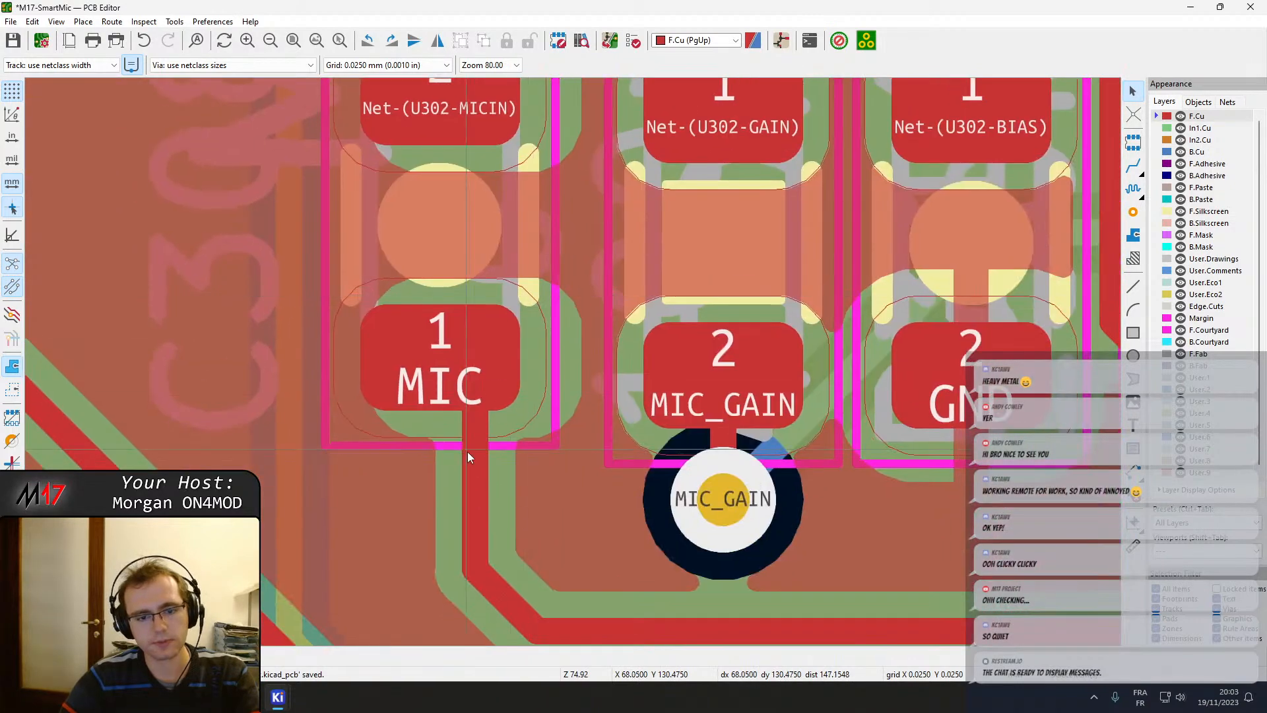
key(x)
drag(471, 434, 441, 360)
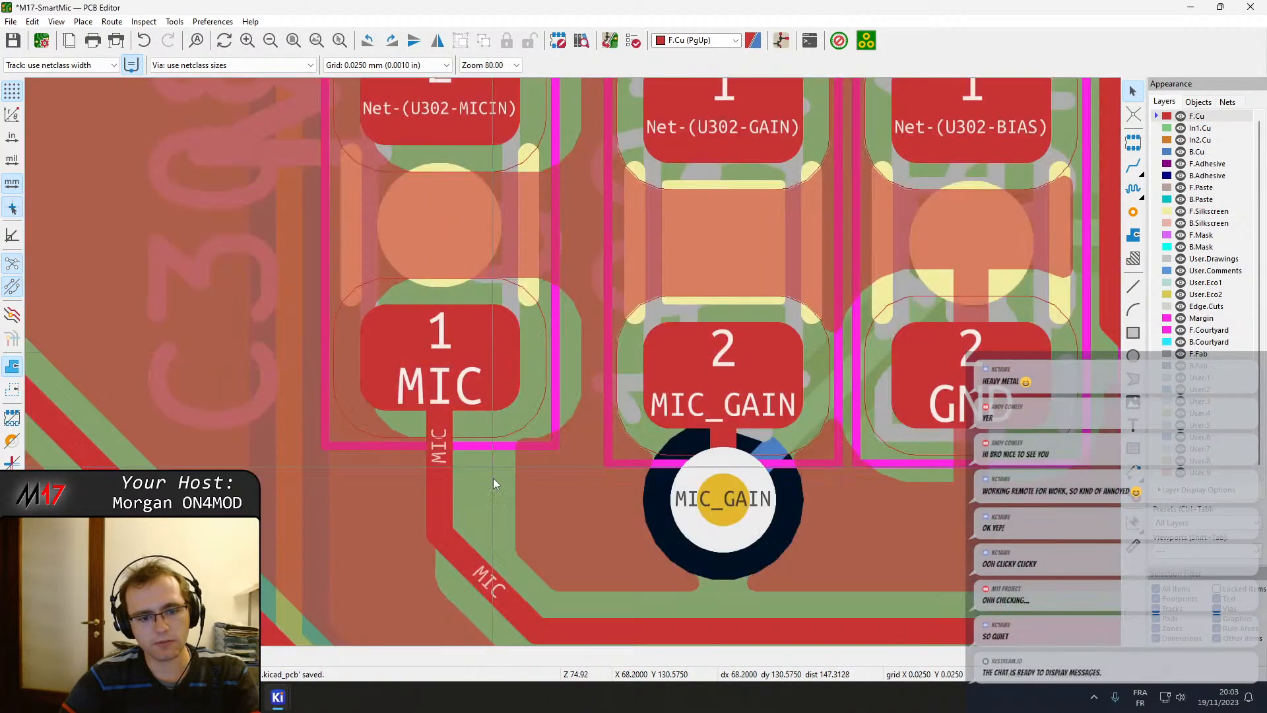
Move the resistor between the U302-GAIN and MIC_GAIN nets left towards C308, level with its neighbours.
click(689, 295)
middle_drag(674, 231, 650, 441)
drag(649, 436, 652, 453)
click(652, 453)
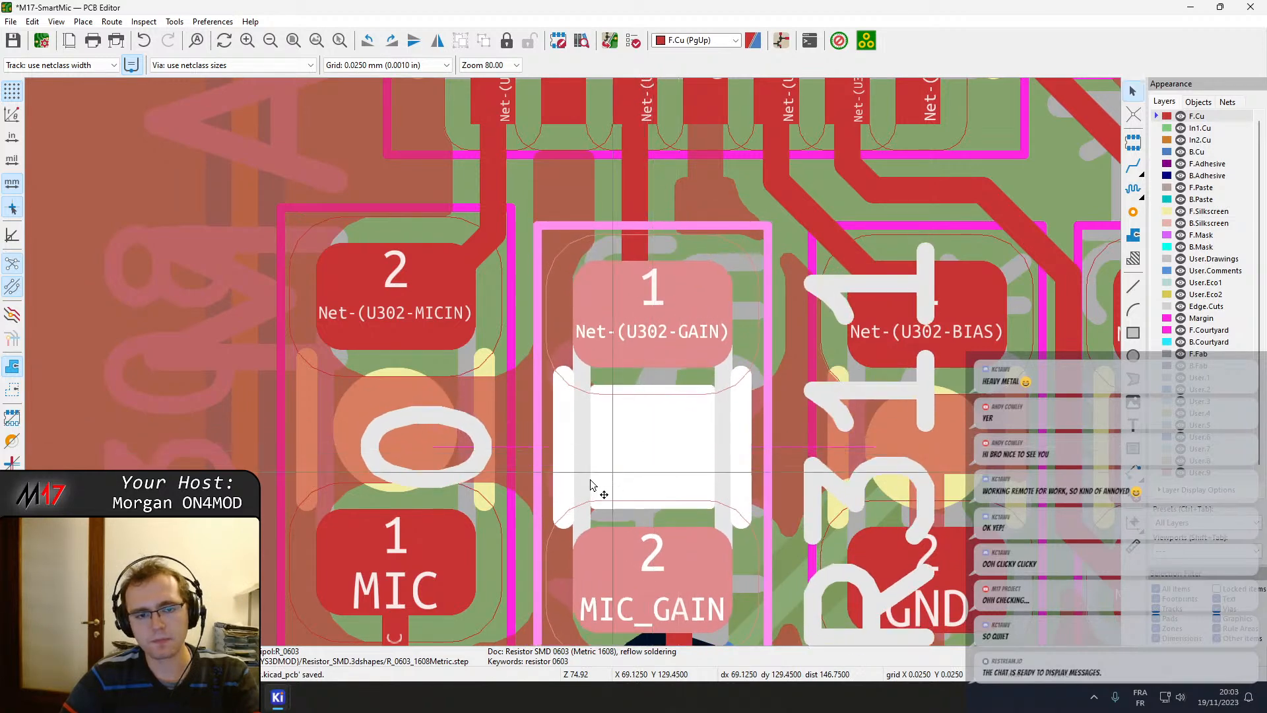
Move C308 down level with the adjacent gain resistor and drag the diagonal U302-MICIN track segment down to match.
middle_drag(588, 487, 575, 332)
click(379, 264)
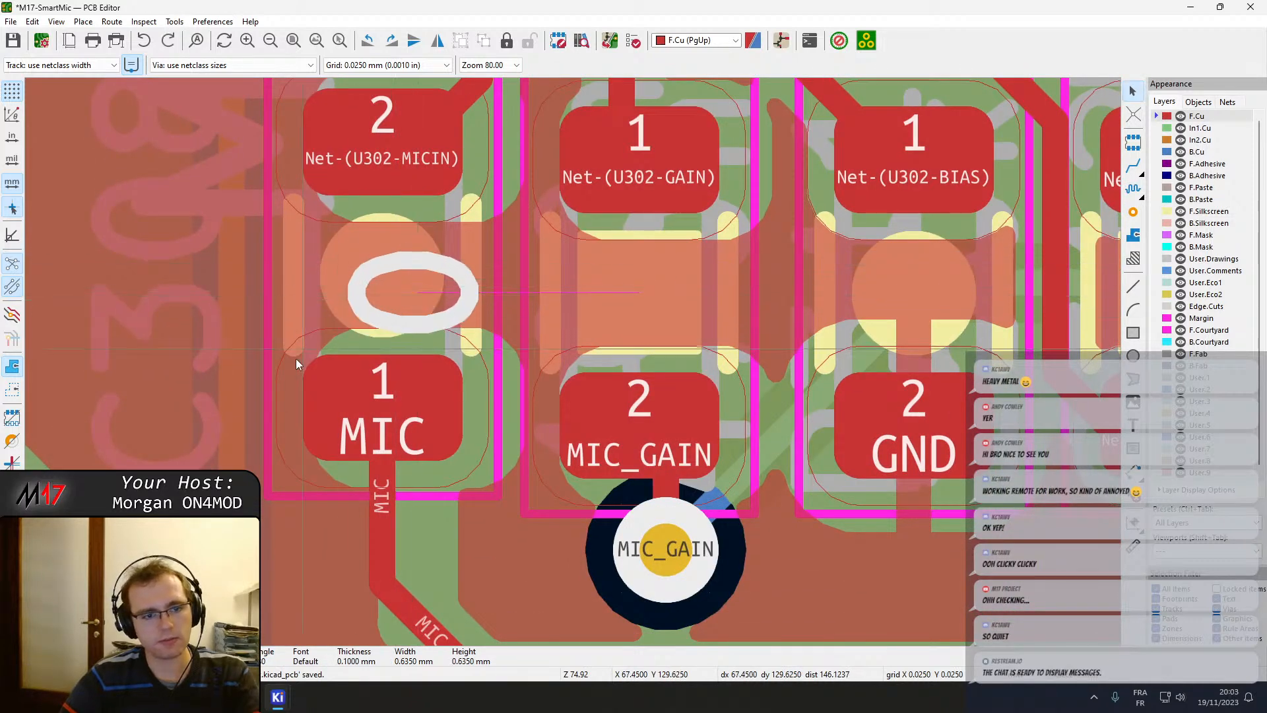
click(272, 418)
drag(371, 279, 381, 292)
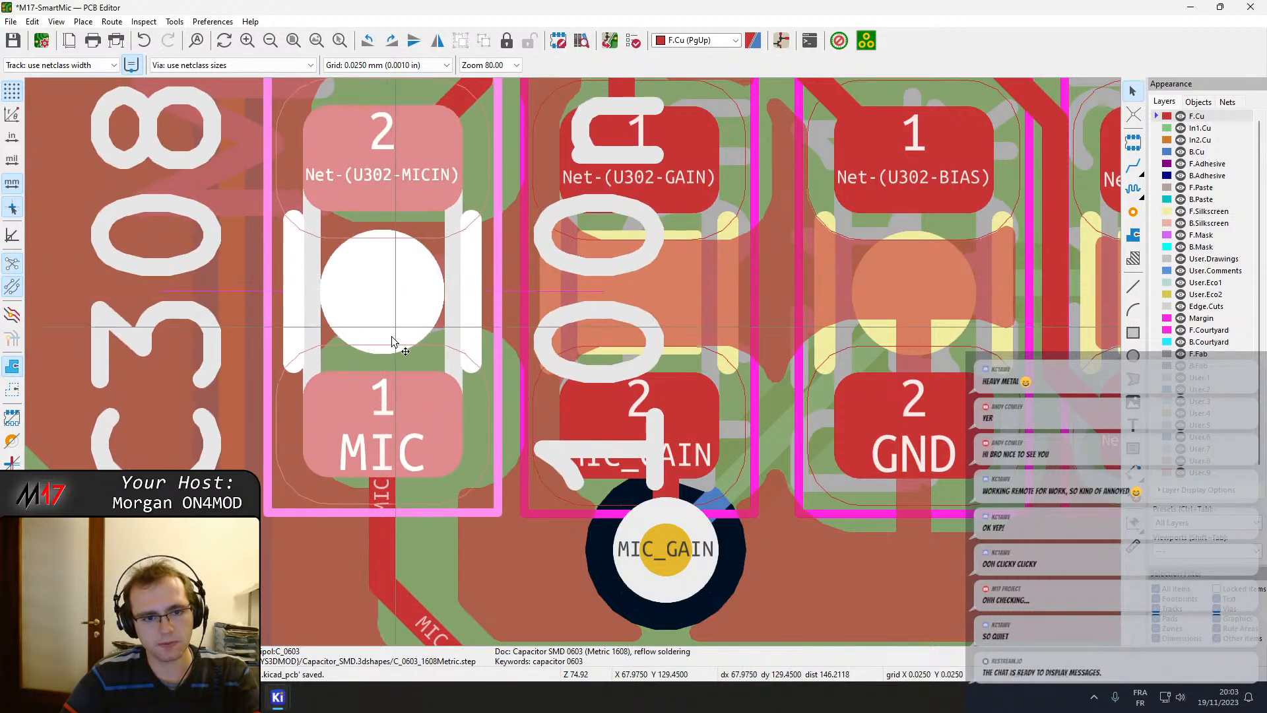
middle_drag(431, 243, 450, 441)
click(483, 296)
drag(483, 296, 485, 315)
Refill all zones and examine the F.Cu ground fill around U302 and the component row below it.
middle_drag(661, 323, 561, 367)
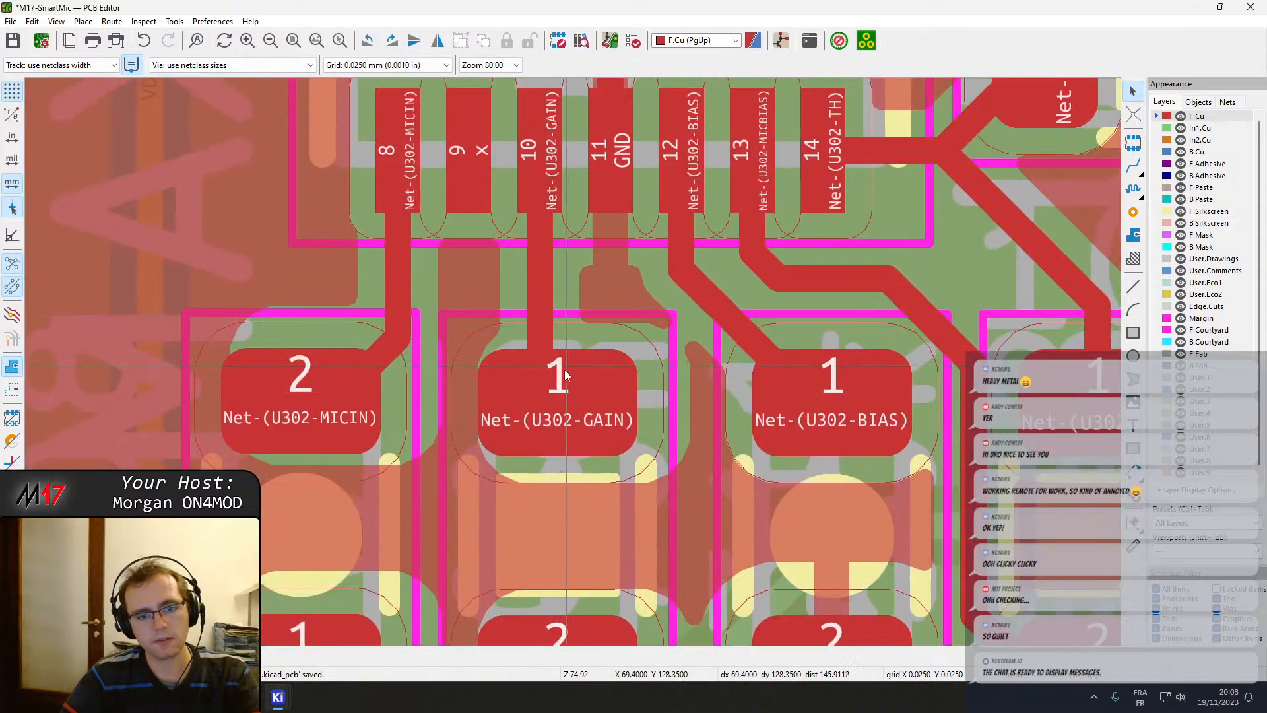
key(b)
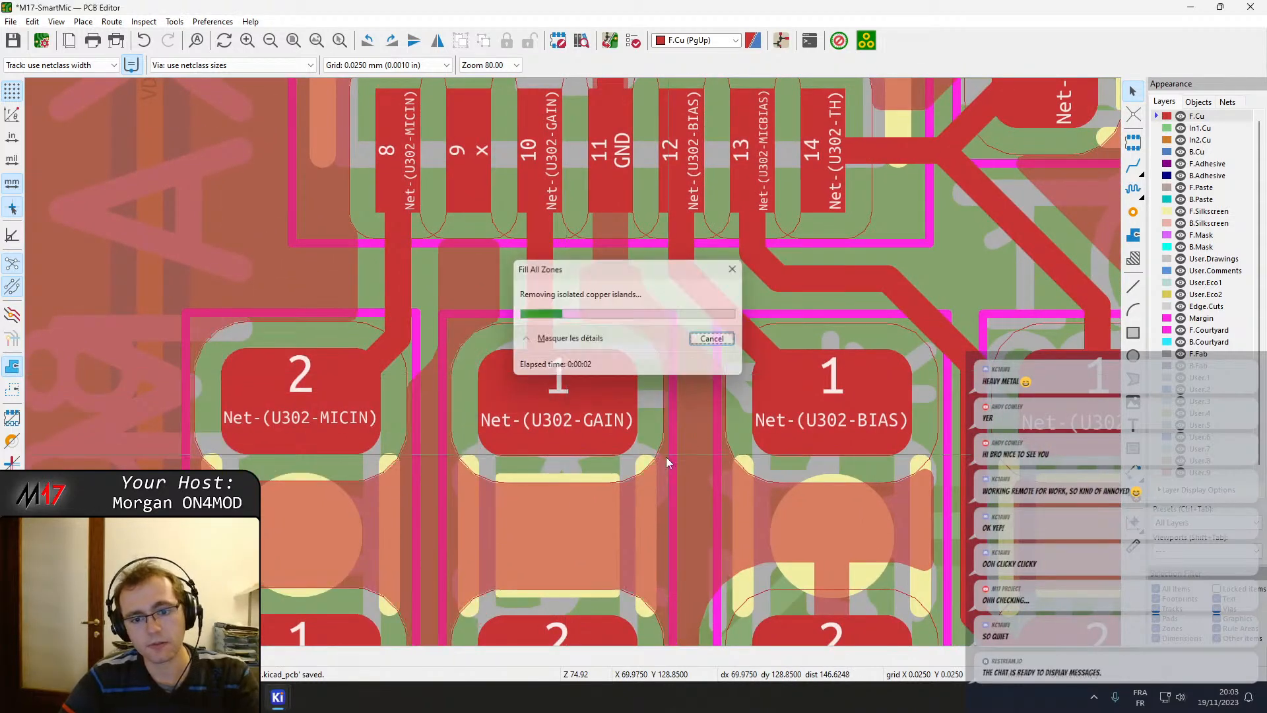
middle_drag(667, 457, 516, 359)
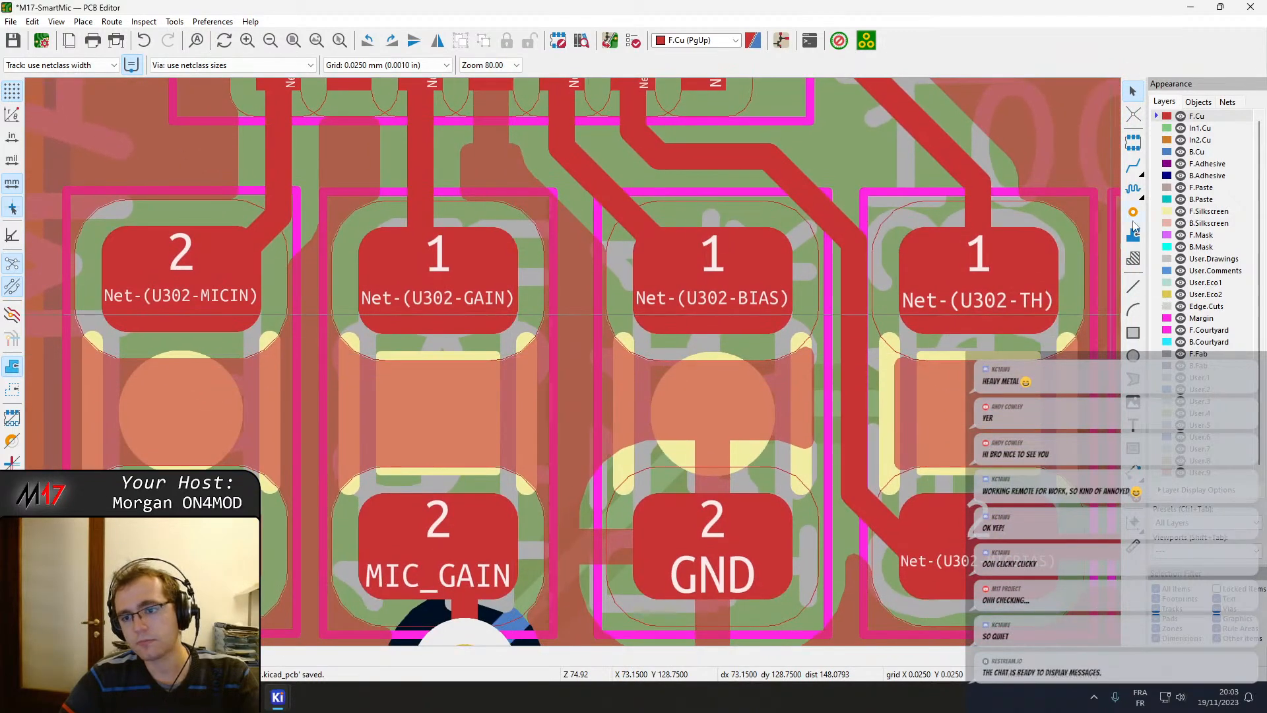
scroll(573, 362, down, 4)
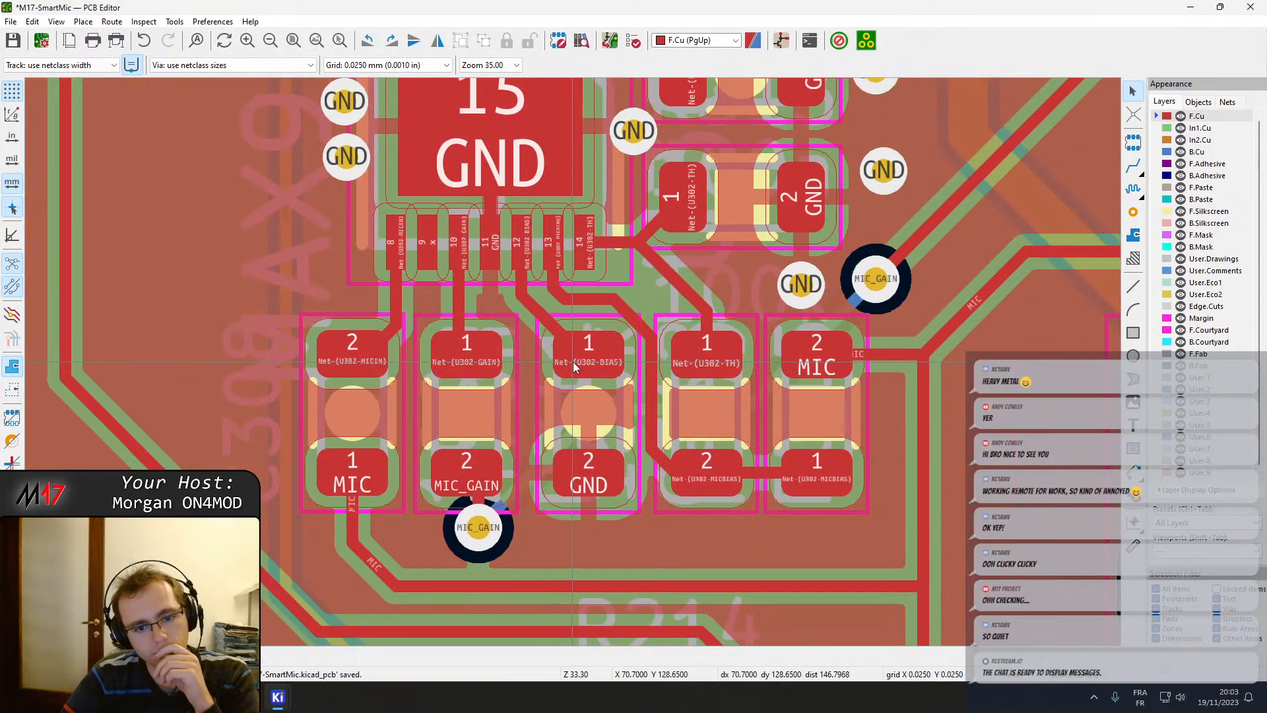
scroll(573, 362, up, 2)
middle_drag(478, 316, 546, 585)
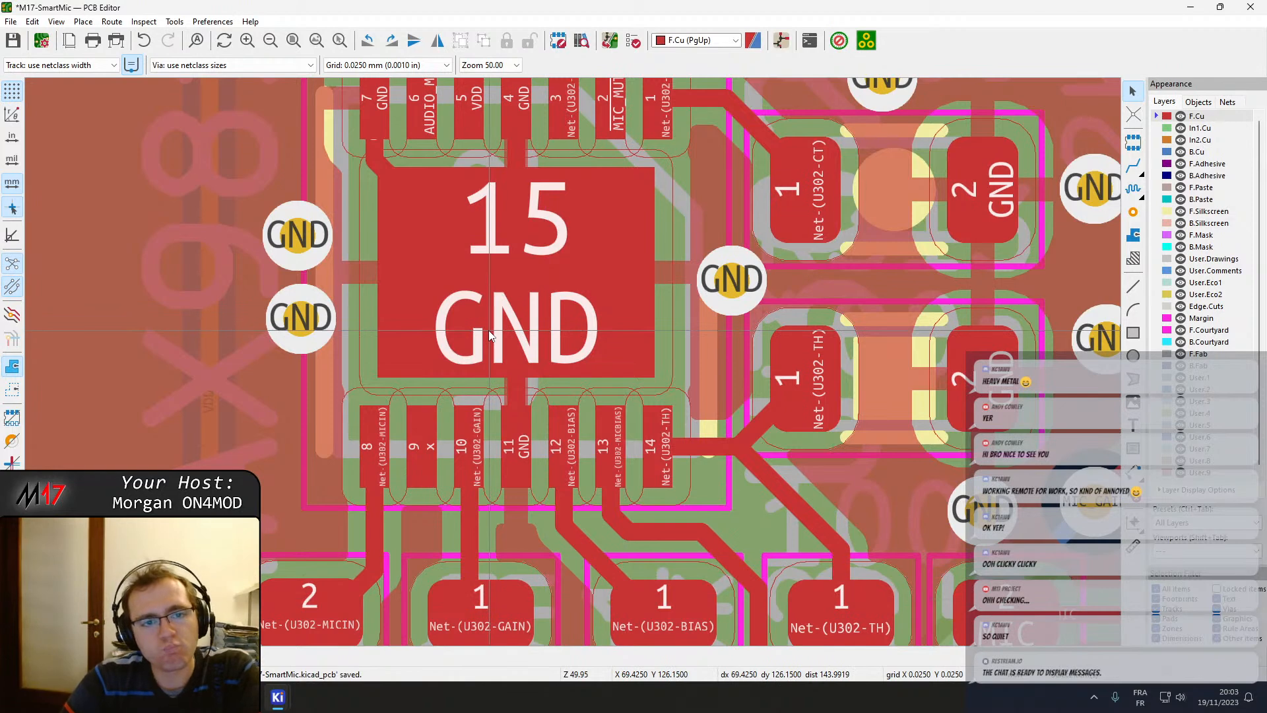
scroll(489, 330, down, 2)
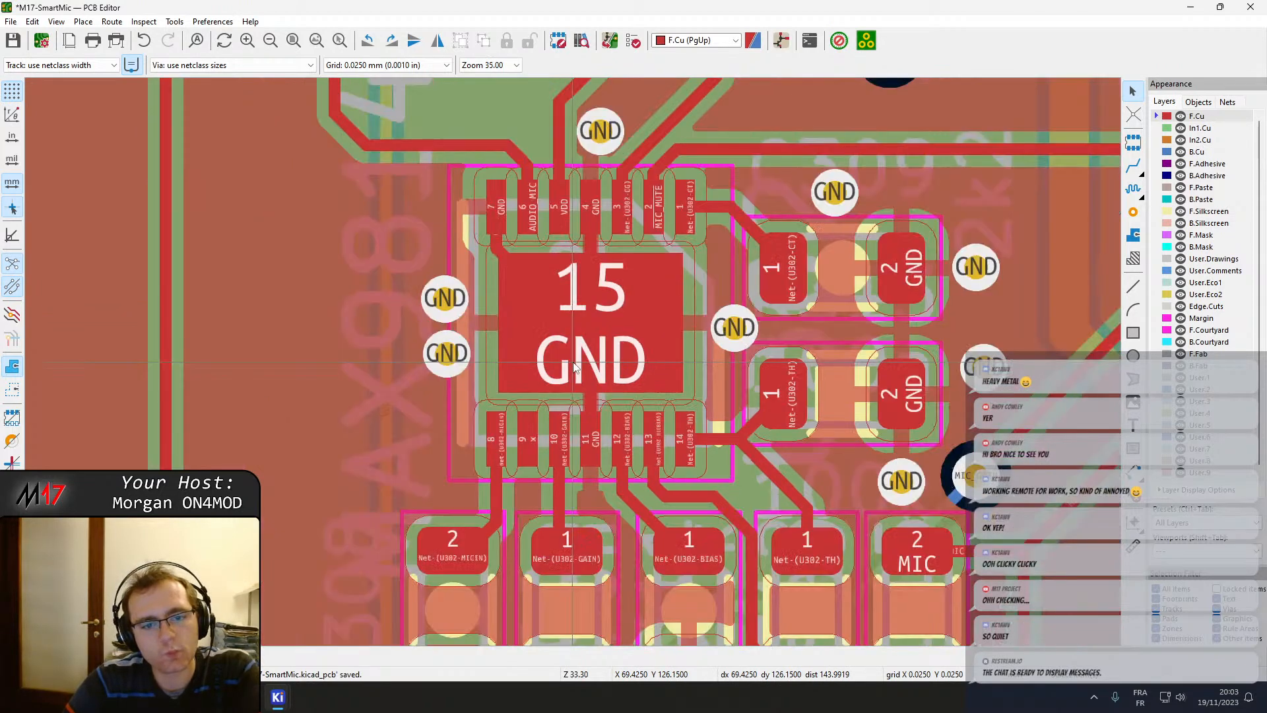
Select U302, open the project's Schematic Editor and locate U302 in the microphone amplifier on the Audio & Filter page.
click(469, 403)
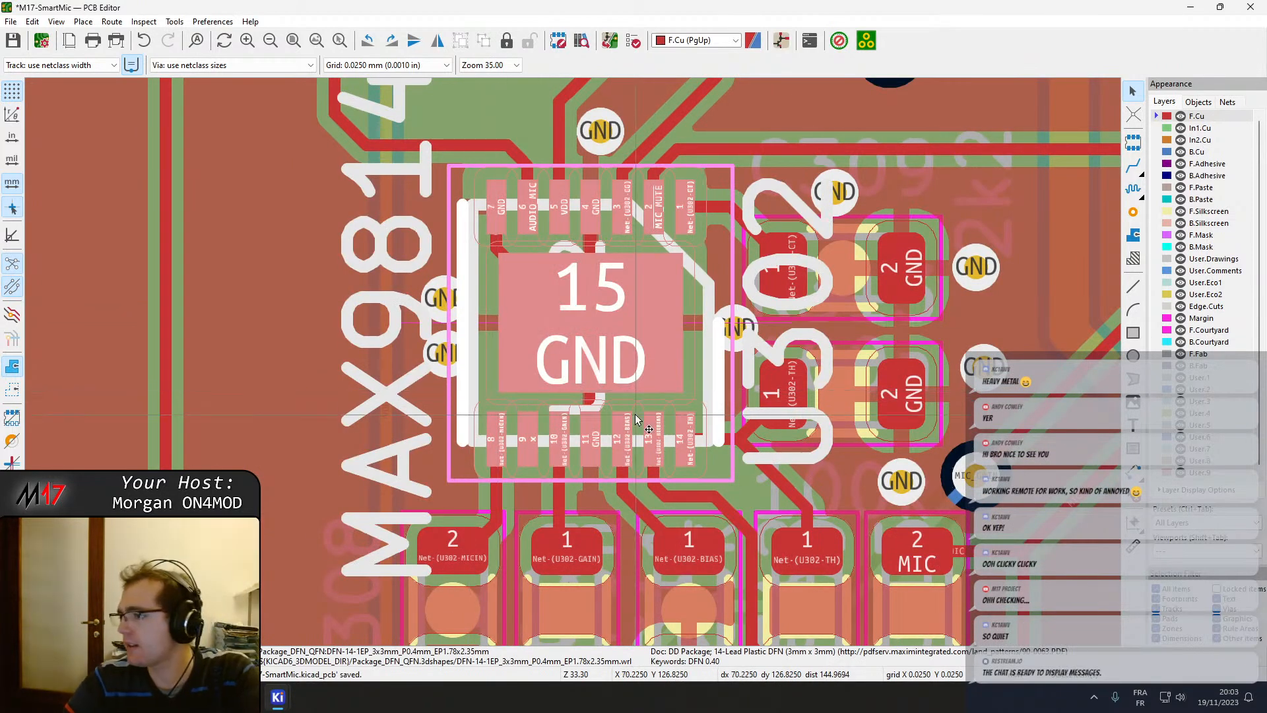
mouse_move(271, 704)
click(263, 581)
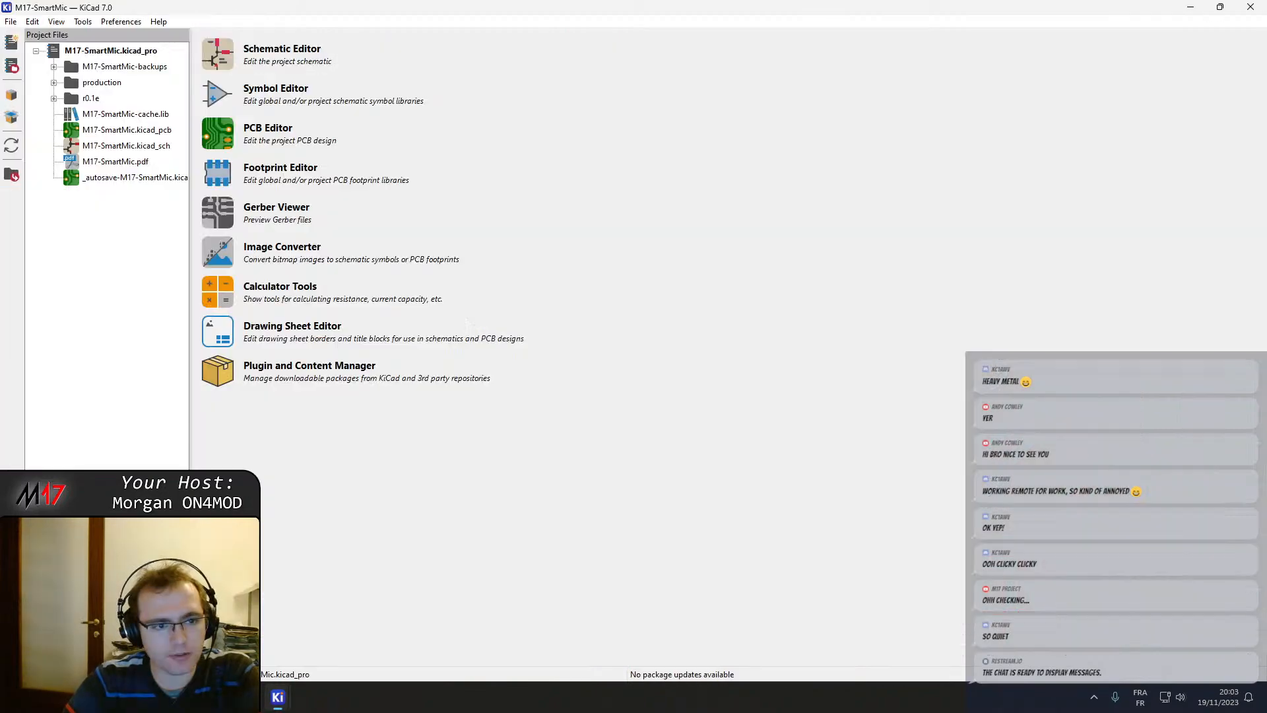
click(217, 54)
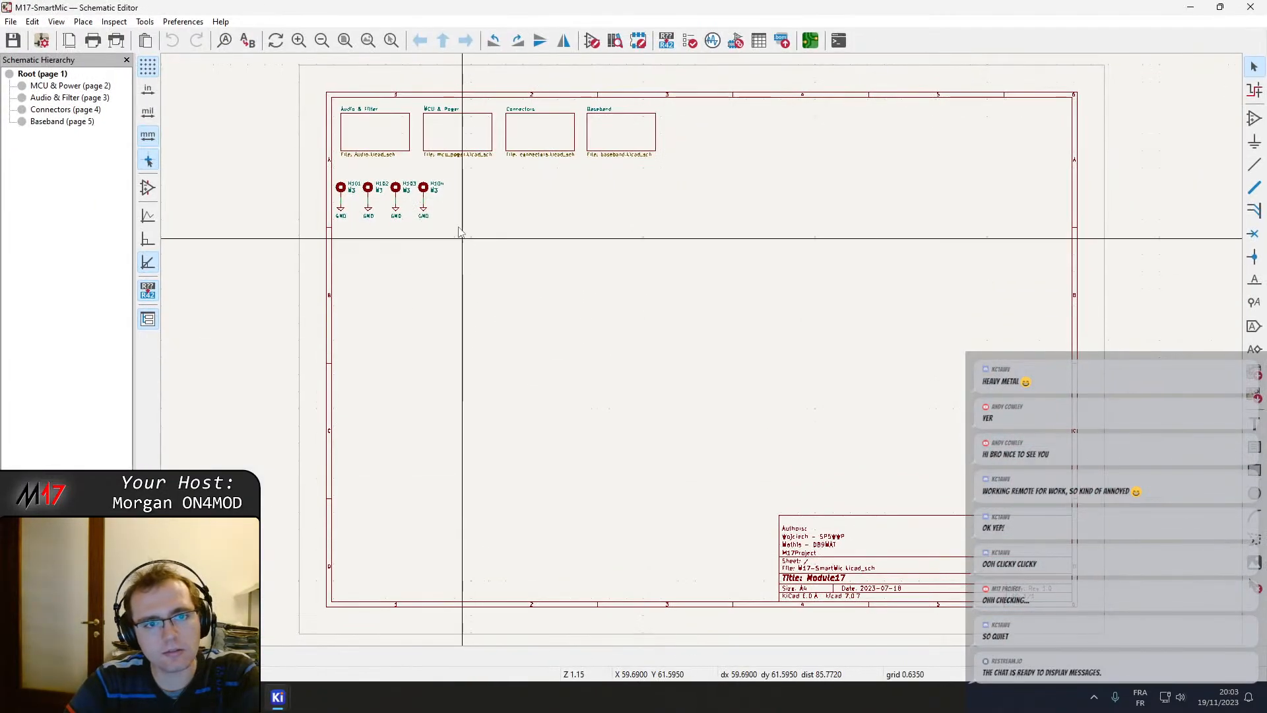
click(70, 98)
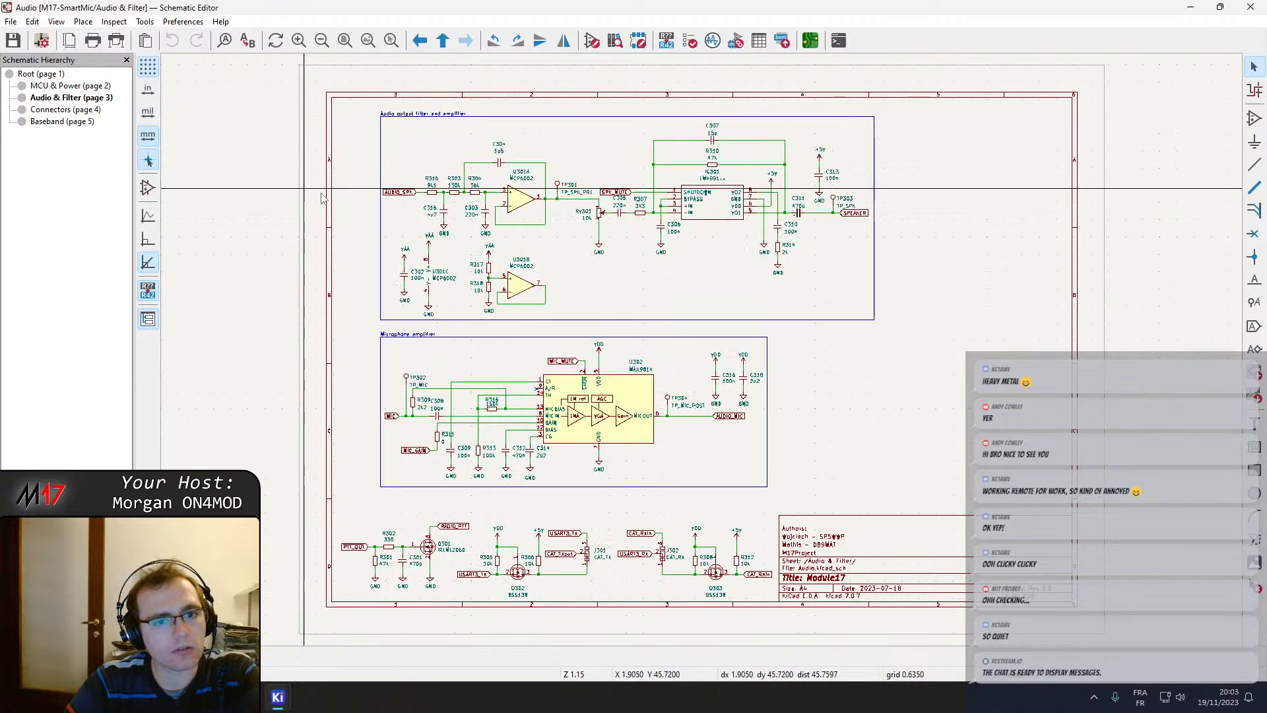
click(603, 437)
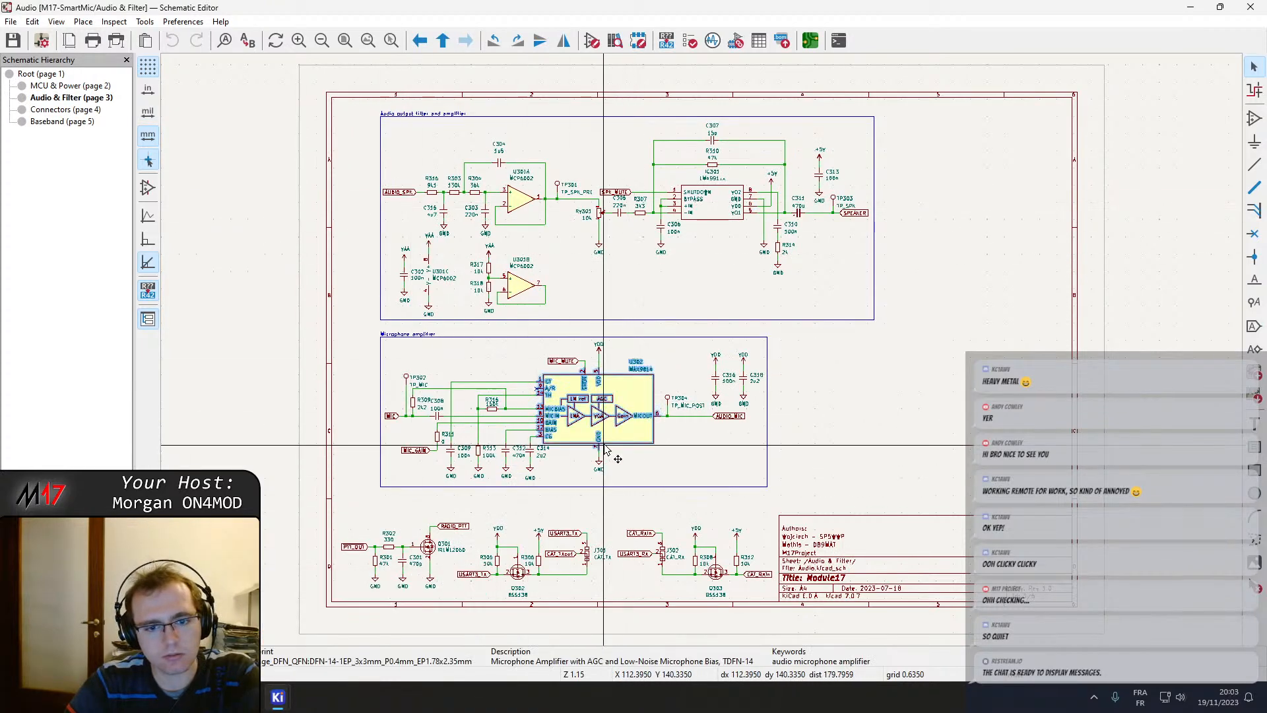
Switch back to the PCB Editor and view the wider layout around U302.
mouse_move(277, 698)
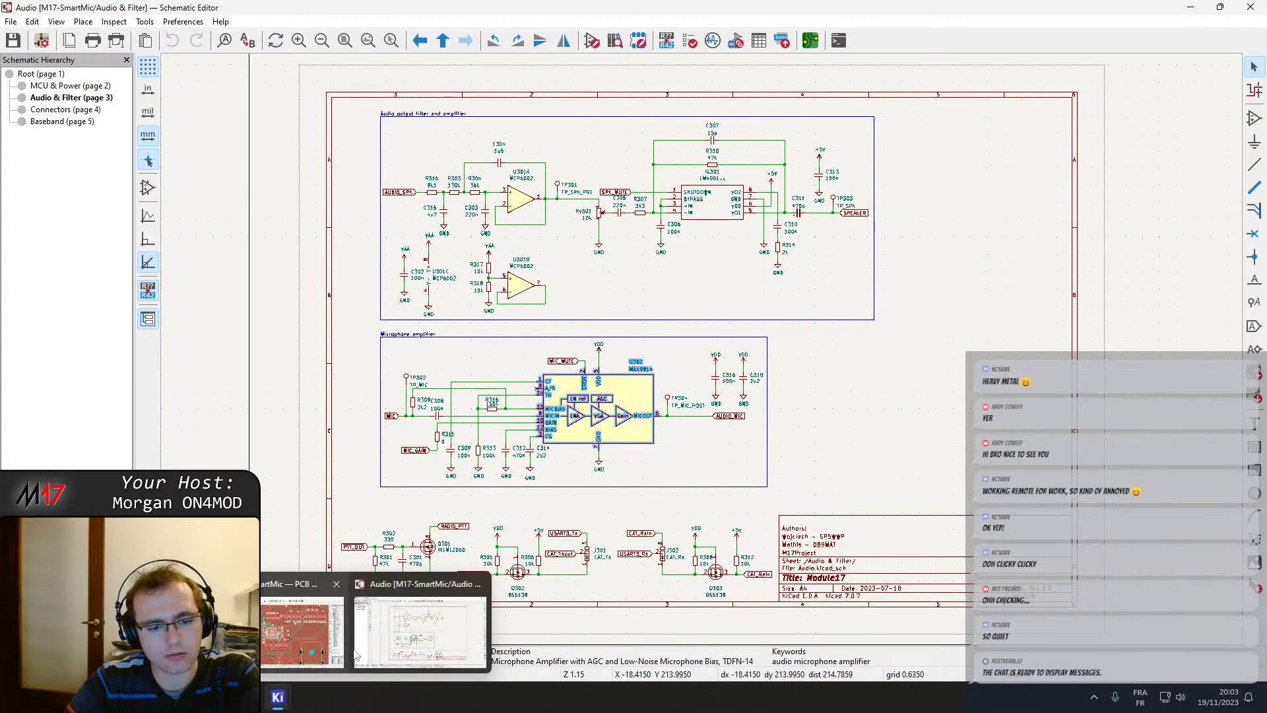
click(306, 624)
click(624, 364)
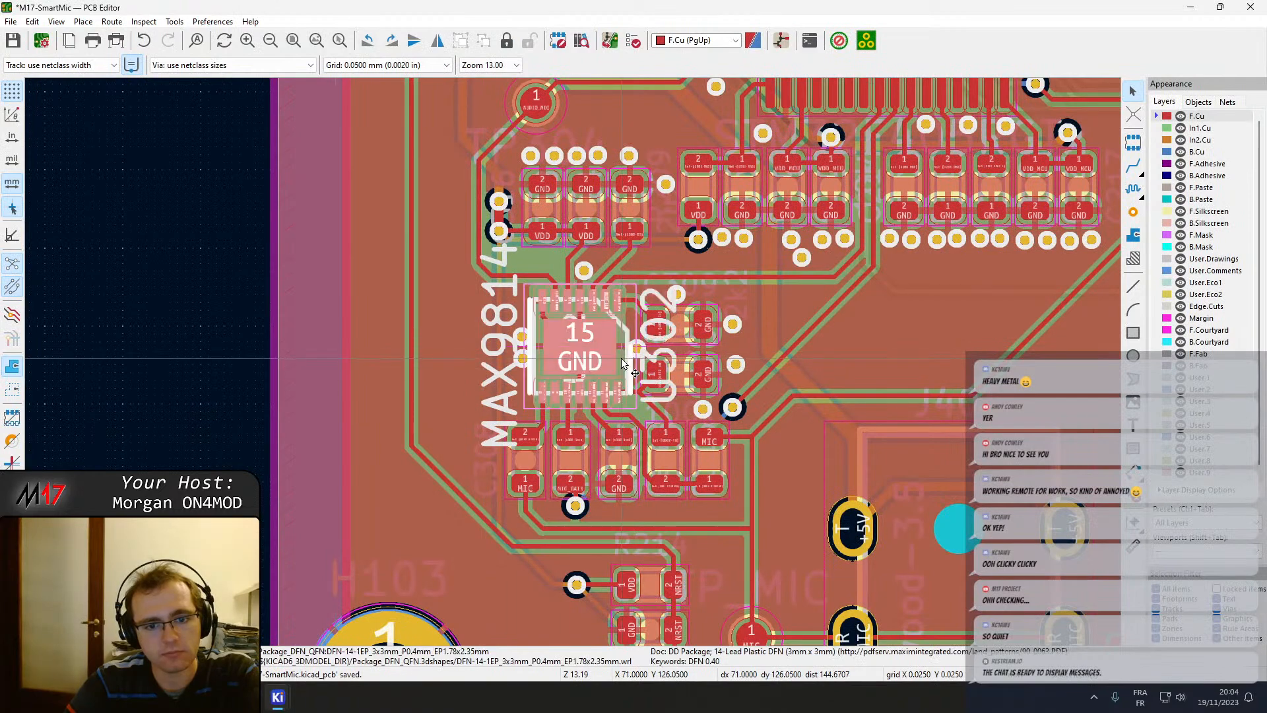
Check U302 on the Audio & Filter page in the Schematic Editor and return to the PCB Editor.
mouse_move(278, 701)
click(373, 632)
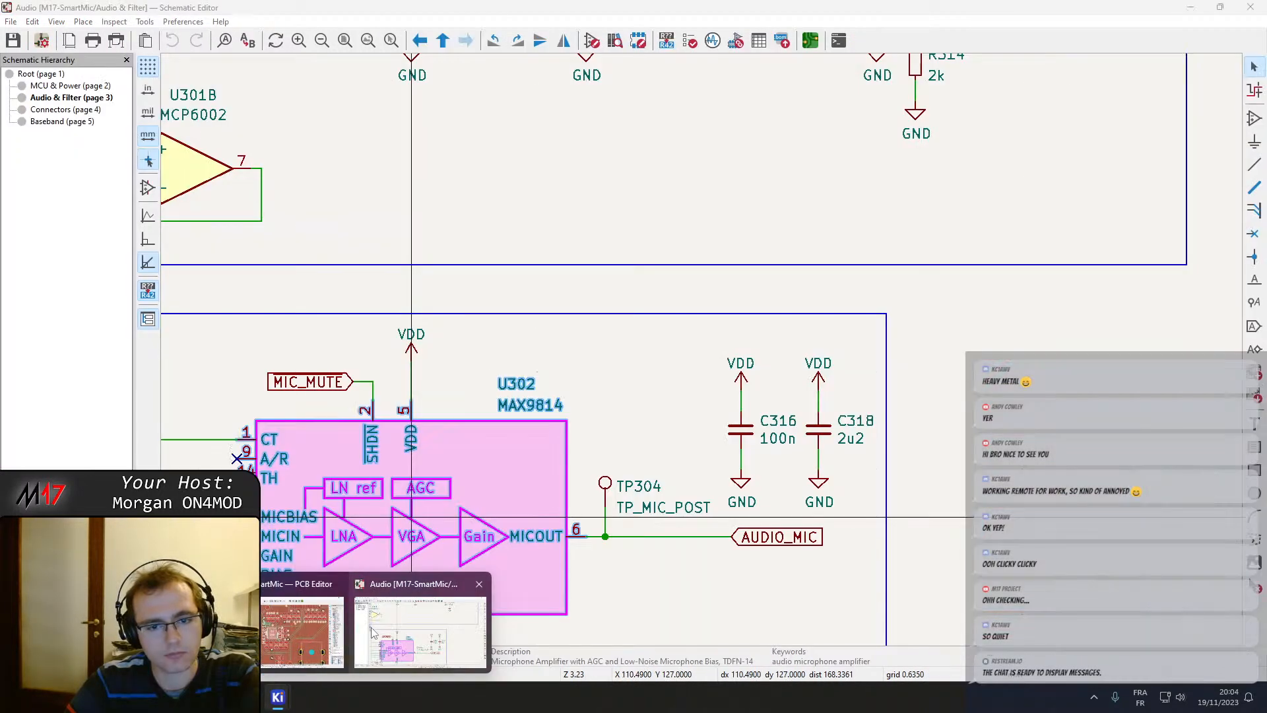
key(alt+Tab)
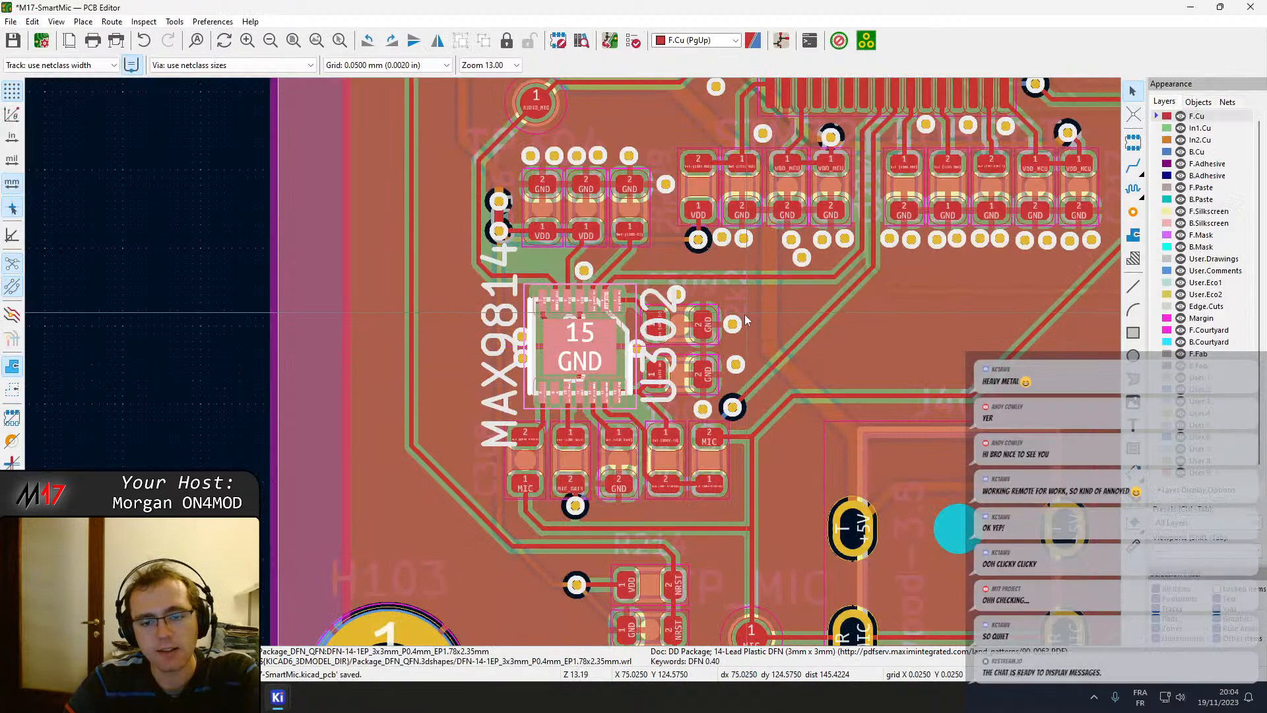
Move C308 slightly left, away from R311, to X 67.625, Y 129.3.
scroll(544, 310, up, 4)
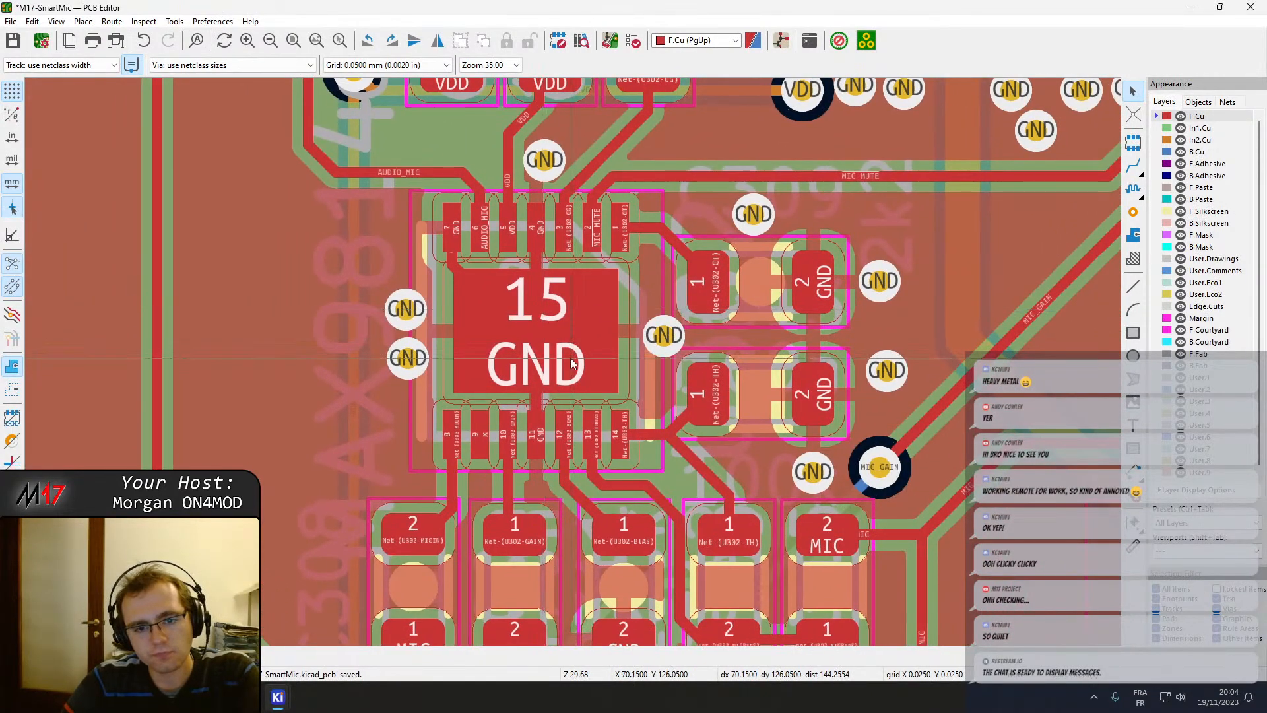
middle_drag(561, 488, 600, 233)
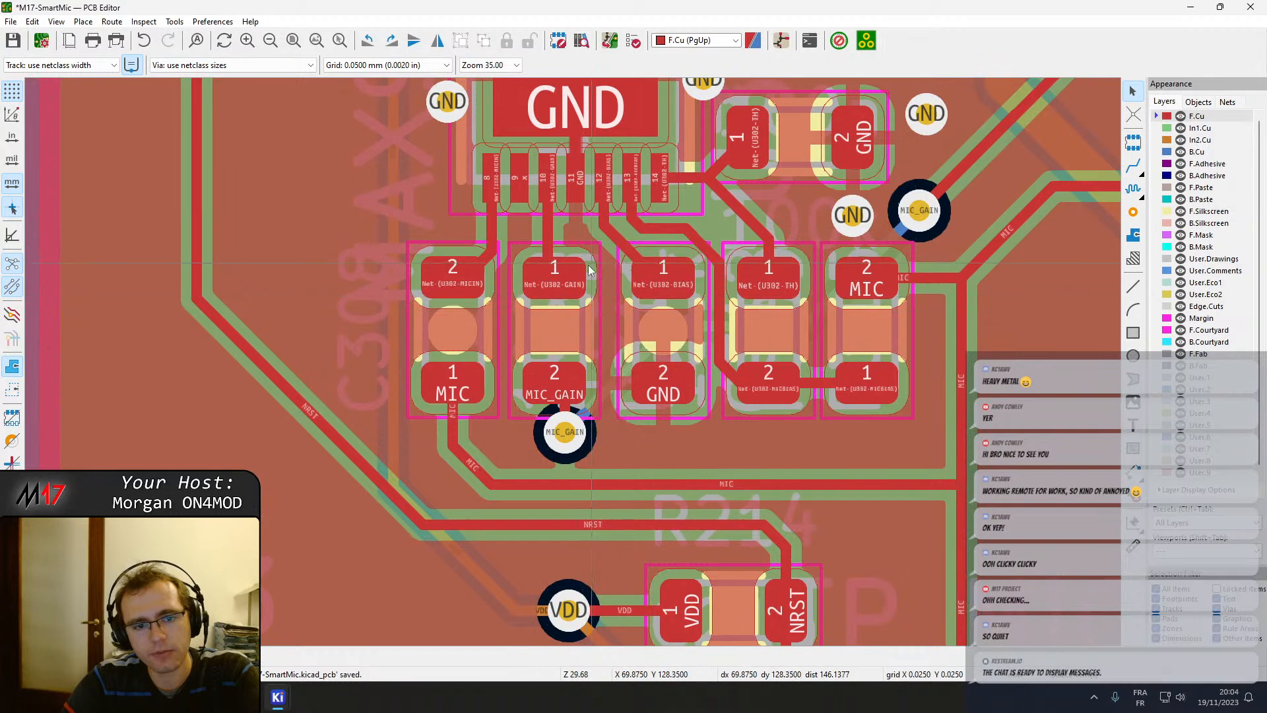
middle_drag(560, 210, 639, 250)
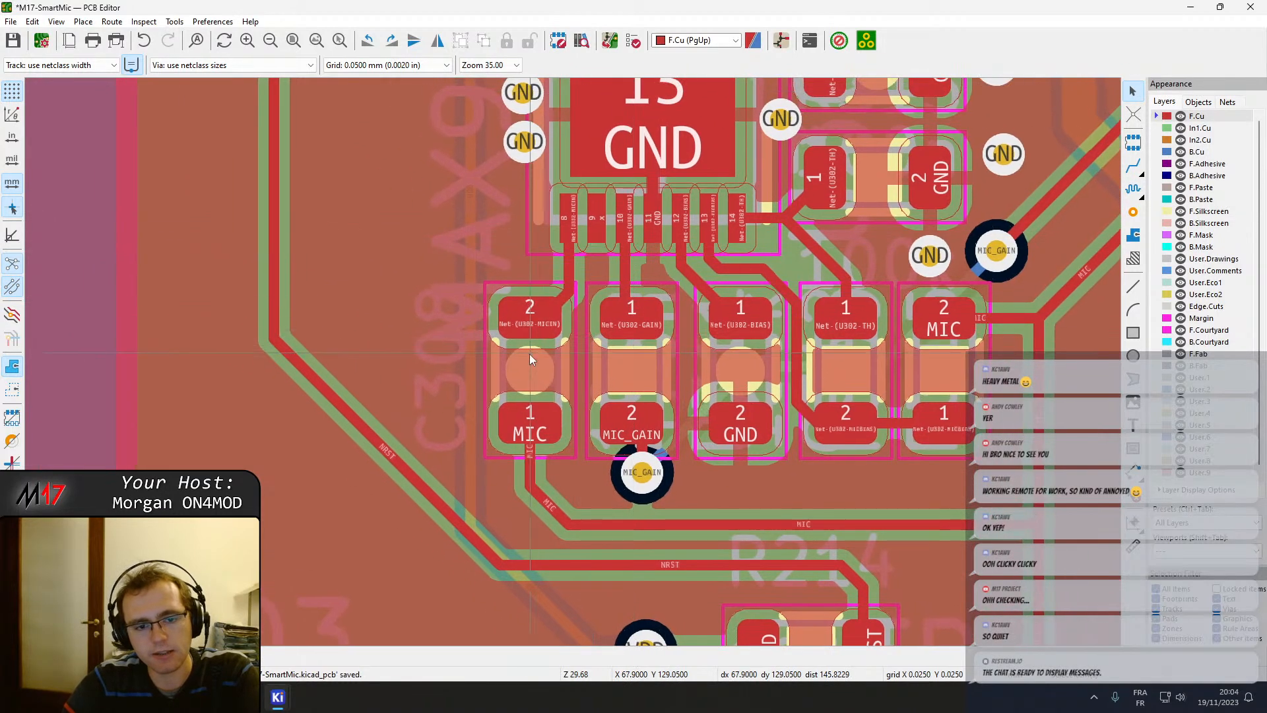
drag(529, 360, 510, 375)
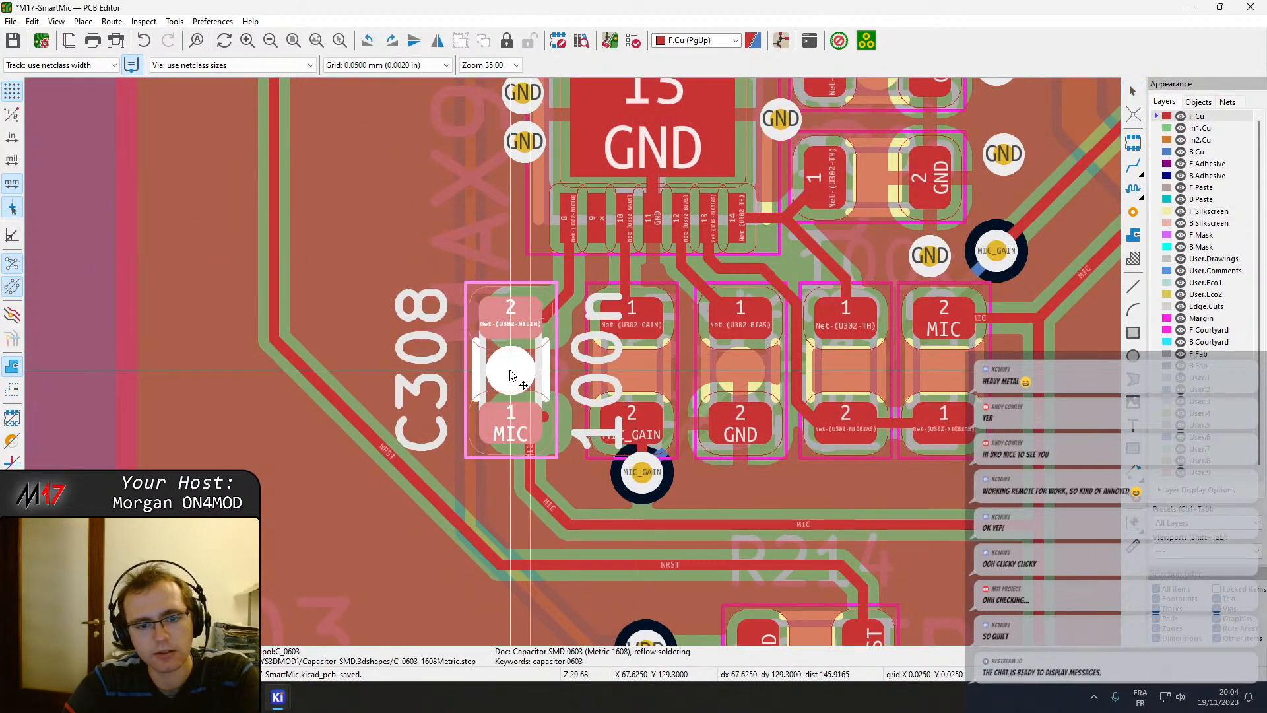
scroll(510, 375, up, 1)
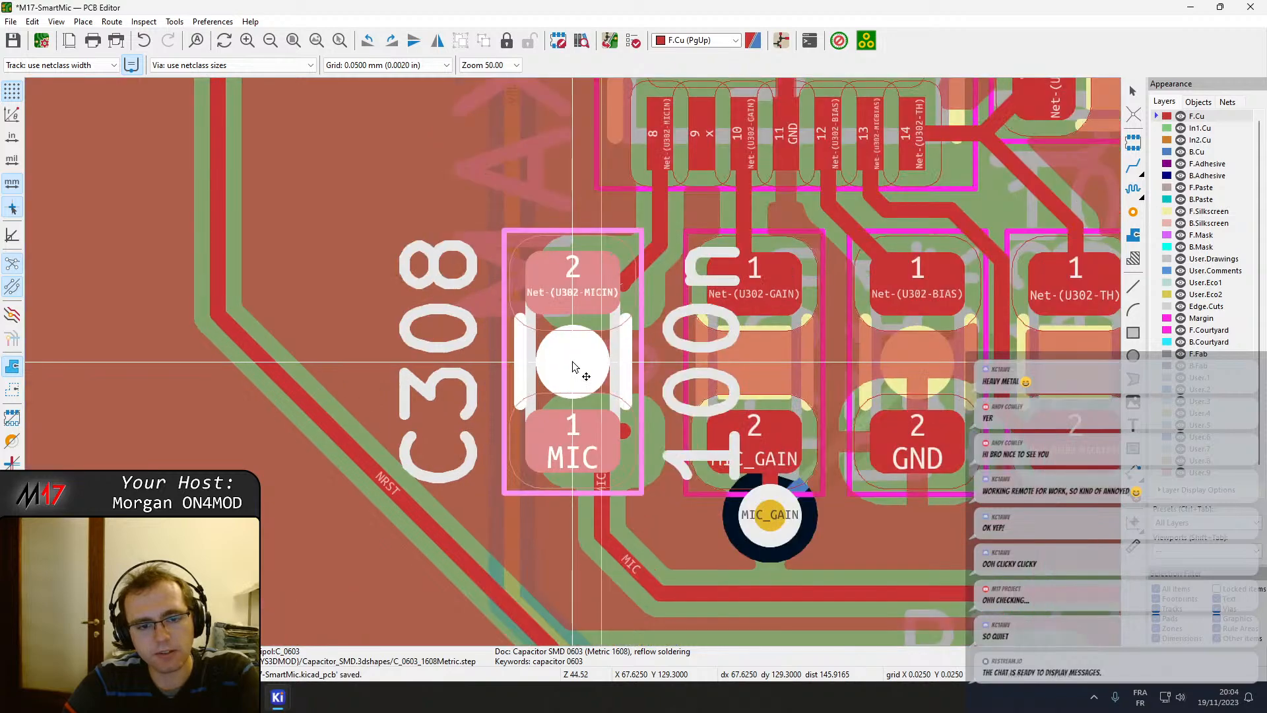
Drag the diagonal U302-MICIN track segment so it runs into C308's pad 2 at its new position.
click(645, 260)
key(d)
drag(631, 259, 575, 288)
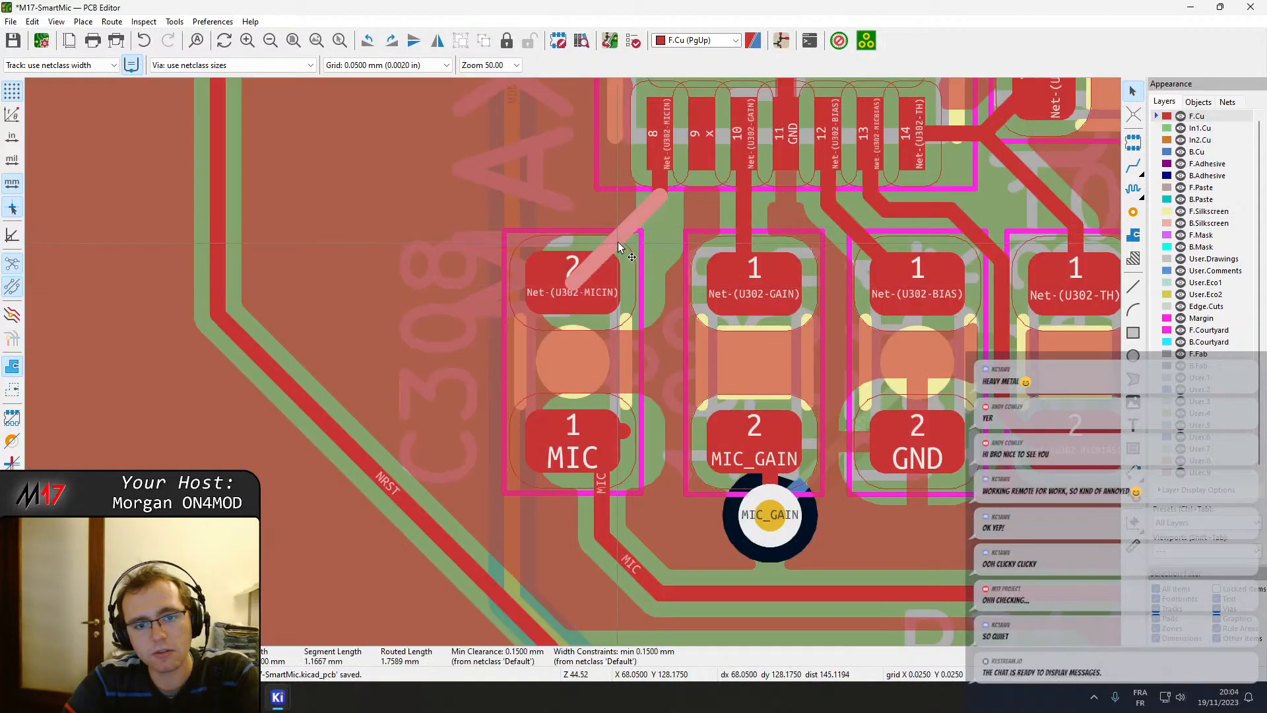
key(d)
click(625, 259)
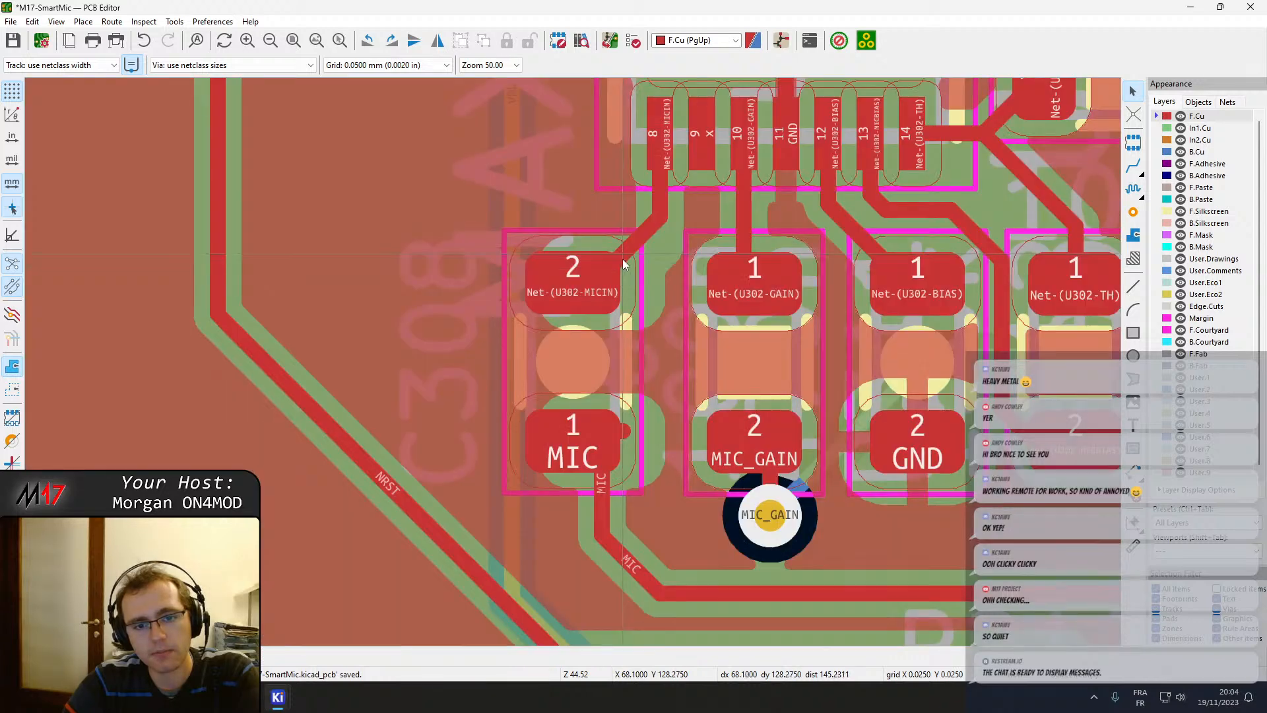
Drag the vertical MIC track into line with C308's pad 1 and delete the leftover horizontal segment on the pad.
drag(605, 502, 573, 437)
click(604, 435)
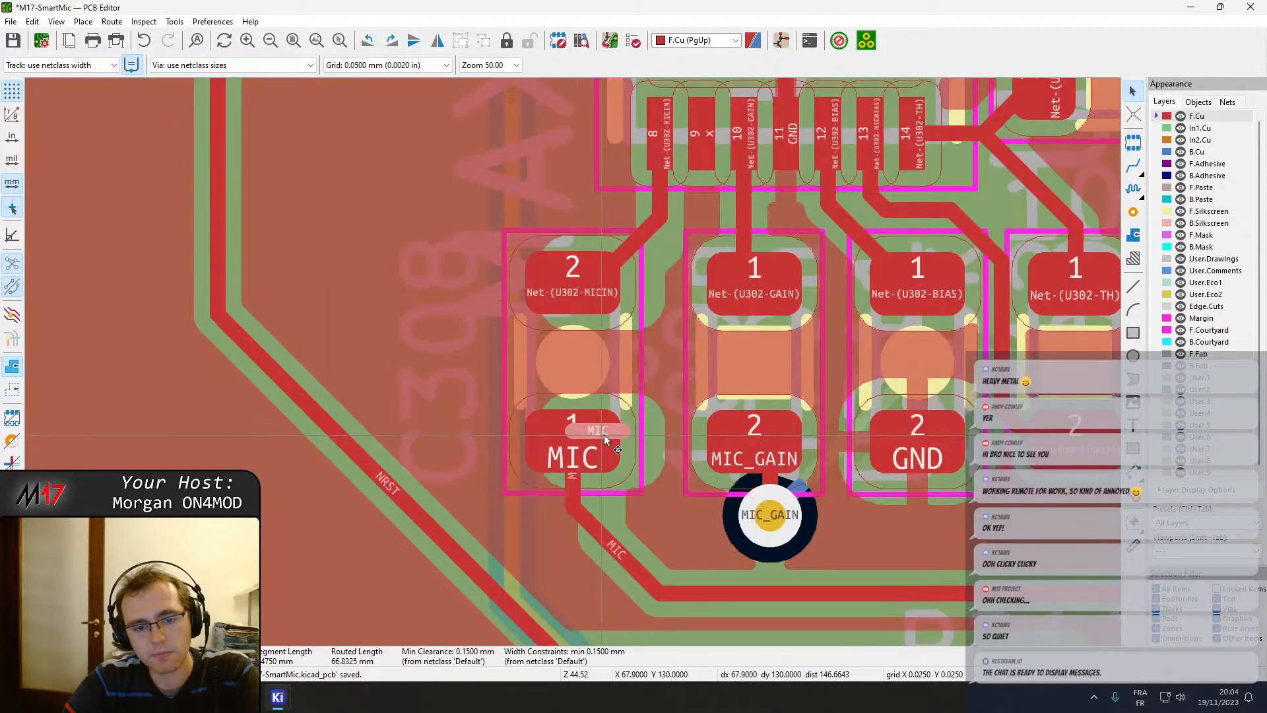
key(Delete)
Move R311 left beside C308 to X 69.025, Y 129.3.
middle_drag(681, 440, 615, 437)
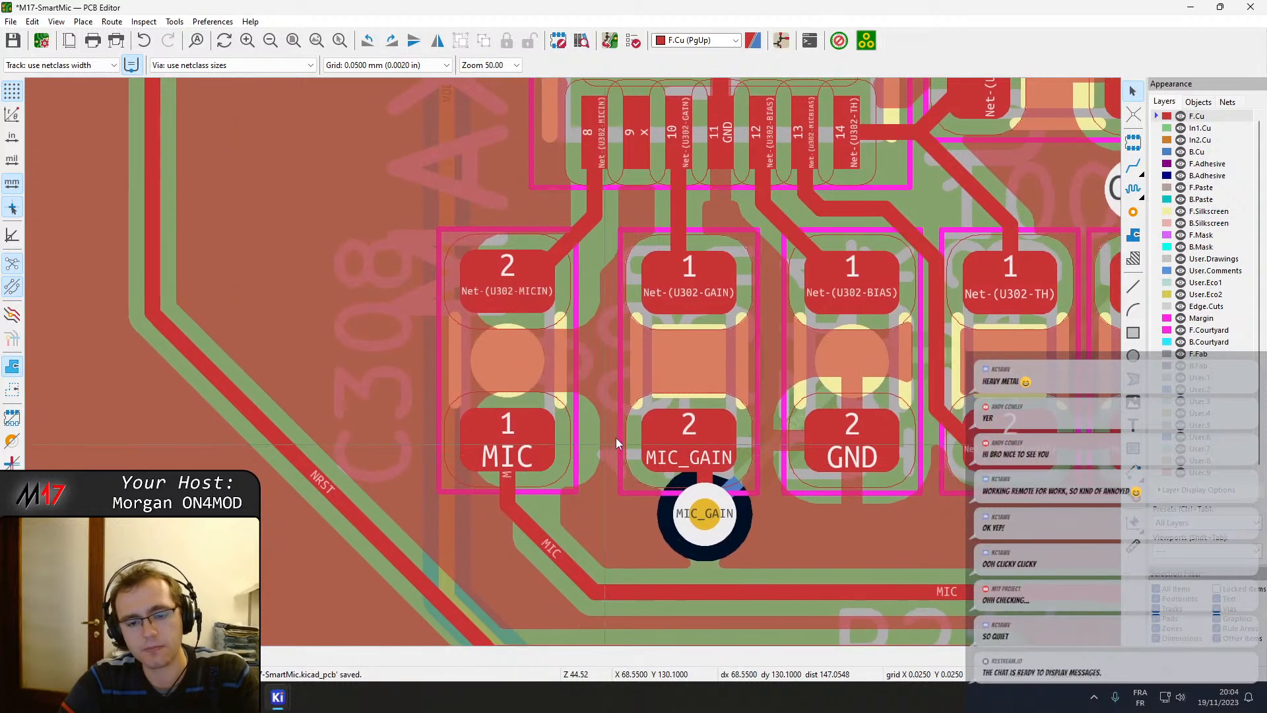
click(682, 383)
key(m)
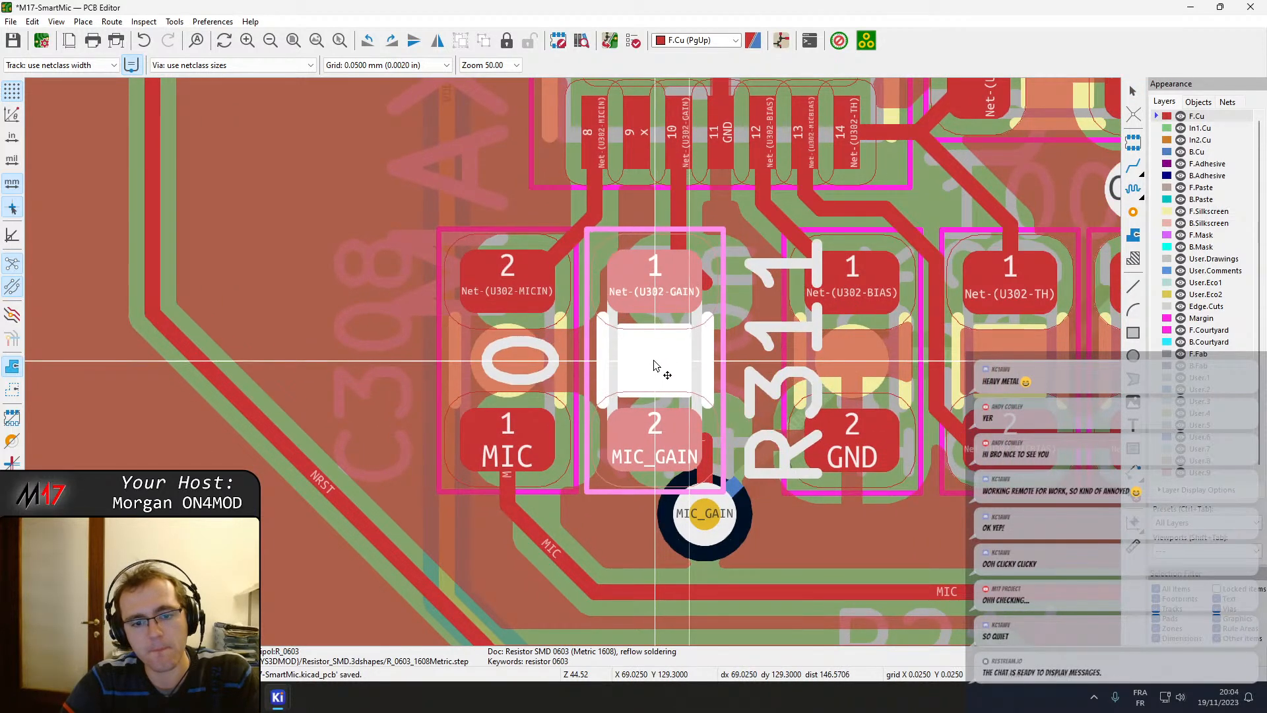
scroll(654, 365, up, 4)
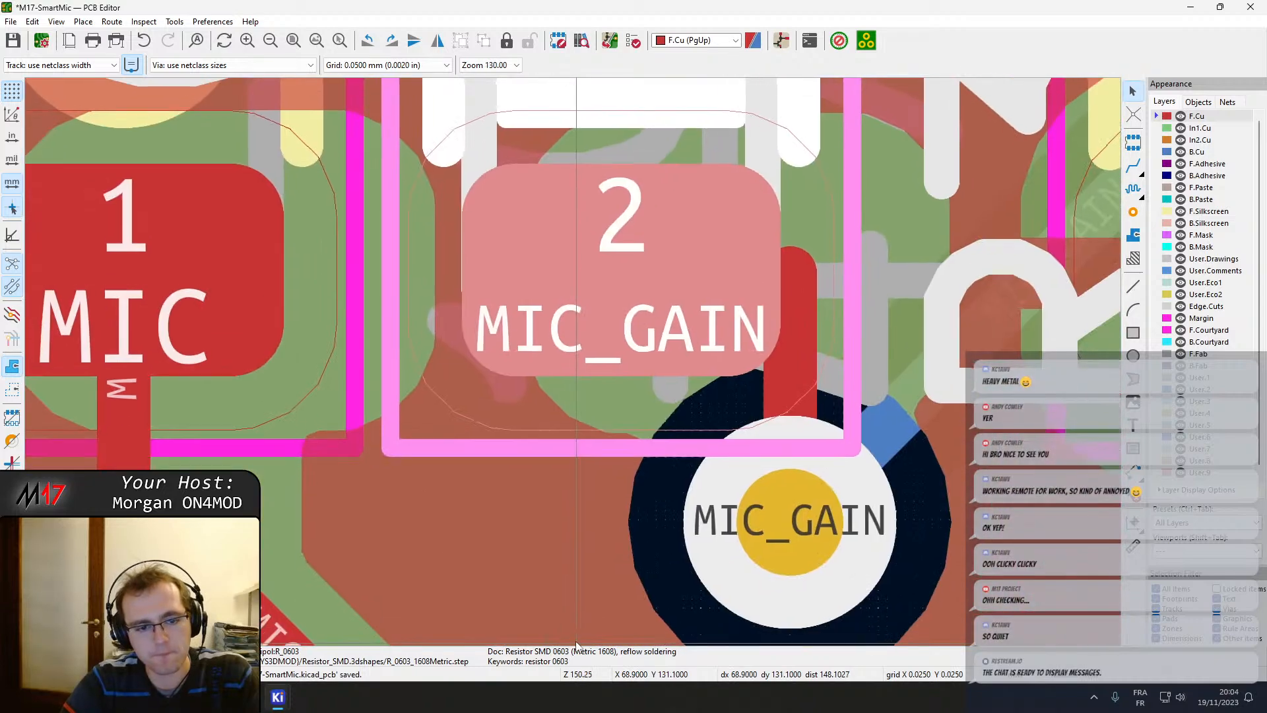
scroll(554, 352, down, 4)
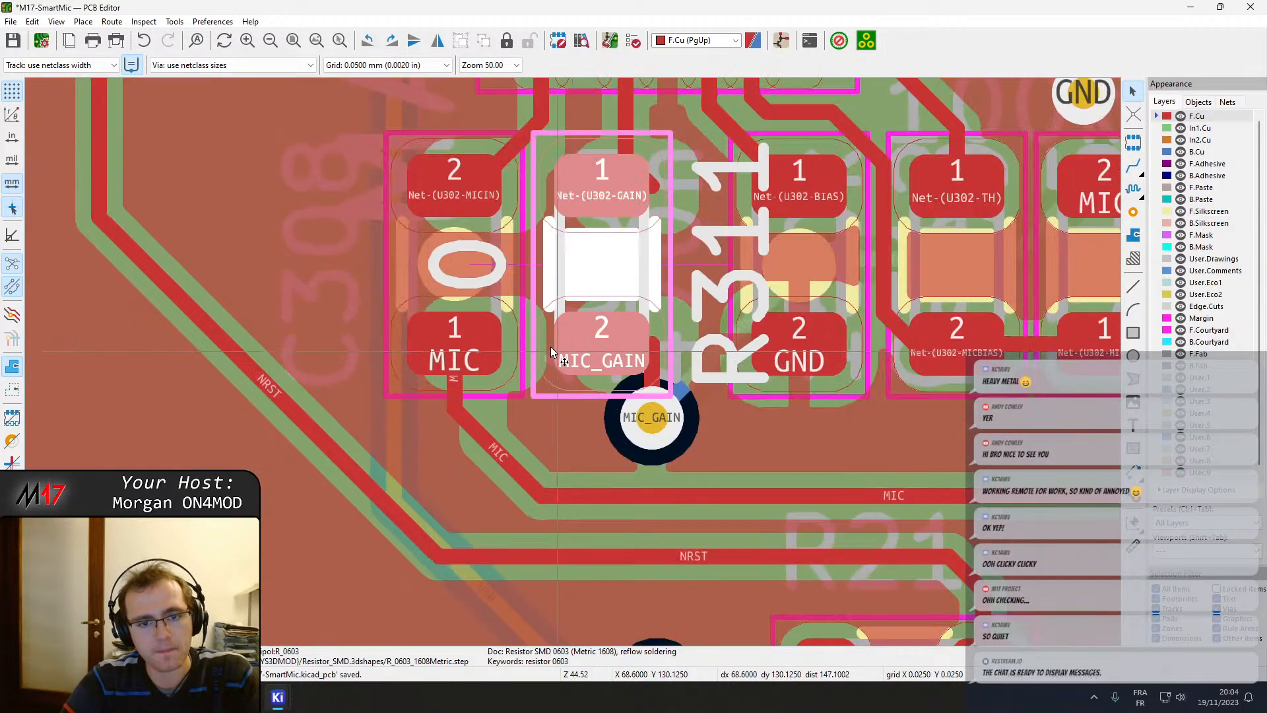
click(460, 348)
key(m)
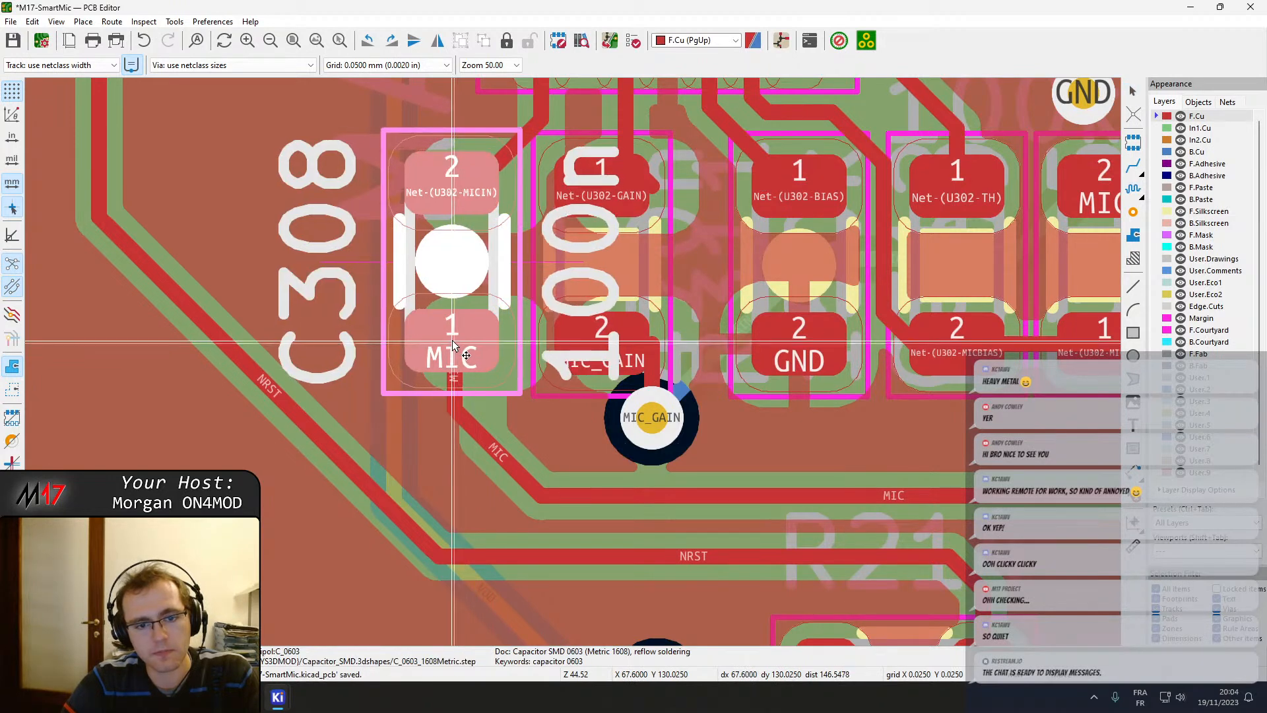
click(456, 346)
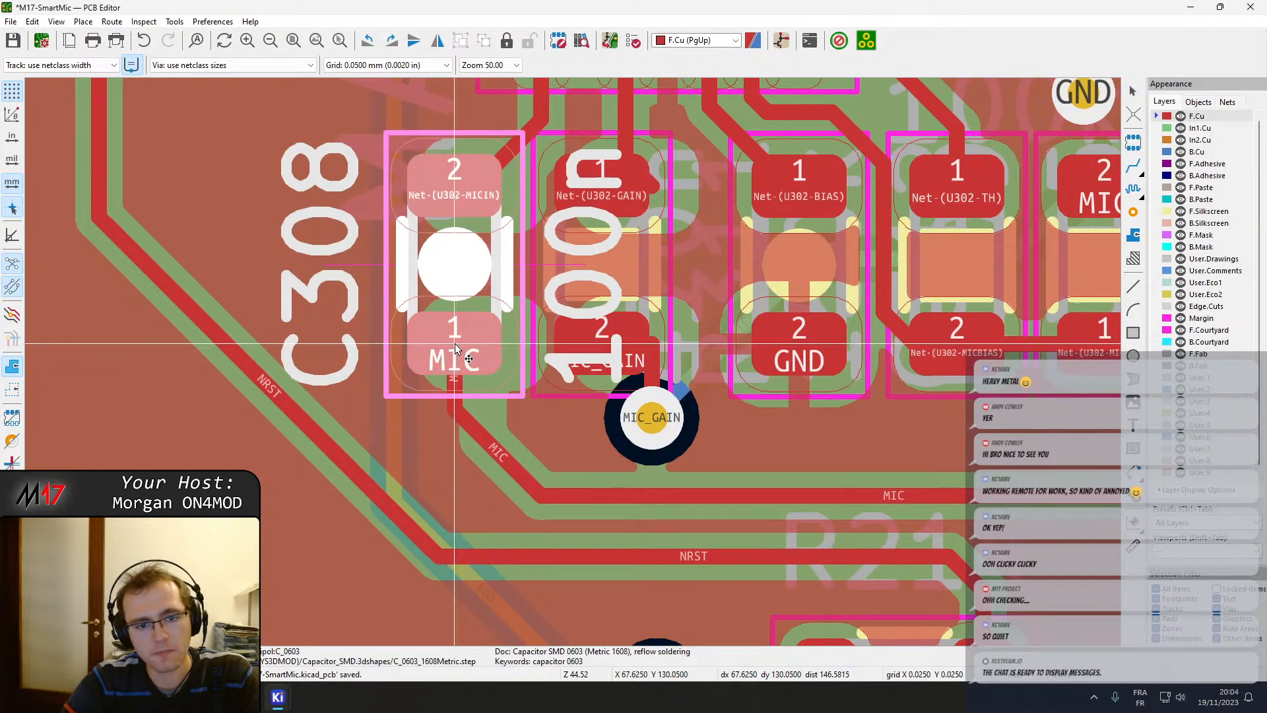
click(597, 356)
Drag the MIC_GAIN track onto R311's pad 2 and move the MIC_GAIN via directly below that pad.
middle_drag(656, 322, 567, 370)
click(567, 421)
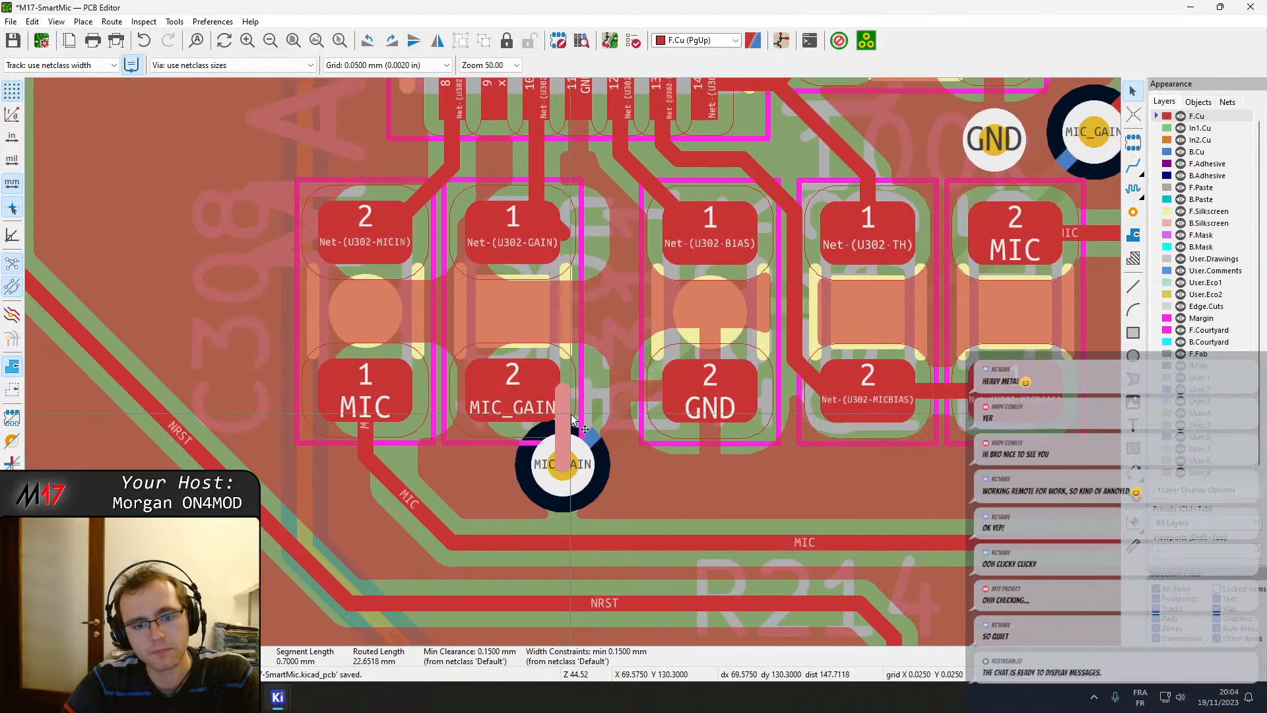
drag(566, 411, 519, 395)
click(554, 399)
click(576, 459)
click(589, 490)
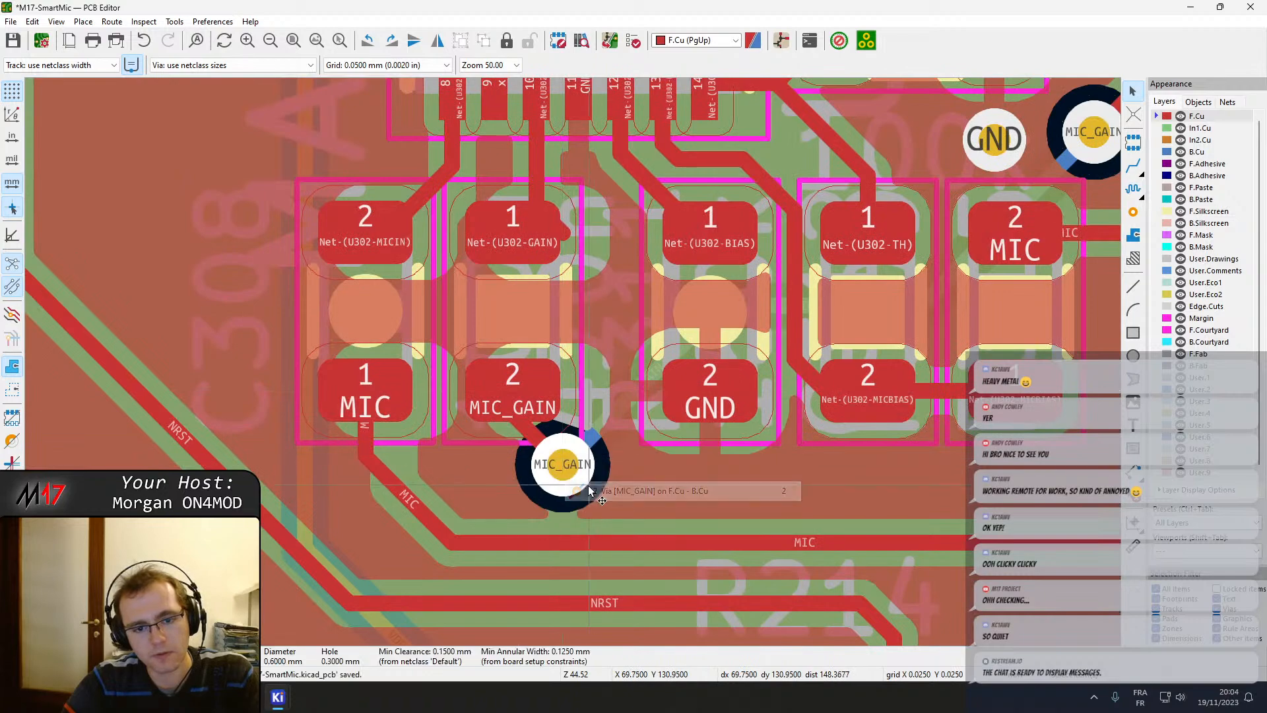
mouse_move(590, 490)
mouse_down()
mouse_move(580, 476)
mouse_move(606, 482)
mouse_move(596, 468)
mouse_move(515, 485)
mouse_up()
Refill all zones and examine the ground fill around the relocated MIC_GAIN via and the MIC and NRST tracks.
scroll(573, 363, down, 4)
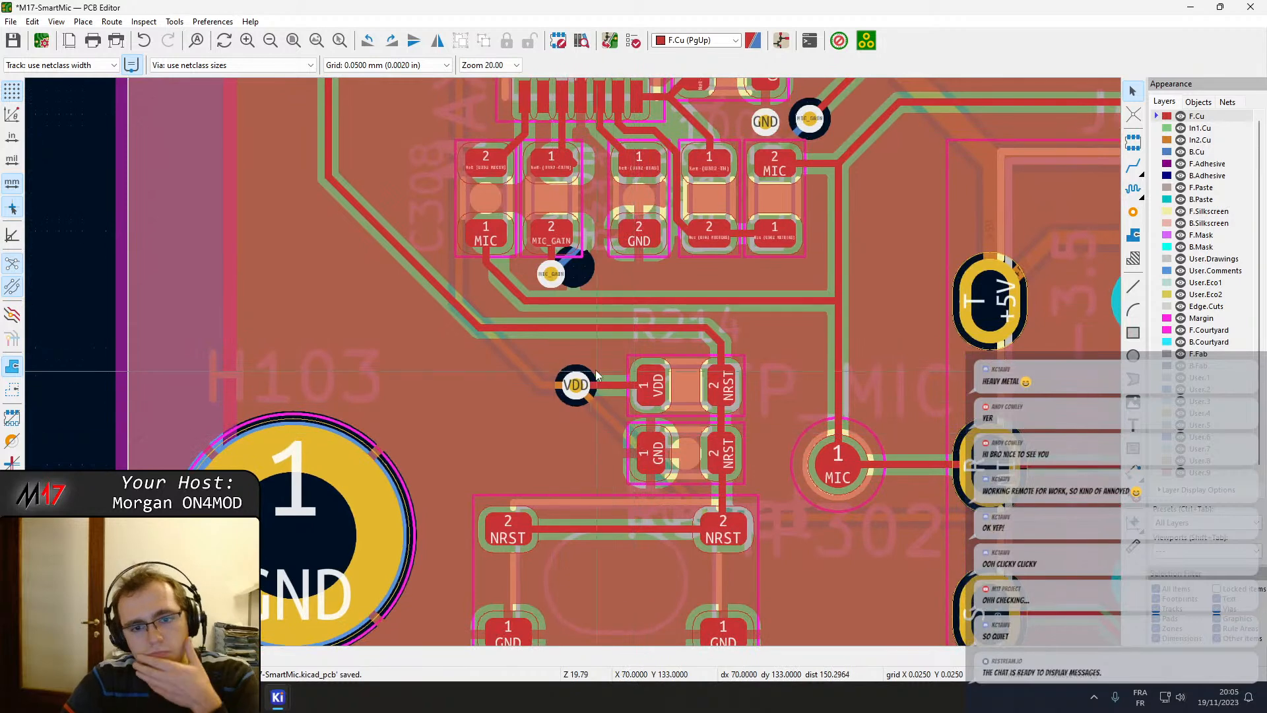
middle_drag(560, 300, 529, 383)
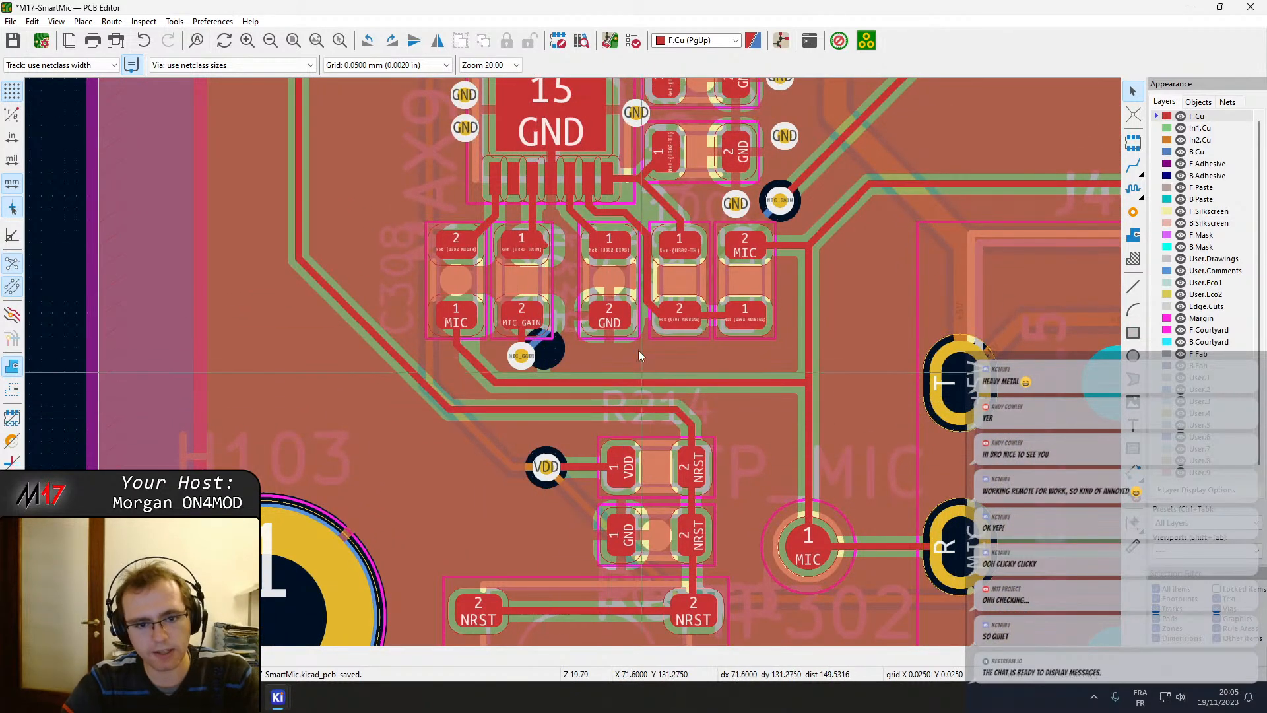
key(b)
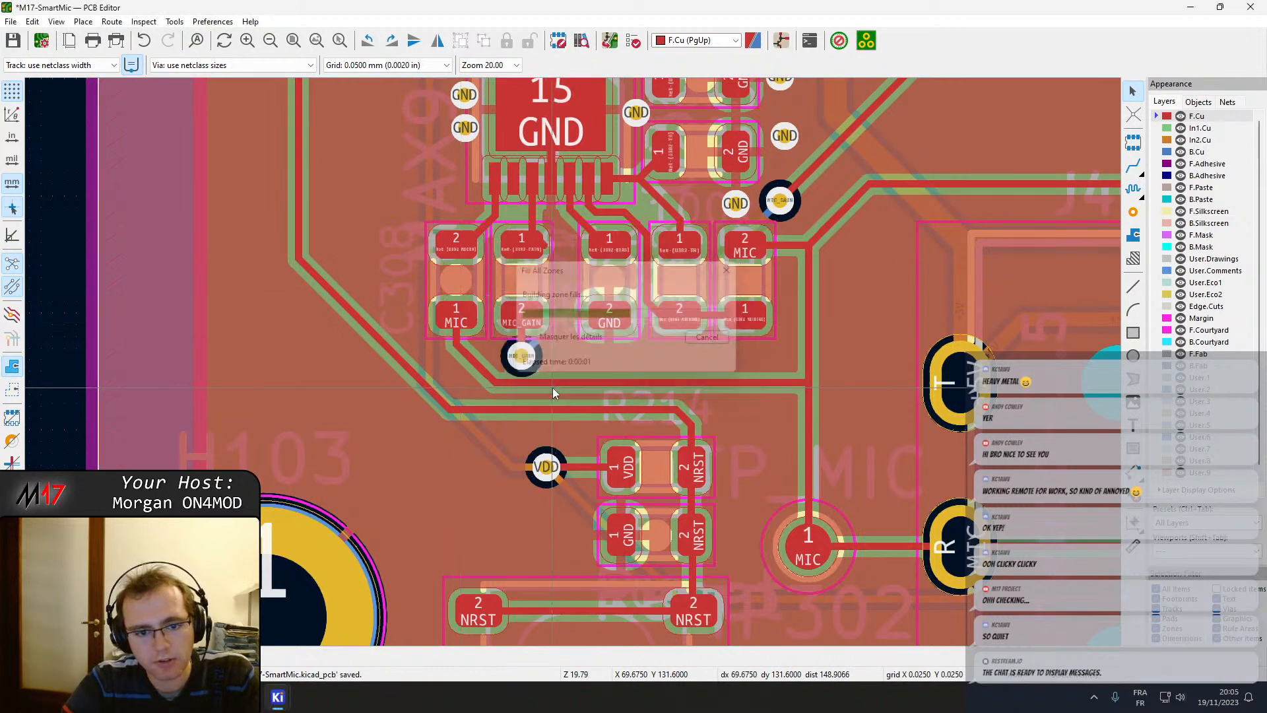
scroll(544, 368, up, 5)
scroll(573, 362, down, 3)
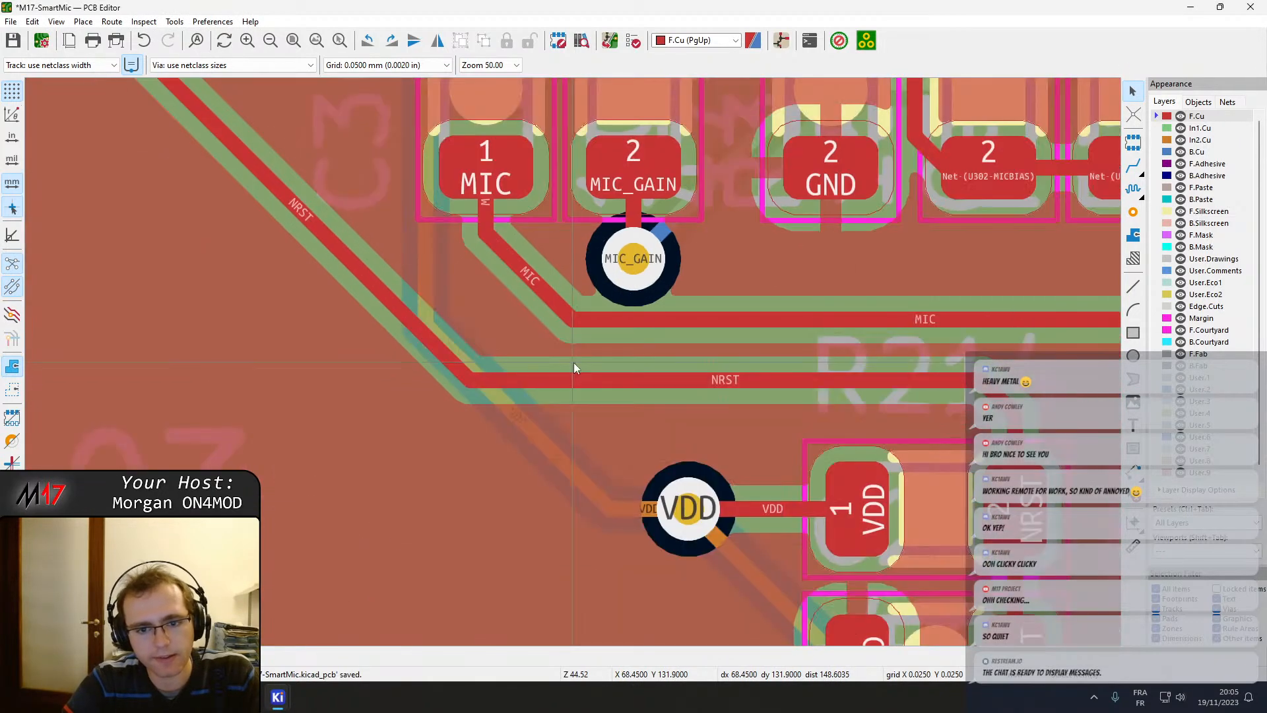
scroll(568, 410, up, 2)
middle_drag(572, 423, 495, 477)
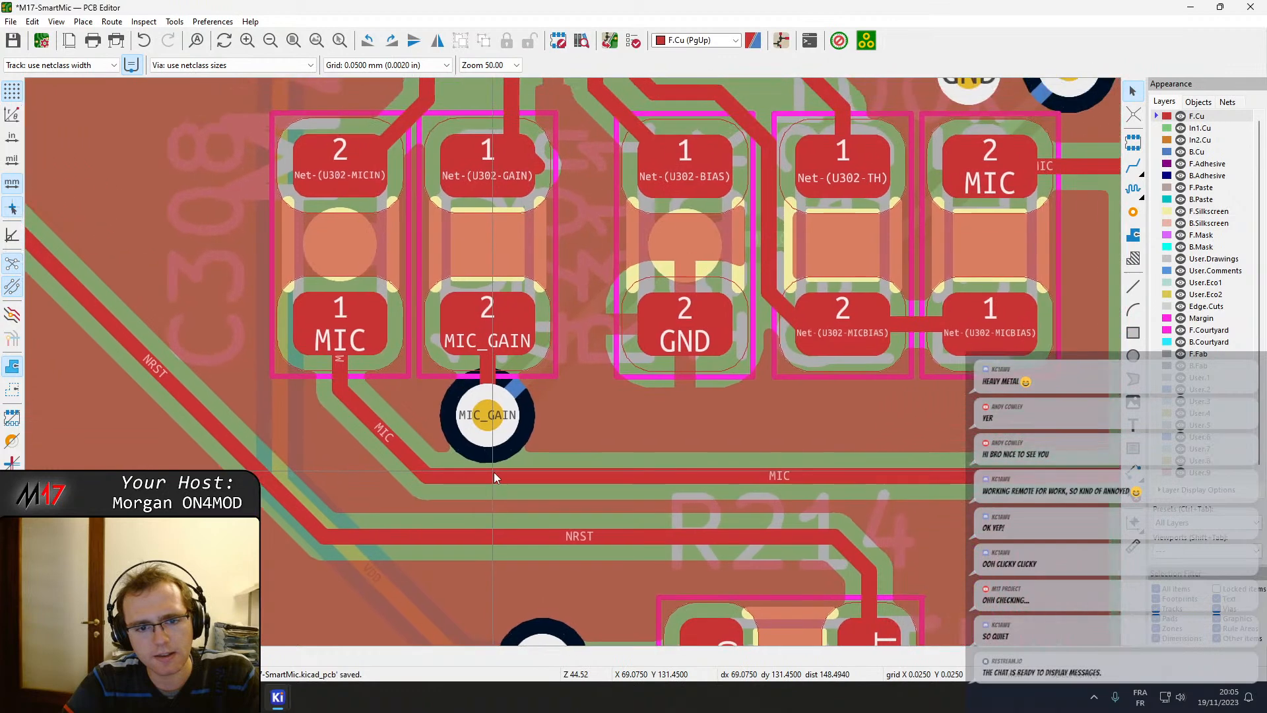
Delete the diagonal U302-GAIN track stub beside R311's pad 1 and drag the vertical U302-GAIN track to the pad.
middle_drag(592, 334, 434, 430)
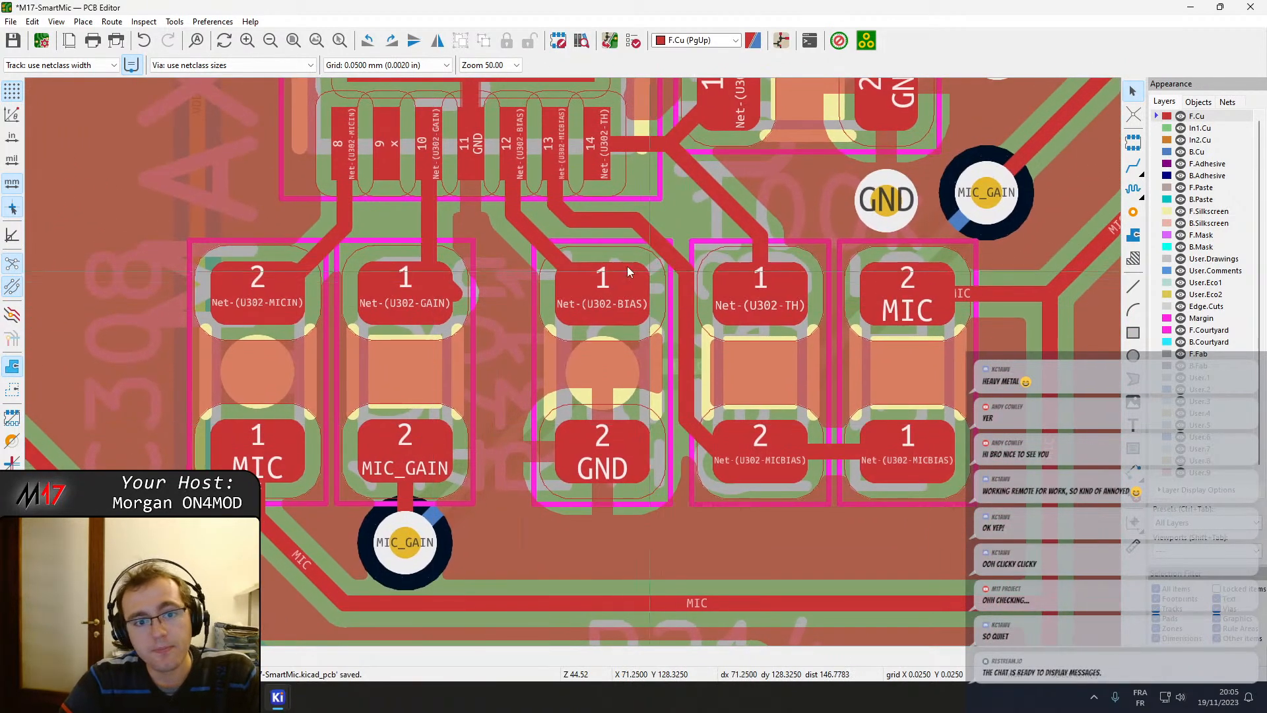
click(462, 295)
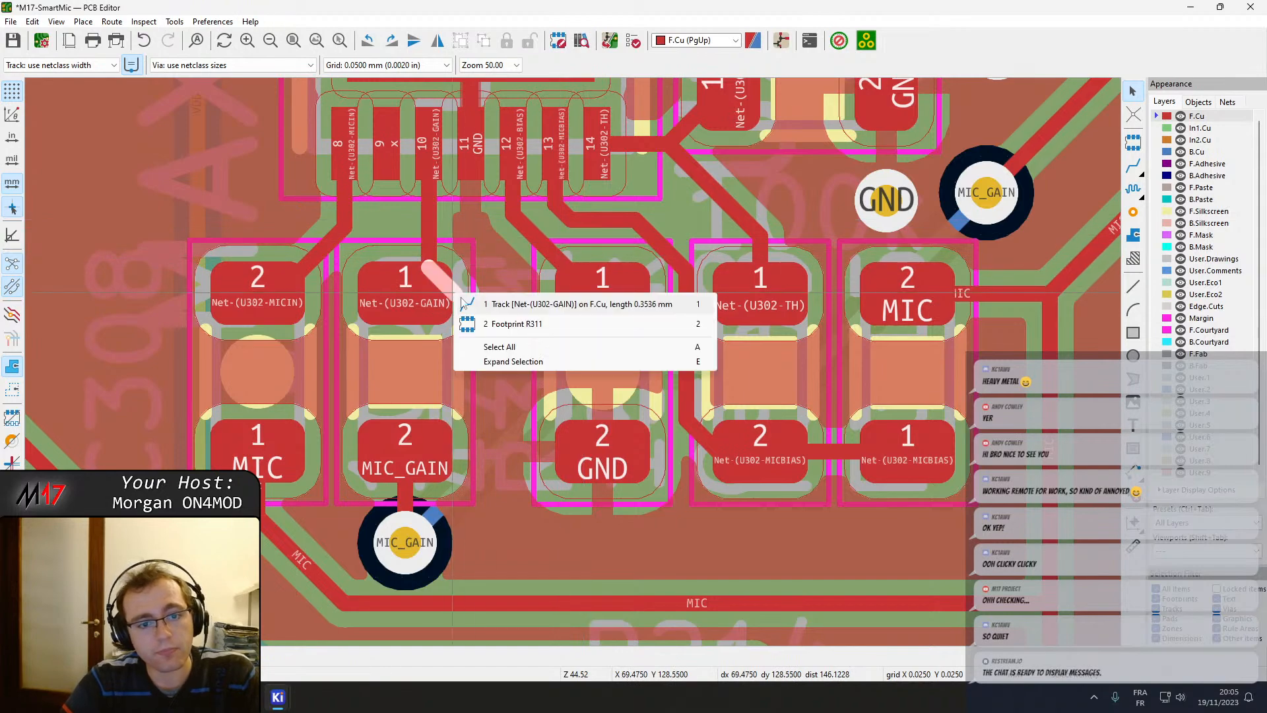
click(486, 314)
key(Delete)
click(433, 252)
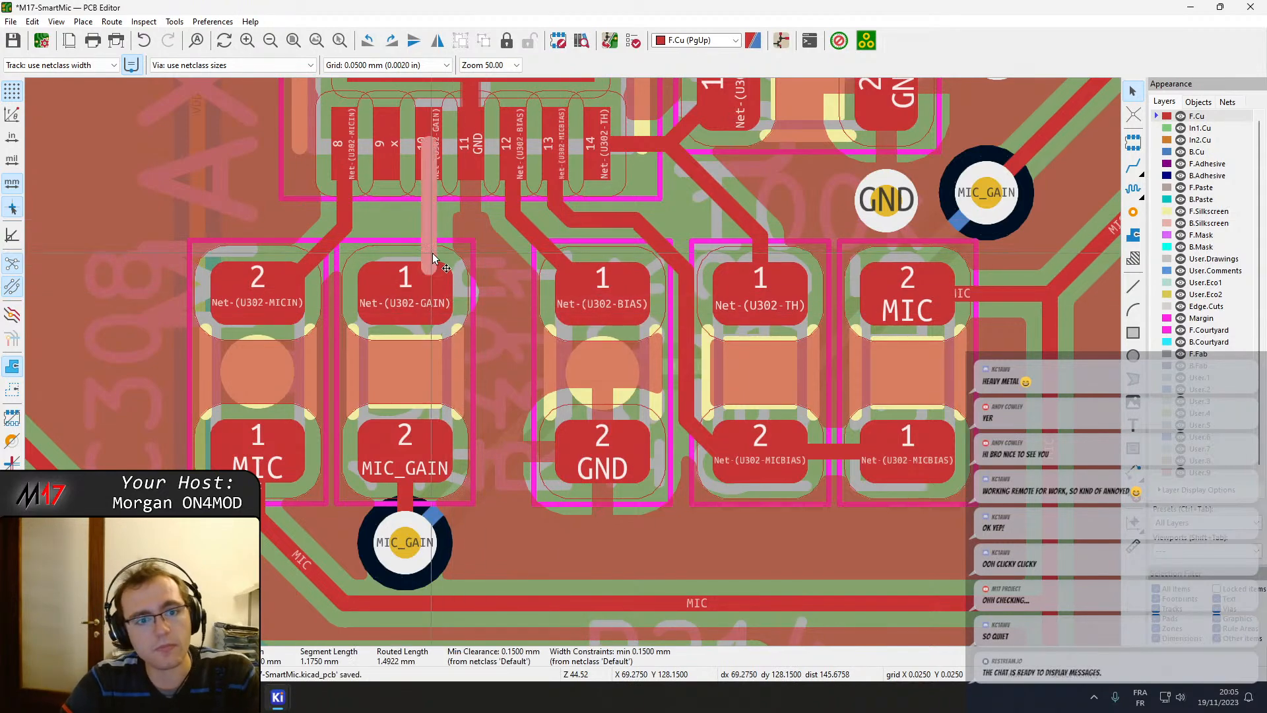
key(d)
click(399, 296)
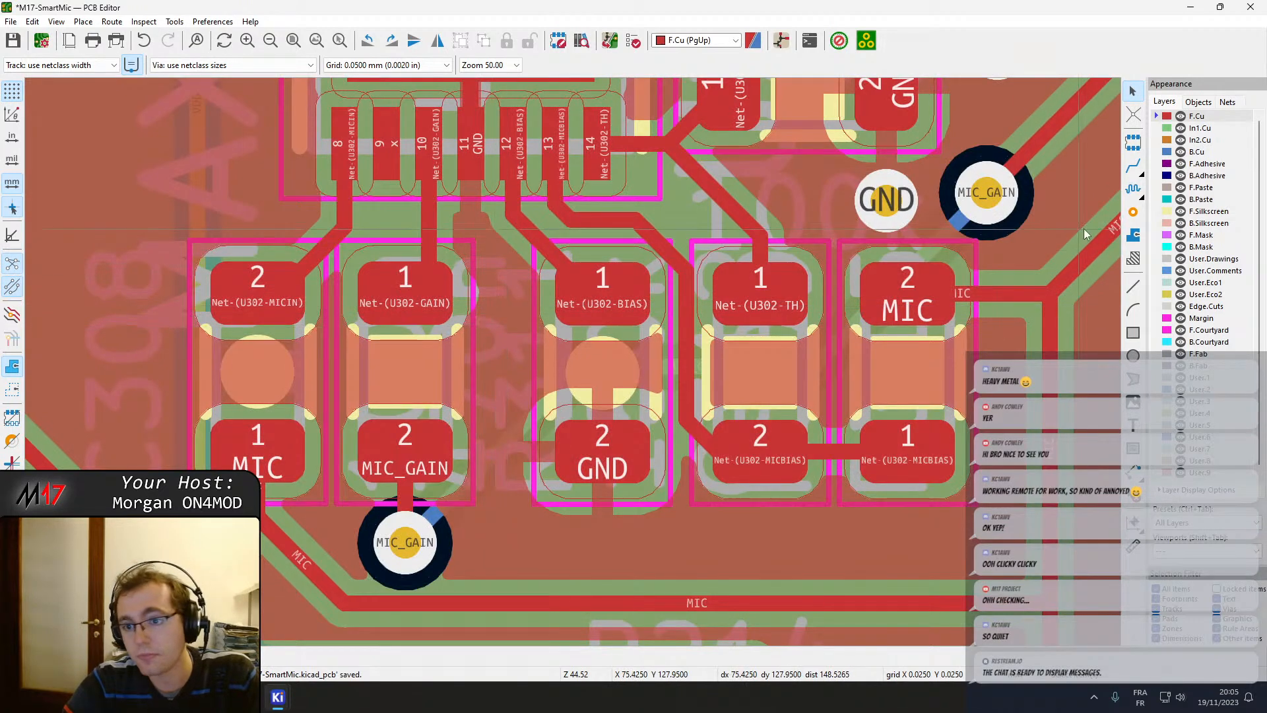
Add a GND via between R311's pad 1 and the U302-BIAS pad, and shift it up toward U302.
click(1133, 212)
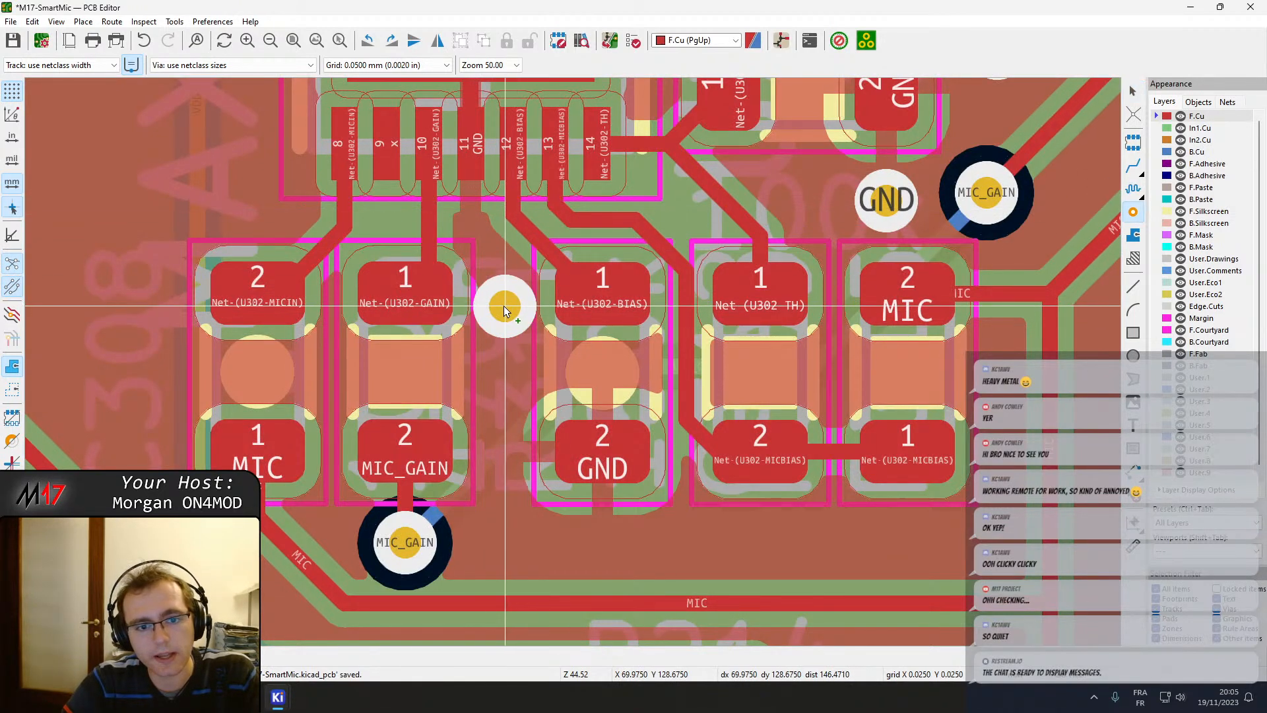
click(504, 308)
key(Escape)
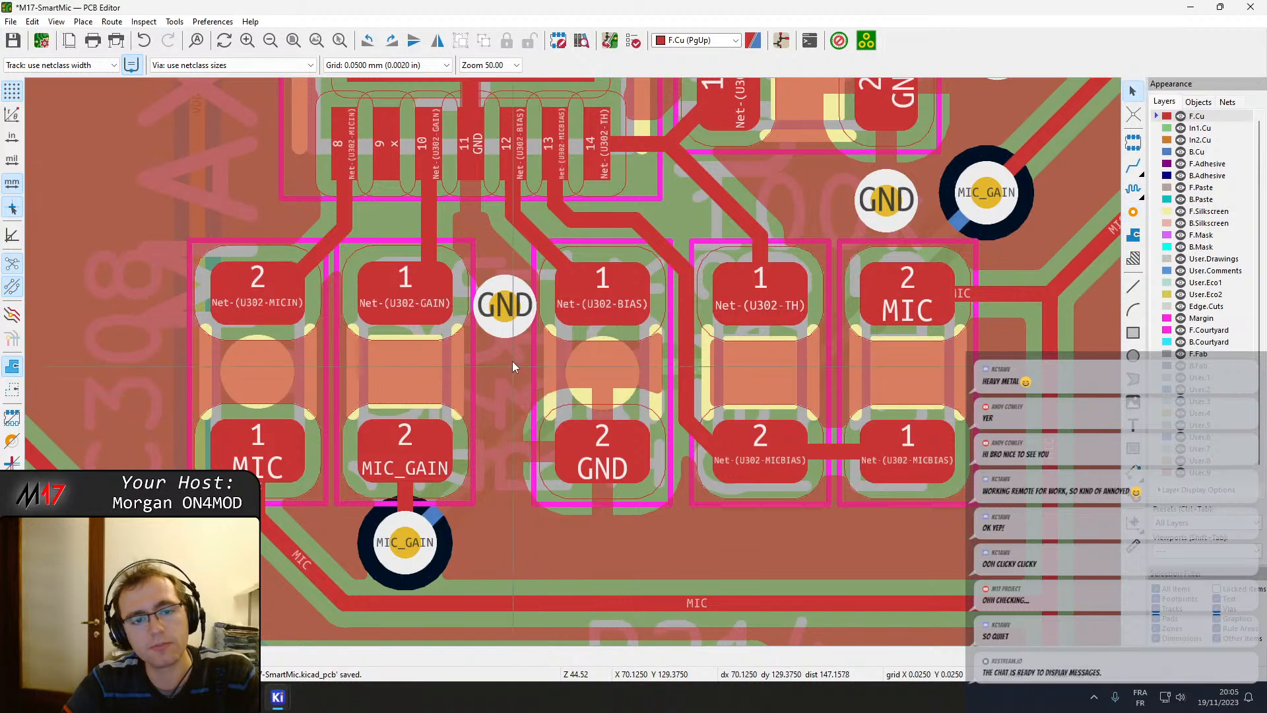
double_click(506, 313)
key(Escape)
drag(506, 313, 517, 275)
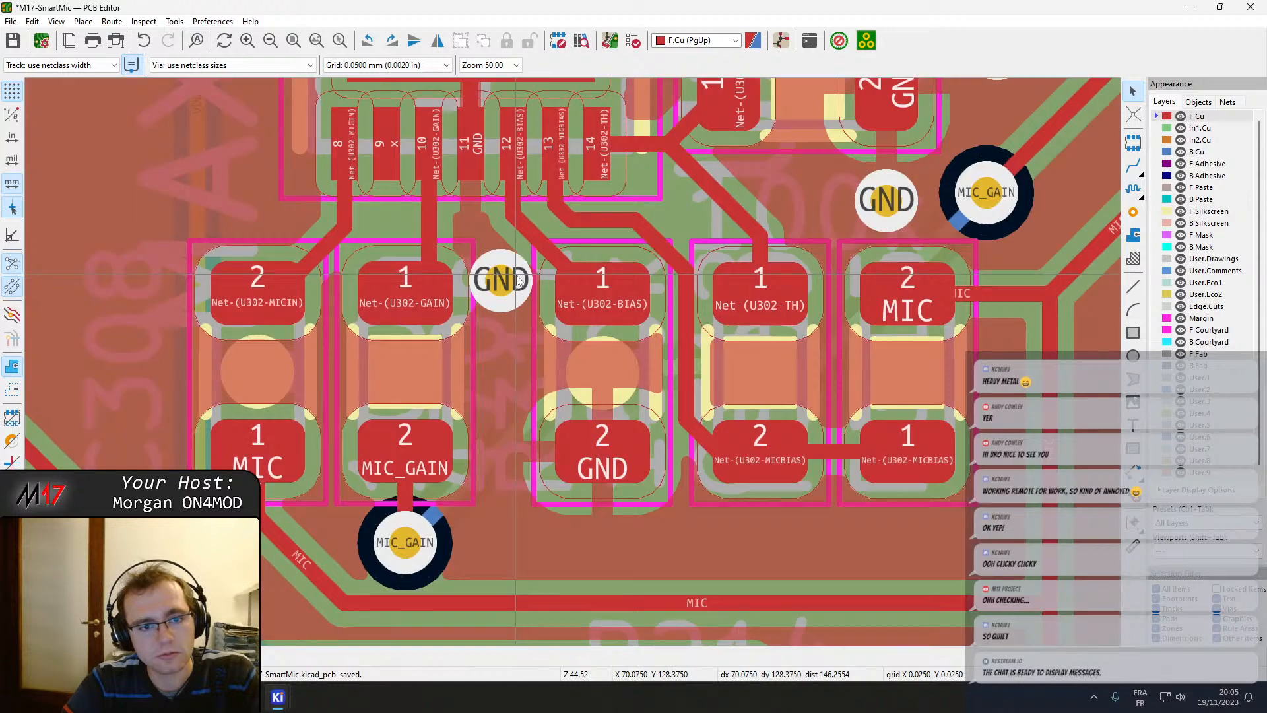
Refill all zones and examine the ground fill around the new GND via, the MIC_GAIN via and R214.
scroll(533, 334, up, 2)
key(b)
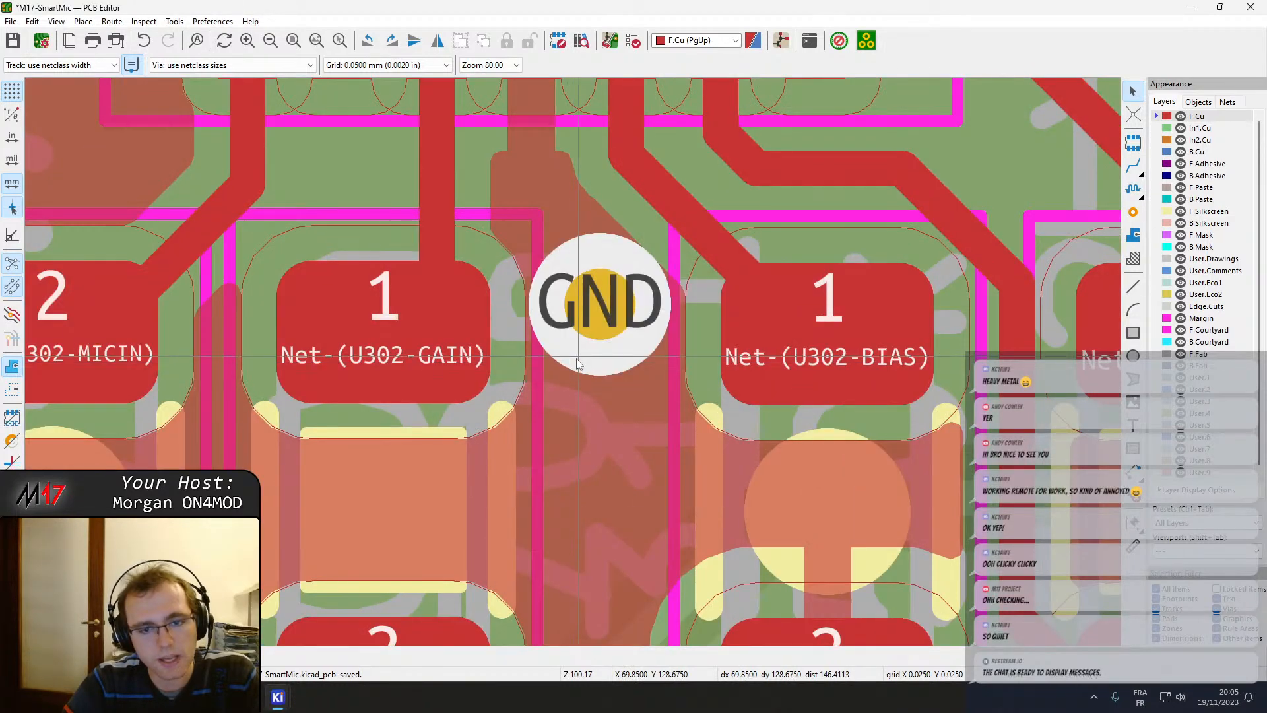
scroll(597, 357, down, 2)
middle_drag(597, 356, 575, 264)
scroll(528, 437, down, 2)
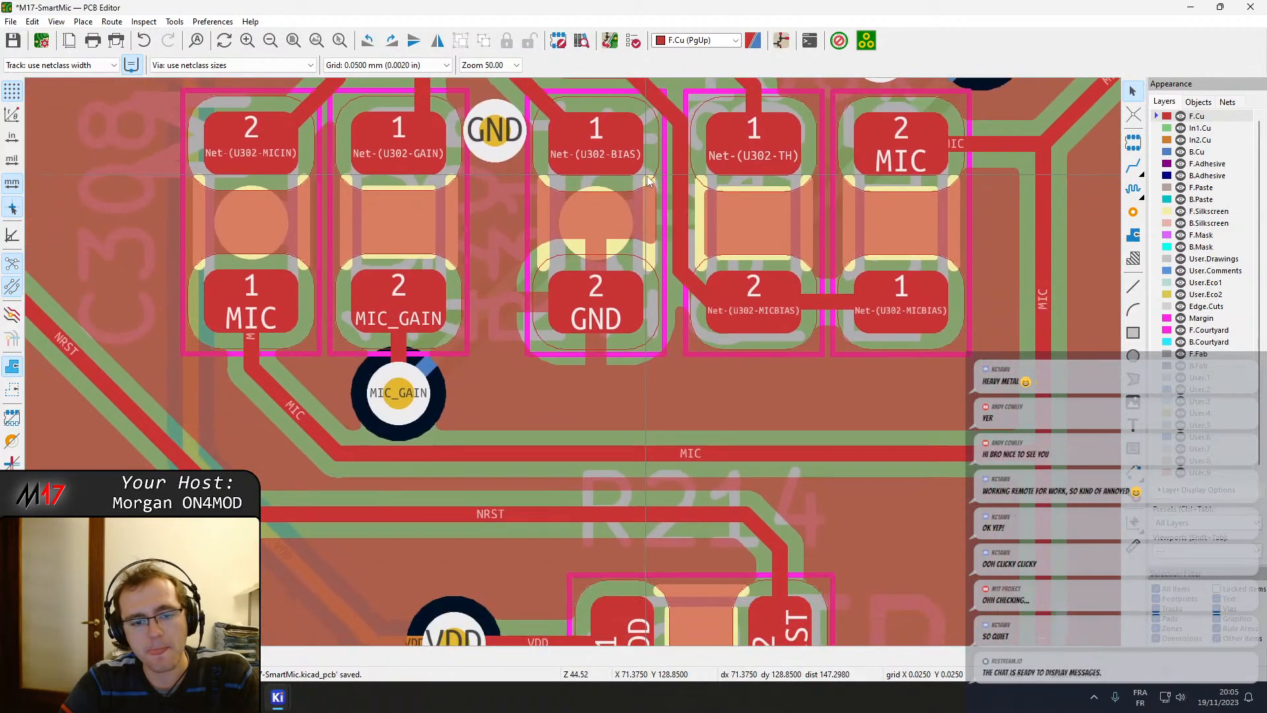
click(407, 408)
key(Escape)
key(ctrl+s)
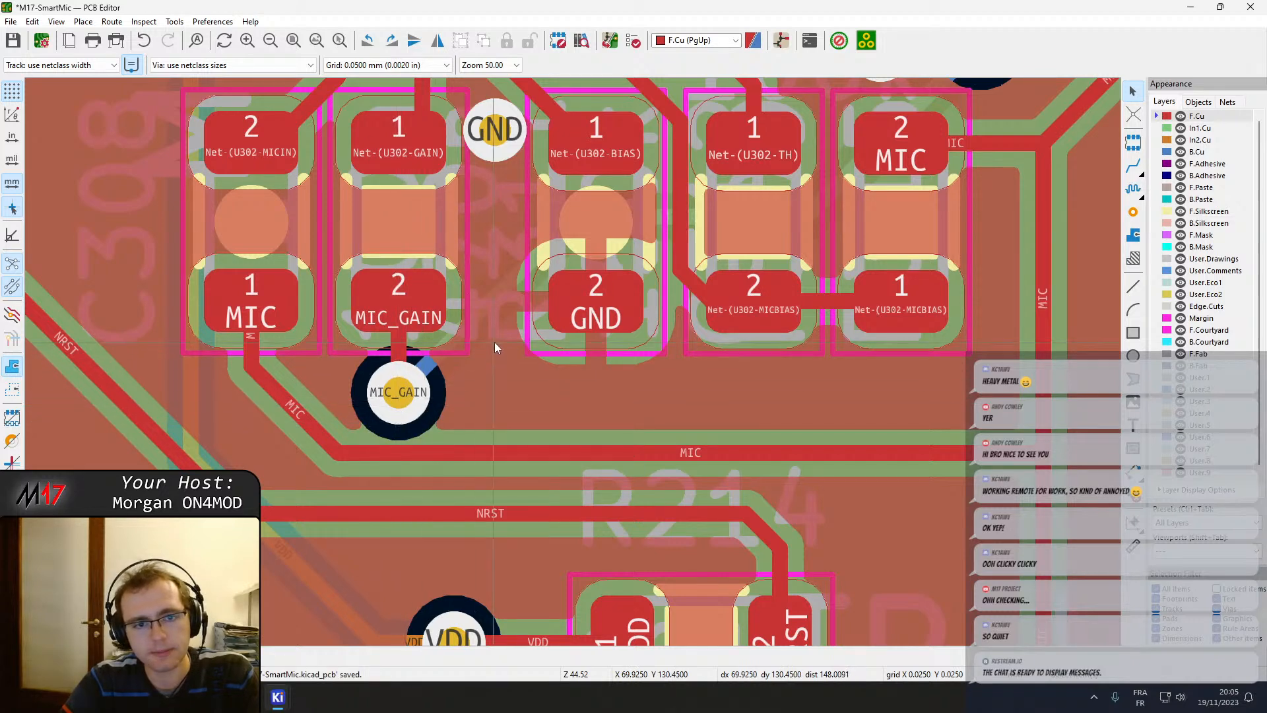
middle_drag(462, 475, 474, 333)
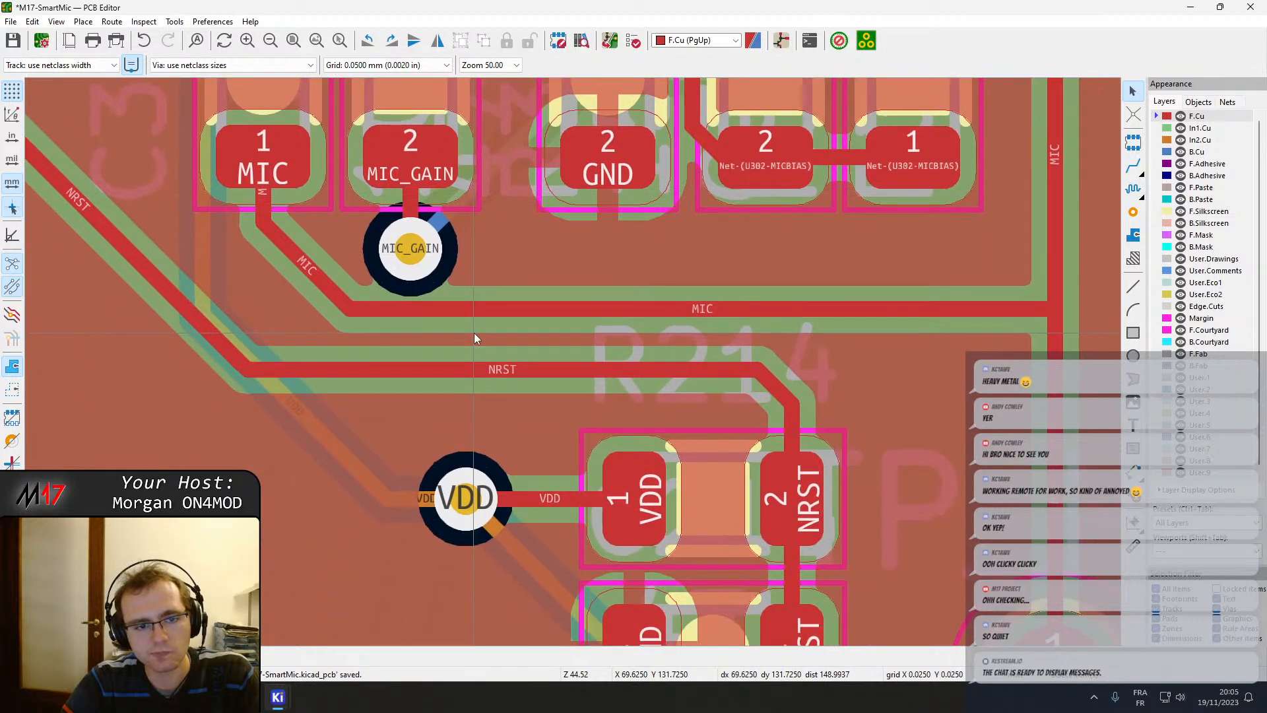
middle_drag(565, 473, 538, 248)
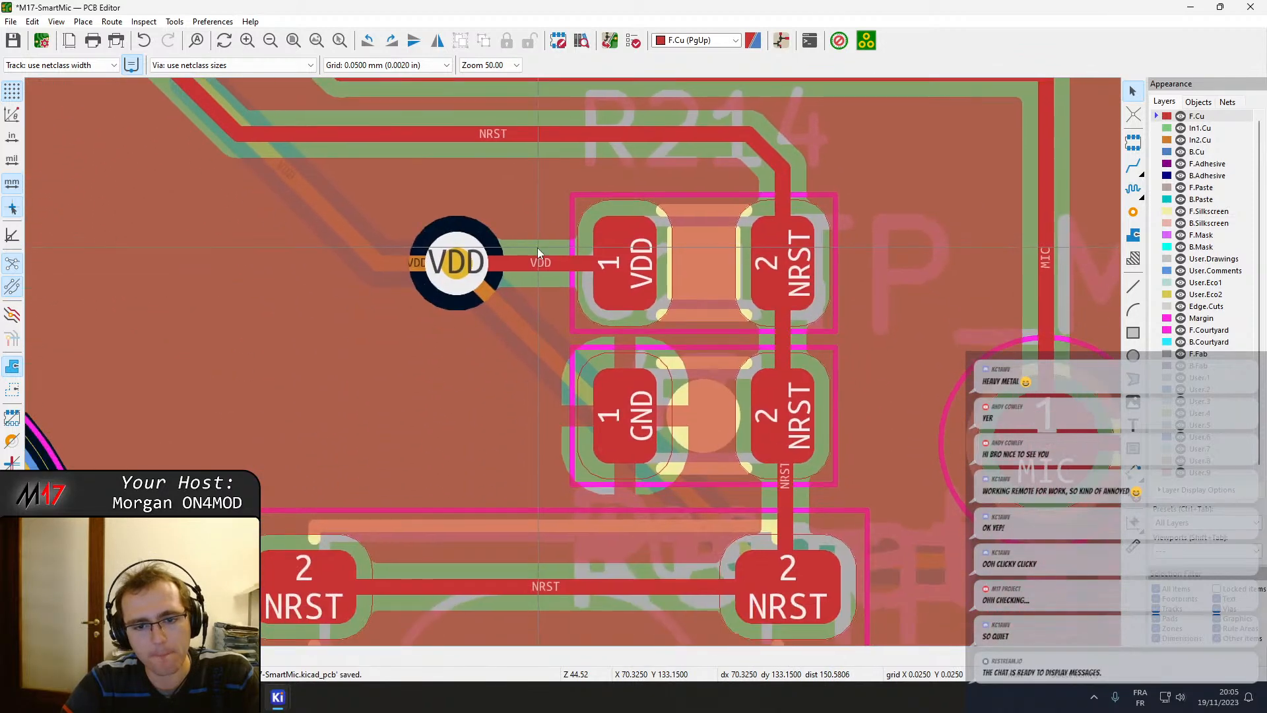
Move capacitor C215 from below R214 to the right of SW202's pads and rotate it vertically with NRST pad 2 uppermost.
scroll(538, 247, down, 4)
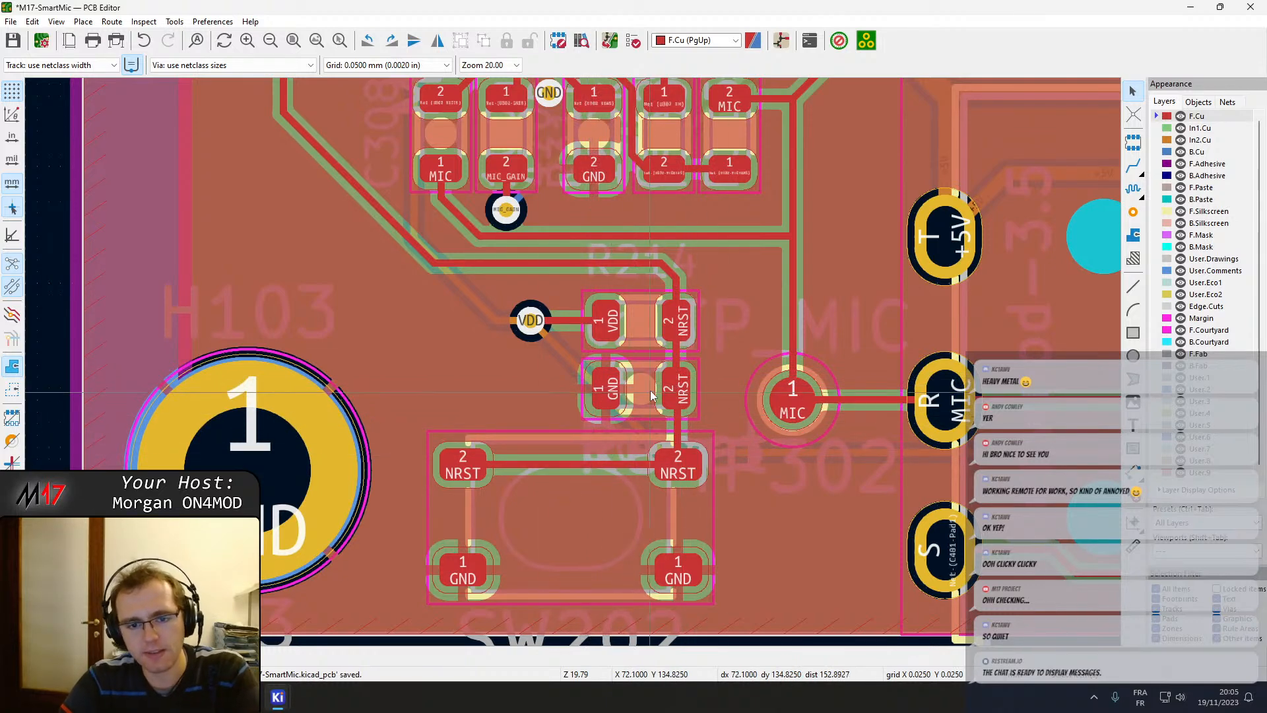
click(647, 412)
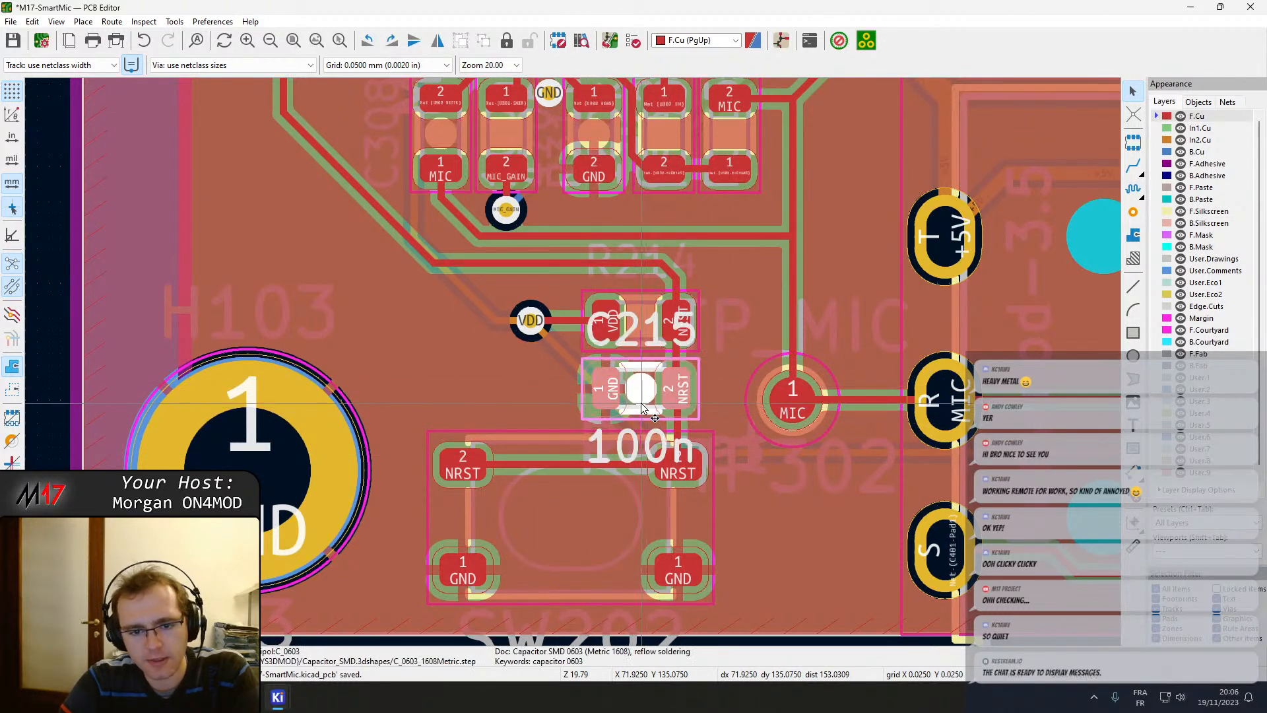
click(638, 342)
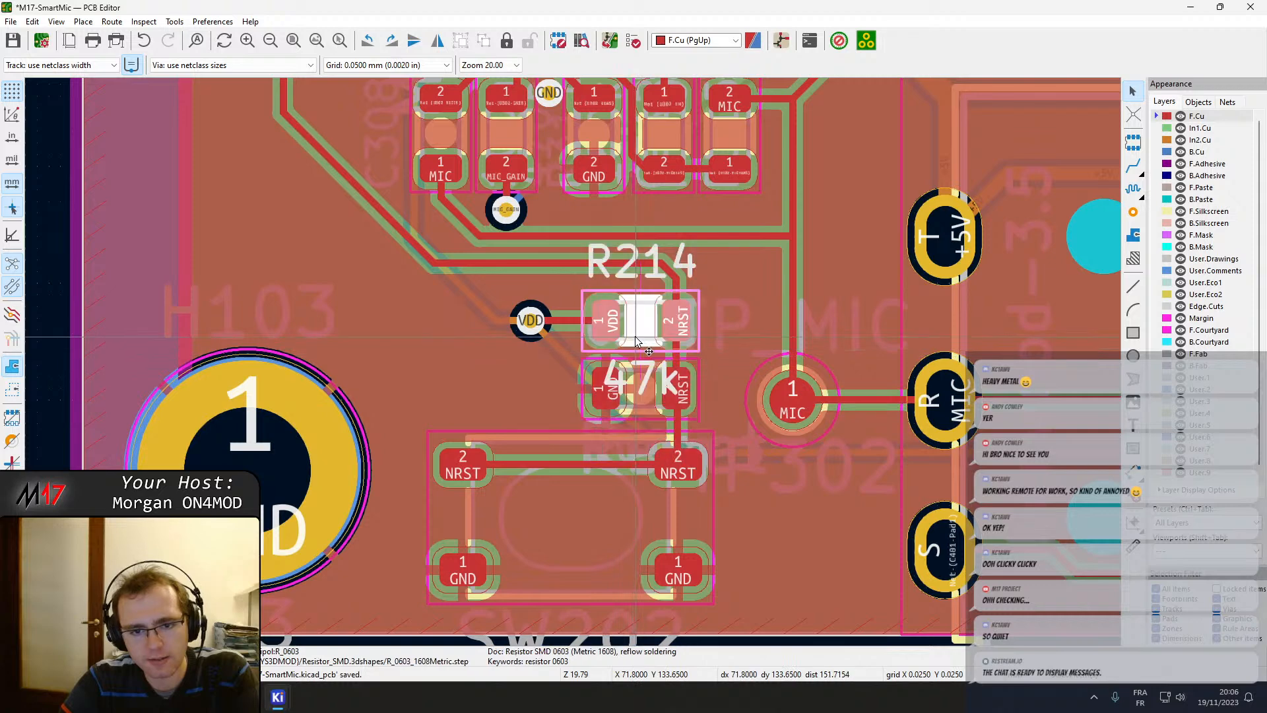
click(642, 391)
drag(641, 390, 758, 511)
key(r)
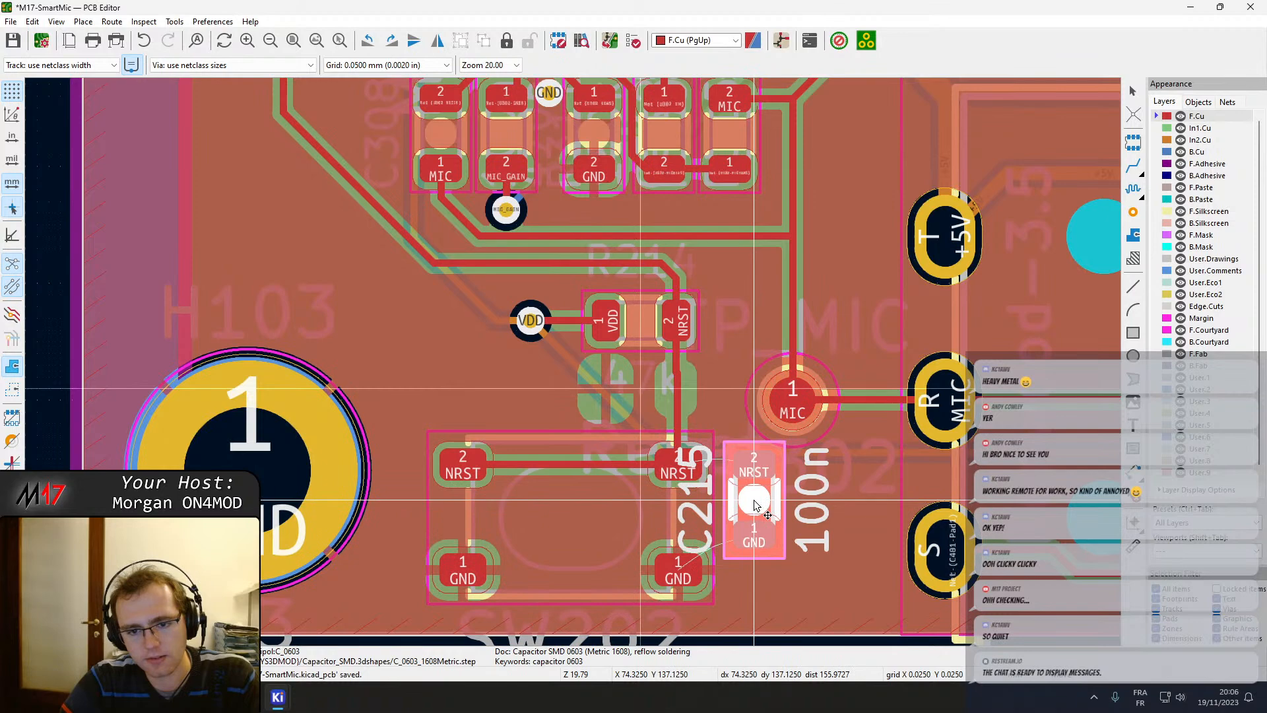
click(756, 505)
Fine-position C215 beside SW202 and route an F.Cu track from its NRST pad to the neighbouring SW202 NRST pad.
scroll(852, 451, up, 3)
middle_drag(344, 458, 434, 436)
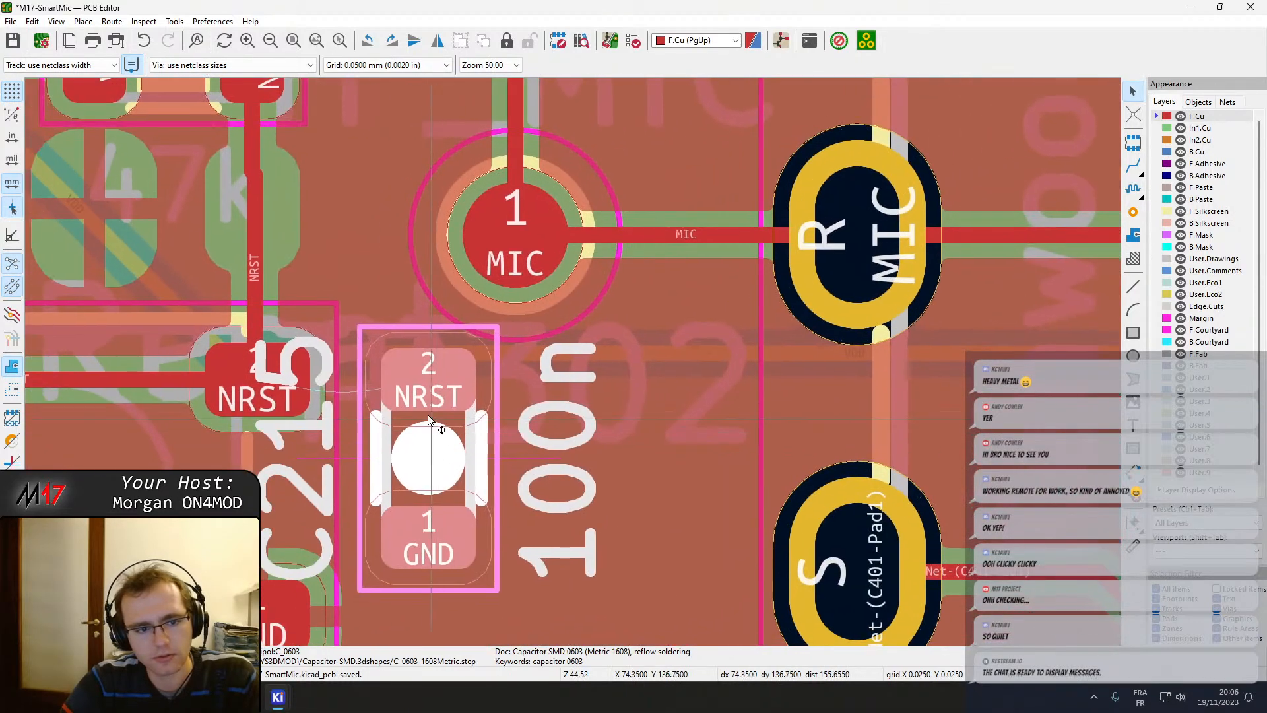
click(423, 389)
click(442, 396)
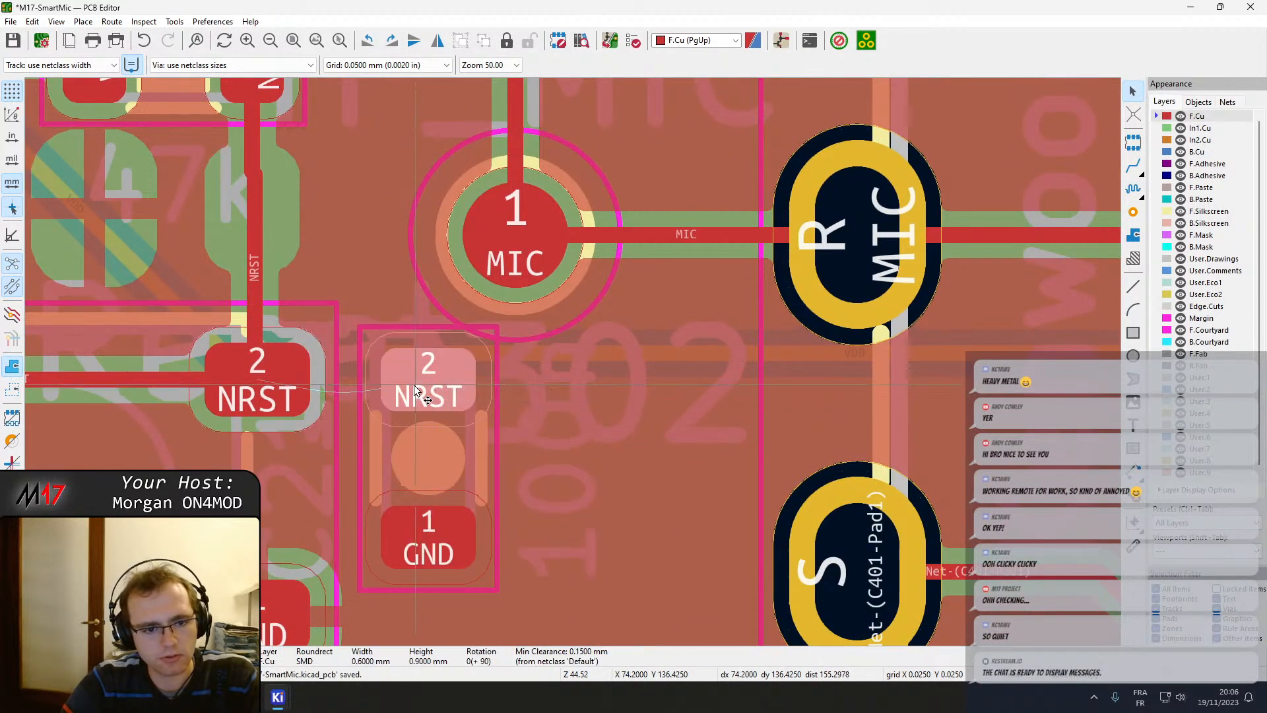
key(m)
click(420, 378)
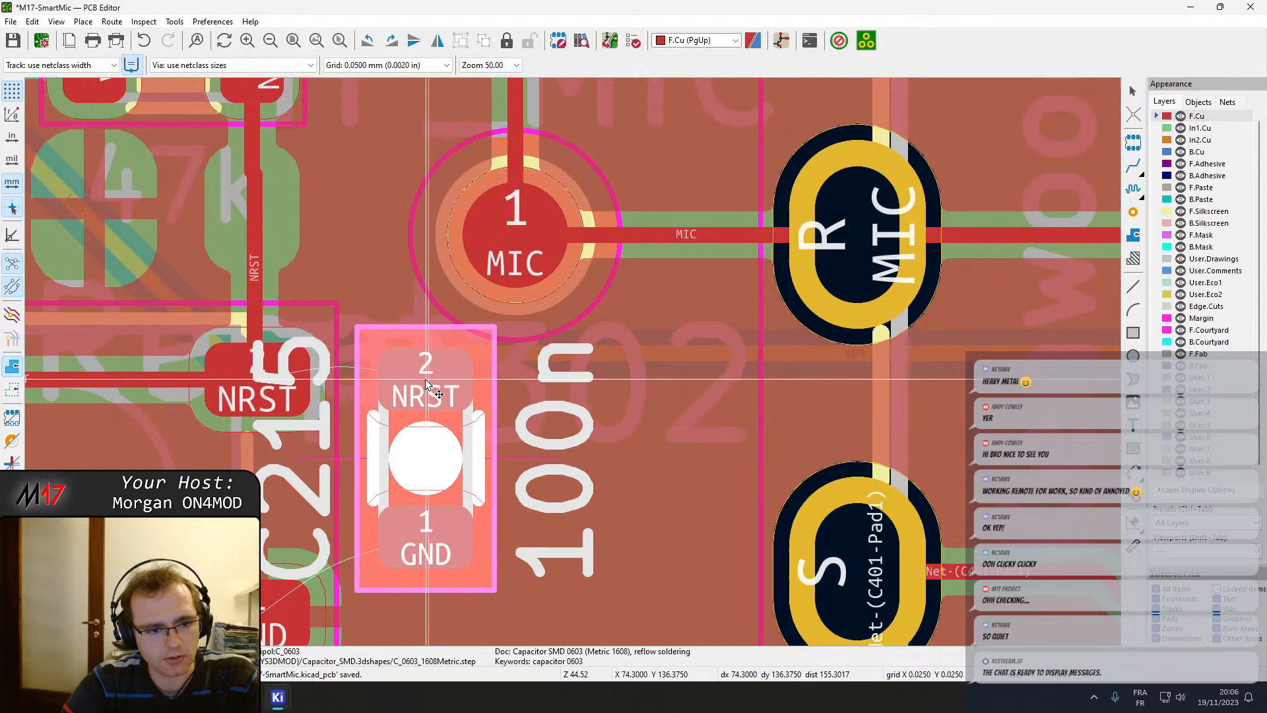
key(x)
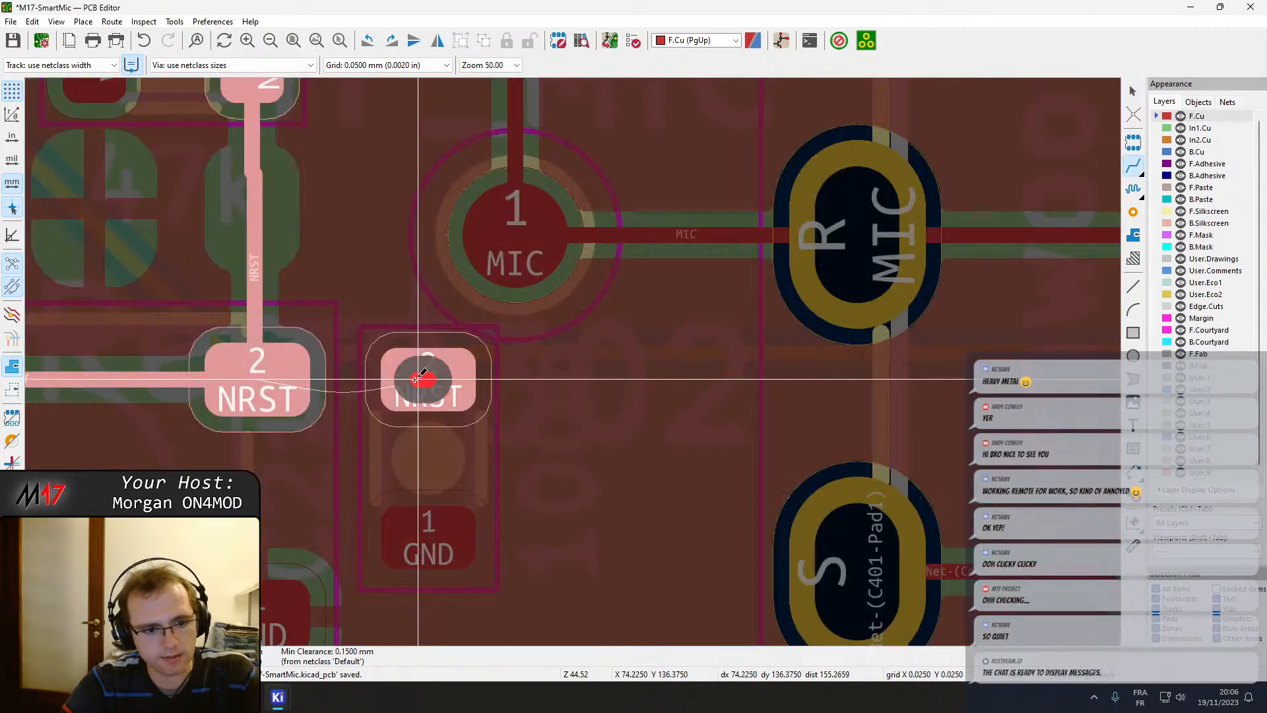
click(258, 379)
key(Escape)
Move resistor R214 down into C215's vacated place, keeping its NRST pad on the vertical NRST track.
middle_drag(165, 83, 428, 242)
click(485, 229)
key(m)
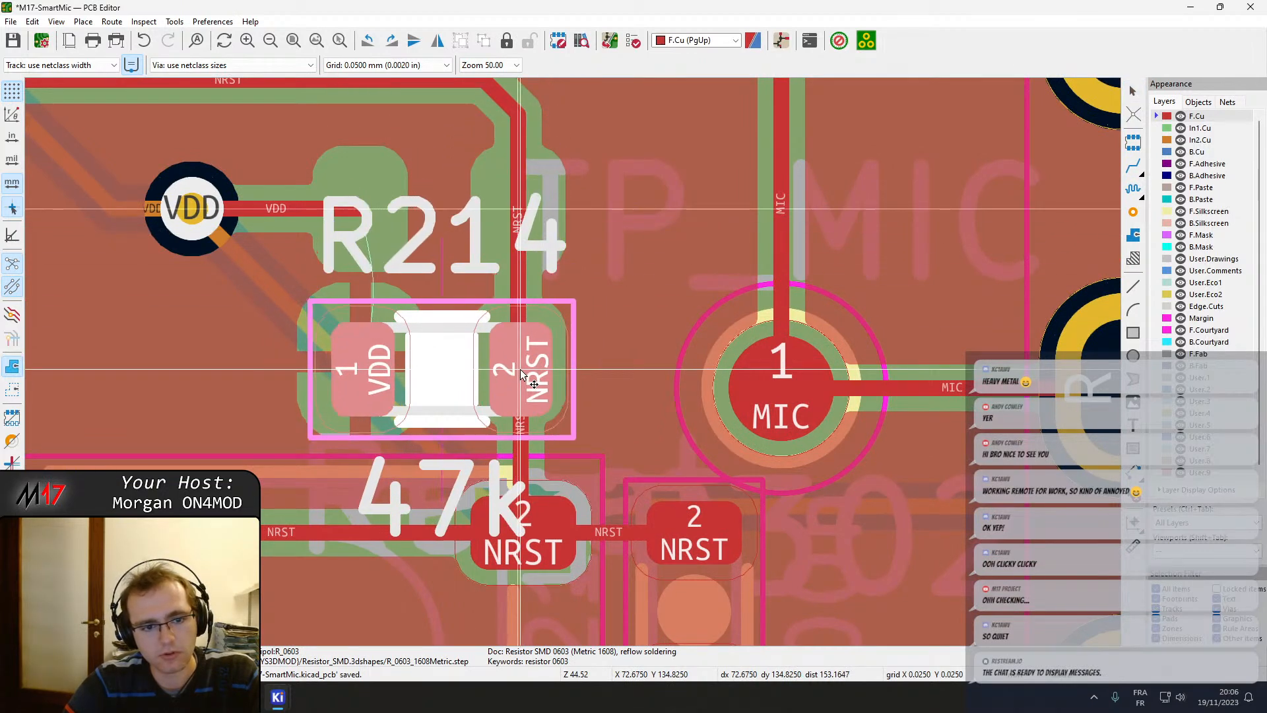
click(522, 375)
Drag the VDD via down level with R214's pad 1 and straighten the F.Cu VDD track between them.
click(200, 205)
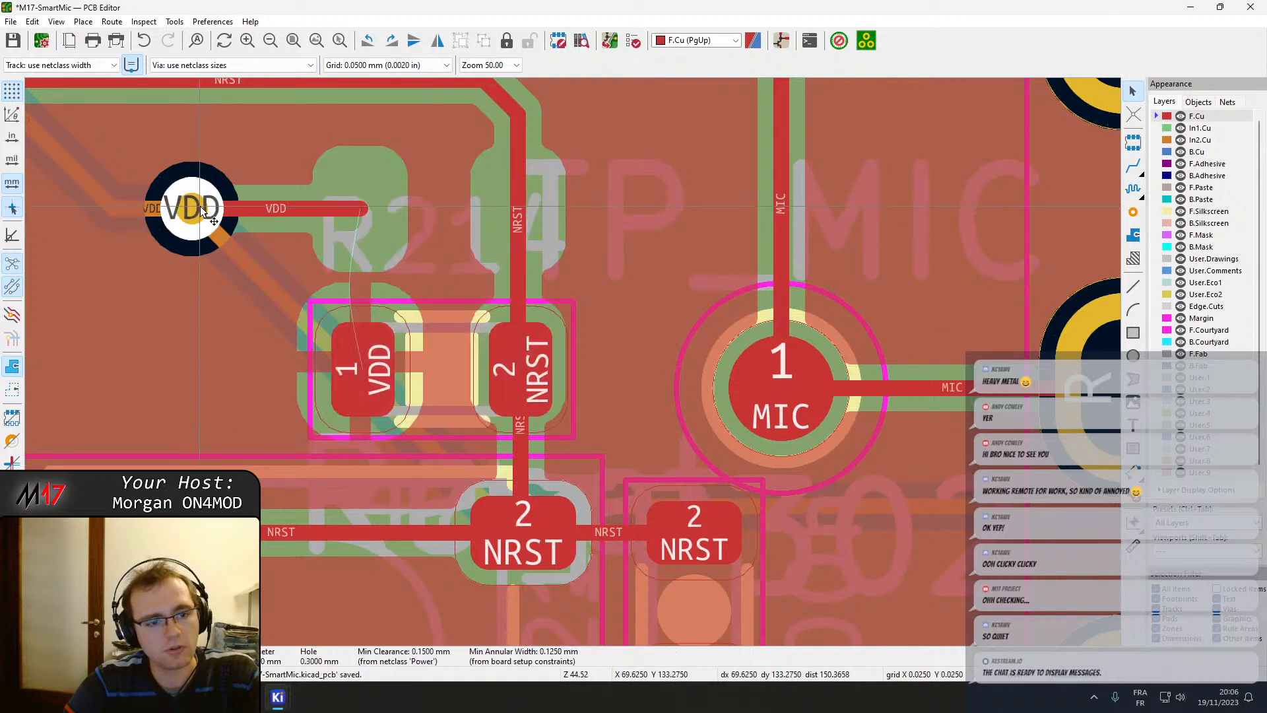
key(d)
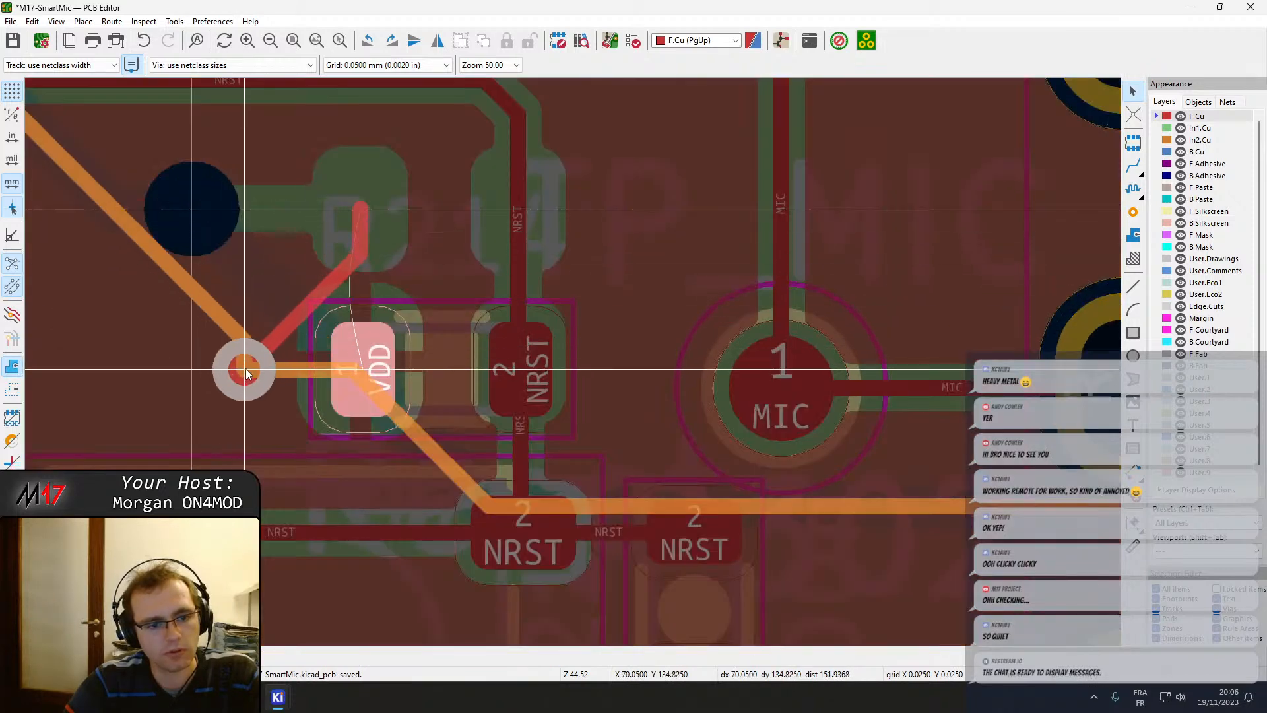
click(246, 369)
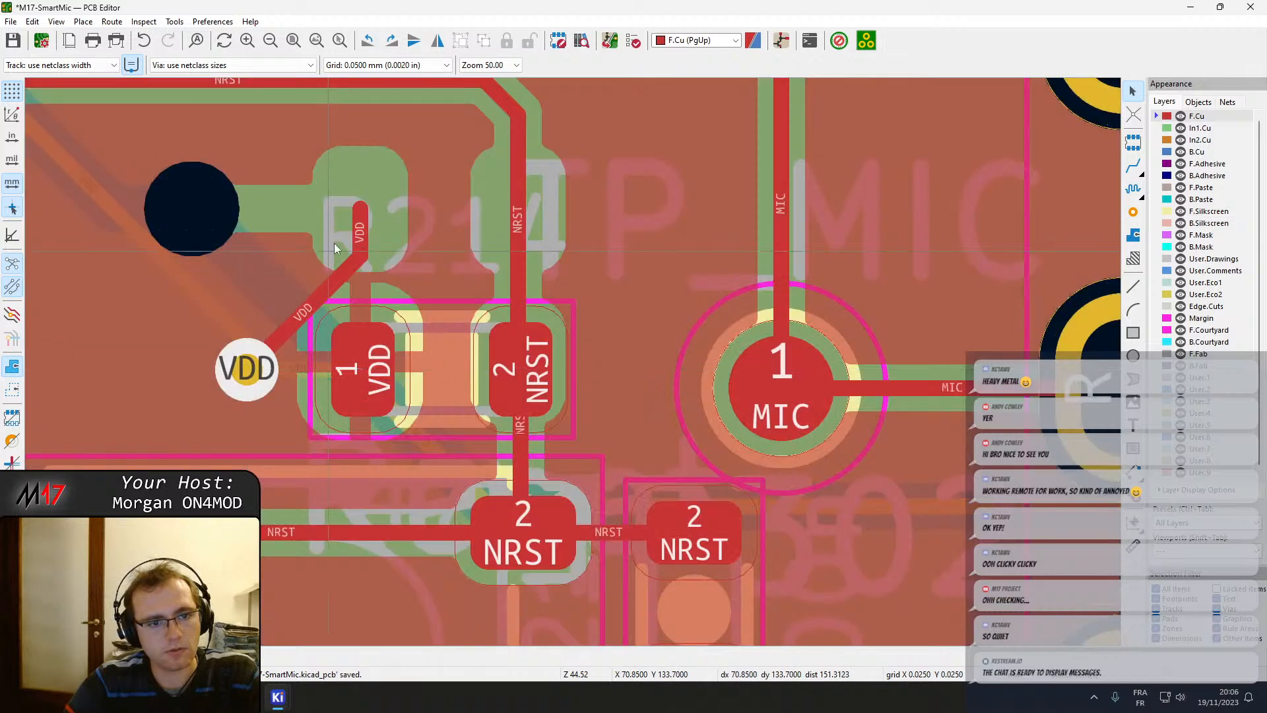
click(359, 224)
key(d)
click(371, 381)
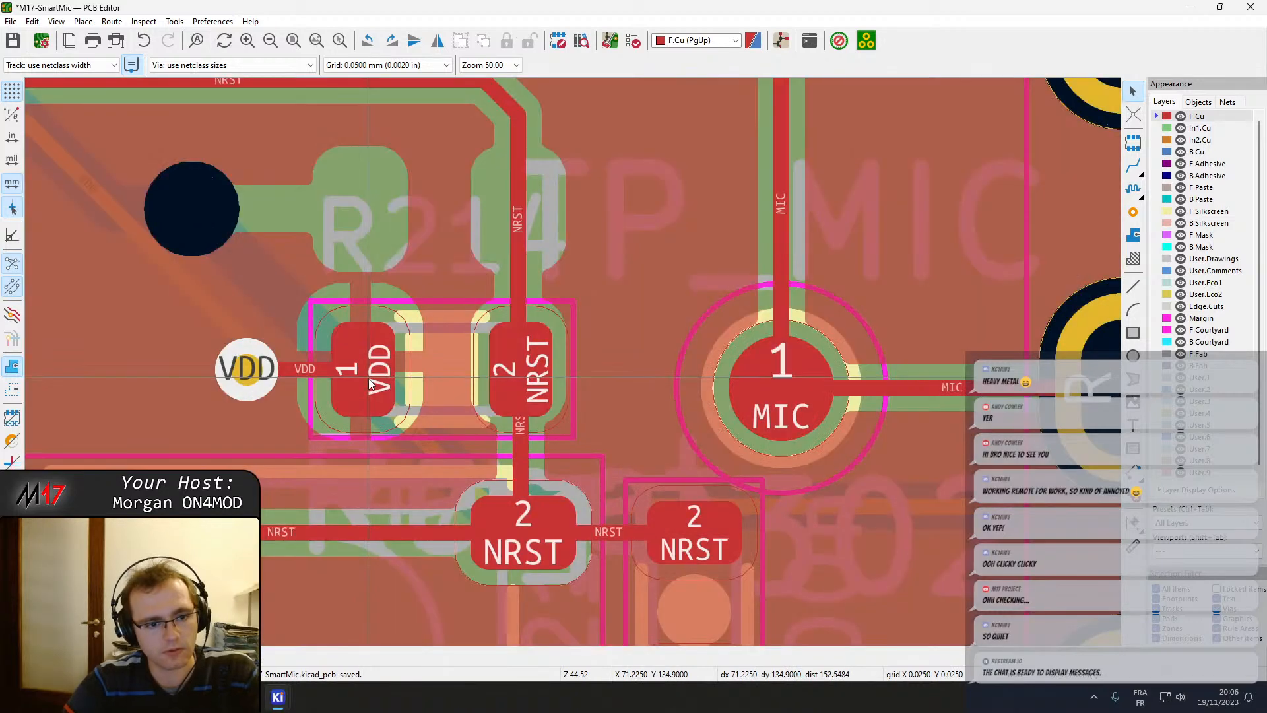
Refill all zones and drag the diagonal VDD track on In2.Cu onto the relocated VDD via, returning to F.Cu.
key(b)
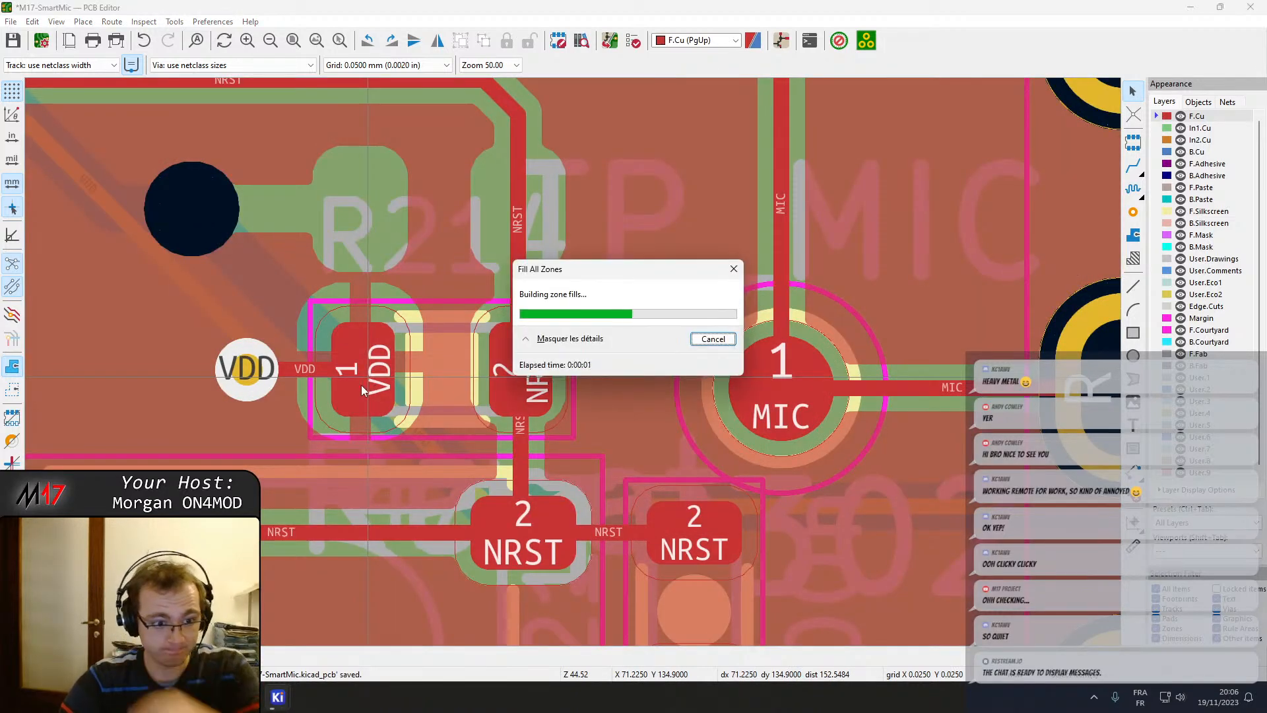
click(1198, 141)
scroll(194, 319, down, 3)
scroll(573, 361, up, 2)
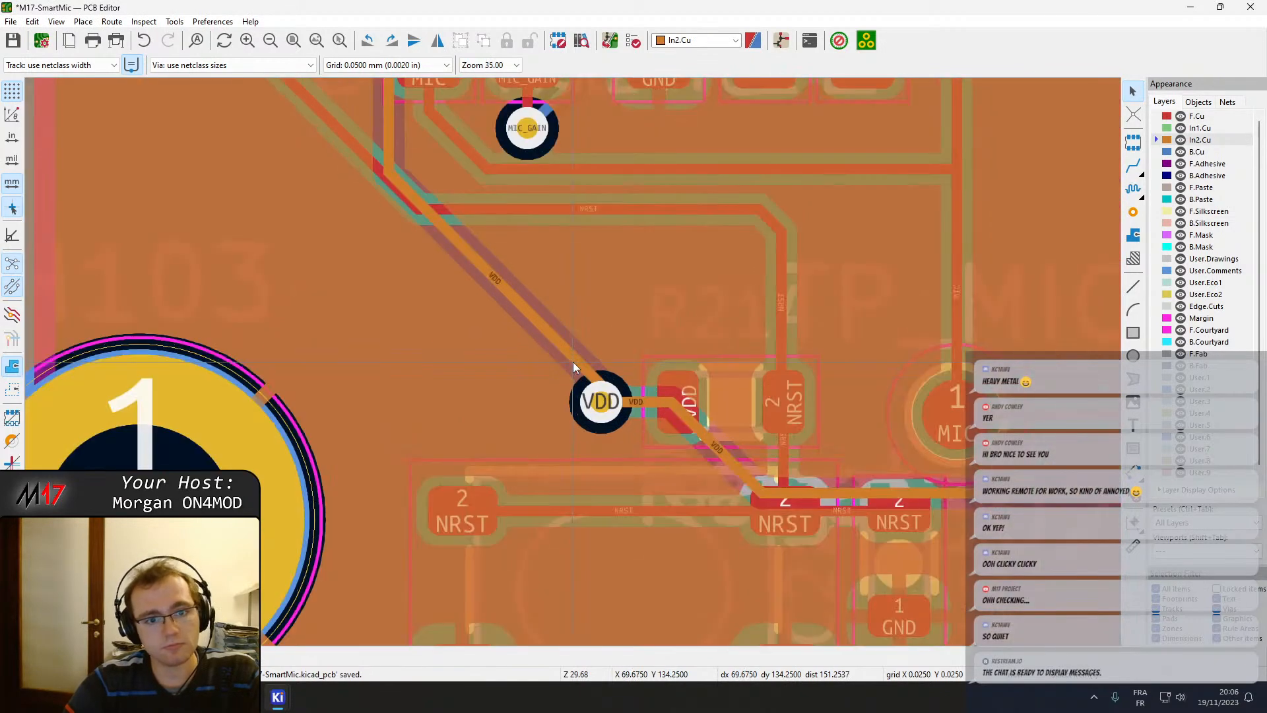
click(568, 336)
click(566, 345)
drag(566, 345, 598, 410)
click(1200, 117)
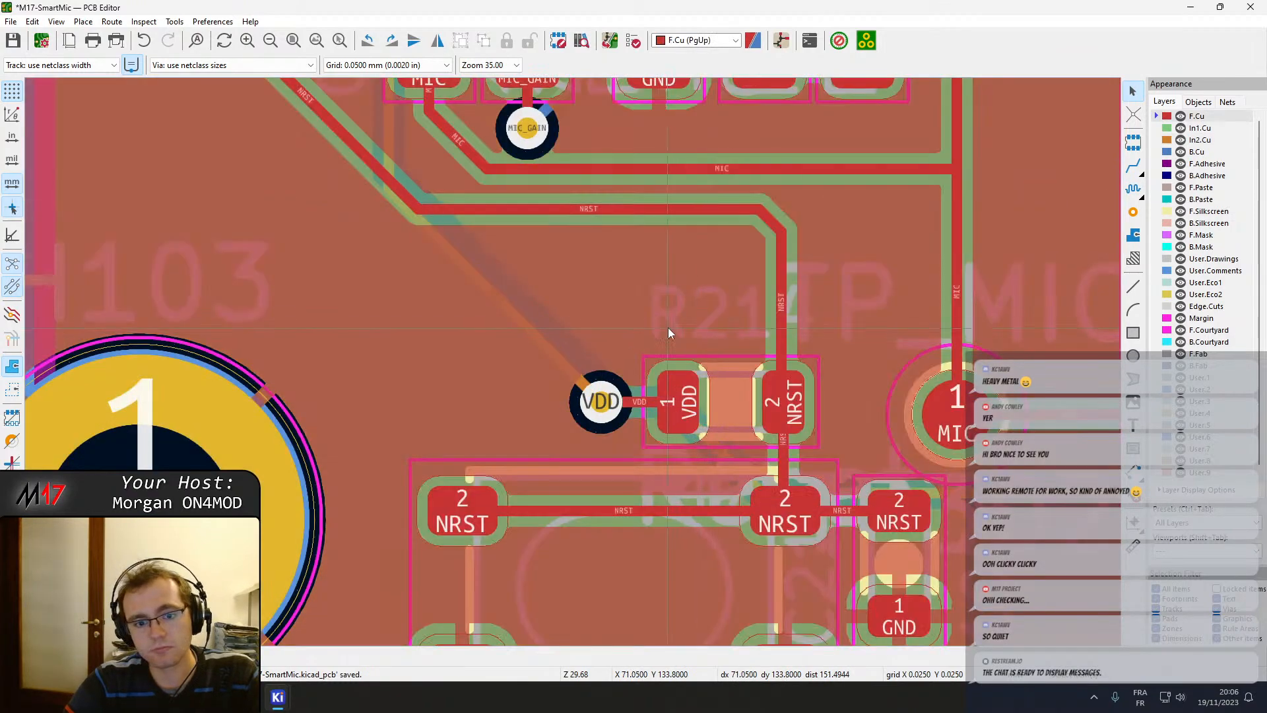
Drag the NRST track's horizontal section down close to R214 and its long diagonal outward toward H103, away from the MIC track.
scroll(554, 326, down, 3)
scroll(573, 361, up, 2)
click(715, 318)
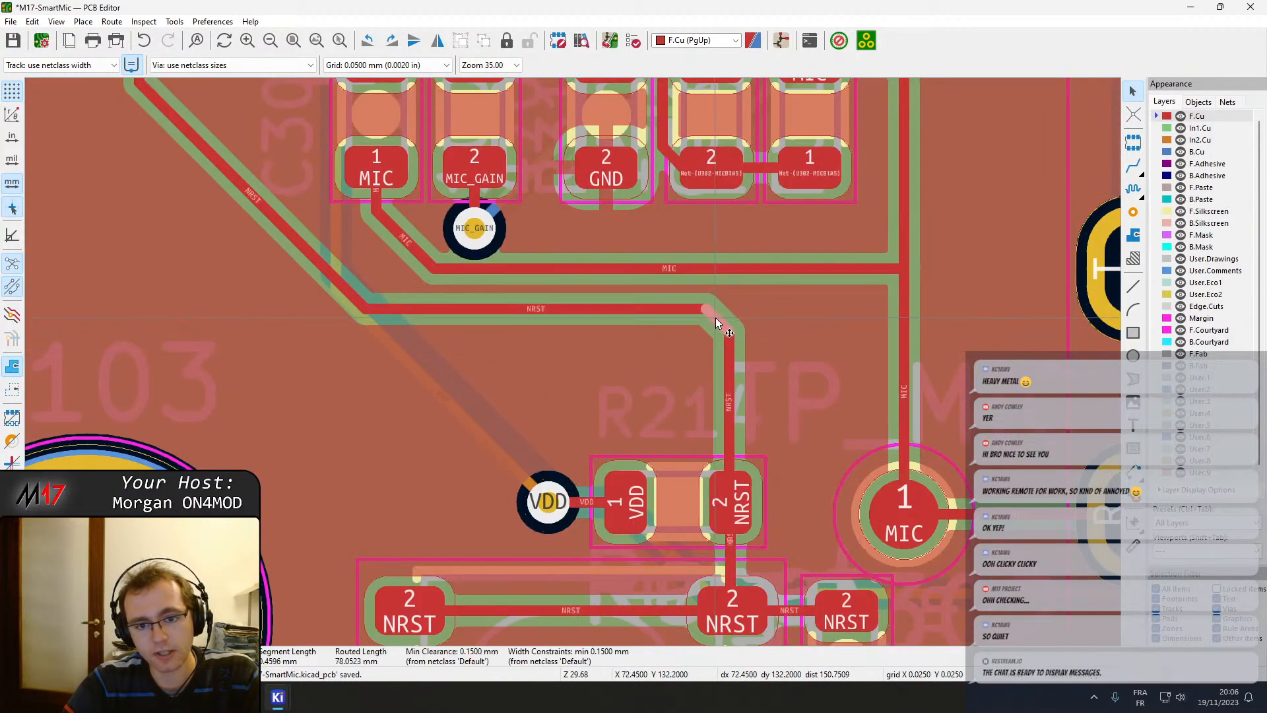
drag(716, 318, 674, 382)
click(525, 311)
drag(525, 311, 625, 422)
key(ctrl+z)
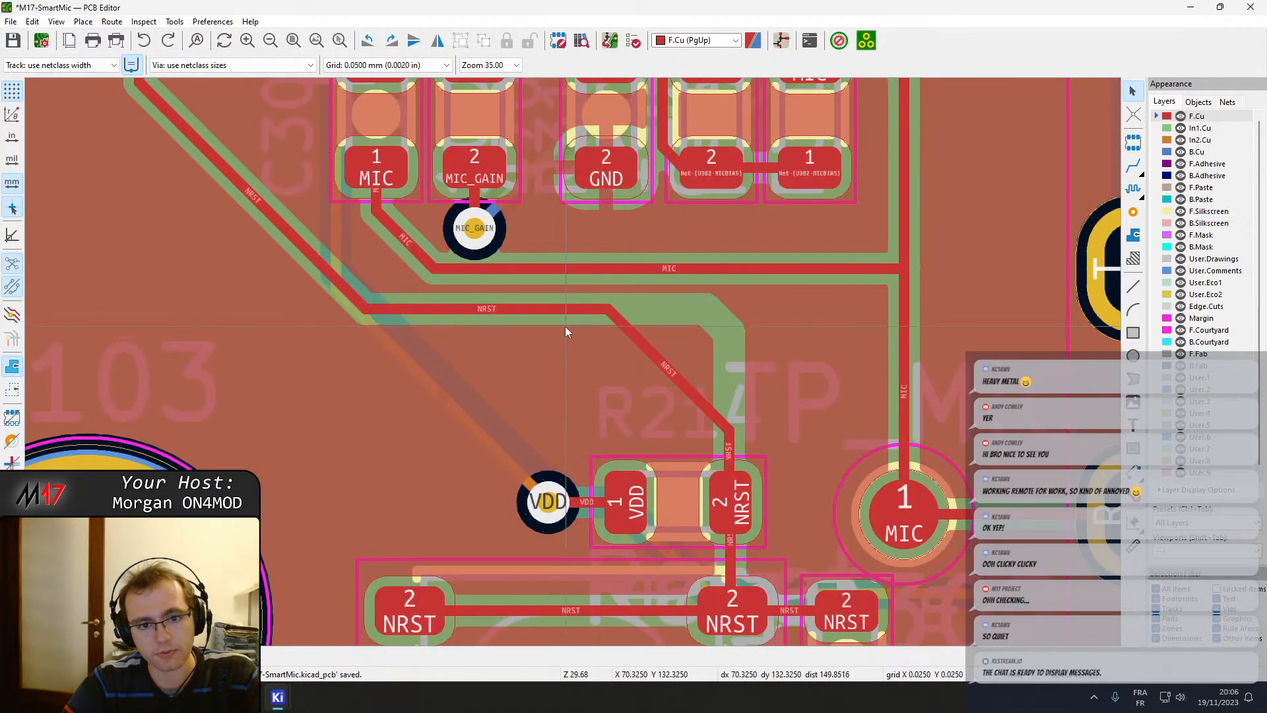
click(545, 310)
drag(545, 310, 603, 416)
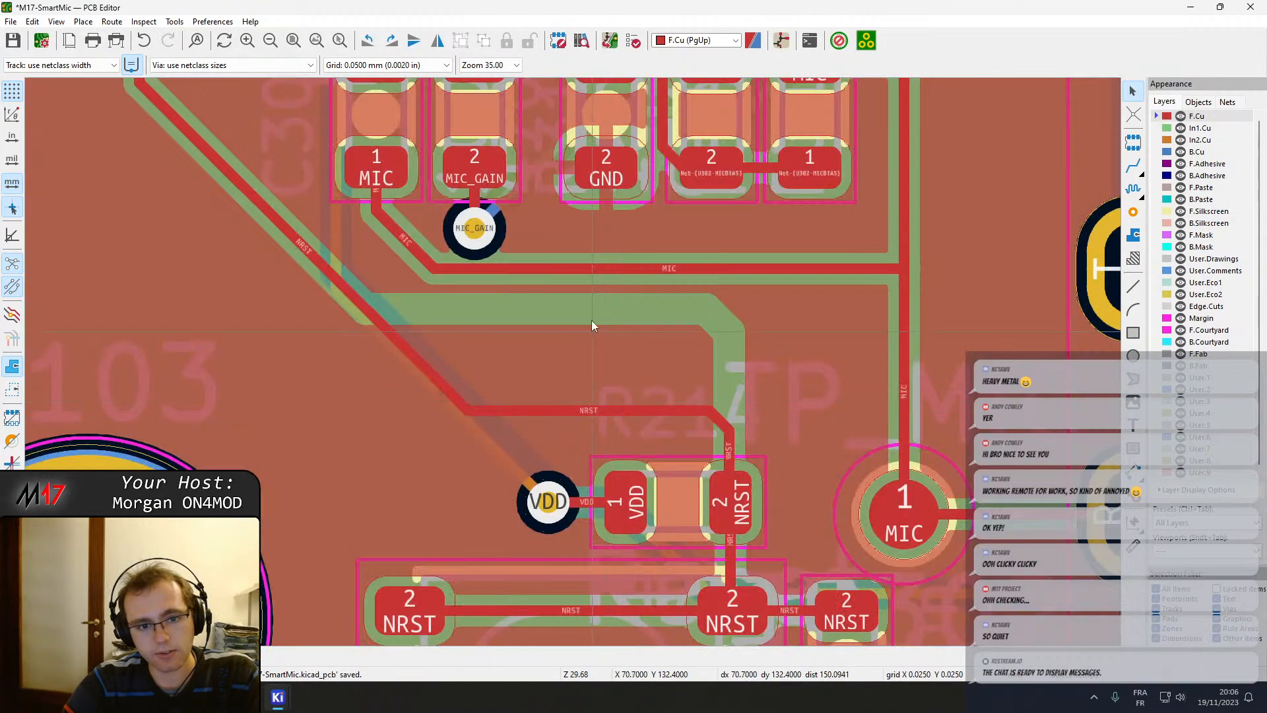
drag(379, 328, 303, 354)
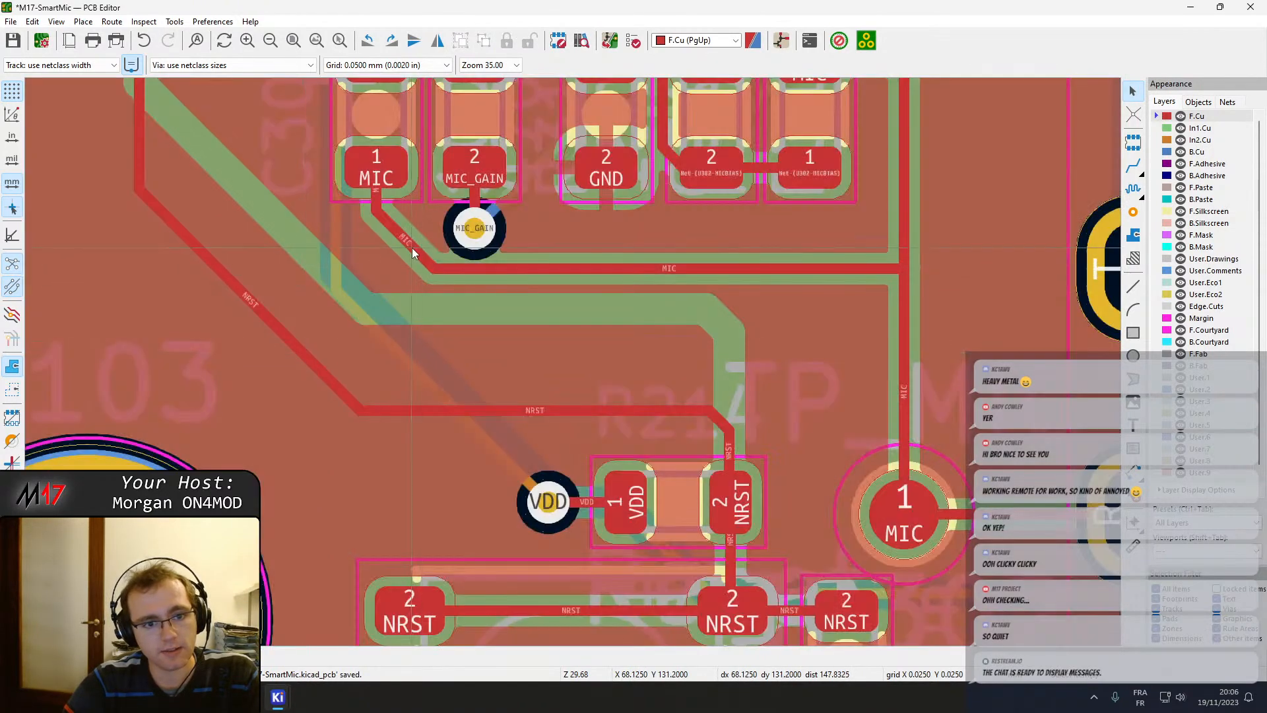
Drag the MIC track below the MIC_GAIN via down toward the NRST track and refill all zones.
drag(412, 248, 462, 319)
key(b)
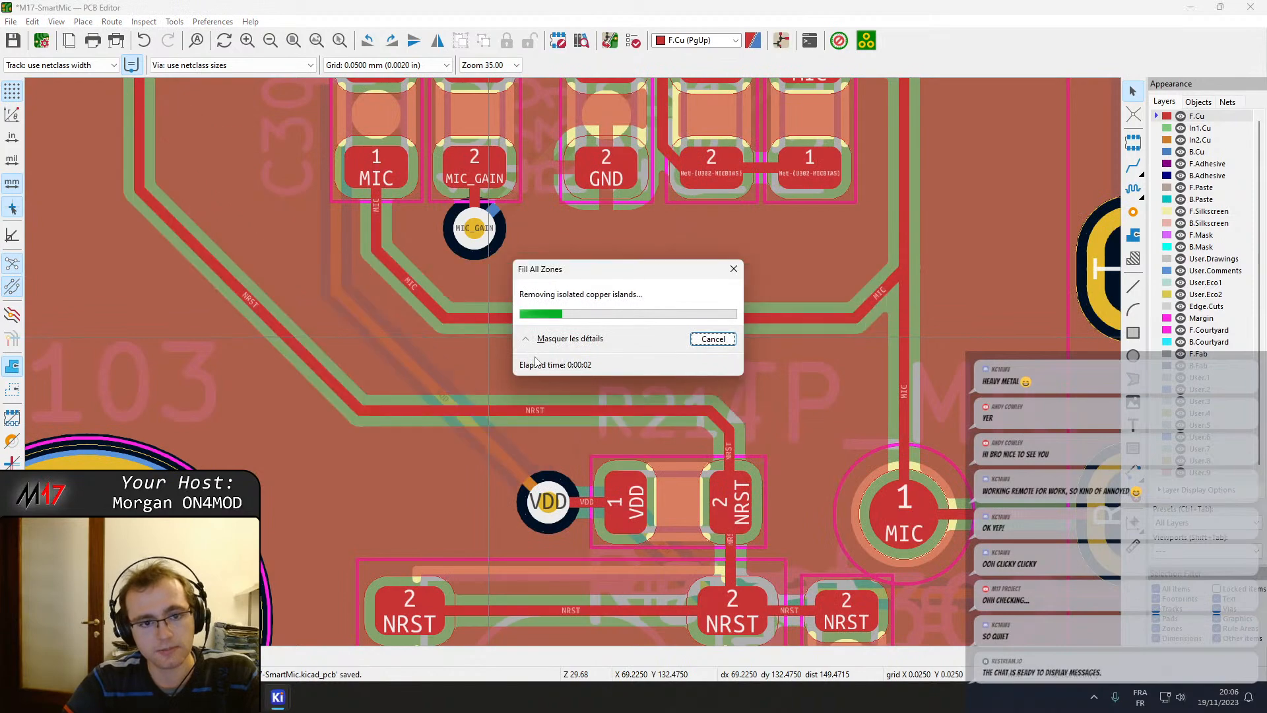
scroll(558, 341, down, 3)
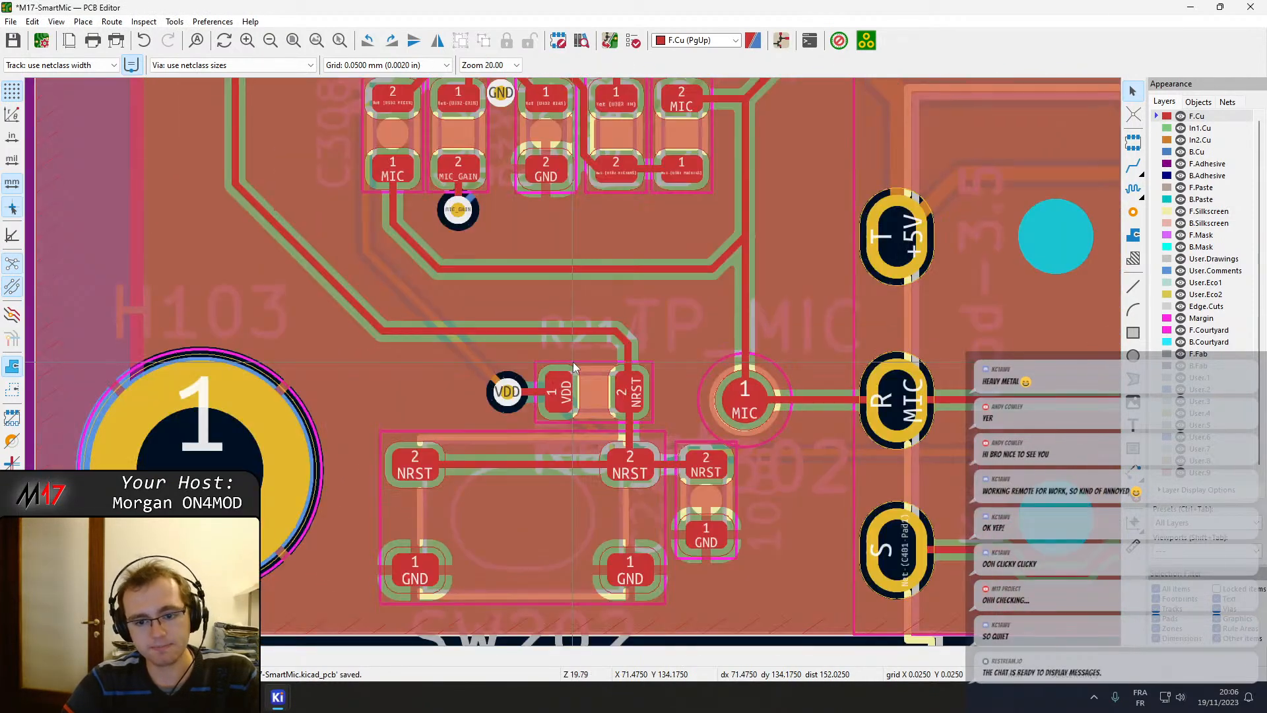
middle_drag(573, 361, 486, 225)
scroll(486, 226, up, 2)
middle_drag(648, 482, 509, 299)
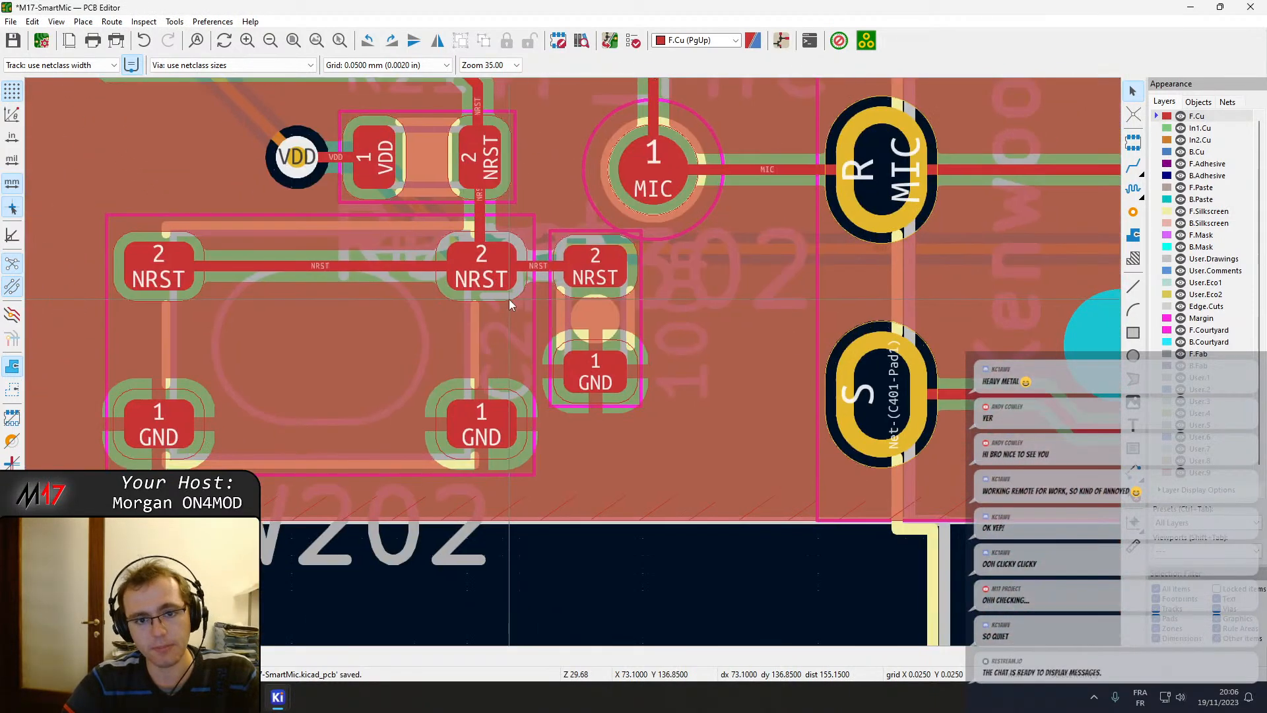
Move the TP_MIC test point TP302 up along the vertical MIC track, away from C215.
middle_drag(664, 163, 557, 368)
click(557, 368)
click(541, 391)
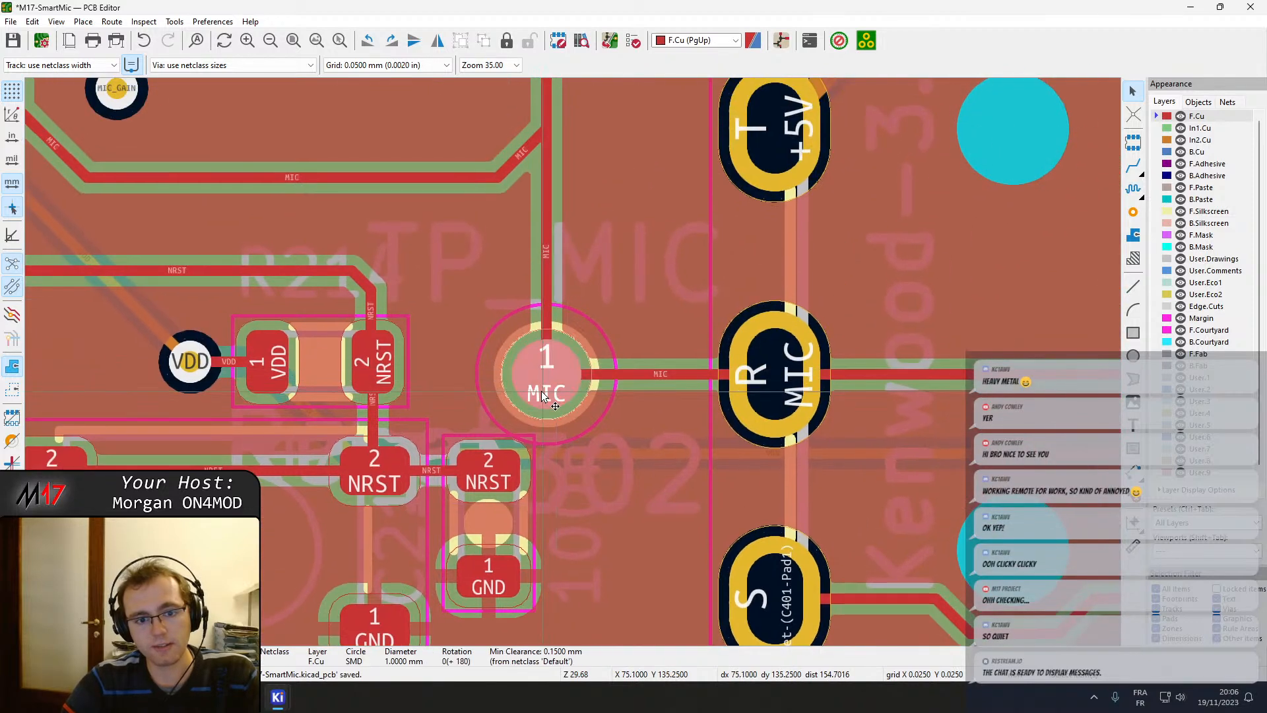
drag(541, 394, 546, 315)
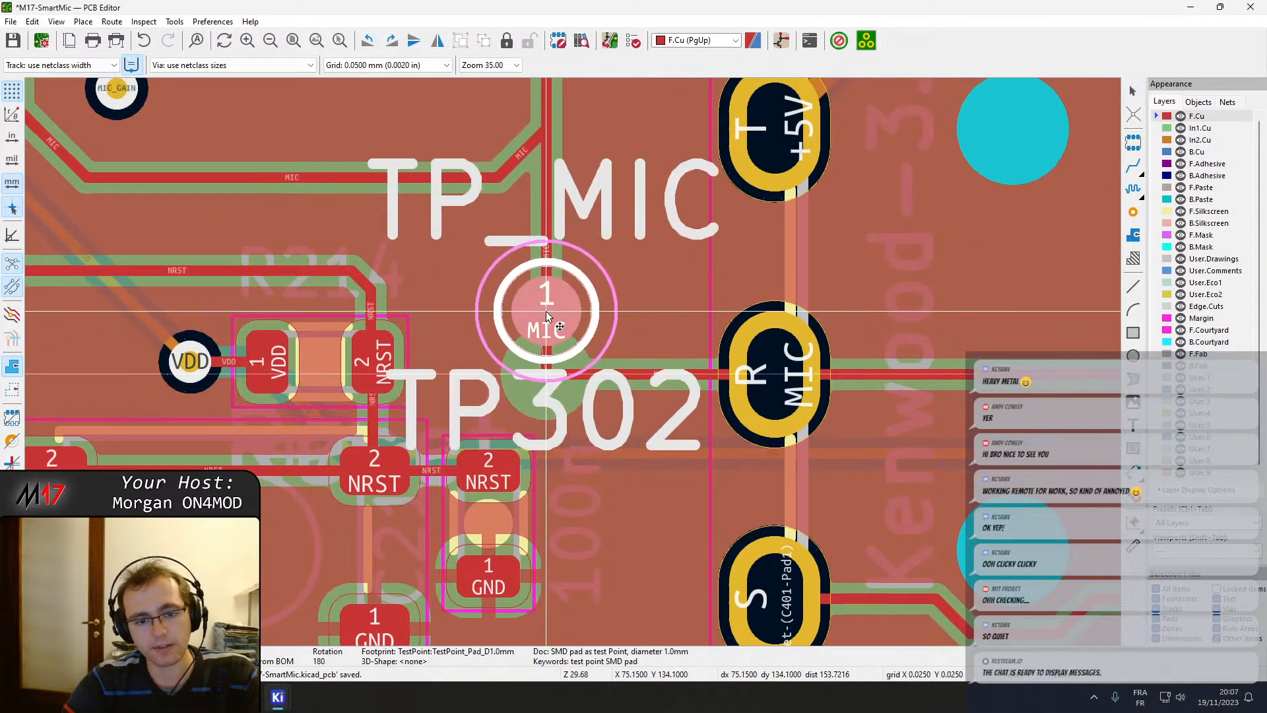
click(547, 316)
Reshape the MIC track to run diagonally from TP302 toward the jack's R pad, and refill all zones.
key(x)
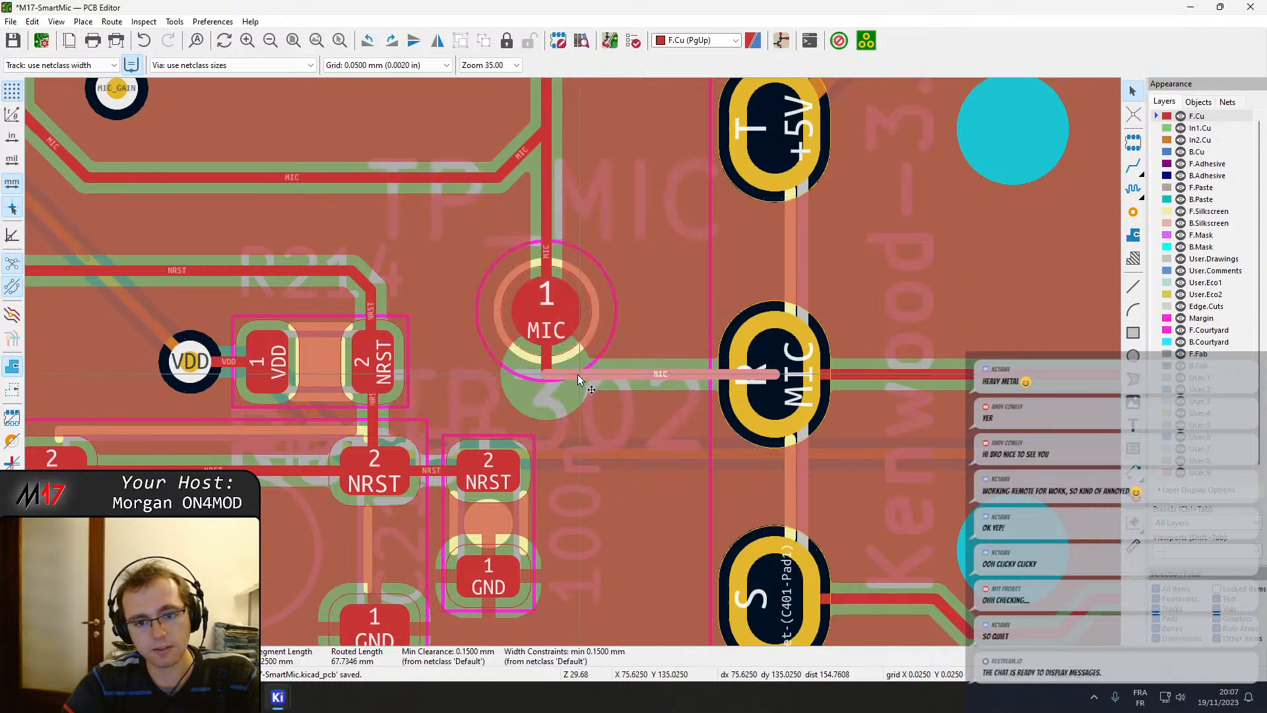
click(544, 313)
drag(726, 326, 582, 350)
key(b)
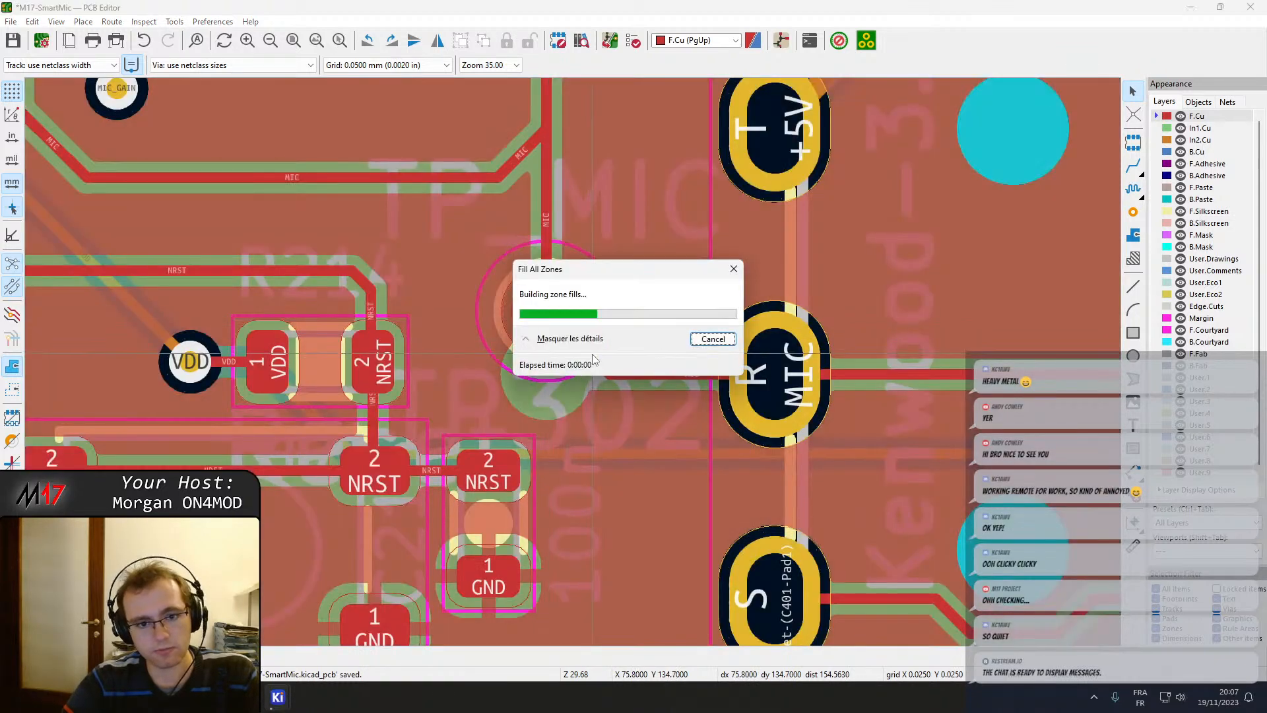
Drag the diagonal MIC segment above TP302 so the horizontal track meets the vertical one at a right angle, and refill all zones.
scroll(542, 304, down, 4)
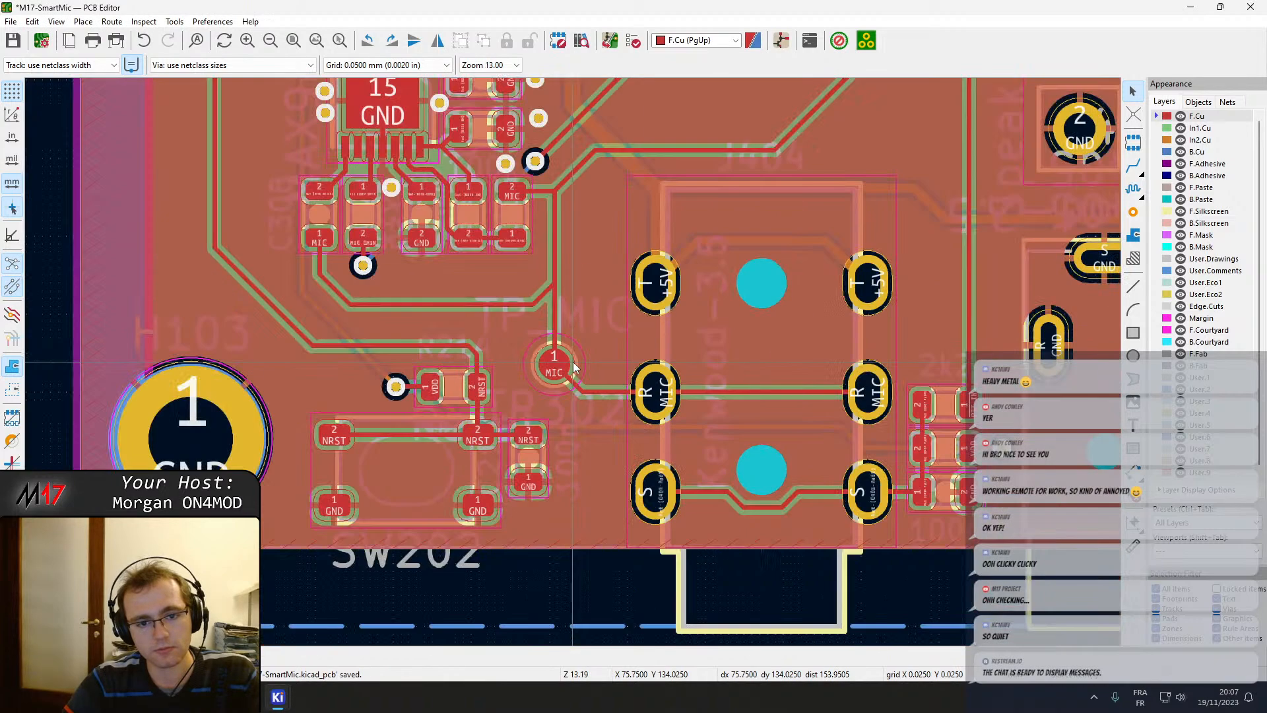
scroll(541, 304, up, 1)
scroll(541, 298, up, 5)
double_click(581, 346)
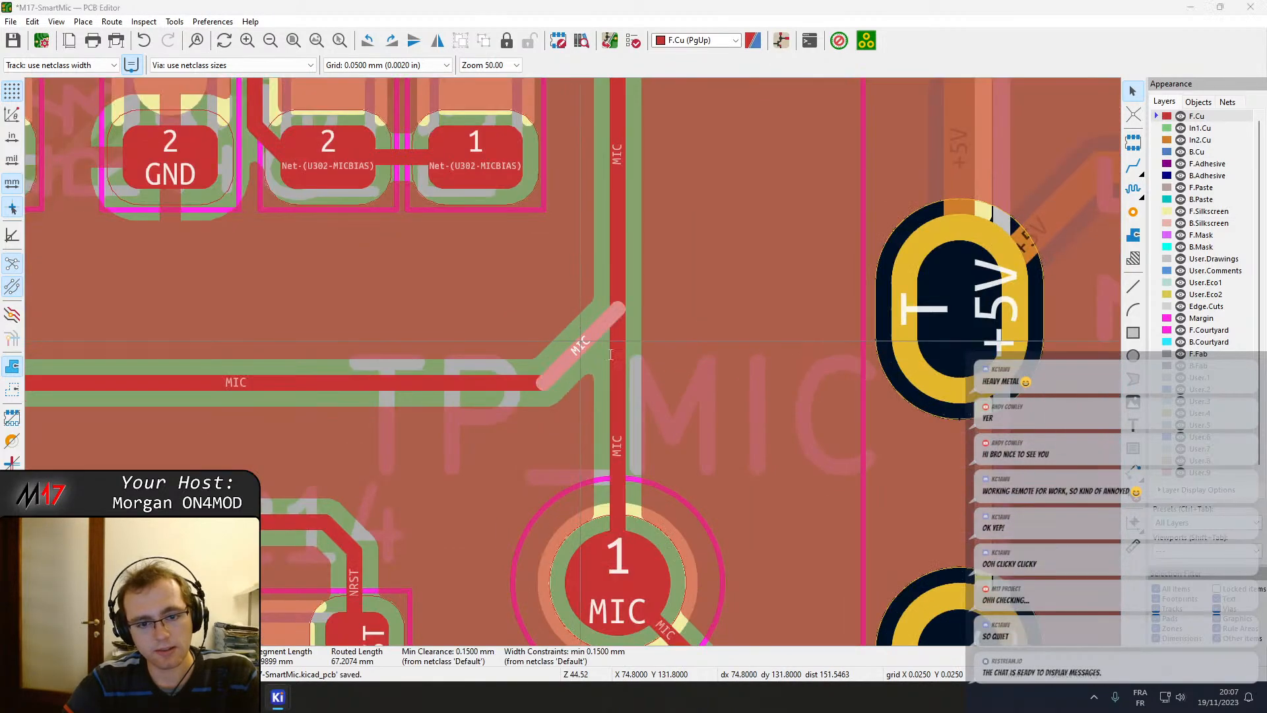
key(Escape)
drag(584, 350, 623, 386)
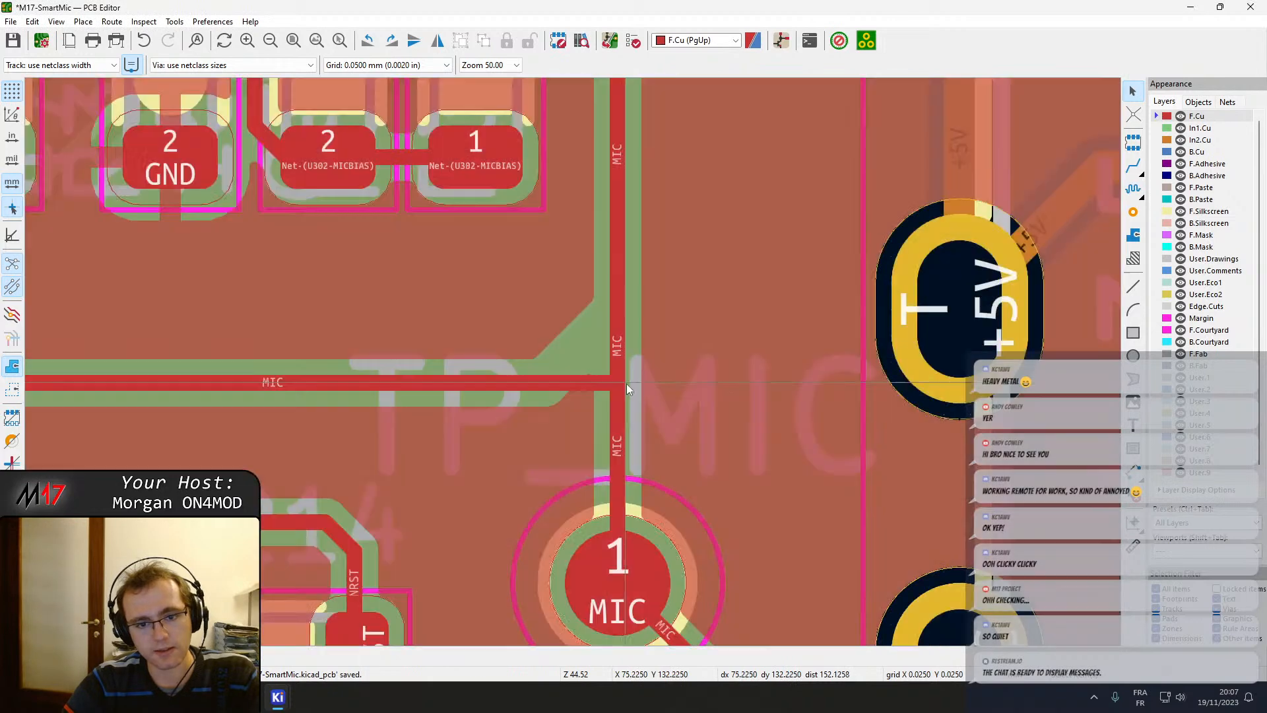
key(b)
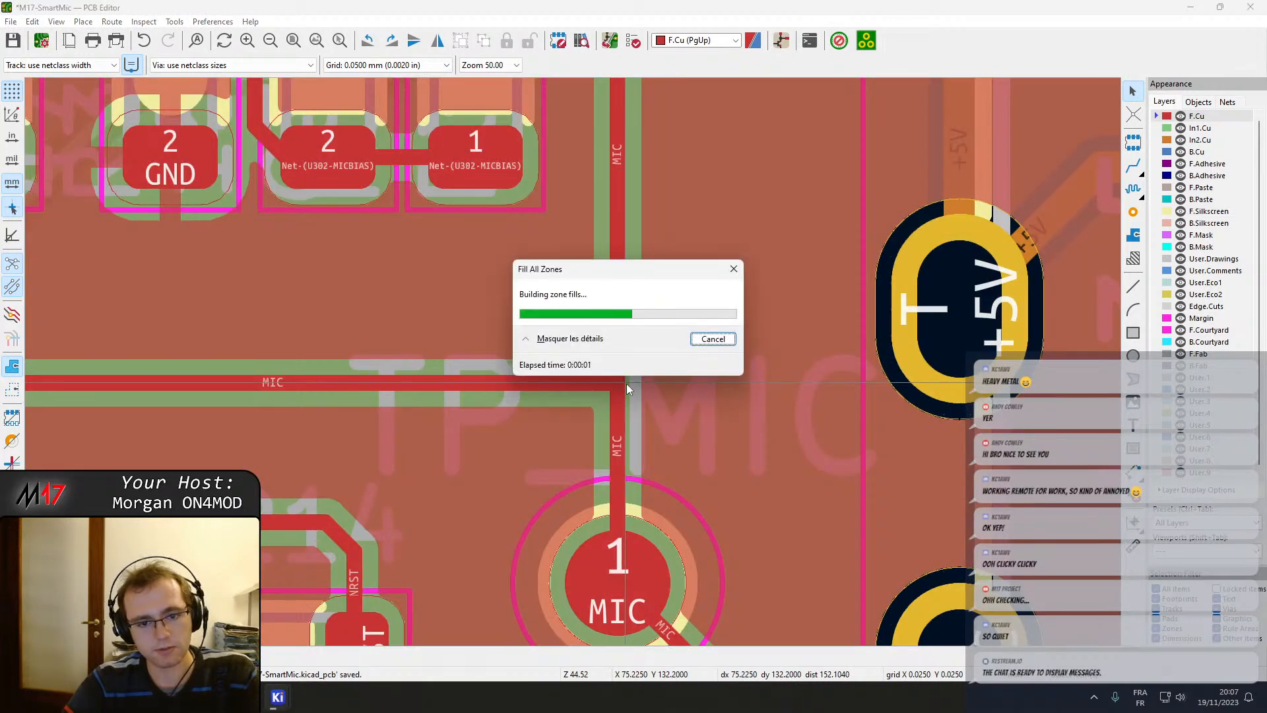
Examine the ground fill around the rerouted MIC and NRST tracks, TP302, R214, C215 and the U302 parts.
scroll(627, 382, down, 1)
scroll(573, 361, down, 1)
scroll(290, 350, up, 1)
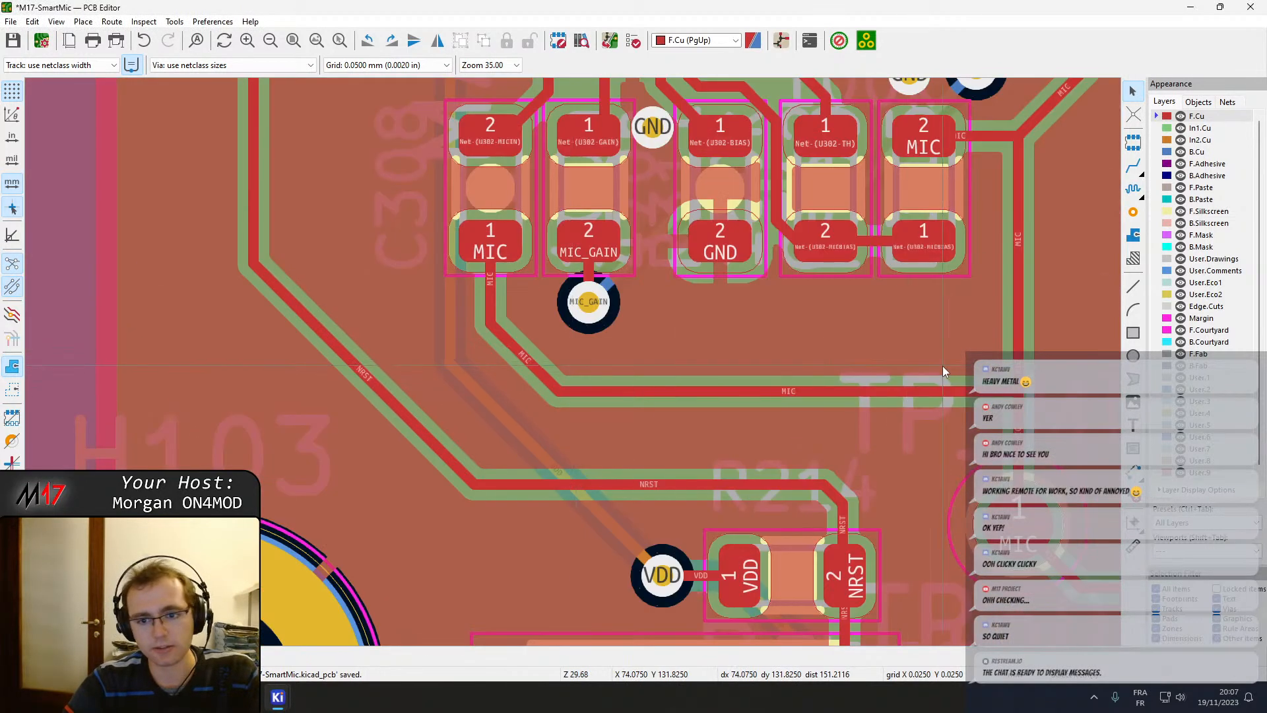
scroll(498, 180, down, 3)
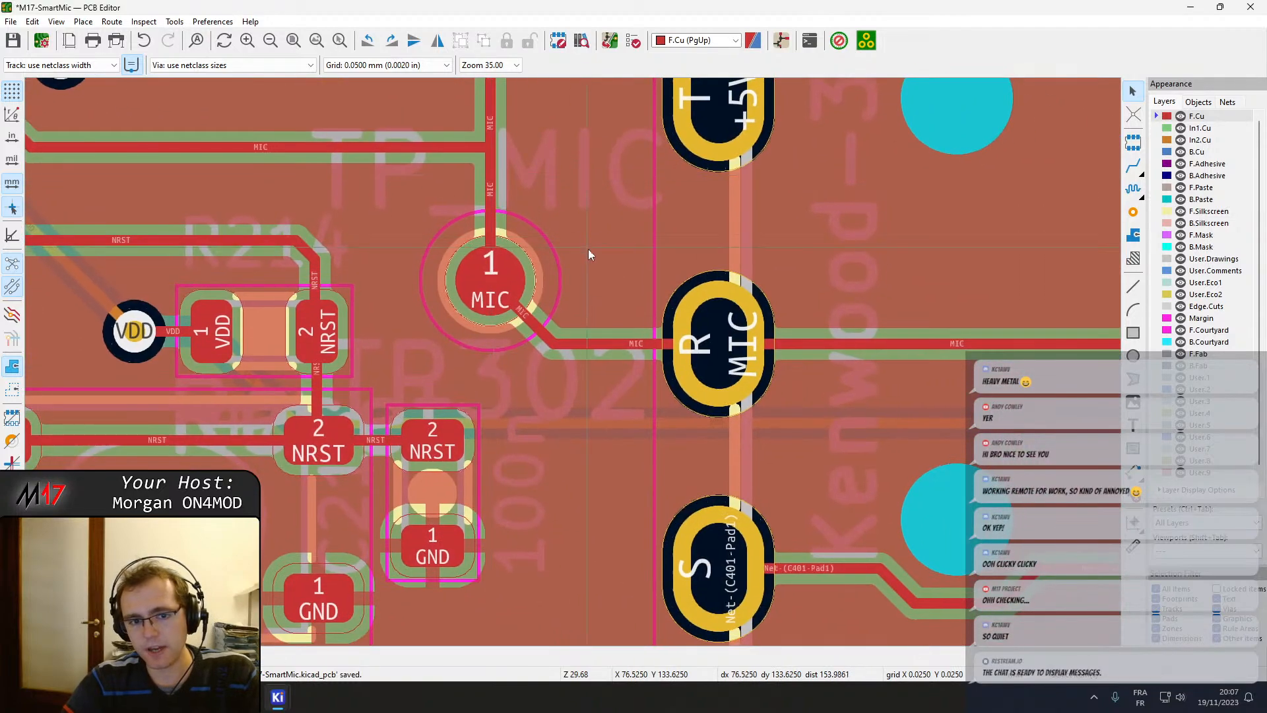
scroll(276, 252, up, 4)
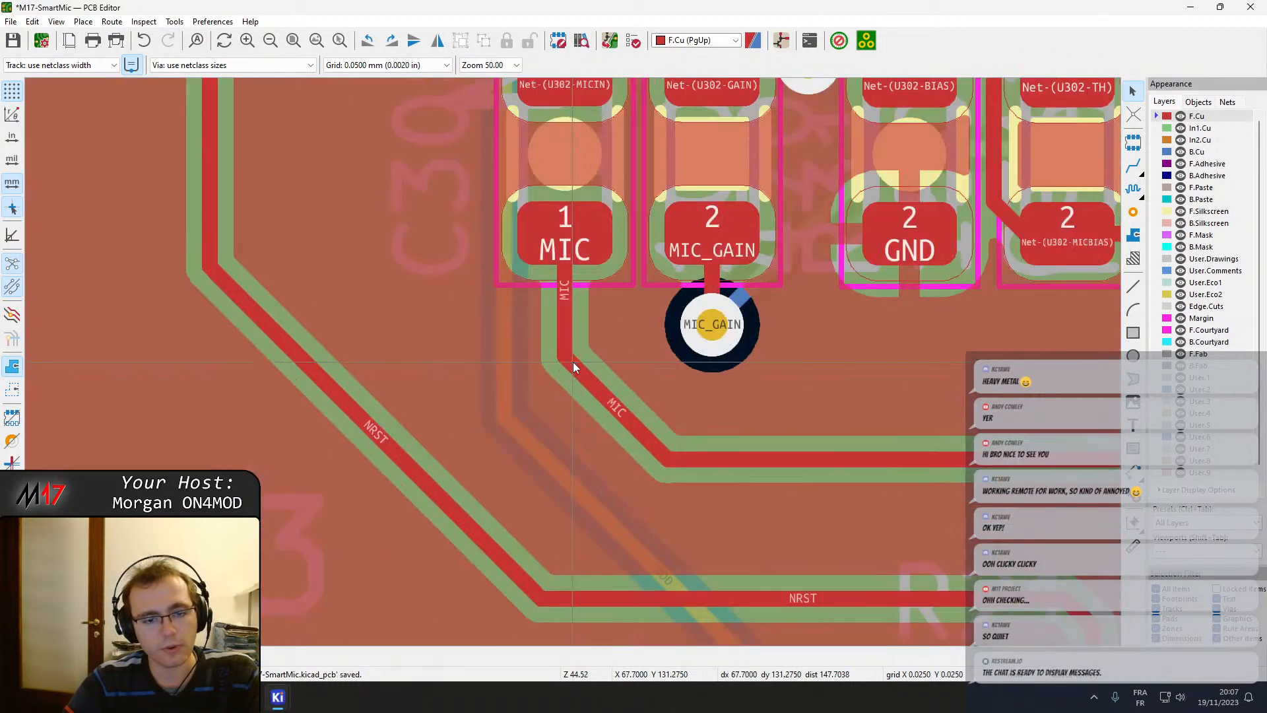
scroll(580, 362, down, 3)
middle_drag(783, 376, 735, 409)
middle_drag(408, 223, 605, 338)
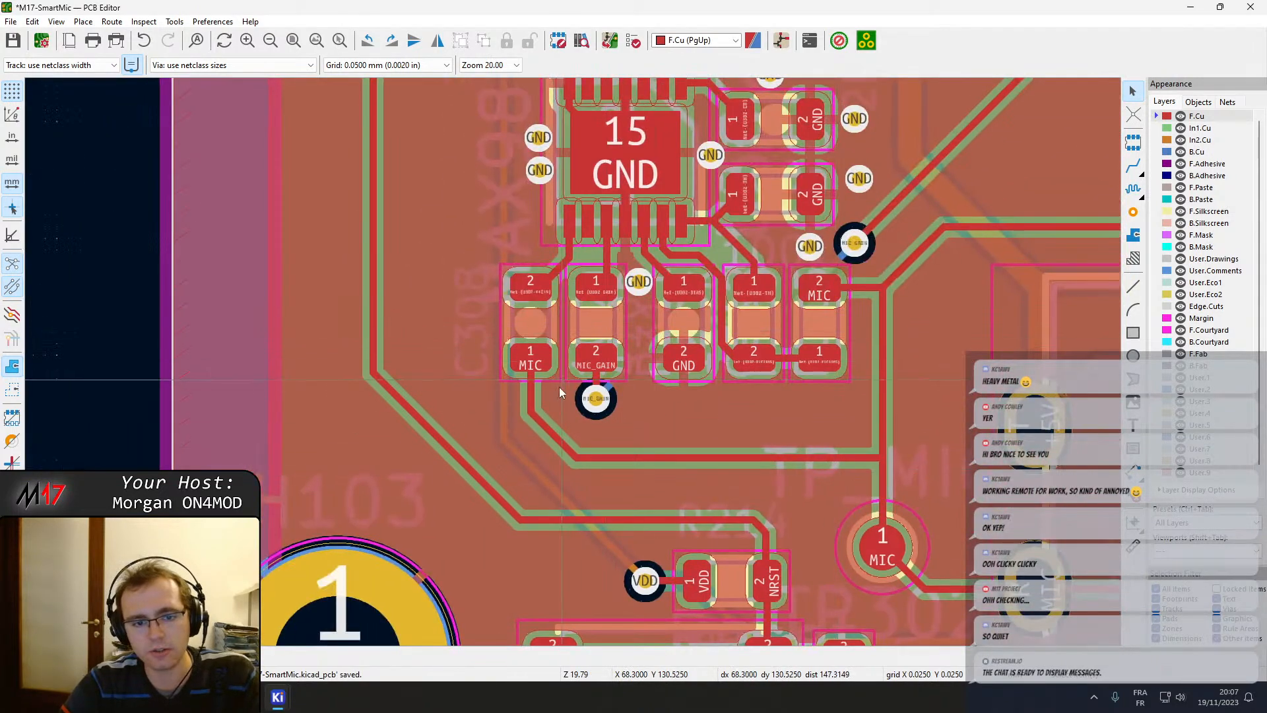
Drag the vertical AUDIO_MIC track segment outward, away from the two VDD vias above U302, and refill all zones.
scroll(559, 391, up, 2)
scroll(573, 367, down, 1)
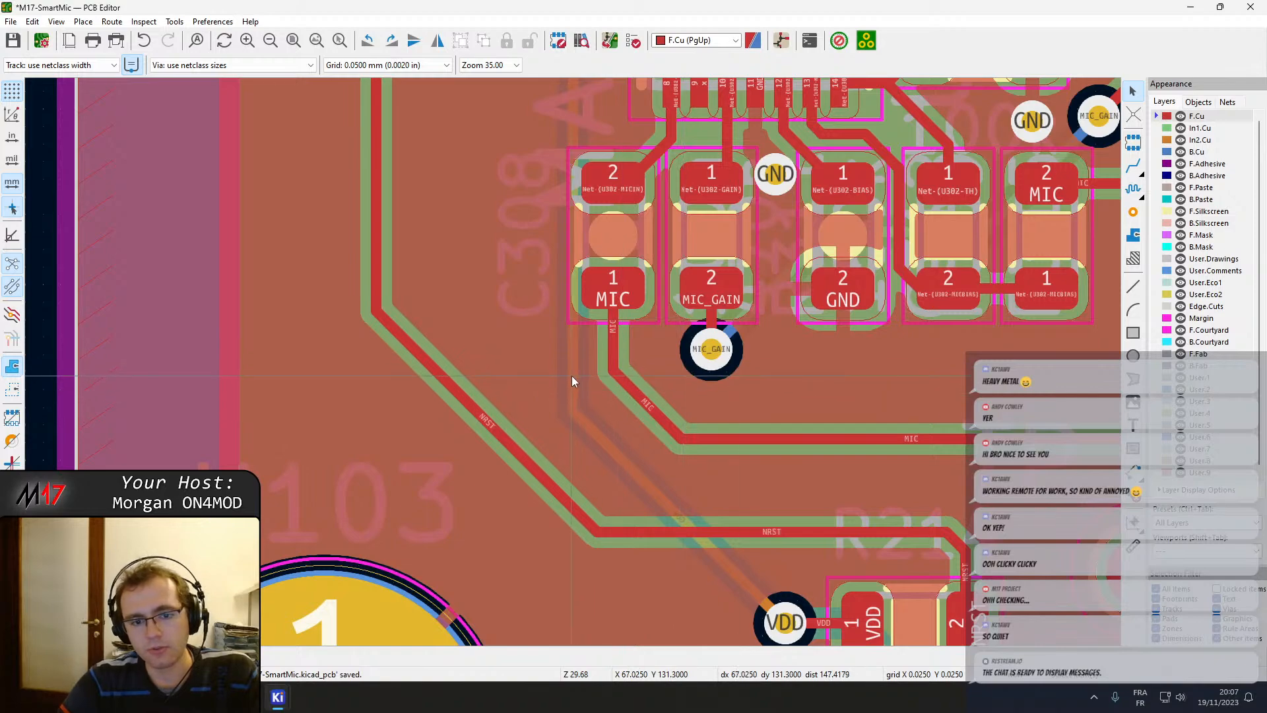
middle_drag(609, 325, 641, 512)
middle_drag(643, 282, 572, 712)
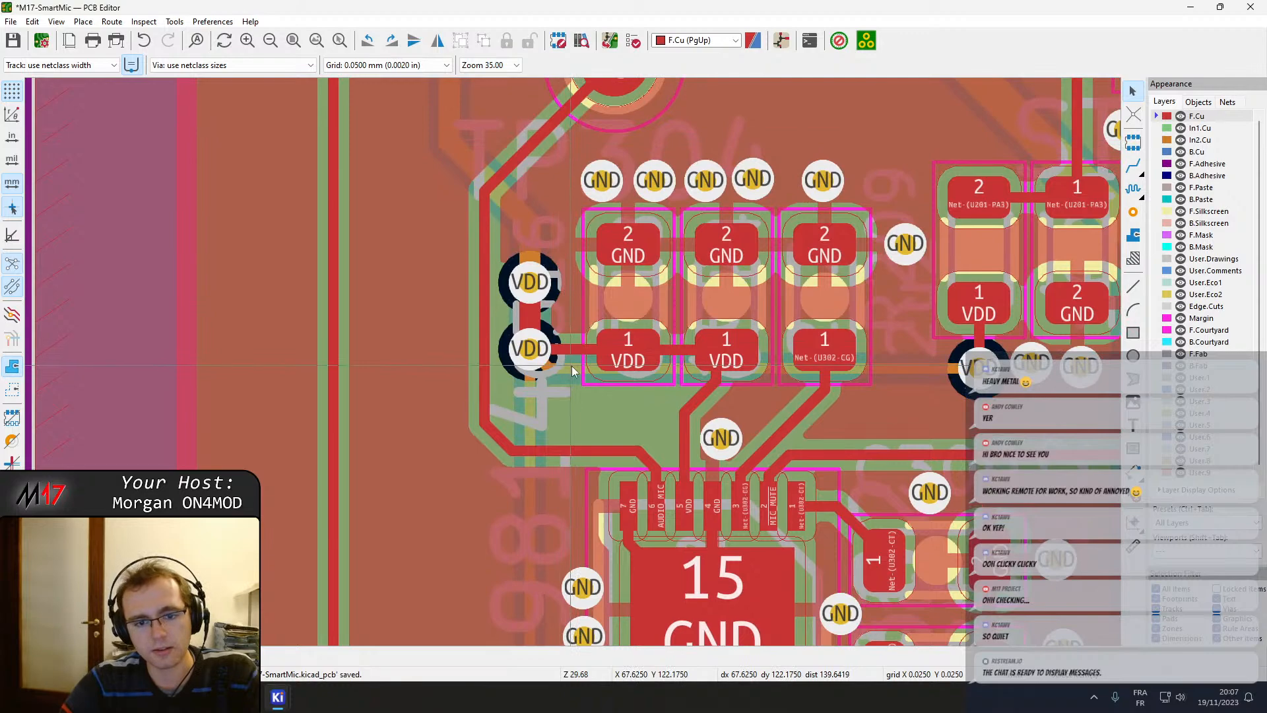
middle_drag(623, 386, 673, 291)
middle_drag(537, 192, 545, 302)
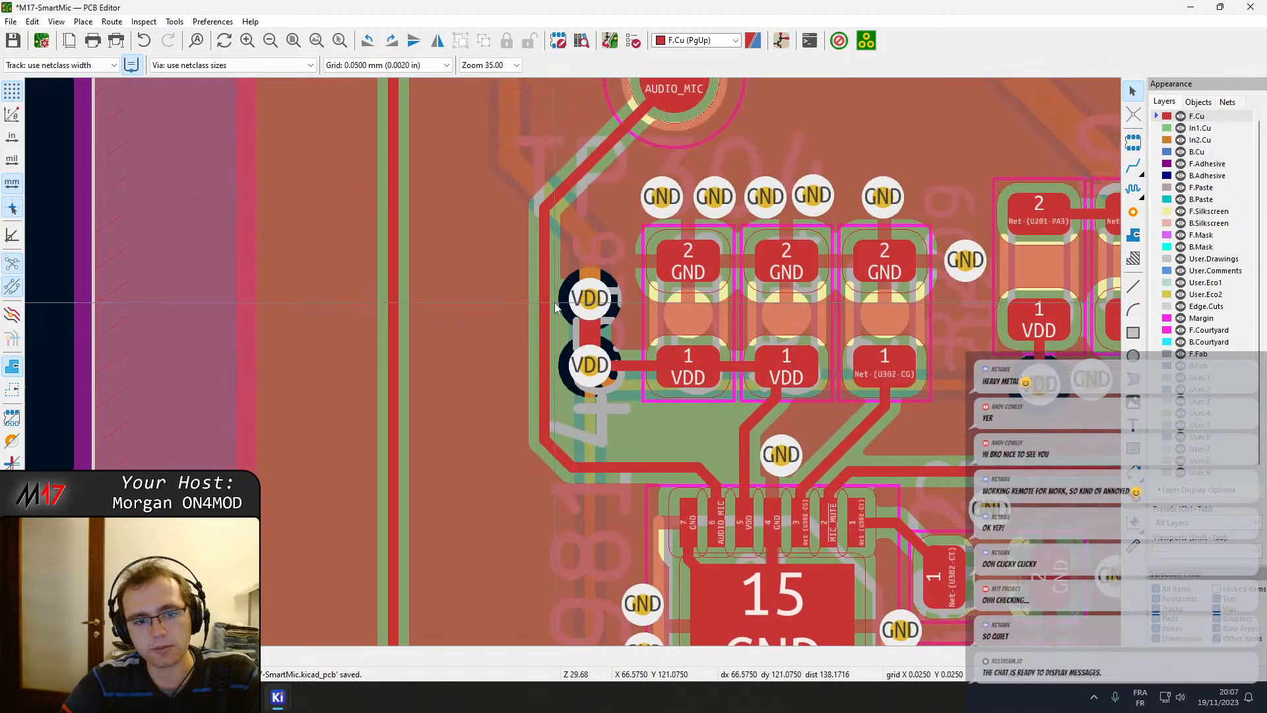
click(546, 313)
drag(545, 317, 518, 323)
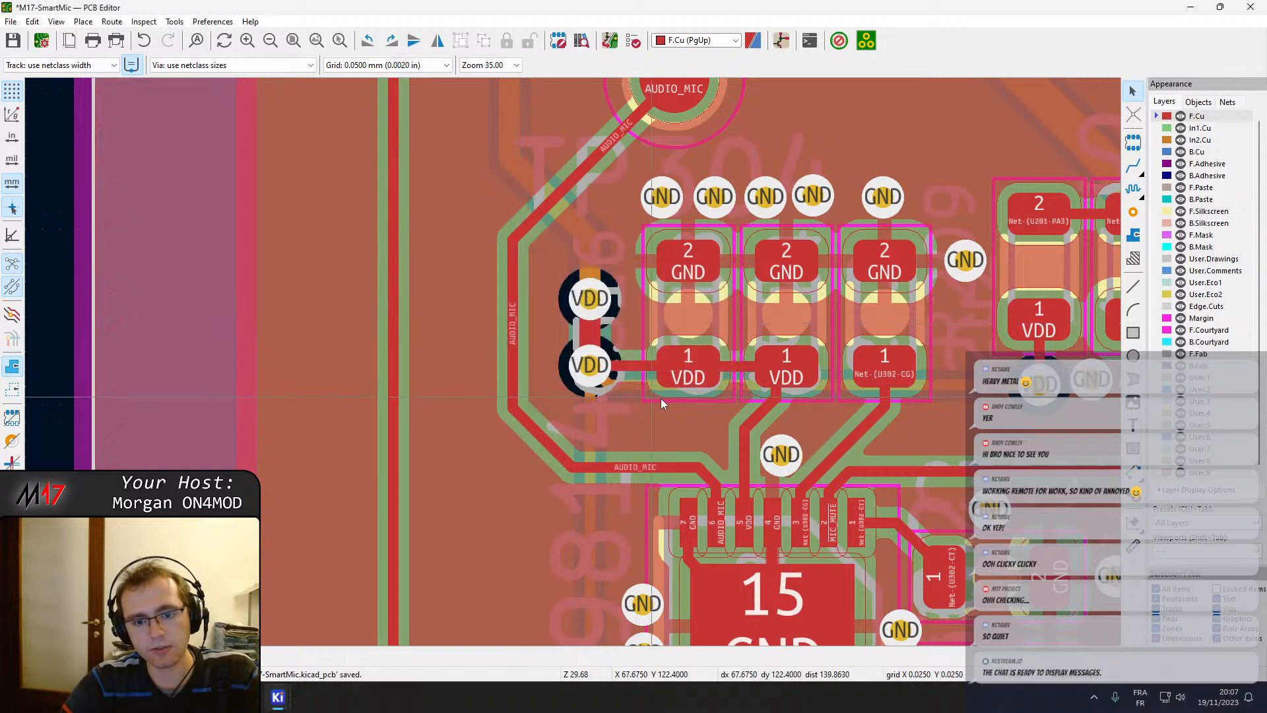
Place a GND via in the fill between the VDD capacitor pads and U302's upper pin row.
middle_drag(694, 436, 652, 399)
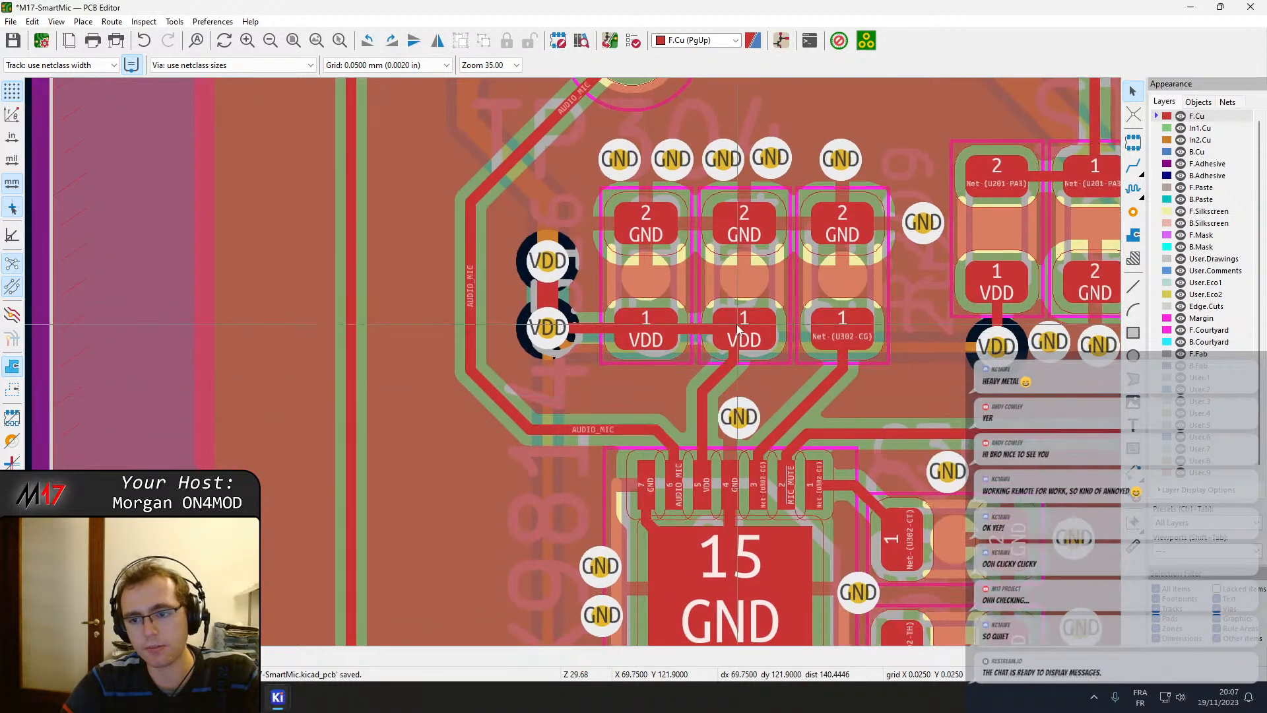
click(1131, 216)
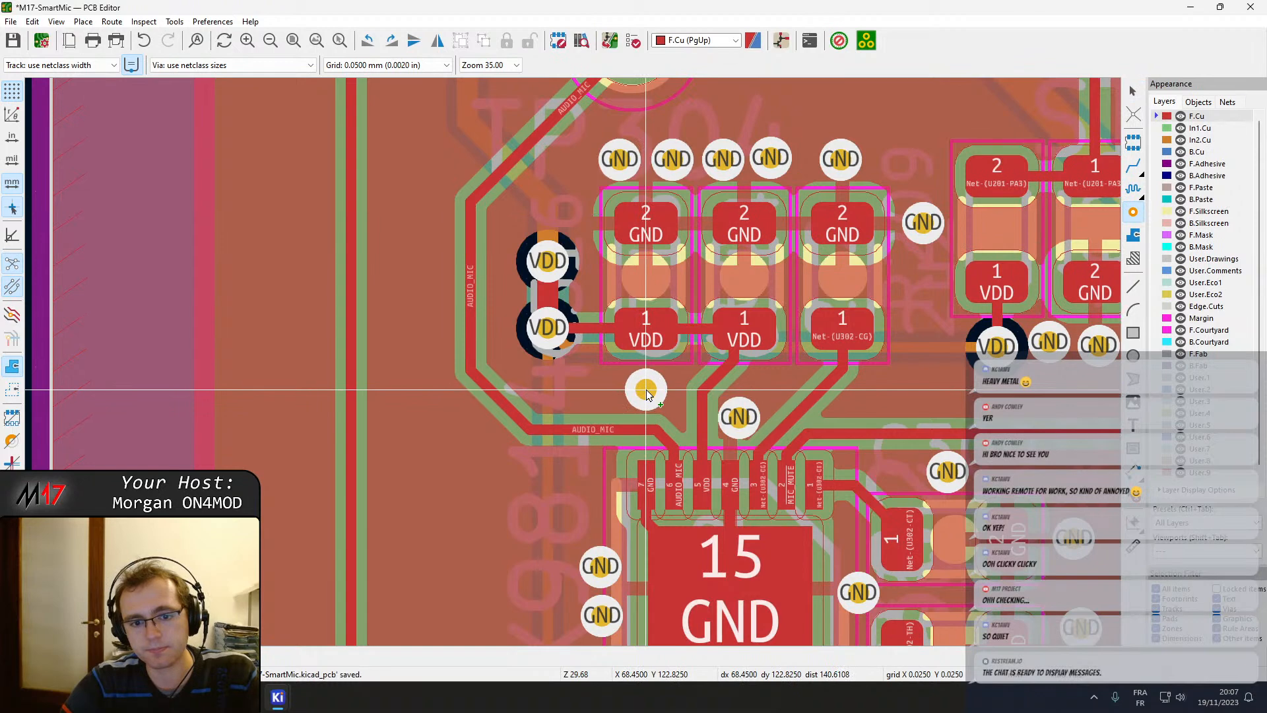
click(651, 391)
key(Escape)
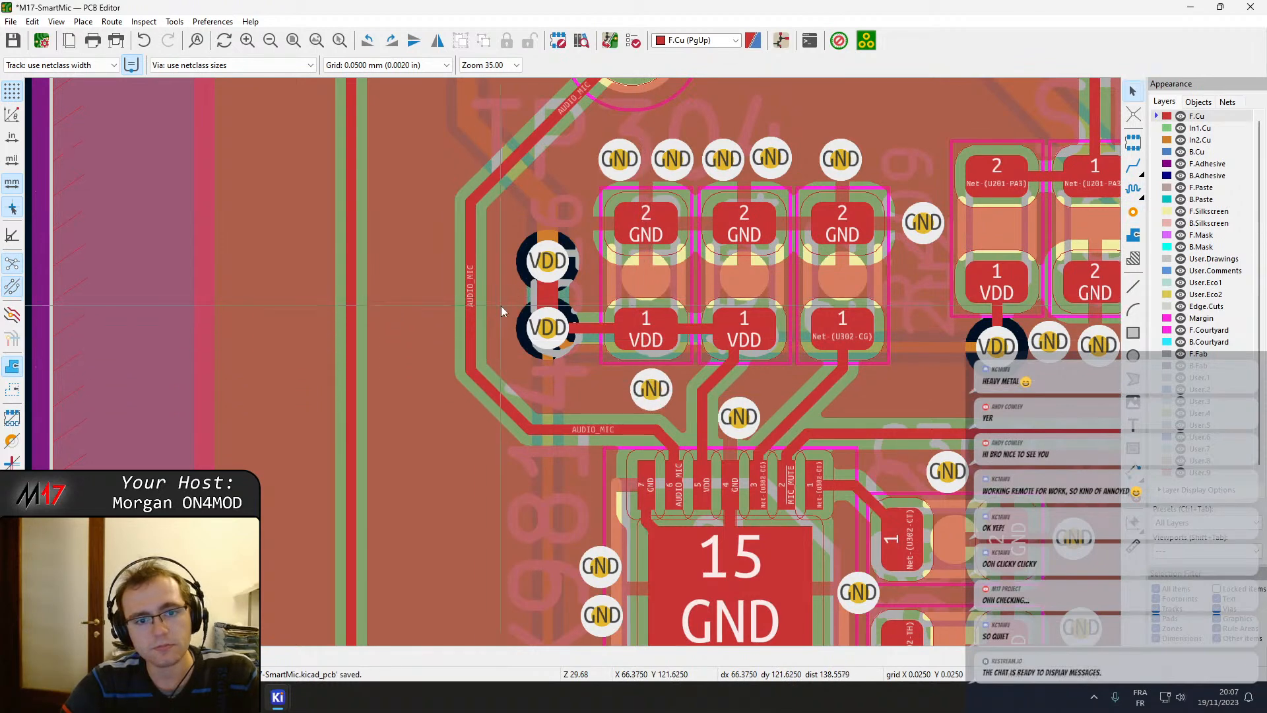
Shift the vertical AUDIO_MIC segment slightly farther from the VDD vias, refill all zones, and place a GND via in the gap.
drag(473, 303, 461, 296)
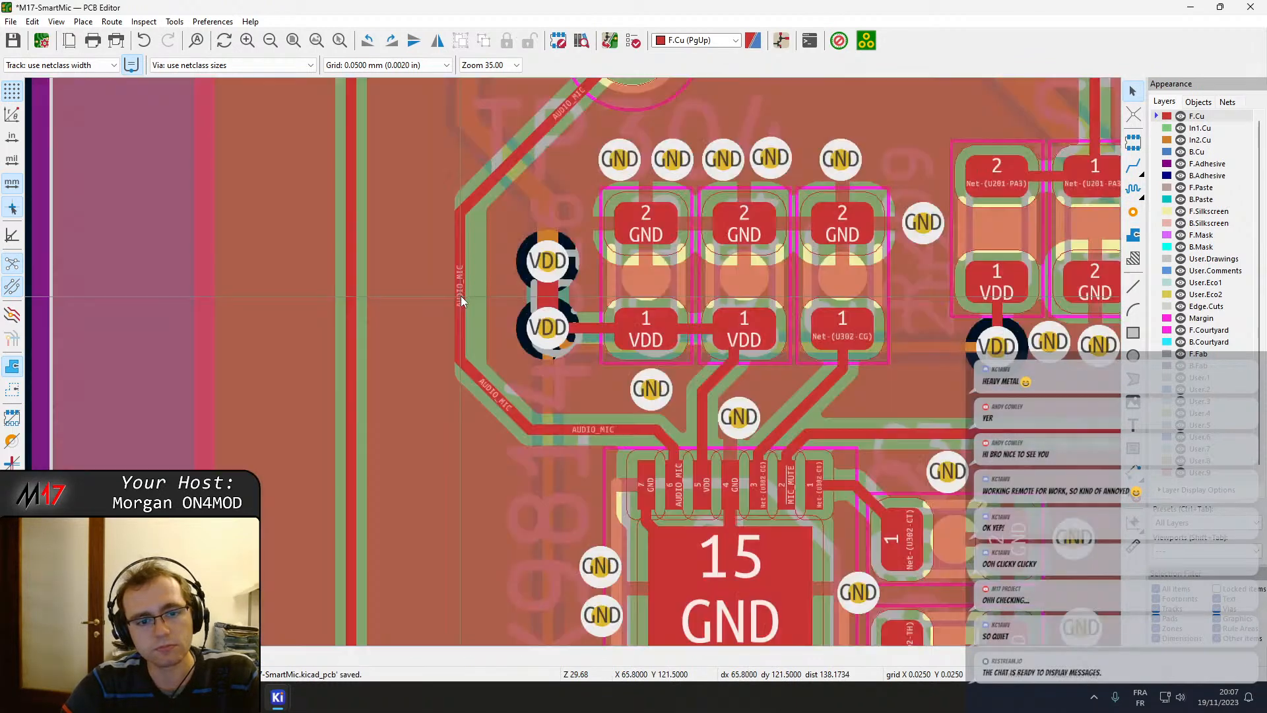
key(b)
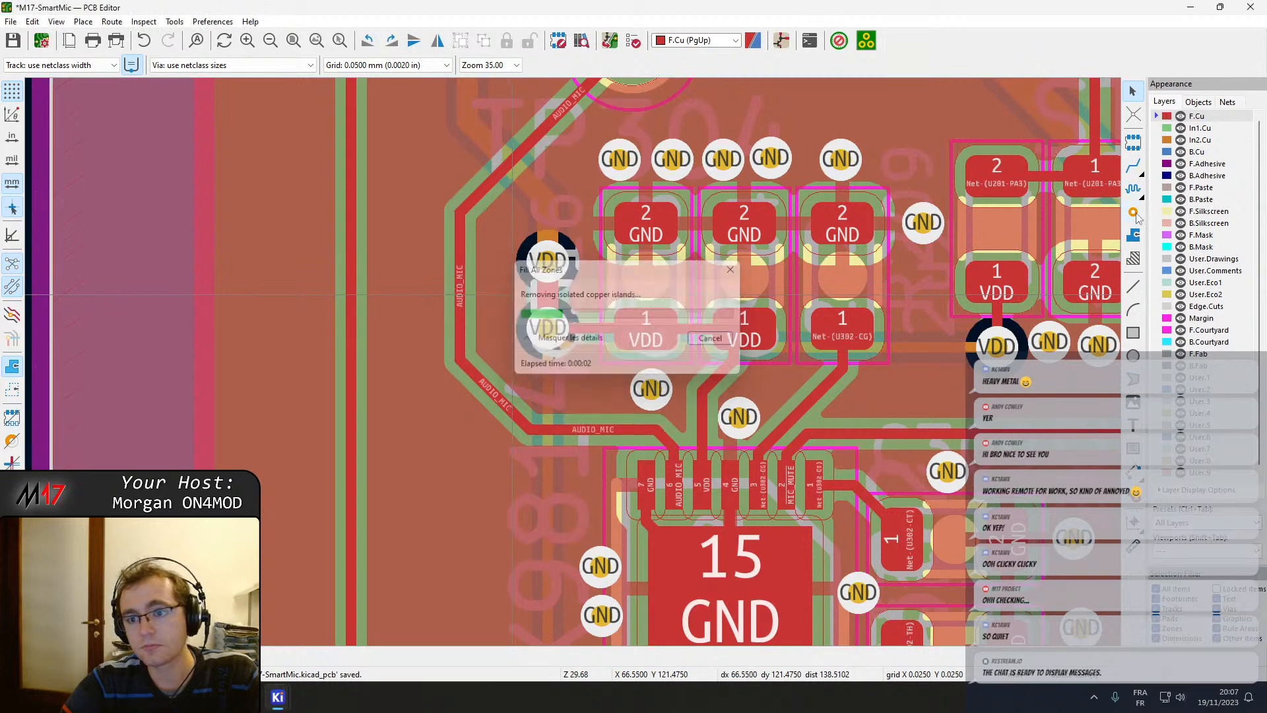
click(1133, 212)
click(501, 297)
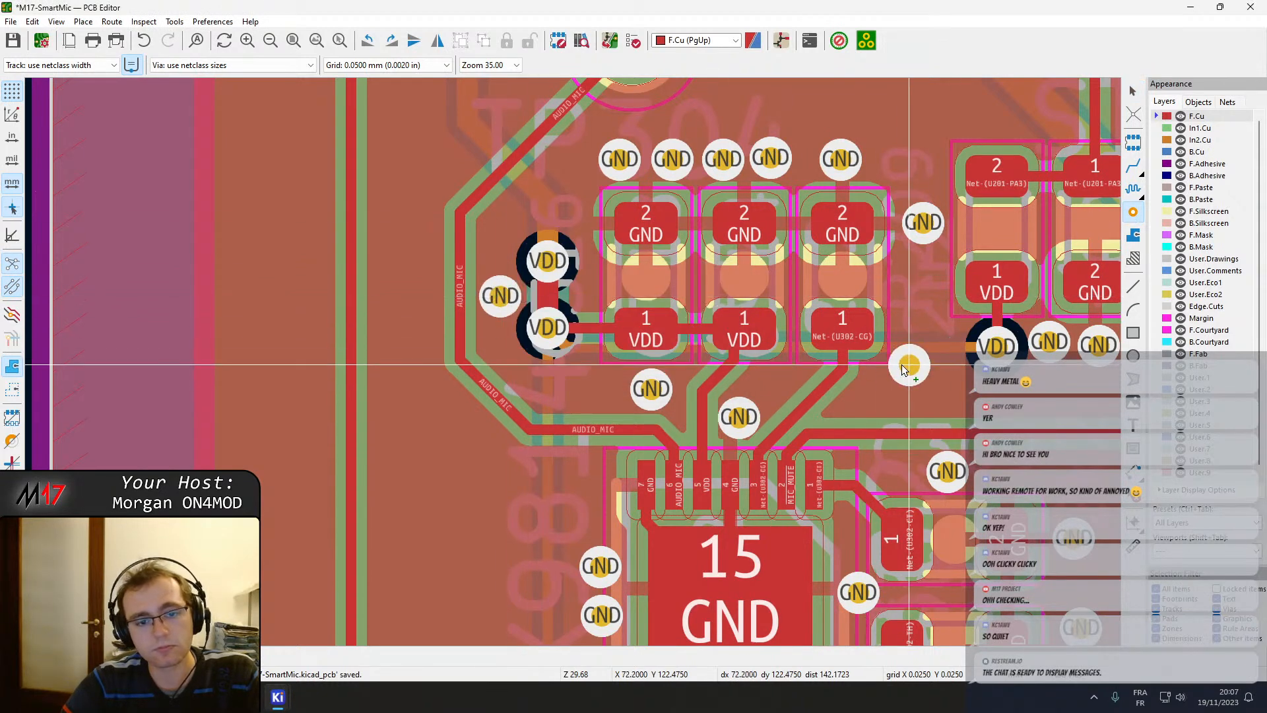
Place two GND vias side by side just below the GND pad of the U302 BIAS capacitor.
middle_drag(589, 239, 529, 390)
middle_drag(751, 422, 530, 263)
key(Escape)
middle_drag(530, 524, 560, 241)
middle_drag(642, 427, 631, 287)
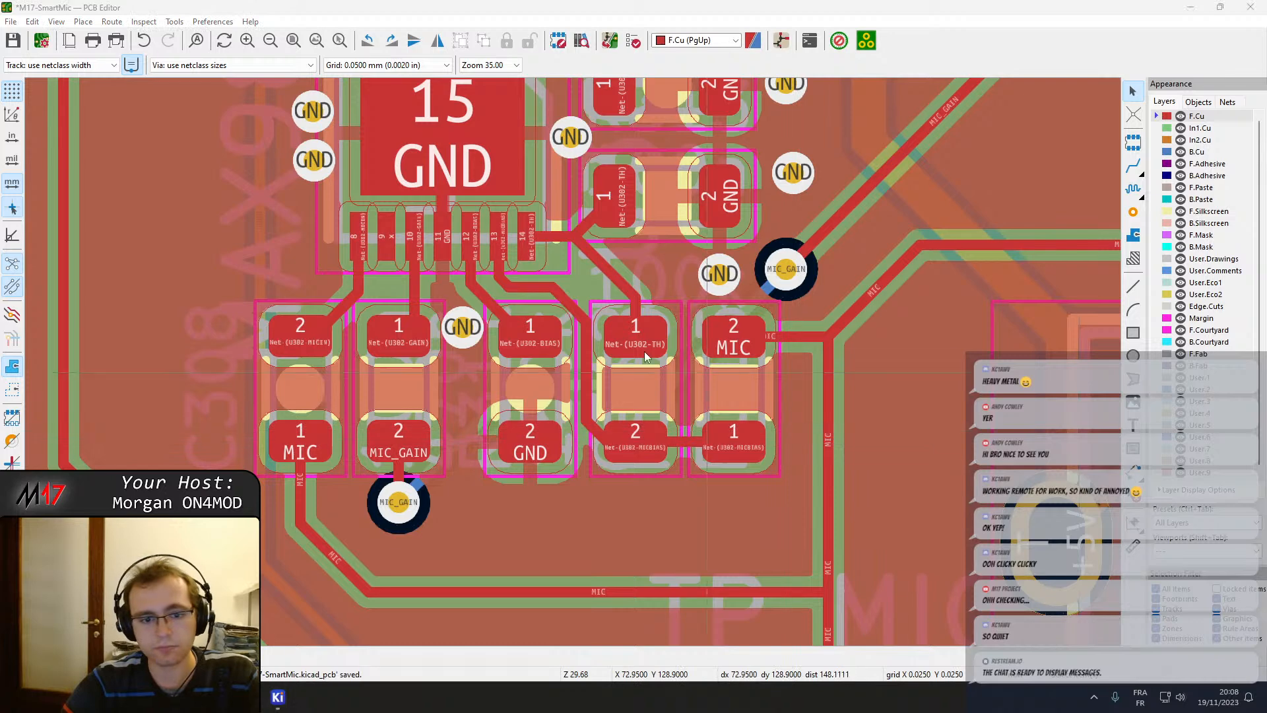
middle_drag(721, 437, 762, 374)
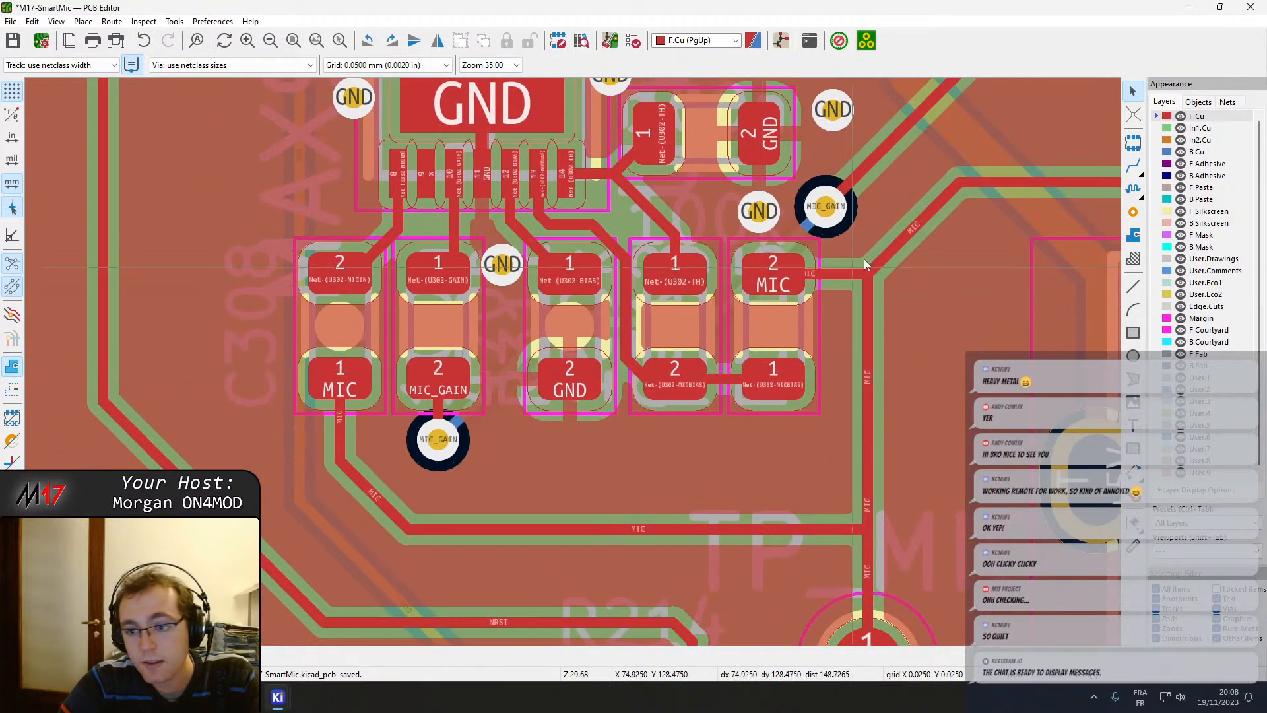
click(1134, 211)
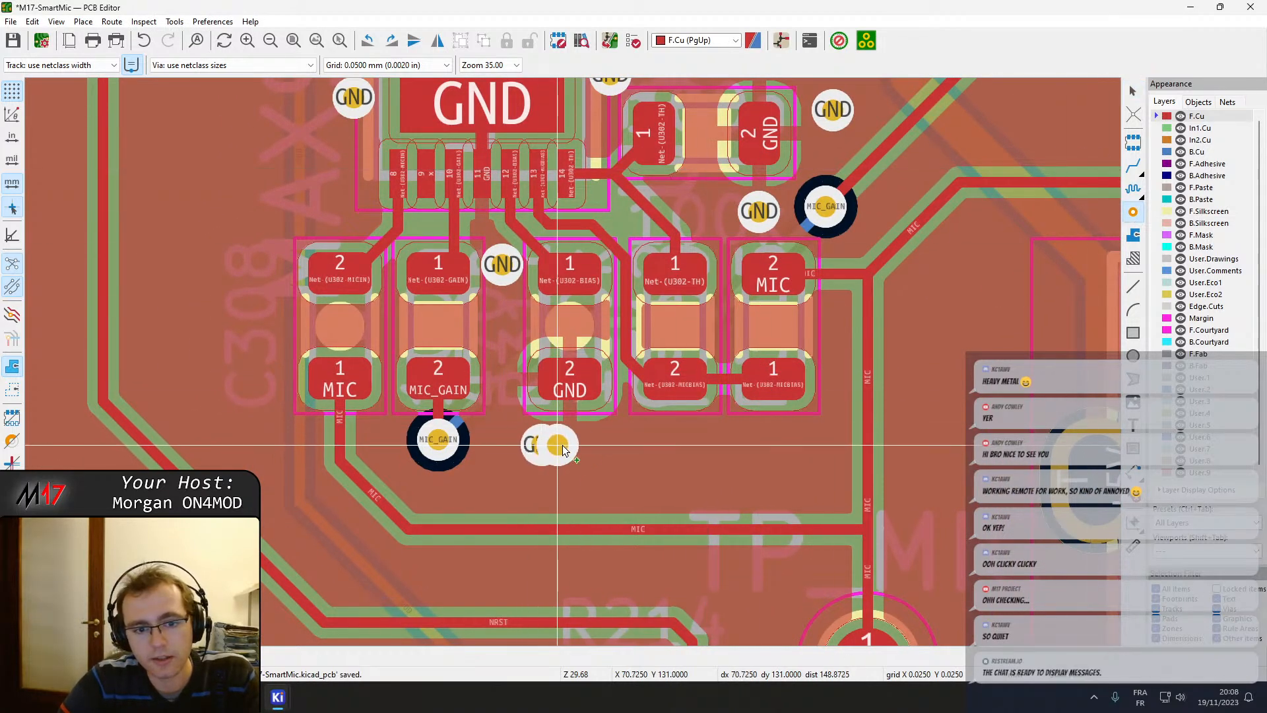
click(594, 444)
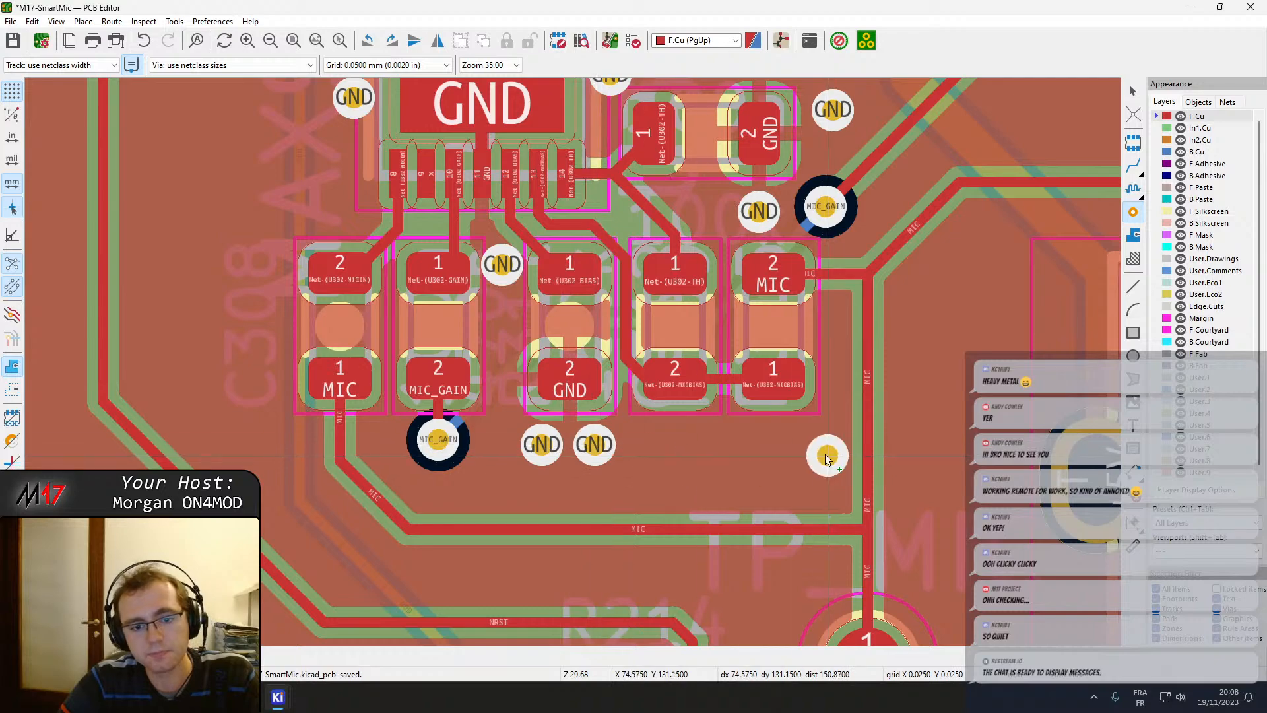
Move the MIC_GAIN via near the MIC resistor pad diagonally up along its track, and refill all zones.
middle_drag(813, 428, 611, 540)
middle_drag(608, 275, 633, 479)
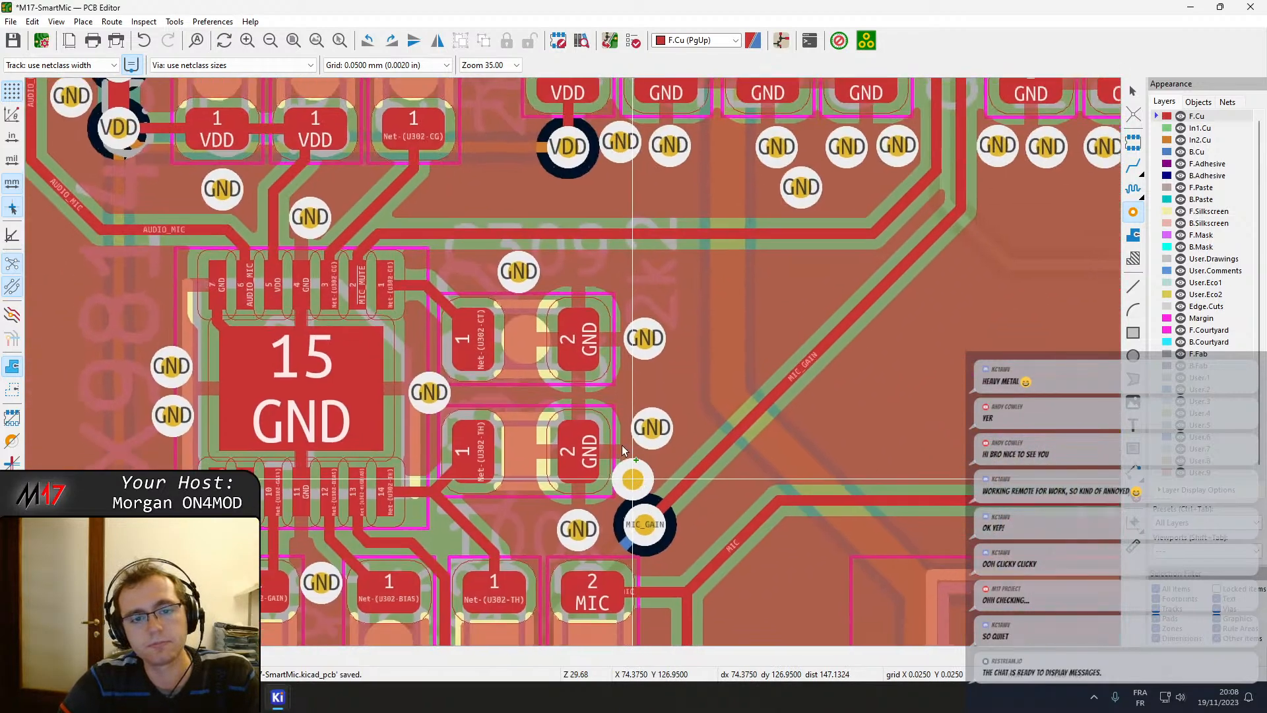
scroll(622, 445, down, 3)
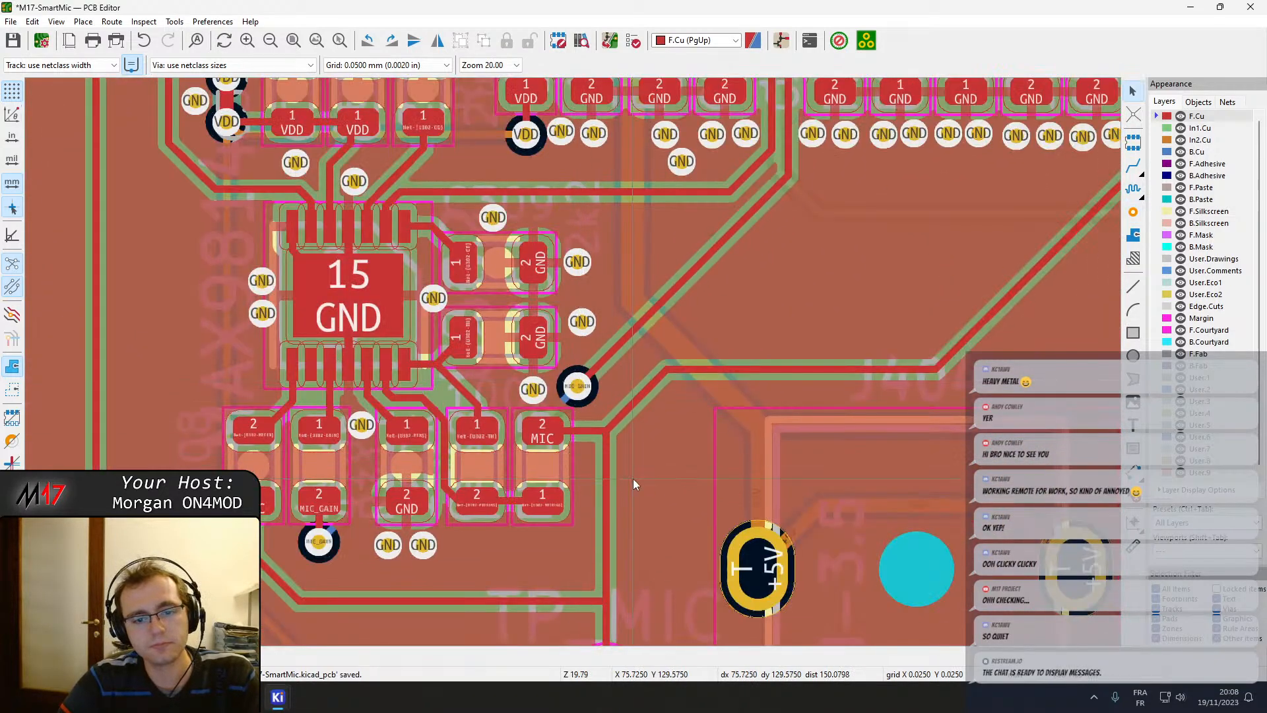
scroll(611, 397, up, 3)
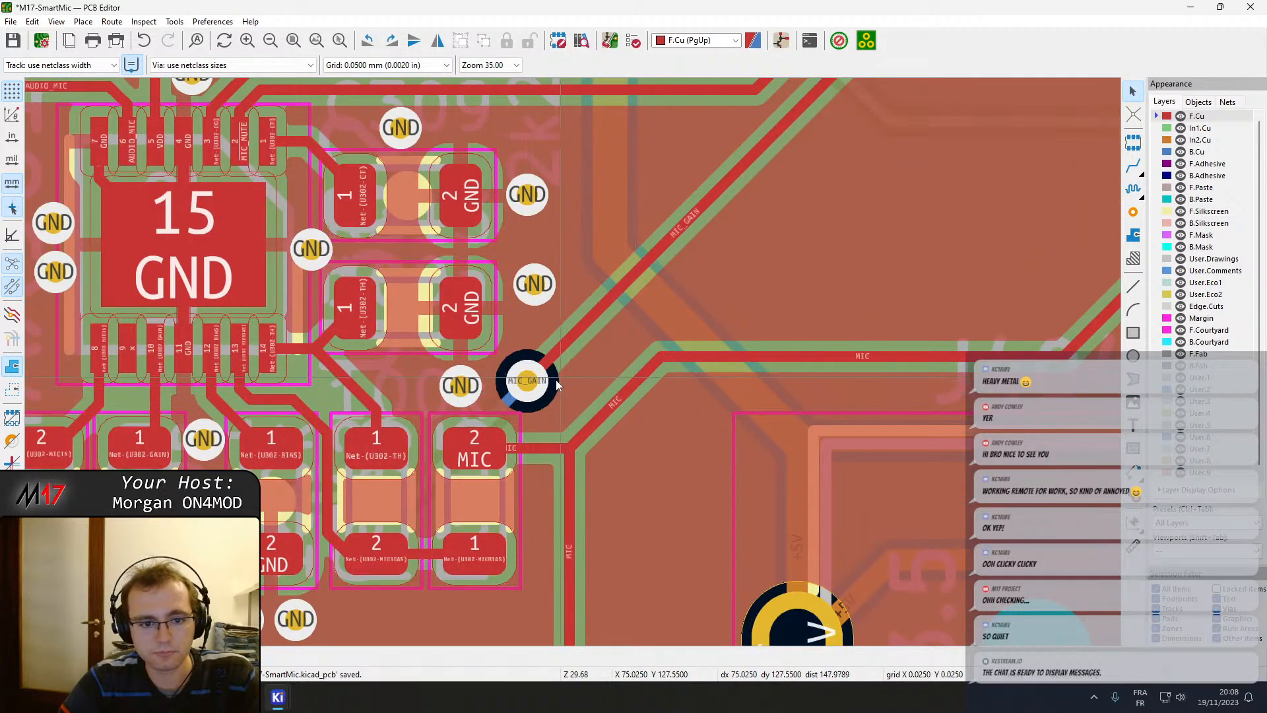
click(527, 381)
click(554, 412)
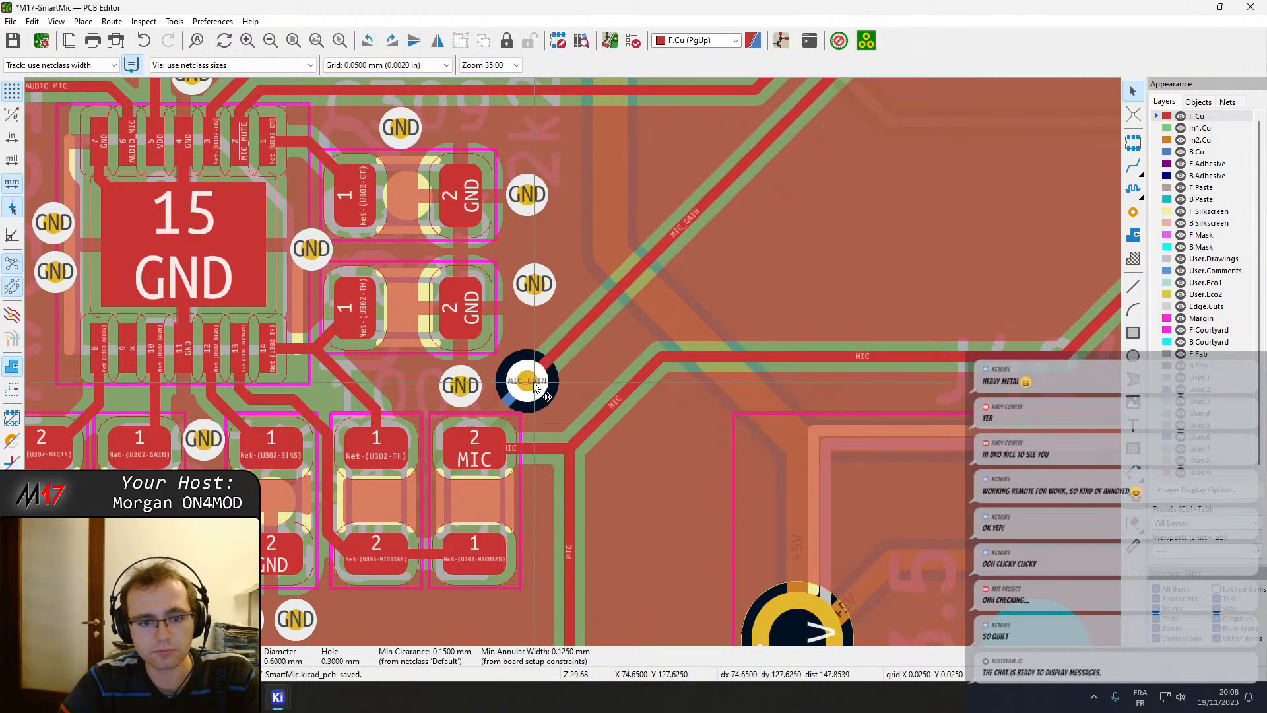
drag(531, 381, 542, 367)
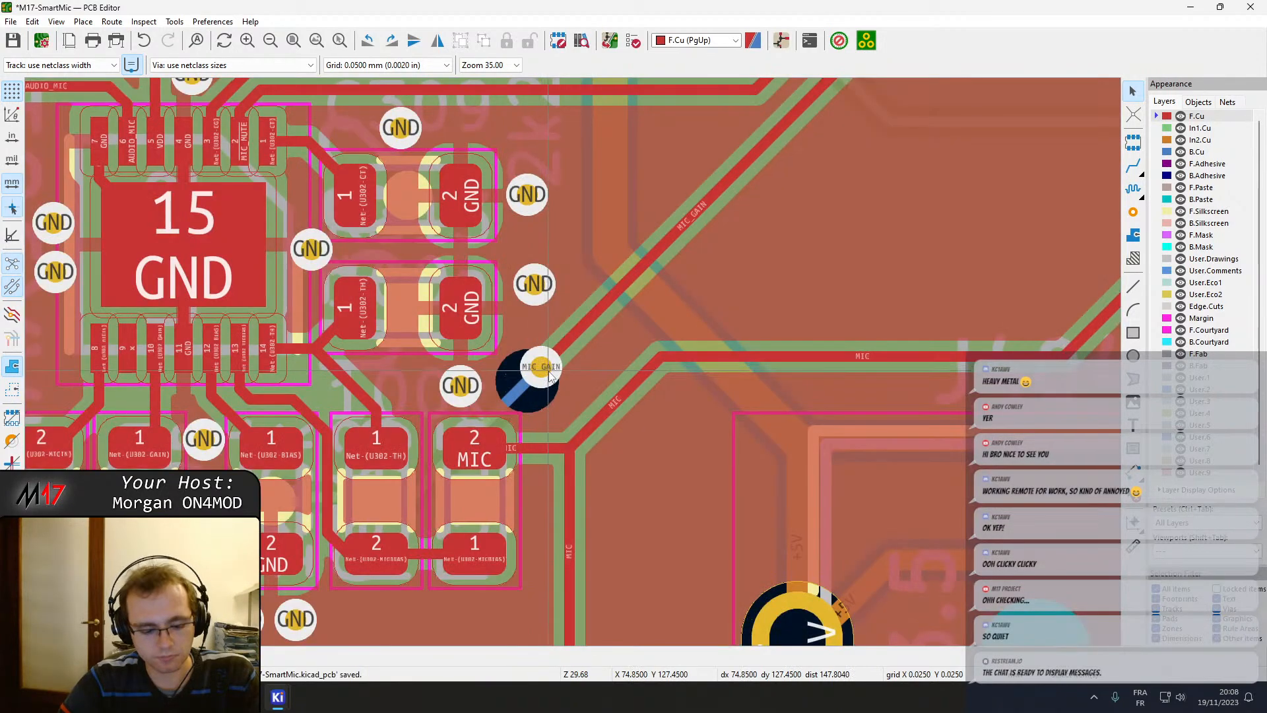
key(b)
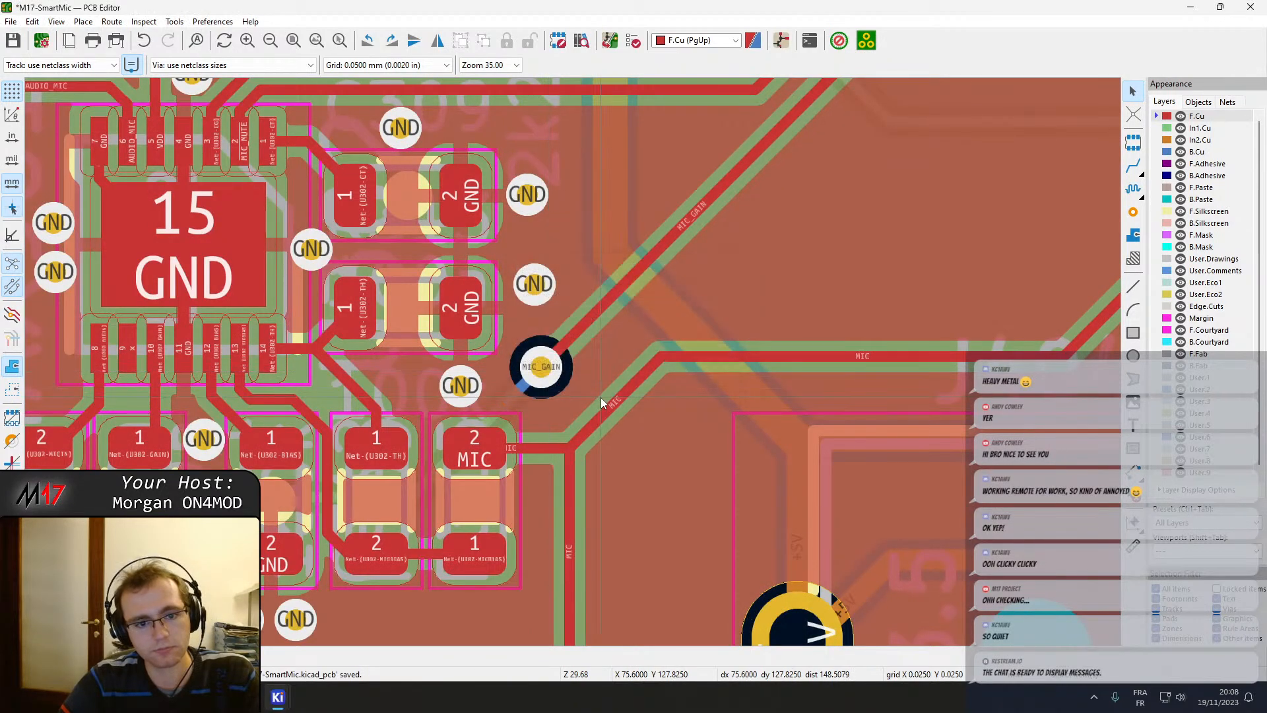
Place one GND via below and one to the right of the GND pad of NRST capacitor C215.
scroll(572, 366, down, 2)
scroll(572, 370, down, 2)
middle_drag(569, 406, 593, 265)
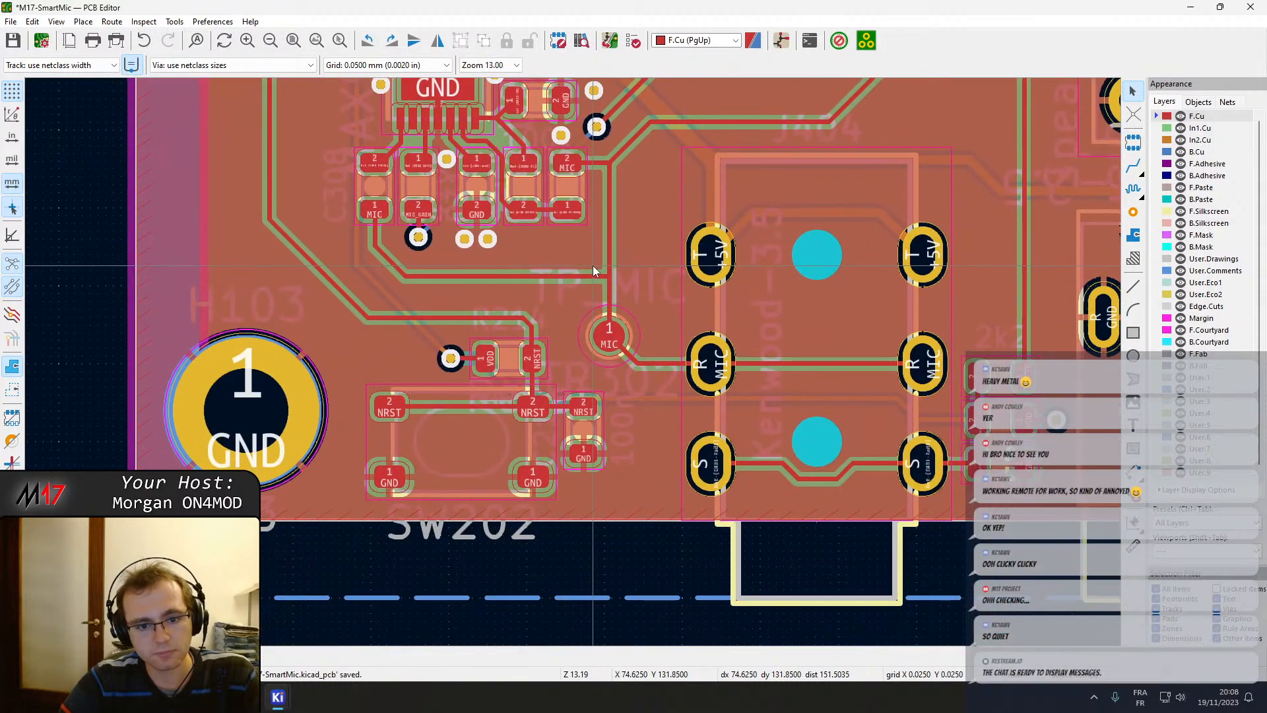
scroll(573, 362, up, 4)
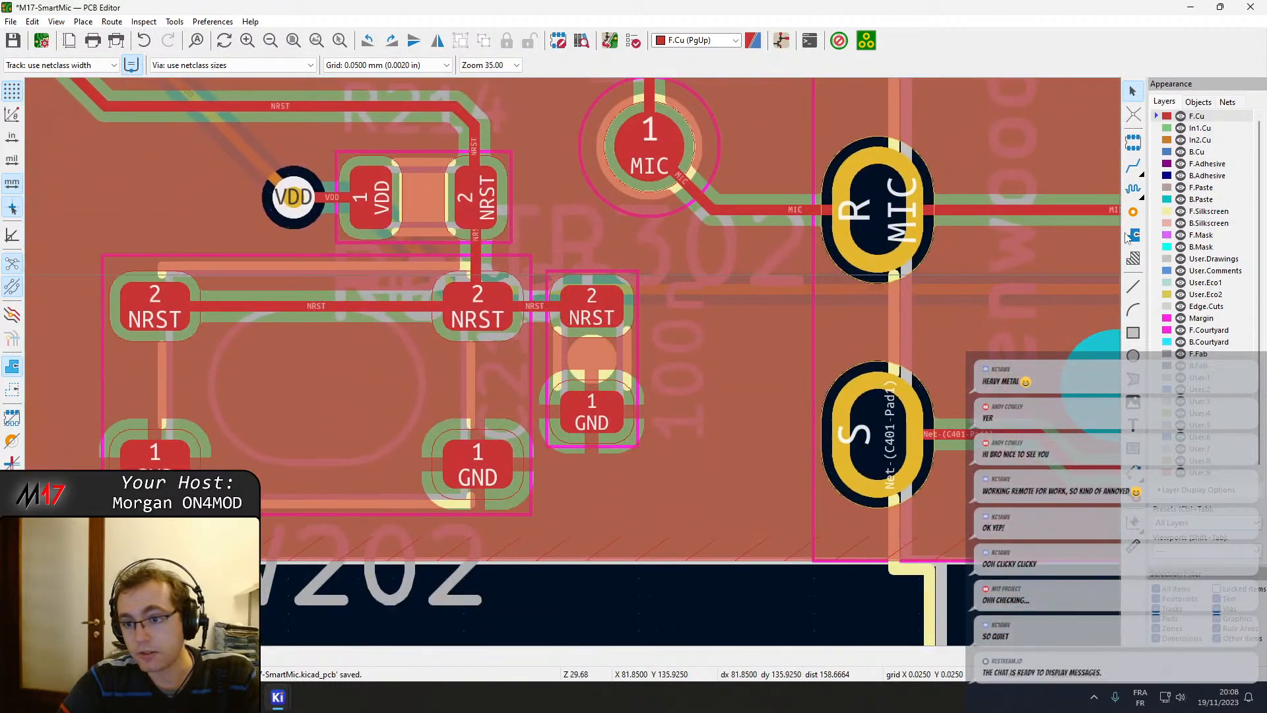
click(1133, 212)
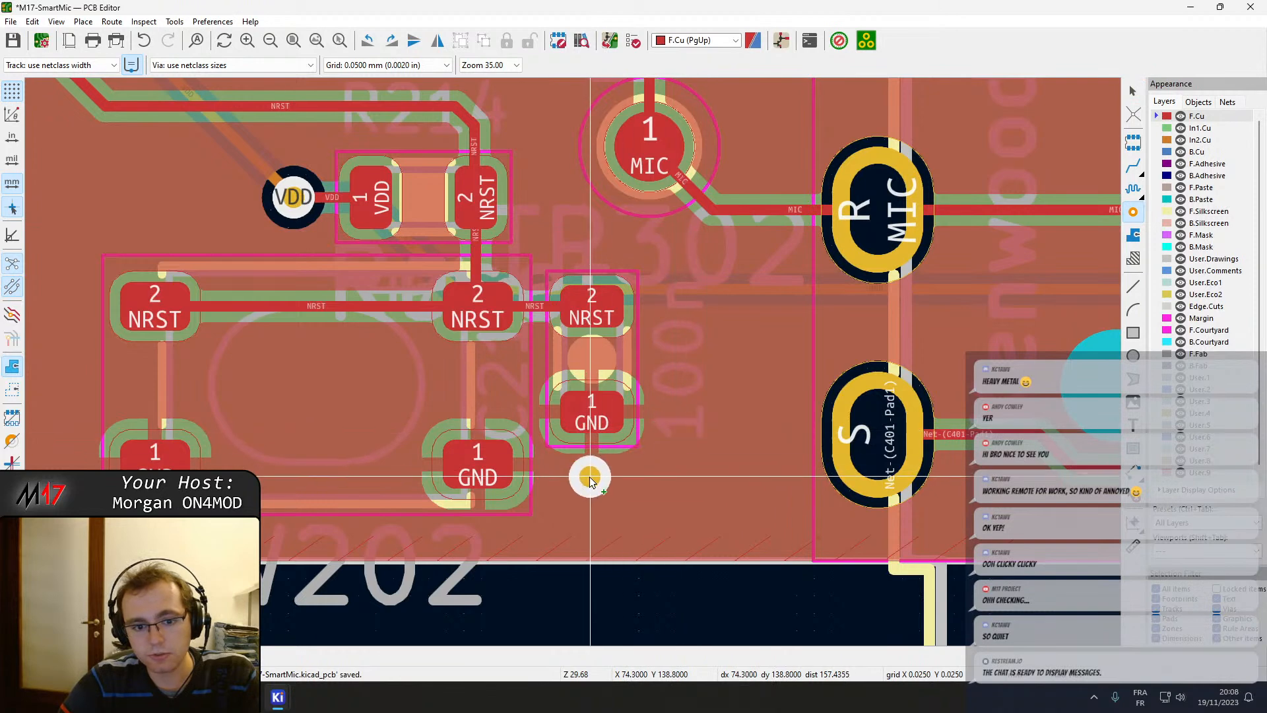
click(592, 478)
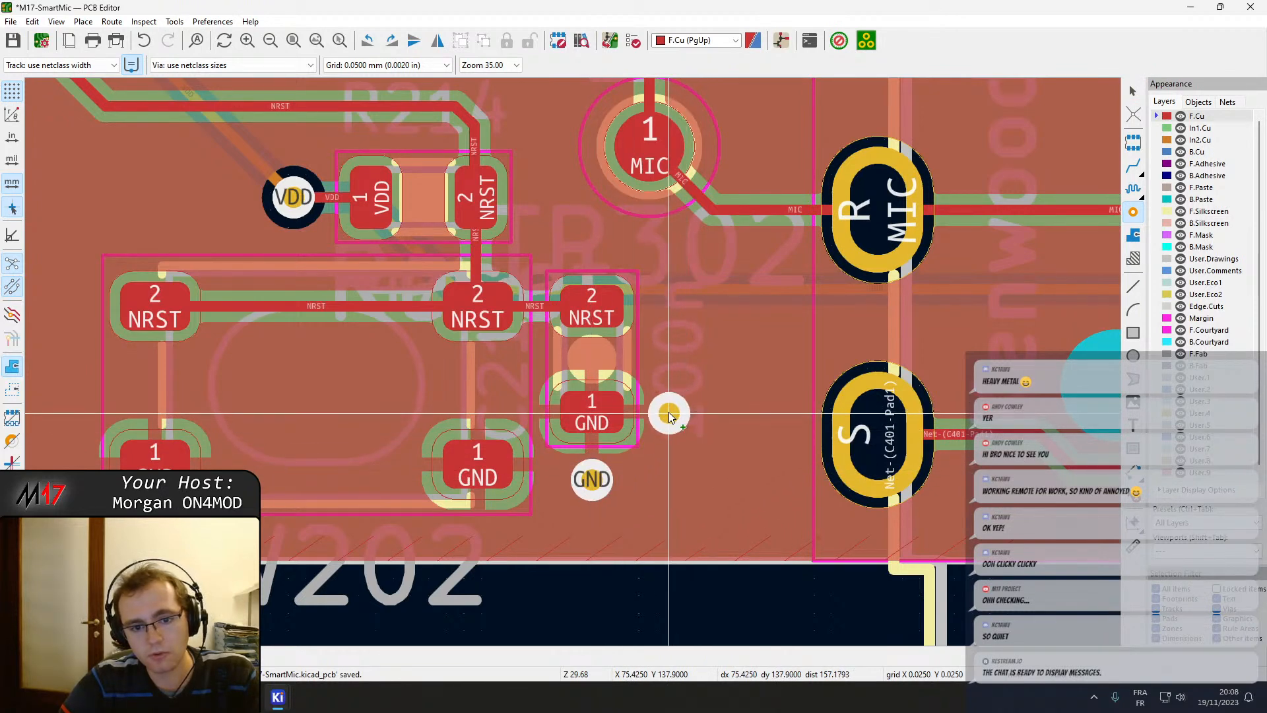
click(671, 411)
Place one GND via beside SW202's right GND pad and two beside its left GND pad, and save the board.
middle_drag(375, 427, 521, 349)
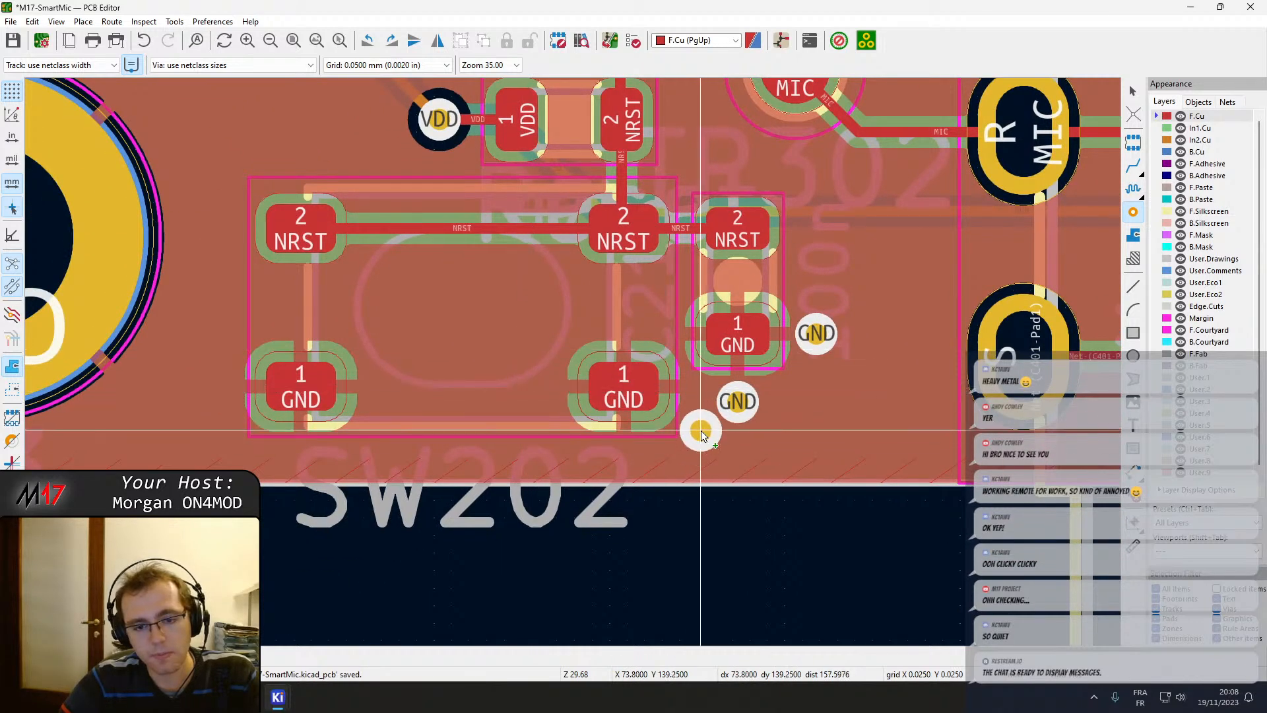
click(699, 432)
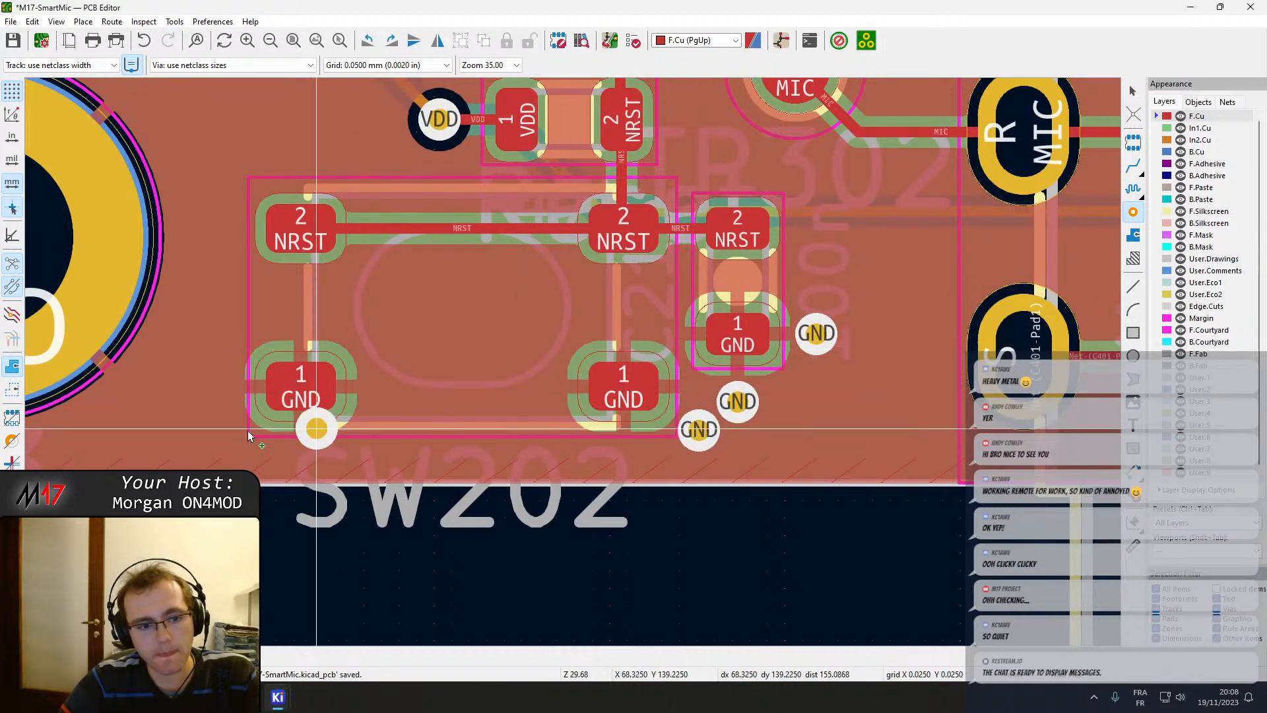
click(213, 388)
click(216, 447)
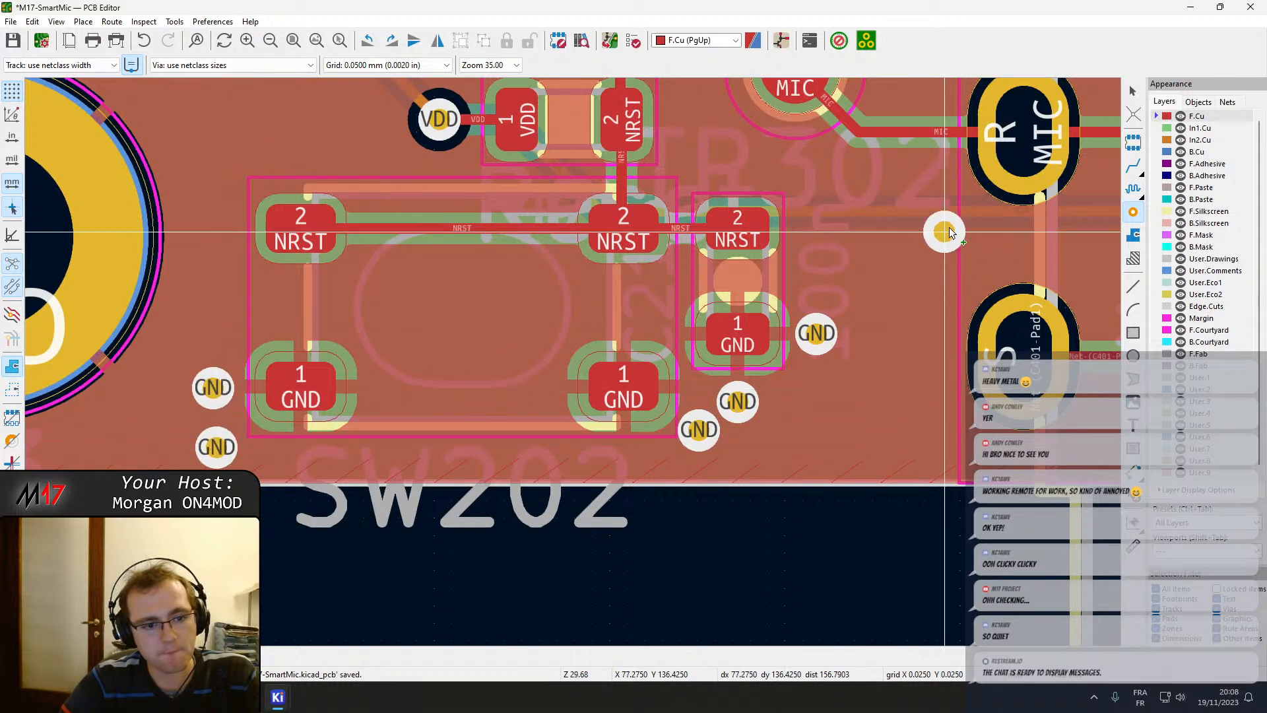
key(Escape)
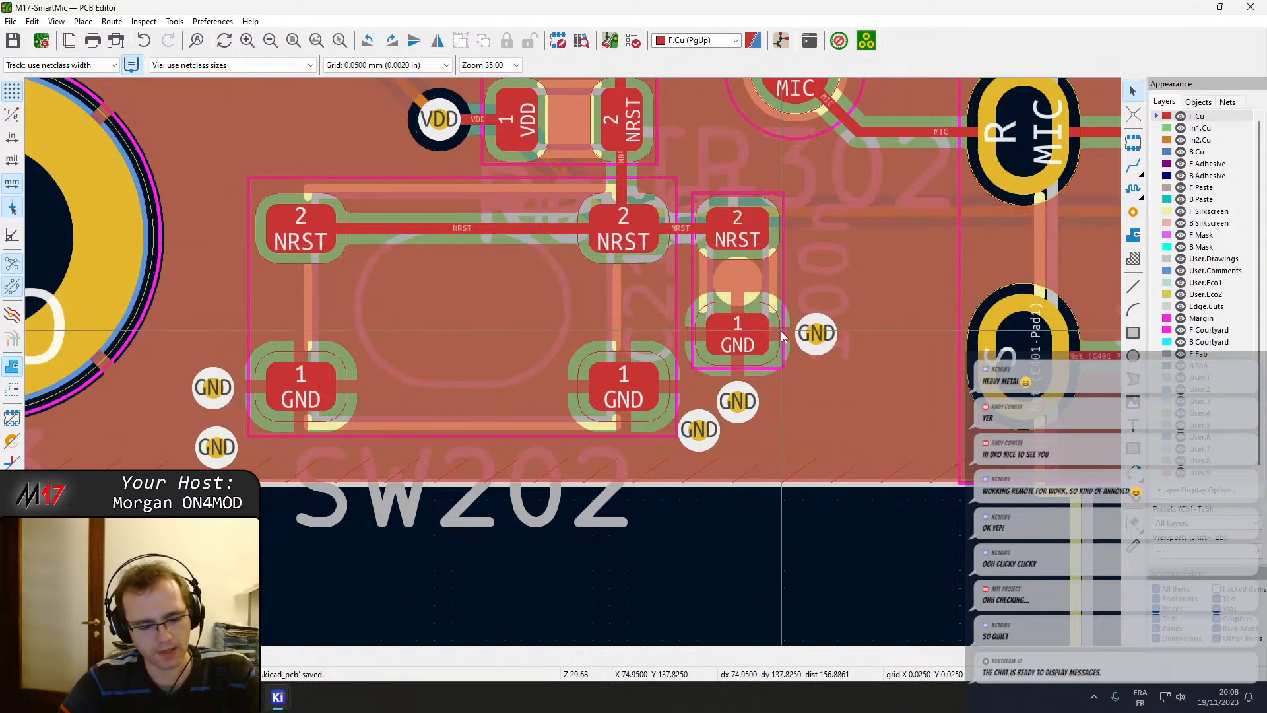
Inspect the area around the reset switch, TP302 and the new vias in the 3D board view.
key(alt+3)
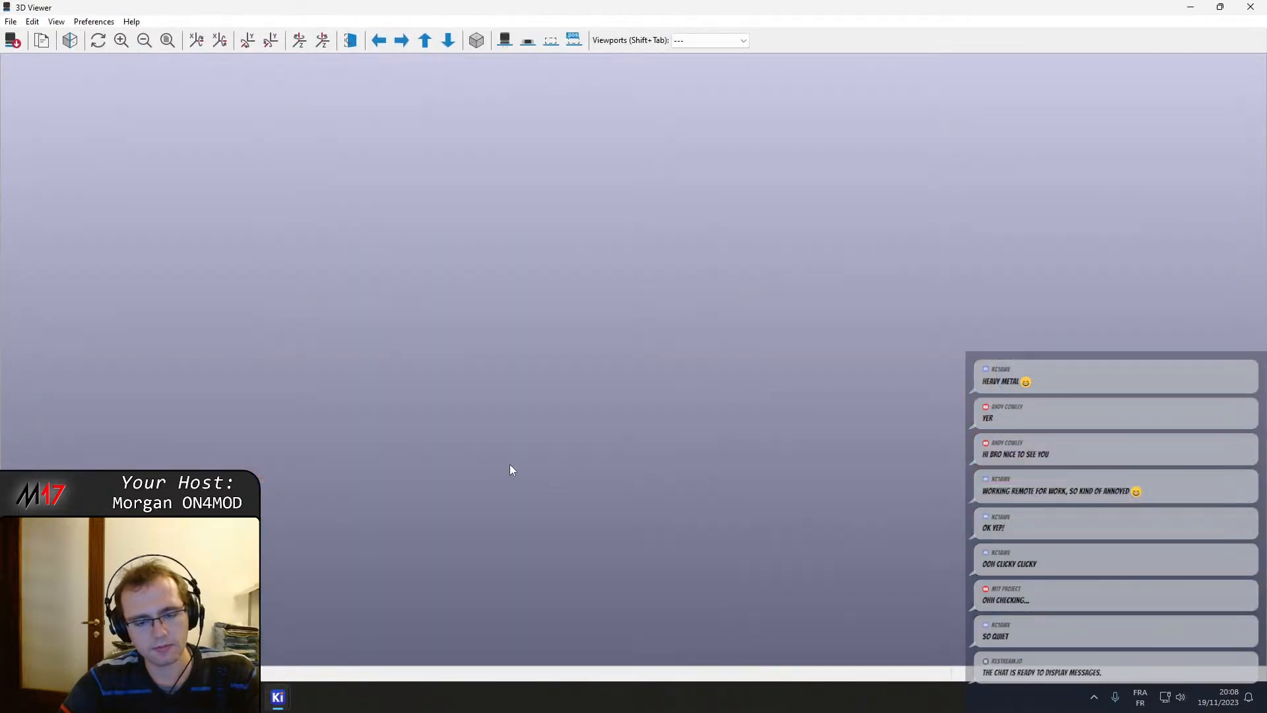
scroll(640, 204, up, 6)
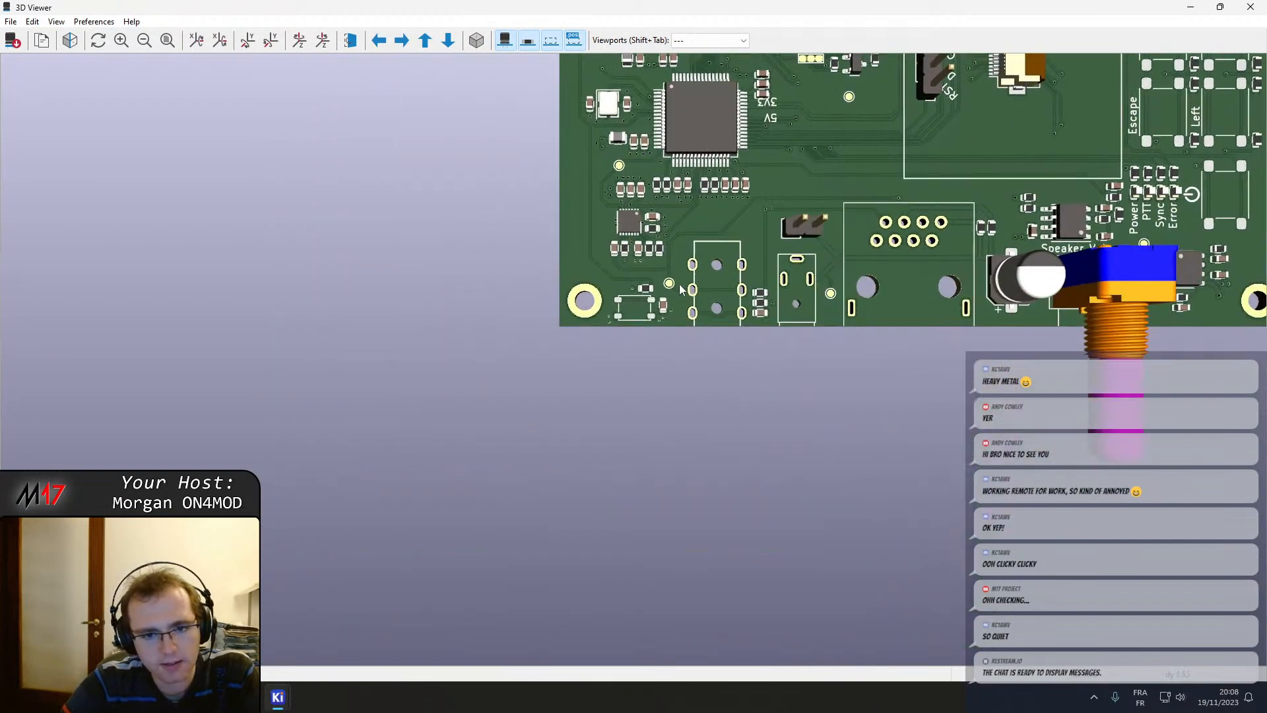
scroll(679, 283, up, 8)
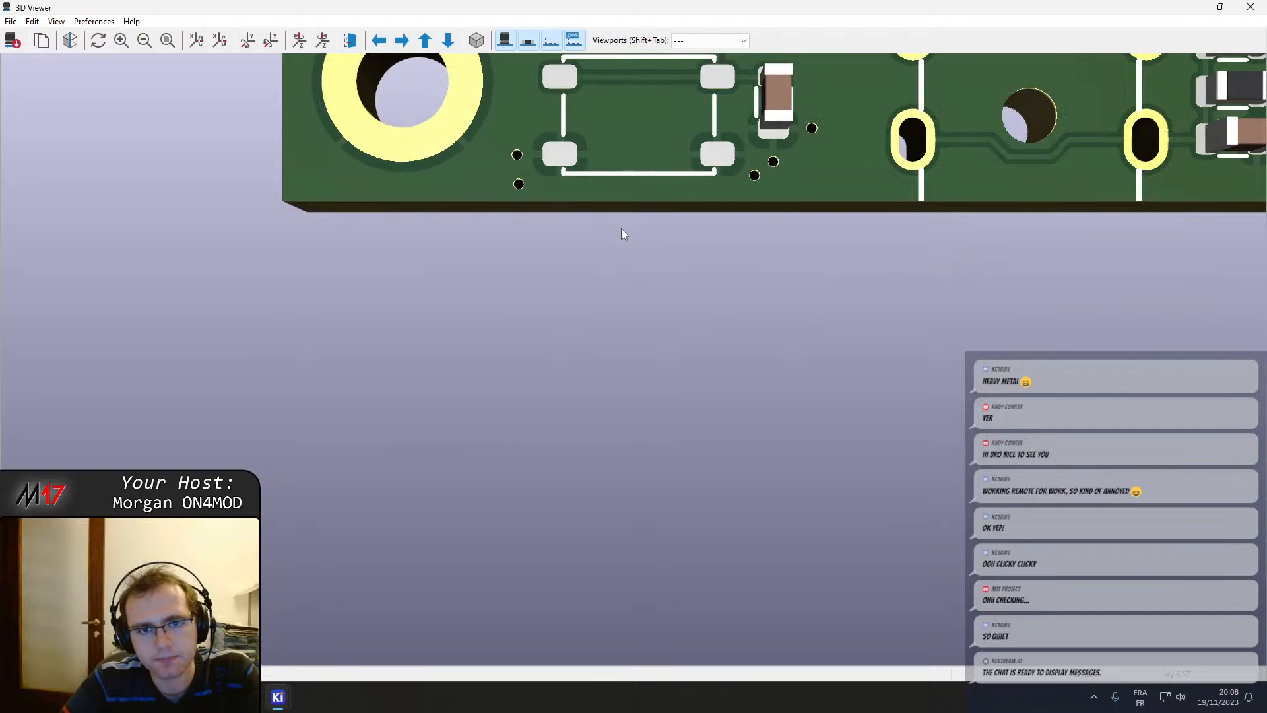
middle_drag(622, 230, 601, 466)
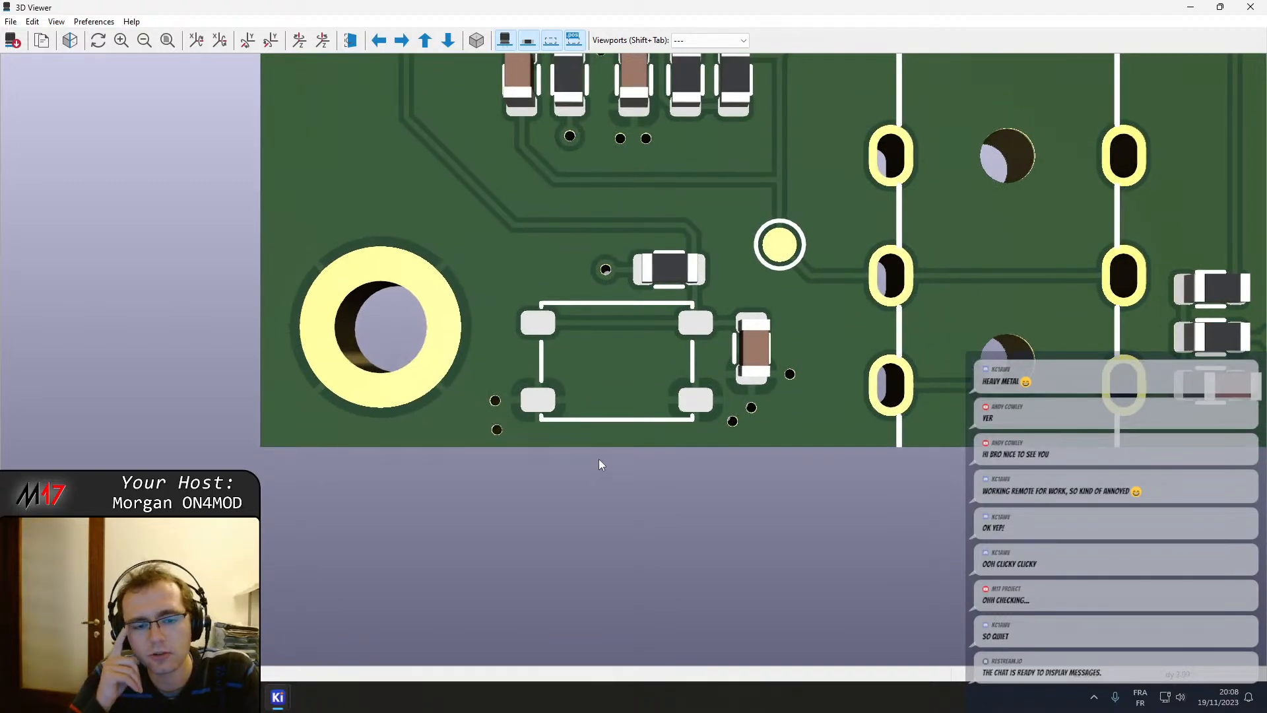
click(1251, 7)
Check the 3D model assigned to reset switch SW202 in its footprint properties, leaving them unchanged.
click(421, 330)
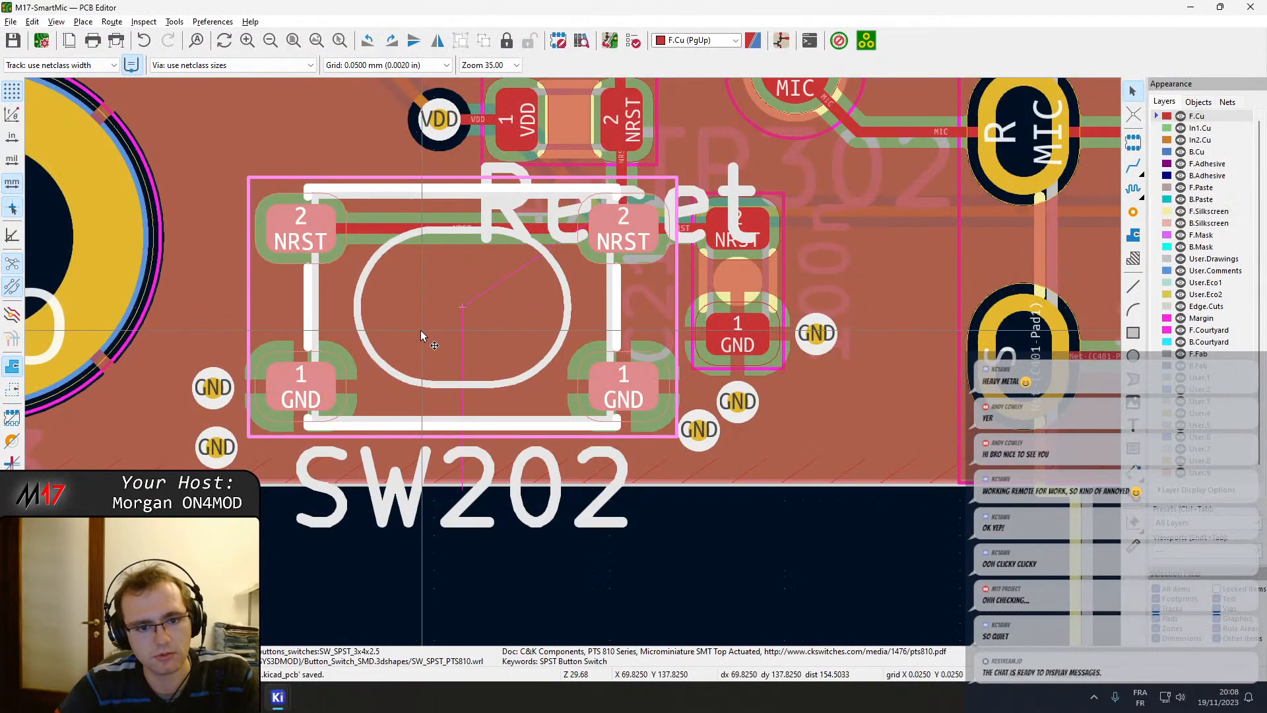
double_click(421, 330)
click(185, 93)
click(226, 93)
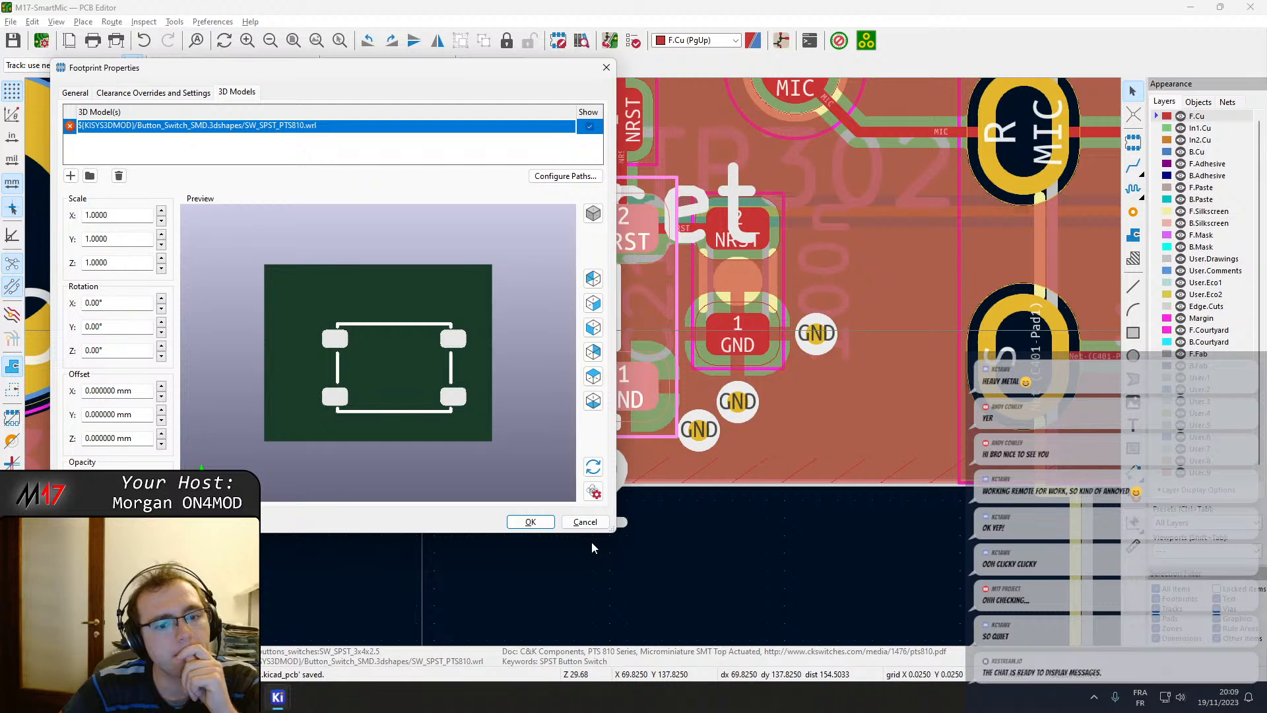
click(584, 522)
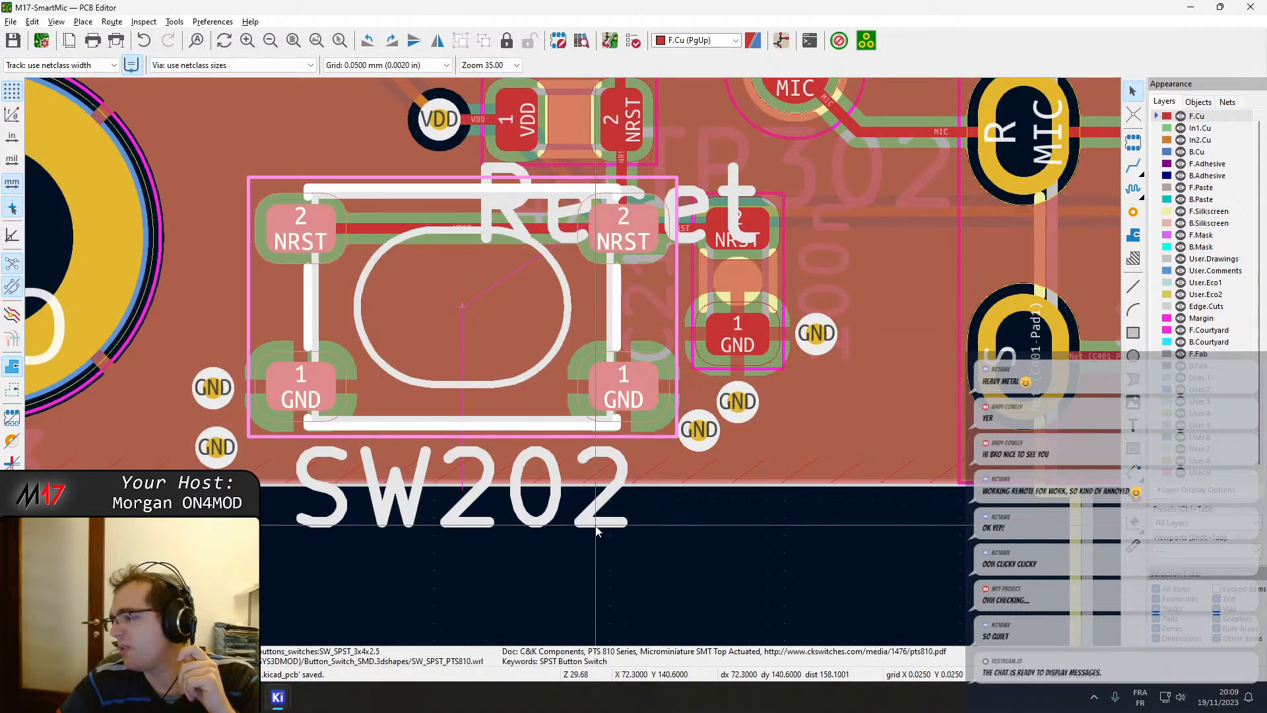
Close the M17-SmartMic board and schematic editors, going back to the KiCad project manager.
scroll(573, 363, down, 2)
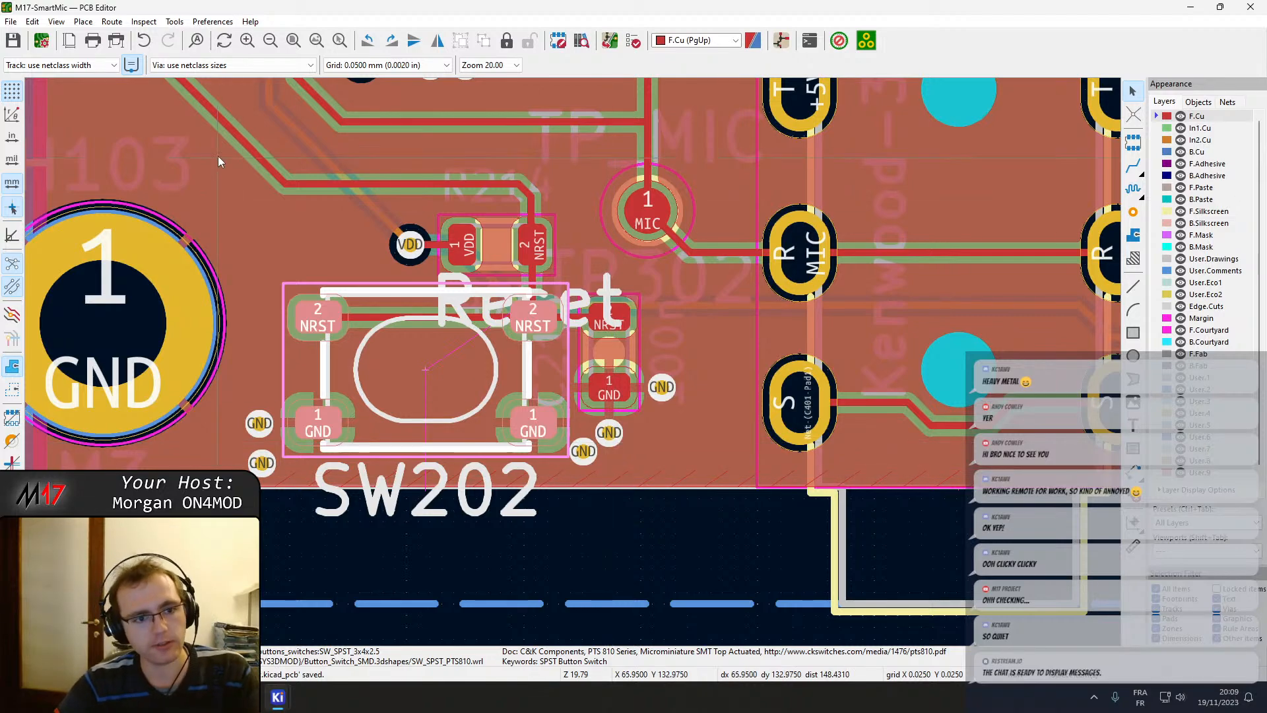
click(1250, 7)
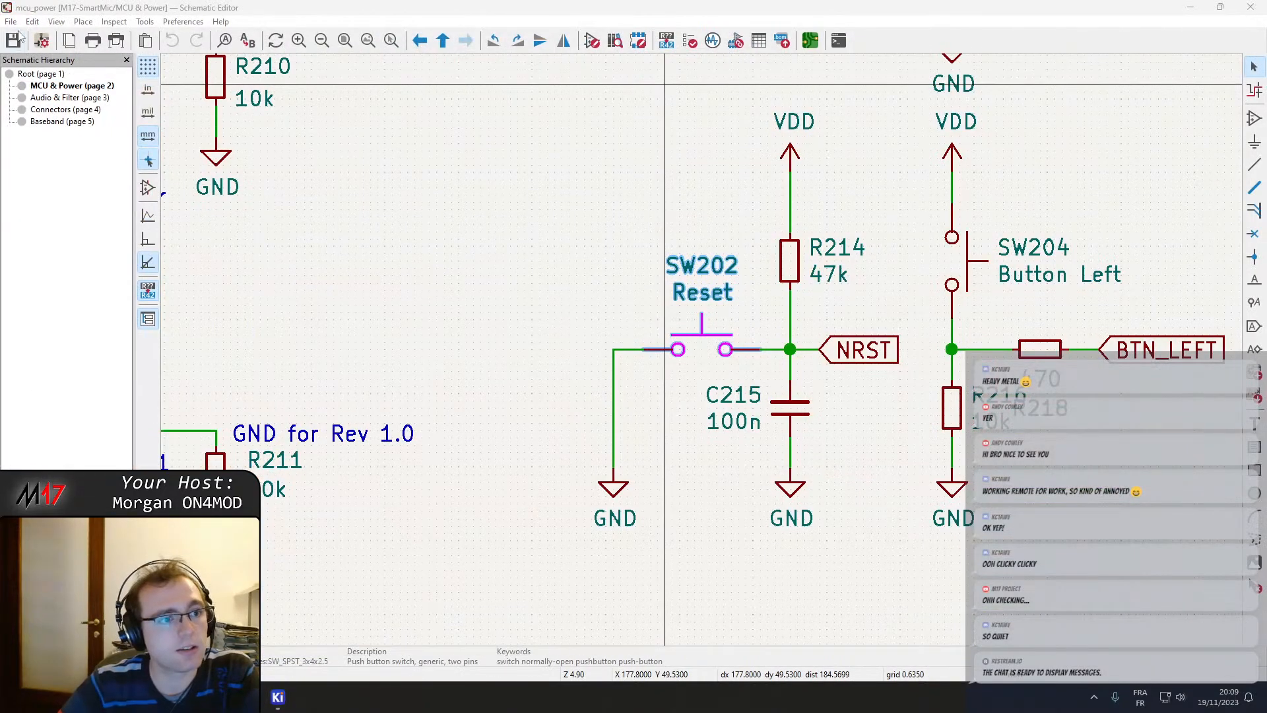
click(1257, 7)
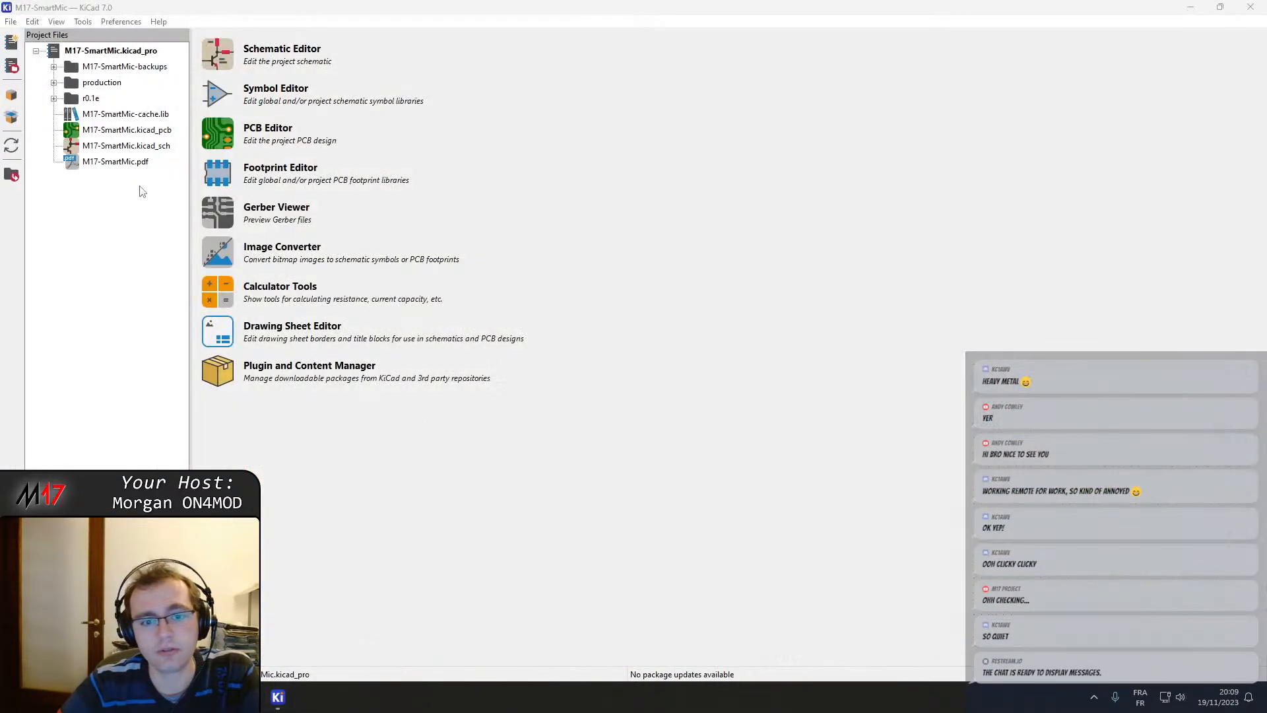
click(12, 21)
click(168, 99)
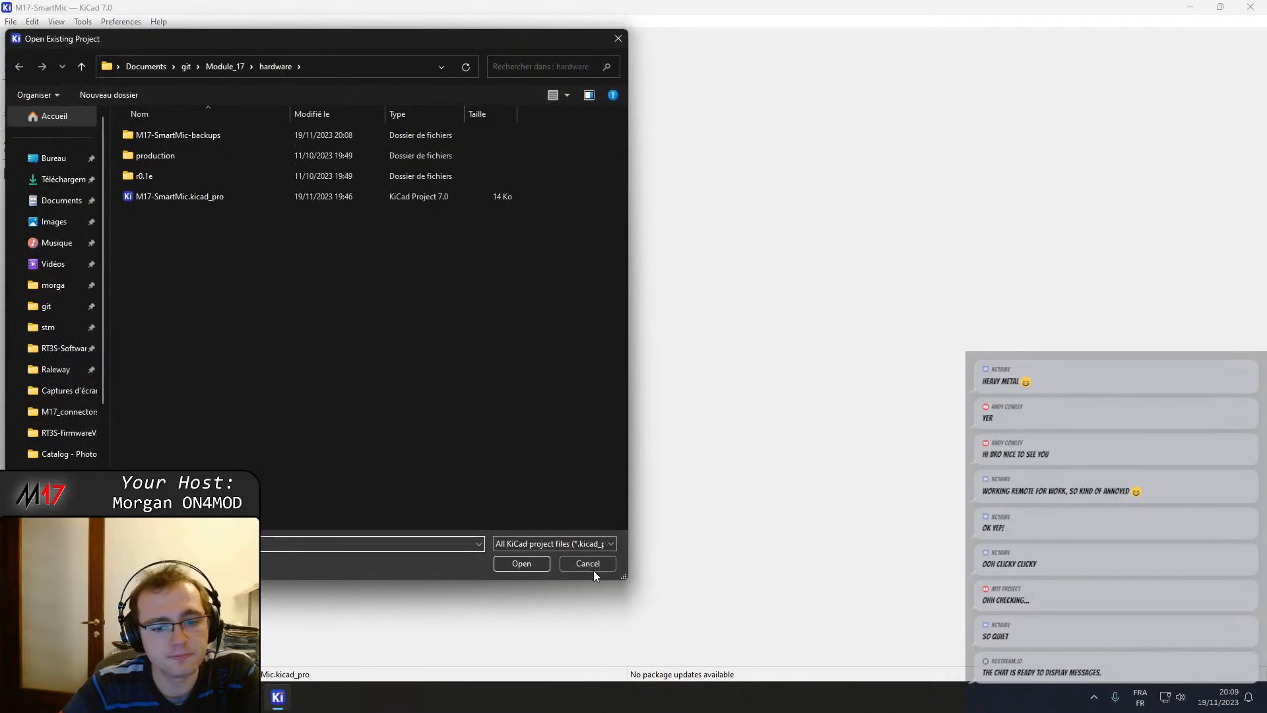
click(591, 568)
Open the recent project OpenHT-RF and load its board file OpenHT-RF.kicad_pcb.
click(10, 21)
mouse_move(165, 118)
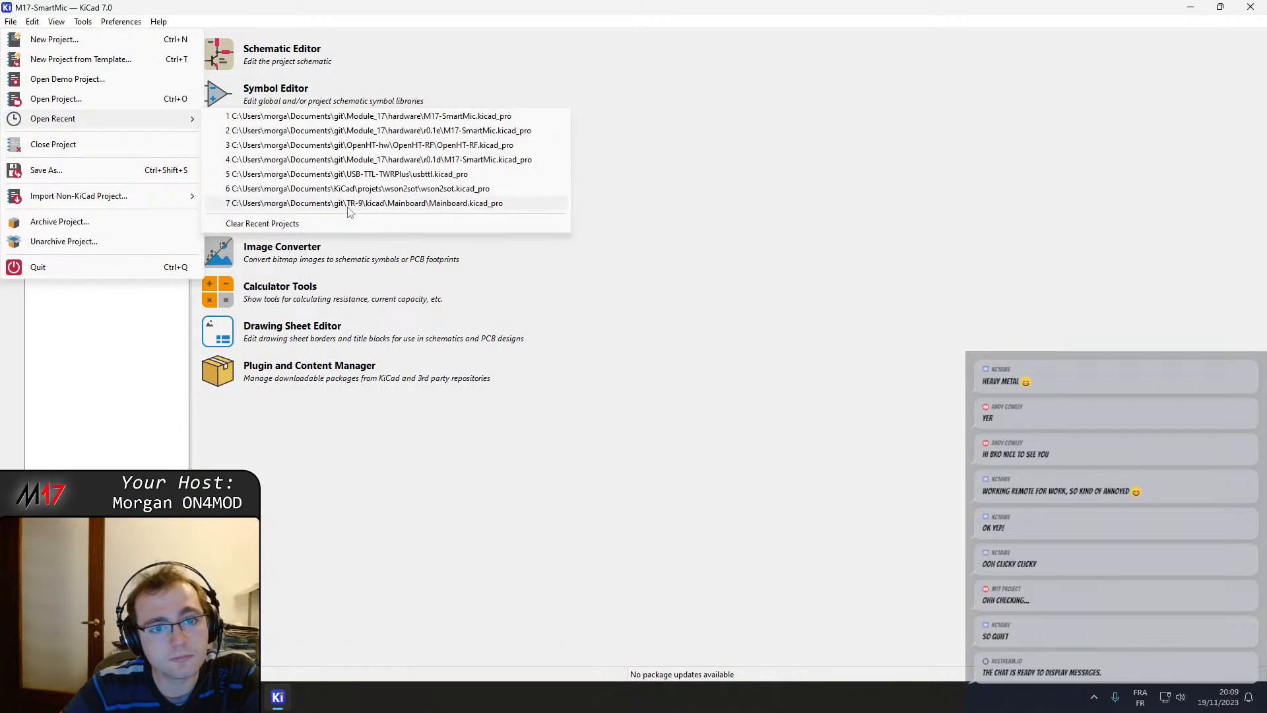
click(386, 147)
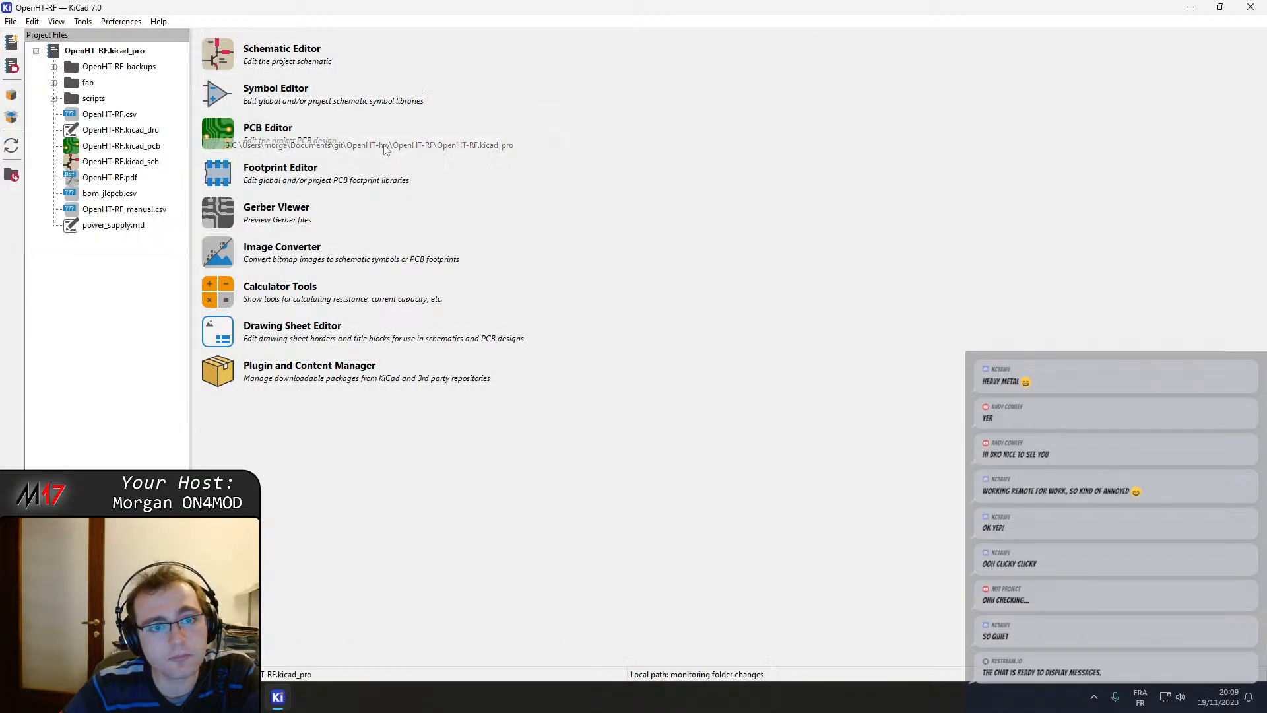
click(121, 147)
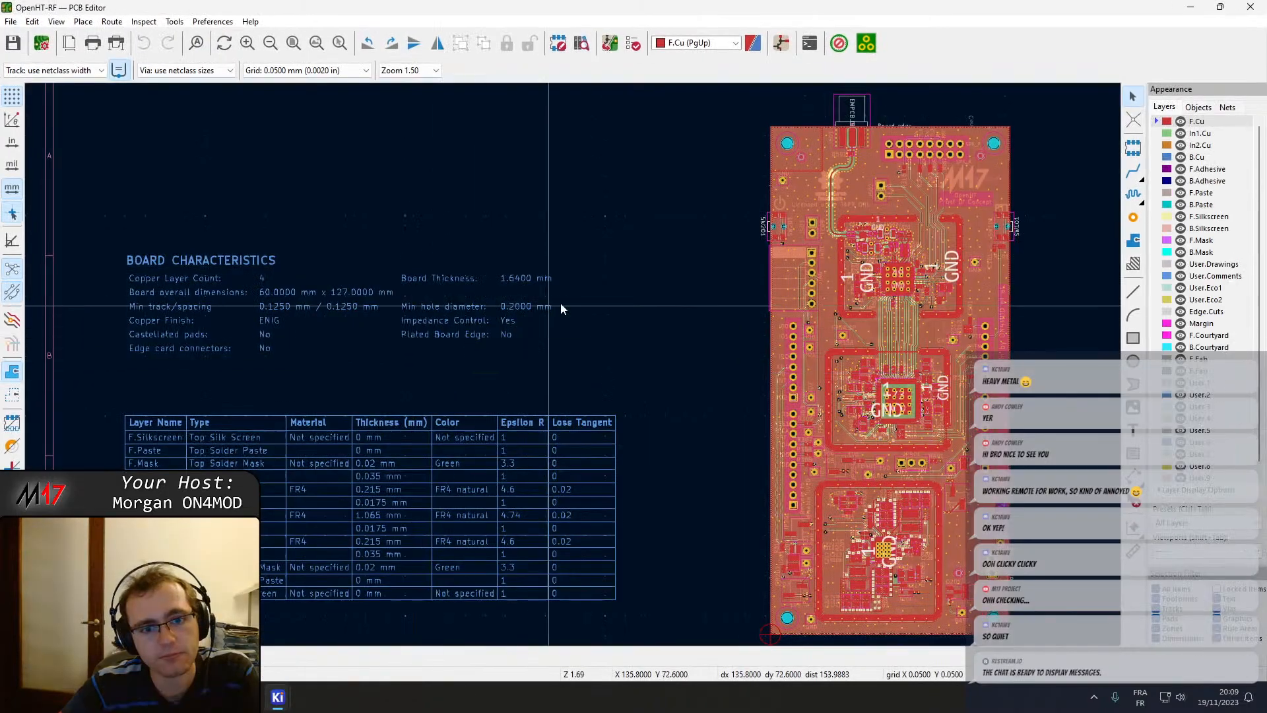
Check the 3D model and general footprint properties of PTT switch SW101, leaving them unchanged.
scroll(573, 370, up, 7)
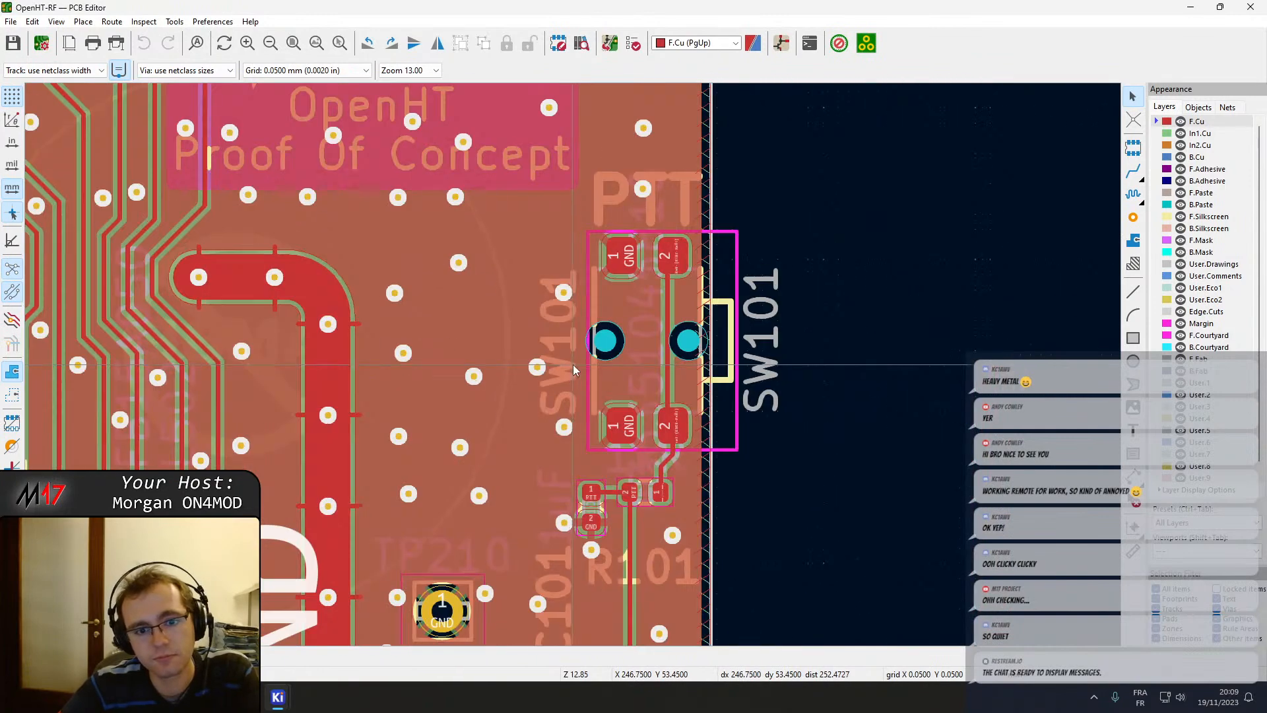
click(733, 437)
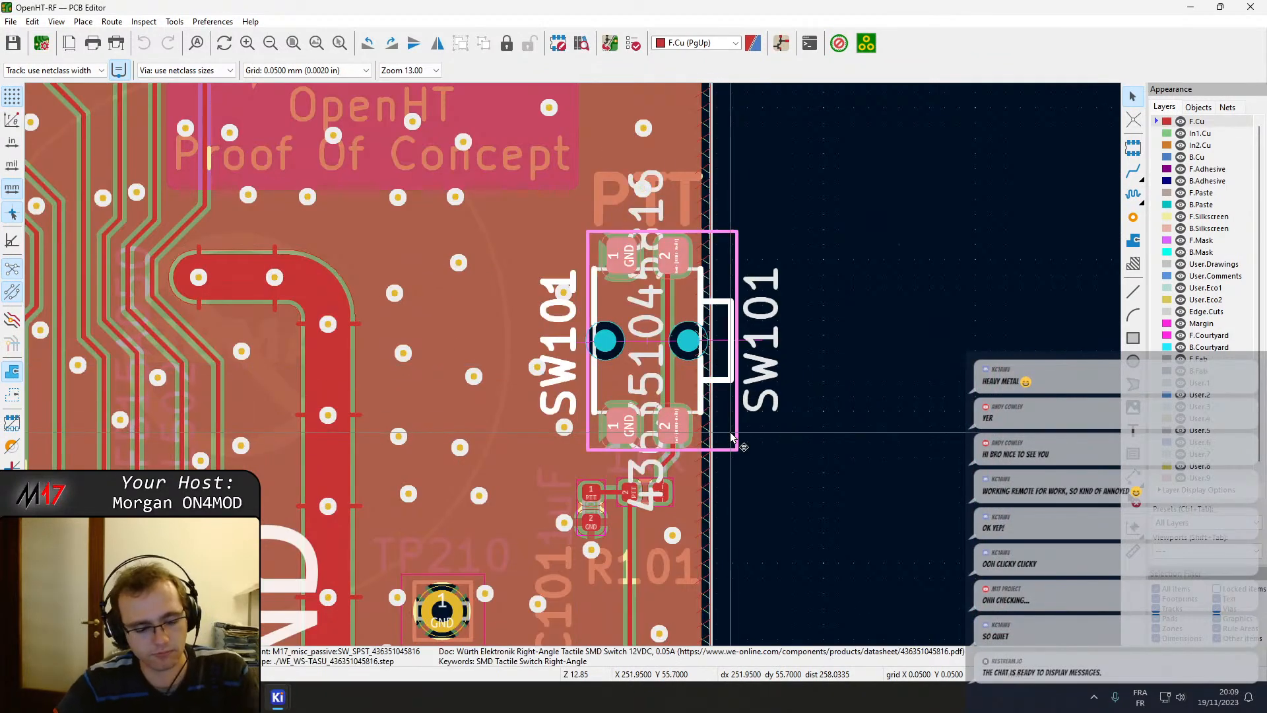
key(e)
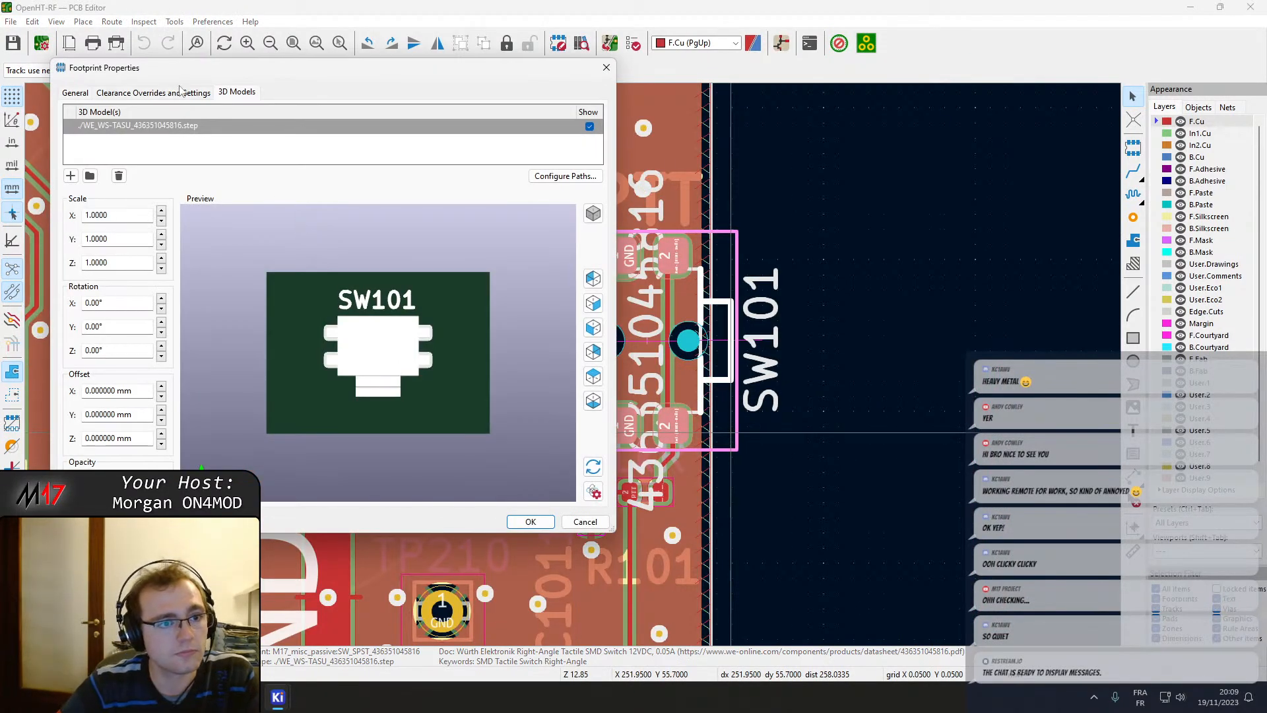
click(180, 92)
click(75, 96)
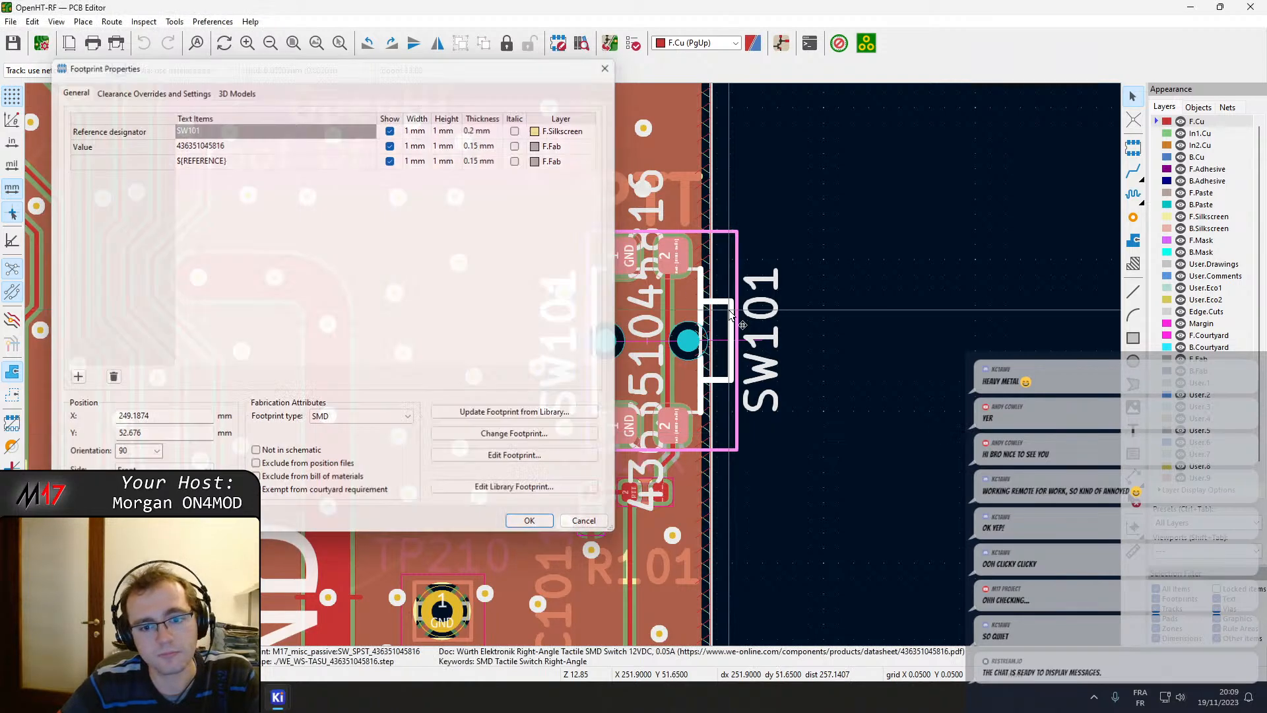
key(Escape)
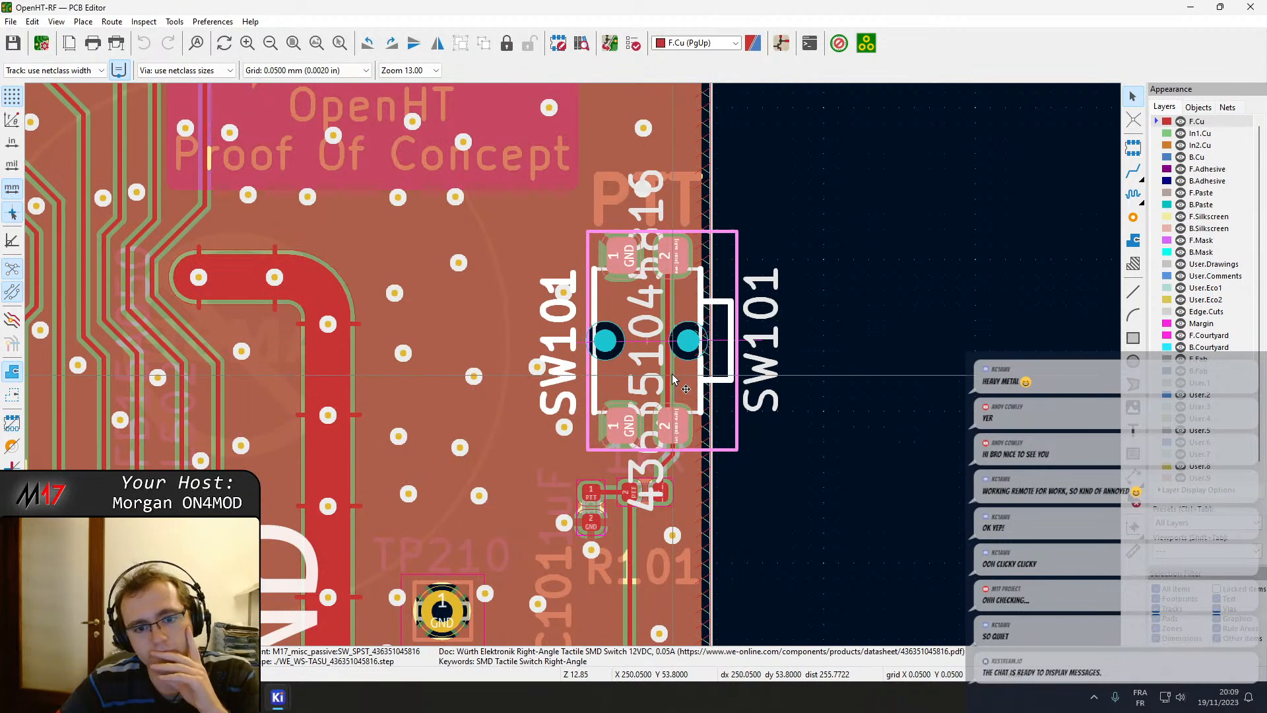
key(e)
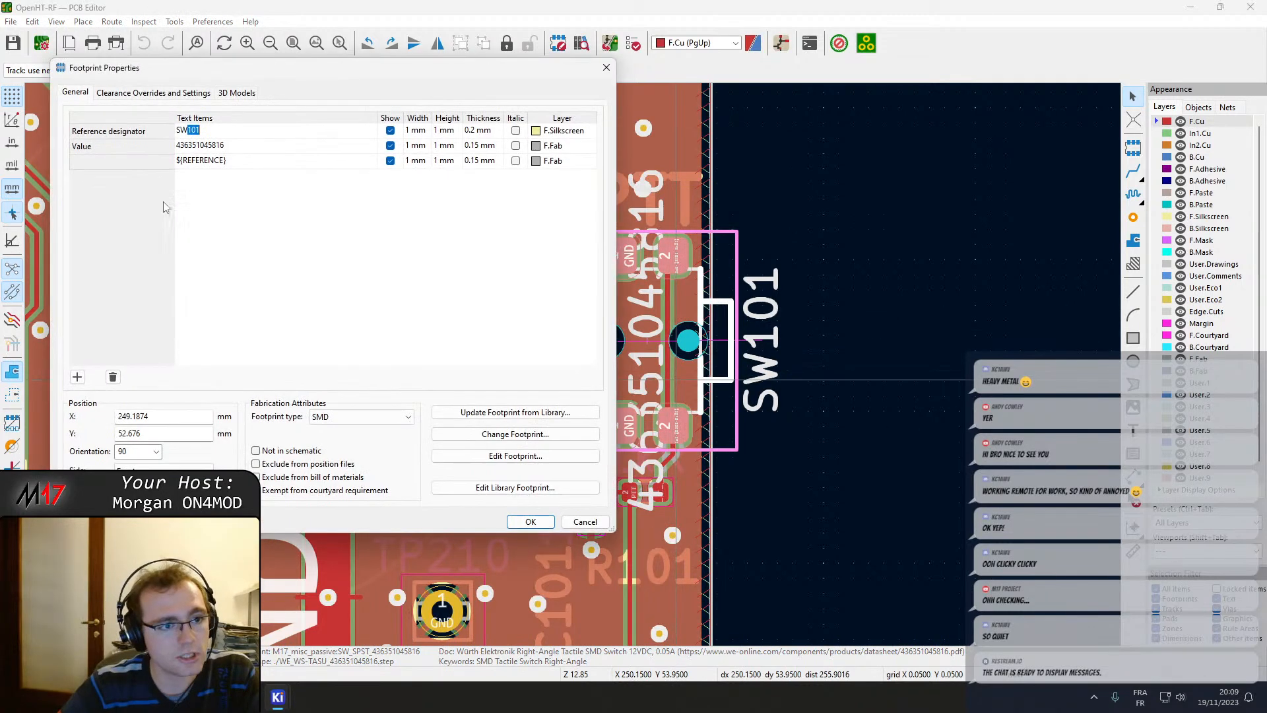
click(233, 147)
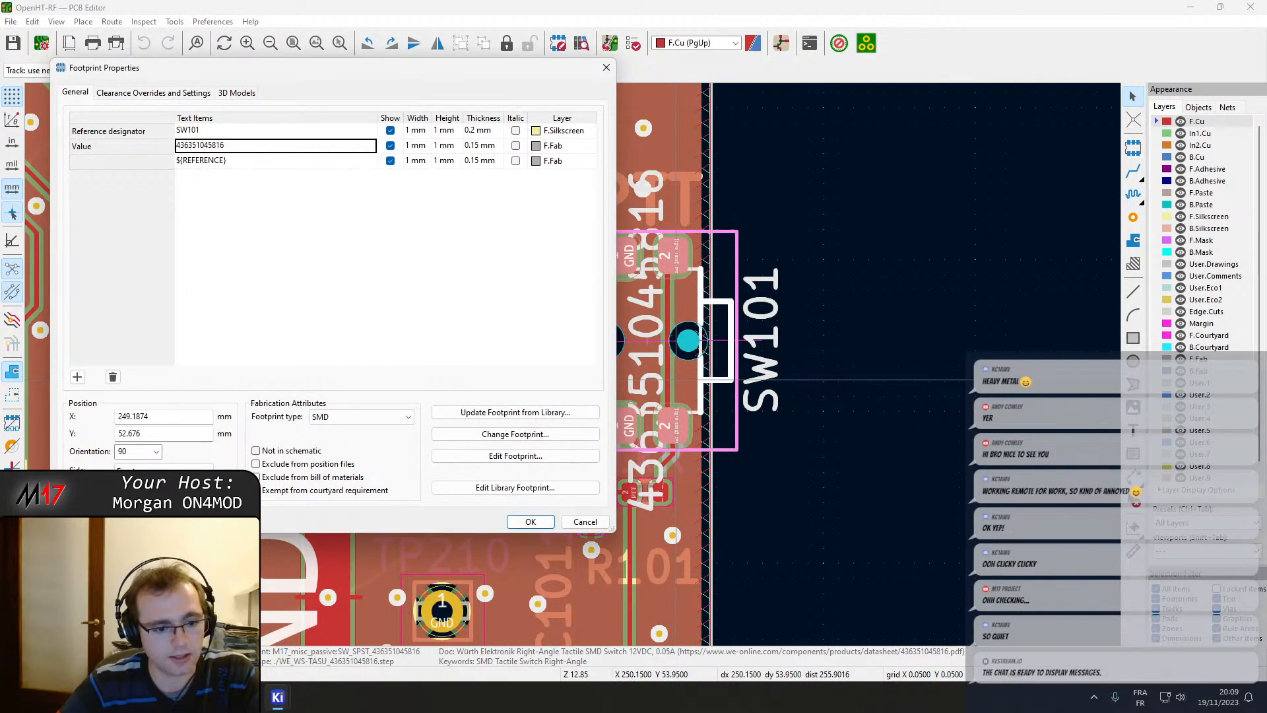
key(alt+Tab)
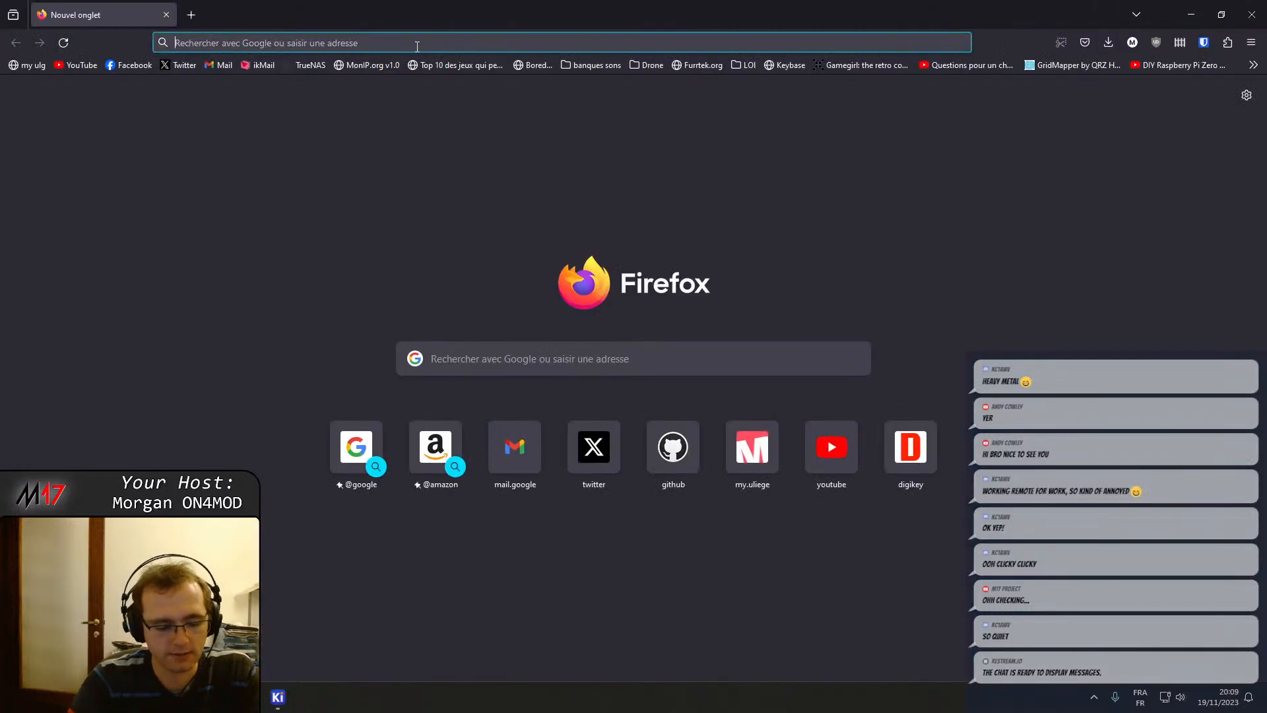
text(lcsc.com)
key(Return)
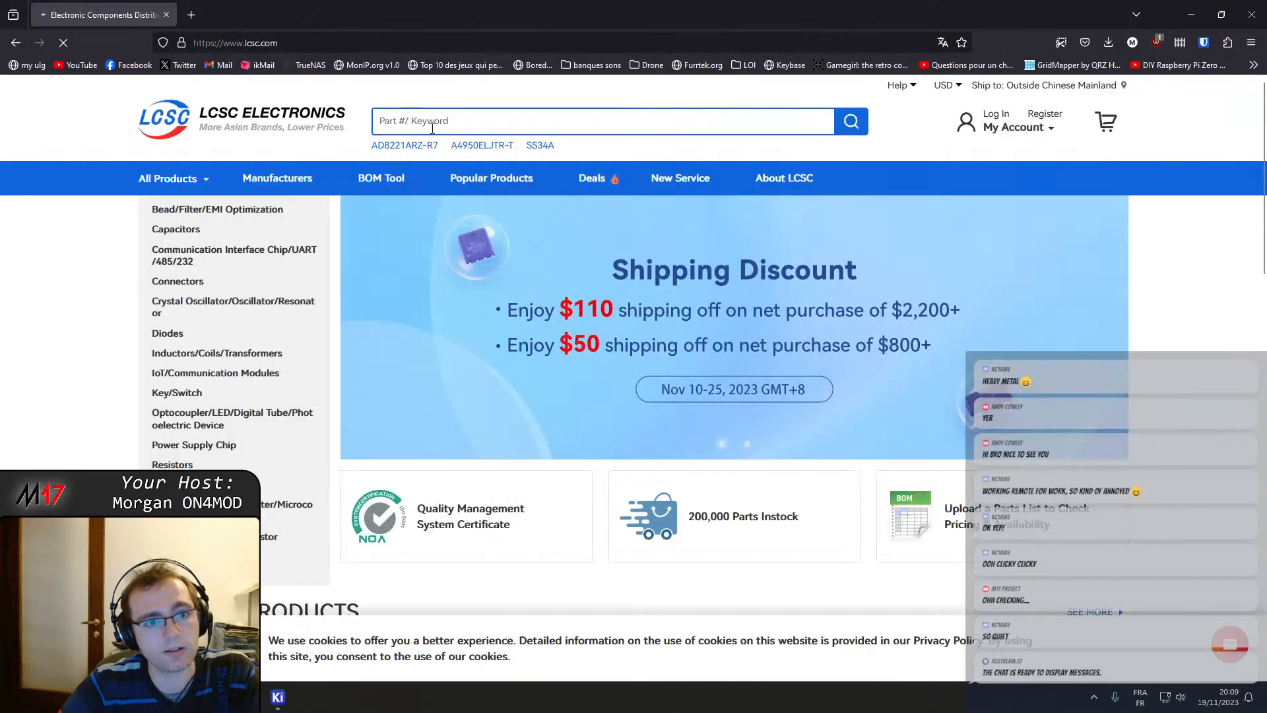
click(432, 123)
key(ctrl+v)
key(Return)
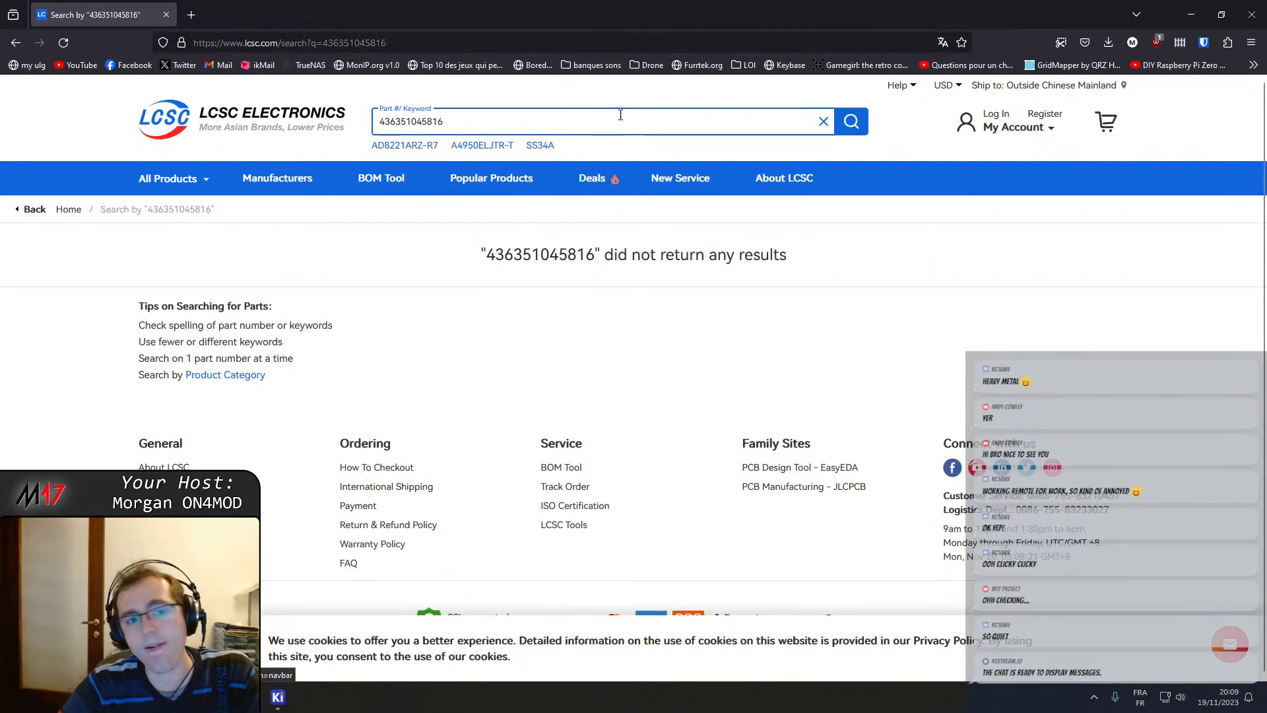
middle_click(145, 8)
Switch back to KiCad, dismiss SW101's footprint properties and close the OpenHT-RF board.
mouse_move(277, 700)
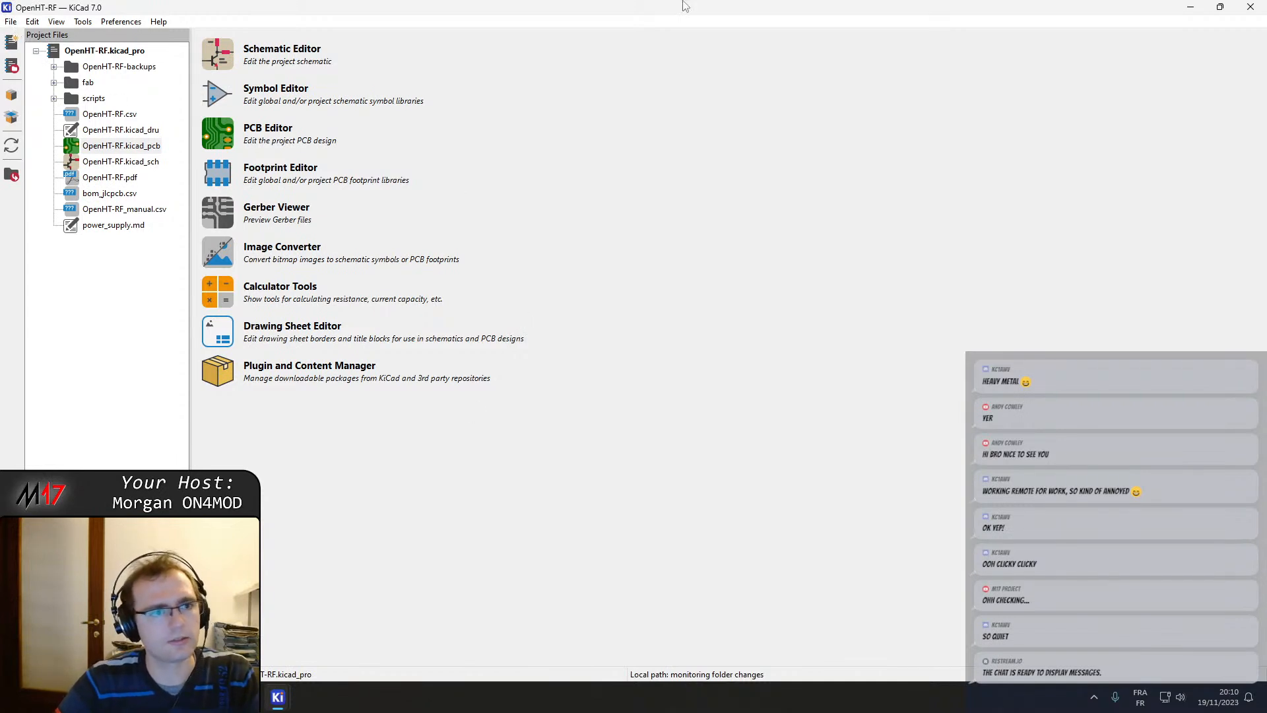
click(288, 701)
click(343, 627)
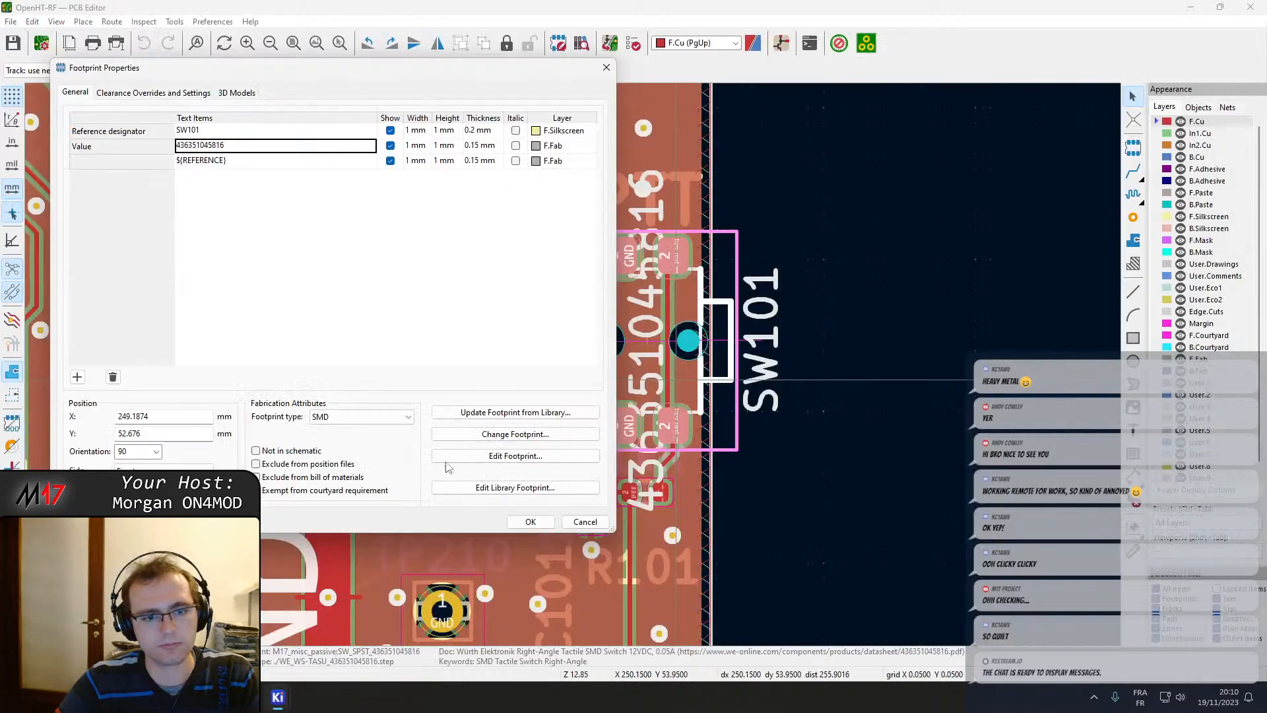
key(Escape)
key(Escape)
click(1250, 6)
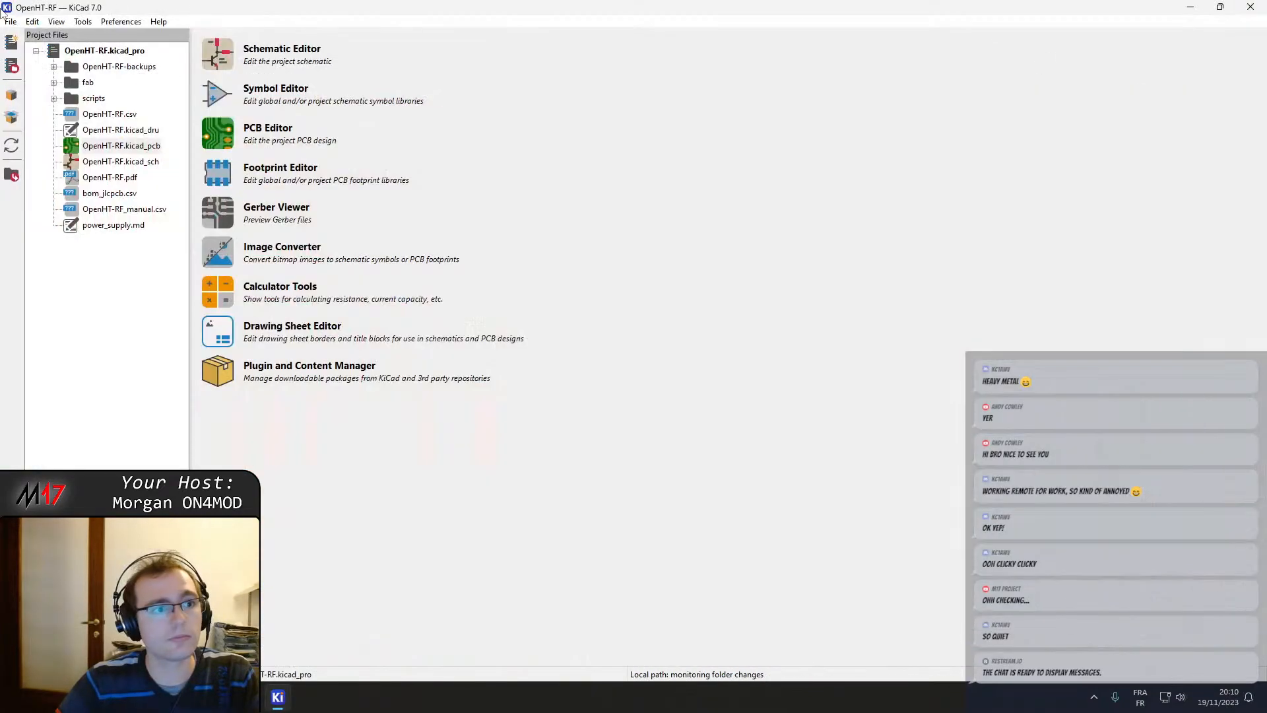
Reopen the M17-SmartMic project from the Module_17 hardware folder and load its board file.
click(11, 22)
mouse_move(85, 119)
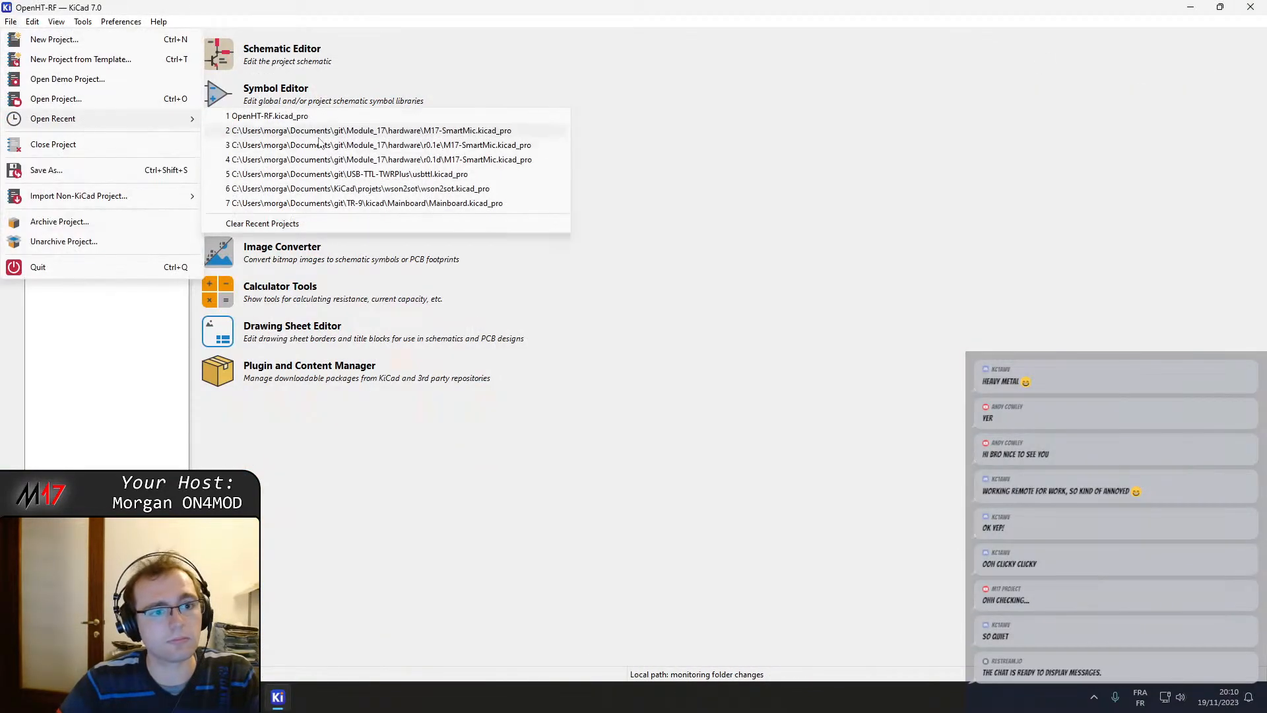
click(405, 130)
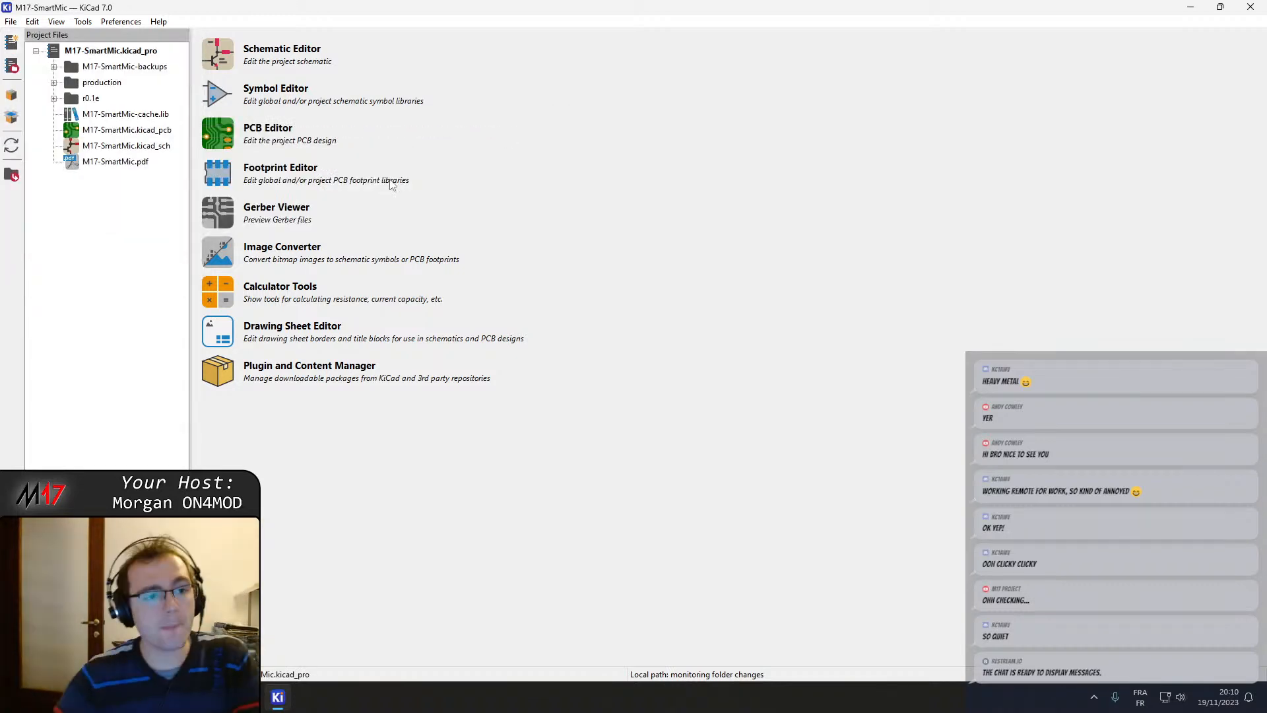
click(125, 130)
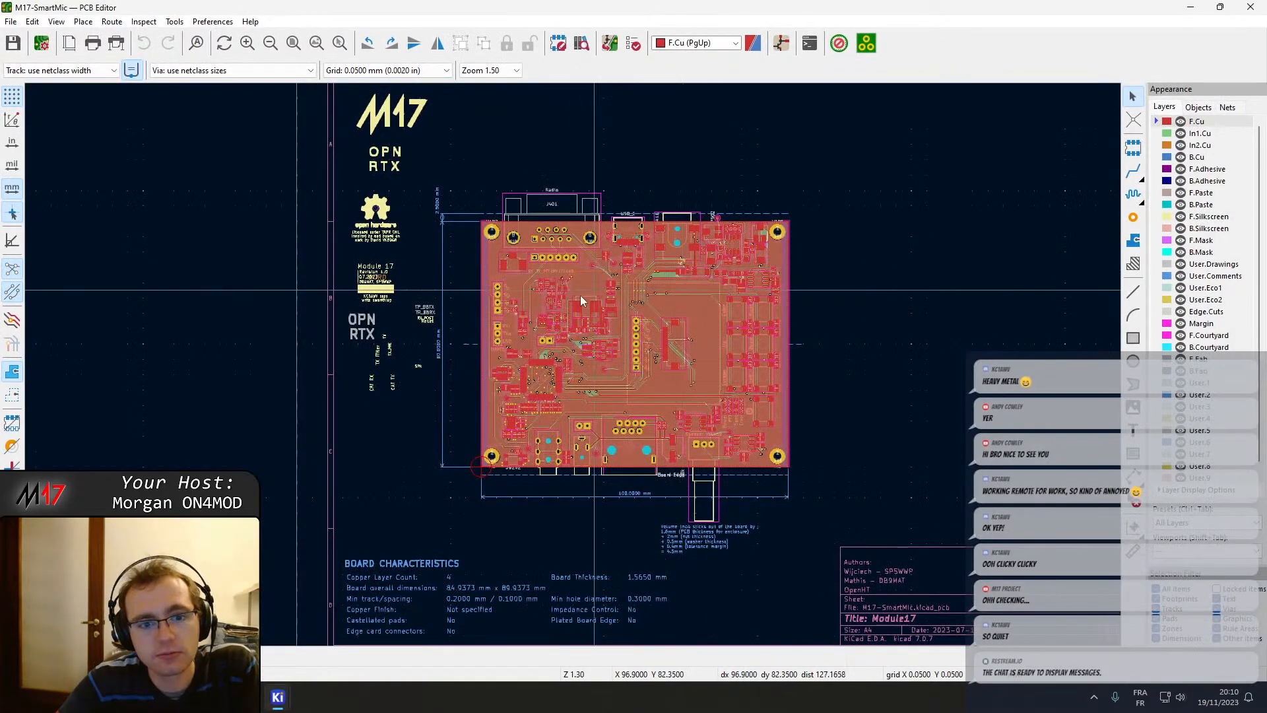
Shift the lower of the two GND vias beside SW202's left GND pad slightly to the right and save the board.
scroll(580, 295, up, 5)
middle_drag(421, 523, 551, 53)
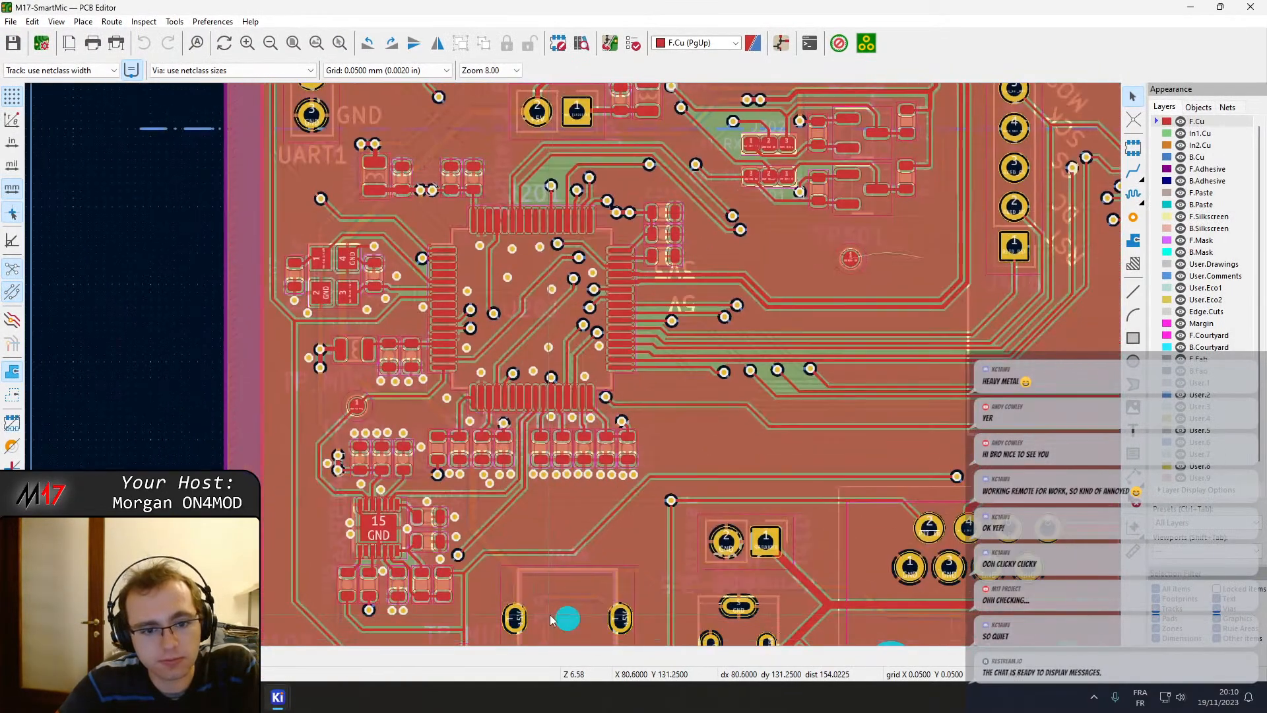
middle_drag(468, 576, 445, 336)
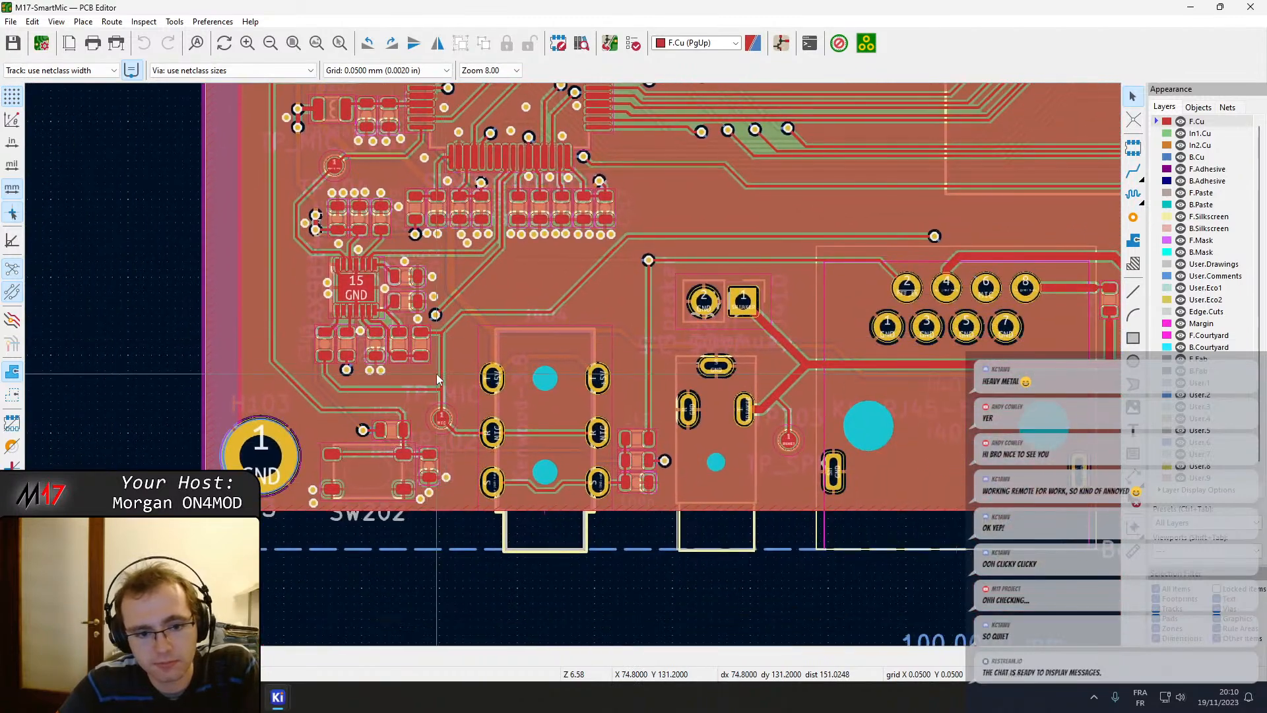
scroll(432, 430, up, 2)
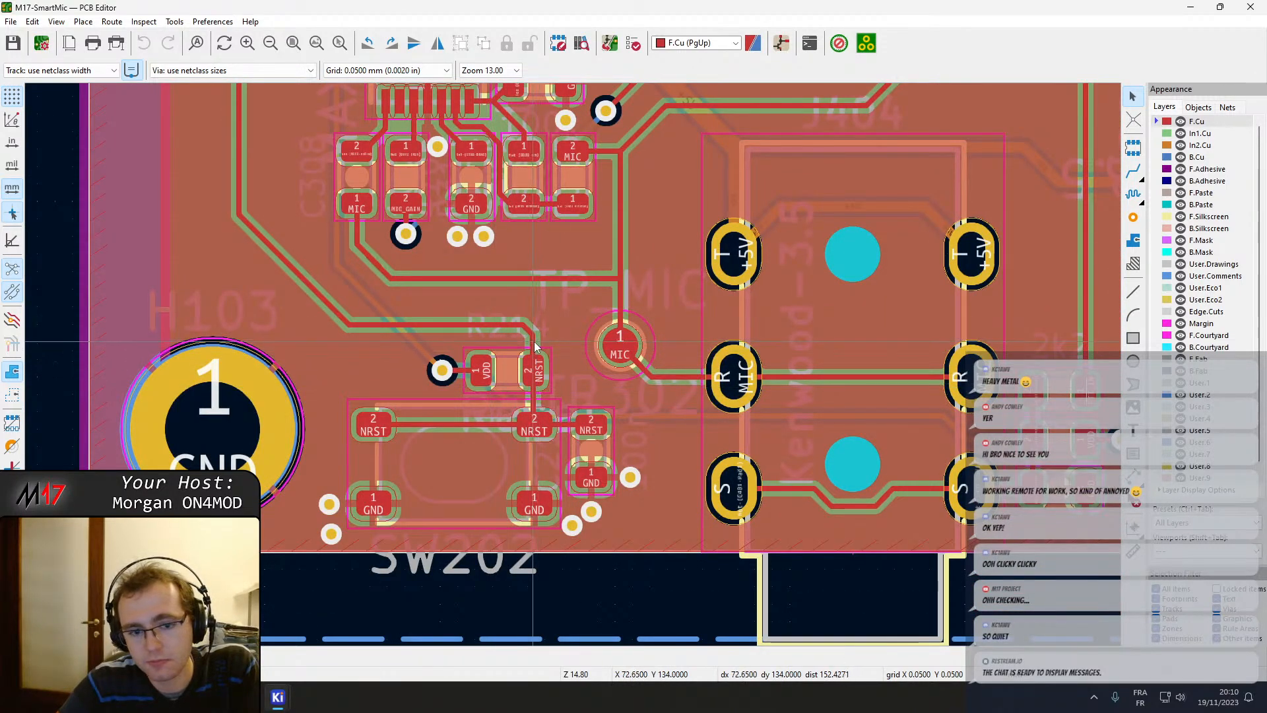
middle_drag(536, 345, 566, 259)
scroll(364, 373, up, 4)
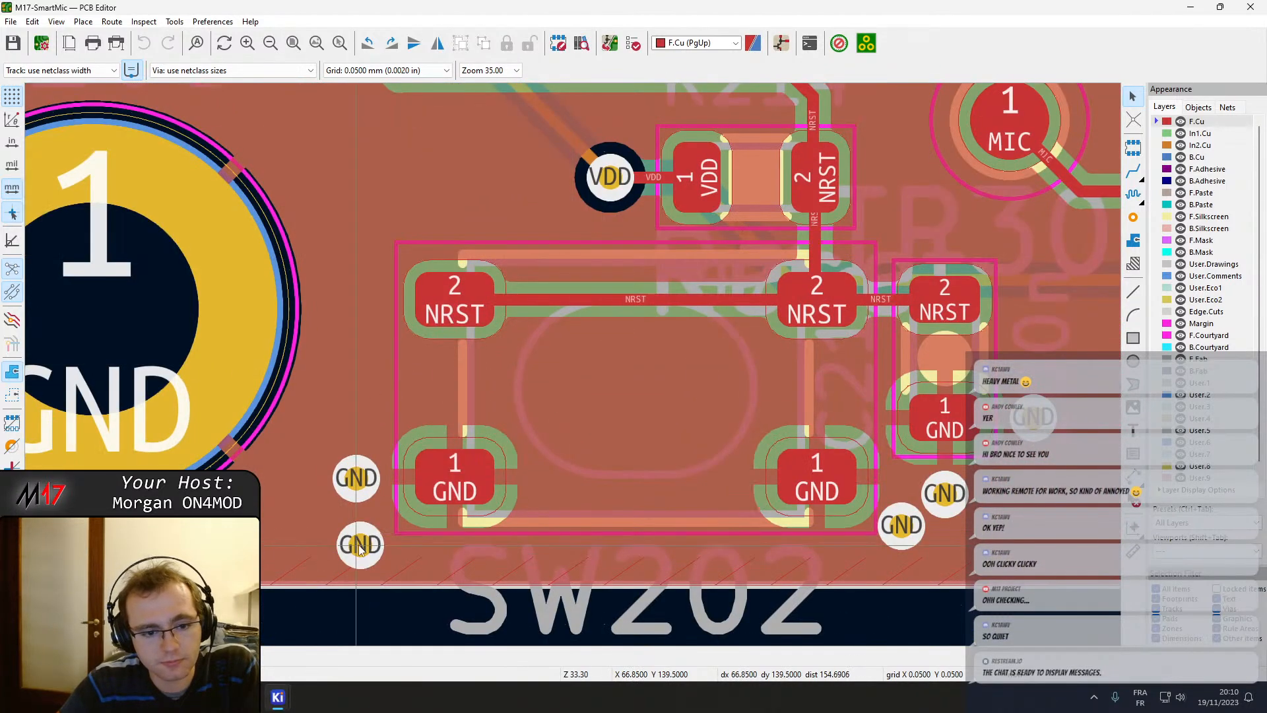
drag(360, 548, 388, 551)
key(ctrl+s)
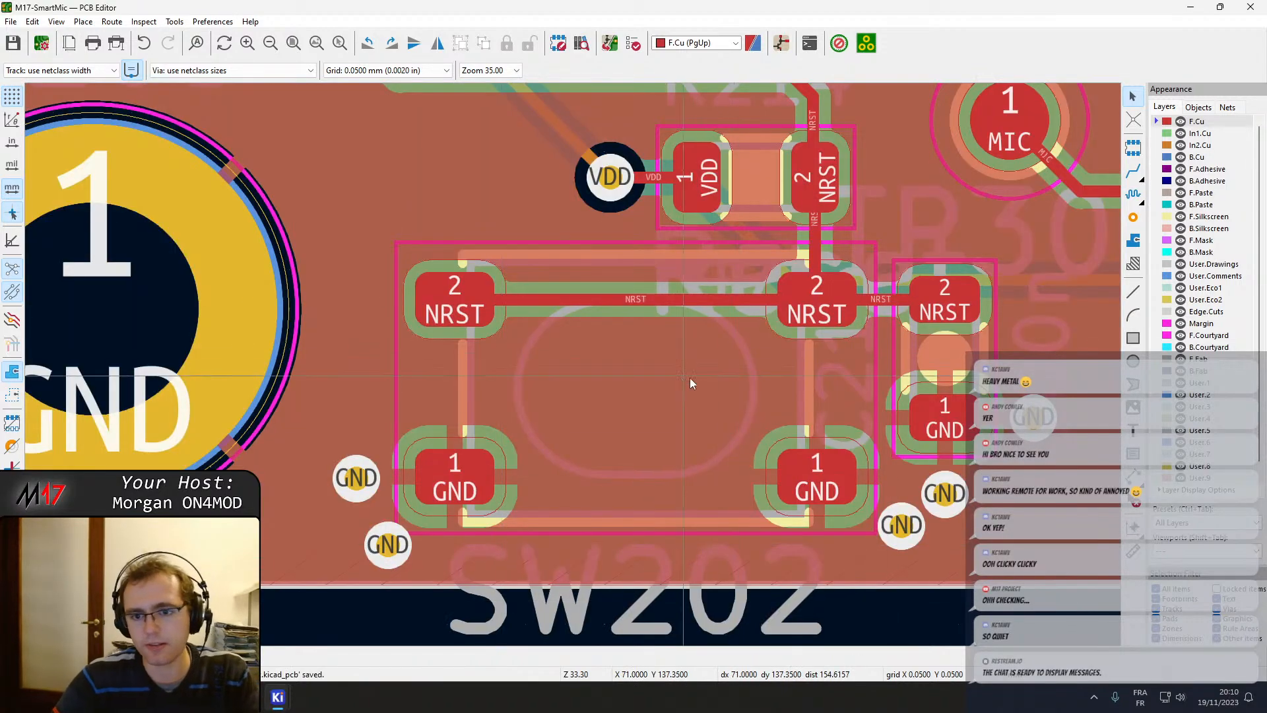
Place one GND via below and one to the right of the GND pad of the 100n capacitor beside the Kenwood 3.5 jack.
scroll(690, 378, down, 3)
middle_drag(759, 354, 132, 319)
middle_drag(656, 298, 218, 223)
key(ctrl+shift+v)
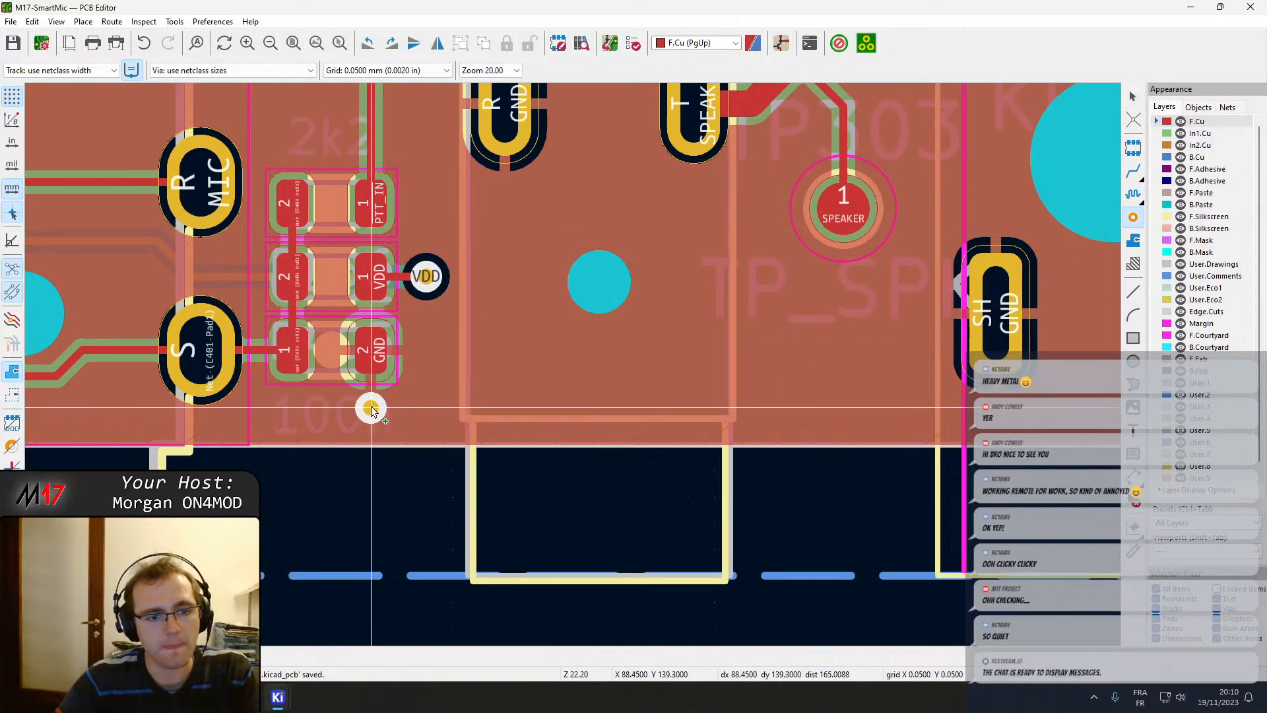
click(371, 409)
click(421, 350)
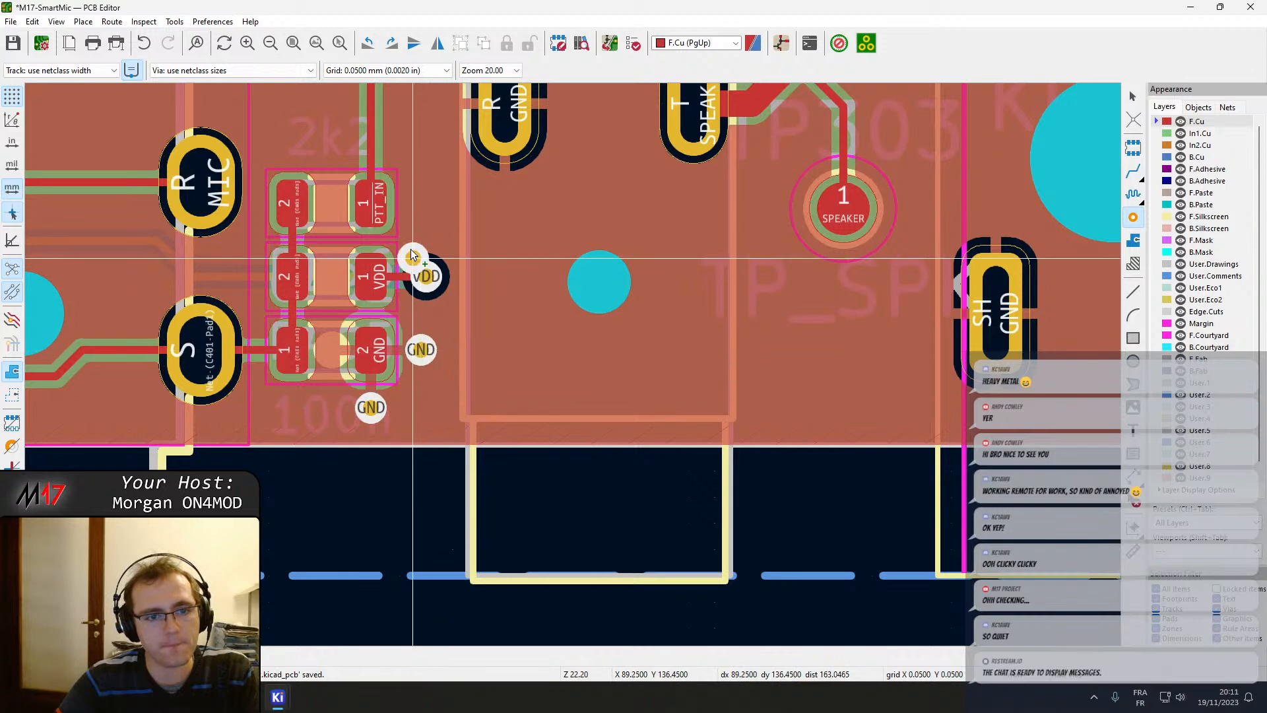
Place one GND via just below and left of the PTT_IN via near speaker connector J410.
scroll(412, 256, down, 5)
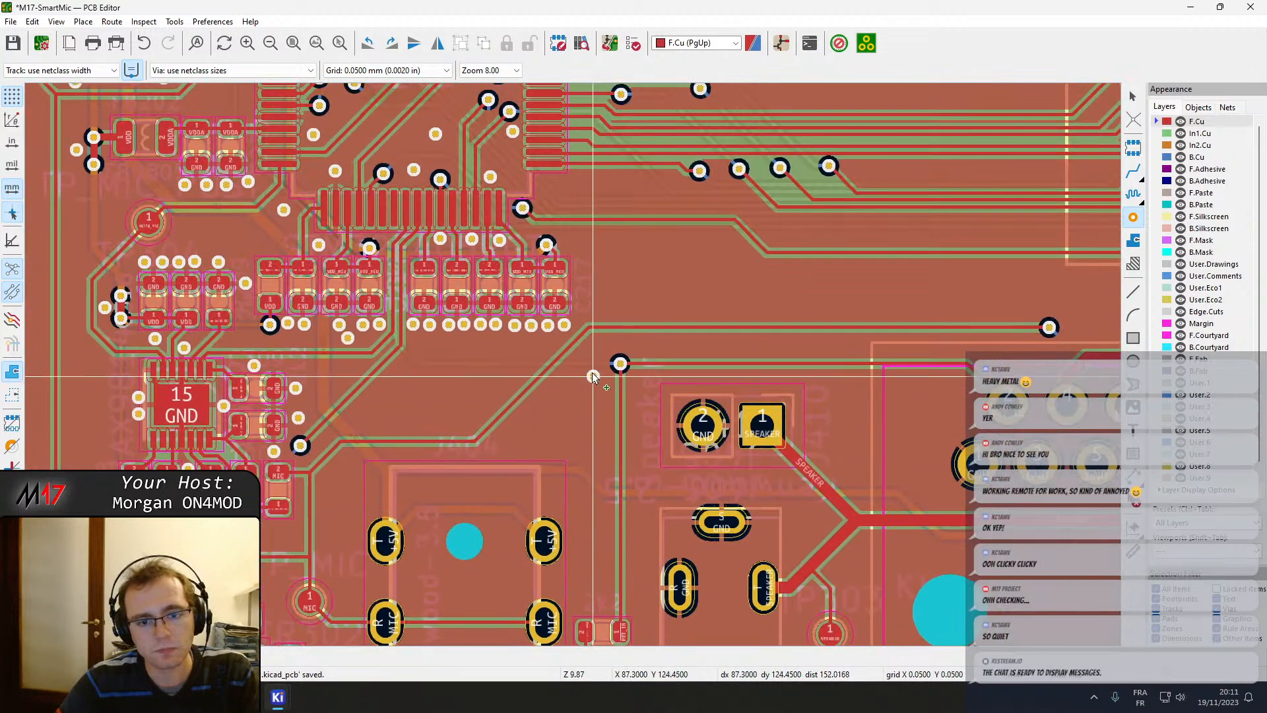
scroll(593, 376, up, 5)
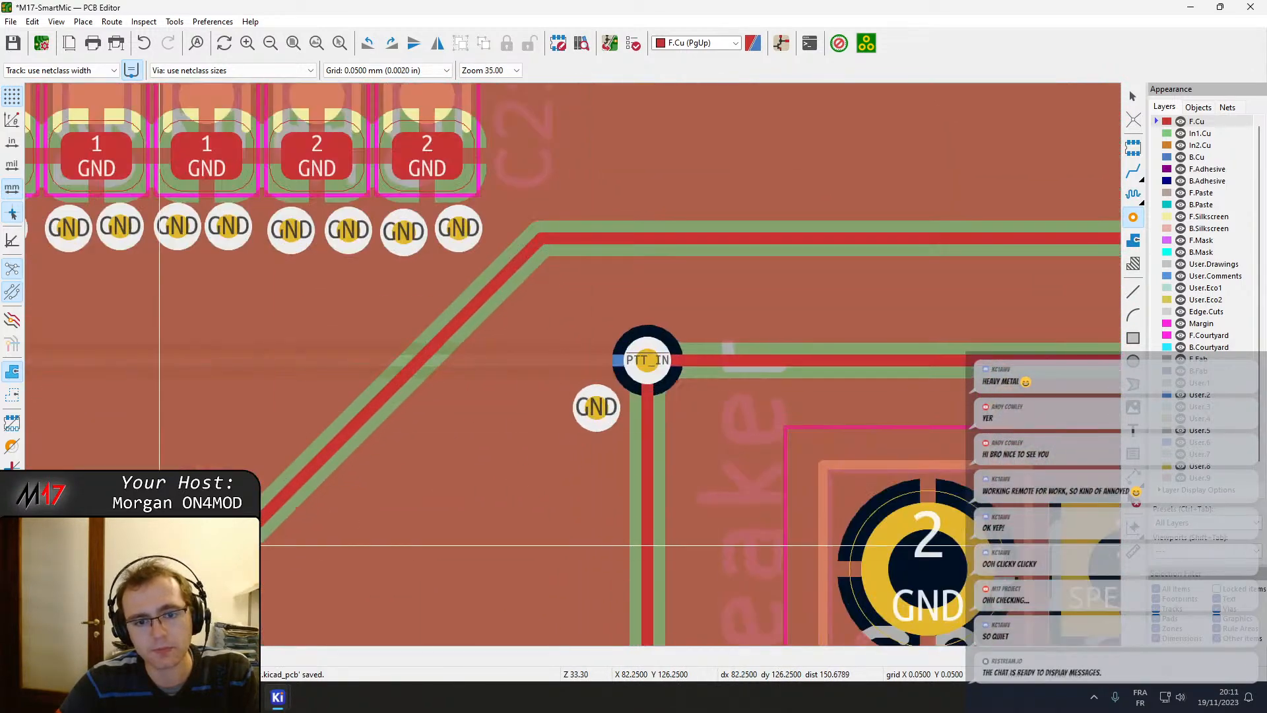
scroll(159, 545, down, 5)
scroll(401, 212, up, 2)
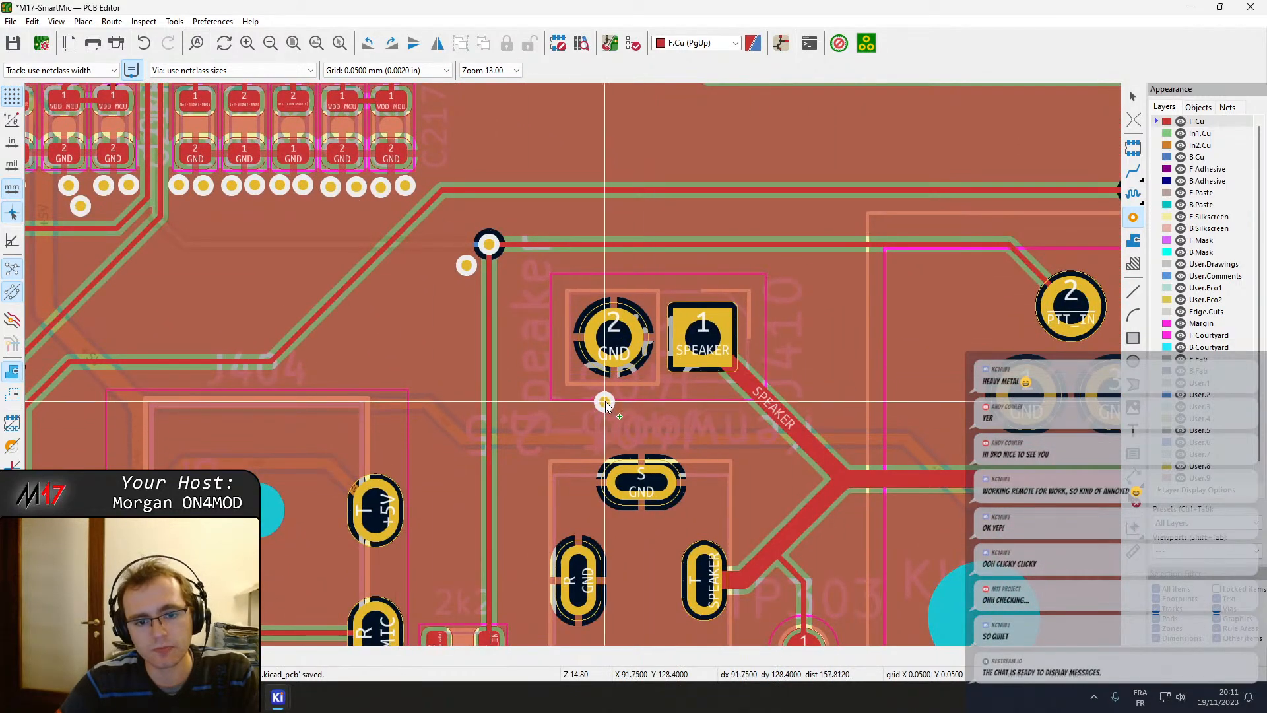
Examine the copper fills on F.Cu, In1.Cu, In2.Cu and B.Cu around J410 and J407, and the F.Cu fill toward U201.
middle_drag(786, 362, 587, 282)
key(Escape)
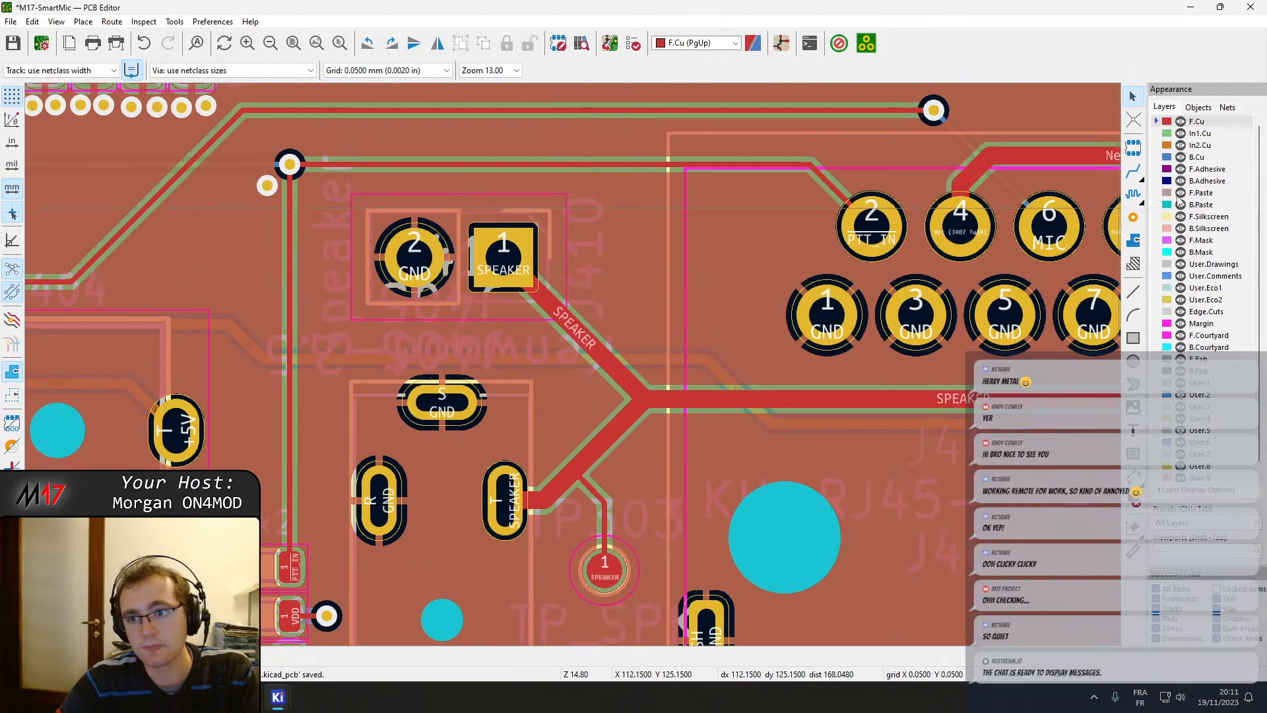
click(1212, 135)
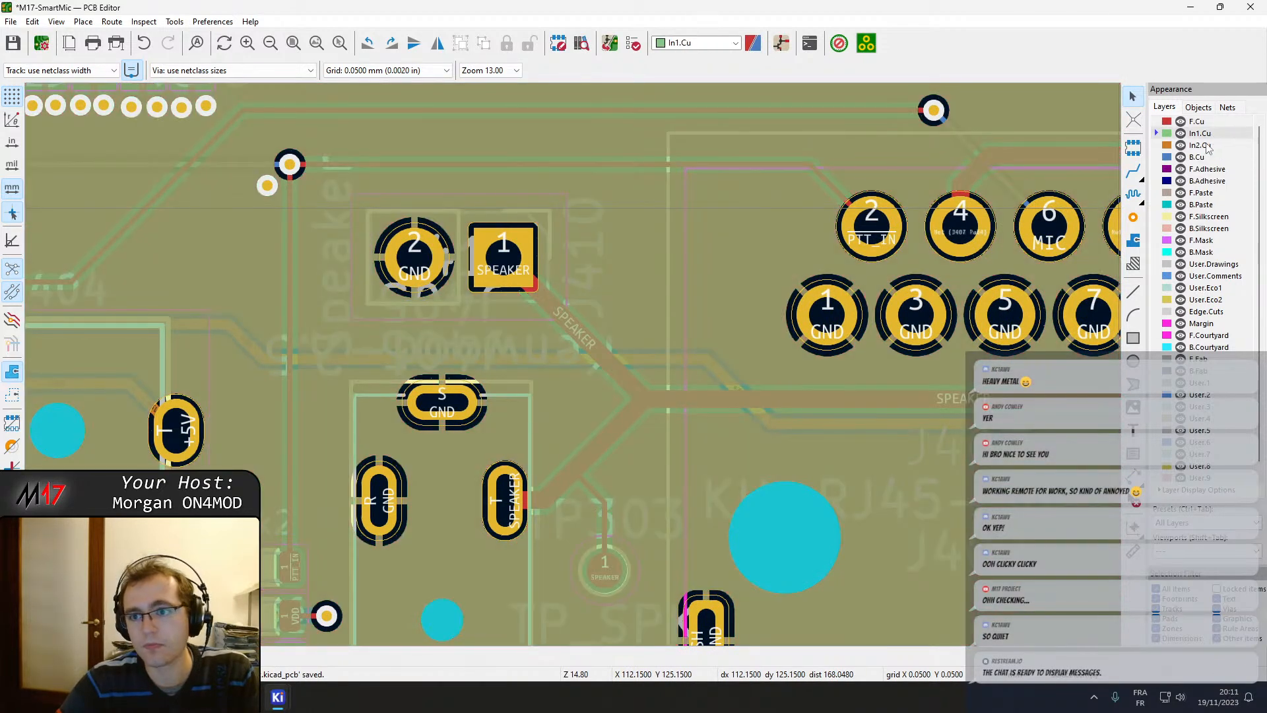
click(1203, 148)
click(1202, 159)
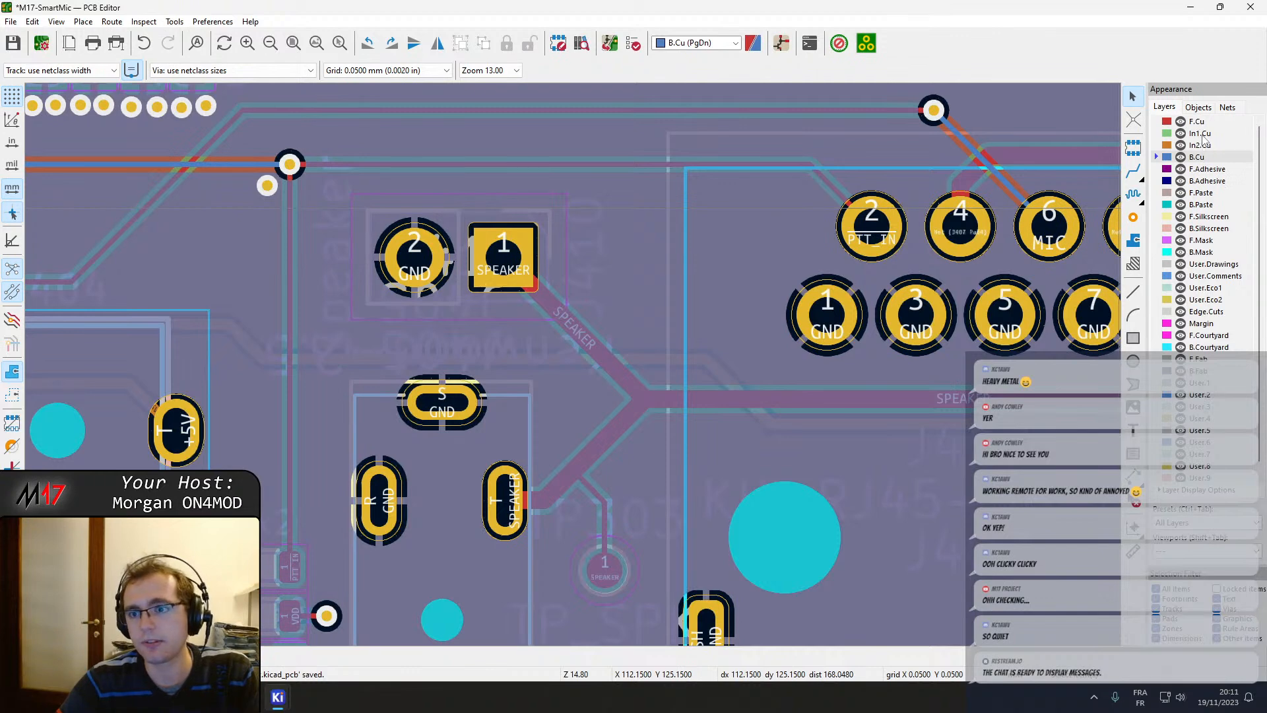
click(1203, 135)
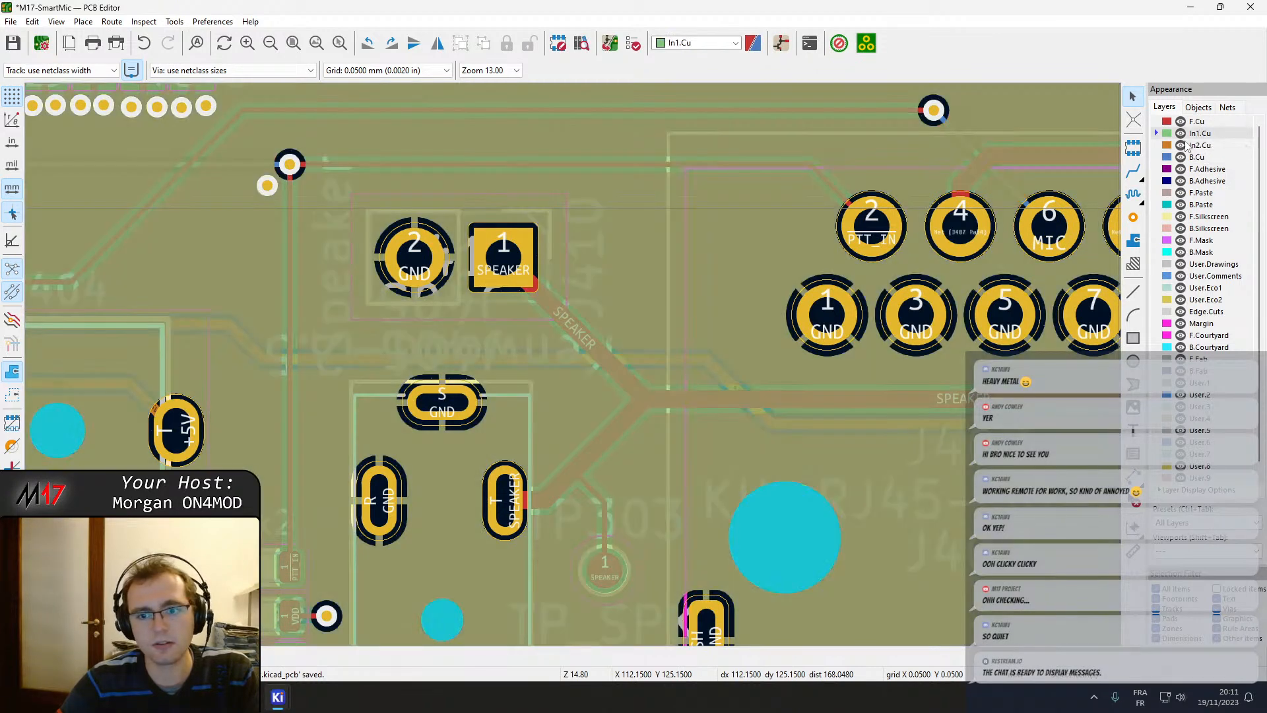
click(1198, 122)
scroll(573, 365, down, 4)
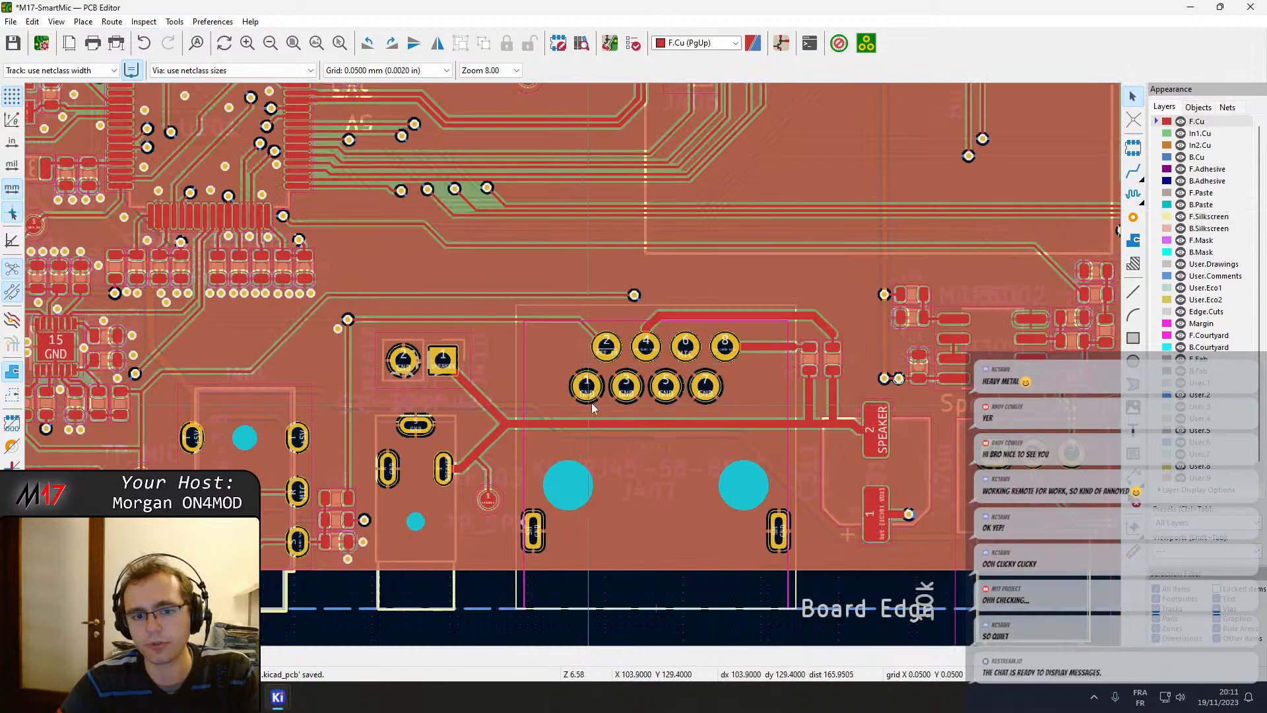
scroll(557, 356, up, 6)
scroll(132, 378, down, 1)
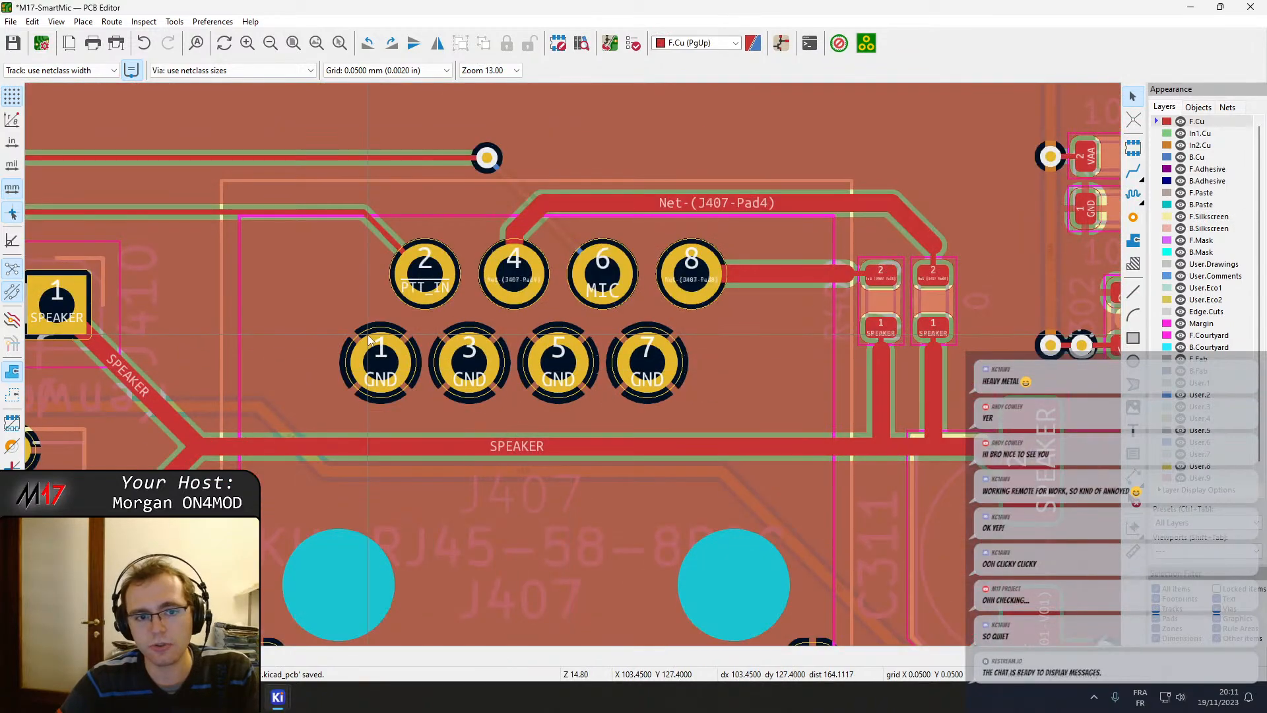
middle_drag(360, 271, 457, 428)
scroll(387, 380, down, 1)
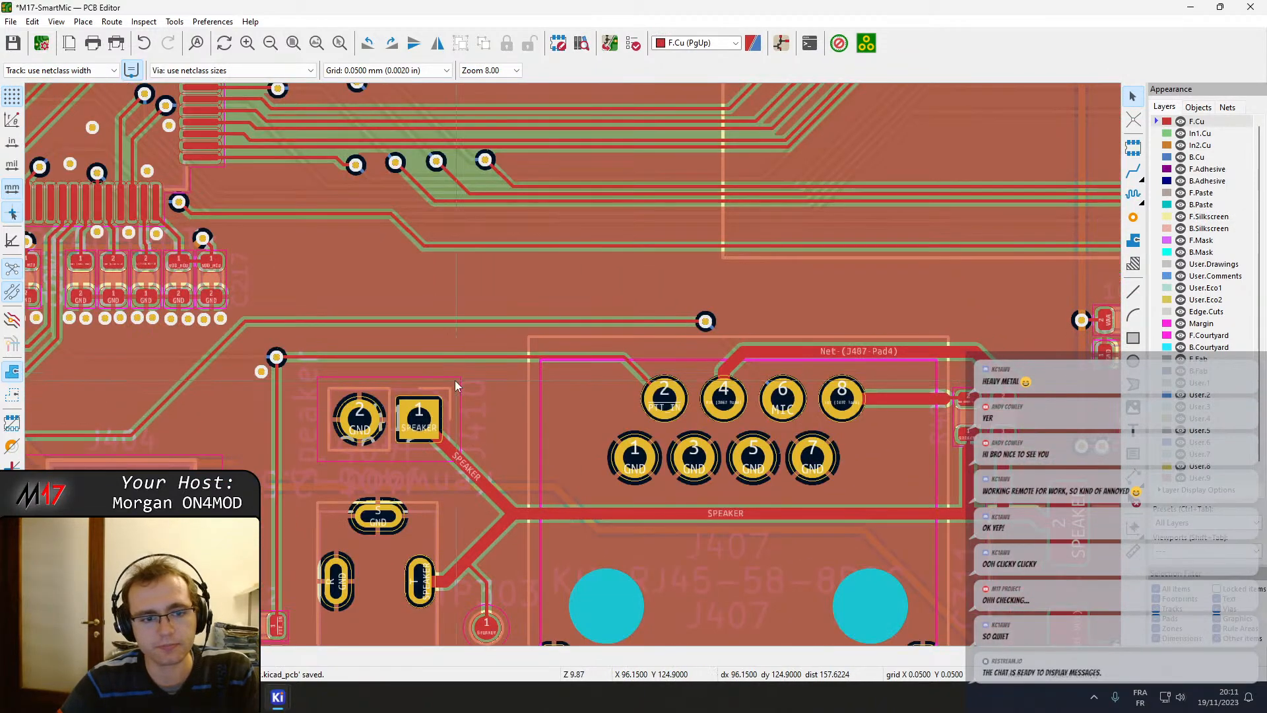
middle_drag(455, 380, 811, 419)
middle_drag(485, 302, 457, 541)
scroll(518, 411, up, 3)
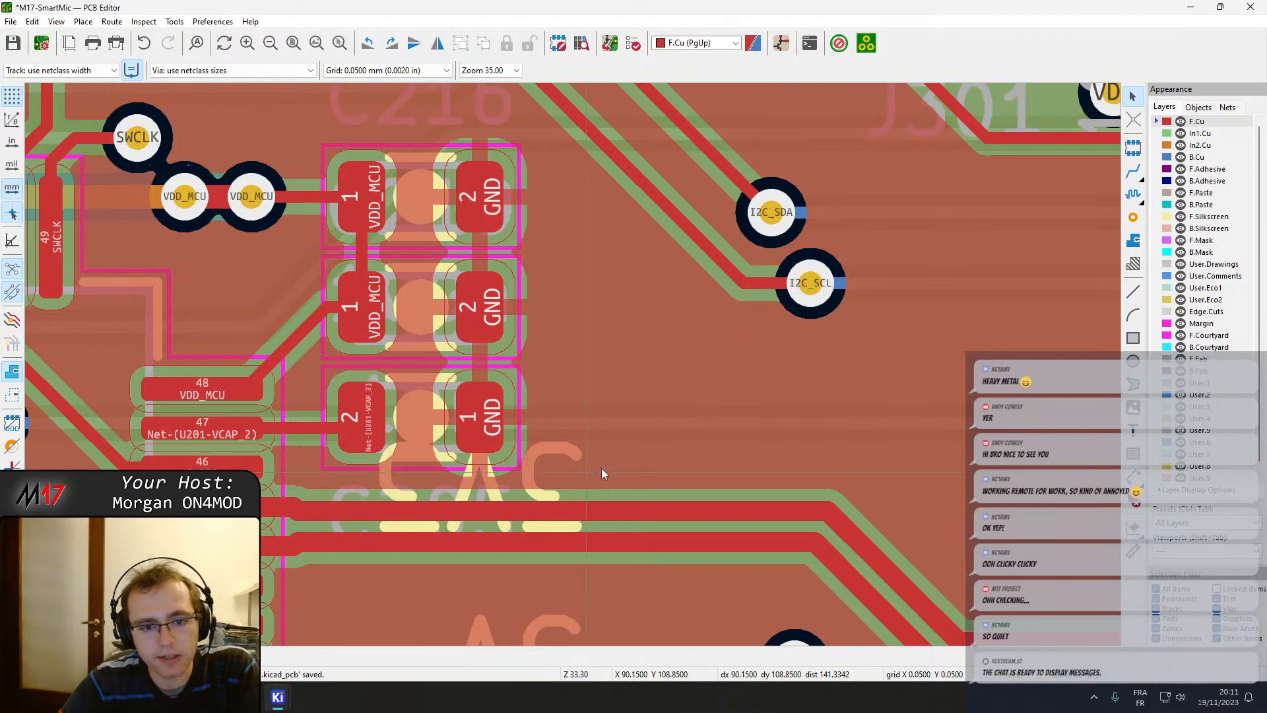
Check B.Cu beside U201, and with F.Cu active place one GND via between the SWDIO track and U201 pin 48.
click(1205, 159)
scroll(572, 368, down, 2)
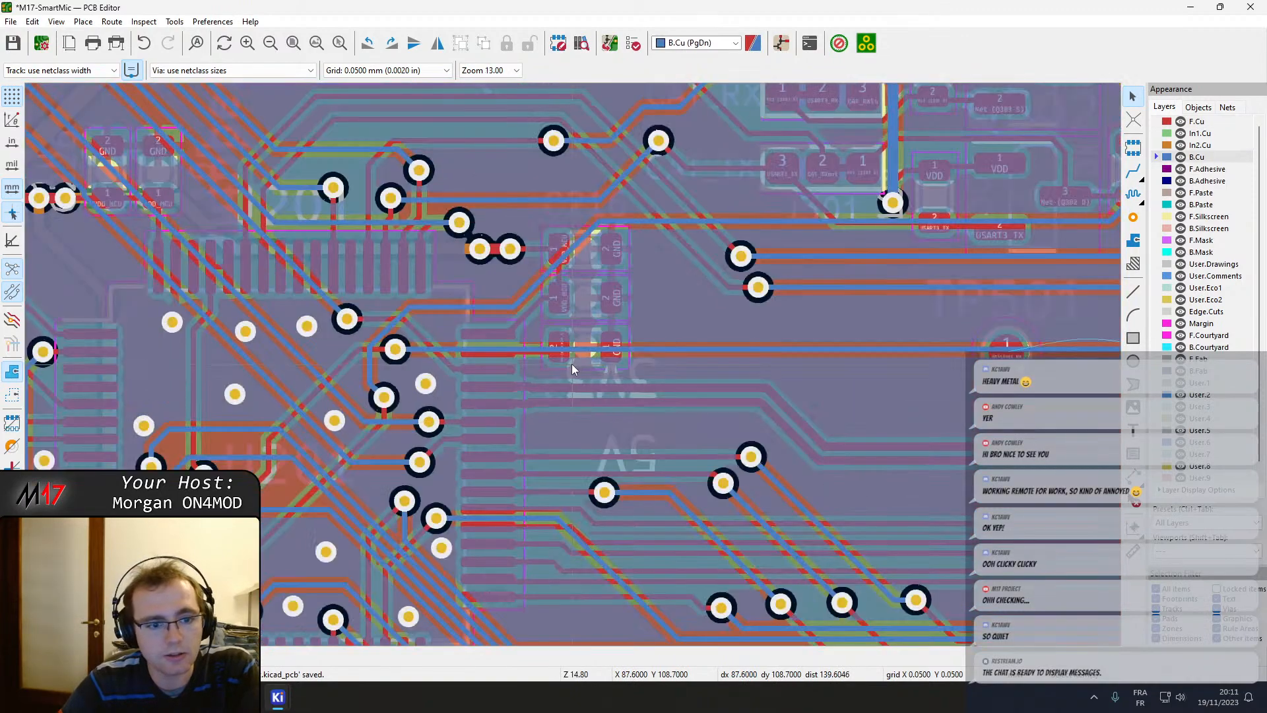
scroll(581, 356, up, 1)
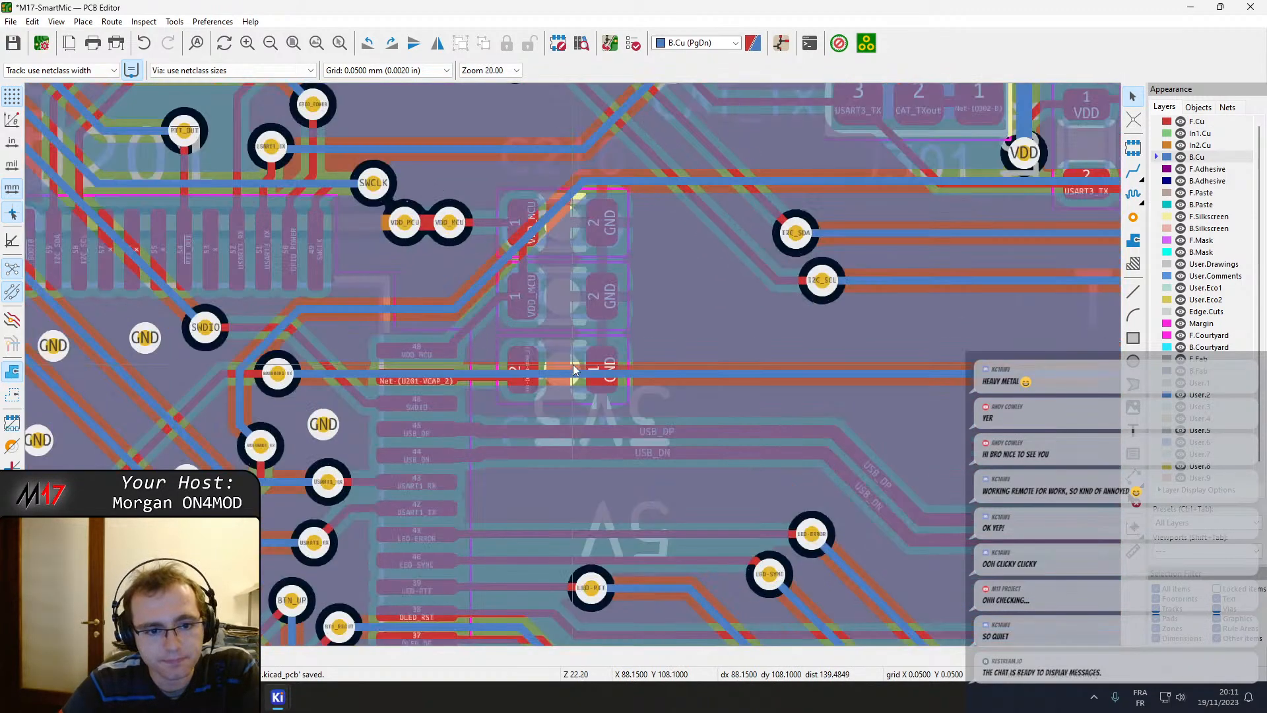
scroll(297, 384, up, 3)
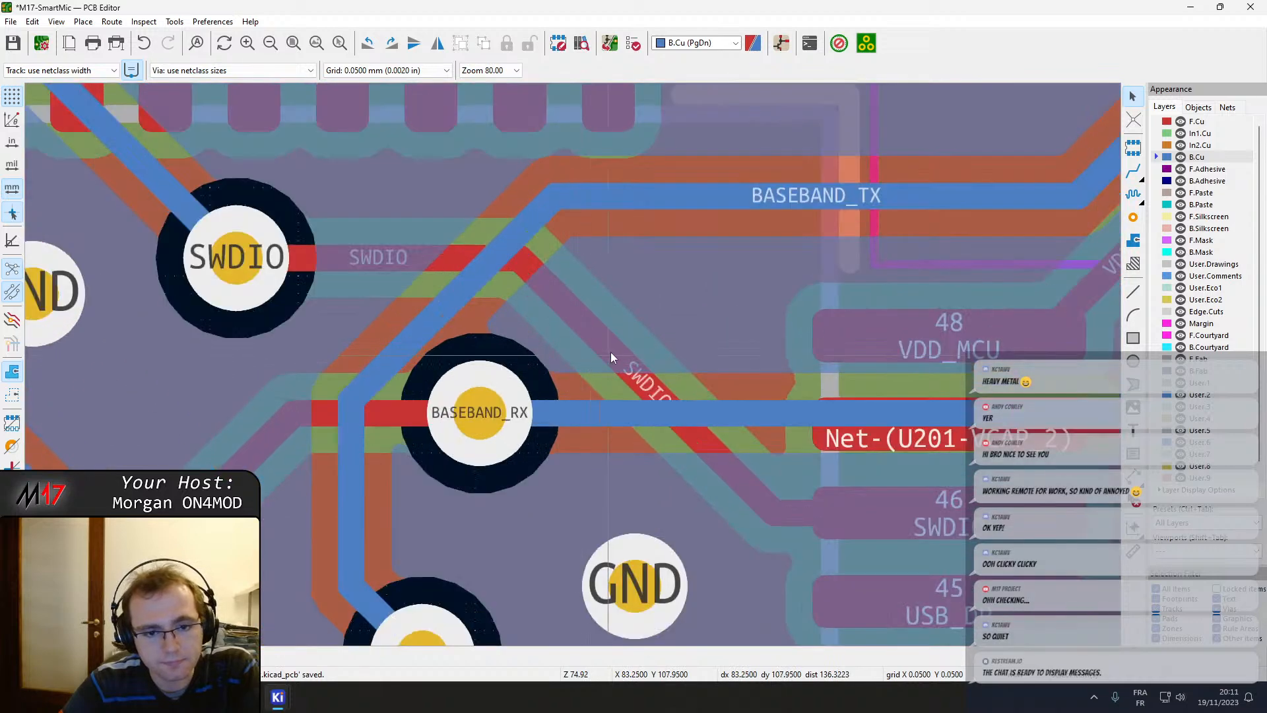
click(1203, 122)
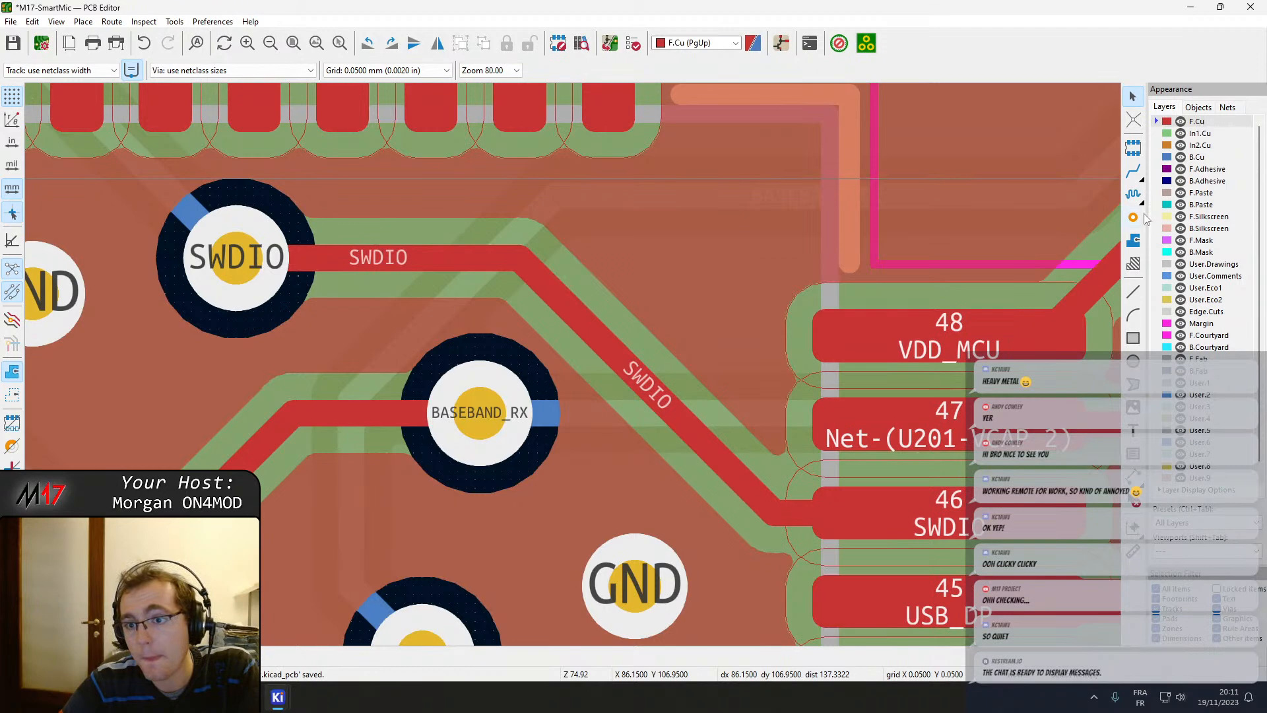
click(1134, 217)
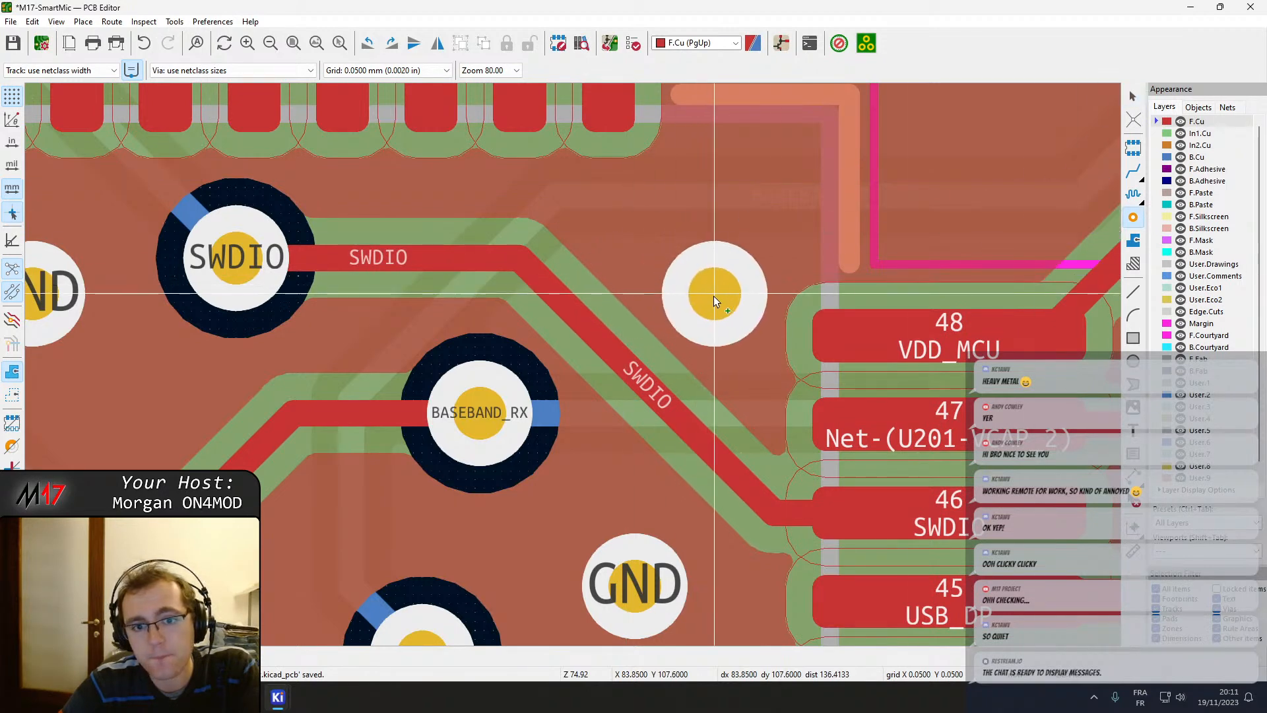
click(715, 295)
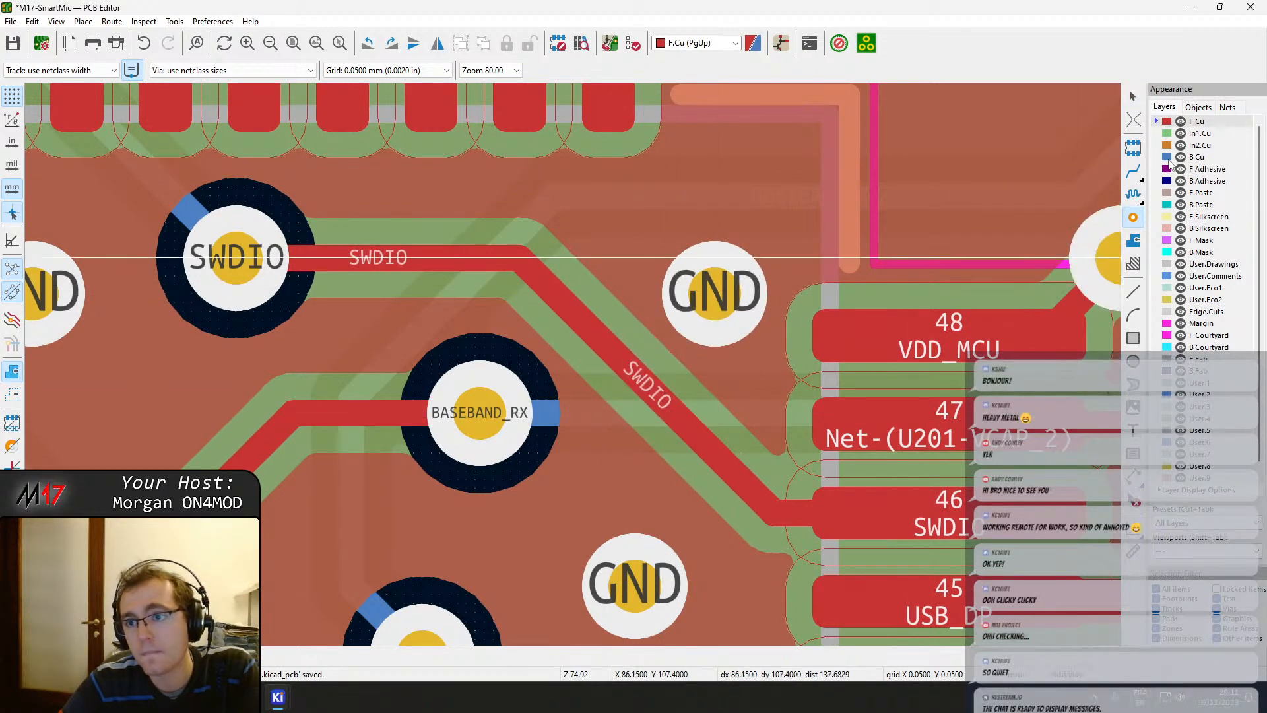
Make B.Cu the active layer, shift the BASEBAND_TX via slightly upward with its tracks attached, and refill all zones.
click(1193, 159)
scroll(546, 381, down, 2)
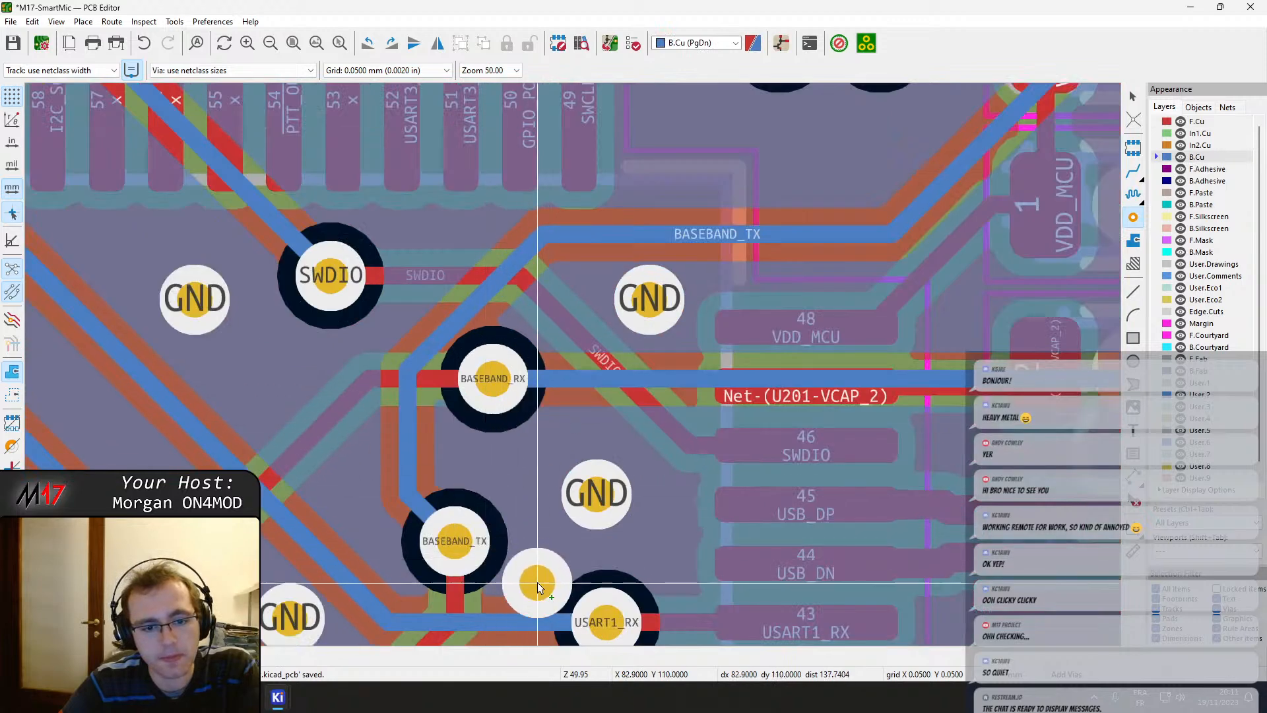
middle_drag(538, 583, 766, 412)
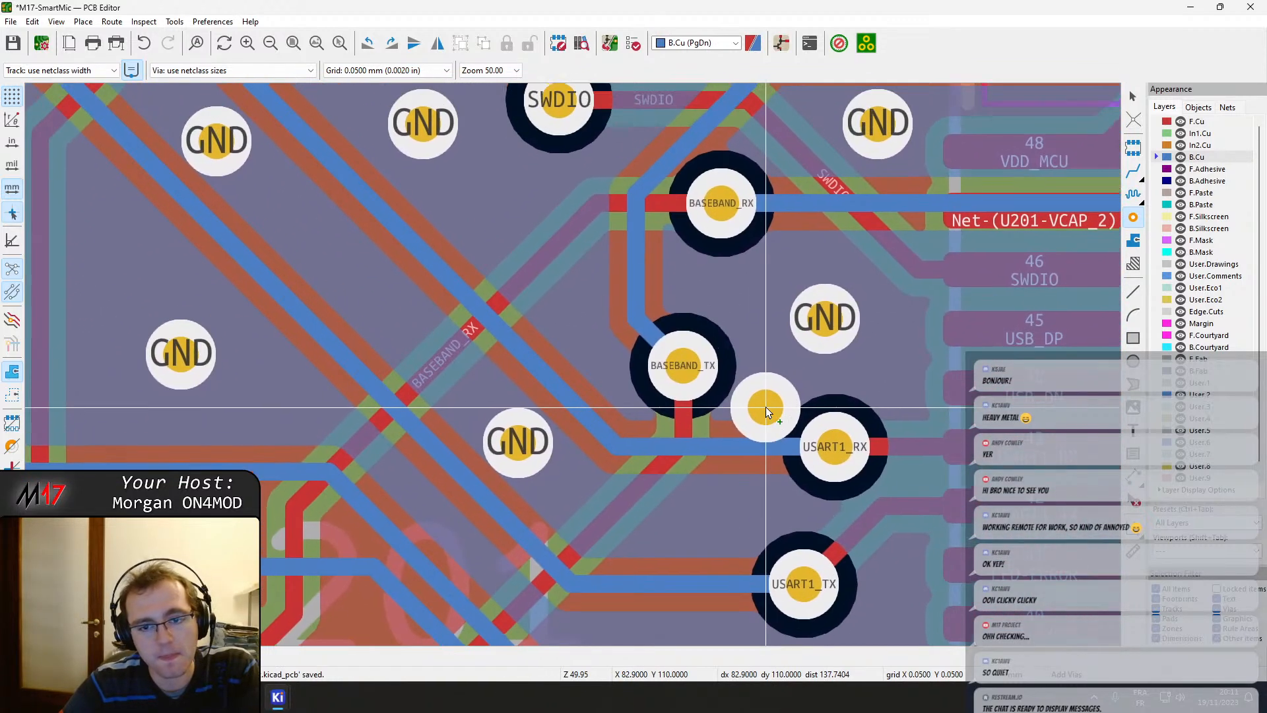
key(Escape)
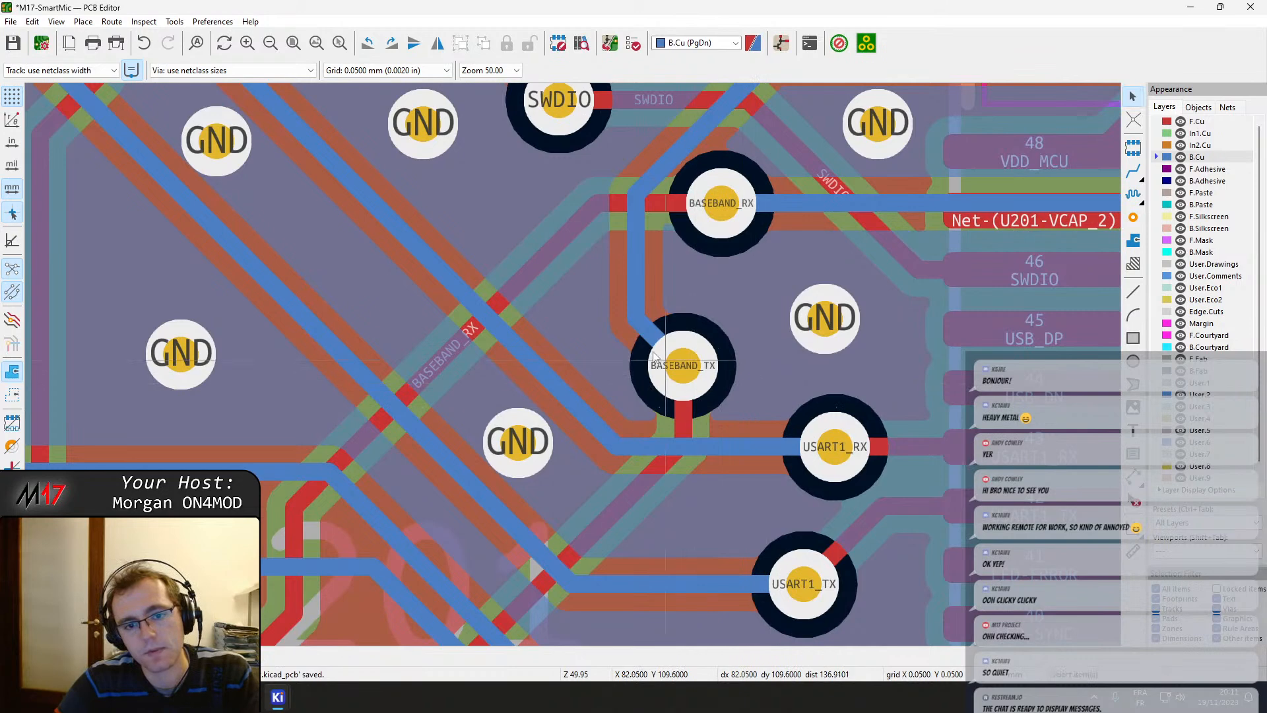
click(652, 344)
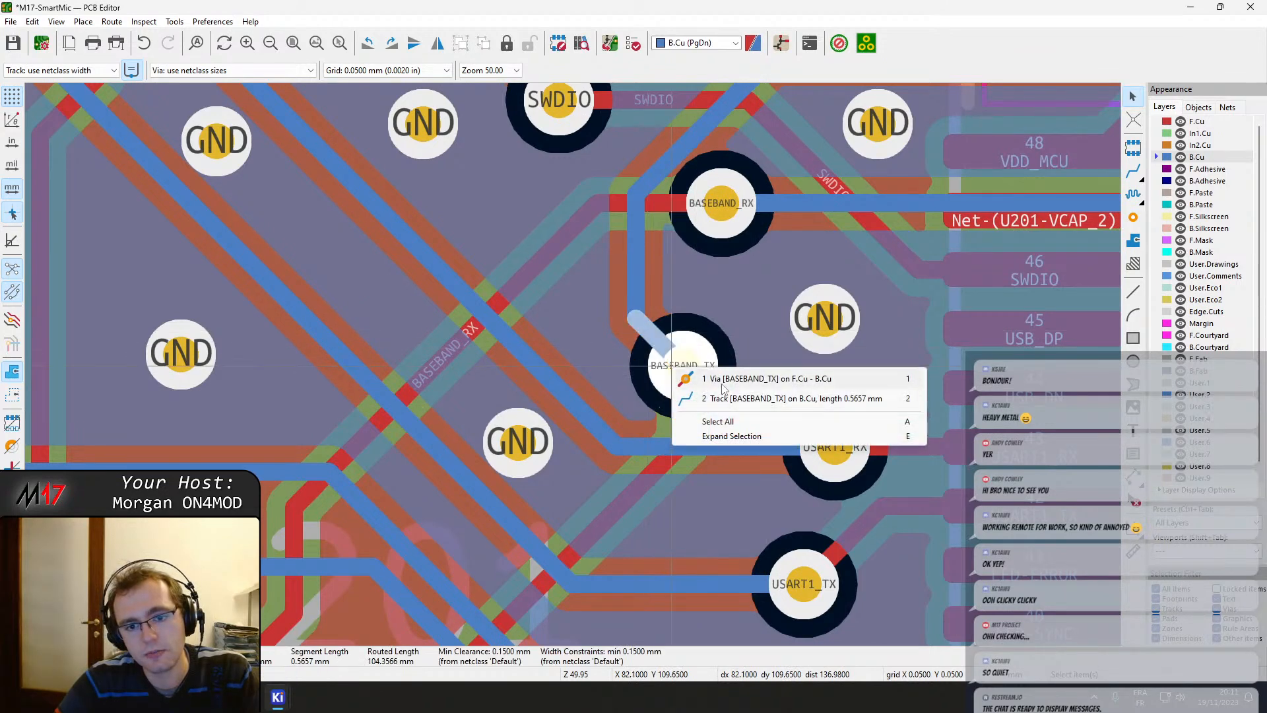
click(699, 376)
key(x)
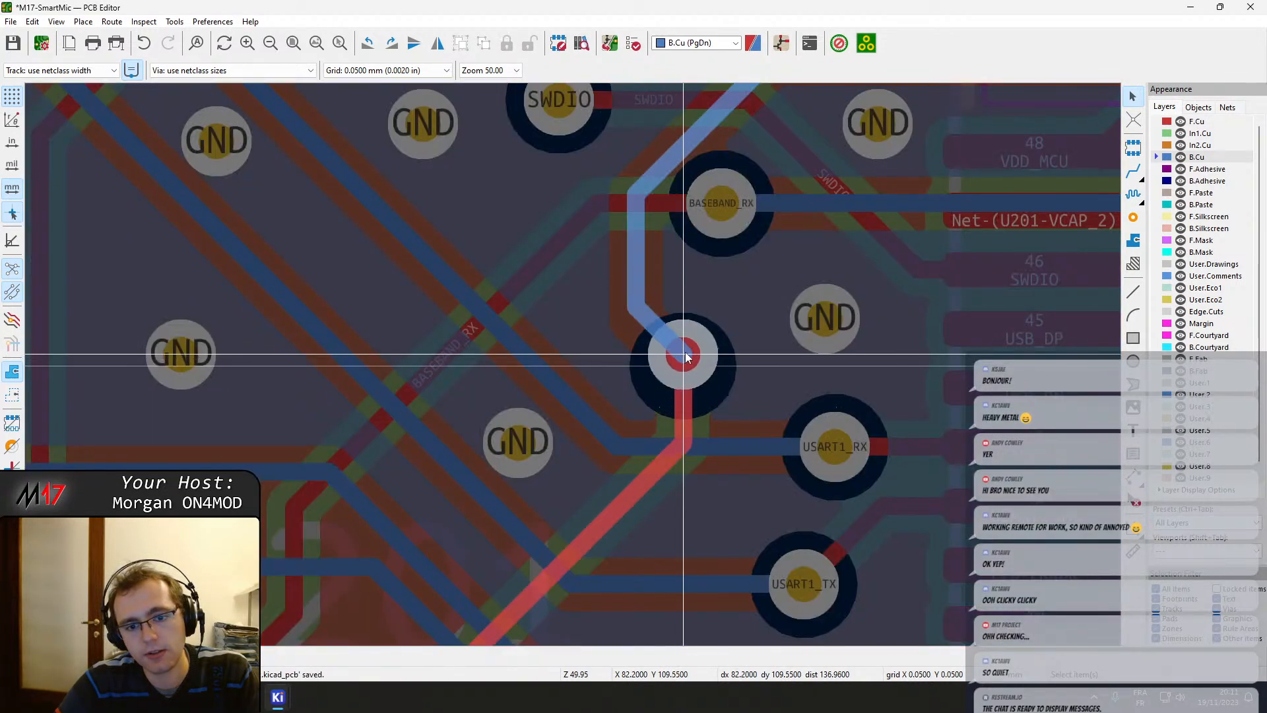
key(Escape)
key(b)
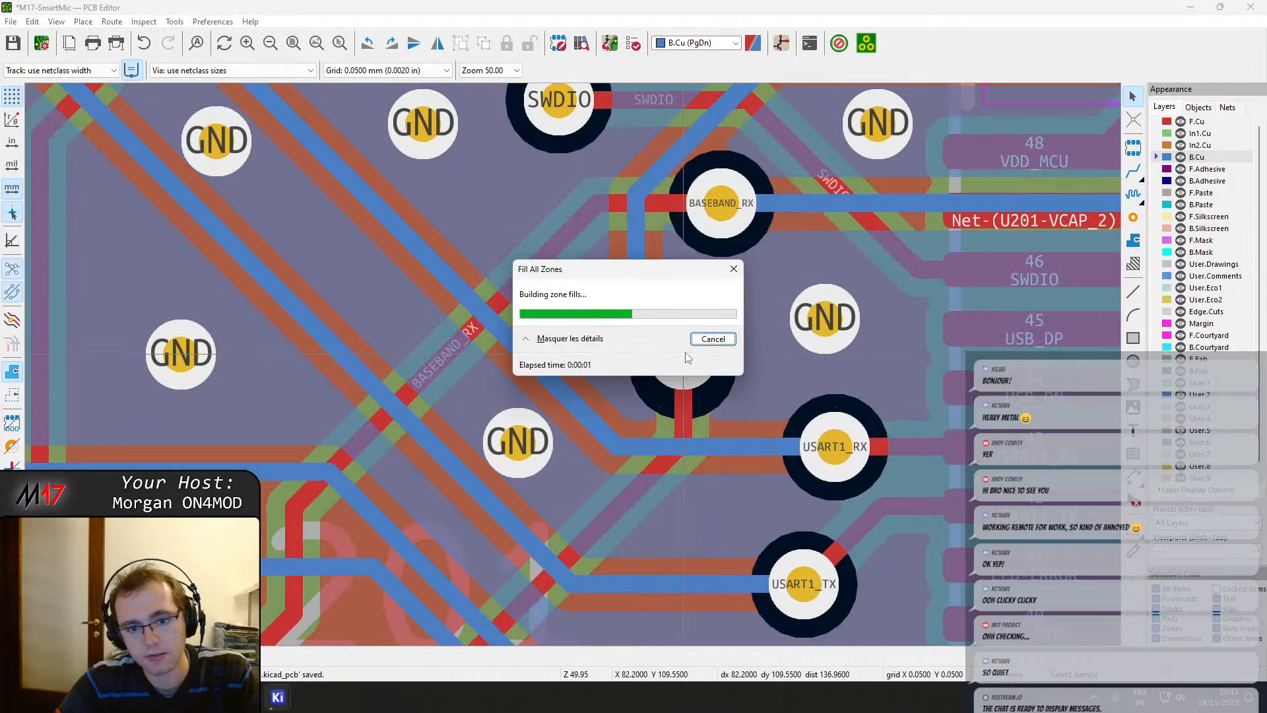
Shift the BTN_DOWN via slightly left toward U201 pin 10, keeping its tracks attached.
middle_drag(734, 341, 698, 161)
scroll(700, 181, down, 1)
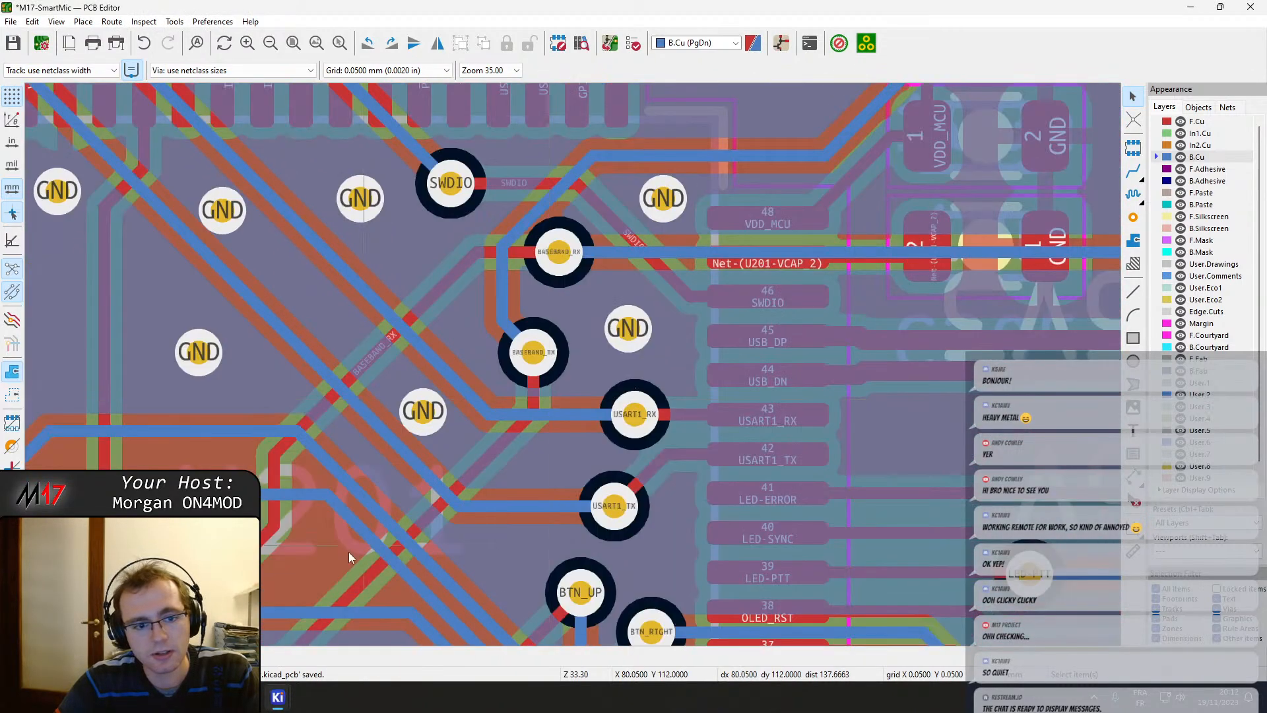
middle_drag(349, 552, 662, 383)
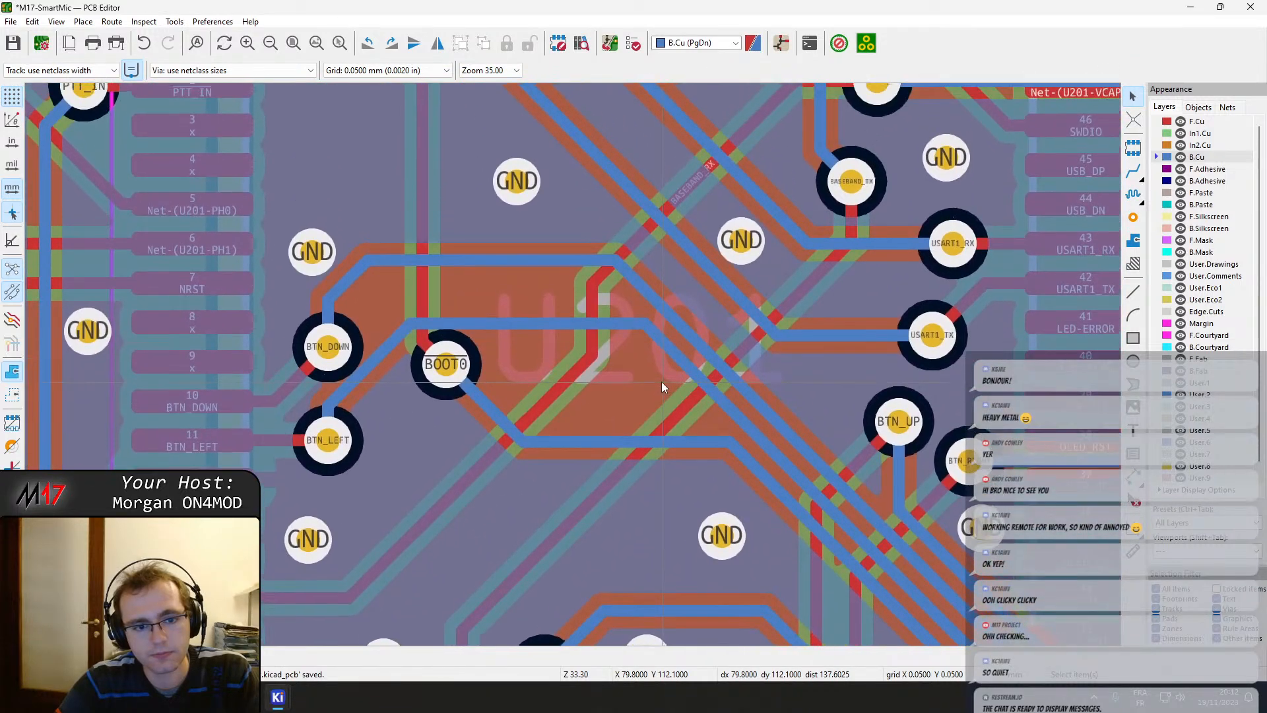
click(316, 353)
key(d)
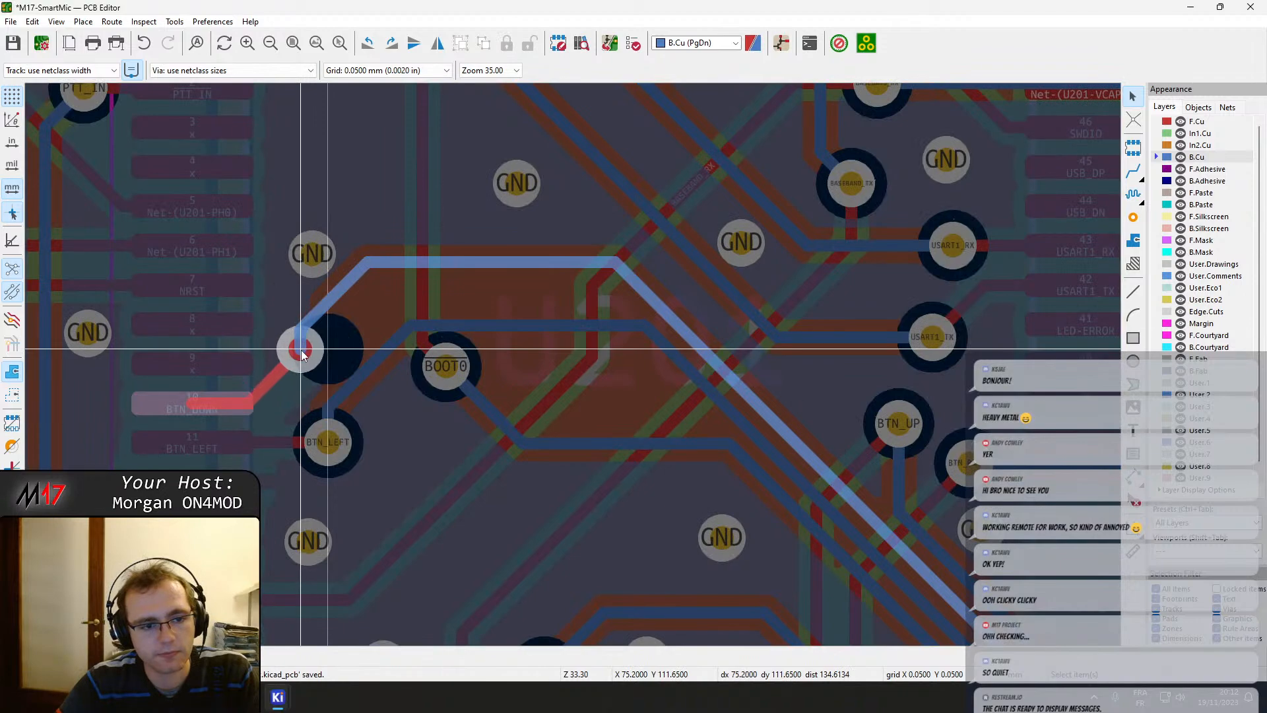
click(301, 354)
Reshape the two BTN_DOWN tracks at the moved via, shifting the F.Cu diagonal and the B.Cu diagonal toward the lower right.
scroll(289, 365, up, 3)
click(548, 374)
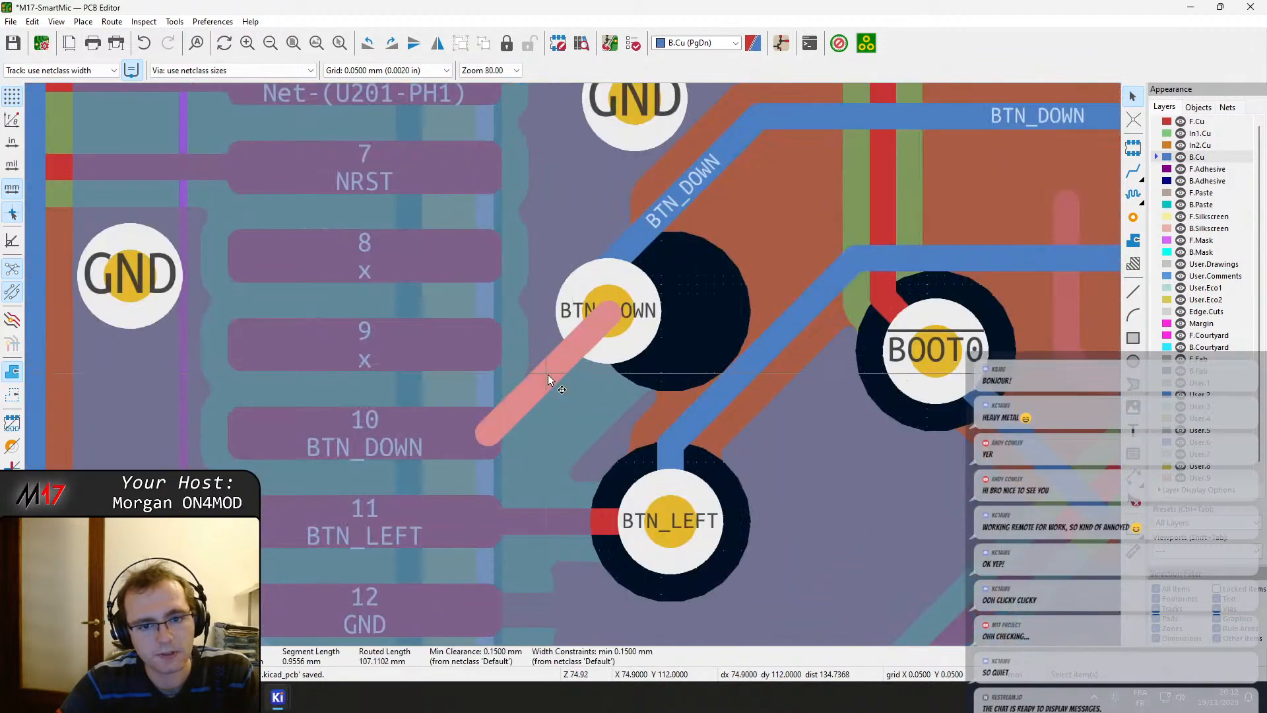
key(d)
click(591, 408)
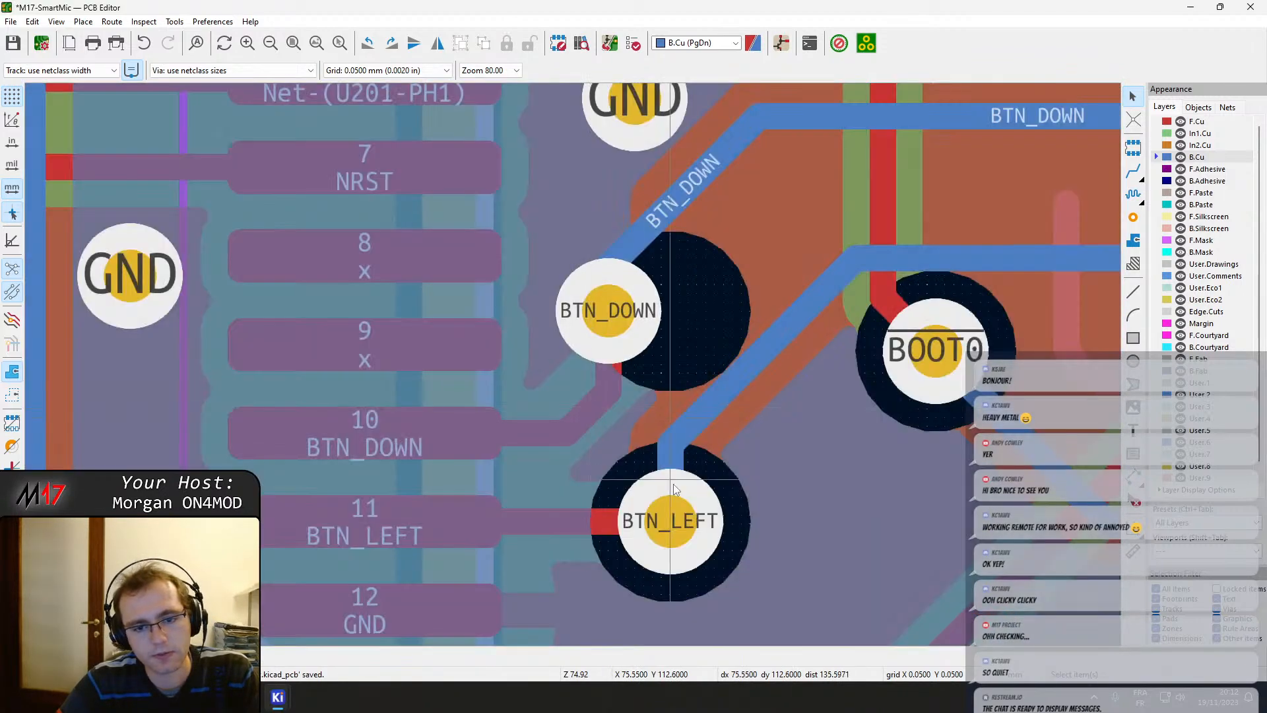
click(653, 249)
key(d)
click(632, 305)
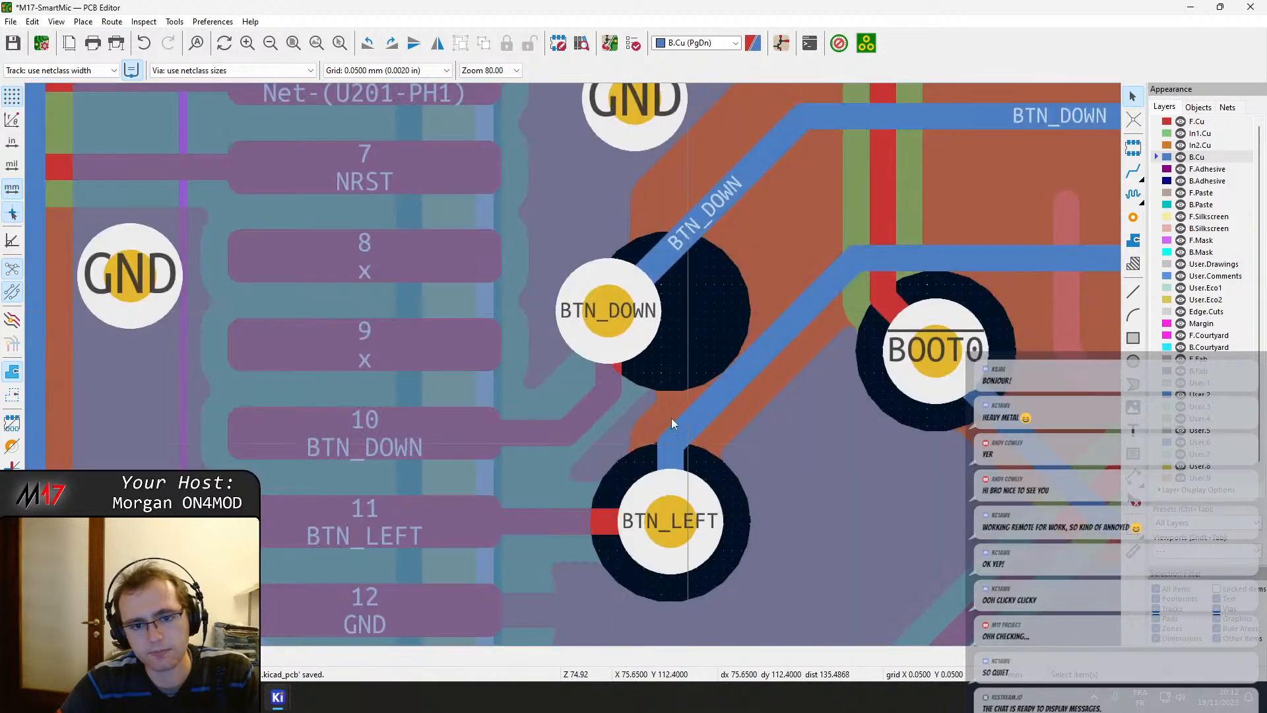
Move the GND via above BTN_DOWN up to X 75.4, Y 109.85, and shift the BTN_DOWN B.Cu diagonal toward the upper left.
middle_drag(636, 286, 601, 502)
click(599, 316)
key(d)
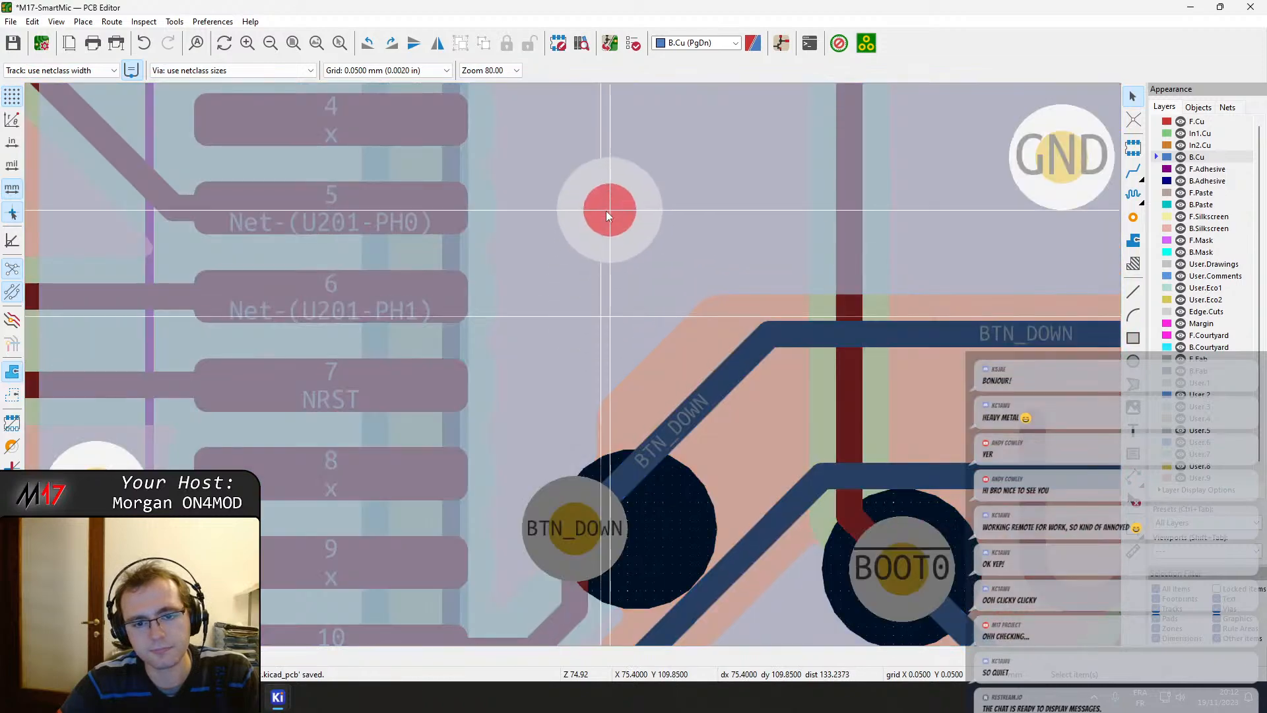
click(606, 211)
click(660, 441)
key(d)
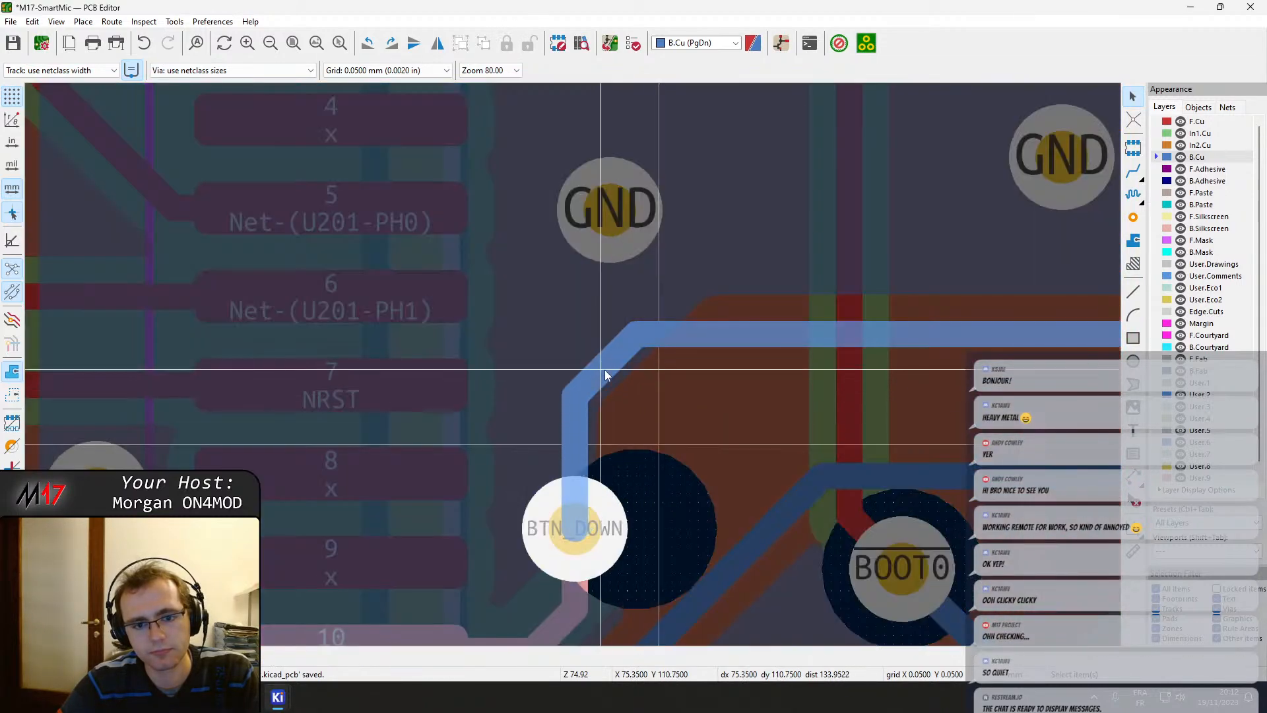
click(605, 369)
Shift the long BASEBAND_RX diagonal track below the BOOT0 via toward the lower right.
middle_drag(644, 521, 597, 291)
middle_drag(829, 390, 484, 350)
scroll(612, 335, down, 3)
click(452, 347)
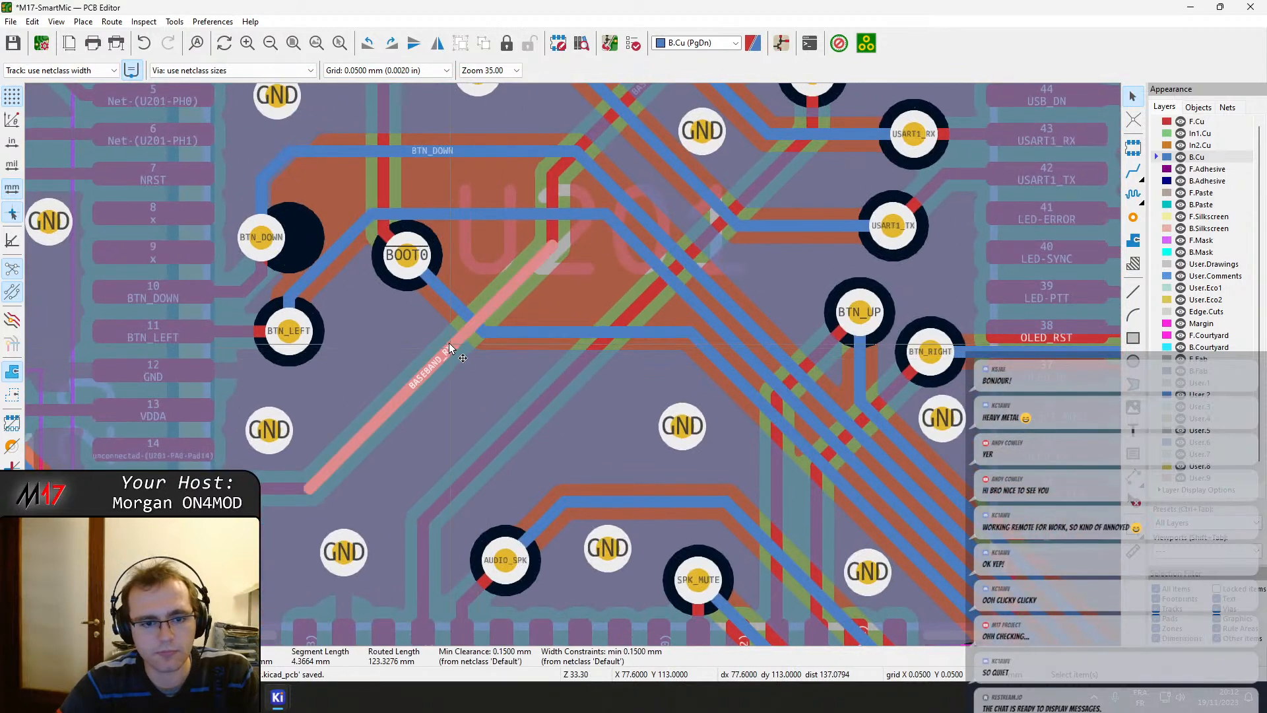
key(d)
click(475, 360)
Shift the BOOT0 via toward the lower right with its tracks attached, and refill all zones.
click(407, 262)
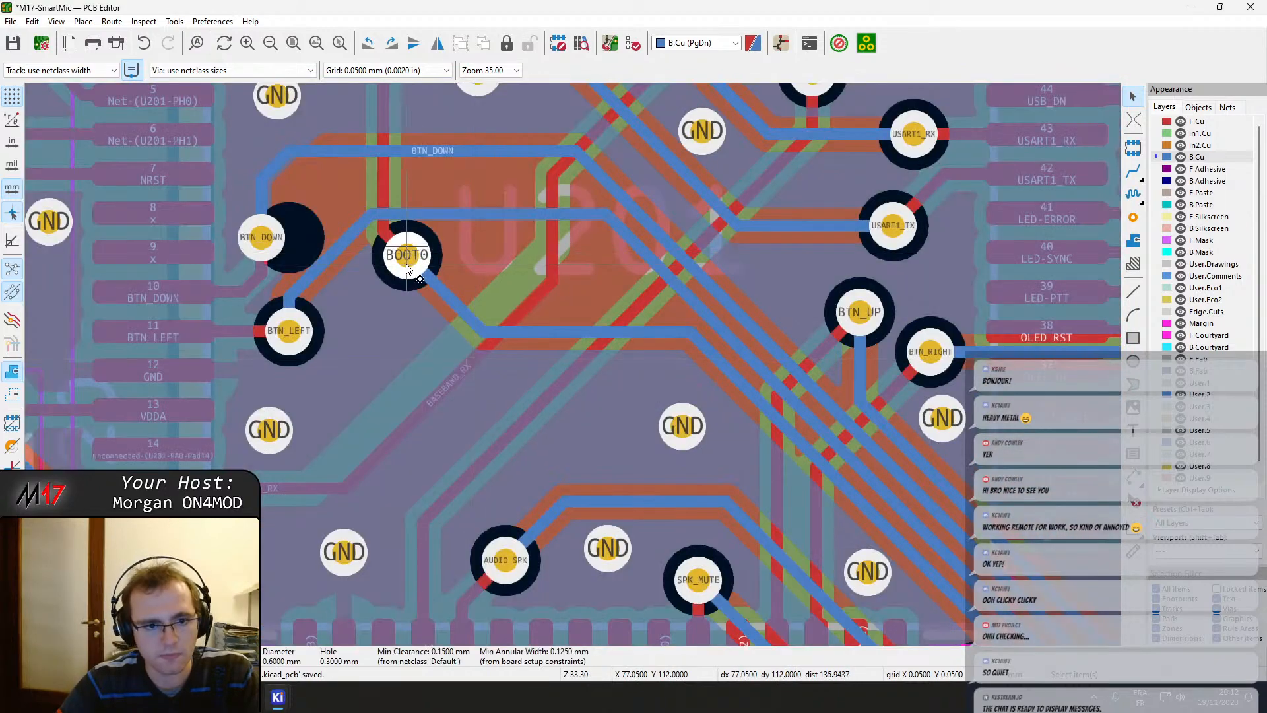
key(d)
click(430, 278)
key(b)
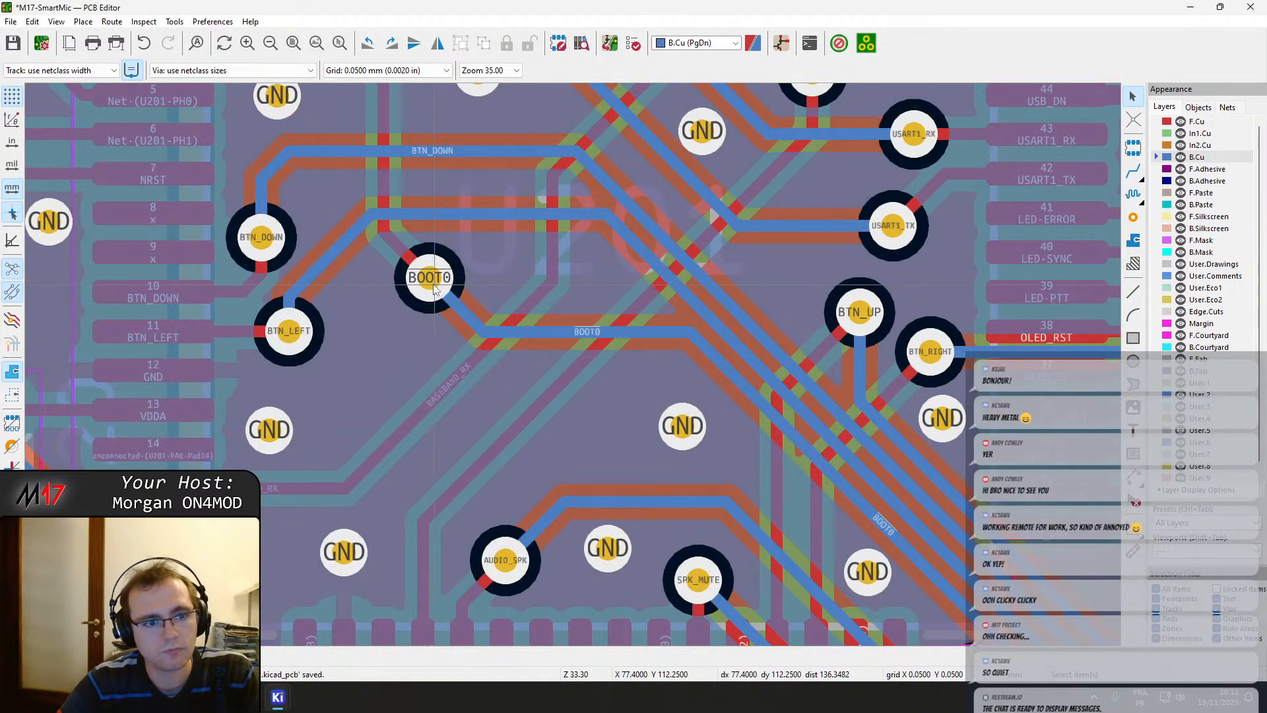
Shift the BTN_LEFT B.Cu diagonal toward the lower right so it runs straight into its via, and refill all zones.
click(311, 280)
key(d)
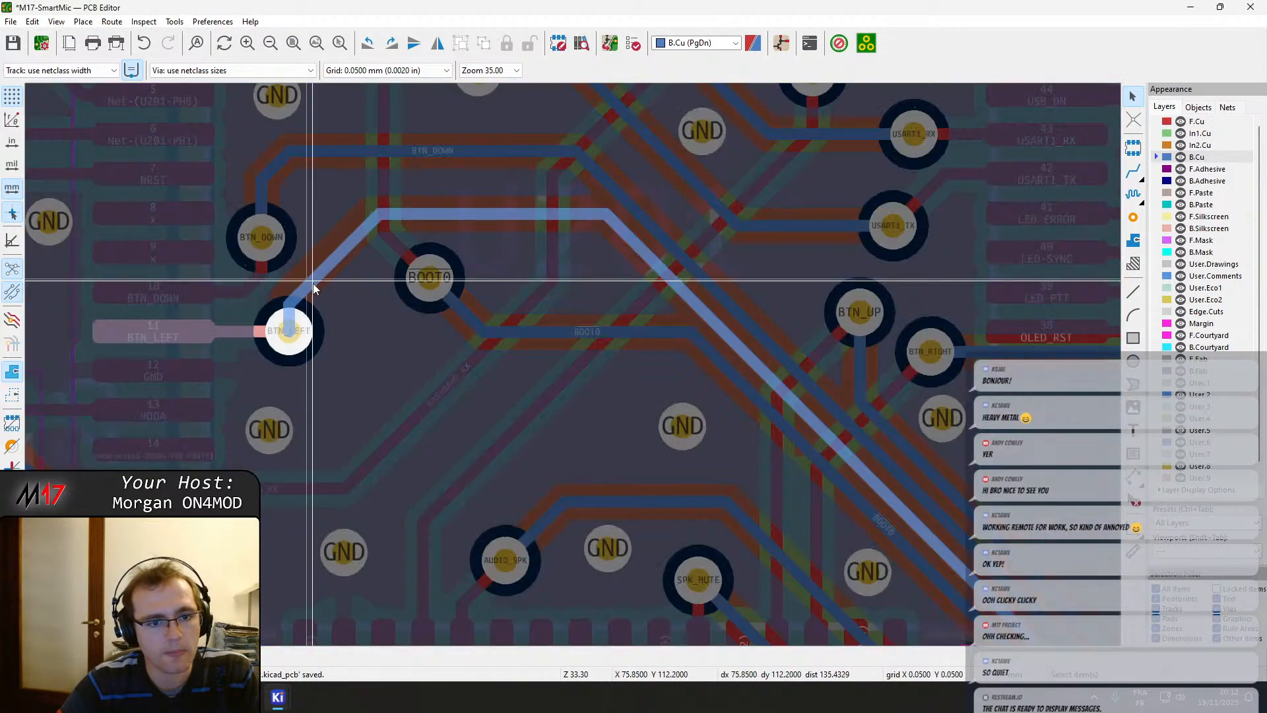
click(288, 331)
key(b)
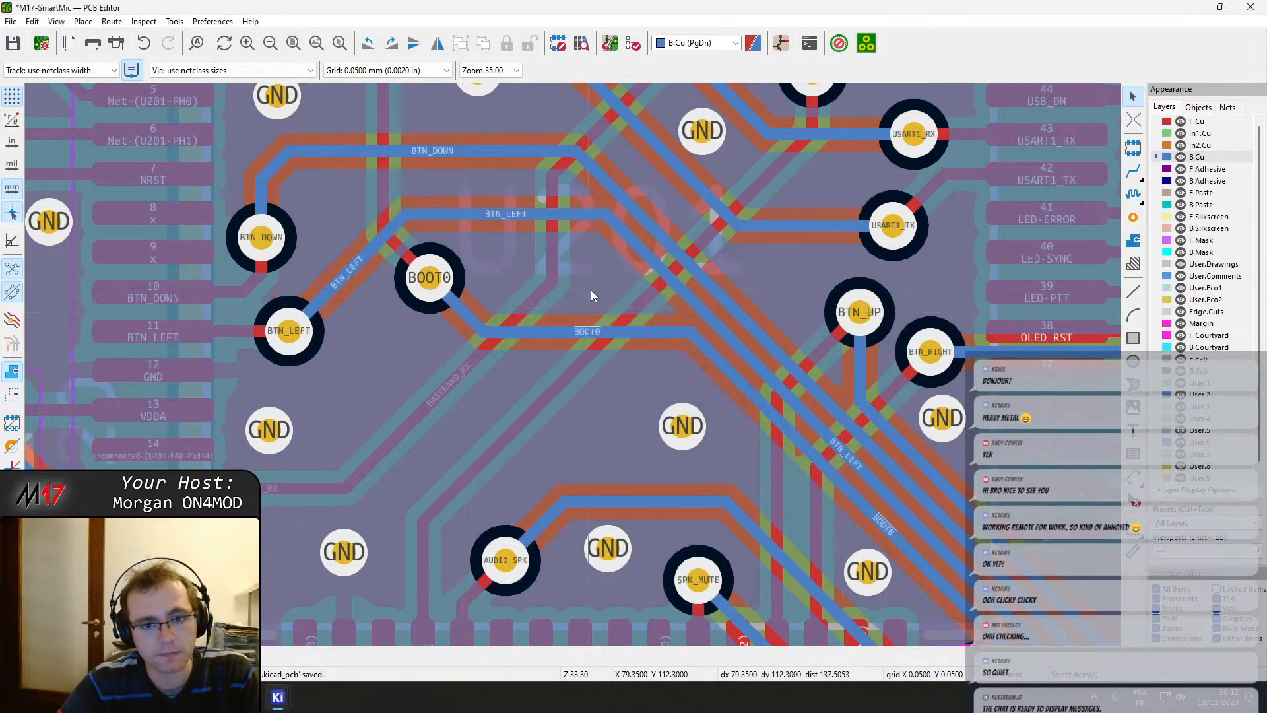
Place one GND via right of the BOOT0 via, between the BTN_LEFT and BOOT0 tracks under U201.
scroll(592, 290, up, 1)
click(1134, 217)
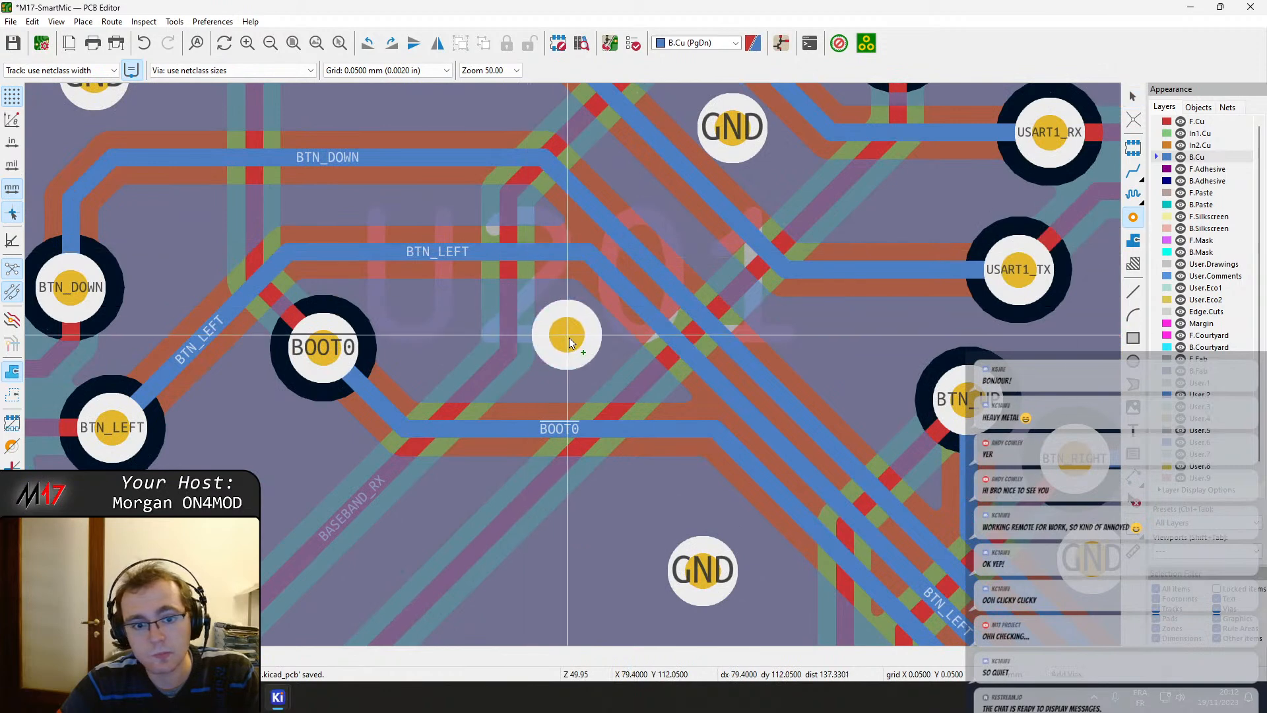
click(578, 339)
key(Escape)
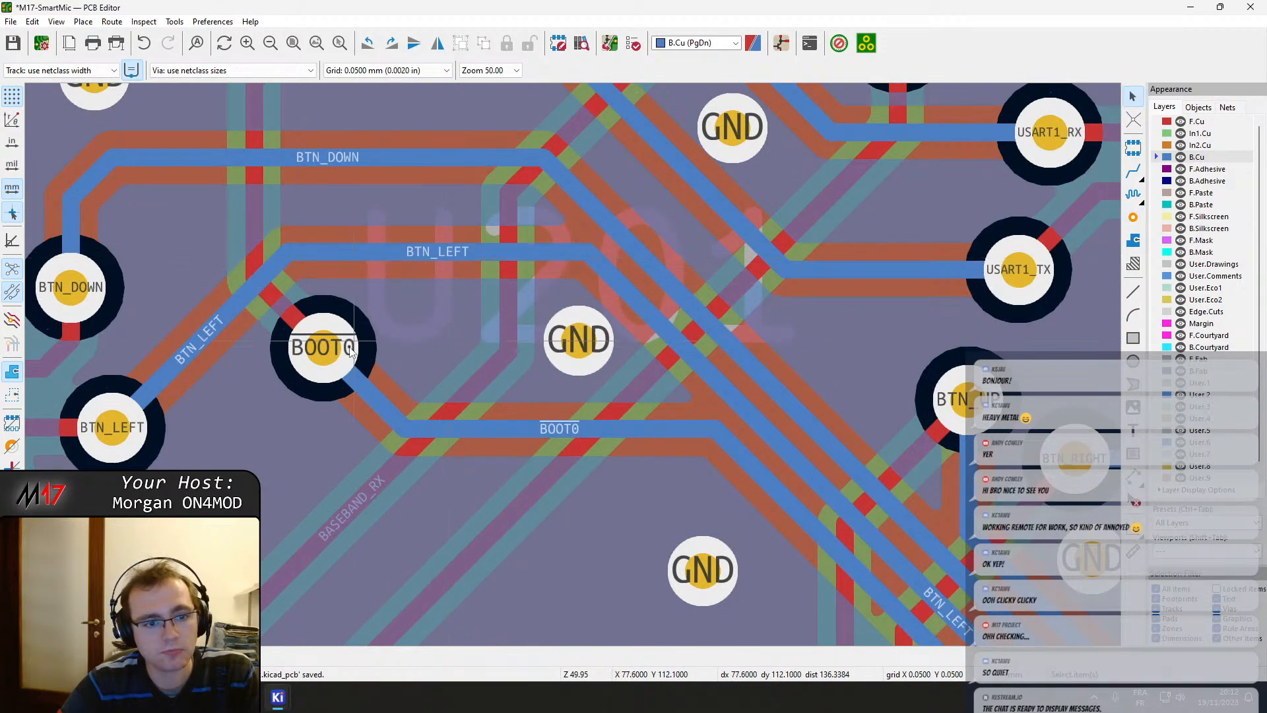
Shift the BOOT0 via toward the lower right and the GND via beside it toward the lower left, under U201.
click(335, 364)
key(2)
drag(334, 363, 349, 374)
click(328, 263)
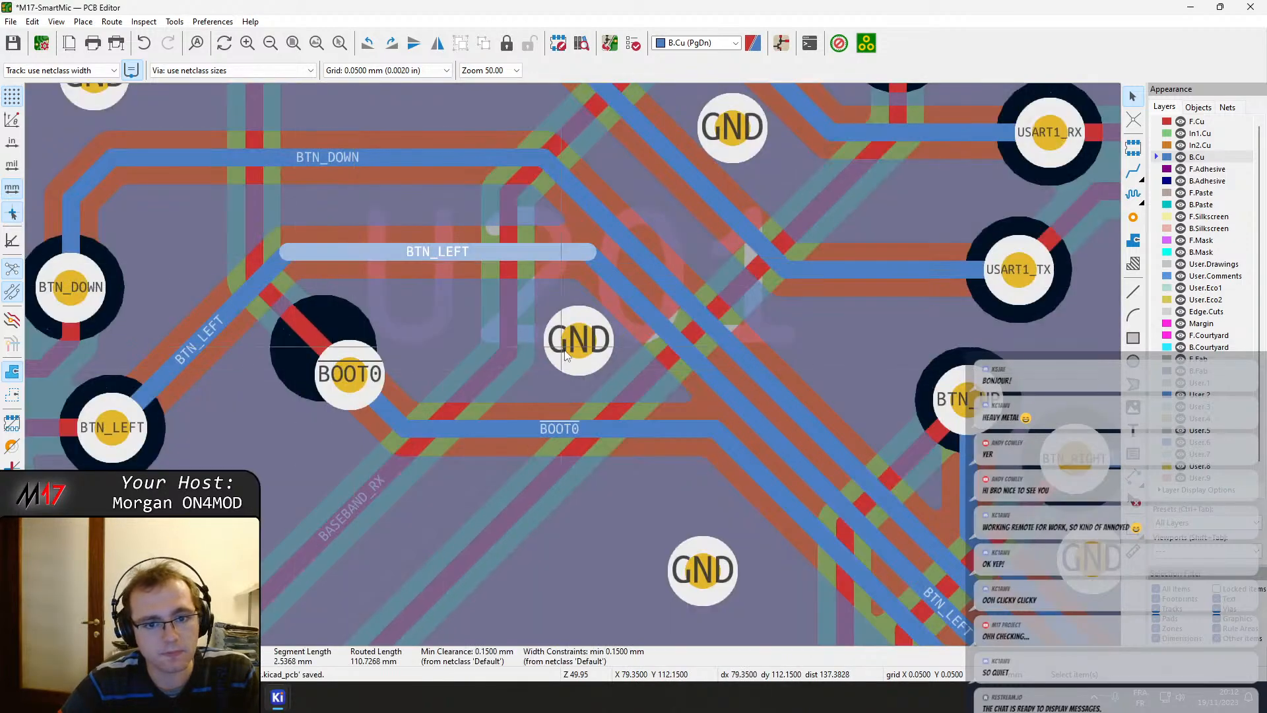
click(590, 358)
drag(590, 359, 572, 366)
Move the horizontal BTN_LEFT B.Cu track down, closer to the BOOT0 and GND vias, and refill all zones.
click(505, 259)
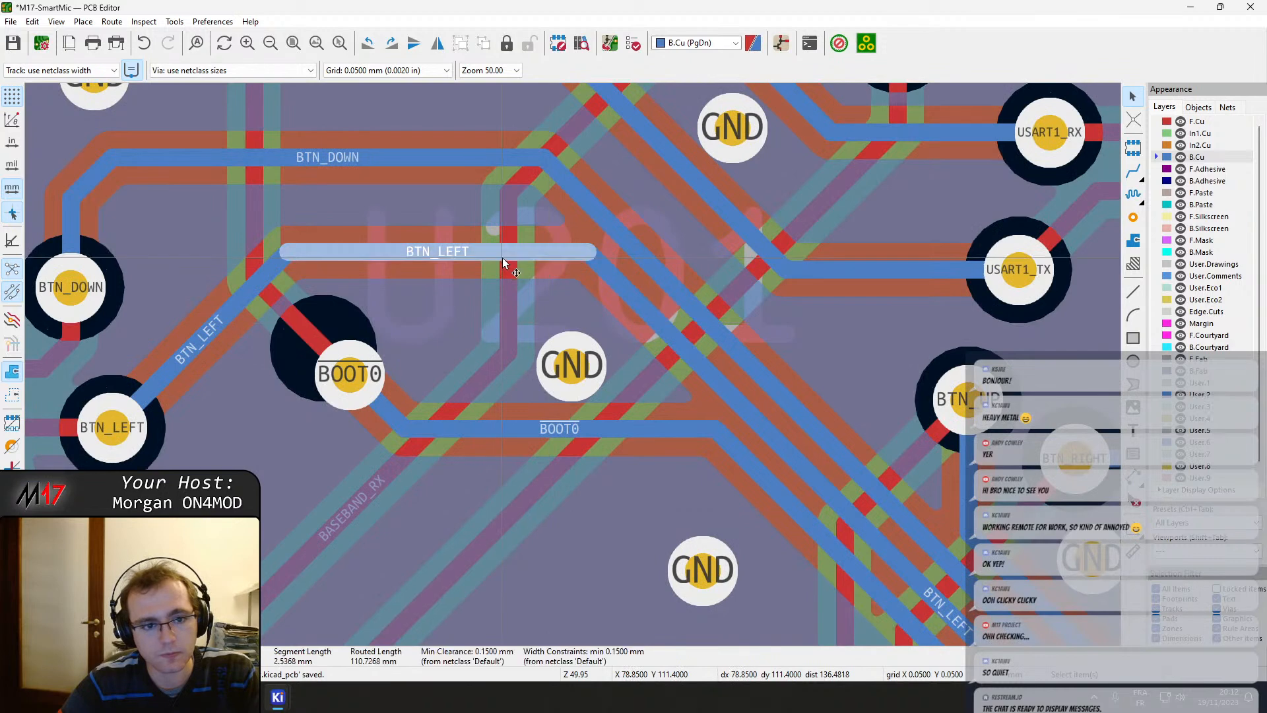
drag(502, 257, 505, 281)
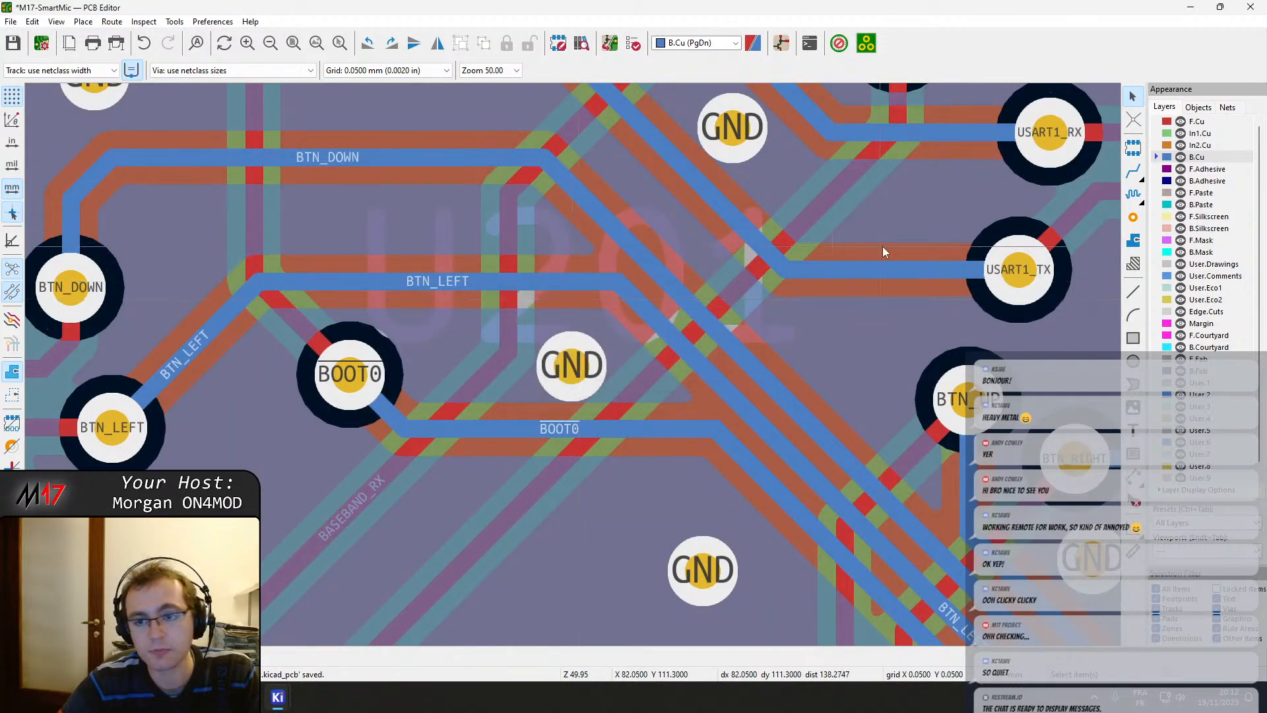
click(1131, 218)
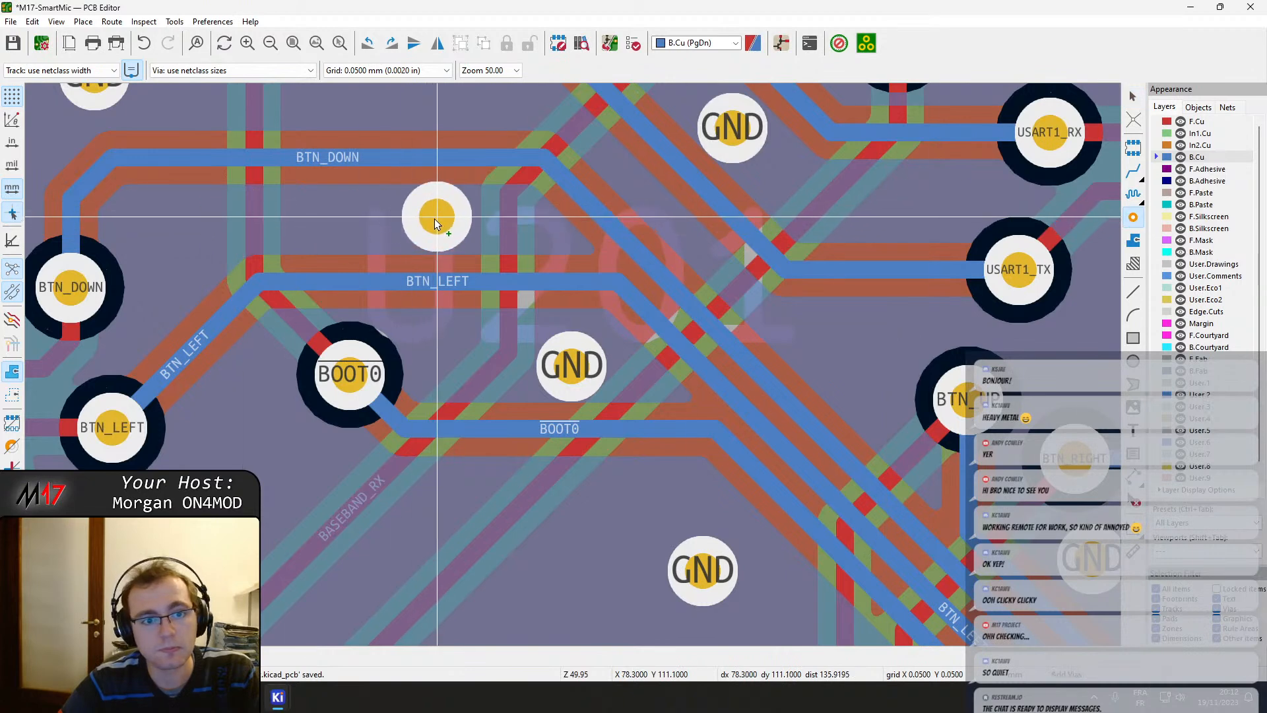
key(Escape)
Move the horizontal BTN_DOWN B.Cu track slightly up, away from the BTN_LEFT track, and refill all zones.
middle_drag(412, 192, 433, 242)
click(421, 211)
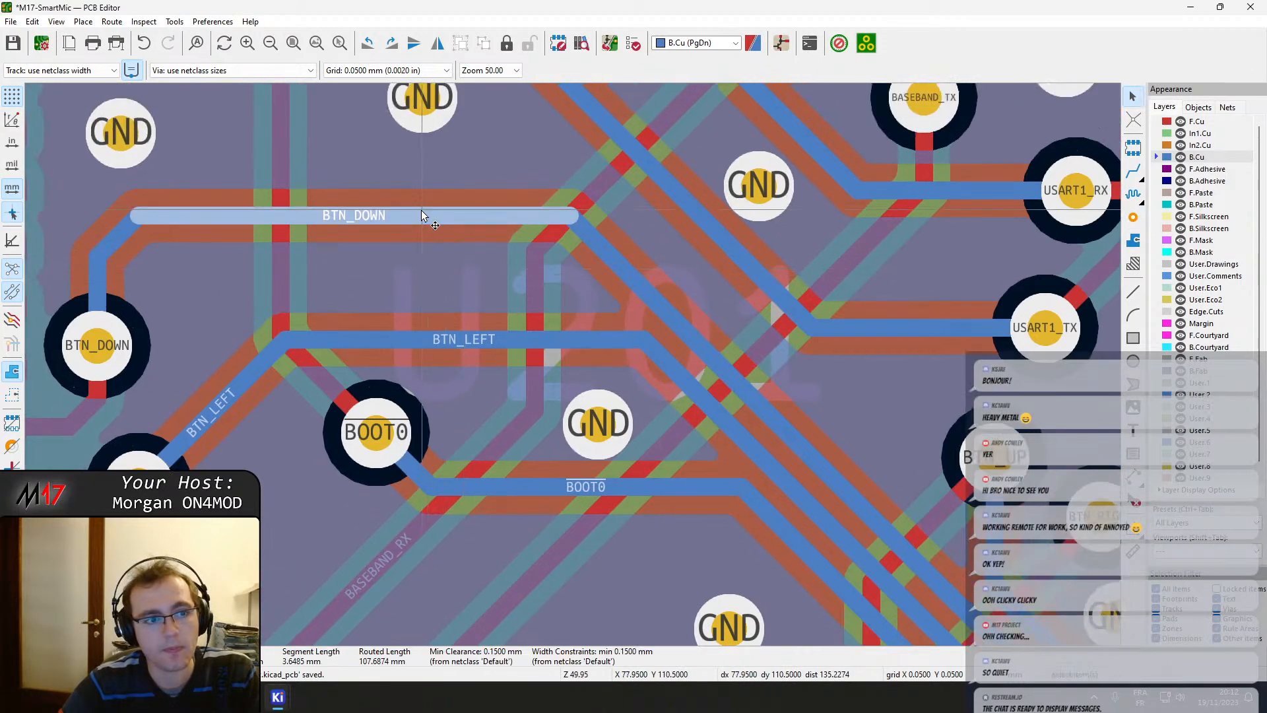
drag(414, 213, 426, 207)
key(b)
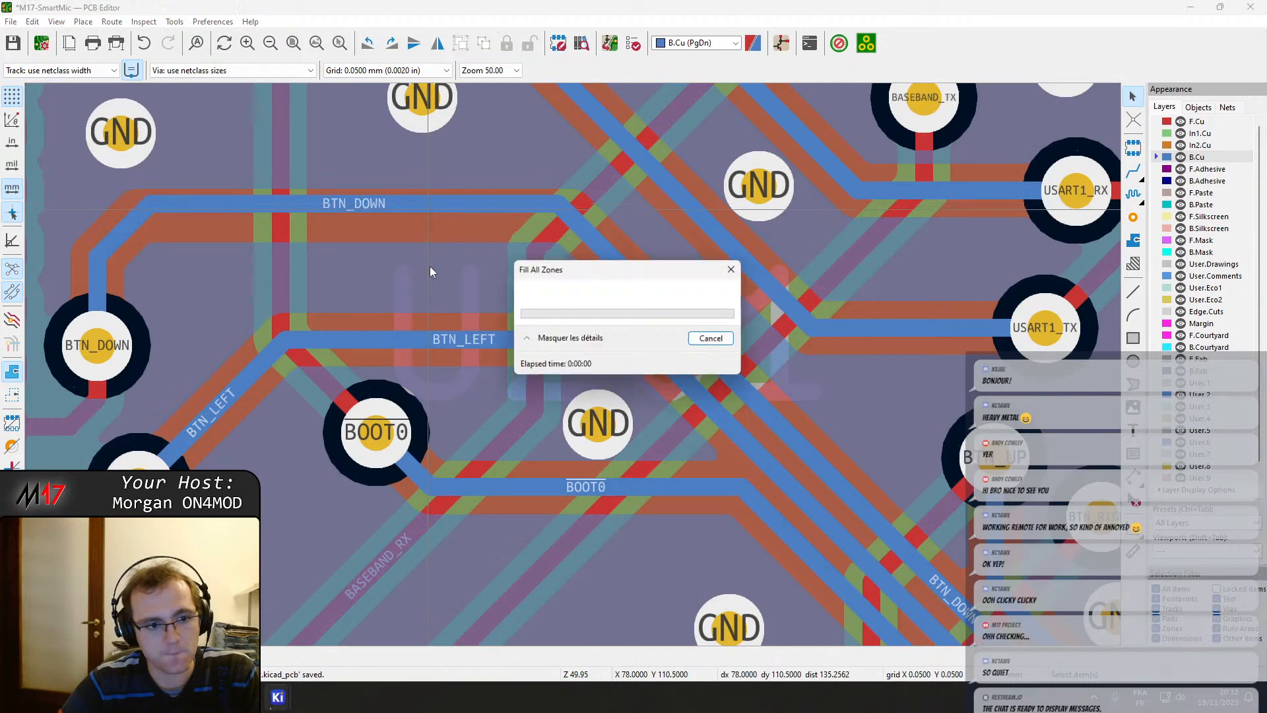
Place two GND vias, one between the horizontal BTN_DOWN and BTN_LEFT tracks and one between the USART1_TX and BTN_RIGHT vias.
click(1132, 218)
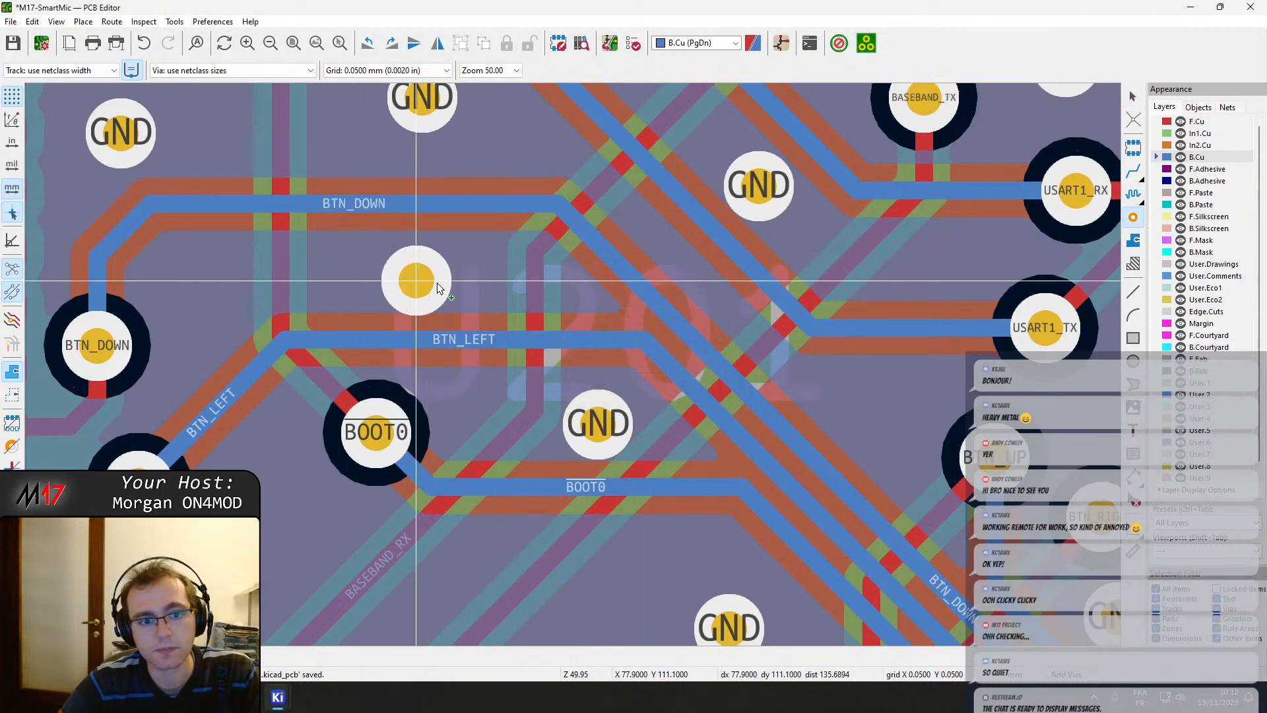
click(467, 272)
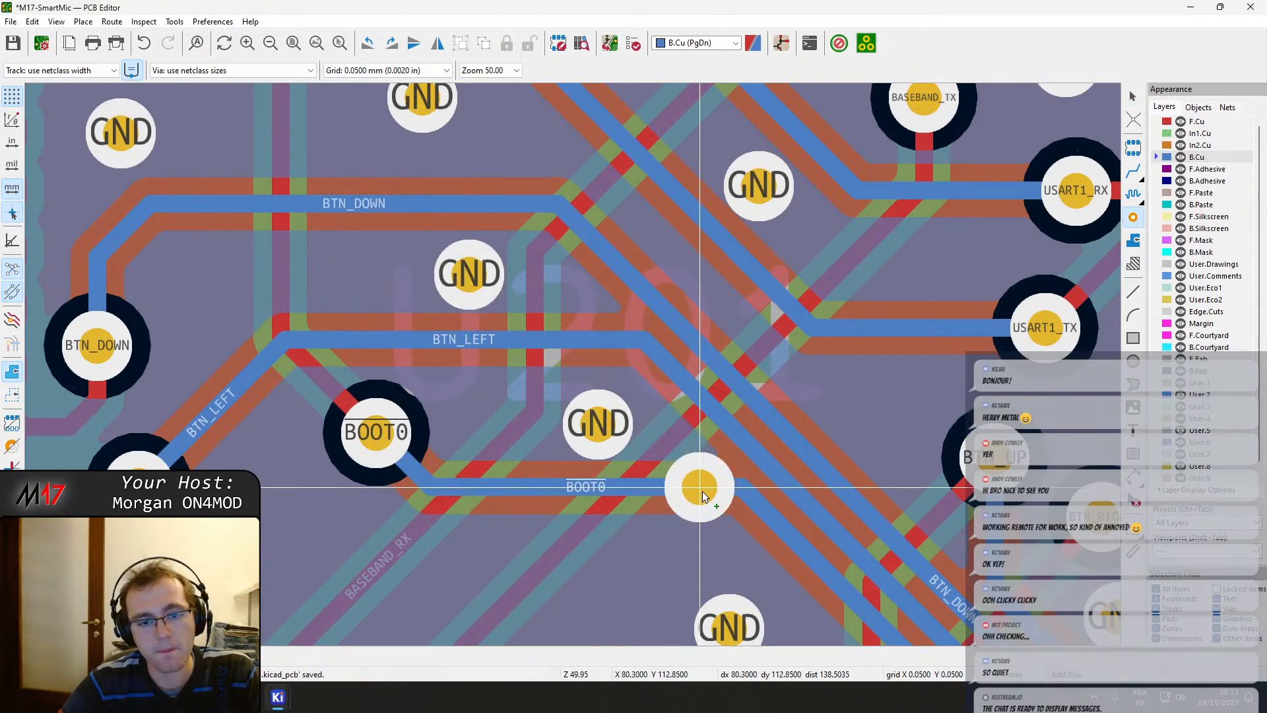
scroll(693, 486, down, 2)
middle_drag(632, 448, 421, 378)
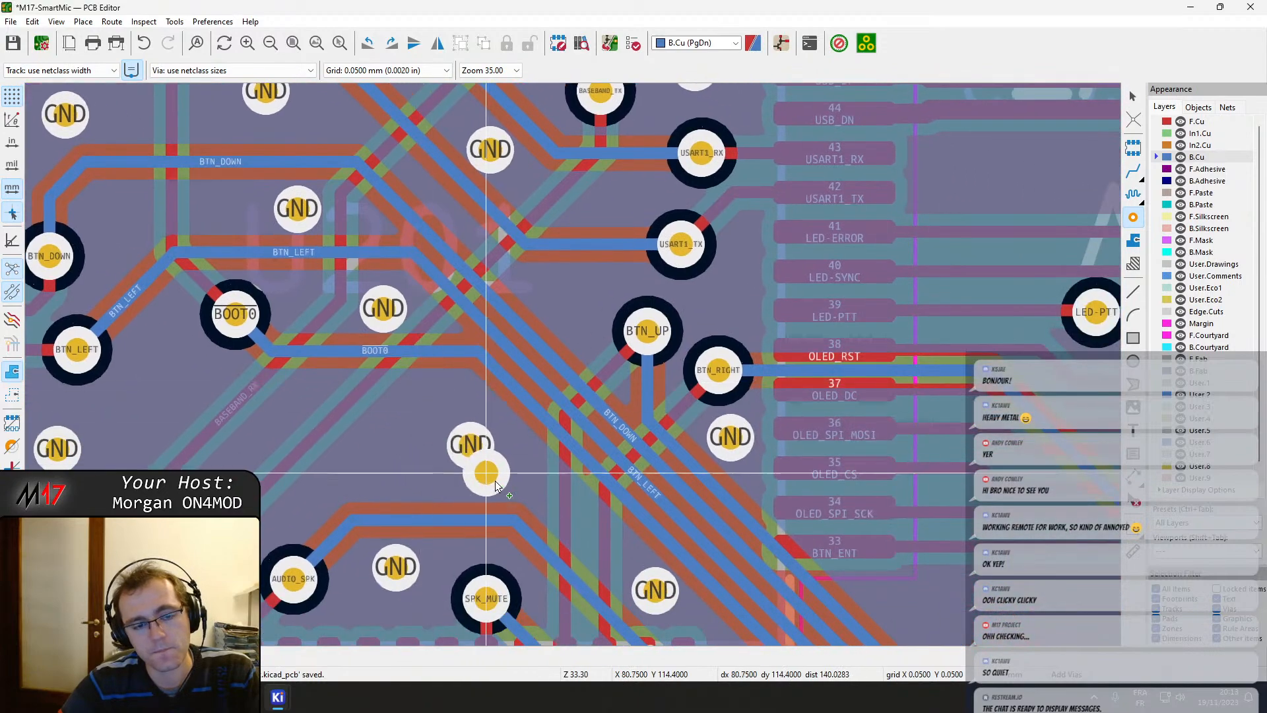
middle_drag(135, 487, 426, 318)
scroll(594, 380, down, 4)
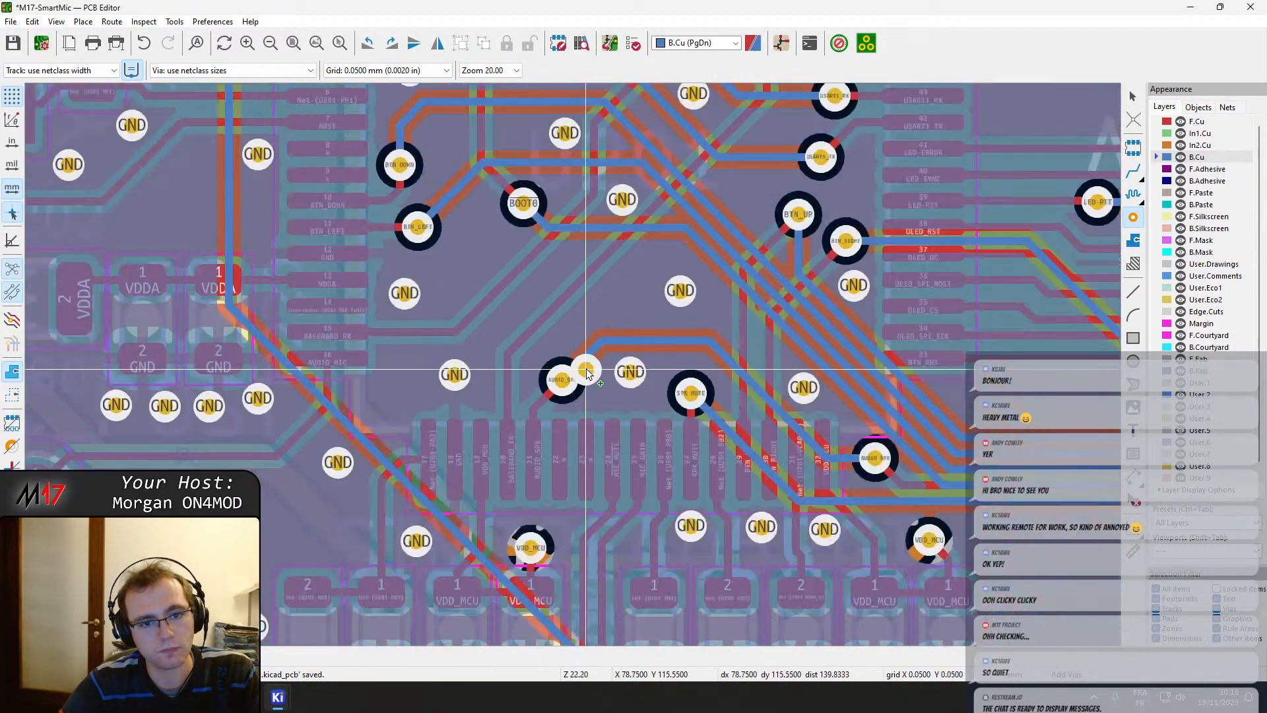
scroll(600, 326, up, 2)
middle_drag(583, 417, 285, 410)
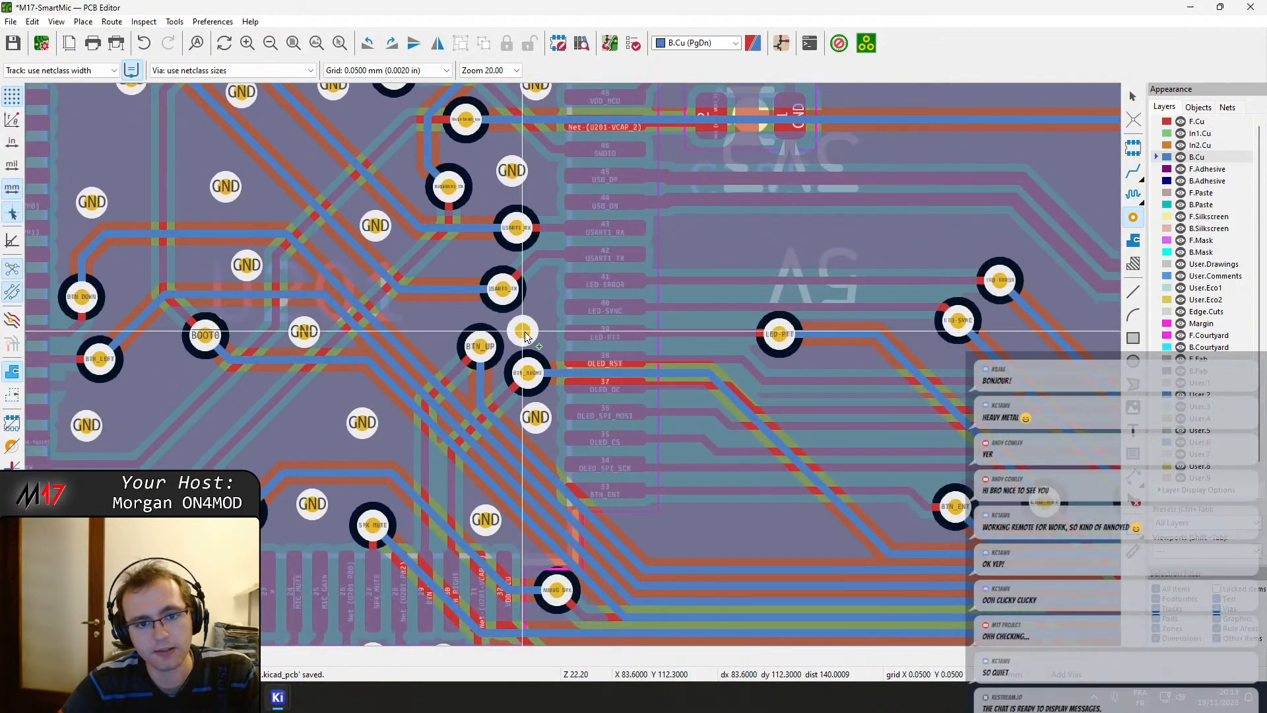
scroll(561, 368, up, 2)
scroll(572, 365, up, 1)
click(489, 353)
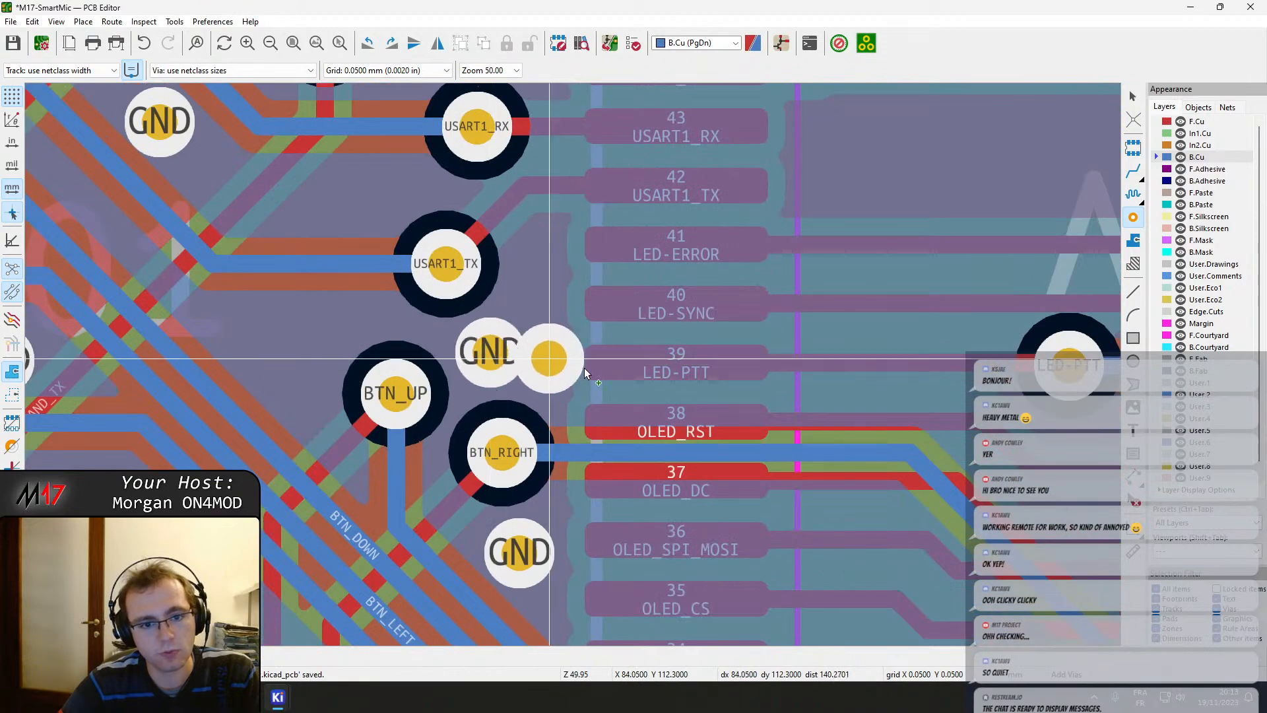
scroll(270, 427, down, 1)
middle_drag(550, 348, 579, 357)
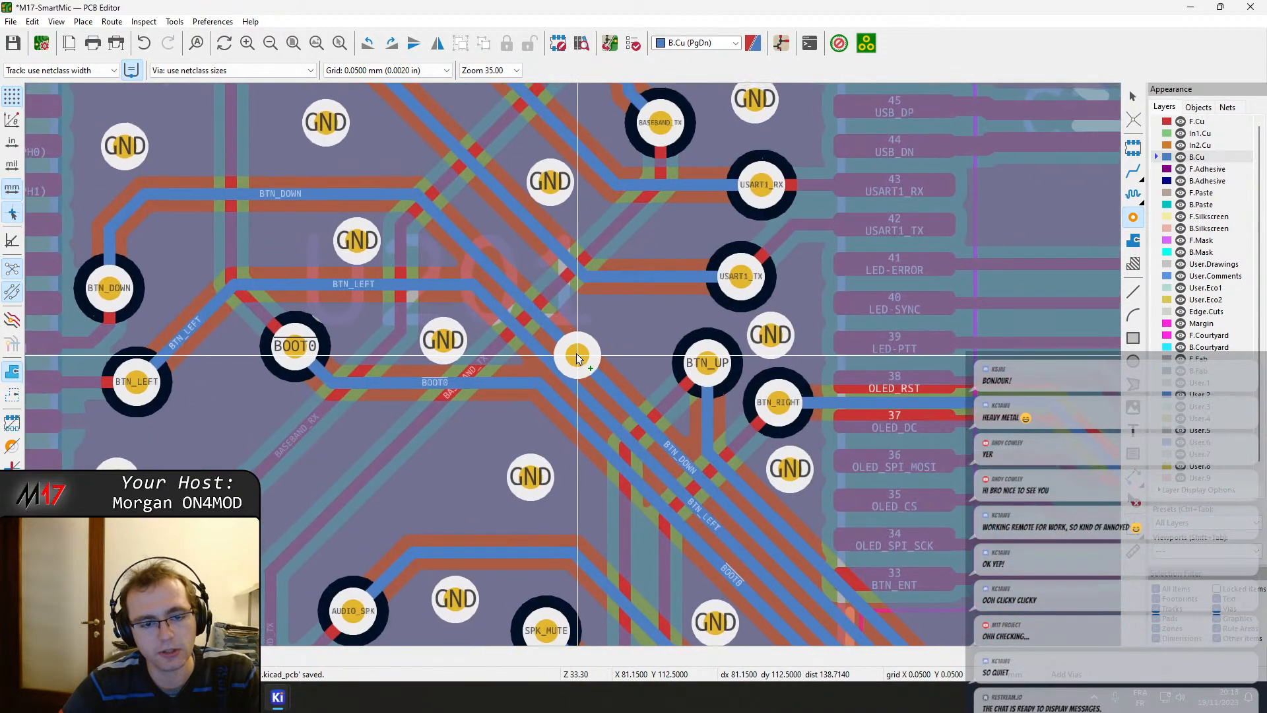
key(Escape)
Check the fills under U201 on In2.Cu and In1.Cu, make F.Cu the active layer, and refill all zones.
click(1223, 147)
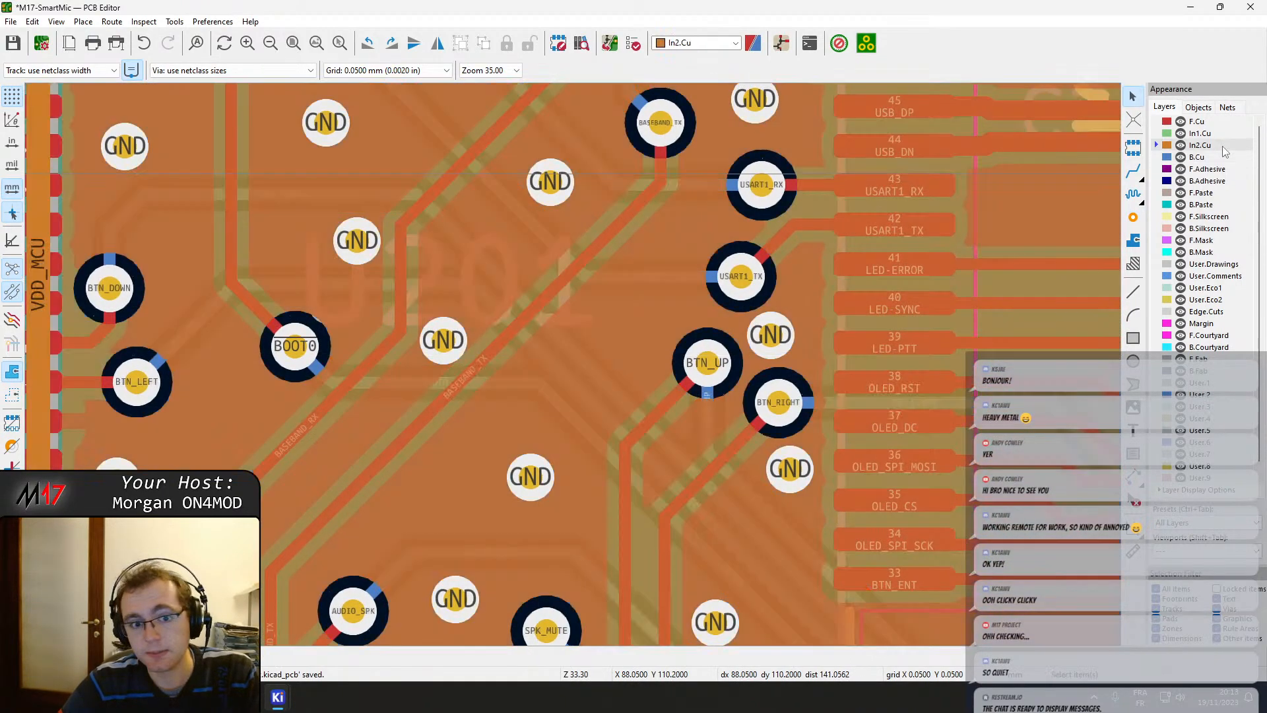
scroll(656, 291, down, 2)
middle_drag(449, 340, 477, 438)
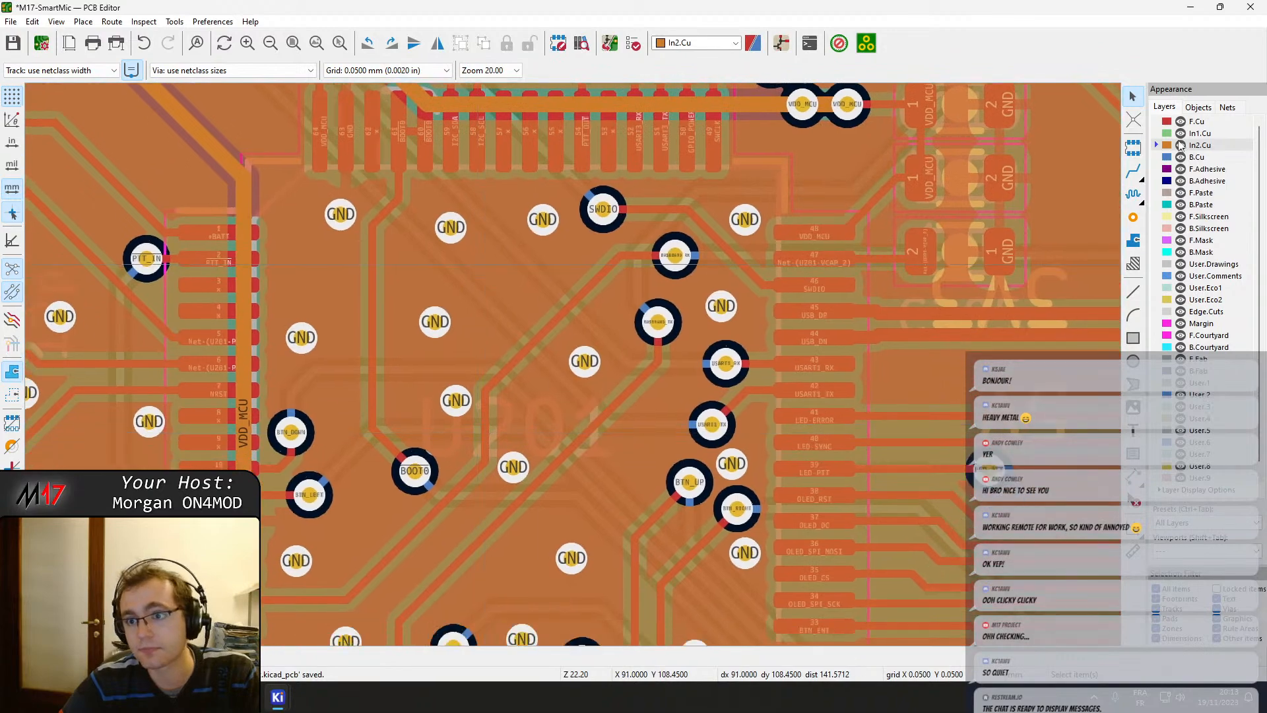
click(1198, 134)
click(1196, 123)
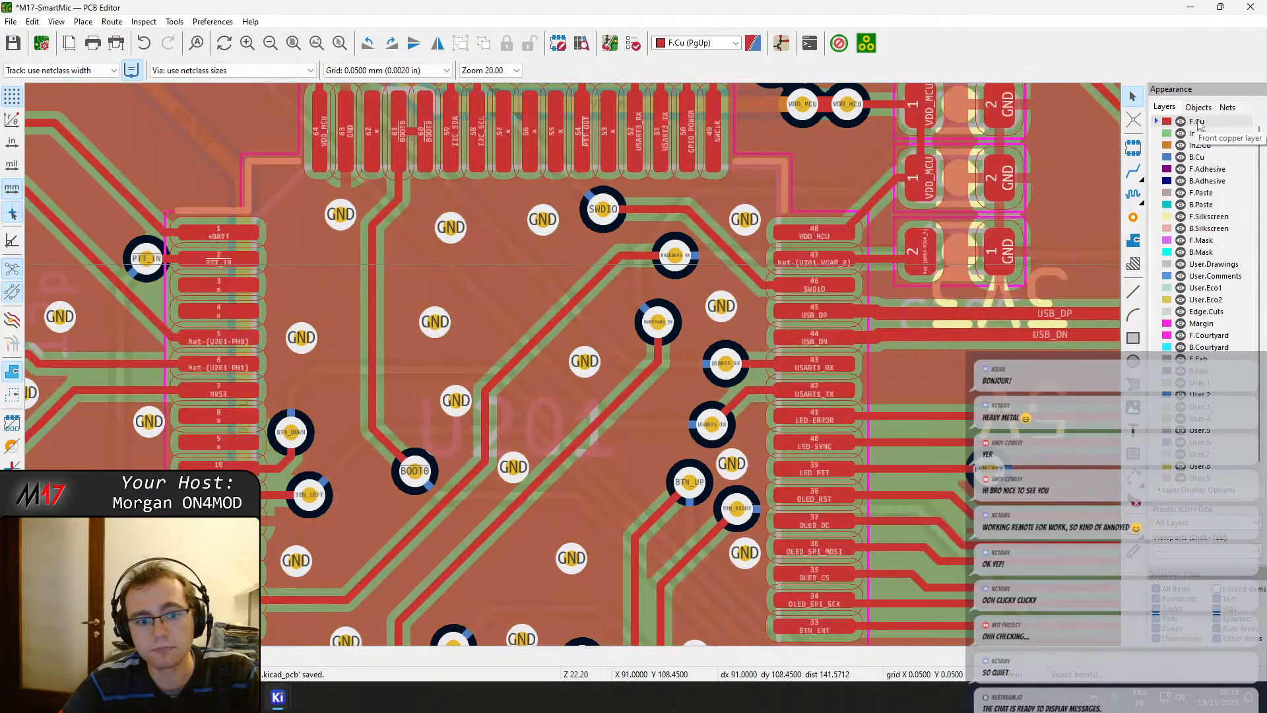
scroll(541, 376, down, 2)
key(b)
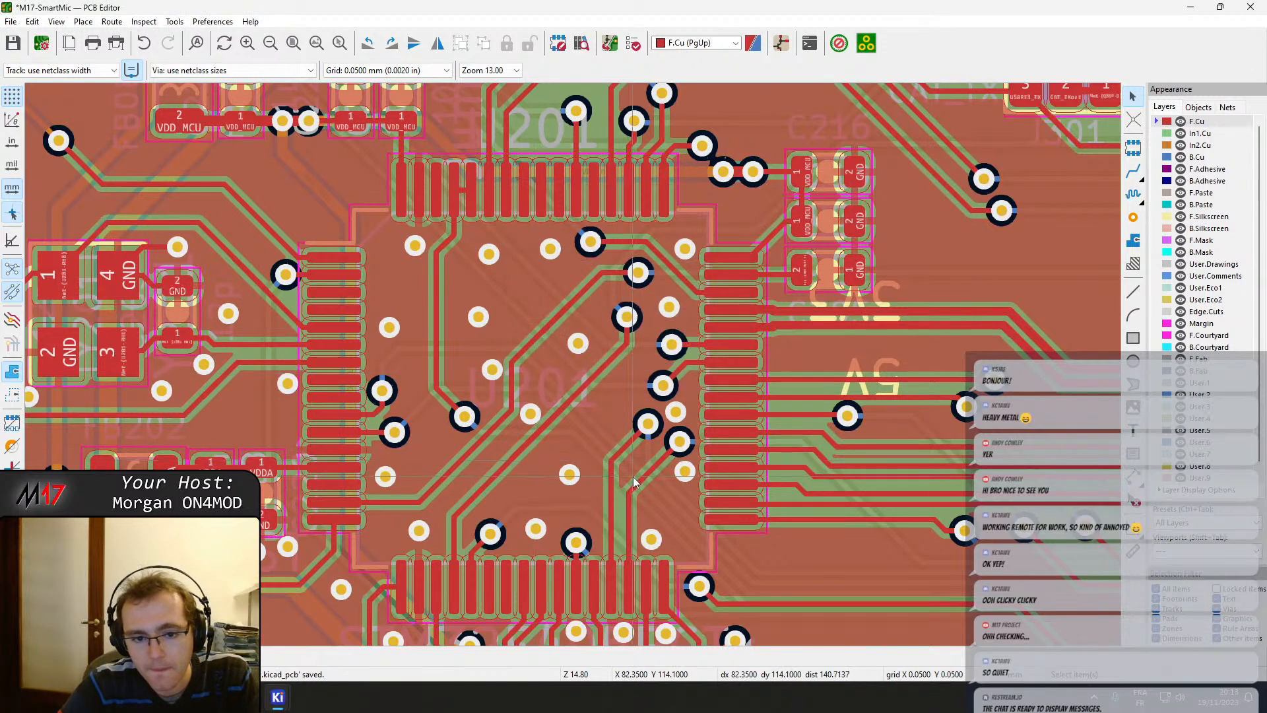
Shift the GND via below BTN_RIGHT and the diagonal BTN_RIGHT F.Cu track toward the lower right.
scroll(573, 364, up, 5)
scroll(573, 365, down, 1)
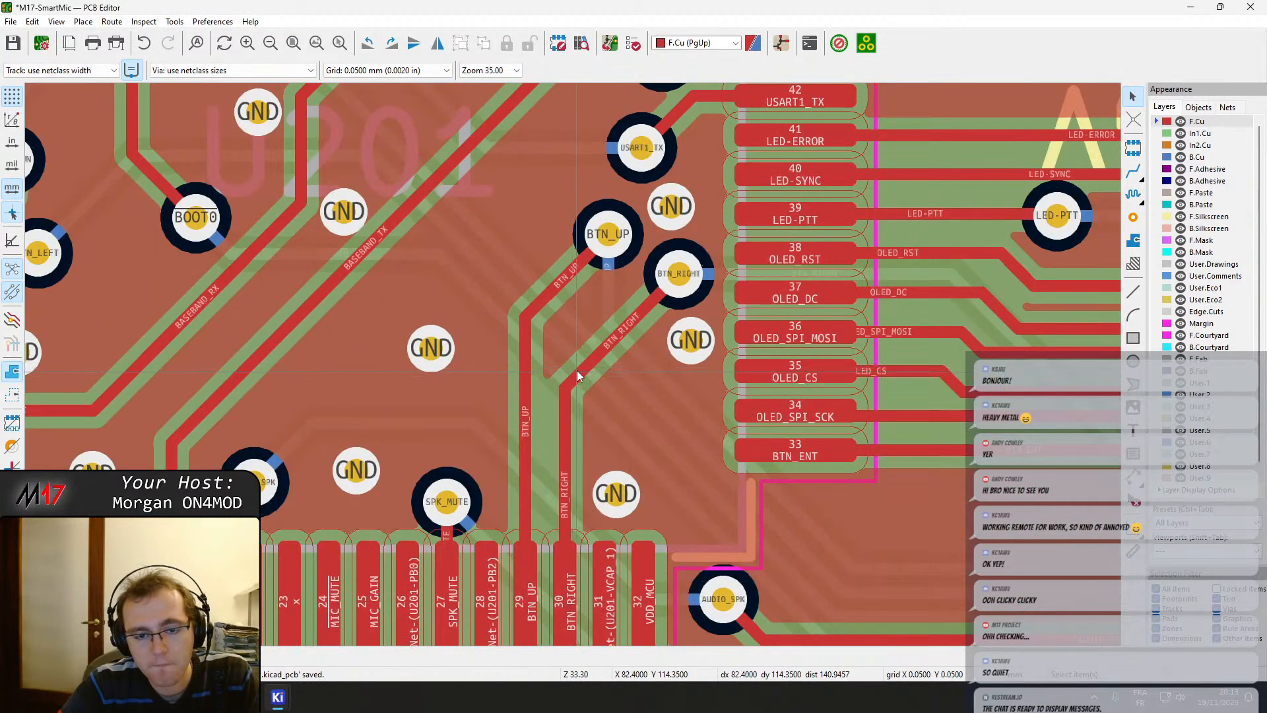
drag(690, 344, 711, 362)
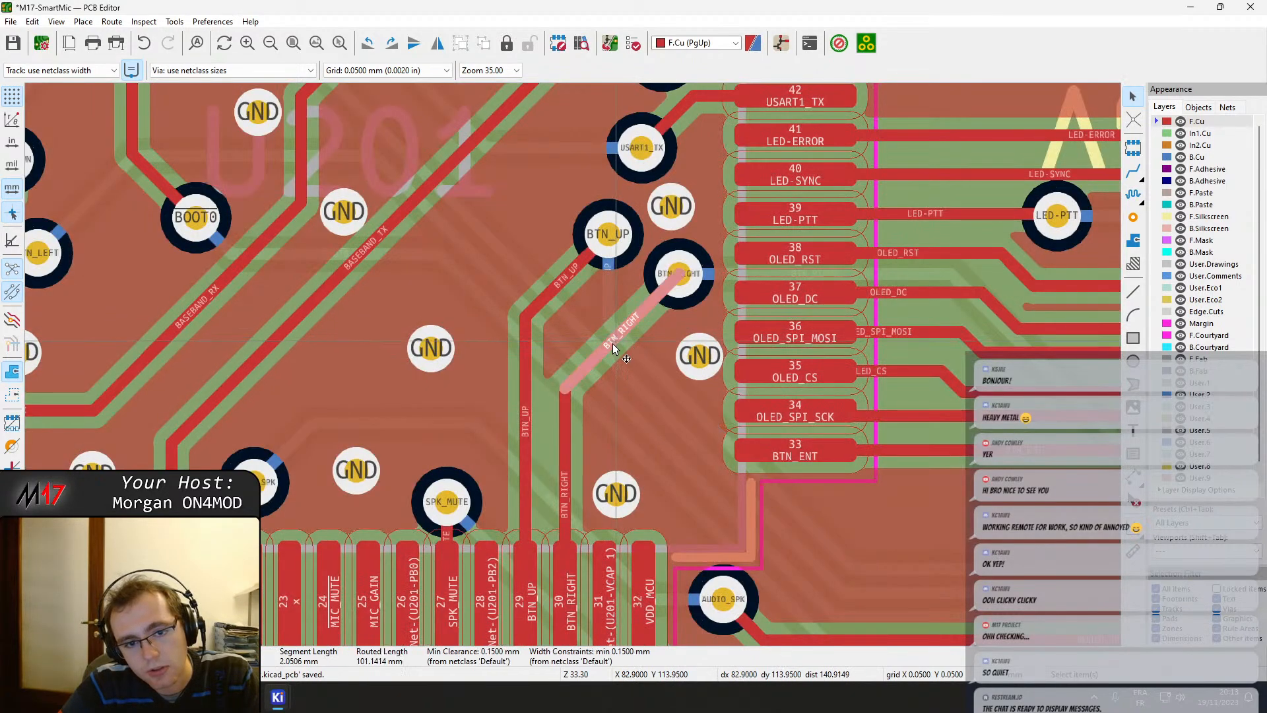
drag(610, 346, 626, 371)
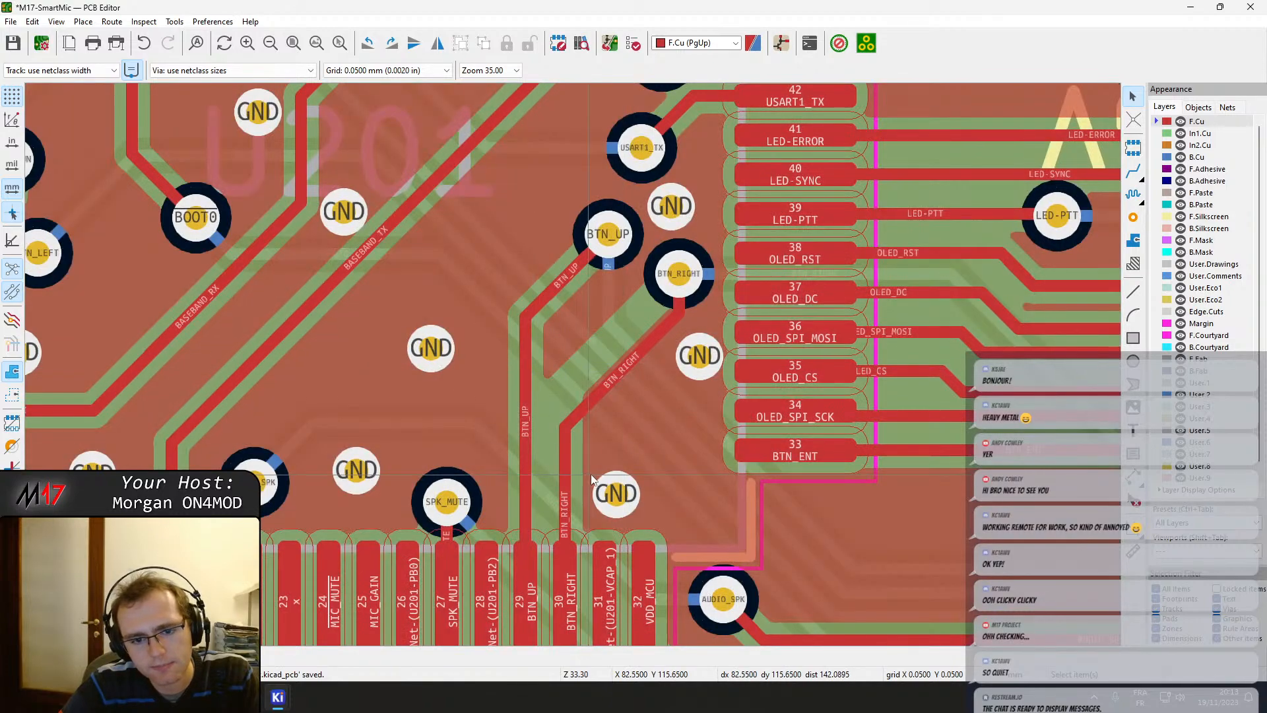
Shift the GND via above U201 pin 31 slightly toward the lower right, and refill all zones.
double_click(613, 495)
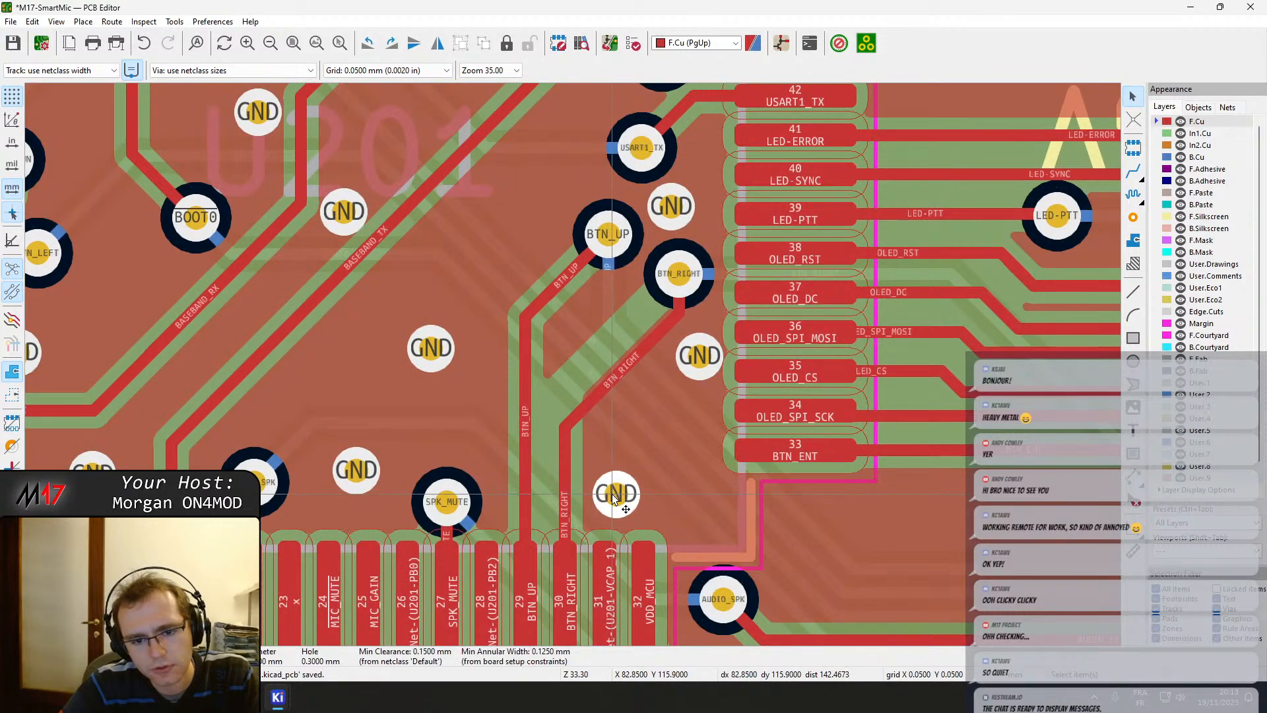
key(Escape)
drag(623, 498, 628, 502)
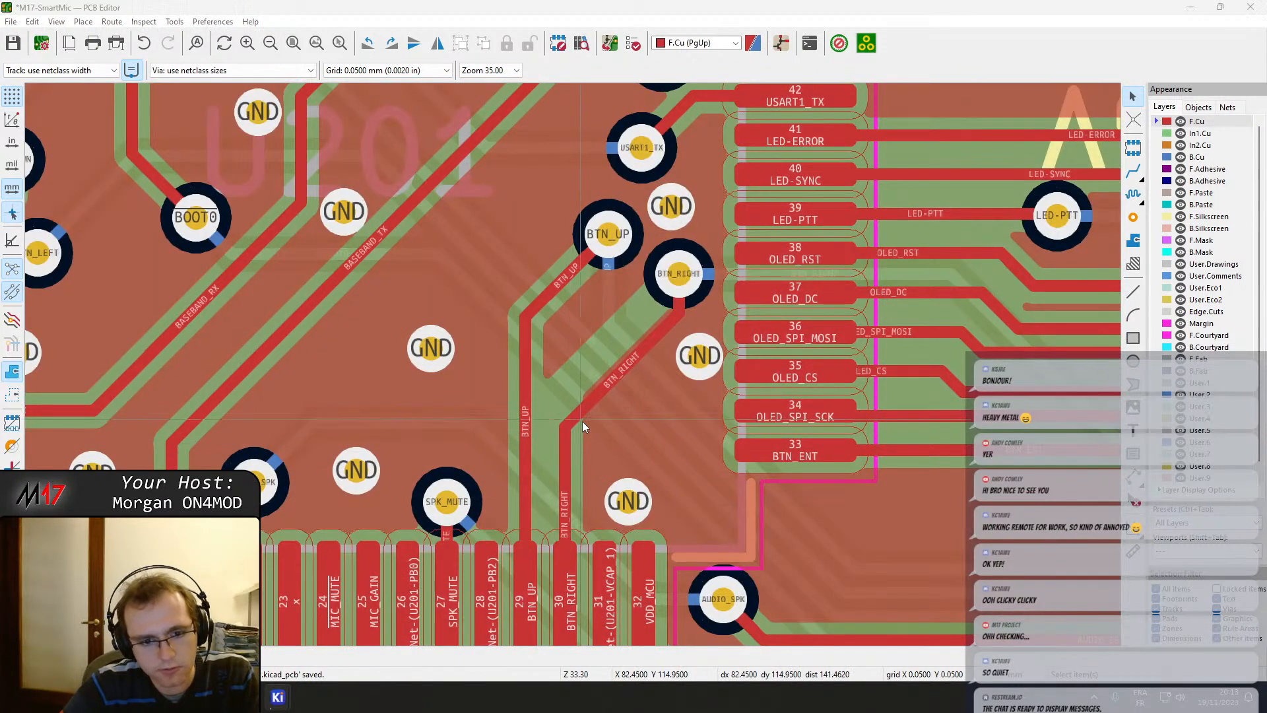
key(b)
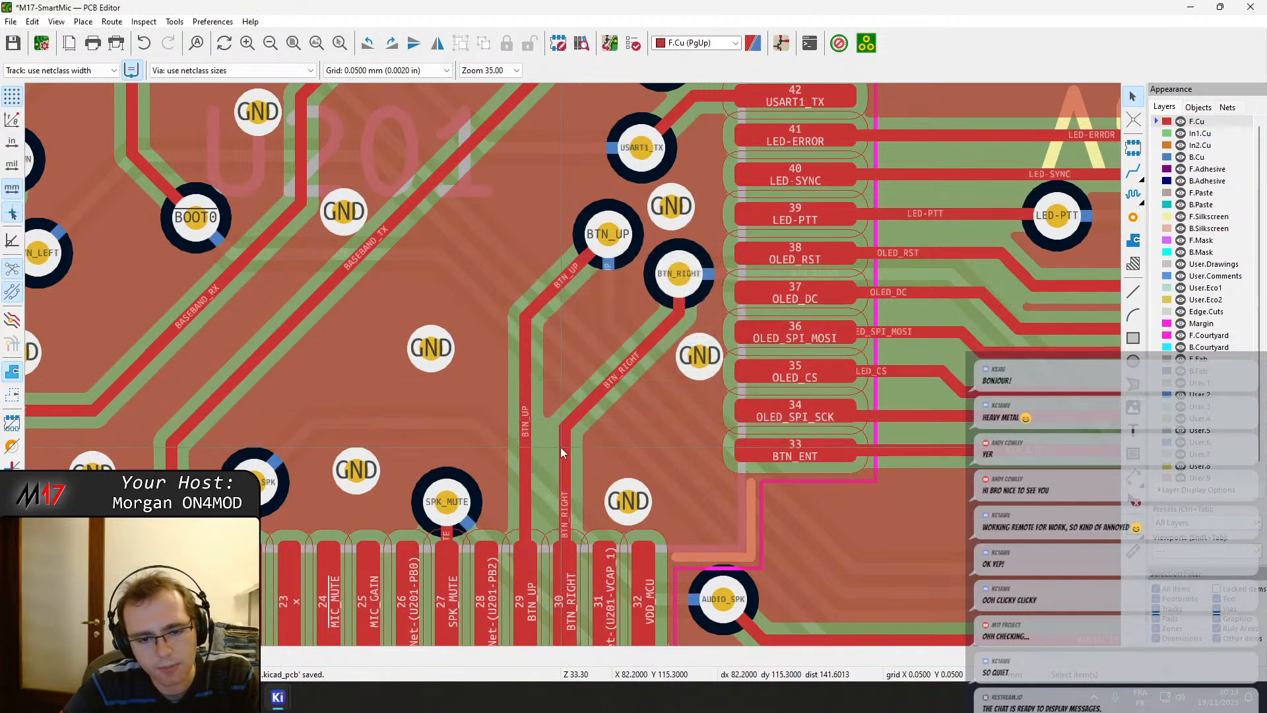
Move the diagonal BTN_RIGHT F.Cu track back so it runs straight into its via, and refill all zones.
click(584, 401)
drag(620, 368, 678, 275)
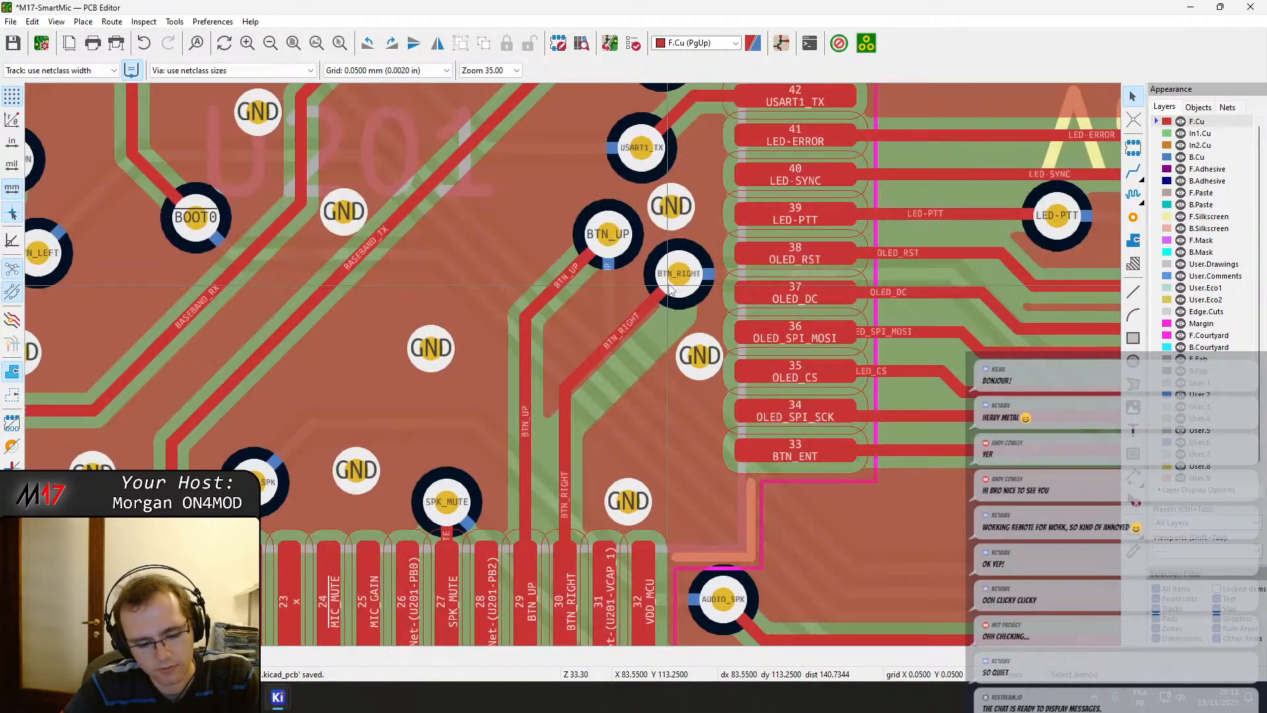
key(b)
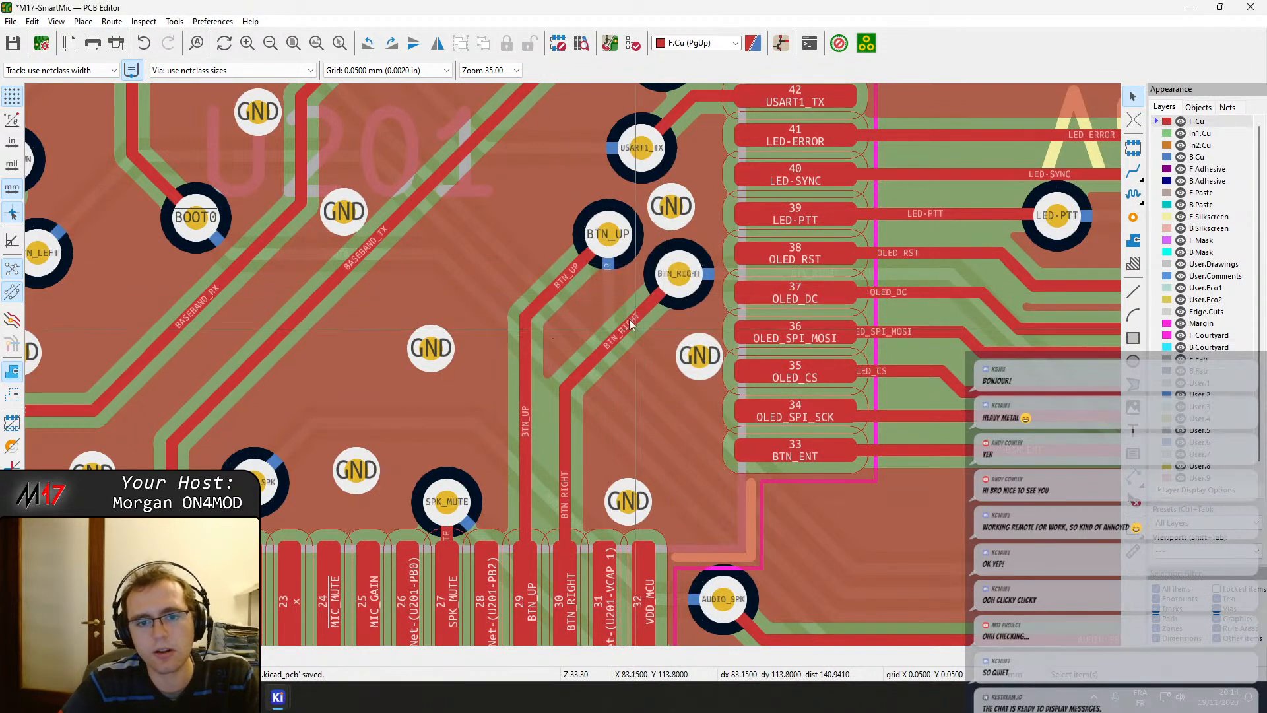
Shift the AUDIO_SPK via to the right, reroute its F.Cu track to U201 pin 21, and refill all zones.
middle_drag(556, 248, 802, 243)
middle_drag(487, 451, 519, 330)
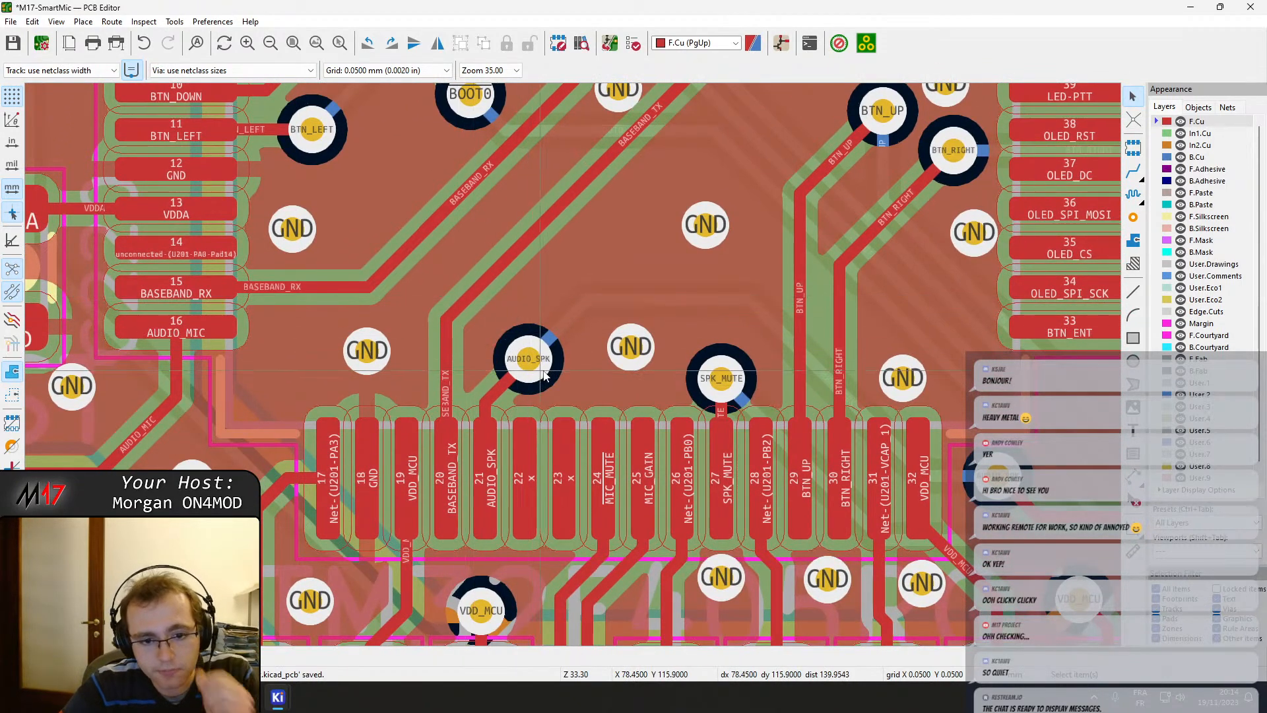
key(x)
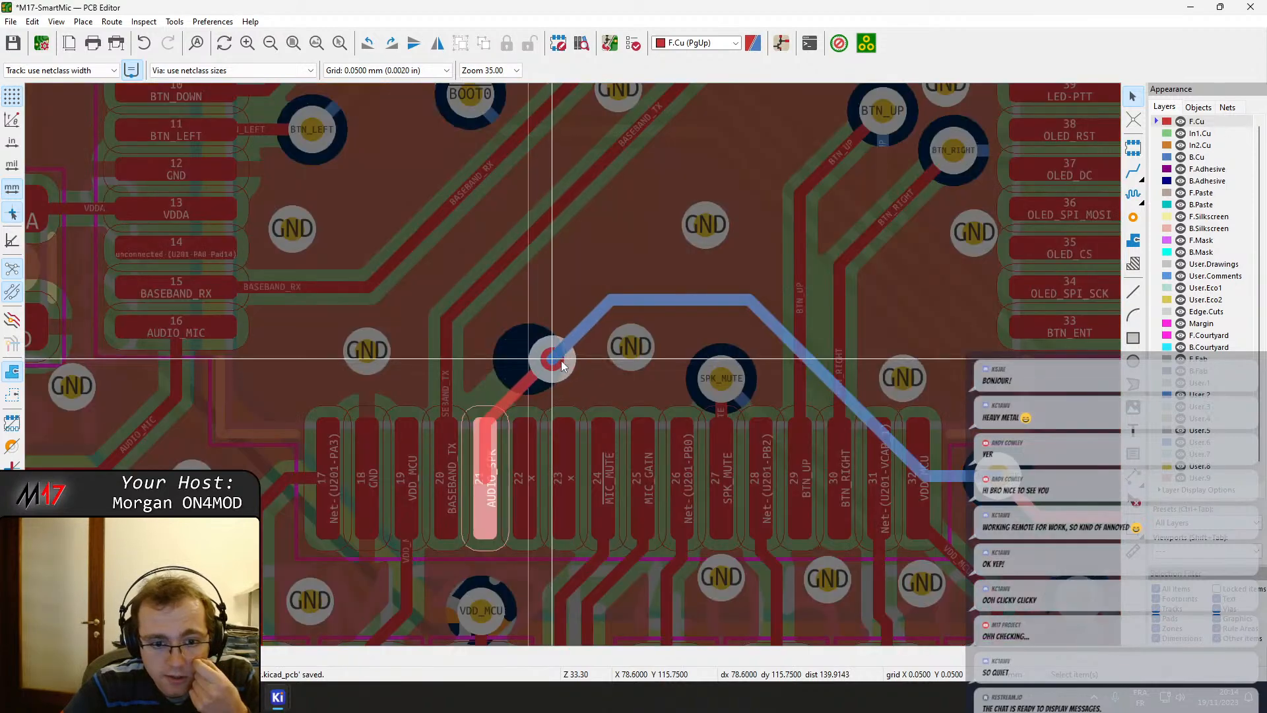
click(568, 358)
key(x)
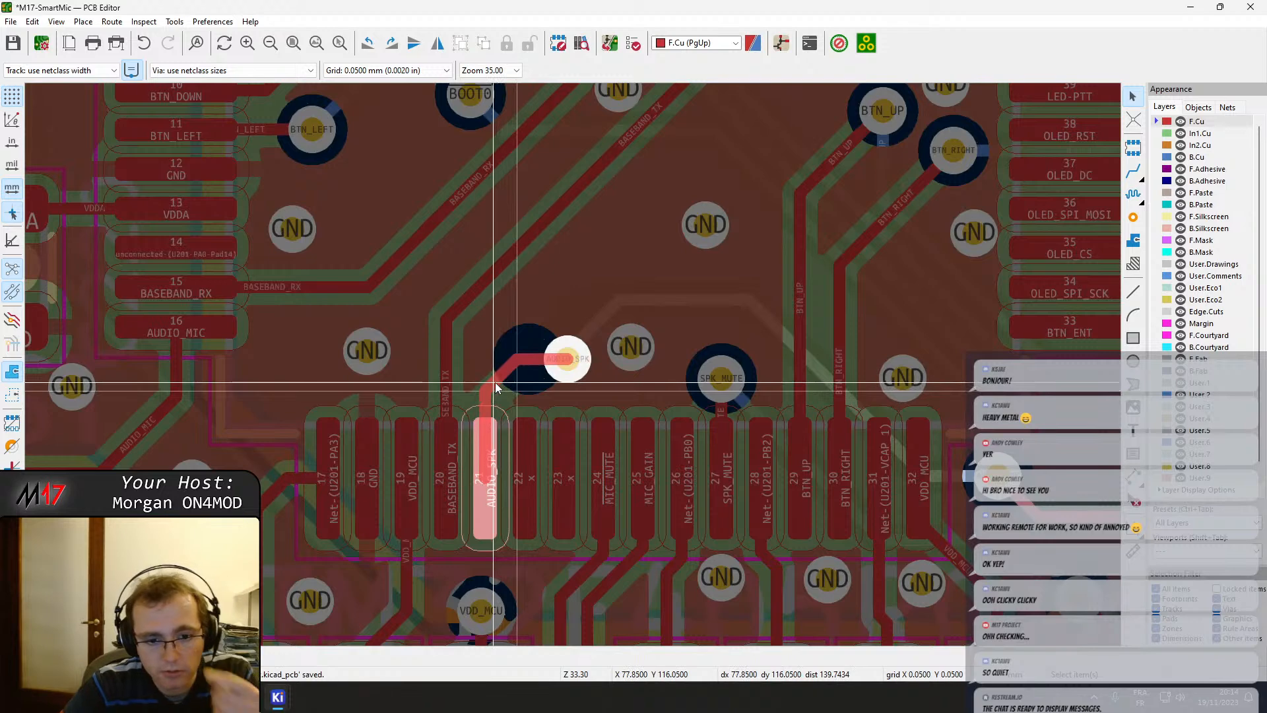
click(495, 382)
key(b)
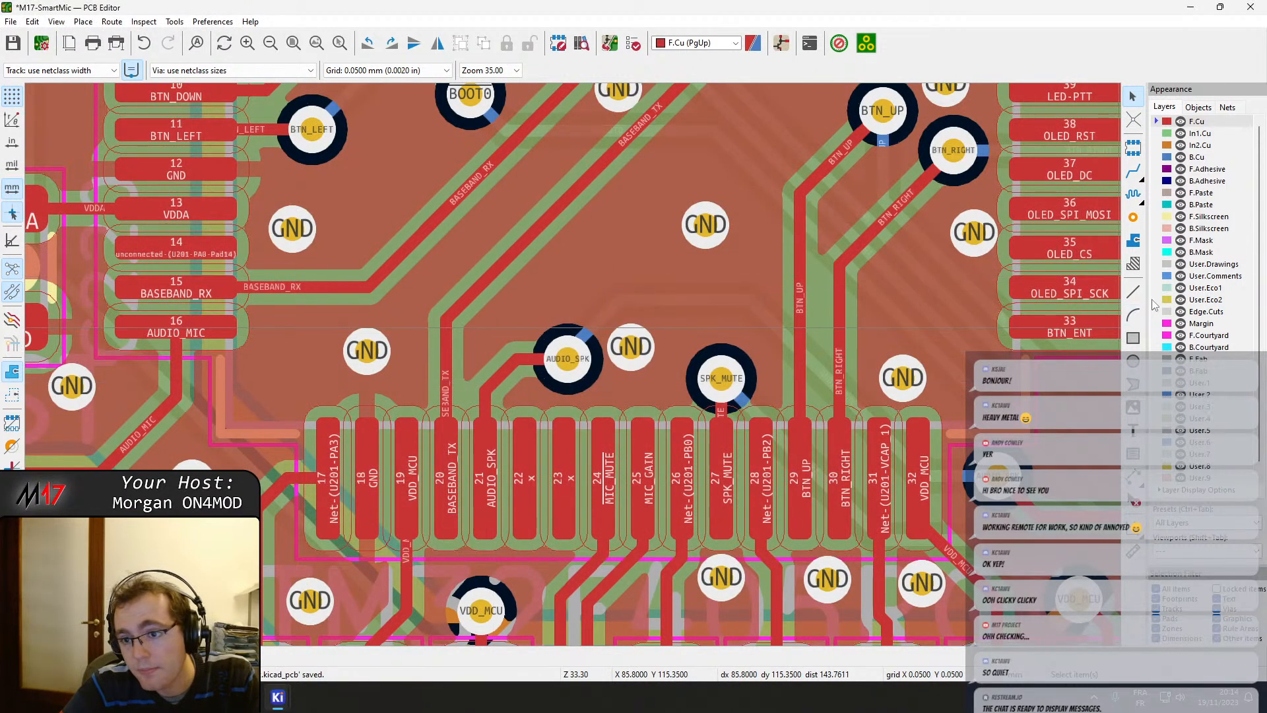
Shift the GND via between AUDIO_SPK and SPK_MUTE toward the lower right, close beside the SPK_MUTE via.
click(638, 360)
key(d)
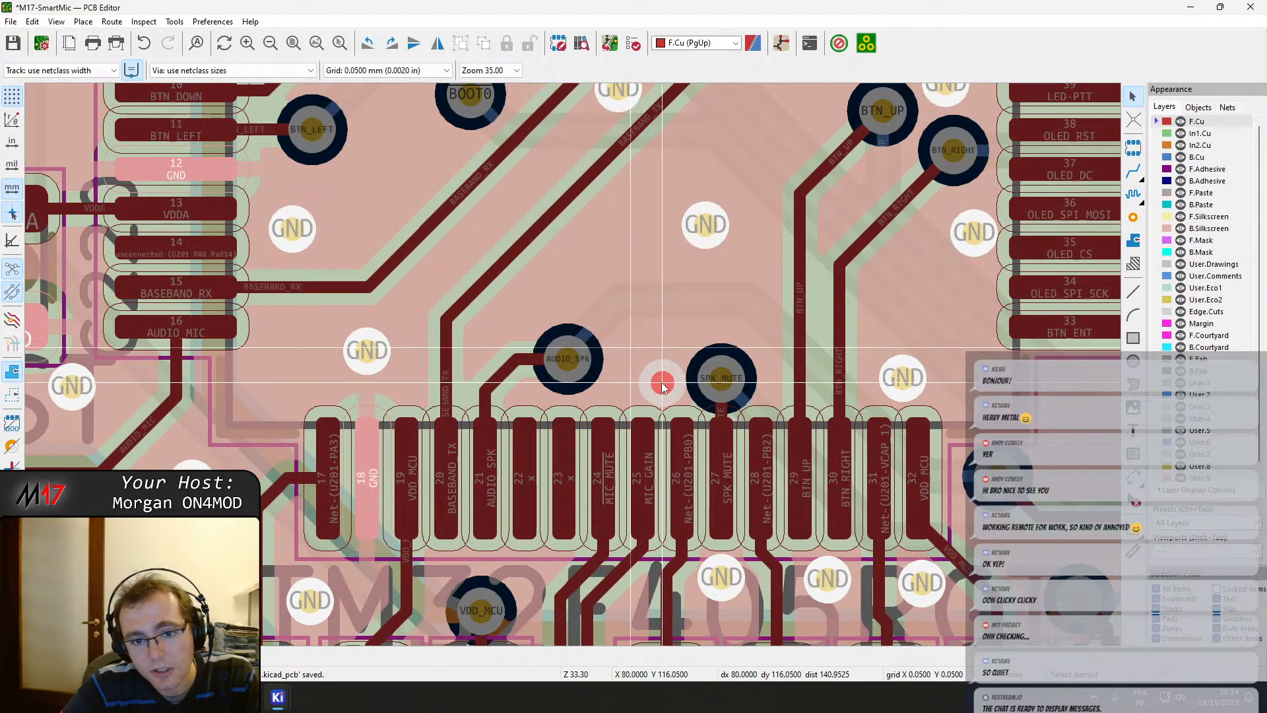
click(662, 384)
Place one GND via to the upper left of the AUDIO_SPK via, beside the BASEBAND_TX track.
key(ctrl+shift+v)
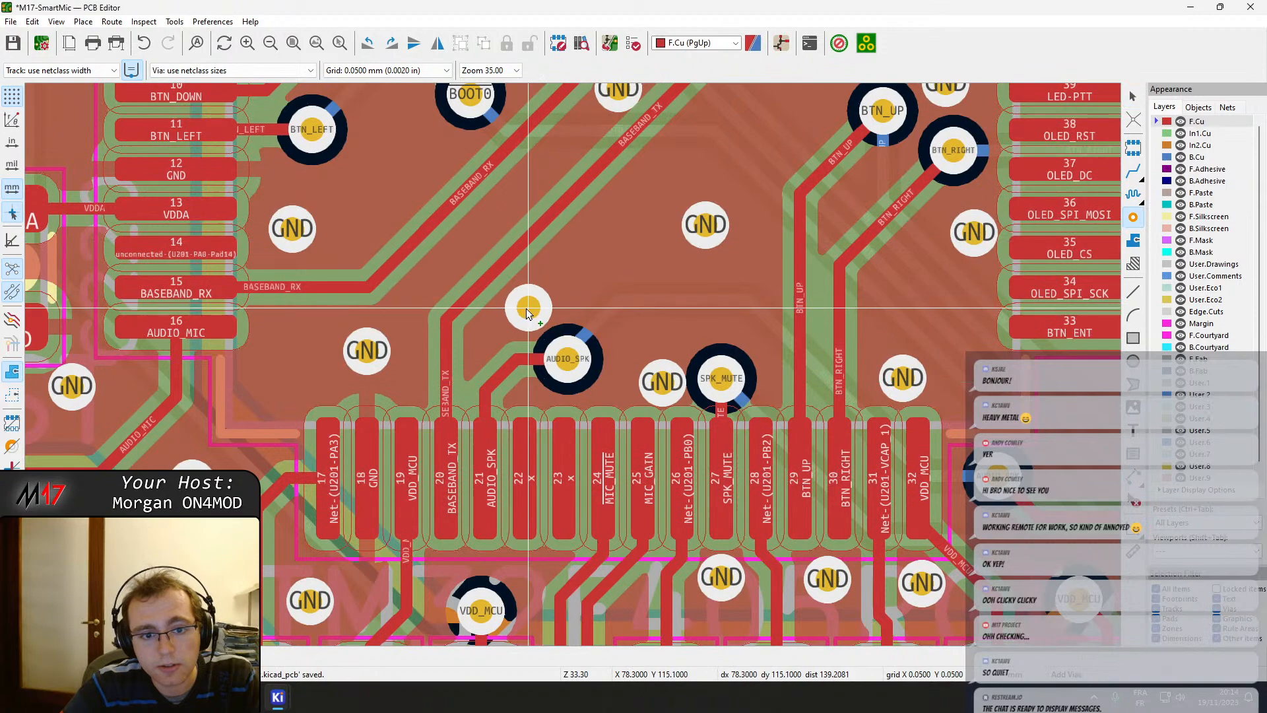
click(517, 311)
key(Escape)
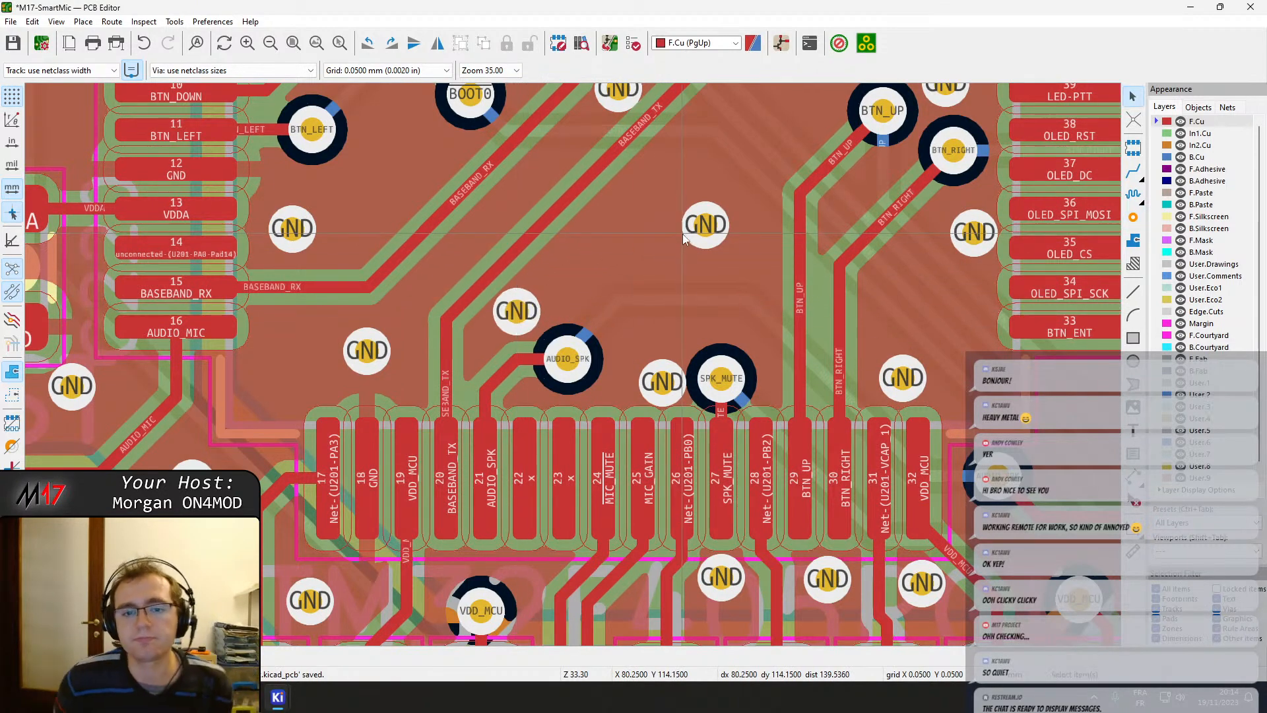
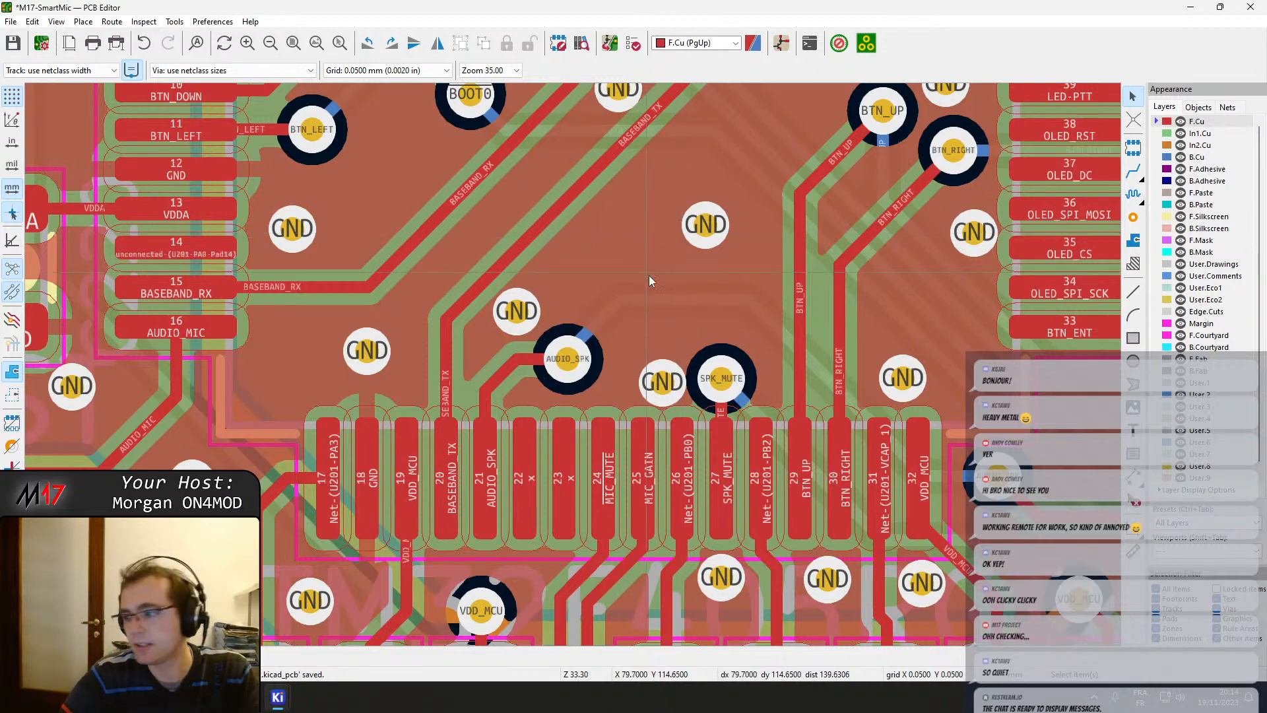
middle_drag(709, 261, 516, 528)
middle_drag(740, 307, 547, 463)
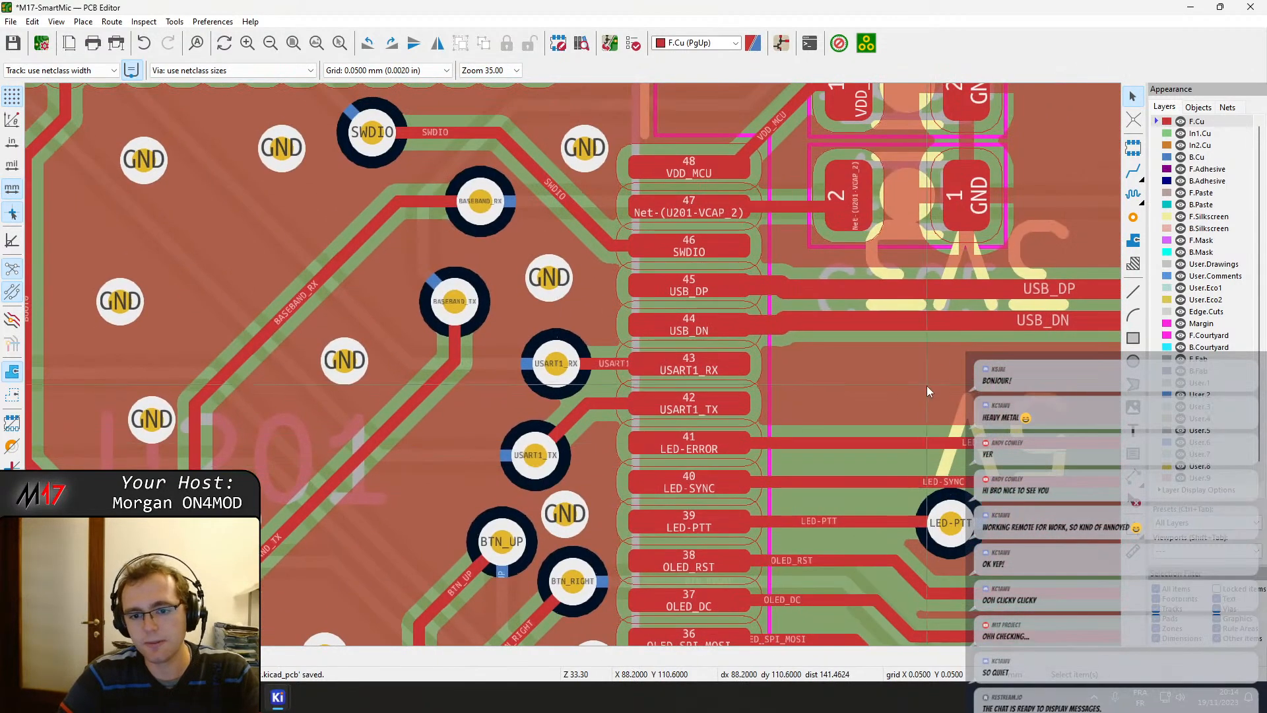
middle_drag(927, 385, 647, 342)
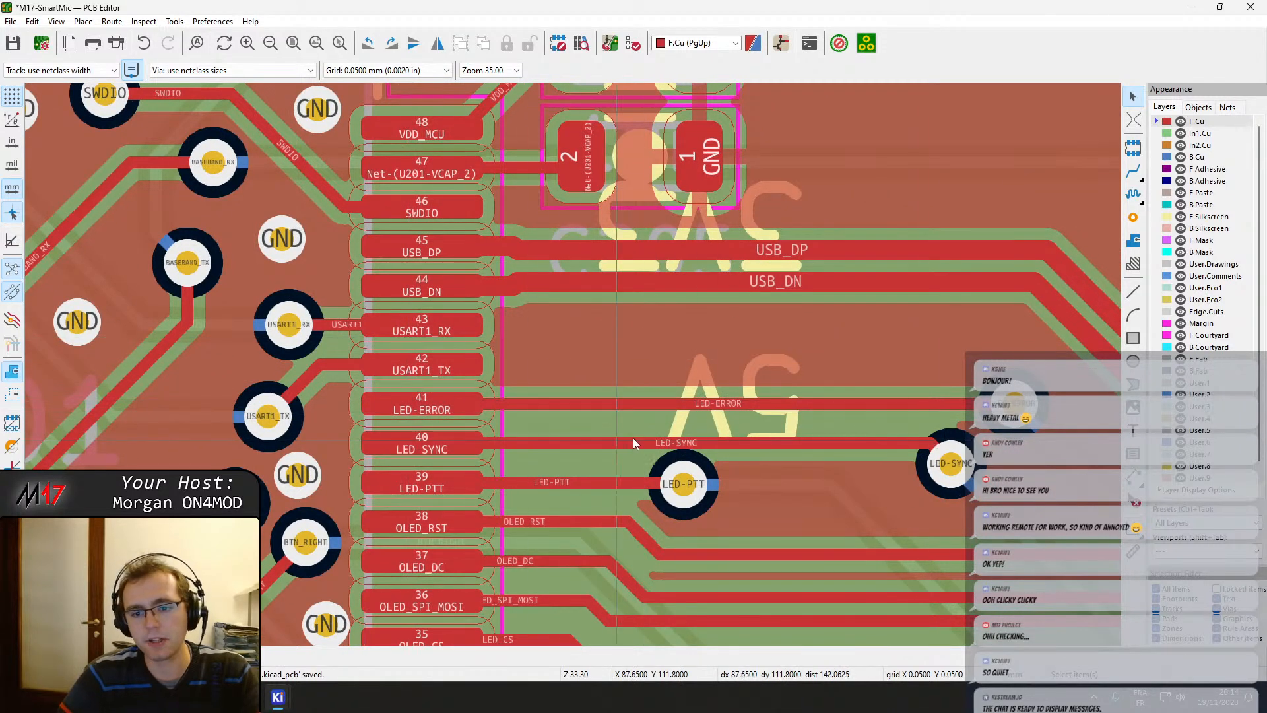
Place one GND via just outside U201 pins 42 and 43, between the USB_DN and LED-ERROR tracks.
click(1130, 220)
click(526, 345)
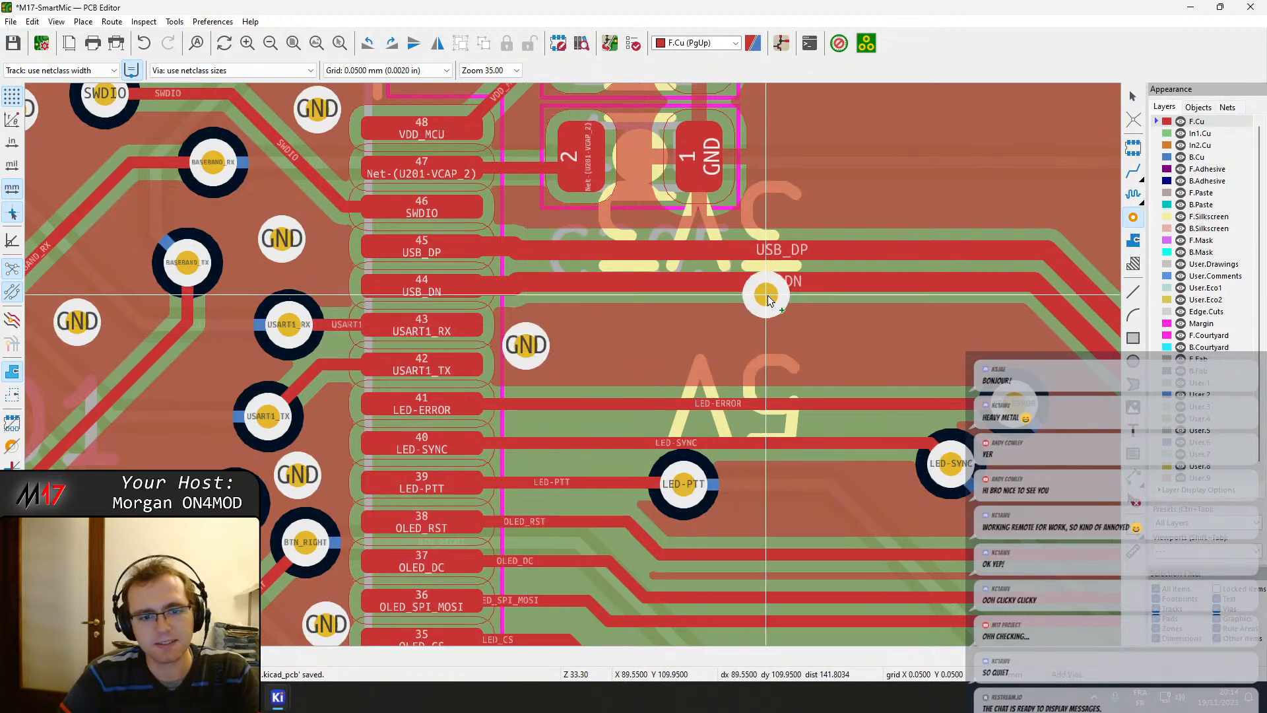
Shift both VDD_MCU vias beside SWCLK toward the capacitor pad, away from the SWCLK via, and refill all zones.
middle_drag(651, 257, 806, 528)
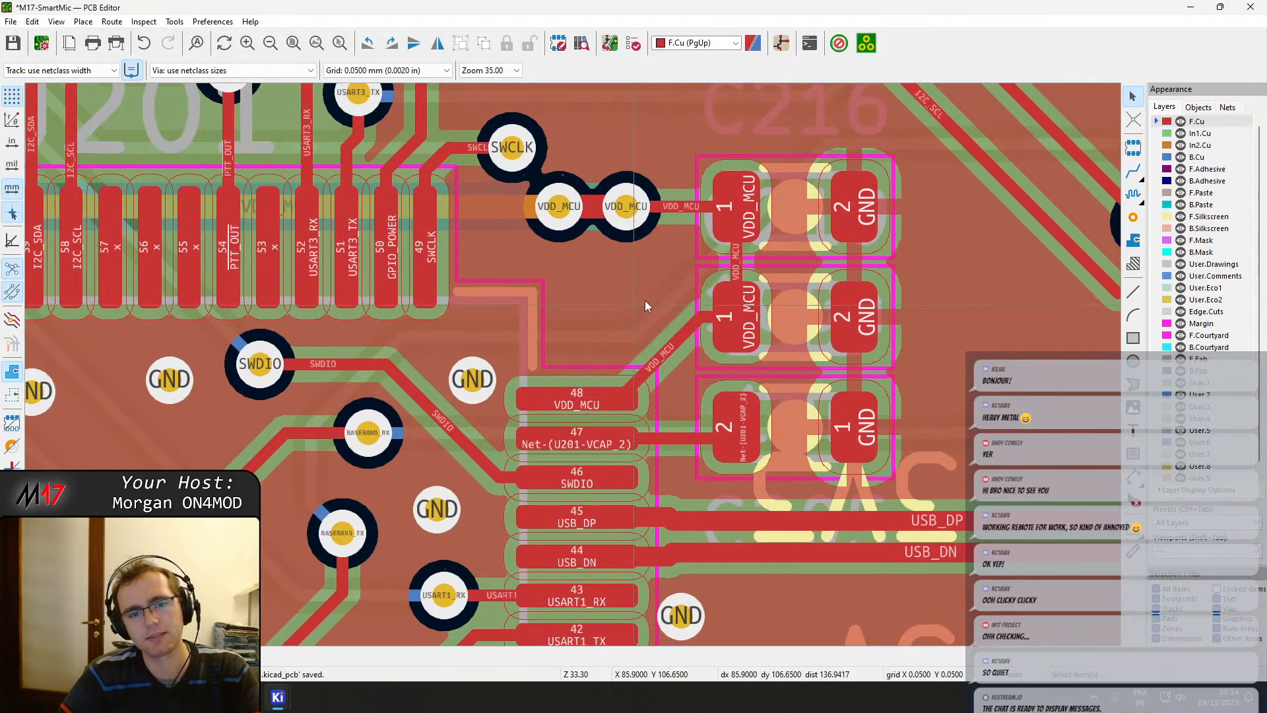
middle_drag(522, 174, 572, 364)
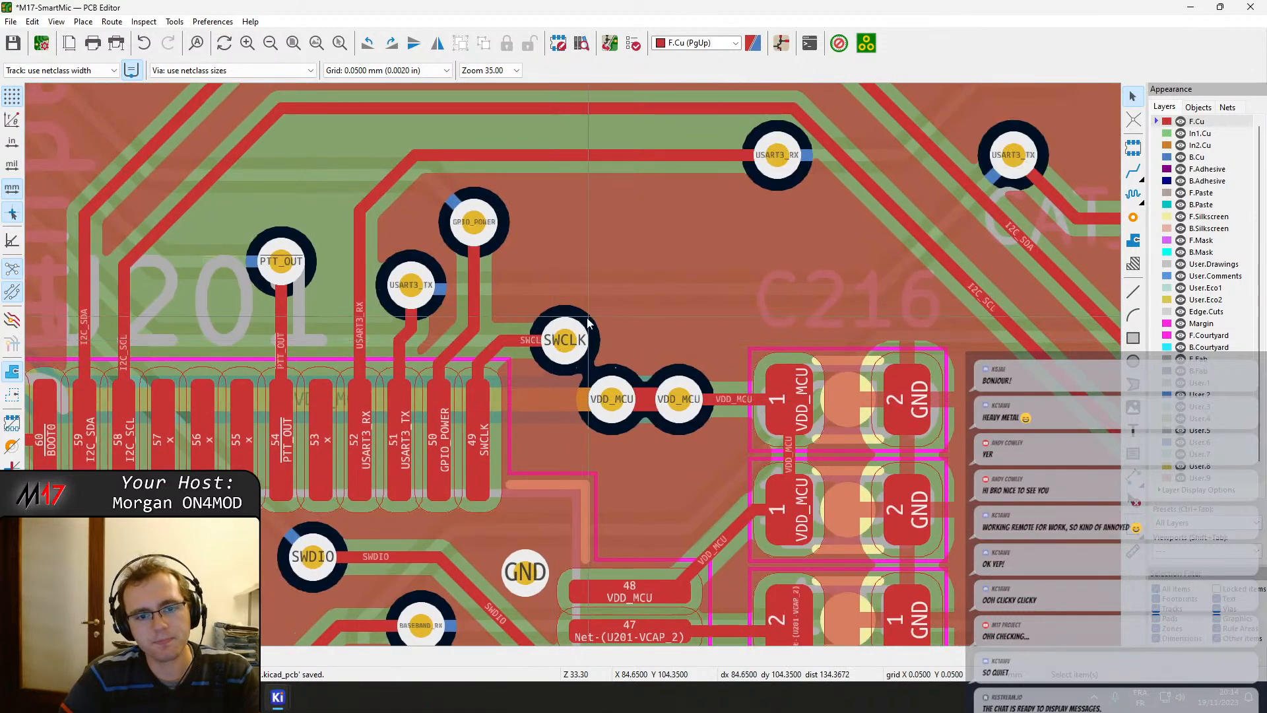
scroll(588, 313, up, 1)
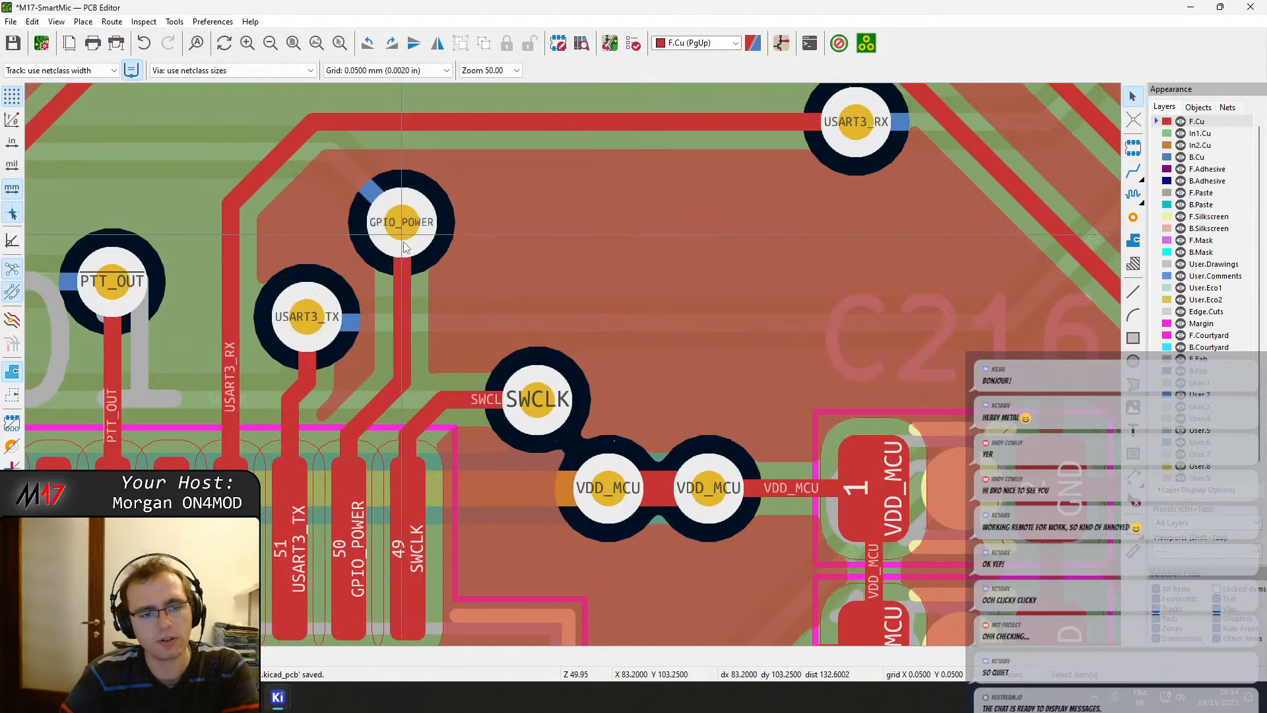
middle_drag(731, 436, 594, 251)
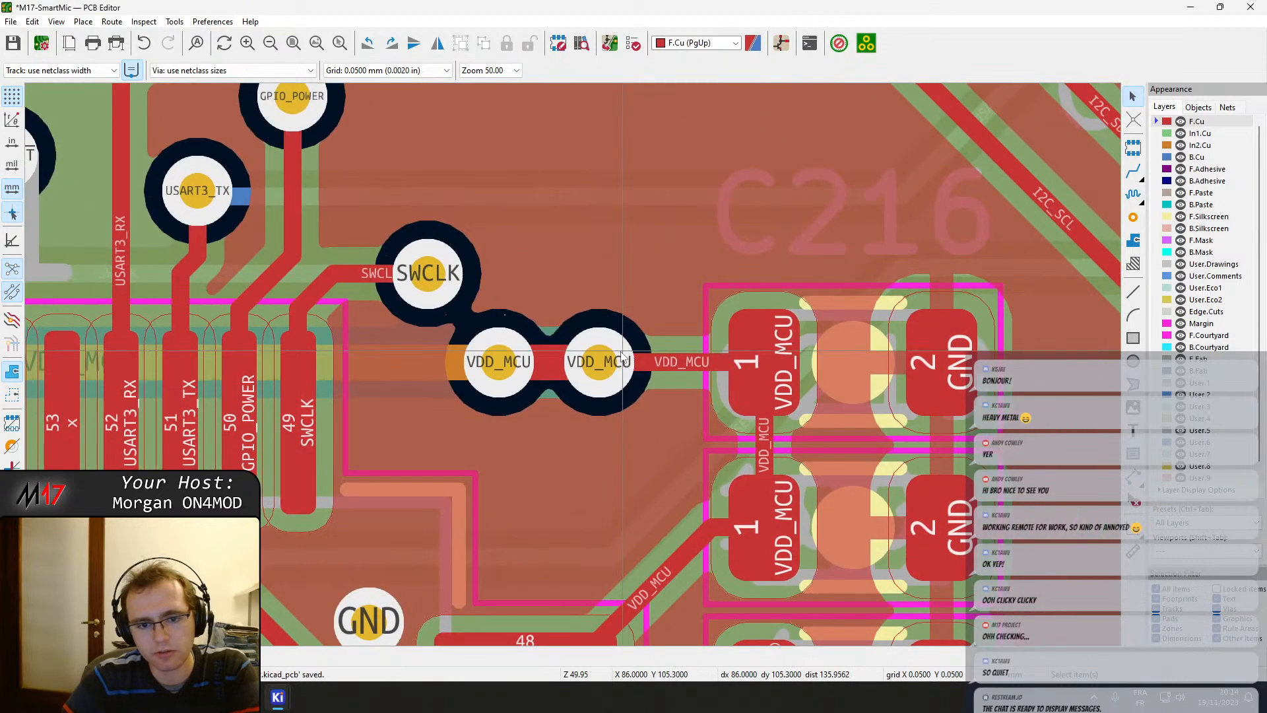
click(603, 371)
drag(604, 371, 656, 371)
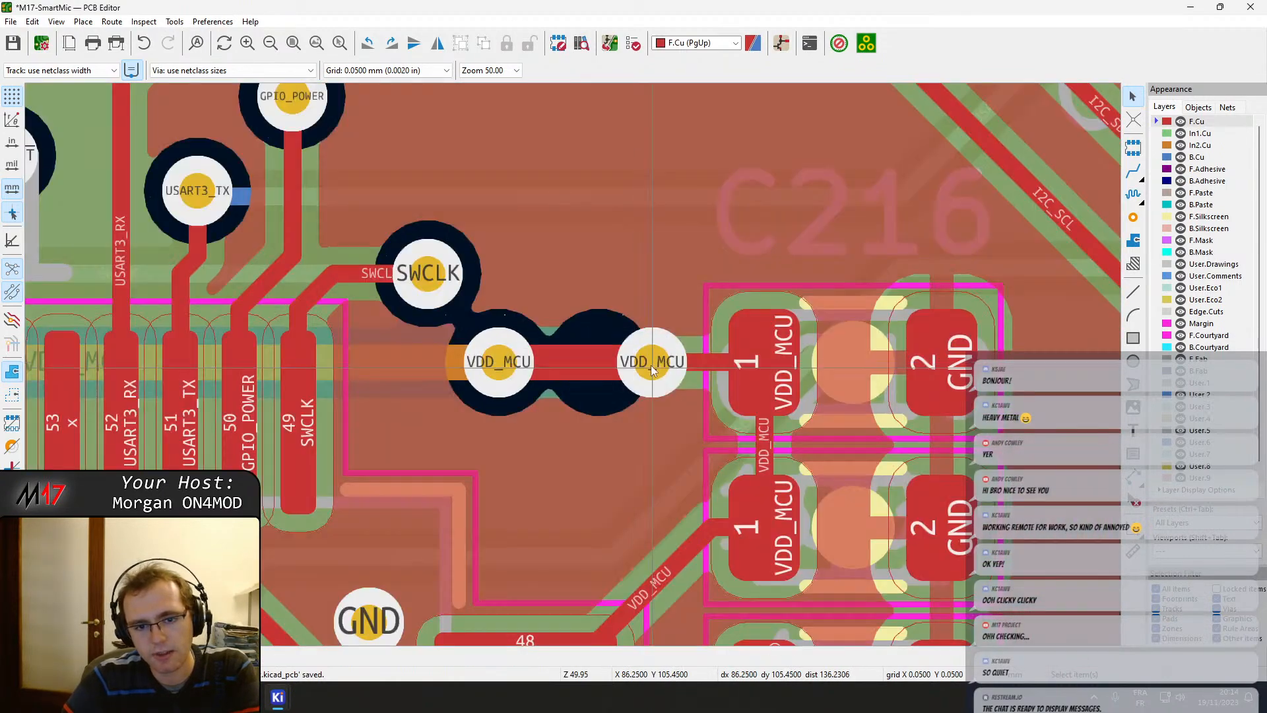
drag(517, 369, 529, 363)
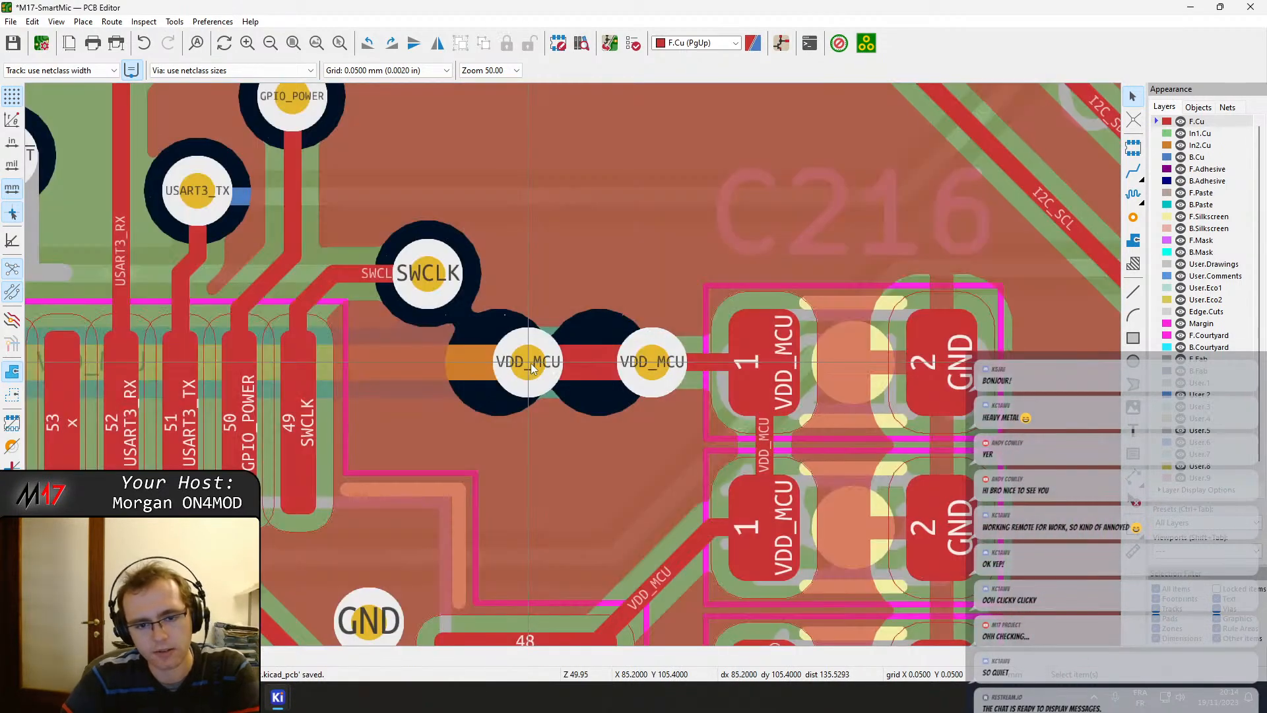
key(b)
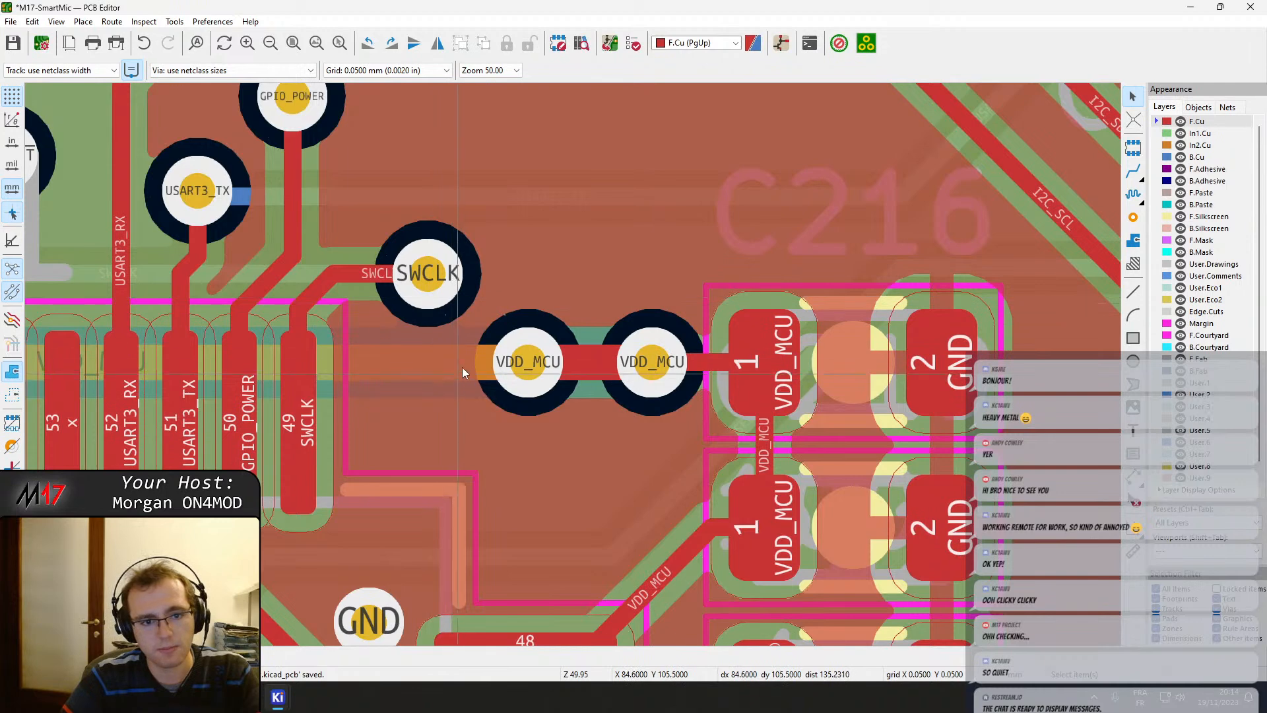
Place two GND vias, one above and one below the pair of VDD_MCU vias.
click(1133, 217)
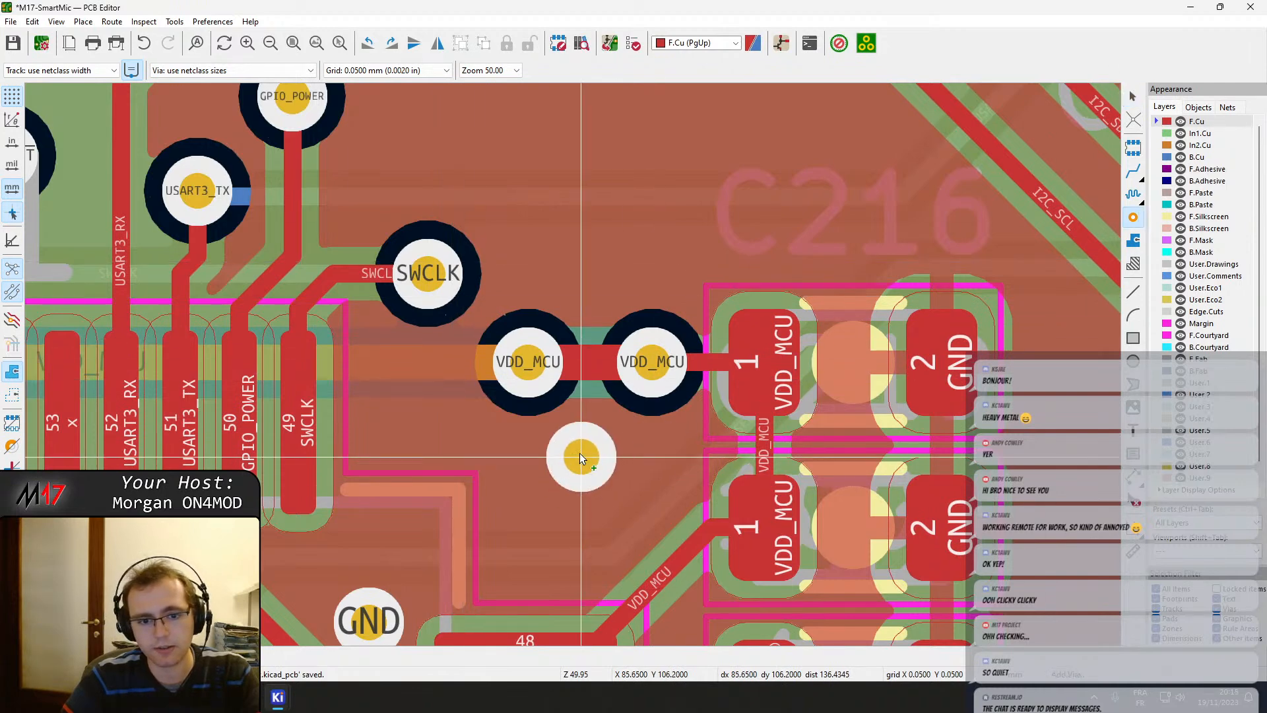
click(580, 455)
click(593, 273)
key(Escape)
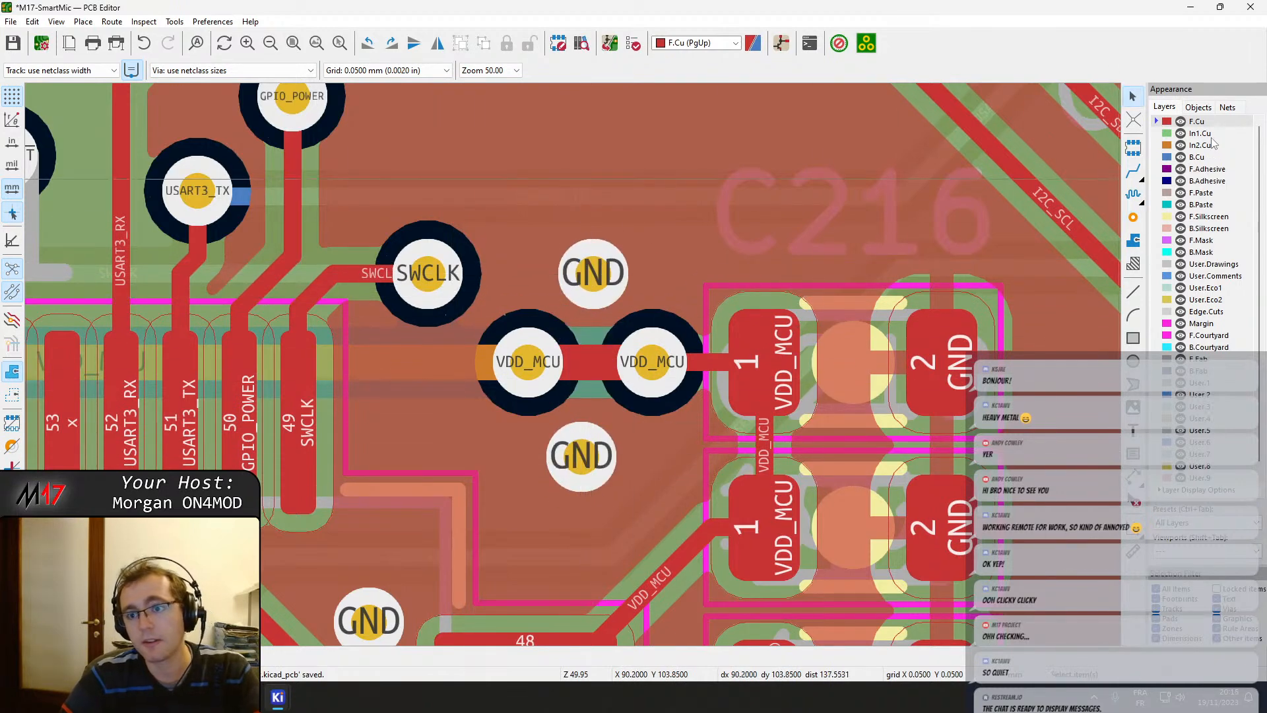
Examine the VDD_MCU track and surrounding fill on In2.Cu above U201, and return to the F.Cu layer.
click(1200, 145)
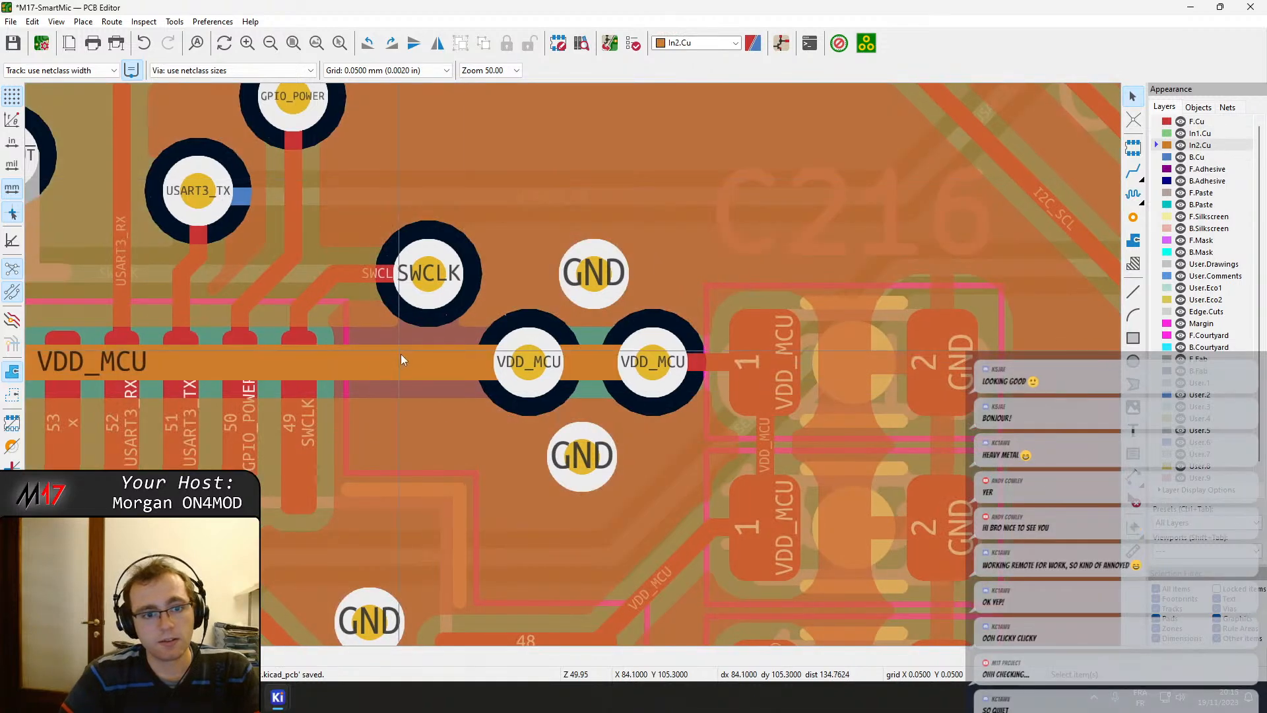
middle_drag(401, 354, 466, 491)
scroll(382, 248, down, 2)
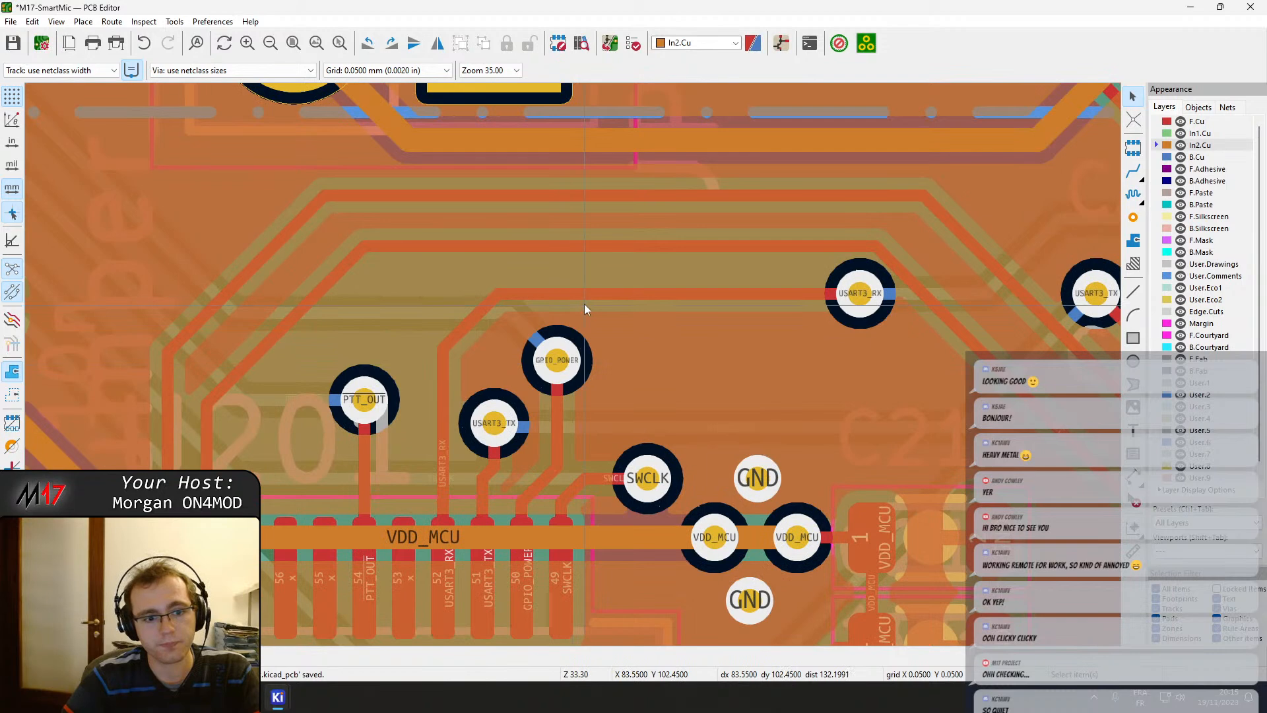
key(Page_Up)
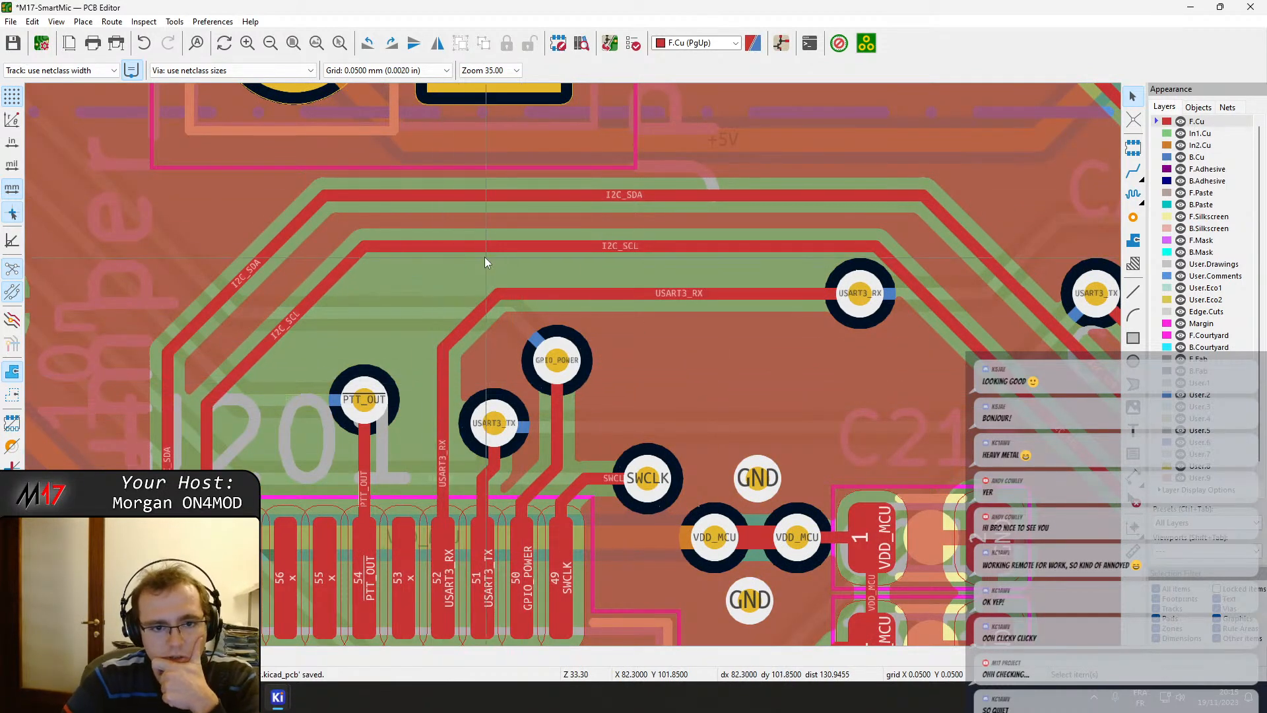
Shift the horizontal I2C_SDA and I2C_SCL segments on F.Cu upward, away from the USART3_RX track, and refill all zones.
middle_drag(641, 274, 618, 347)
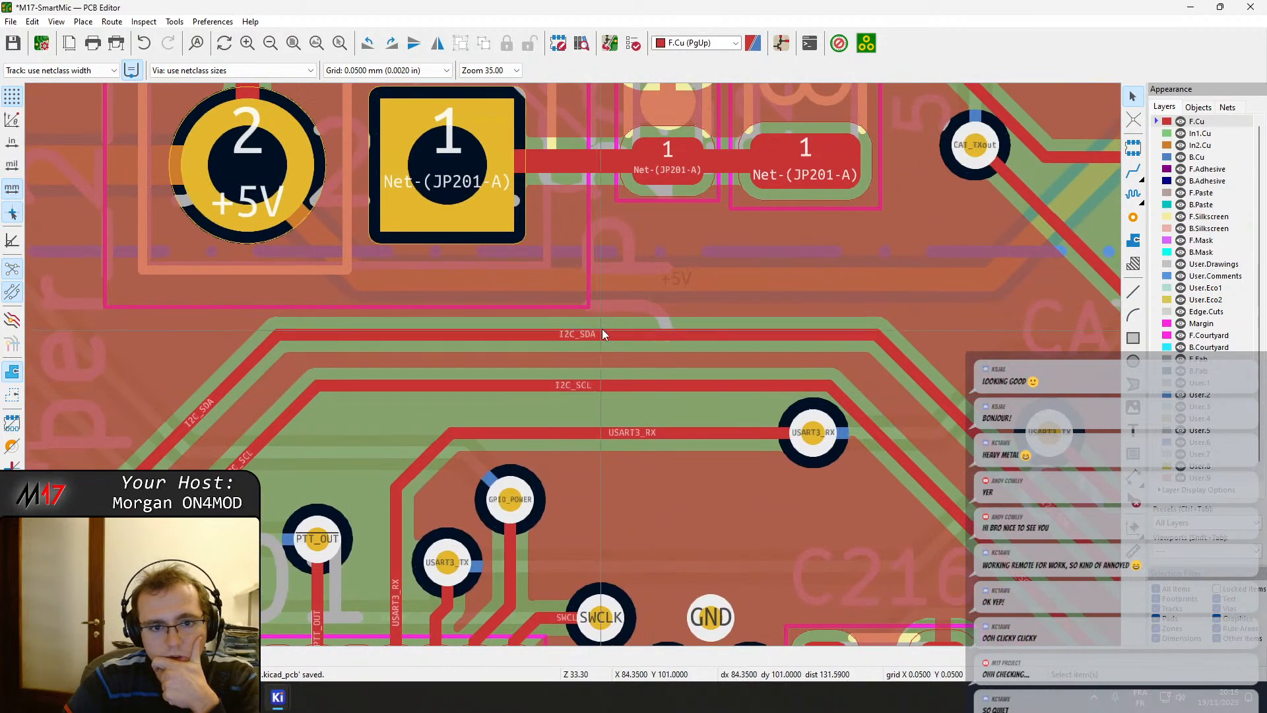
click(603, 332)
drag(604, 333, 606, 300)
click(603, 383)
drag(605, 383, 613, 366)
key(b)
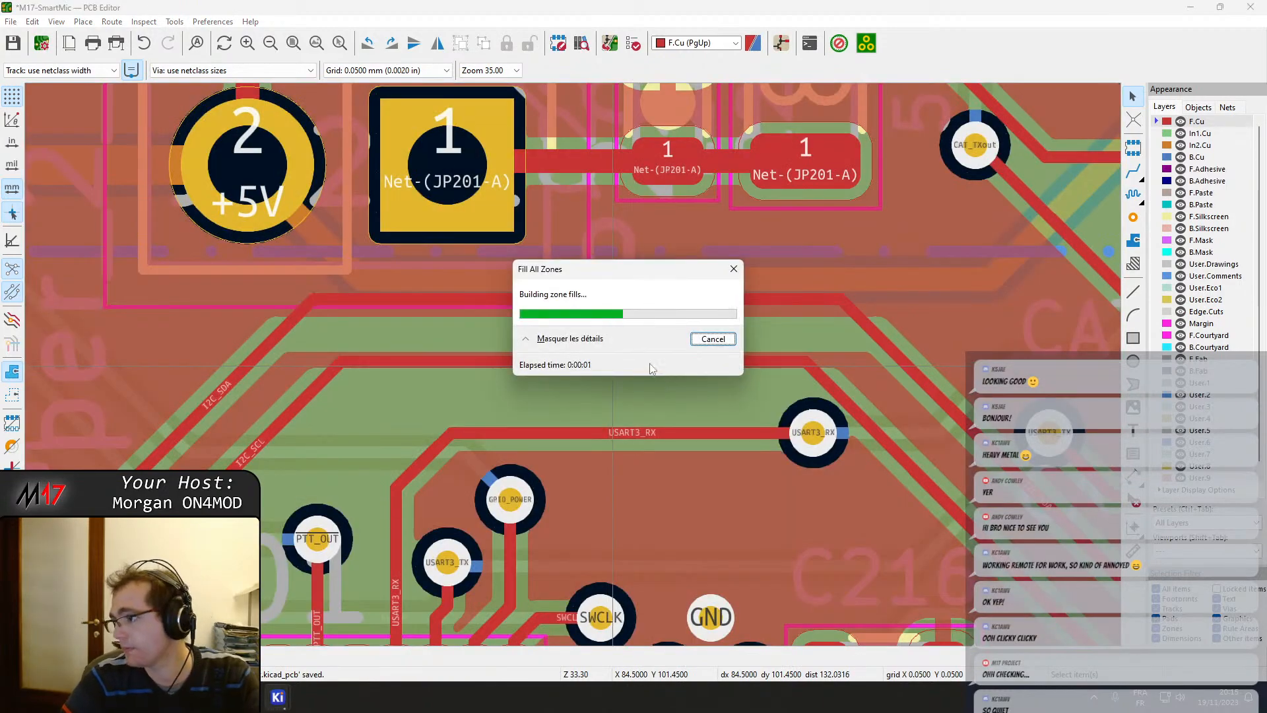
Move the USART3_RX via left along its track, away from the diagonal I2C_SCL segment, and refill the zones.
middle_drag(819, 442, 682, 362)
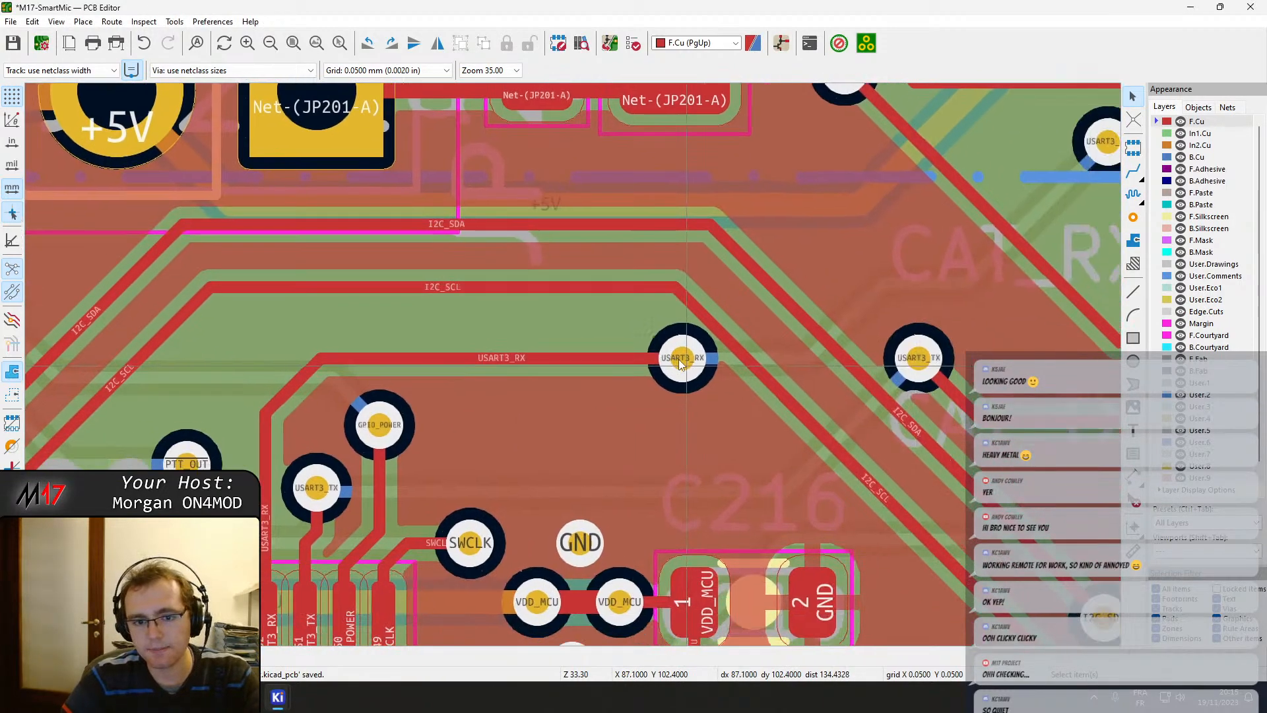
drag(677, 363, 629, 355)
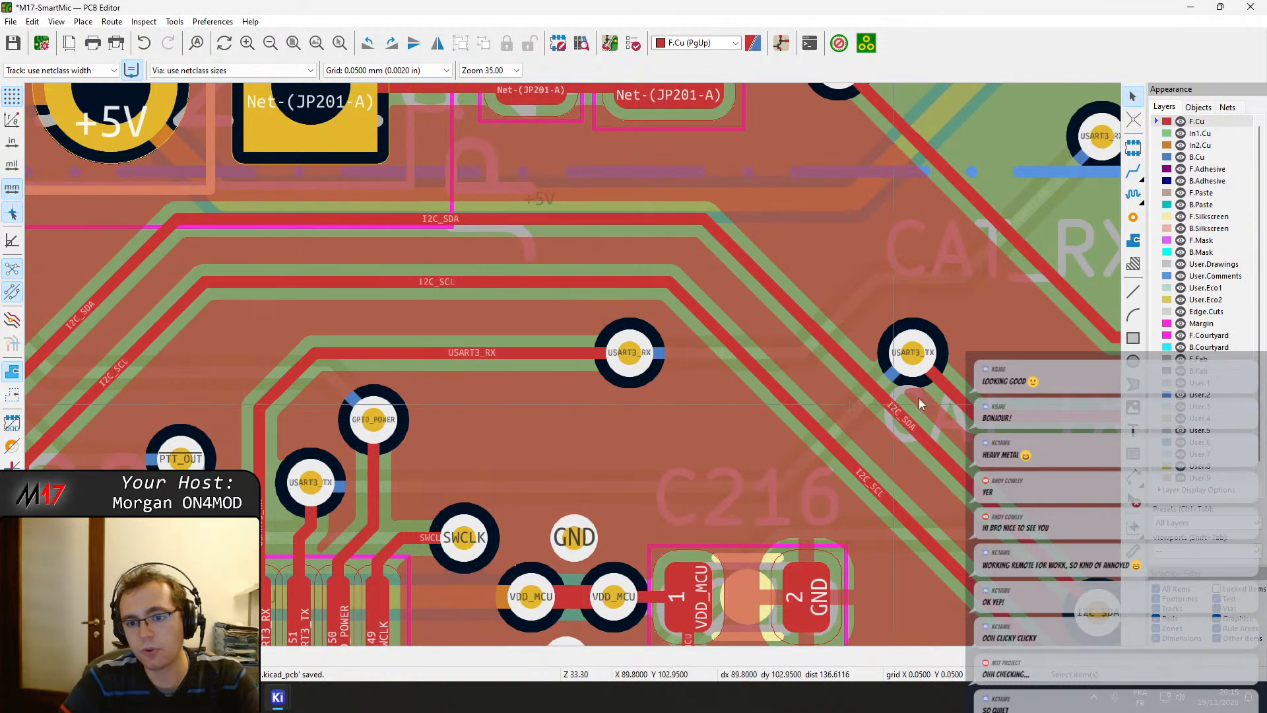
middle_drag(1000, 353, 652, 303)
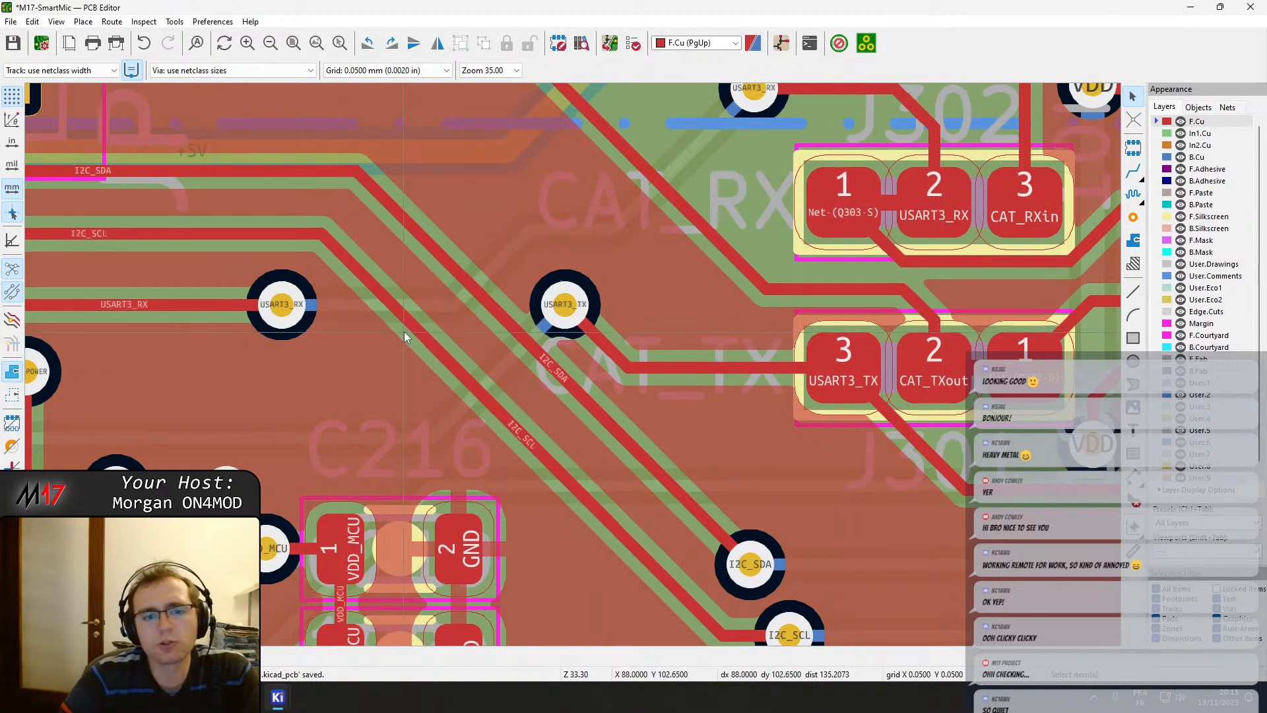
Widen the gap between the diagonal I2C_SDA and I2C_SCL segments above pins 58 and 59, and refill all zones.
middle_drag(405, 330, 821, 382)
middle_drag(450, 354, 786, 296)
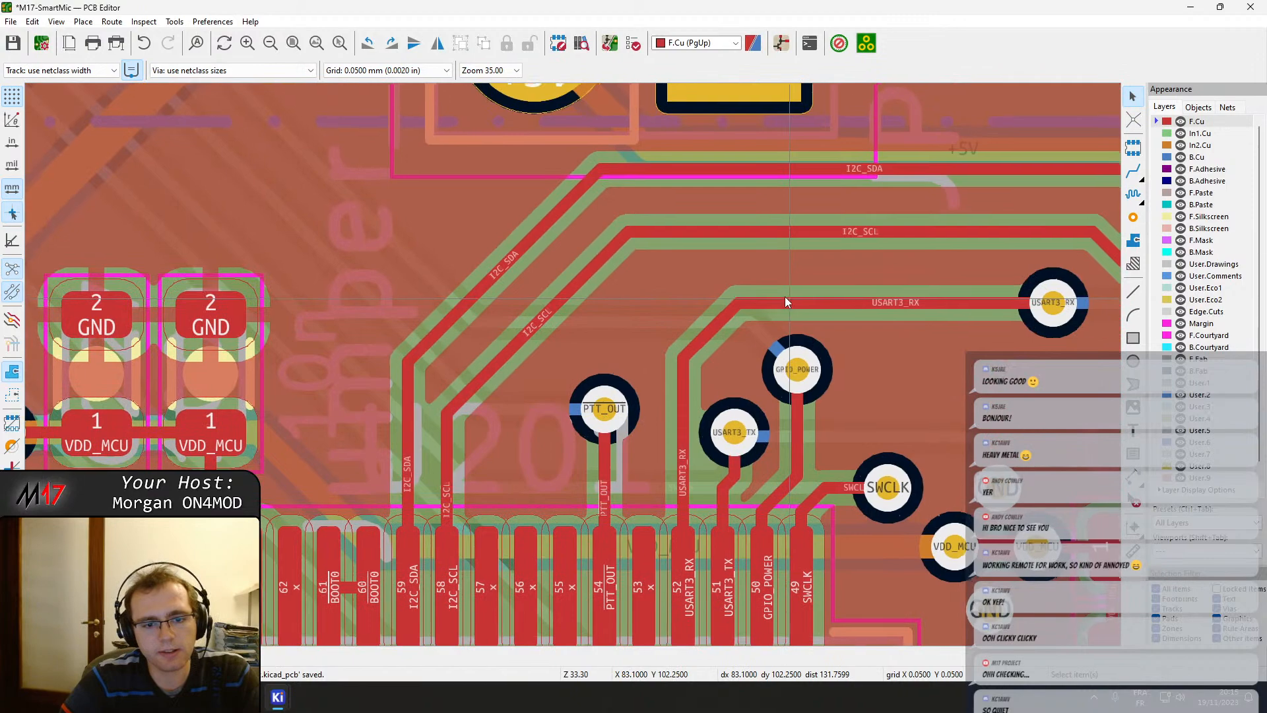
middle_drag(544, 410, 522, 369)
middle_drag(417, 291, 441, 311)
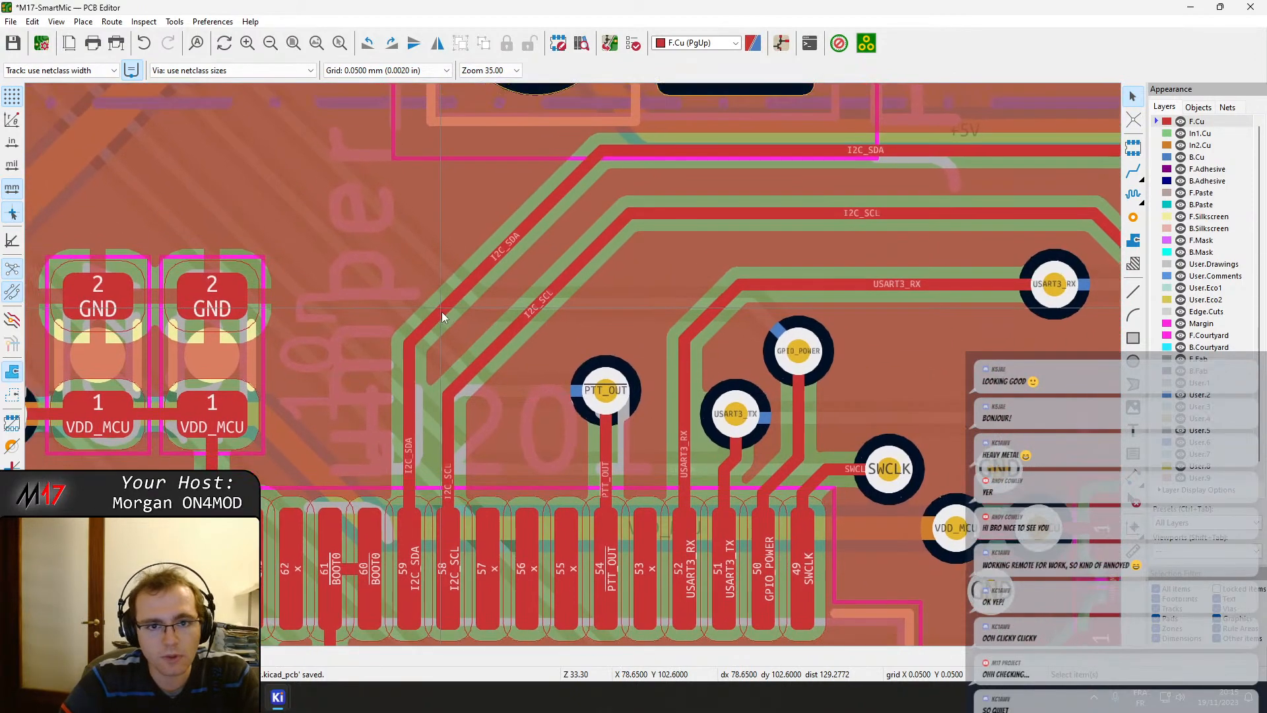
drag(439, 307, 423, 287)
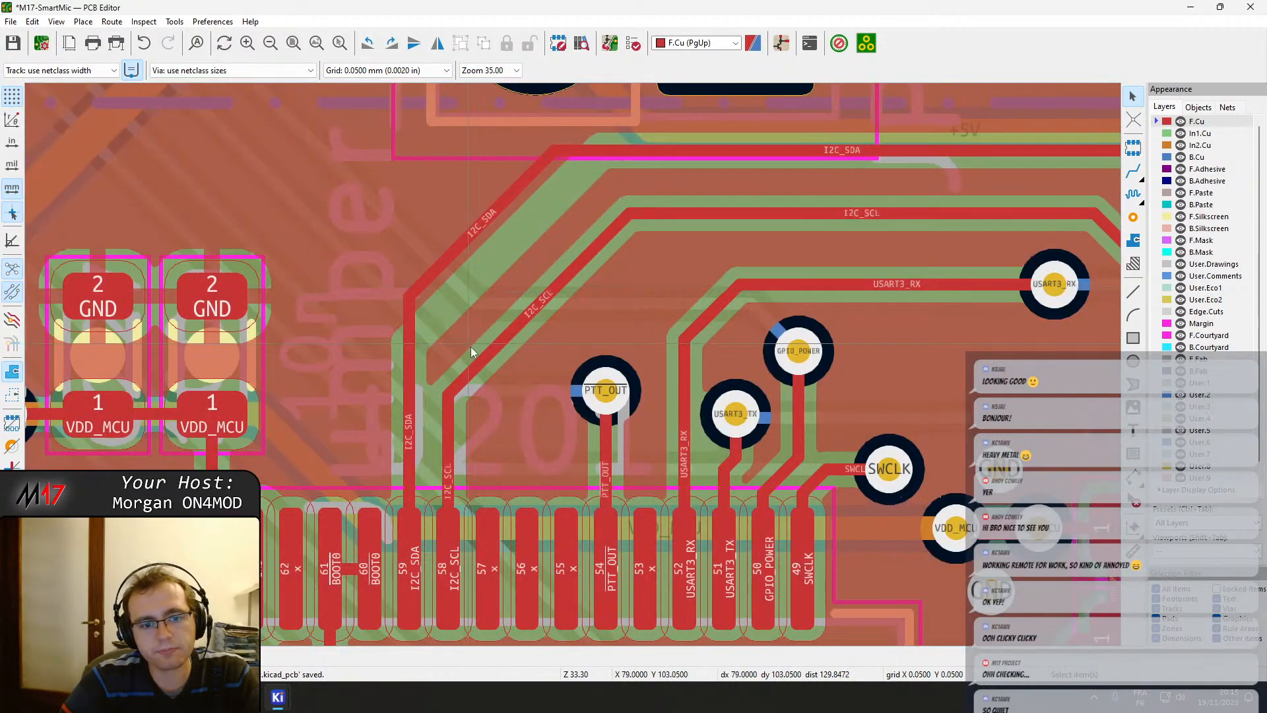
drag(485, 358, 502, 370)
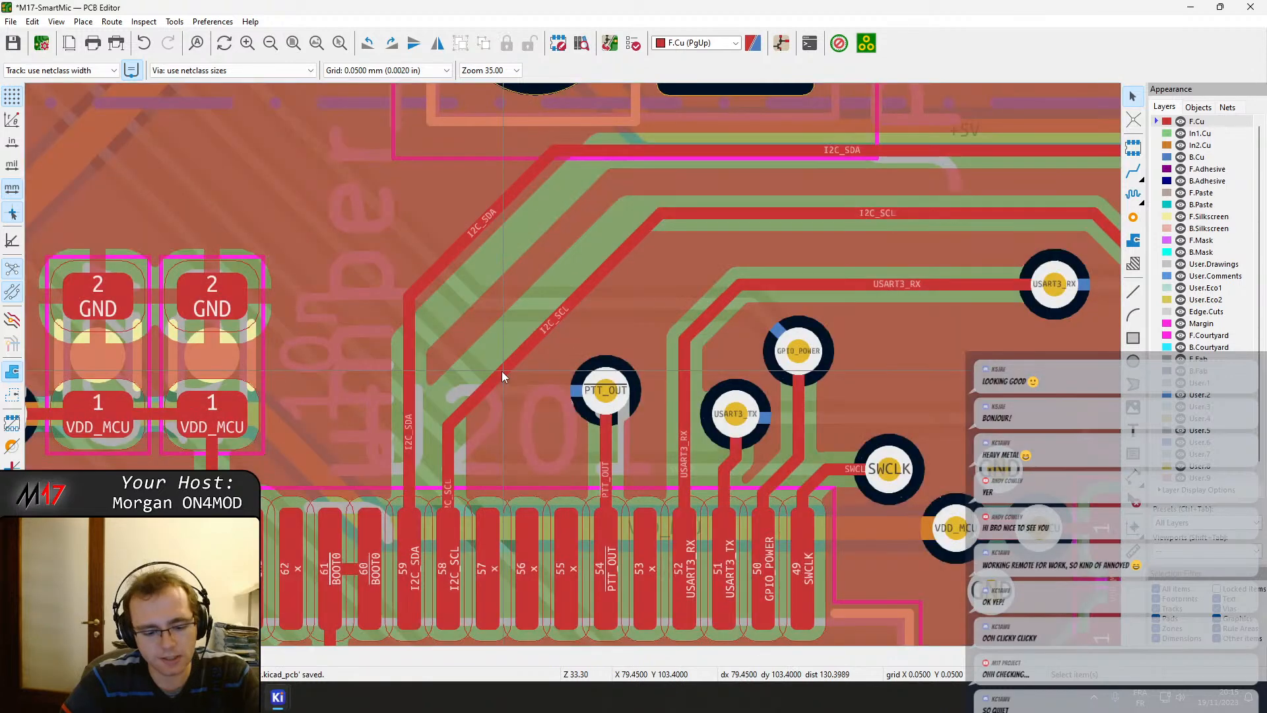
key(b)
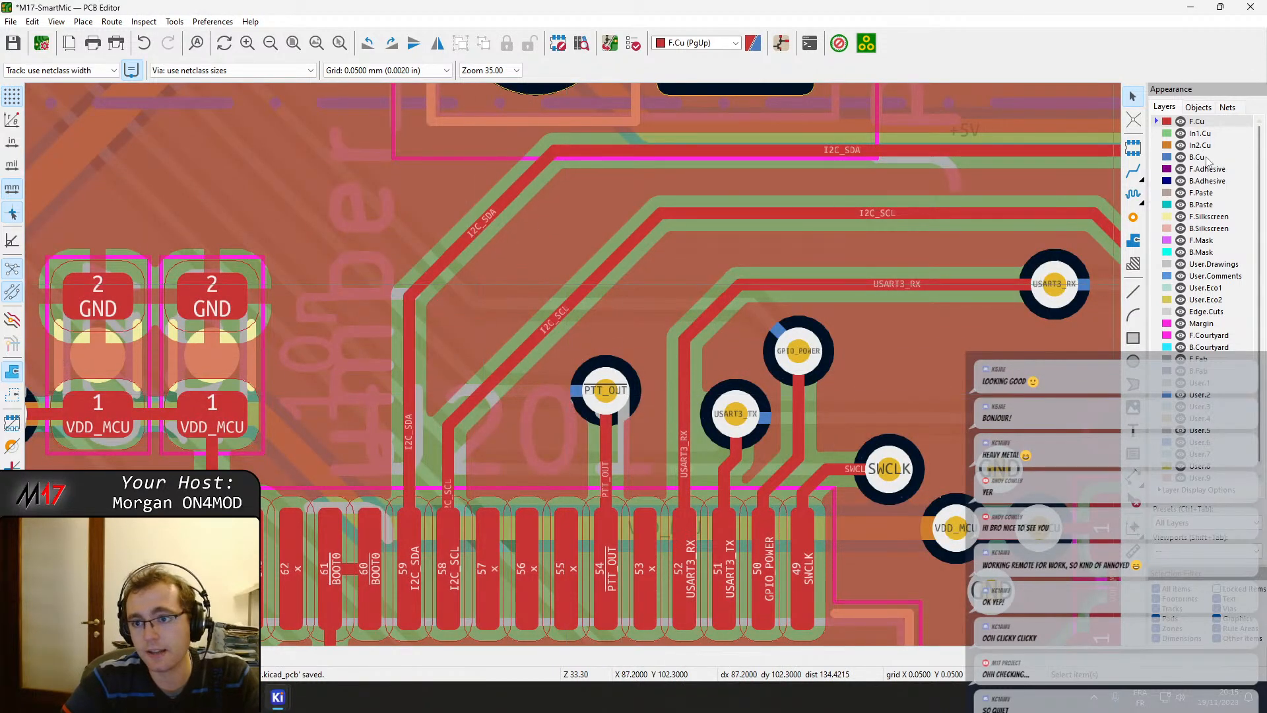
Make B.Cu the active layer and move the GND via beside the SWDIO via slightly up and to the left.
key(Page_Down)
scroll(367, 410, down, 2)
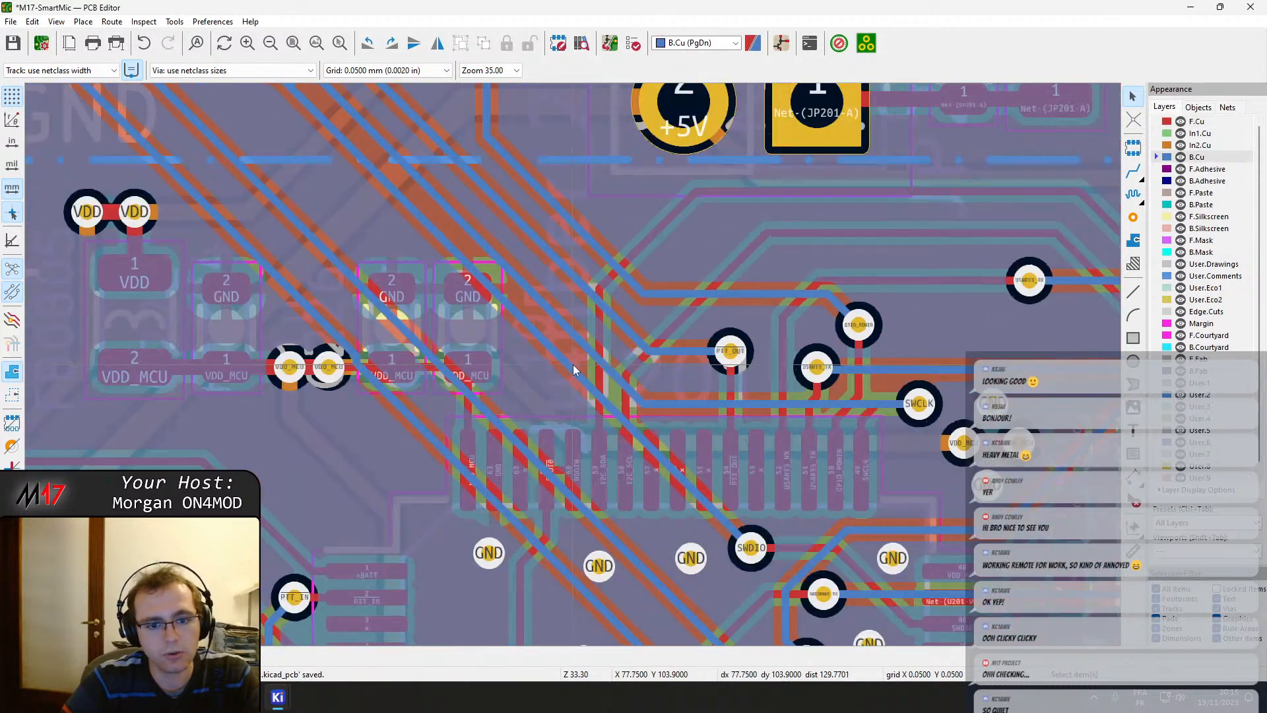
middle_drag(590, 343, 617, 530)
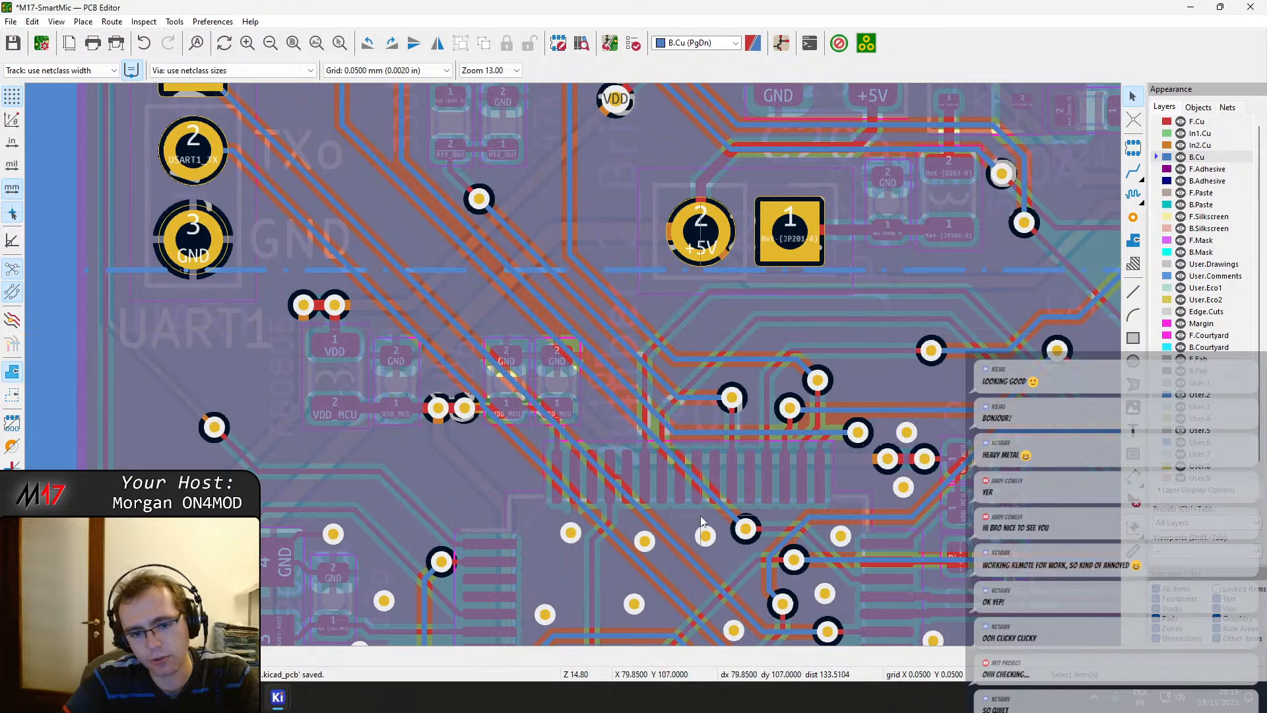
middle_drag(700, 516, 656, 386)
click(647, 384)
key(d)
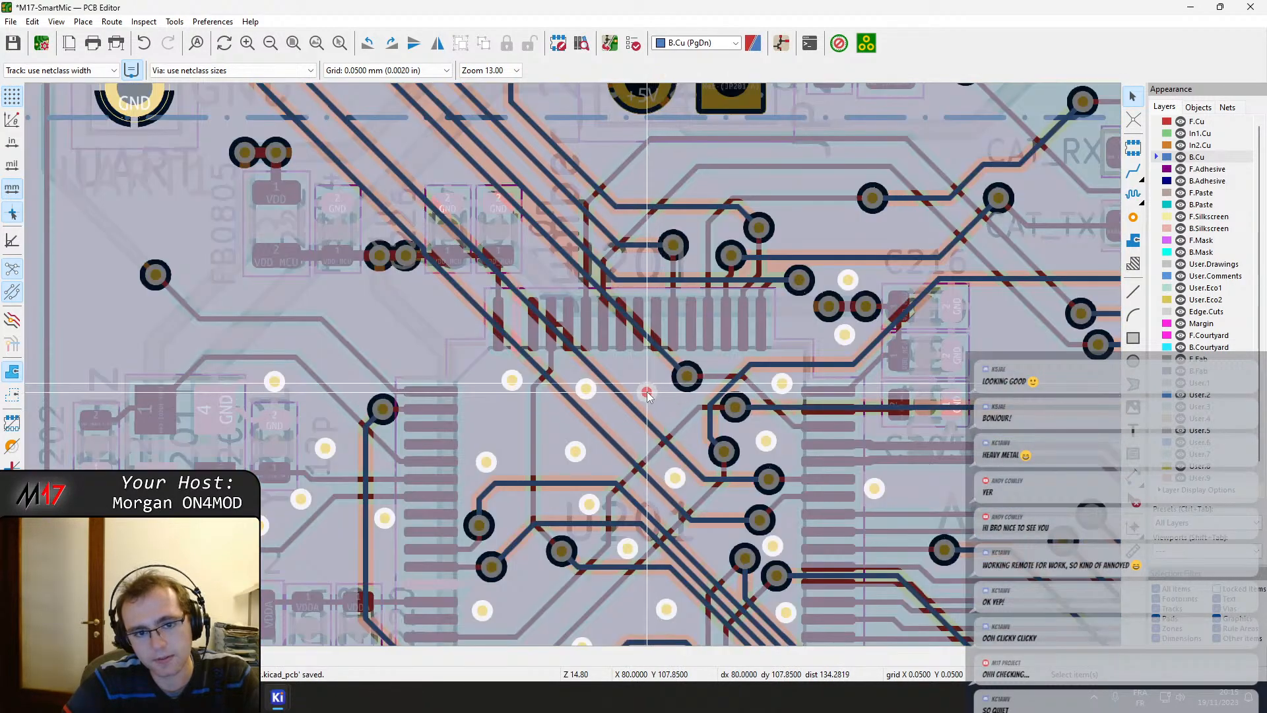
click(647, 392)
Shift the long diagonal SWDIO track on B.Cu down and to the left, and refill all zones.
click(627, 318)
key(d)
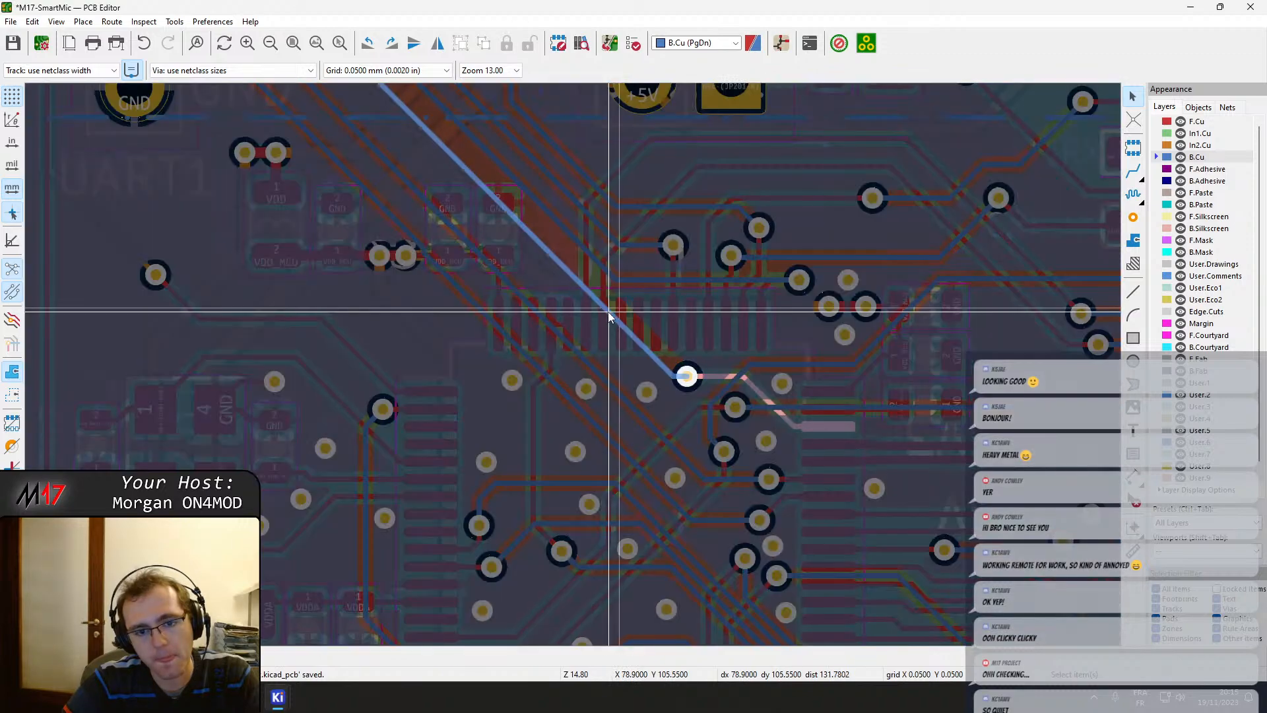
click(598, 316)
middle_drag(462, 245, 492, 505)
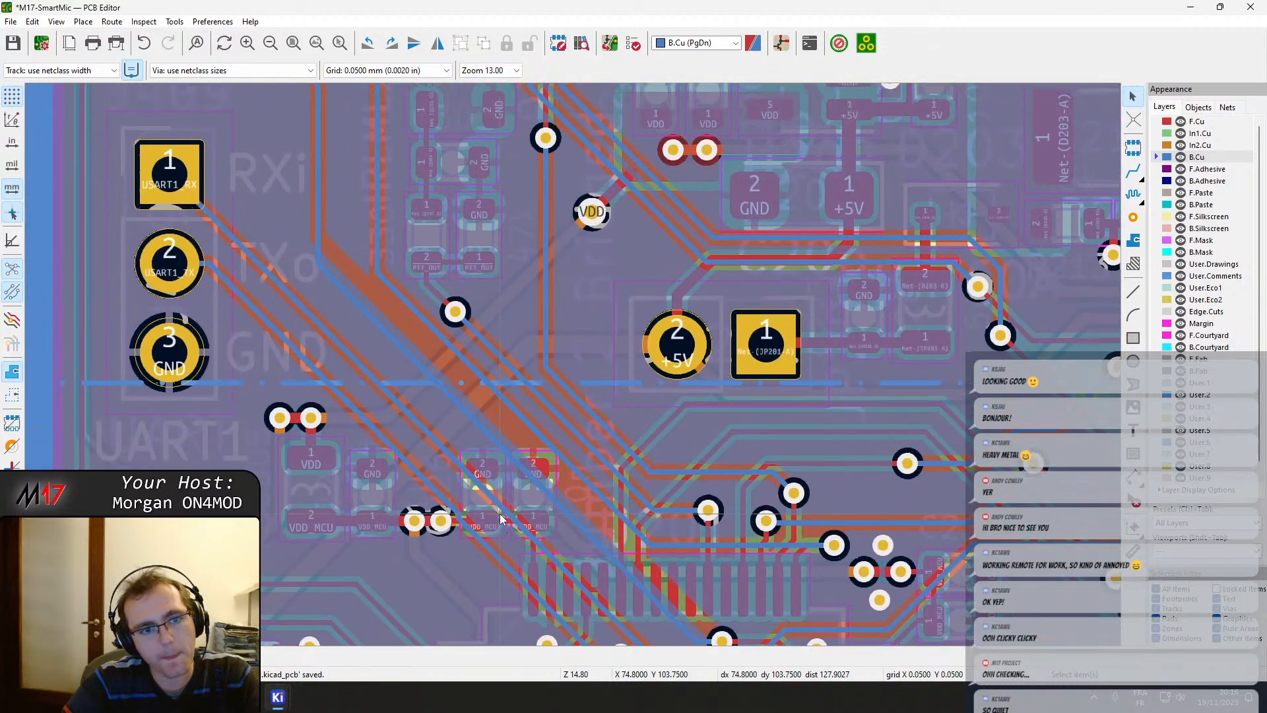
key(b)
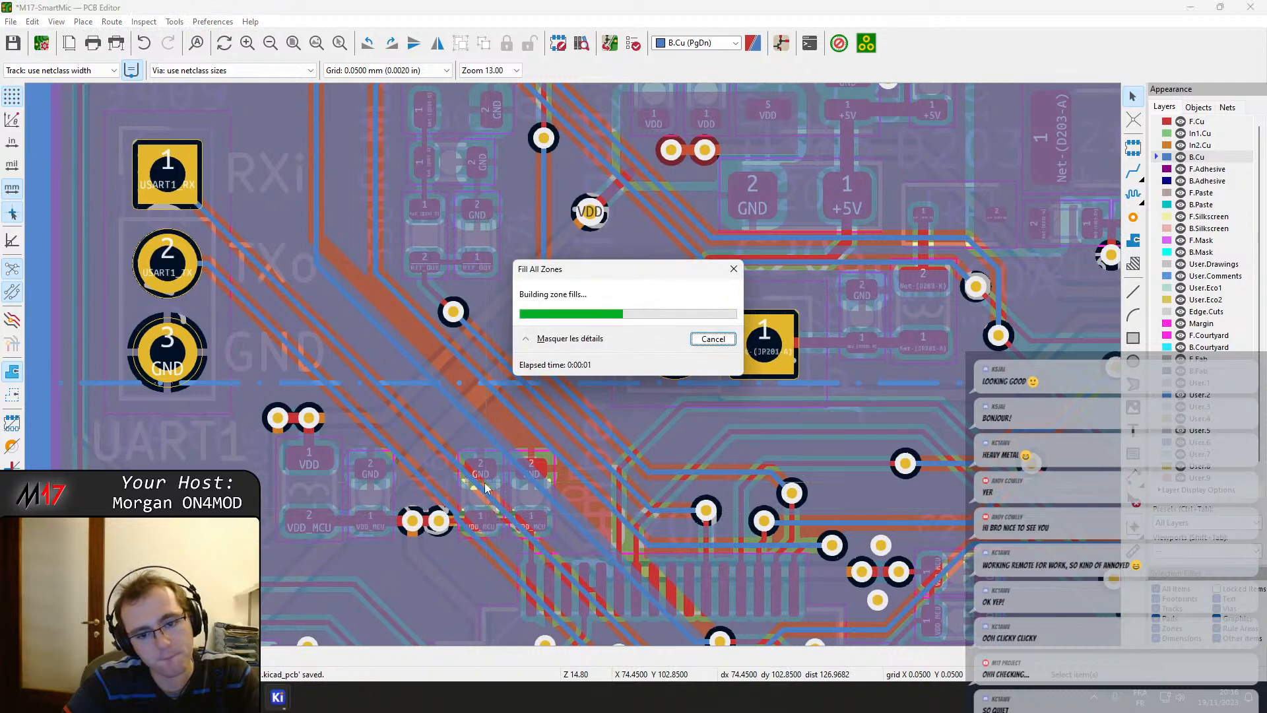
Move the left VDD via above the ferrite bead's VDD pad farther left from its neighbouring via, and refill all zones.
scroll(426, 349, up, 3)
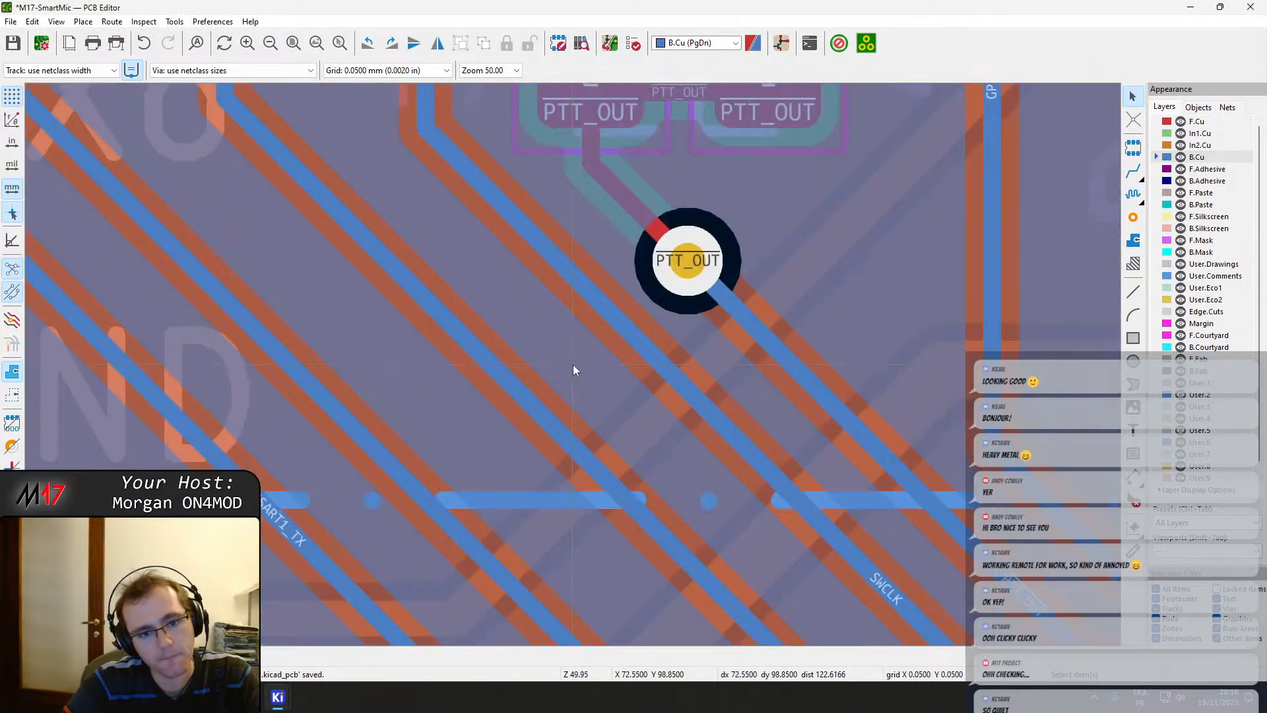
scroll(573, 365, down, 1)
middle_drag(599, 398, 659, 319)
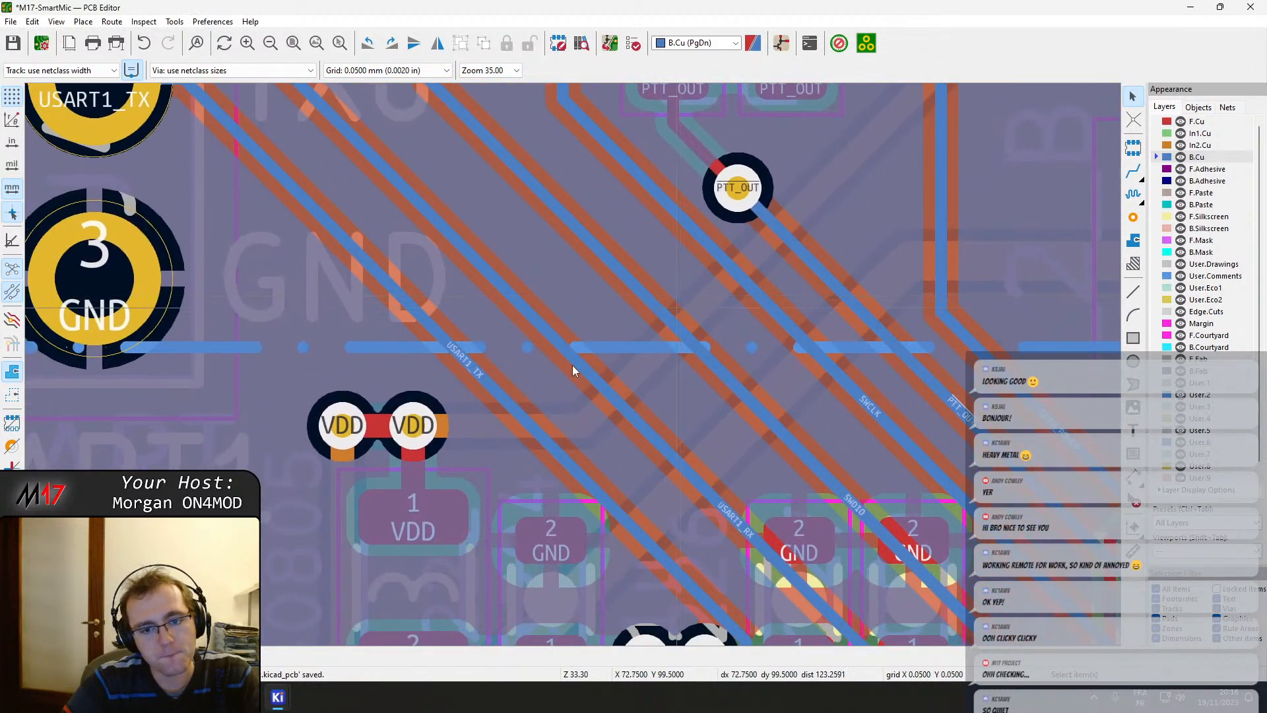
scroll(572, 366, down, 3)
scroll(469, 334, up, 1)
middle_drag(469, 340, 494, 300)
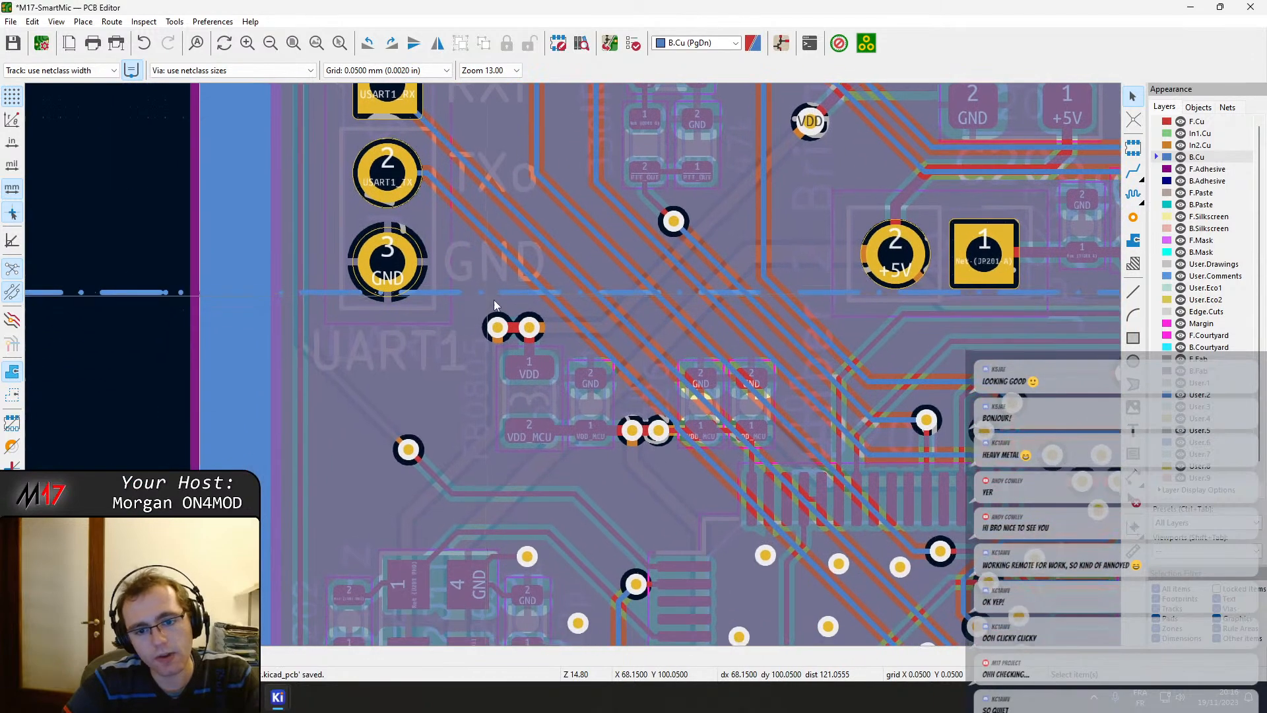
scroll(573, 370, up, 3)
scroll(575, 370, down, 1)
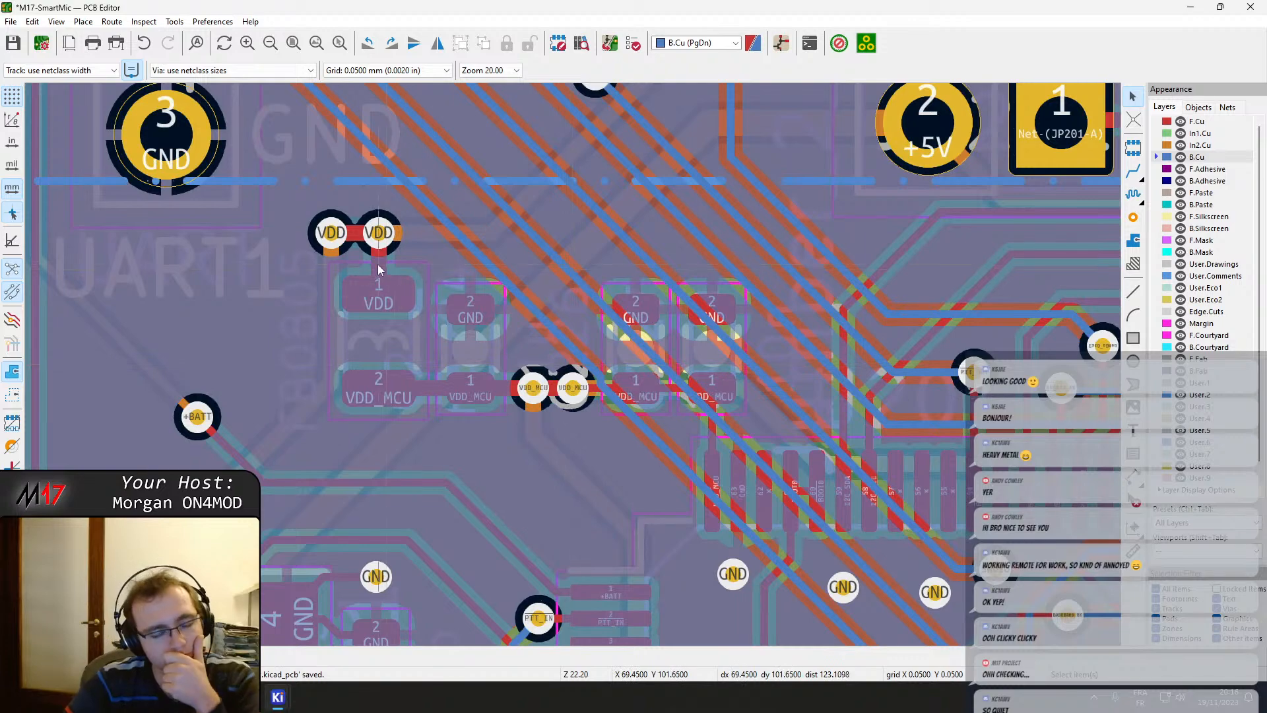
scroll(378, 265, up, 3)
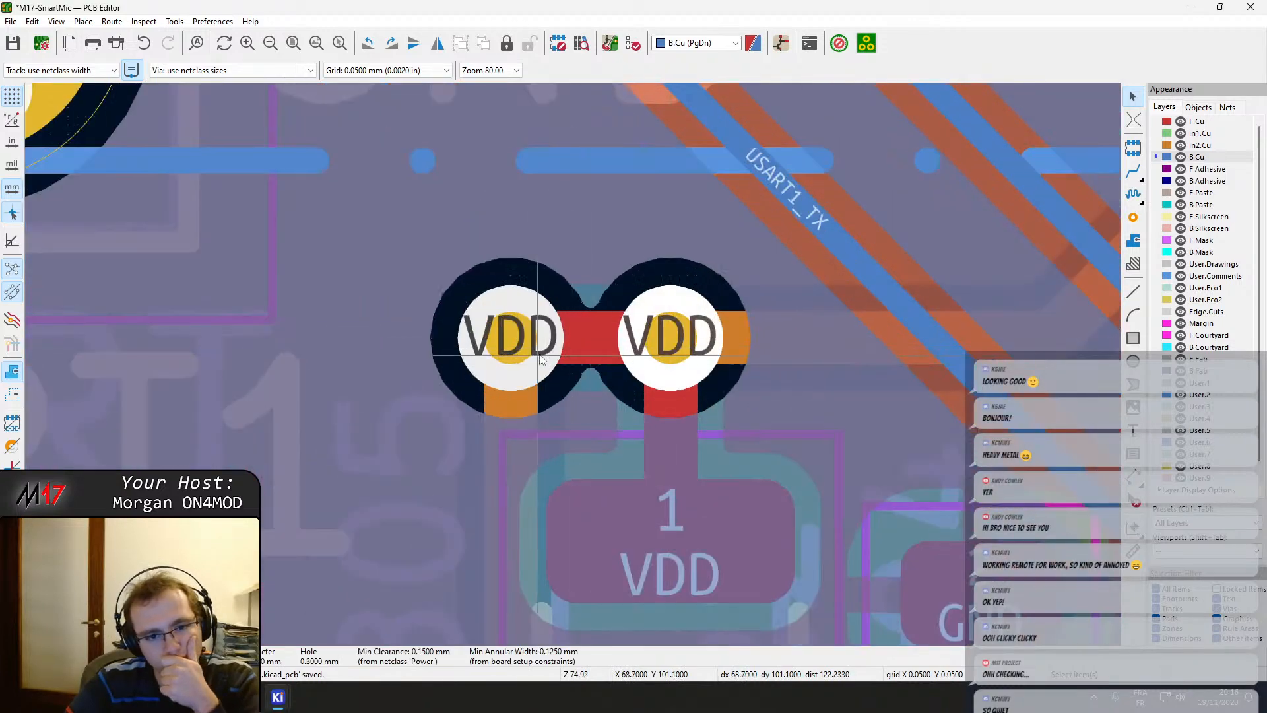
click(519, 346)
drag(519, 347, 481, 341)
key(b)
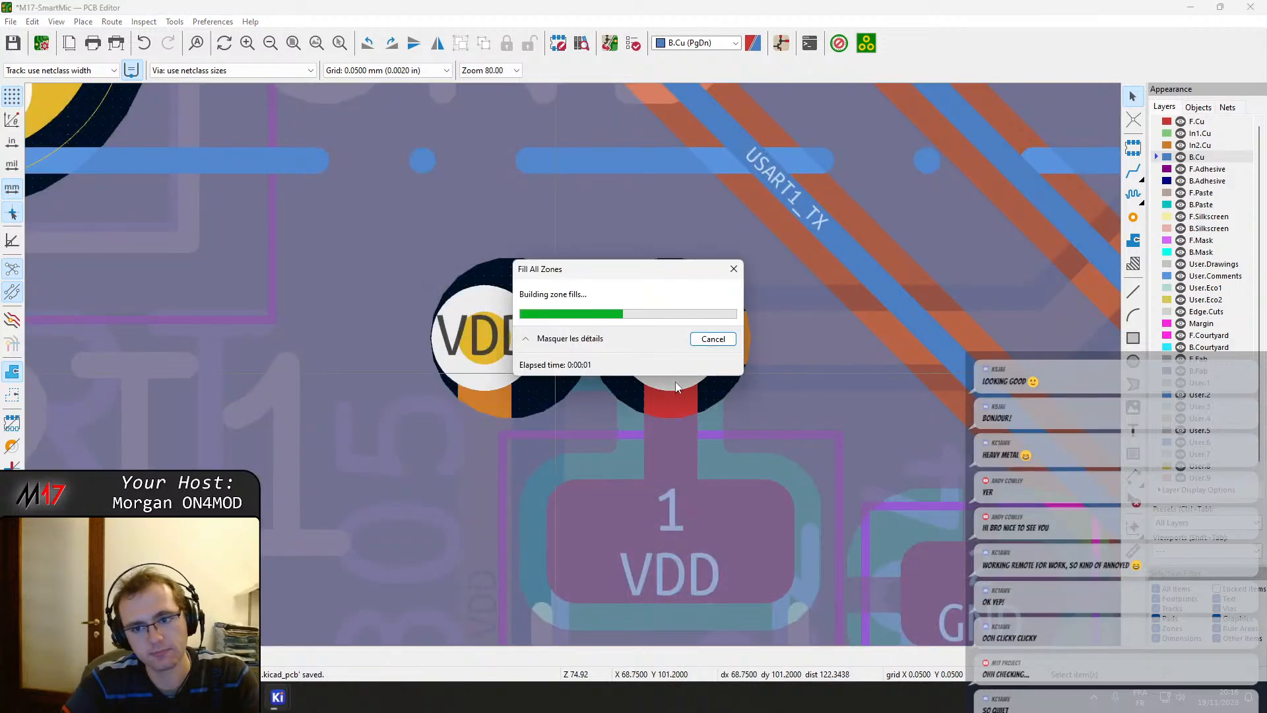
scroll(577, 370, down, 5)
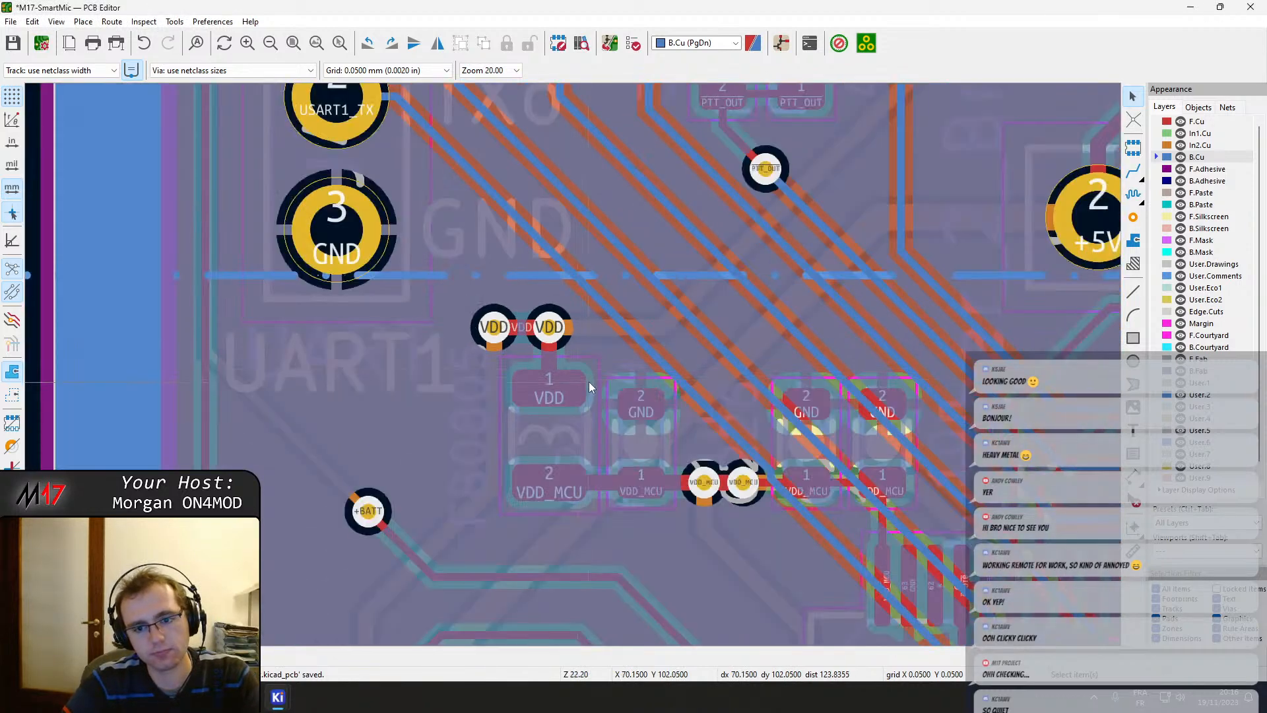
middle_drag(627, 412, 447, 334)
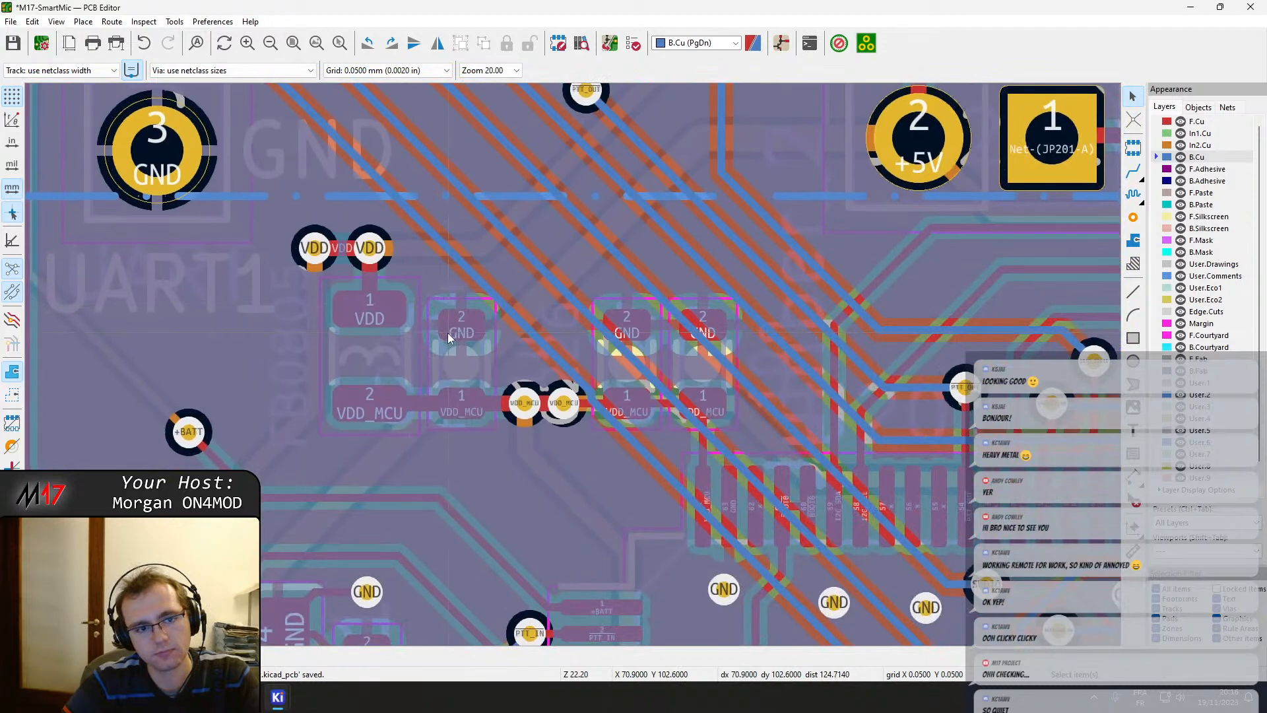
scroll(453, 338, down, 3)
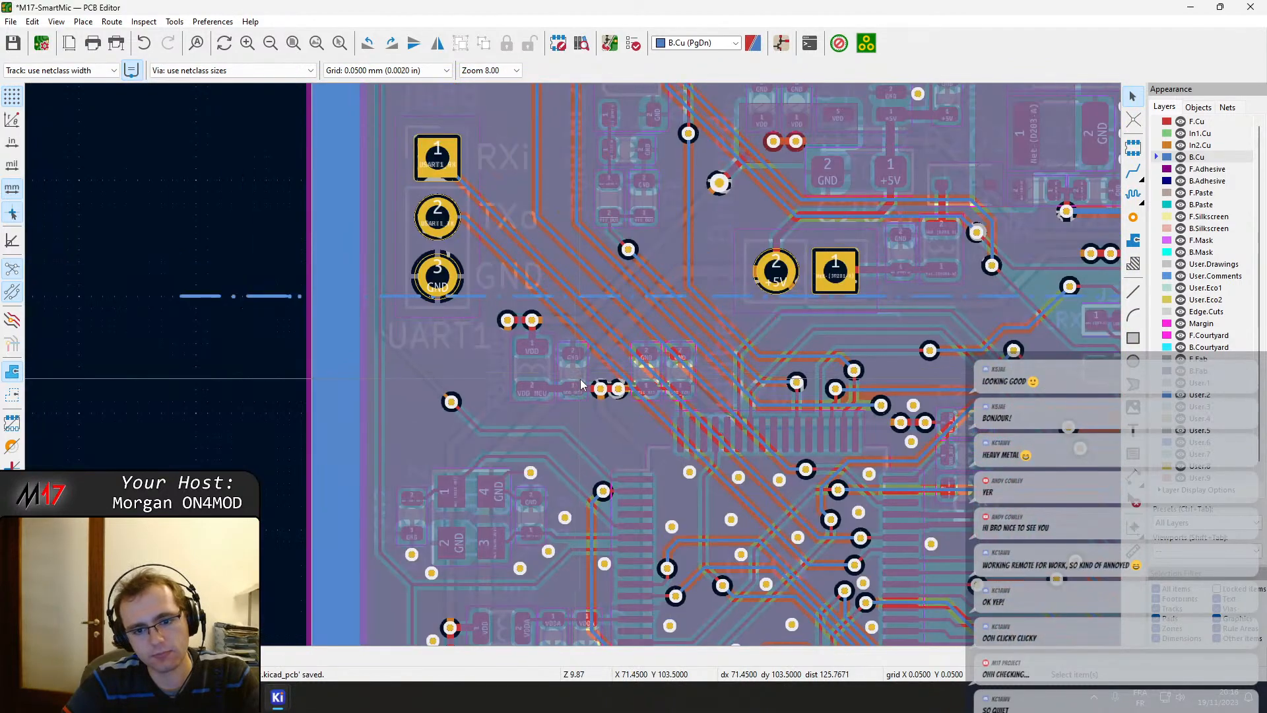
key(x)
click(489, 239)
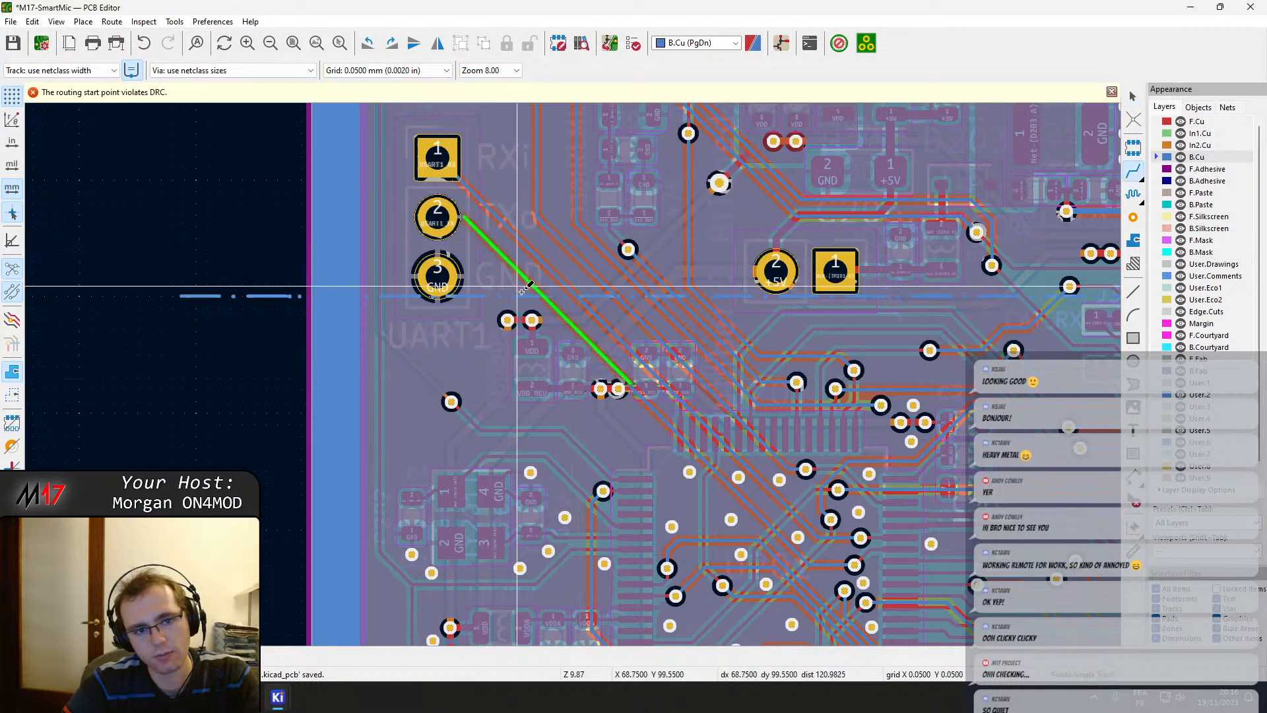
scroll(557, 333, up, 3)
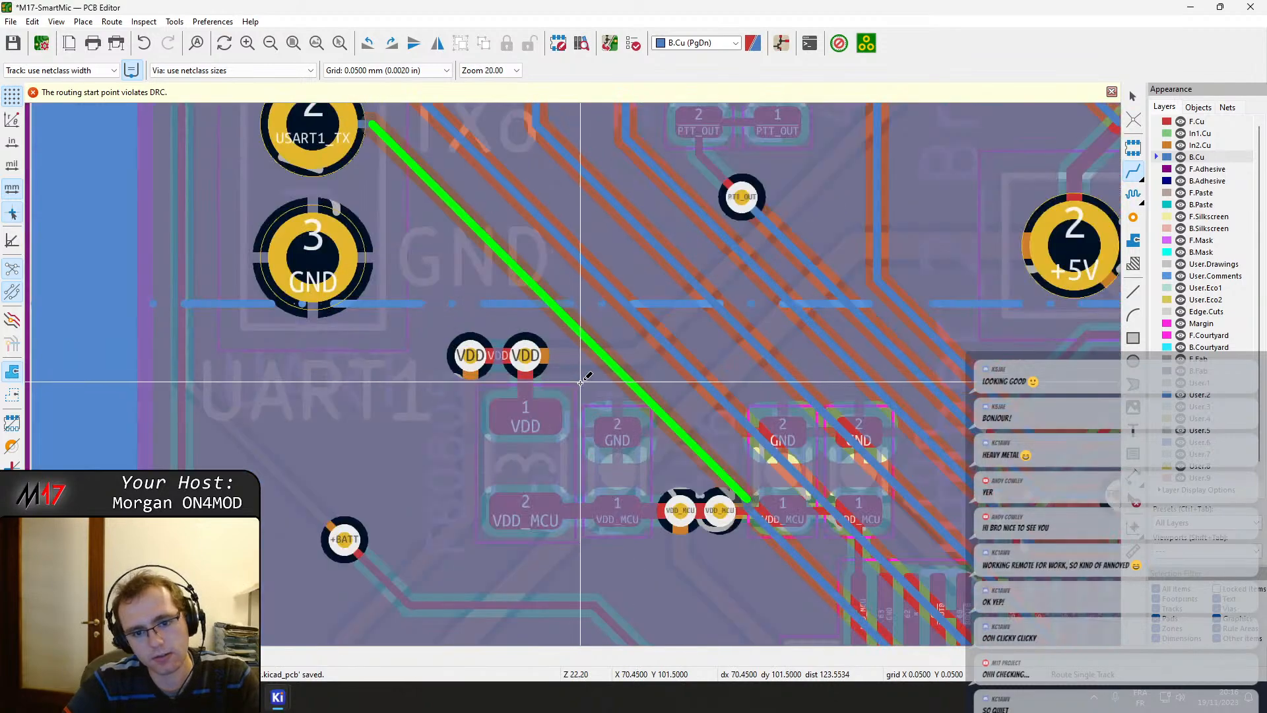
key(Escape)
key(Escape)
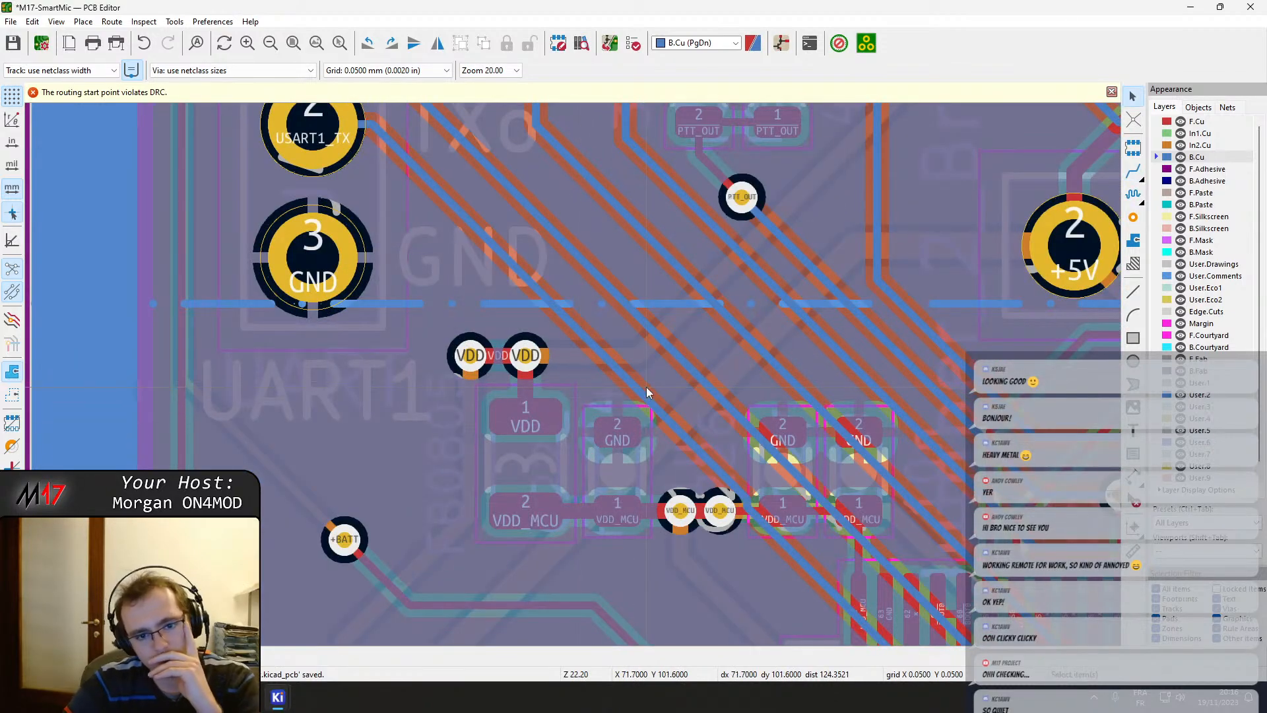
Route a USART1_TX bypass on B.Cu, left of and below the VDD_MCU vias, rejoining the diagonal track near the MCU's top pin row.
click(1214, 147)
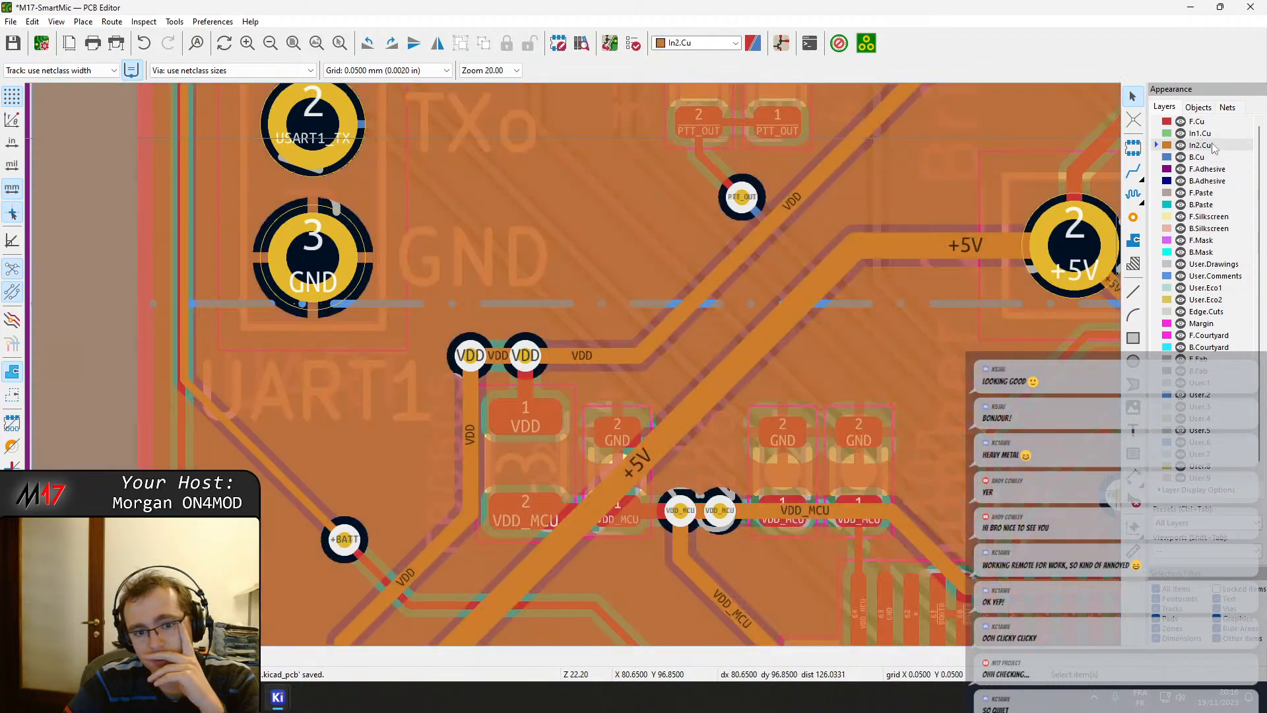
click(1212, 157)
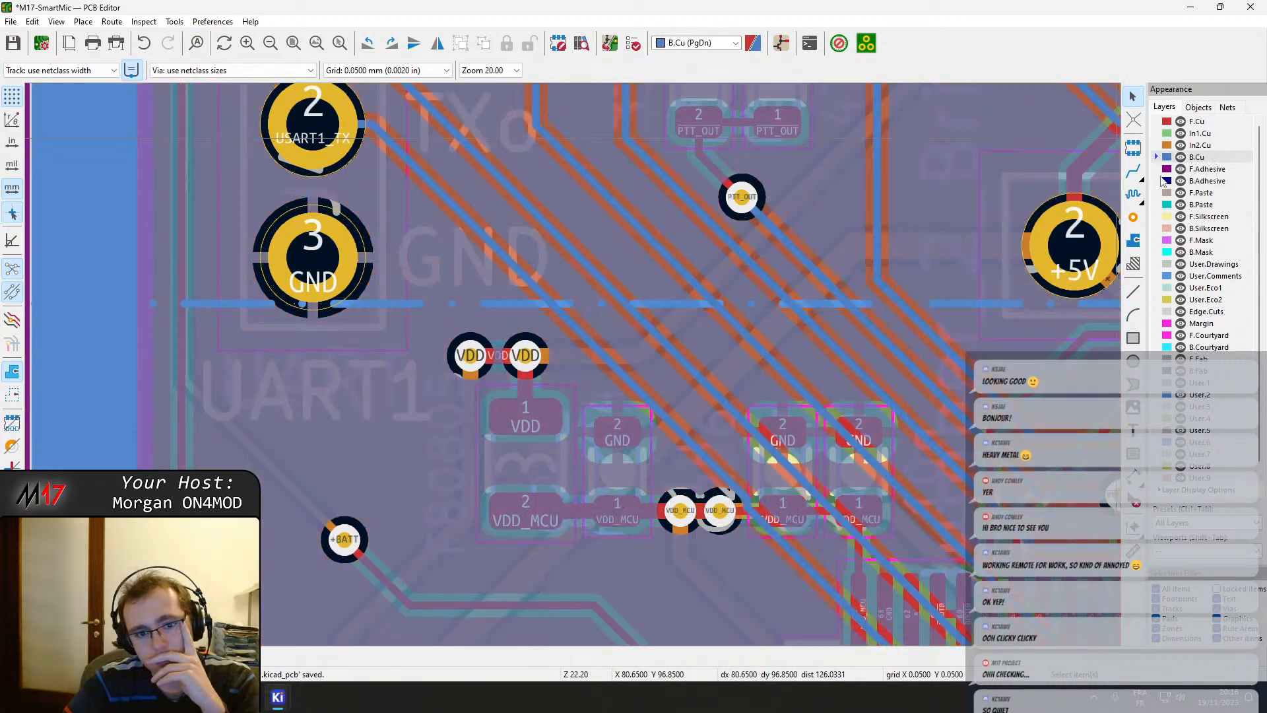
middle_drag(798, 400, 726, 287)
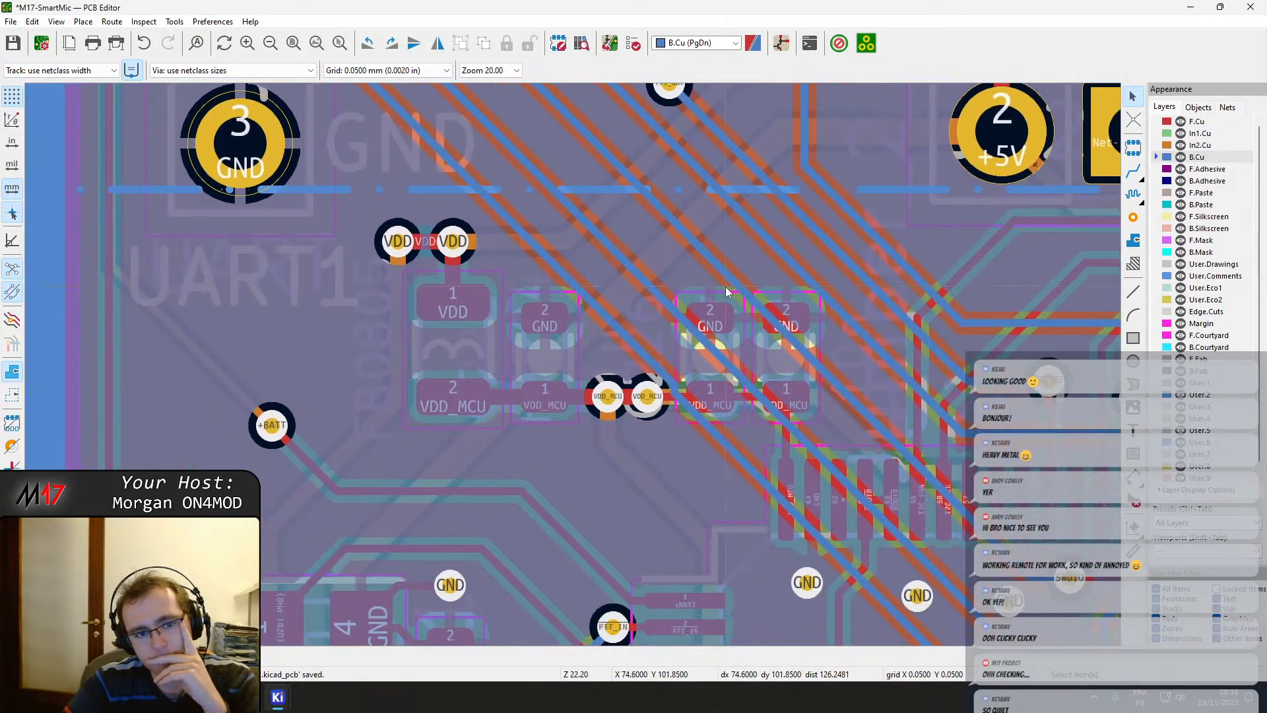
key(x)
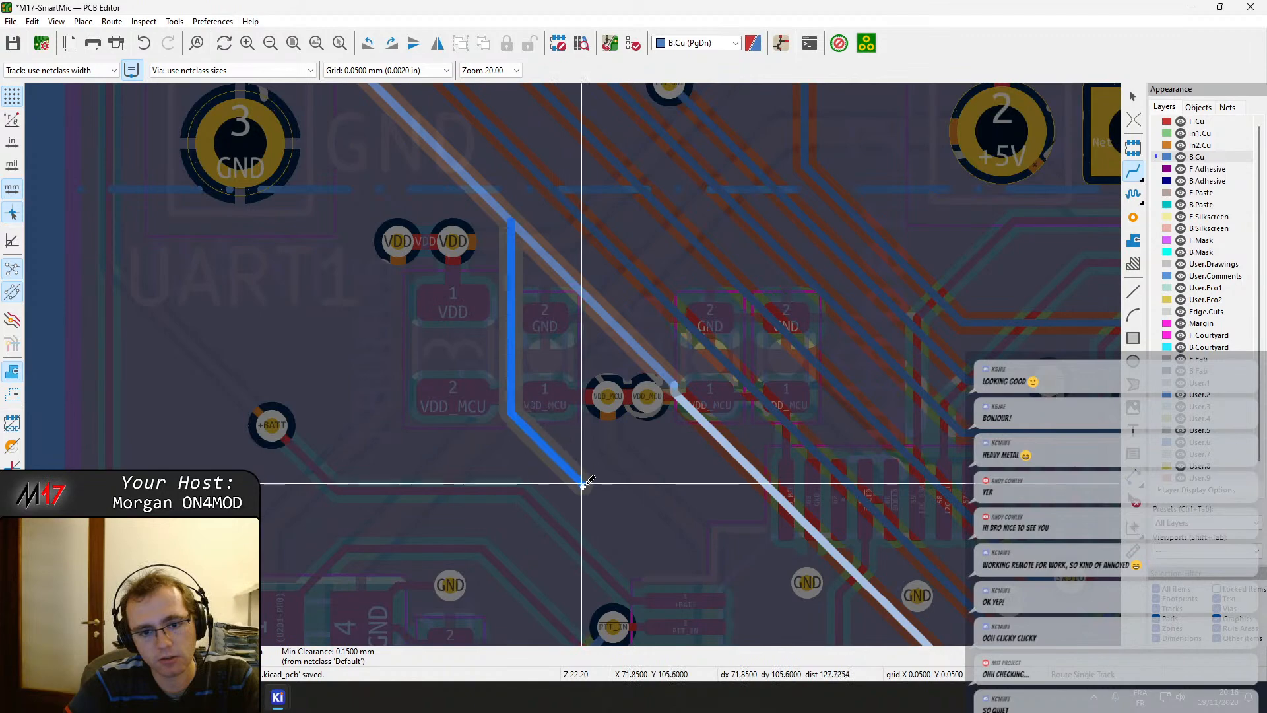
click(833, 554)
key(Escape)
Delete the old diagonal USART1_TX segments on B.Cu between the two ends of the new bypass.
click(814, 536)
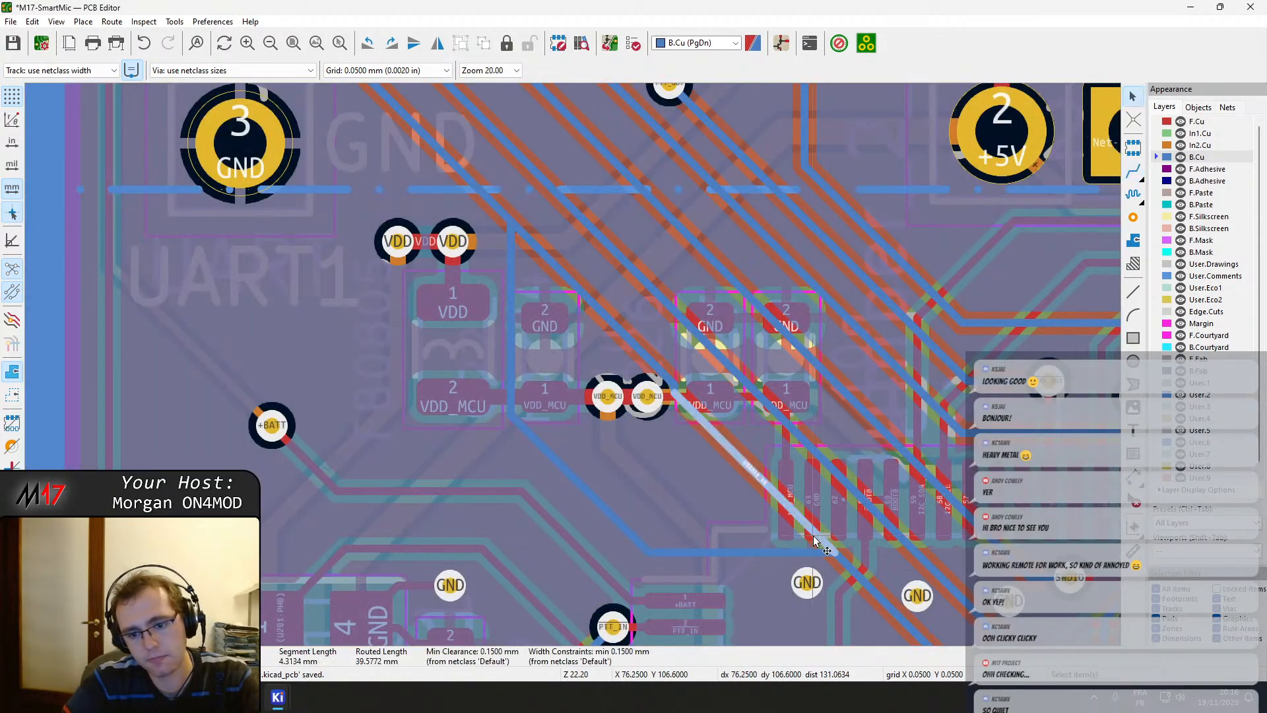
key(Delete)
click(674, 396)
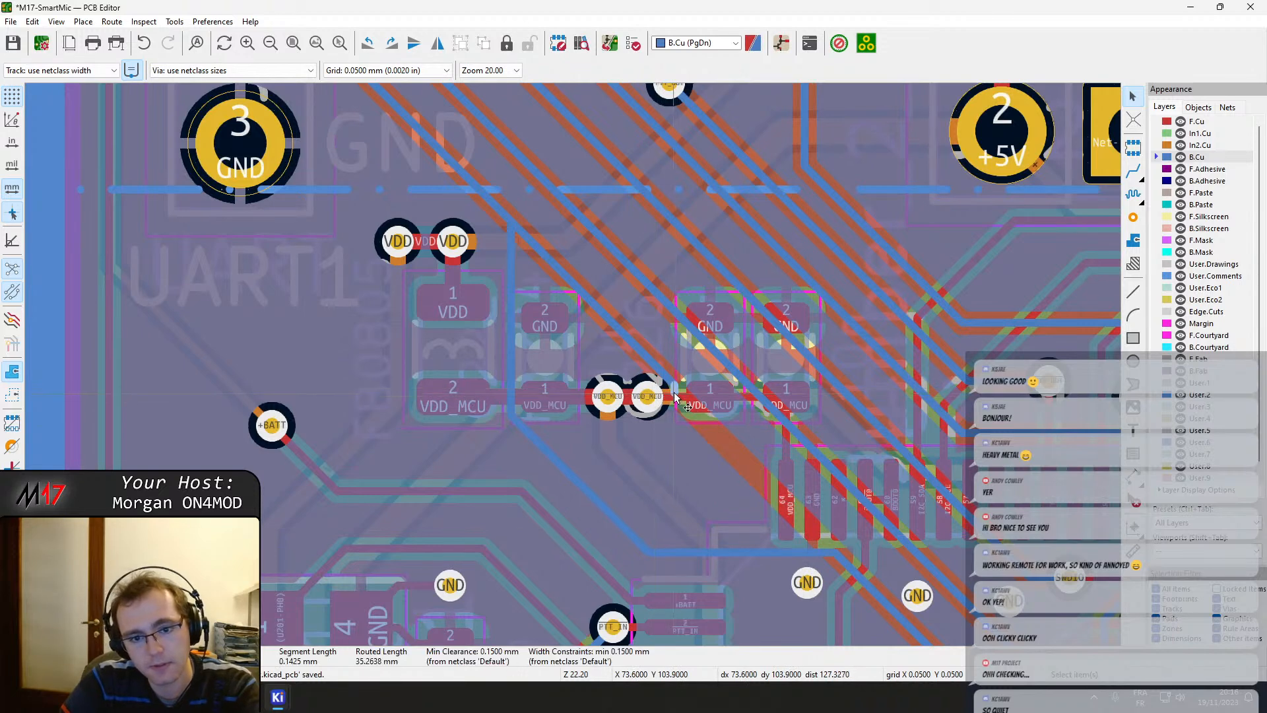
key(Delete)
click(666, 382)
key(Delete)
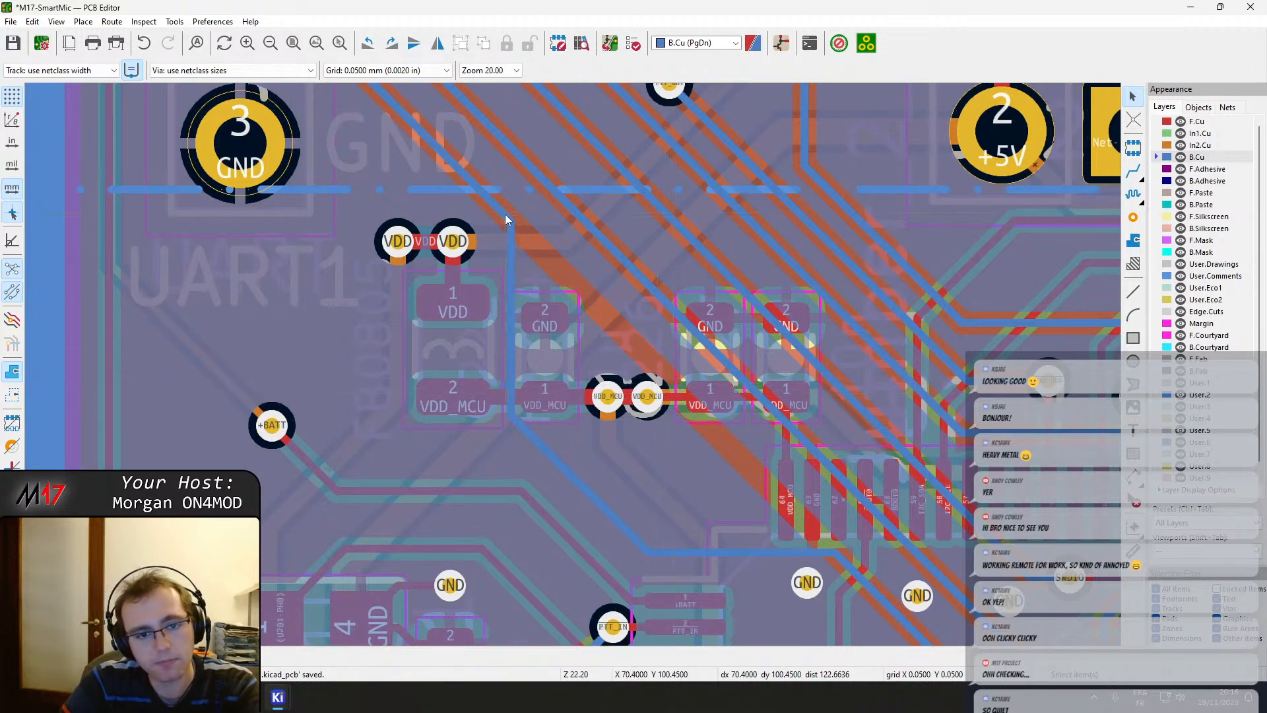
Shift the vertical USART1_TX segment on B.Cu to the left of the two VDD vias, and refill all zones.
scroll(528, 267, down, 2)
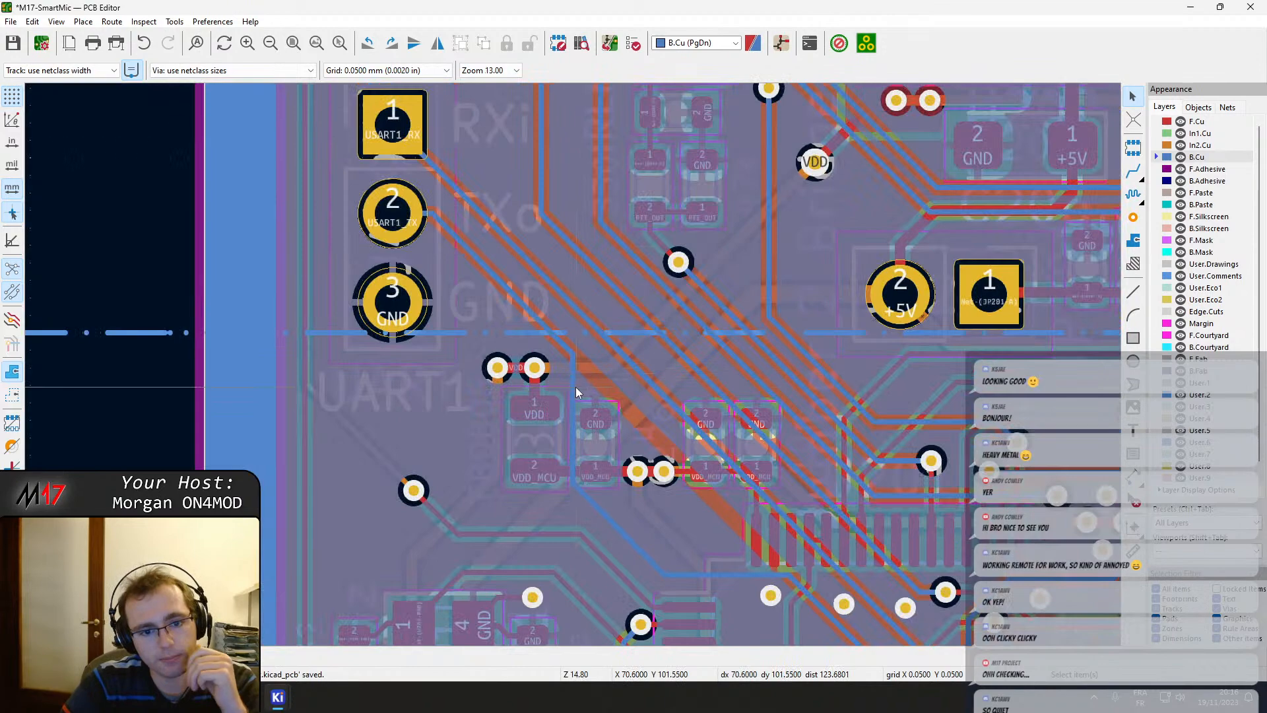
click(570, 384)
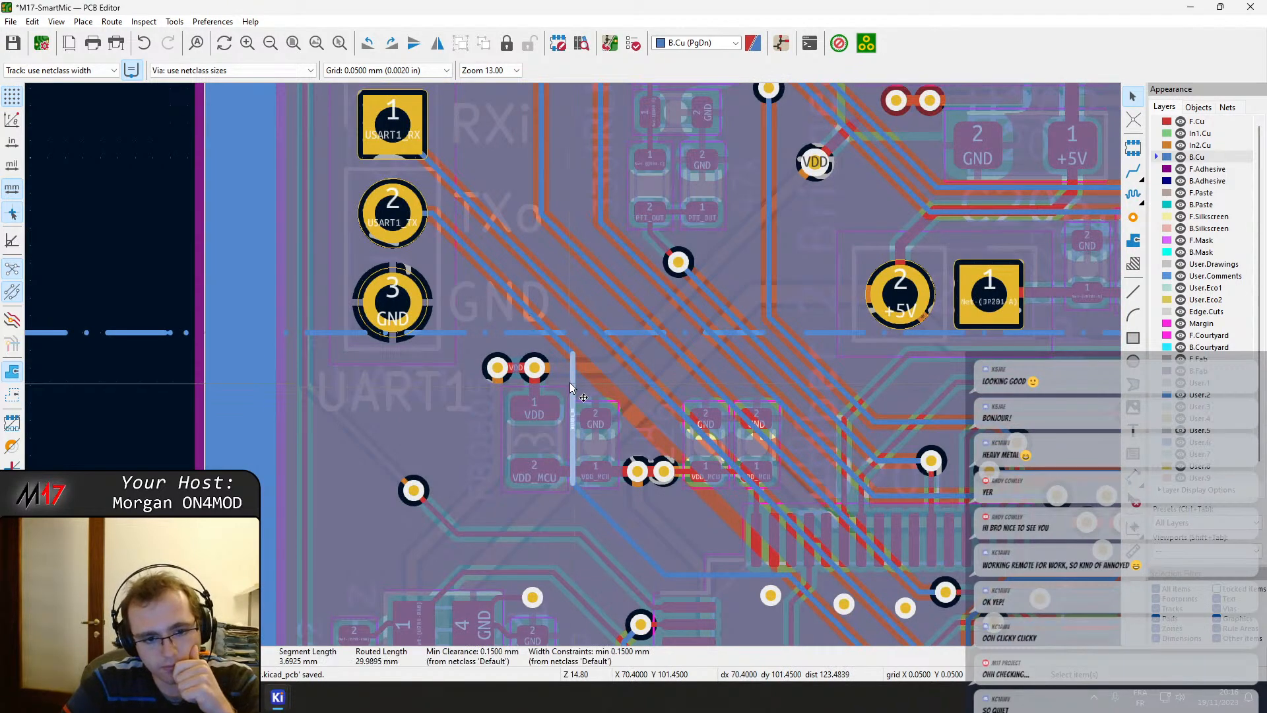
drag(571, 388, 467, 375)
middle_drag(622, 421, 596, 422)
key(b)
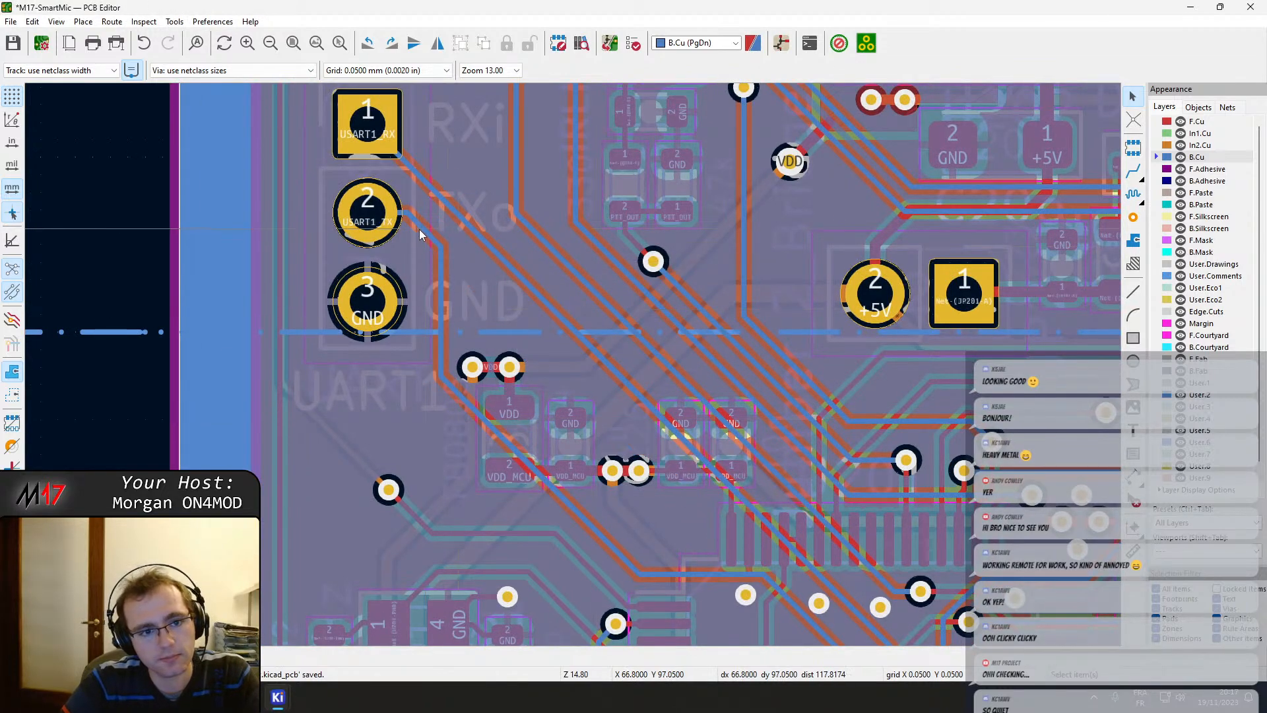
Pull the USART1_TX segment by the connector down and left so it leaves pad 2 diagonally, and refill all zones.
drag(419, 228, 375, 229)
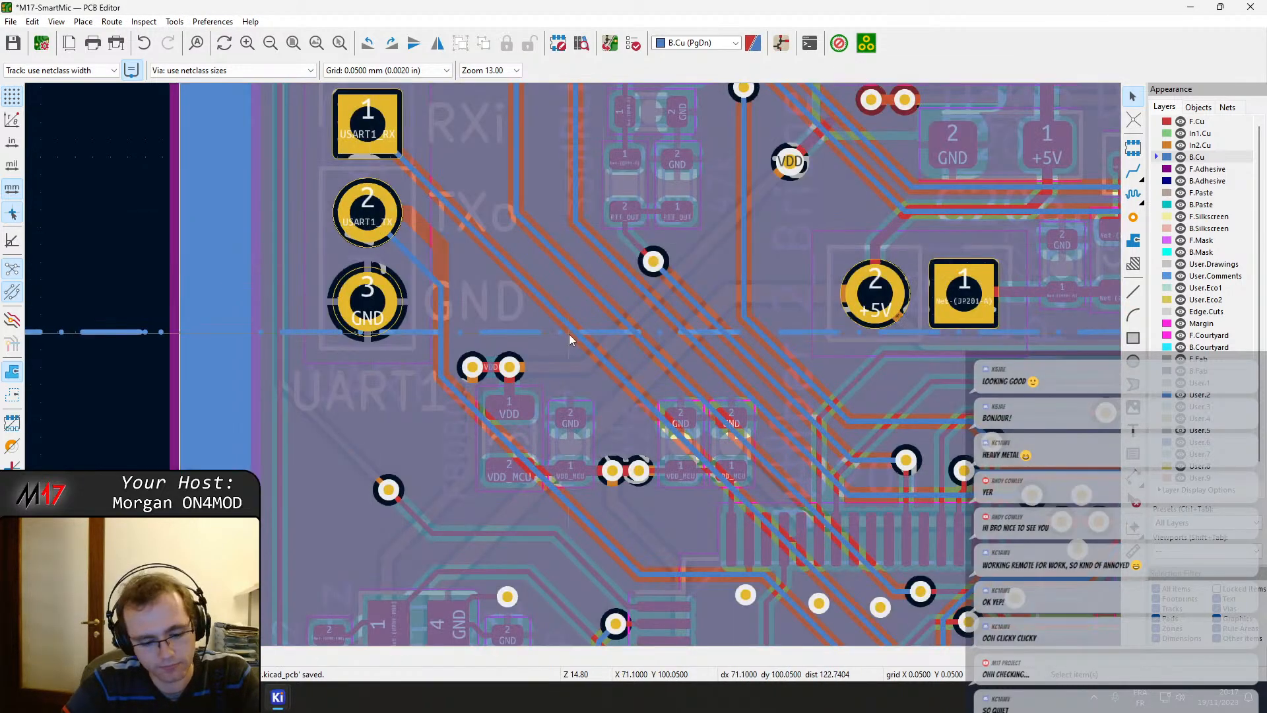
key(b)
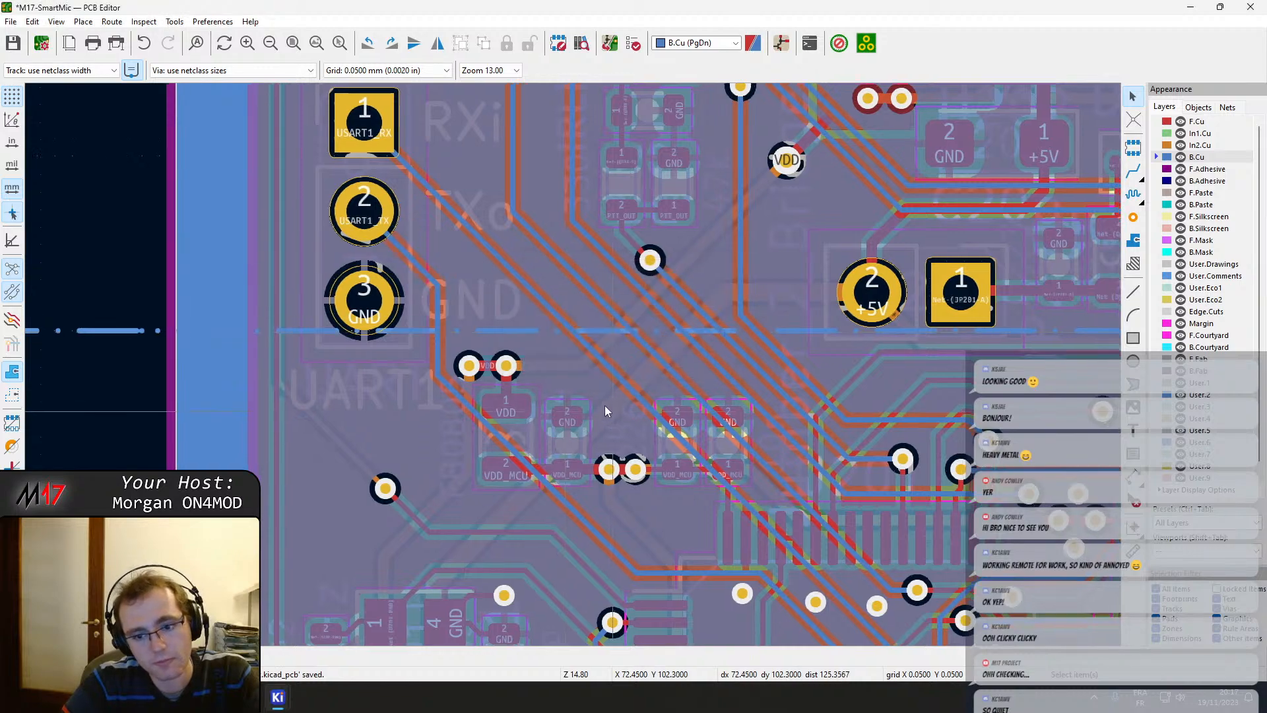
Shift the long diagonal GPIO_POWER track on B.Cu up and to the right, away from the PTT_OUT track.
middle_drag(604, 405, 513, 260)
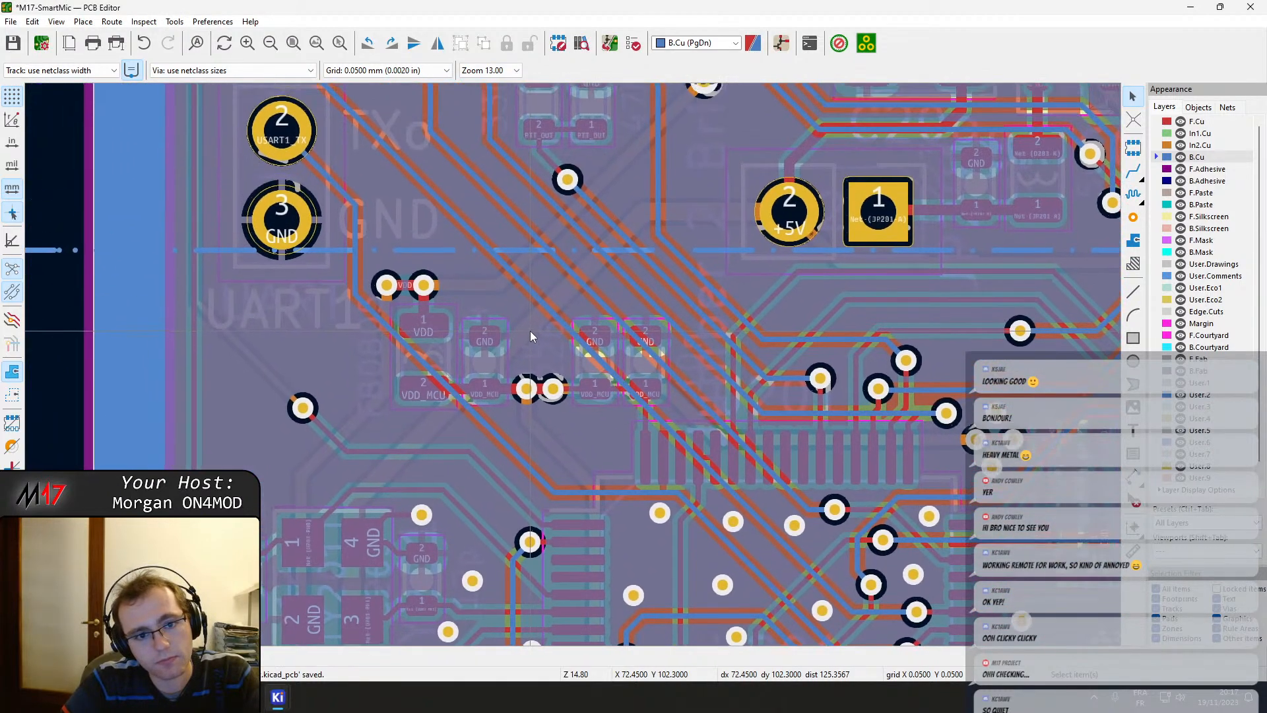
scroll(573, 365, up, 2)
middle_drag(610, 370, 404, 475)
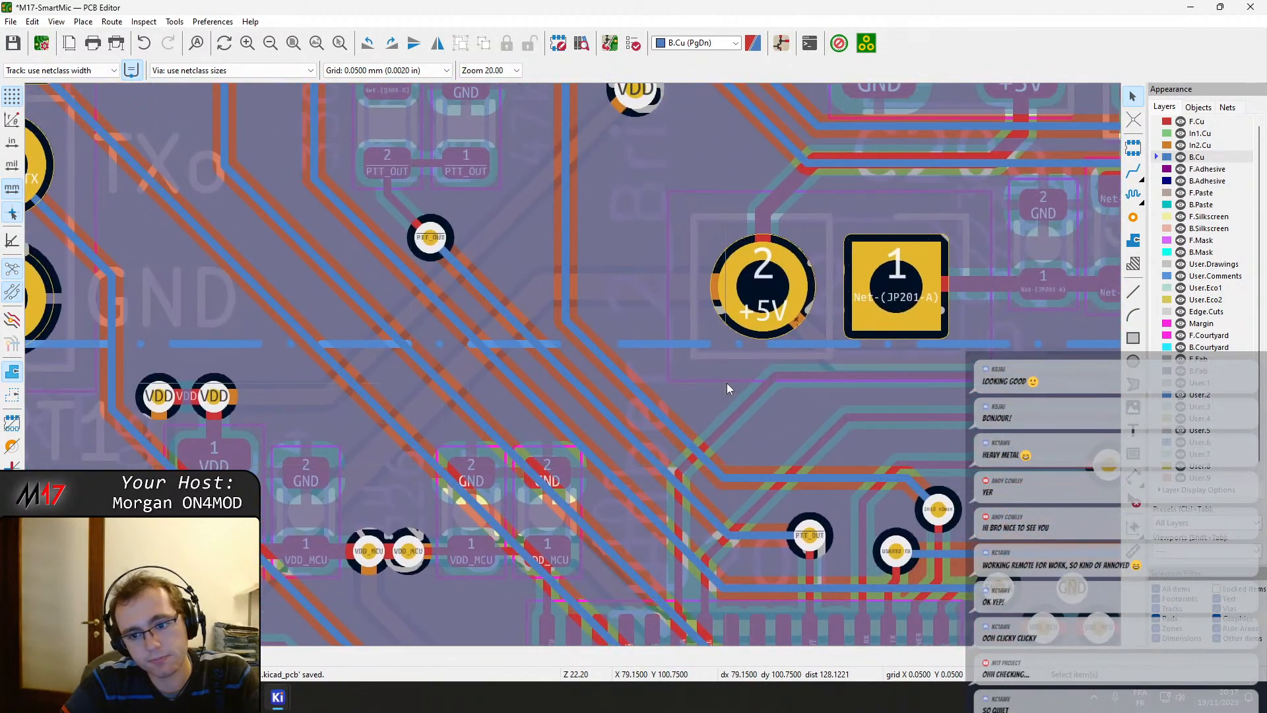
click(654, 404)
key(d)
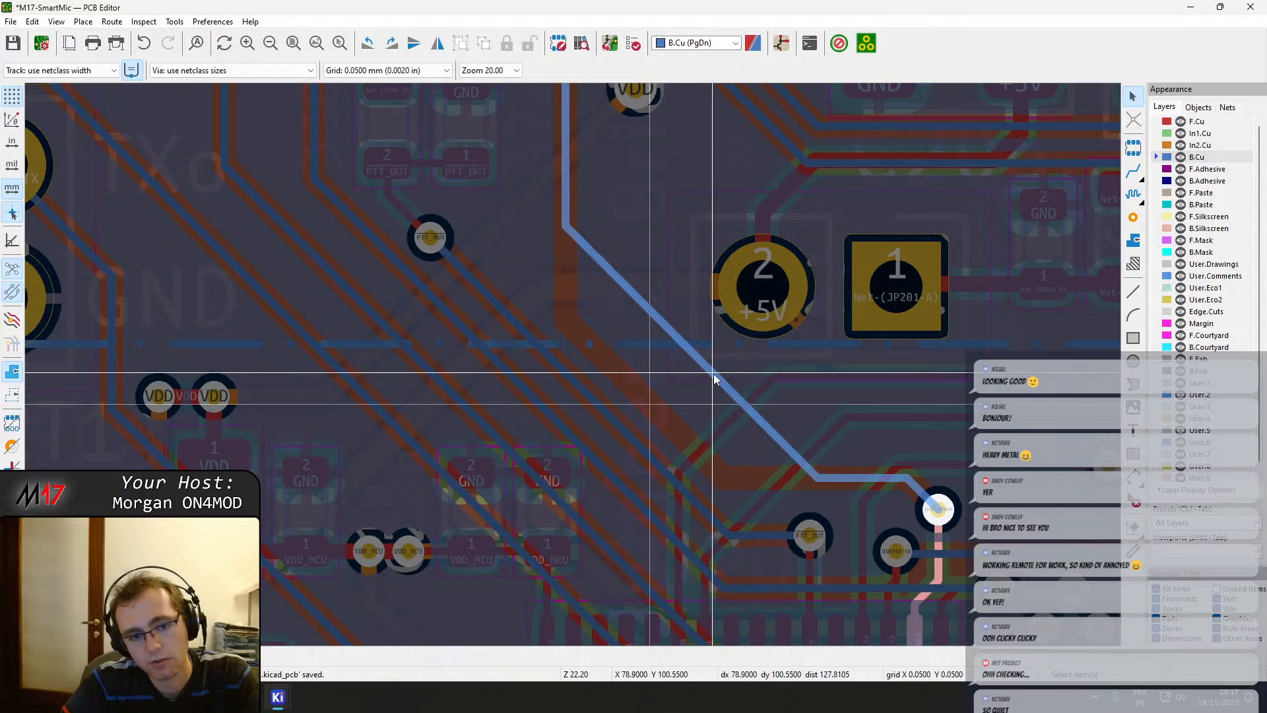
click(714, 380)
middle_drag(636, 413, 615, 407)
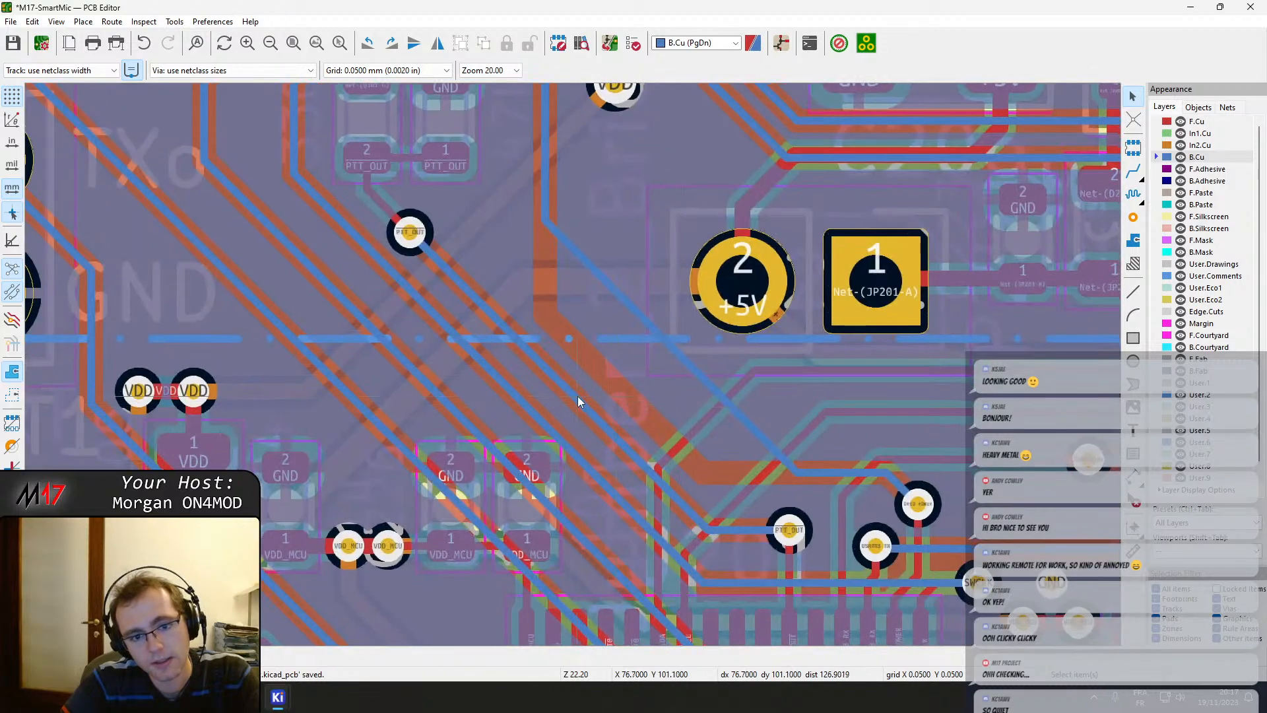
Shift the diagonal PTT_OUT track on B.Cu up and right until it runs straight into its lower via, and refill all zones.
key(d)
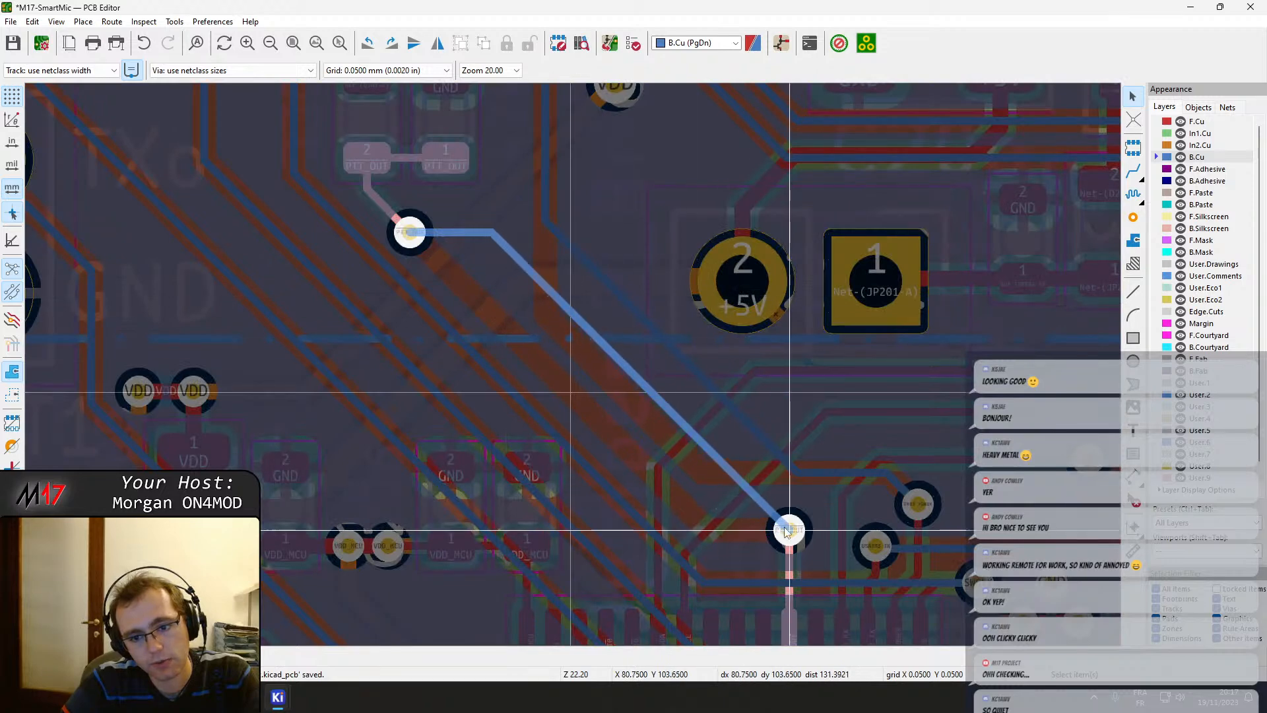
click(786, 533)
key(b)
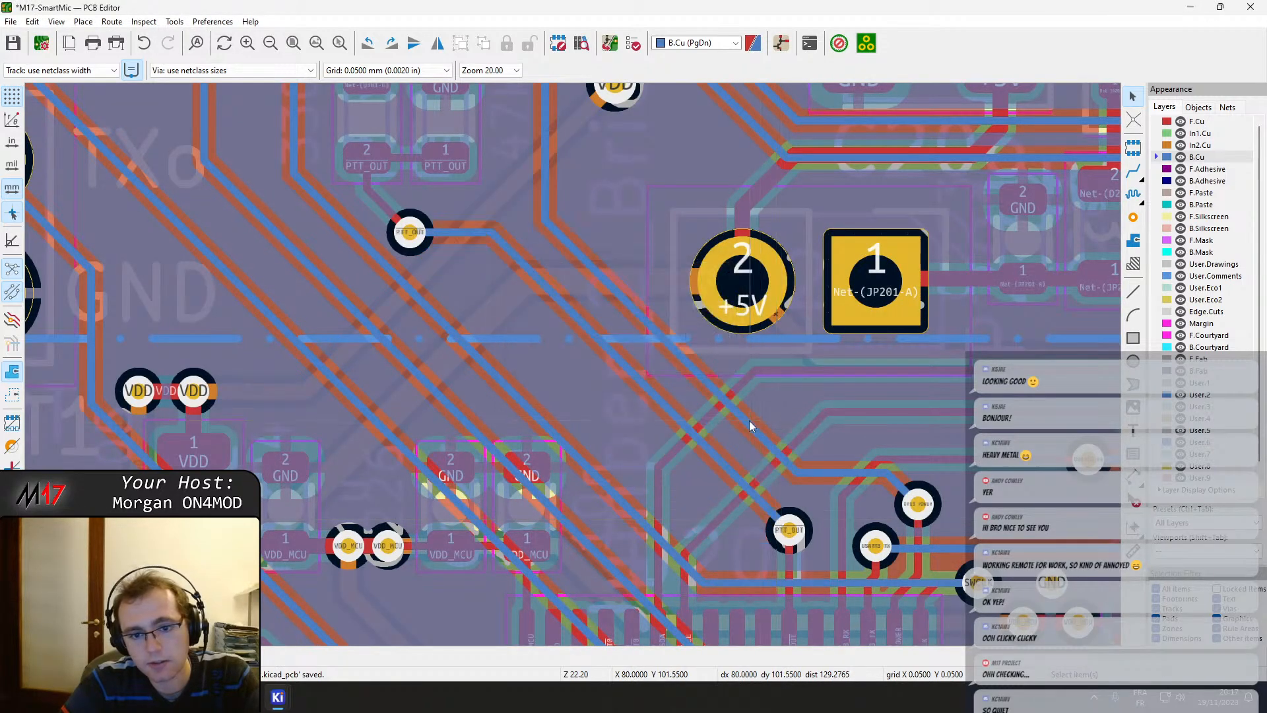
Move the diagonal GPIO_POWER track farther up and right to widen the gap to PTT_OUT, and refill all zones.
click(743, 418)
key(d)
click(768, 422)
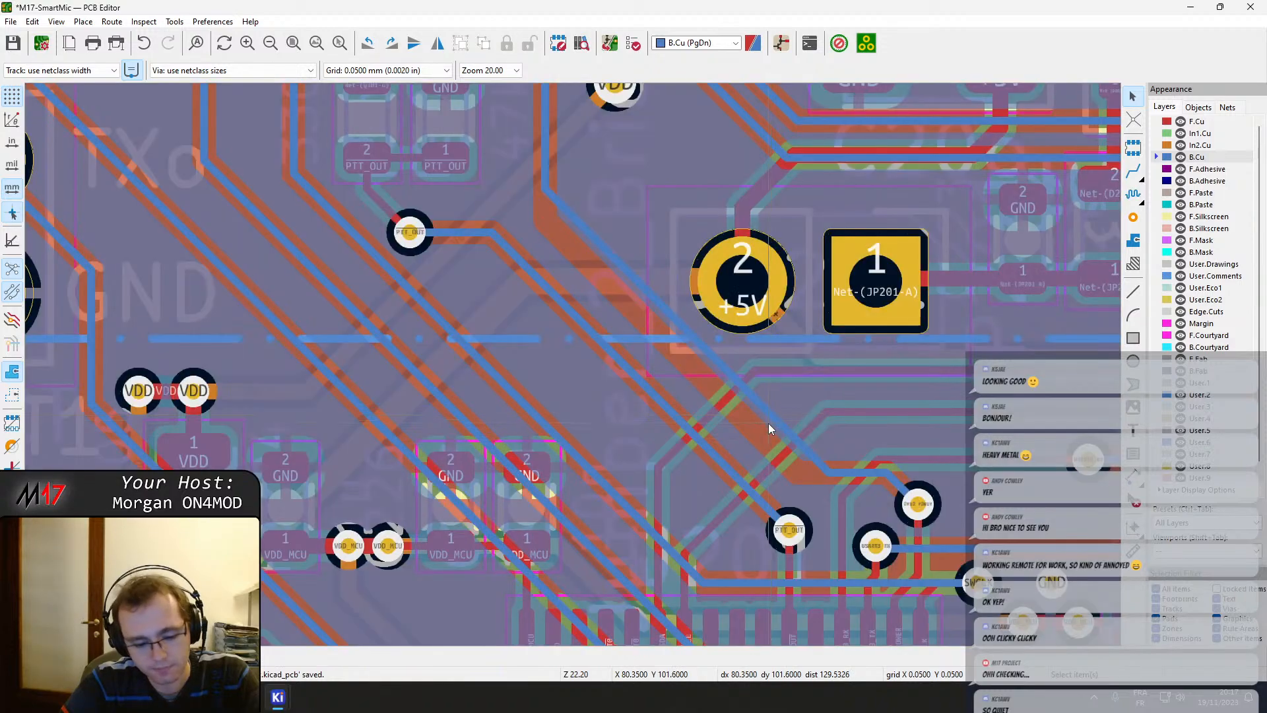
key(b)
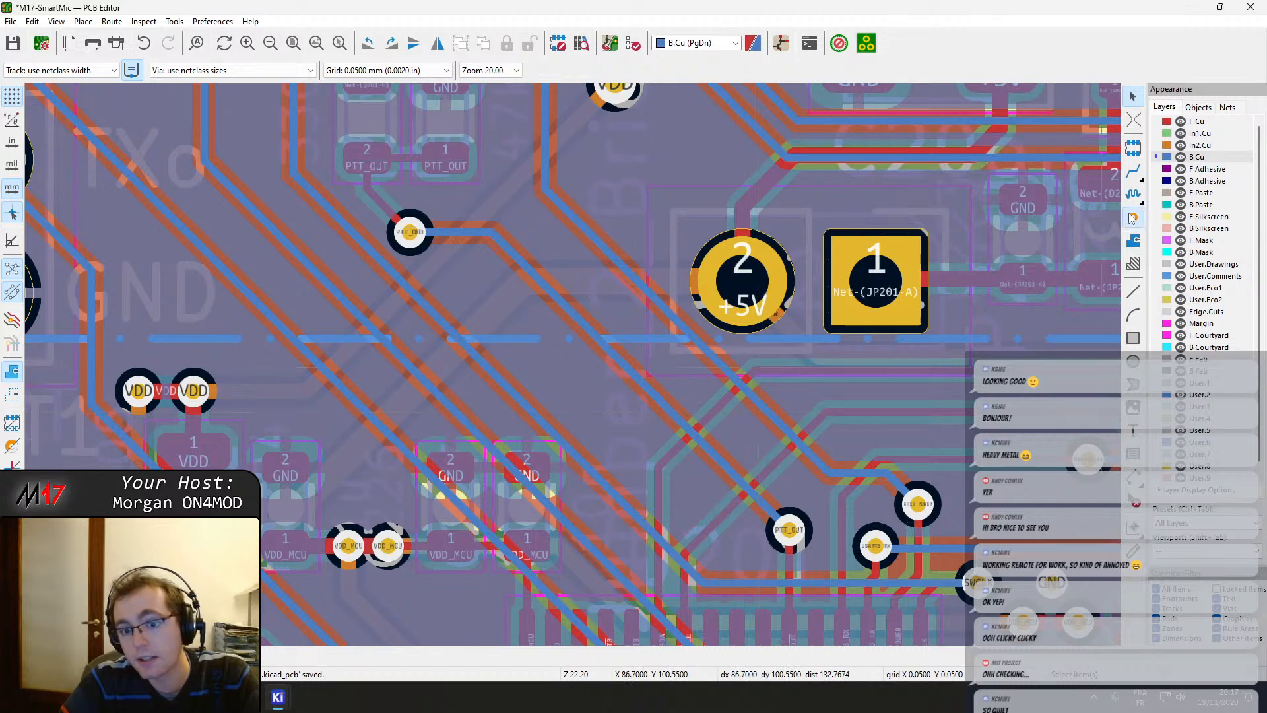
Place five GND vias, two between the PTT_OUT and GPIO_POWER tracks and three between the SWCLK and PTT_OUT tracks.
click(1133, 218)
click(741, 432)
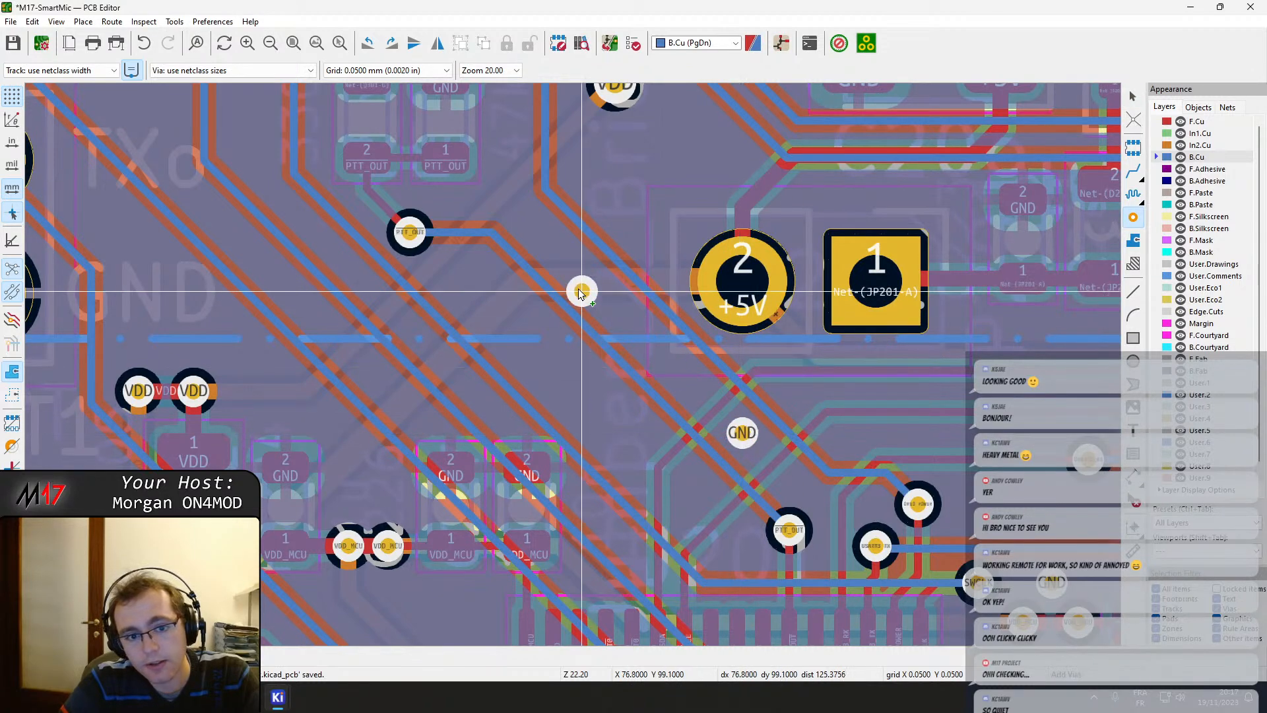
click(539, 230)
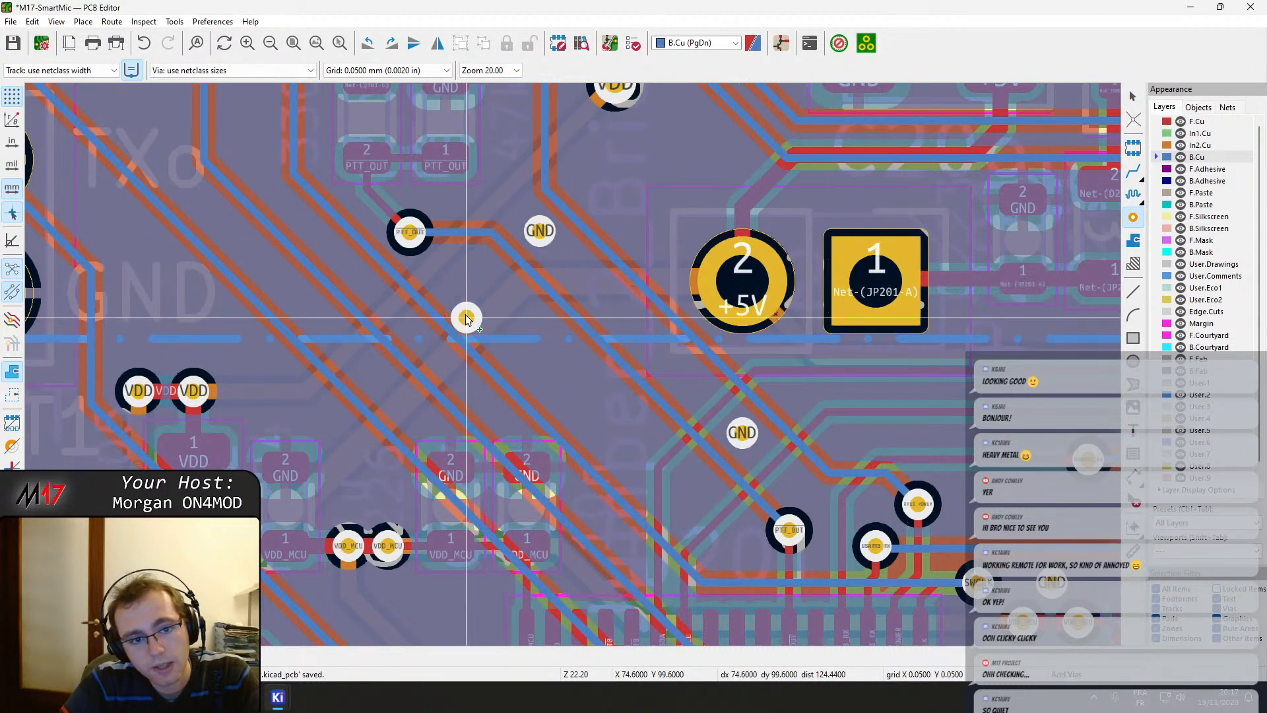
click(469, 281)
click(571, 386)
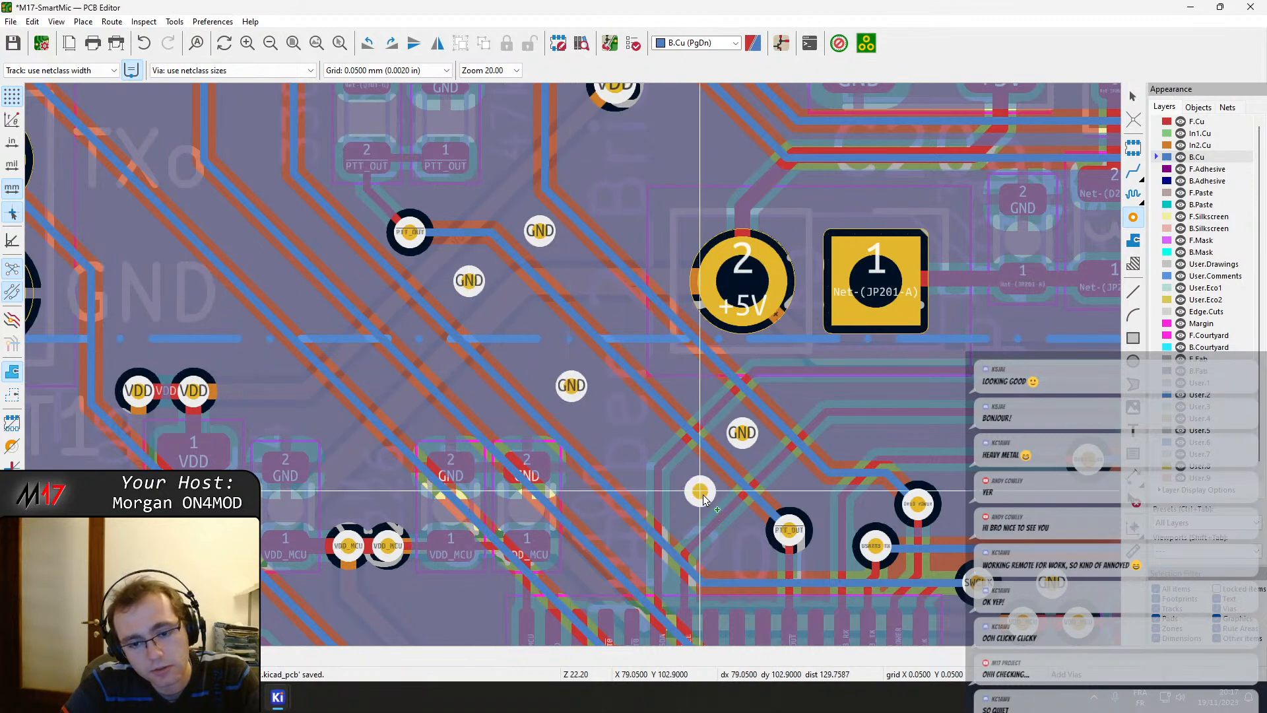
click(698, 493)
scroll(650, 516, up, 3)
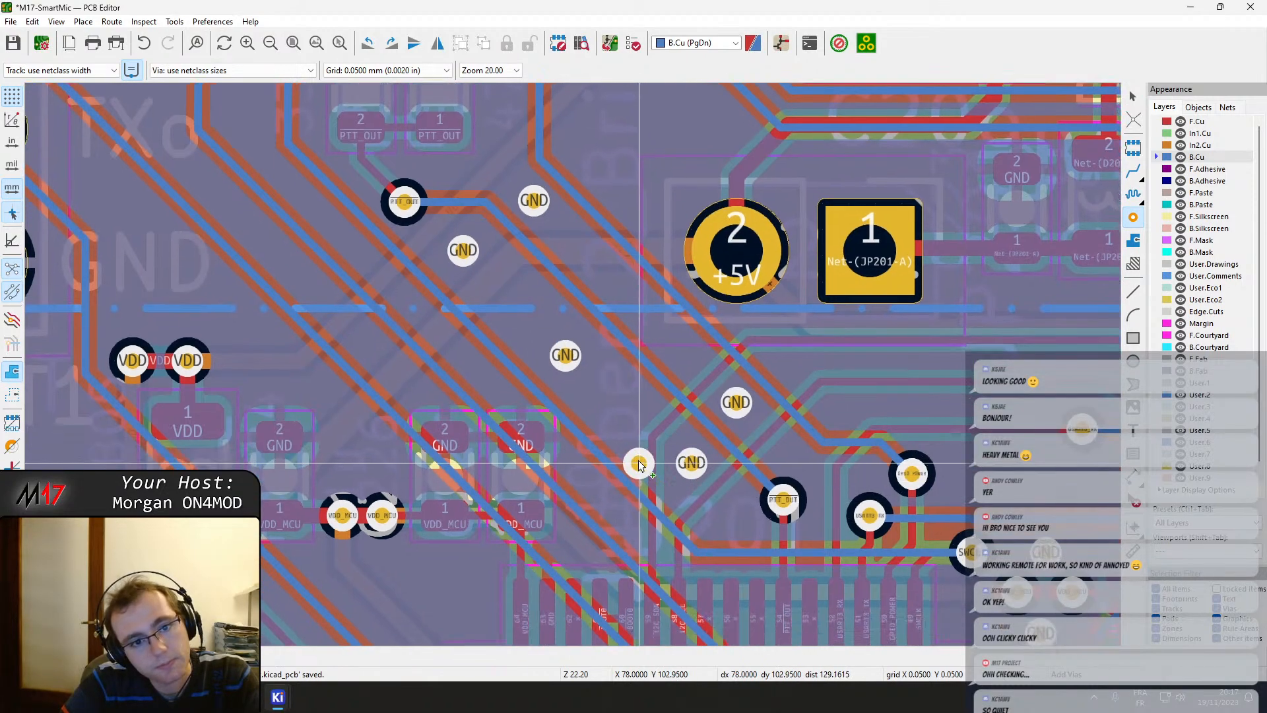
Center the two GND vias between PTT_OUT and GPIO_POWER, and shift the diagonal PTT_OUT track slightly up and right.
scroll(643, 351, up, 2)
drag(800, 496, 820, 490)
middle_drag(401, 157, 527, 411)
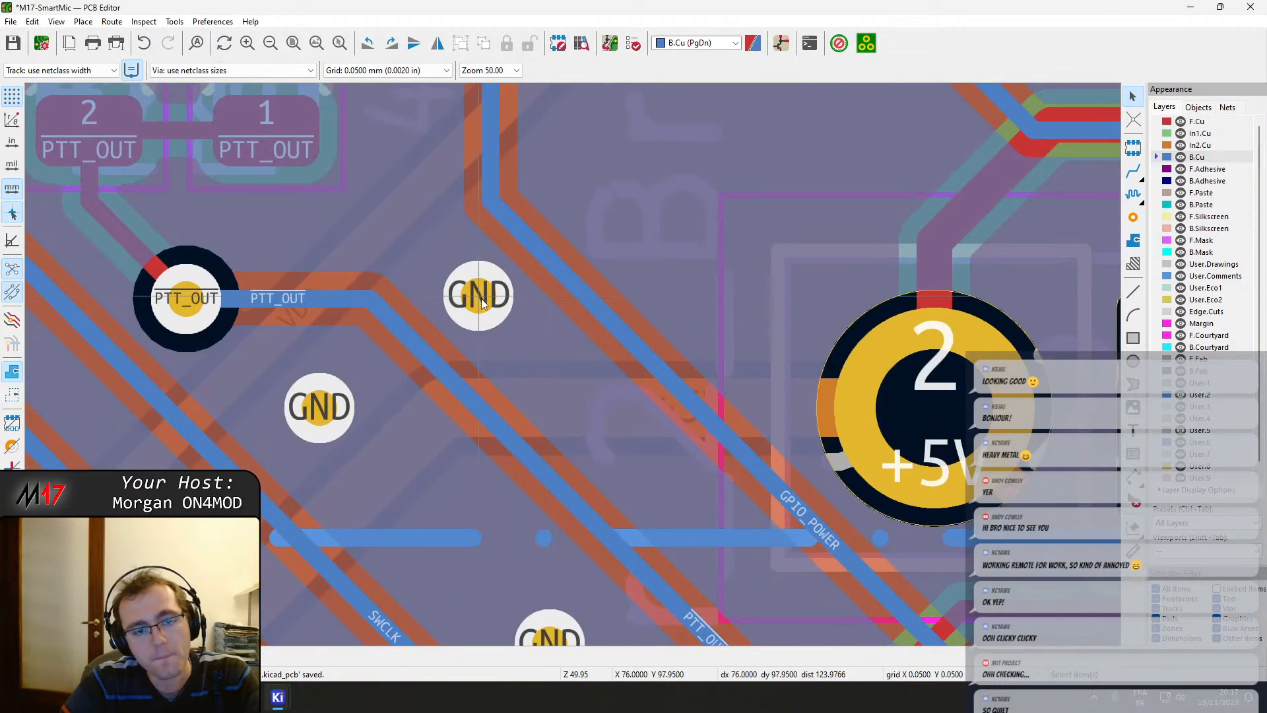
drag(481, 298, 488, 287)
drag(441, 371, 474, 363)
scroll(520, 444, down, 3)
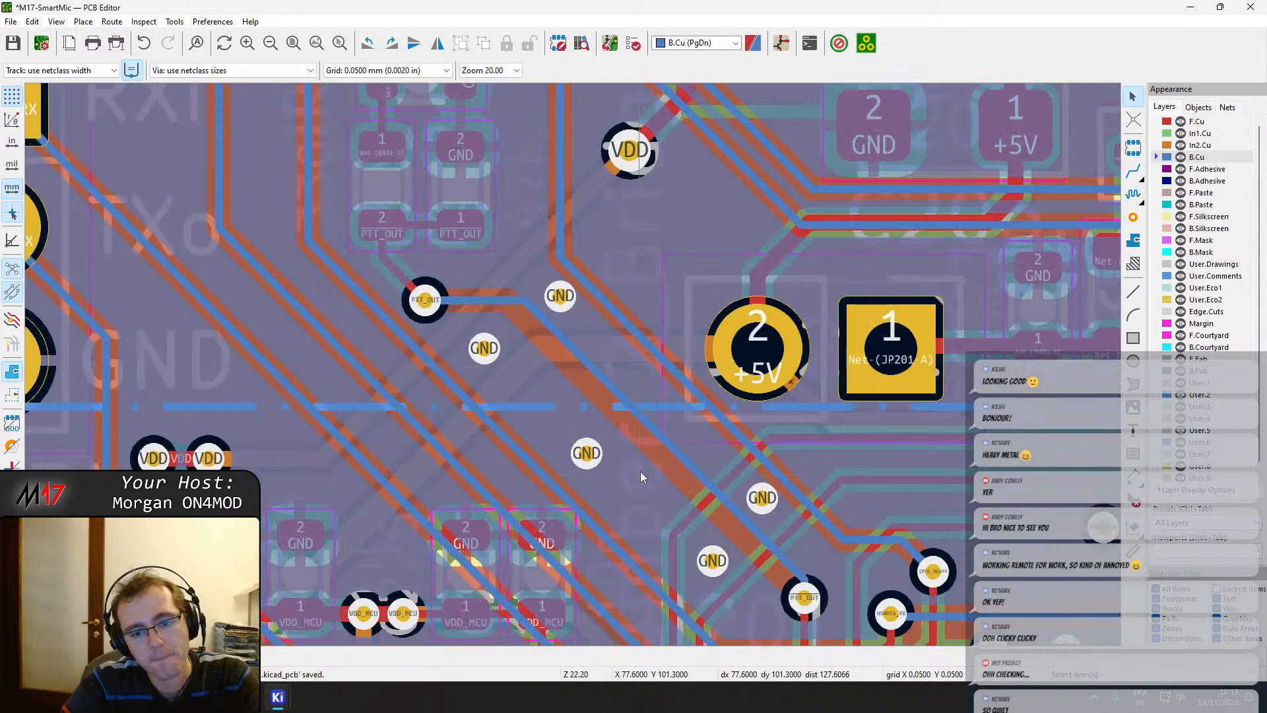
Move the uppermost GND via between the SWCLK and PTT_OUT tracks up and right, and refill all zones.
middle_drag(640, 471, 596, 400)
click(444, 277)
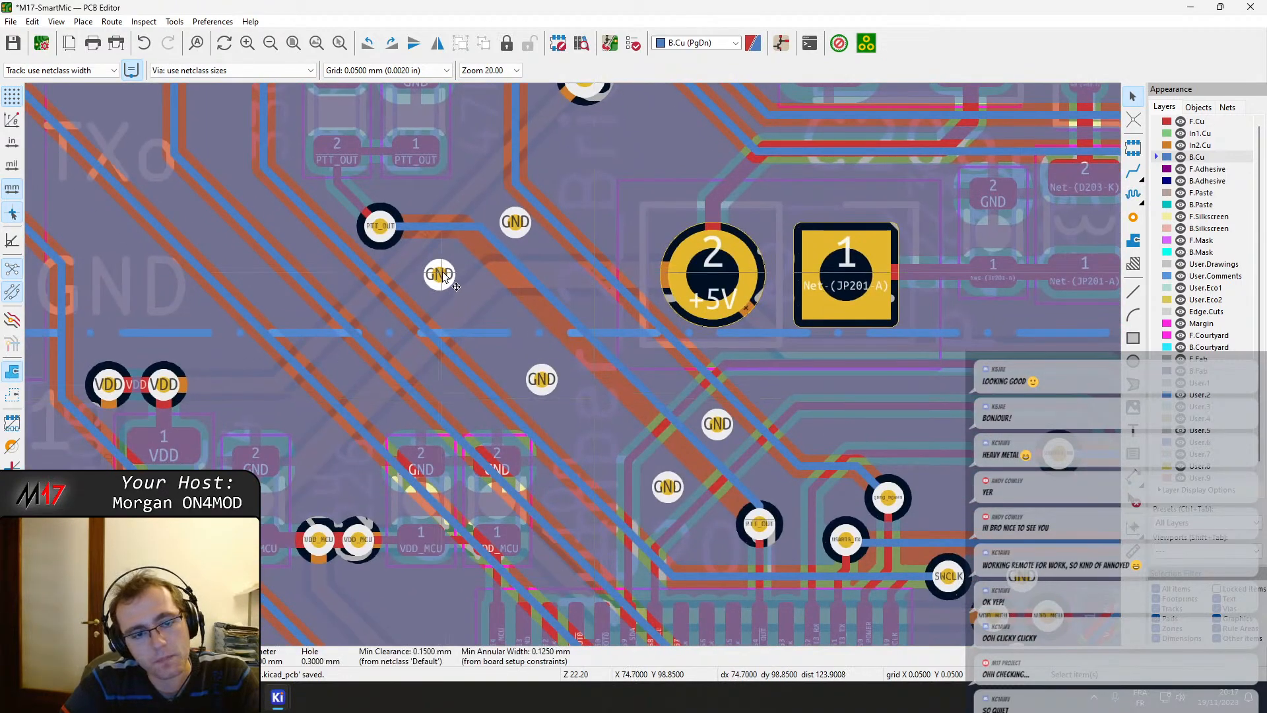
drag(444, 278, 457, 261)
key(b)
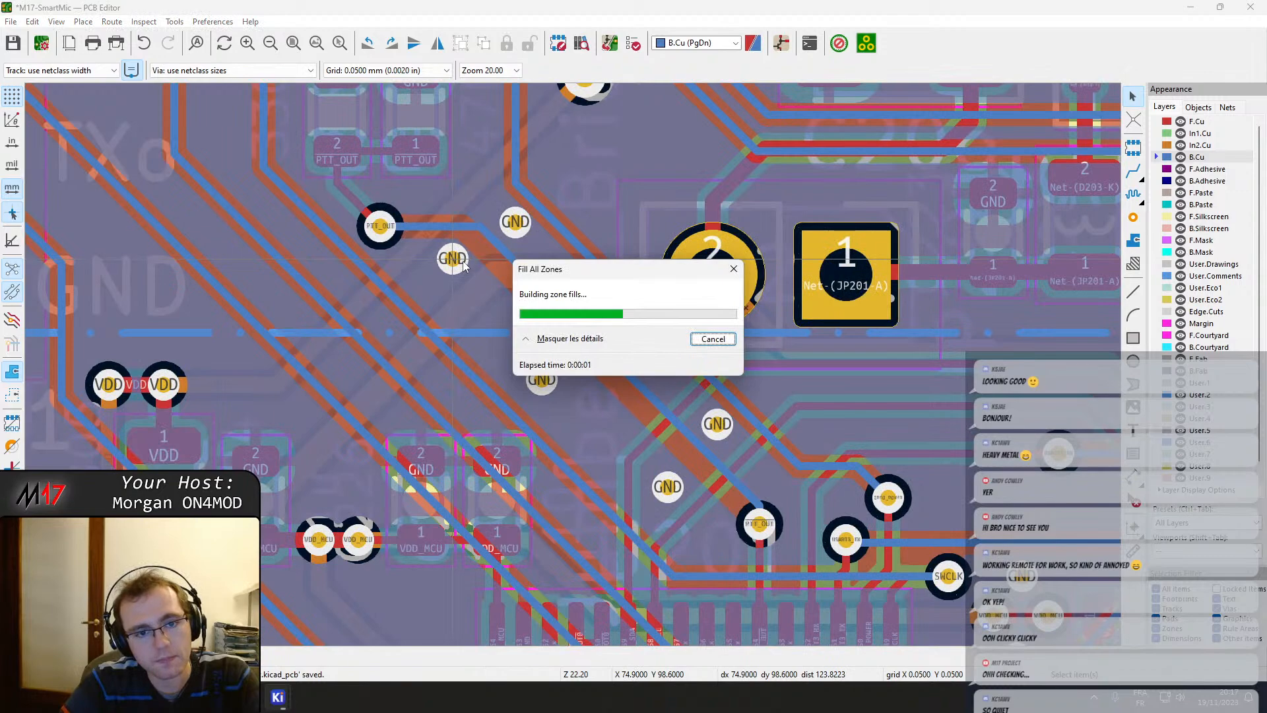
Nudge the three GND vias between the SWCLK and PTT_OUT tracks up and right, closer to the PTT_OUT track.
scroll(462, 262, up, 3)
click(554, 363)
drag(554, 363, 570, 349)
middle_drag(742, 599, 596, 382)
click(624, 437)
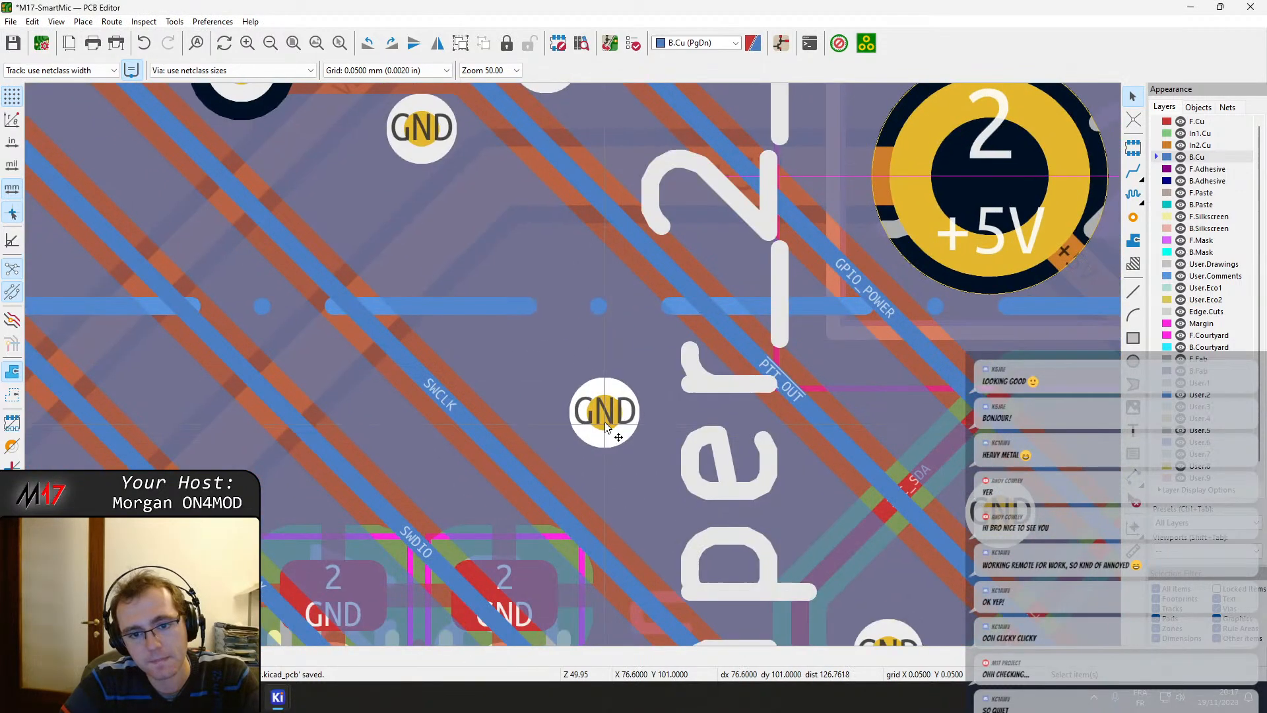
click(604, 421)
drag(604, 421, 688, 386)
middle_drag(737, 466, 492, 242)
click(650, 432)
drag(650, 432, 667, 376)
scroll(666, 468, down, 1)
middle_drag(497, 284, 579, 404)
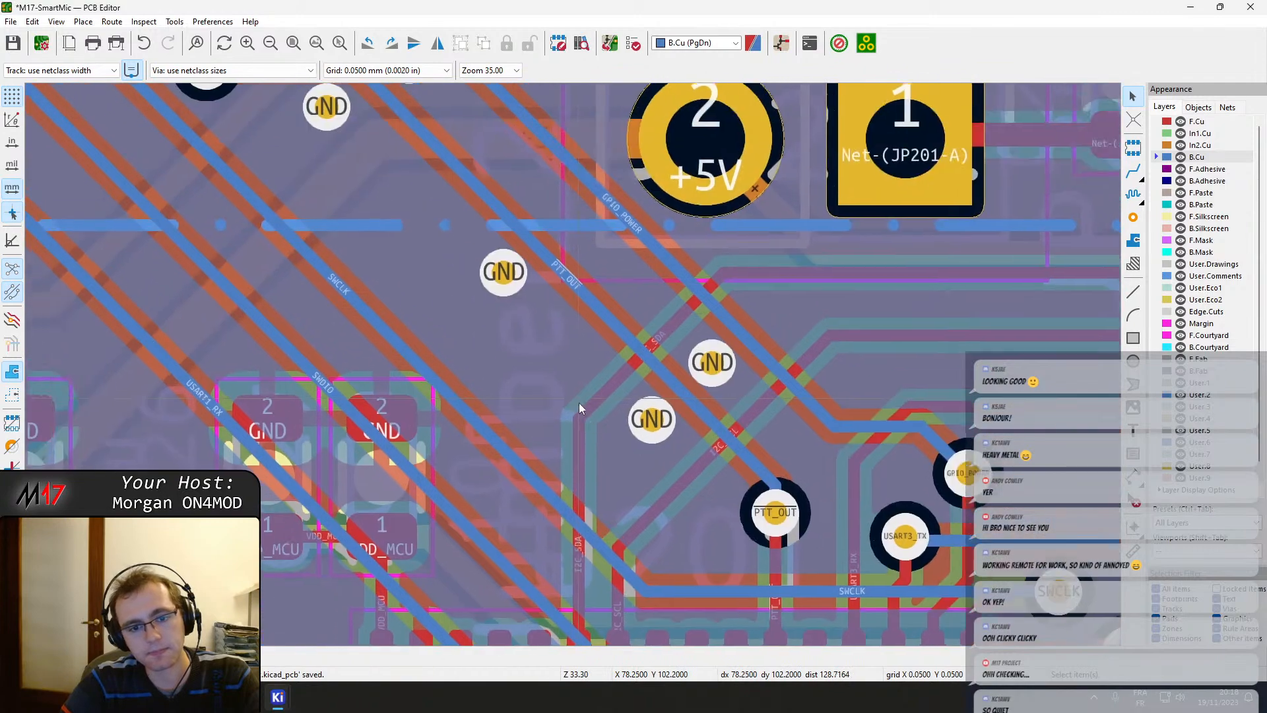
Move the upper PTT_OUT via up and left, closer to the PTT_OUT pads, and refill all zones.
scroll(551, 387, down, 1)
click(477, 342)
middle_drag(361, 133, 425, 272)
click(408, 288)
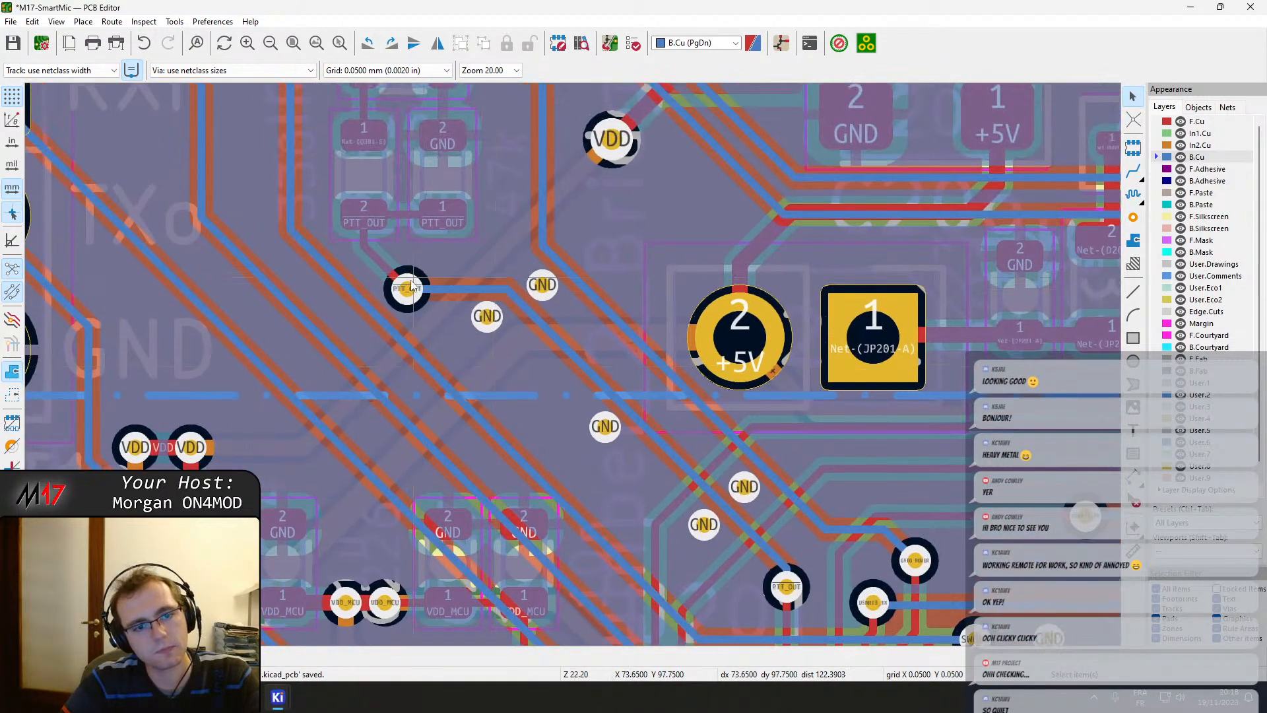
click(443, 323)
drag(409, 289, 389, 265)
key(b)
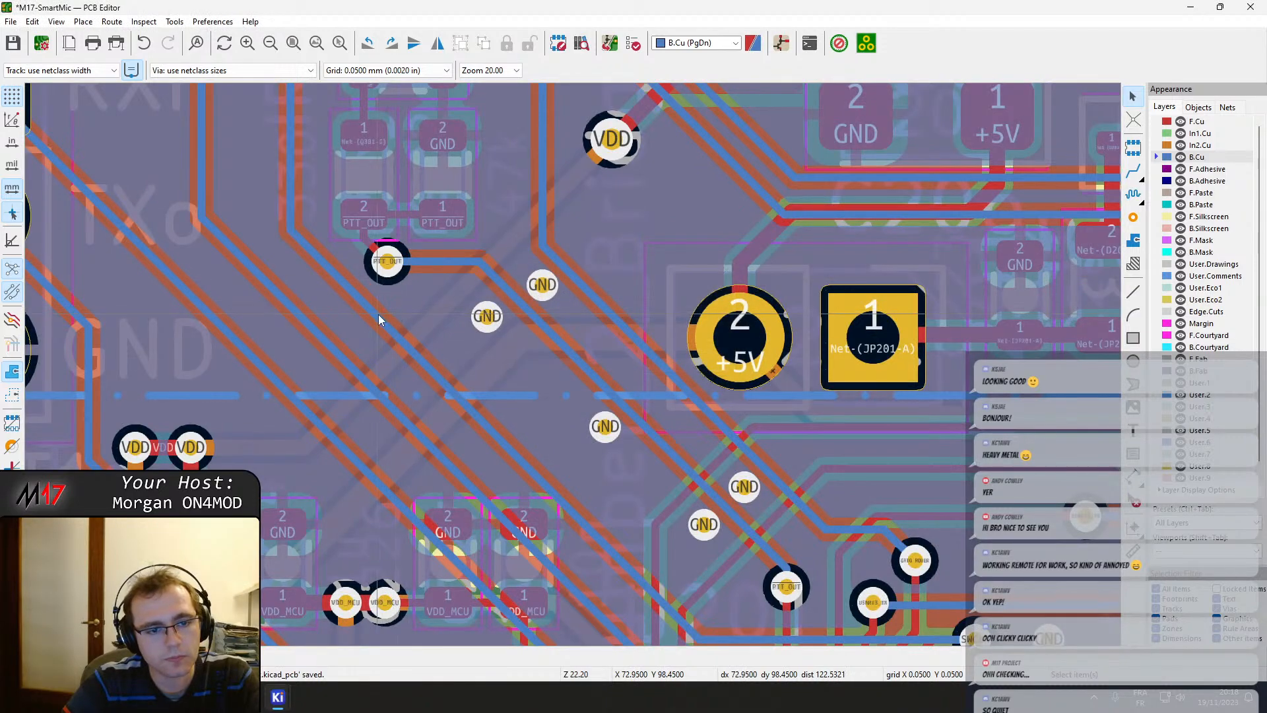
Move the upper PTT_OUT via to the right, reshape its short track to the pad, and refill all zones.
scroll(486, 306, up, 4)
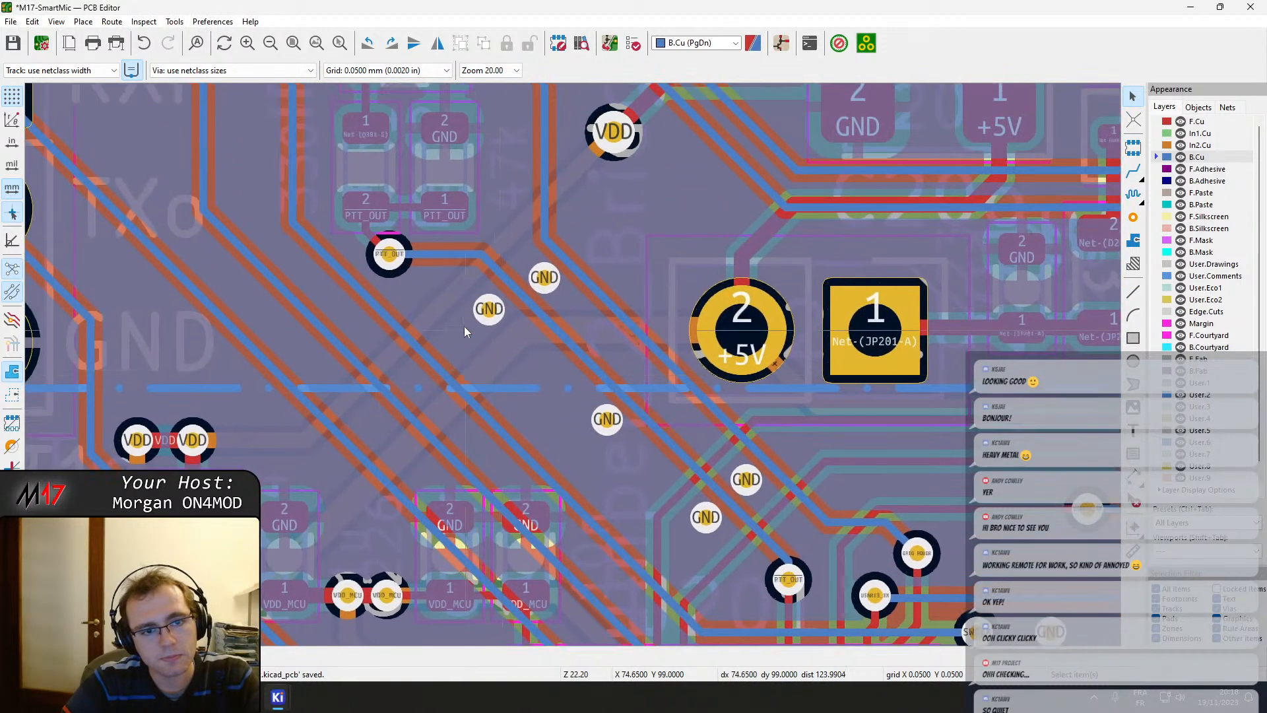
drag(383, 212, 449, 187)
drag(396, 156, 323, 157)
scroll(343, 188, down, 2)
key(b)
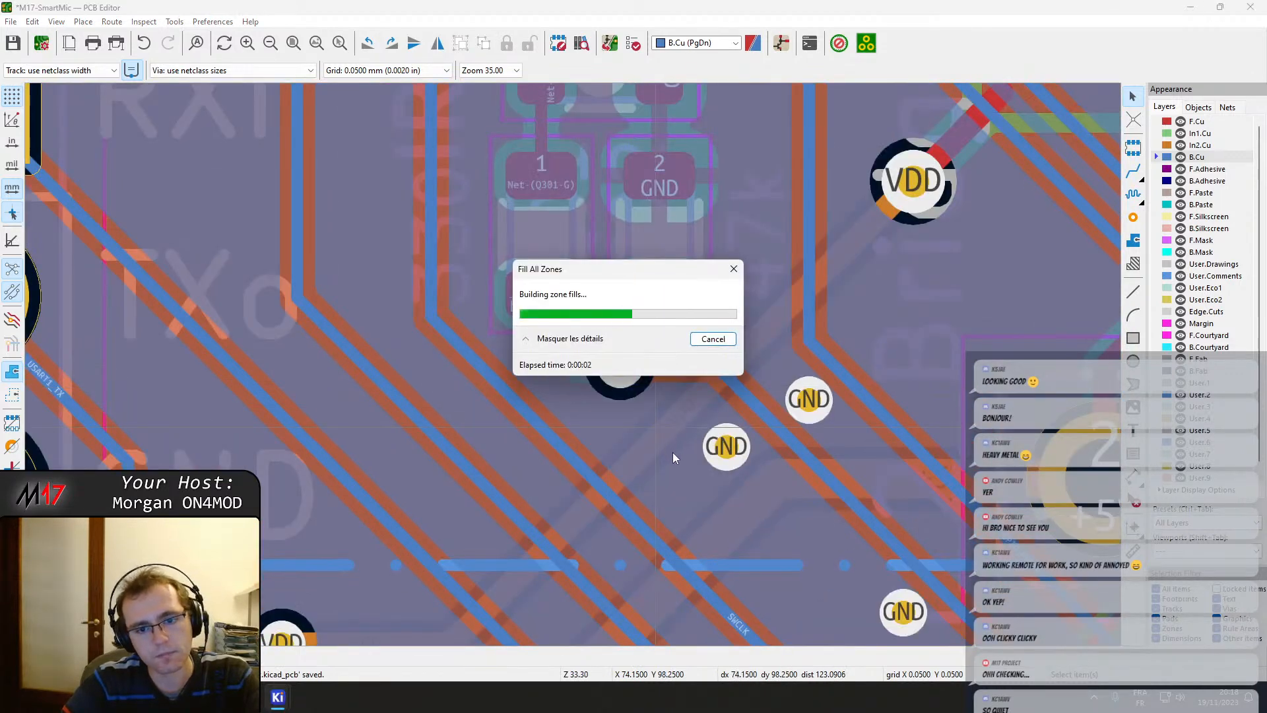
Shift the diagonal SWCLK track on B.Cu up and right to widen the gap to SWDIO, and refill all zones.
click(538, 429)
drag(538, 429, 573, 426)
key(b)
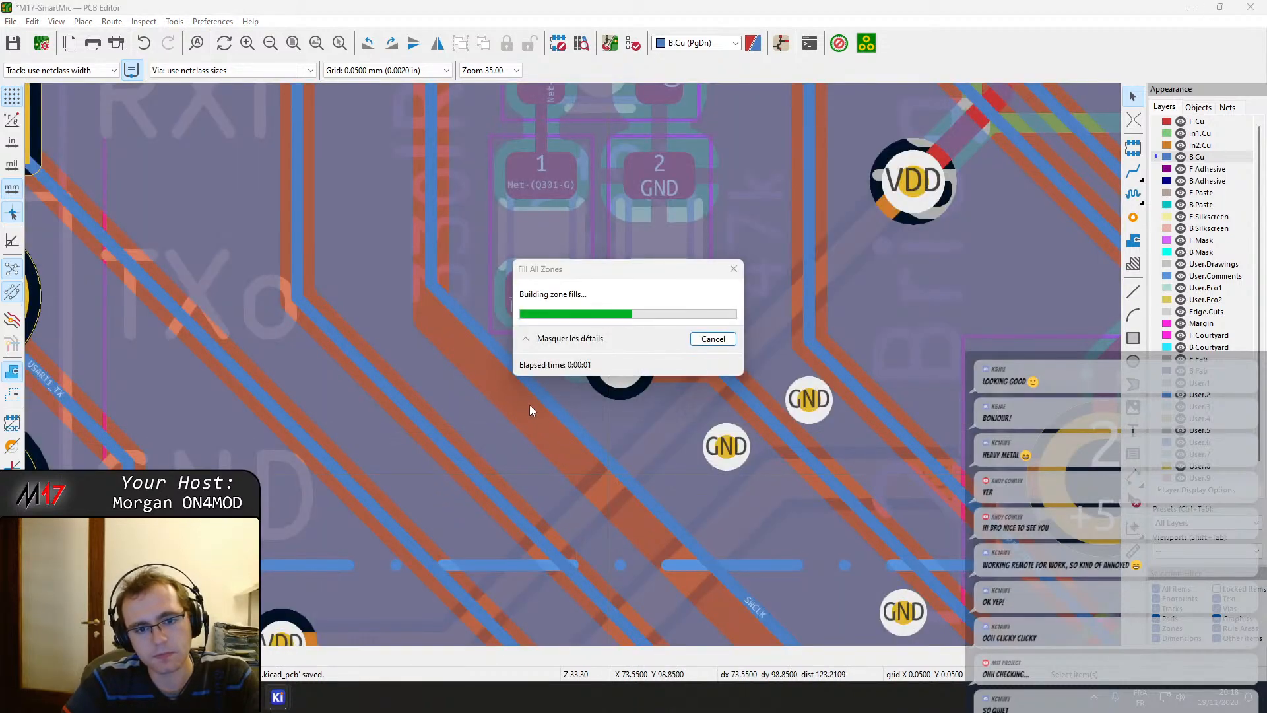
Place GND vias along the gaps between the diagonal USART1_RX, SWDIO and SWCLK tracks, below the PTT_OUT via.
middle_drag(627, 507, 333, 125)
scroll(338, 130, up, 1)
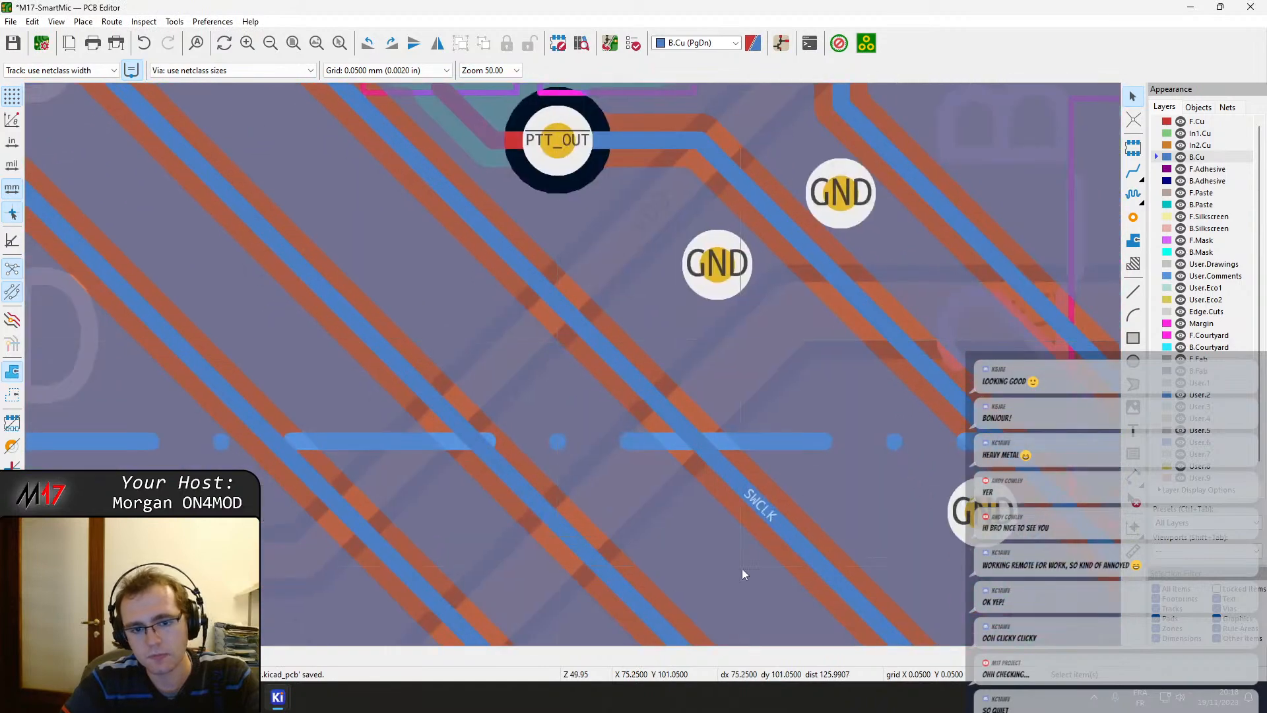
scroll(742, 569, down, 2)
middle_drag(537, 320, 567, 359)
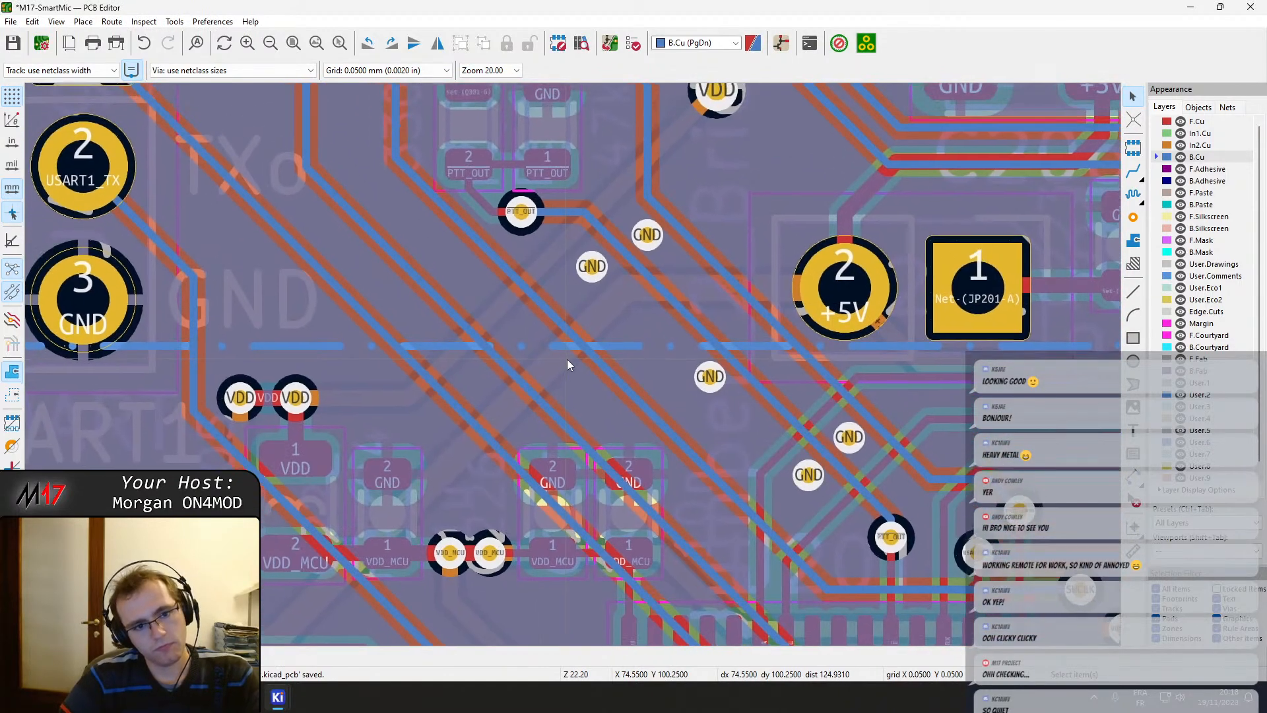
click(1133, 217)
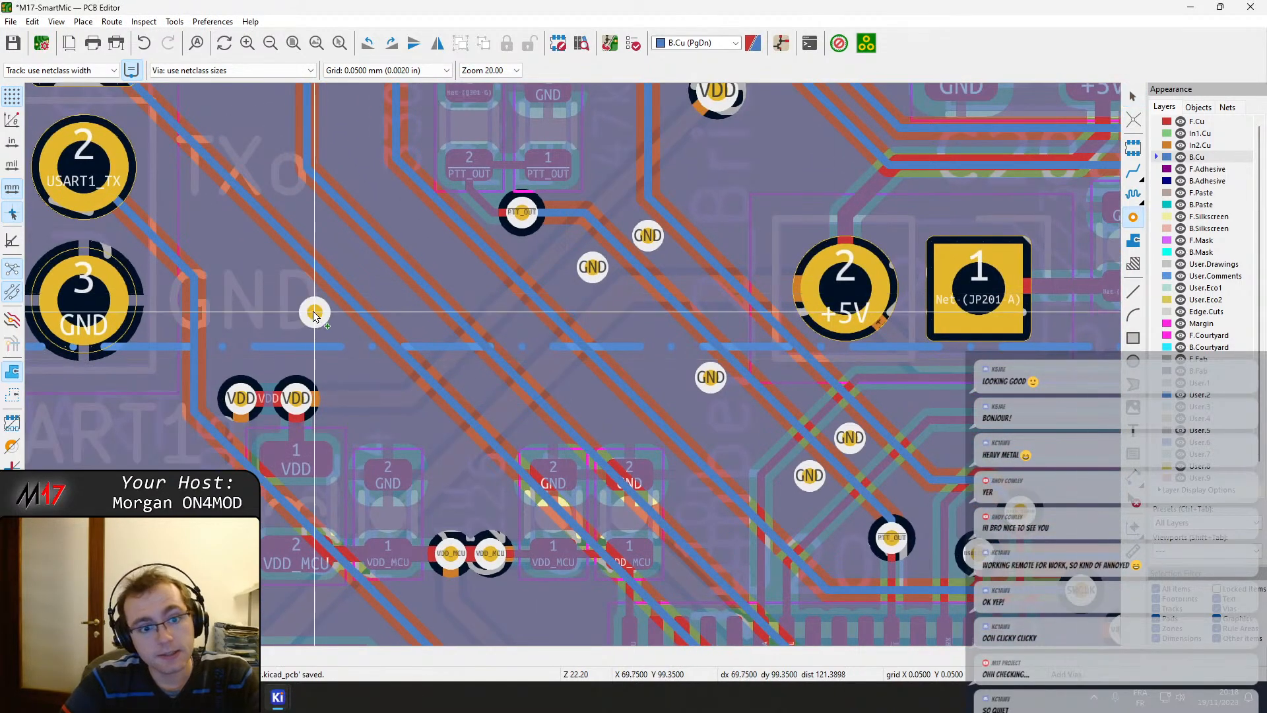
click(393, 297)
click(454, 256)
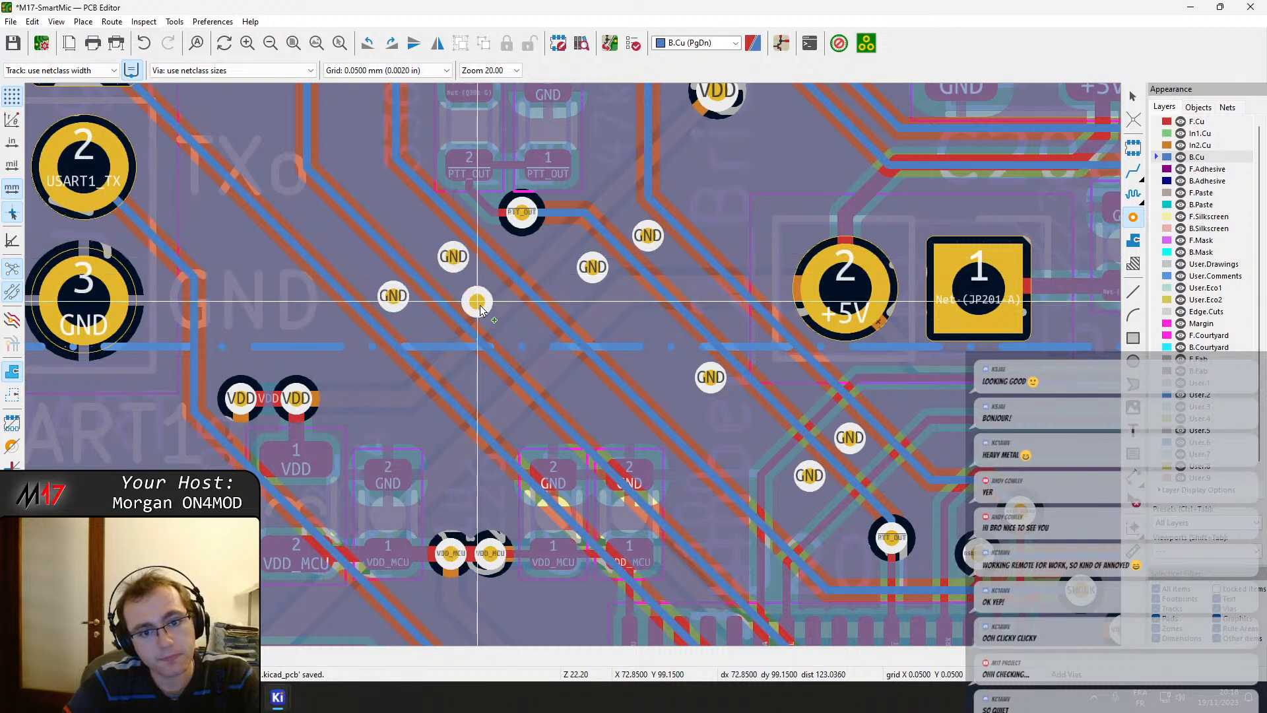
click(521, 334)
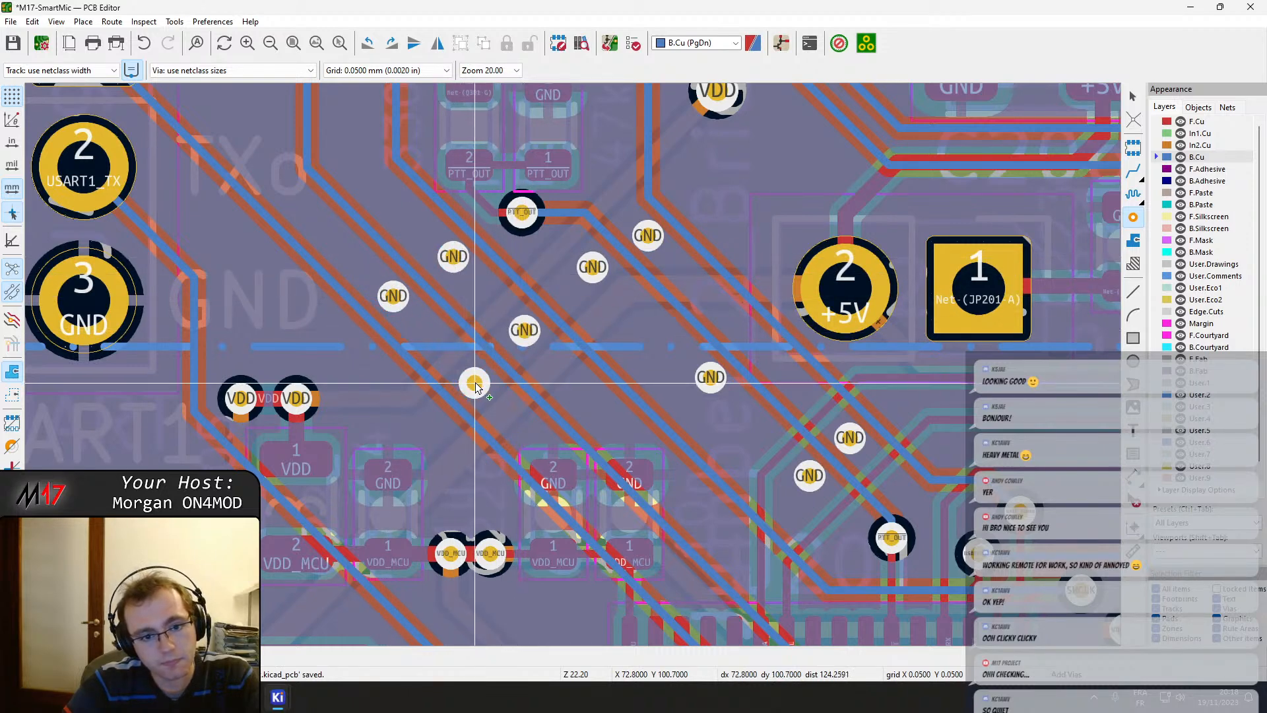
click(474, 383)
click(595, 408)
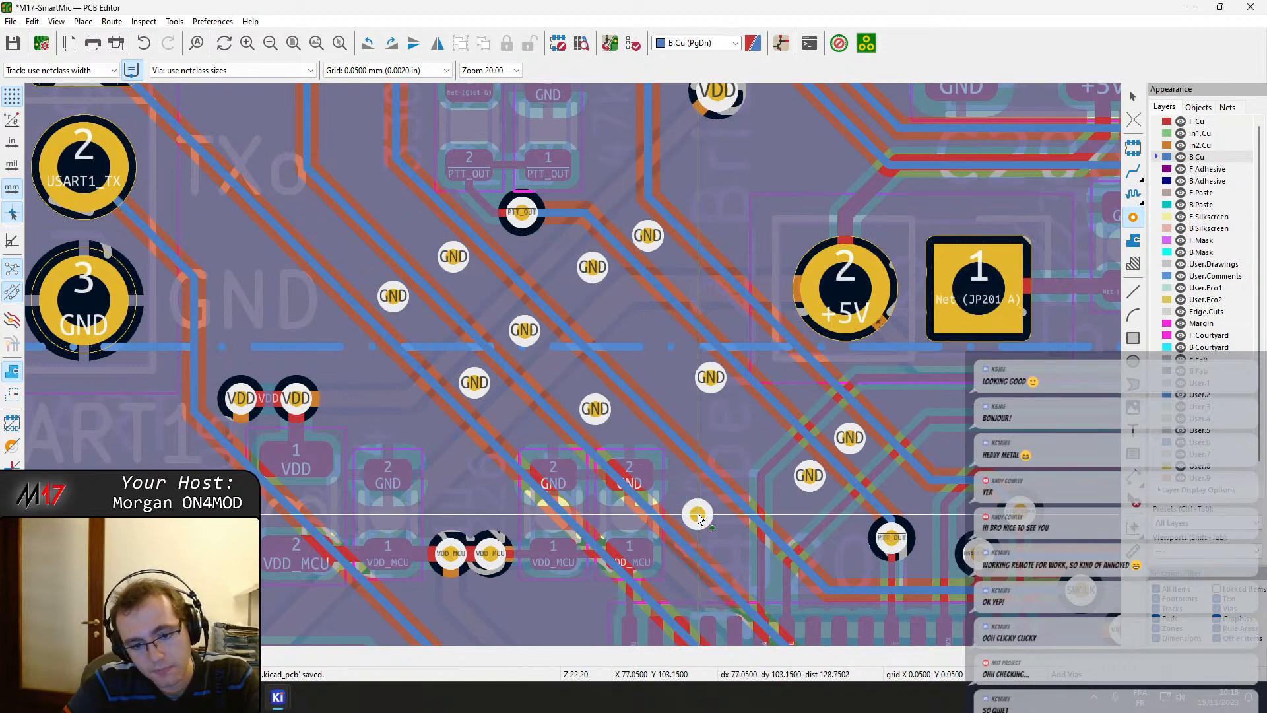
Add more stitching vias just above the microcontroller's upper pad row, on both sides of the USART1_RX and SWDIO tracks.
scroll(699, 513, up, 3)
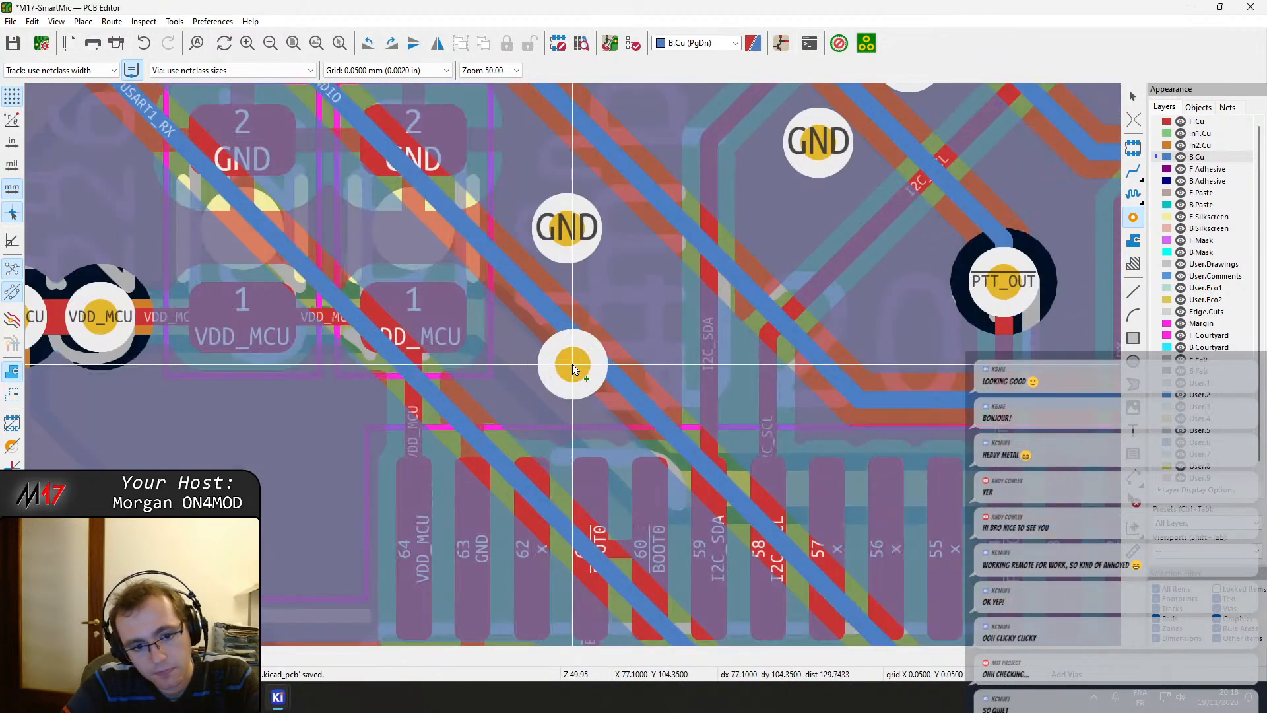
click(526, 385)
scroll(491, 484, down, 1)
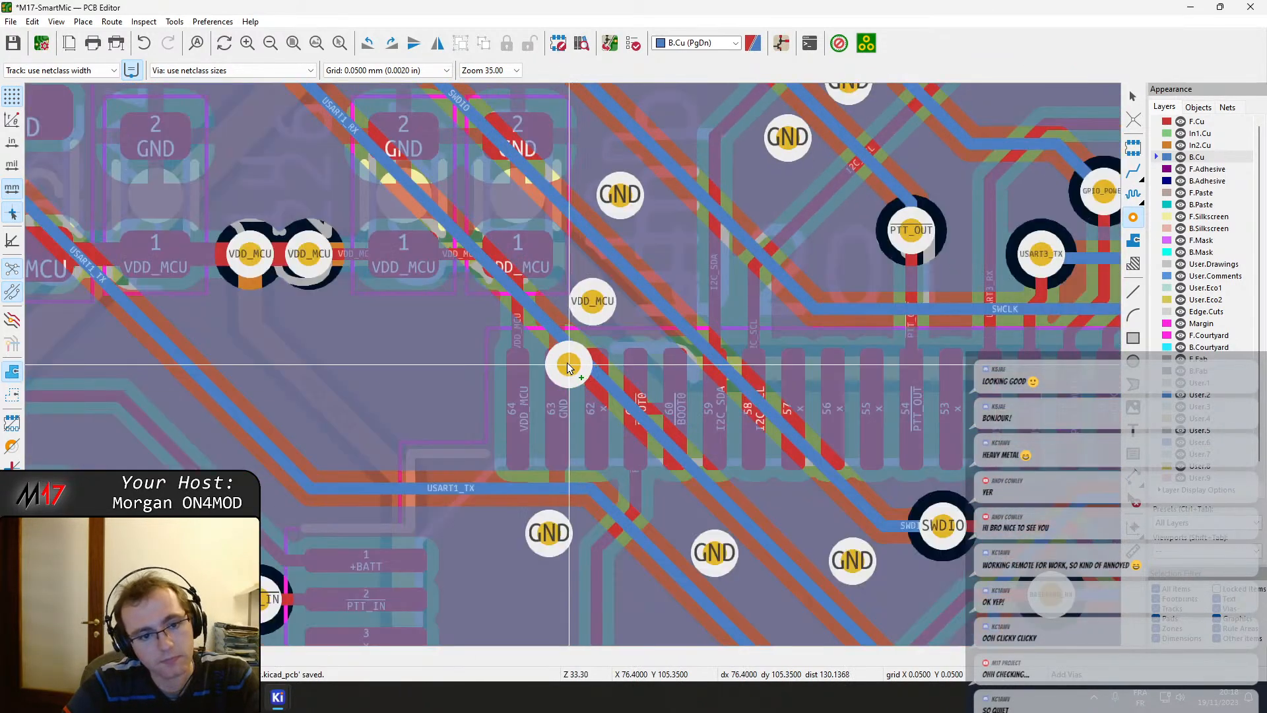
click(432, 346)
middle_drag(704, 419, 525, 487)
key(Escape)
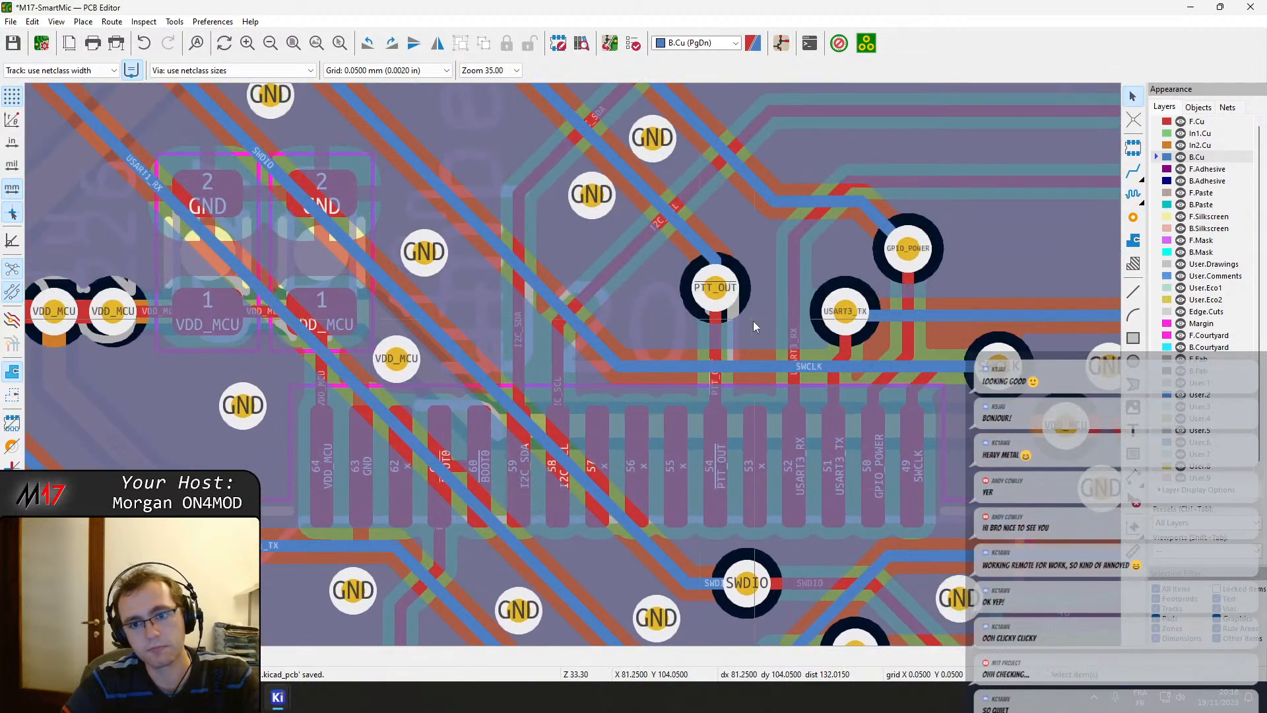
On F.Cu, shift the horizontal I2C_SDA track up slightly to widen the gap to I2C_SCL.
middle_drag(754, 321, 407, 493)
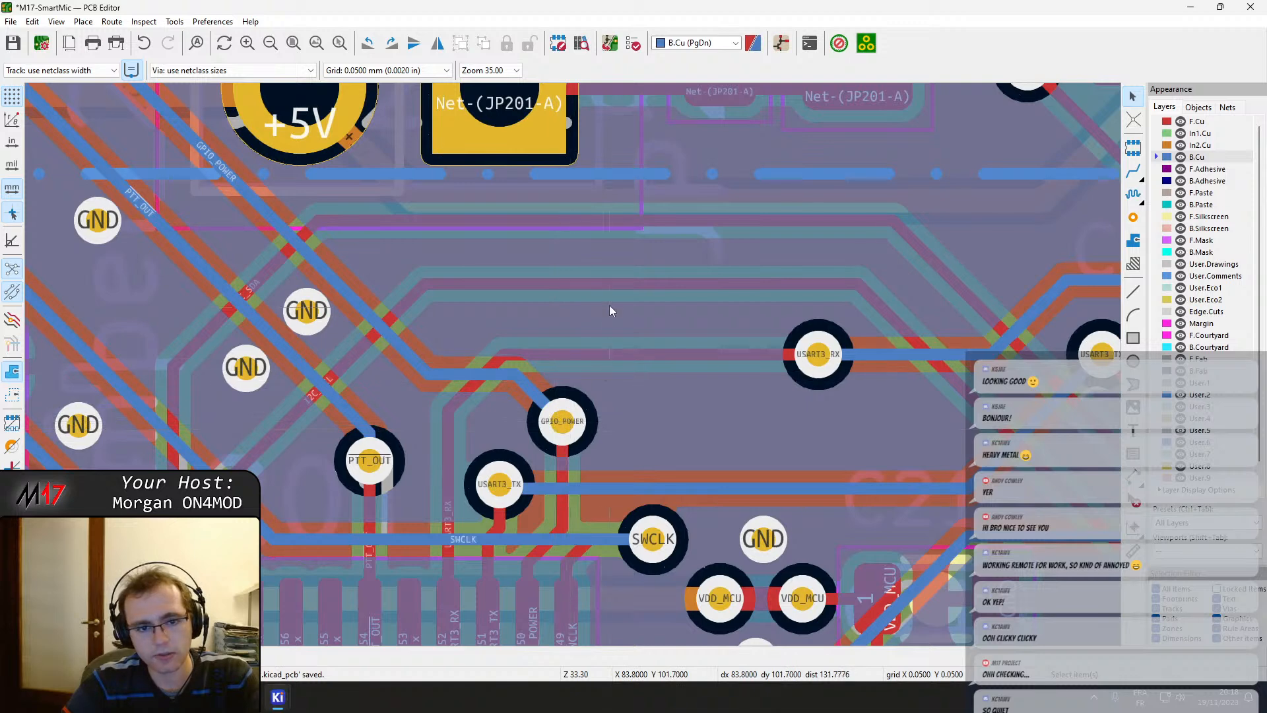
middle_drag(608, 305, 575, 358)
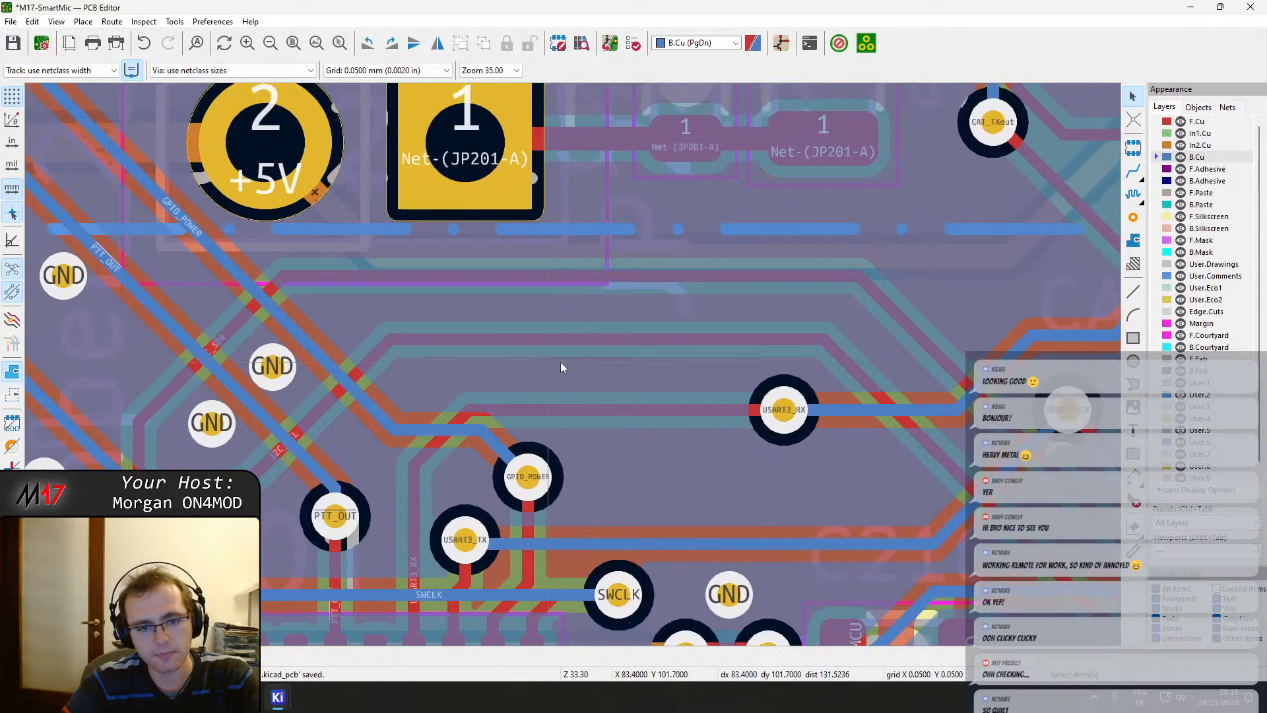
click(1201, 124)
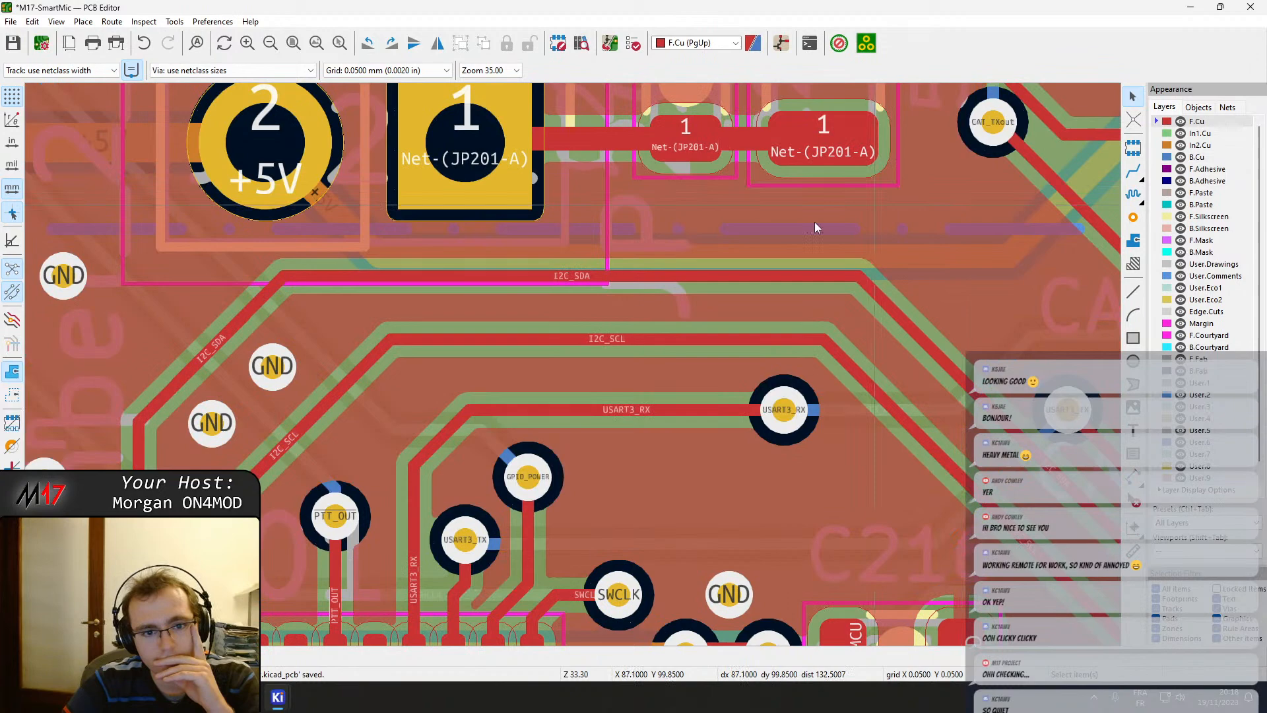
click(569, 276)
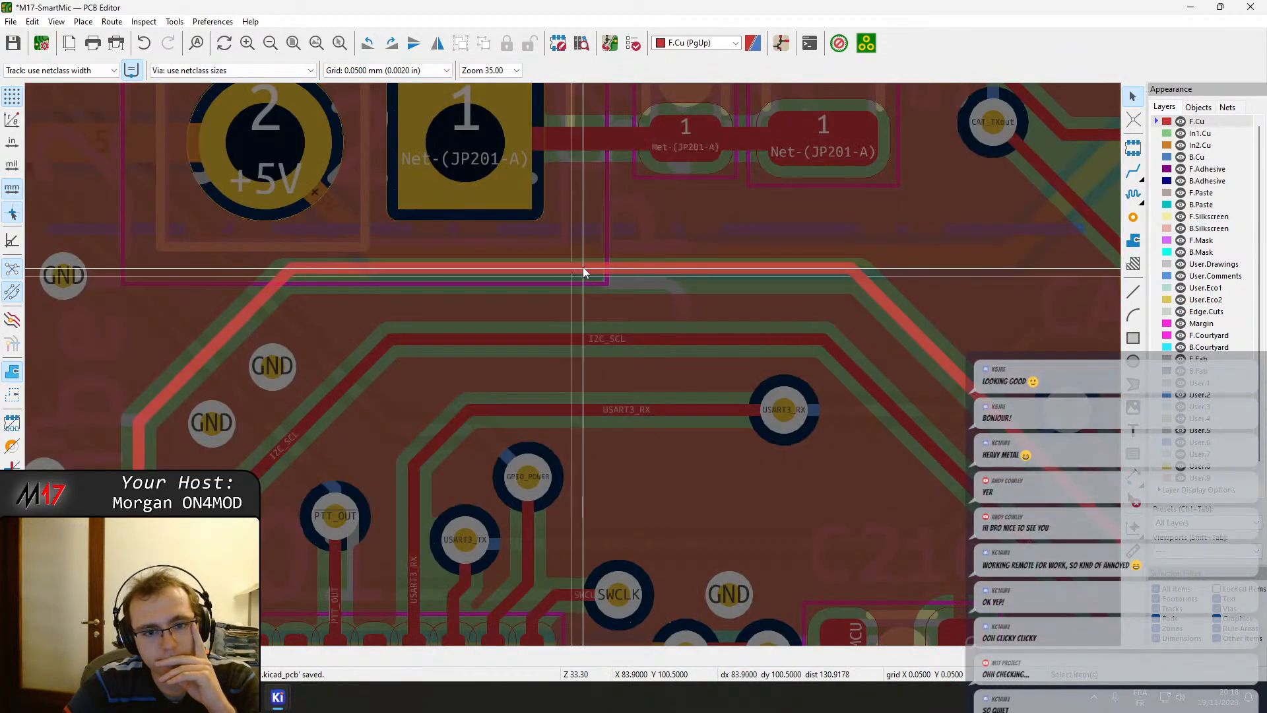
scroll(583, 267, down, 3)
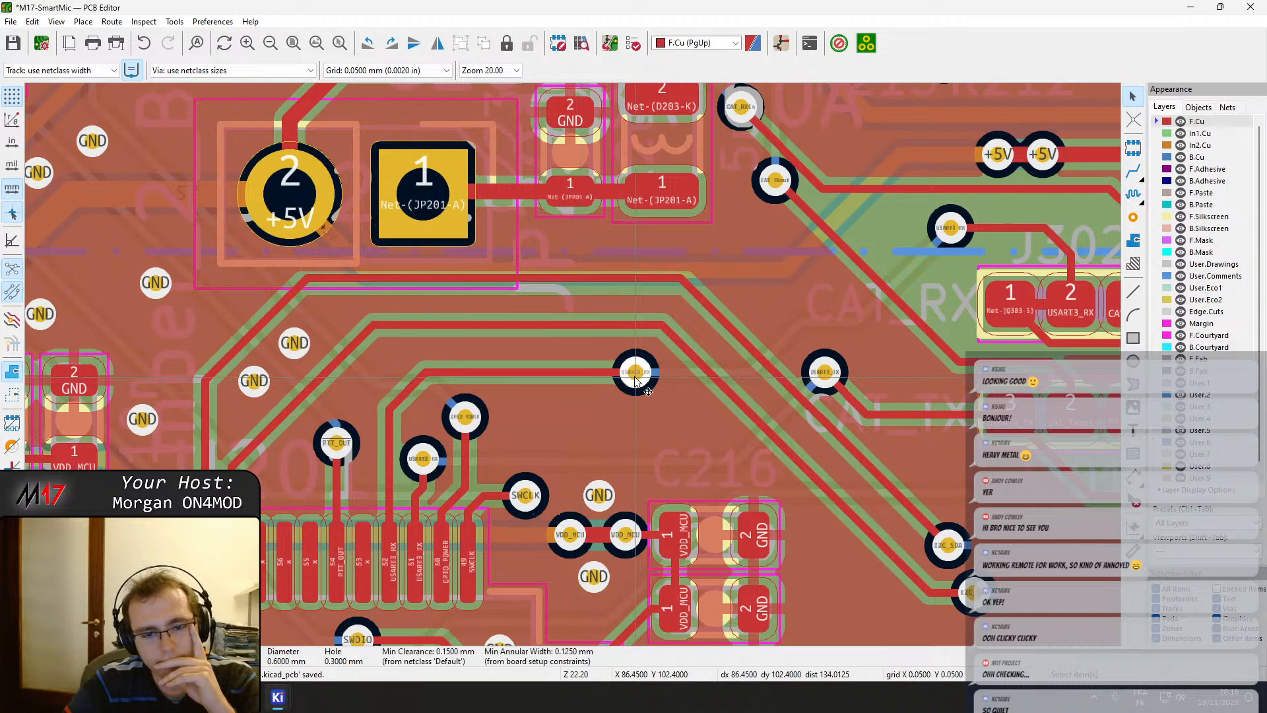
Move the USART3_RX via down and left near GPIO_POWER, raise its horizontal track slightly, and refill all zones.
drag(635, 377, 547, 429)
scroll(495, 416, up, 3)
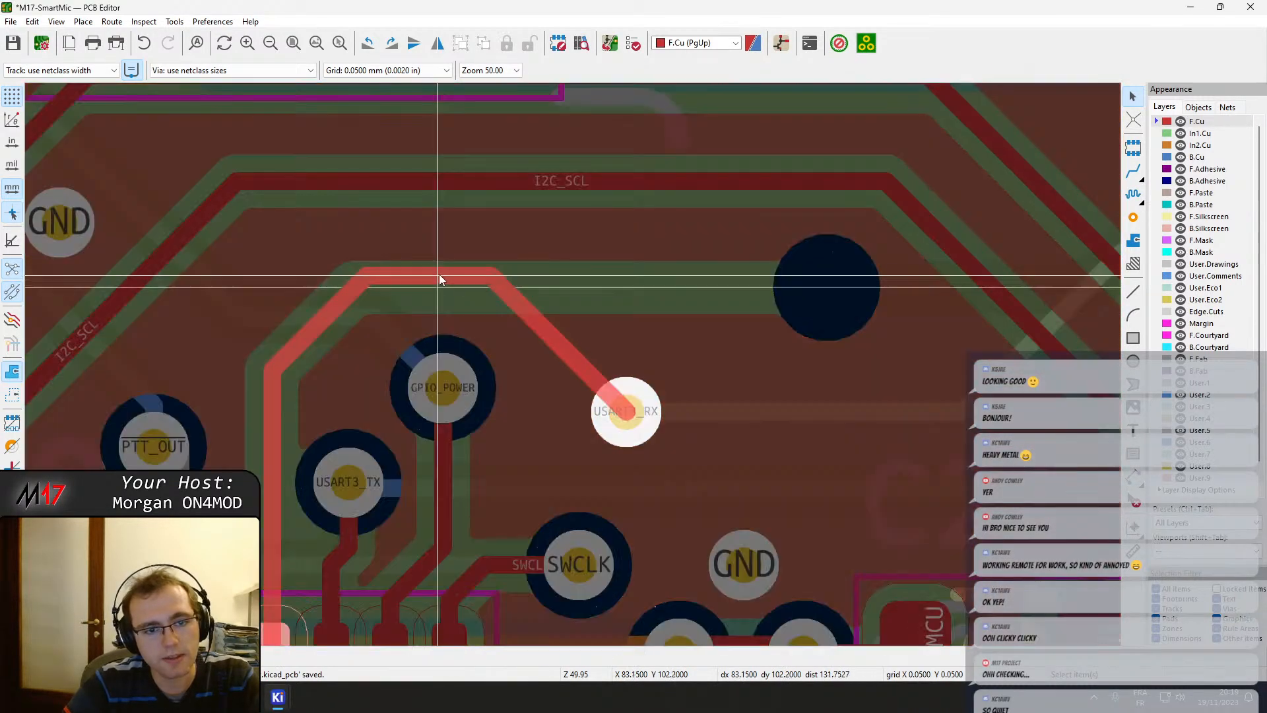
drag(441, 279, 442, 265)
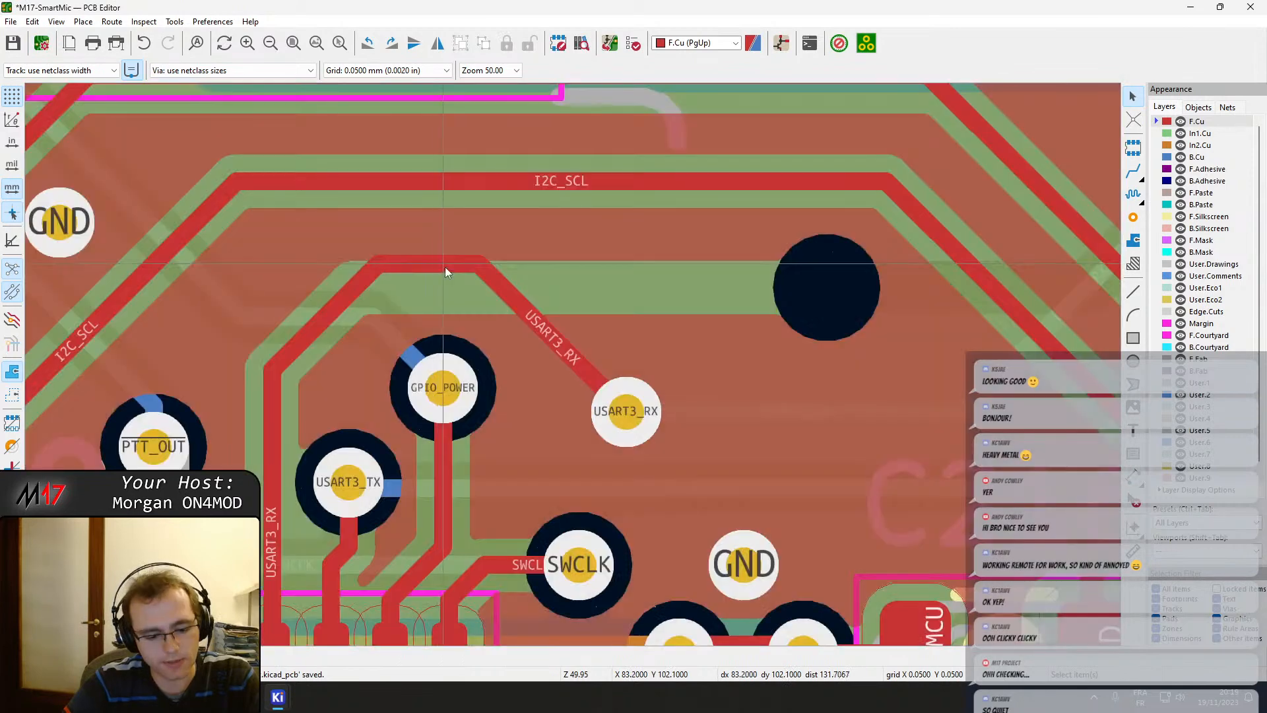
key(b)
Place a GND via in the gap between the USART3_RX and I2C_SCL tracks.
middle_drag(459, 185, 494, 328)
middle_drag(541, 438, 594, 360)
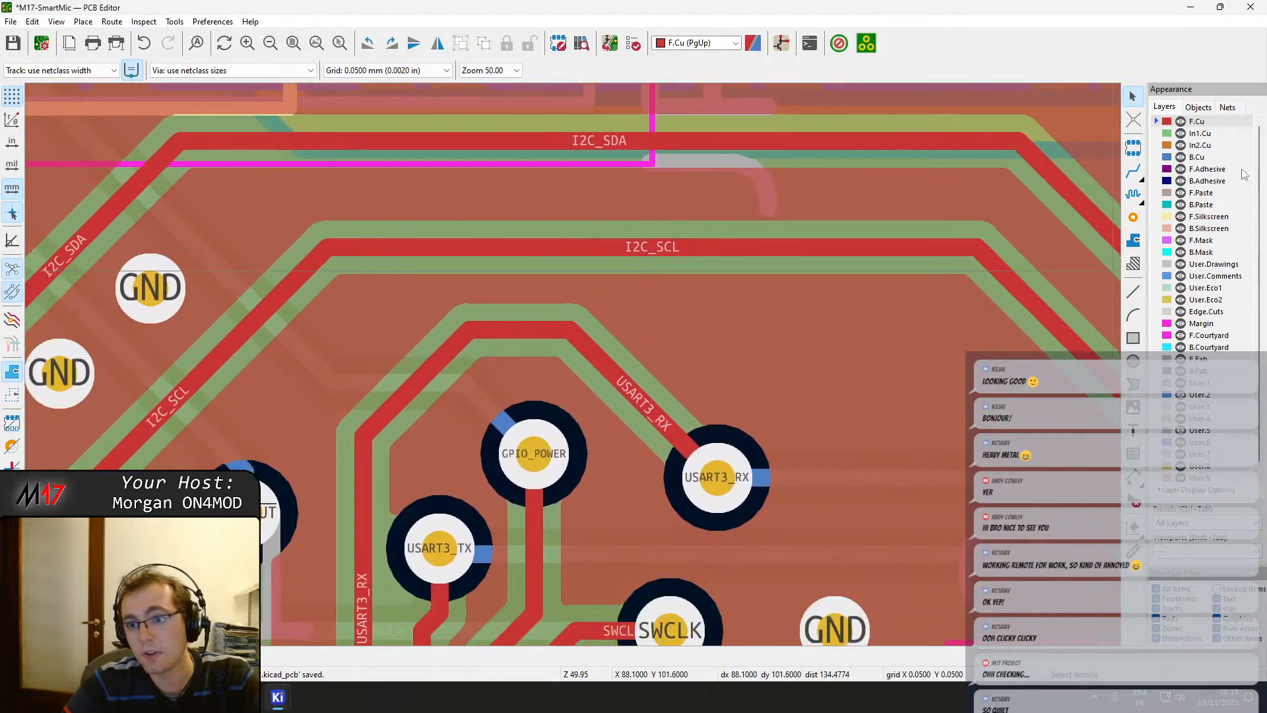
click(687, 323)
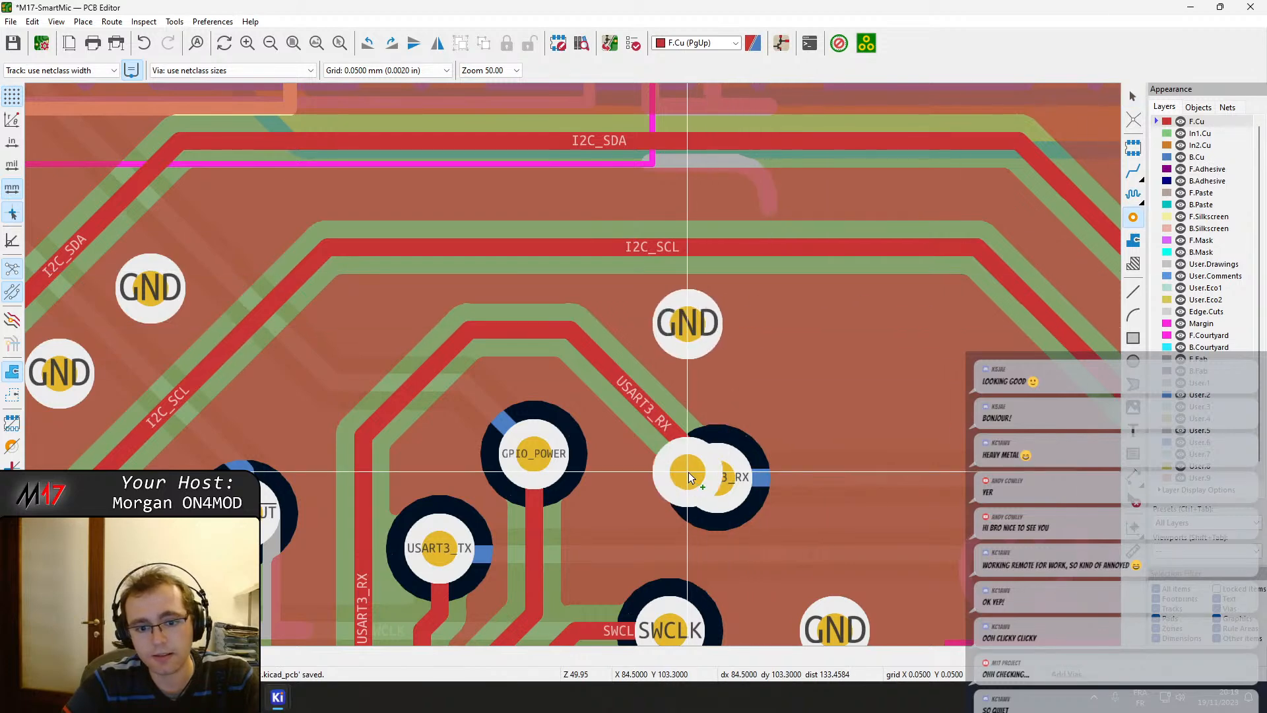
middle_drag(749, 548, 754, 398)
key(Escape)
Nudge the USART3_RX via slightly up and right with its connected tracks, and refill all zones.
click(717, 330)
key(d)
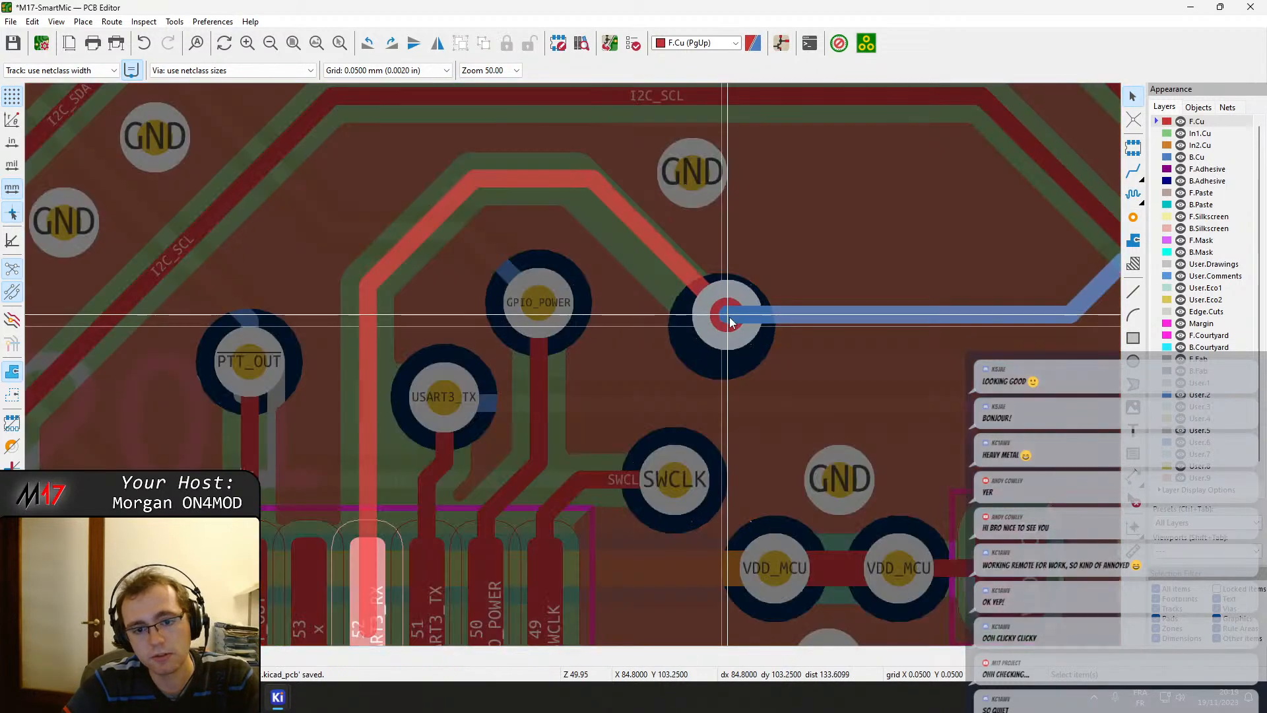
click(730, 317)
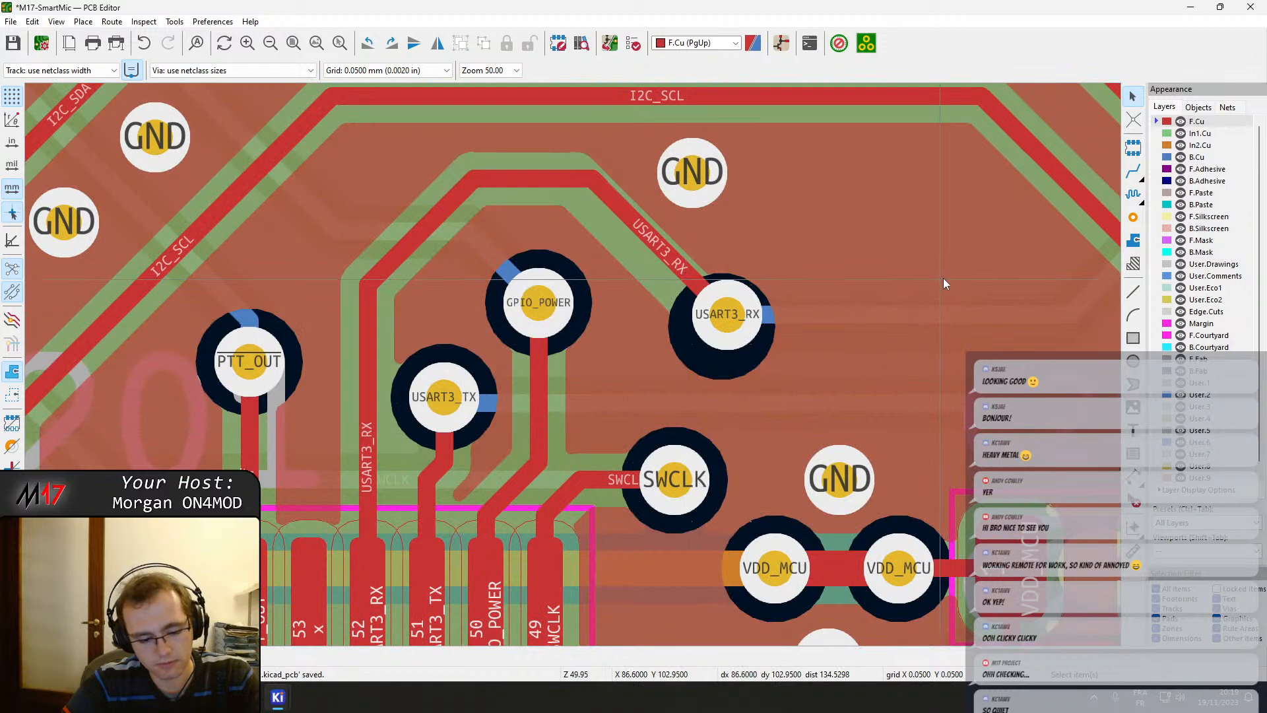
key(b)
With In2.Cu active, move the GPIO_POWER via up and slightly left, and refill all zones.
click(1201, 146)
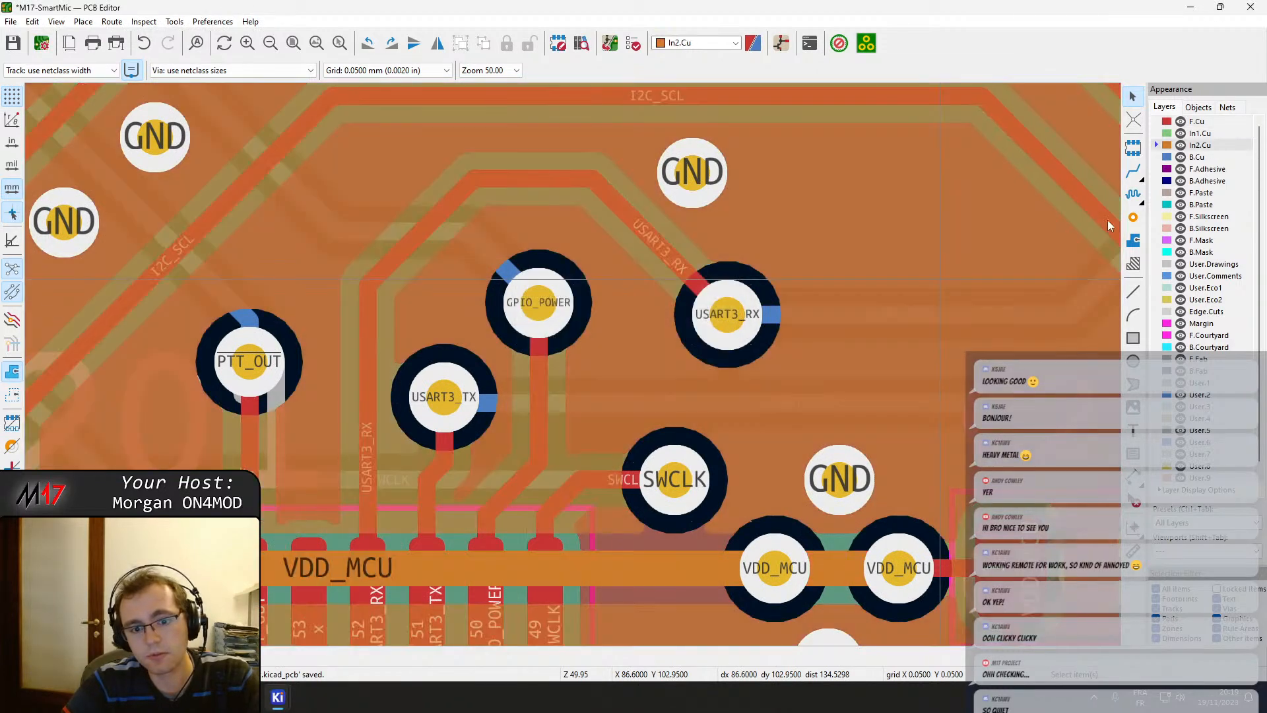
click(673, 402)
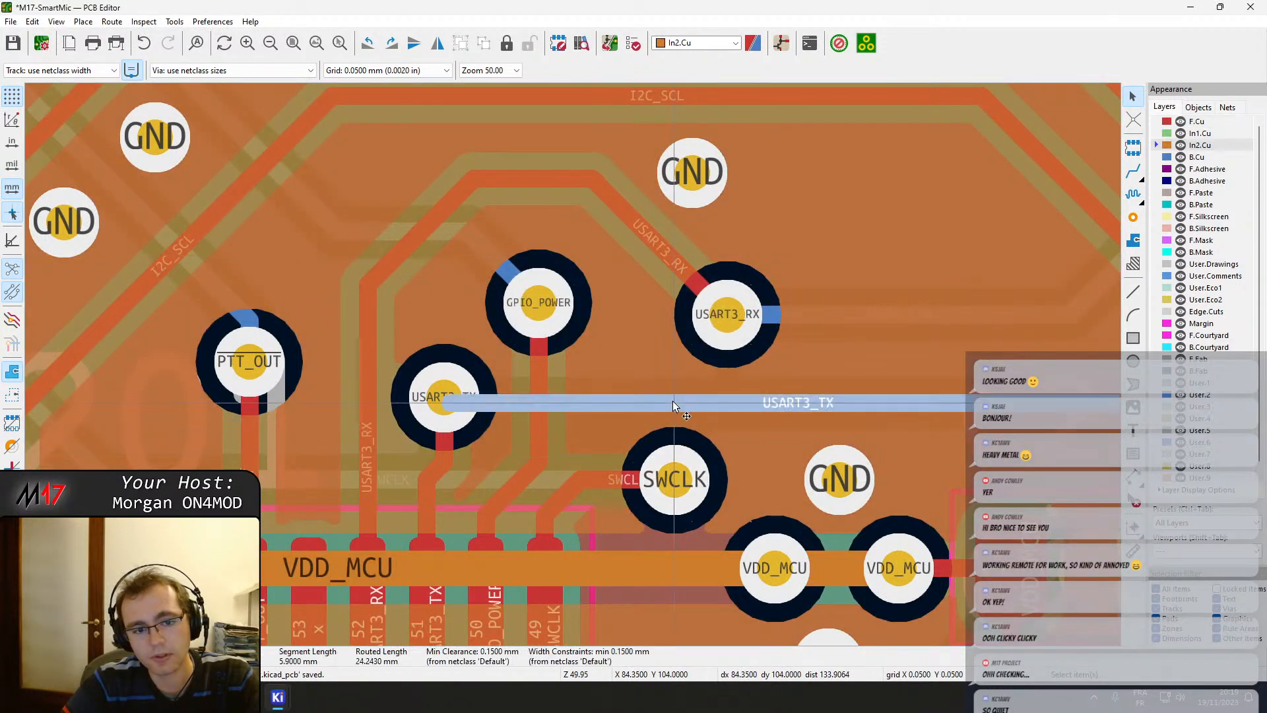
click(545, 322)
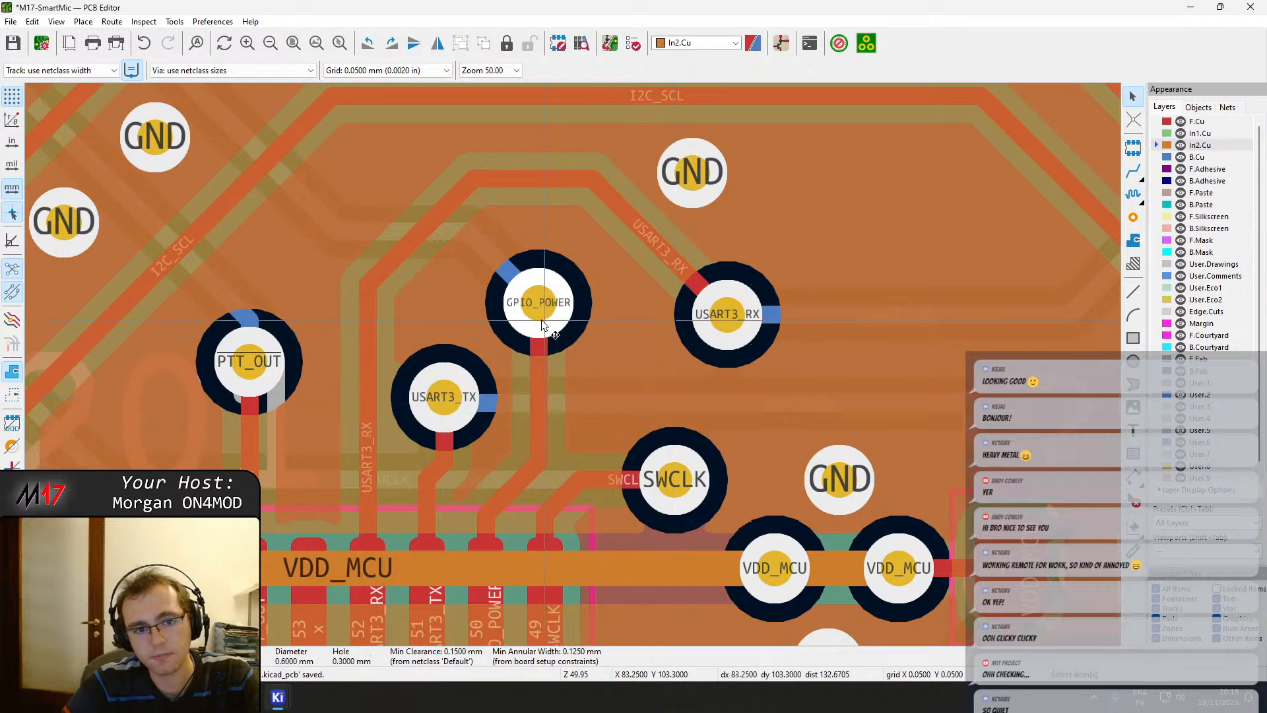
key(d)
click(532, 278)
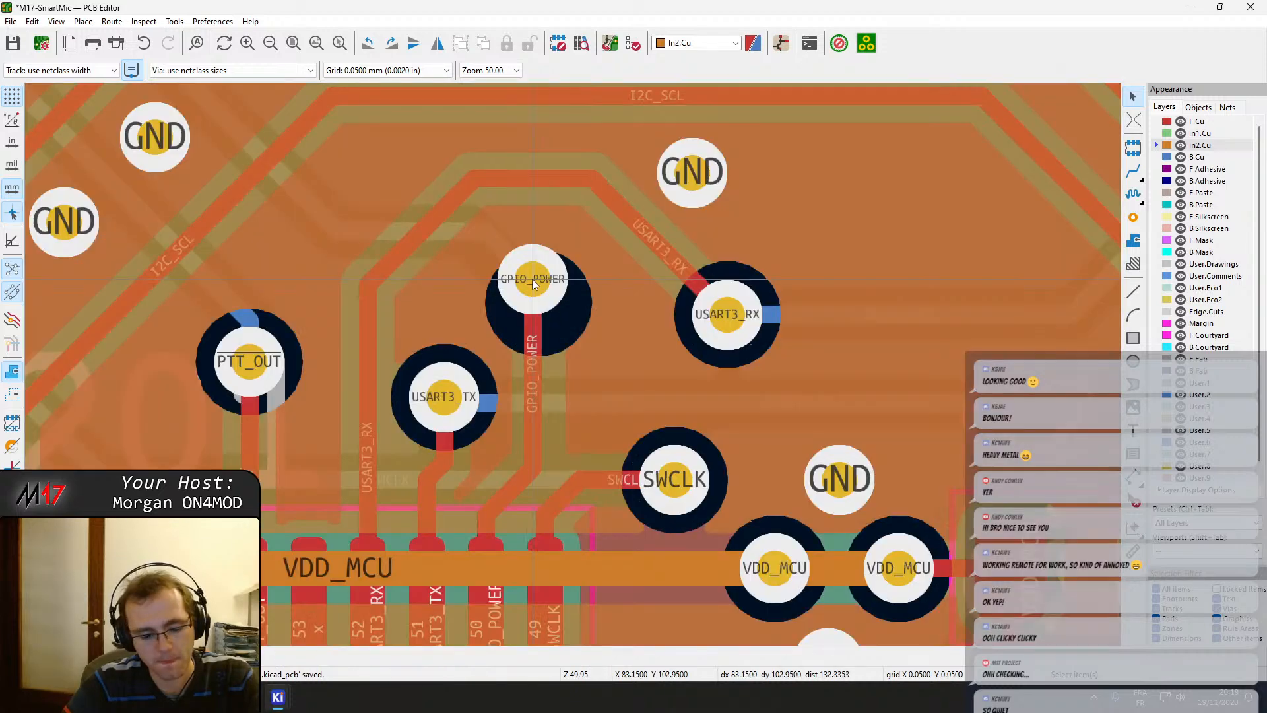
key(b)
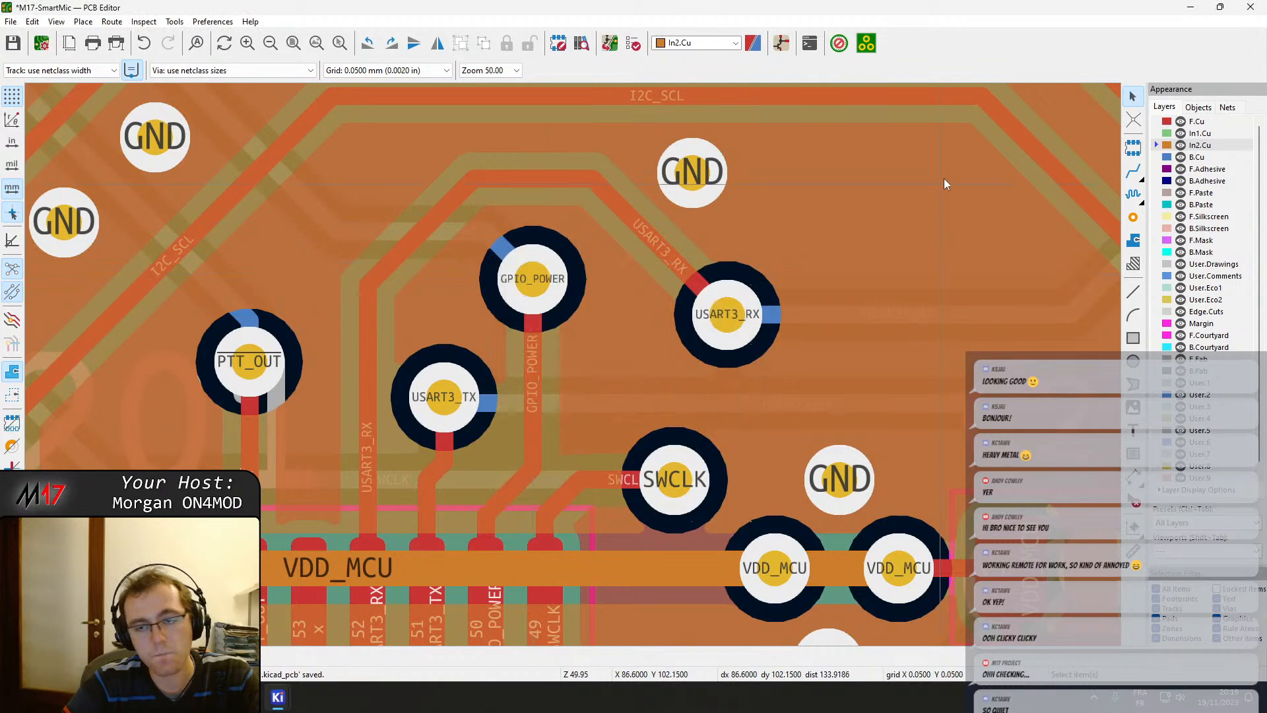
Move the USART3_TX via and its horizontal B.Cu track up slightly, away from the SWCLK via, and refill all zones.
click(1200, 123)
click(443, 397)
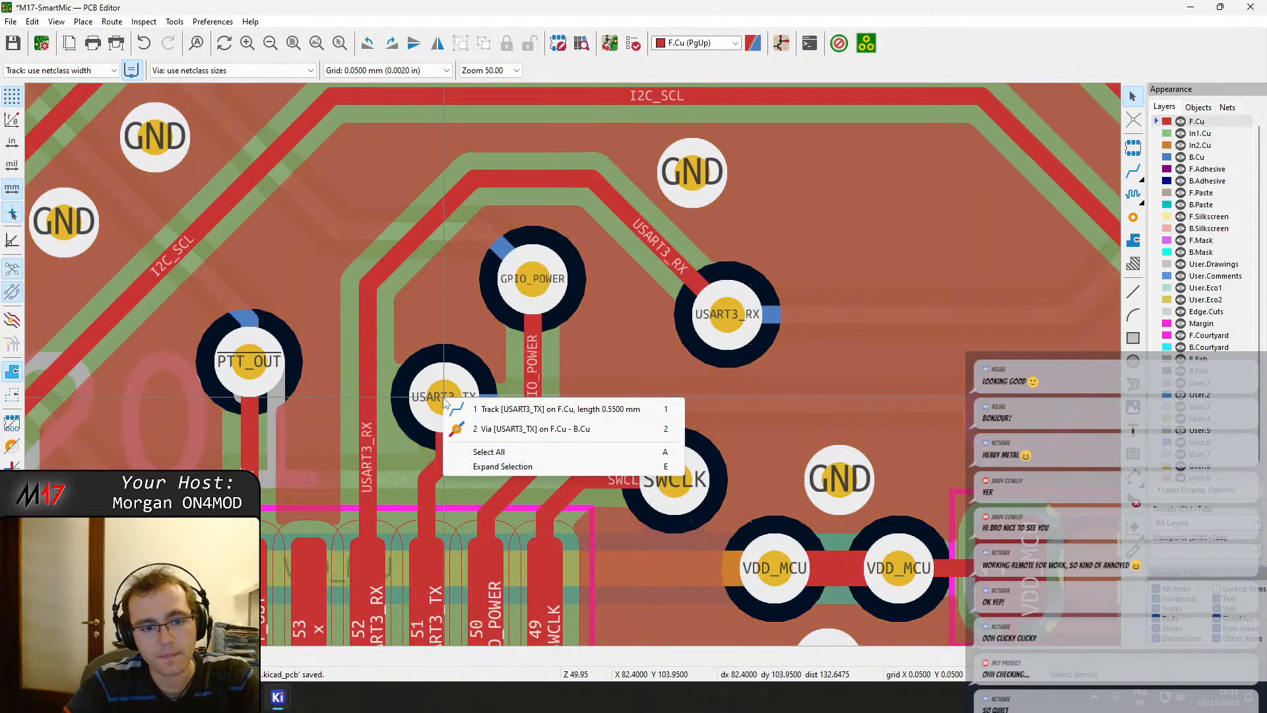
key(Escape)
click(449, 398)
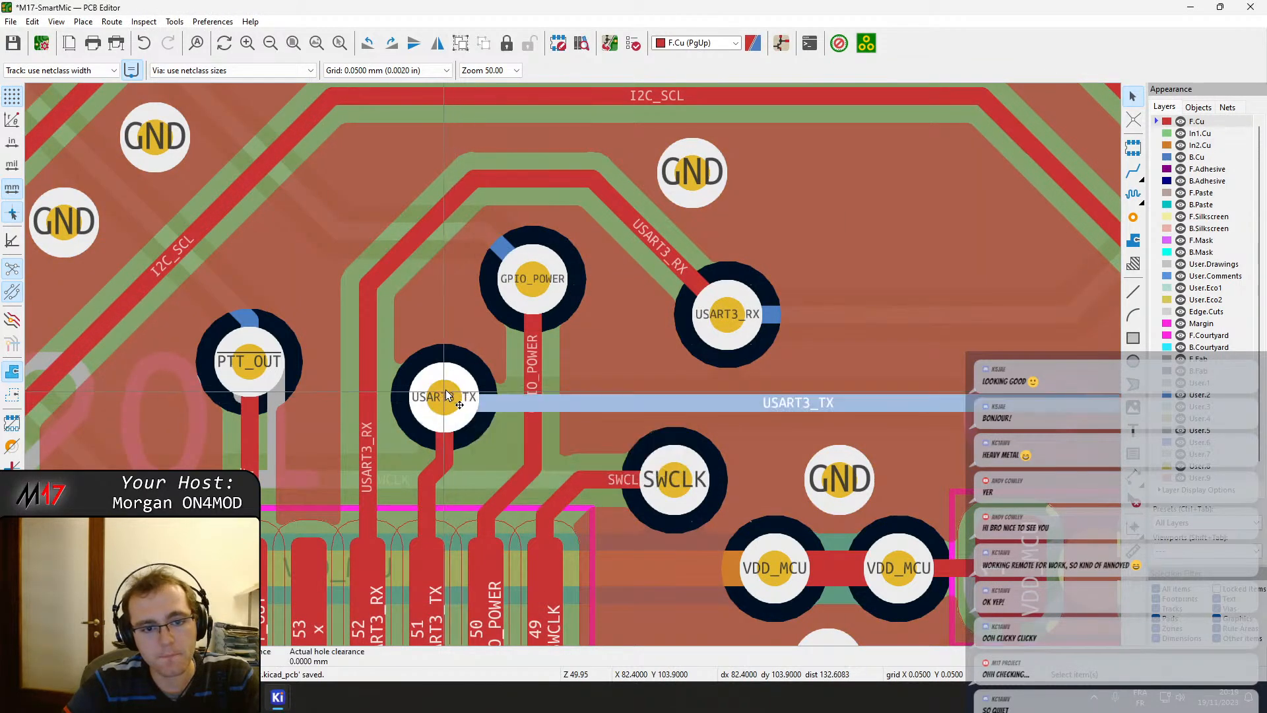
key(m)
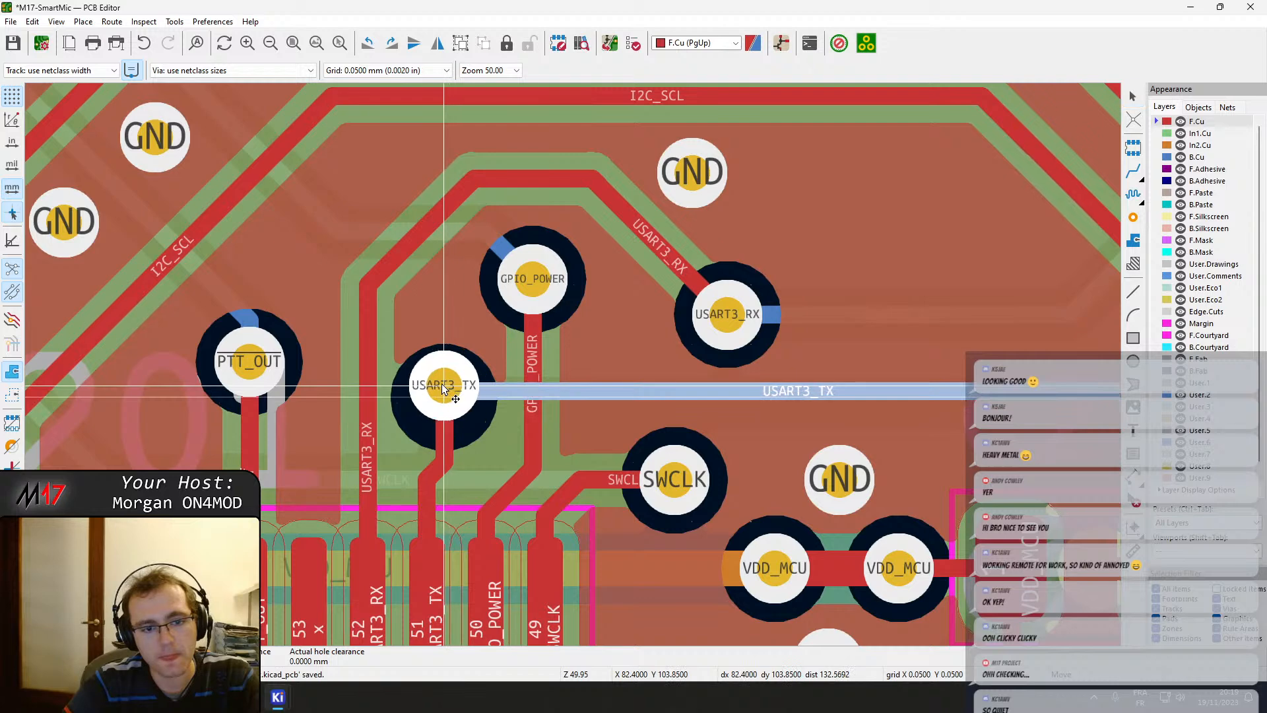
click(444, 389)
key(b)
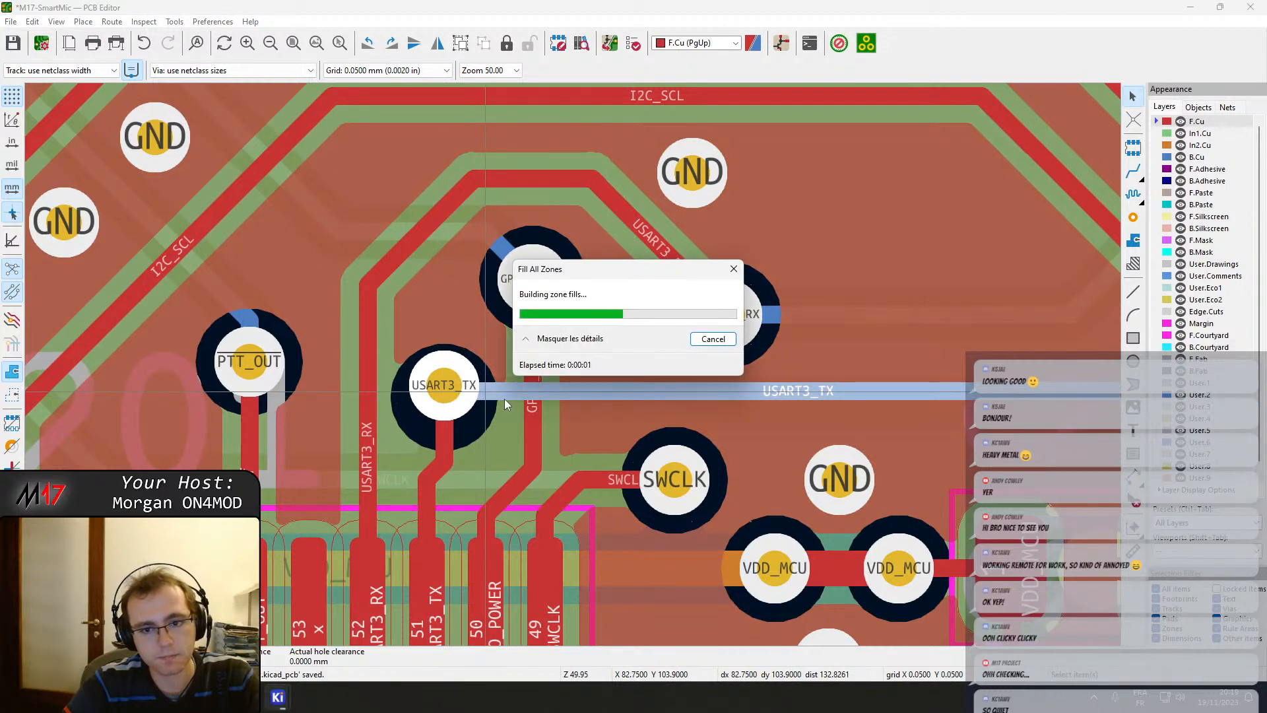
Align the horizontal USART3_TX track on B.Cu with the centre of its via, and refill all zones.
click(505, 395)
key(d)
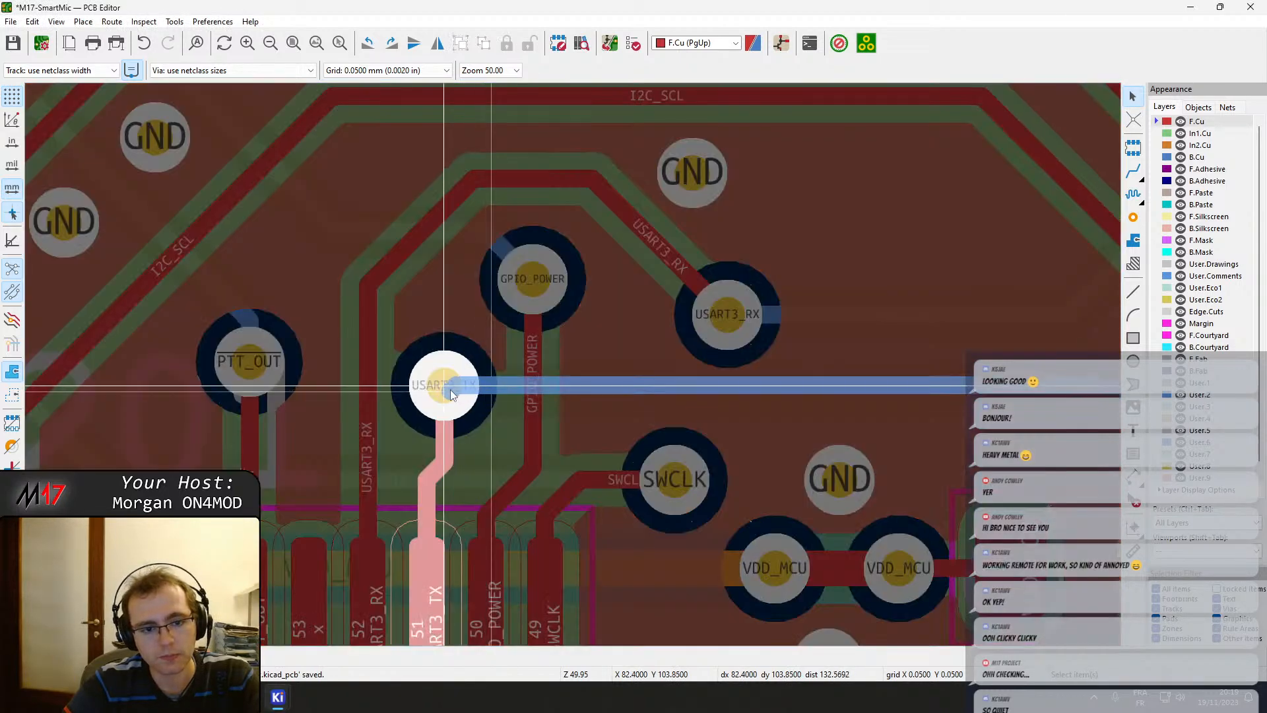
click(451, 390)
key(b)
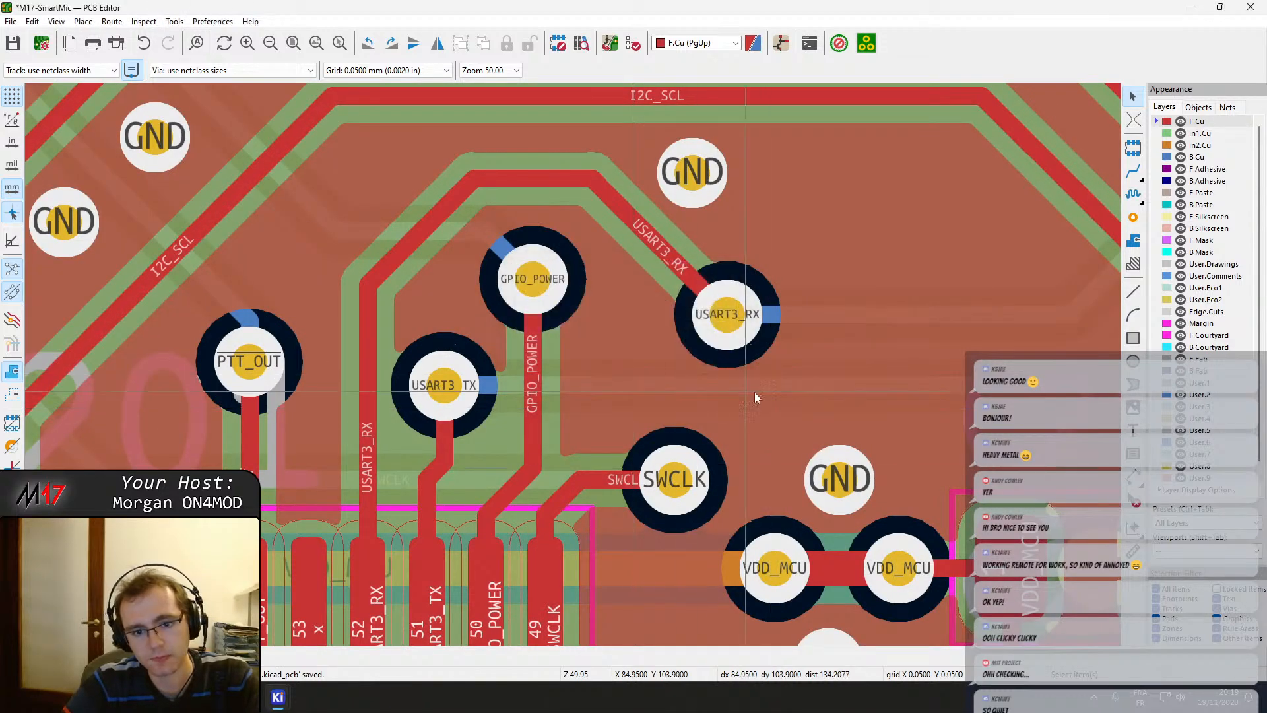
Move the SWCLK via up slightly, away from the VDD_MCU track on In2.Cu, refill all zones, and return to F.Cu.
click(1200, 145)
click(662, 495)
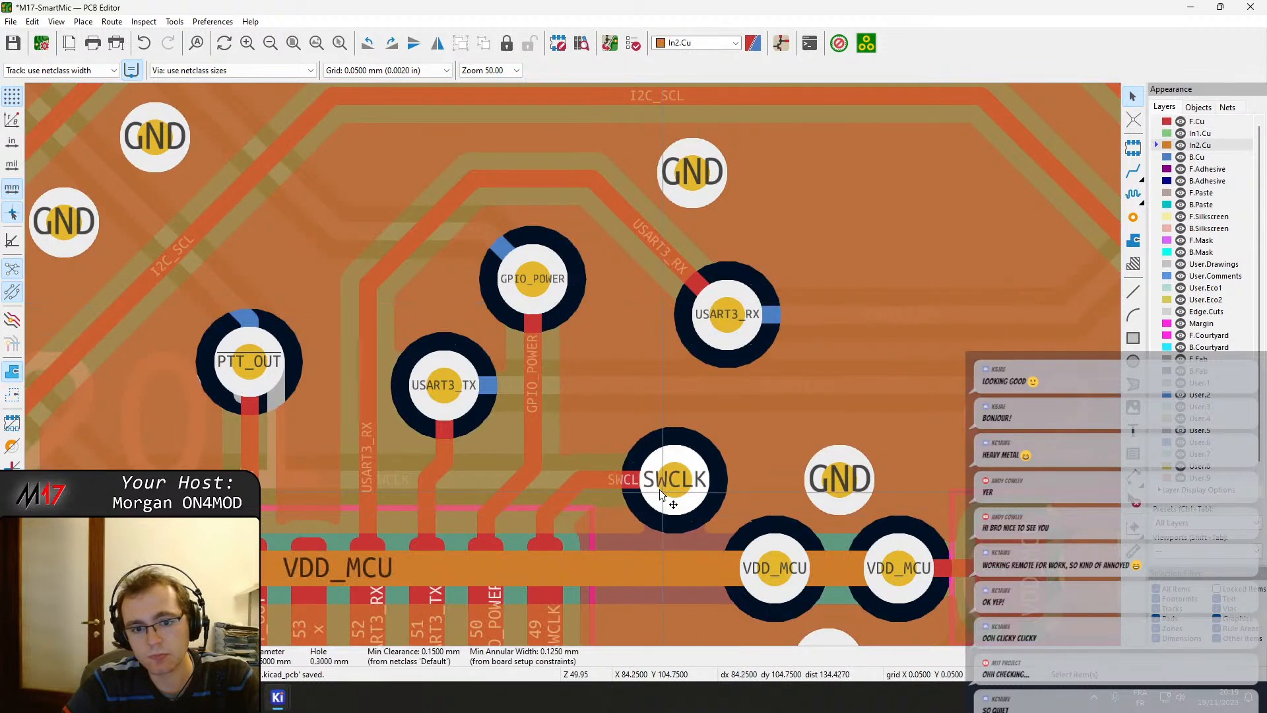
mouse_move(673, 482)
mouse_down()
mouse_move(673, 468)
mouse_move(638, 479)
mouse_move(664, 469)
mouse_up()
click(613, 484)
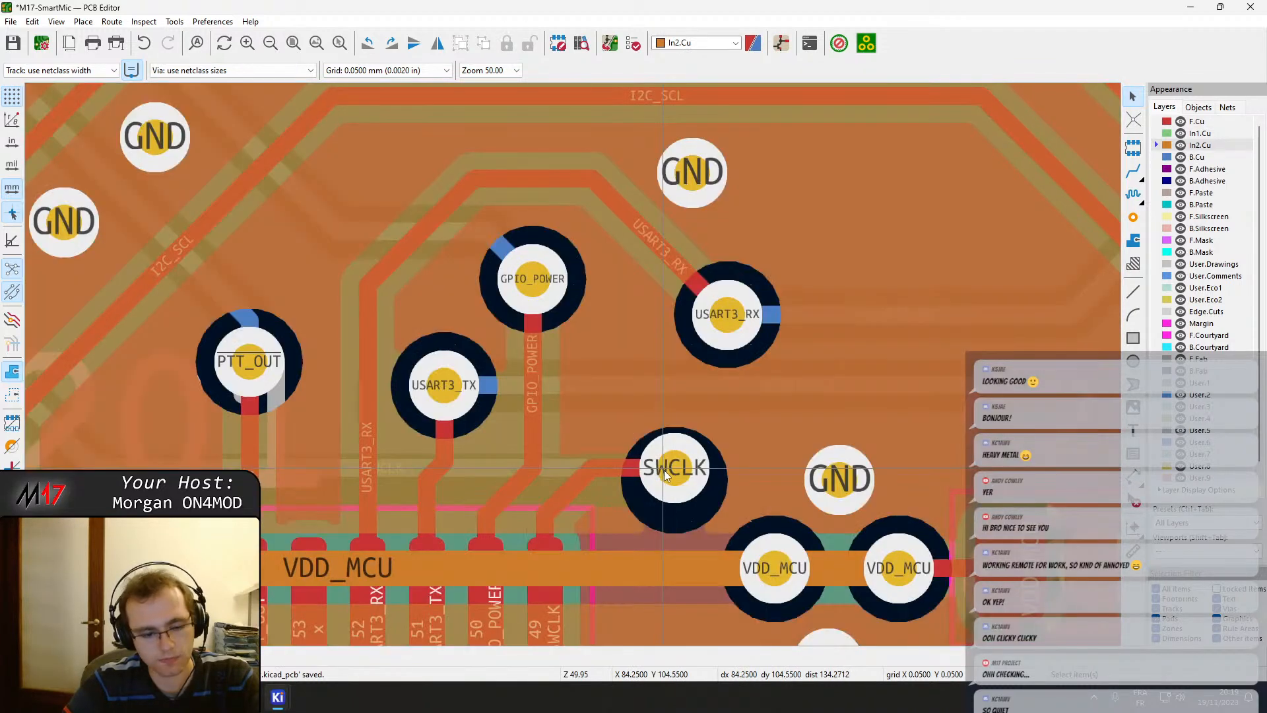
key(b)
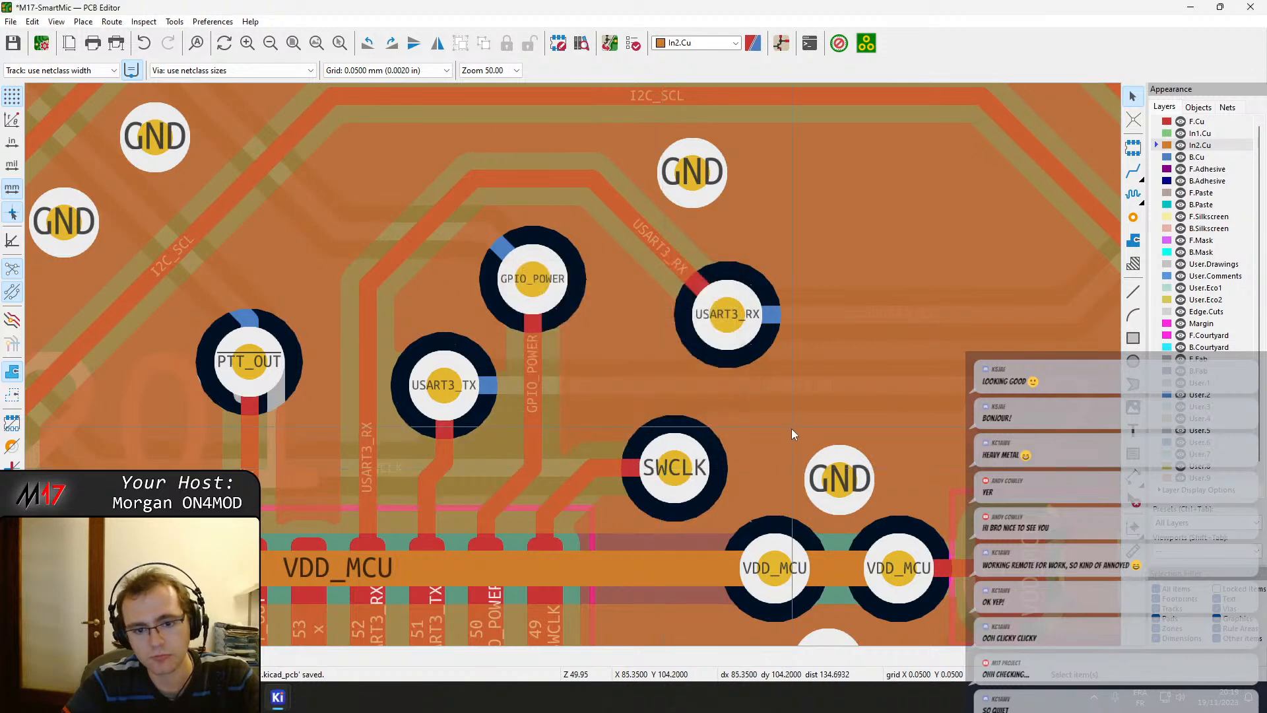
click(1195, 125)
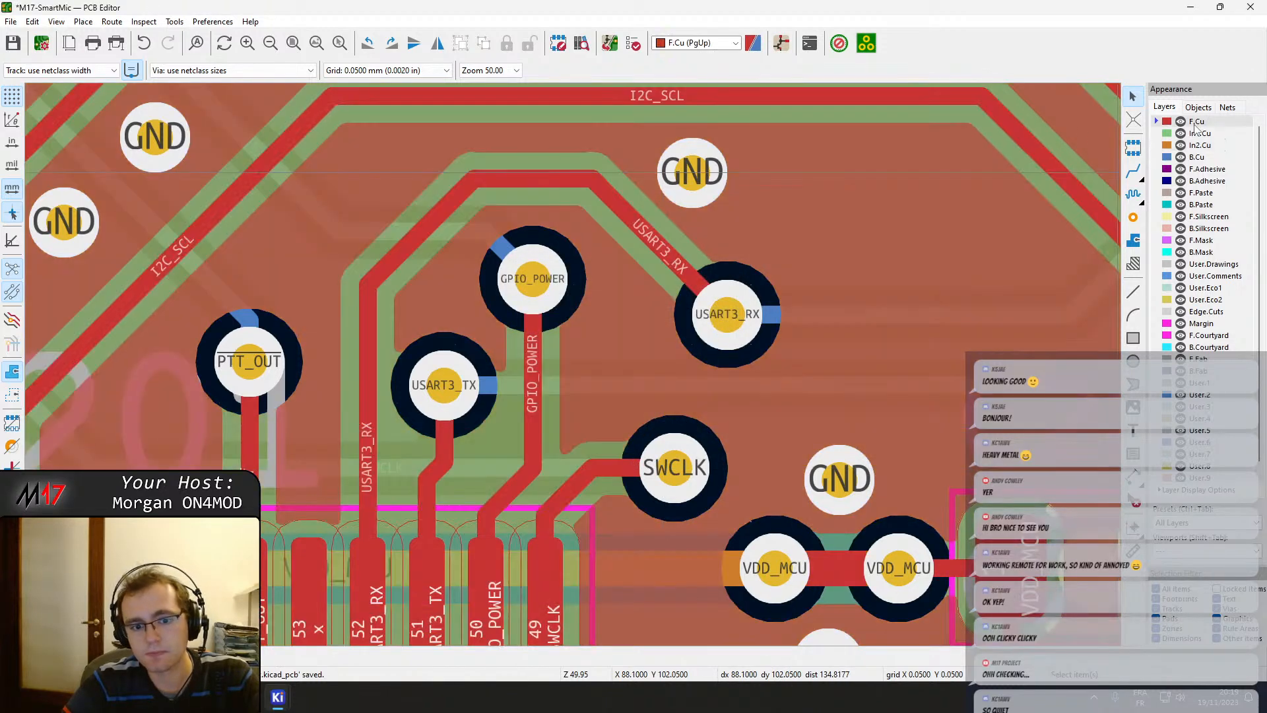
Check the inner layer fills, then on F.Cu place GND vias between GPIO_POWER and USART3_RX, above PTT_OUT, and between PTT_OUT and I2C_SCL.
click(1207, 134)
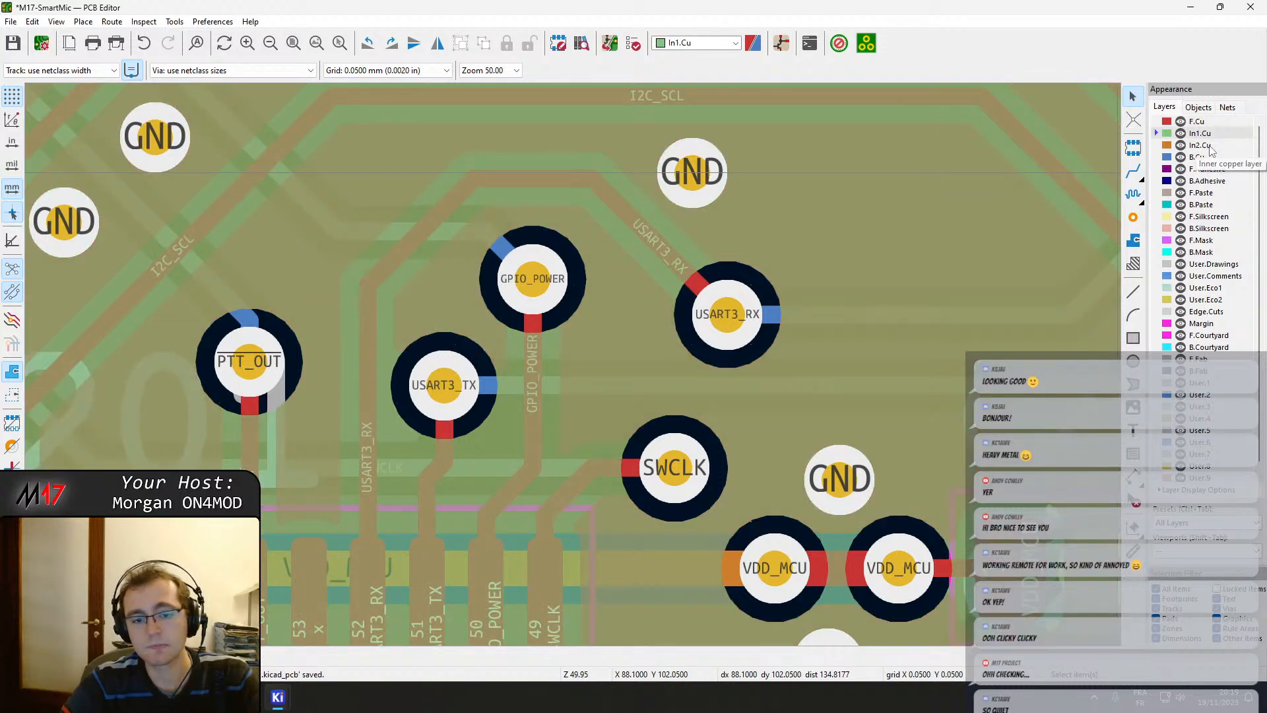
click(1211, 148)
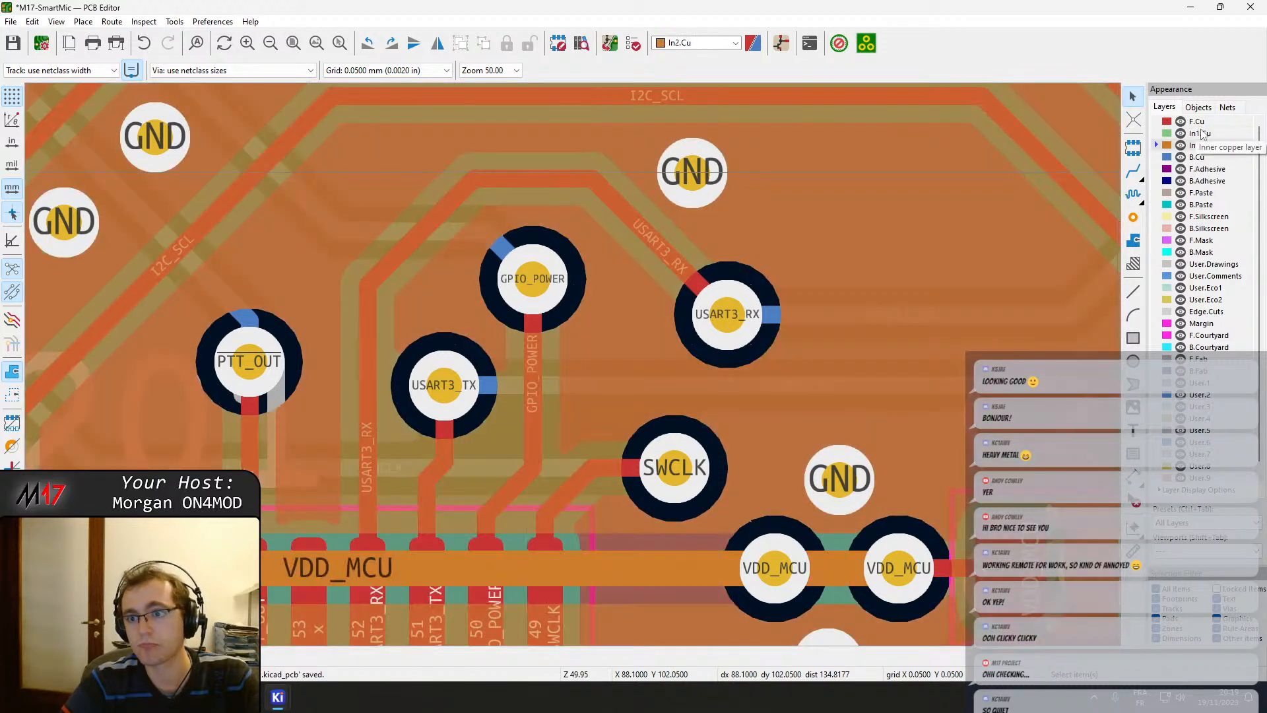
click(1202, 133)
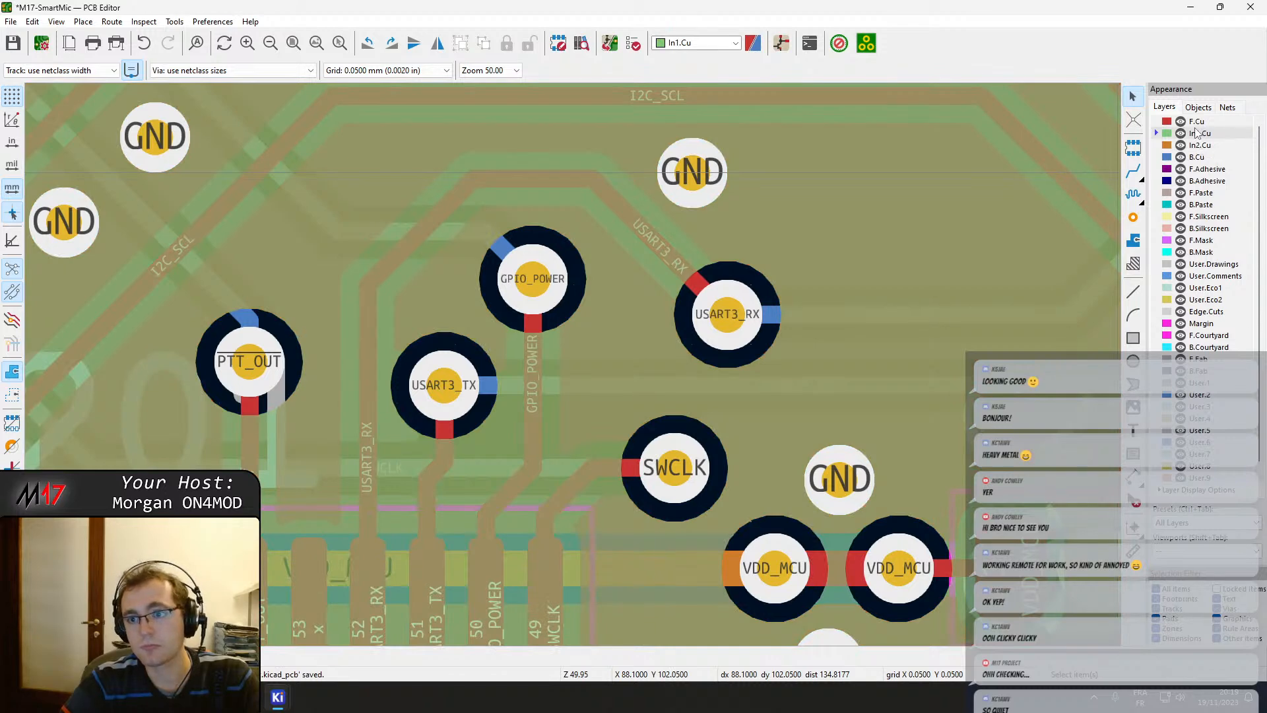
click(1196, 122)
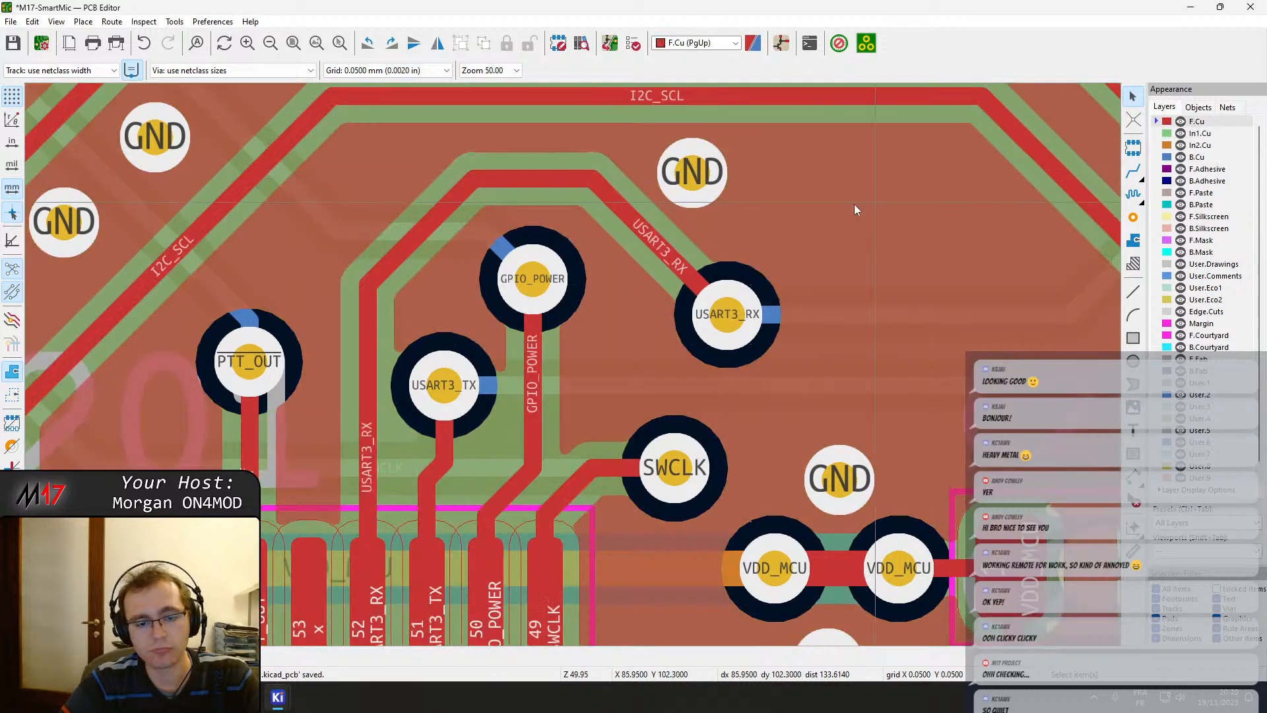
middle_drag(712, 341, 660, 334)
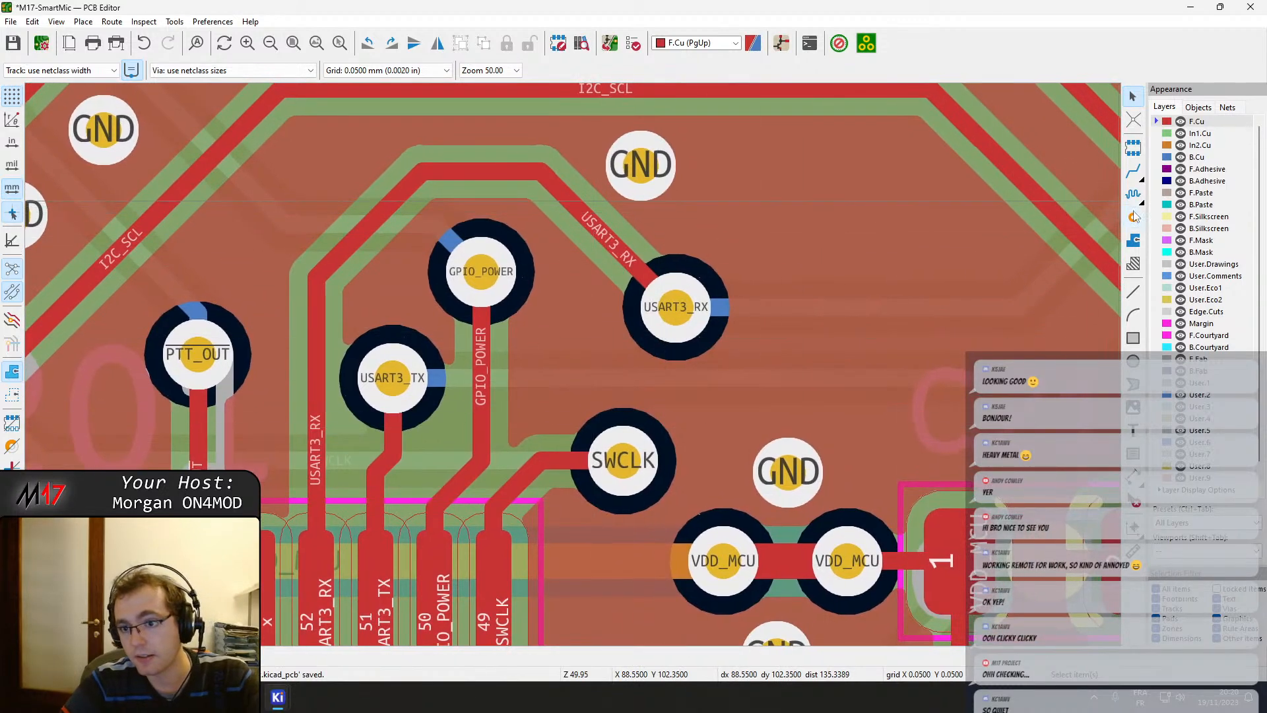
click(1133, 218)
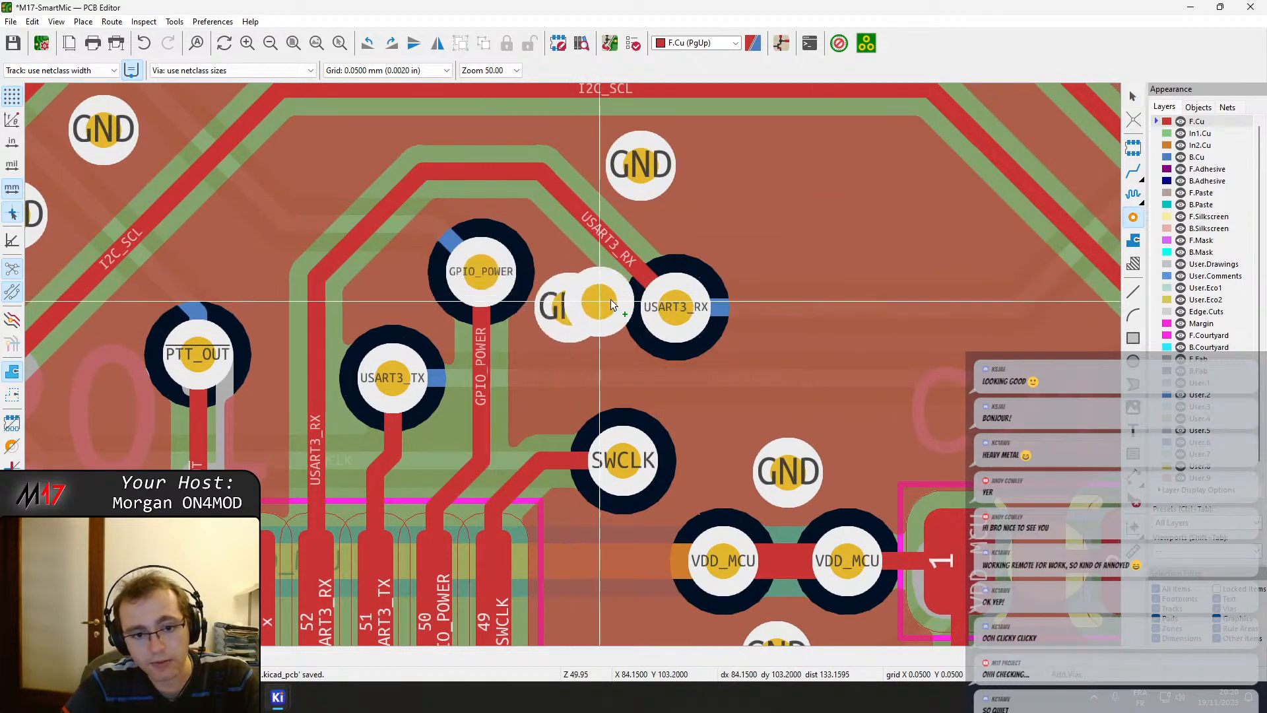
middle_drag(229, 289, 398, 277)
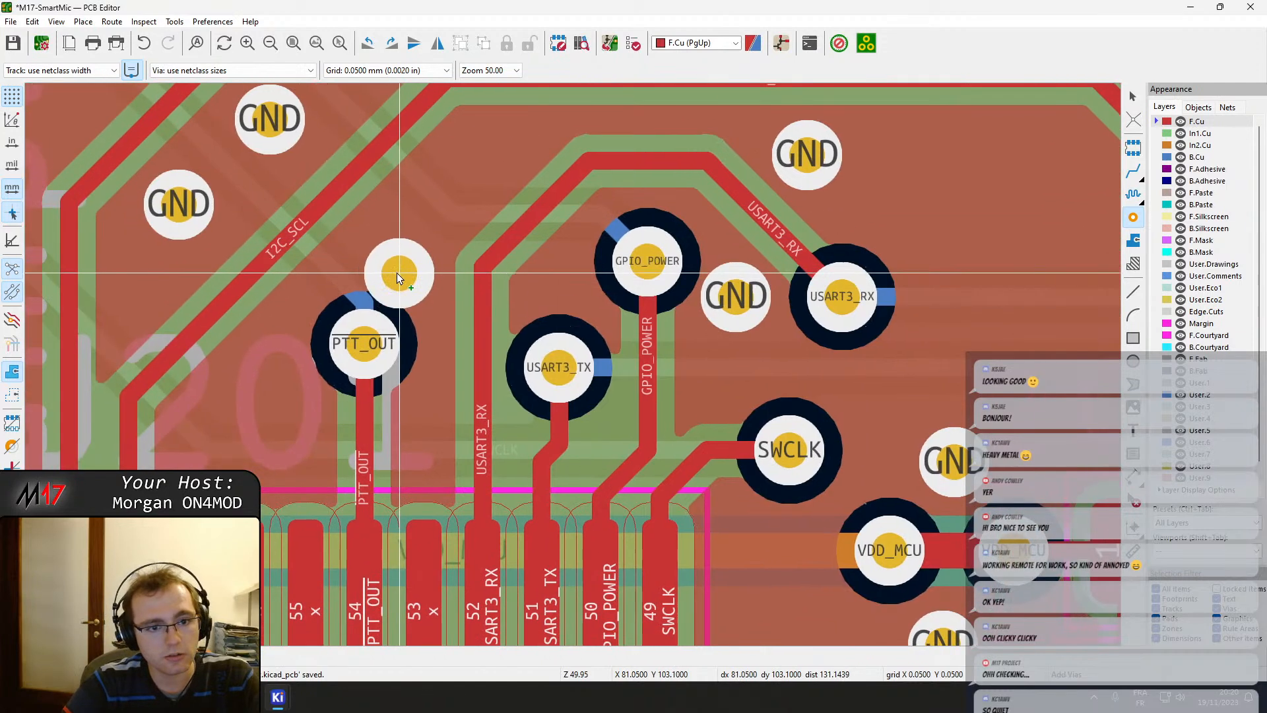
click(404, 255)
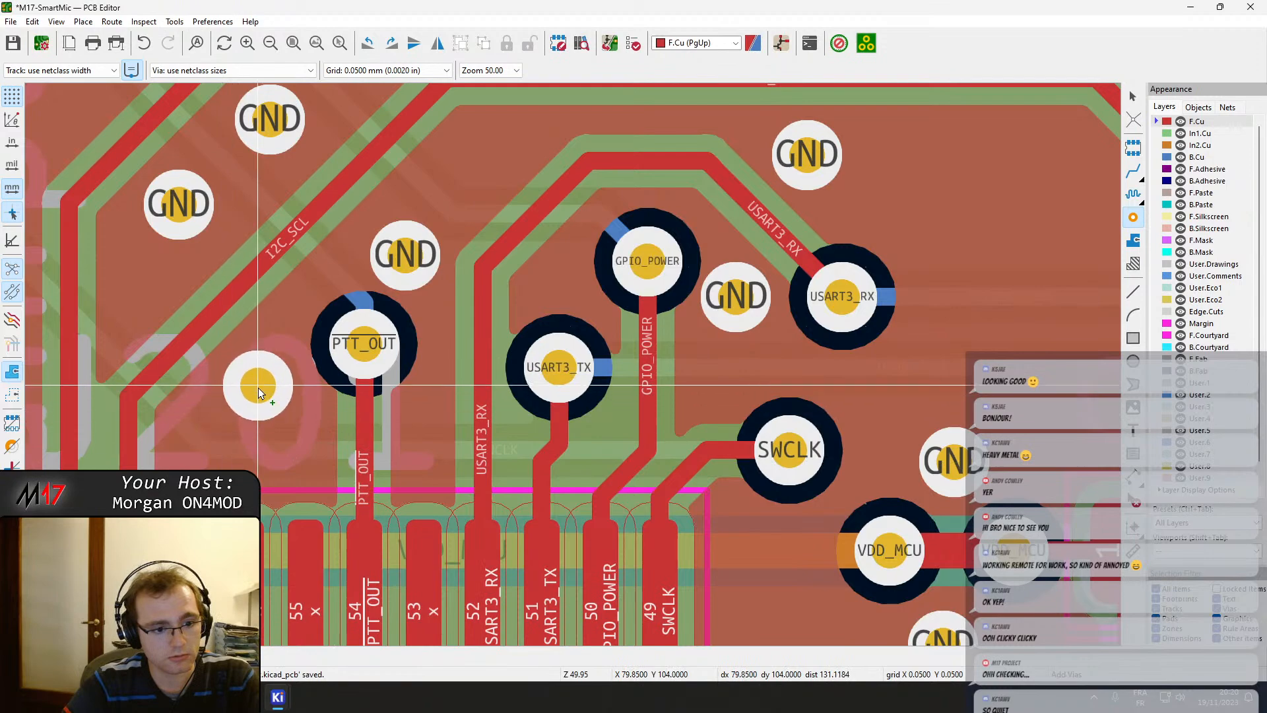
click(252, 384)
scroll(446, 434, down, 3)
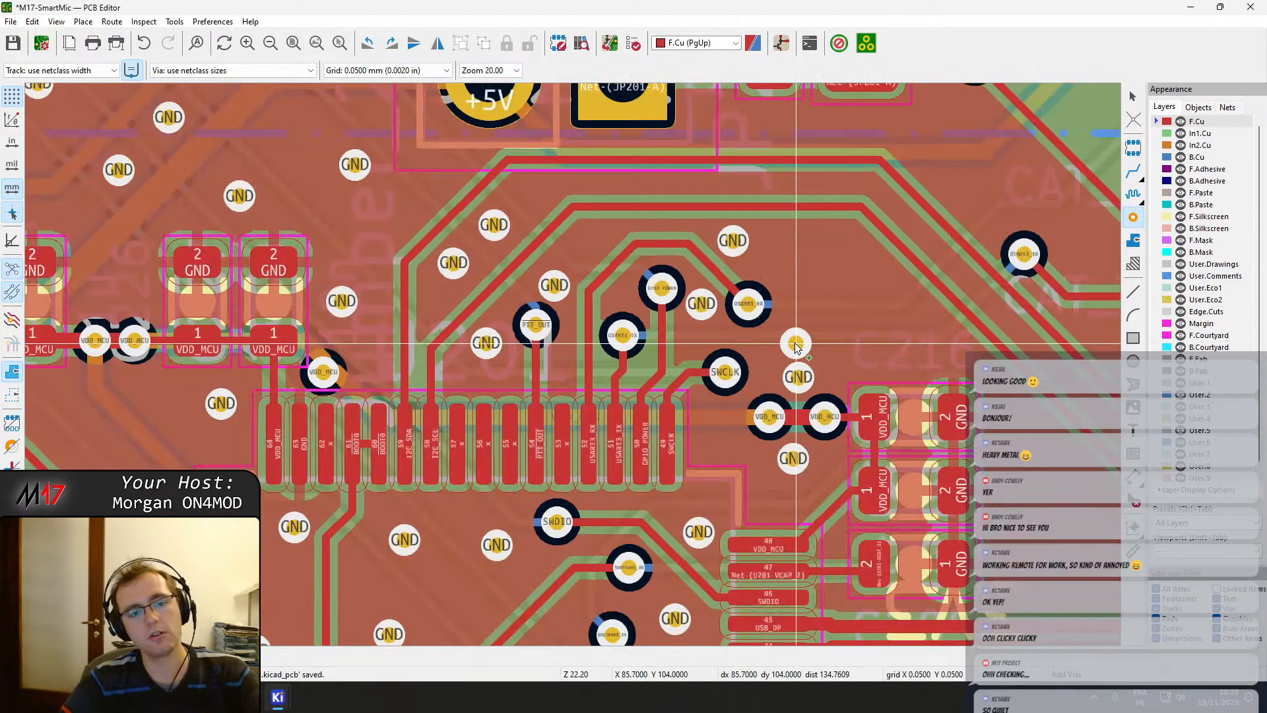
Move the GND via beside the I2C_SDA track down into the gap between that track and the VDD_MCU via.
scroll(641, 313, up, 3)
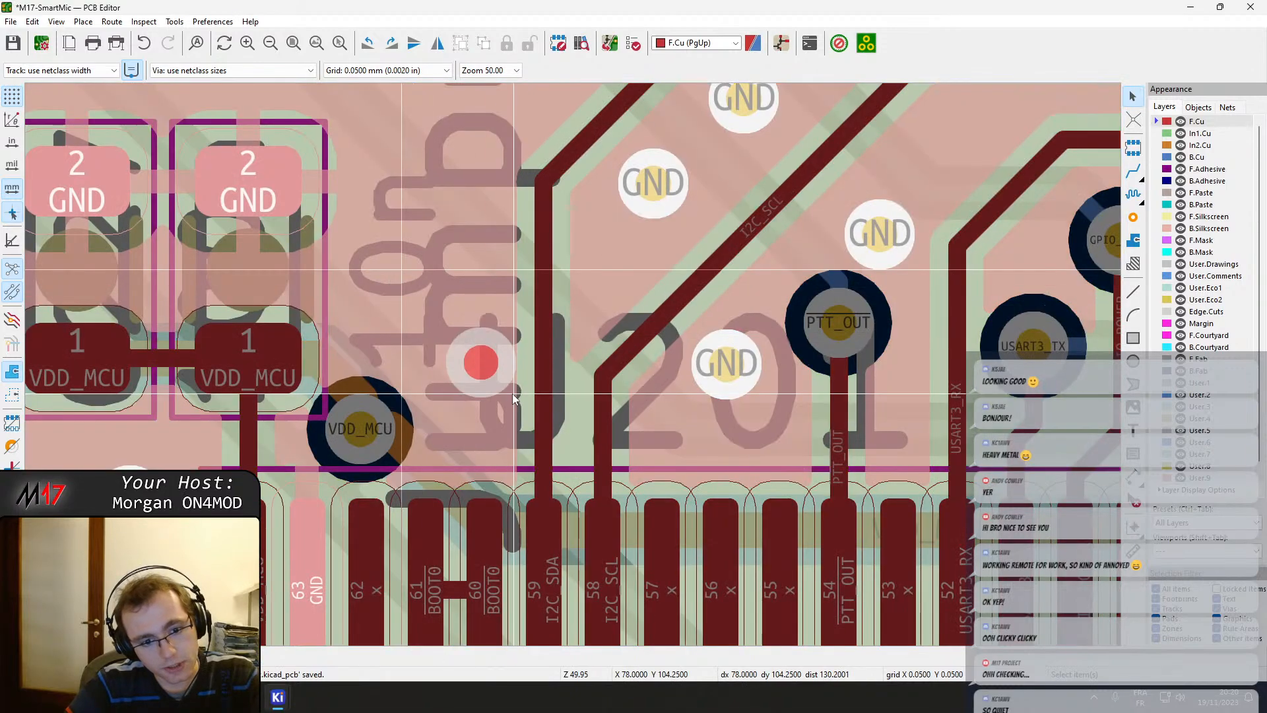
scroll(528, 359, down, 1)
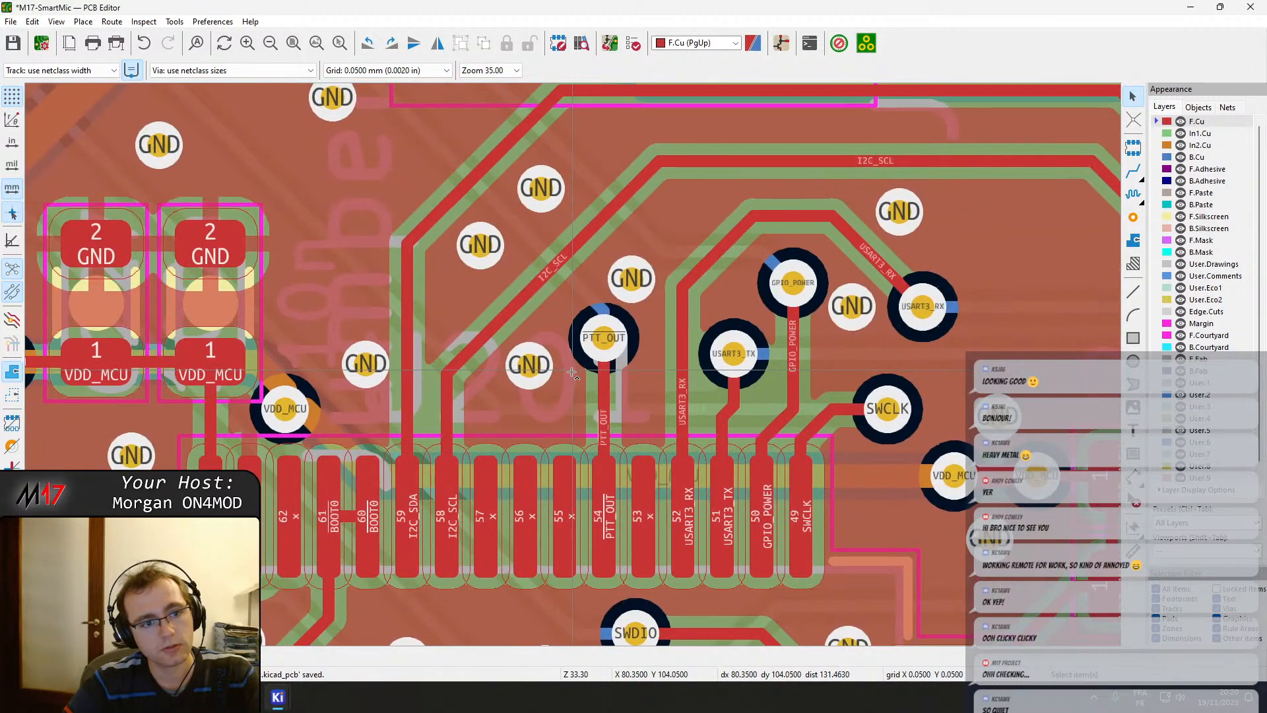
middle_drag(211, 296, 544, 392)
scroll(545, 392, down, 3)
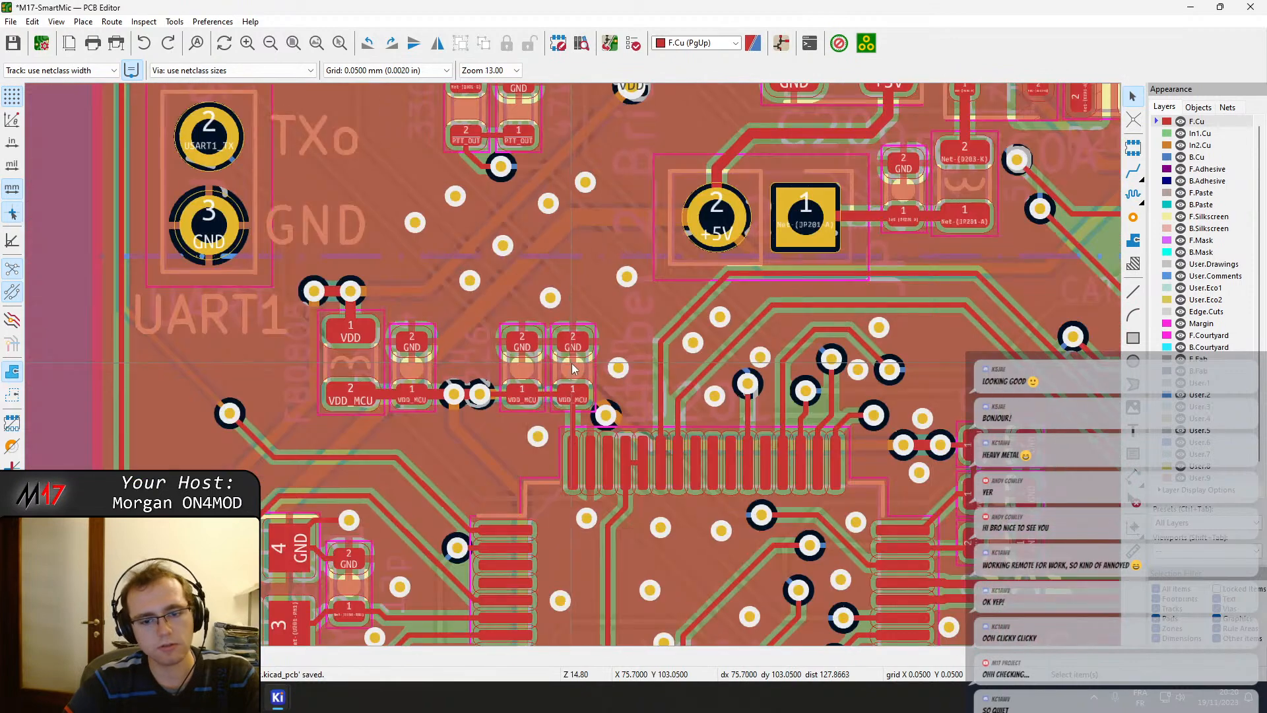
Place a GND via just above the pair of VDD vias near the UART1 header.
scroll(549, 364, up, 3)
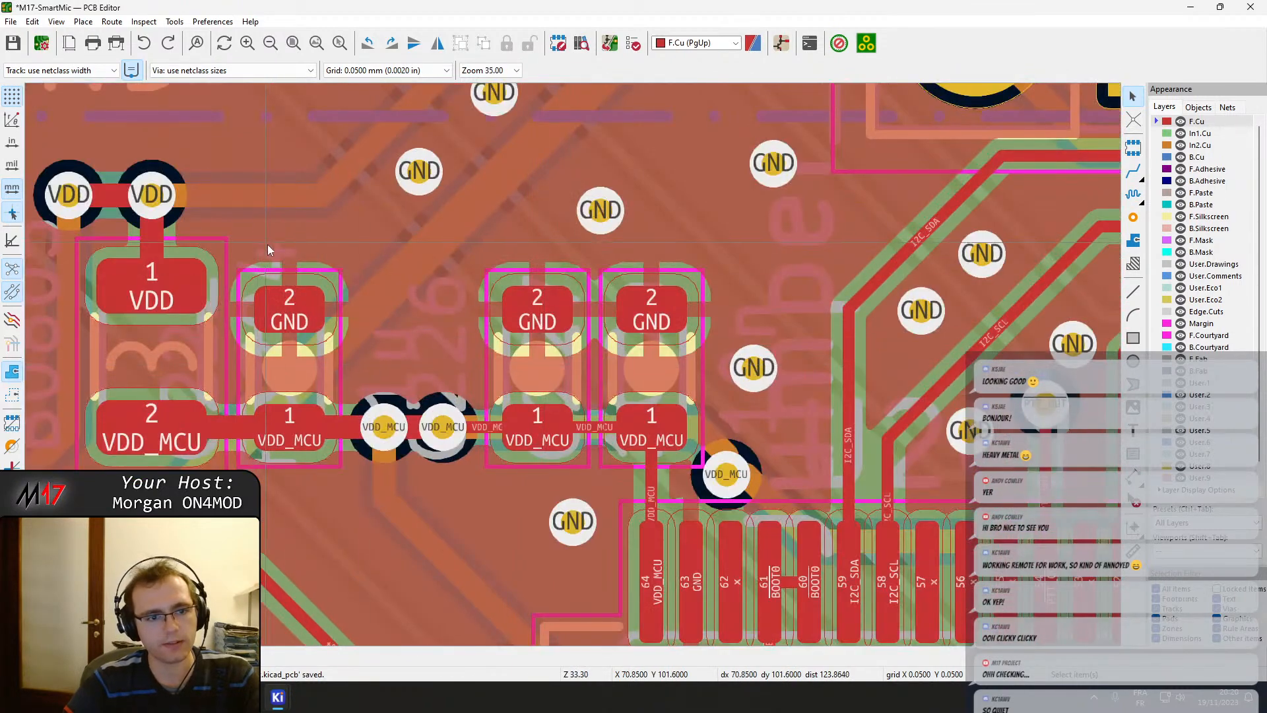
middle_drag(267, 245, 529, 351)
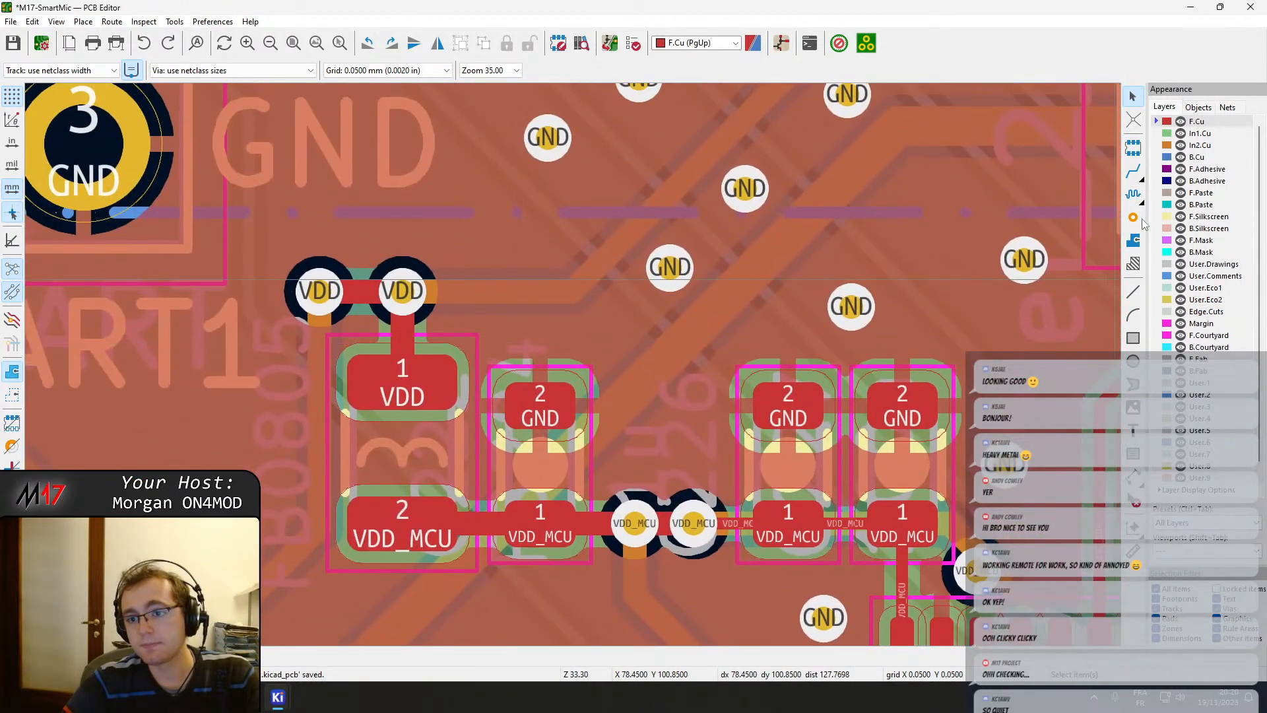
click(1134, 217)
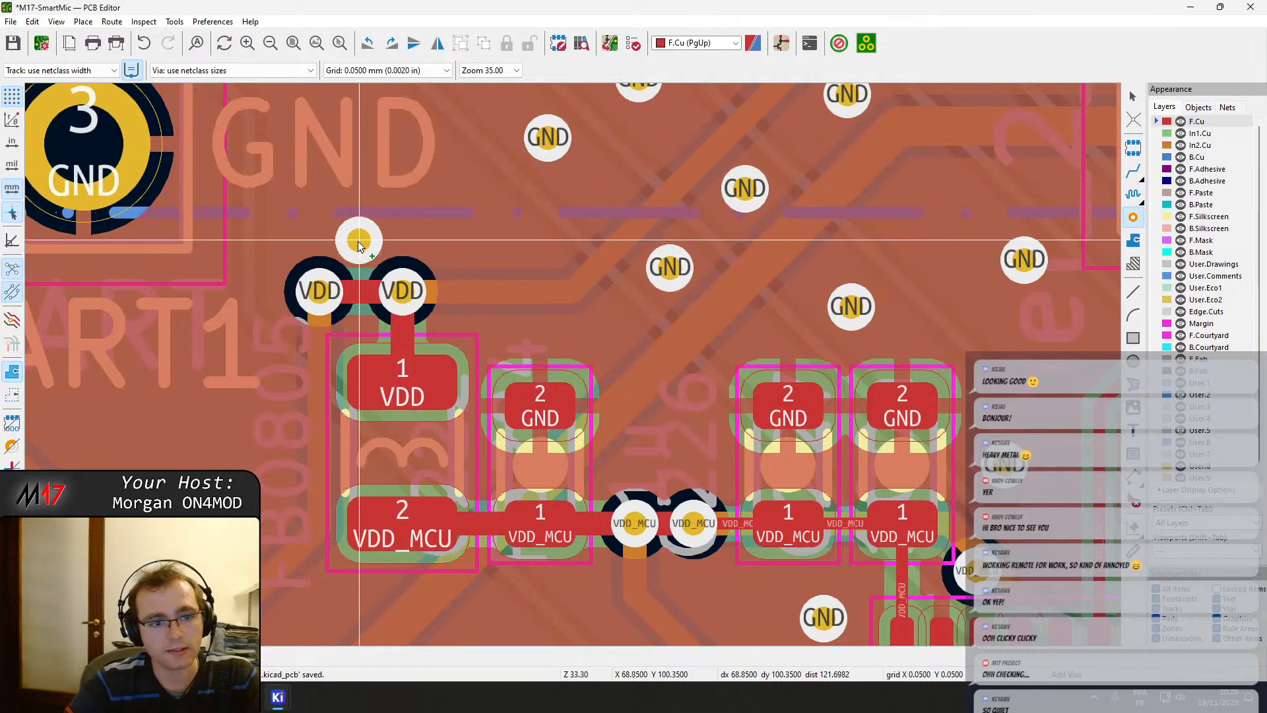
click(360, 245)
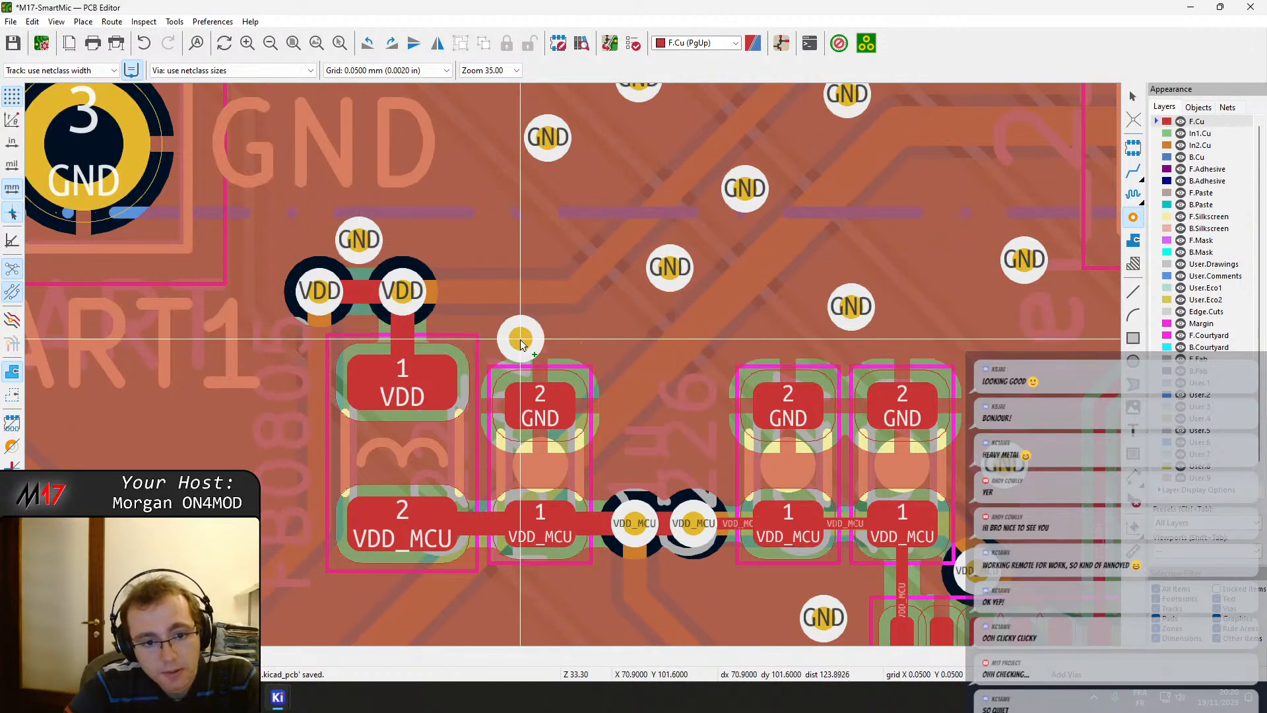
scroll(520, 339, up, 3)
key(Escape)
Drag the horizontal VDD track on In2.Cu up, away from the capacitor's GND pad, and refill all zones.
scroll(574, 365, down, 2)
middle_drag(579, 335, 579, 375)
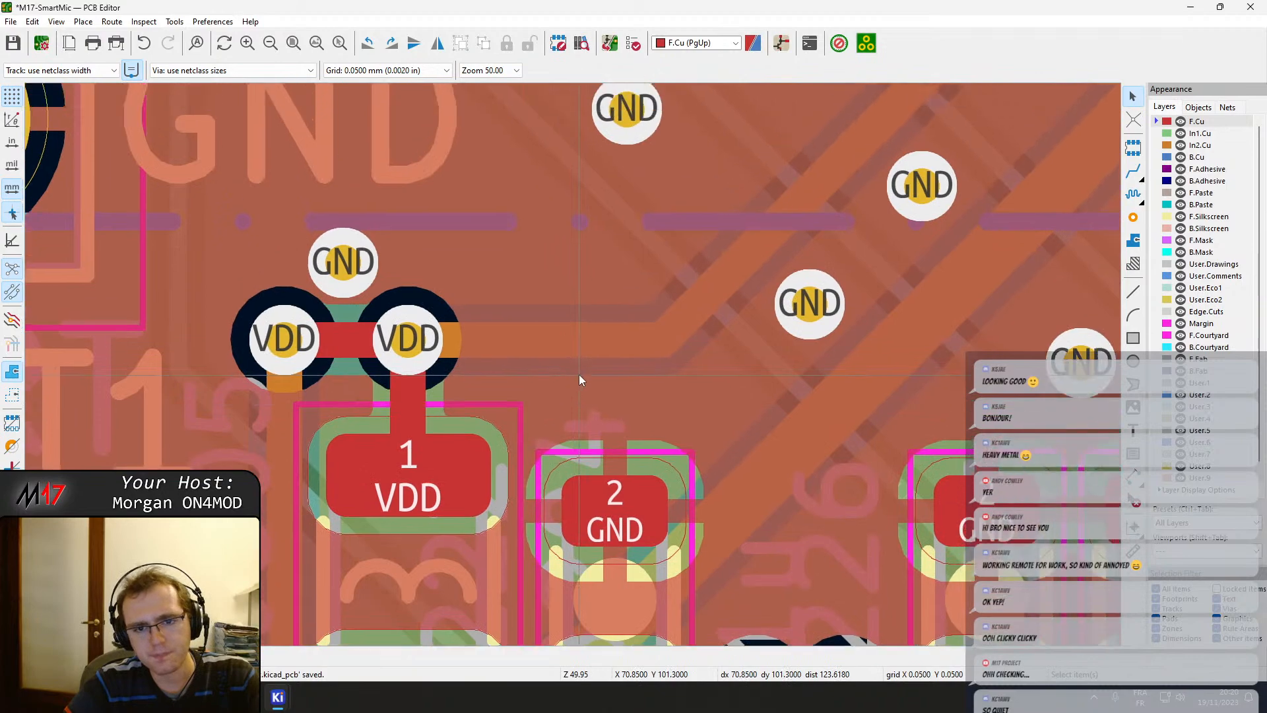
scroll(580, 374, up, 2)
scroll(582, 354, down, 6)
scroll(612, 351, up, 3)
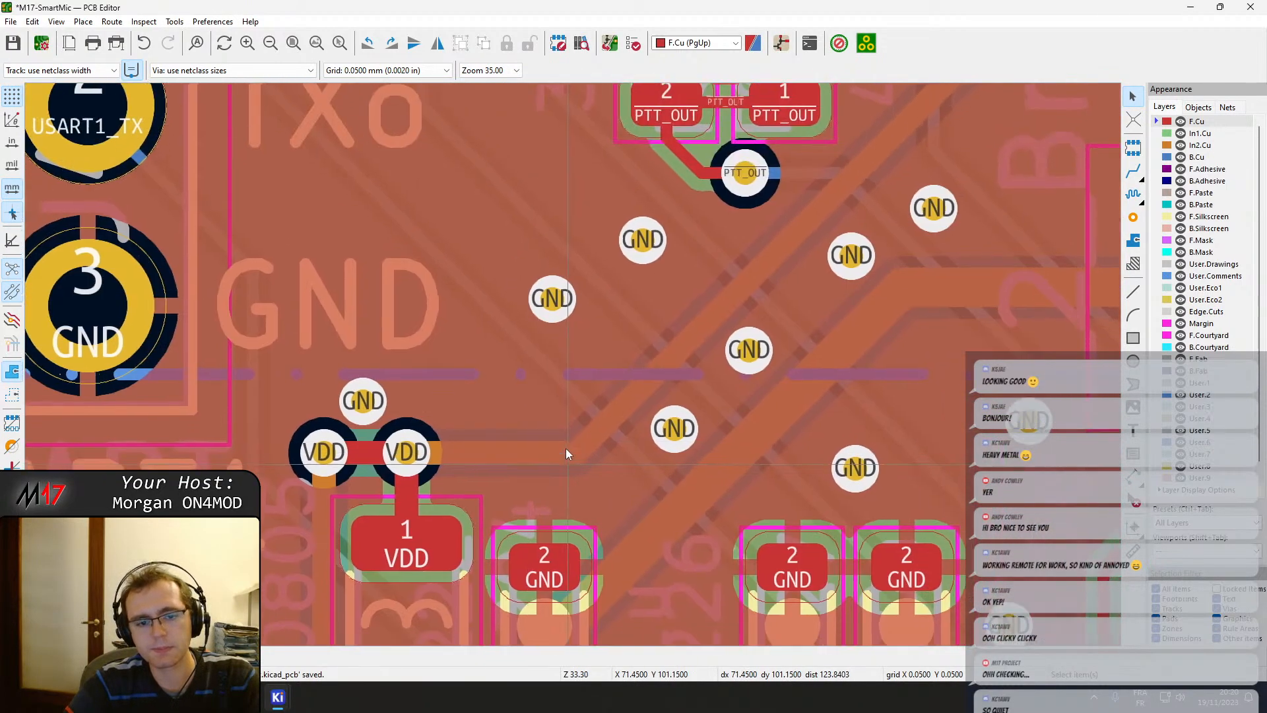
click(523, 409)
drag(523, 410, 600, 344)
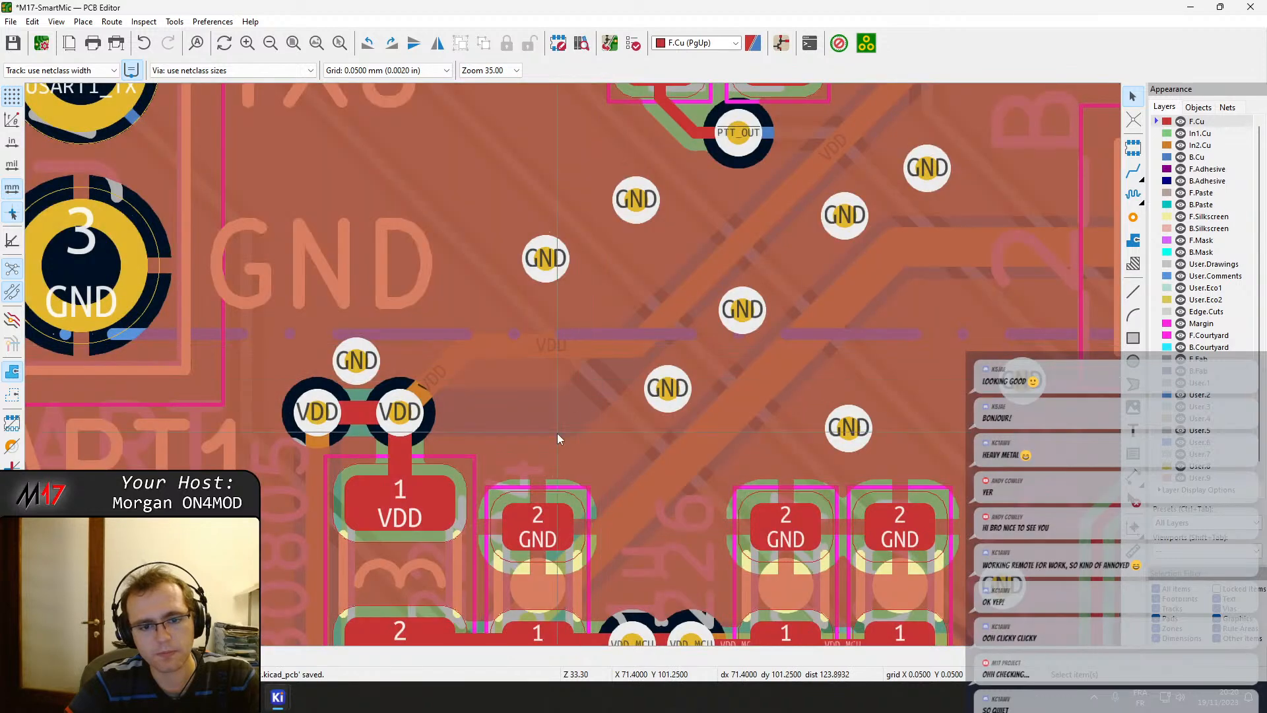
key(b)
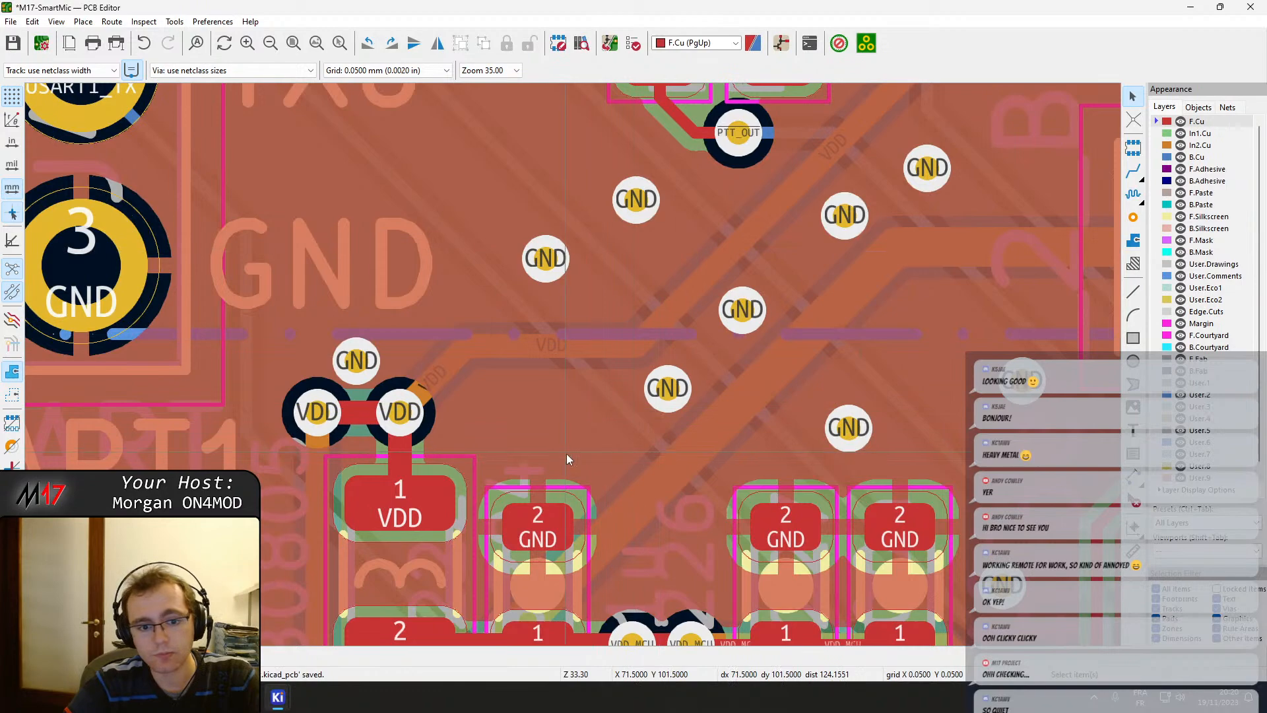
Place two GND vias side by side above the GND pad of the capacitor next to the VDD inductor.
scroll(566, 453, up, 2)
click(1133, 218)
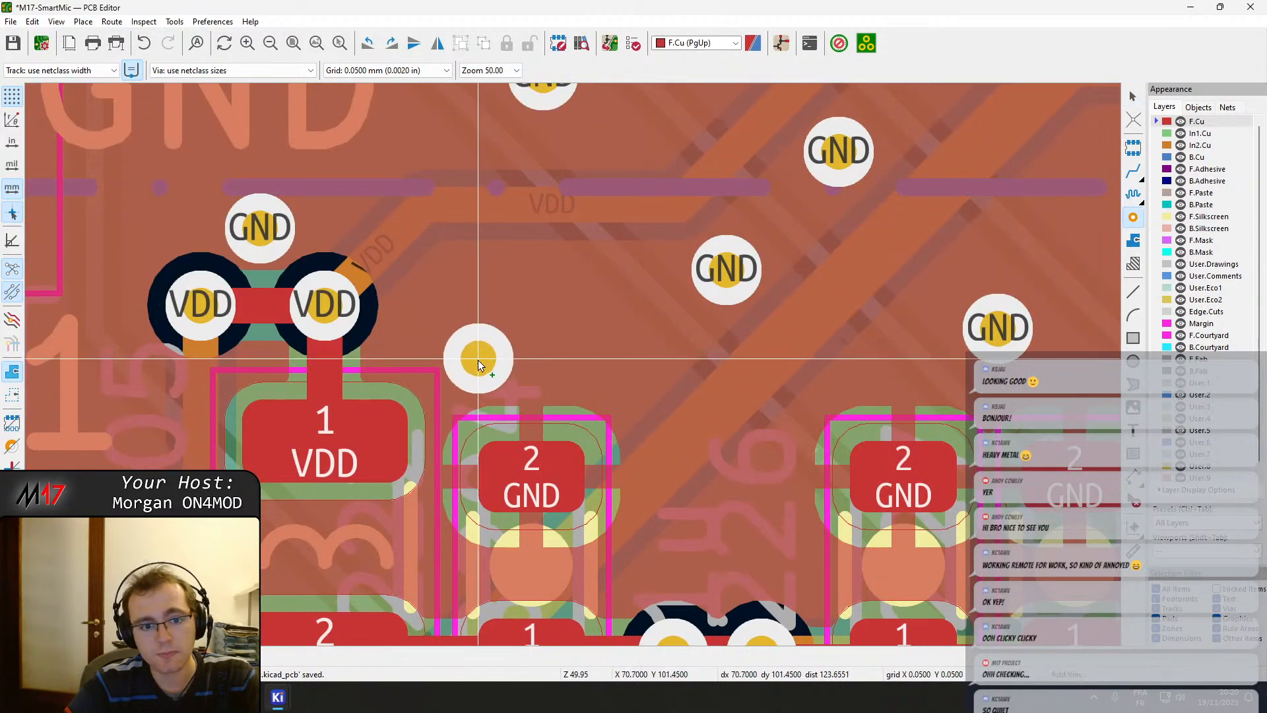
click(485, 363)
click(600, 368)
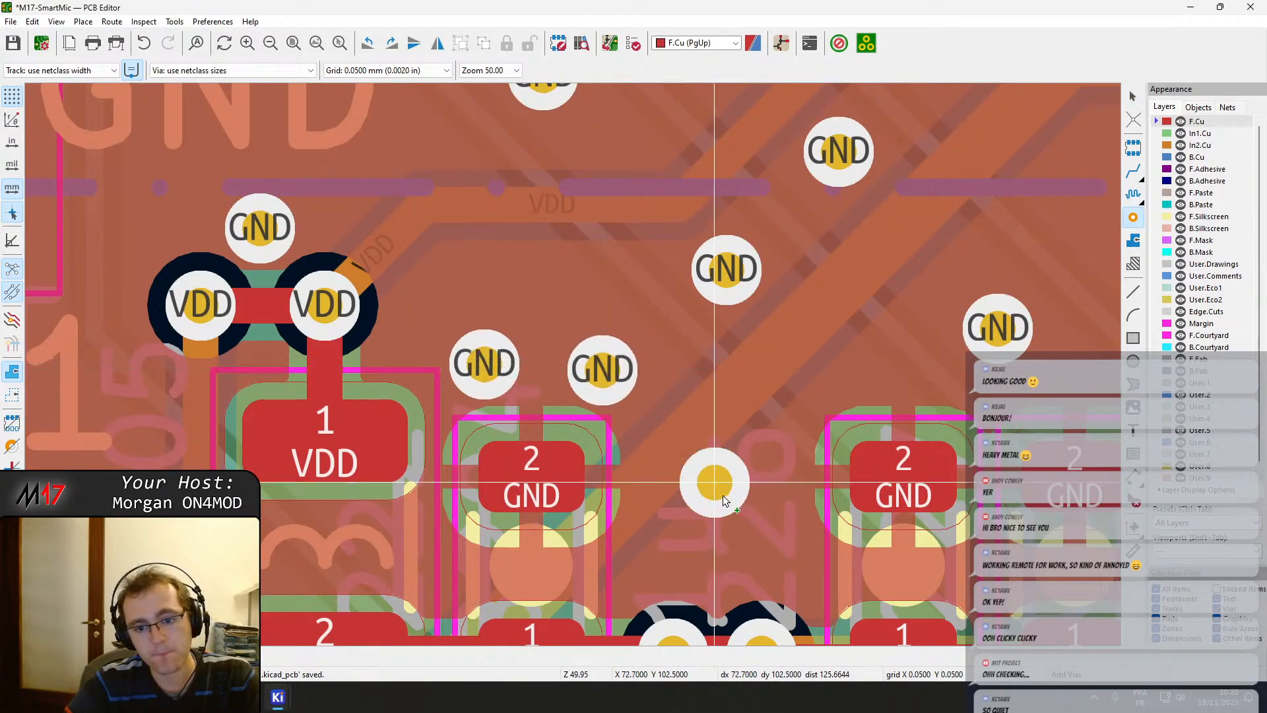
Place three GND vias around the pair of VDD_MCU vias between the capacitors, two above and one below.
middle_drag(723, 495, 606, 346)
click(592, 390)
middle_drag(688, 522, 586, 354)
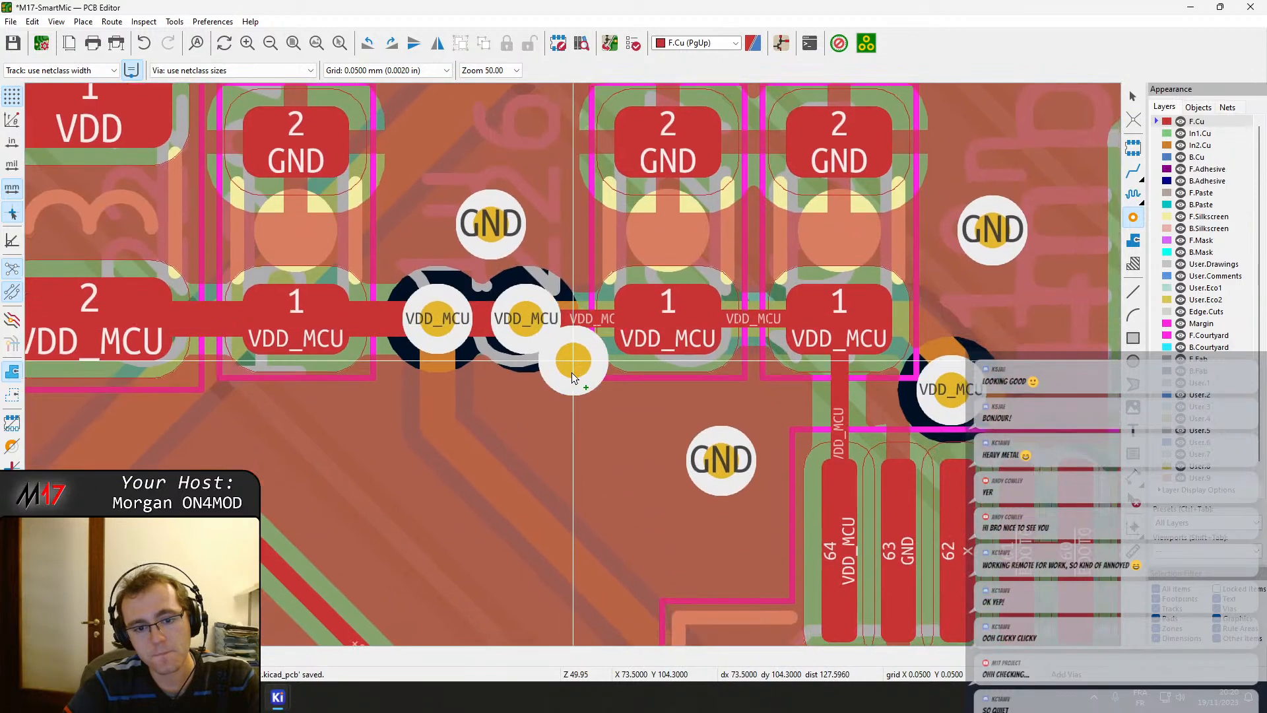
click(572, 420)
middle_drag(668, 309, 636, 581)
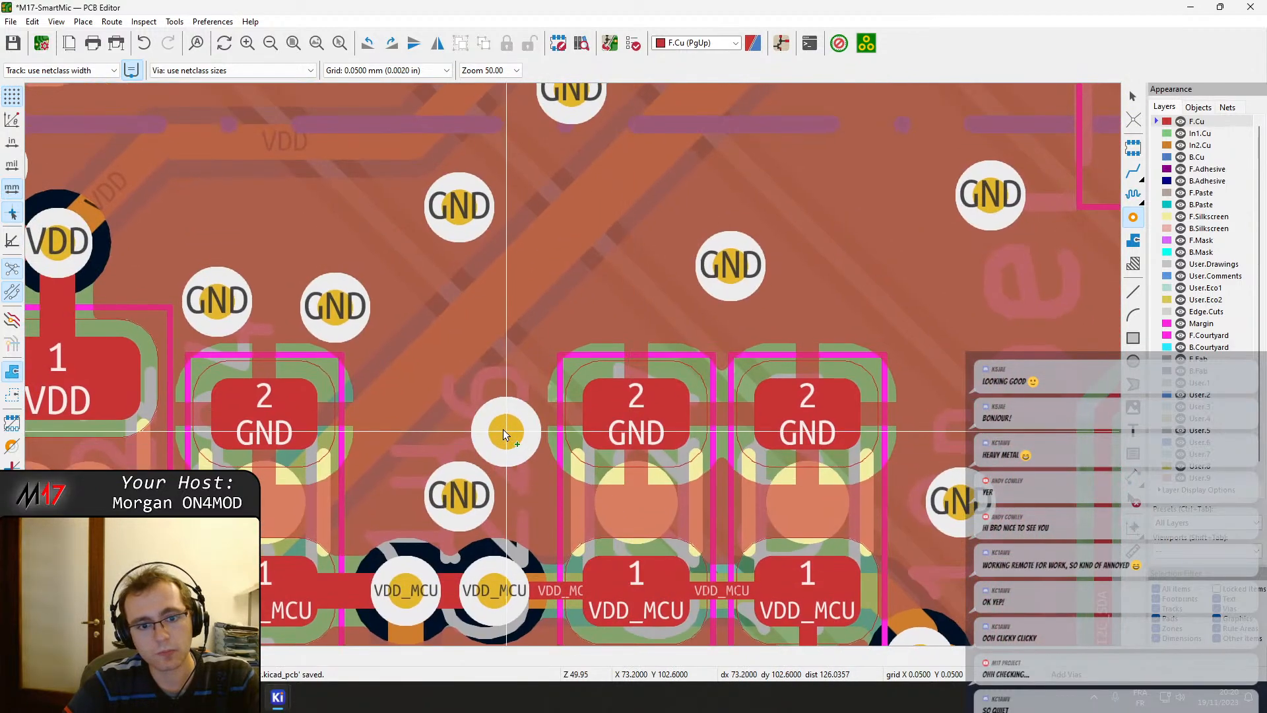
click(502, 429)
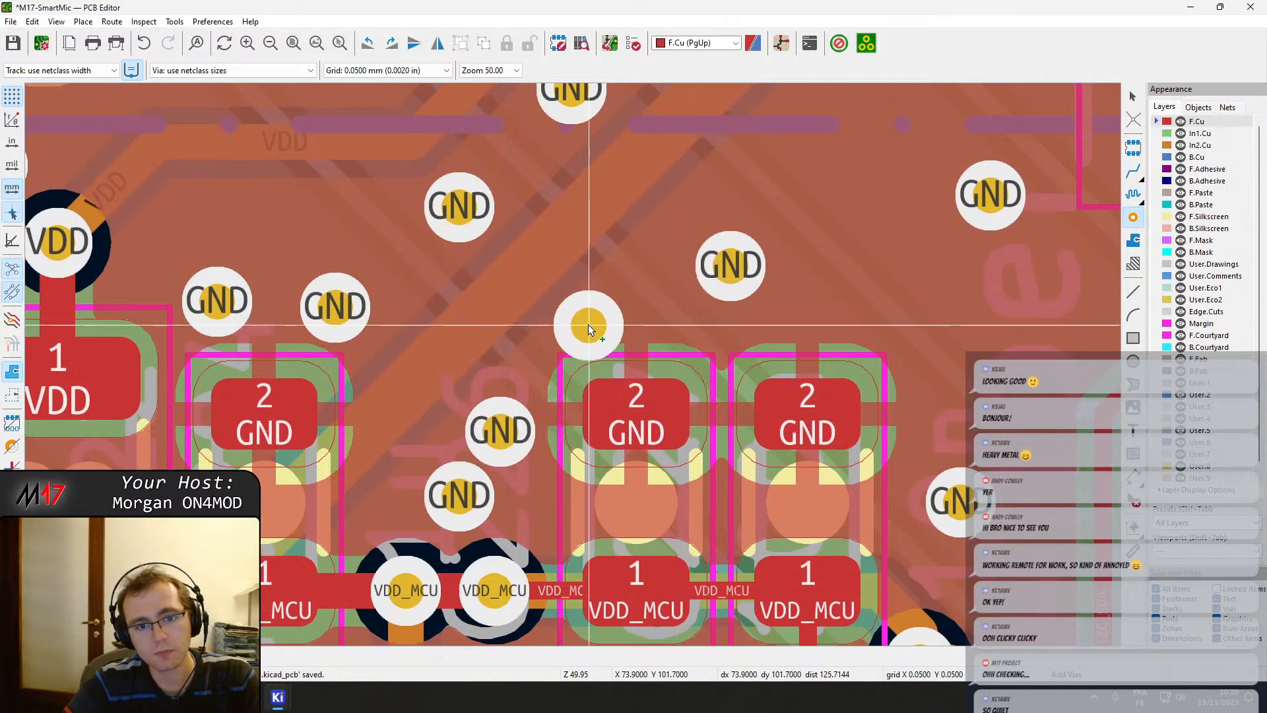
key(Escape)
With In2.Cu active, nudge the three GND vias between the diagonal VDD and +5V tracks slightly toward the VDD track.
scroll(504, 355, down, 3)
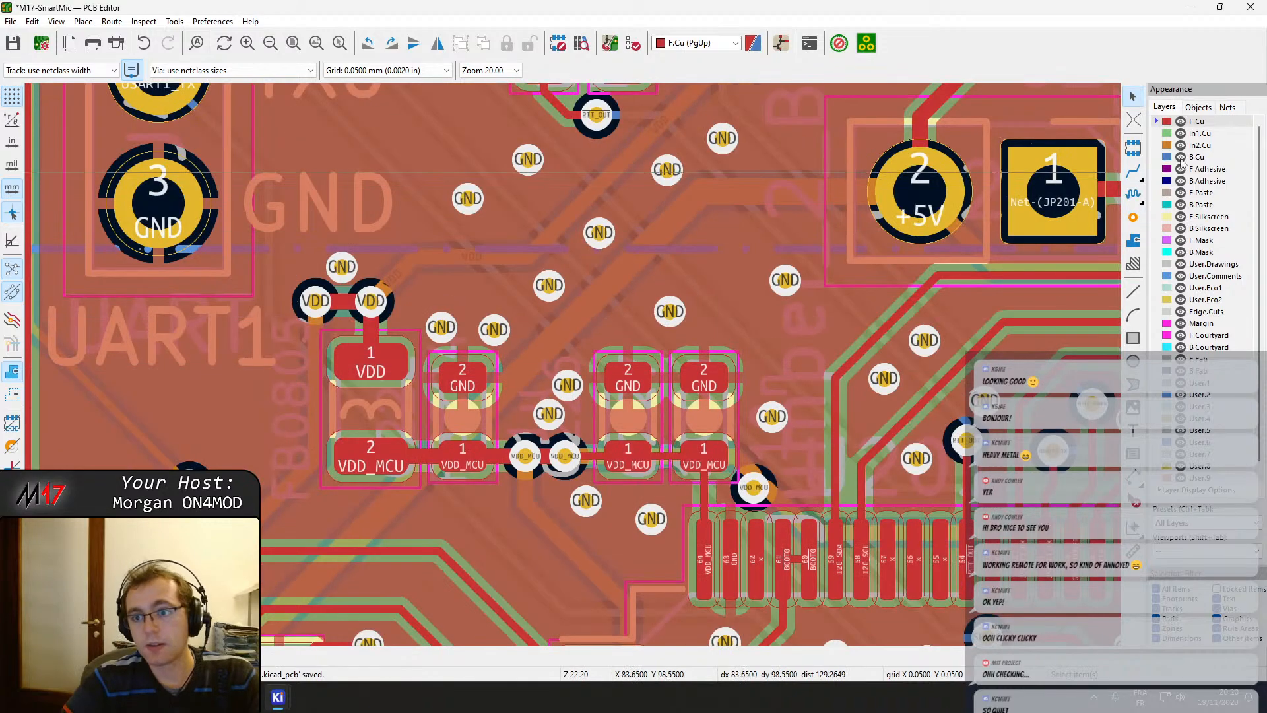
click(1215, 148)
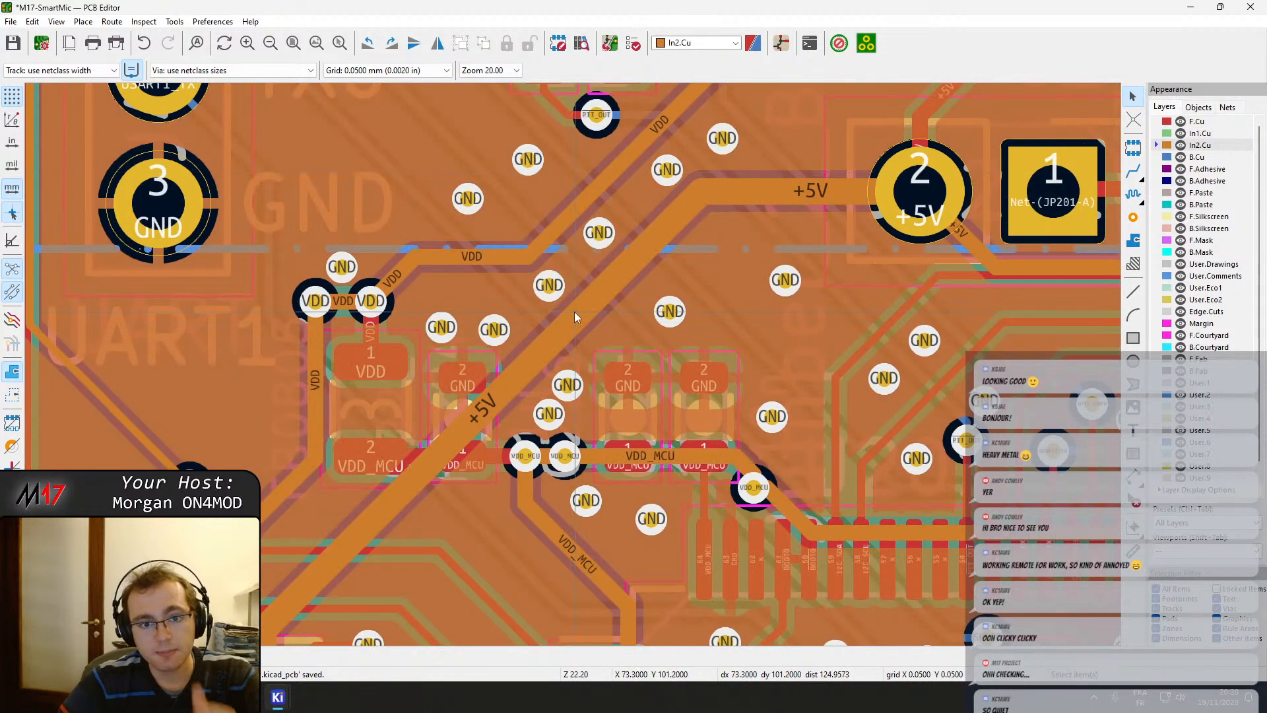
scroll(572, 366, up, 3)
drag(533, 381, 522, 374)
drag(635, 262, 632, 261)
drag(799, 126, 776, 124)
Move the VDD via at the upper end of the diagonal In2.Cu track up, and shift that VDD track up and left.
middle_drag(698, 226, 660, 469)
click(628, 380)
scroll(573, 363, down, 4)
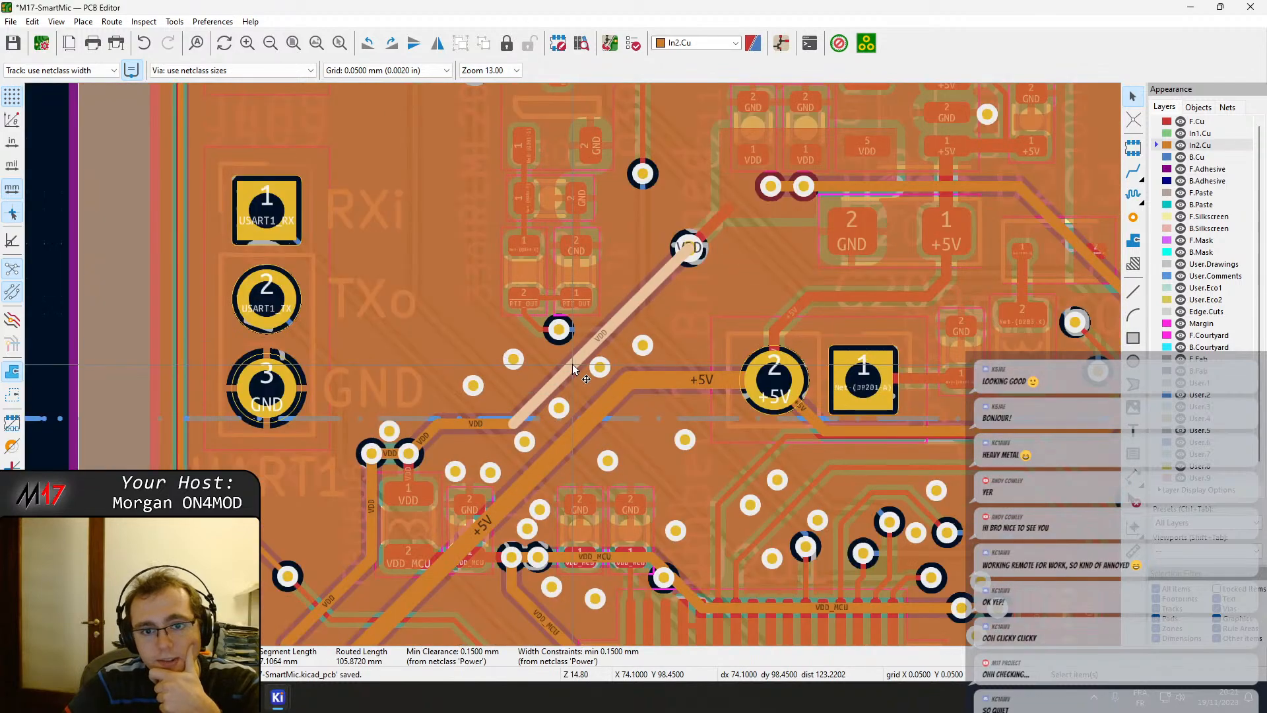
scroll(572, 363, up, 3)
middle_drag(632, 307, 351, 602)
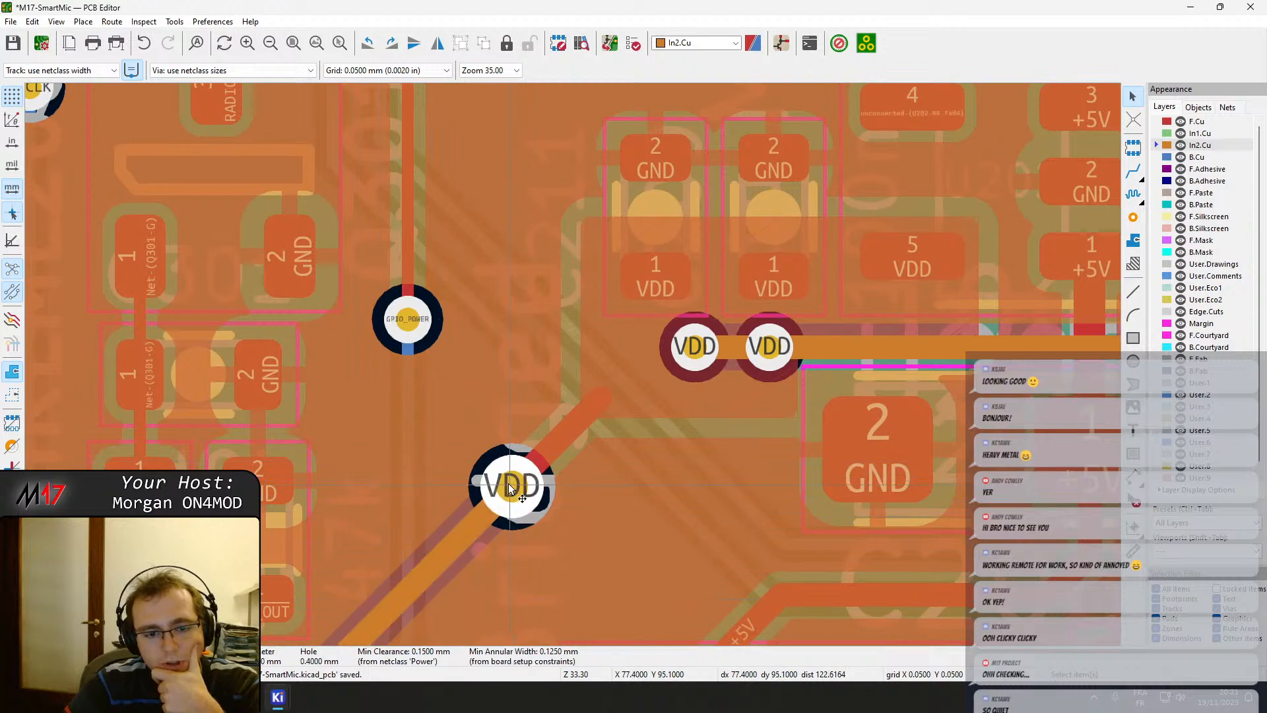
drag(519, 490, 523, 462)
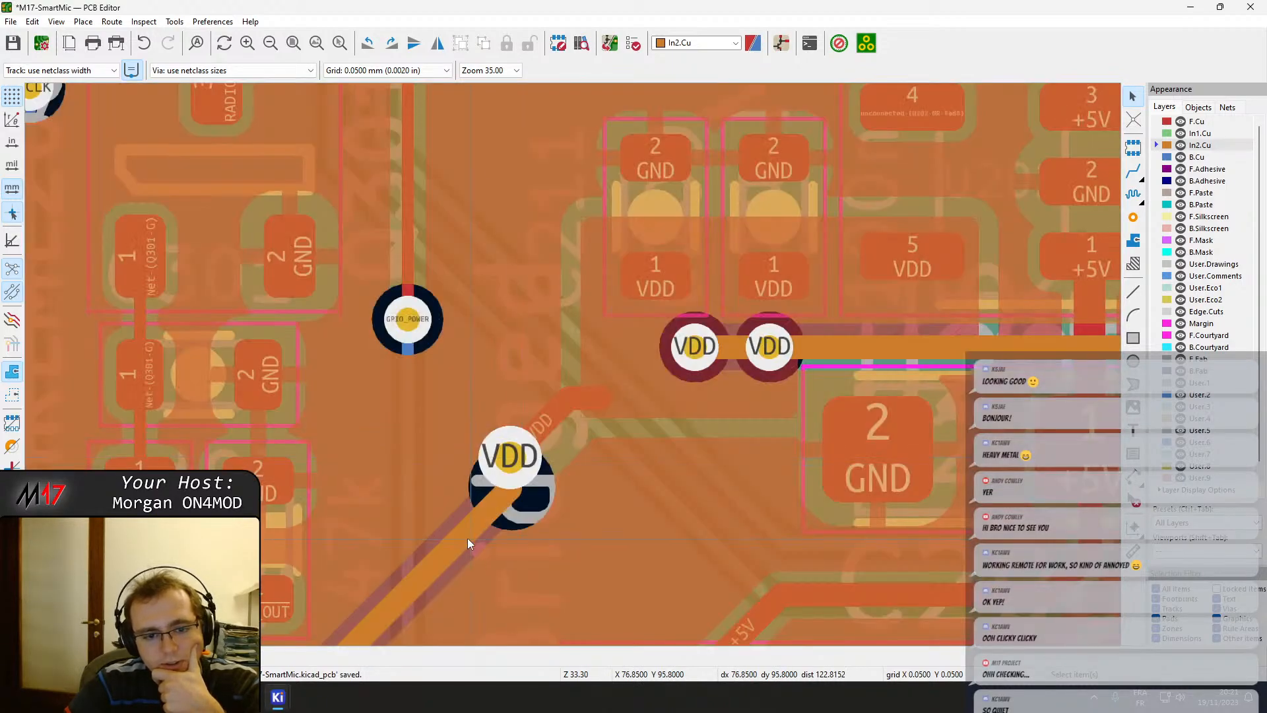
drag(478, 520, 486, 470)
Move the VDD via at the upper end of the diagonal In2.Cu track slightly down with its tracks attached, and refill all zones.
middle_drag(402, 564, 529, 204)
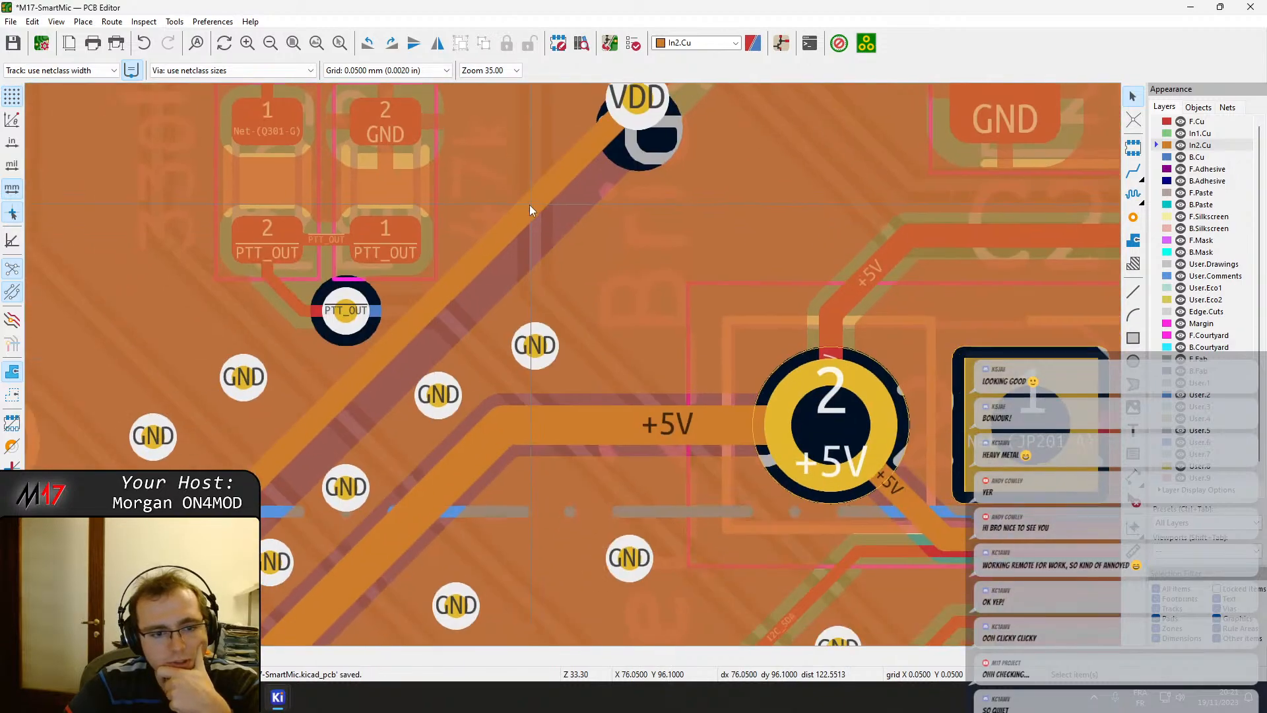
middle_drag(305, 474, 362, 392)
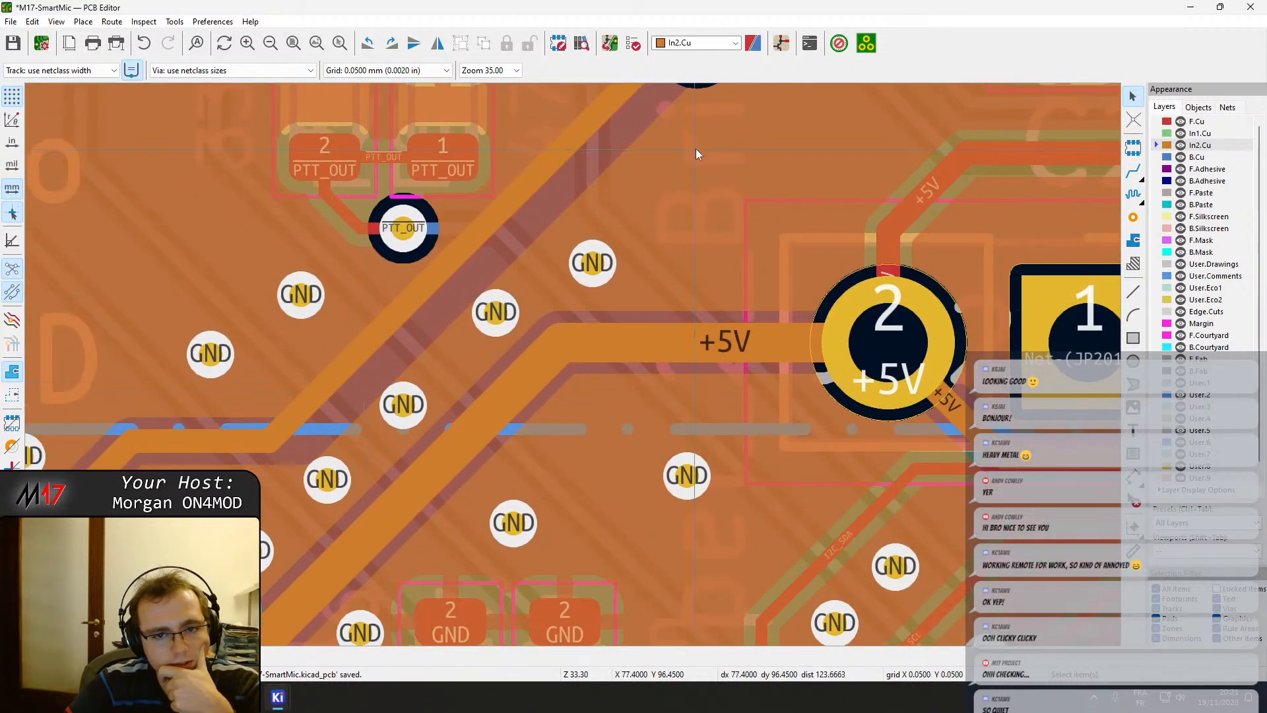
middle_drag(695, 149, 625, 348)
click(627, 218)
click(656, 243)
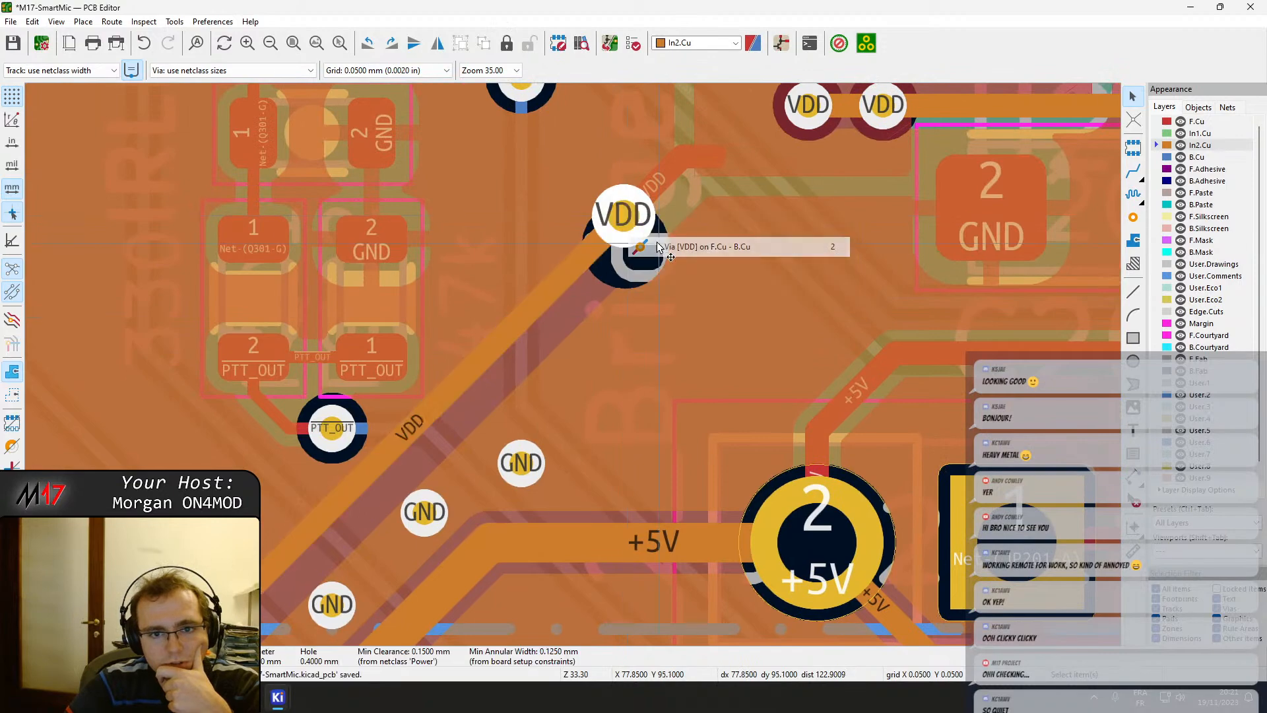
key(m)
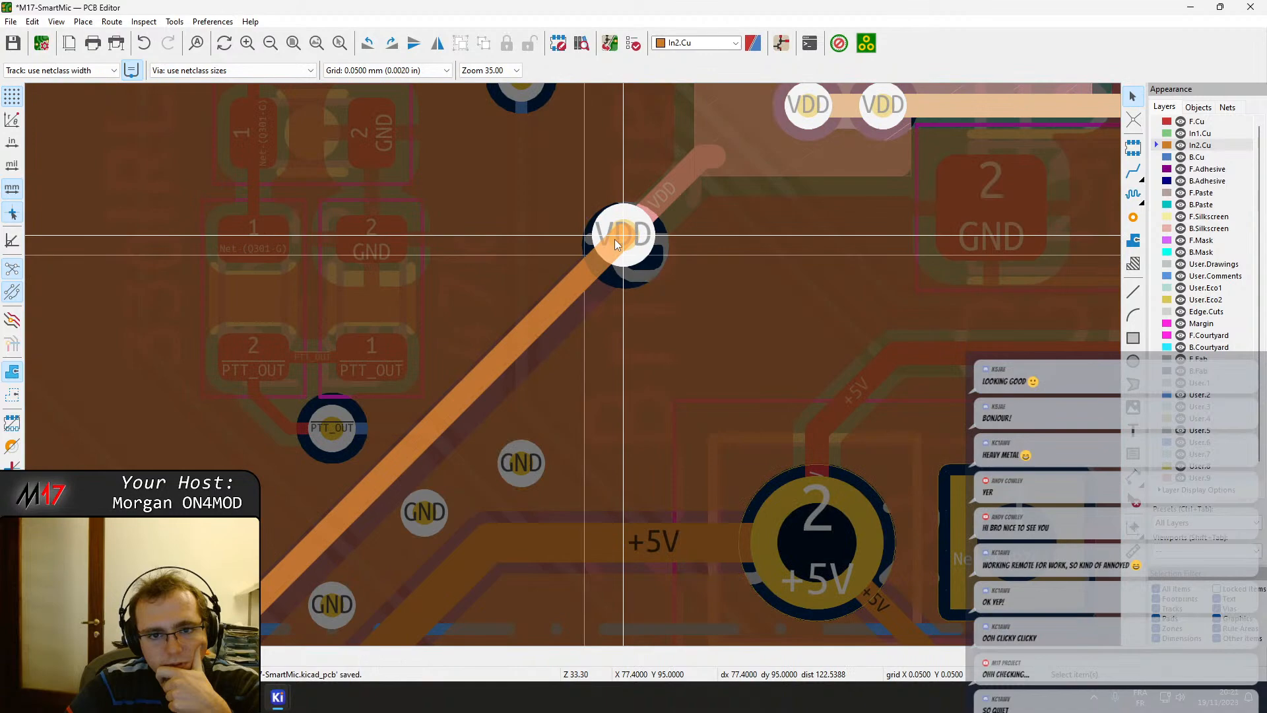
click(617, 238)
key(d)
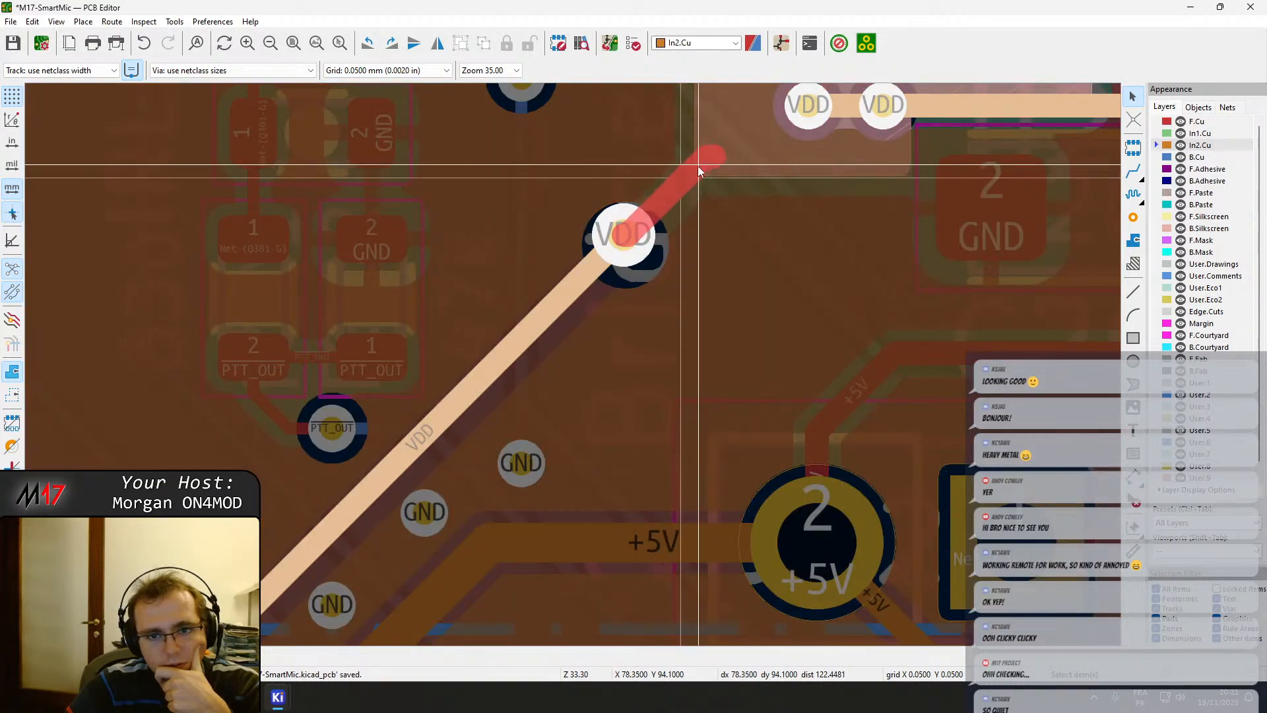
click(700, 168)
middle_drag(358, 470, 553, 283)
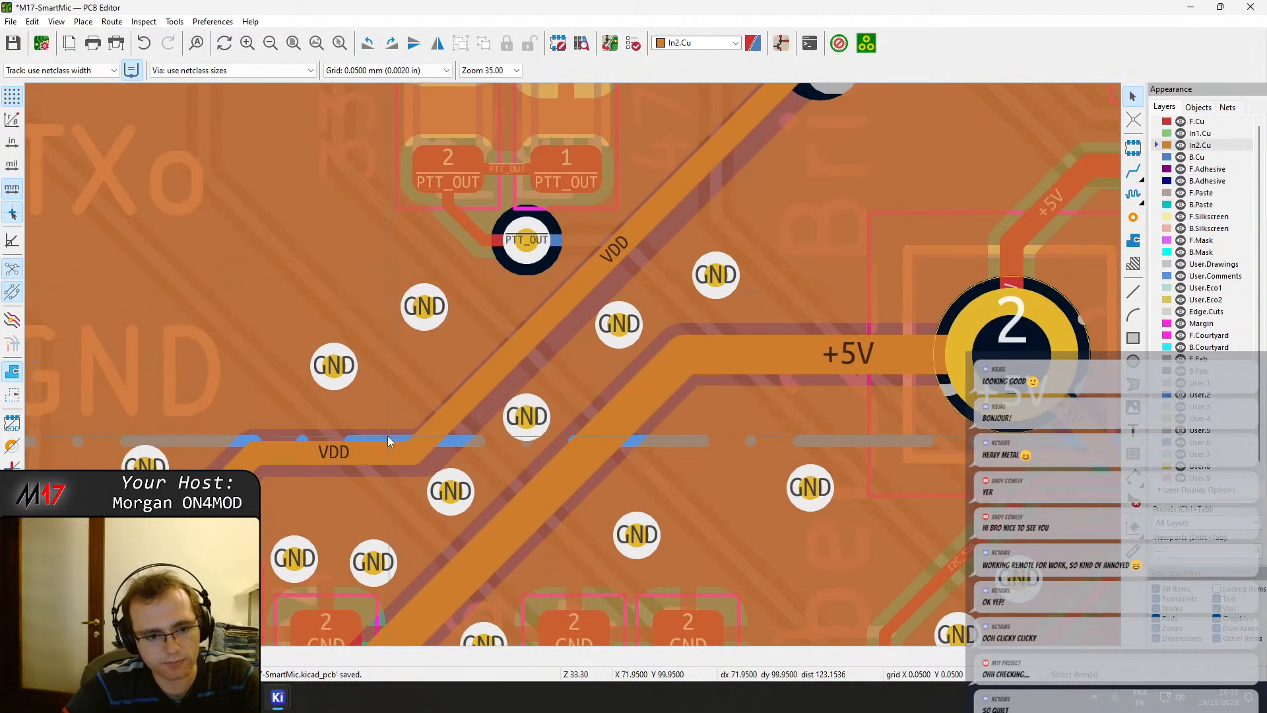
key(b)
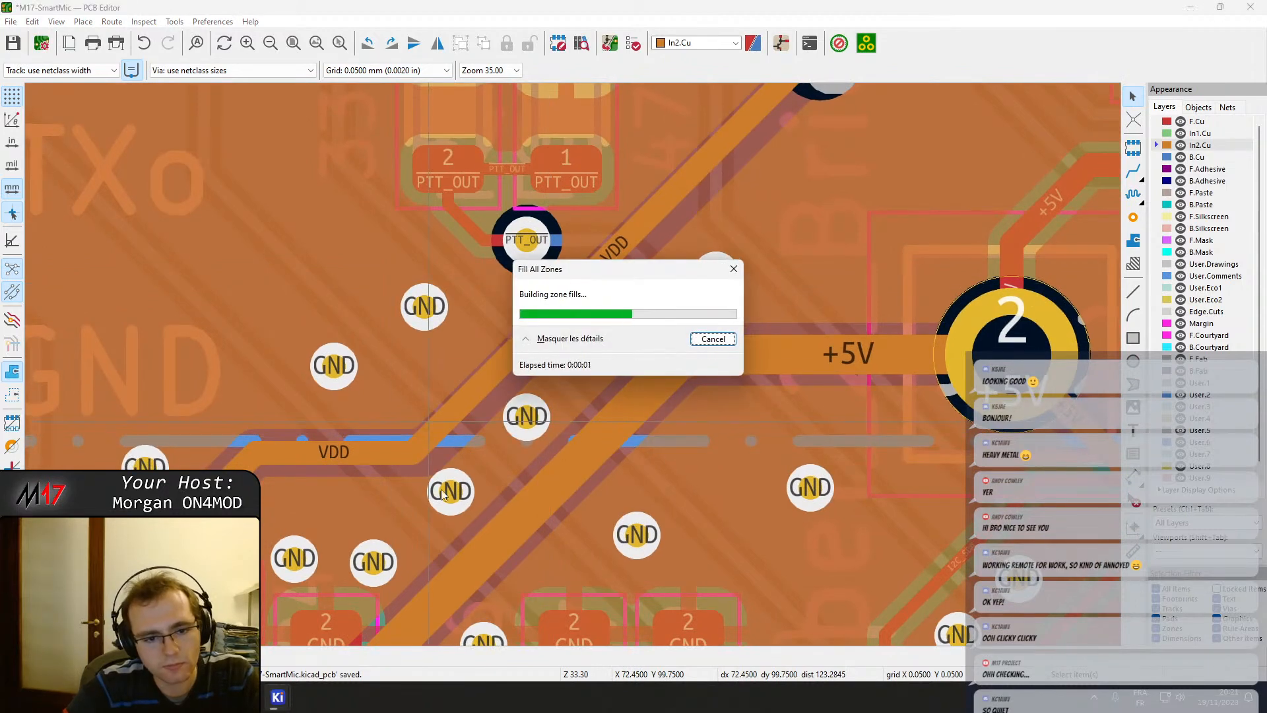
Shift the three GND vias in the gap between the diagonal VDD and +5V tracks slightly toward the VDD track, and refill all zones.
click(450, 493)
drag(450, 495, 447, 489)
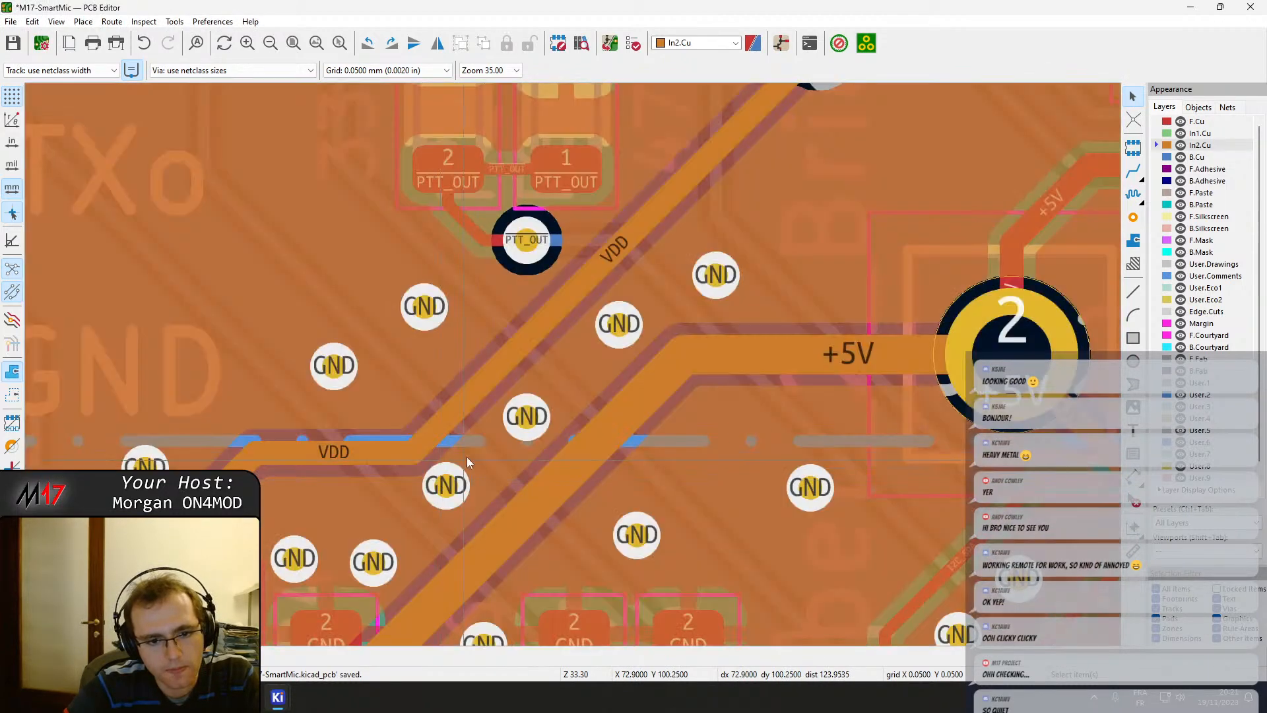
click(526, 417)
drag(527, 420, 520, 415)
key(e)
key(Escape)
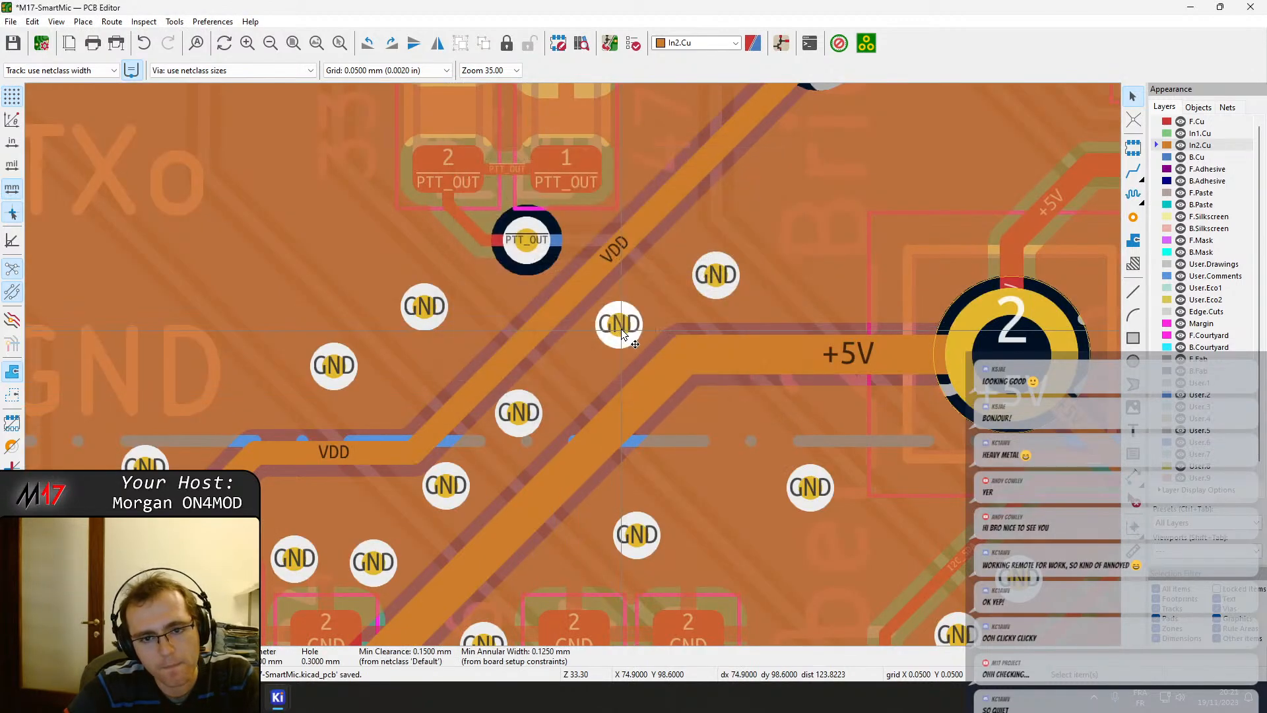
scroll(528, 409, down, 5)
drag(513, 374, 500, 348)
middle_drag(520, 408, 512, 338)
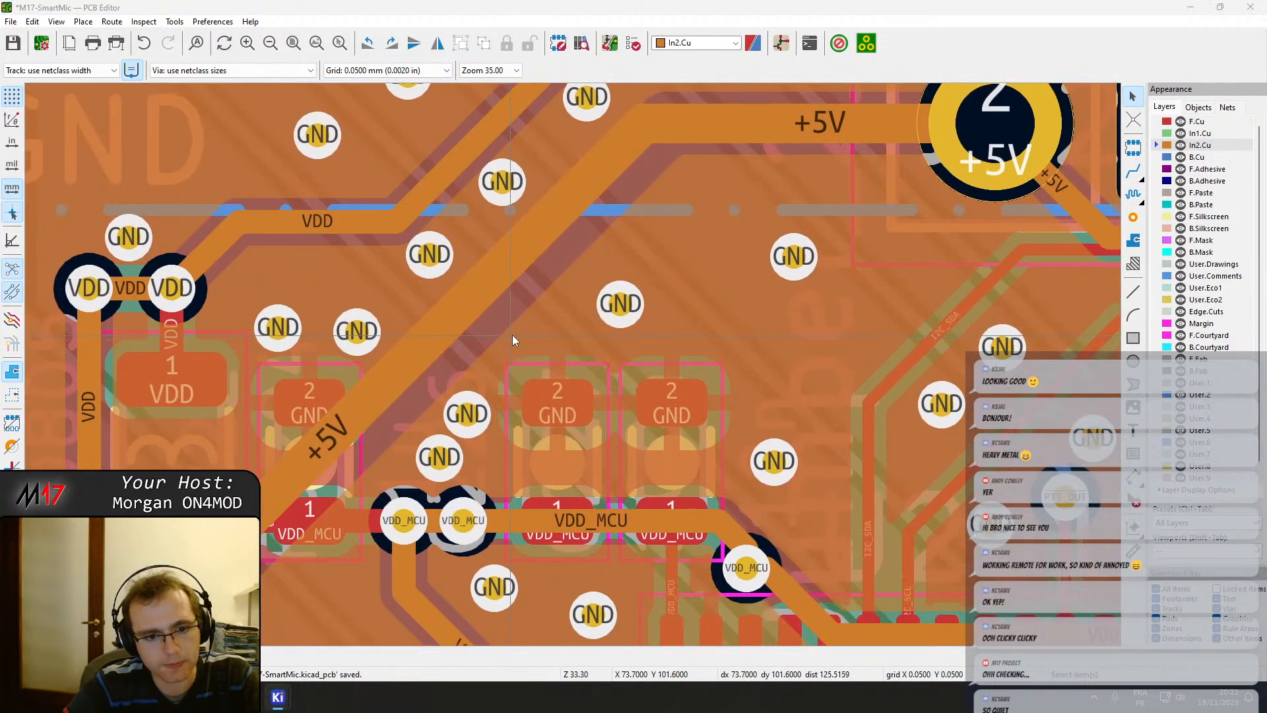
key(b)
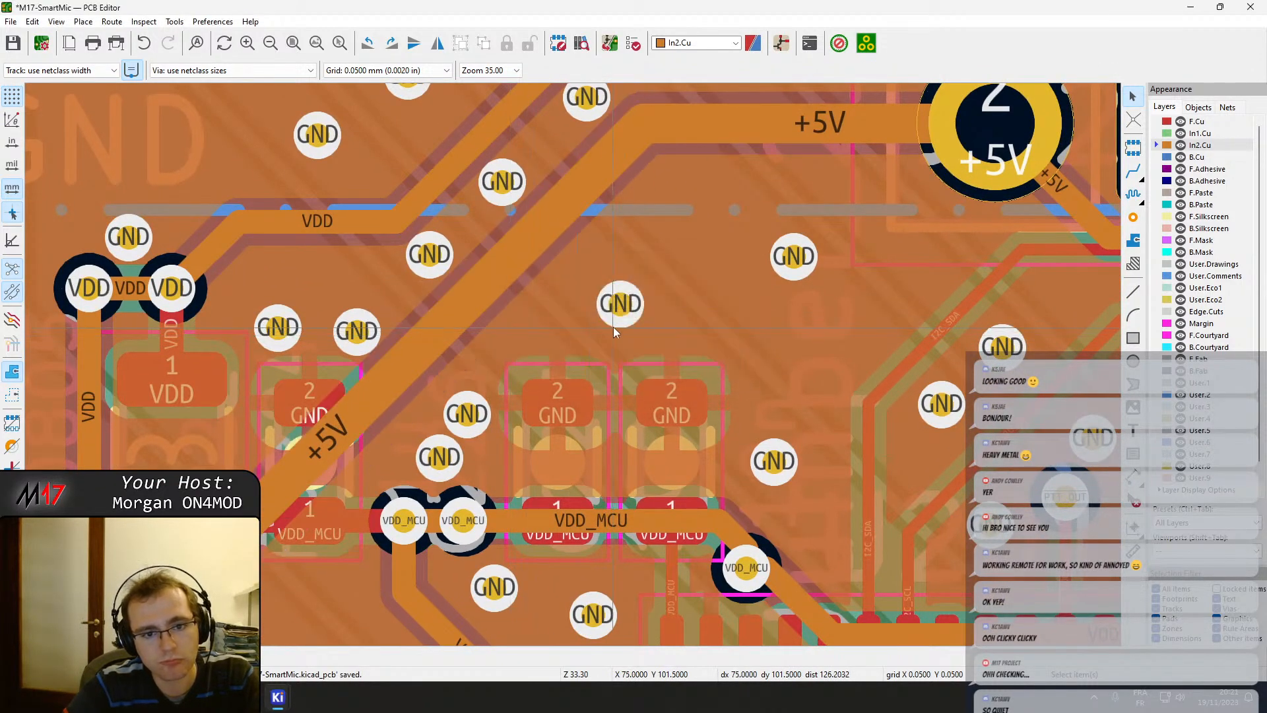
With F.Cu active, place one GND via above the middle VDD_MCU capacitor and another in the open area further above the capacitors.
click(1196, 122)
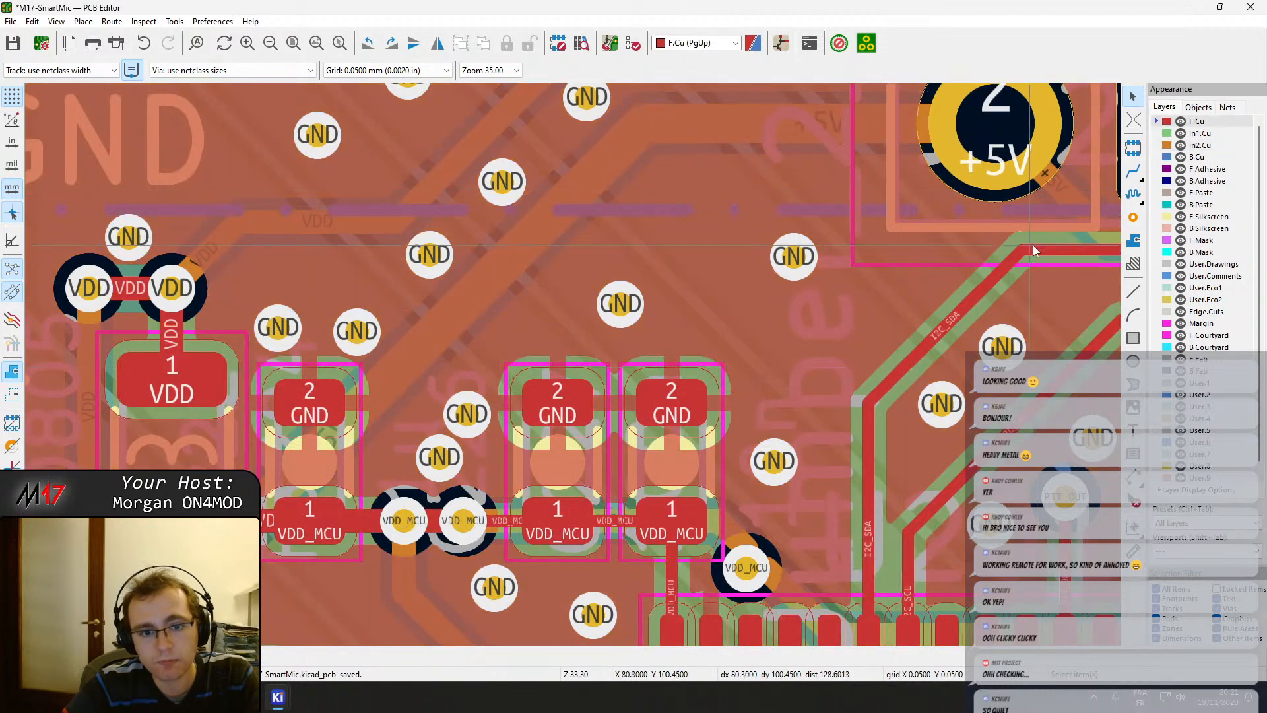
click(1133, 216)
click(518, 330)
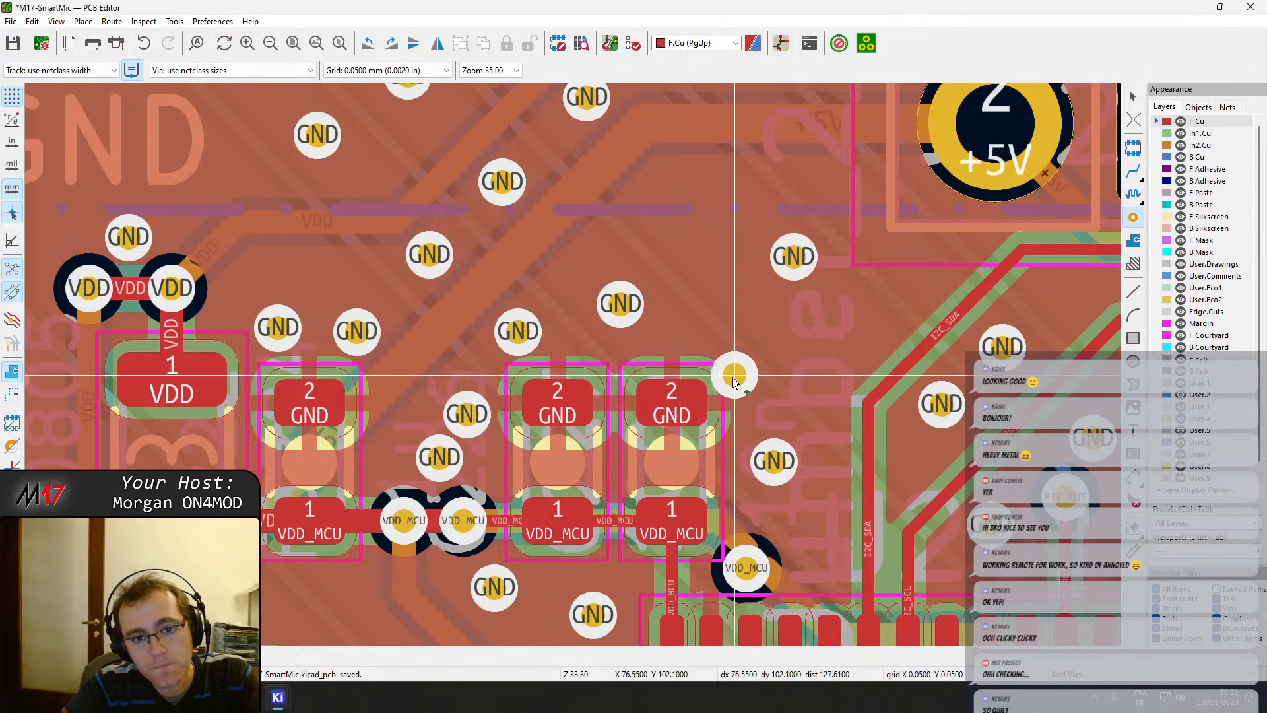
middle_drag(701, 410, 543, 407)
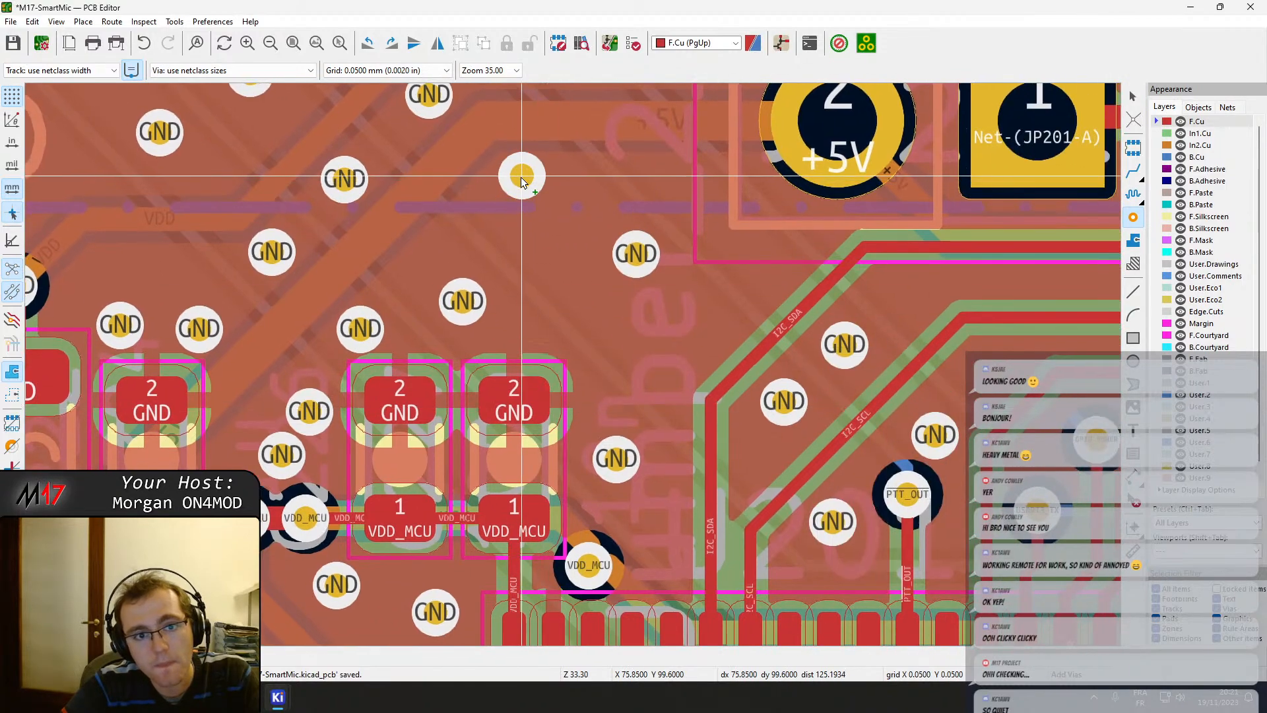
click(521, 175)
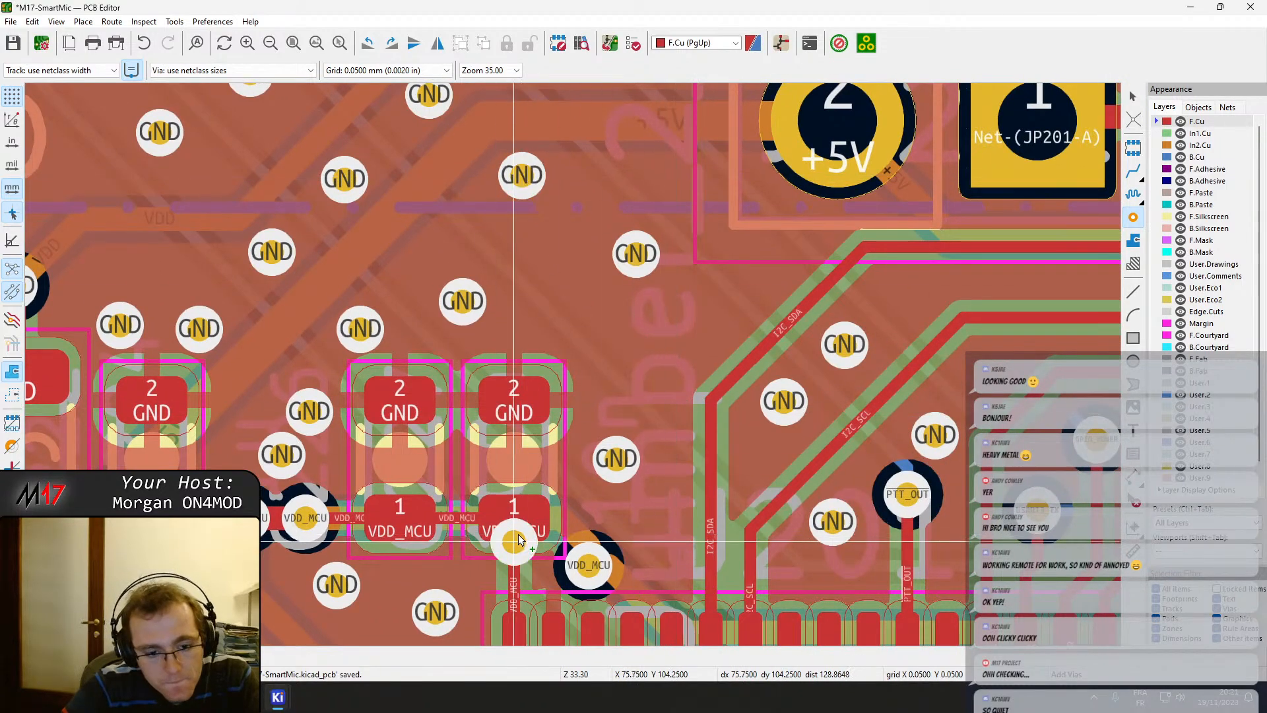
Route a new I2C_SCL section on F.Cu from the middle of its horizontal run down and across to its diagonal.
scroll(495, 522, down, 2)
scroll(623, 316, down, 1)
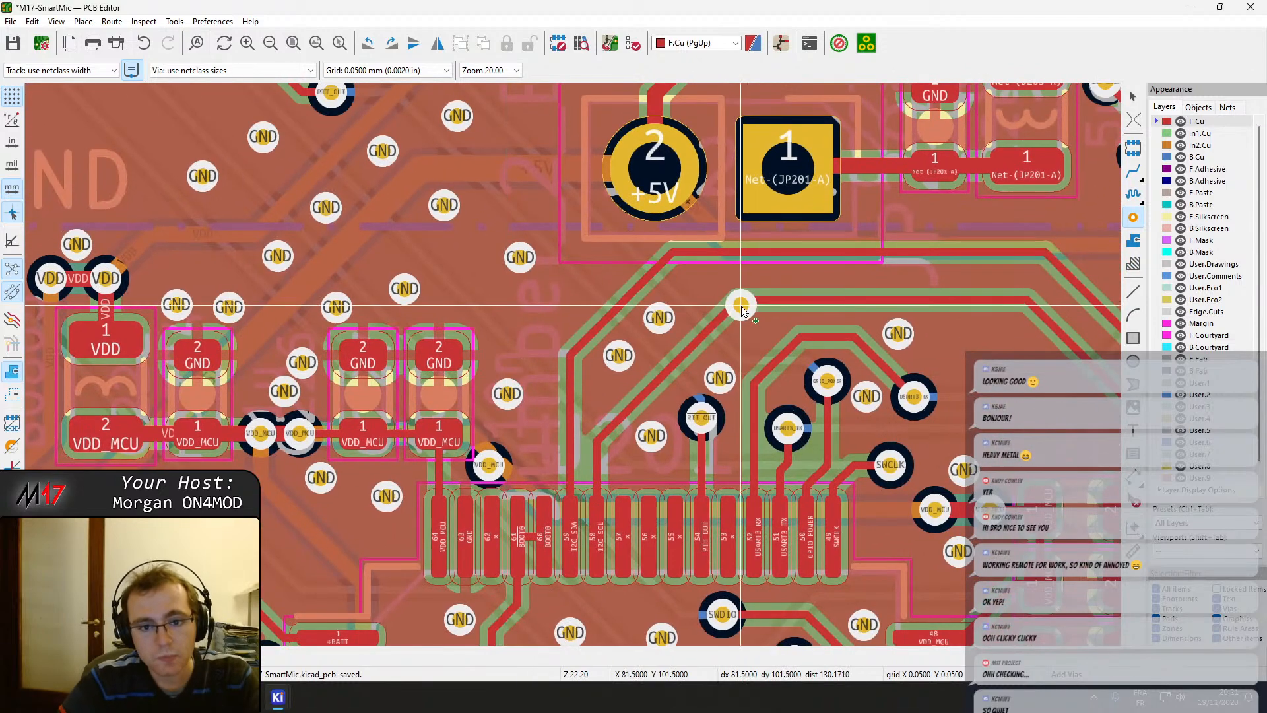
scroll(577, 371, down, 1)
middle_drag(645, 429, 569, 388)
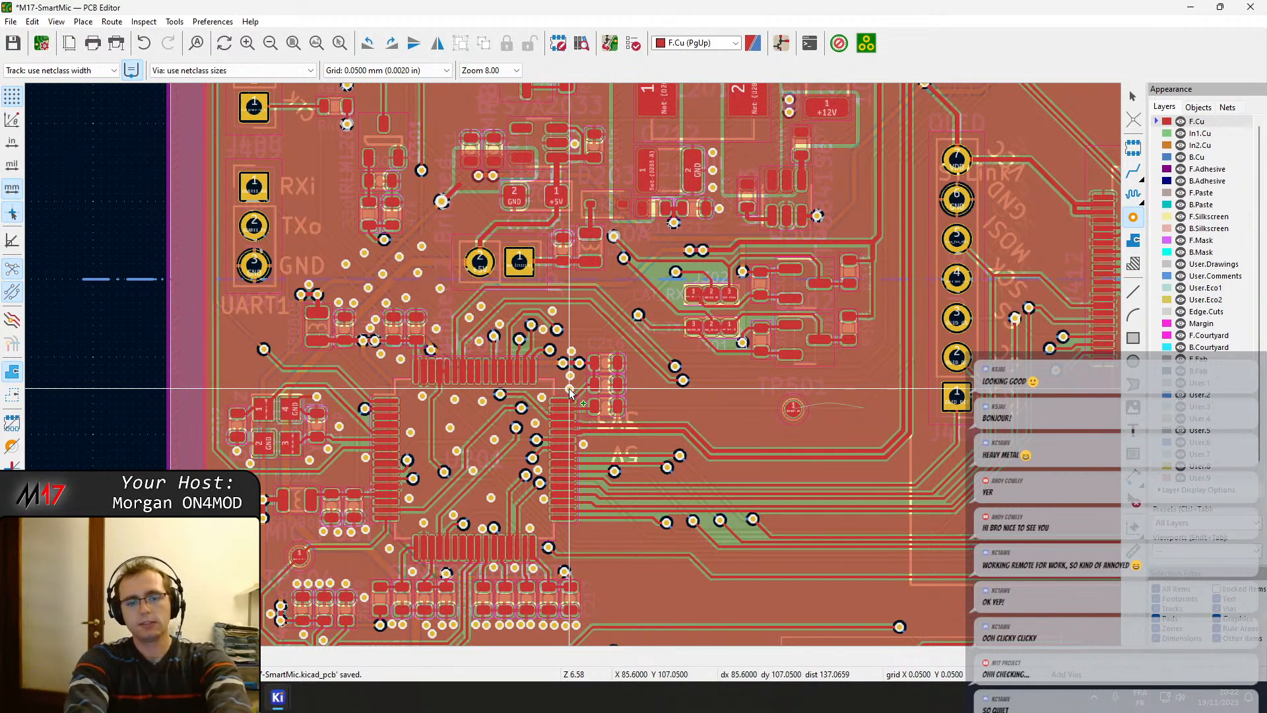
scroll(566, 326, up, 4)
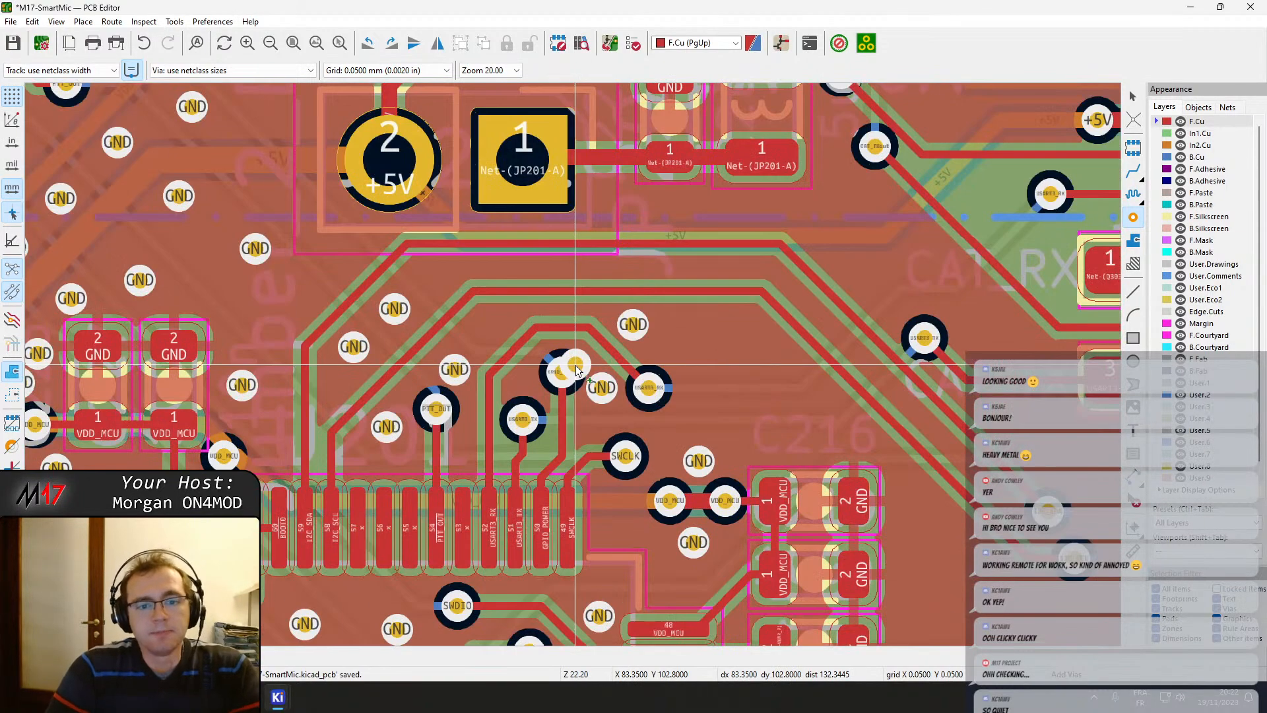
middle_drag(687, 329, 648, 324)
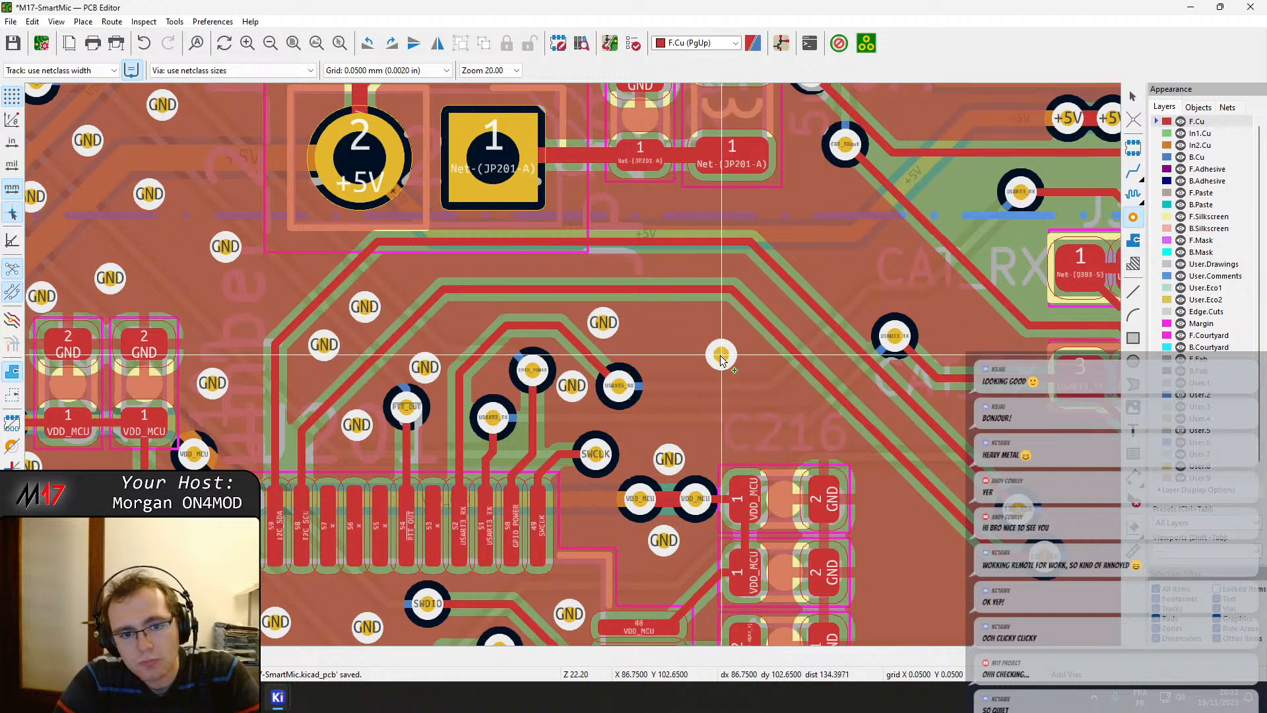
key(Escape)
key(x)
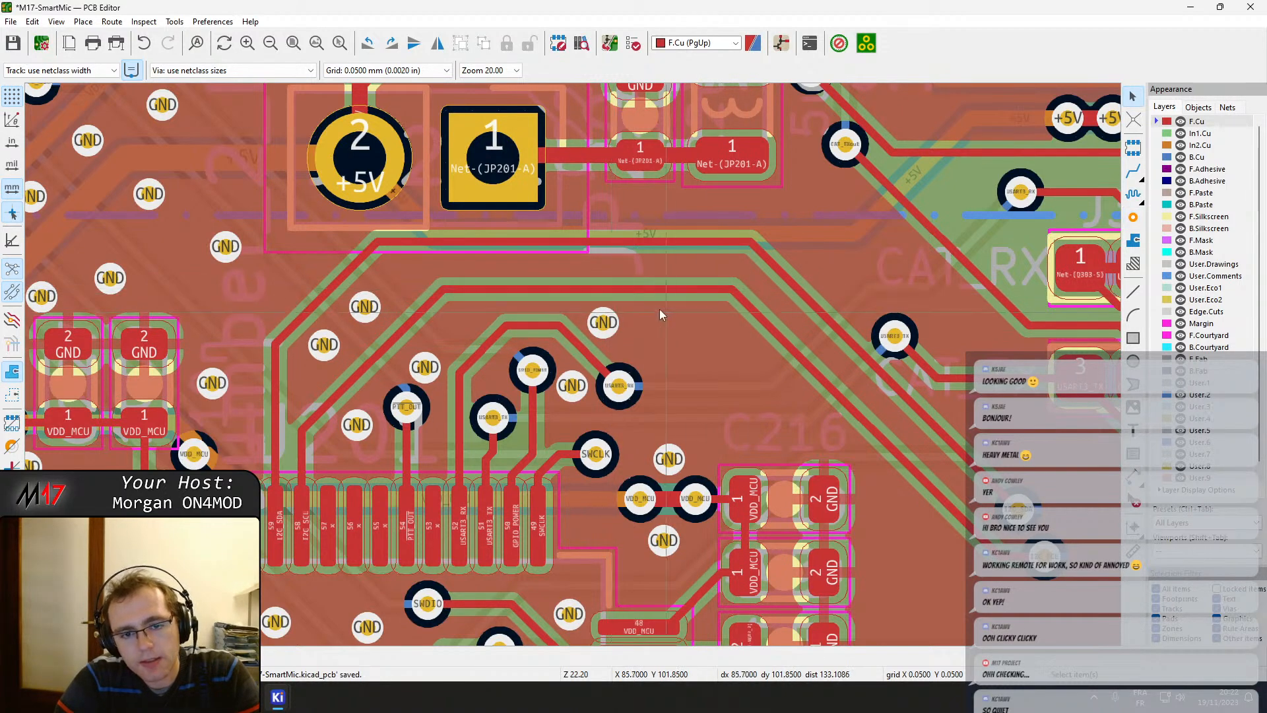
click(635, 292)
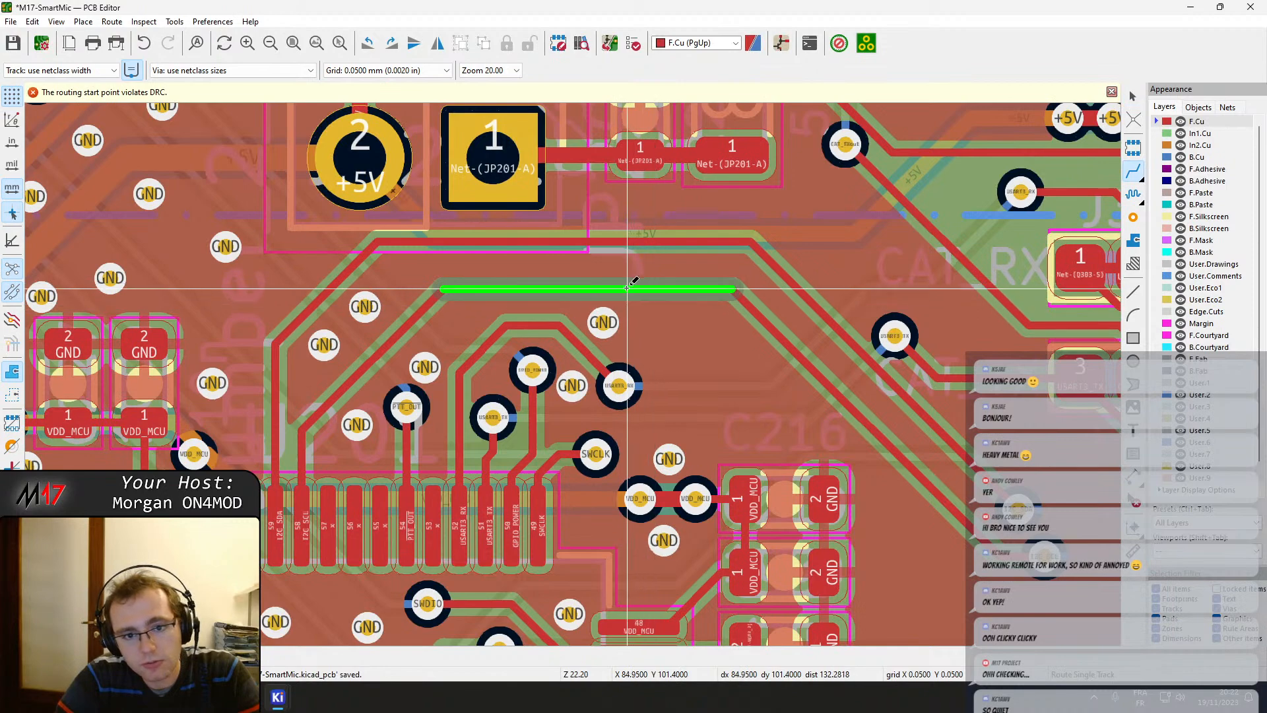
click(646, 292)
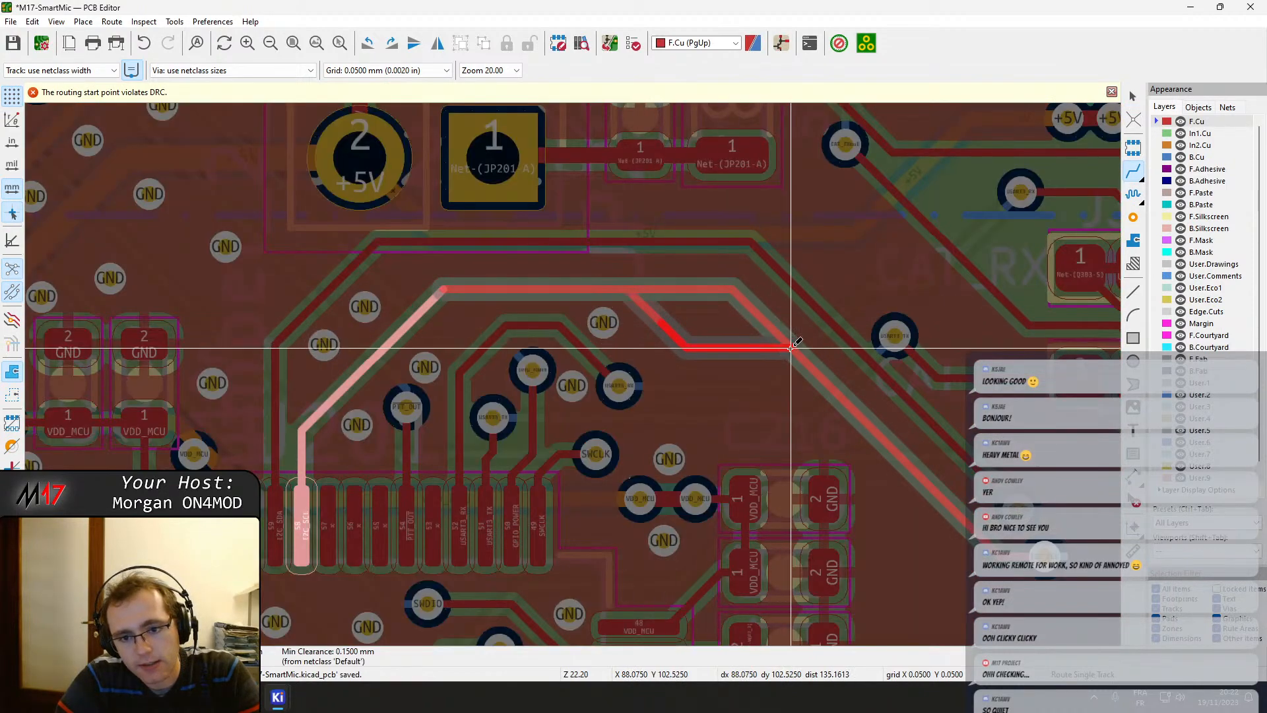
click(800, 356)
key(Escape)
Delete the old horizontal and diagonal I2C_SCL segments bypassed by the new section, and refill all zones.
click(674, 289)
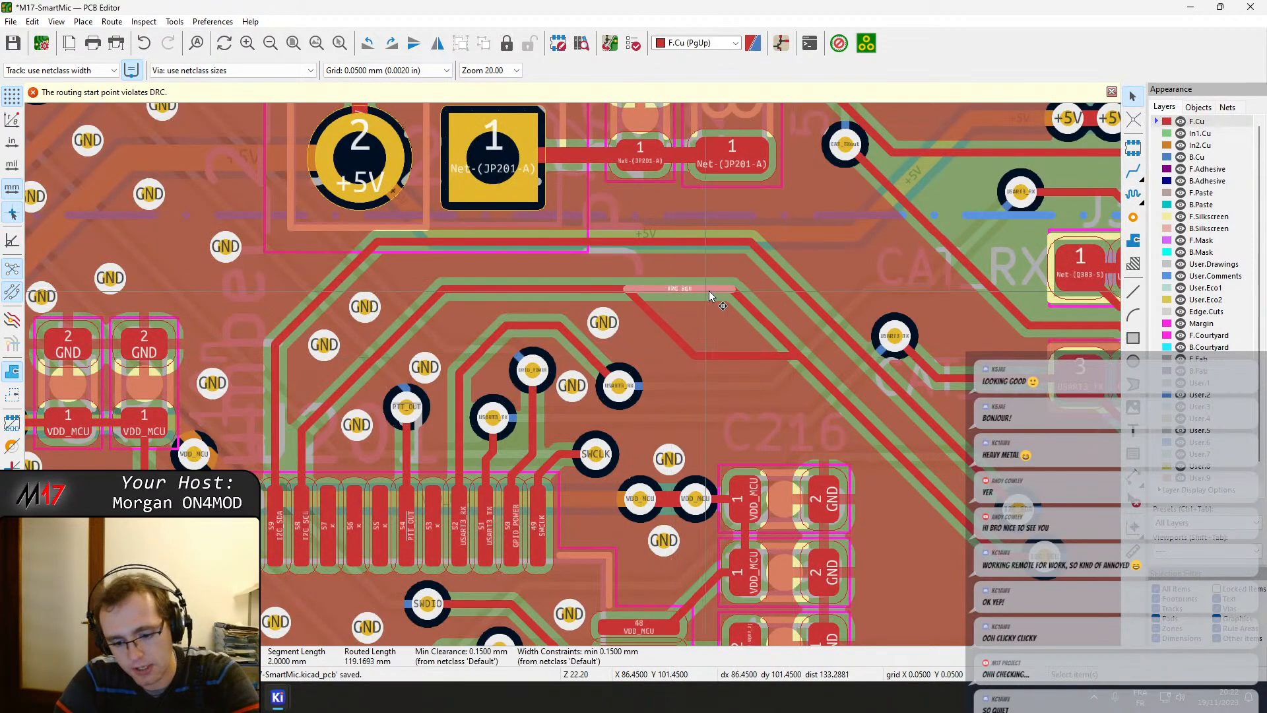
key(Delete)
click(746, 303)
key(Delete)
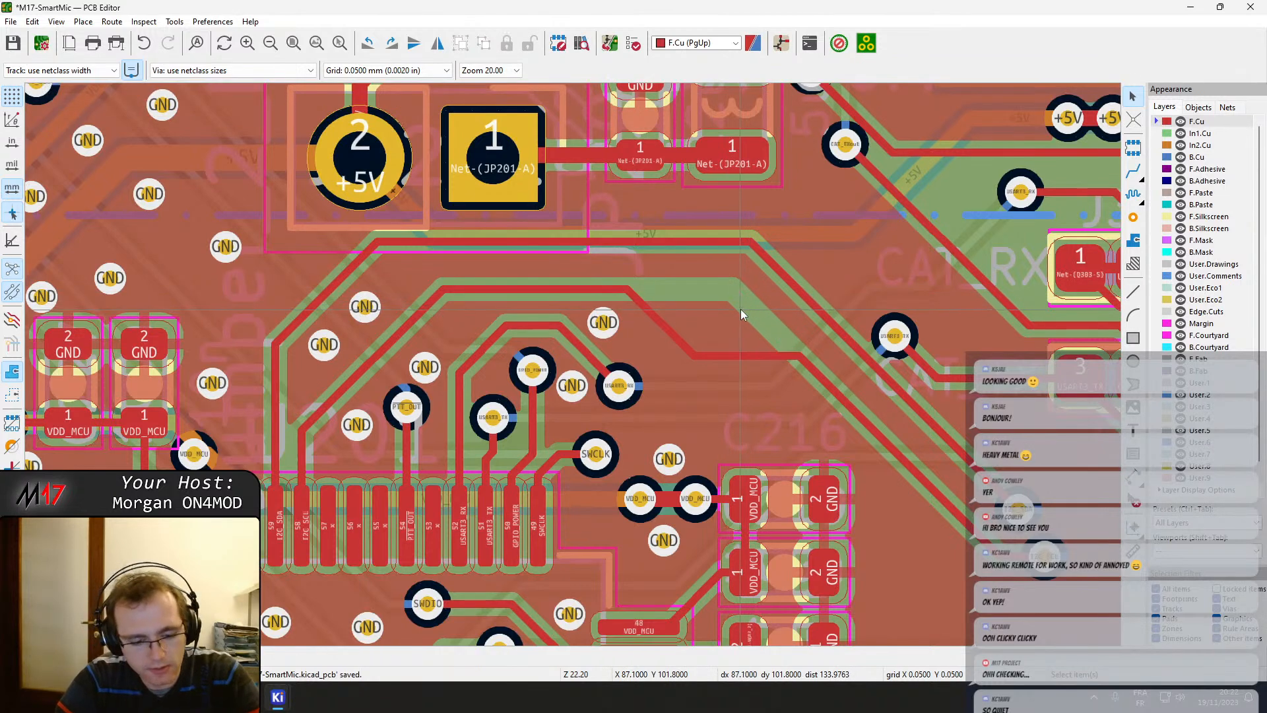
key(b)
scroll(574, 368, up, 2)
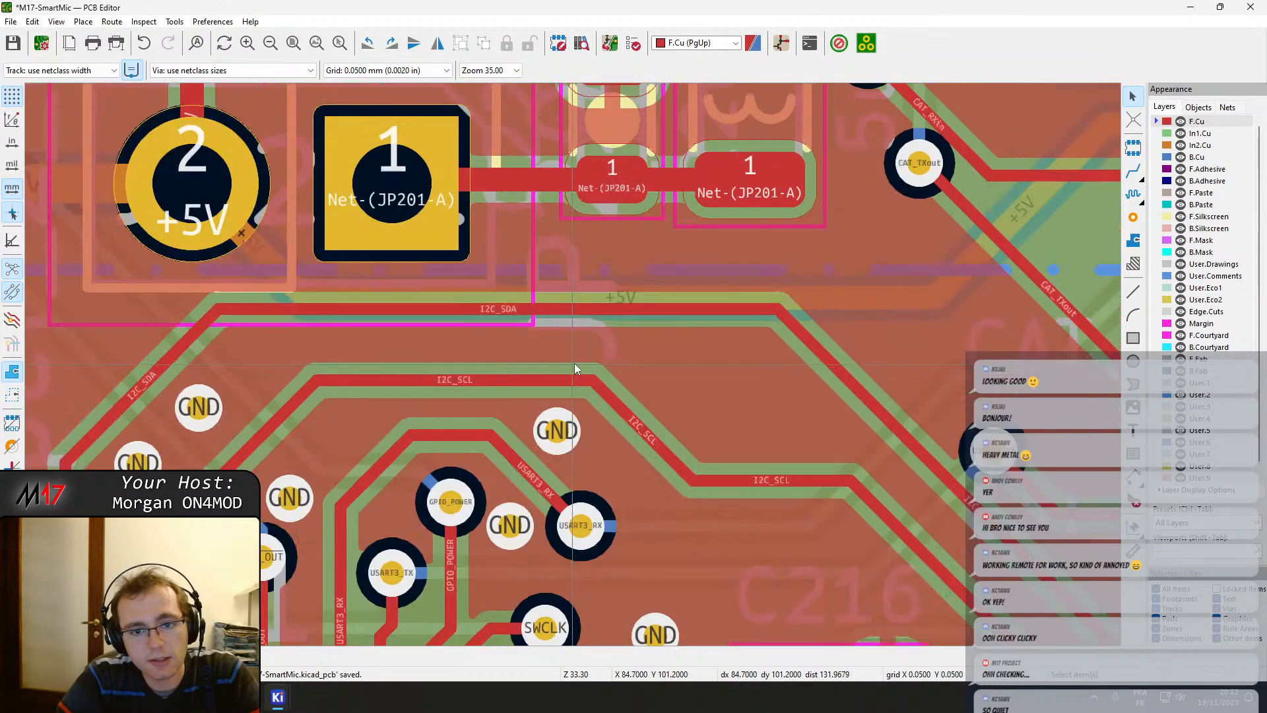
Place a GND via in the widened gap between the I2C_SDA and I2C_SCL tracks.
click(1133, 216)
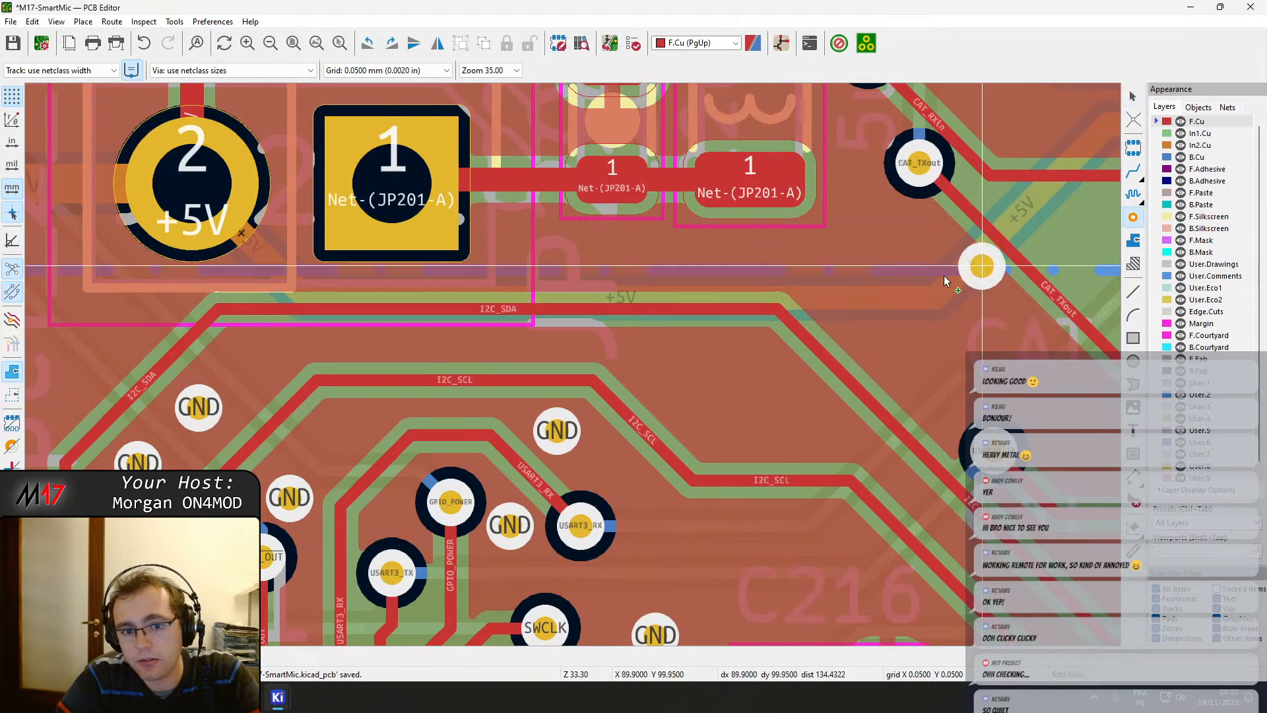
click(631, 354)
middle_drag(752, 497, 683, 418)
middle_drag(802, 456, 447, 294)
key(Escape)
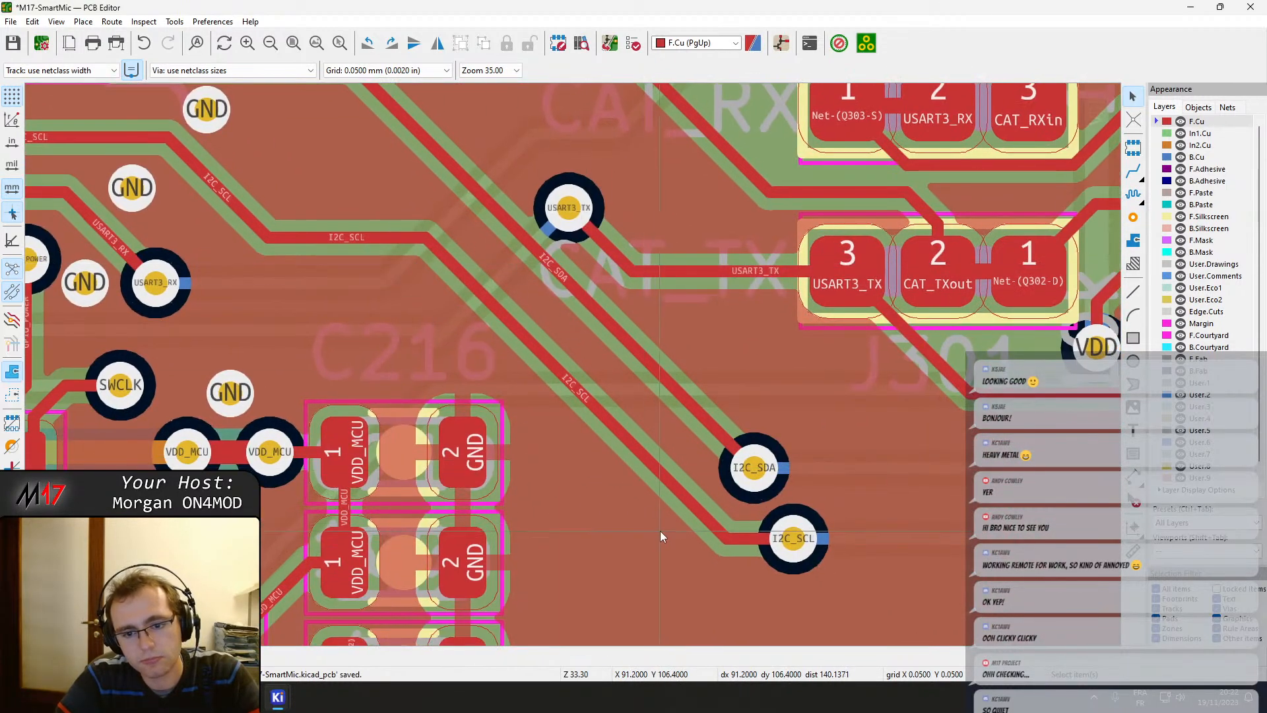
Place a vertical row of four GND vias beside the GND pads of the capacitor column under the C216 label.
scroll(657, 515, down, 3)
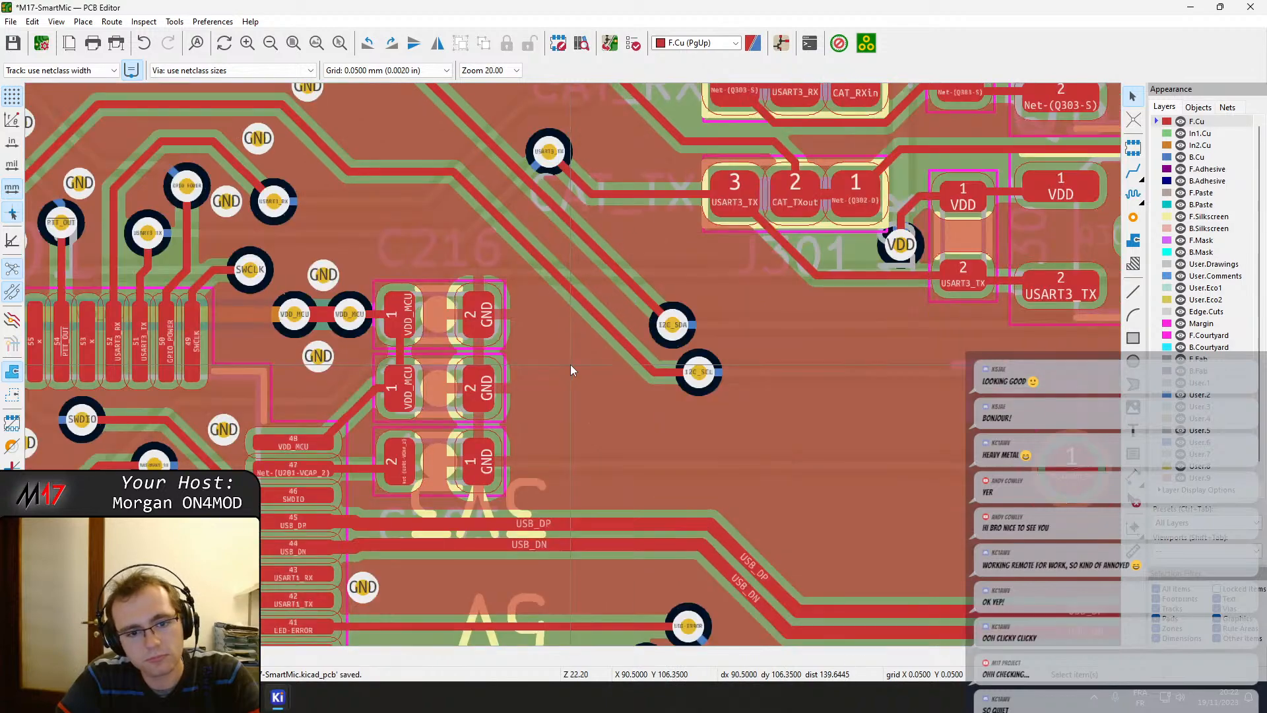
middle_drag(570, 365, 622, 335)
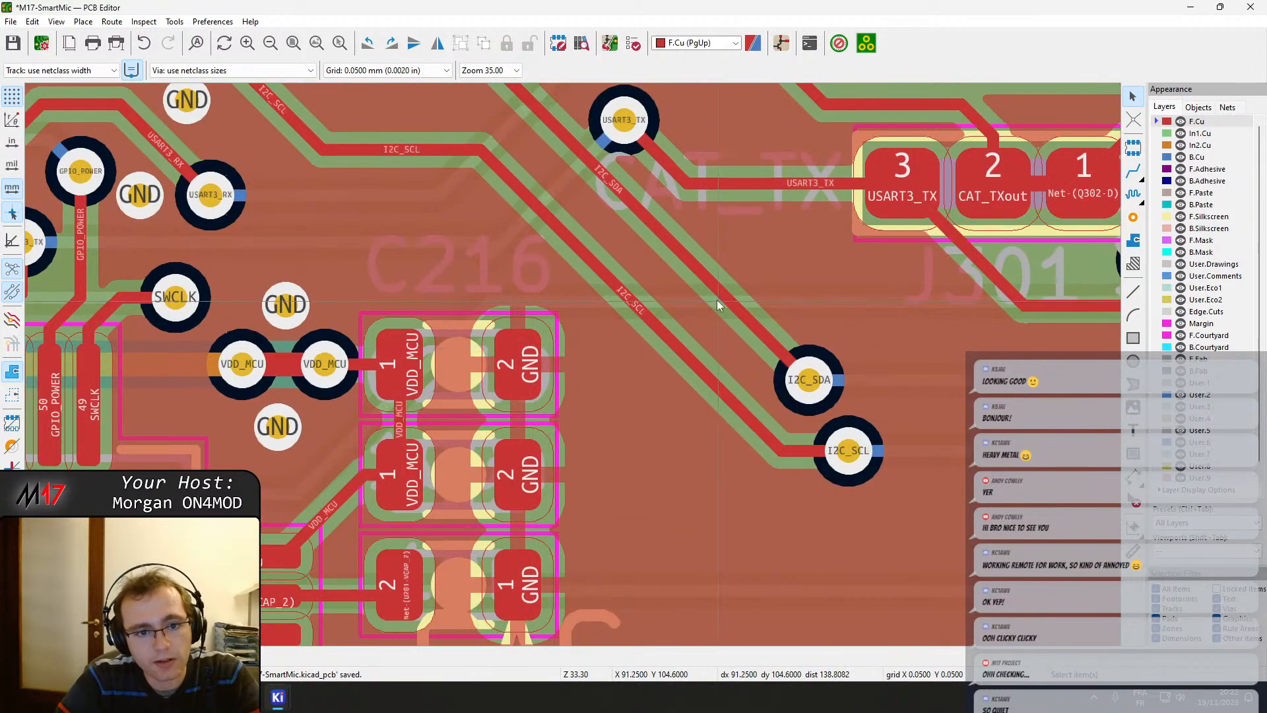
click(1133, 218)
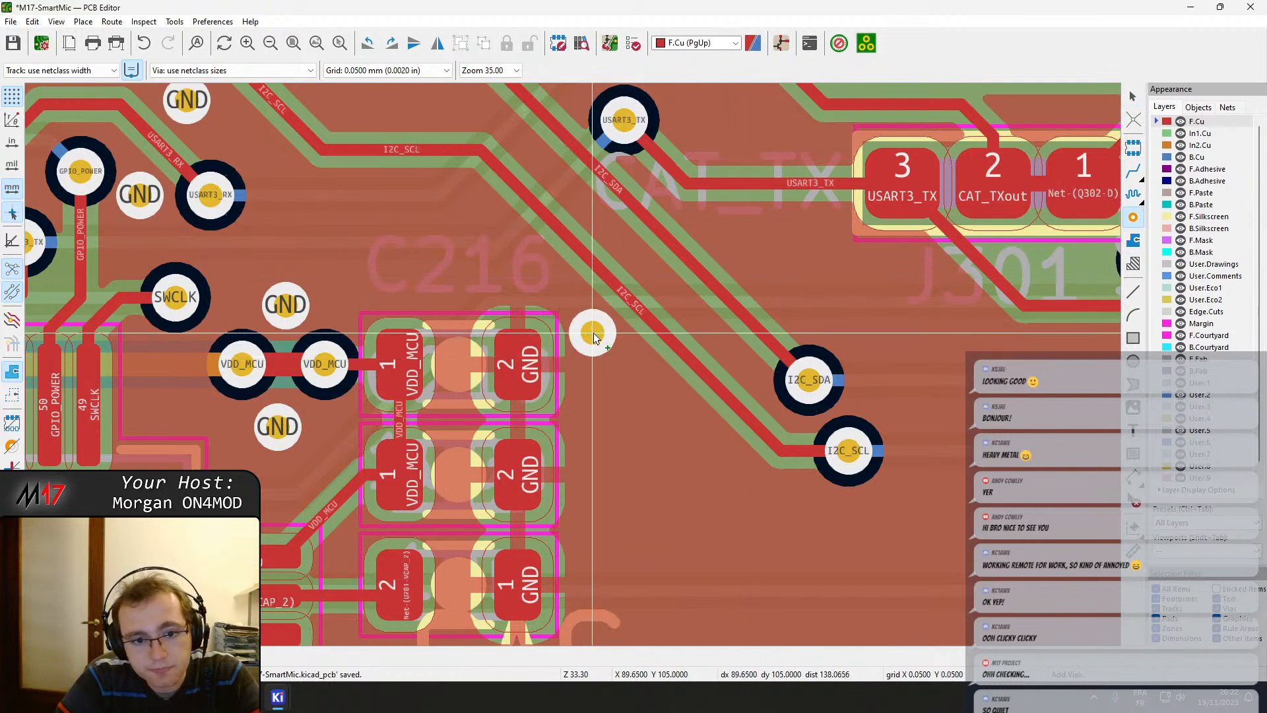
click(597, 342)
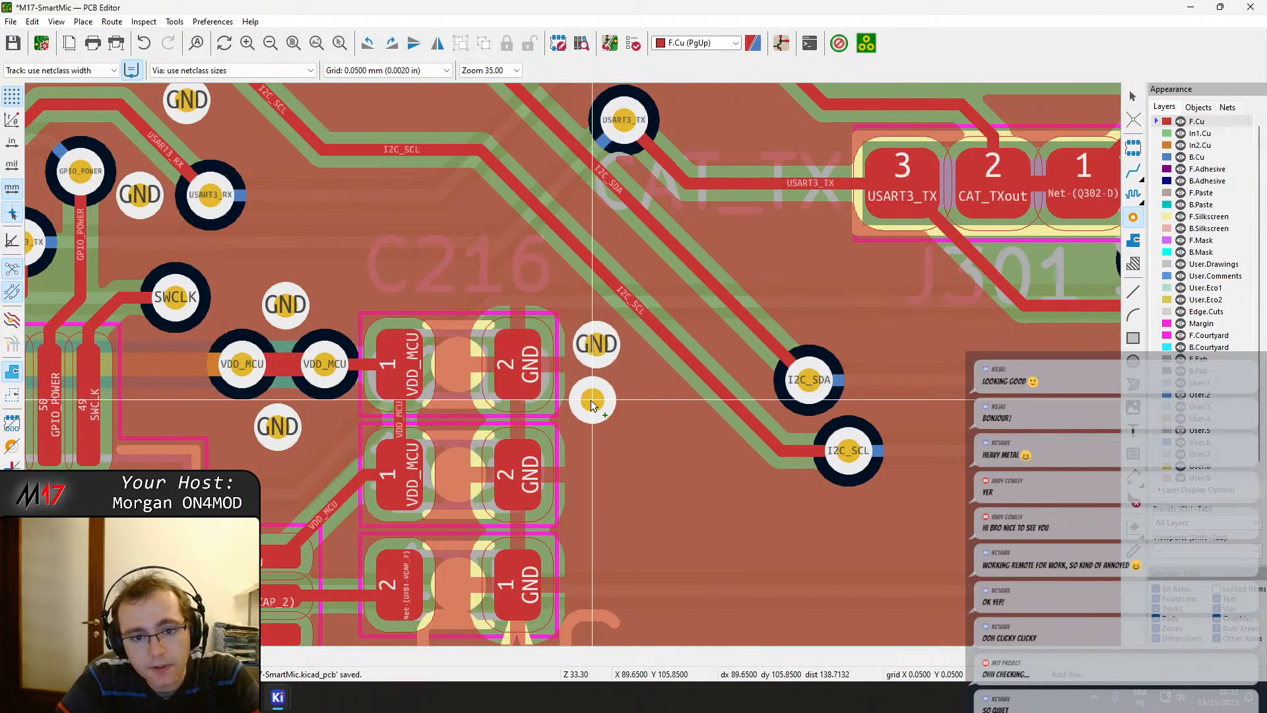
click(593, 402)
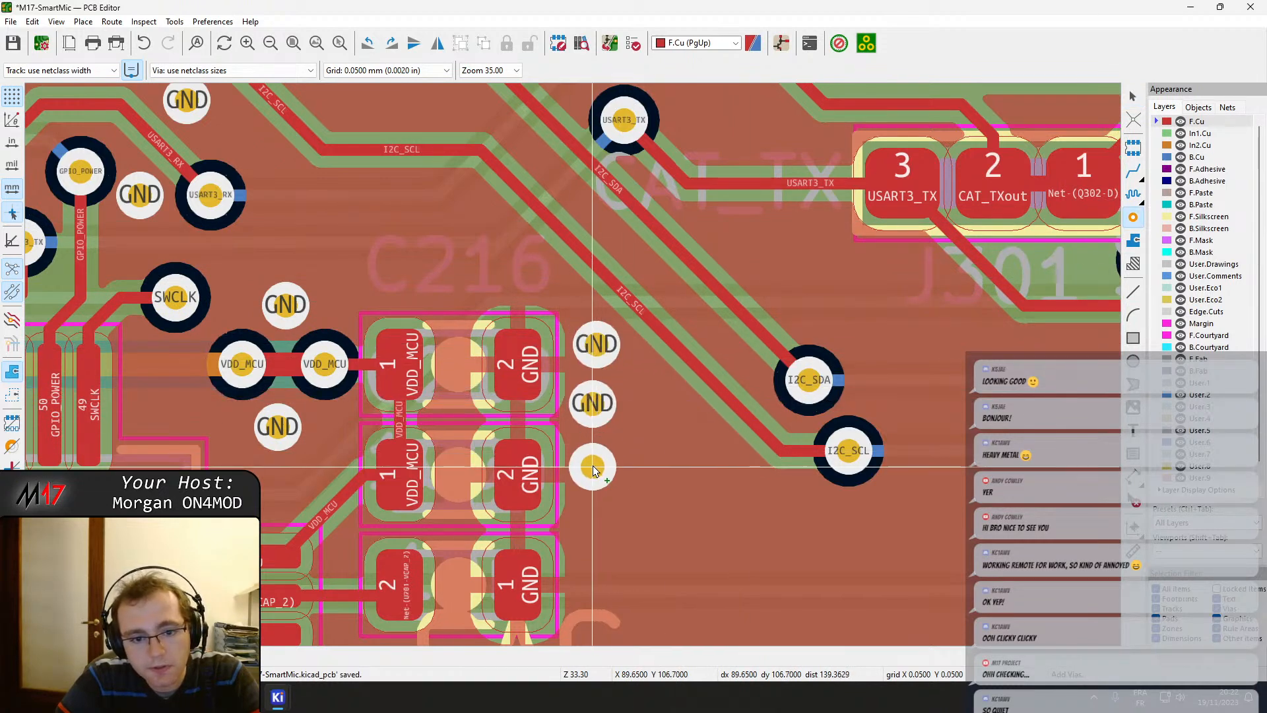
click(593, 470)
click(589, 519)
middle_drag(613, 544, 648, 403)
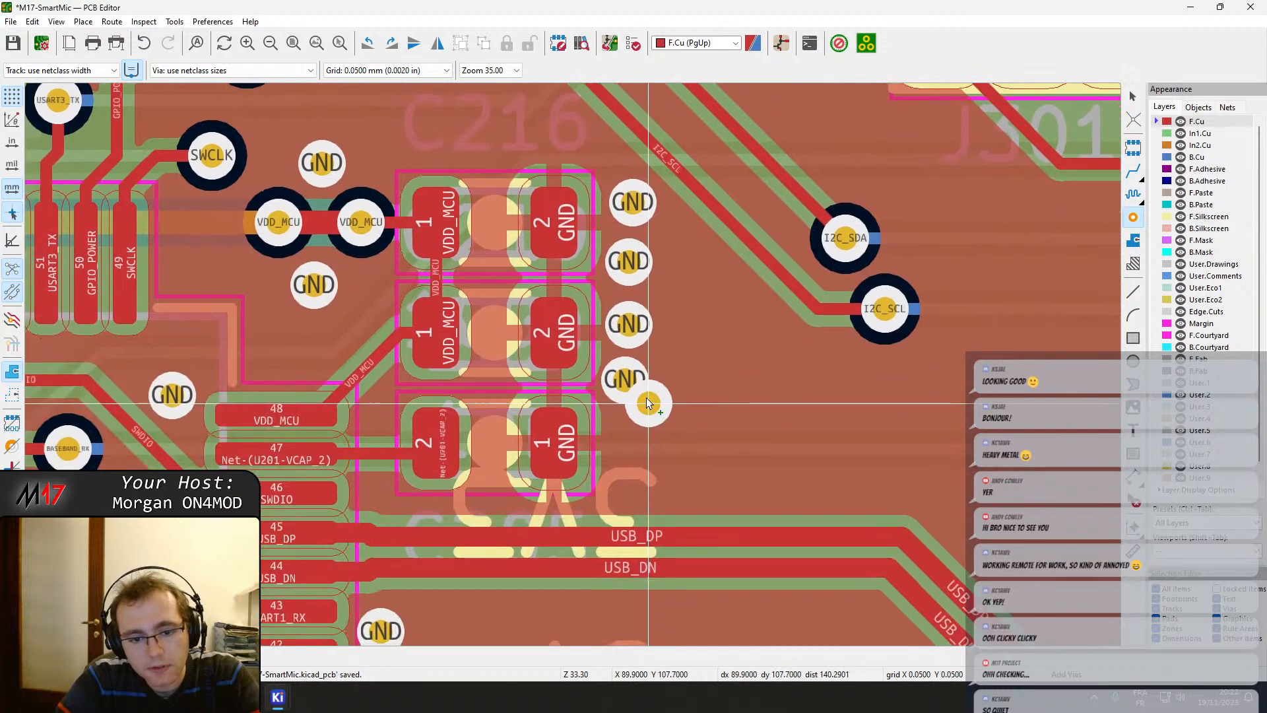
scroll(649, 403, up, 1)
key(Escape)
Tighten the column of four GND vias beside the capacitors, nudging the top one toward the pads and the other three up.
middle_drag(582, 321, 634, 475)
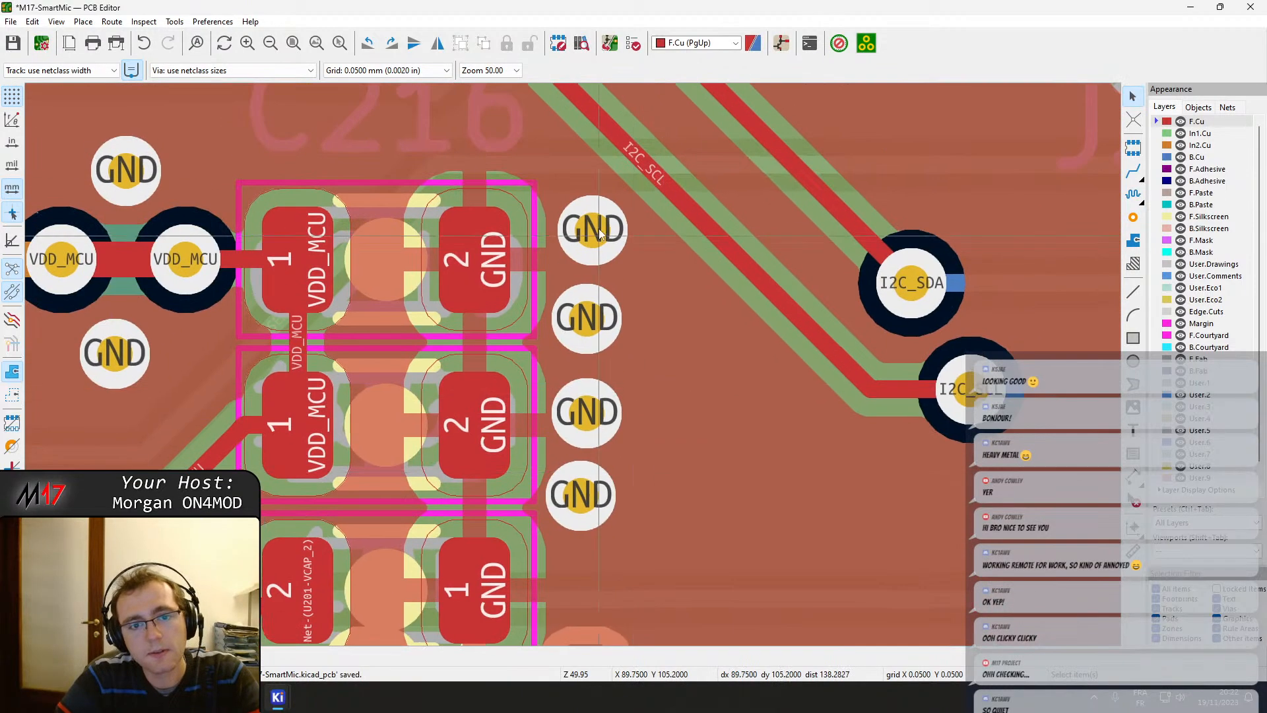
drag(591, 220, 573, 218)
mouse_move(586, 319)
mouse_down()
mouse_move(580, 299)
mouse_move(587, 306)
mouse_up()
drag(587, 413, 590, 394)
drag(584, 498, 588, 468)
middle_drag(637, 495, 656, 374)
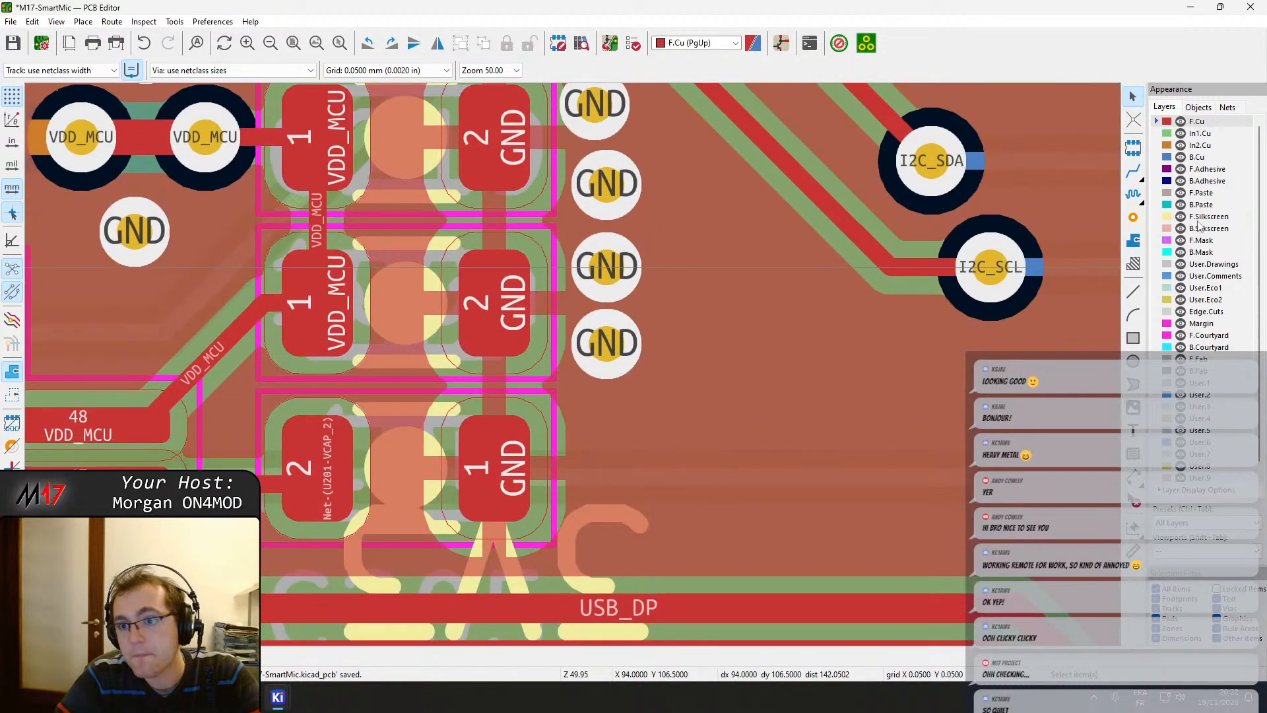
Extend the GND via column beside the capacitors with two more vias down toward the USB_DP track, and save the board.
click(1134, 217)
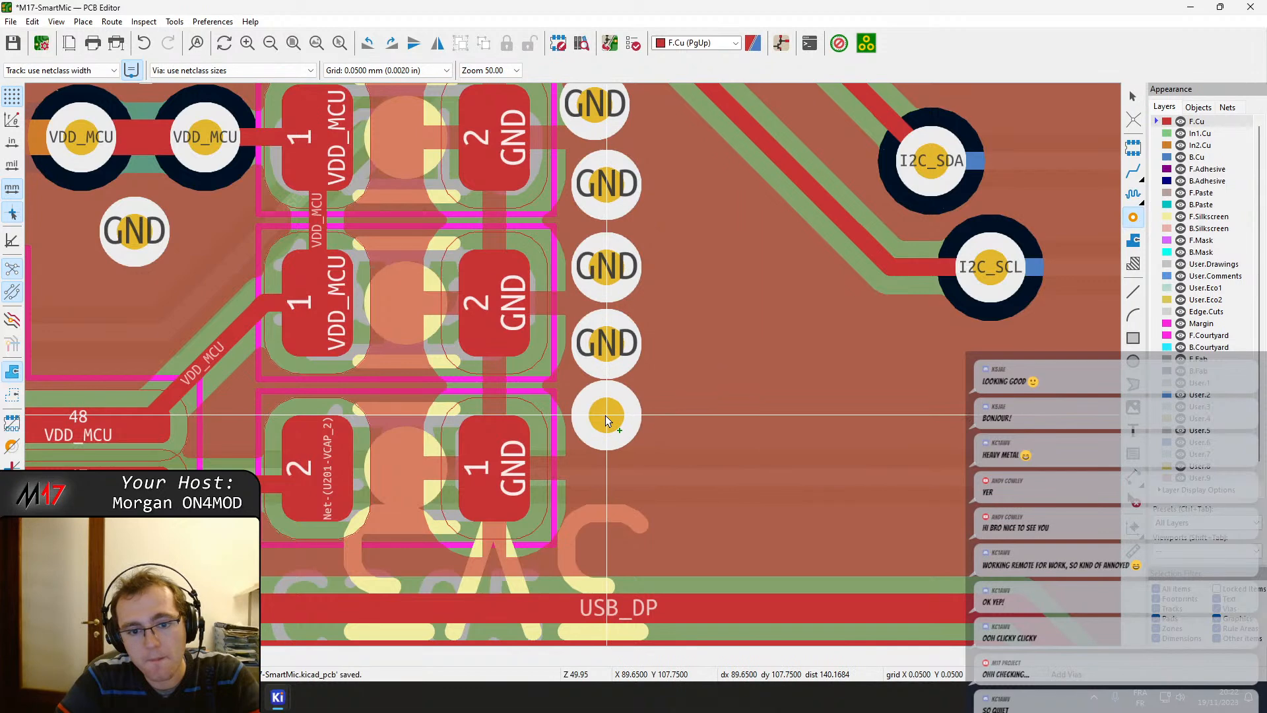
click(606, 415)
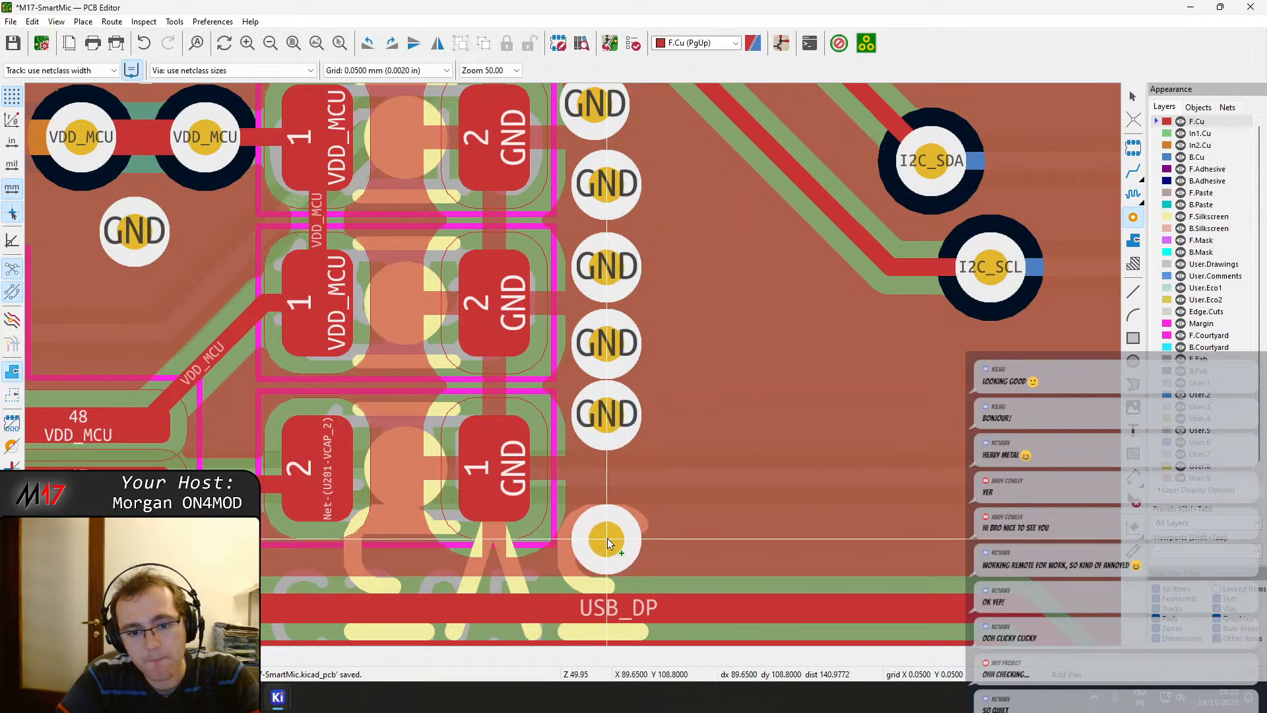
click(607, 540)
scroll(572, 364, down, 3)
key(Escape)
key(ctrl+s)
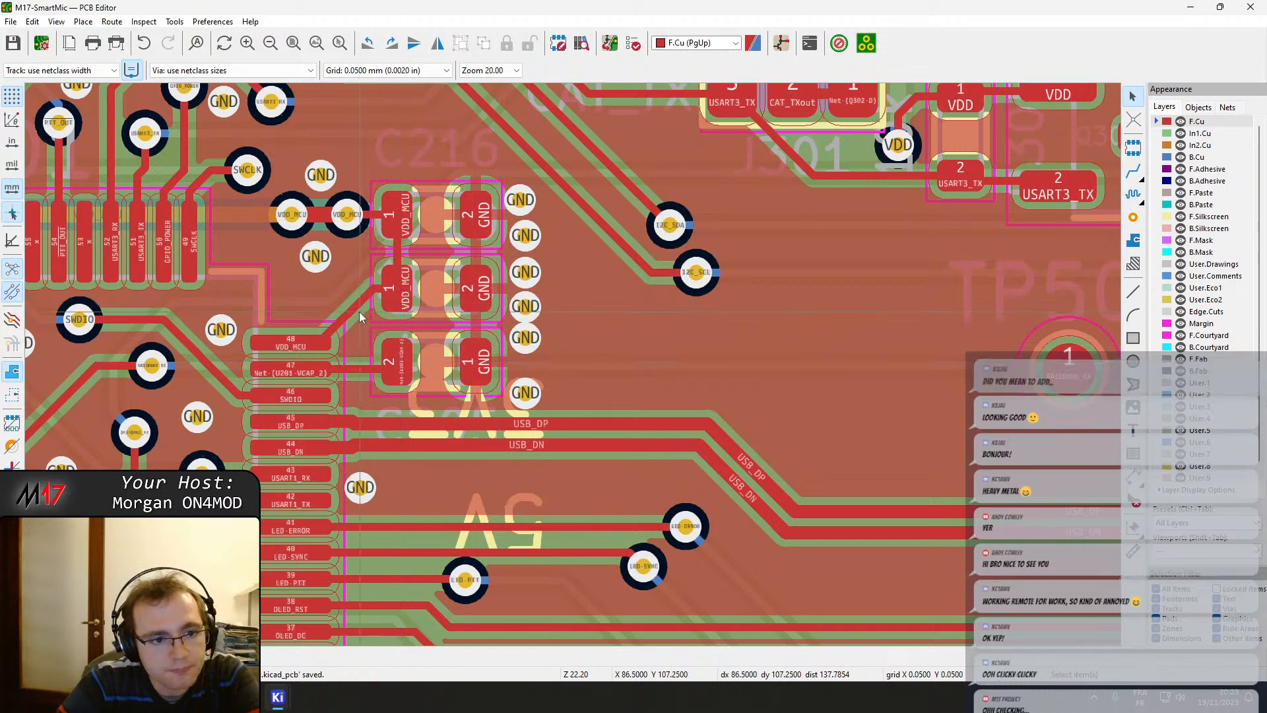
Examine the copper and vias around the microcontroller on F.Cu, and inspect the same area on B.Cu.
middle_drag(491, 413, 494, 356)
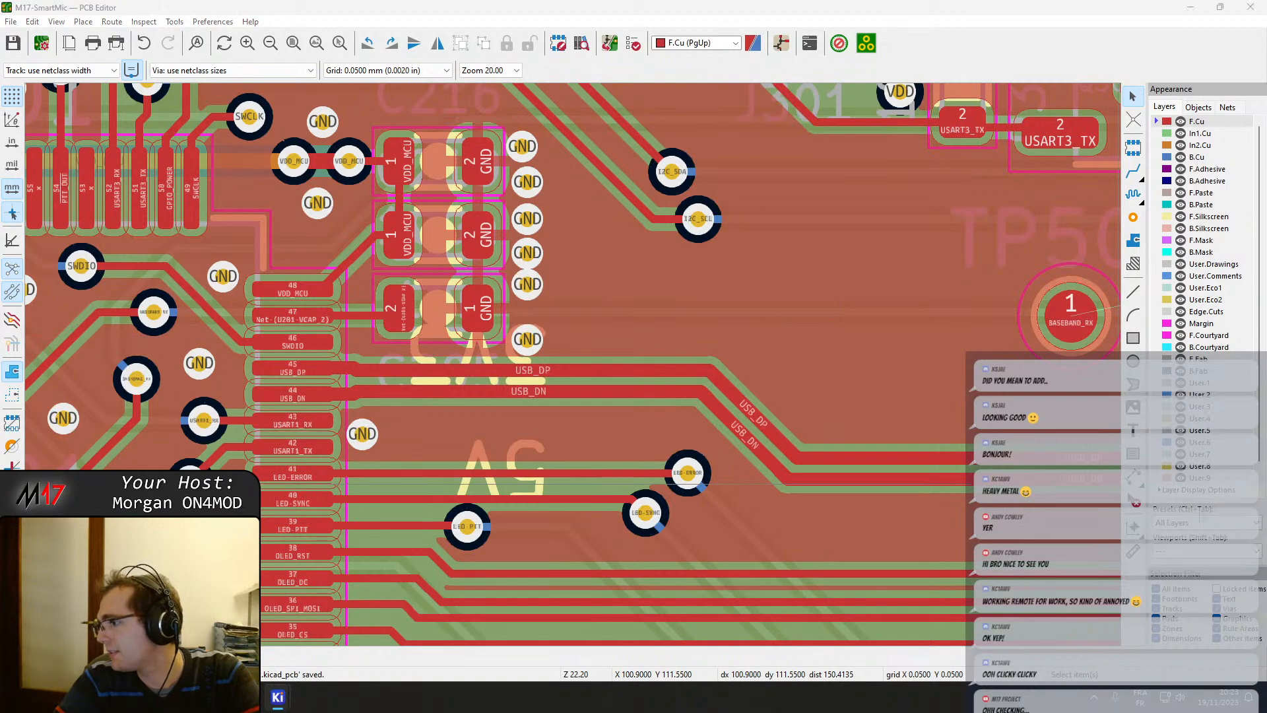
middle_drag(355, 310, 673, 476)
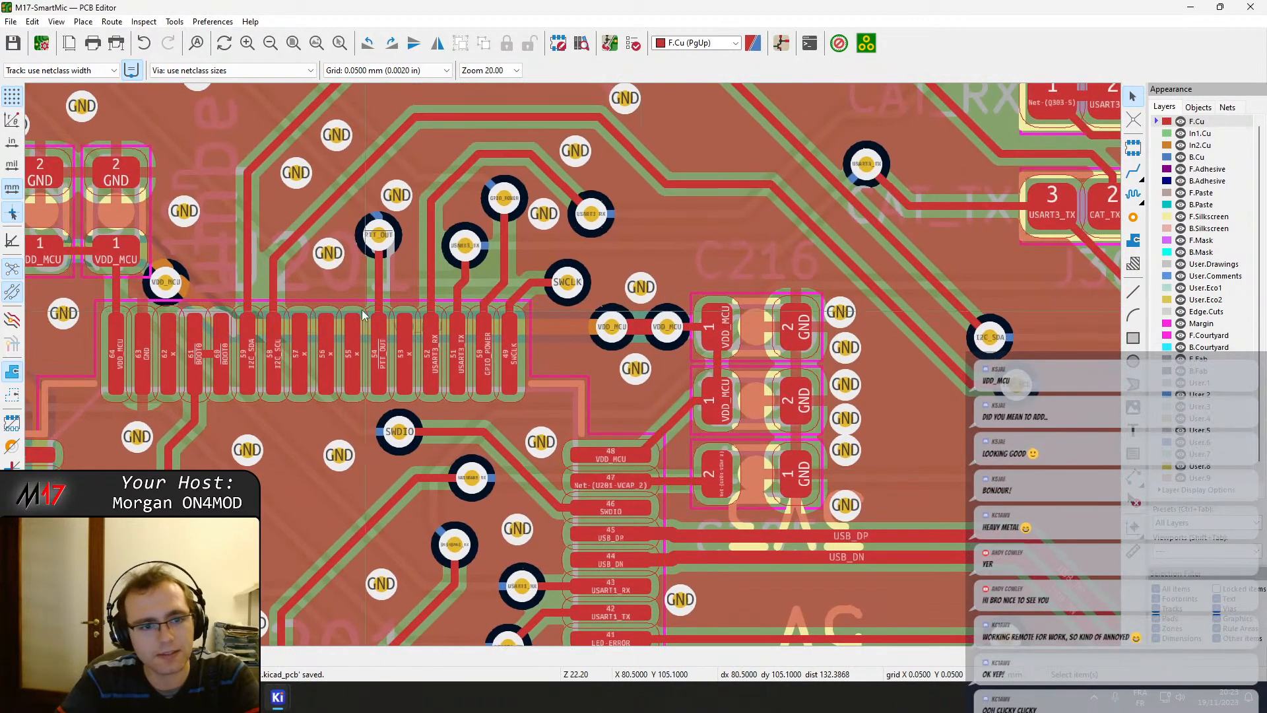
middle_drag(307, 268, 839, 377)
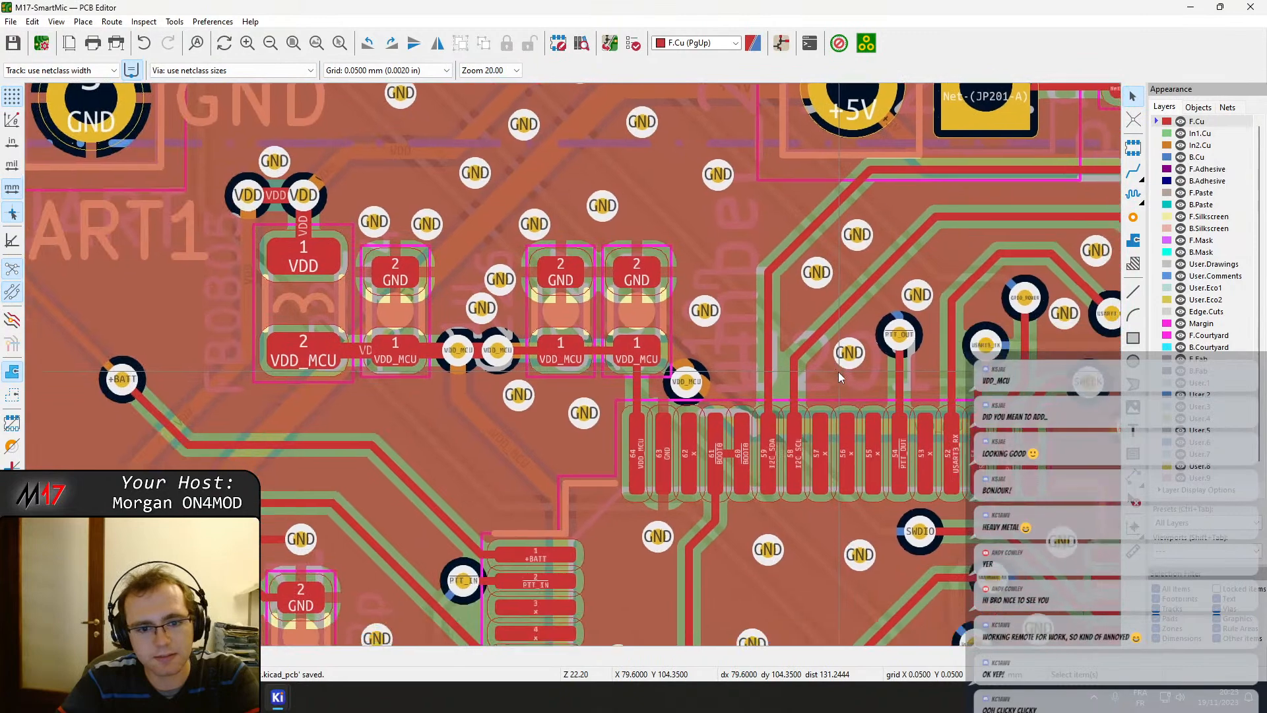
scroll(839, 377, down, 5)
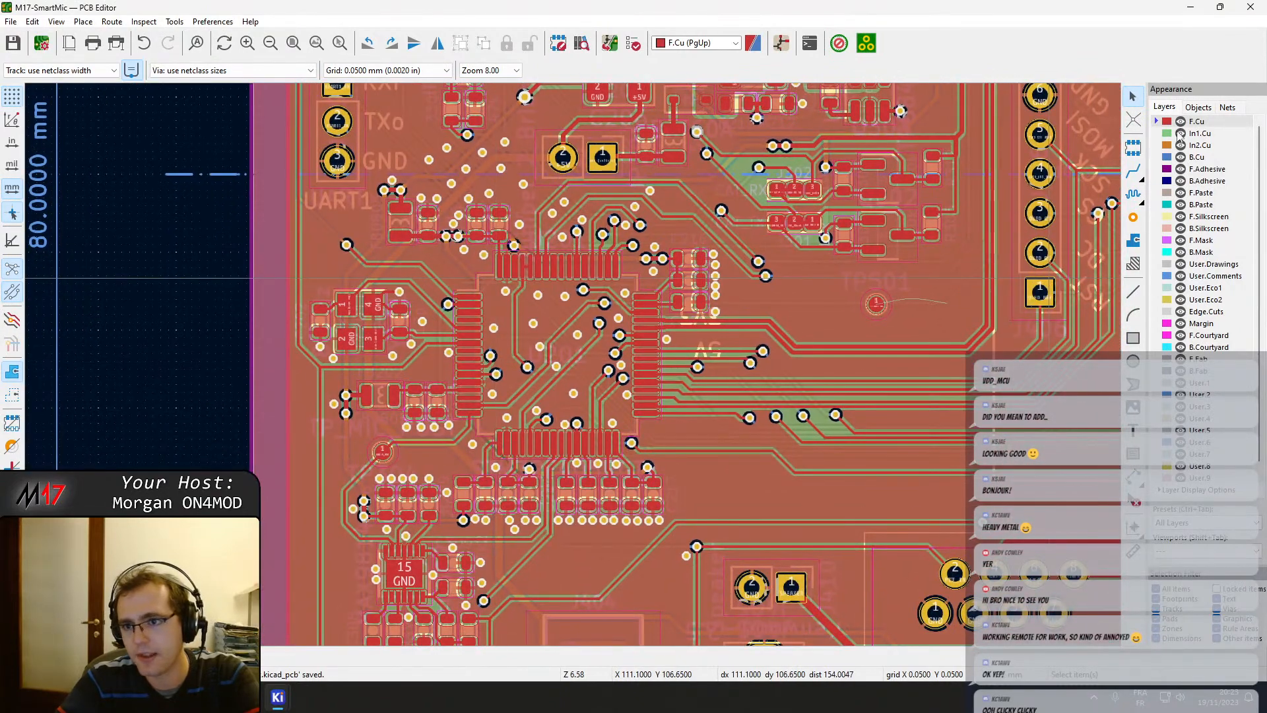
click(1195, 169)
click(1214, 157)
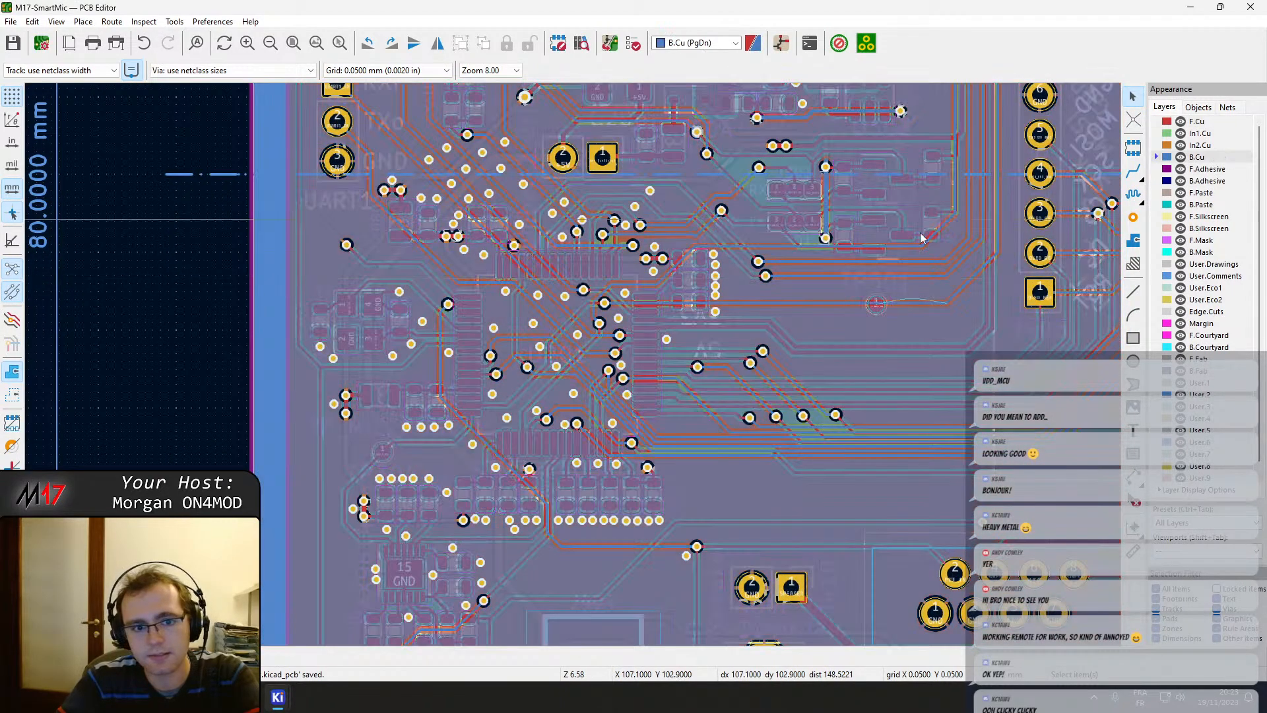
scroll(573, 364, up, 4)
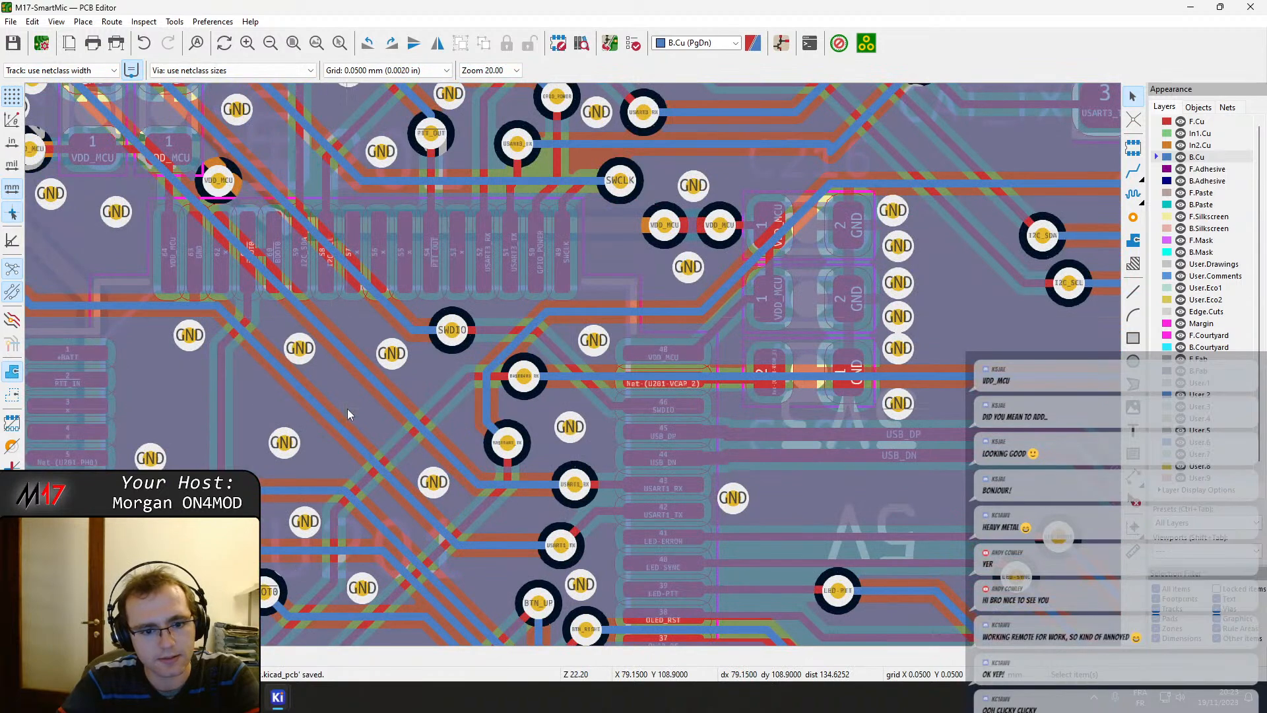
middle_drag(347, 410, 465, 271)
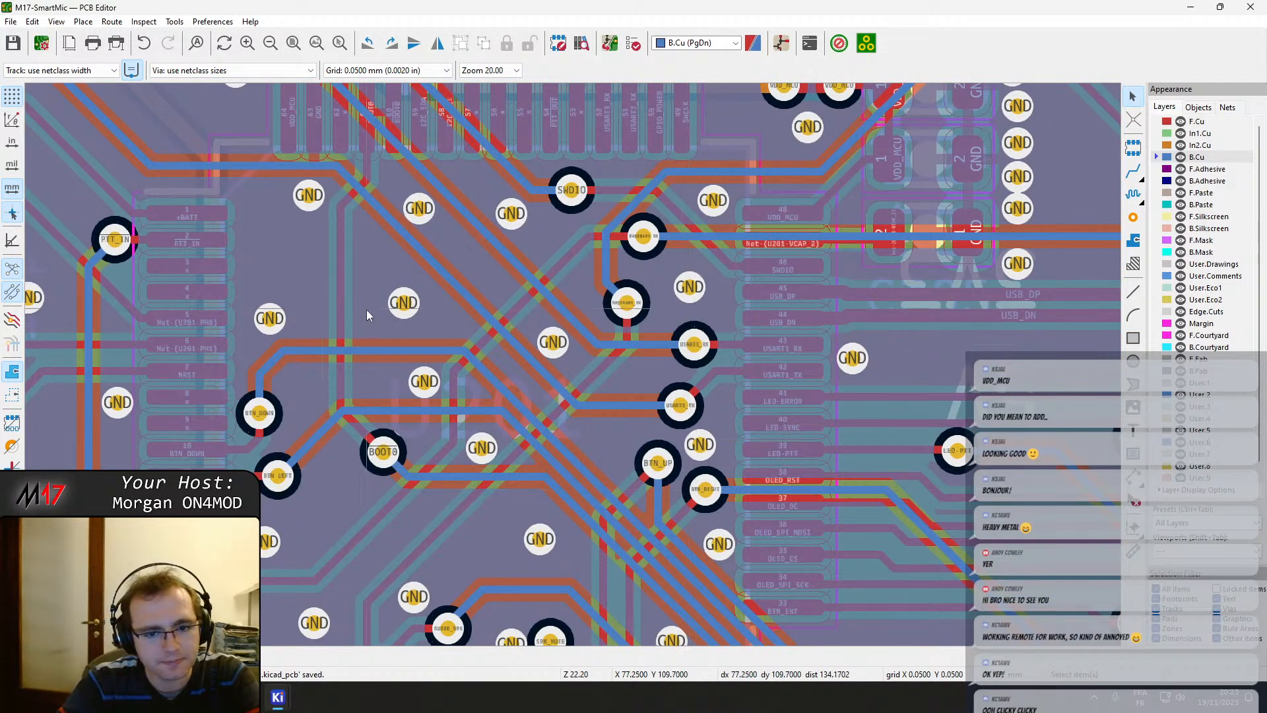
middle_drag(366, 310, 474, 489)
Delete the VDD_MCU via above pins 62 and 61 with its leftover In2.Cu track segments, and refill all zones.
scroll(403, 323, up, 5)
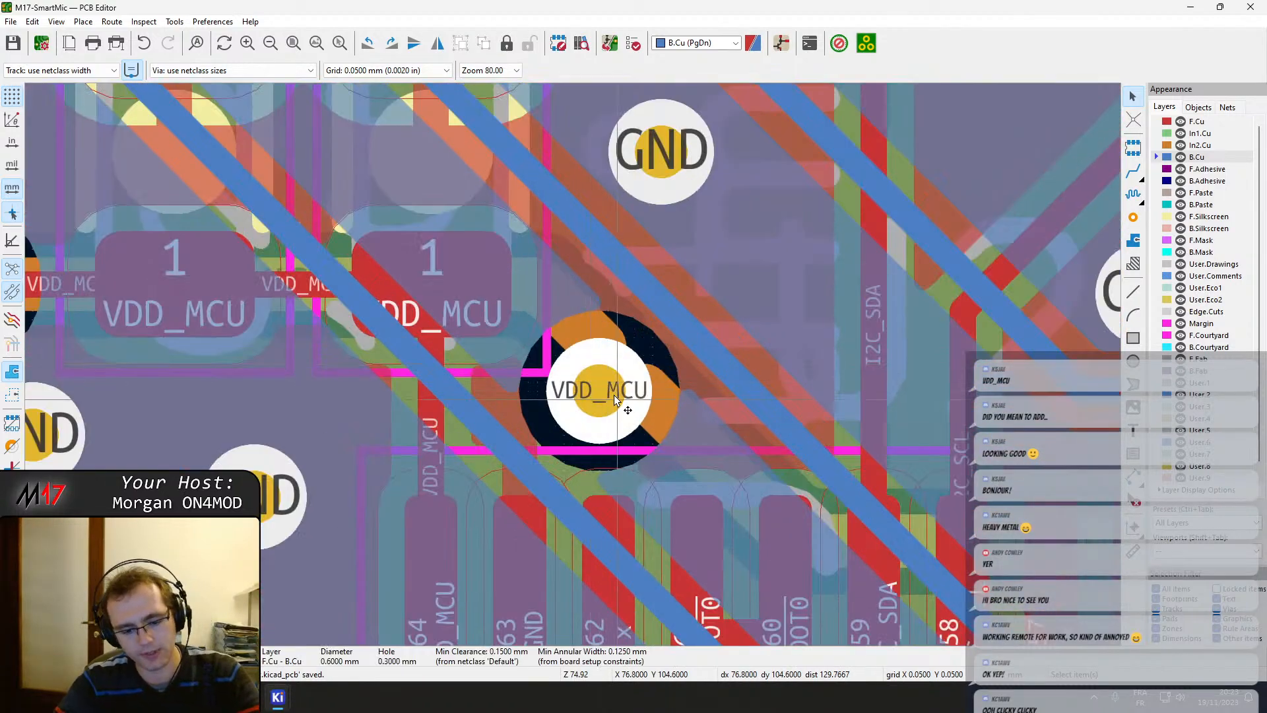
key(Delete)
click(632, 394)
click(678, 408)
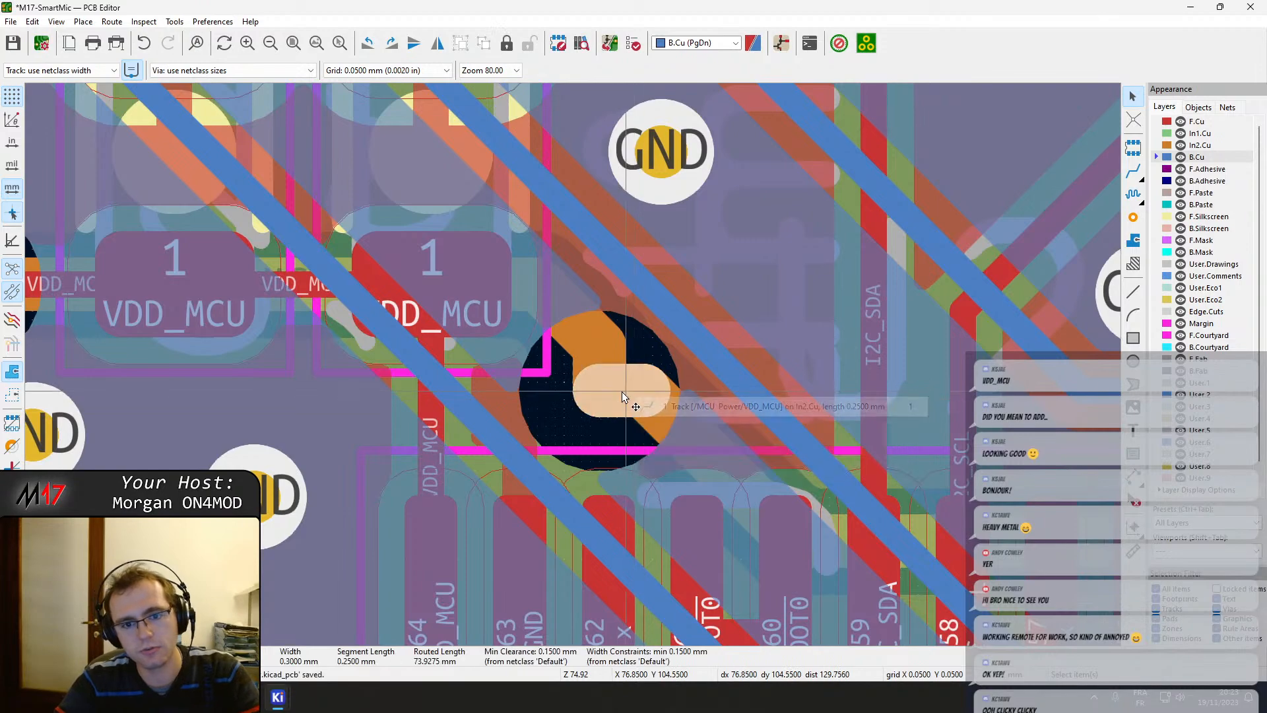
drag(622, 391, 596, 337)
scroll(577, 371, down, 3)
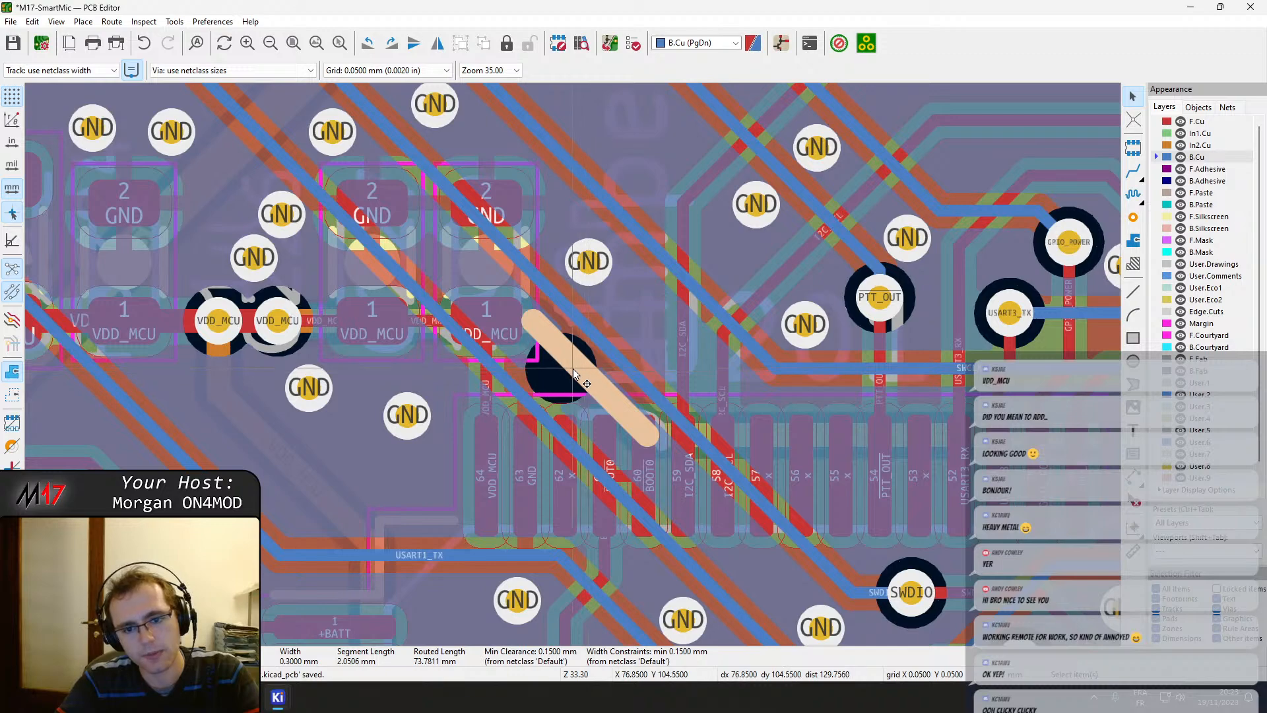
drag(573, 370, 701, 371)
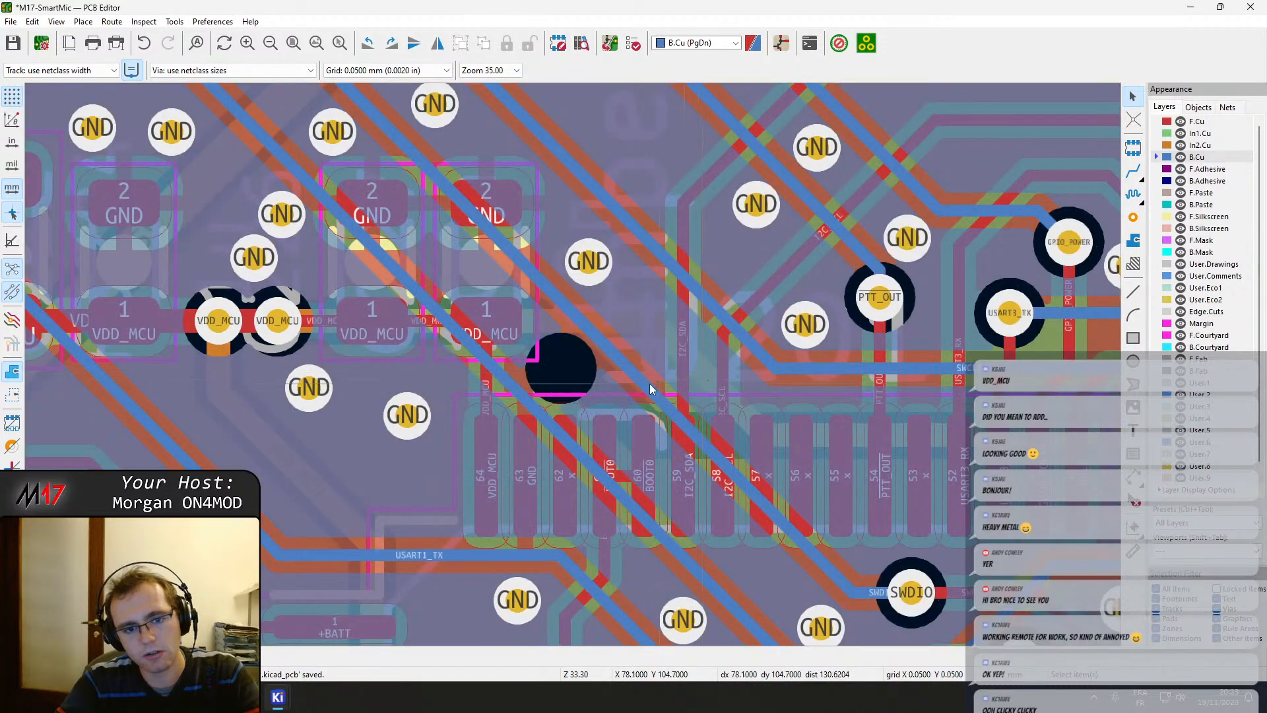
key(b)
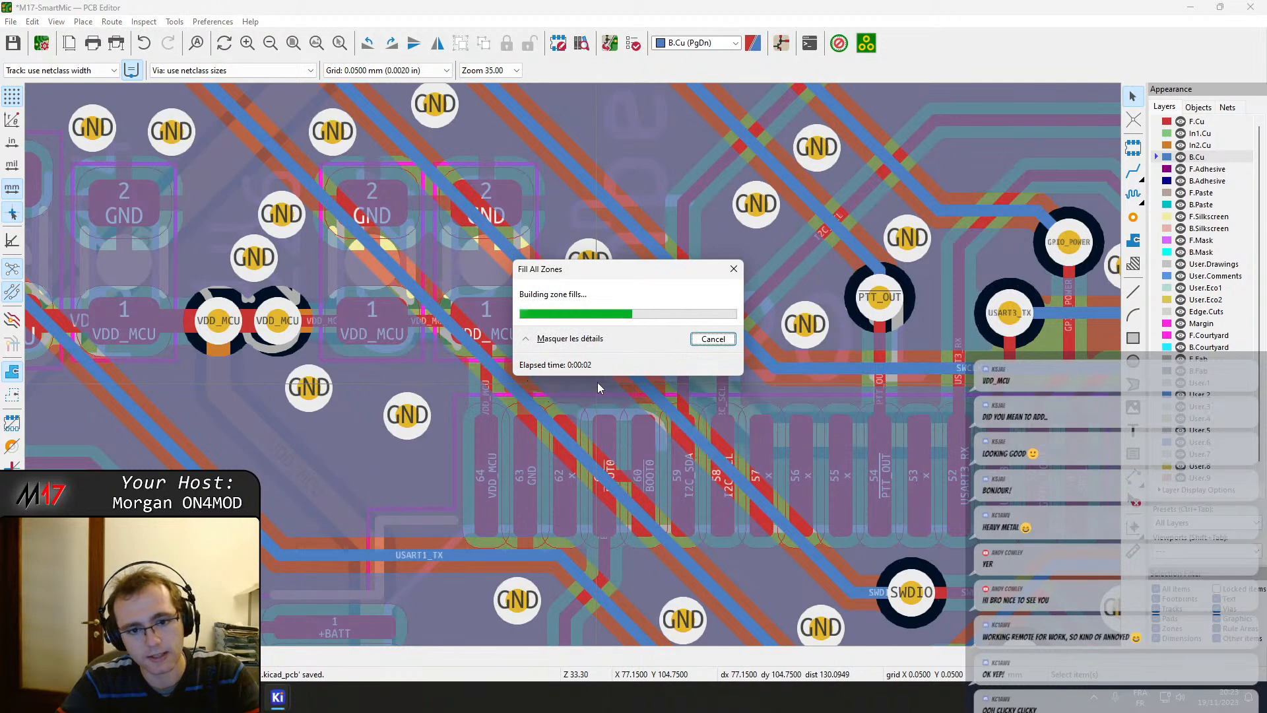
Place a GND via in the spot freed above pin 62, save the board, and refill all zones.
click(1133, 218)
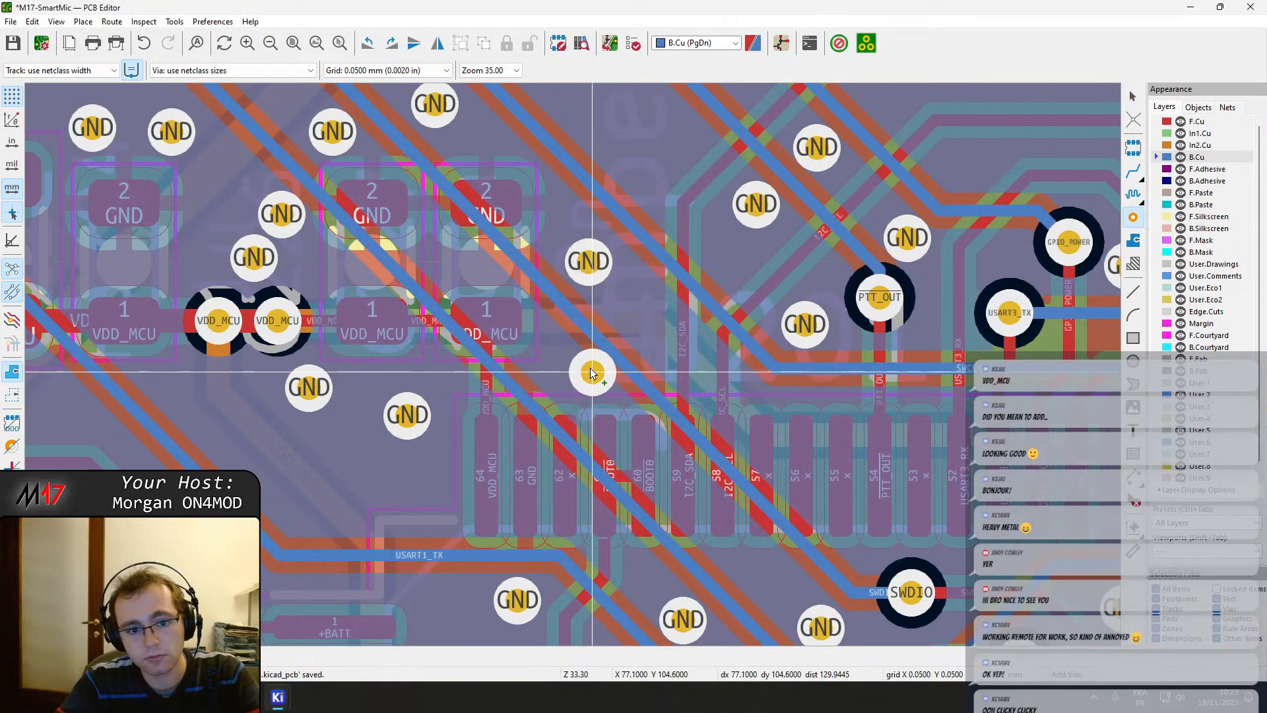
click(561, 368)
key(Escape)
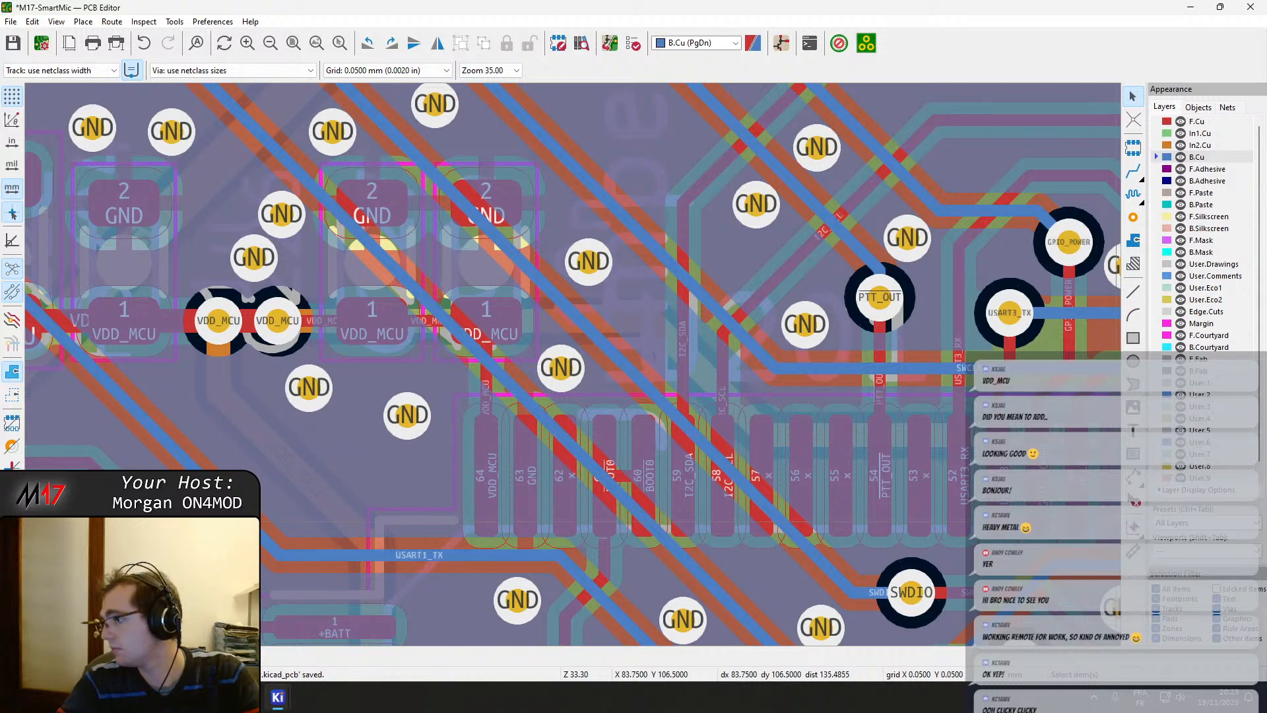
key(ctrl+s)
key(b)
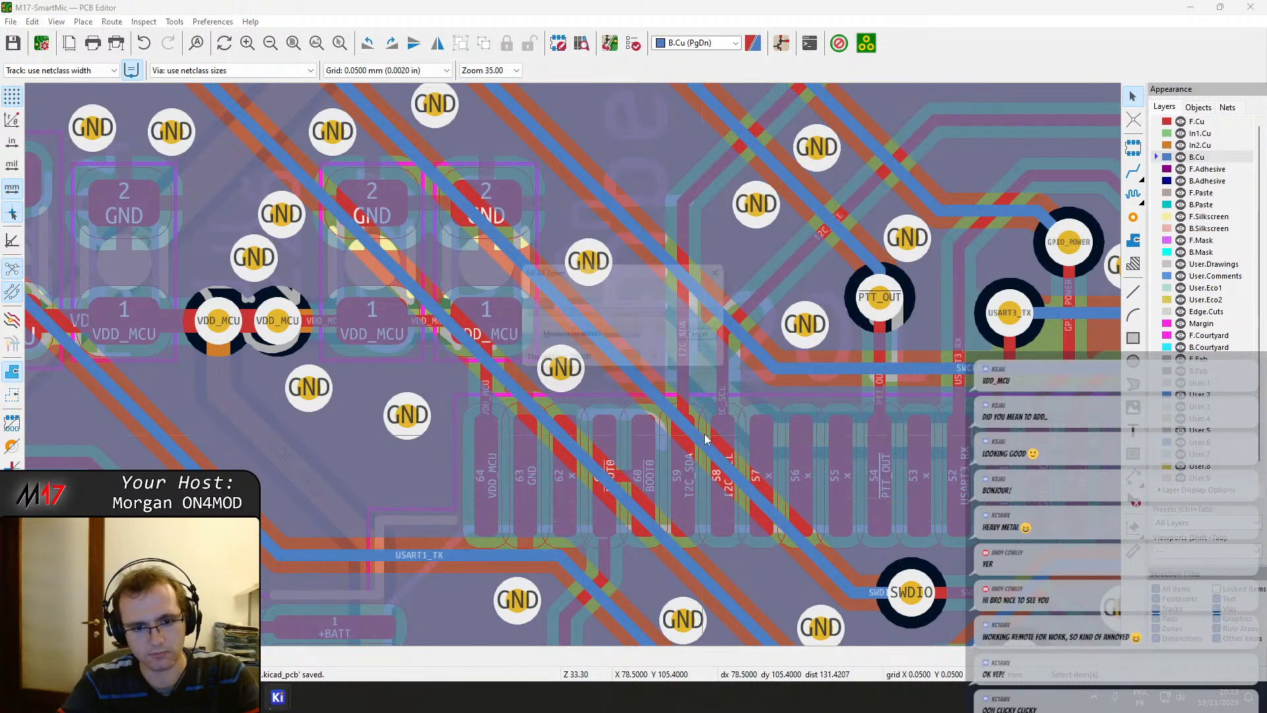
Check the refilled area around the new GND via on F.Cu, In1.Cu, In2.Cu and B.Cu in turn.
click(1205, 123)
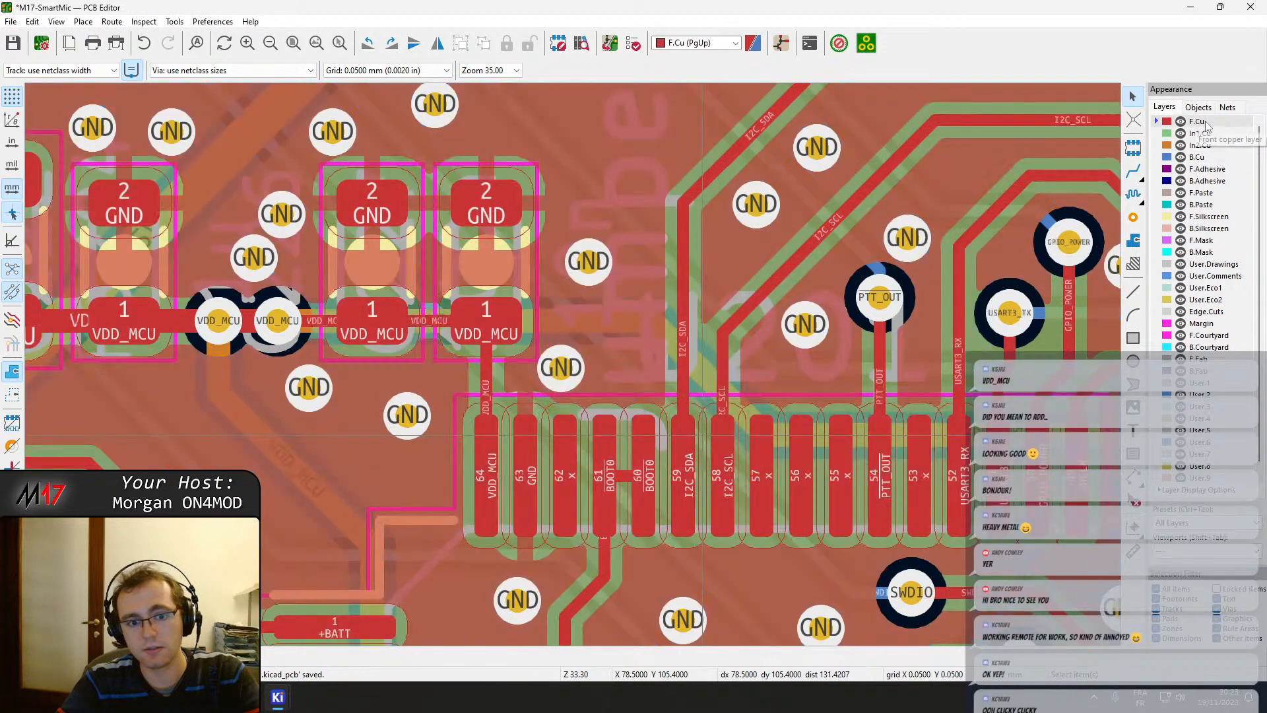
click(1211, 134)
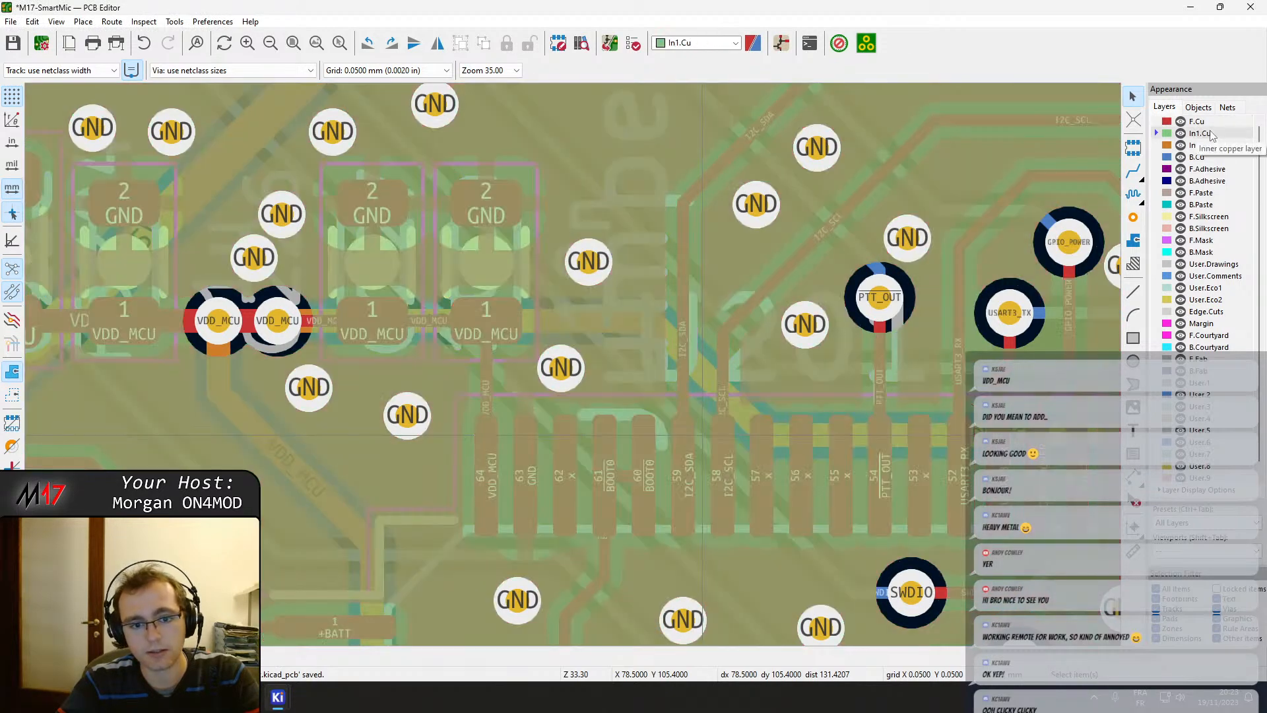
click(1205, 147)
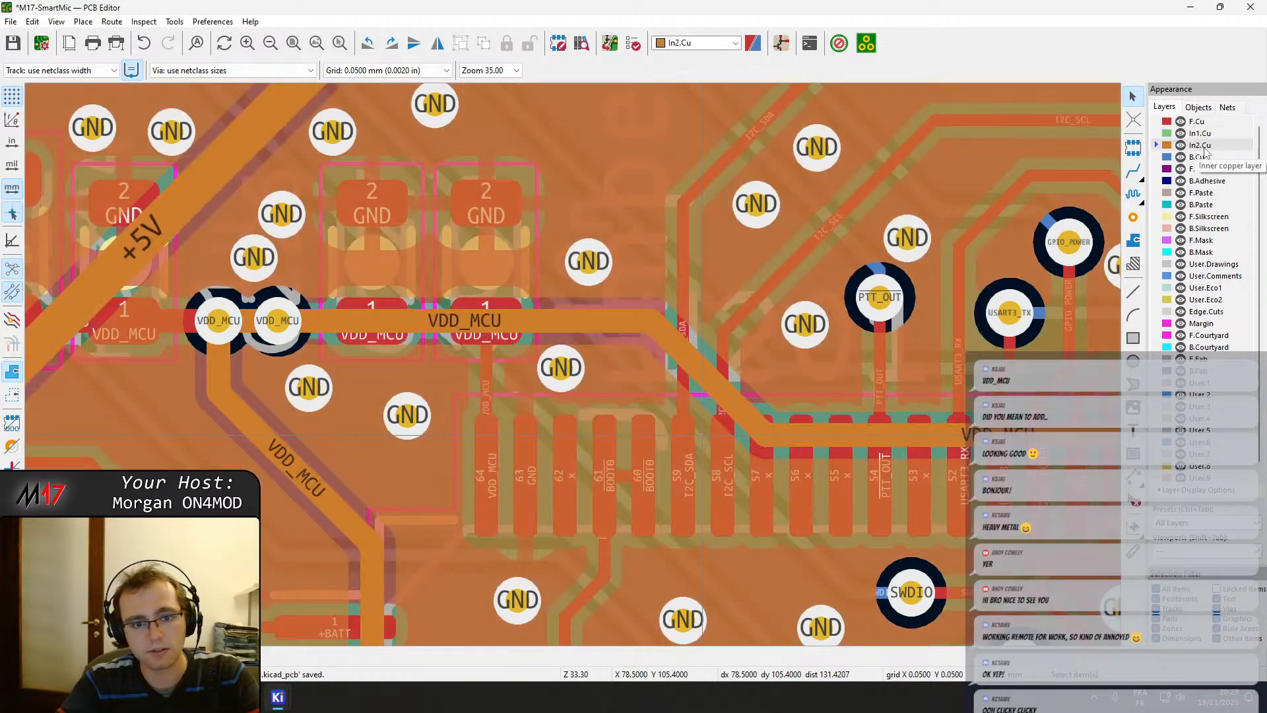
click(1206, 158)
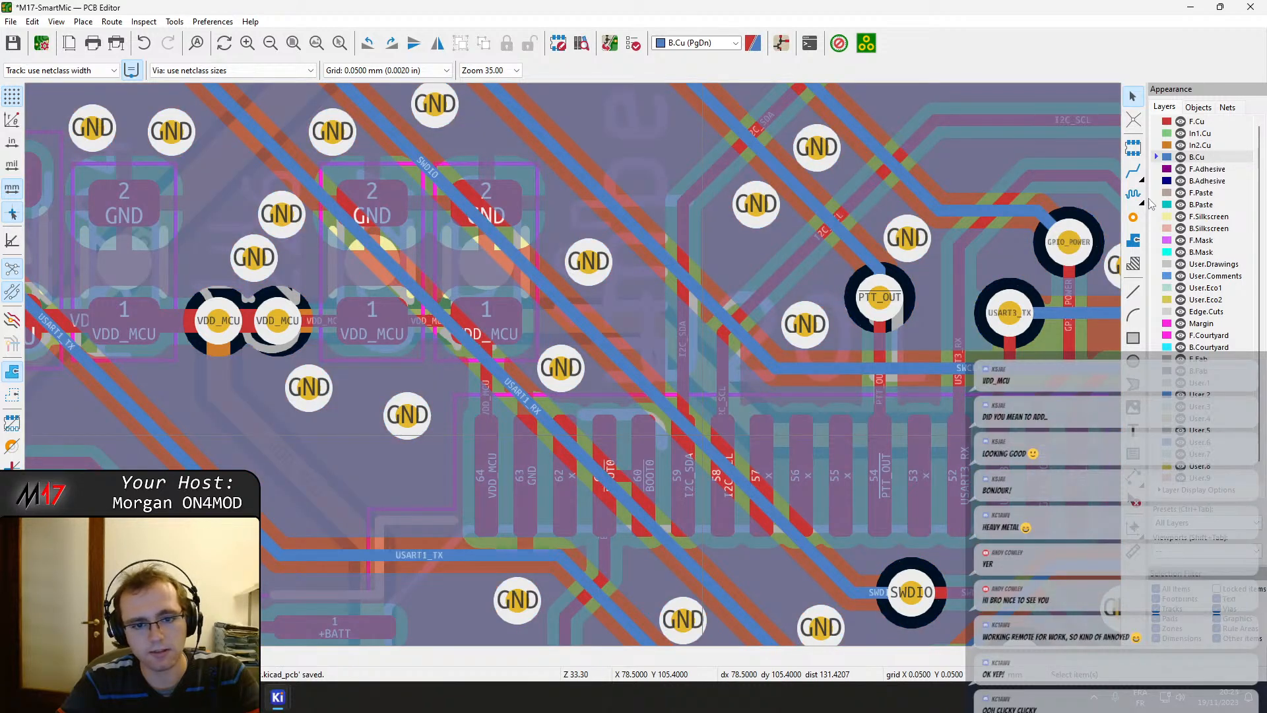
middle_drag(603, 363, 515, 304)
scroll(573, 364, down, 5)
scroll(434, 326, up, 2)
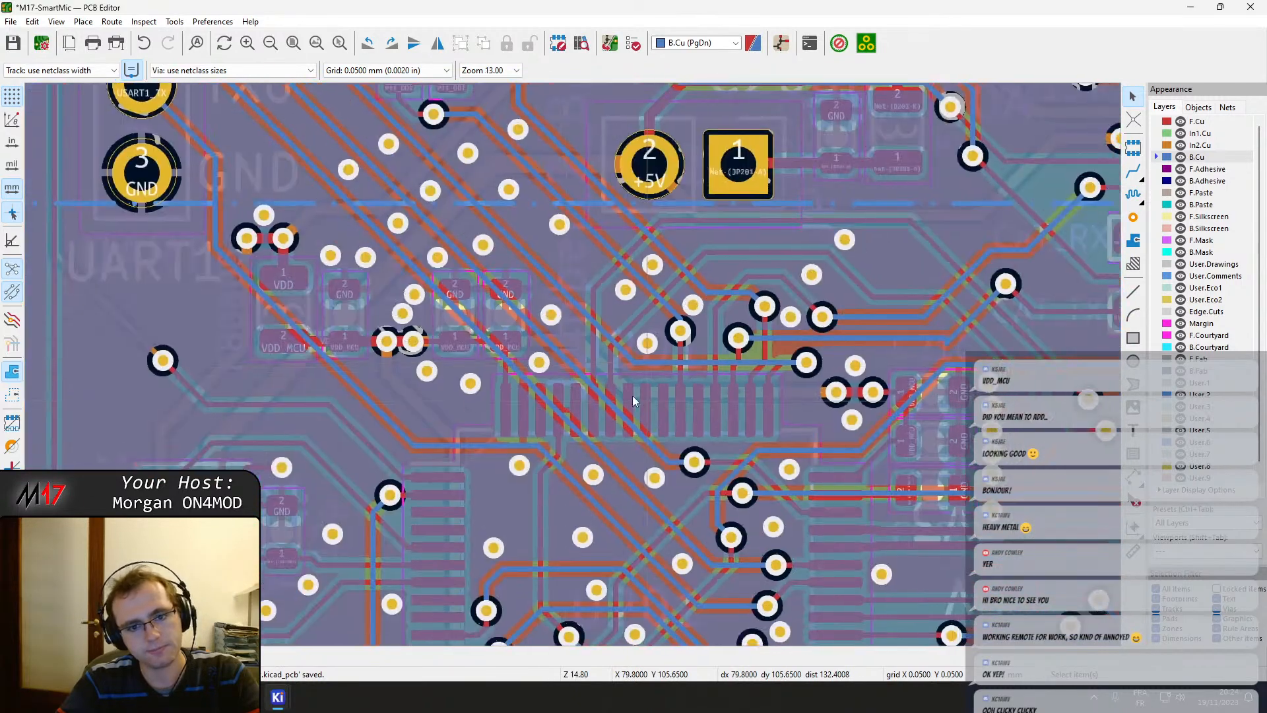
Inspect the F.Cu routing east of the microcontroller, including the LED, OLED and USB tracks and the back-layer LED-PTT segment.
key(Page_Up)
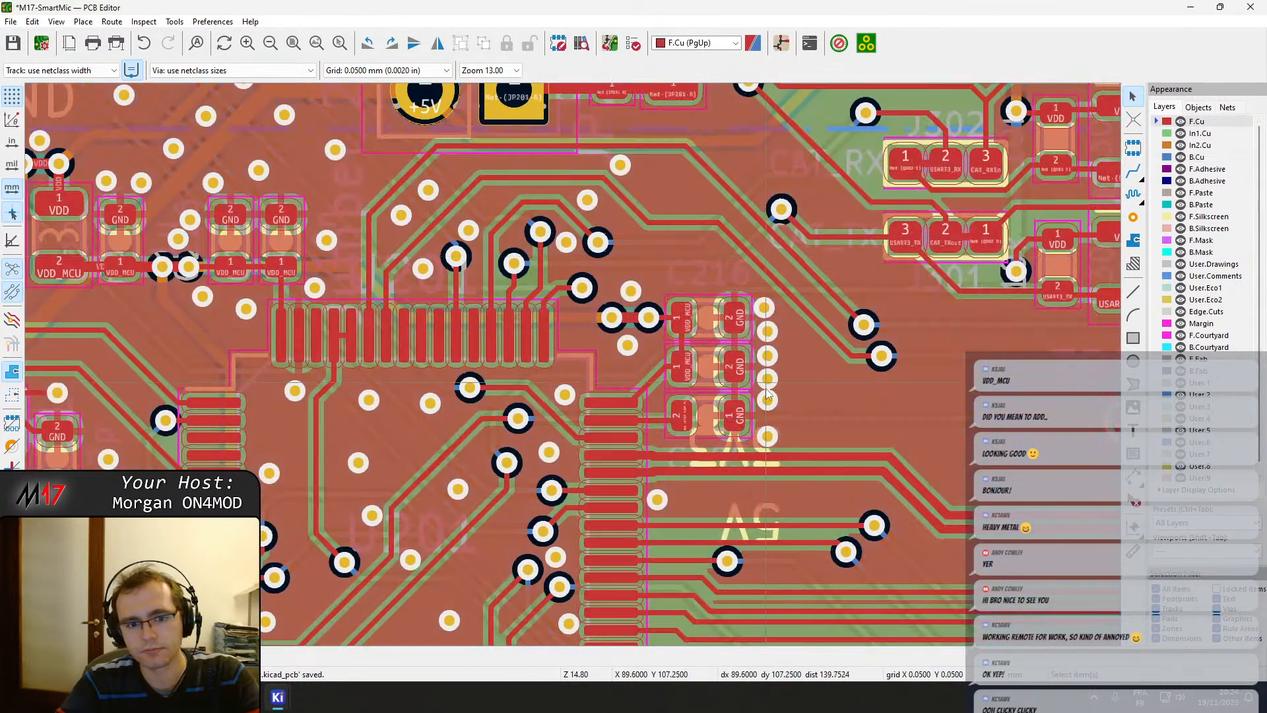
middle_drag(767, 389, 543, 277)
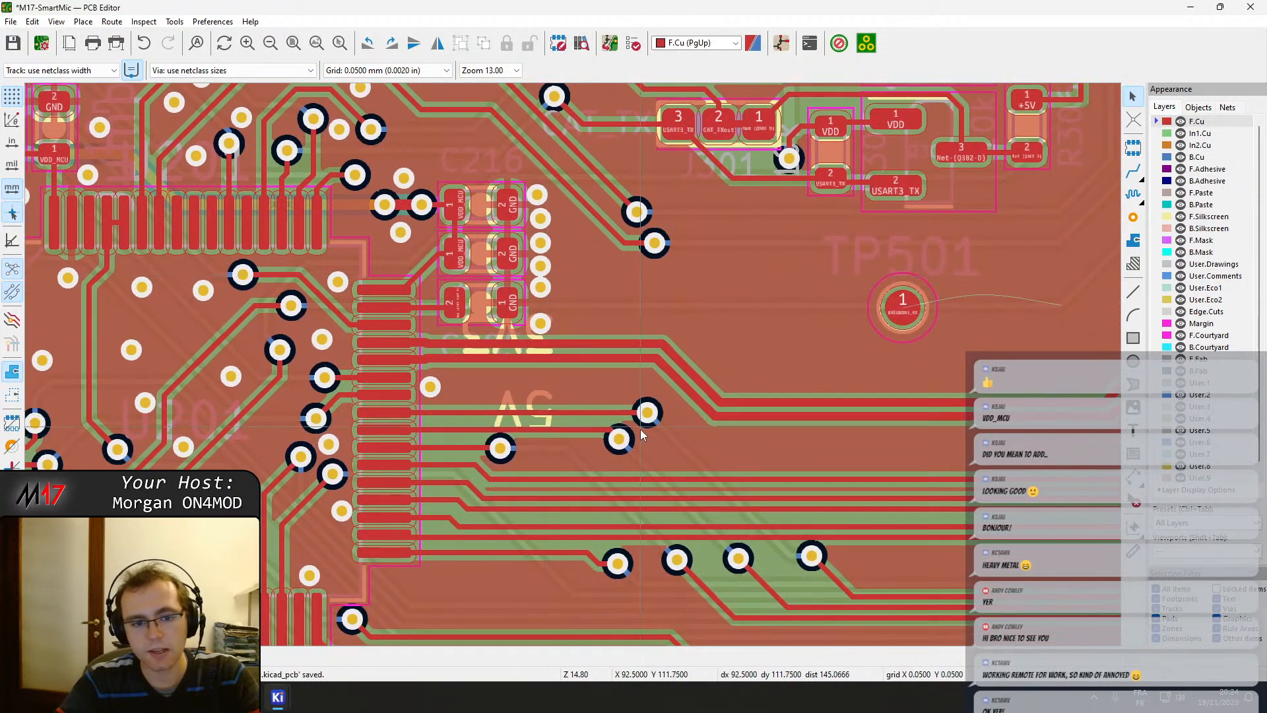
scroll(499, 401, up, 2)
middle_drag(650, 421, 577, 245)
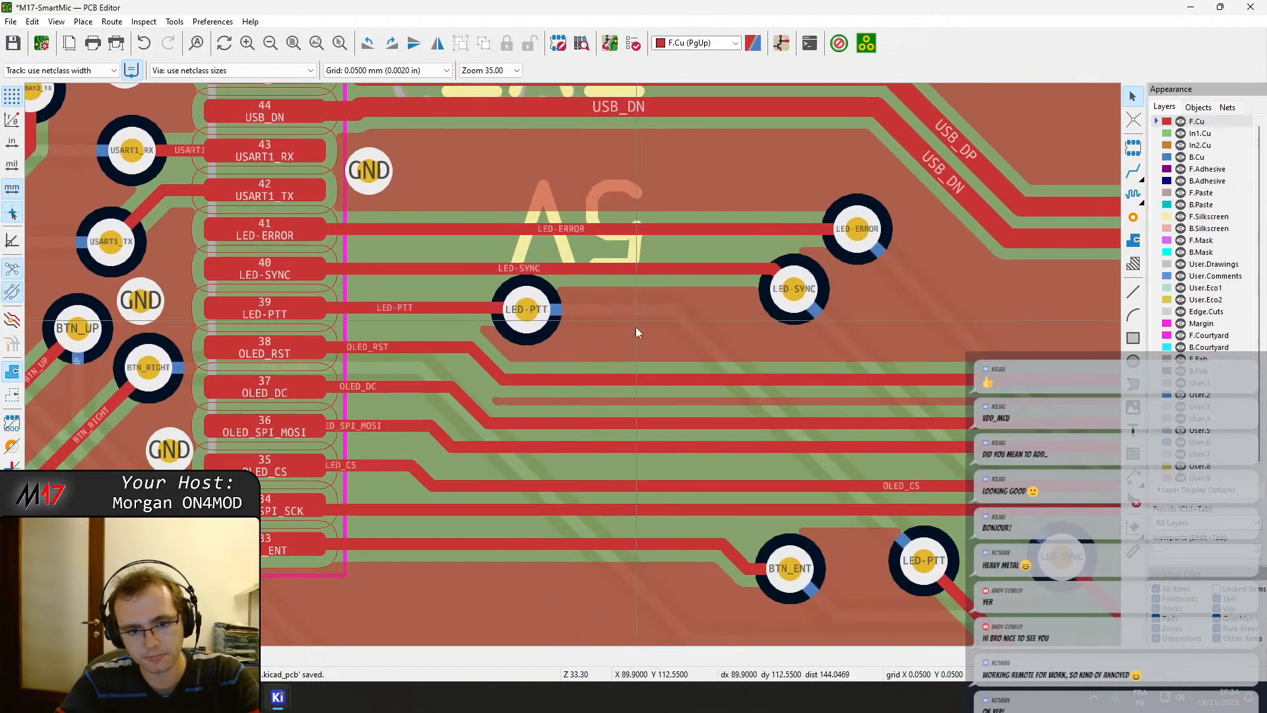
middle_drag(684, 342, 652, 340)
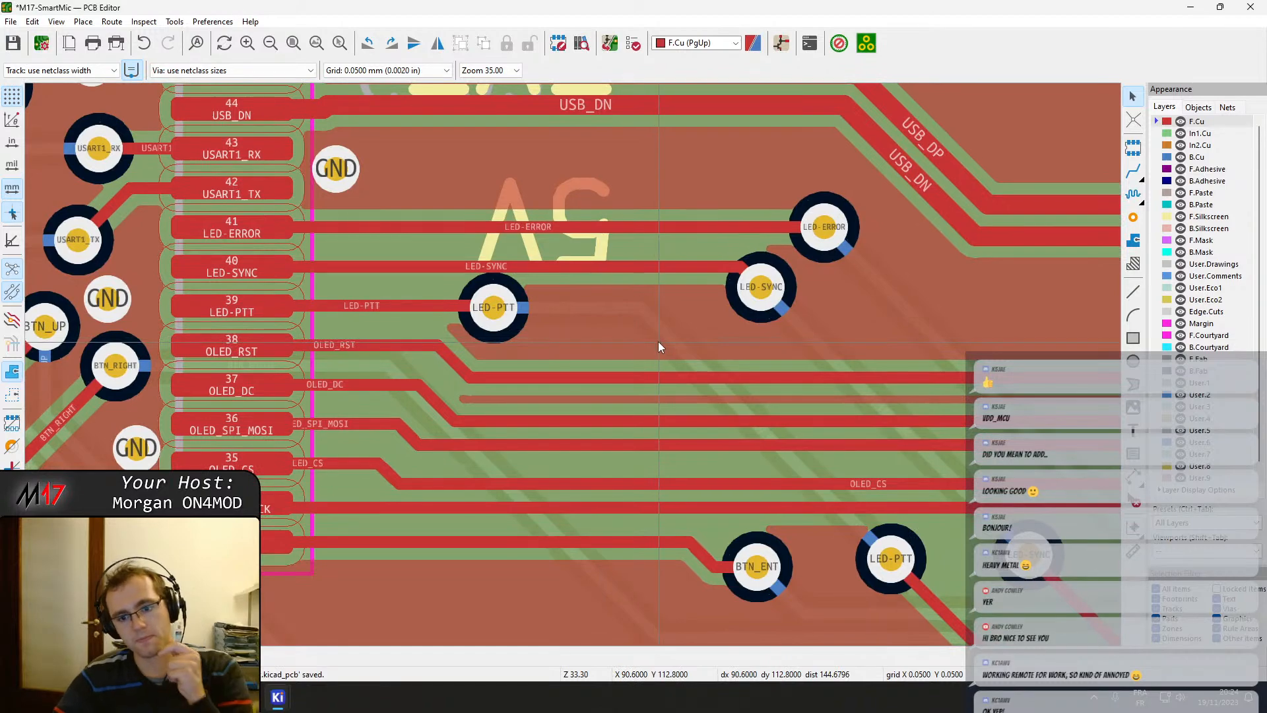
key(x)
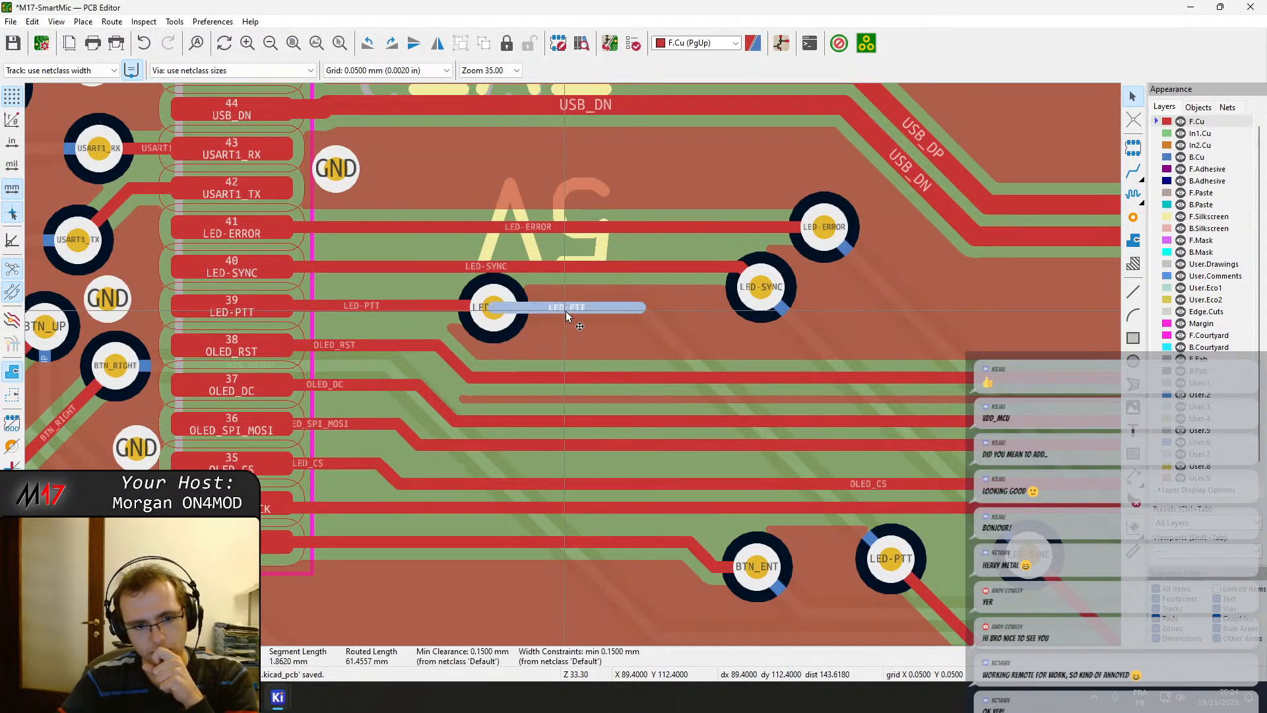
scroll(566, 351, down, 1)
scroll(573, 365, down, 2)
scroll(633, 334, up, 2)
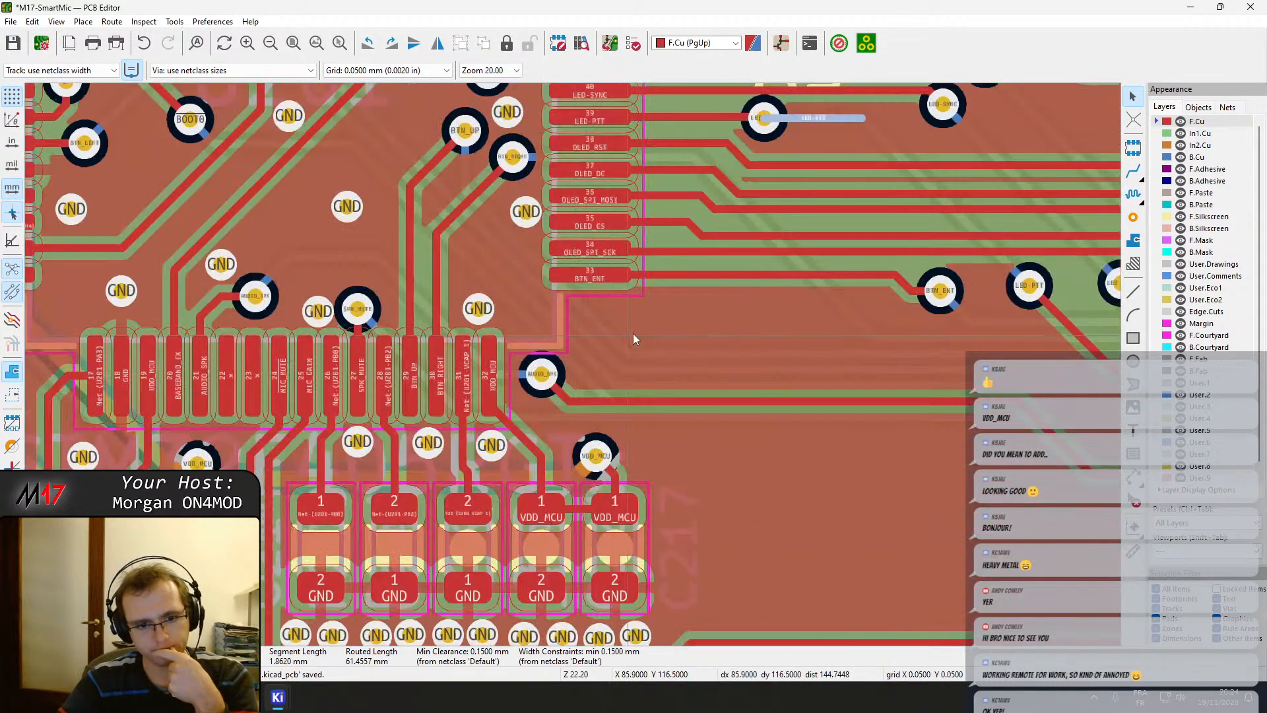
middle_drag(773, 324, 573, 342)
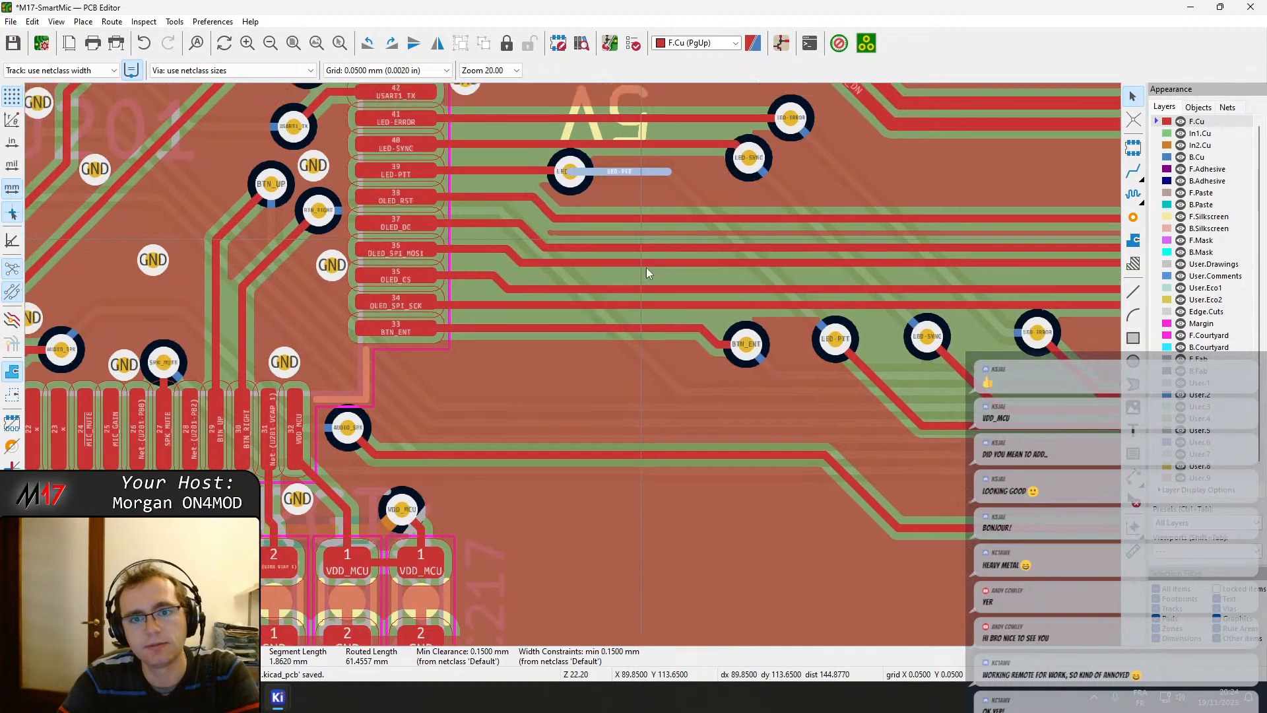
middle_drag(647, 267, 493, 632)
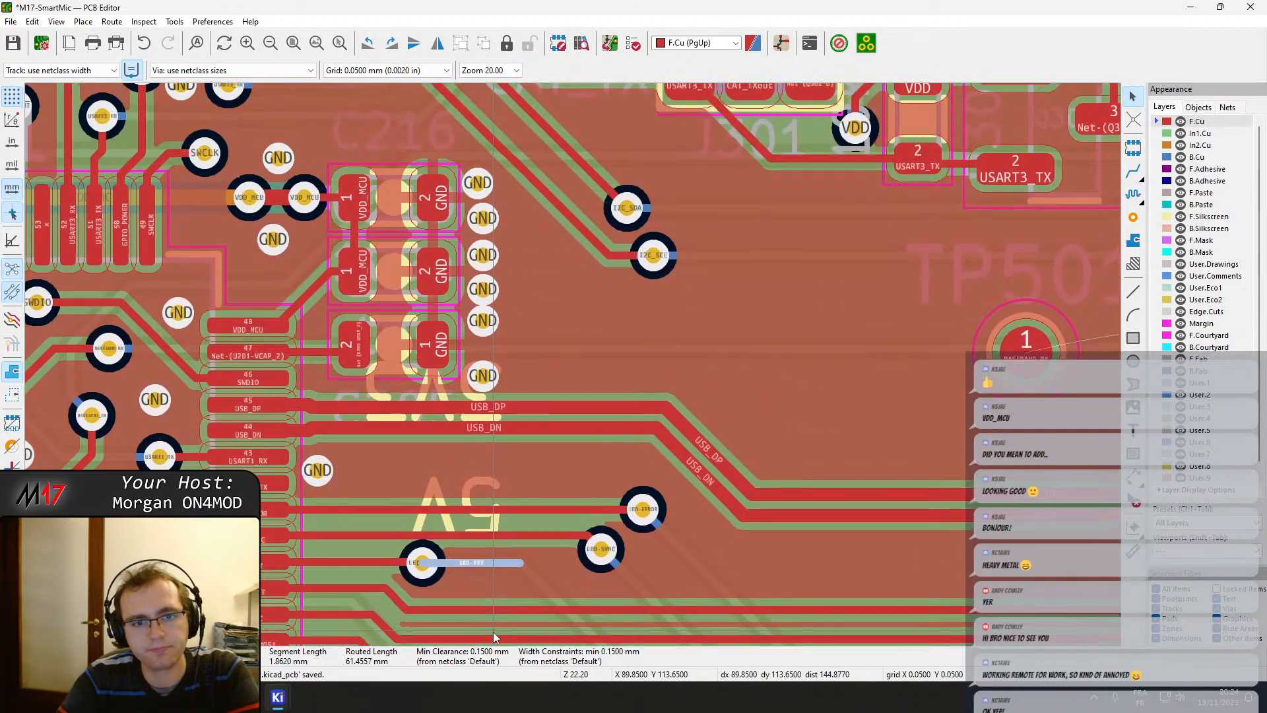
Shift the diagonal I2C_SCL segment slightly away from the GND vias beside the capacitor column, and refill all zones.
middle_drag(480, 258, 569, 437)
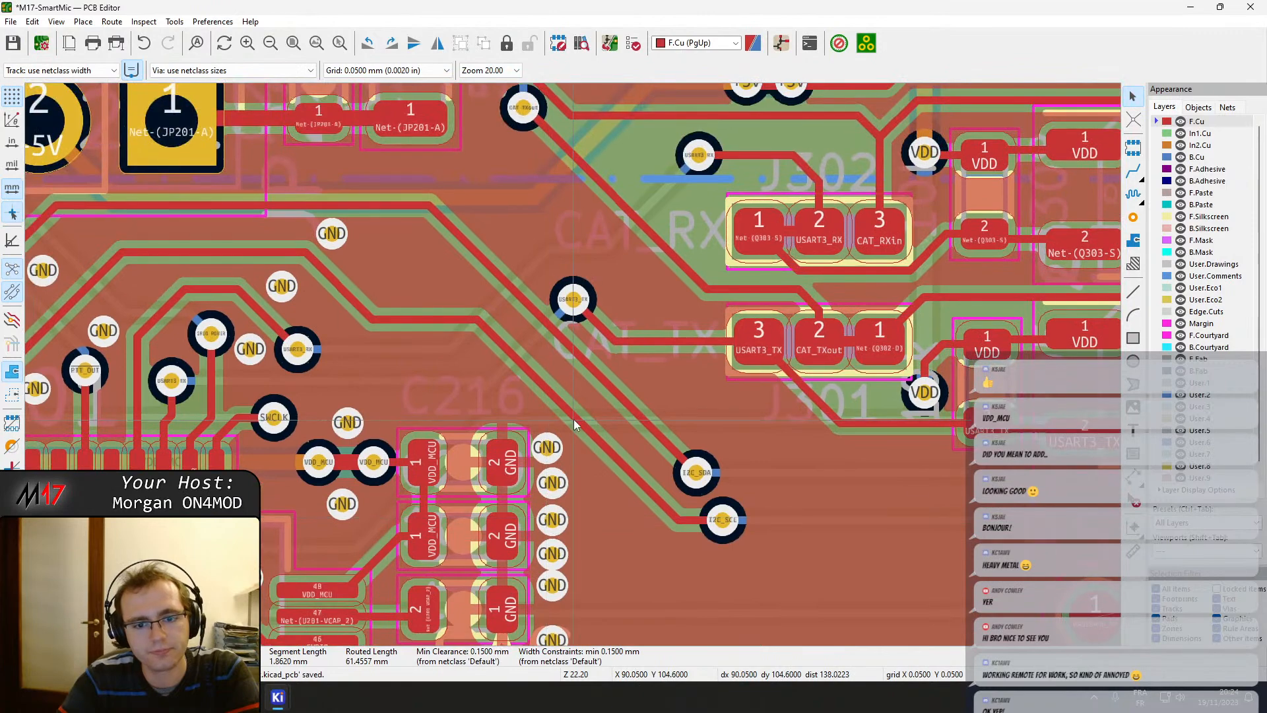
scroll(573, 422, up, 3)
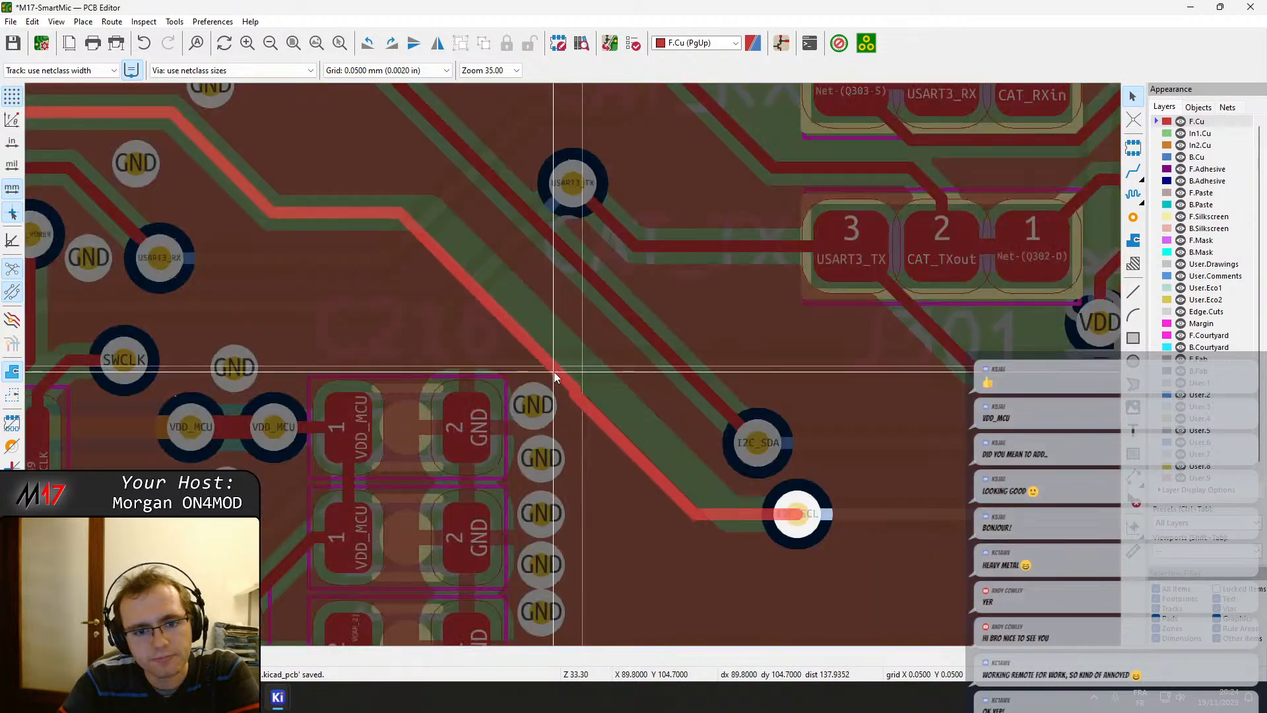
click(563, 377)
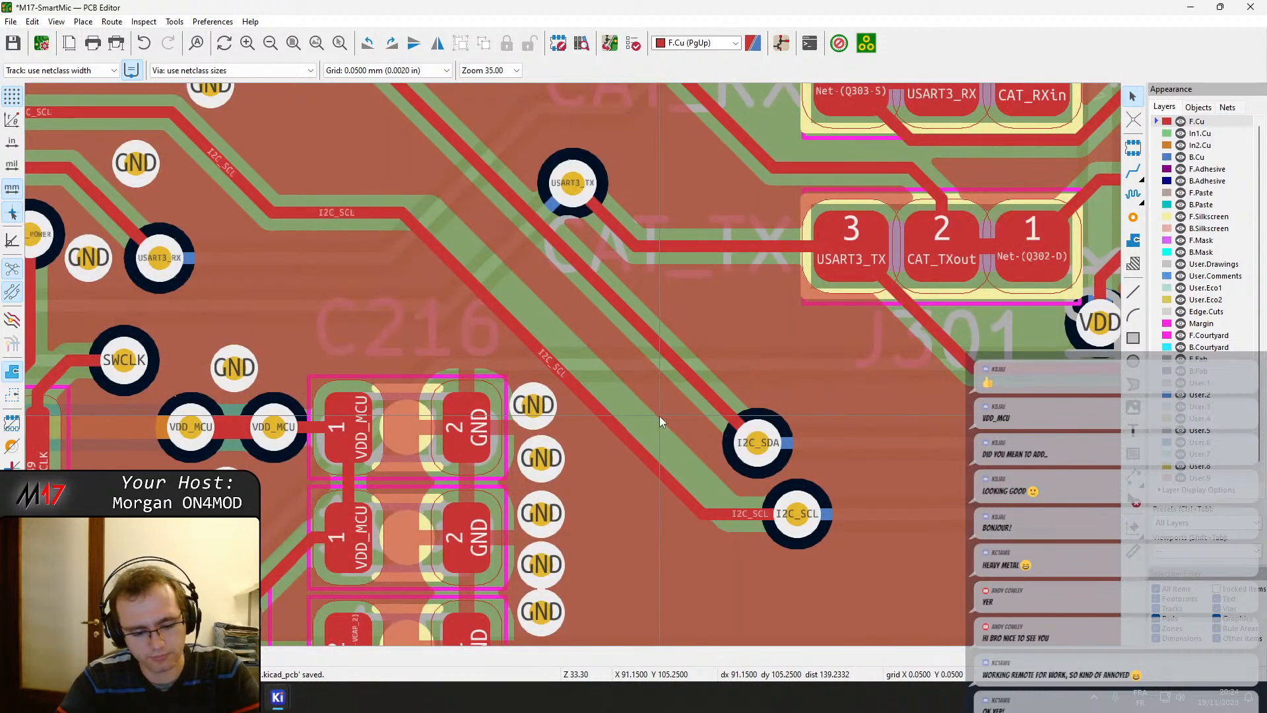
key(b)
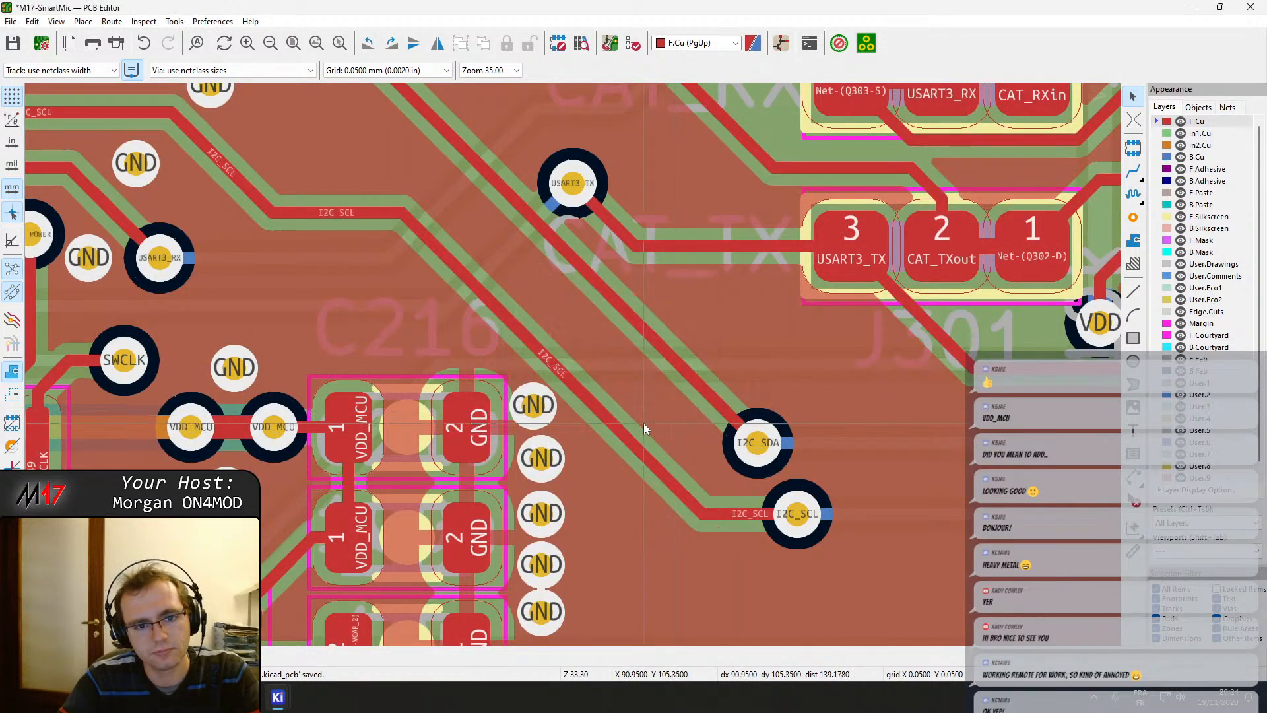
Place two GND vias between the I2C_SDA and I2C_SCL tracks, one along the diagonals and one beside the I2C_SDA via.
click(1133, 218)
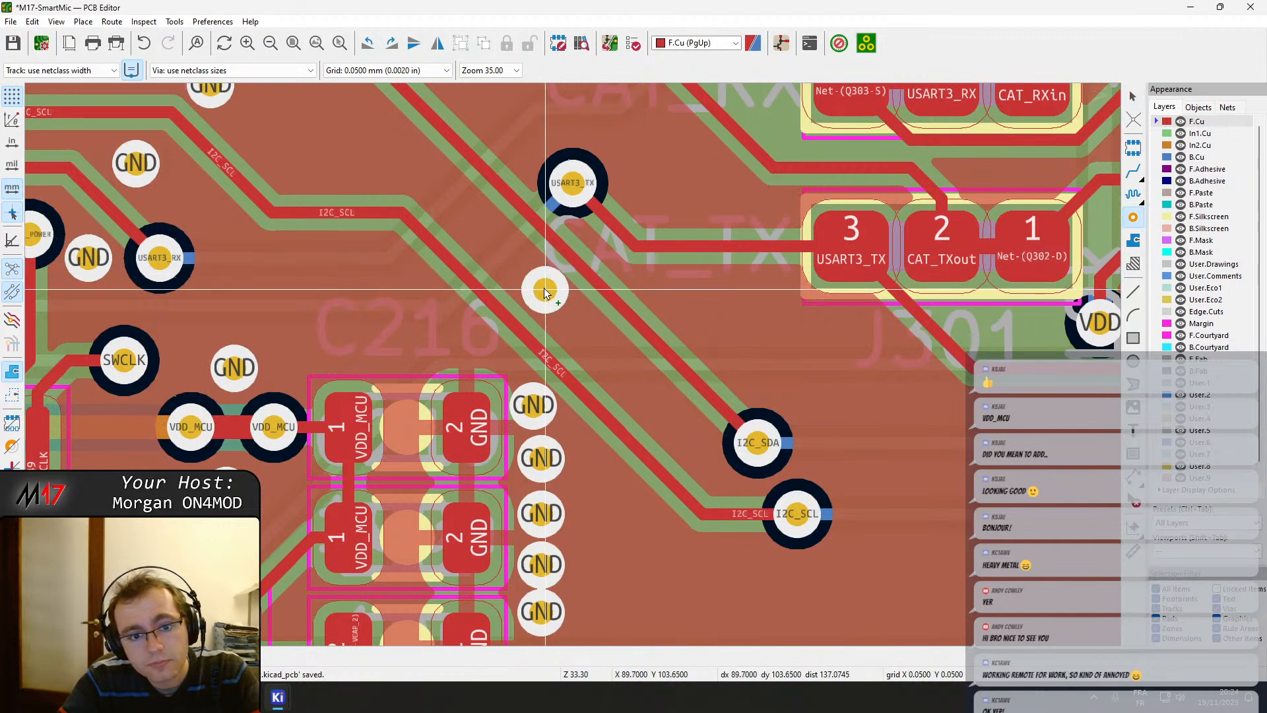
click(544, 289)
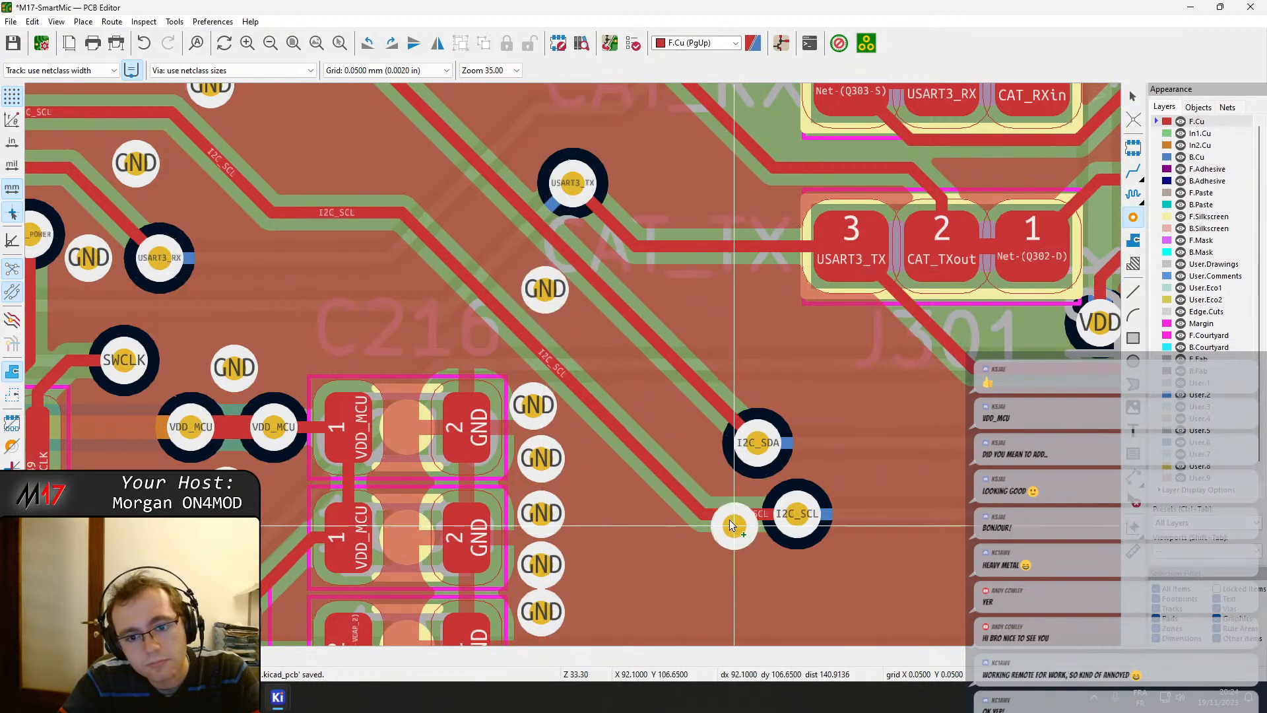
click(691, 443)
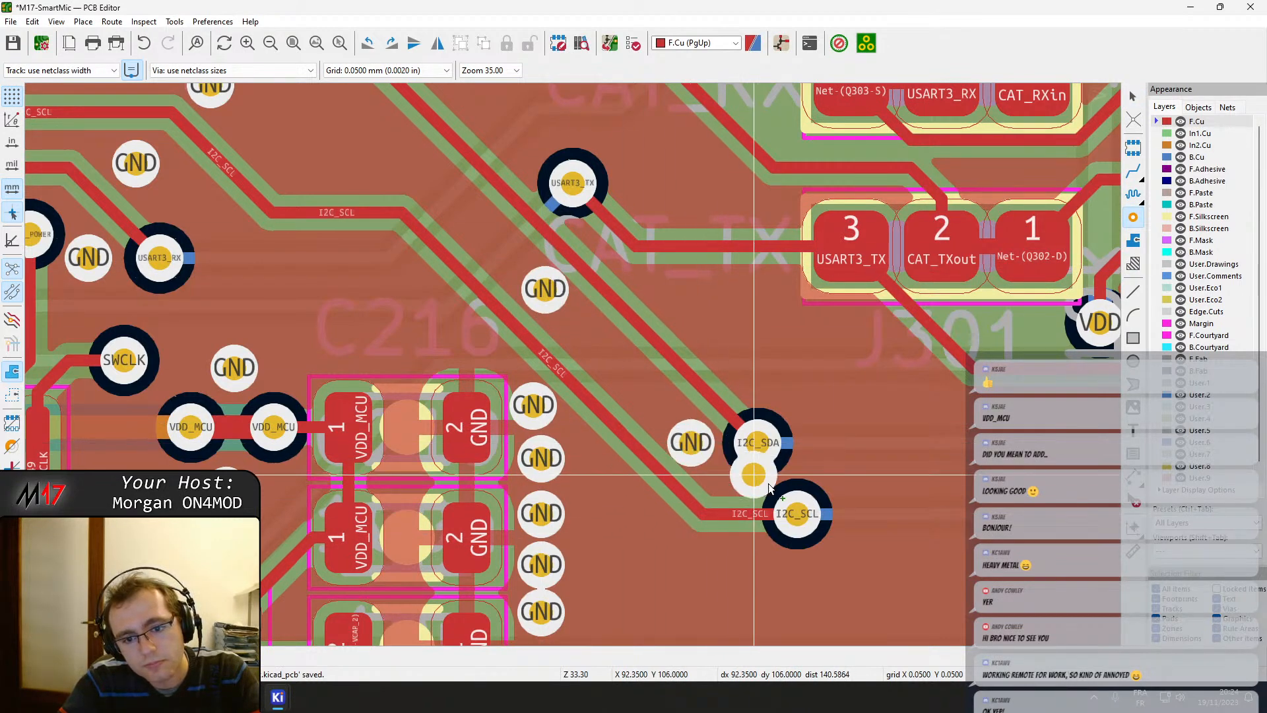
key(Escape)
Move the I2C_SCL via slightly farther from the I2C_SDA via and refill all zones.
middle_drag(893, 554, 597, 367)
click(502, 332)
click(530, 359)
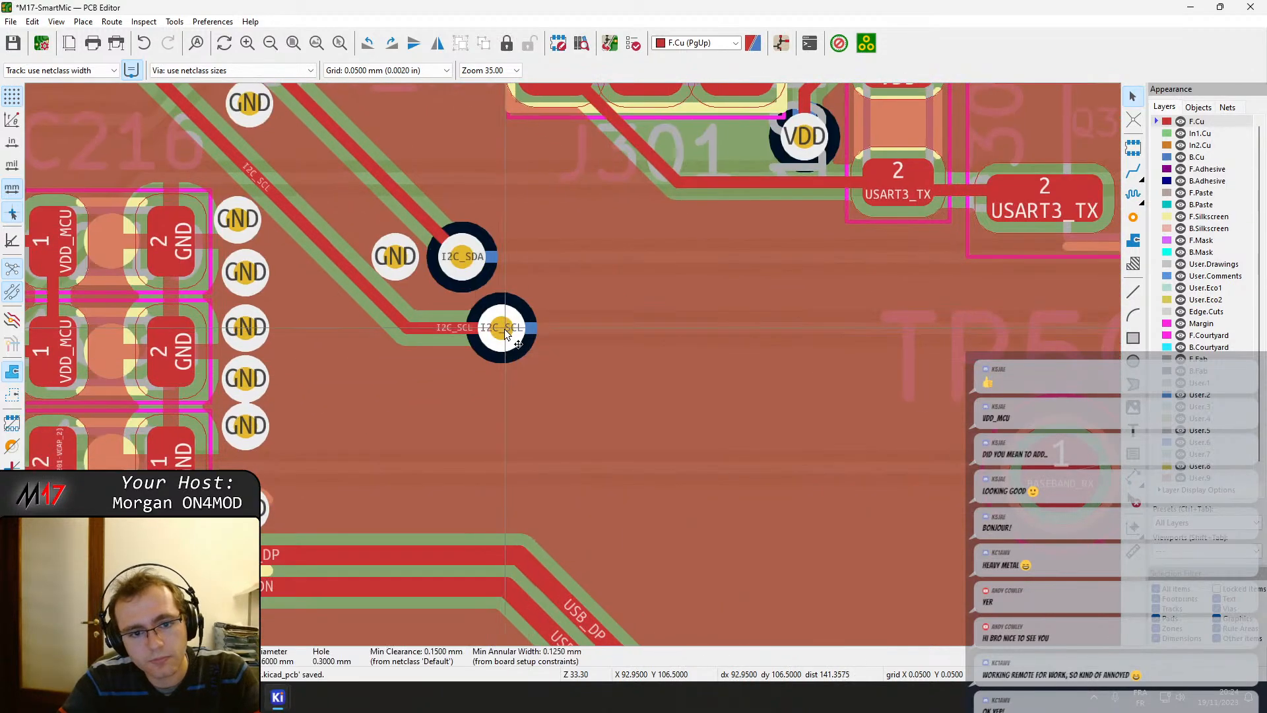
drag(501, 329, 506, 341)
click(549, 330)
key(b)
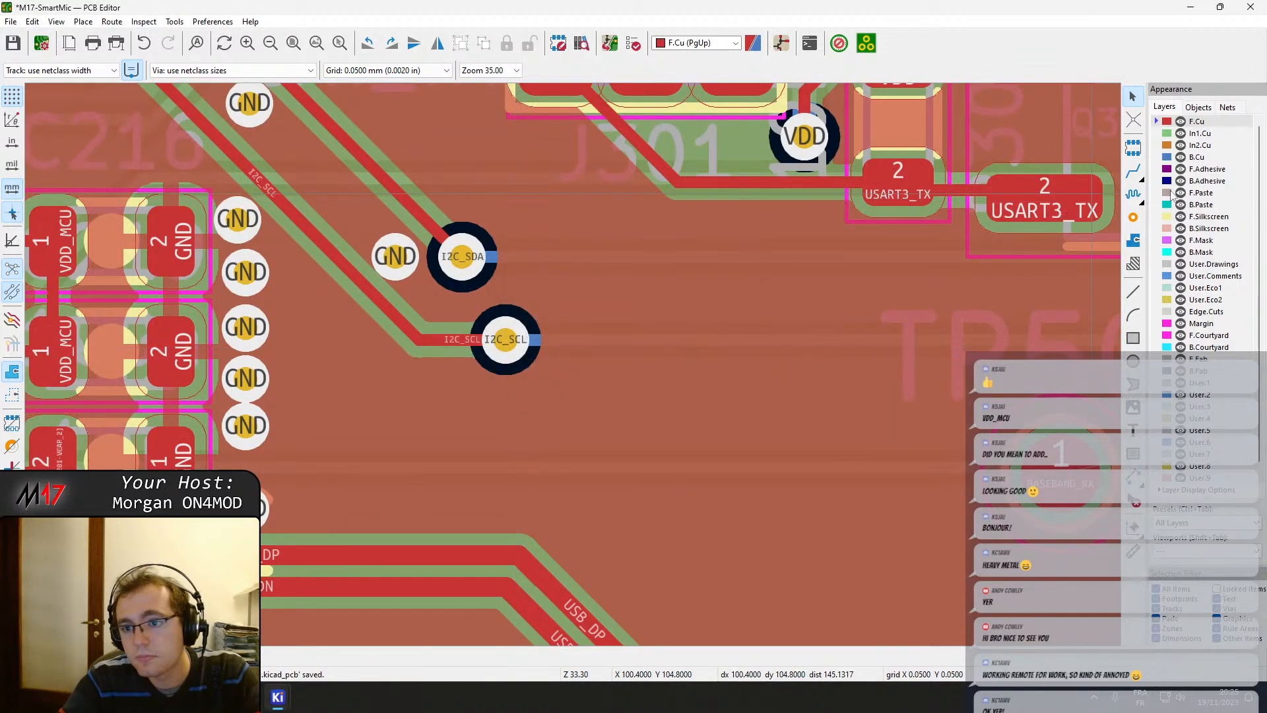
Nudge the GND via beside the I2C_SDA via, and try to place another GND via east of the I2C via pair.
drag(395, 259, 401, 266)
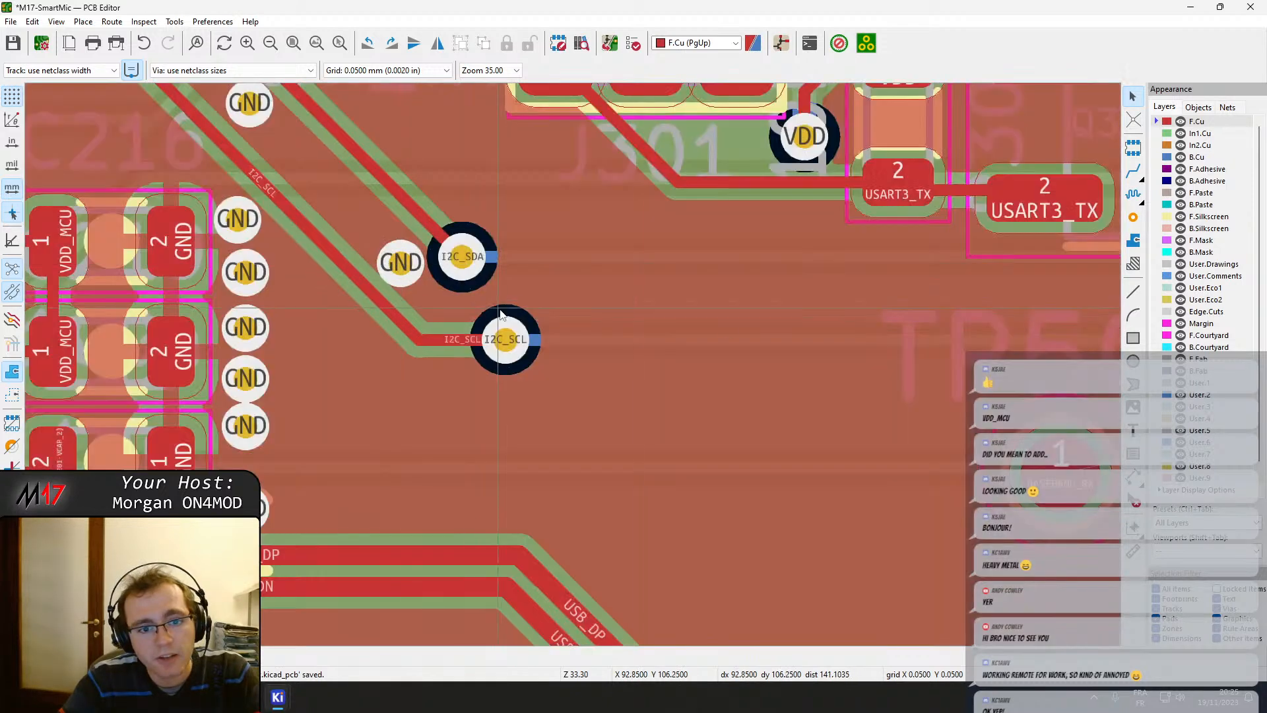
click(1132, 218)
click(549, 294)
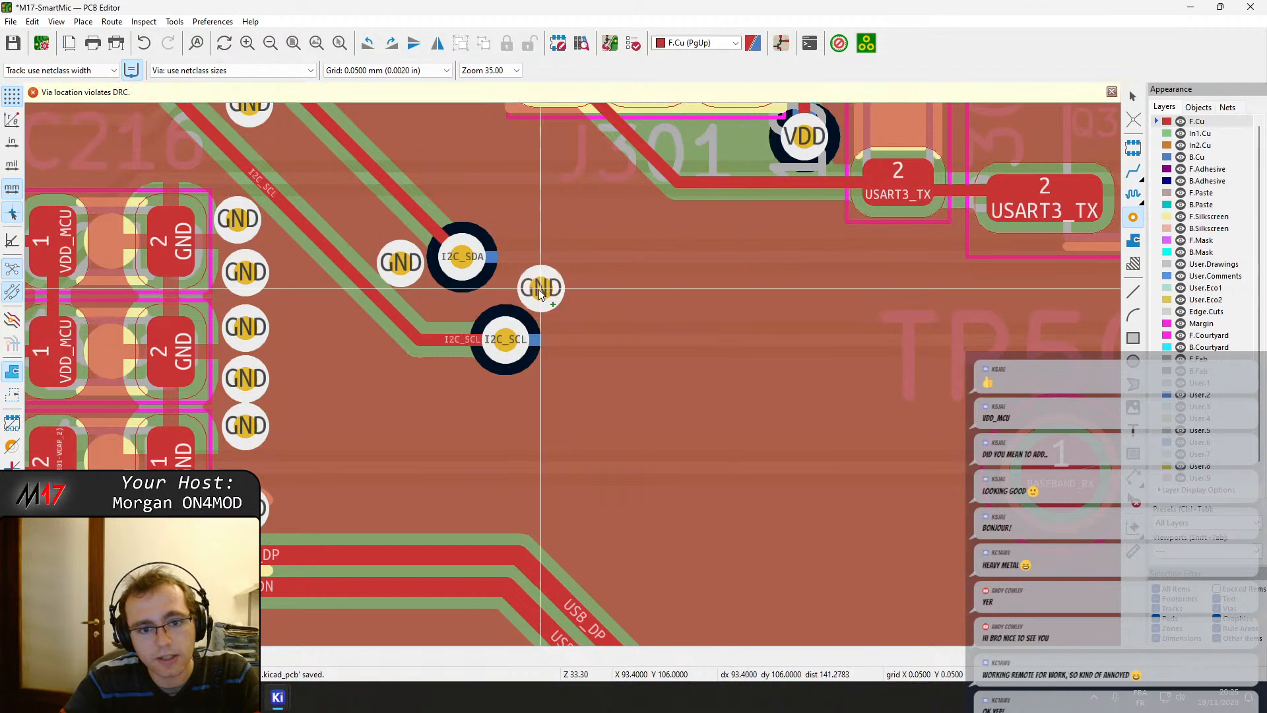
scroll(581, 301, up, 4)
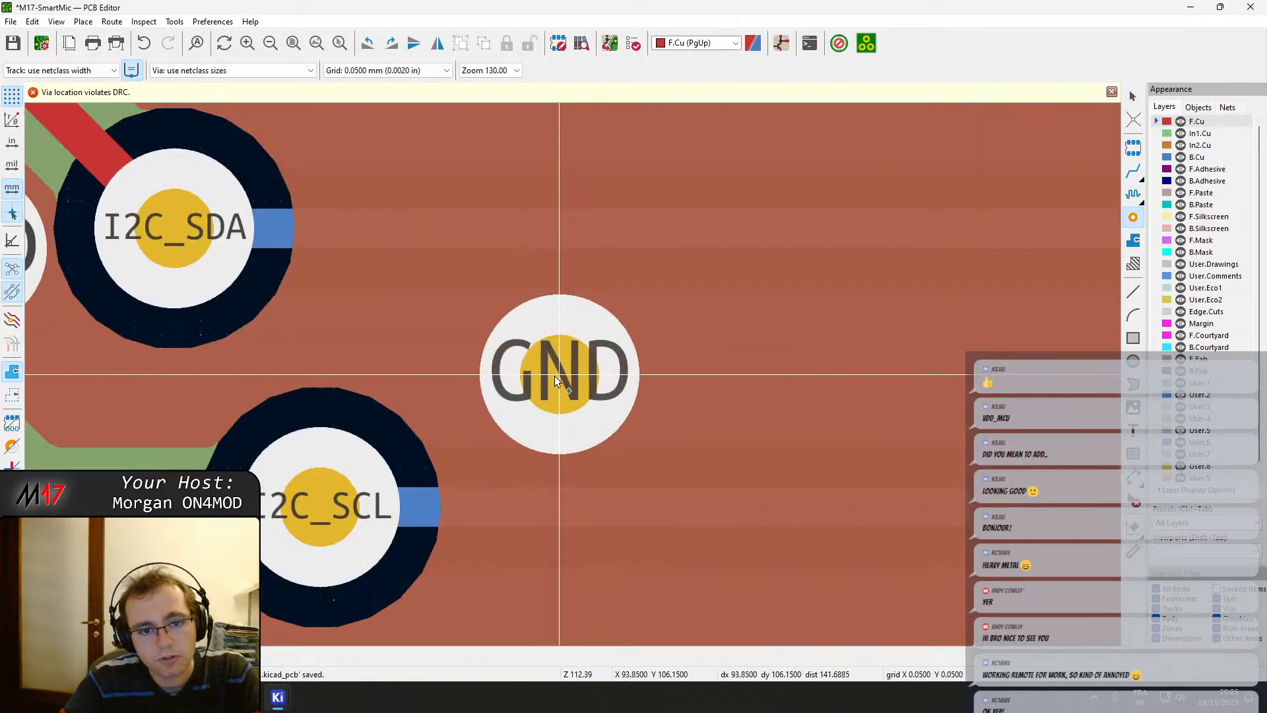
key(Escape)
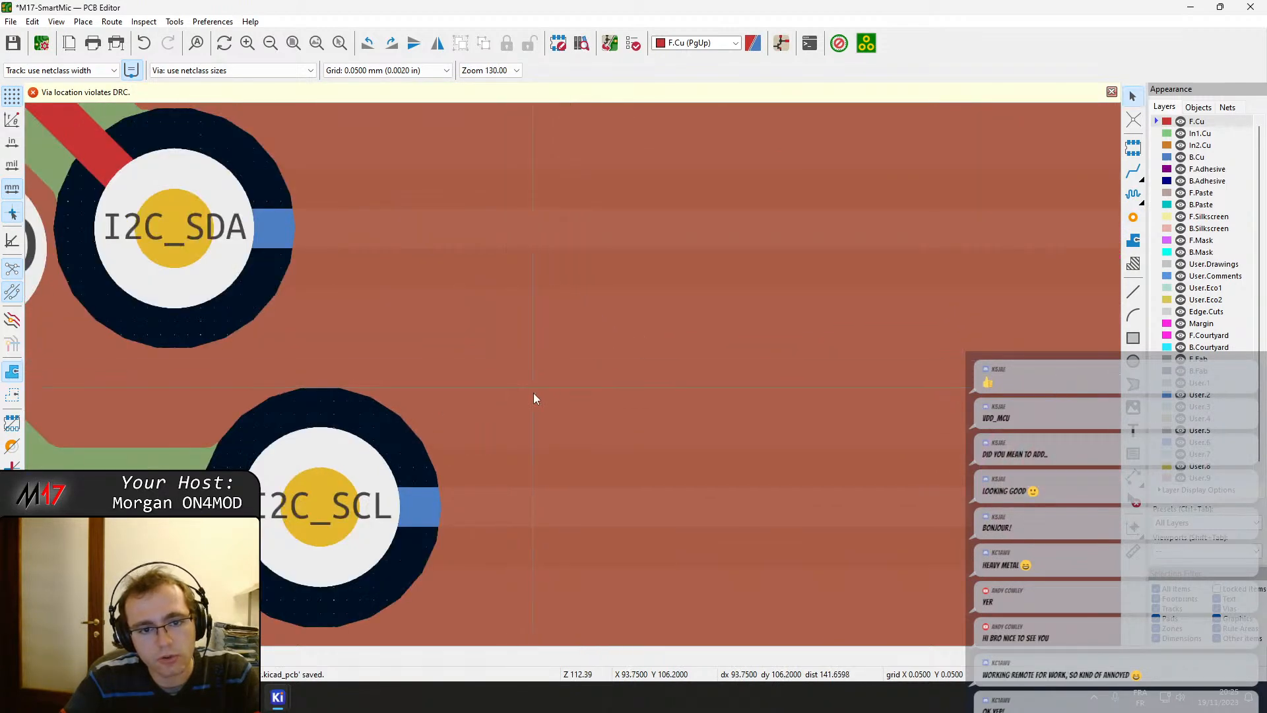
Shift the I2C_SCL via slightly southwest and refill all zones.
scroll(535, 398, down, 4)
click(488, 410)
click(528, 441)
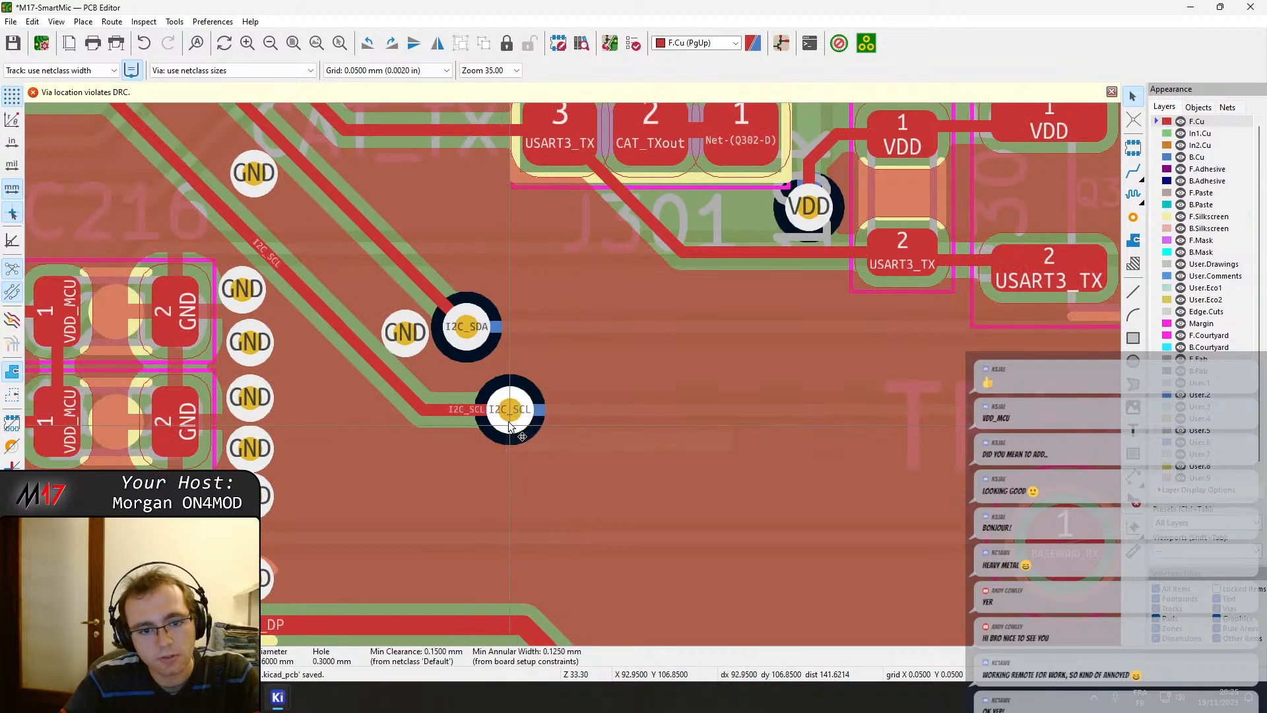
mouse_move(509, 423)
mouse_down()
mouse_move(506, 410)
mouse_move(500, 418)
mouse_move(513, 422)
mouse_up()
key(b)
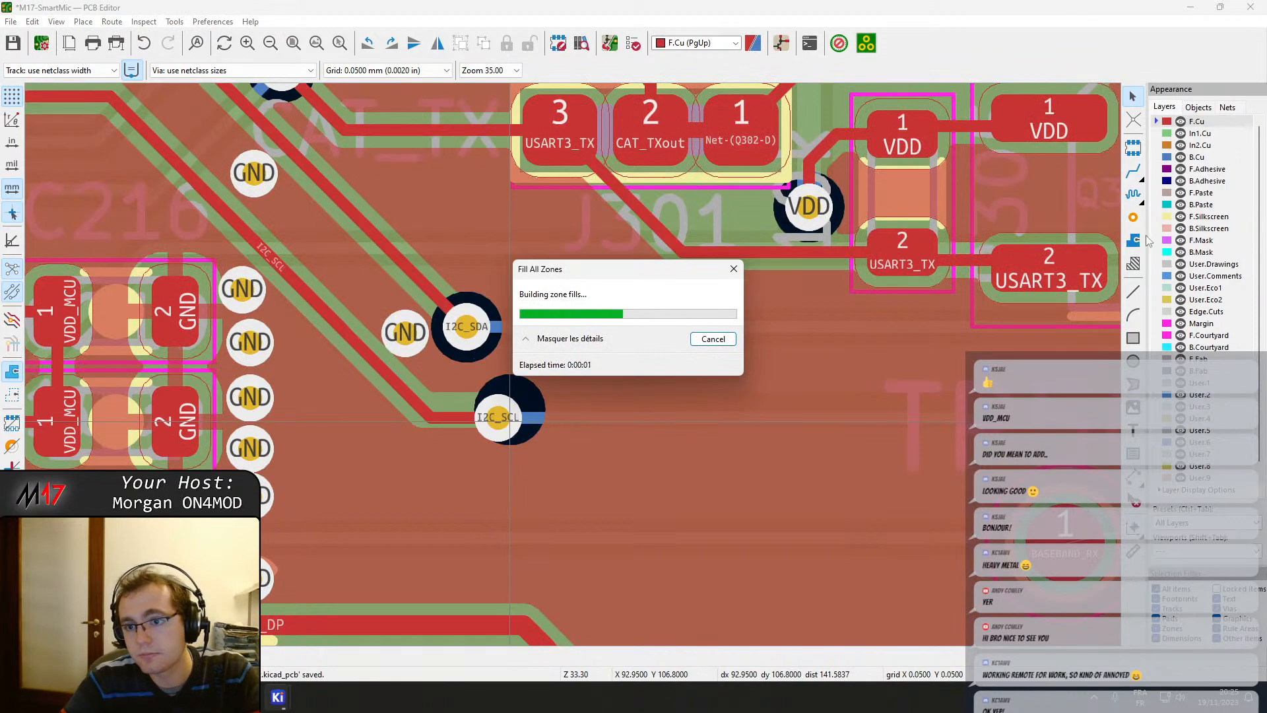
Place a GND via just east of the gap between the I2C_SDA and I2C_SCL vias, and nudge the one west of I2C_SDA.
click(1133, 218)
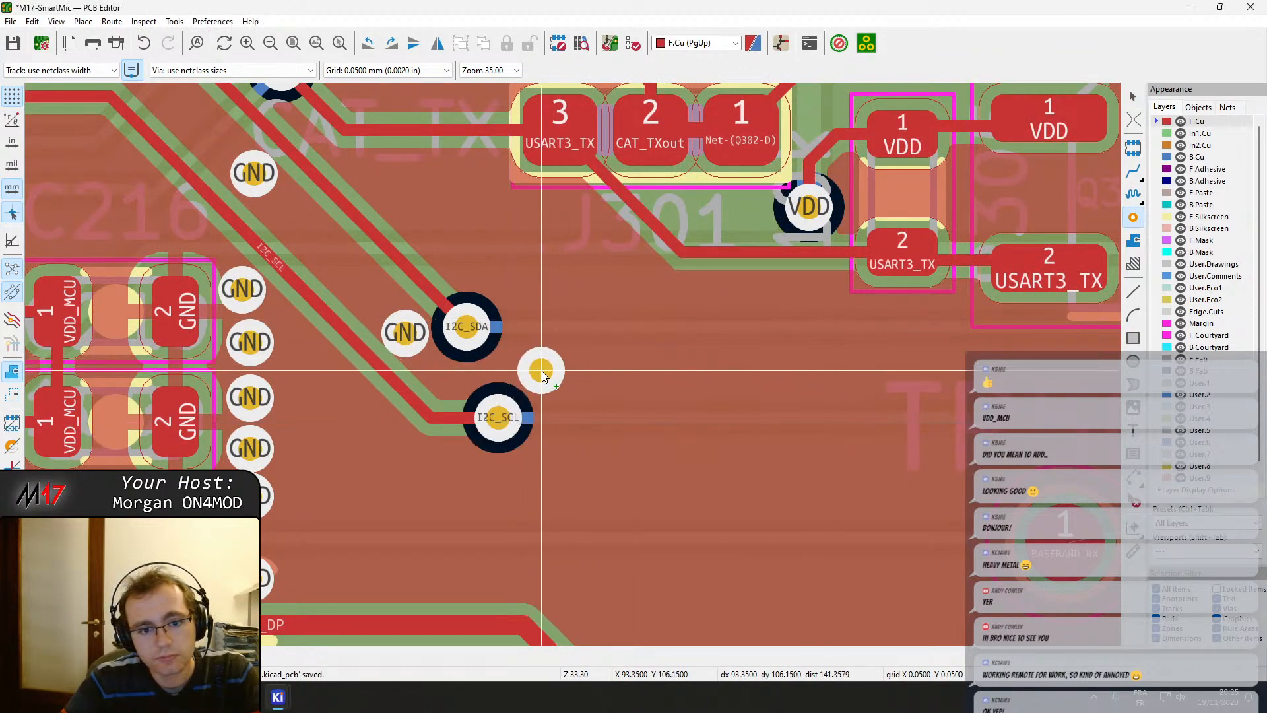
click(540, 372)
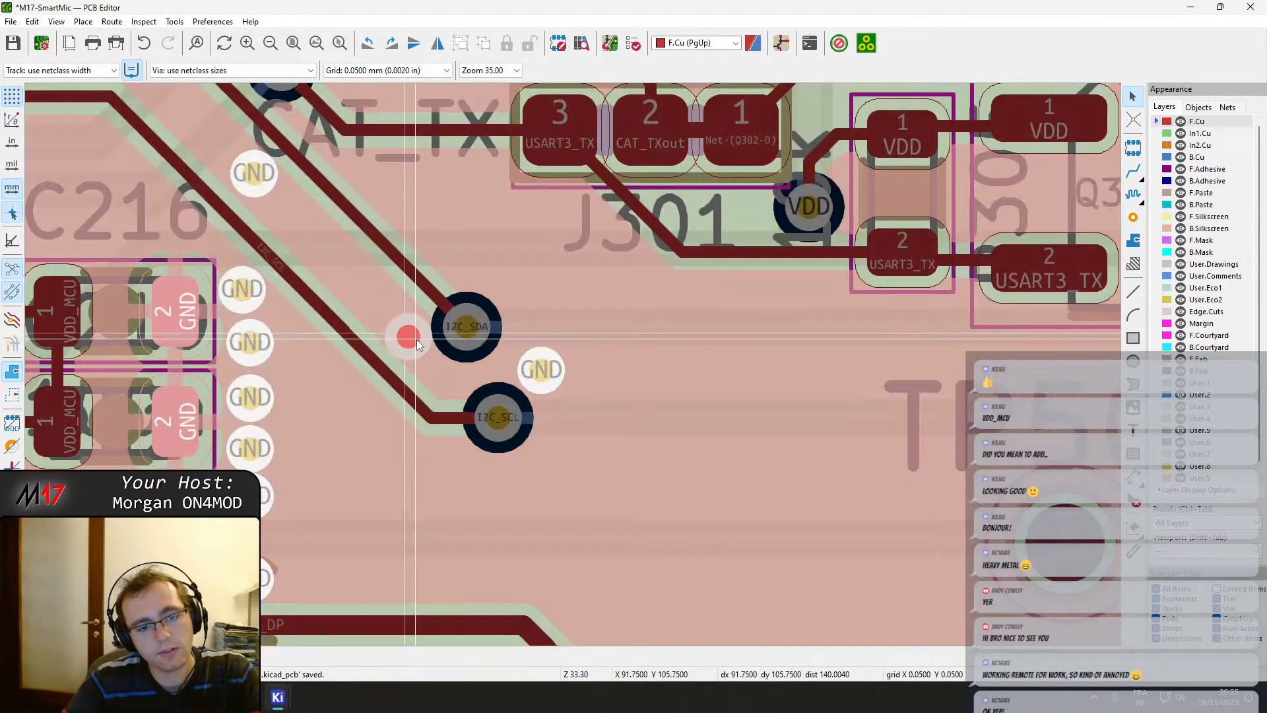
click(408, 337)
key(Escape)
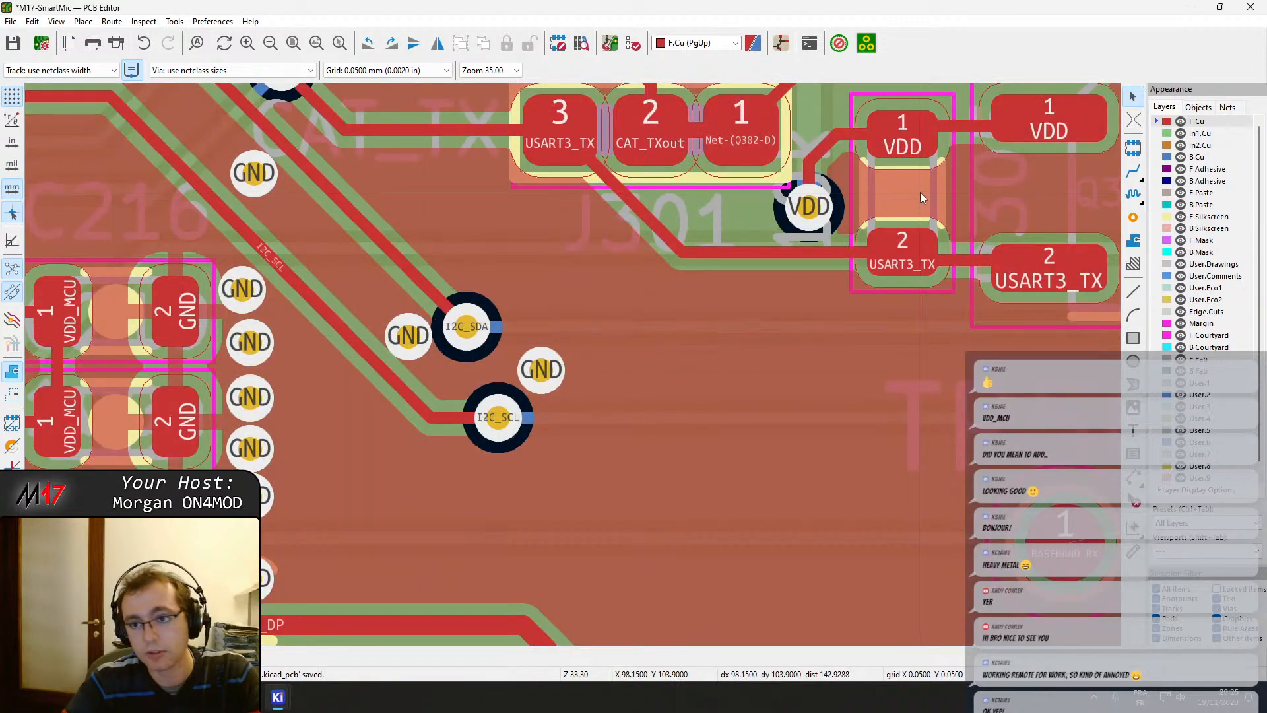
Inspect the B.Cu routing and fill around the I2C vias and beneath the microcontroller.
click(1208, 161)
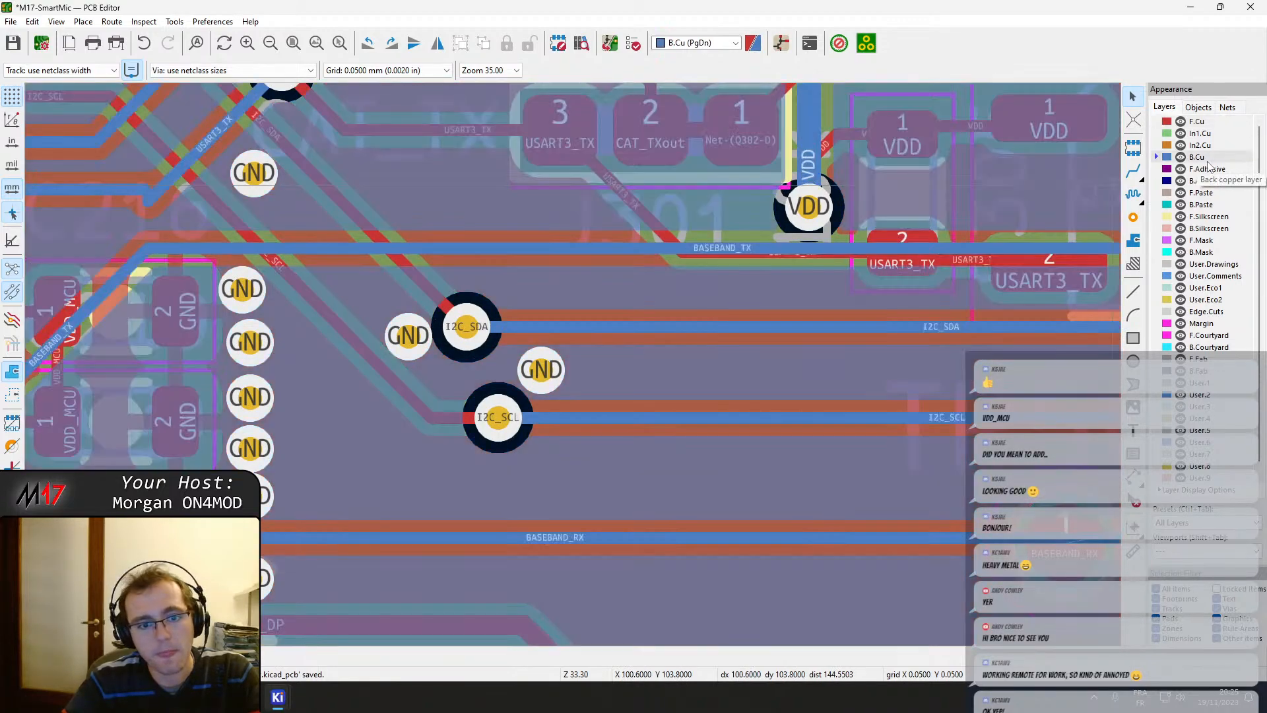
scroll(654, 359, down, 2)
middle_drag(655, 359, 220, 388)
scroll(565, 383, down, 1)
scroll(561, 309, down, 2)
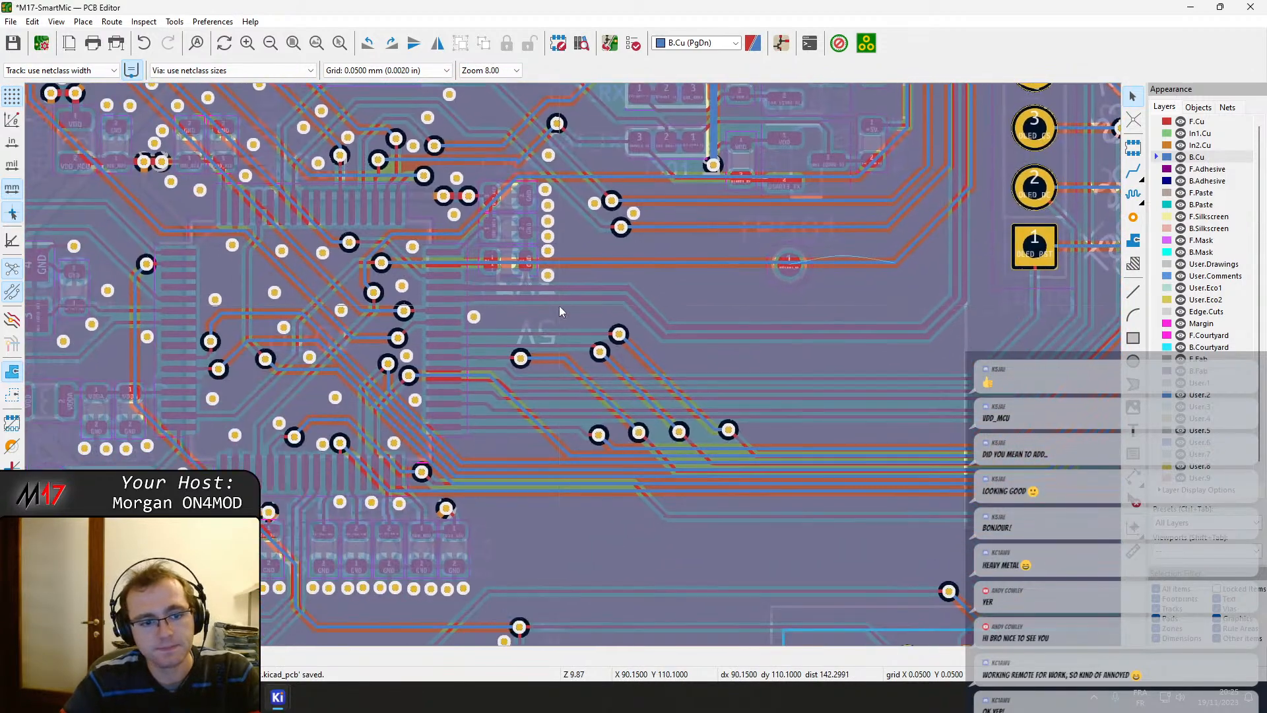
scroll(581, 356, up, 4)
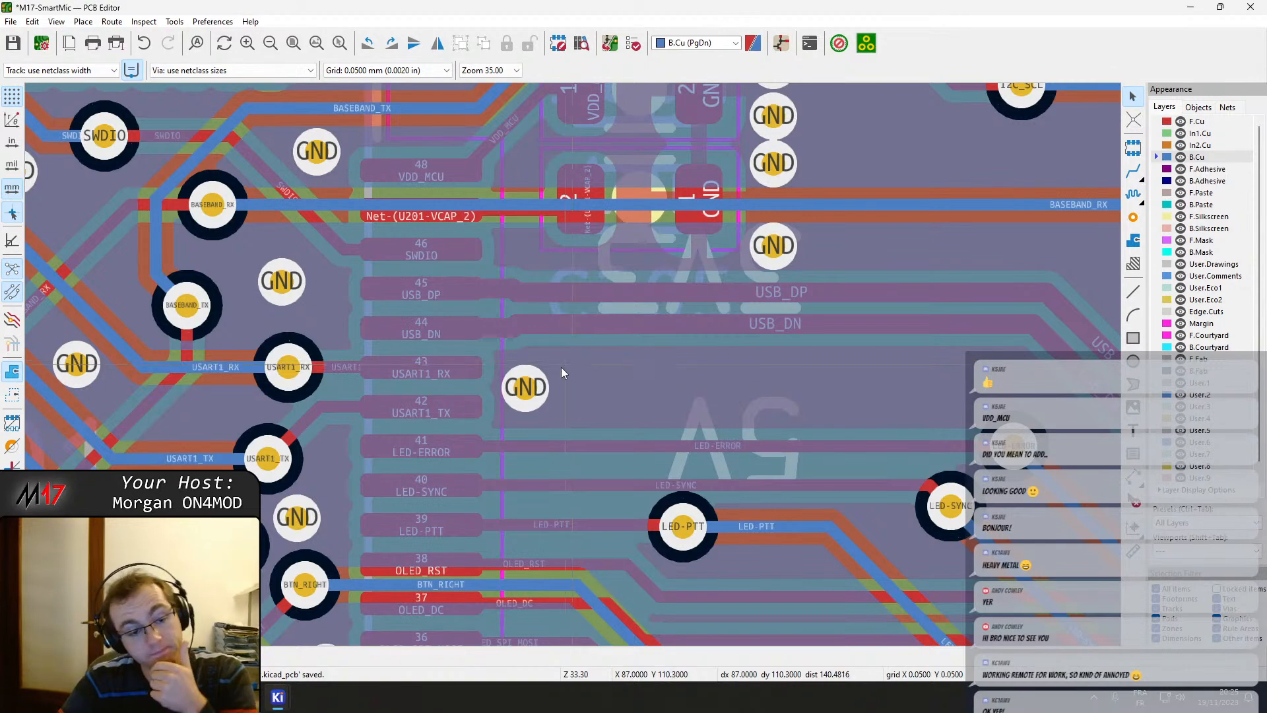
scroll(573, 366, down, 3)
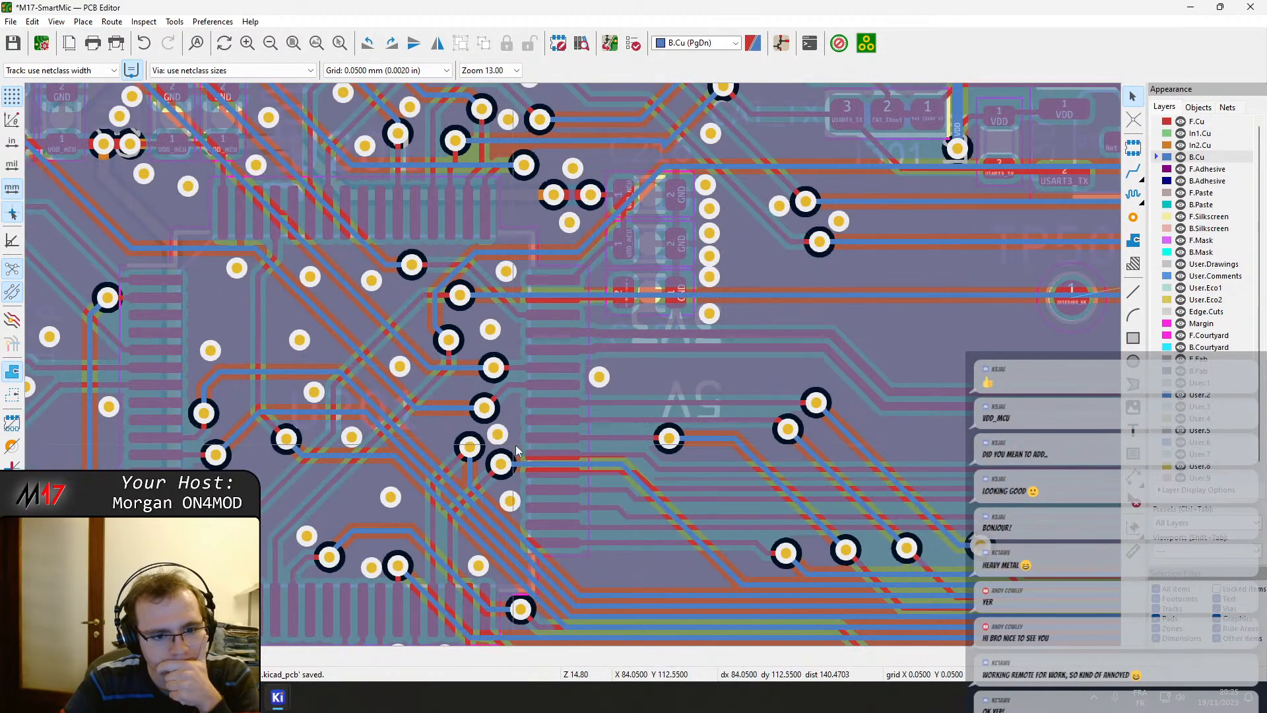
scroll(569, 447, up, 3)
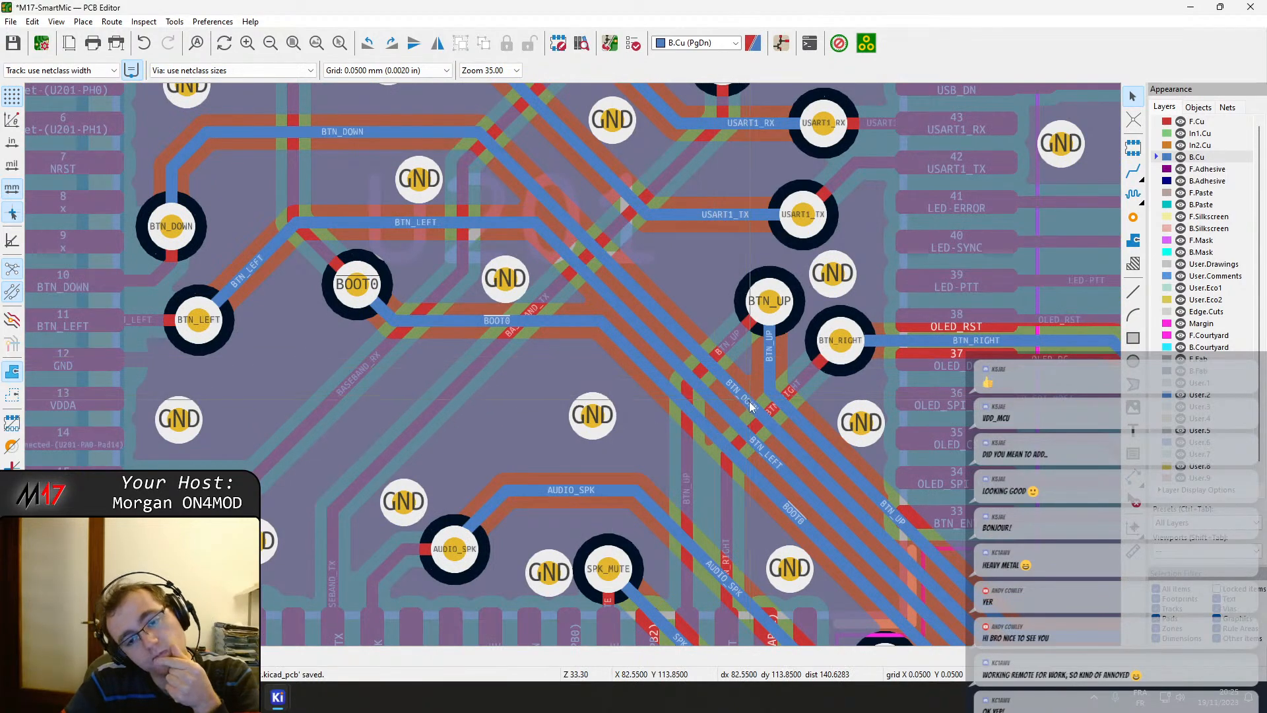
Follow the B.Cu bundle of button, BOOT0 and SPK_MUTE tracks southeast of the microcontroller, comparing it with the F.Cu routing.
middle_drag(751, 406, 386, 157)
scroll(474, 450, up, 1)
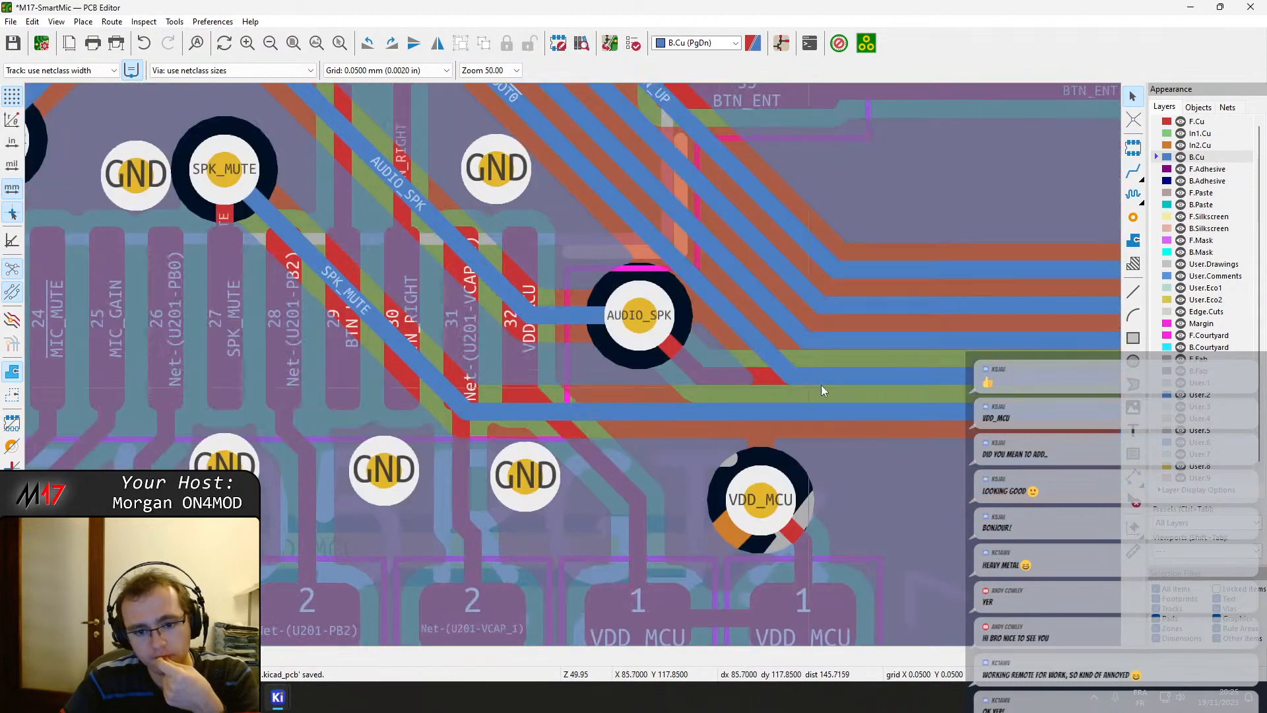
scroll(958, 486, down, 1)
scroll(573, 363, down, 1)
middle_drag(700, 357, 218, 332)
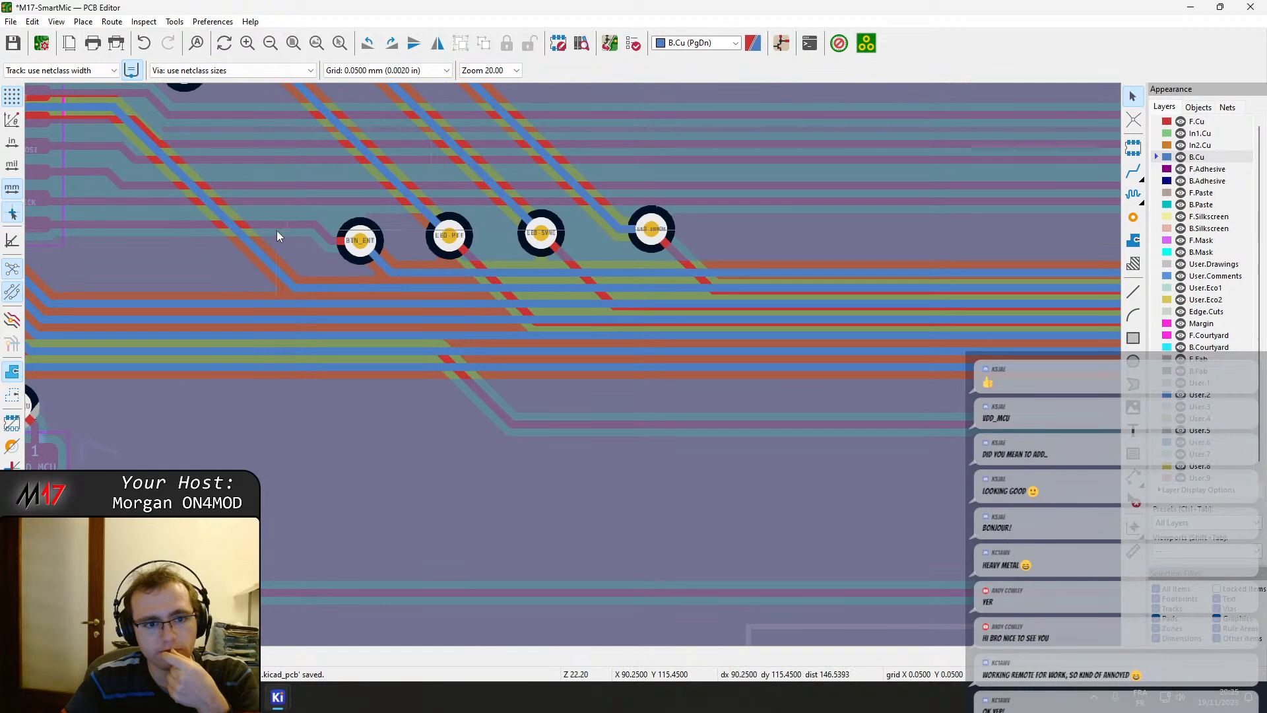
middle_drag(276, 231, 496, 466)
click(1198, 124)
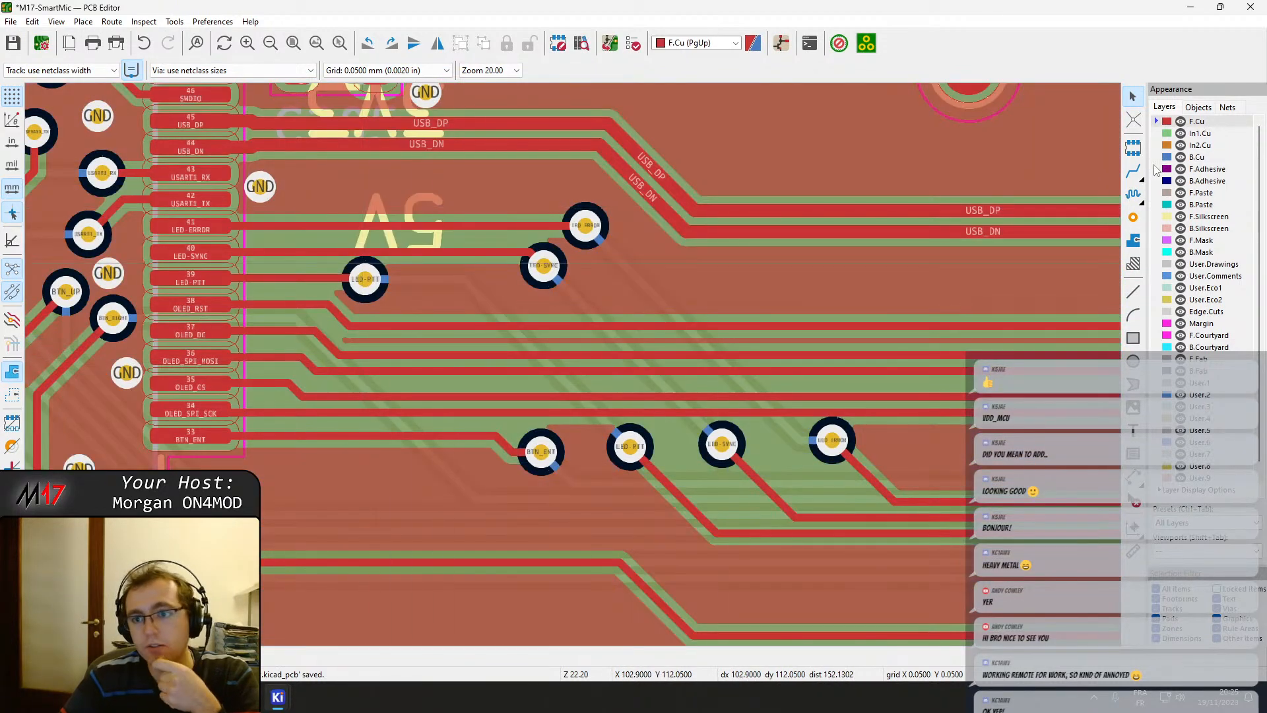
click(1195, 157)
middle_drag(848, 497, 41, 357)
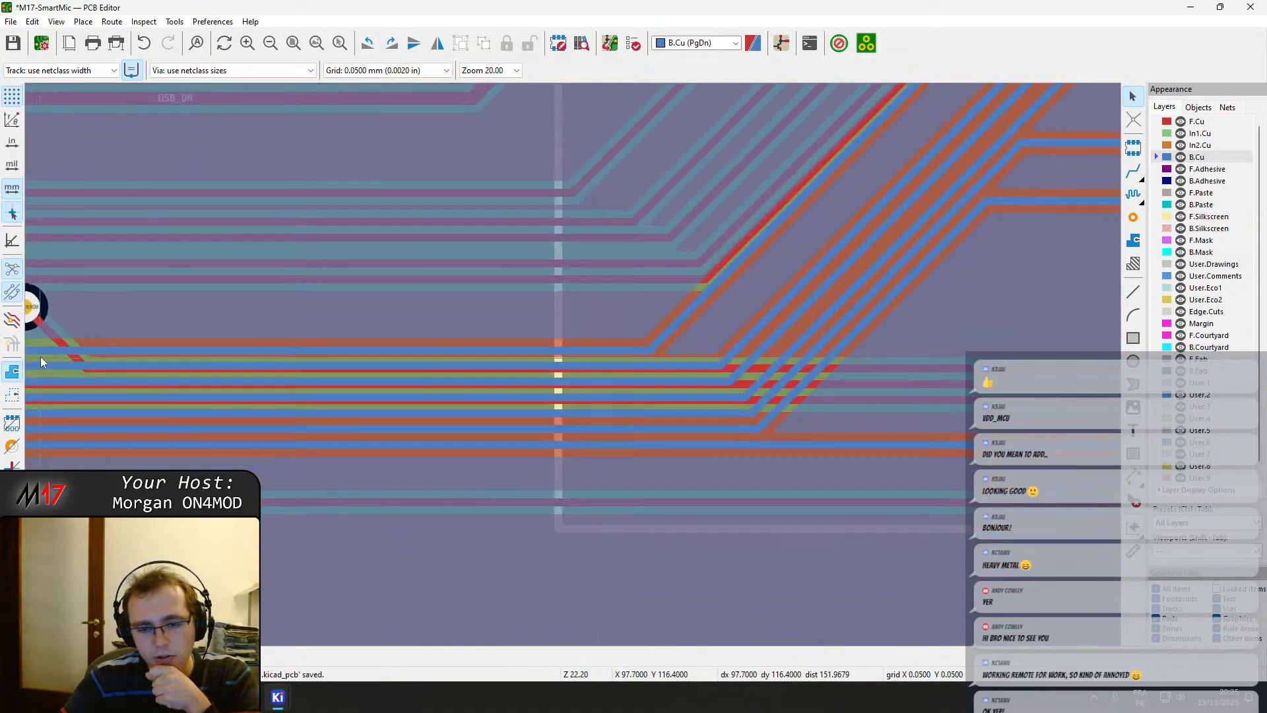
middle_drag(311, 398, 690, 367)
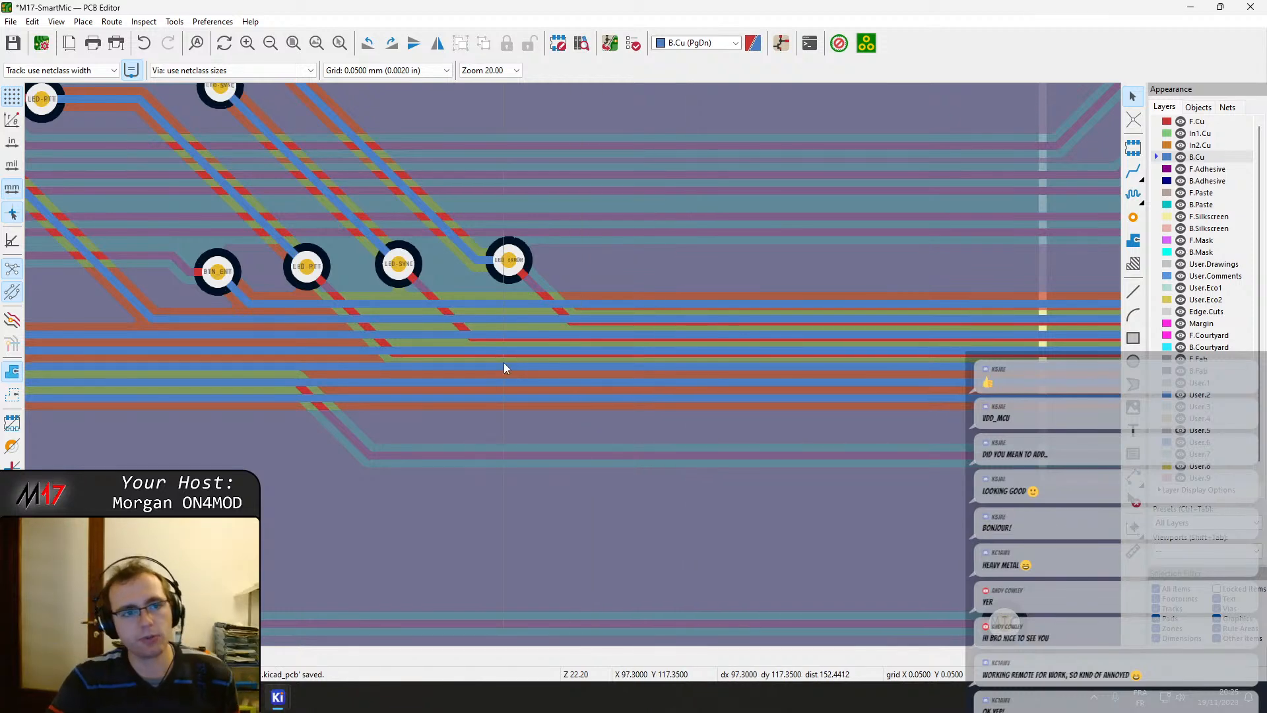
scroll(556, 363, up, 3)
scroll(568, 363, down, 2)
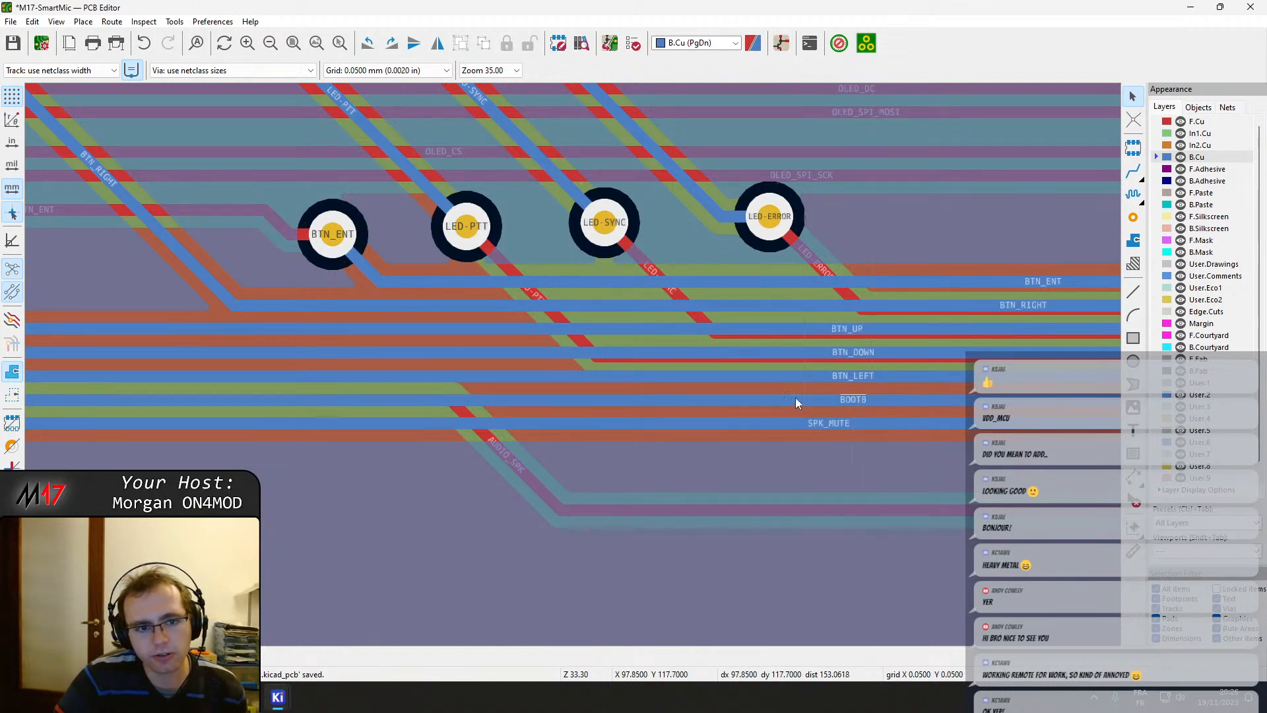
middle_drag(391, 301, 964, 405)
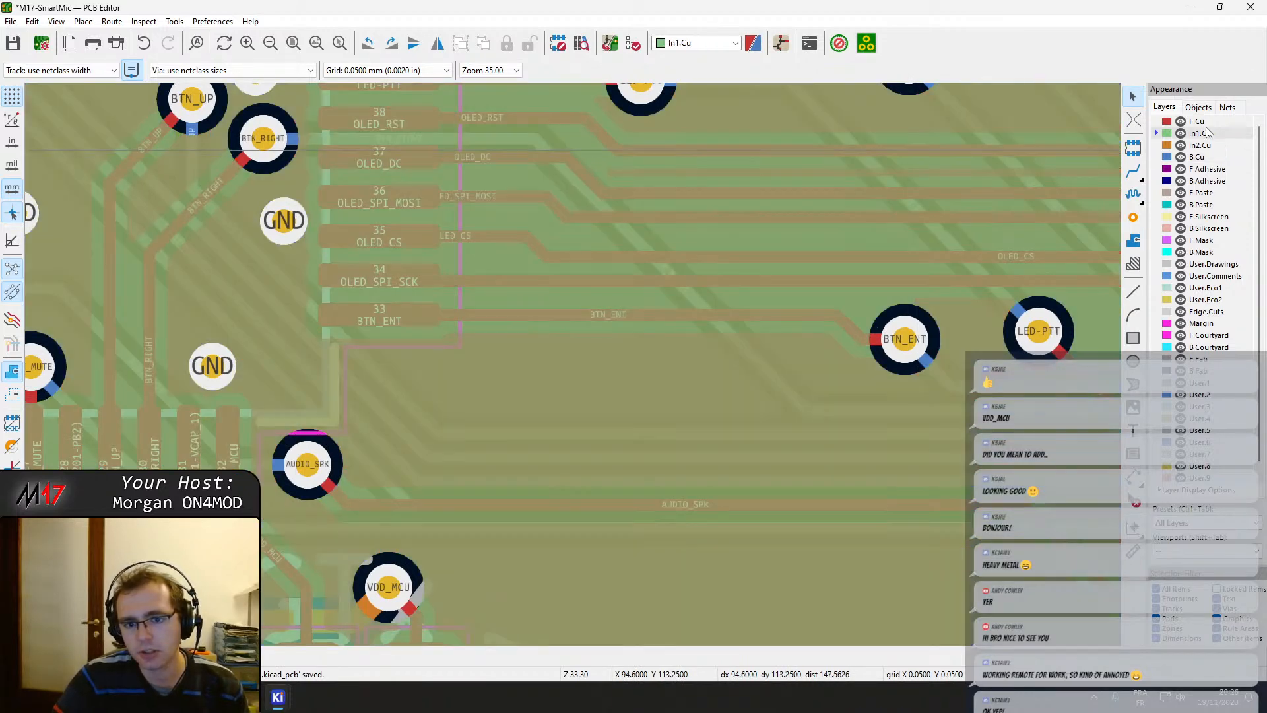
Examine the In1.Cu and F.Cu layers along the LED, OLED and USB tracks east of the microcontroller.
click(1200, 132)
click(1196, 121)
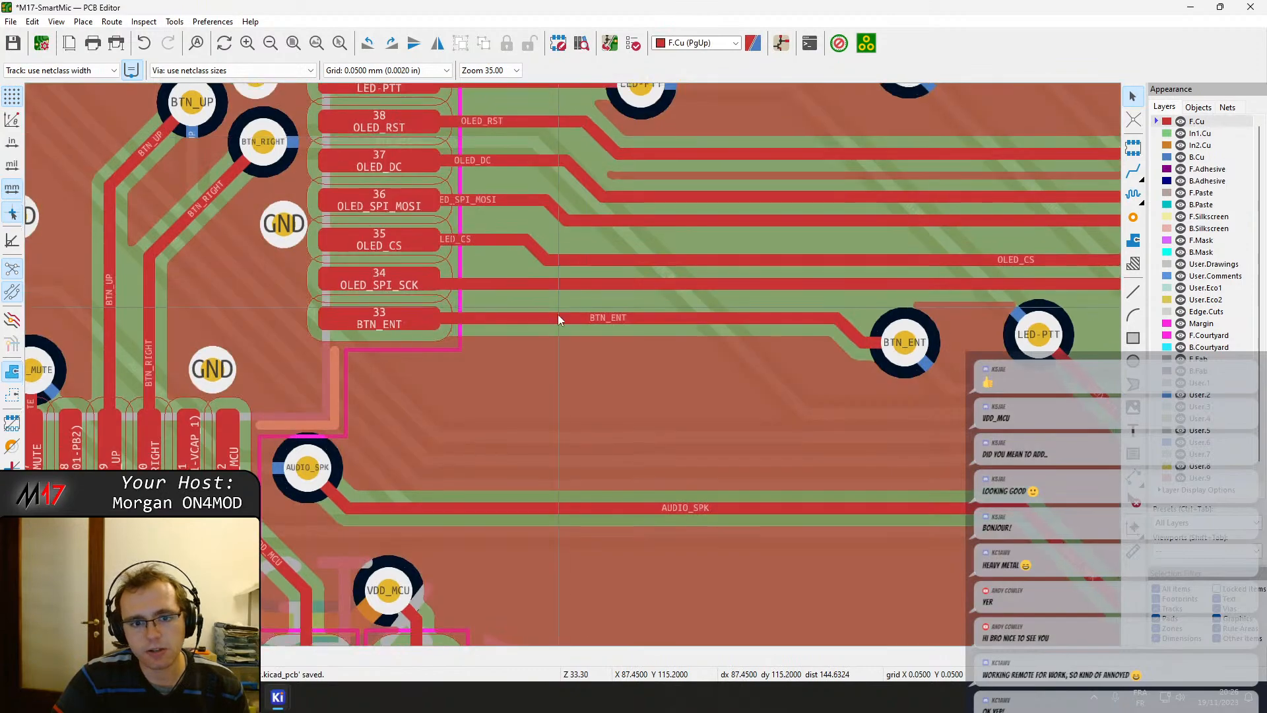
middle_drag(557, 314, 388, 444)
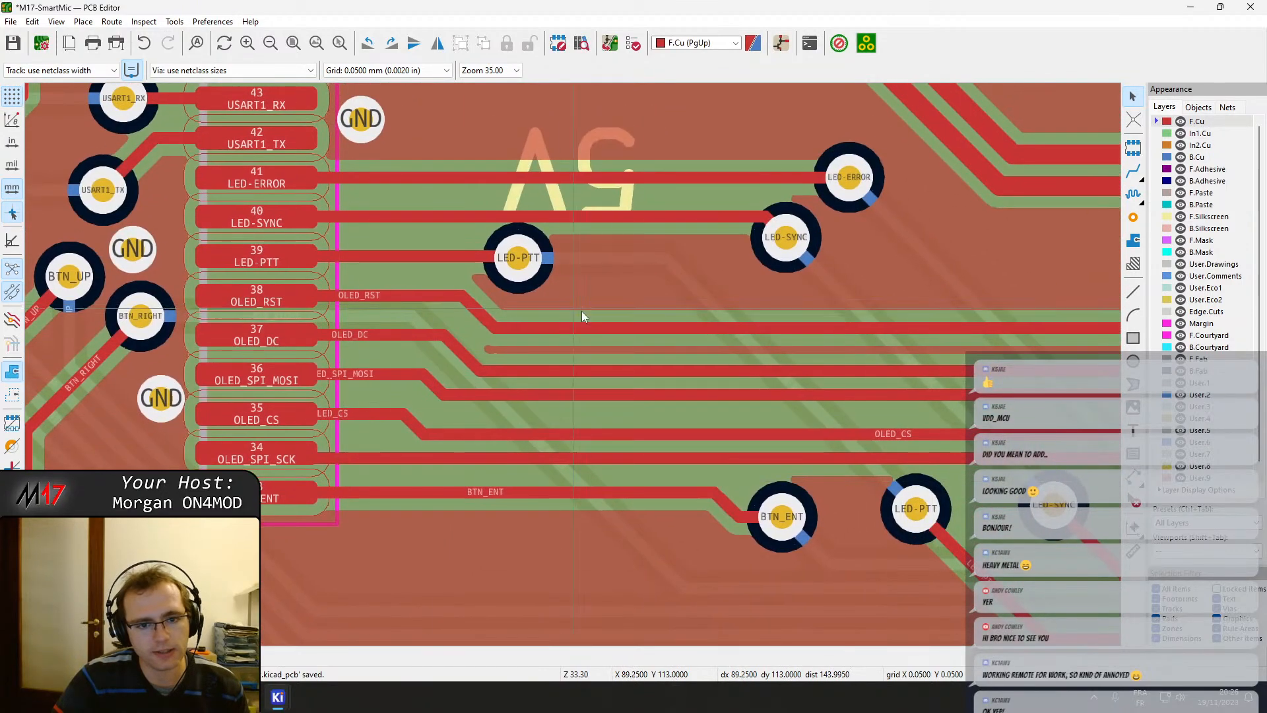
middle_drag(731, 363, 927, 389)
scroll(869, 424, down, 2)
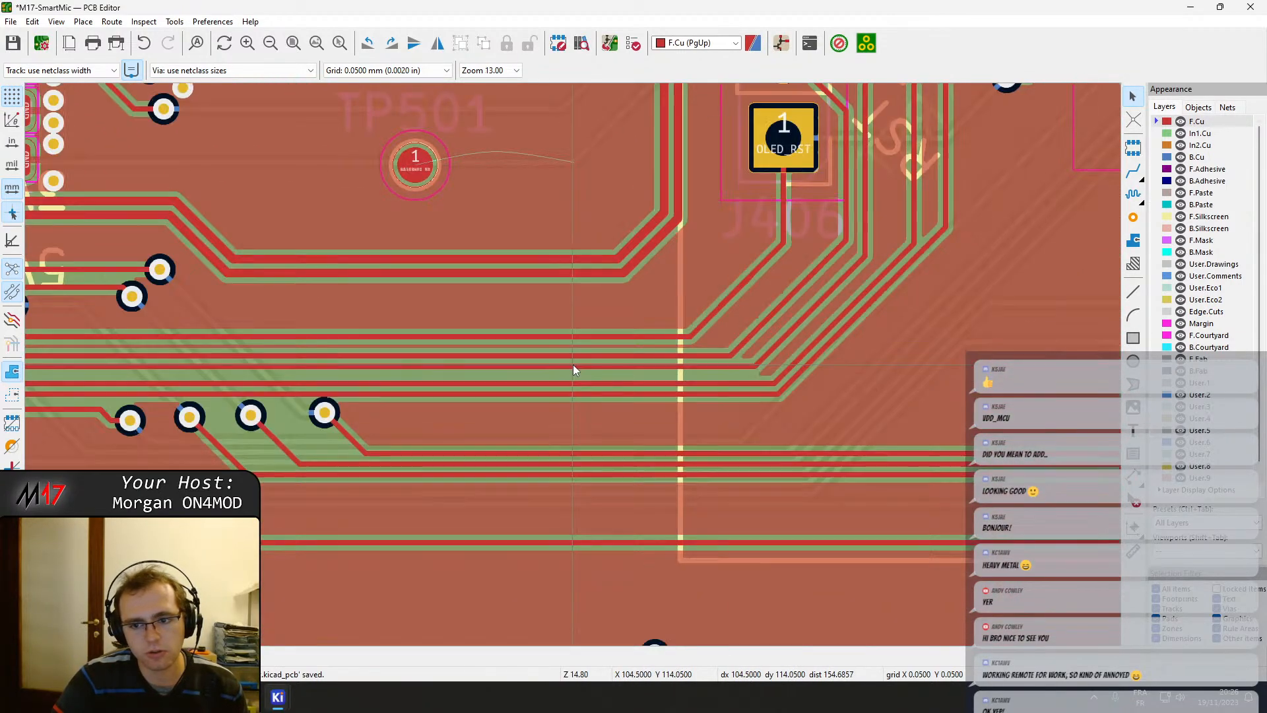
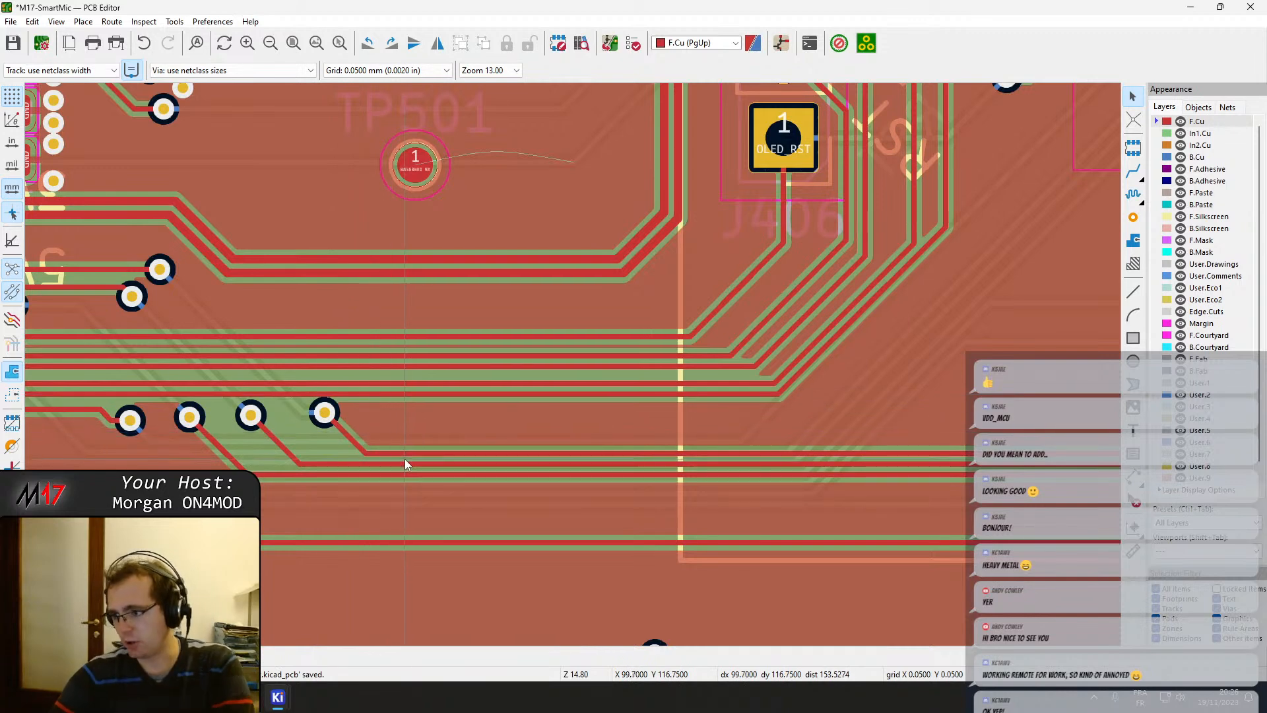
middle_drag(280, 351, 662, 492)
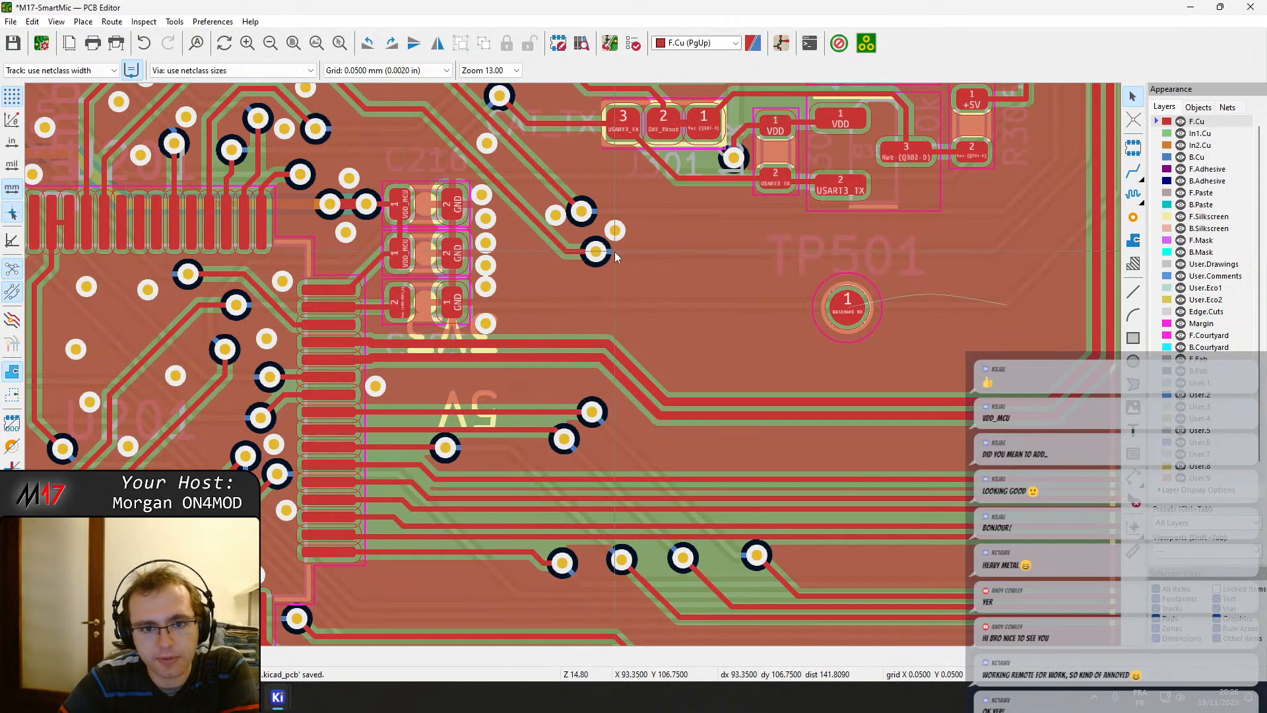
middle_drag(588, 234, 657, 208)
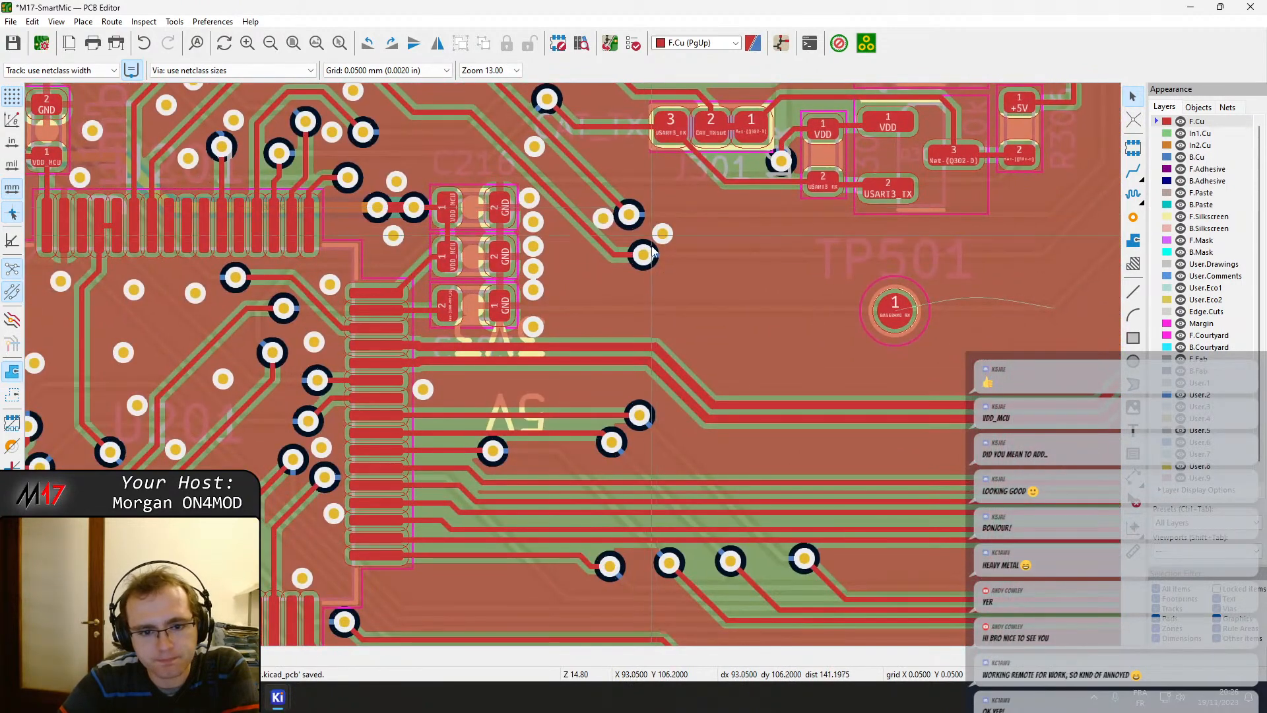
Check the F.Cu area between the BTN_ENT and AUDIO_SPK tracks, and refill all zones.
middle_drag(573, 419, 559, 346)
scroll(573, 364, up, 2)
scroll(573, 364, up, 2)
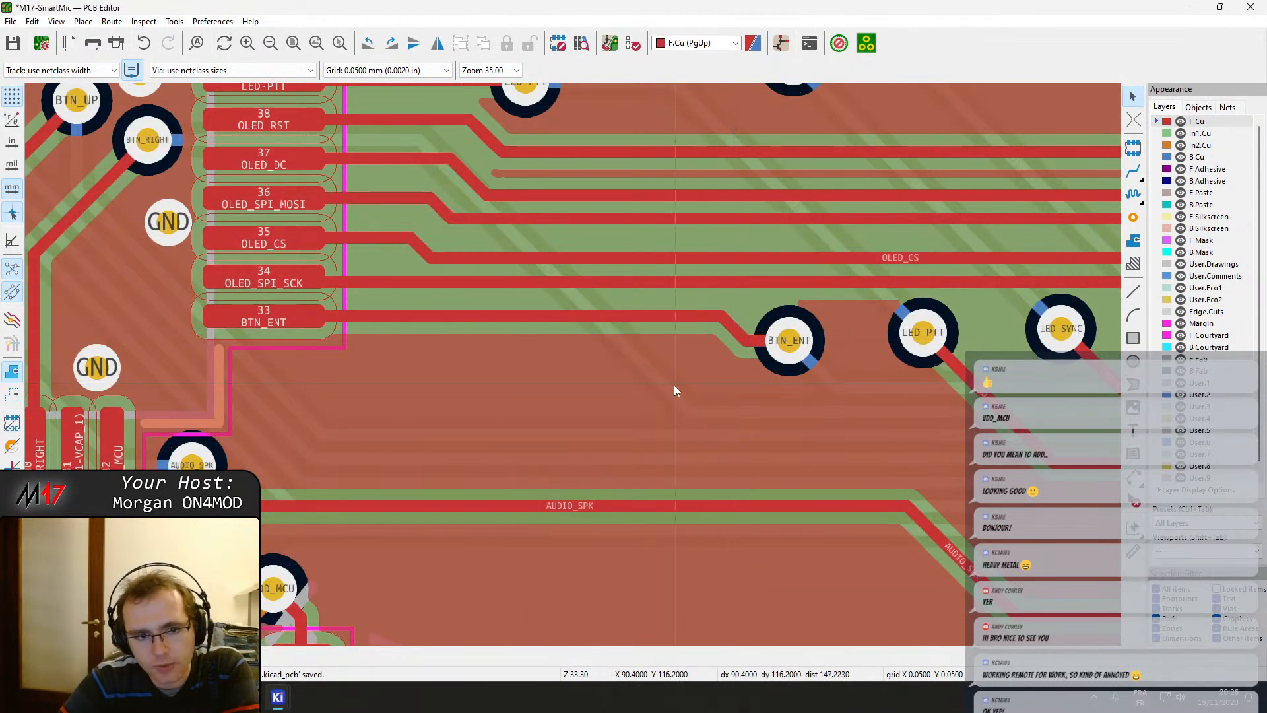
drag(660, 382, 268, 271)
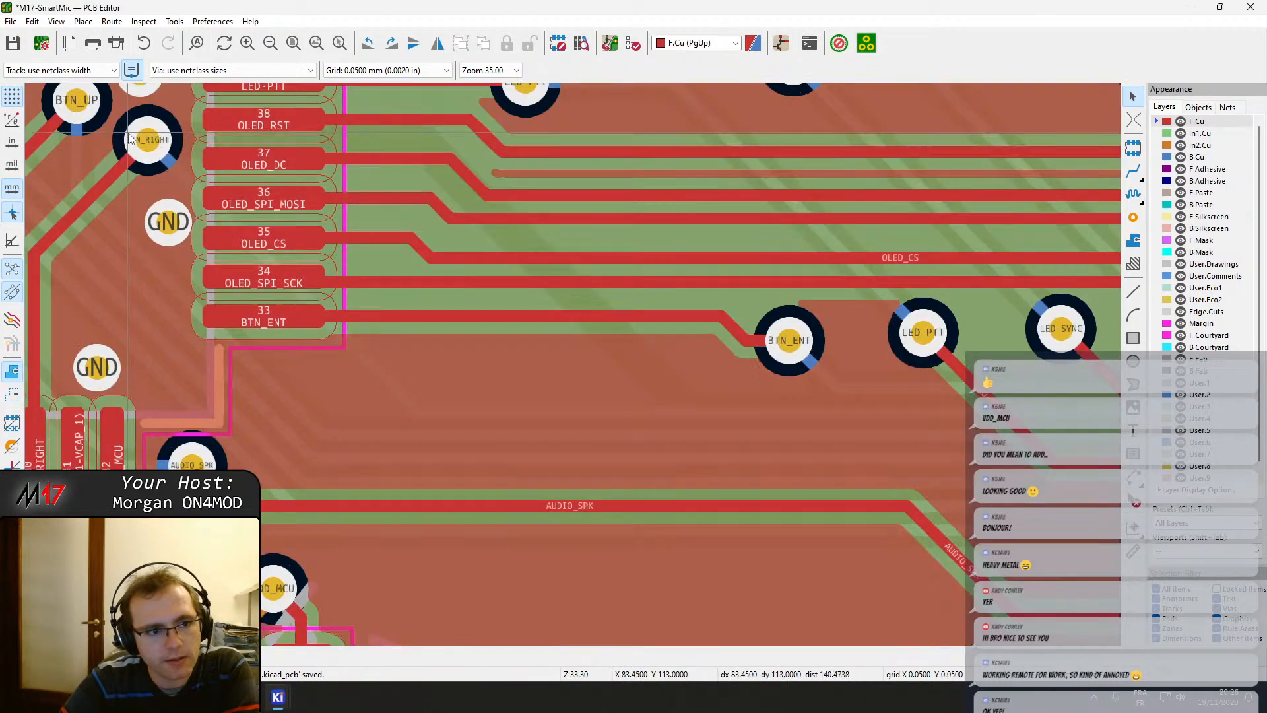
key(b)
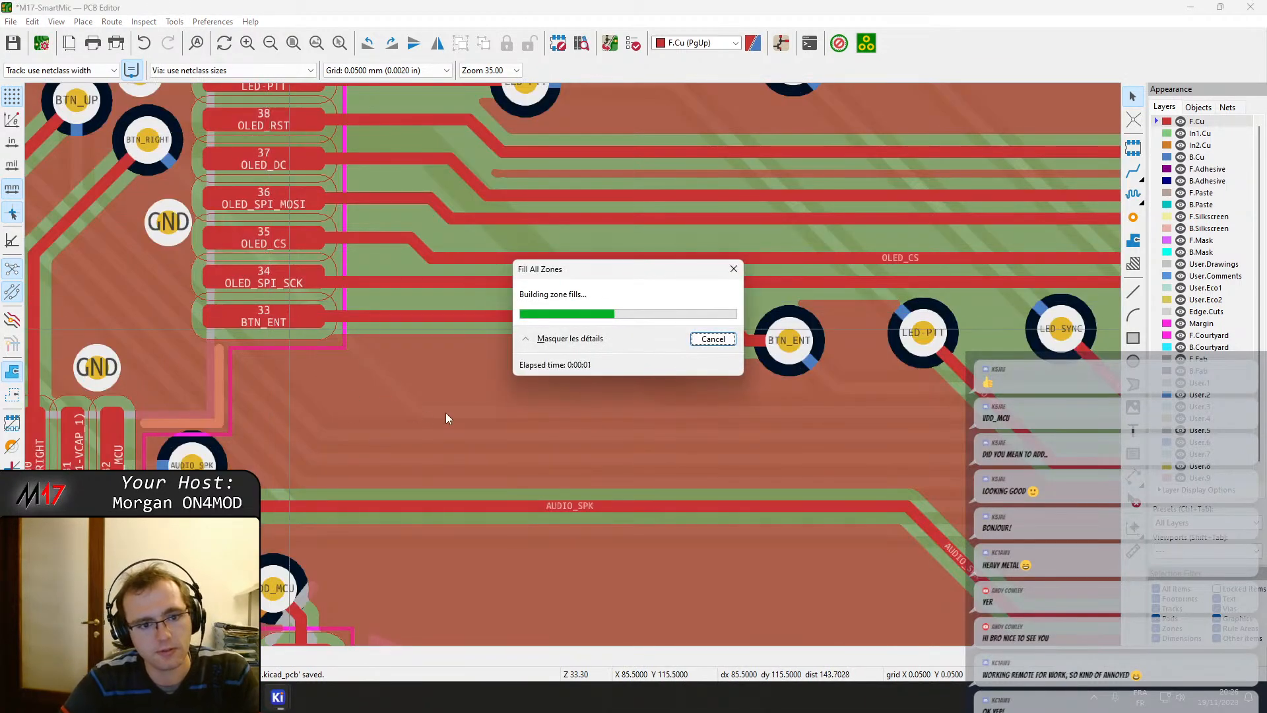
Shift the diagonal segment of the BTN_ENT track on F.Cu west so the track bends right beside pad 33.
click(1201, 146)
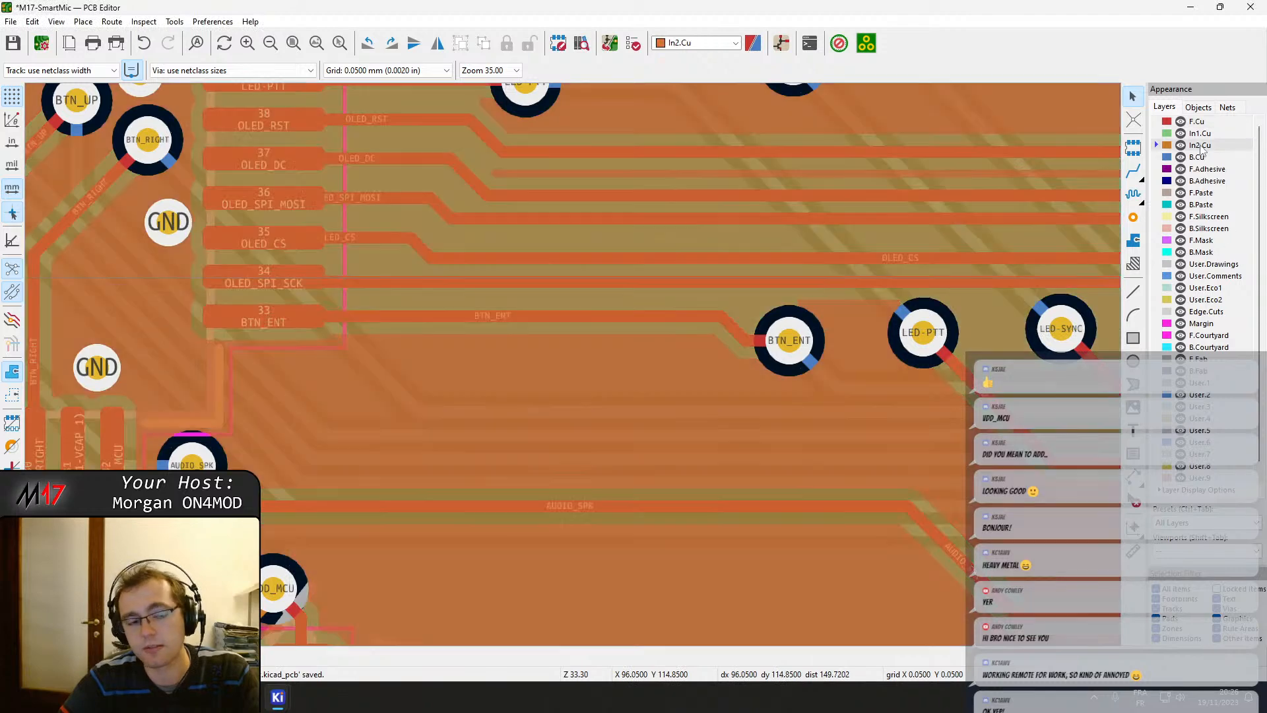
click(1198, 122)
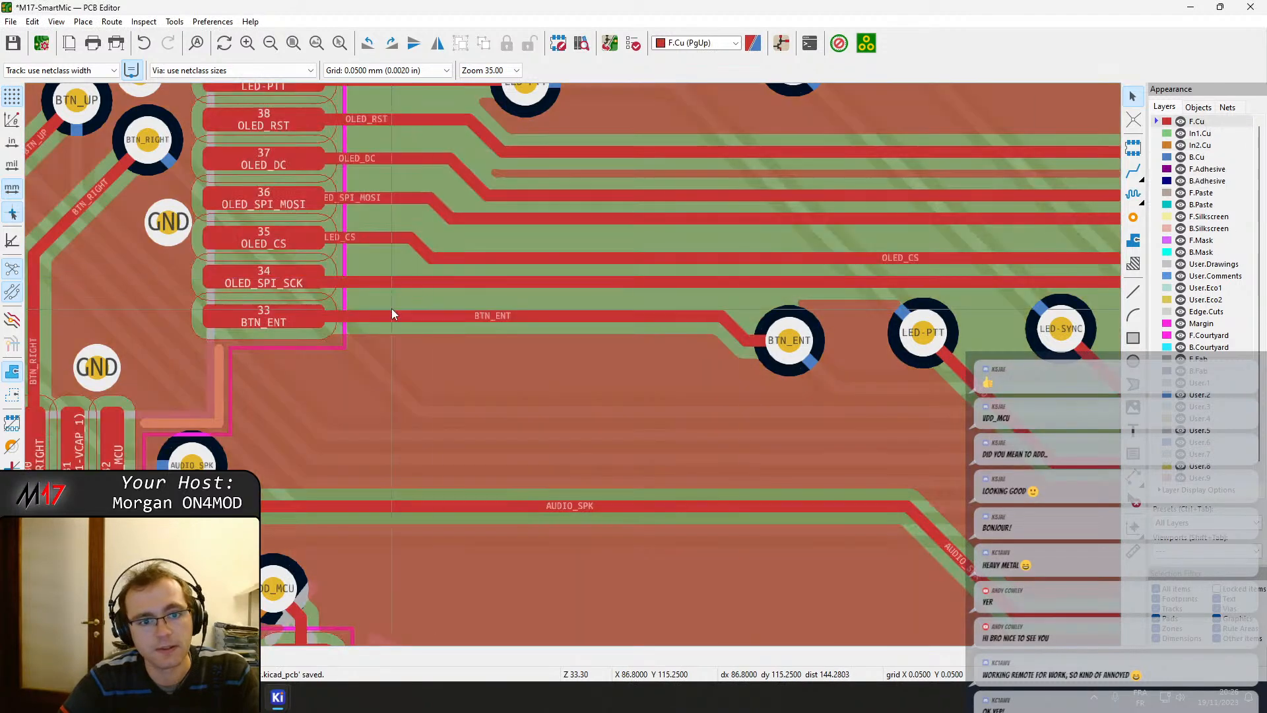
middle_drag(391, 307, 433, 371)
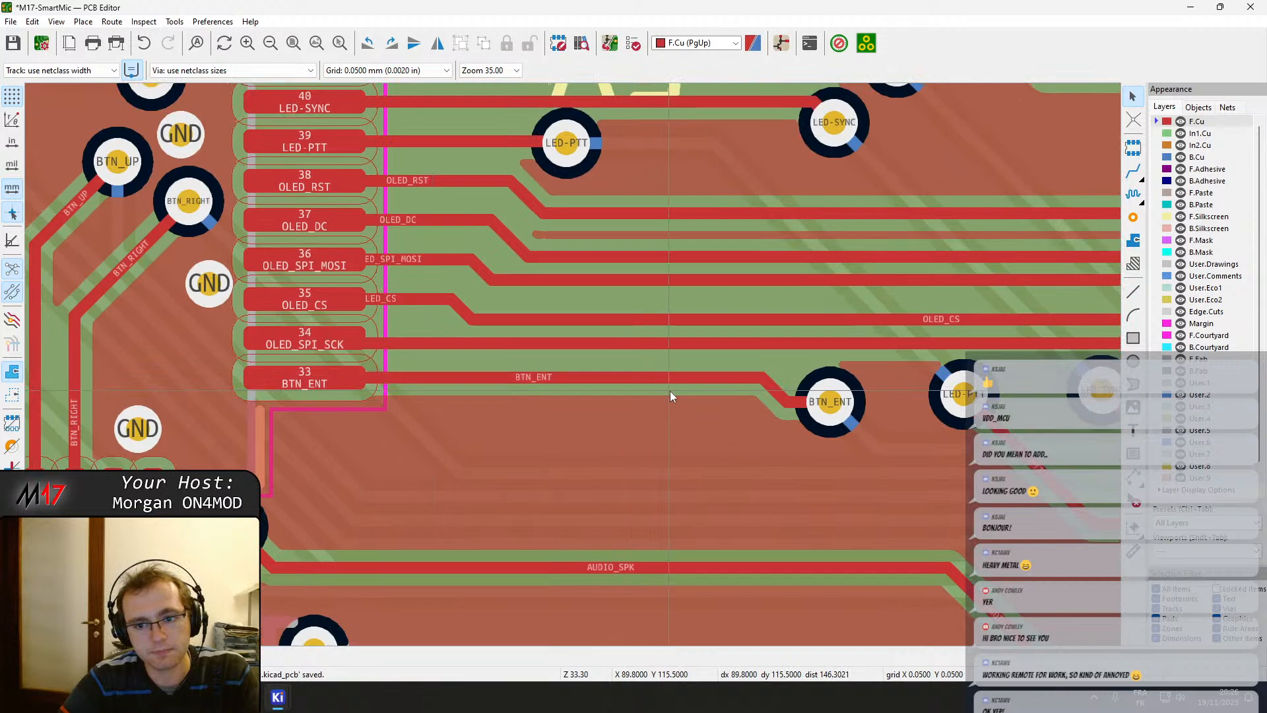
click(779, 389)
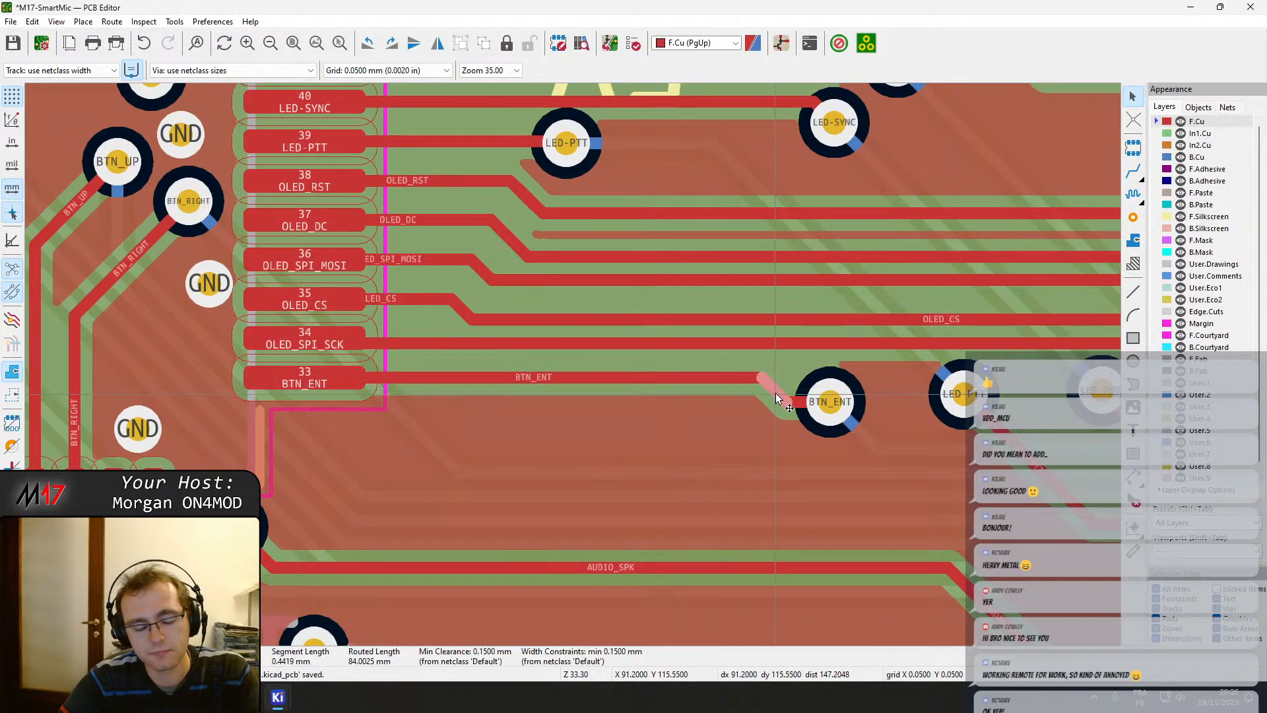
drag(775, 393, 381, 408)
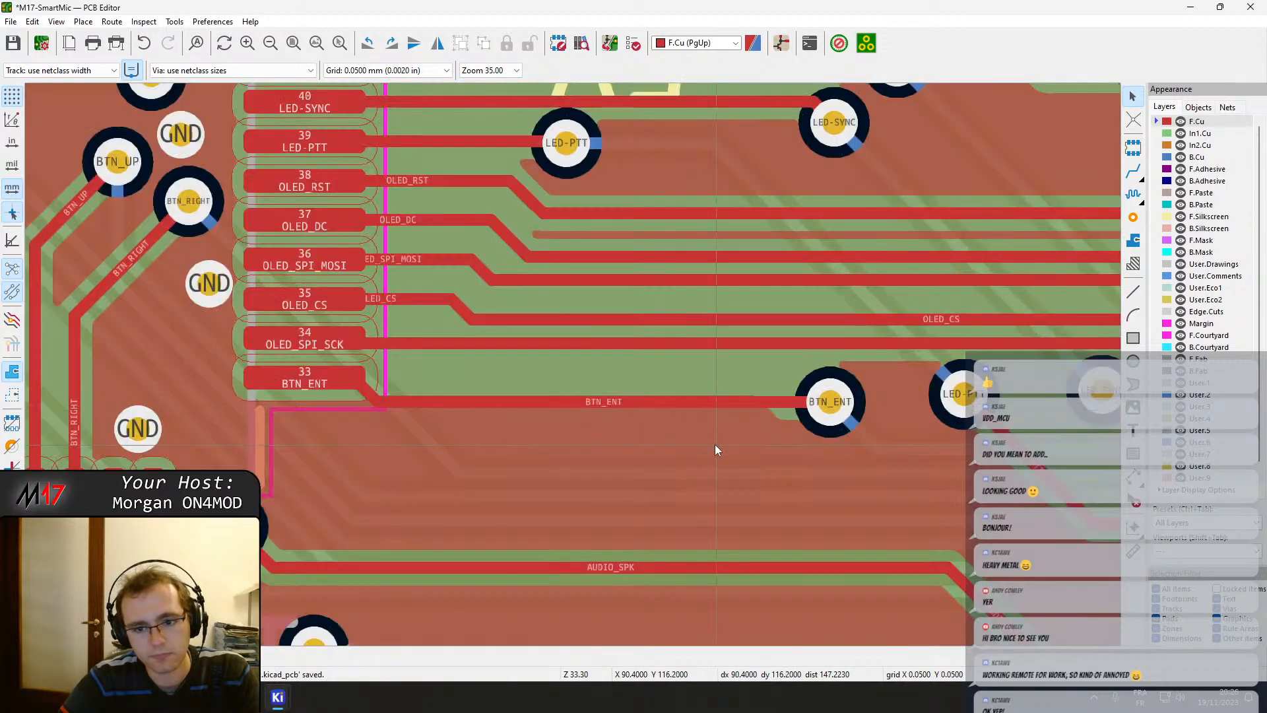
Move the BTN_ENT via west along its track to just beside pad 33, and refill all zones.
click(833, 403)
drag(831, 402, 688, 412)
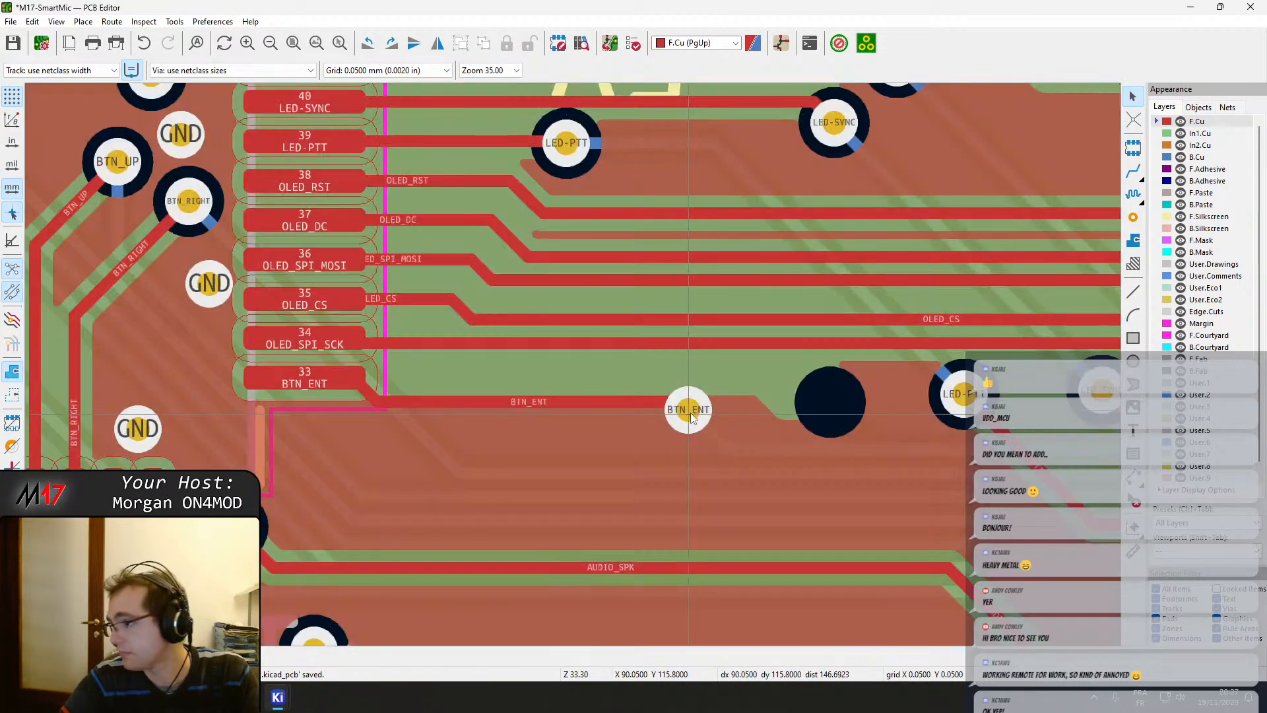
key(b)
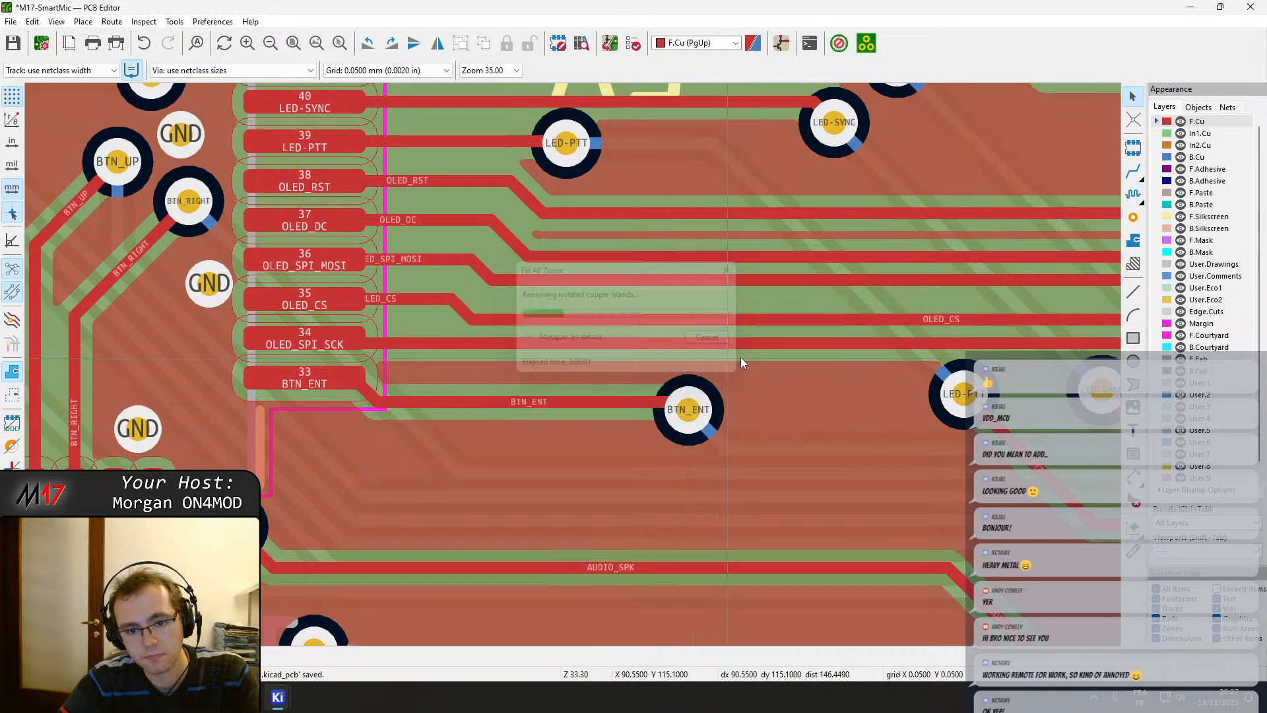
click(1196, 157)
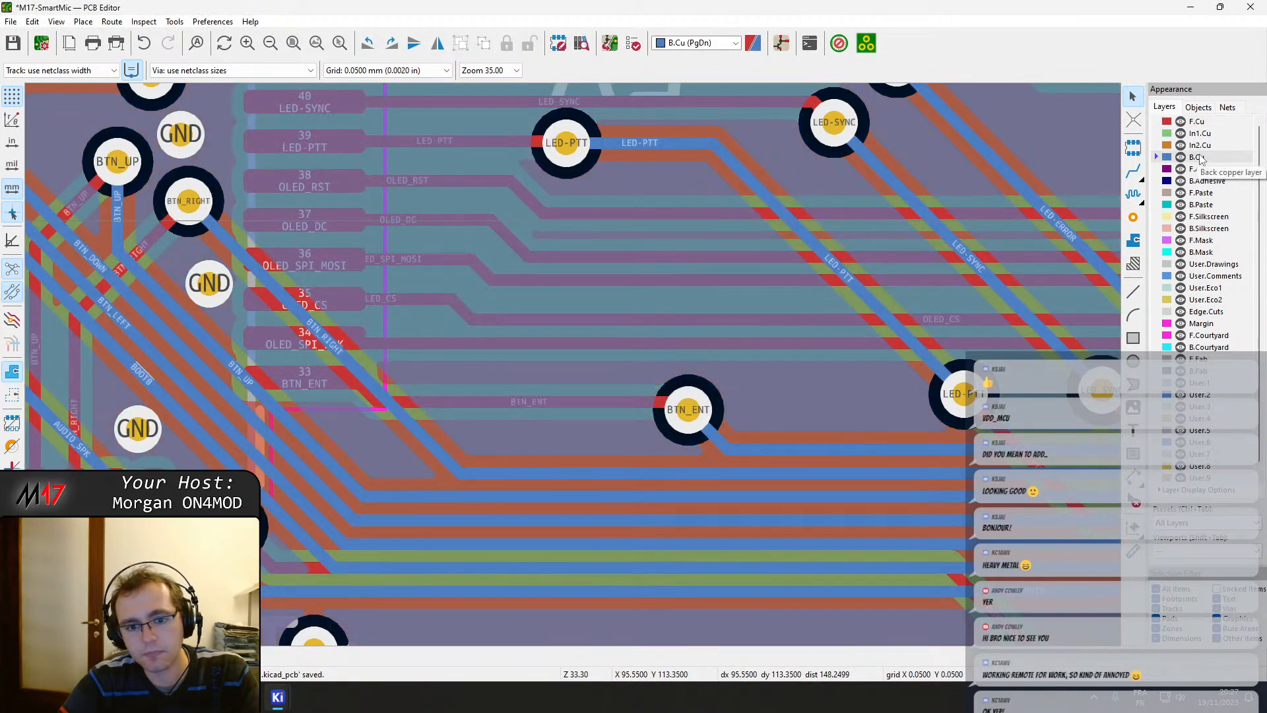
click(674, 424)
drag(687, 422, 474, 420)
key(b)
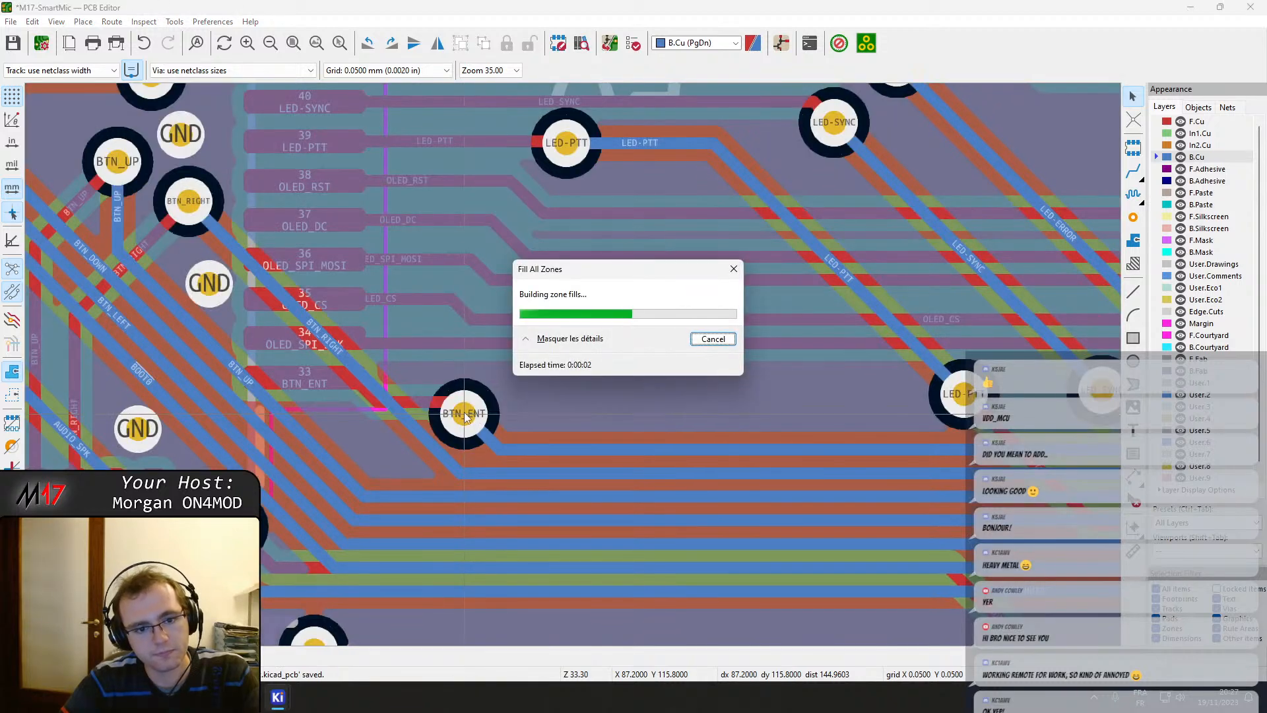
Adjust the short BTN_ENT track between pad 33 and its via, refill all zones and check the surrounding F.Cu copper.
click(426, 404)
key(d)
click(460, 418)
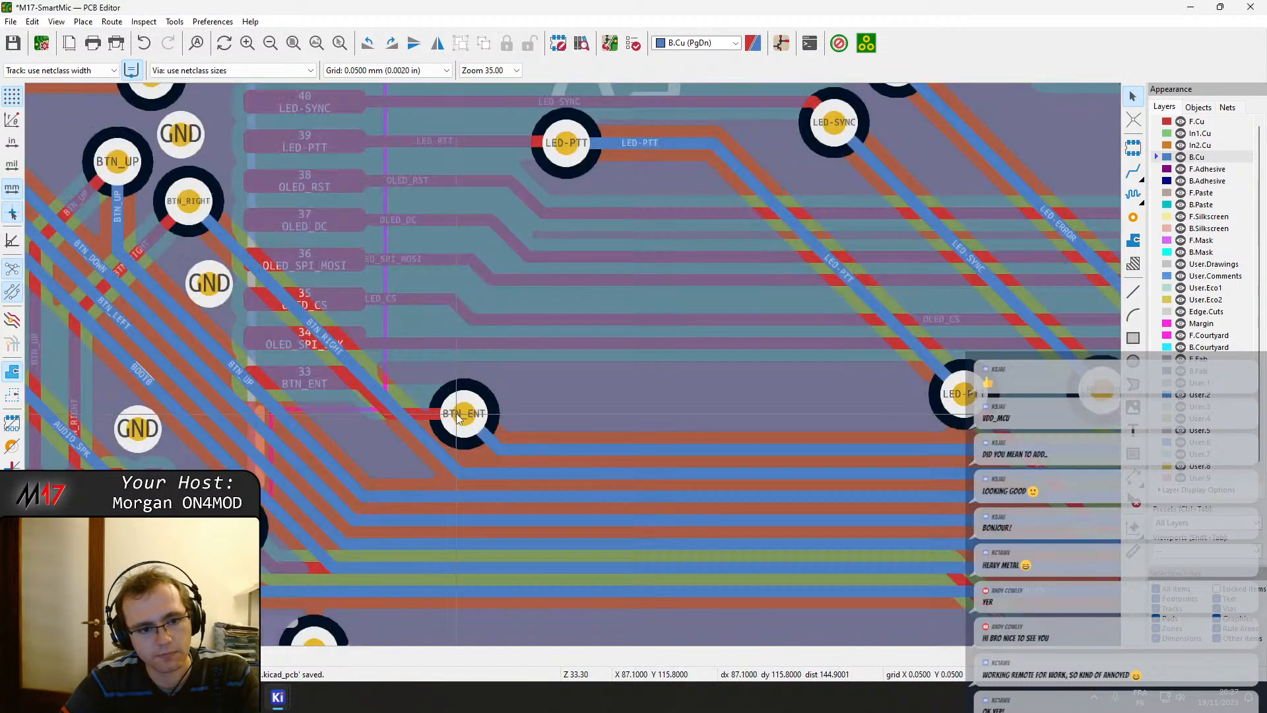
key(b)
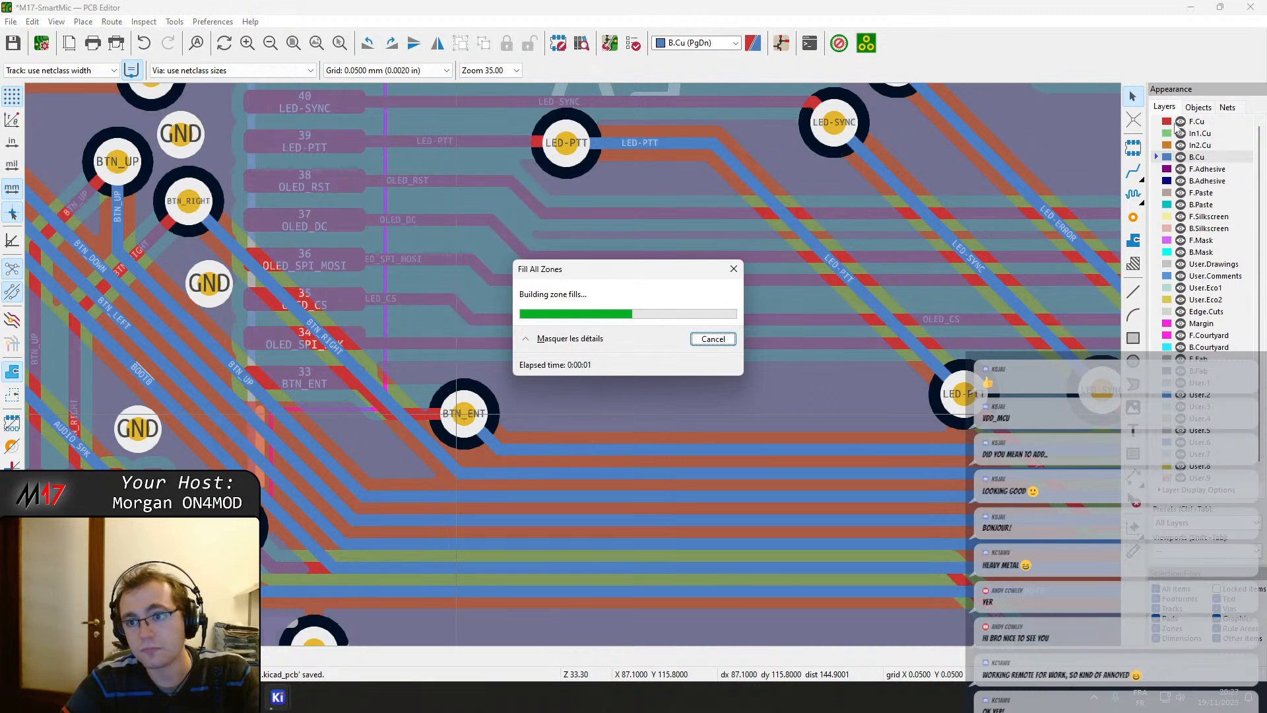
click(1177, 124)
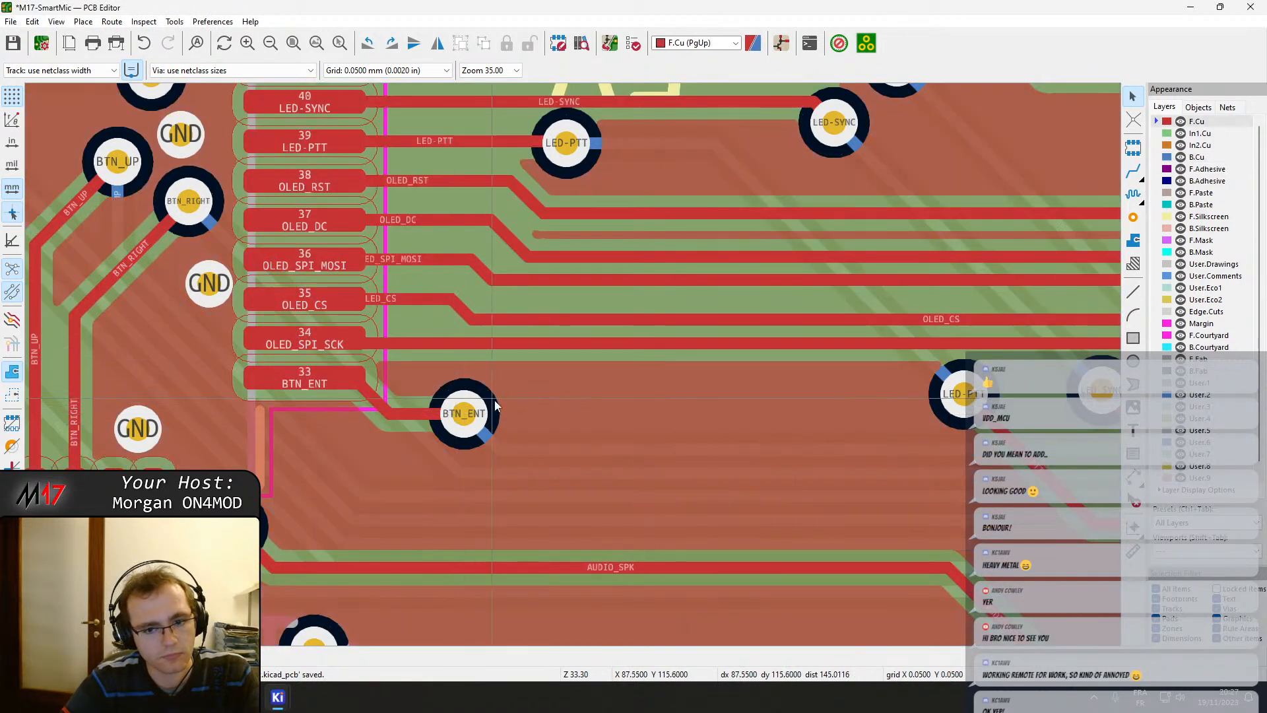
middle_drag(505, 434, 441, 473)
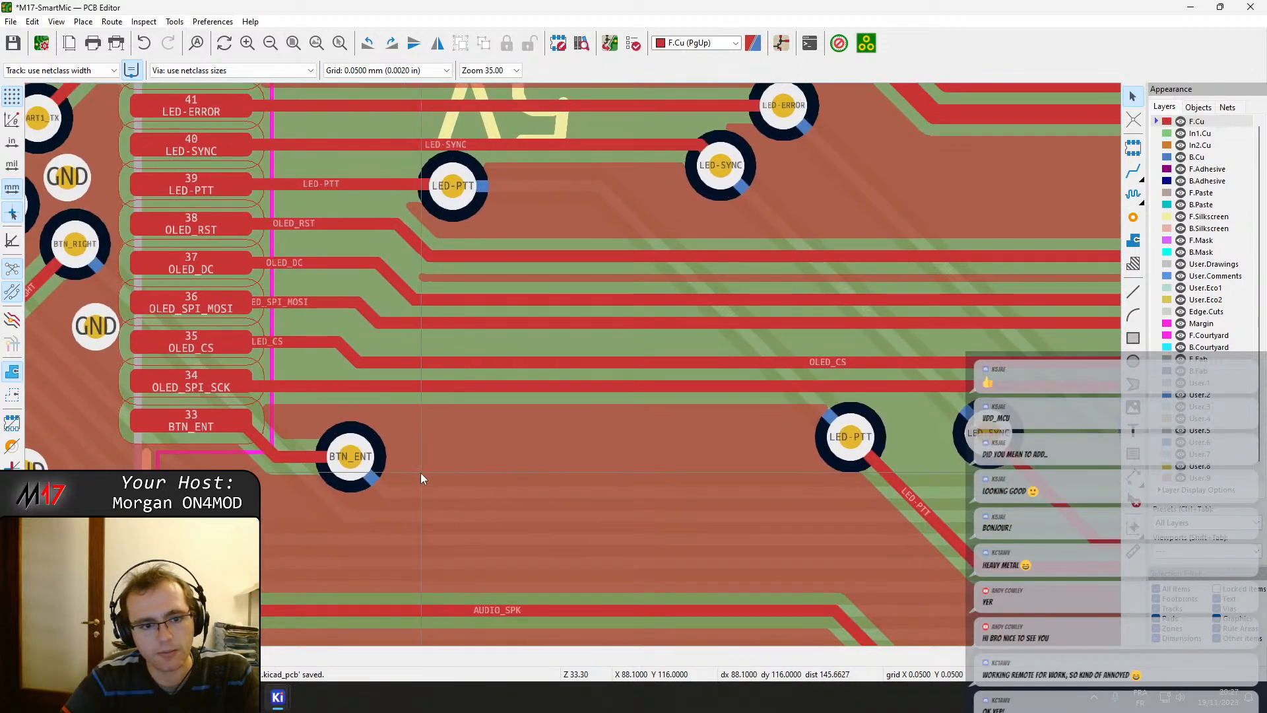
middle_drag(387, 453, 491, 422)
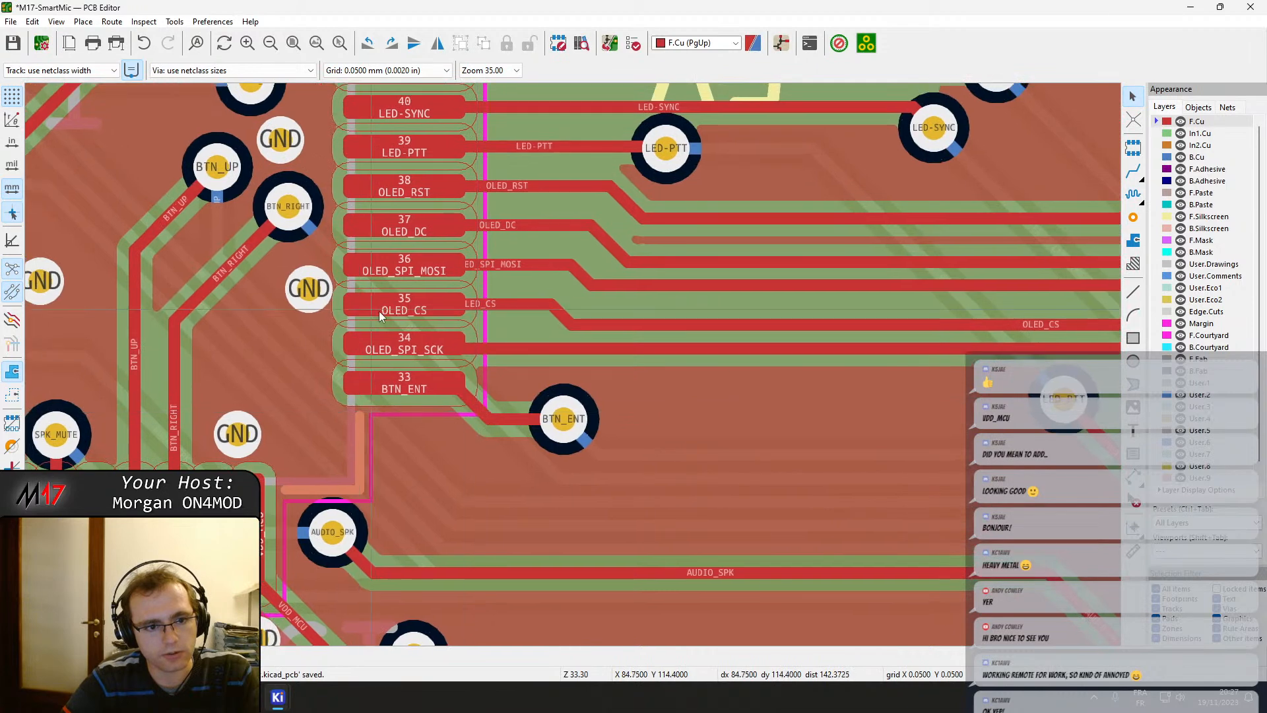
Try to place a GND via in the B.Cu gap between the BTN_UP and BTN_RIGHT tracks, southwest of the BTN_ENT via.
click(514, 437)
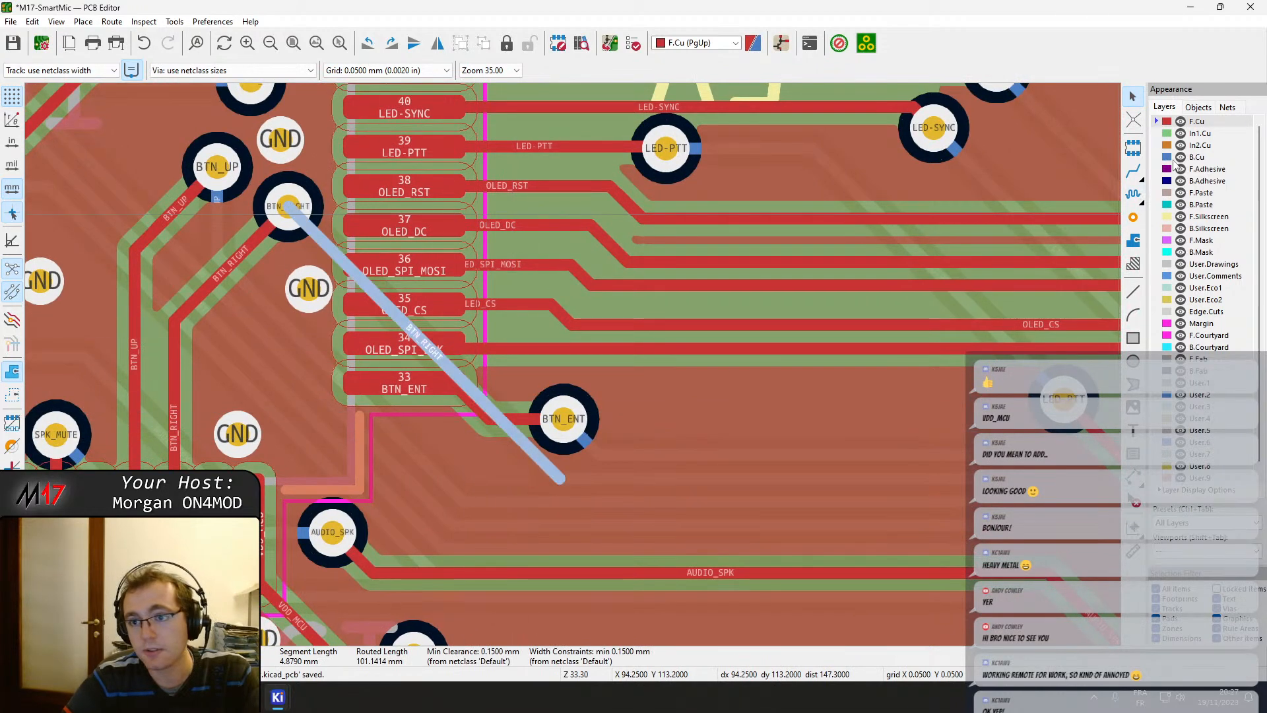
click(1197, 159)
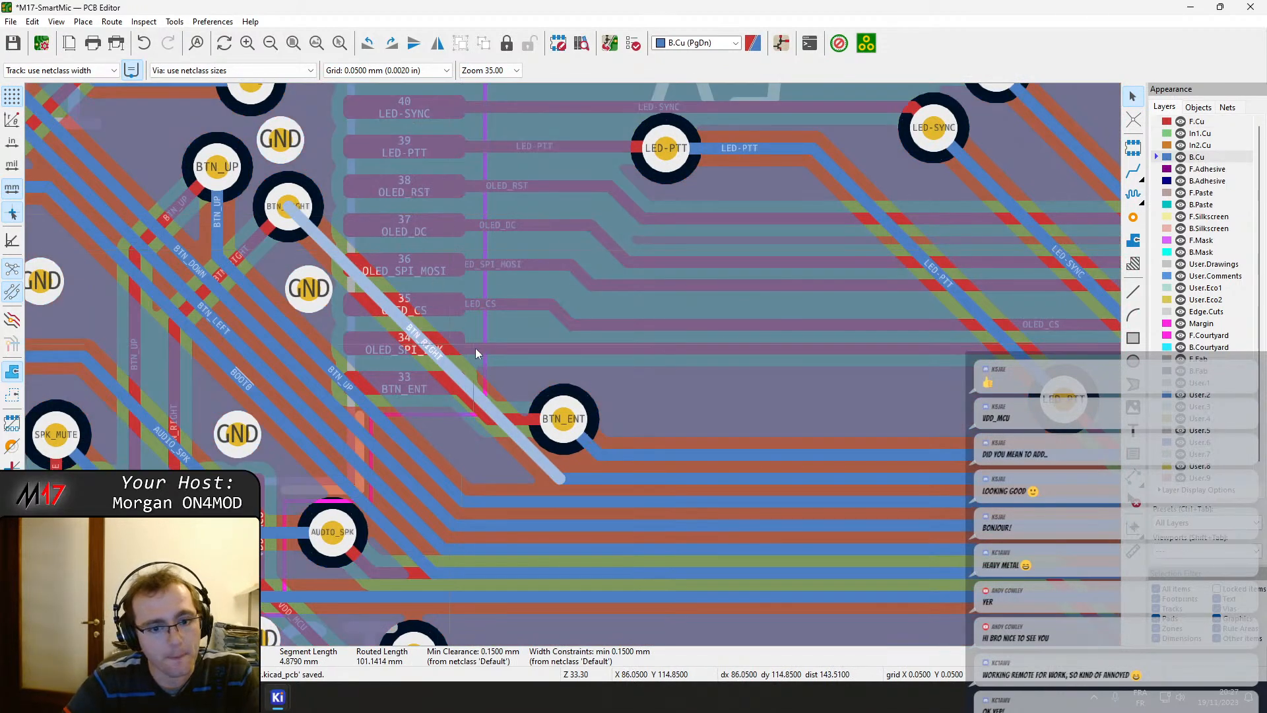
click(1133, 219)
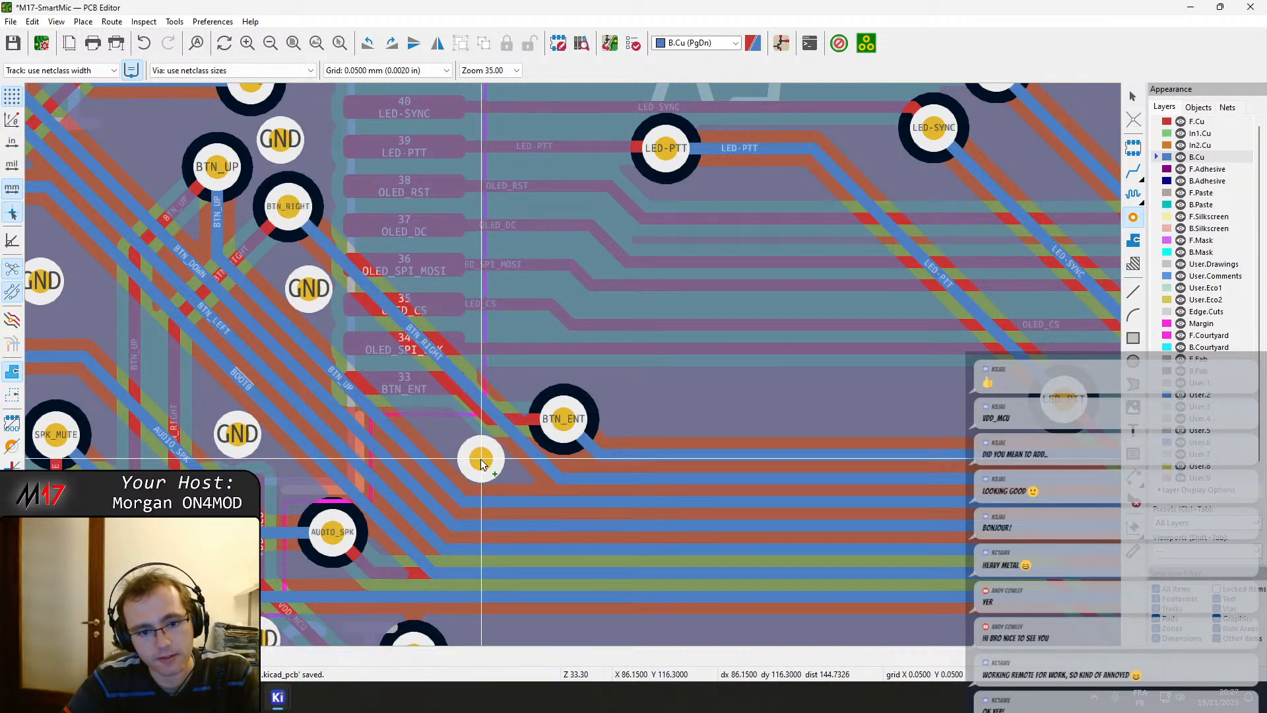
scroll(522, 459, up, 5)
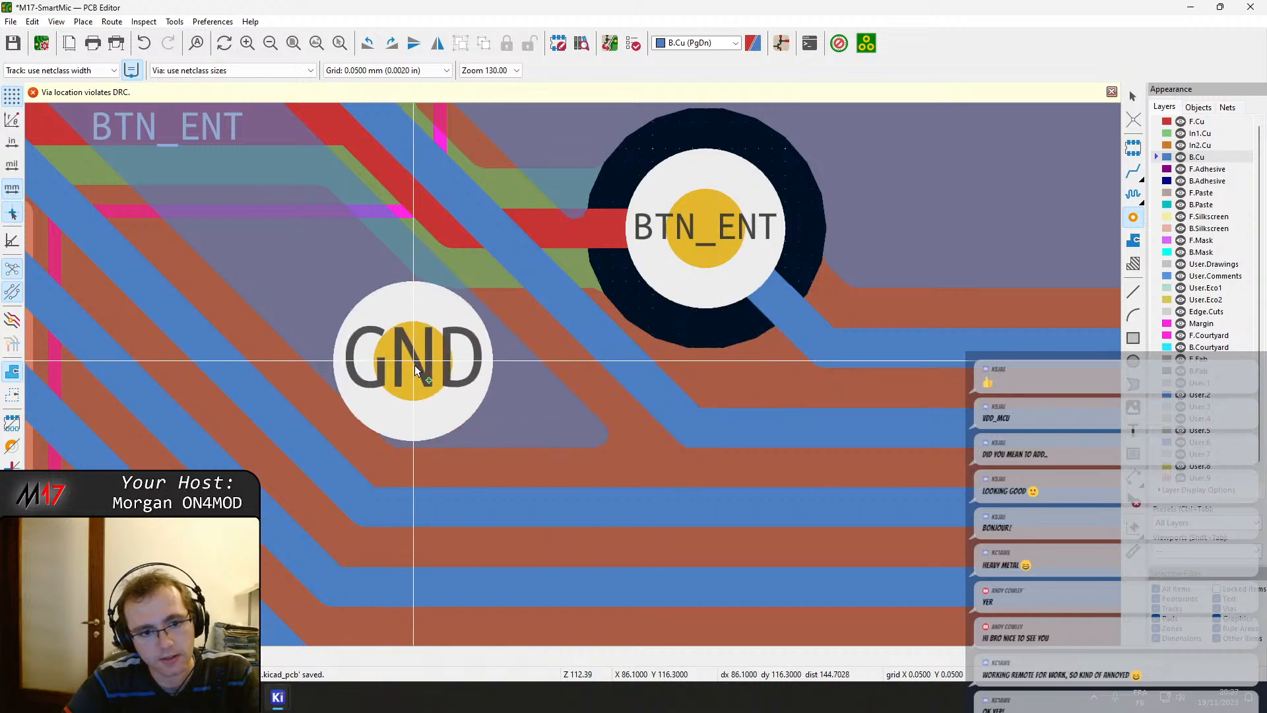
scroll(425, 371, down, 3)
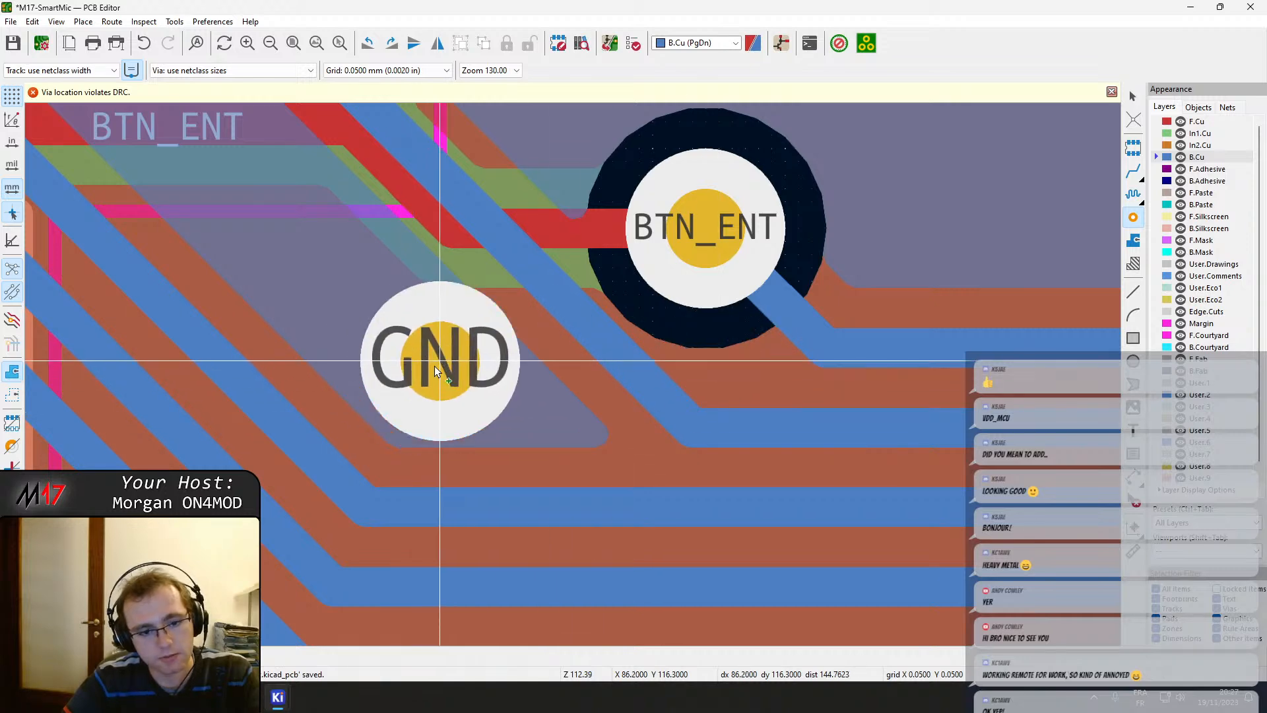
key(Escape)
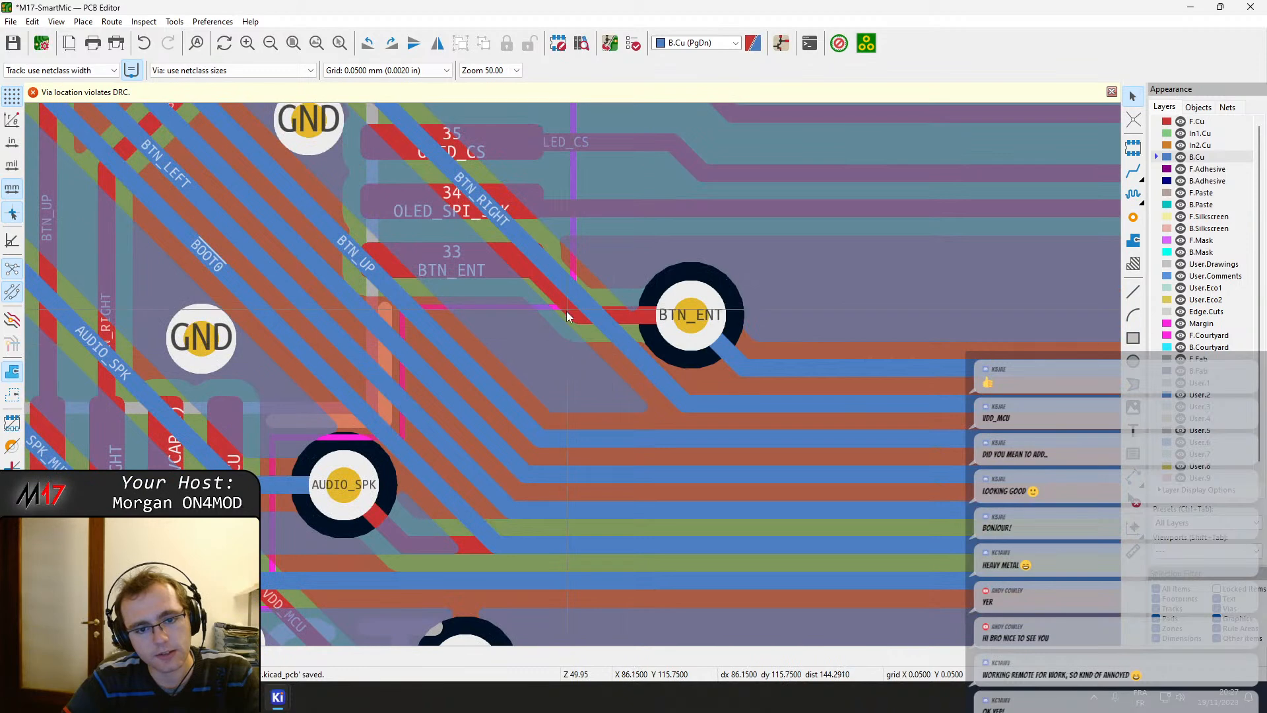
Drag the diagonal BTN_ENT segment on F.Cu closer to its via to free the gap southwest of it, and refill all zones.
click(565, 308)
key(d)
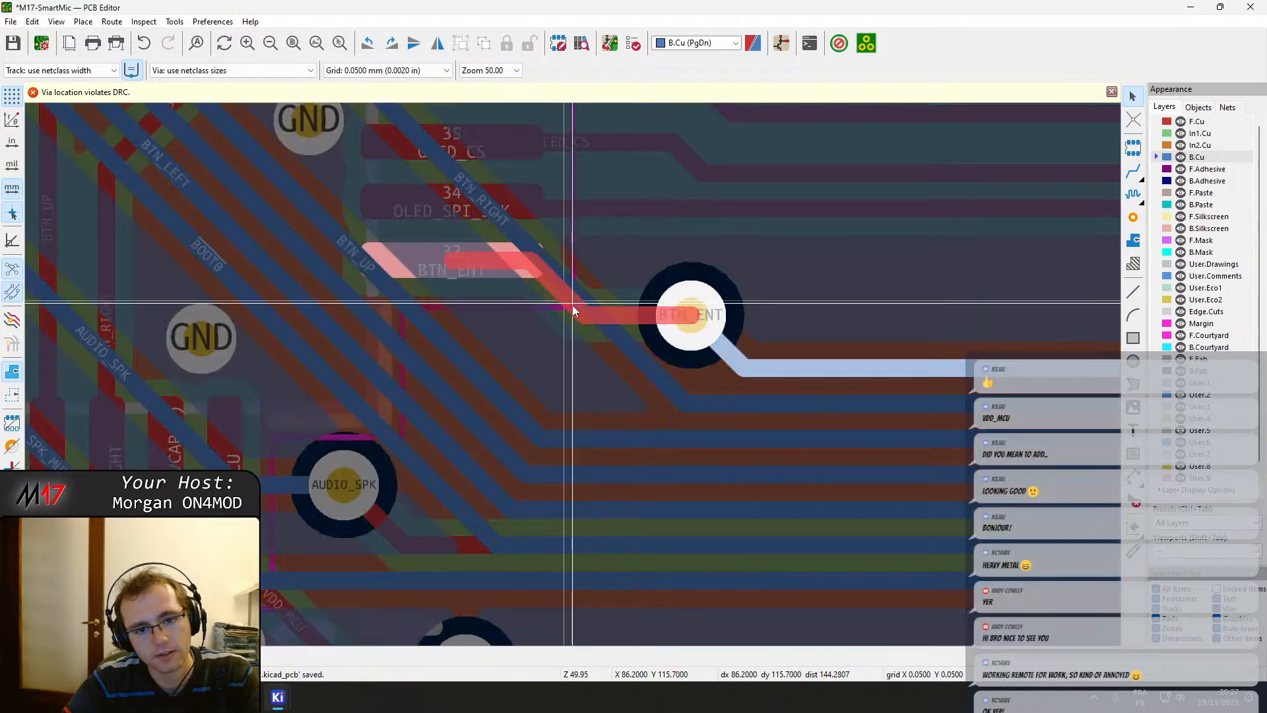
click(617, 309)
key(b)
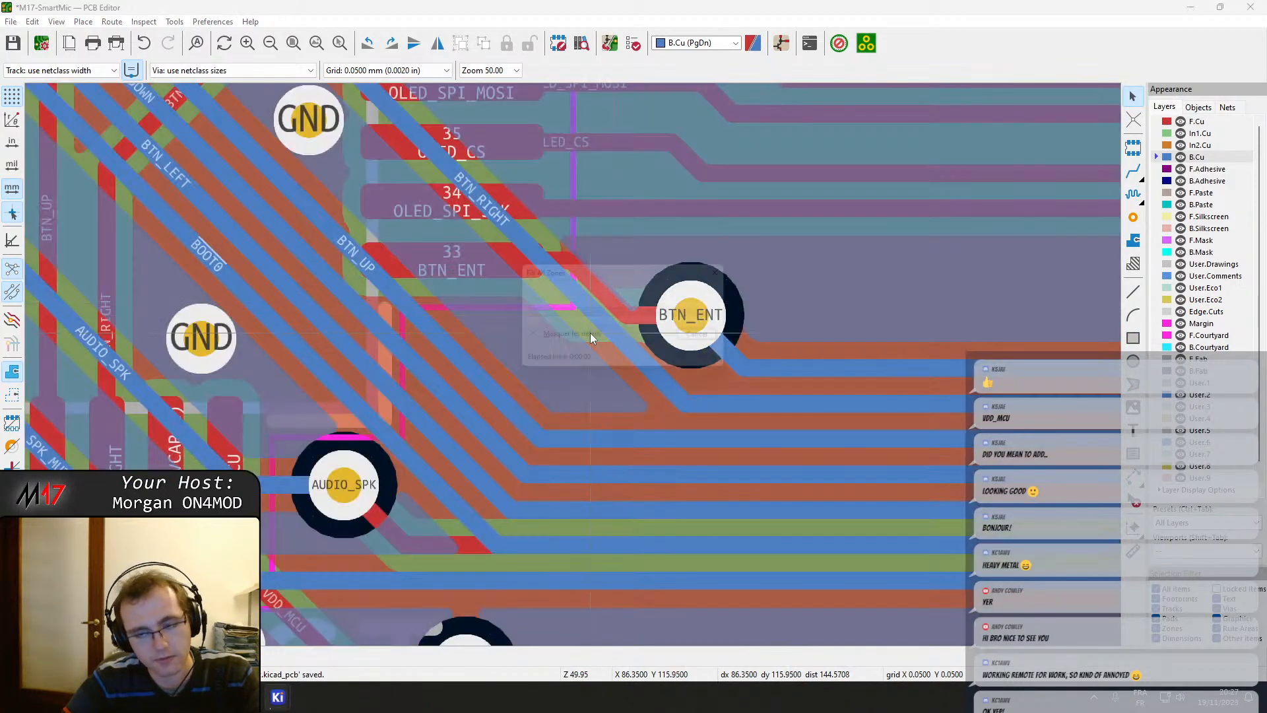
Place a GND via in the copper gap between the BTN_UP and BTN_RIGHT tracks at X 86.10, Y 116.25.
click(1134, 218)
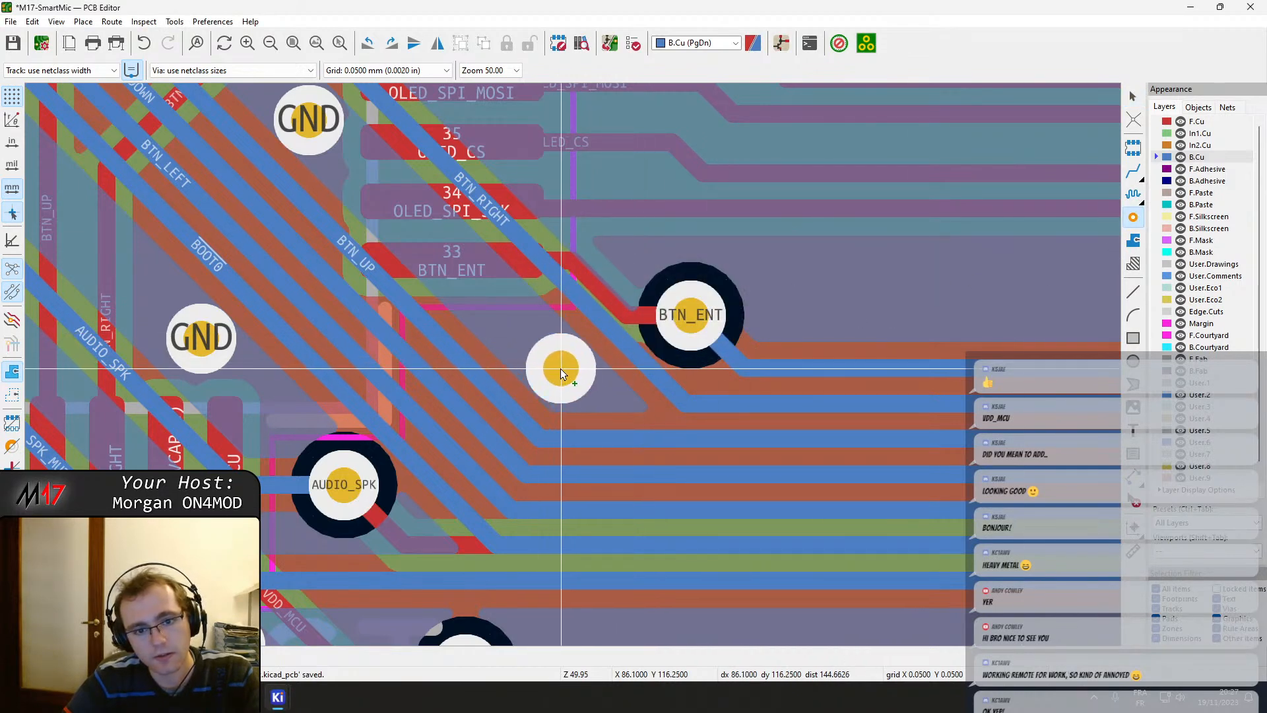
click(560, 368)
key(Escape)
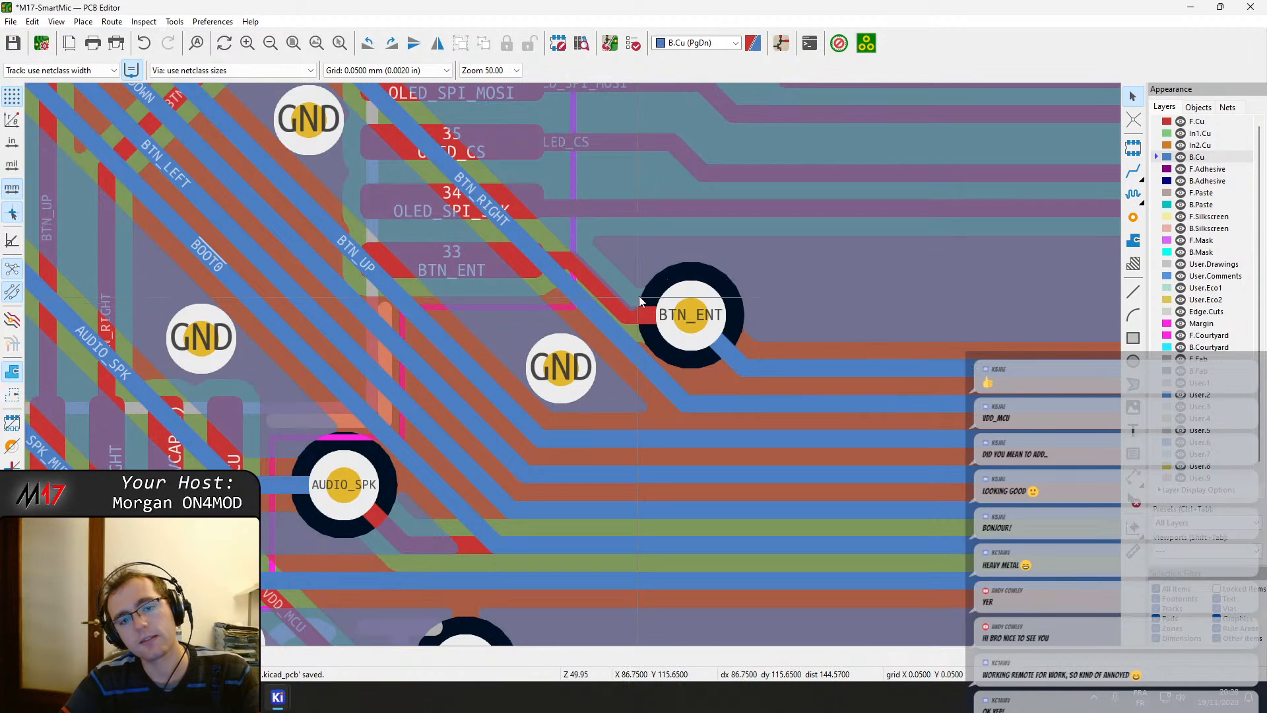
Examine the LED and OLED tracks and the copper fill east of the microcontroller on B.Cu and F.Cu.
scroll(654, 299, down, 2)
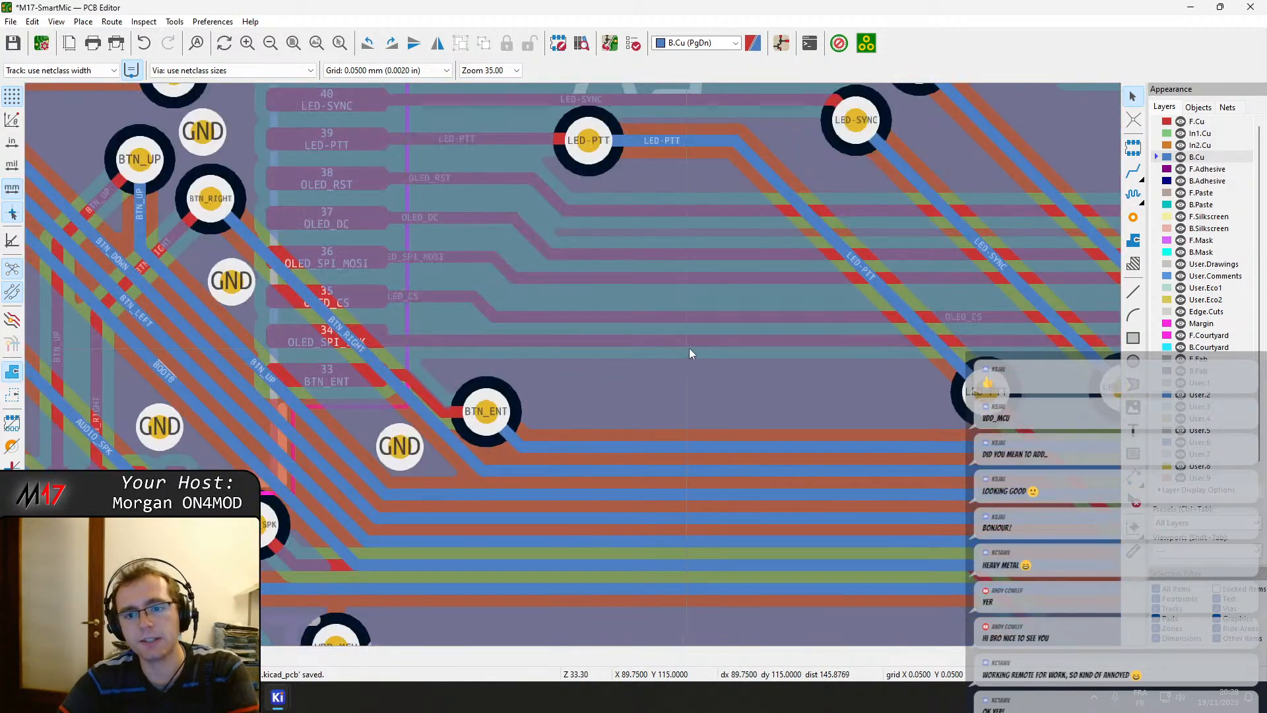
middle_drag(690, 349, 577, 507)
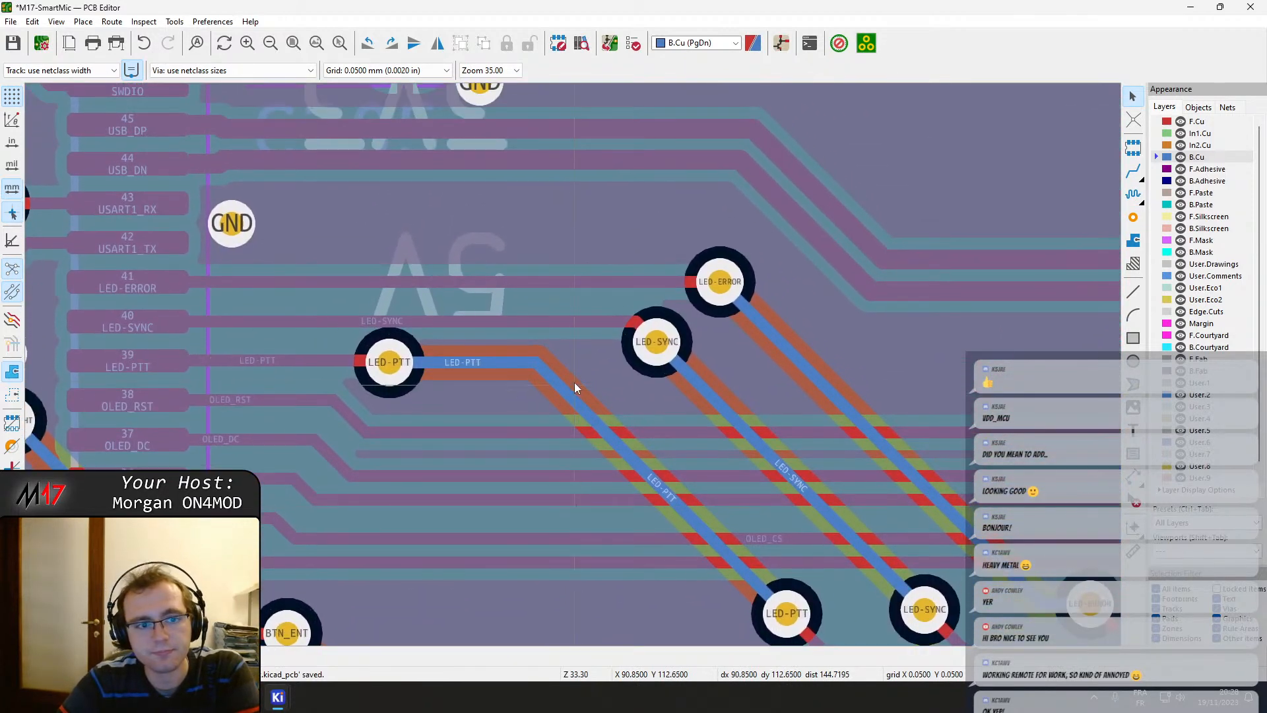
click(1197, 122)
scroll(586, 470, right, 5)
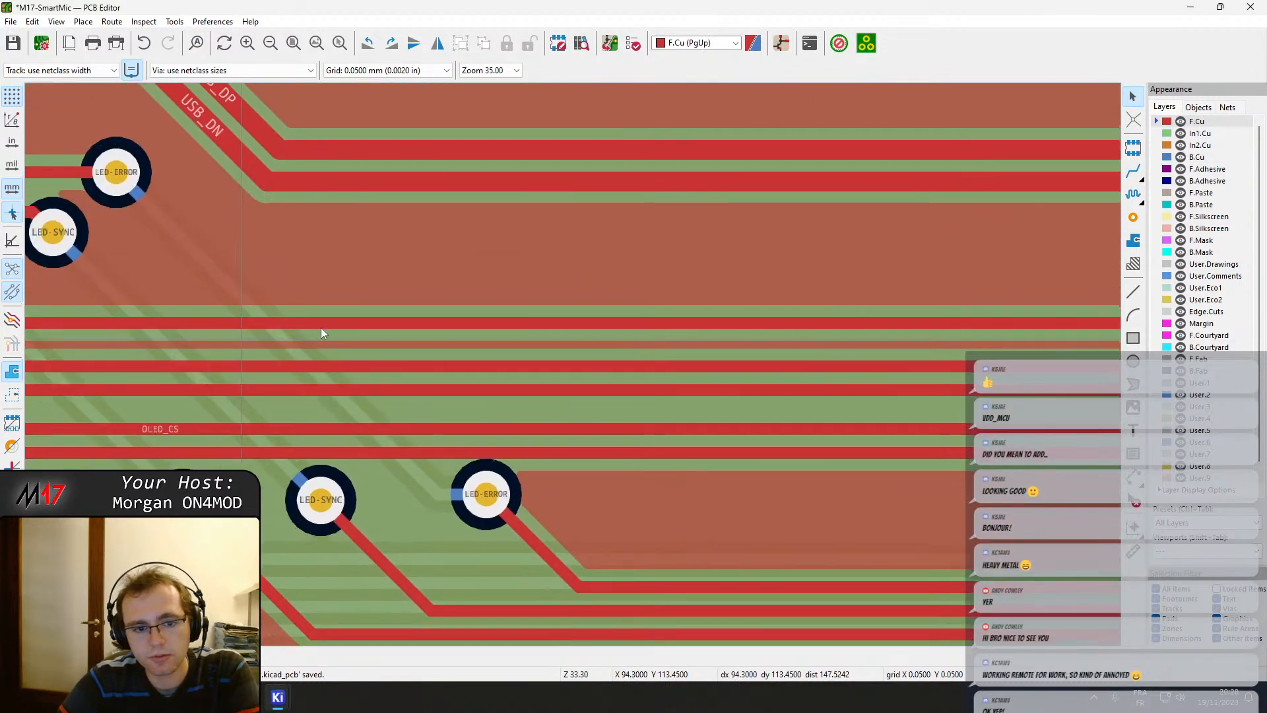
scroll(572, 369, down, 4)
scroll(573, 365, up, 4)
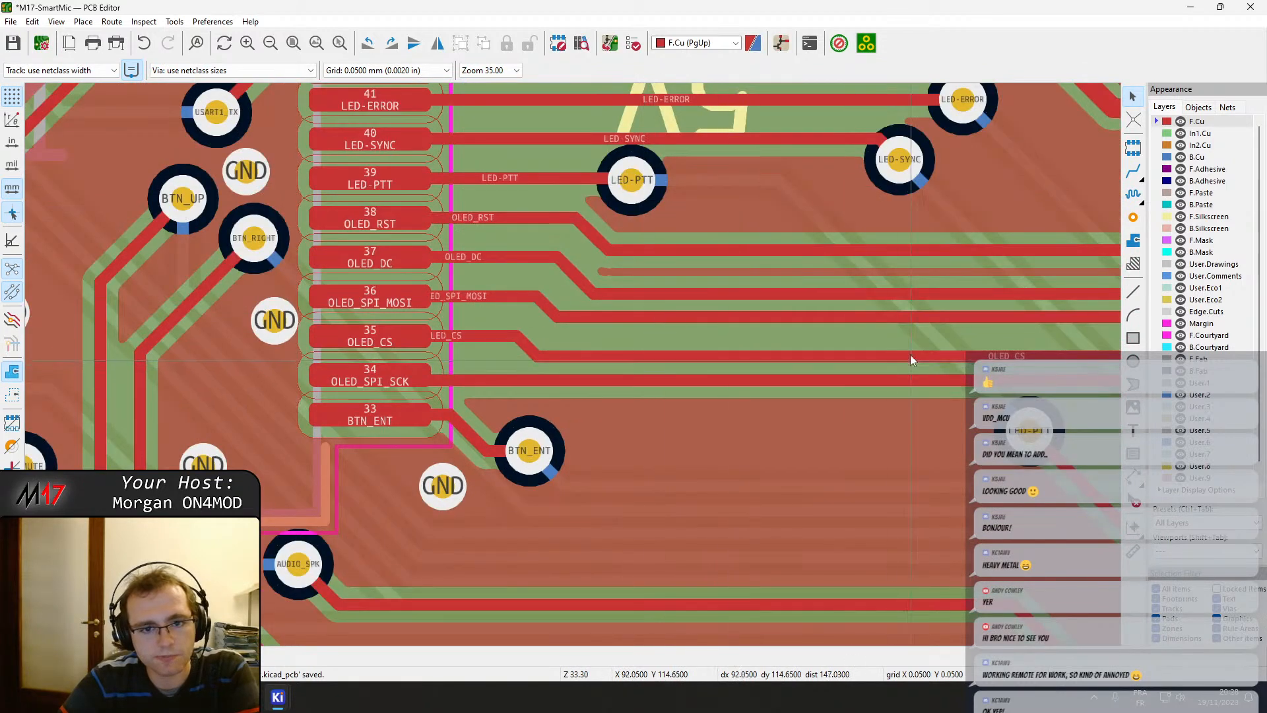
middle_drag(879, 308, 658, 340)
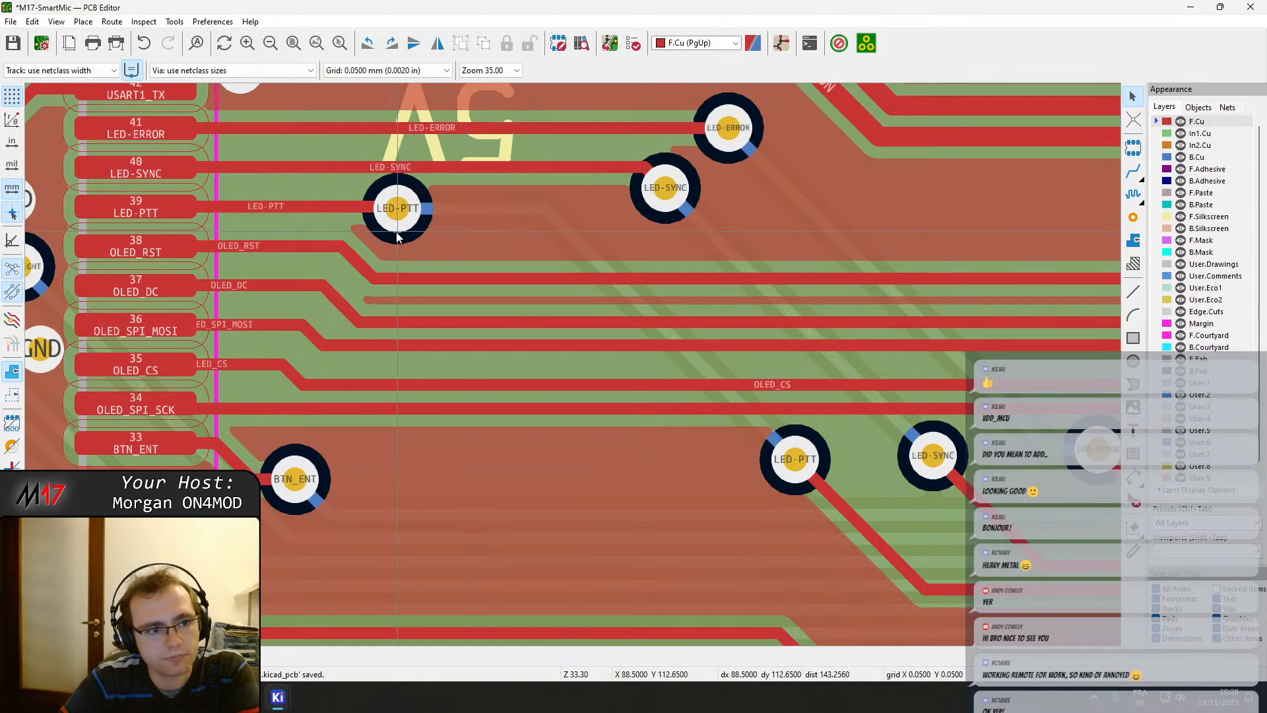
scroll(397, 238, down, 2)
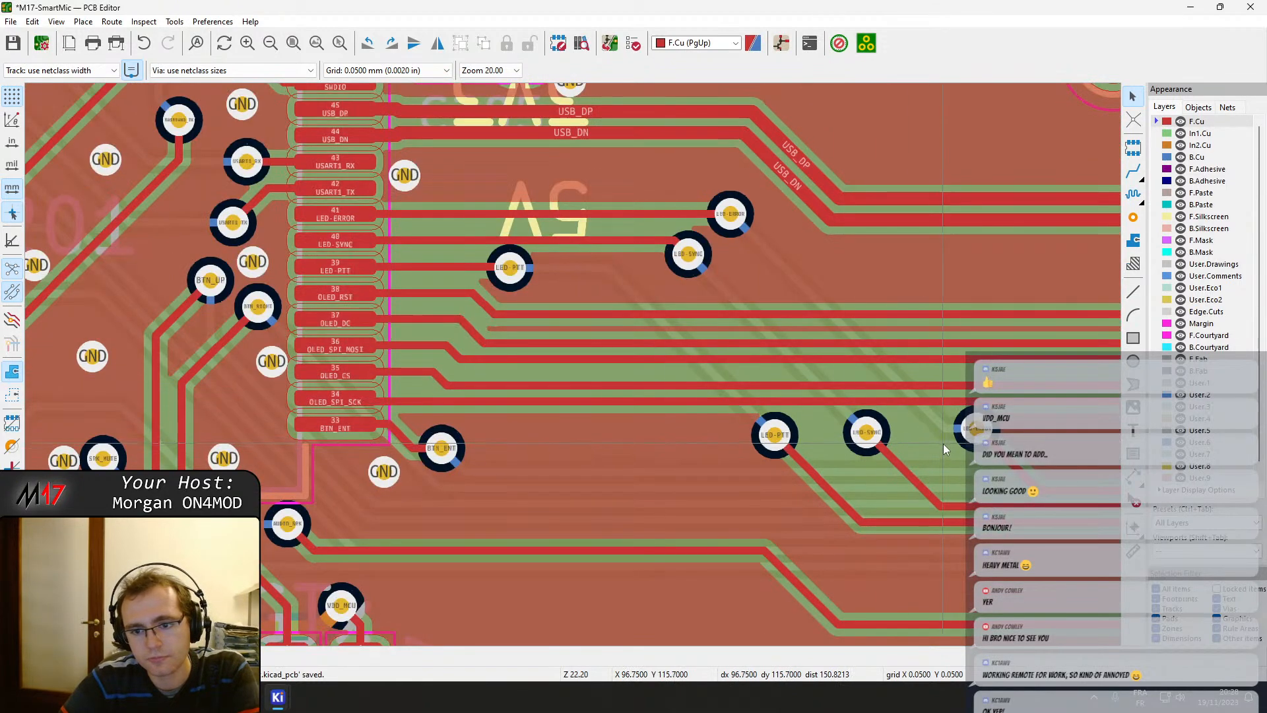
scroll(812, 438, down, 1)
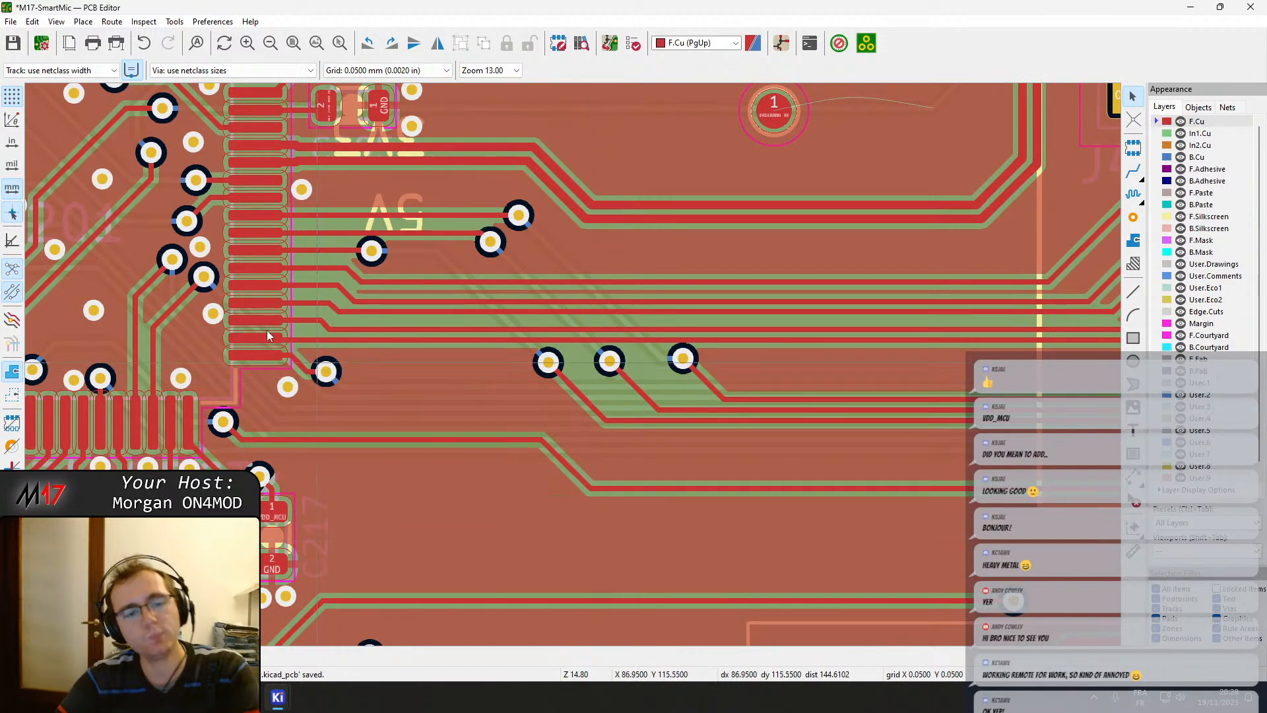
Spread apart the diagonal segments of the outer F.Cu tracks southeast of J406 for copper between them, and refill all zones.
middle_drag(625, 352, 62, 488)
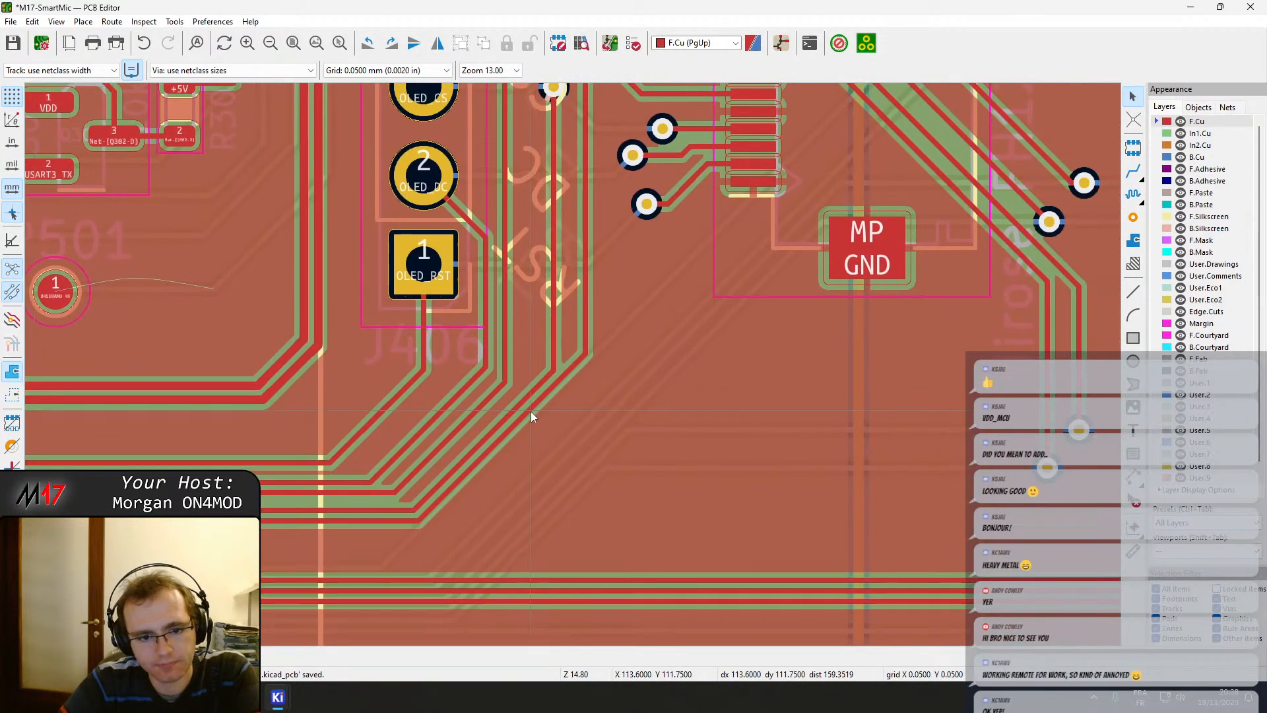
drag(522, 411, 558, 450)
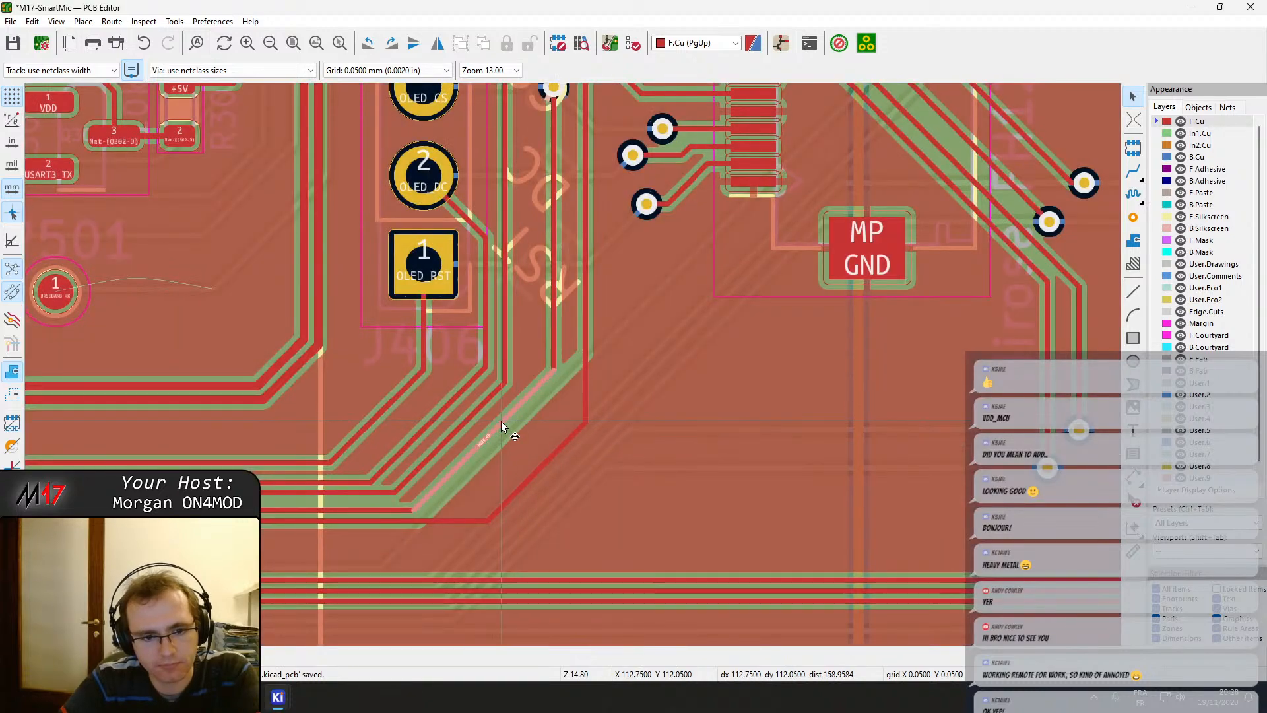
mouse_move(502, 421)
mouse_down()
mouse_move(524, 439)
mouse_move(477, 426)
mouse_up()
click(470, 421)
click(467, 418)
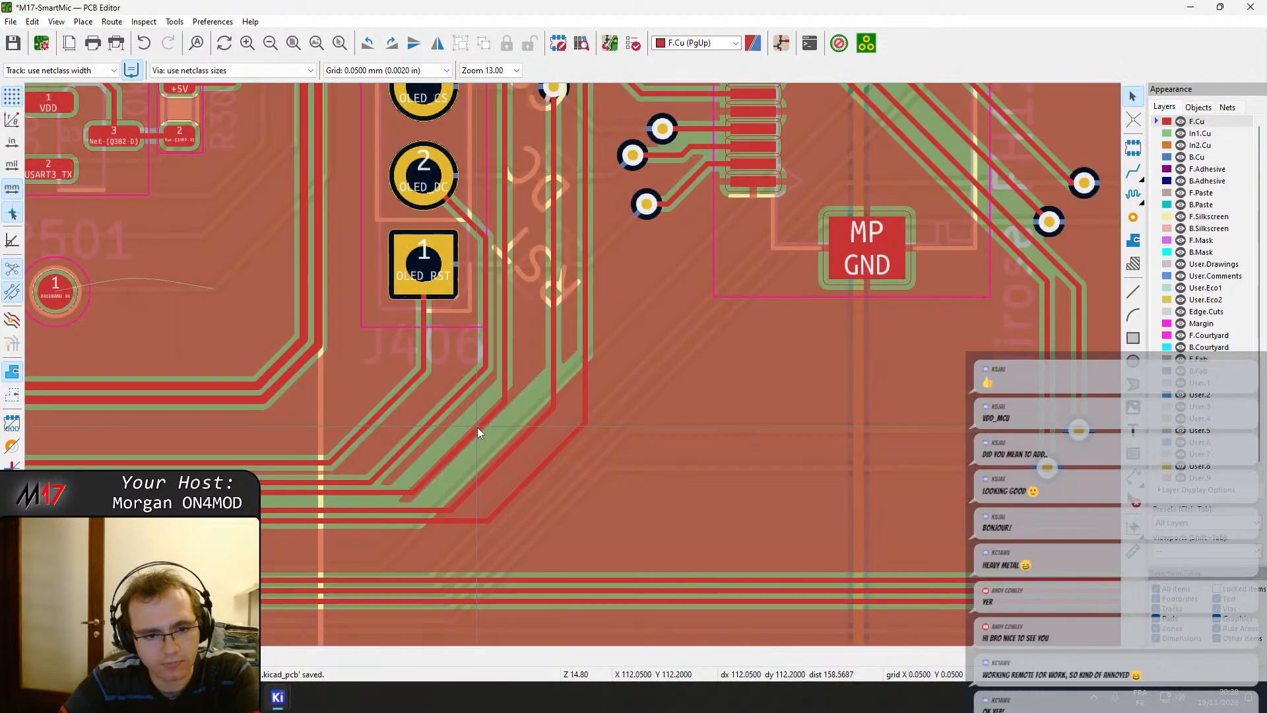
key(b)
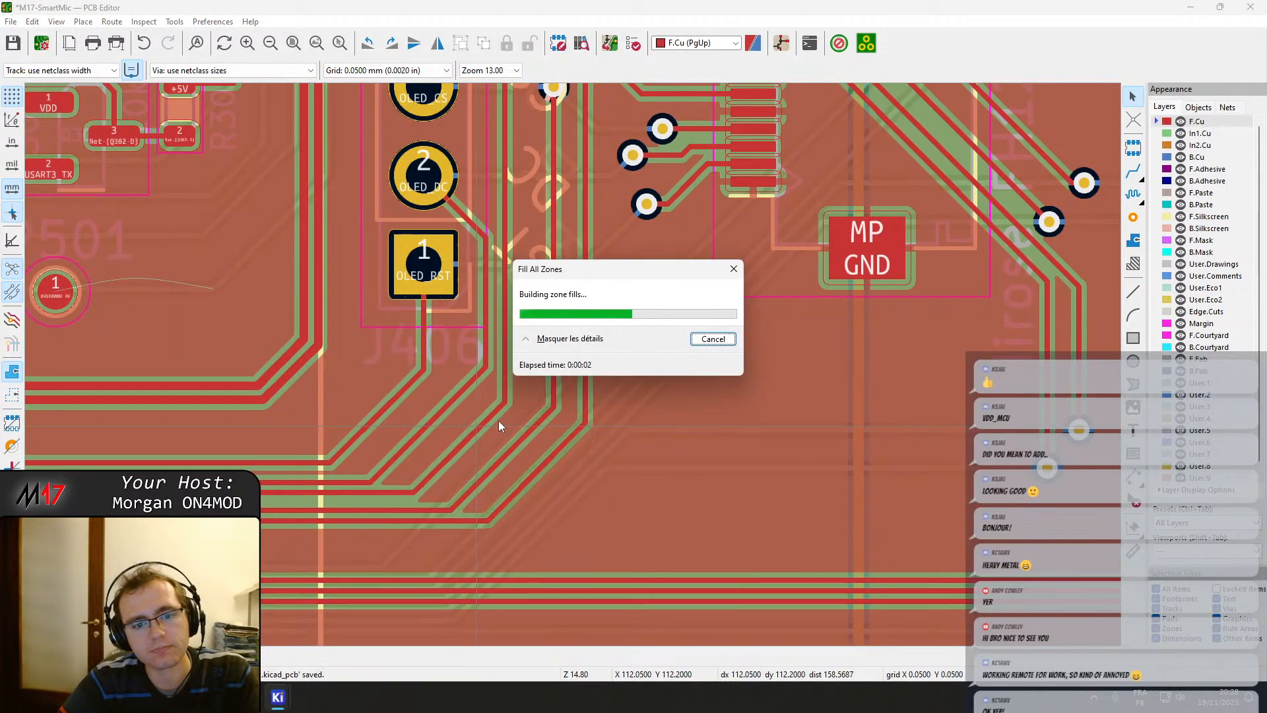
Drag the vertical OLED_DC segment on F.Cu beside J406 pad 1 closer to the pad, and refill all zones.
scroll(528, 438, up, 2)
scroll(569, 335, down, 2)
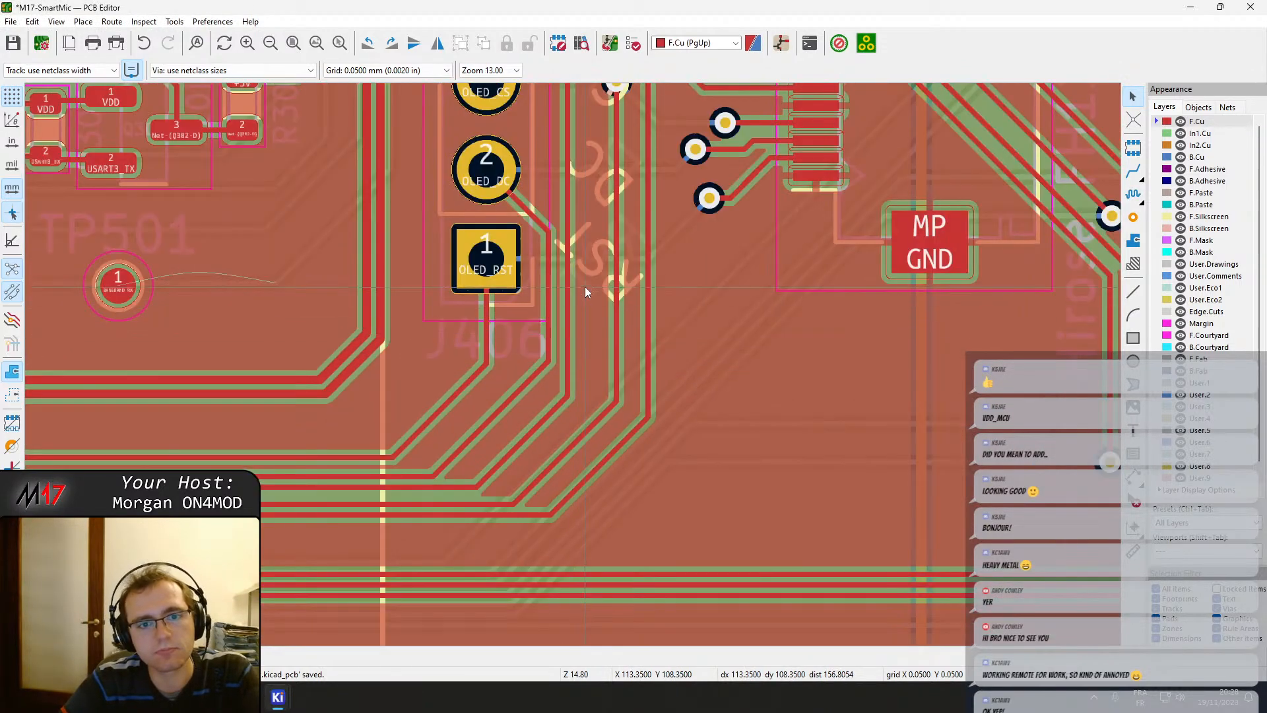
middle_drag(584, 287, 544, 598)
middle_drag(528, 538, 563, 294)
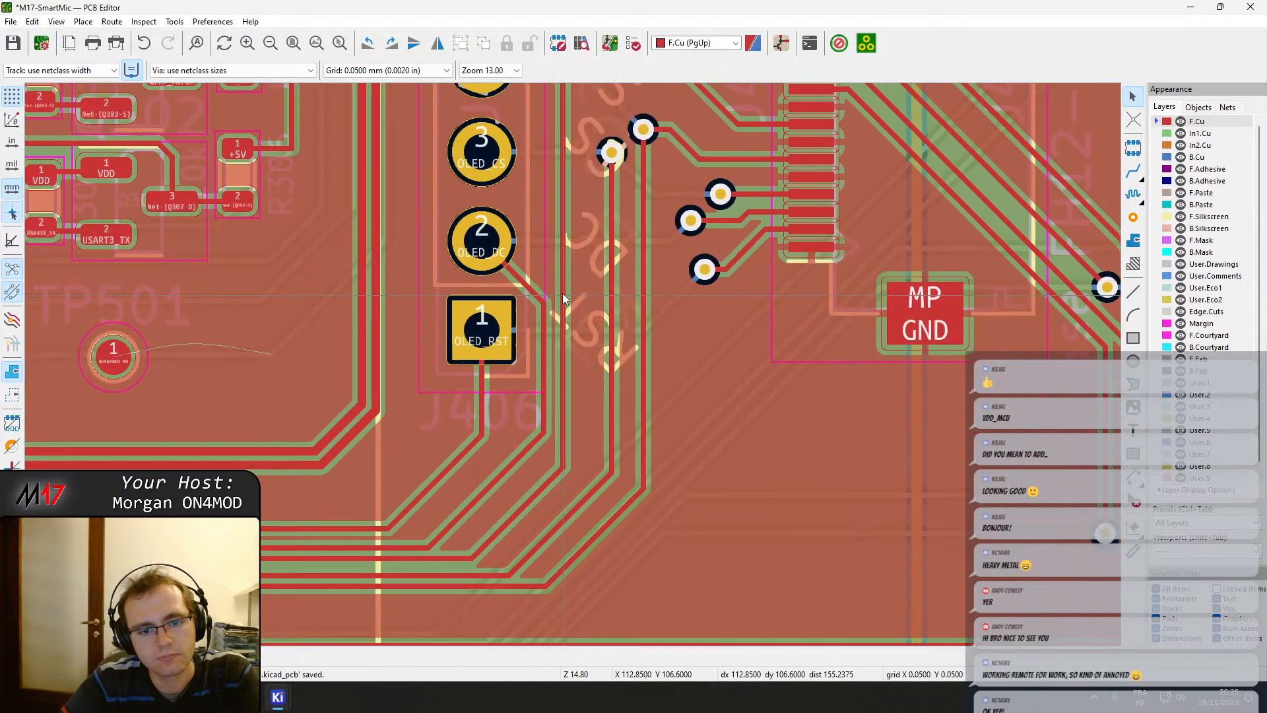
click(538, 327)
key(e)
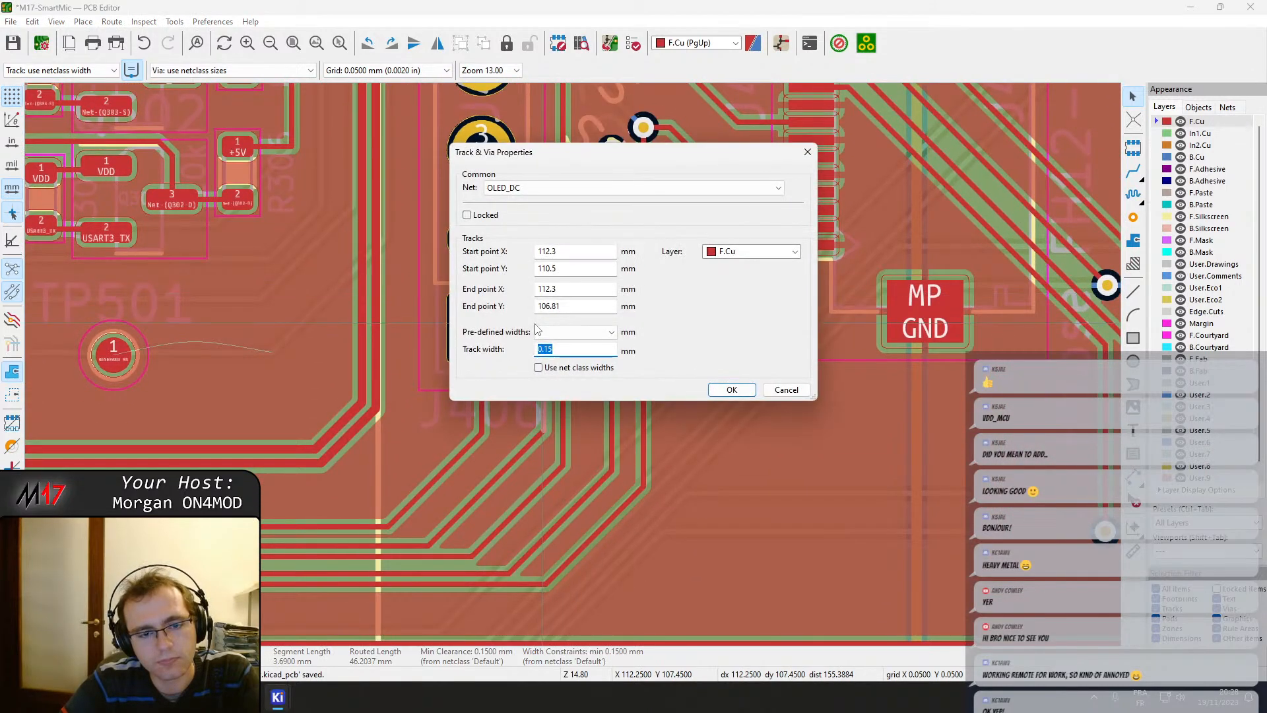
key(Return)
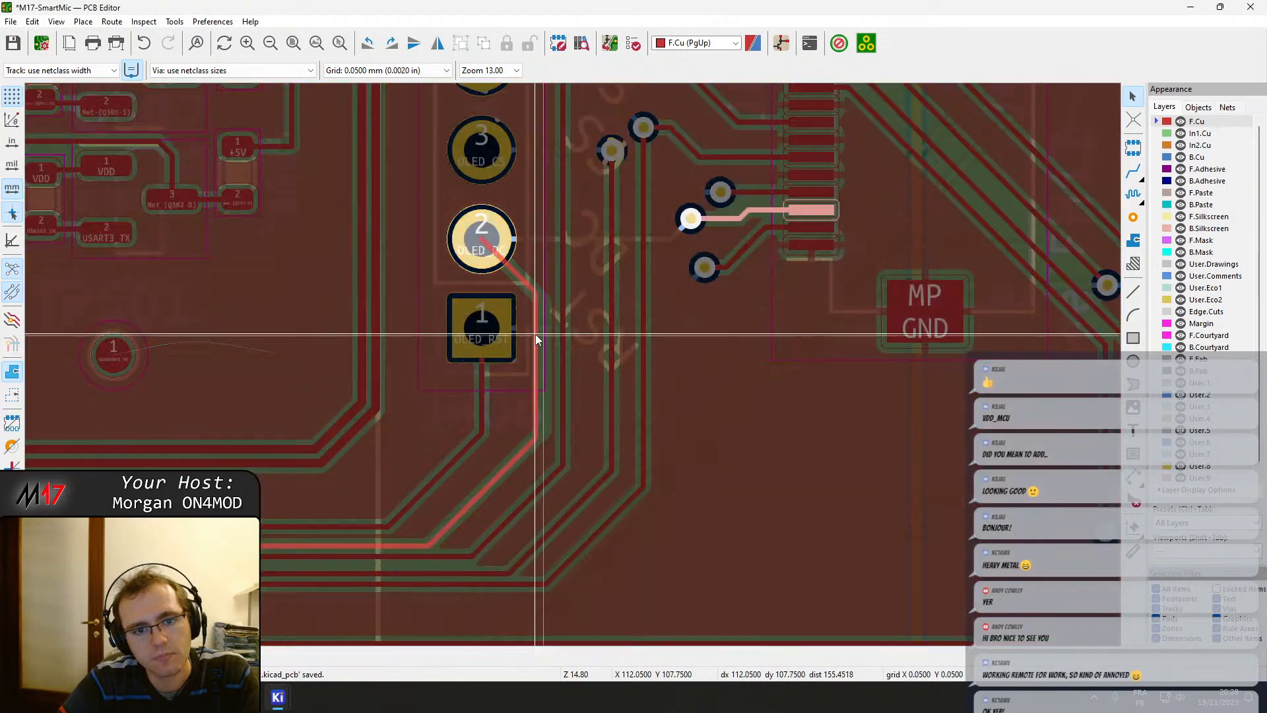
key(b)
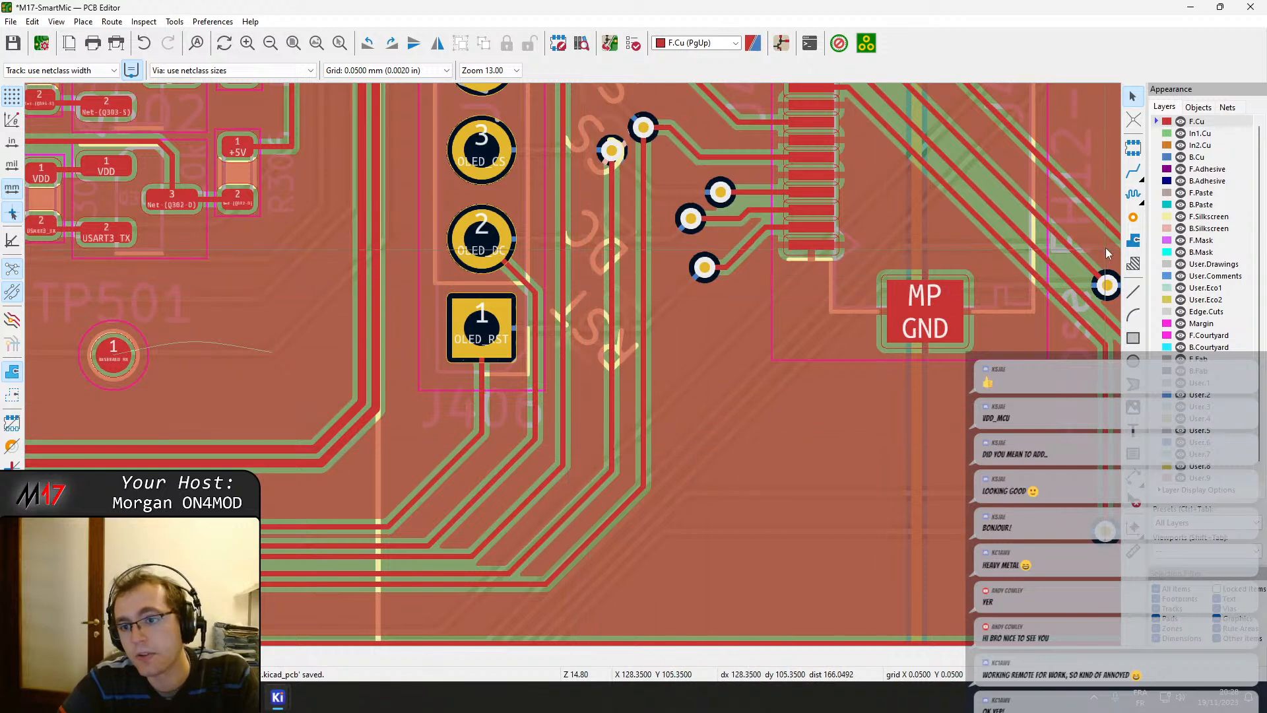
Place a GND via in the copper gap east of J406 at X 113.55, Y 106.50.
click(1133, 217)
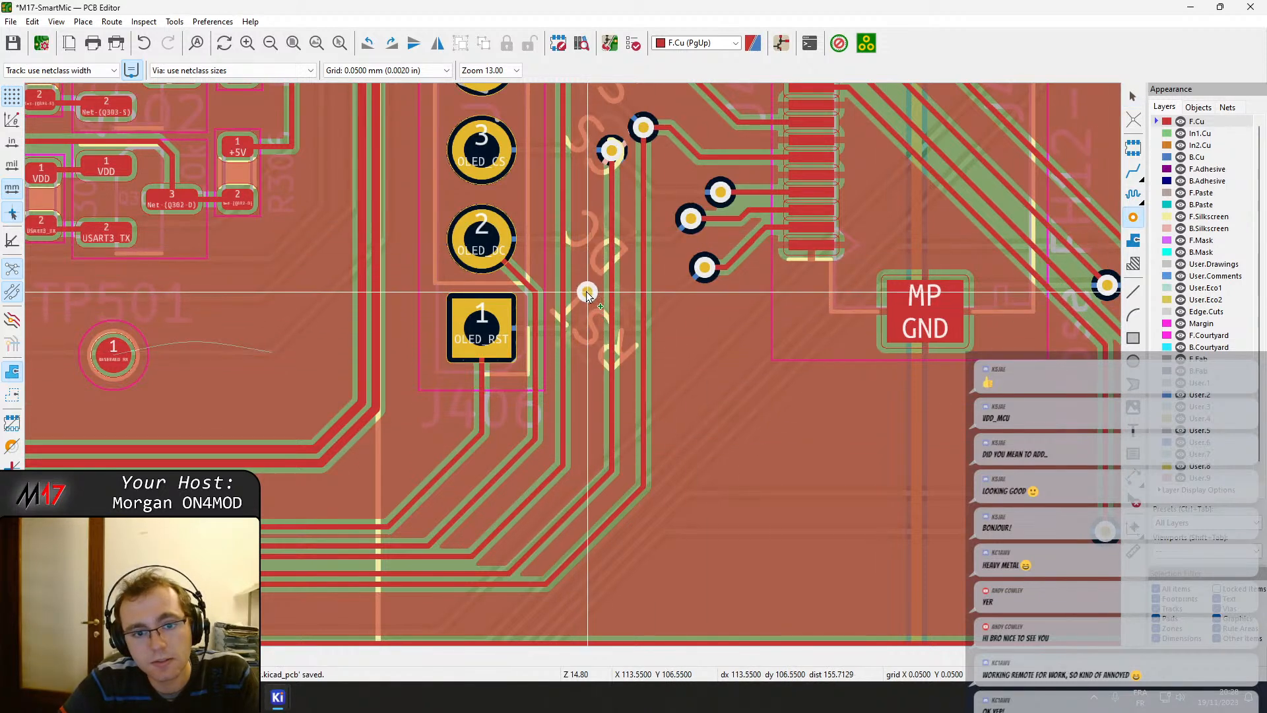
click(586, 292)
key(Escape)
middle_drag(579, 355, 553, 467)
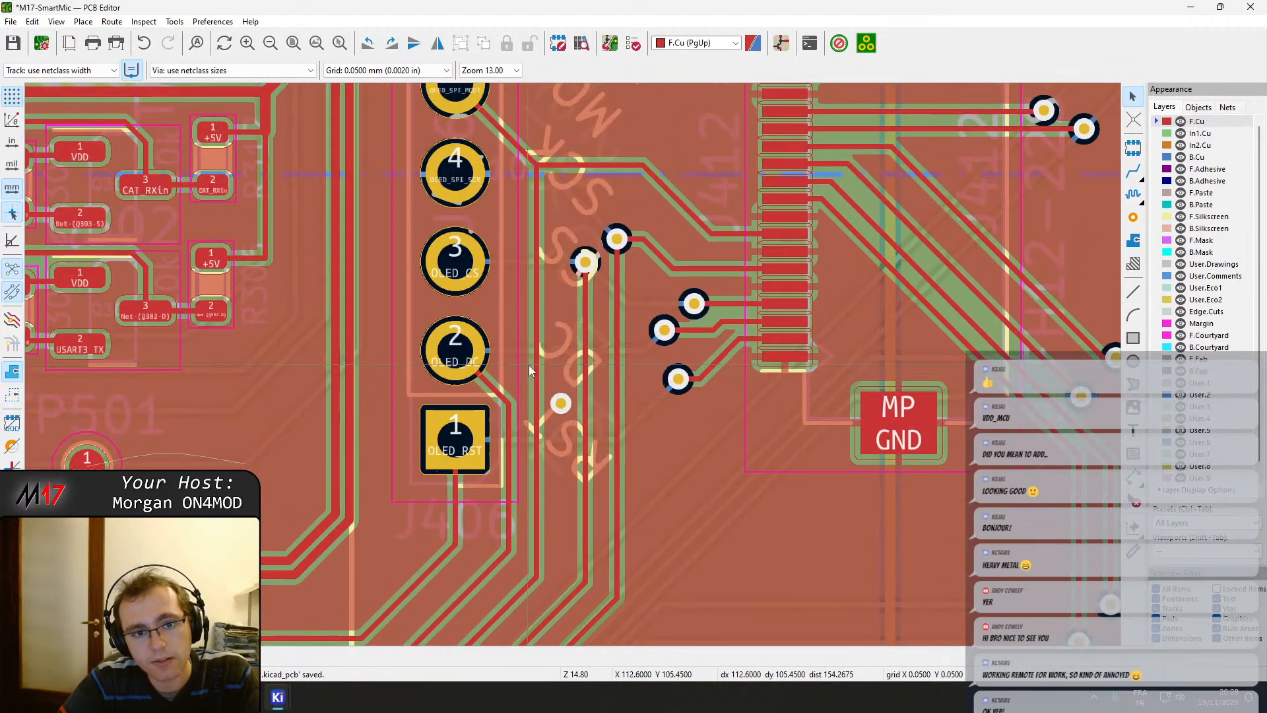
Drag the vertical OLED_SPI_MOSI segment east of J406 closer to the OLED_CS track, refill all zones, and center the GND via between both tracks.
click(536, 362)
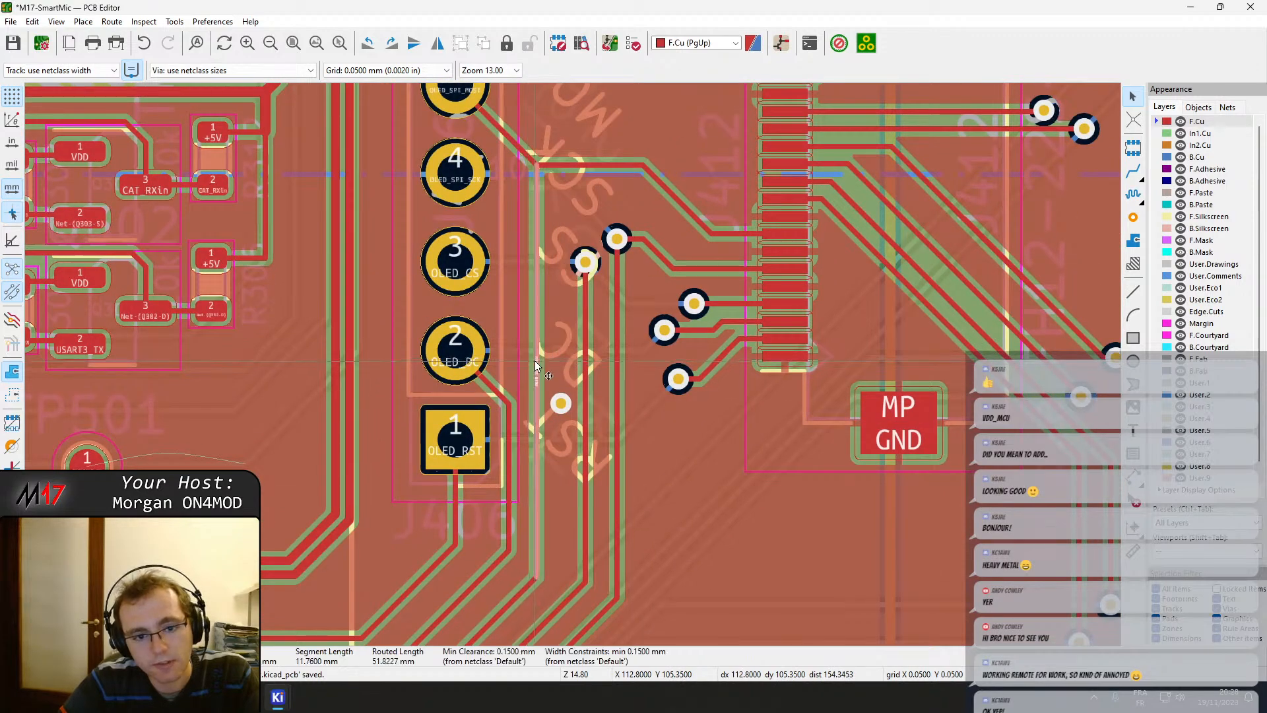
mouse_move(536, 366)
mouse_down()
mouse_move(582, 361)
mouse_move(533, 358)
mouse_move(529, 341)
mouse_move(537, 348)
mouse_up()
scroll(545, 371, up, 5)
double_click(579, 359)
key(Escape)
double_click(529, 341)
key(Escape)
key(b)
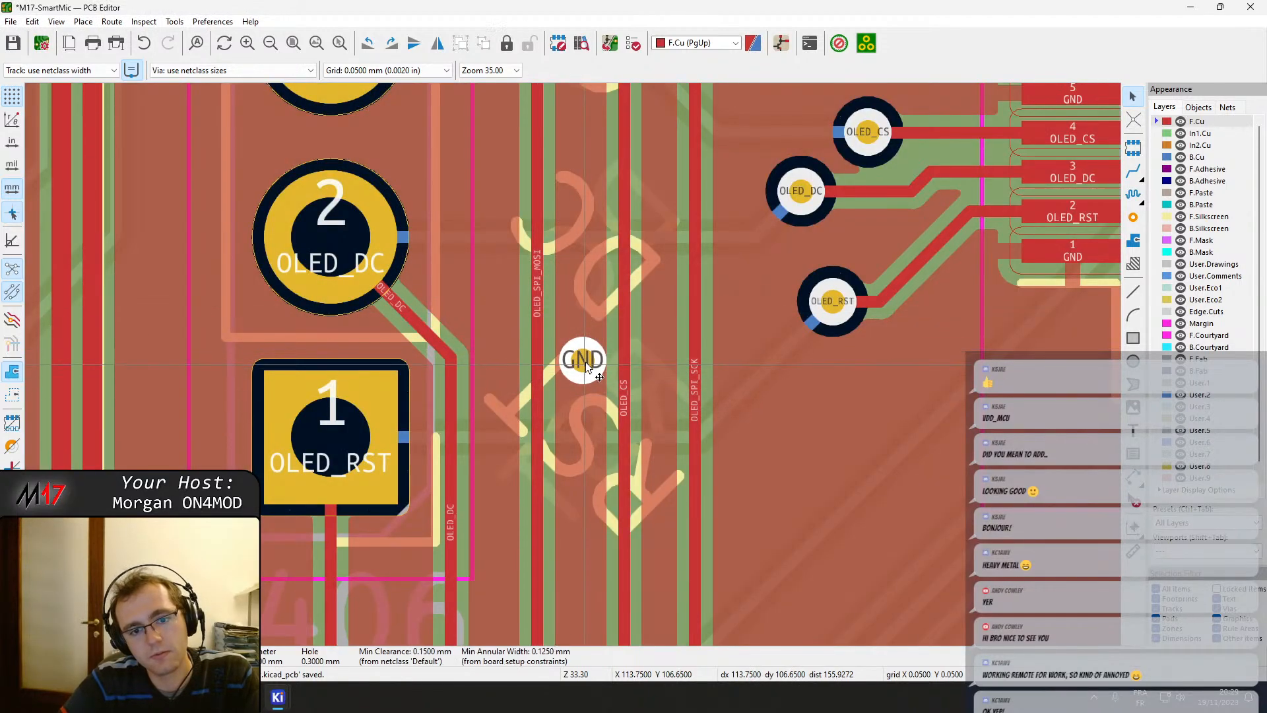
drag(583, 365, 581, 369)
scroll(551, 254, down, 2)
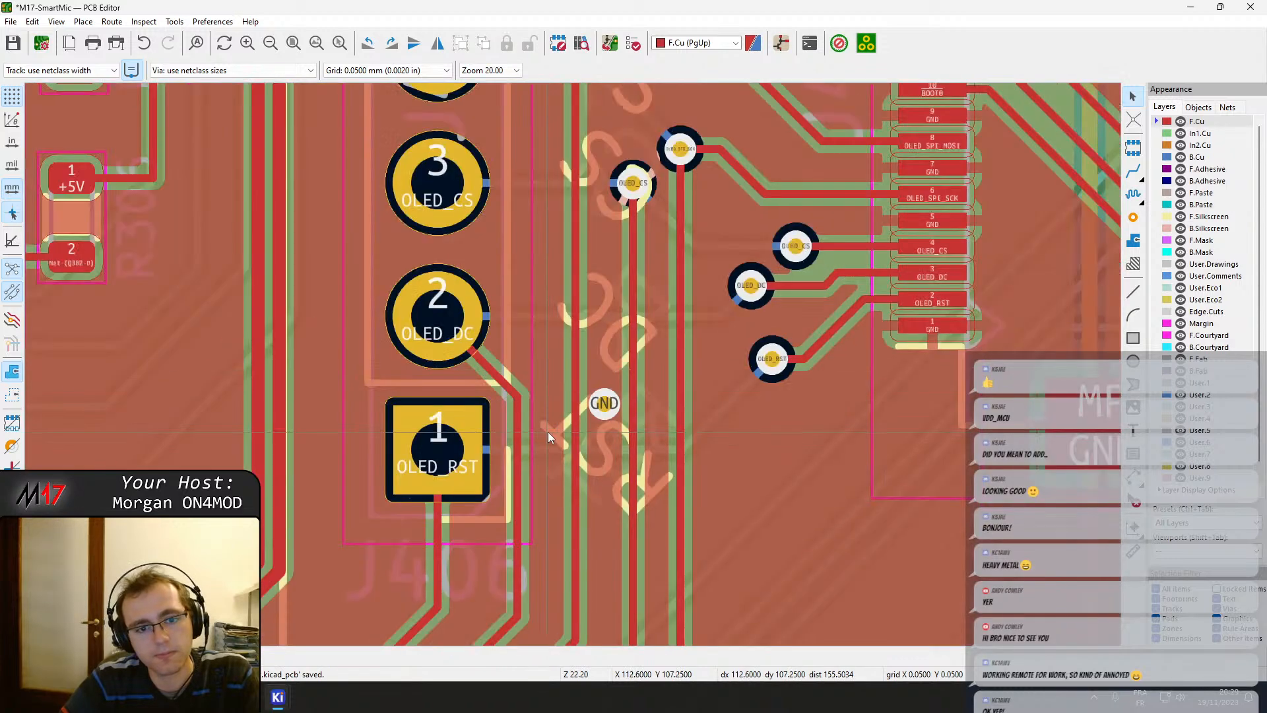
Drag the diagonal HMI_PWR_ON segment above the LED-ERROR resistor eastward towards the BOOT0 via, and refill all zones.
scroll(538, 327, down, 3)
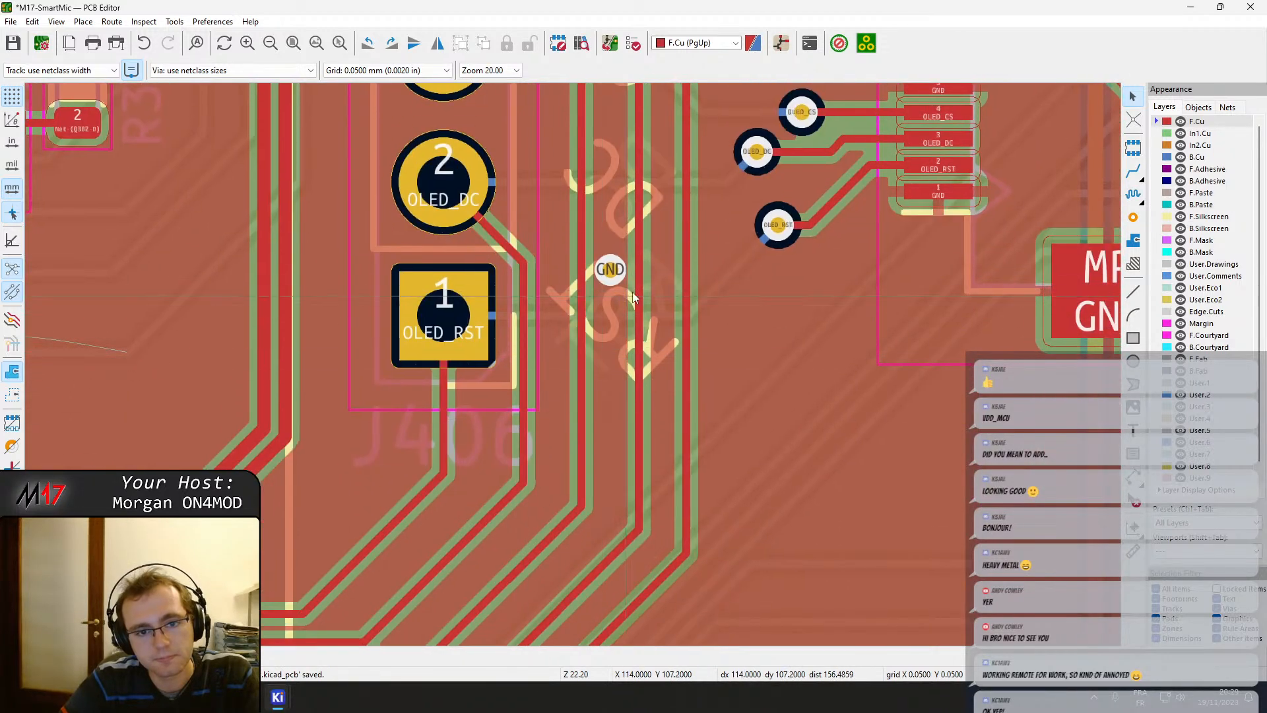
middle_drag(539, 579, 573, 389)
middle_drag(358, 490, 522, 318)
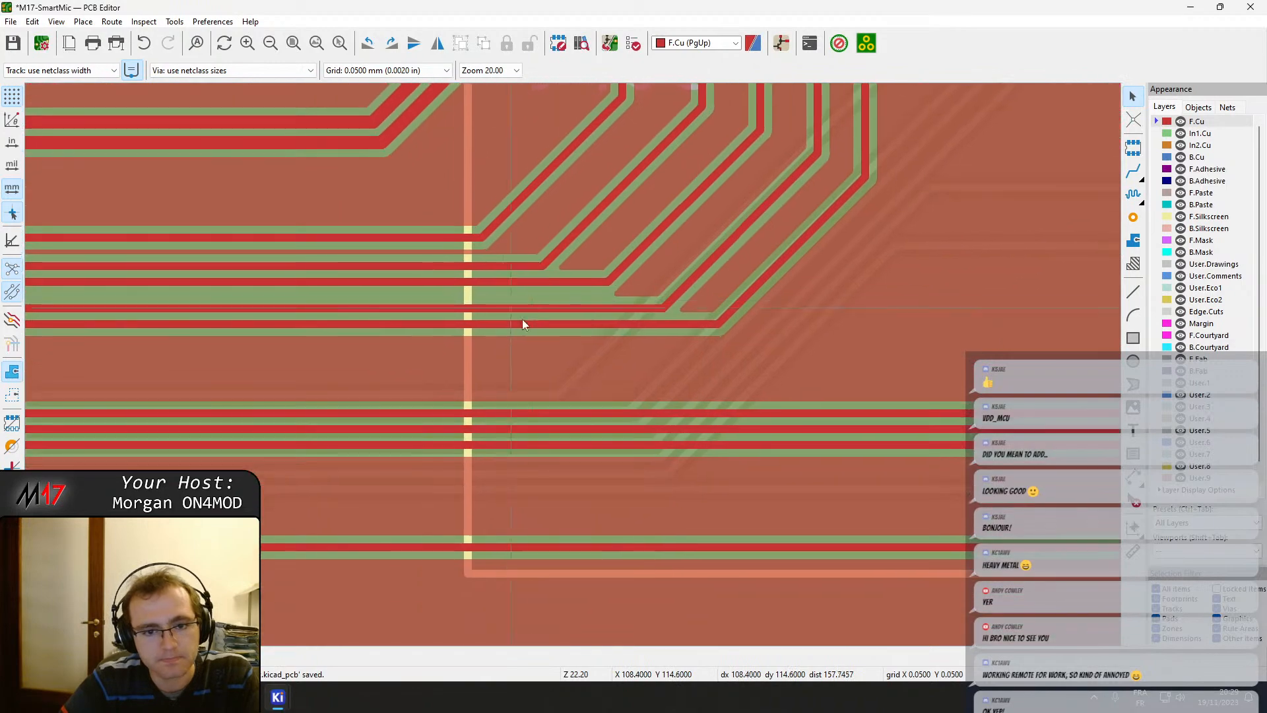
scroll(536, 326, down, 5)
scroll(571, 363, up, 5)
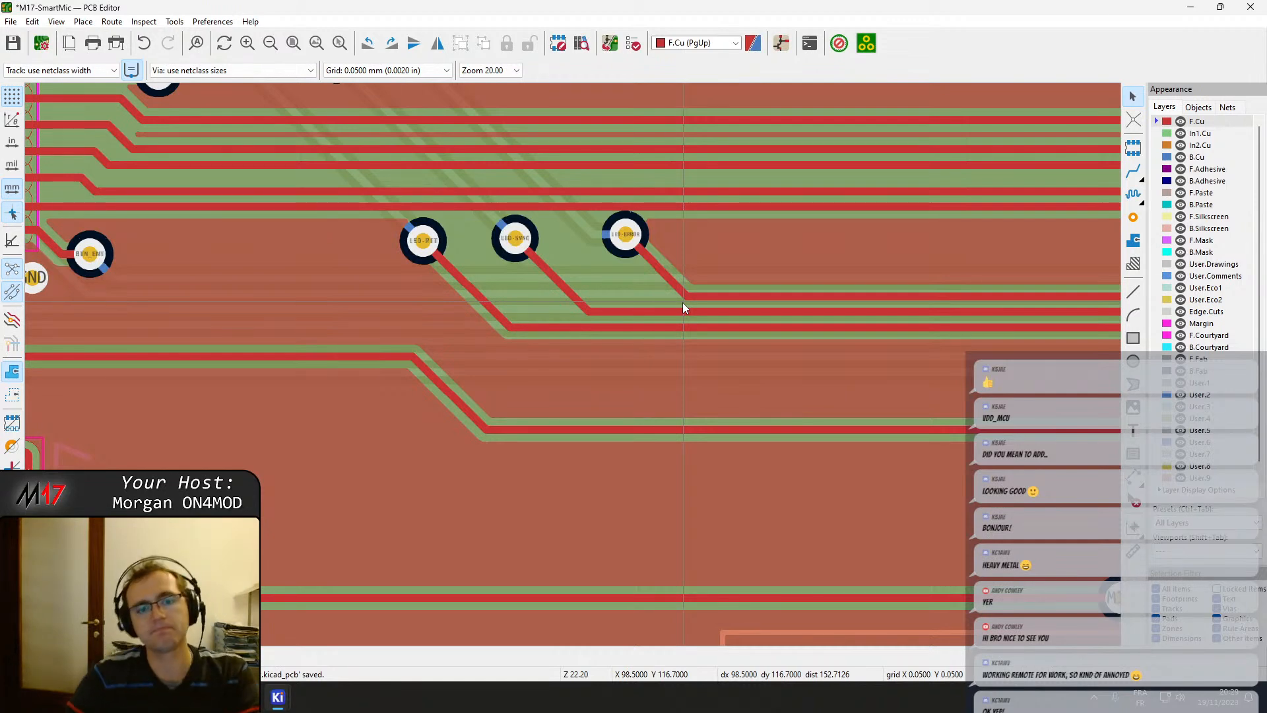
scroll(684, 307, down, 5)
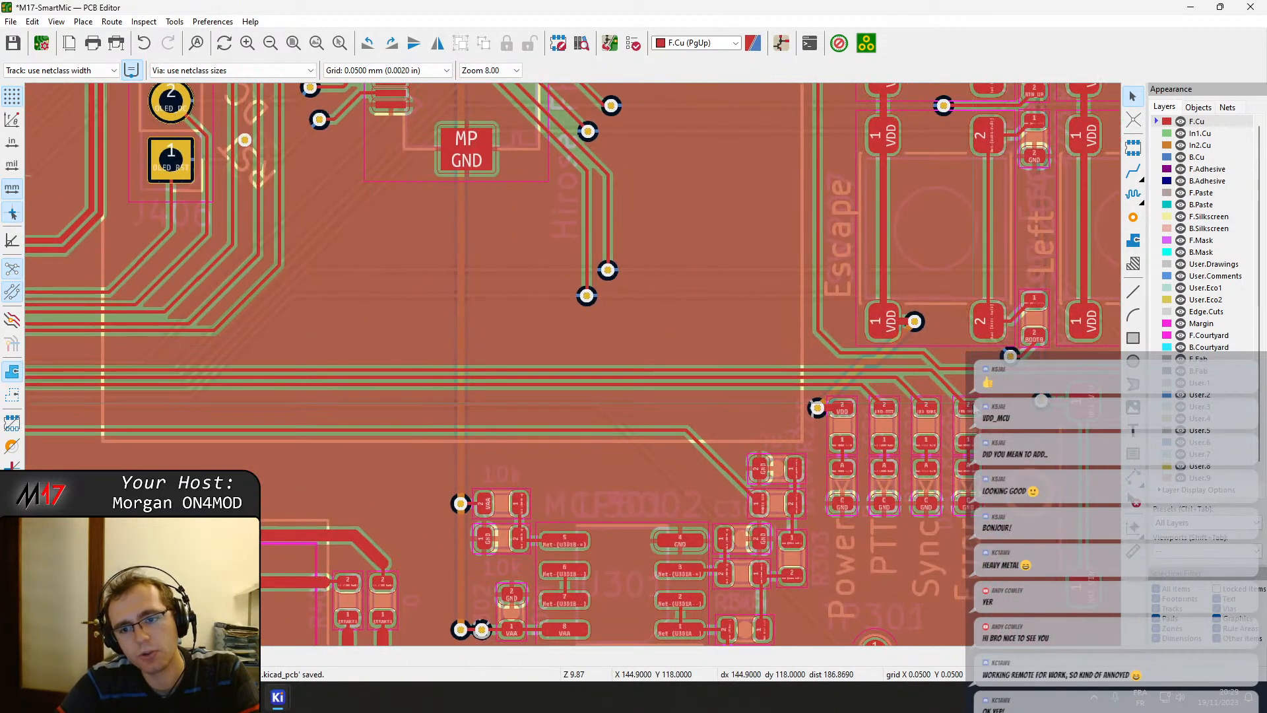
middle_drag(974, 403, 563, 361)
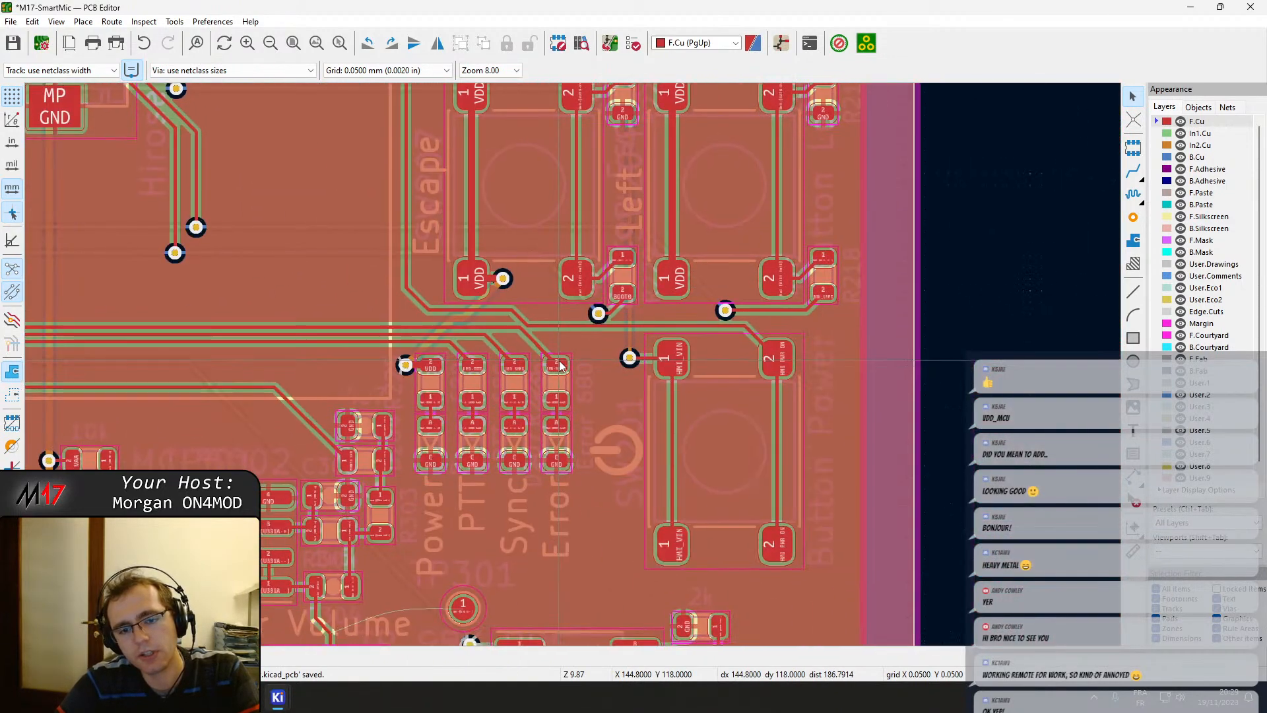
scroll(535, 319, up, 5)
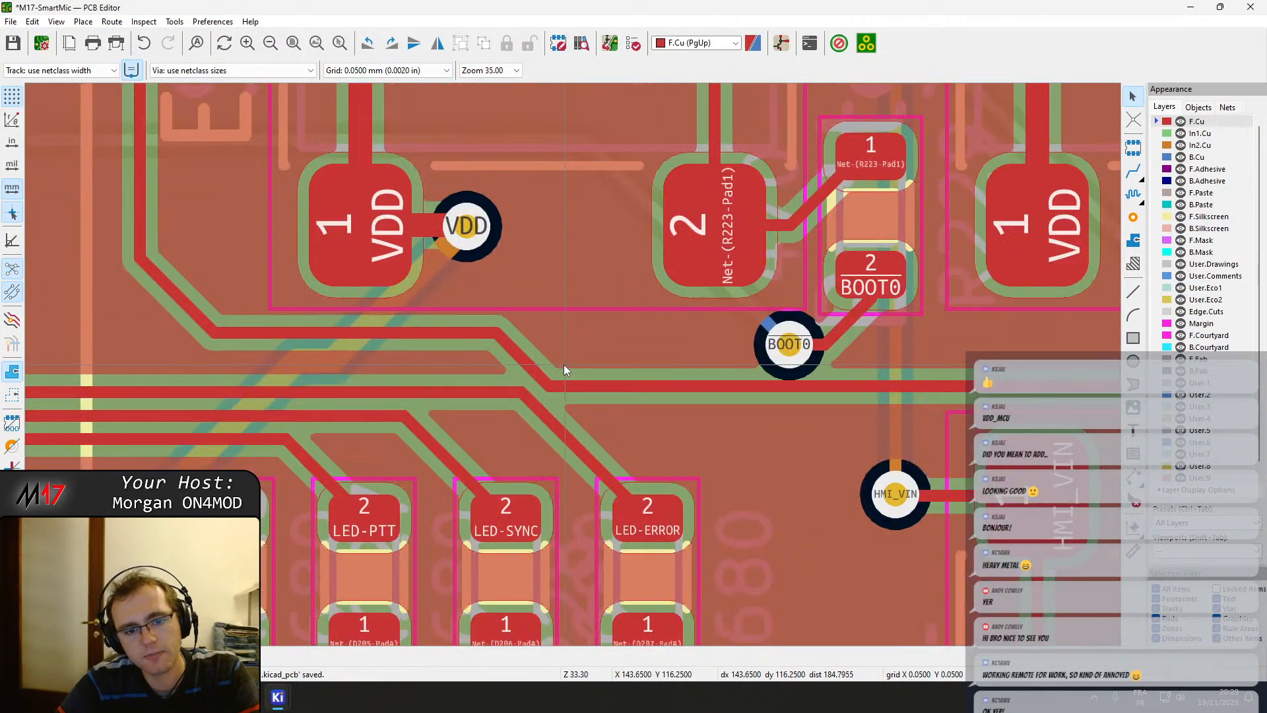
click(525, 351)
drag(525, 351, 672, 367)
key(b)
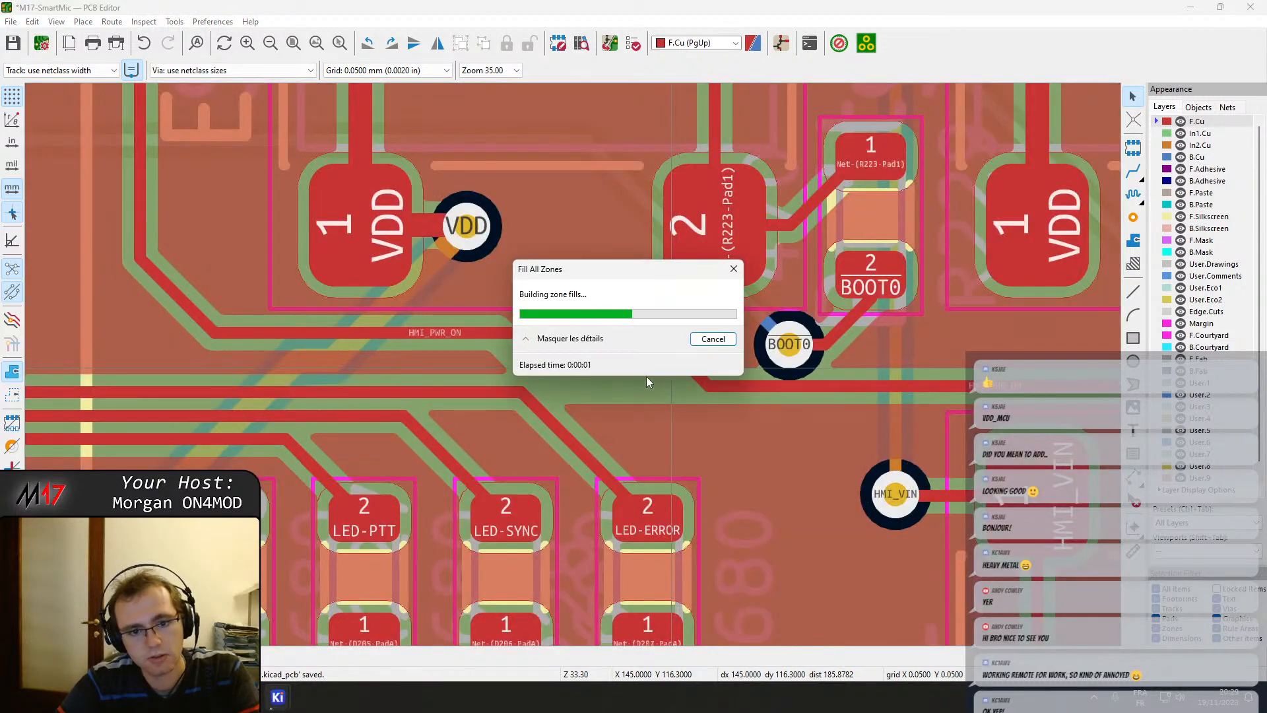
Examine the AUDIO_SPK track on F.Cu and its via beside pin 32 of the microcontroller.
scroll(573, 365, down, 5)
middle_drag(301, 350, 926, 293)
middle_drag(270, 326, 638, 312)
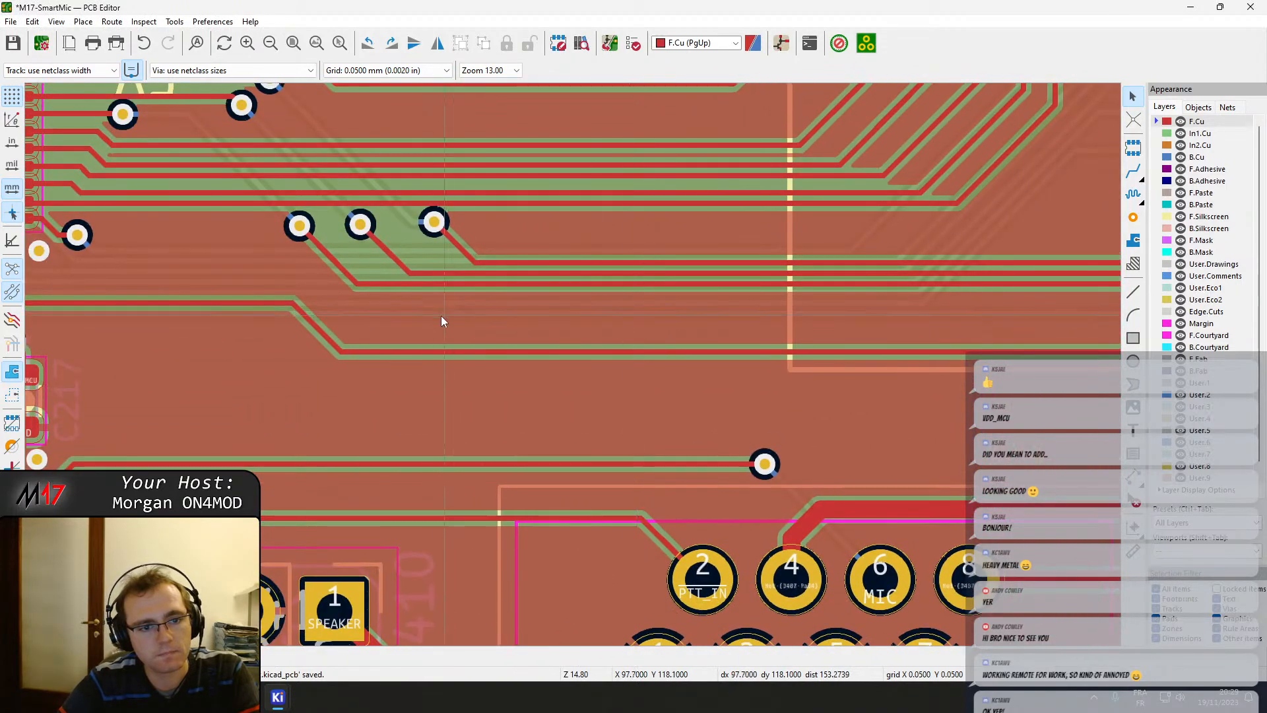
scroll(588, 366, down, 4)
scroll(573, 364, up, 8)
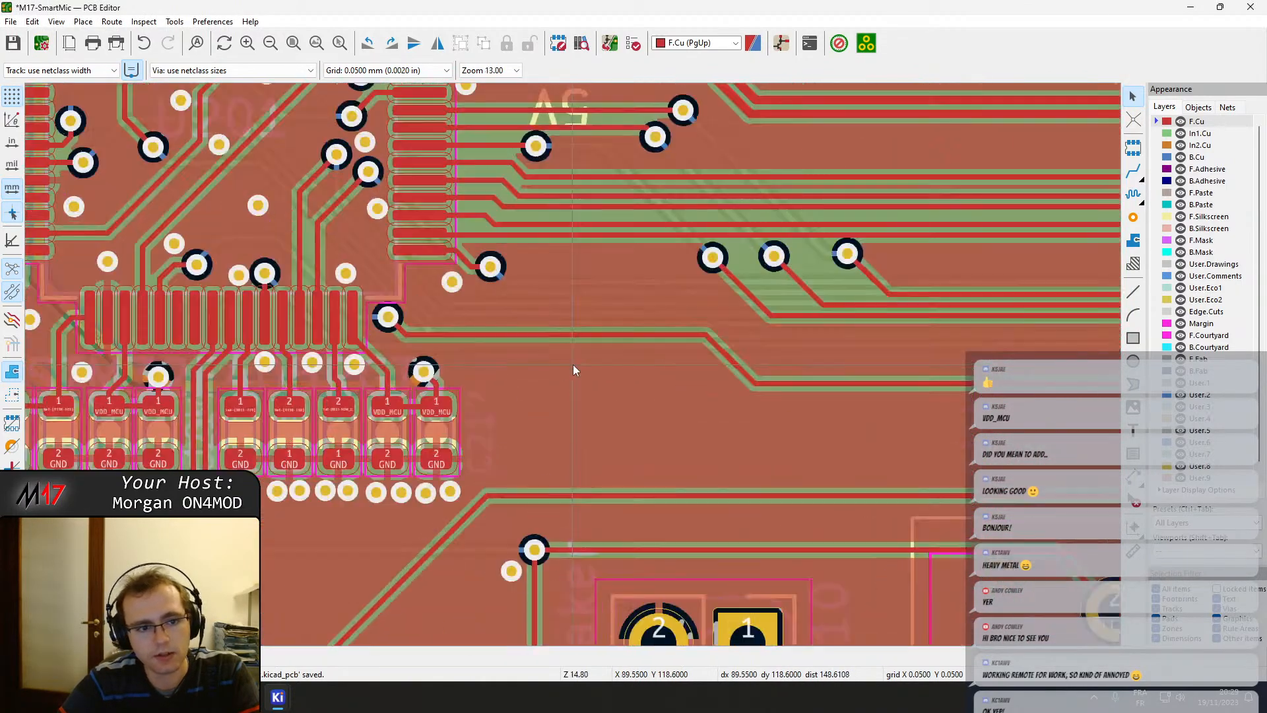
scroll(573, 365, down, 2)
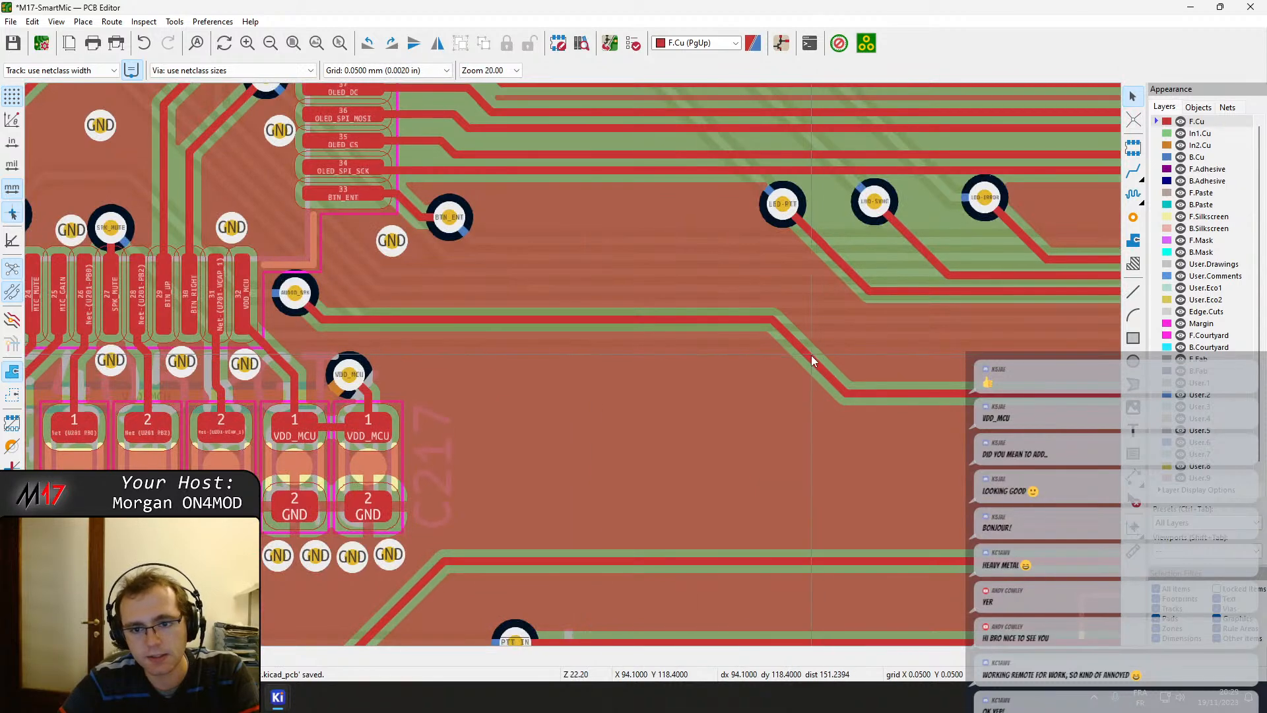
click(818, 371)
scroll(770, 366, up, 5)
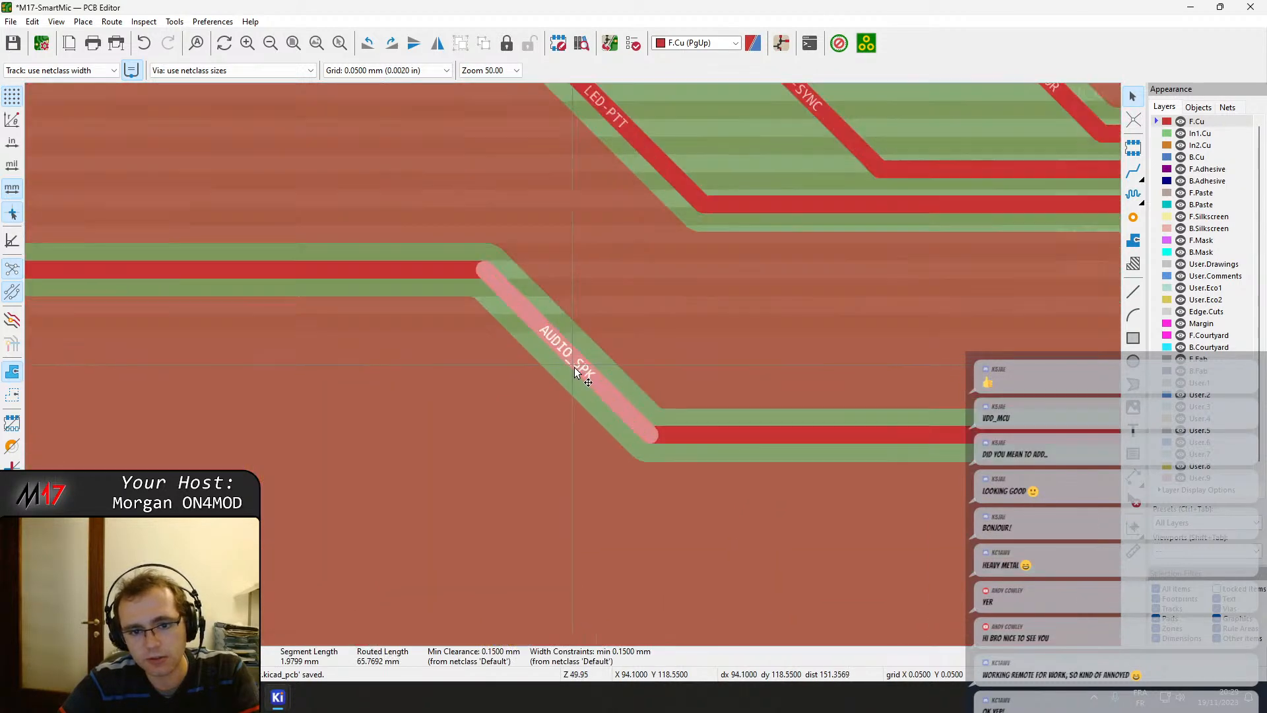
scroll(580, 378, down, 6)
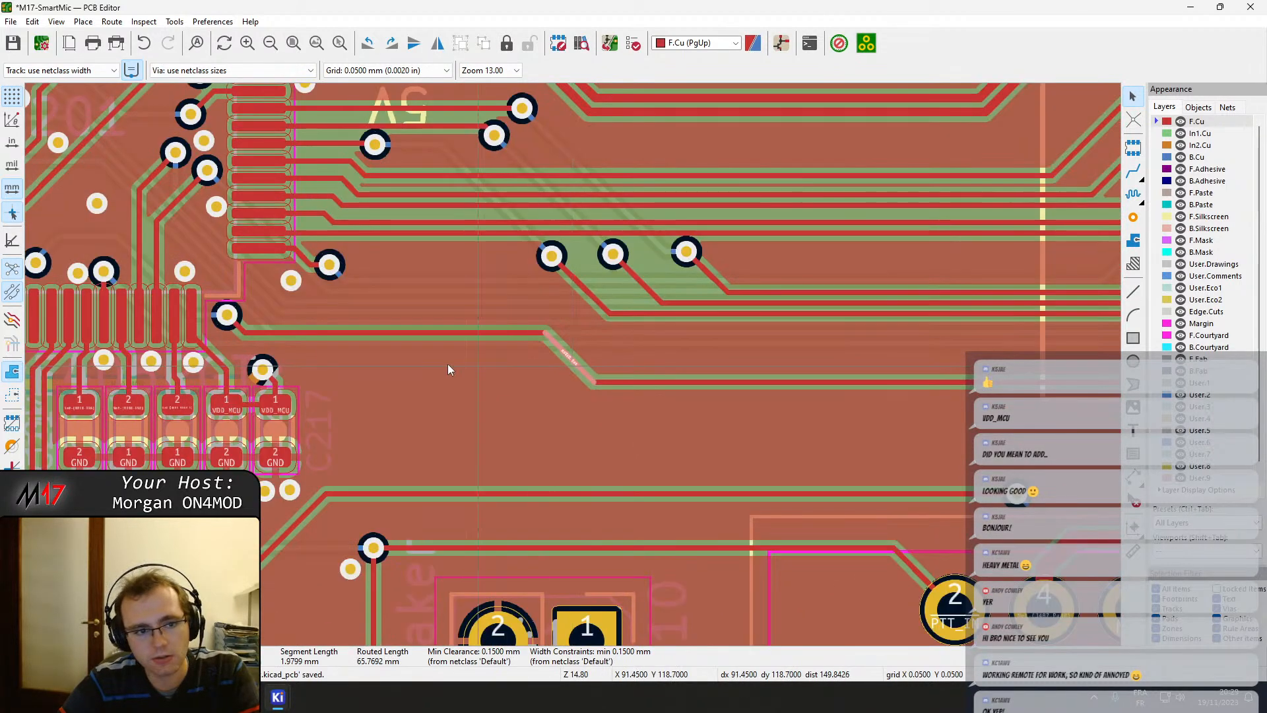
click(227, 319)
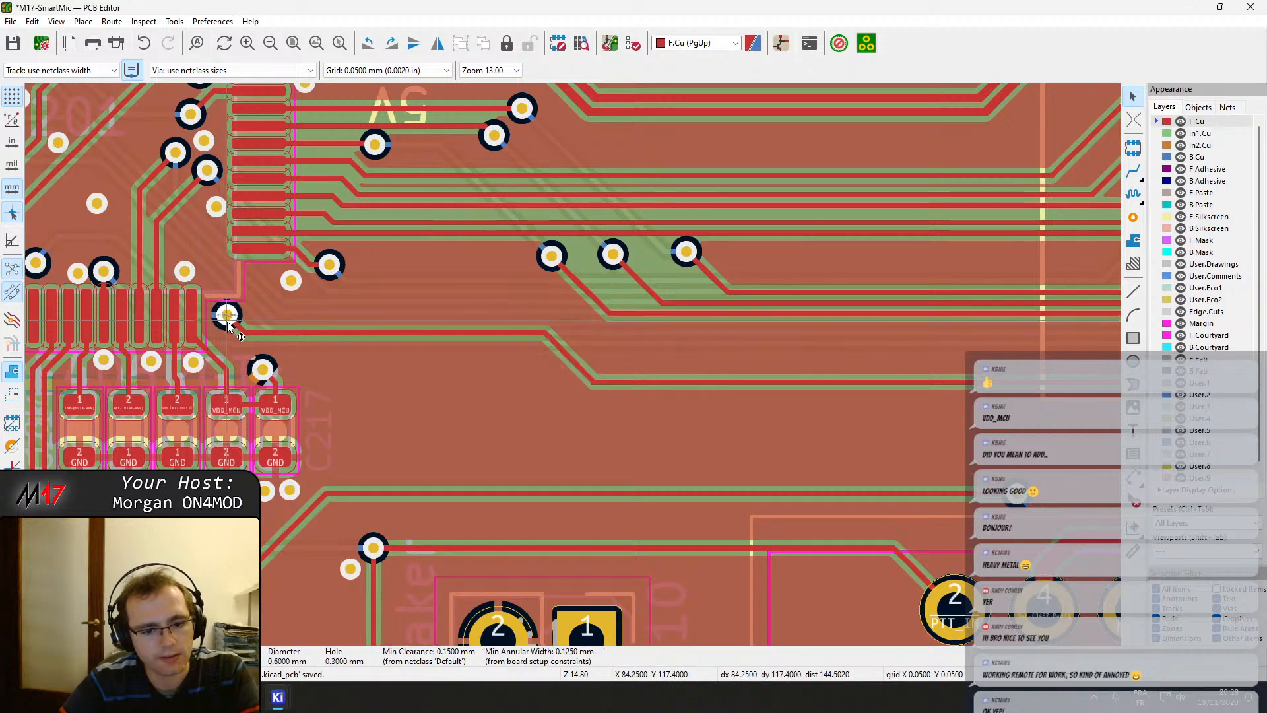
scroll(235, 324, up, 7)
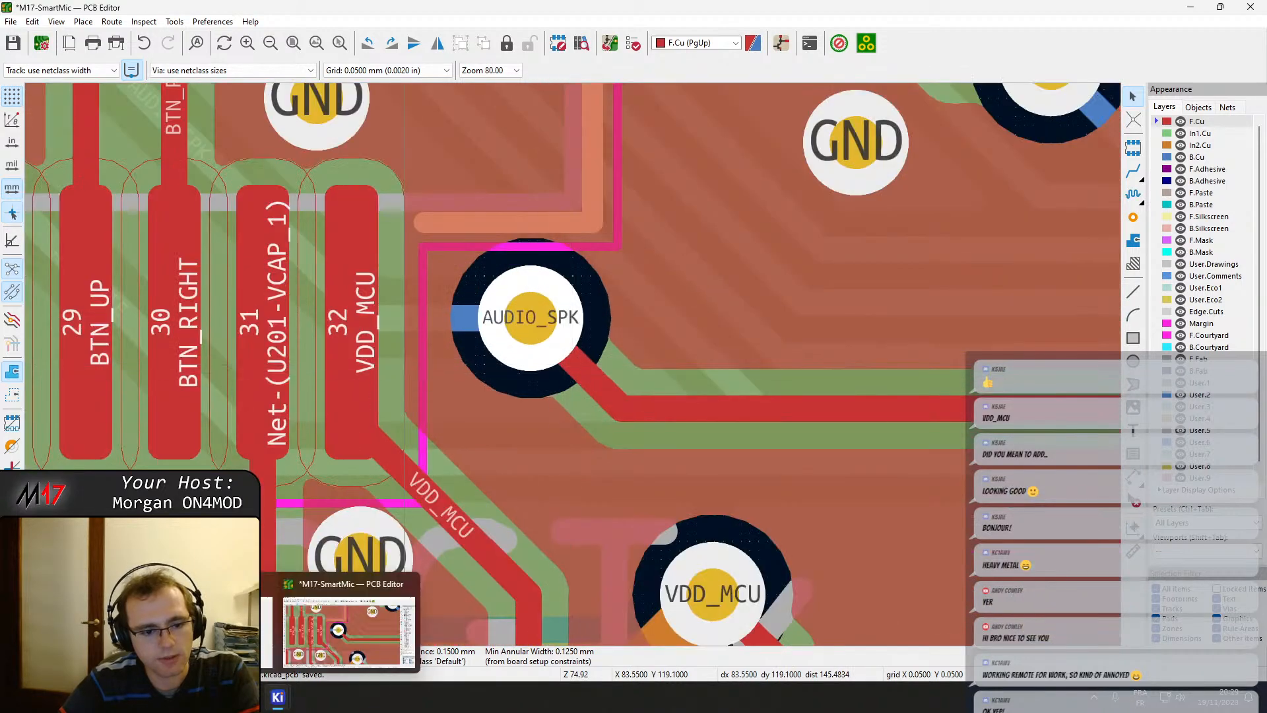
Open the project schematic from the KiCad project window, and return to the PCB Editor to select the AUDIO_SPK via.
mouse_move(278, 704)
click(198, 627)
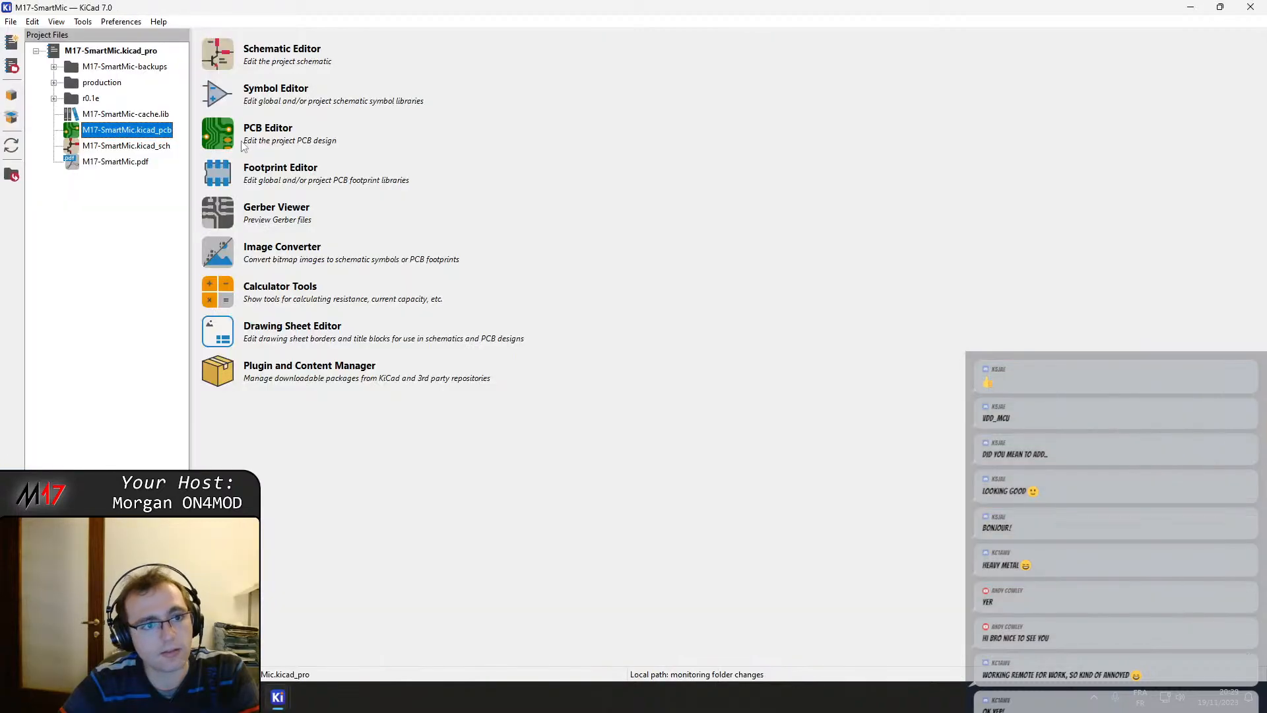
click(218, 53)
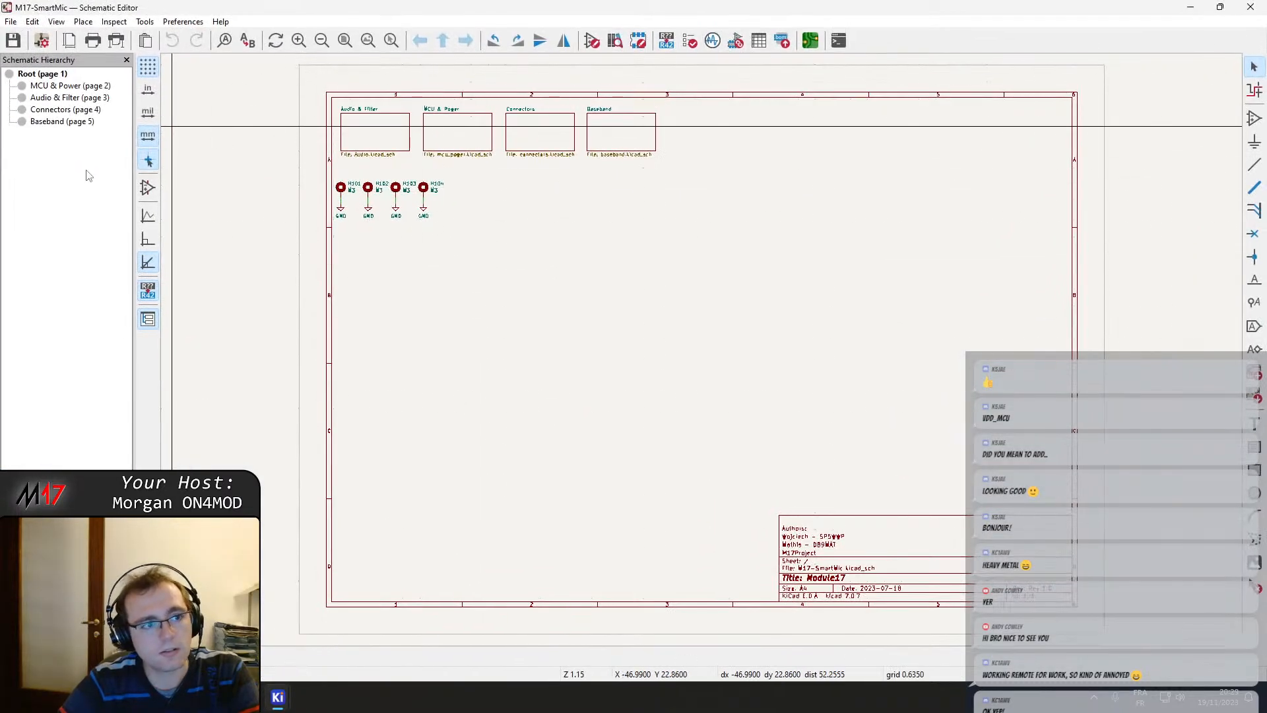
mouse_move(278, 699)
click(311, 638)
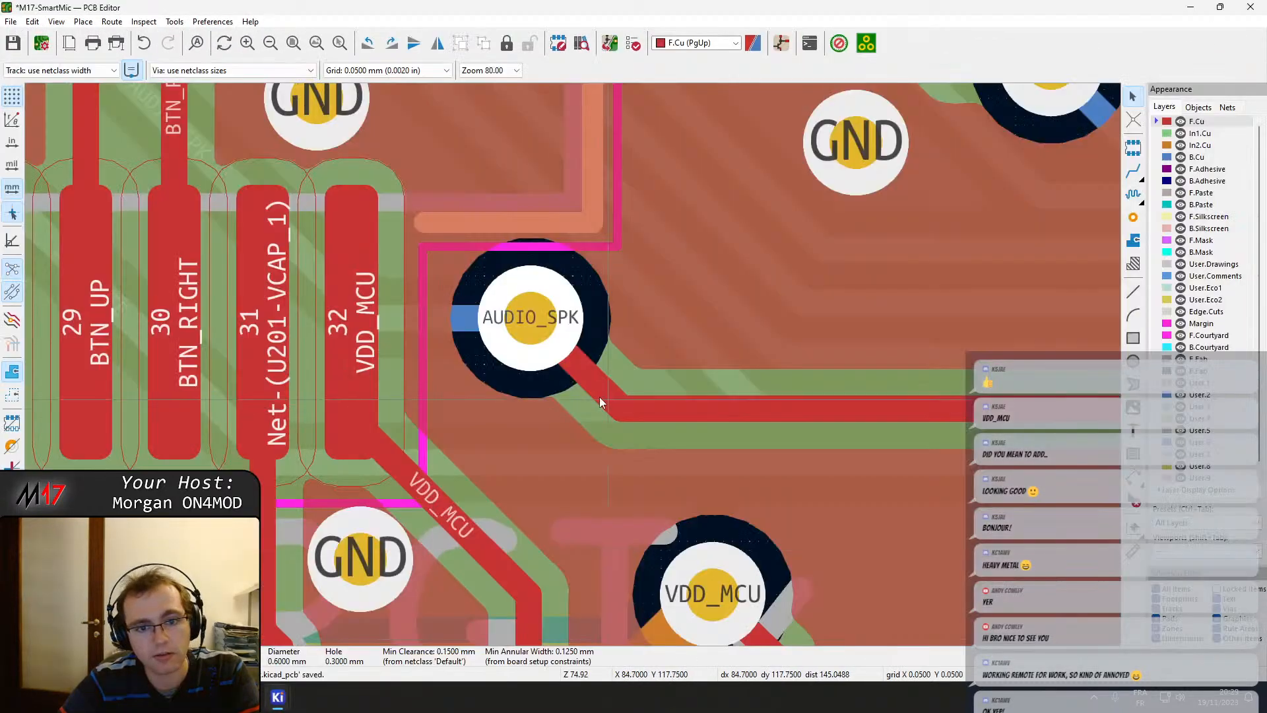
click(538, 340)
click(682, 369)
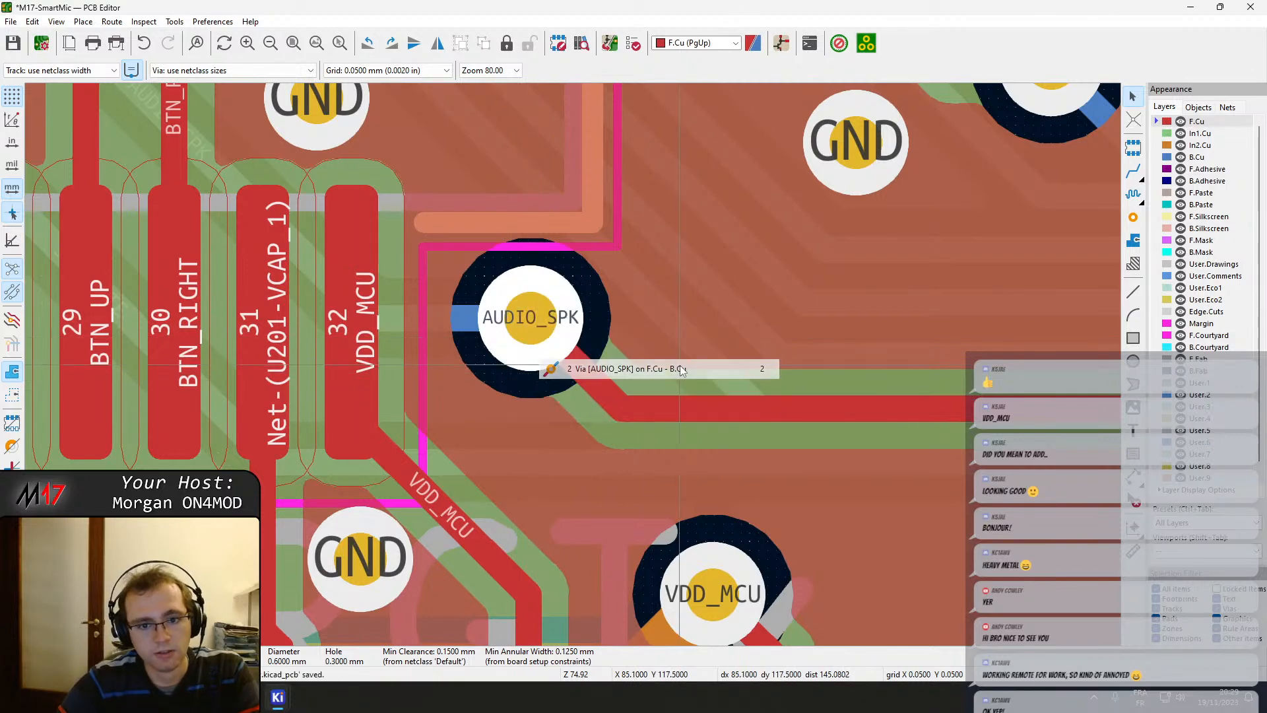
Switch to the Schematic Editor and inspect the AUDIO_SPK input circuit on the Audio & Filter sheet.
mouse_move(277, 701)
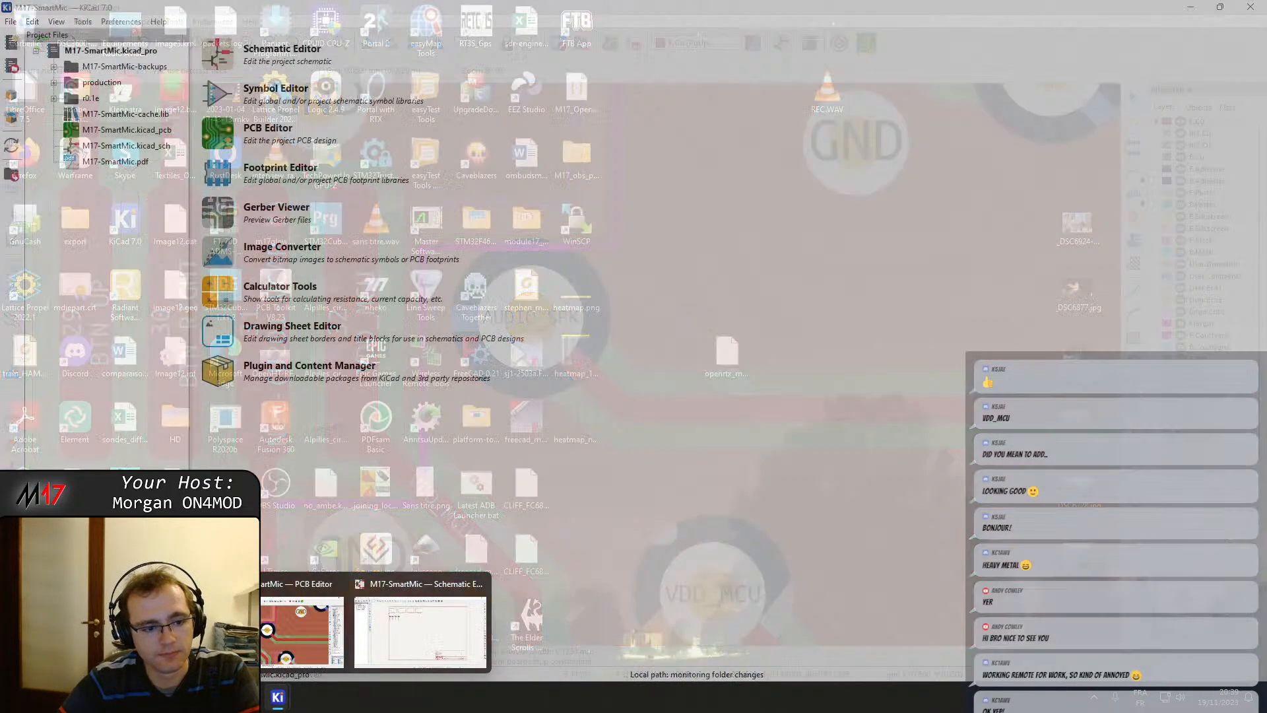
click(410, 628)
click(66, 86)
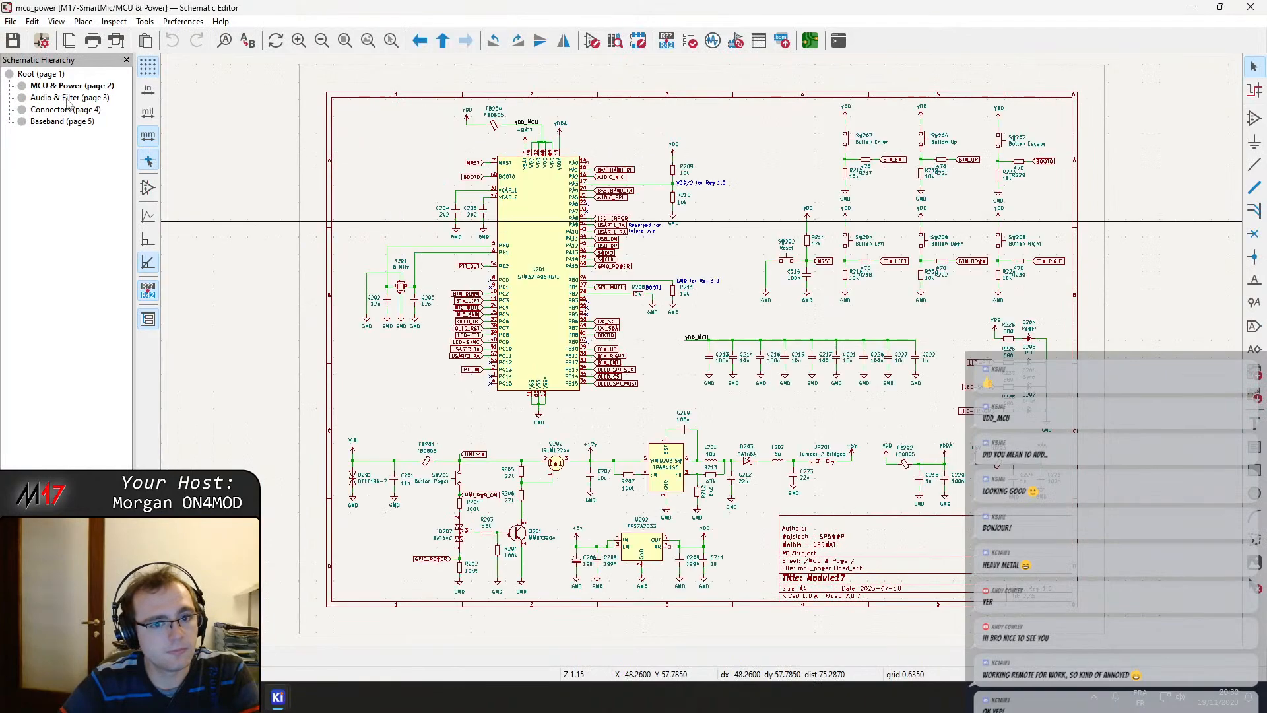
click(66, 97)
scroll(422, 178, up, 1)
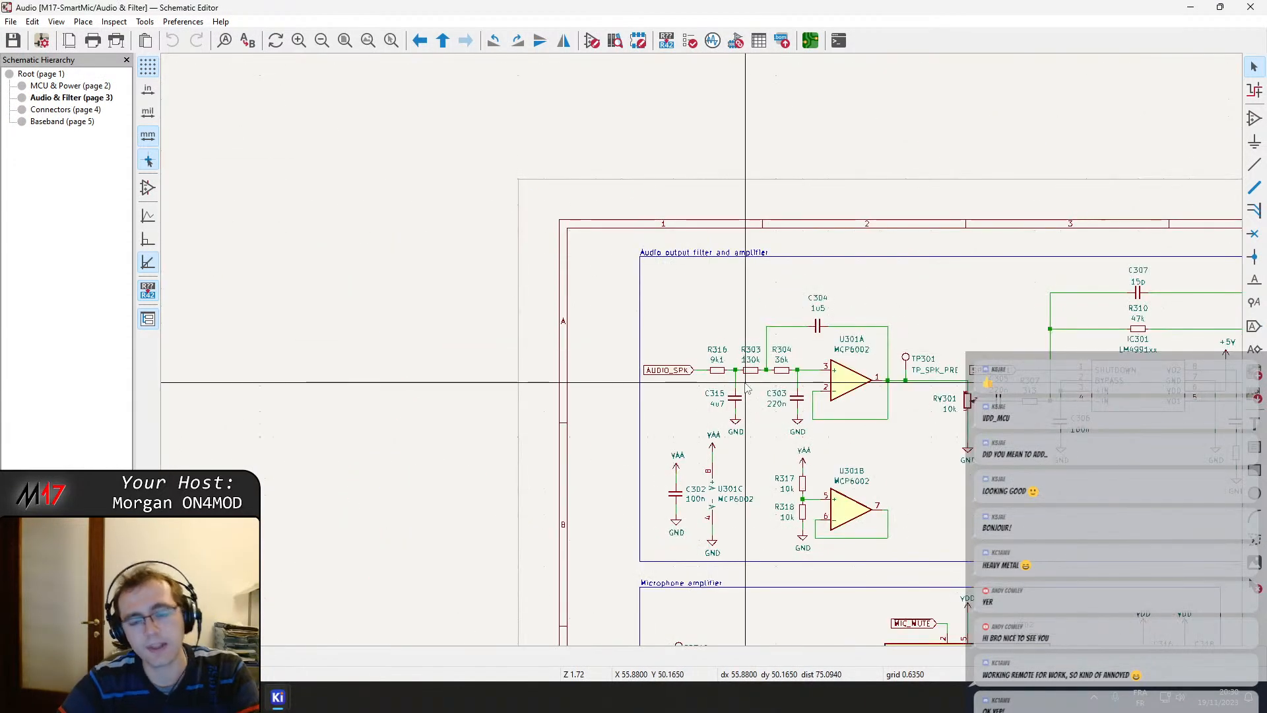
Return to the PCB Editor and compare In2.Cu, In1.Cu and F.Cu around the AUDIO_SPK via near the microcontroller.
mouse_move(278, 699)
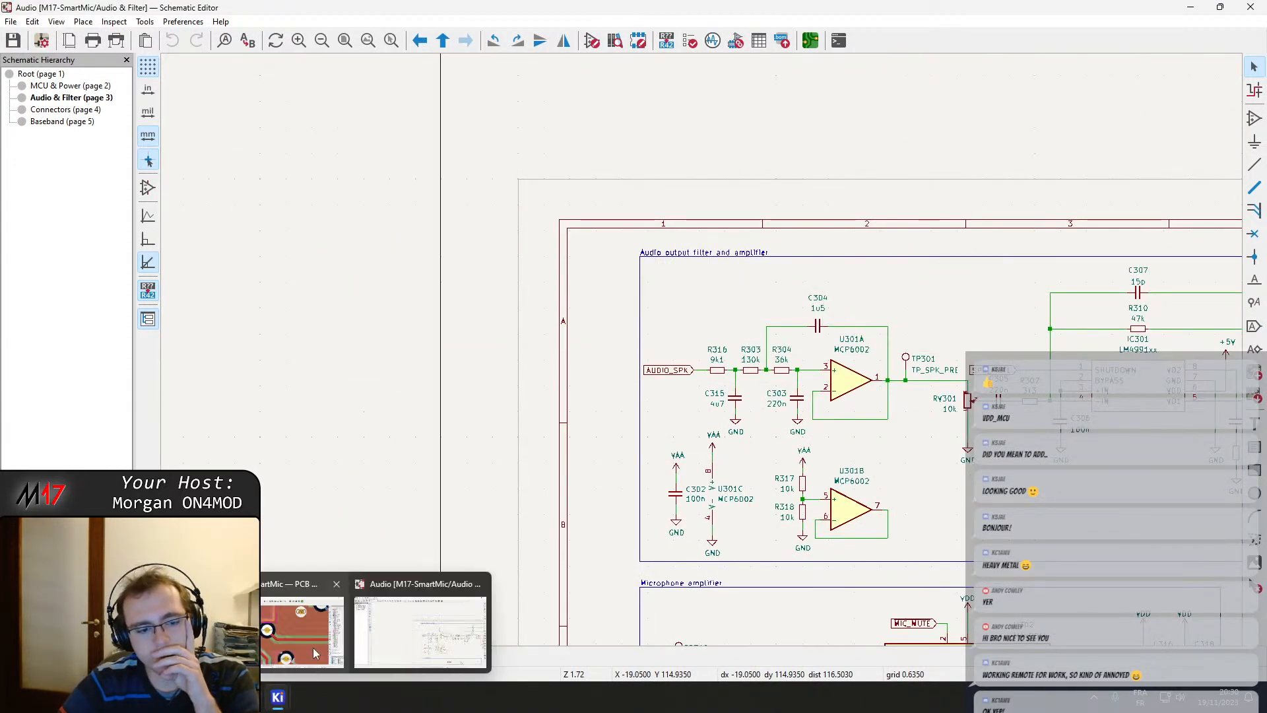
click(313, 634)
scroll(404, 423, down, 4)
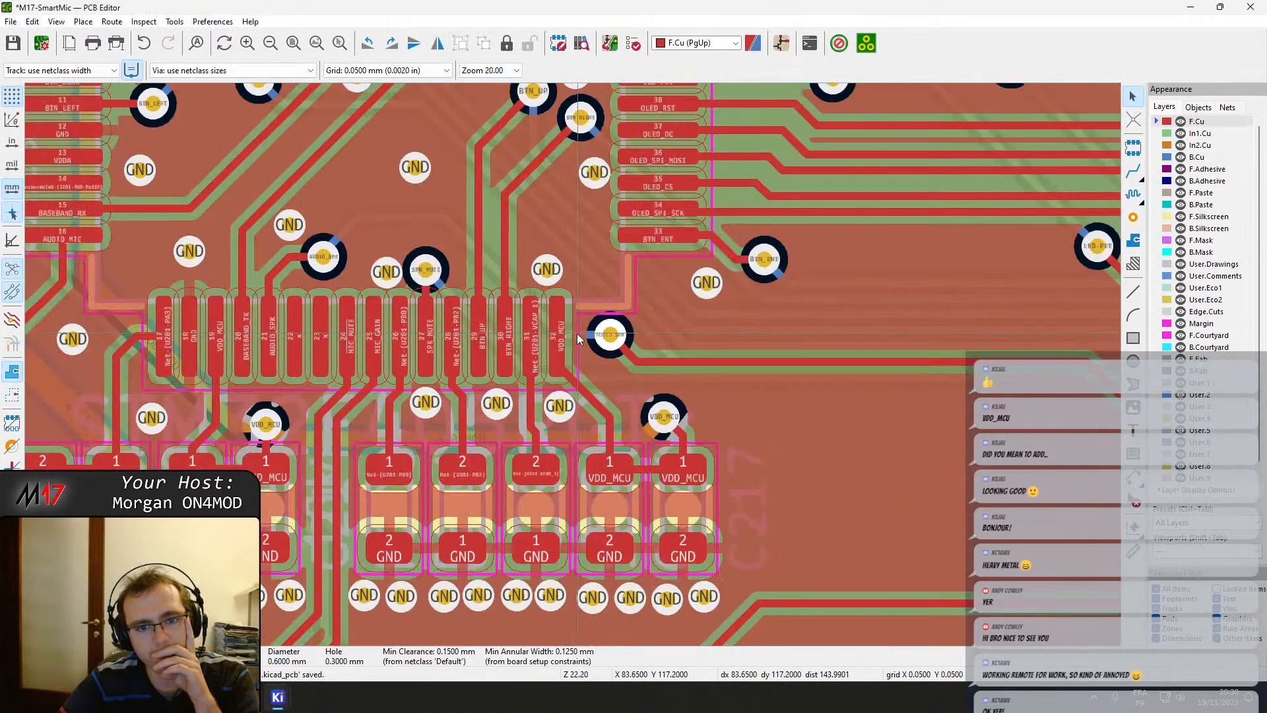
click(1203, 145)
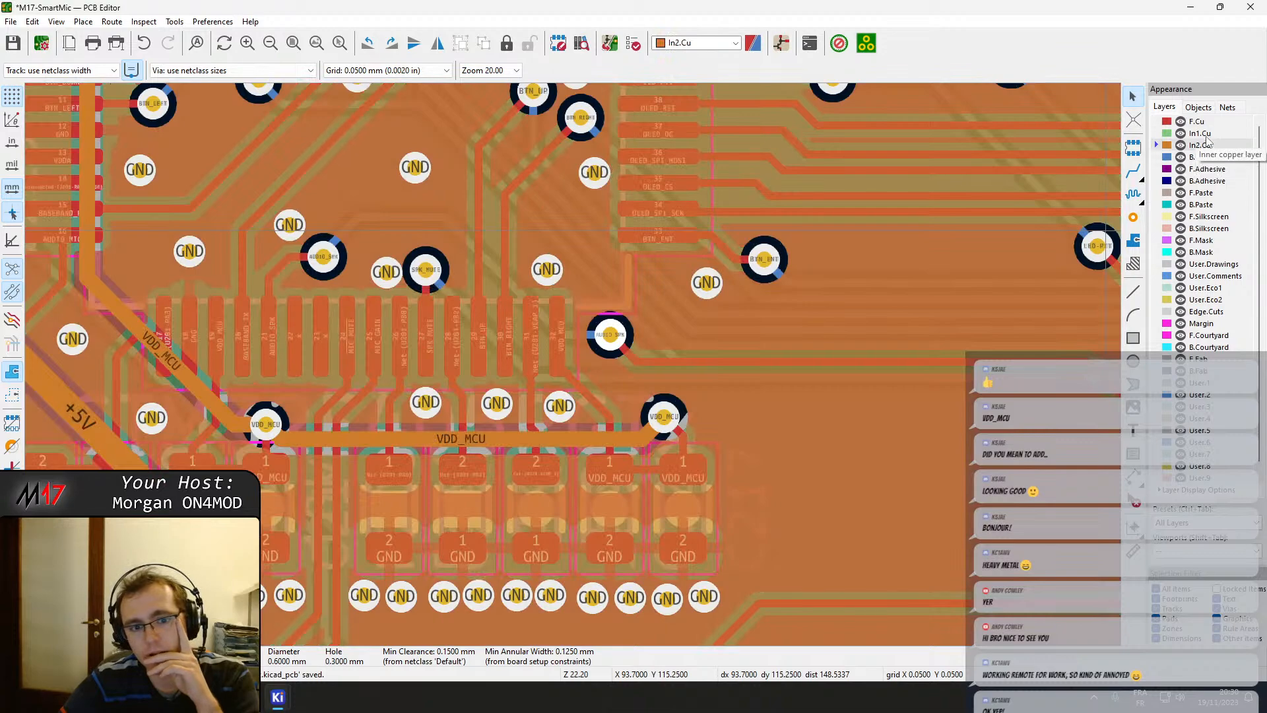
click(1207, 135)
click(1200, 123)
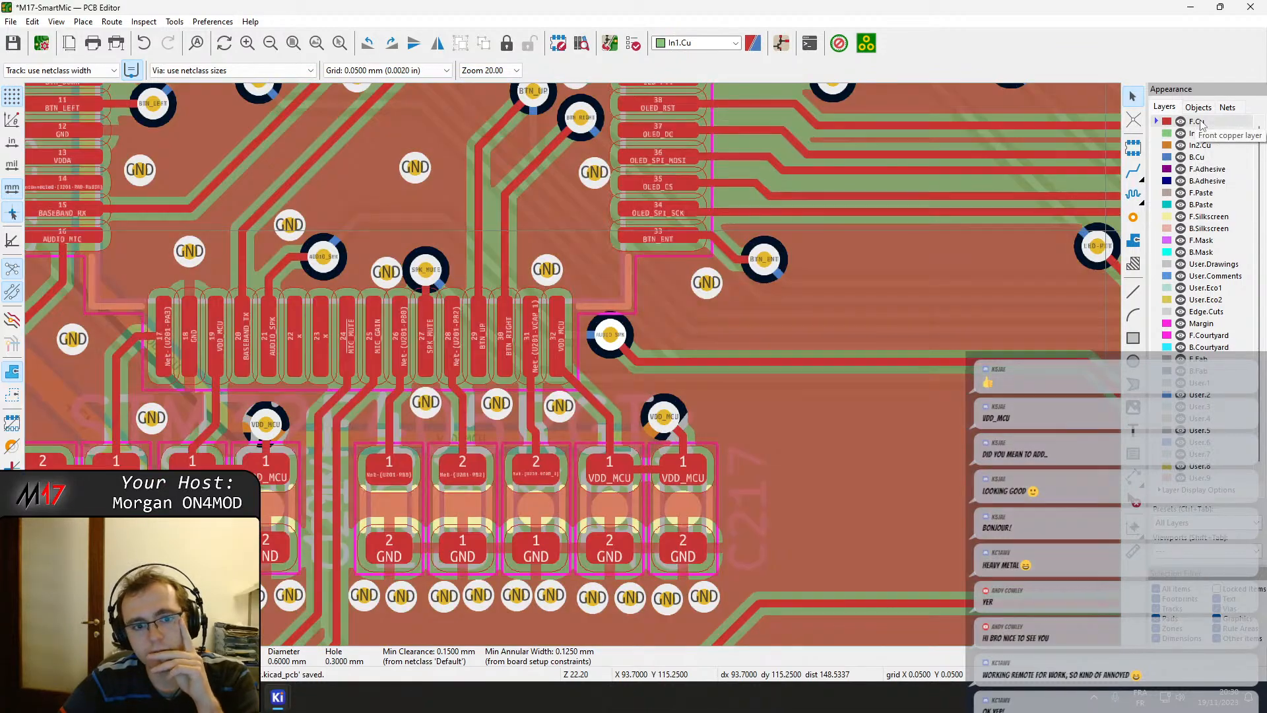
Try moving the AUDIO_SPK via beside pin 32 slightly down and to the left on B.Cu, and refill all zones.
click(1203, 157)
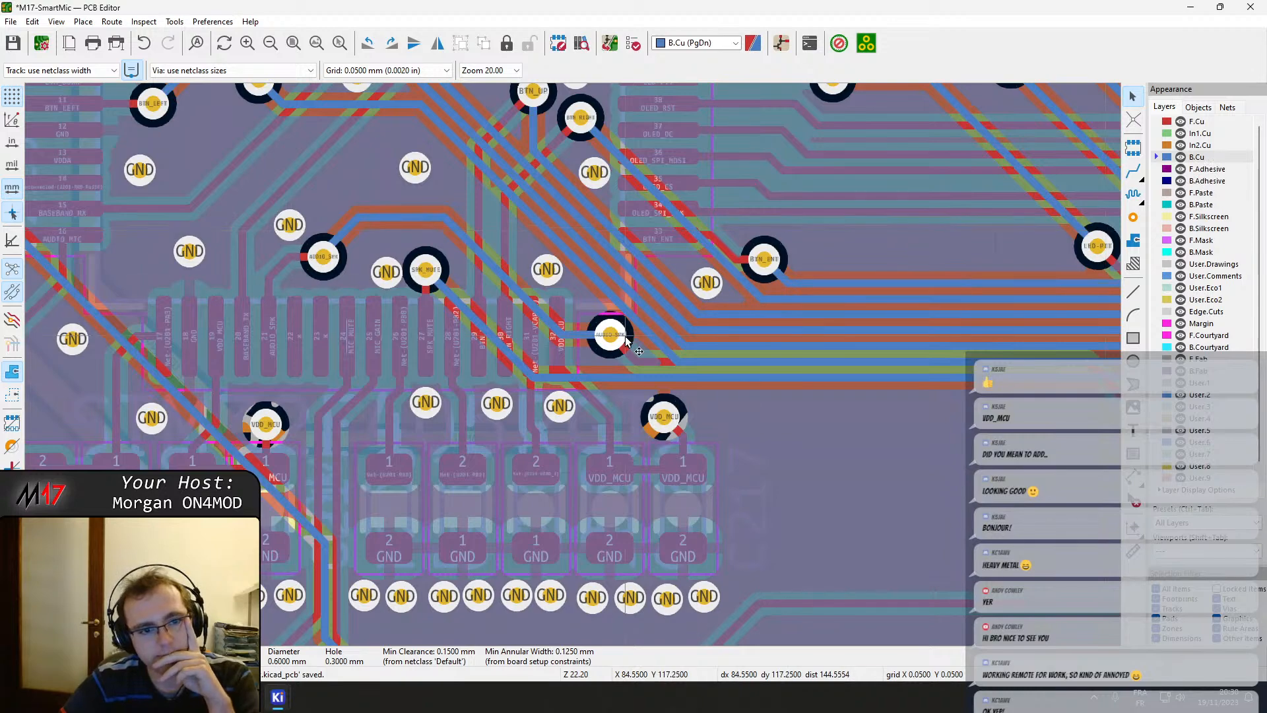
scroll(621, 338, up, 4)
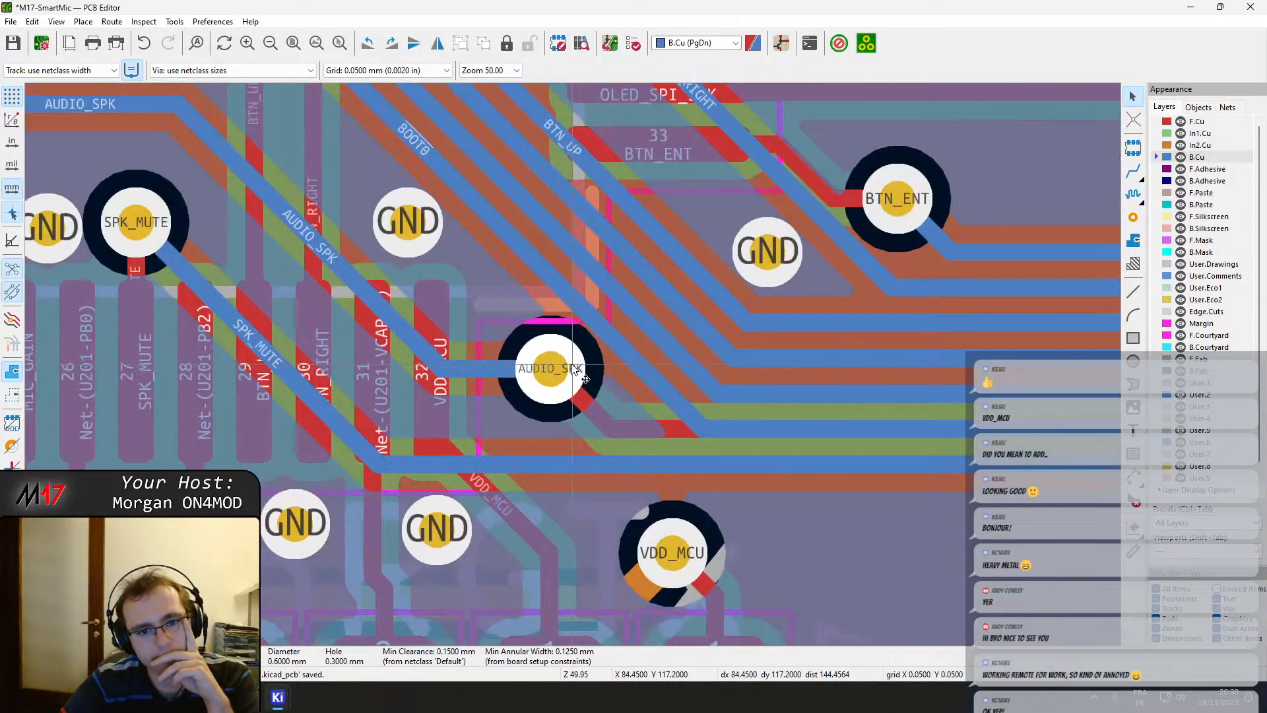
click(540, 385)
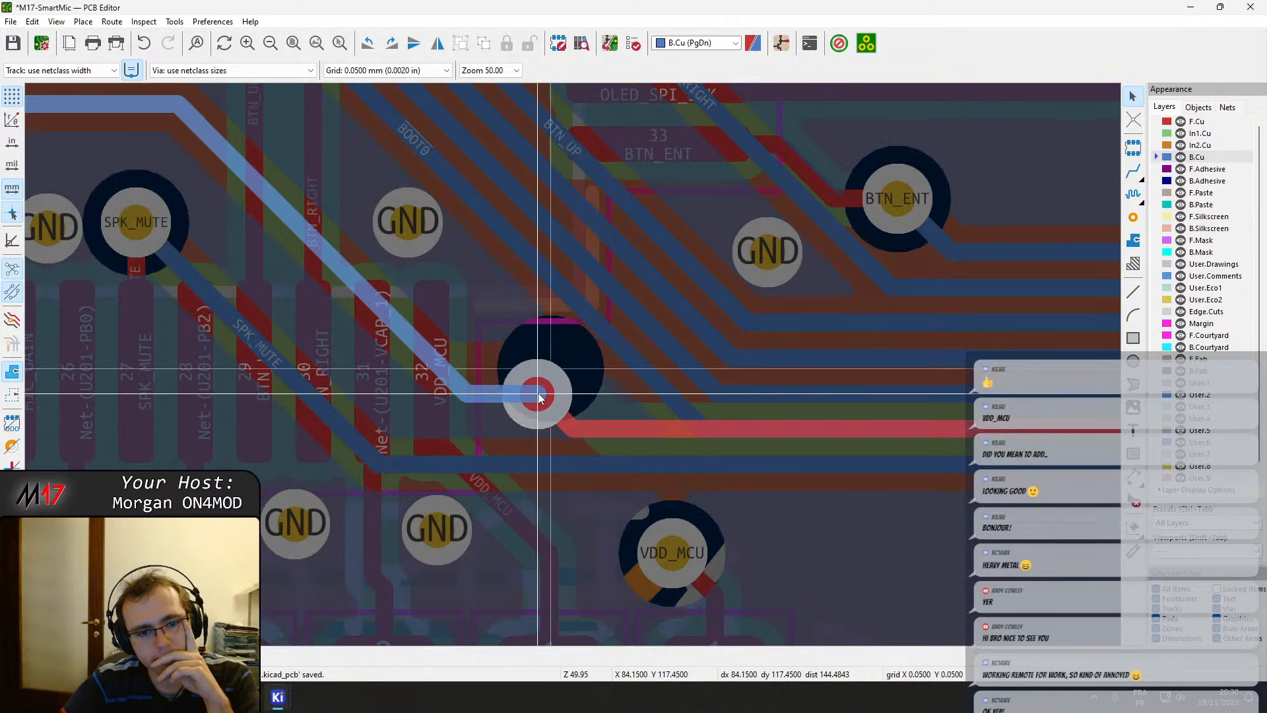
click(538, 385)
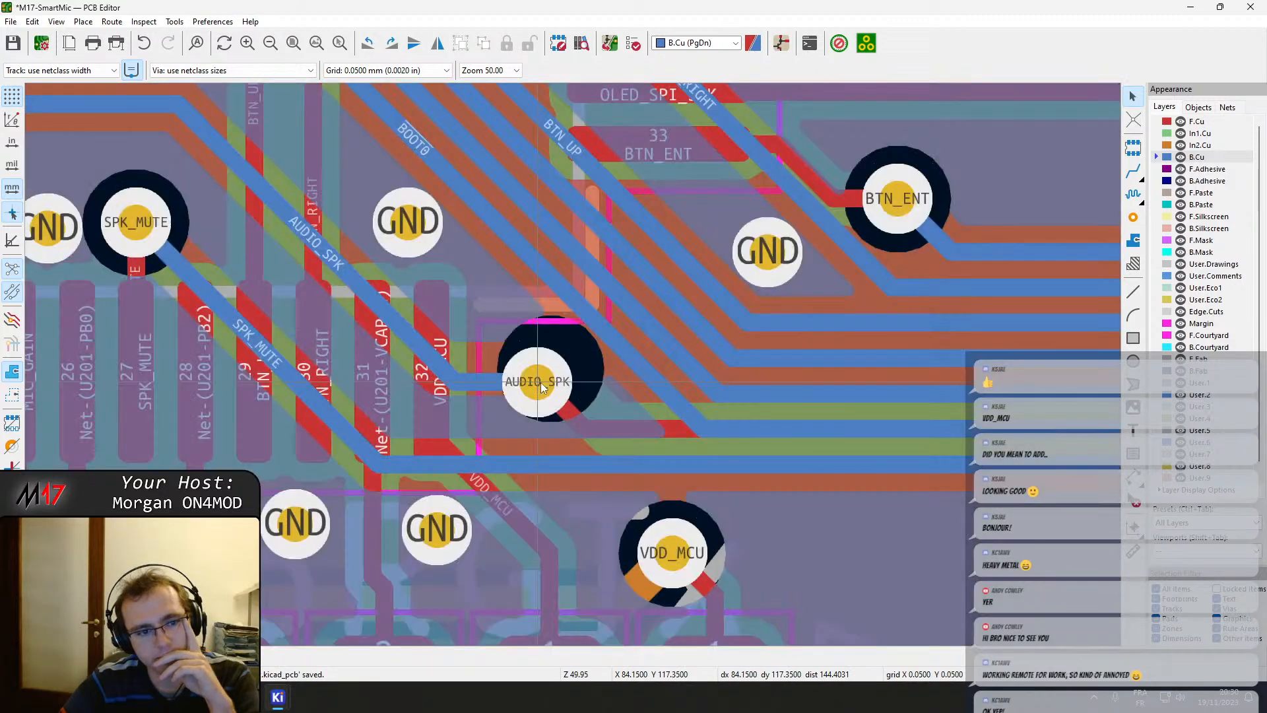
key(b)
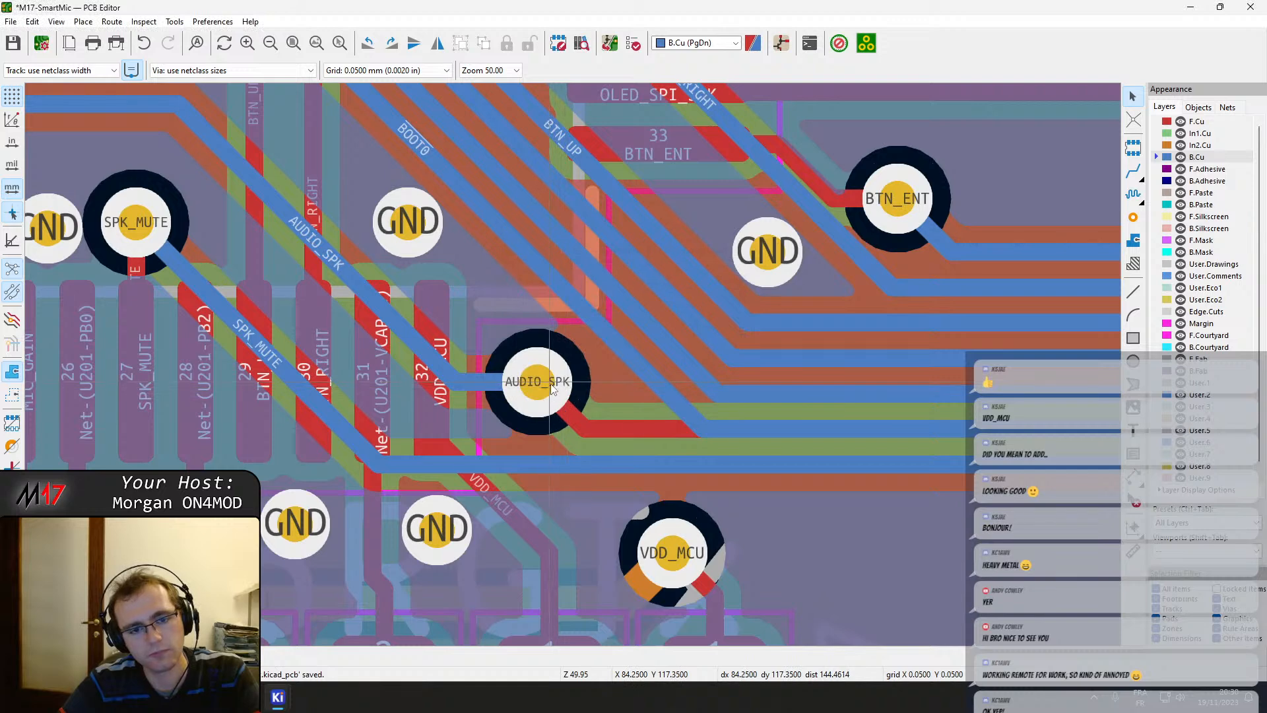
Undo the AUDIO_SPK via move together with its zone fill, and refill all zones.
key(ctrl+z)
key(ctrl+z)
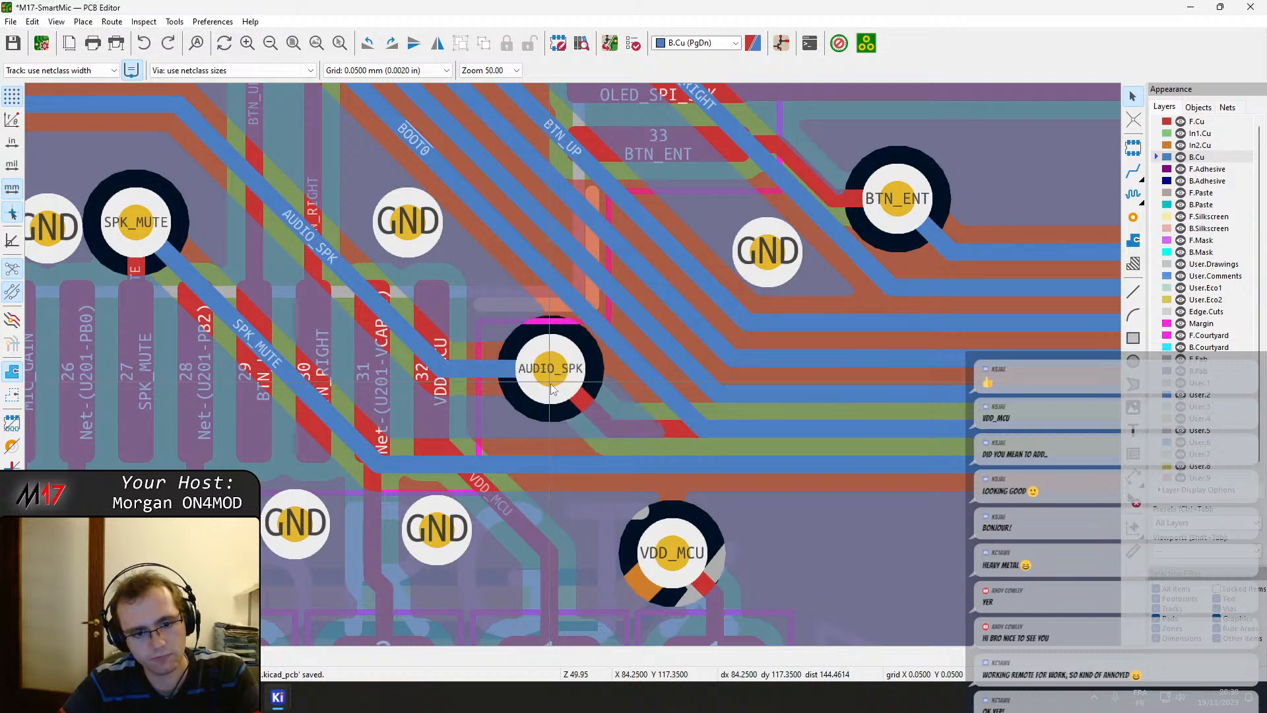
key(b)
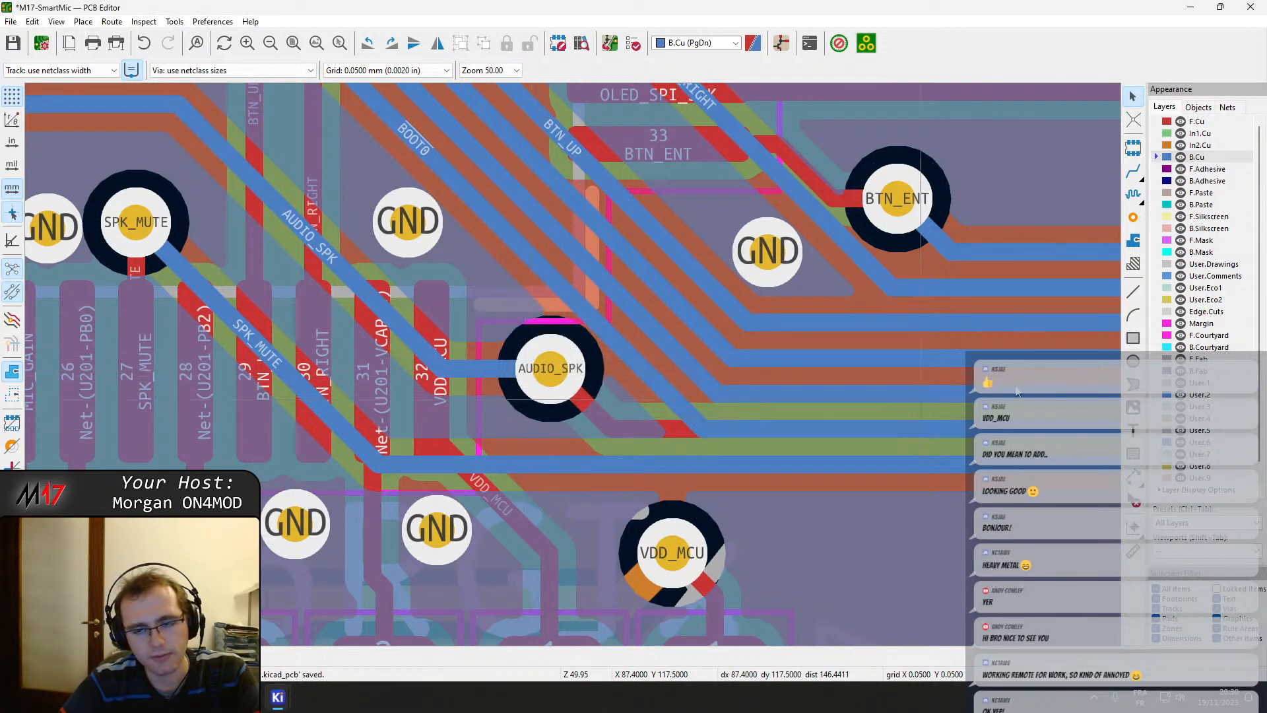
Follow the AUDIO_SPK track on F.Cu to its far end and shift its diagonal segment at pad 1 down and to the left.
click(1200, 125)
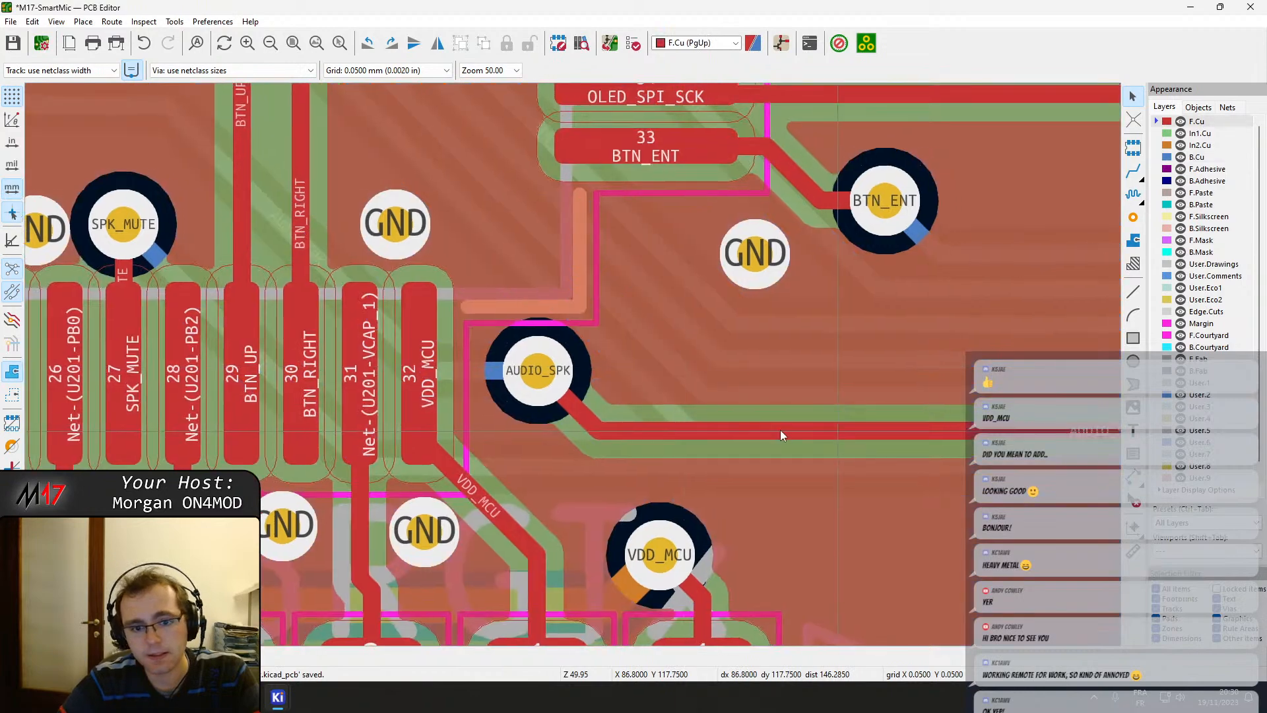
scroll(780, 430, down, 3)
middle_drag(875, 396, 99, 329)
scroll(564, 356, down, 2)
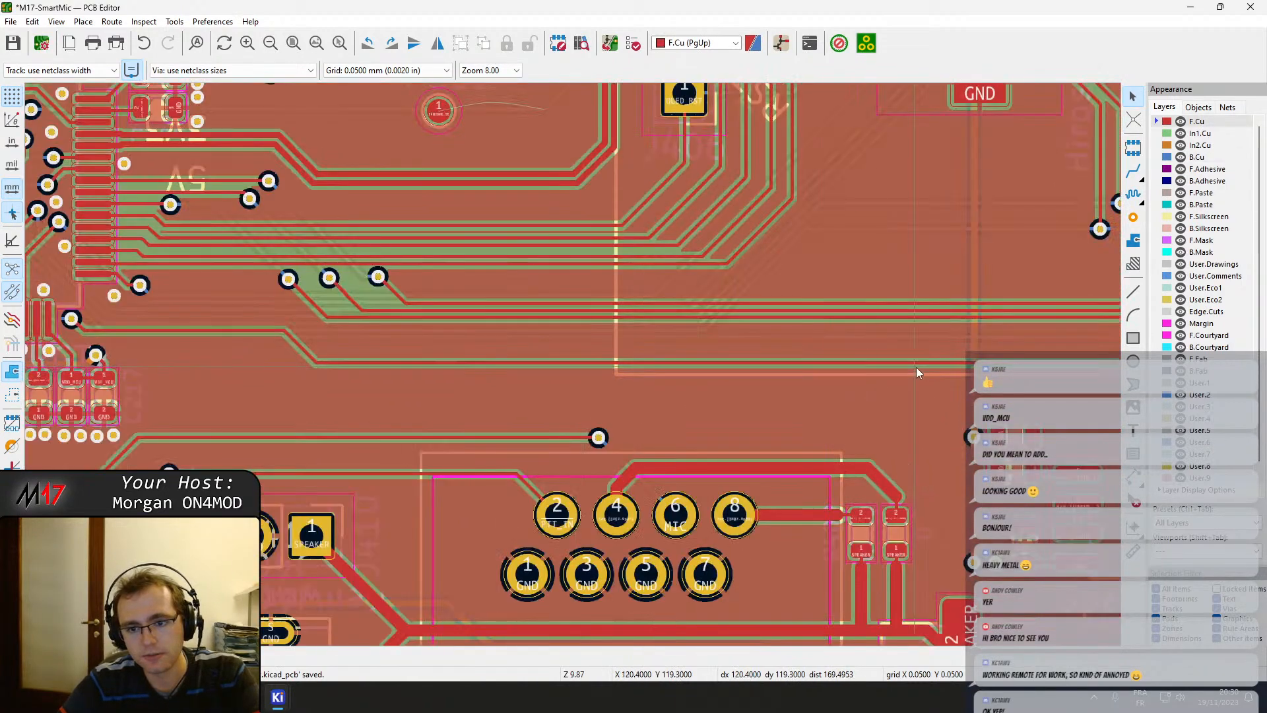
middle_drag(937, 373, 277, 336)
scroll(569, 397, up, 4)
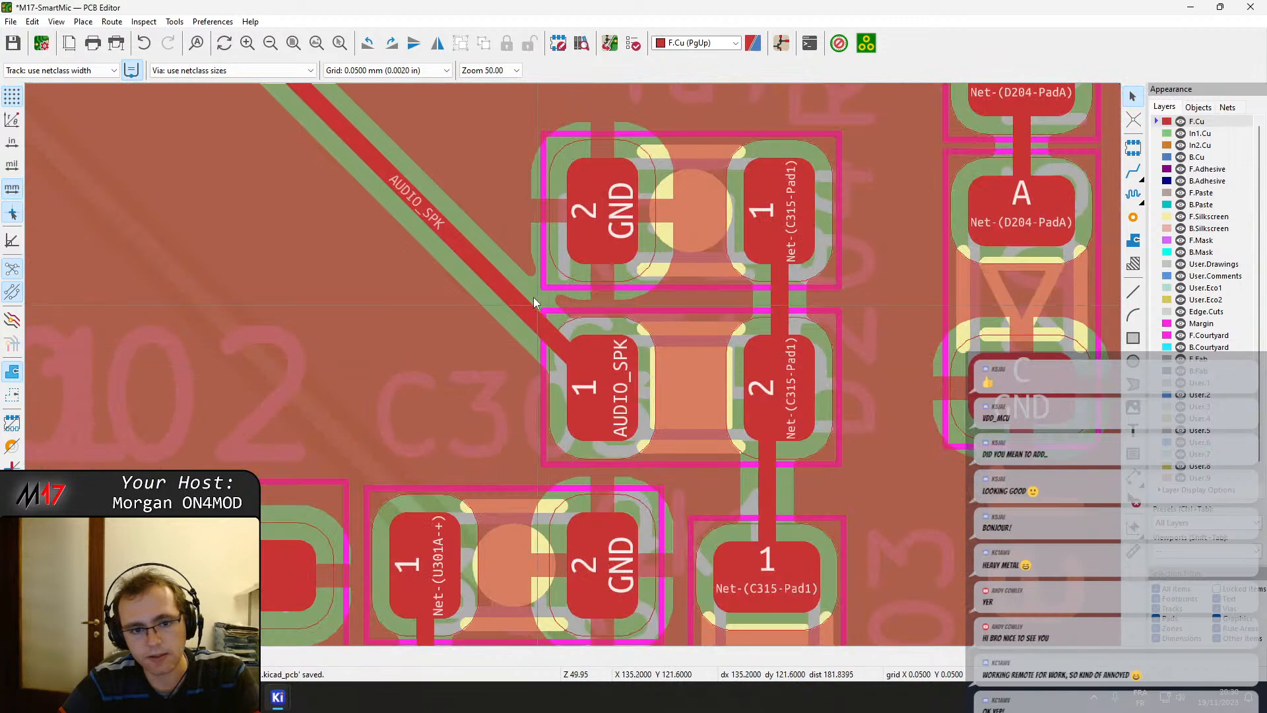
click(519, 290)
key(d)
click(470, 350)
scroll(470, 350, down, 4)
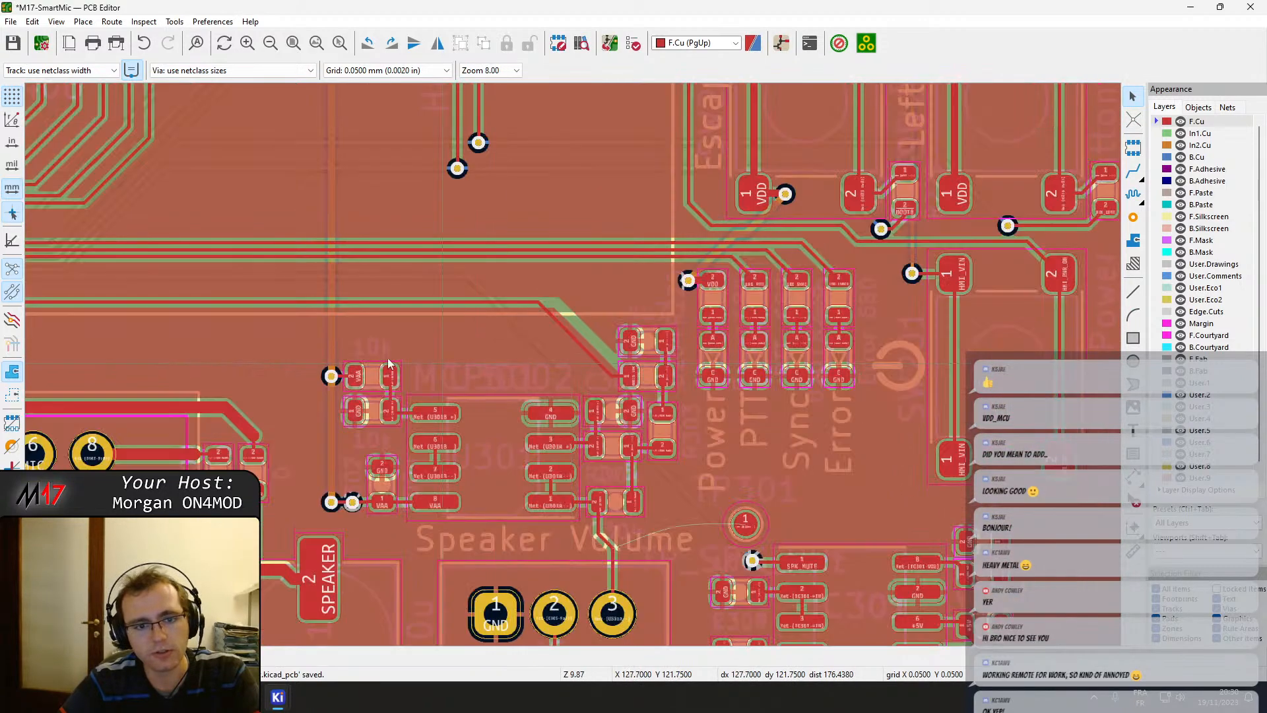
Reshape the AUDIO_SPK track near the microcontroller so it leaves its via horizontally and descends past the VDD_MCU via, and refill all zones.
middle_drag(323, 356, 911, 342)
scroll(331, 320, up, 1)
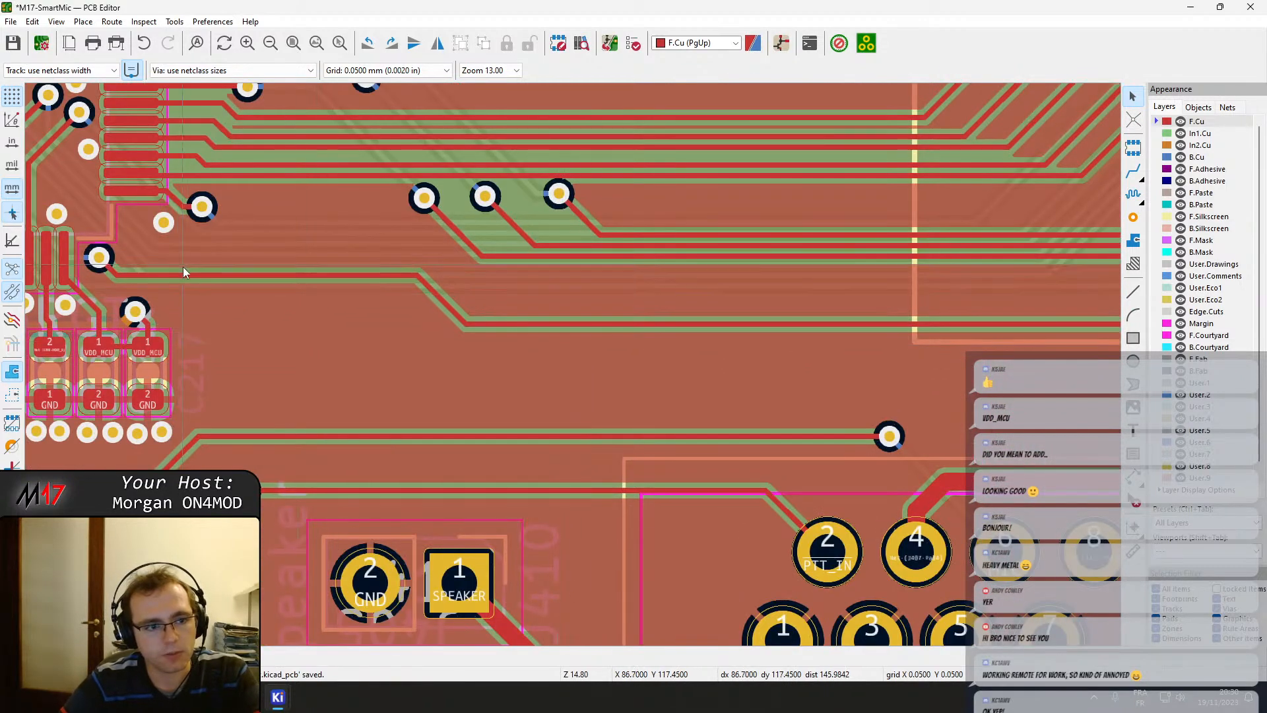
scroll(122, 289, up, 1)
drag(817, 340, 585, 349)
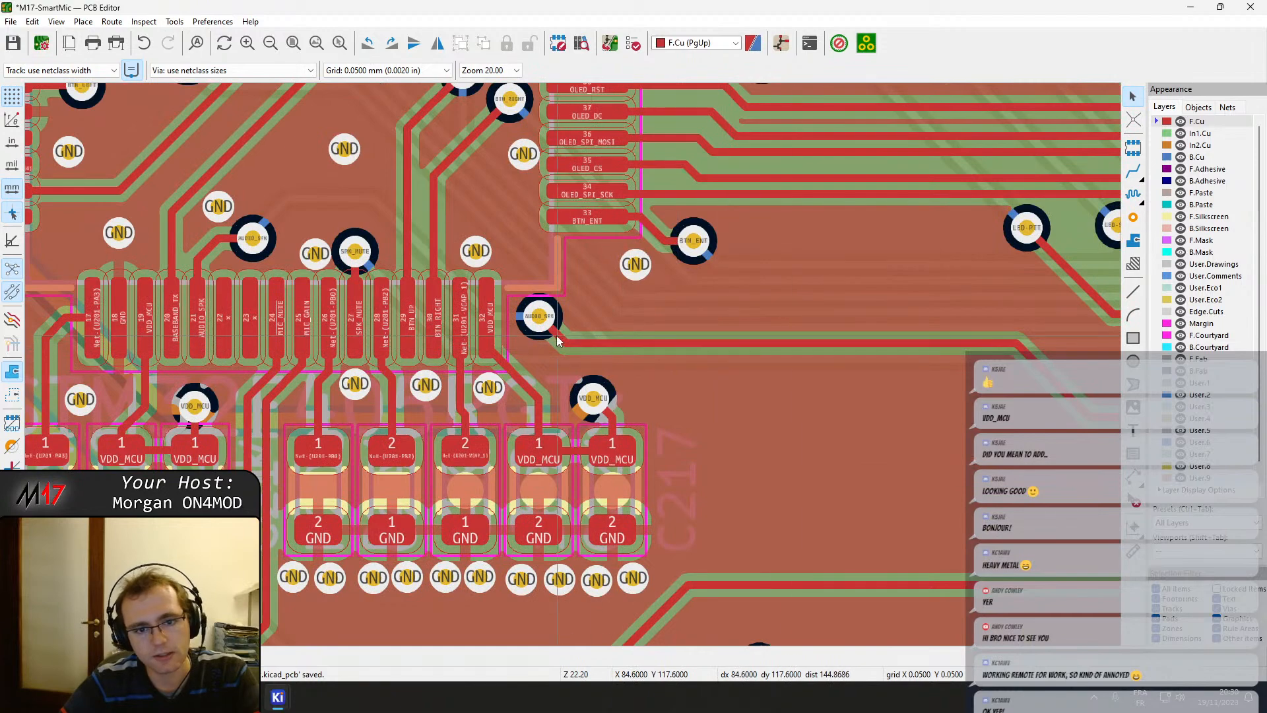
double_click(557, 336)
key(Escape)
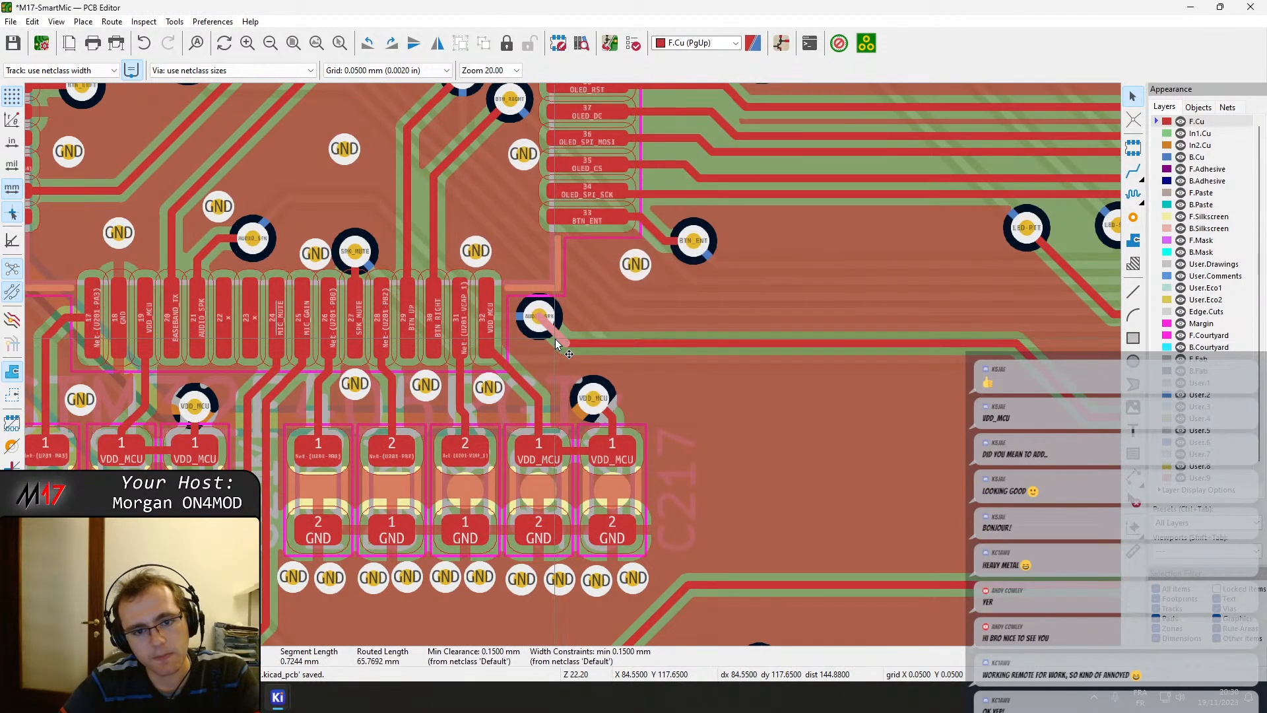
drag(556, 338, 755, 419)
click(641, 337)
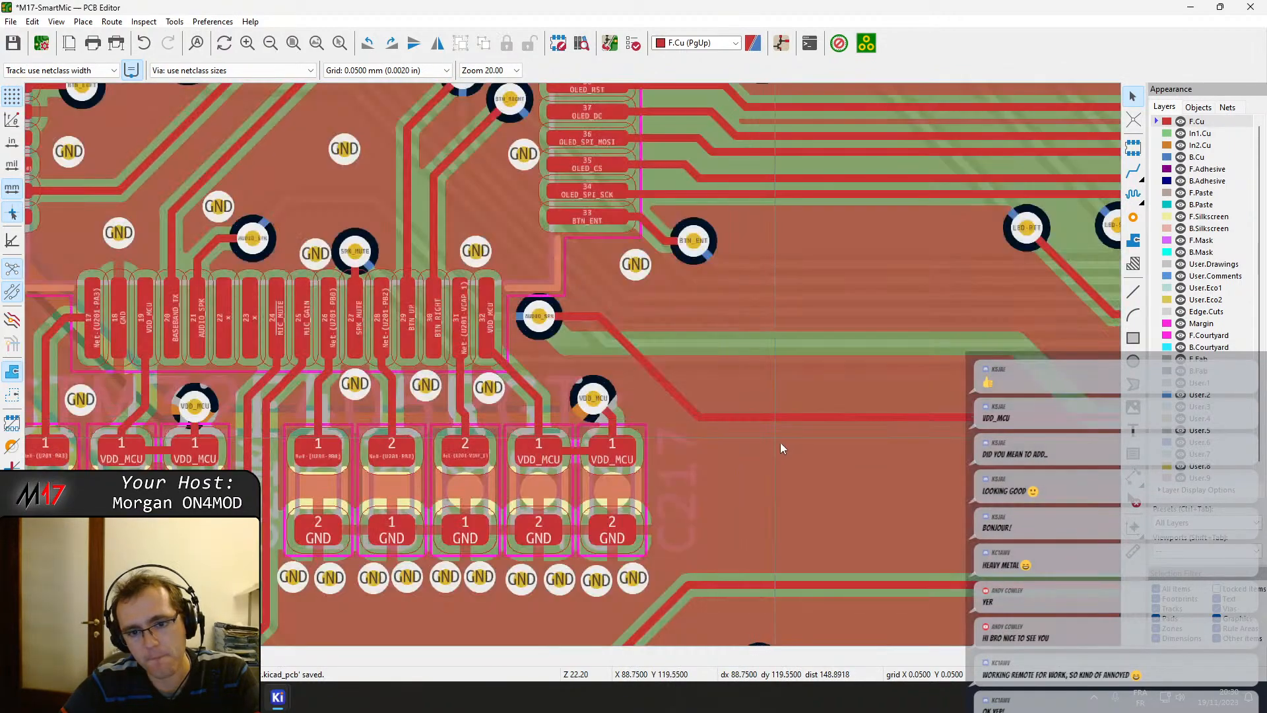
middle_drag(823, 451, 452, 423)
key(b)
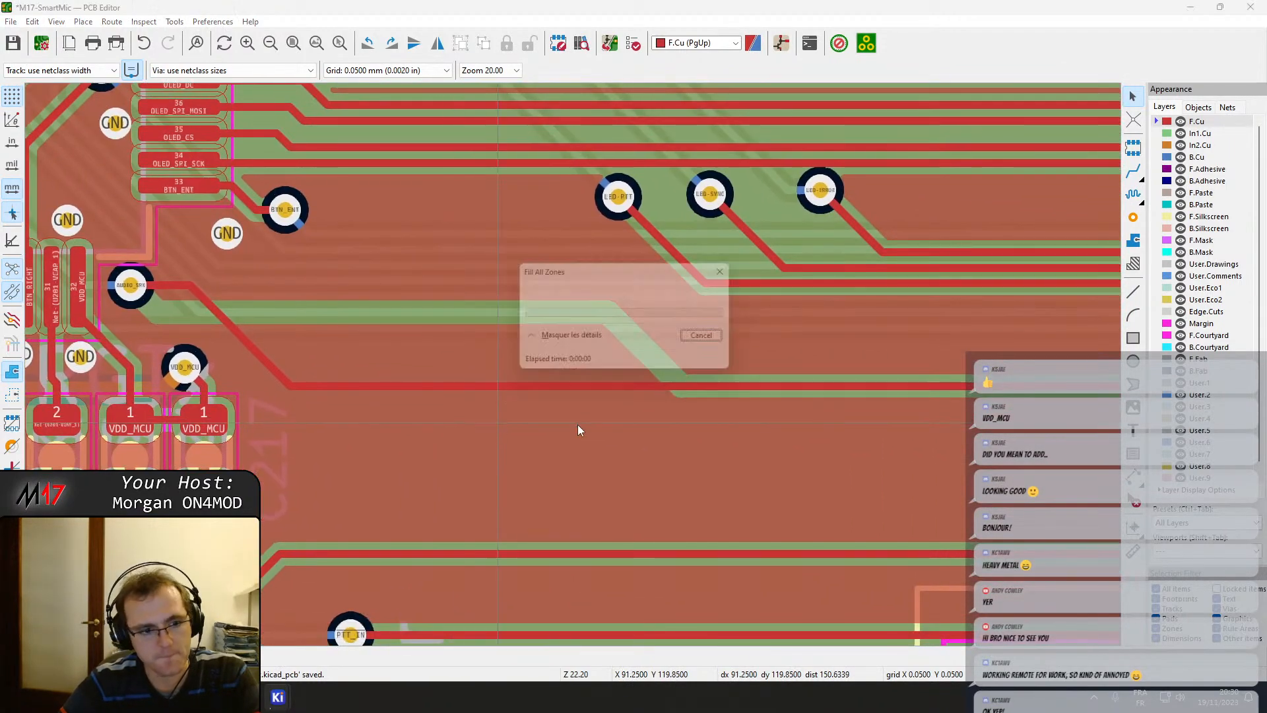
Place a GND via just right of the VDD_MCU via, try another to its upper left, and check the B.Cu tracks there.
scroll(168, 385, up, 2)
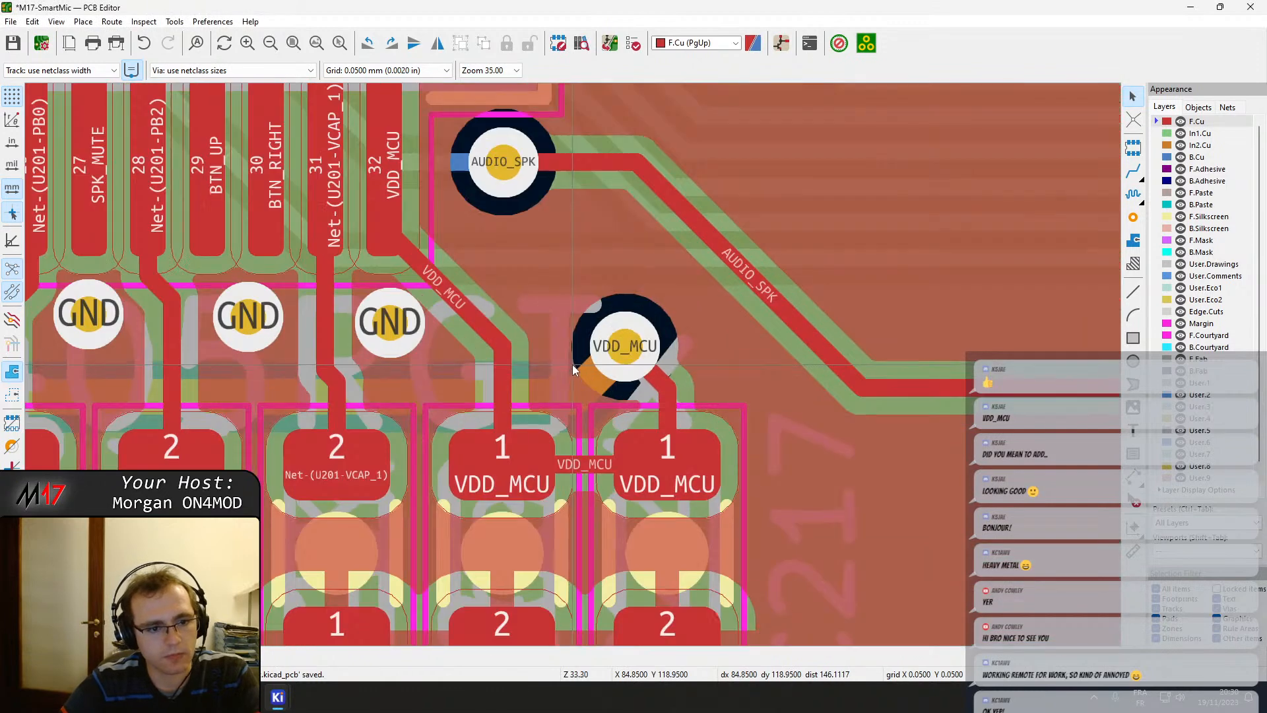
click(1134, 217)
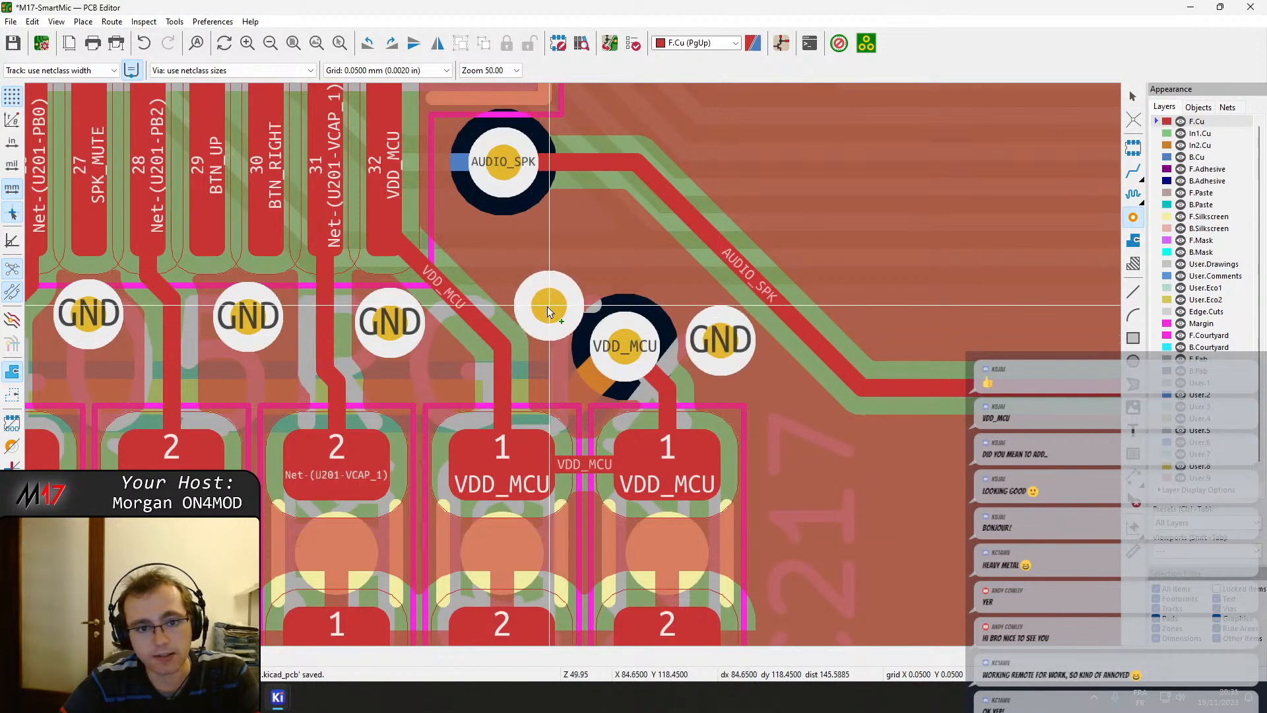
click(548, 306)
key(Escape)
click(533, 260)
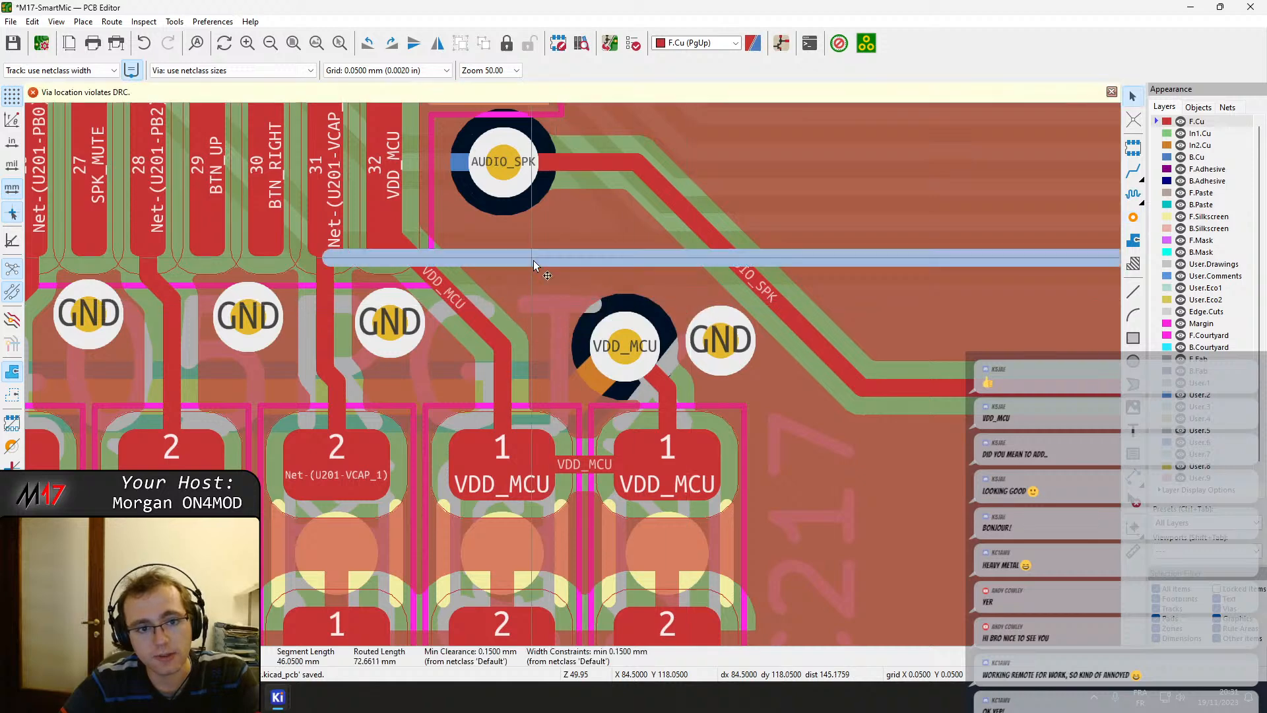
key(Next)
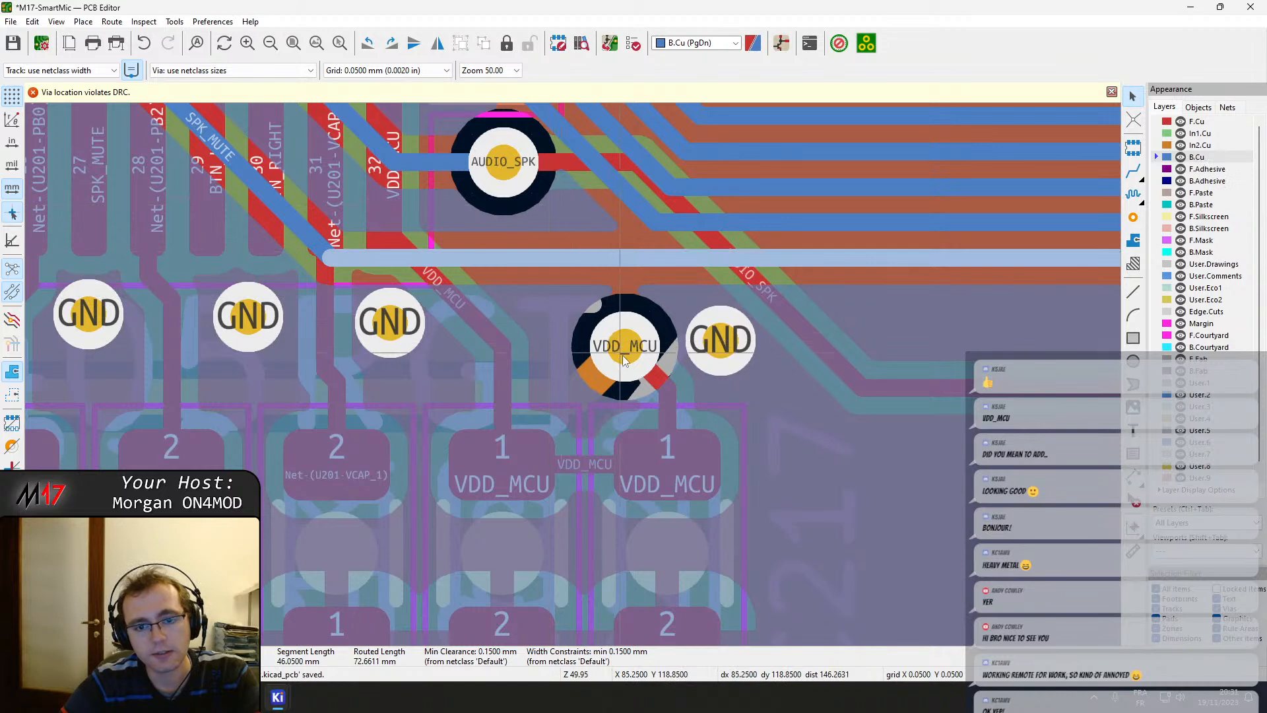
click(531, 369)
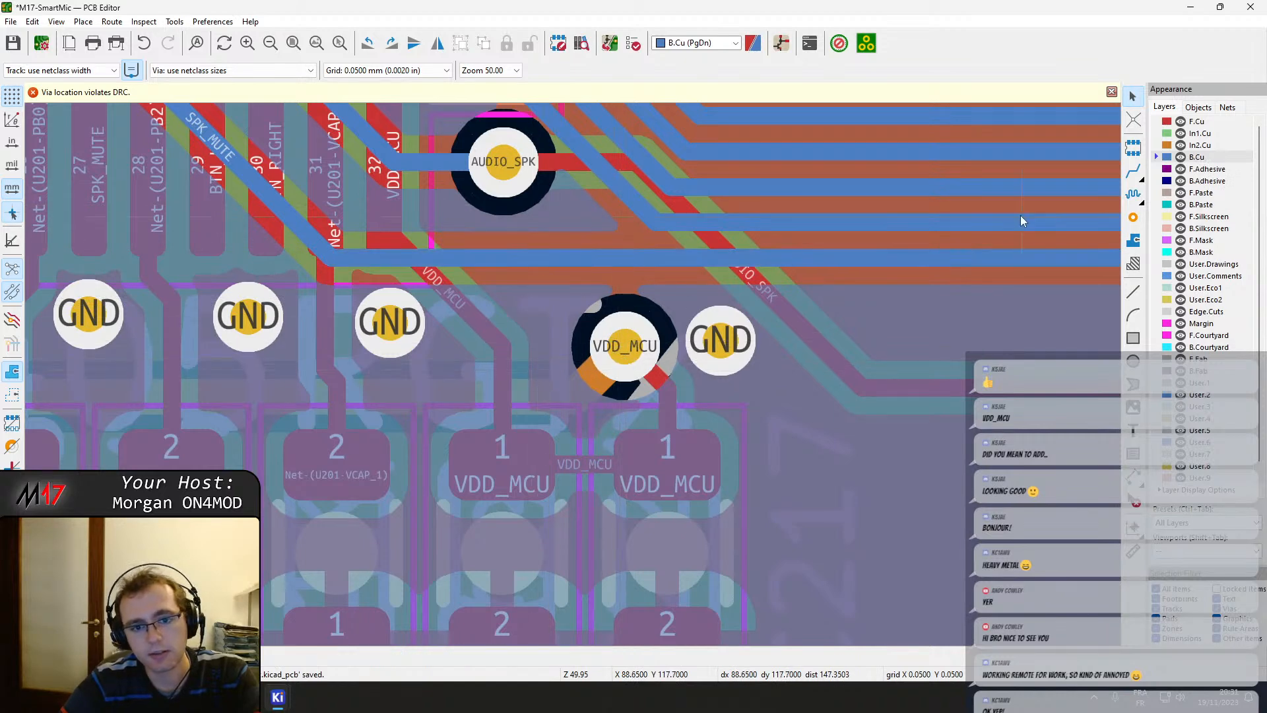
click(434, 280)
click(1213, 122)
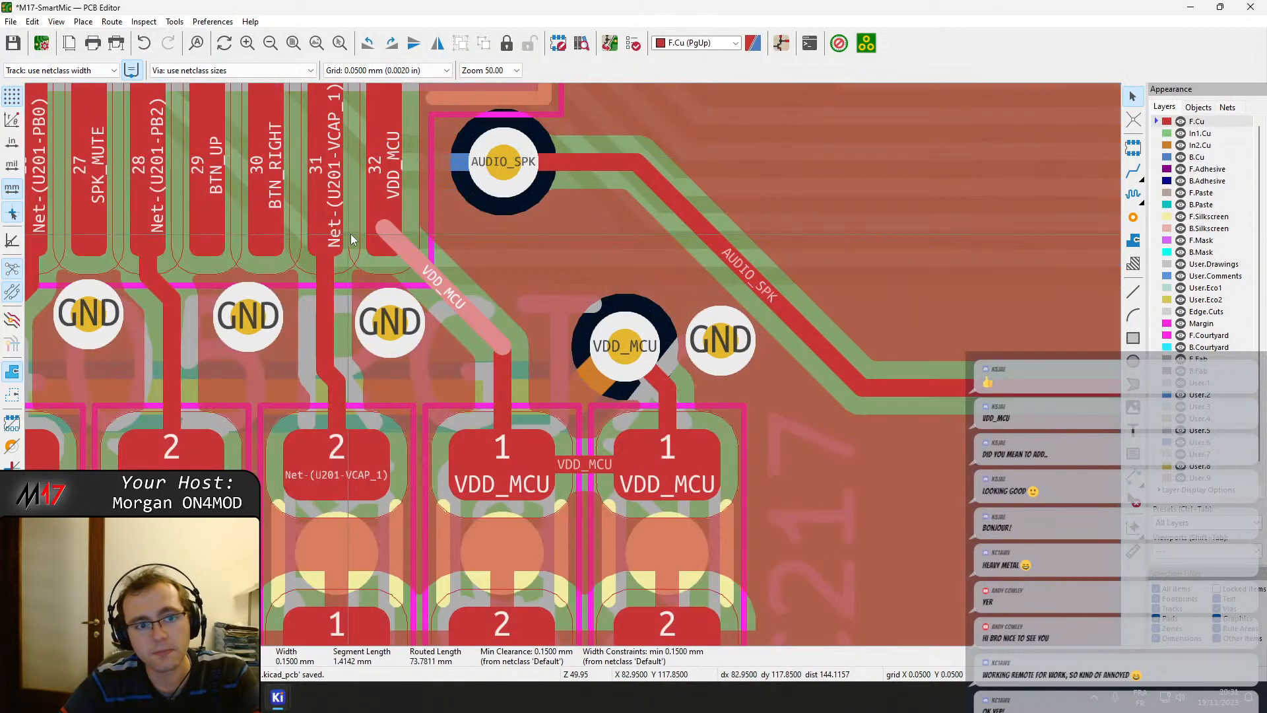
key(d)
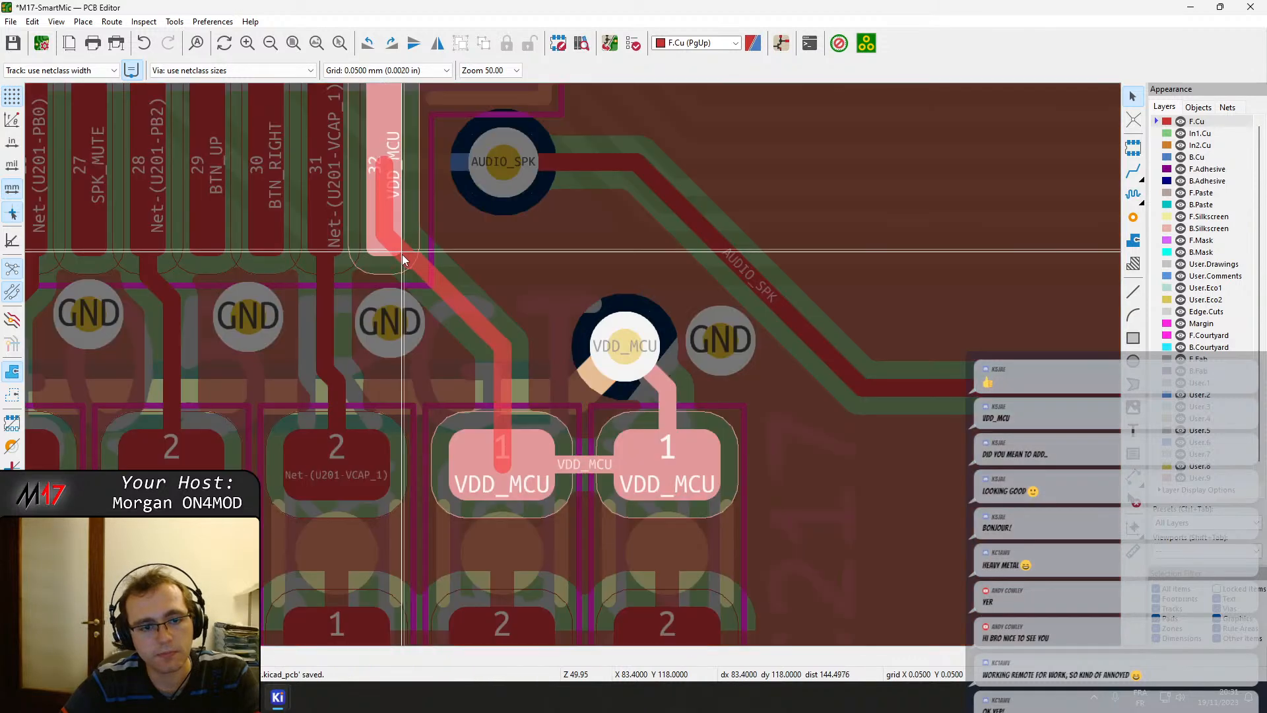
key(Escape)
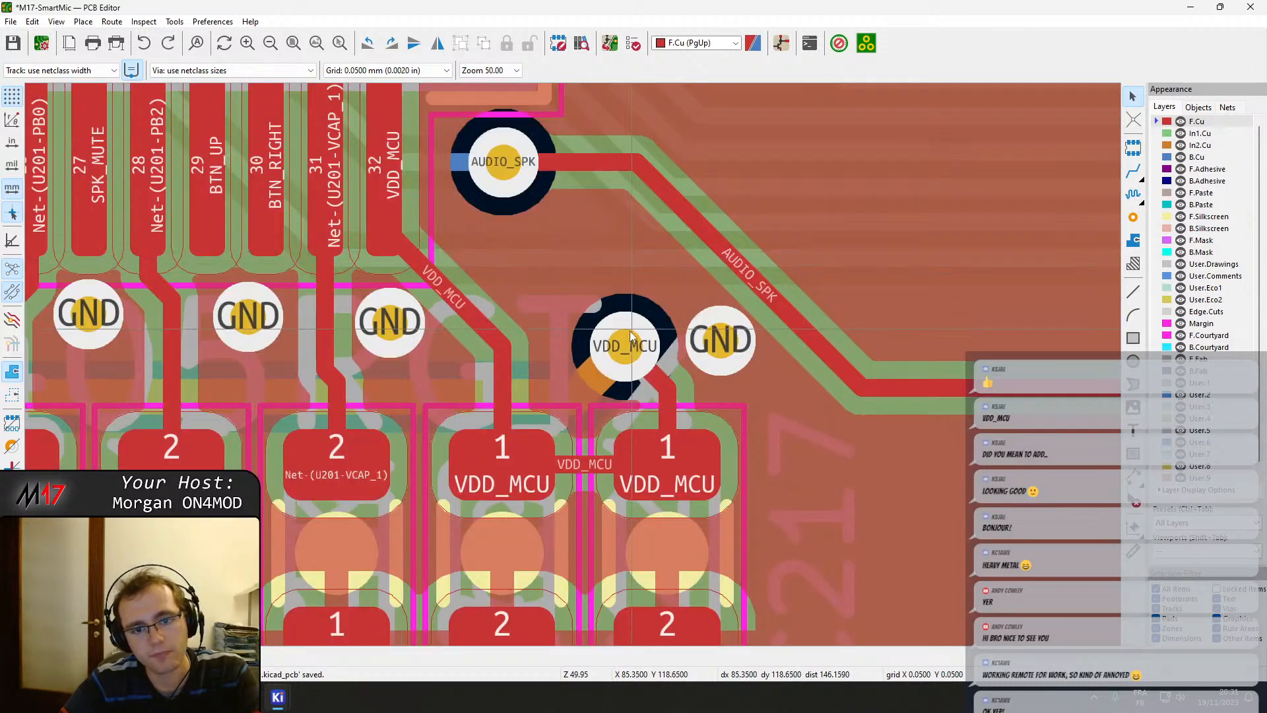
click(631, 341)
key(Escape)
Shift the GND via down and right, drag the VDD_MCU via closer to its capacitor pad, and refill all zones.
click(727, 353)
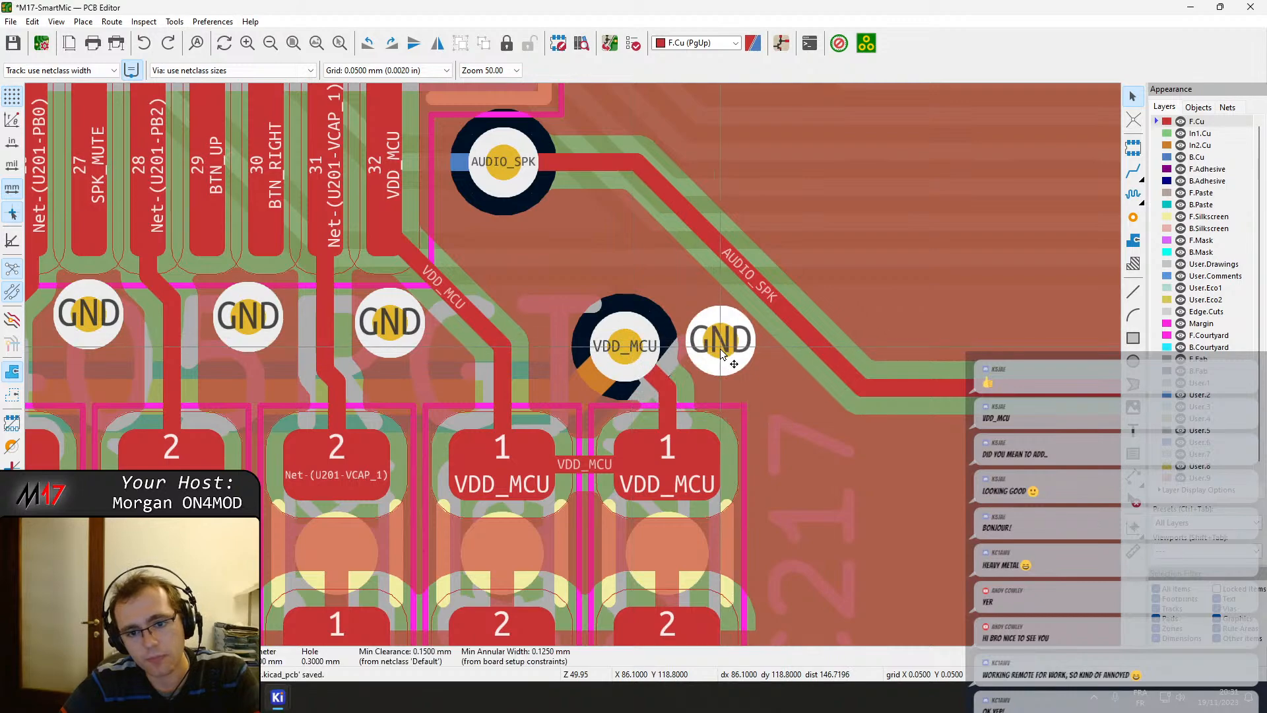
key(d)
key(Escape)
click(624, 346)
key(d)
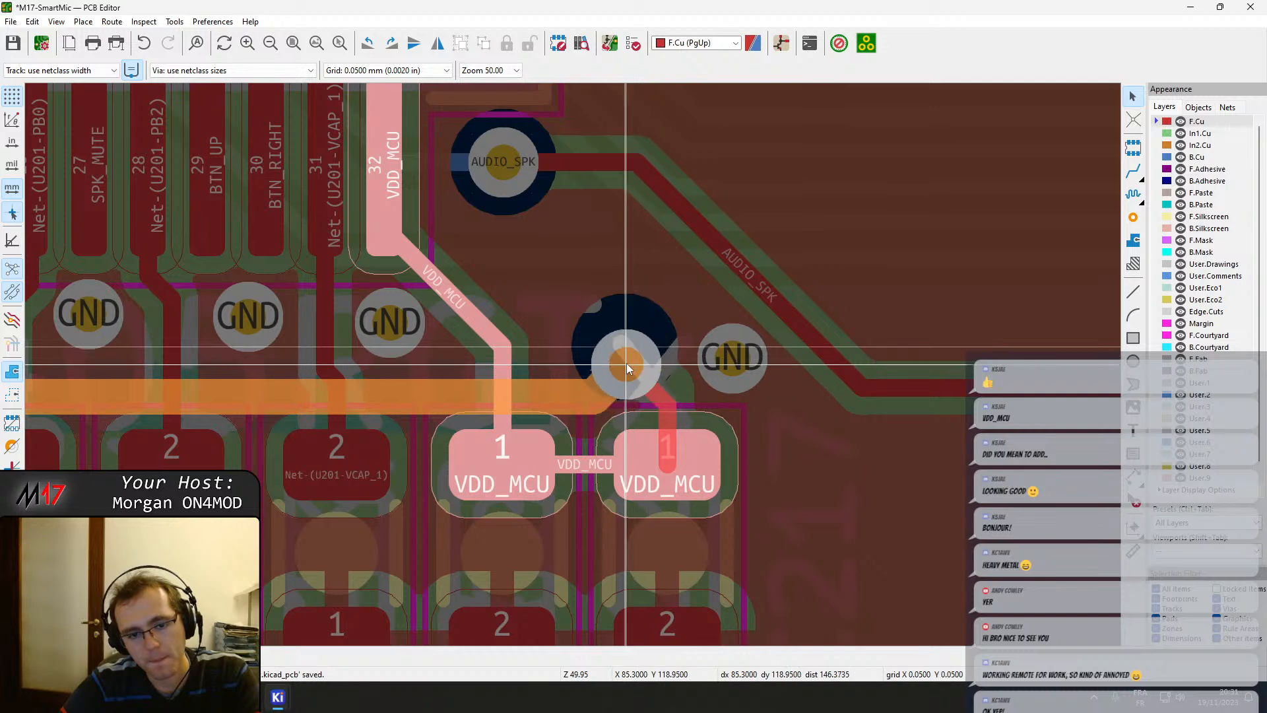
click(627, 368)
key(b)
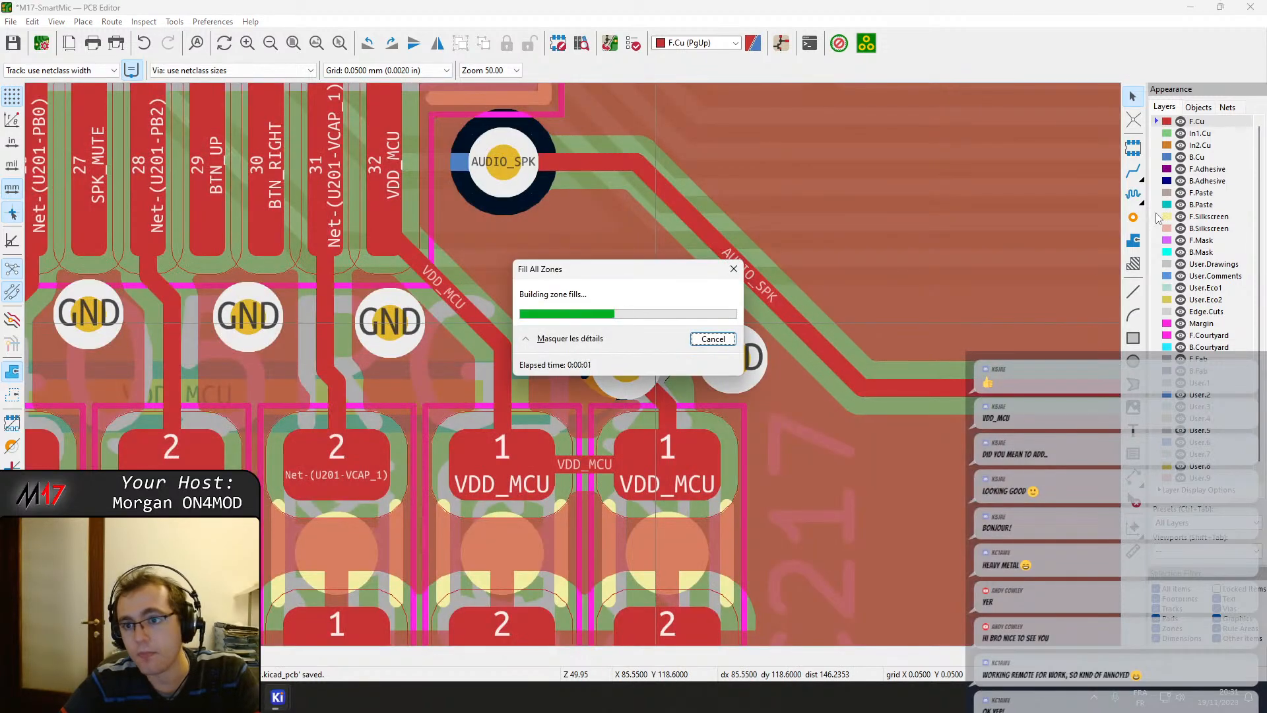
Drag the GND via left, close against the VDD_MCU via, and refill all zones.
click(1134, 217)
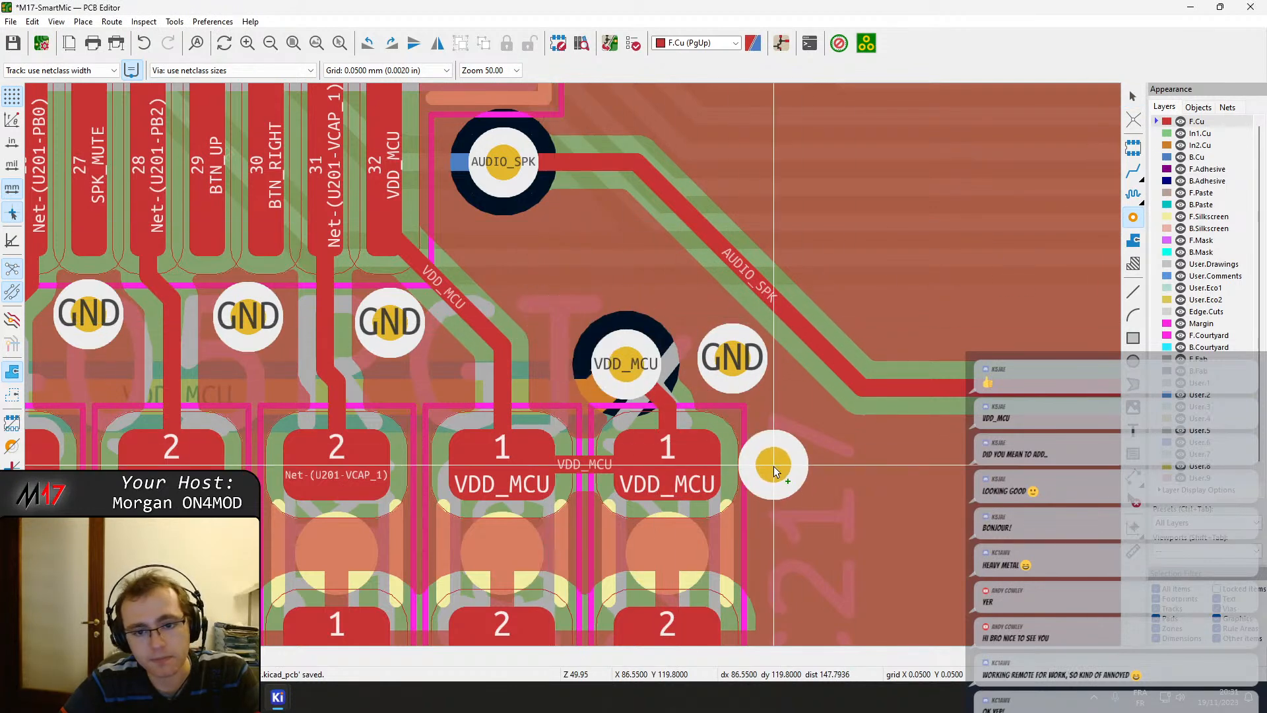
key(Escape)
key(Escape)
click(741, 370)
key(d)
click(711, 363)
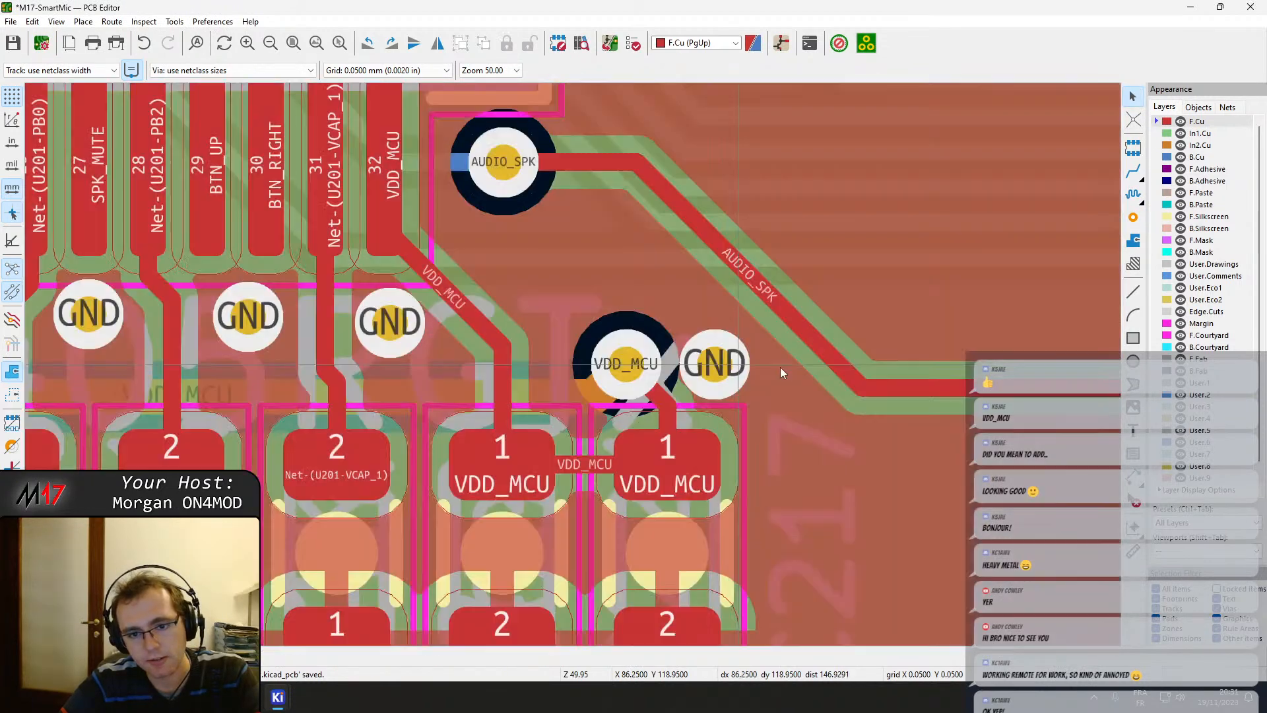
middle_drag(825, 381, 719, 376)
scroll(719, 374, up, 2)
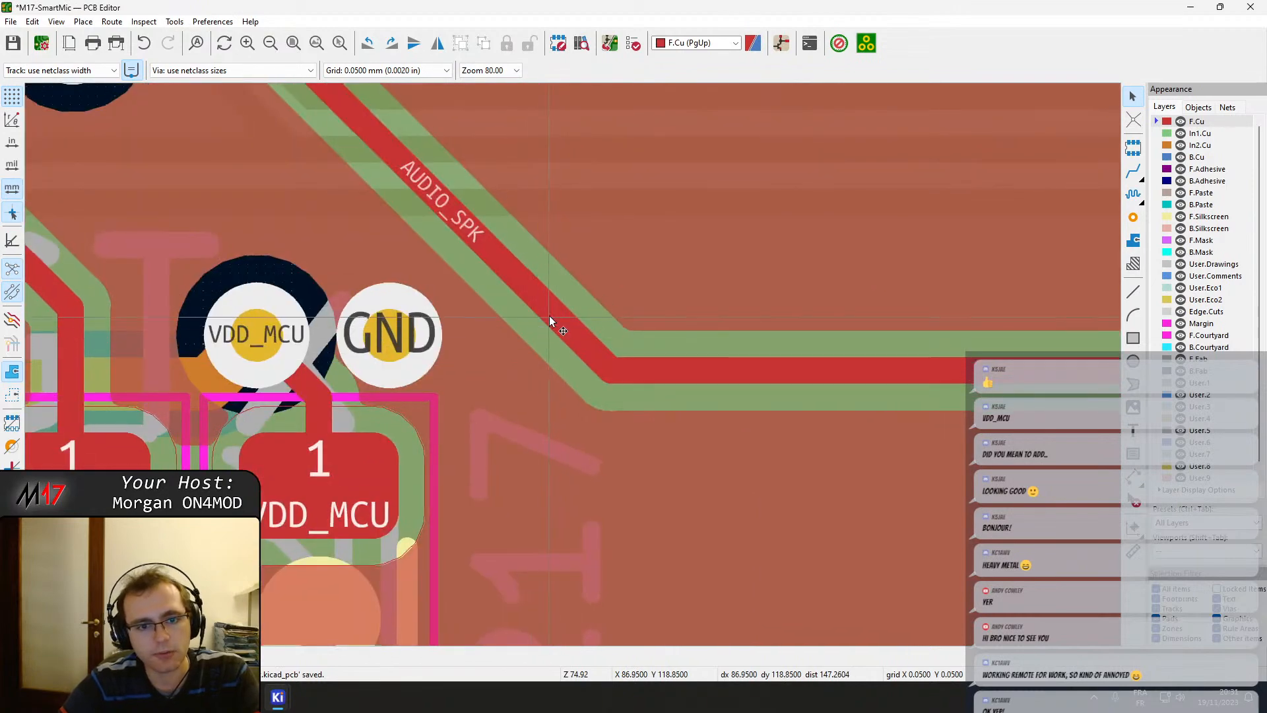
scroll(548, 317, down, 4)
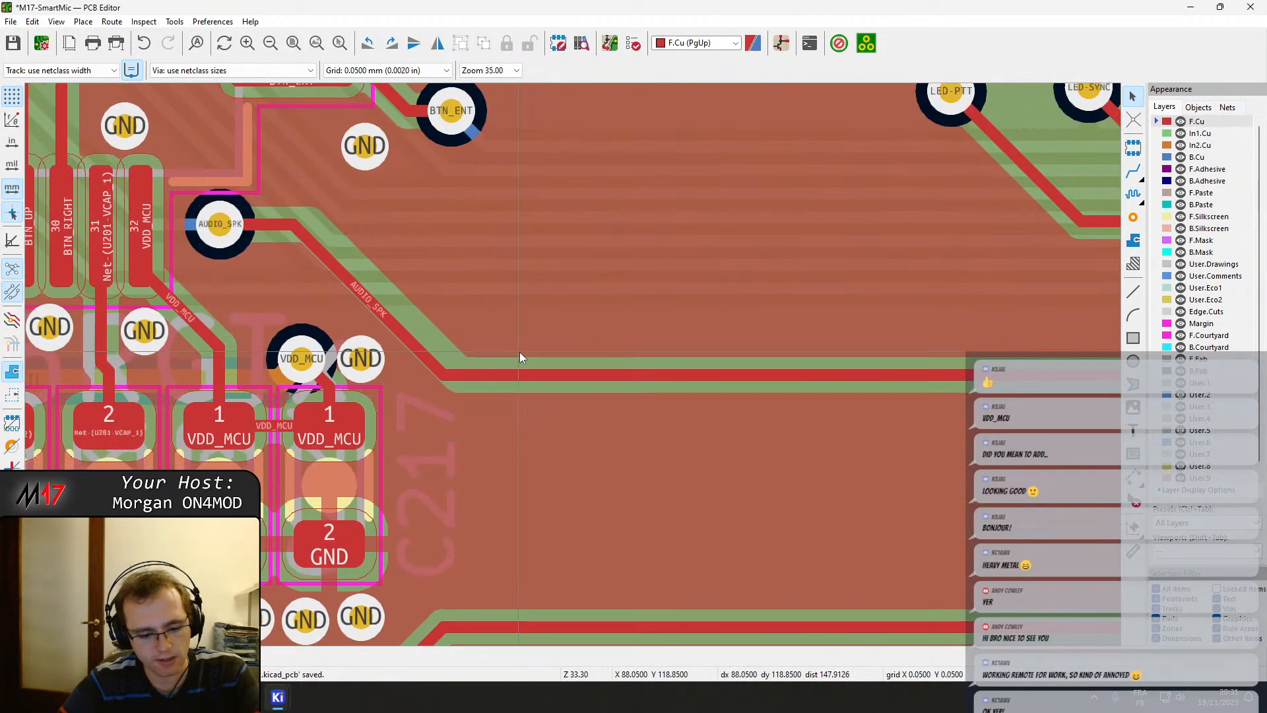
key(b)
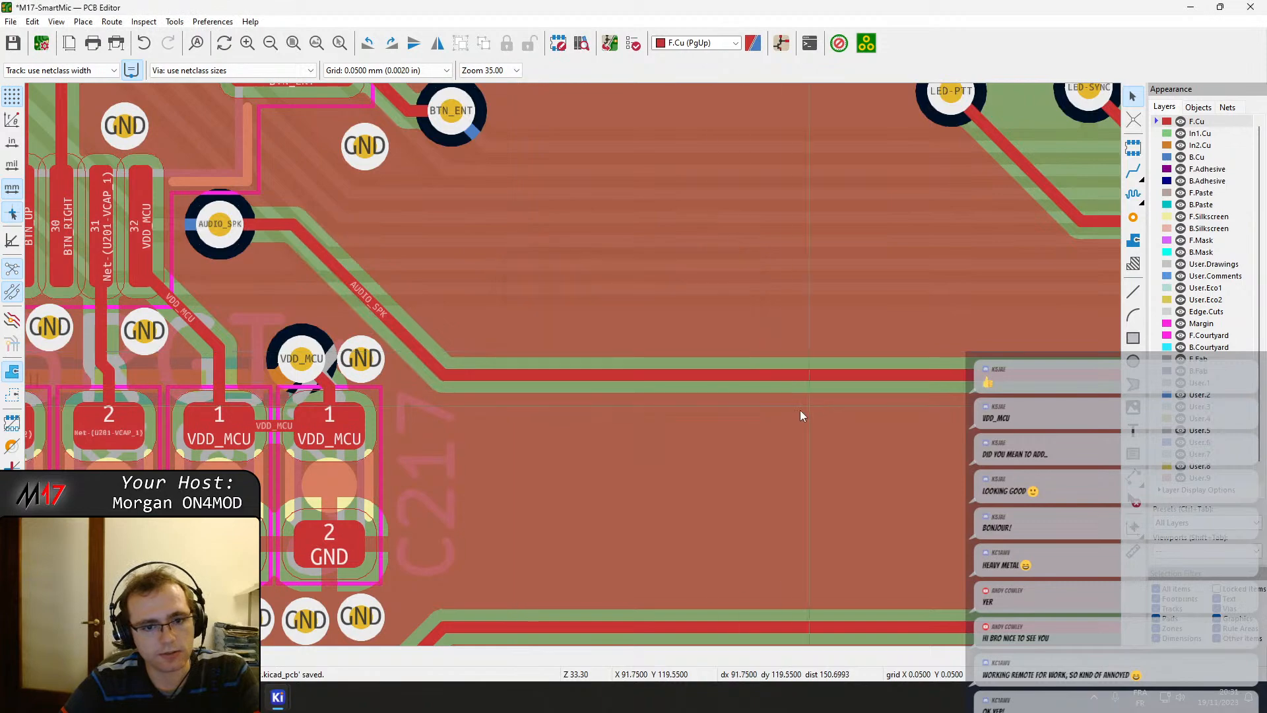
Drag the long horizontal AUDIO_SPK track on F.Cu further down, away from the LED tracks, and refill all zones.
middle_drag(858, 400, 372, 393)
scroll(686, 349, down, 3)
middle_drag(698, 383, 25, 396)
middle_drag(1121, 396, 509, 357)
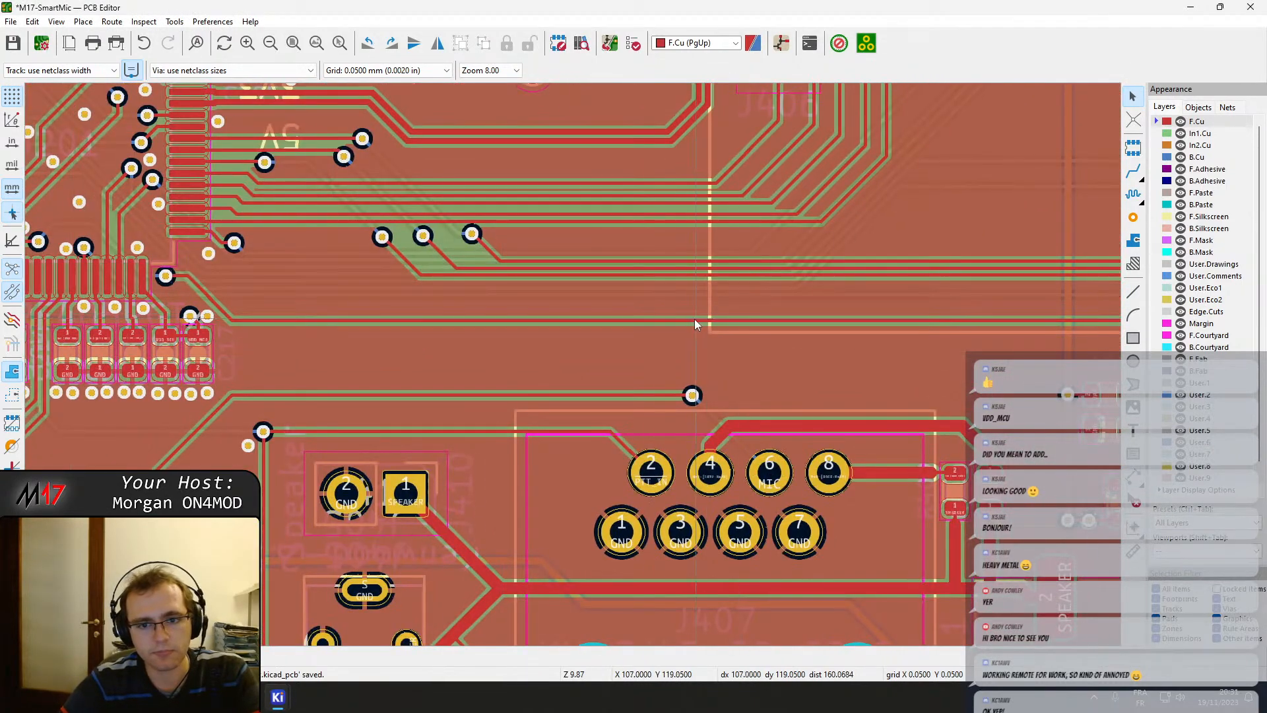
drag(695, 319, 724, 351)
middle_drag(878, 386, 485, 369)
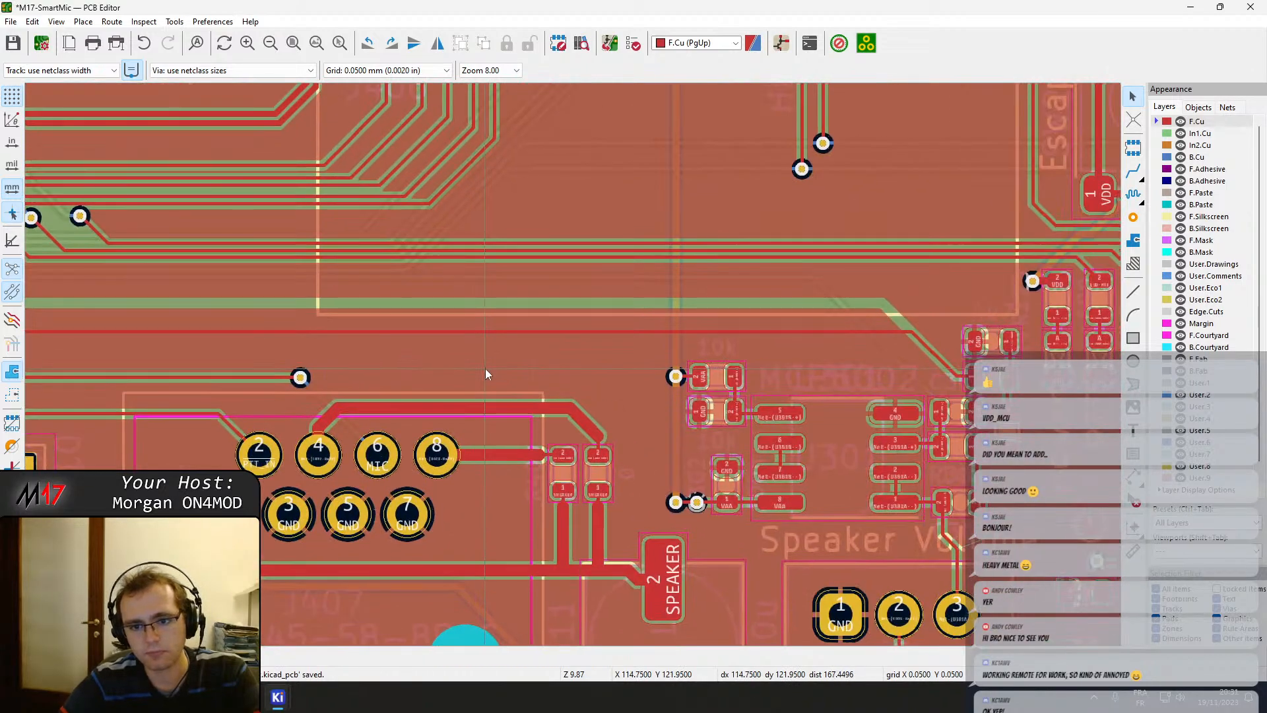
key(b)
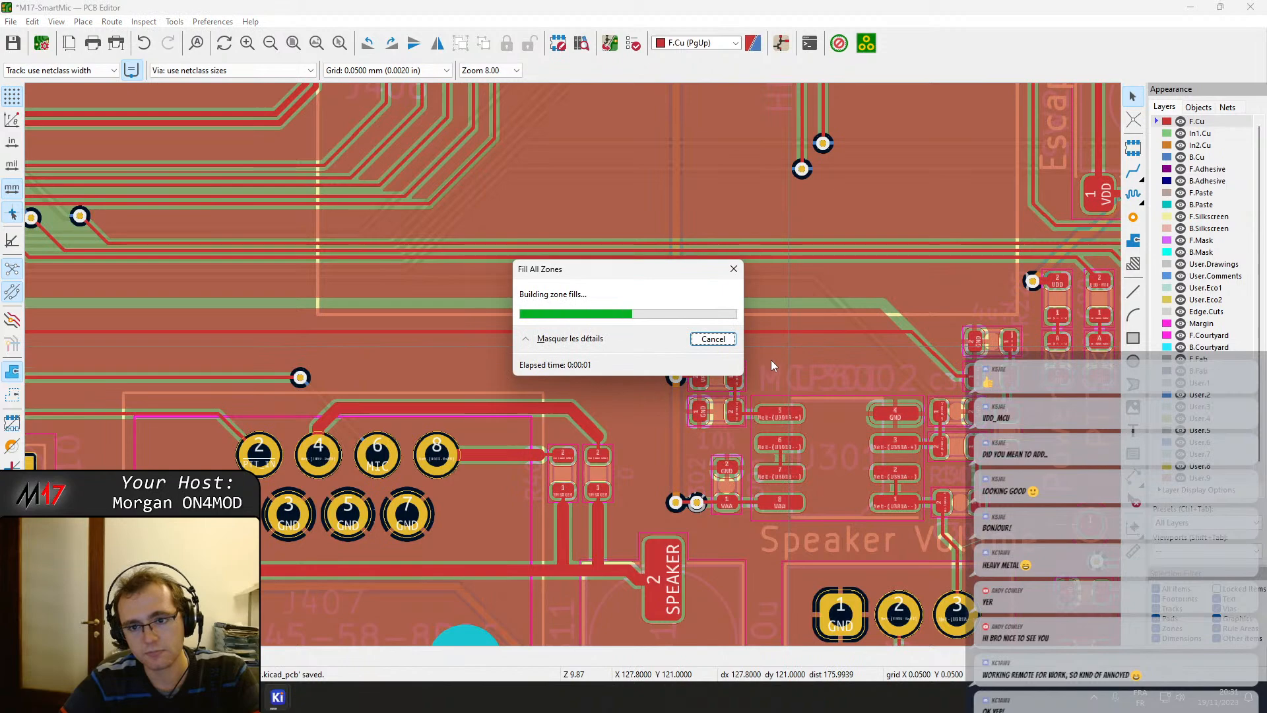
Examine the refilled copper around the horizontal LED and AUDIO_SPK tracks, from the LED vias to the LED resistors.
middle_drag(516, 319, 961, 333)
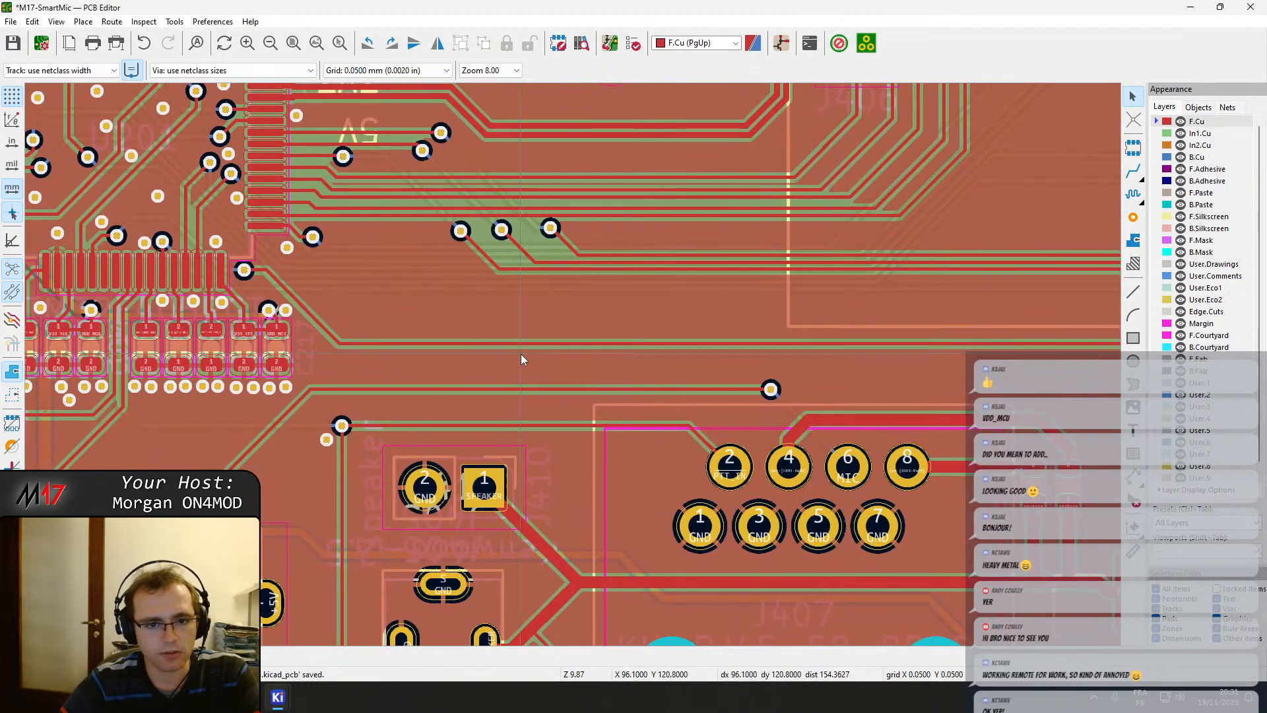
middle_drag(846, 357, 429, 358)
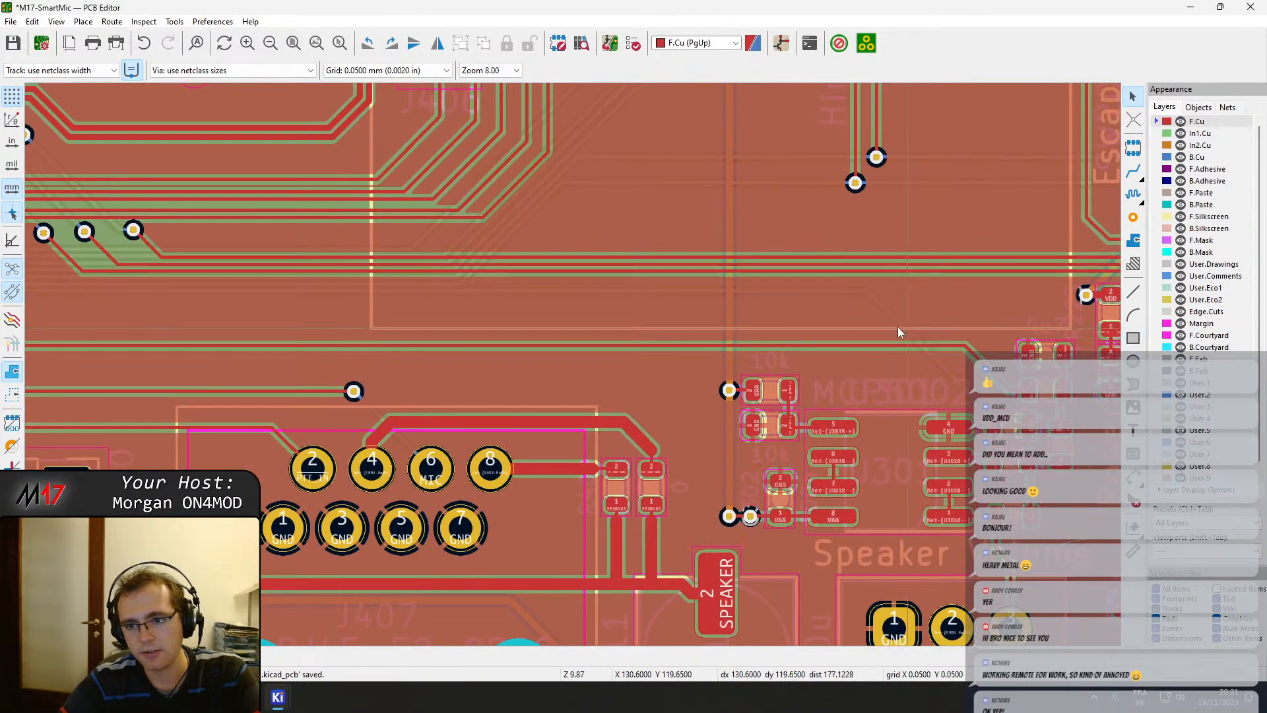
middle_drag(898, 327, 499, 330)
scroll(573, 365, up, 5)
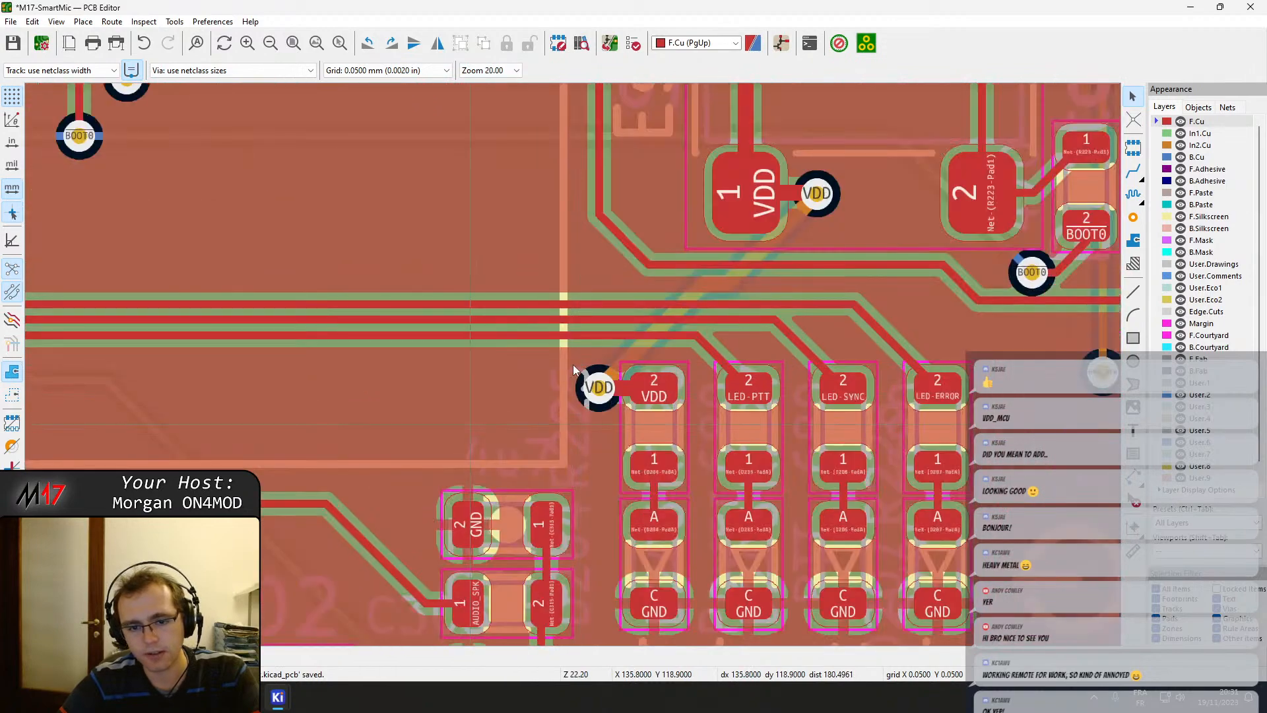
scroll(470, 424, down, 1)
middle_drag(481, 383, 1016, 438)
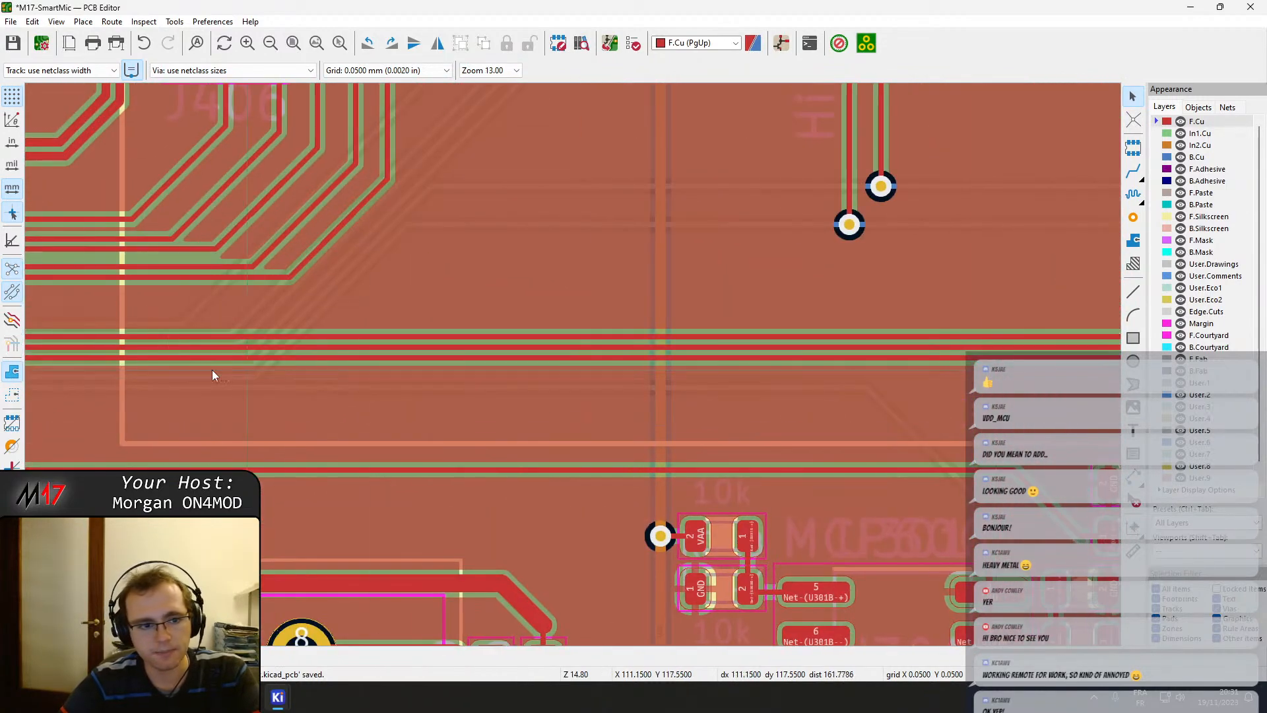
middle_drag(212, 375, 654, 371)
click(523, 326)
middle_drag(885, 338, 88, 333)
scroll(581, 369, down, 2)
middle_drag(693, 372, 647, 372)
scroll(647, 372, up, 3)
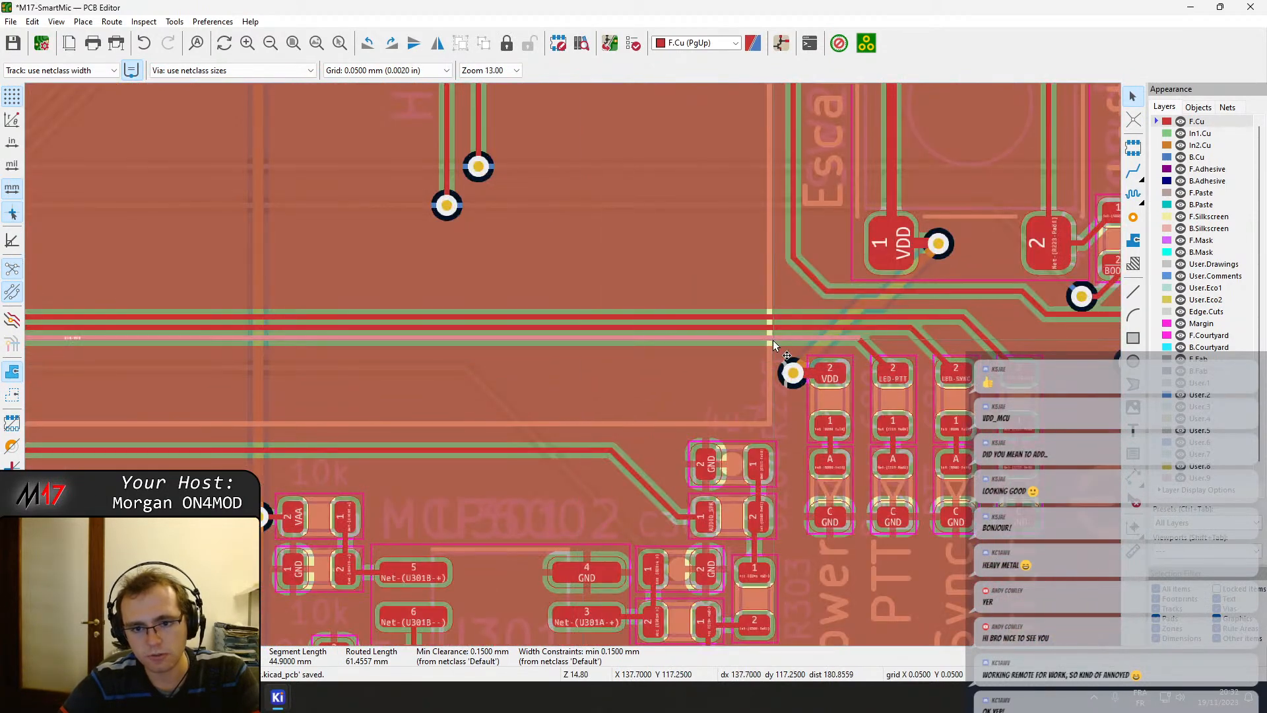
Reroute the long LED-PTT track on F.Cu lower, between the other LED tracks and AUDIO_SPK, and delete its old horizontal segment.
key(x)
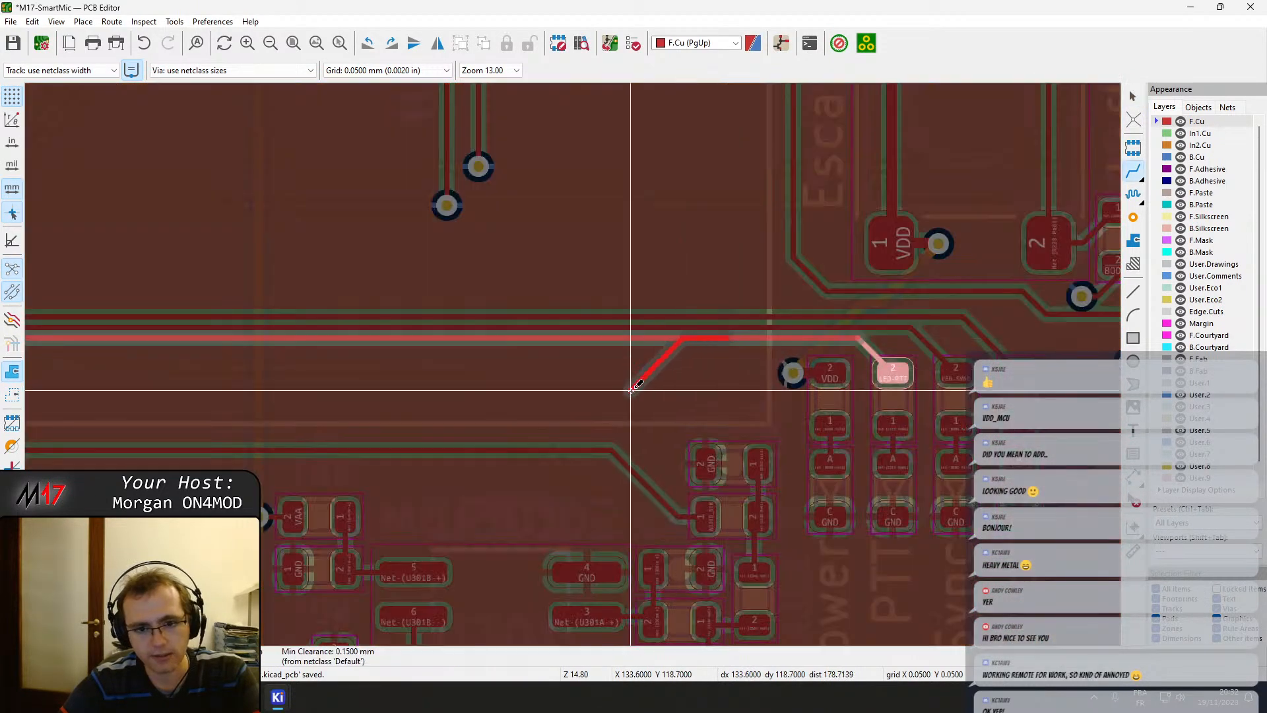
middle_drag(221, 414, 600, 403)
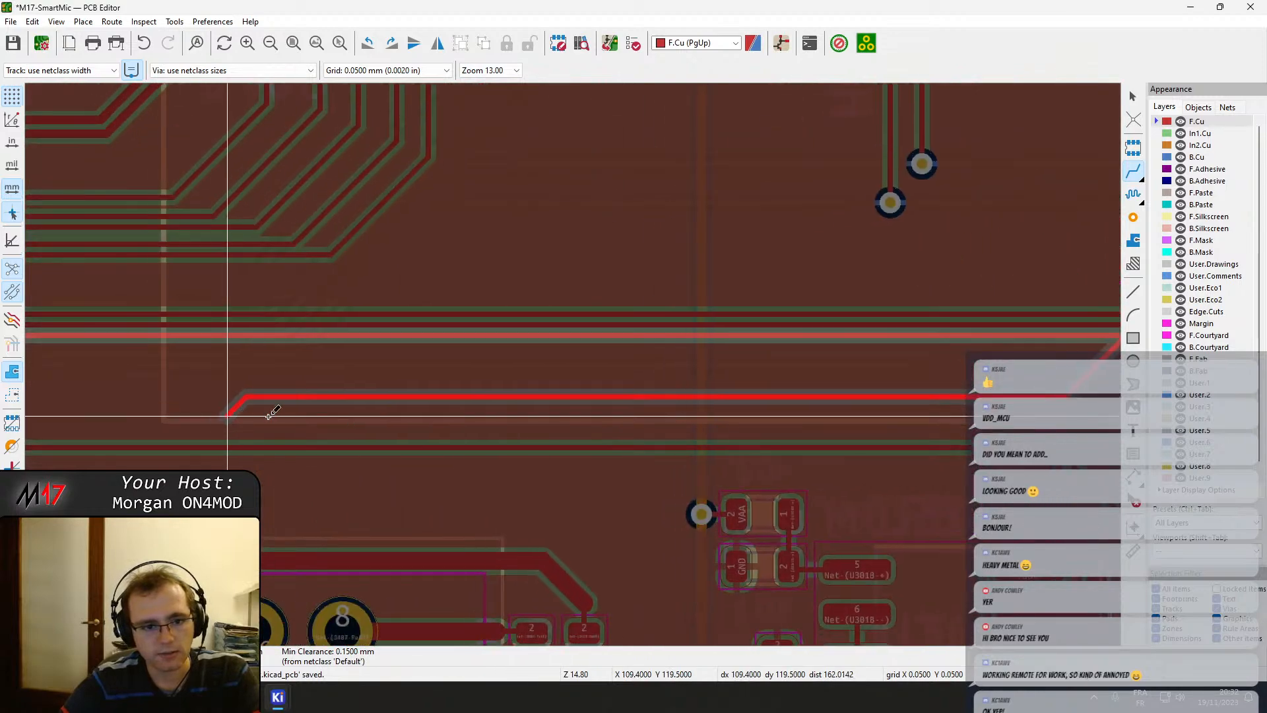
middle_drag(268, 416, 692, 416)
click(153, 334)
middle_drag(280, 350, 786, 412)
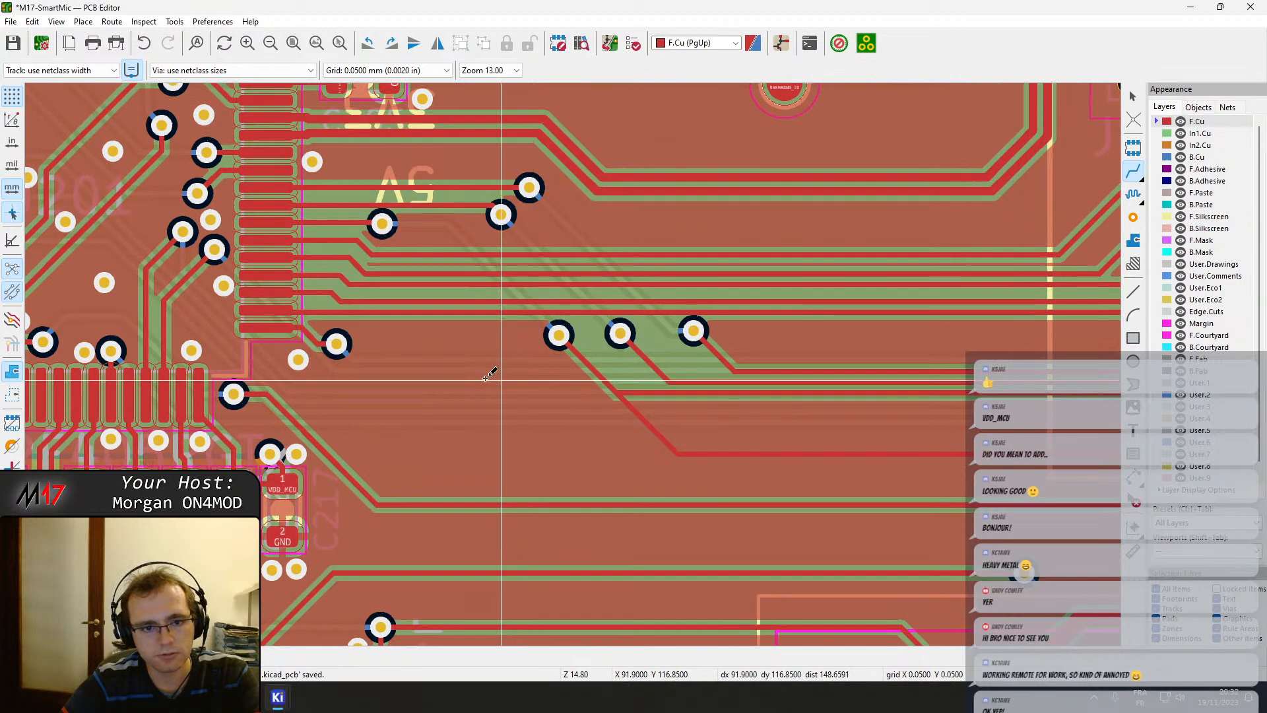
key(Escape)
click(663, 395)
key(Delete)
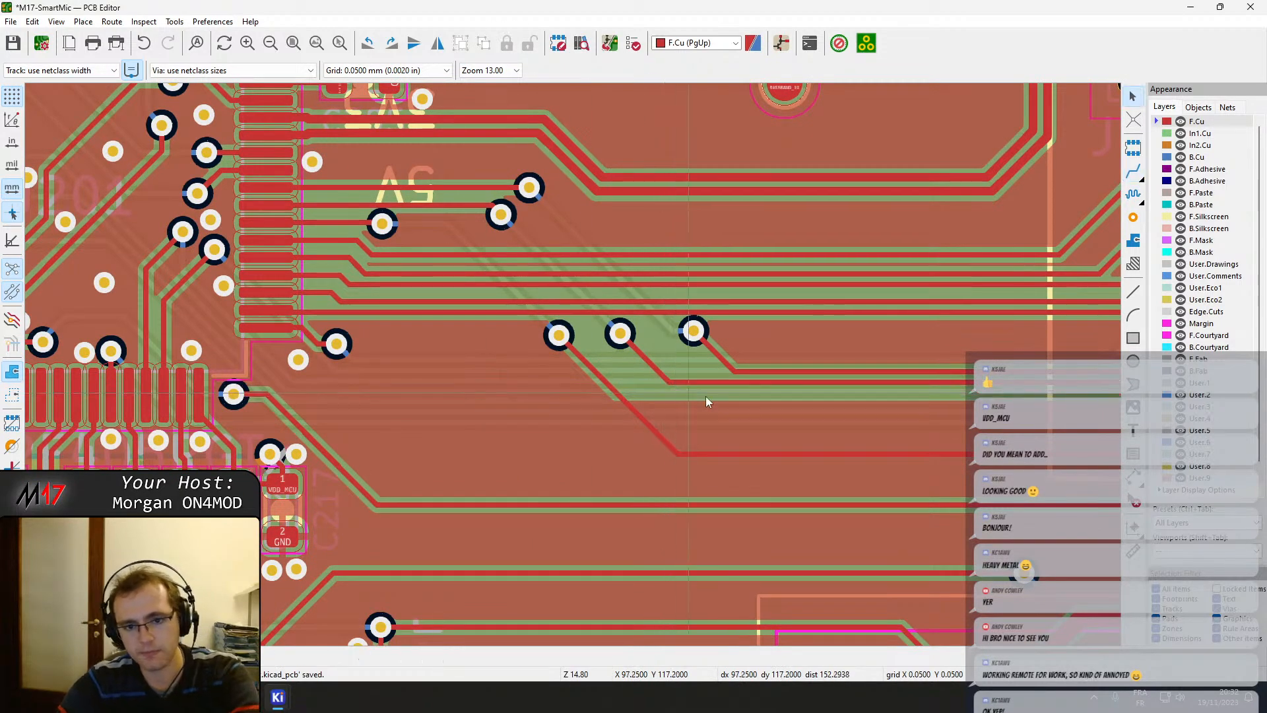
Drag the long horizontal LED-SYNC and LED-ERROR tracks on F.Cu down to run just above the LED-PTT track.
scroll(680, 376, down, 3)
middle_drag(666, 359, 253, 332)
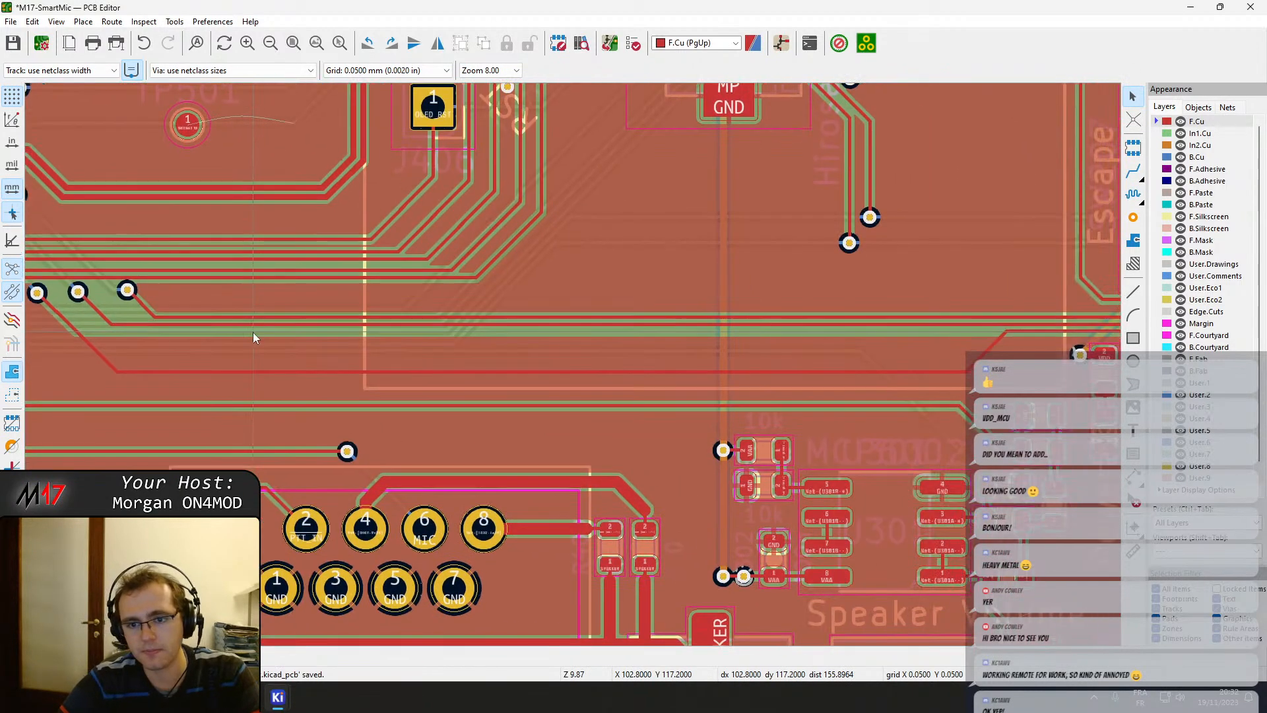
click(294, 324)
key(d)
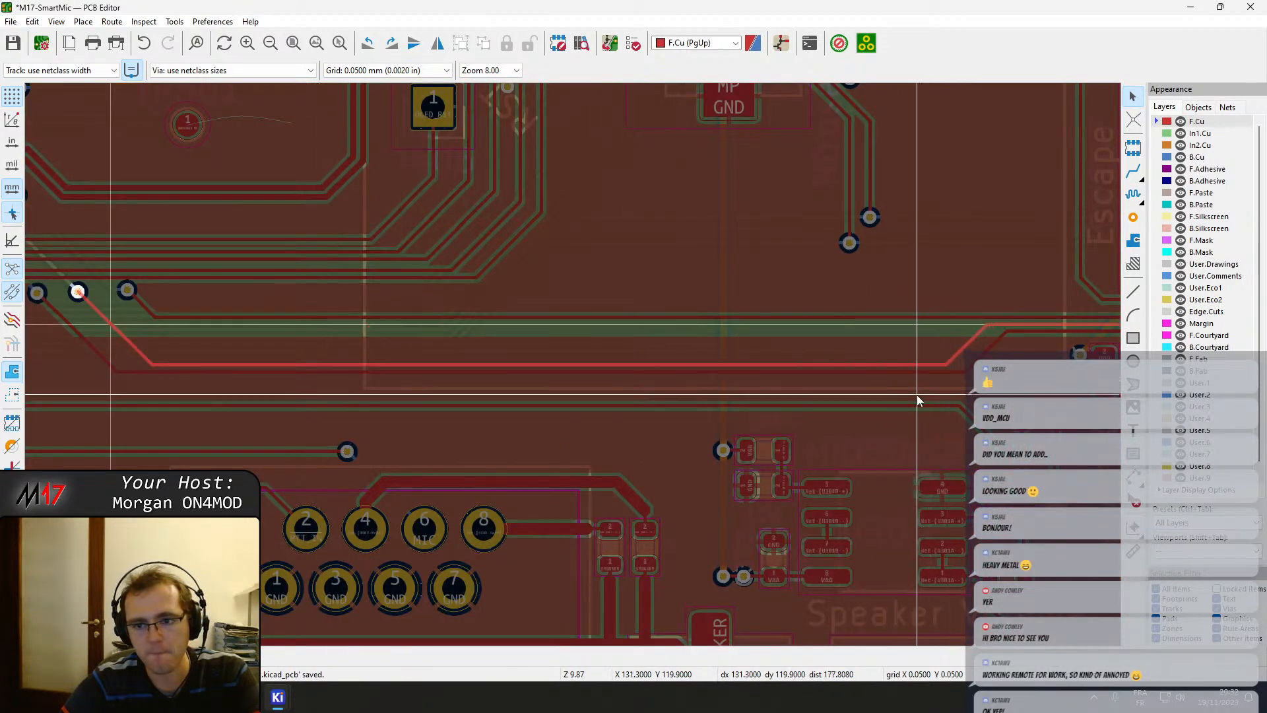
click(917, 400)
click(528, 317)
key(d)
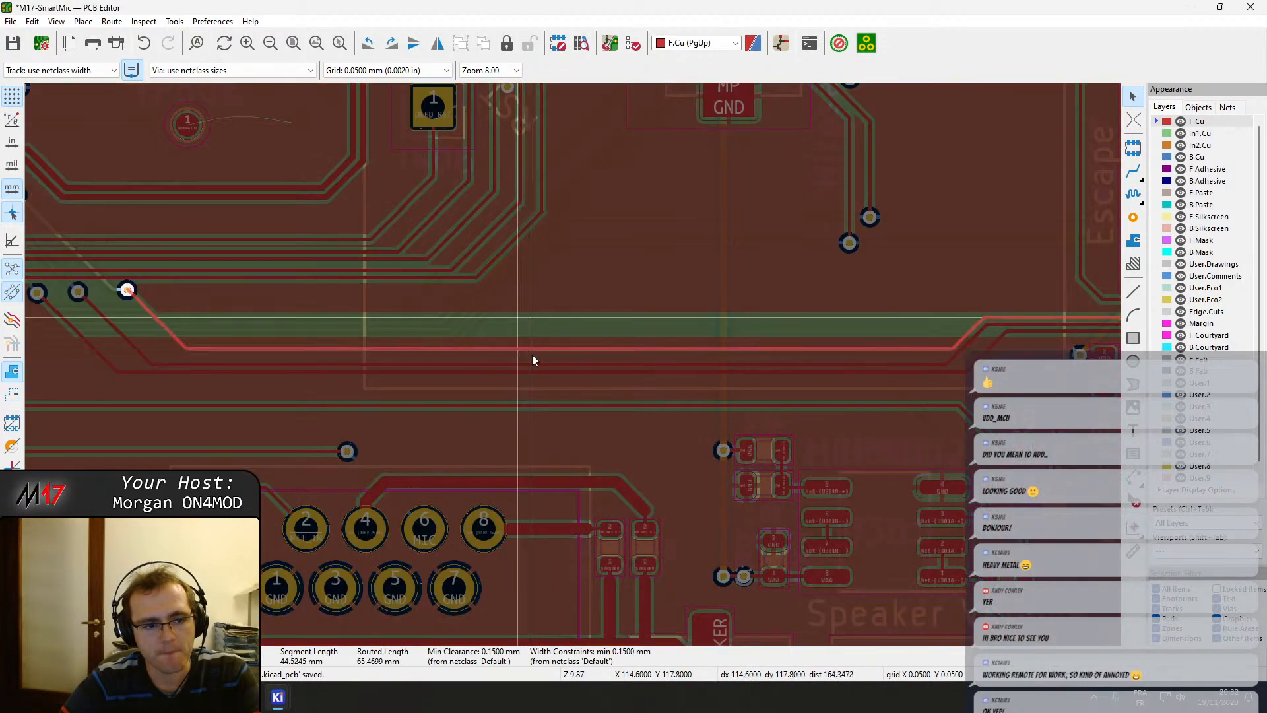
click(536, 362)
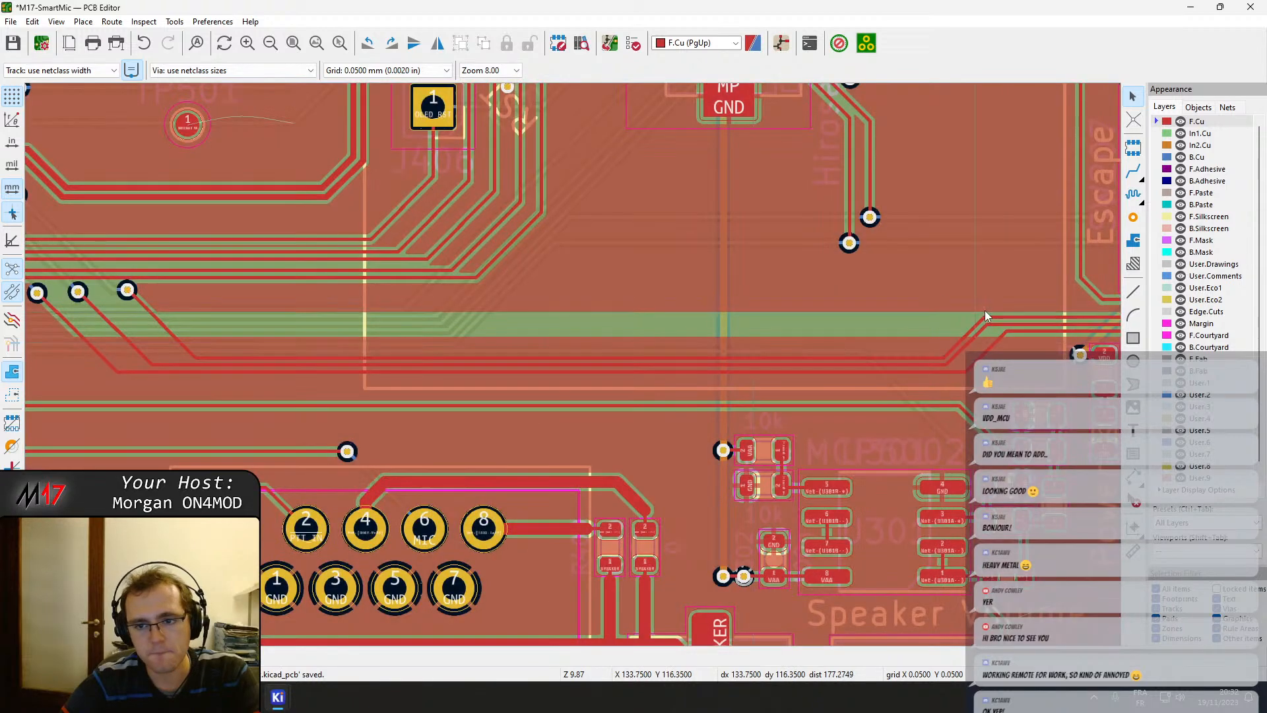
Drag the LED-ERROR track's right-hand diagonal segment left, away from the LED-SYNC diagonal, and refill all zones.
double_click(961, 338)
key(Escape)
key(d)
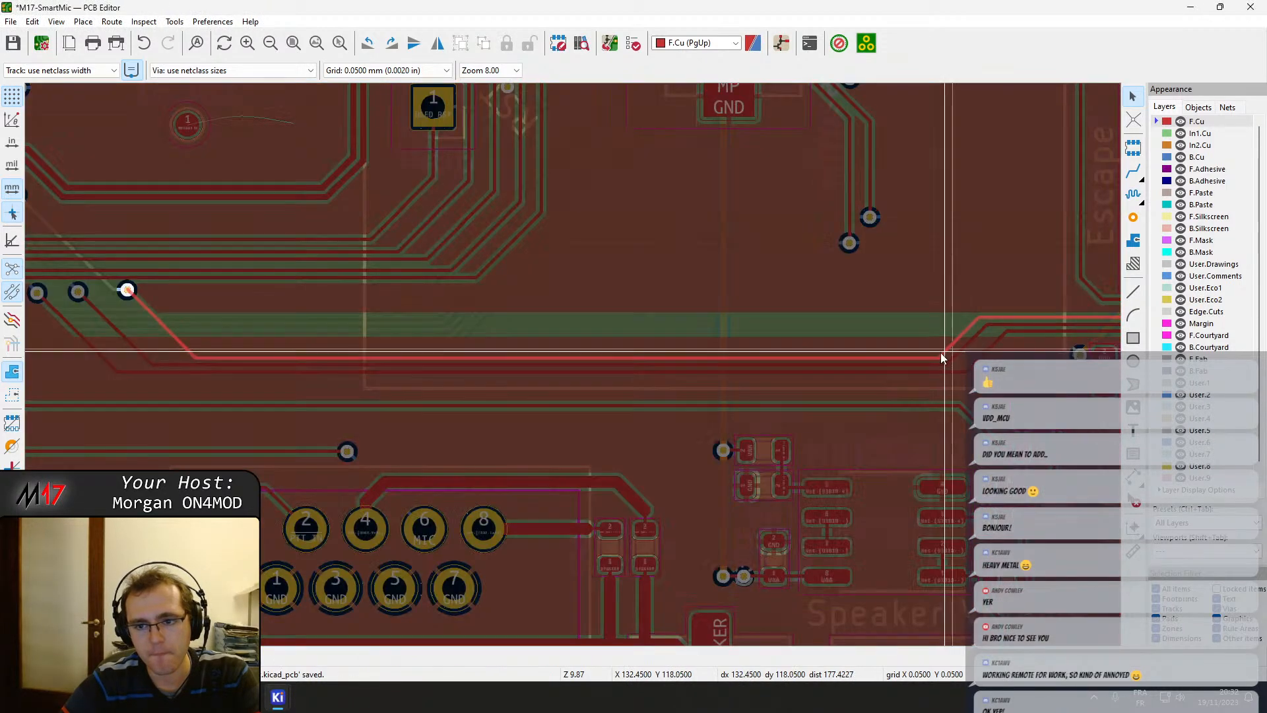
click(921, 355)
key(b)
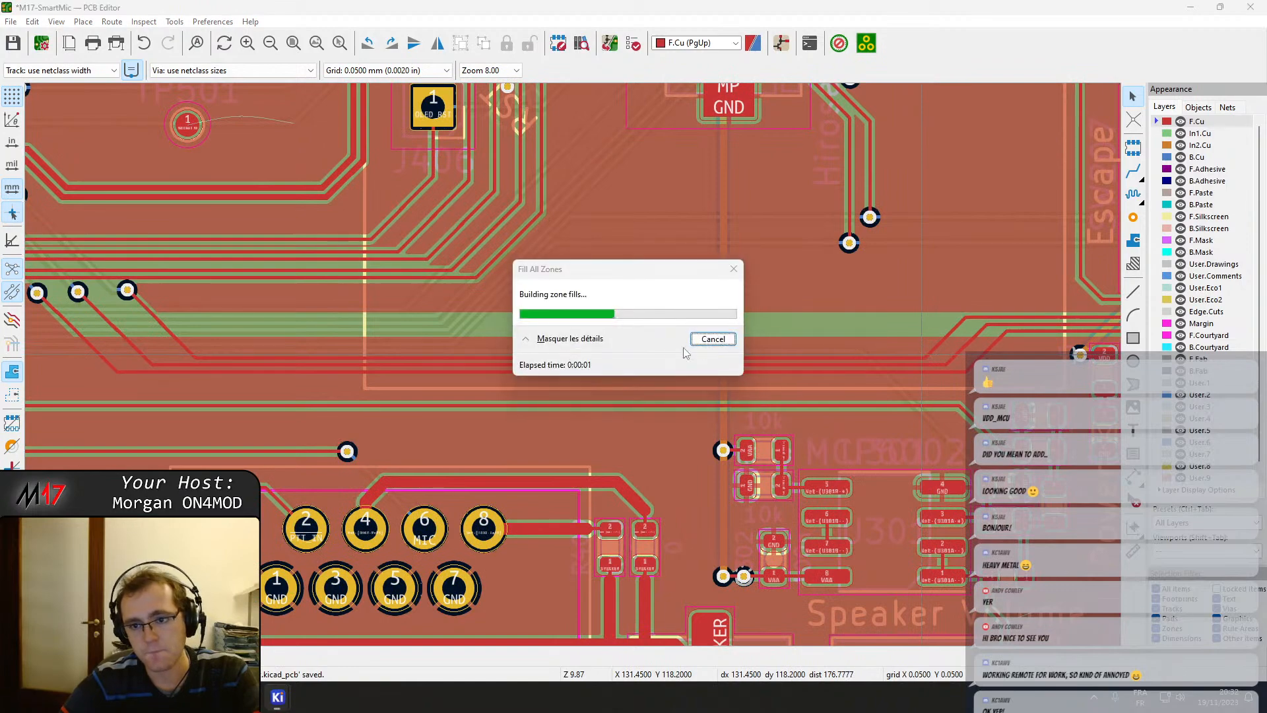
Drag the LED-SYNC and LED-ERROR diagonal segments right, close beside the LED-PTT diagonal, and refill all zones.
scroll(933, 350, up, 5)
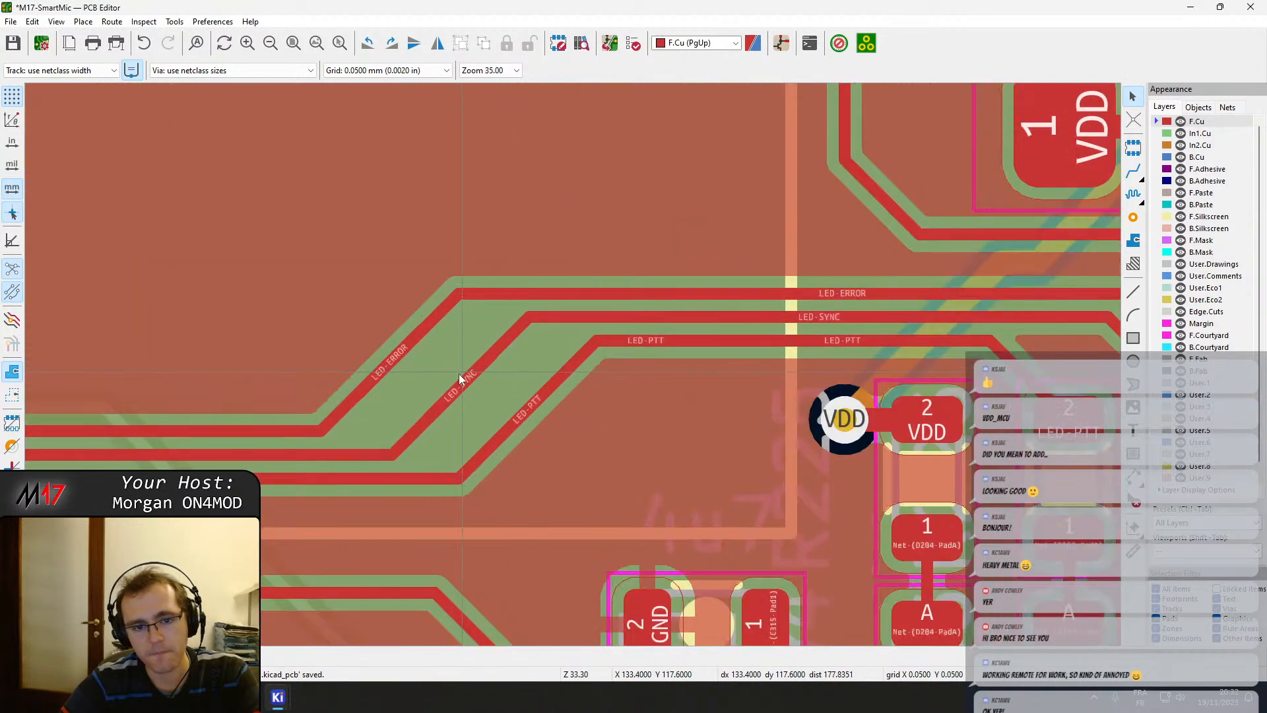
key(d)
click(533, 385)
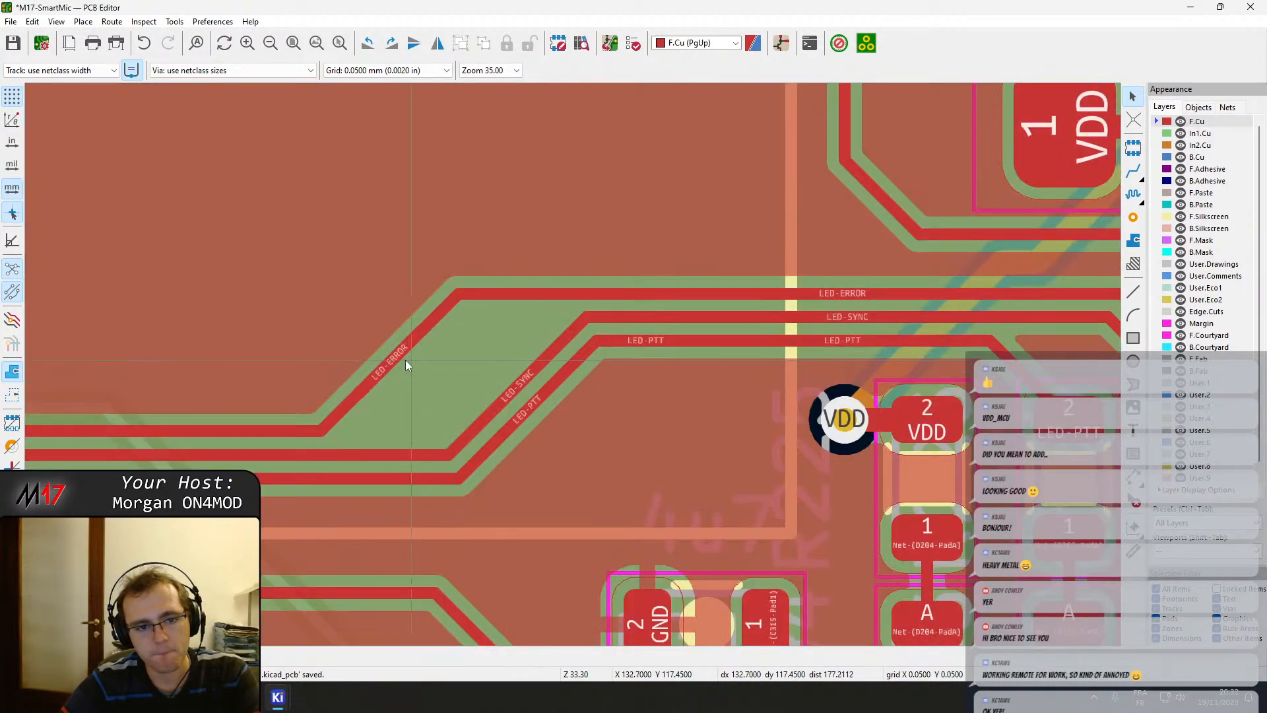
key(d)
click(507, 387)
key(b)
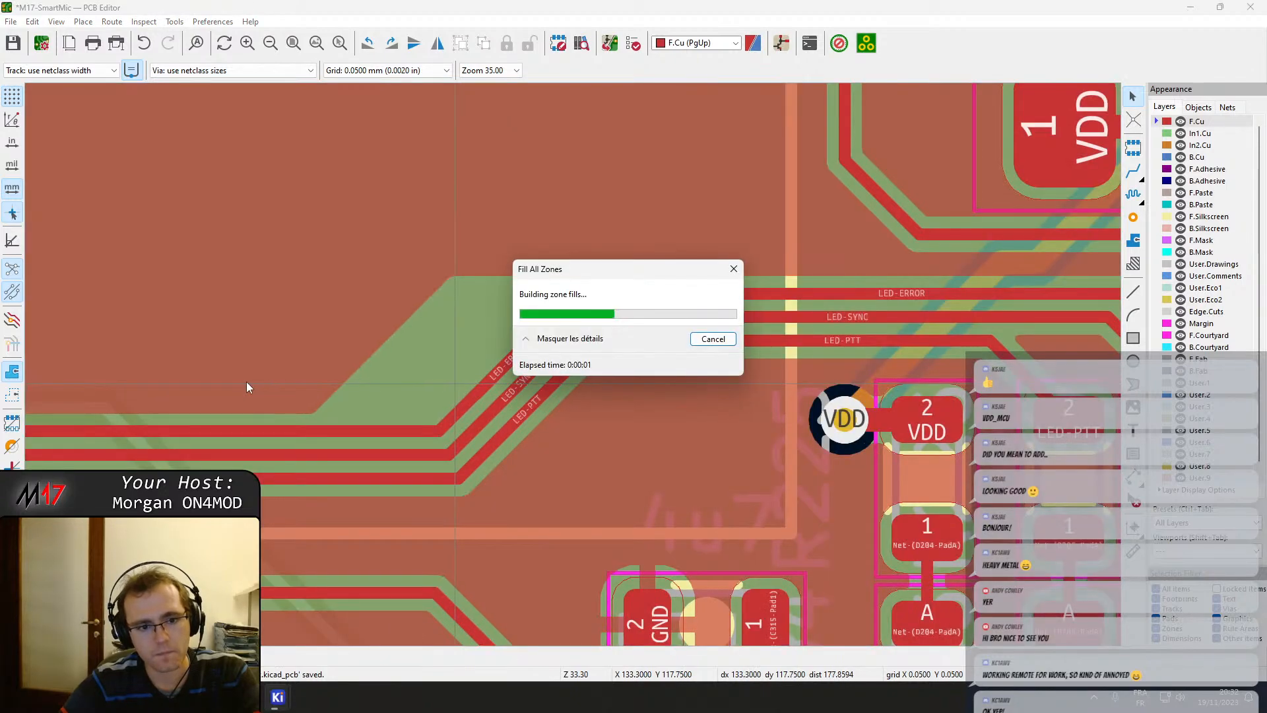
Drag the LED-PTT, LED-SYNC and LED-ERROR diagonal segments right, toward the VDD via beside the LED resistors, and refill all zones.
scroll(246, 379, down, 4)
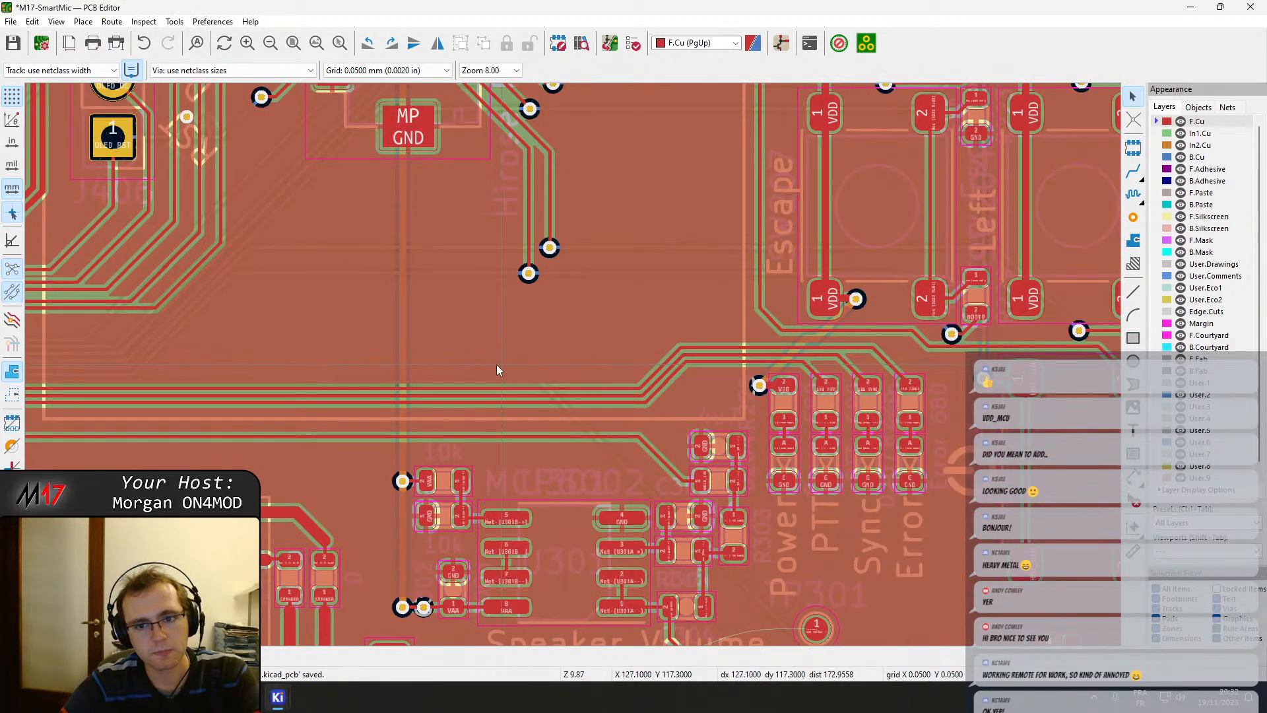
middle_drag(489, 365, 521, 366)
scroll(522, 367, up, 3)
scroll(960, 387, up, 3)
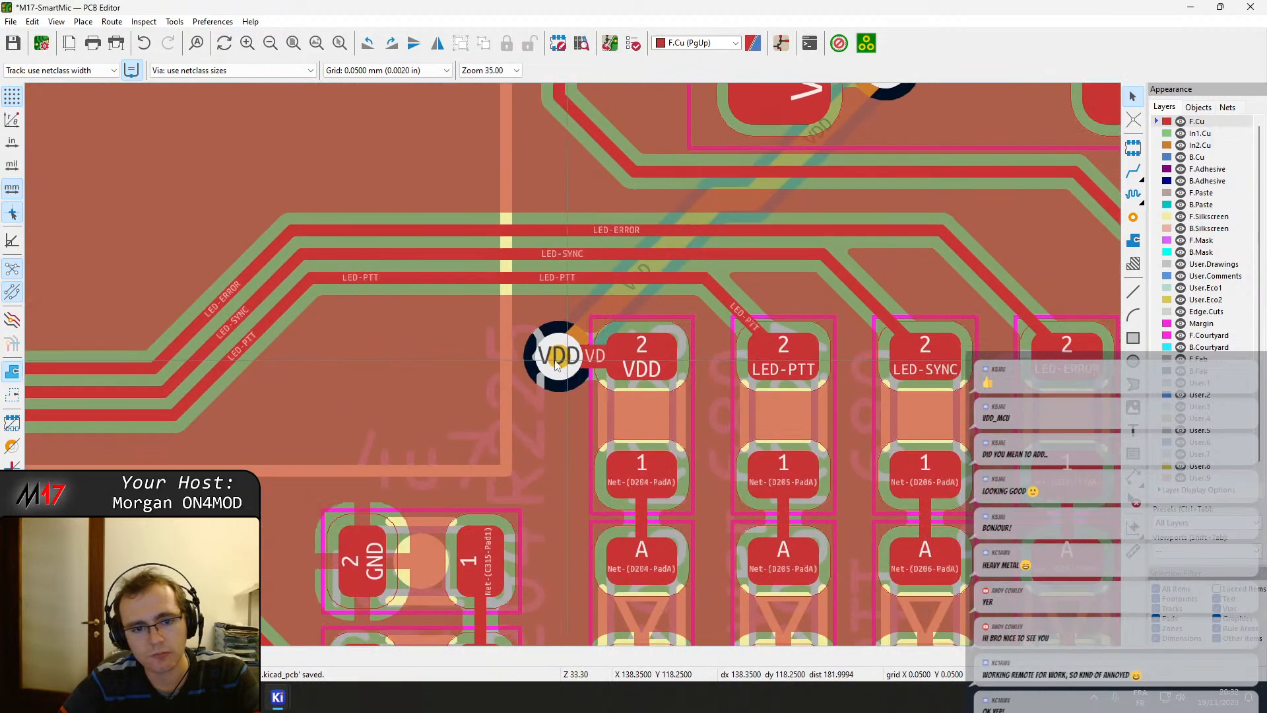
drag(254, 347, 420, 354)
click(339, 346)
drag(240, 316, 417, 334)
drag(179, 334, 420, 311)
key(b)
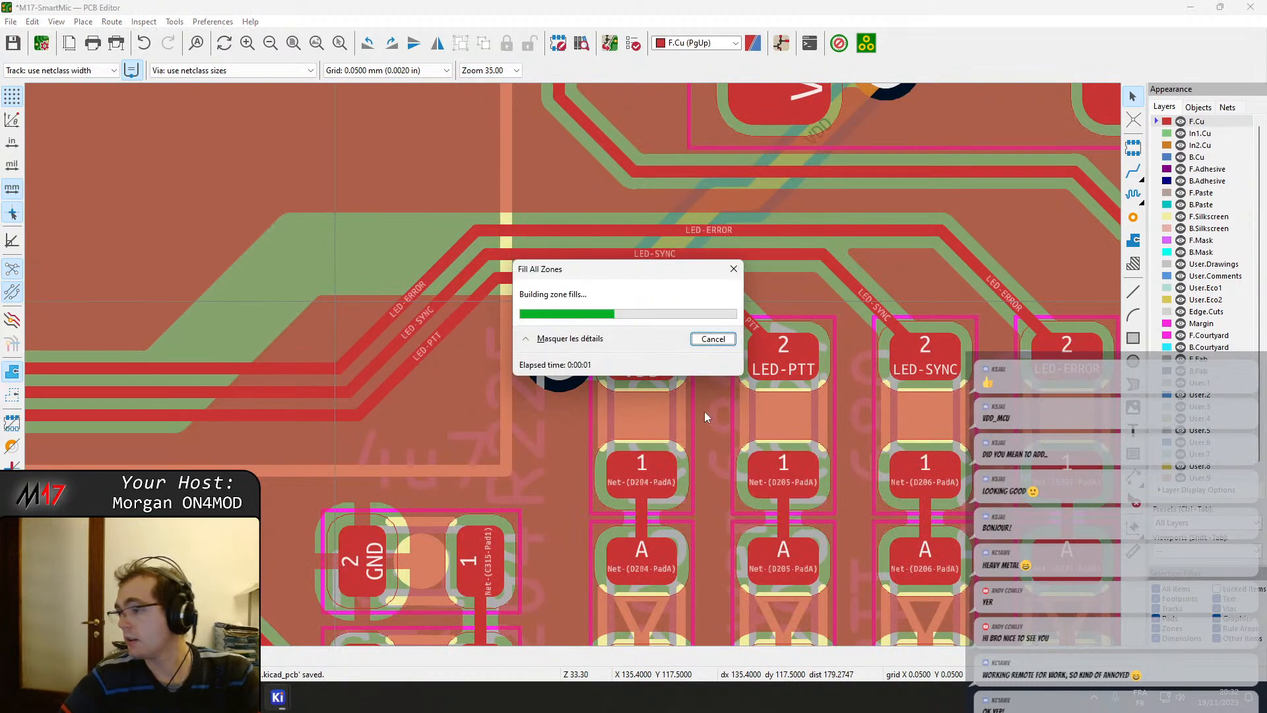
Drag the LED-SYNC and LED-ERROR diagonals left so both tracks drop vertically from their vias, and refill all zones.
scroll(313, 284, down, 3)
middle_drag(573, 365, 1266, 354)
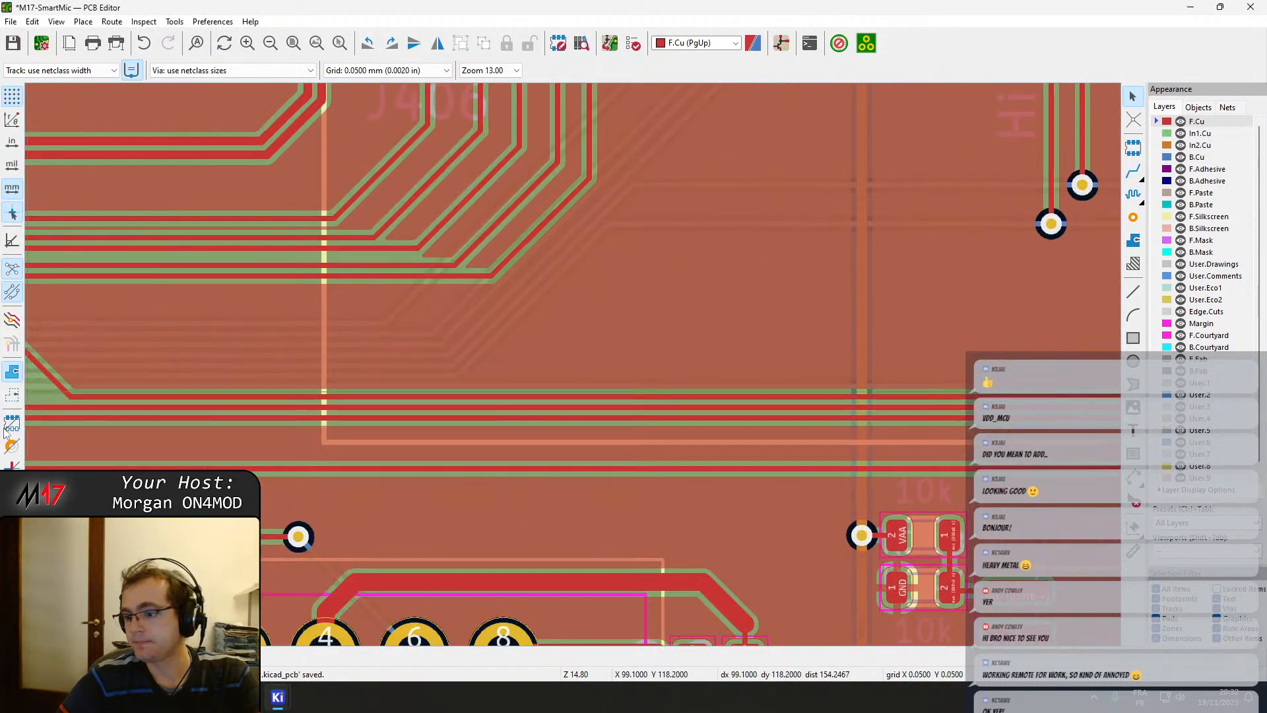
middle_drag(216, 352, 561, 335)
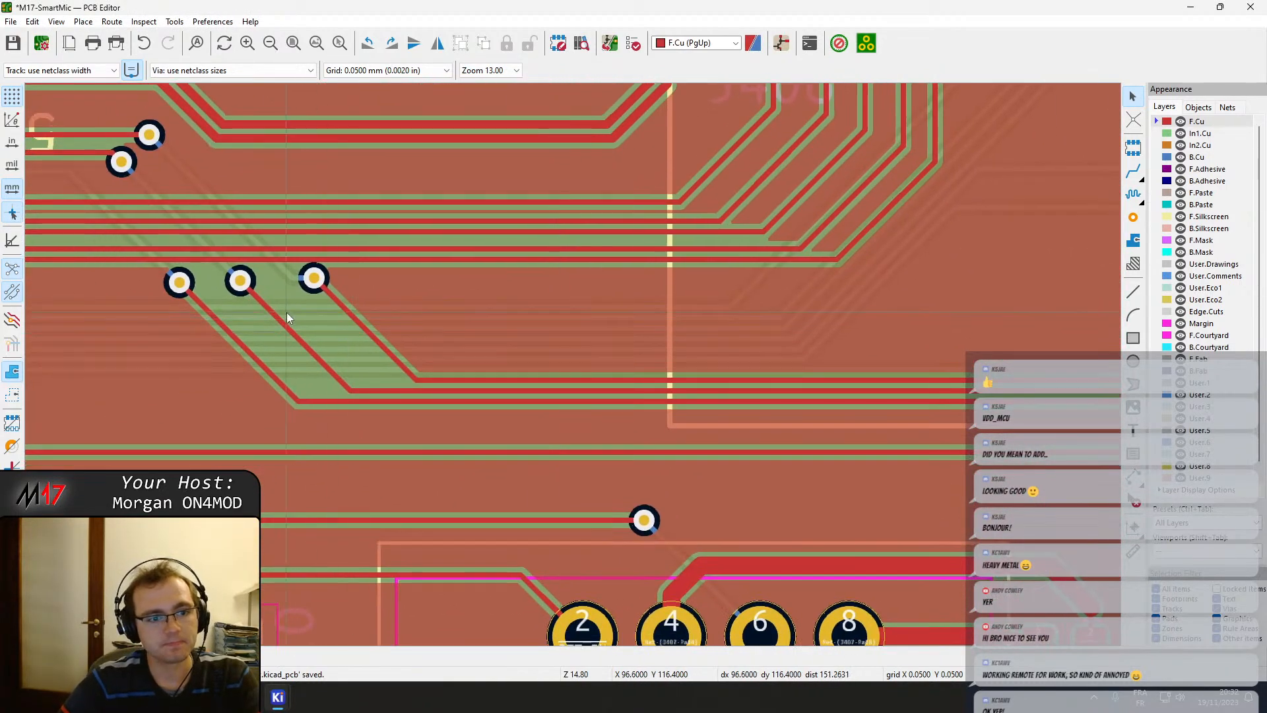
scroll(288, 310, up, 1)
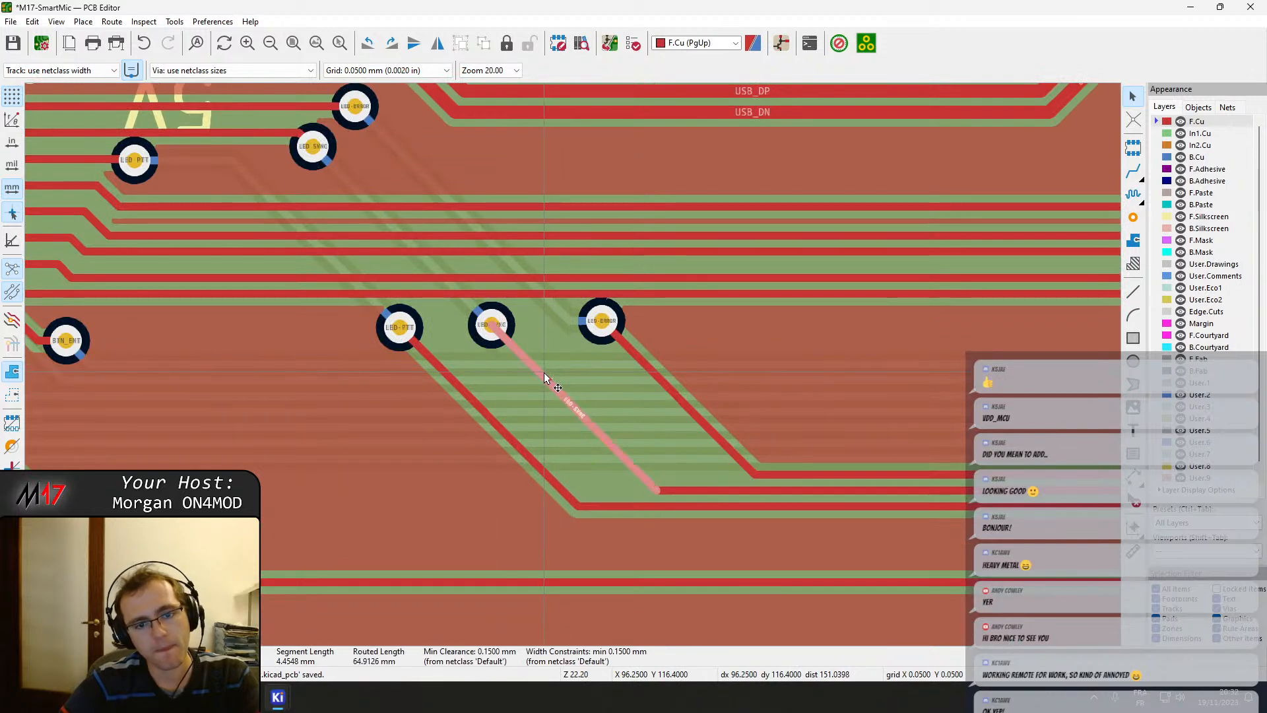
drag(547, 384, 498, 391)
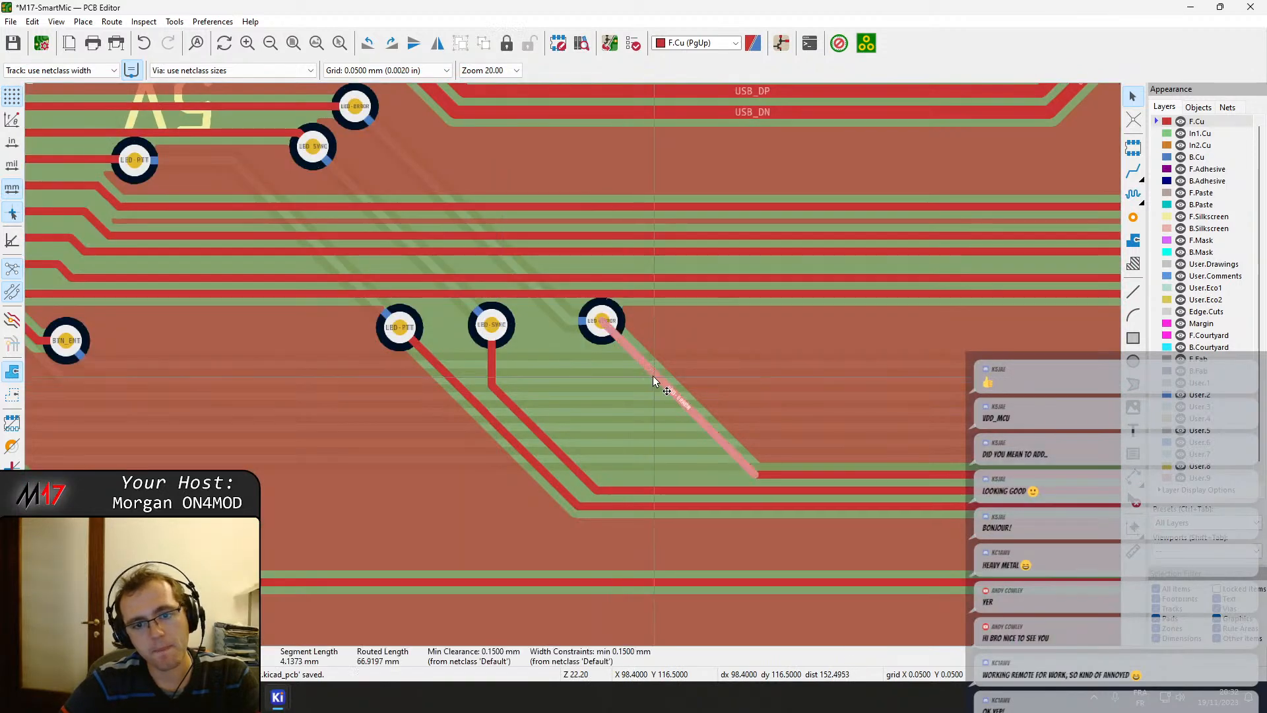
drag(667, 389, 581, 428)
key(b)
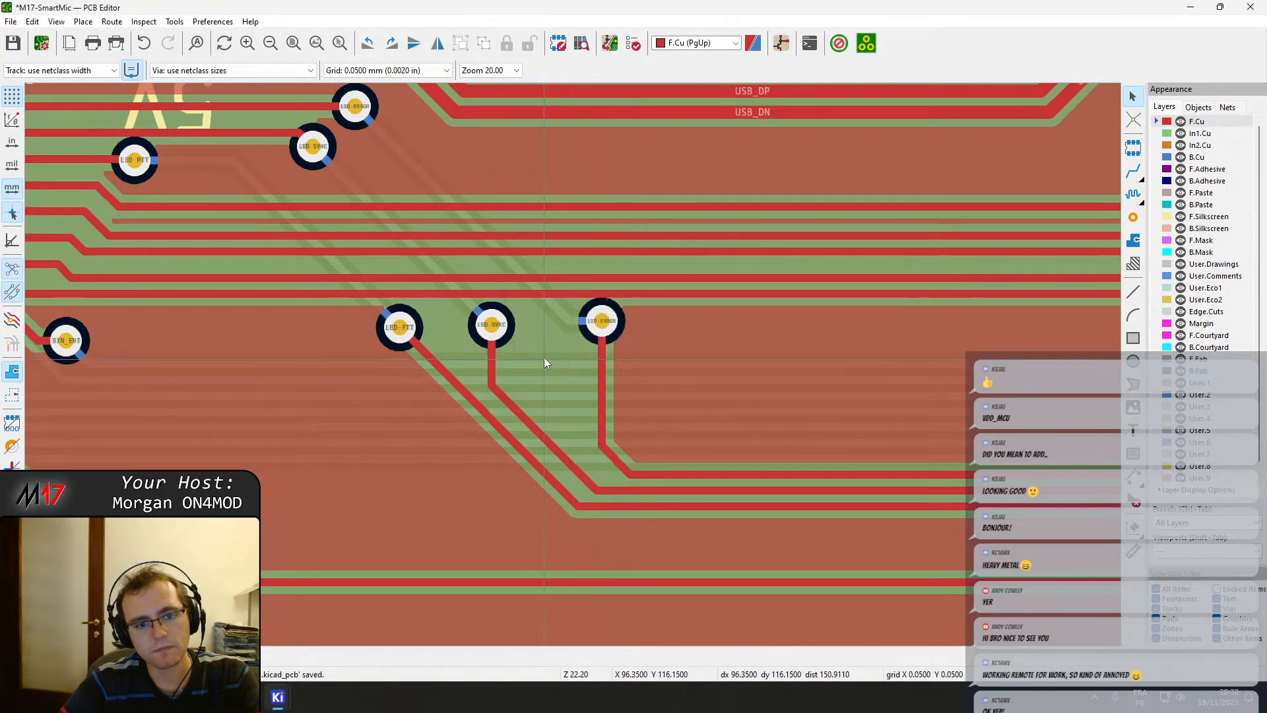
Drag the lower LED-ERROR via left, close beside the LED-SYNC via.
scroll(546, 362, up, 2)
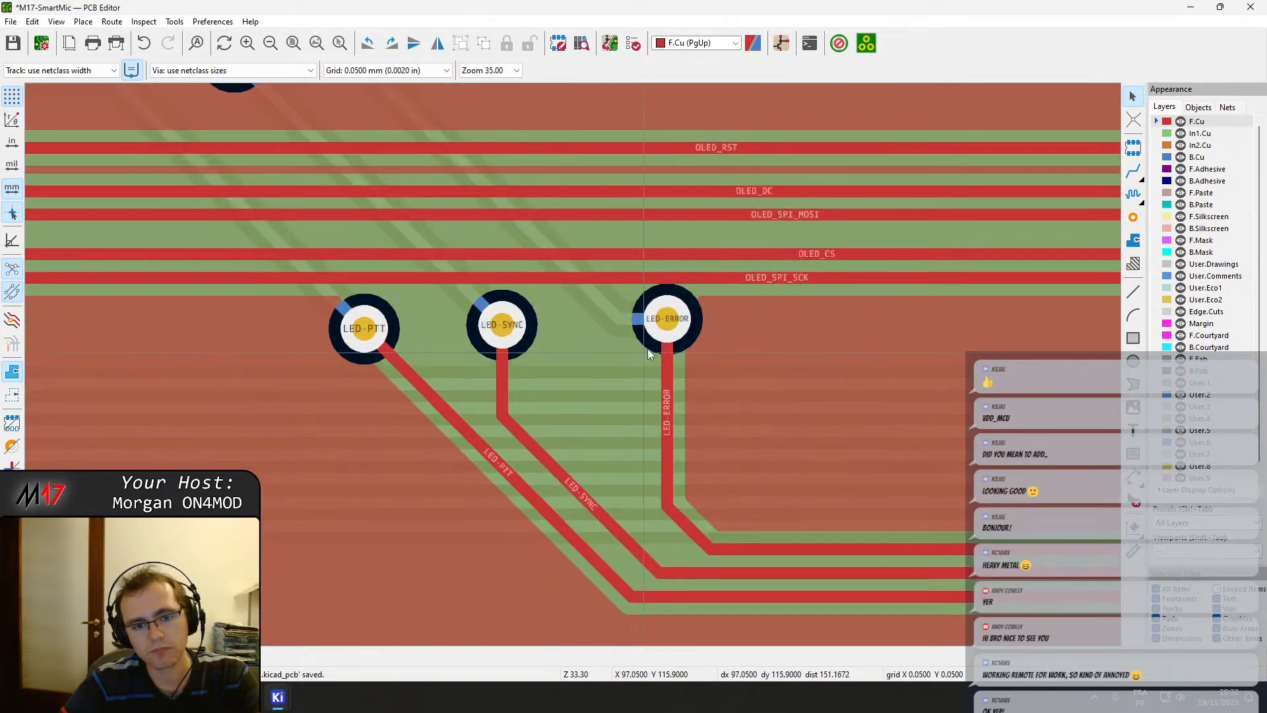
click(667, 321)
click(681, 354)
drag(667, 322, 569, 342)
Drag the lower LED-PTT via far left, below the upper LED-PTT via and beside the BTN_ENT via.
click(376, 343)
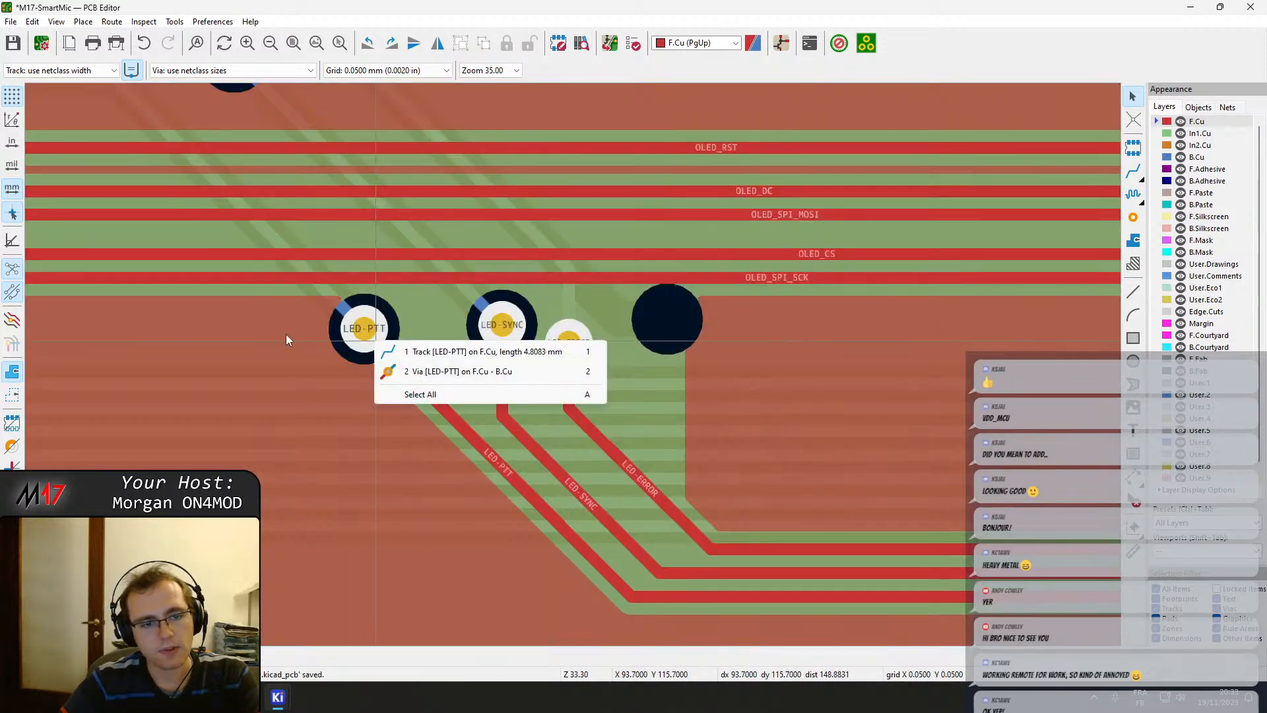
click(185, 360)
middle_drag(218, 368, 573, 365)
scroll(573, 366, down, 1)
scroll(573, 365, down, 2)
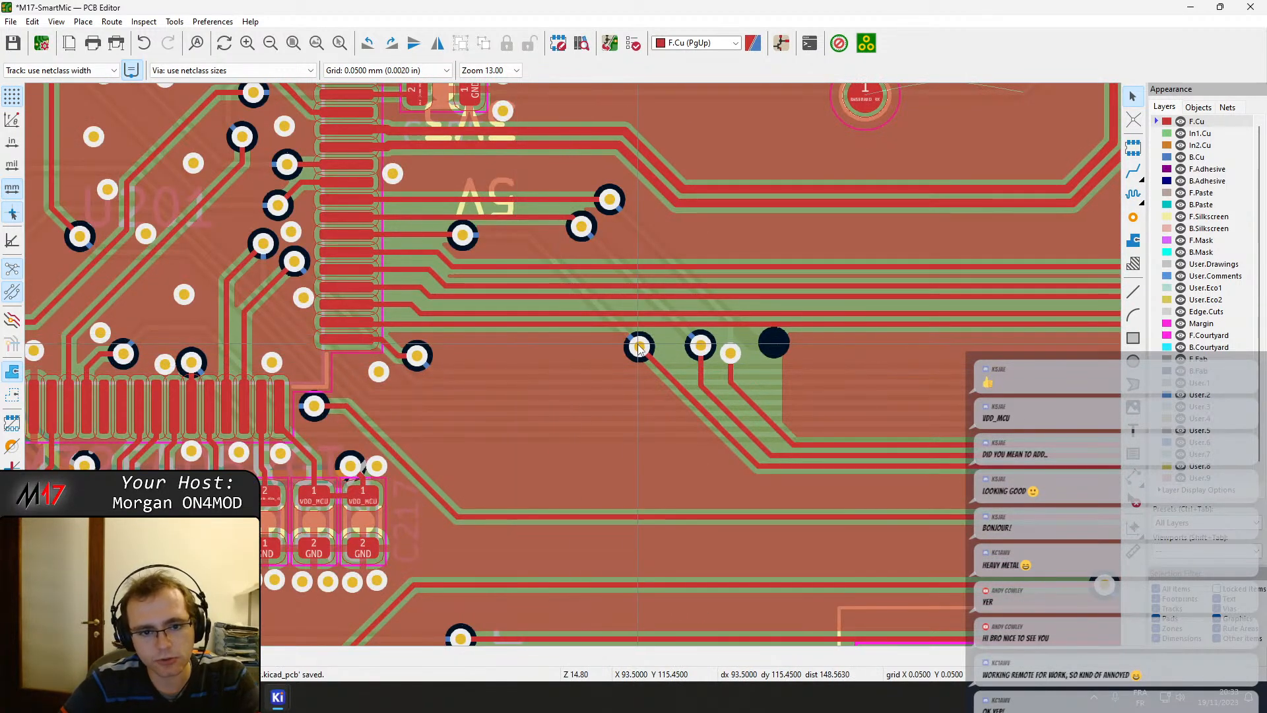
key(x)
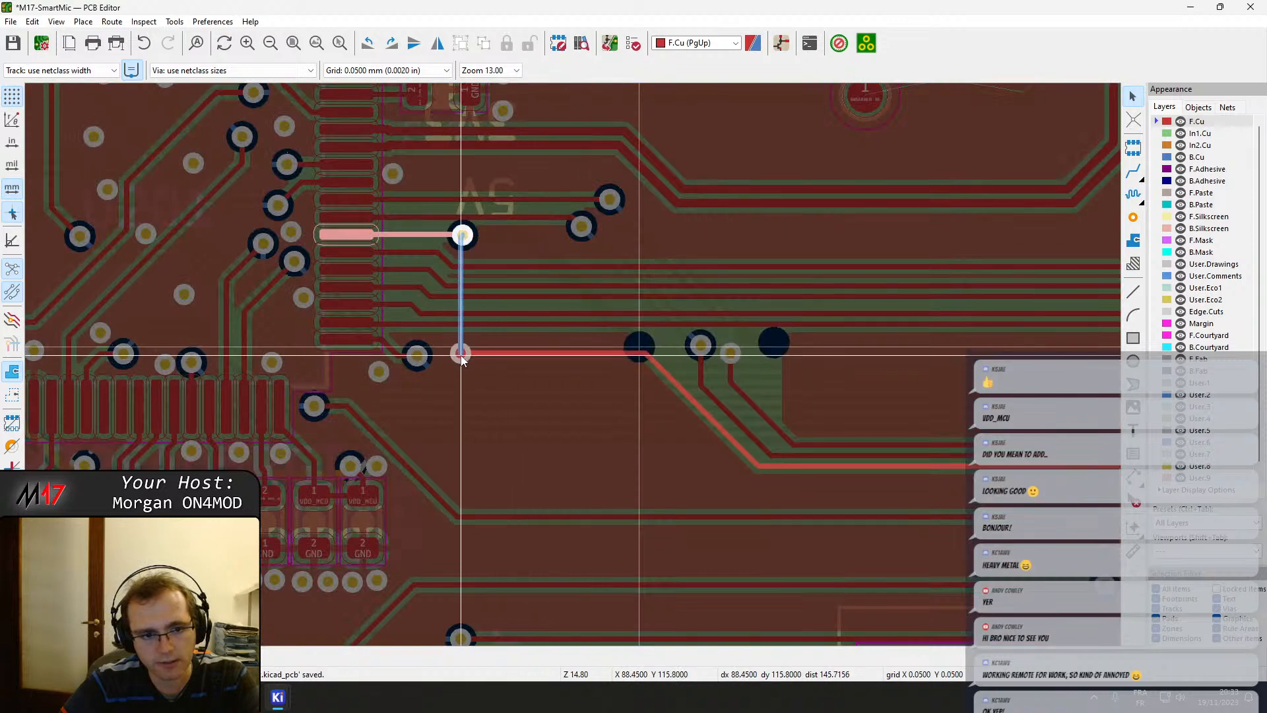
click(464, 357)
Drag the LED-PTT diagonal segment left so it runs straight from the moved via down to the lower horizontal track.
scroll(464, 357, up, 6)
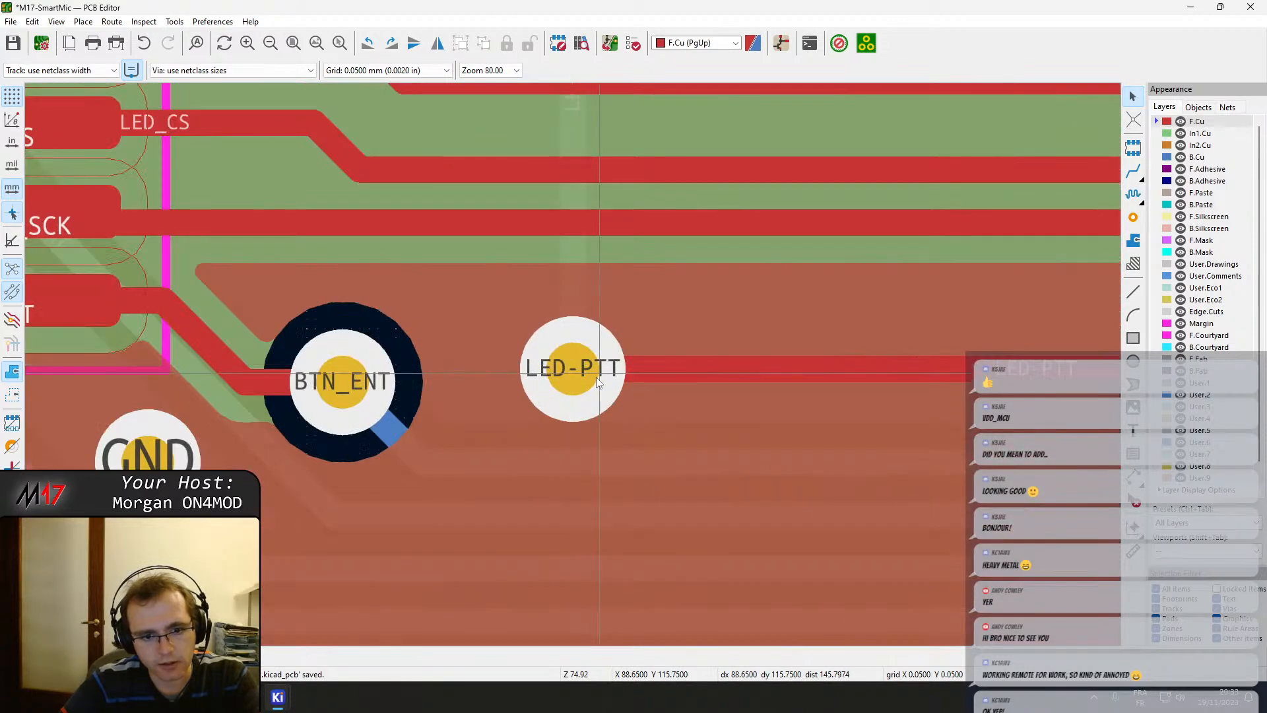
scroll(590, 379, down, 3)
scroll(737, 373, down, 3)
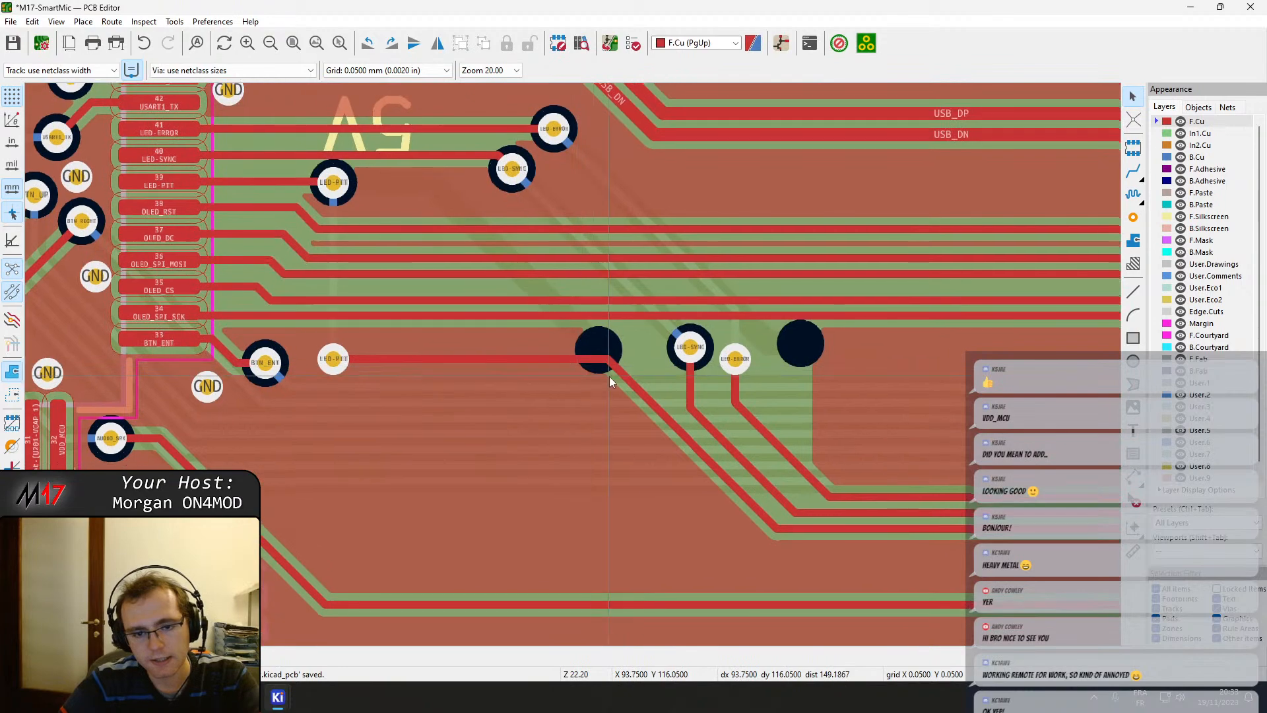
key(x)
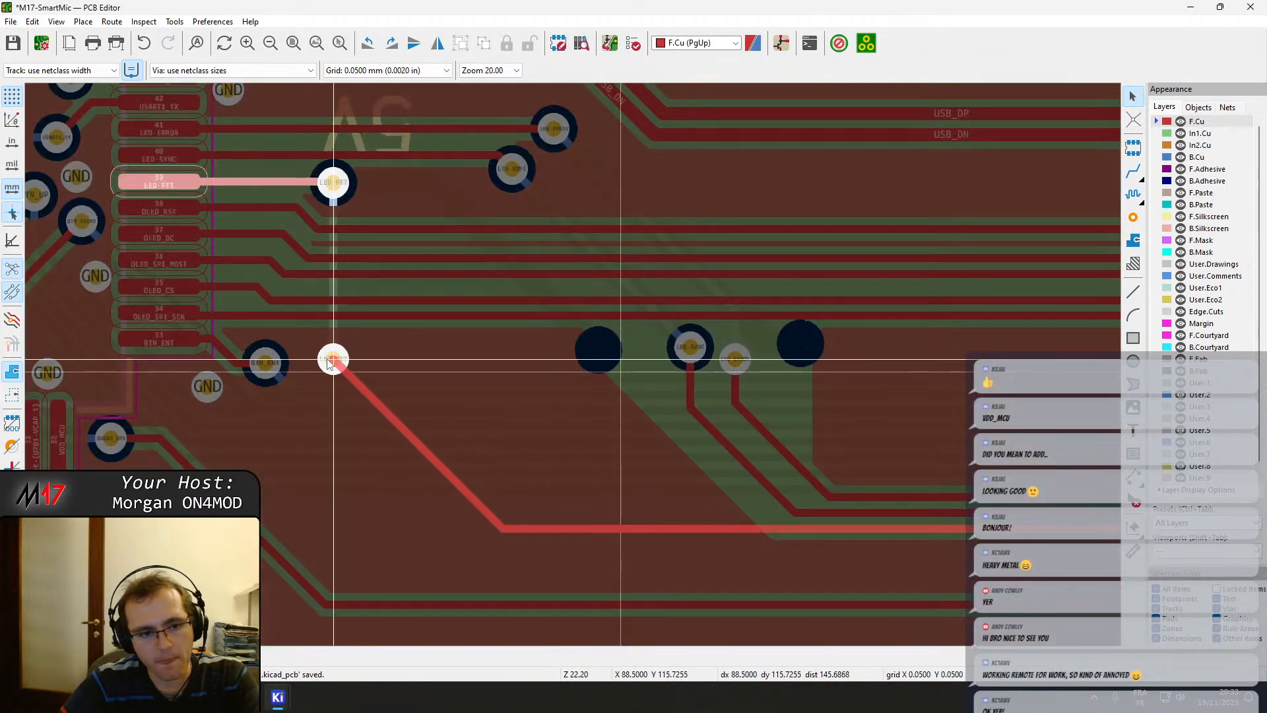
click(334, 361)
Move the lower LED-SYNC via left beside the lower LED-PTT via, and the upper LED-SYNC via straight above it.
click(691, 350)
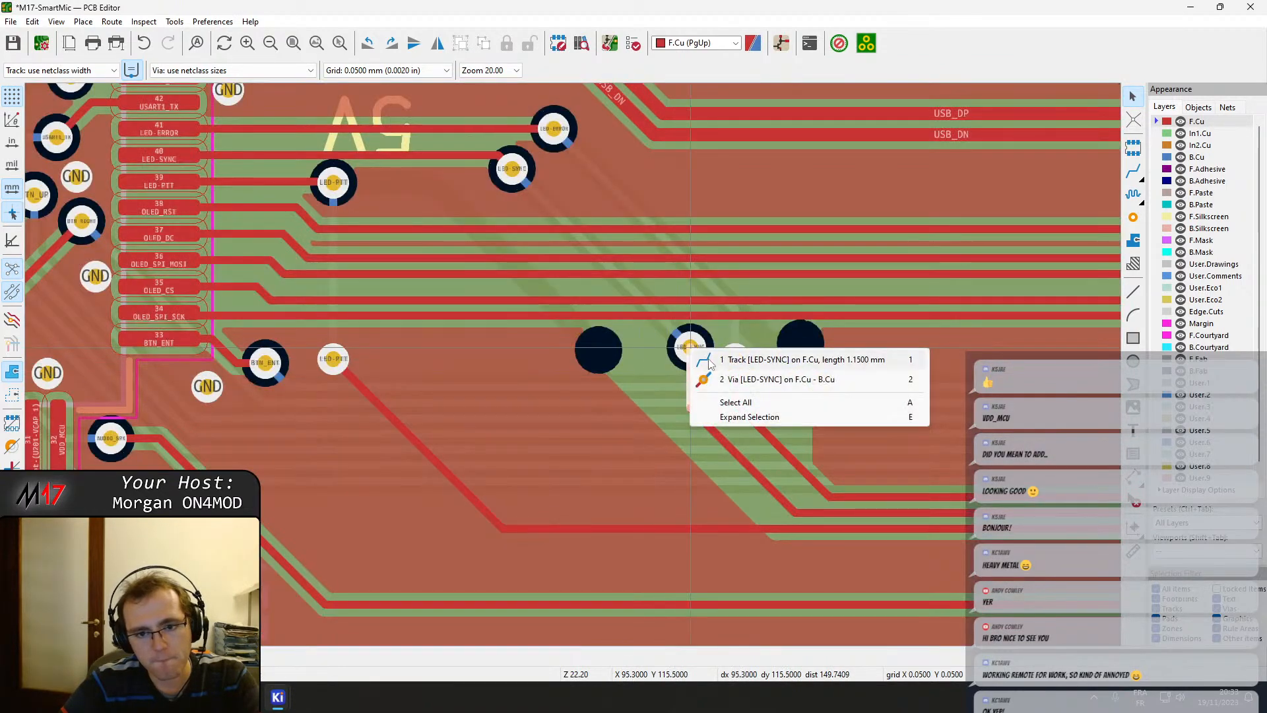
click(712, 379)
key(d)
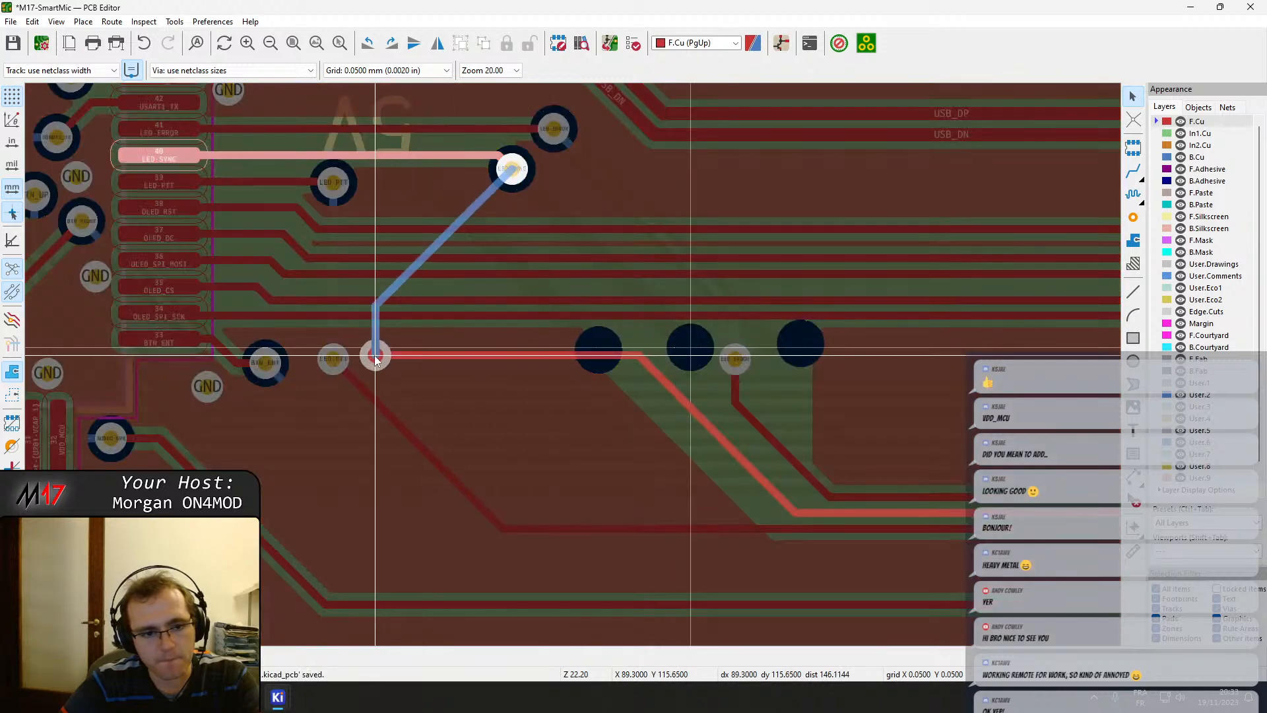
click(378, 355)
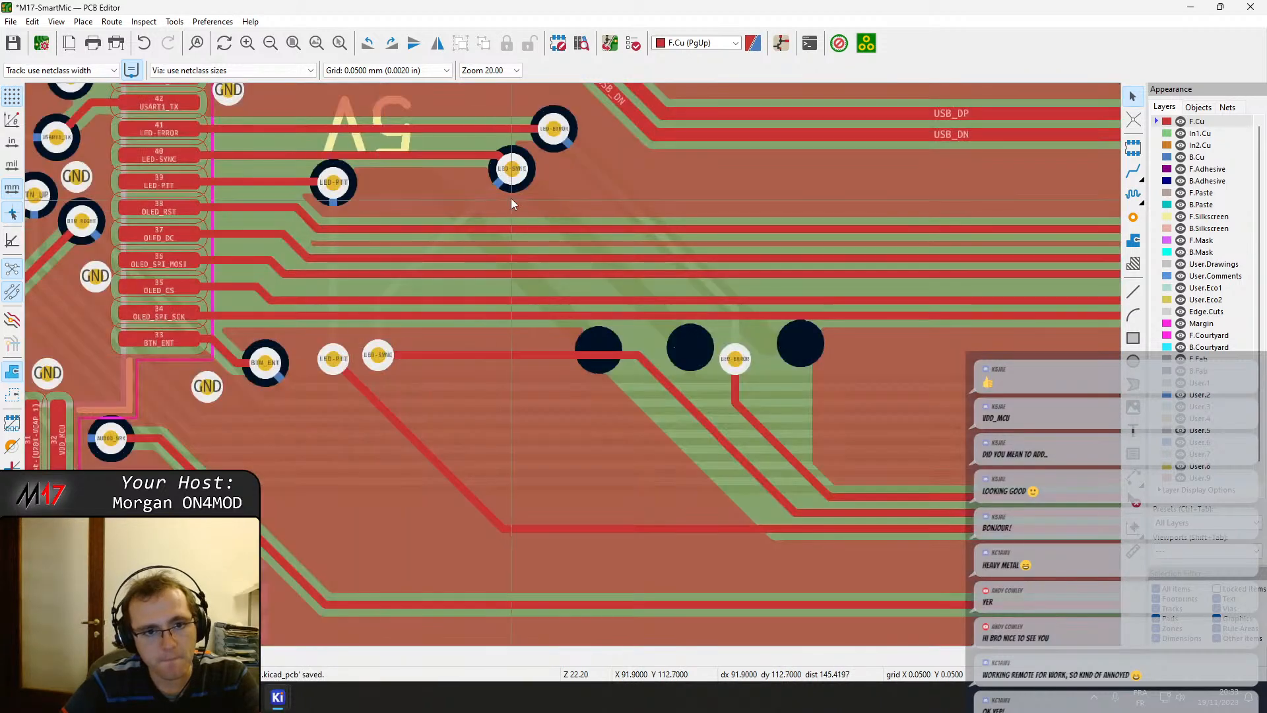
click(512, 169)
key(d)
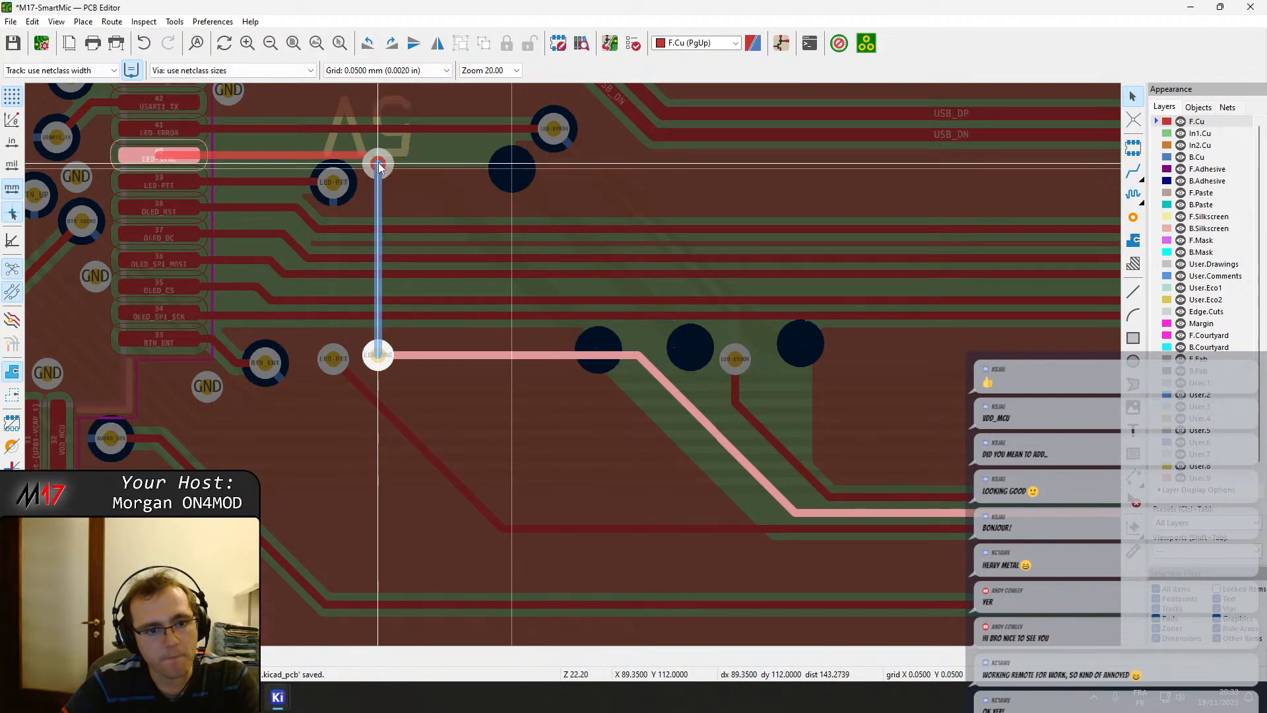
click(378, 163)
Move the upper LED-ERROR via far left along its track, just above the upper LED-PTT and LED-SYNC vias.
click(555, 129)
key(d)
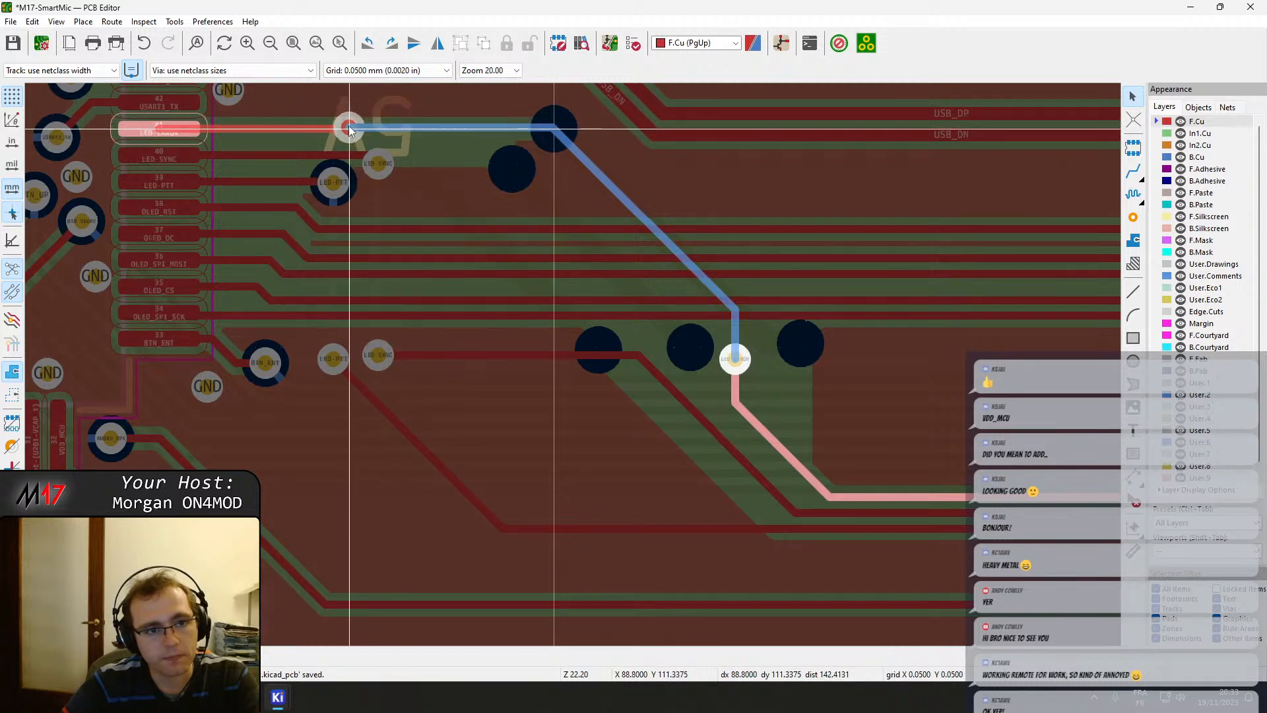
click(339, 127)
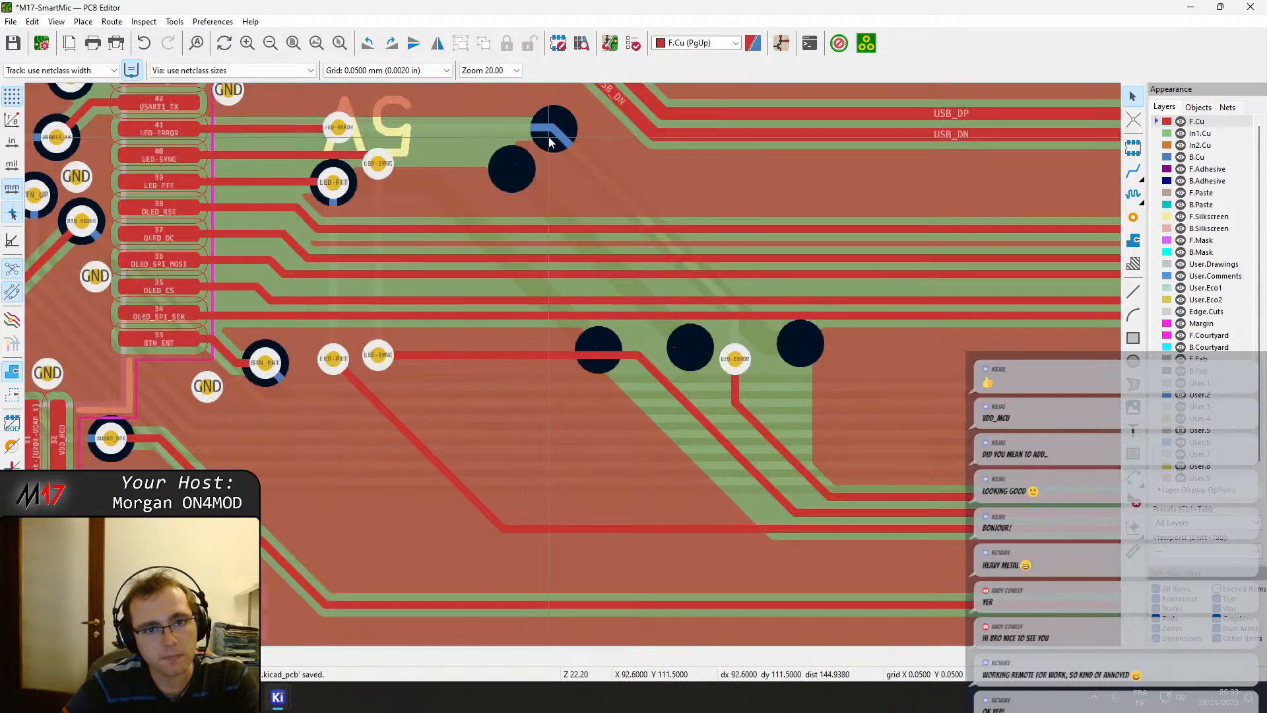
Reroute the LED-SYNC diagonal on F.Cu so it runs straight from the lower LED-SYNC via down to its horizontal track.
click(564, 142)
click(655, 376)
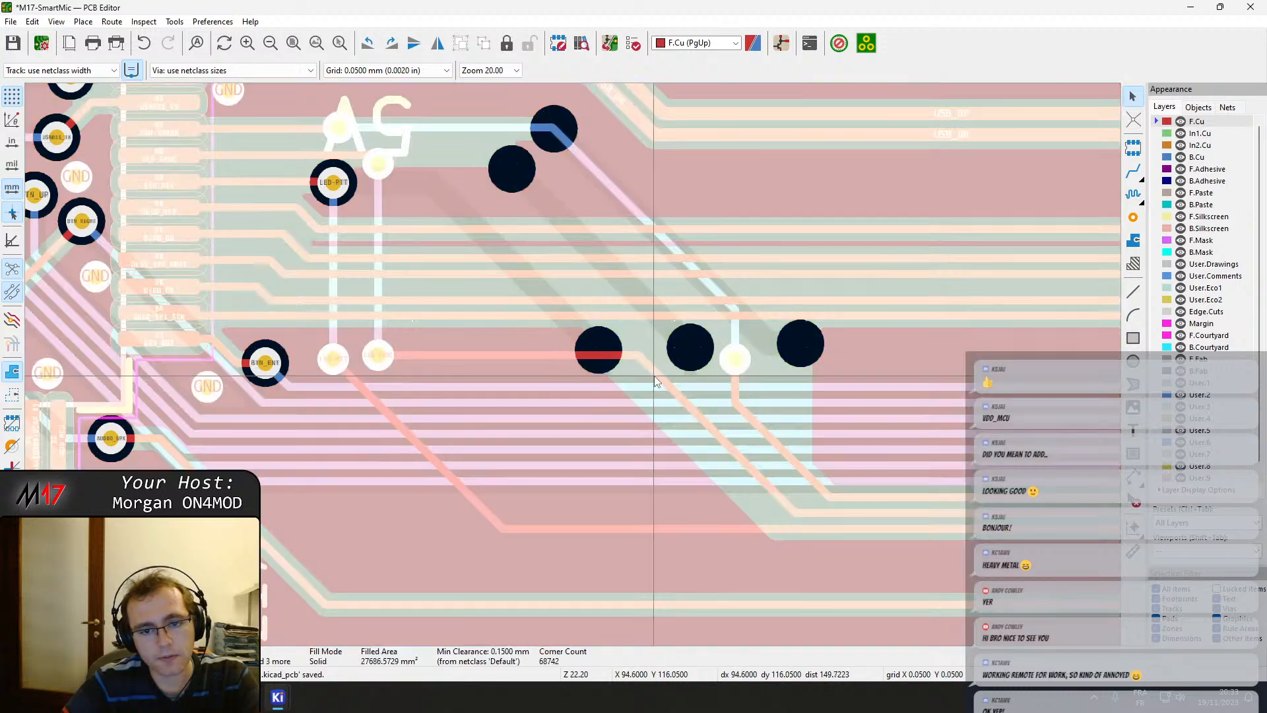
click(661, 377)
key(d)
click(369, 356)
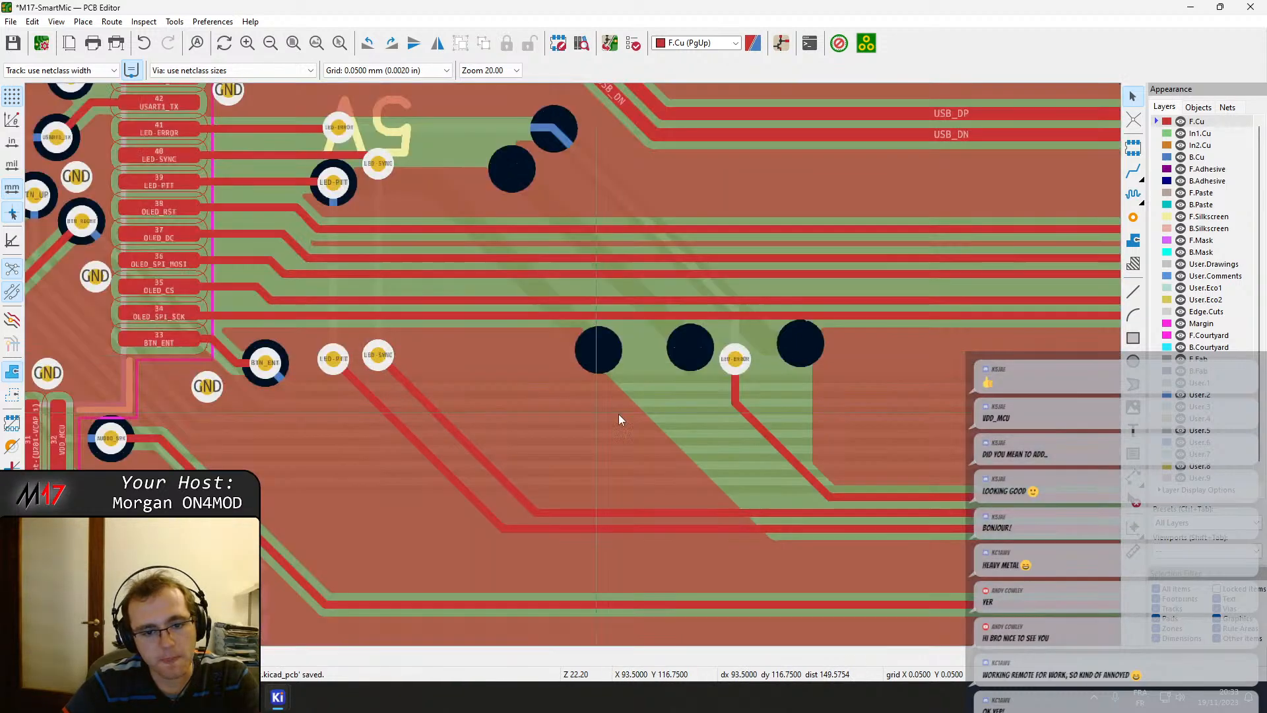
Shift the LED-PTT and LED-SYNC diagonals on F.Cu left so both tracks drop vertically from their lower vias.
click(390, 415)
key(d)
click(350, 418)
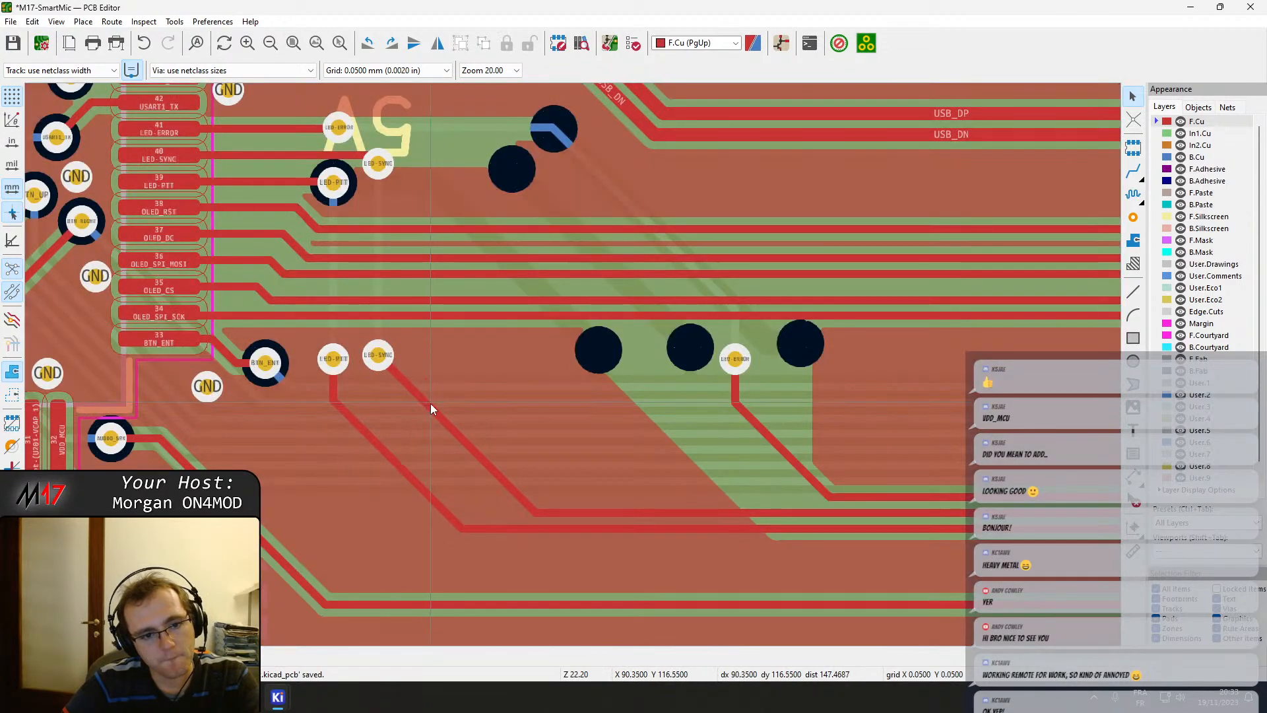
click(425, 406)
key(d)
click(375, 421)
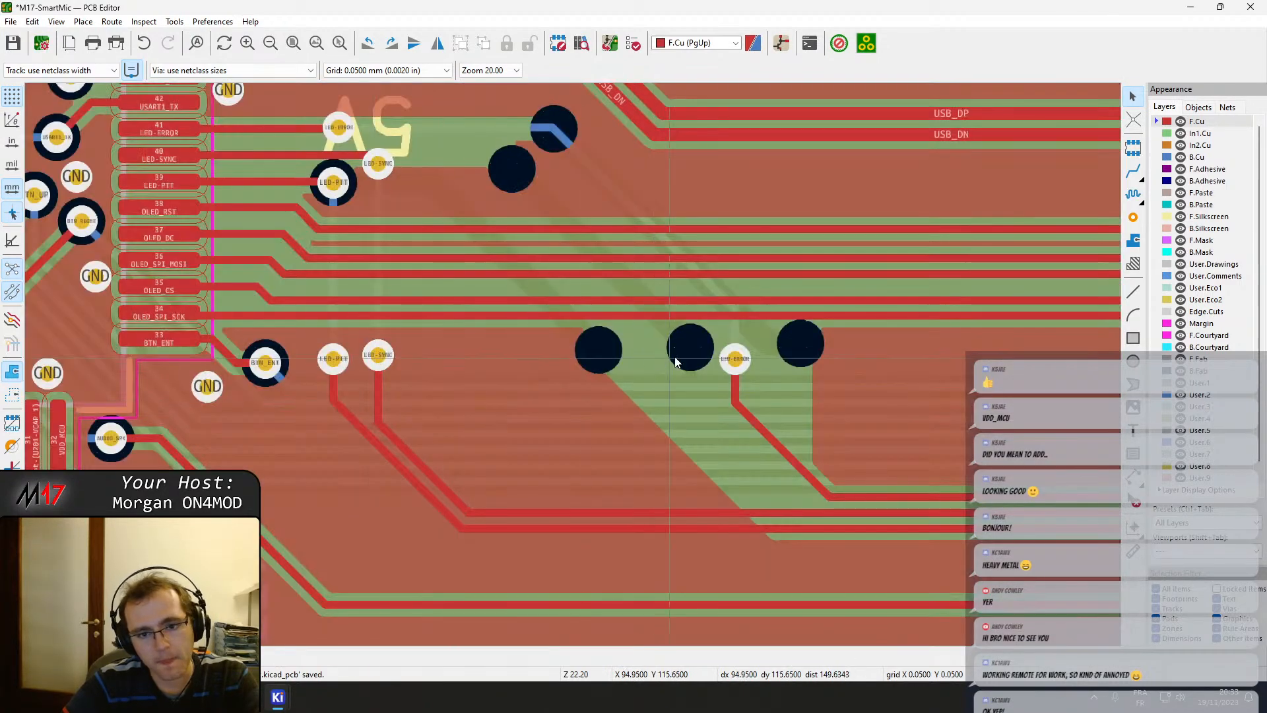
Move the lower LED-ERROR via far left, beside the lower LED-SYNC via.
click(734, 362)
click(753, 367)
key(d)
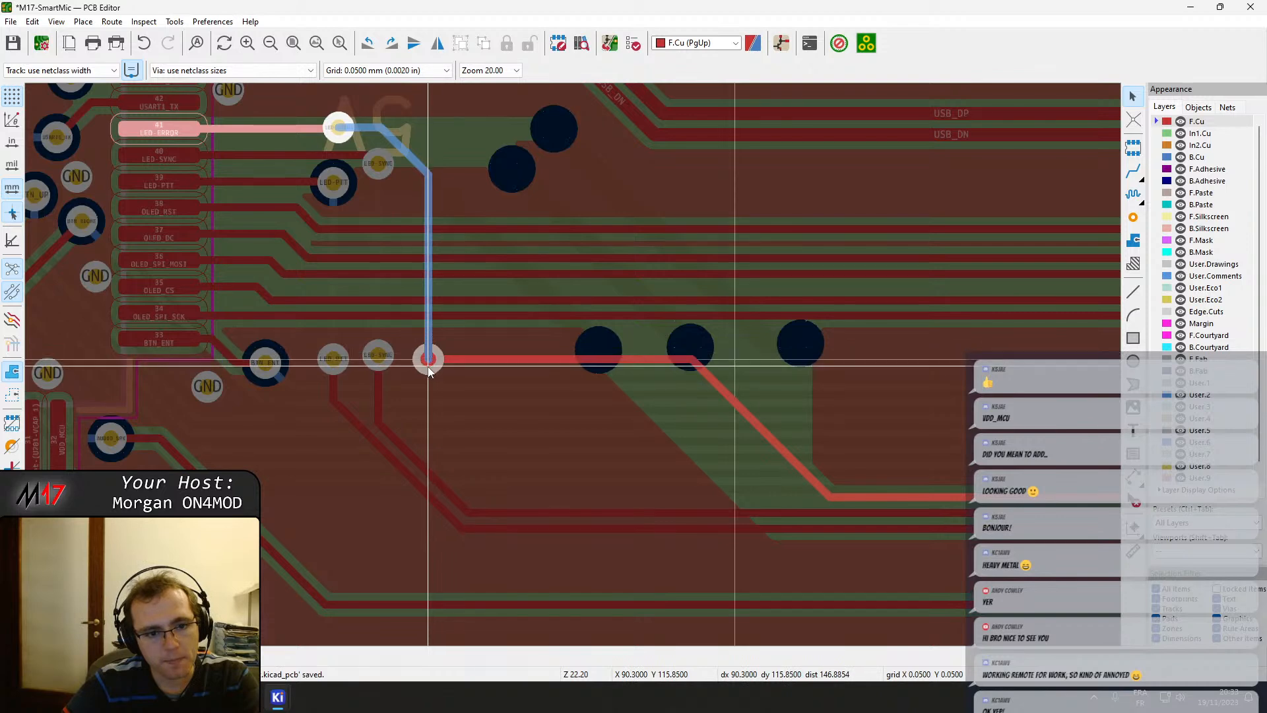
click(428, 359)
Align the lower LED-SYNC via in a row with the lower LED-PTT and LED-ERROR vias, keeping its B.Cu track vertical.
scroll(399, 378, up, 2)
click(548, 323)
key(d)
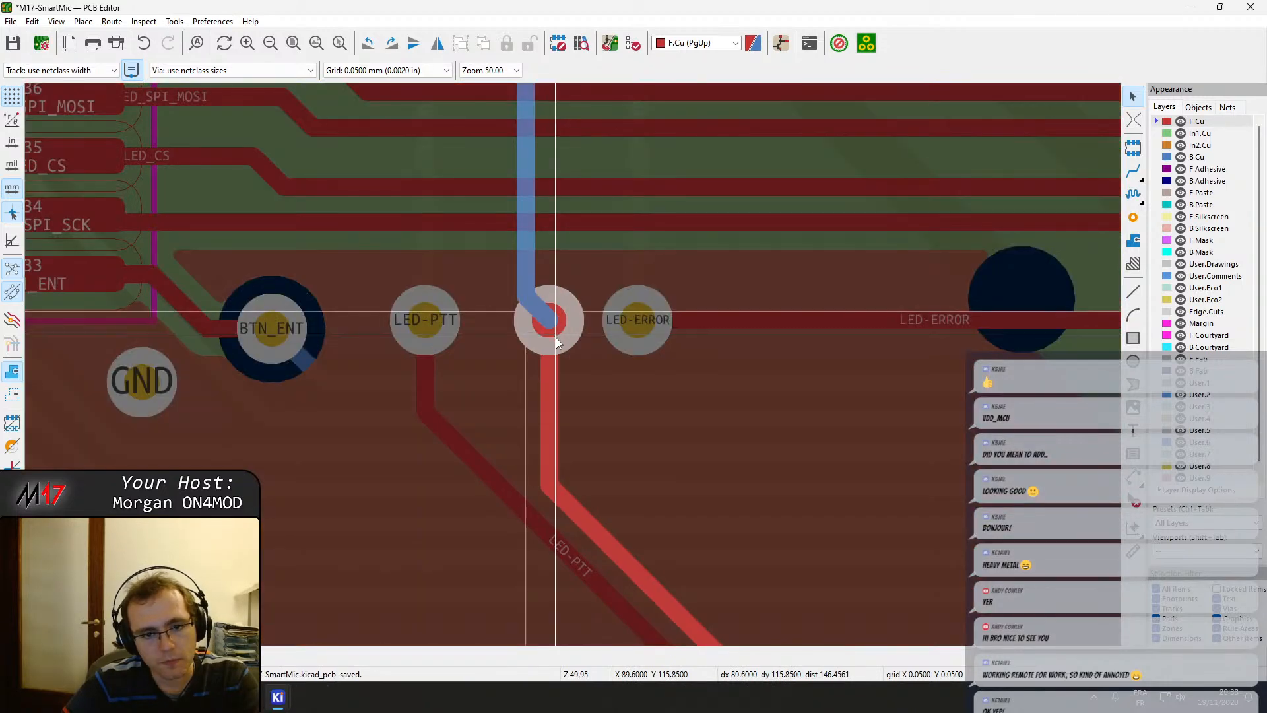
click(517, 354)
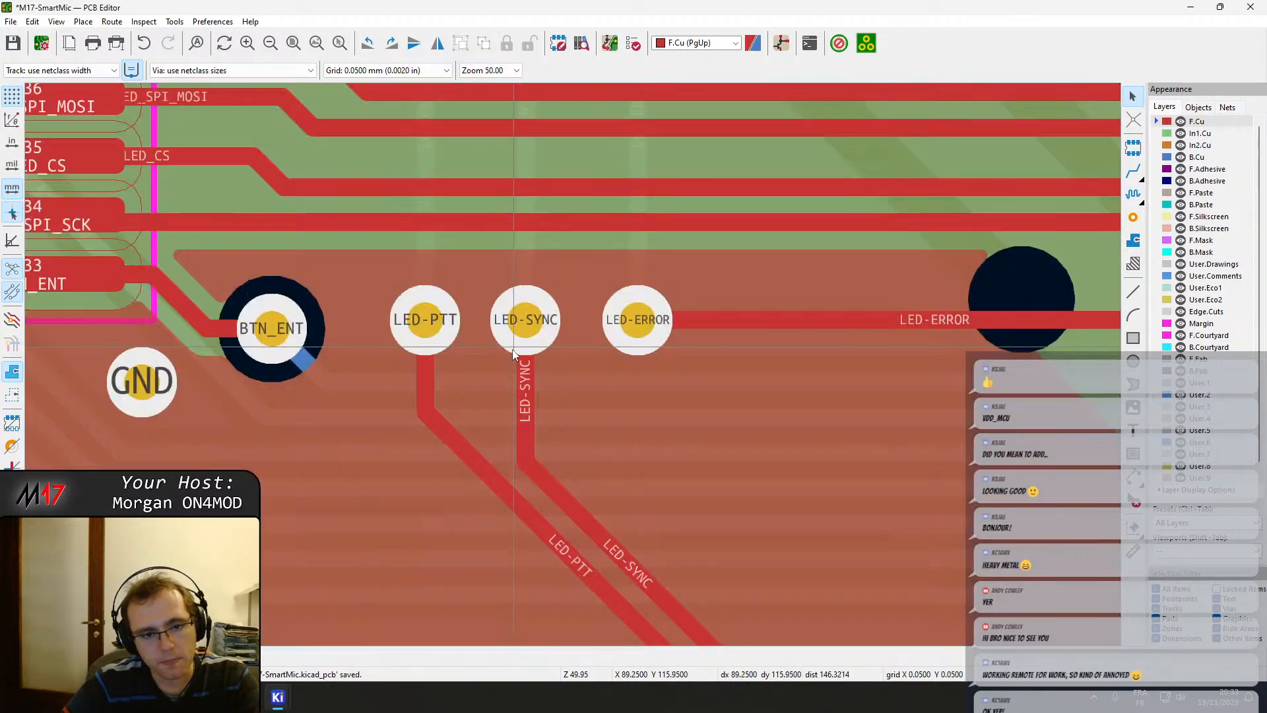
click(437, 323)
scroll(613, 326, down, 5)
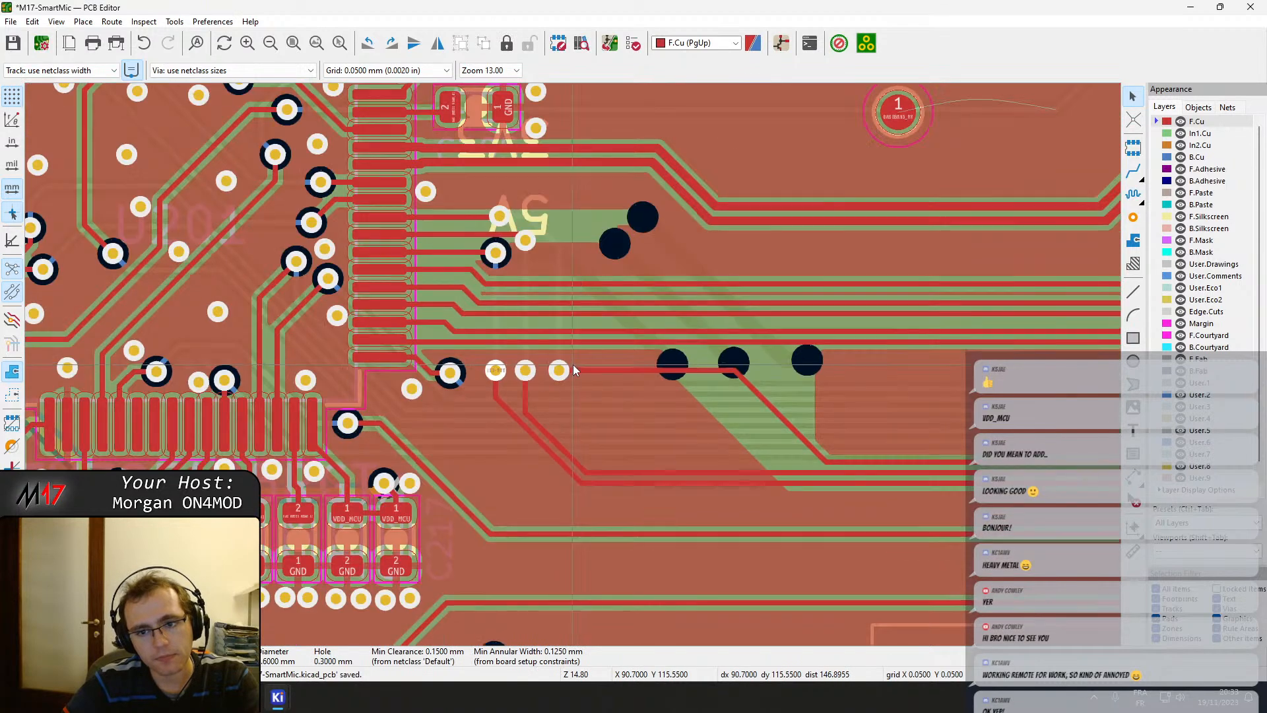
Shift the LED-ERROR diagonal on F.Cu left so it drops vertically from its lower via, parallel to the LED-SYNC track.
click(759, 391)
click(743, 384)
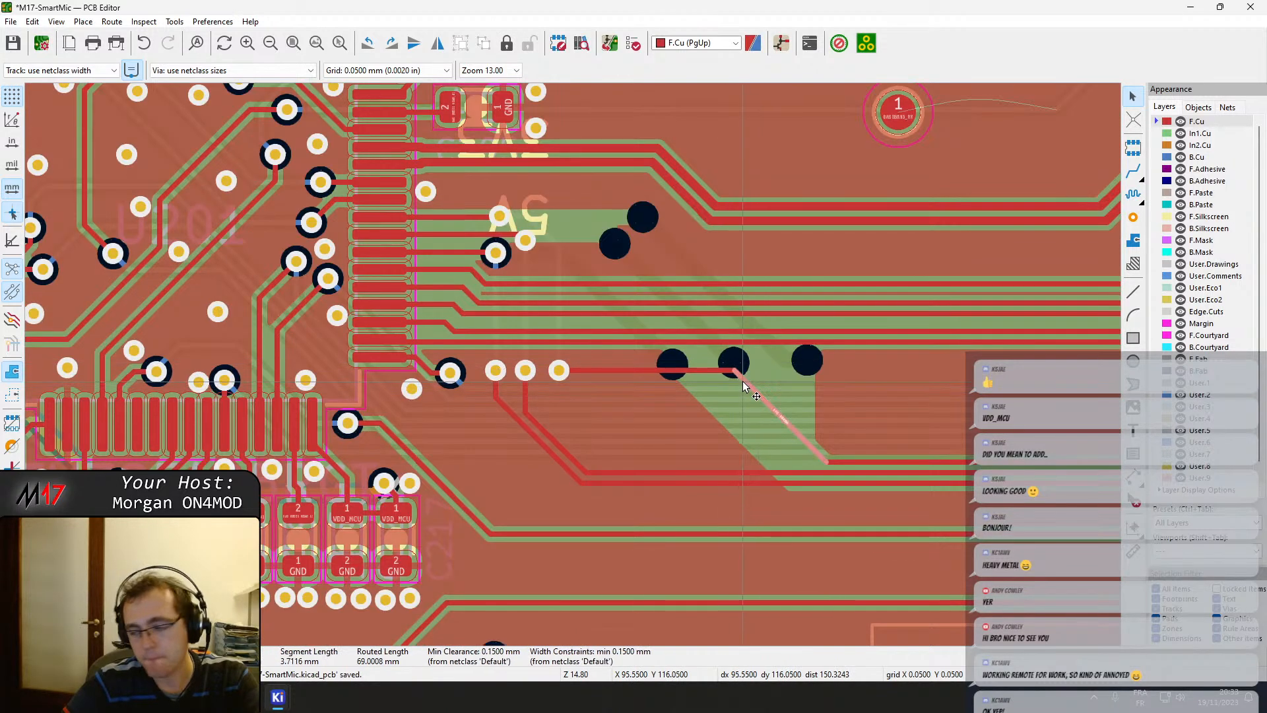
drag(742, 382, 533, 422)
scroll(544, 370, up, 4)
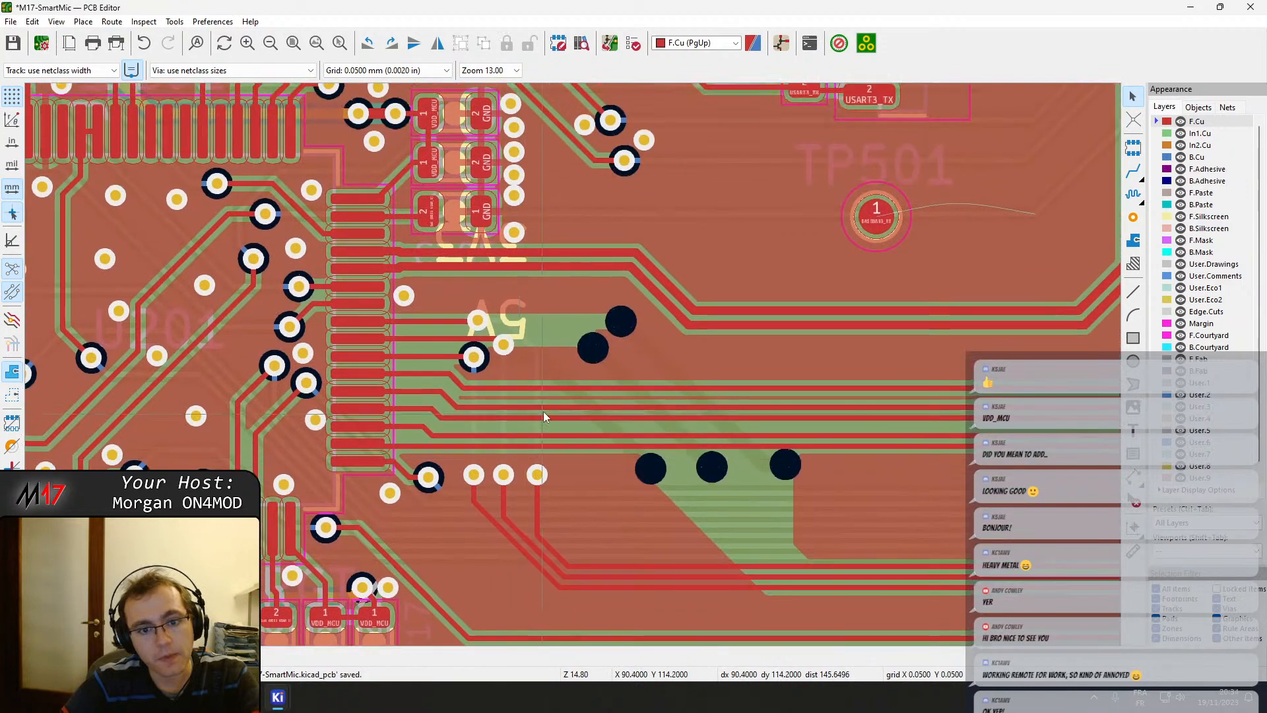
Make B.Cu the active layer and refill all zones around the relocated LED vias and tracks.
click(1209, 159)
middle_drag(503, 283, 516, 305)
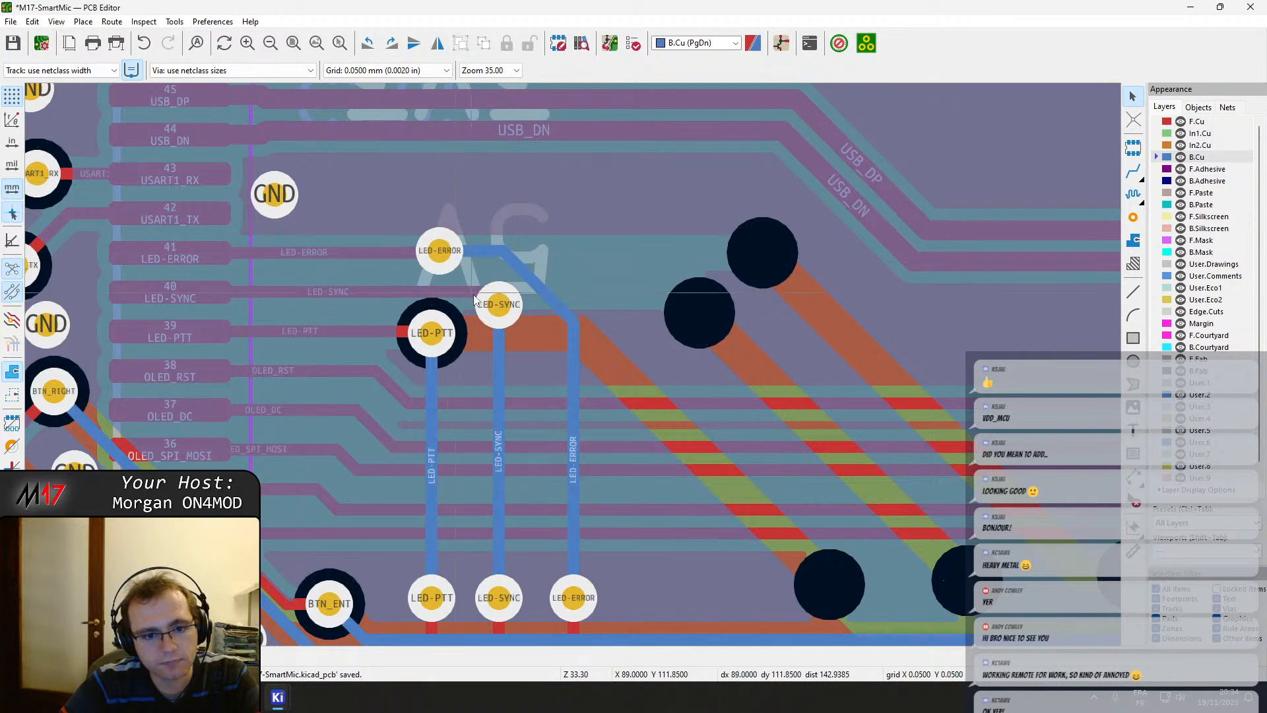
click(532, 285)
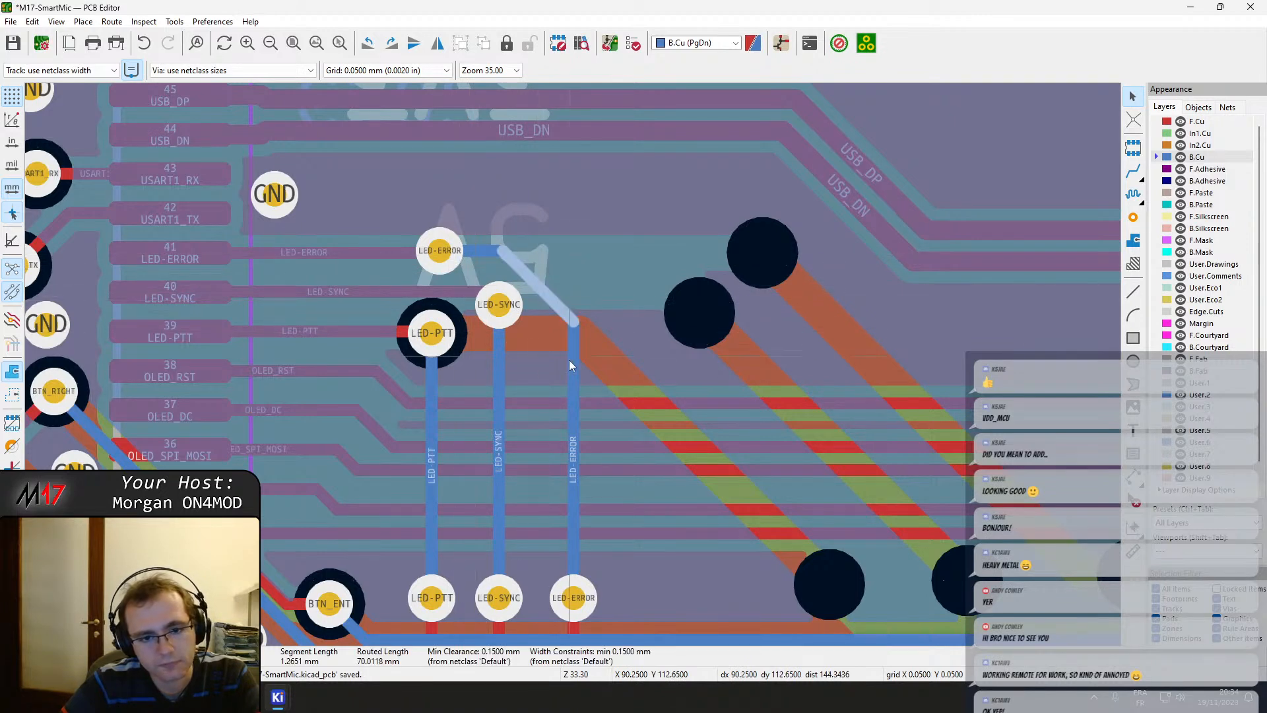
key(b)
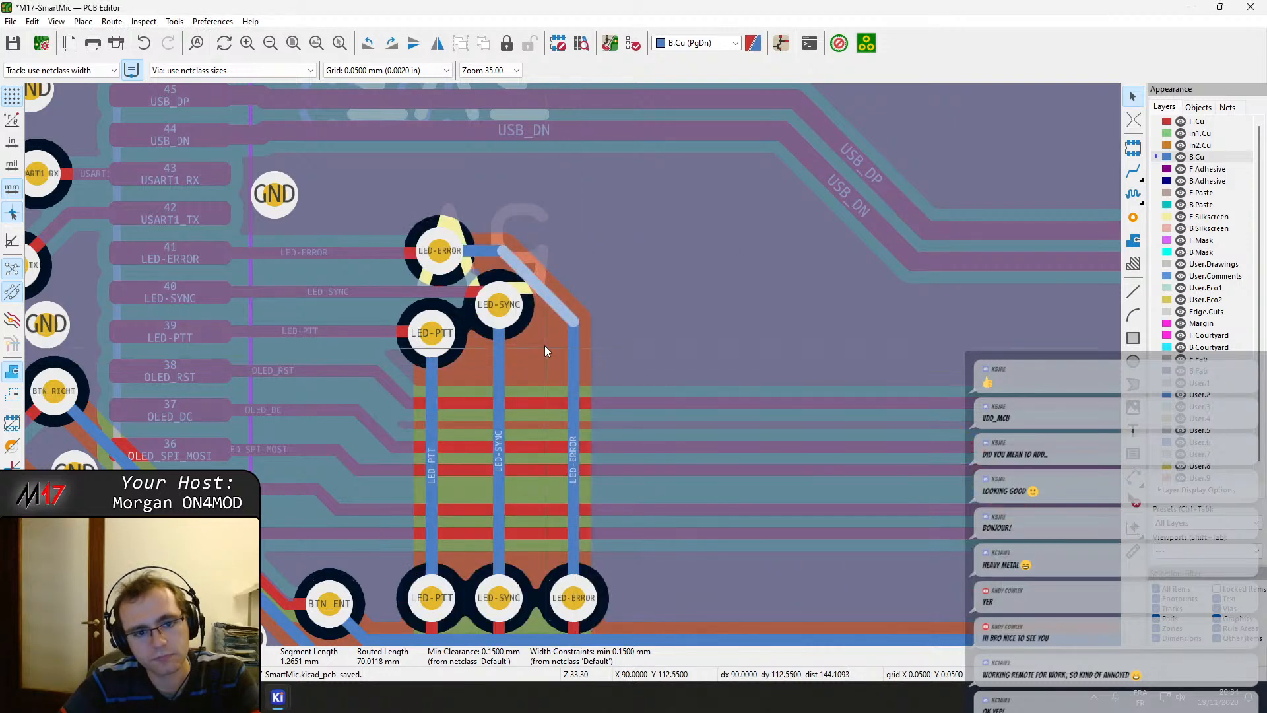
Move the upper LED-ERROR via up and to the left, away from the LED-PTT and LED-SYNC vias.
click(441, 257)
click(488, 282)
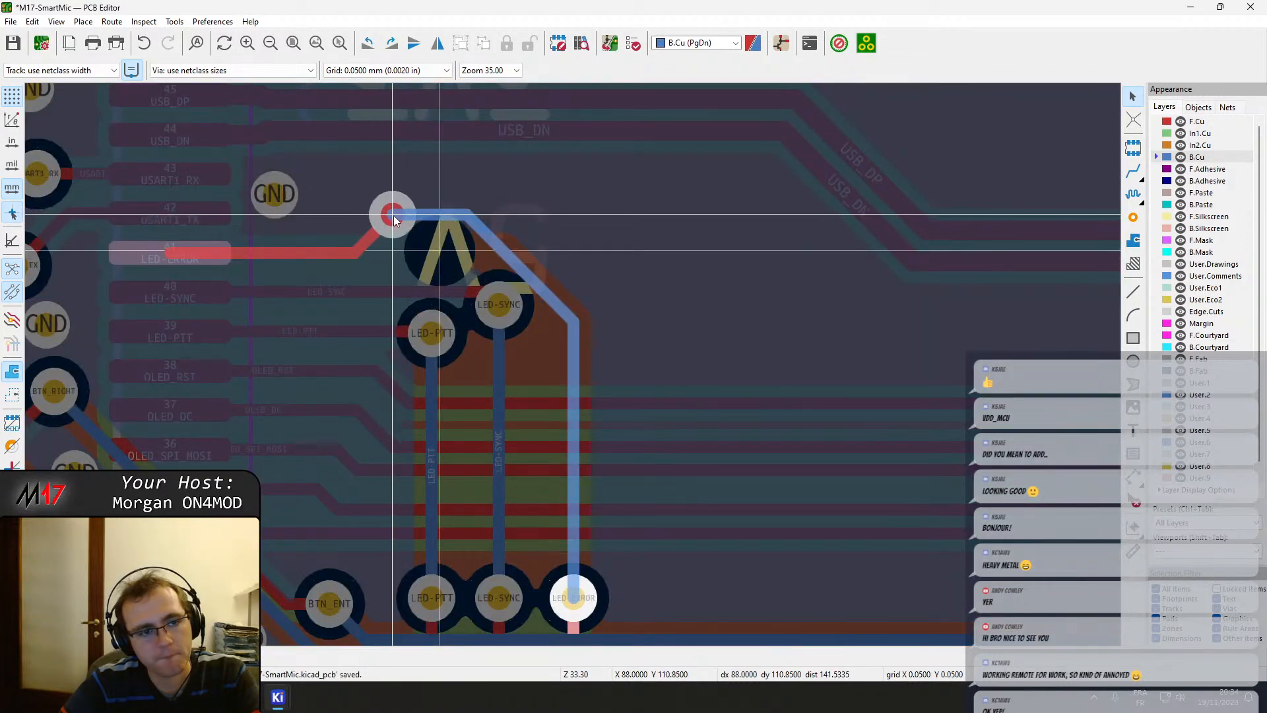
click(394, 216)
Shift the LED-ERROR diagonal on B.Cu outward, farther from the upper LED-SYNC via.
click(498, 245)
key(d)
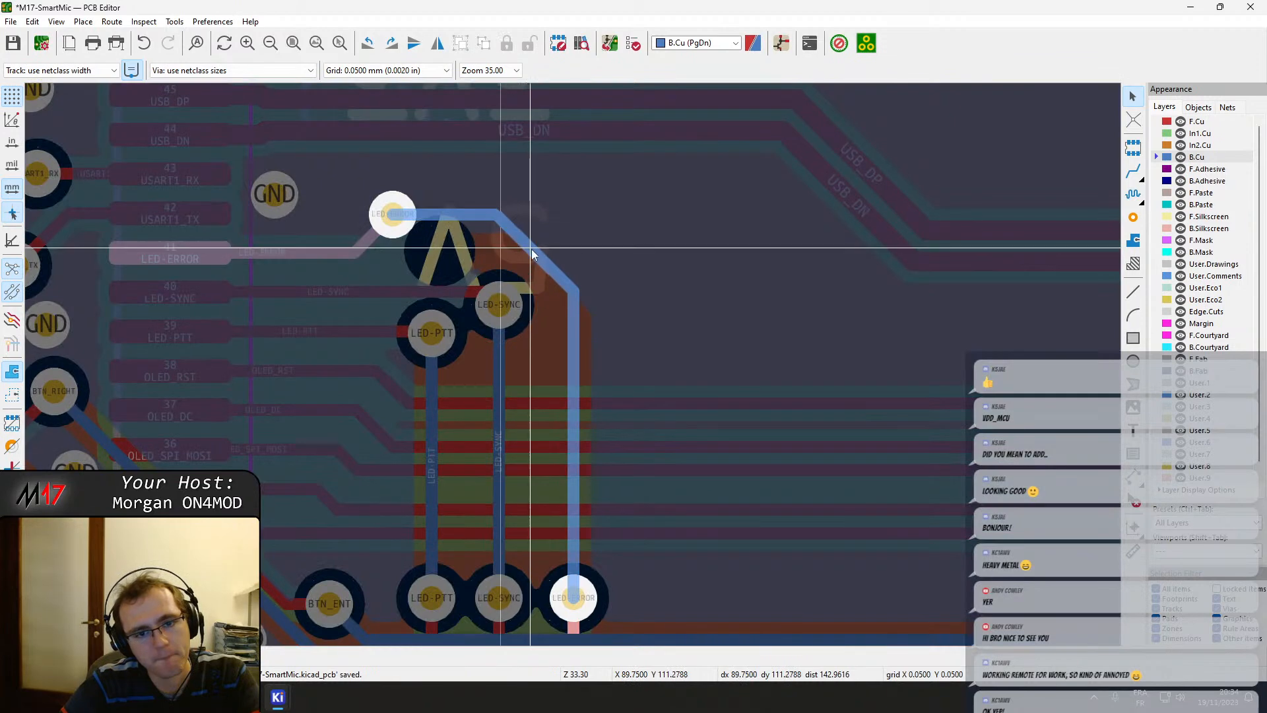
Drag the diagonal of the LED-ERROR back-copper track outward to clear the LED-SYNC via, and refill all zones.
click(547, 246)
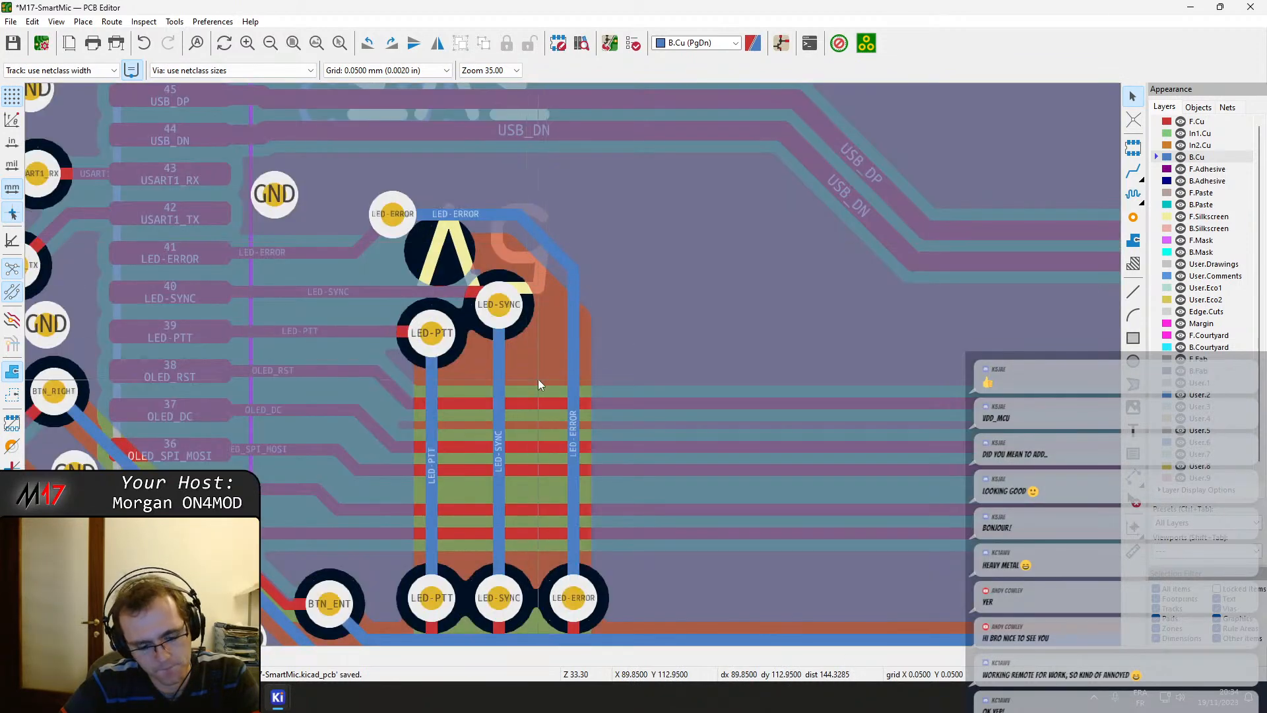
key(b)
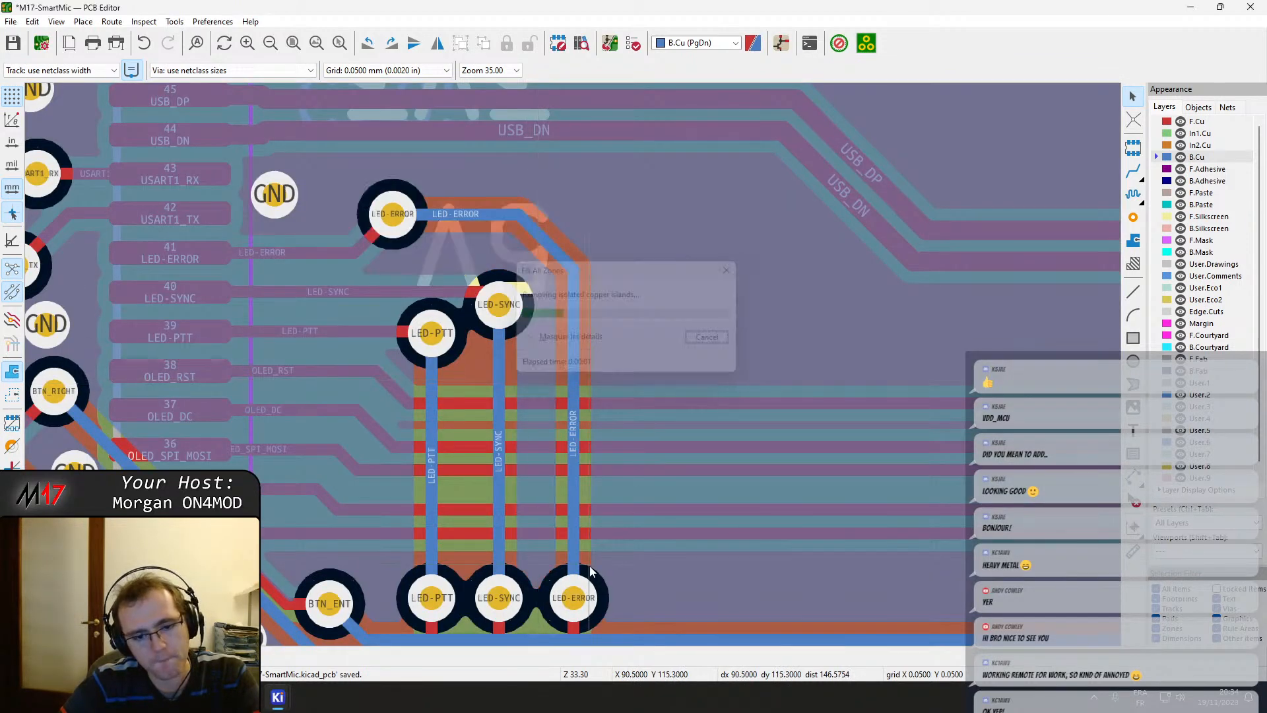
Move the lower LED-ERROR via away from the LED-SYNC via and align its vertical back-copper track with it.
middle_drag(590, 565, 533, 374)
click(517, 406)
click(556, 439)
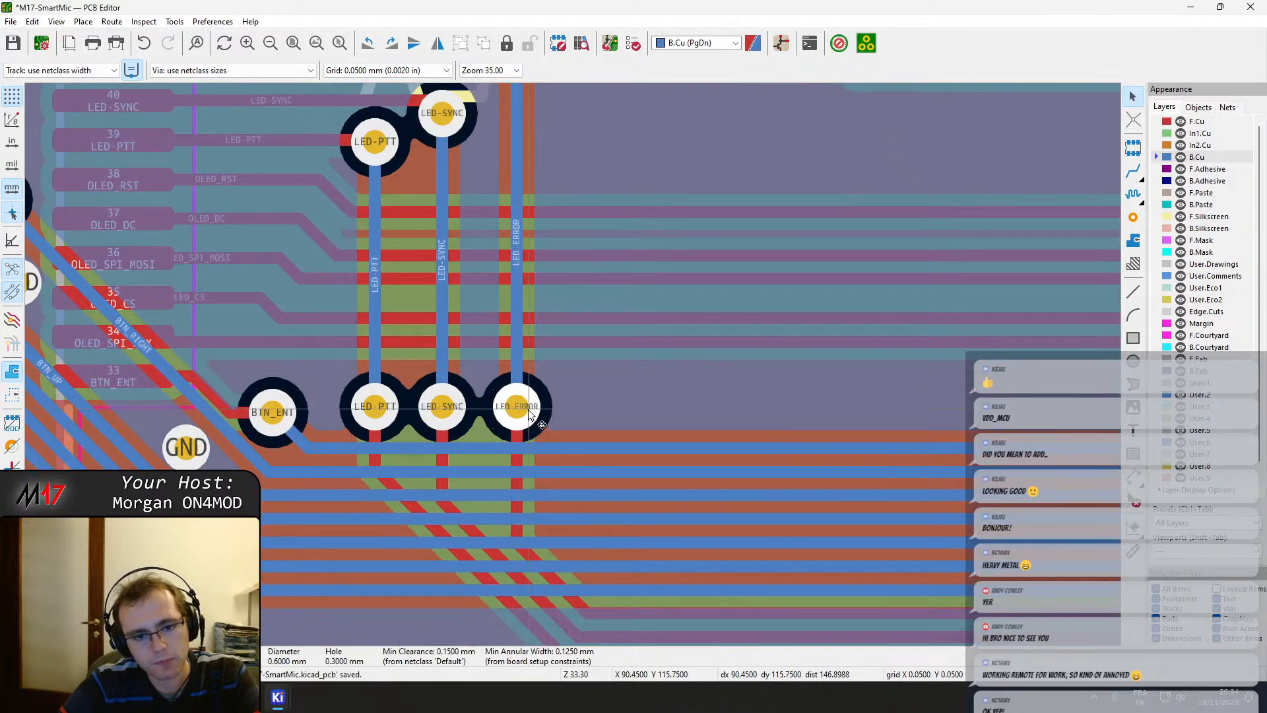
drag(529, 411, 544, 407)
click(517, 374)
Move the lower LED-SYNC via away from LED-PTT, straighten its vertical track to match, and refill all zones.
click(451, 410)
drag(449, 410, 462, 407)
double_click(437, 360)
key(Escape)
key(b)
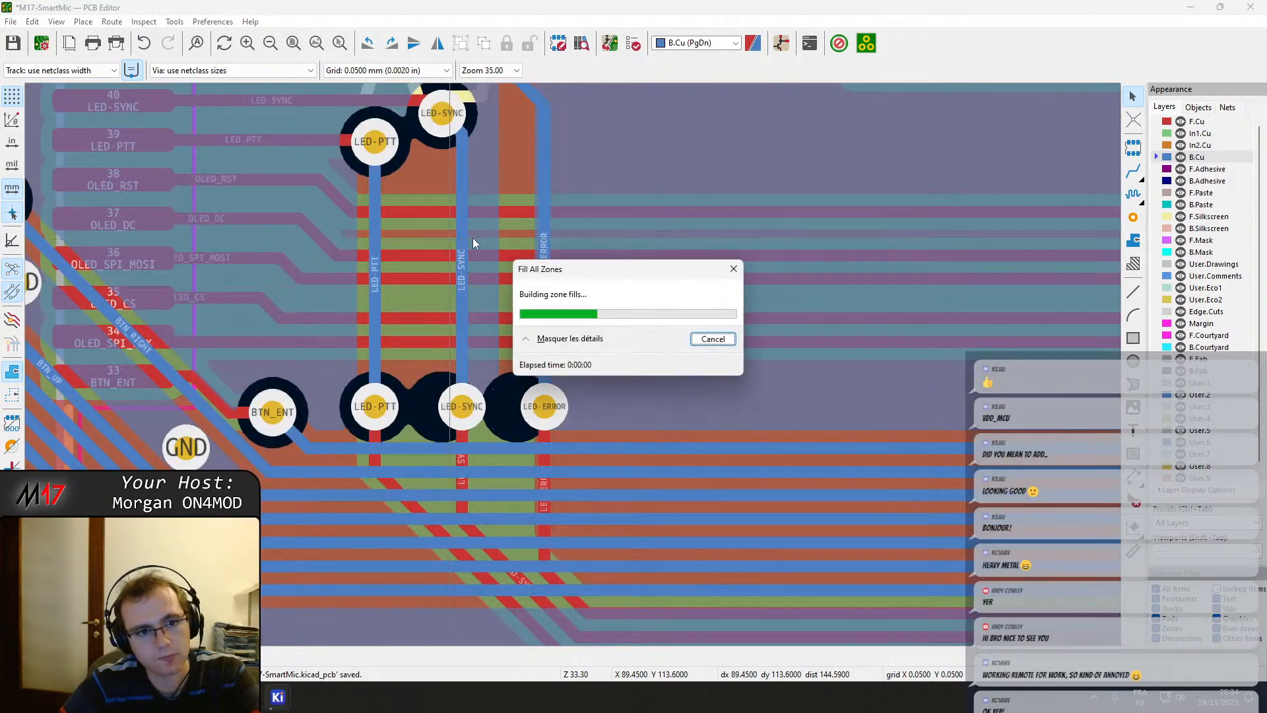
Move the upper LED-SYNC via in line with its vertical track, about X 89.6 mm, Y 111.85 mm, and refill all zones.
middle_drag(374, 204, 419, 283)
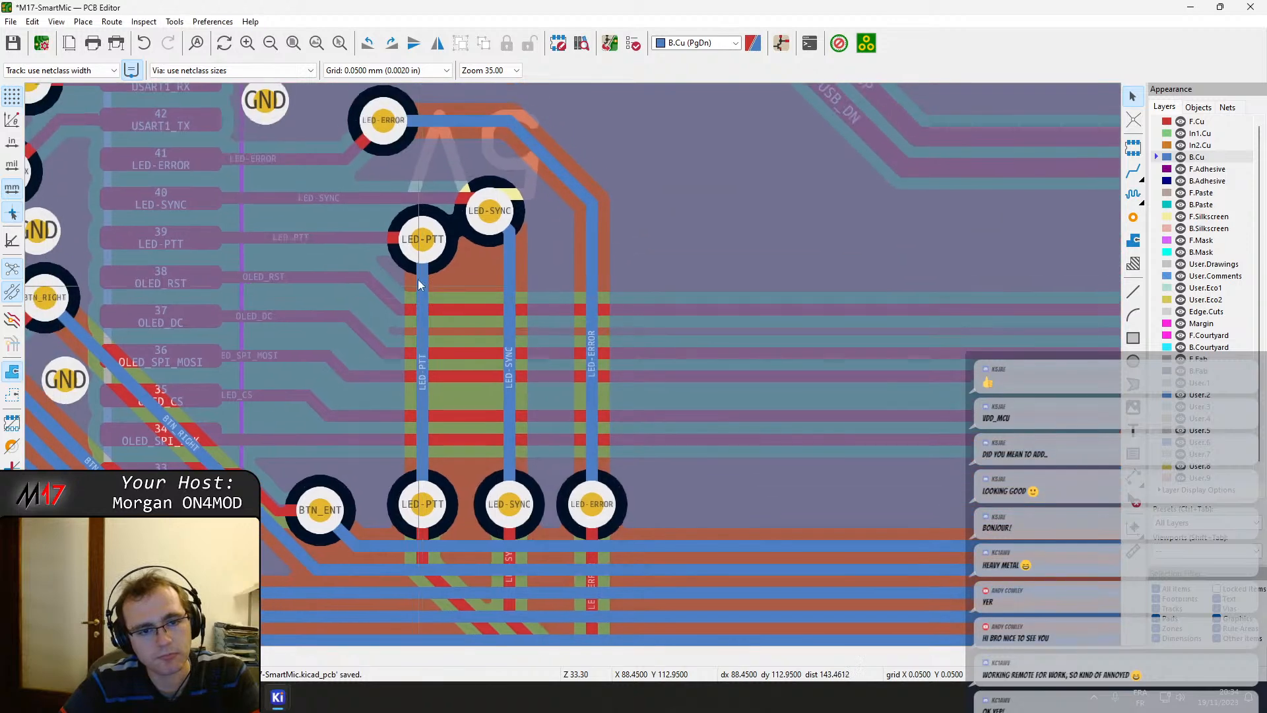
click(419, 250)
click(518, 229)
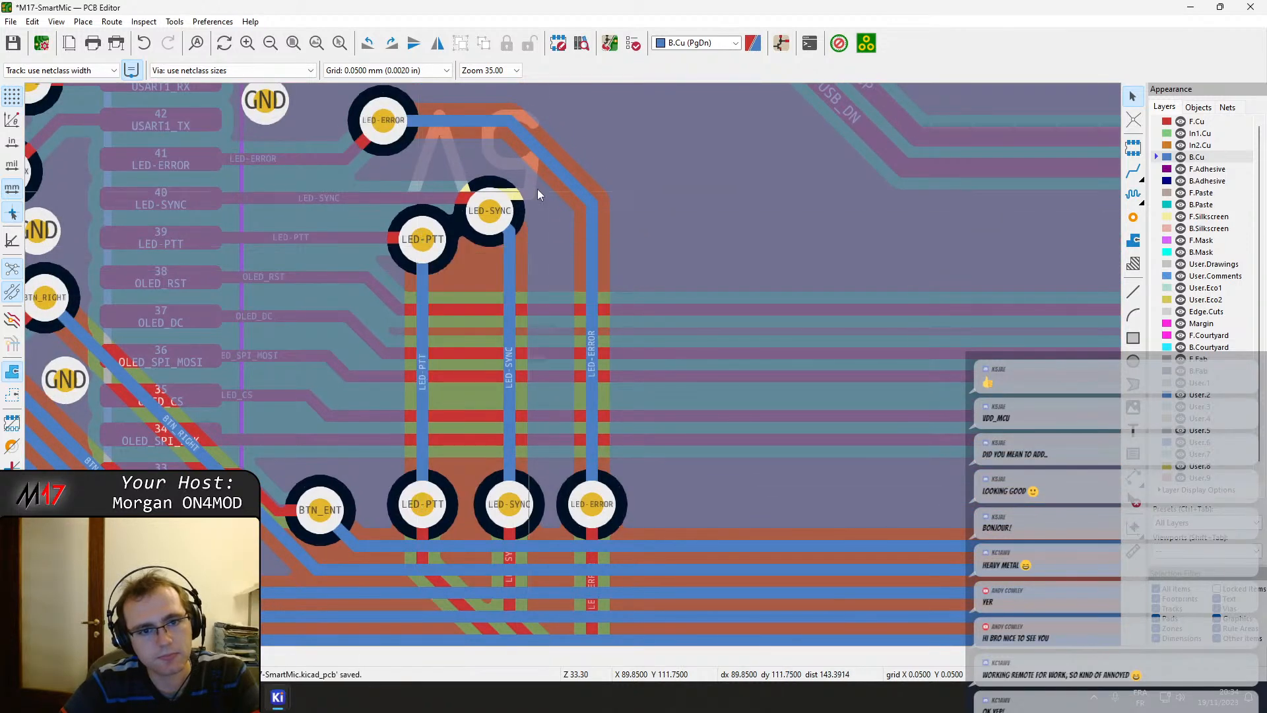
drag(556, 171, 513, 203)
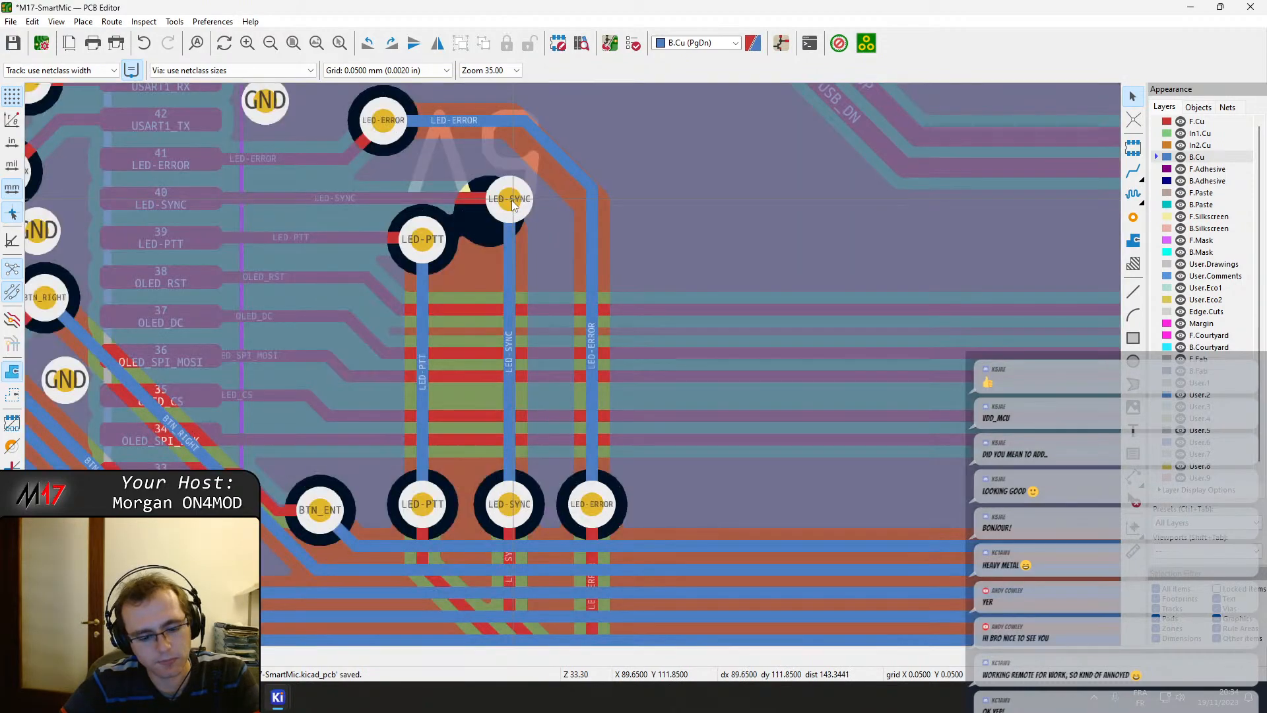
key(b)
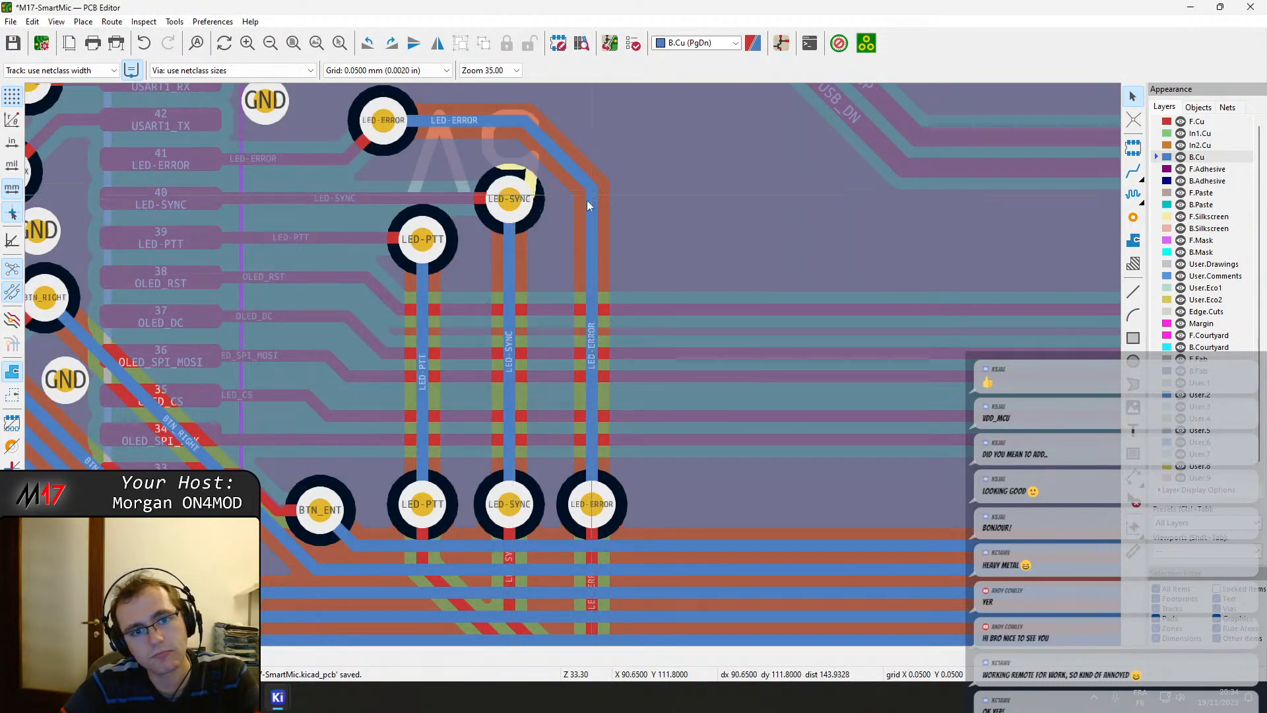
Drag the lower horizontal back-copper bus tracks beside the AUDIO_SPK via downward to pack them evenly toward the lowest track.
middle_drag(488, 449, 477, 358)
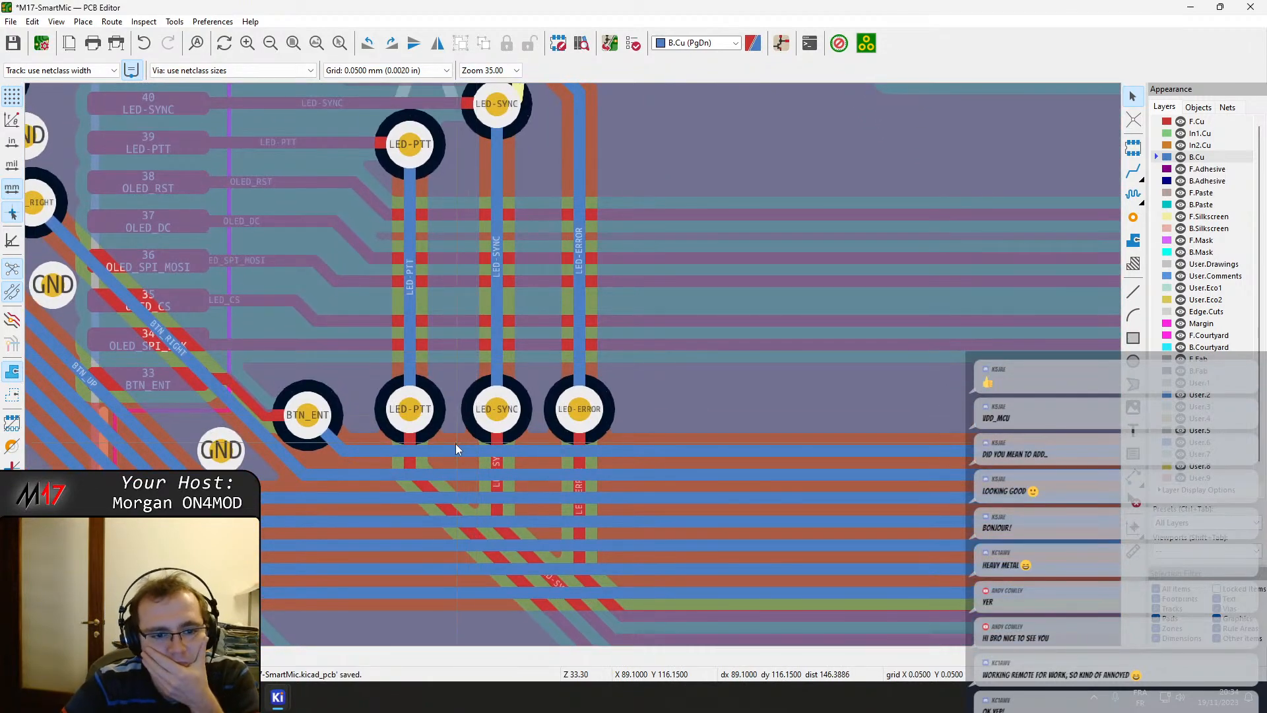
middle_drag(446, 394, 573, 365)
scroll(454, 222, down, 2)
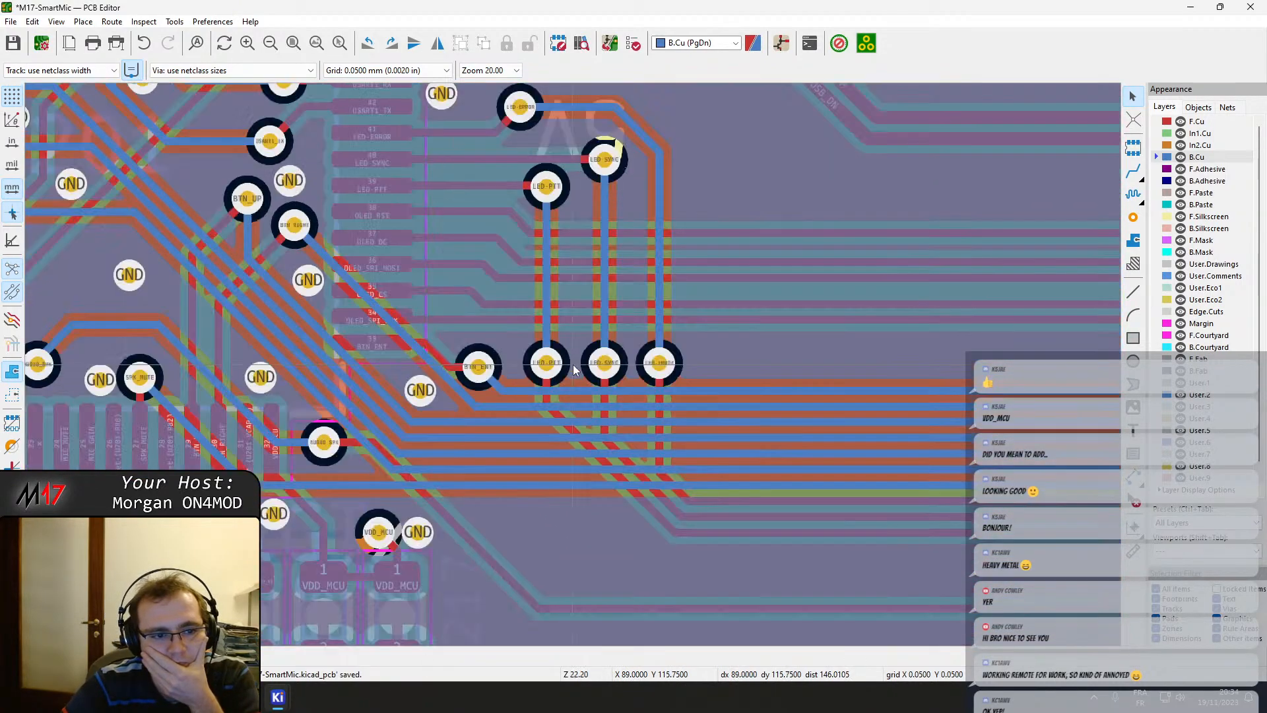
middle_drag(461, 513, 476, 420)
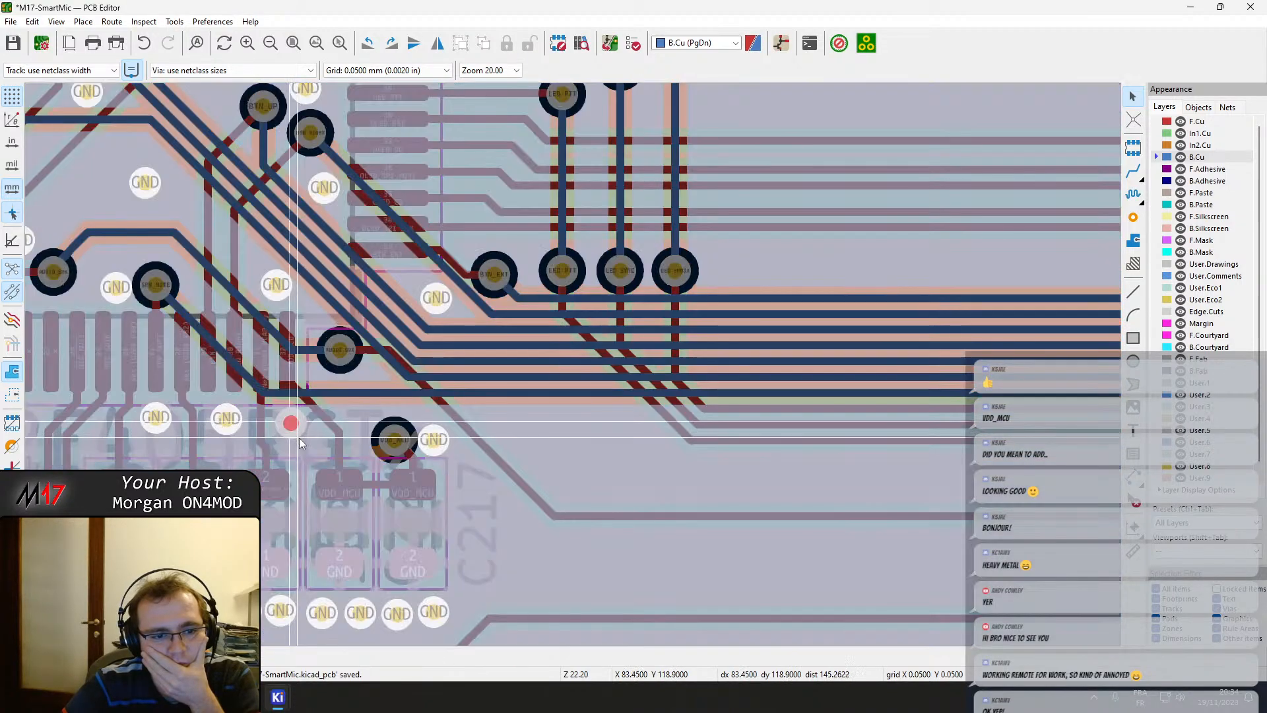
scroll(299, 441, up, 4)
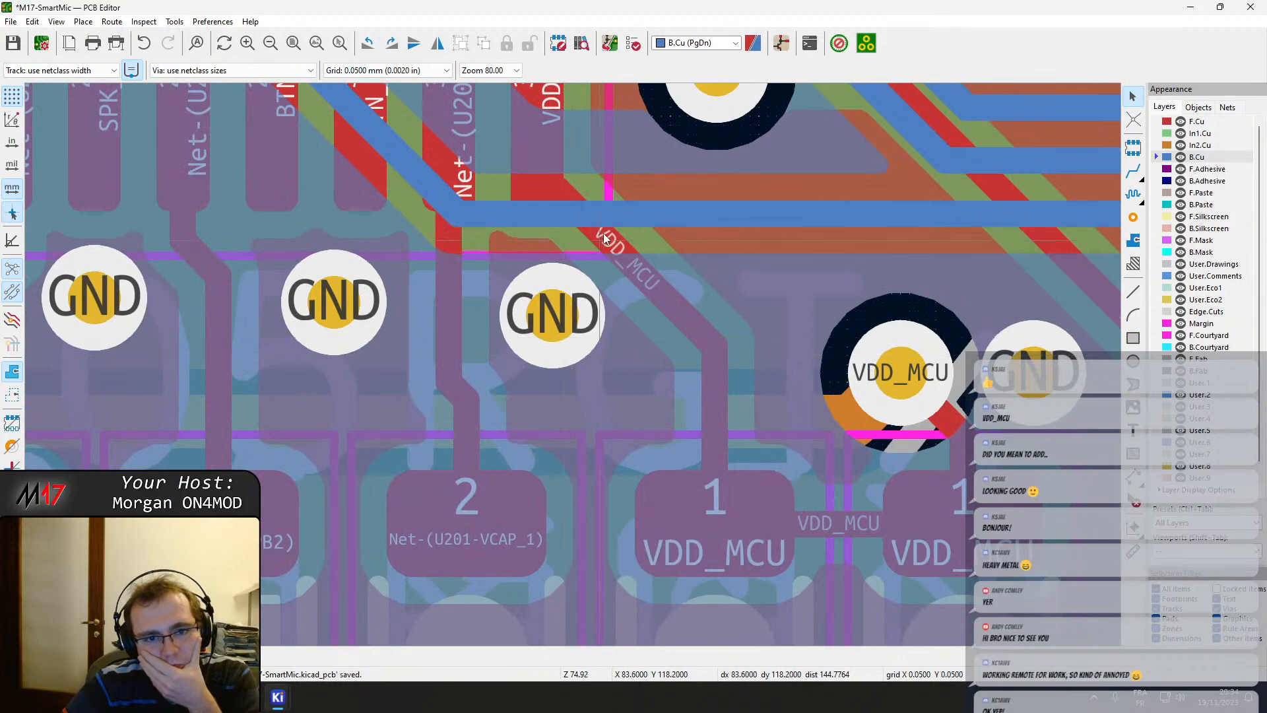
scroll(602, 228, down, 2)
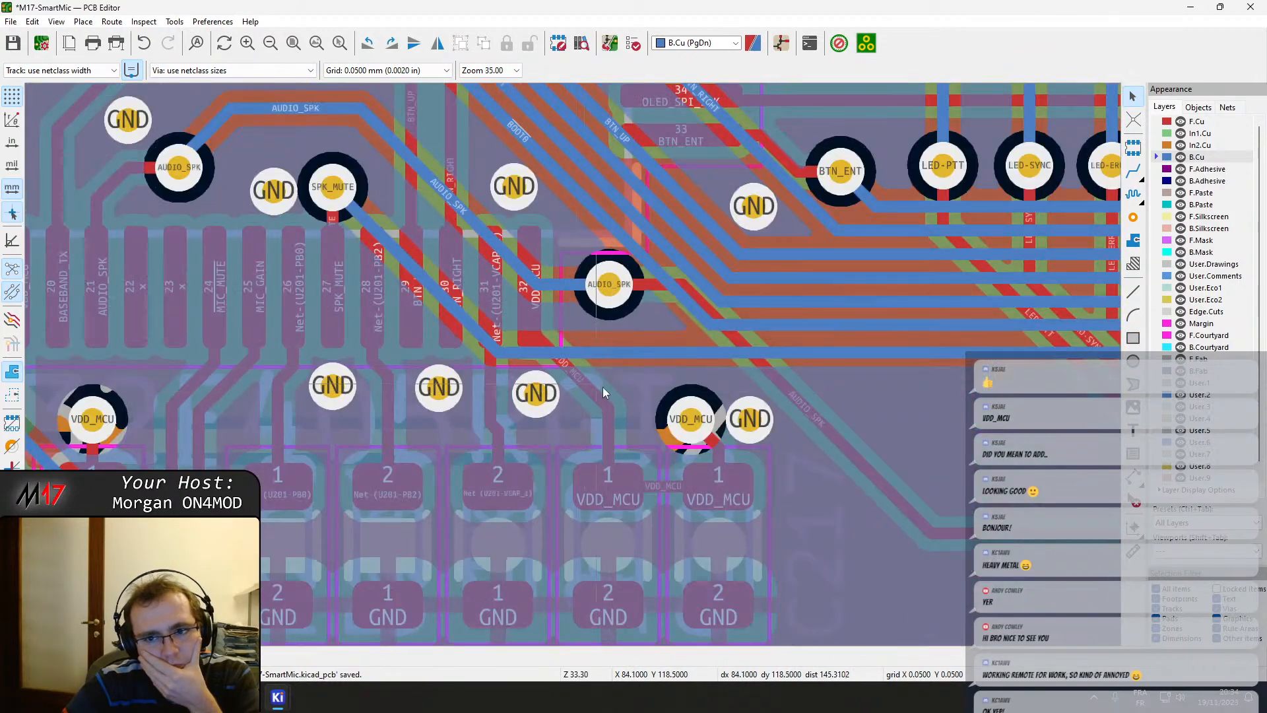
middle_drag(792, 415, 539, 409)
click(538, 325)
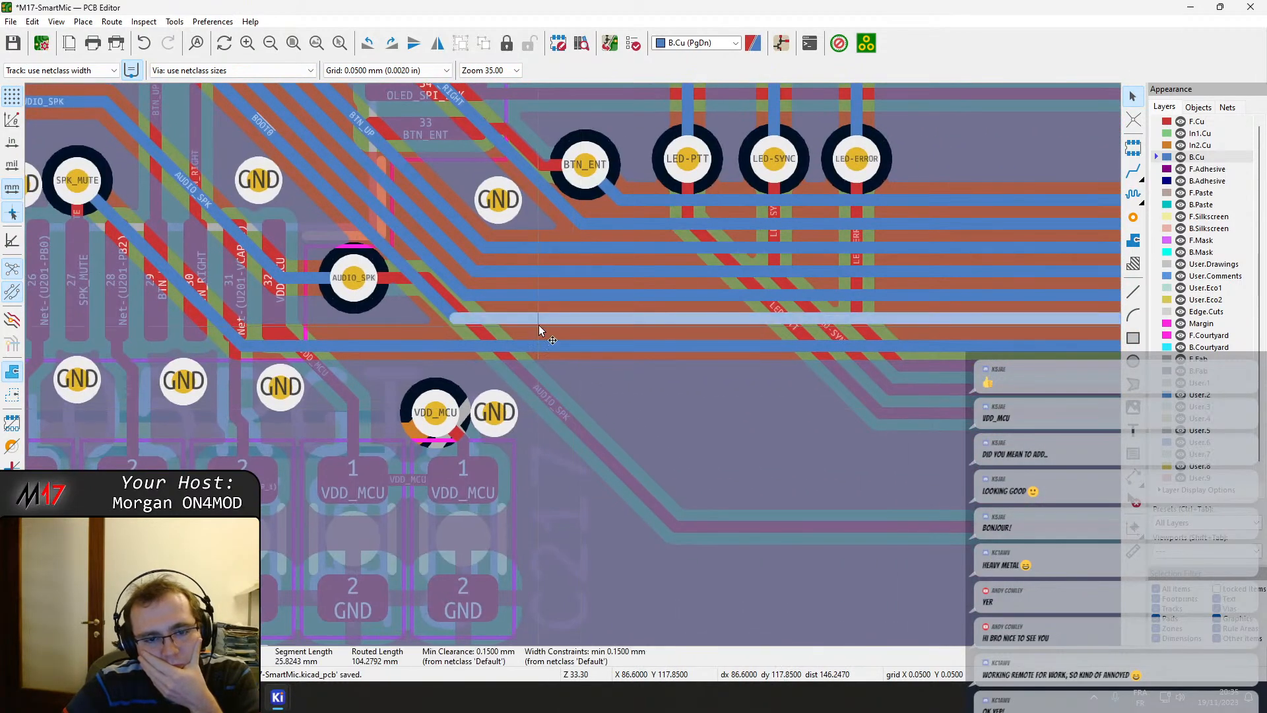
double_click(539, 325)
key(Escape)
key(d)
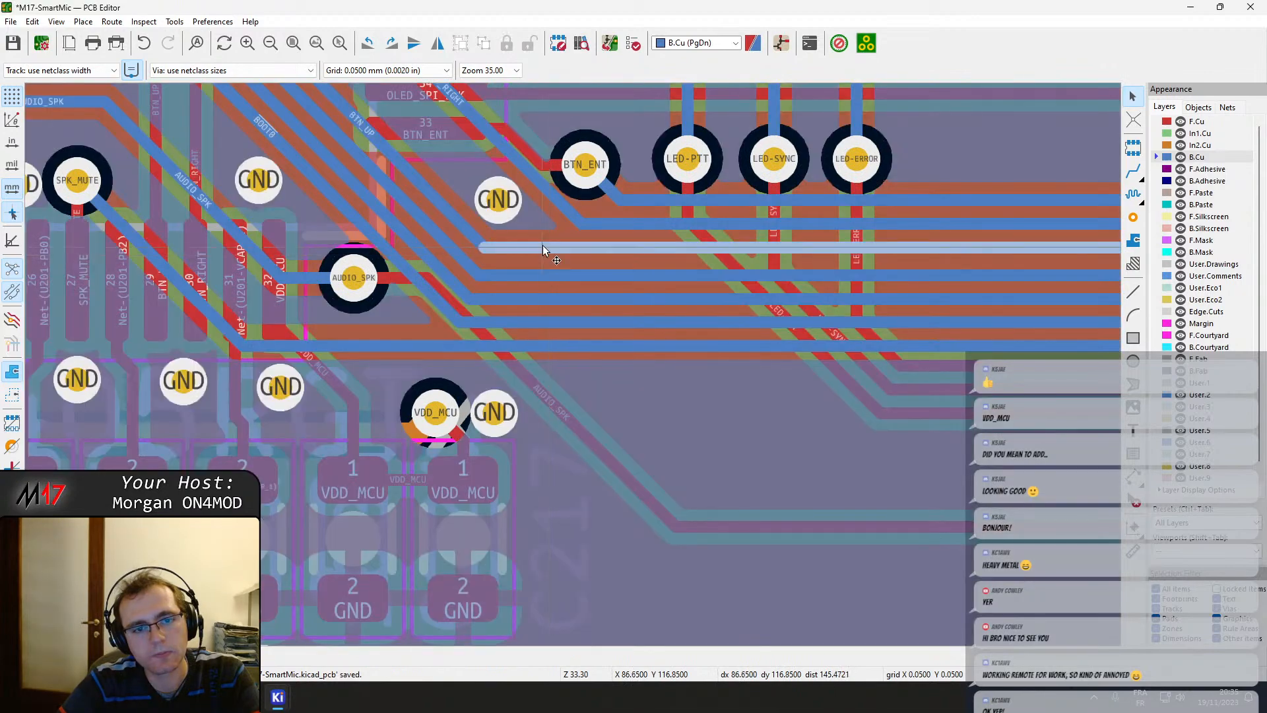
Shift the upper horizontal bus tracks below the BTN_ENT track down to match the spacing of the others, and refill all zones.
double_click(544, 249)
key(Escape)
key(d)
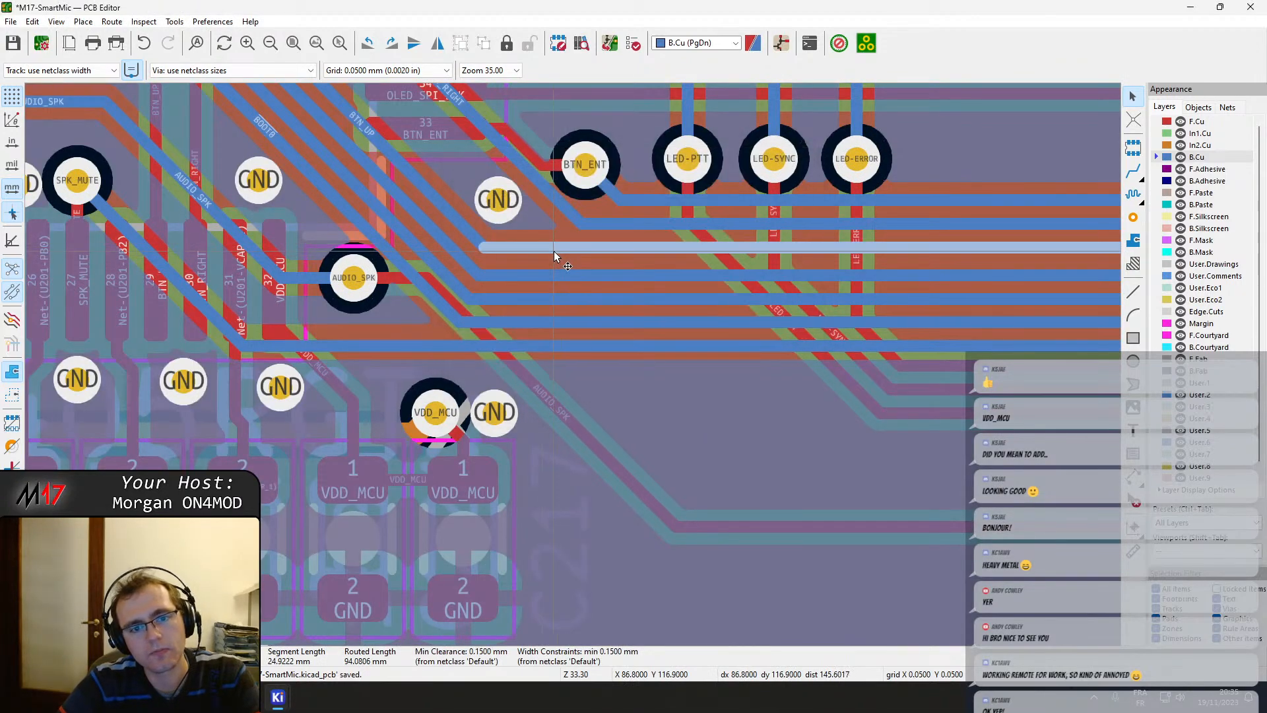
drag(554, 251, 569, 263)
middle_drag(590, 219, 573, 281)
key(b)
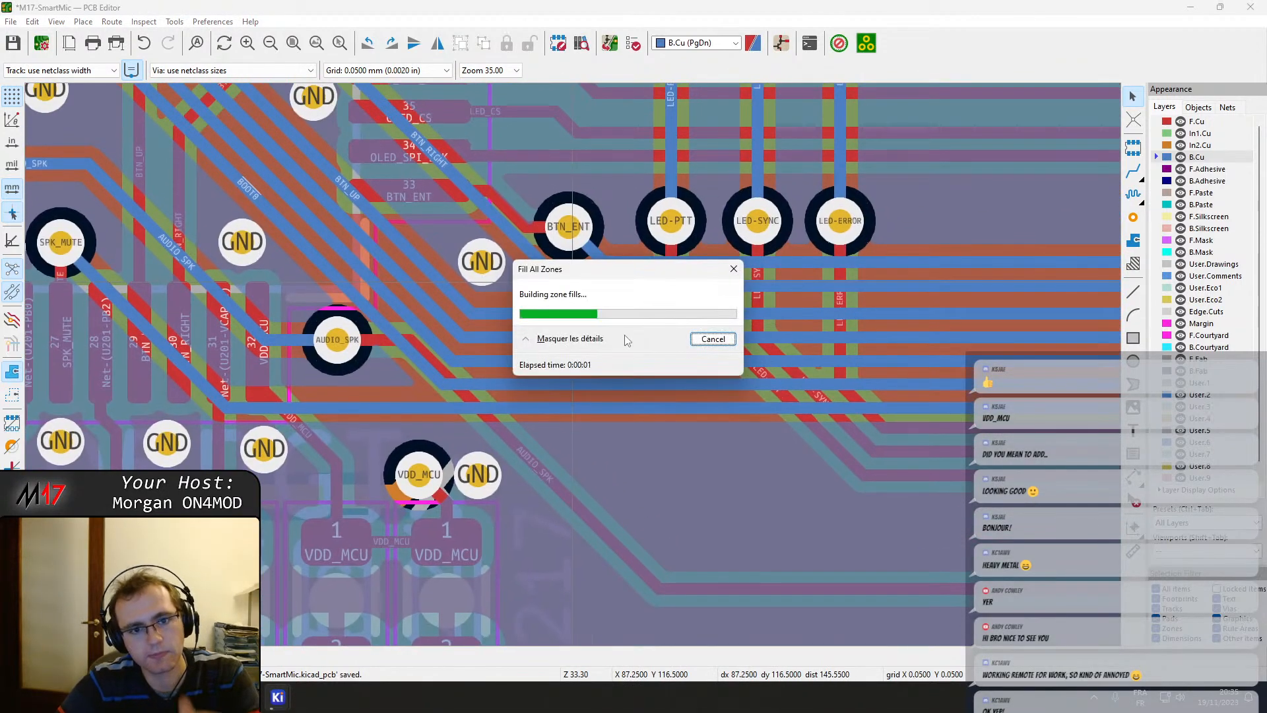
Drag the BTN_ENT horizontal back-copper track down toward the bus, away from the LED vias, and refill all zones.
middle_drag(663, 273, 449, 315)
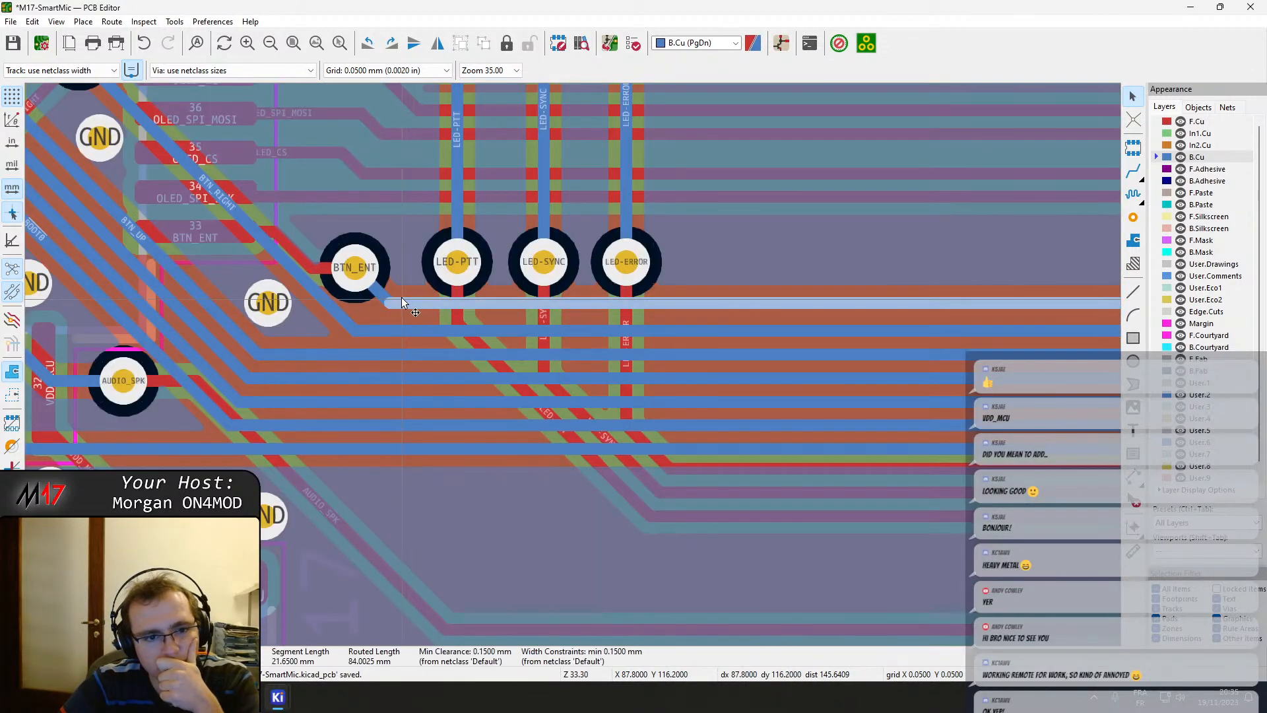
double_click(402, 302)
key(Return)
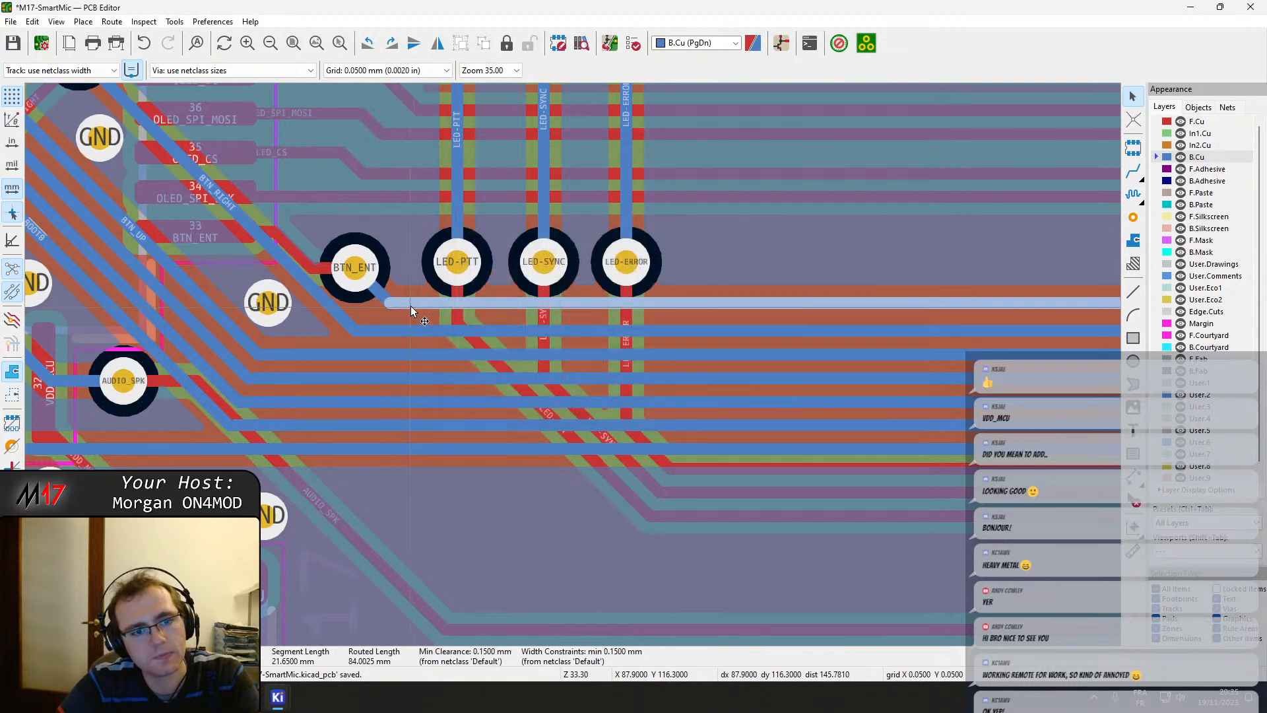
key(b)
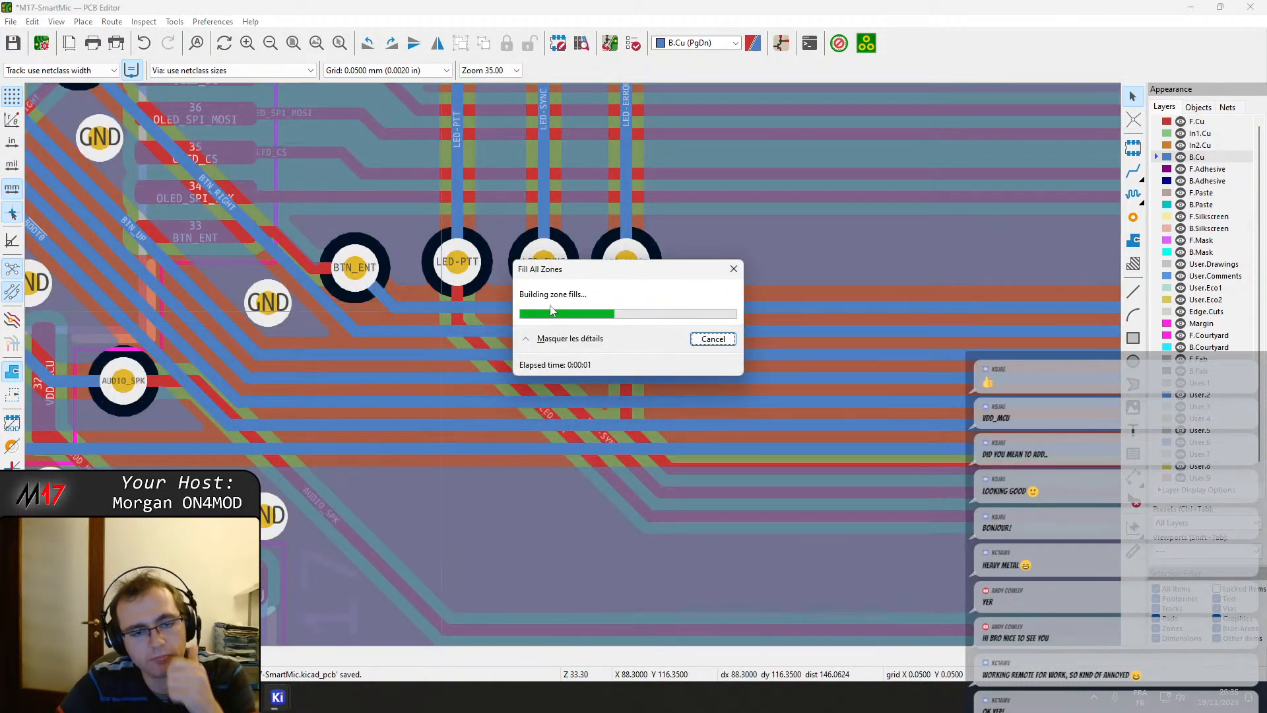
Drag the lower LED-ERROR via further from LED-SYNC, to about X 91.15 mm, keeping its front-copper track attached.
middle_drag(581, 347, 545, 266)
scroll(573, 365, down, 5)
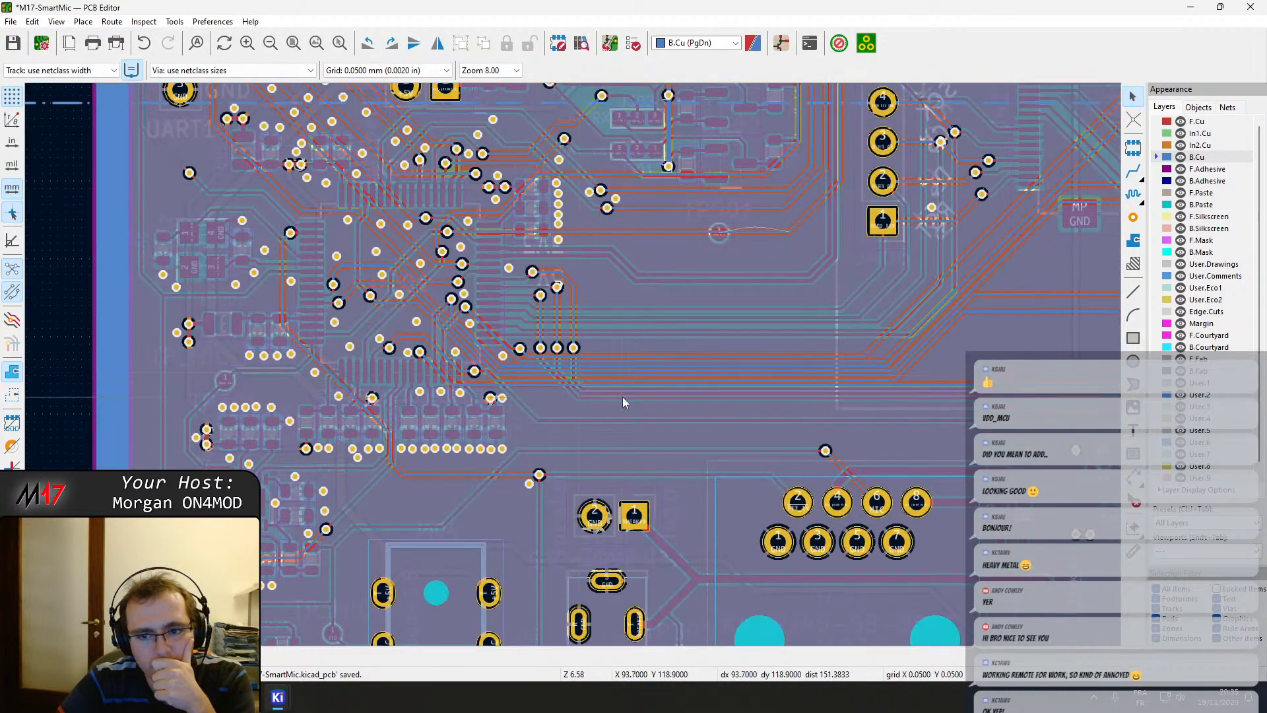
scroll(579, 366, up, 2)
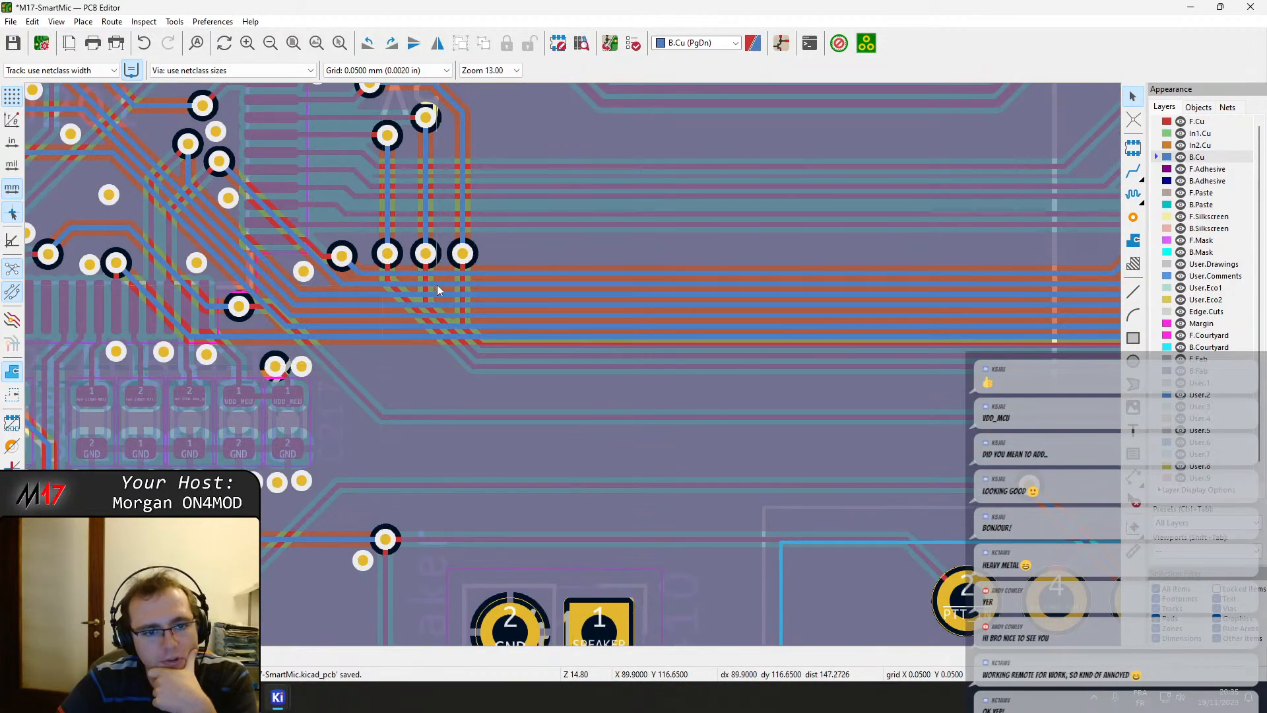
scroll(477, 262, up, 3)
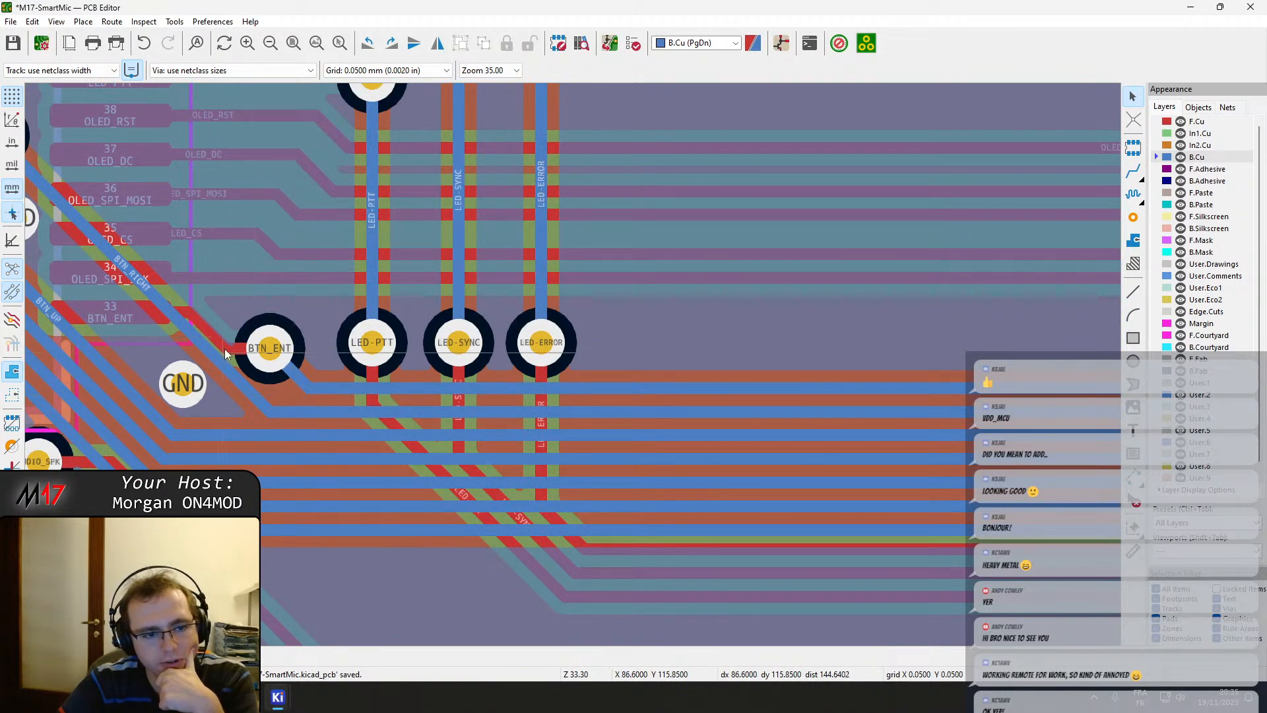
middle_drag(515, 312, 609, 330)
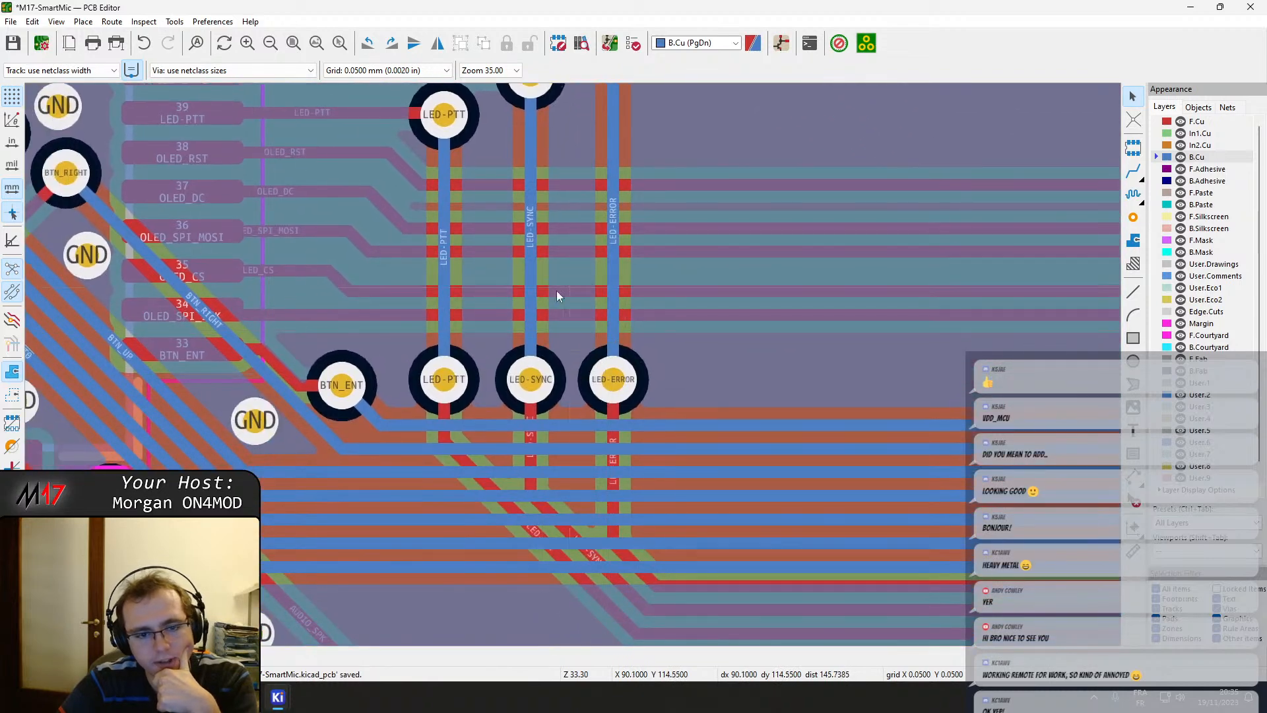
scroll(656, 394, down, 2)
middle_drag(655, 394, 540, 395)
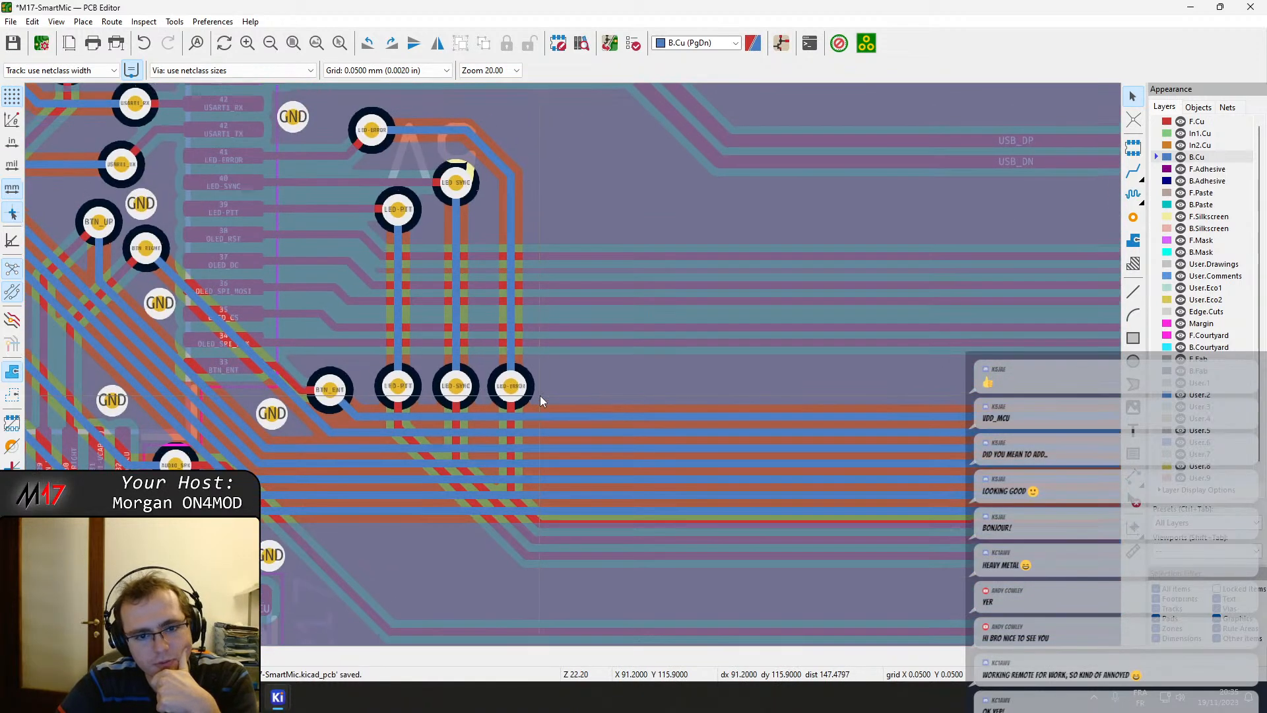
click(510, 393)
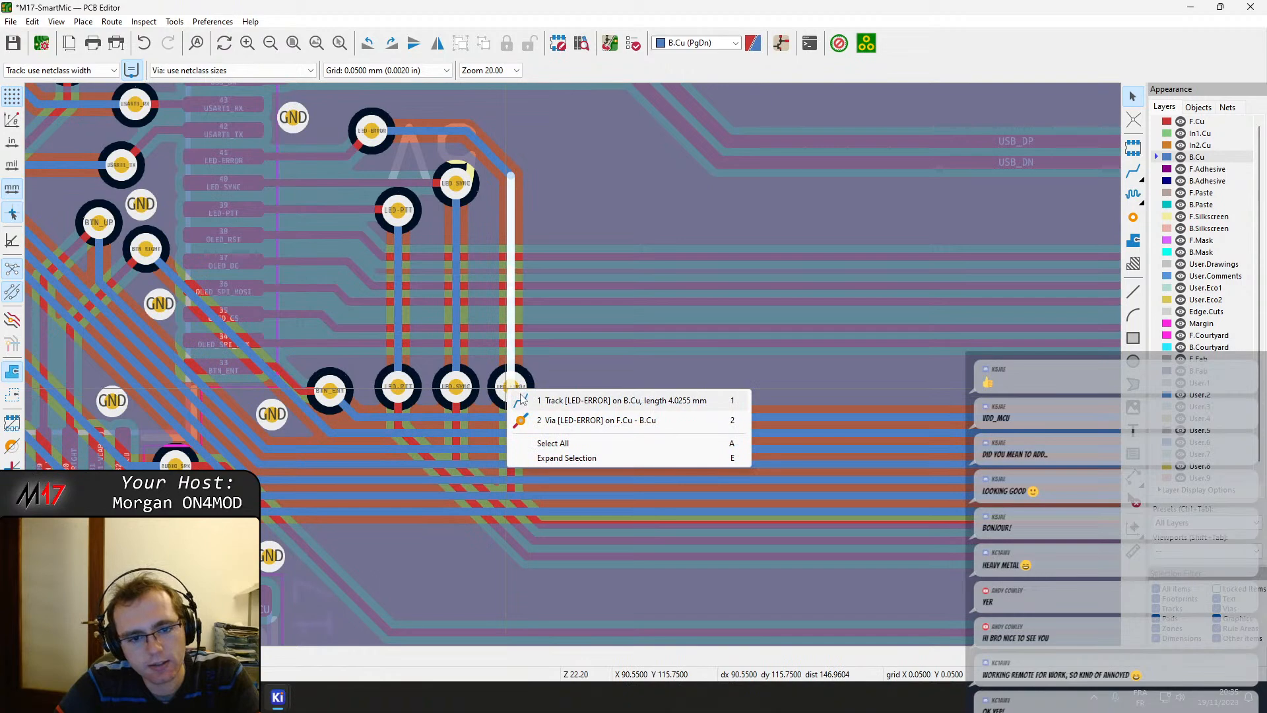
key(Escape)
click(517, 393)
key(d)
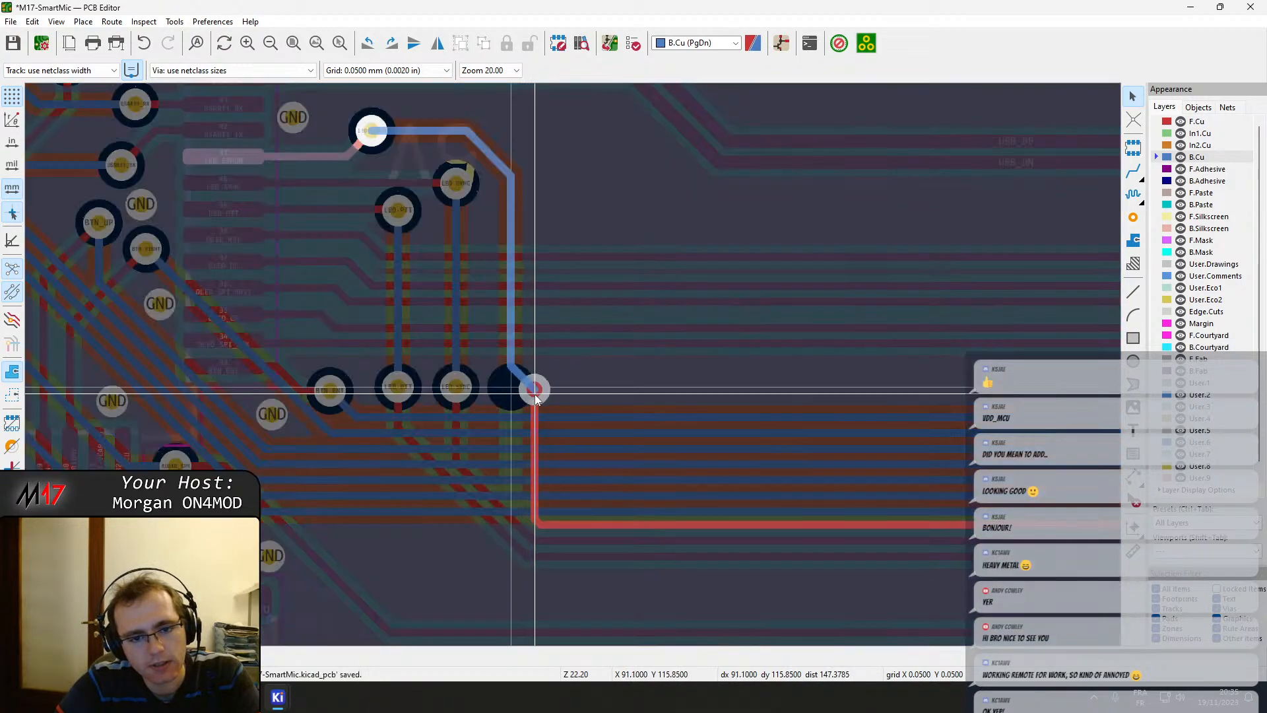
click(537, 391)
Drag the vertical LED-ERROR back-copper track so it runs straight into the lower LED-ERROR via.
click(511, 353)
key(d)
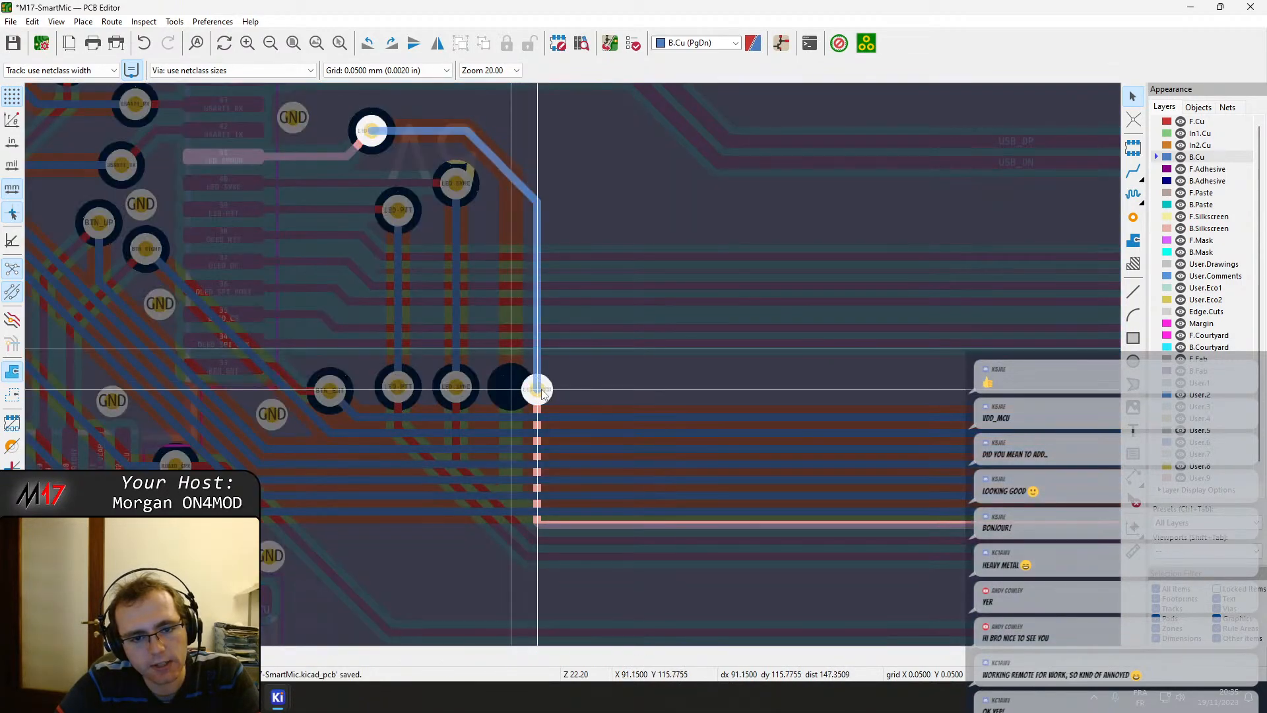
click(540, 390)
Drag the lower LED-SYNC via toward LED-ERROR, to about X 90.1 mm, Y 115.85 mm, opening a gap beside LED-PTT.
click(465, 393)
key(d)
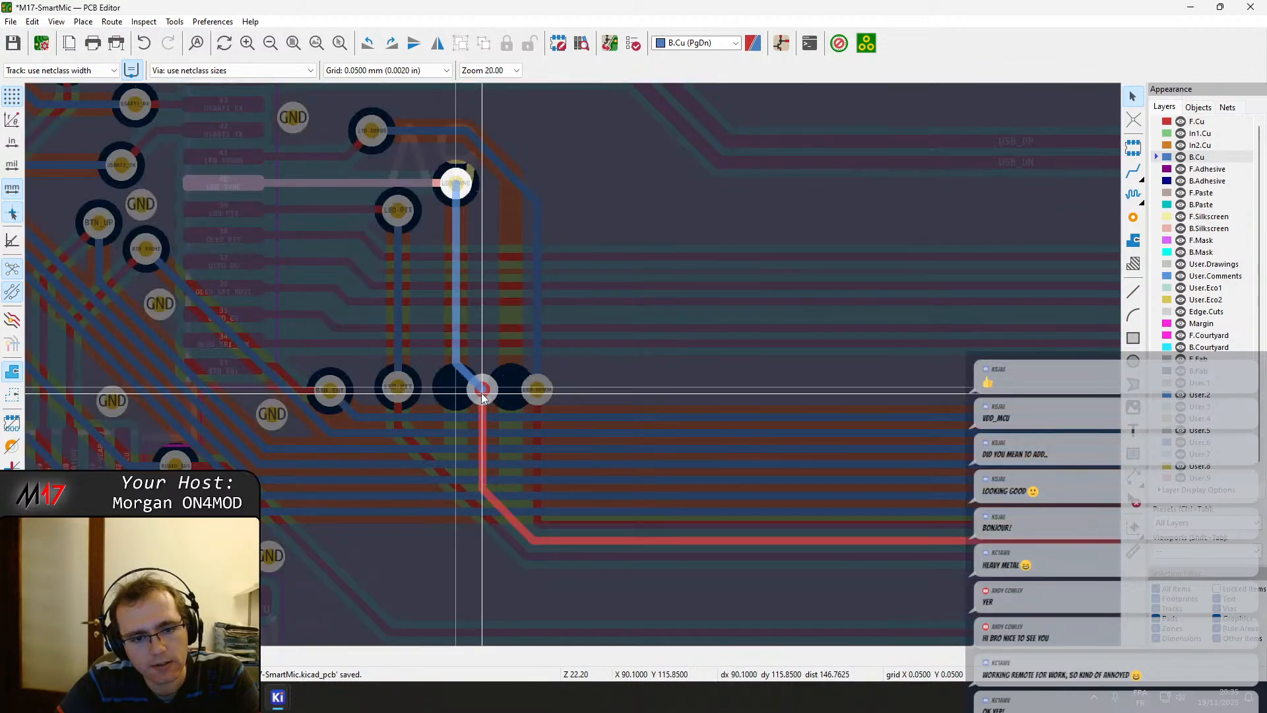
click(482, 390)
Drag the diagonal jog of the LED-SYNC back-copper track up to about halfway between its vias, and refill all zones.
click(455, 347)
key(e)
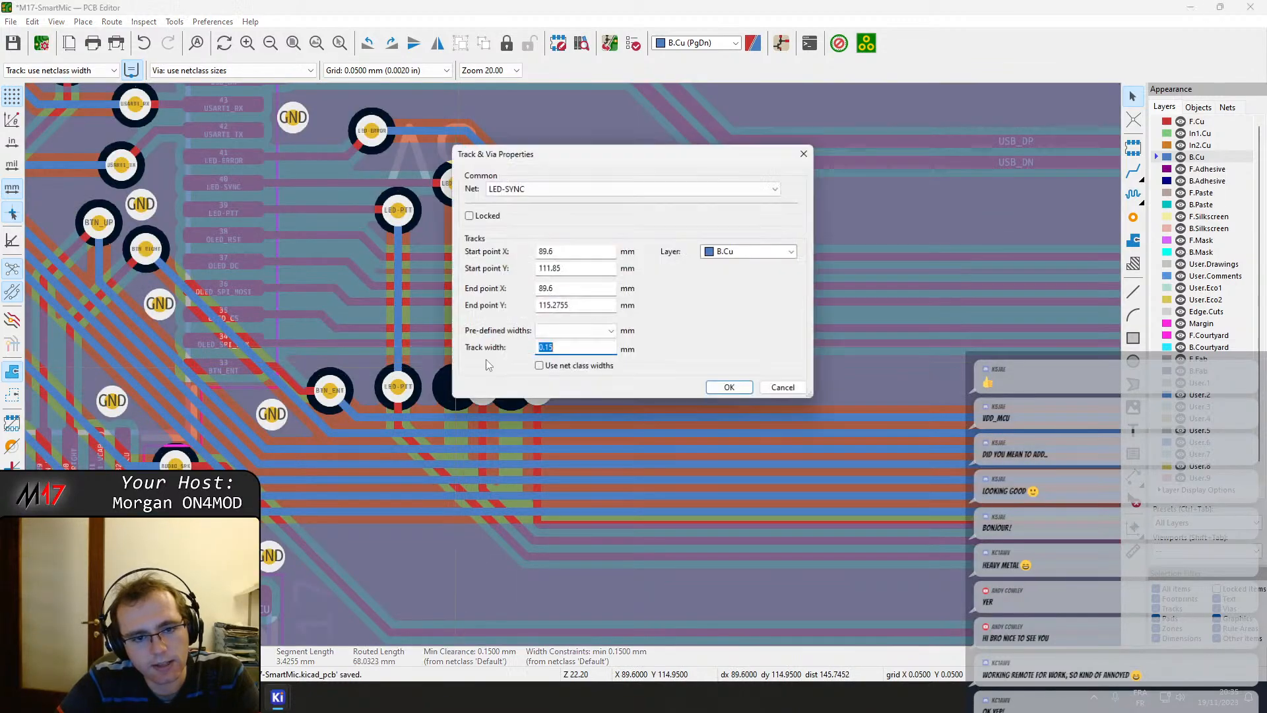
key(Escape)
key(d)
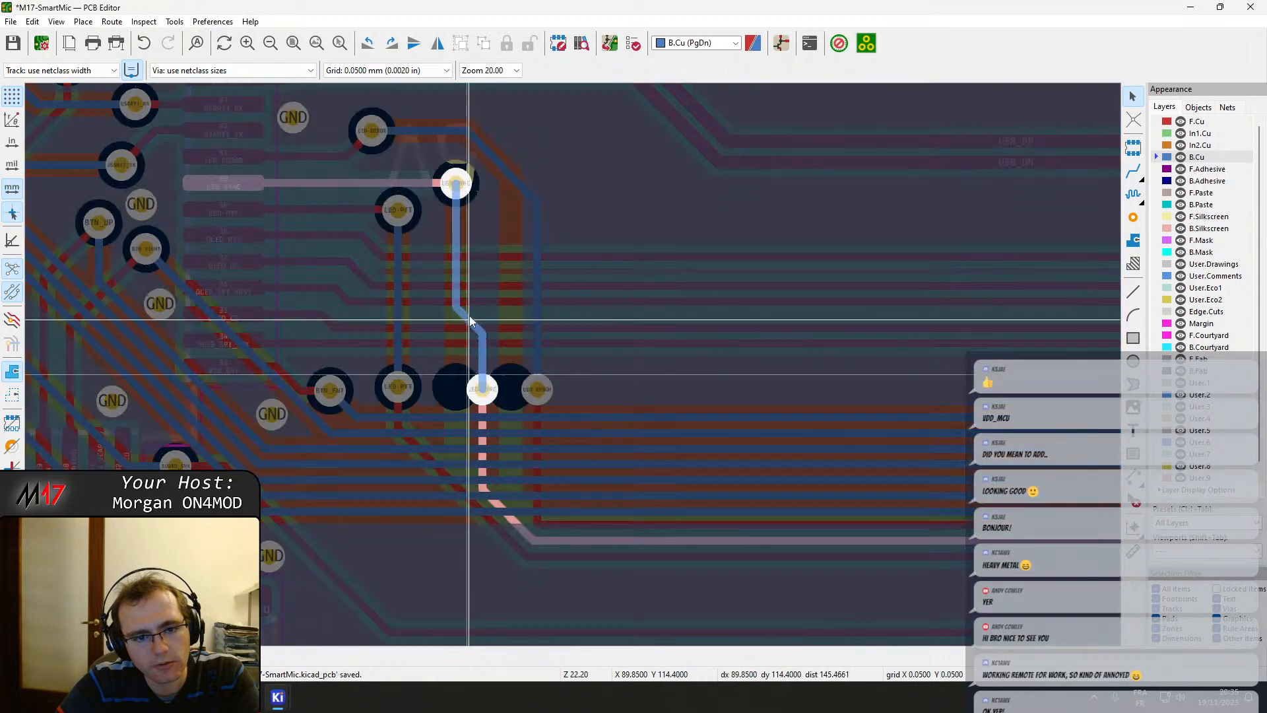
click(466, 289)
key(b)
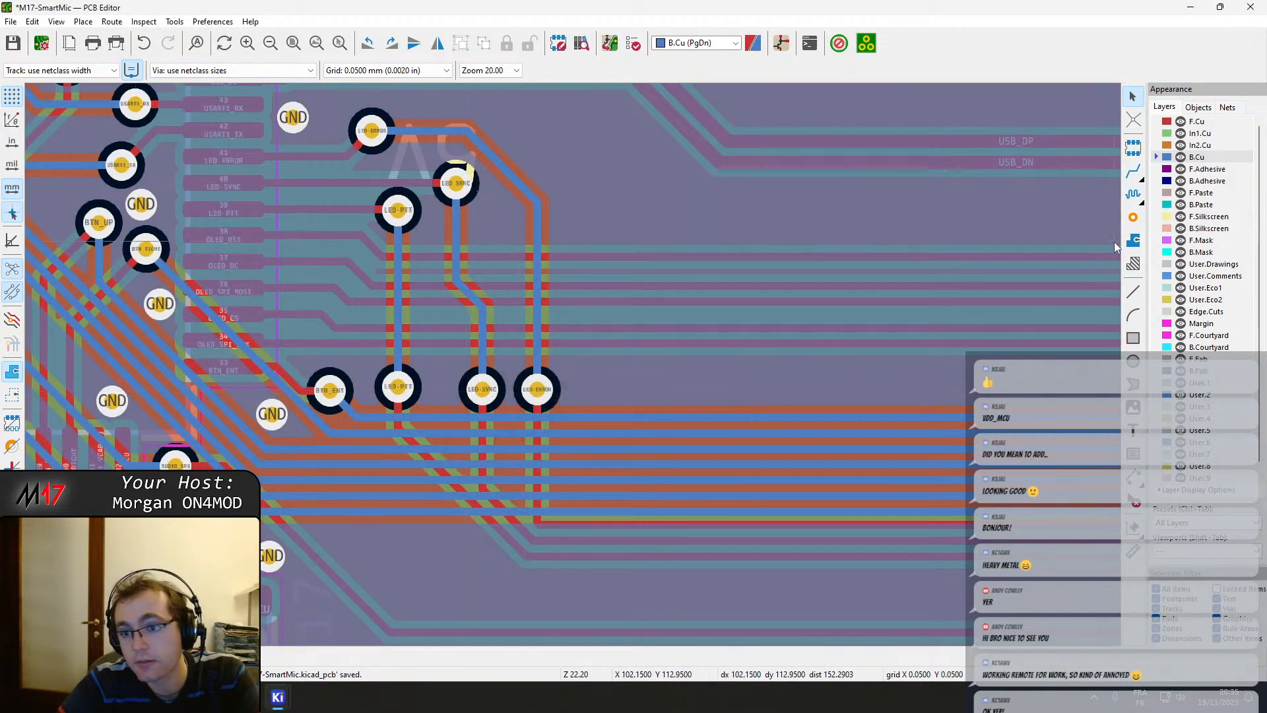
Place a GND via in the gap between the lower LED-PTT and LED-SYNC vias.
click(1132, 217)
scroll(429, 389, up, 5)
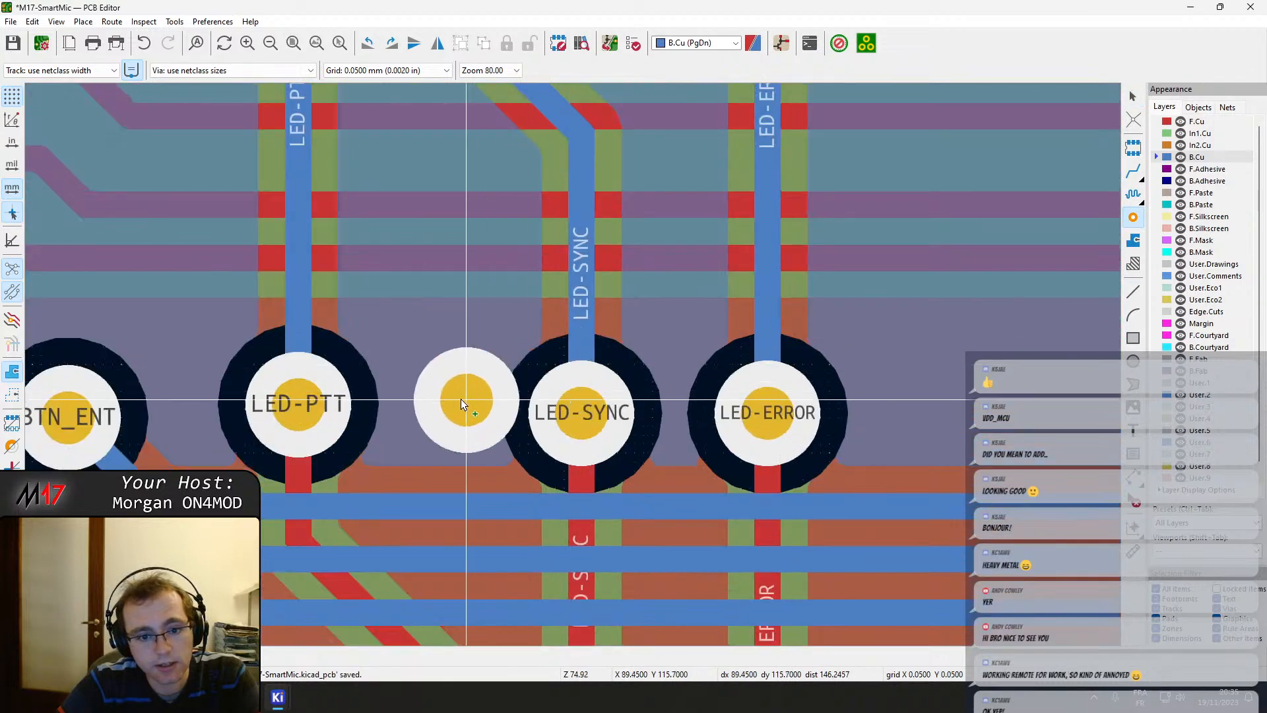
click(439, 408)
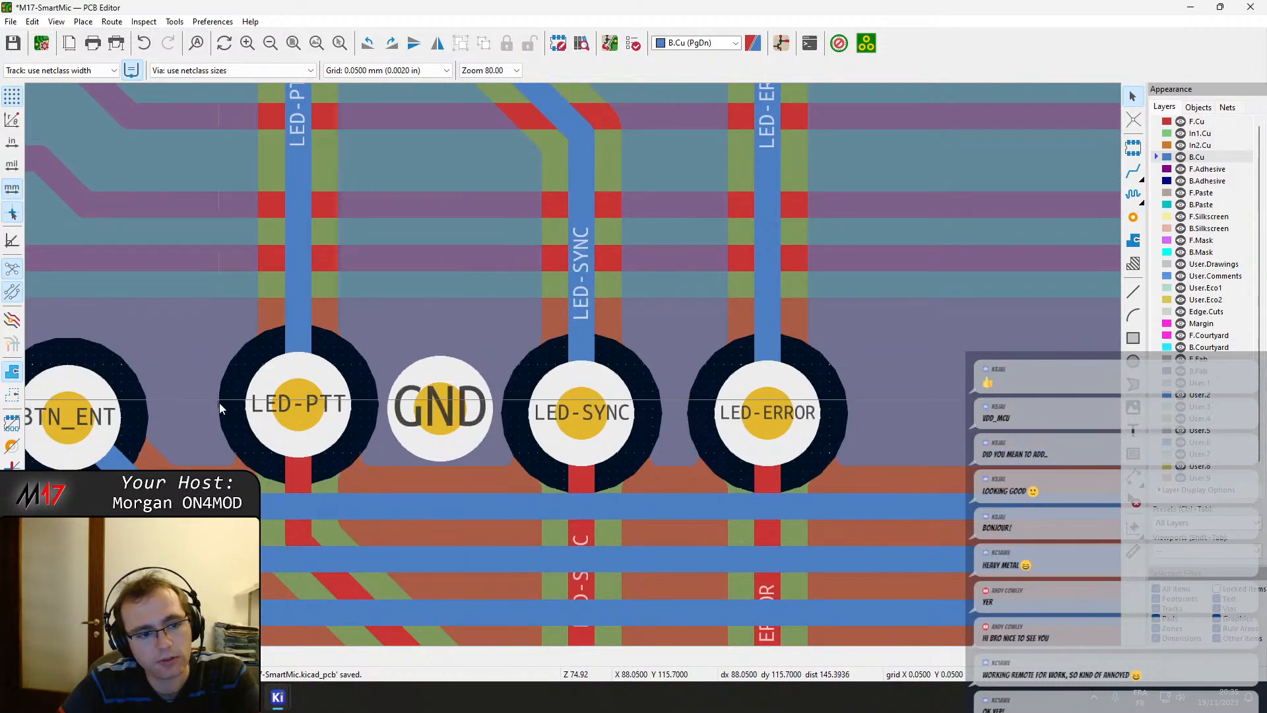
middle_drag(219, 403, 573, 370)
scroll(573, 370, down, 2)
scroll(573, 364, down, 1)
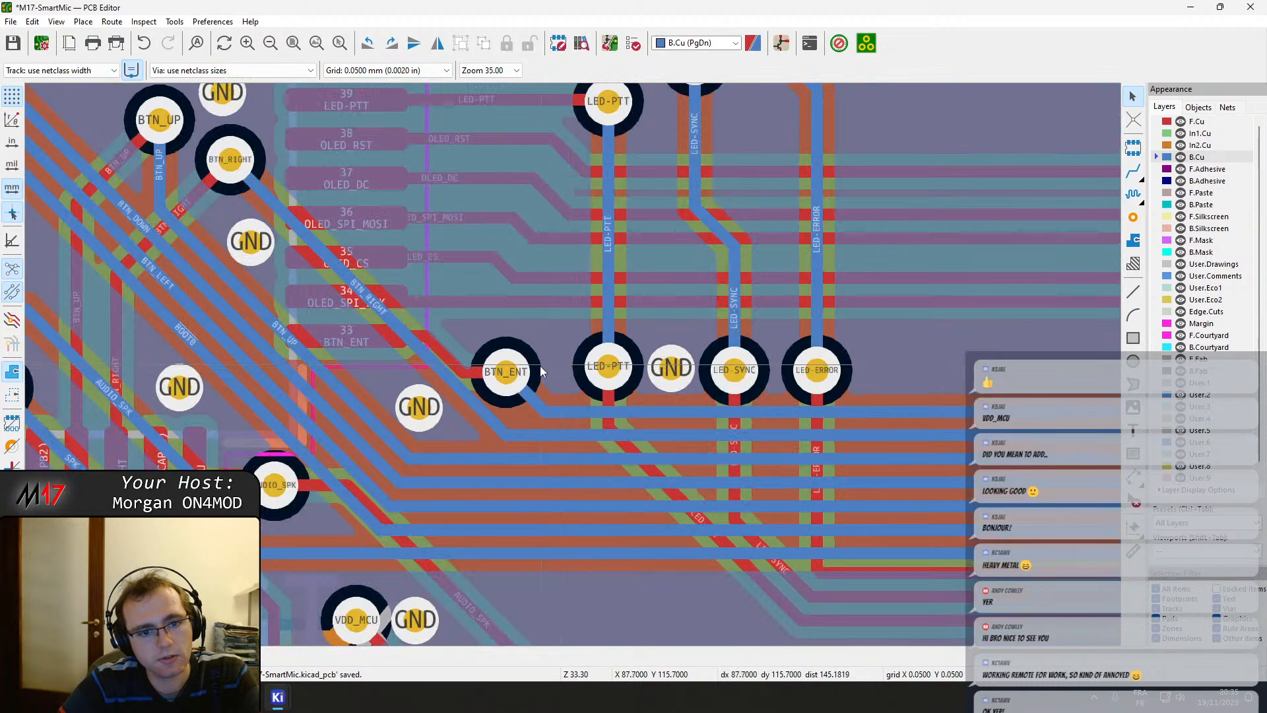
Drag the lower LED-ERROR via away from LED-SYNC to about X 91.5 mm, and refill all zones.
scroll(490, 368, up, 2)
click(551, 377)
click(792, 362)
middle_drag(835, 363, 239, 406)
click(634, 419)
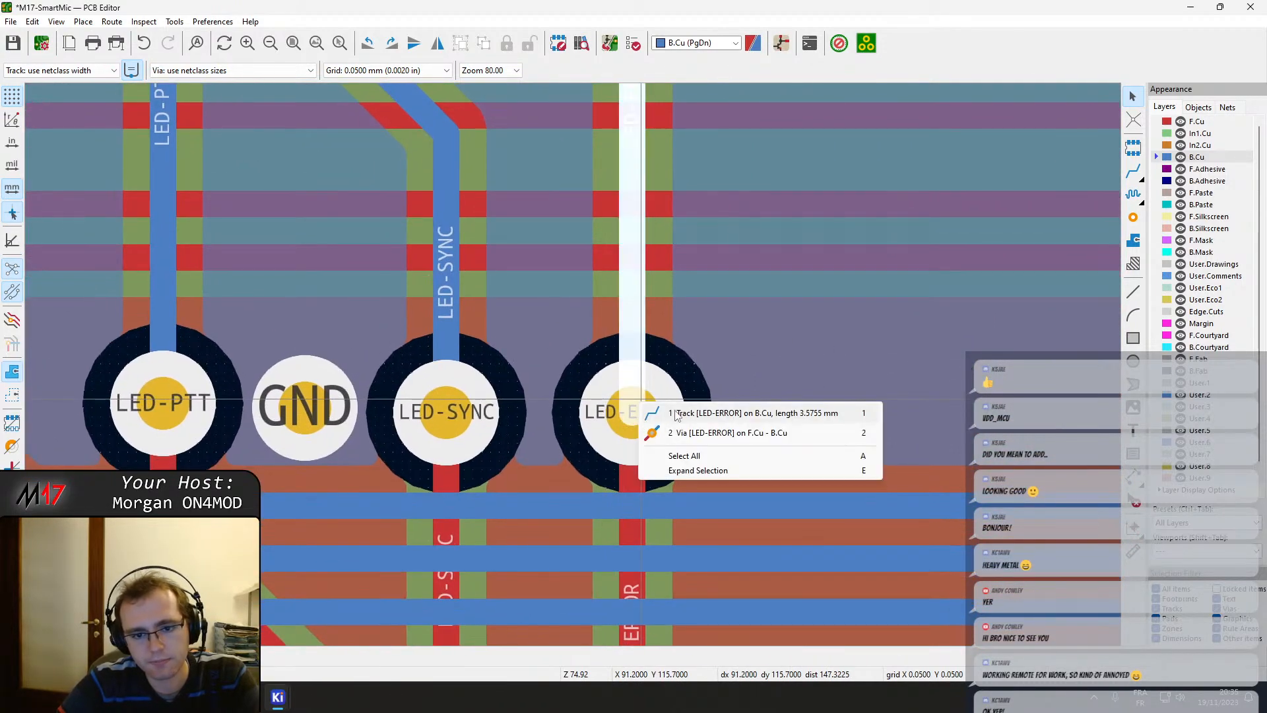
click(662, 432)
drag(640, 423, 699, 427)
click(466, 425)
key(Escape)
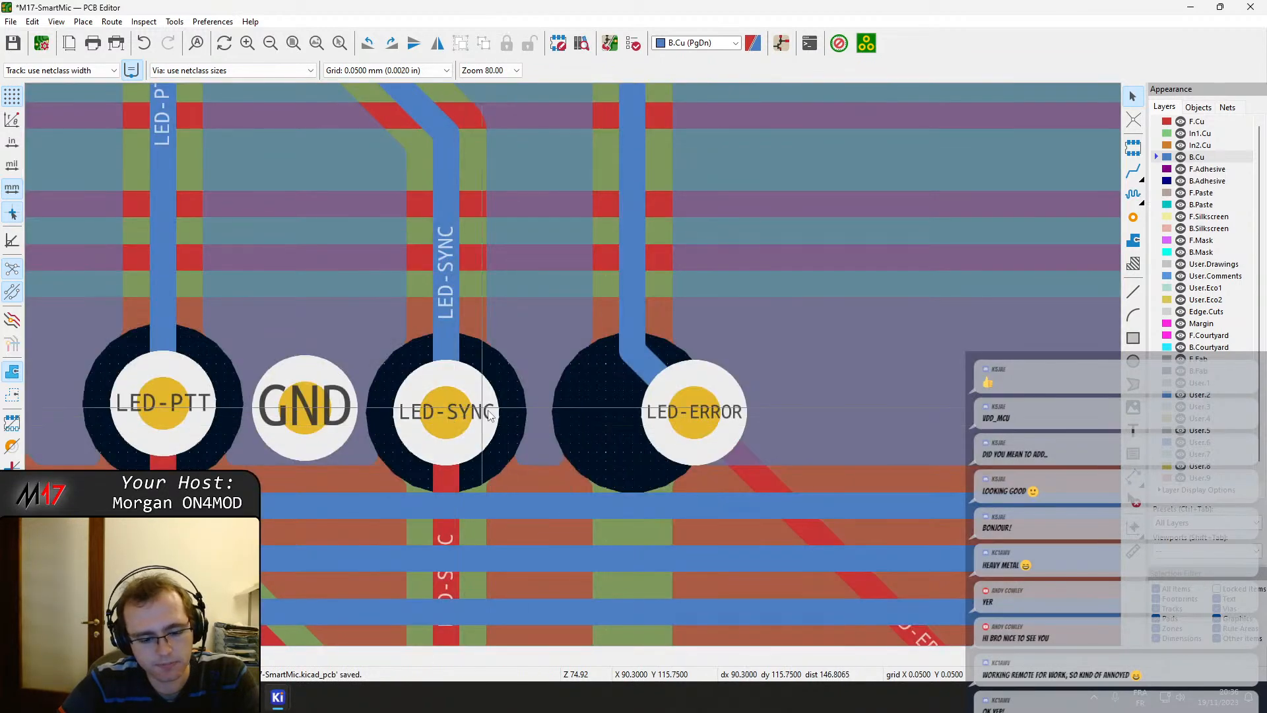
key(b)
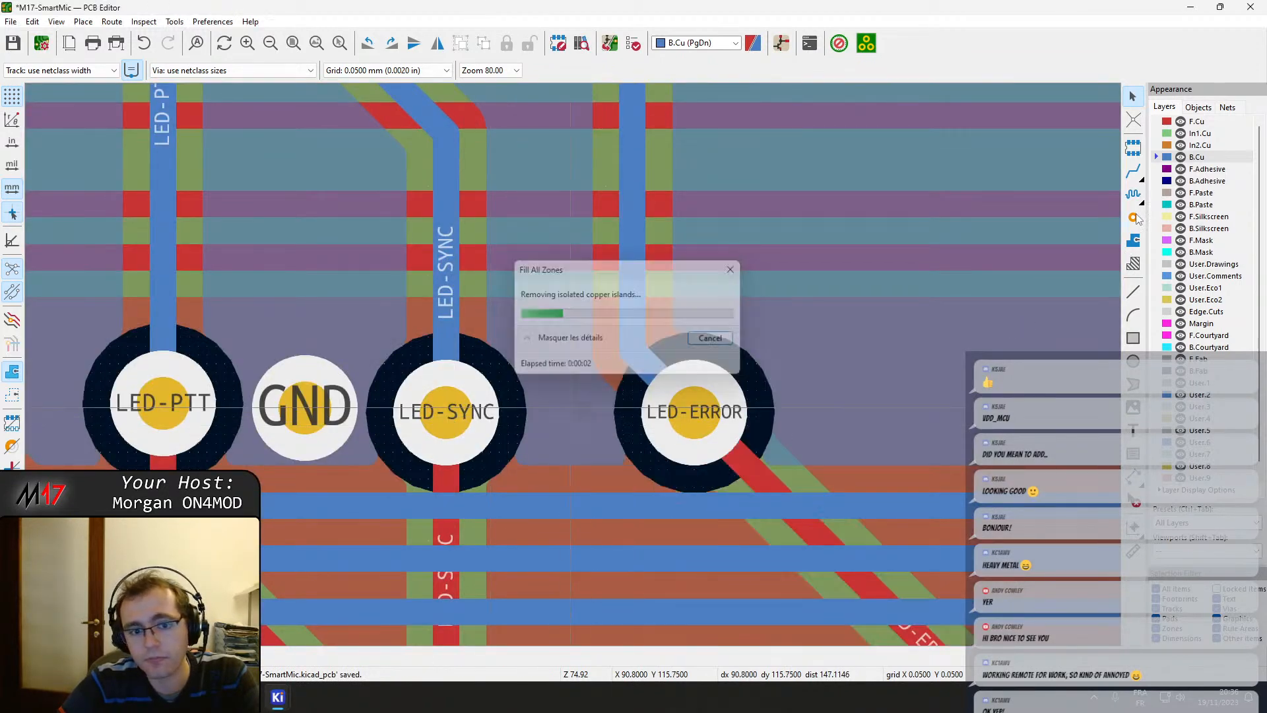
Drag the lower LED-ERROR via farther from LED-SYNC, to about X 91.85 mm, widening the gap for a GND via.
click(1133, 218)
click(692, 410)
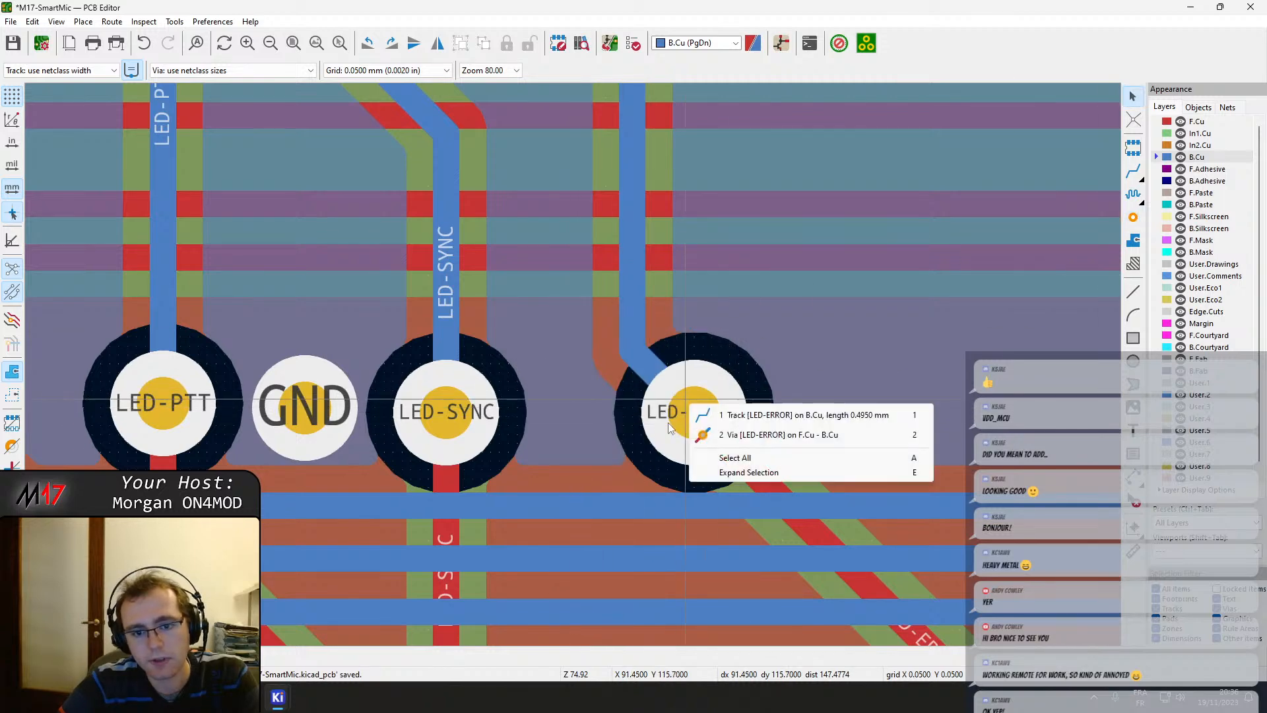
click(703, 427)
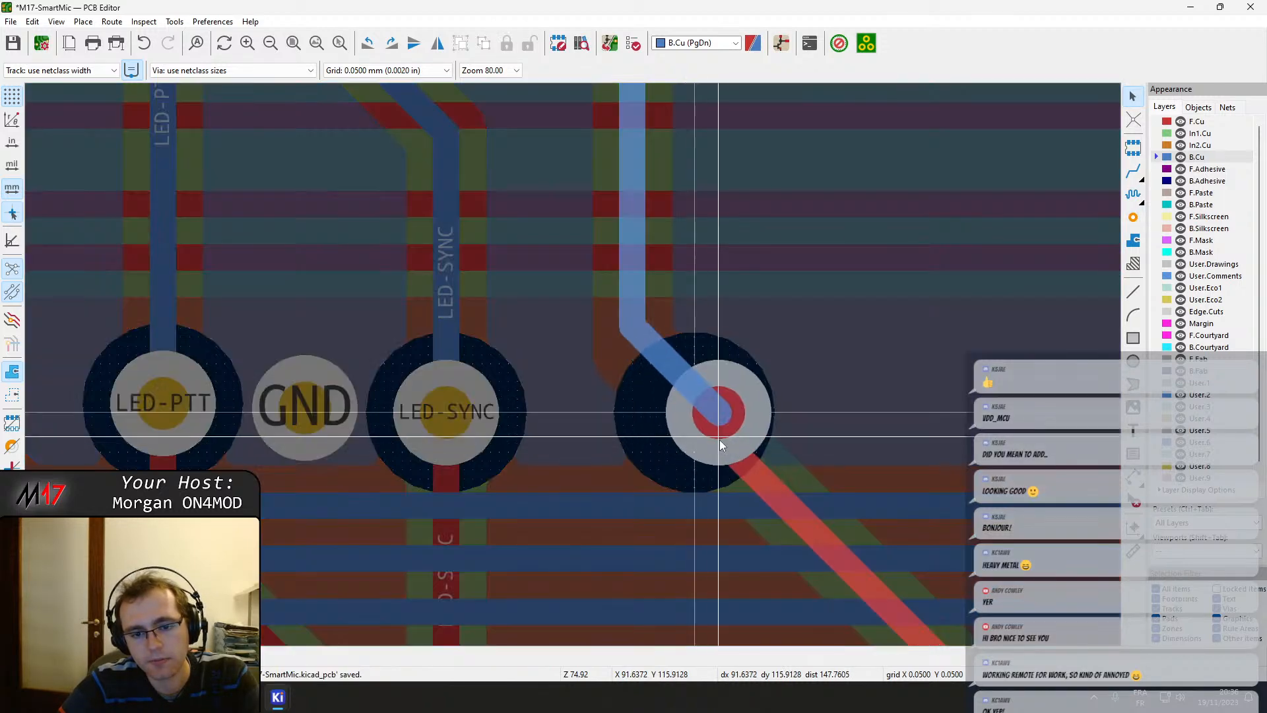
click(758, 441)
click(768, 474)
key(Escape)
Drag the diagonal LED-ERROR front-copper track so it runs straight down from its lower via, and refill all zones.
scroll(768, 474, down, 5)
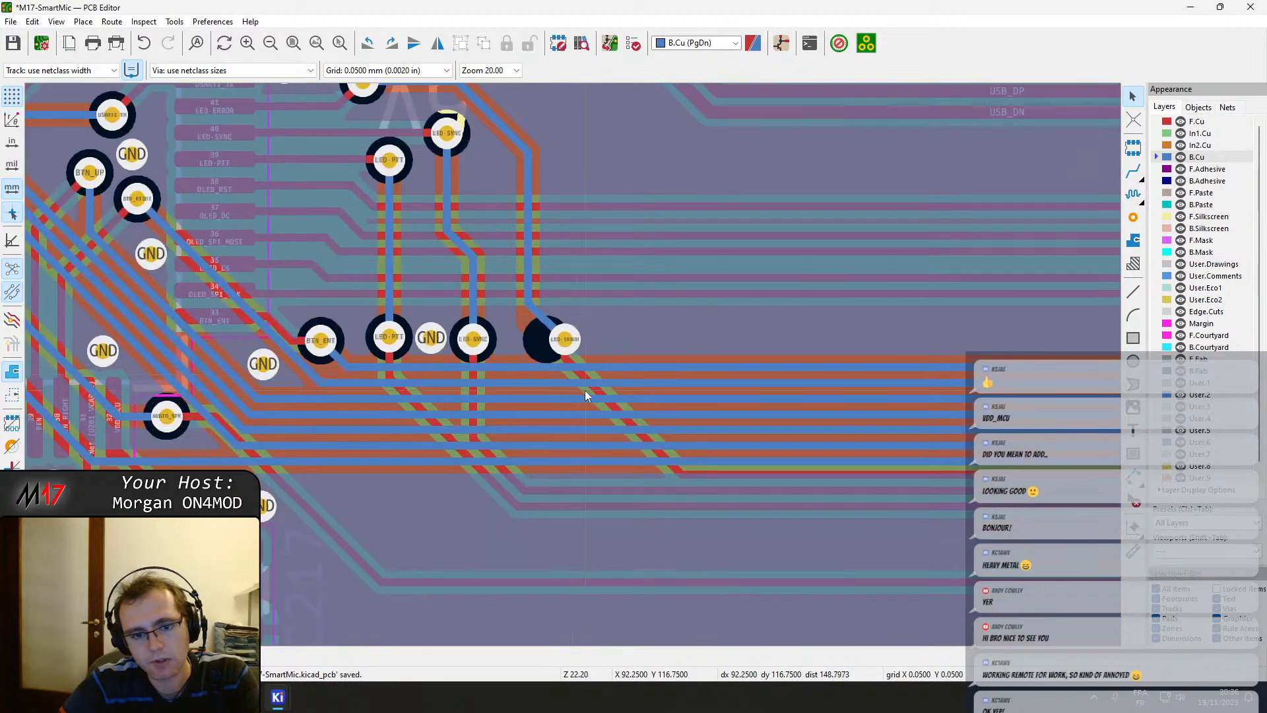
click(594, 391)
key(d)
click(553, 437)
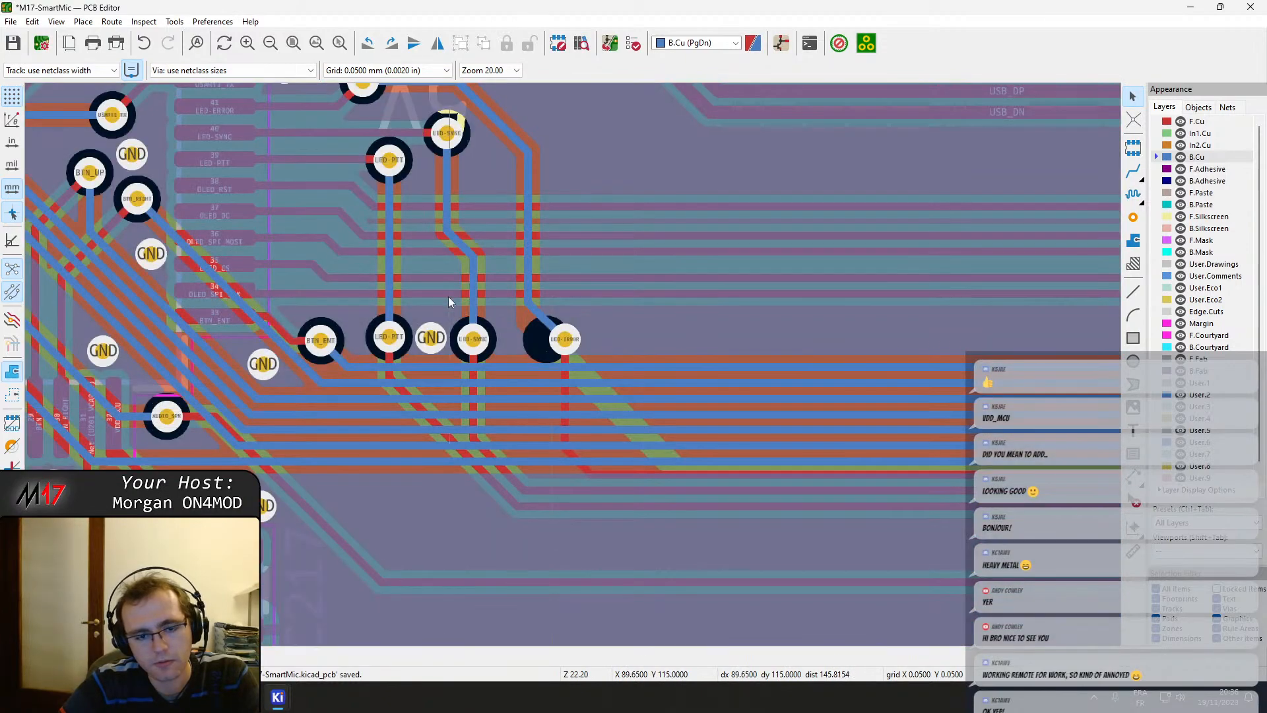
middle_drag(449, 302, 502, 346)
key(b)
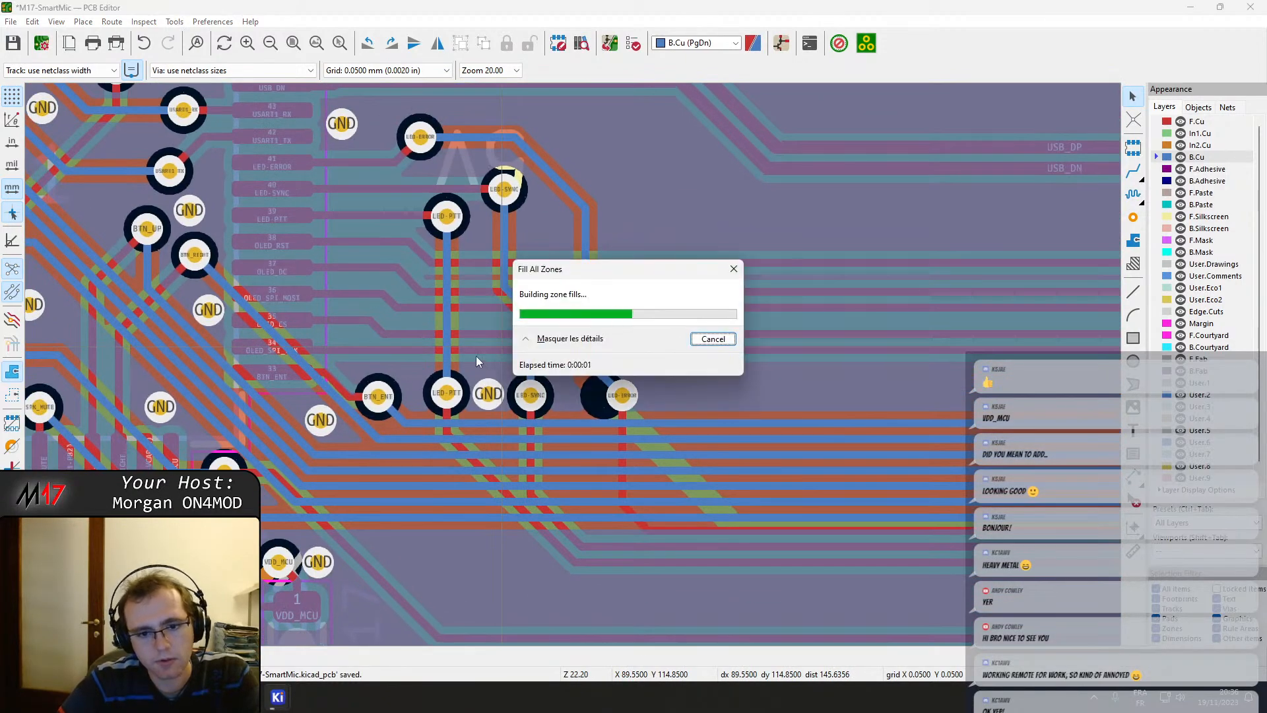
Place a GND via between the lower LED-SYNC and LED-ERROR vias, at about X 90.95 mm, Y 115.75 mm.
scroll(561, 367, up, 5)
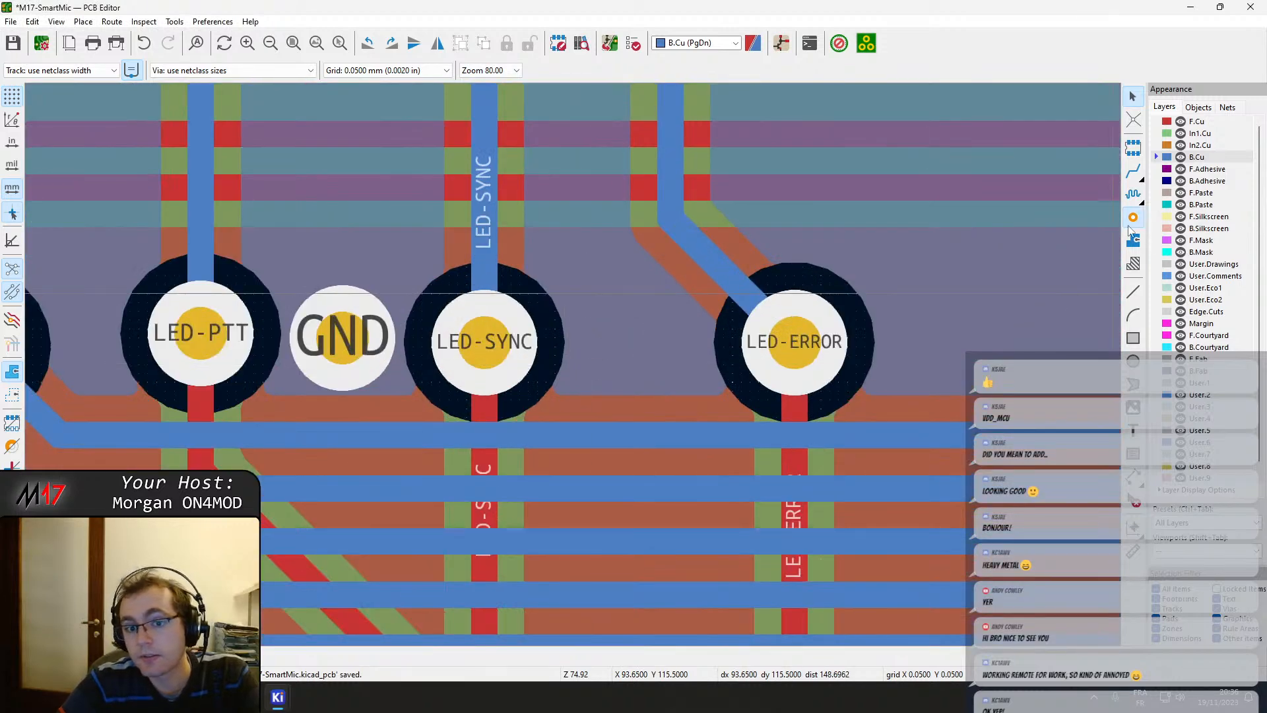
click(1129, 226)
click(634, 338)
key(Escape)
click(634, 337)
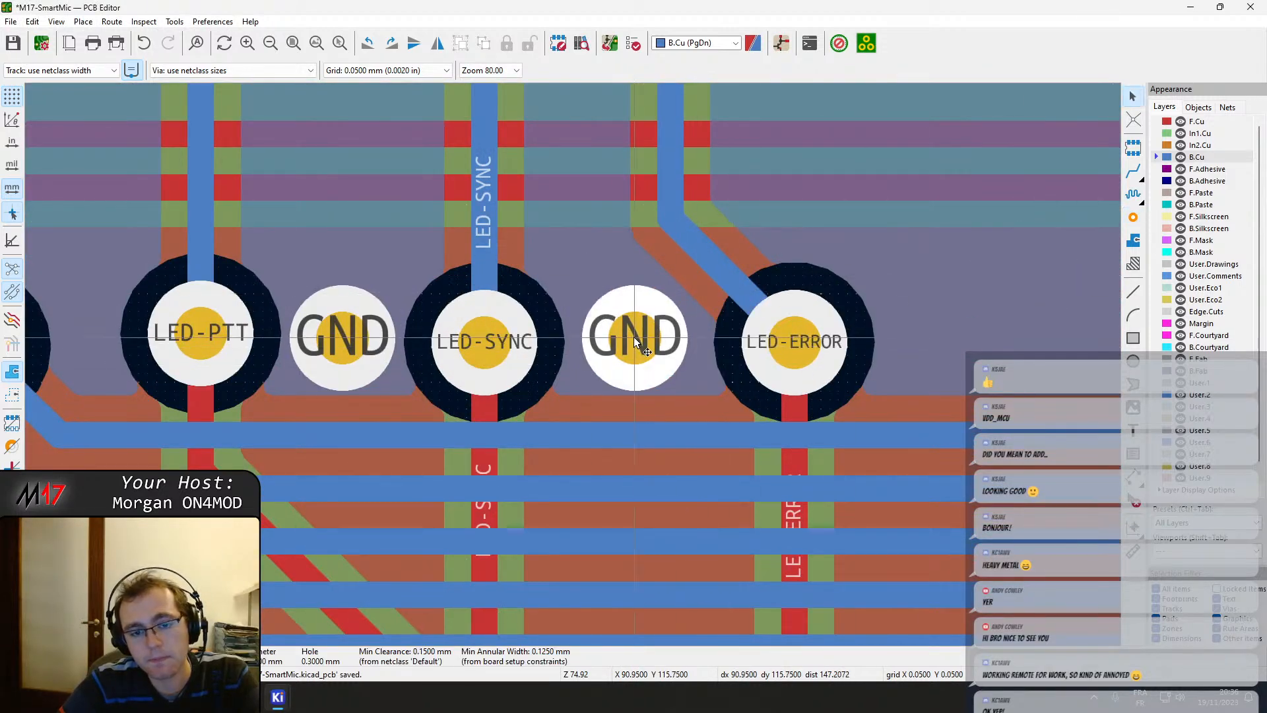
Drag the LED-ERROR back-copper jog upward, shift the new GND via to about X 91.1 mm, and refill all zones.
click(719, 268)
drag(720, 268, 759, 177)
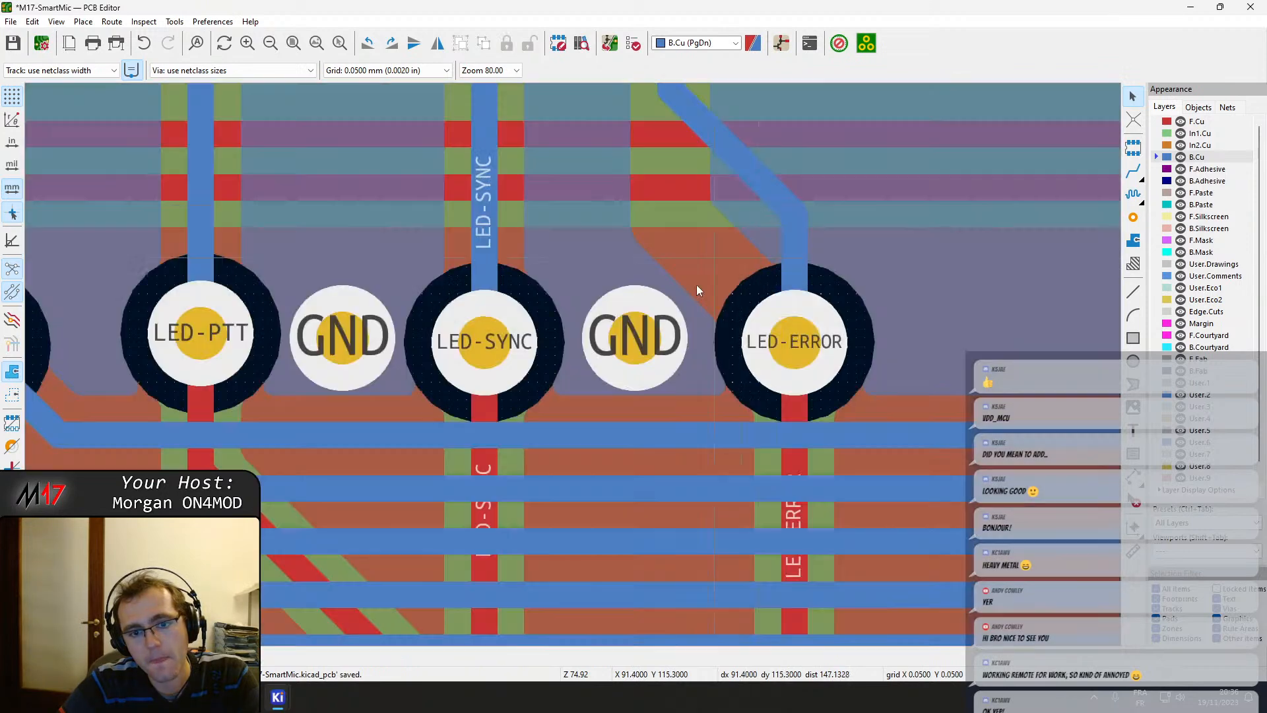
drag(631, 350, 659, 367)
key(b)
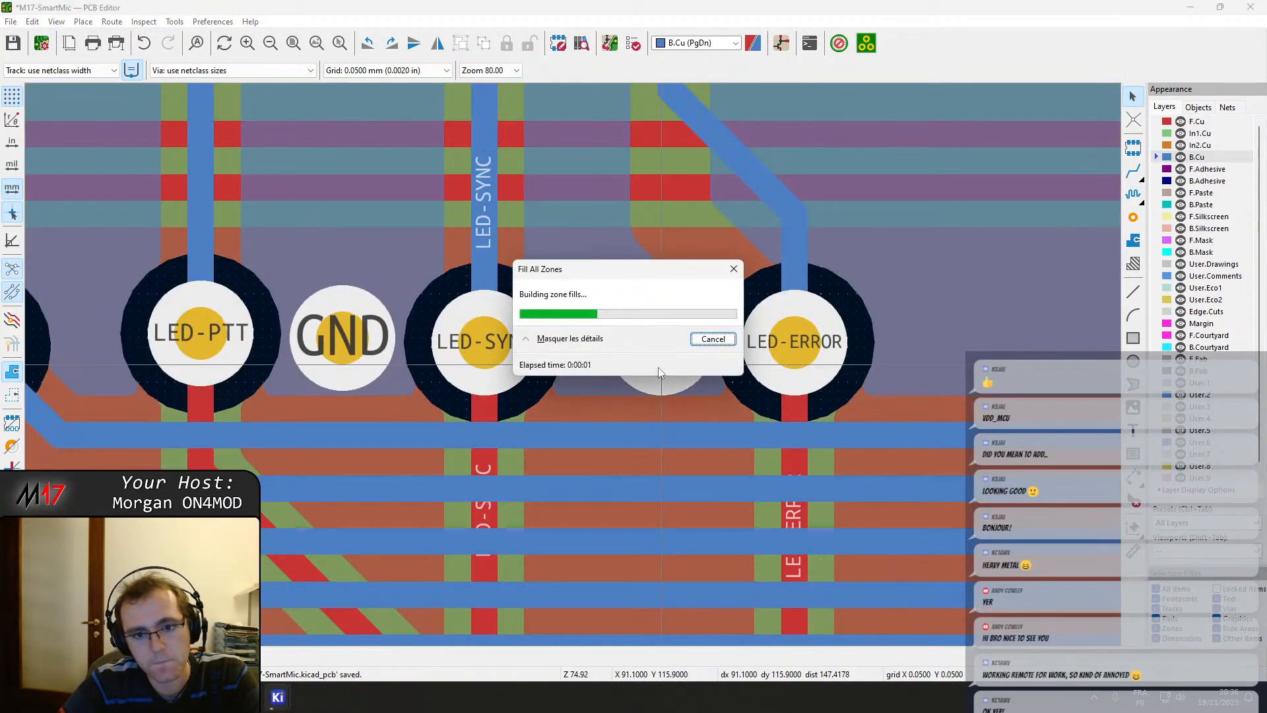
Drag the lower LED-SYNC via toward the GND via beside LED-ERROR, to about X 90.35 mm, and refill all zones.
click(502, 352)
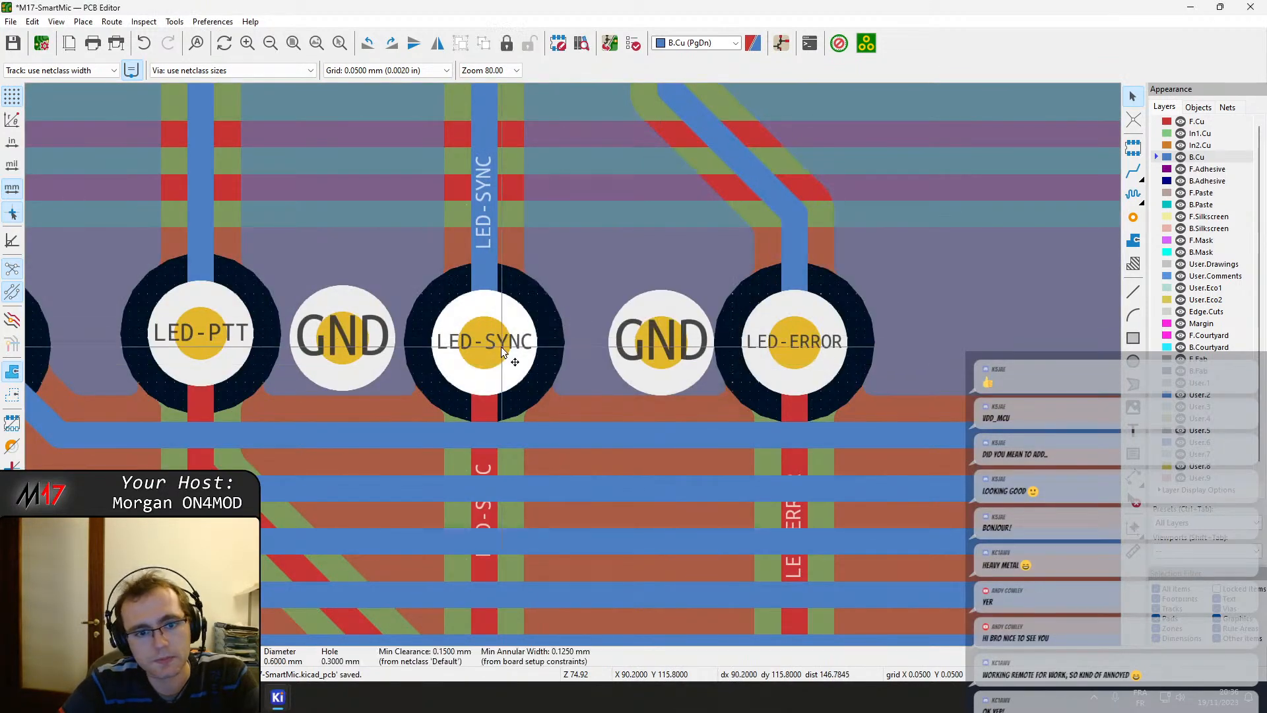
drag(497, 350, 550, 380)
scroll(549, 379, down, 3)
scroll(453, 310, up, 1)
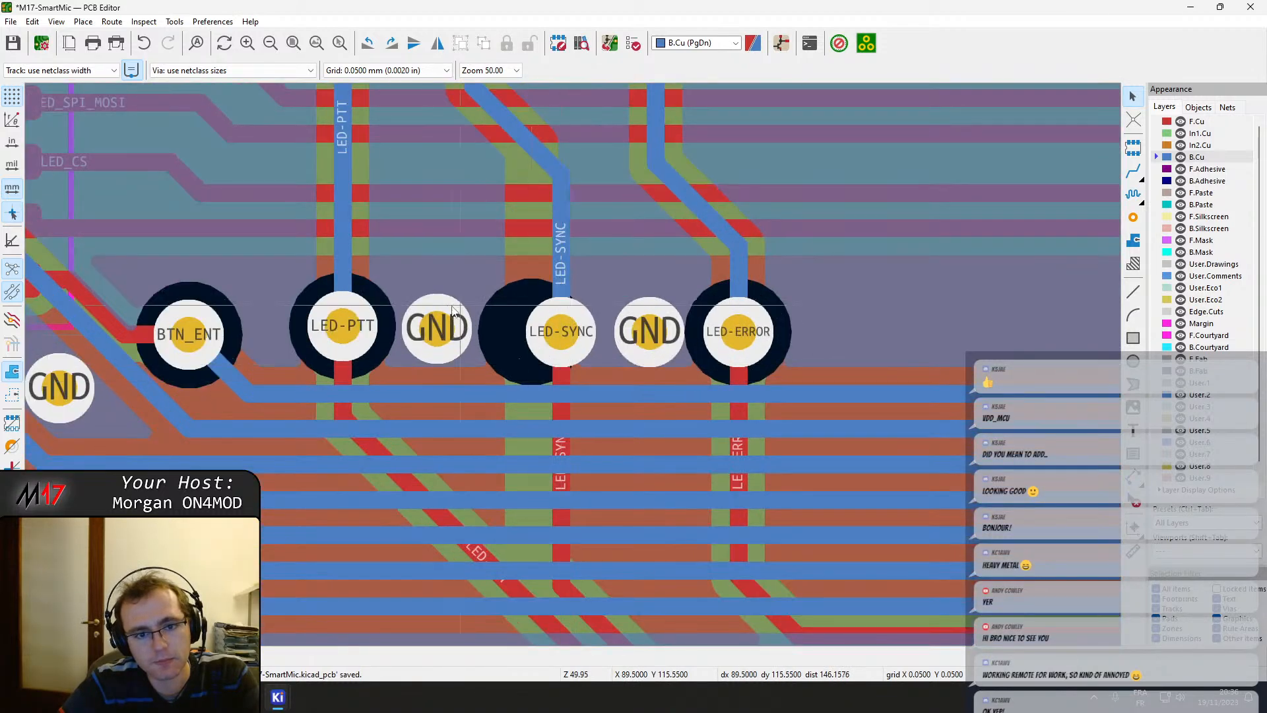
key(b)
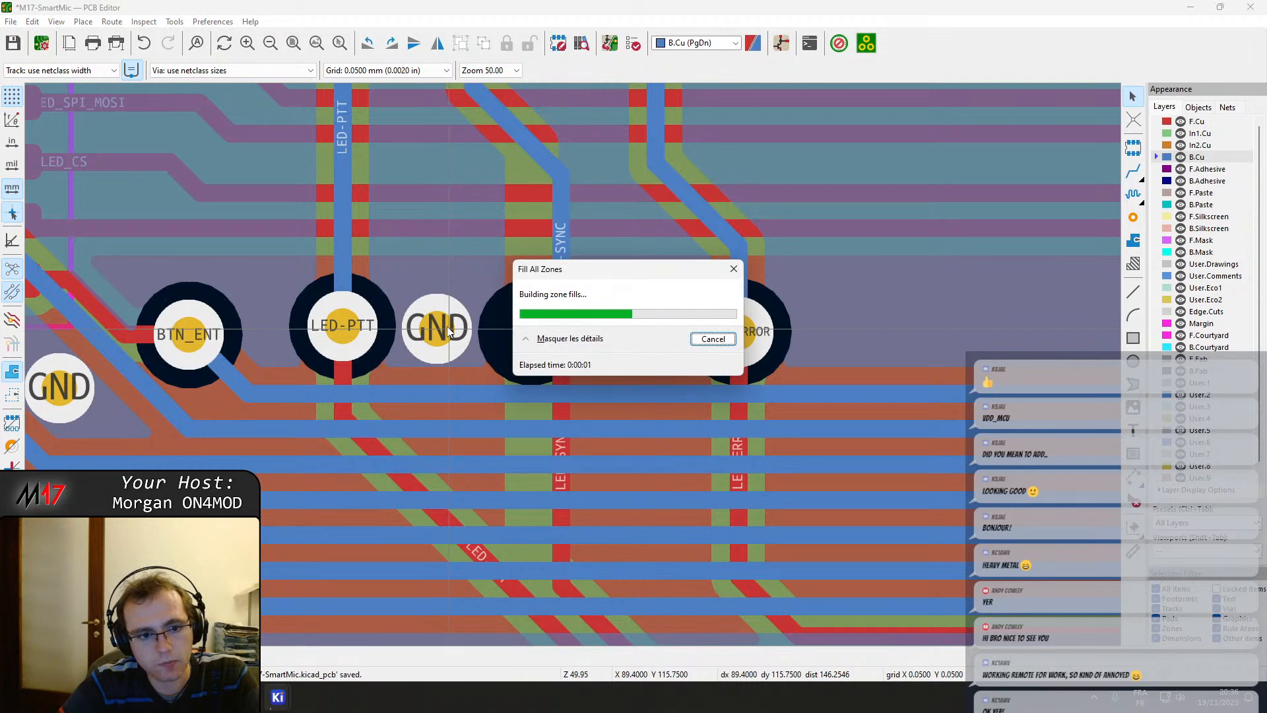
Move the GND via between LED-PTT and LED-SYNC to about X 89.6 mm and the lower LED-PTT via to about X 88.85 mm, refilling zones.
click(447, 327)
drag(447, 330, 472, 328)
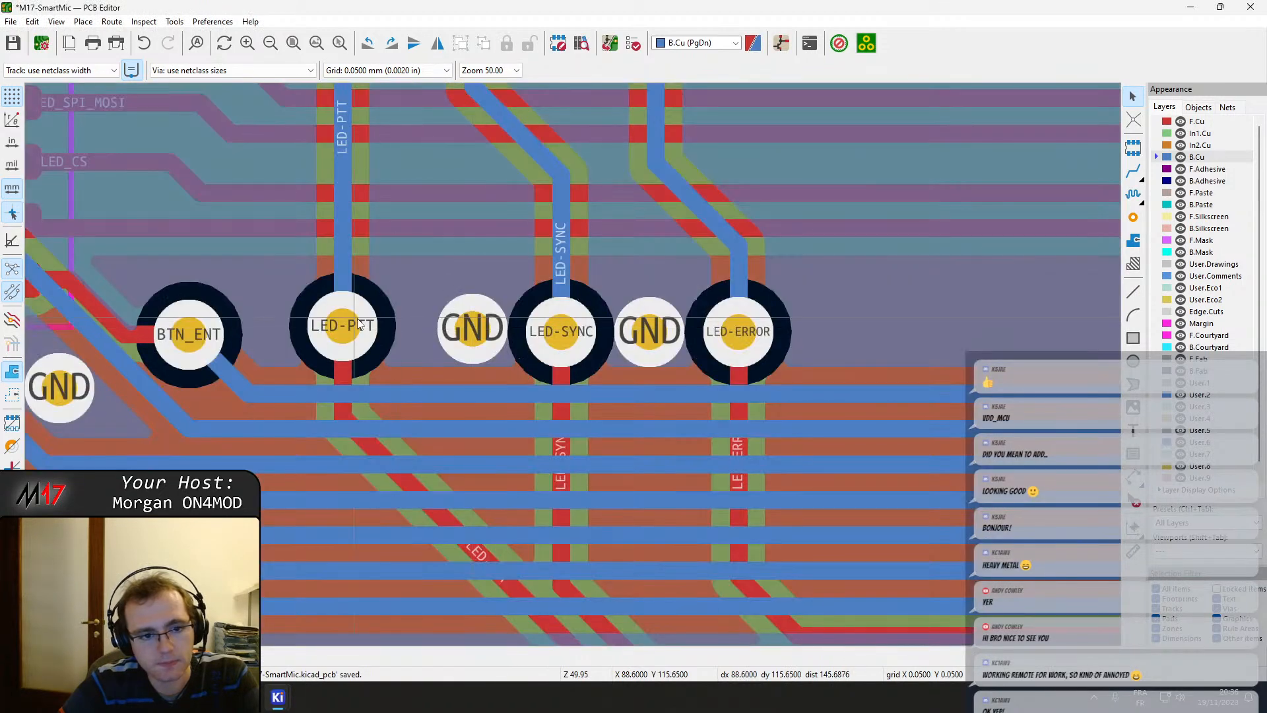
click(356, 328)
drag(356, 328, 384, 247)
click(358, 311)
click(378, 322)
key(b)
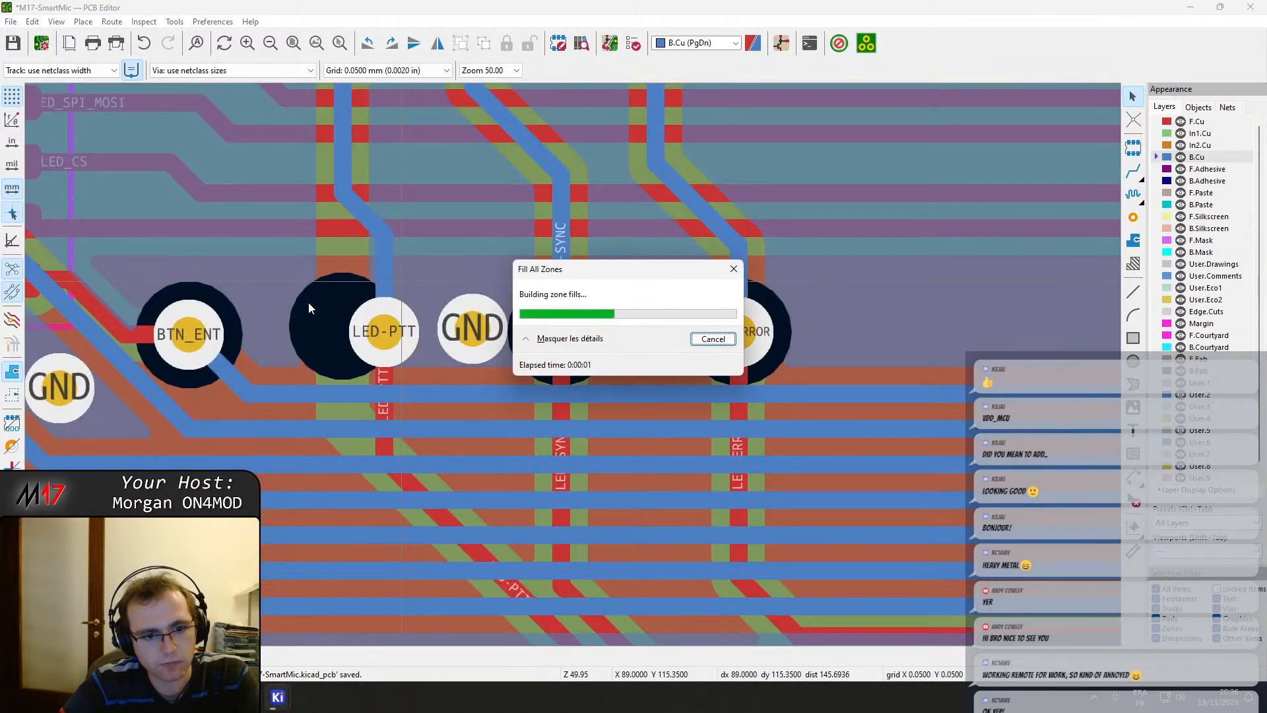
Place a GND via between the BTN_ENT via and the lower LED-PTT via, at about X 88.05 mm, Y 115.6 mm.
middle_drag(318, 283, 399, 323)
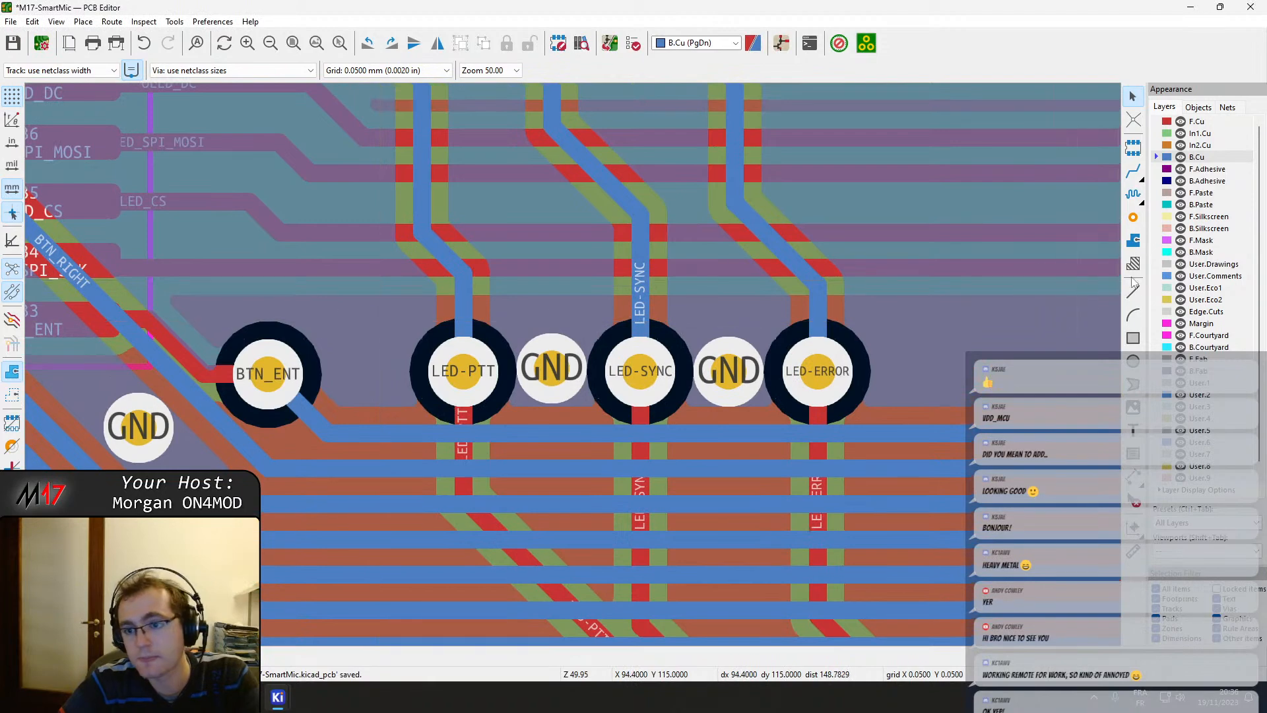
click(1134, 218)
scroll(368, 347, down, 4)
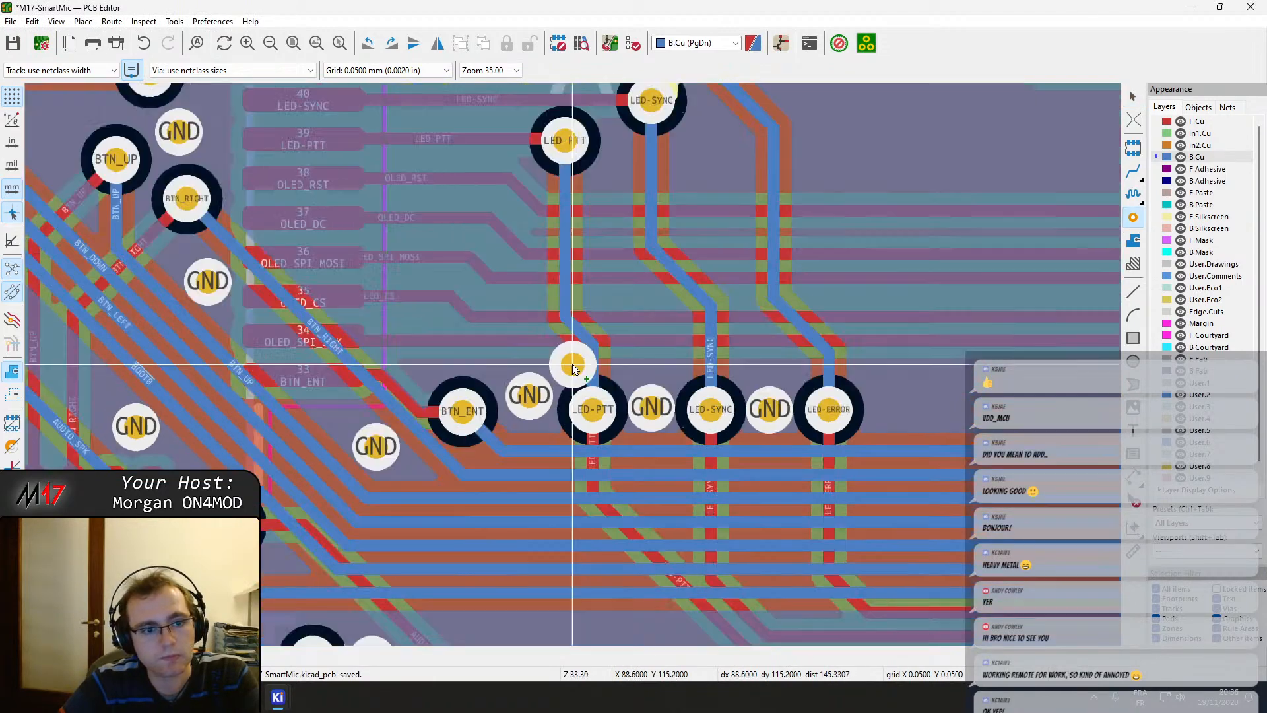
middle_drag(620, 388, 603, 515)
key(Escape)
scroll(634, 431, up, 2)
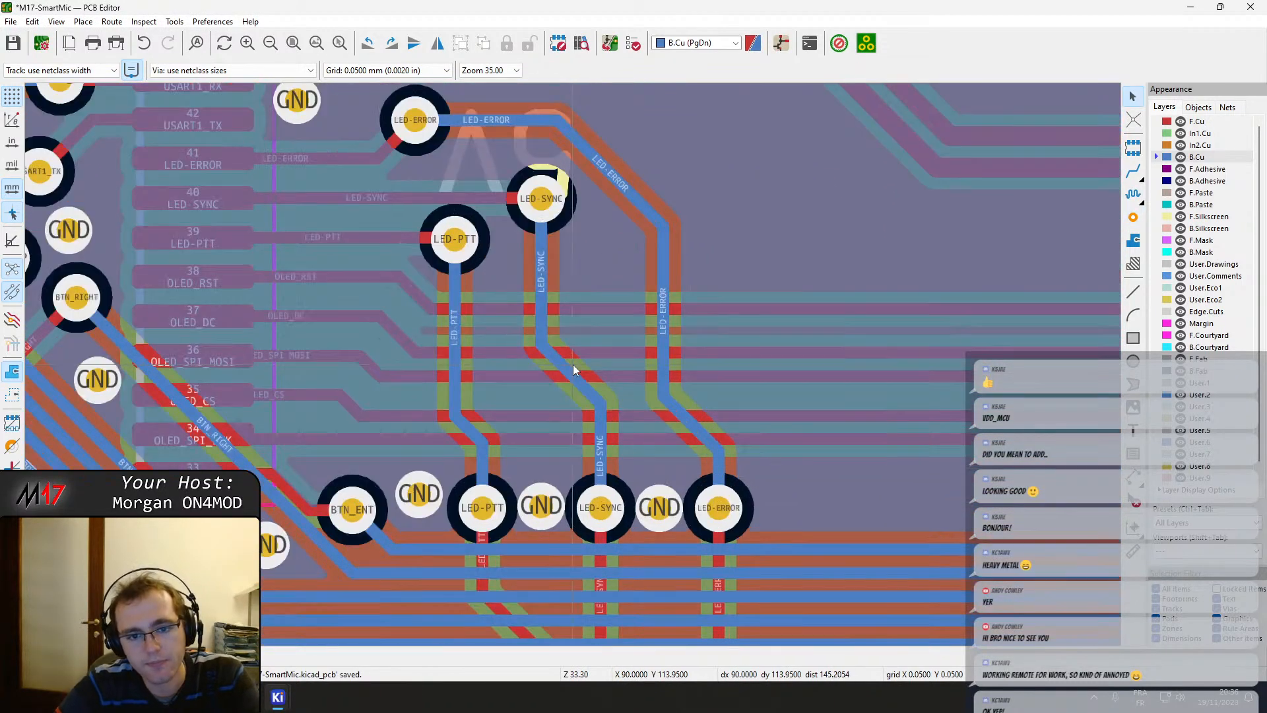
Save the board.
middle_drag(533, 308, 568, 355)
scroll(567, 355, up, 2)
click(561, 339)
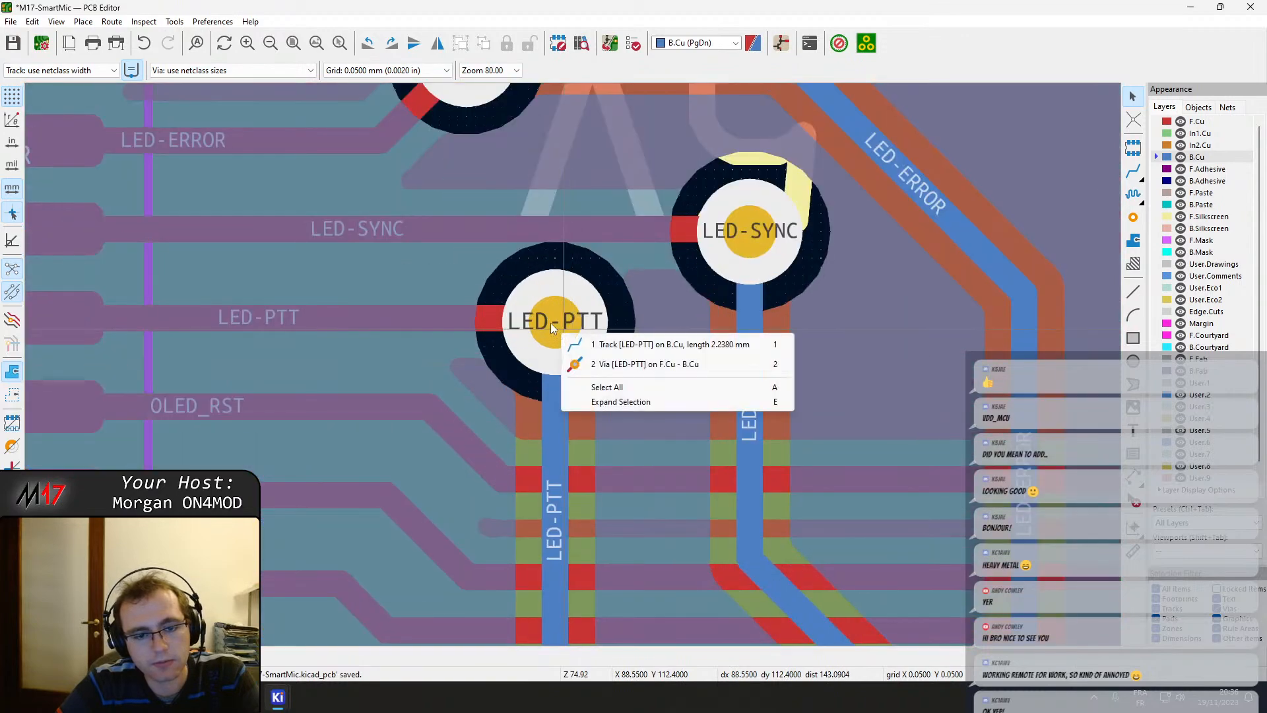
key(Escape)
key(ctrl+s)
On F.Cu, drag the OLED_RST track up close below the upper LED-PTT via and refill all zones.
scroll(569, 400, down, 4)
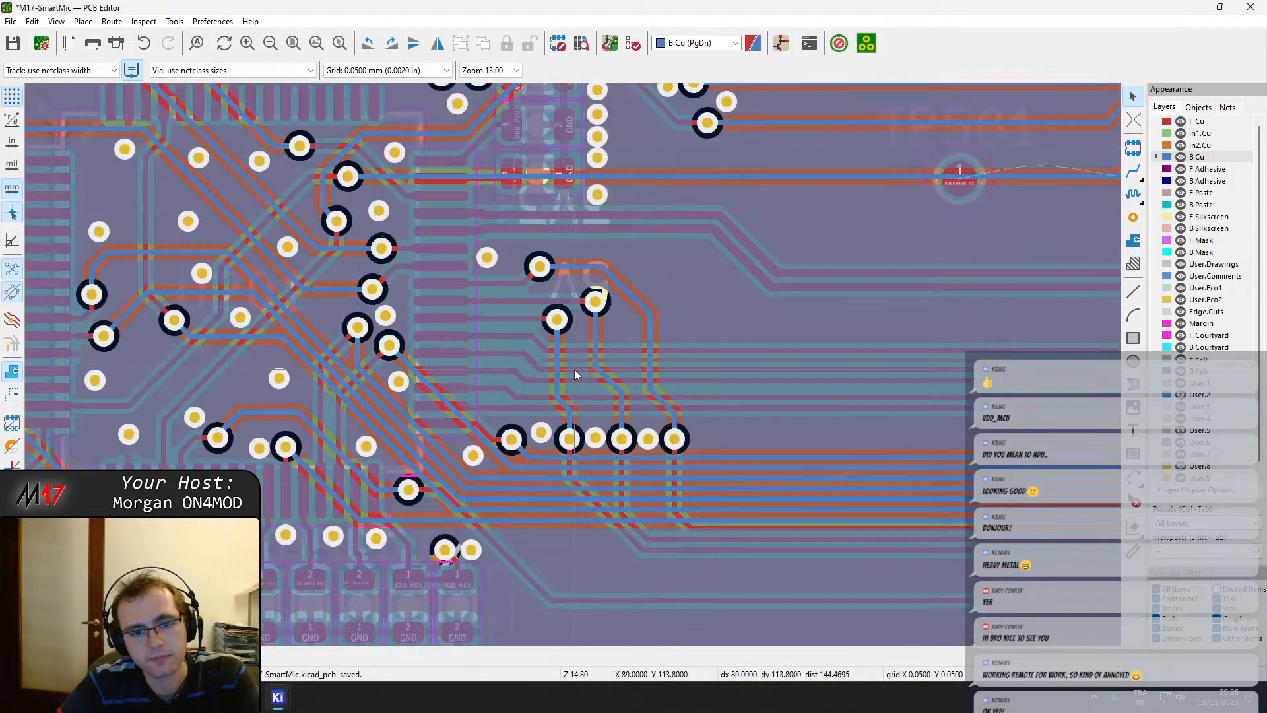
scroll(575, 370, up, 2)
shift+scroll(482, 444, down, 3)
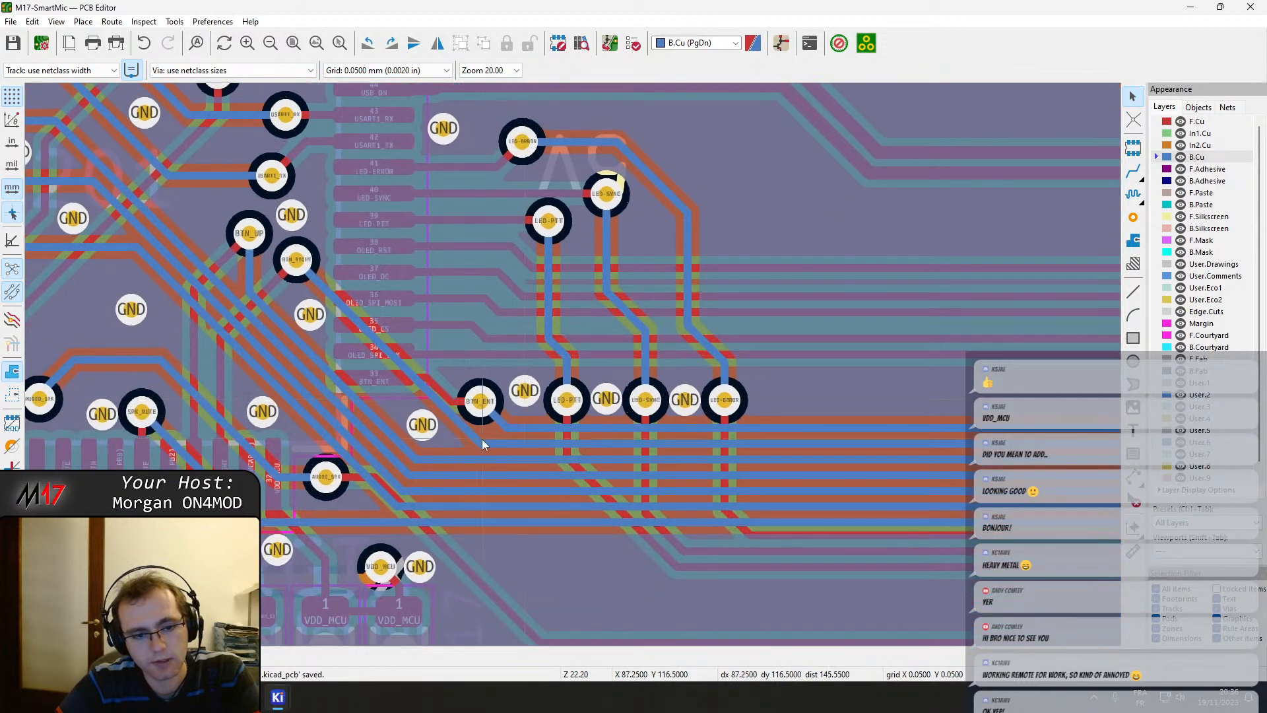
middle_drag(571, 425, 488, 415)
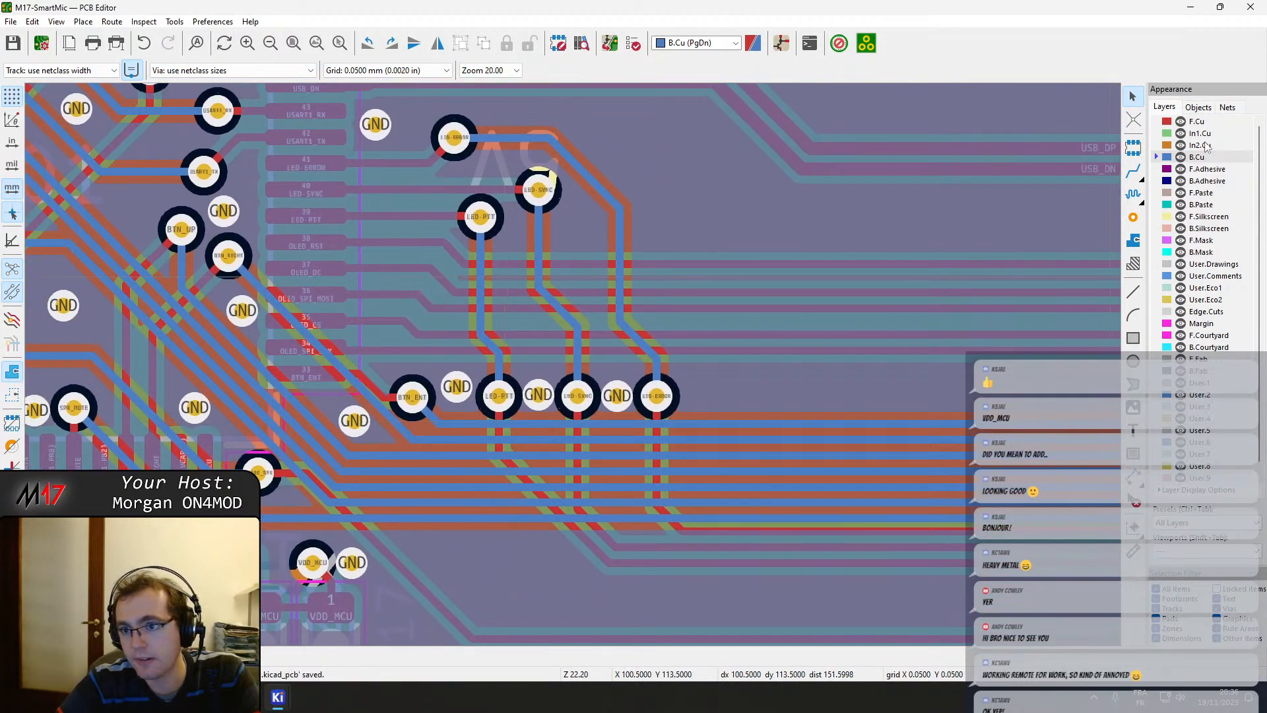
click(1212, 133)
click(1174, 123)
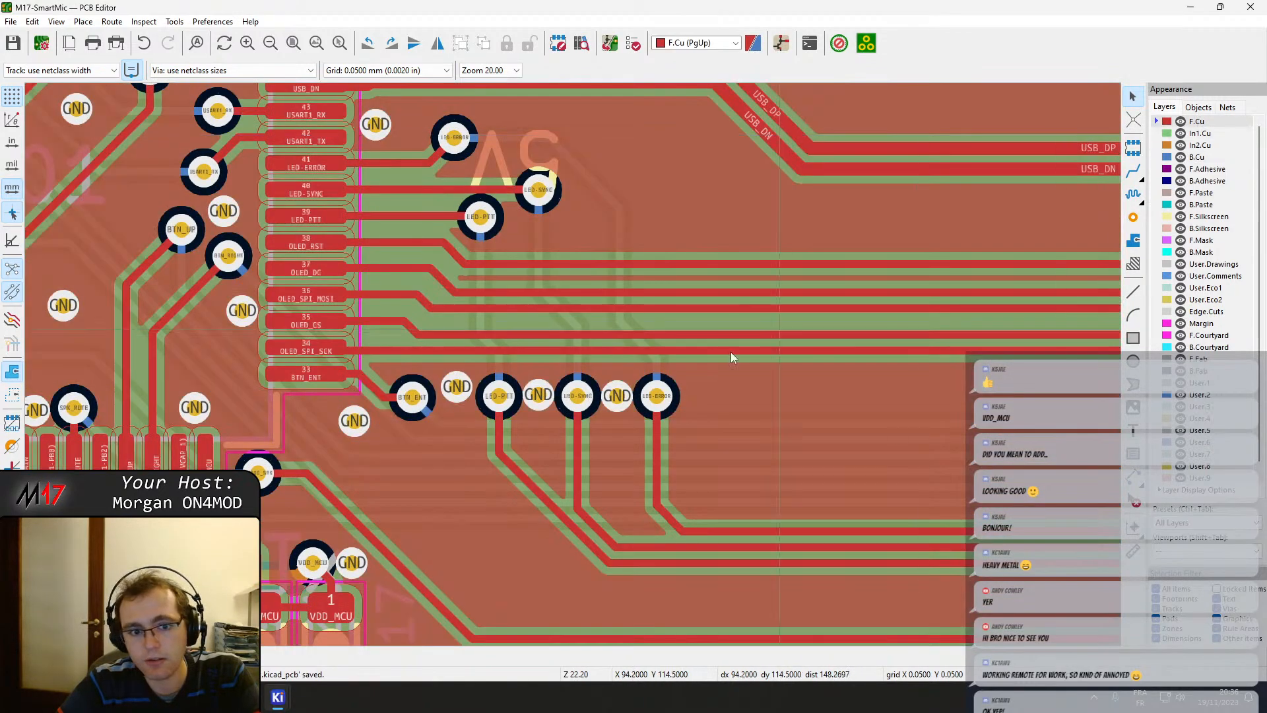
scroll(508, 239, up, 3)
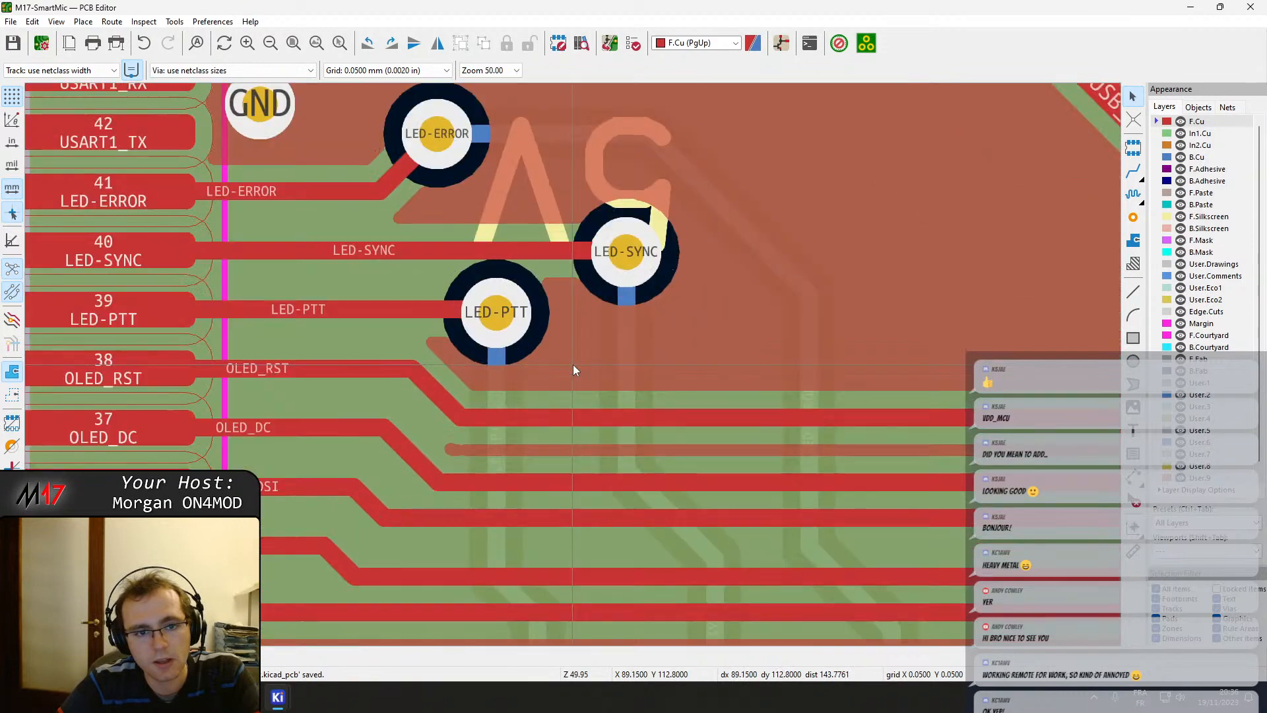
drag(501, 417, 418, 367)
middle_drag(671, 382, 633, 380)
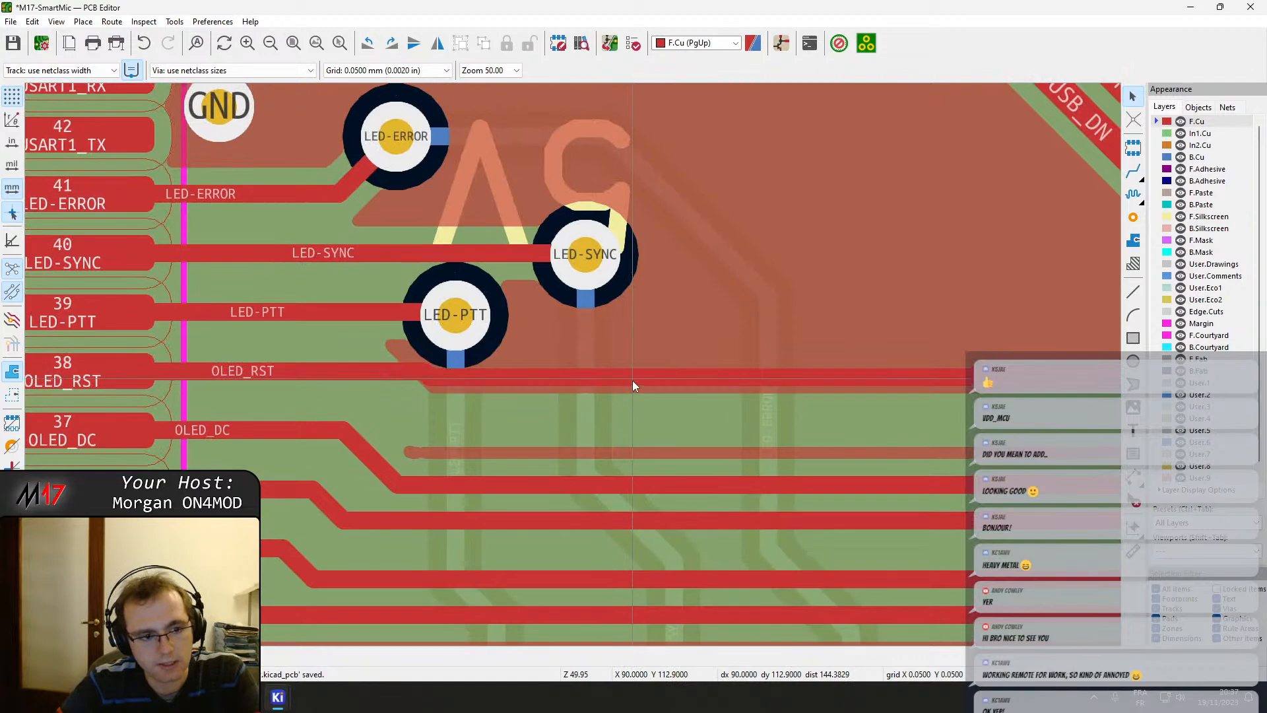
key(b)
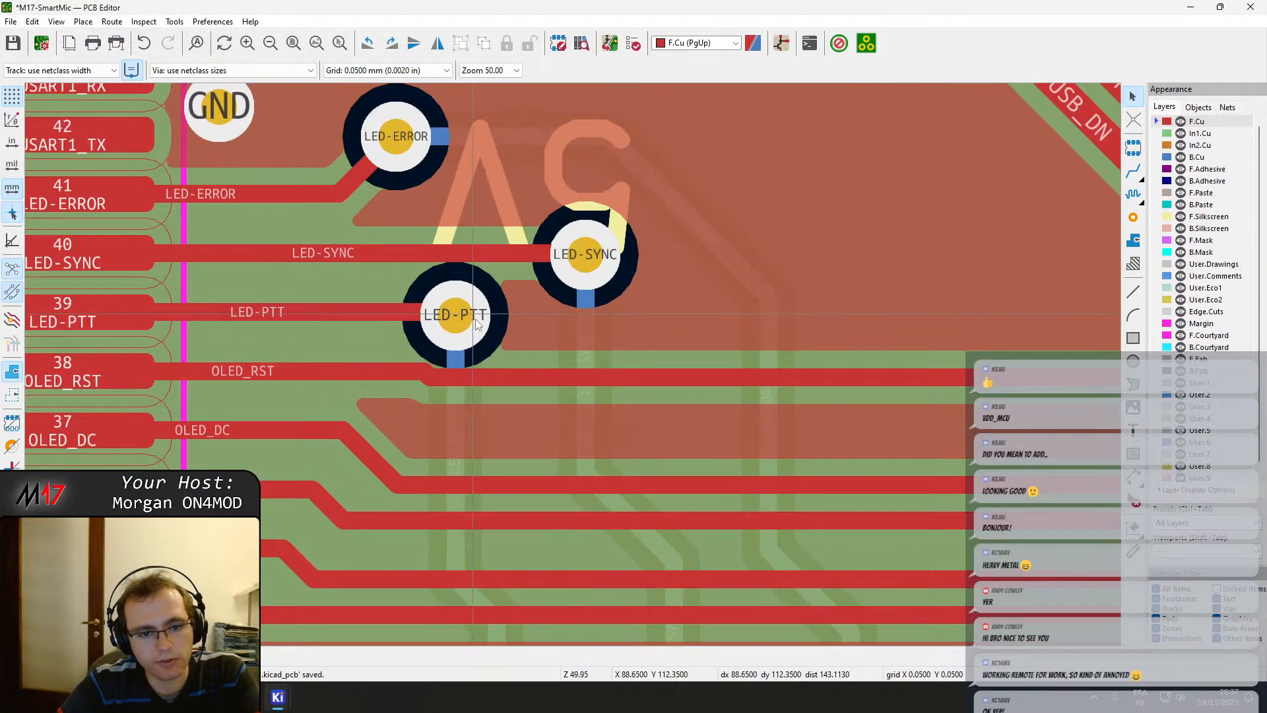
Place a GND via diagonally below the upper LED-SYNC via, at about X 90.2 mm, Y 112.3 mm.
scroll(583, 381, down, 2)
middle_drag(594, 413, 659, 366)
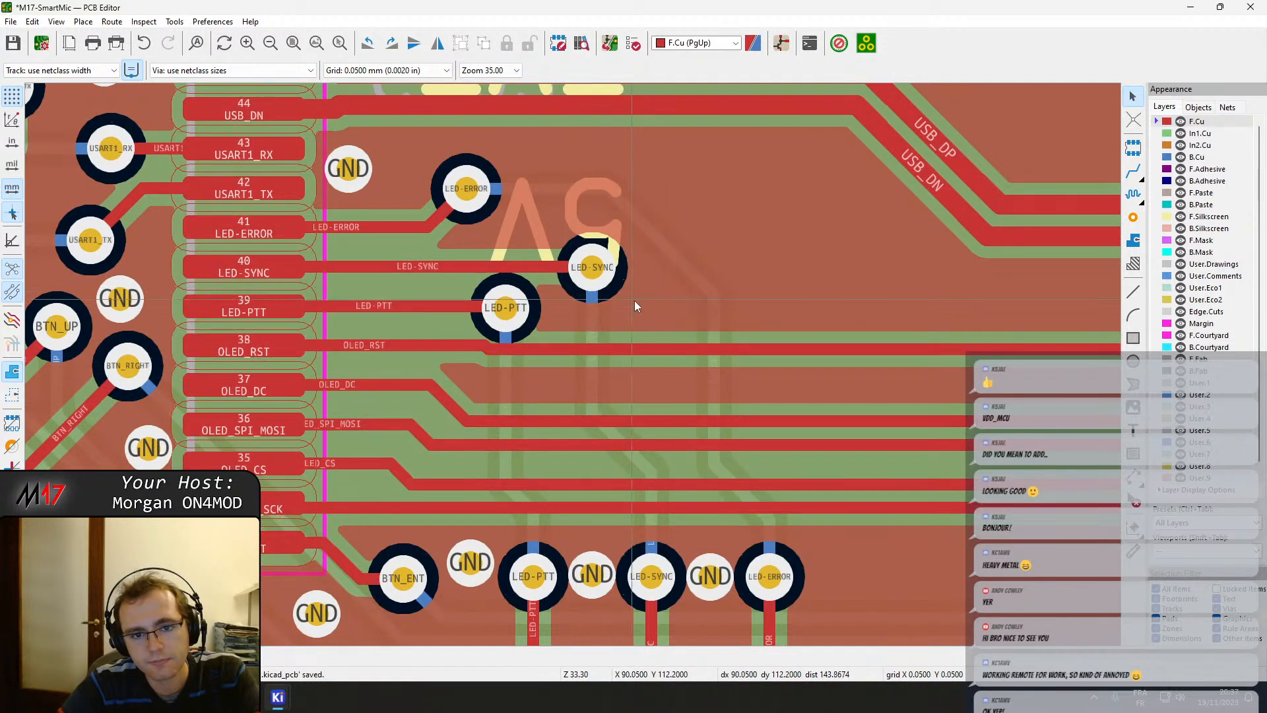
click(1133, 217)
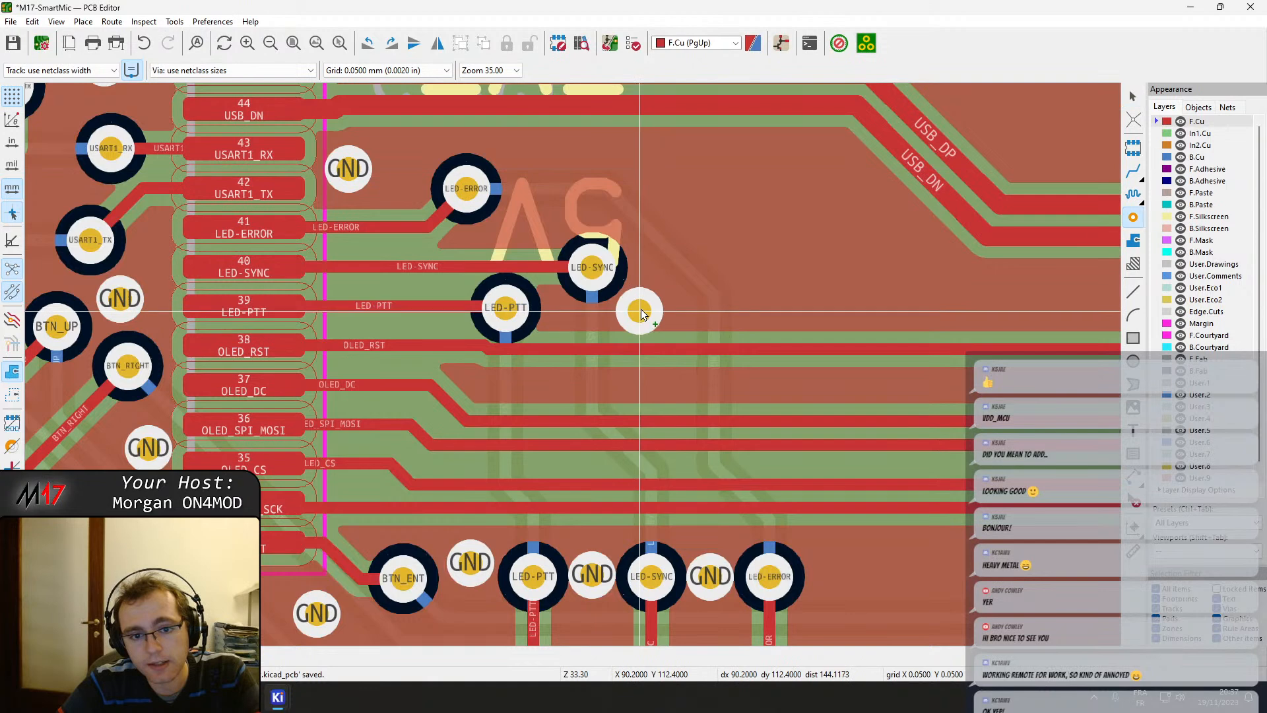
click(640, 303)
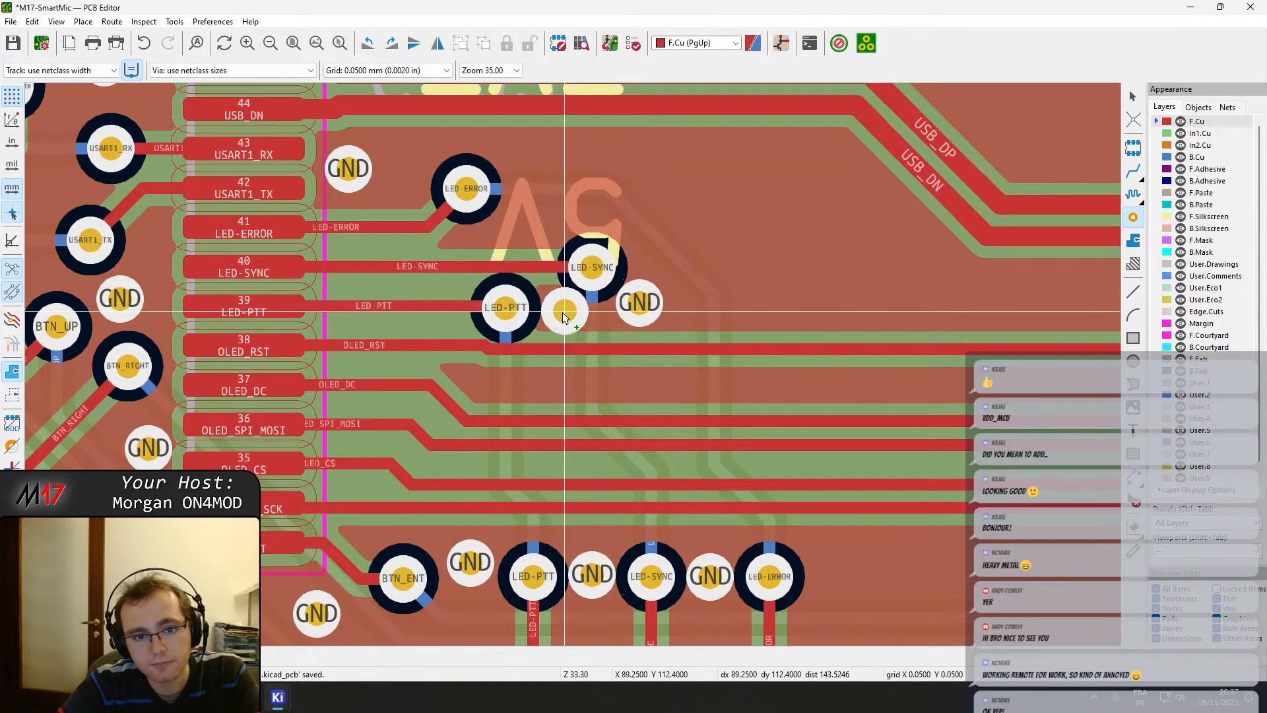
key(Escape)
Drag the upper LED-ERROR via to about X 87.65 mm, Y 110.7 mm, push its diagonal back-copper track outward, and refill all zones.
middle_drag(620, 264, 474, 389)
click(500, 355)
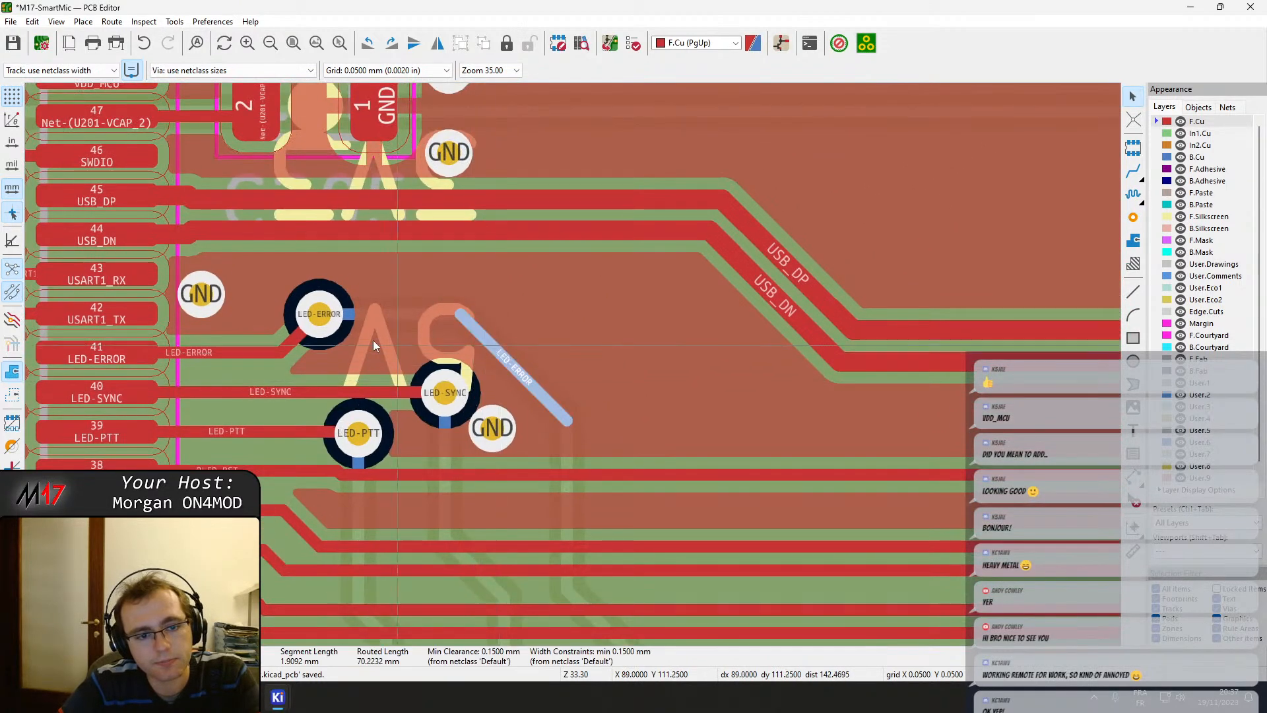
click(319, 313)
drag(319, 313, 291, 302)
drag(488, 348, 548, 332)
key(b)
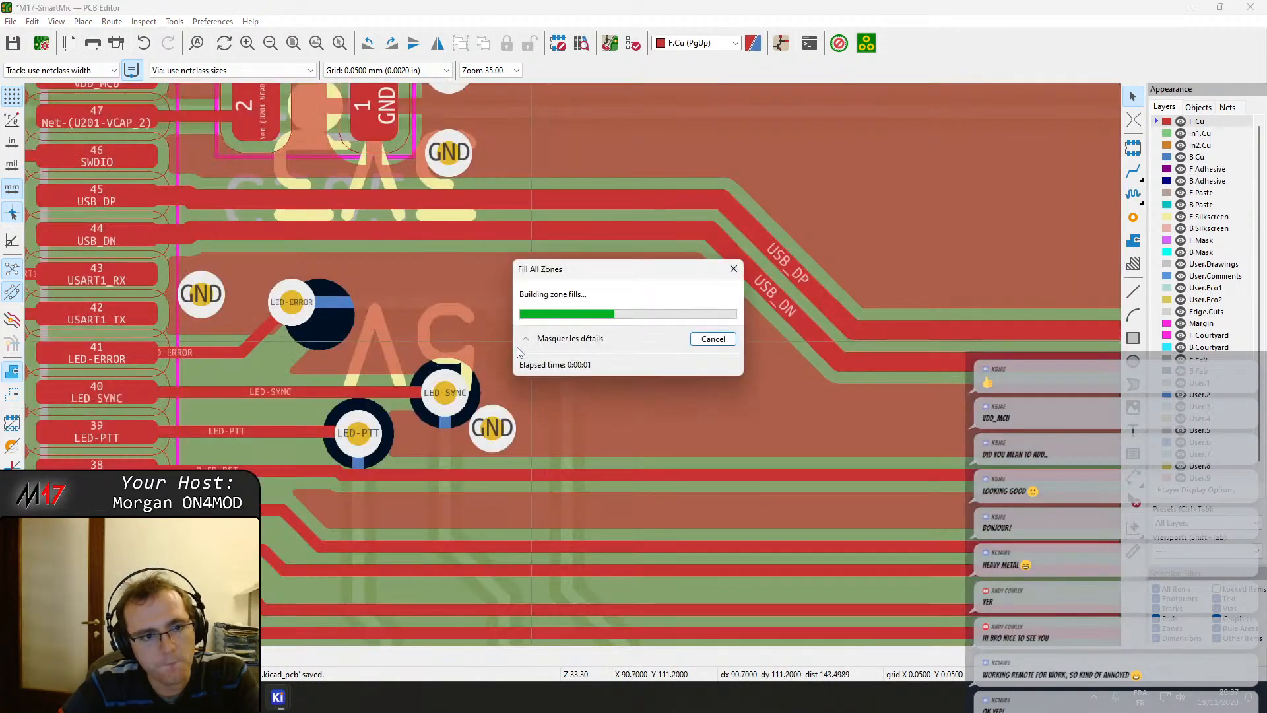
Drag the upper LED-SYNC via upward, away from the LED-PTT and GND vias, and refill all zones.
scroll(377, 358, up, 2)
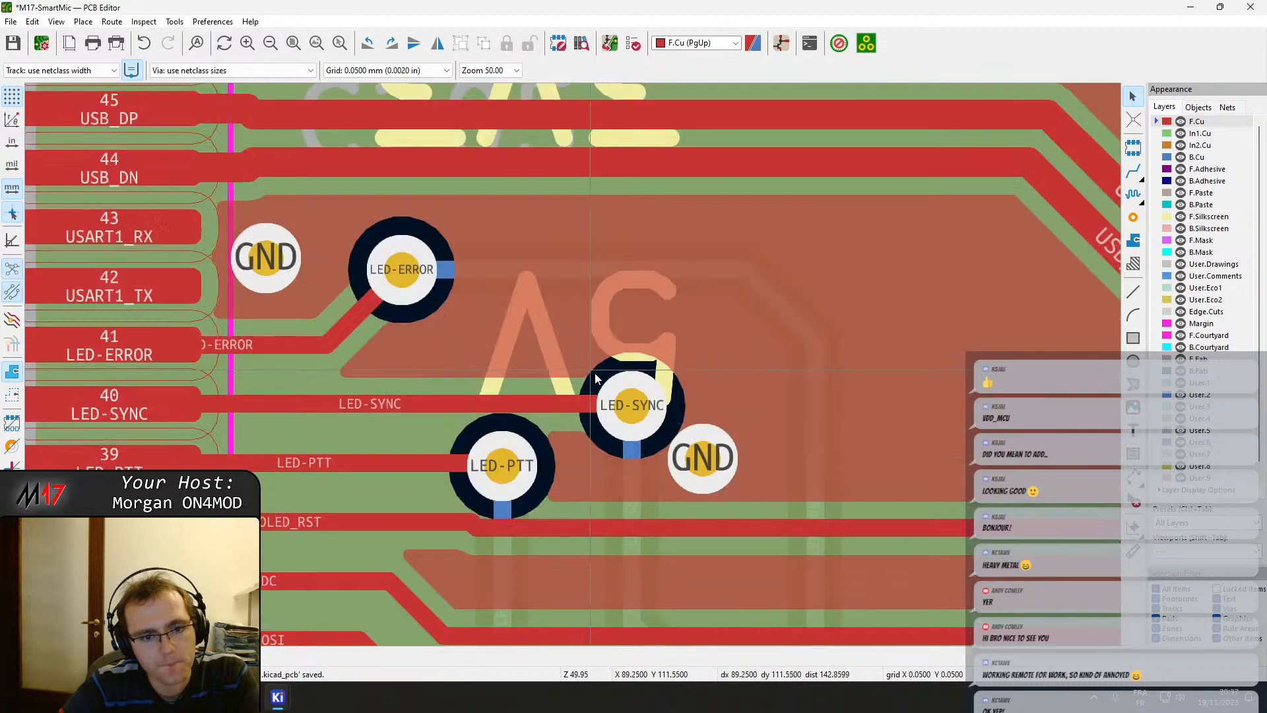
drag(630, 399, 457, 373)
click(612, 392)
key(b)
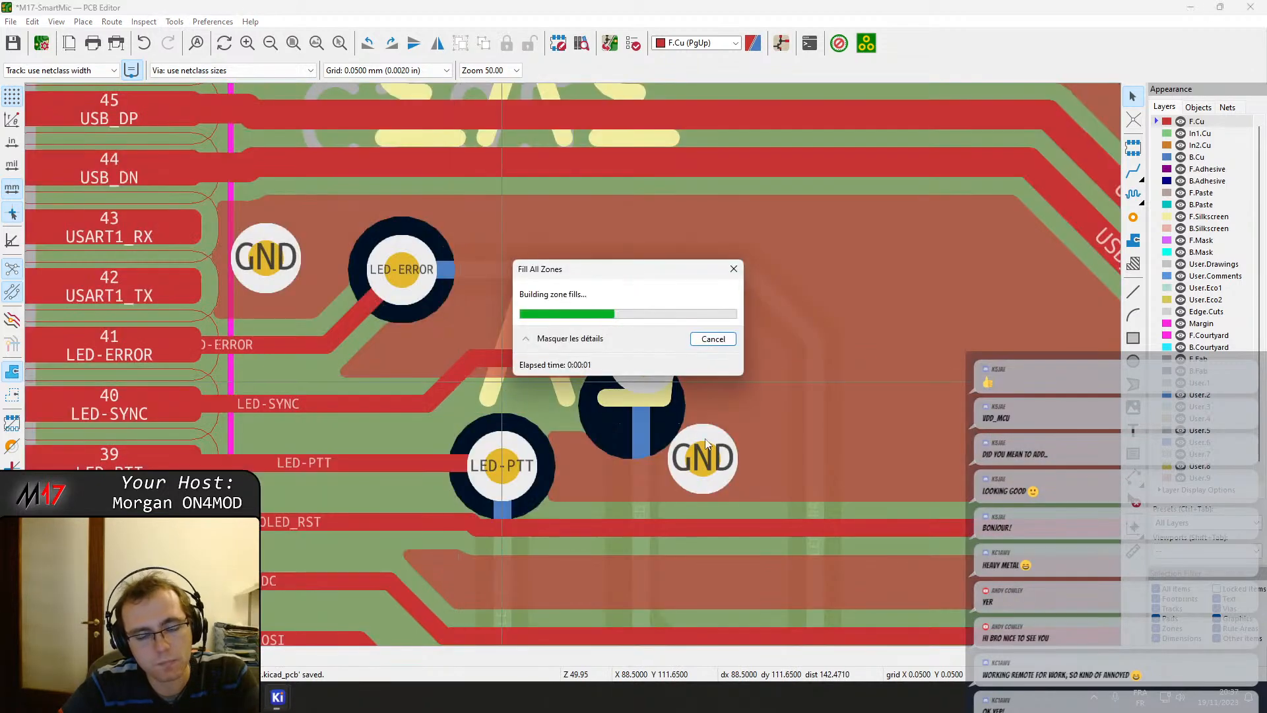
On B.Cu, drag the upper horizontal LED-ERROR track up to about Y 110.35 mm and push its diagonal segment outward.
click(1211, 159)
click(601, 270)
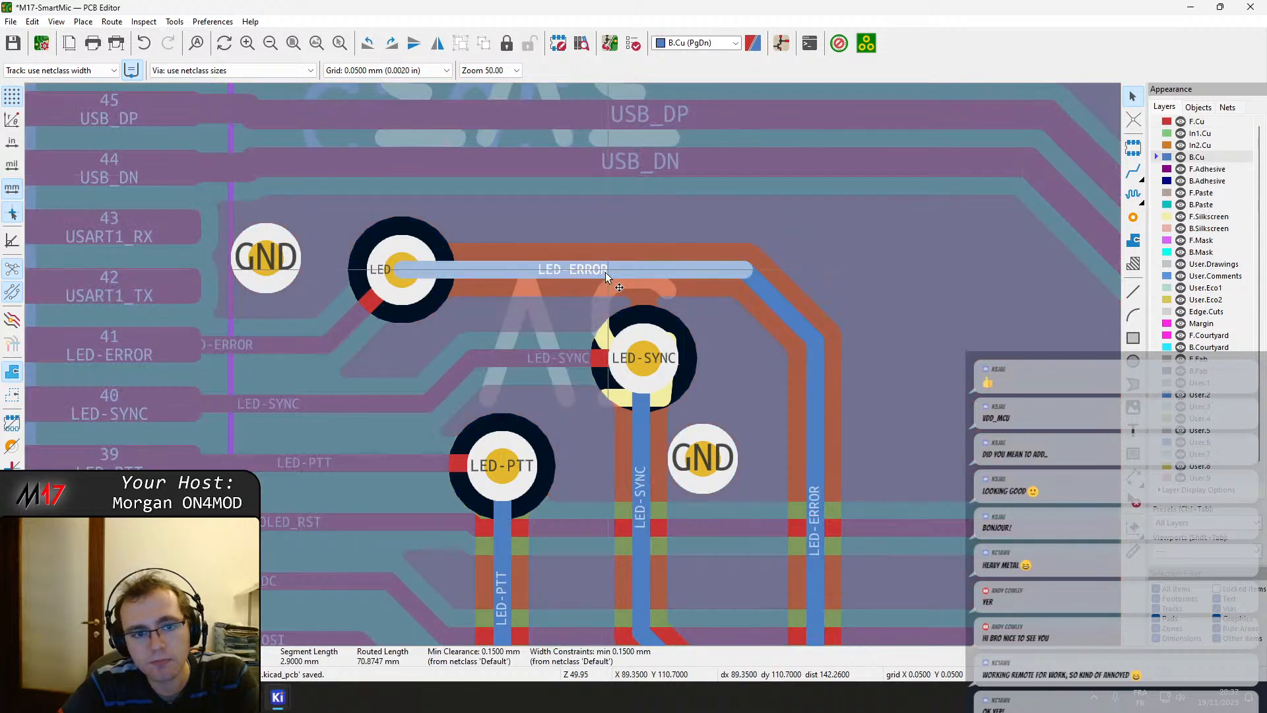
key(d)
click(632, 225)
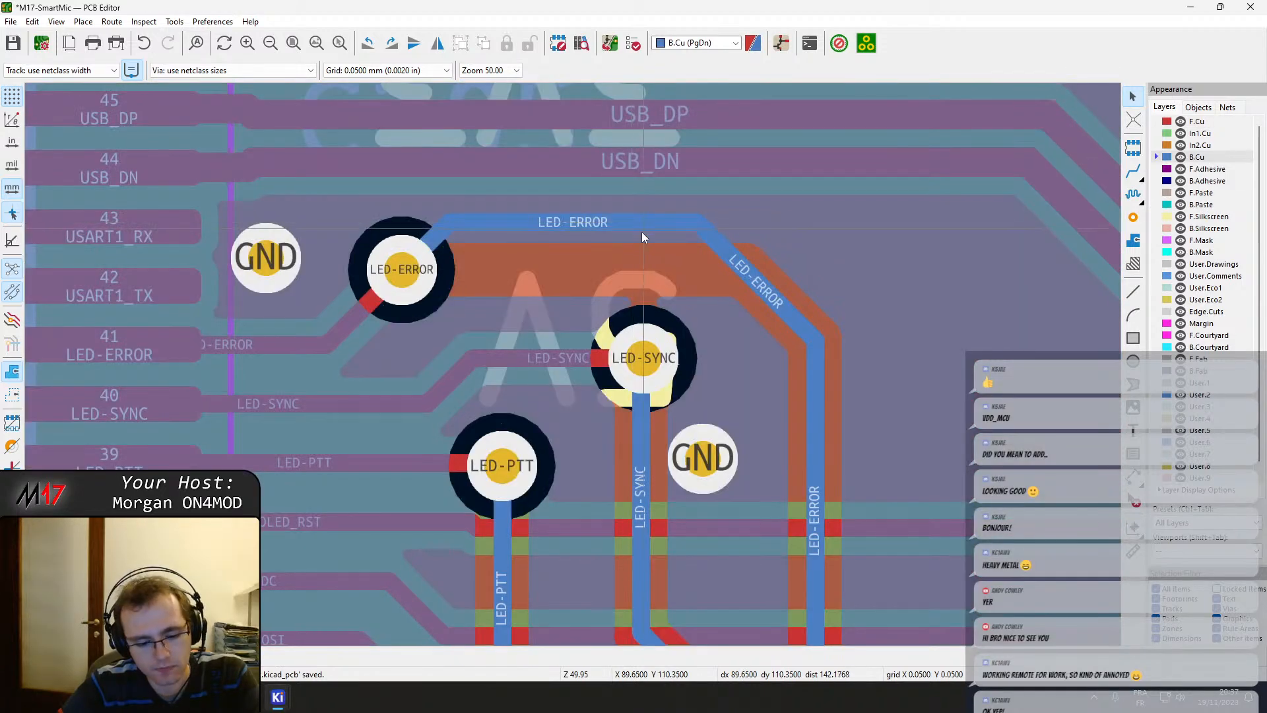
click(763, 280)
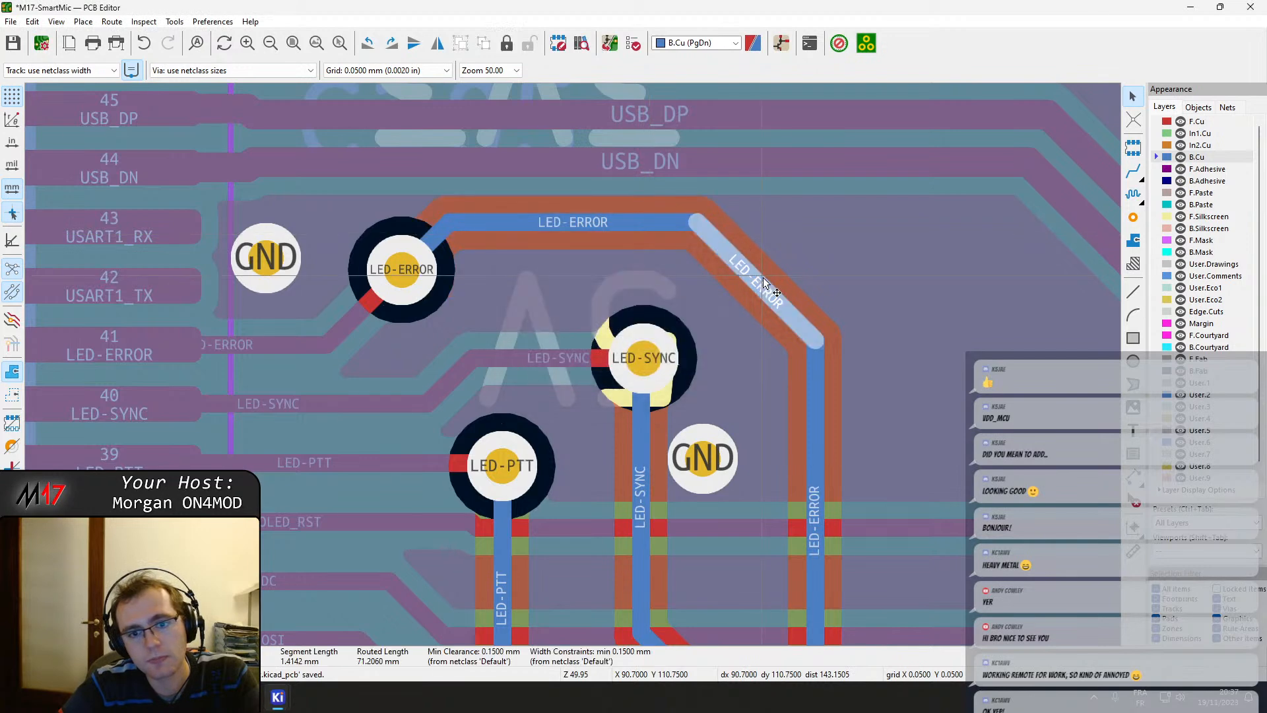
key(d)
click(784, 274)
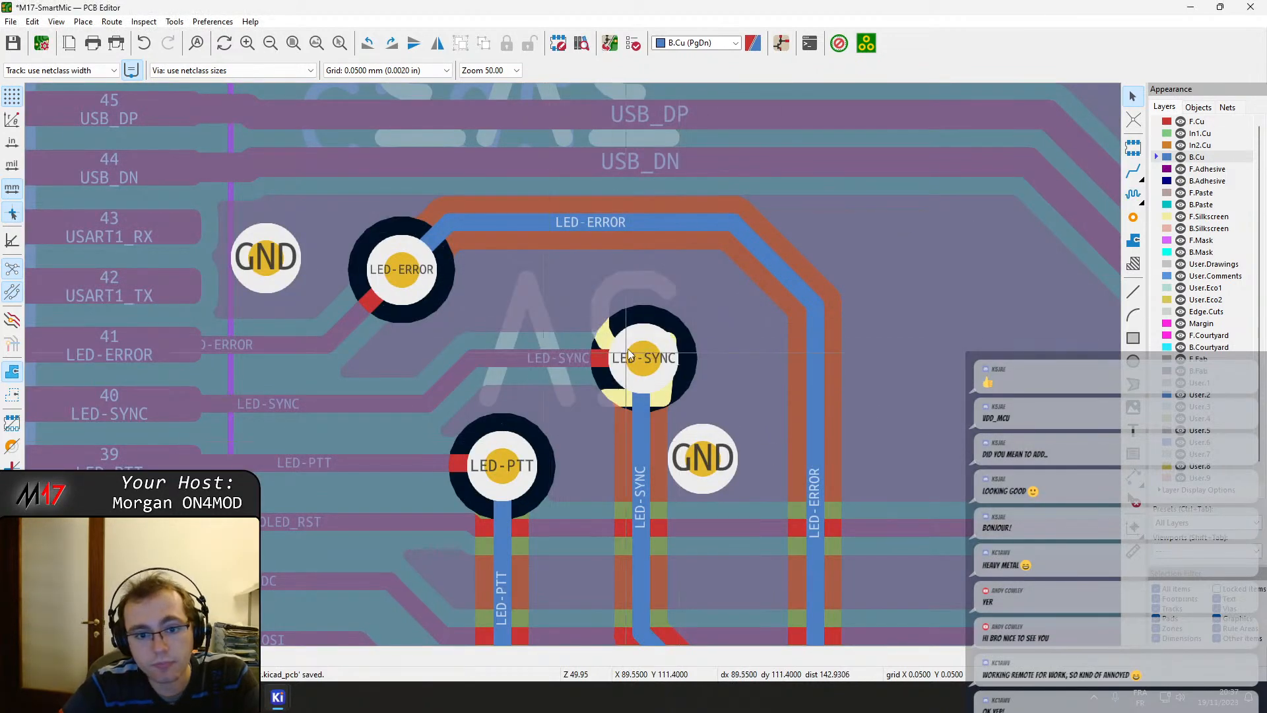
Drag the upper LED-SYNC via further up, to about Y 111.15 mm, and refill all zones.
click(655, 375)
key(d)
click(645, 327)
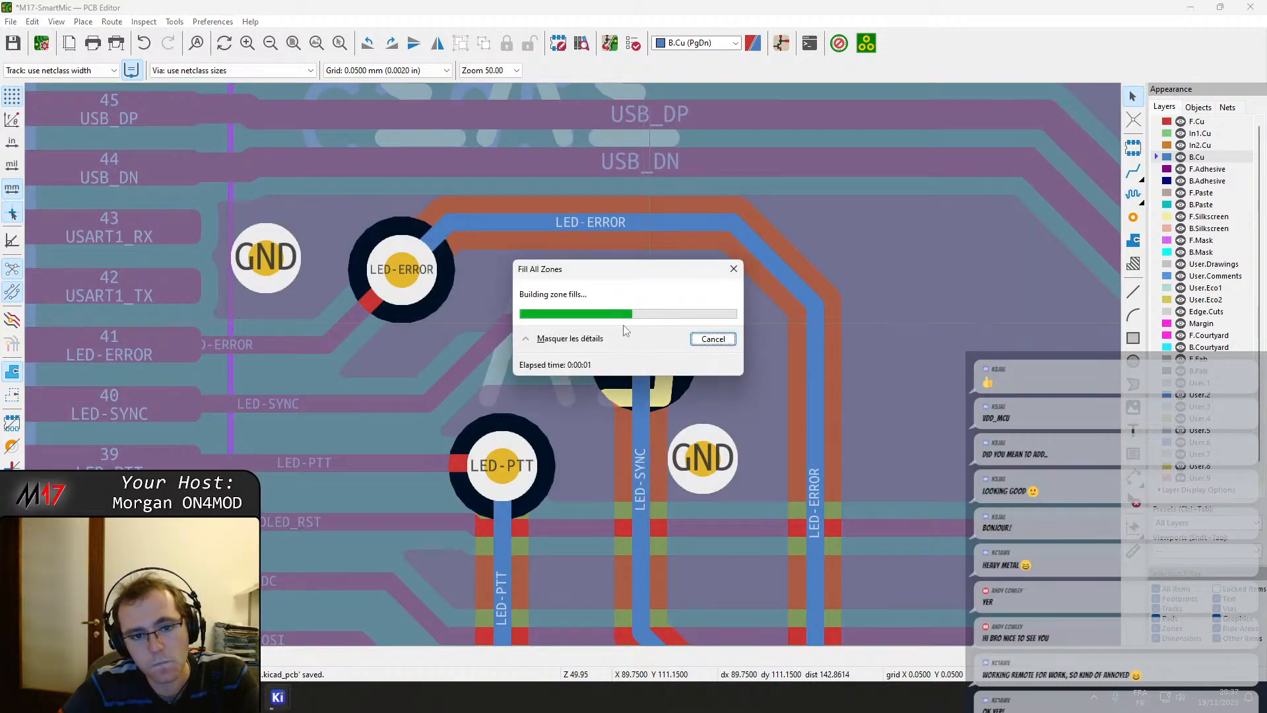
Move the upper LED-PTT via diagonally up and right, together with its vertical back-copper track.
click(711, 462)
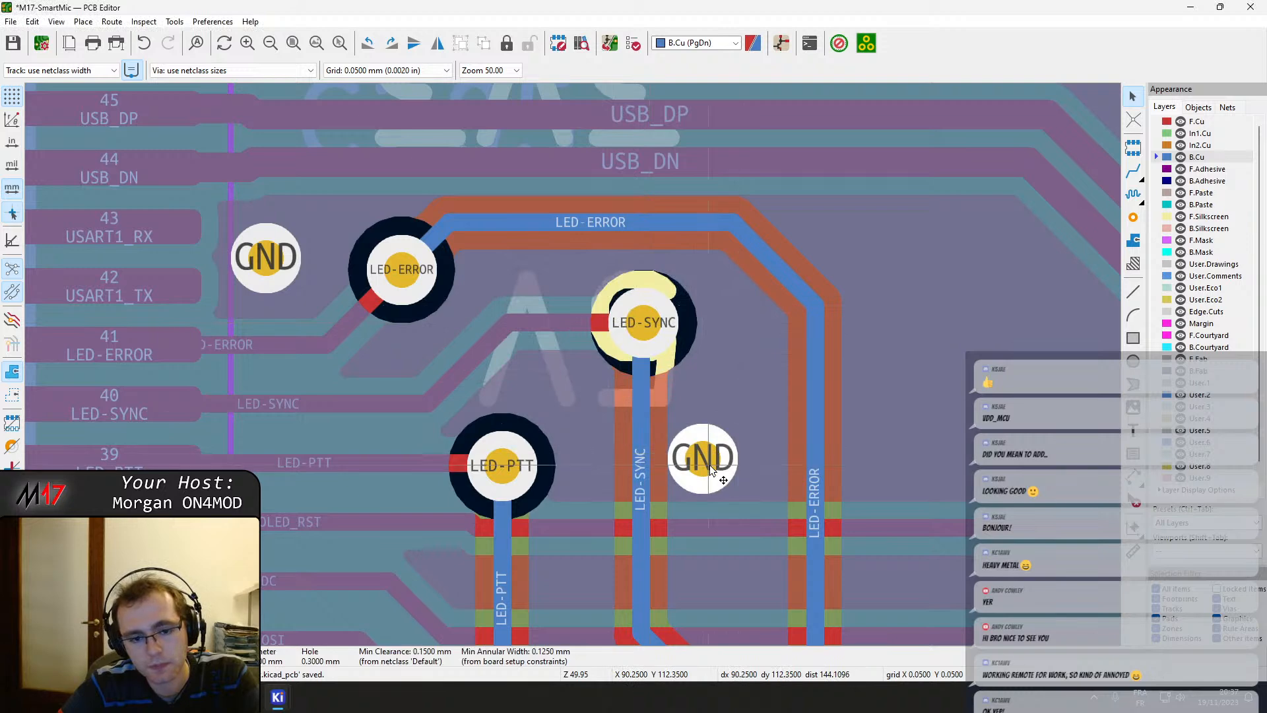
click(510, 466)
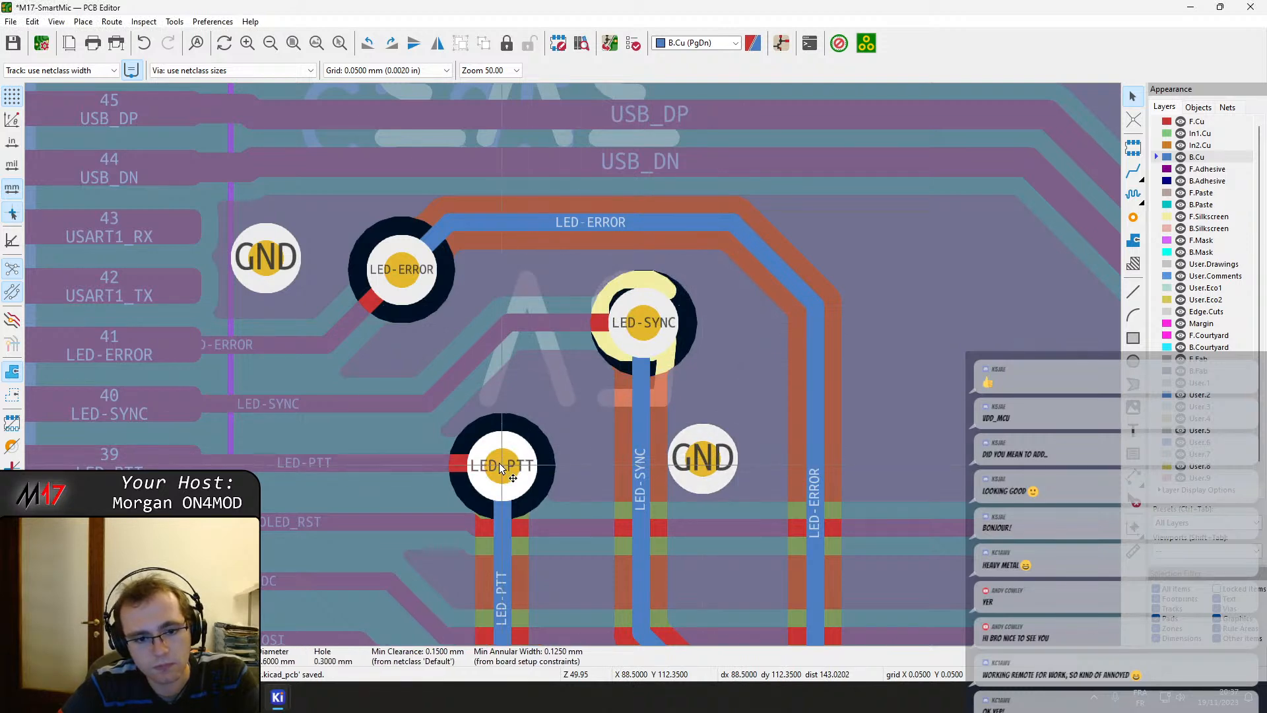
drag(499, 462, 525, 448)
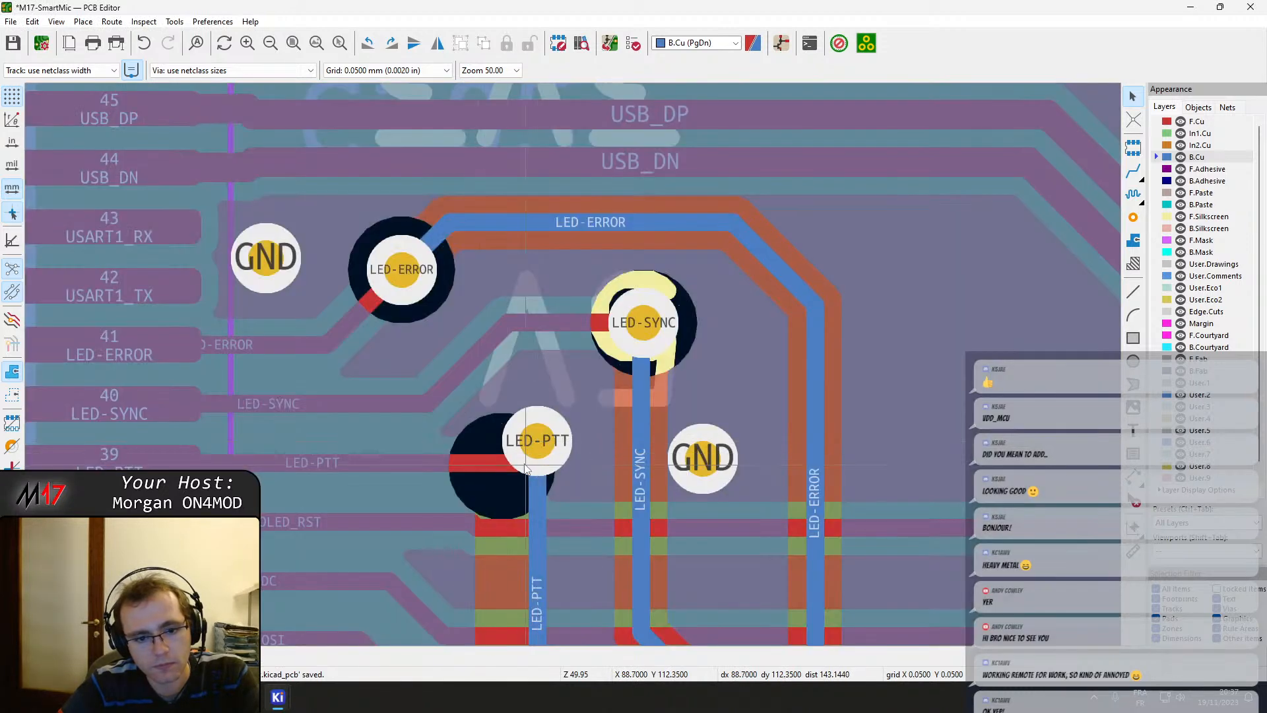
click(524, 467)
click(524, 463)
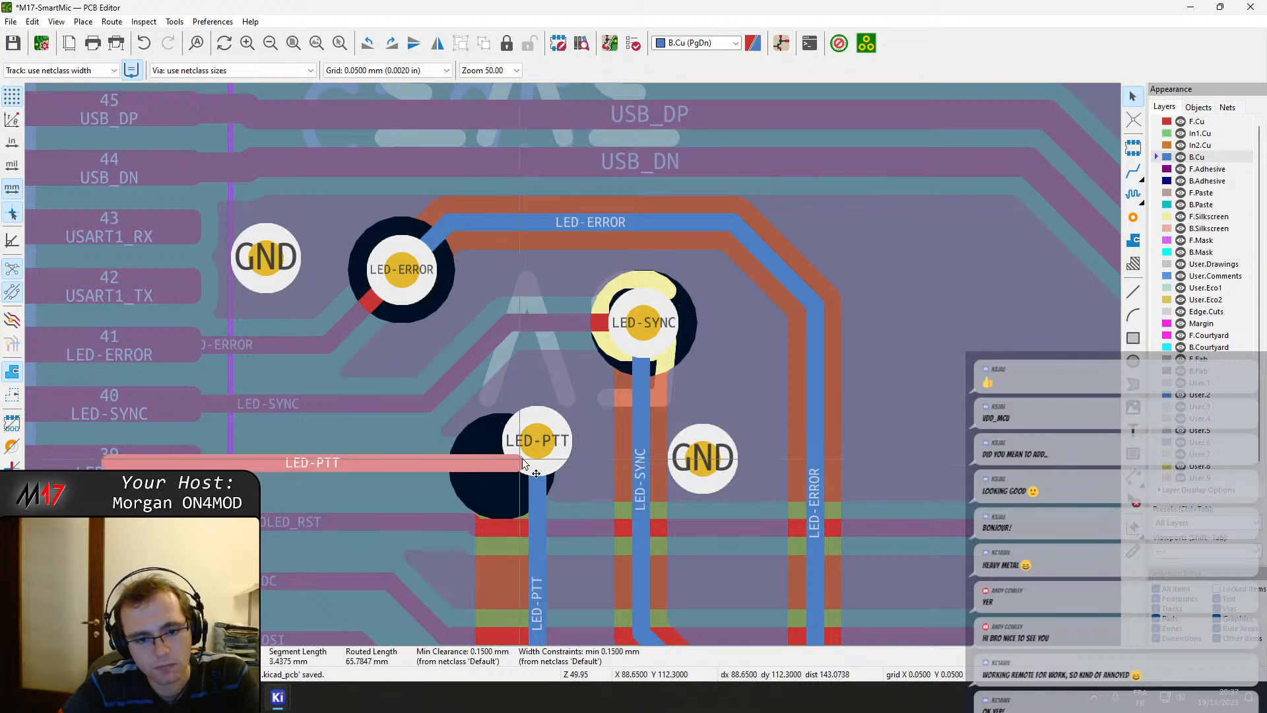
click(531, 460)
click(546, 466)
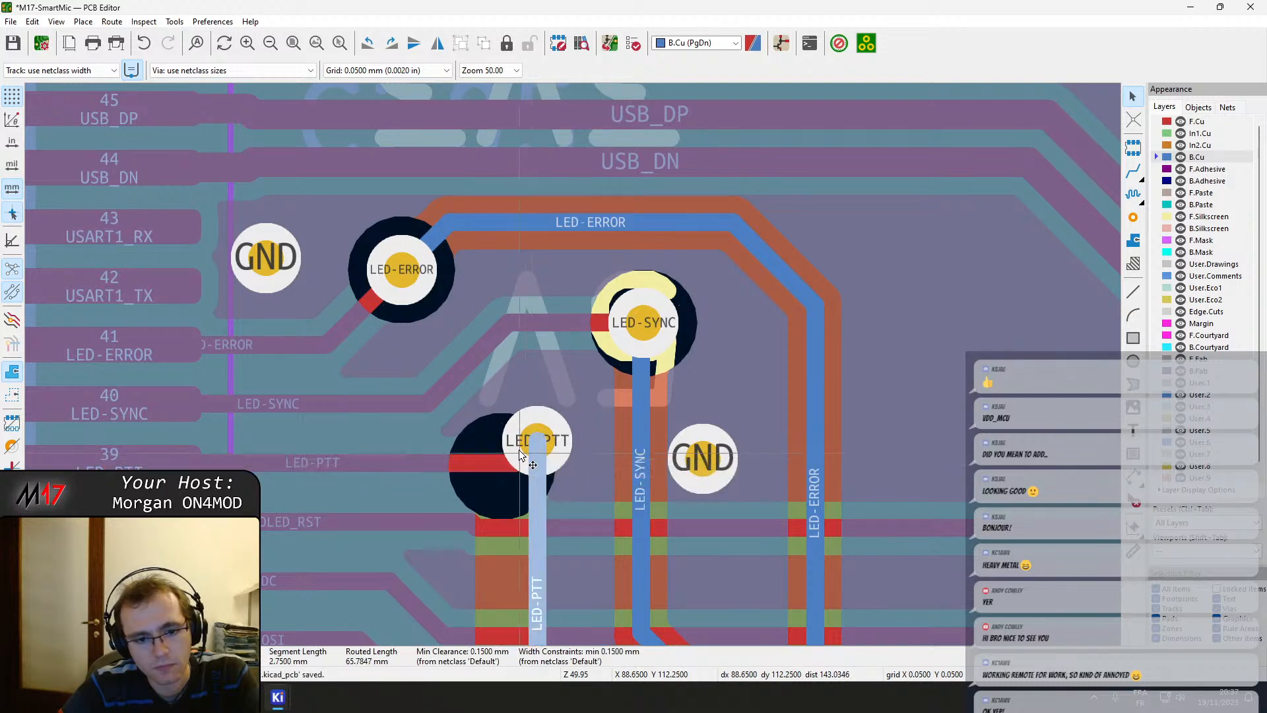
click(530, 451)
On F.Cu, reroute the end of the LED-PTT track to the centre of the moved via and refill all zones.
click(1196, 122)
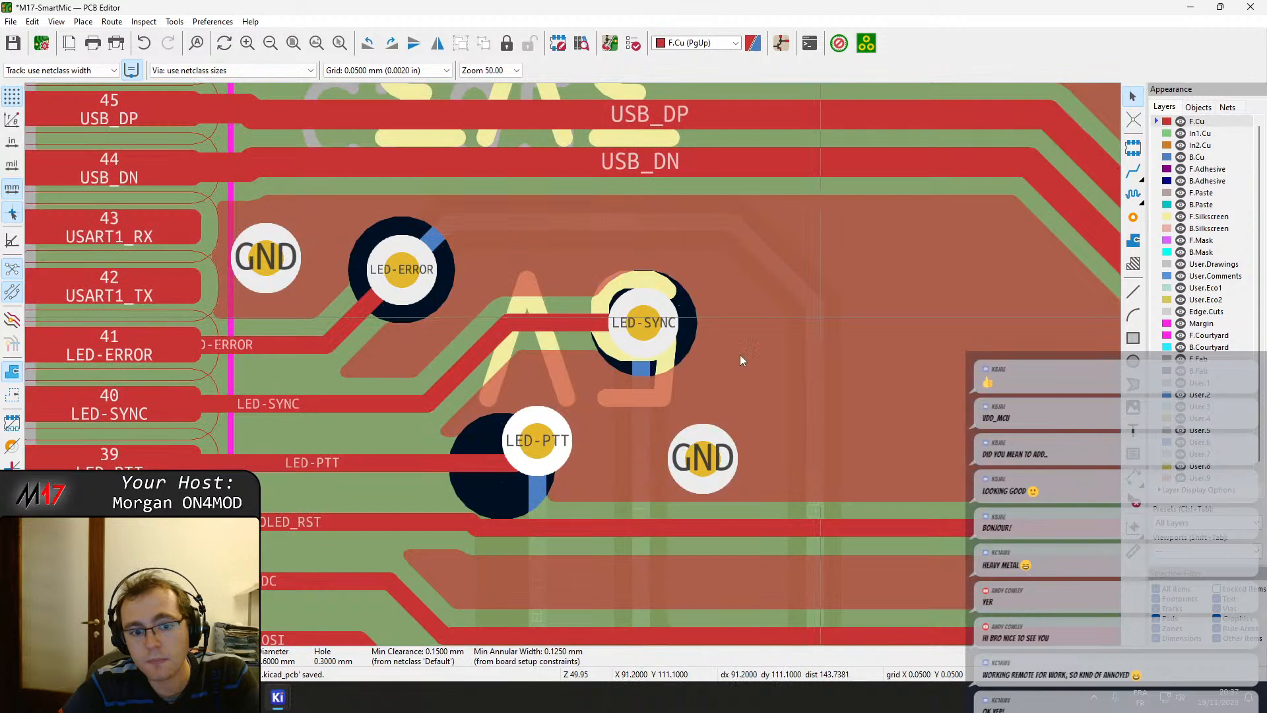
click(526, 462)
click(565, 465)
key(Delete)
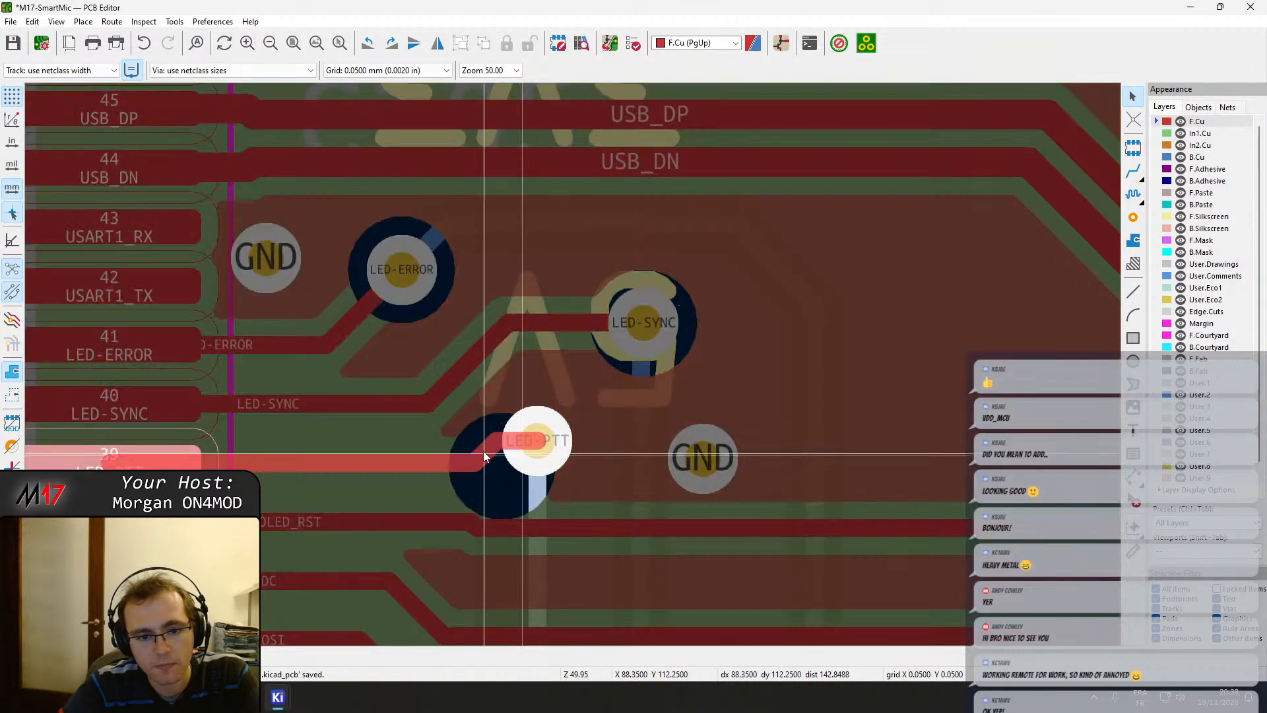
key(ctrl+s)
key(b)
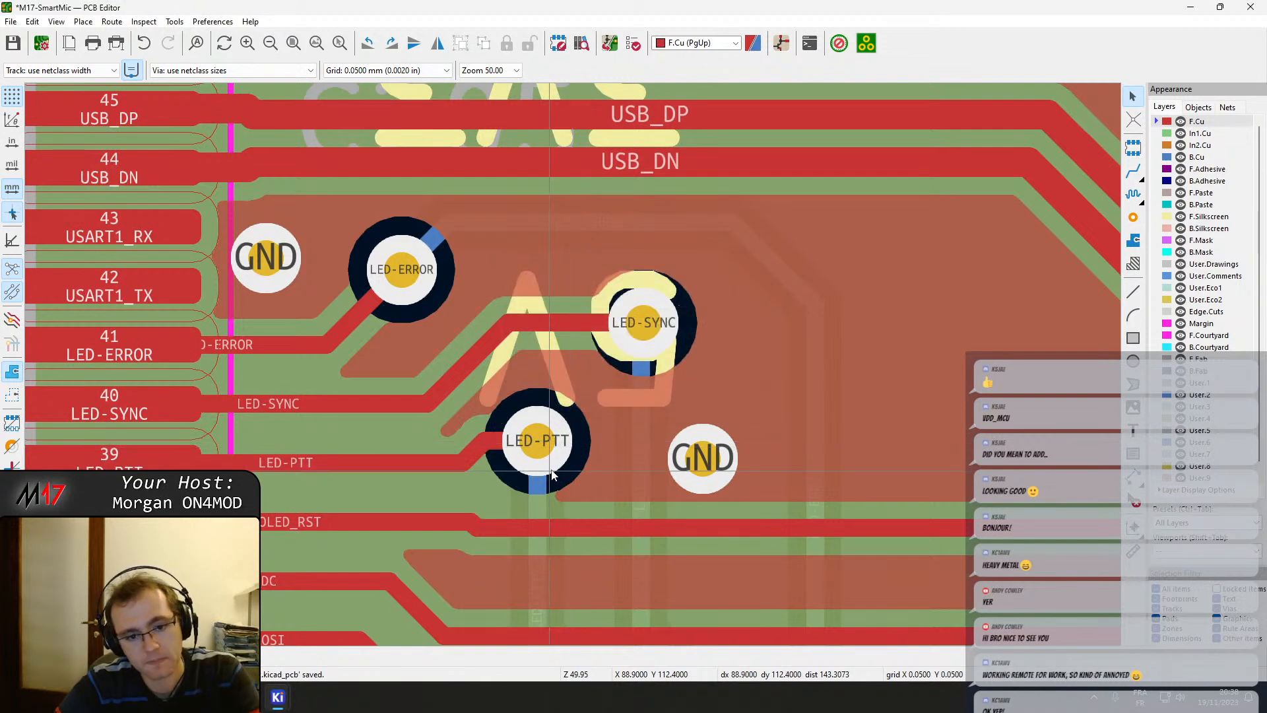
Move the GND via beside the upper LED-PTT via upward, to just below and right of the LED-SYNC via.
scroll(587, 423, down, 1)
click(517, 352)
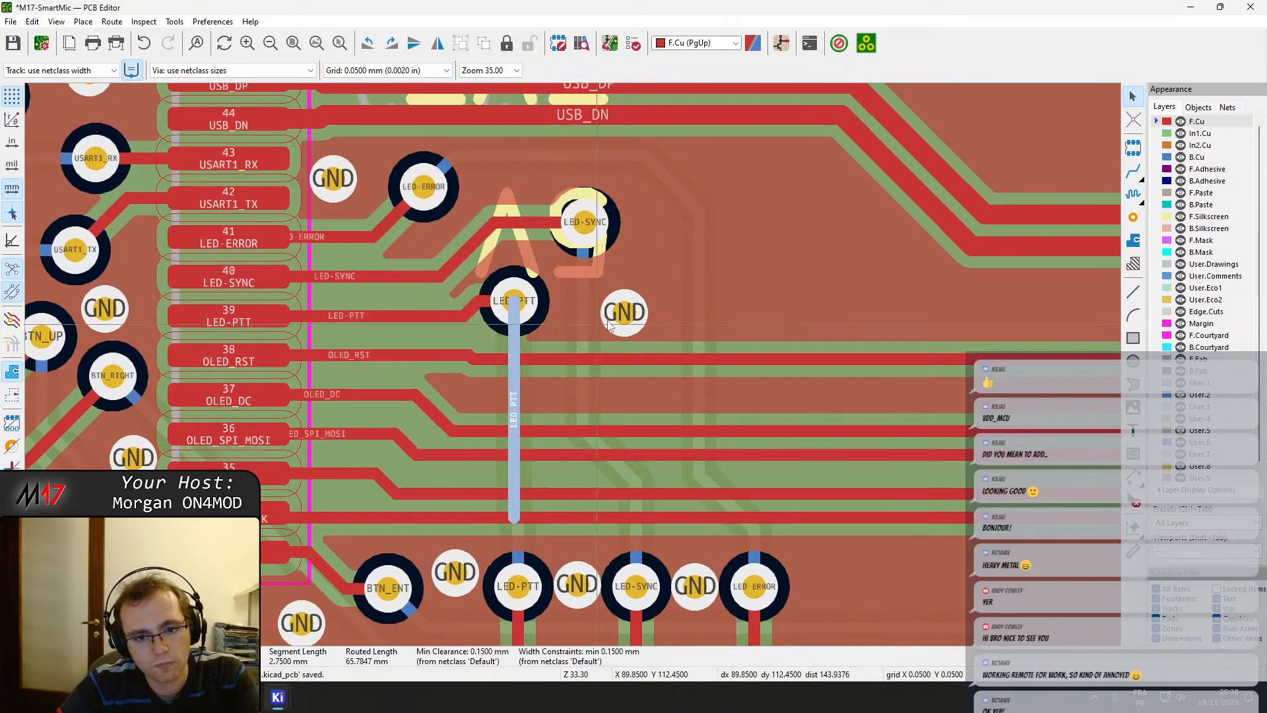
click(625, 309)
drag(625, 308, 628, 278)
Drag the OLED_RST track upward close below the LED-PTT via, with its bend right beside pad 38, and refill all zones.
click(475, 360)
drag(481, 358, 474, 354)
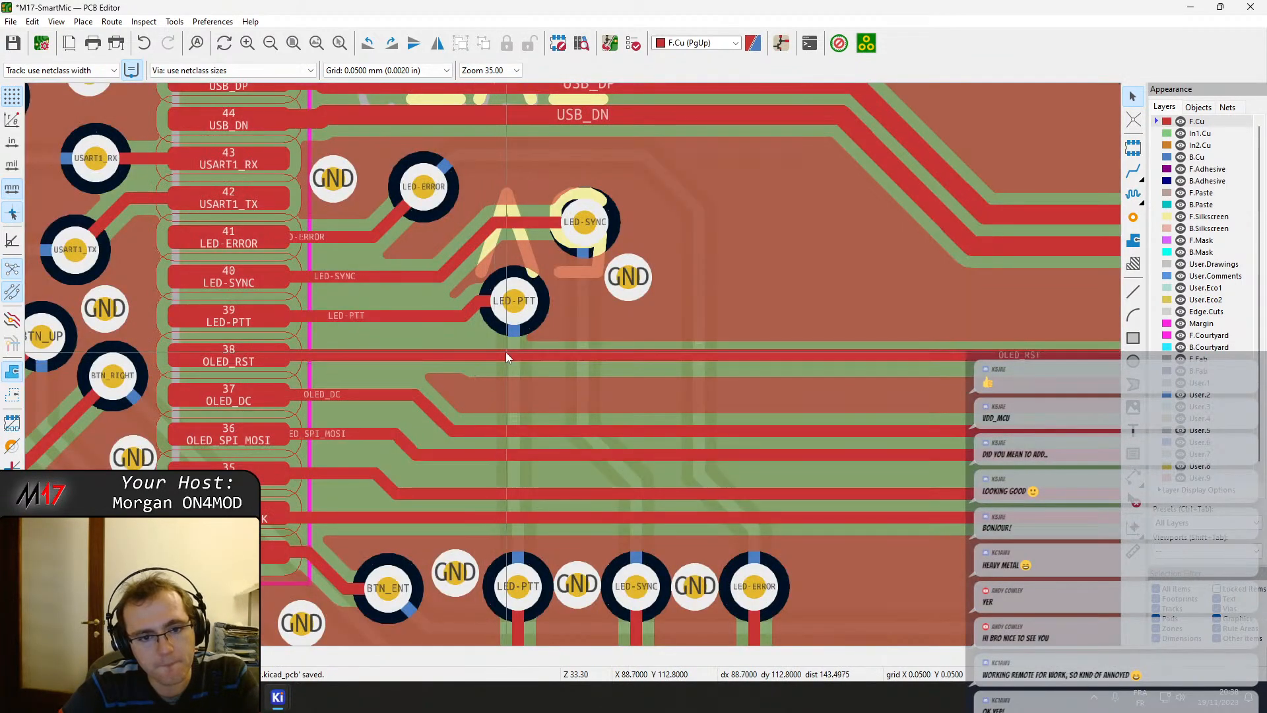
click(507, 351)
drag(506, 350, 315, 355)
click(486, 352)
click(497, 363)
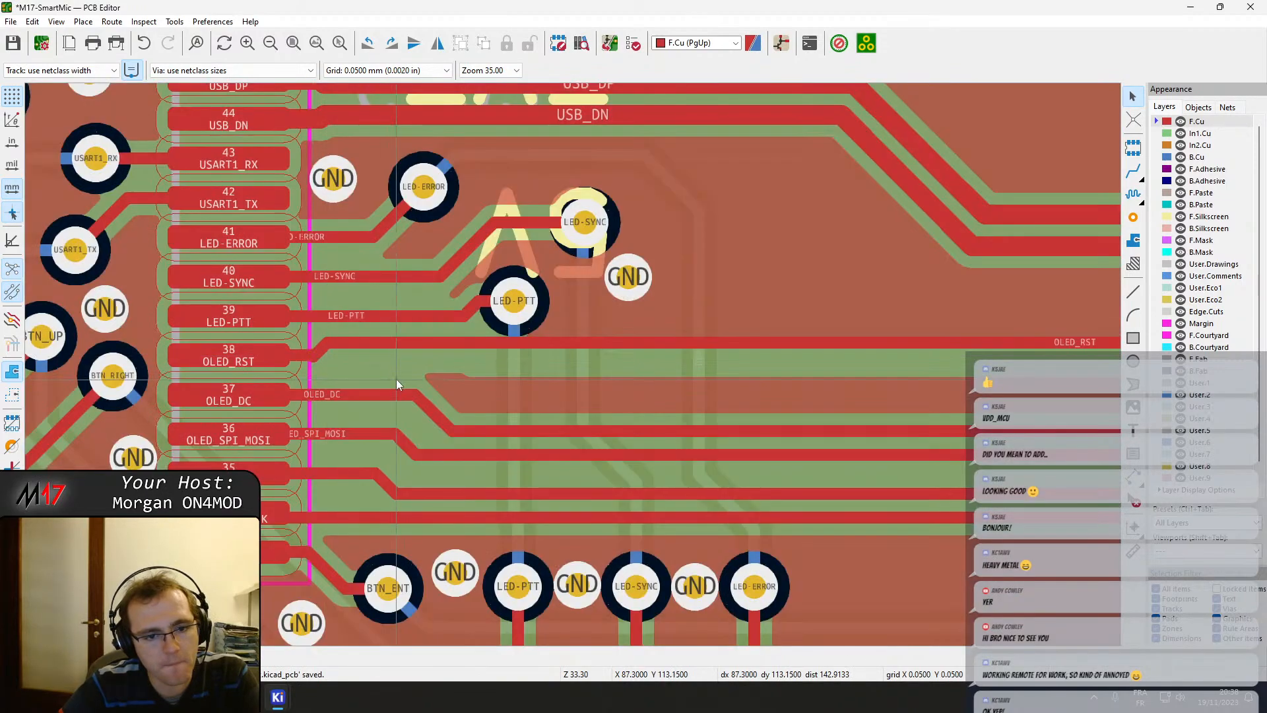
middle_drag(396, 379, 382, 378)
key(b)
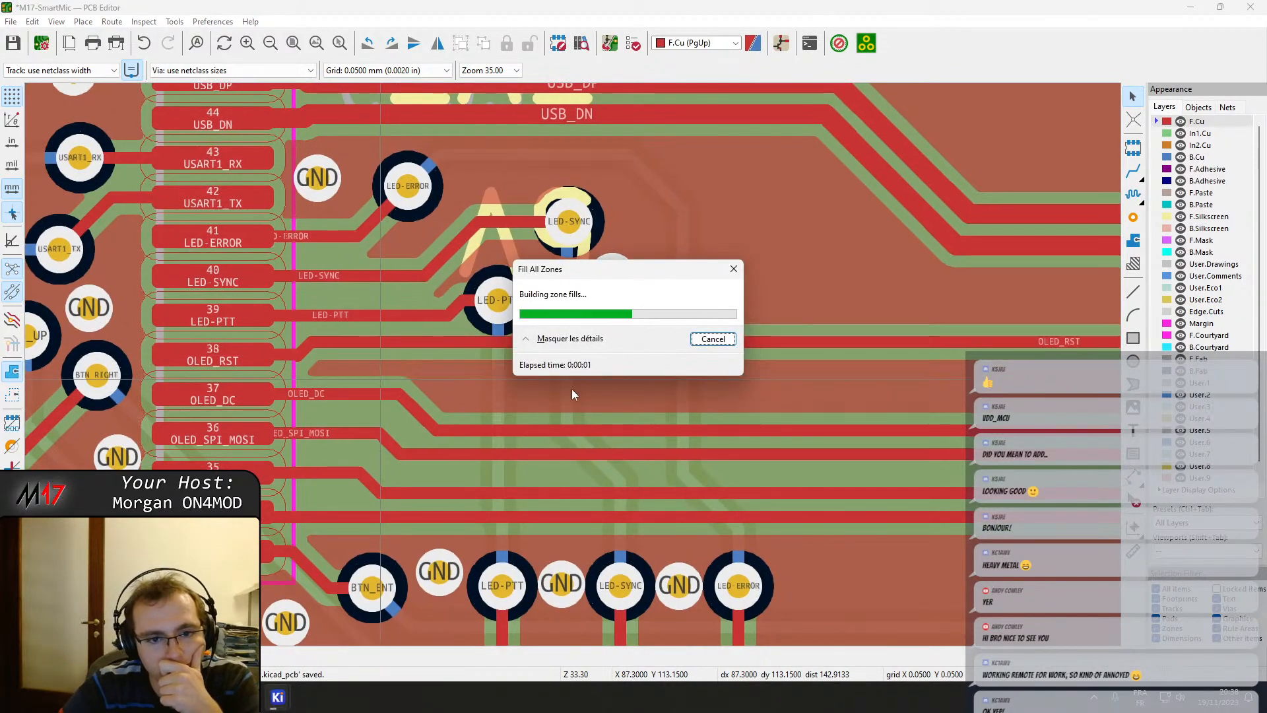
Place three GND vias in a row between the OLED_RST and OLED_DC tracks, at about Y 113.2 mm.
middle_drag(631, 350, 594, 354)
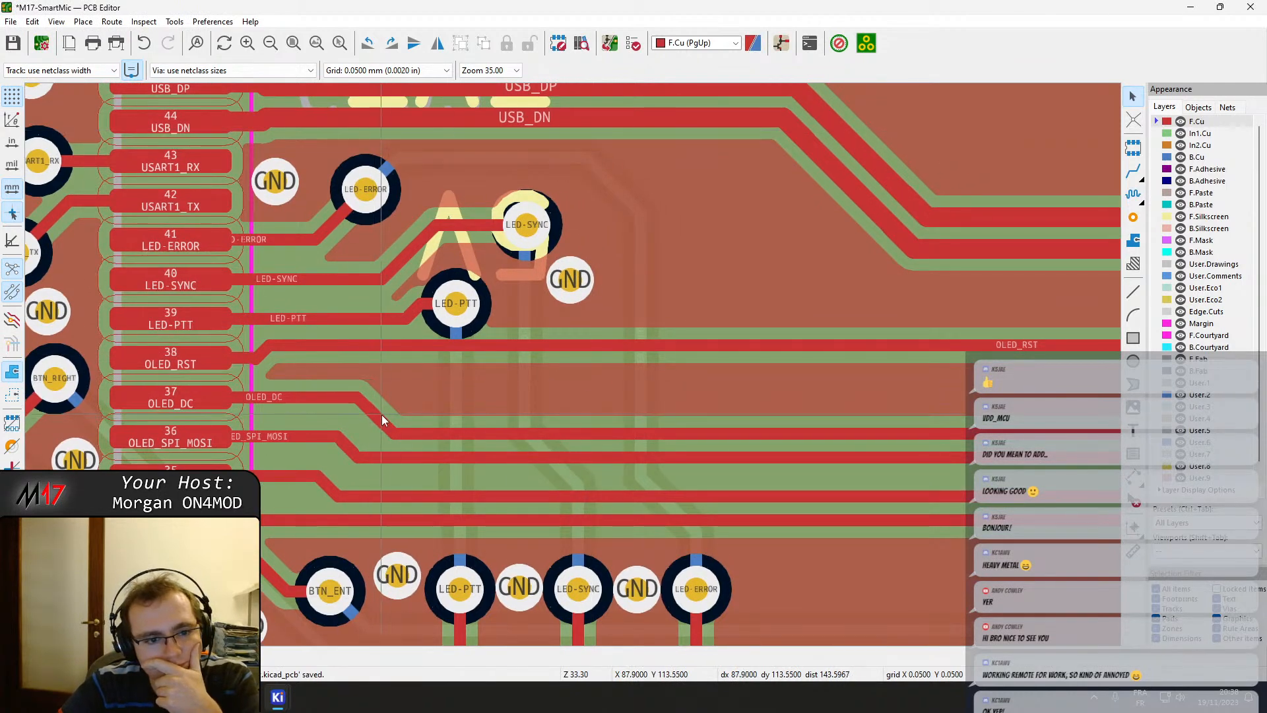
click(410, 433)
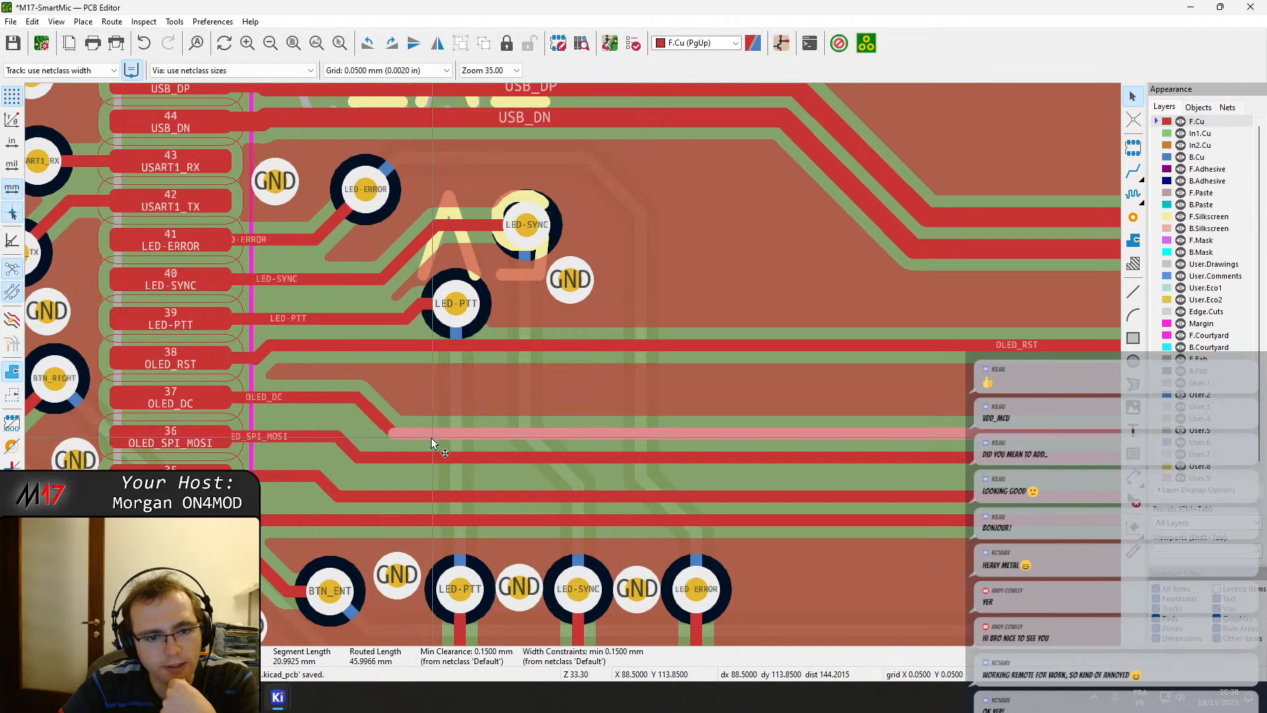
click(1133, 217)
click(412, 390)
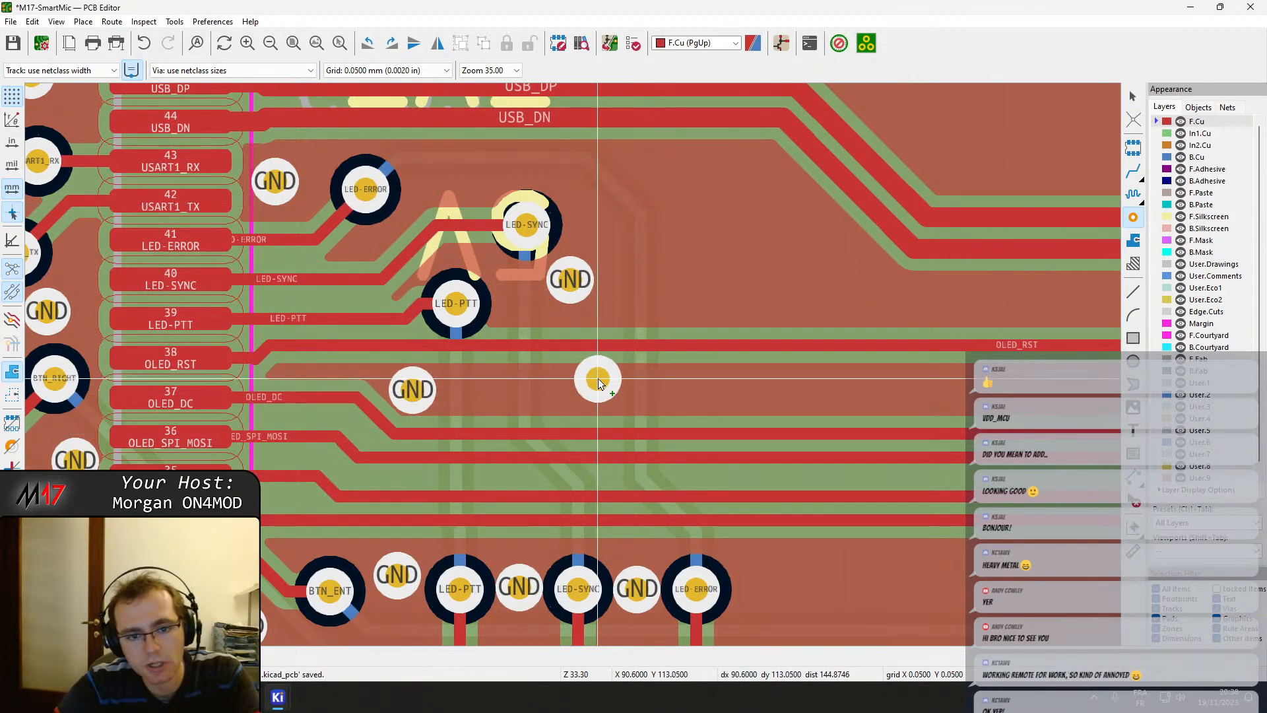
click(586, 390)
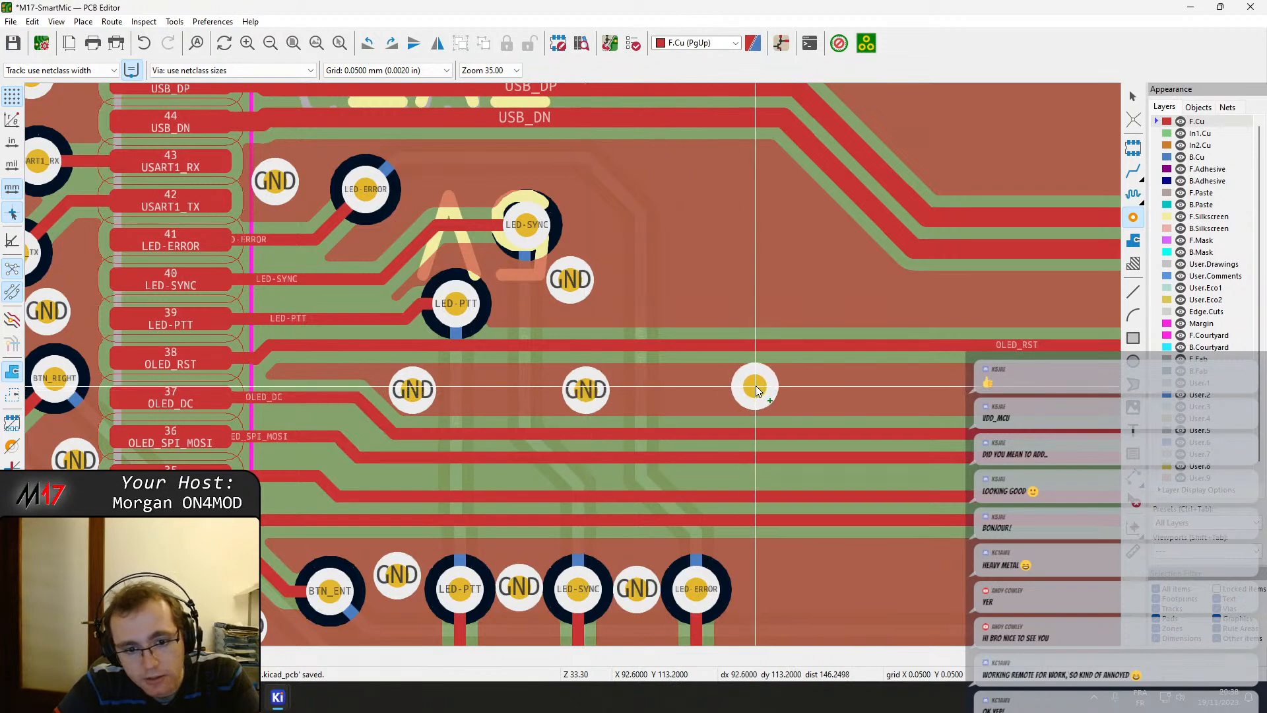
middle_drag(760, 386, 373, 367)
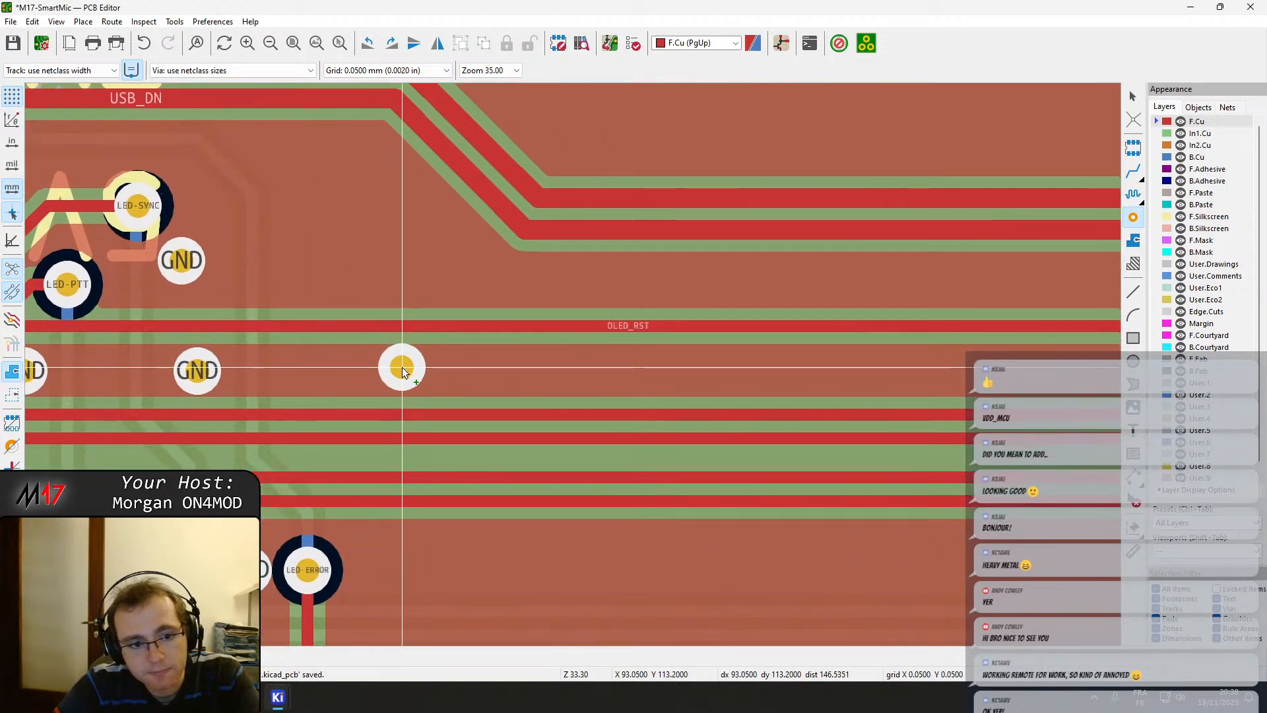
click(406, 370)
middle_drag(245, 393, 876, 352)
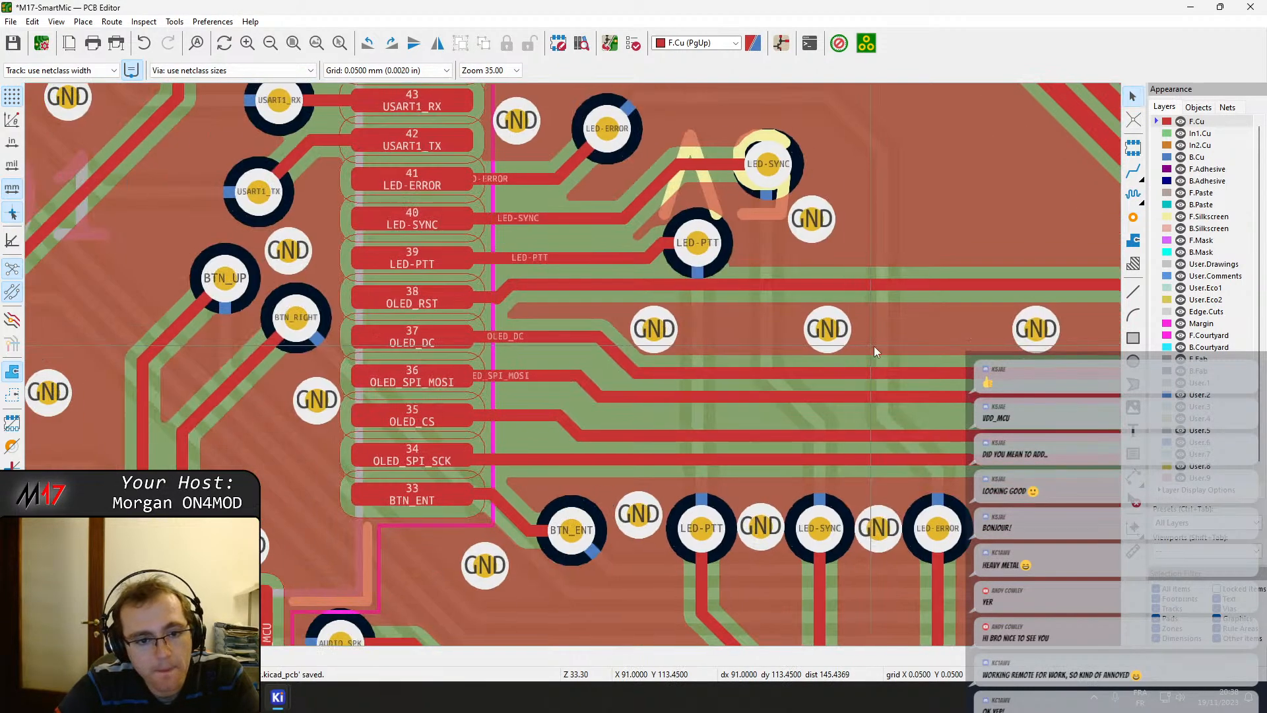
Shift the first two new GND vias slightly up and right, and move the third back to about X 91.8 mm.
double_click(656, 330)
key(Escape)
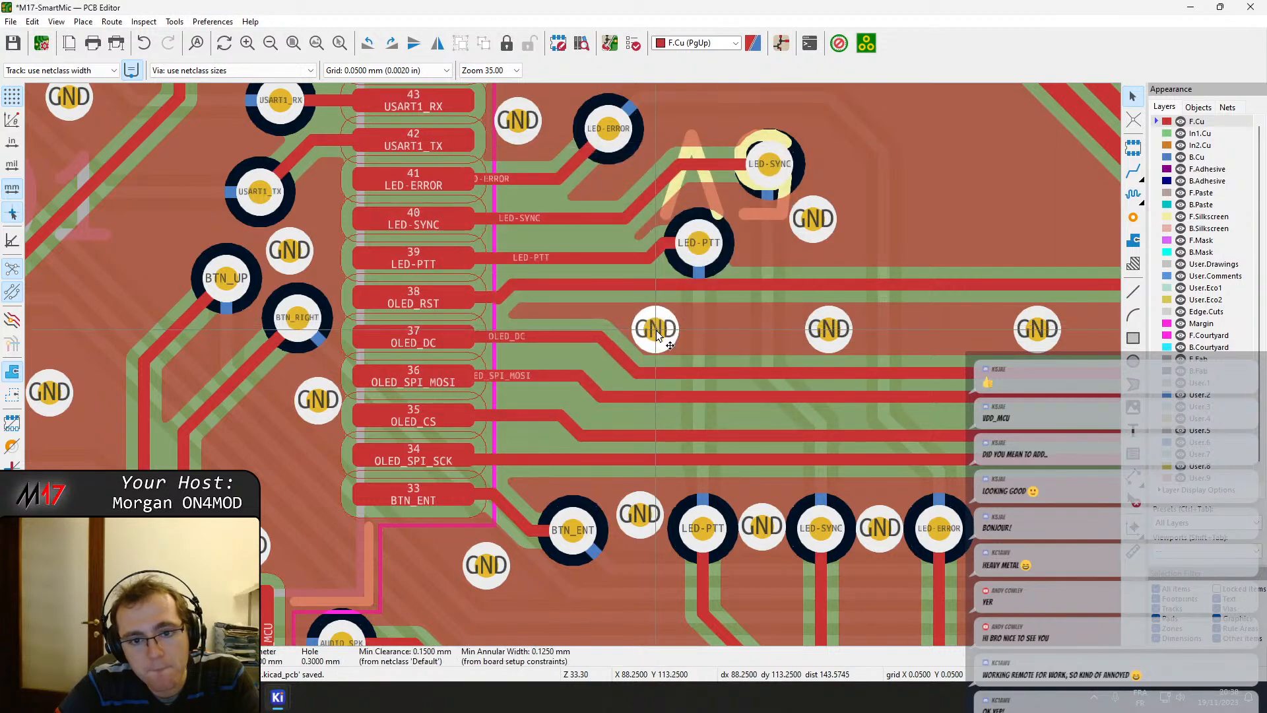
key(m)
click(658, 324)
key(m)
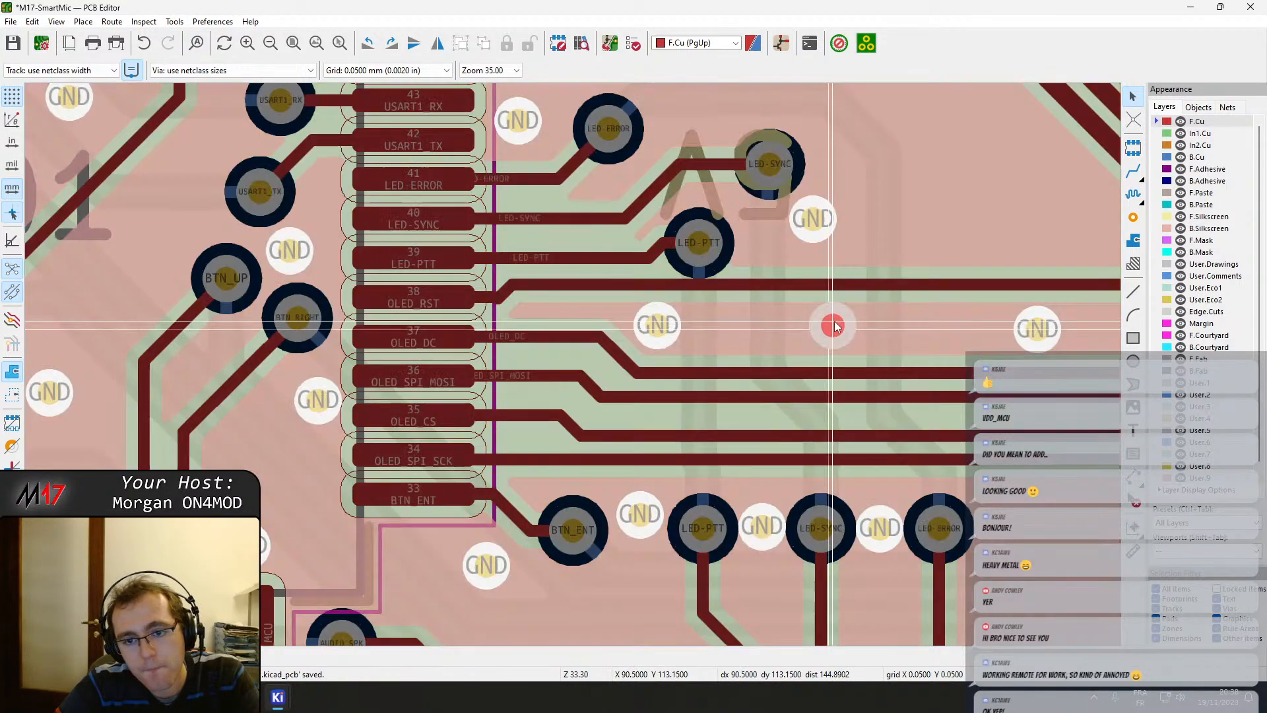
click(833, 325)
key(m)
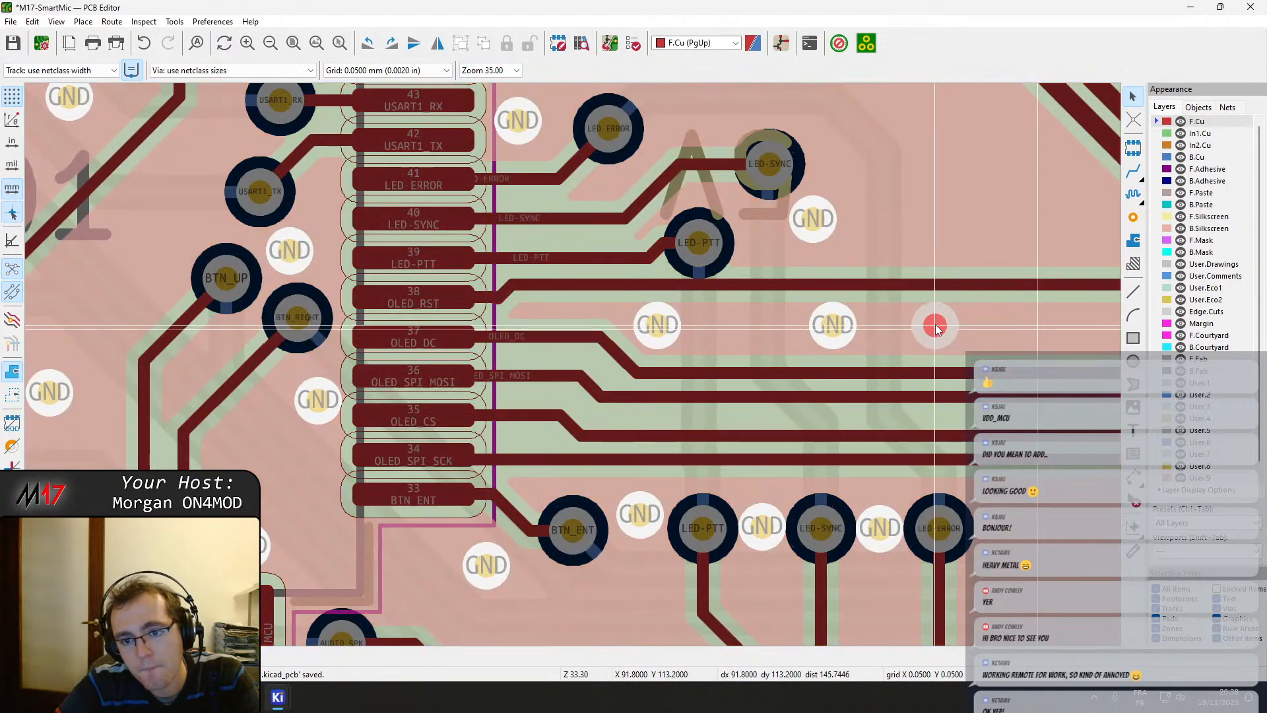
click(936, 327)
Drag the OLED_DC track upward around the first GND via and into the gap before the second, and refill all zones.
click(721, 373)
drag(721, 373, 651, 355)
click(647, 365)
key(b)
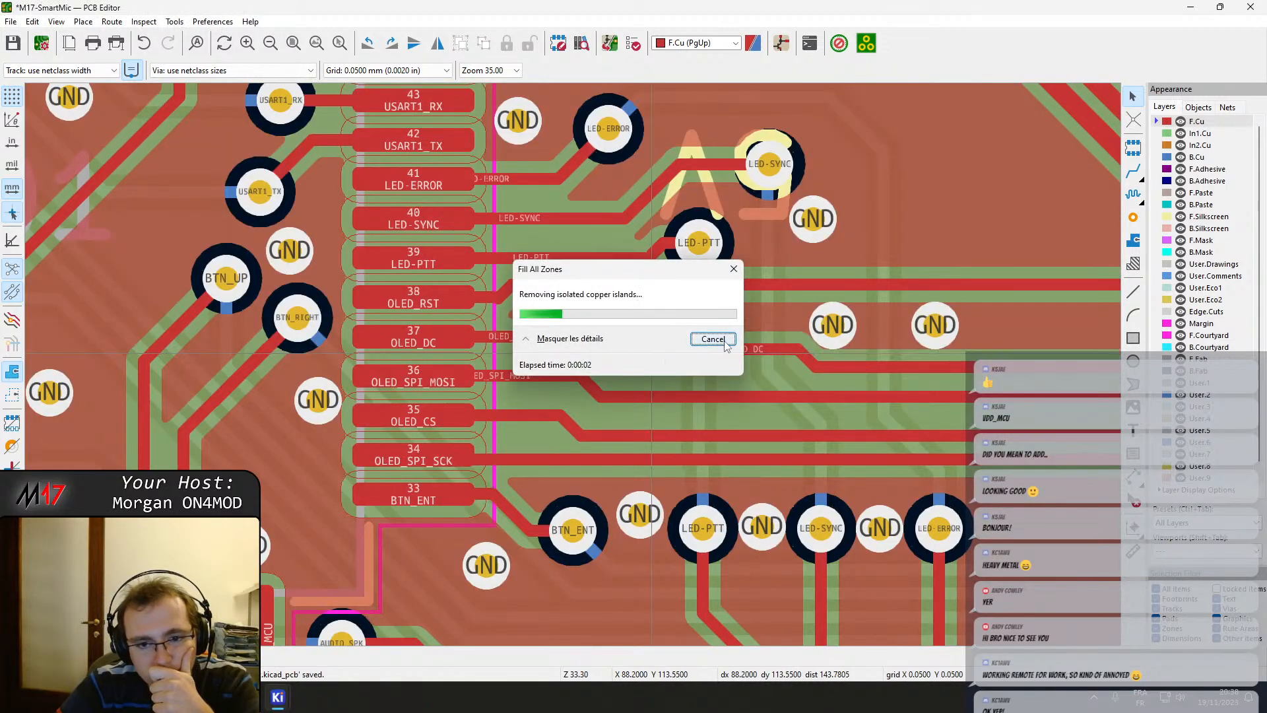
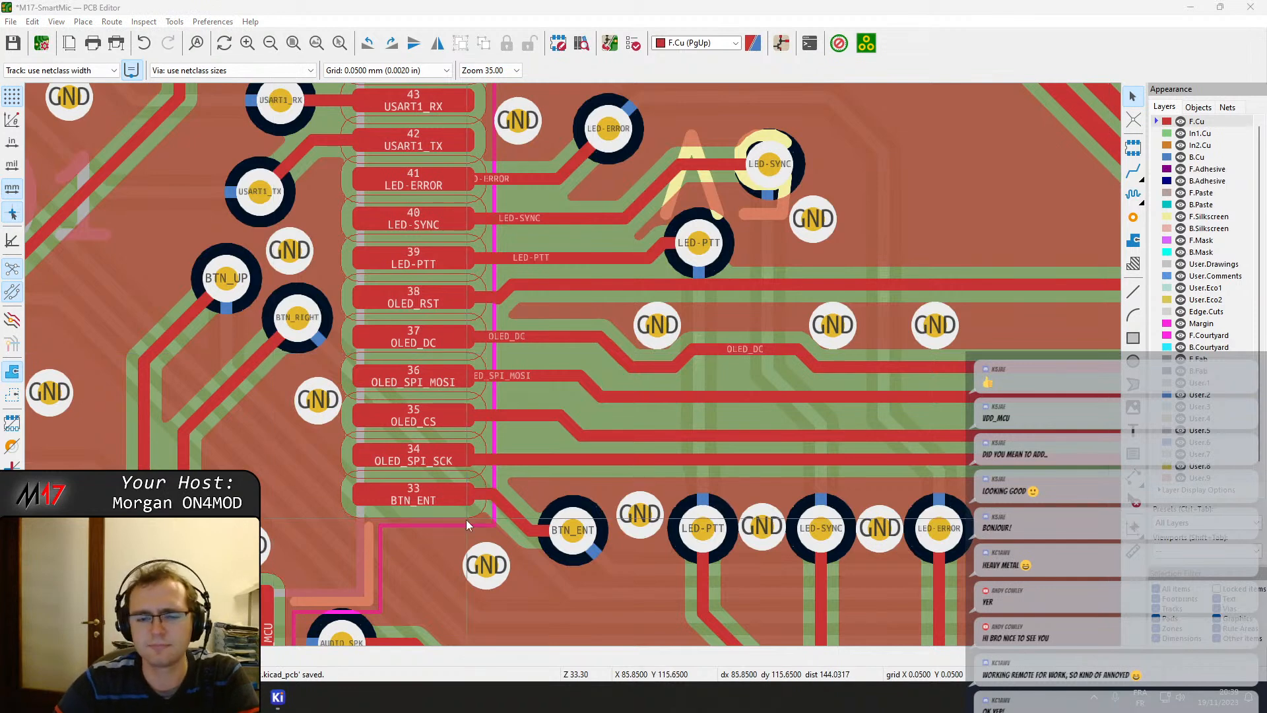
Nudge the first GND via between OLED_RST and OLED_DC slightly left, away from the OLED_DC bend.
middle_drag(576, 360, 552, 386)
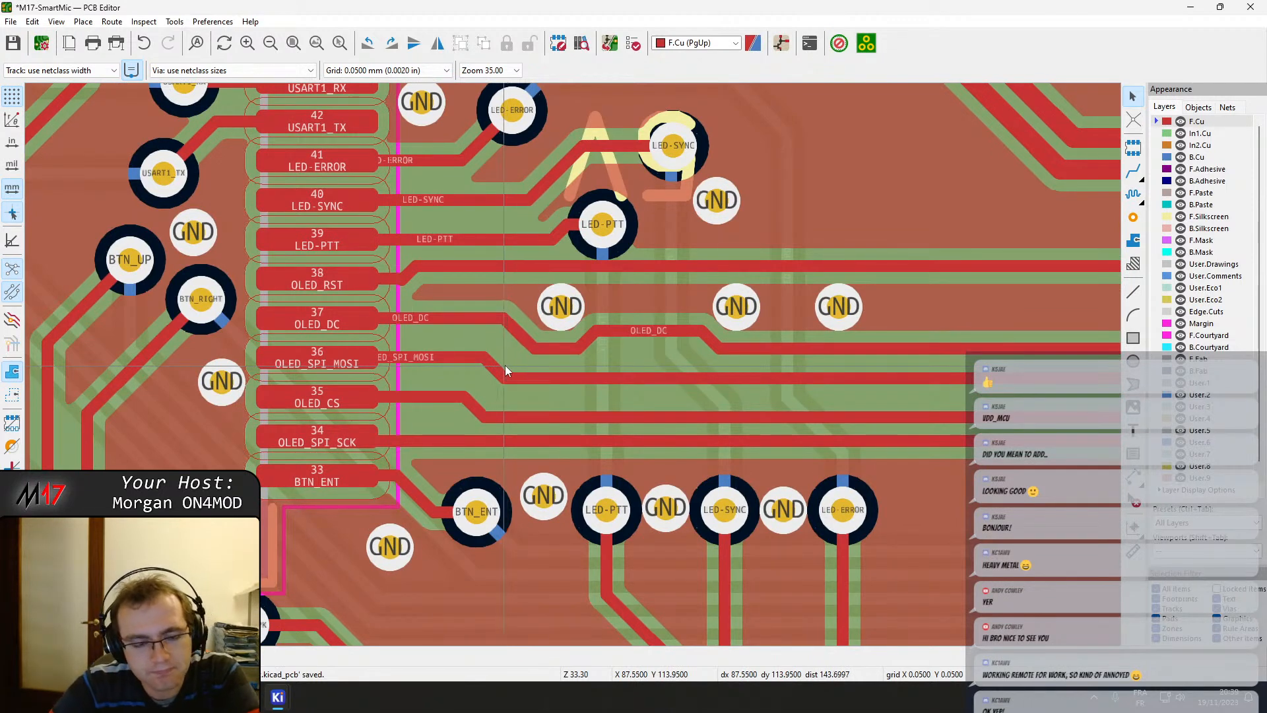
middle_drag(569, 316, 397, 295)
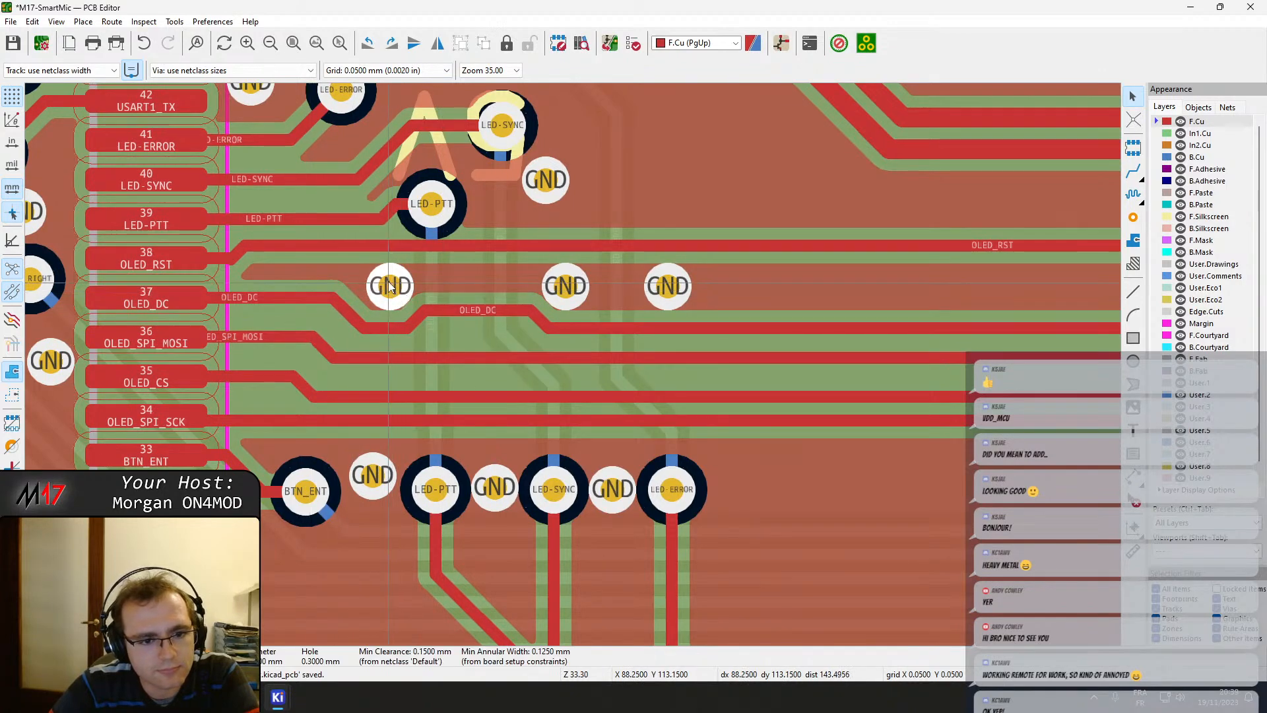
drag(390, 288, 383, 288)
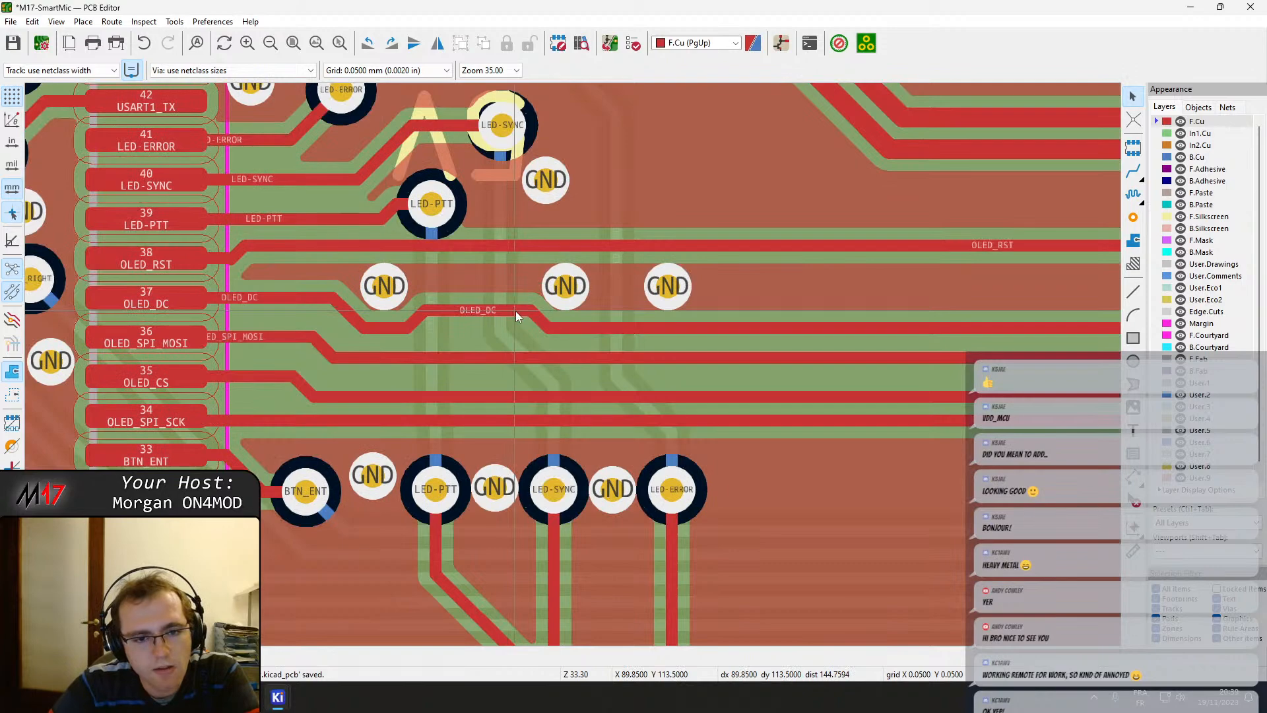
Inspect the long OLED track runs on F.Cu and the back-copper track bundle around the MCU's lower corner on B.Cu.
scroll(517, 311, down, 1)
middle_drag(729, 351, 269, 354)
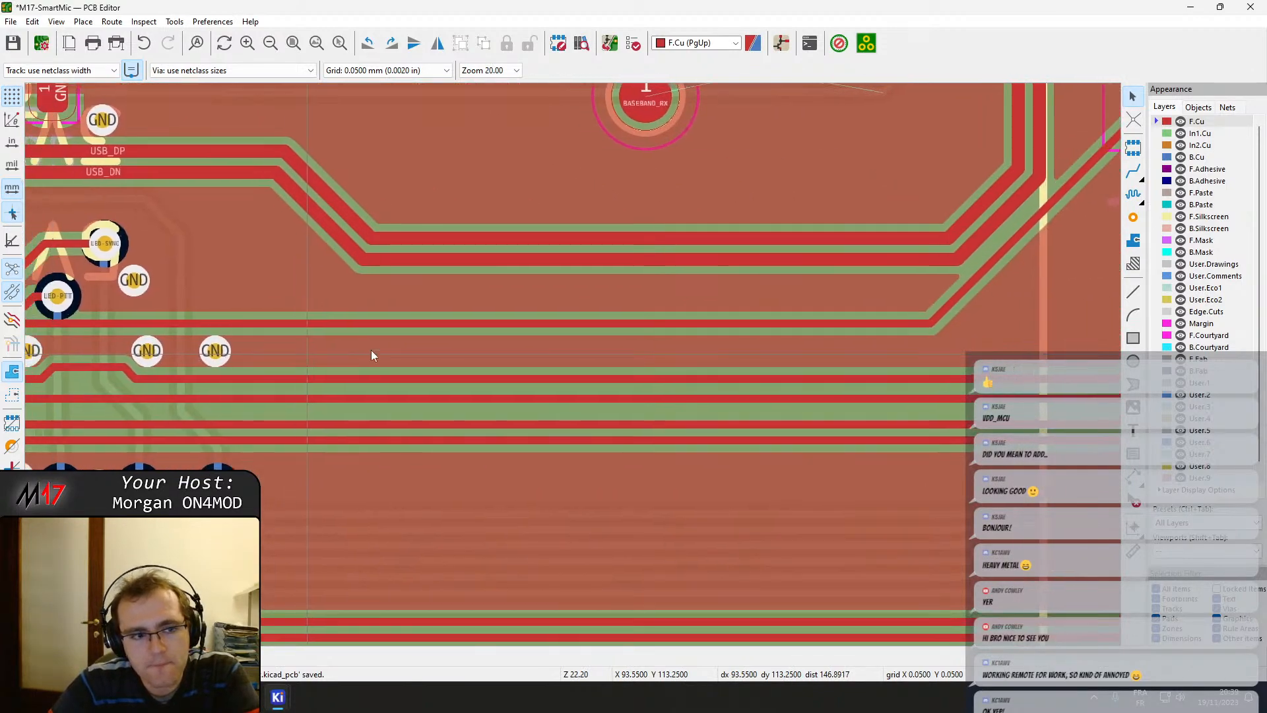
middle_drag(371, 356, 721, 149)
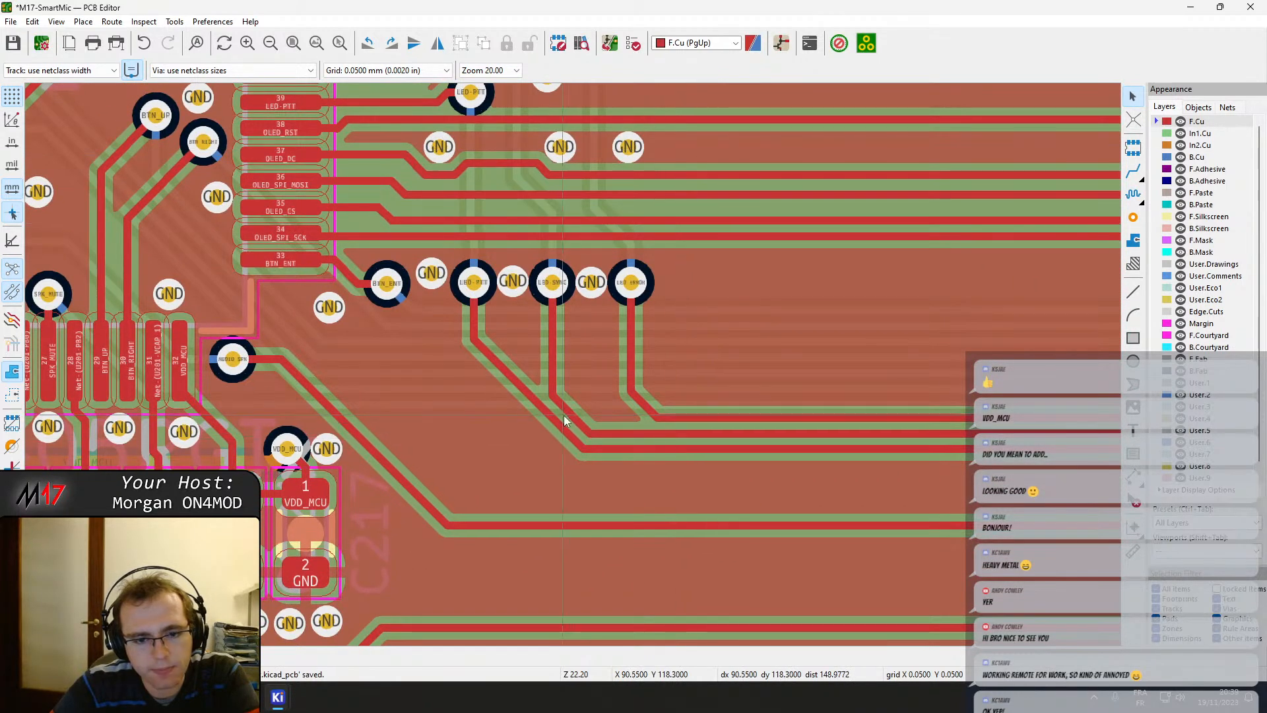
click(1197, 157)
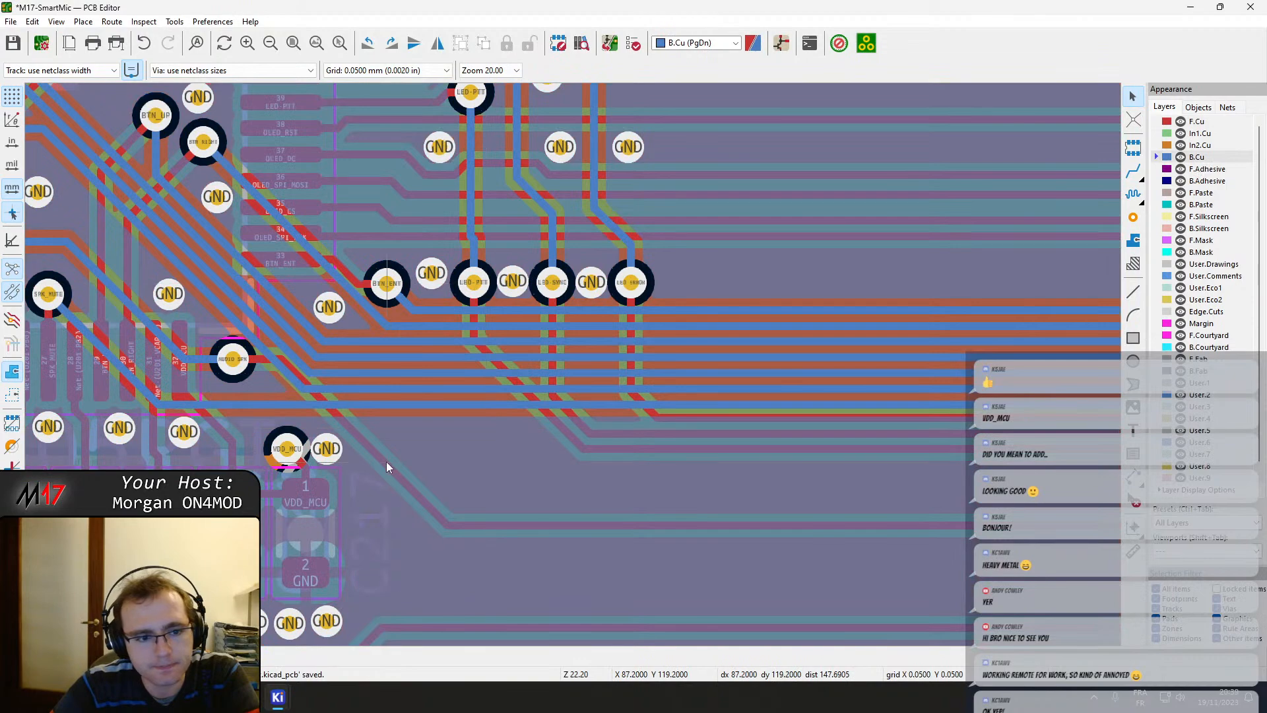
scroll(386, 461, down, 3)
scroll(573, 364, up, 3)
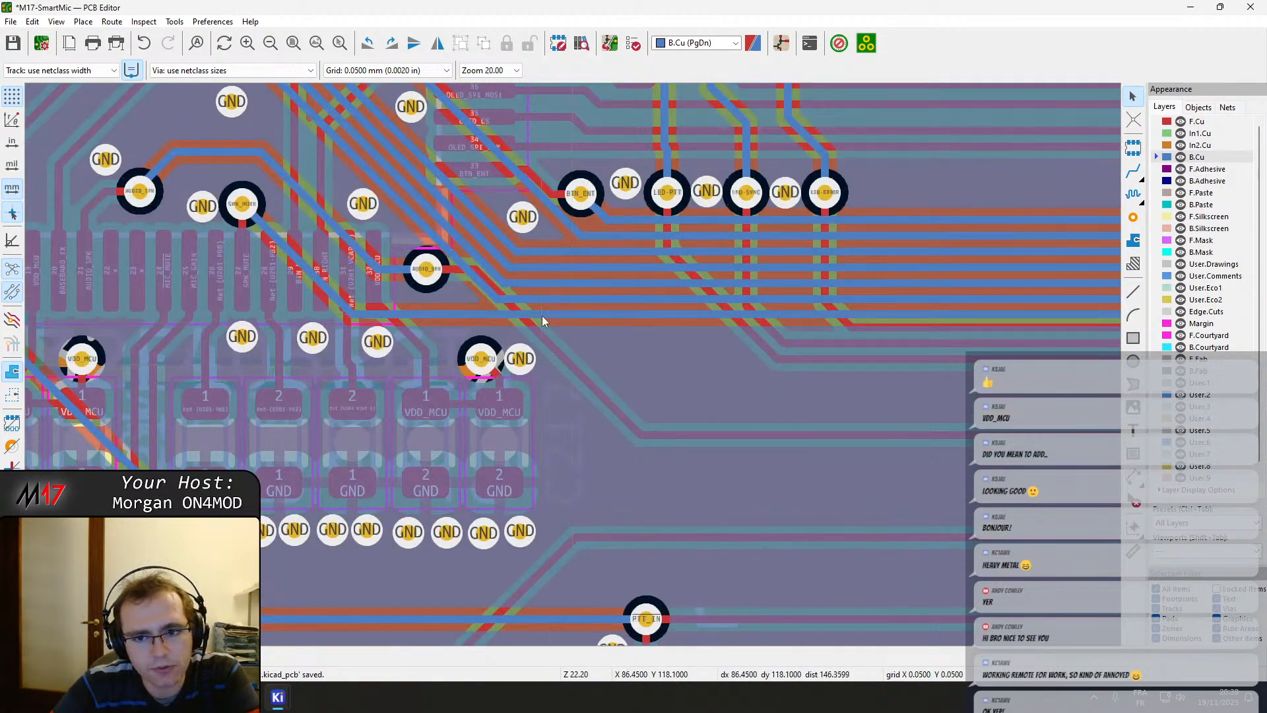
Route a new SPK_MUTE path on B.Cu, stepping down past the VDD_MCU GND via and running below the bundle to its existing diagonal.
scroll(541, 315, down, 3)
scroll(572, 361, up, 3)
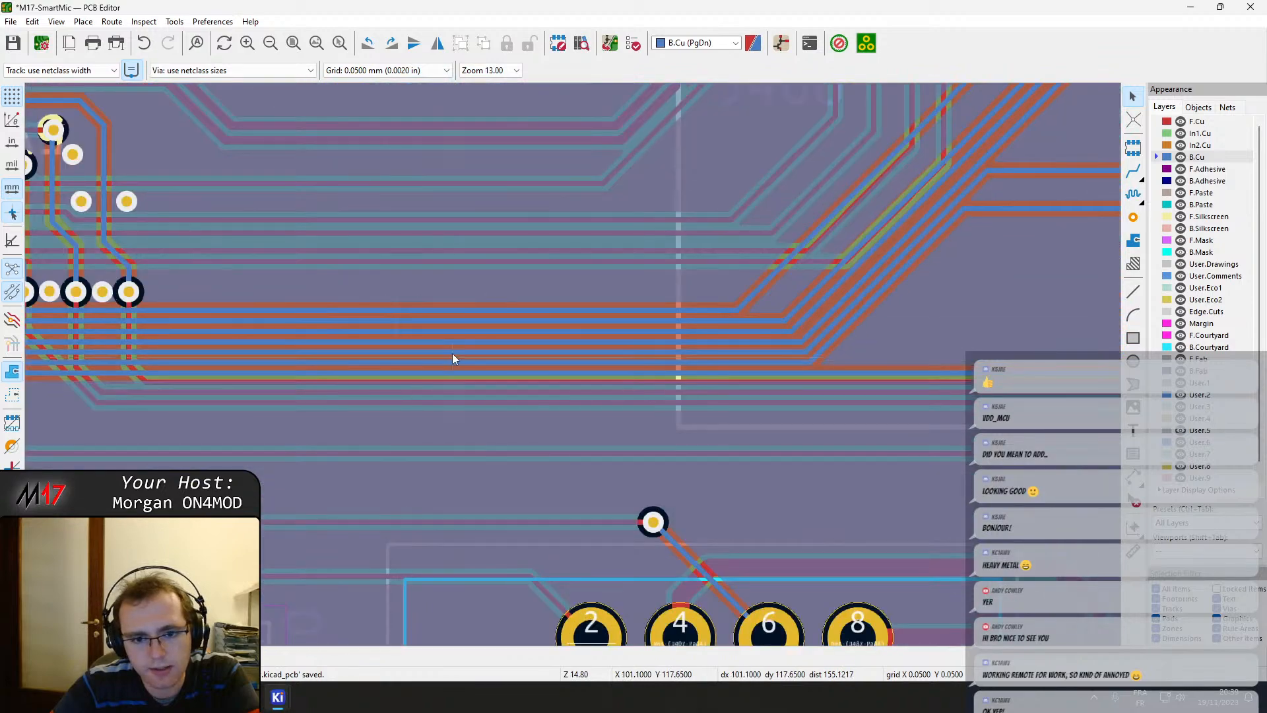
scroll(282, 366, down, 3)
scroll(610, 350, up, 3)
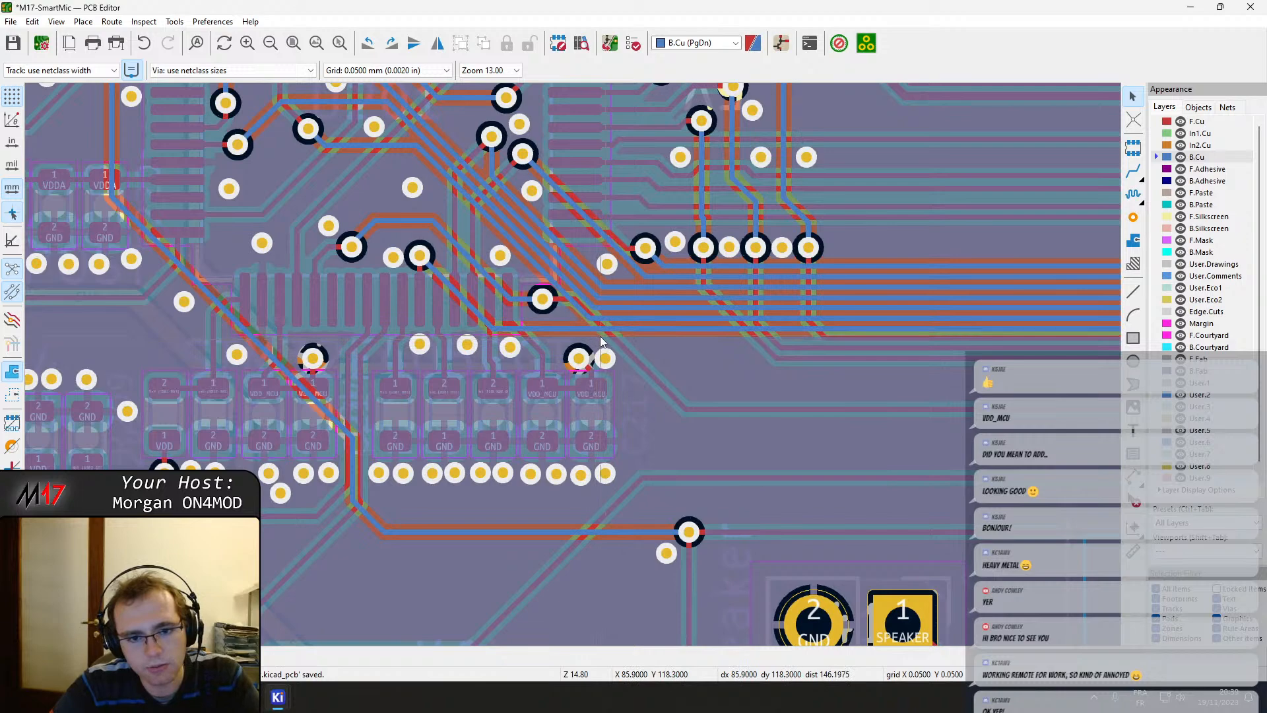
scroll(601, 342, up, 3)
key(x)
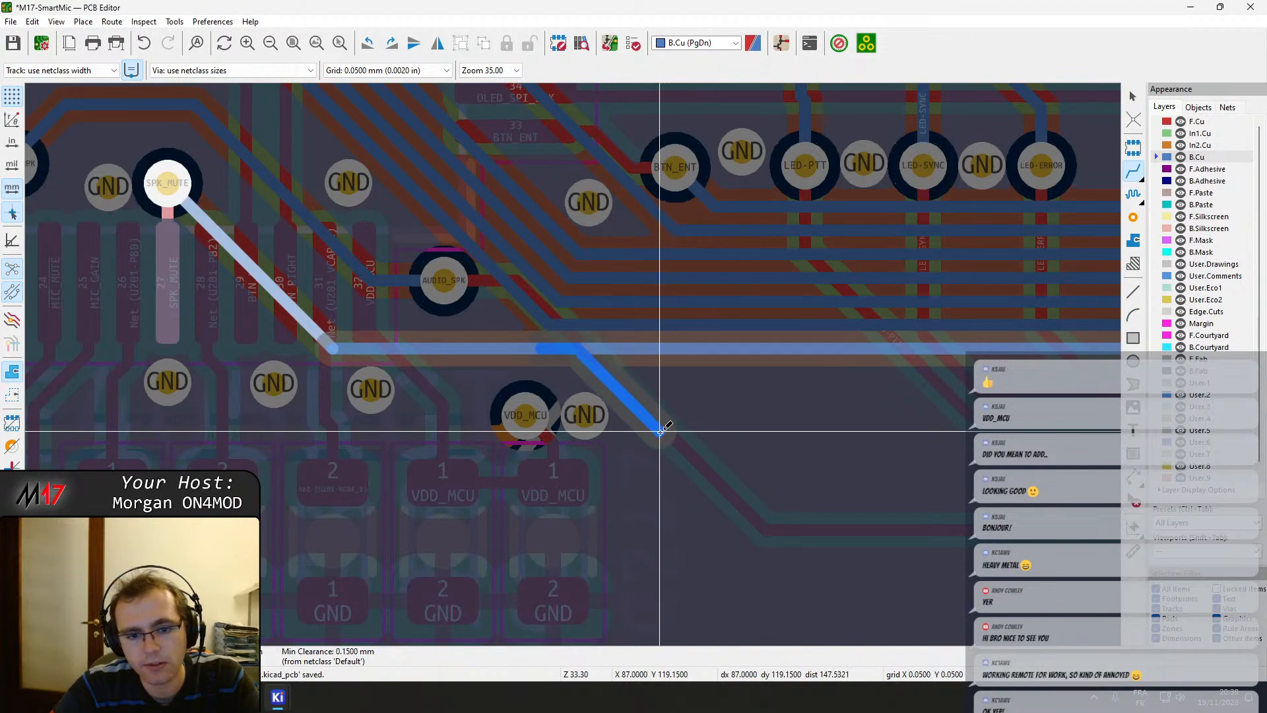
middle_drag(1006, 478, 167, 456)
scroll(619, 318, down, 3)
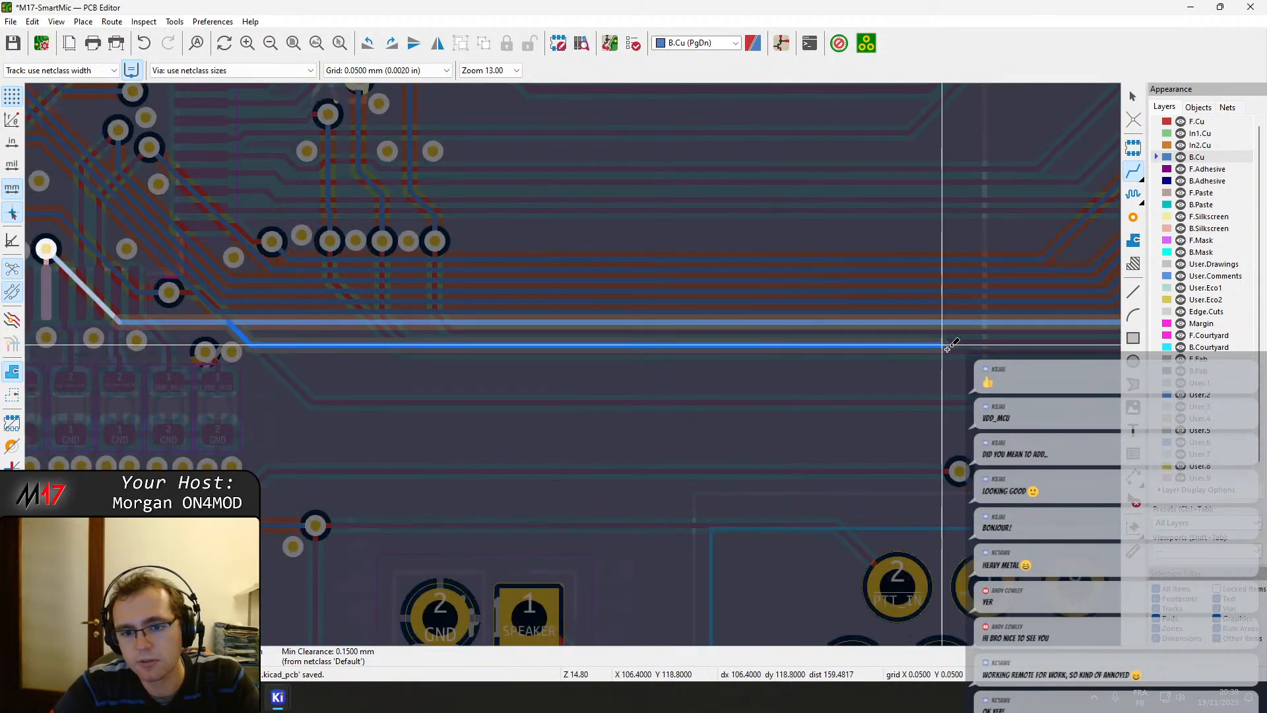
middle_drag(1042, 387, 340, 441)
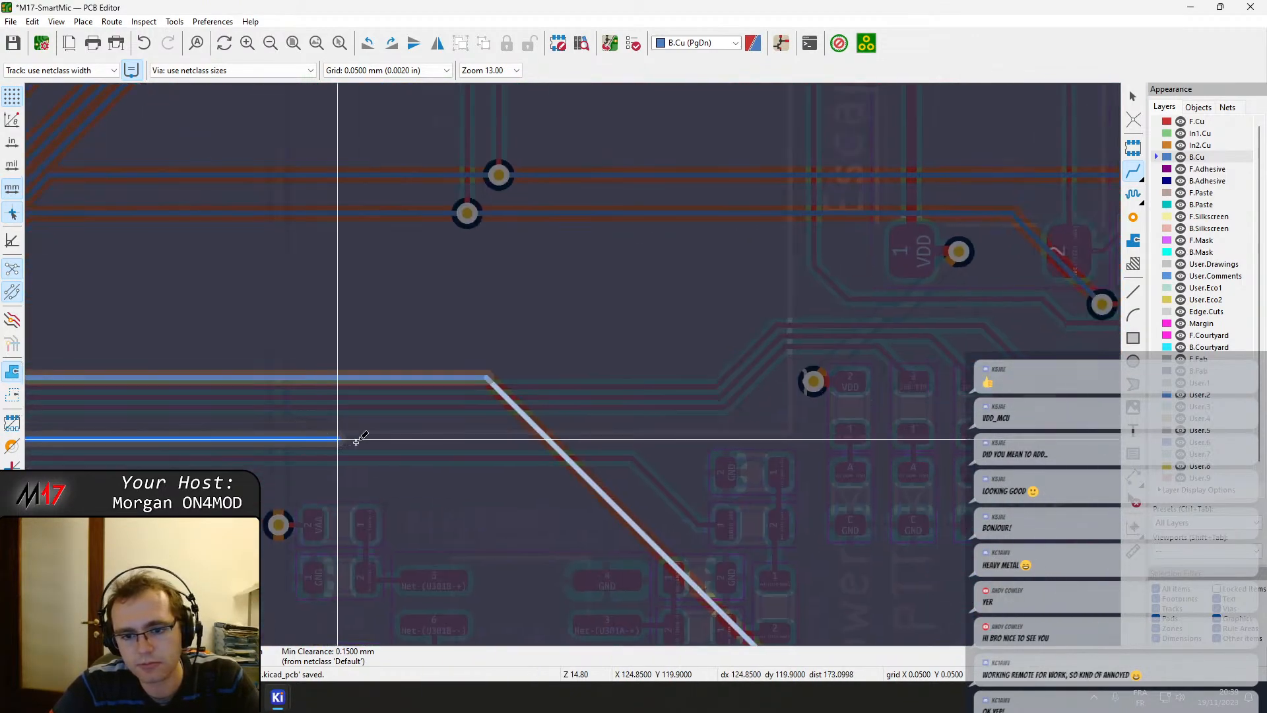
click(532, 446)
key(Escape)
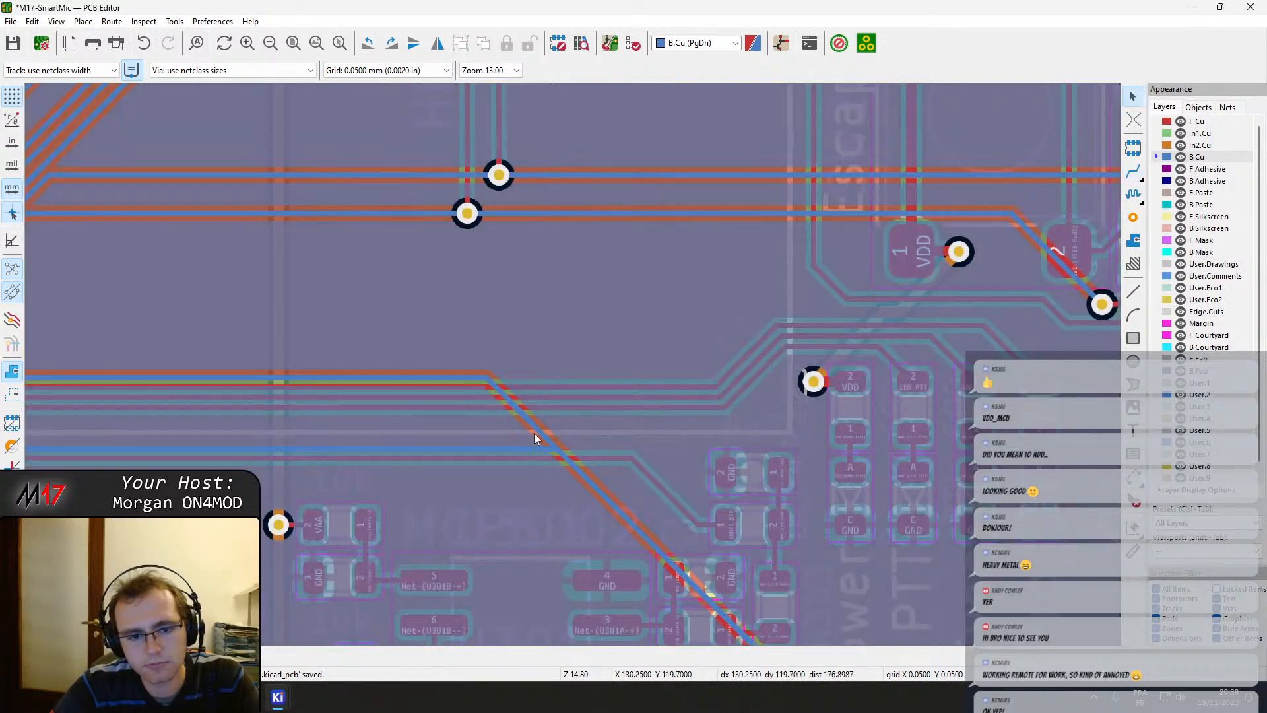
Remove the old long horizontal SPK_MUTE segment and the leftover diagonal piece above the new path.
click(538, 429)
shift+click(457, 376)
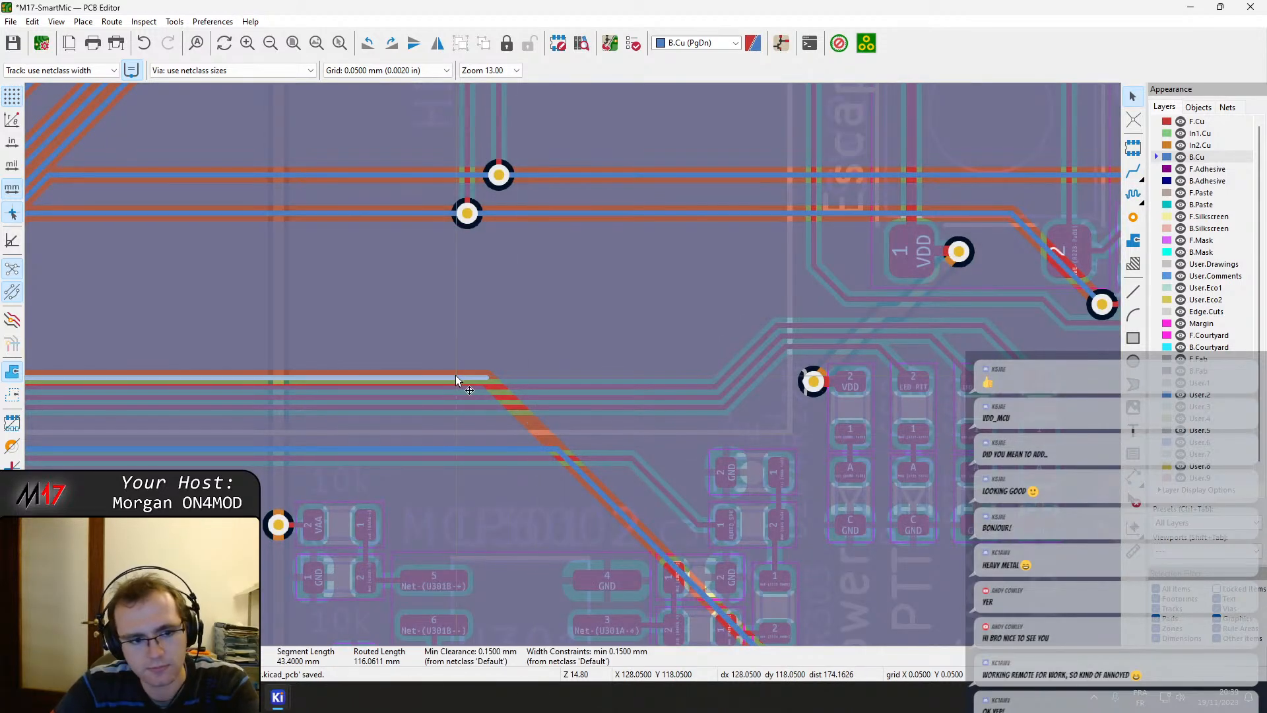
middle_drag(297, 425, 881, 383)
middle_drag(317, 379, 905, 420)
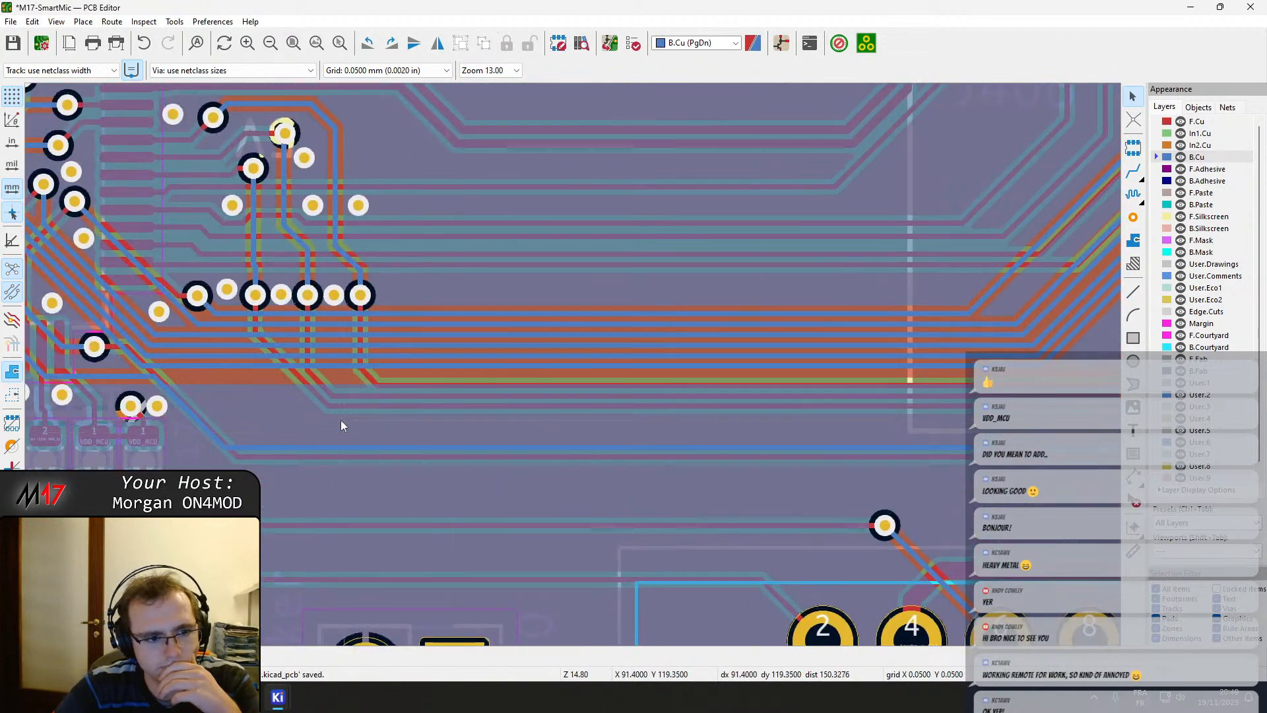
Drag the horizontal BOOT0, BTN_LEFT, BTN_DOWN, BTN_UP and BTN_RIGHT tracks on B.Cu down against the rerouted SPK_MUTE track.
key(F1)
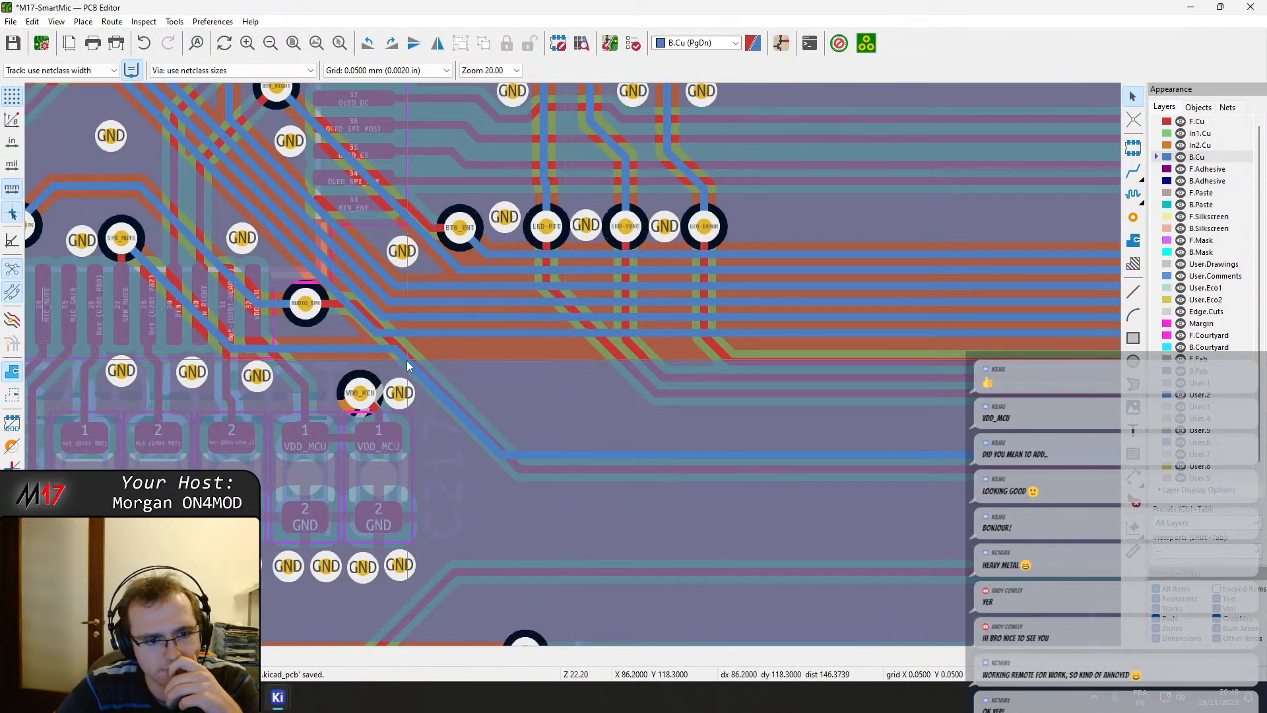
middle_drag(416, 361, 508, 353)
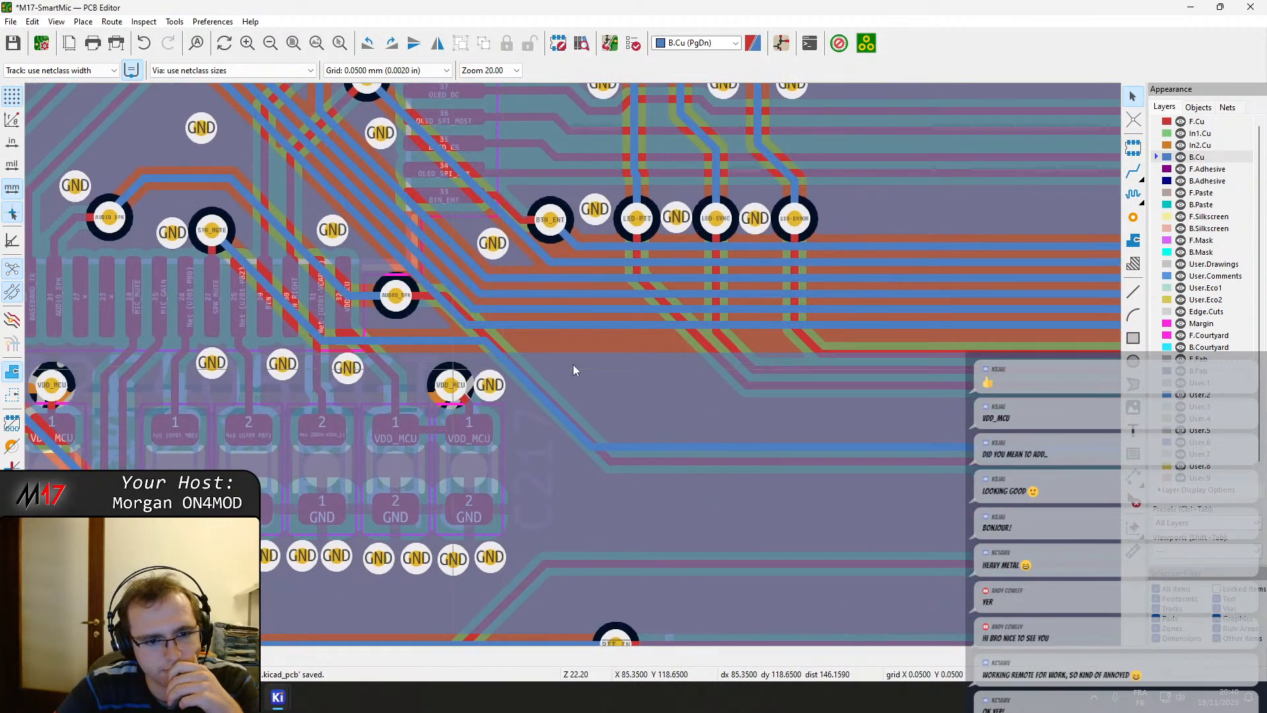
key(F1)
middle_drag(678, 319, 649, 350)
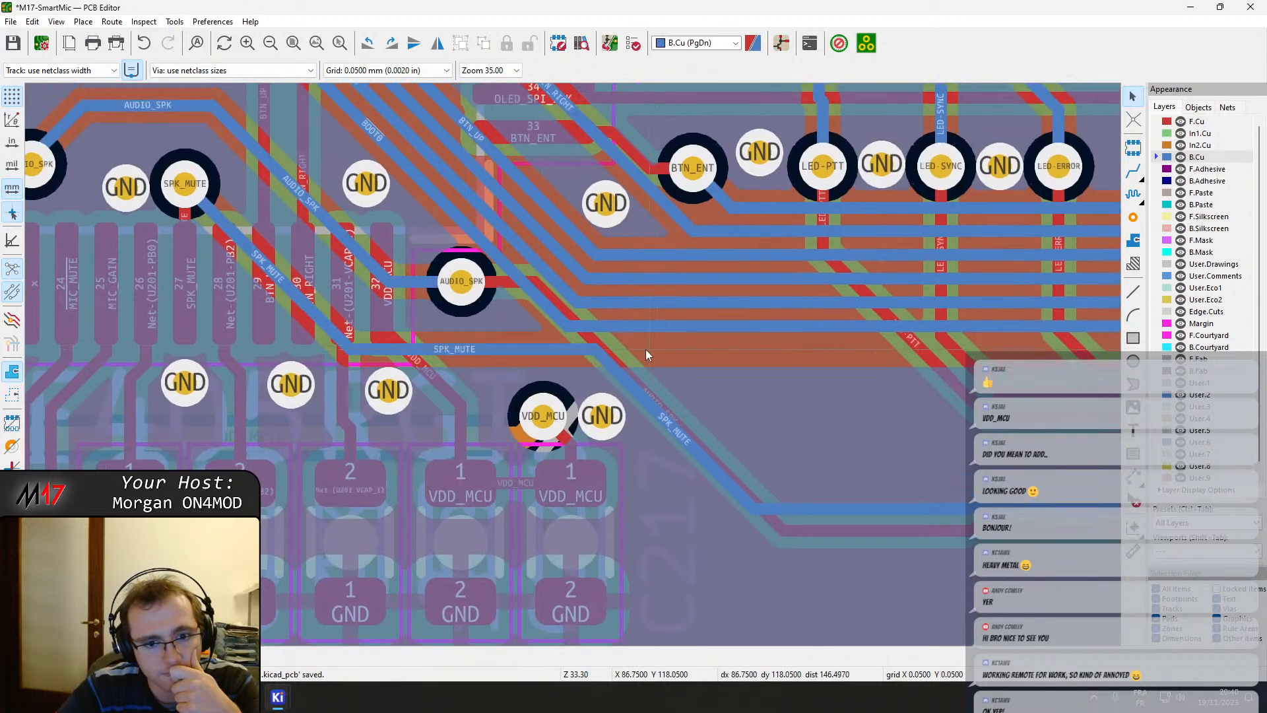
drag(668, 328, 734, 517)
click(747, 307)
drag(747, 307, 780, 497)
click(746, 275)
drag(746, 275, 770, 487)
click(768, 252)
drag(768, 252, 801, 449)
click(773, 229)
drag(773, 229, 815, 432)
Drag the BTN_ENT track down onto the bundle, tighten the BTN_ENT and BTN_RIGHT diagonals against BTN_UP, and refill all zones.
middle_drag(820, 363, 773, 467)
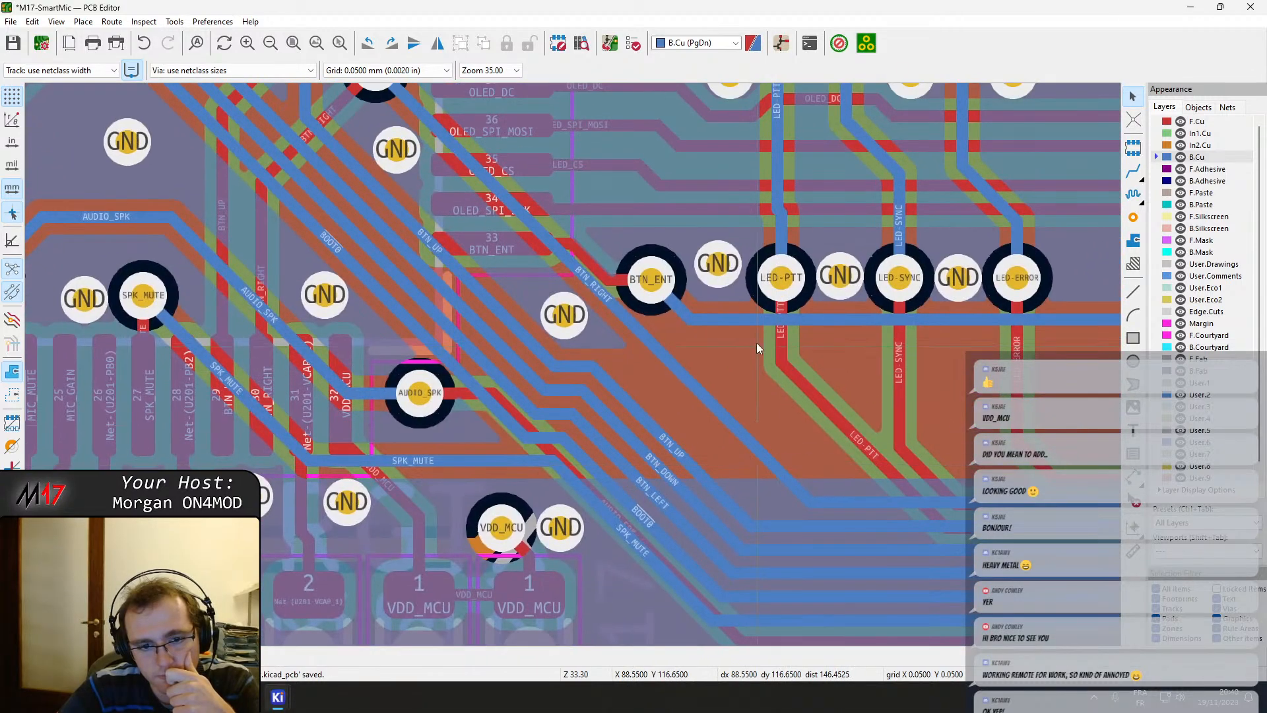
click(759, 320)
drag(759, 319, 818, 536)
click(735, 429)
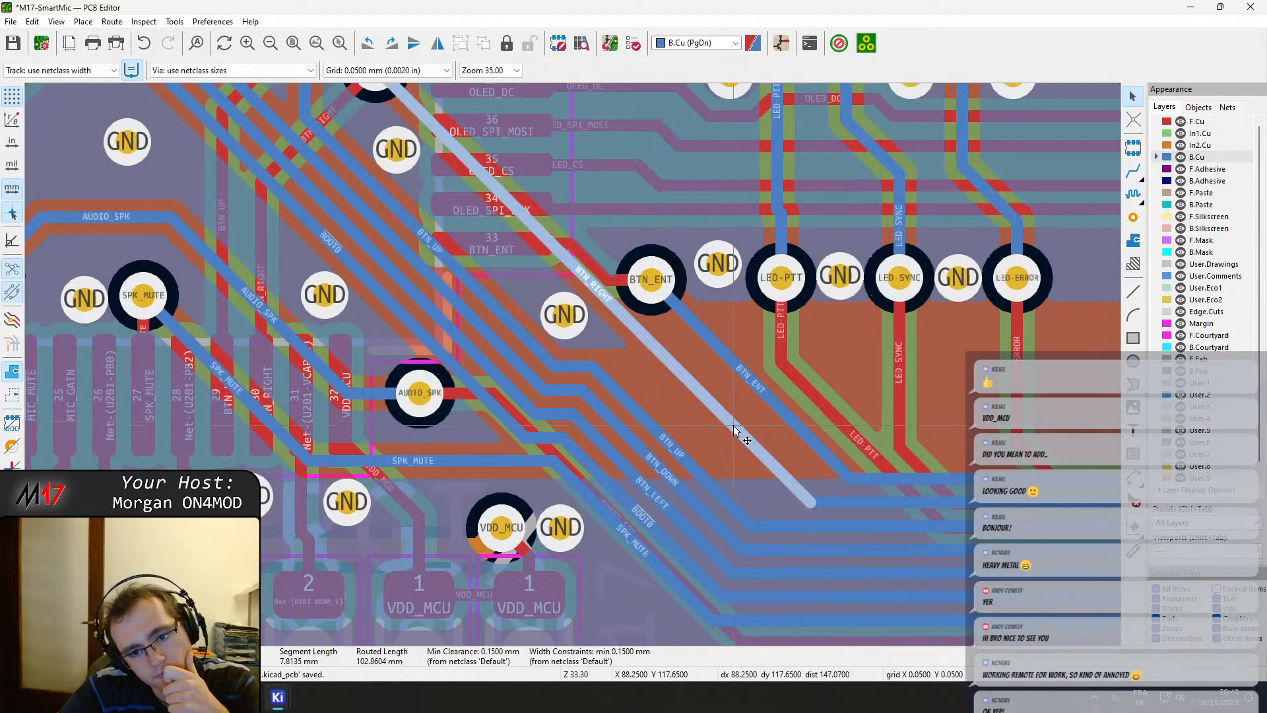
drag(734, 430, 759, 414)
key(b)
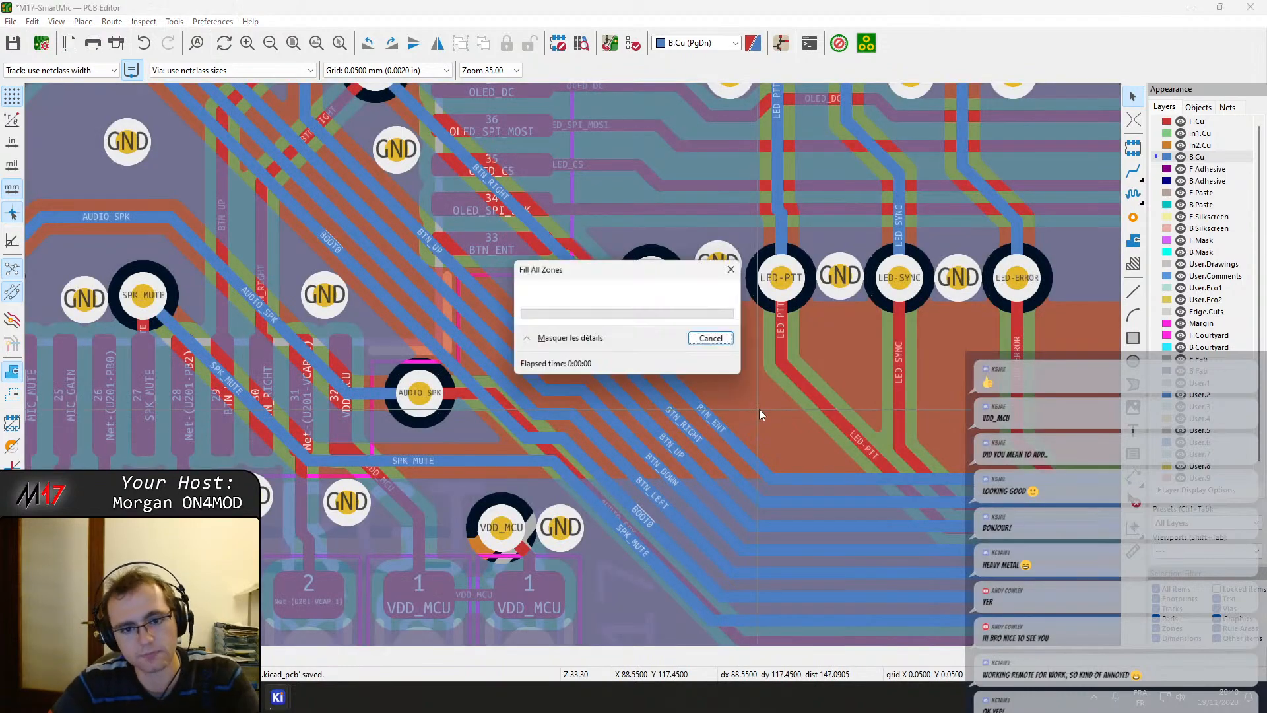
Move the LED-PTT via down to just above the track bundle with a GND via at its lower right, and refill all zones.
middle_drag(784, 404, 521, 427)
drag(478, 332, 482, 459)
click(532, 464)
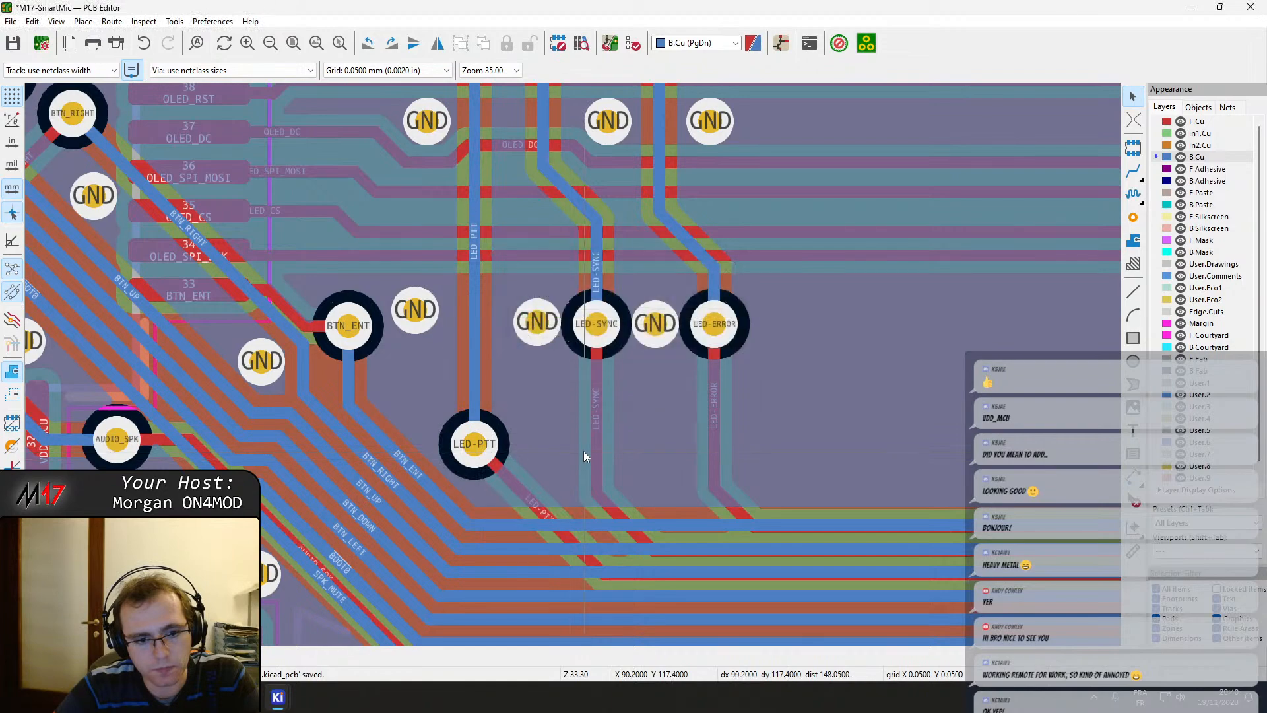
click(580, 337)
drag(548, 333, 465, 505)
drag(548, 466, 518, 483)
key(b)
Move the LED-SYNC via down level with LED-PTT and place the next GND via at its lower right.
click(597, 326)
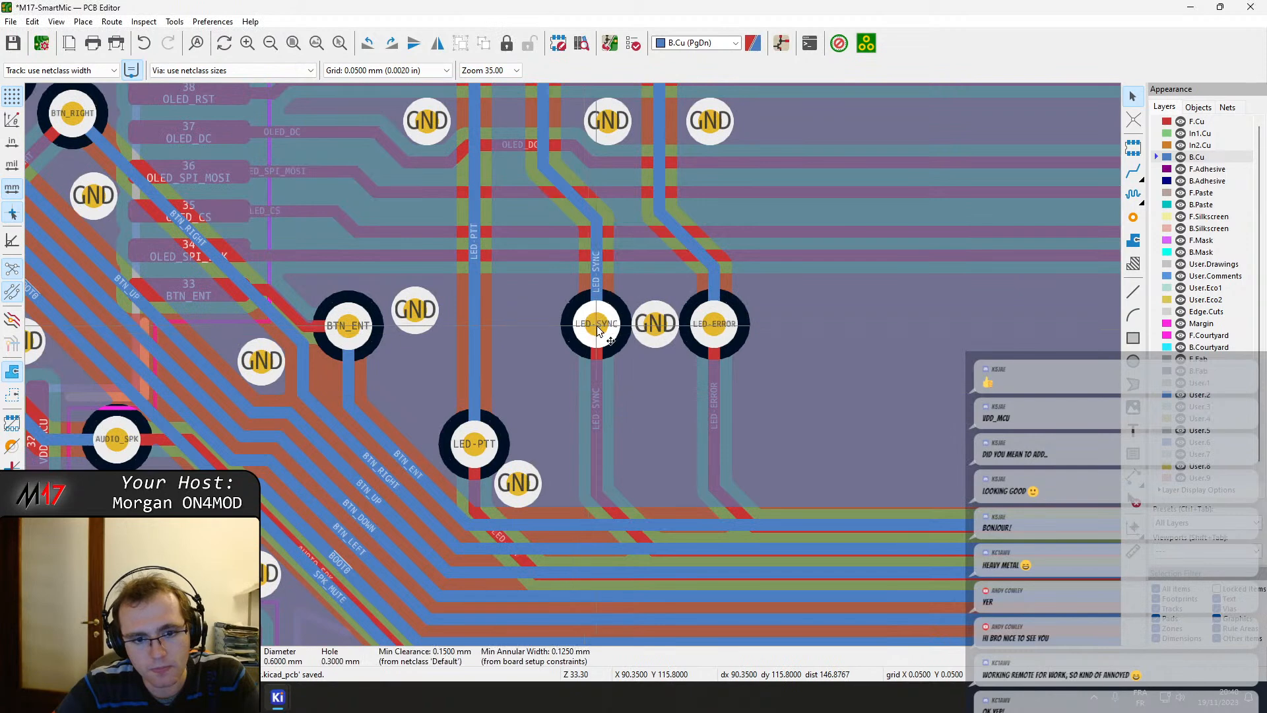
drag(598, 330, 561, 445)
drag(591, 489, 564, 494)
key(b)
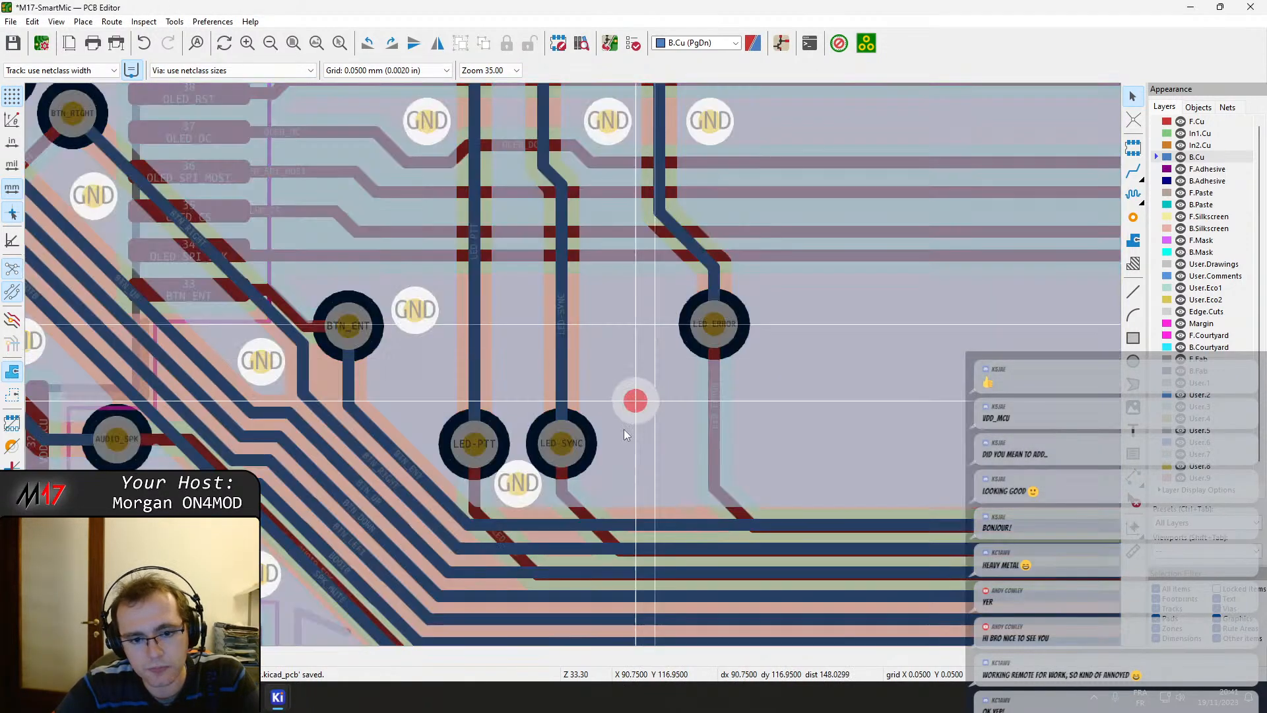
click(591, 501)
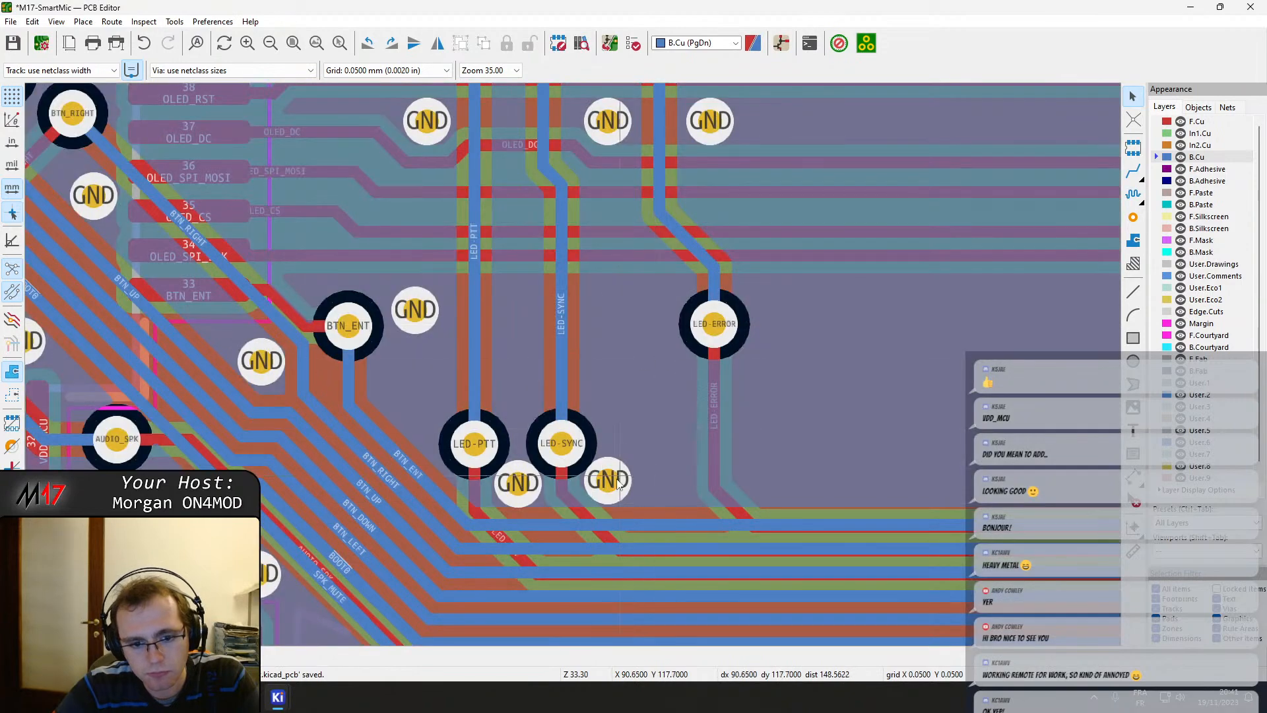
Tighten the LED-SYNC diagonal on F.Cu toward LED-PTT, refill all zones, and nudge the adjacent GND via slightly left.
double_click(587, 515)
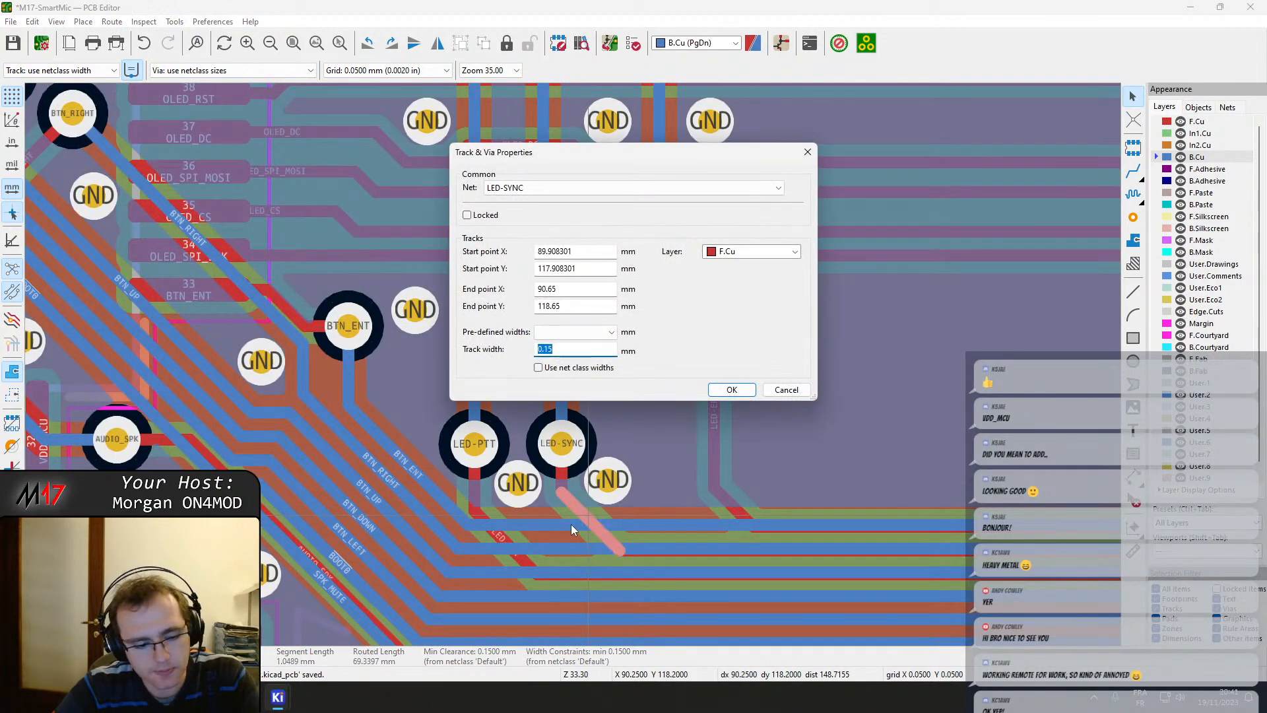
key(Escape)
key(Delete)
key(b)
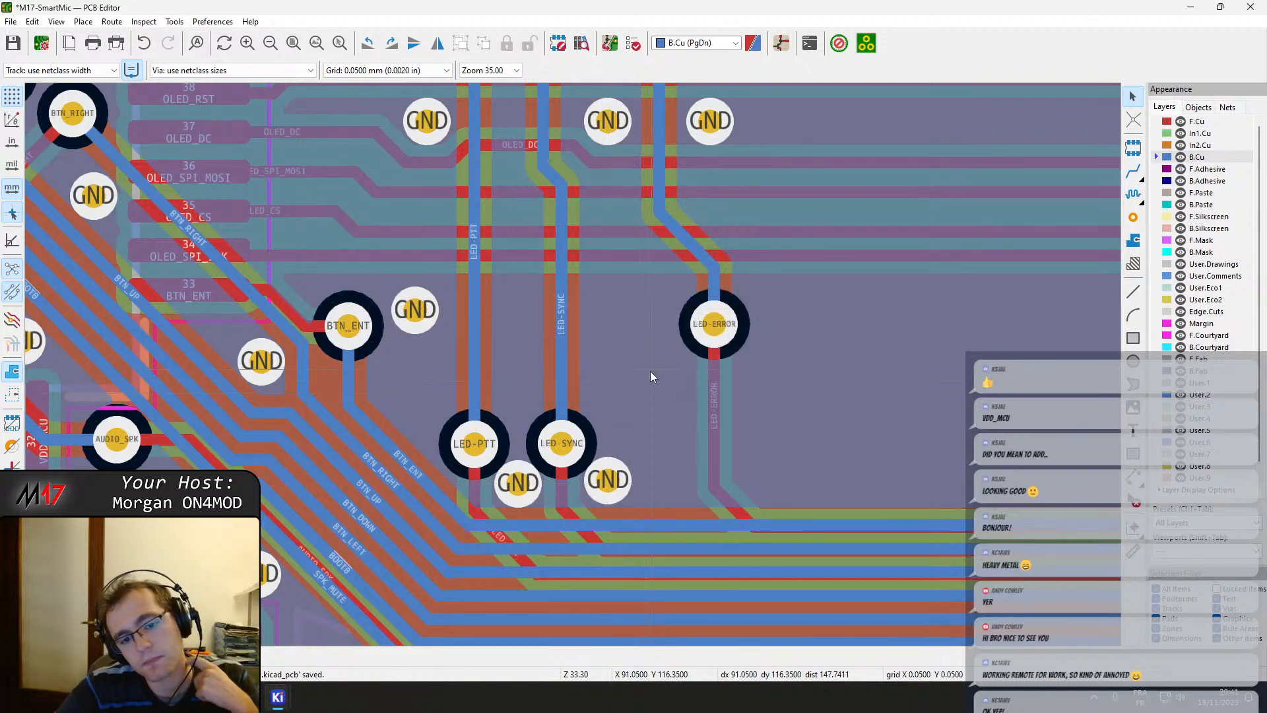
drag(612, 486, 602, 484)
Move the LED-ERROR via down to about X 91.0, Y 117.3 mm, shift its F.Cu diagonal toward the GND via, and refill all zones.
drag(702, 337, 649, 448)
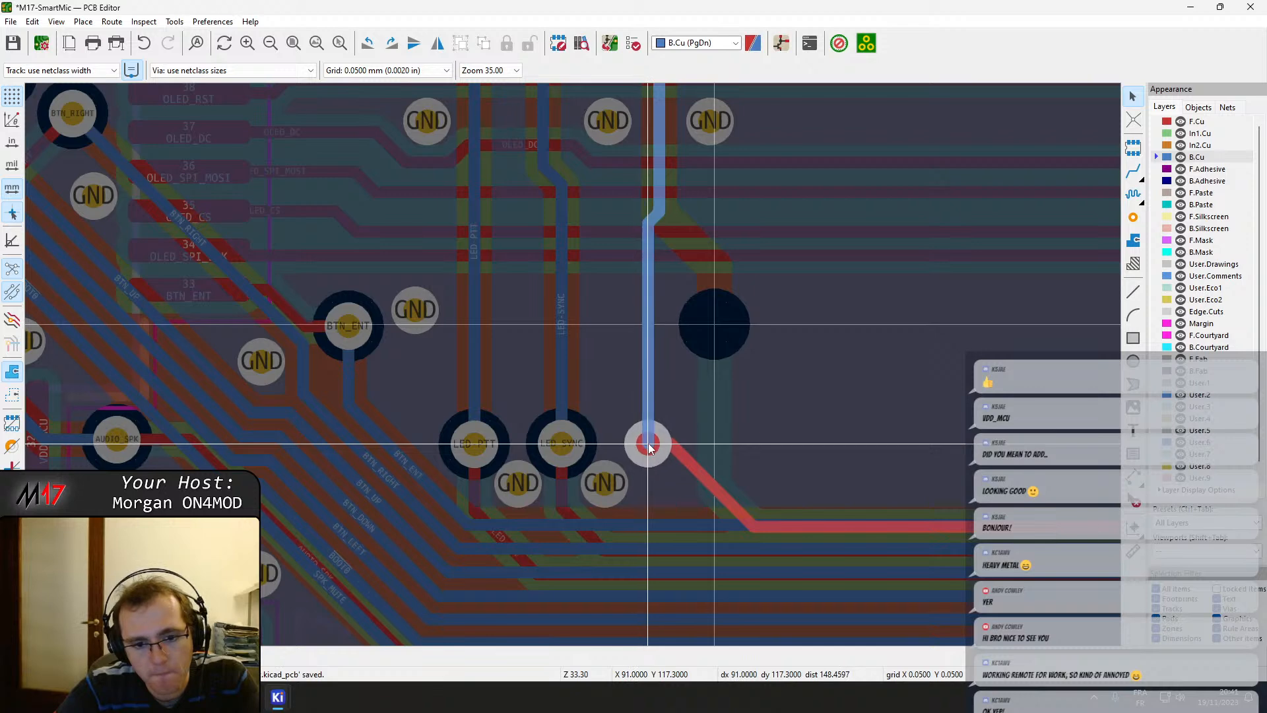
click(649, 444)
click(695, 469)
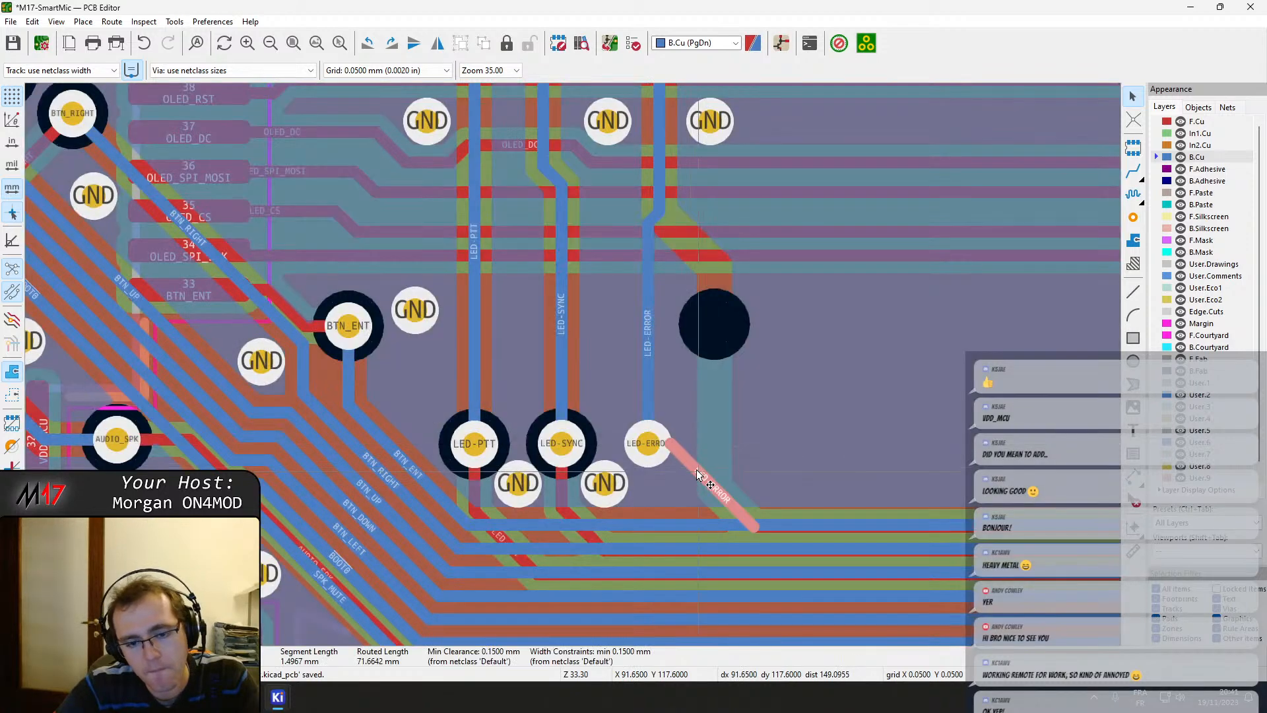
key(d)
click(659, 522)
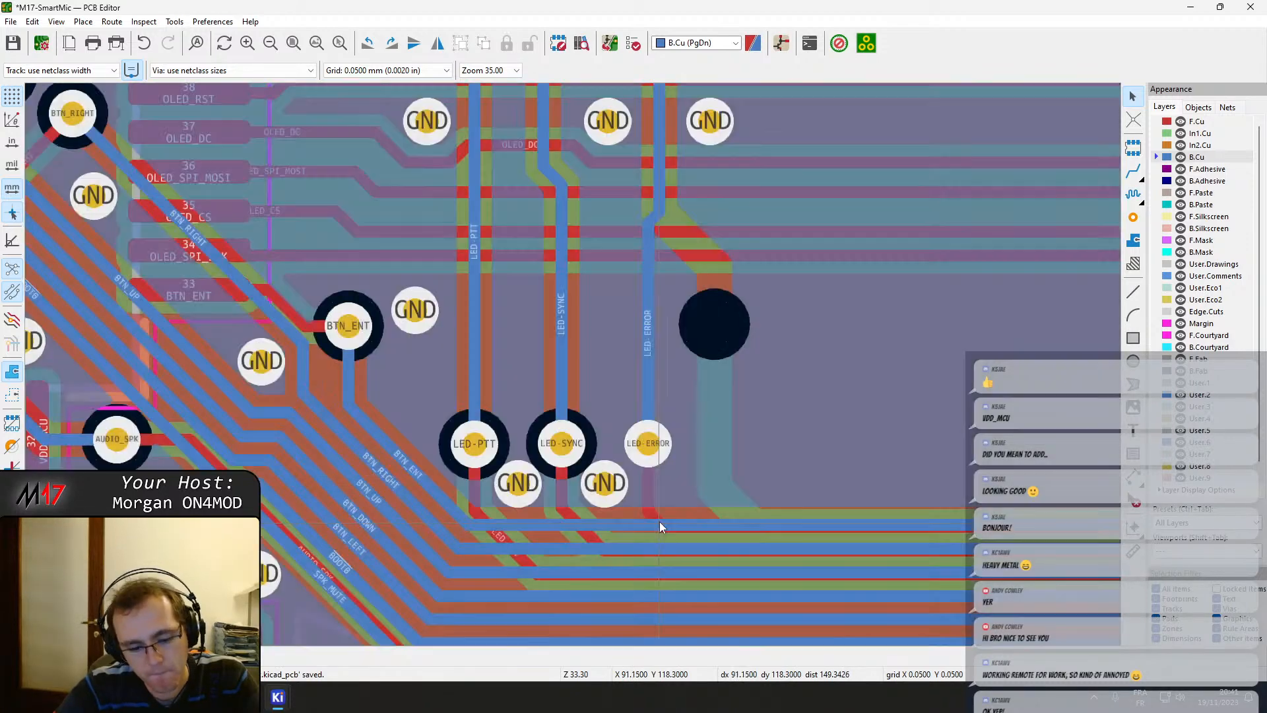
key(b)
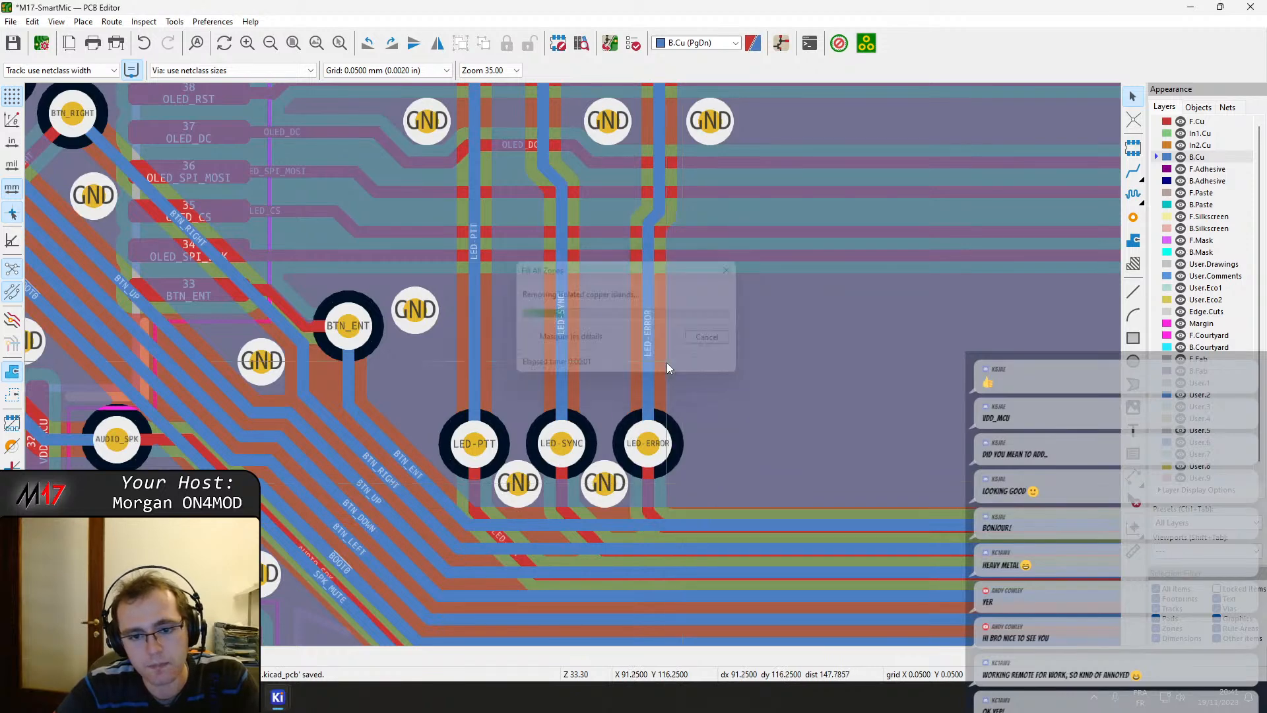
Move the GND via above and right of BTN_ENT down to the gap between the BTN_ENT and LED-PTT vias.
scroll(573, 364, down, 3)
middle_drag(553, 295, 541, 398)
click(442, 412)
drag(441, 414, 437, 474)
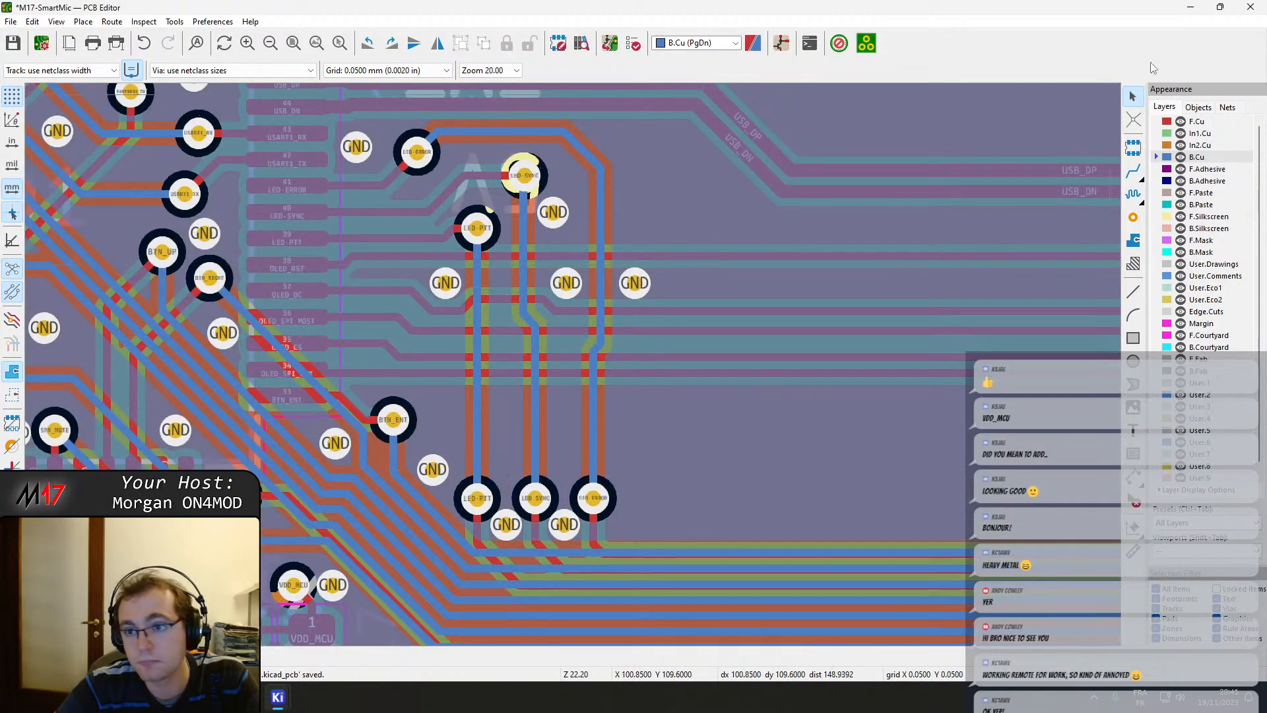
Route a new OLED_SPI_SCK path on F.Cu, passing just above the LED vias, stepping down after them and rejoining its existing diagonal.
click(1206, 123)
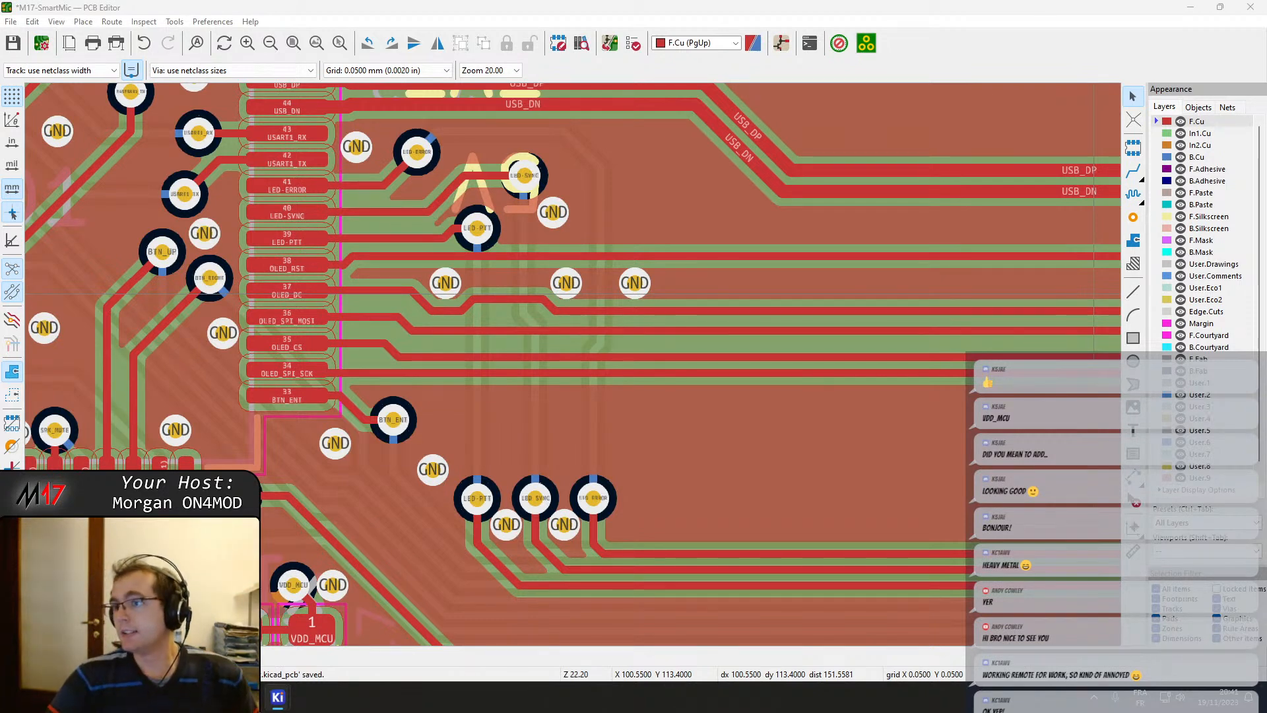
scroll(581, 354, down, 3)
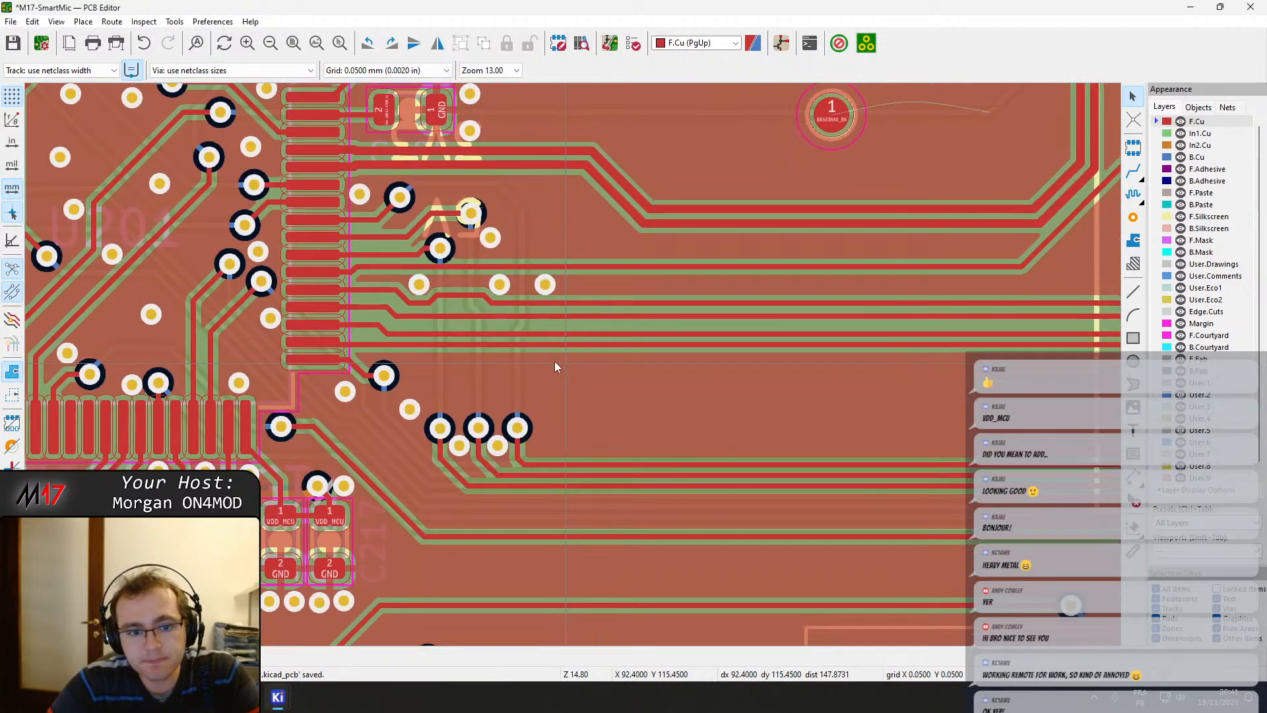
scroll(386, 335, up, 6)
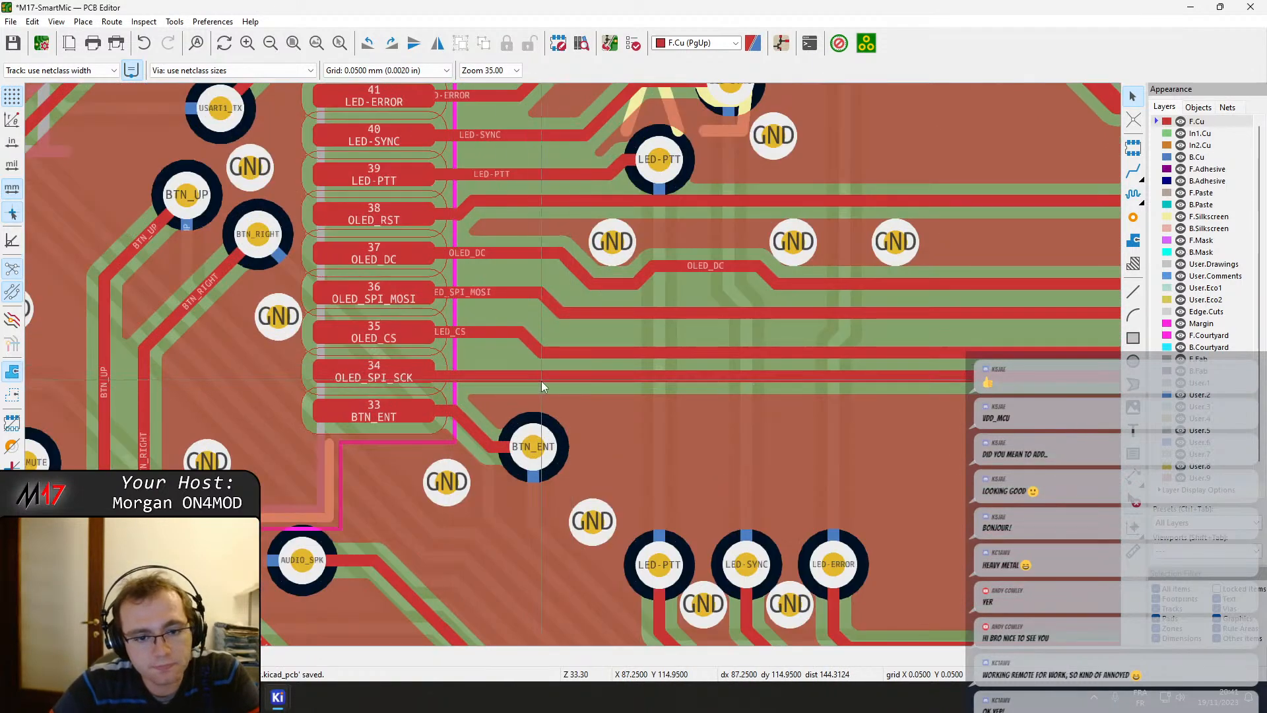
key(x)
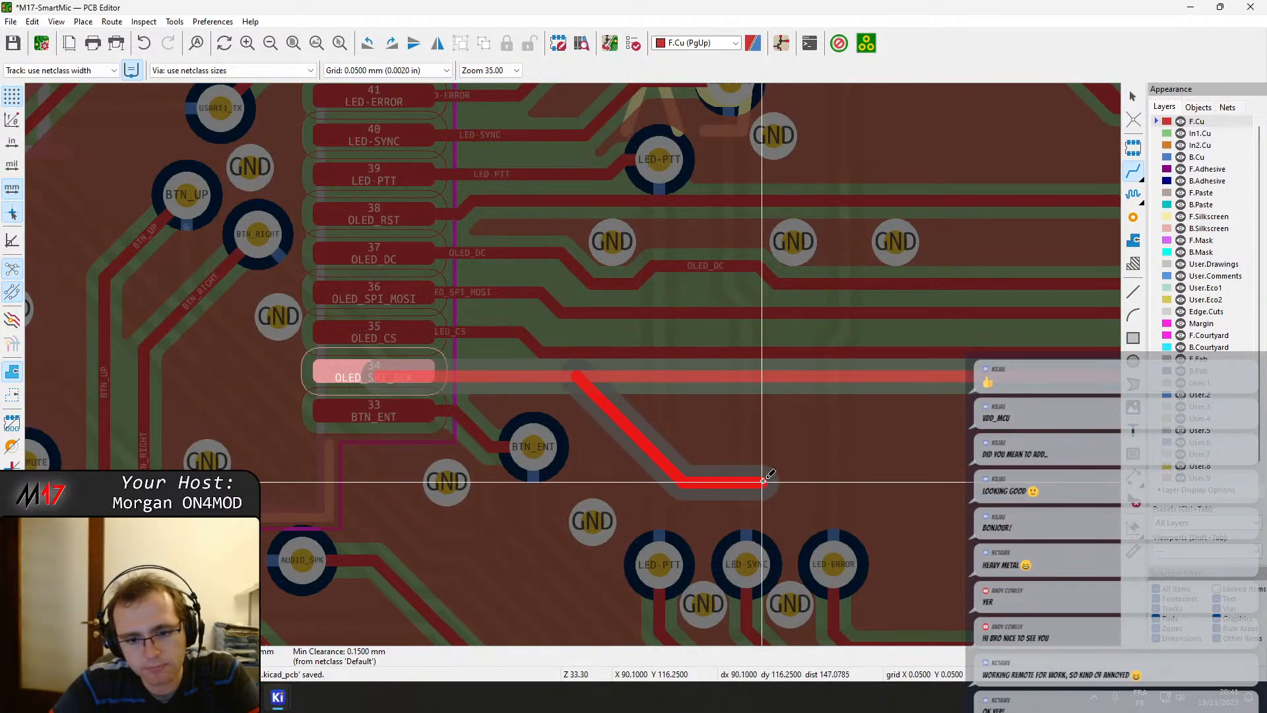
middle_drag(901, 482, 371, 406)
middle_drag(861, 404, 555, 362)
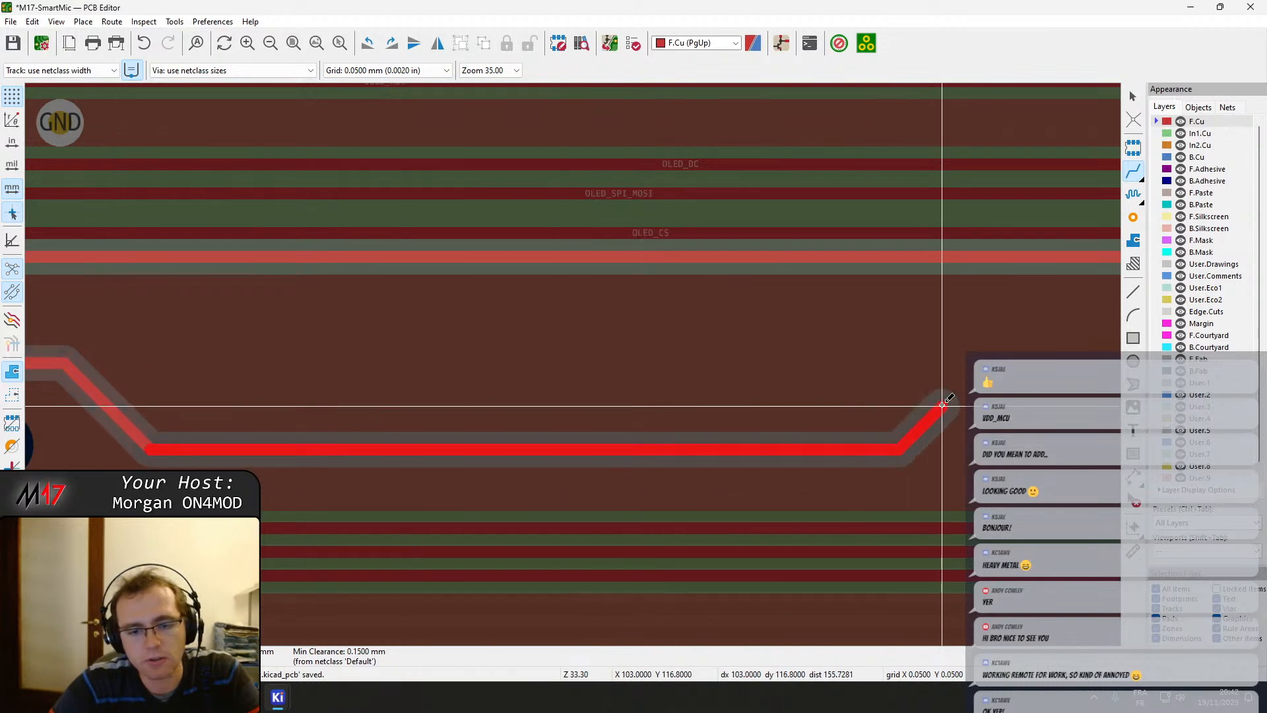
middle_drag(943, 405, 425, 410)
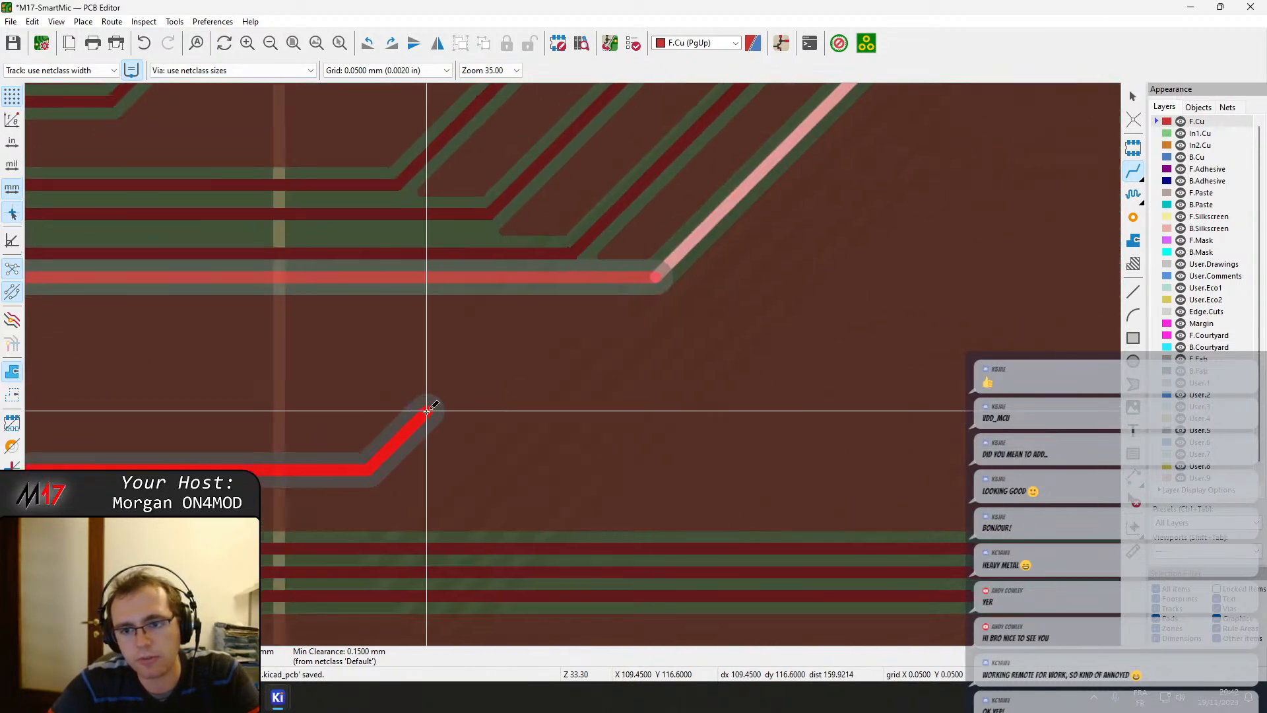
click(659, 267)
key(Escape)
Delete the old straight OLED_SPI_SCK segment beside OLED_CS and refill all zones.
click(568, 280)
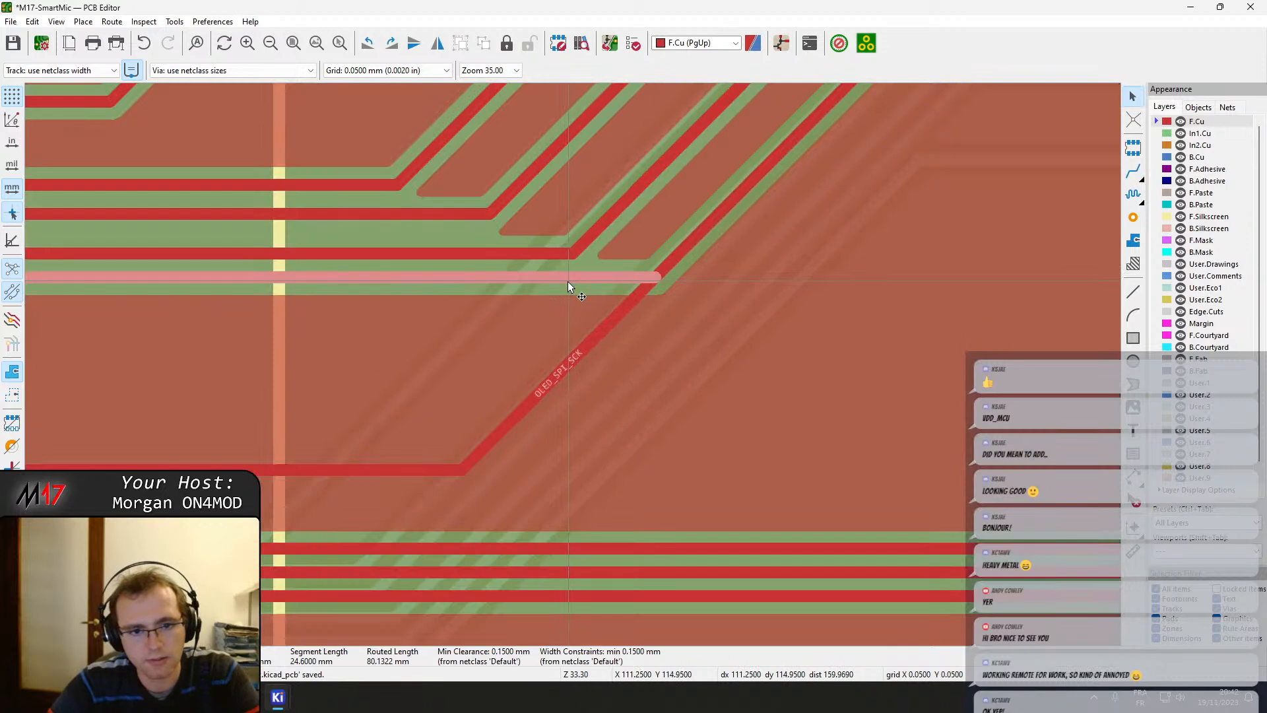
key(Delete)
scroll(568, 282, down, 3)
middle_drag(323, 415, 1100, 361)
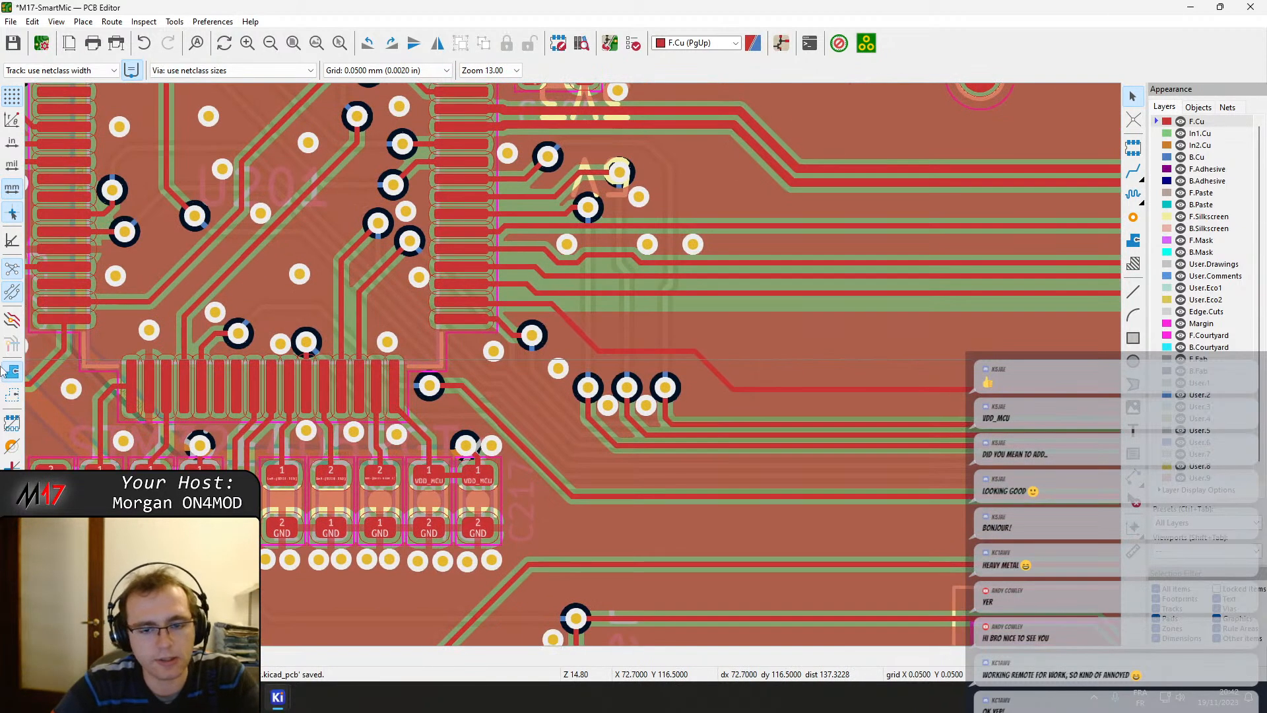
key(b)
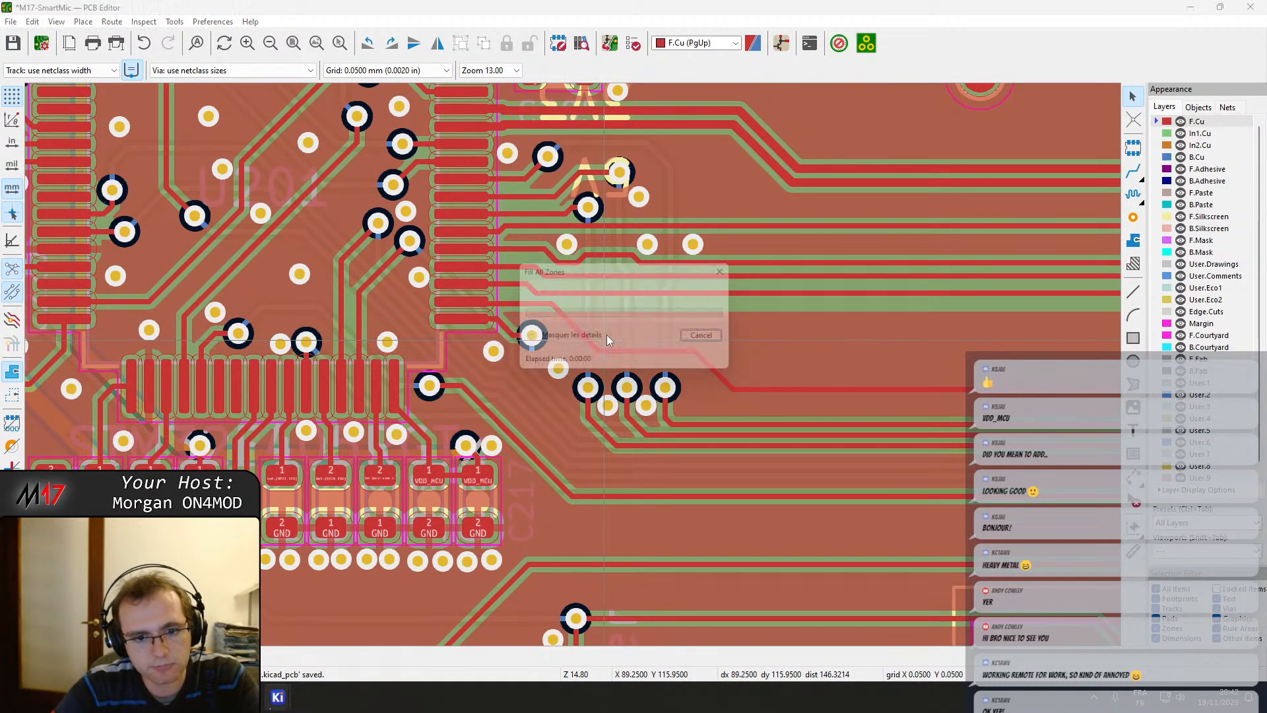
scroll(573, 364, up, 5)
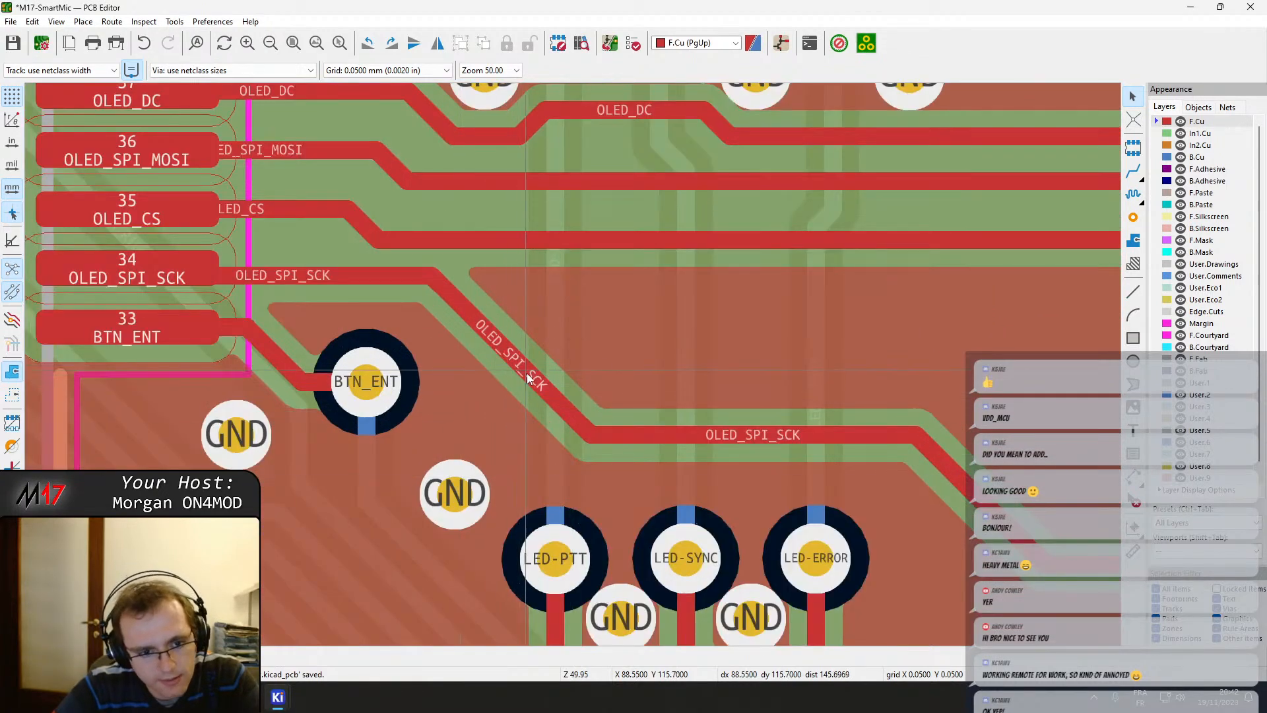
Straighten the horizontal OLED_SPI_SCK track above the LED vias at about Y 116.35 mm, shift its diagonal toward BTN_ENT, and refill all zones.
middle_drag(669, 402, 416, 266)
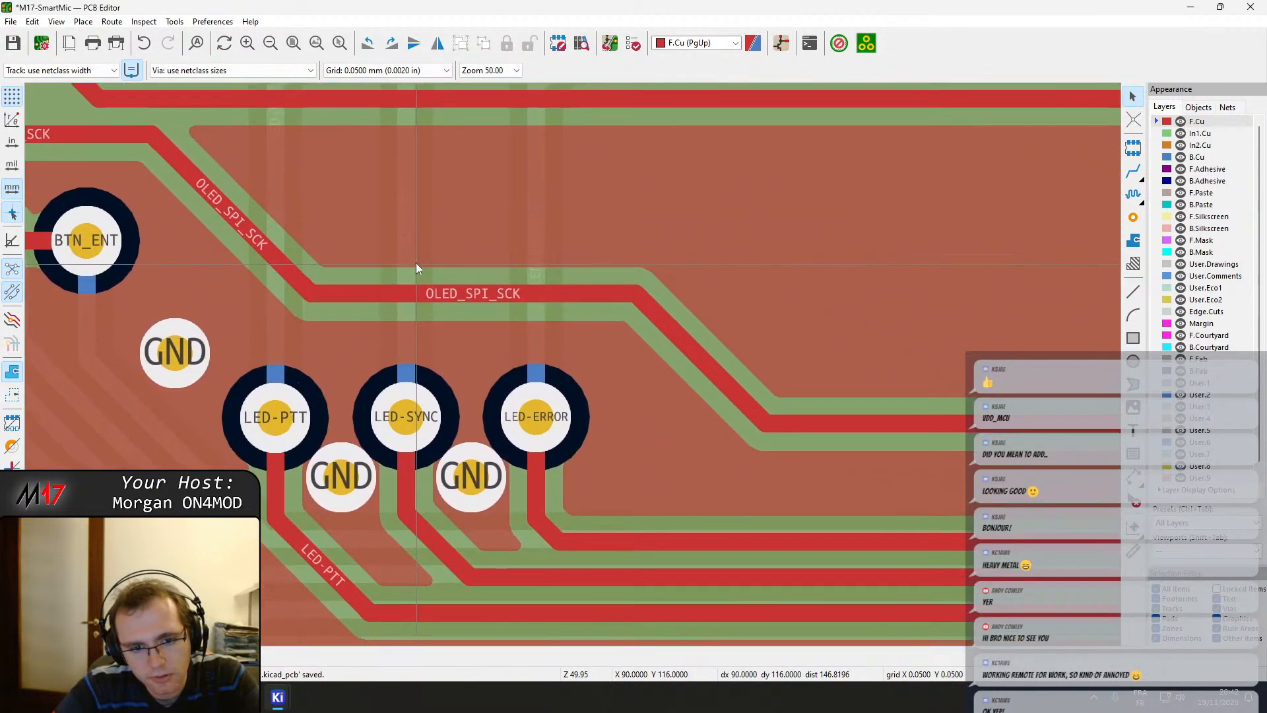
click(461, 295)
drag(461, 295, 473, 307)
middle_drag(193, 249, 316, 292)
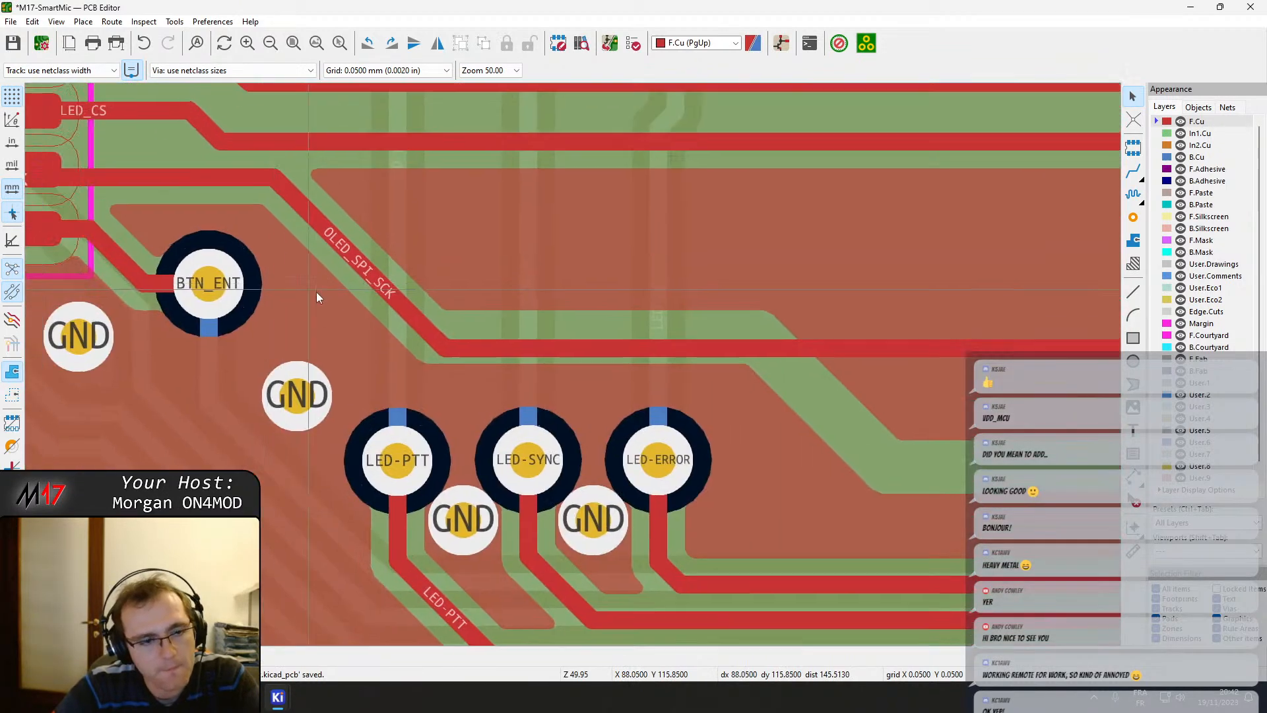
click(372, 277)
drag(372, 278, 347, 275)
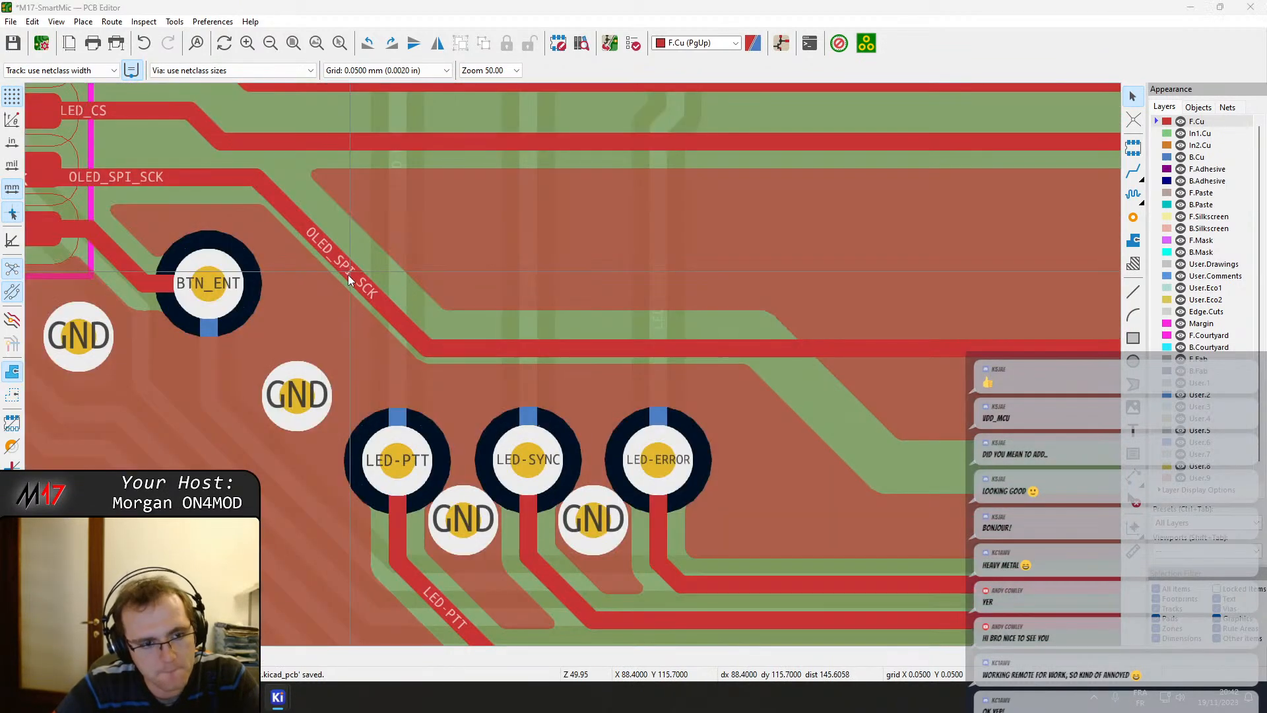
key(b)
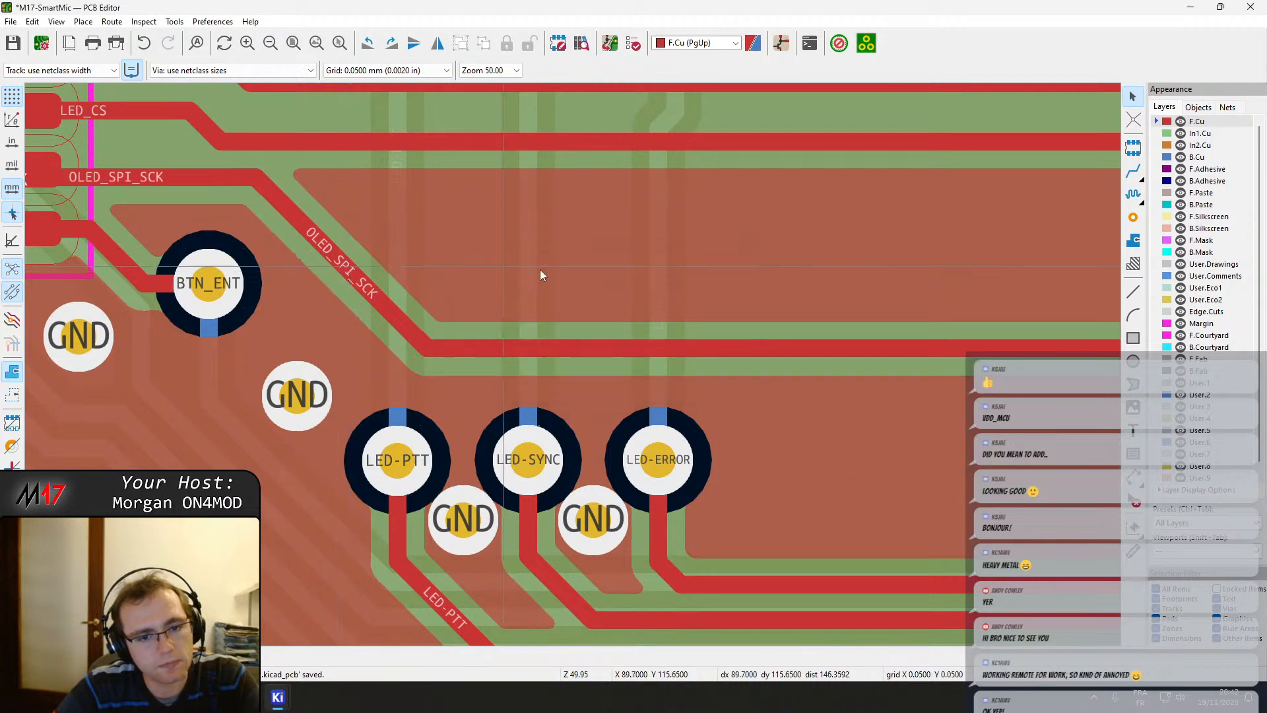
Place a row of three GND vias just above the OLED_SPI_SCK track, at about X 89.35, 90.45 and 91.6, Y 115.8 mm.
scroll(571, 363, down, 2)
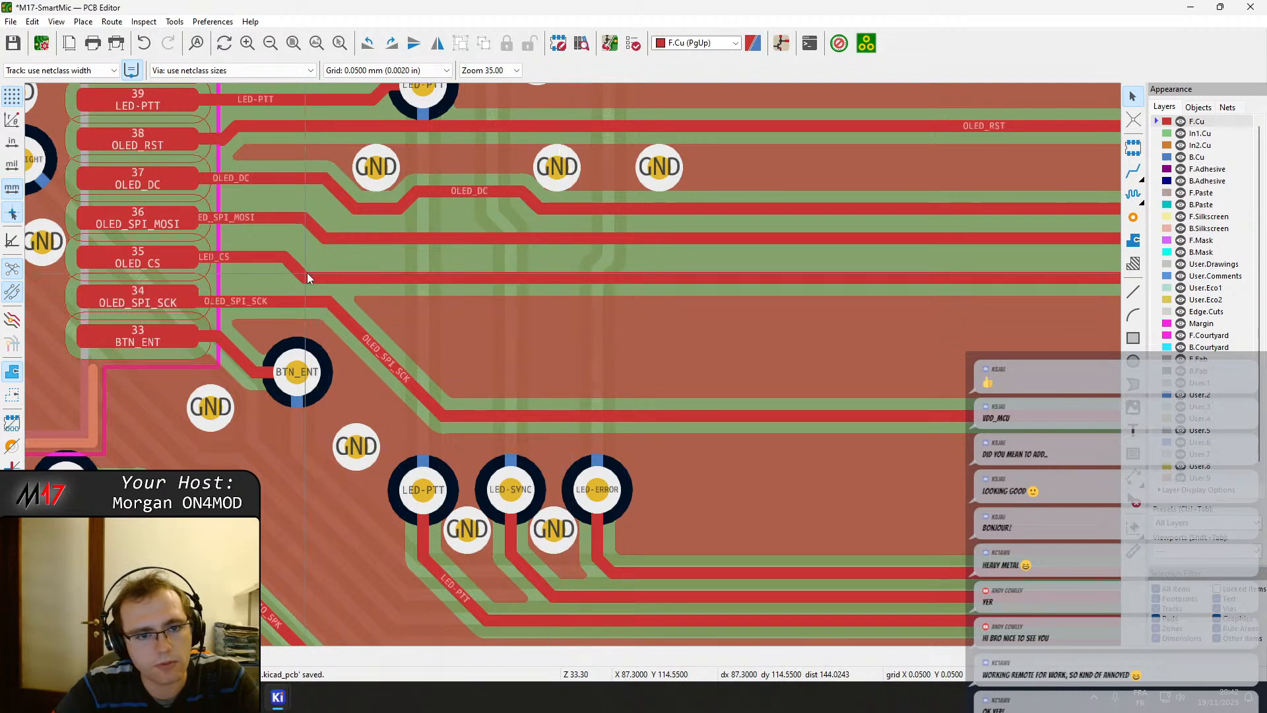
scroll(412, 269, down, 1)
middle_drag(698, 362, 650, 396)
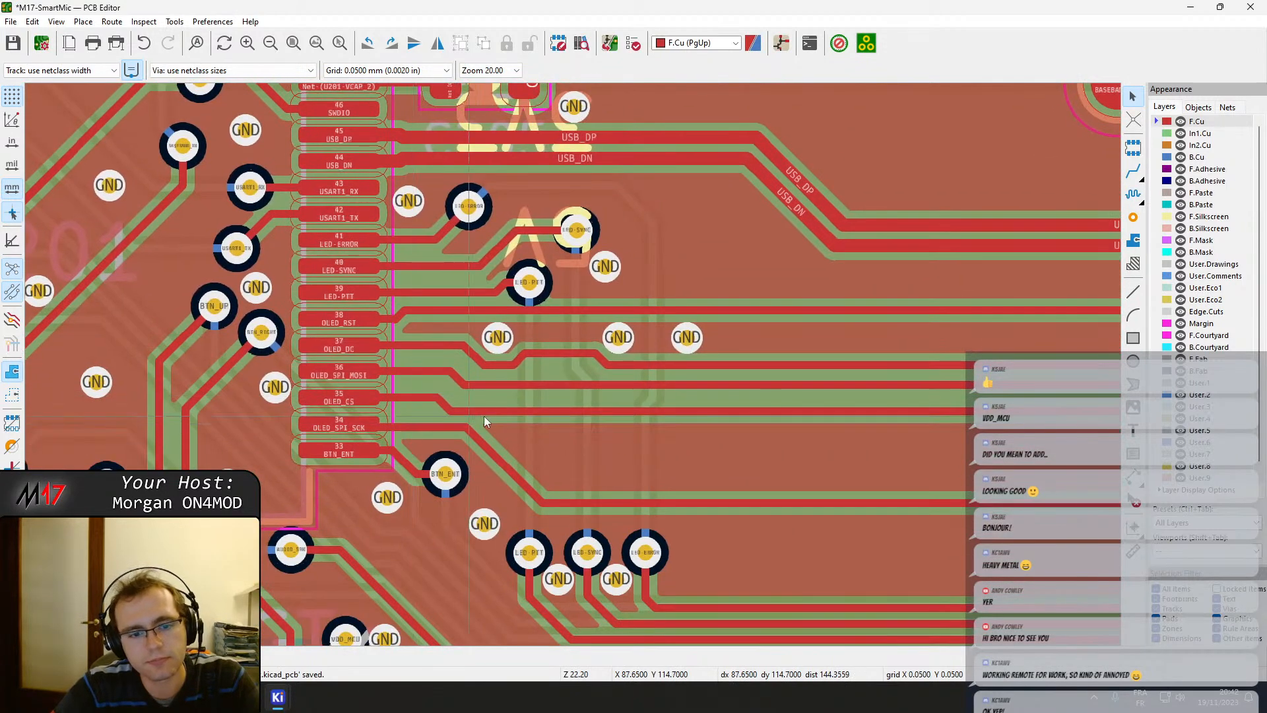
middle_drag(602, 436, 540, 420)
scroll(536, 431, up, 3)
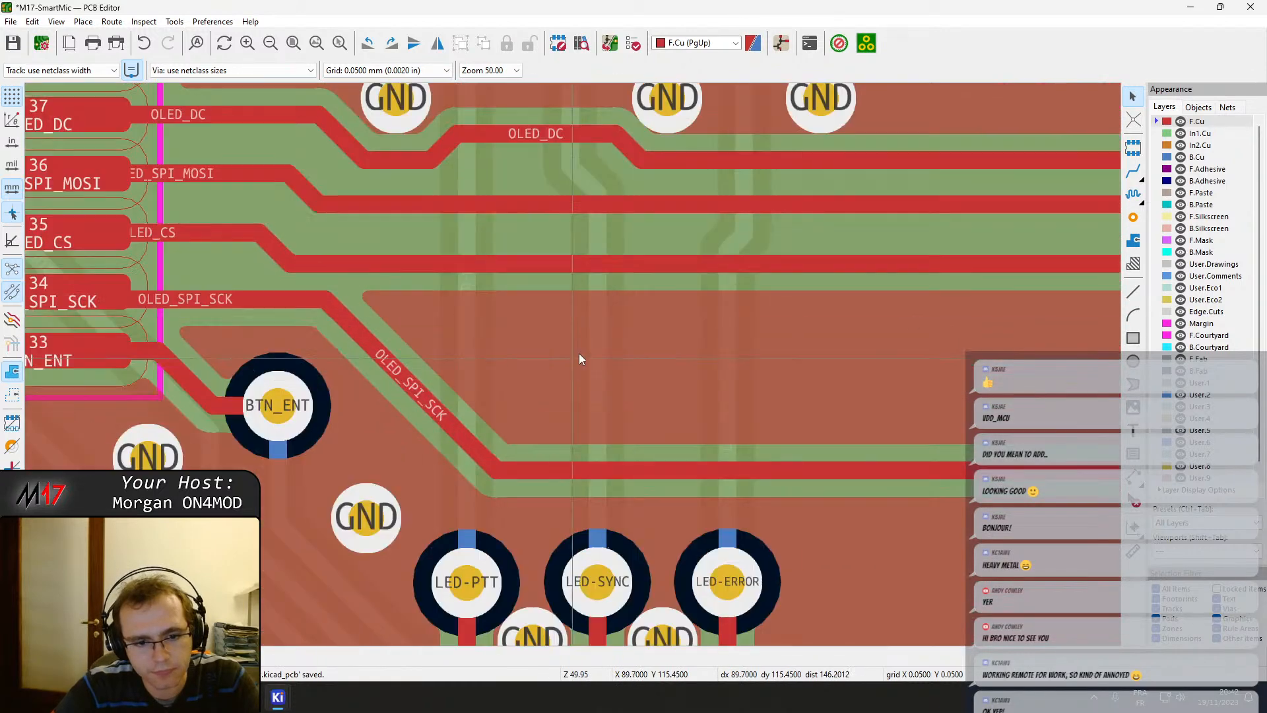
click(1134, 217)
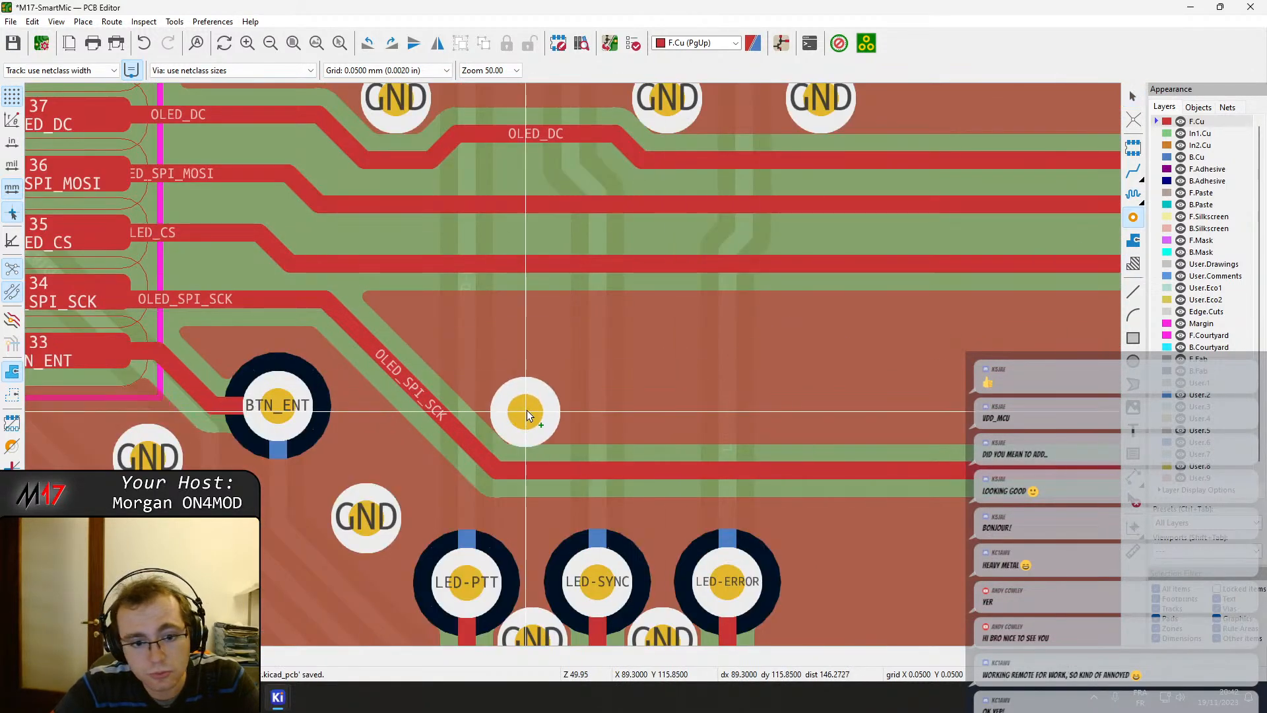
click(530, 403)
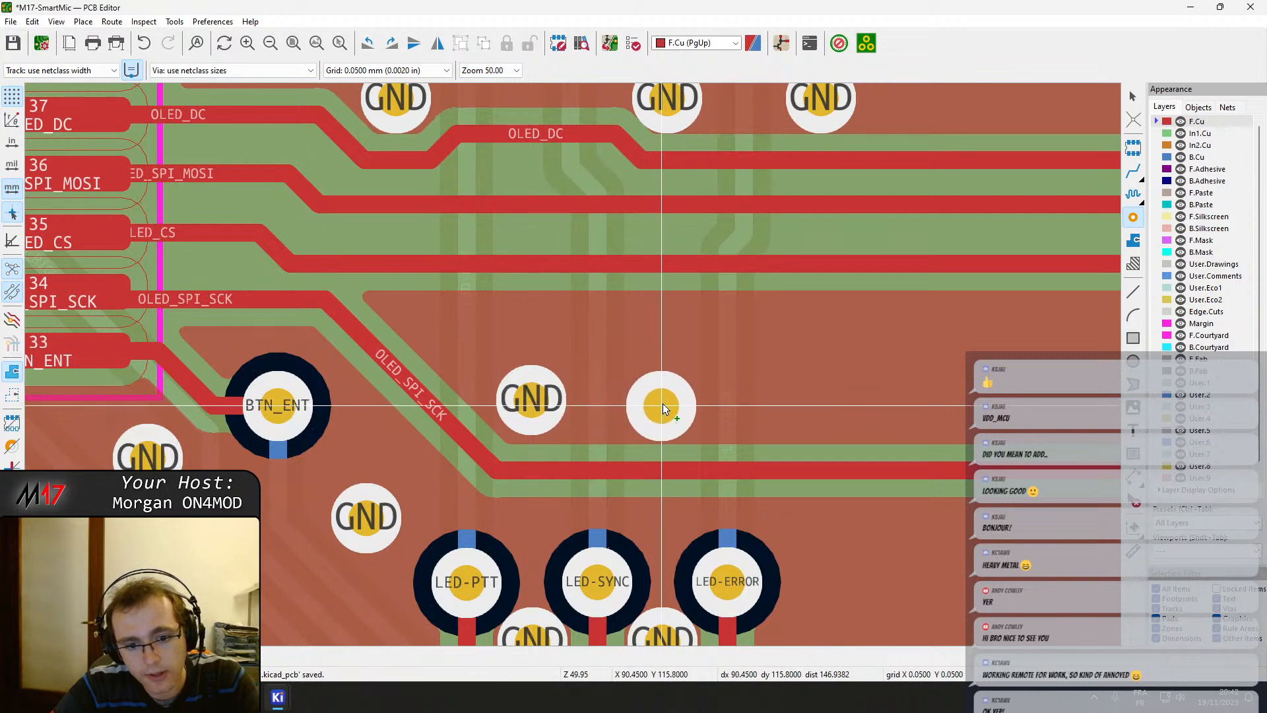
click(660, 406)
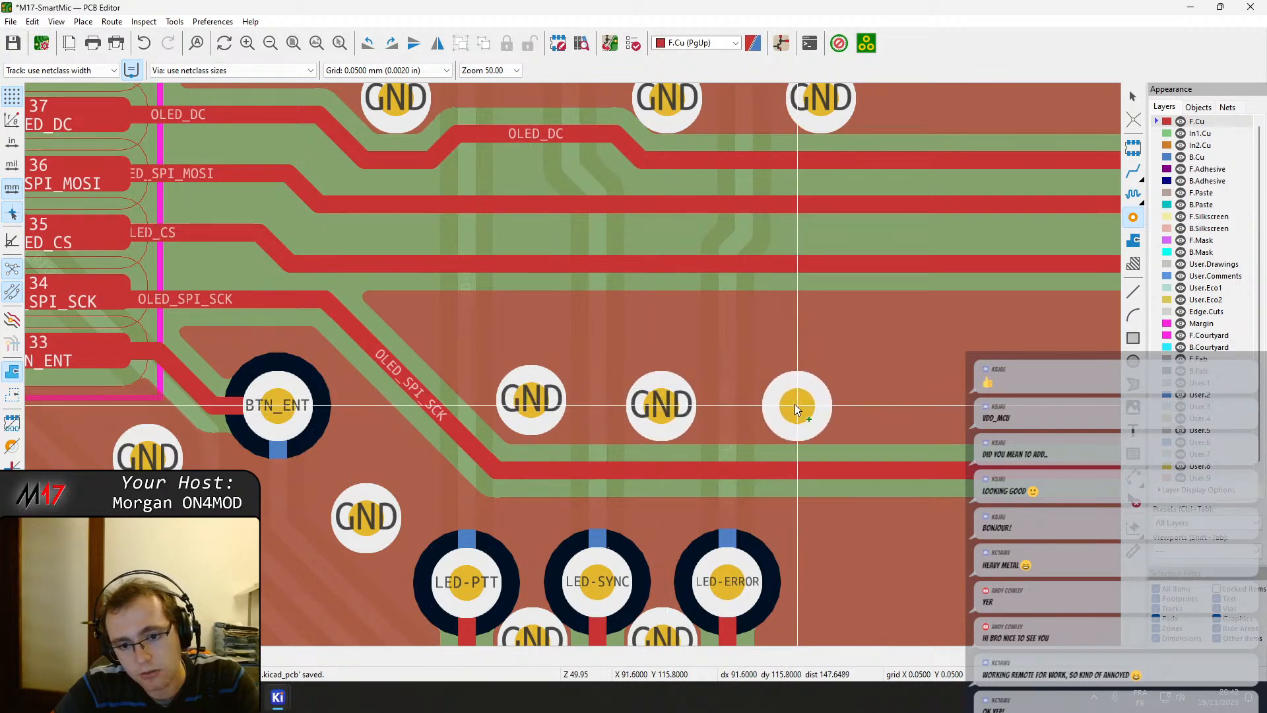
click(796, 405)
key(Escape)
Move the long horizontal OLED_CS segment down to about Y 115.2 mm, just above the new GND vias, and refill all zones.
click(590, 264)
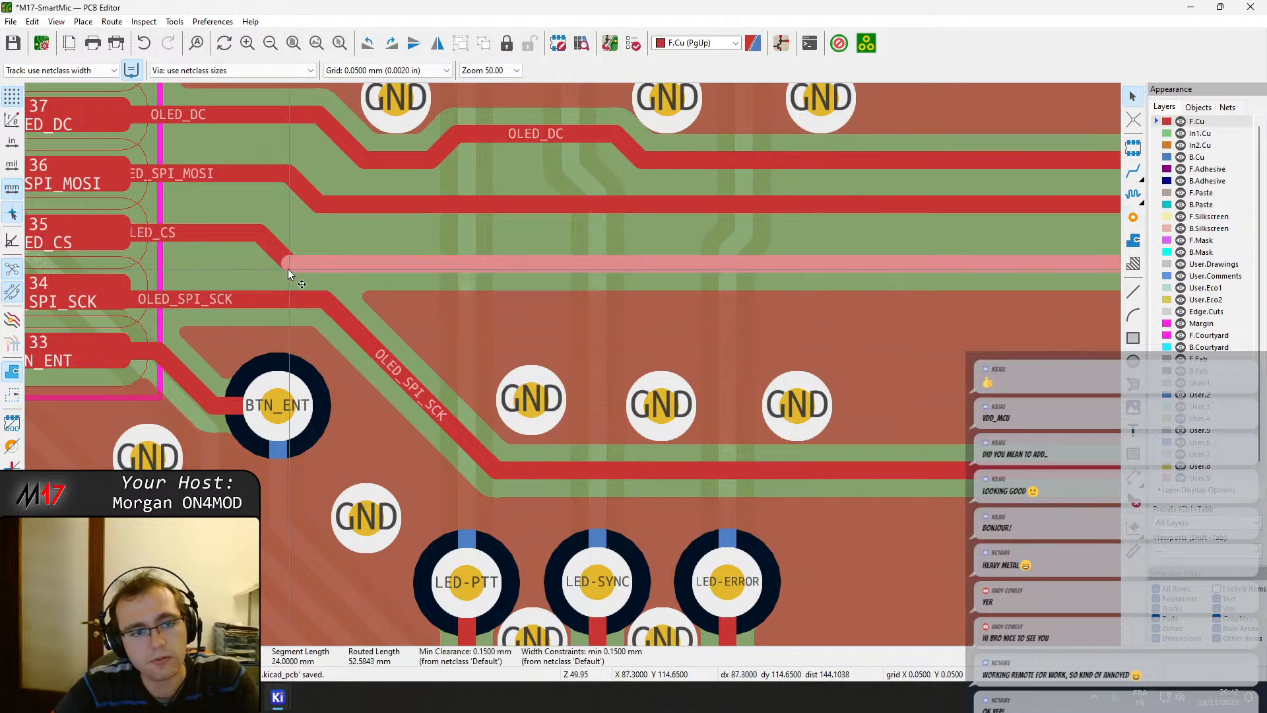
click(275, 252)
drag(489, 267, 517, 338)
click(276, 248)
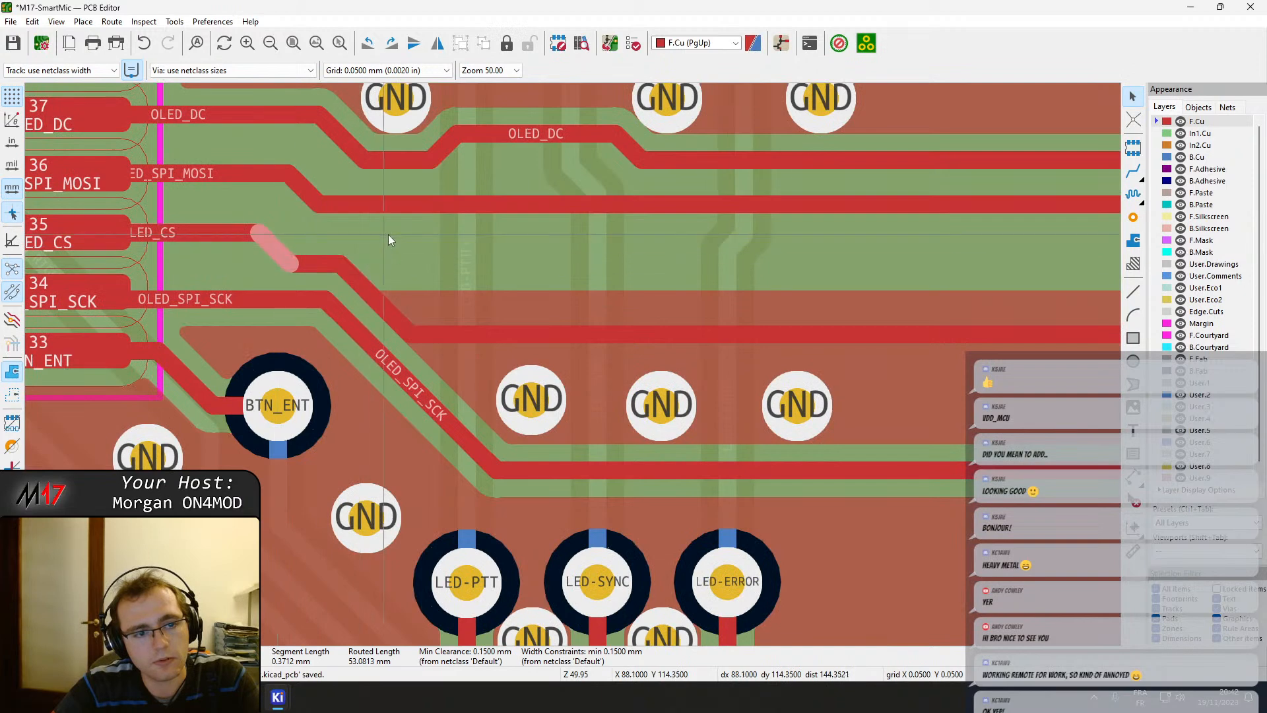
scroll(520, 293, up, 3)
click(583, 426)
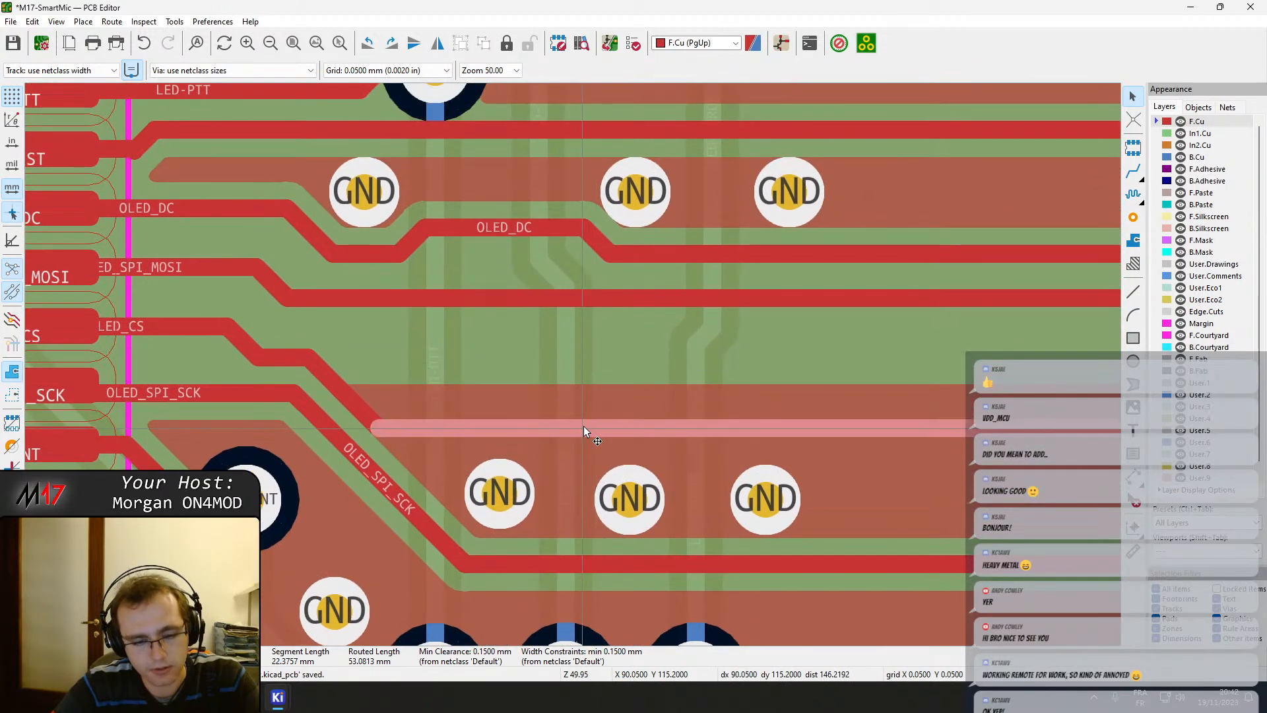
mouse_move(584, 425)
mouse_down()
mouse_move(601, 439)
mouse_move(591, 430)
mouse_up()
key(b)
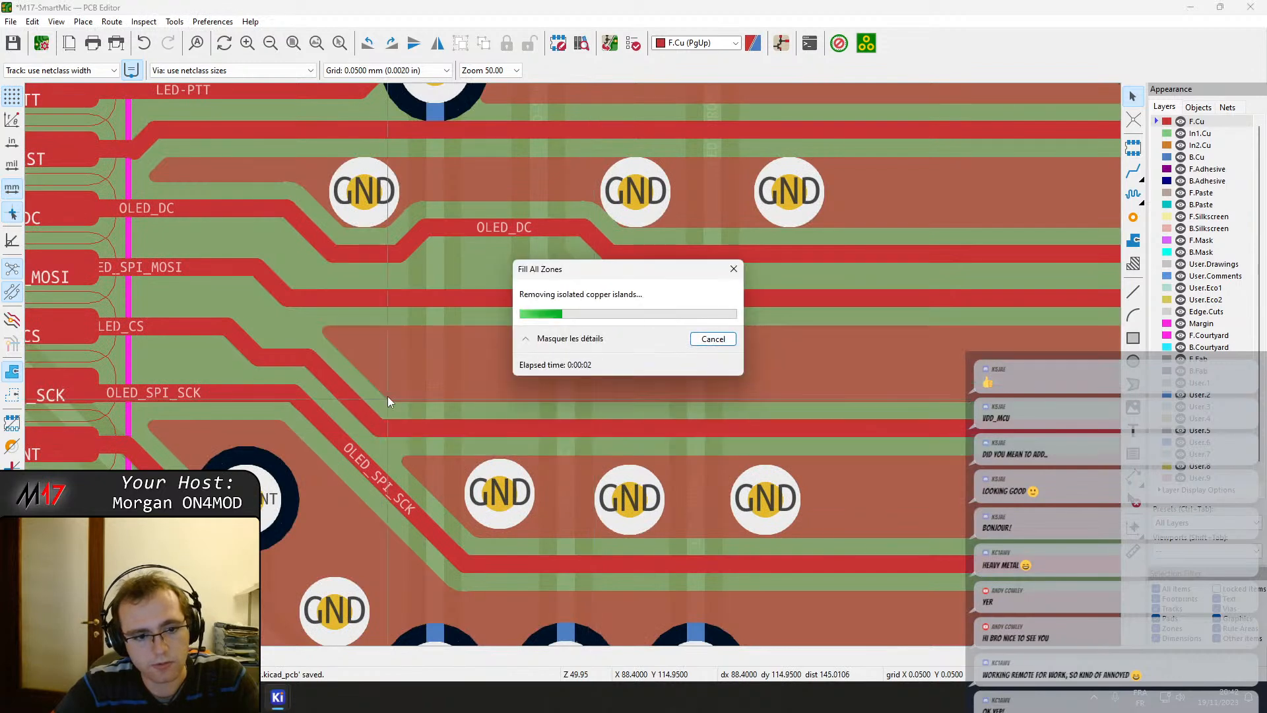
Shift the OLED_CS diagonal away from the OLED_SPI_SCK diagonal to leave room for ground fill, and refill all zones.
click(350, 403)
mouse_move(351, 403)
mouse_down()
mouse_move(401, 402)
mouse_move(371, 391)
mouse_up()
key(b)
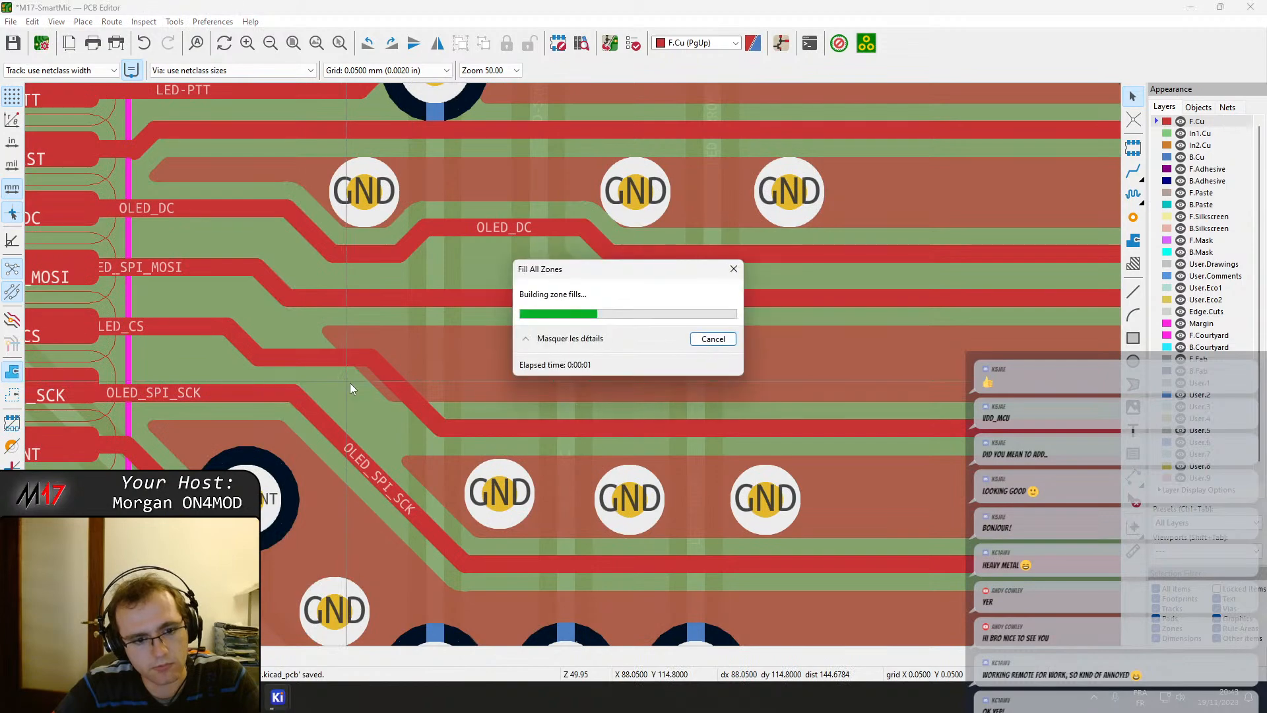
Place three GND vias between the OLED_SPI_MOSI and OLED_CS tracks, at about X 89.35, 90.45 and 91.7, Y 114.65 mm.
scroll(574, 366, down, 6)
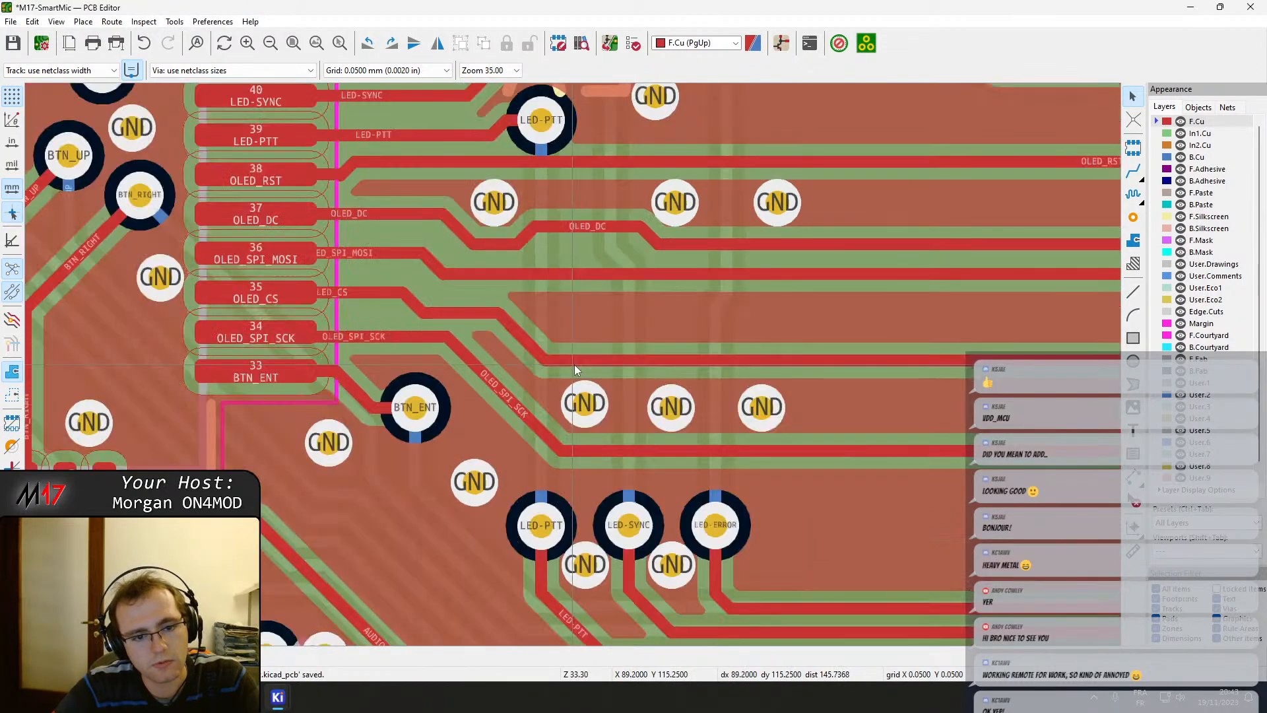
scroll(592, 372, up, 2)
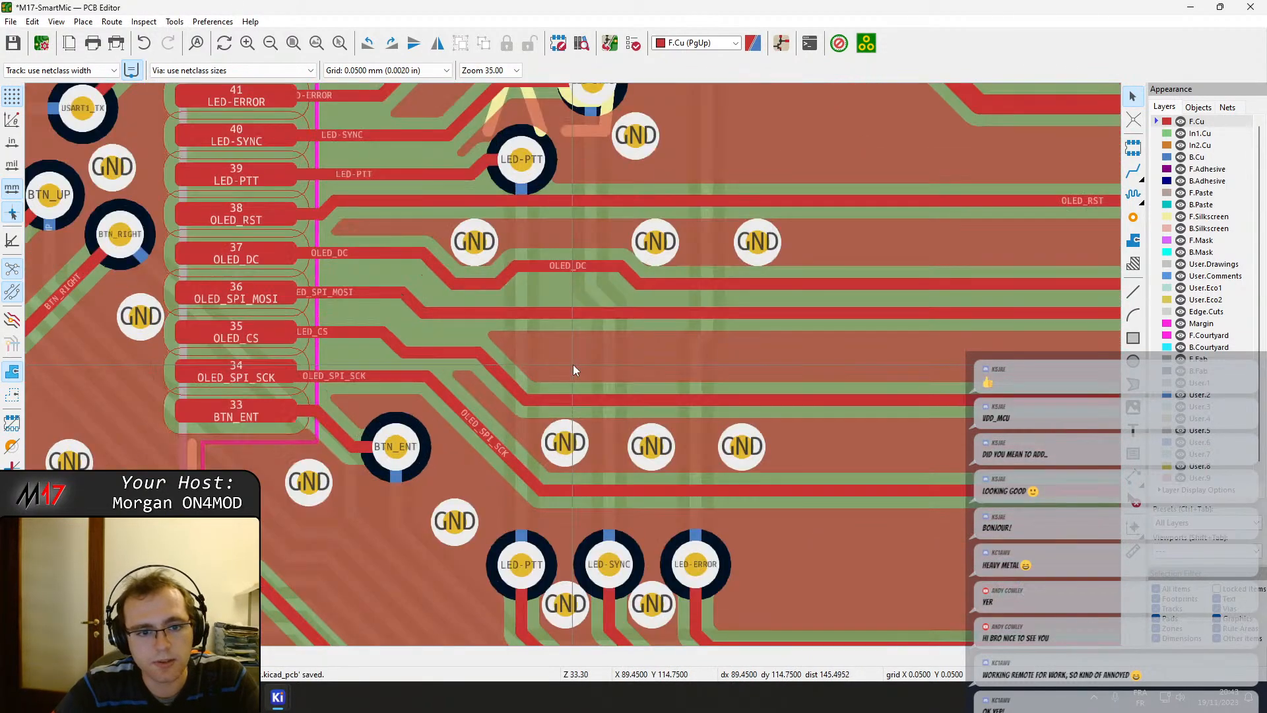
scroll(573, 364, up, 3)
middle_drag(576, 346, 533, 356)
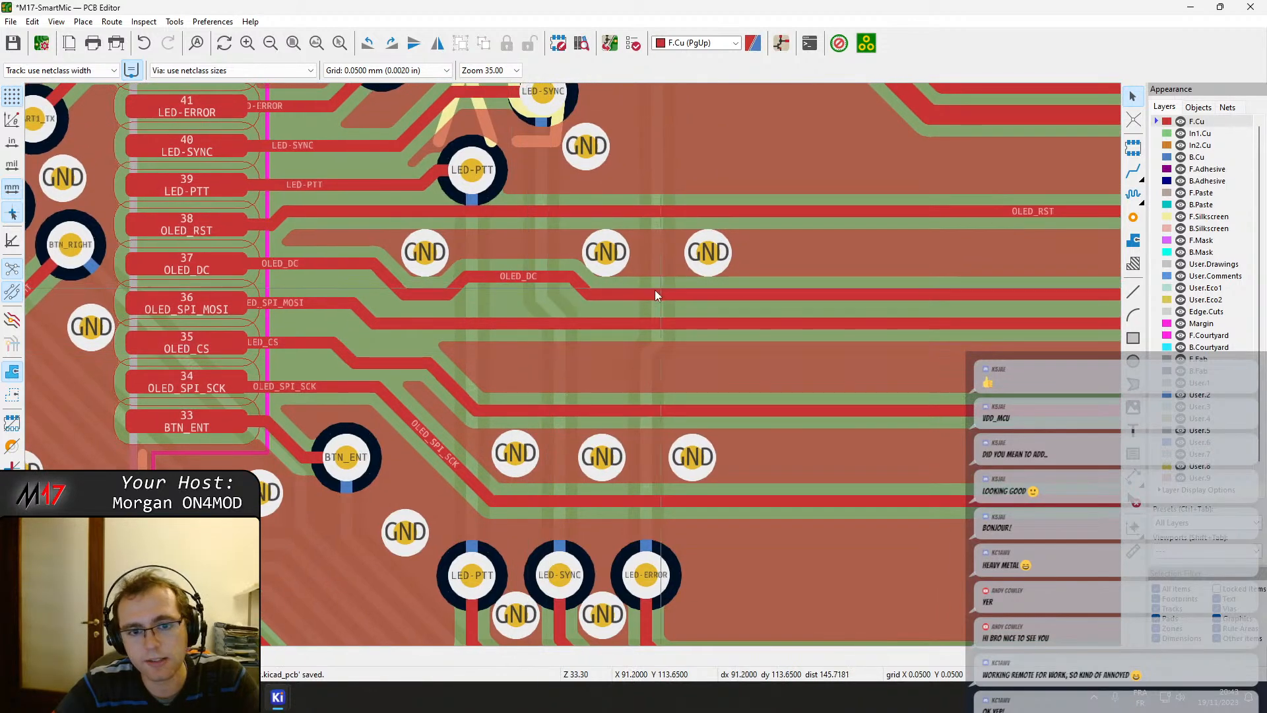
click(1133, 217)
click(515, 366)
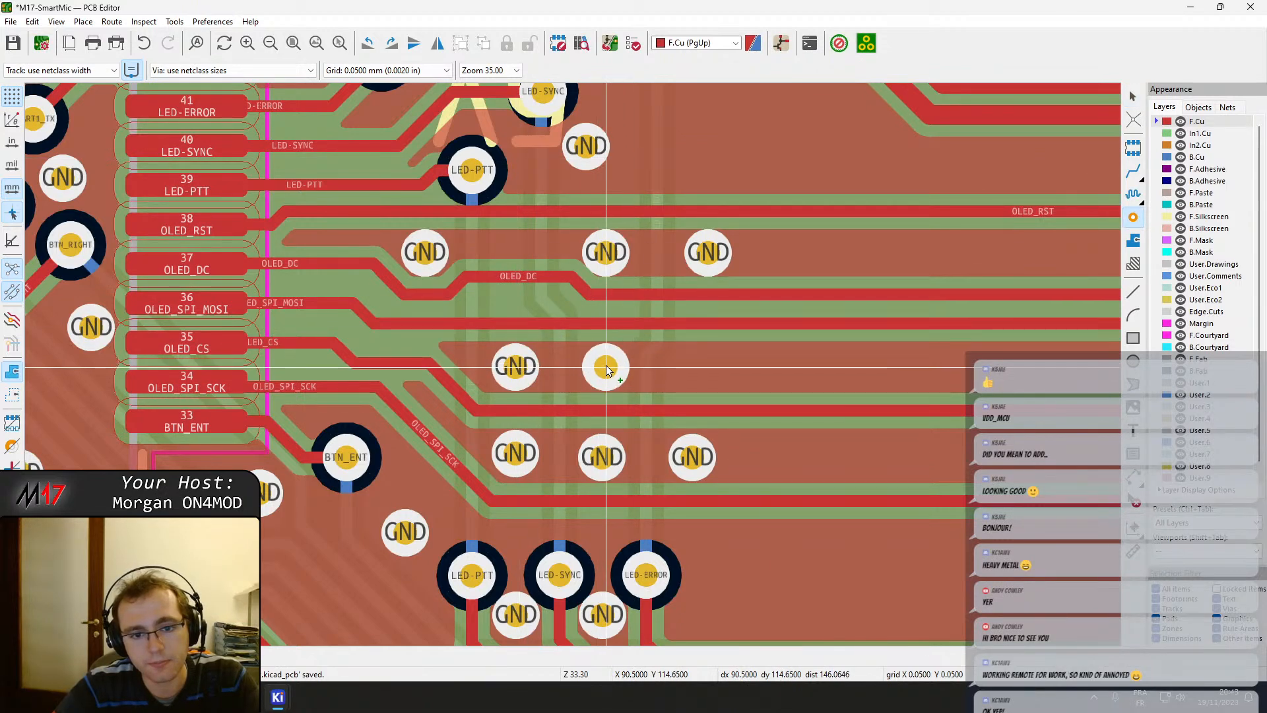
click(606, 368)
scroll(572, 374, up, 5)
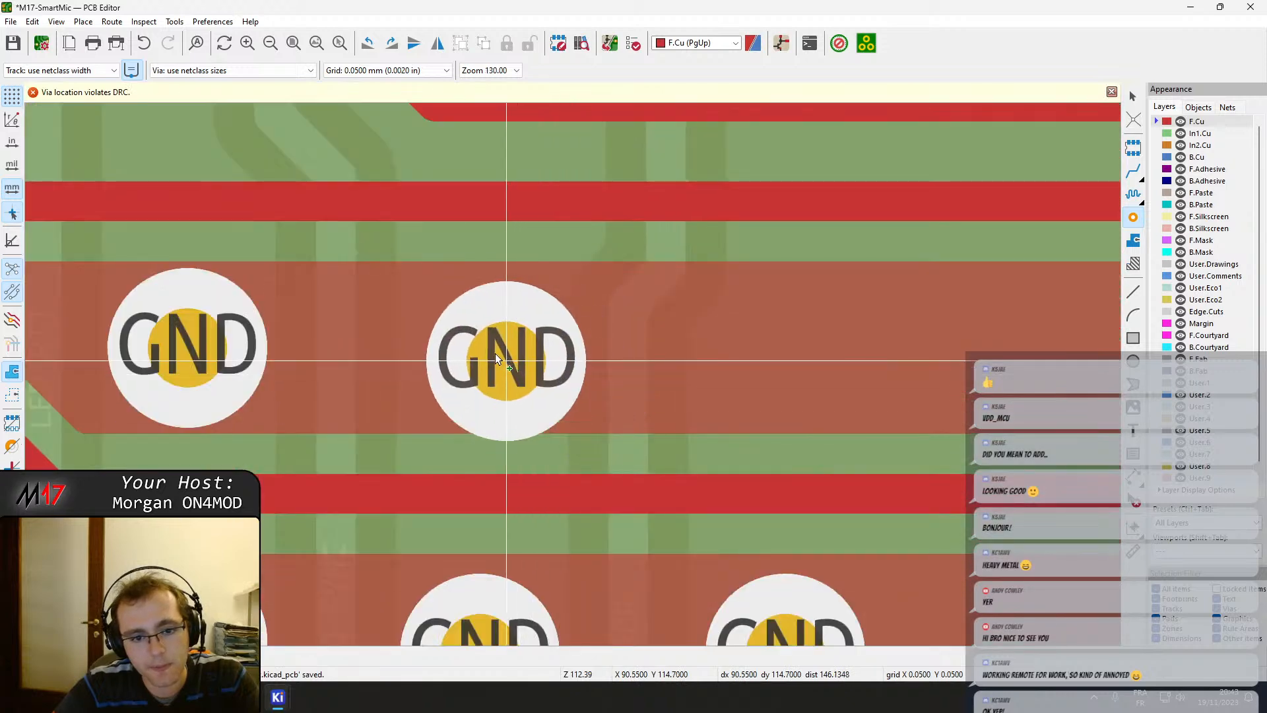
click(484, 351)
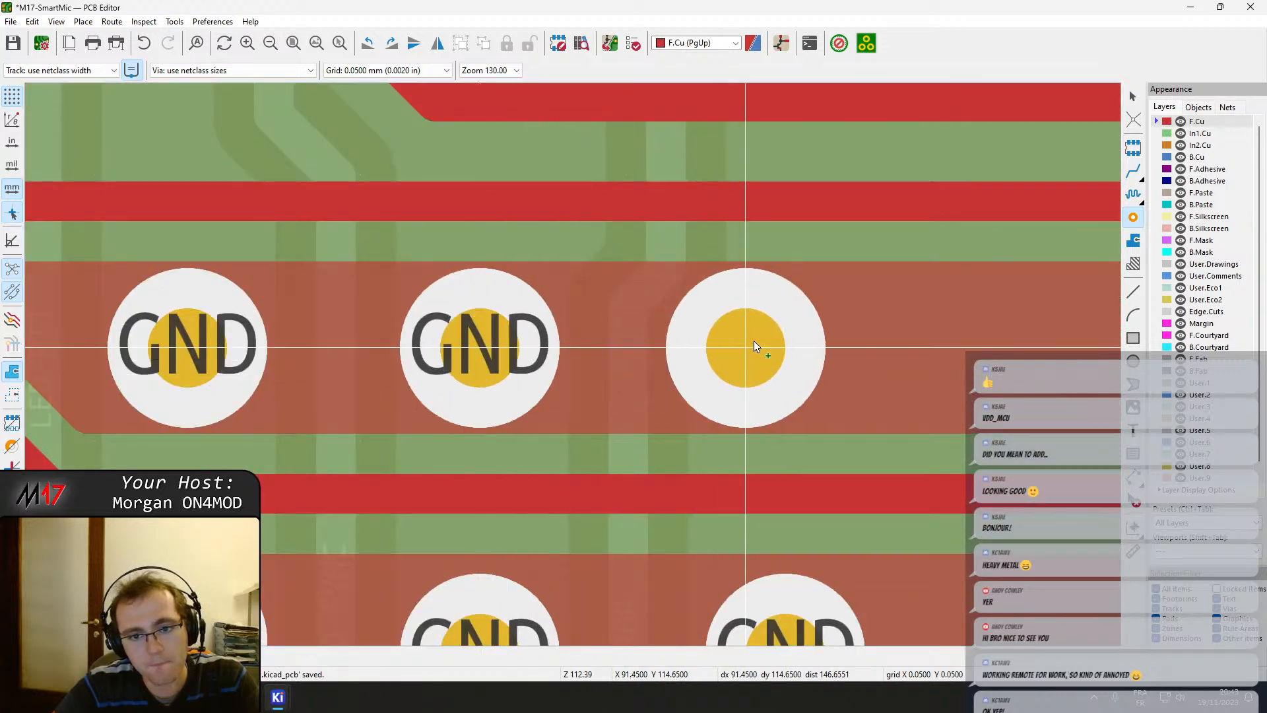
click(813, 346)
scroll(1013, 321, down, 5)
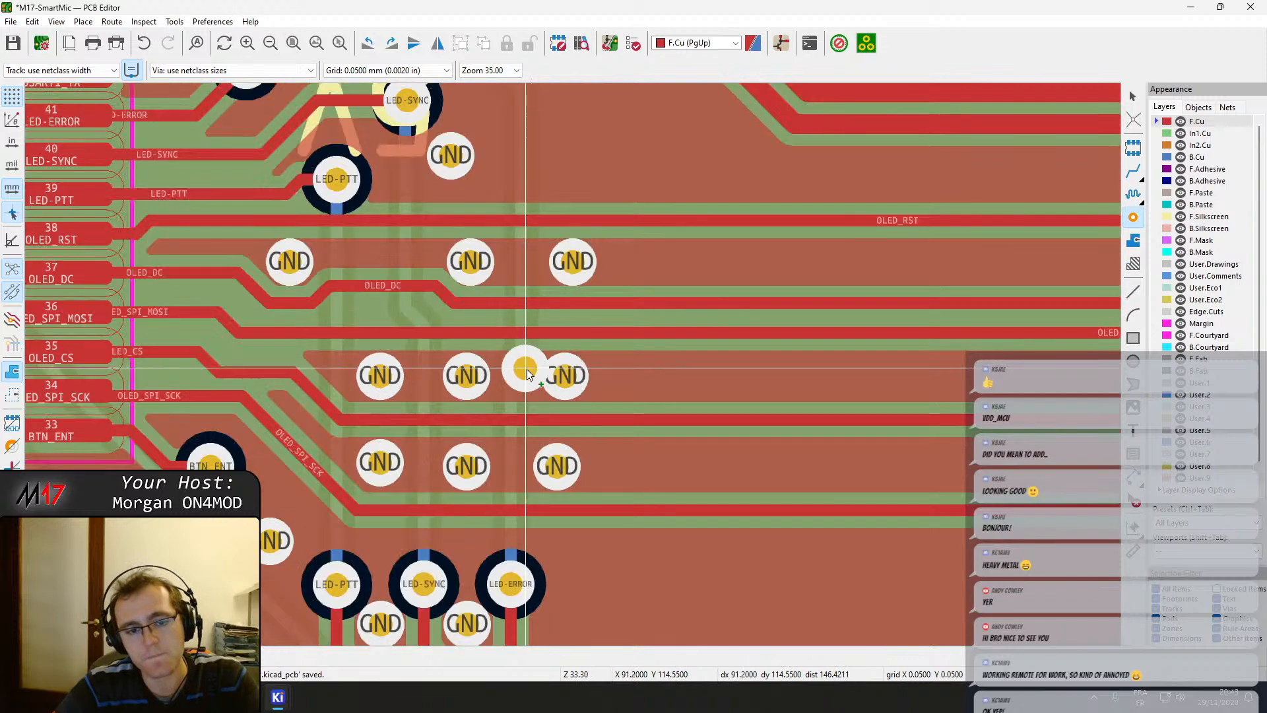
key(Escape)
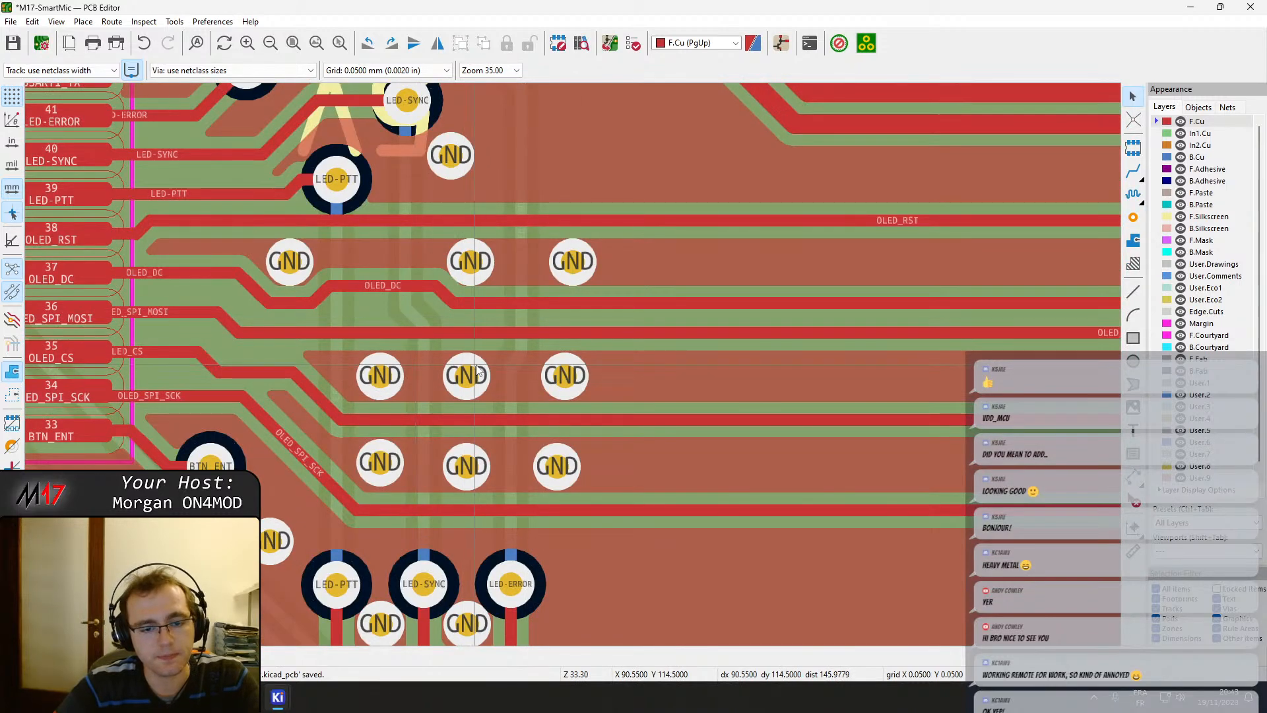
Delete the three GND vias between OLED_RST and OLED_DC, and raise the long OLED_DC segment to about Y 113.1 mm.
middle_drag(478, 372, 489, 484)
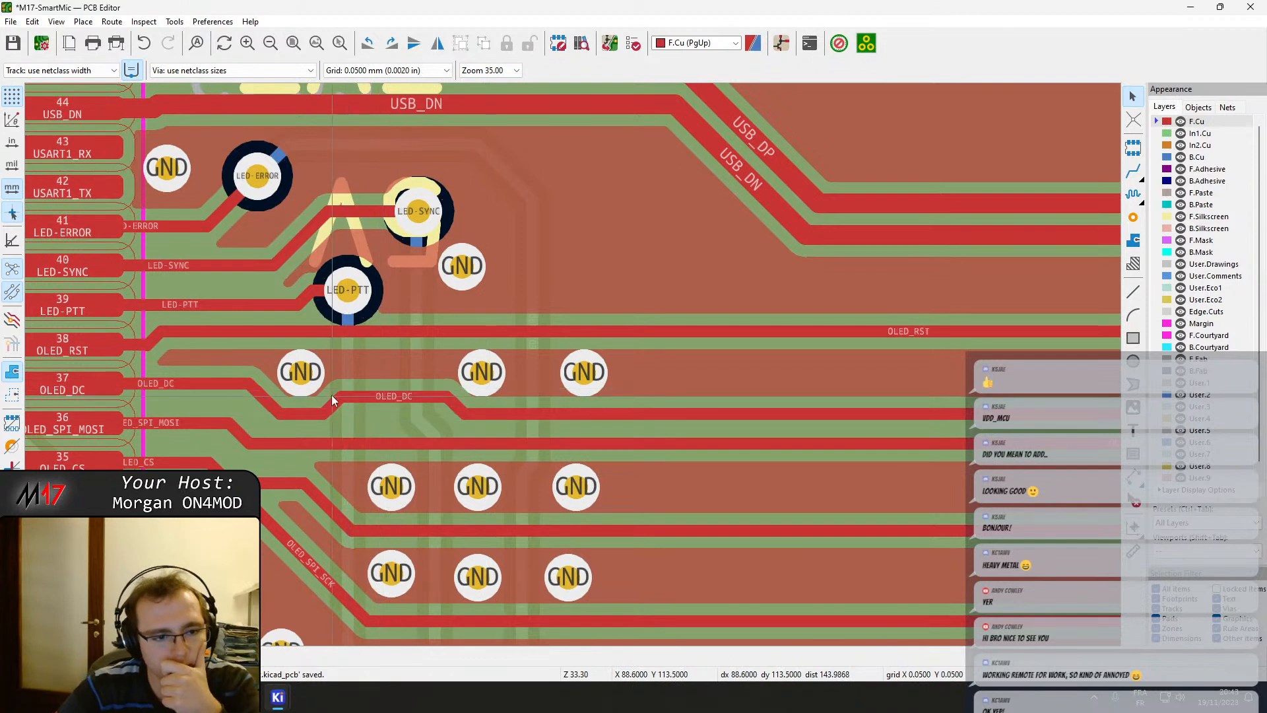
click(315, 375)
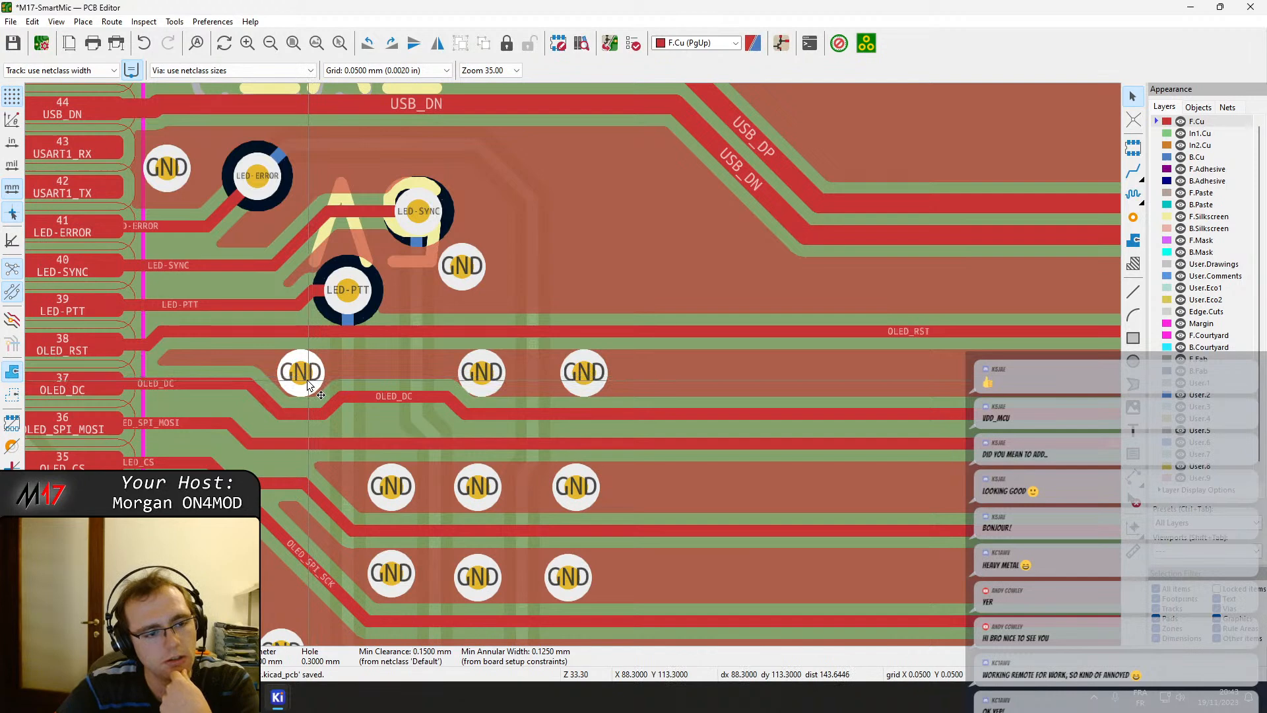
key(Delete)
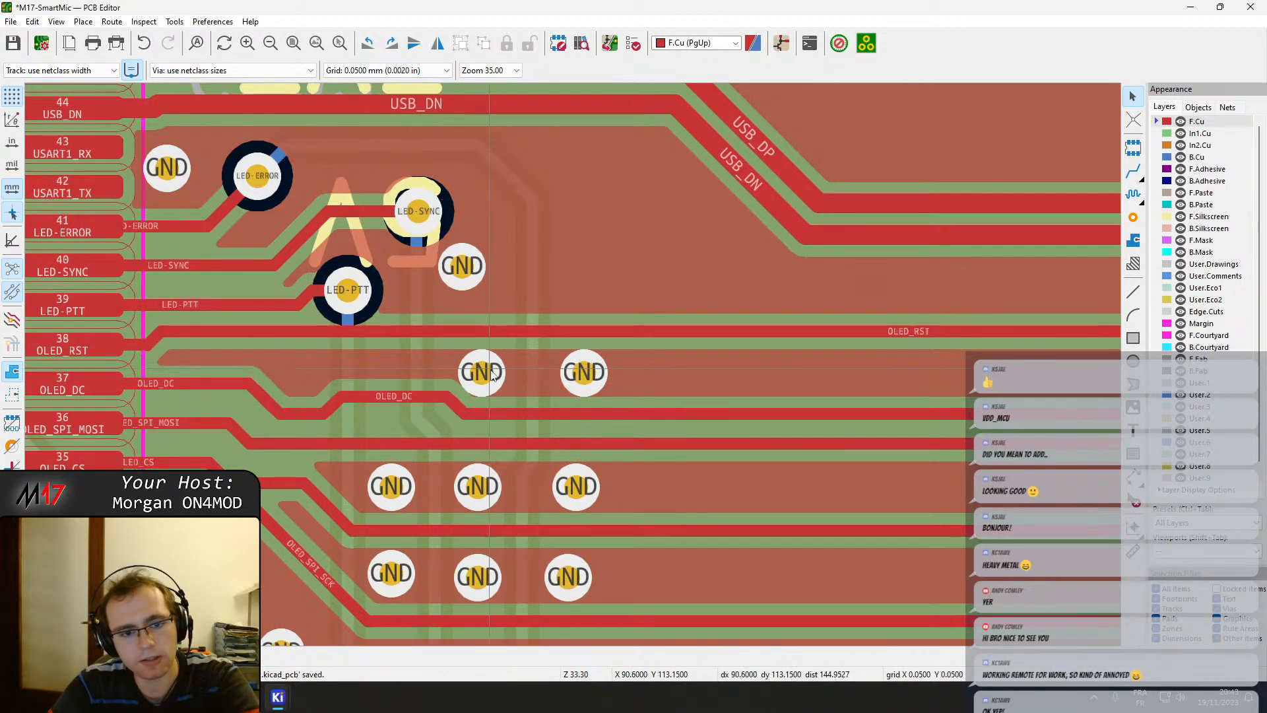
click(494, 377)
key(Delete)
click(562, 382)
key(Delete)
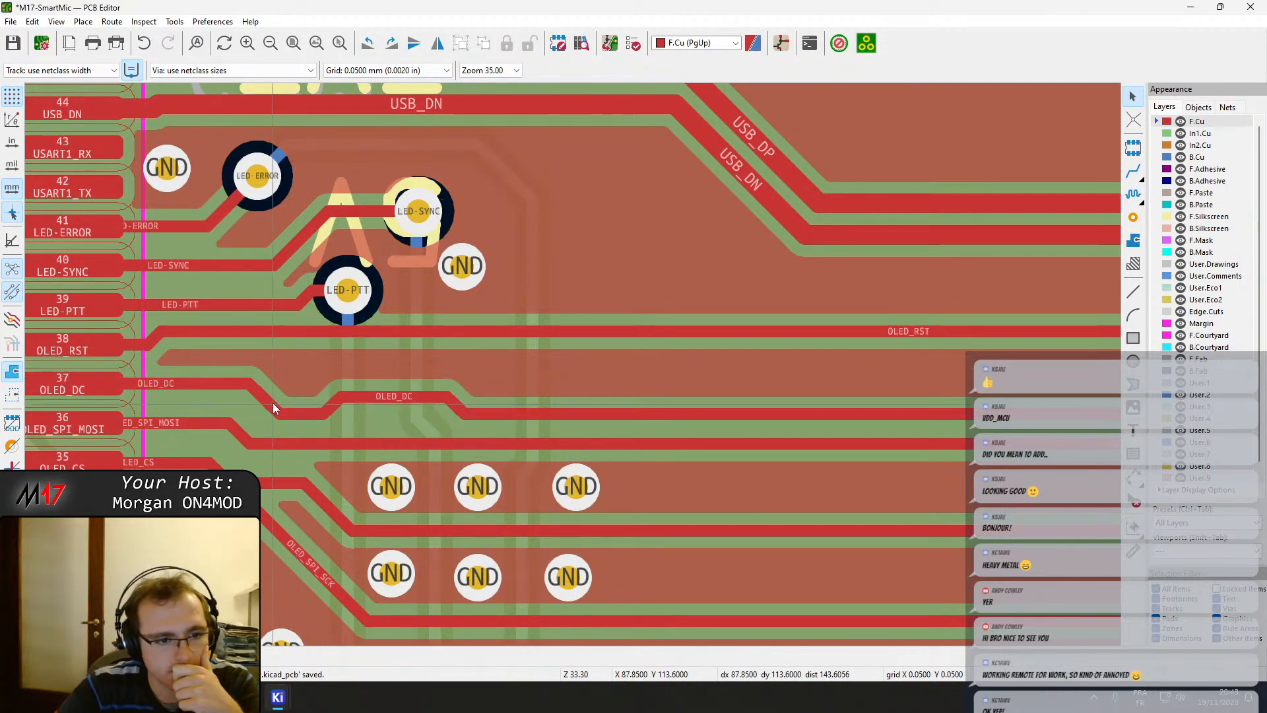
click(382, 396)
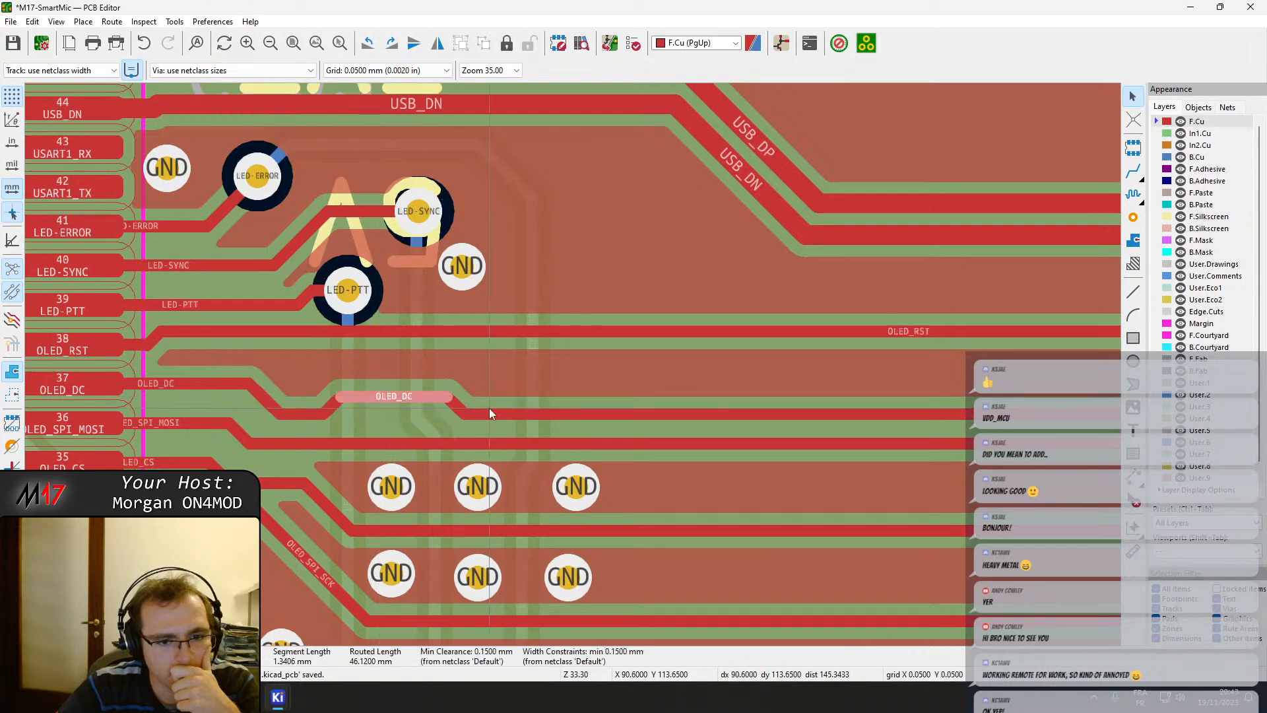
drag(489, 409, 409, 370)
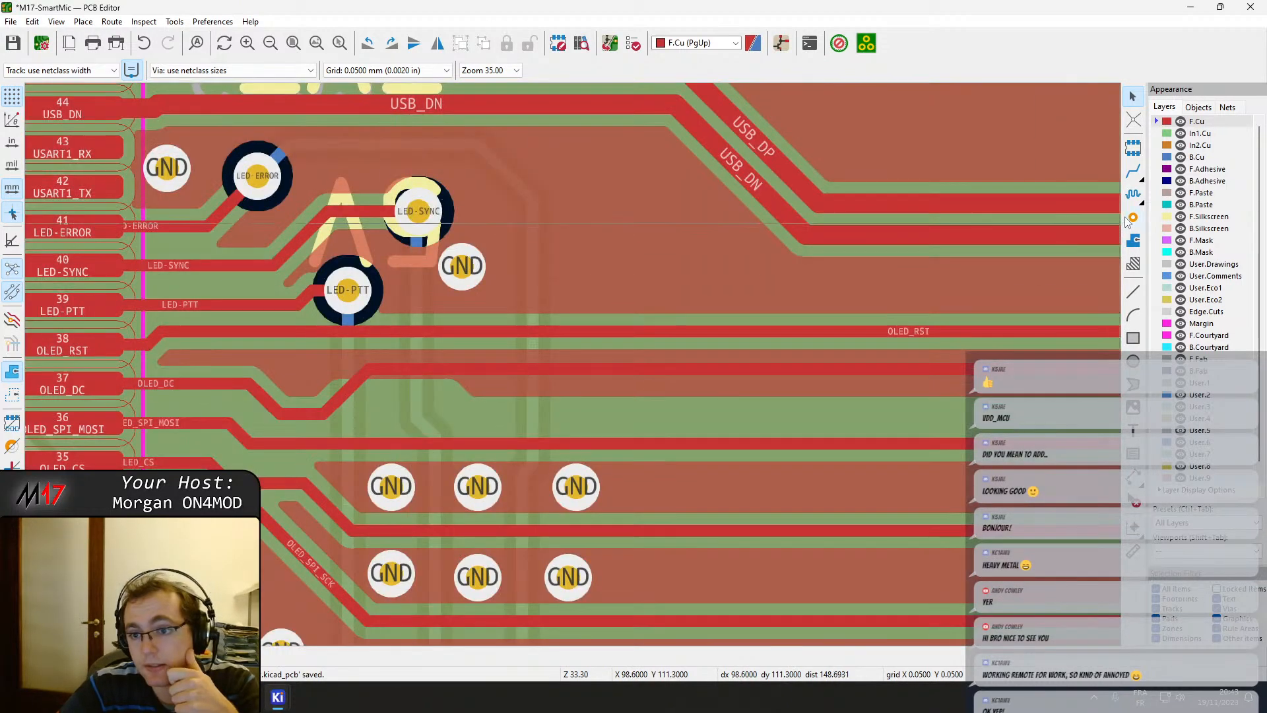
Place a GND via in the dip of the OLED_DC track at about X 88.2, Y 113.15 mm, and refill all zones.
key(ctrl+shift+v)
click(300, 376)
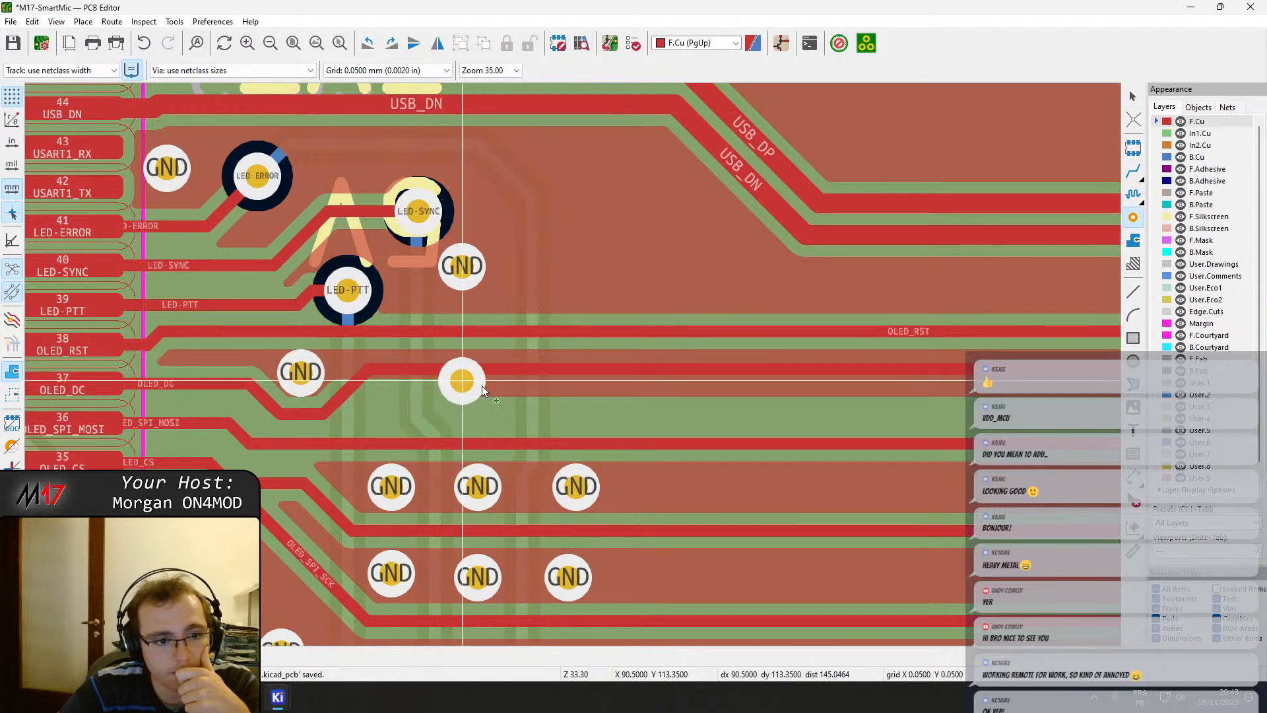
key(b)
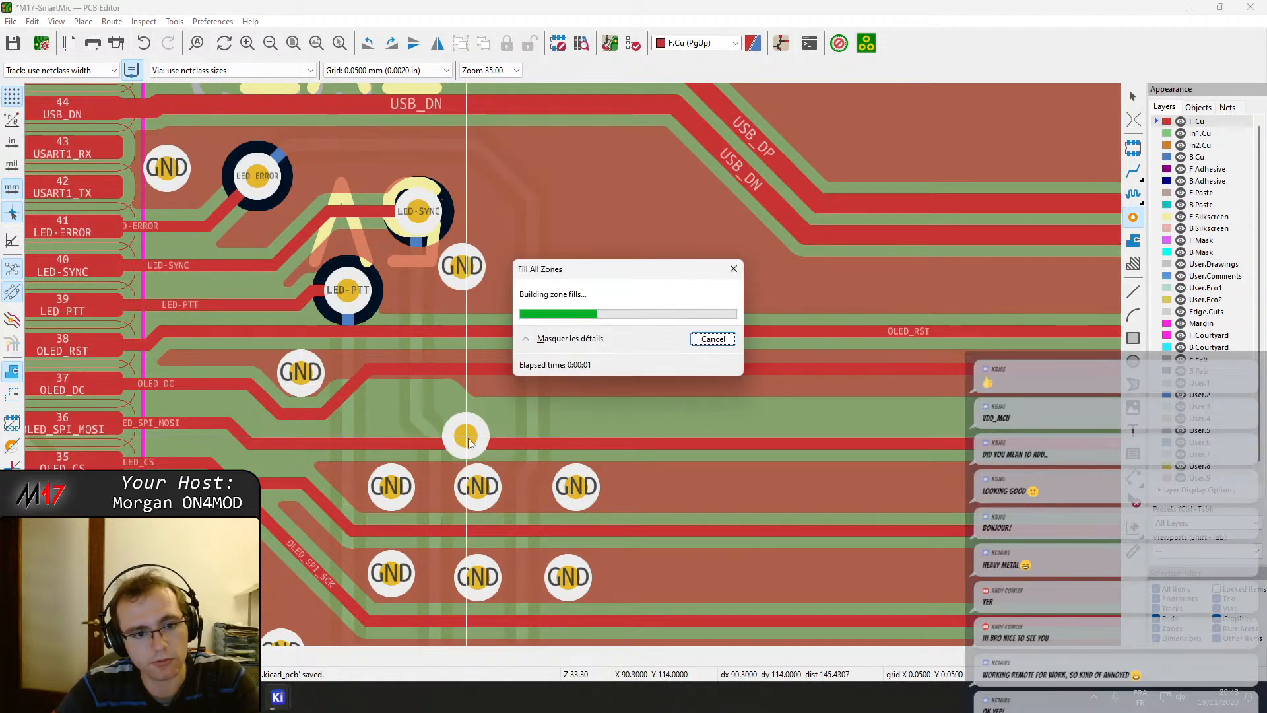
key(Escape)
Lower the long OLED_DC segment slightly to about Y 113.2 mm and refill all zones.
click(443, 367)
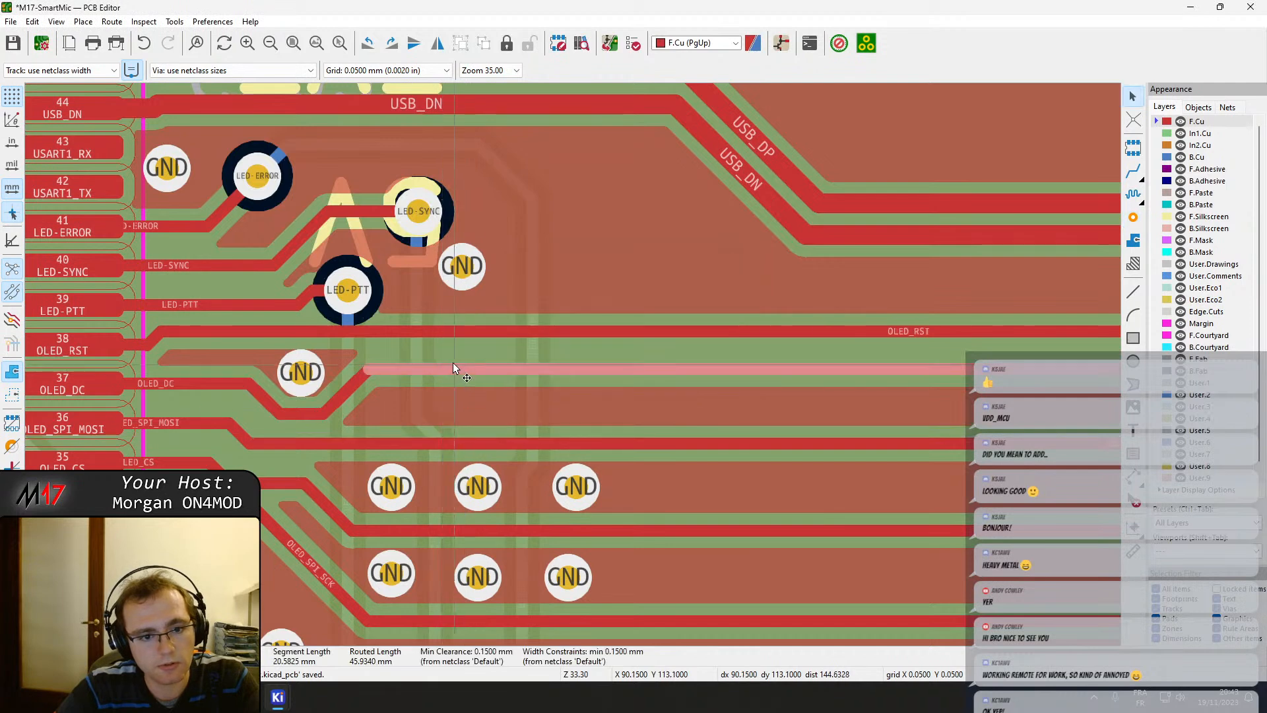
key(d)
click(448, 374)
key(b)
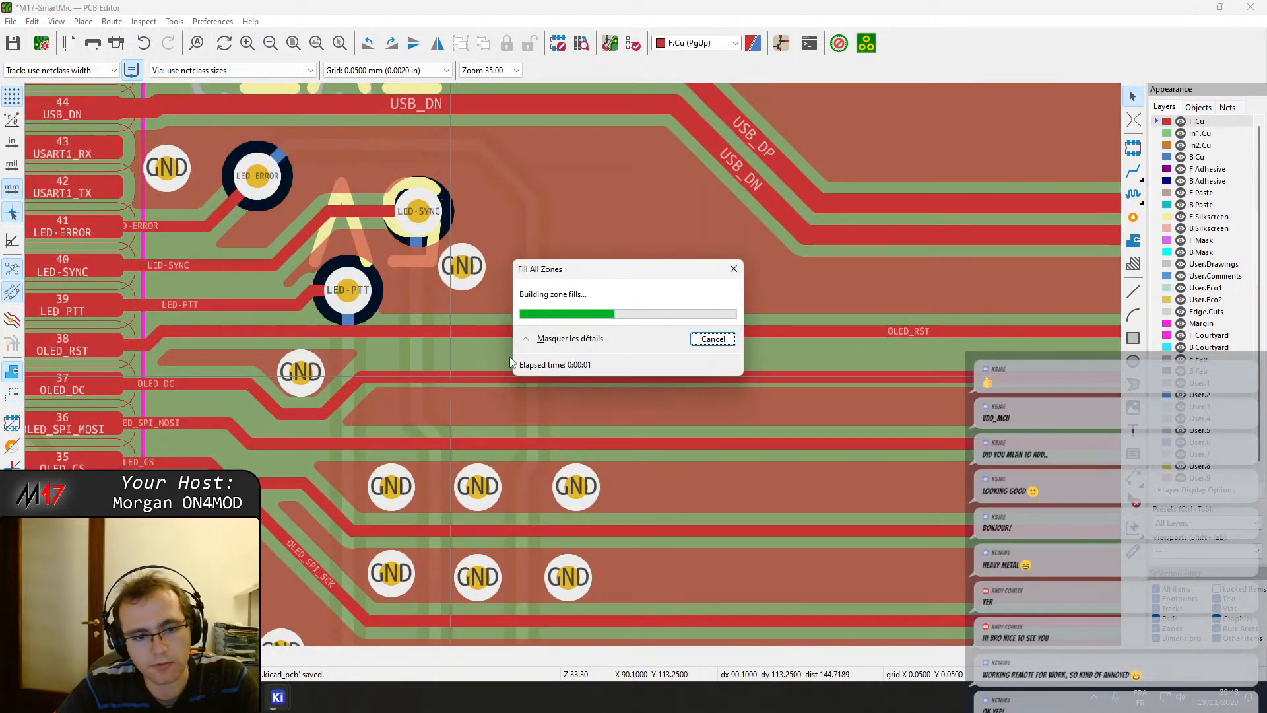
Raise the long OLED_RST segment to about Y 112.35 mm.
middle_drag(678, 319, 472, 371)
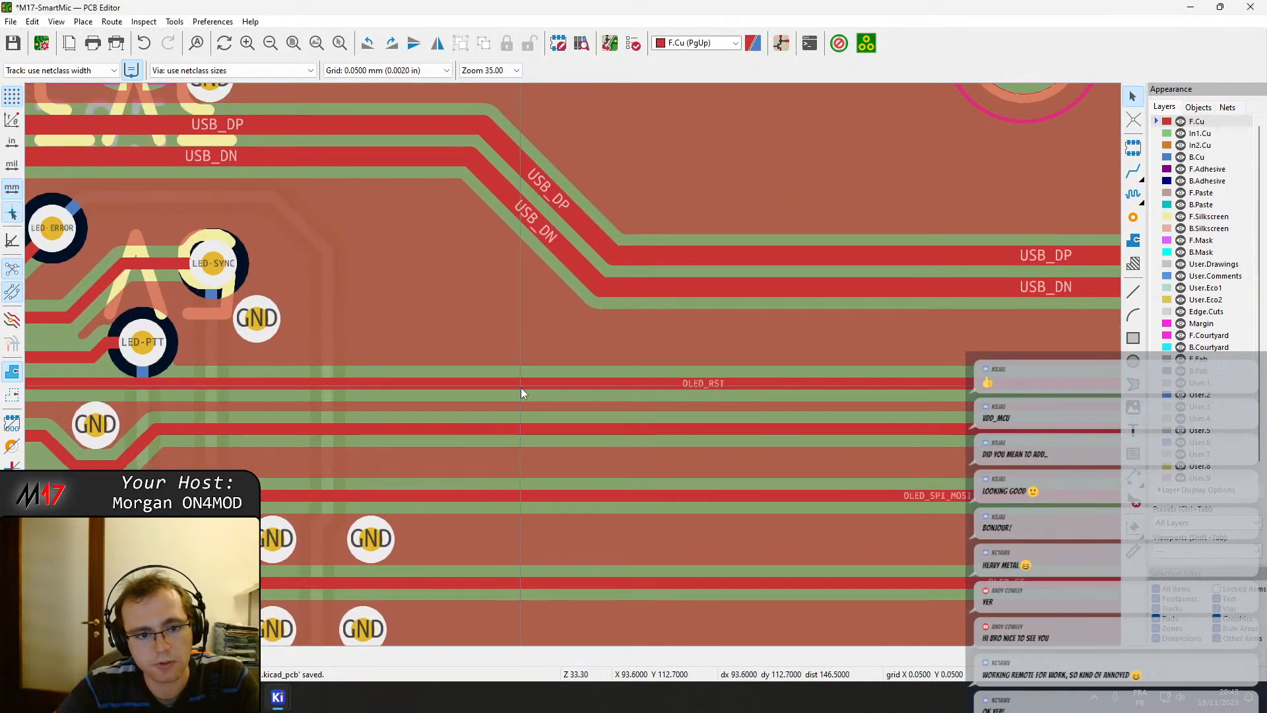
click(517, 383)
key(d)
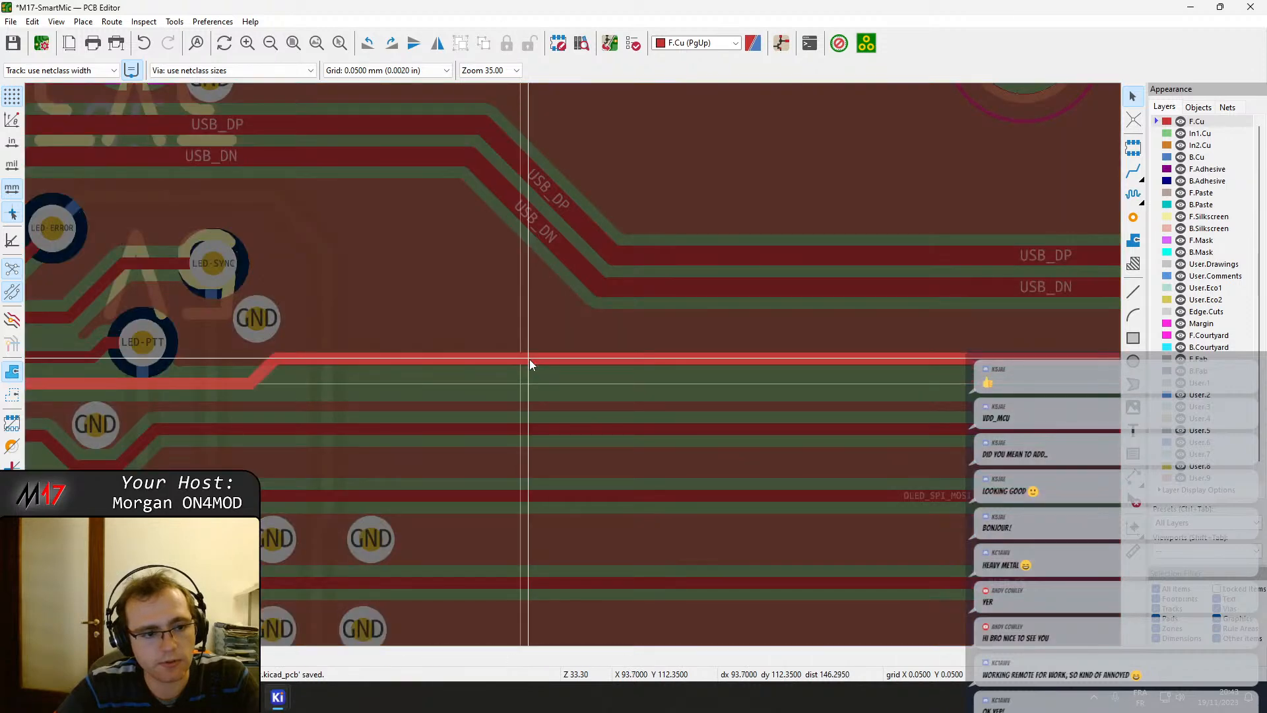
click(530, 360)
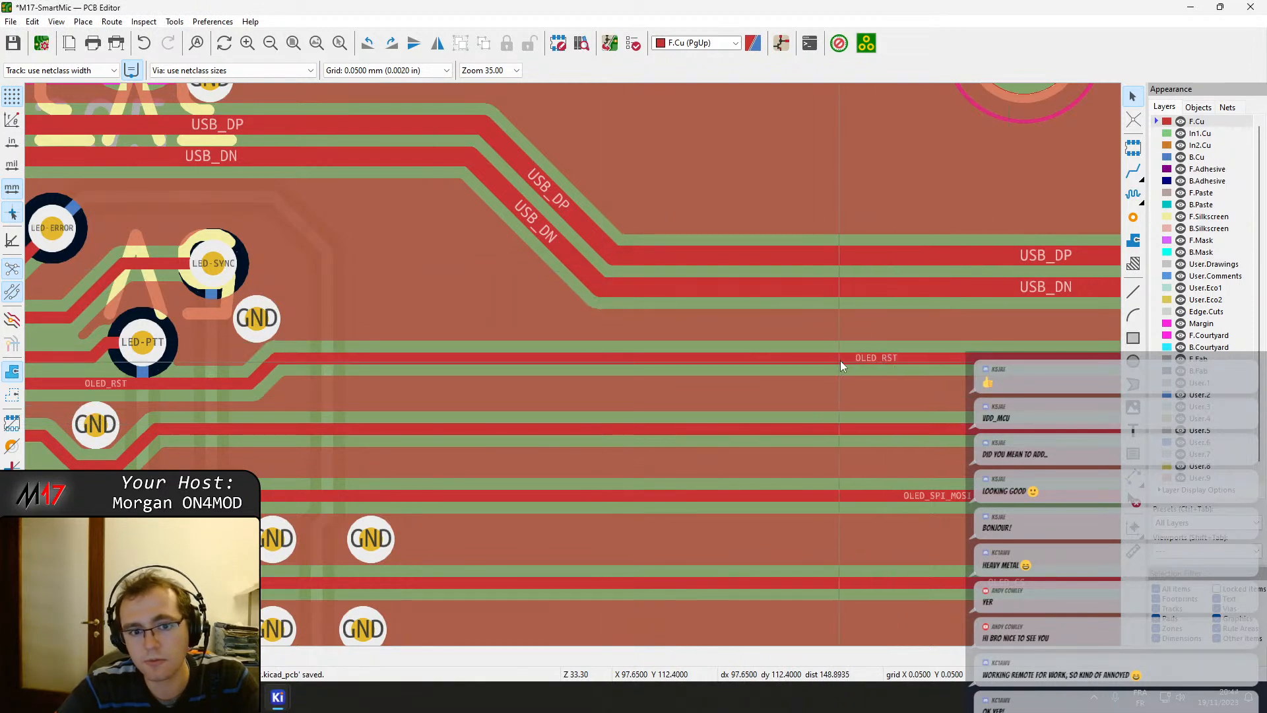
Delete the long horizontal USB_DP and USB_DN segments running below TP501.
middle_drag(841, 360, 395, 324)
scroll(395, 323, down, 4)
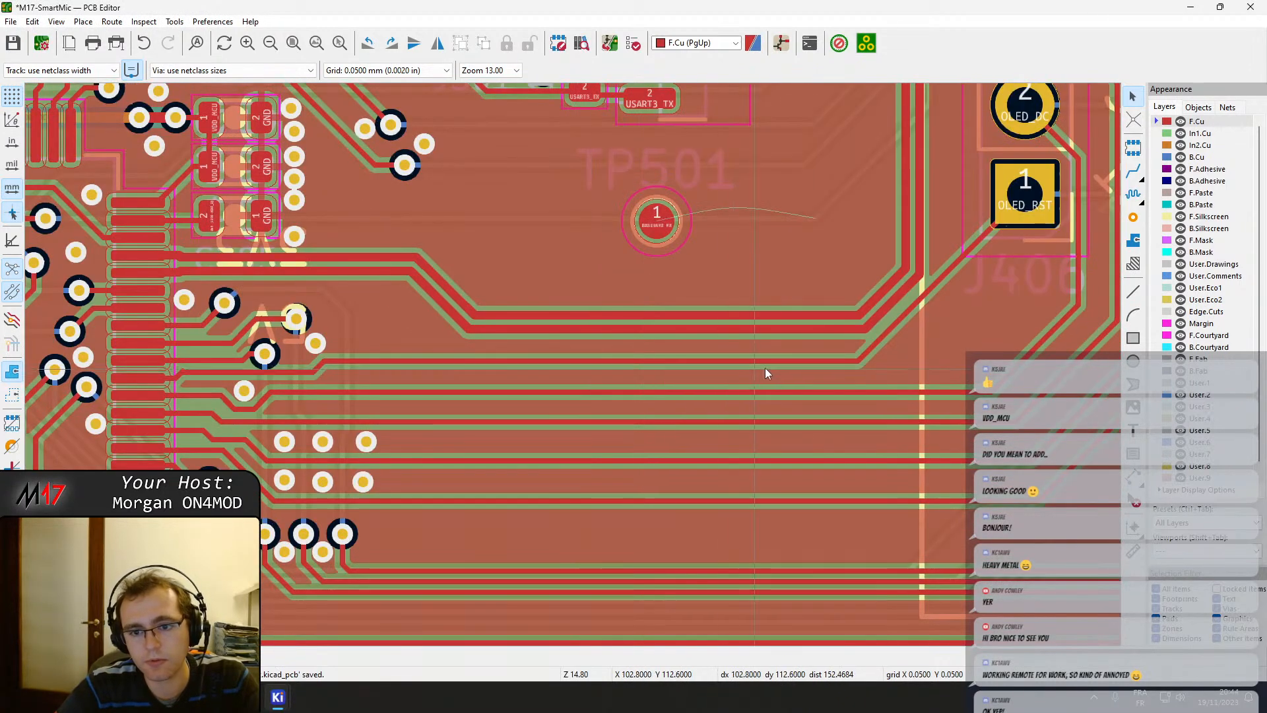
scroll(749, 382, up, 2)
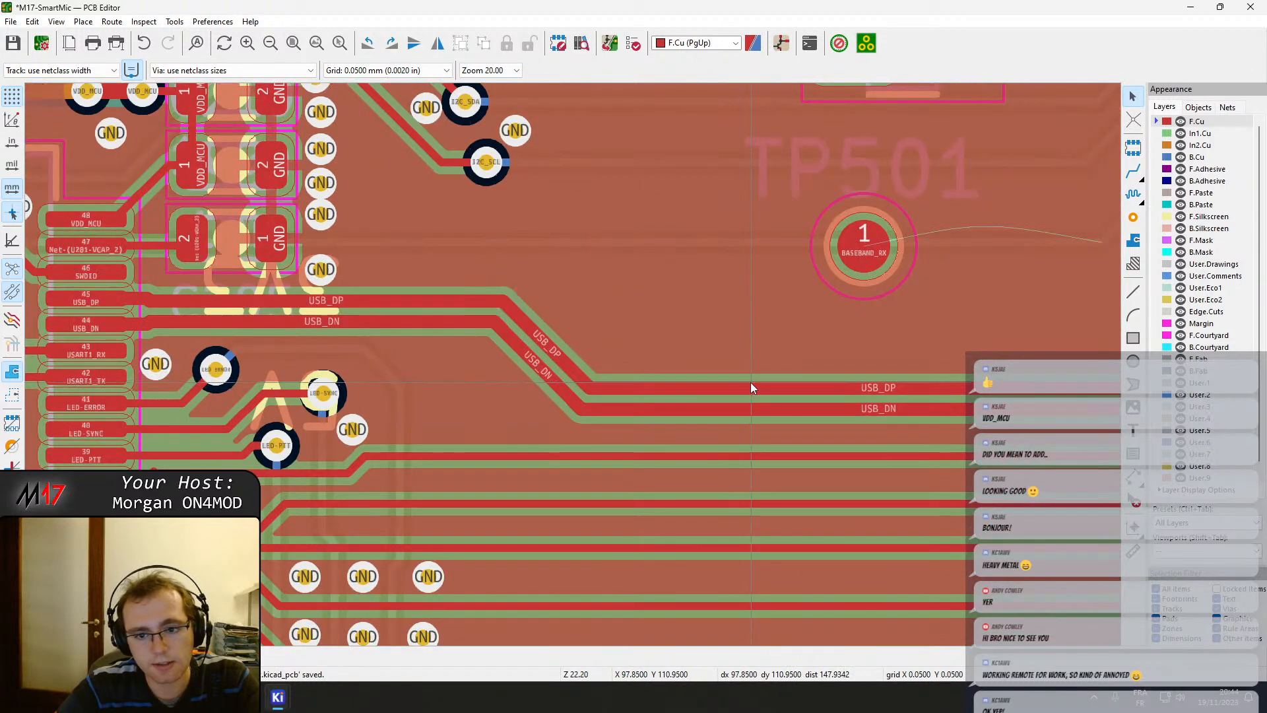
click(750, 386)
shift+click(758, 409)
key(m)
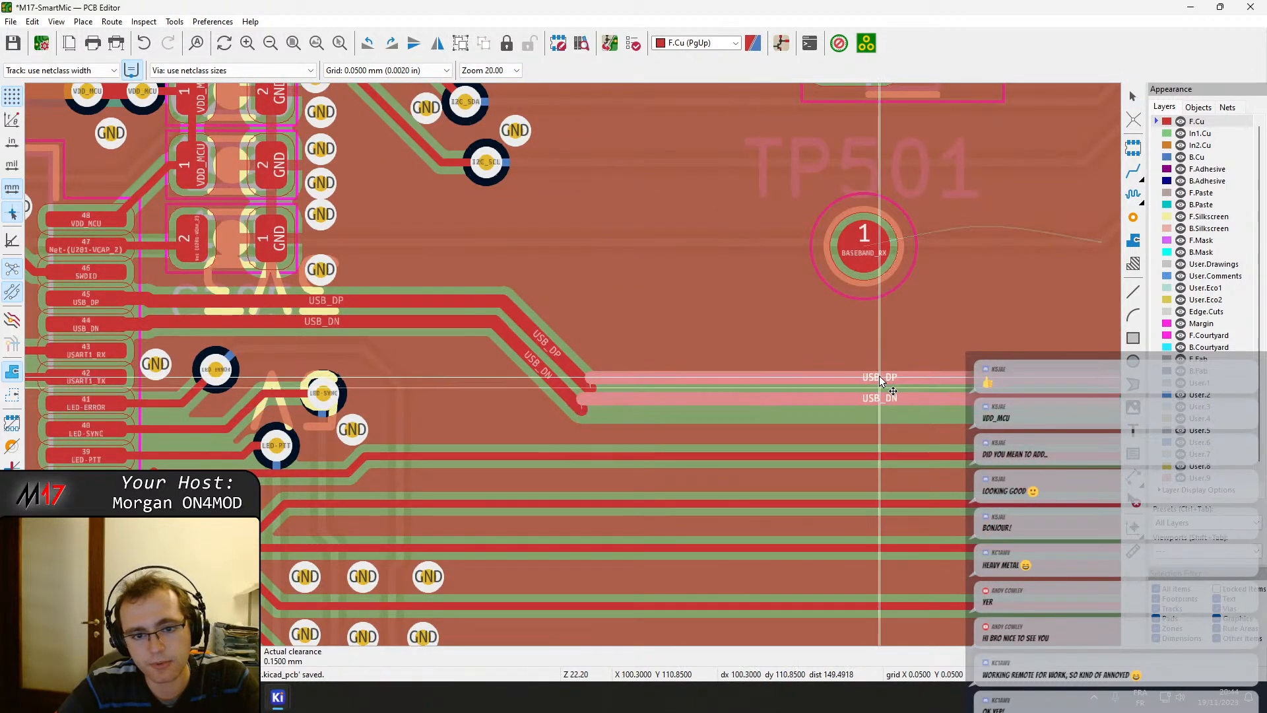
key(Escape)
key(Delete)
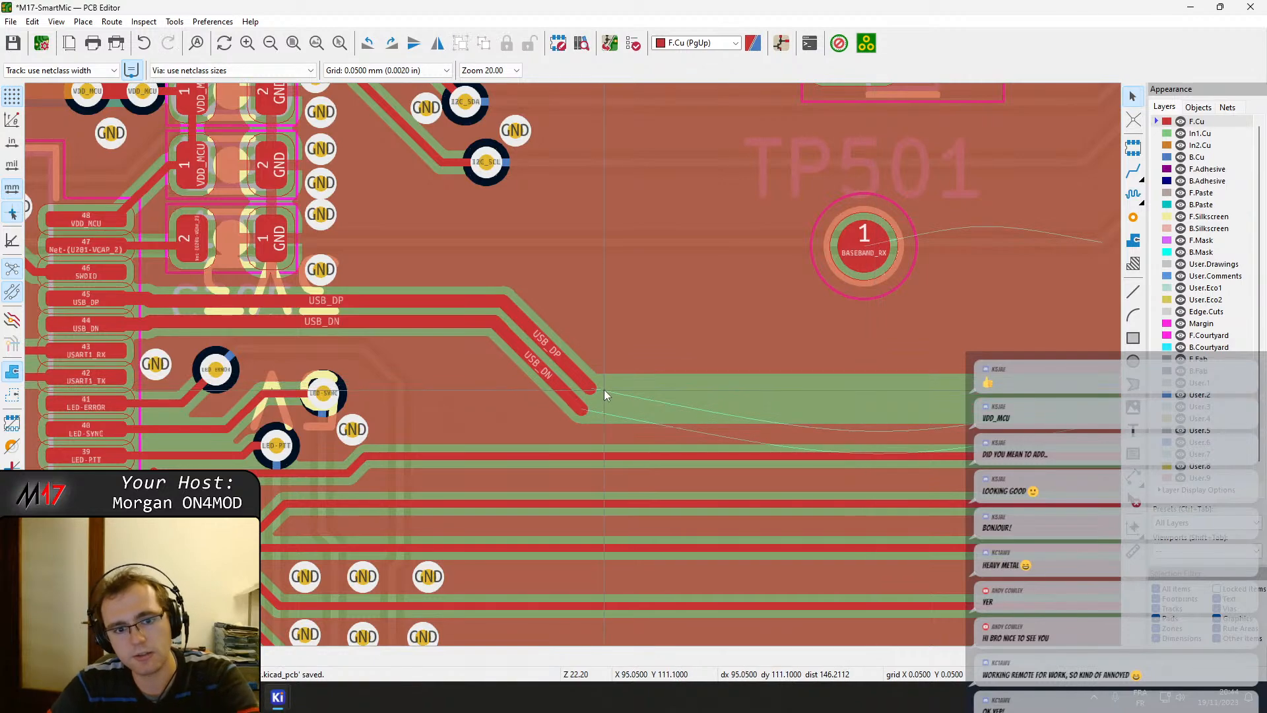
Delete the diagonal USB_DP and USB_DN segments at both ends of the removed horizontal run.
click(580, 383)
key(Delete)
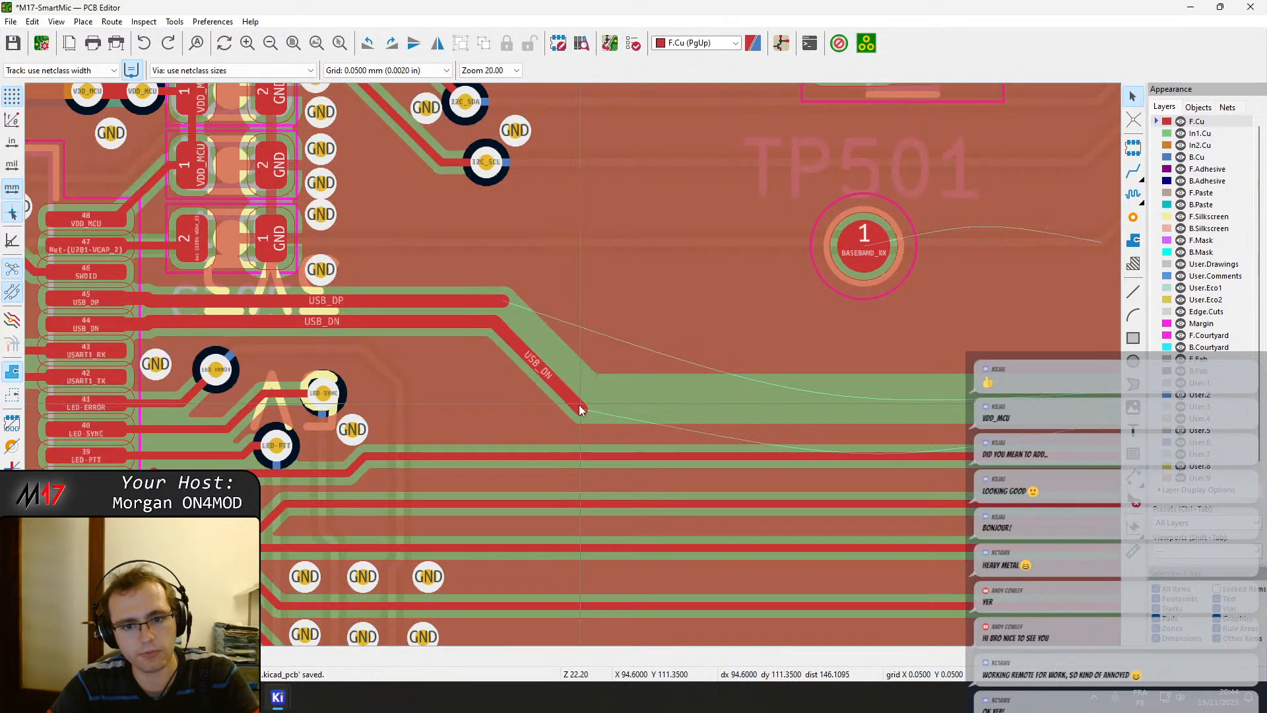
click(576, 404)
key(Delete)
scroll(717, 381, down, 3)
scroll(996, 365, up, 5)
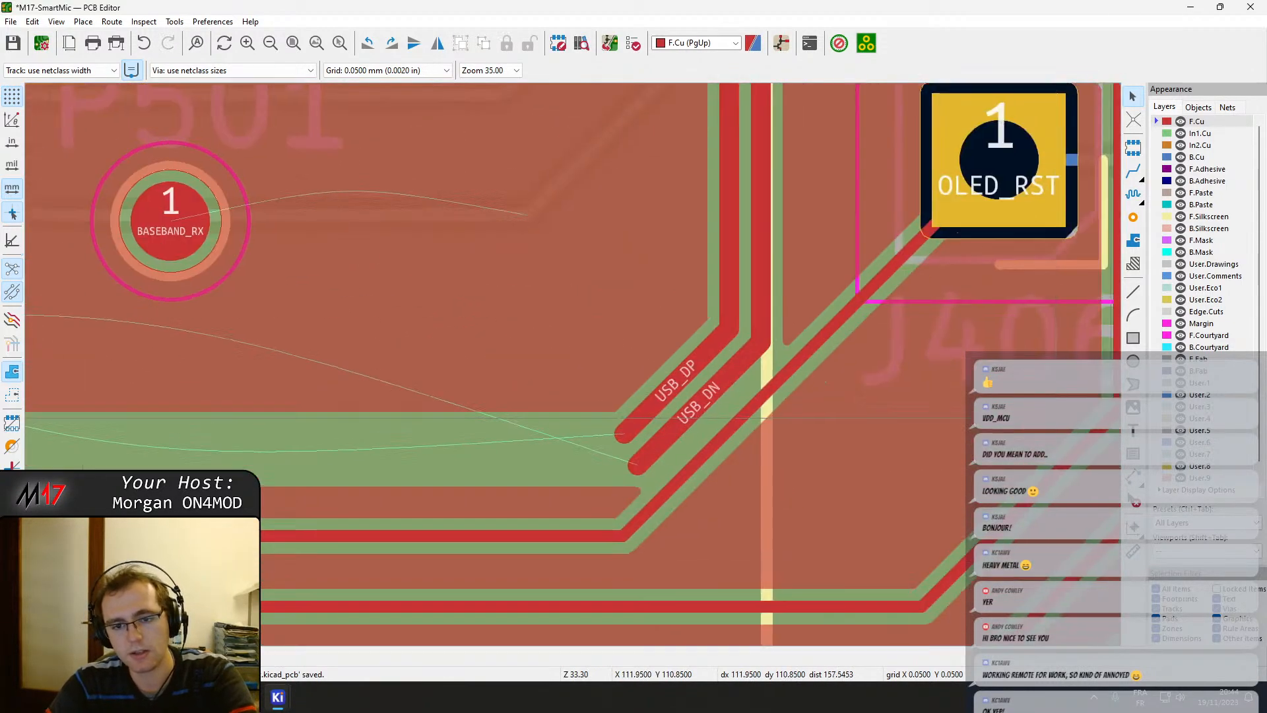
click(713, 399)
key(Delete)
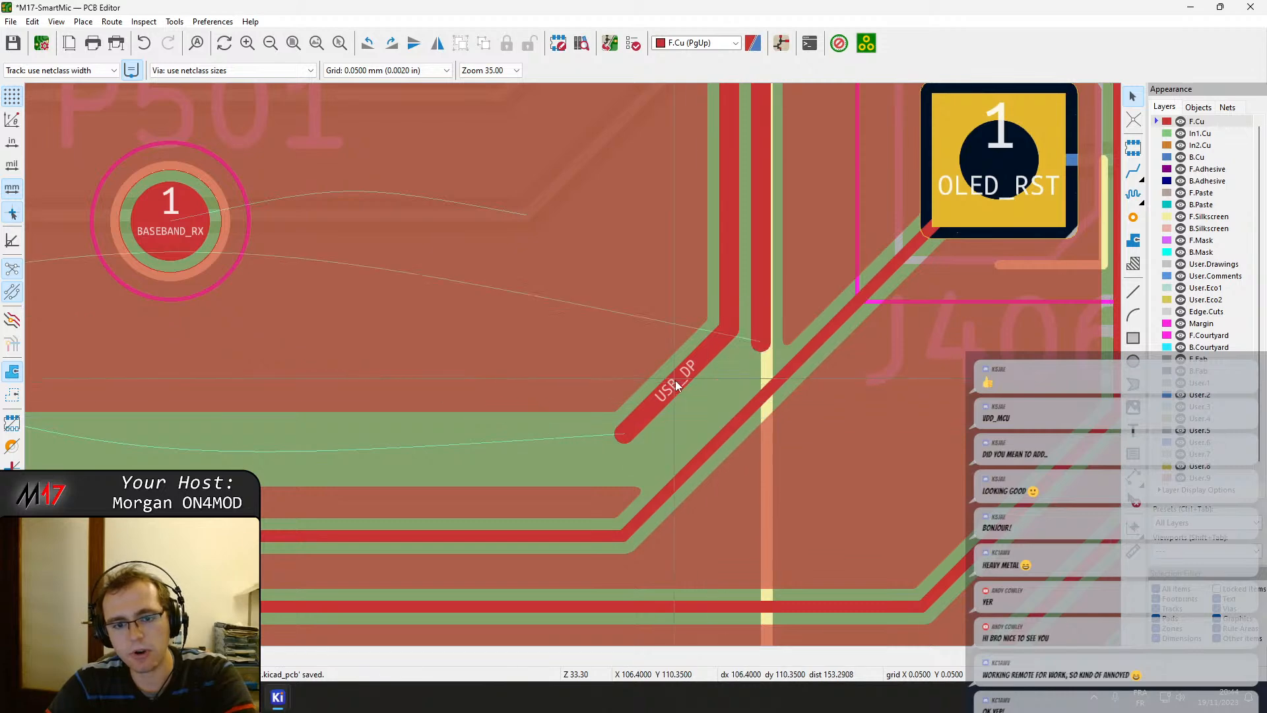
click(675, 381)
key(Delete)
Route the USB_DP/USB_DN differential pair from the MCU-side ends to the vertical tracks near J406, running along about Y 110.2 mm.
scroll(207, 411, down, 2)
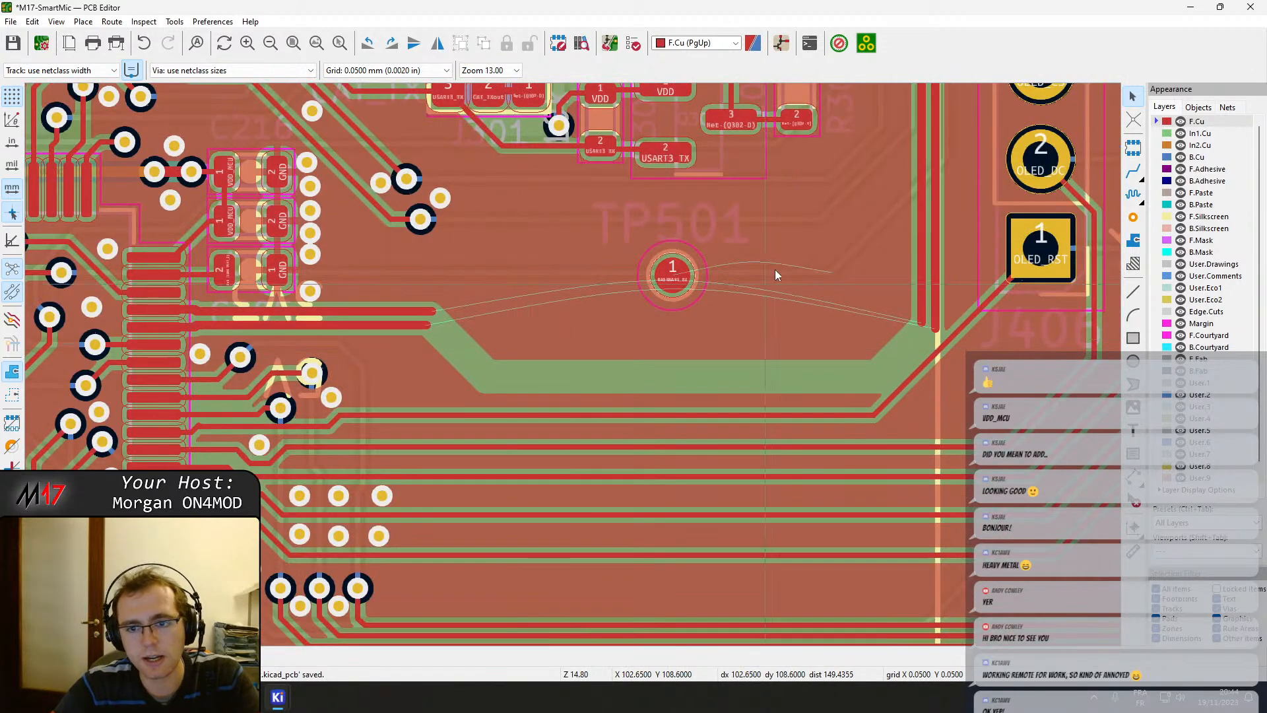
middle_drag(798, 250, 793, 343)
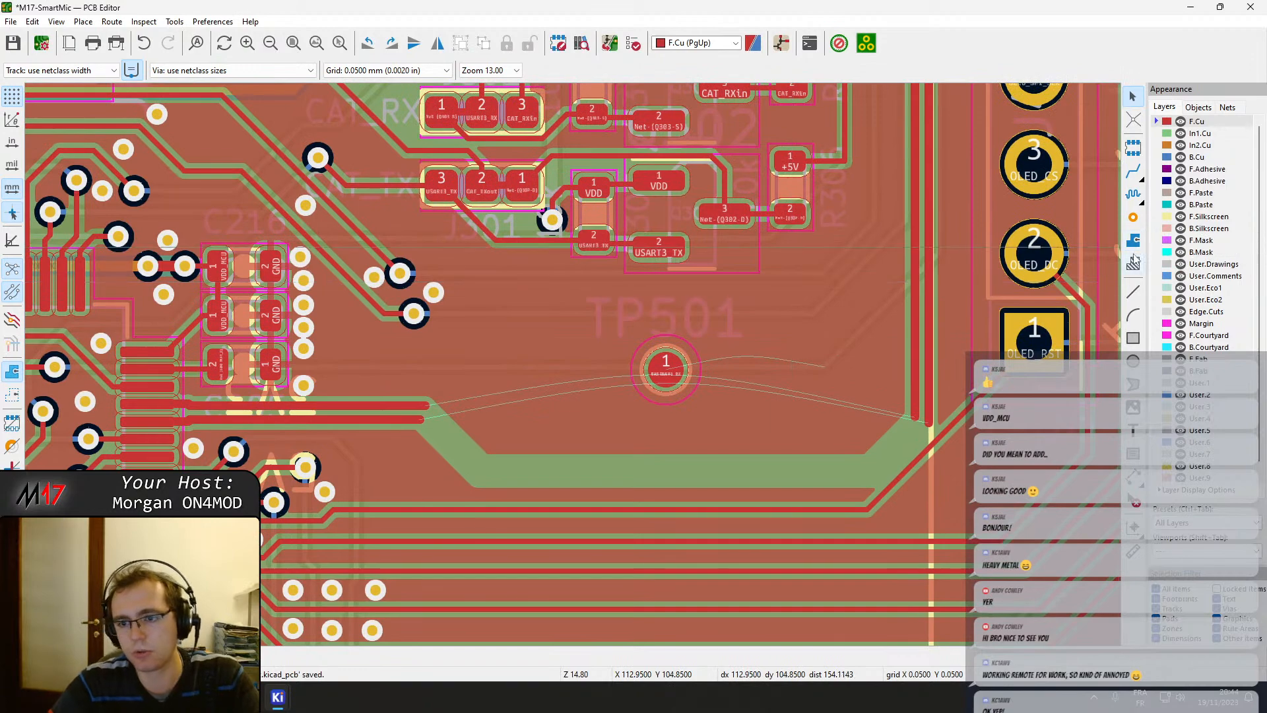
right_click(1138, 175)
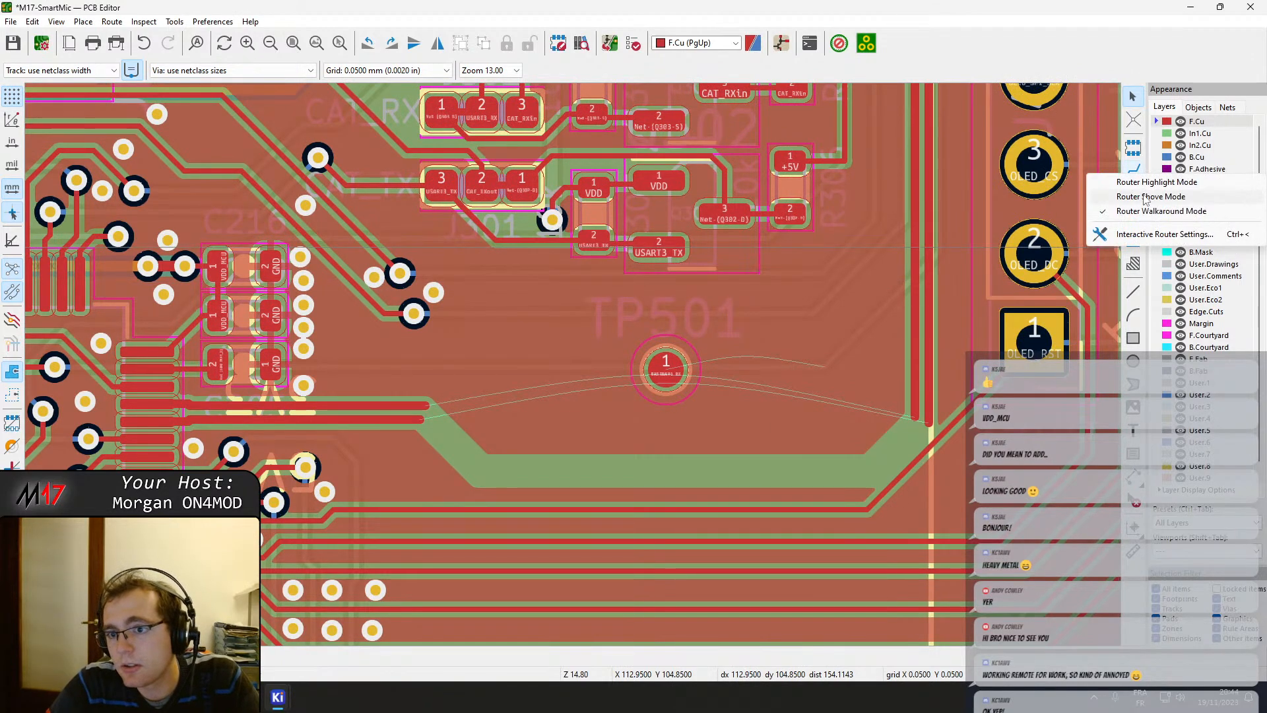
click(1144, 196)
click(1133, 170)
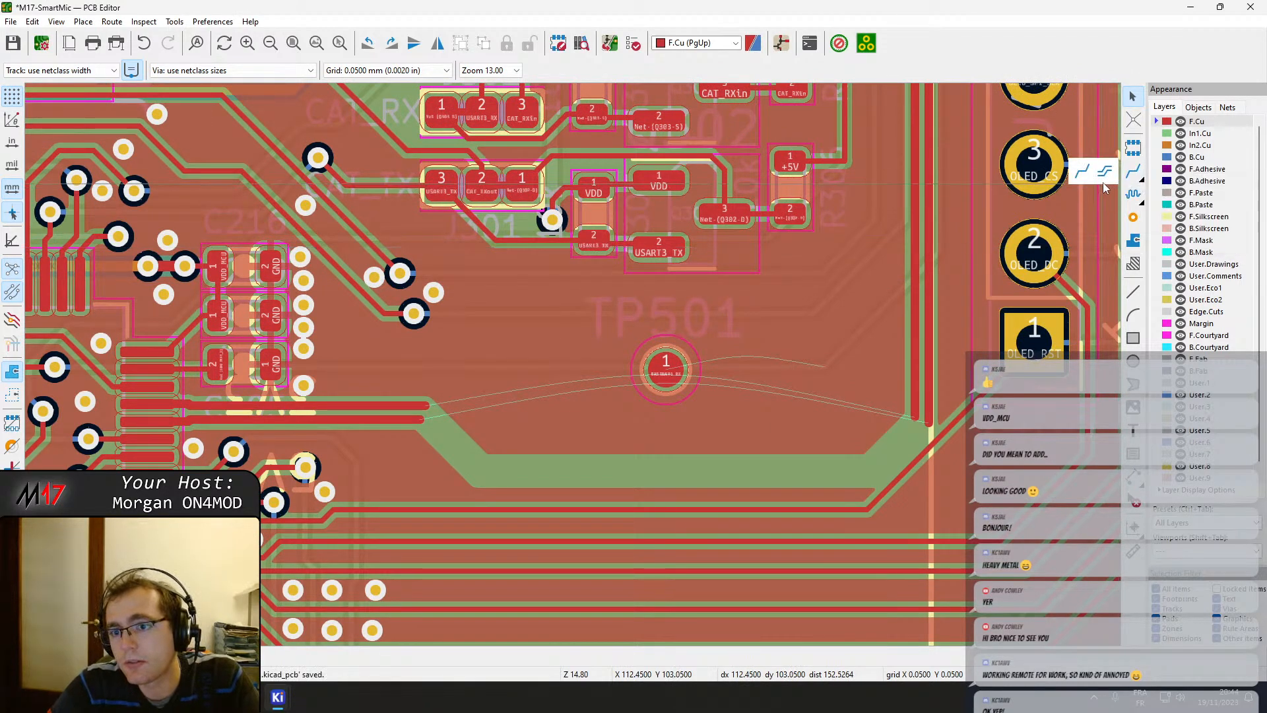
click(417, 394)
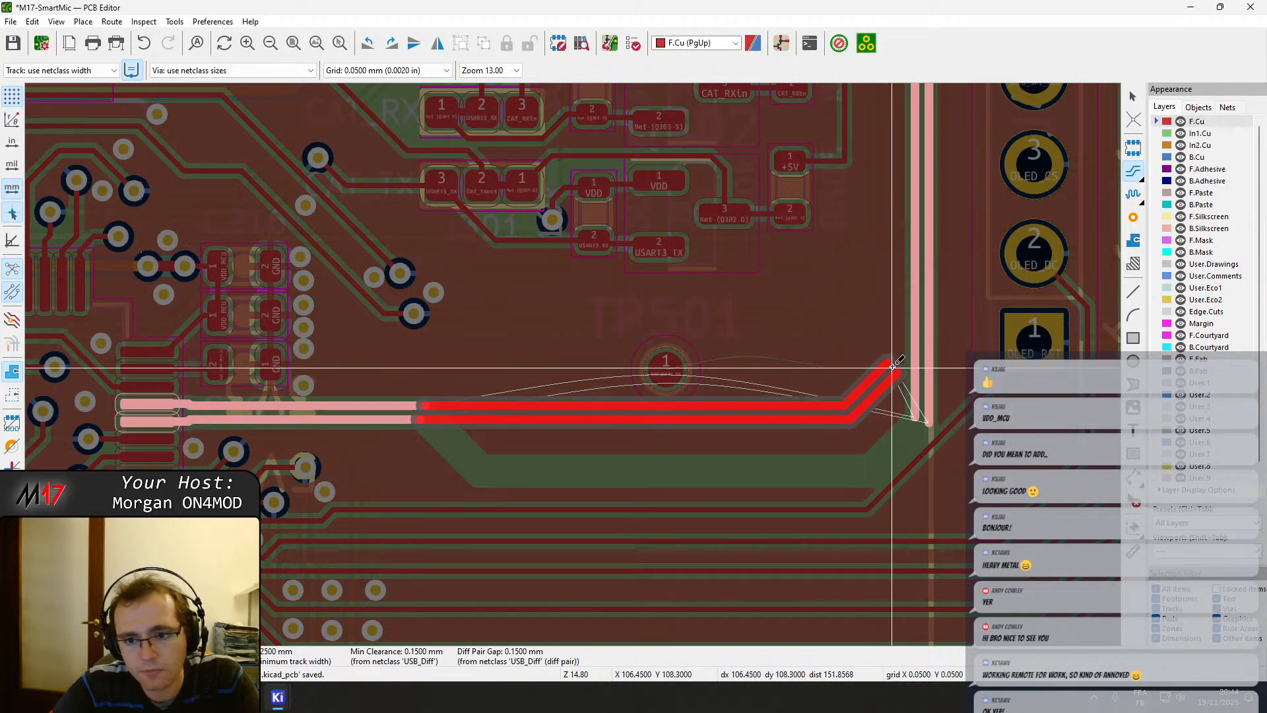
click(486, 447)
click(759, 435)
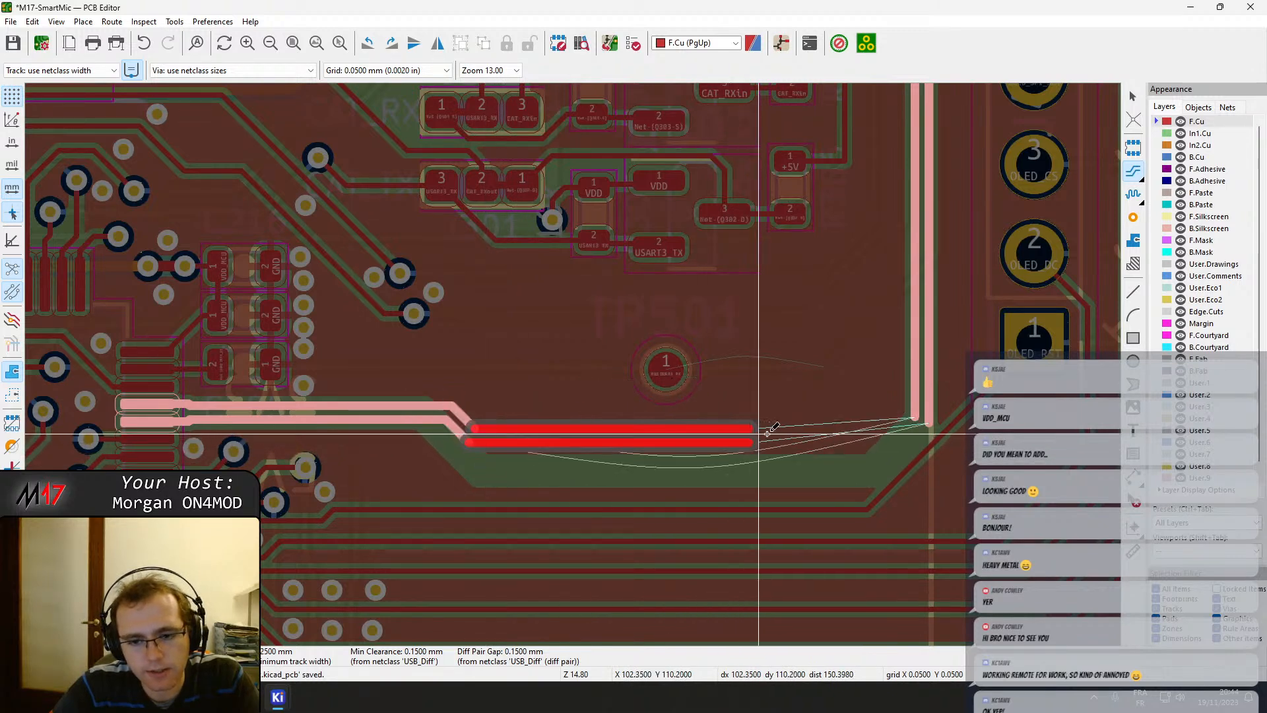
click(912, 426)
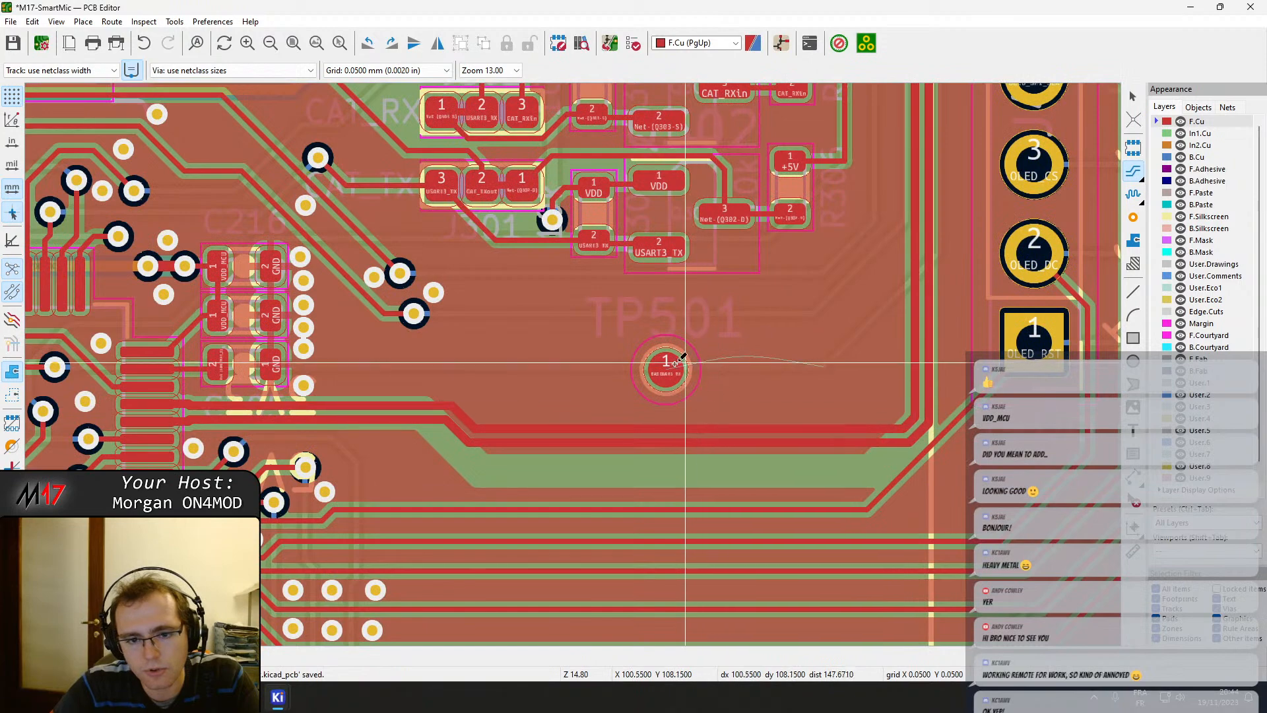
Refill all zones around the rerouted USB pair below TP501.
key(Escape)
click(665, 383)
scroll(691, 366, up, 3)
scroll(573, 365, down, 5)
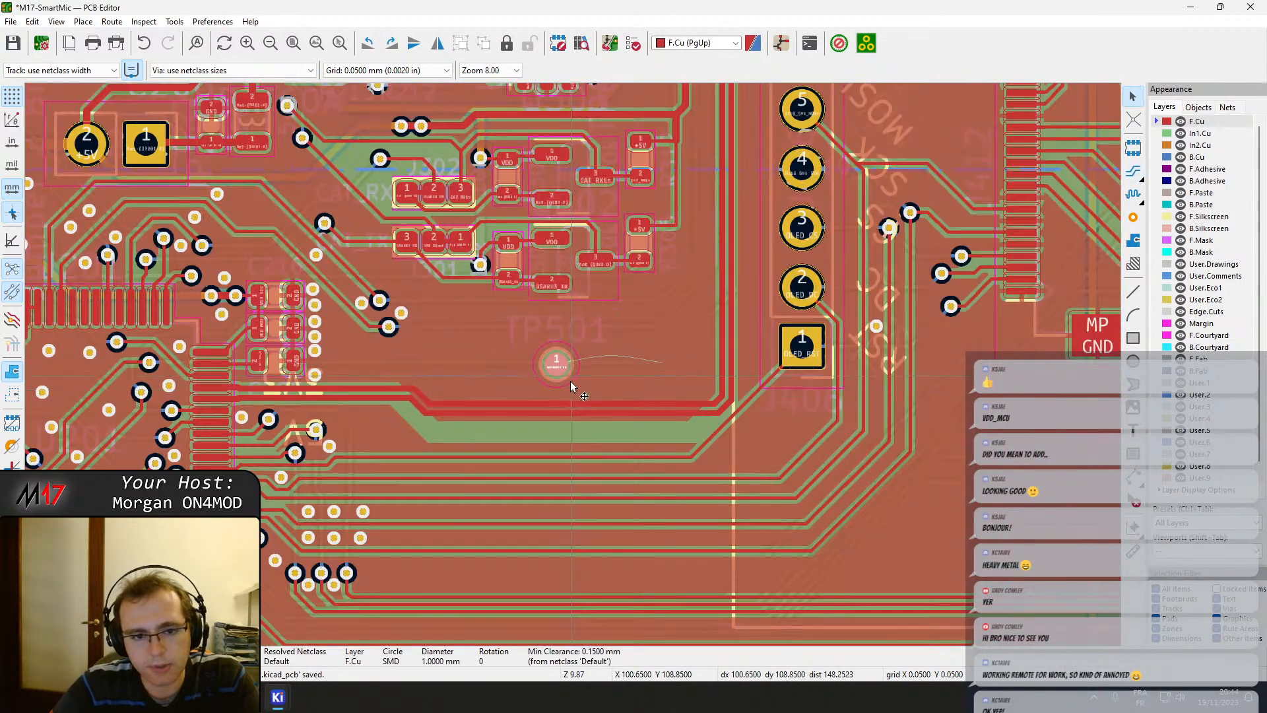
scroll(573, 365, up, 3)
key(b)
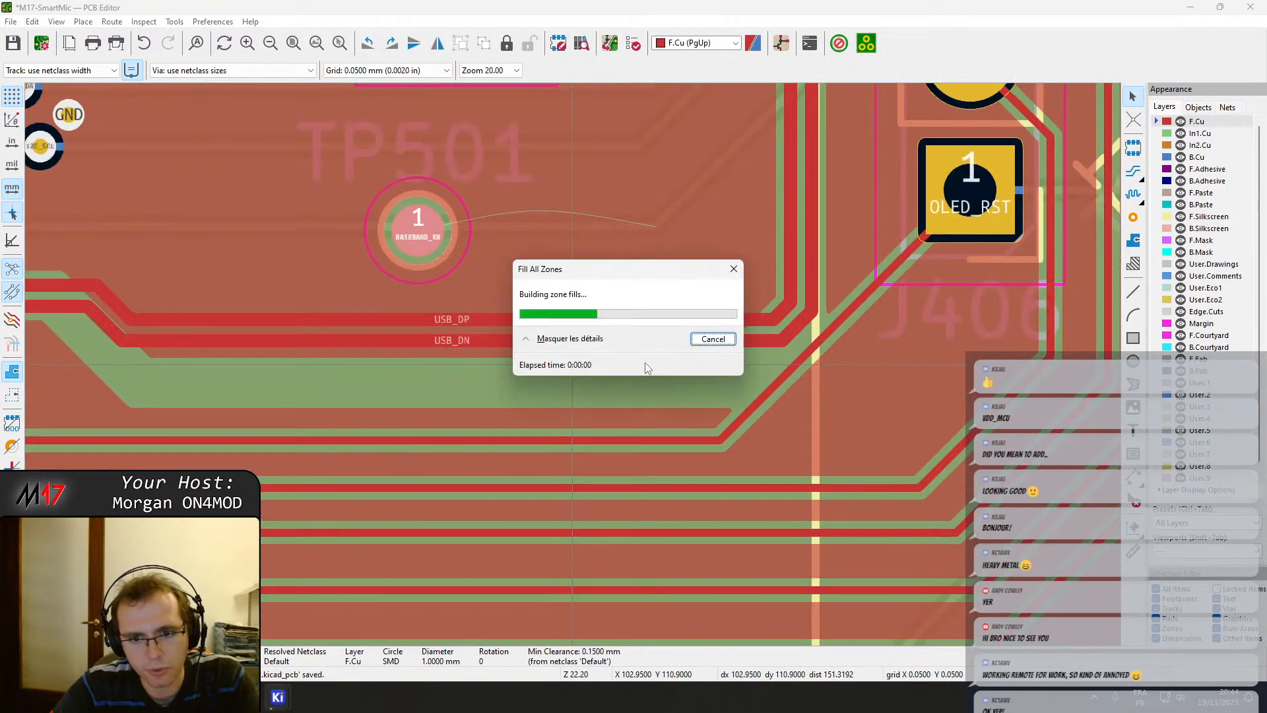
middle_drag(634, 366, 537, 422)
click(1133, 173)
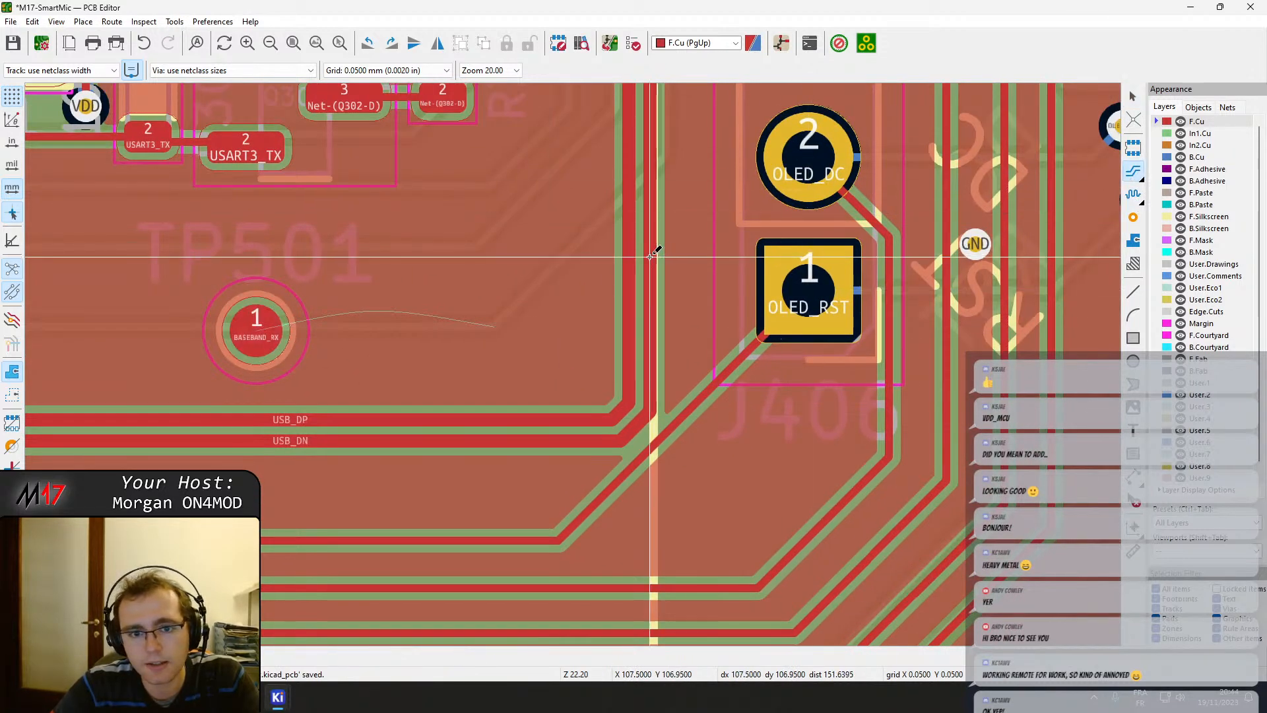
click(509, 359)
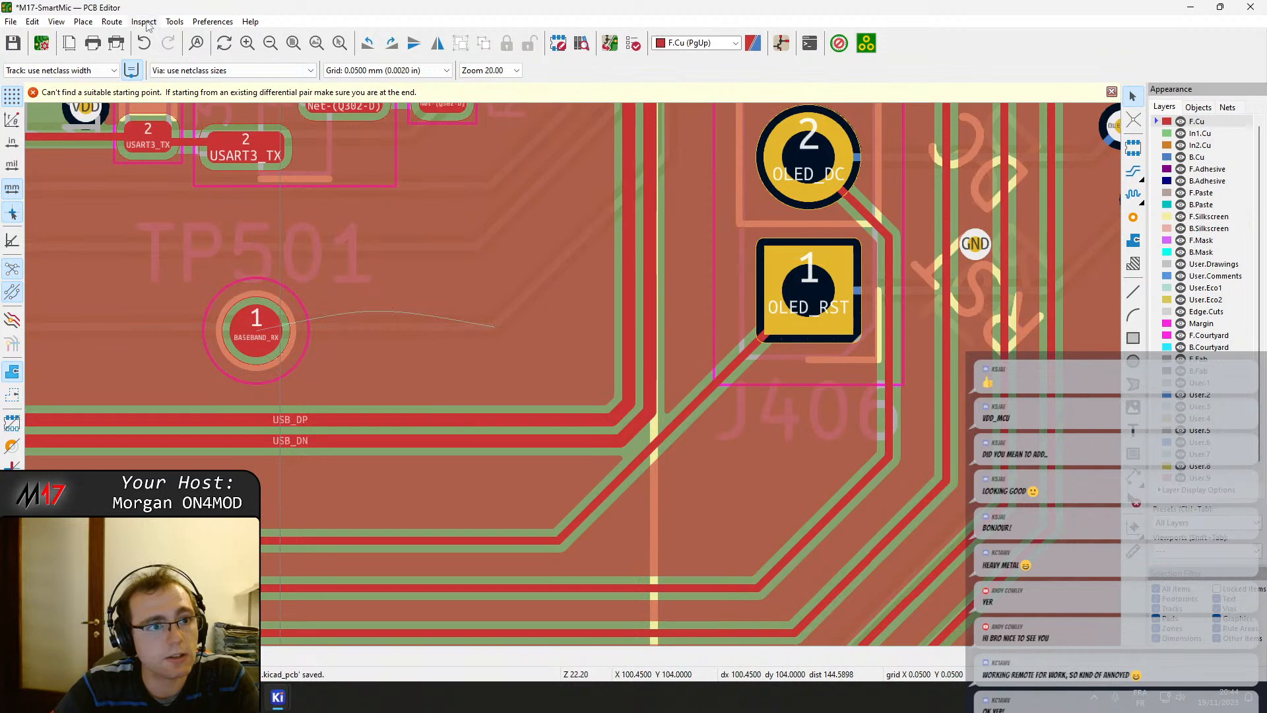
Enable removal of redundant tracks in the interactive router settings.
click(112, 22)
click(159, 173)
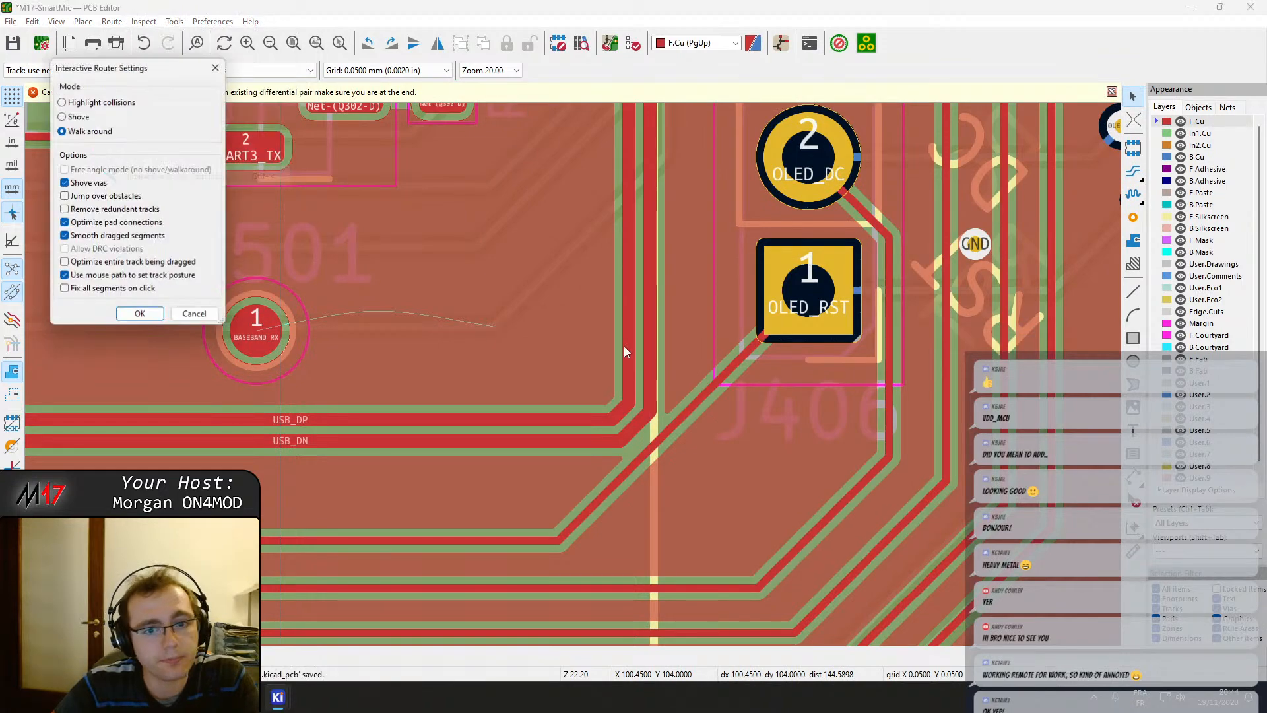
click(116, 210)
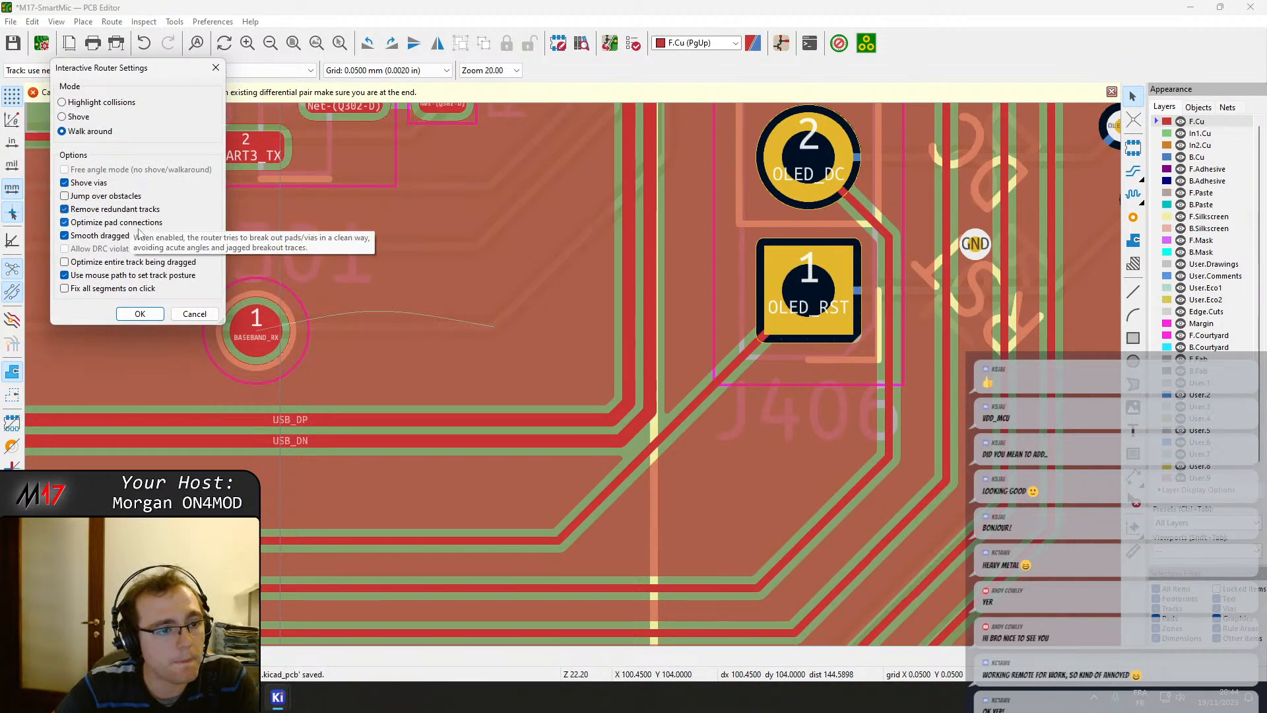
click(140, 313)
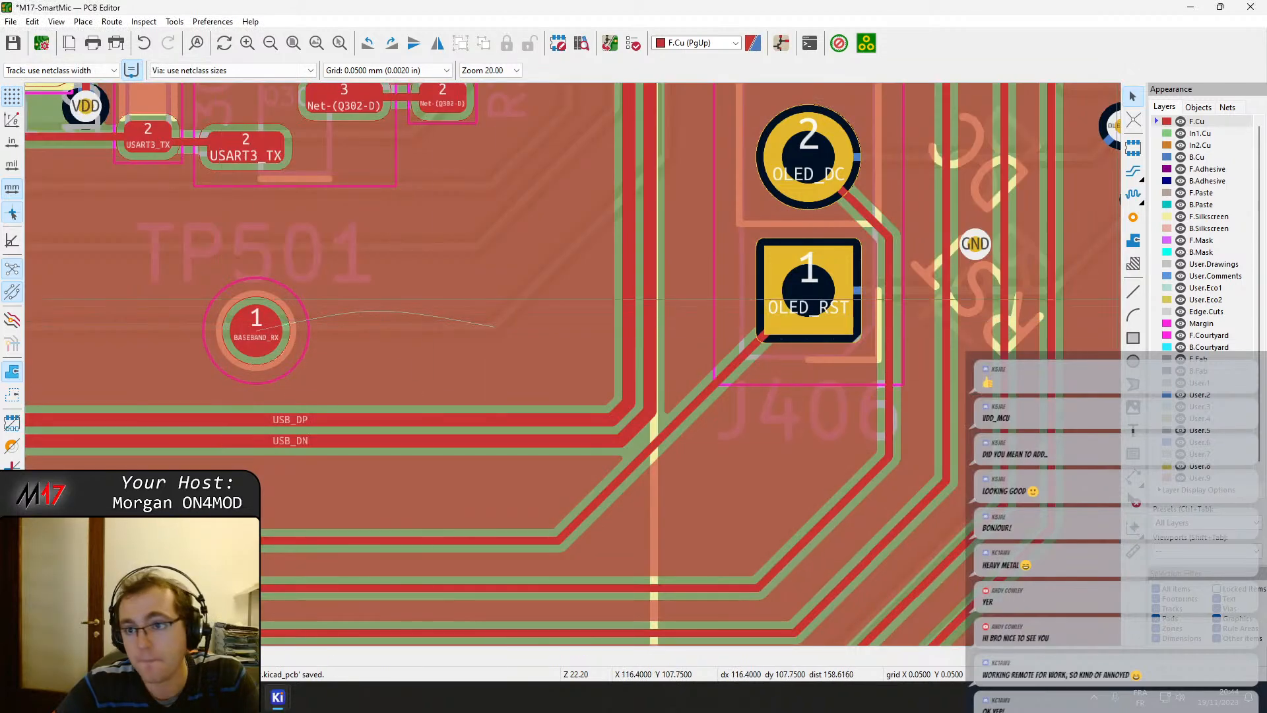
Pull the USB_DP and USB_DN corner segments near J406 inward, making the USB_DN diagonal about 3.8 mm long.
click(355, 414)
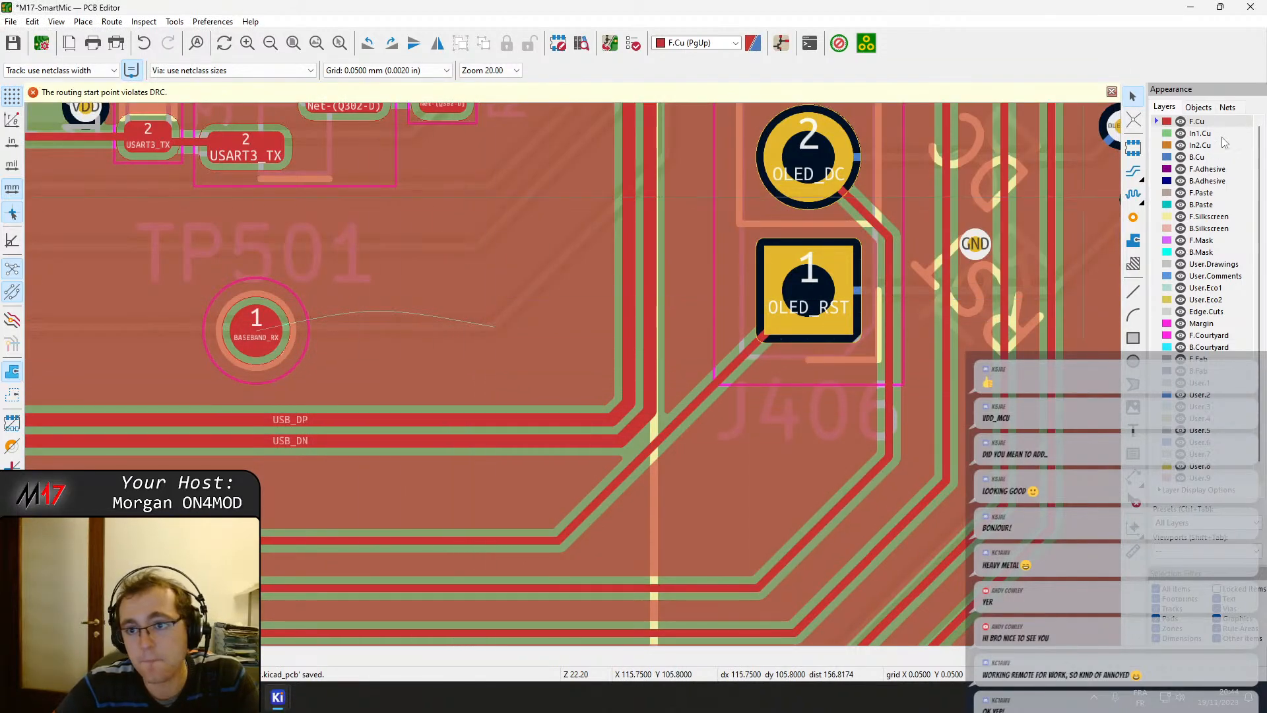
click(608, 284)
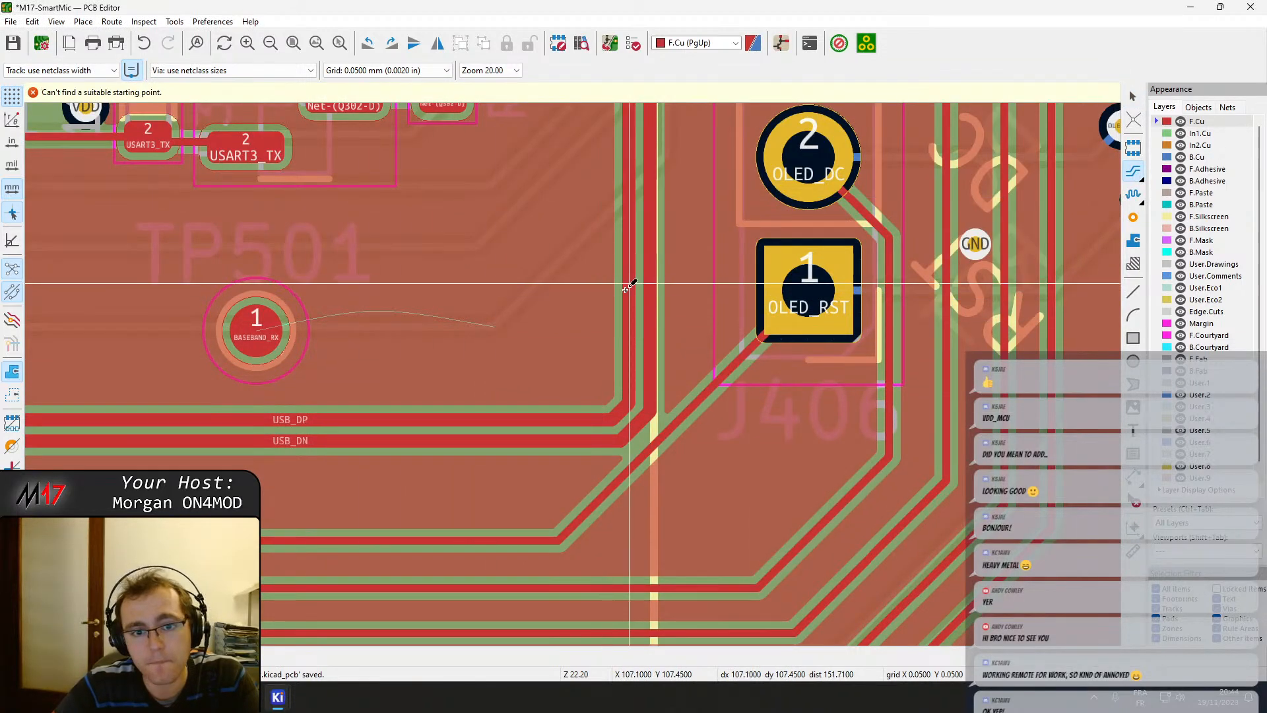
click(620, 403)
drag(620, 402, 558, 363)
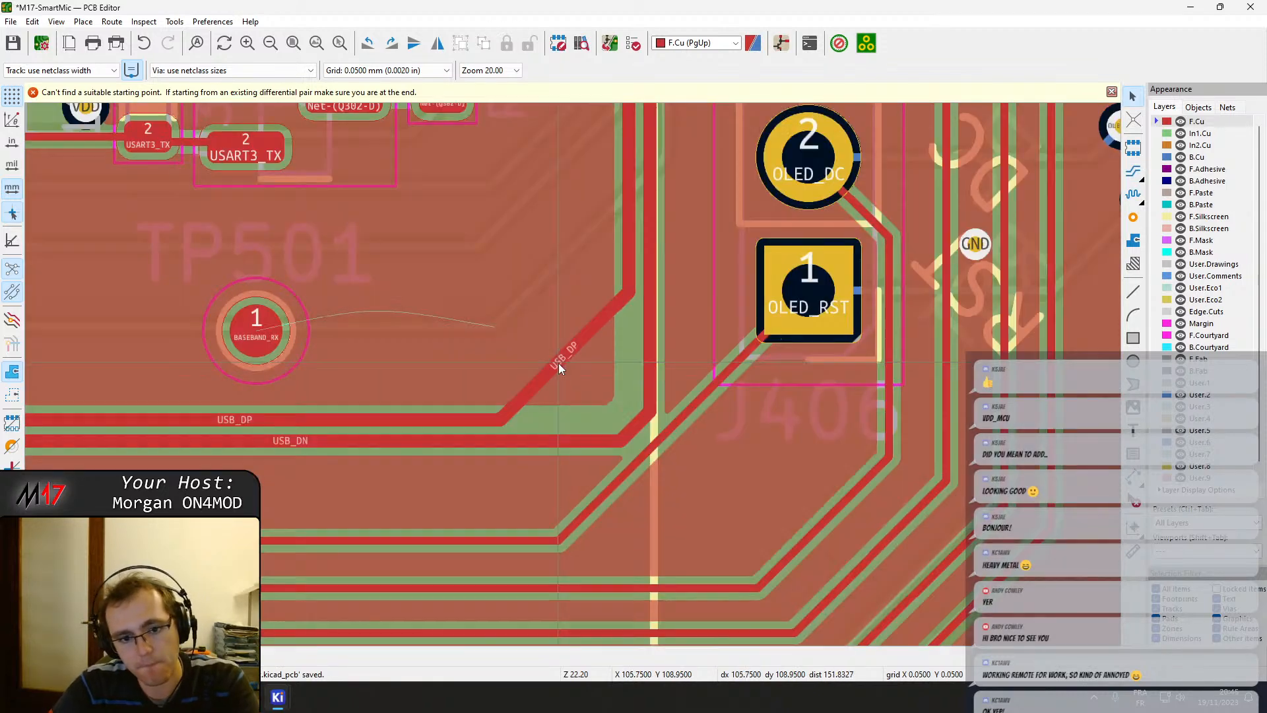
double_click(642, 430)
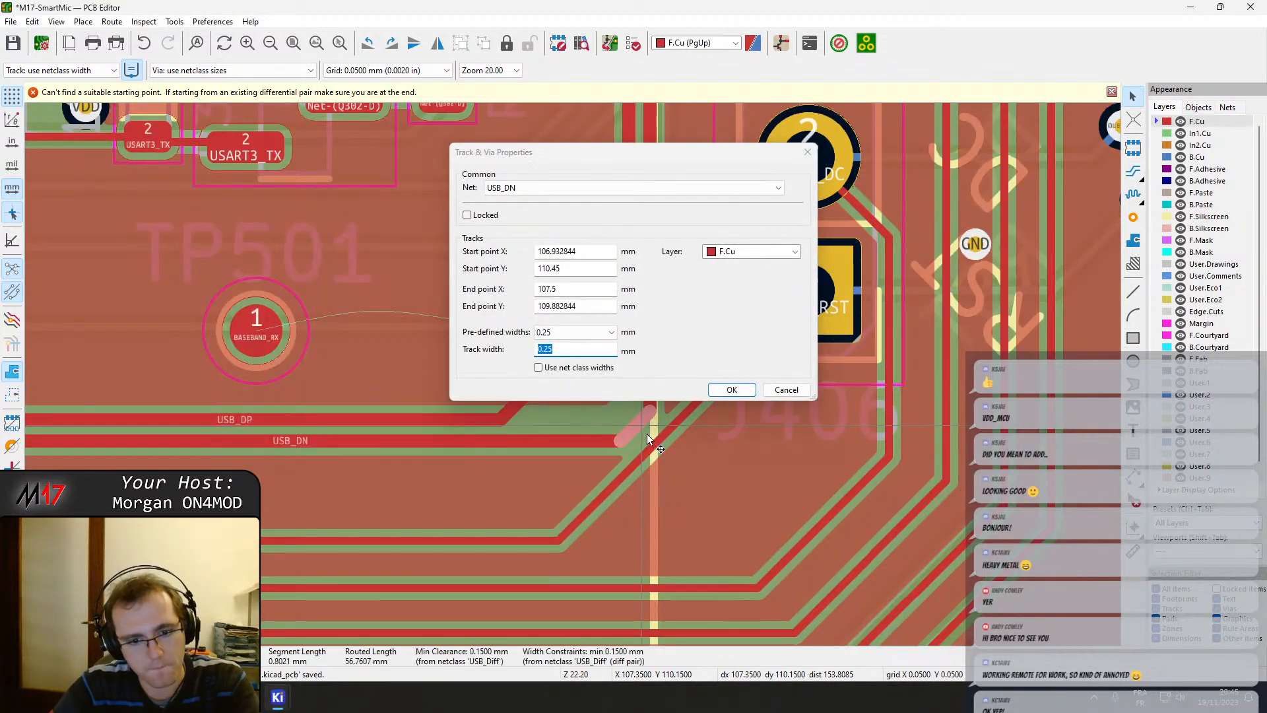
key(Escape)
drag(639, 433, 581, 374)
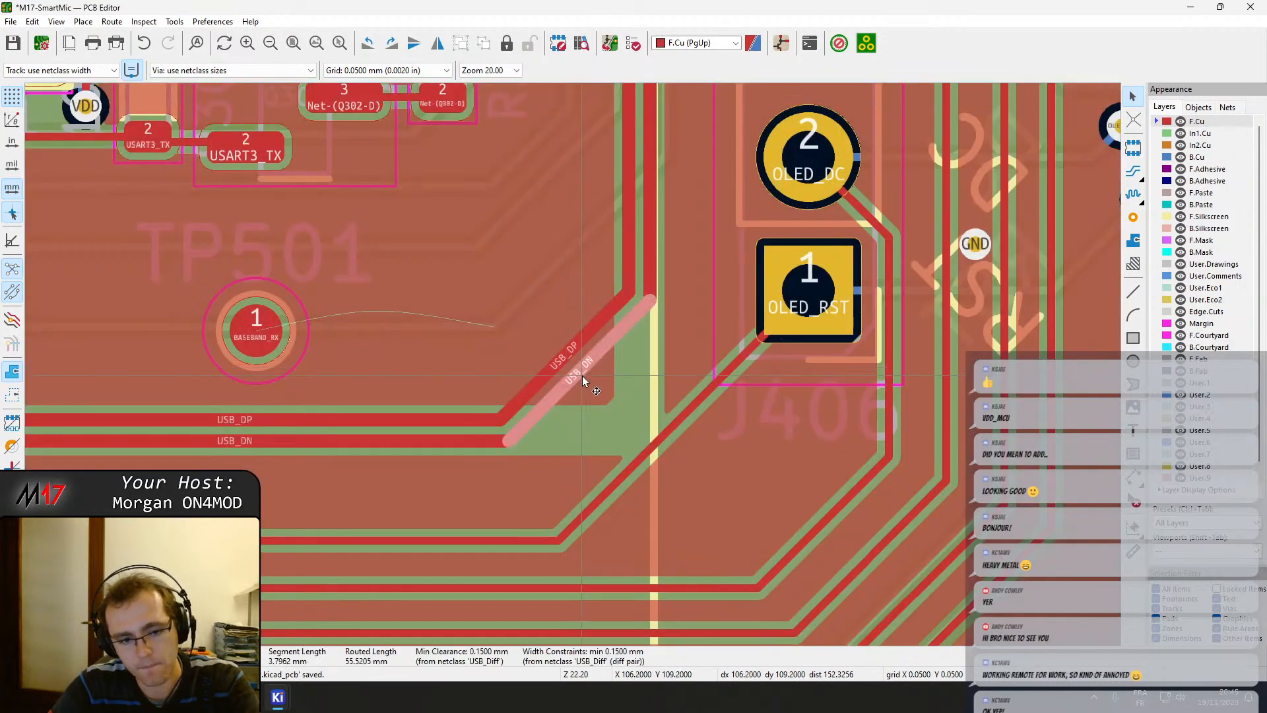
Replace the two diagonal USB corner segments near J406 with a differential pair route and refill all zones.
key(Delete)
click(559, 361)
key(Delete)
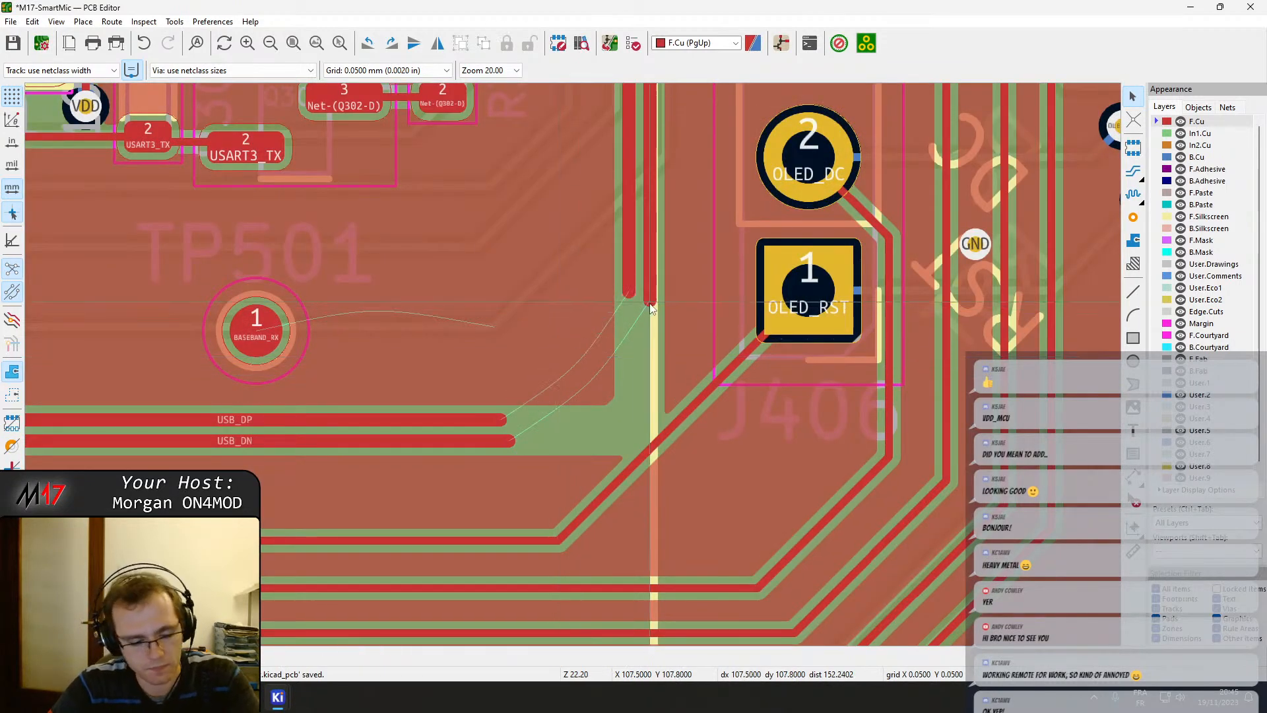
key(6)
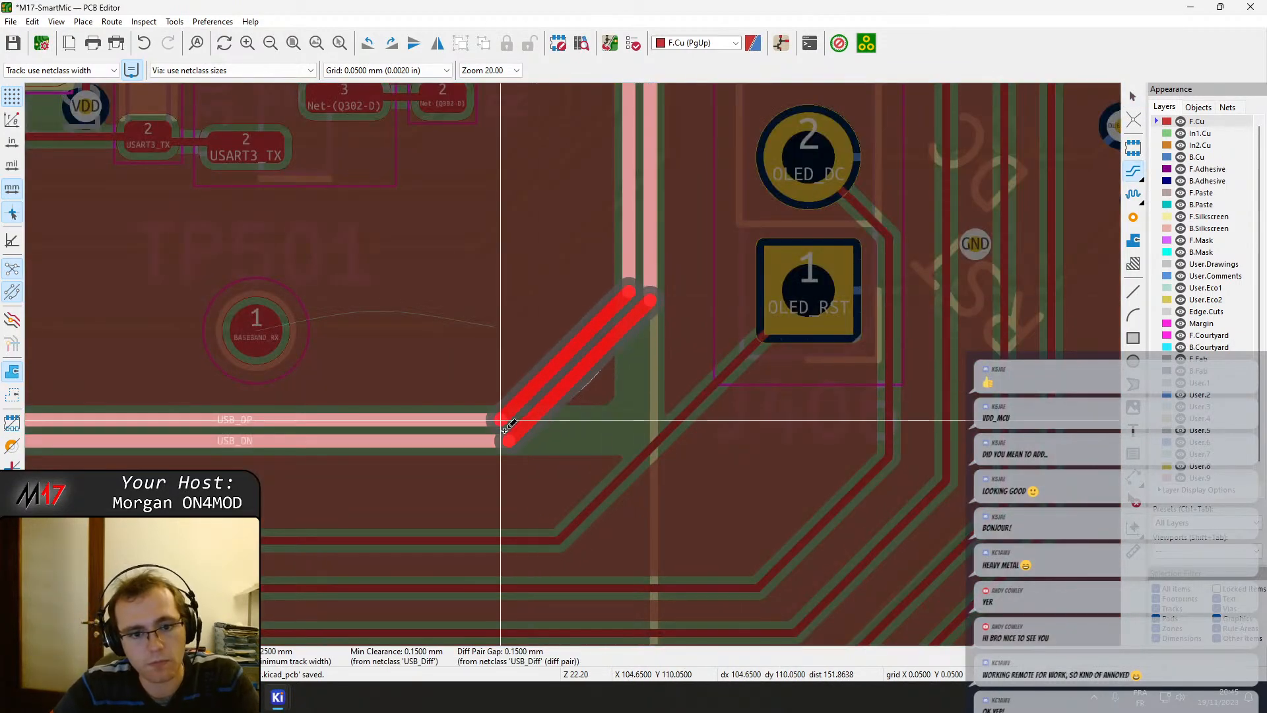
click(500, 432)
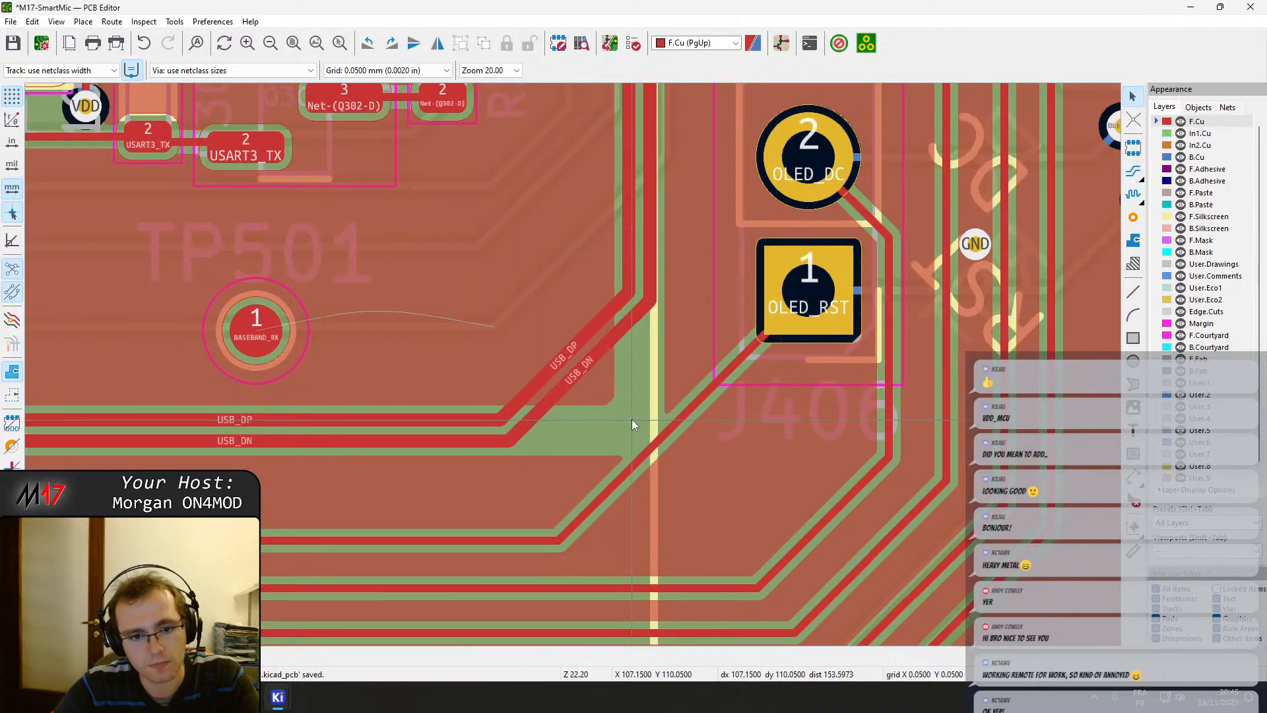
key(b)
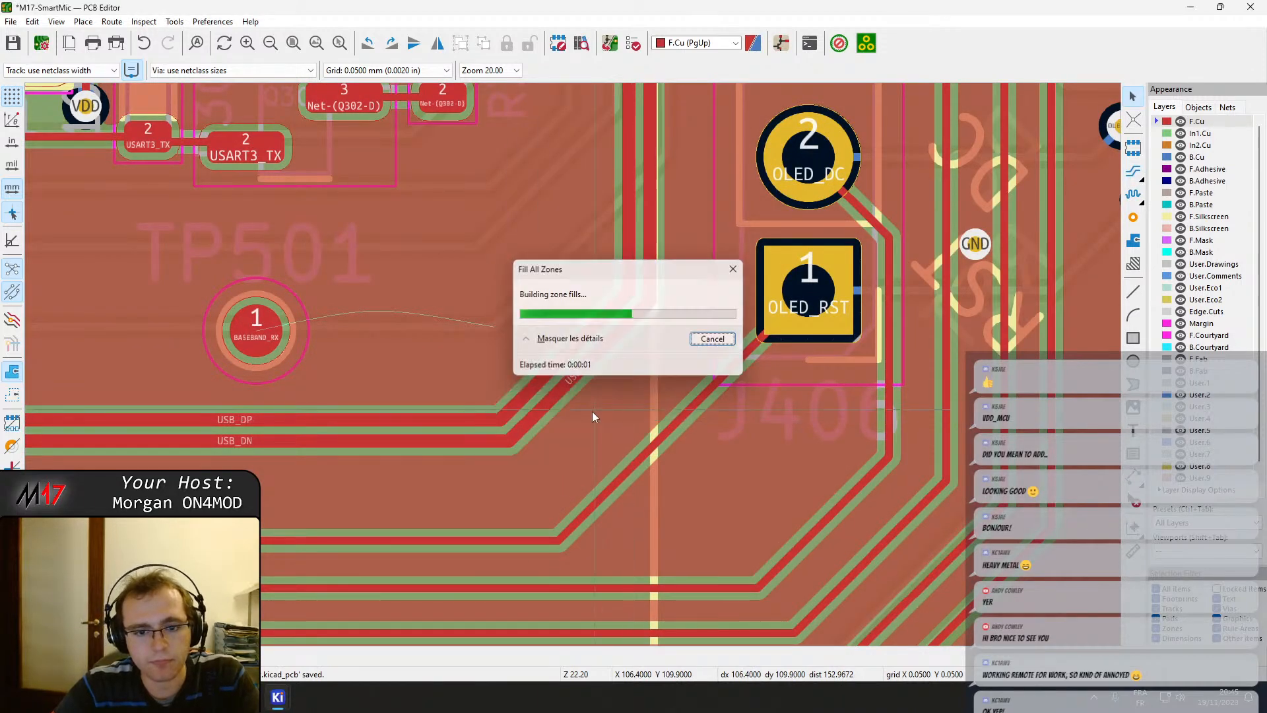
Pull the long horizontal OLED_RST segment toward the USB pair and undo the last track adjustment.
scroll(592, 411, down, 1)
middle_drag(468, 417, 770, 313)
scroll(411, 351, up, 1)
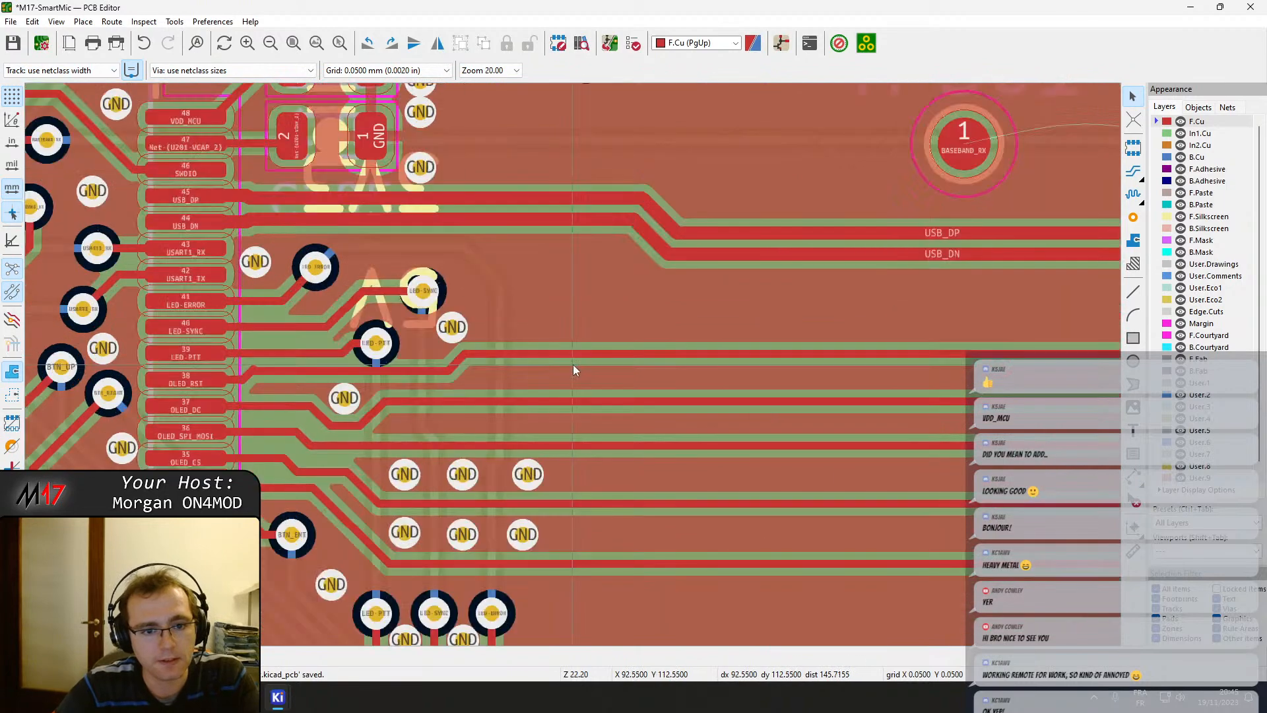
middle_drag(606, 328, 538, 359)
click(544, 378)
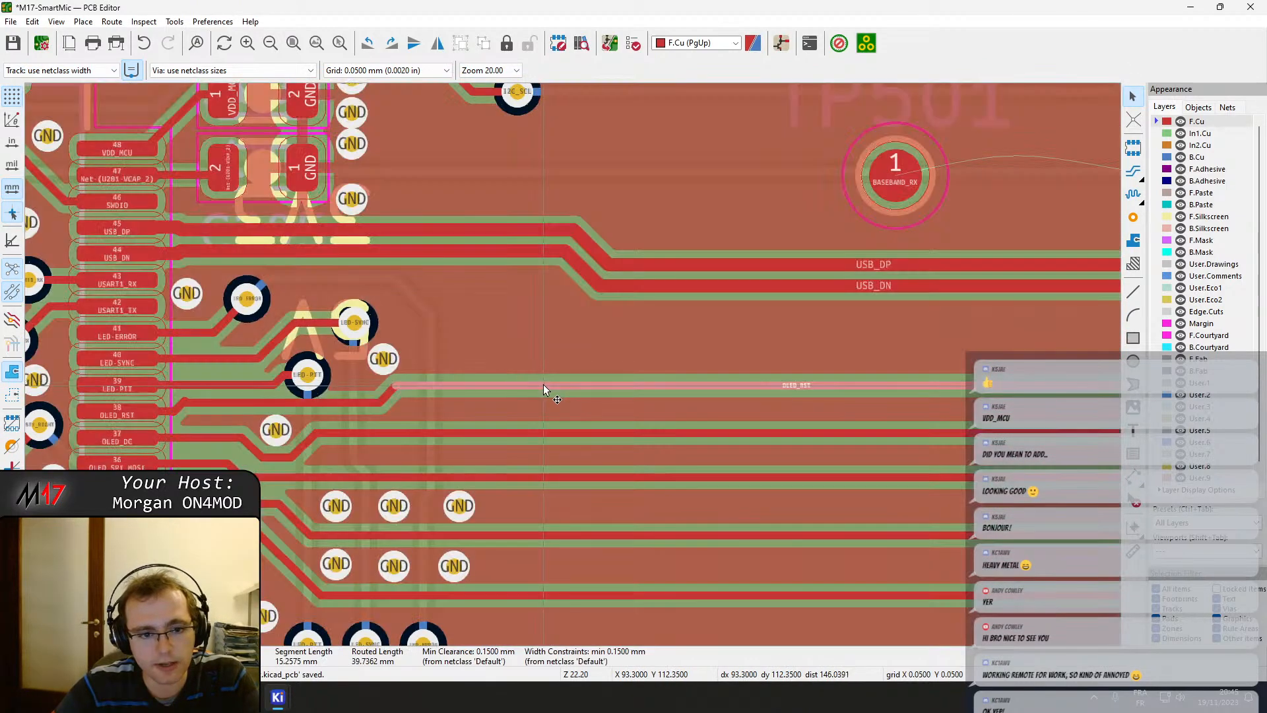
drag(544, 384, 392, 391)
double_click(555, 374)
key(Escape)
click(381, 396)
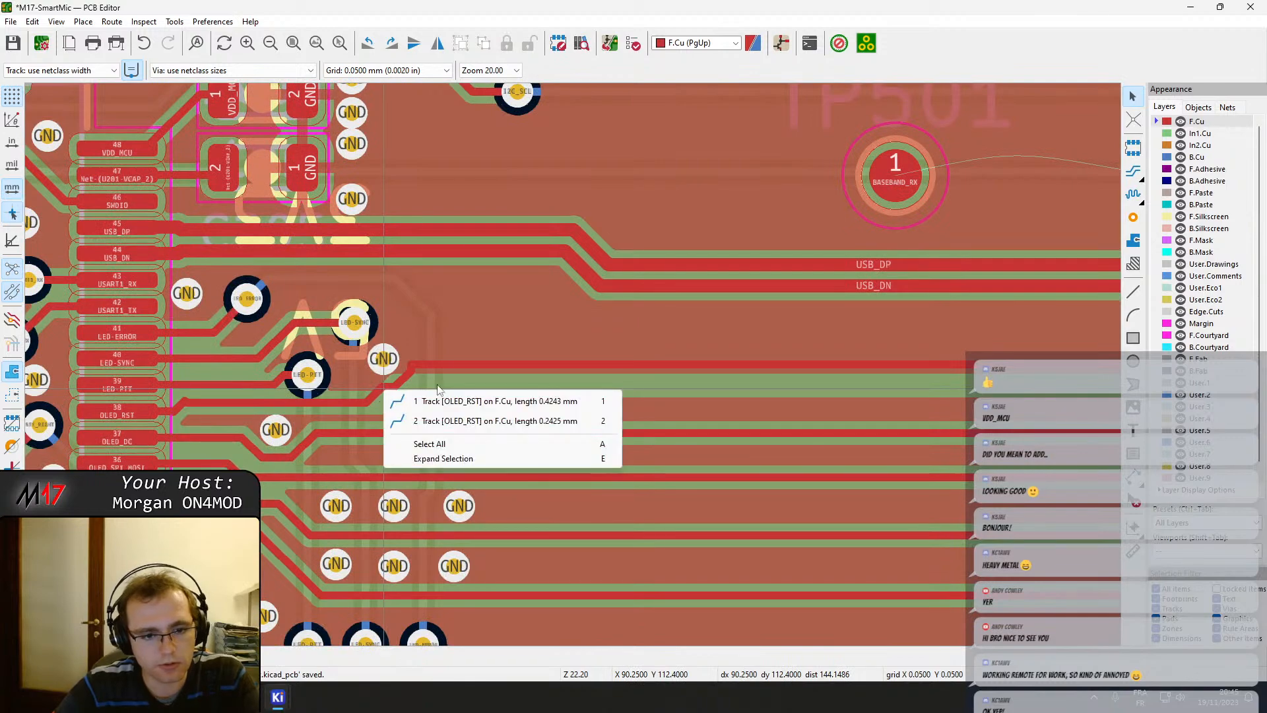
key(Escape)
key(ctrl+z)
Bring the remaining lower part of the long OLED_RST segment in line with its raised part and refill all zones.
scroll(441, 380, up, 3)
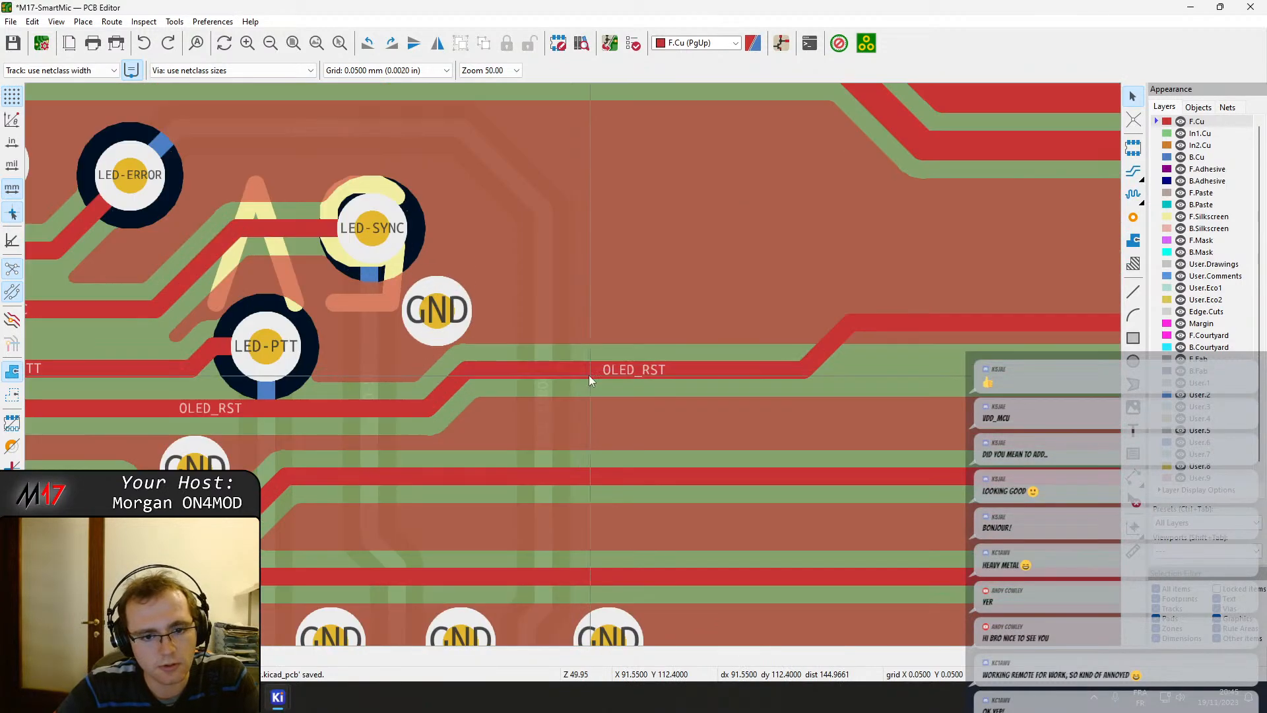
drag(589, 375, 851, 328)
scroll(840, 330, down, 1)
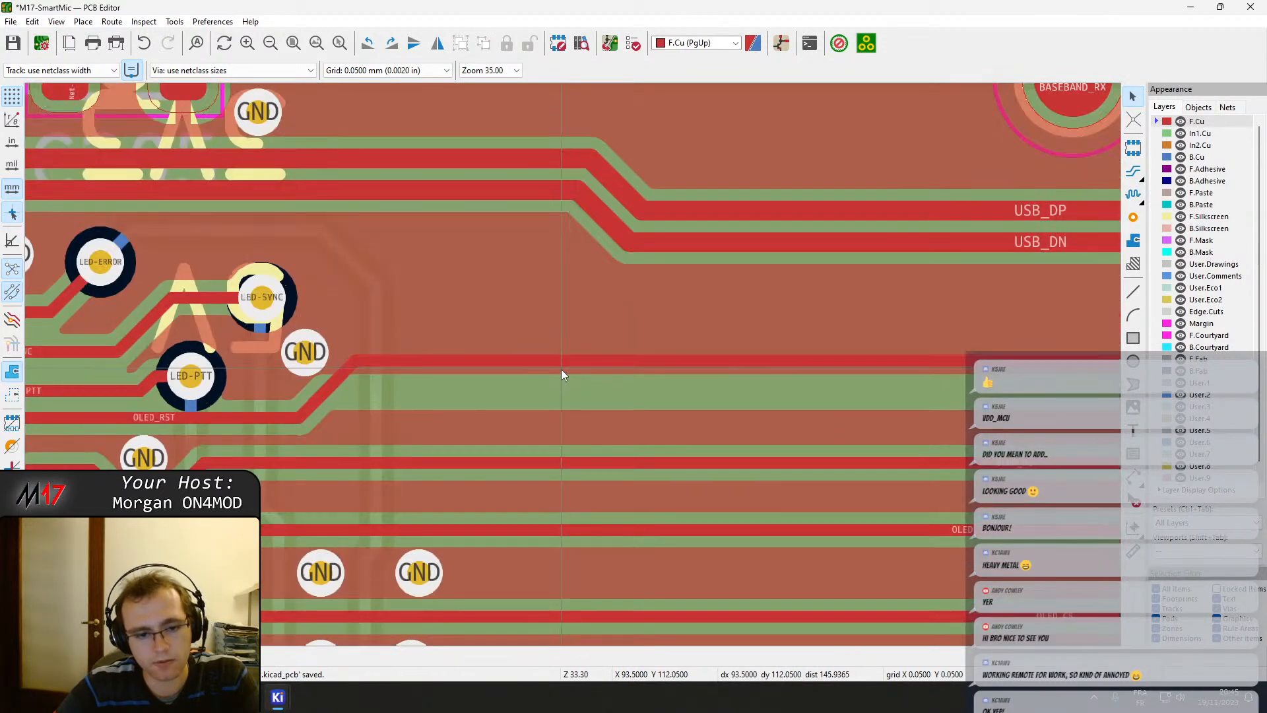
key(b)
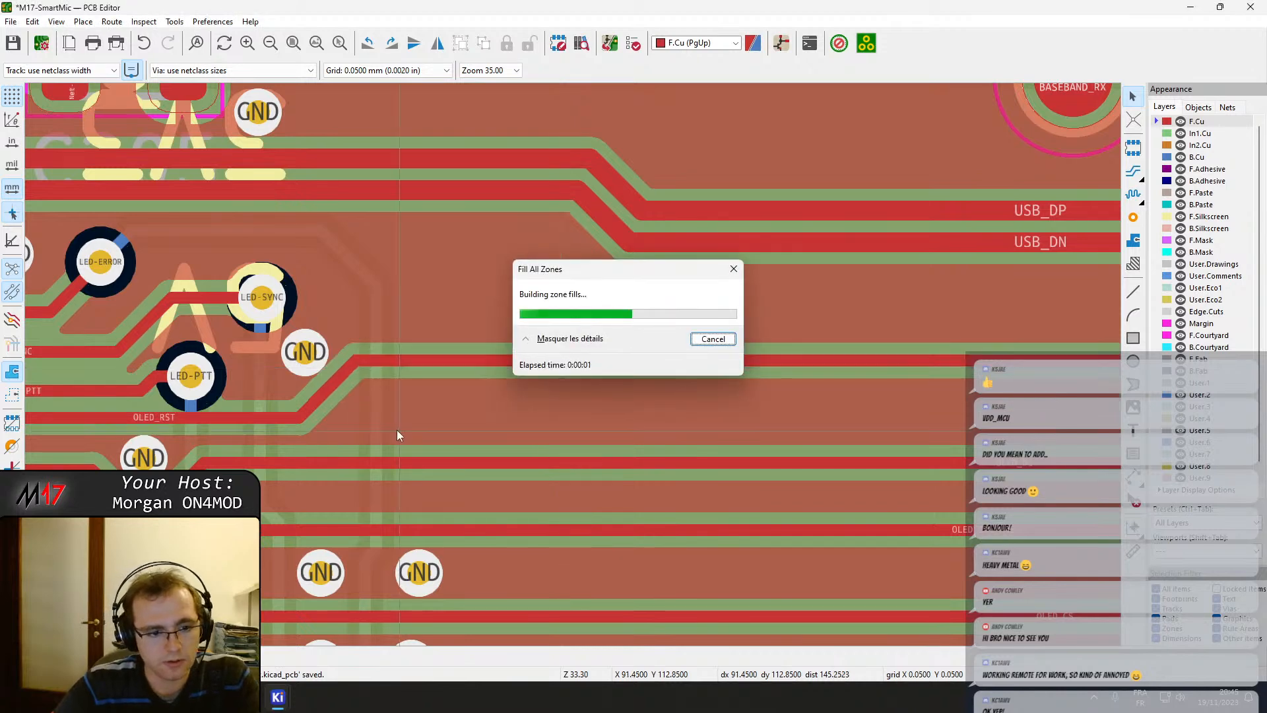
Adjust the OLED_RST segment beneath the LED-PTT via and its short diagonal leaving pin 38.
middle_drag(296, 415, 355, 353)
click(259, 358)
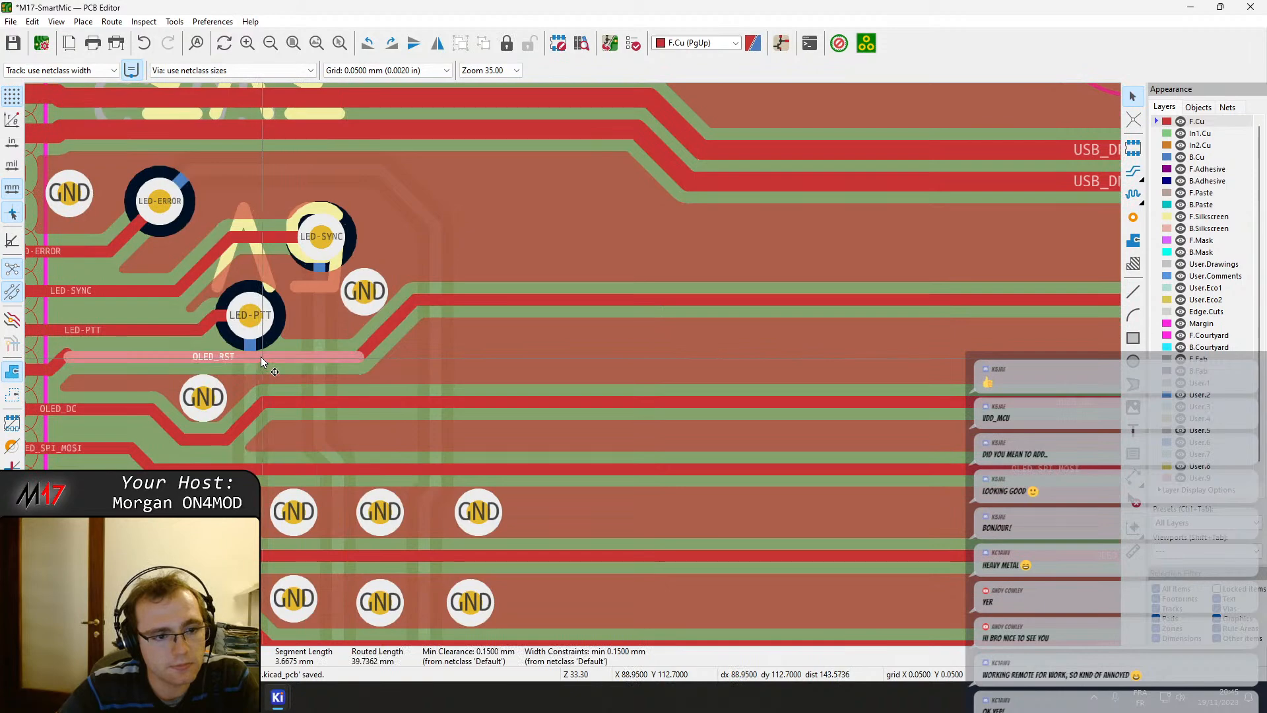
drag(260, 356, 320, 336)
scroll(421, 326, up, 5)
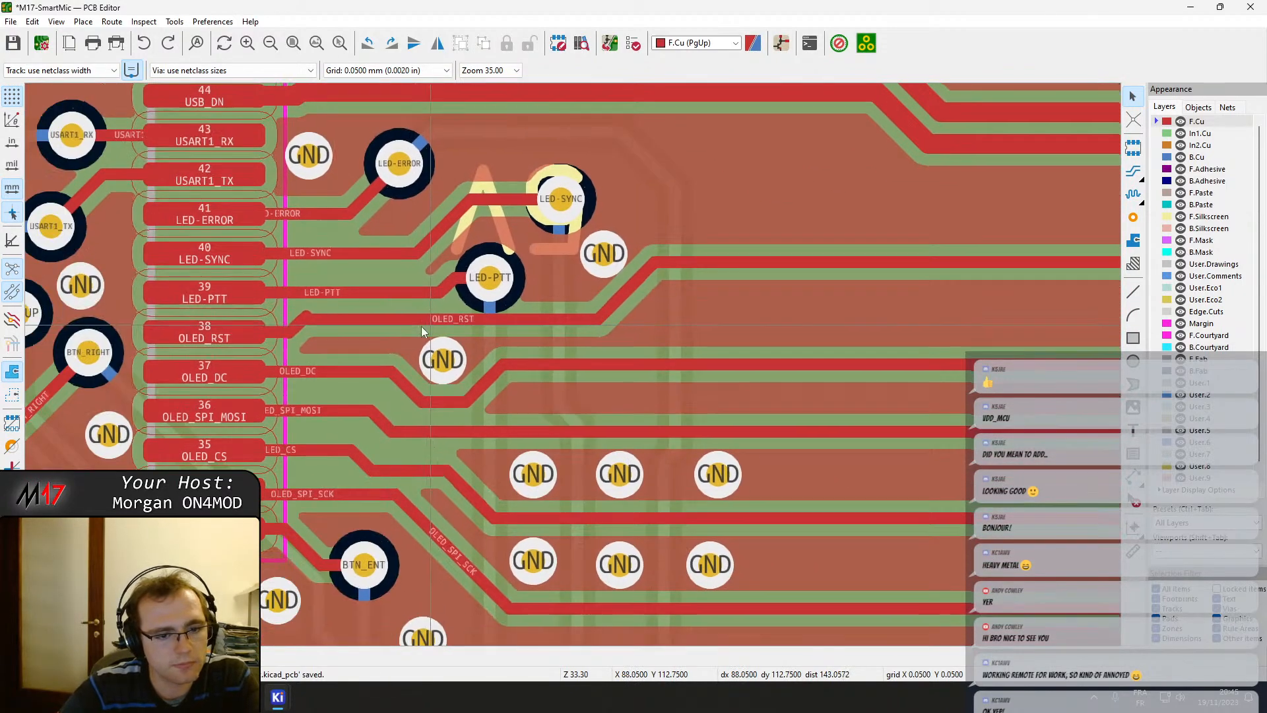
click(378, 324)
click(382, 334)
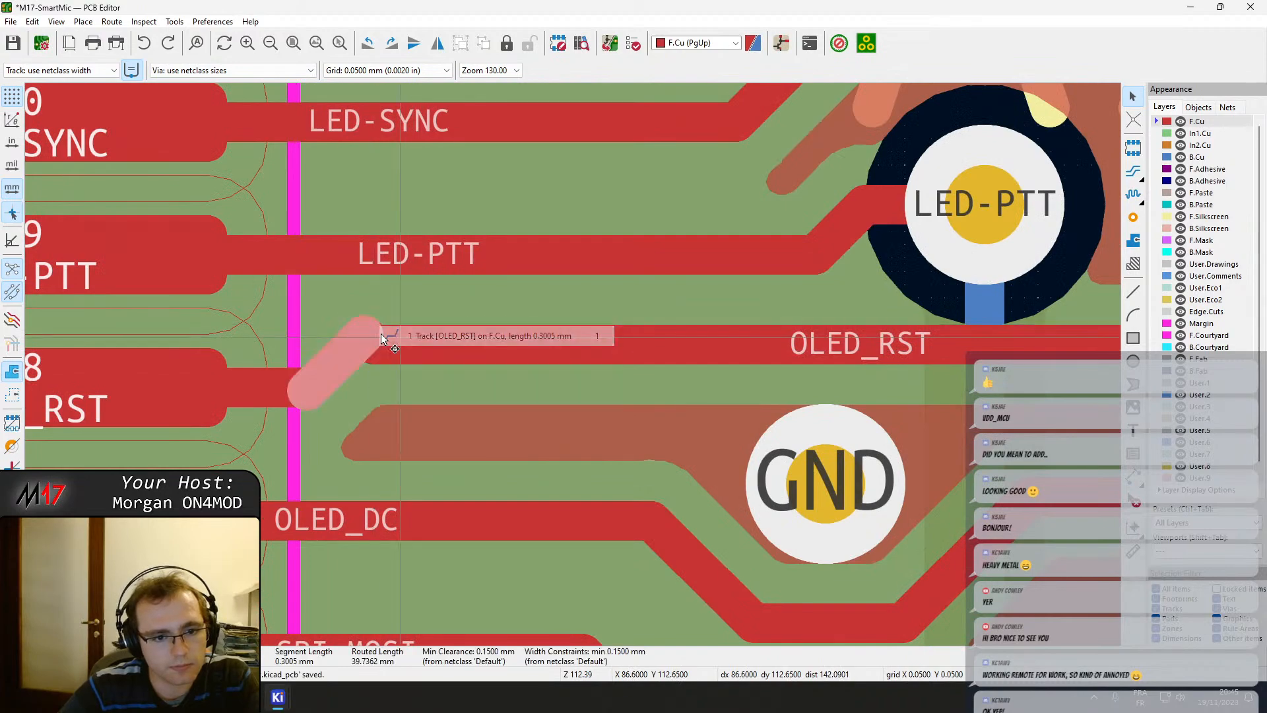
mouse_move(381, 334)
mouse_down()
mouse_move(391, 350)
mouse_move(374, 350)
mouse_up()
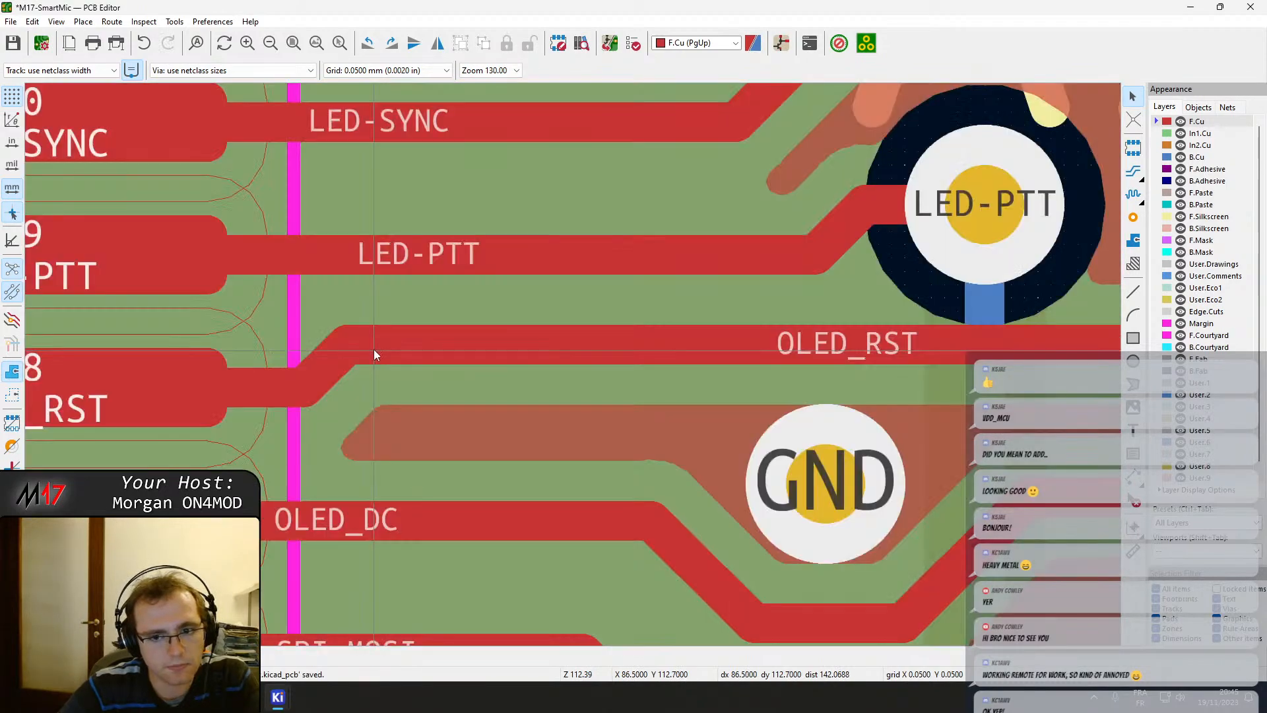
Reroute the long OLED_DC run closer to OLED_RST, joining its diagonal toward J406, and refill all zones.
scroll(726, 369, down, 5)
scroll(648, 405, up, 1)
middle_drag(684, 407, 629, 391)
click(632, 419)
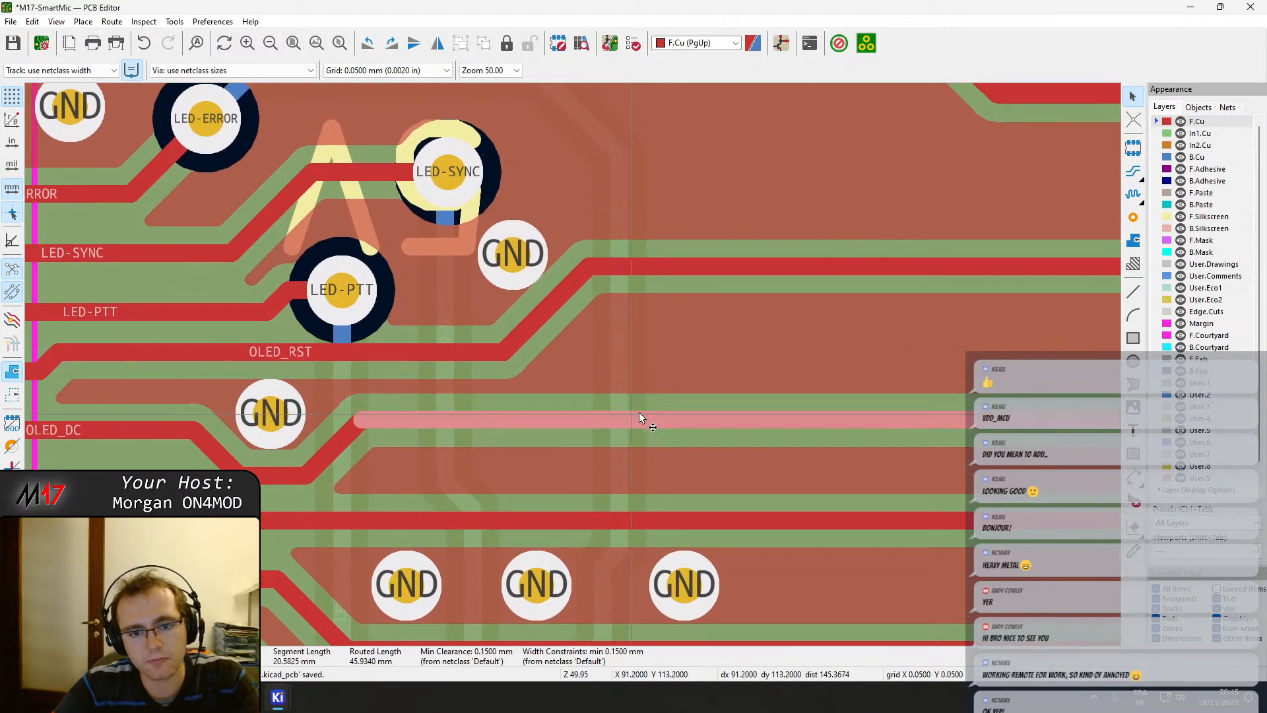
key(x)
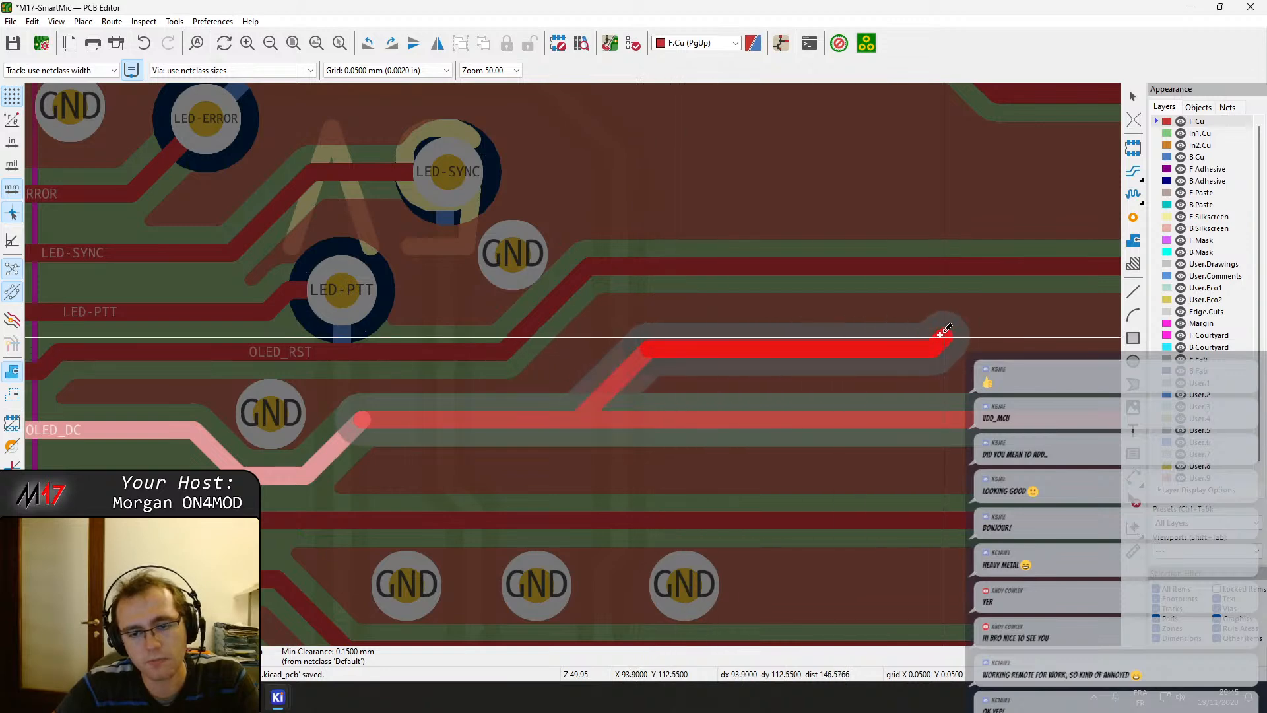
middle_drag(971, 337, 211, 344)
middle_drag(1044, 380, 292, 374)
middle_drag(1083, 388, 687, 412)
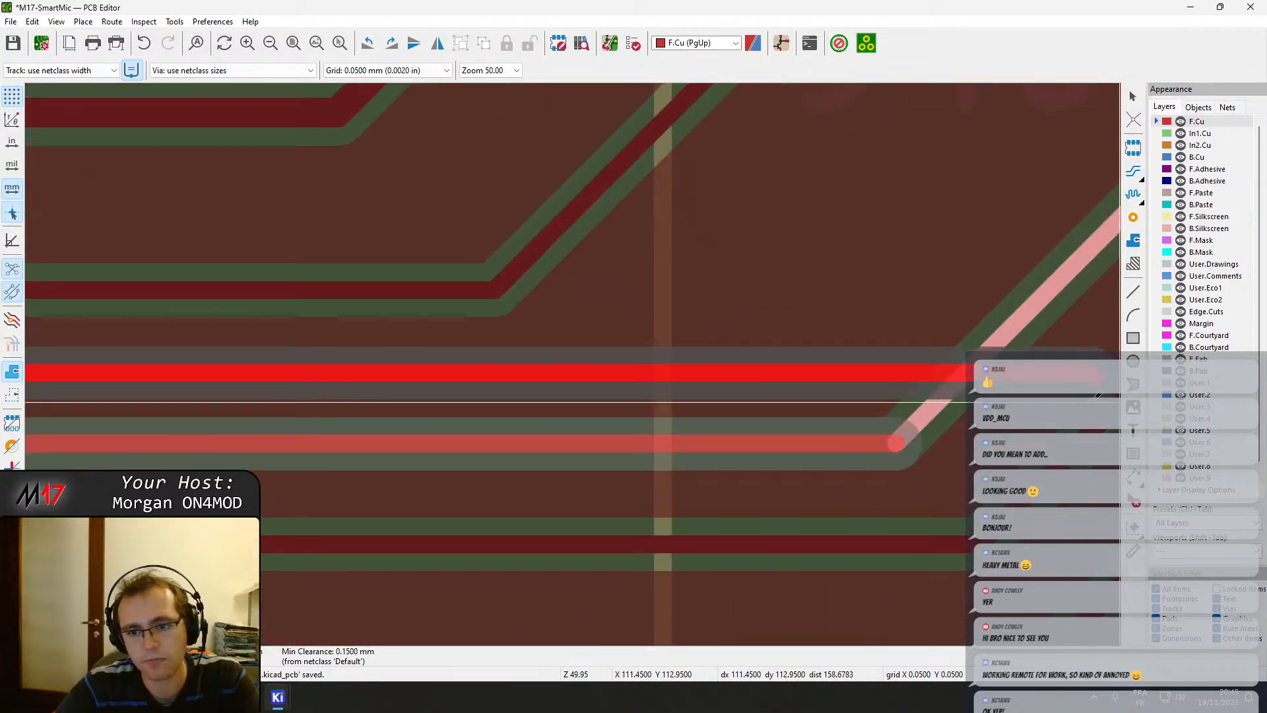
click(989, 350)
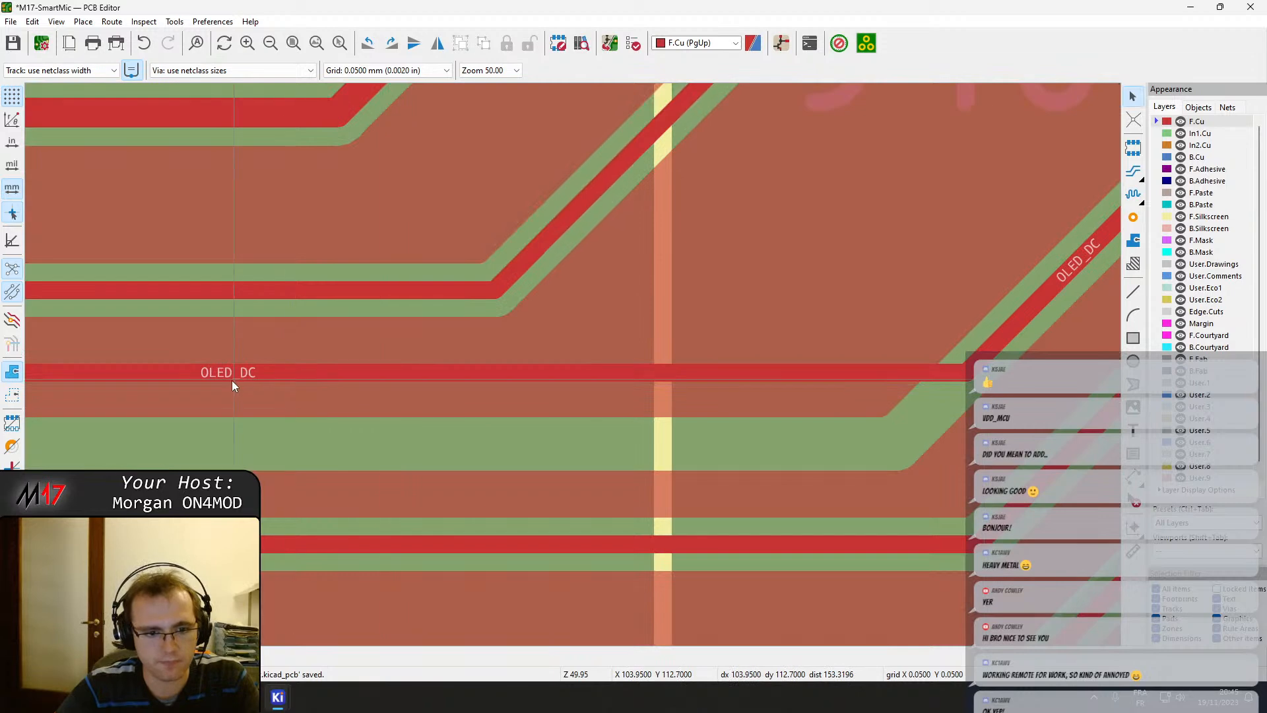
key(b)
scroll(573, 365, down, 4)
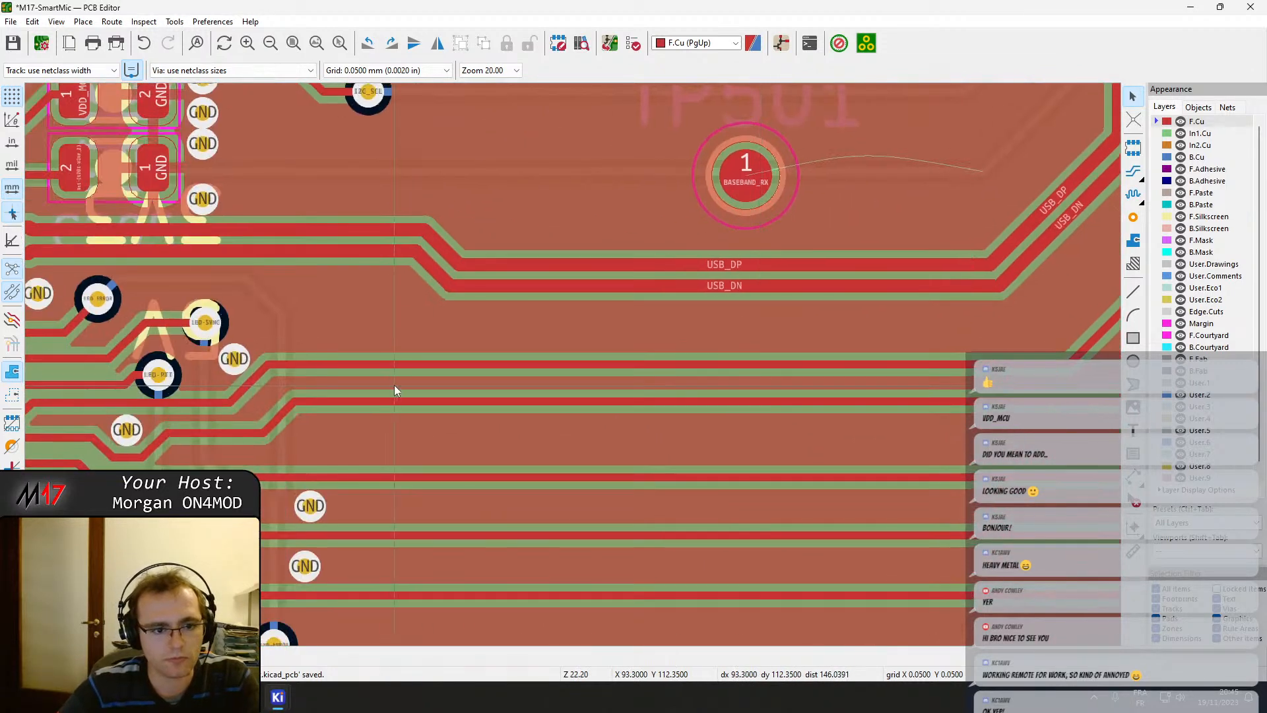
Reposition the long OLED_RST segment slightly closer to the USB pair and refill all zones.
drag(399, 365, 293, 345)
key(b)
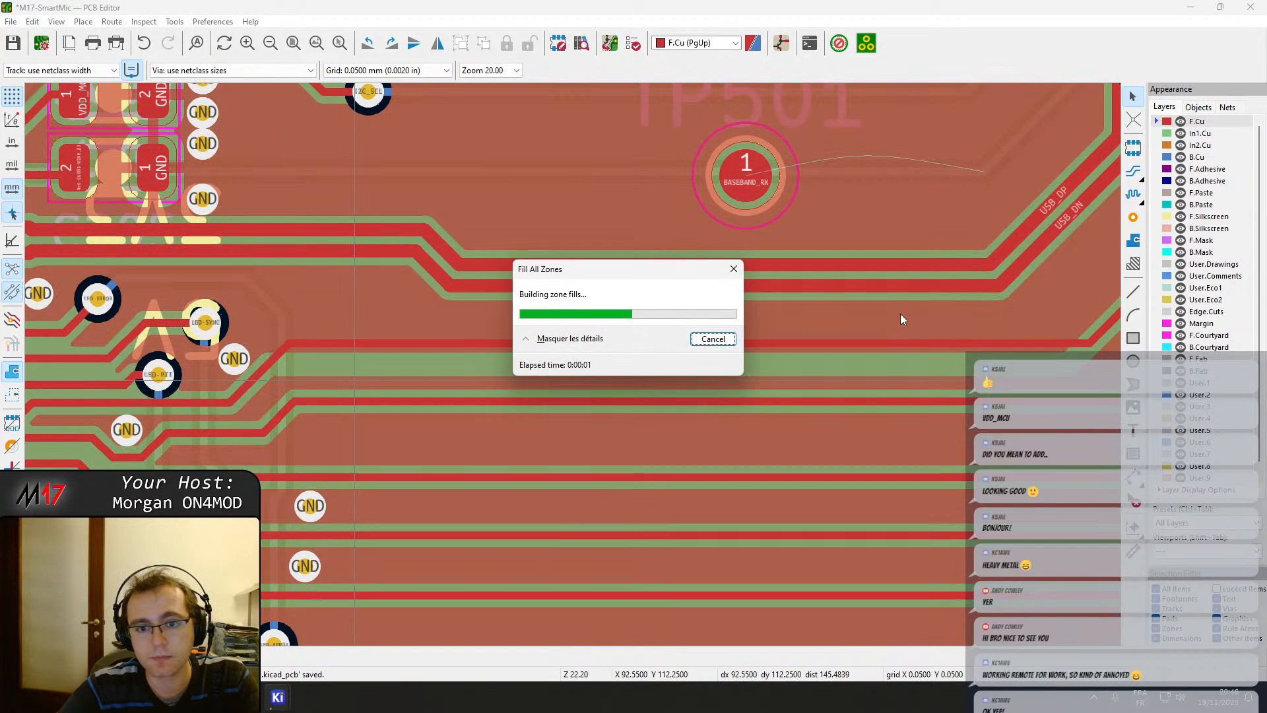
click(718, 343)
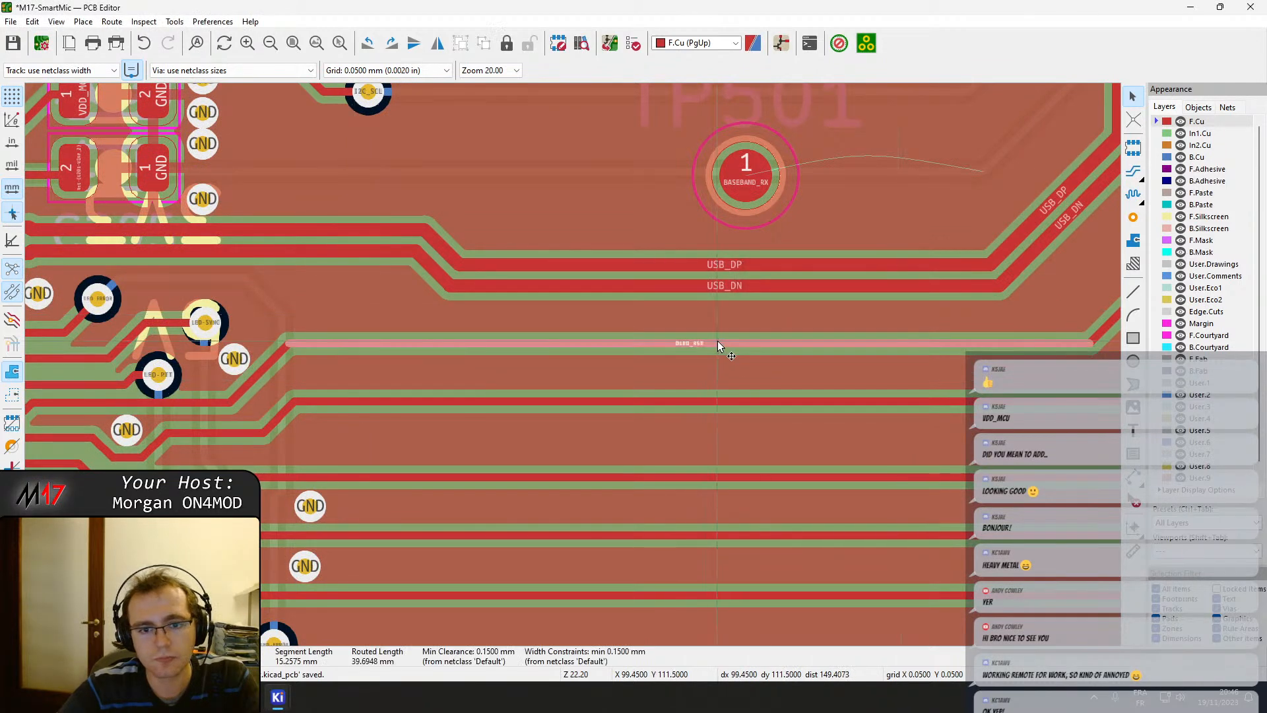
drag(718, 344, 701, 351)
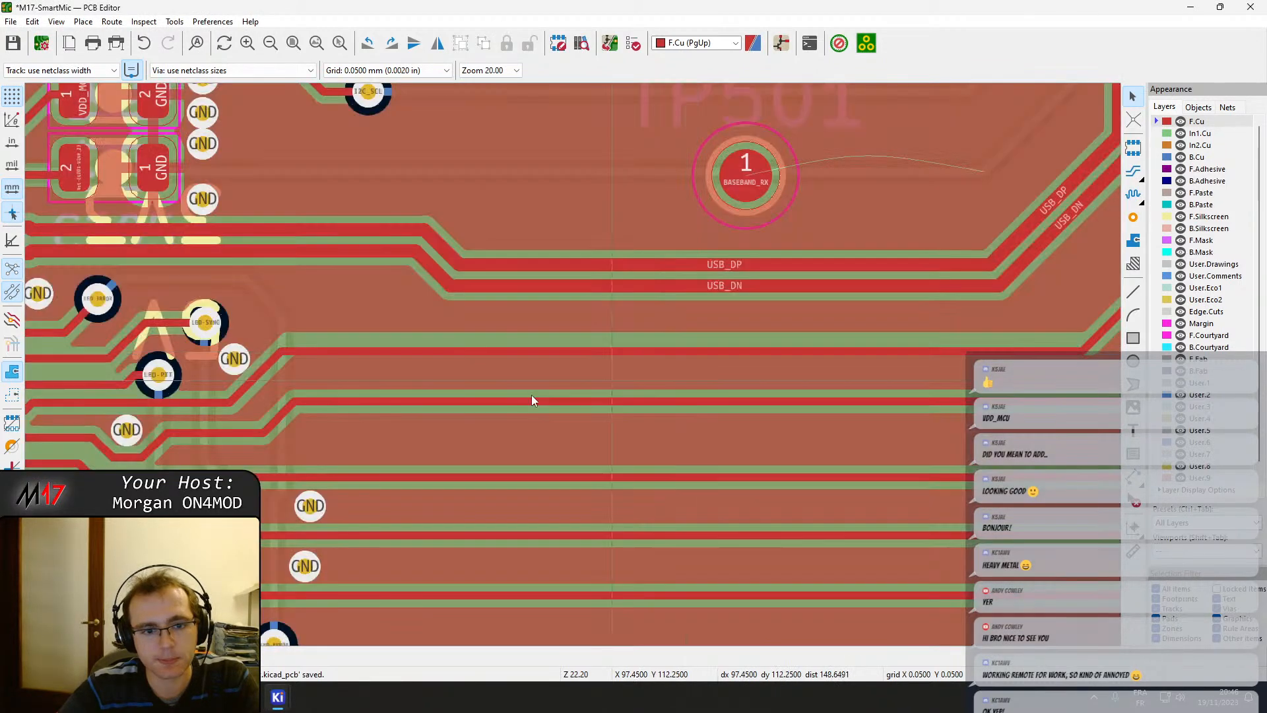
key(b)
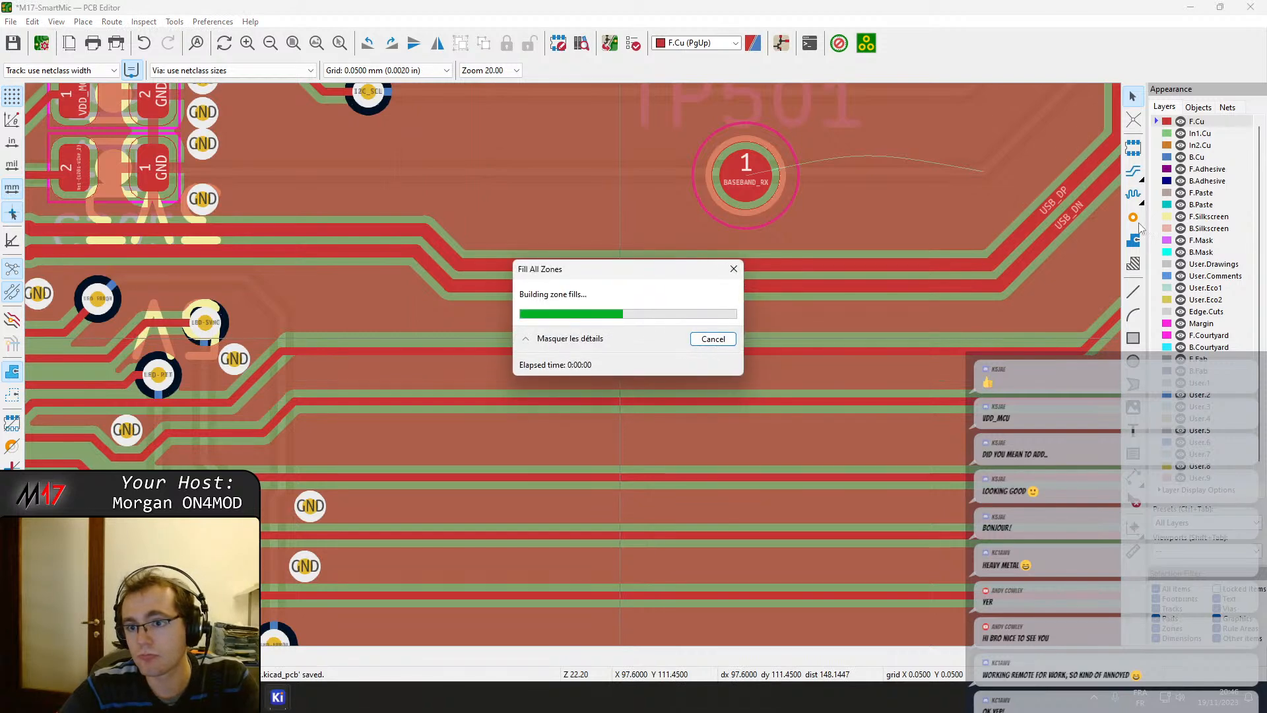
Shift the long OLED_DC segment slightly away from OLED_RST to widen the gap for a GND via.
click(1134, 218)
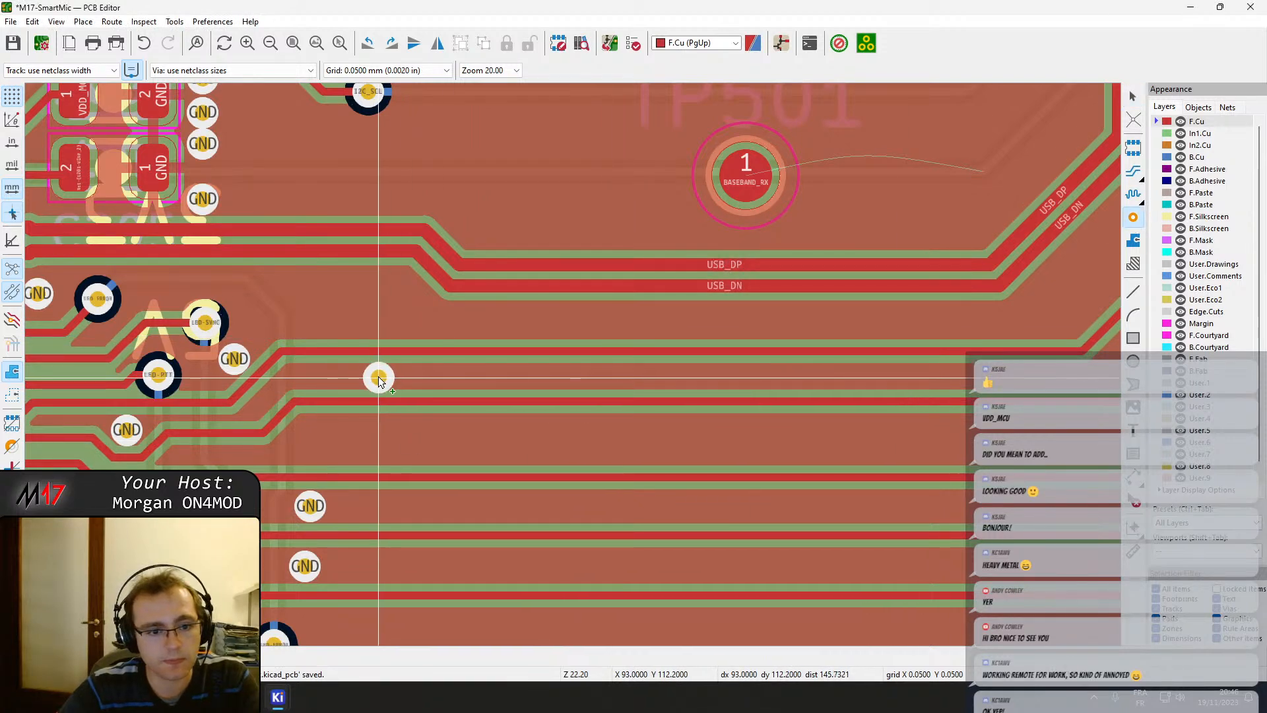
key(Escape)
click(360, 402)
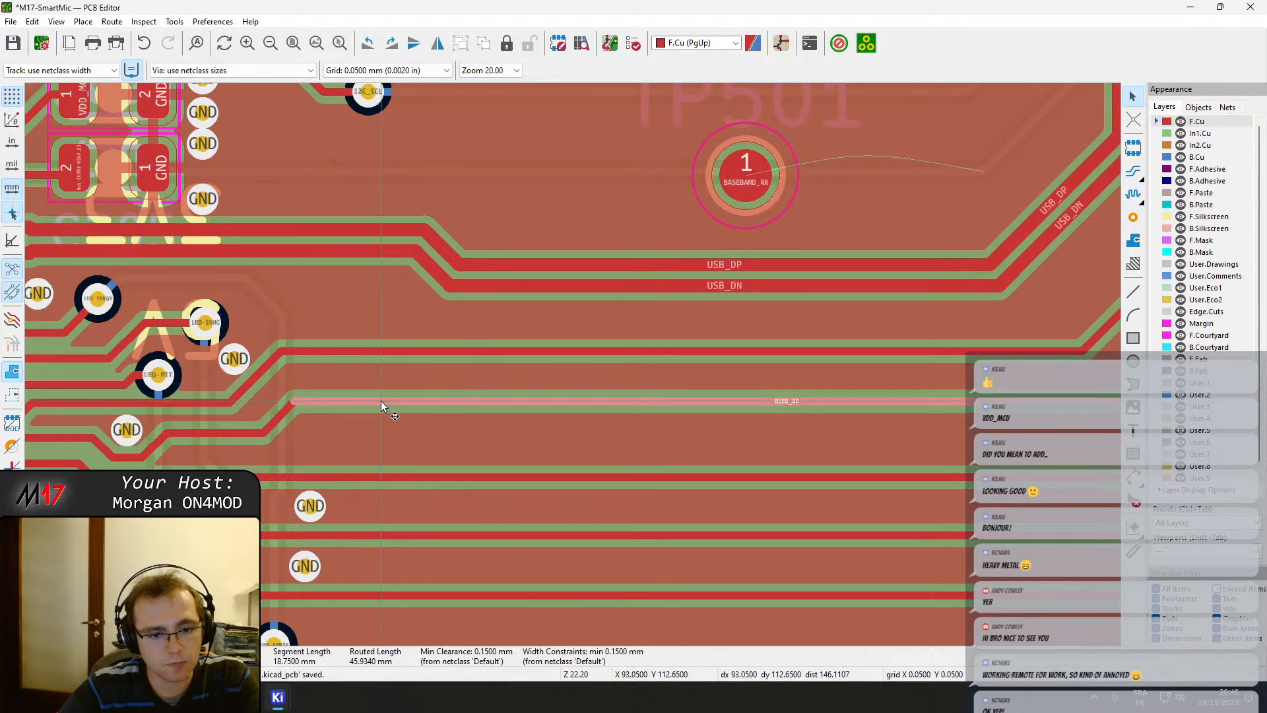
key(Delete)
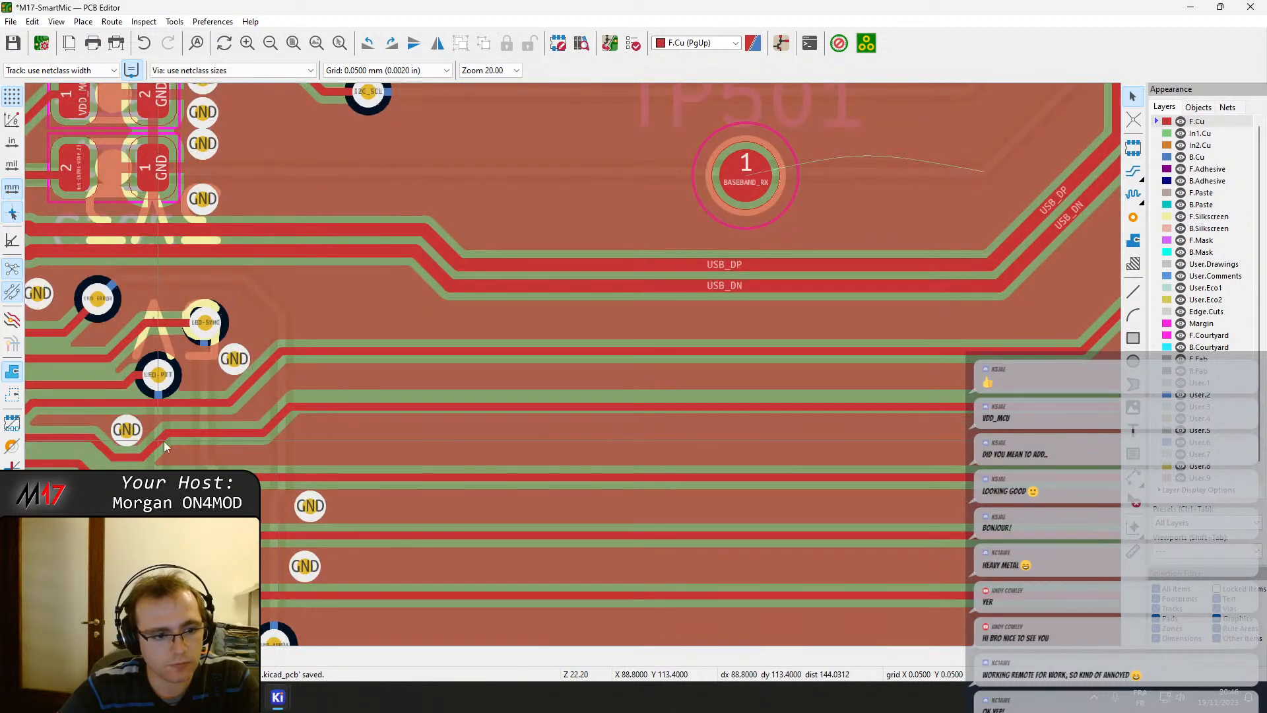
click(230, 430)
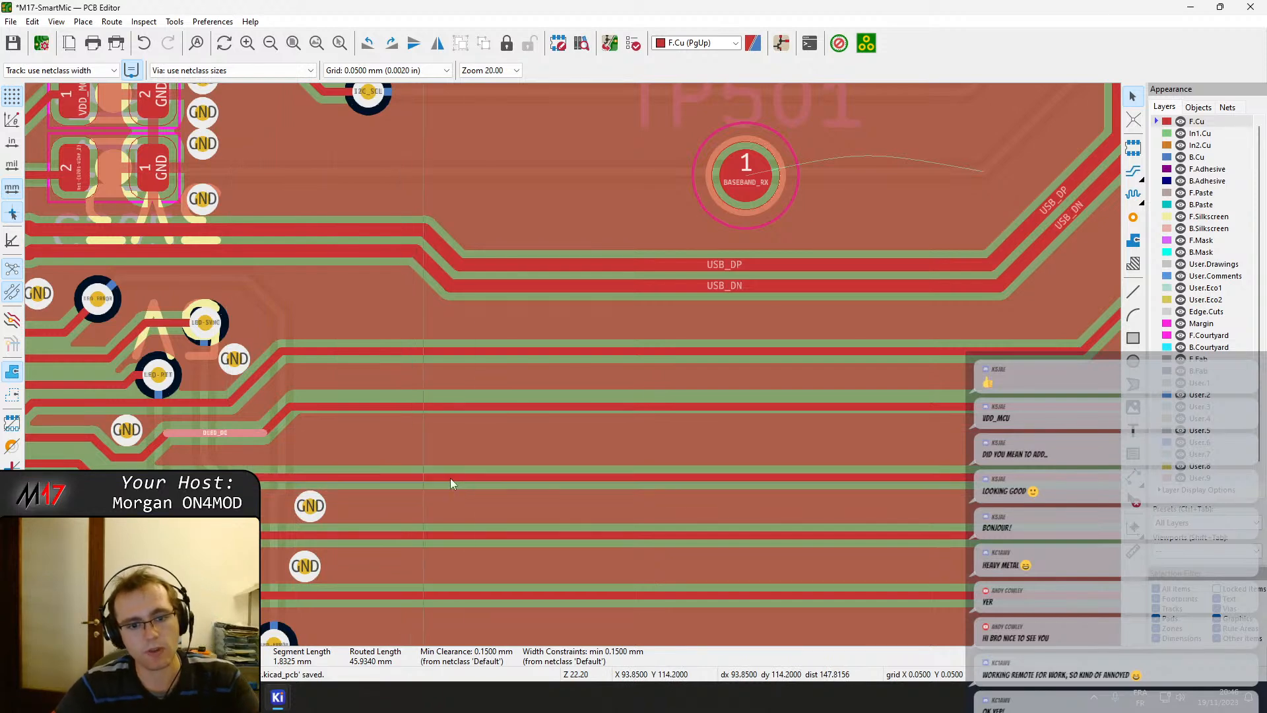
Place GND vias near both ends of the three gaps between the OLED_DC, OLED_SPI_MOSI, OLED_CS and OLED_SPI_SCK tracks.
click(1133, 220)
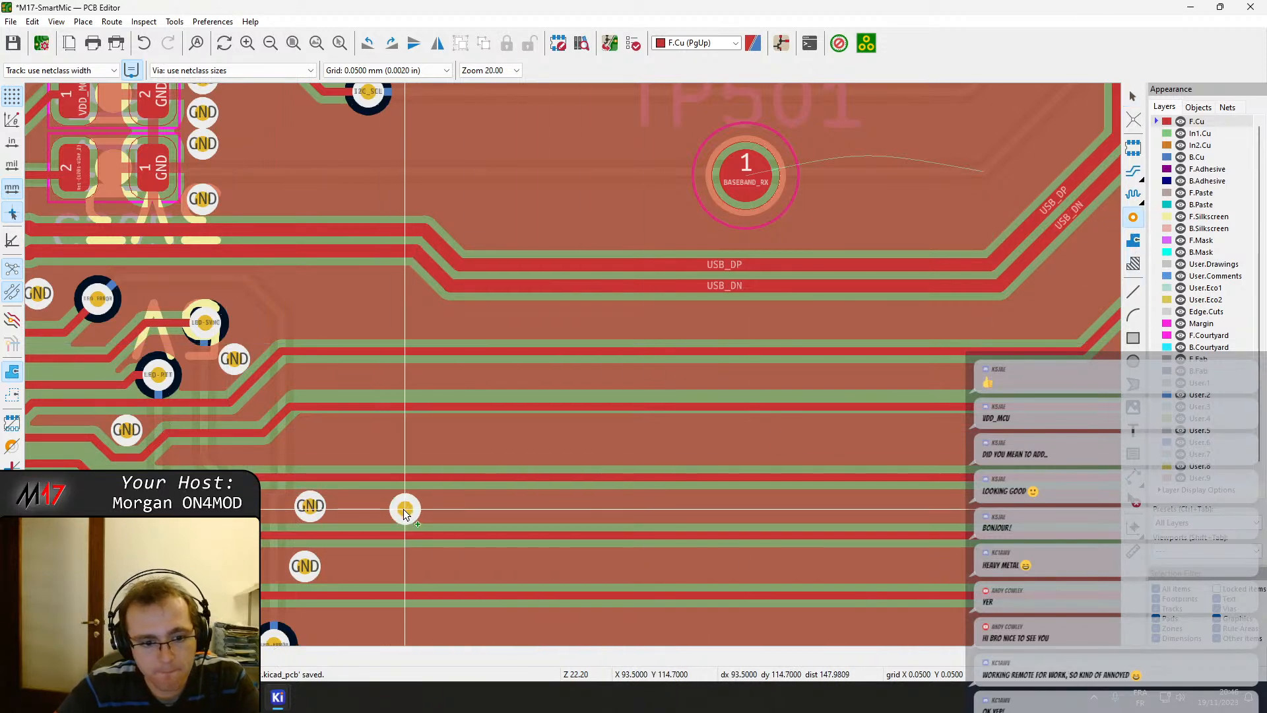
click(409, 506)
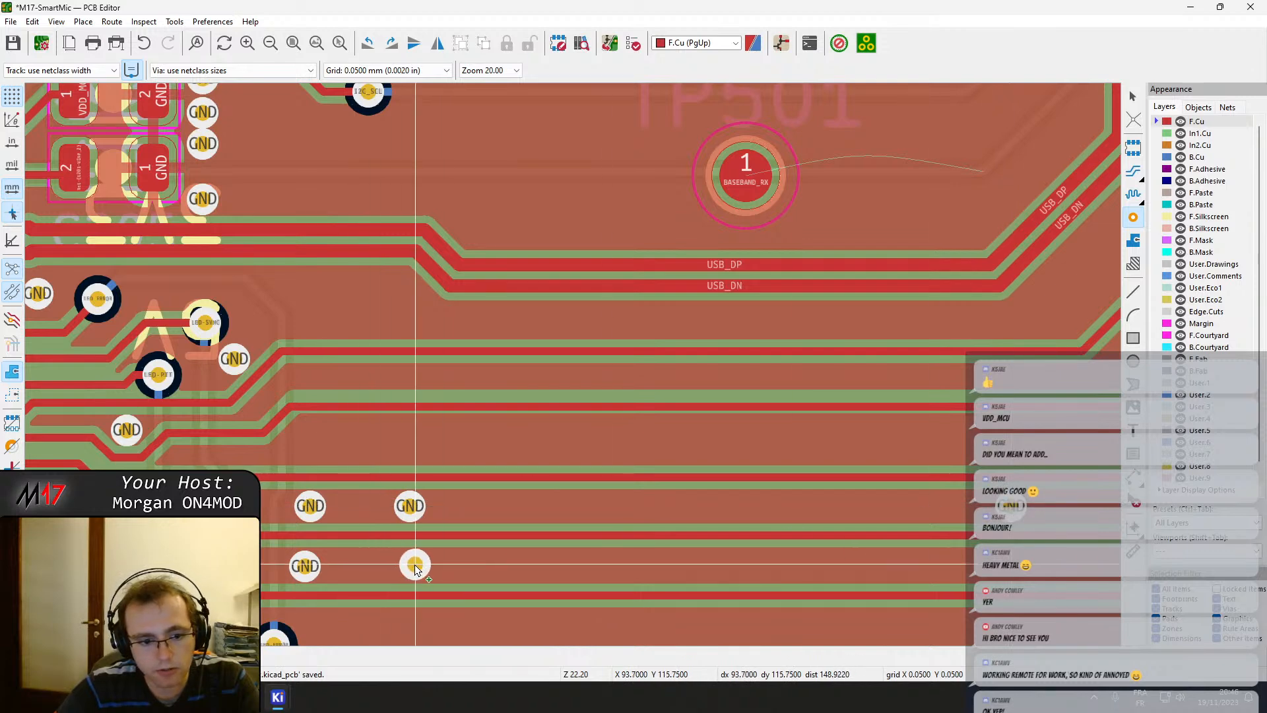
click(407, 566)
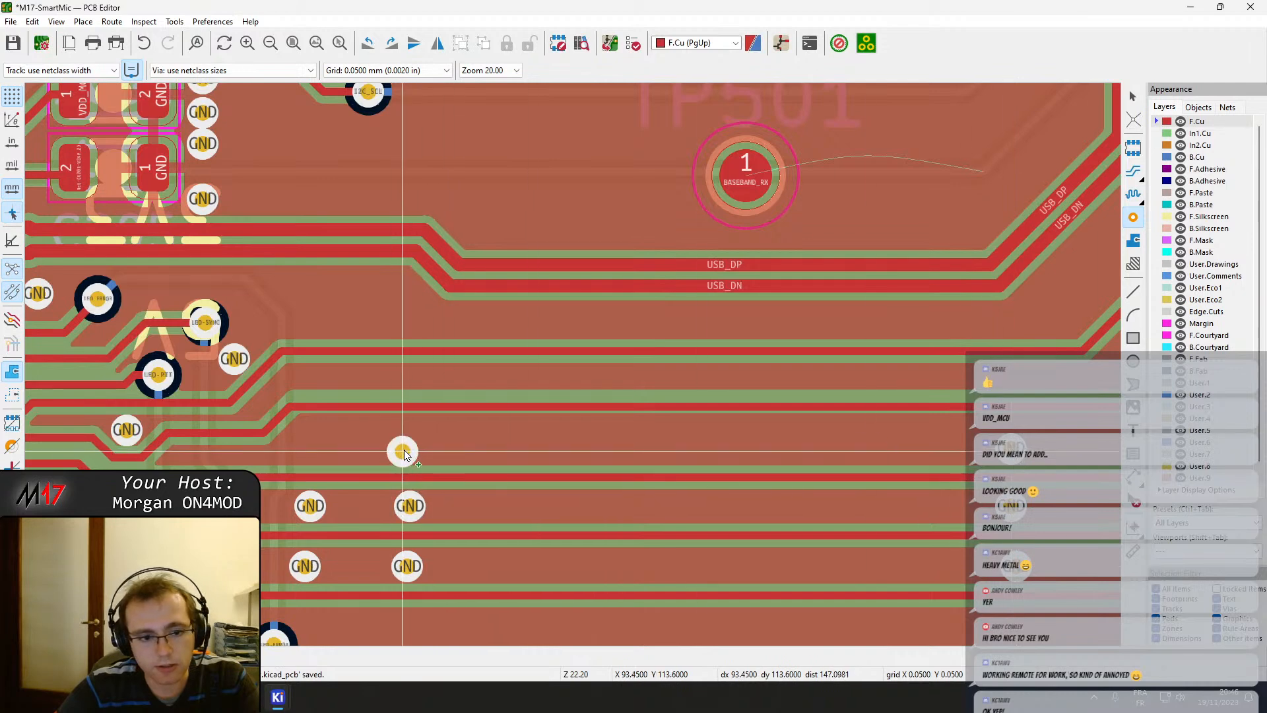
mouse_move(403, 455)
mouse_down()
mouse_move(410, 441)
mouse_move(408, 464)
mouse_up()
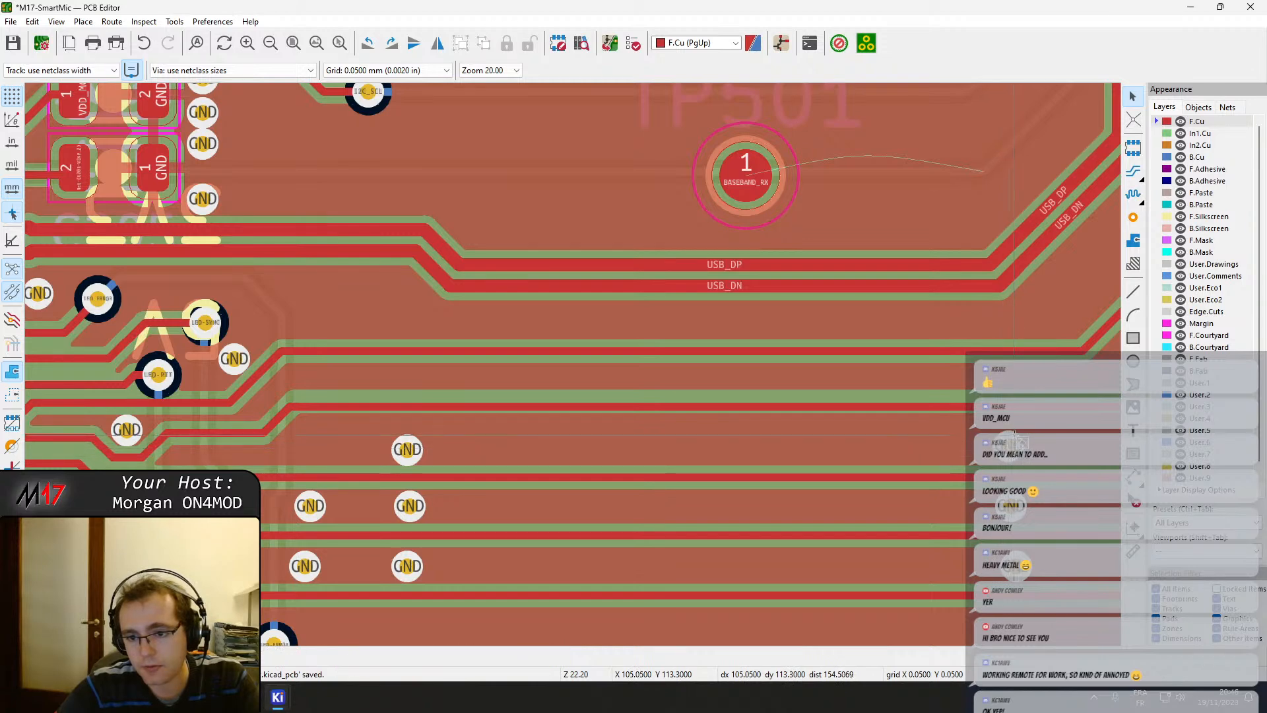
drag(1010, 449, 1015, 454)
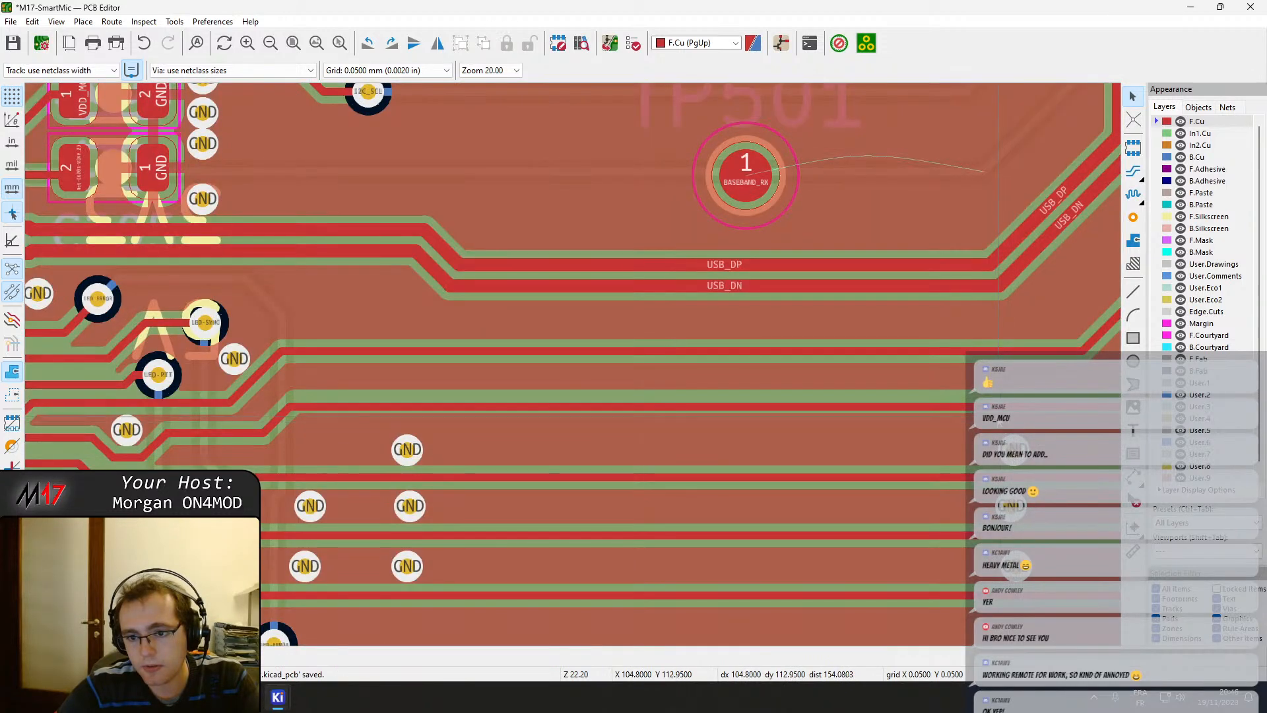
Move the long OLED_DC segment toward OLED_SPI_MOSI with a zone refill, and place two GND vias between it and OLED_RST.
drag(955, 410, 959, 422)
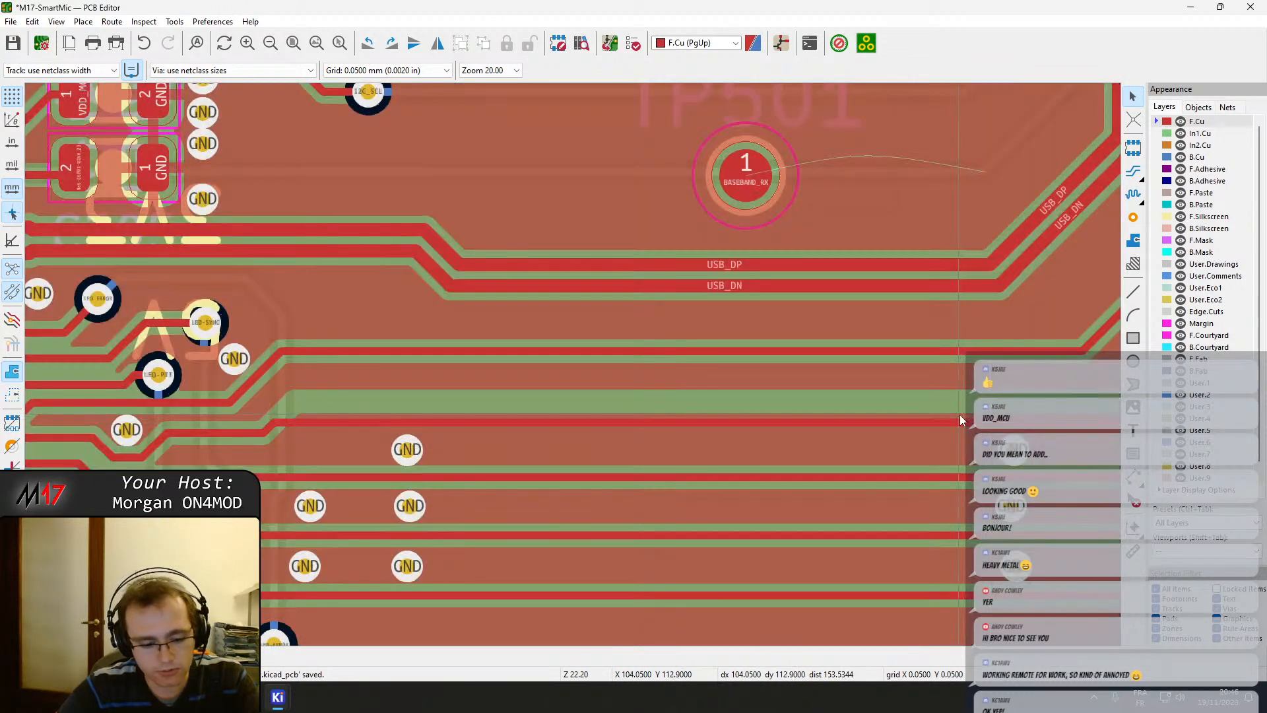
key(b)
click(1134, 218)
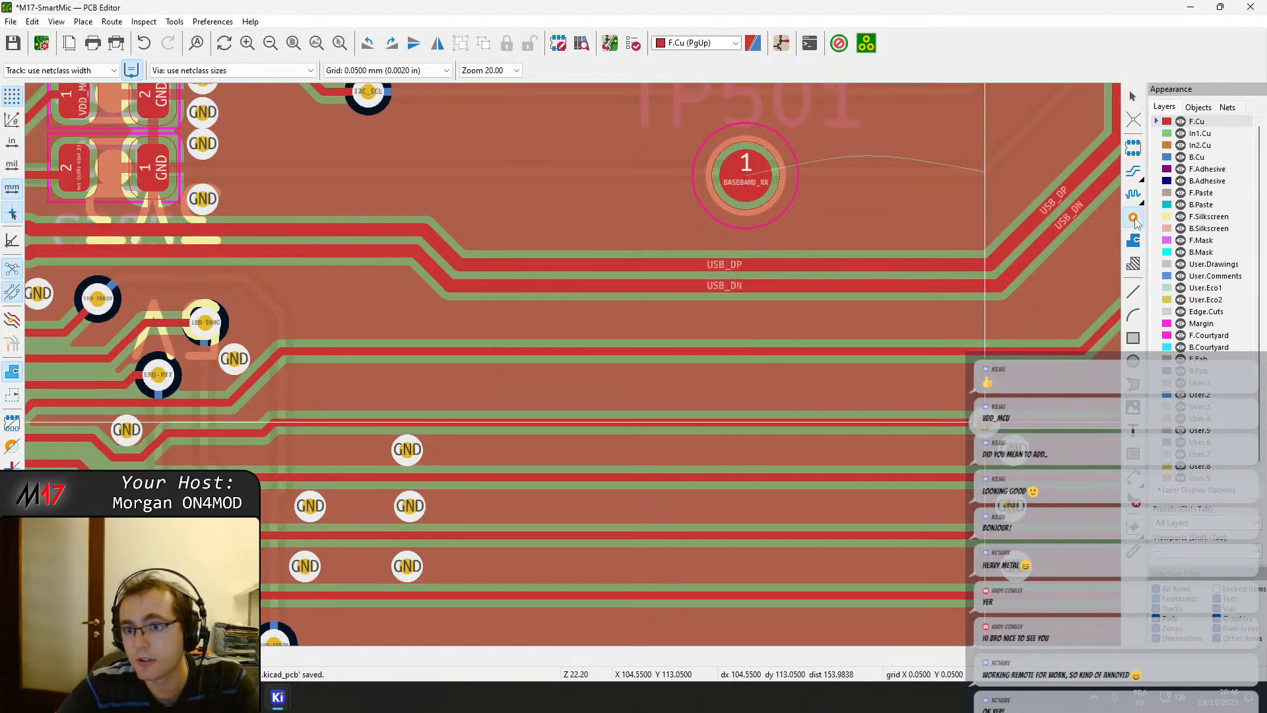
click(405, 394)
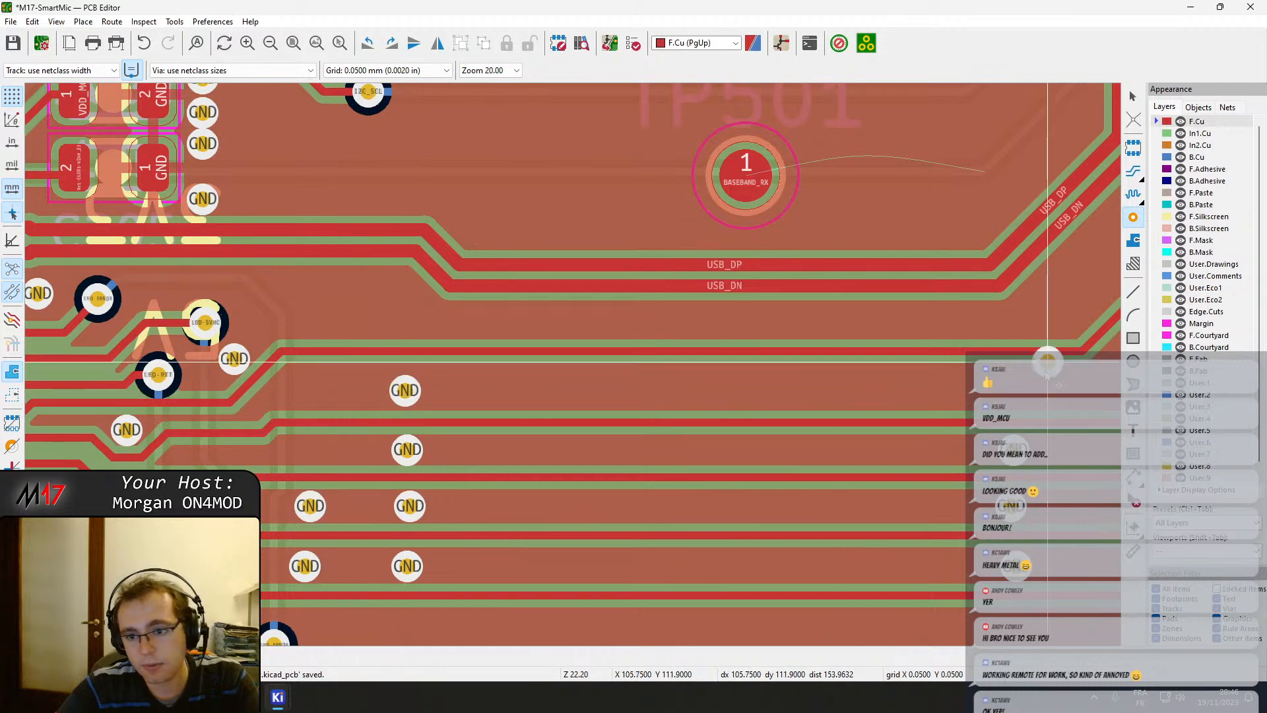
click(1009, 387)
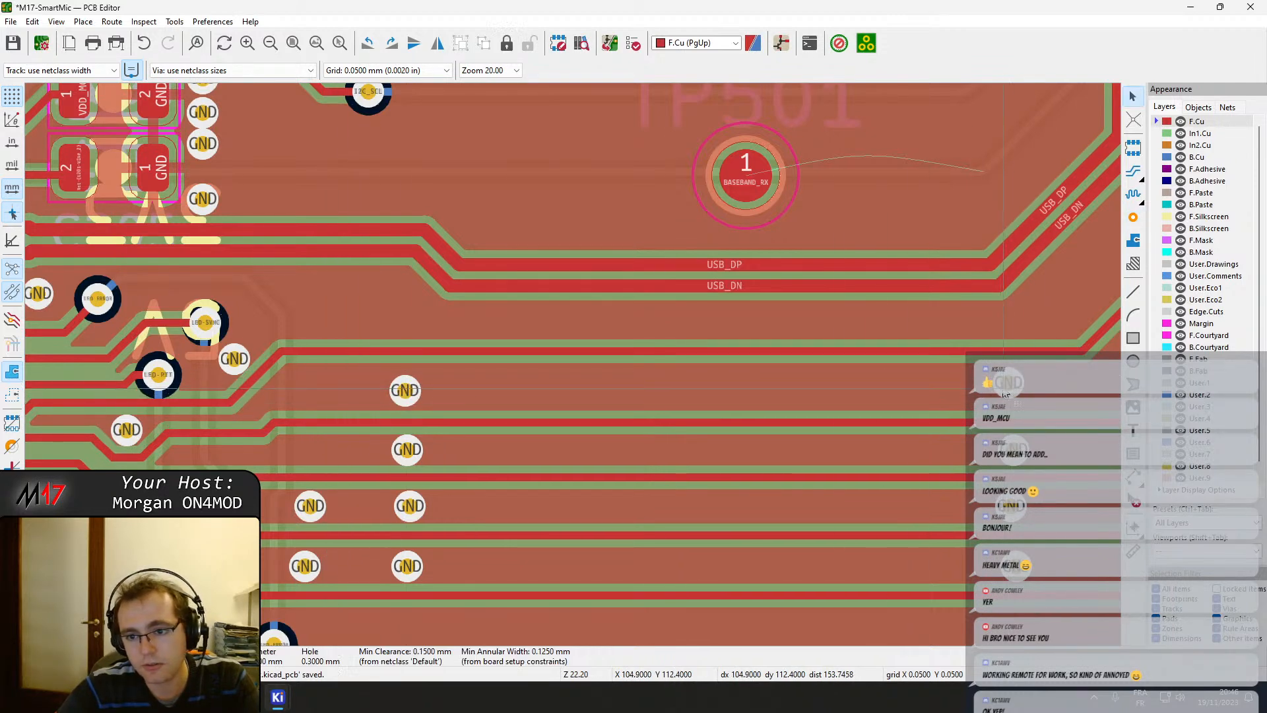
key(d)
click(1014, 396)
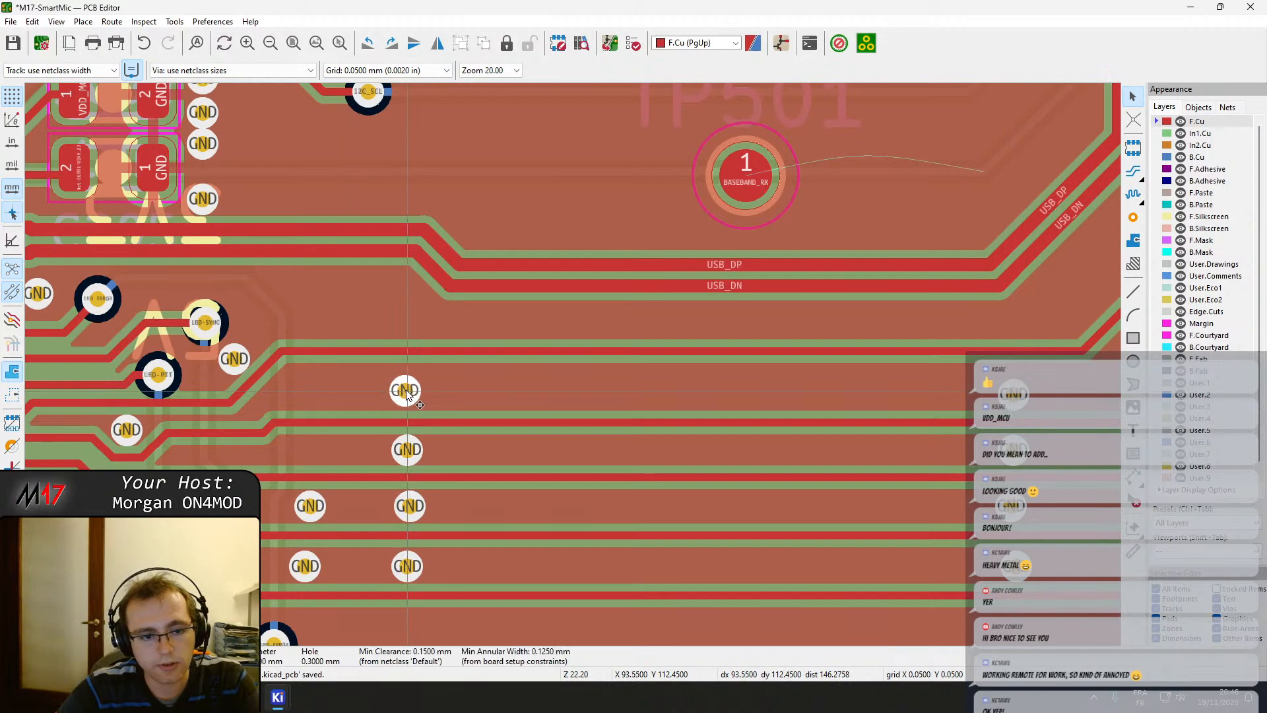
drag(406, 391, 409, 394)
Move the long OLED_RST segment down close to the new GND vias and refill all zones.
click(415, 350)
key(d)
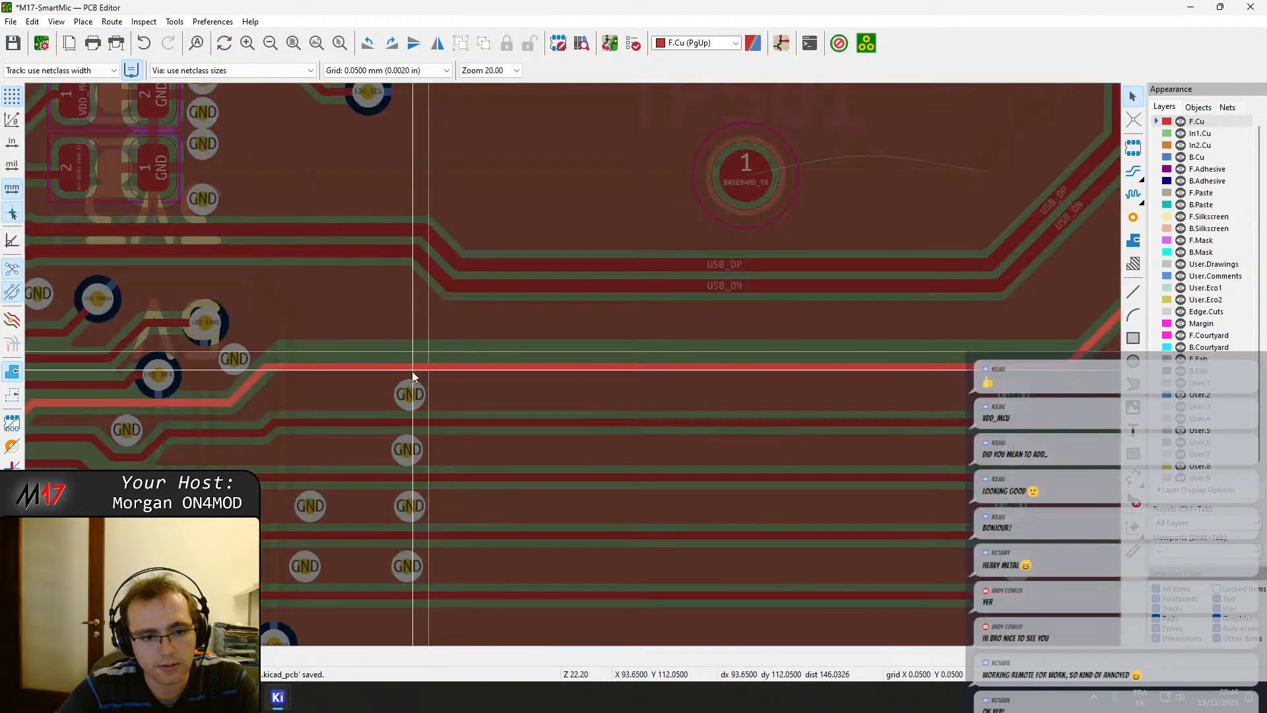
click(412, 371)
key(b)
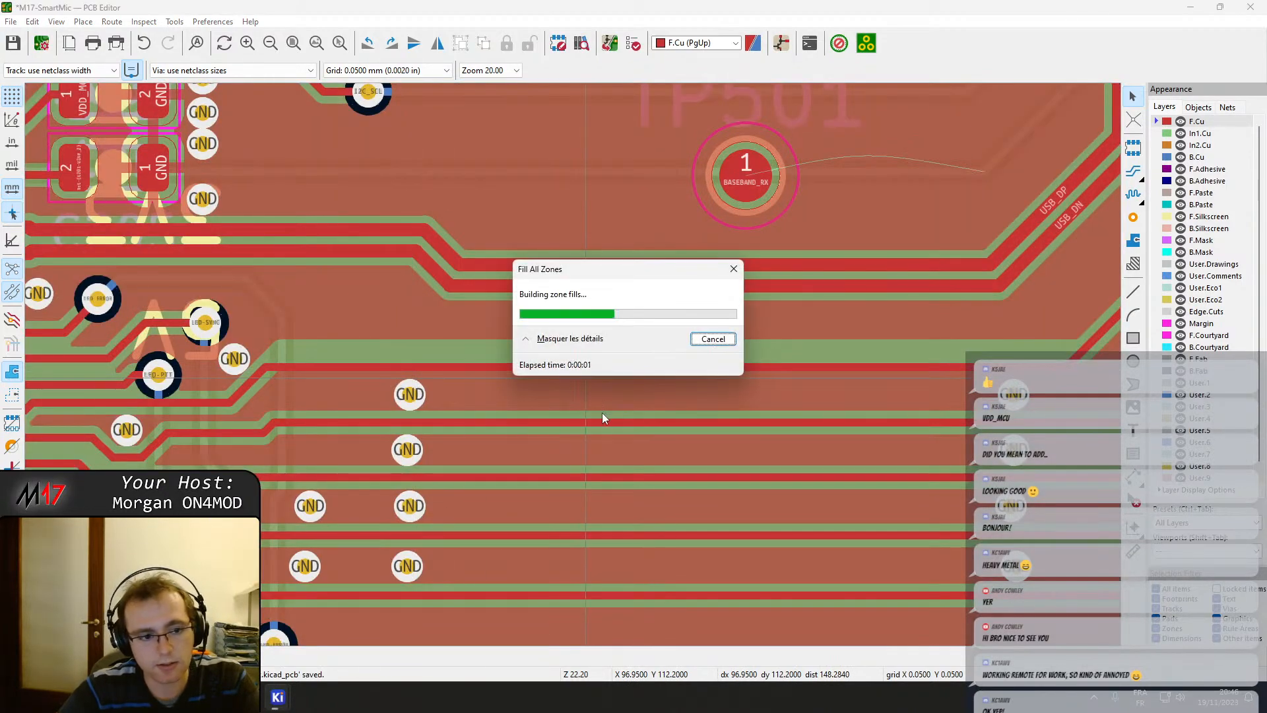
Move the MCU-side GND vias of the OLED_RST/OLED_DC and OLED_DC/OLED_SPI_MOSI gaps toward the MCU, in line with the third vias of the lower gaps.
scroll(604, 416, down, 3)
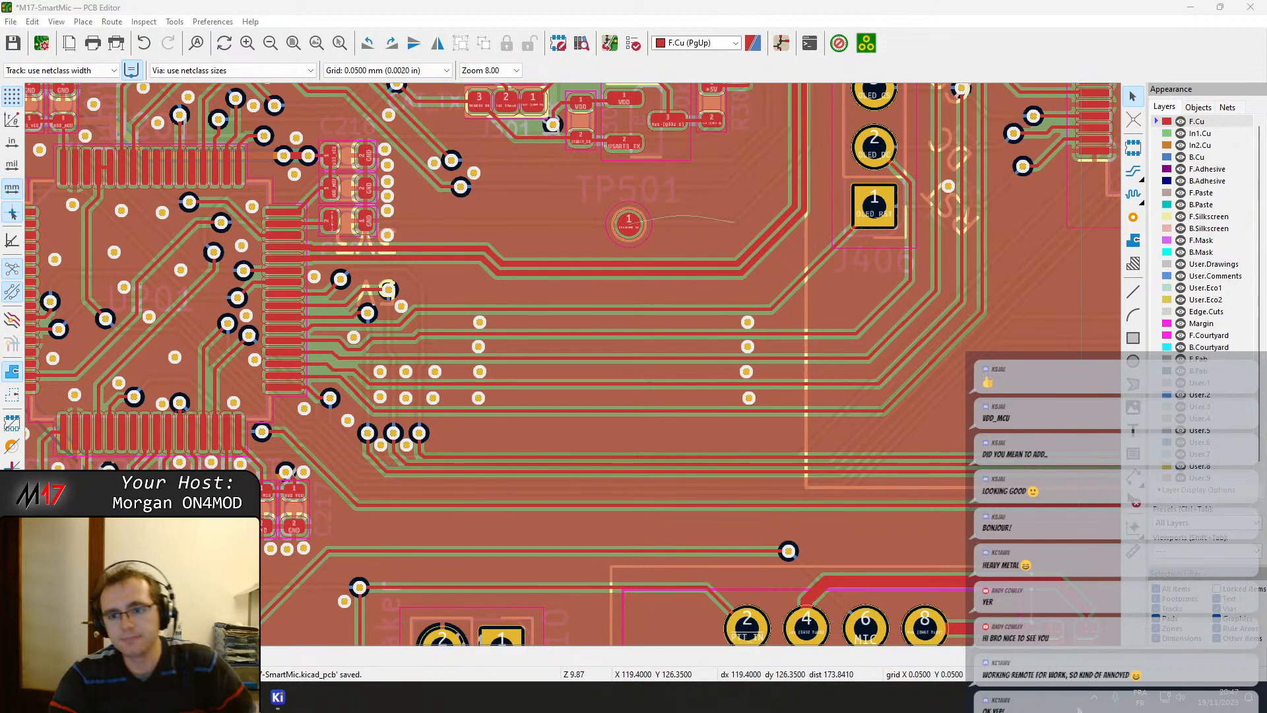
scroll(462, 343, up, 5)
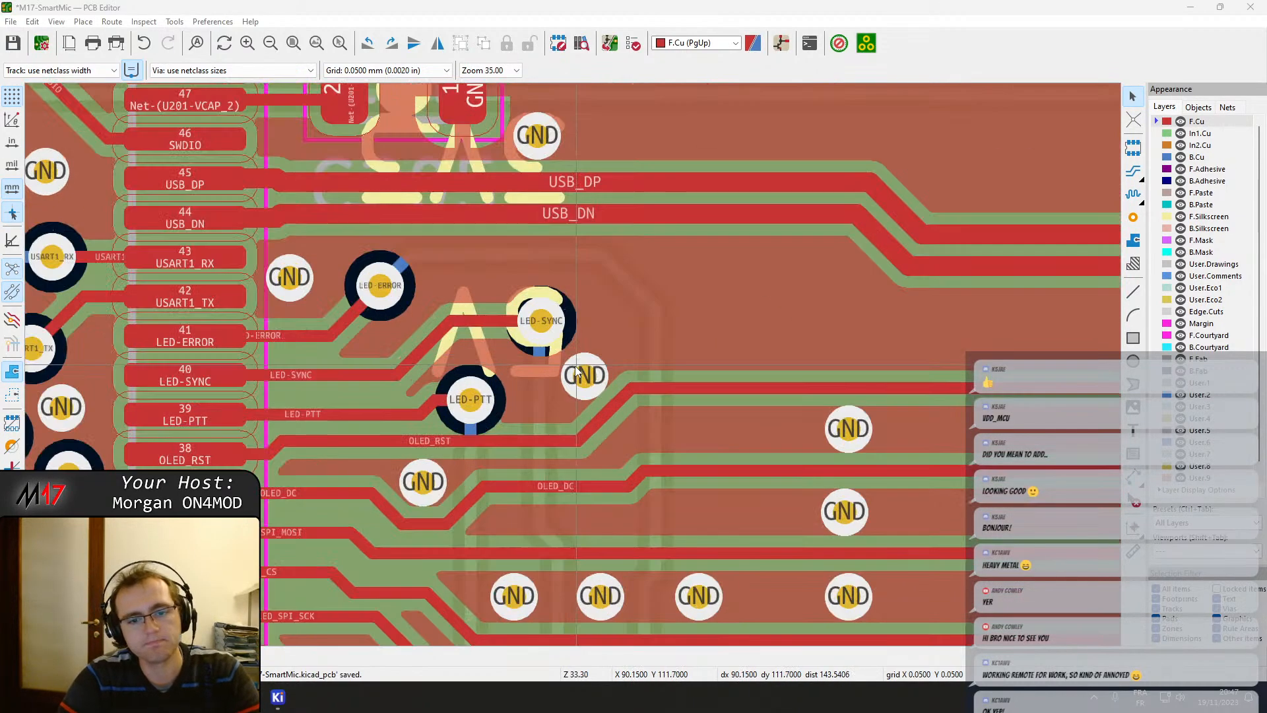
scroll(579, 239, up, 2)
middle_drag(577, 235, 609, 229)
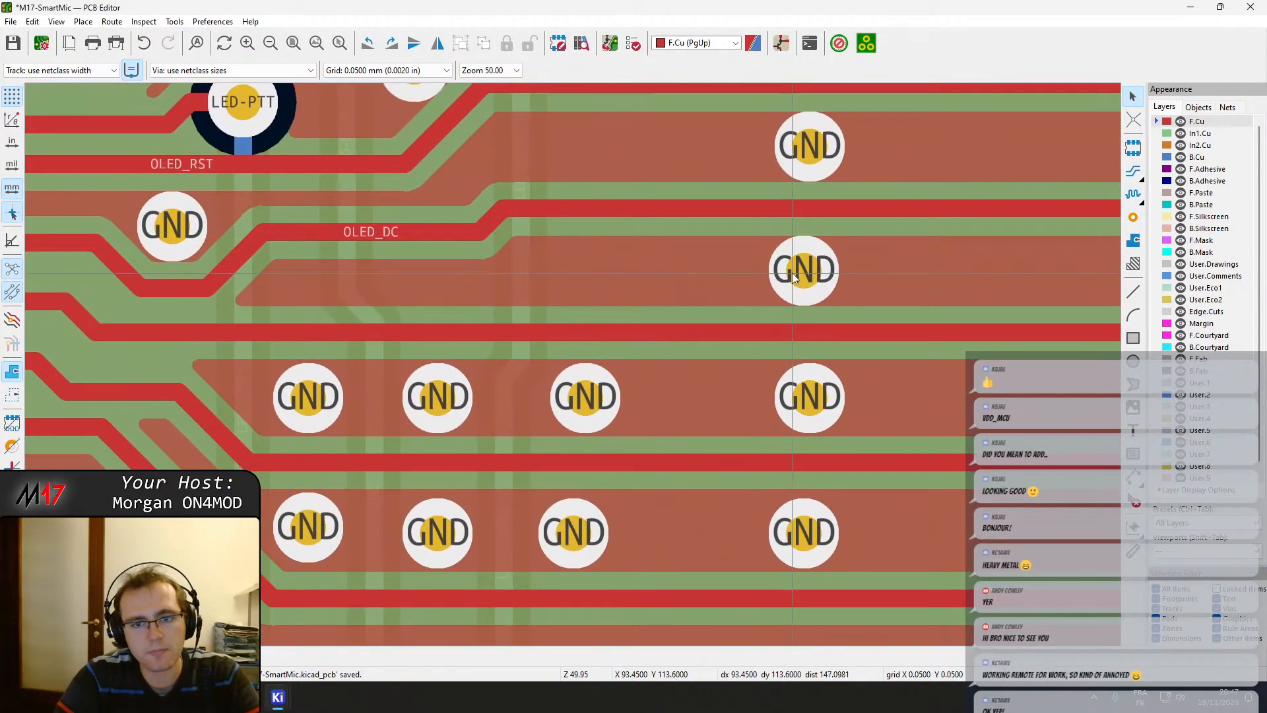
drag(792, 272, 570, 272)
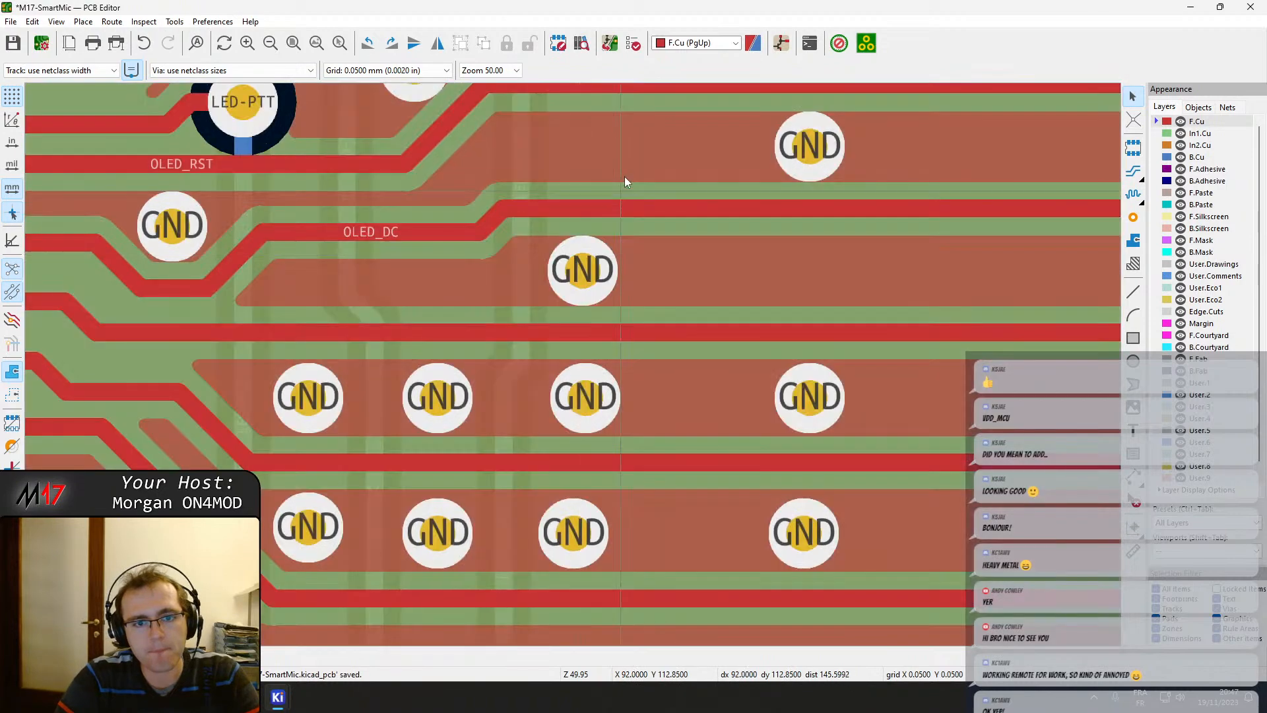
middle_drag(625, 176, 668, 290)
drag(852, 258, 625, 256)
scroll(673, 274, down, 5)
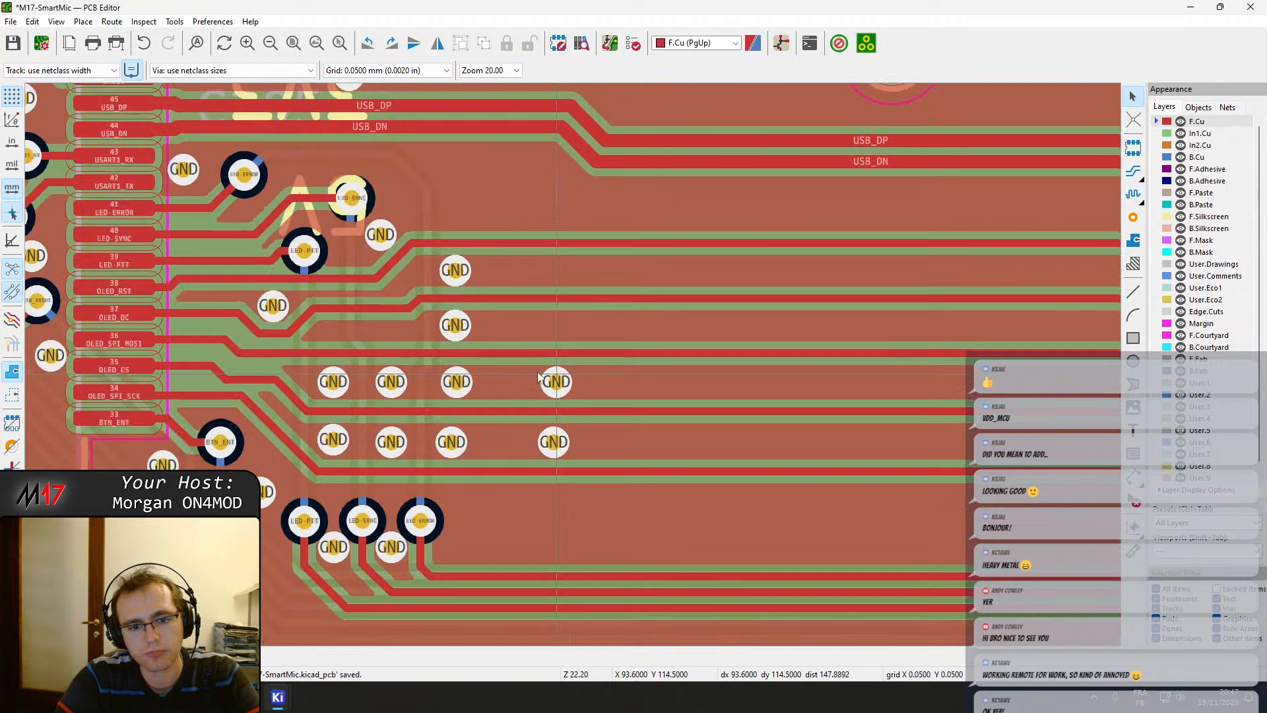
Move the fourth GND vias in the OLED_CS/OLED_SPI_SCK and OLED_SPI_MOSI/OLED_CS gaps away from the MCU to X 96.6 mm, aligned with each other.
middle_drag(538, 377, 456, 364)
click(474, 425)
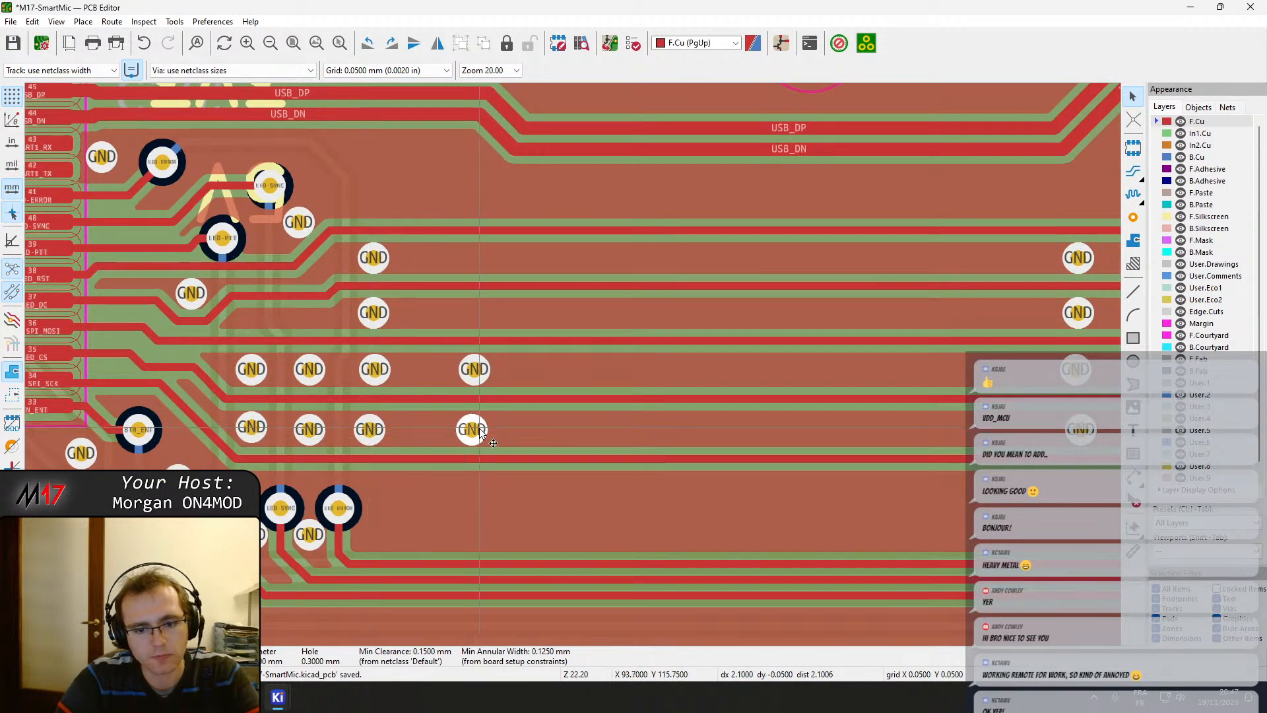
drag(482, 432, 633, 434)
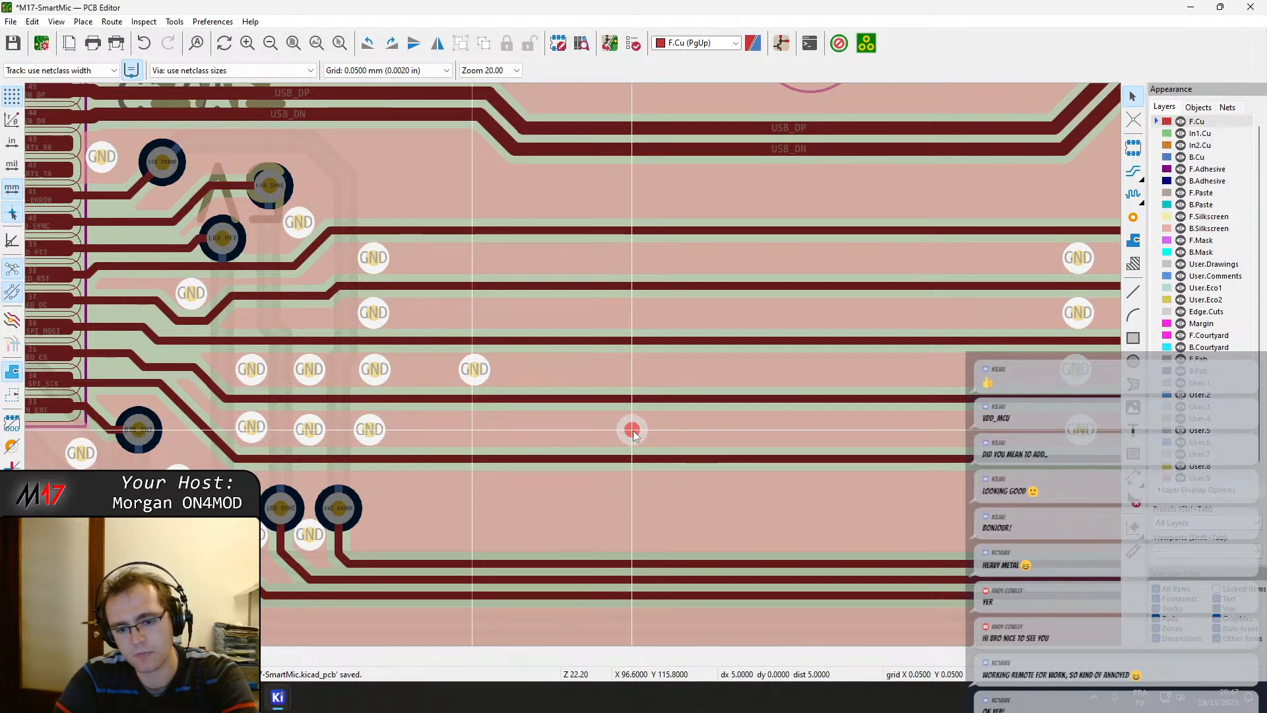
scroll(632, 434, up, 3)
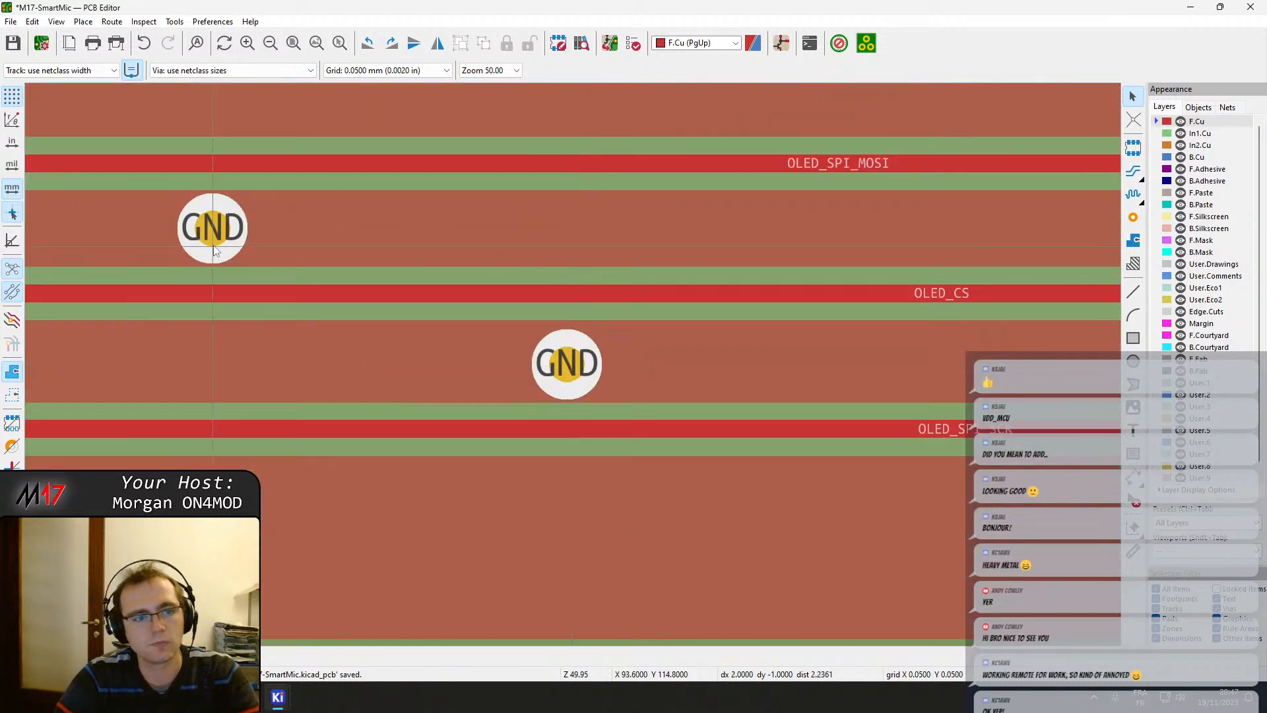
drag(213, 249, 566, 245)
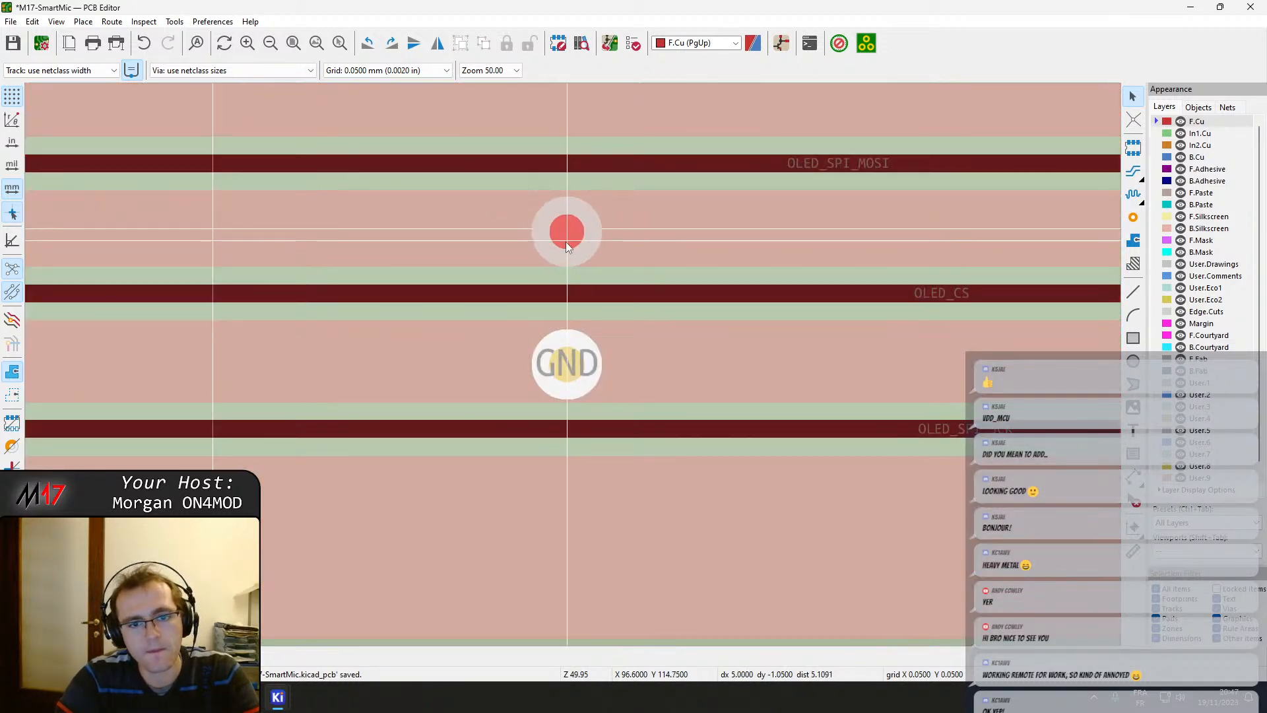
click(566, 243)
Move the far GND via between OLED_CS and OLED_SPI_SCK toward the MCU, to about 5 mm from the middle via.
scroll(566, 243, down, 2)
middle_drag(788, 456, 288, 357)
click(748, 372)
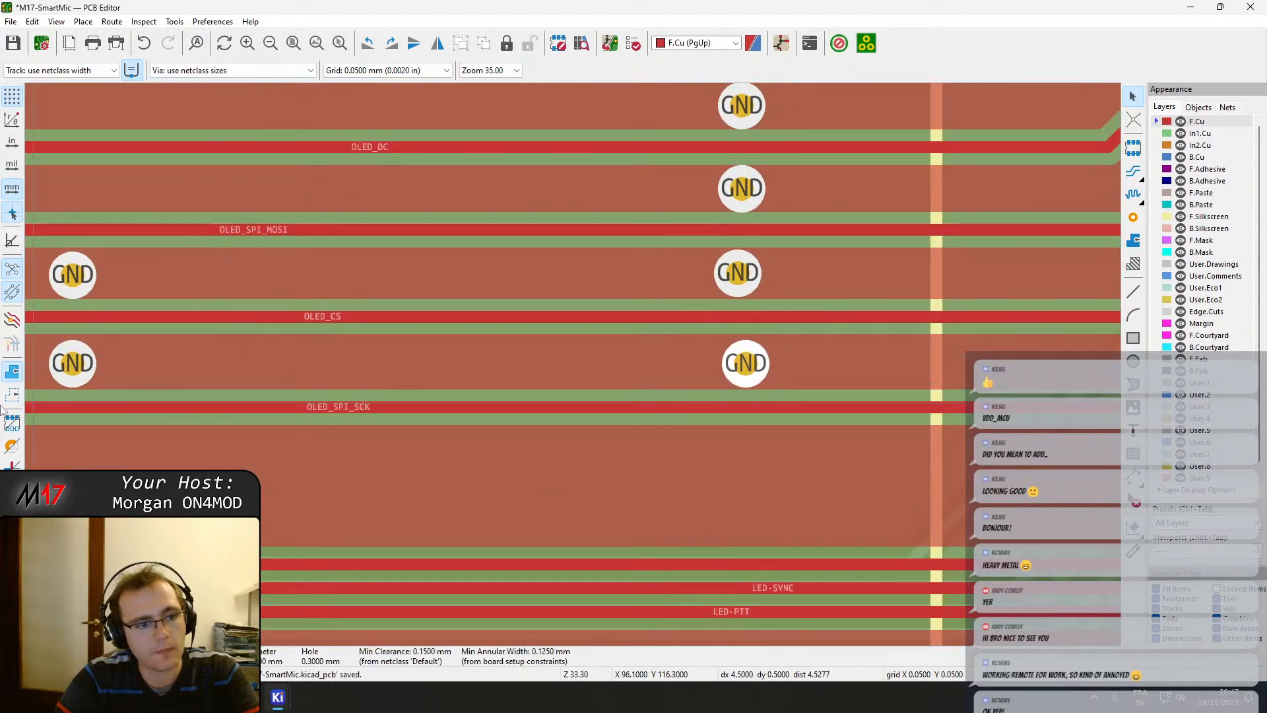
click(73, 365)
click(751, 356)
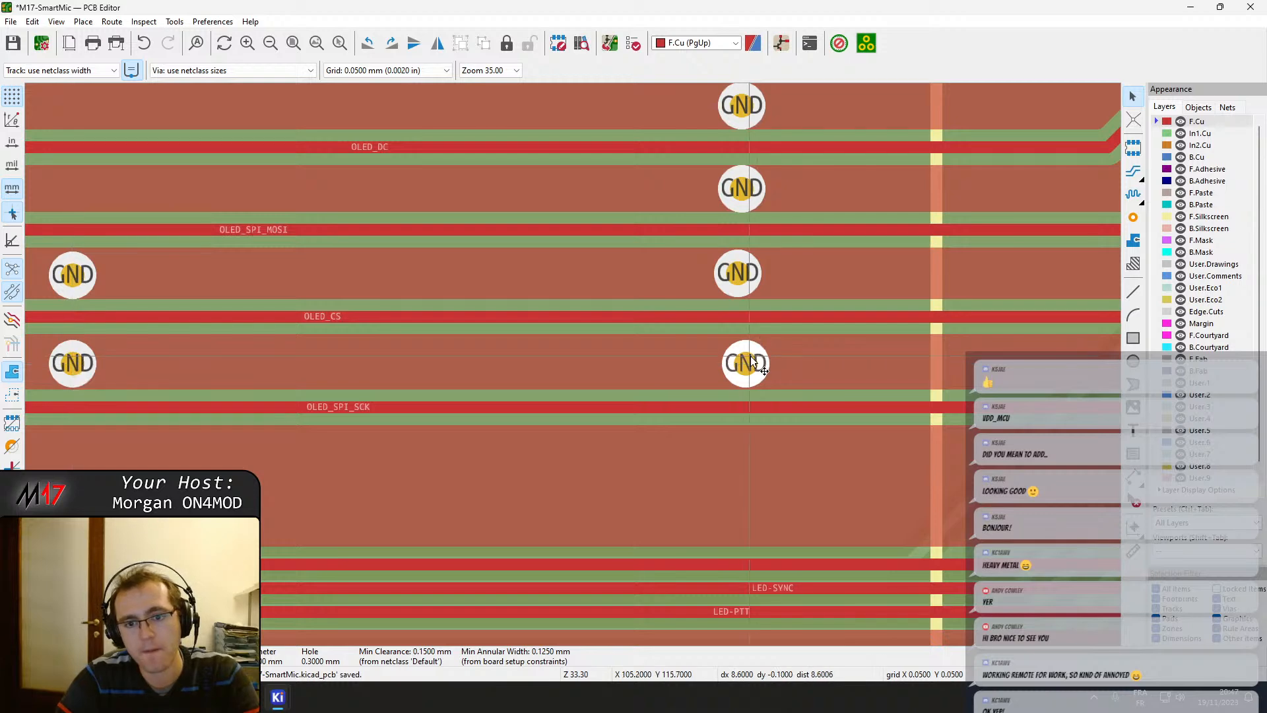
drag(753, 371, 466, 371)
scroll(467, 371, down, 4)
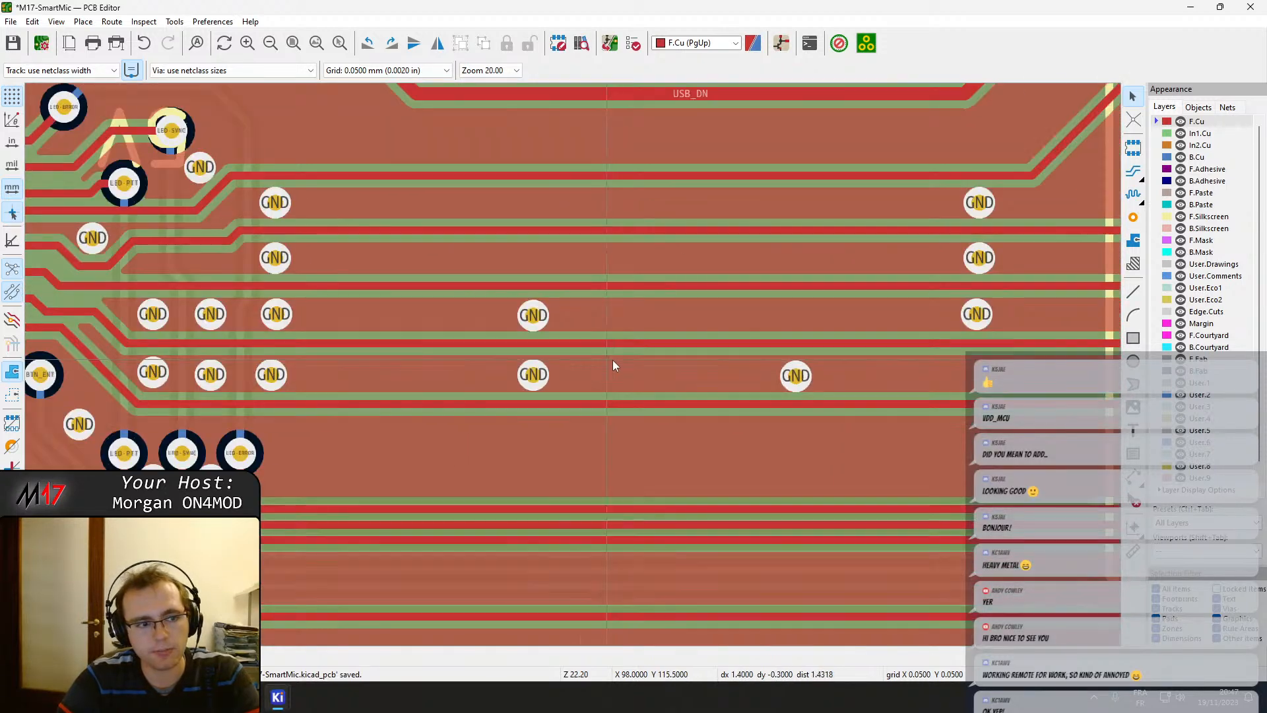
Move the far GND vias of the three upper OLED gaps into one column with the far via between OLED_CS and OLED_SPI_SCK.
middle_drag(390, 348, 601, 302)
scroll(486, 336, down, 6)
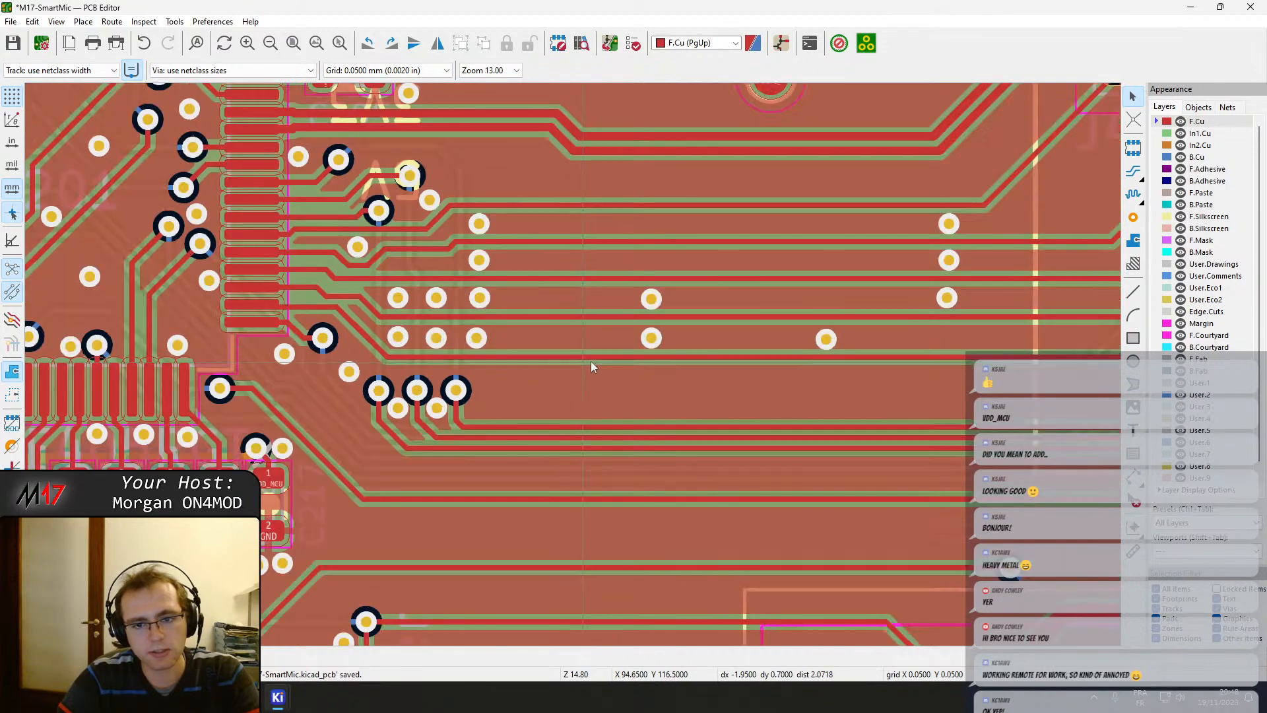
scroll(631, 375, up, 8)
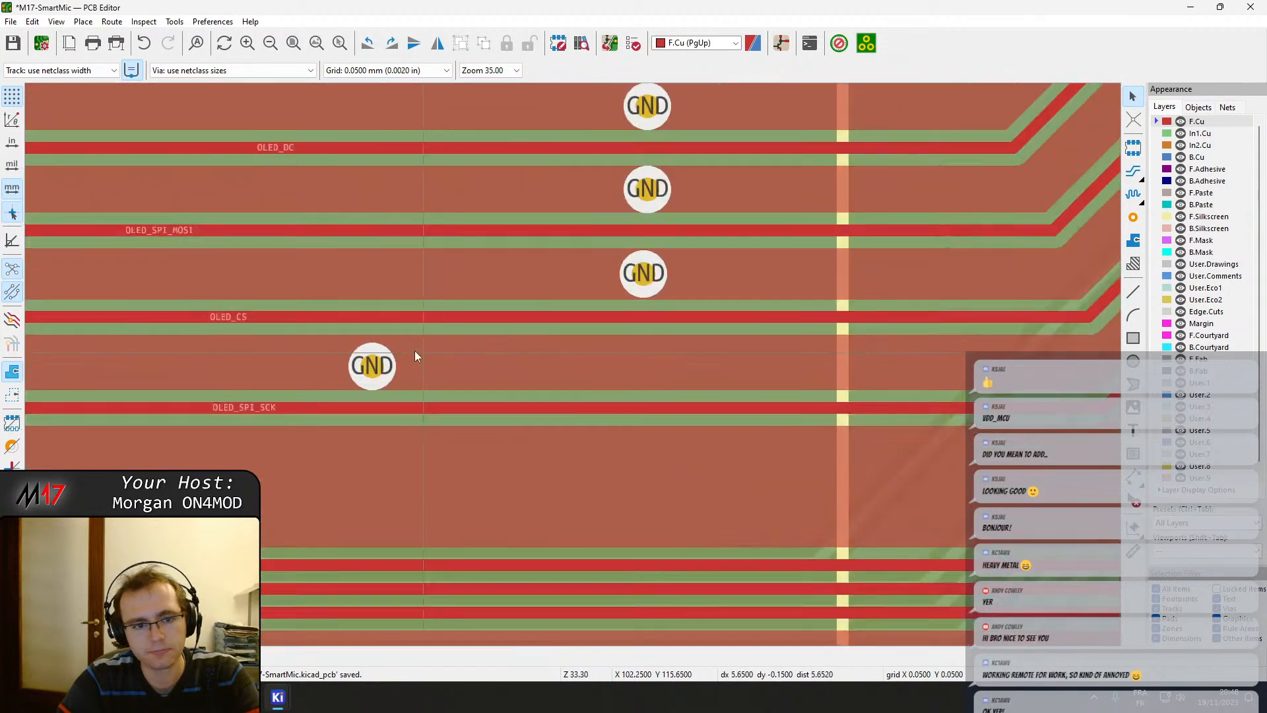
double_click(645, 280)
key(Escape)
drag(648, 278, 372, 290)
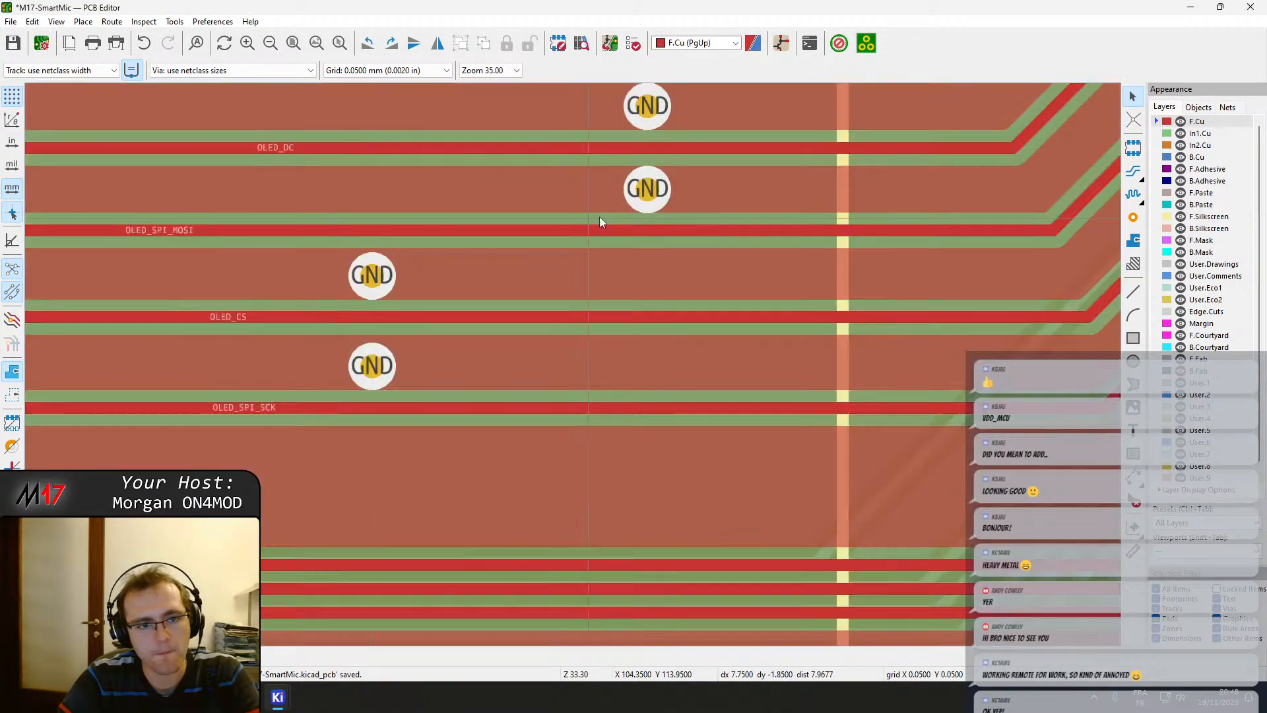
drag(646, 198, 371, 215)
middle_drag(777, 103, 1043, 240)
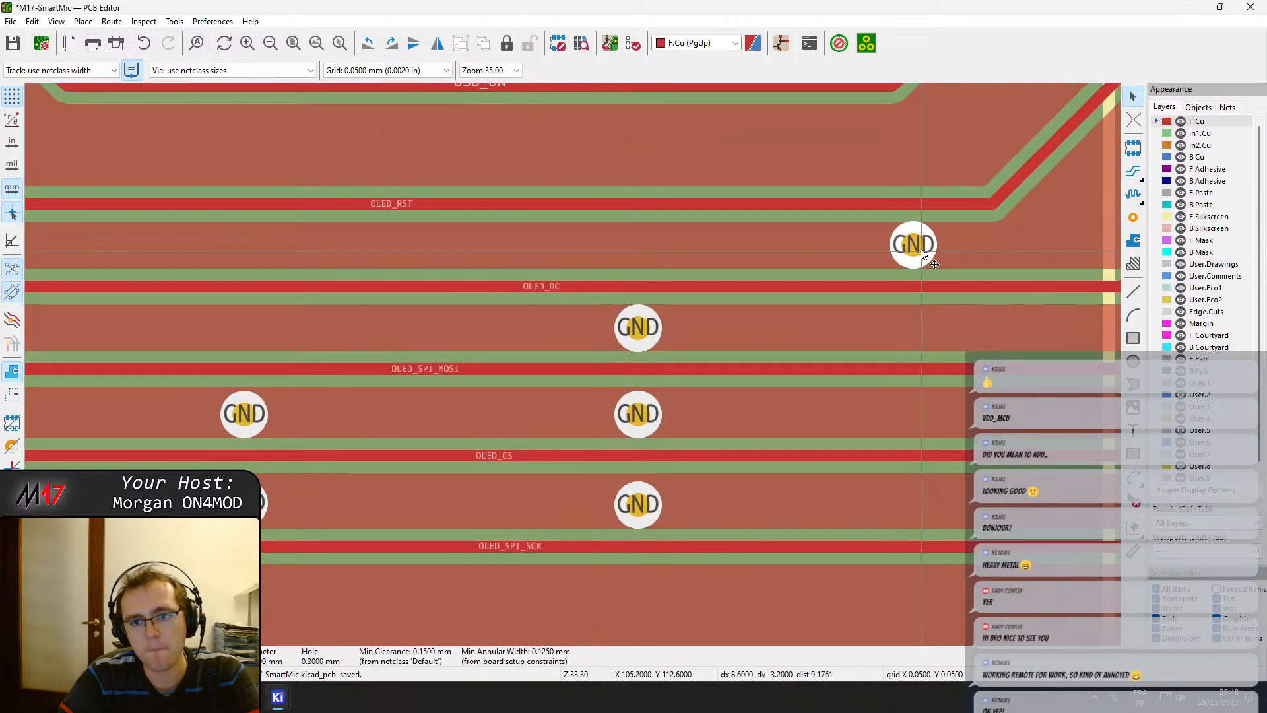
drag(921, 248, 639, 264)
Add two GND vias at X 96.6 mm in the OLED_RST/OLED_DC and OLED_DC/OLED_SPI_MOSI gaps to complete the middle column.
middle_drag(488, 306, 778, 303)
click(1134, 218)
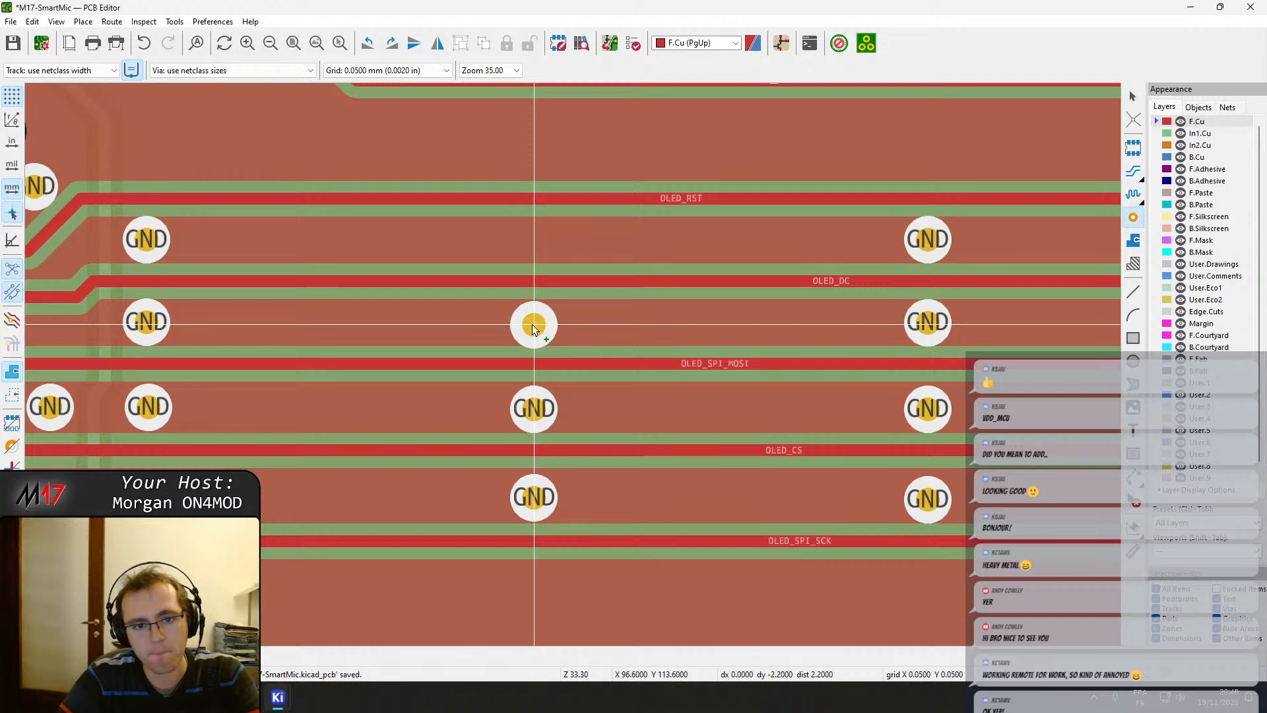
click(534, 325)
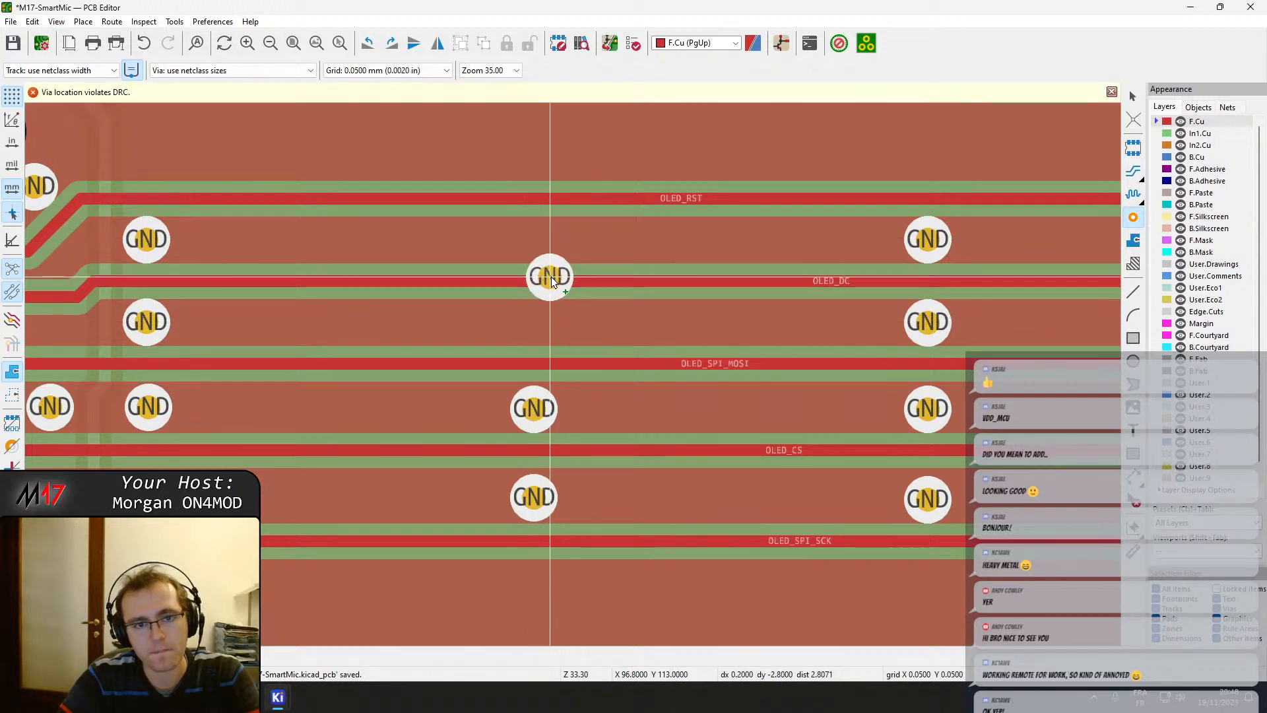
click(562, 142)
click(451, 152)
key(Escape)
click(562, 143)
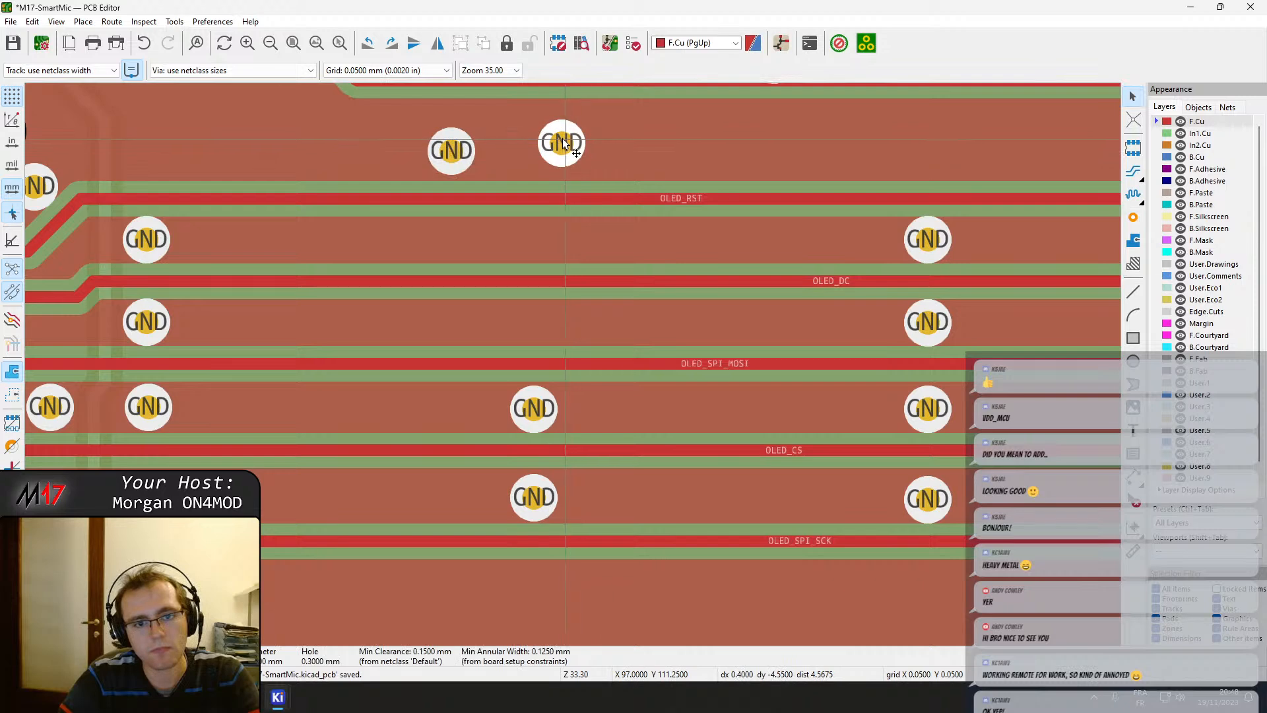
key(grave)
drag(535, 365, 534, 347)
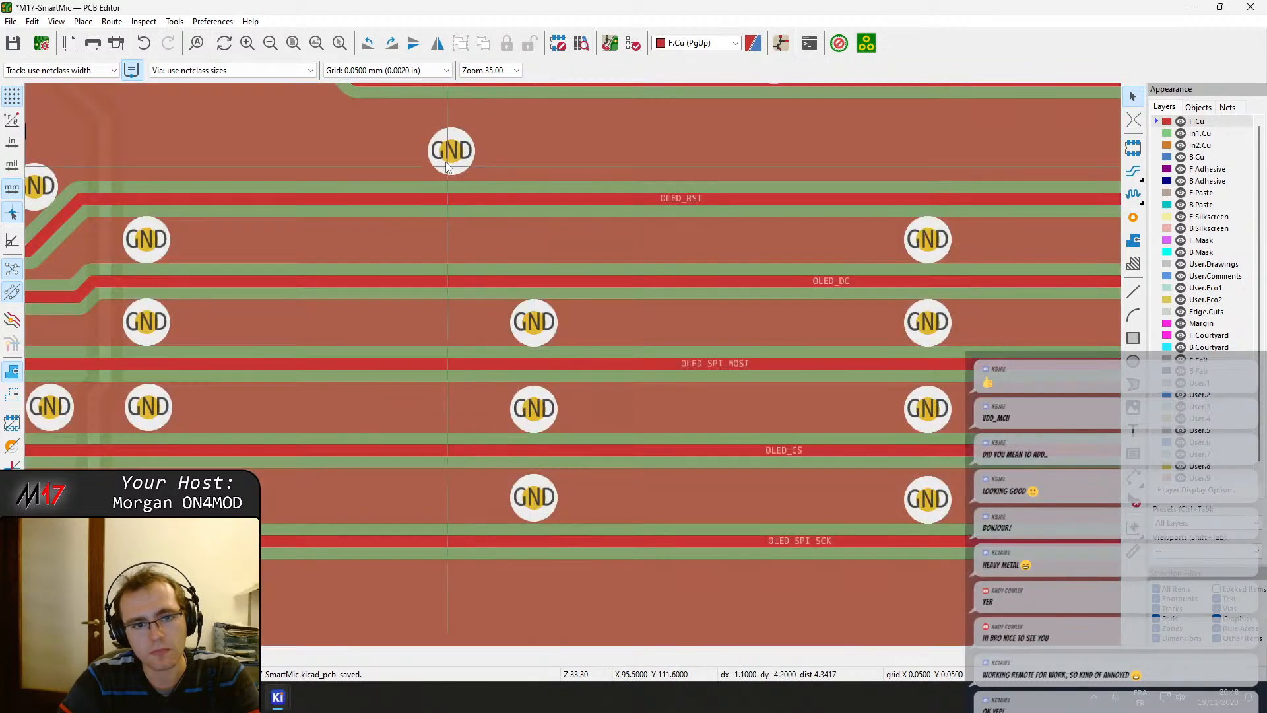
click(451, 156)
drag(452, 158, 534, 250)
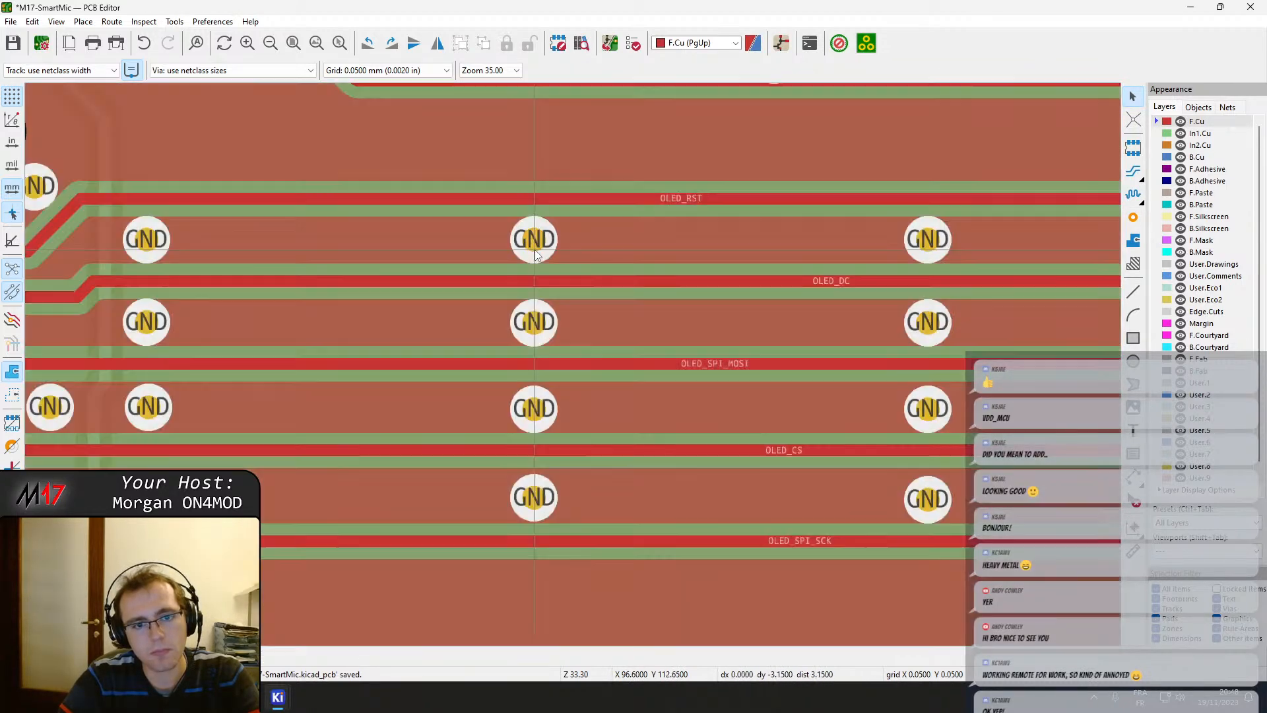
Nudge the third GND via below OLED_SPI_MOSI into its column and shift the MCU-side vias below OLED_CS slightly toward OLED_CS.
scroll(613, 285, down, 1)
middle_drag(587, 430, 385, 320)
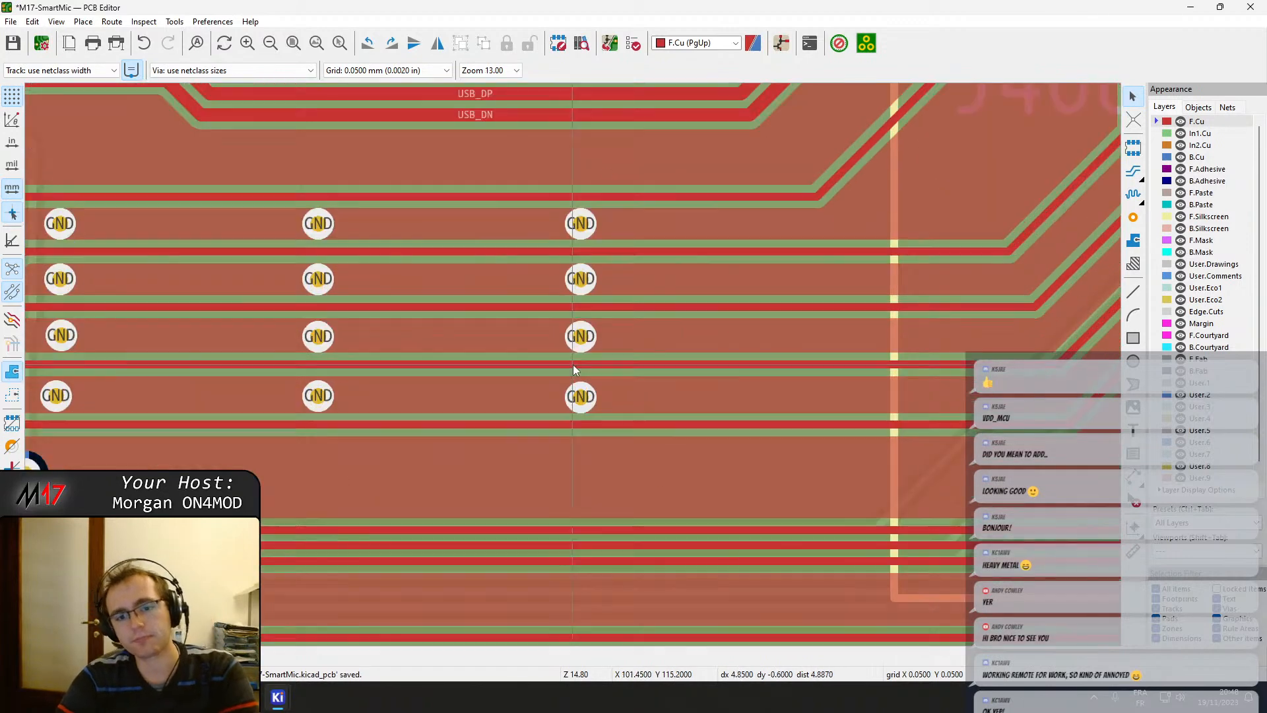
middle_drag(317, 390, 594, 362)
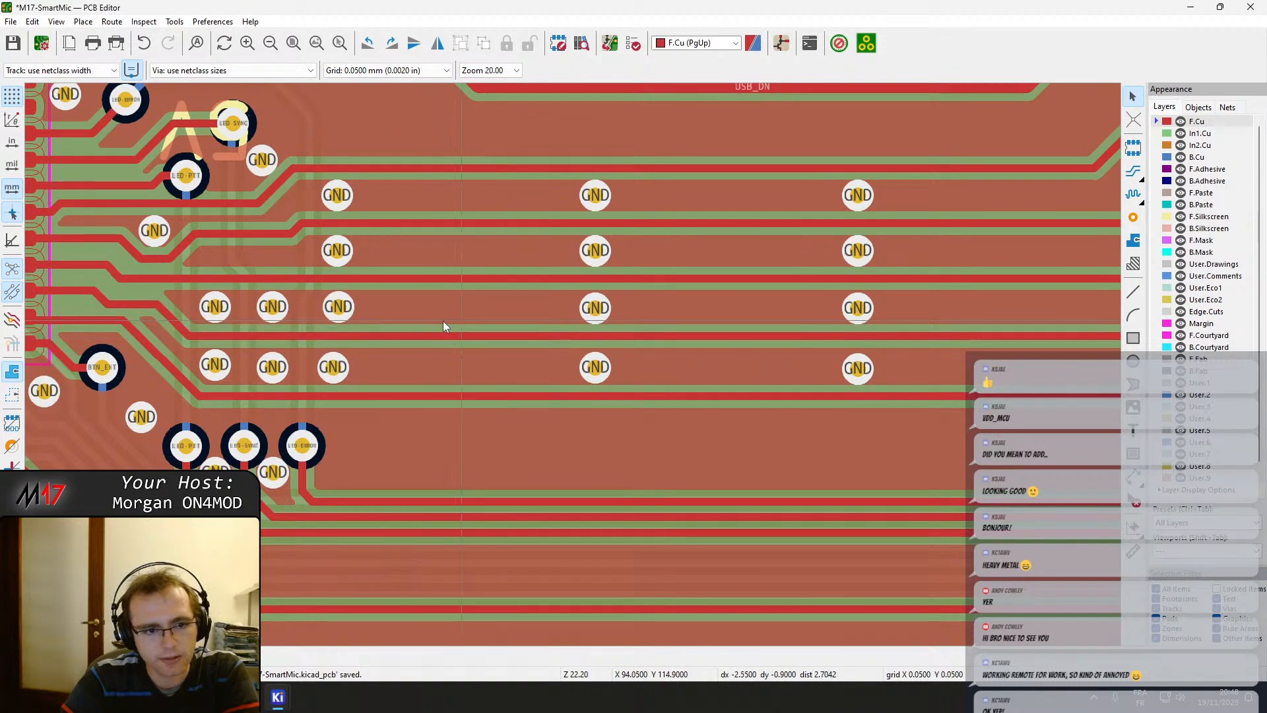
scroll(444, 324, up, 5)
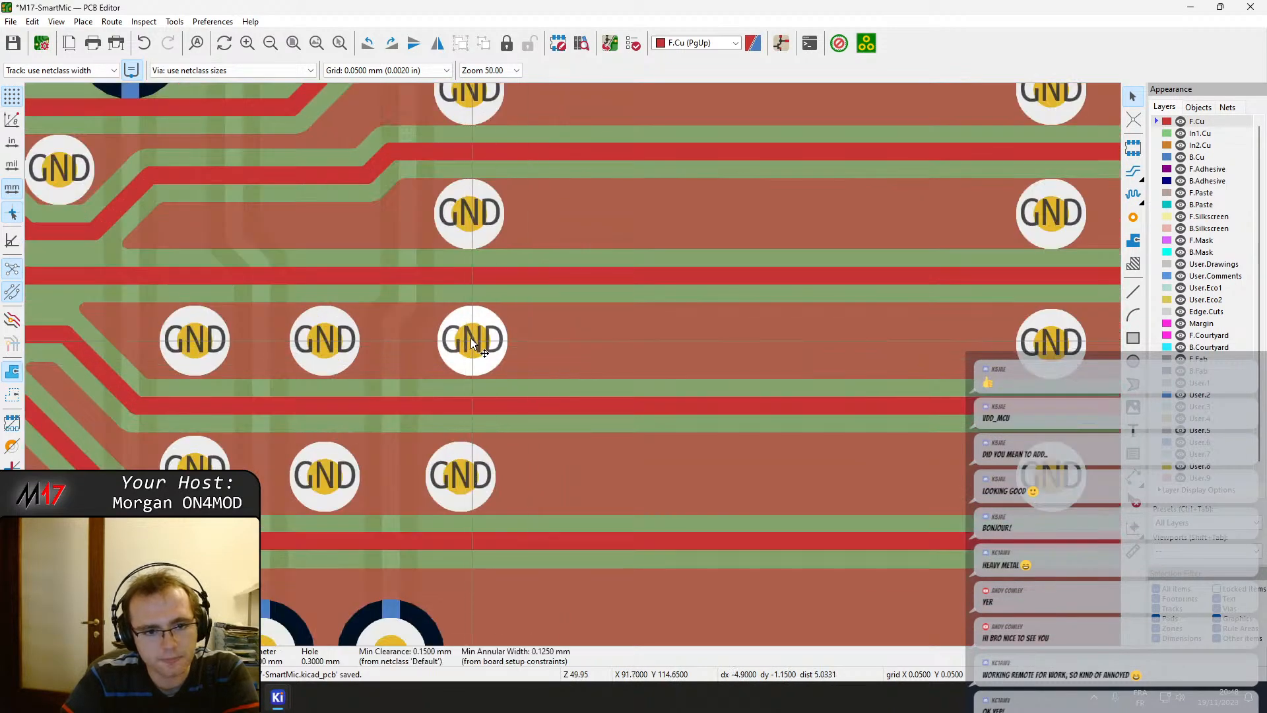
mouse_move(472, 340)
mouse_down()
mouse_move(457, 326)
mouse_move(469, 329)
mouse_up()
drag(462, 485, 462, 478)
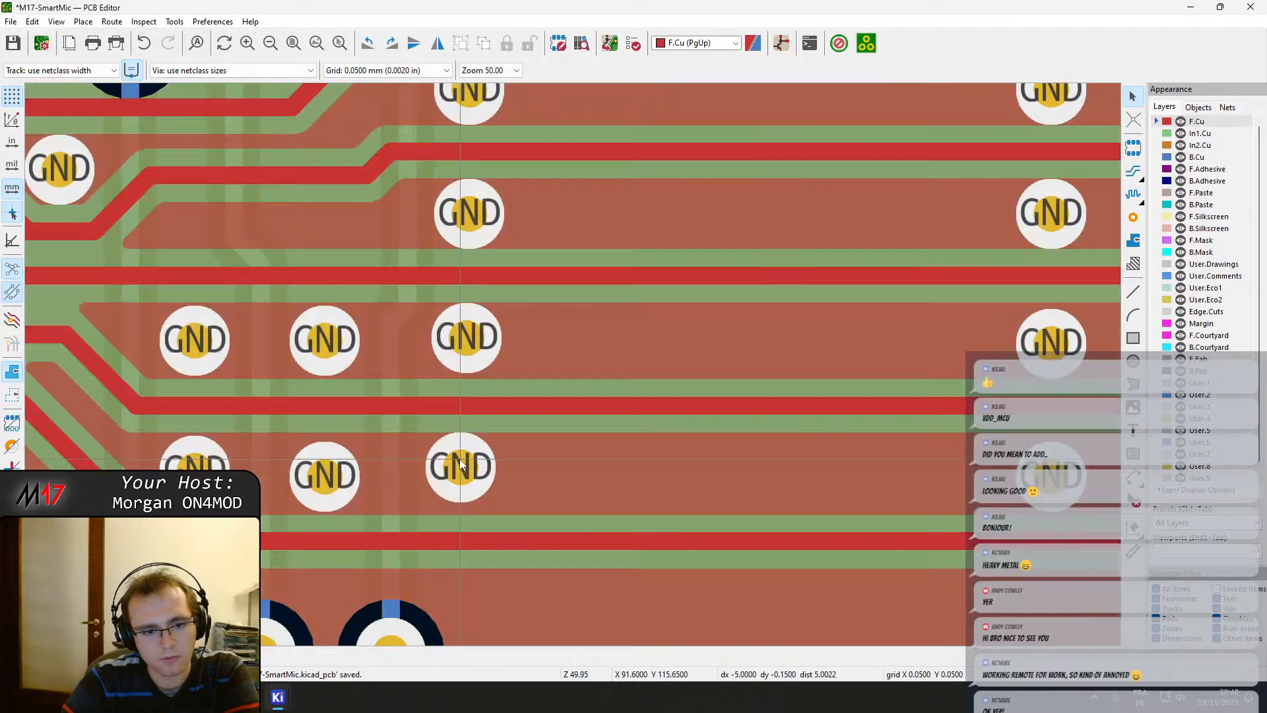
drag(316, 478, 325, 470)
drag(205, 464, 195, 456)
drag(253, 536, 256, 541)
Shift the middle and far GND vias below OLED_CS up toward it, the middle one to Y 115.7 mm, and move the long OLED_SPI_SCK segment closer to them.
middle_drag(699, 504, 235, 491)
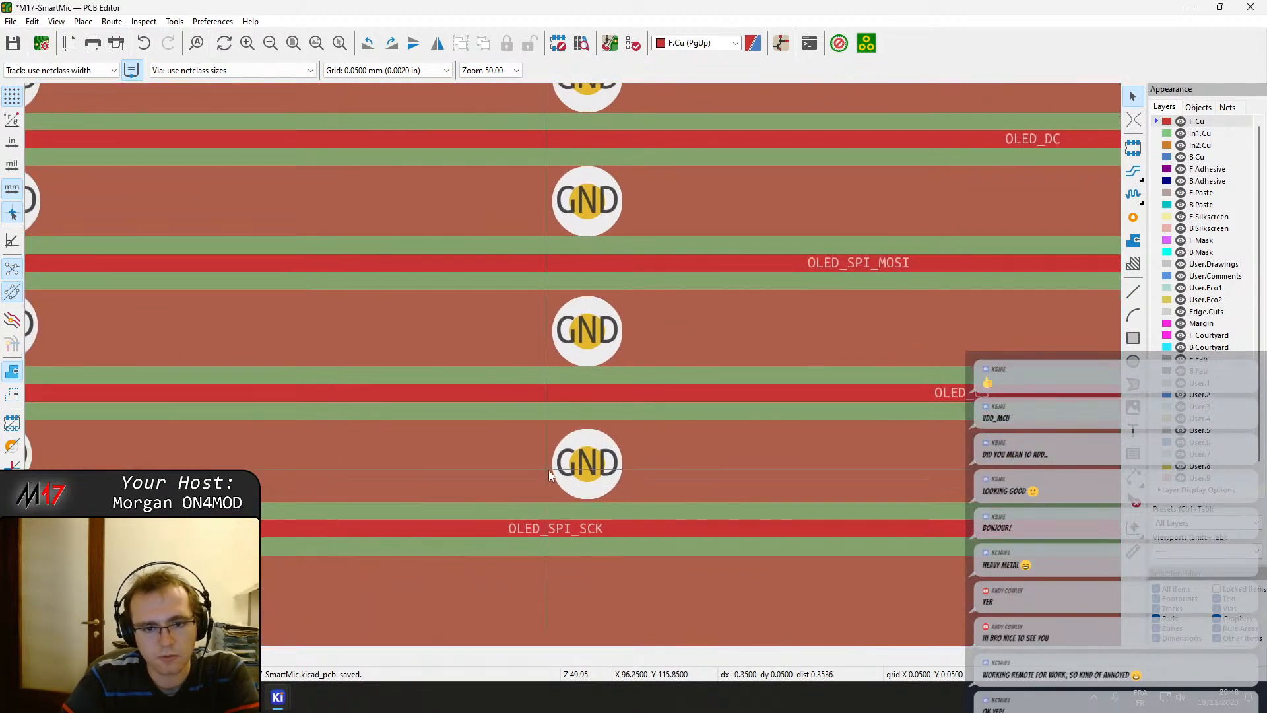
double_click(590, 461)
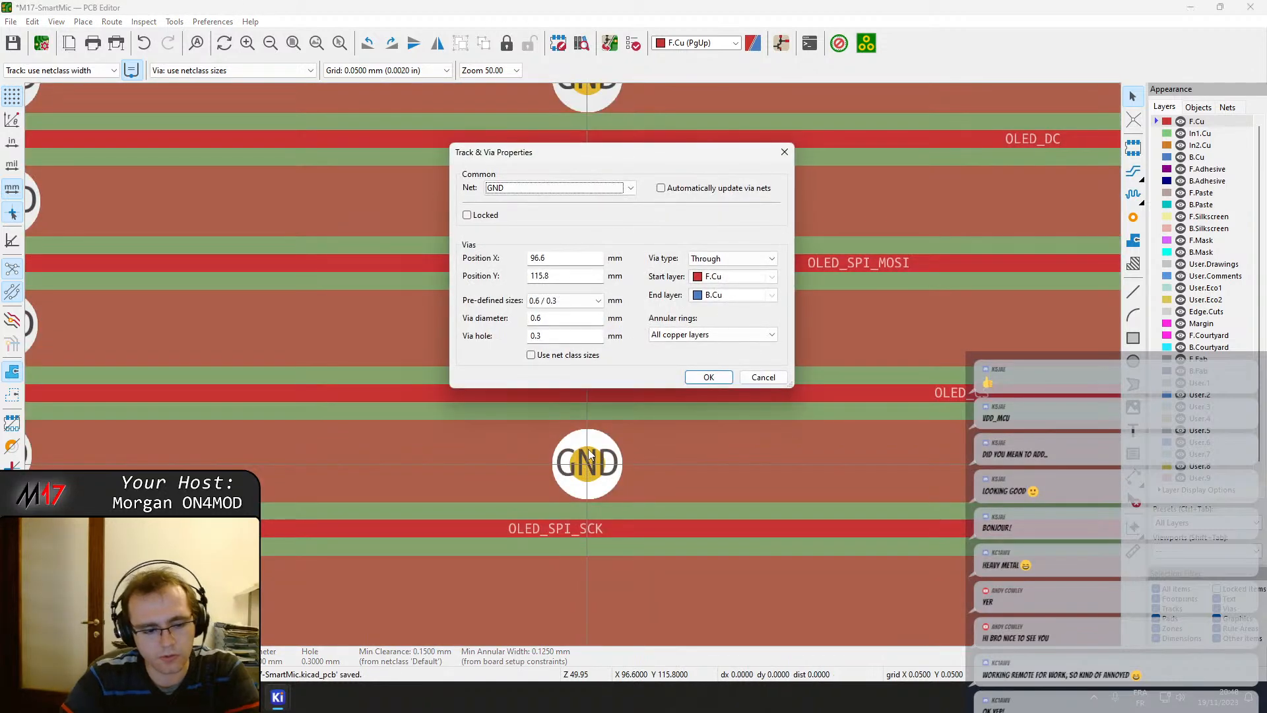
key(Escape)
drag(596, 460, 588, 454)
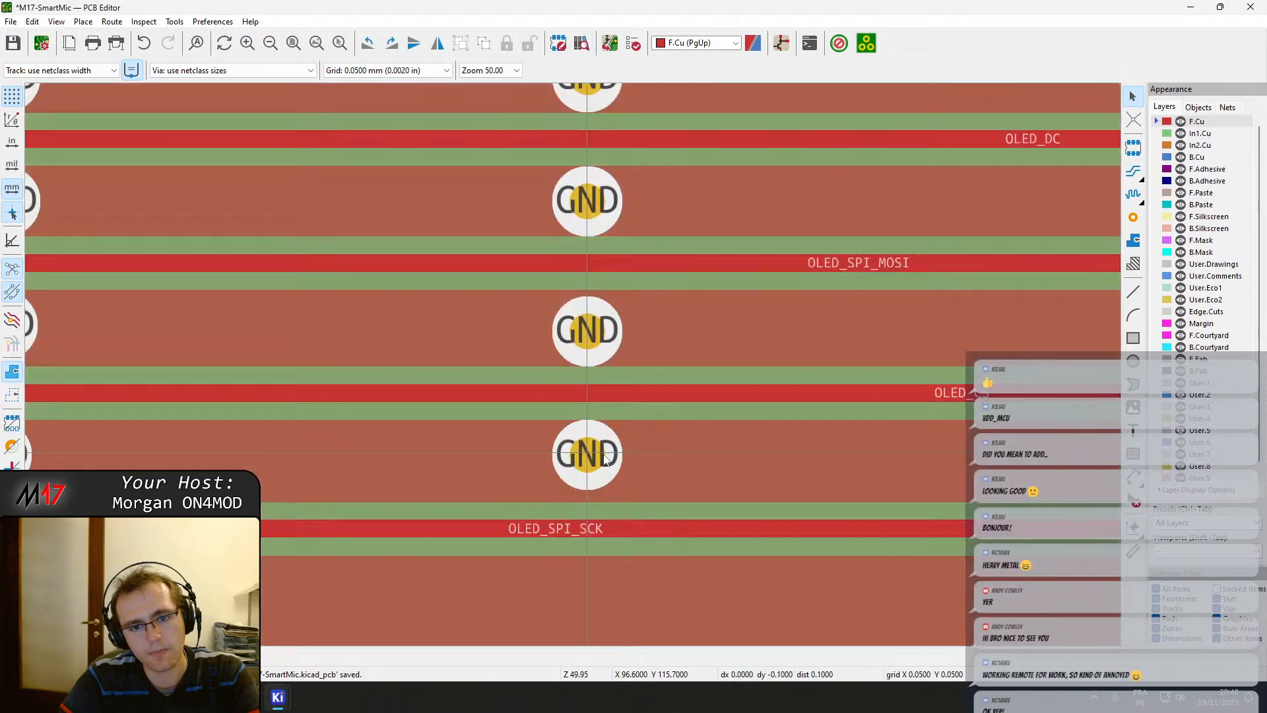
middle_drag(802, 462, 390, 452)
drag(759, 454, 763, 429)
drag(724, 515, 743, 508)
Line up the MCU-side GND vias between OLED_CS and OLED_SPI_SCK, straighten the kinked OLED_SPI_SCK segment beneath them and refill all zones.
scroll(560, 362, down, 2)
scroll(536, 362, up, 3)
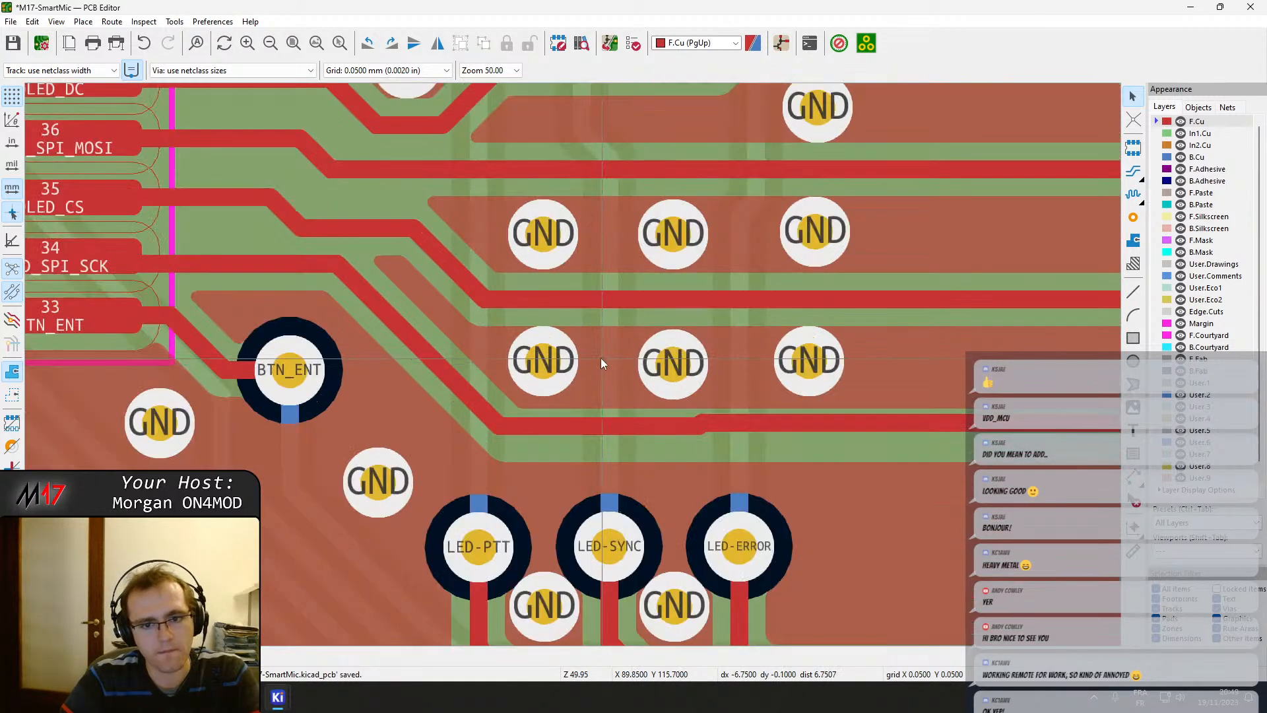
click(673, 363)
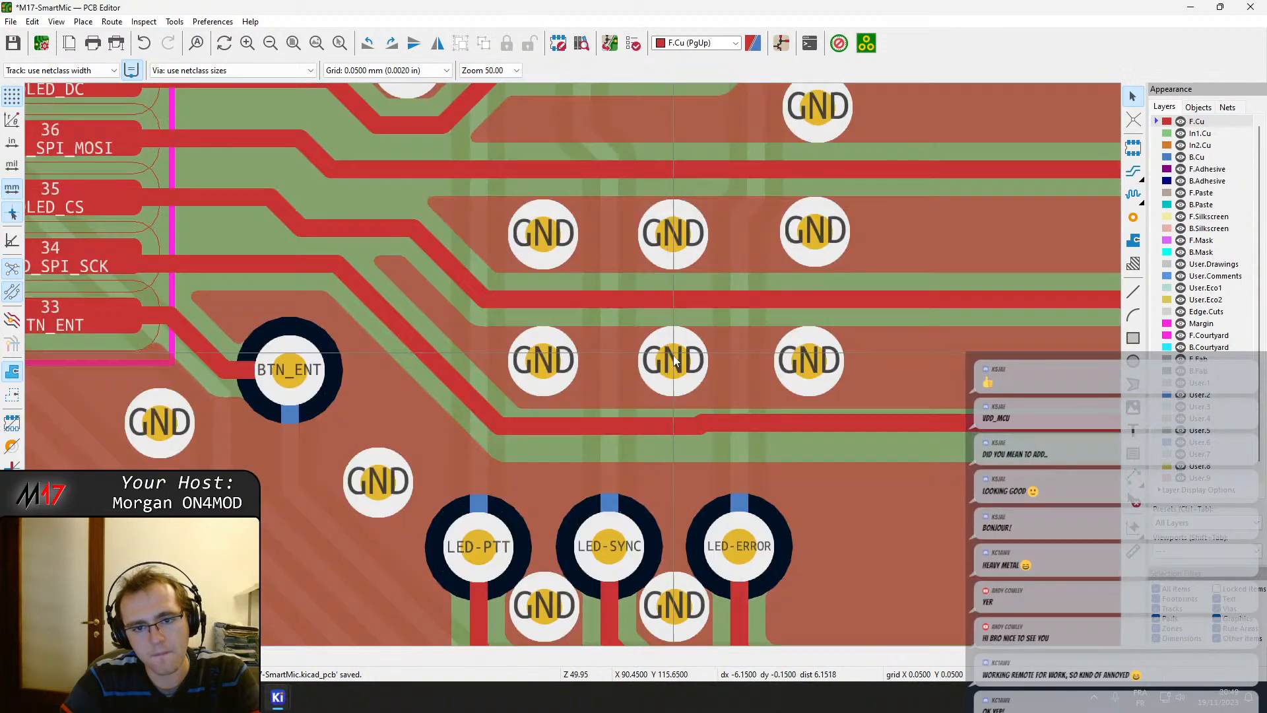
click(546, 367)
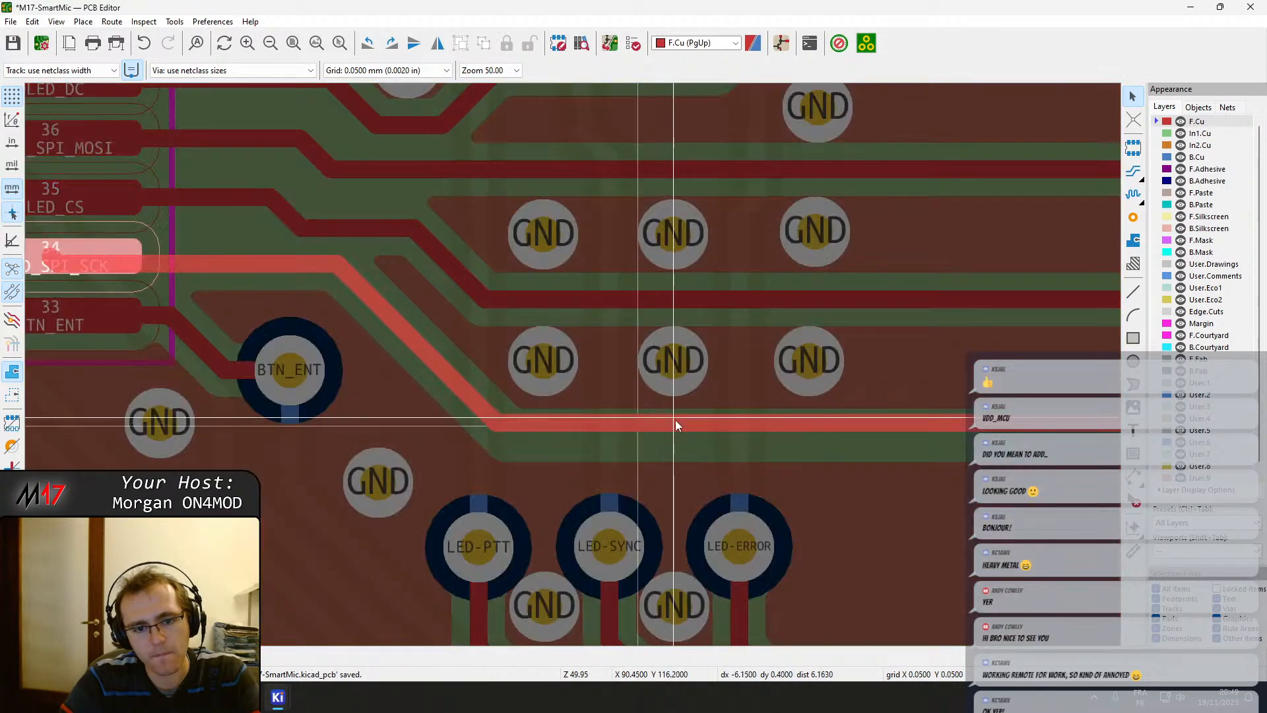
click(675, 420)
key(b)
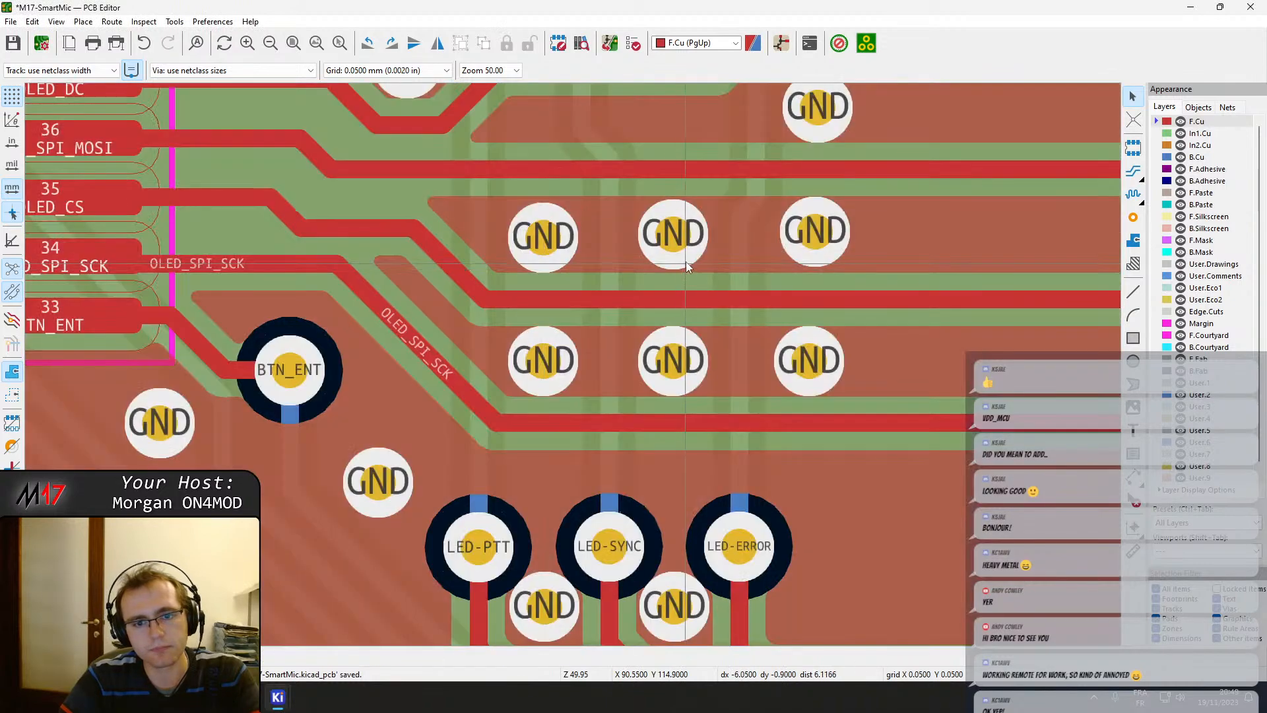
Align the second and third MCU-side GND vias between OLED_SPI_MOSI and OLED_CS with the first via and the vias below.
drag(687, 261, 687, 266)
drag(818, 245, 811, 250)
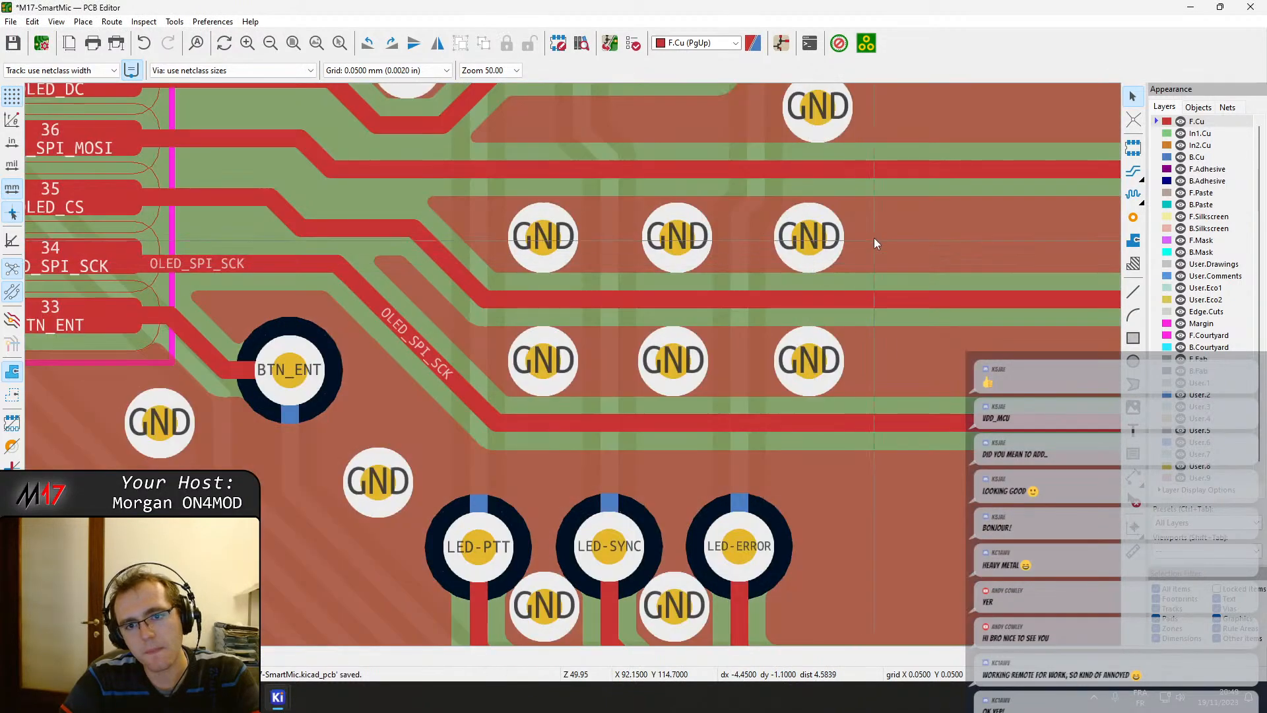
Move the long OLED_SPI_MOSI segment 0.05 mm toward OLED_CS and refill all zones.
middle_drag(874, 239, 764, 498)
middle_drag(704, 409, 250, 314)
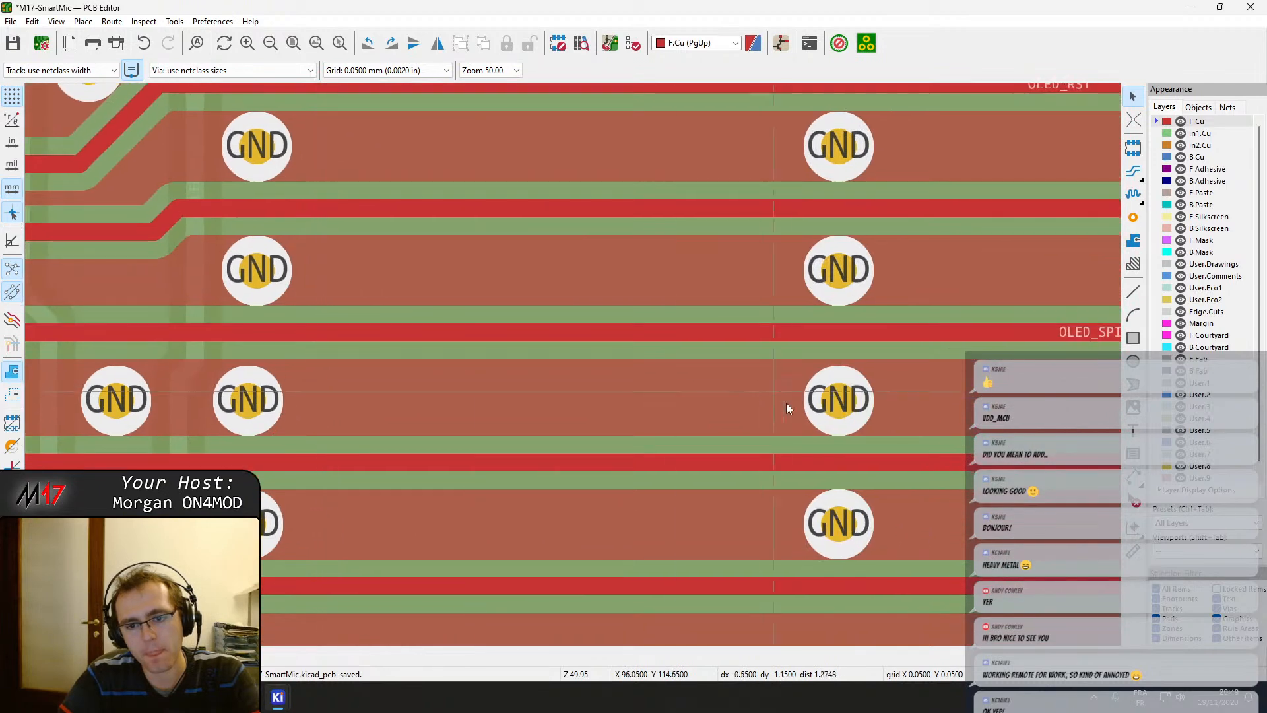
middle_drag(886, 423, 549, 380)
click(520, 288)
drag(502, 288, 506, 293)
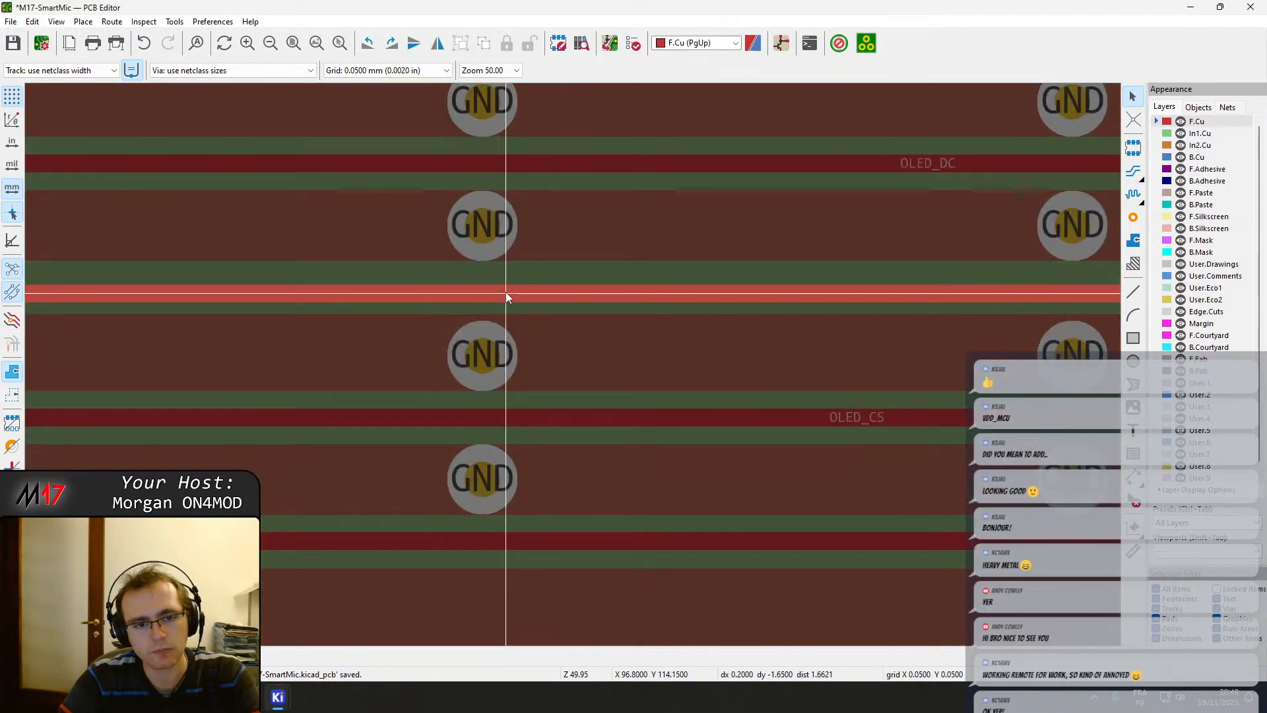
scroll(507, 297, down, 3)
key(b)
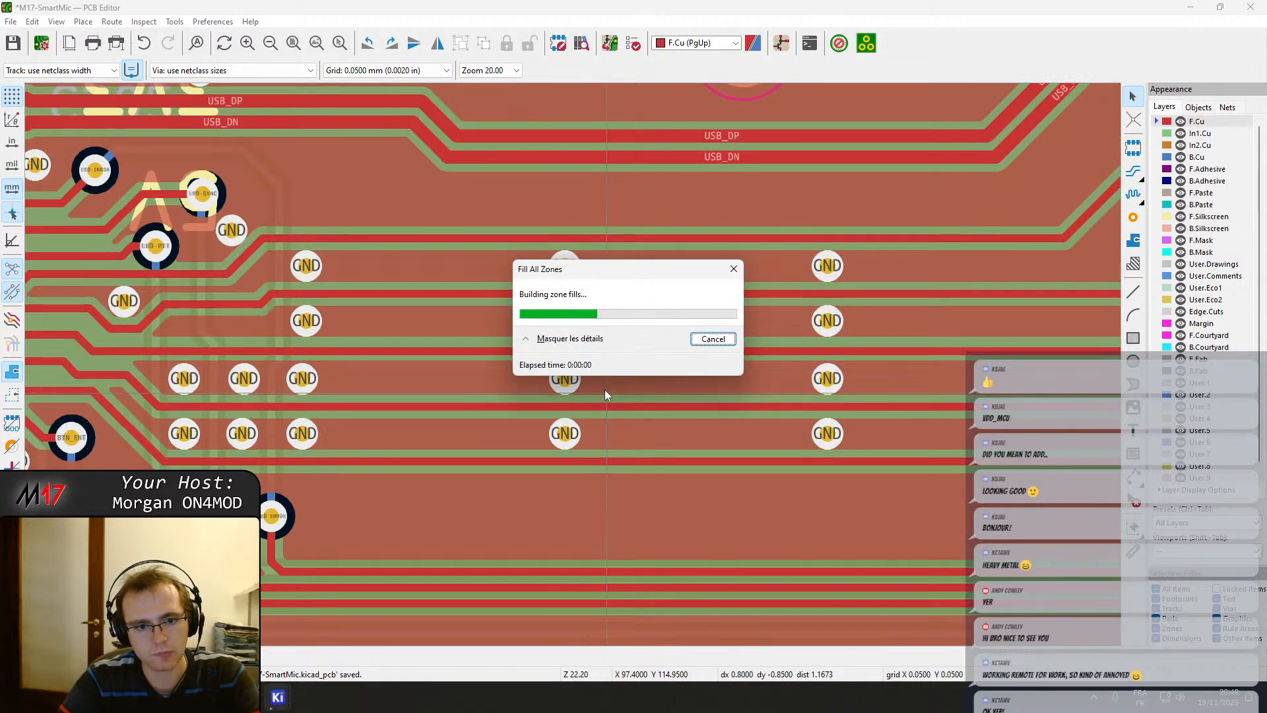
Shift the middle and MCU-side GND vias between OLED_DC and OLED_SPI_MOSI 0.05 mm toward OLED_SPI_MOSI.
scroll(573, 364, up, 3)
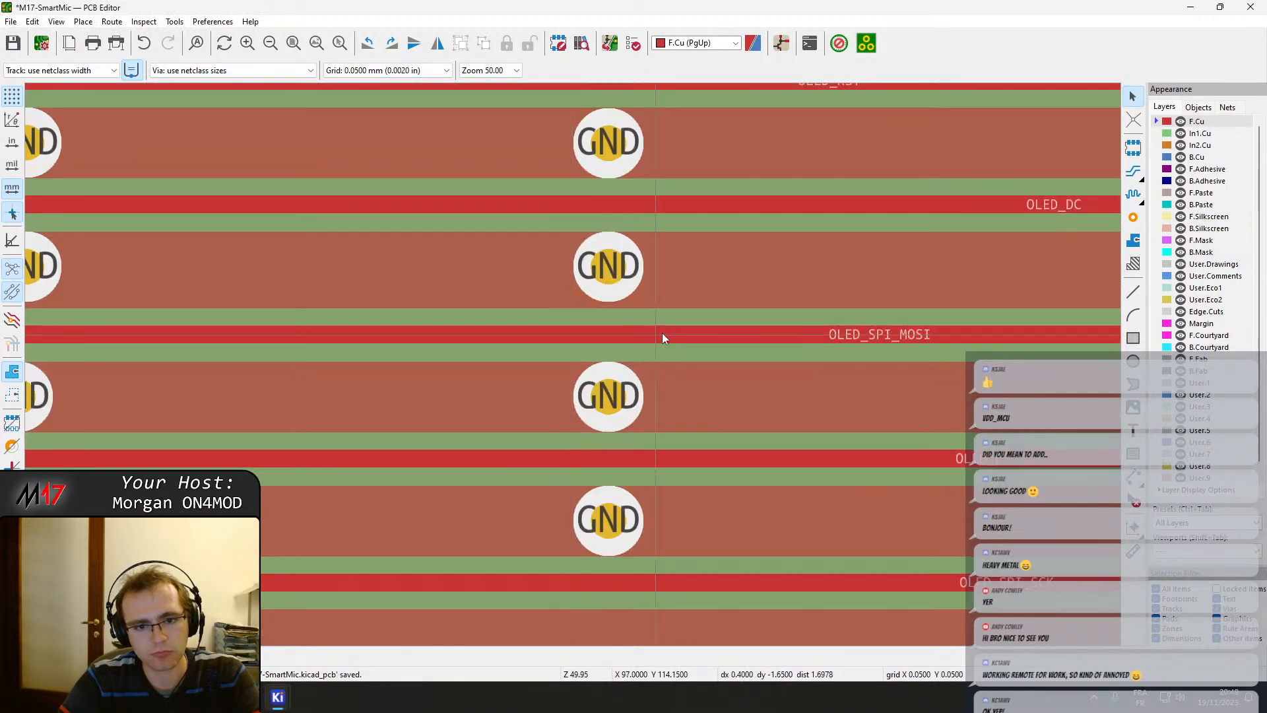
click(607, 268)
drag(608, 268, 608, 289)
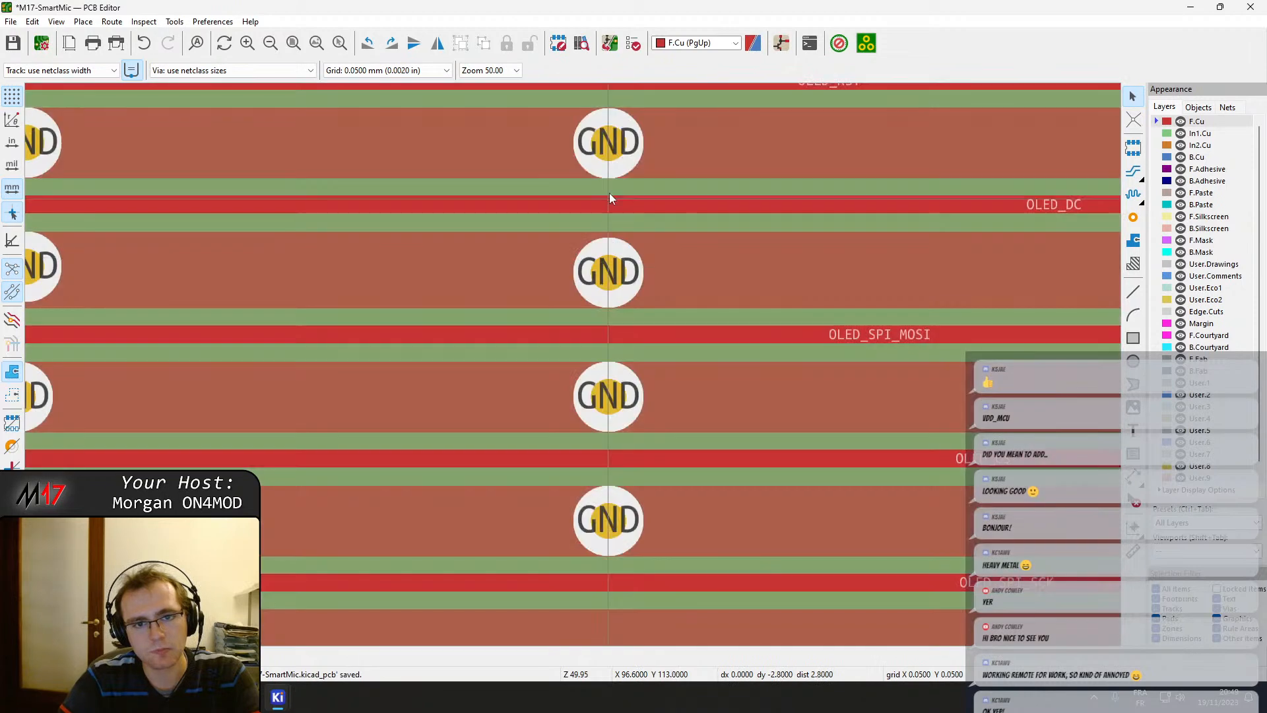
click(620, 161)
drag(608, 148, 608, 212)
middle_drag(458, 273, 771, 346)
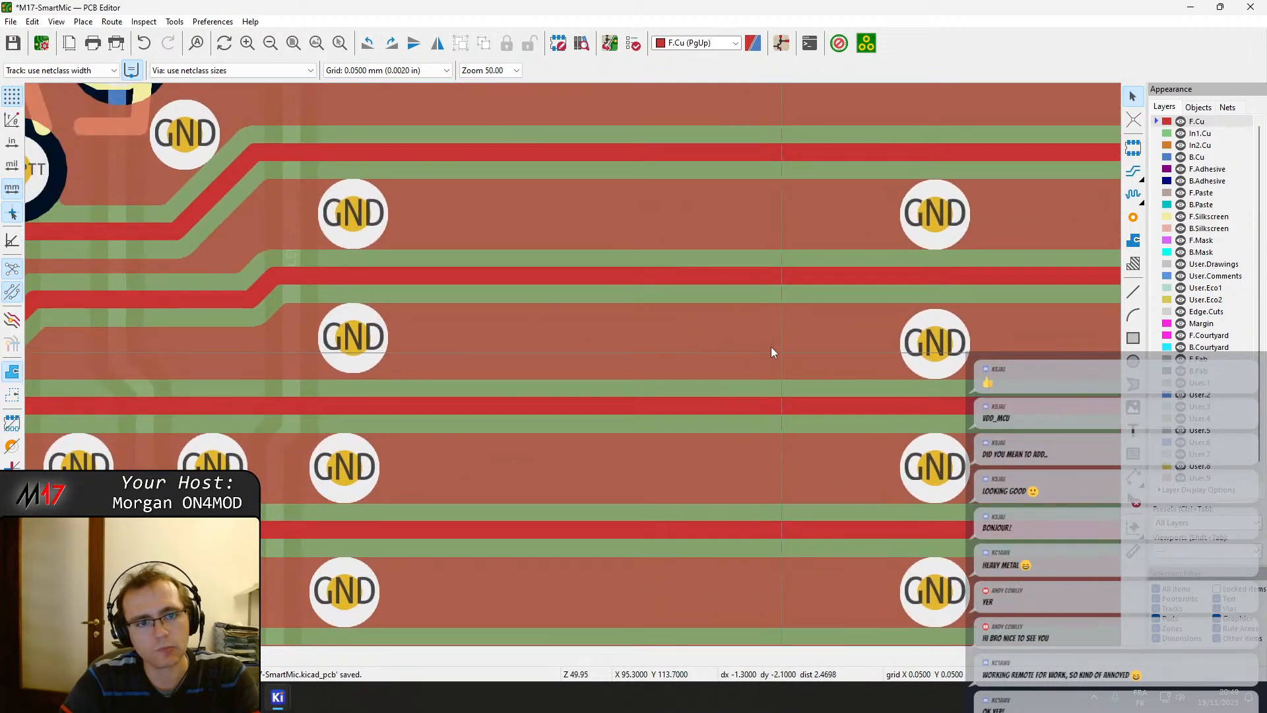
drag(353, 338, 351, 343)
click(351, 225)
drag(350, 218, 351, 241)
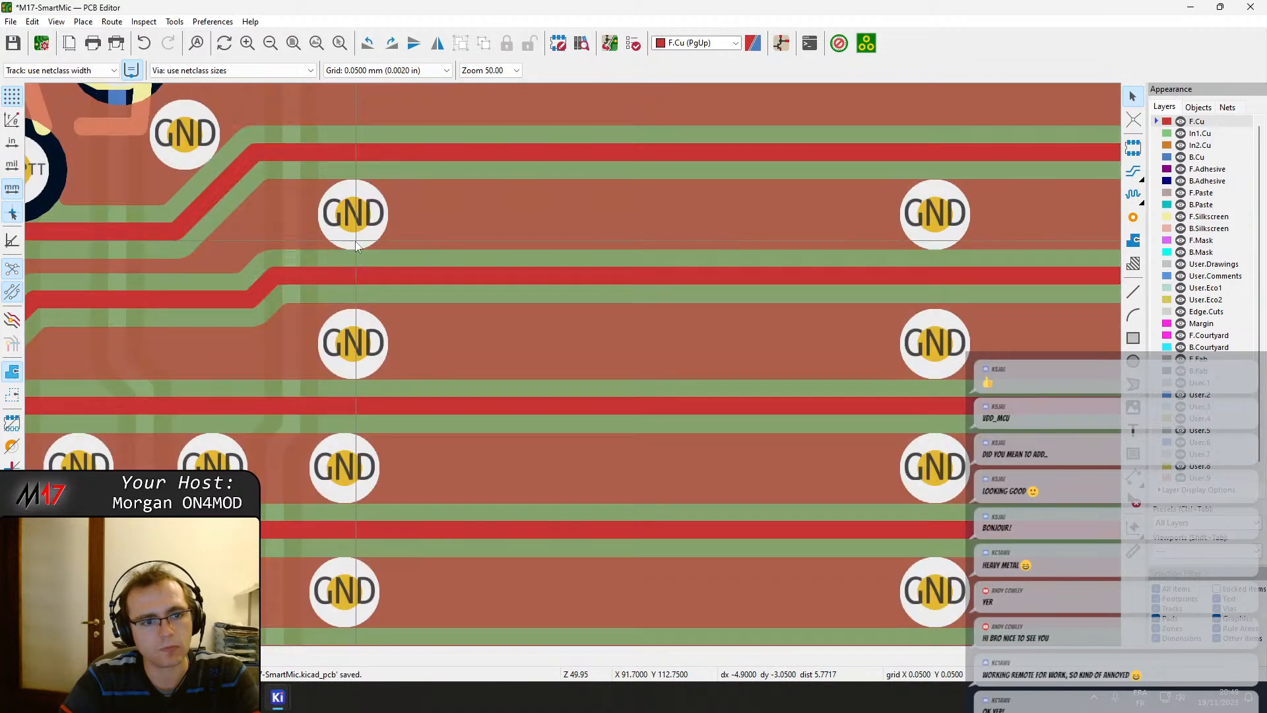
Shift the far GND via between OLED_DC and OLED_SPI_MOSI 0.05 mm toward OLED_SPI_MOSI and refill all zones.
middle_drag(923, 290, 789, 353)
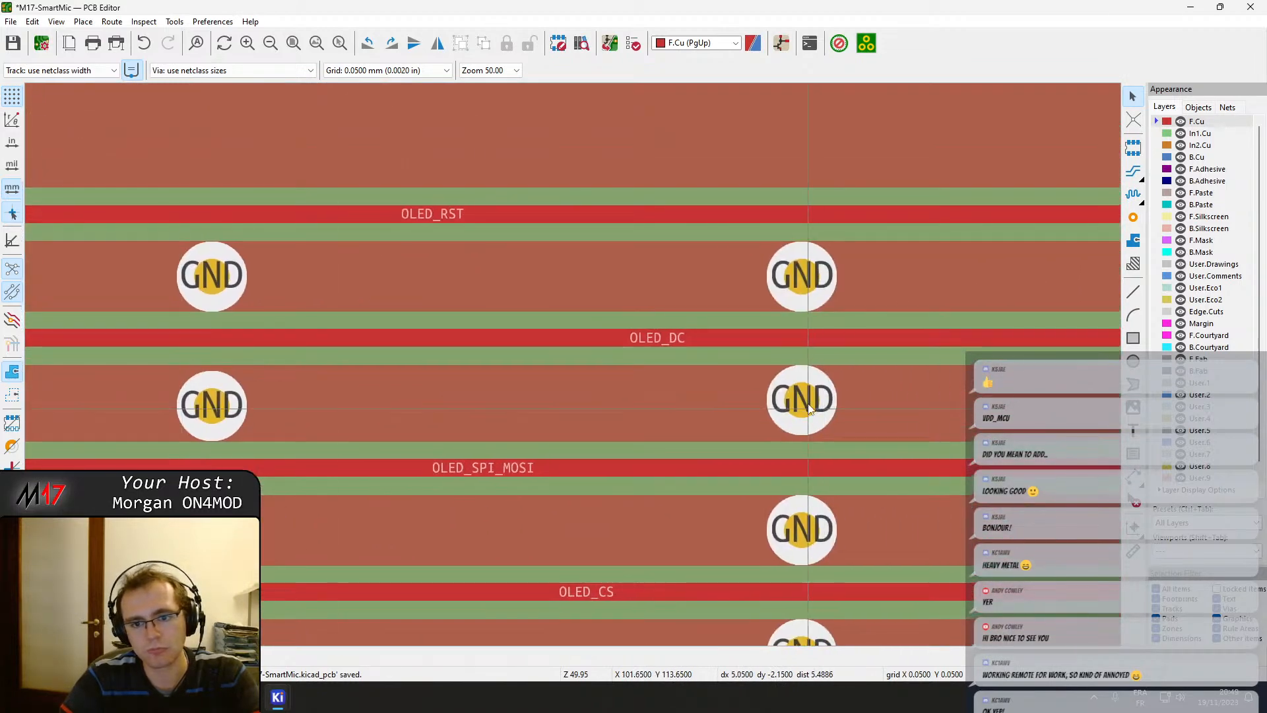
drag(804, 417, 804, 416)
click(808, 264)
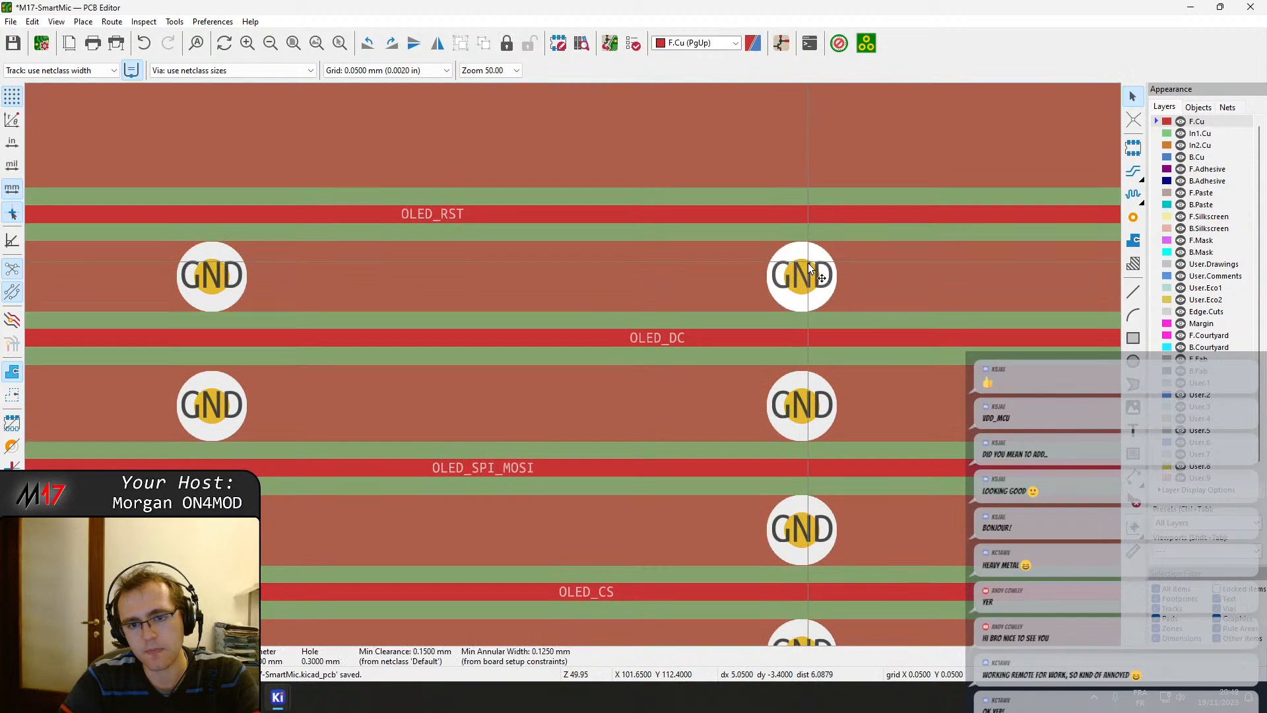
drag(808, 263, 804, 303)
scroll(571, 369, down, 2)
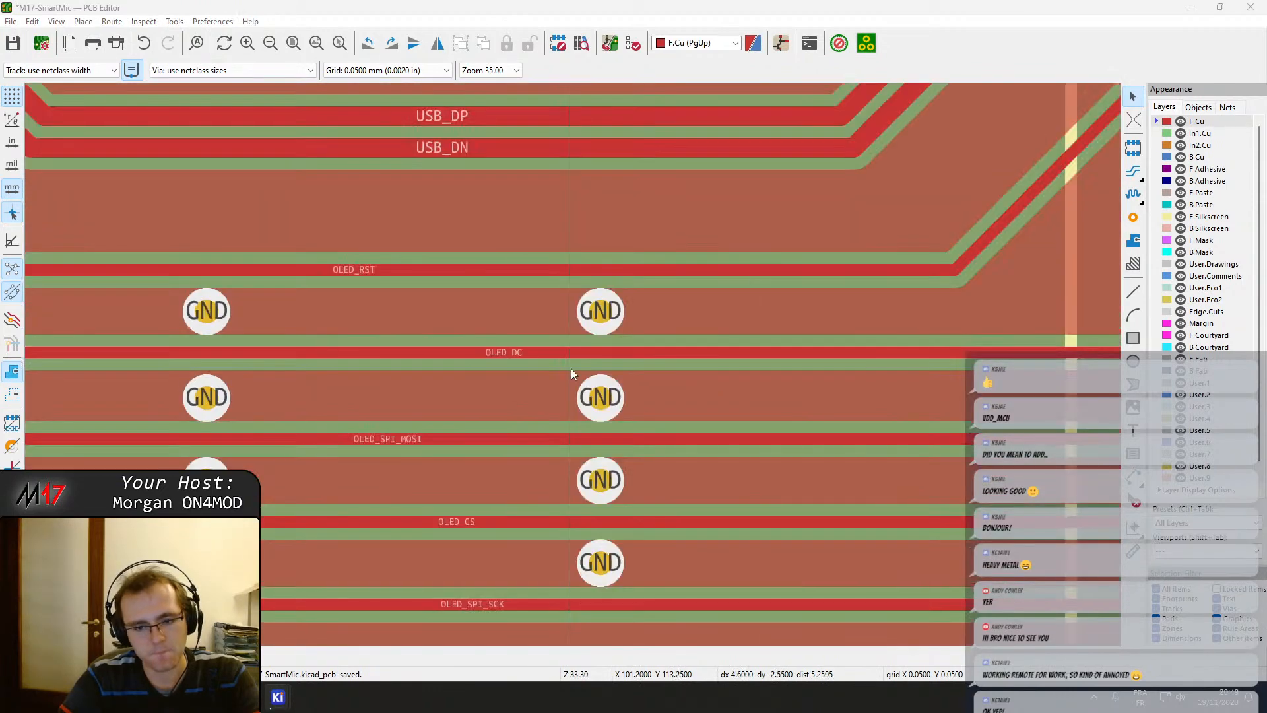
key(b)
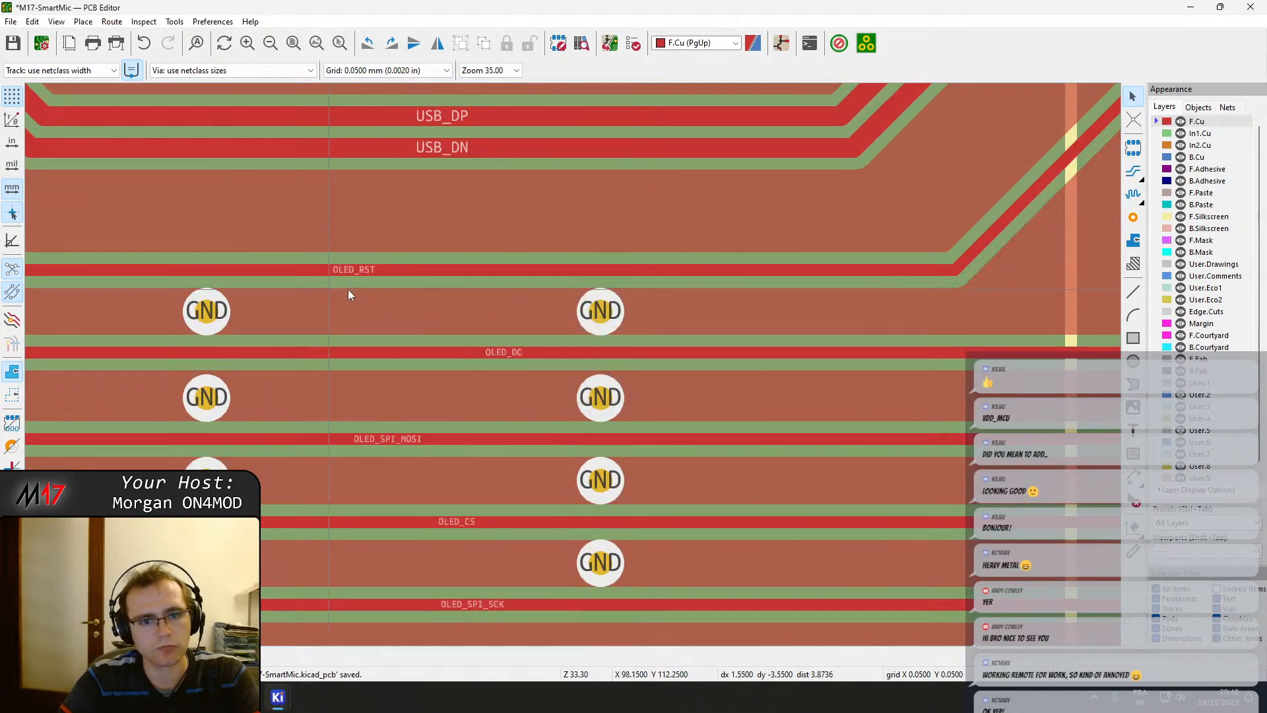
Move the long OLED_DC segment 0.05 mm toward OLED_SPI_MOSI and refill all zones.
middle_drag(496, 427, 606, 422)
click(569, 348)
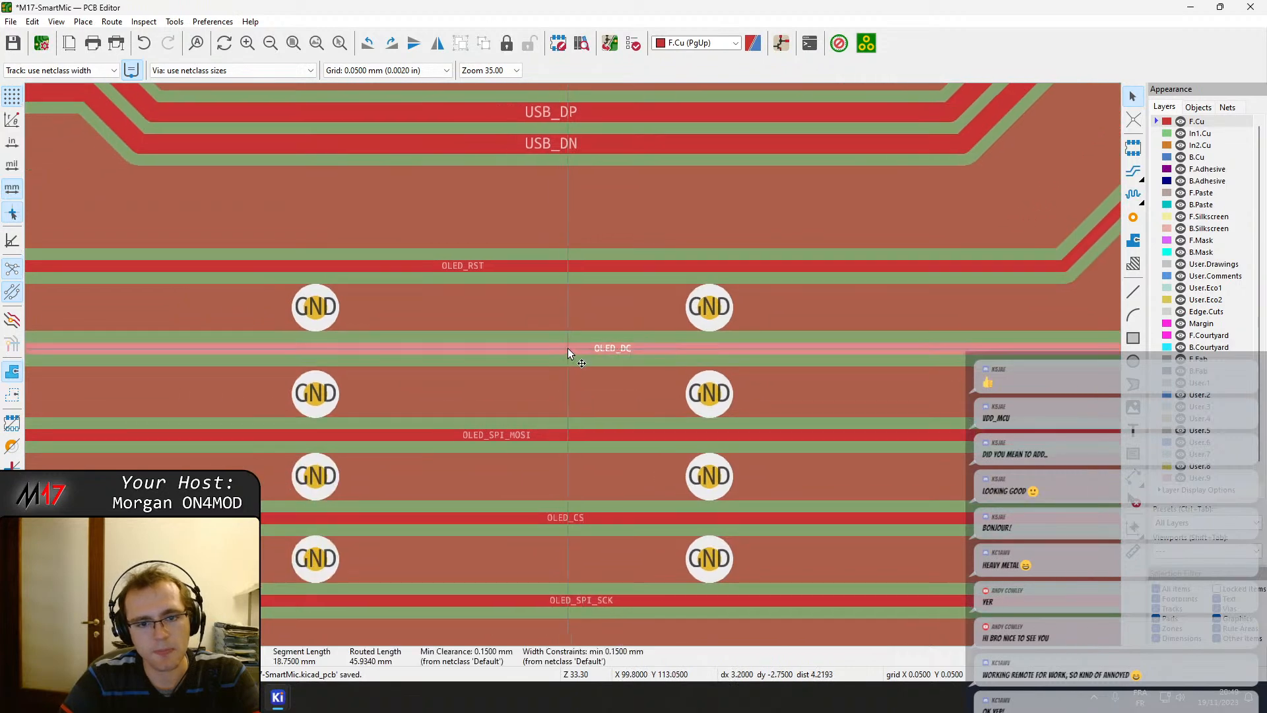
drag(568, 348, 569, 353)
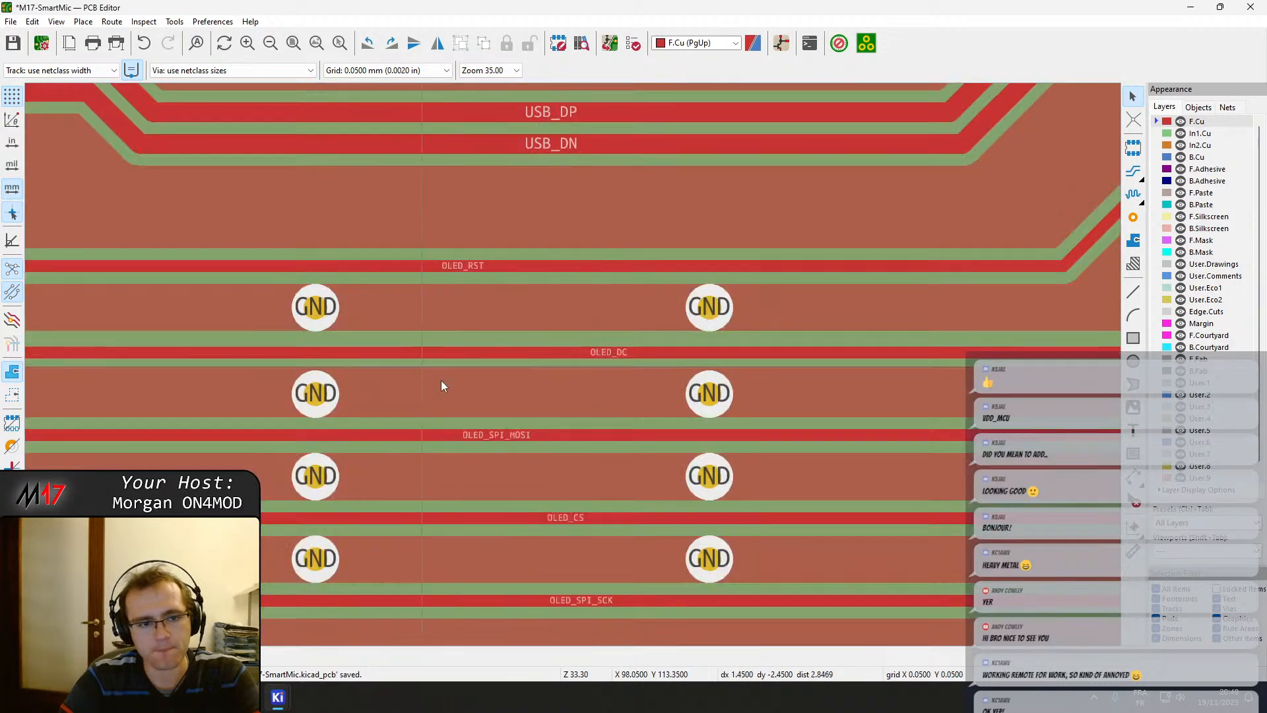
middle_drag(275, 354, 399, 383)
key(b)
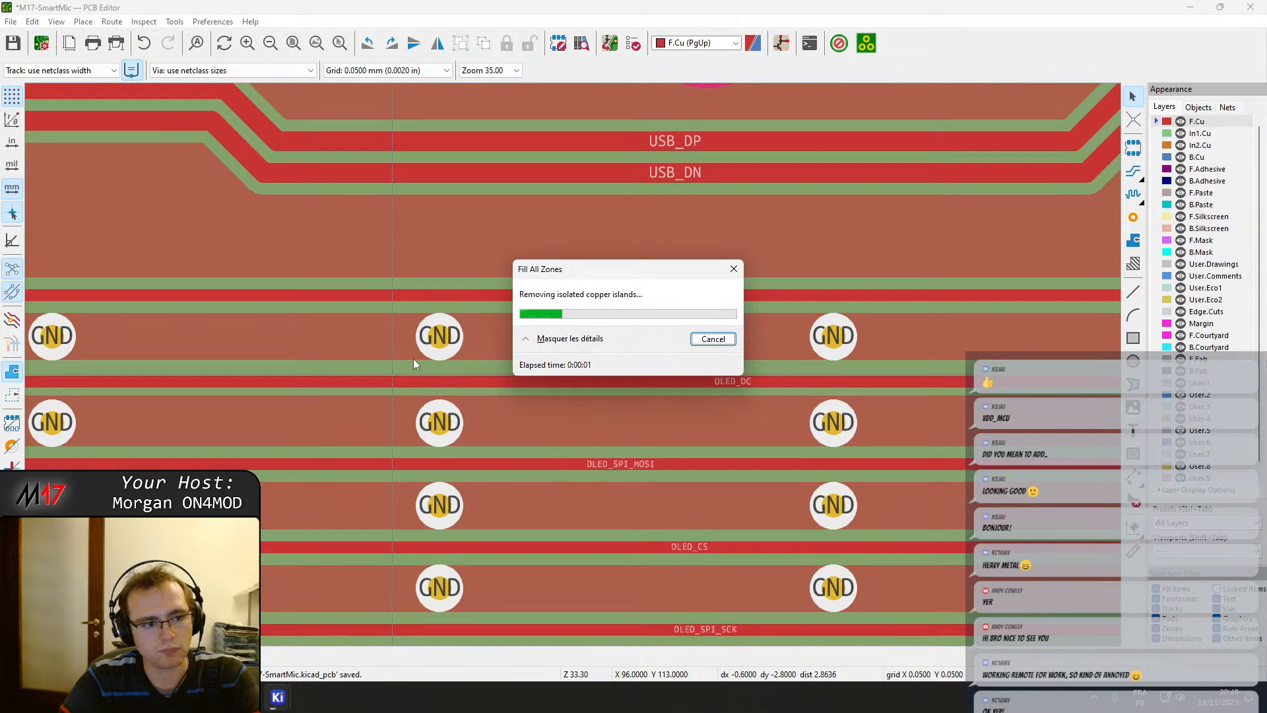
Shift the middle, far and MCU-side GND vias between OLED_RST and OLED_DC 0.05 mm toward OLED_DC.
scroll(414, 359, up, 2)
drag(614, 380, 615, 394)
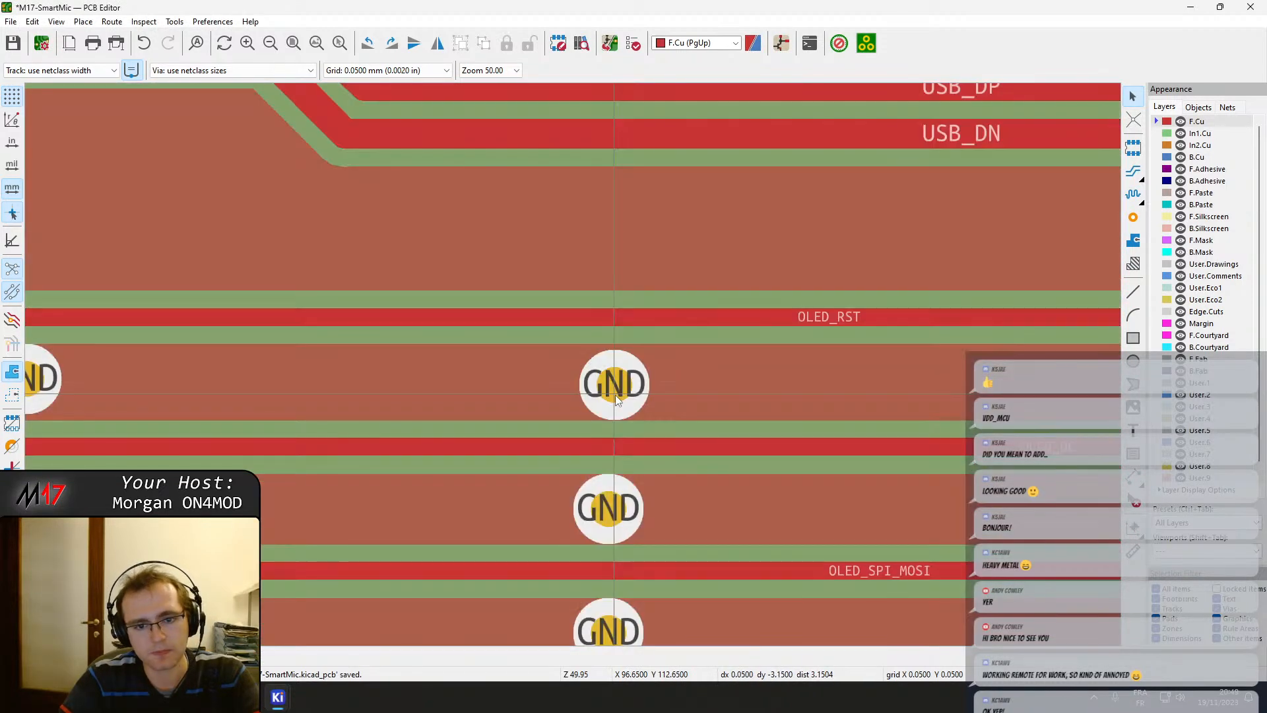
middle_drag(959, 384, 519, 404)
drag(744, 392, 759, 408)
middle_drag(389, 503, 1120, 442)
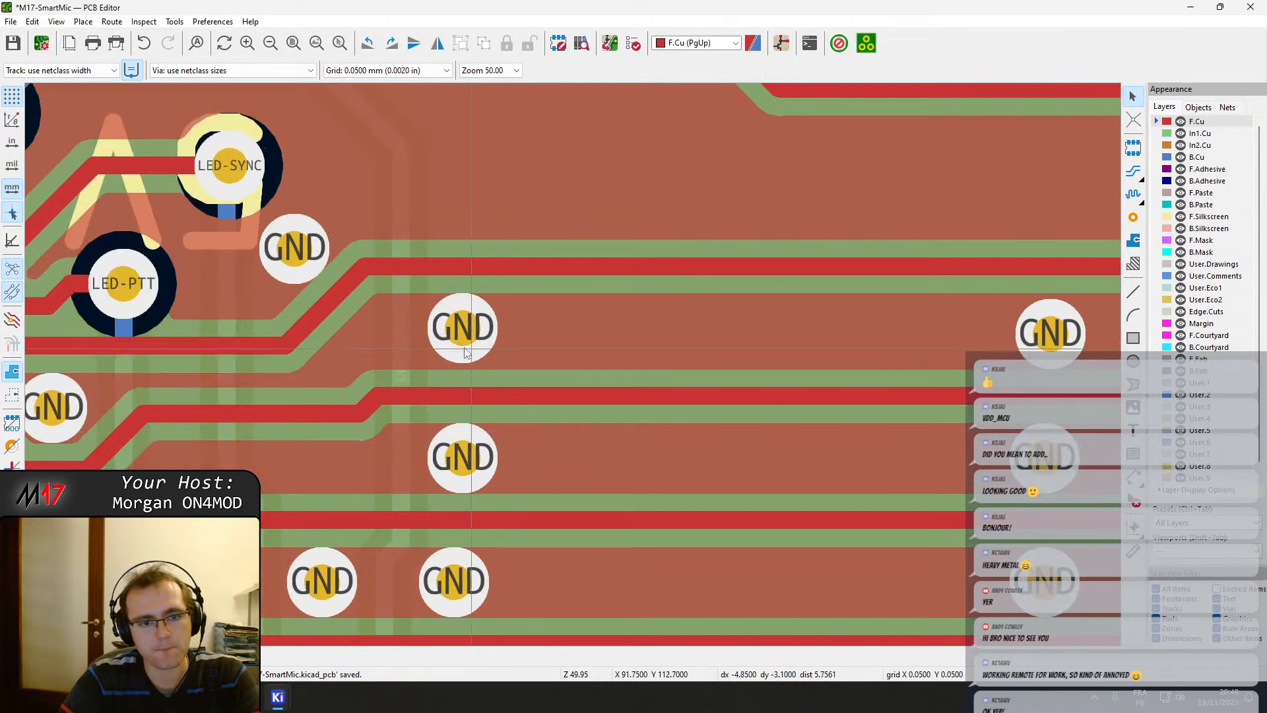
drag(452, 331, 457, 338)
Move the long OLED_RST segment 0.05 mm toward the GND vias below it and refill all zones.
click(480, 268)
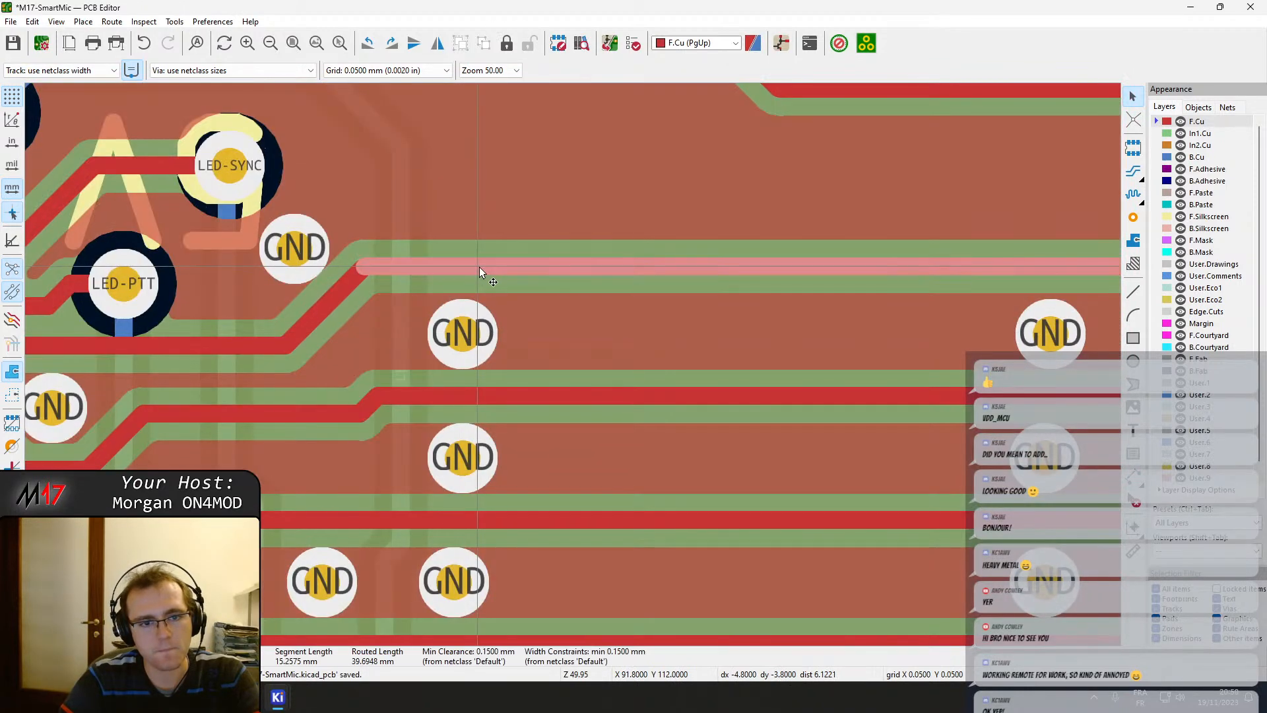
key(e)
key(Escape)
drag(481, 267, 477, 271)
key(b)
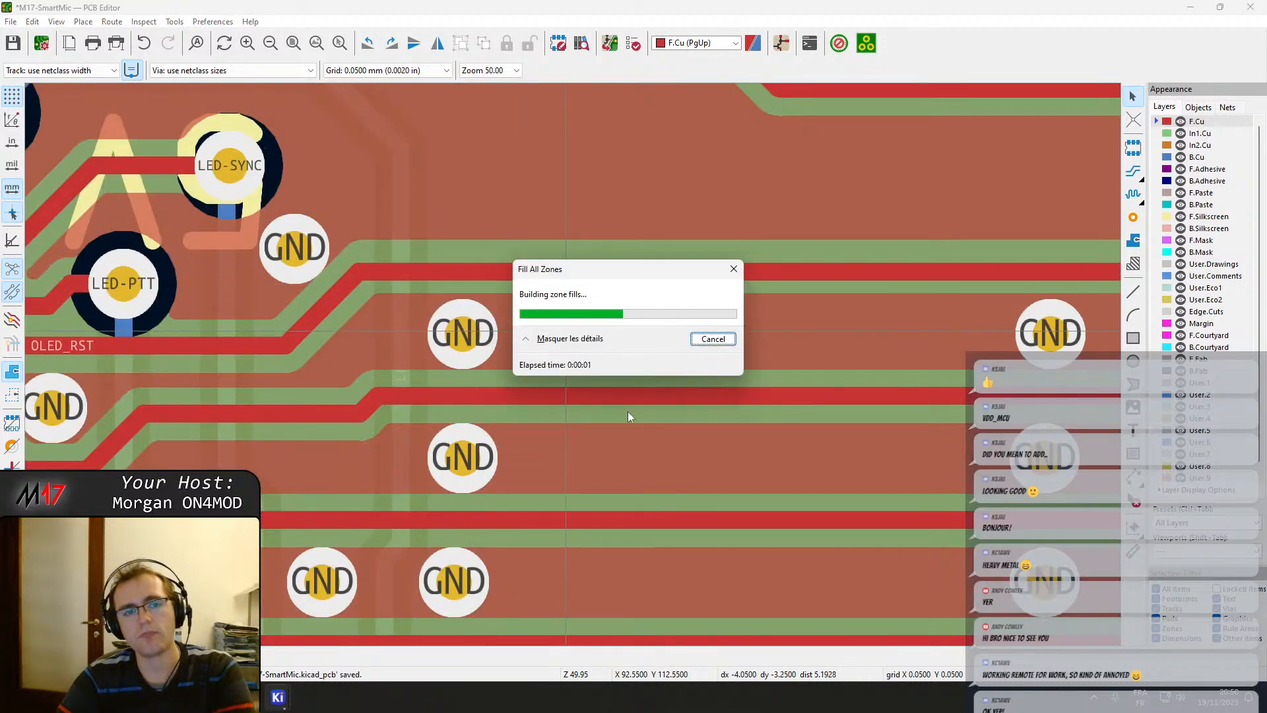
Try to align the third MCU-side GND vias on either side of OLED_CS with the via above OLED_SPI_MOSI.
scroll(607, 379, down, 5)
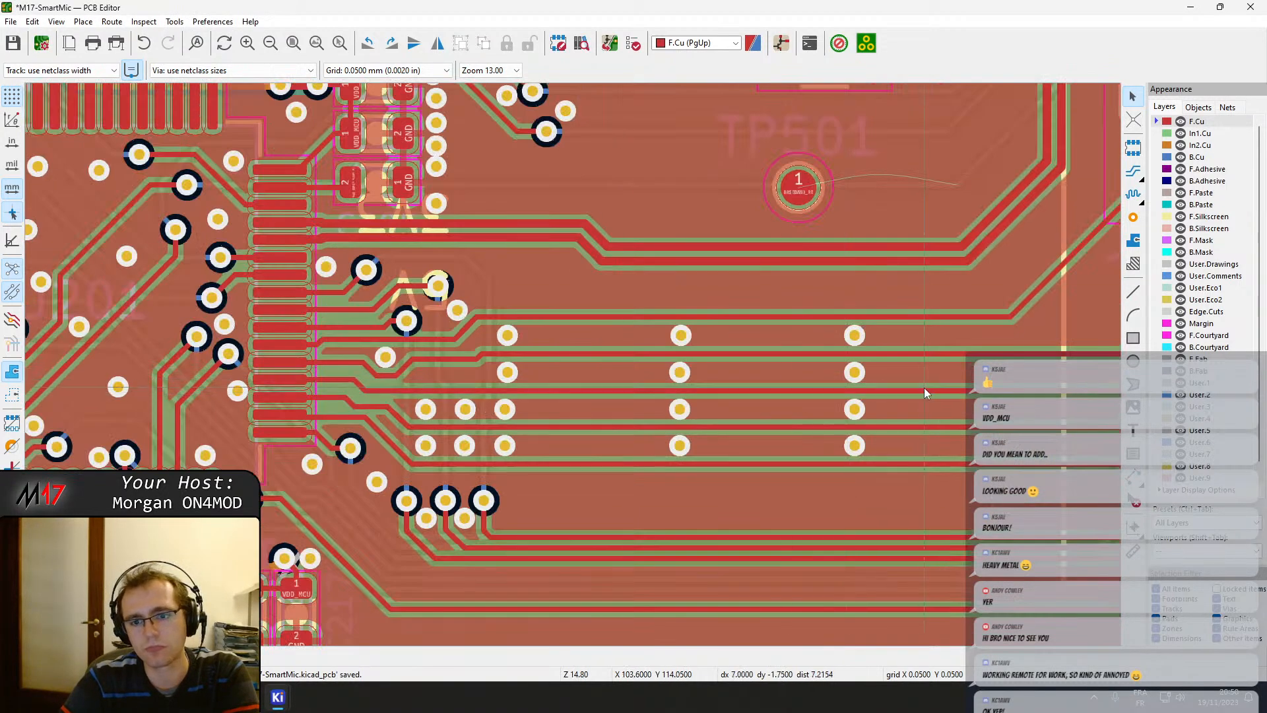
scroll(481, 392, up, 4)
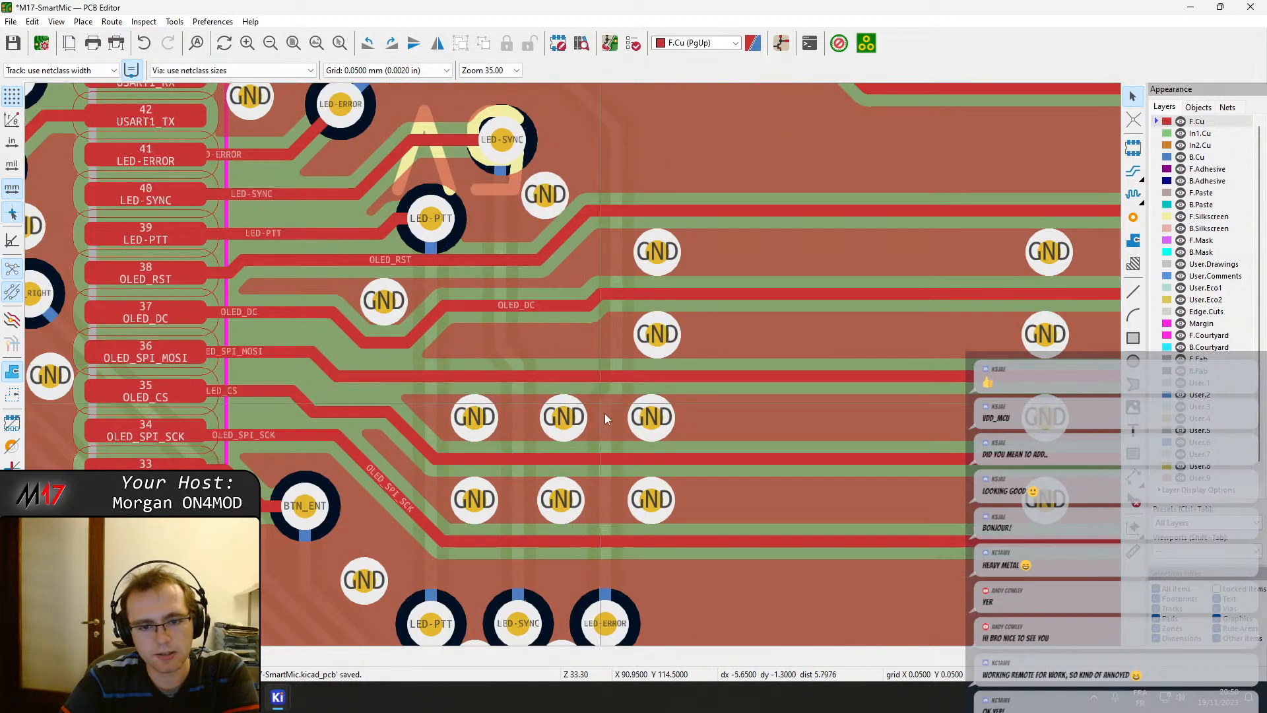
click(574, 392)
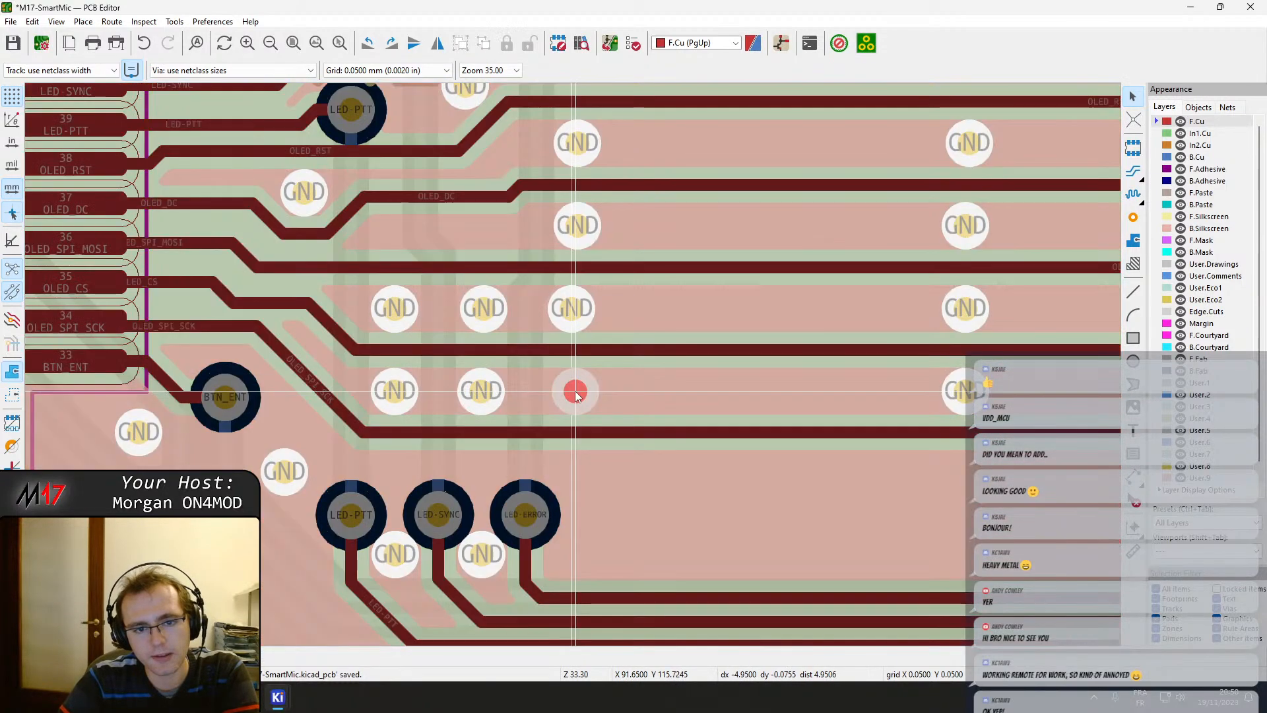
key(Escape)
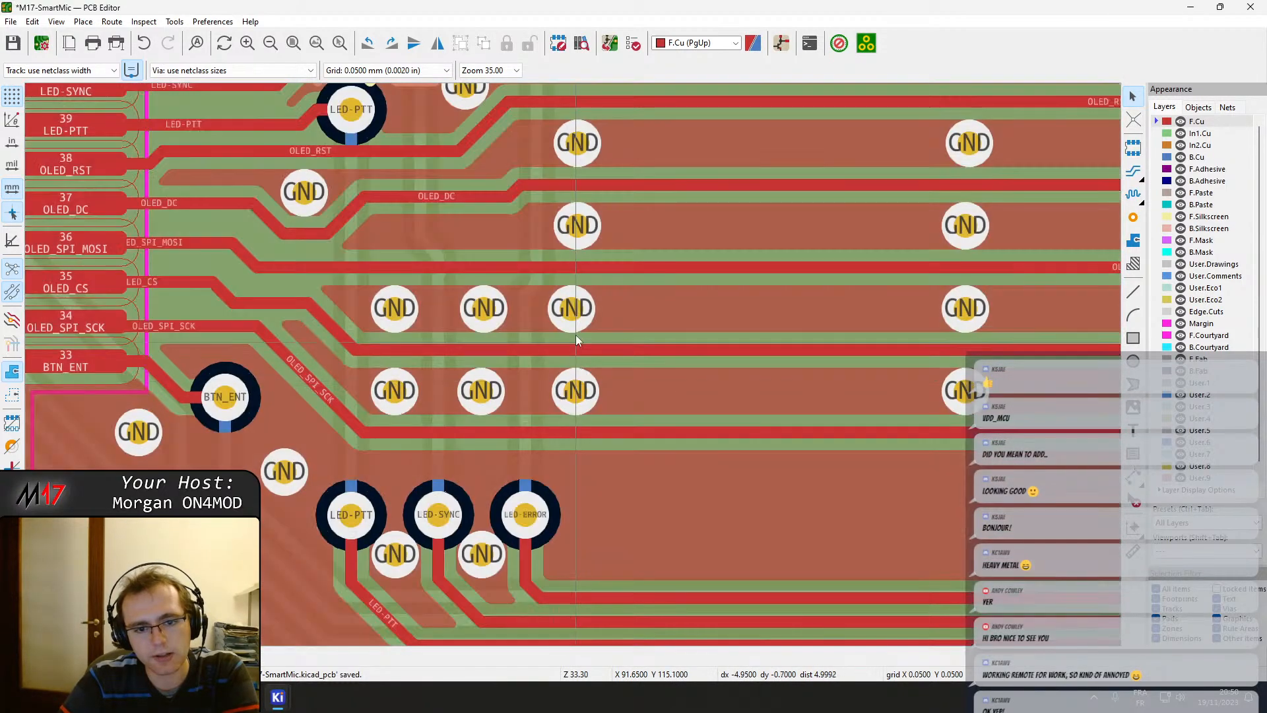
scroll(573, 365, up, 1)
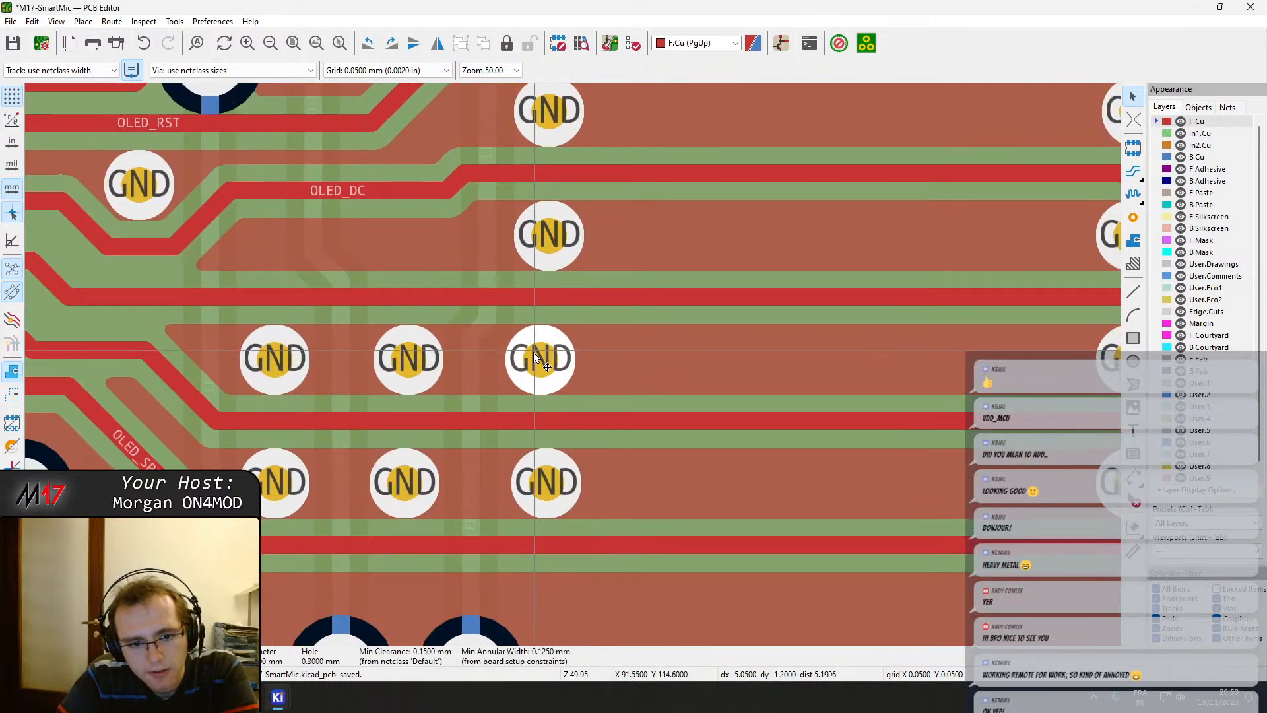
click(545, 359)
key(Escape)
click(553, 244)
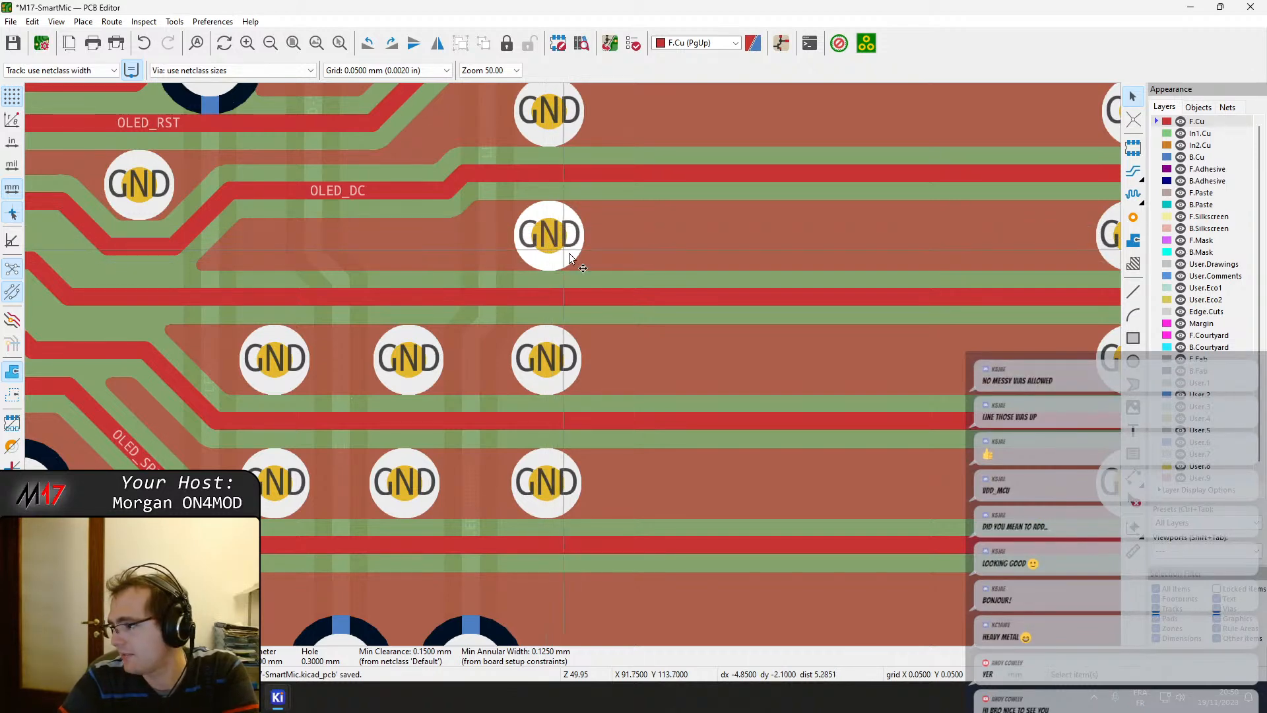
middle_drag(589, 261, 533, 248)
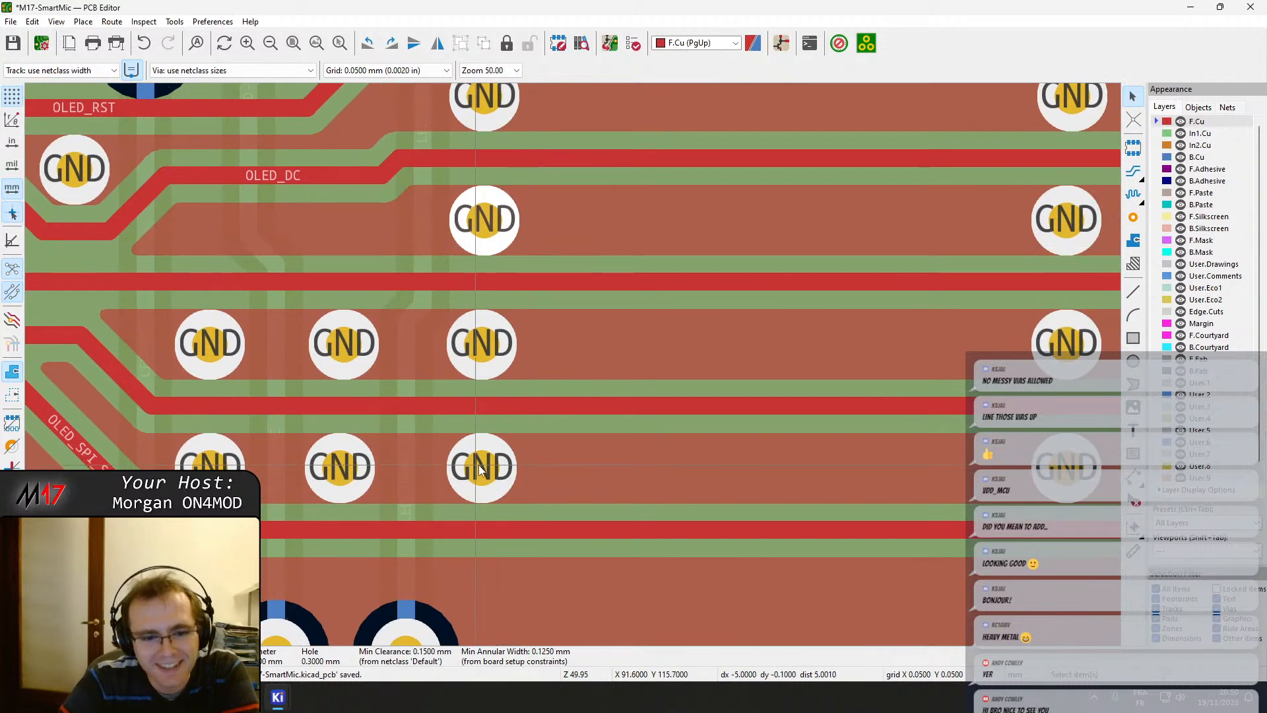
Align the four GND vias of the MCU-side column between OLED_RST and OLED_SPI_SCK at X 91.75 mm.
drag(482, 469, 494, 467)
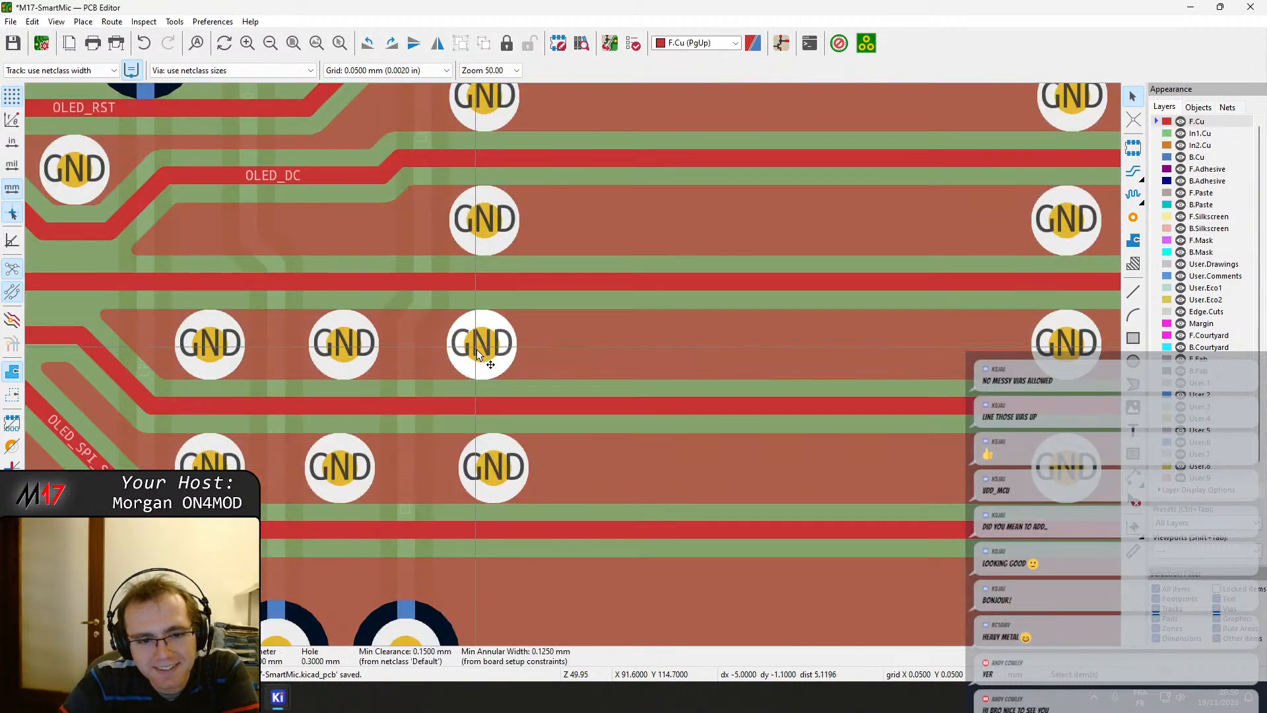
drag(483, 348, 494, 349)
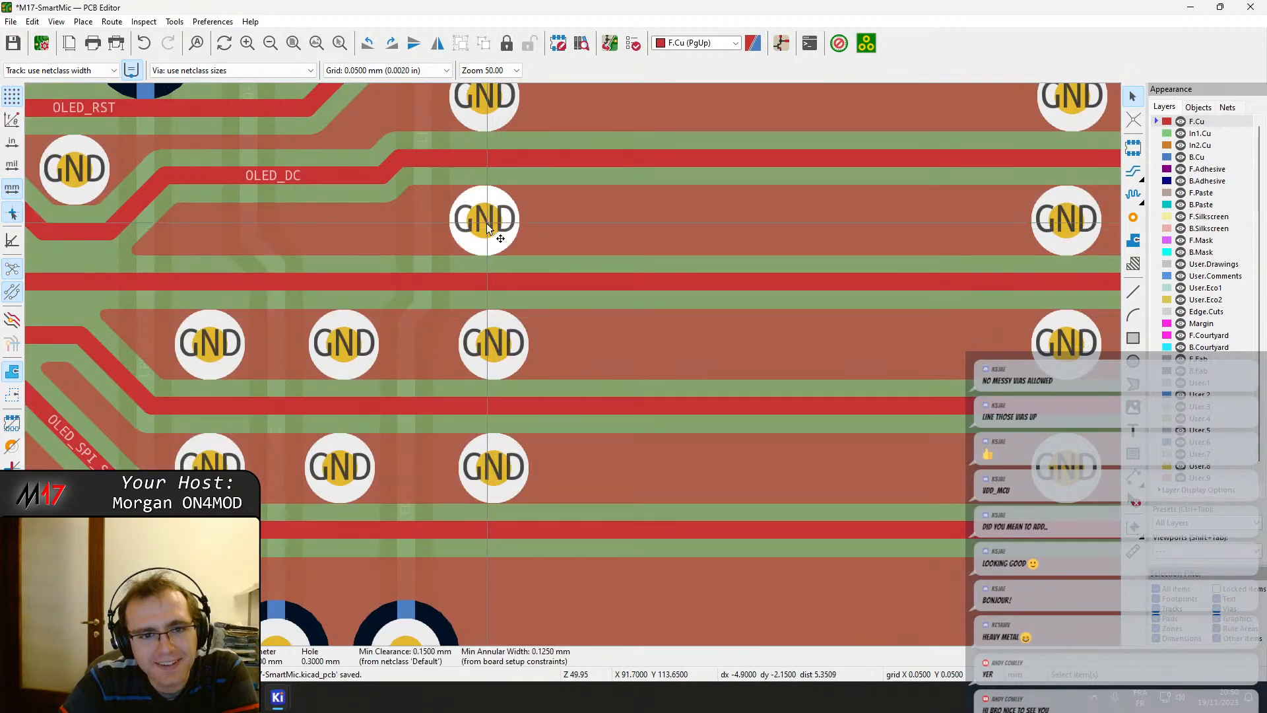
drag(485, 223, 493, 219)
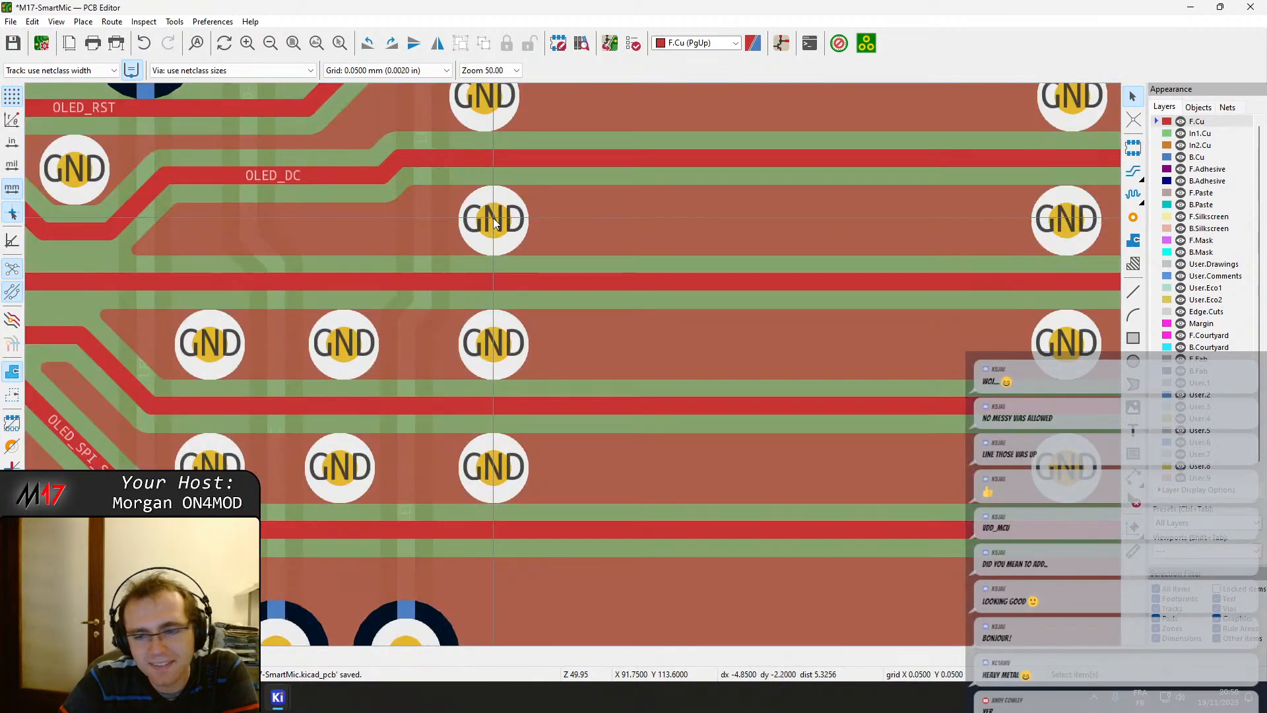
middle_drag(493, 218, 516, 341)
drag(500, 210, 513, 216)
Move the middle-column GND vias on either side of OLED_DC to X 96.75 mm.
middle_drag(581, 225, 371, 229)
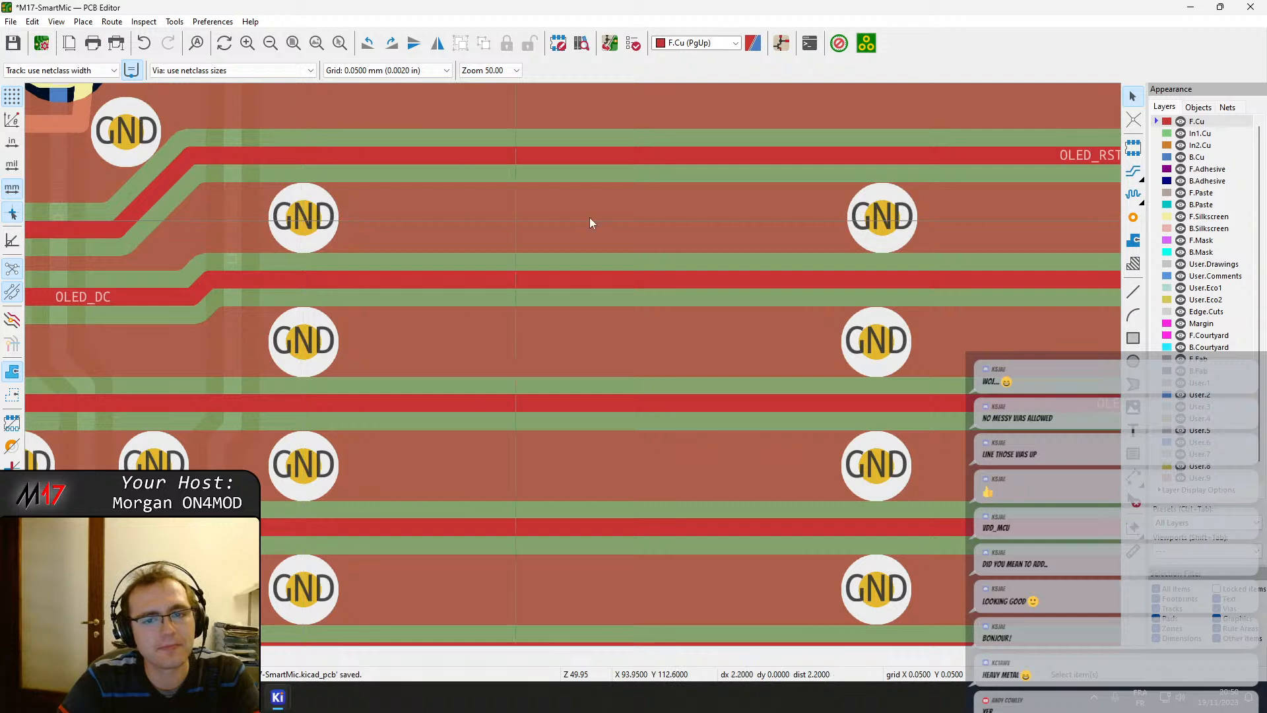
click(884, 225)
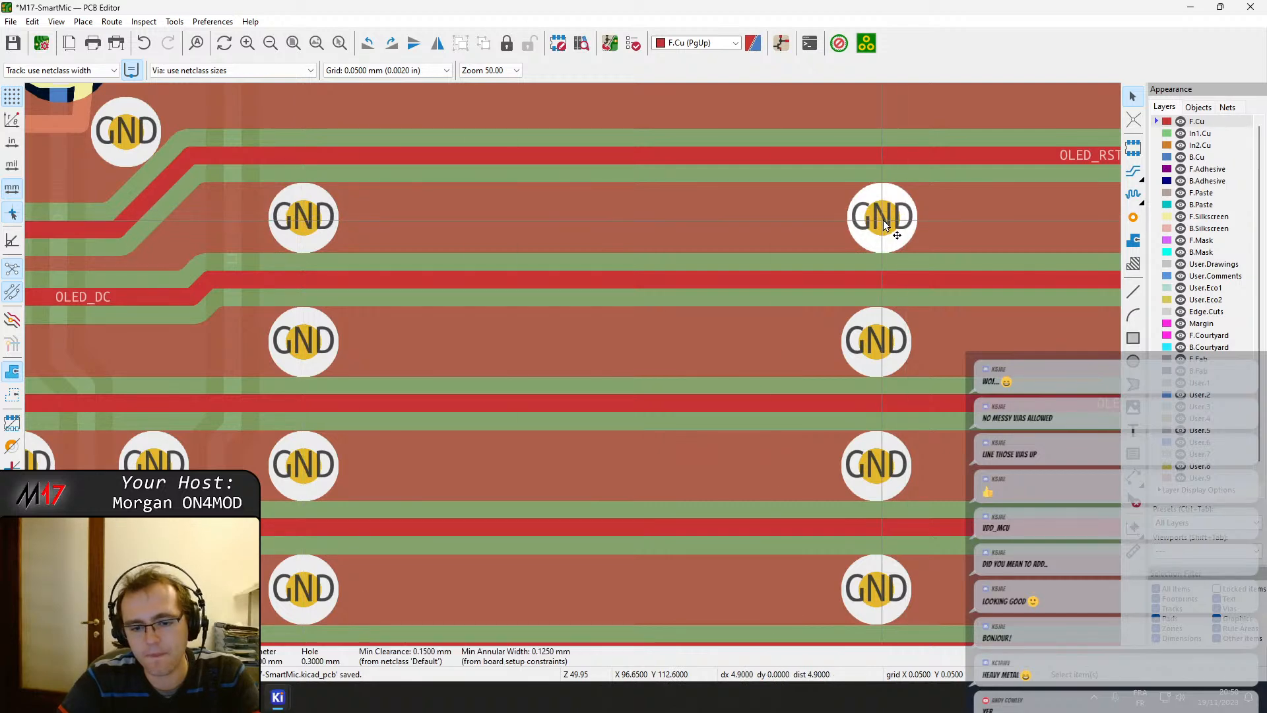
click(888, 225)
click(897, 225)
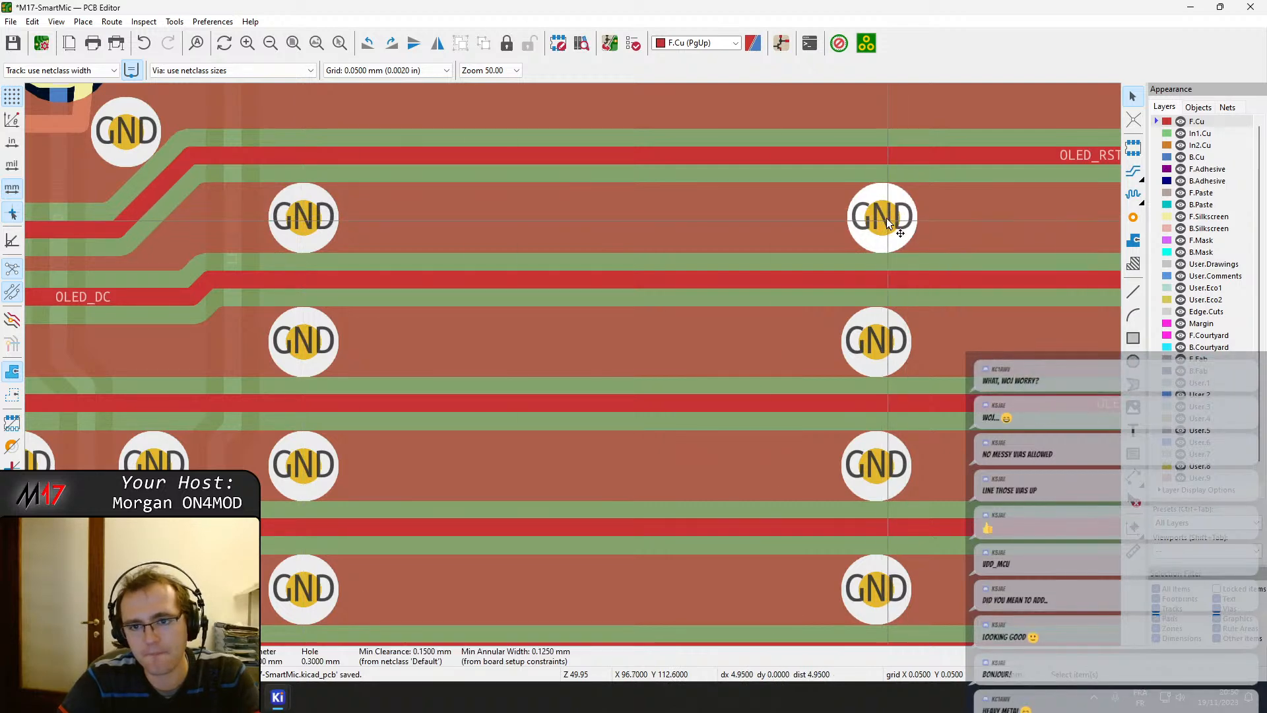
drag(883, 220, 893, 220)
middle_drag(883, 286, 634, 312)
click(624, 369)
drag(624, 367, 643, 366)
Move the middle-column GND vias on either side of OLED_CS to X 96.75 mm, in line with those above.
middle_drag(643, 366, 555, 293)
click(535, 418)
drag(535, 417, 556, 417)
scroll(539, 437, down, 3)
drag(534, 464, 541, 464)
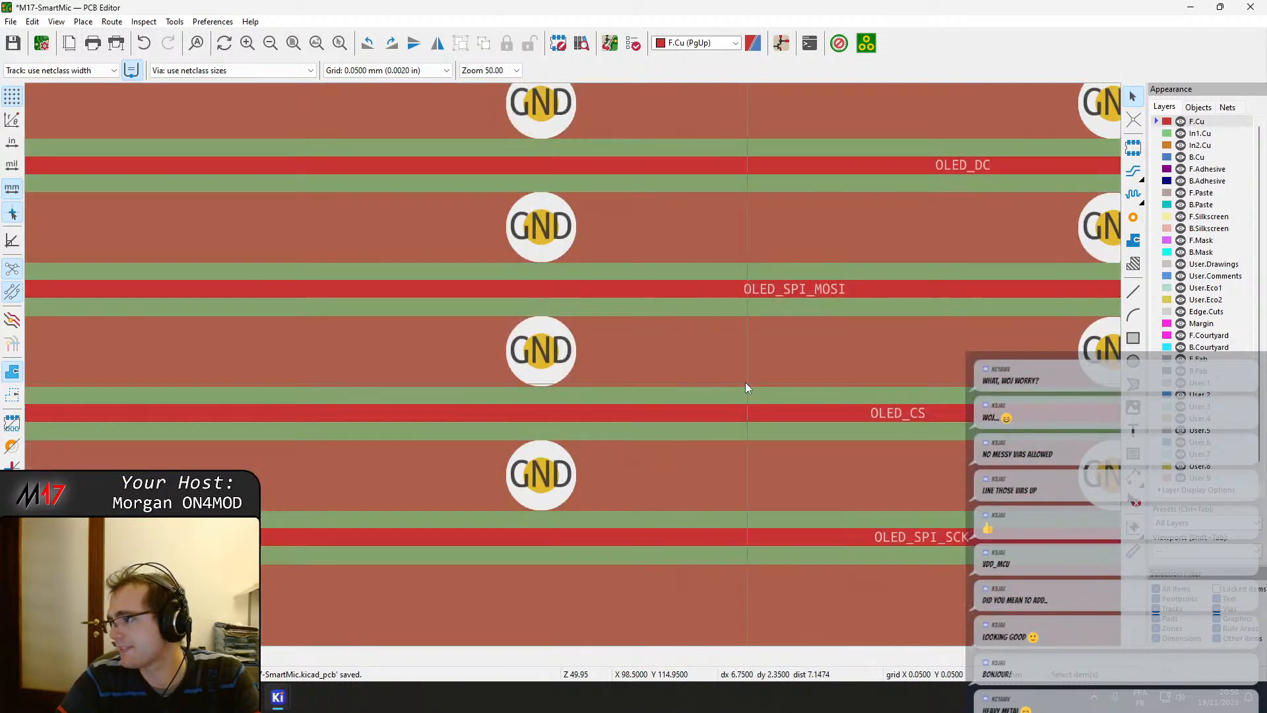
Move the connector-side column's GND vias on either side of OLED_CS to X 101.75 mm.
middle_drag(758, 390, 558, 413)
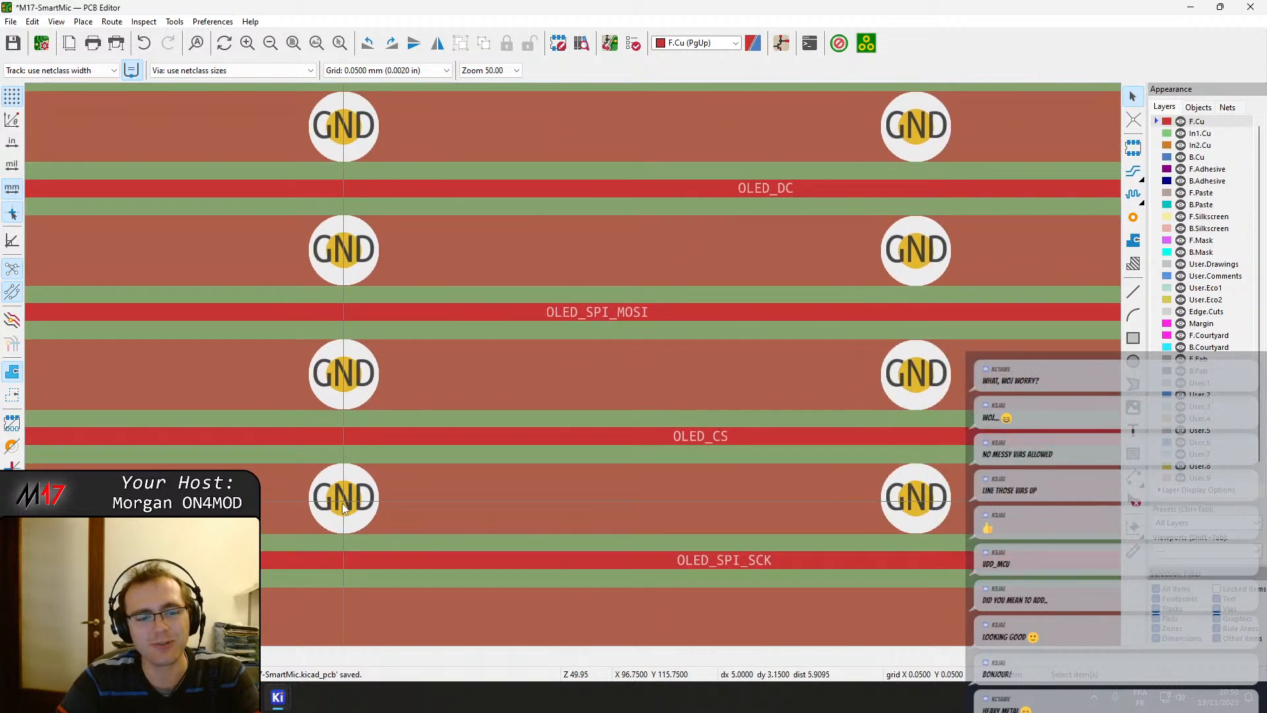
middle_drag(764, 497, 340, 457)
click(478, 463)
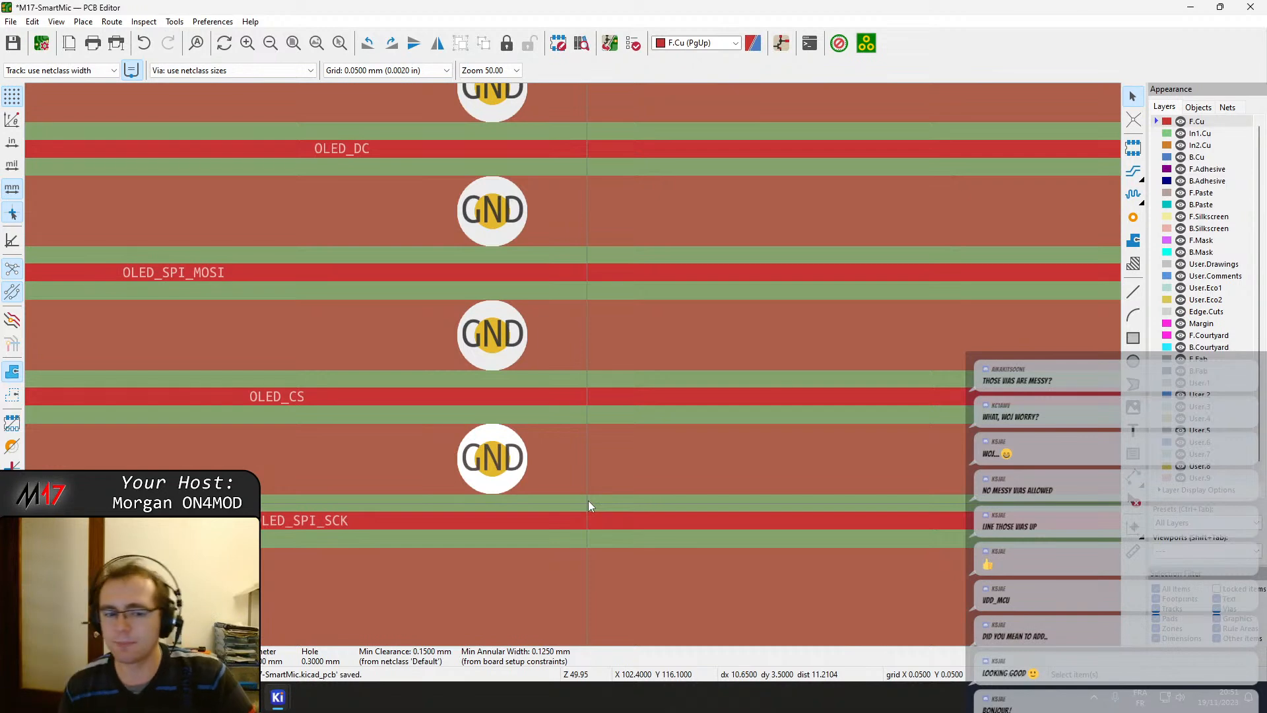
scroll(793, 462, down, 3)
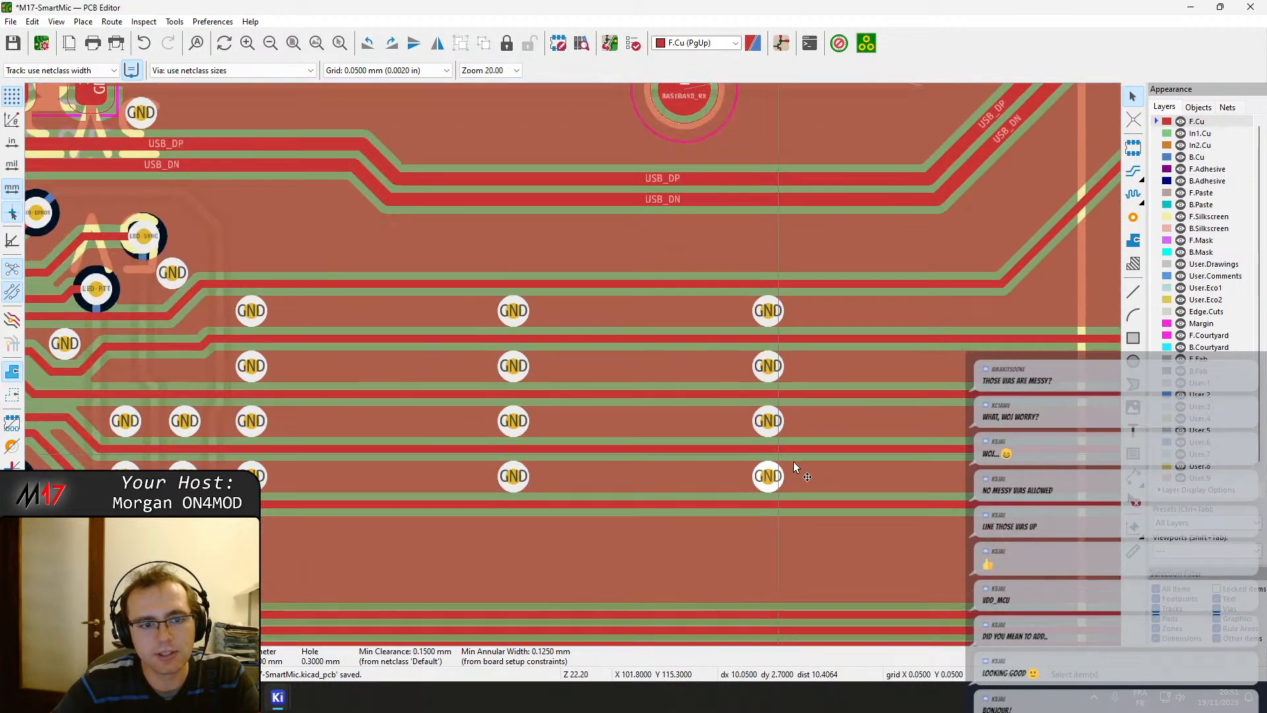
middle_drag(793, 462, 588, 474)
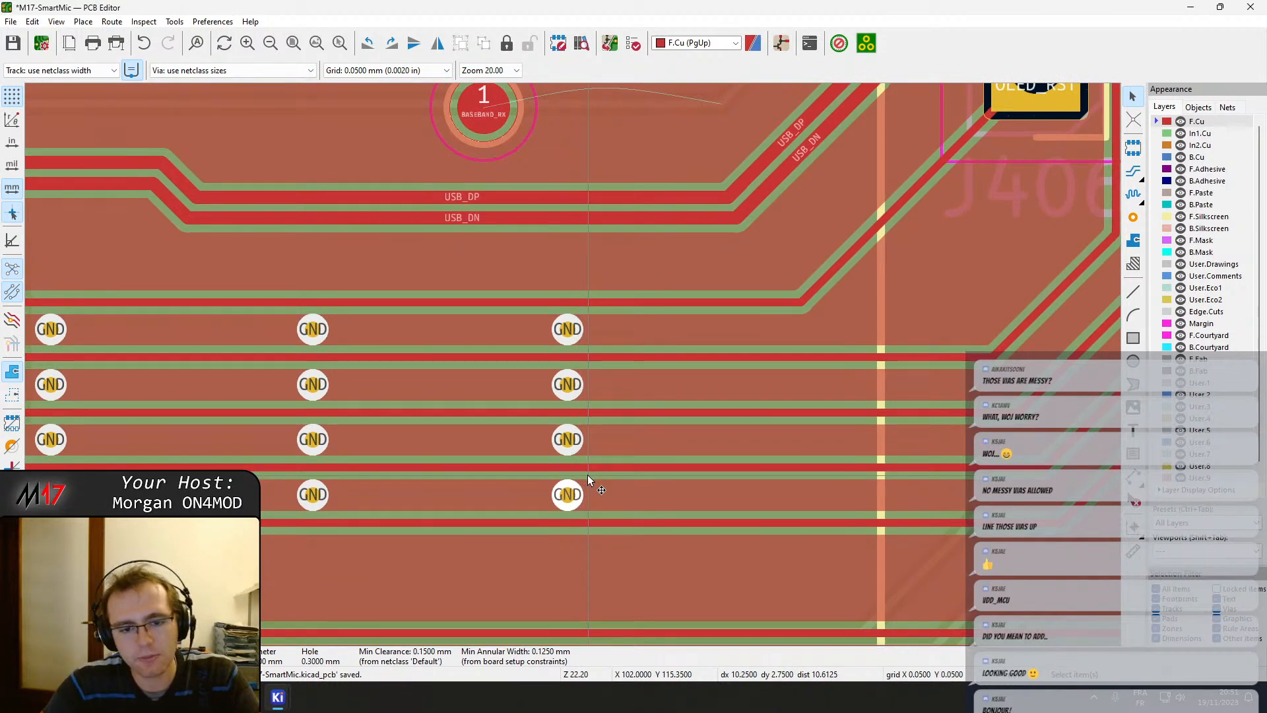
scroll(587, 474, up, 2)
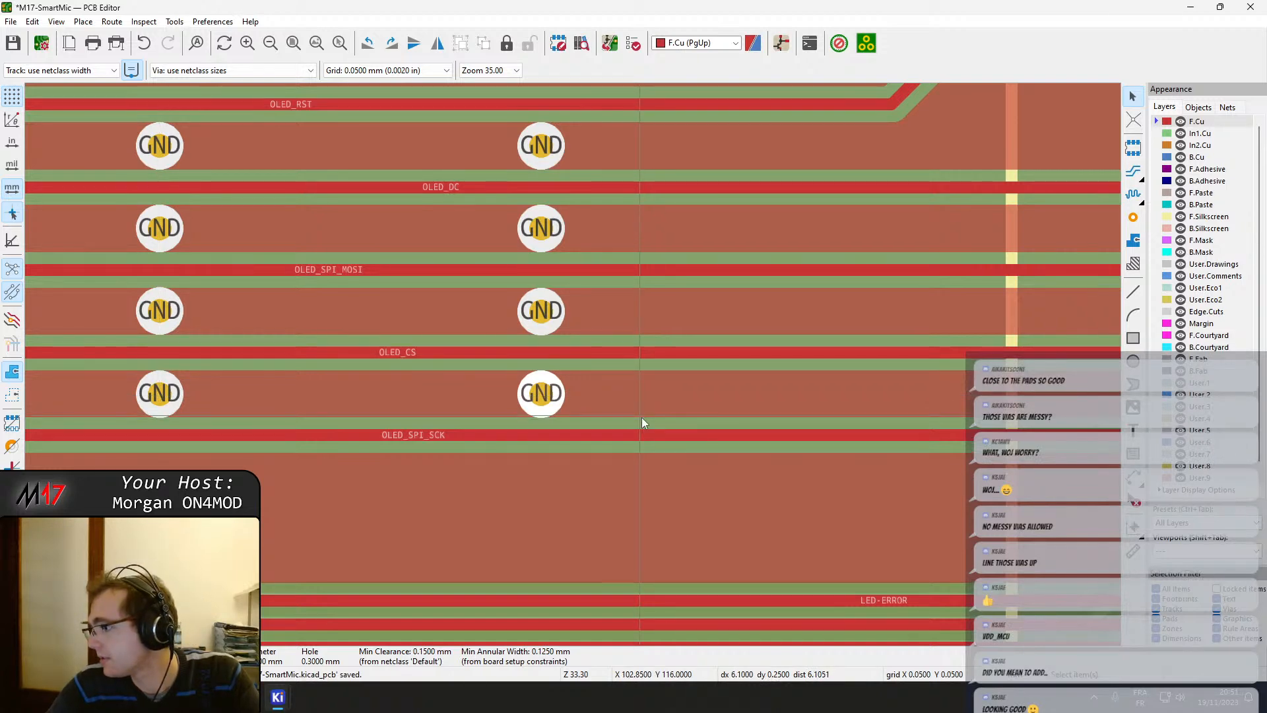
click(542, 398)
key(Escape)
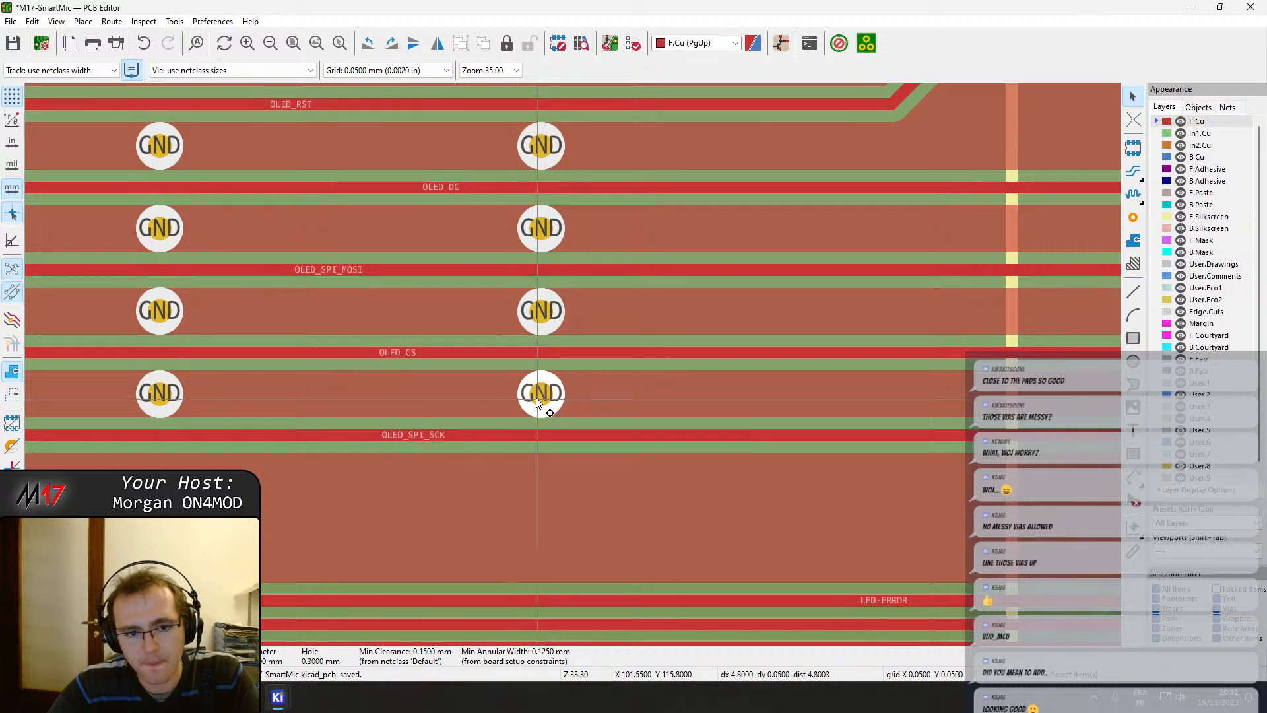
key(m)
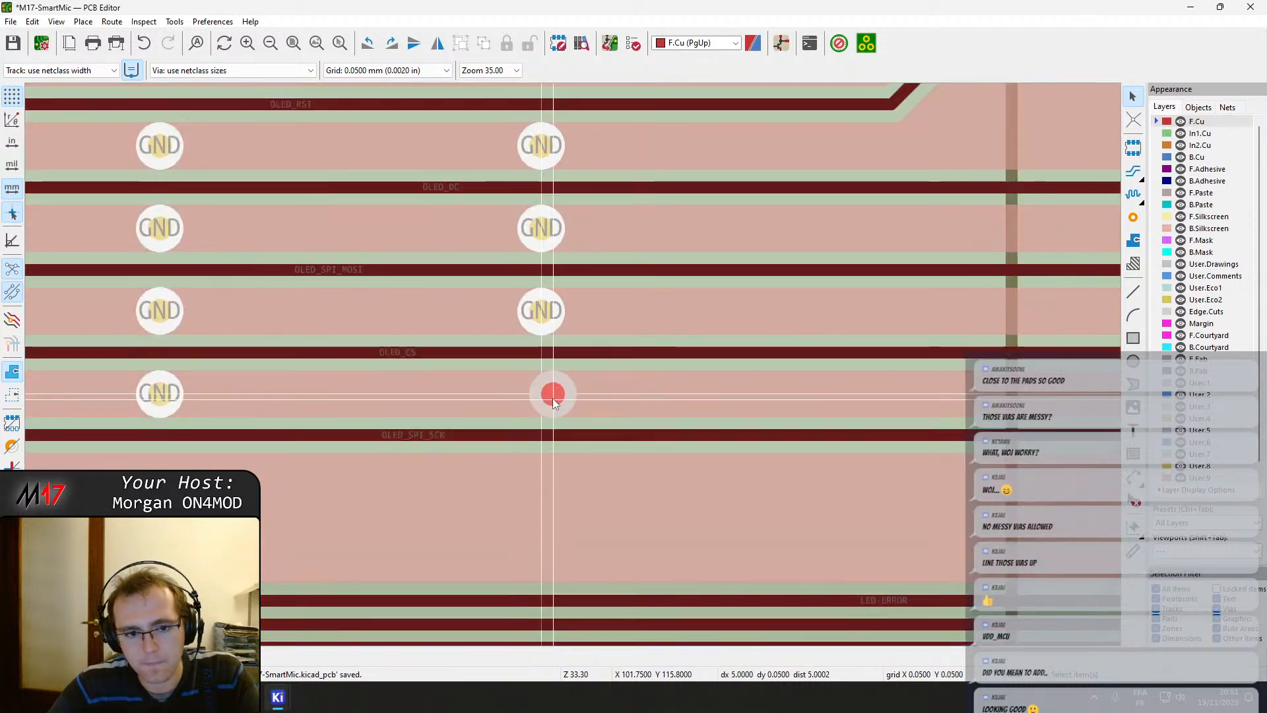
scroll(554, 401, up, 3)
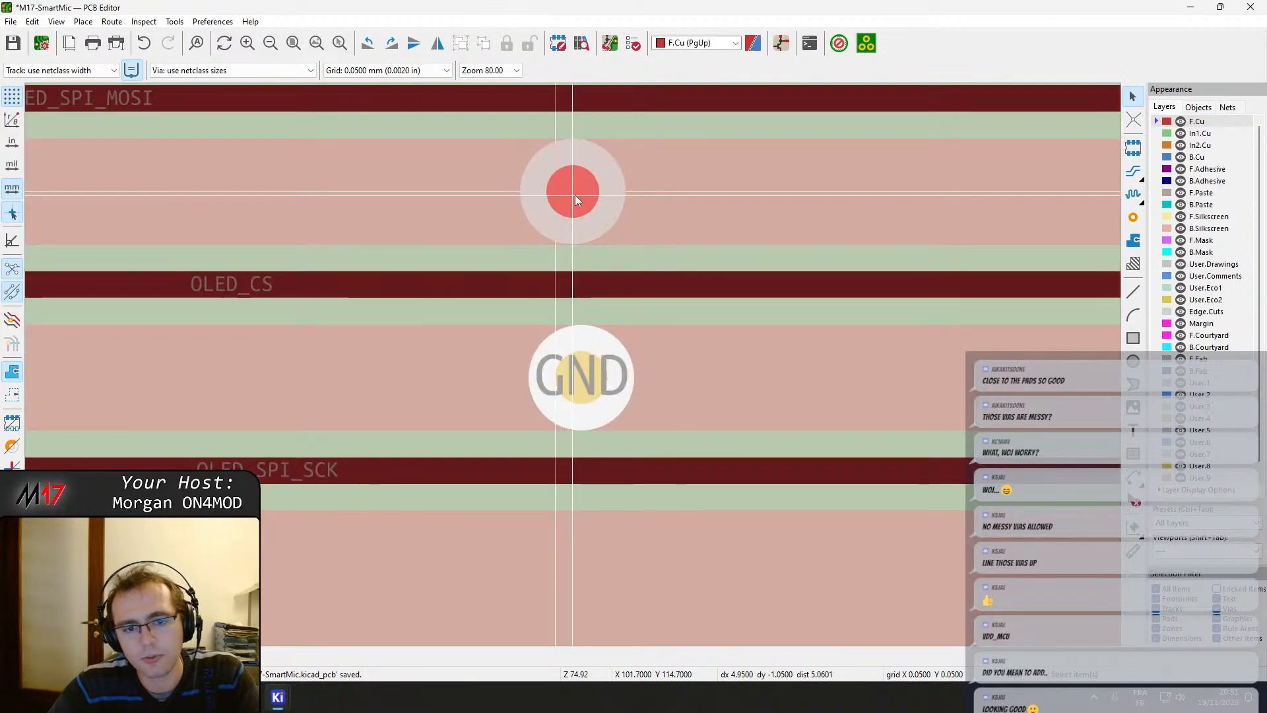
click(578, 195)
Align the connector-side column's GND vias on either side of OLED_DC at X 101.75 mm and refill the copper zones.
middle_drag(594, 208, 653, 520)
key(d)
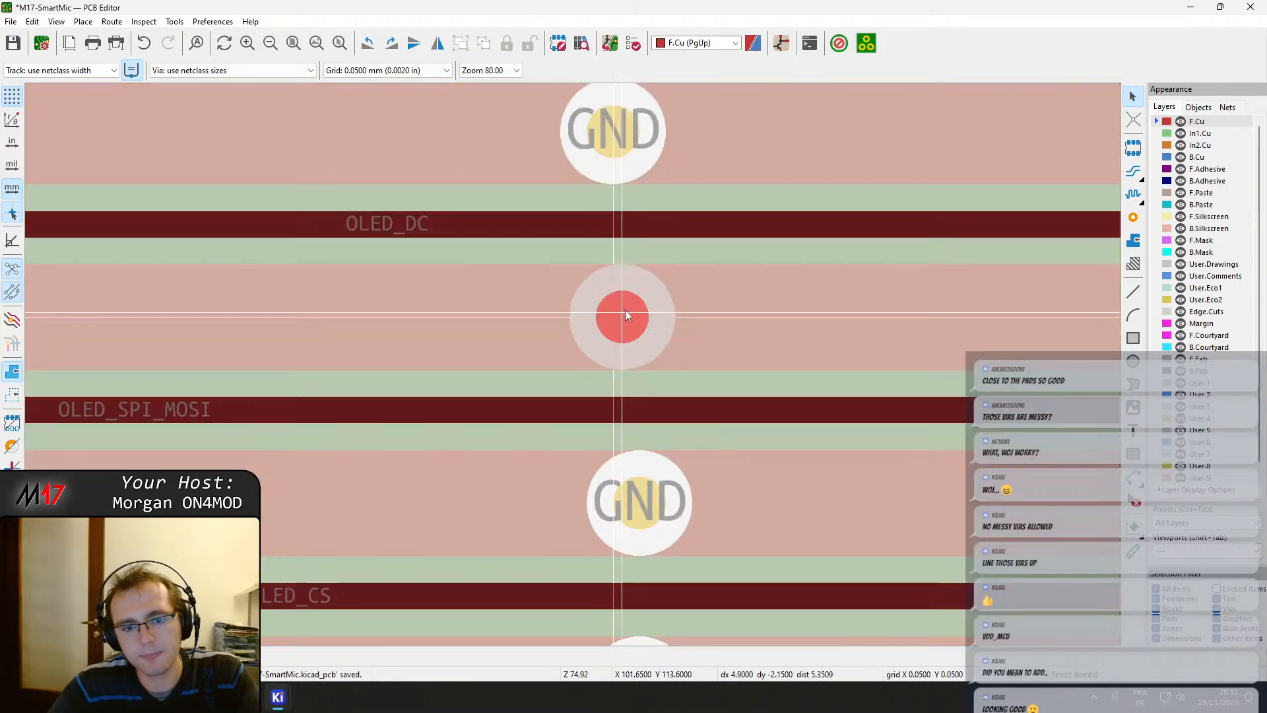
click(635, 311)
shift+scroll(627, 265, up, 2)
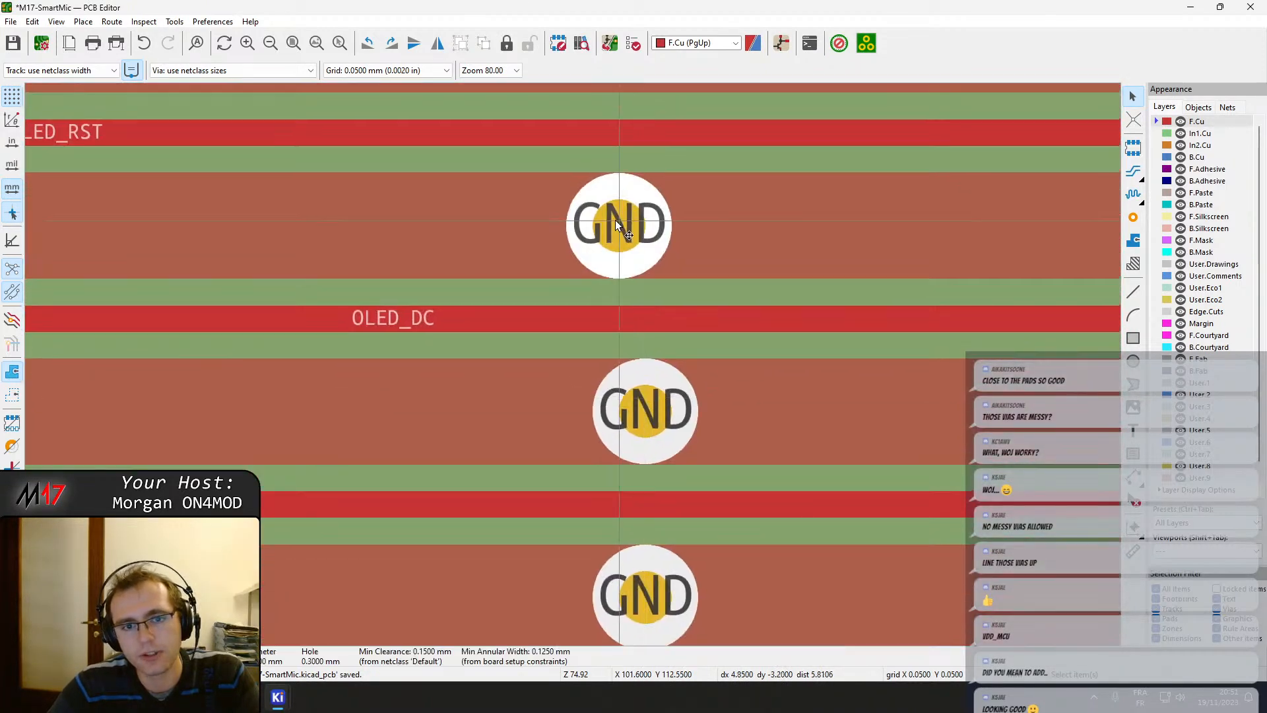
key(d)
click(645, 230)
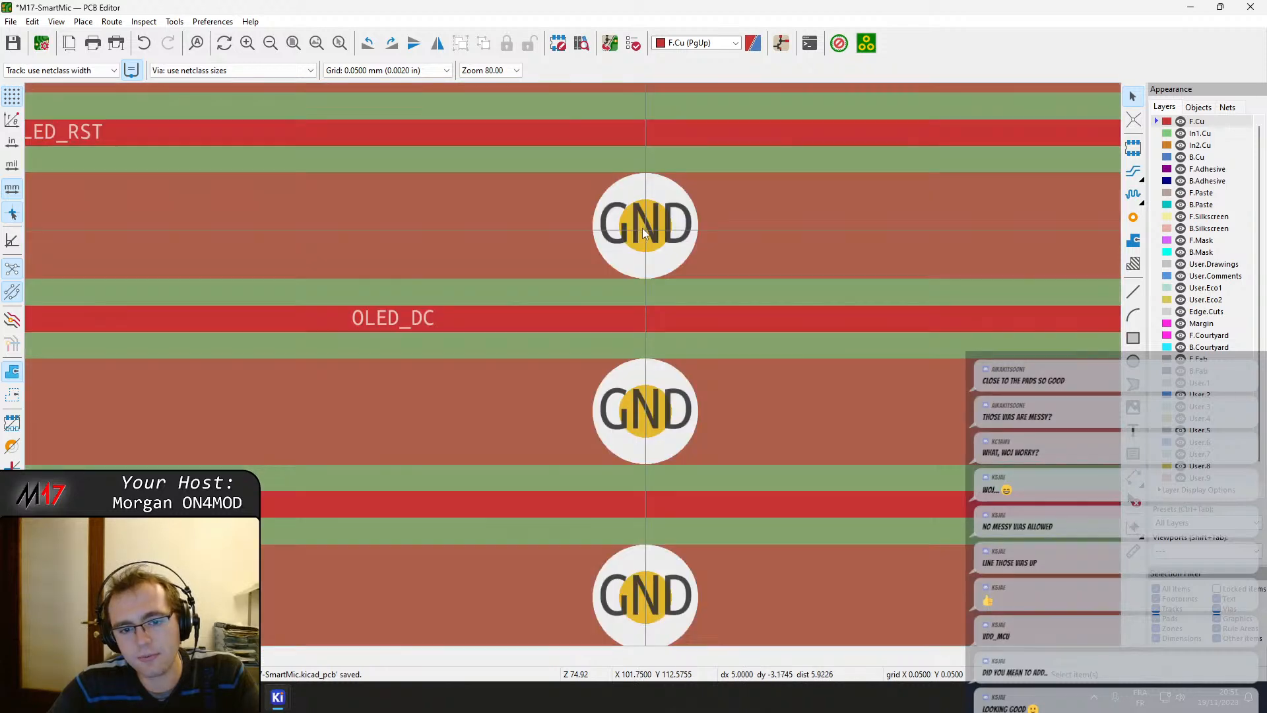
scroll(573, 370, down, 7)
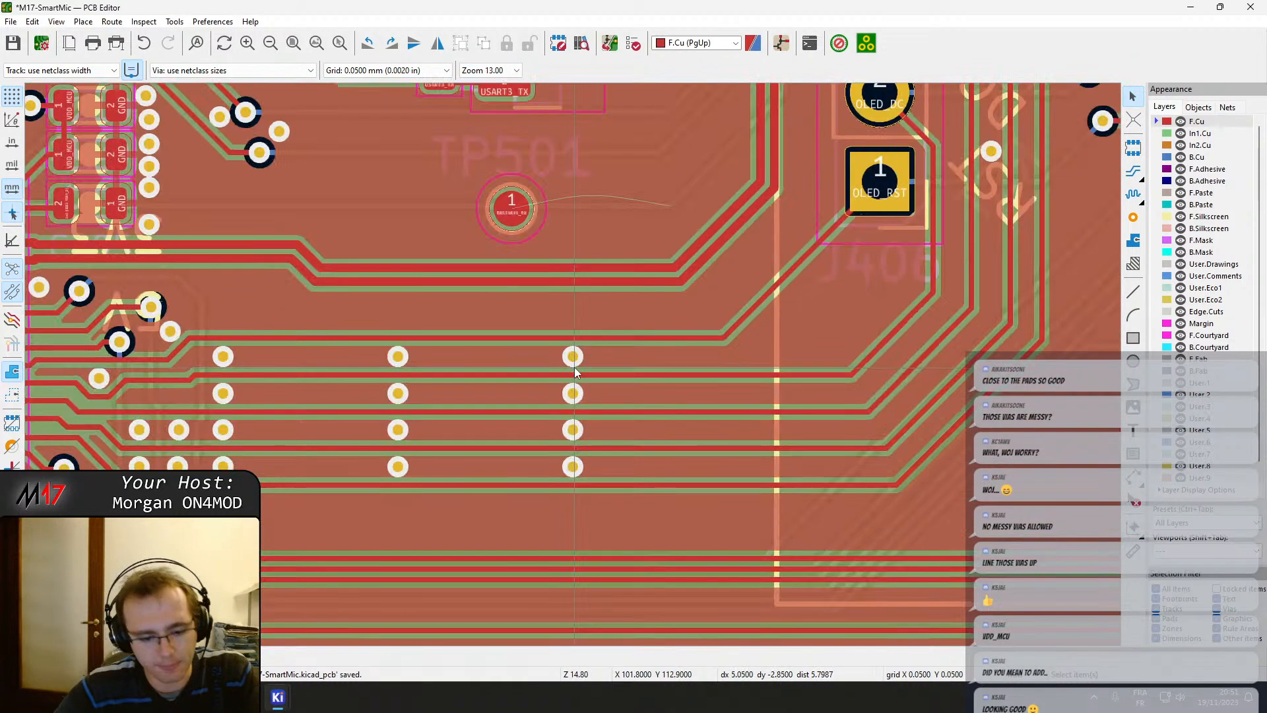
key(b)
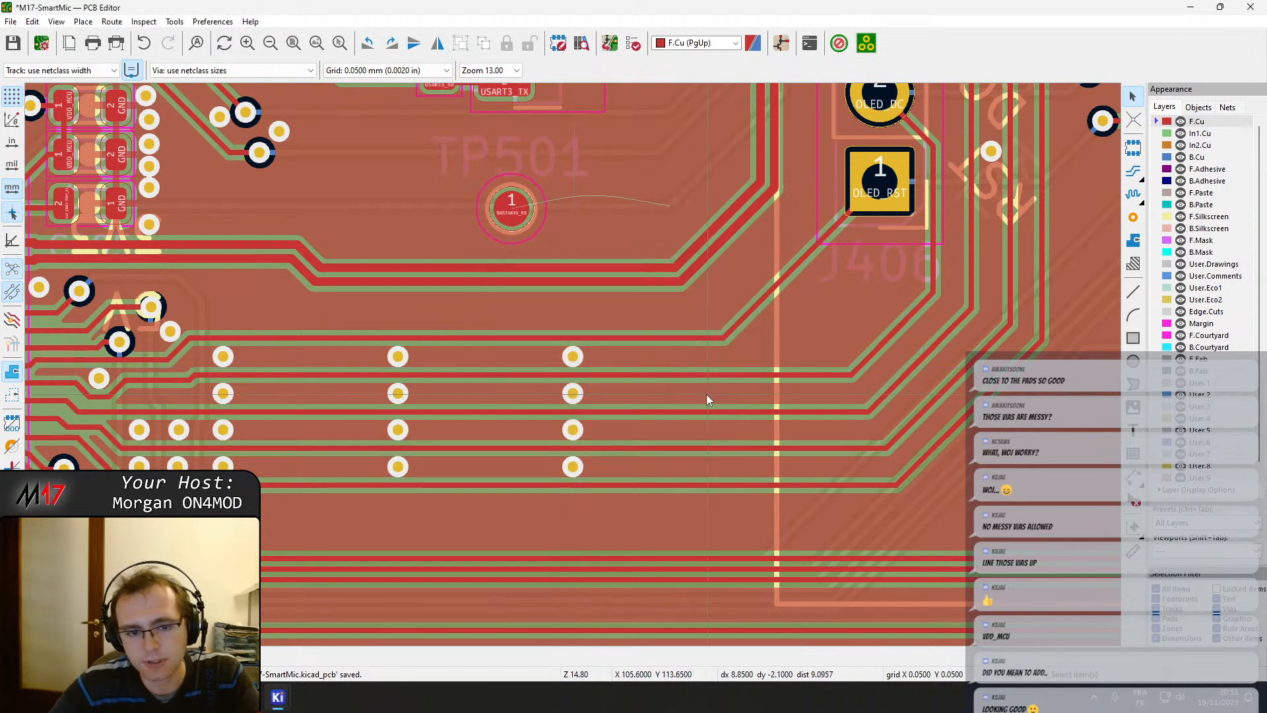
Examine how the VDD_MCU and GND vias are placed around the MCU's lower pads and decoupling capacitors.
scroll(577, 368, up, 5)
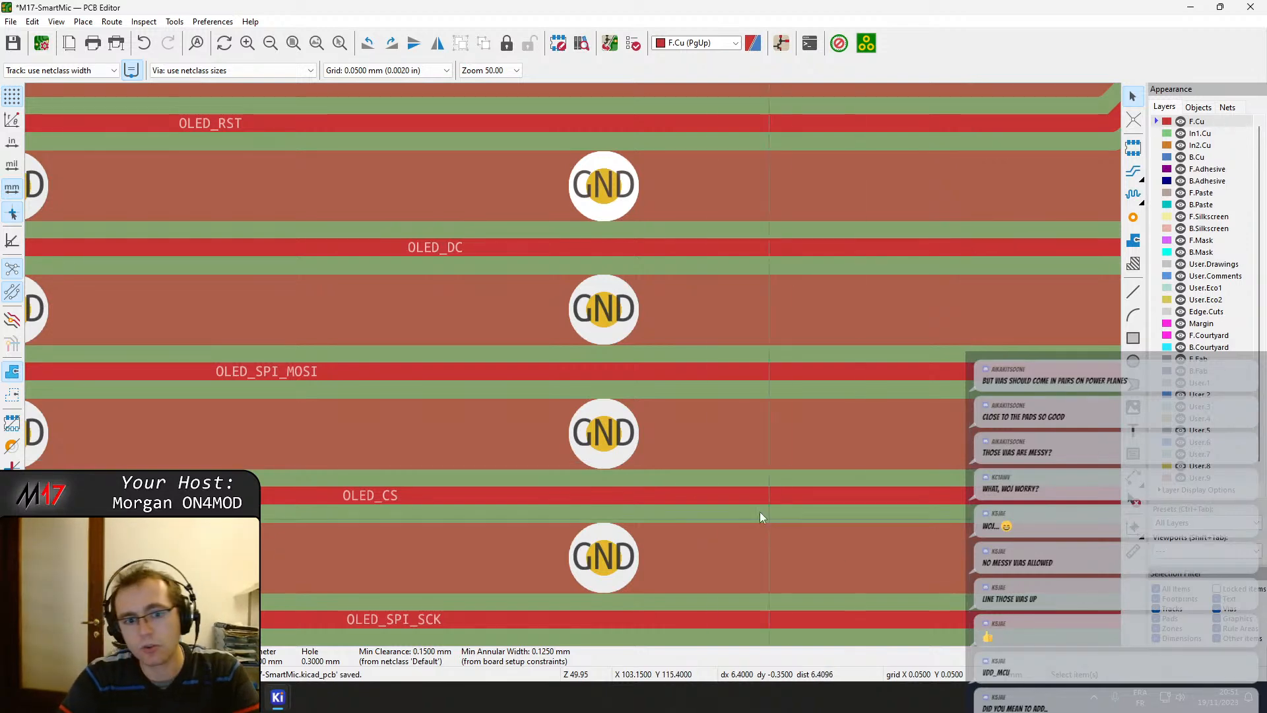
scroll(544, 363, down, 5)
scroll(579, 367, up, 3)
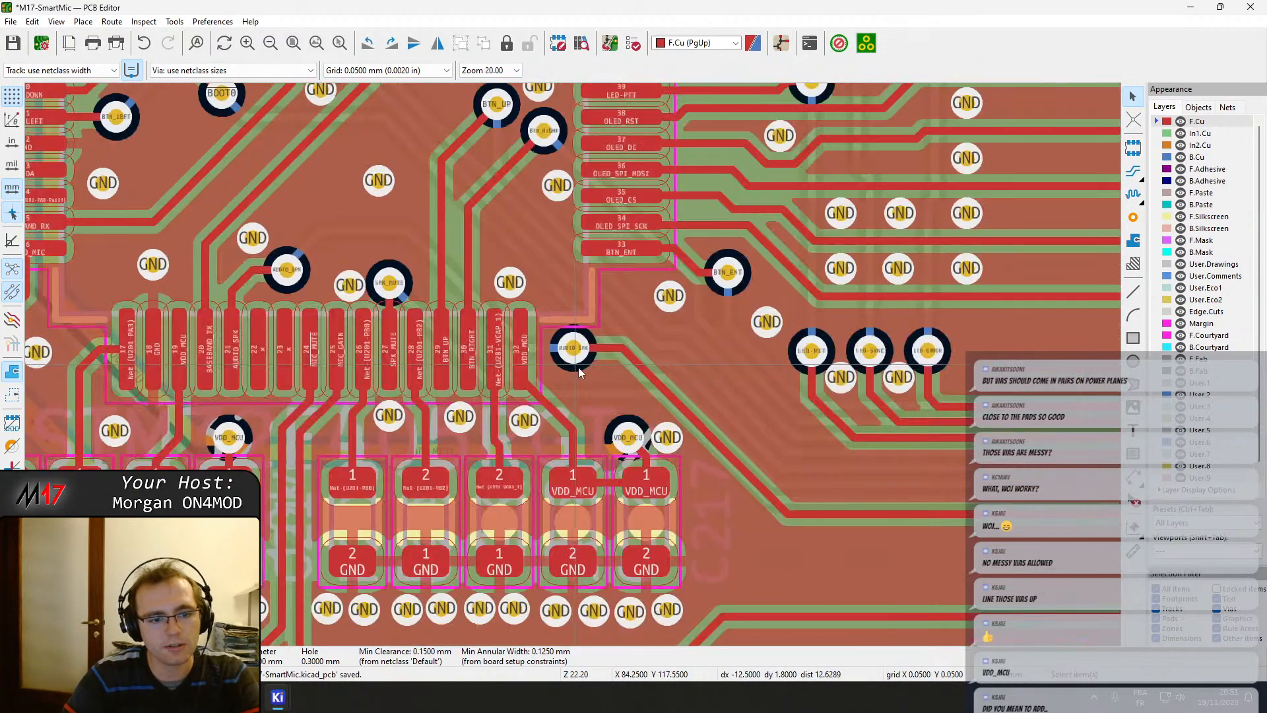
scroll(578, 371, up, 3)
scroll(598, 389, down, 5)
scroll(617, 408, up, 2)
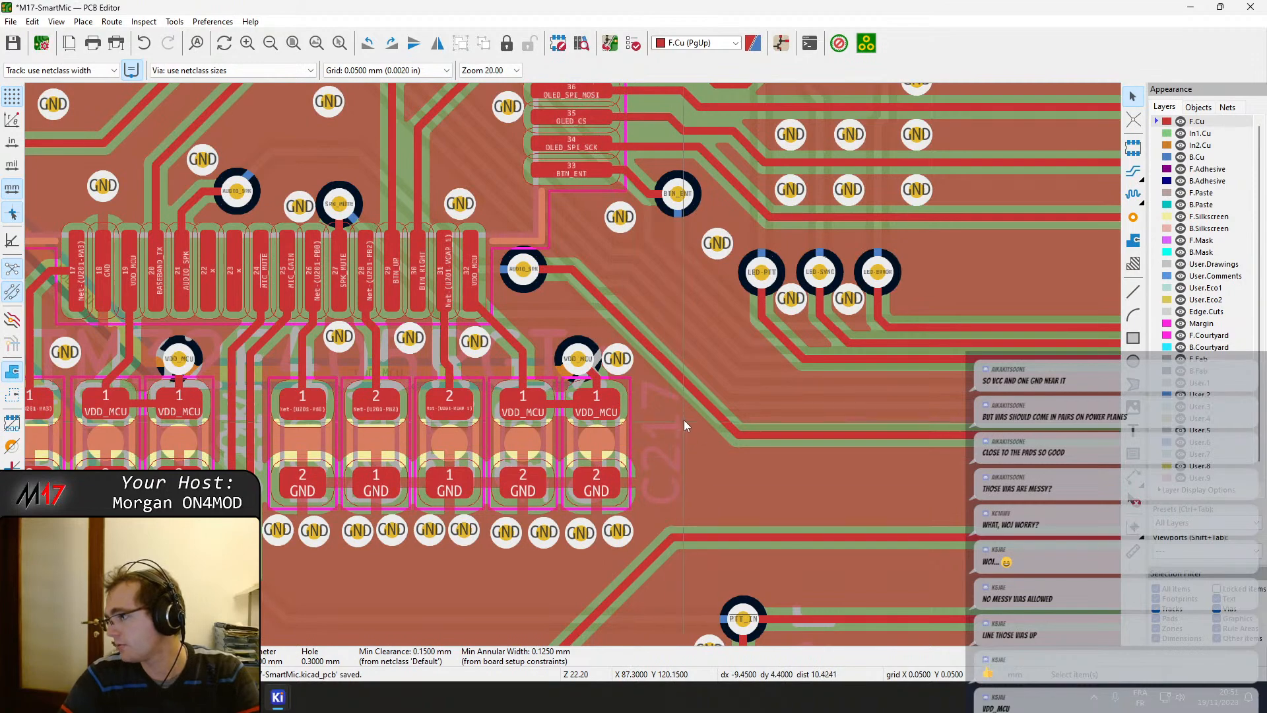
scroll(580, 359, up, 2)
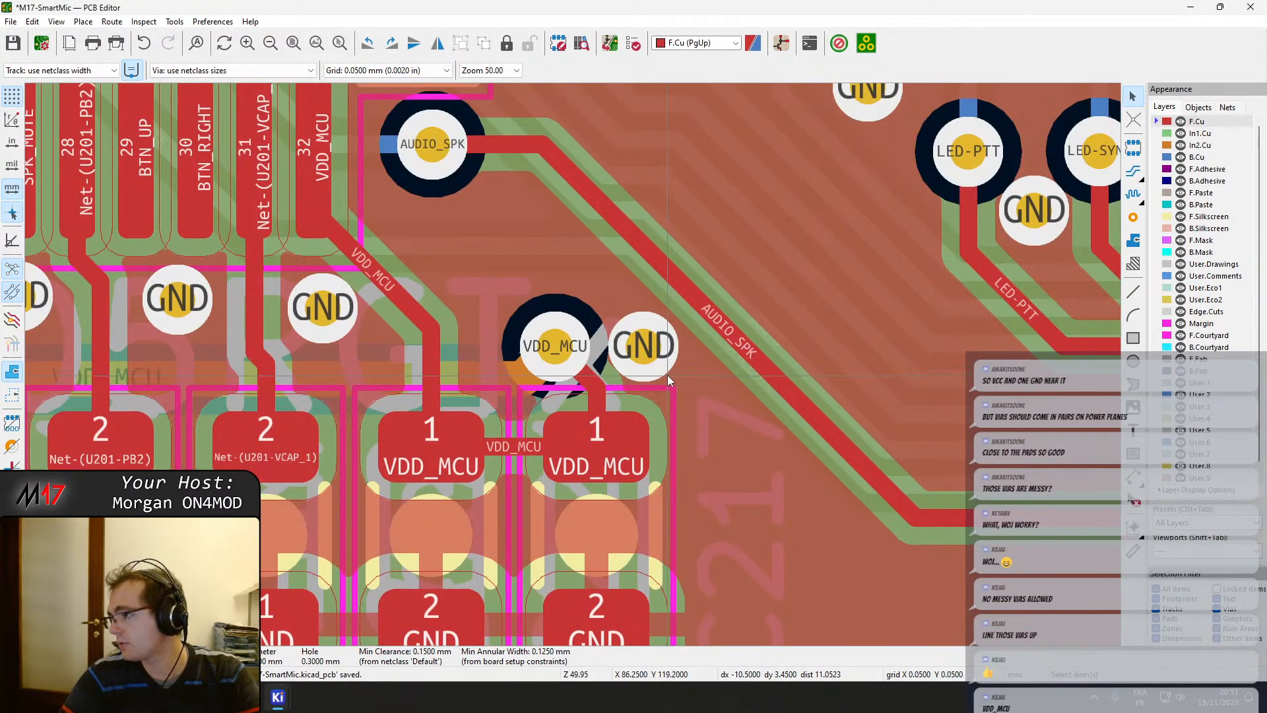
scroll(668, 375, down, 1)
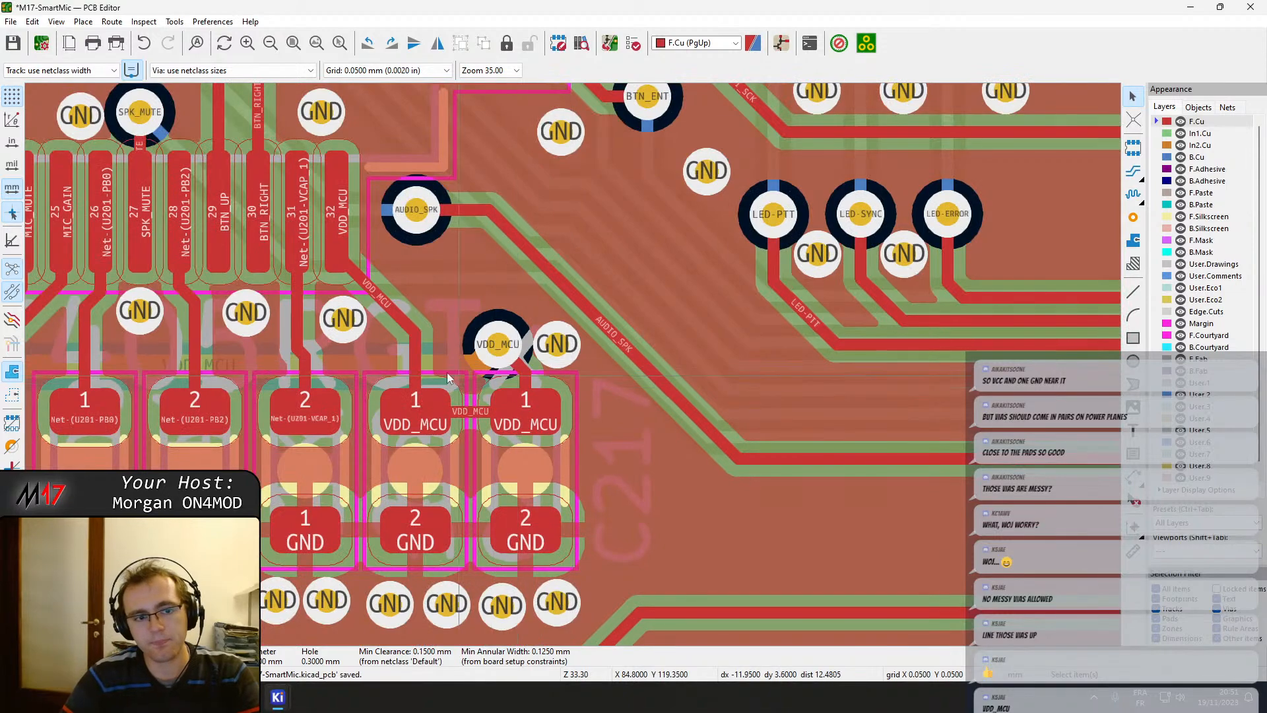
scroll(446, 372, down, 2)
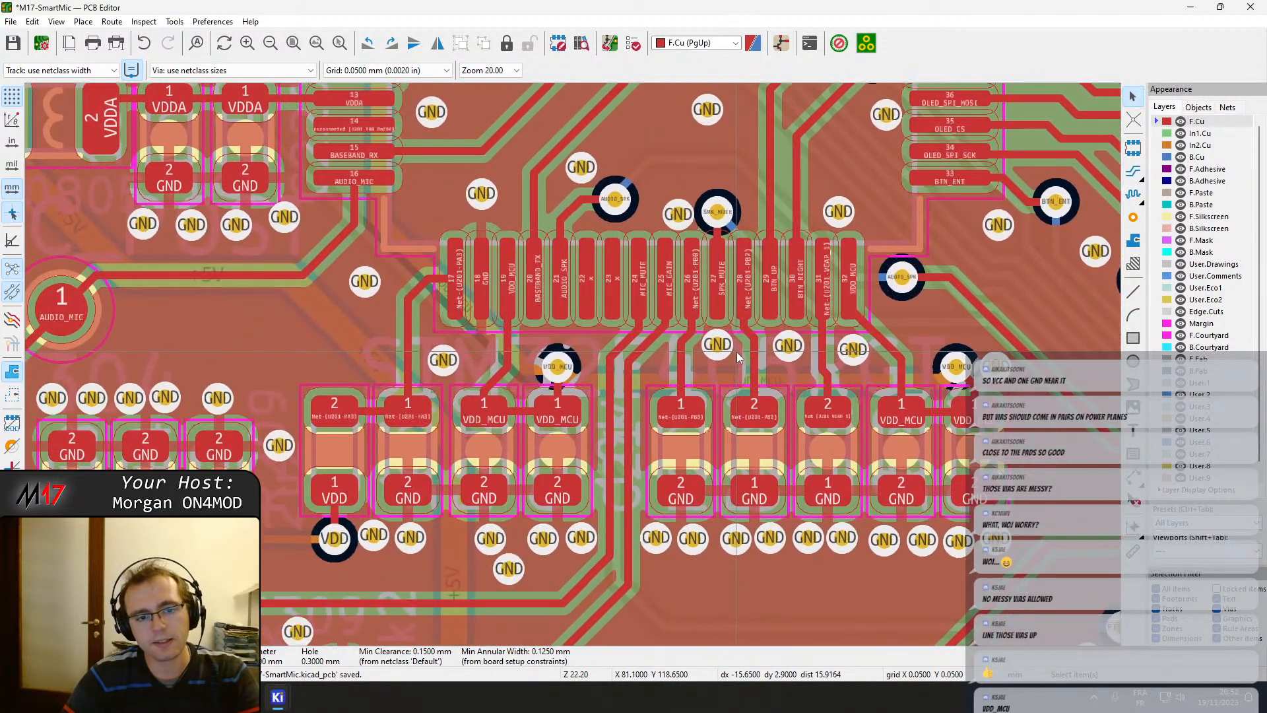
scroll(616, 359, up, 2)
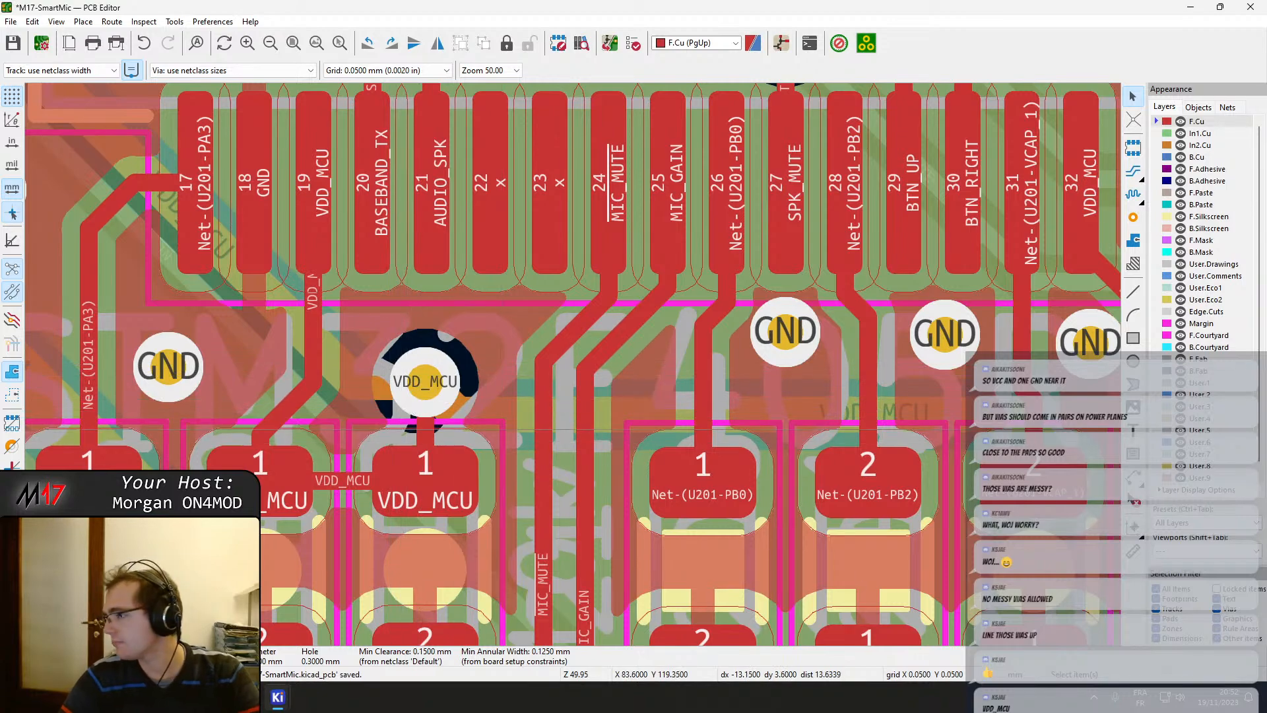
scroll(716, 334, down, 3)
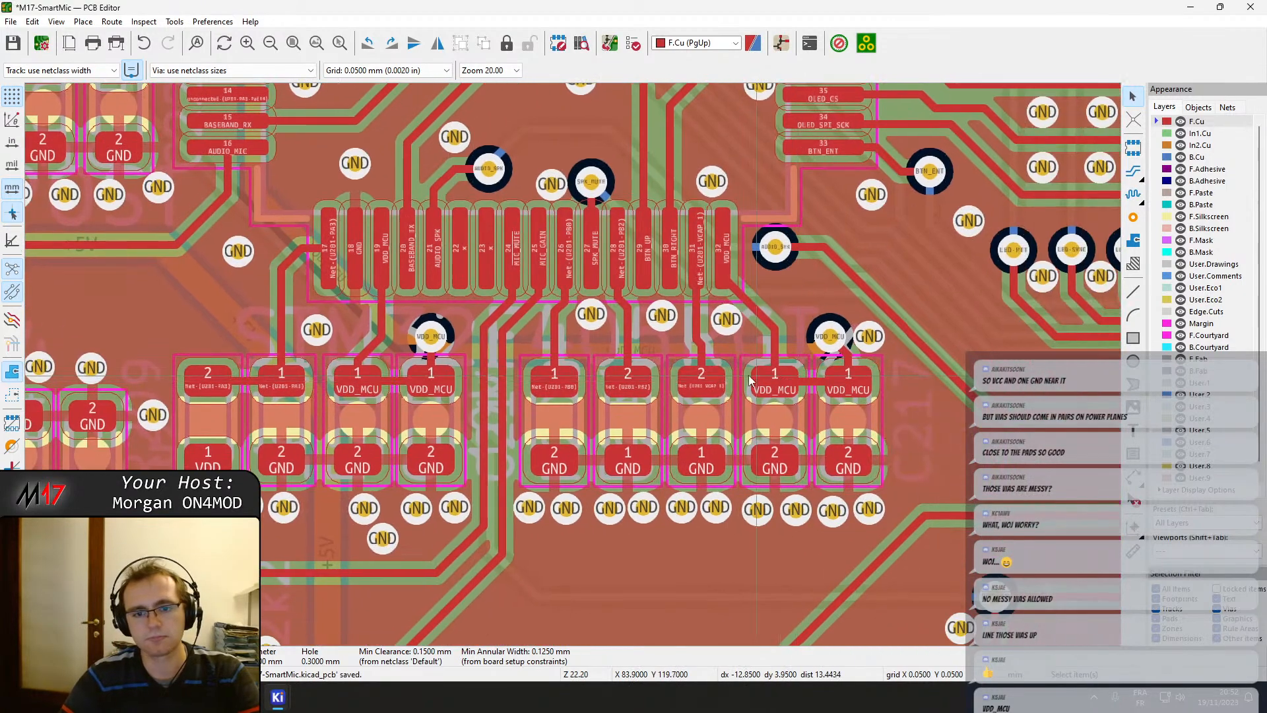
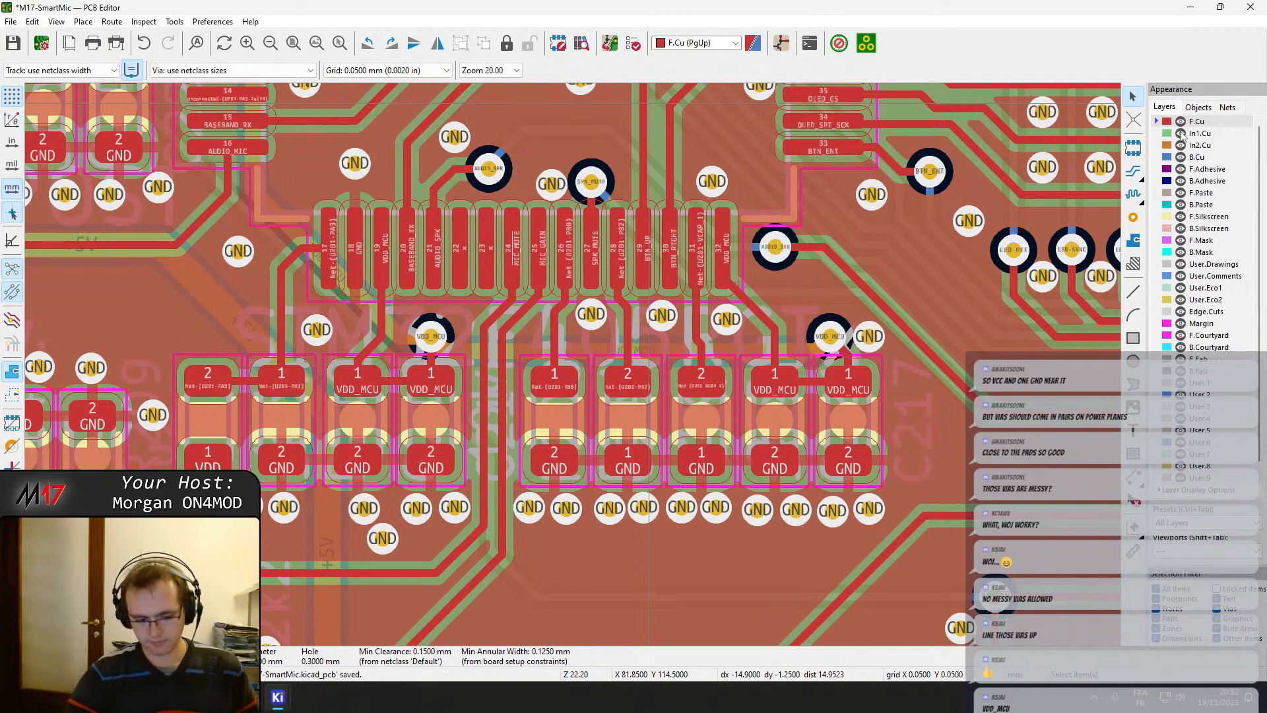
scroll(623, 375, down, 5)
scroll(622, 375, up, 2)
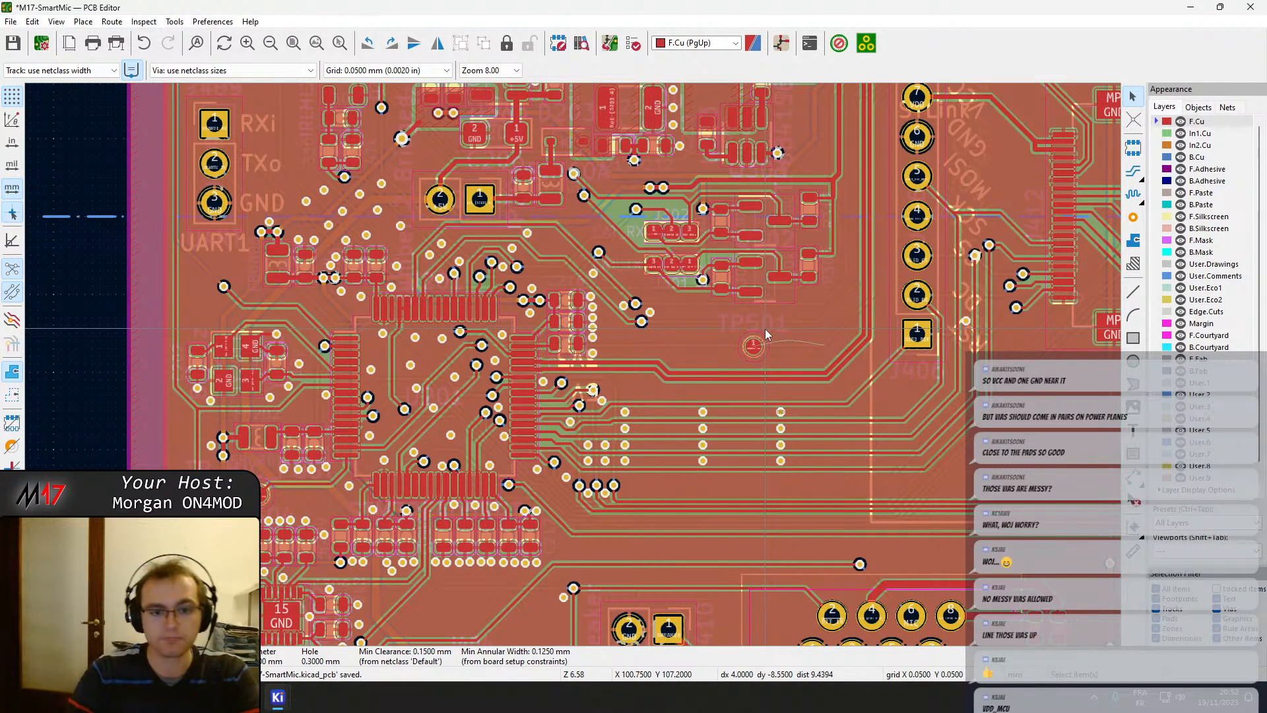
Shift the diagonal segment of OLED_DC below J406 closer to OLED_RST and refill the copper zones.
middle_drag(810, 343, 553, 266)
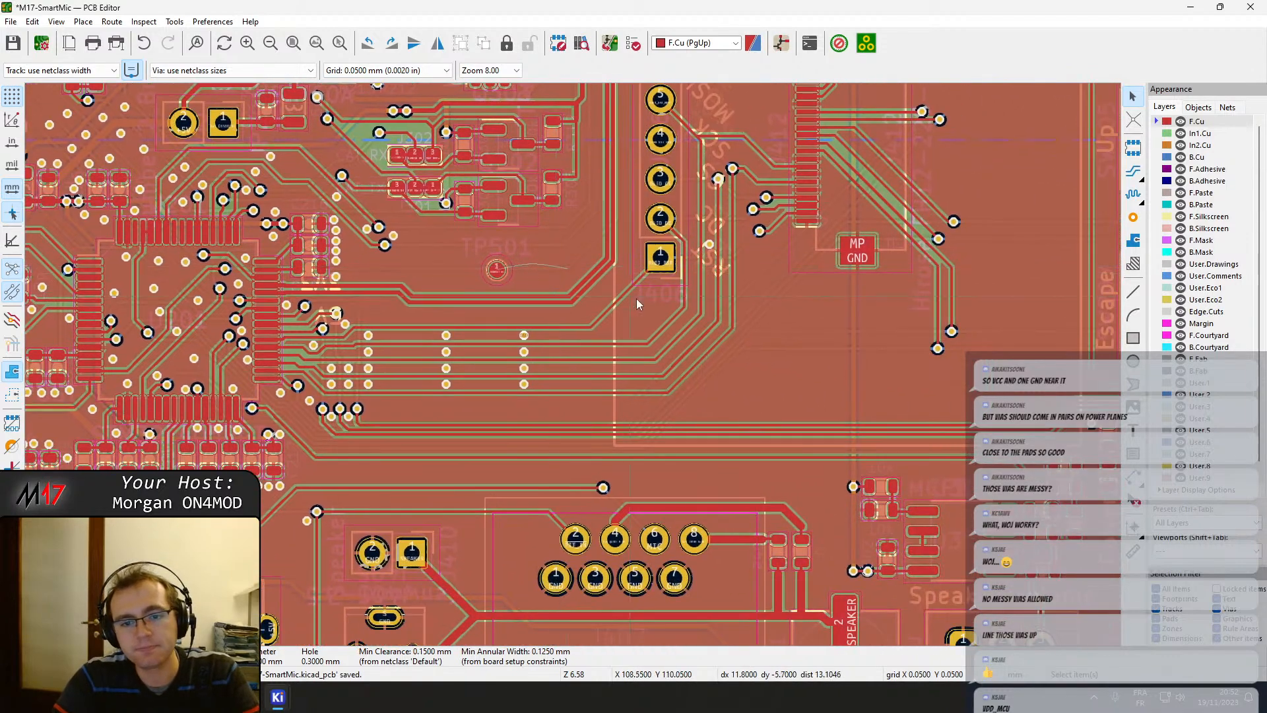
scroll(636, 298, up, 5)
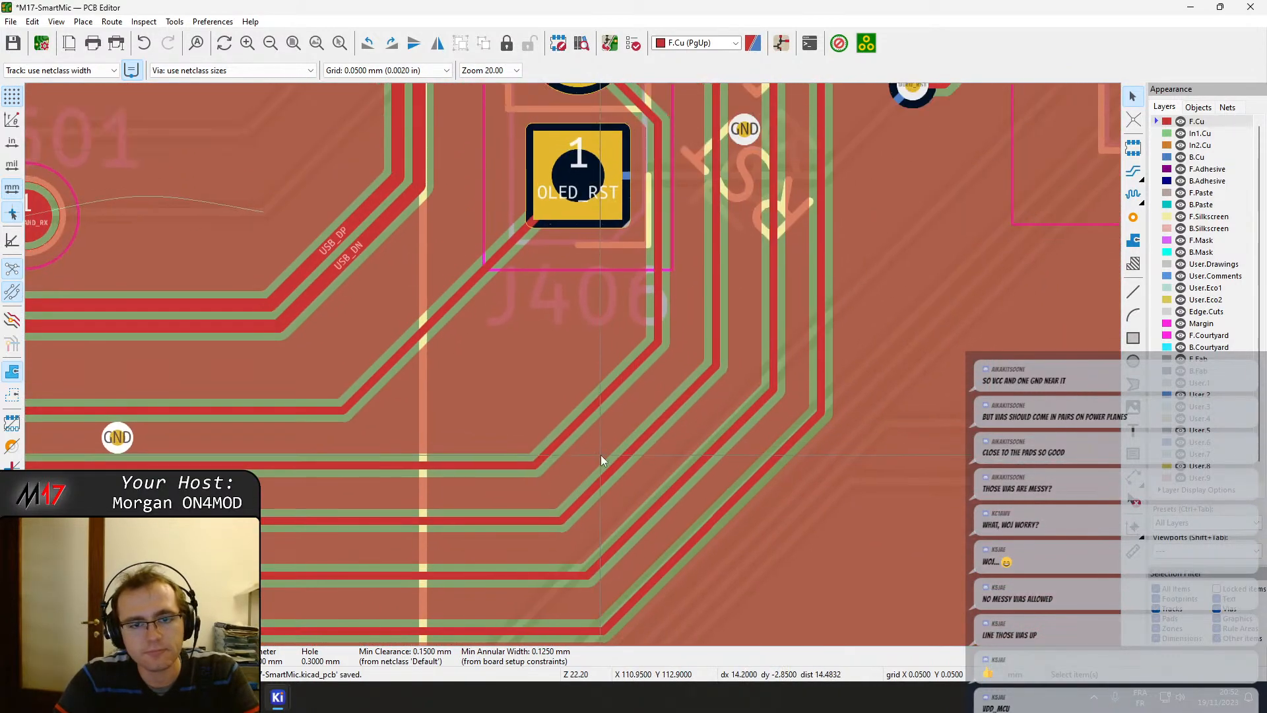
click(589, 413)
drag(589, 412, 569, 384)
key(b)
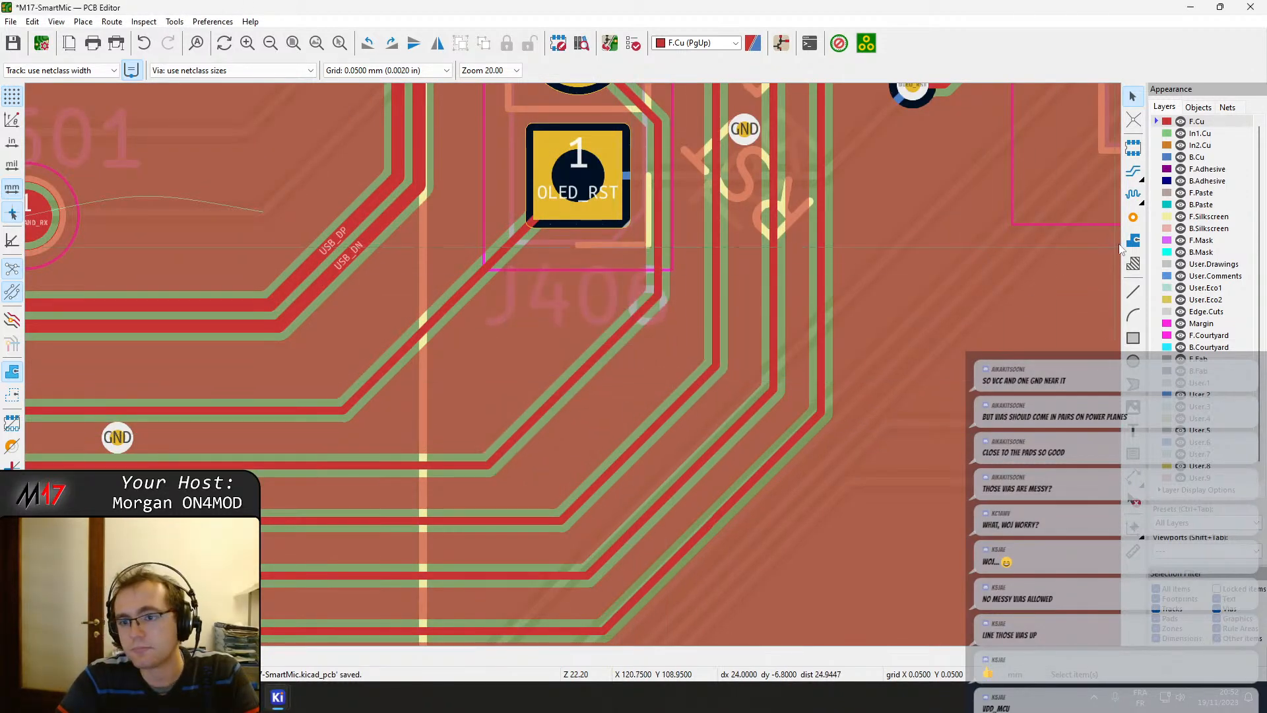
Place a GND via between OLED_RST and OLED_DC, beside the OLED_RST bend.
click(1134, 216)
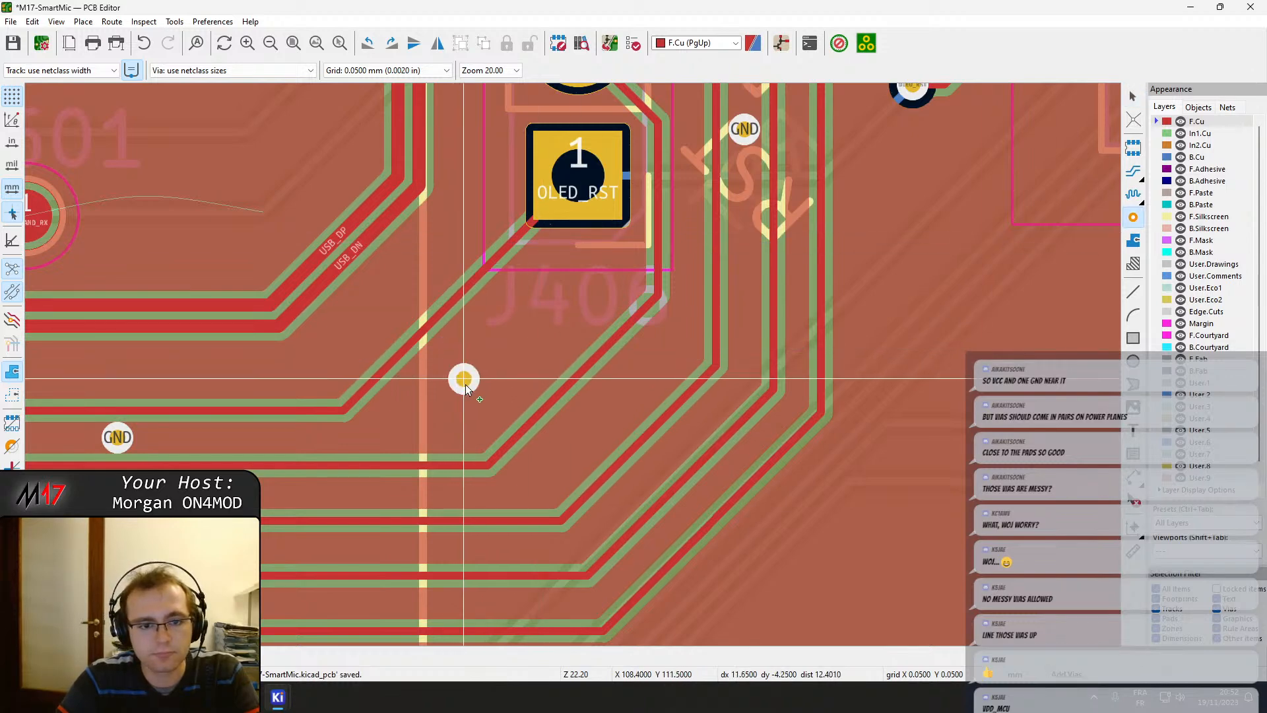
click(379, 414)
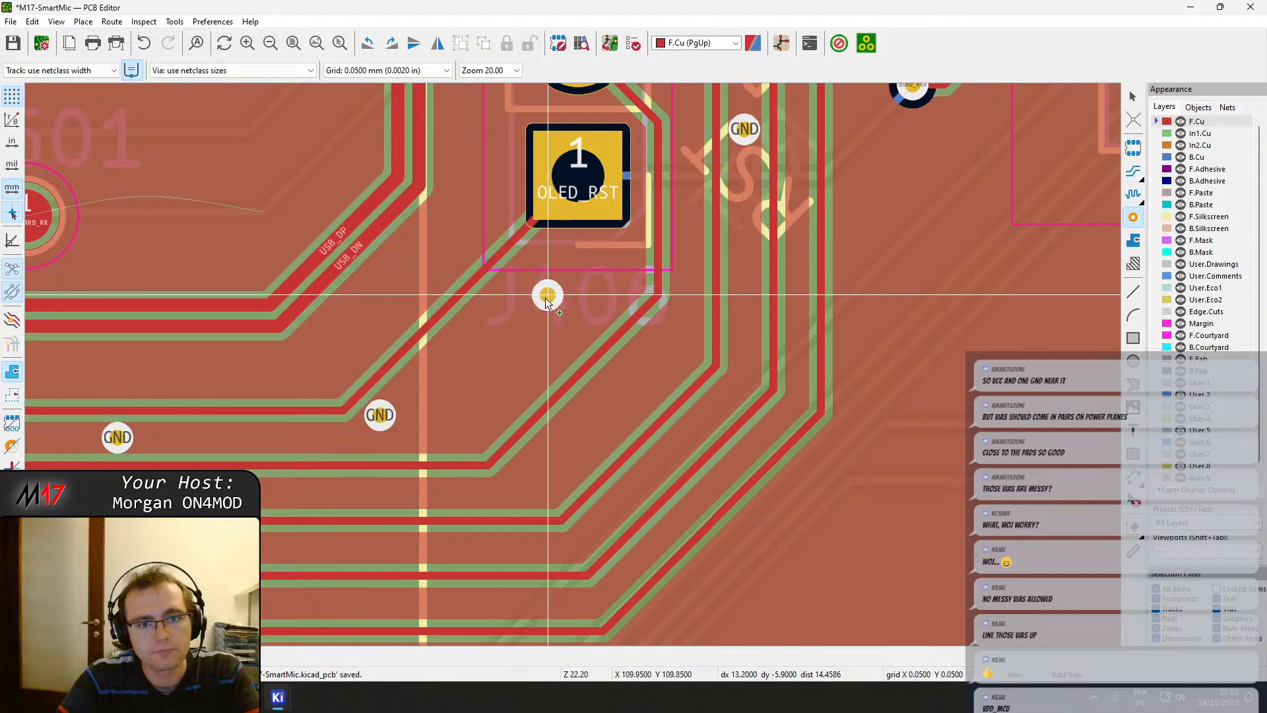
key(Escape)
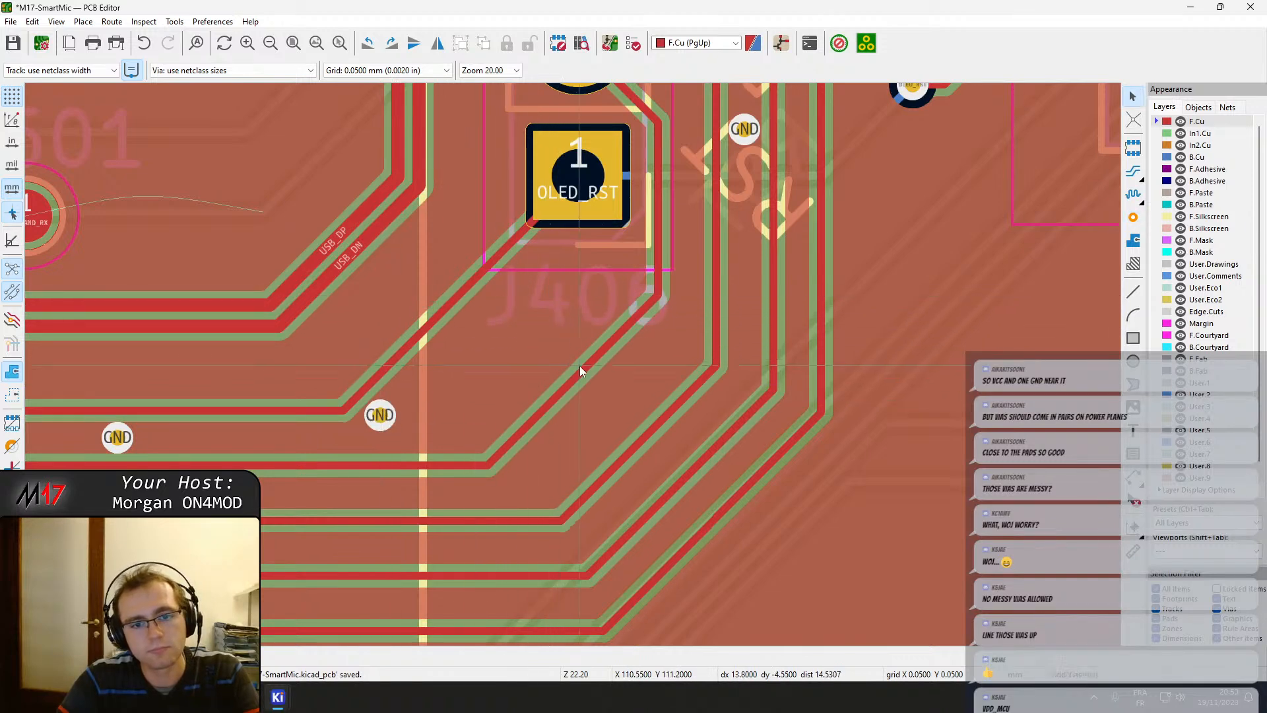
Shift the diagonals of OLED_DC and OLED_SPI_MOSI below J406 closer to OLED_RST and refill the copper zones.
click(517, 367)
scroll(522, 363, down, 4)
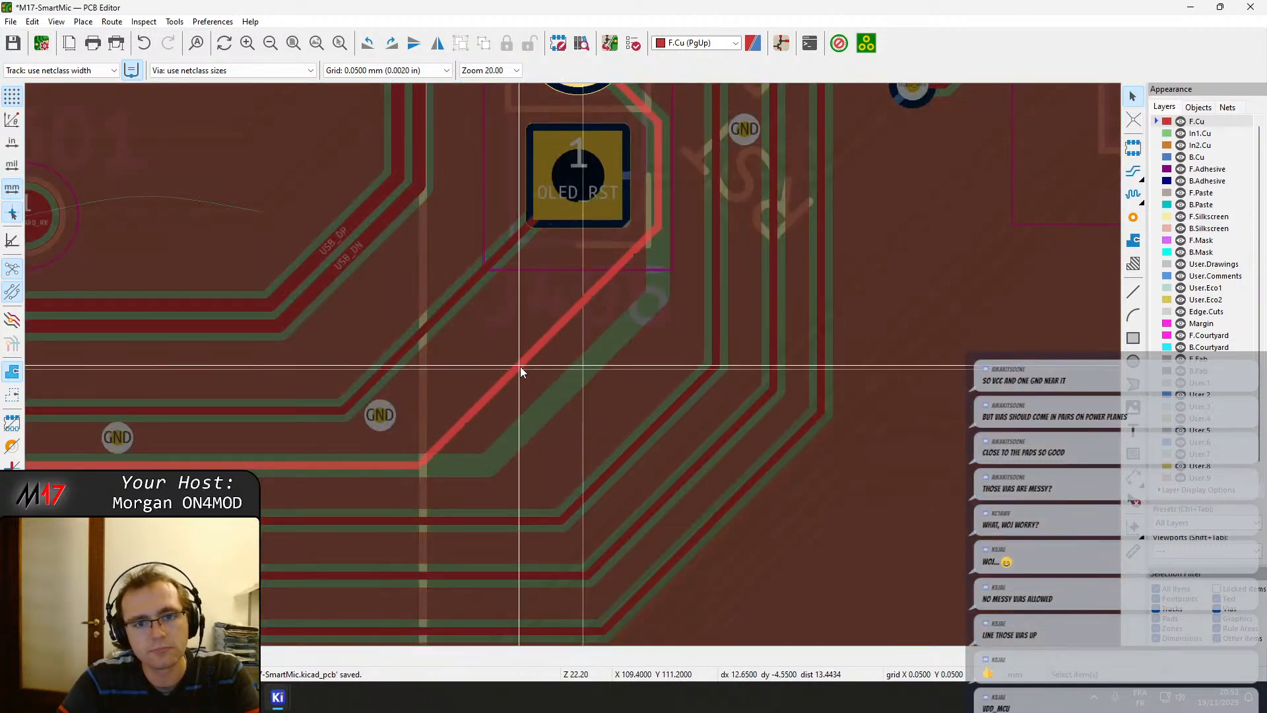
key(Escape)
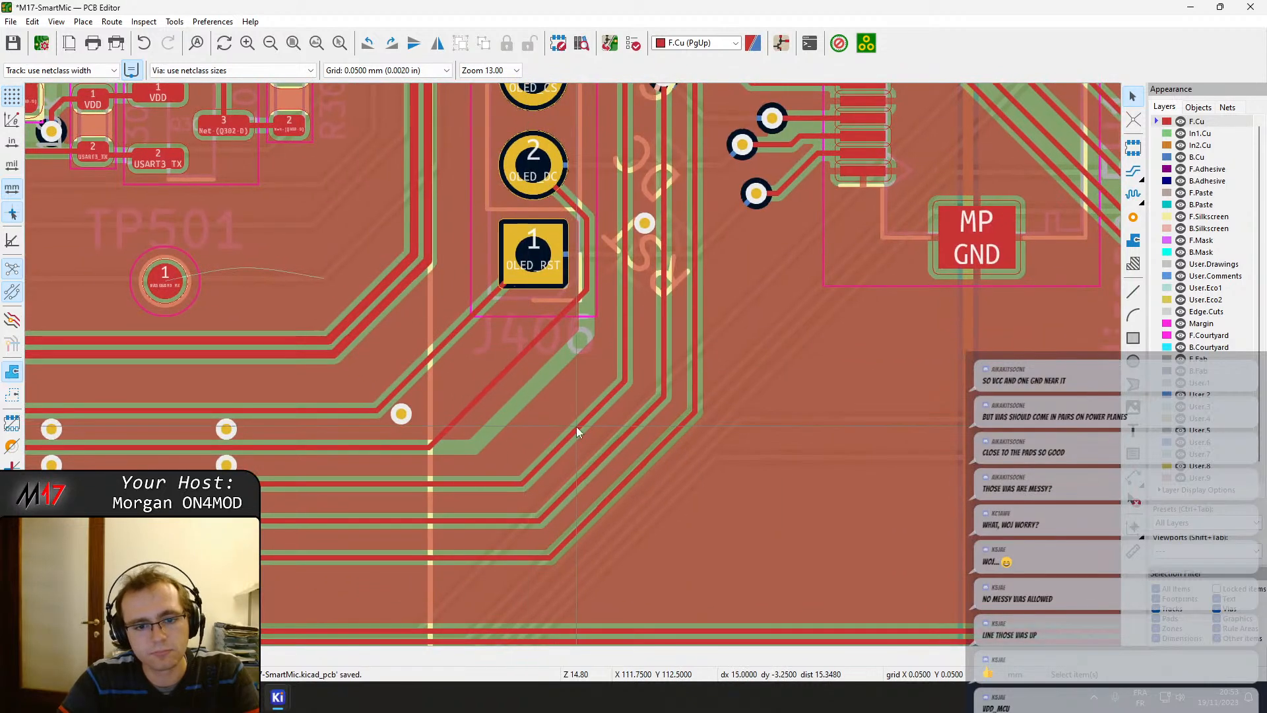
drag(576, 427, 537, 407)
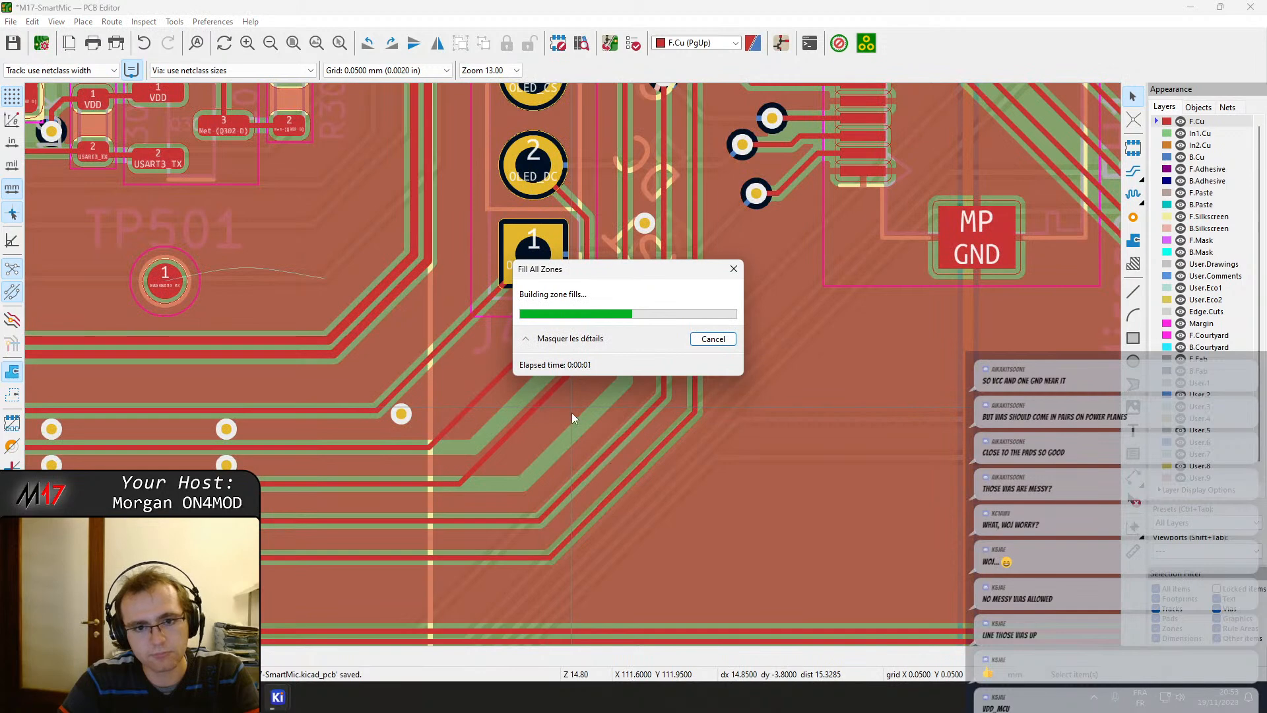
Place GND vias near both ends of the diagonals between OLED_DC and OLED_SPI_MOSI and between OLED_SPI_MOSI and OLED_CS.
scroll(565, 408, up, 2)
click(1133, 217)
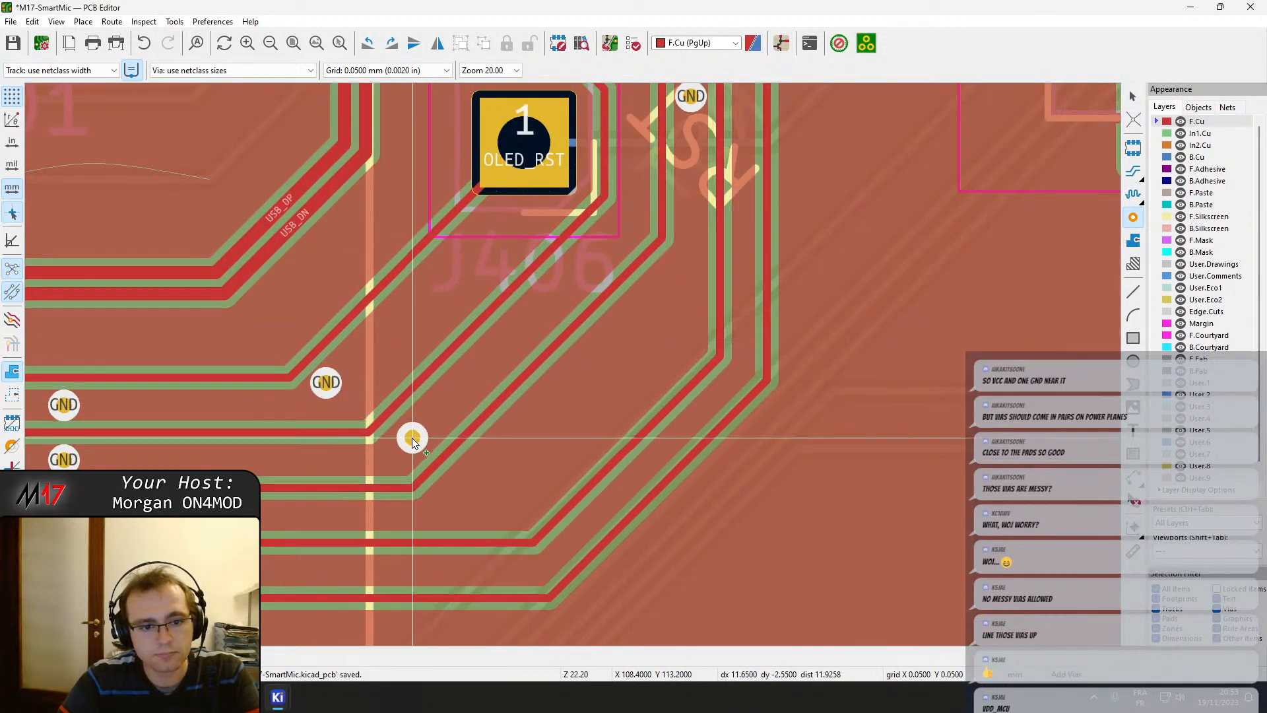
click(412, 437)
click(625, 222)
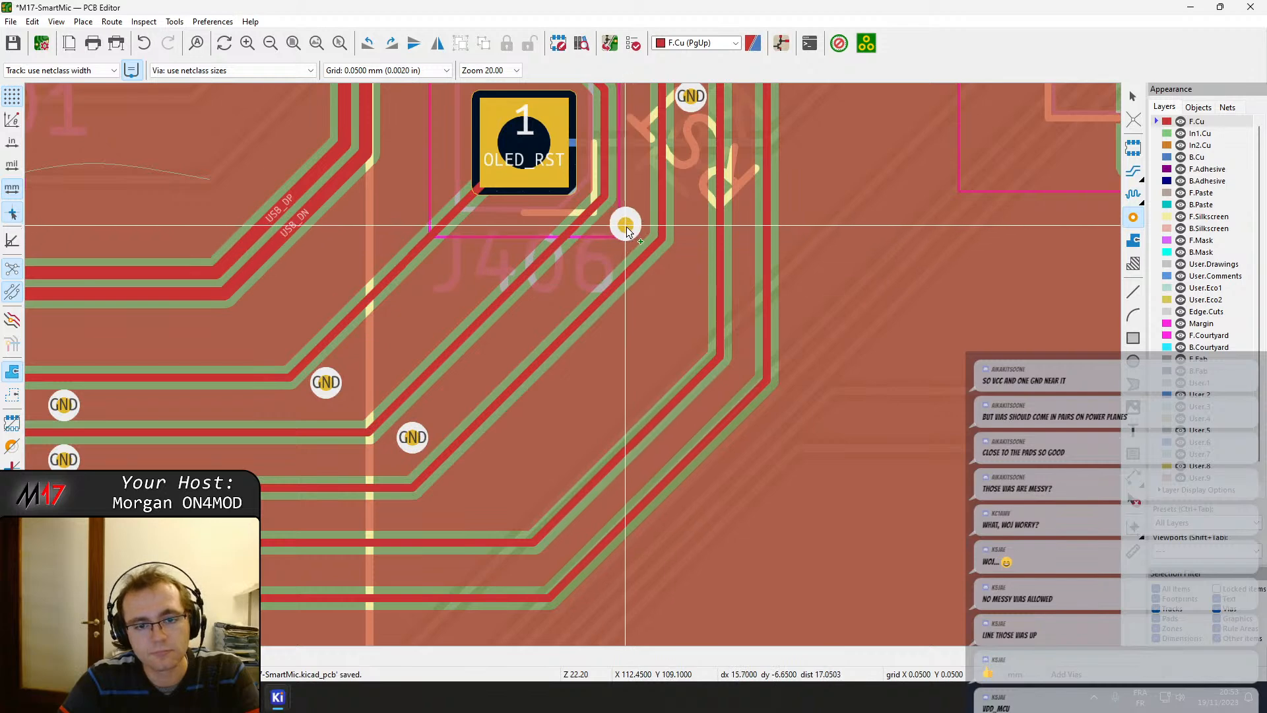
click(473, 496)
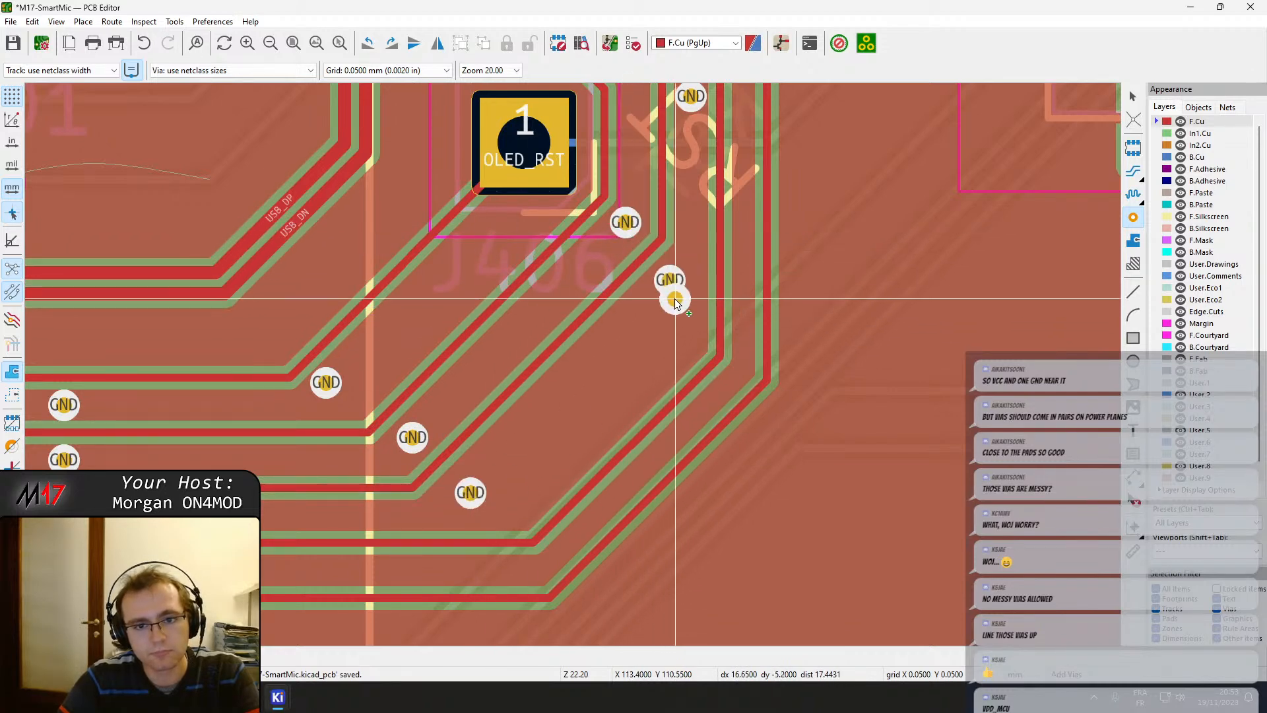
Shift the diagonals of OLED_CS and OLED_SPI_SCK below J406 closer to OLED_SPI_MOSI and refill the copper zones.
click(670, 280)
click(636, 443)
key(e)
key(Escape)
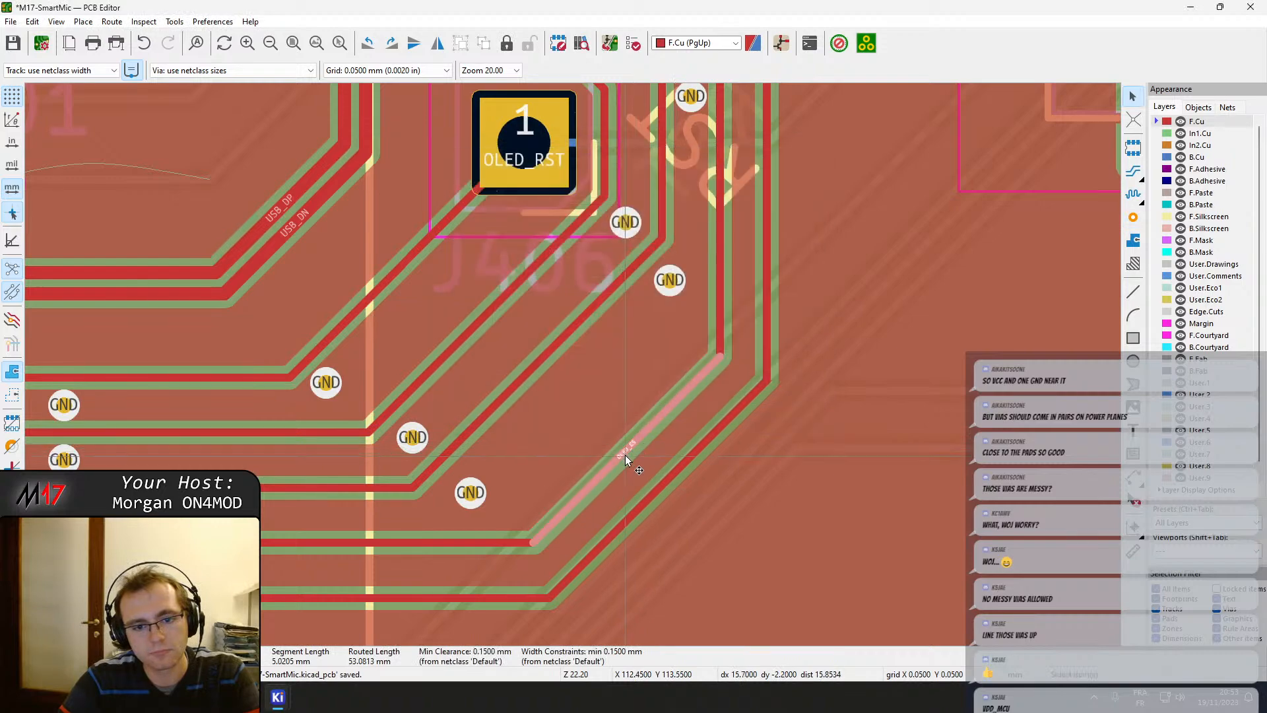
key(d)
click(583, 438)
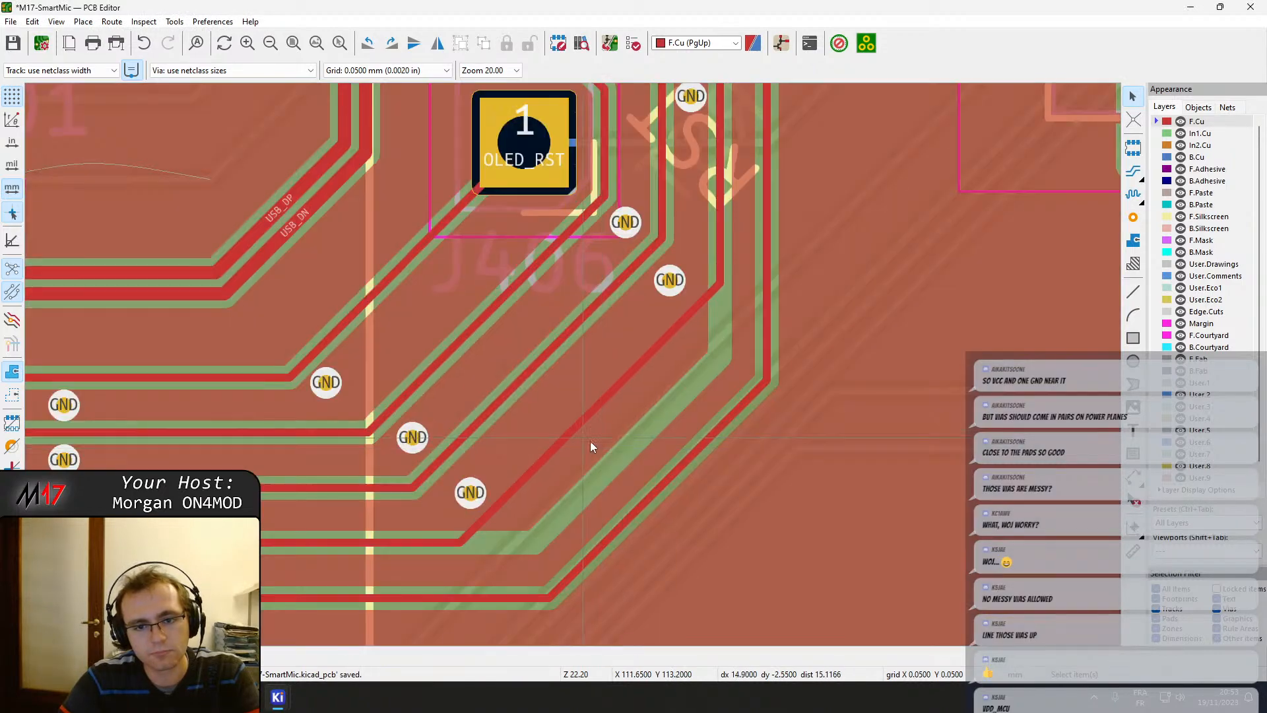
key(d)
click(617, 463)
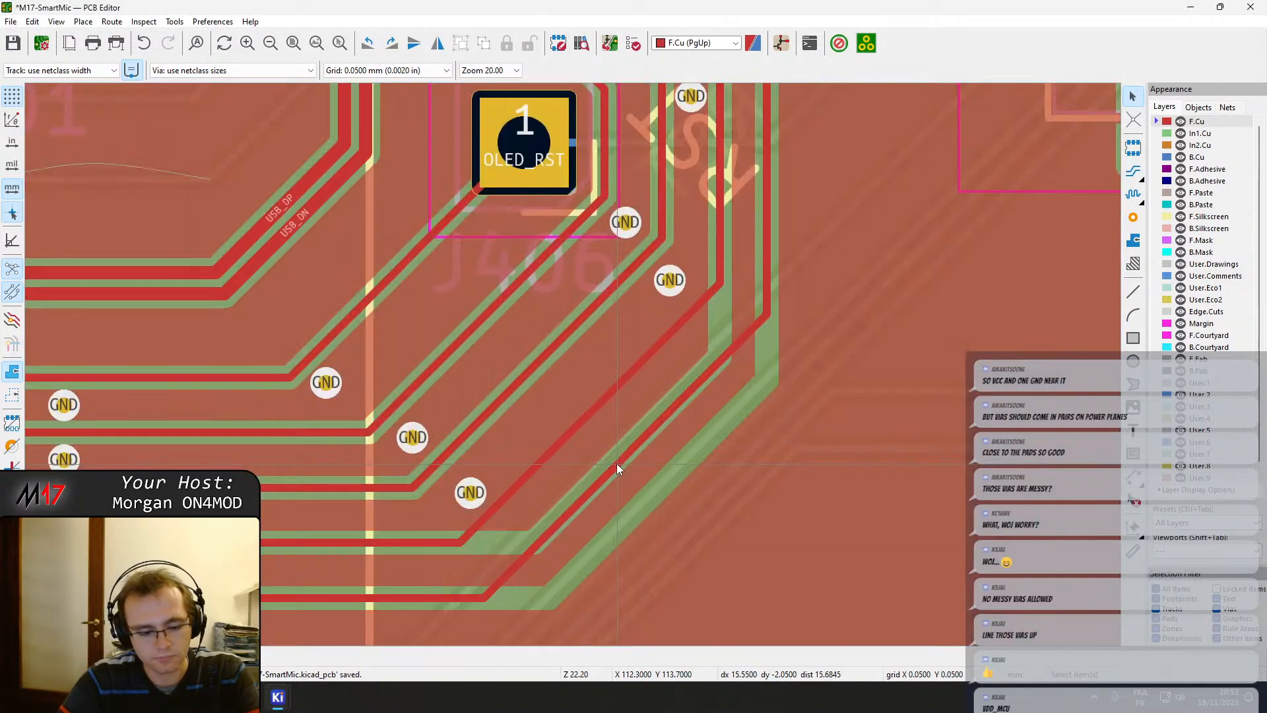
key(b)
Try to place a GND via between the lower bends of OLED_CS and OLED_SPI_SCK.
click(1134, 219)
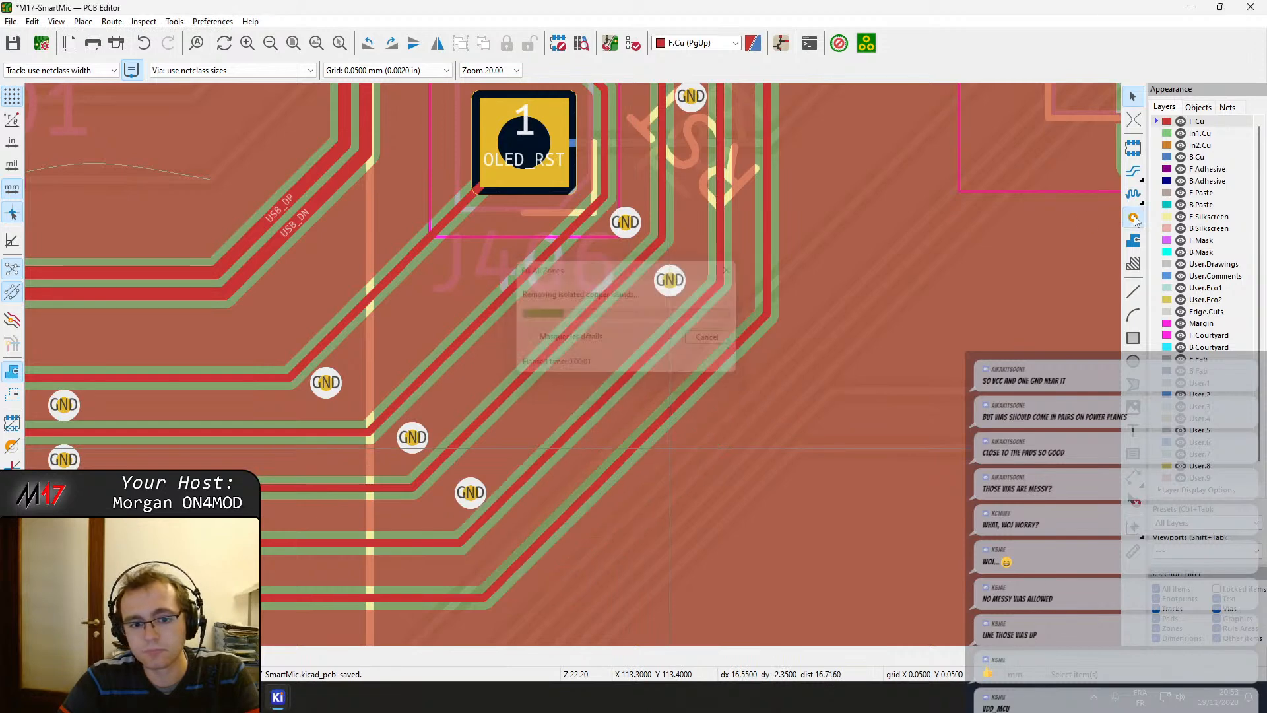
click(499, 542)
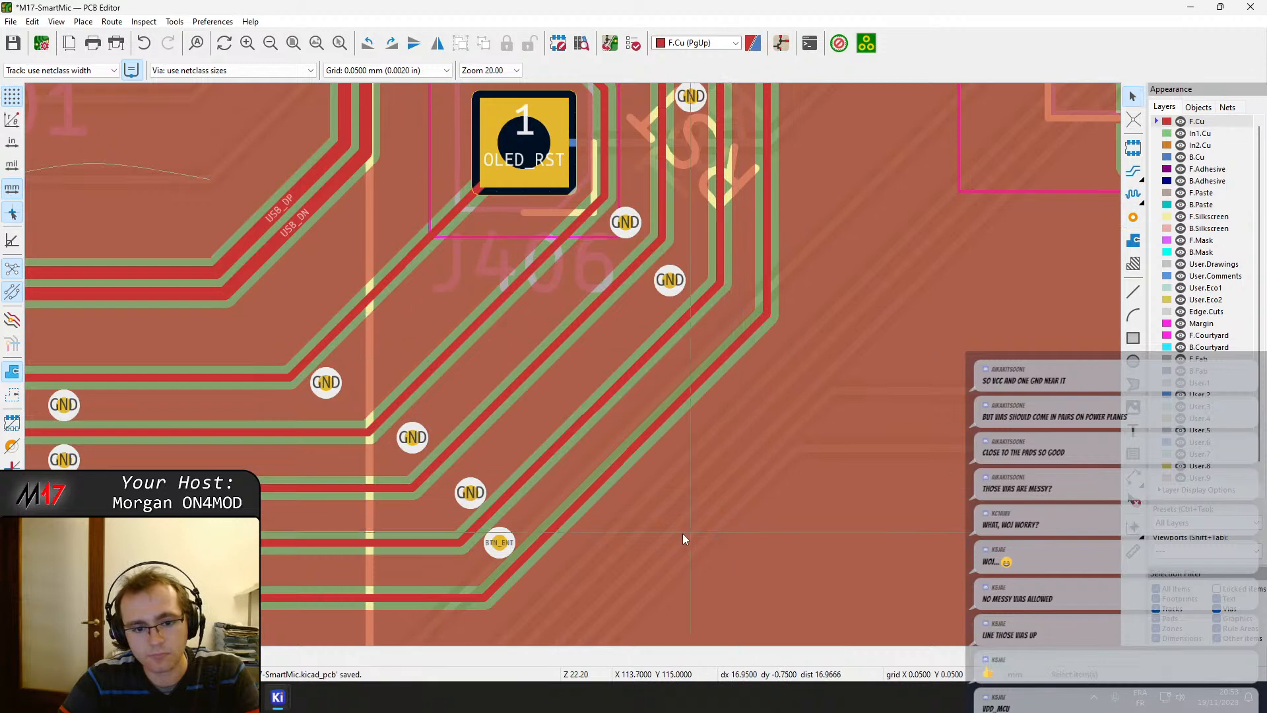
key(ctrl+z)
On B.Cu, shift the diagonal track nearest the OLED bends toward its neighbouring diagonals and refill the copper zones.
scroll(605, 548, up, 4)
scroll(891, 278, down, 4)
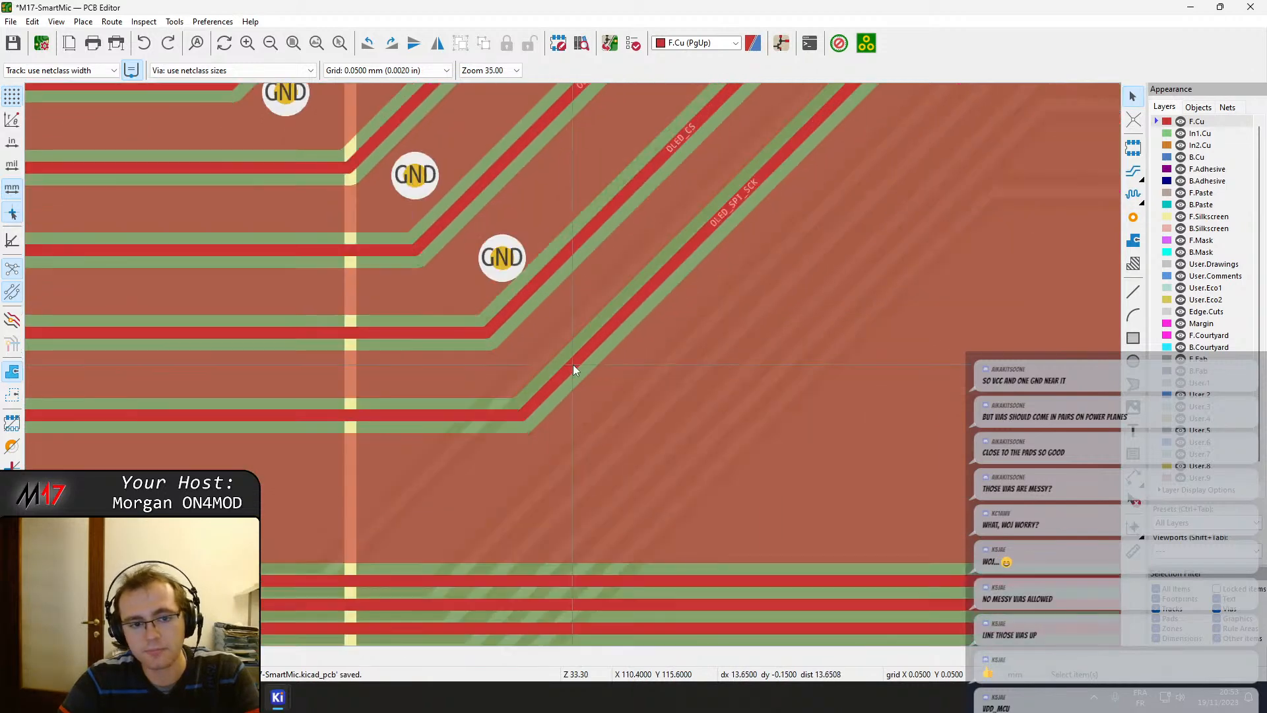
click(1205, 160)
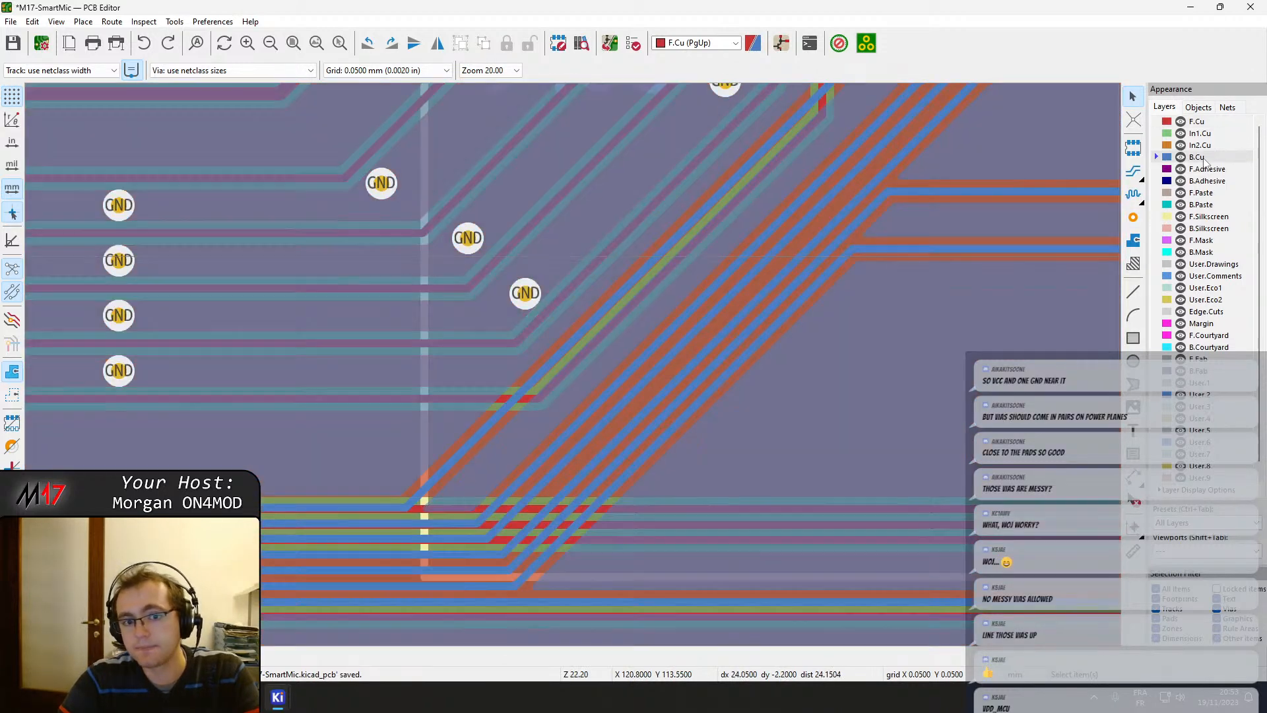
scroll(580, 299, down, 3)
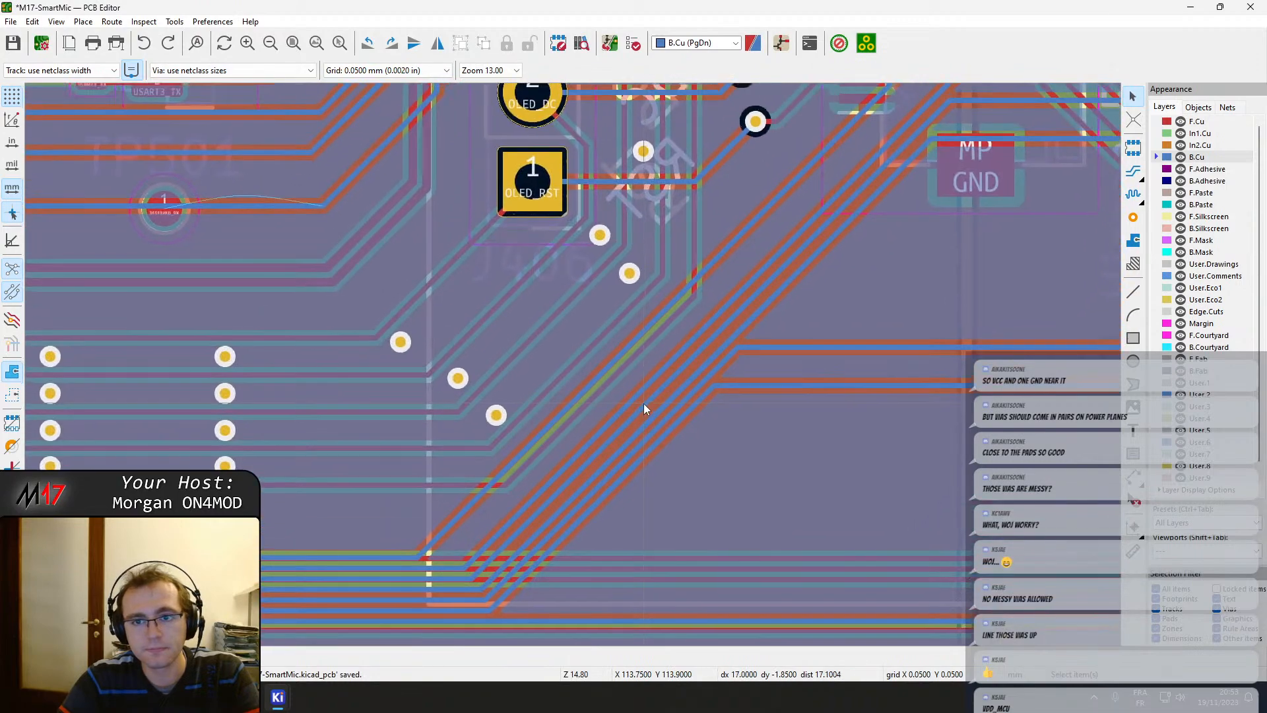
scroll(605, 347, down, 2)
middle_drag(776, 194, 679, 288)
scroll(574, 365, up, 2)
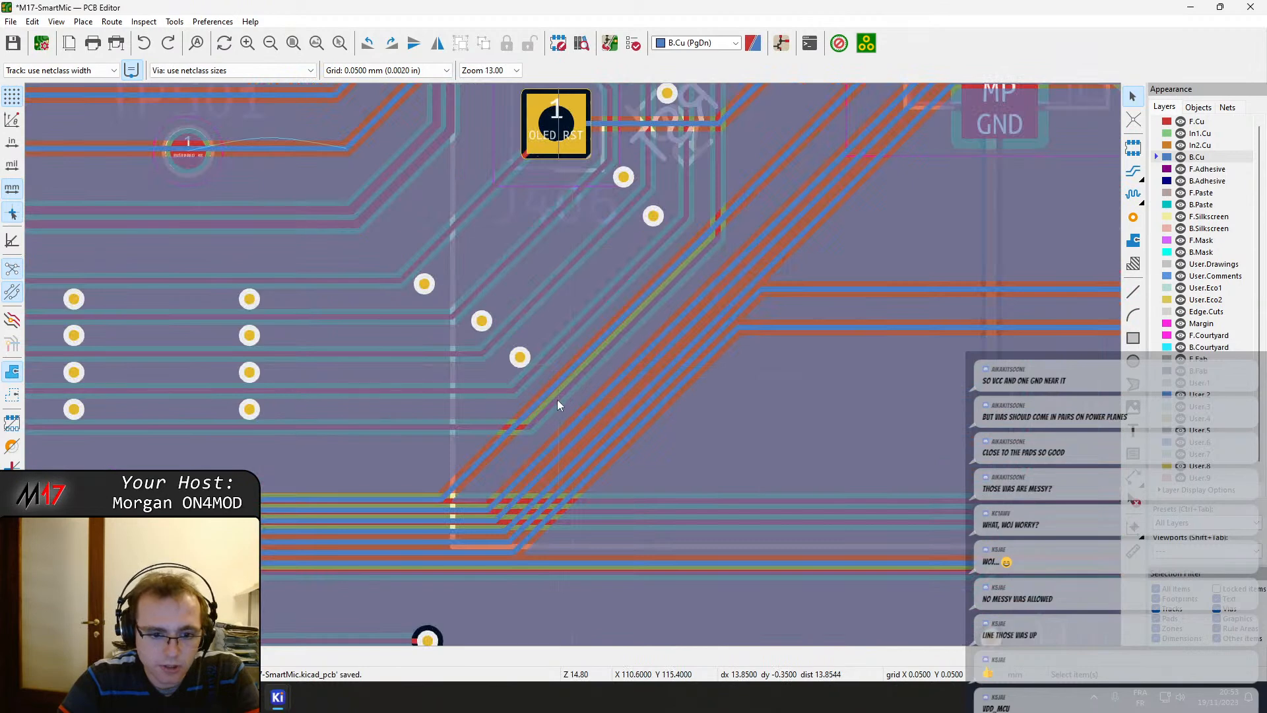
drag(527, 411, 563, 417)
key(b)
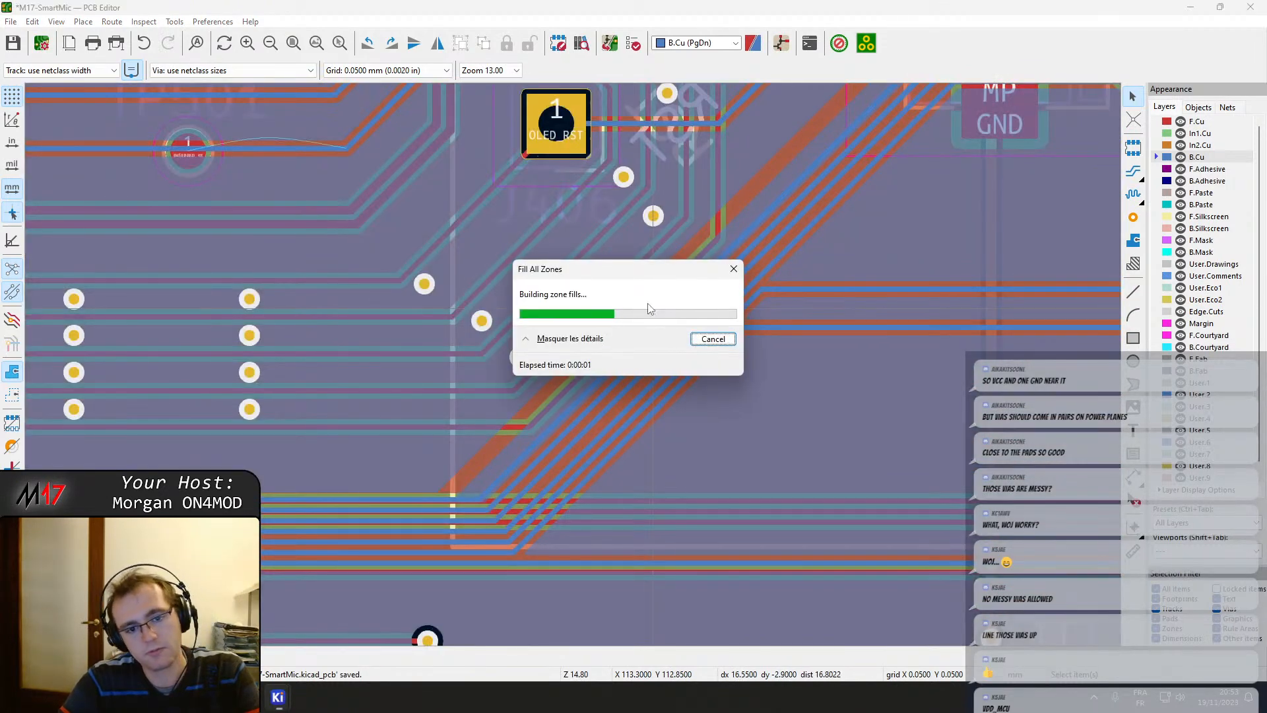
On F.Cu, shift the OLED_SPI_SCK diagonal slightly away from OLED_CS and refill the copper zones.
click(1200, 122)
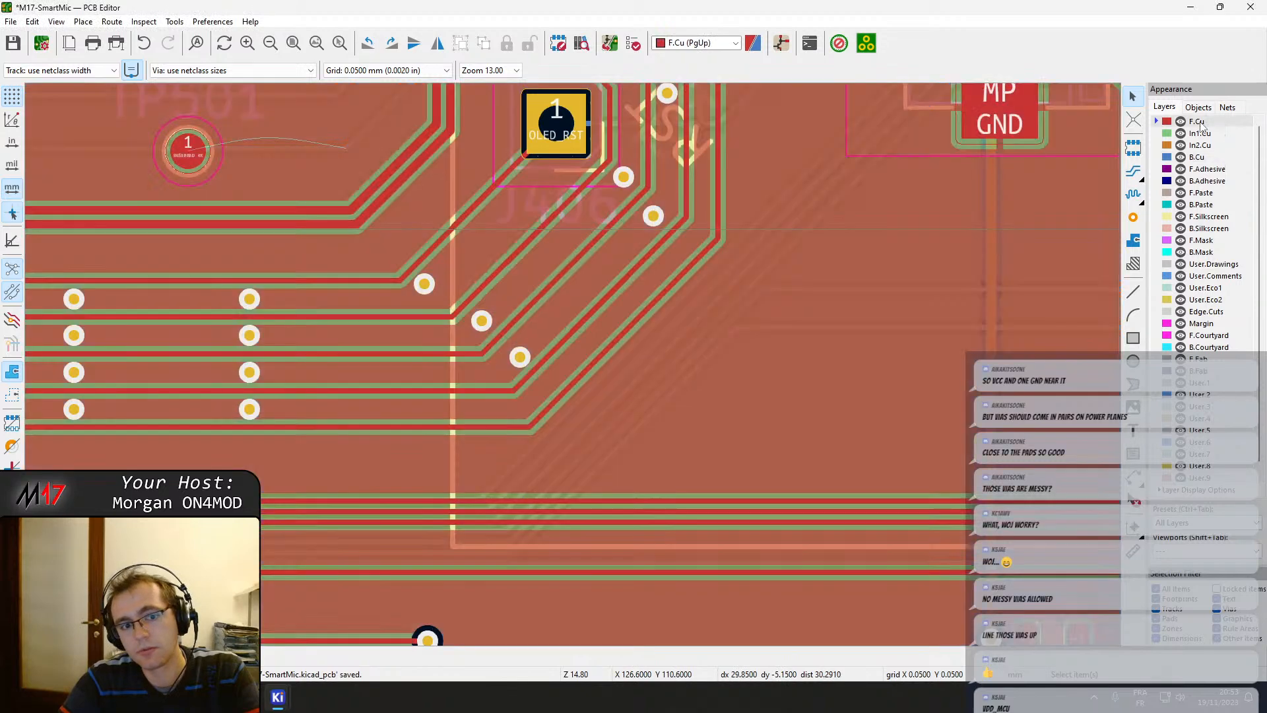
scroll(501, 446, up, 2)
click(595, 343)
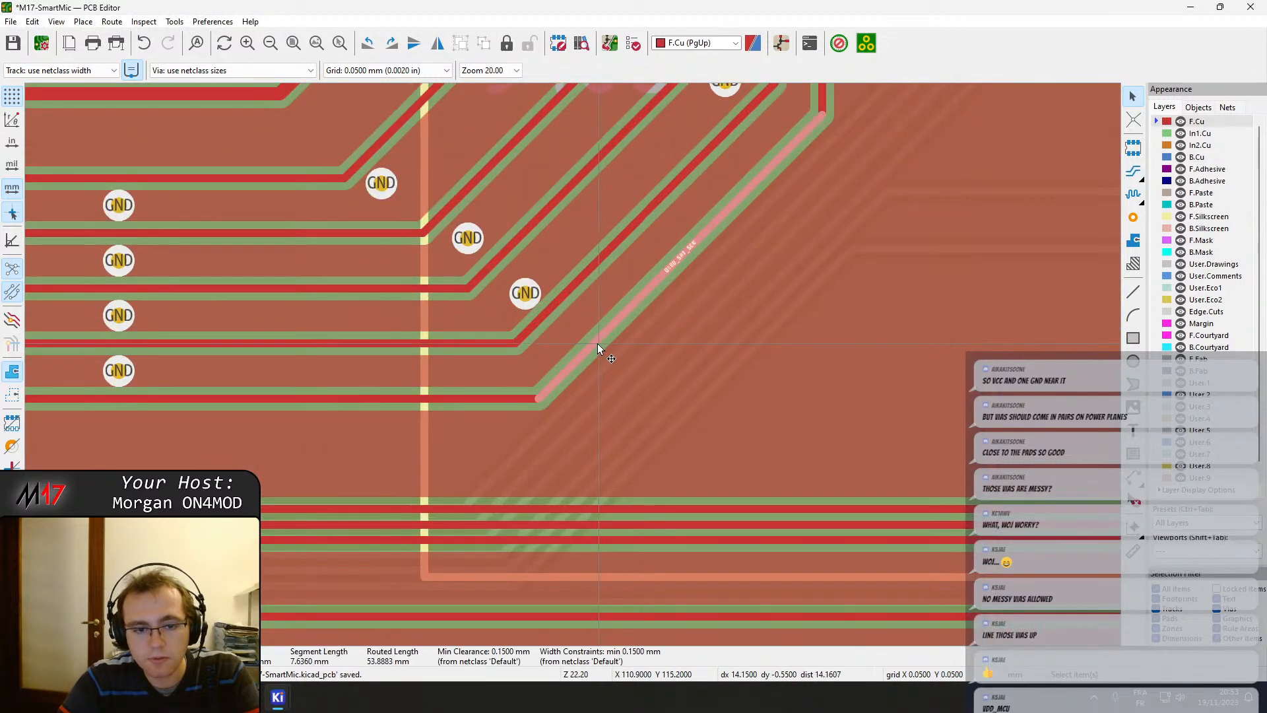
key(d)
click(610, 349)
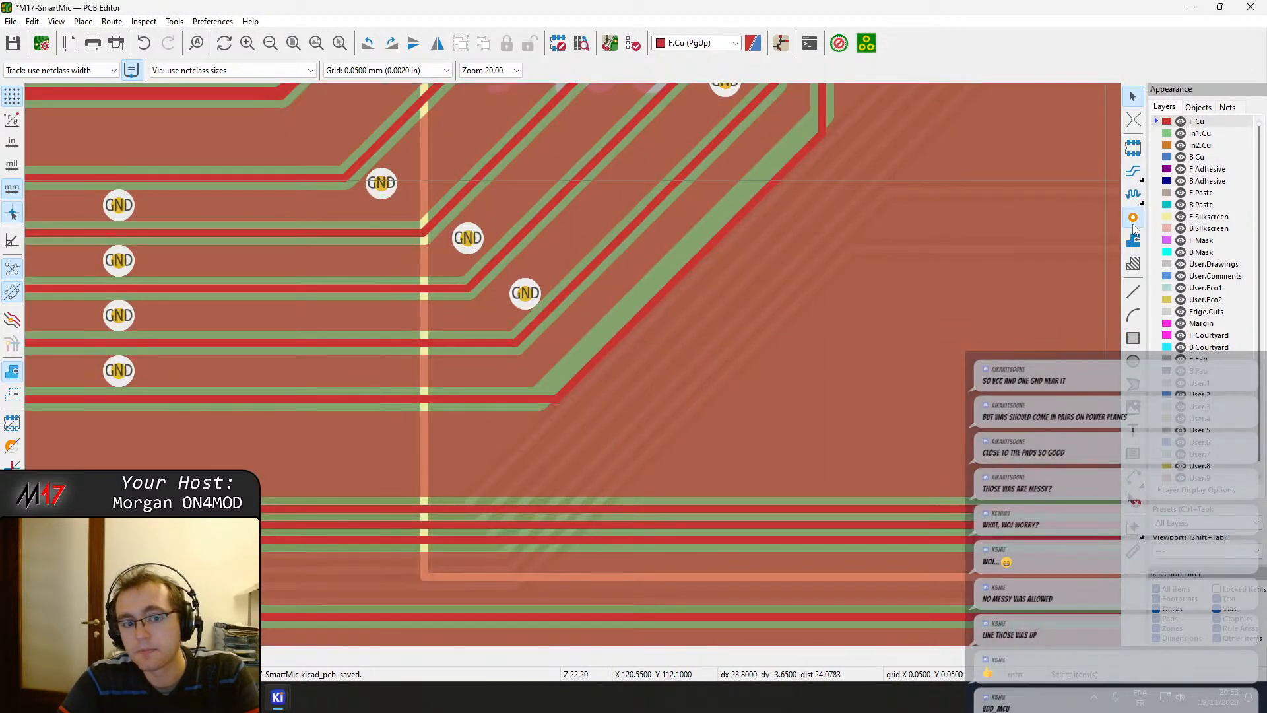
key(b)
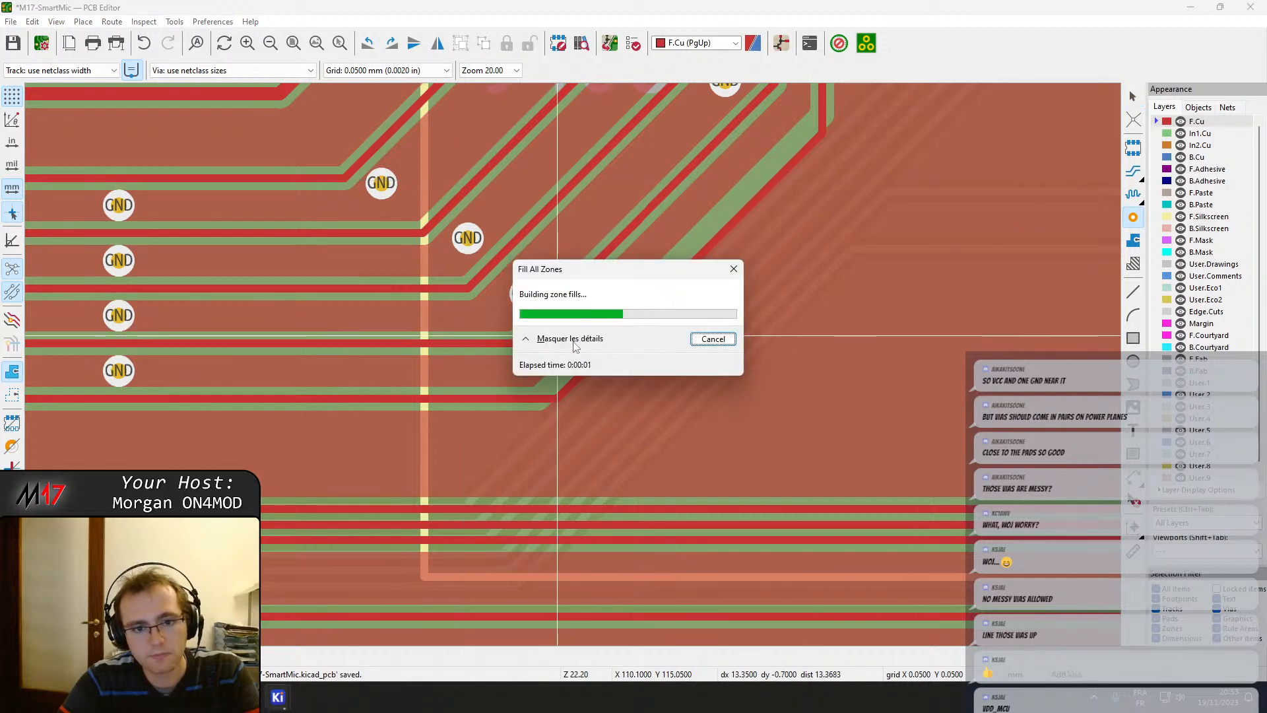
Place GND vias near both ends of the diagonals between OLED_CS and OLED_SPI_SCK.
click(552, 351)
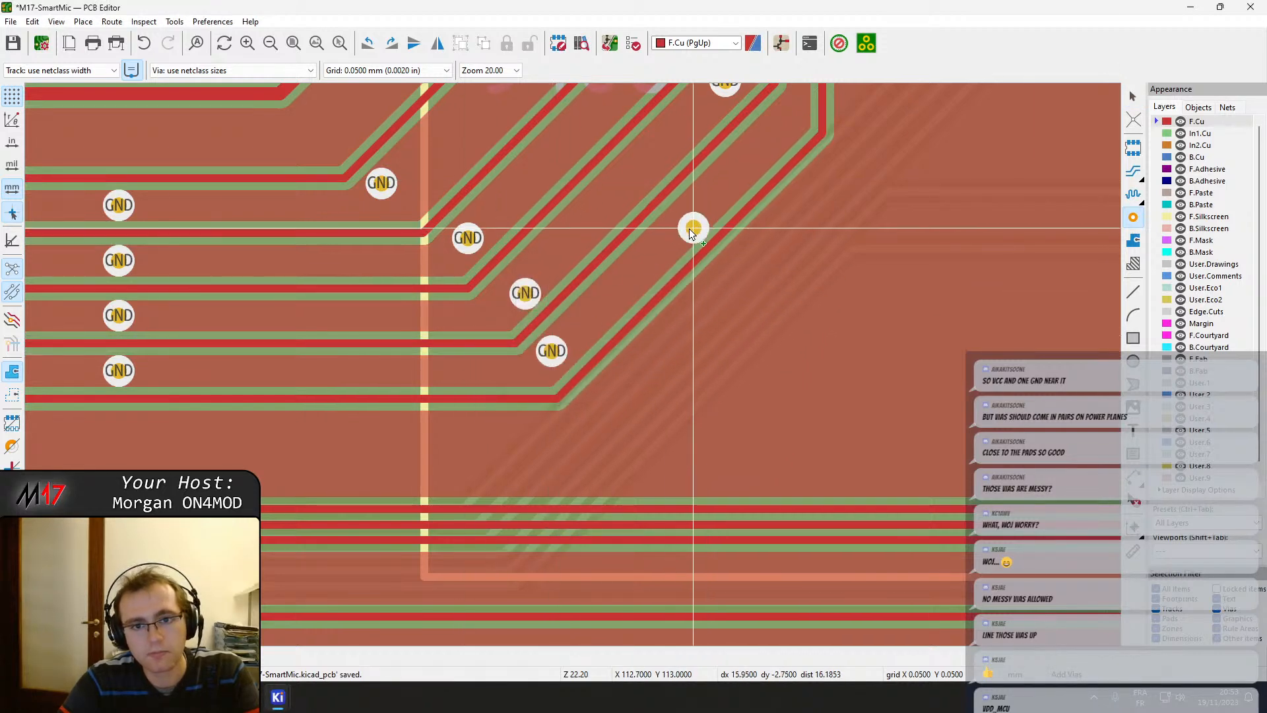
click(780, 125)
key(Escape)
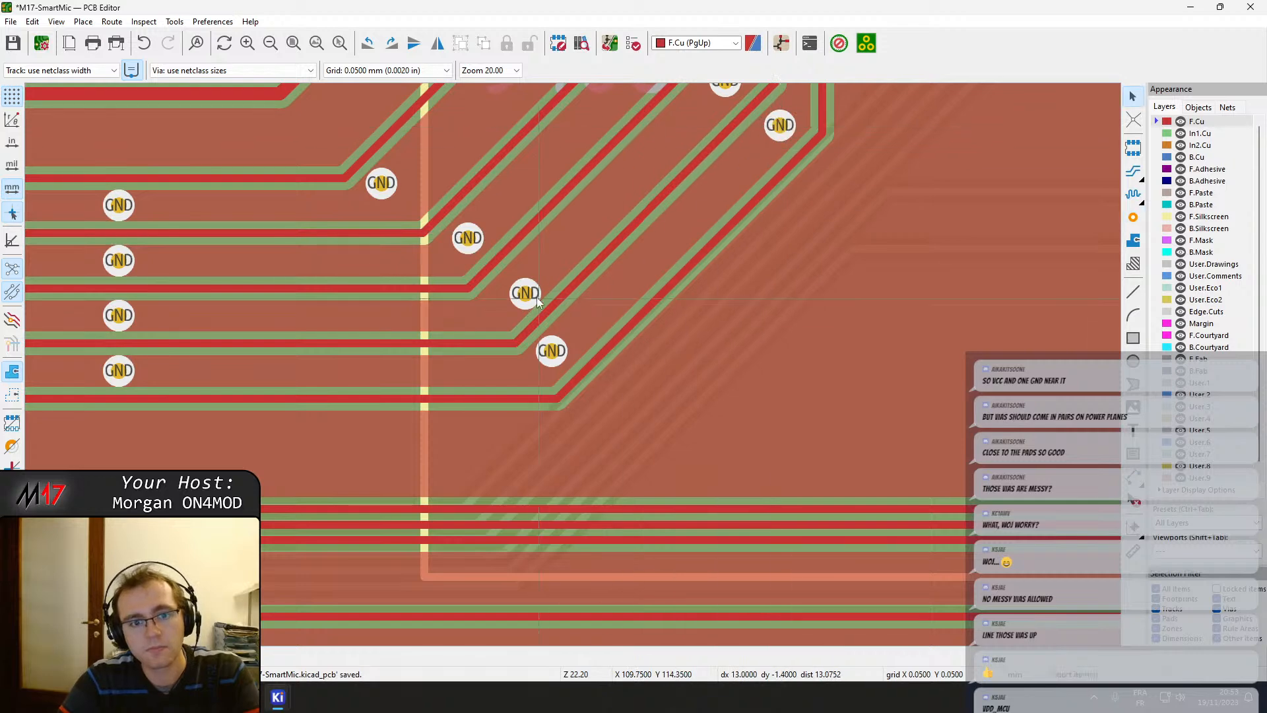
Move the GND vias between OLED_SPI_MOSI and OLED_CS closer to OLED_SPI_MOSI, then shift the OLED_CS diagonal toward them and refill the zones.
drag(538, 301, 523, 293)
click(548, 311)
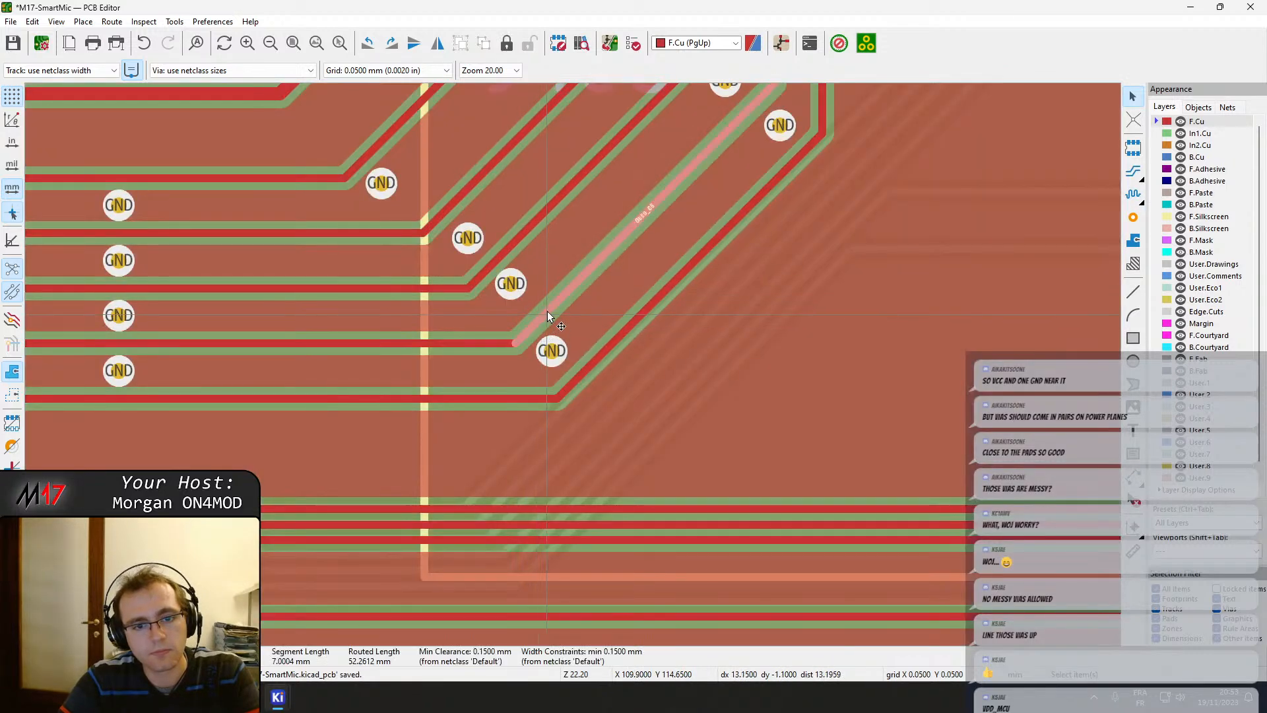
middle_drag(678, 163, 578, 359)
drag(626, 284, 620, 278)
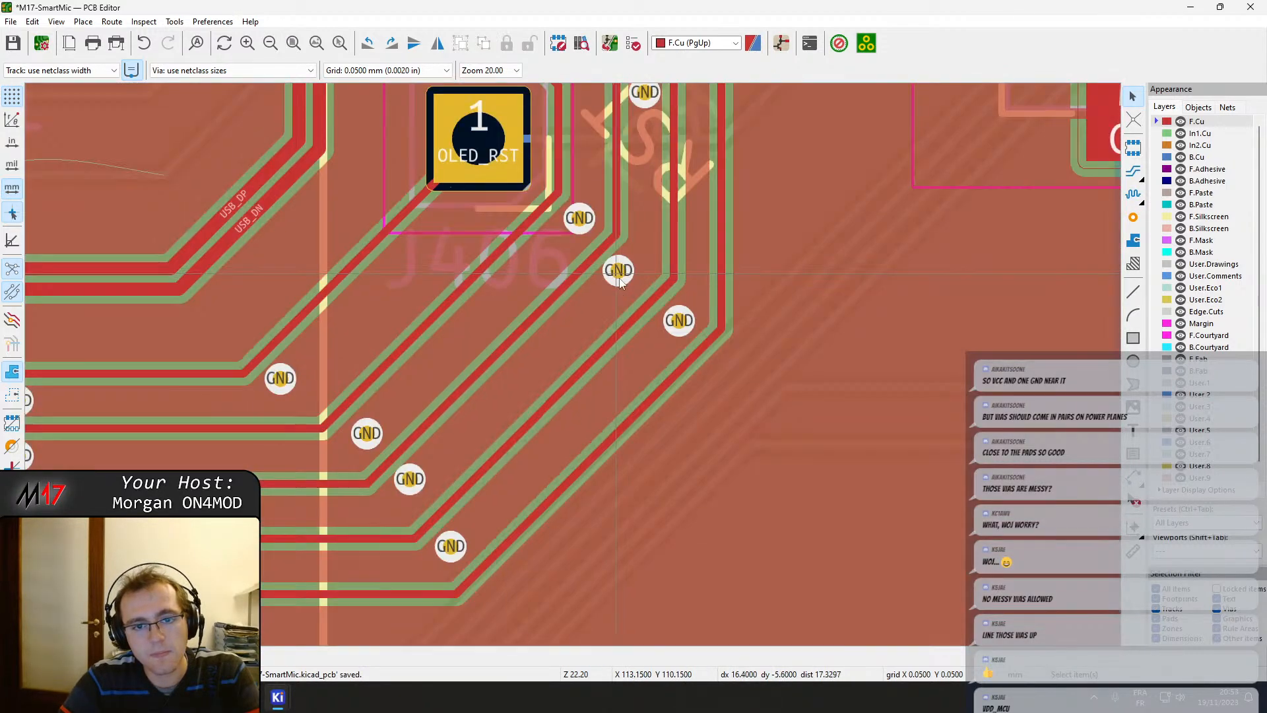
drag(624, 329, 611, 329)
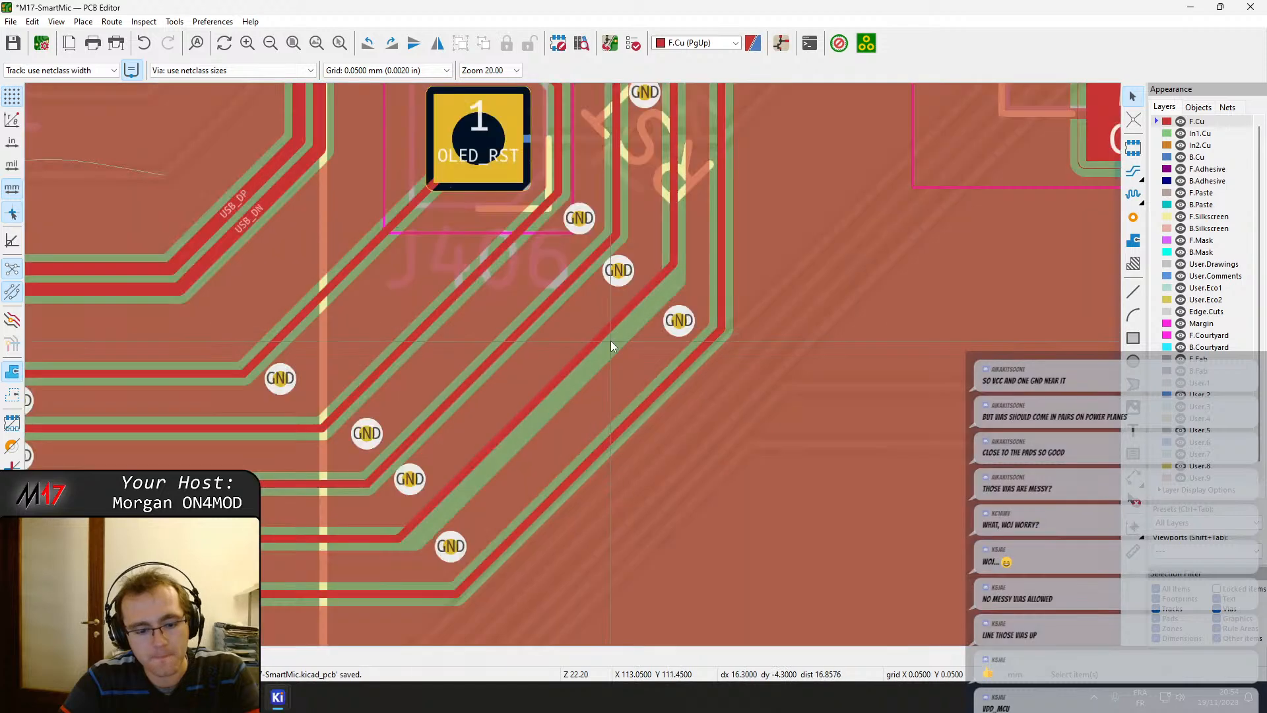
key(b)
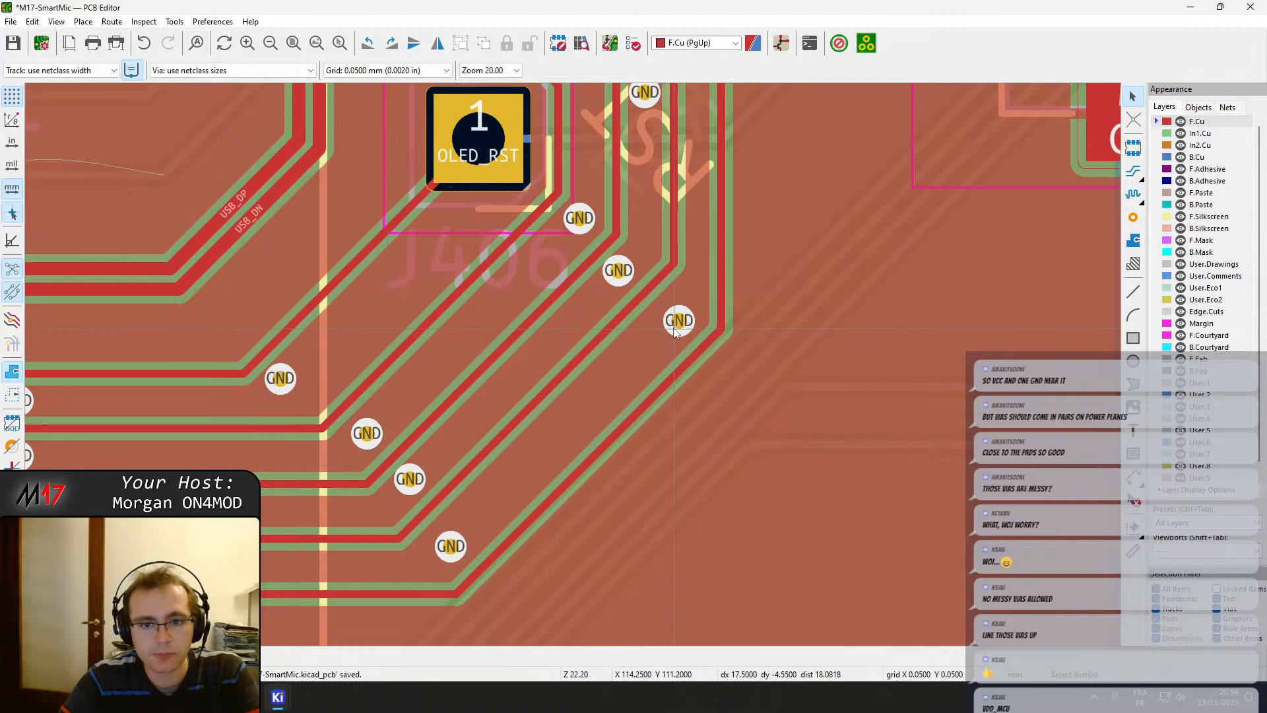
Move the GND vias between OLED_CS and OLED_SPI_SCK closer to OLED_CS, then shift the OLED_SPI_SCK diagonal toward them and refill the zones.
drag(674, 328, 659, 311)
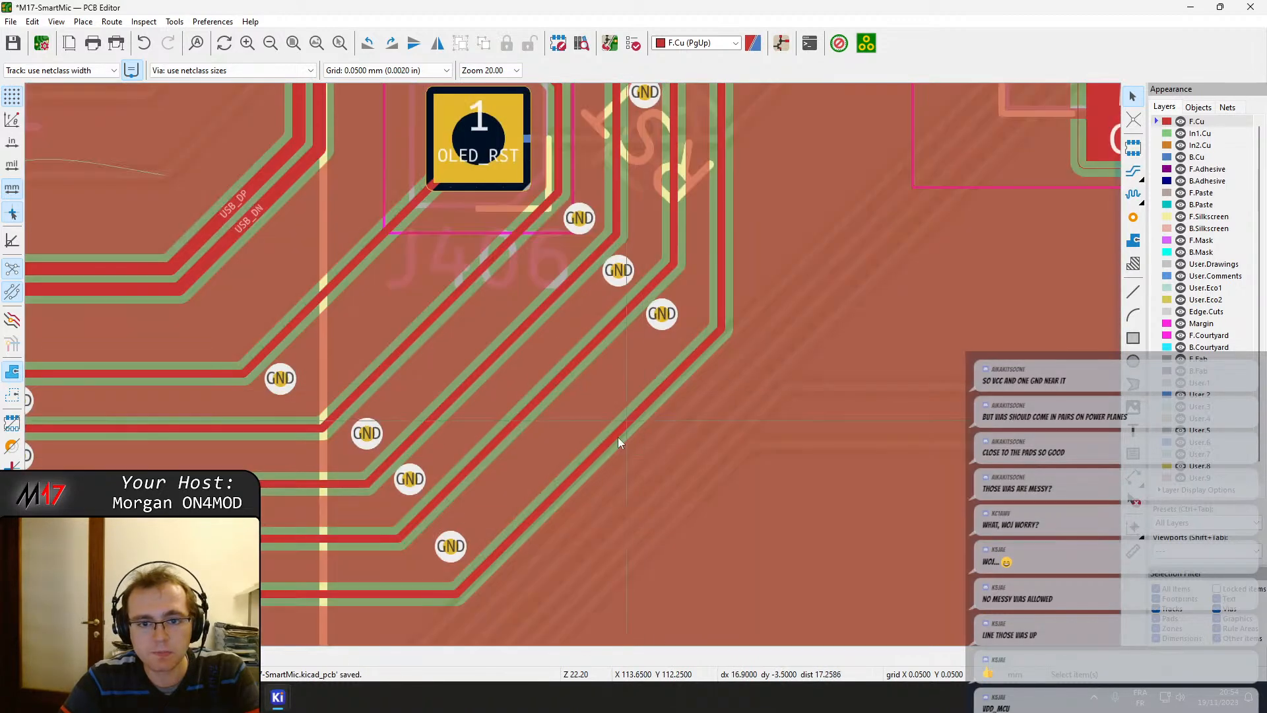
drag(446, 544, 493, 540)
click(499, 553)
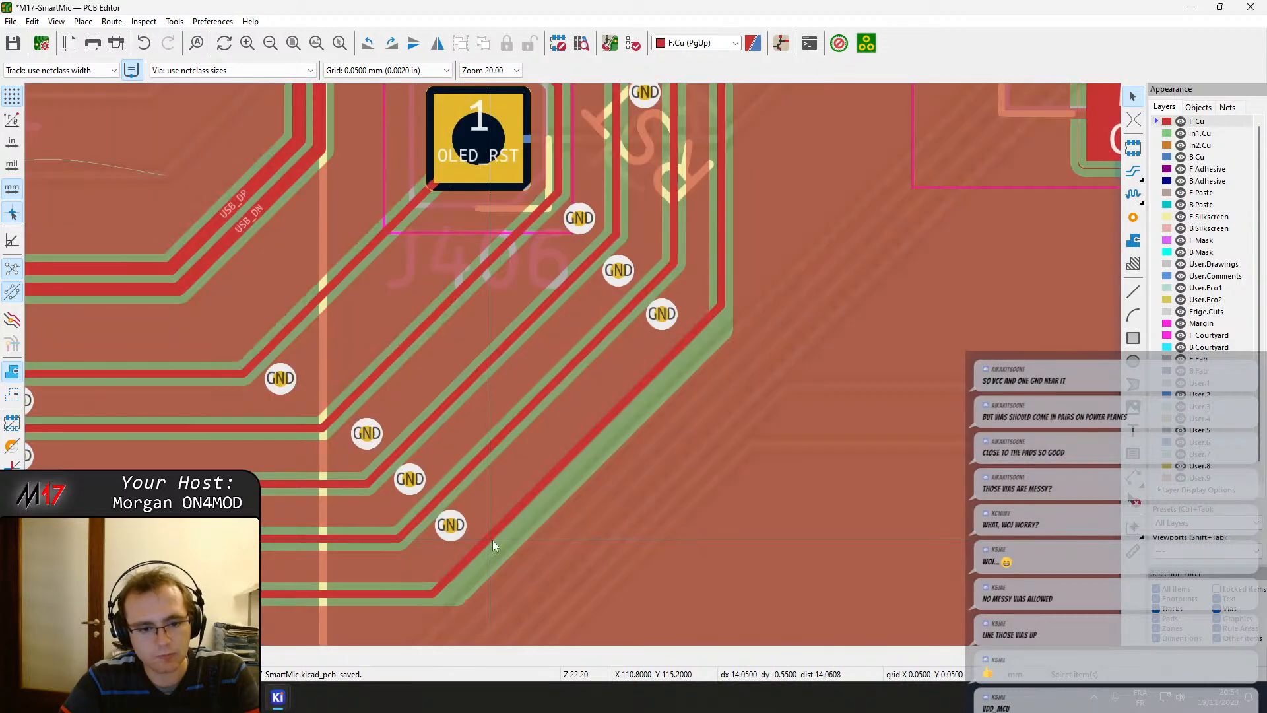
key(b)
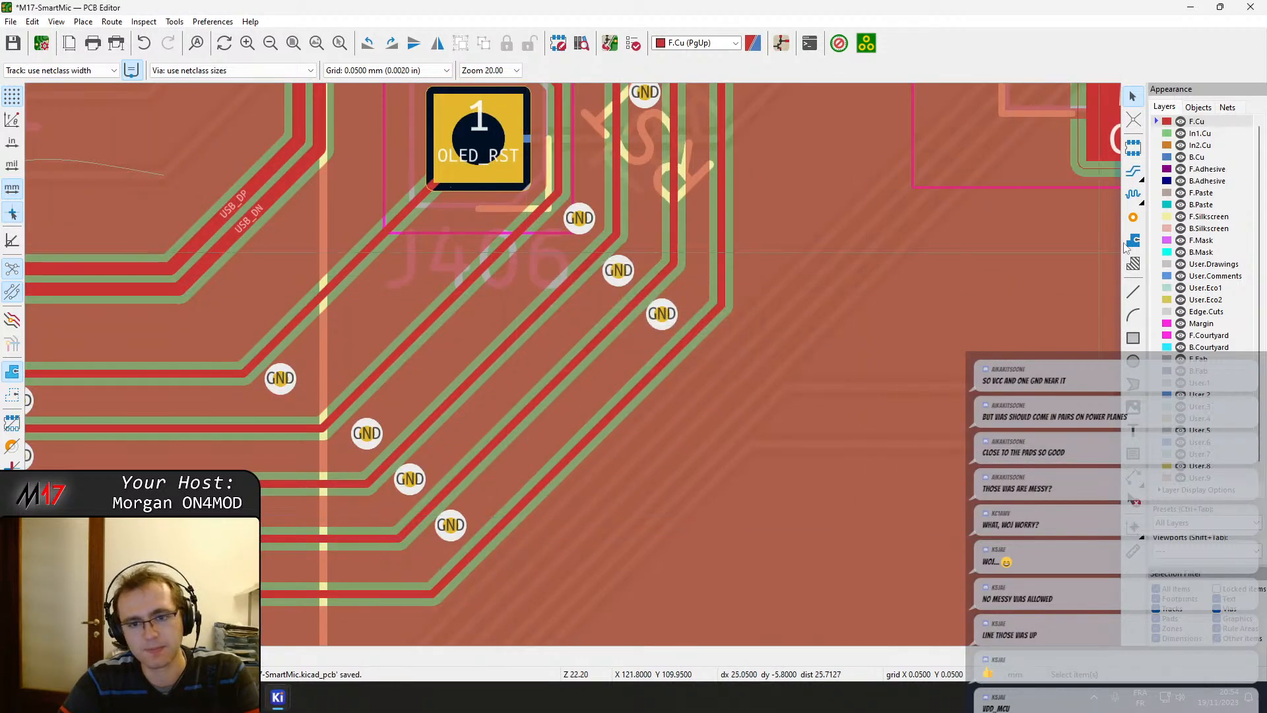
On B.Cu, pack the long diagonal tracks beside J406 closer together, away from the OLED tracks, and refill the copper zones.
click(1198, 157)
middle_drag(797, 431, 623, 271)
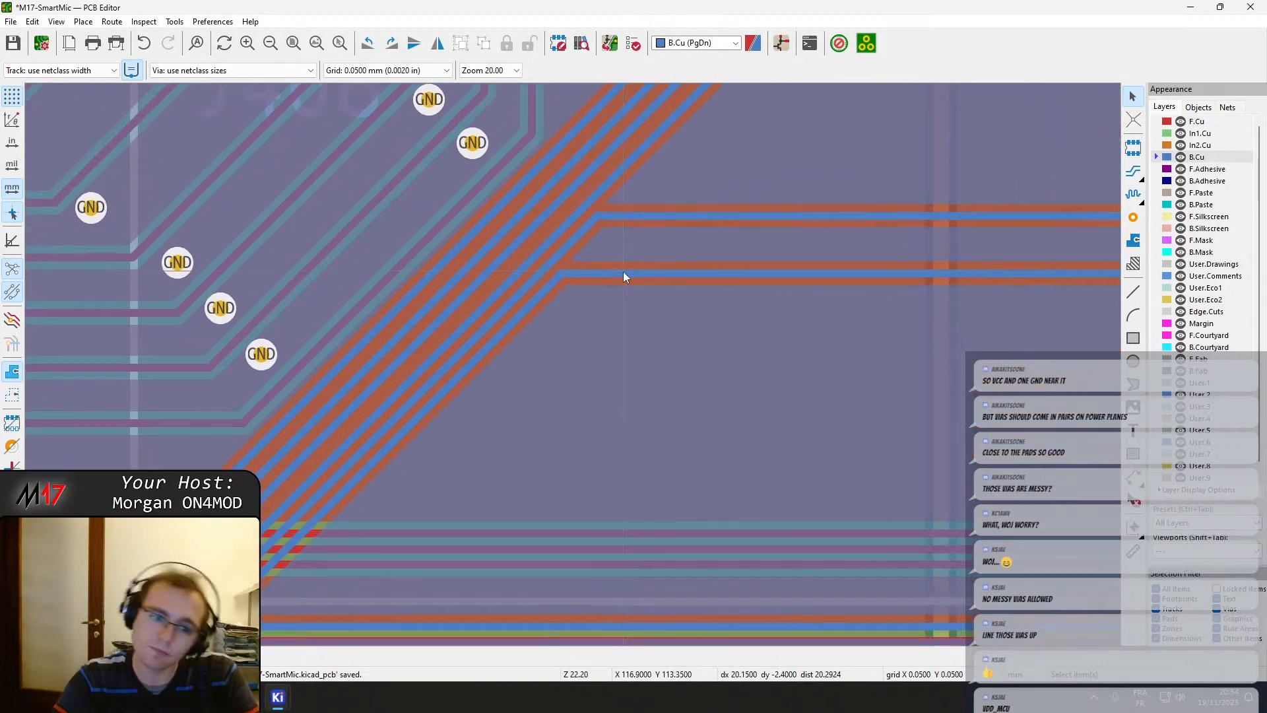
key(d)
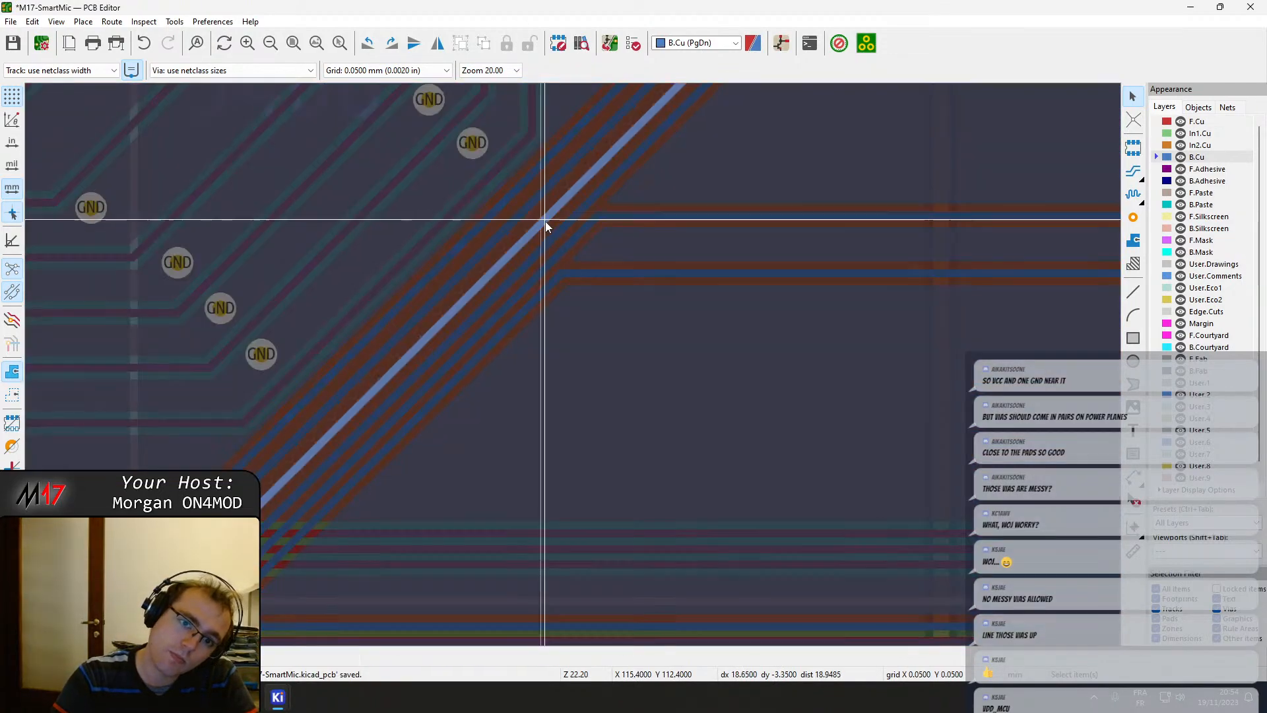
click(553, 231)
key(d)
click(551, 221)
key(d)
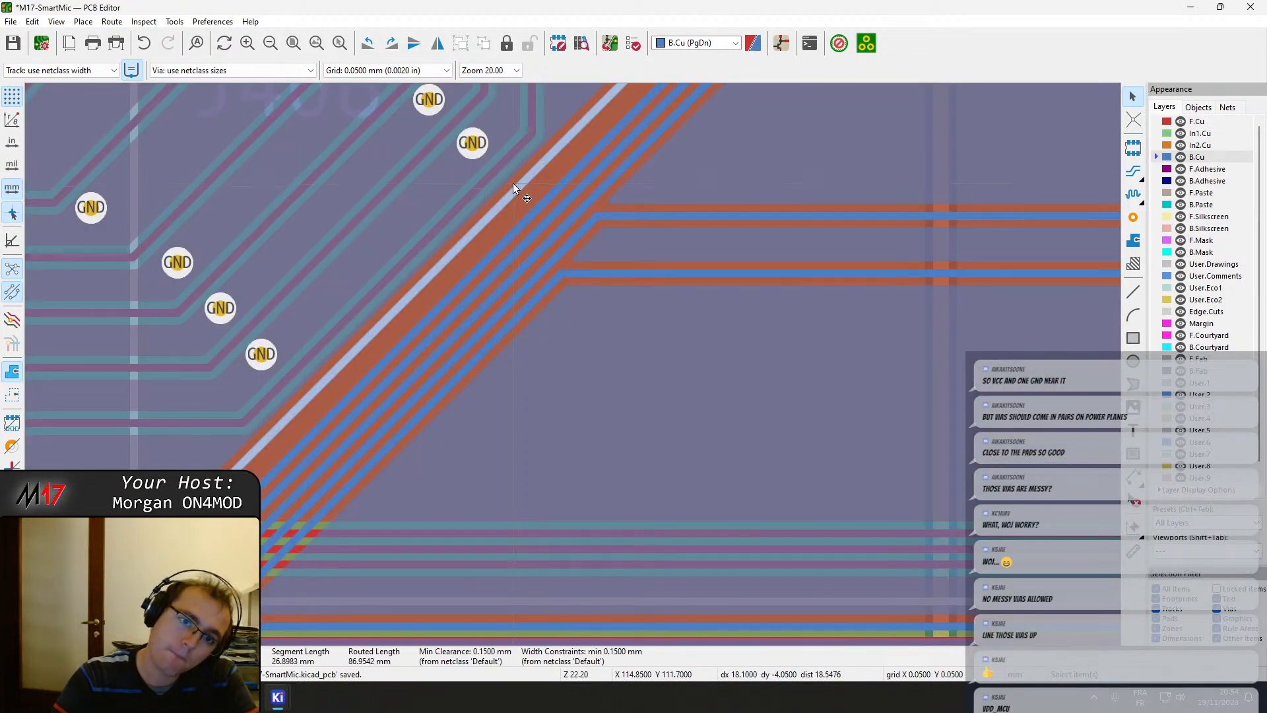
click(537, 194)
middle_drag(628, 244, 622, 637)
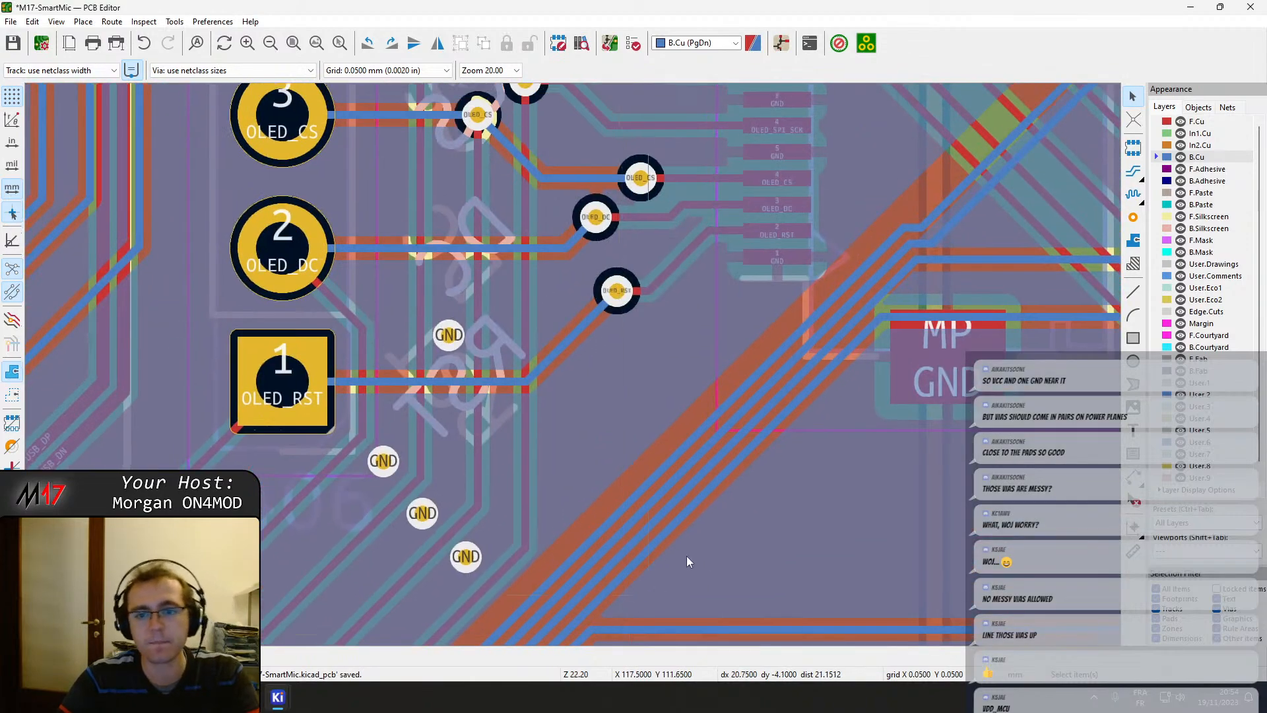
scroll(687, 553, down, 1)
middle_drag(734, 197, 594, 397)
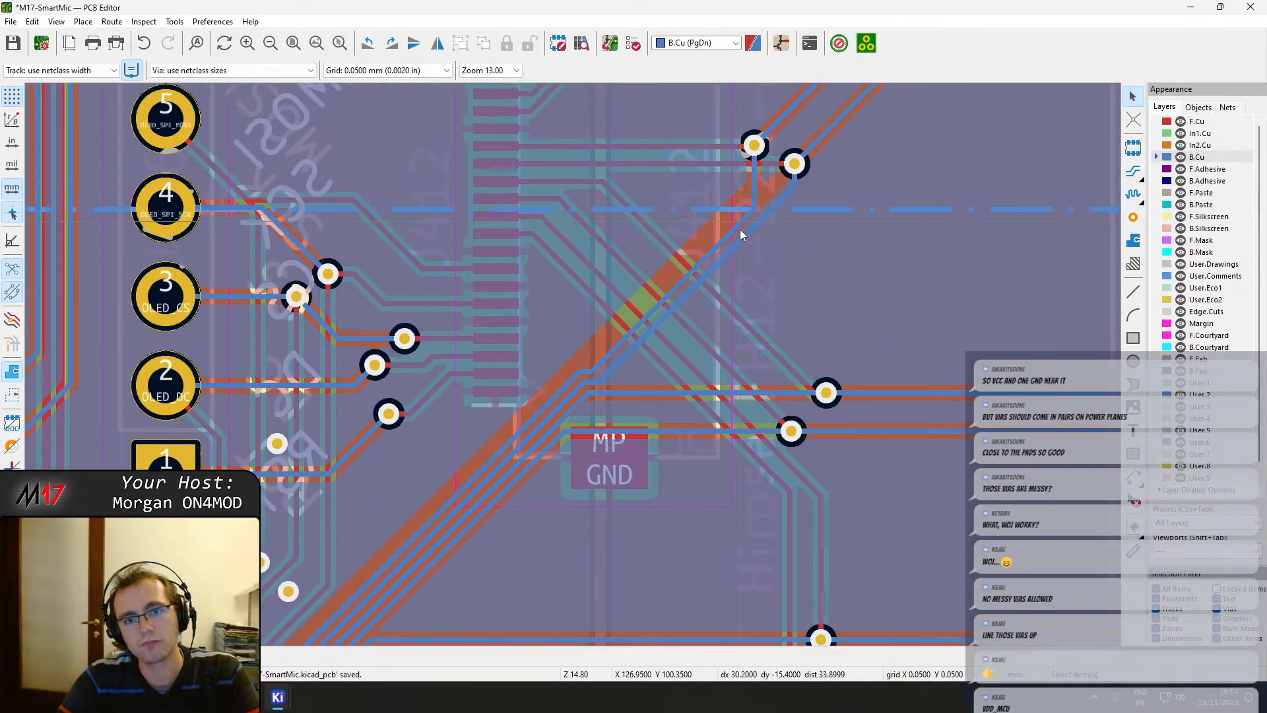
middle_drag(740, 229, 655, 396)
key(b)
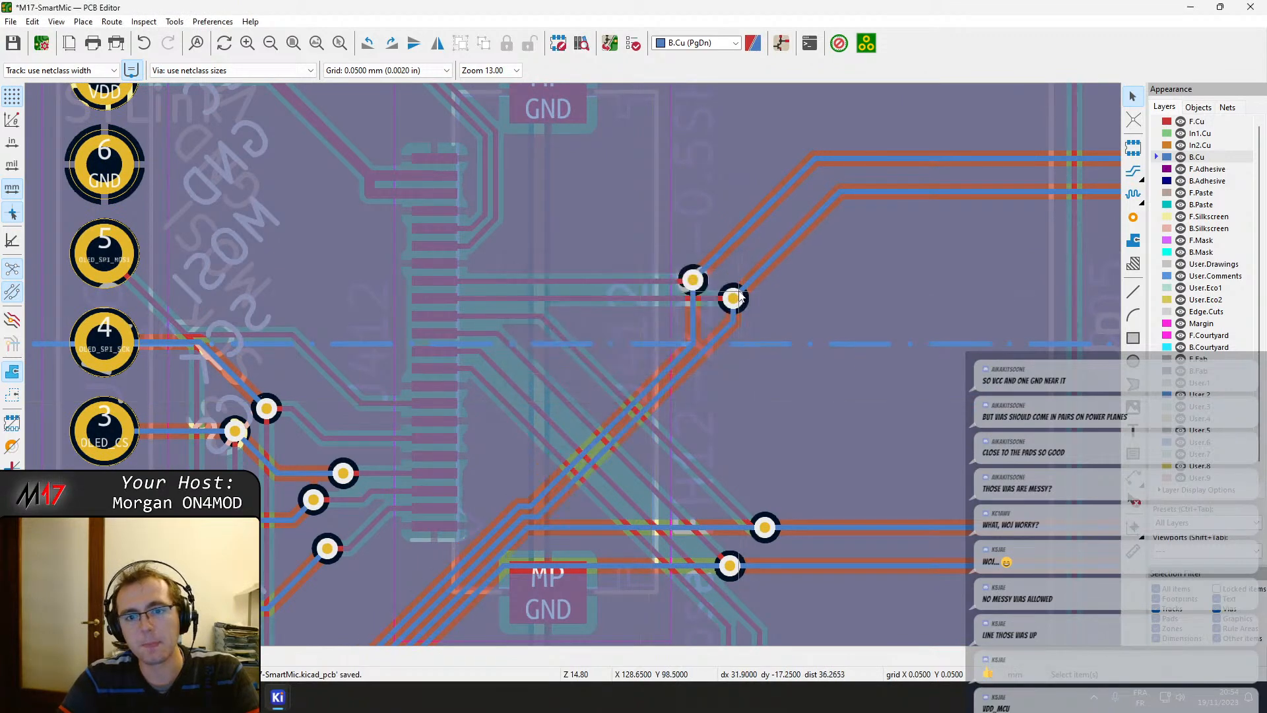
Shift the vertical BTN_ENT segment below its via away from BTN_RIGHT and refill the copper zones.
scroll(739, 295, up, 4)
scroll(573, 364, down, 3)
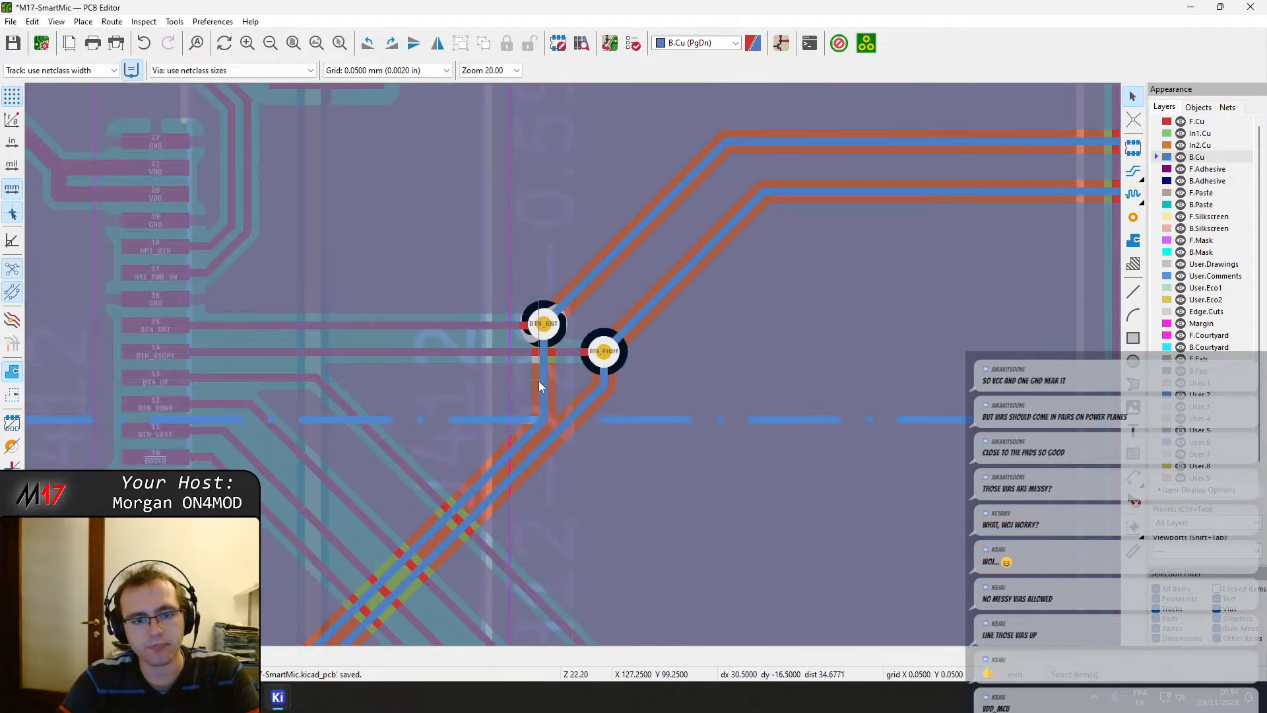
click(539, 381)
drag(537, 383, 480, 421)
key(b)
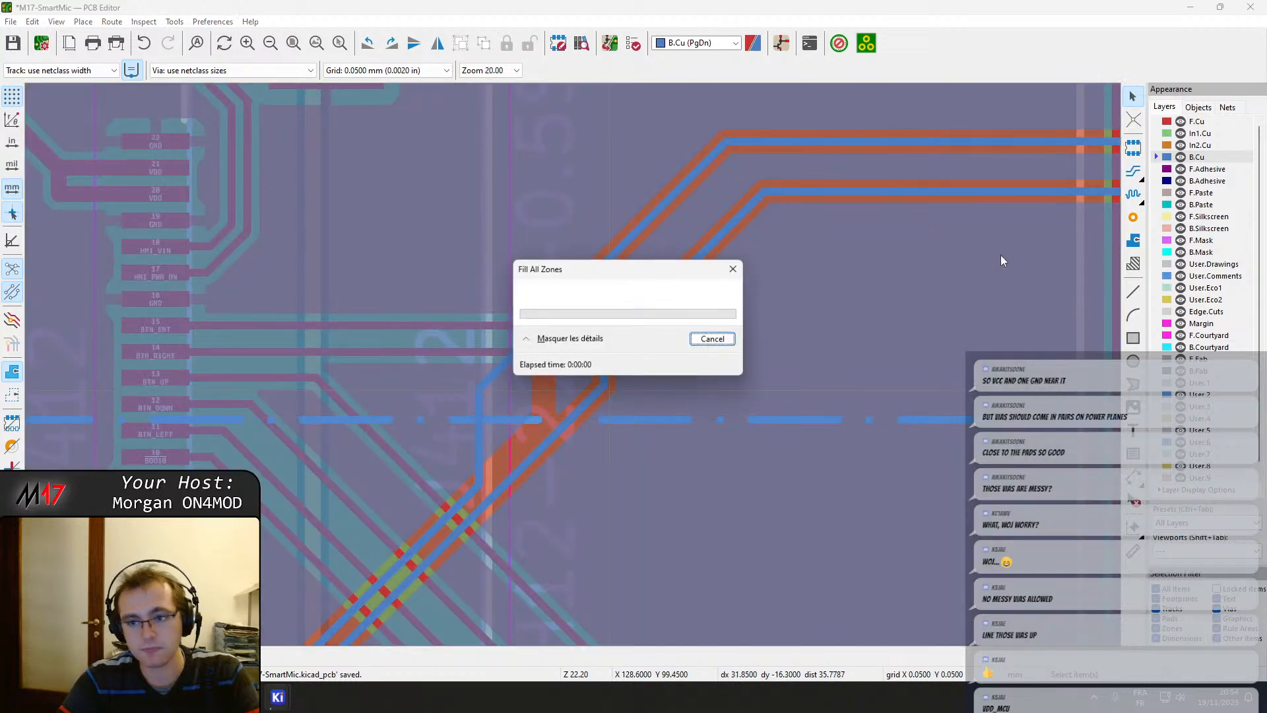
Place a GND via between the BTN_ENT and BTN_RIGHT tracks below their vias and refill the copper zones.
click(1133, 219)
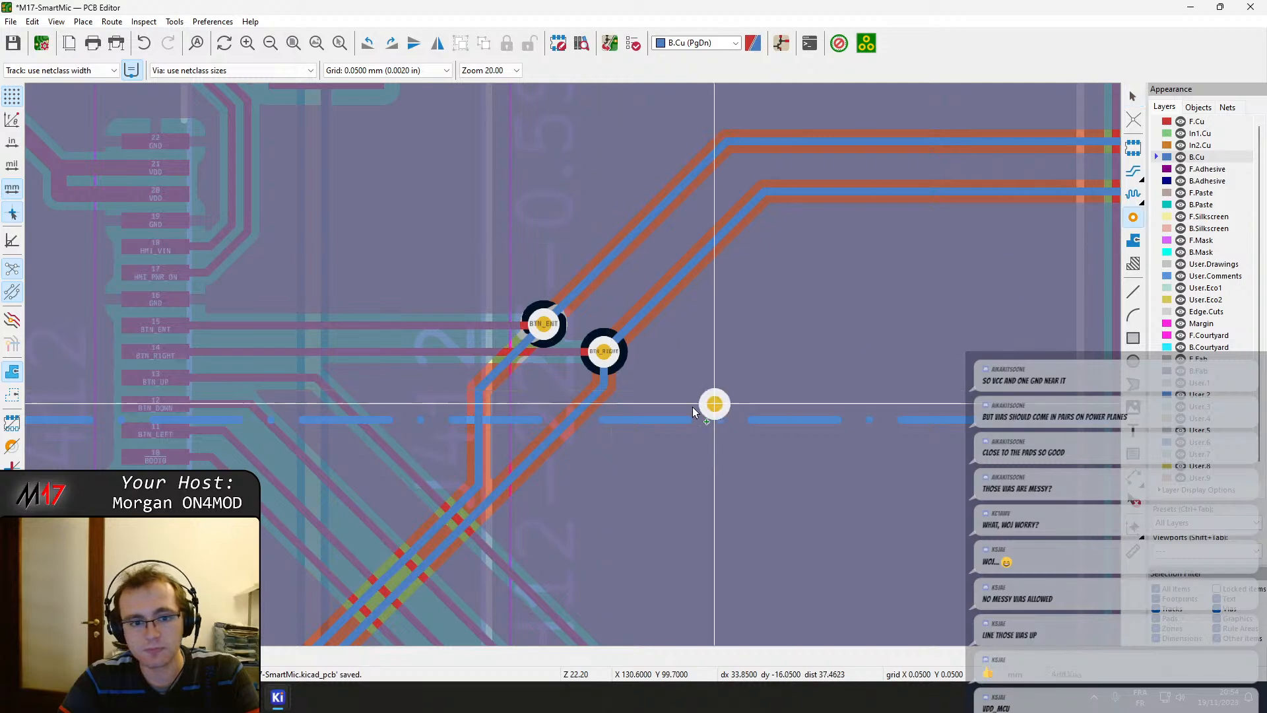
click(539, 395)
key(b)
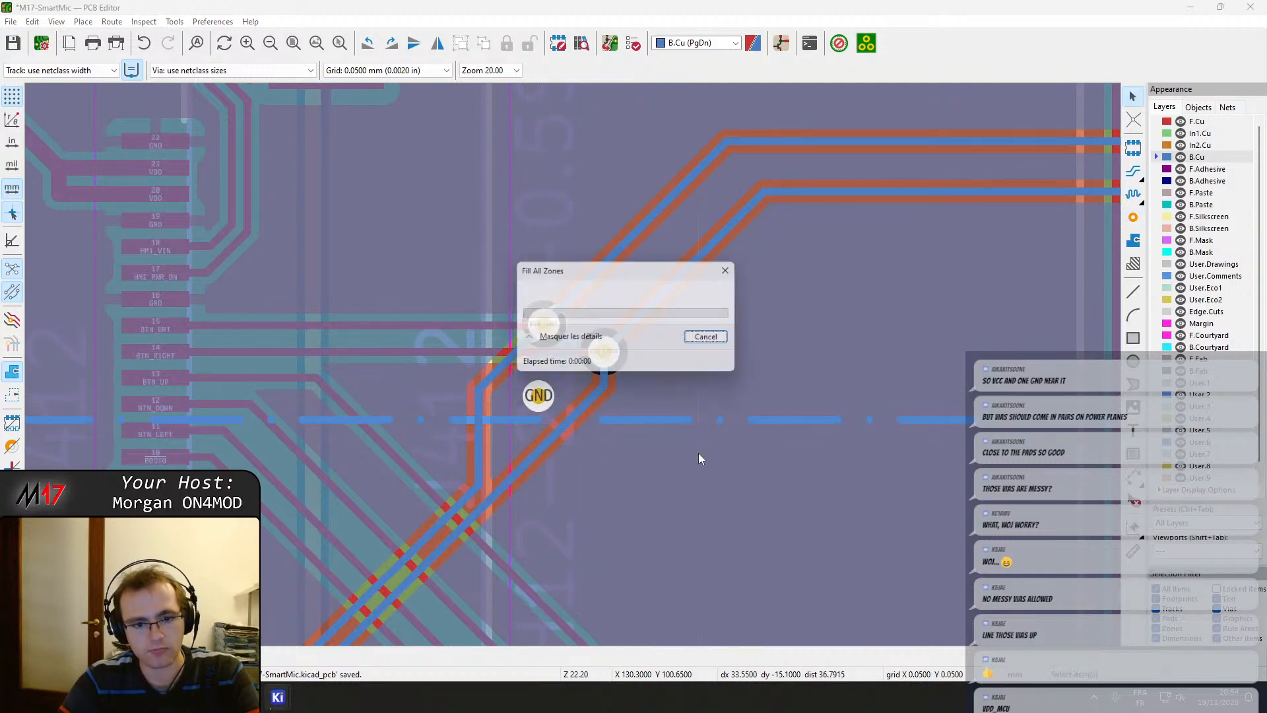
scroll(327, 499, down, 6)
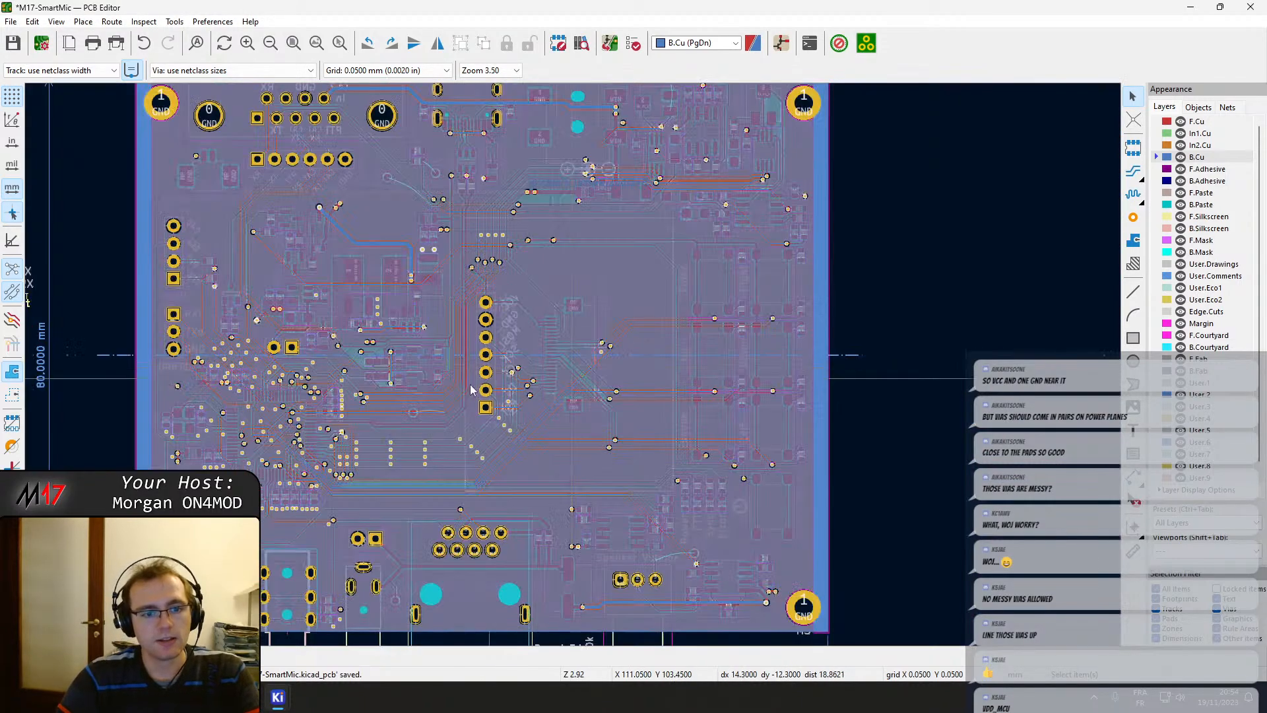
middle_drag(384, 423, 531, 336)
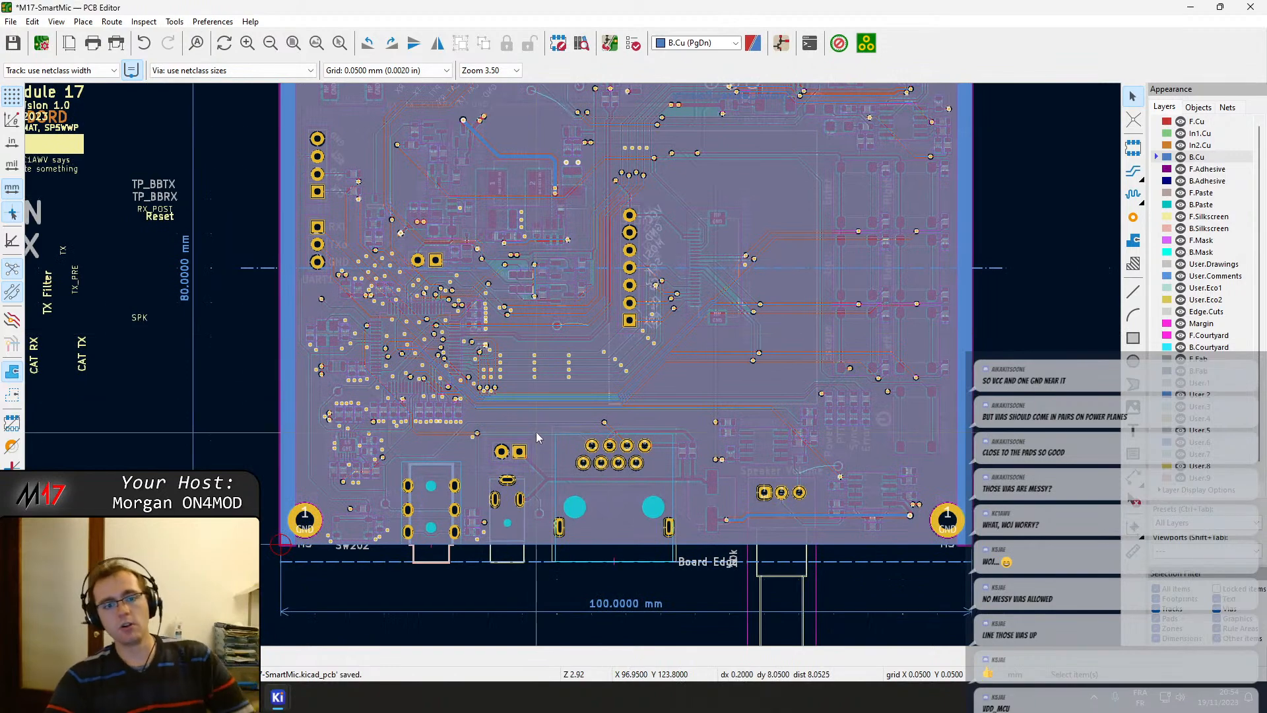
Make F.Cu the active layer and examine the routing around the bottom-edge connectors and the audio circuitry.
scroll(550, 360, up, 3)
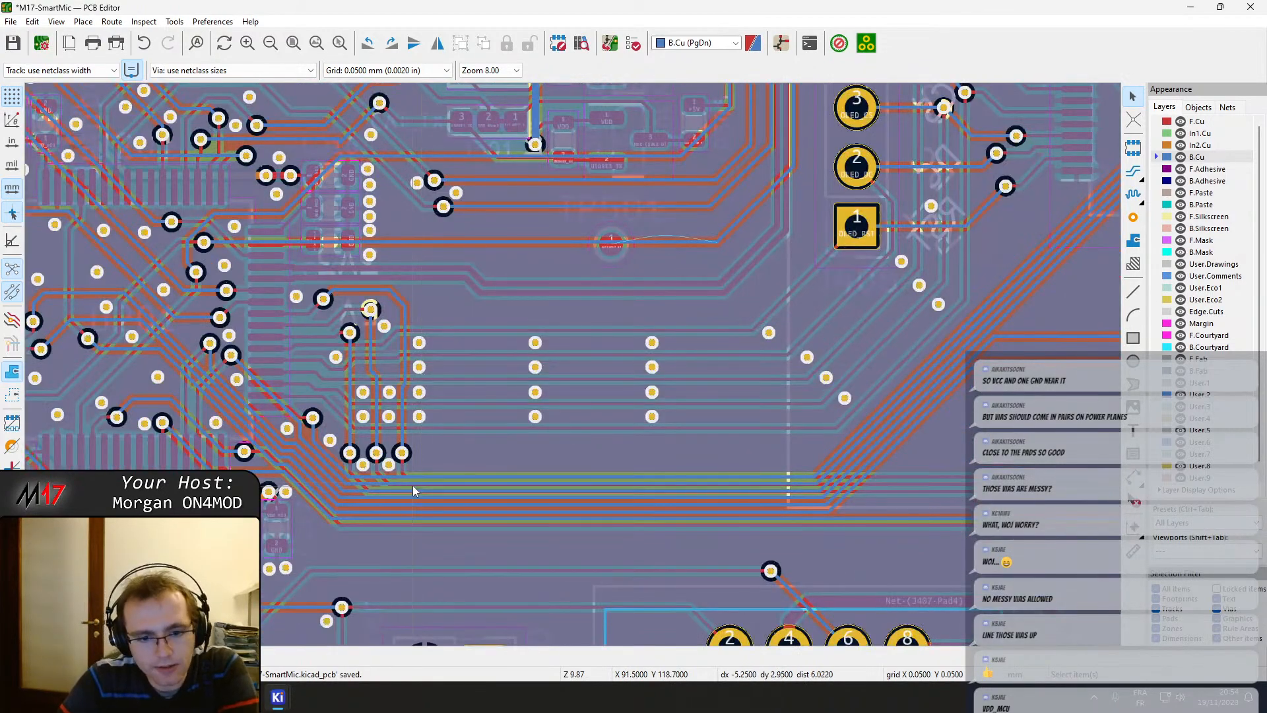
middle_drag(450, 549, 563, 310)
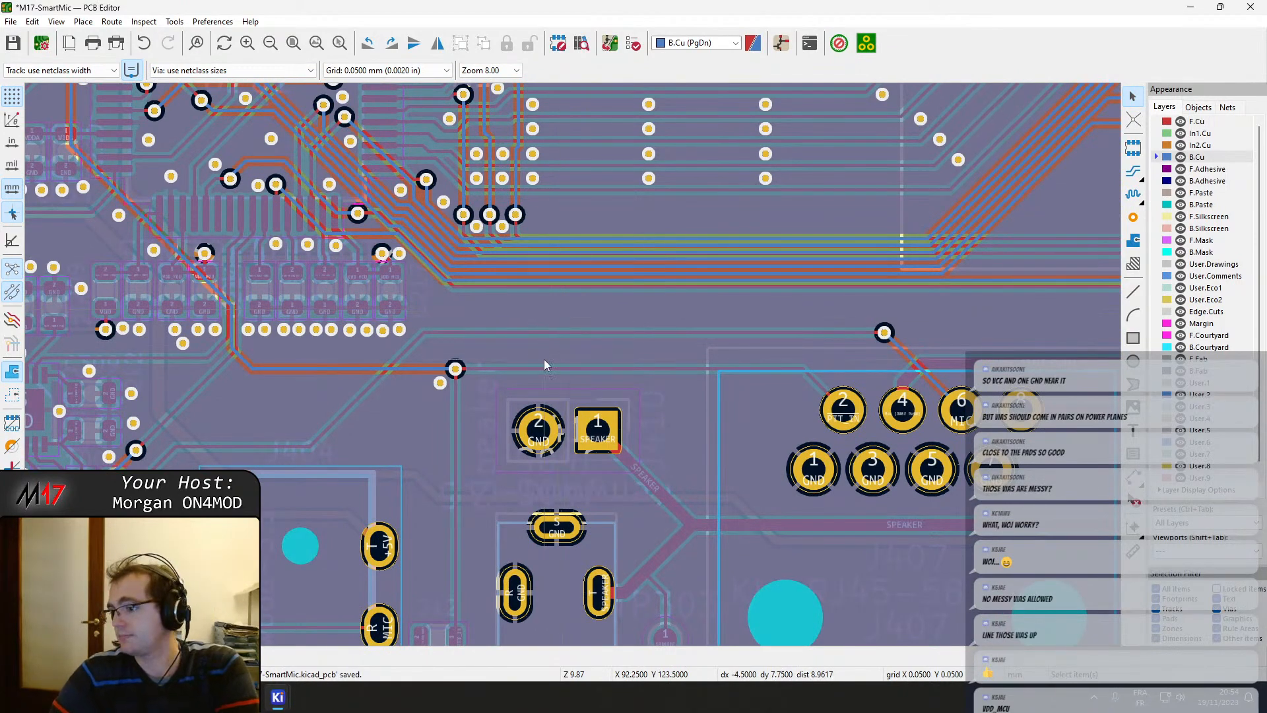
click(1198, 123)
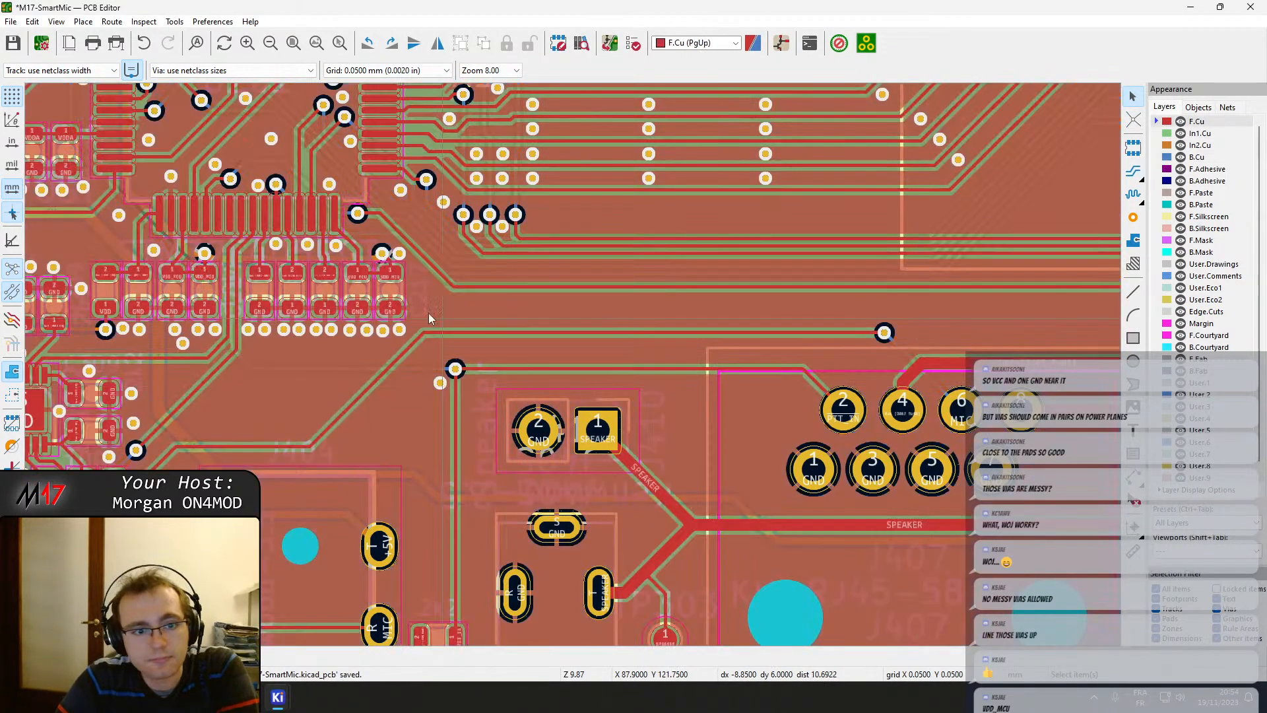
middle_drag(388, 302, 676, 193)
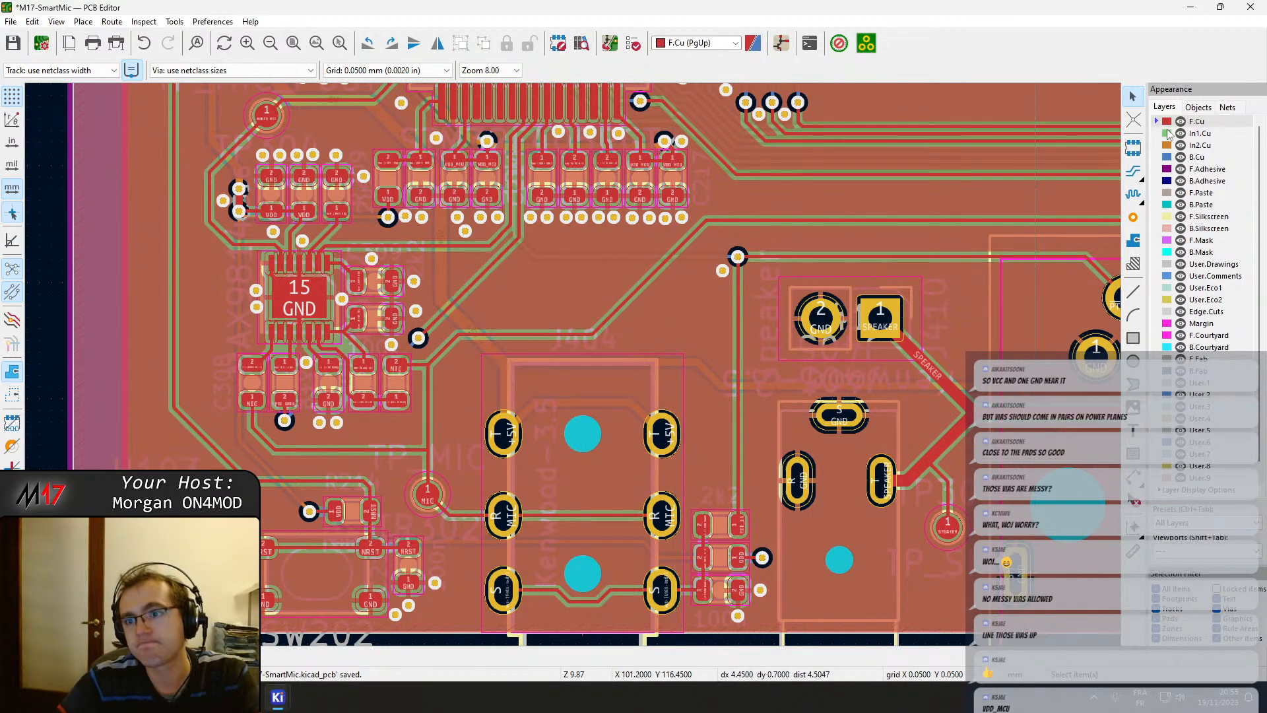
scroll(620, 430, down, 4)
scroll(573, 364, up, 2)
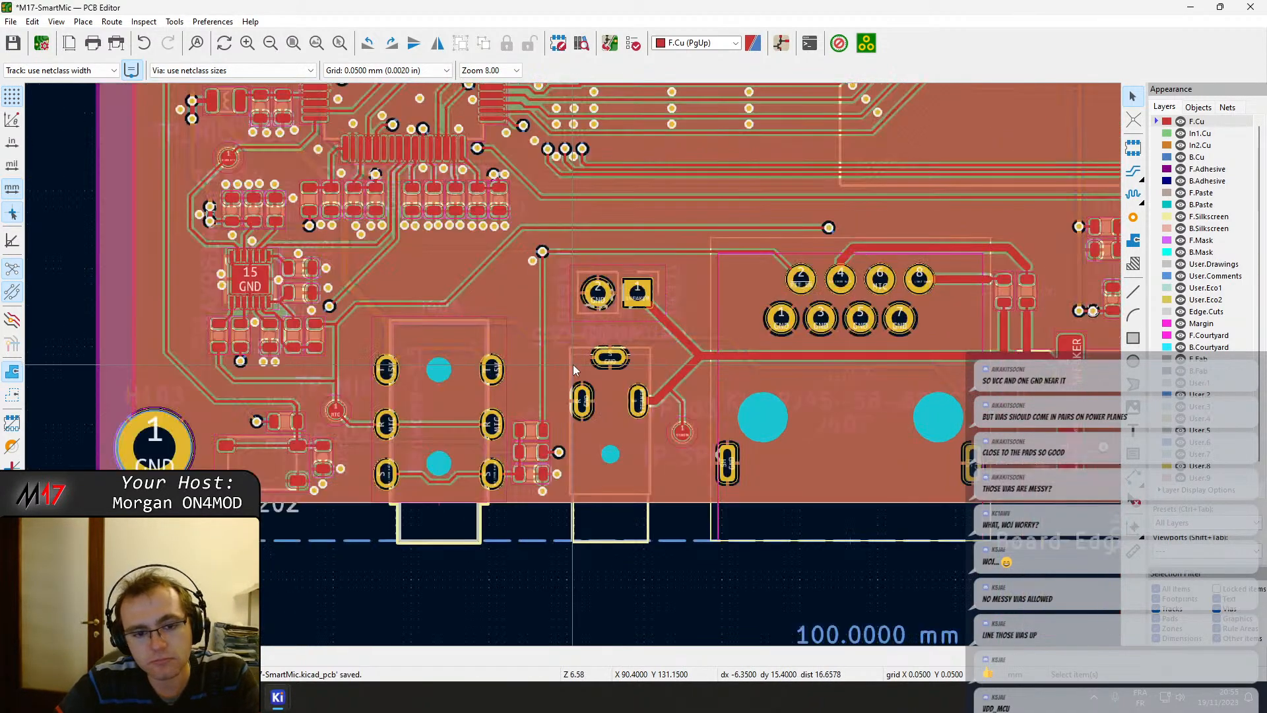
scroll(624, 405, up, 2)
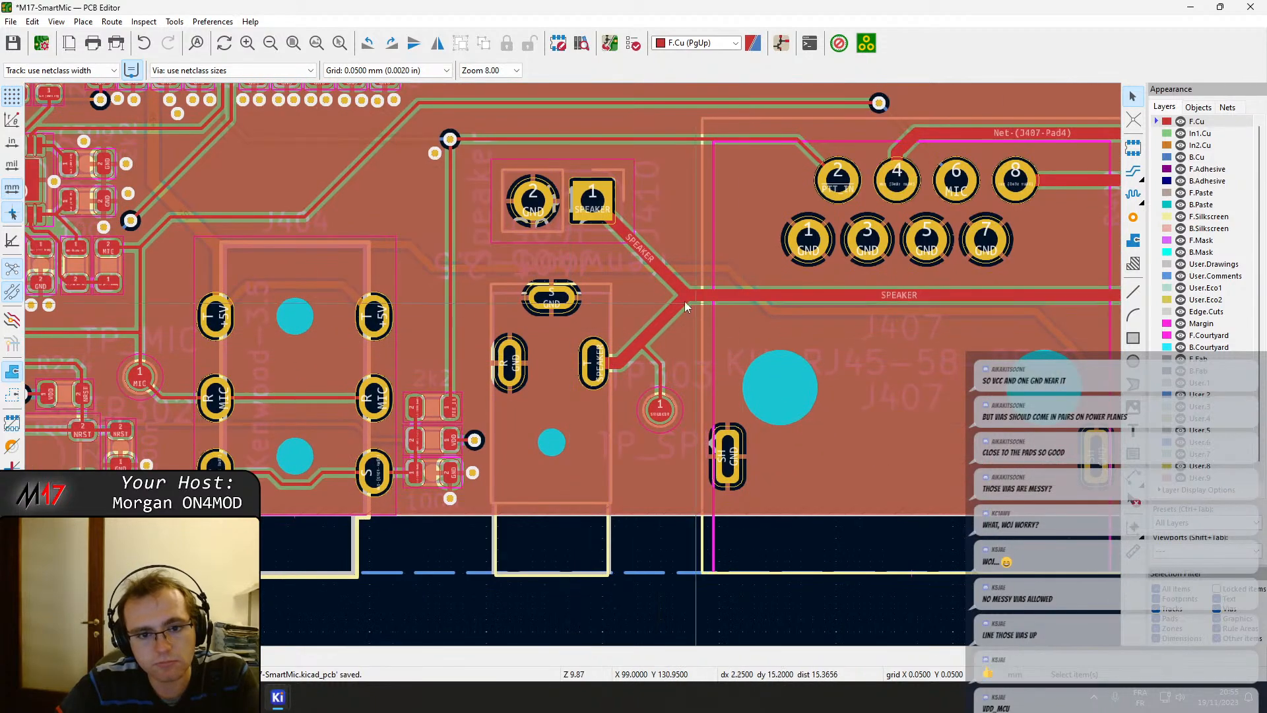
scroll(573, 365, down, 4)
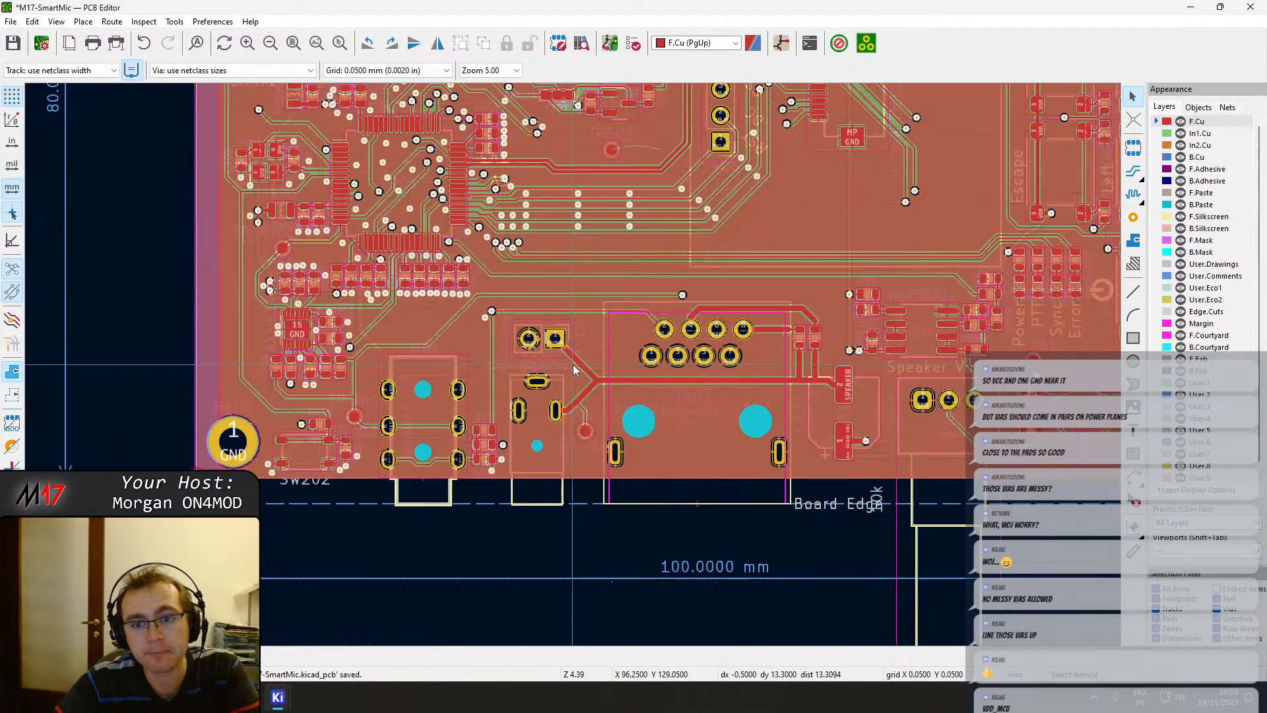
Place a GND via directly beside the VDD via that feeds R214, on the side away from the resistor.
scroll(573, 365, up, 6)
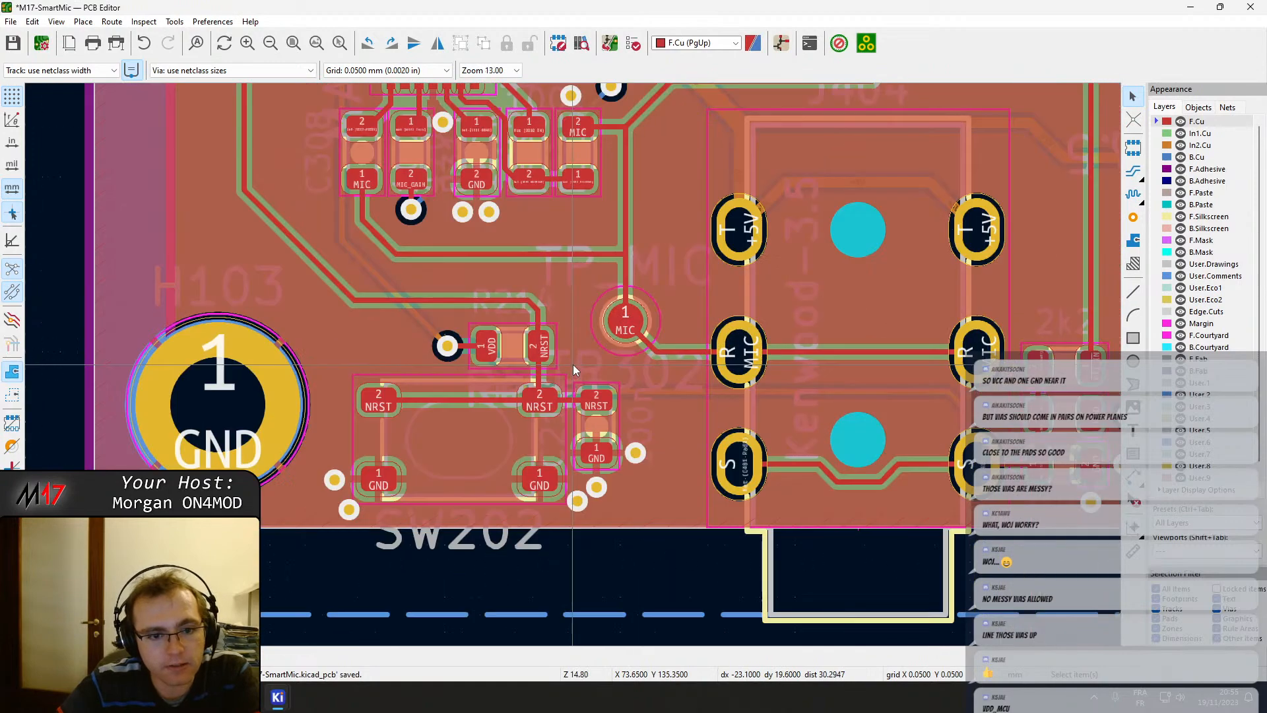
scroll(447, 347, up, 4)
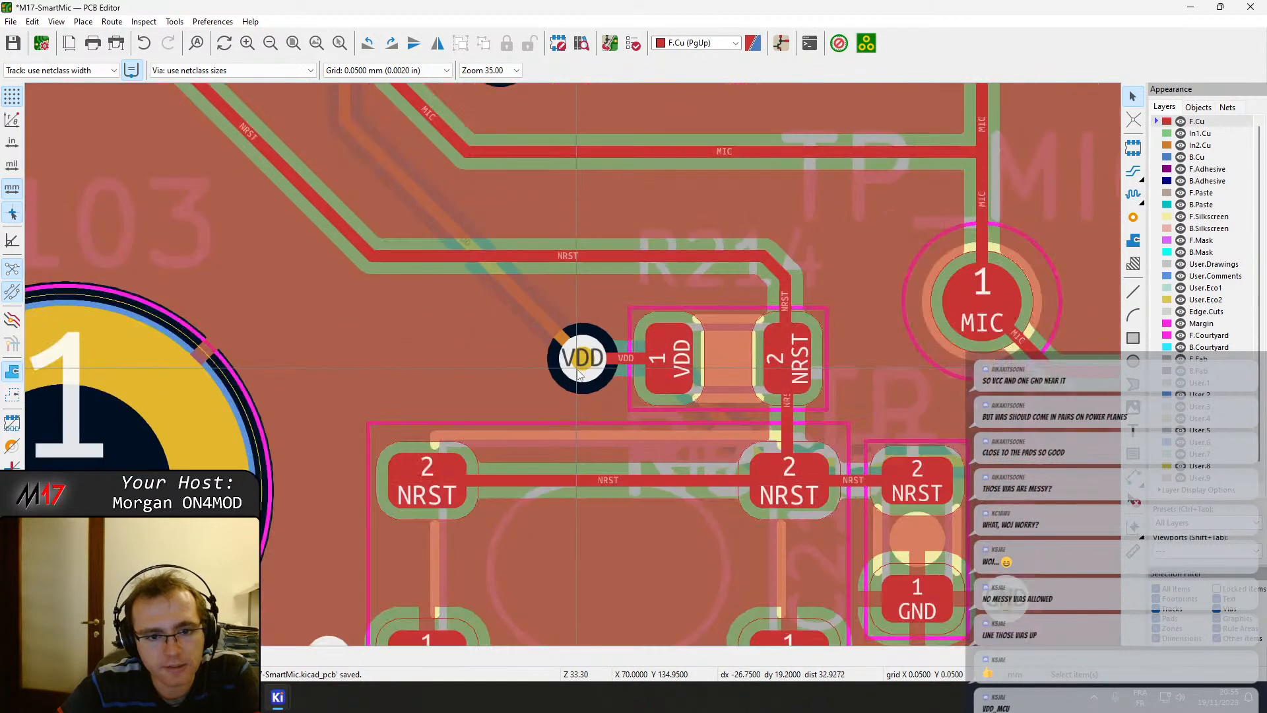
click(1136, 218)
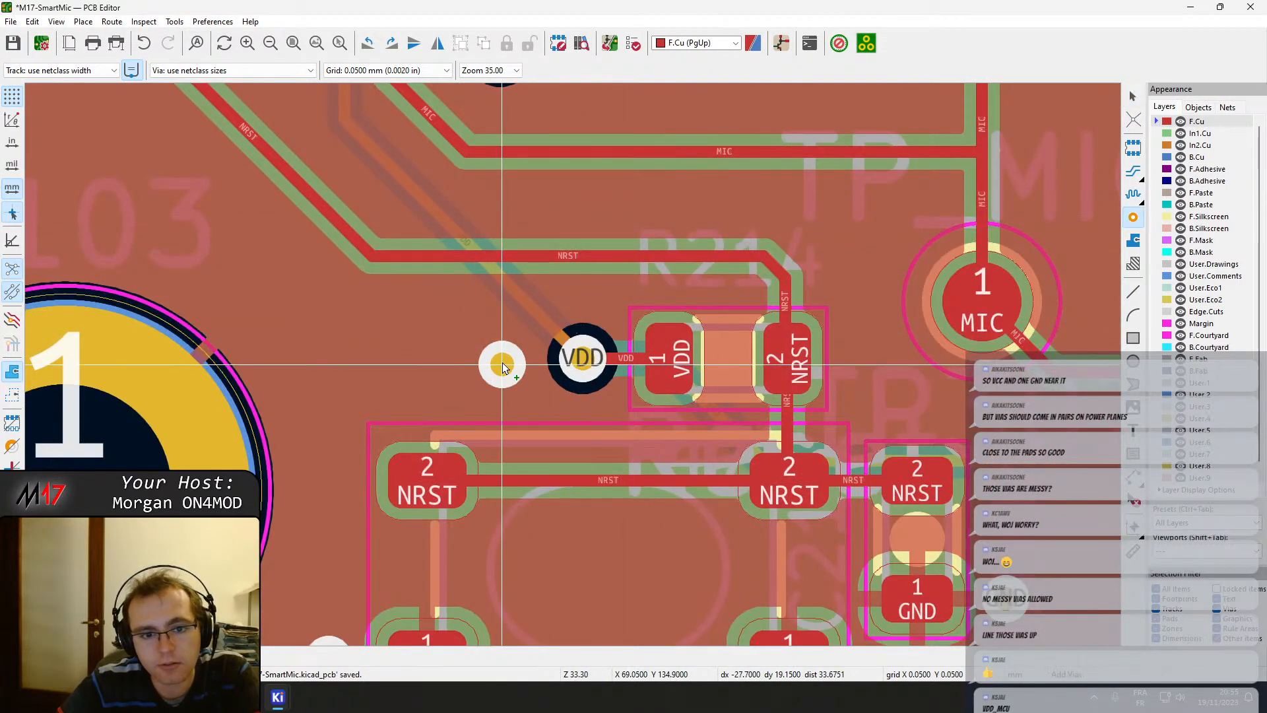
click(521, 365)
Place a GND via beside the upper of the two VDD vias next to the capacitor row above the IC with GND pad 15.
scroll(573, 364, down, 4)
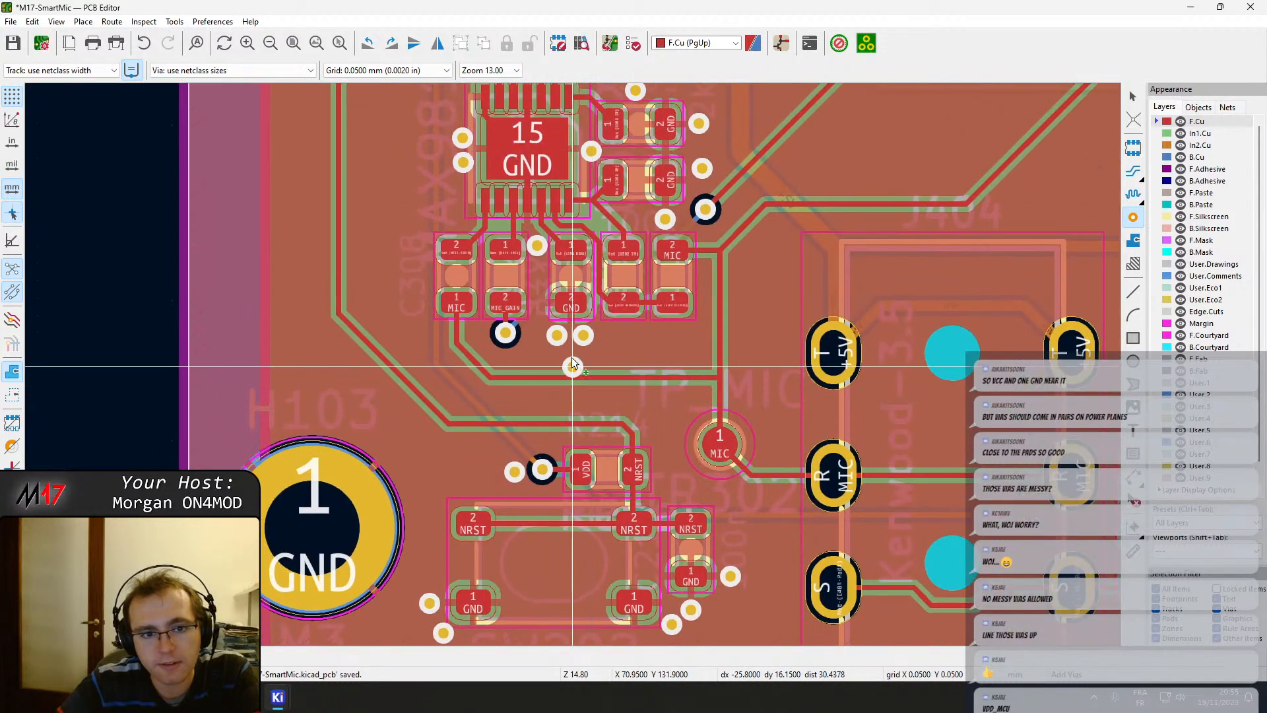
middle_drag(498, 199, 385, 371)
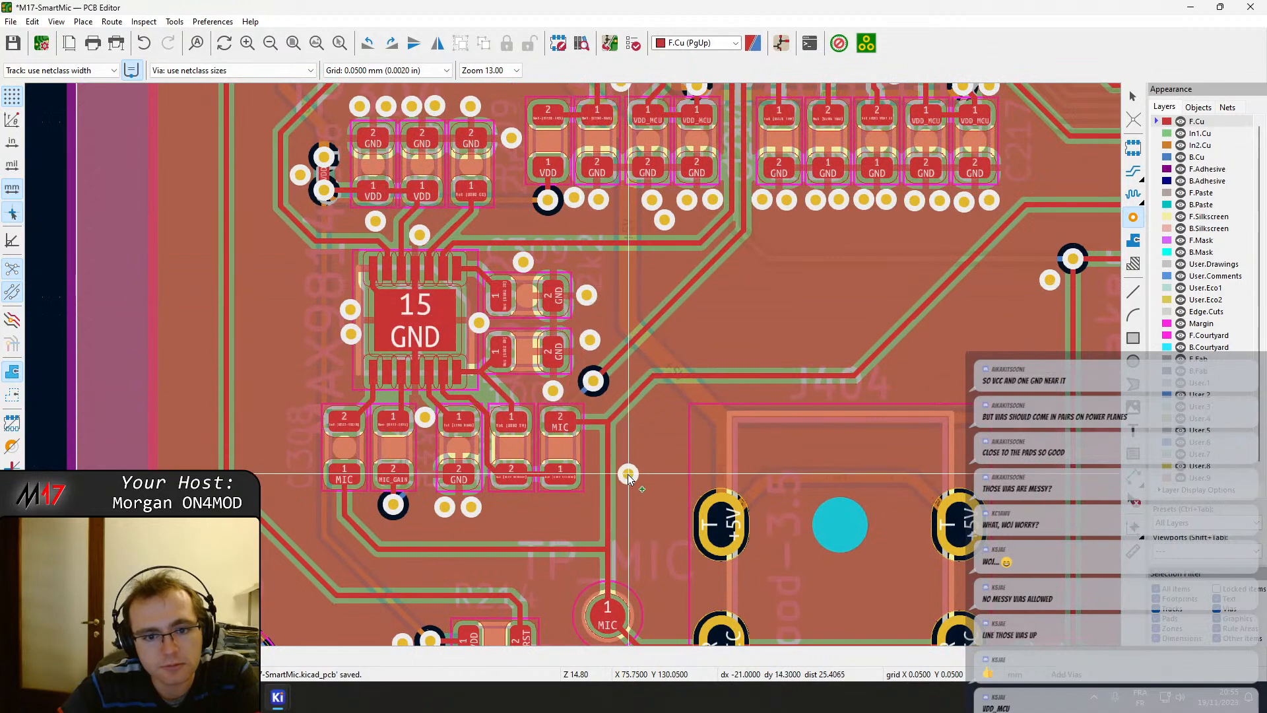
scroll(373, 232, up, 3)
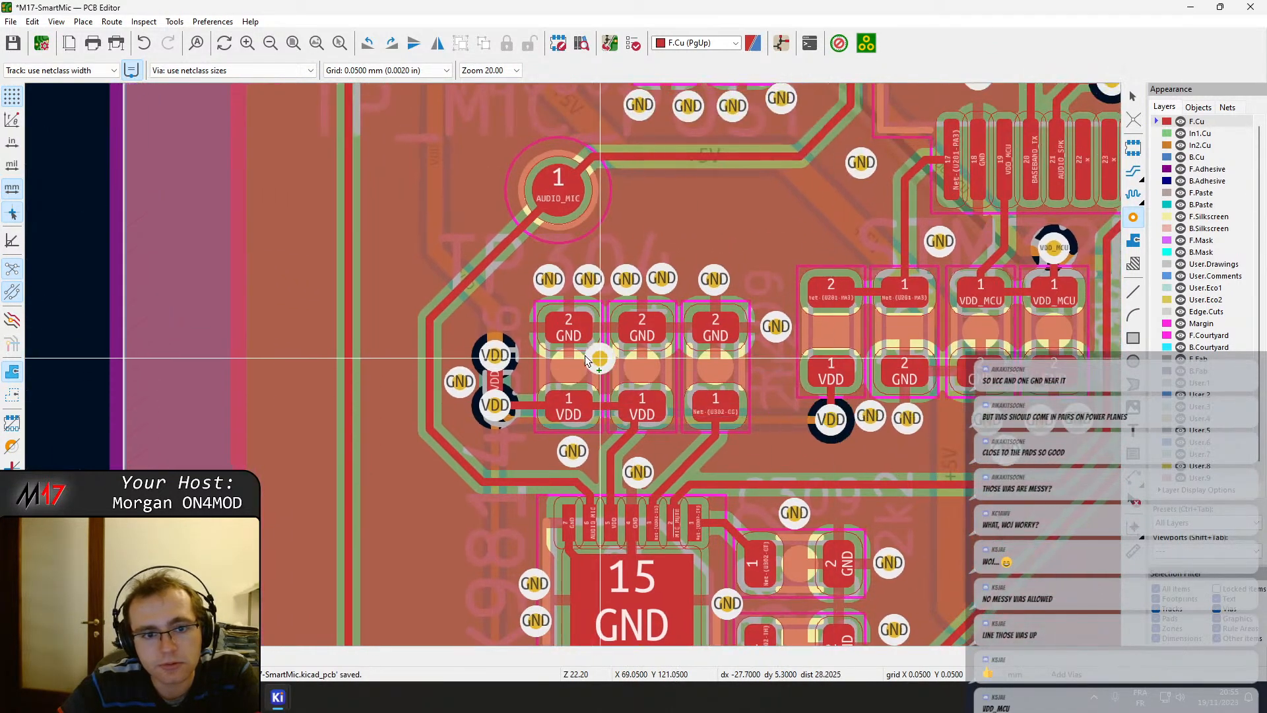
click(459, 337)
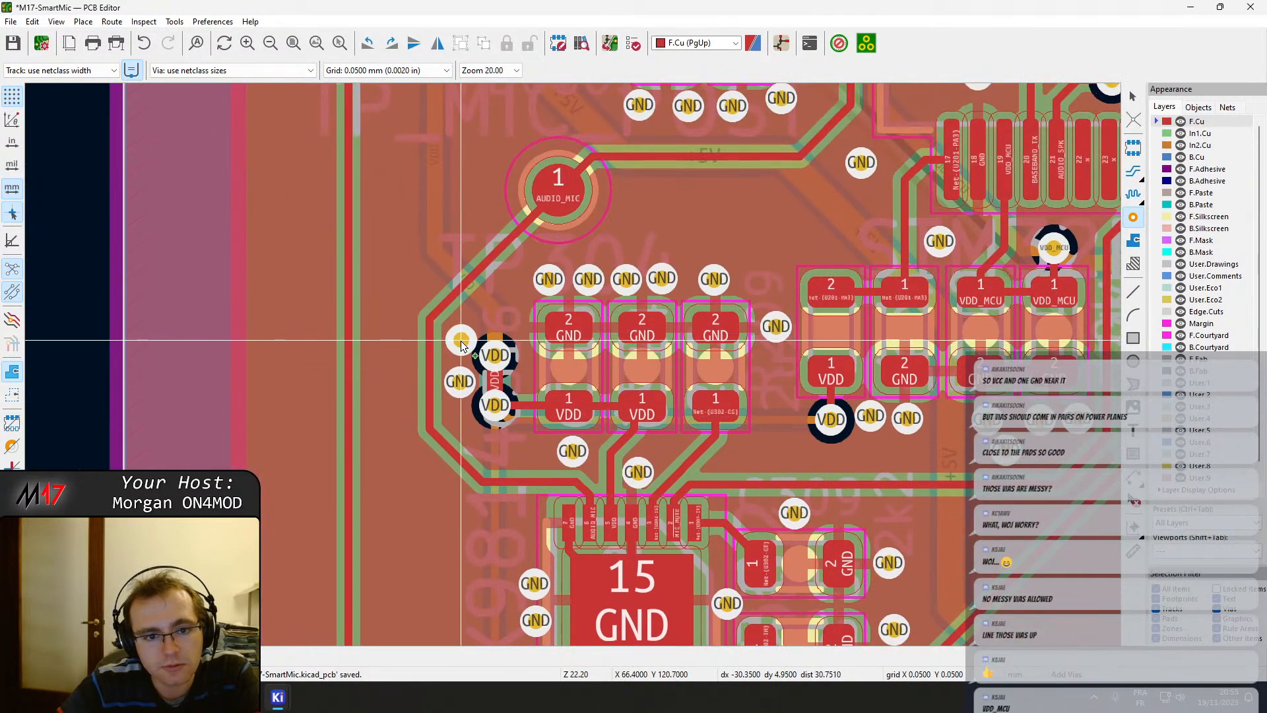
Examine the capacitor rows and the surroundings of U201 for power vias lacking a neighbouring GND via.
middle_drag(778, 421, 513, 469)
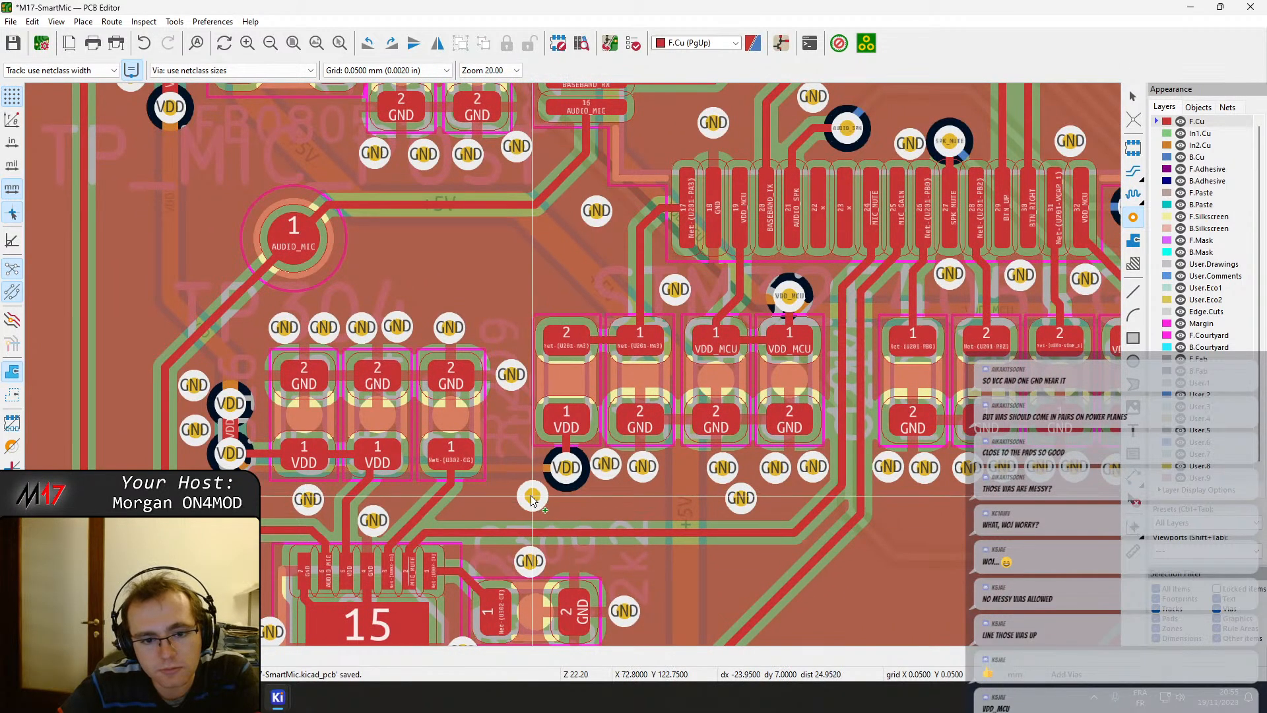
middle_drag(706, 328, 426, 369)
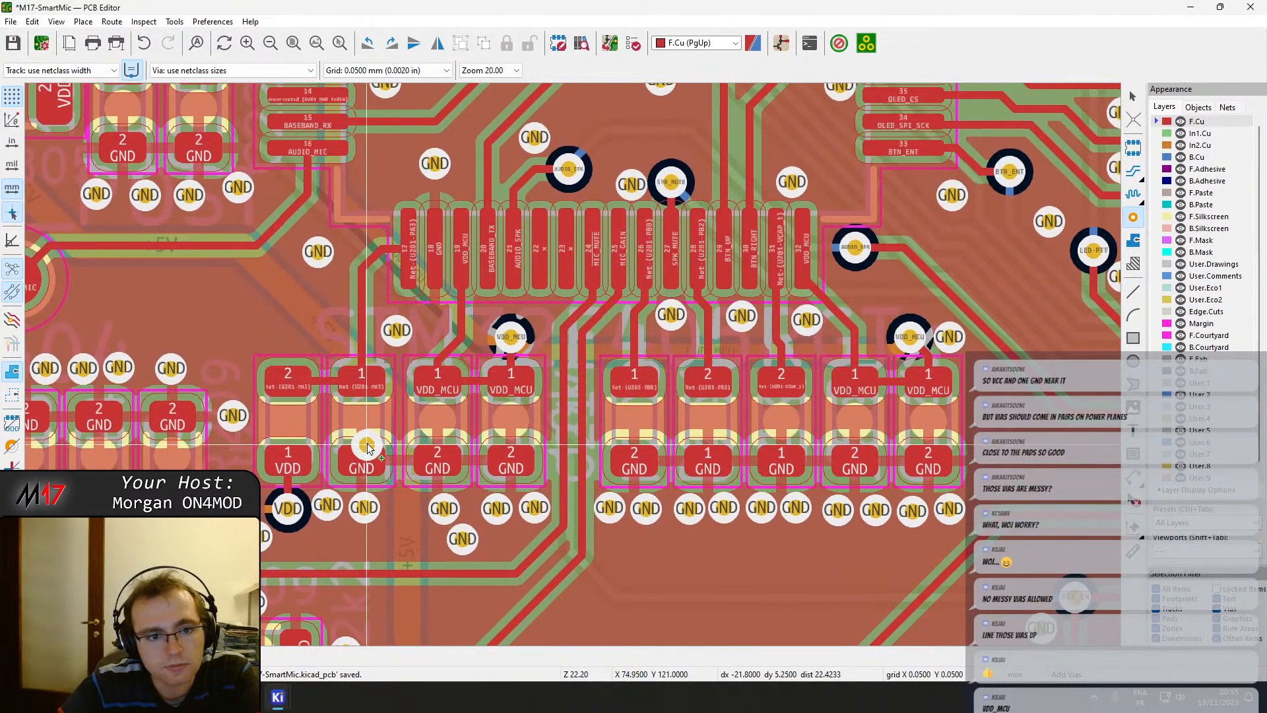
middle_drag(767, 361, 515, 393)
middle_drag(417, 313, 774, 506)
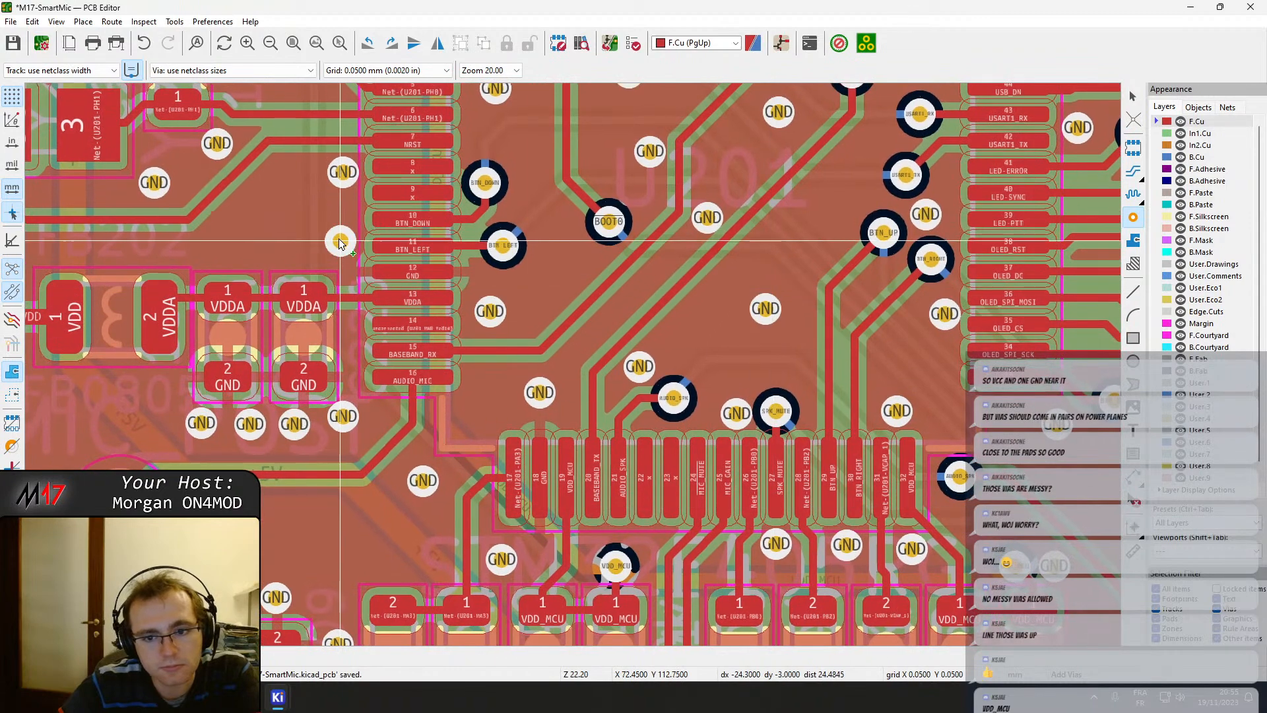
Place a GND via just above the VDD_MCU via pair, beside the decoupling capacitor next to the VDD ferrite bead.
middle_drag(336, 228, 345, 644)
middle_drag(345, 85, 475, 180)
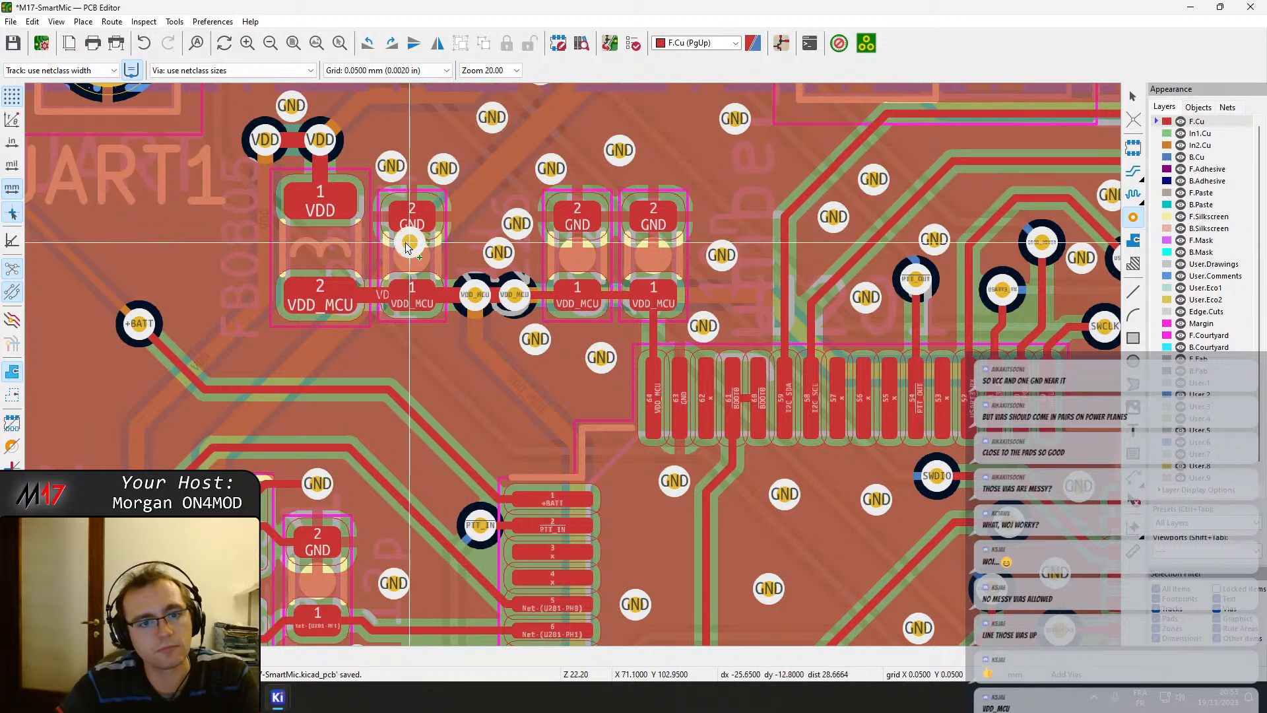
middle_drag(399, 242, 448, 248)
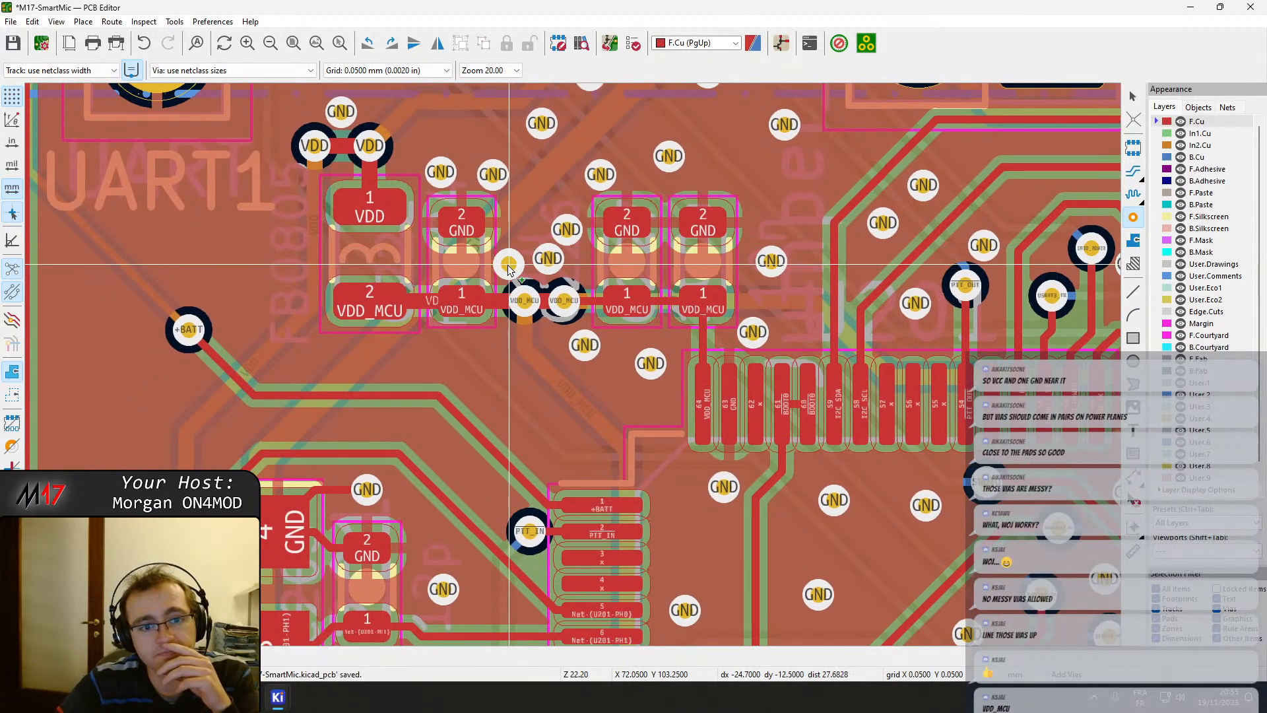
click(509, 265)
Examine the front copper around the microcontroller, the I2C vias and the OLED connector for places needing GND vias.
middle_drag(250, 224, 410, 420)
middle_drag(743, 170, 744, 173)
middle_drag(735, 202, 153, 160)
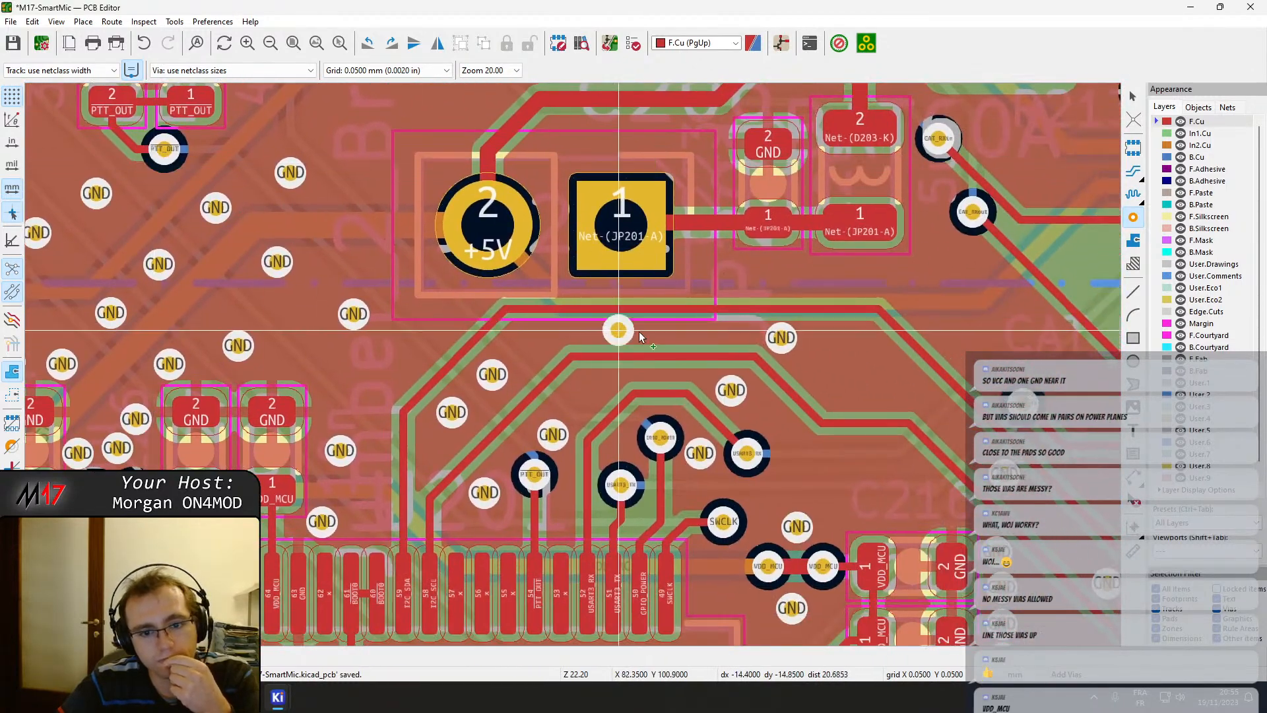
middle_drag(811, 389, 367, 158)
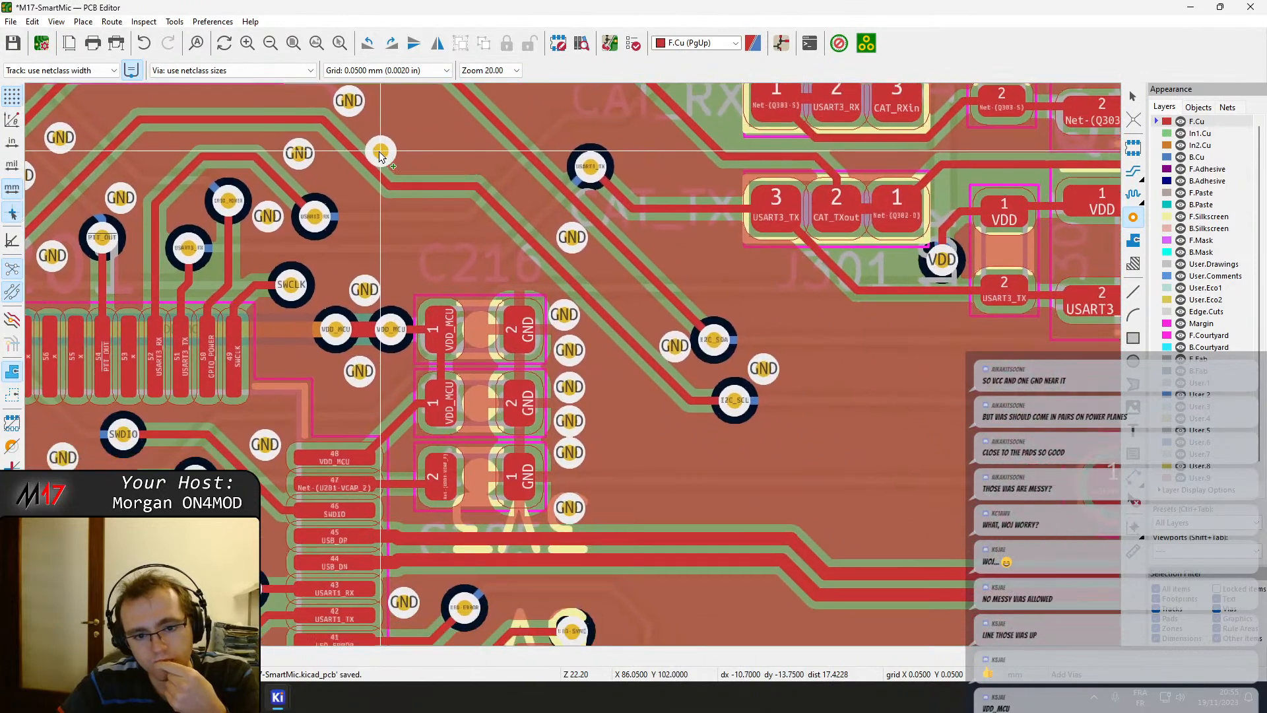
middle_drag(729, 367, 404, 210)
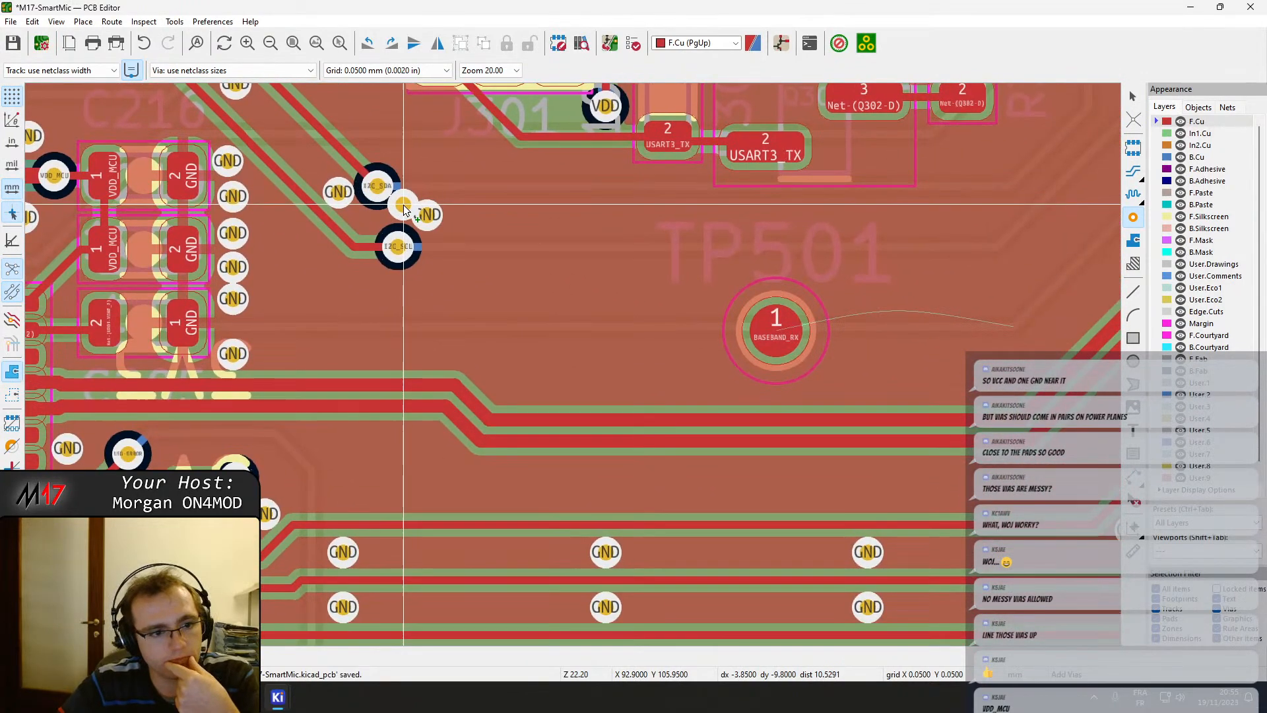
scroll(562, 409, down, 2)
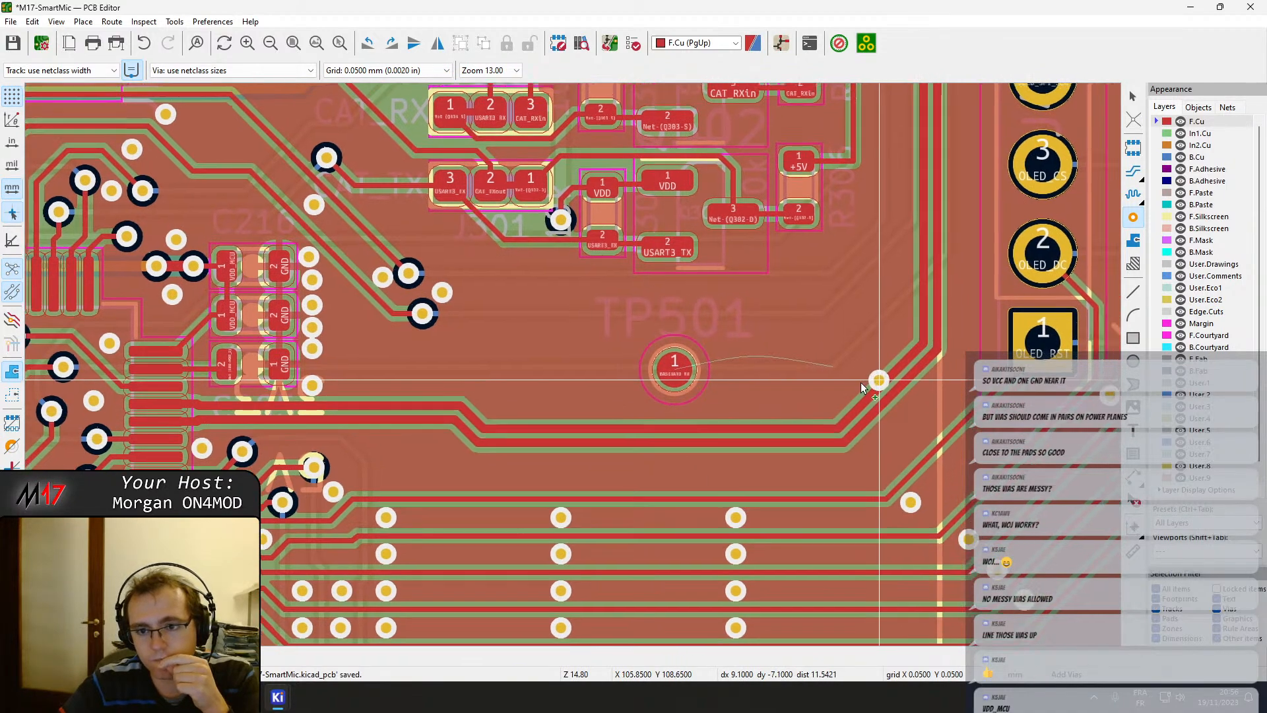
middle_drag(874, 381, 394, 452)
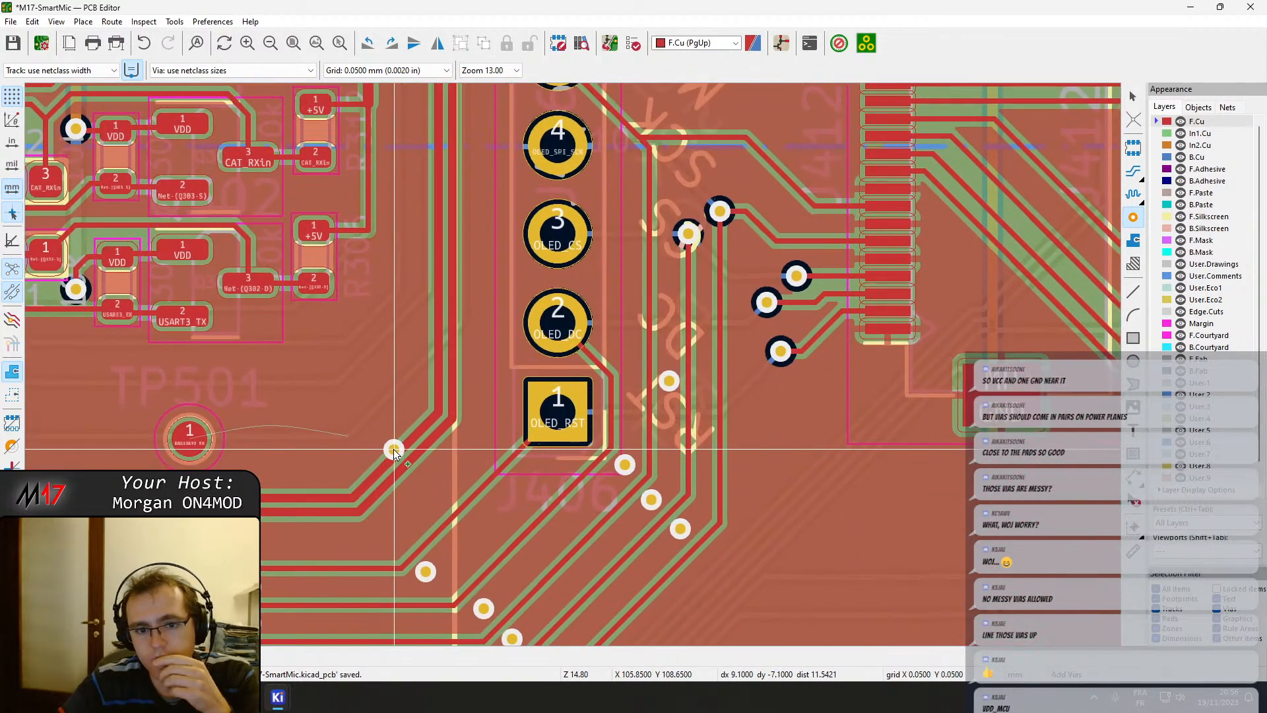
middle_drag(293, 282, 502, 482)
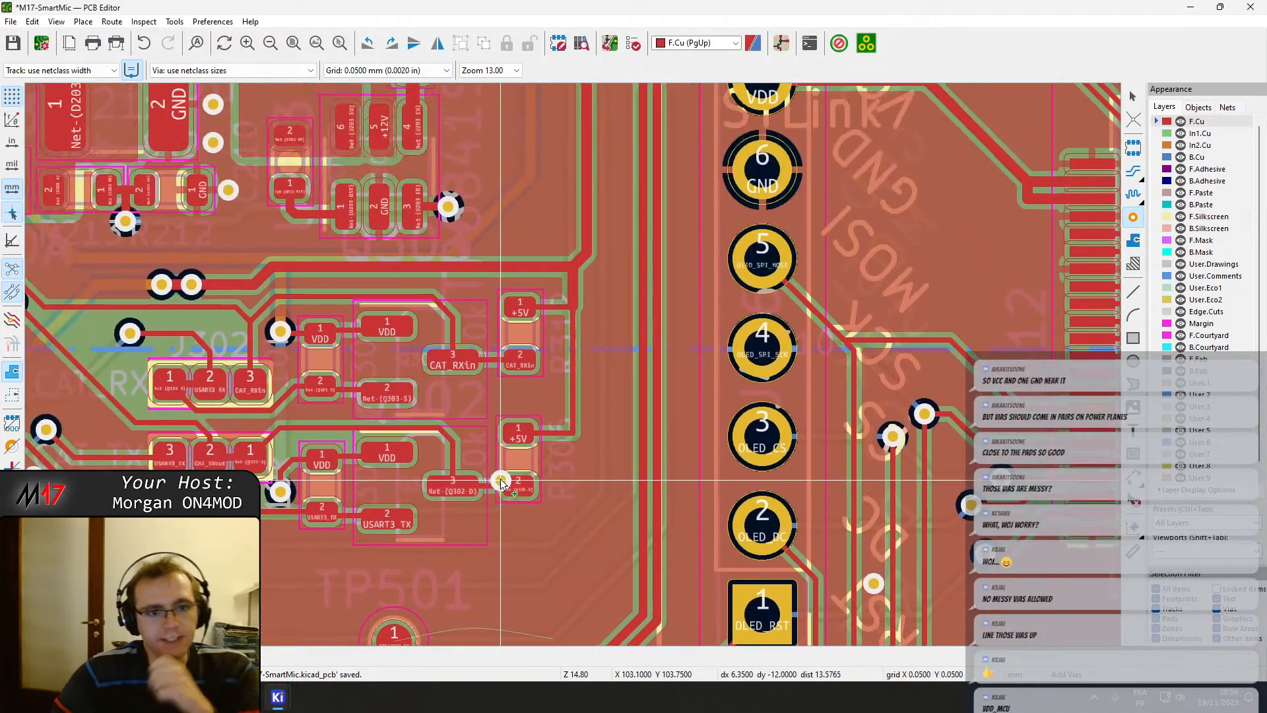
scroll(604, 321, down, 5)
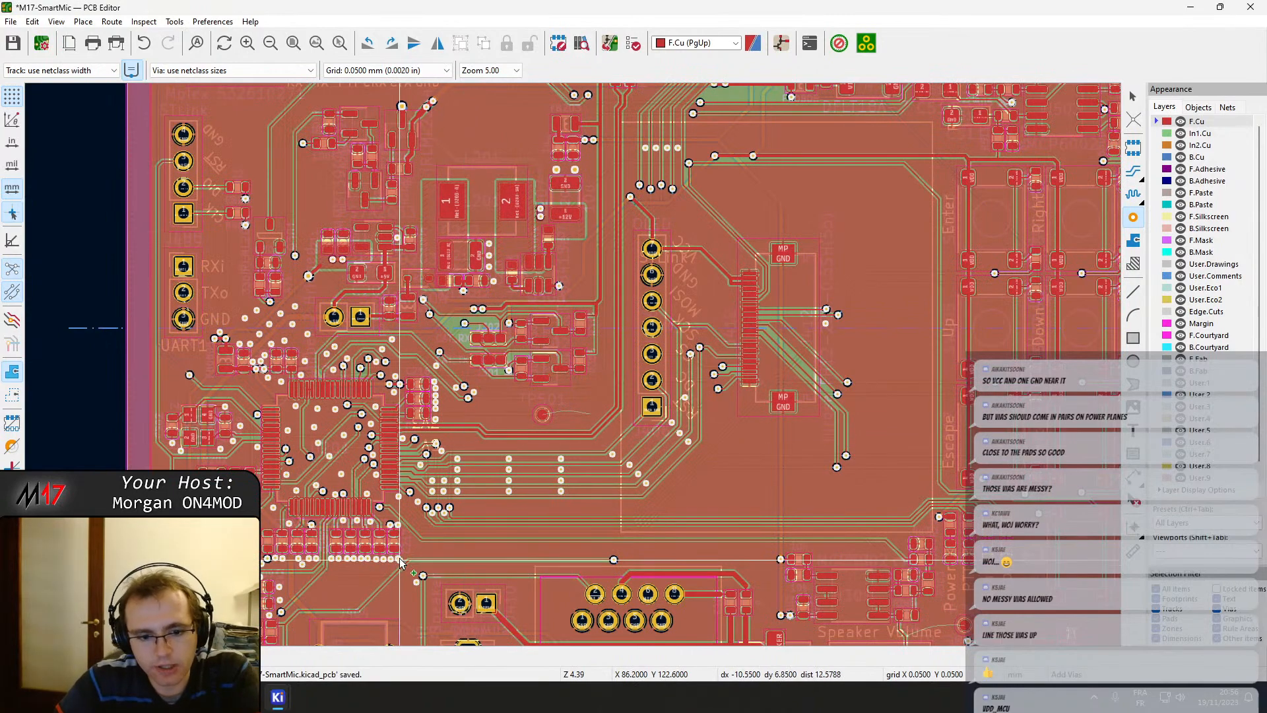
Examine the back copper (B.Cu) below and beside the microcontroller, including the LED and USB routing area.
click(1197, 157)
scroll(659, 258, up, 5)
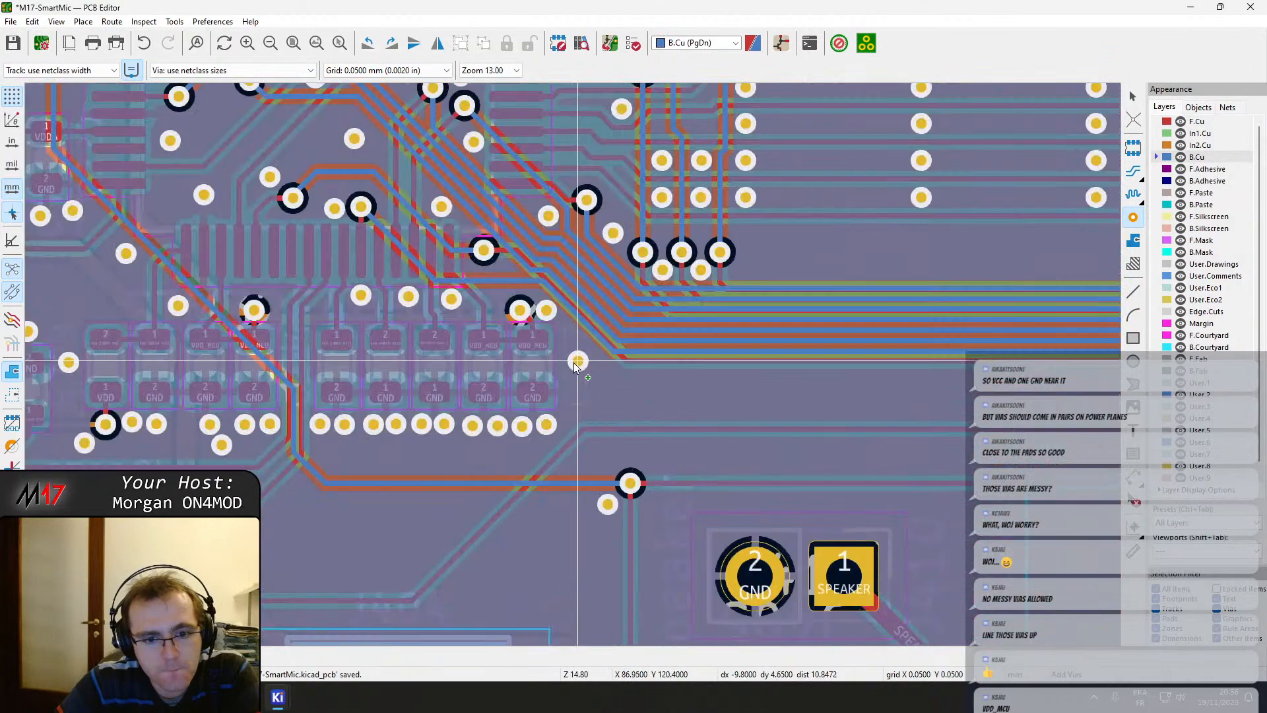
middle_drag(659, 264, 490, 627)
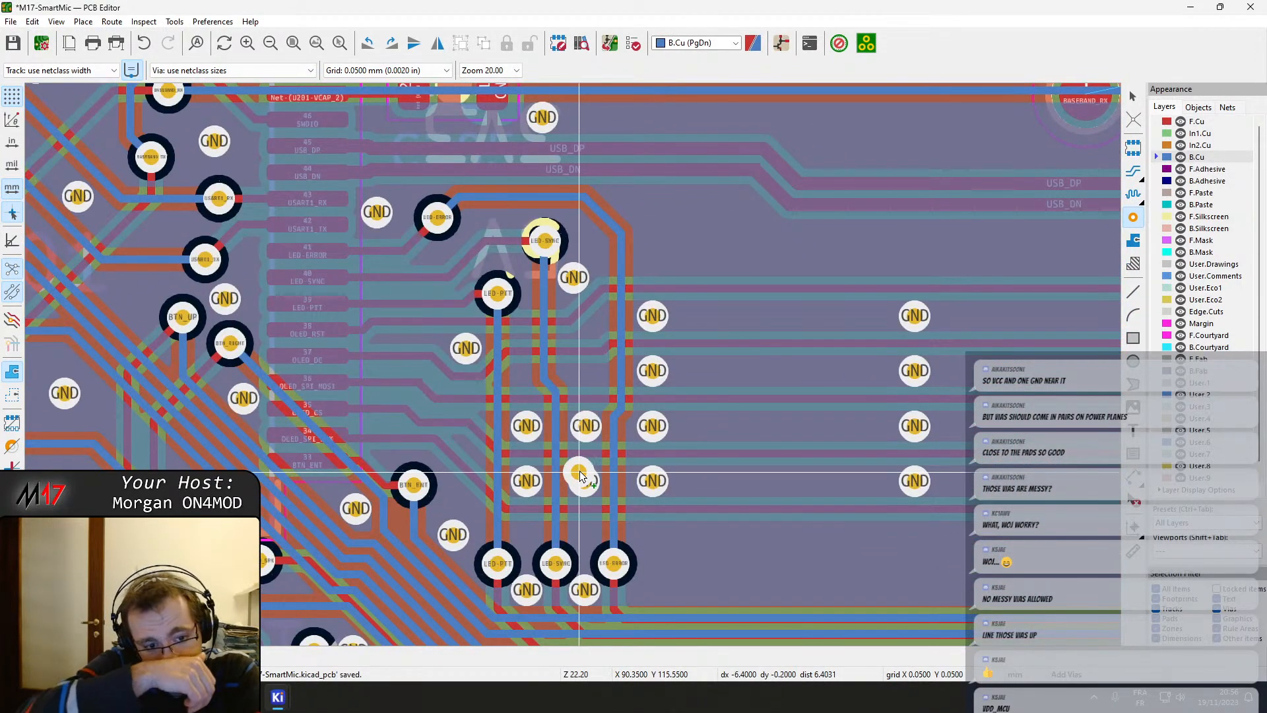
middle_drag(353, 172, 370, 314)
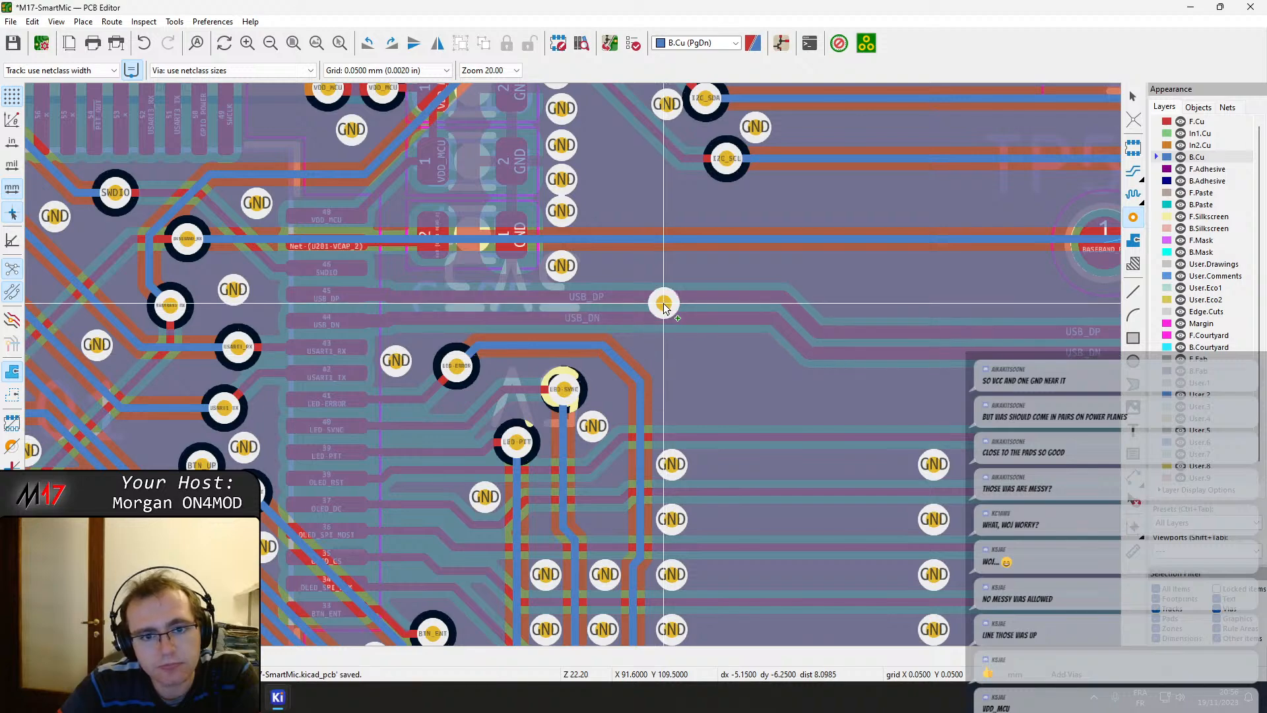
middle_drag(664, 303, 540, 513)
scroll(540, 514, down, 5)
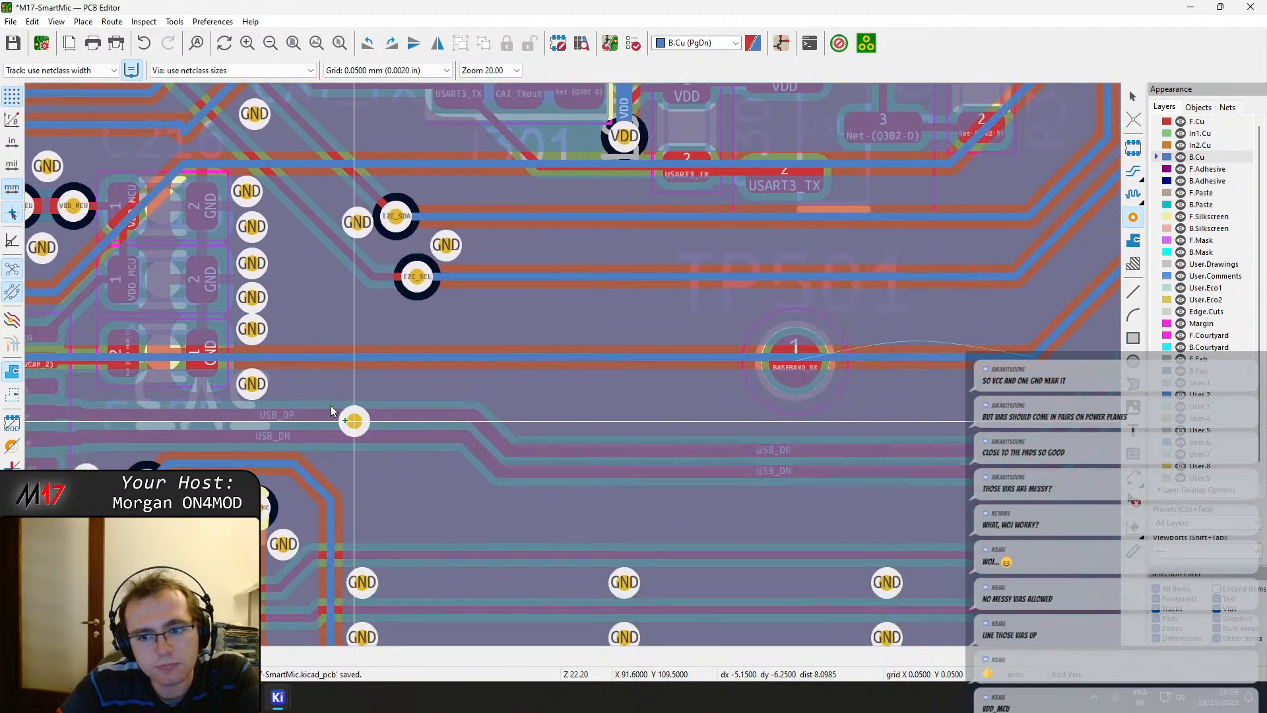
middle_drag(777, 433, 548, 366)
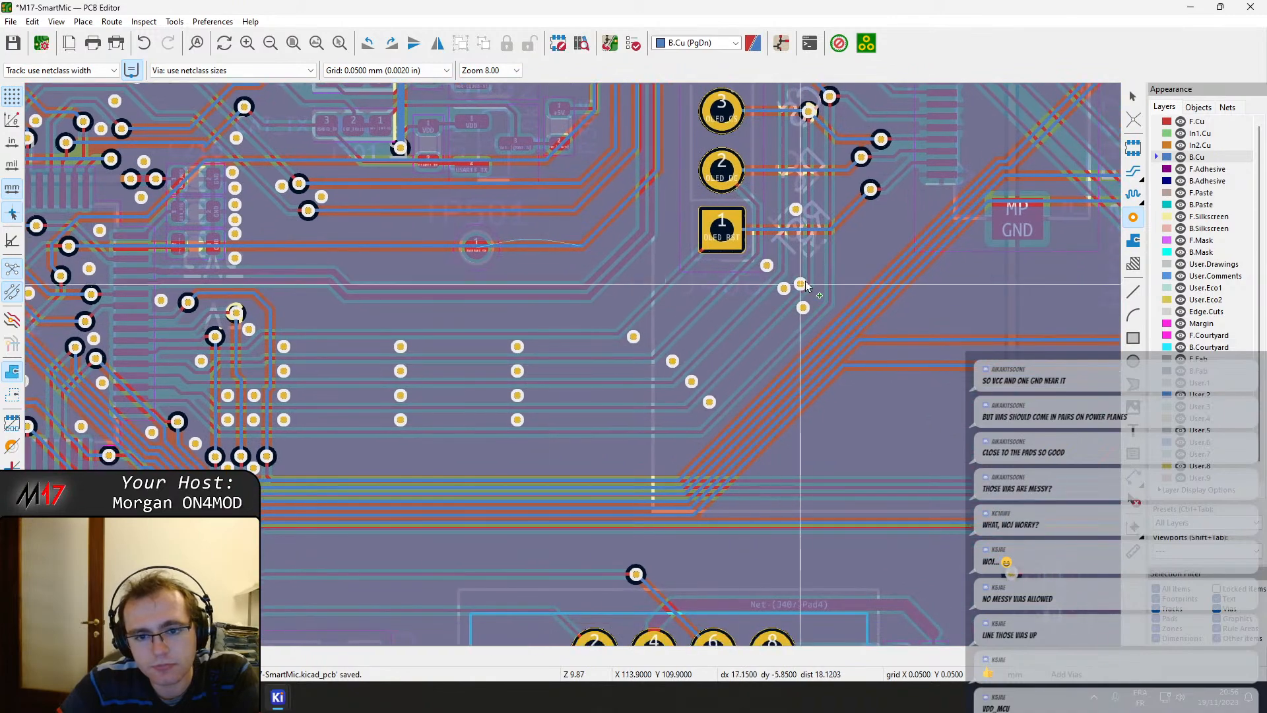
On In1.Cu, widen the gap in the +5V via pair above J302 by moving one via to X 94.40 mm, and refill all zones.
click(1218, 145)
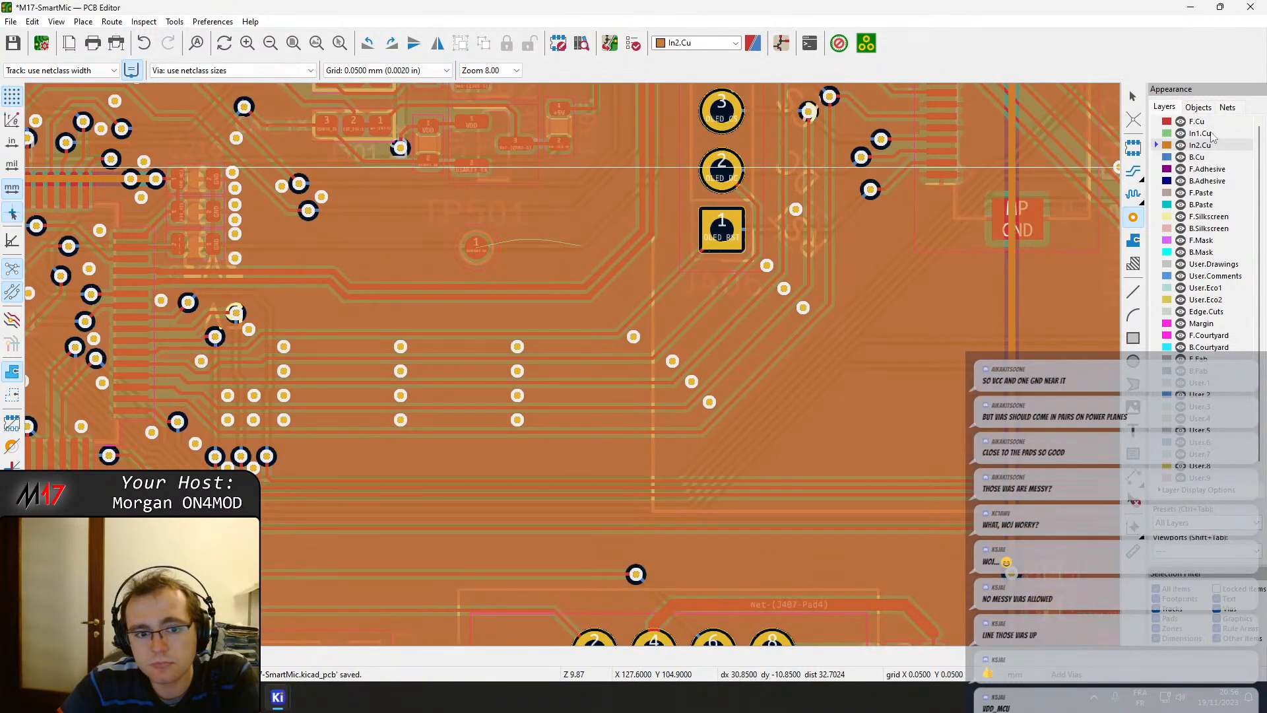
click(1208, 133)
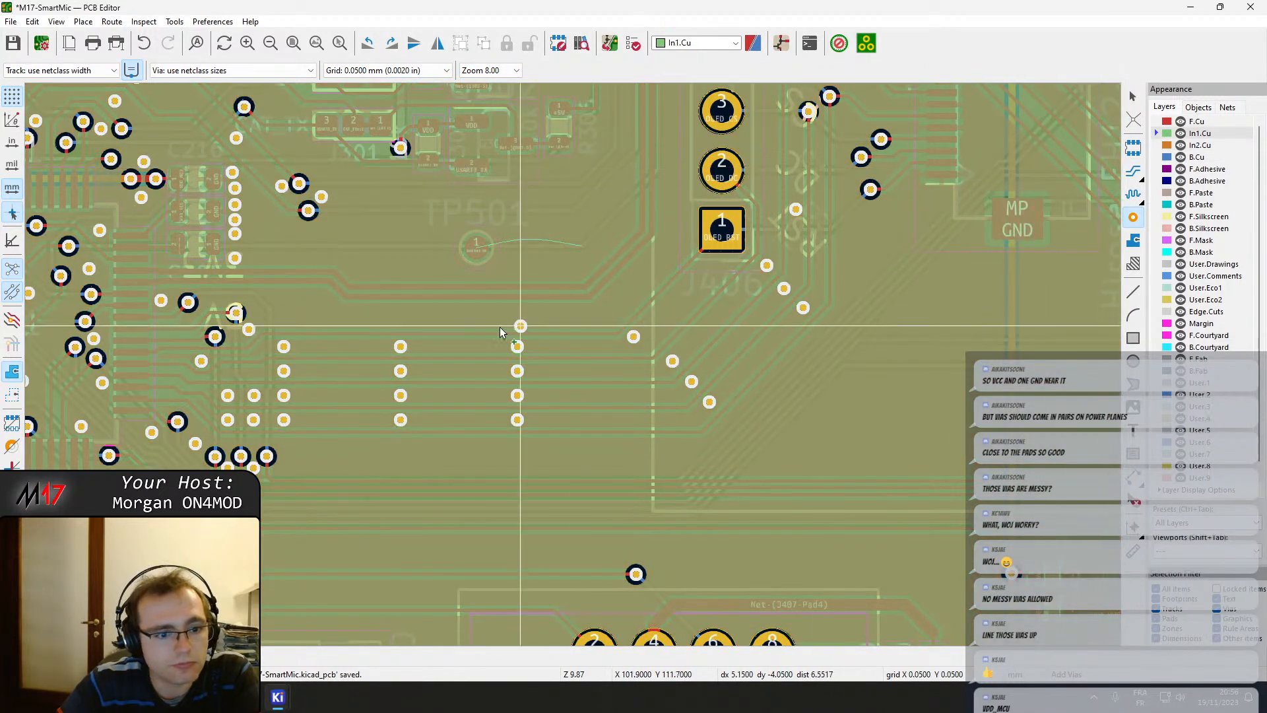
middle_drag(298, 327, 455, 548)
scroll(455, 253, up, 3)
middle_drag(605, 313, 551, 644)
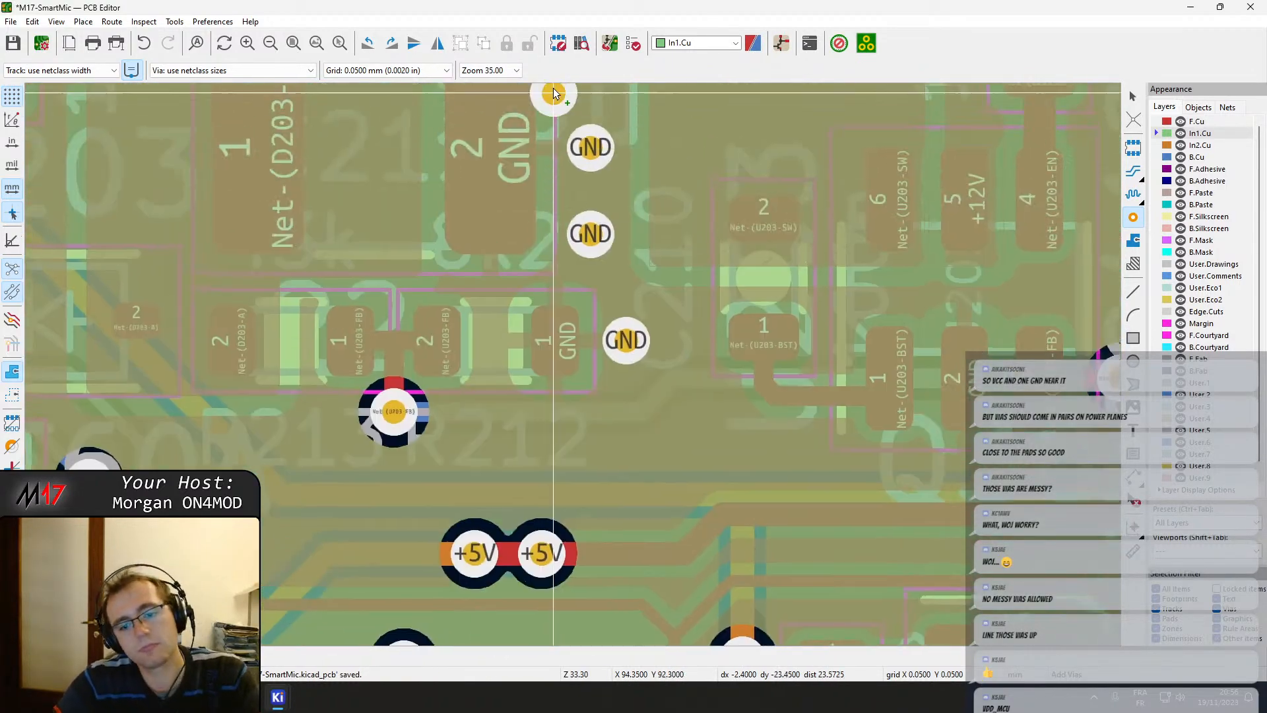
middle_drag(546, 561, 597, 328)
key(Escape)
click(596, 327)
click(592, 327)
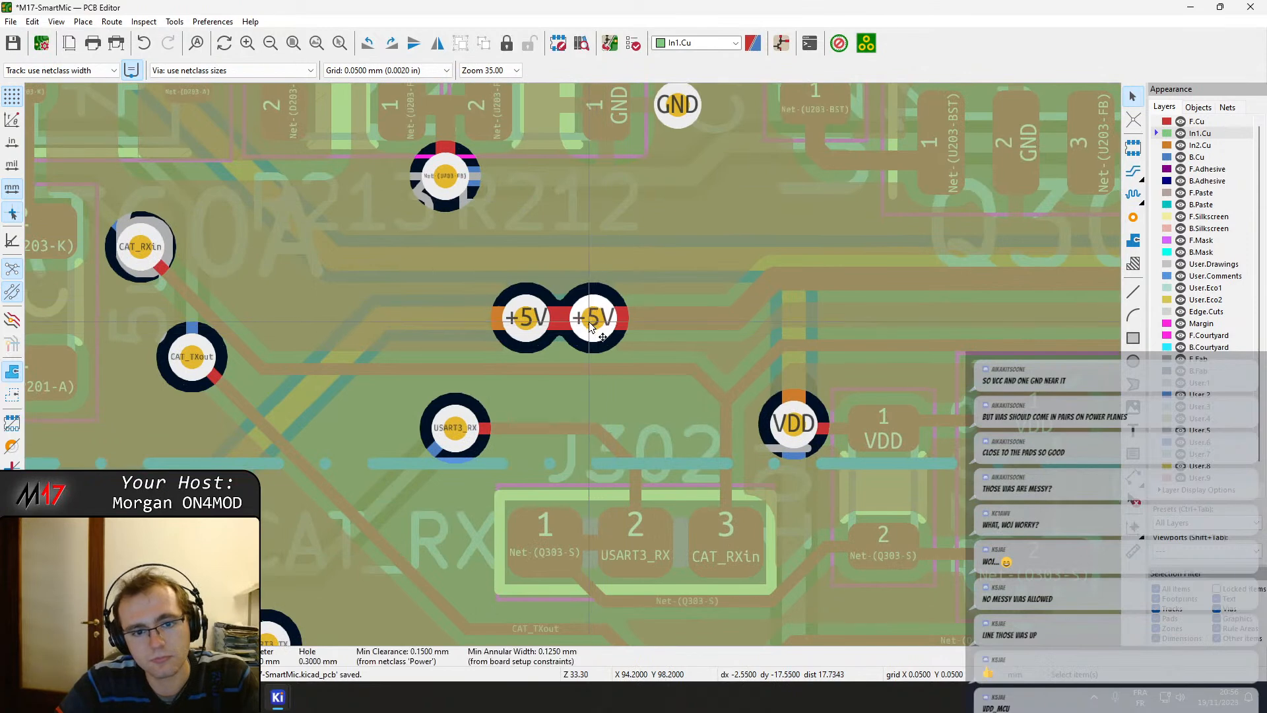
drag(597, 323, 609, 322)
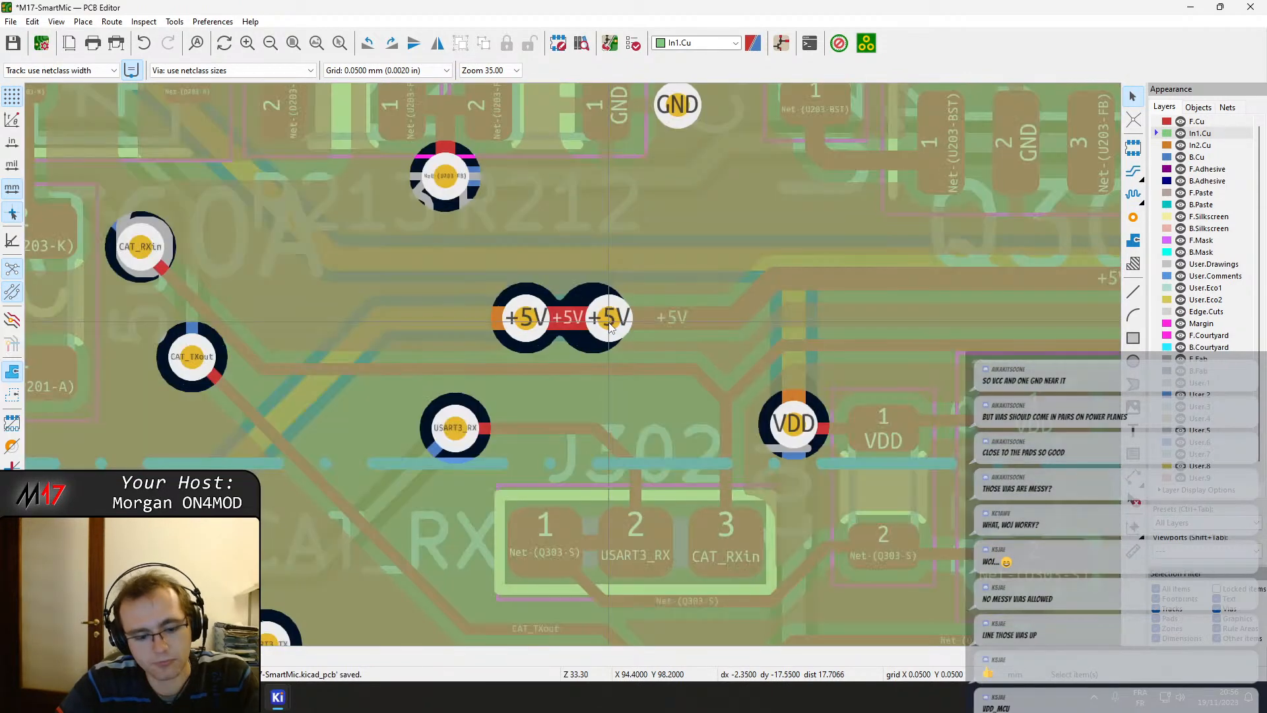
key(b)
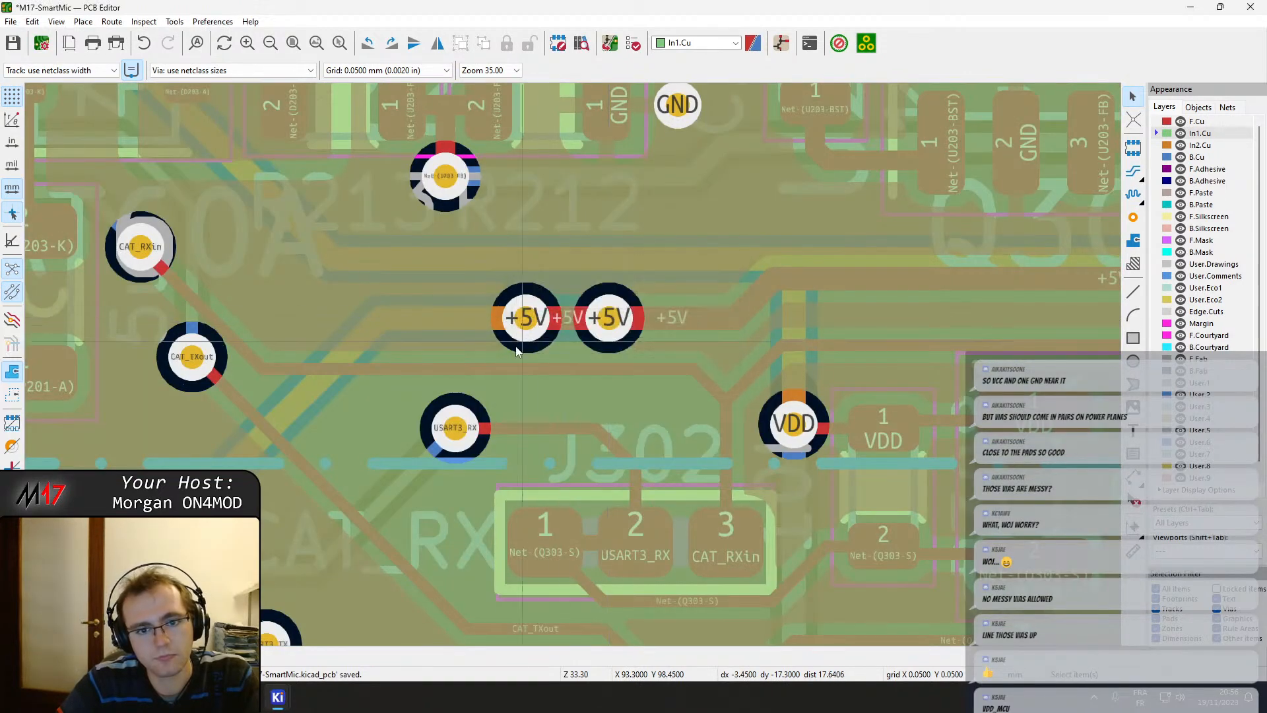
Try to widen the gap between the two VDD vias near the regulator by moving the right via, and undo the move.
scroll(571, 368, down, 5)
scroll(365, 254, up, 5)
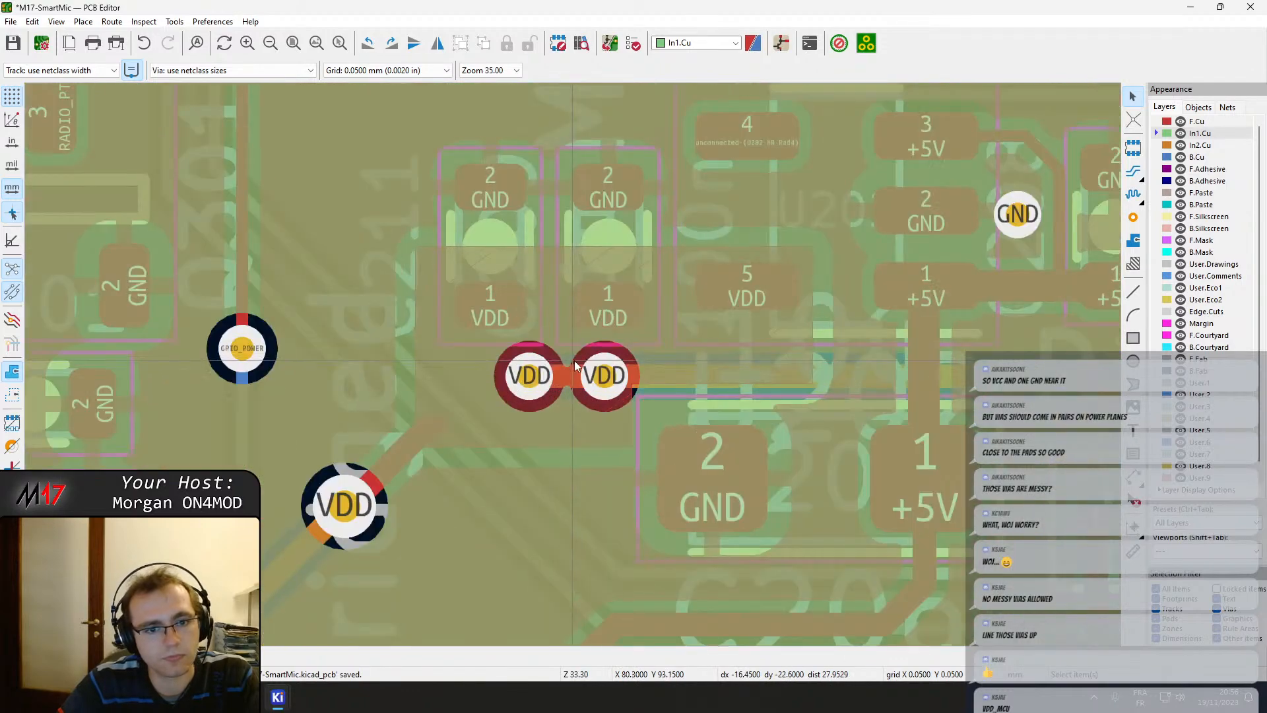
drag(604, 388, 614, 381)
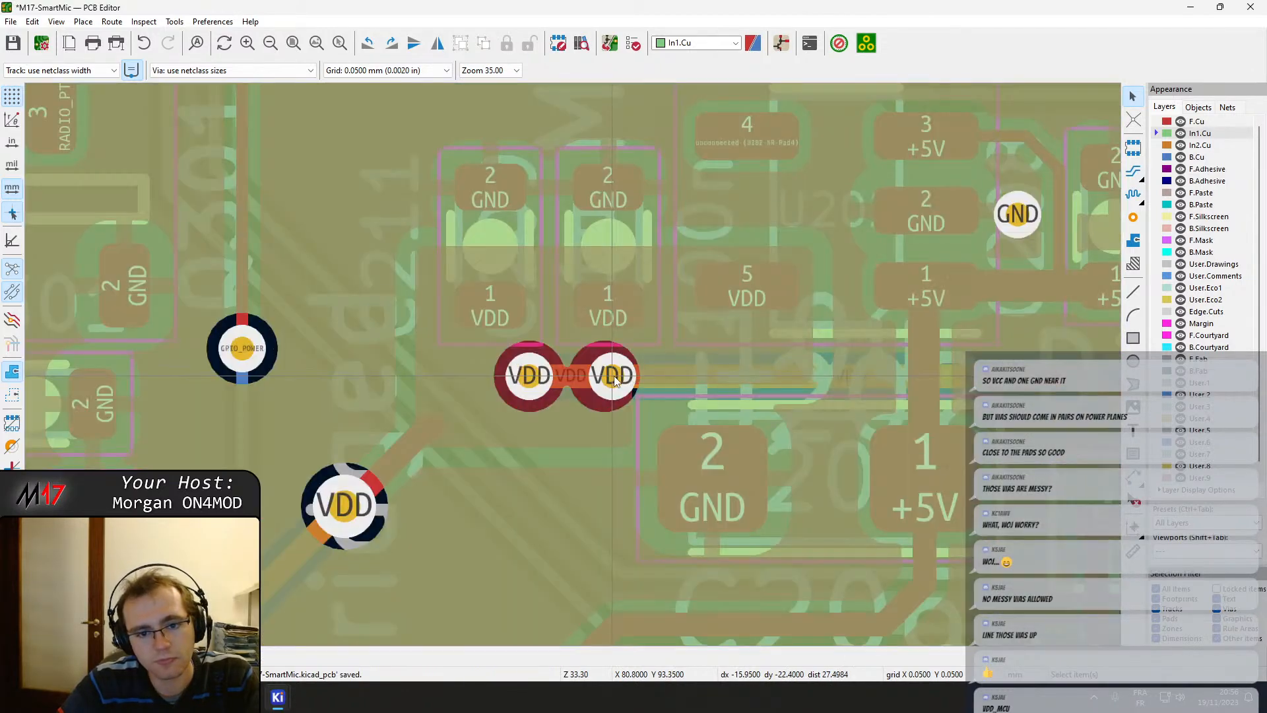
key(ctrl+z)
On F.Cu, move the left VDD via near the regulator farther from its neighbour and refill all zones.
scroll(604, 383, up, 1)
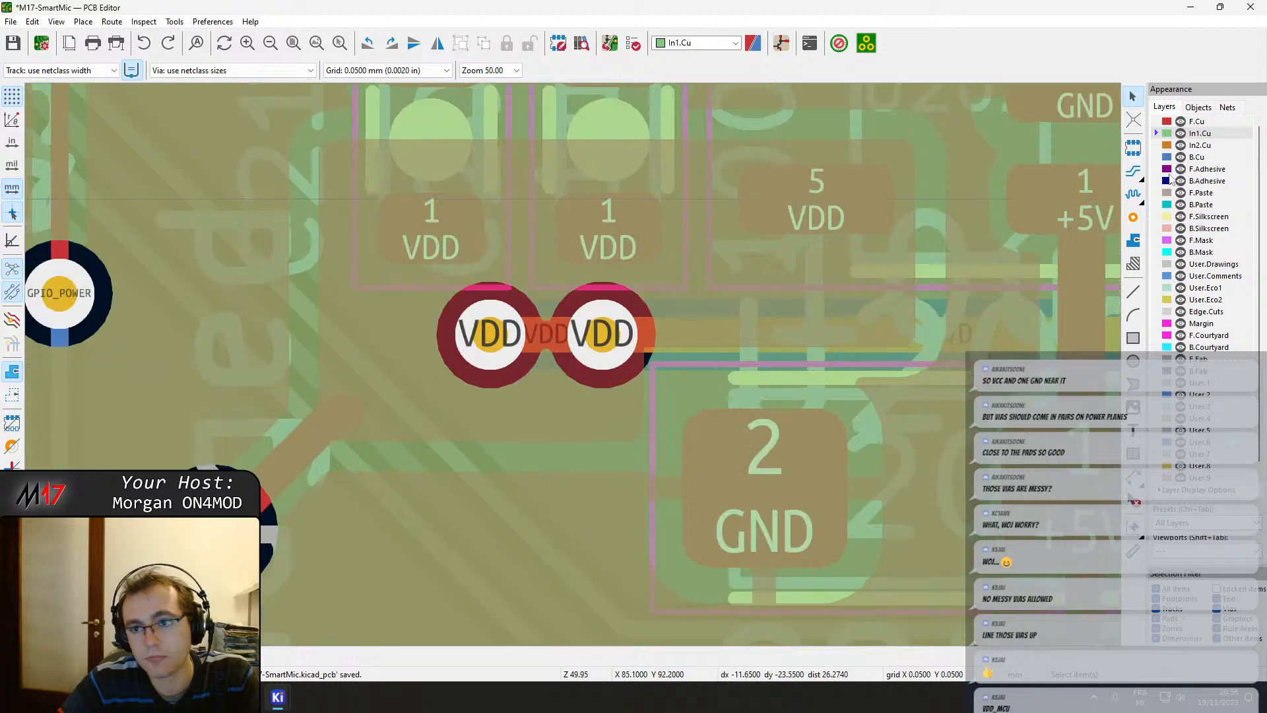
key(Page_Up)
click(489, 345)
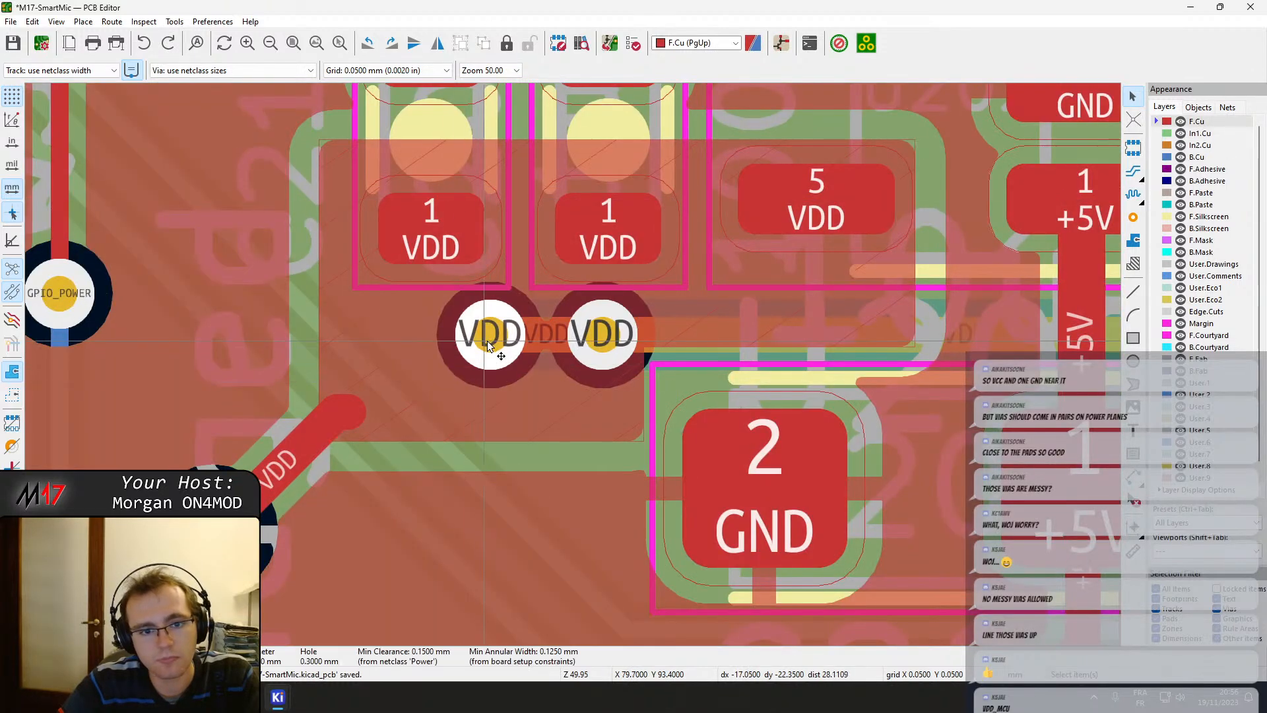
drag(491, 342, 473, 340)
key(b)
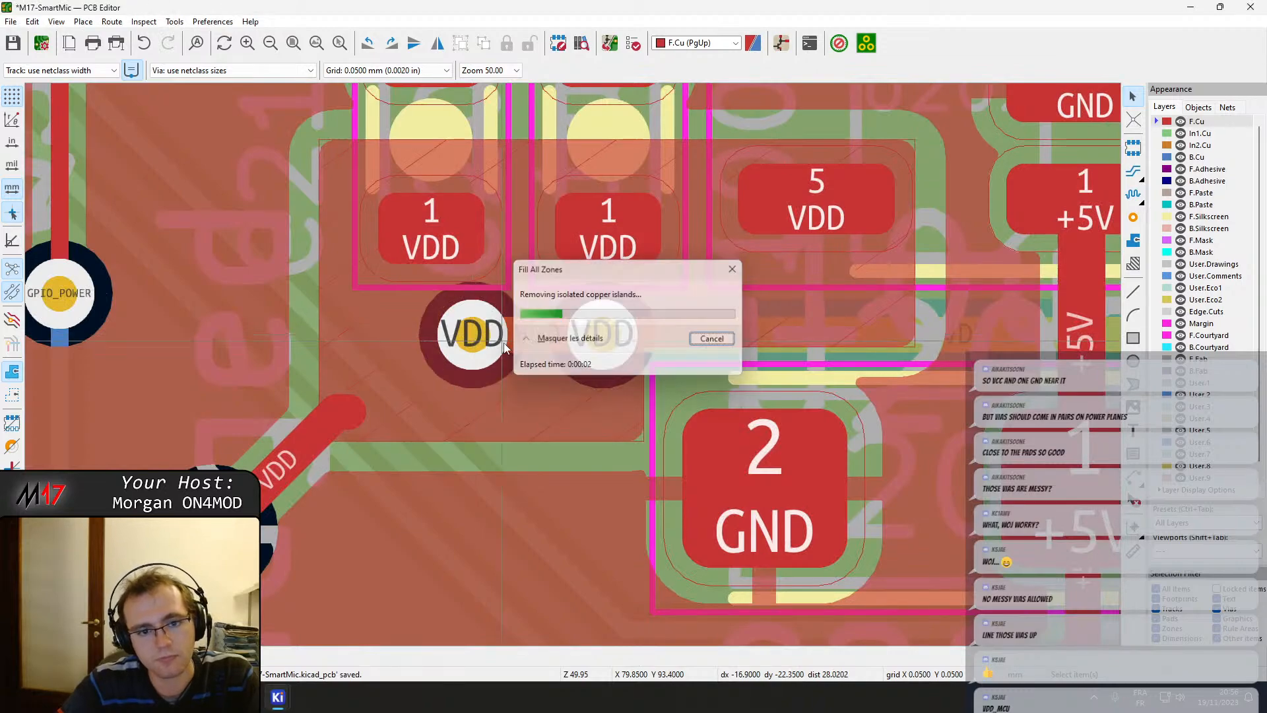
On B.Cu, shift the horizontal track below the two vias beside the +12V pad farther away from them and refill all zones.
click(1205, 169)
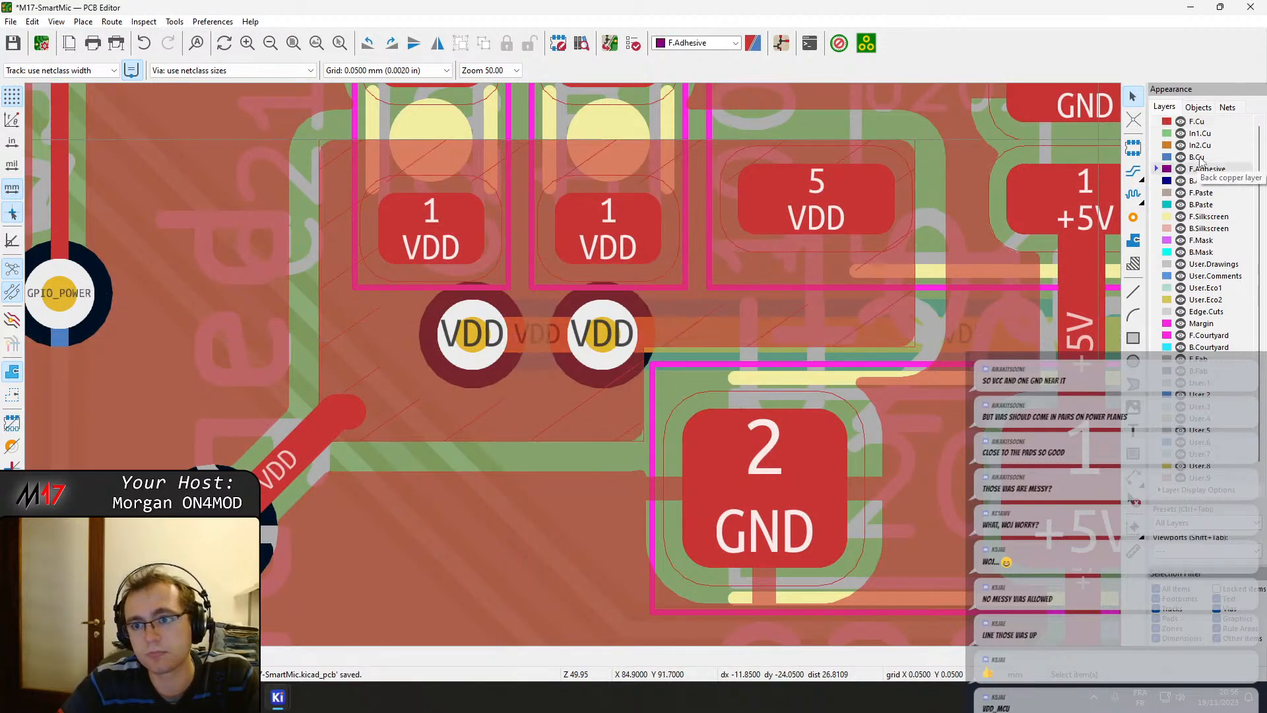
click(1197, 157)
scroll(574, 368, down, 5)
middle_drag(768, 436, 250, 388)
scroll(249, 388, down, 1)
scroll(911, 214, up, 3)
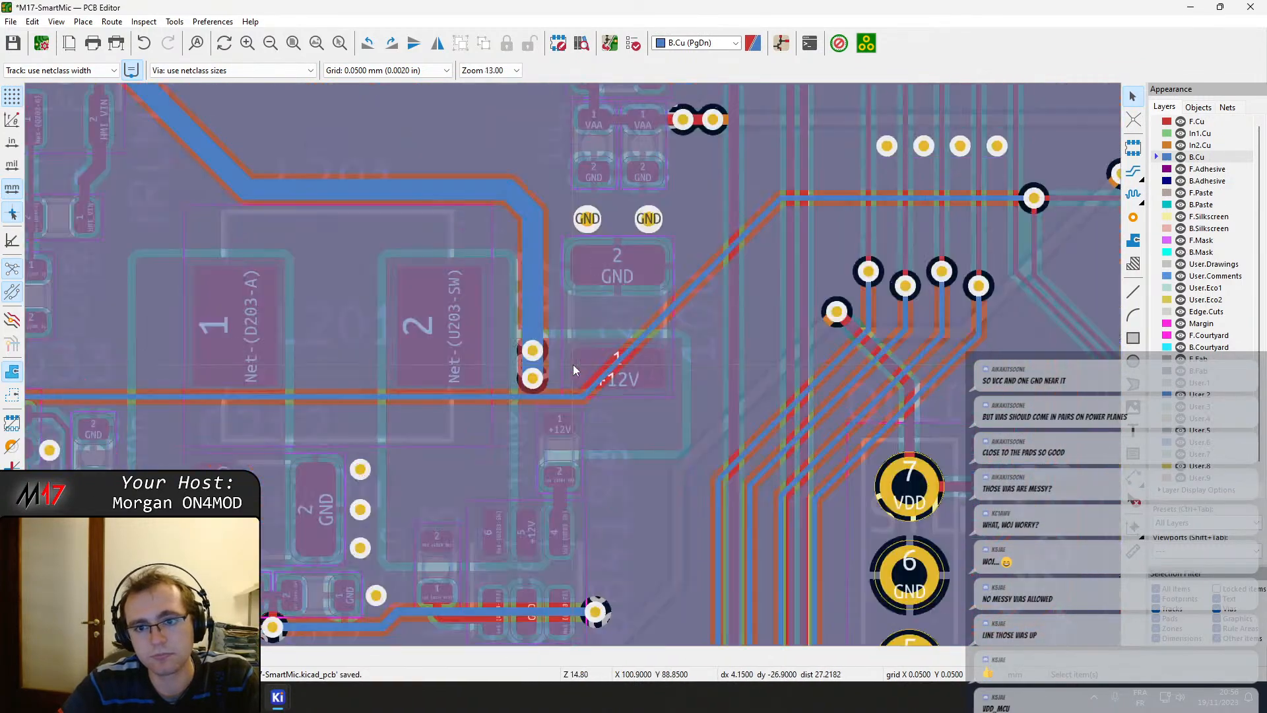
scroll(548, 361, down, 3)
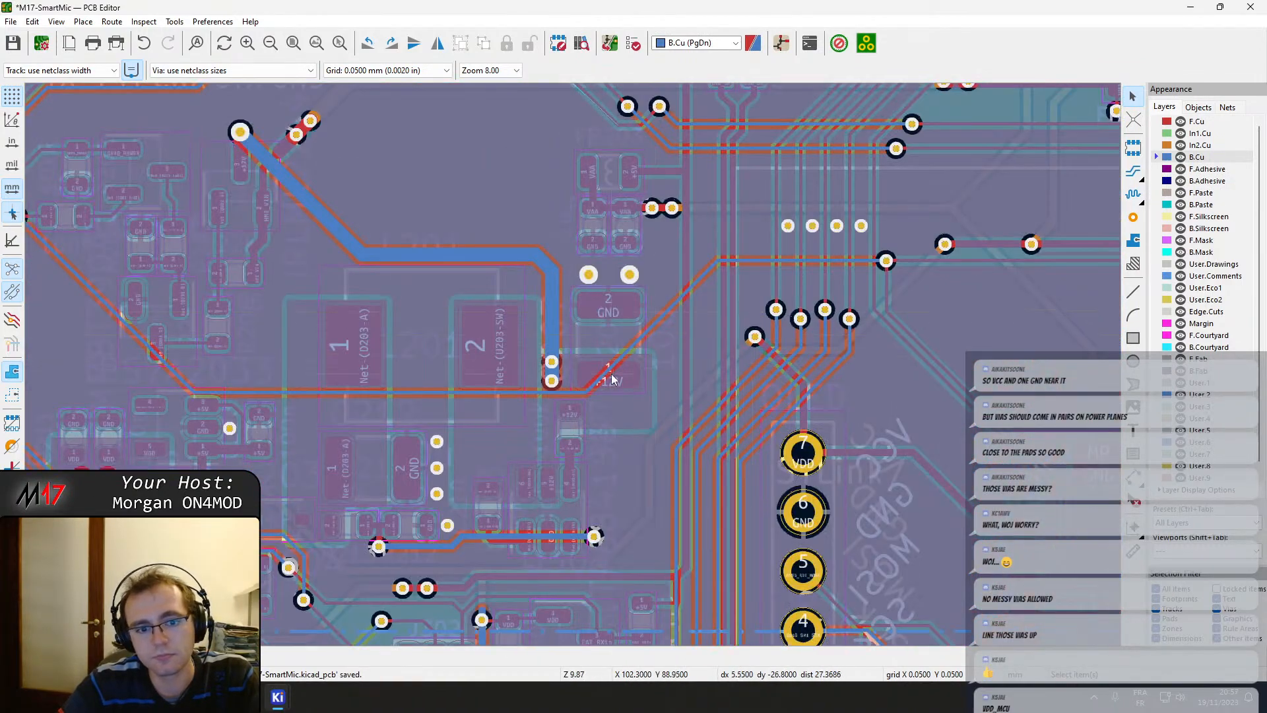
scroll(611, 374, up, 3)
scroll(571, 364, down, 3)
scroll(573, 364, up, 1)
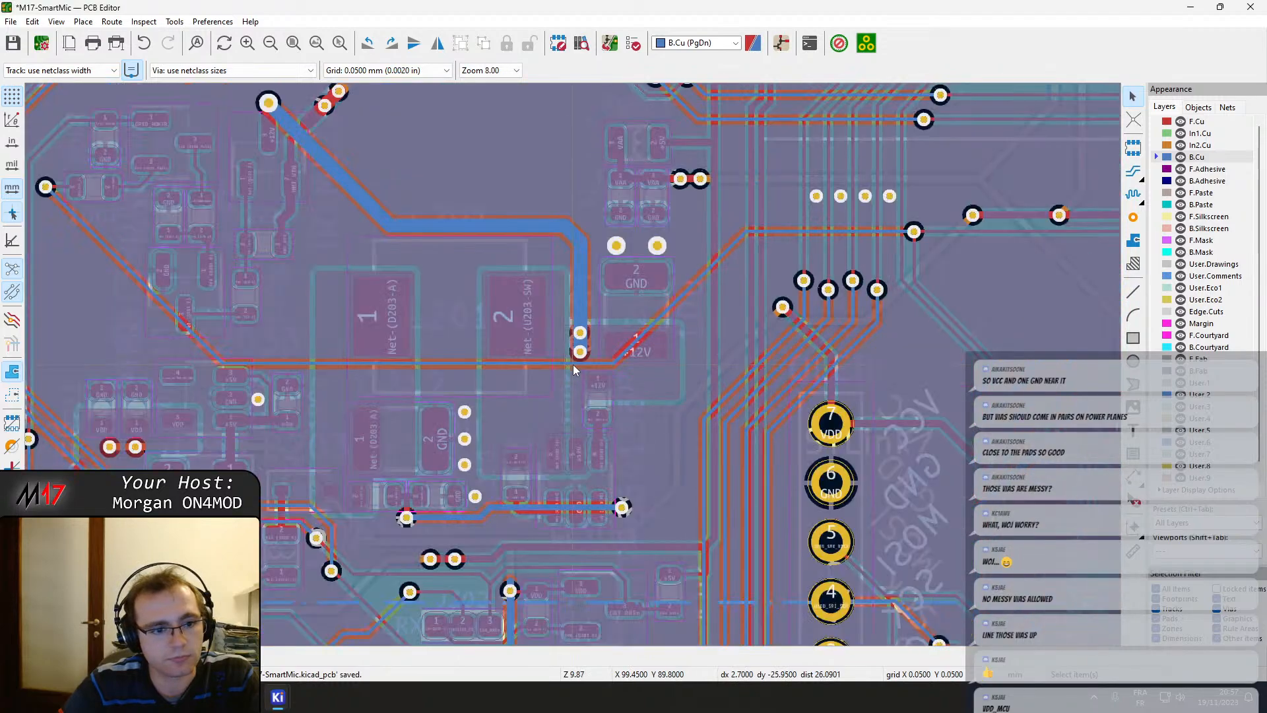
scroll(573, 364, up, 1)
click(593, 362)
key(d)
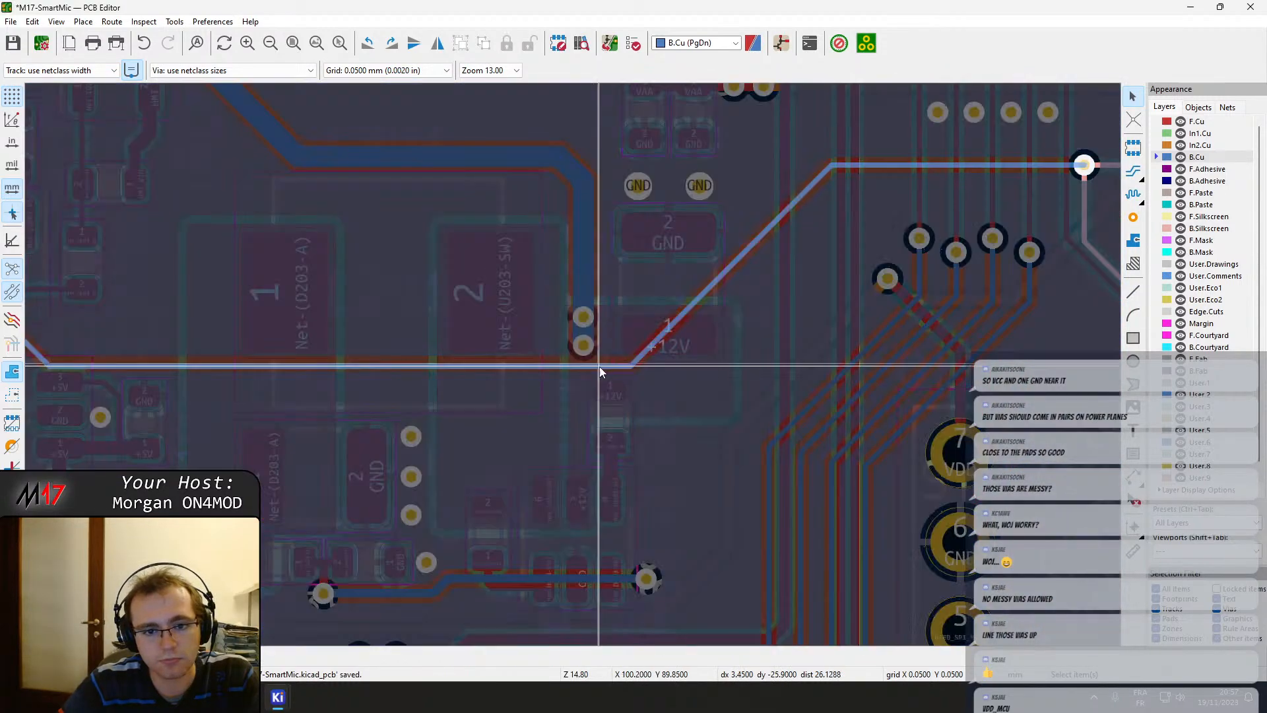
click(602, 382)
key(b)
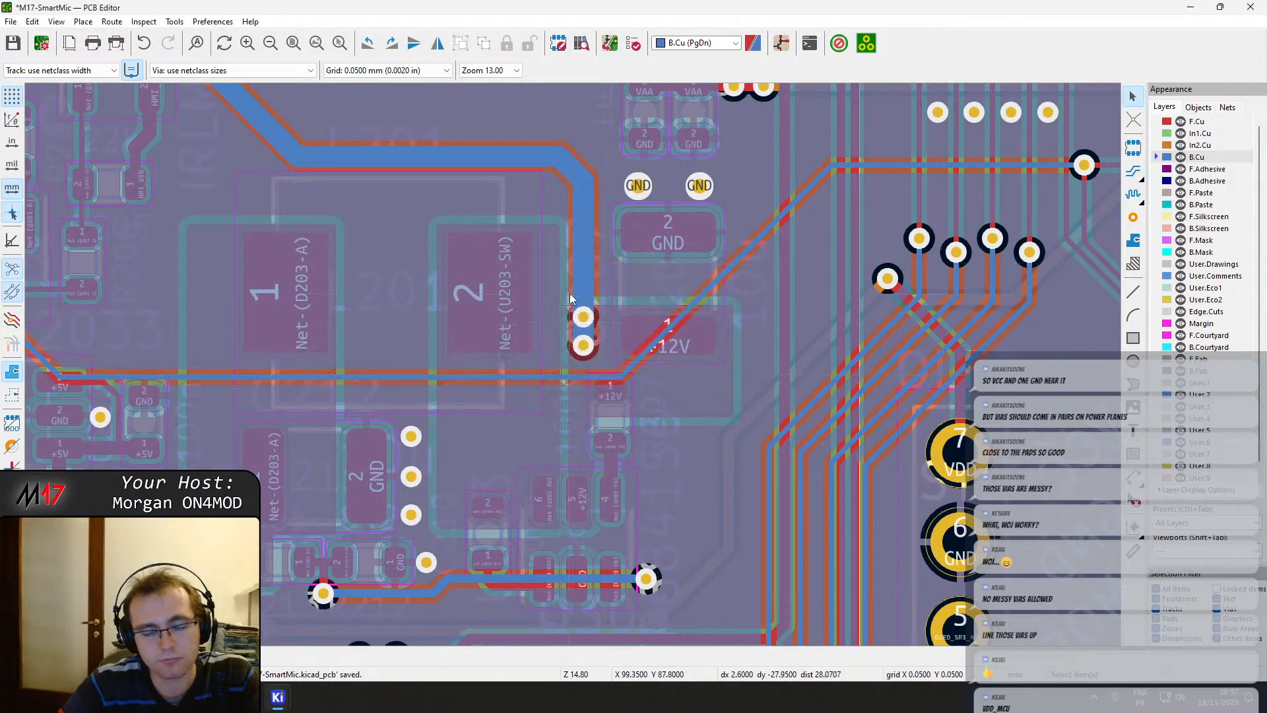
Examine the back copper across the board, the I2C_SDA and I2C_SCL vias, and the GND via rows beside the microcontroller.
scroll(581, 421, down, 3)
middle_drag(284, 358, 572, 295)
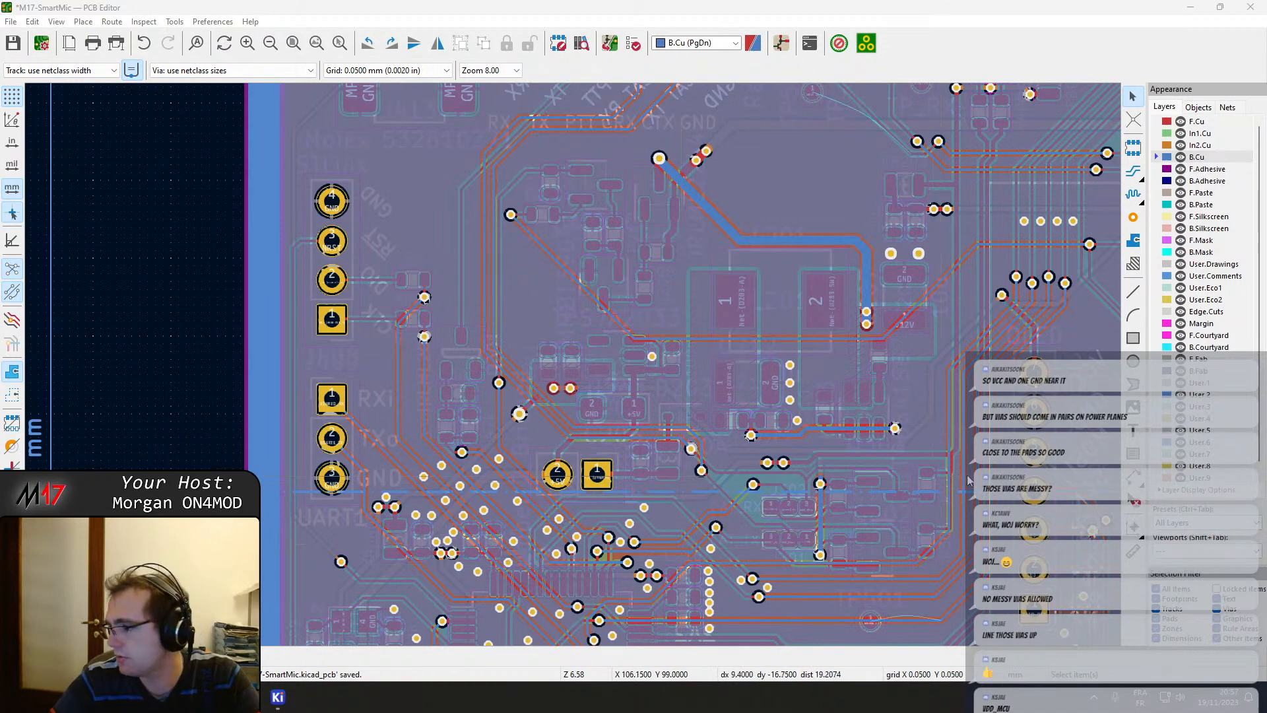
middle_drag(866, 522, 699, 285)
scroll(574, 367, up, 6)
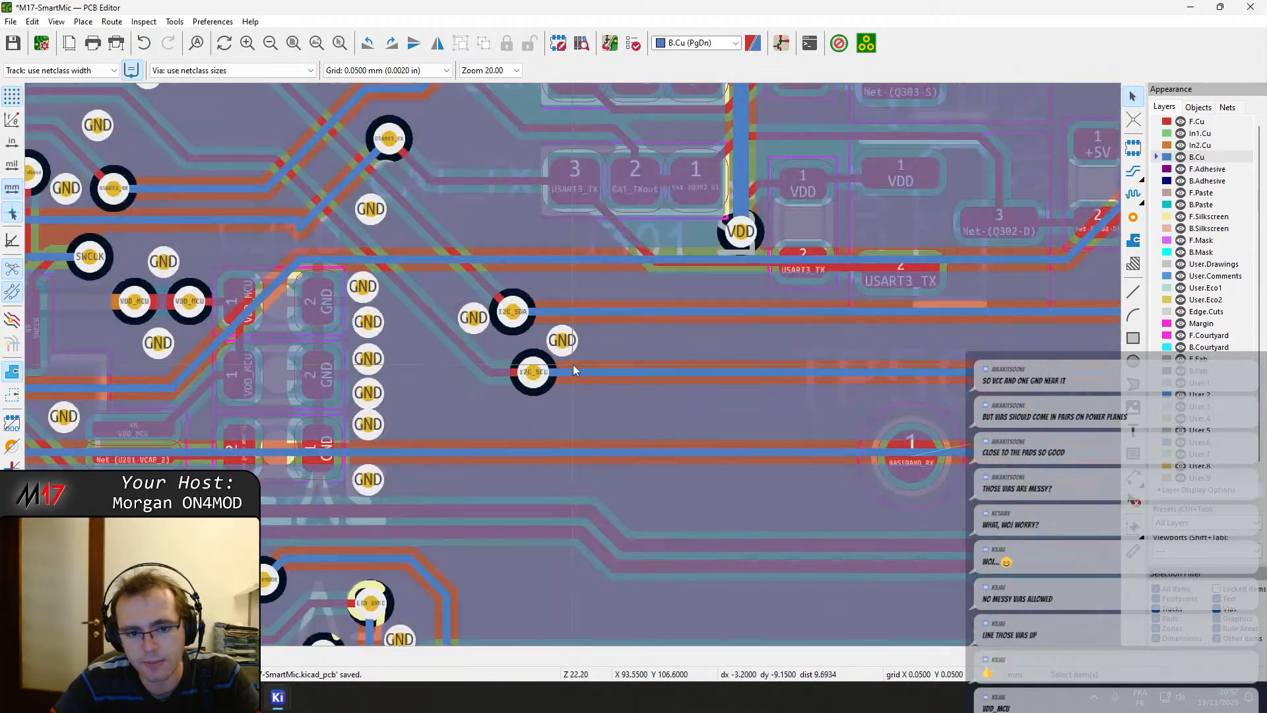
scroll(575, 368, down, 3)
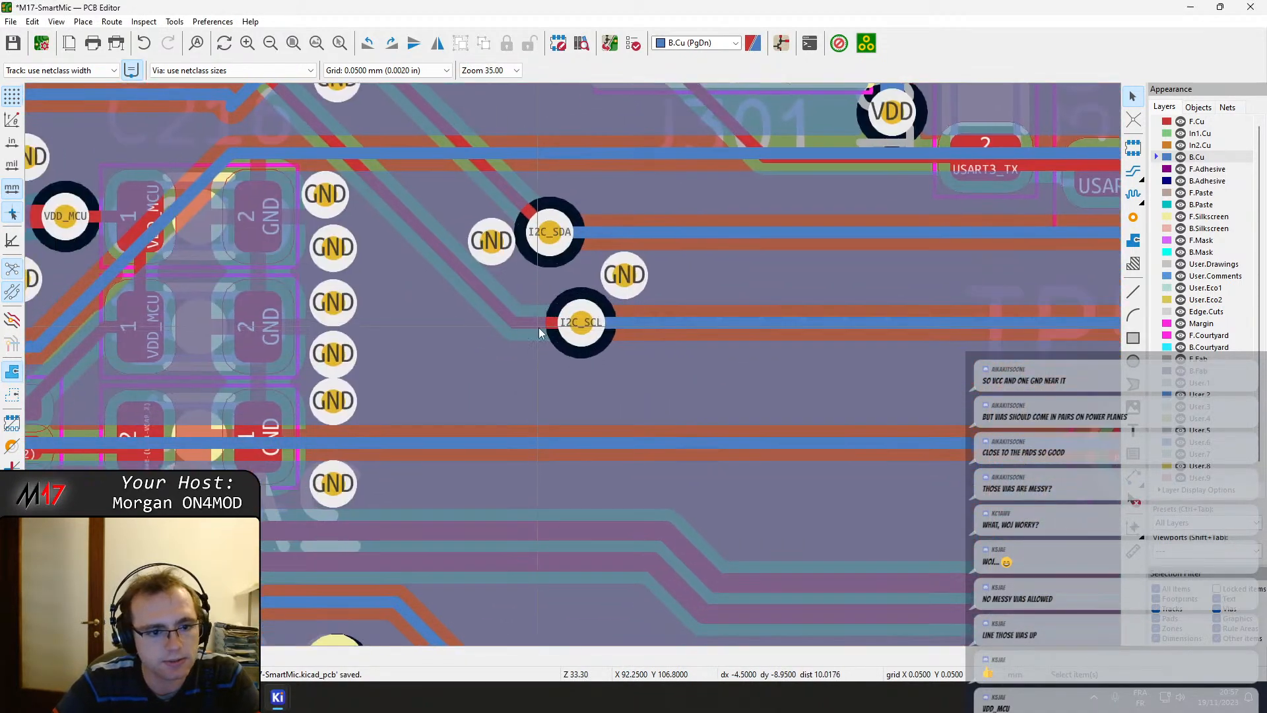
middle_drag(728, 494, 587, 264)
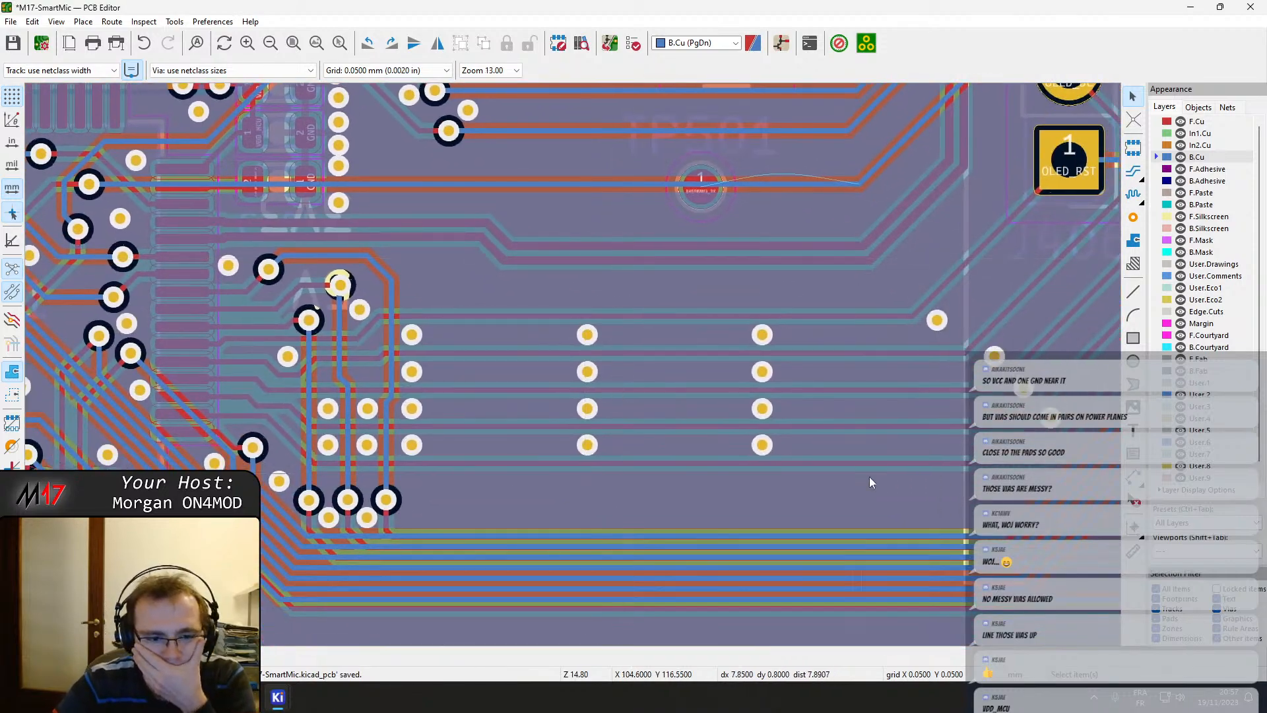
Examine the routing along the lower board edge around the RJ45 connector and SPEAKER track, on B.Cu and F.Cu.
middle_drag(869, 477, 330, 374)
scroll(489, 406, down, 1)
scroll(970, 400, down, 2)
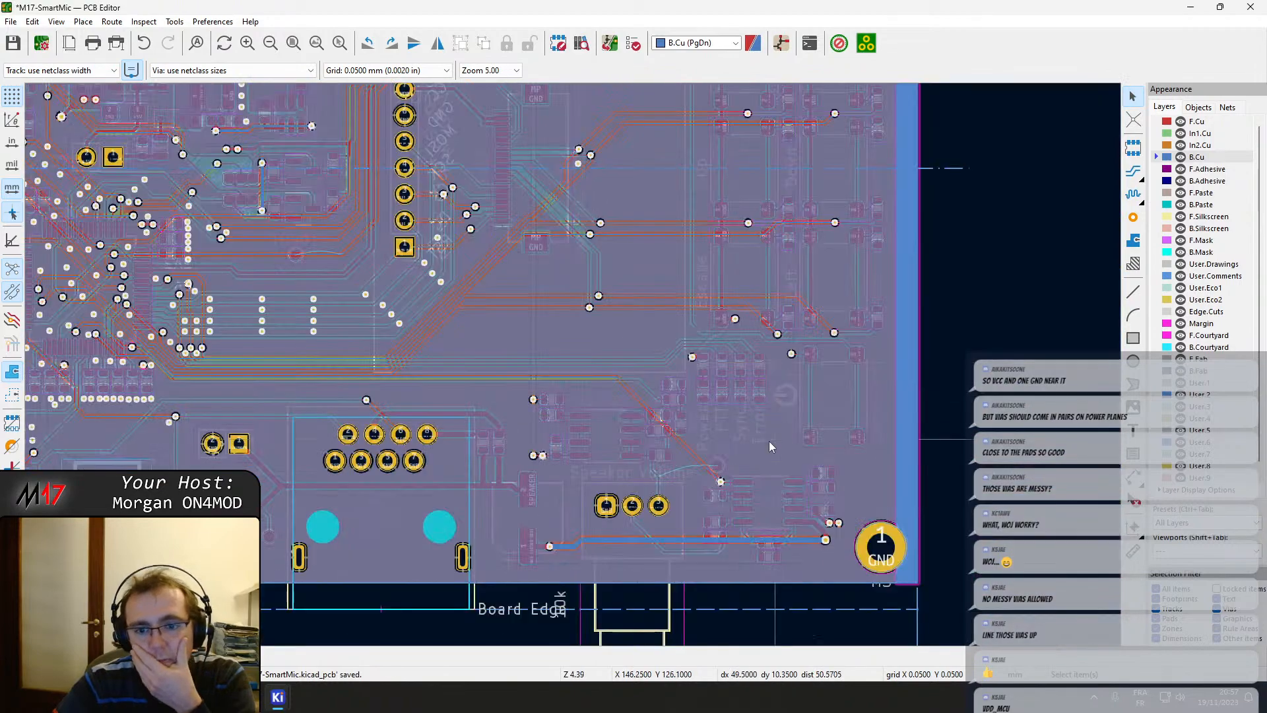
scroll(770, 441, up, 1)
middle_drag(433, 362, 819, 366)
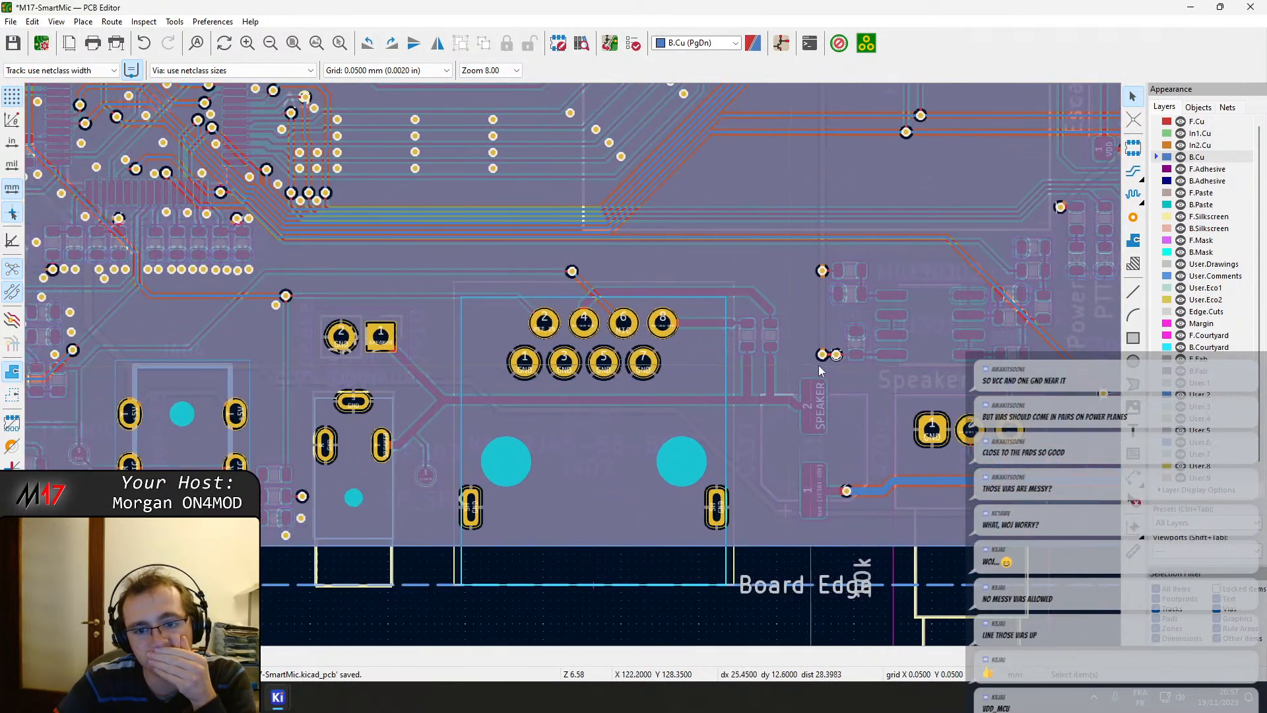
click(1212, 123)
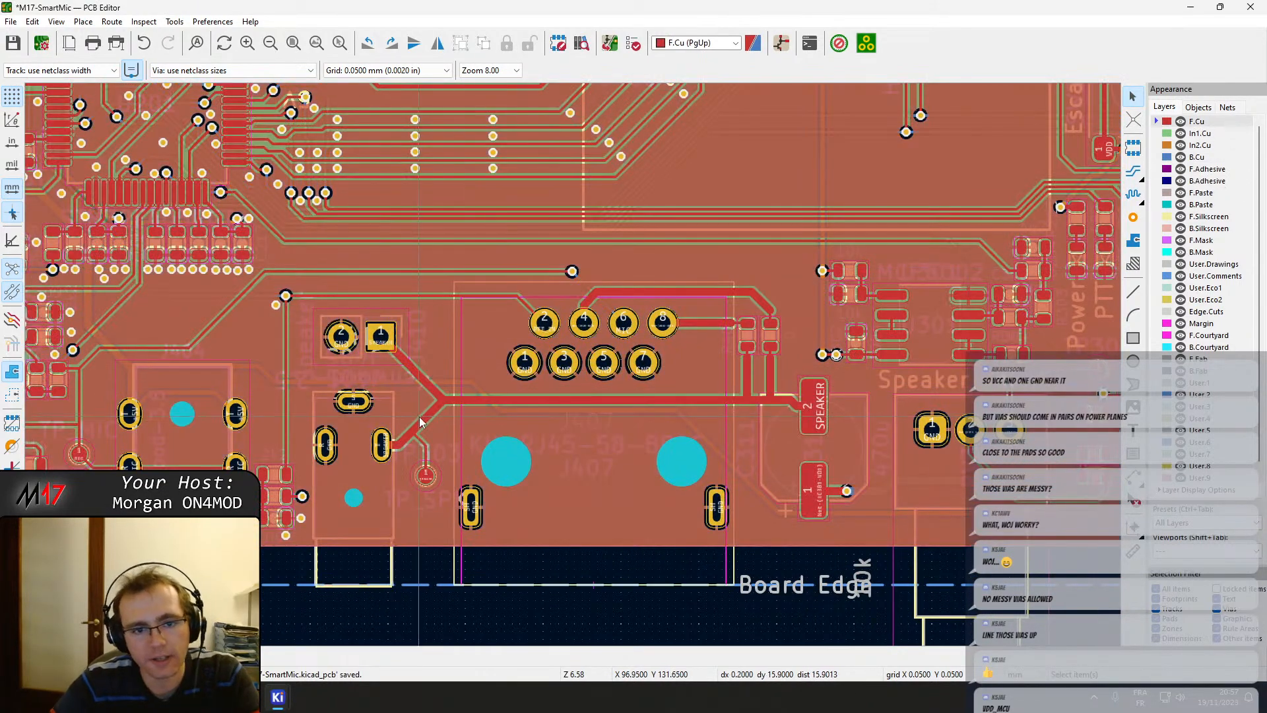
middle_drag(418, 418, 596, 359)
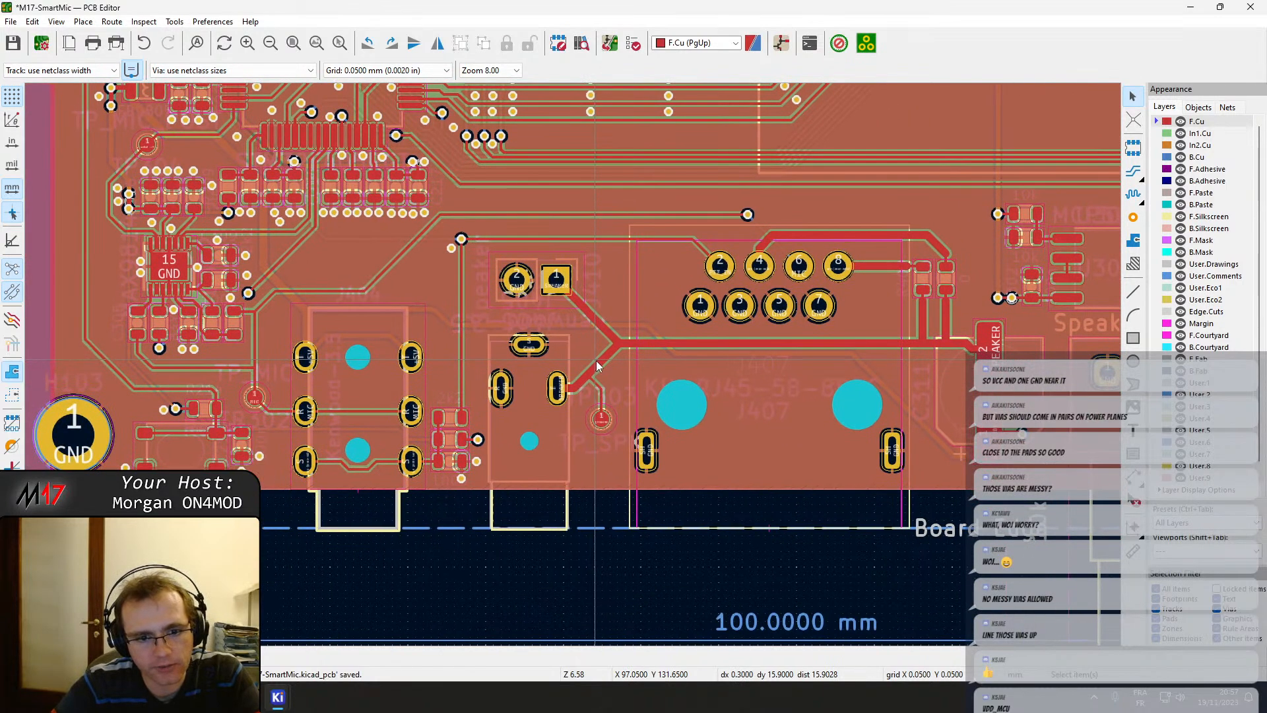
scroll(596, 361, up, 3)
scroll(573, 364, down, 2)
middle_drag(600, 355, 312, 378)
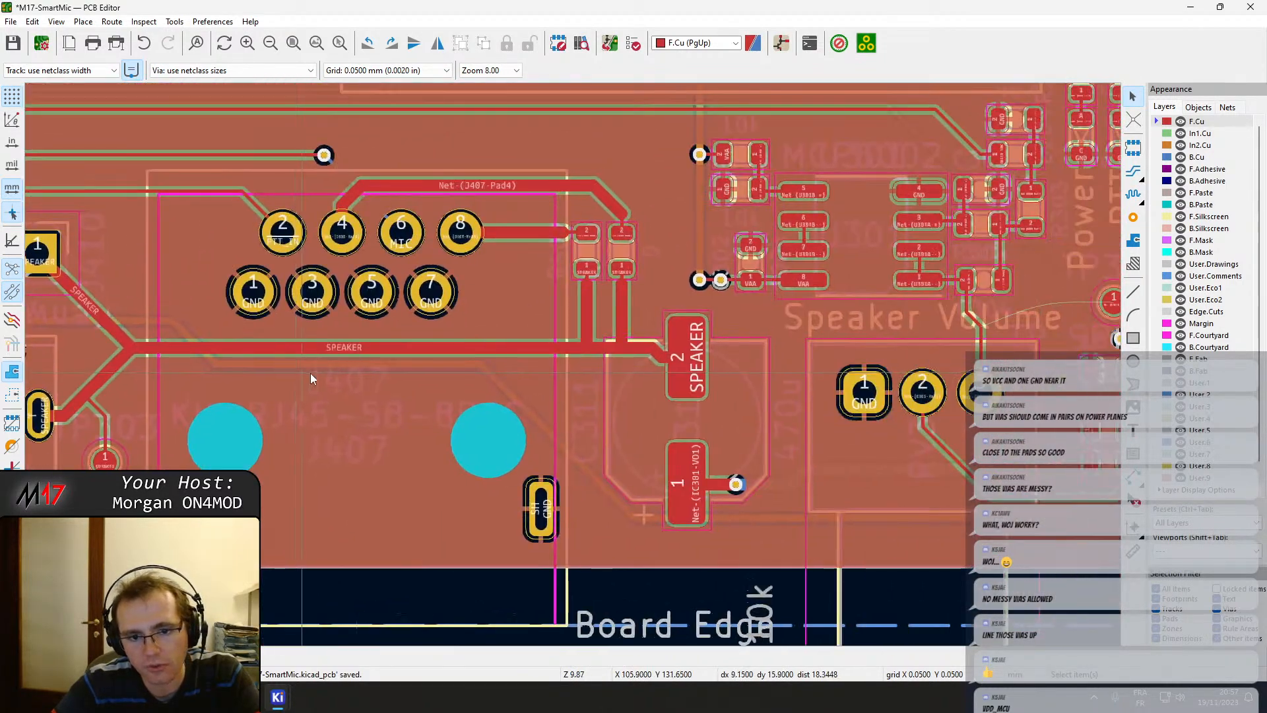
Examine the front copper around the Speaker Volume op-amp, its VAA vias, and the neighbouring GND pads.
middle_drag(656, 297, 472, 414)
scroll(503, 404, up, 2)
middle_drag(573, 363, 253, 422)
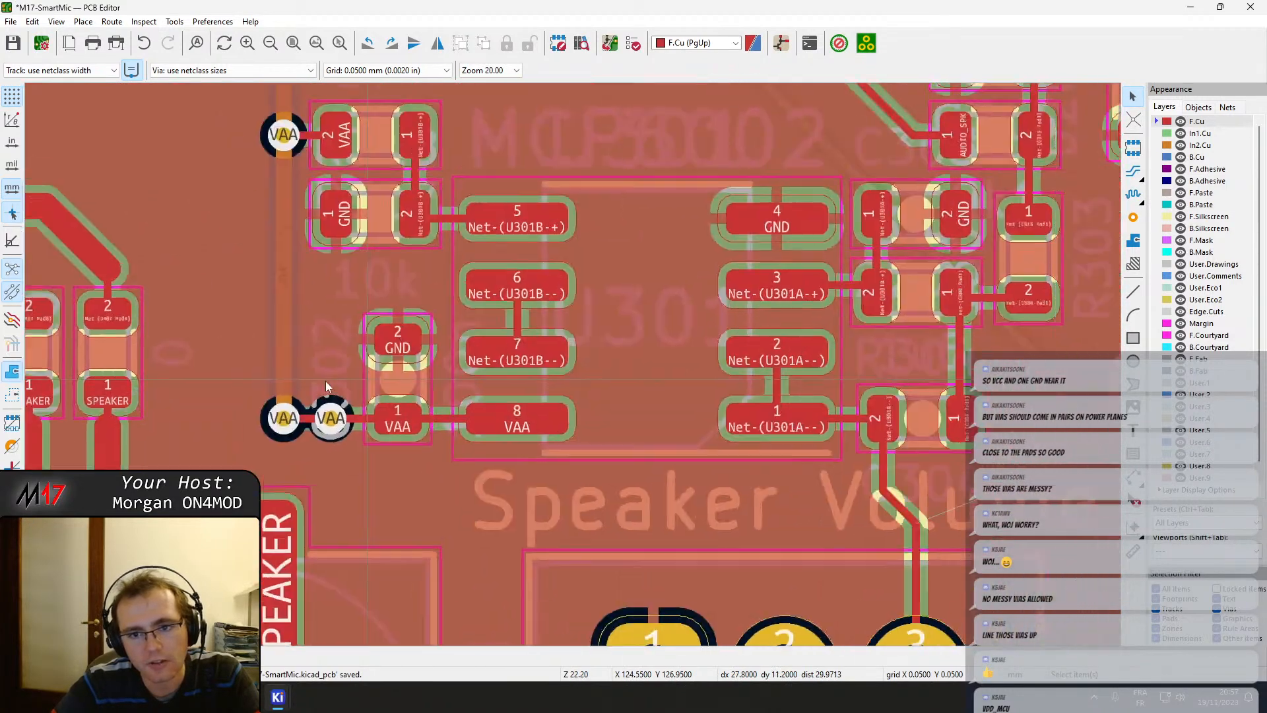
scroll(325, 366, down, 3)
middle_drag(798, 390, 791, 419)
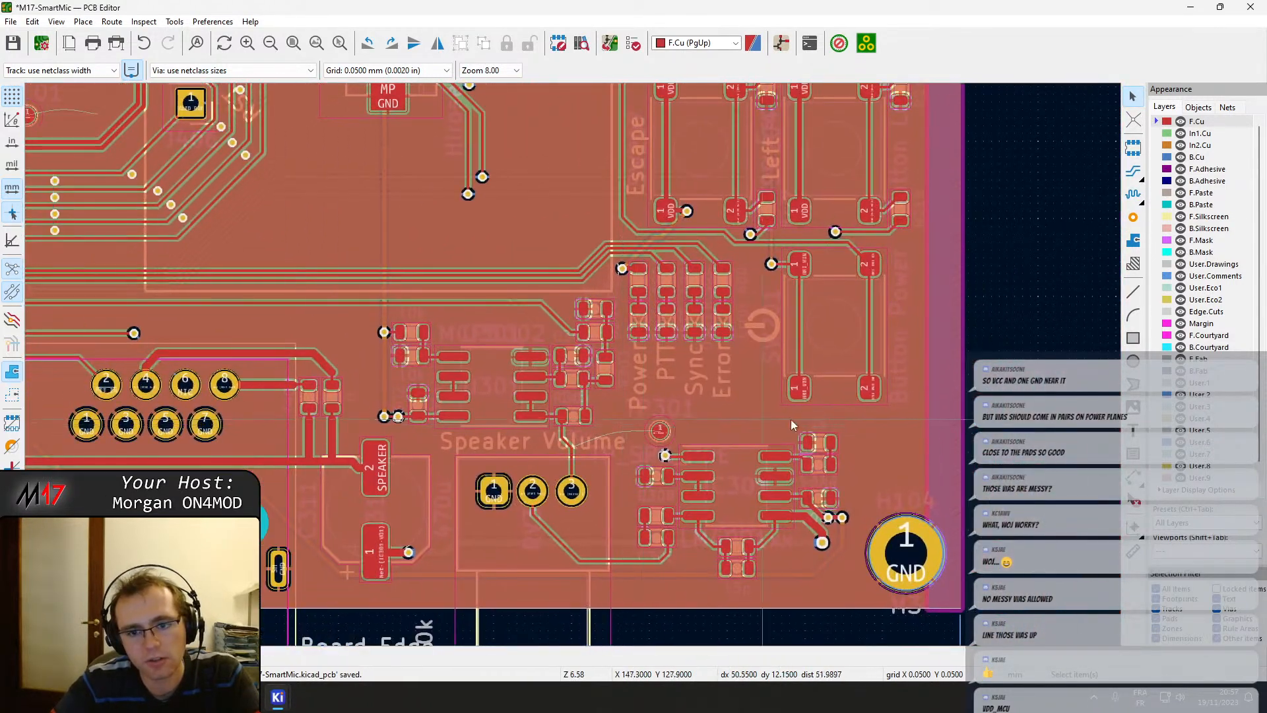
scroll(573, 364, up, 3)
scroll(573, 365, down, 1)
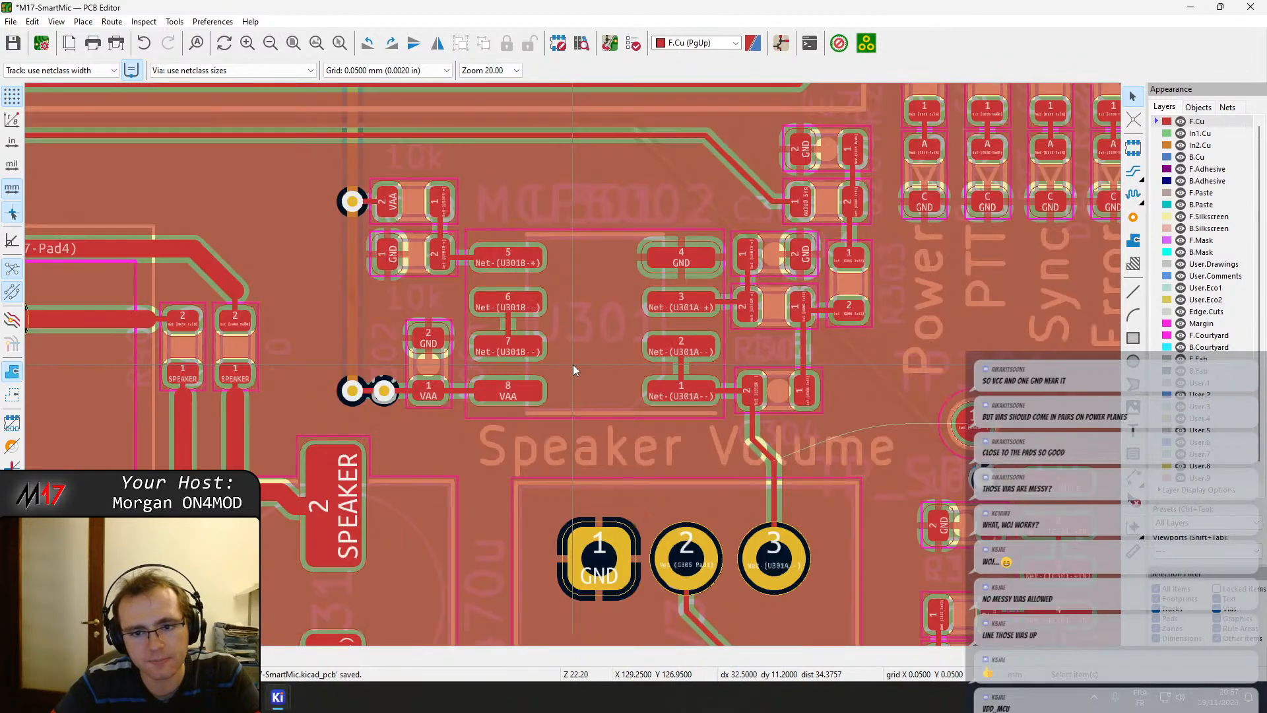
middle_drag(481, 311, 602, 392)
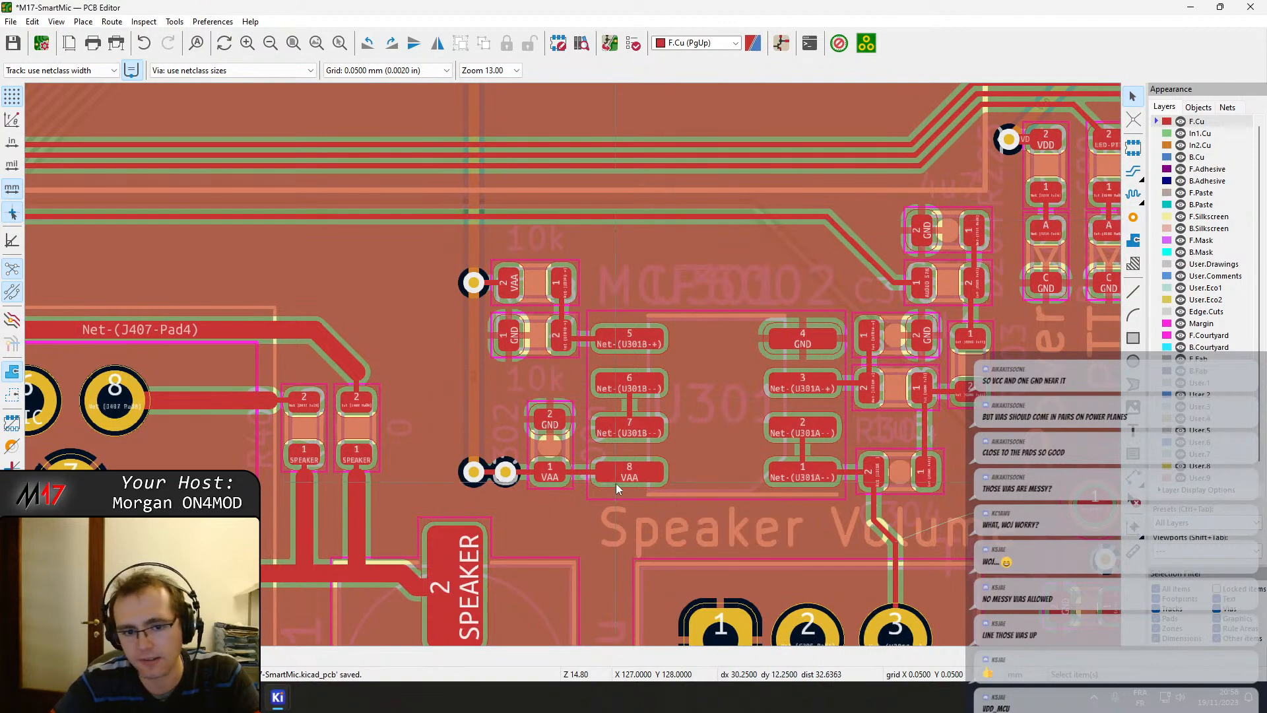
middle_drag(616, 483, 387, 478)
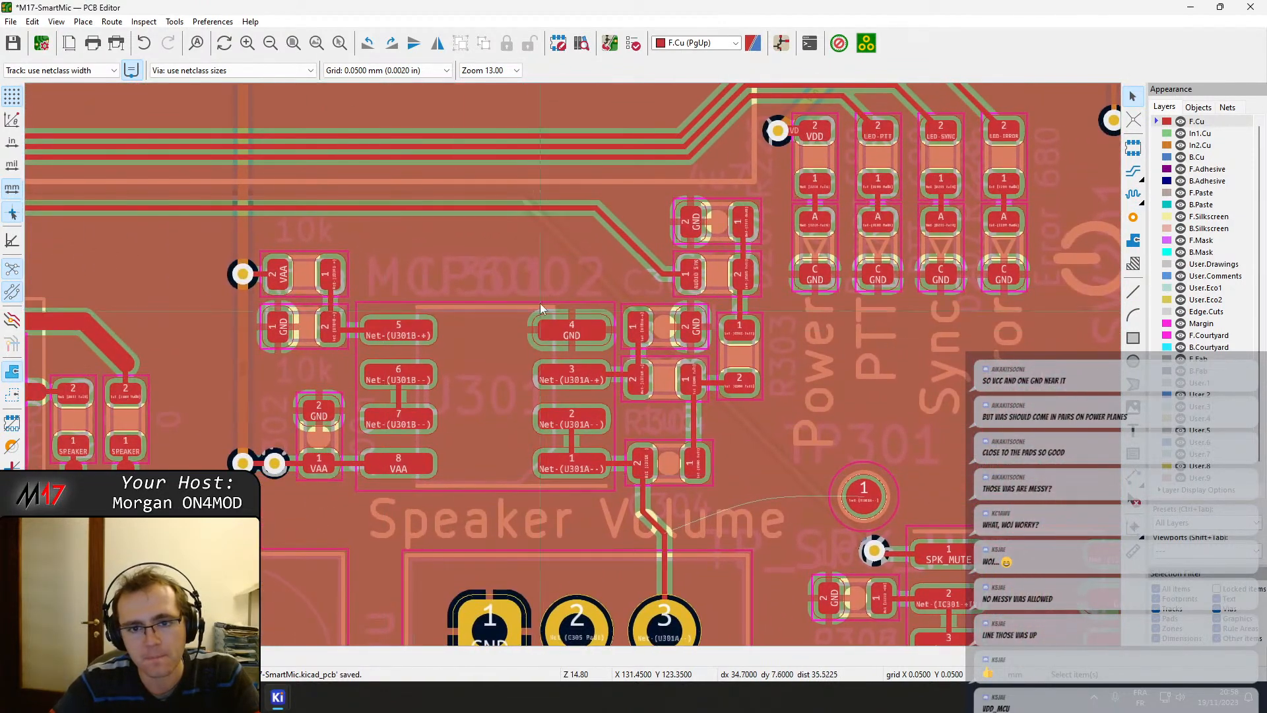
middle_drag(690, 285, 759, 291)
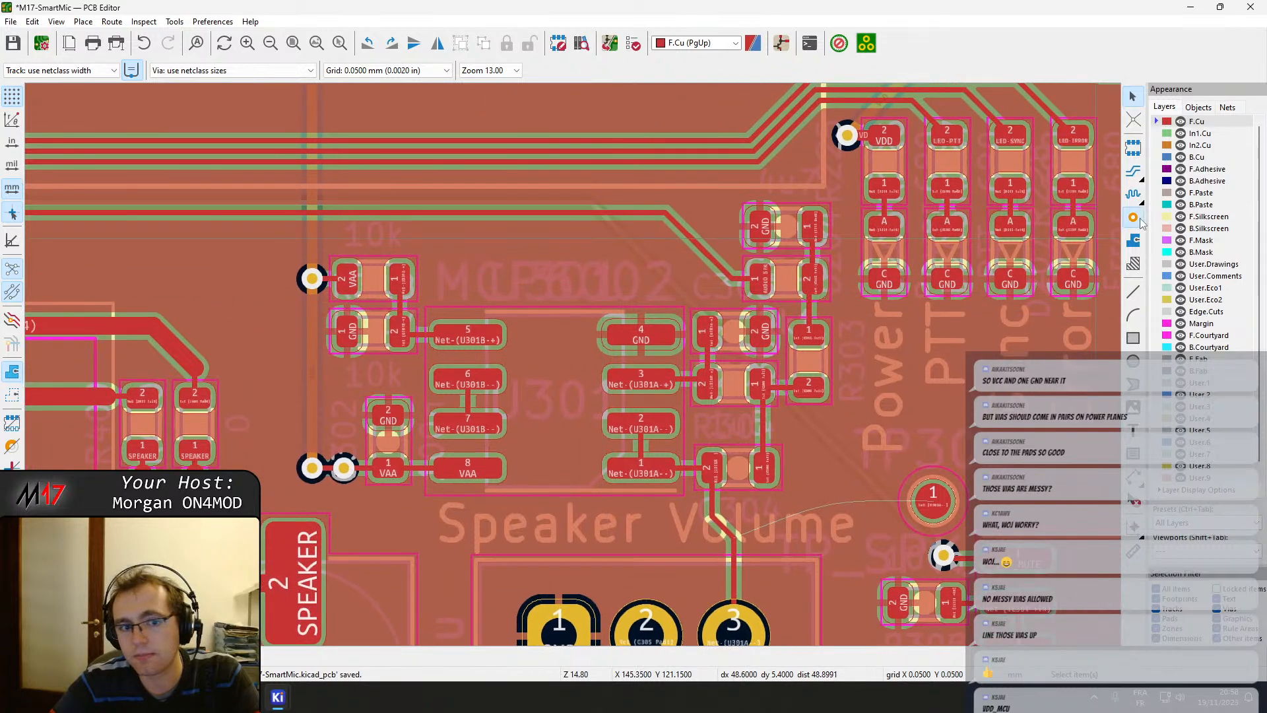
Place three GND vias: beside and below the 10k resistor's GND pad, and above the capacitor's GND pad near U301.
click(1134, 217)
scroll(396, 288, up, 3)
scroll(532, 441, up, 2)
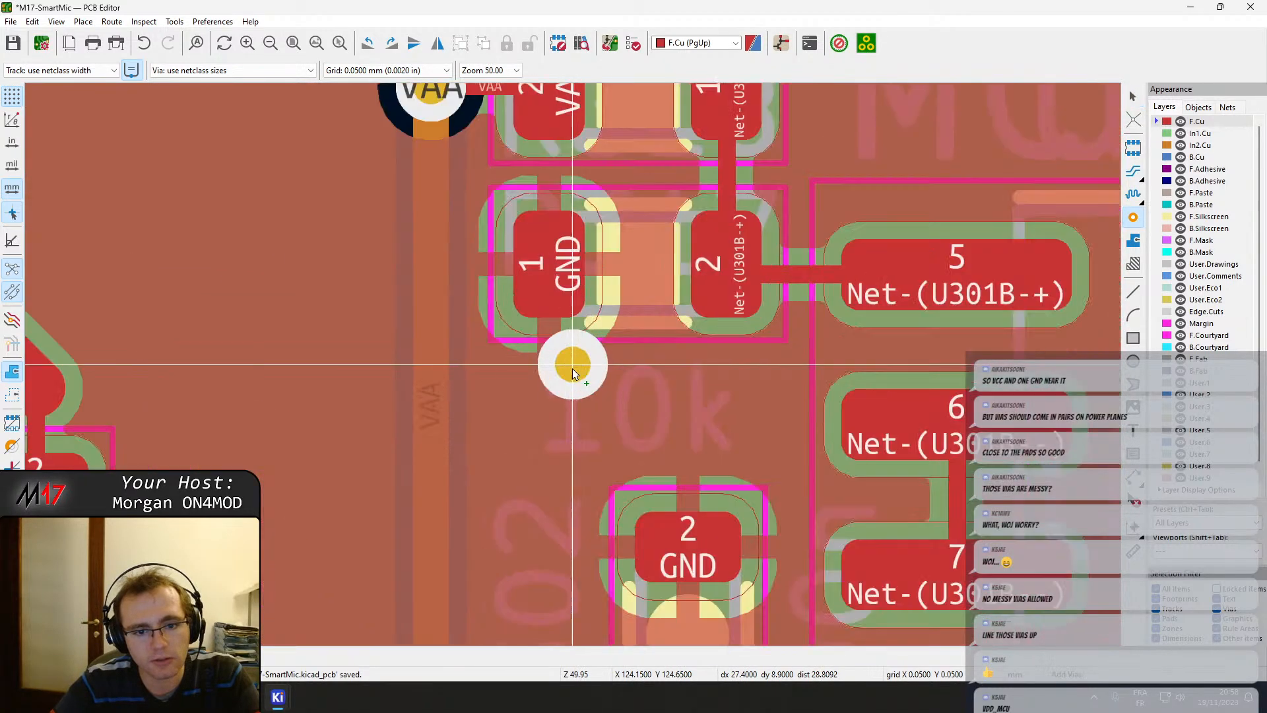
click(548, 393)
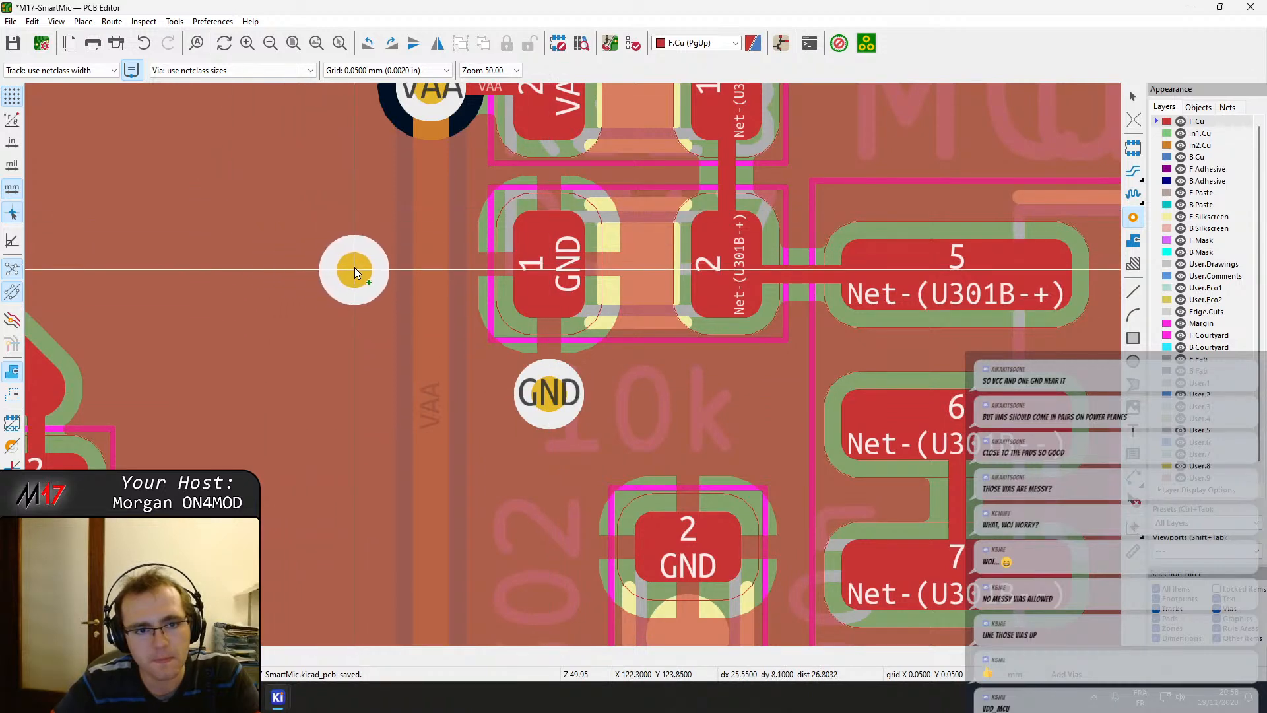
click(360, 264)
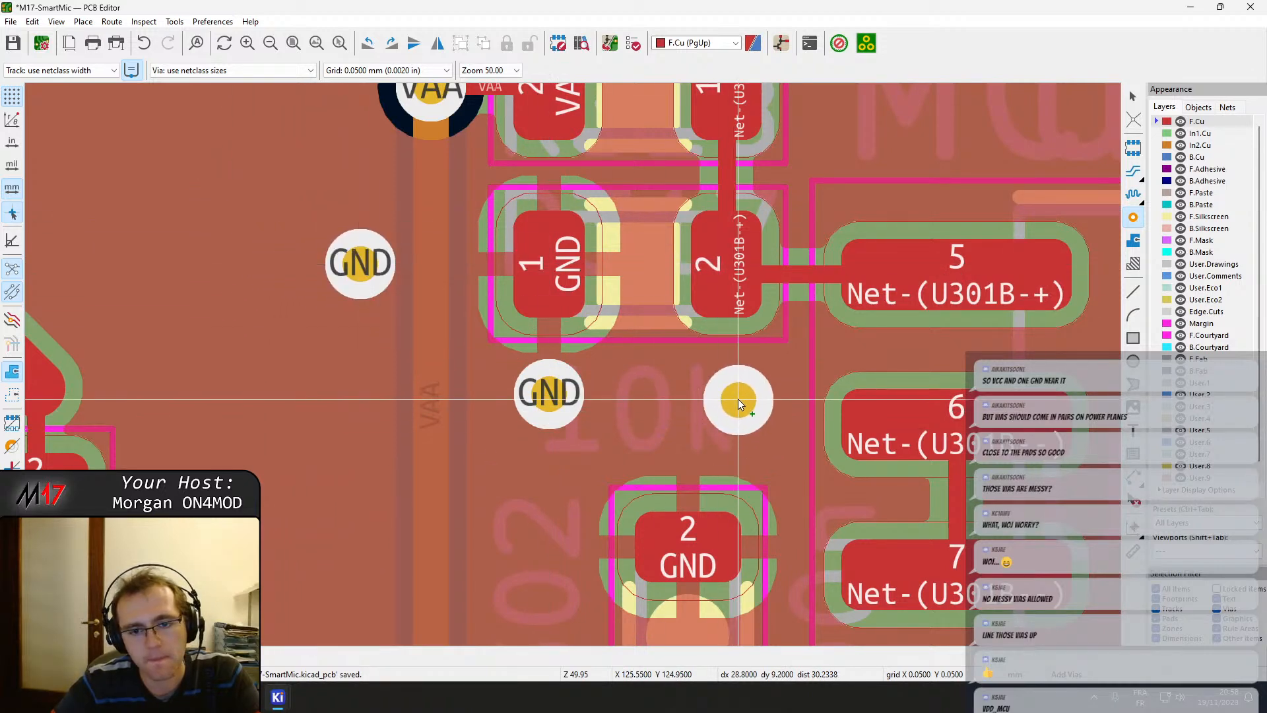
click(738, 399)
key(Escape)
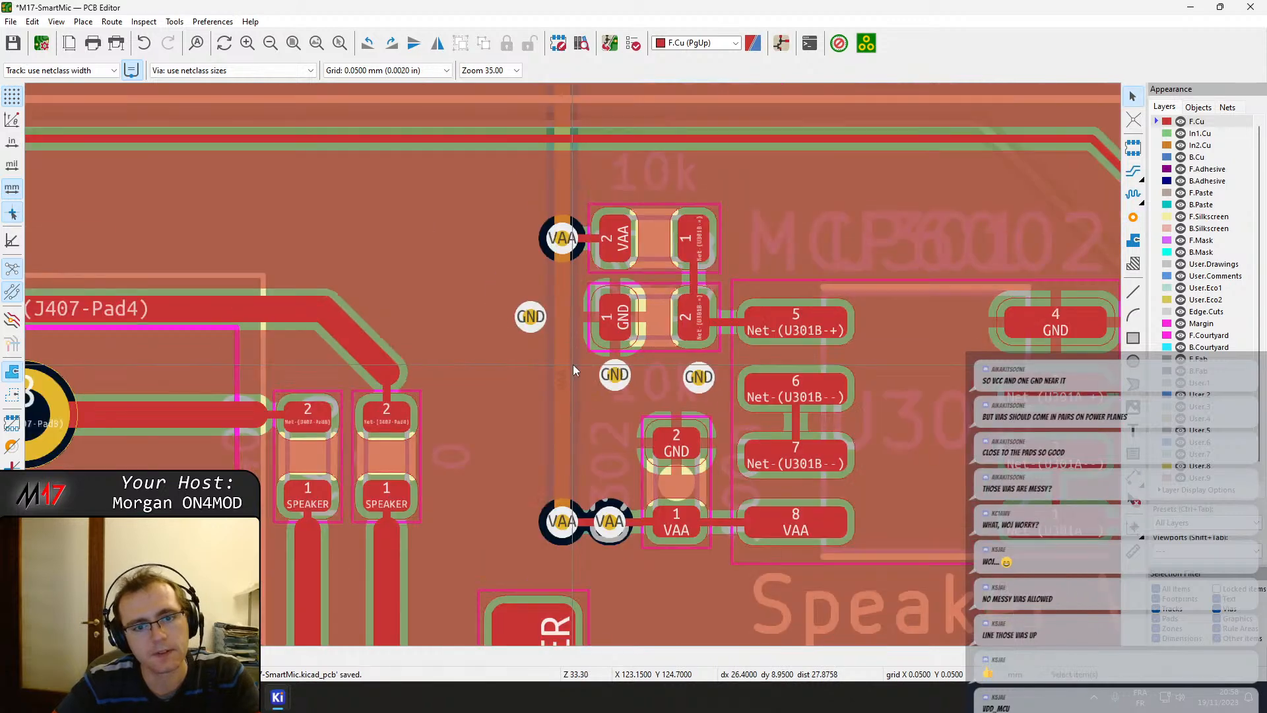
Place a GND via just up and to the left of the upper VAA via beside the 10k resistor.
scroll(573, 364, down, 3)
scroll(573, 366, up, 2)
scroll(573, 365, down, 2)
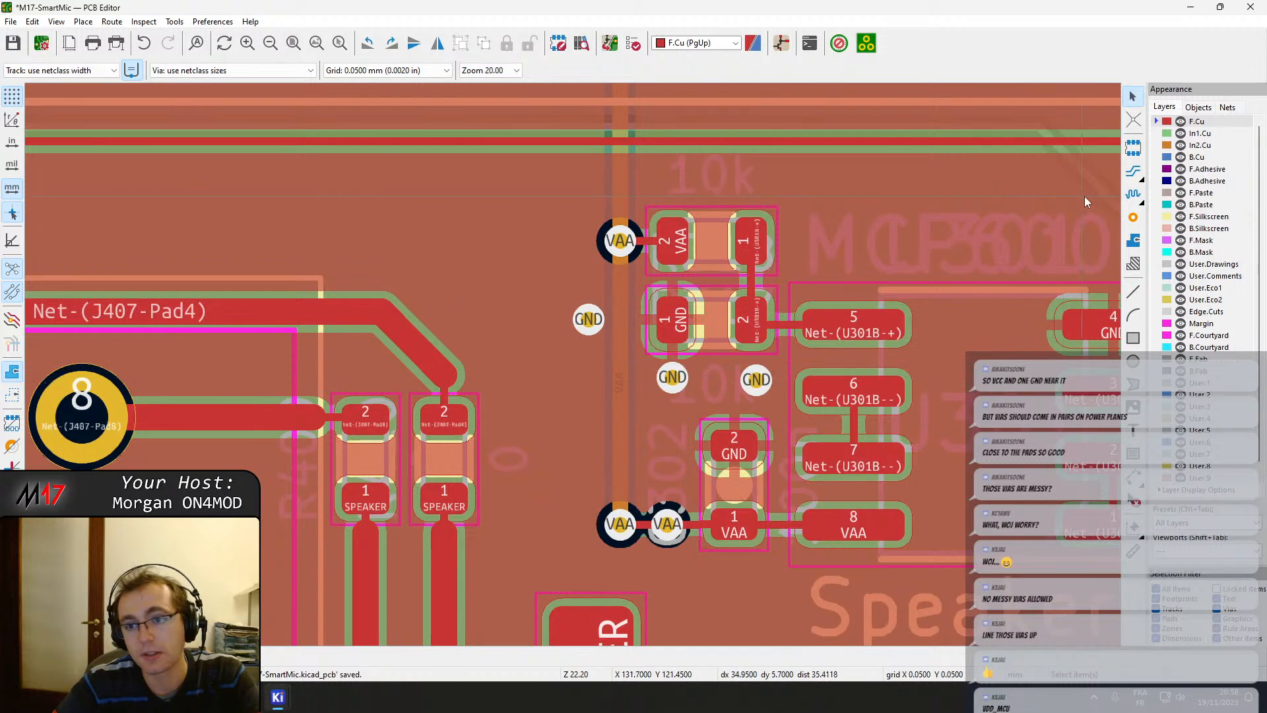
click(1134, 218)
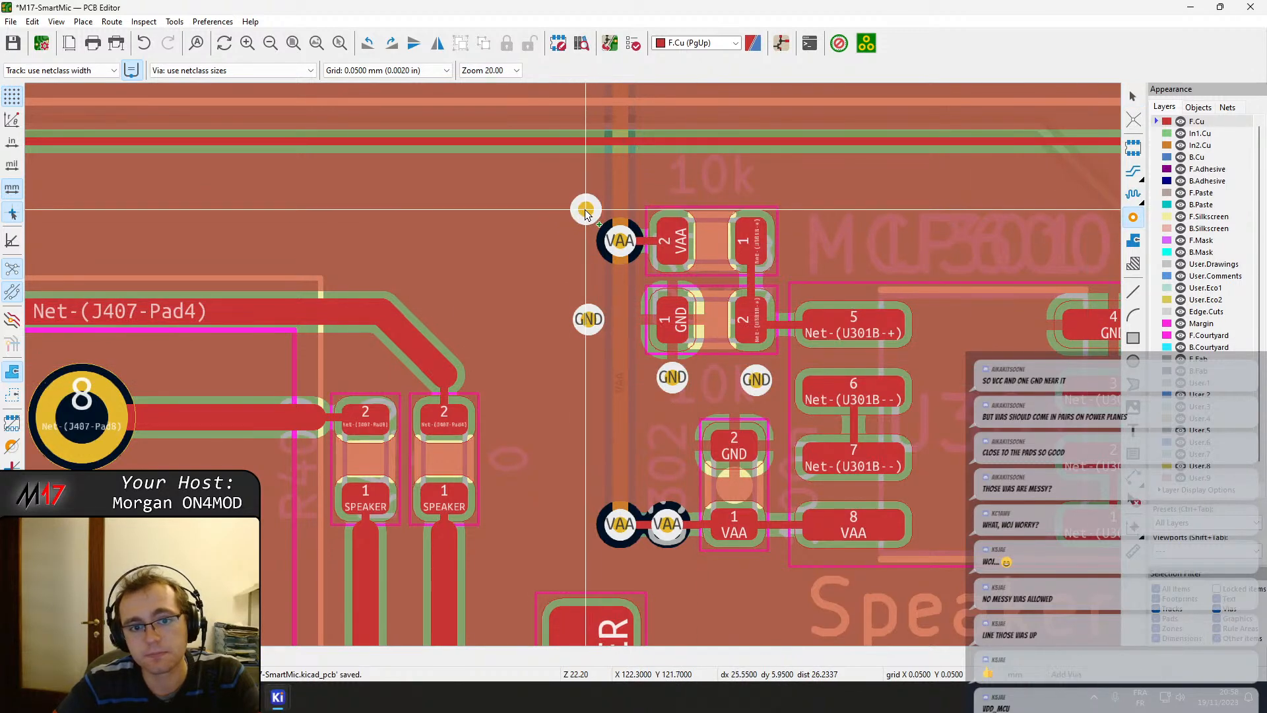
click(586, 211)
Move the right lower VAA via away from its neighbour; try 0.5 mm for the F.Cu track between them, settling on 0.3 mm.
scroll(663, 537, up, 4)
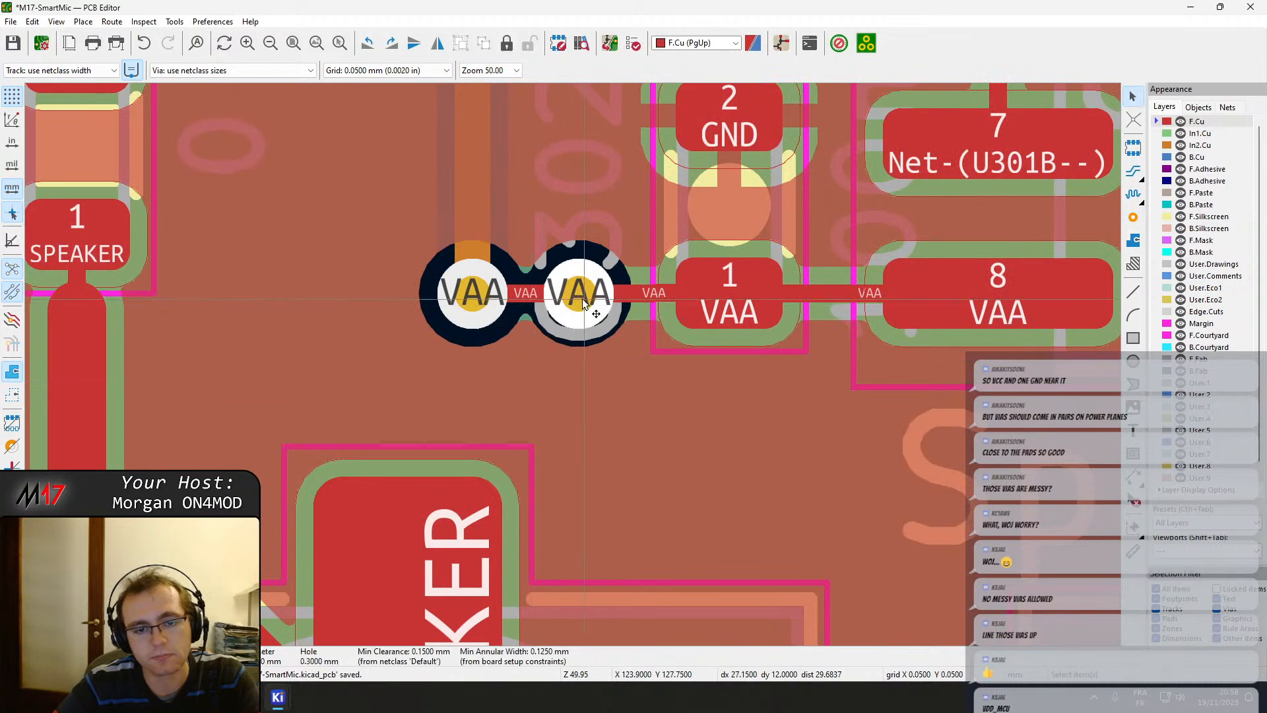
drag(576, 307, 600, 299)
click(541, 297)
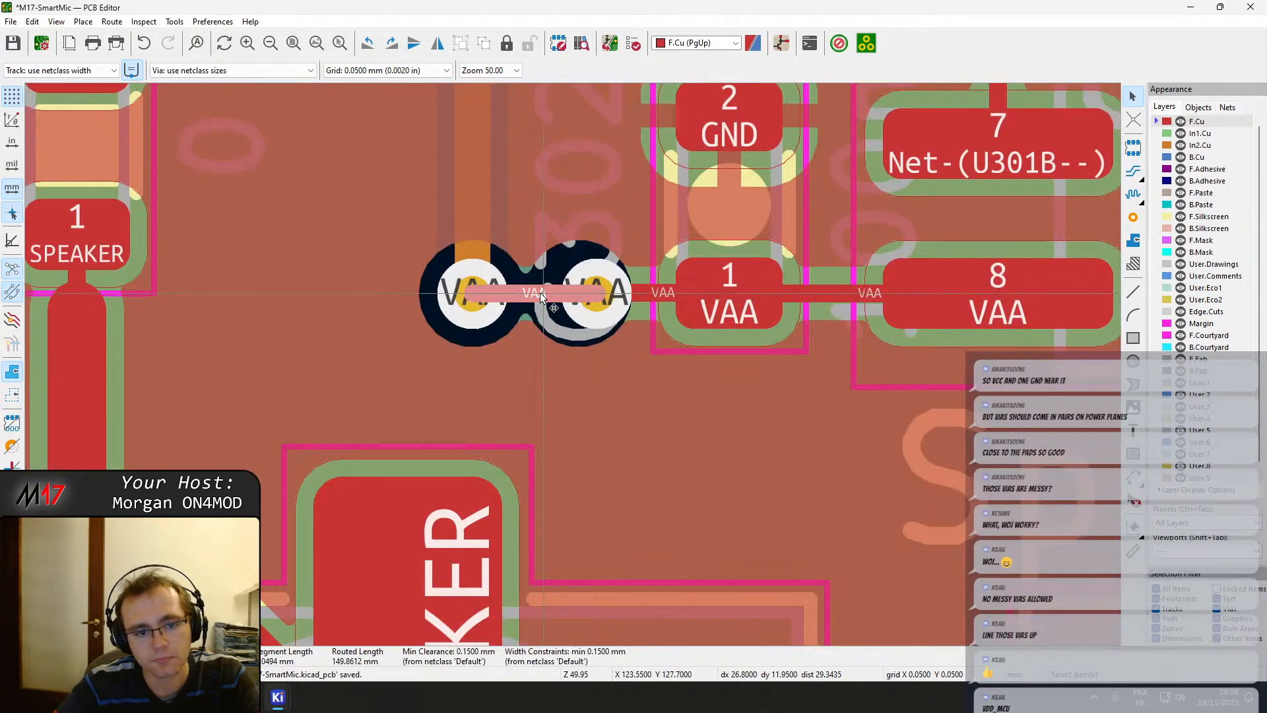
double_click(541, 297)
text(.5)
key(Return)
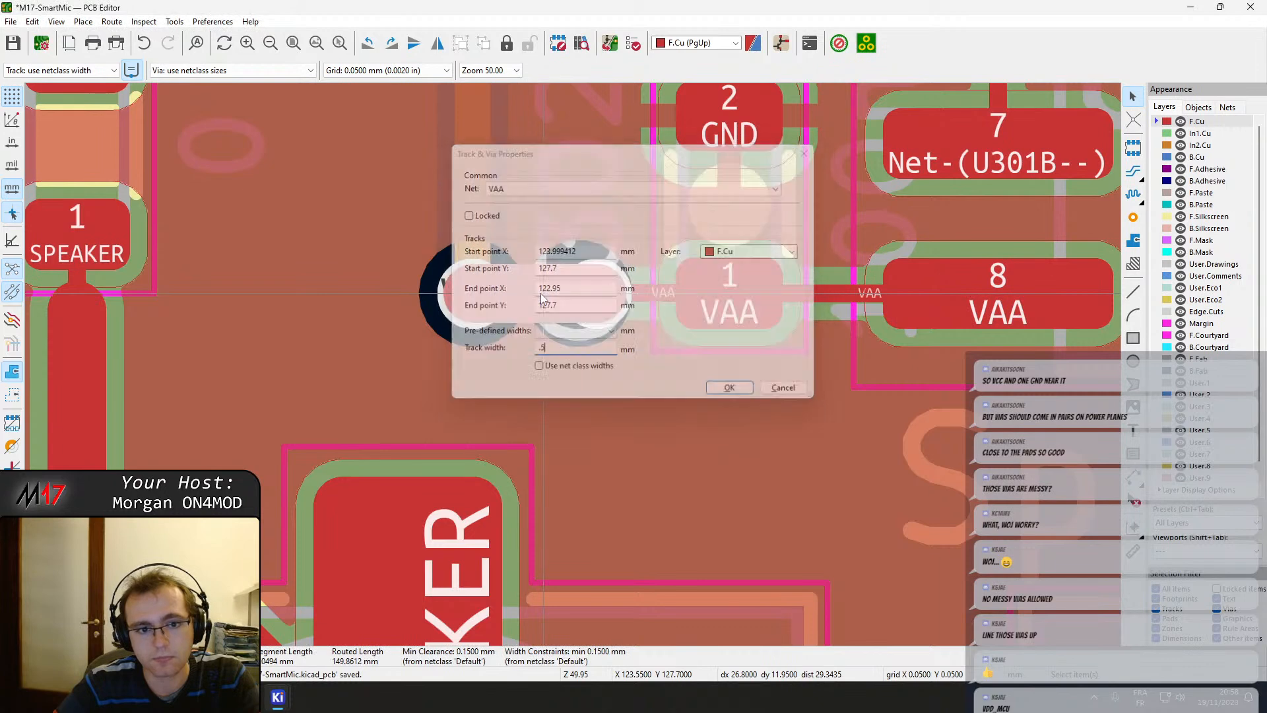
double_click(541, 293)
text(.3)
key(Return)
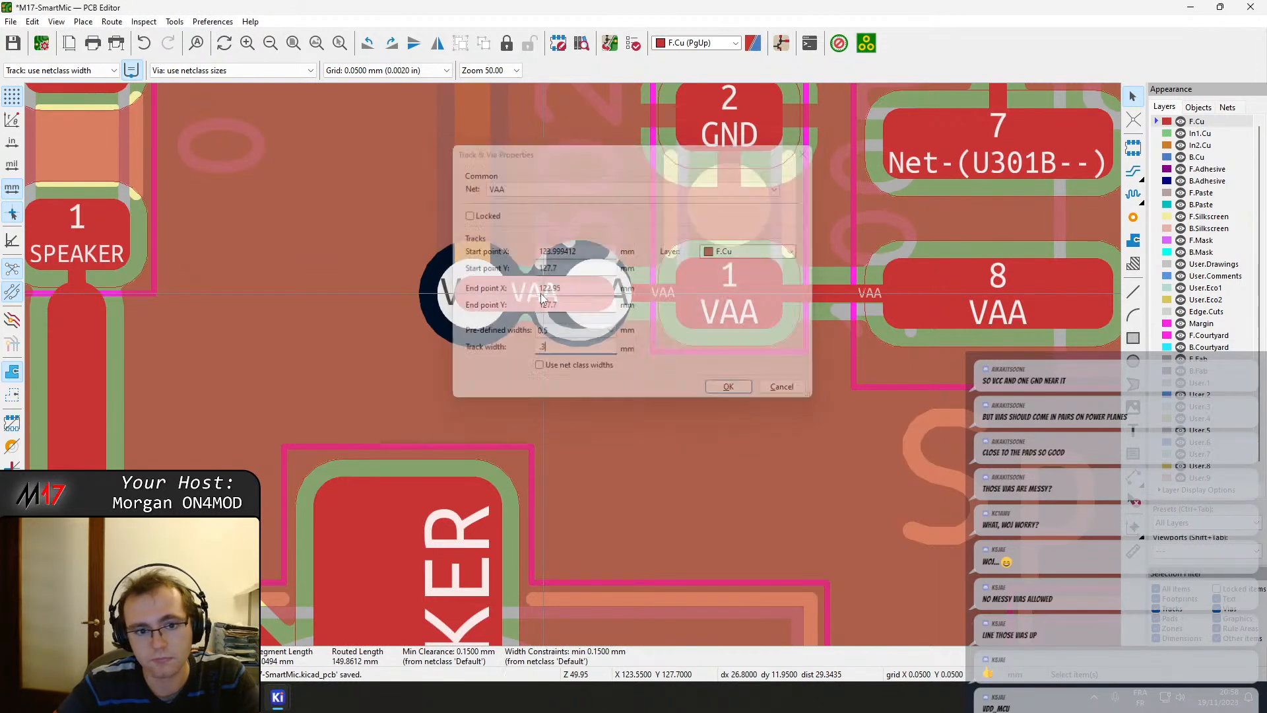
Widen the In2.Cu track between the two lower VAA vias to match the F.Cu track joining them.
click(472, 248)
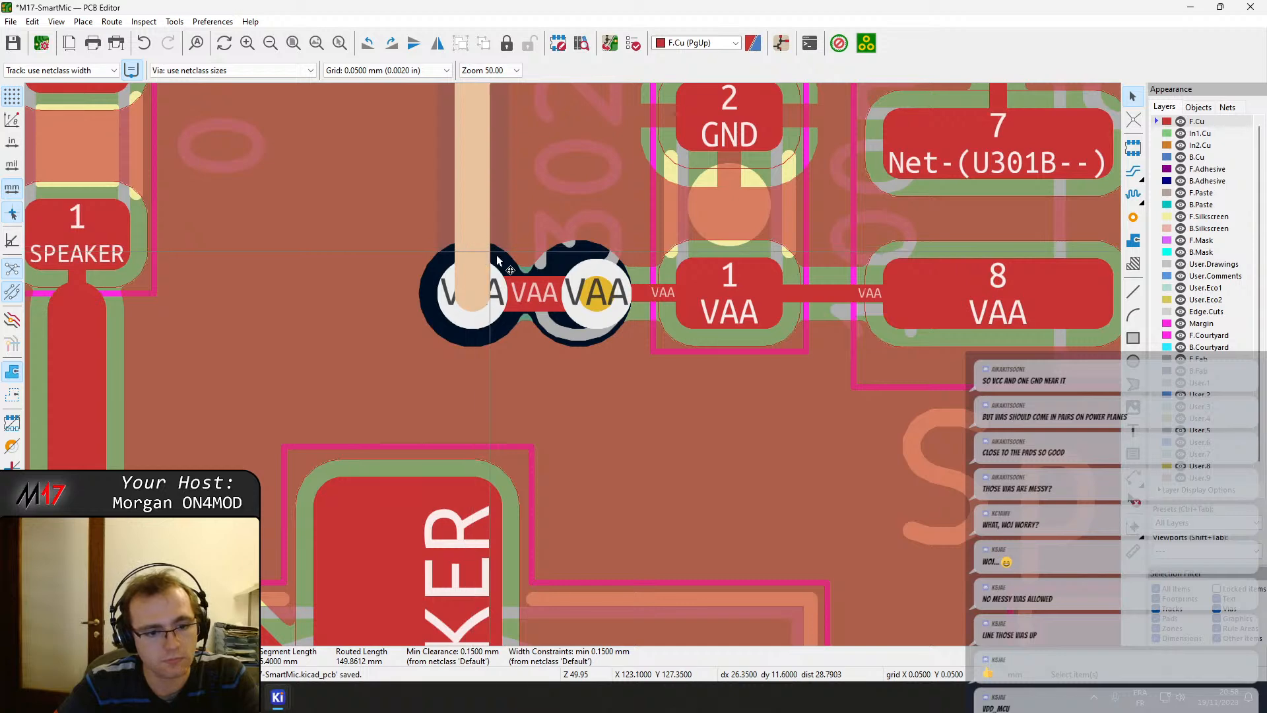
click(539, 293)
click(1200, 146)
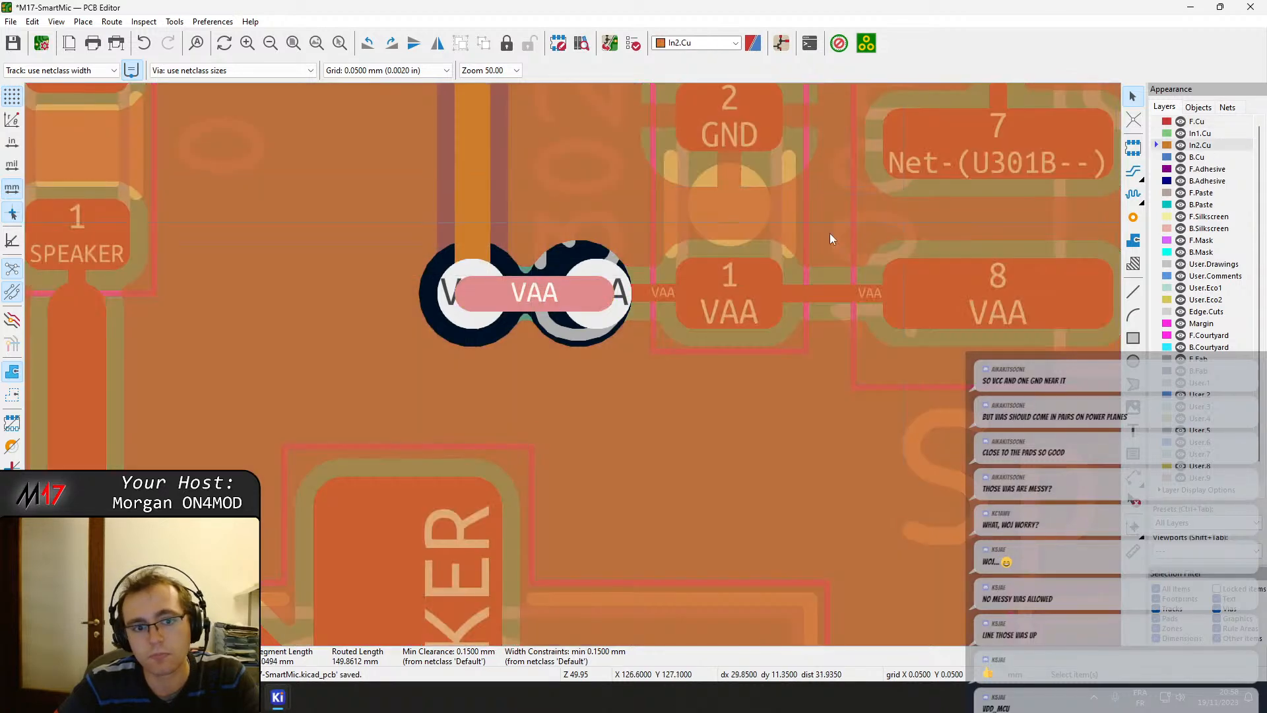
double_click(540, 293)
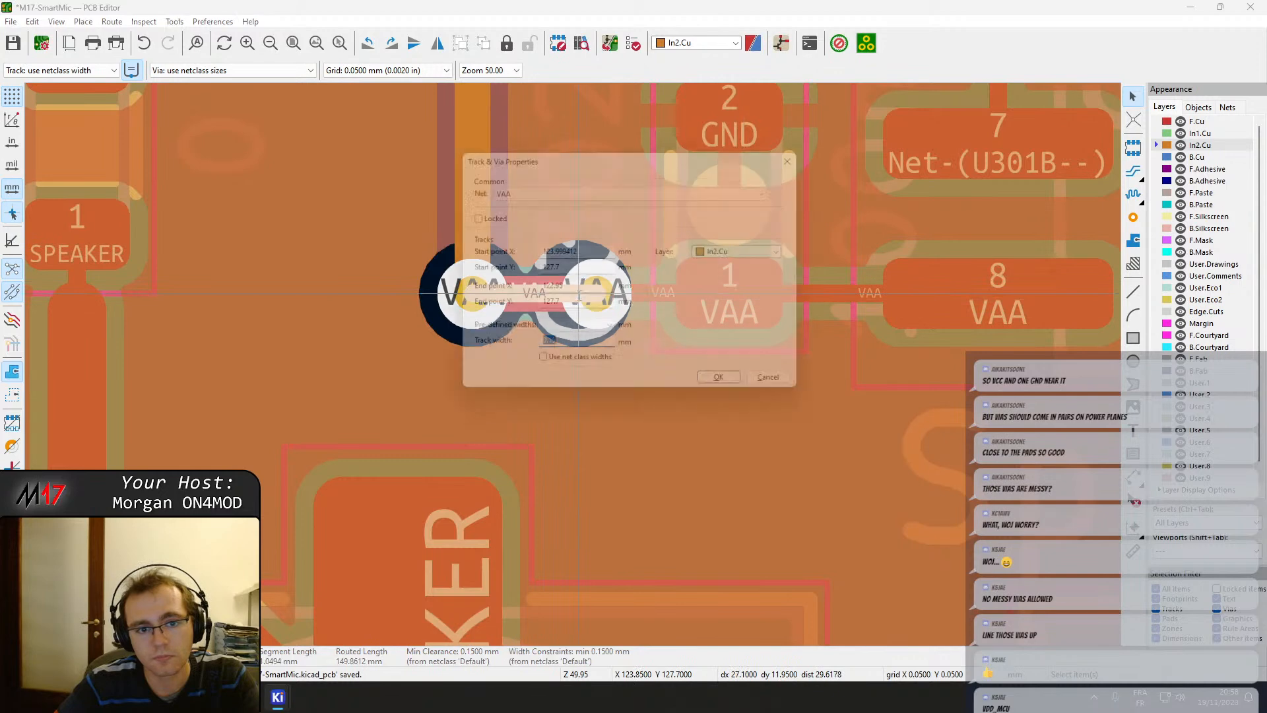
key(Return)
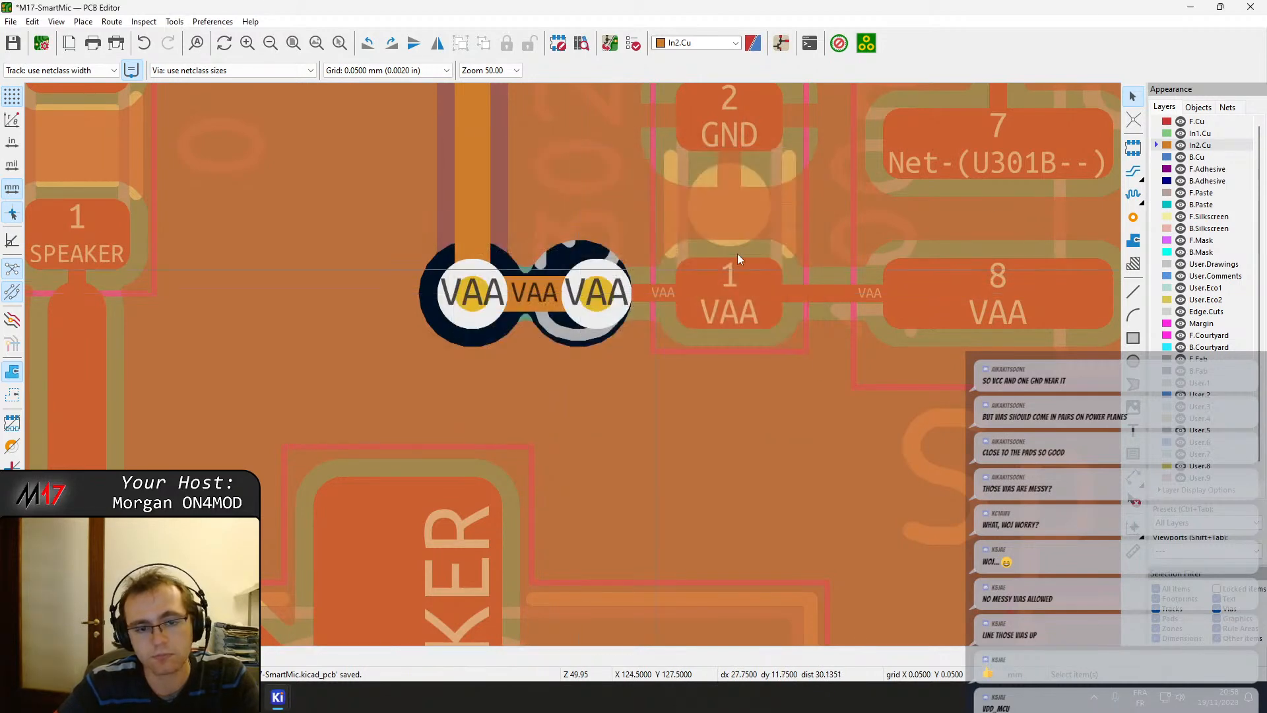
Refill all zones and check the copper around the two VAA vias on the inner and back layers.
click(1197, 122)
key(b)
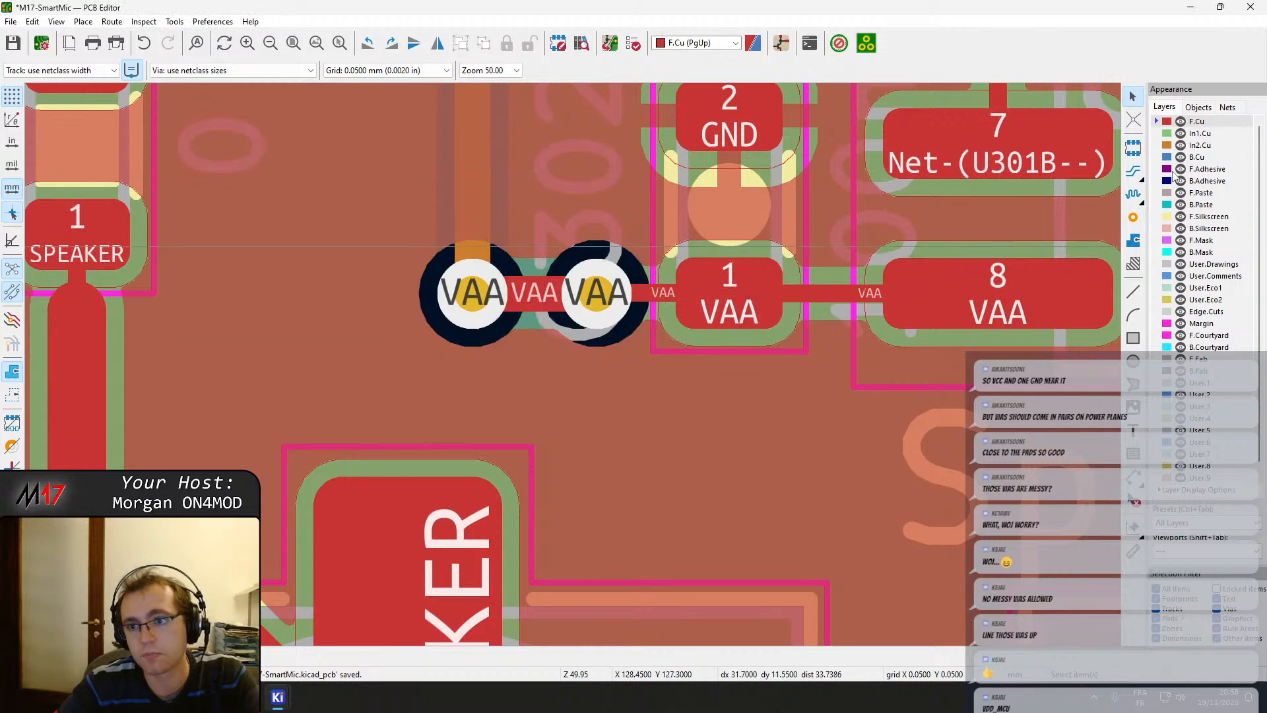
click(1206, 146)
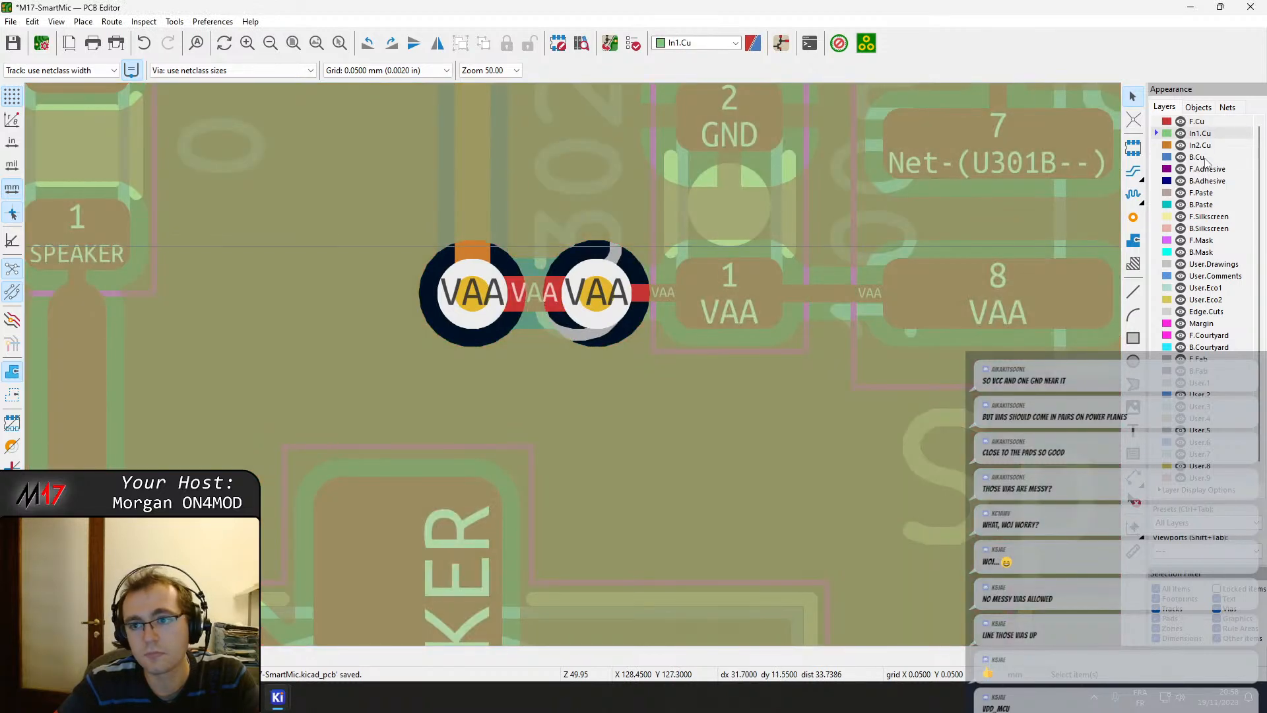
click(1206, 158)
click(1197, 123)
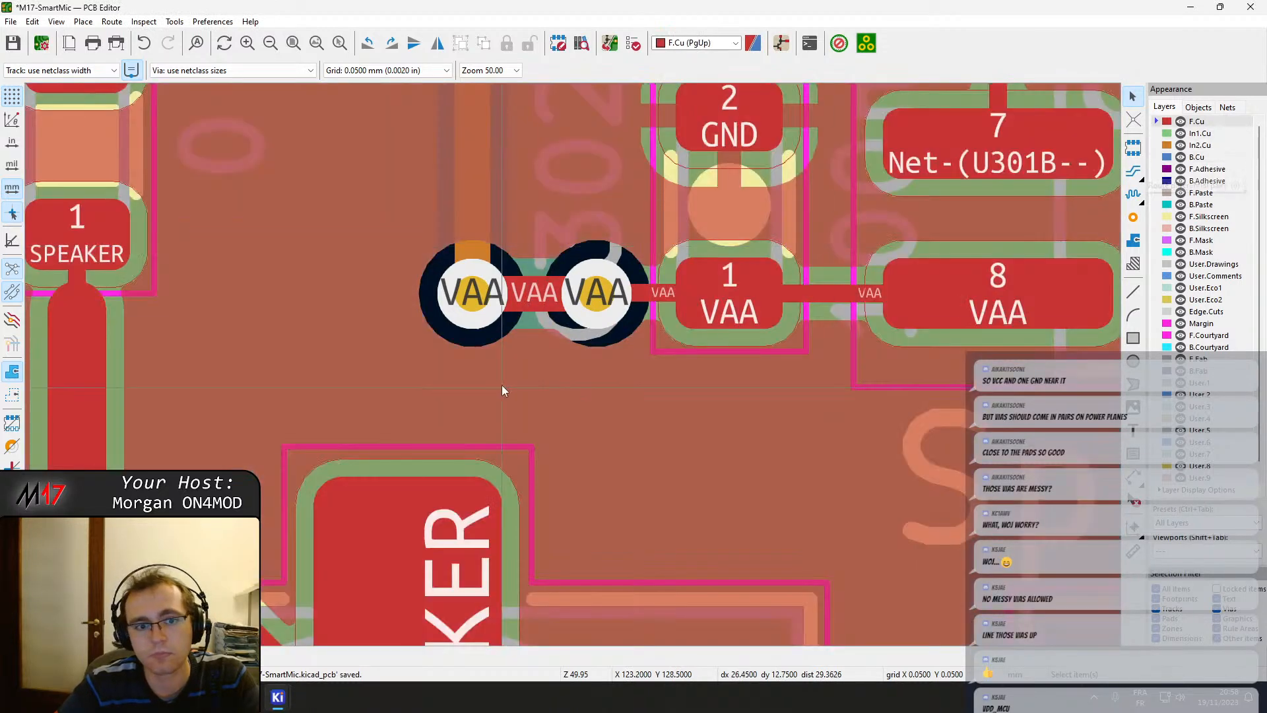
Place one GND via above and one below the pair of VAA vias feeding U301 pad 8.
click(1134, 217)
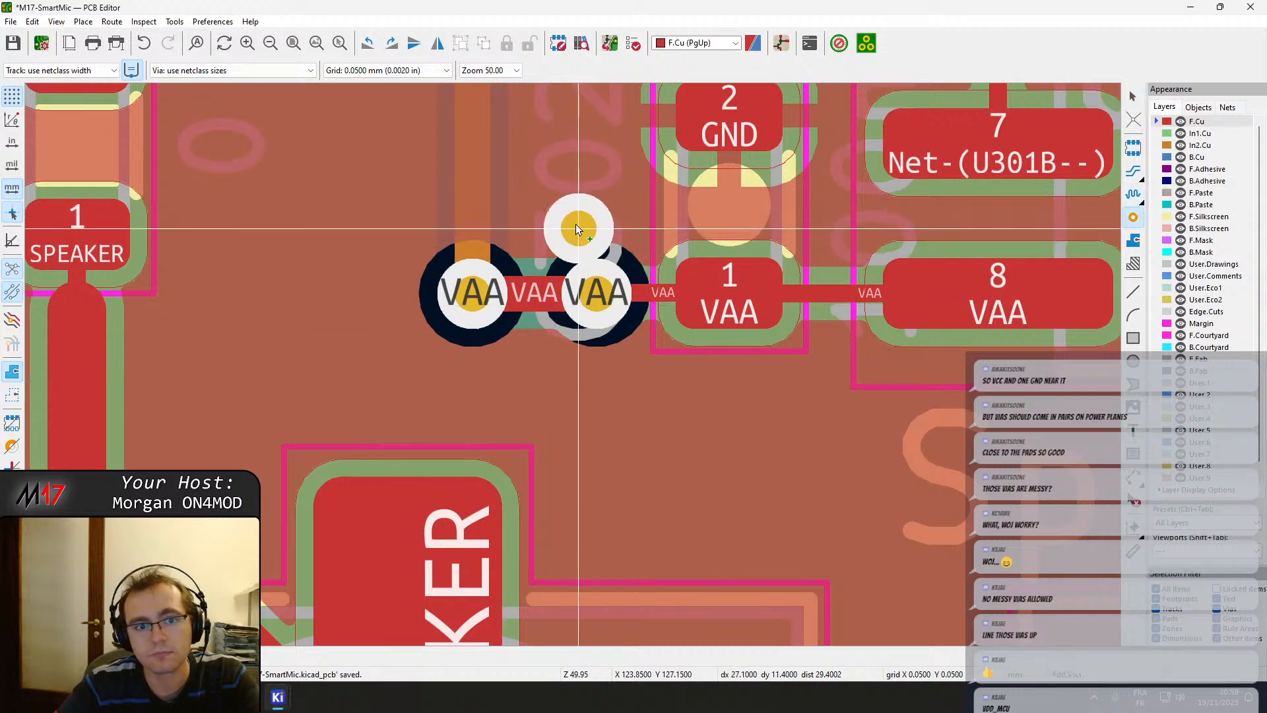
click(545, 214)
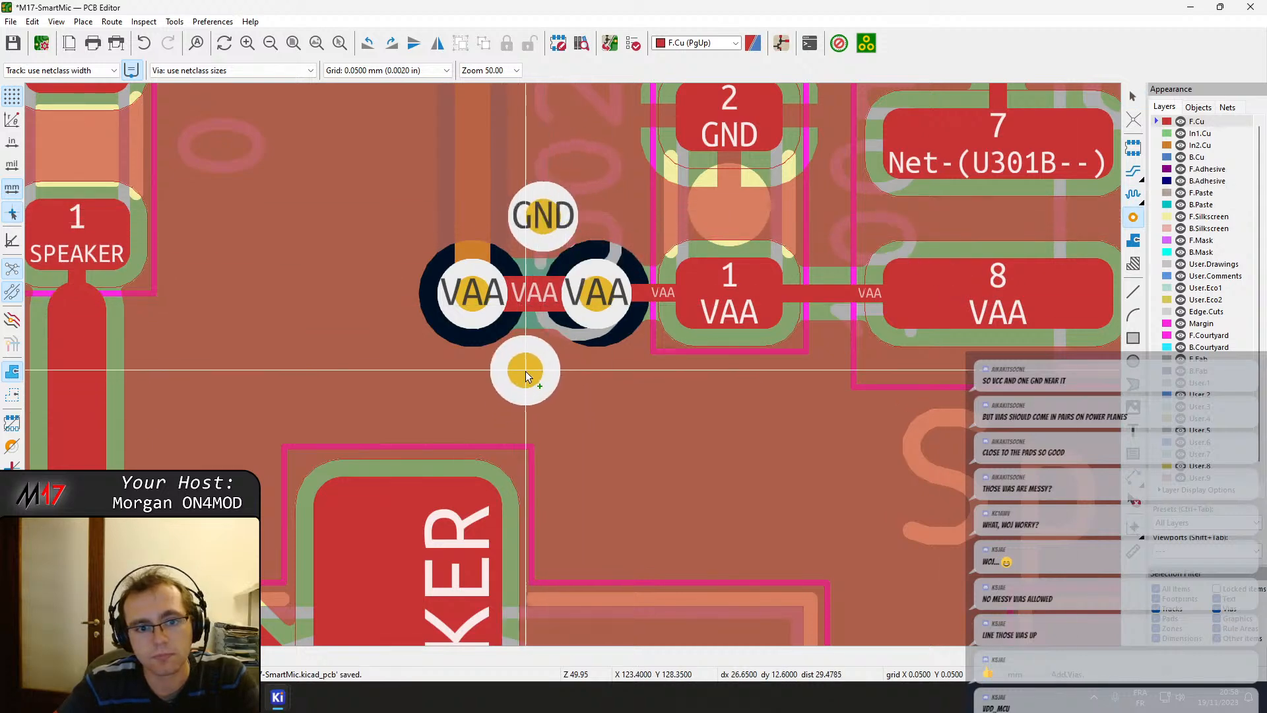
click(529, 365)
Add three GND vias around the capacitor's GND pad: one beside it and two between it and the 10k resistor.
middle_drag(587, 98, 442, 370)
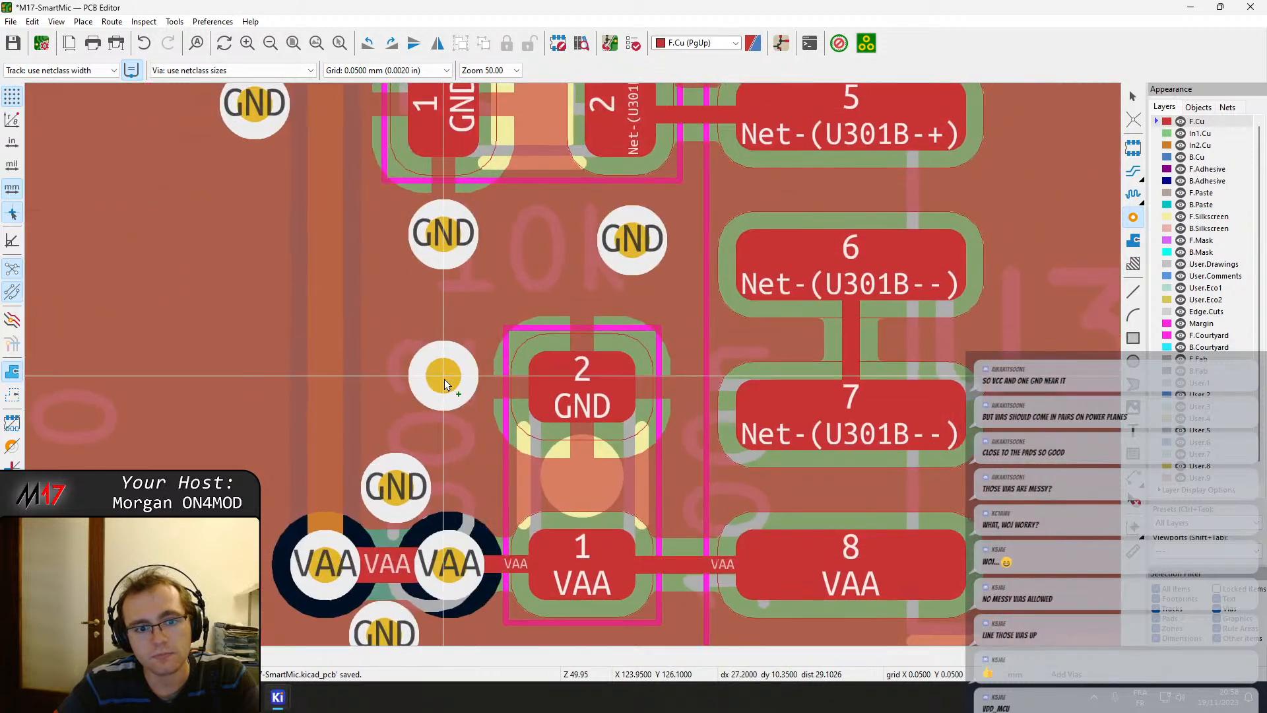
click(455, 385)
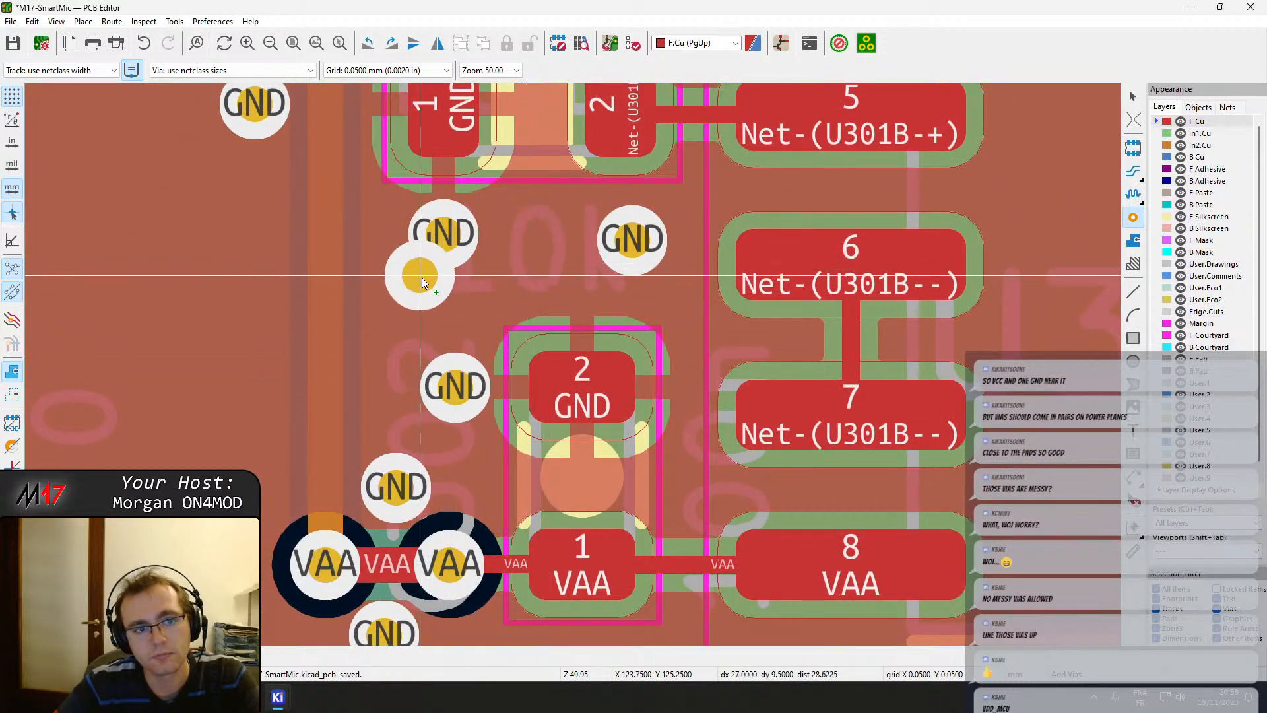
click(527, 221)
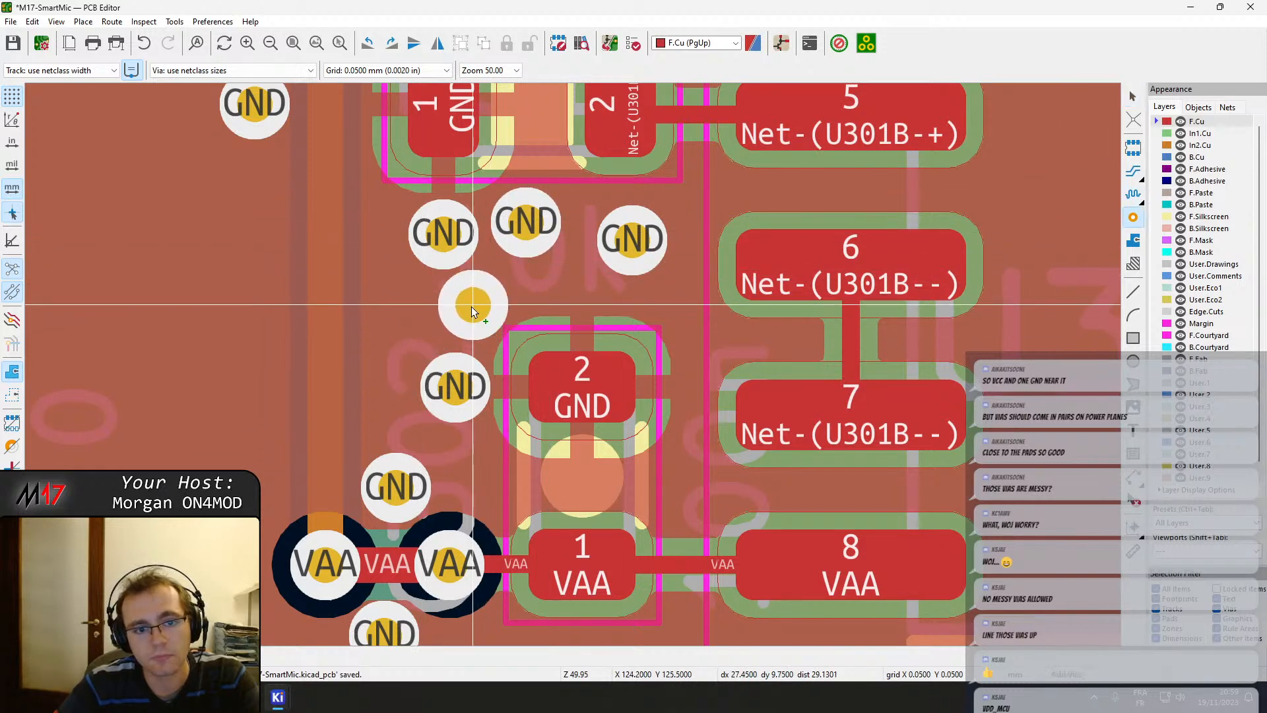
click(473, 304)
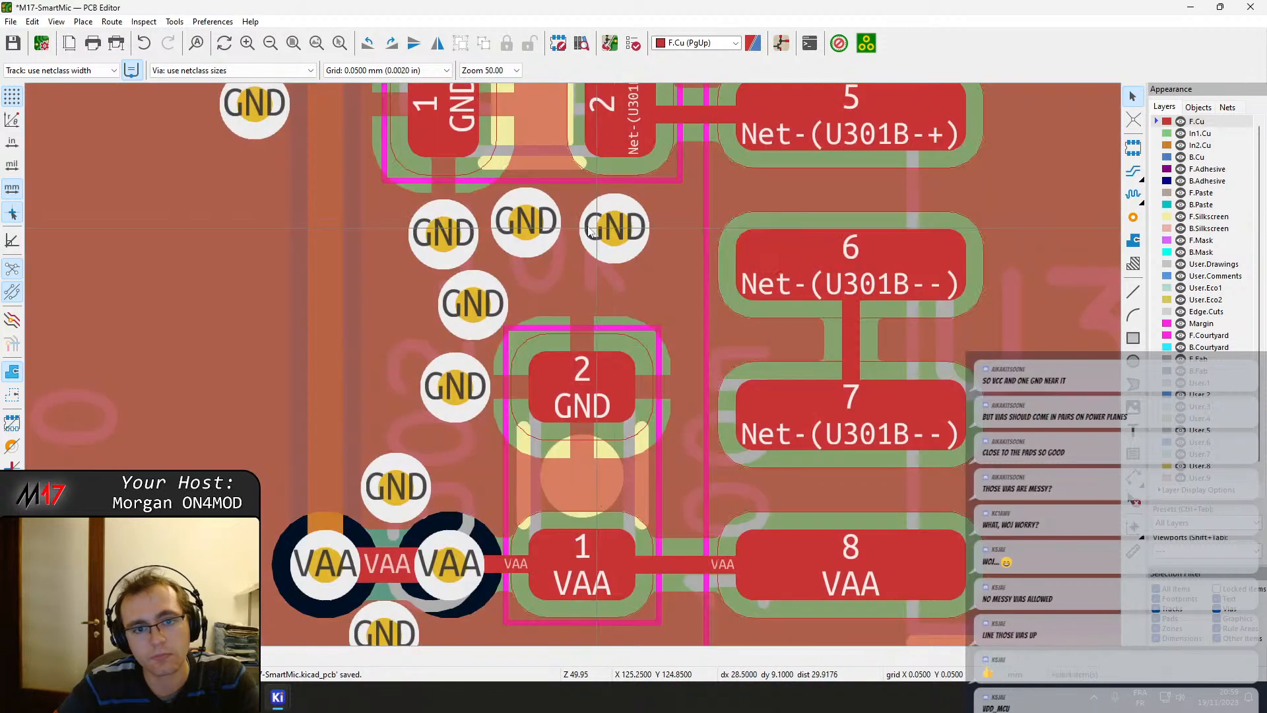
Shift the GND via nearest U301 pad 6 slightly toward the neighbouring GND vias below the 10k resistor.
click(618, 229)
key(e)
key(Escape)
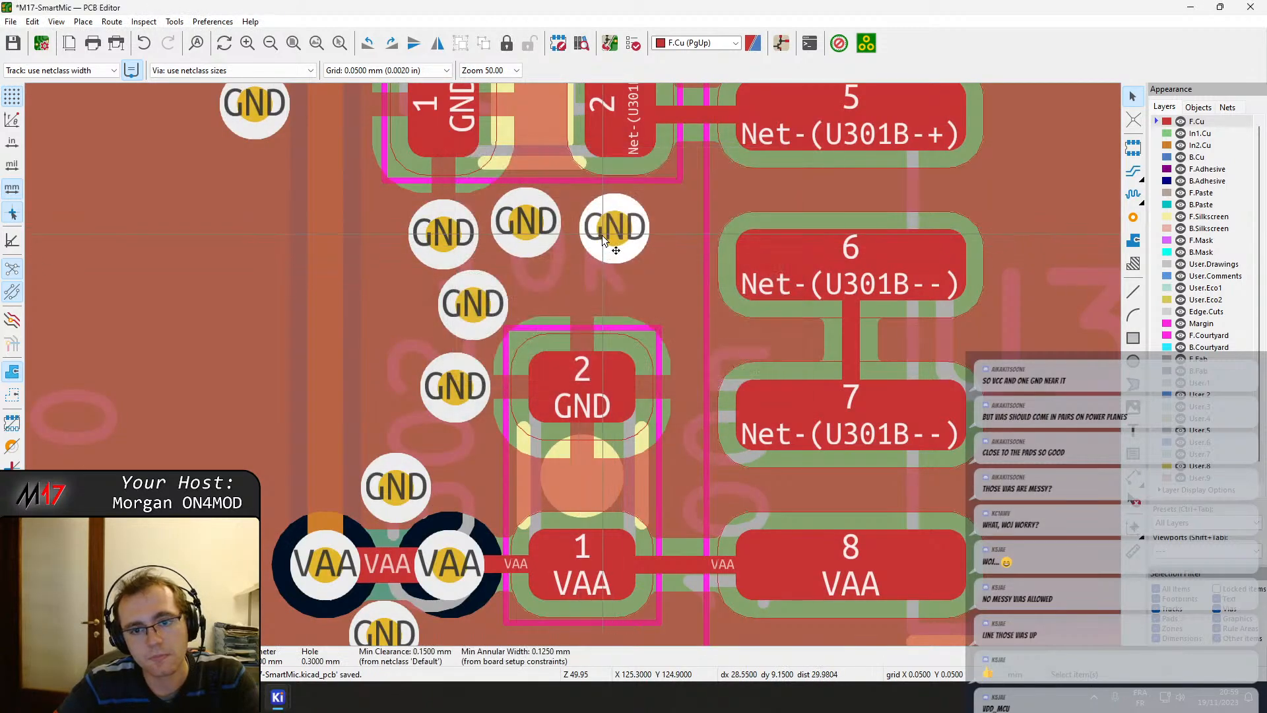
Rearrange the GND vias into one pair above the capacitor's GND pad and one pair below the 10k resistor's GND pad.
key(d)
drag(452, 320, 573, 274)
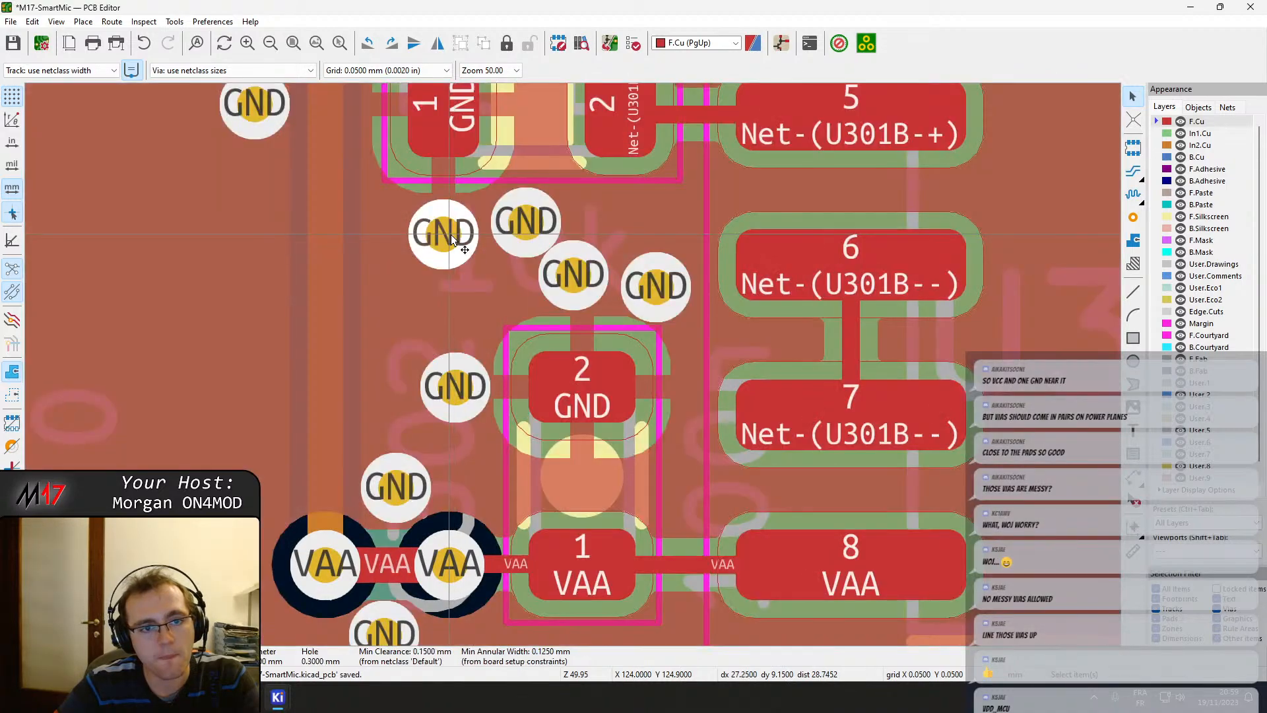
double_click(432, 241)
key(Escape)
drag(433, 241, 399, 229)
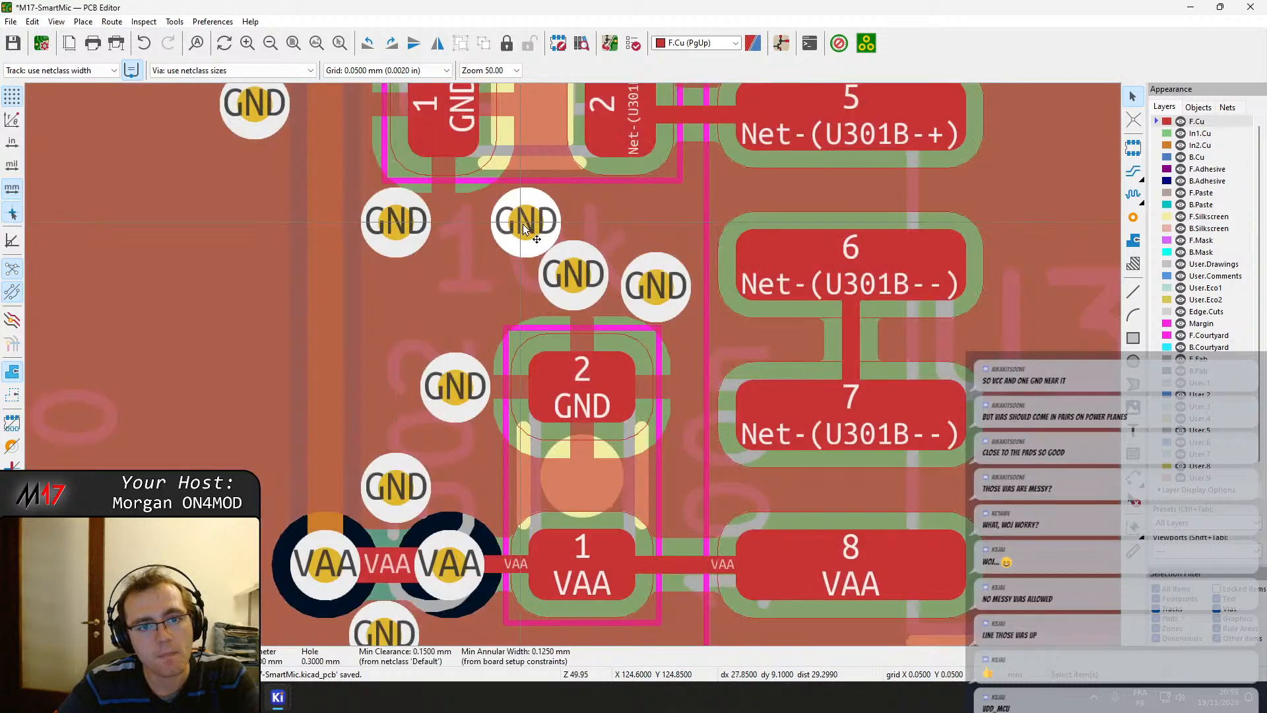
drag(526, 221, 476, 236)
scroll(593, 372, down, 2)
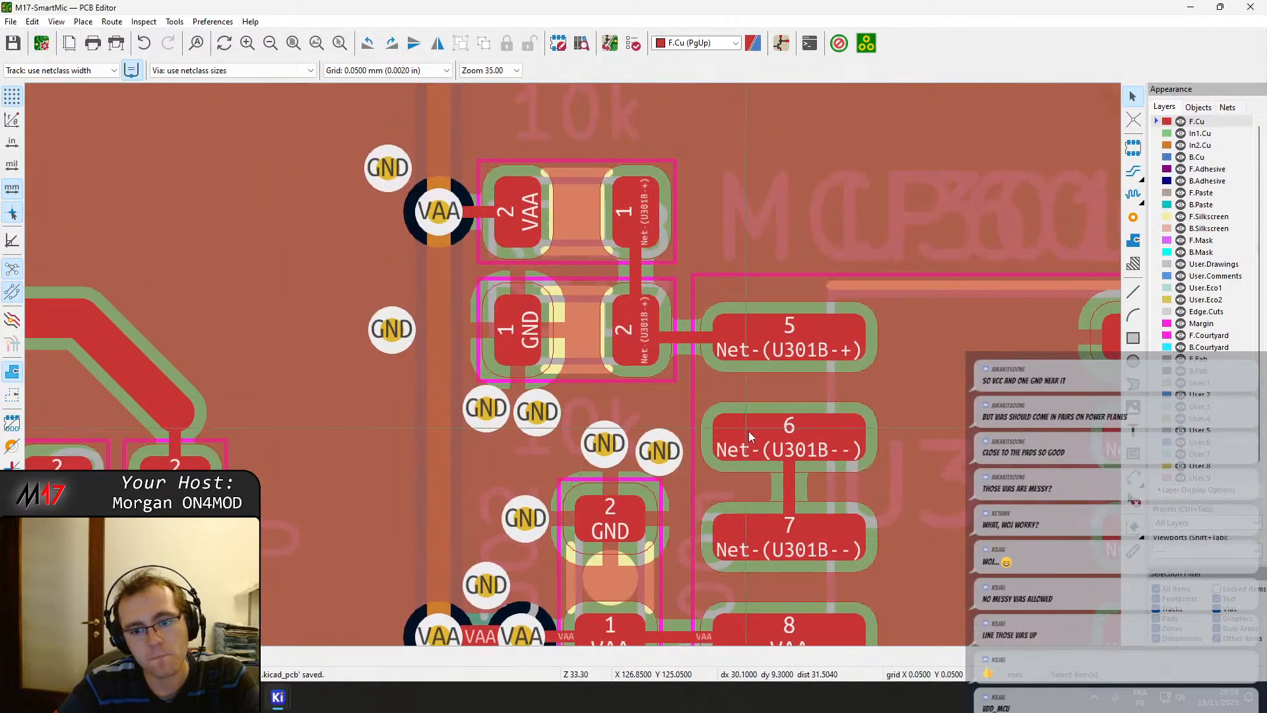
Place two GND vias above U301 pad 4 and one between pads 3 and 4 and the neighbouring 220n capacitor C303.
middle_drag(749, 430, 445, 131)
middle_drag(806, 267, 273, 548)
middle_drag(261, 322, 282, 331)
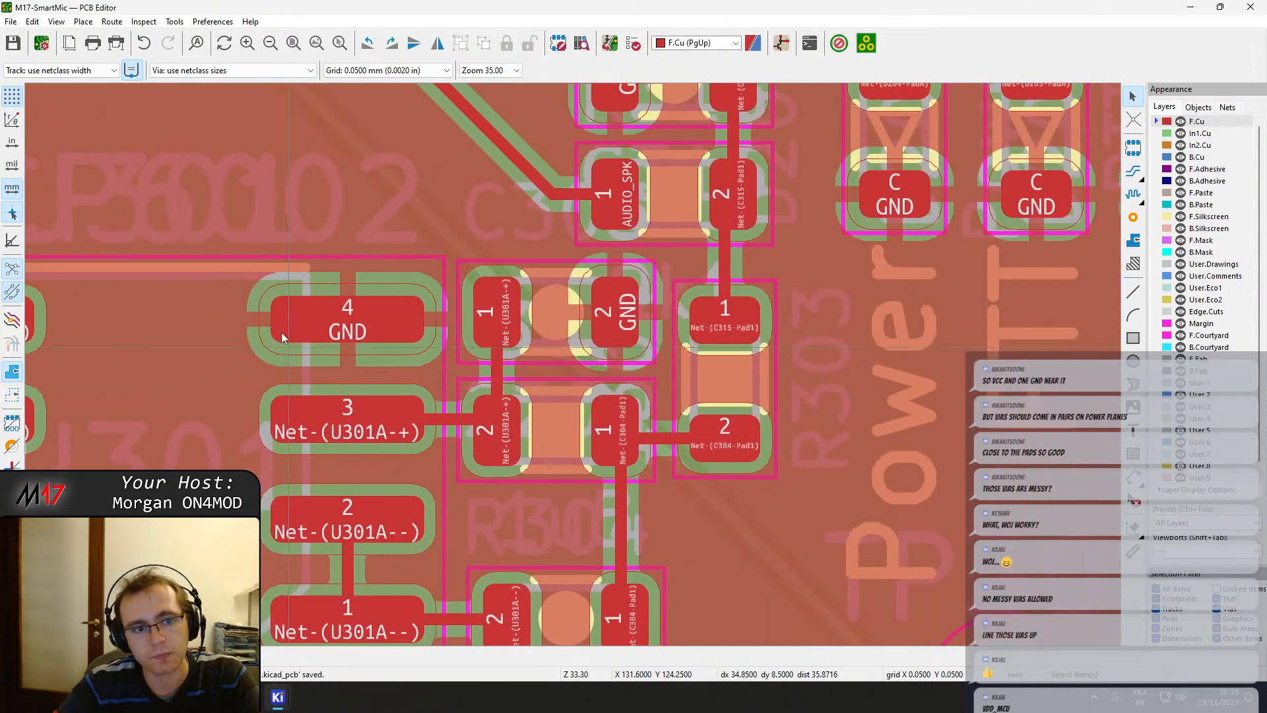
middle_drag(342, 274, 467, 328)
click(1133, 219)
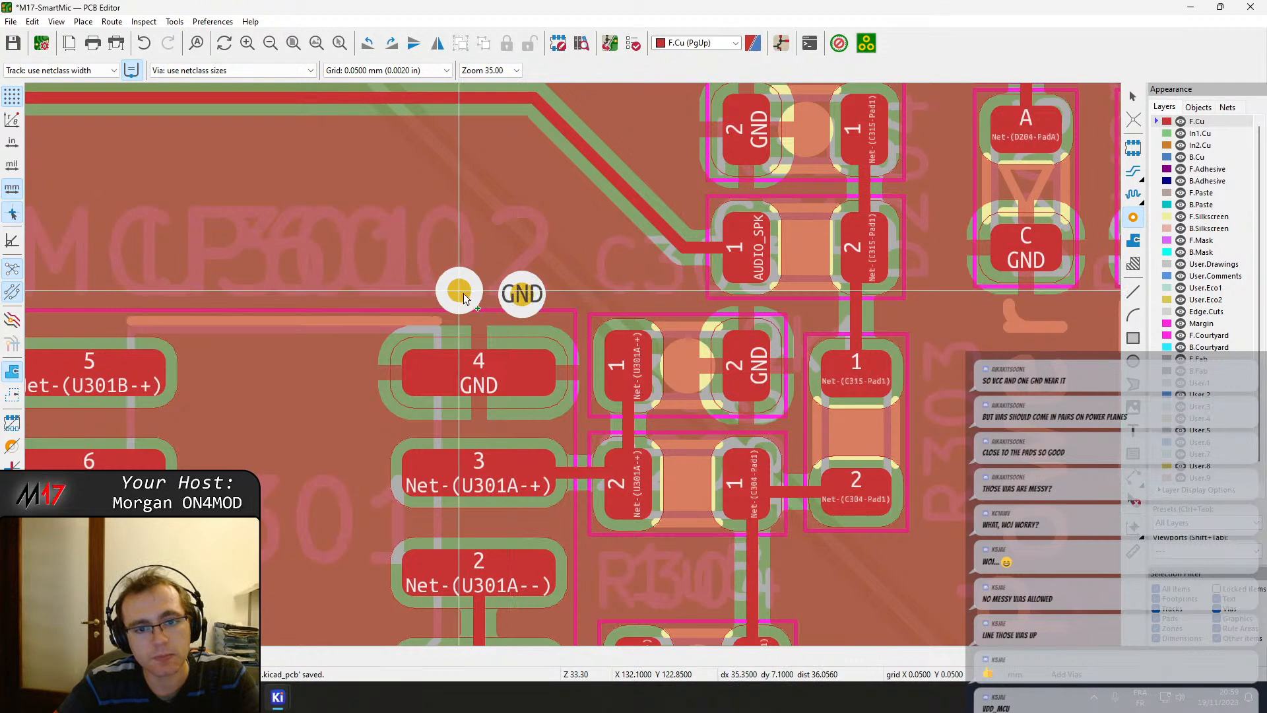
click(463, 296)
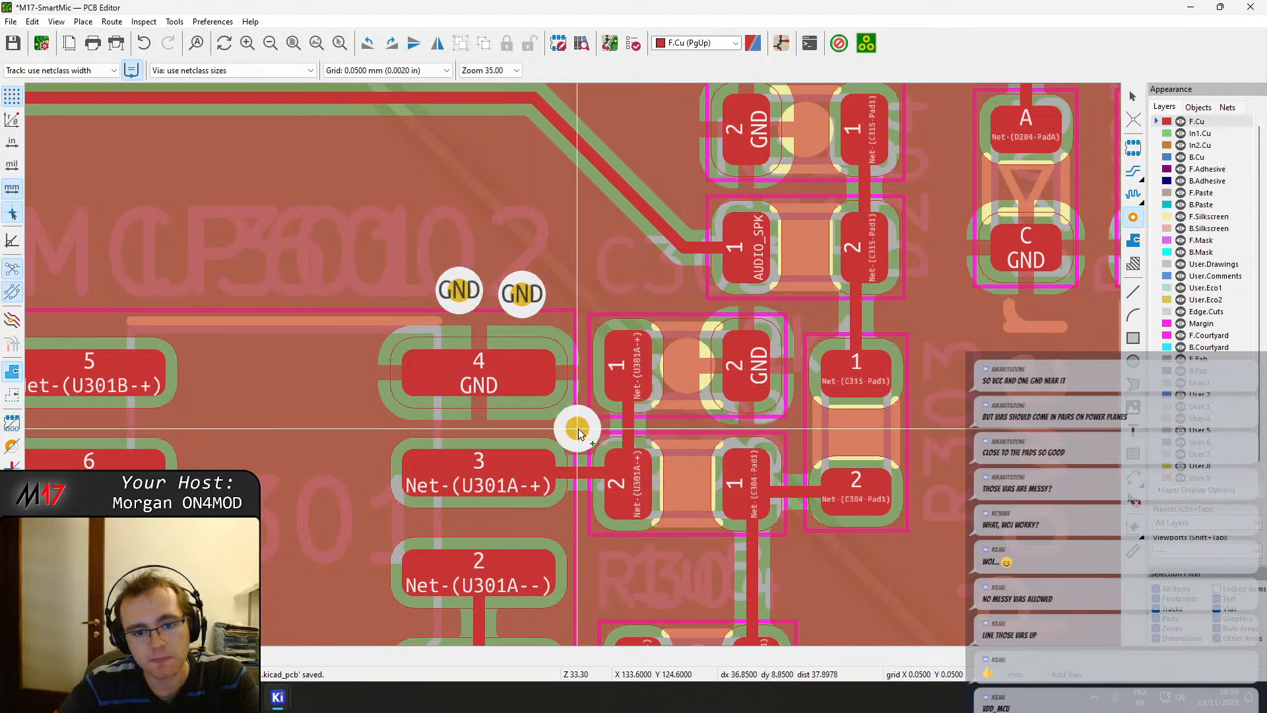
click(581, 429)
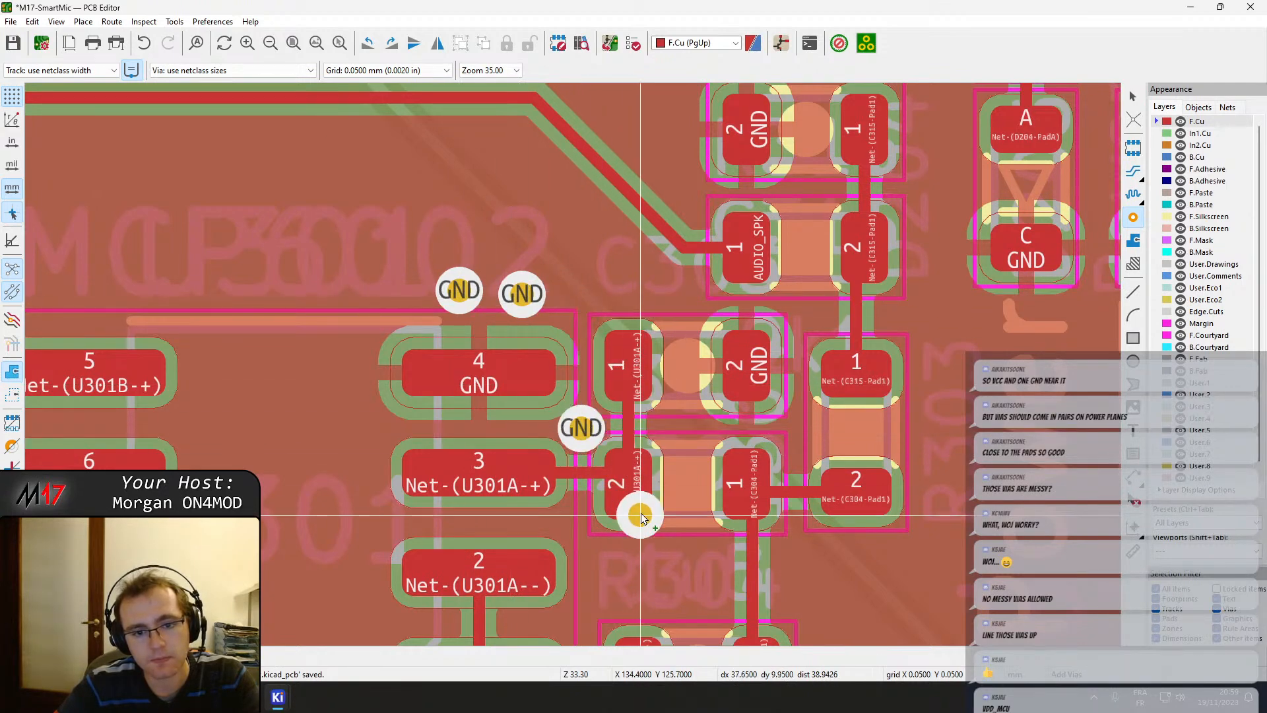
key(Escape)
scroll(584, 412, up, 5)
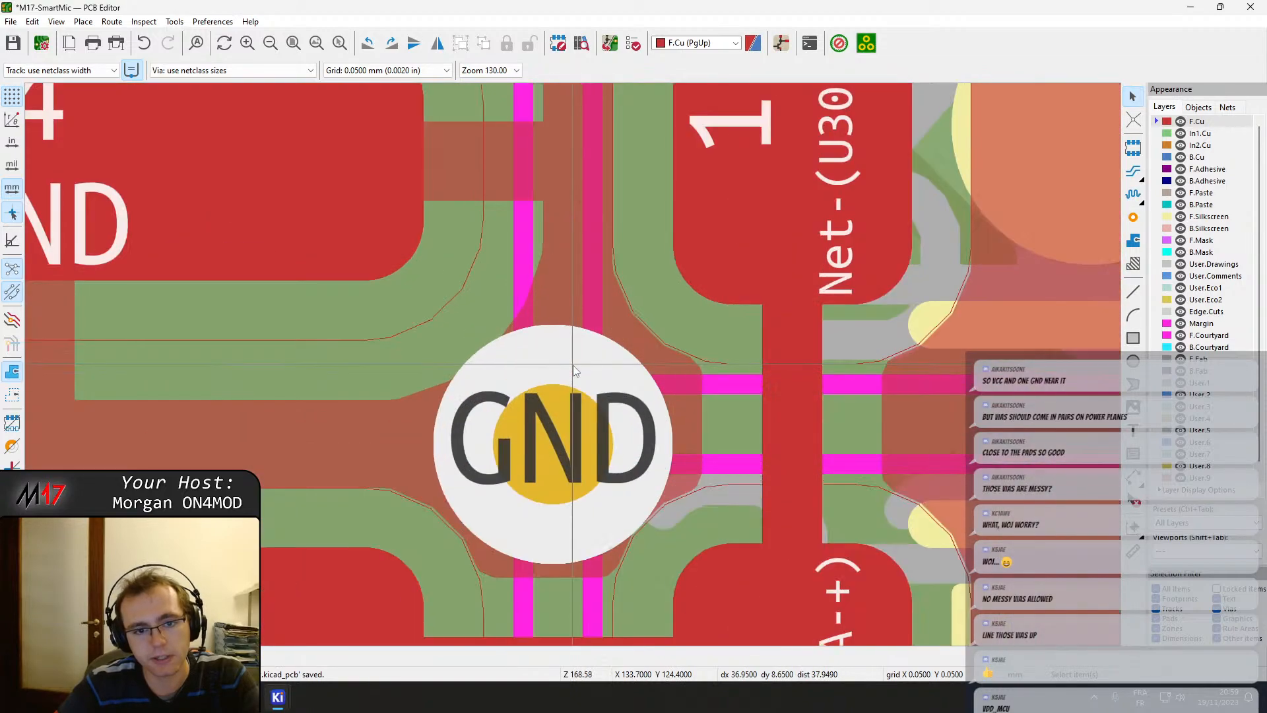
scroll(573, 365, up, 1)
scroll(576, 364, down, 5)
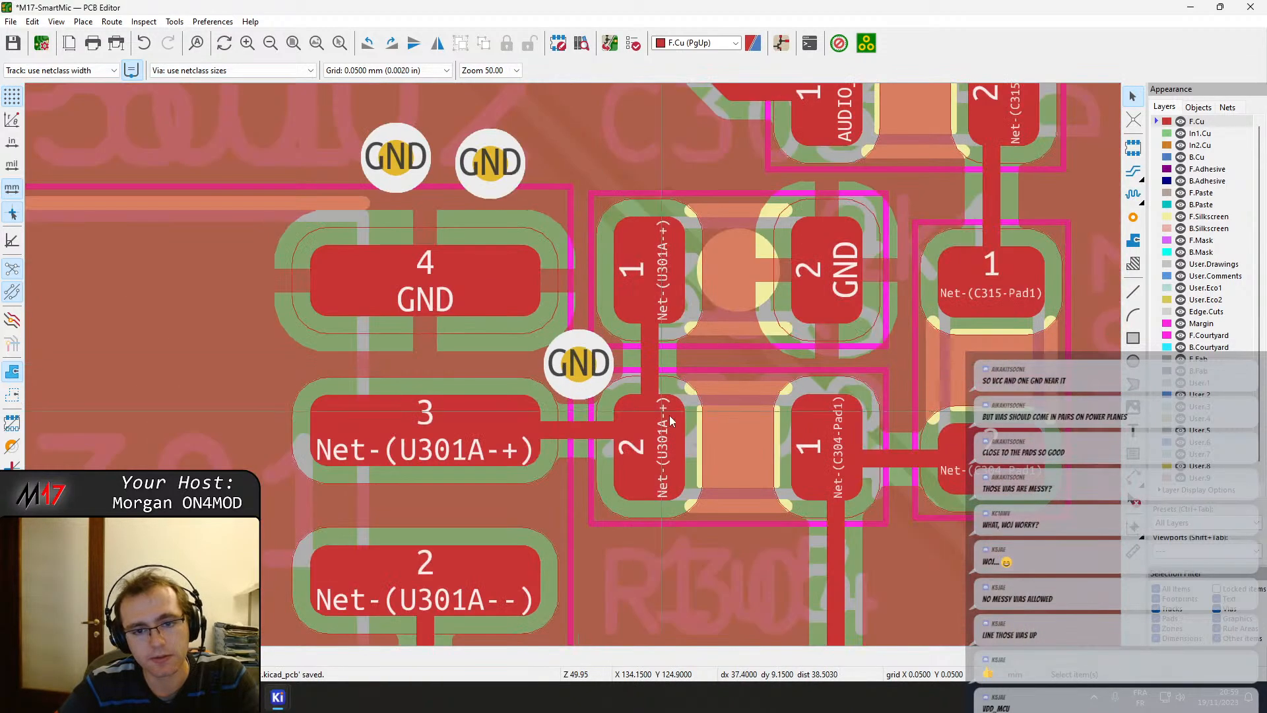
Shift R304 and C303 slightly away from the GND via beside U301, then refill all zones and check the copper around it.
middle_drag(670, 416, 544, 369)
click(627, 432)
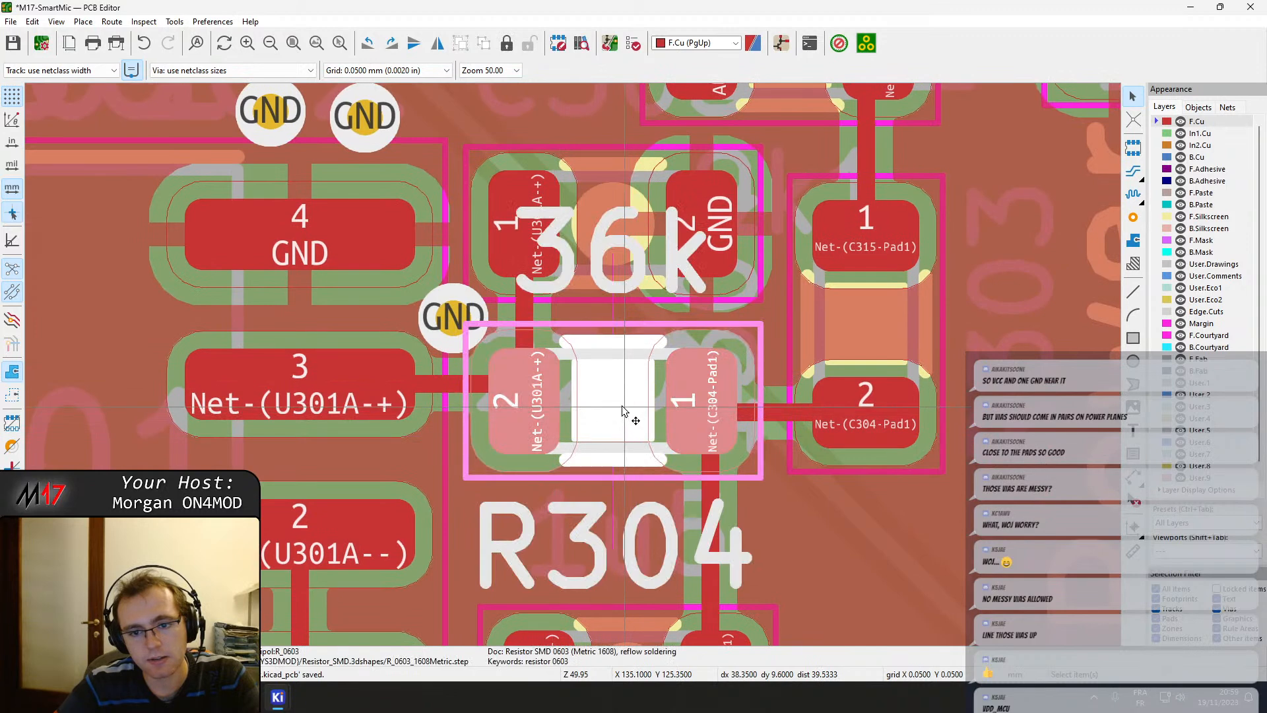
drag(624, 404, 616, 400)
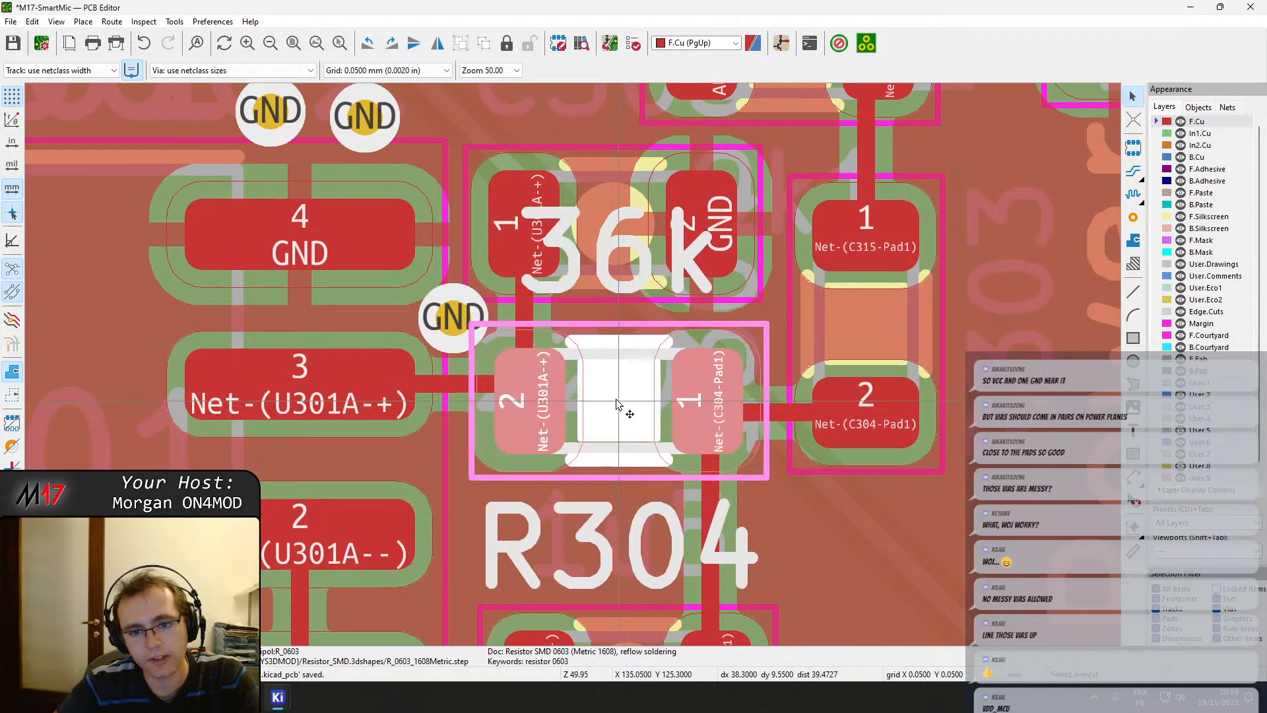
click(602, 218)
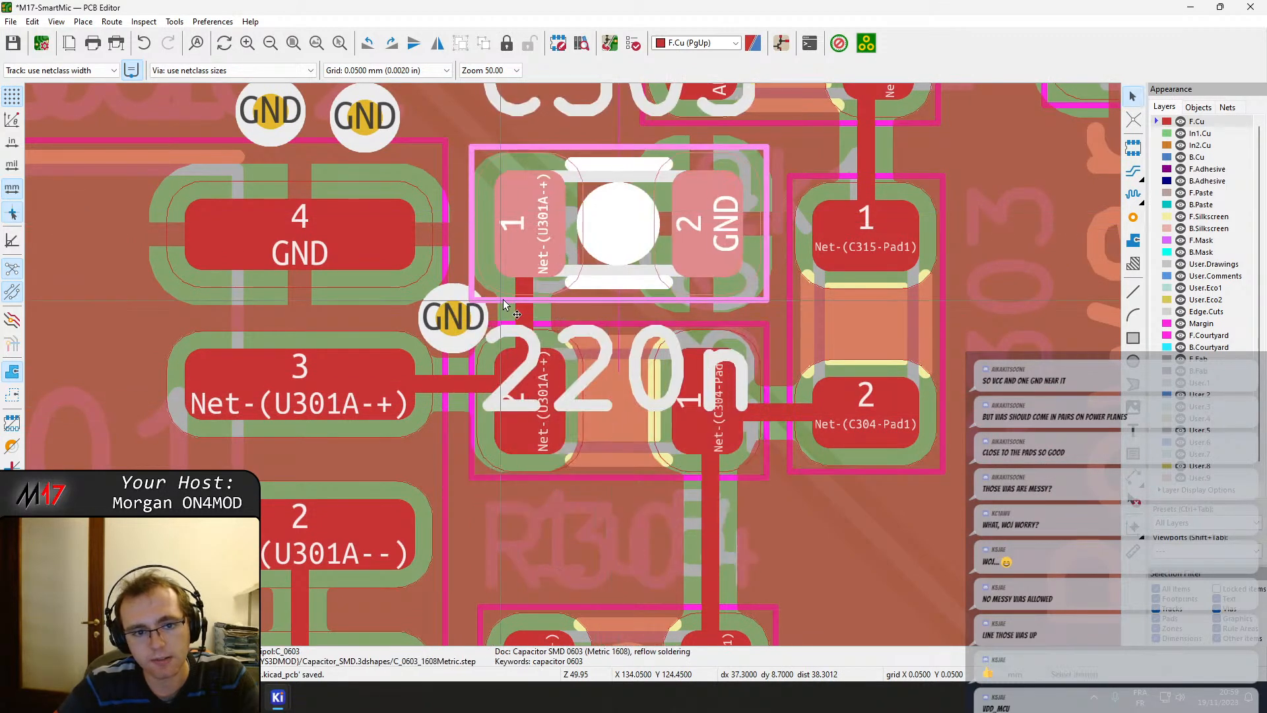
key(b)
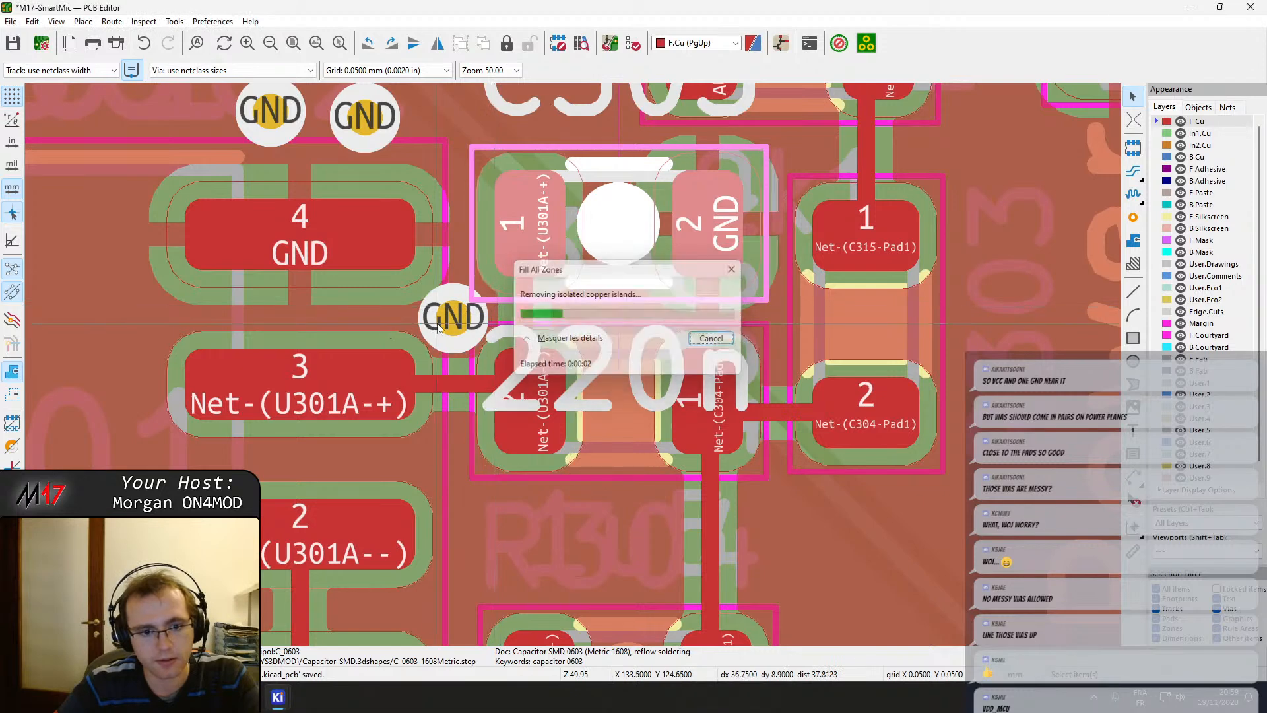
scroll(468, 329, up, 4)
scroll(645, 379, up, 2)
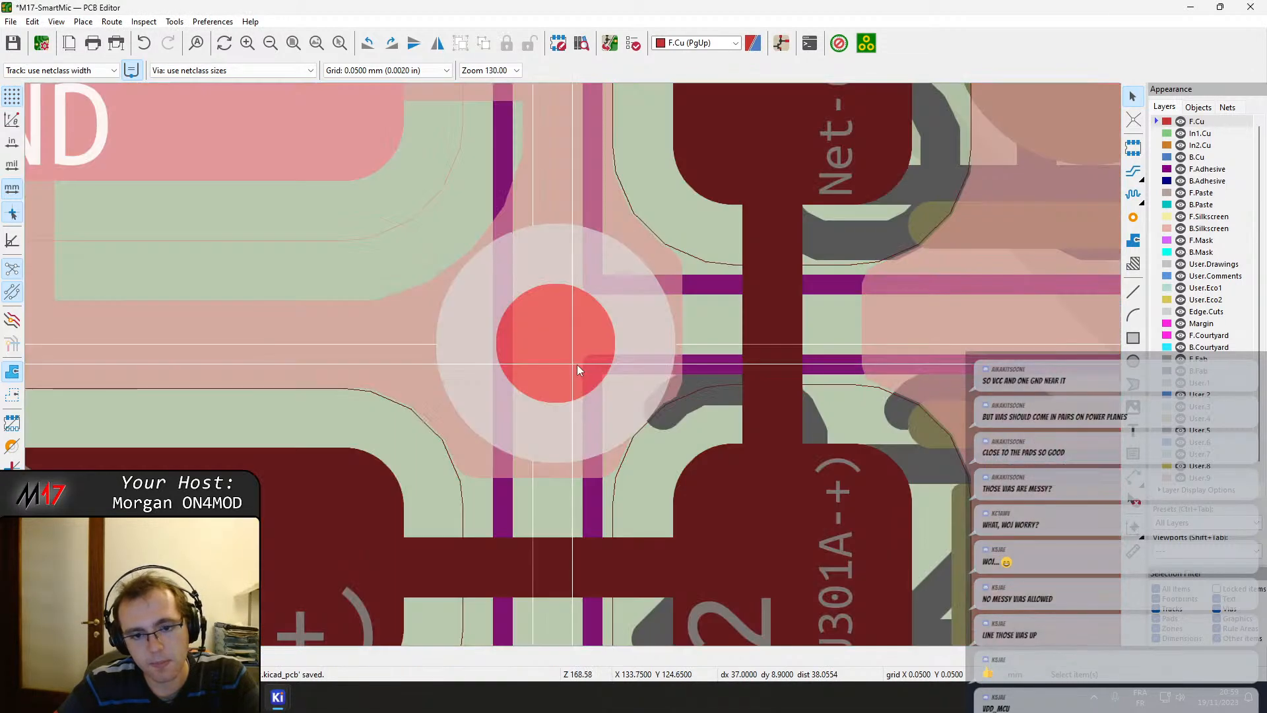
scroll(574, 363, down, 4)
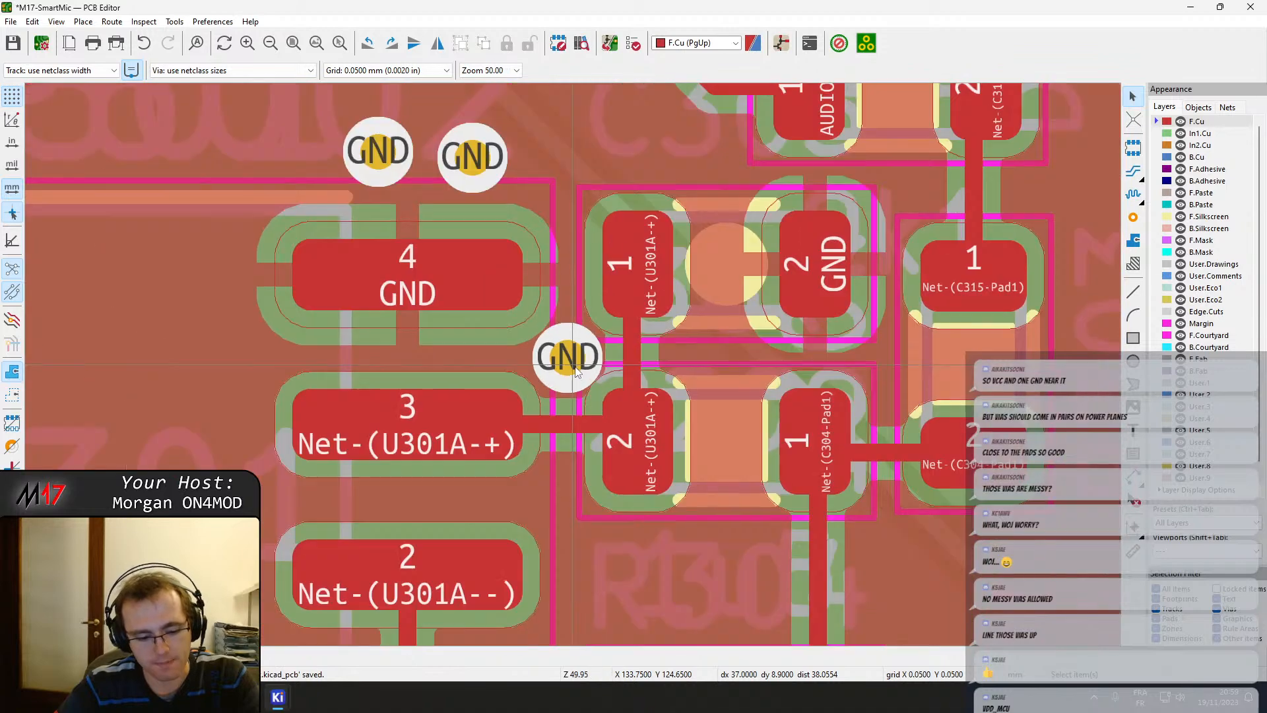
key(b)
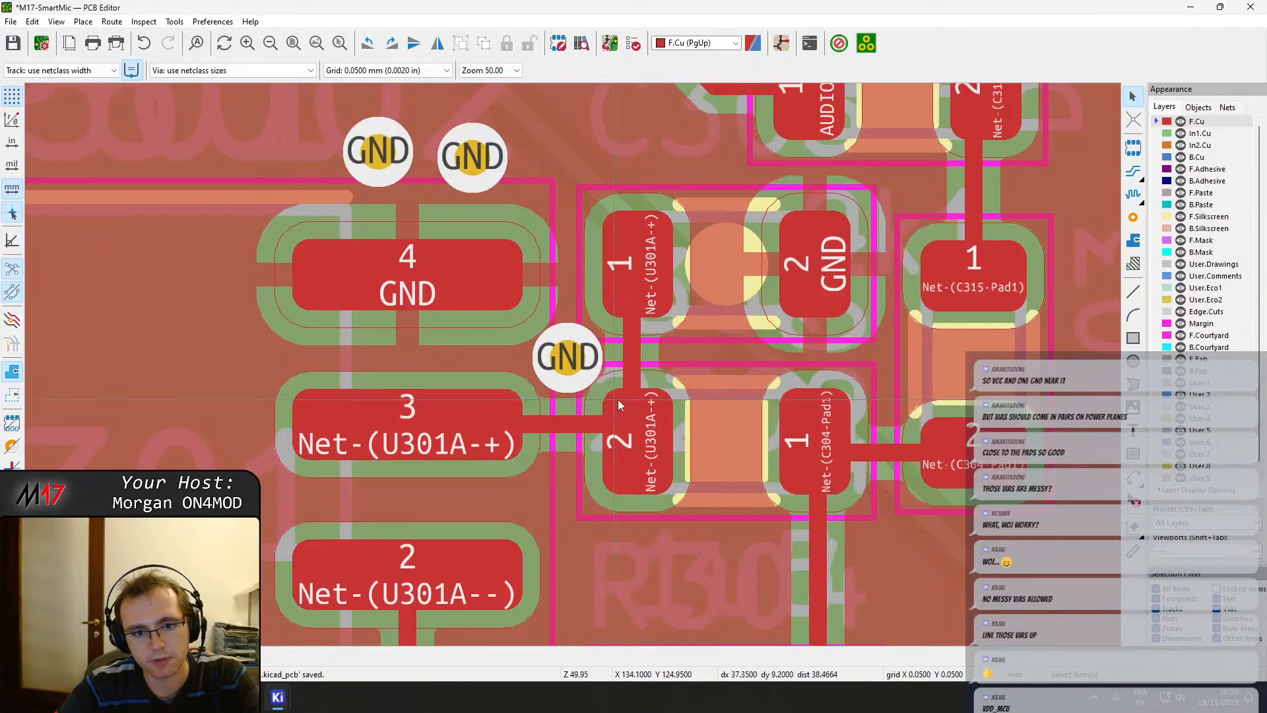
Examine C303, C315 and the copper around their GND pads.
scroll(578, 371, down, 2)
middle_drag(722, 413, 657, 438)
scroll(669, 249, down, 2)
scroll(586, 443, up, 4)
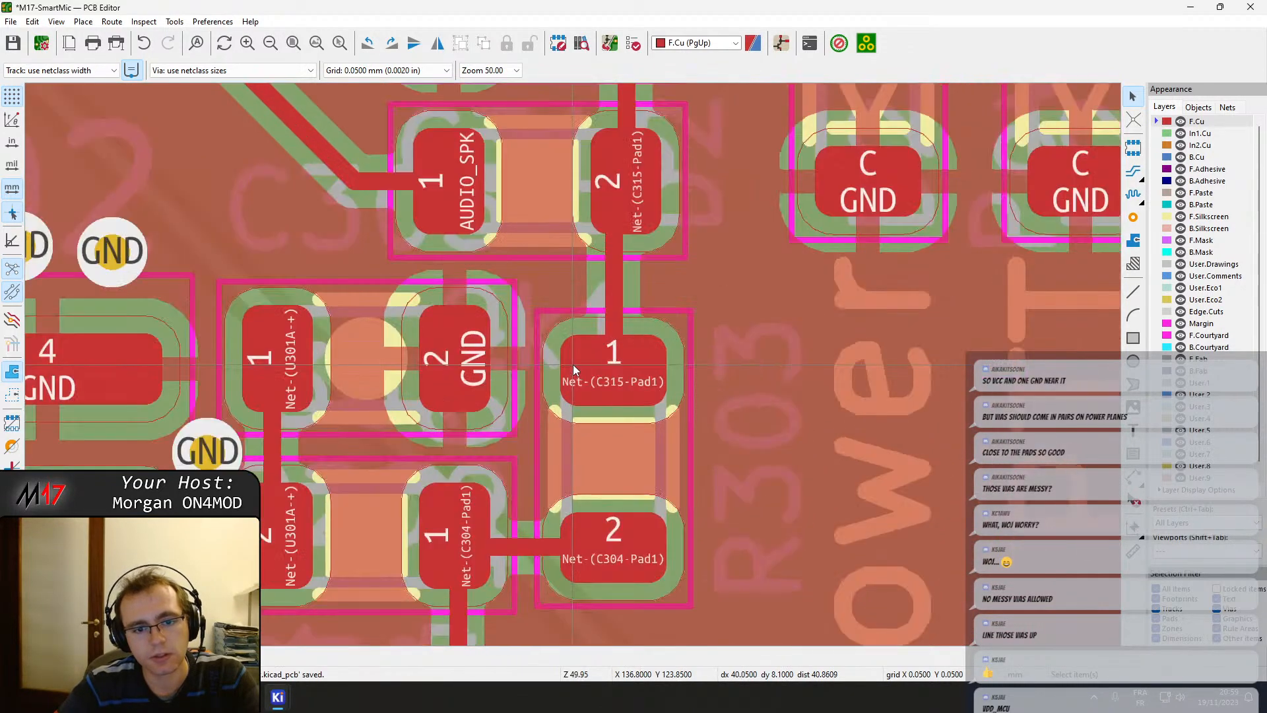
click(364, 345)
click(373, 324)
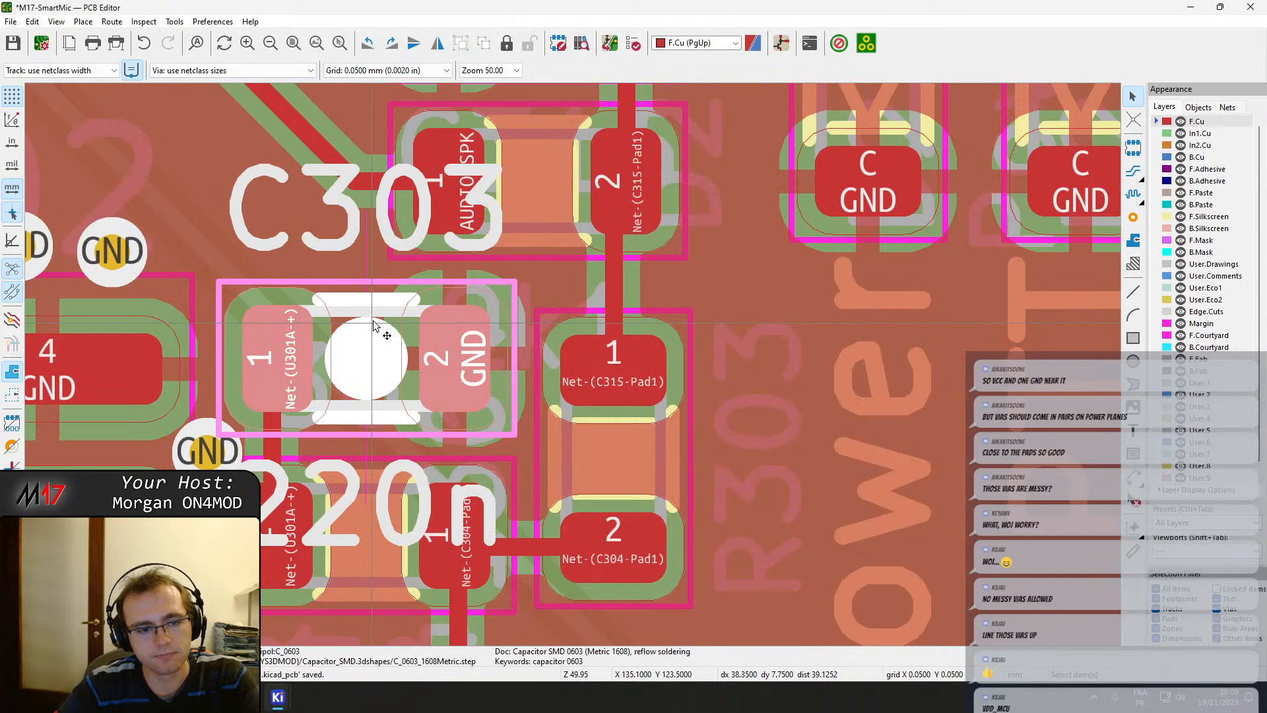
key(Escape)
click(470, 362)
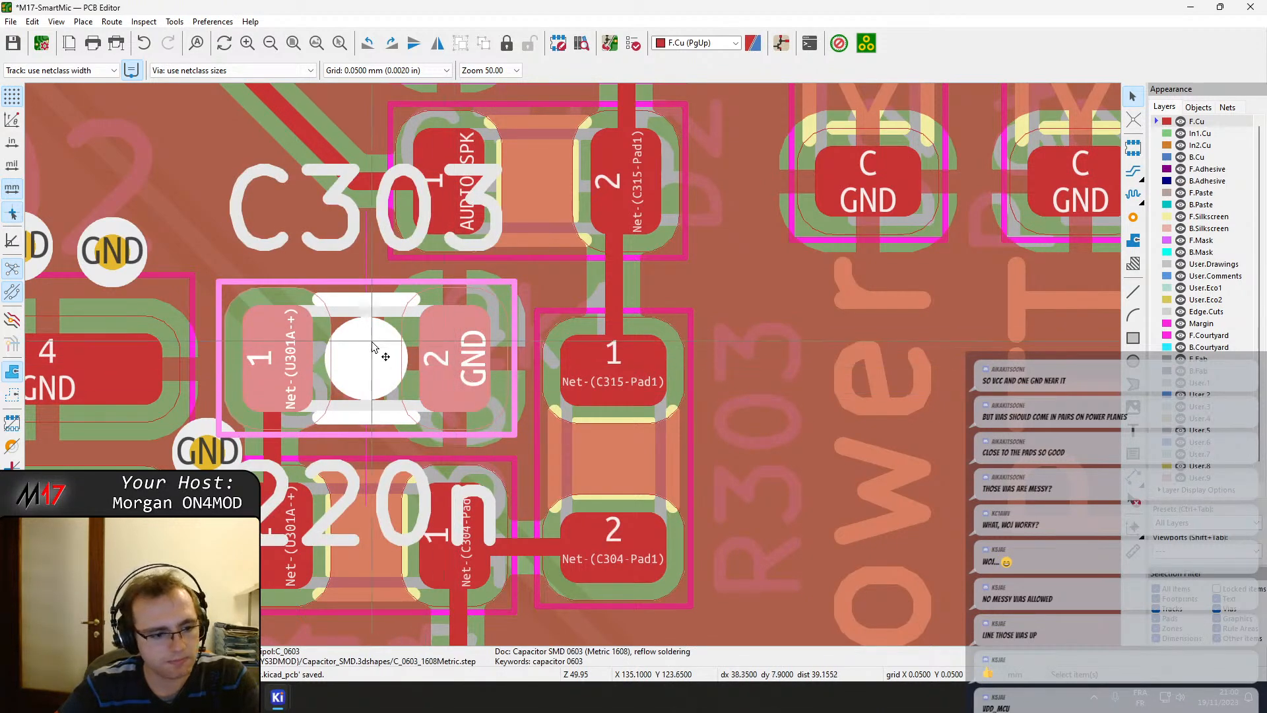
middle_drag(402, 279, 463, 457)
scroll(616, 412, down, 2)
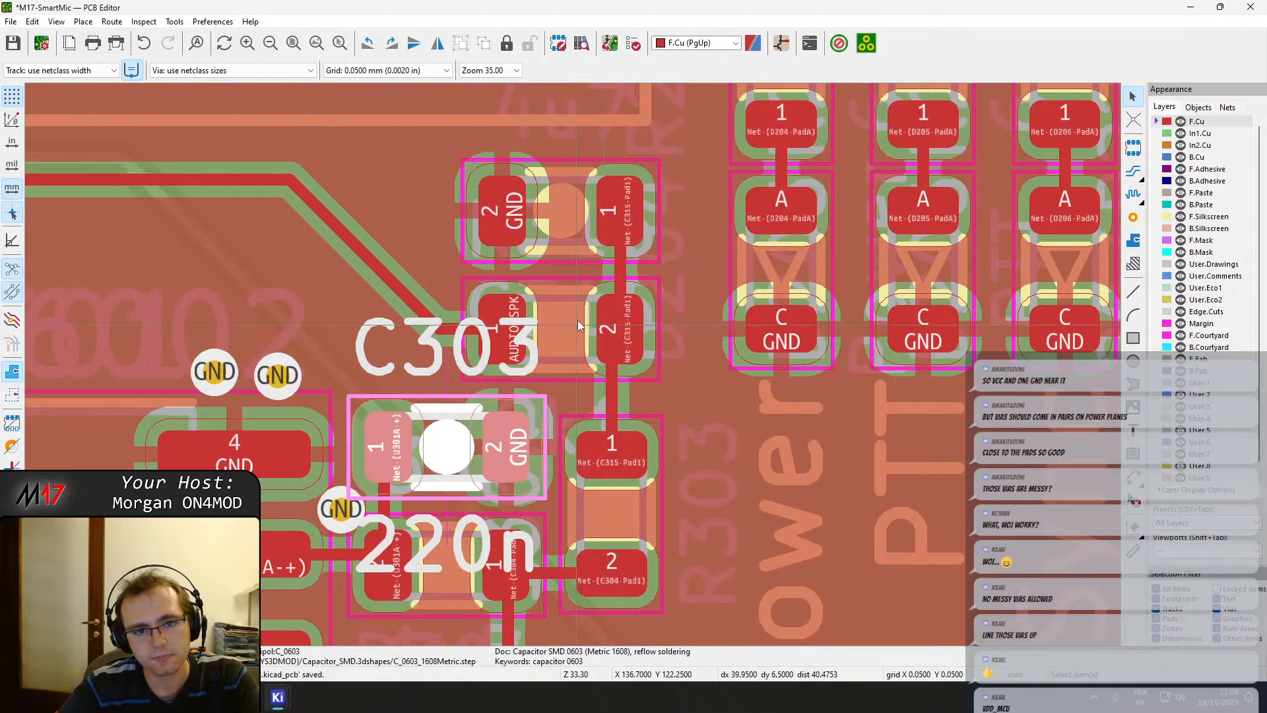
scroll(576, 309, down, 2)
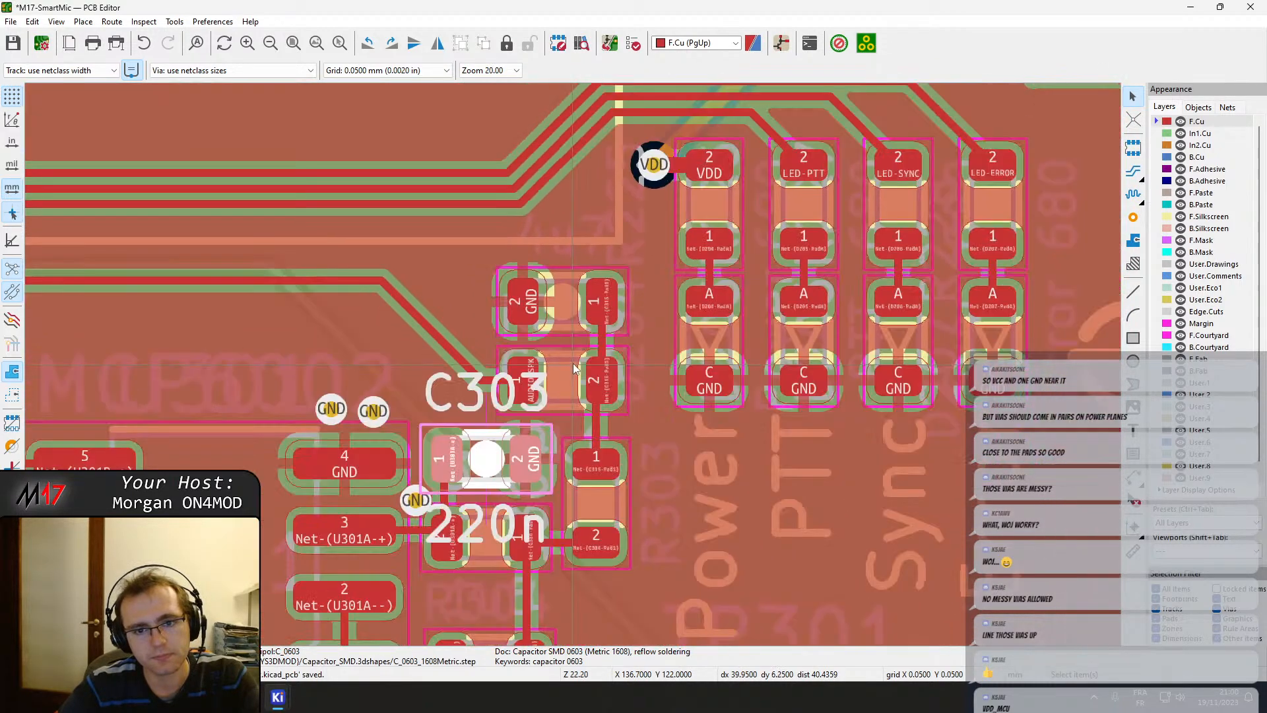
click(564, 314)
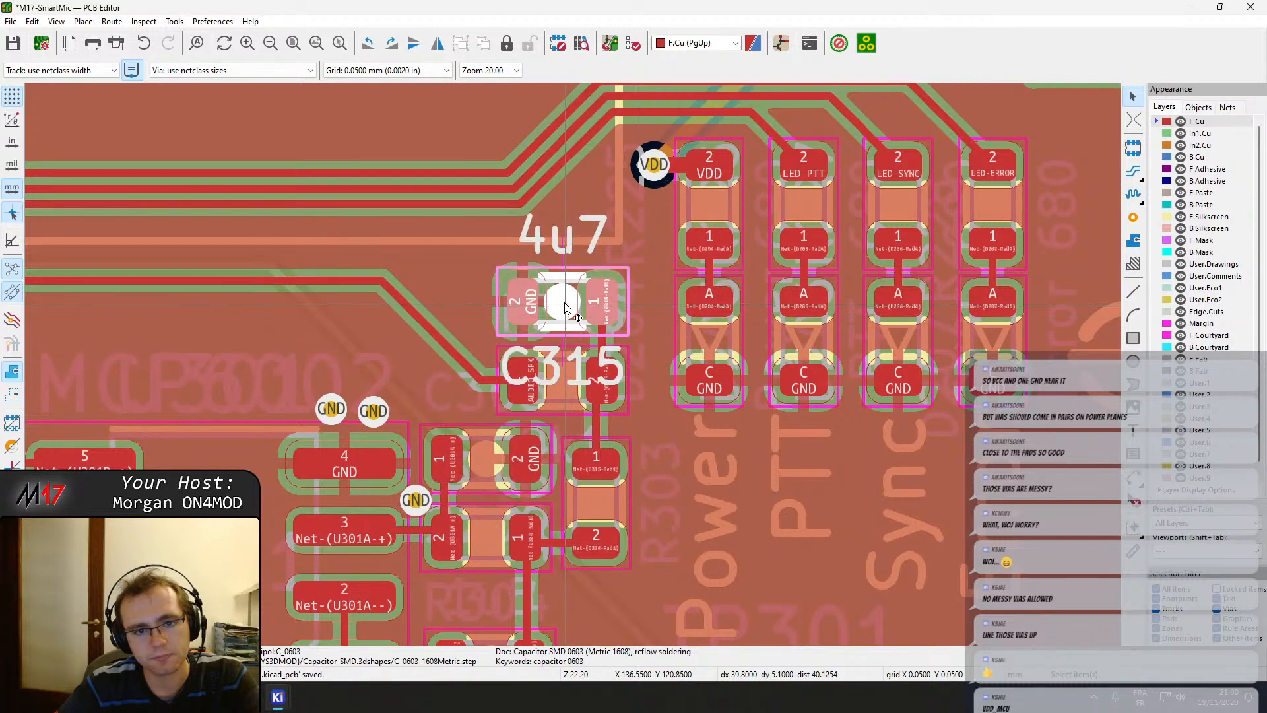
scroll(471, 383, up, 2)
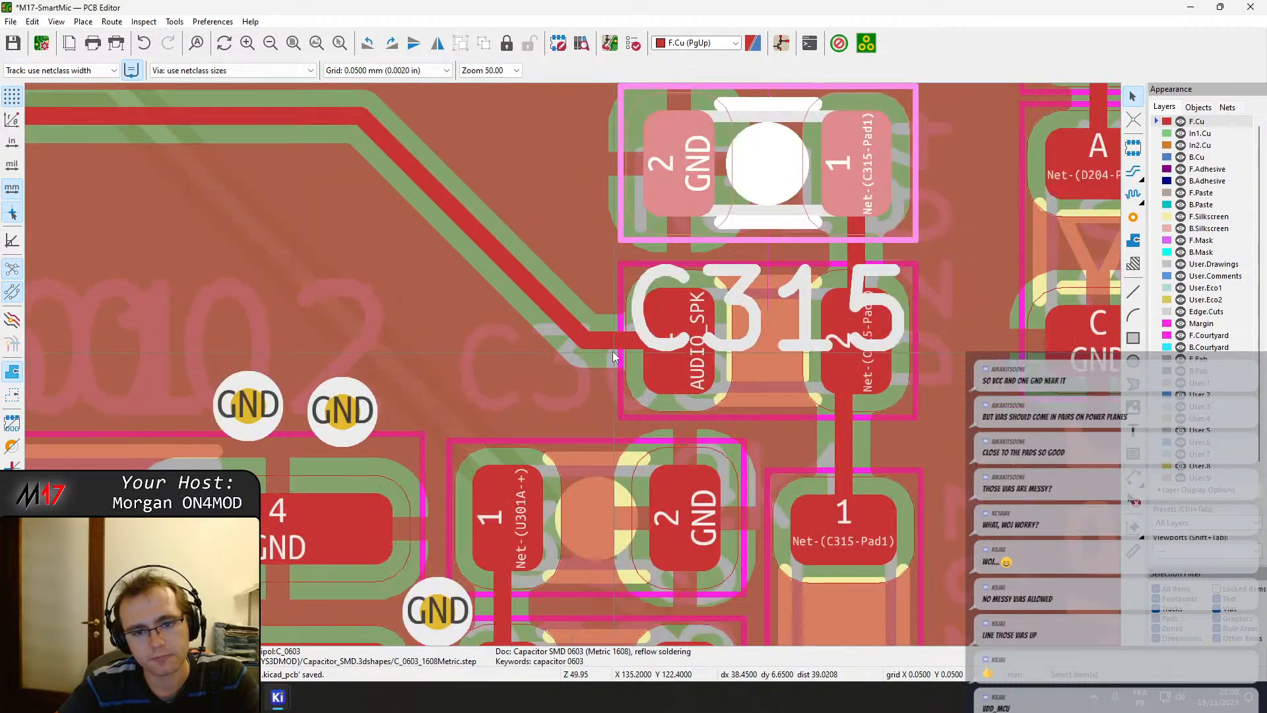
Add two GND vias near C303, one above the capacitor and one between R316 and R303, and refill all zones.
middle_drag(664, 359, 588, 204)
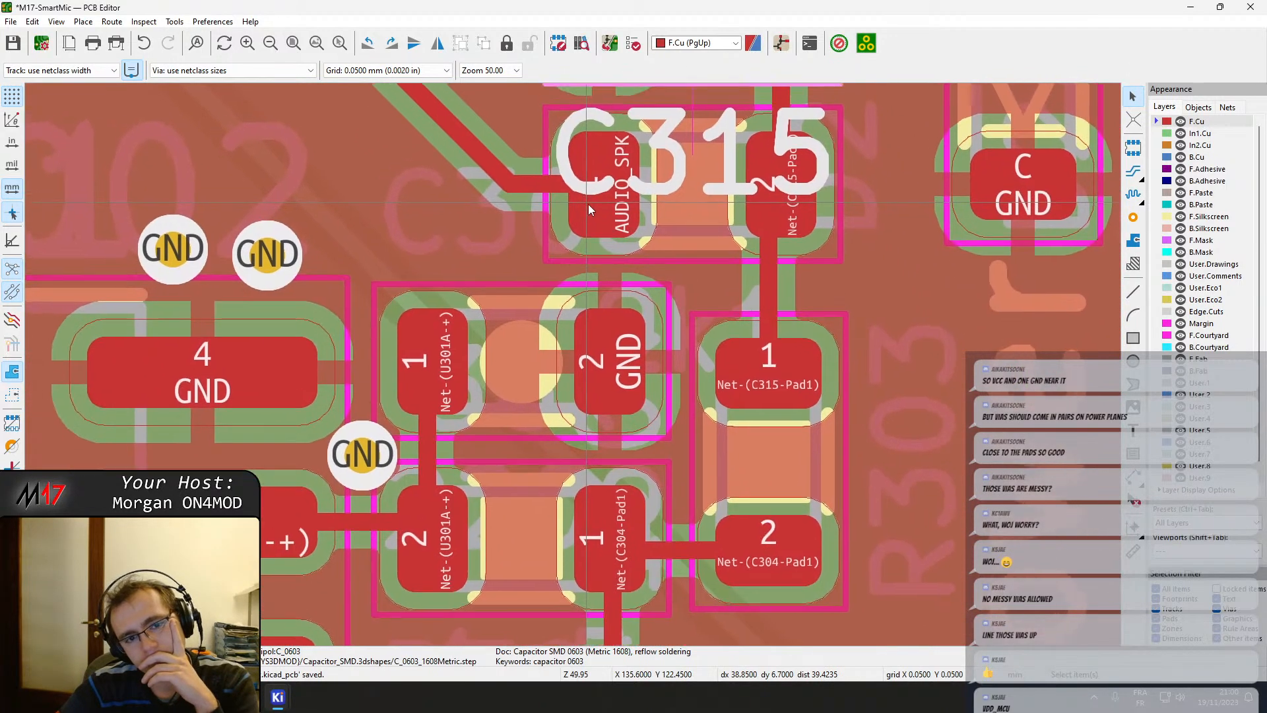
click(1134, 219)
click(509, 257)
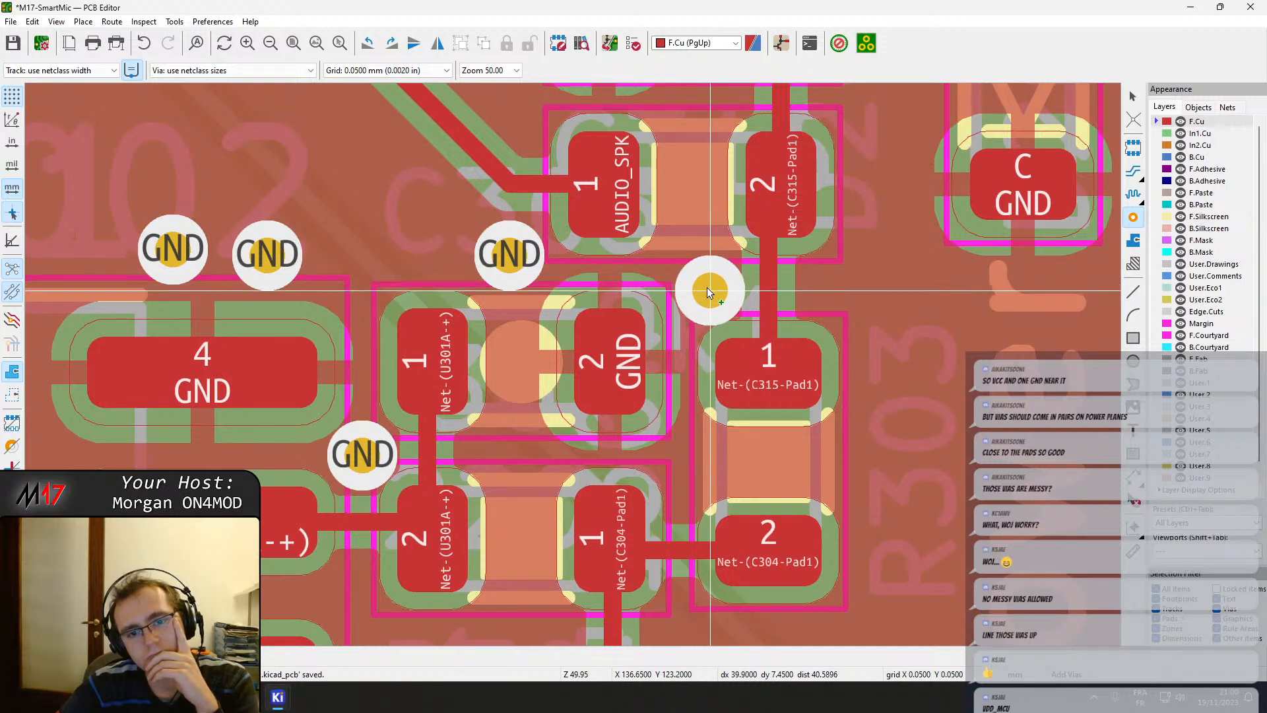
click(705, 290)
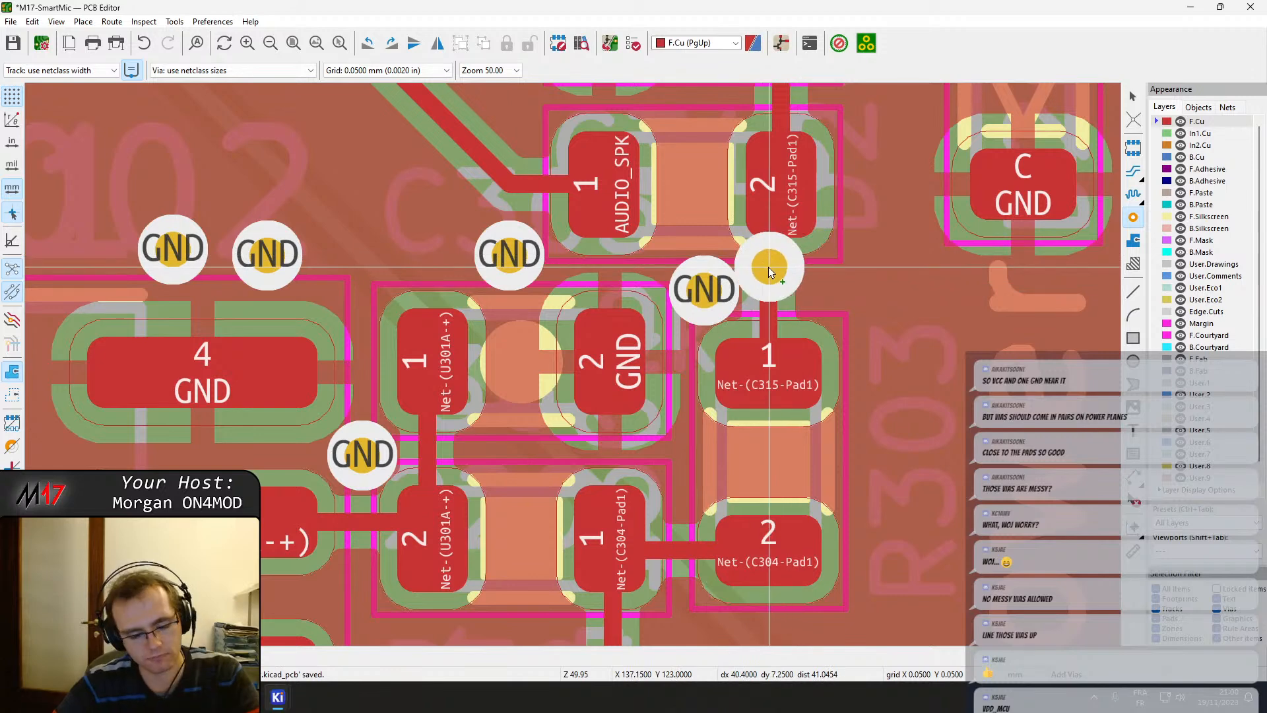
key(b)
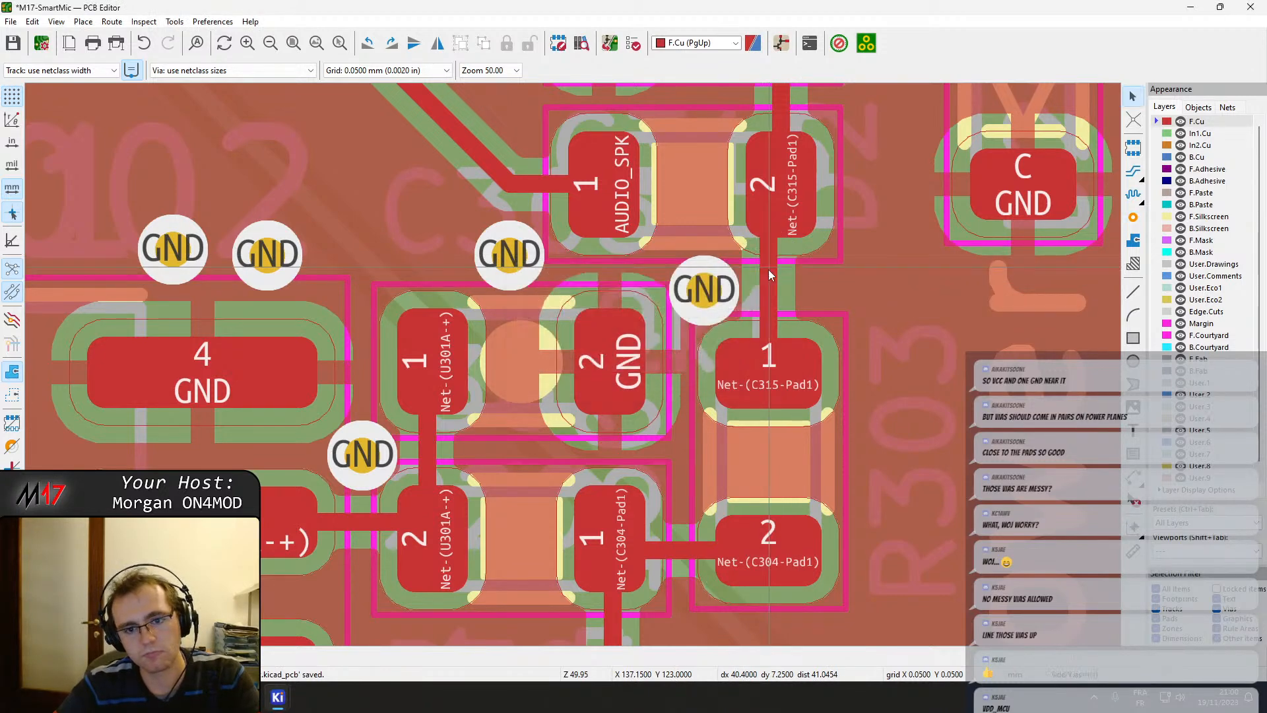
scroll(779, 455, down, 1)
key(Escape)
Shift the 130k resistor R303 slightly toward the Power label, away from the nearby GND via.
click(519, 350)
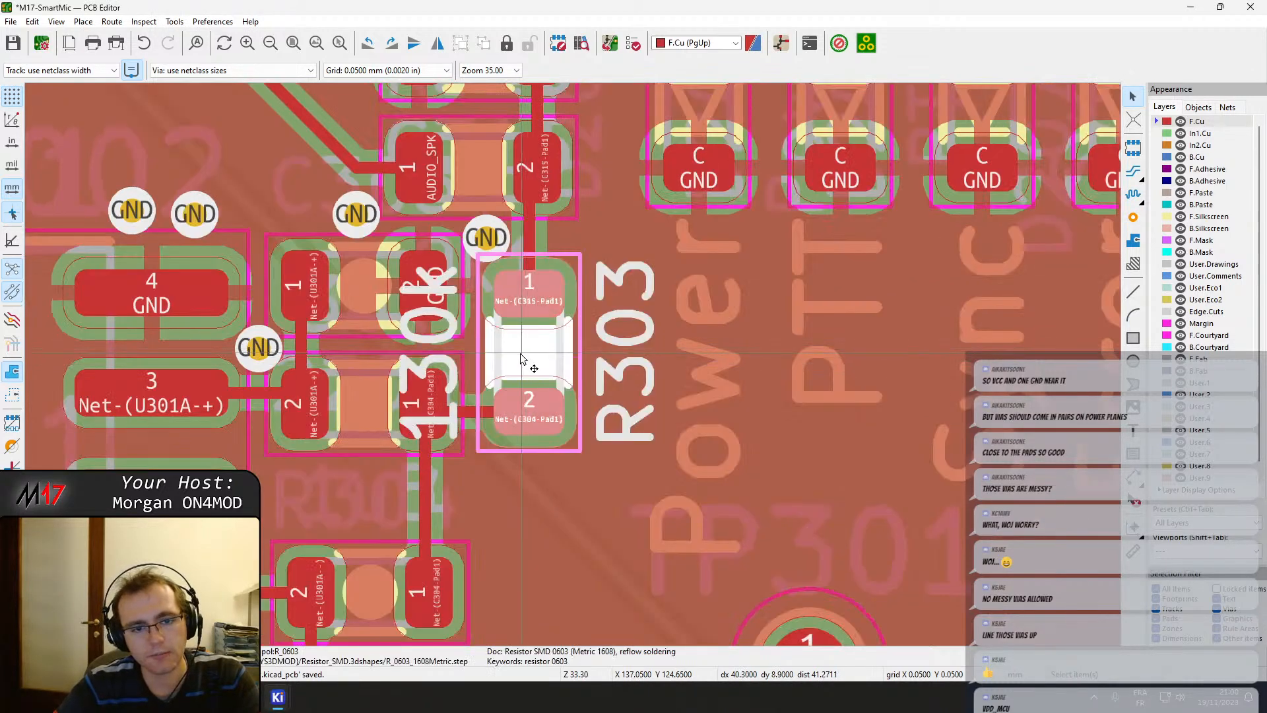
key(m)
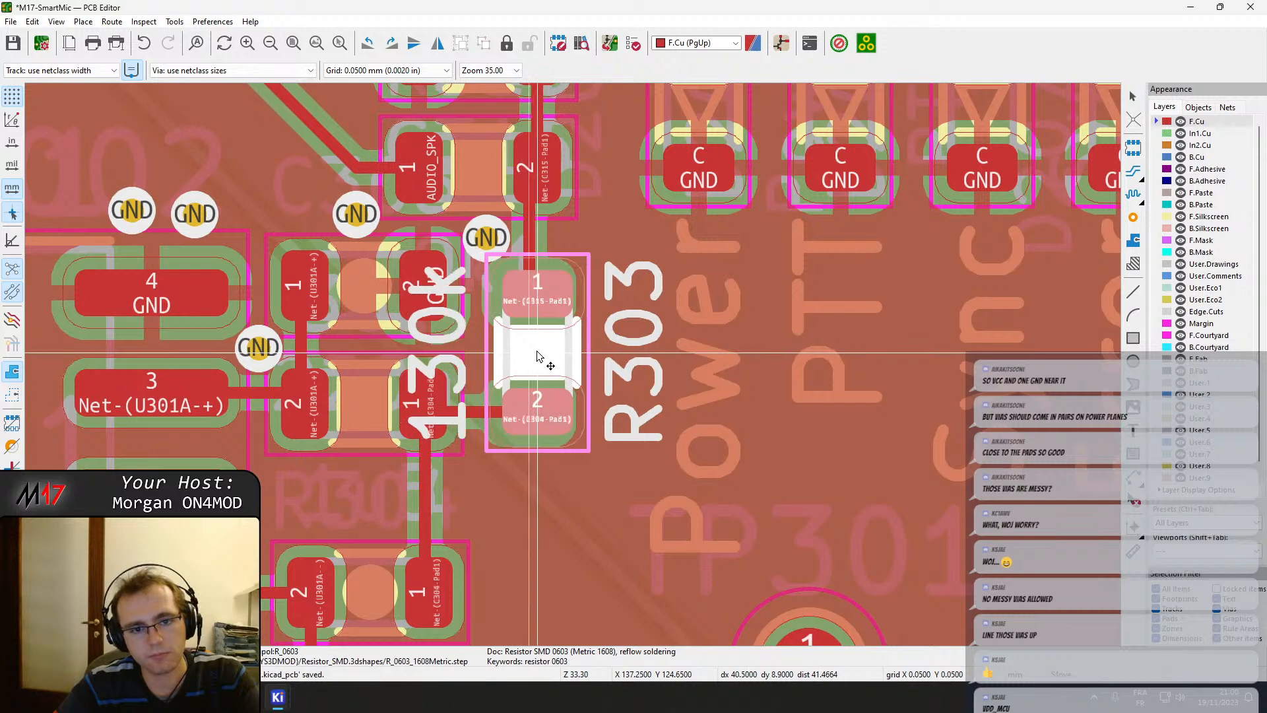
click(545, 355)
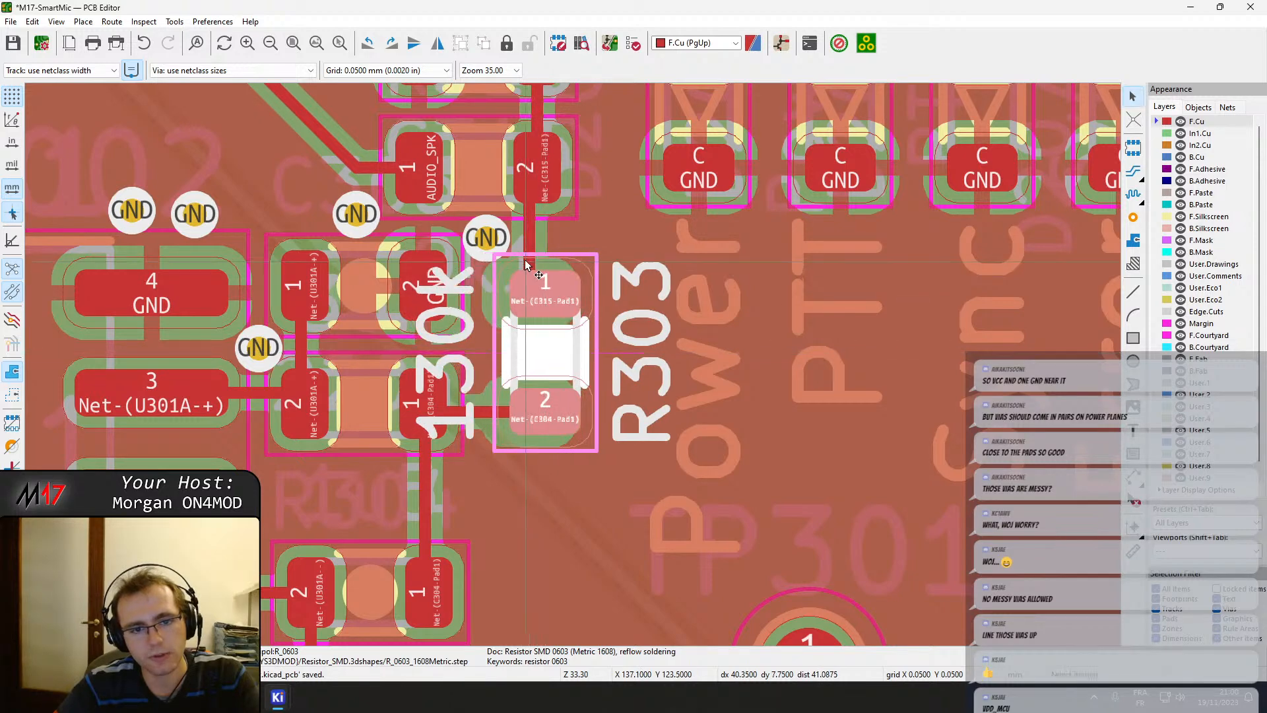
Shift the 9R1 resistor R316 slightly toward the LEDs to line its pad 2 up with R303.
middle_drag(557, 202, 544, 355)
click(542, 348)
click(532, 342)
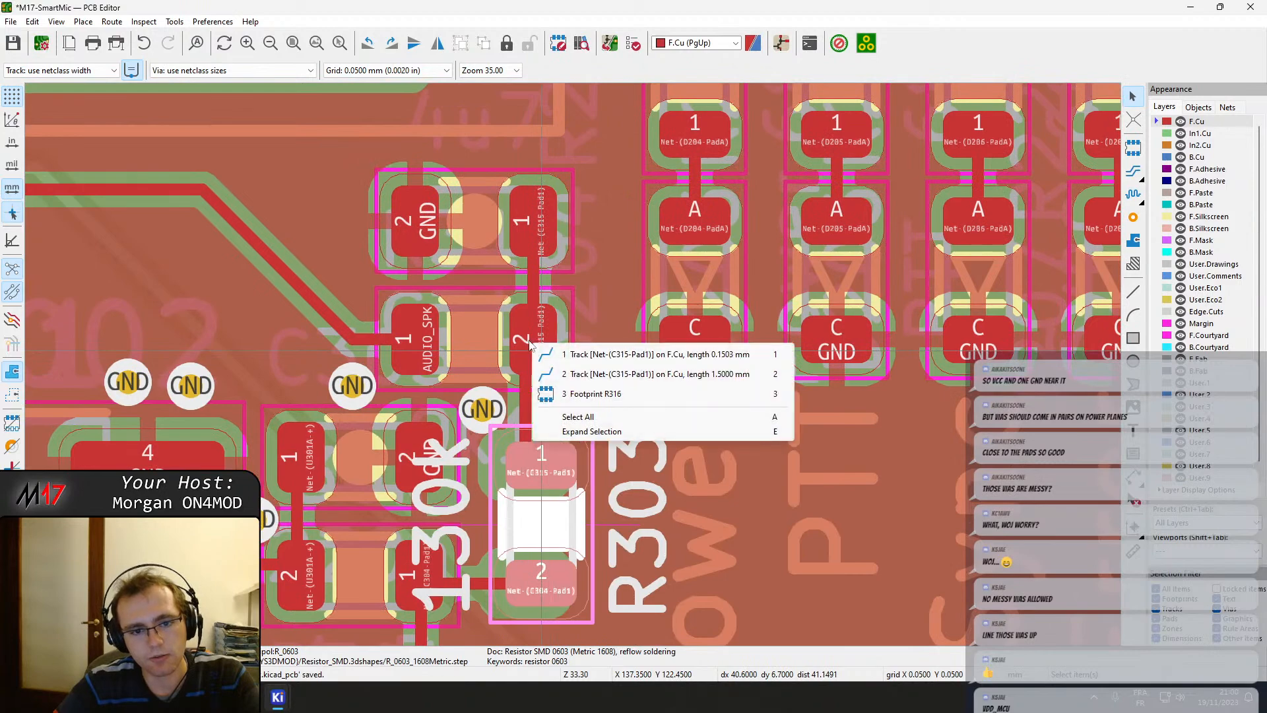
click(578, 395)
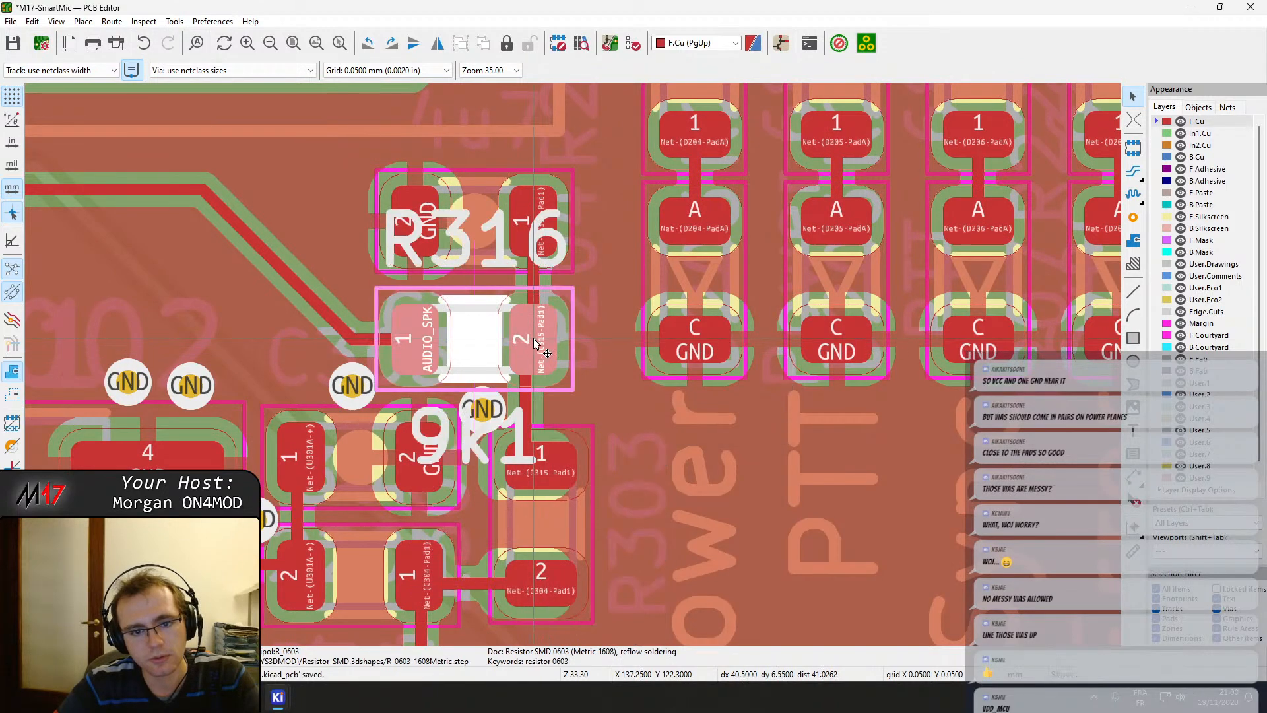
key(m)
click(542, 340)
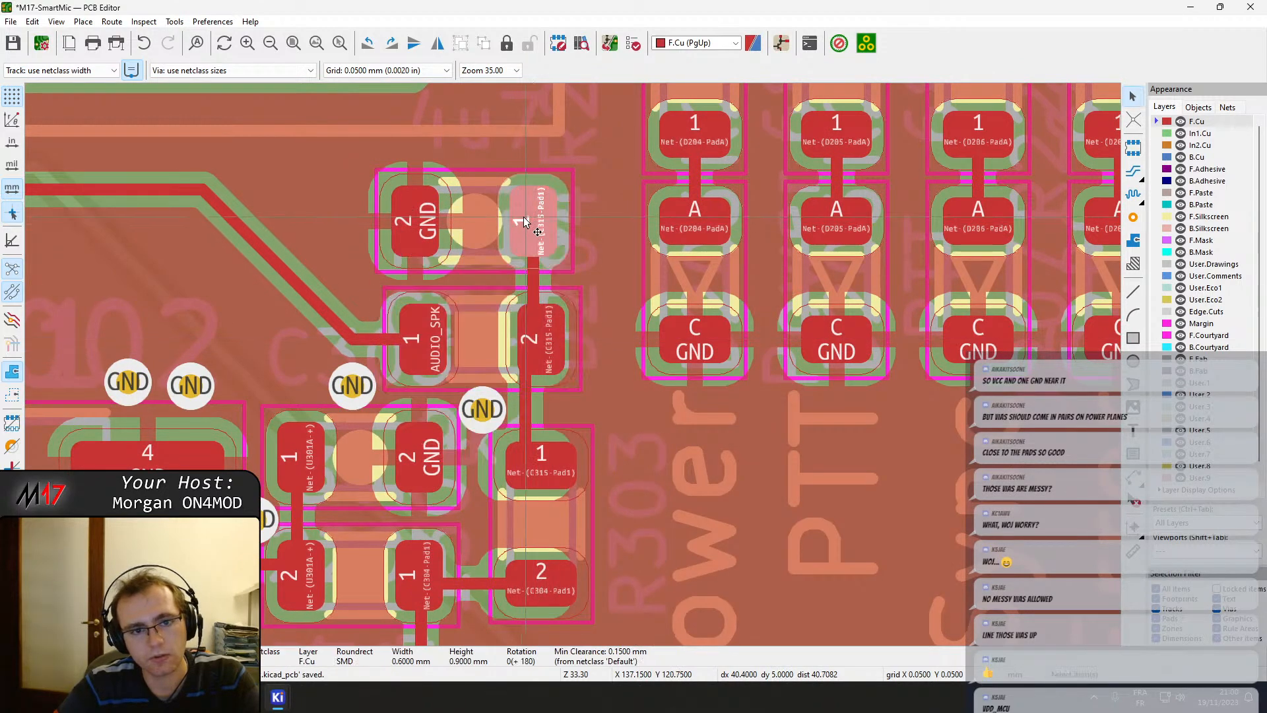
Shift C315 into line with R316 and realign the track joining C315 pad 1 to R316 pad 2.
key(m)
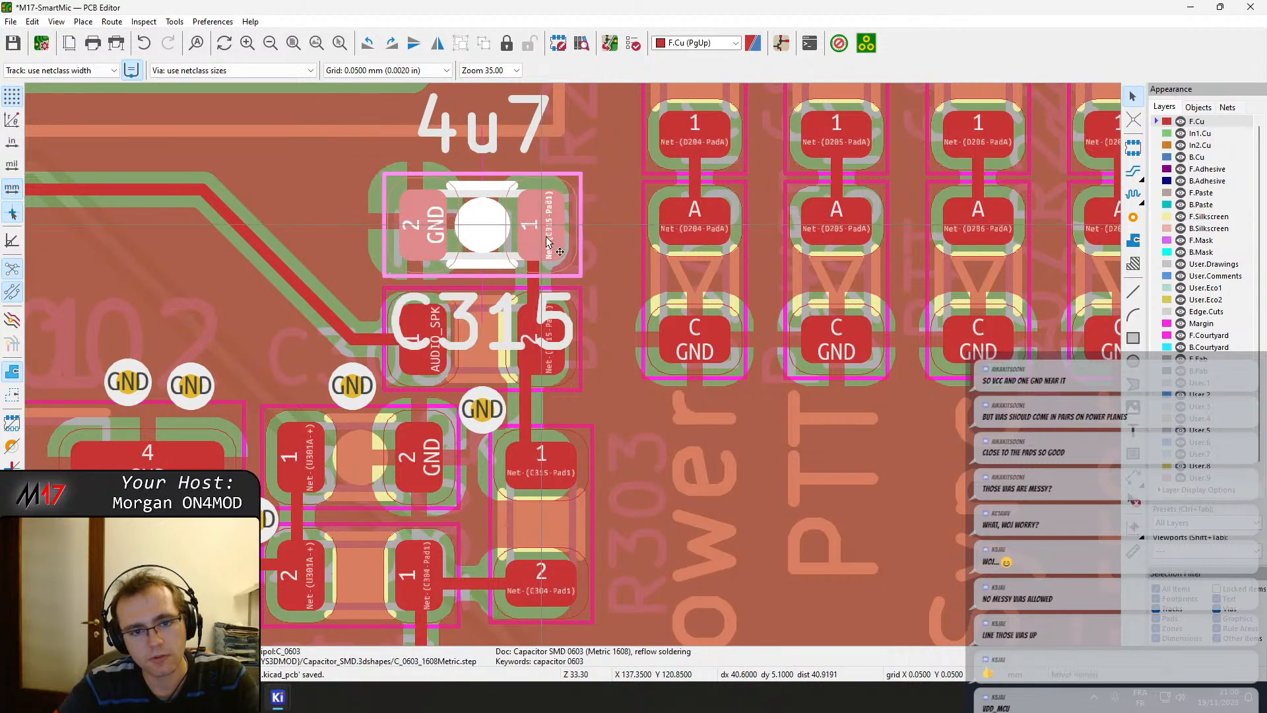
click(518, 297)
click(532, 285)
drag(534, 275, 543, 245)
click(540, 223)
click(532, 400)
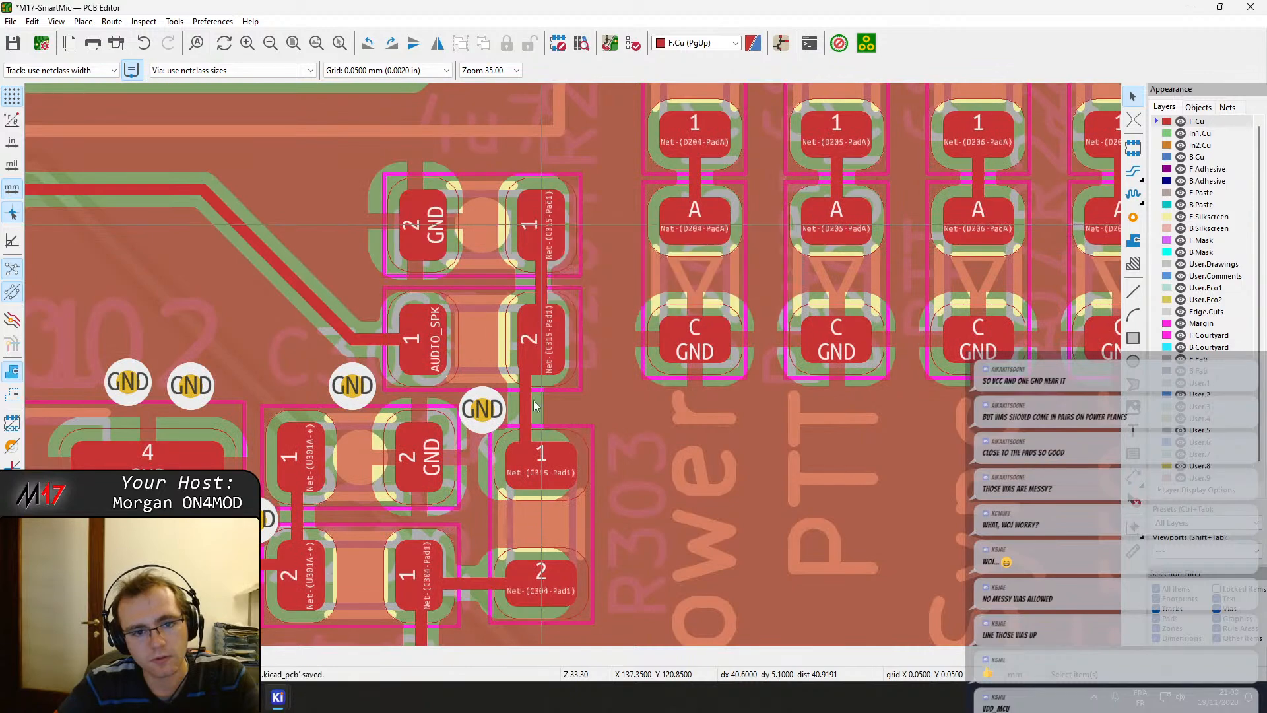
Line up the track between R316 pad 2 and R303 pad 1 with both pads, and refill all zones.
click(528, 398)
drag(526, 396, 541, 354)
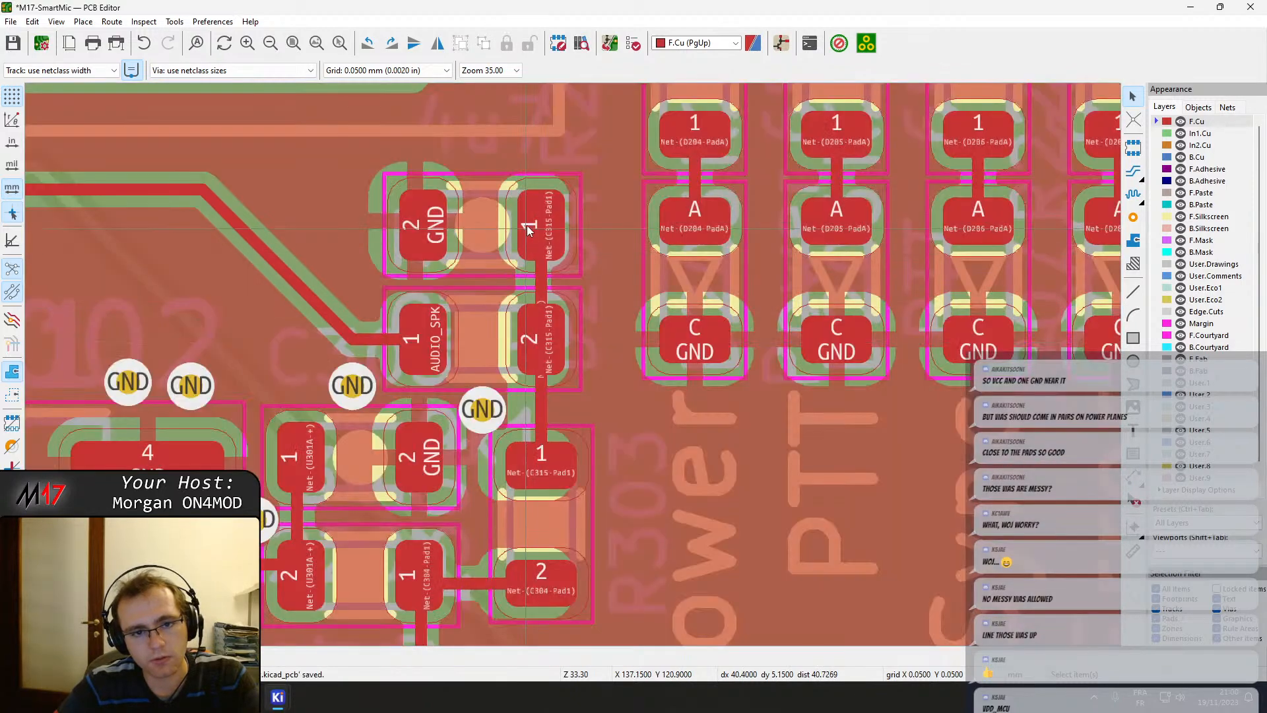
click(533, 227)
key(Escape)
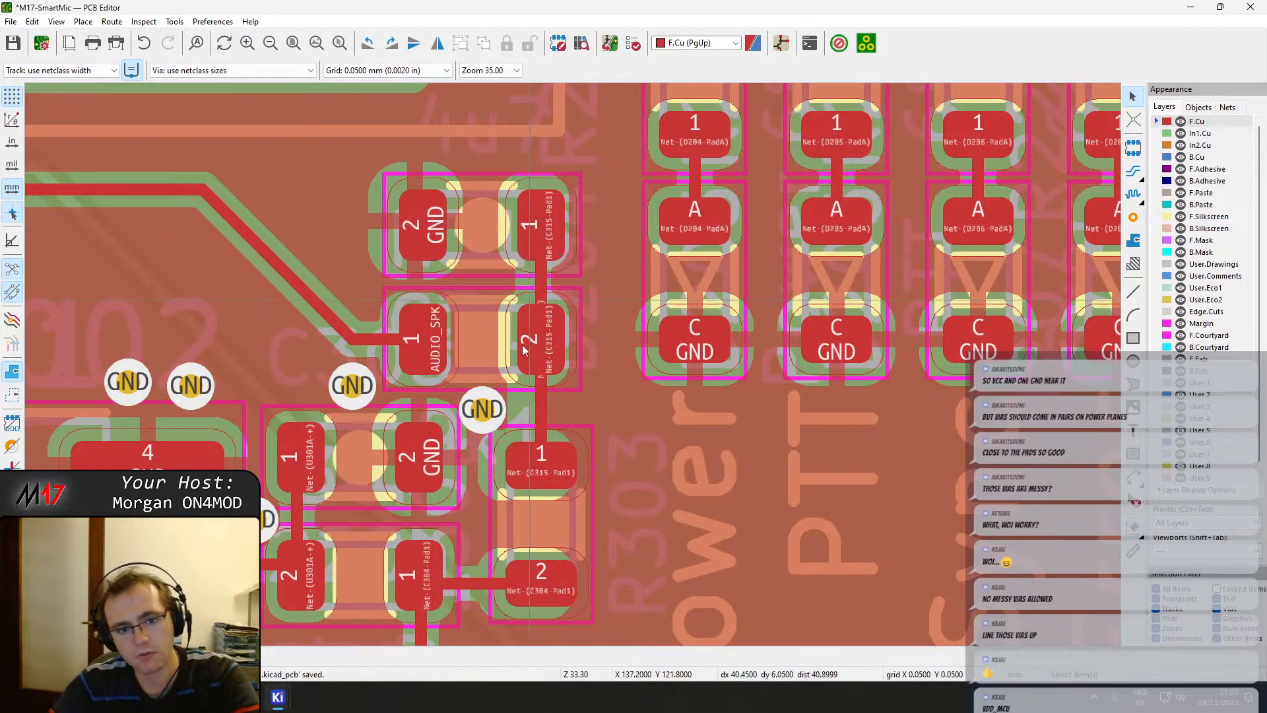
click(534, 459)
mouse_move(533, 459)
mouse_down()
mouse_move(536, 474)
mouse_move(528, 462)
mouse_up()
key(Escape)
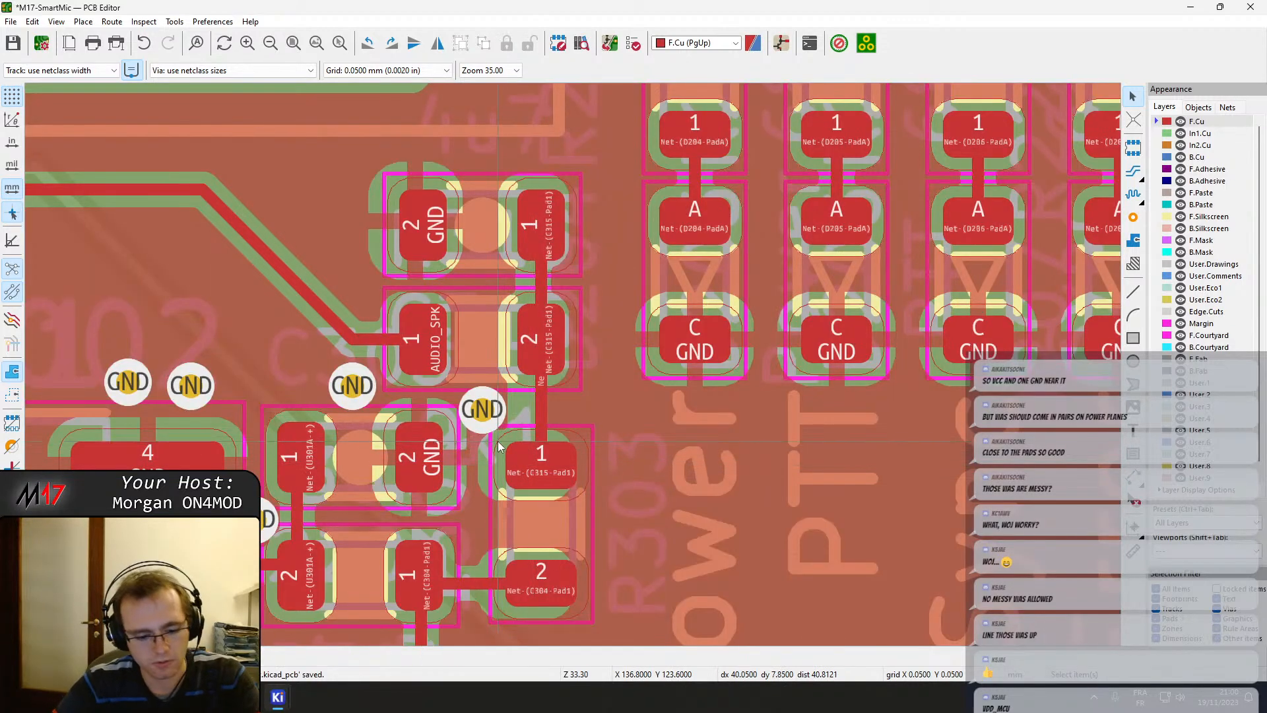
key(b)
scroll(498, 441, up, 2)
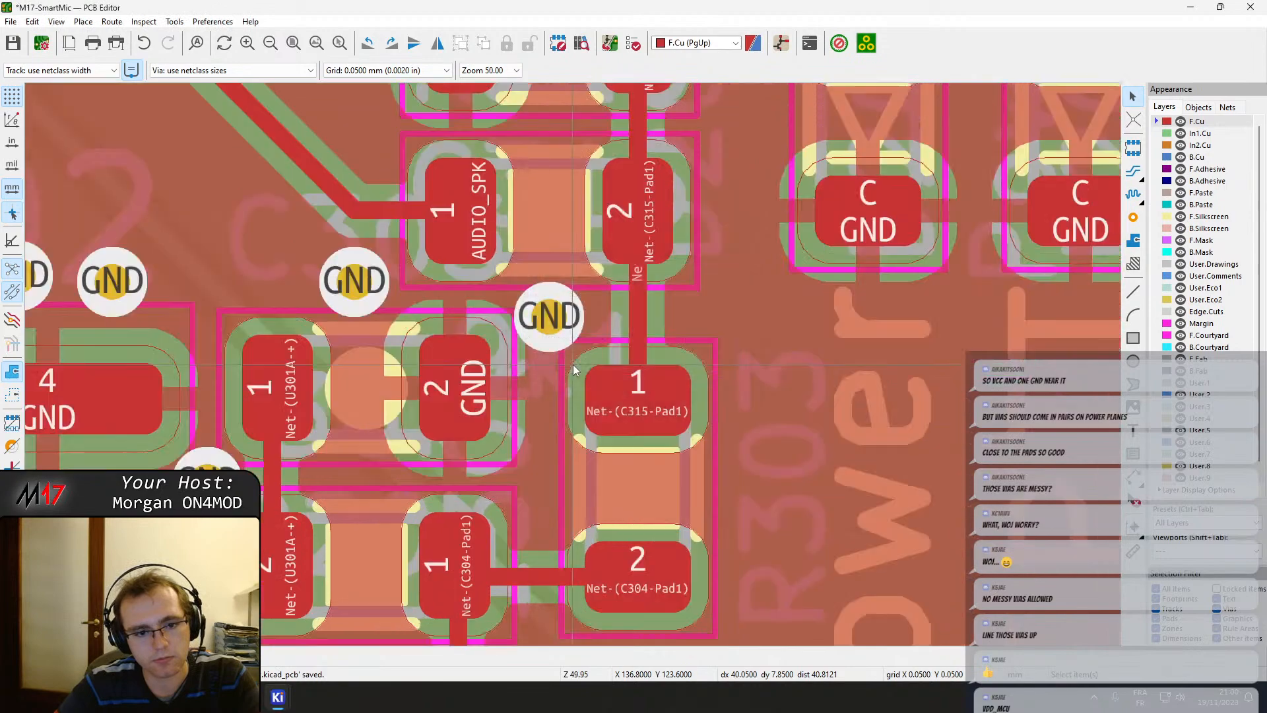
Nudge the GND via between R316 and R303 slightly toward R303 pad 1, and add another GND via between C303 and R303.
click(538, 294)
drag(538, 295, 555, 301)
scroll(507, 452, down, 5)
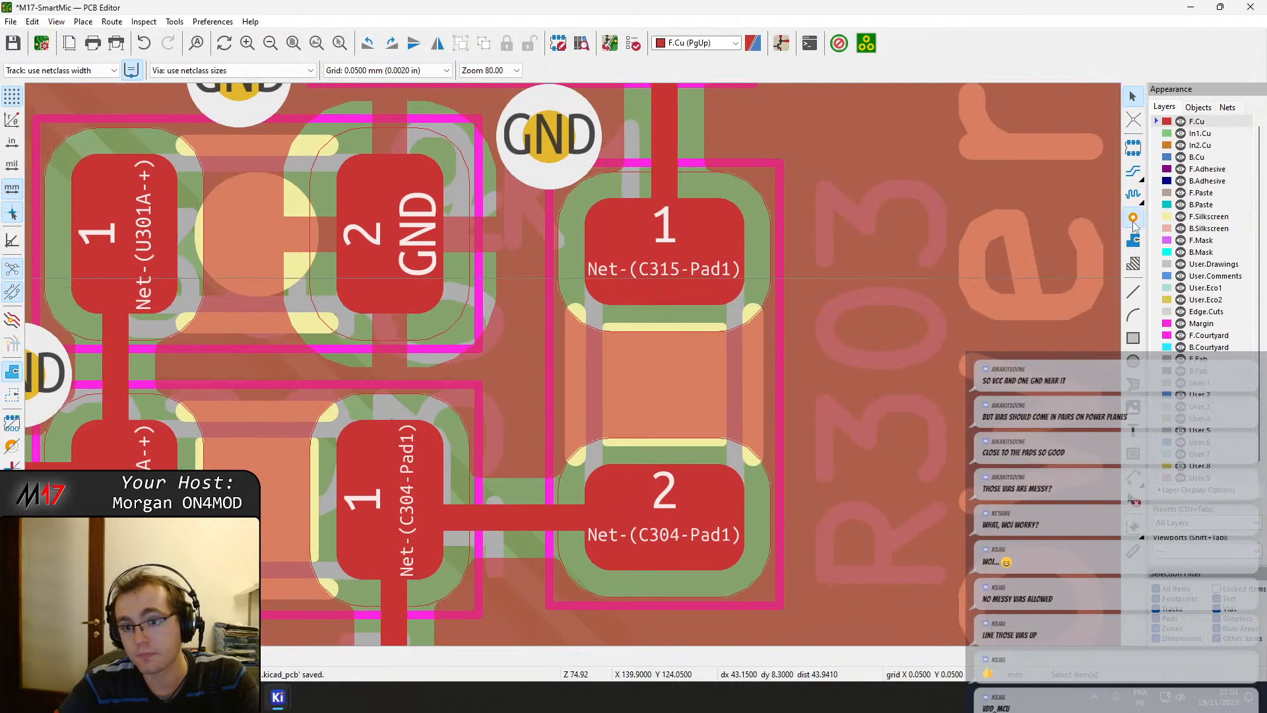
click(1134, 222)
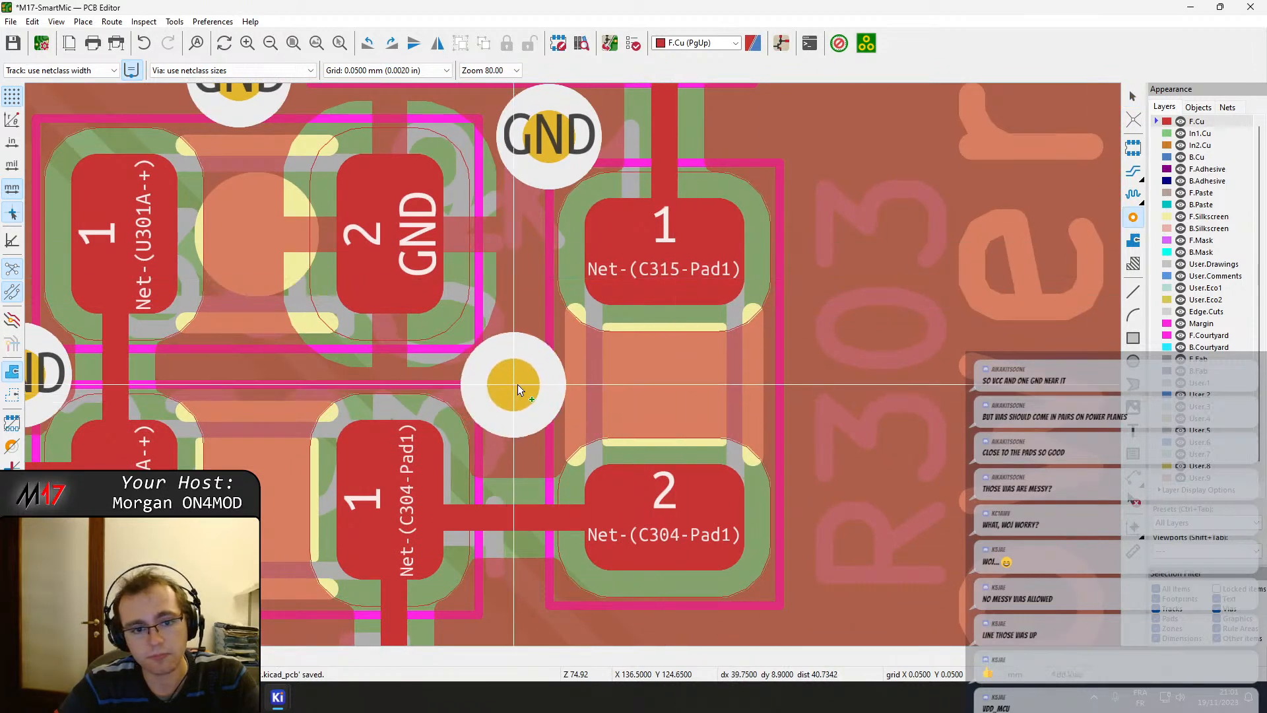
scroll(517, 385, down, 3)
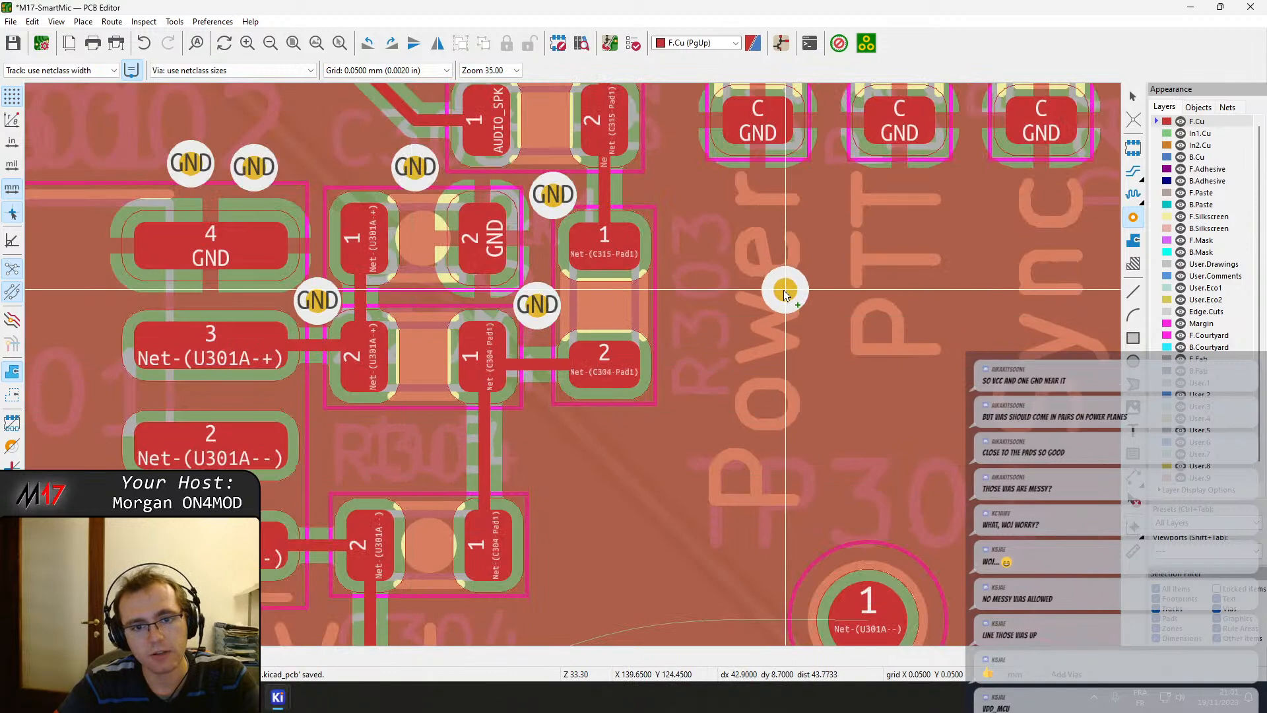
Add two GND vias at C315's GND pad 2, one beside the pad and one above it.
middle_drag(770, 280, 750, 488)
middle_drag(330, 311, 328, 414)
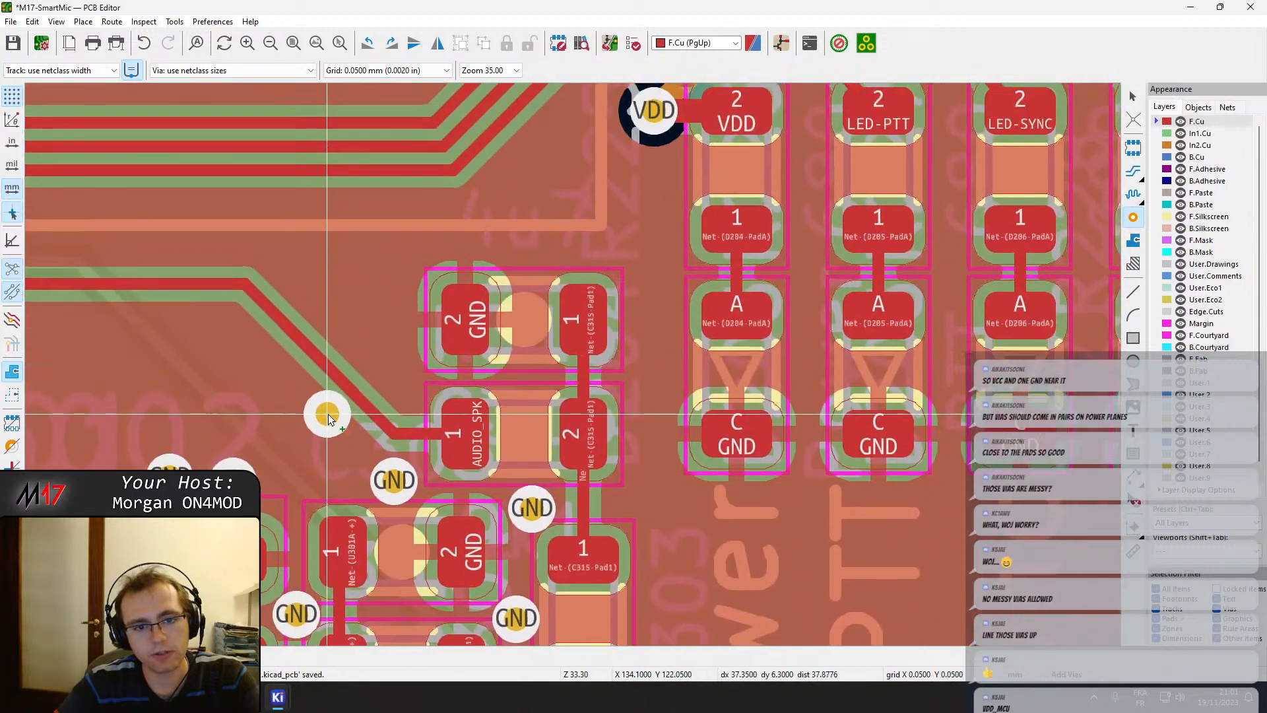
click(390, 323)
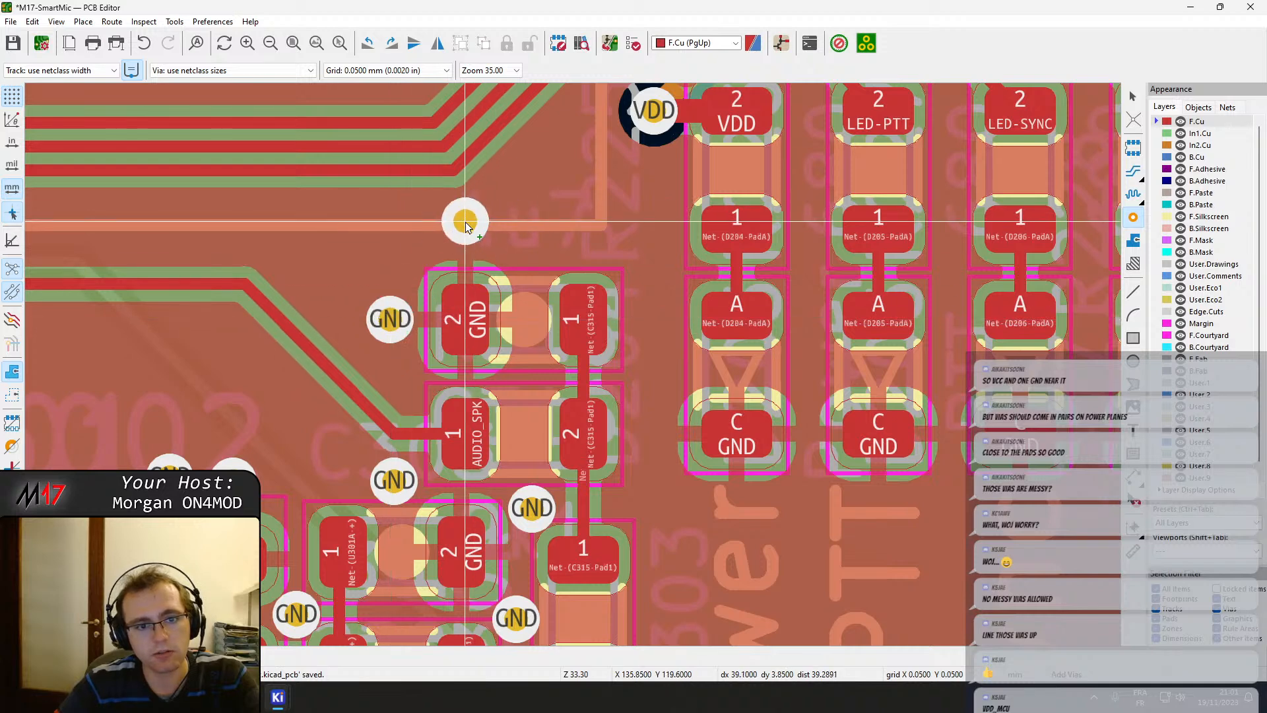
click(465, 226)
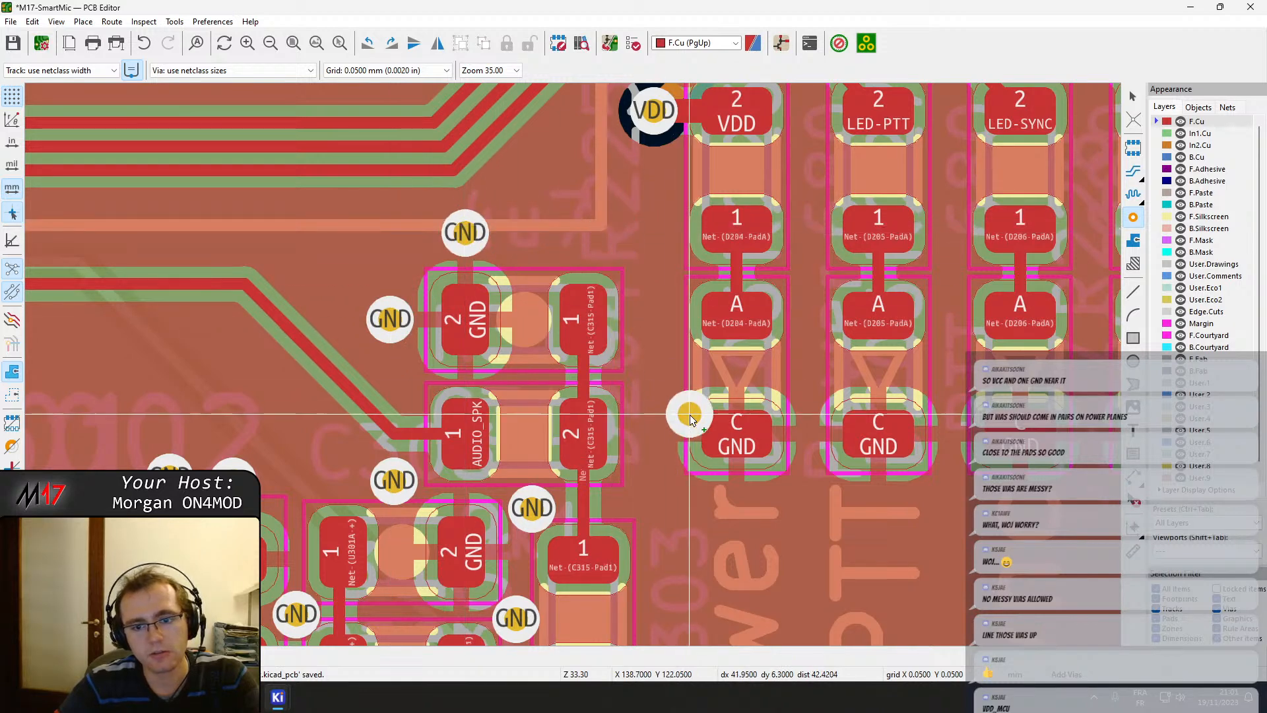
Add four GND vias at the LED cathodes: one beside D204, one below D204 and two below D205.
middle_drag(687, 413, 617, 360)
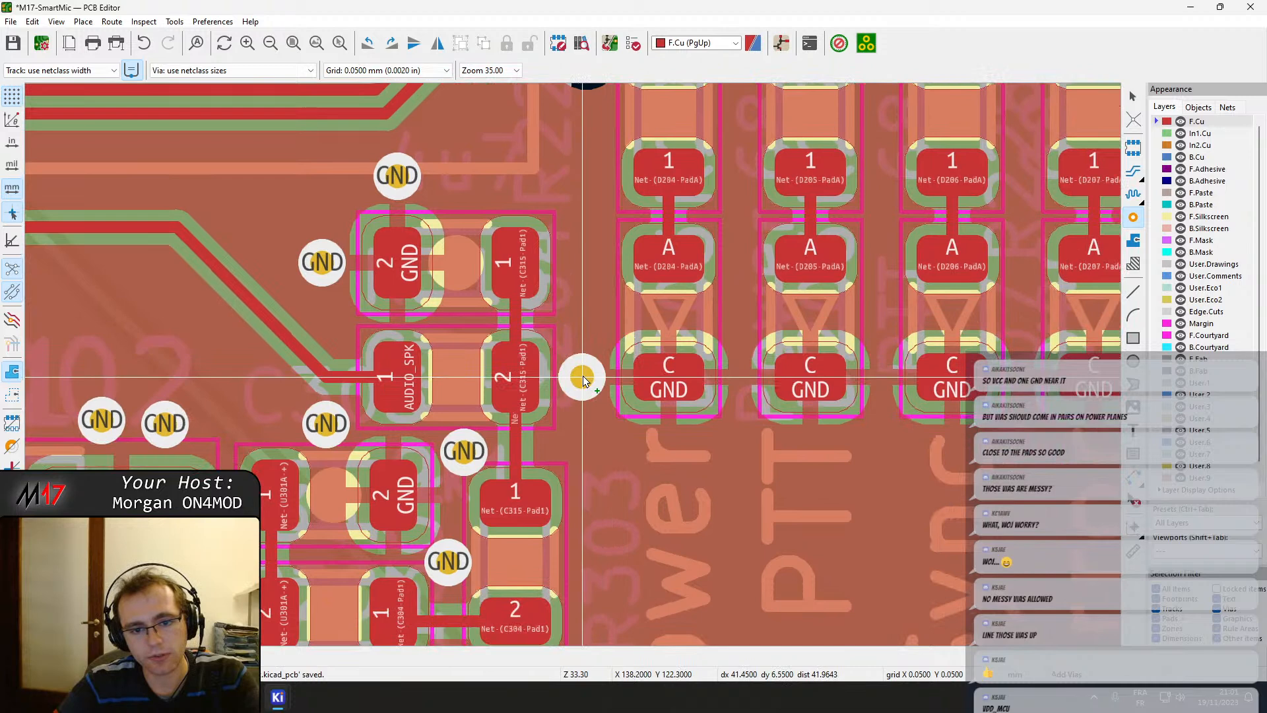
click(582, 378)
click(669, 447)
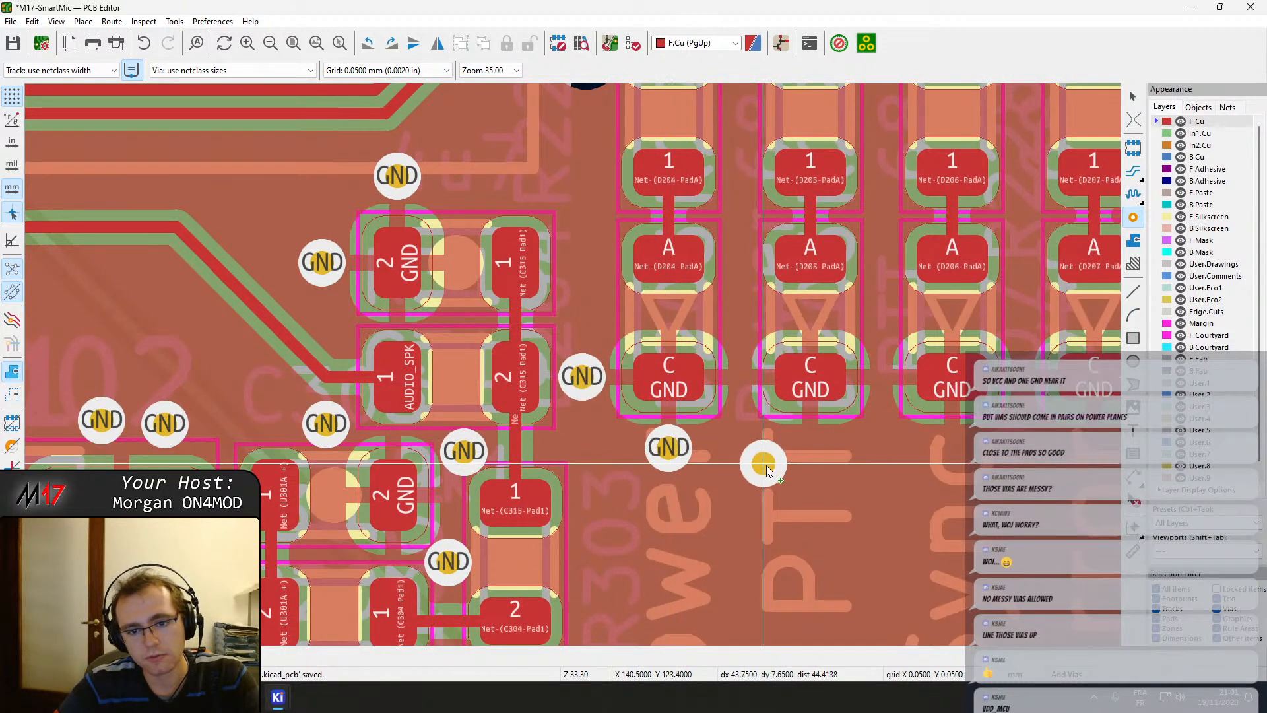
click(780, 453)
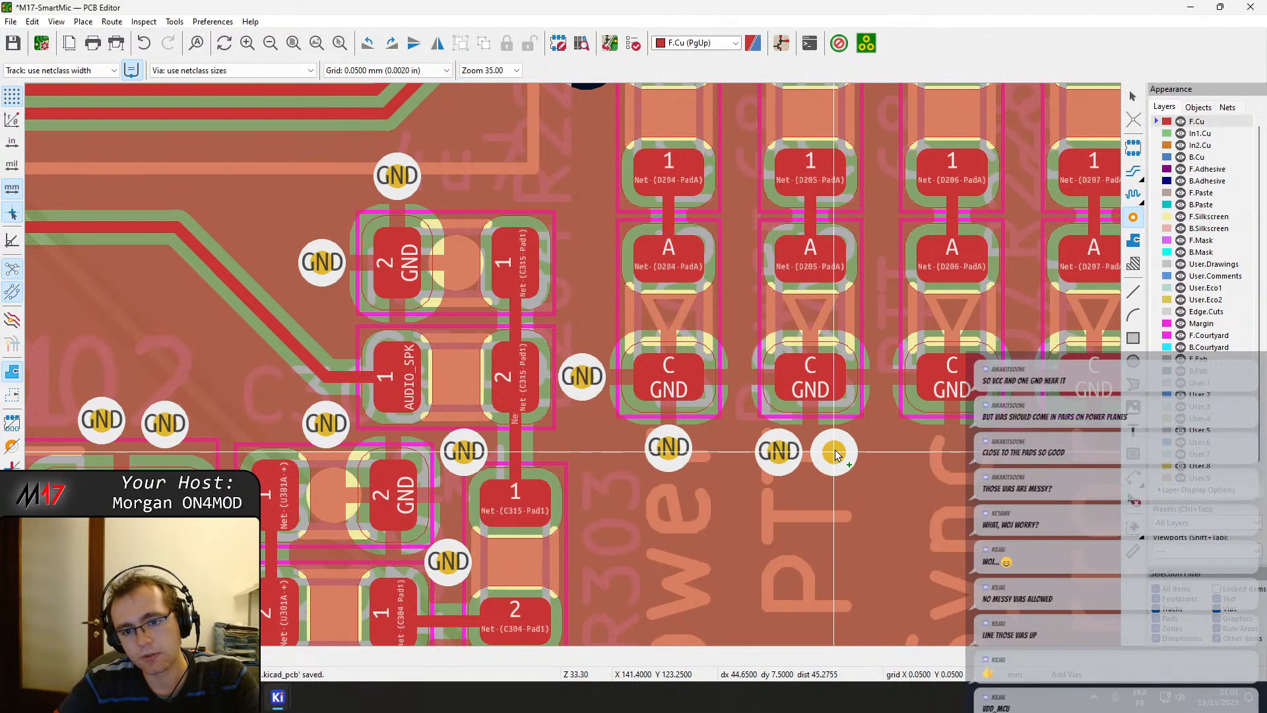
click(834, 453)
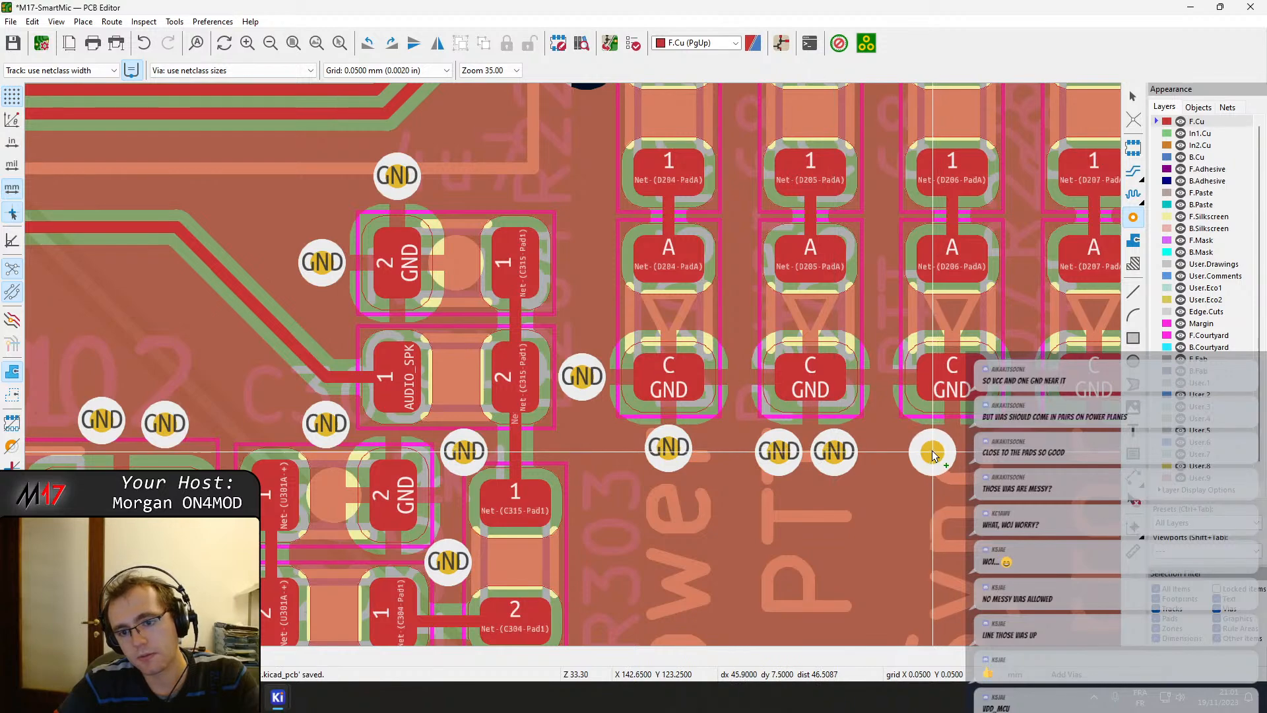
key(Escape)
Check in the 3D viewer how the new GND vias sit against the Power and PTT silkscreen labels.
middle_drag(885, 477, 654, 371)
key(alt+3)
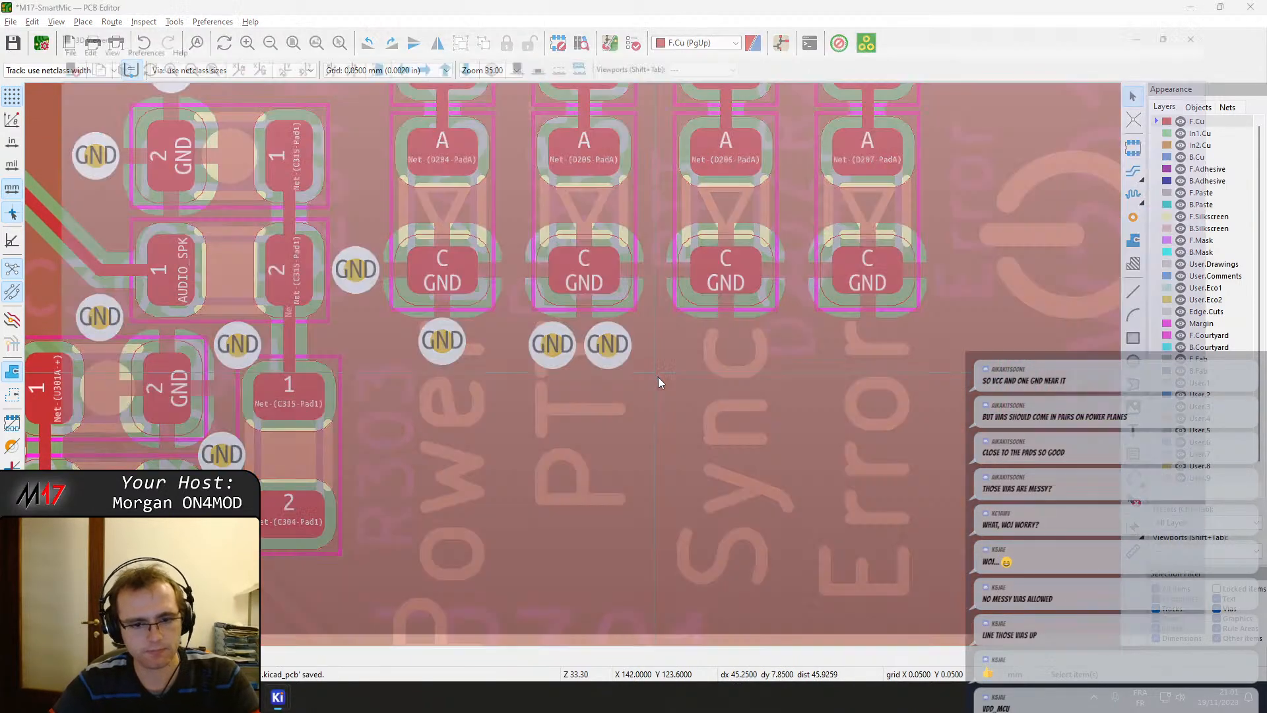
scroll(611, 378, up, 4)
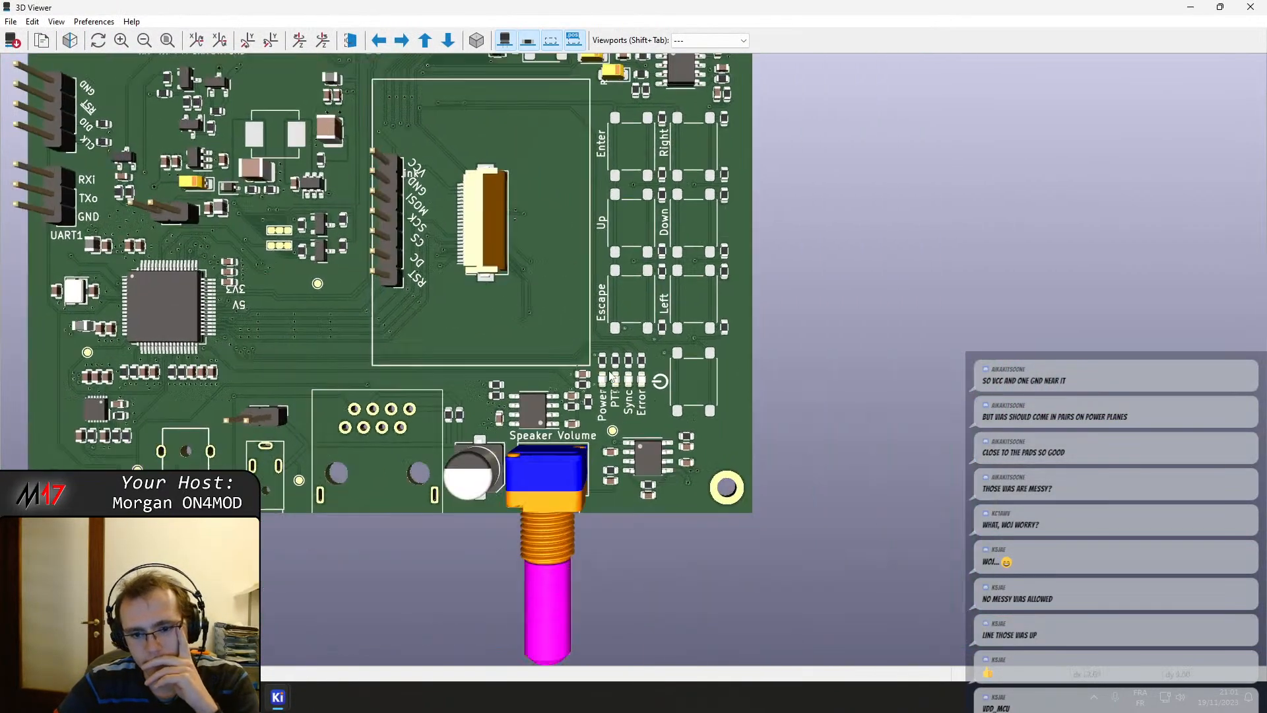
scroll(612, 379, up, 5)
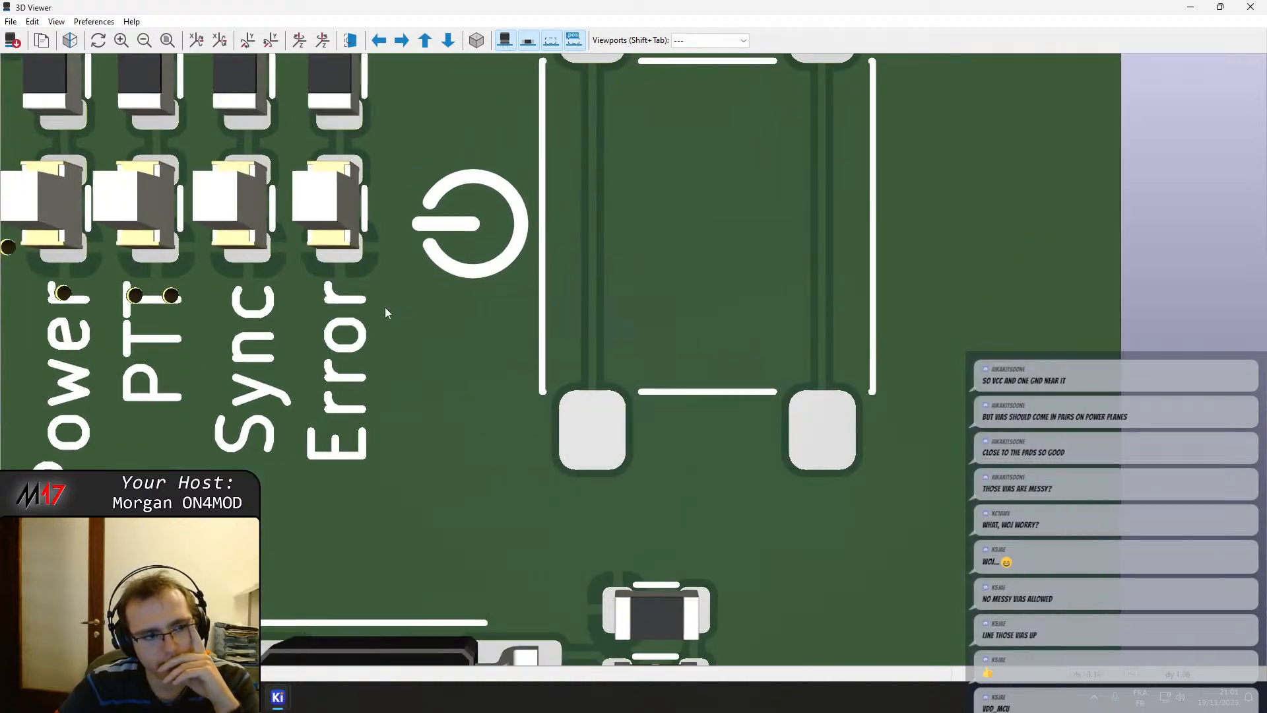
middle_drag(385, 307, 978, 350)
click(1251, 7)
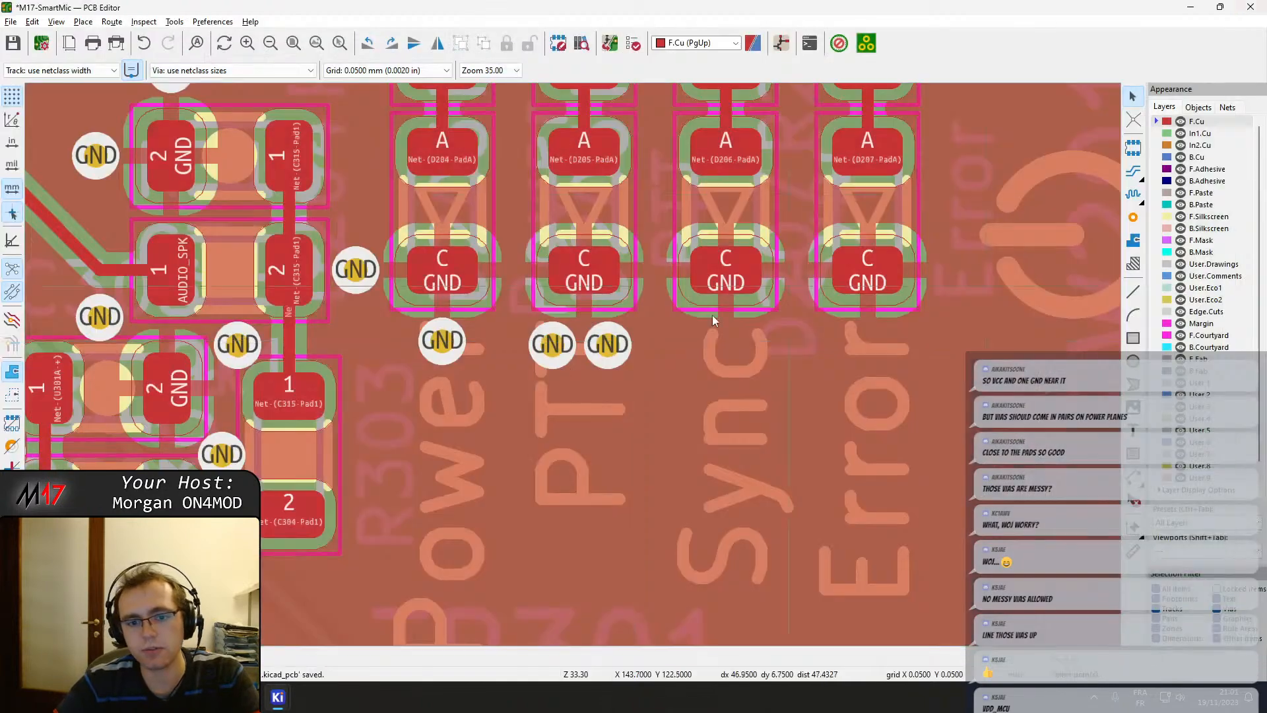
Move the three GND vias off the Power and PTT labels into the gaps before Power, between Power and PTT, and between PTT and Sync.
click(444, 344)
key(d)
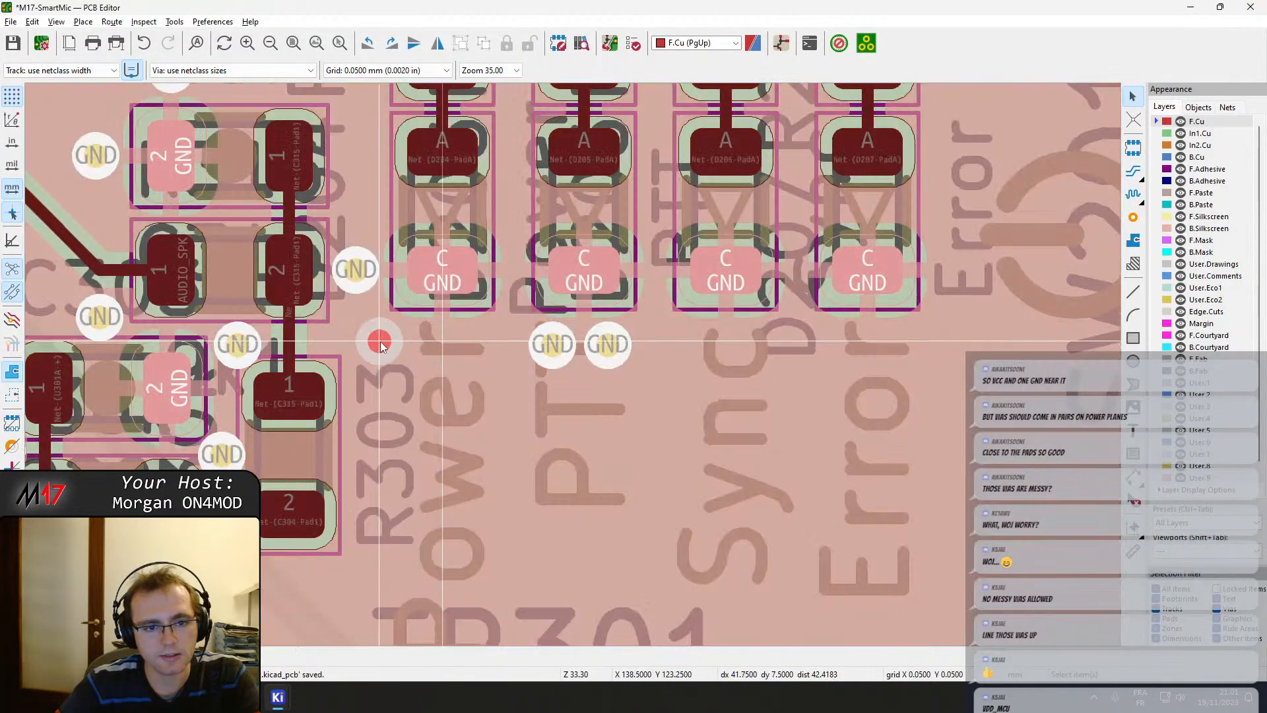
click(386, 335)
click(548, 347)
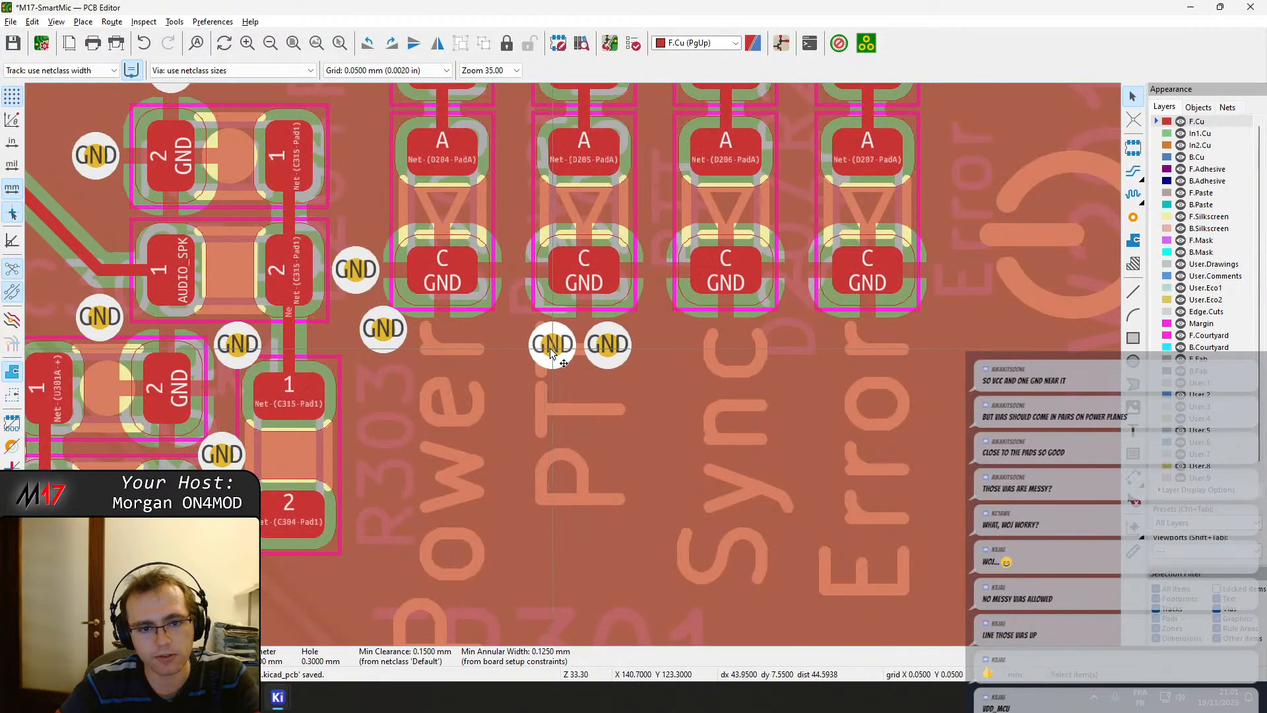
key(d)
click(510, 324)
click(596, 343)
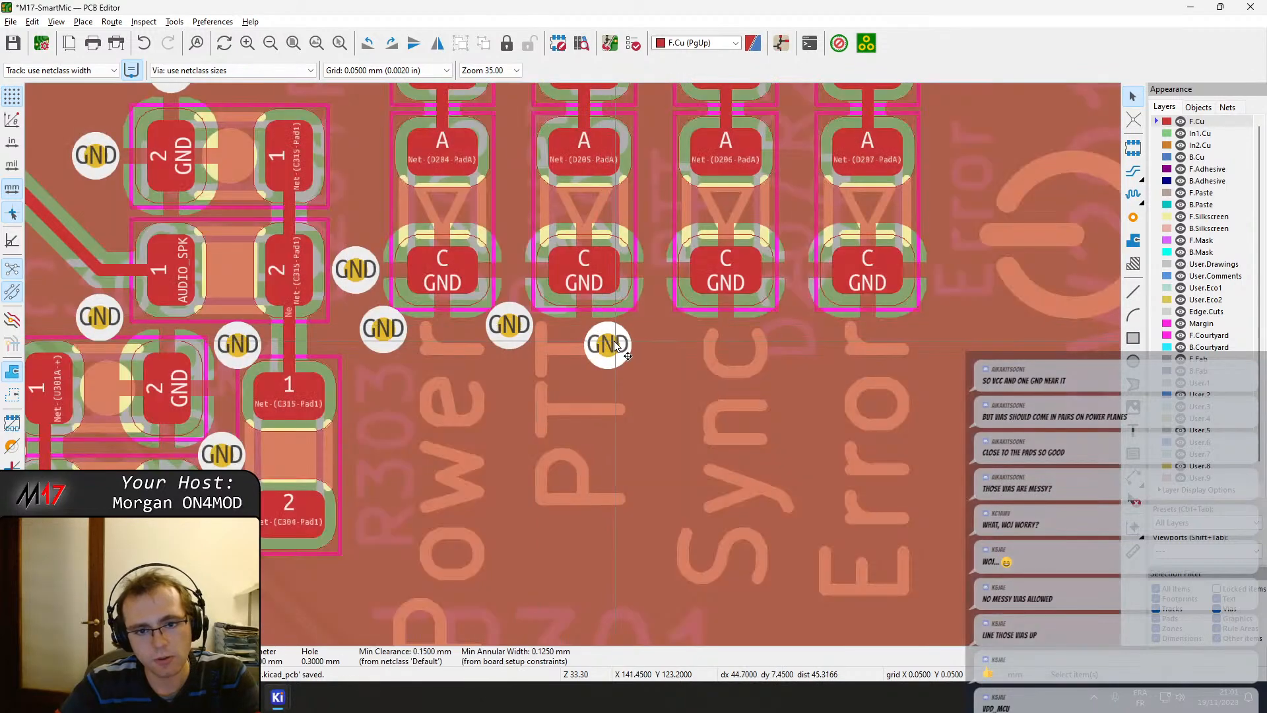
key(d)
click(655, 323)
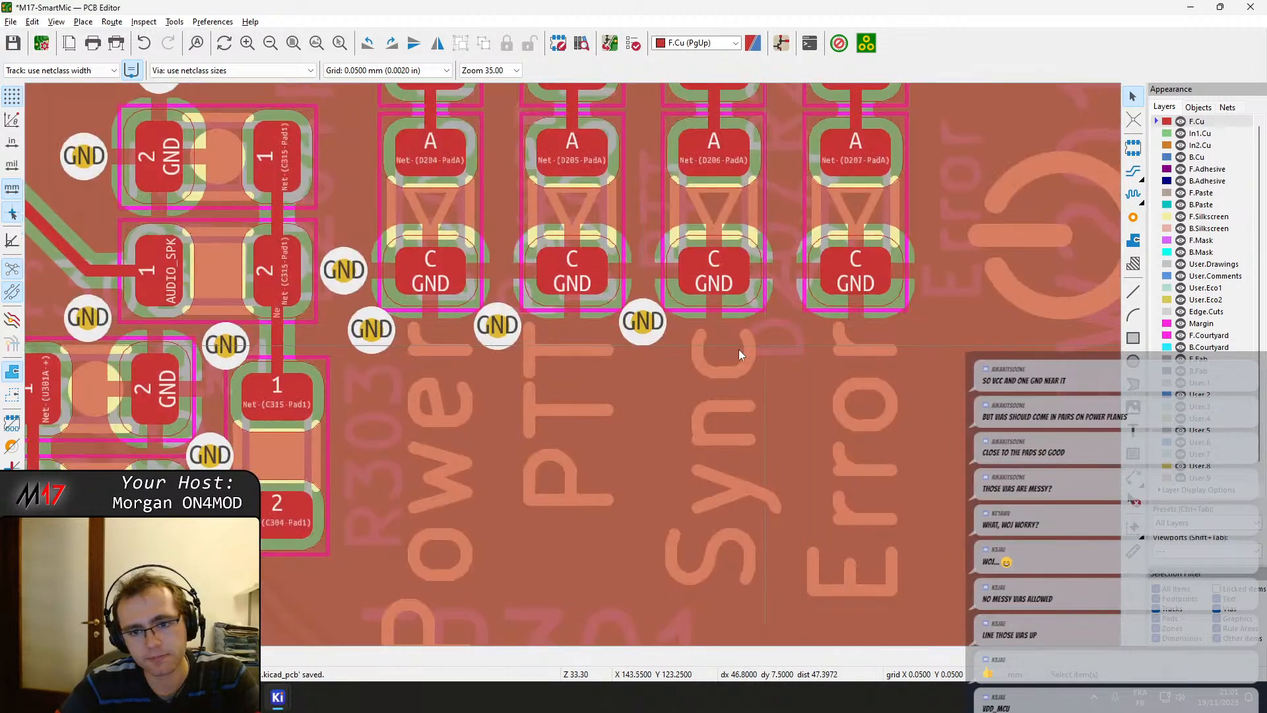
Add a GND via between the Sync and Error labels and another beside D207's cathode pad.
middle_drag(739, 350, 670, 354)
click(1133, 219)
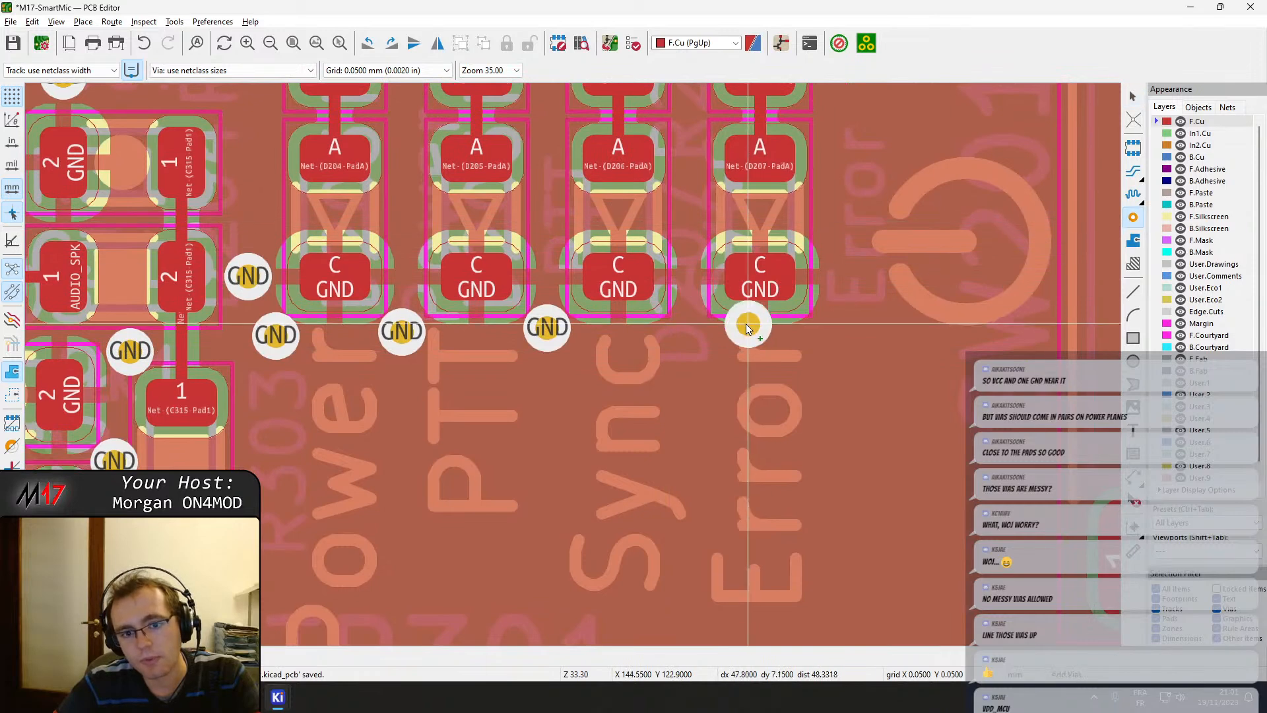
click(689, 331)
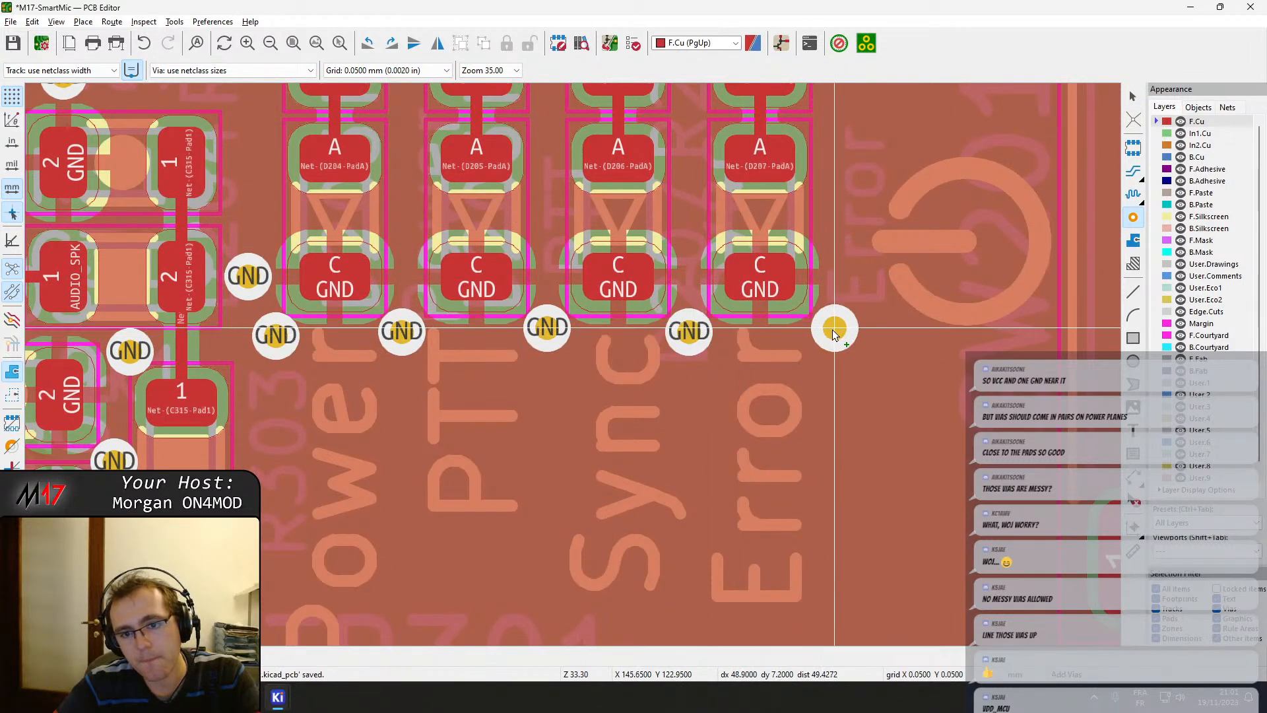
click(848, 278)
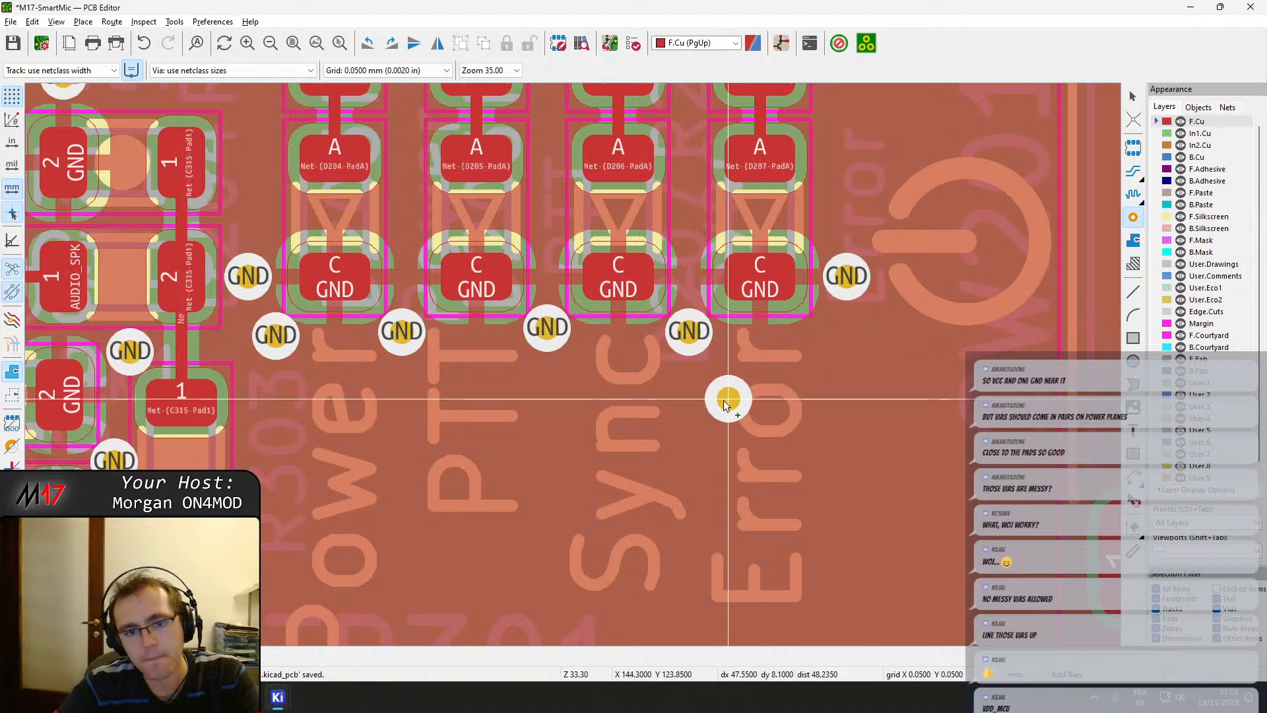
key(Escape)
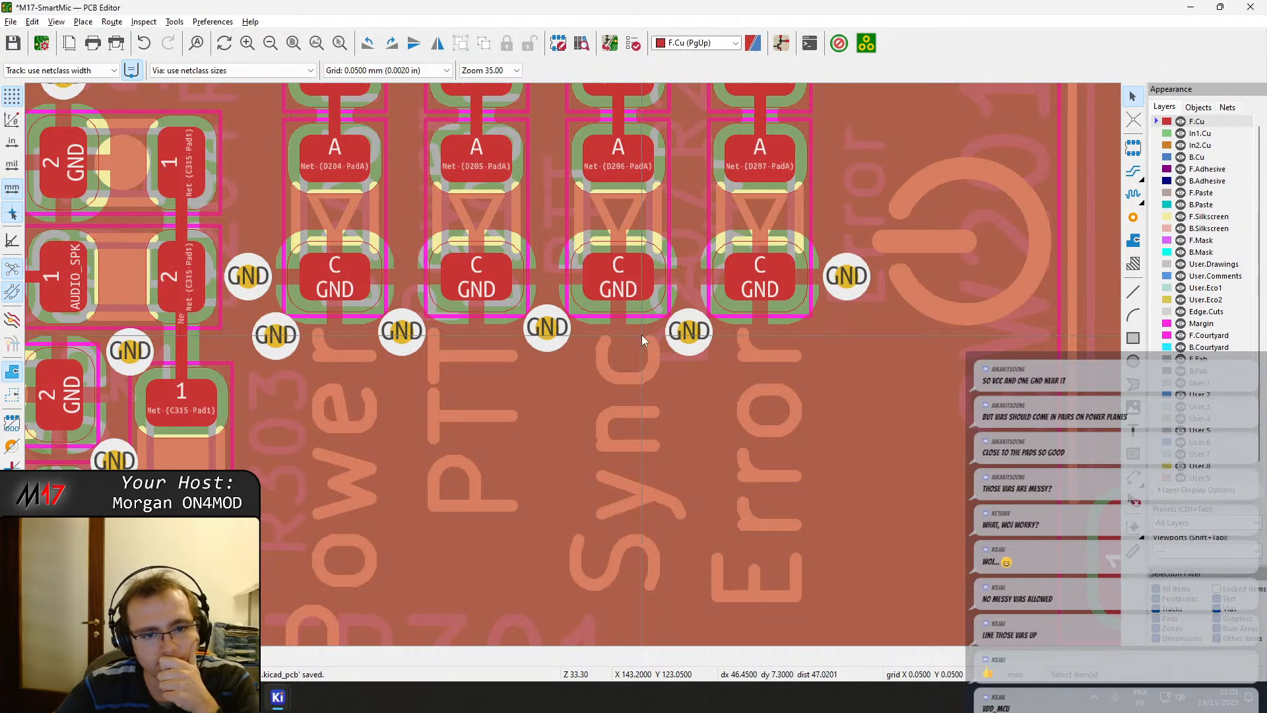
Add a GND via just below the VDD via at the Power LED's resistor, and save the board.
middle_drag(642, 335, 690, 455)
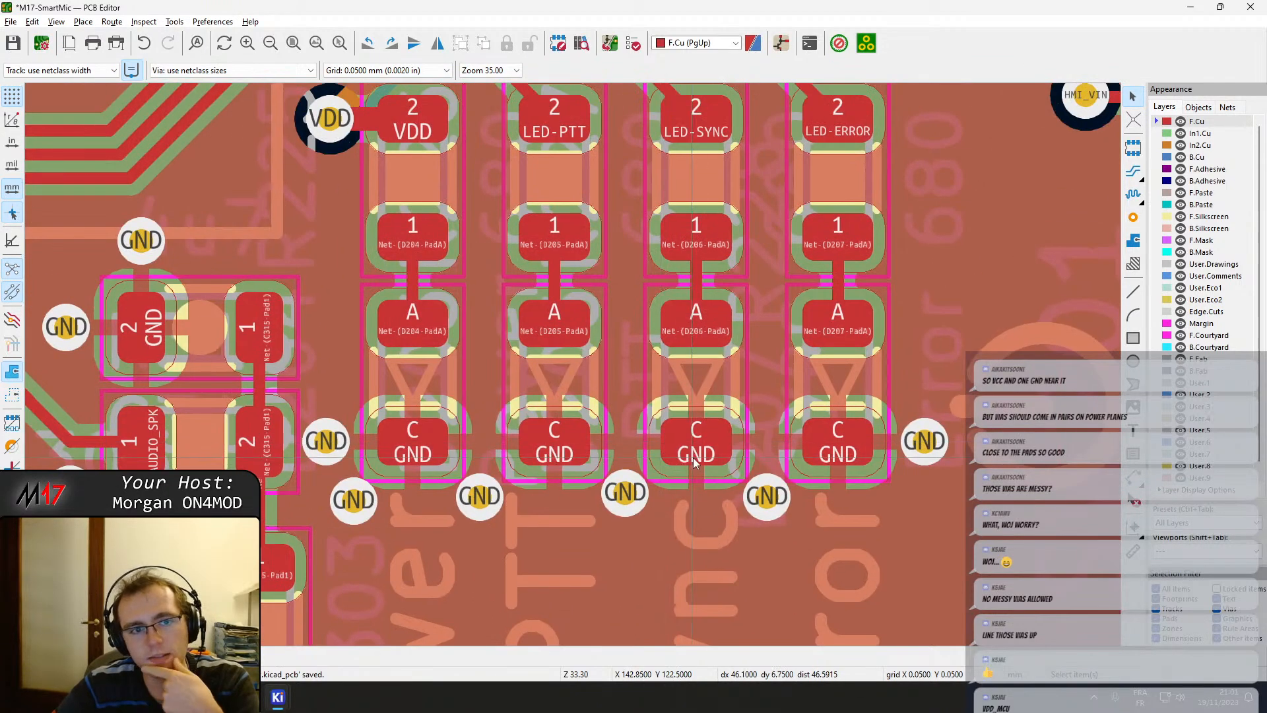
middle_drag(744, 417, 787, 579)
middle_drag(466, 376, 586, 392)
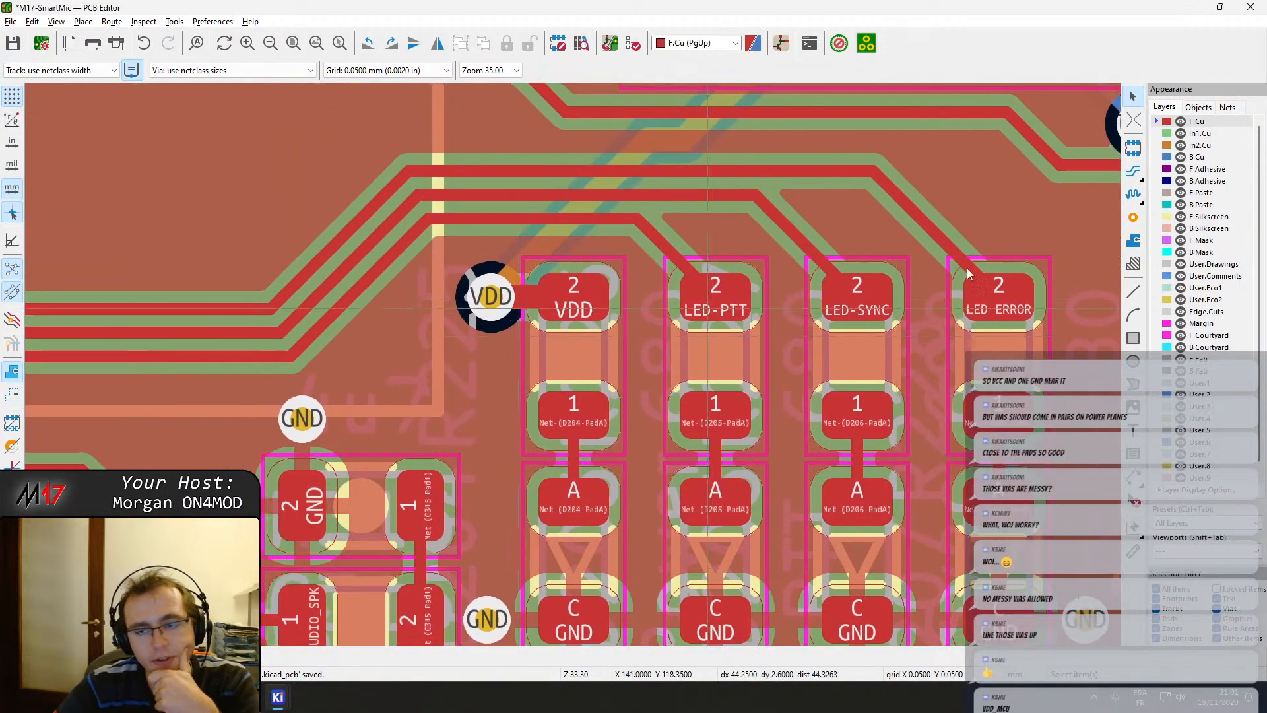
click(1133, 218)
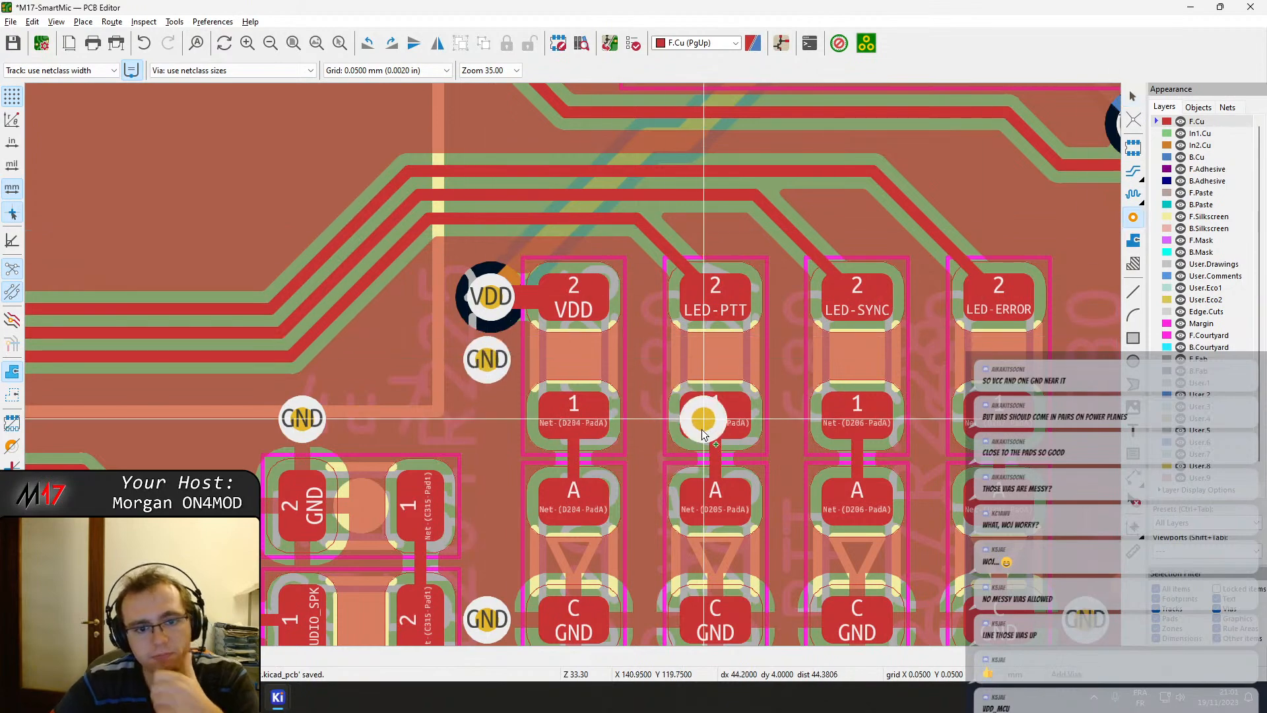
scroll(535, 317, down, 3)
middle_drag(526, 268, 519, 175)
key(ctrl+s)
Examine the ground vias around U301 and the Speaker Volume potentiometer, and the IC301-VO1 via beside the 470u capacitor's pad 1.
middle_drag(342, 466, 514, 161)
scroll(498, 210, down, 3)
scroll(699, 439, up, 2)
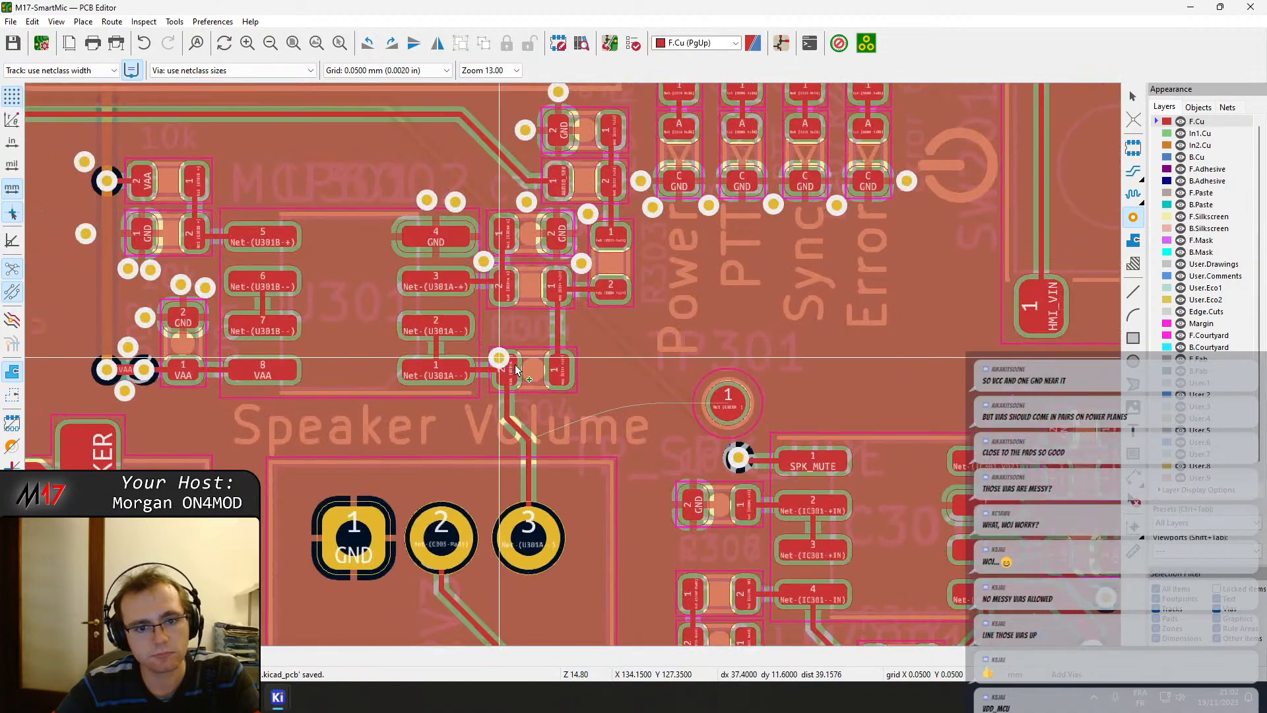
middle_drag(628, 415, 763, 449)
scroll(416, 442, up, 4)
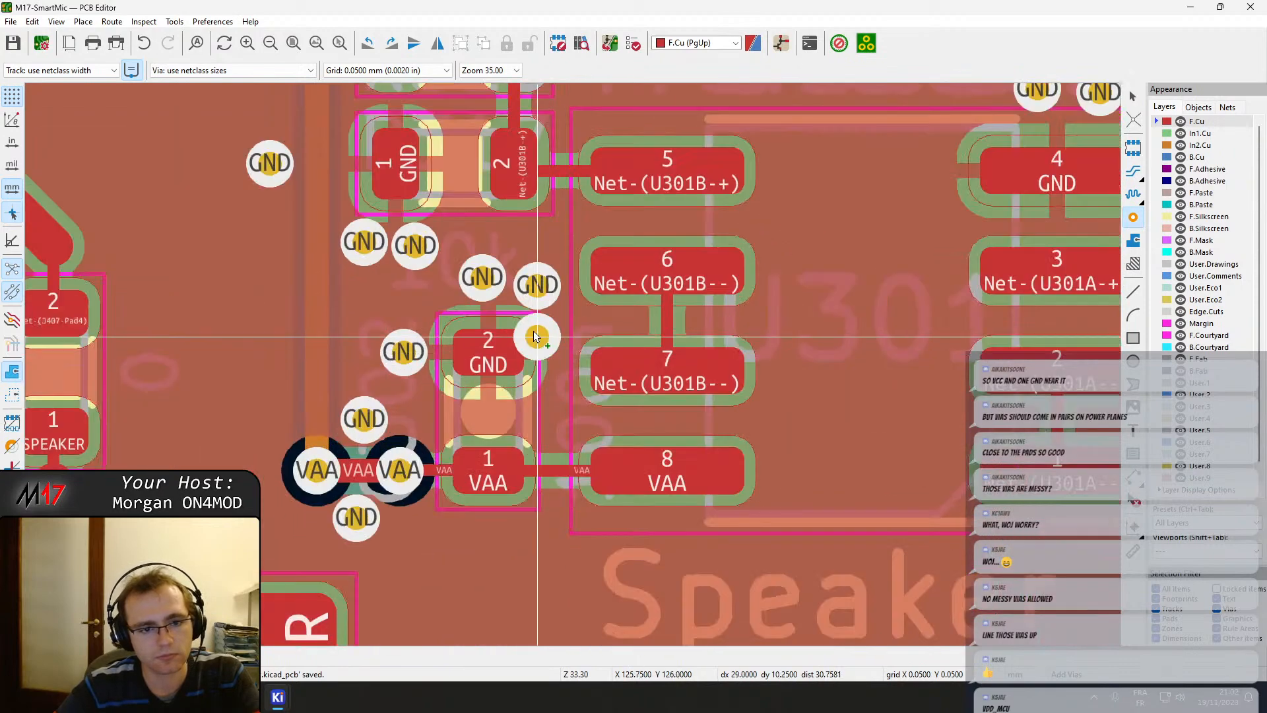
scroll(470, 298, down, 6)
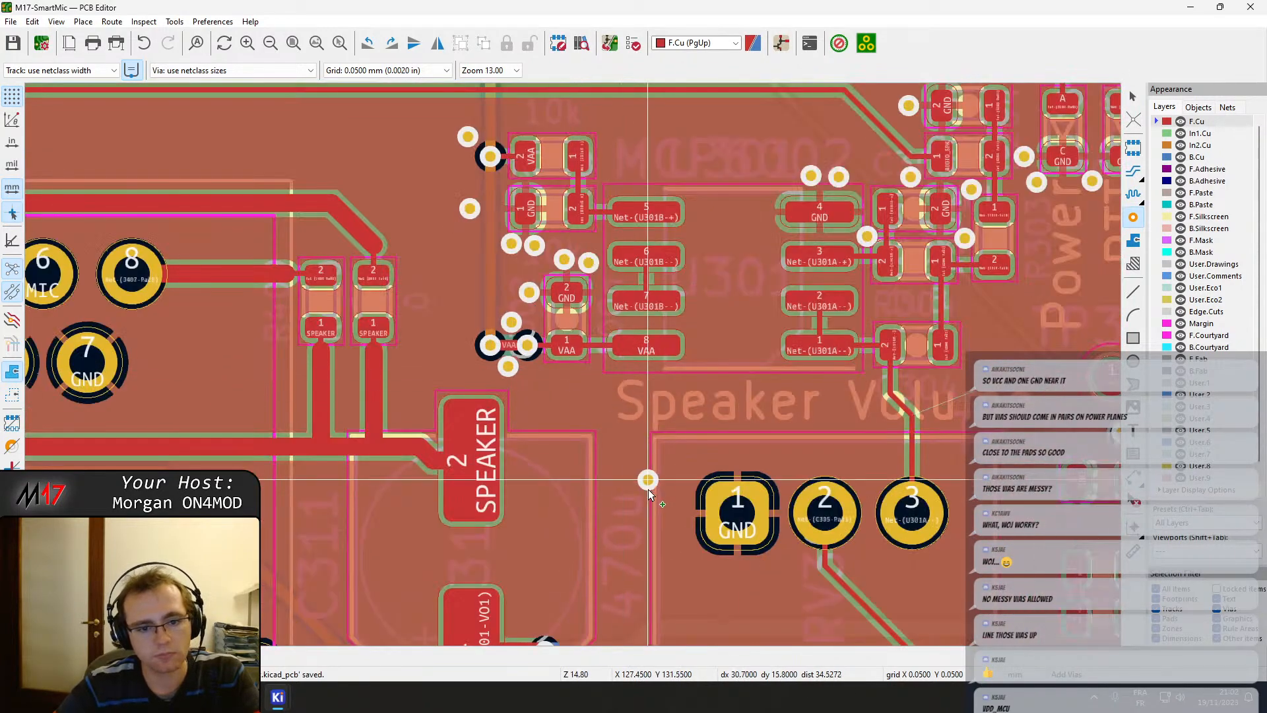
scroll(509, 444, up, 5)
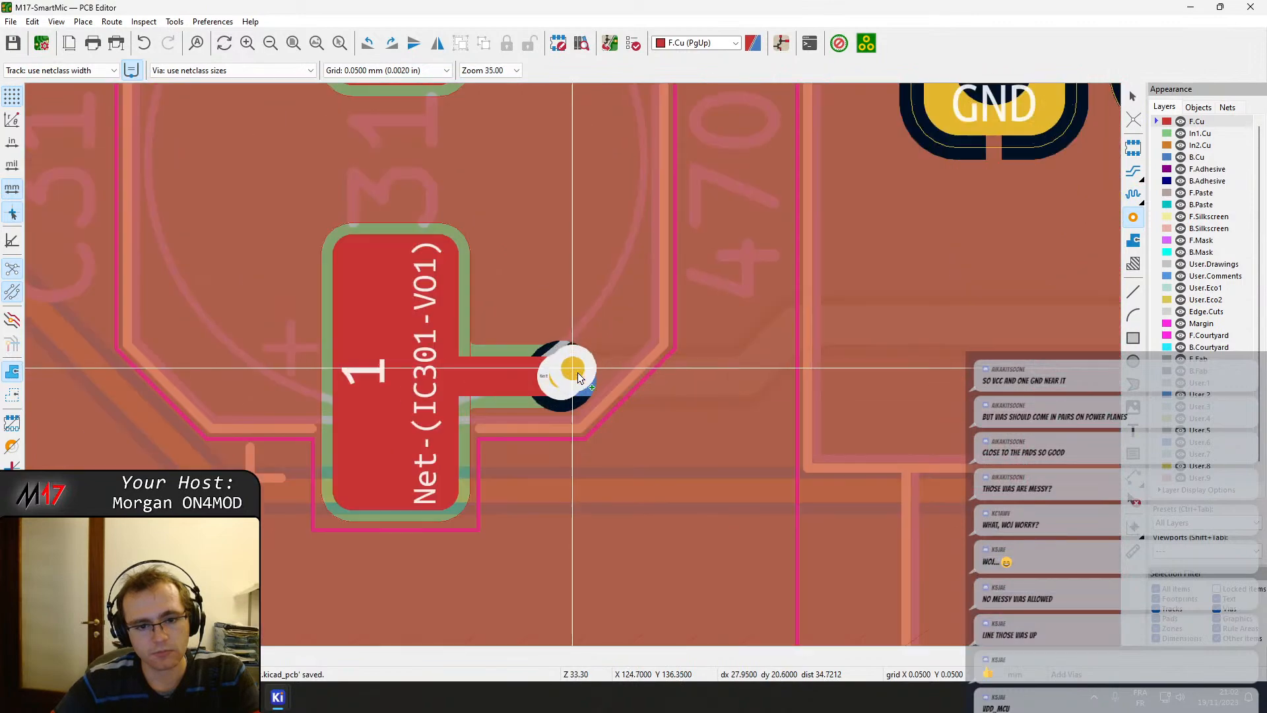
scroll(577, 373, down, 3)
scroll(574, 364, up, 3)
scroll(573, 363, down, 3)
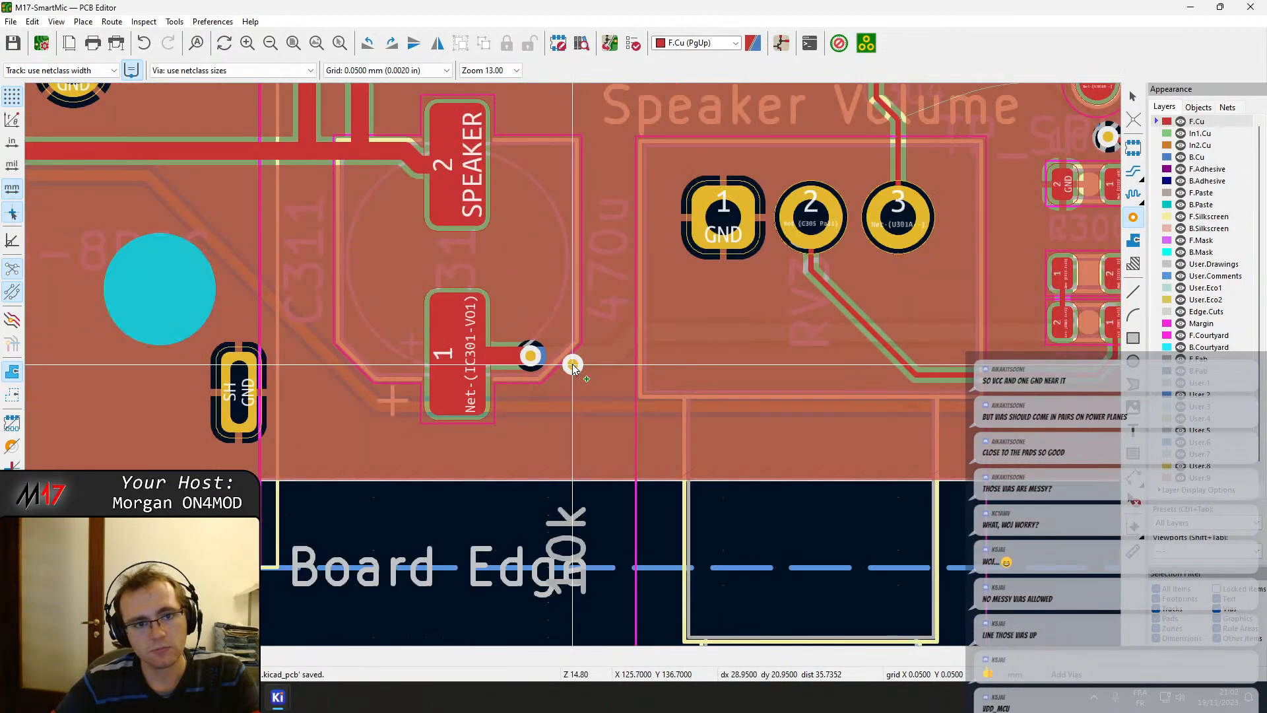
scroll(571, 363, up, 5)
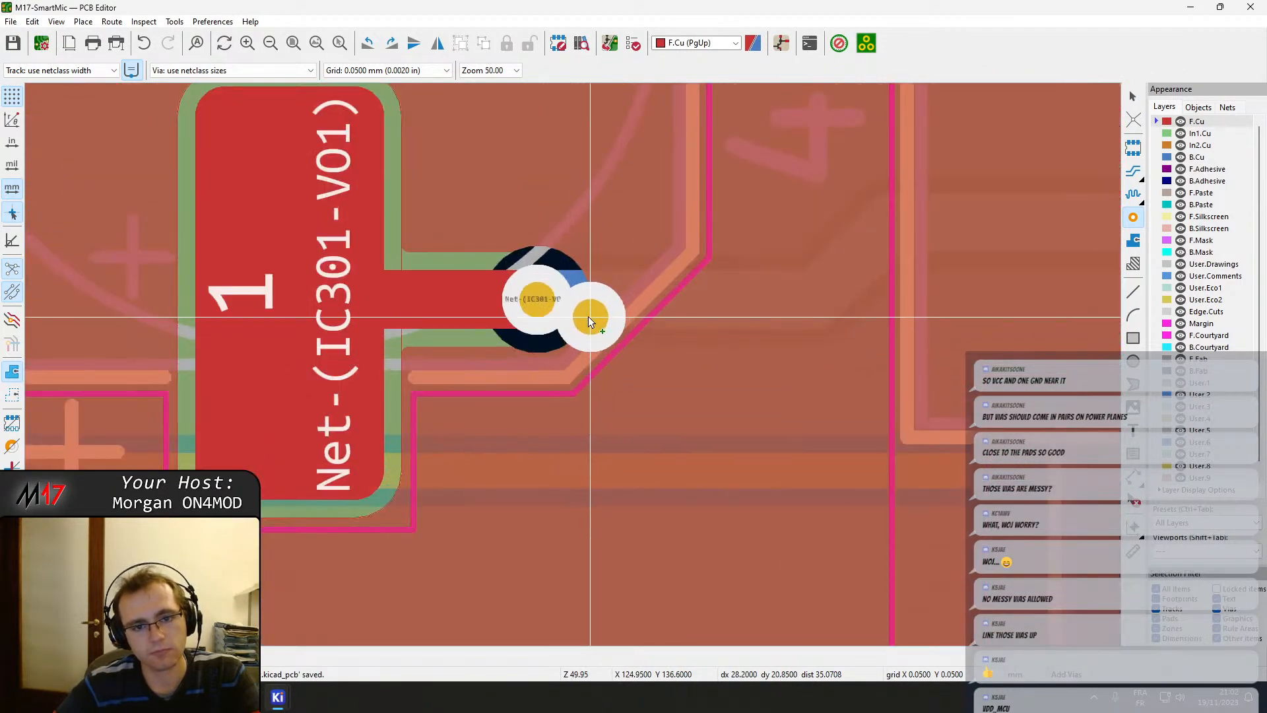
Add a second IC301-VO1 via between the 470u capacitor's pad 1 and its existing via, link both on B.Cu, and refill the zones.
click(449, 301)
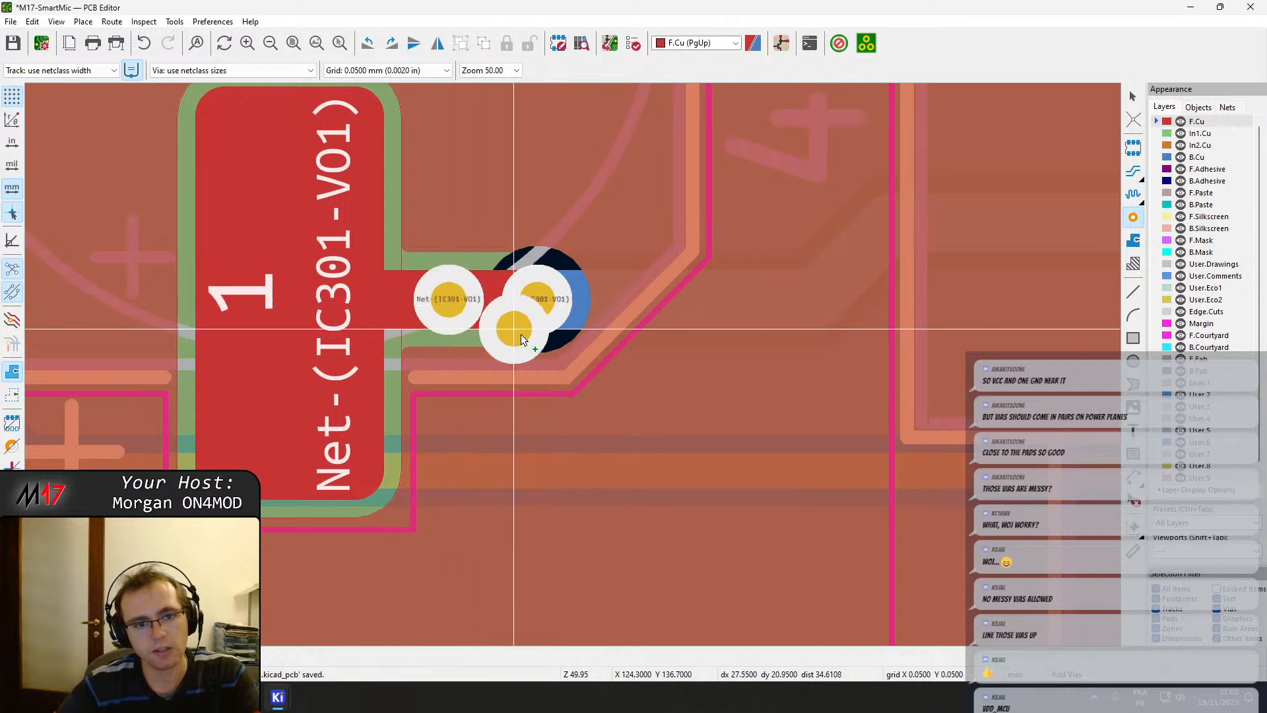
key(Escape)
key(x)
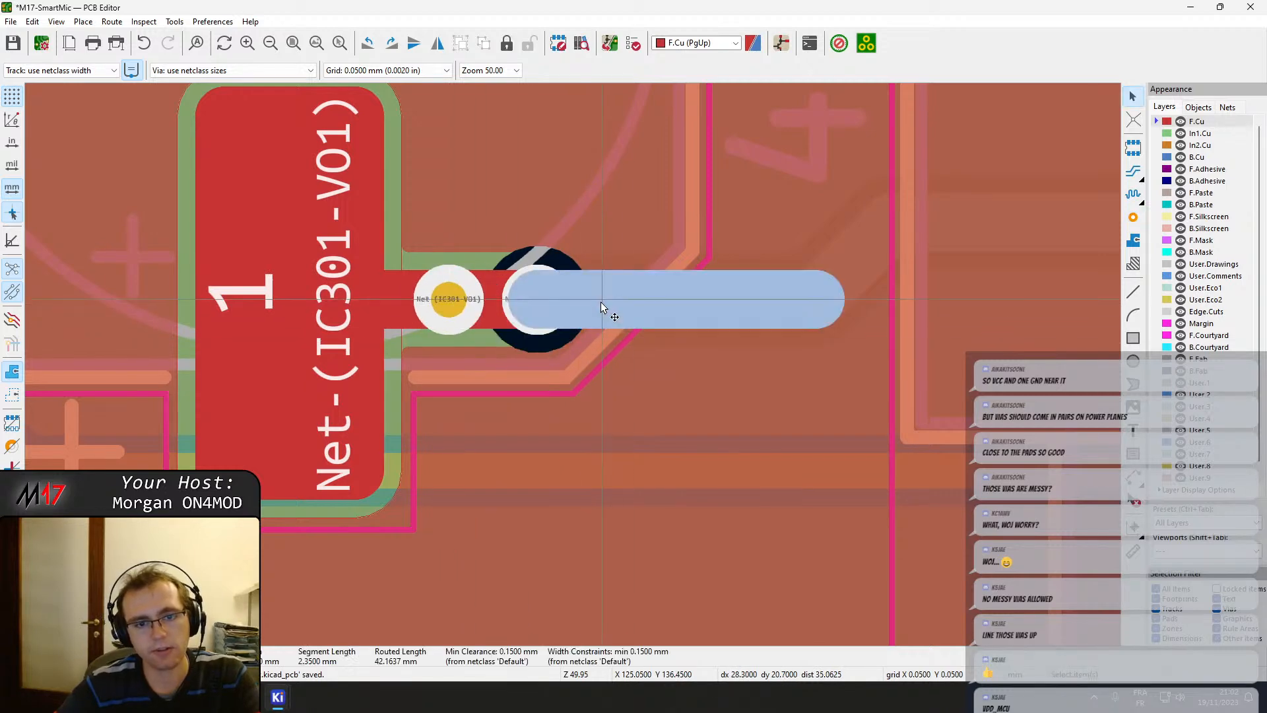
click(1198, 159)
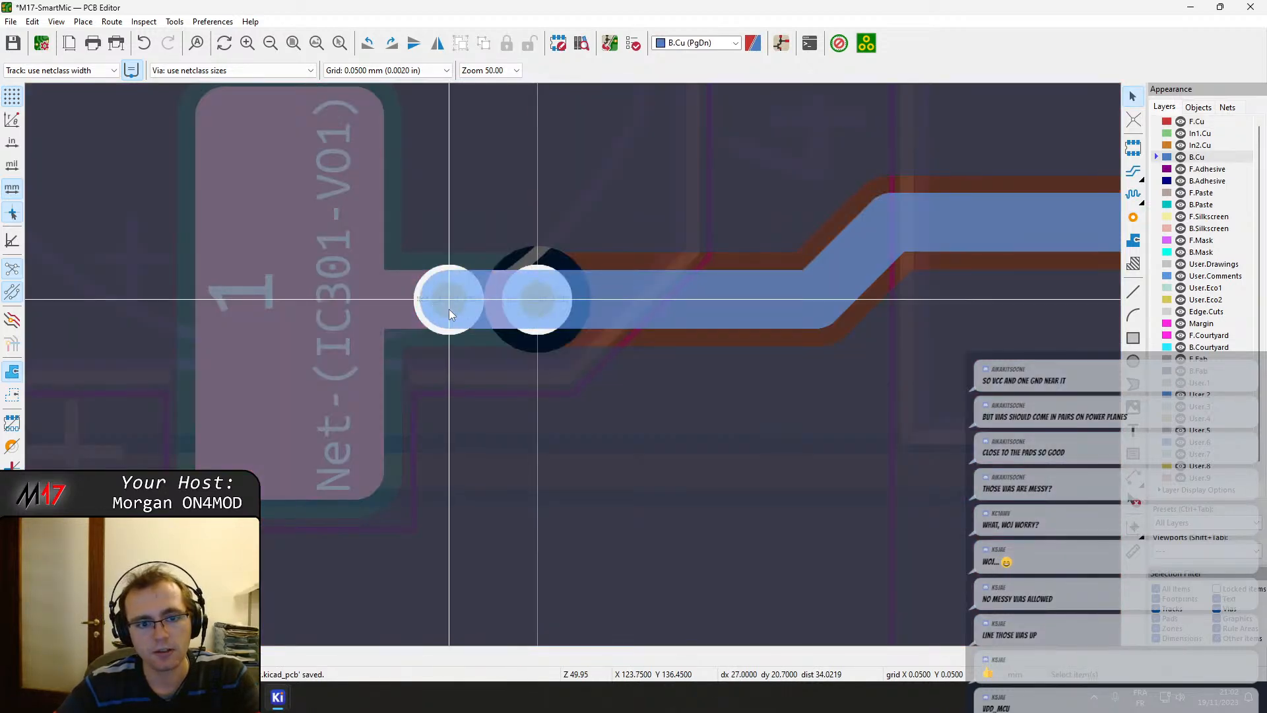
click(449, 307)
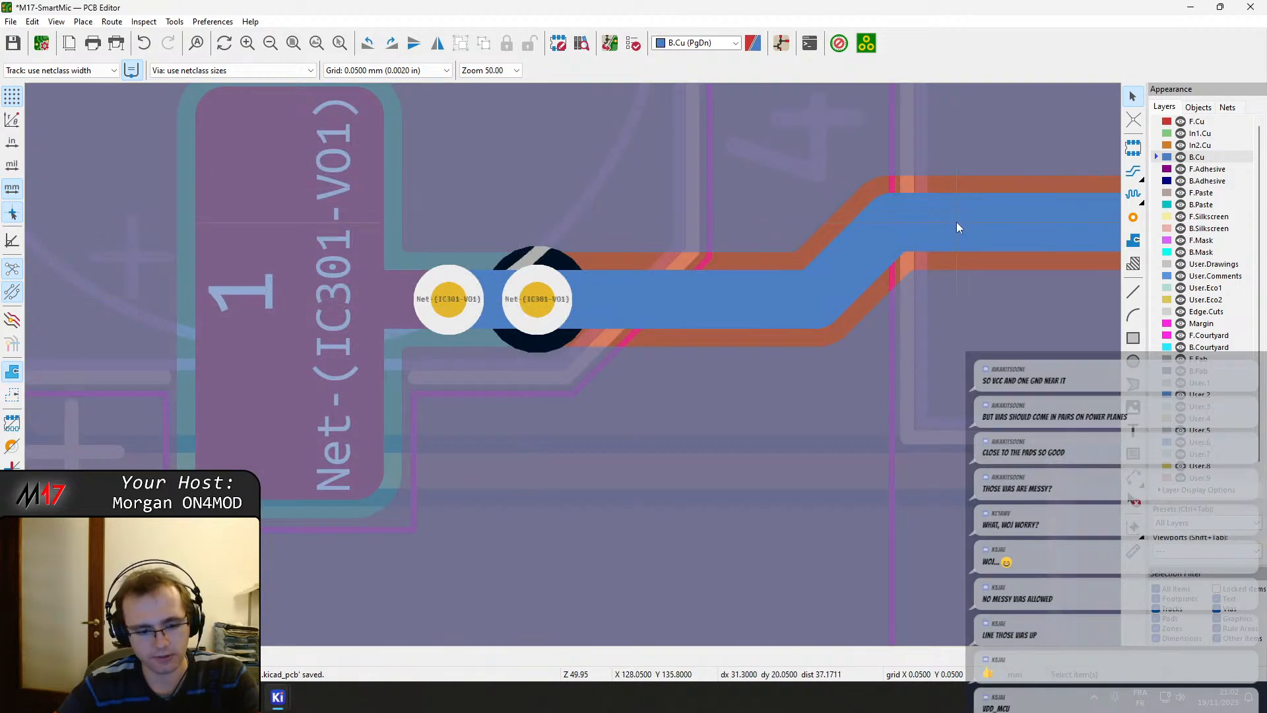
key(b)
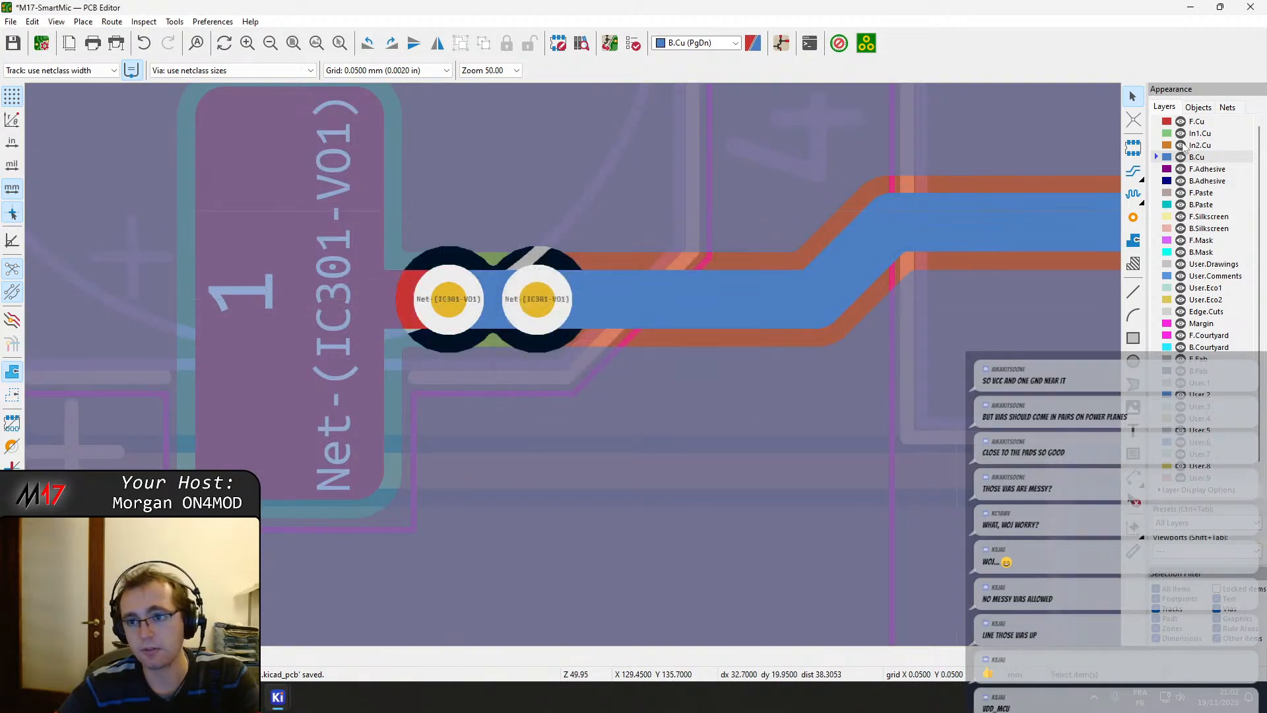
Move both IC301-VO1 vias along the F.Cu track, farther from the capacitor's pad 1, and refill the zones.
click(1213, 124)
drag(560, 308, 602, 299)
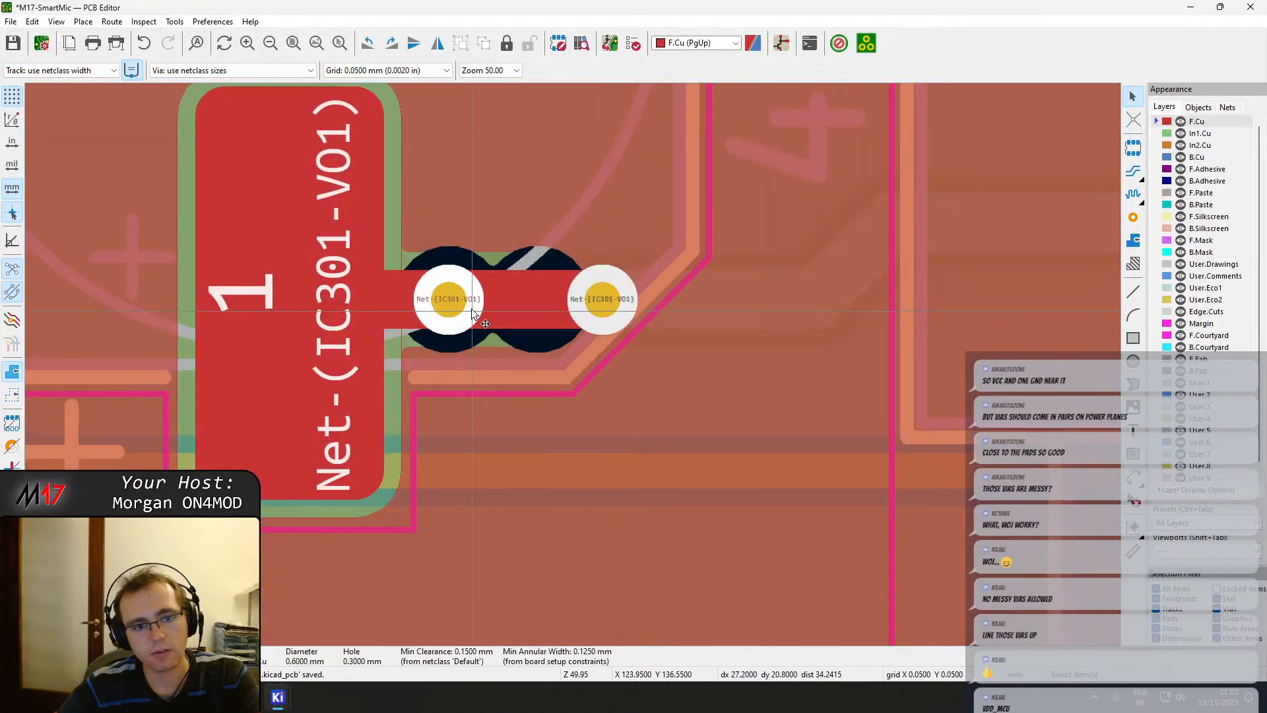
drag(464, 321, 496, 298)
drag(603, 301, 815, 314)
drag(527, 312, 695, 303)
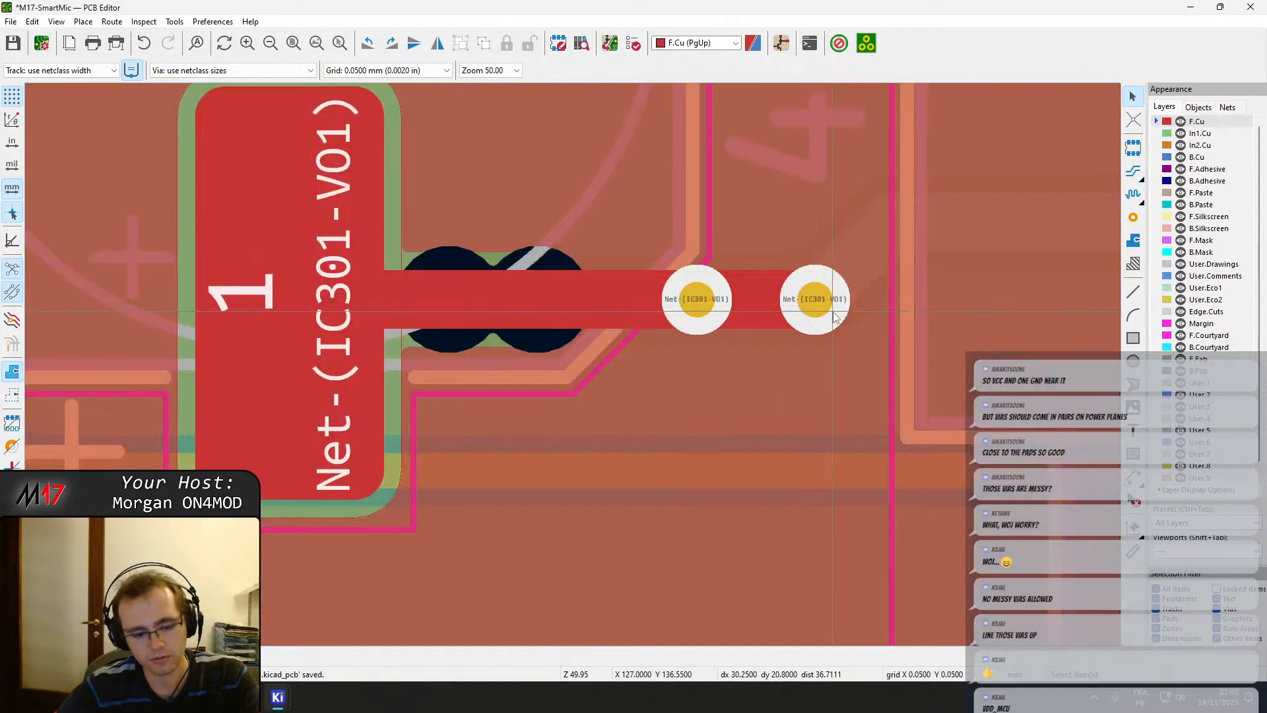
key(b)
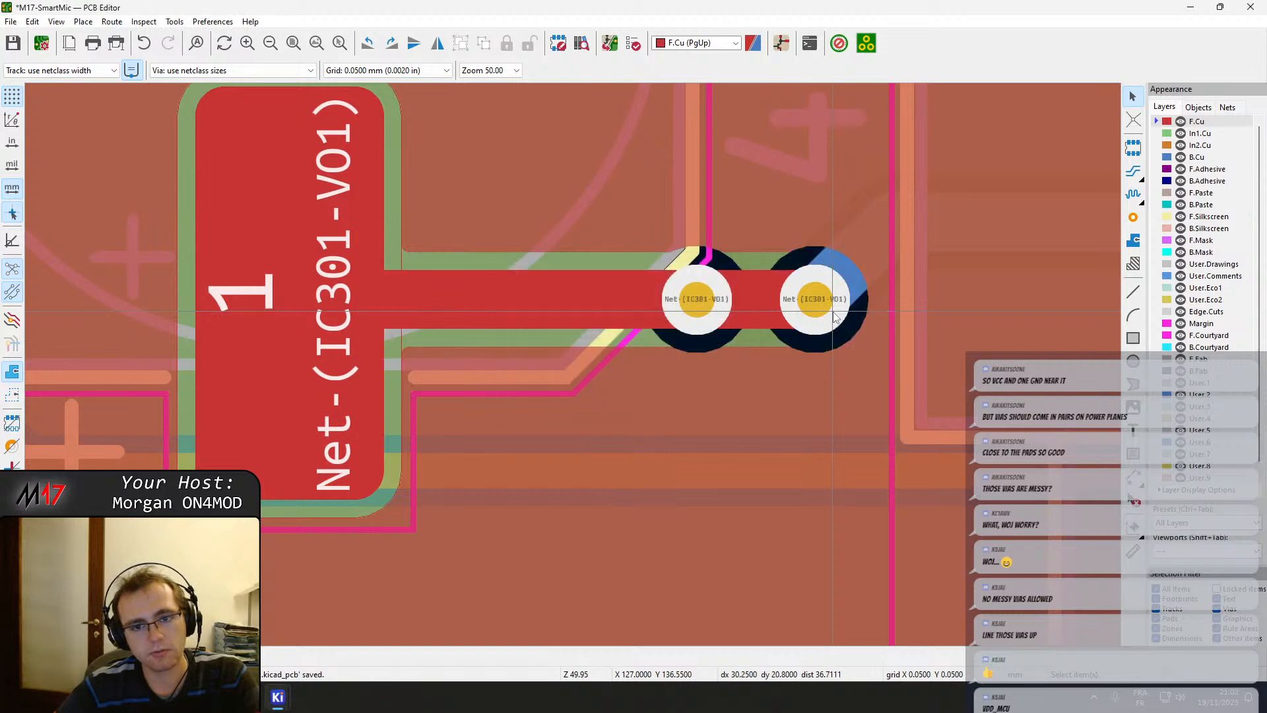
Straighten the B.Cu IC301-VO1 track level with the two vias, shift both vias along it toward the potentiometer, and refill the zones.
click(1197, 157)
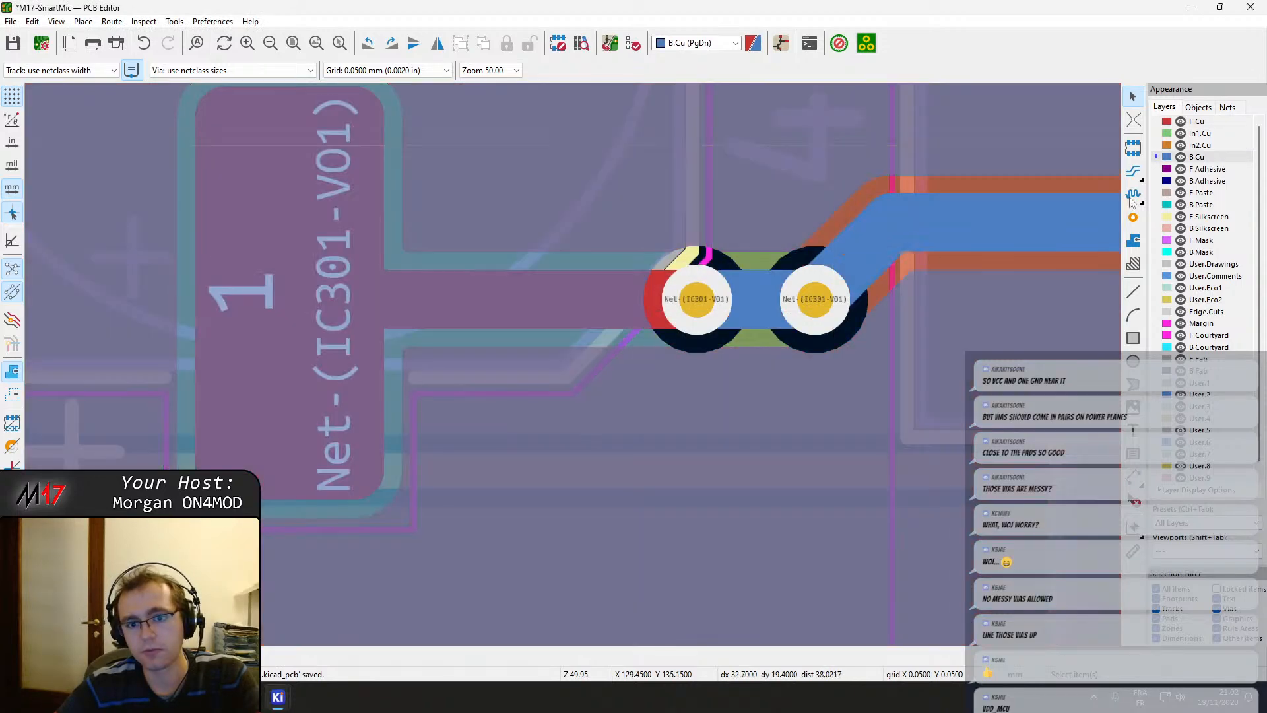
scroll(620, 382, down, 5)
click(576, 365)
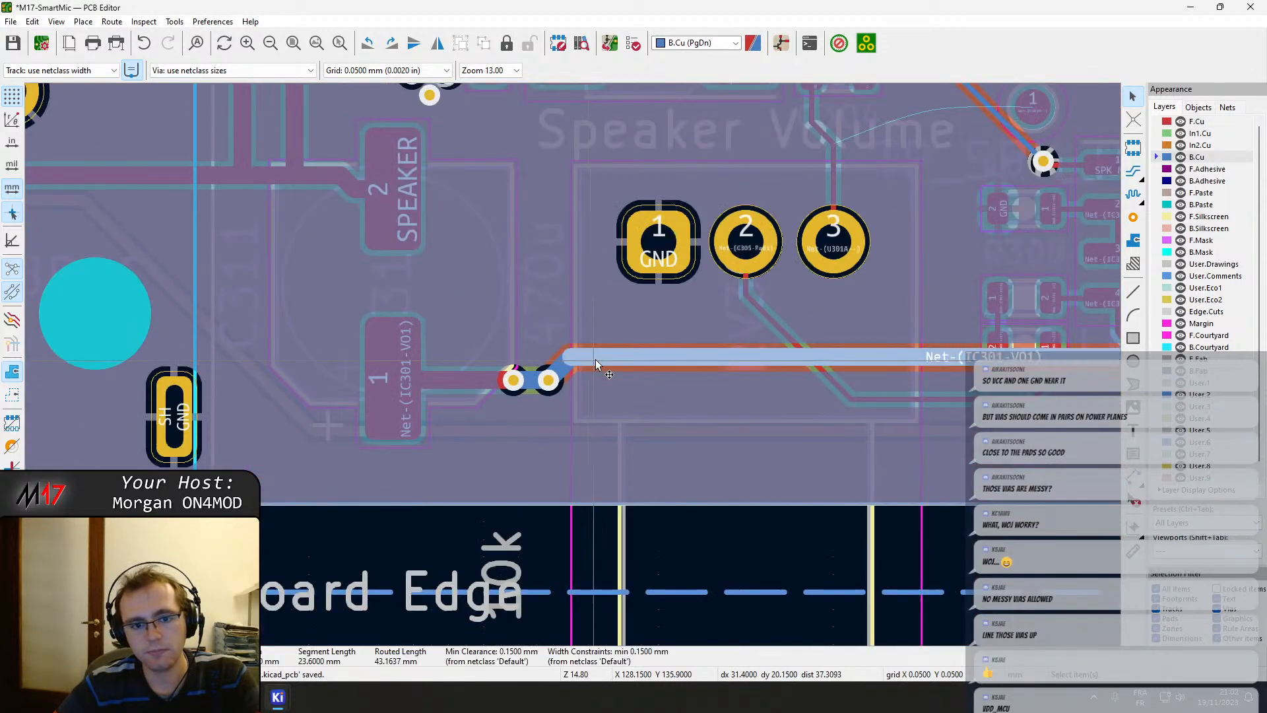
scroll(504, 374, down, 2)
drag(478, 350, 435, 371)
scroll(436, 371, up, 7)
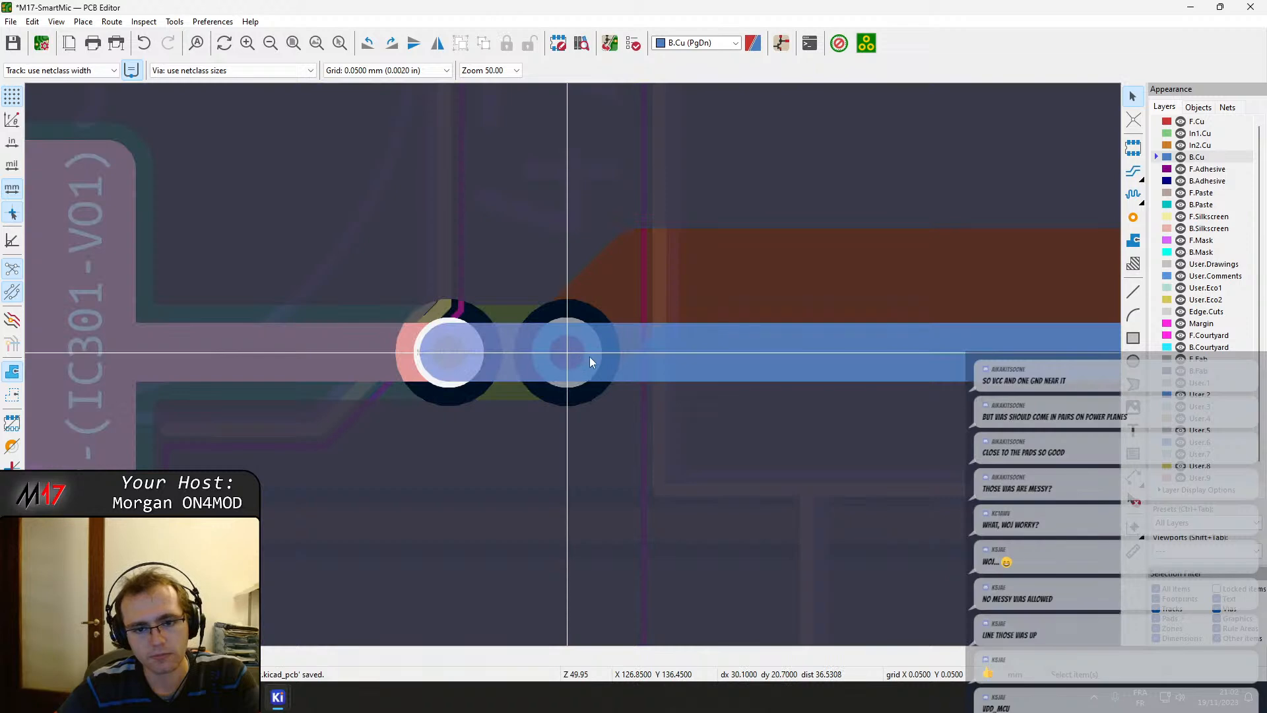
mouse_move(591, 357)
mouse_down()
mouse_move(580, 350)
mouse_move(595, 350)
mouse_up()
drag(460, 360, 483, 352)
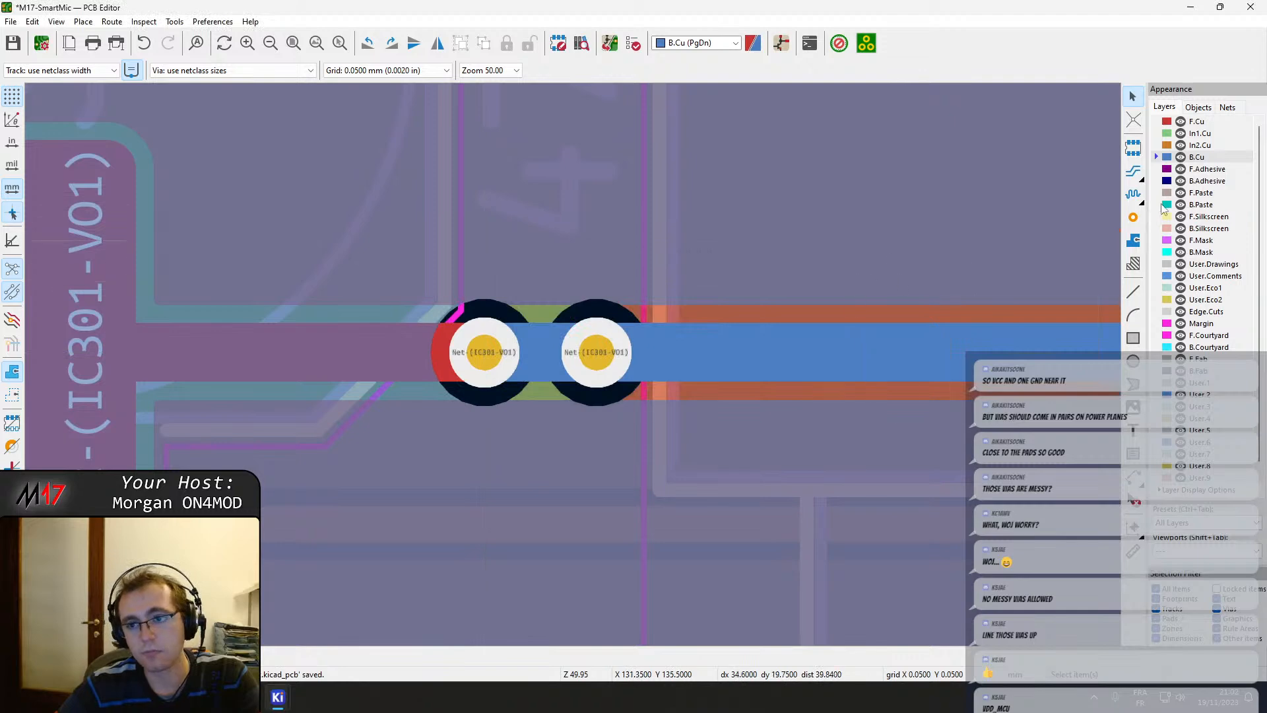
On In1.Cu, widen the gap between the two IC301-VO1 vias by nudging the one nearer the capacitor, and refill the zones.
click(1205, 134)
click(481, 362)
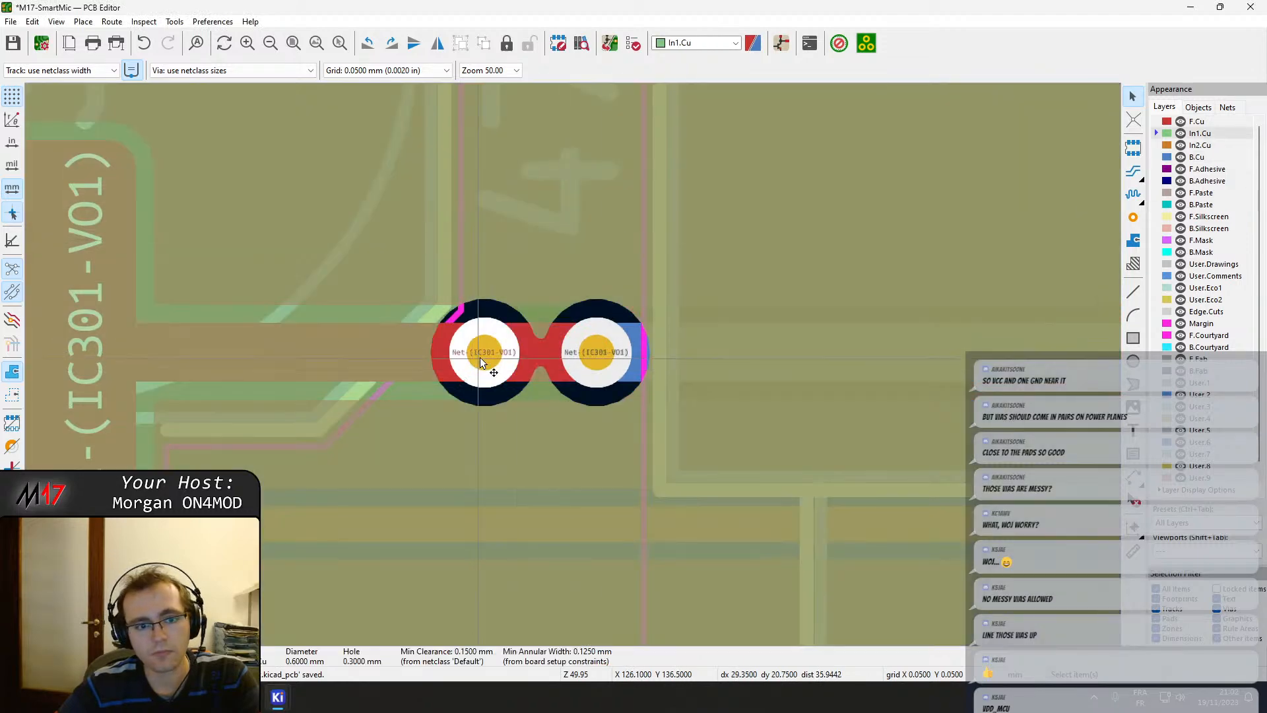
drag(481, 357, 469, 354)
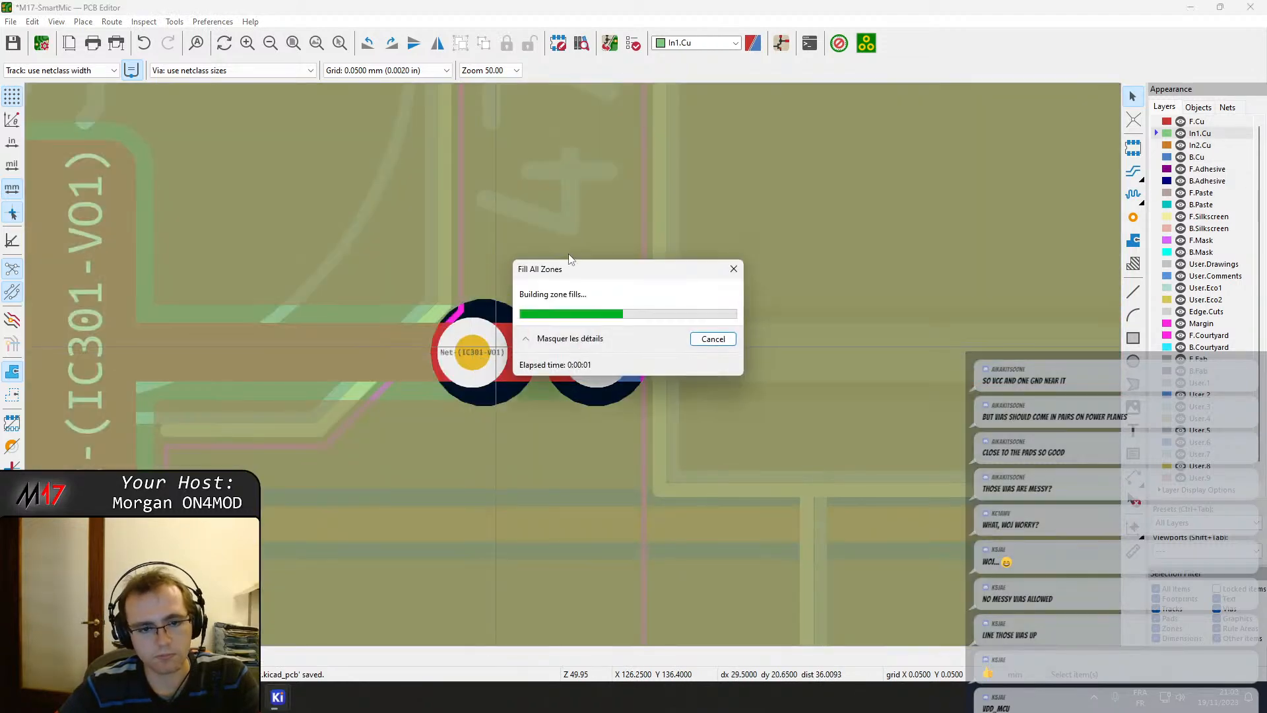
scroll(573, 364, down, 4)
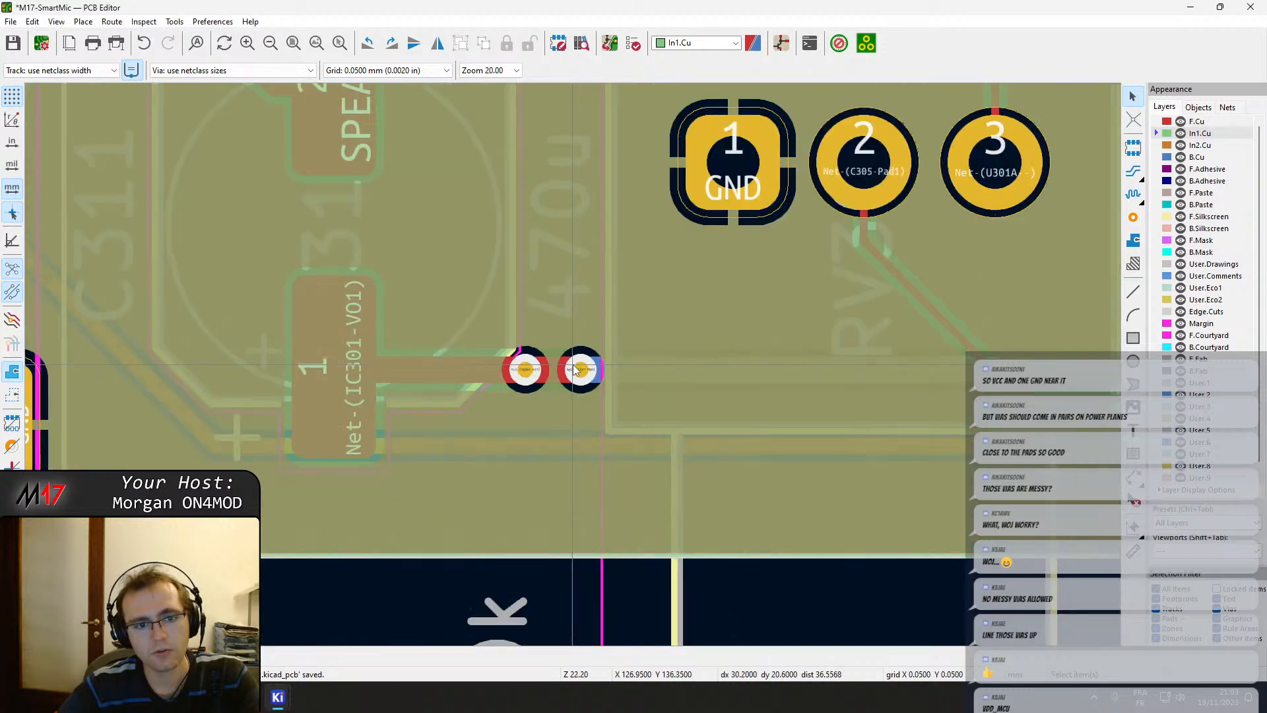
middle_drag(471, 335, 569, 442)
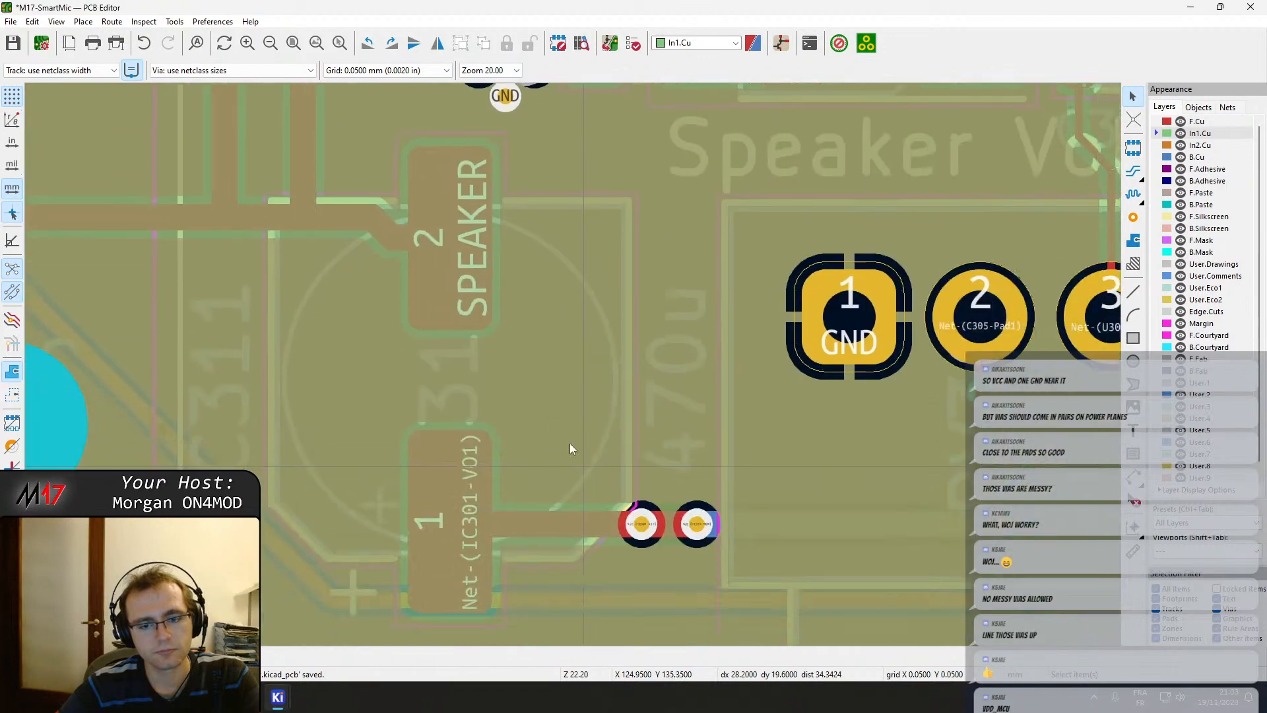
scroll(569, 442, down, 2)
middle_drag(763, 316, 684, 332)
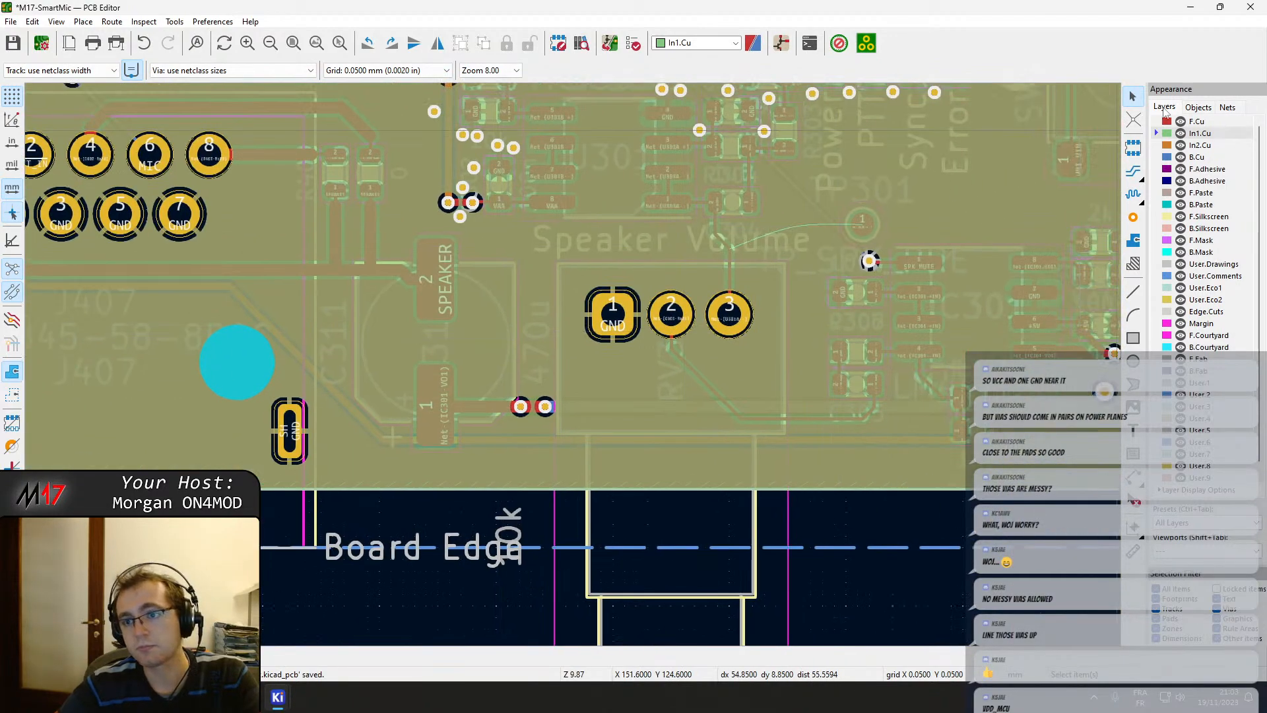
Add GND vias above and beside the GND pad of the component wired to IC301 pin 2, and another beside pin 3.
click(1196, 121)
scroll(569, 398, up, 7)
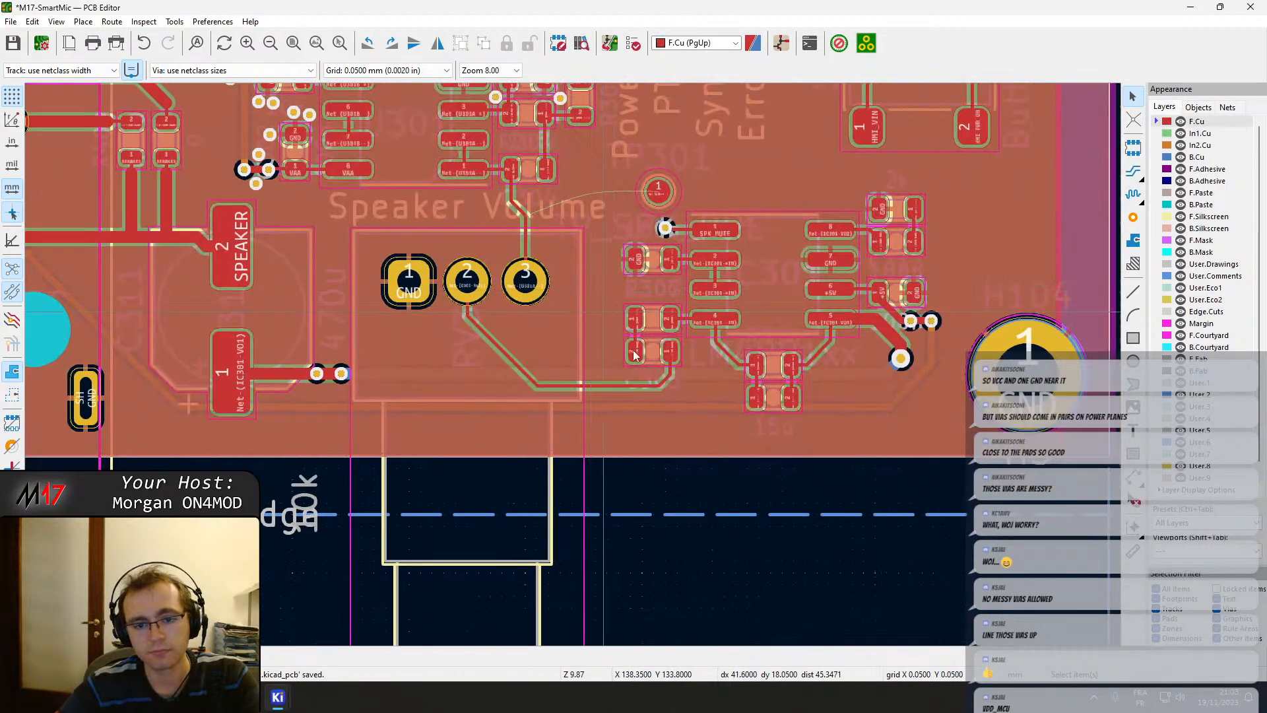
middle_drag(569, 399, 602, 604)
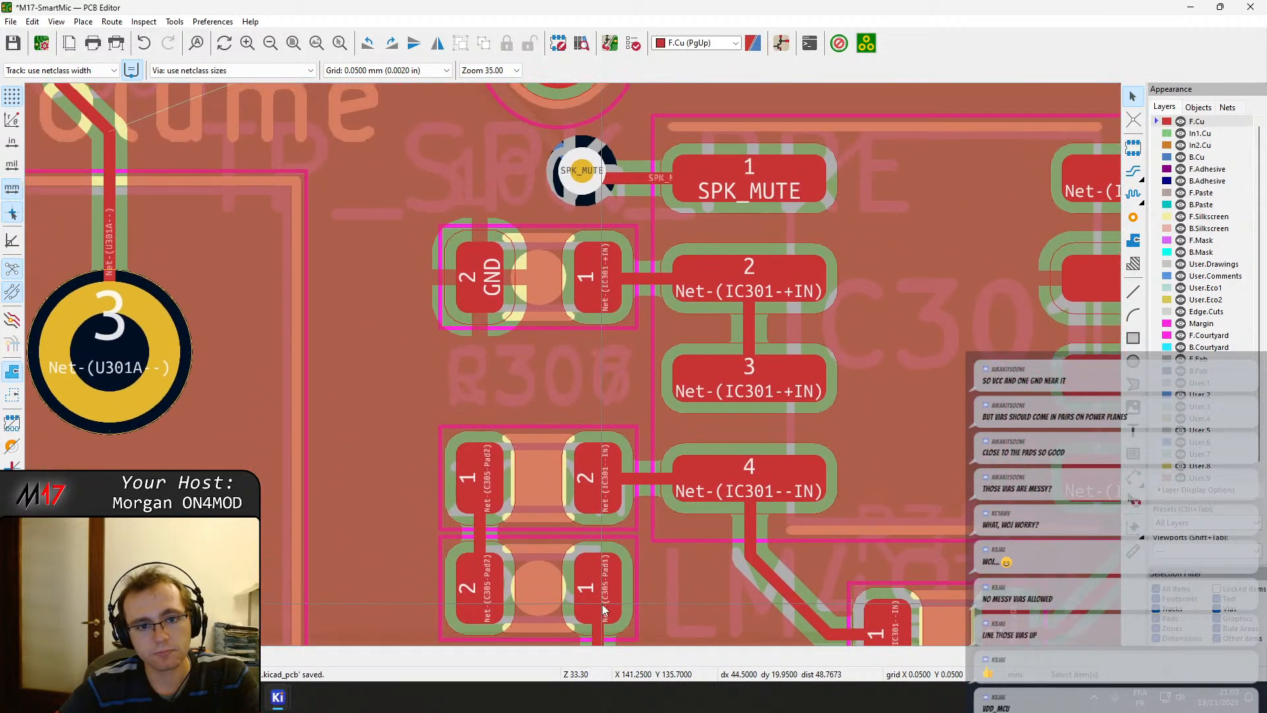
click(1134, 218)
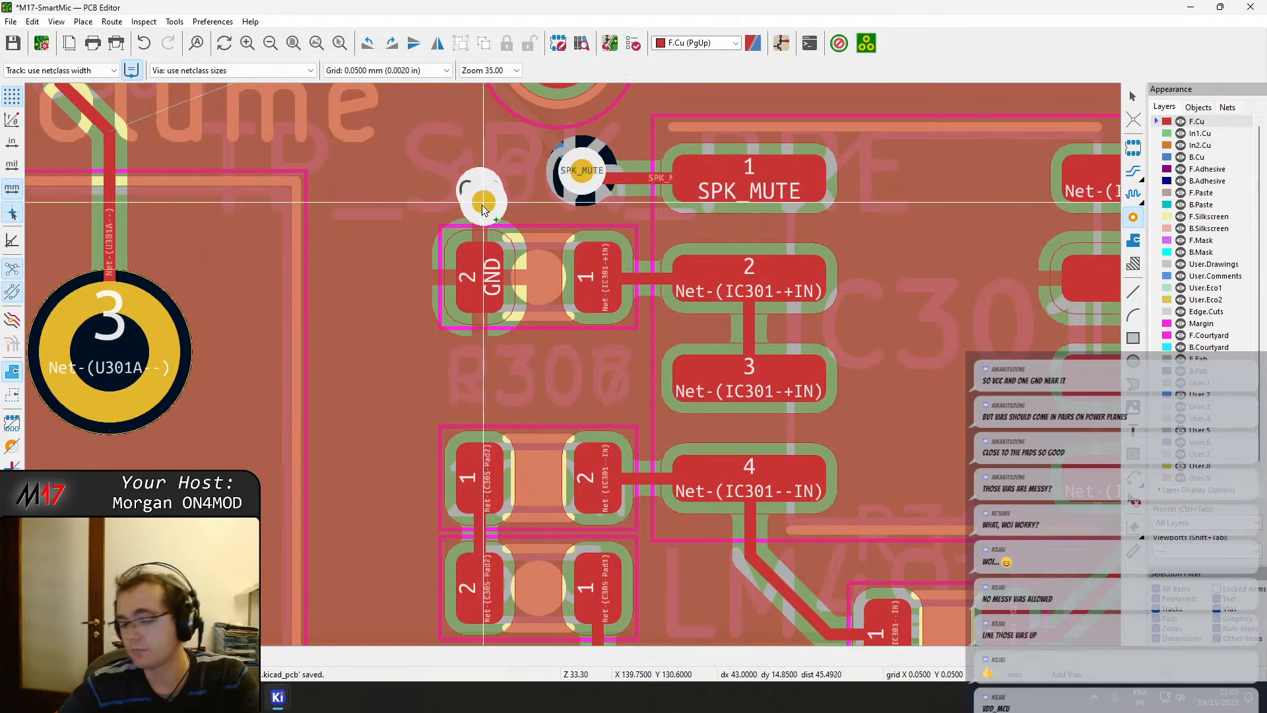
click(480, 191)
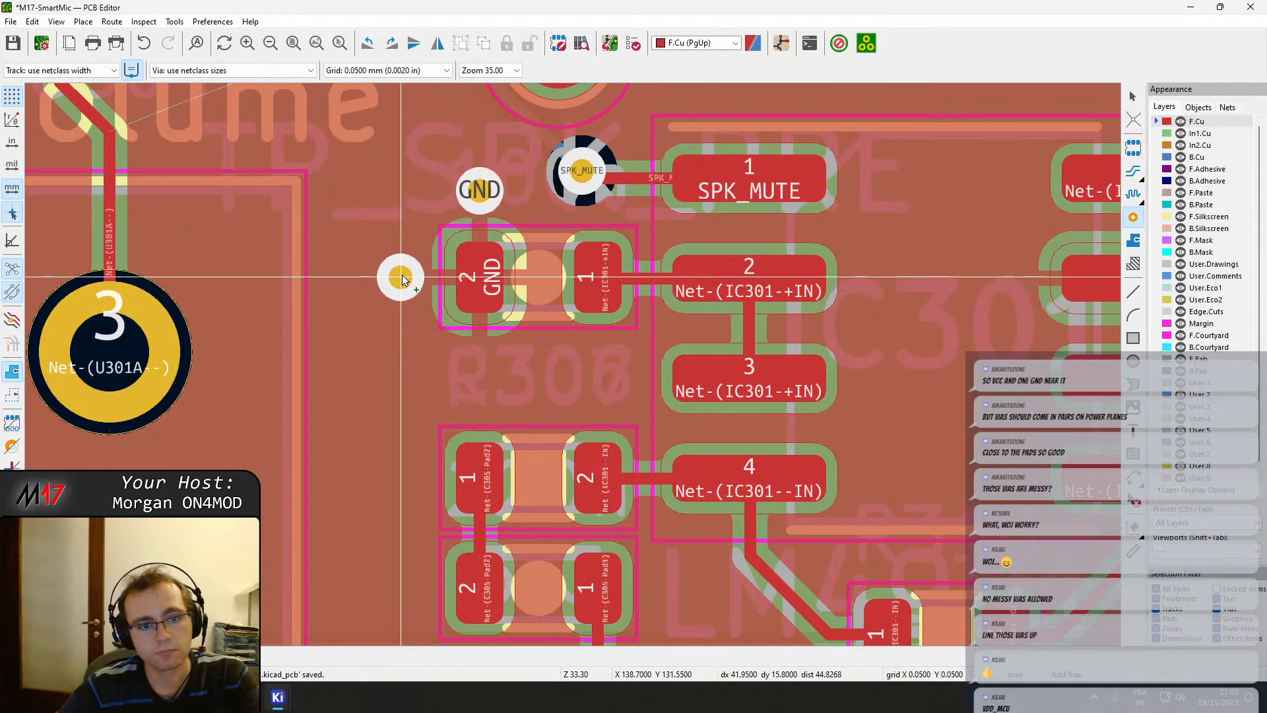
click(405, 276)
click(606, 375)
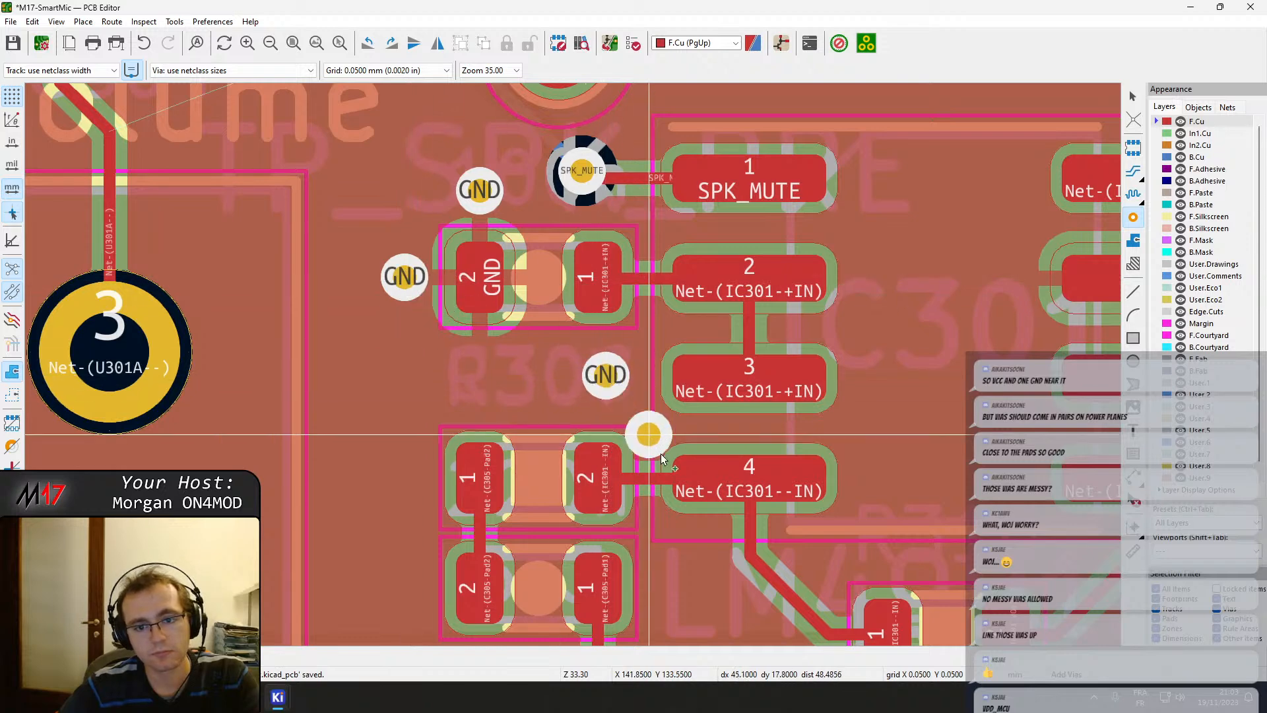
Add vias below IC301 pin 4, below C305, above the feedback components between pins 4 and 5, and beside the pin 5 output via.
middle_drag(661, 454, 571, 193)
click(587, 300)
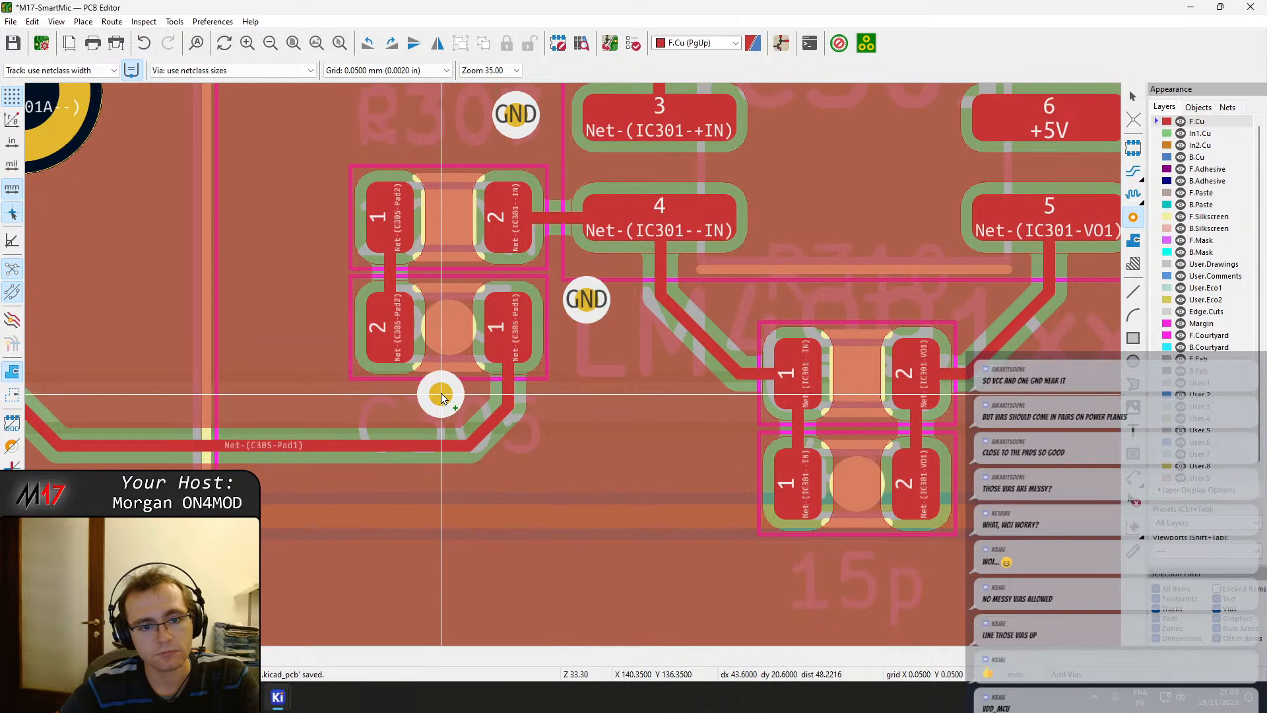
click(441, 395)
middle_drag(708, 451, 503, 405)
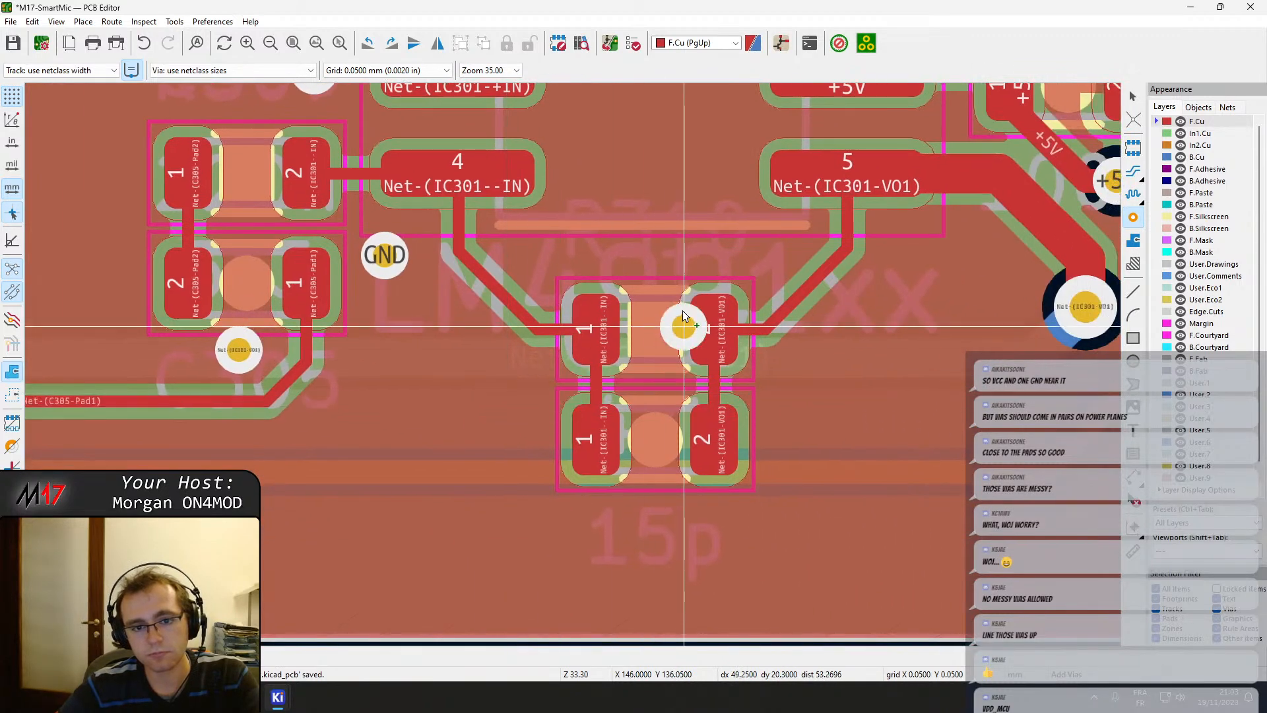
click(656, 255)
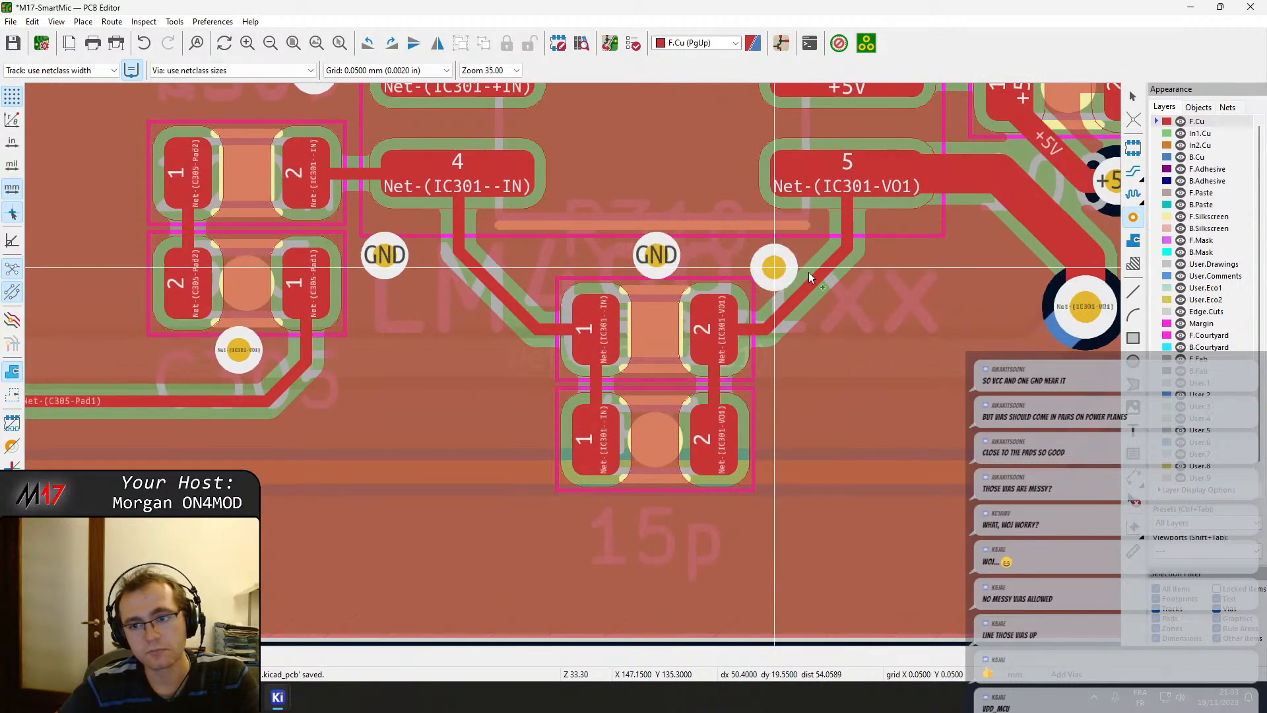
middle_drag(833, 278, 528, 332)
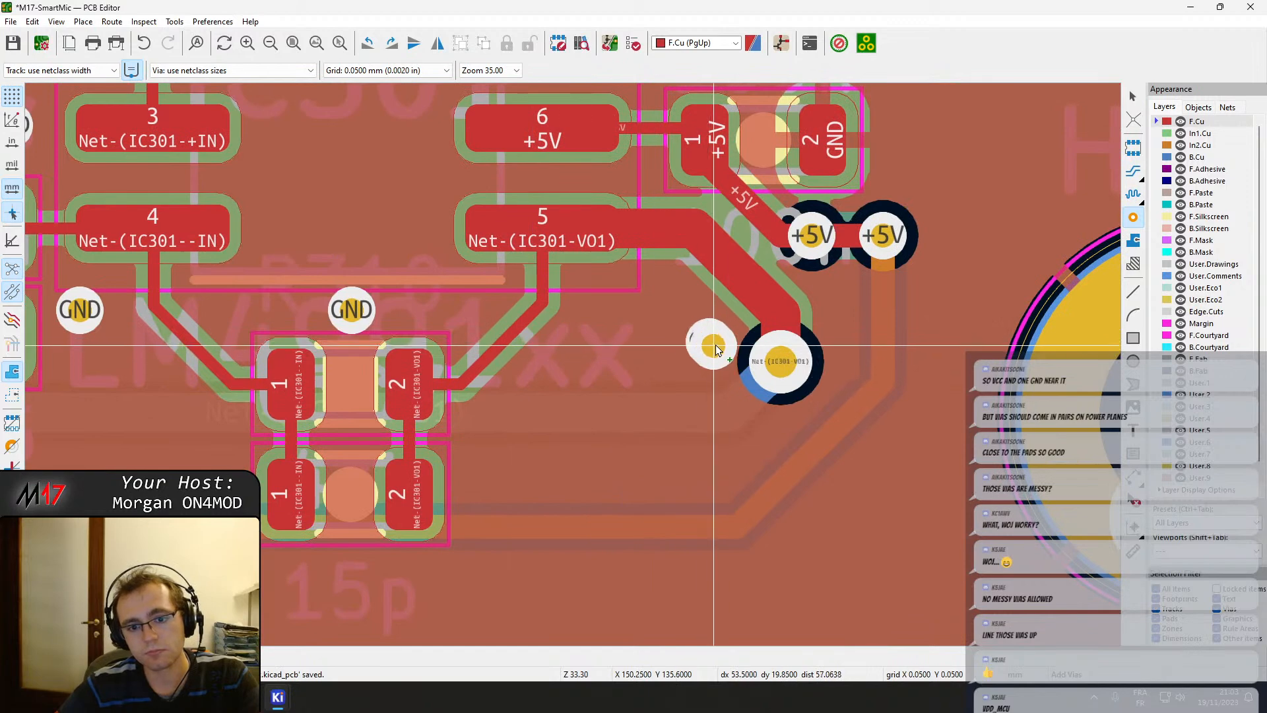
middle_drag(834, 444, 625, 447)
key(Escape)
Highlight the +5V net, move the outer +5V via near H104 slightly away from its neighbour, and refill the zones.
key(grave)
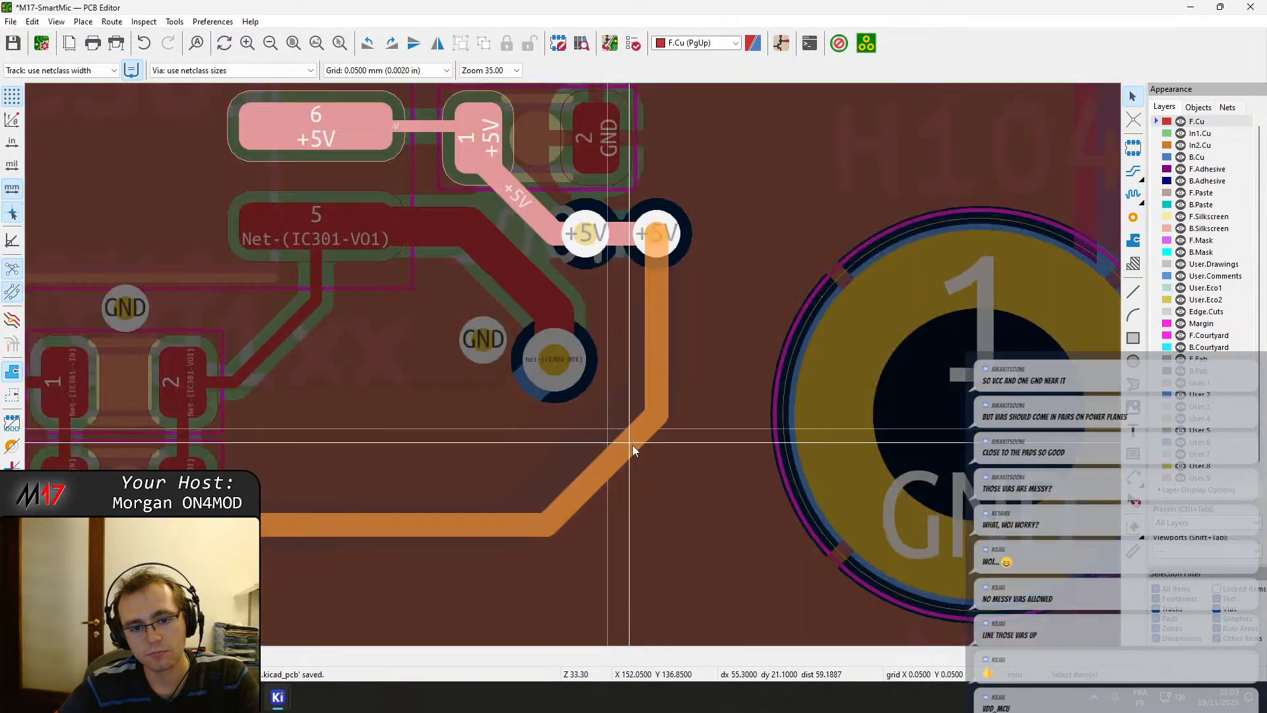
key(Escape)
middle_drag(664, 249, 637, 327)
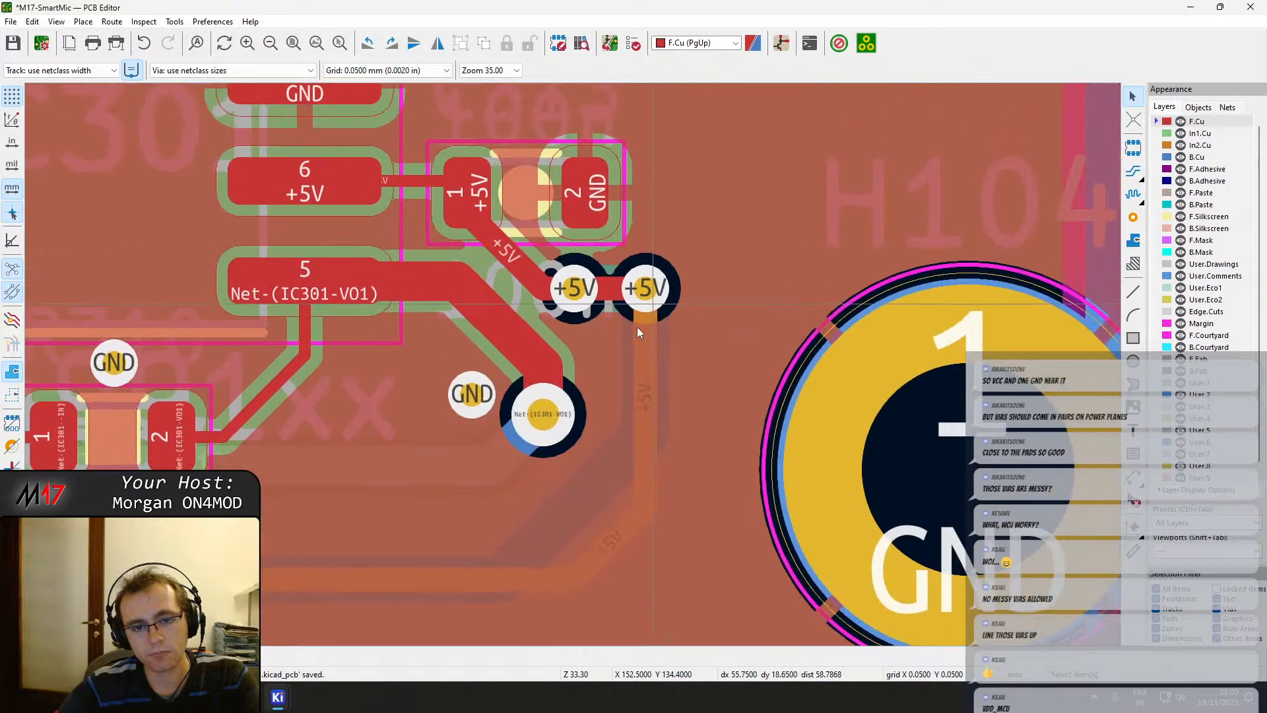
key(grave)
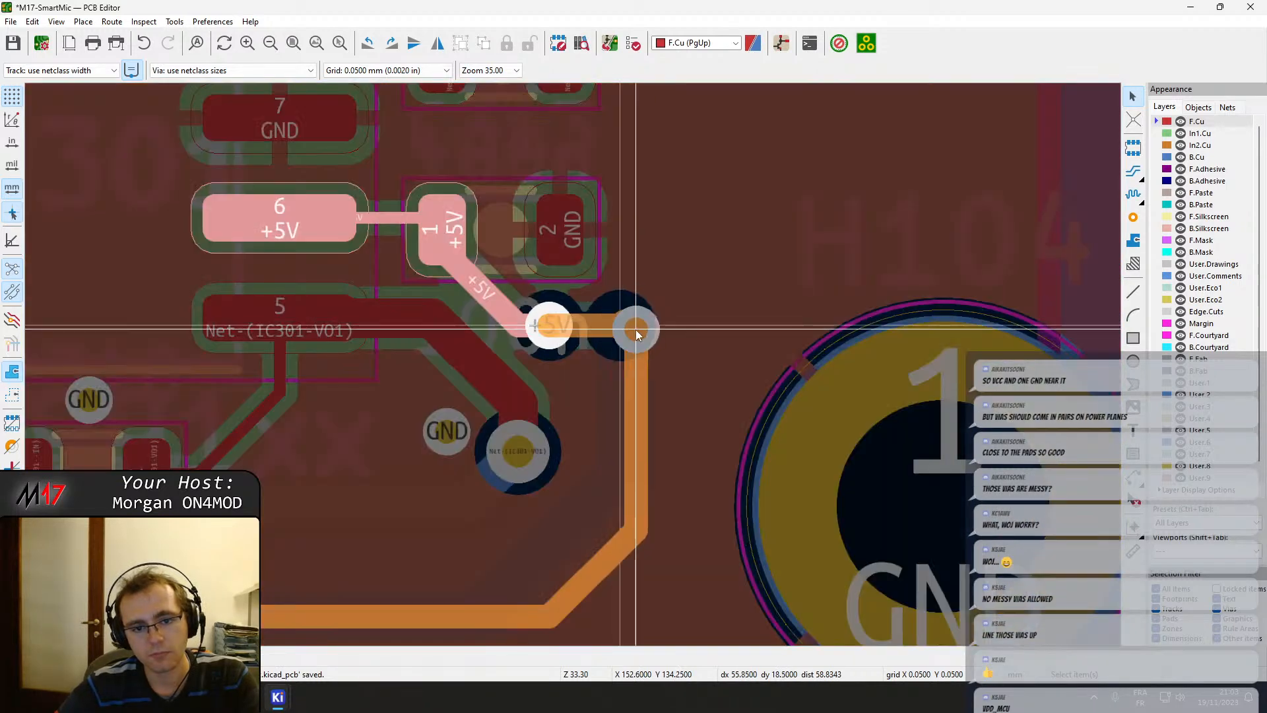
drag(638, 335, 639, 329)
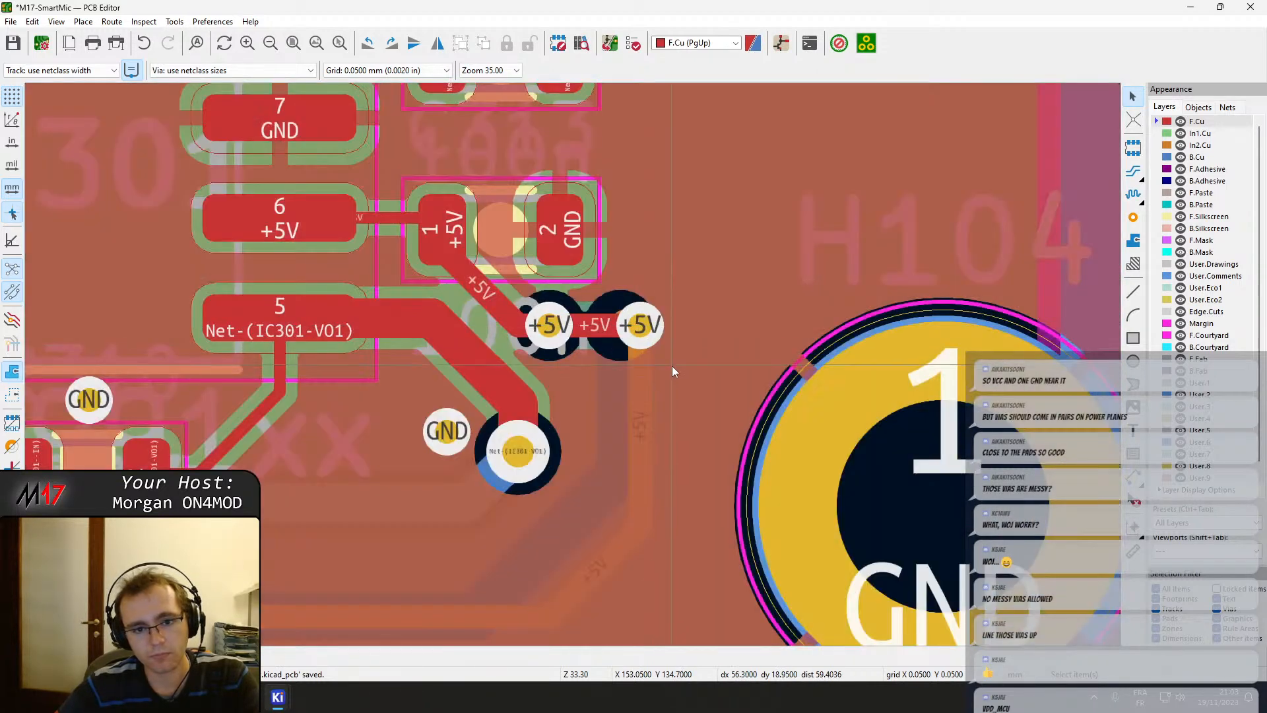
scroll(585, 363, up, 3)
key(grave)
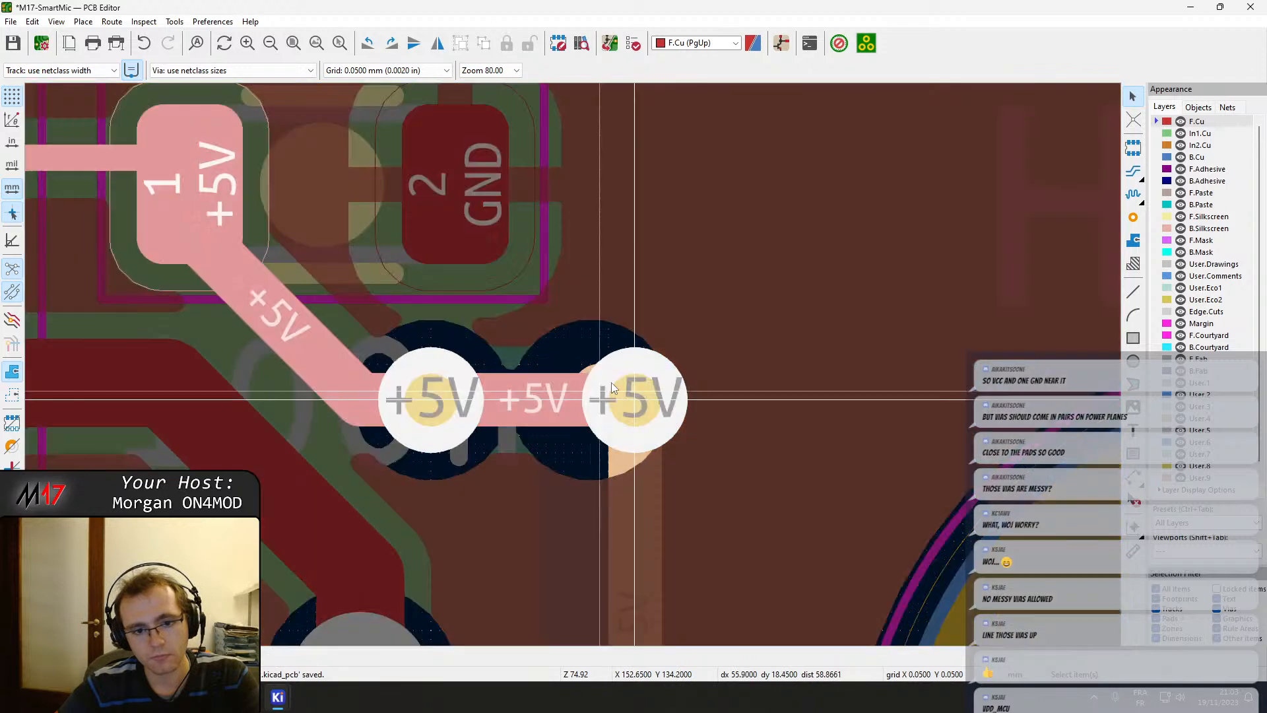
key(grave)
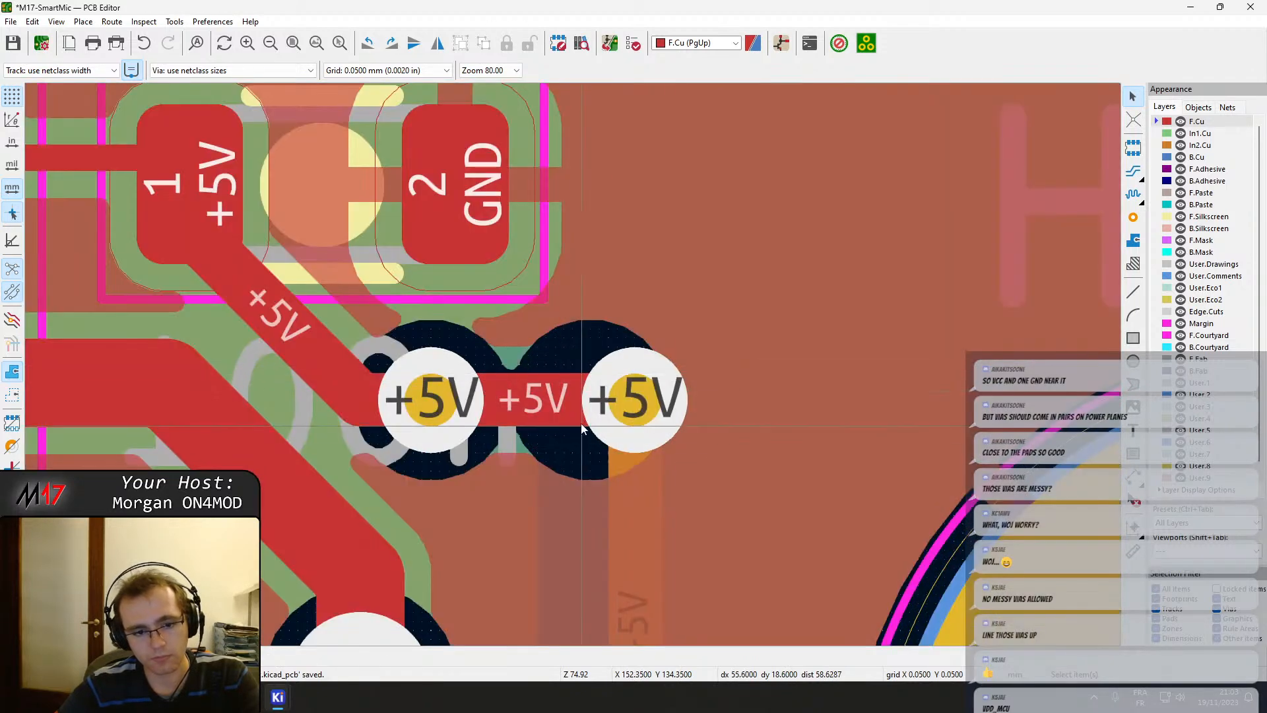
key(b)
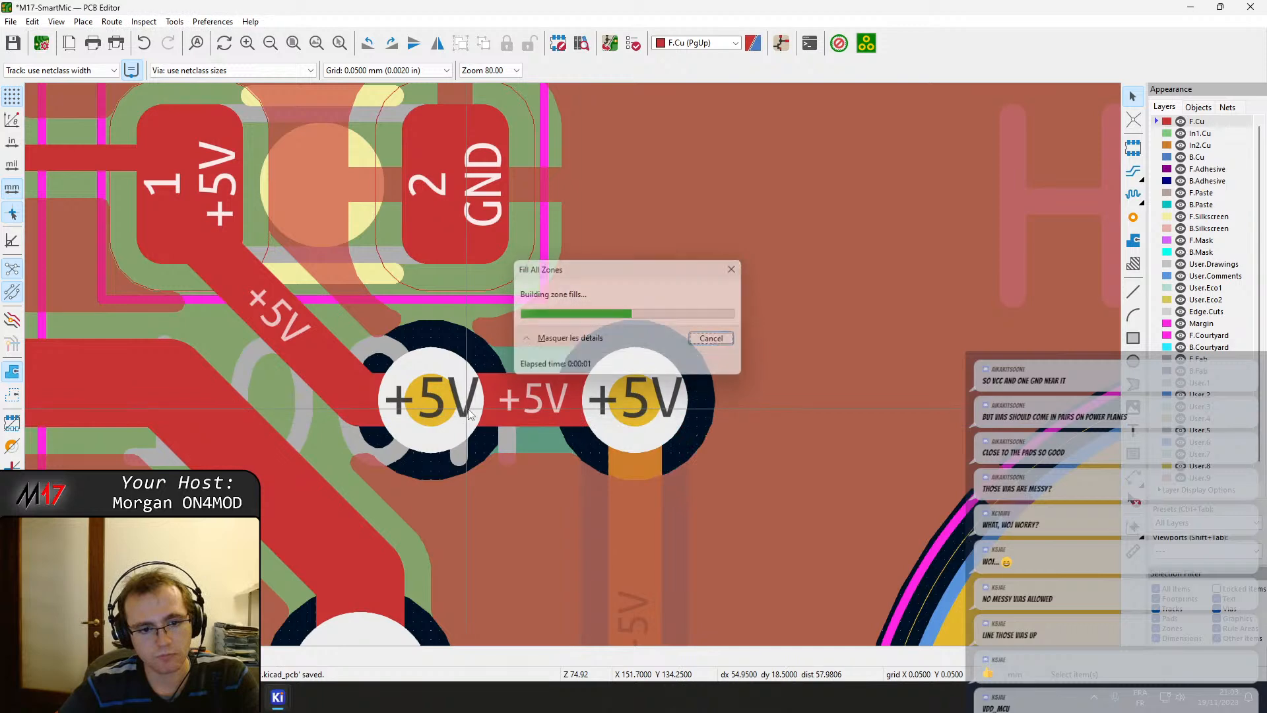
Move the inner +5V via slightly toward the outer one along their connecting track, and refill the zones.
key(grave)
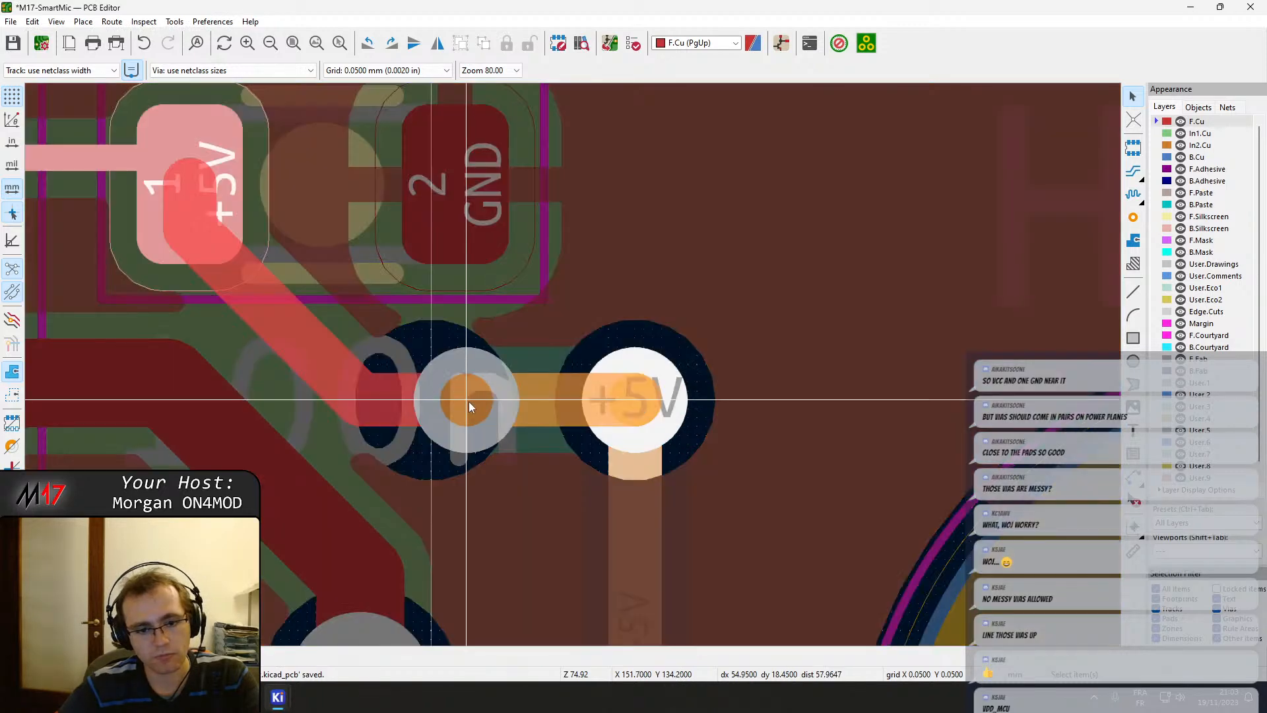
key(grave)
key(b)
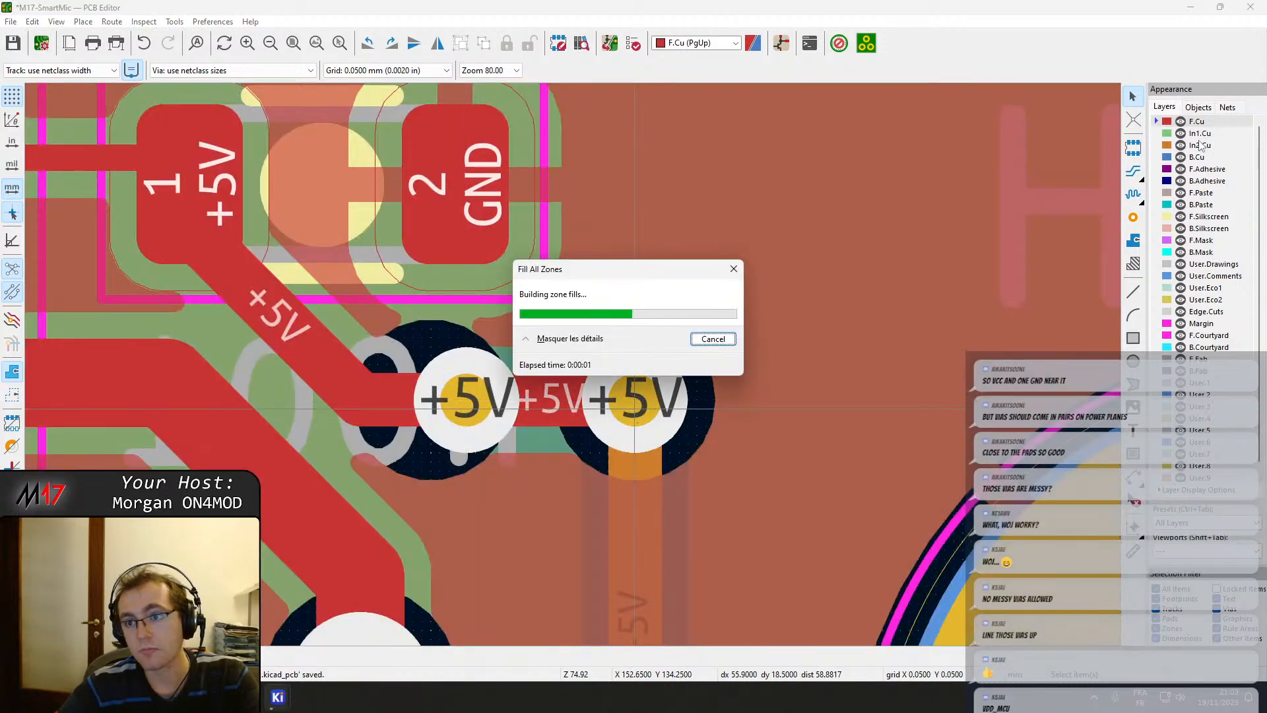
Make In1.Cu the active layer, move the outer +5V via slightly farther from the inner one, and refill the zones.
click(1206, 145)
click(1206, 138)
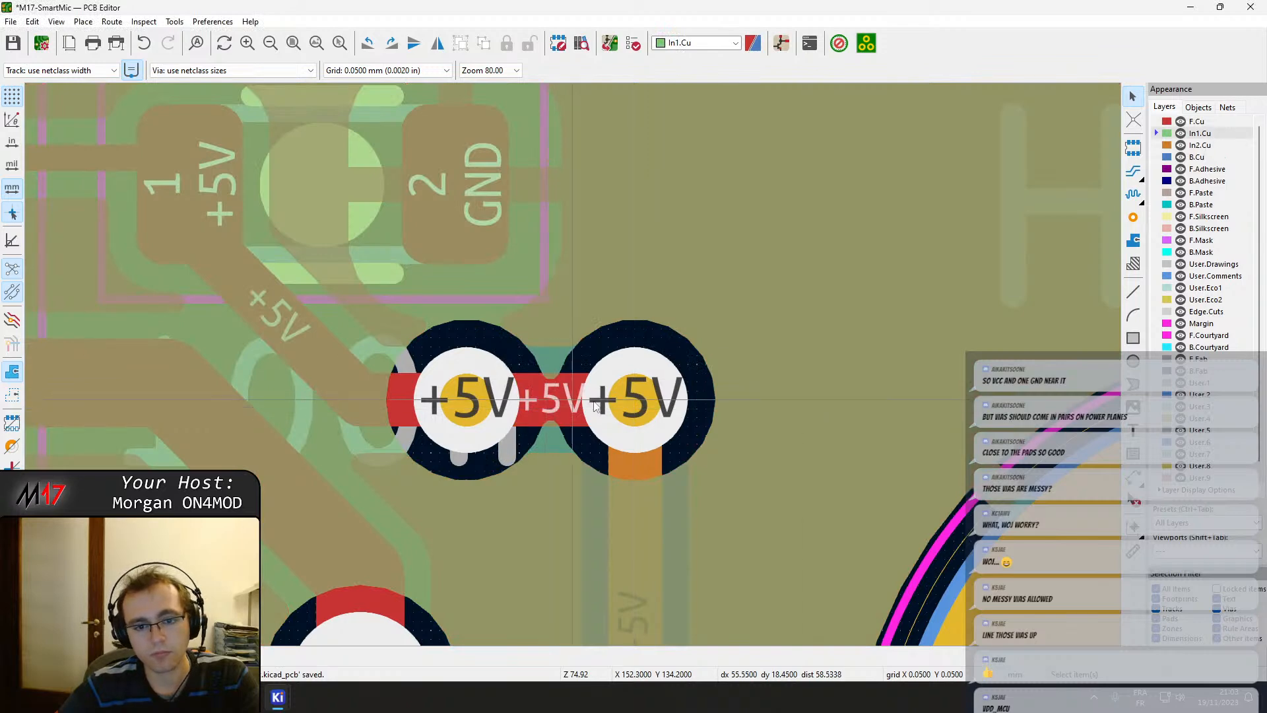
drag(596, 405, 652, 400)
key(b)
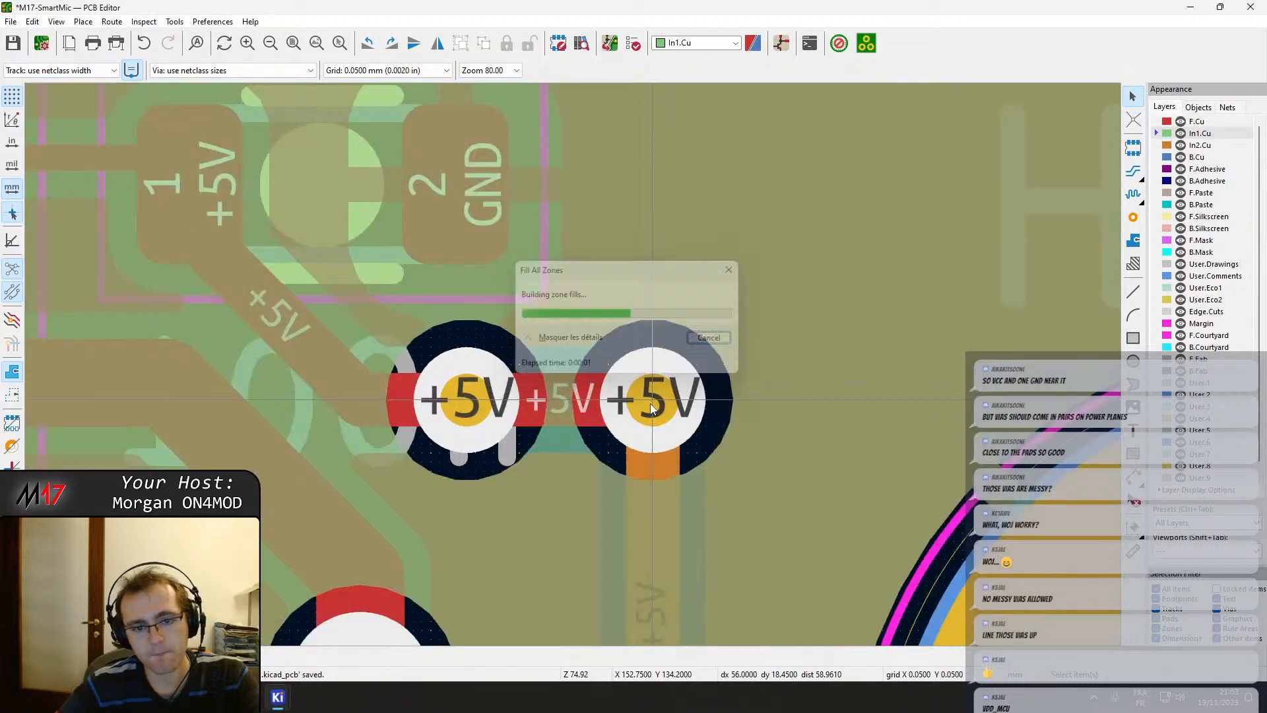
Add GND vias below and above the +5V via pair, and beside and above the GND pad of the component wired to IC301 pin 6.
scroll(634, 561, down, 2)
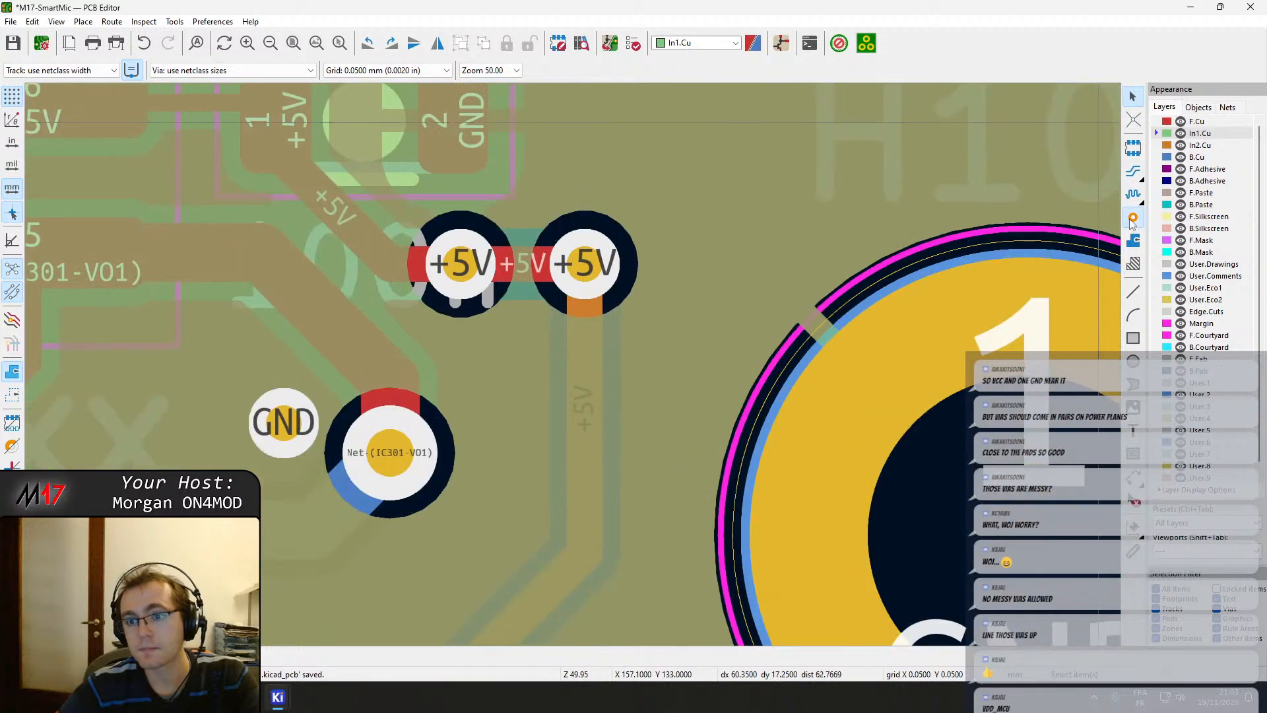
click(1133, 219)
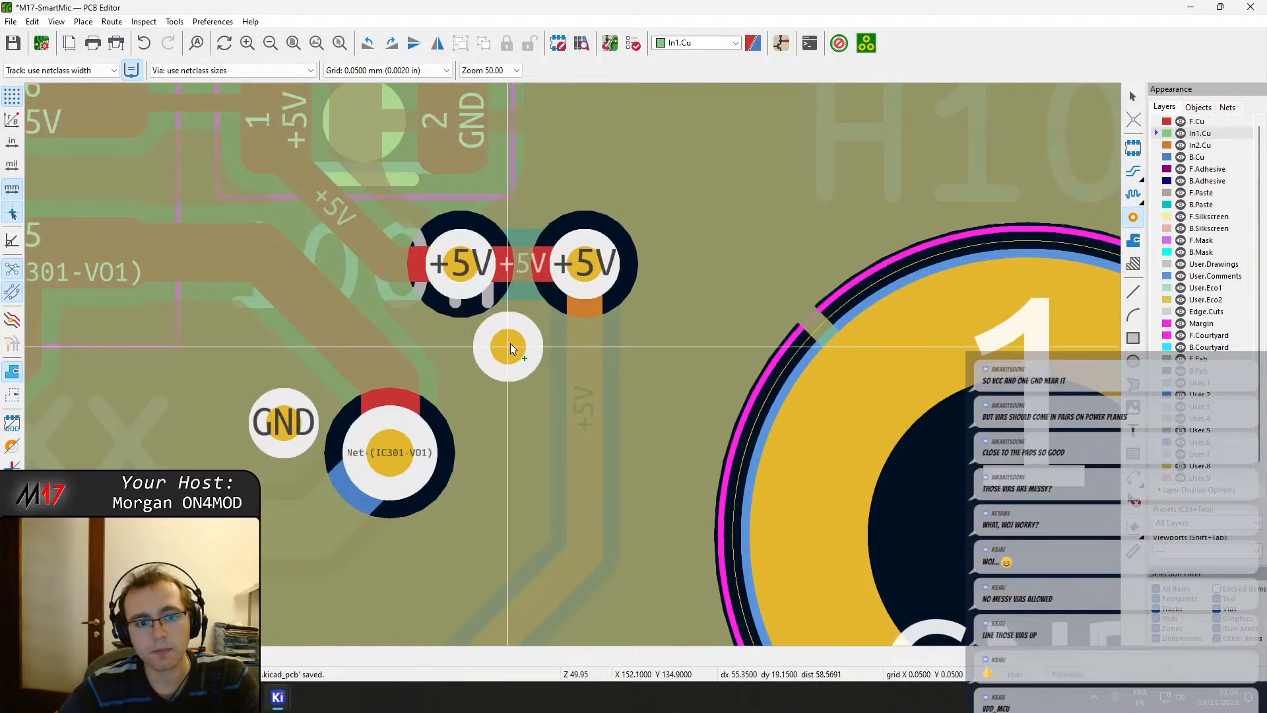
click(510, 345)
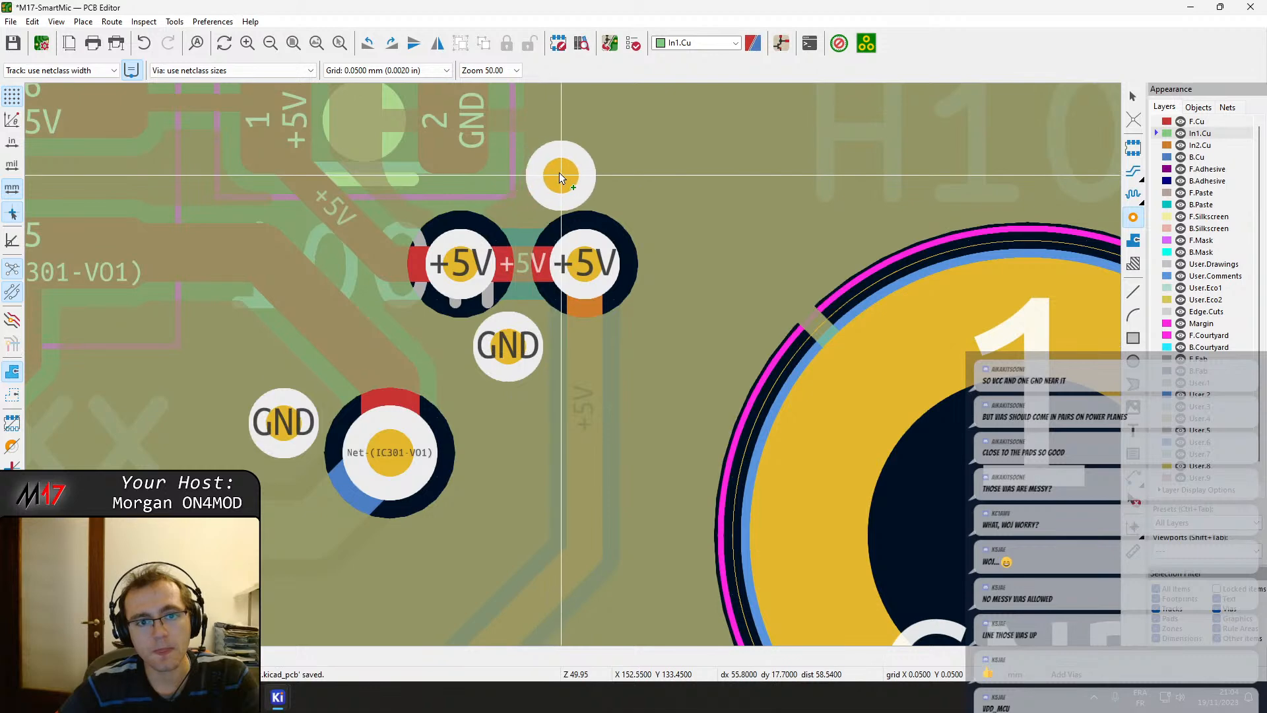
click(560, 173)
middle_drag(562, 142, 589, 289)
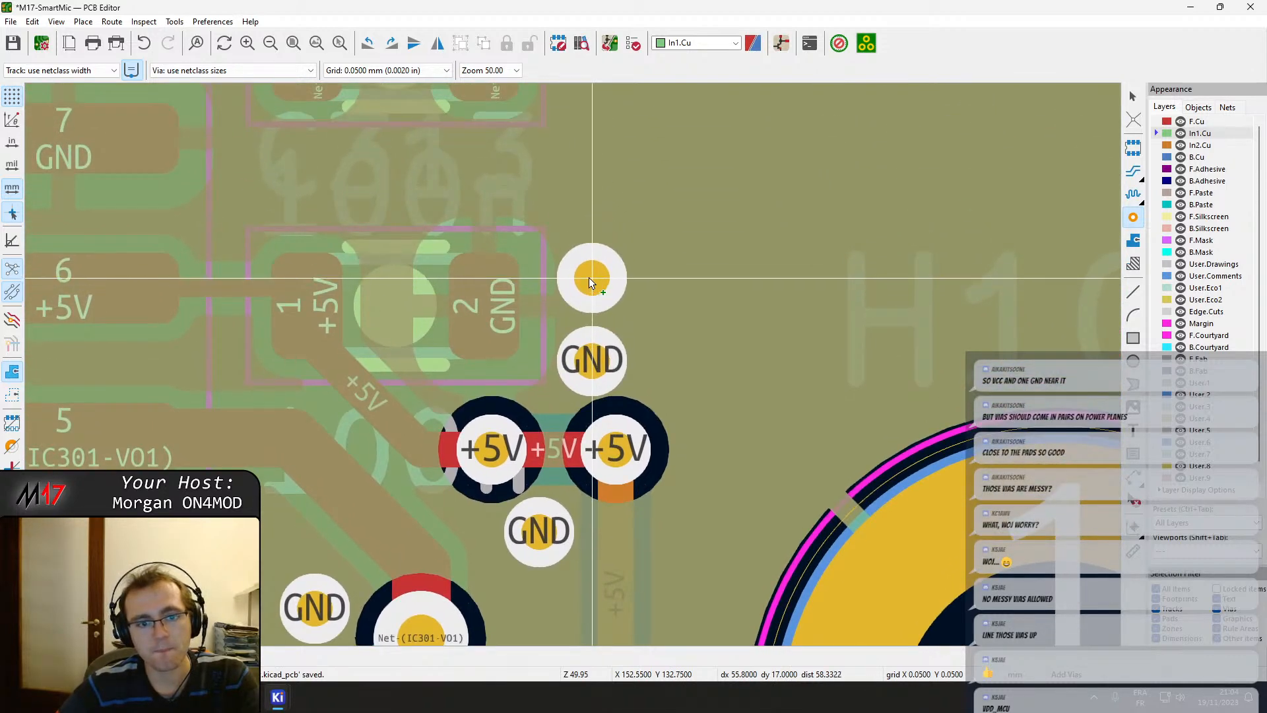
click(589, 278)
click(485, 177)
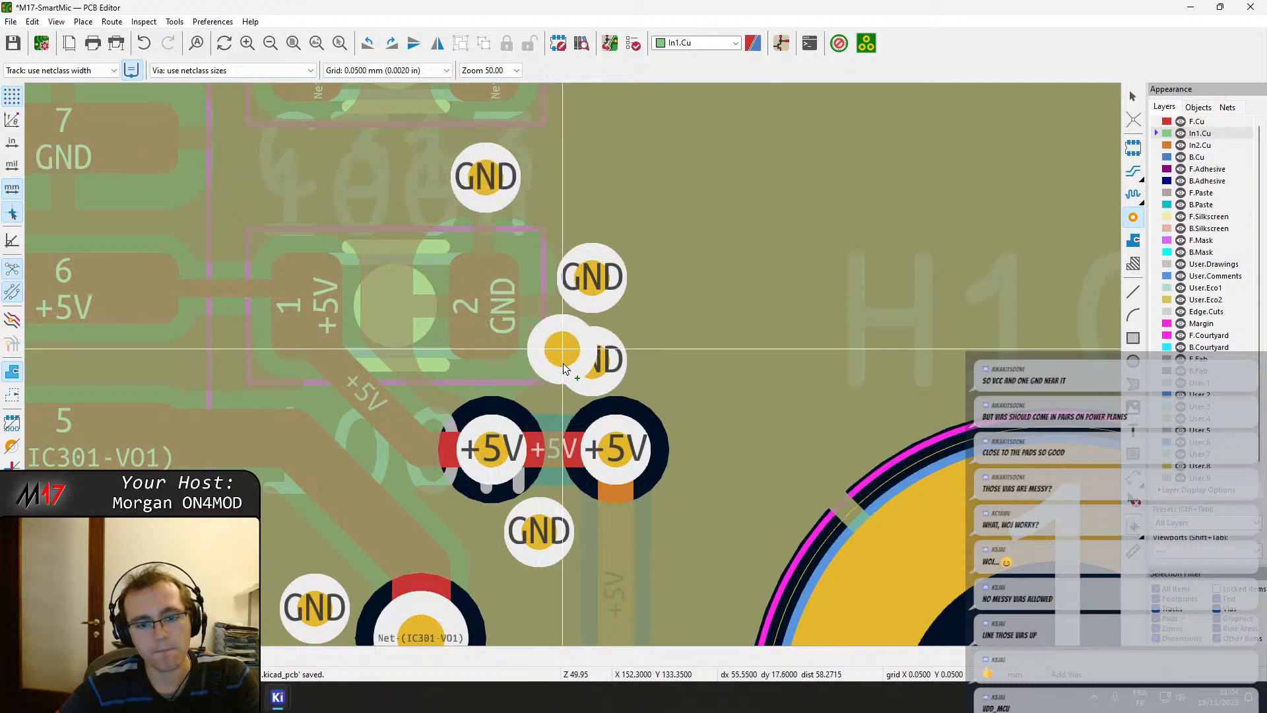
Add a GND via beside the Net-(IC301-VO1) output via, on the side facing mounting hole H104.
middle_drag(564, 363, 623, 235)
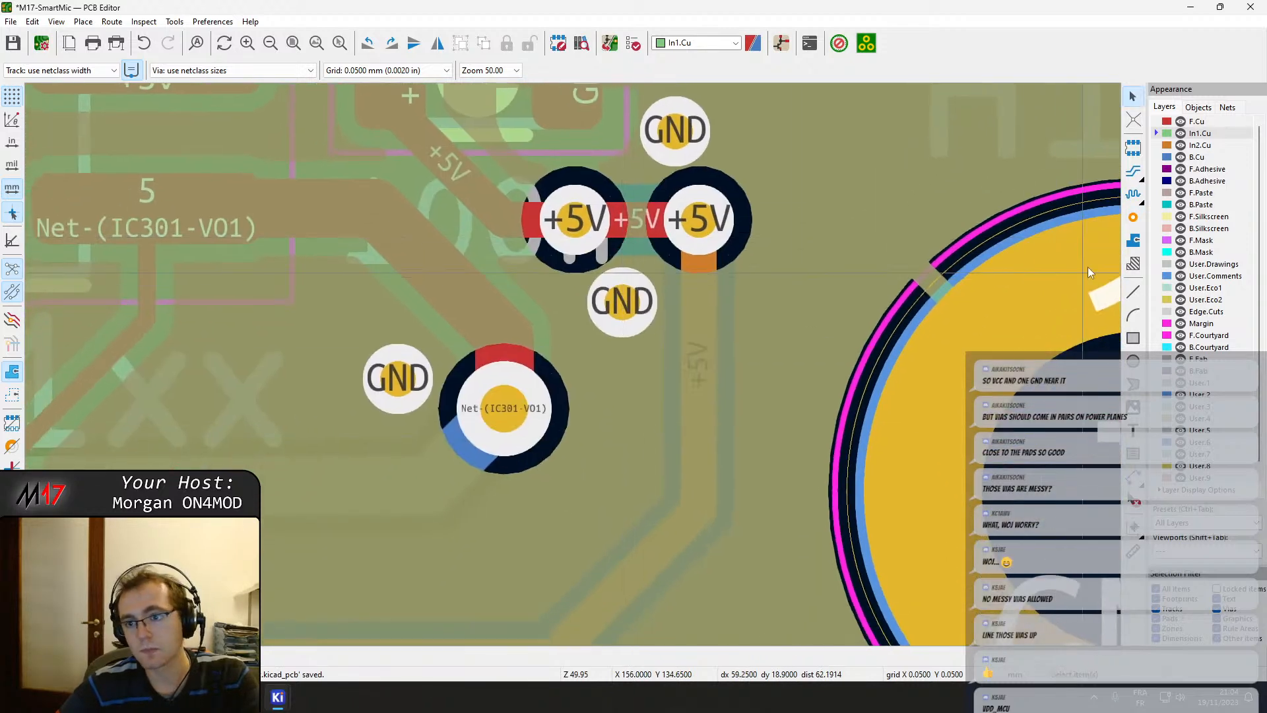
click(1132, 218)
click(600, 451)
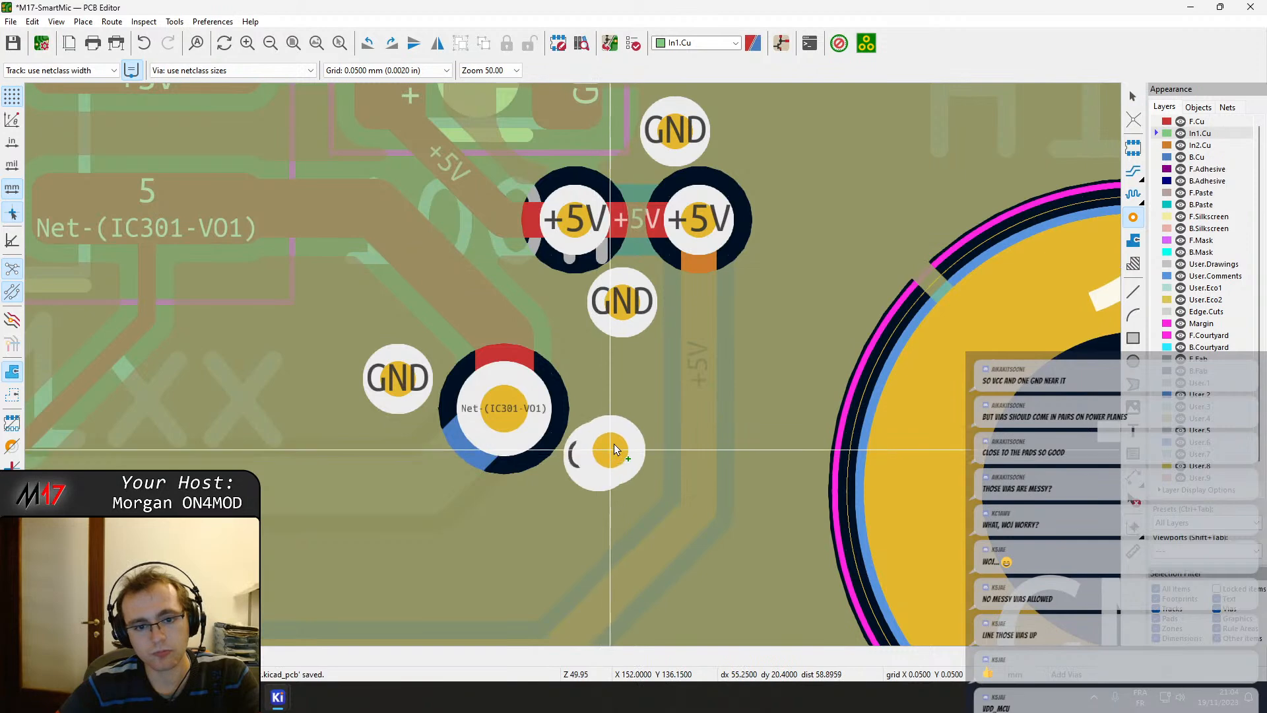
scroll(614, 443, down, 2)
key(Escape)
scroll(512, 390, down, 4)
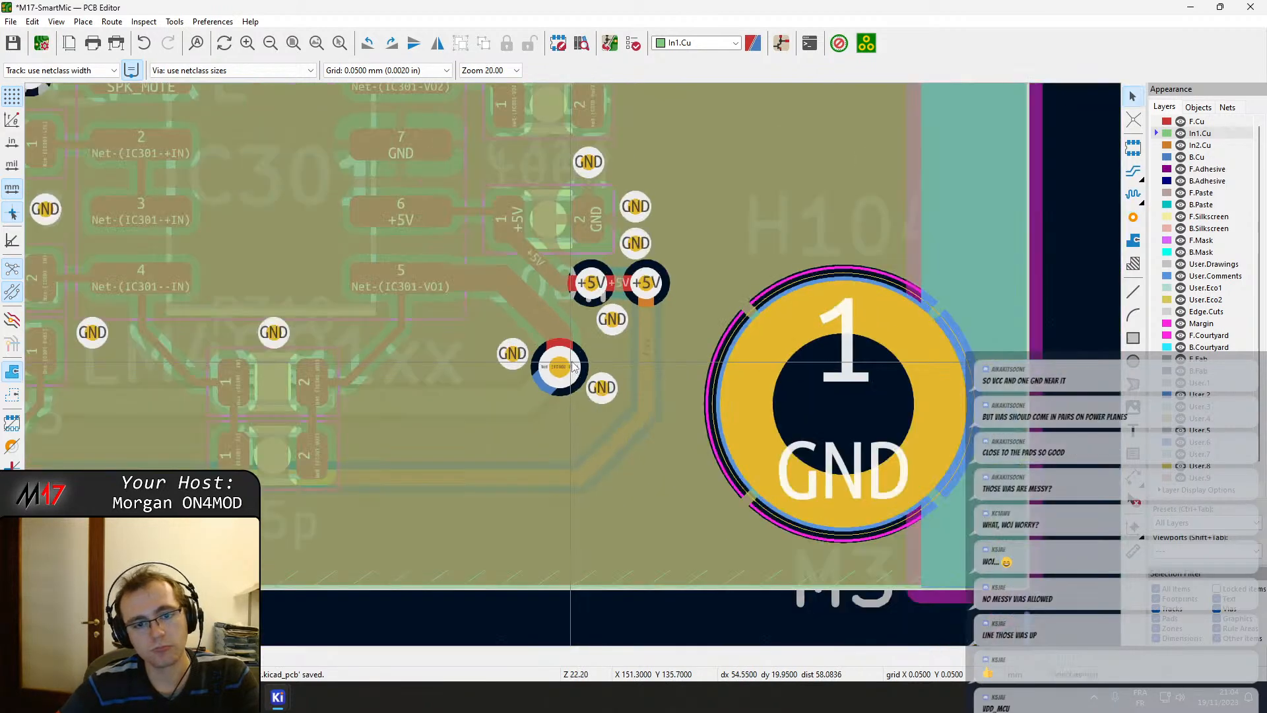
Delete the Net-(IC301-VO1) via below C305, drag the short B.Cu track segment left there into line, and refill the zones.
scroll(679, 359, up, 5)
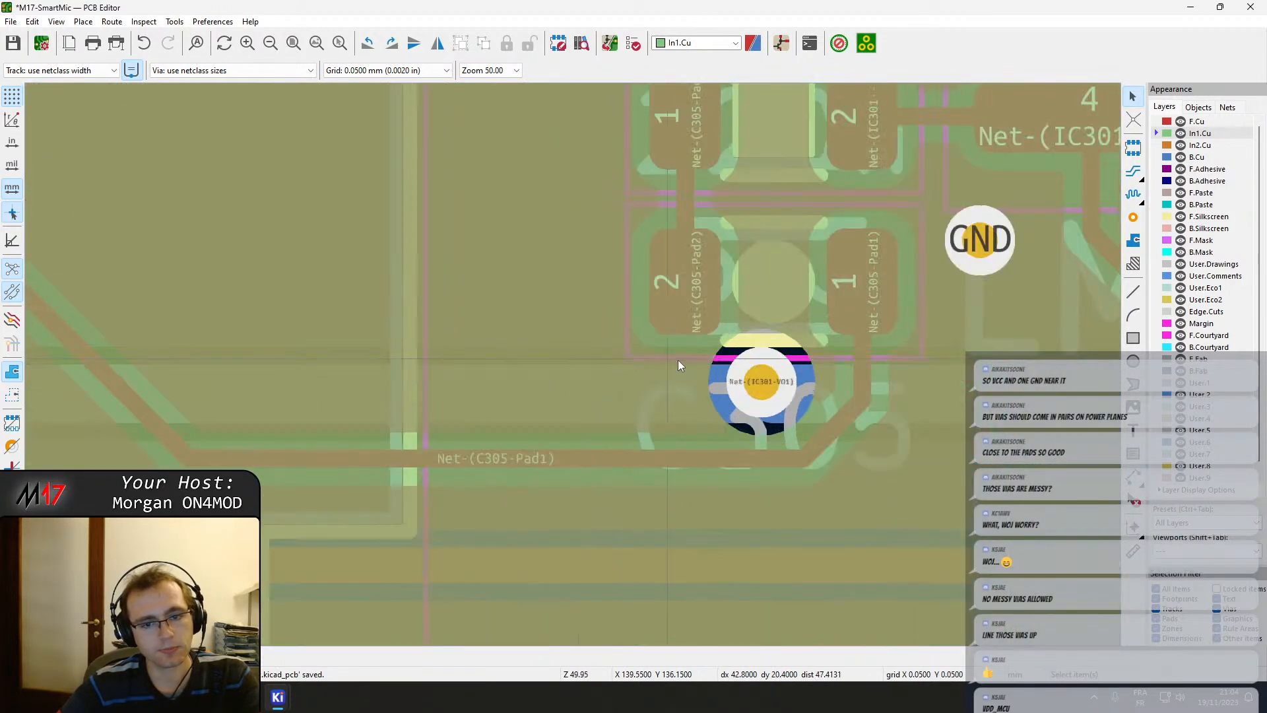
click(776, 394)
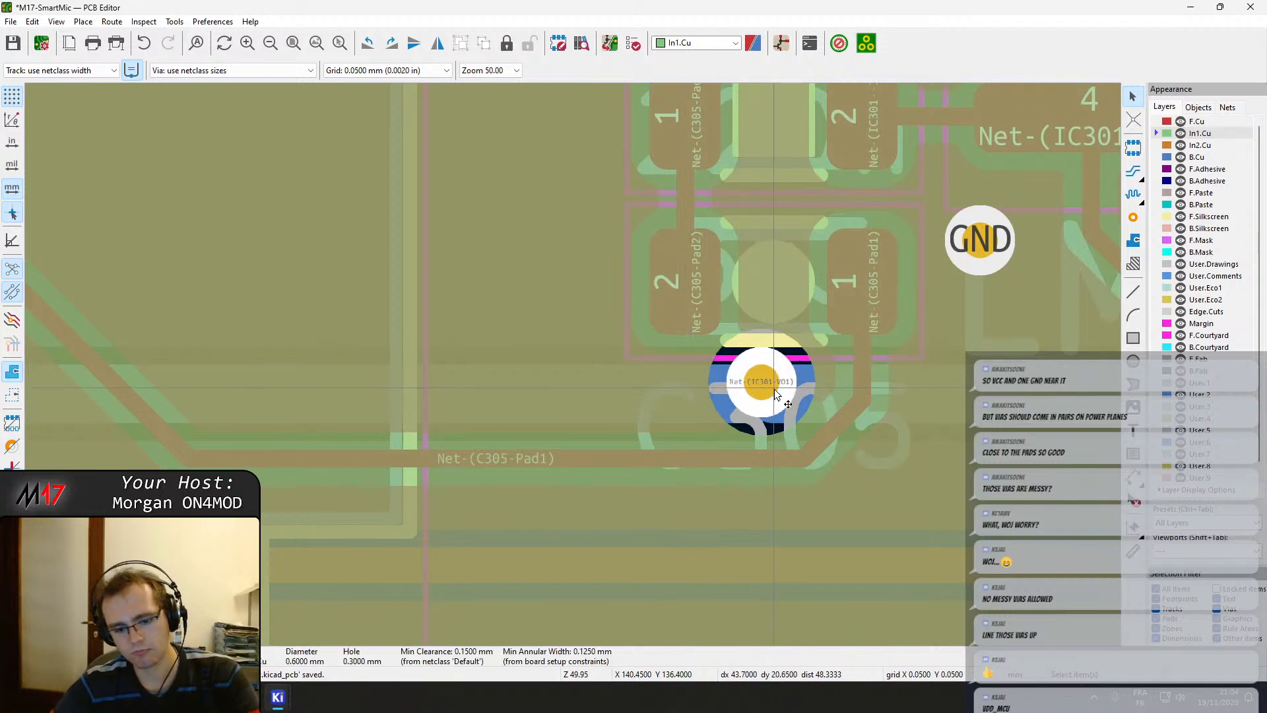
click(763, 369)
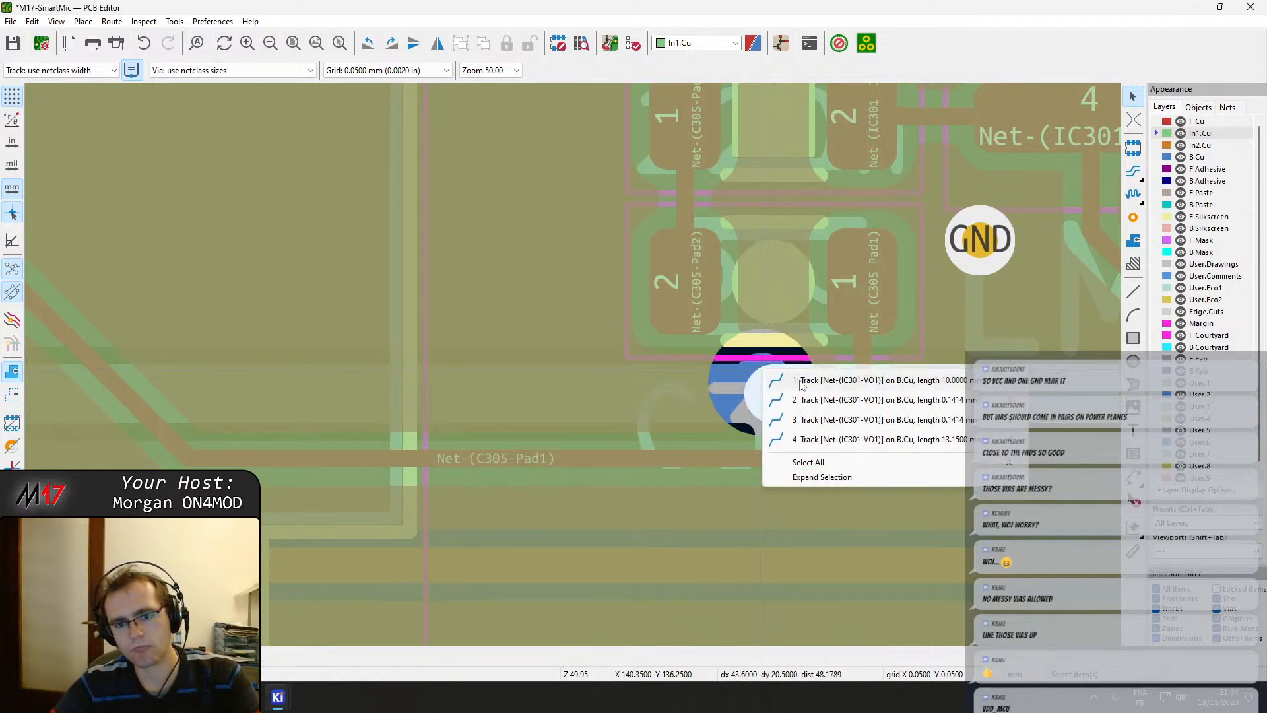
click(797, 401)
key(d)
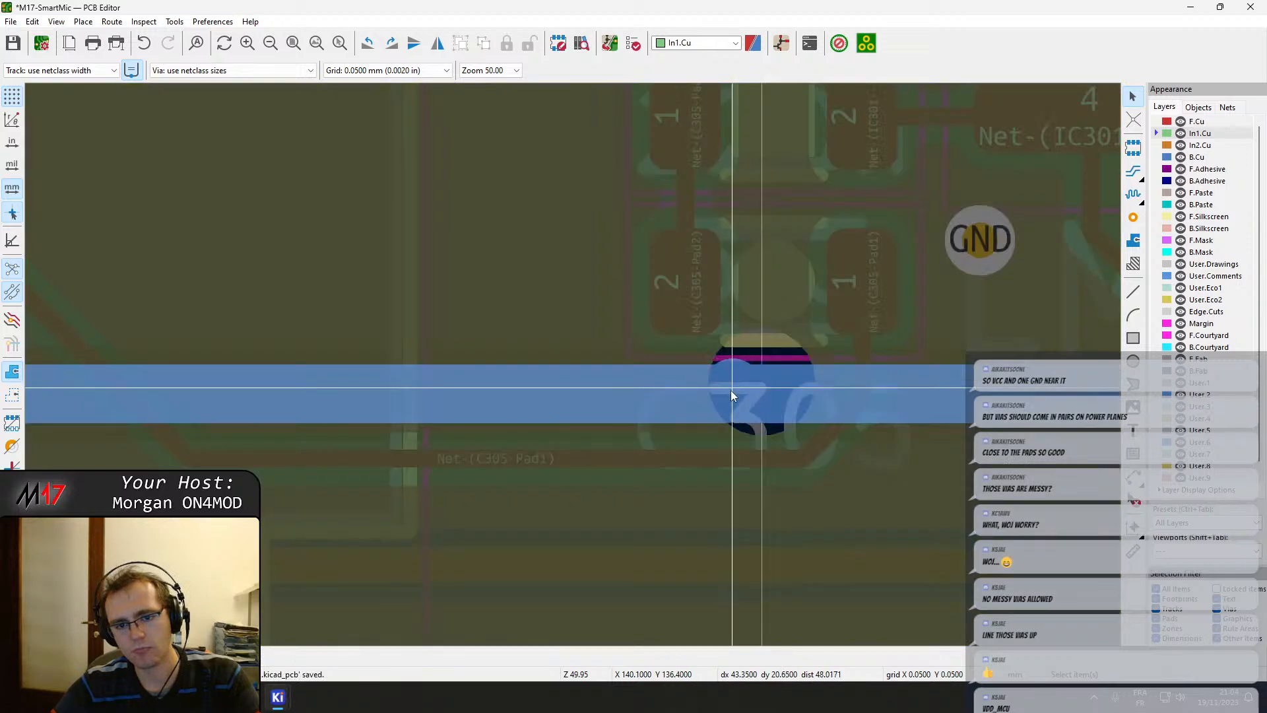
click(734, 395)
scroll(734, 394, down, 4)
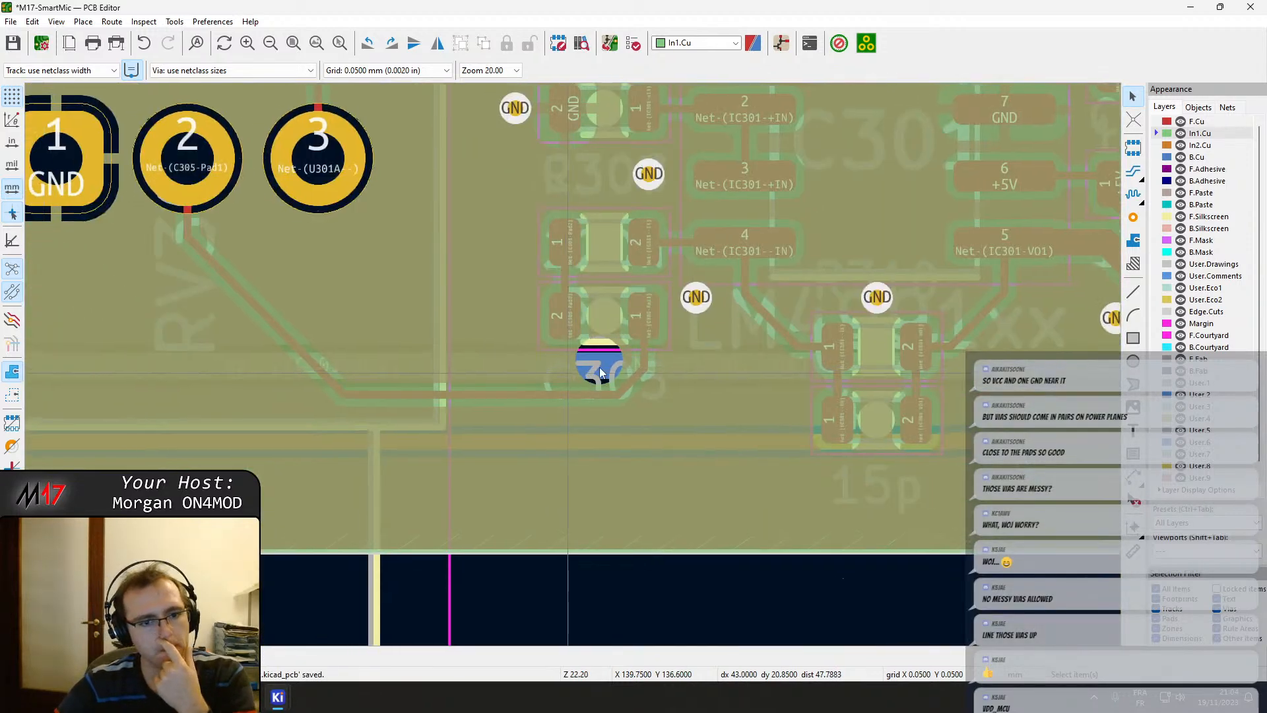
middle_drag(746, 338, 485, 366)
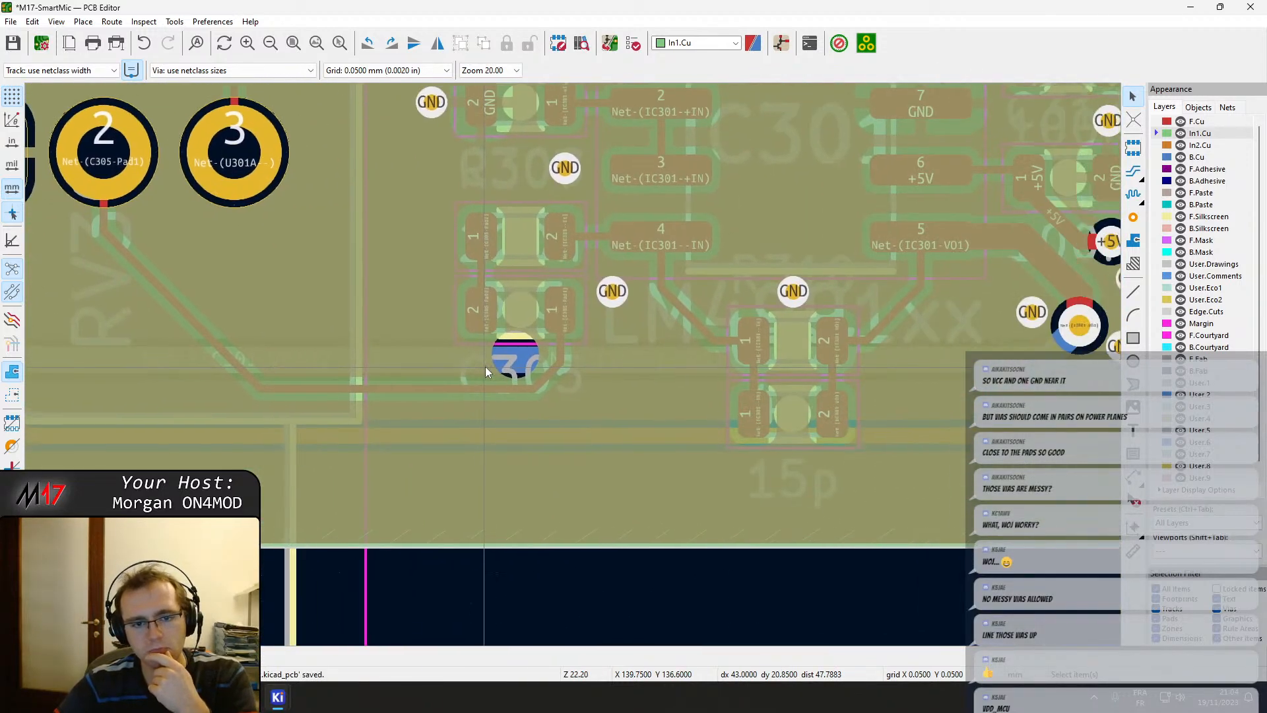
key(b)
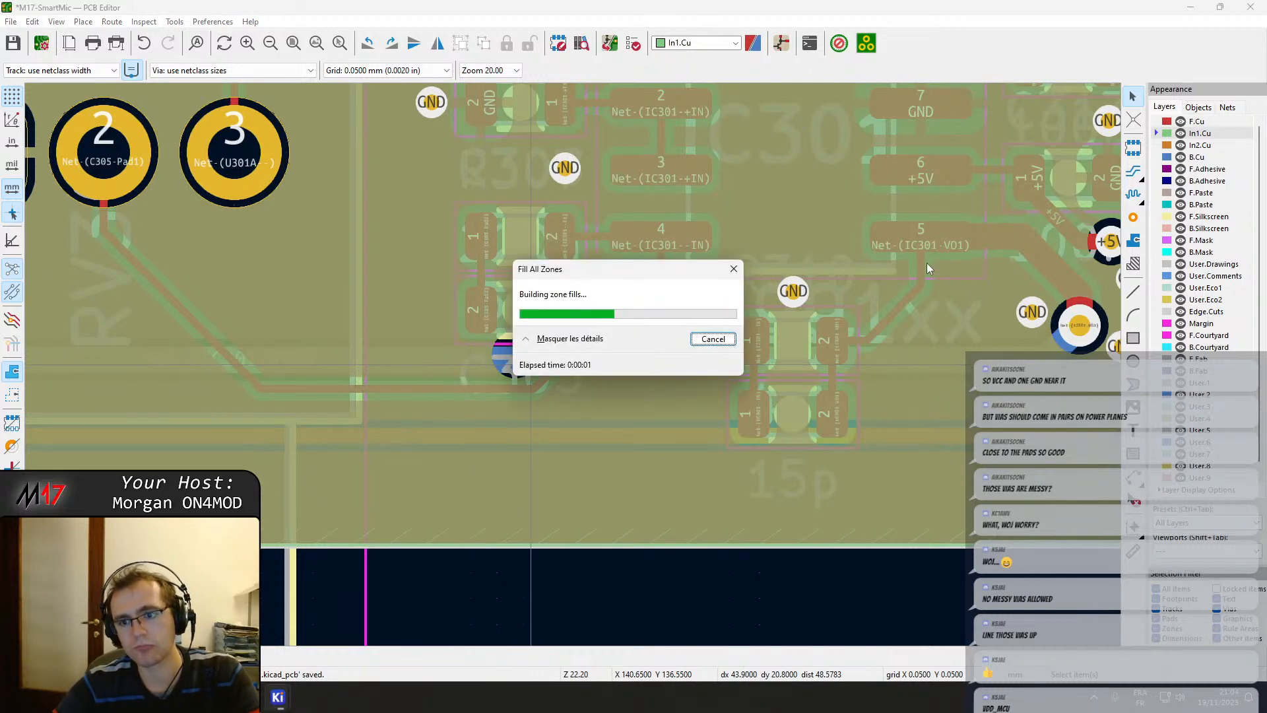
Examine the Net-(IC301-VO1) output via, its attached B.Cu track and the surrounding GND vias.
scroll(1081, 323, up, 4)
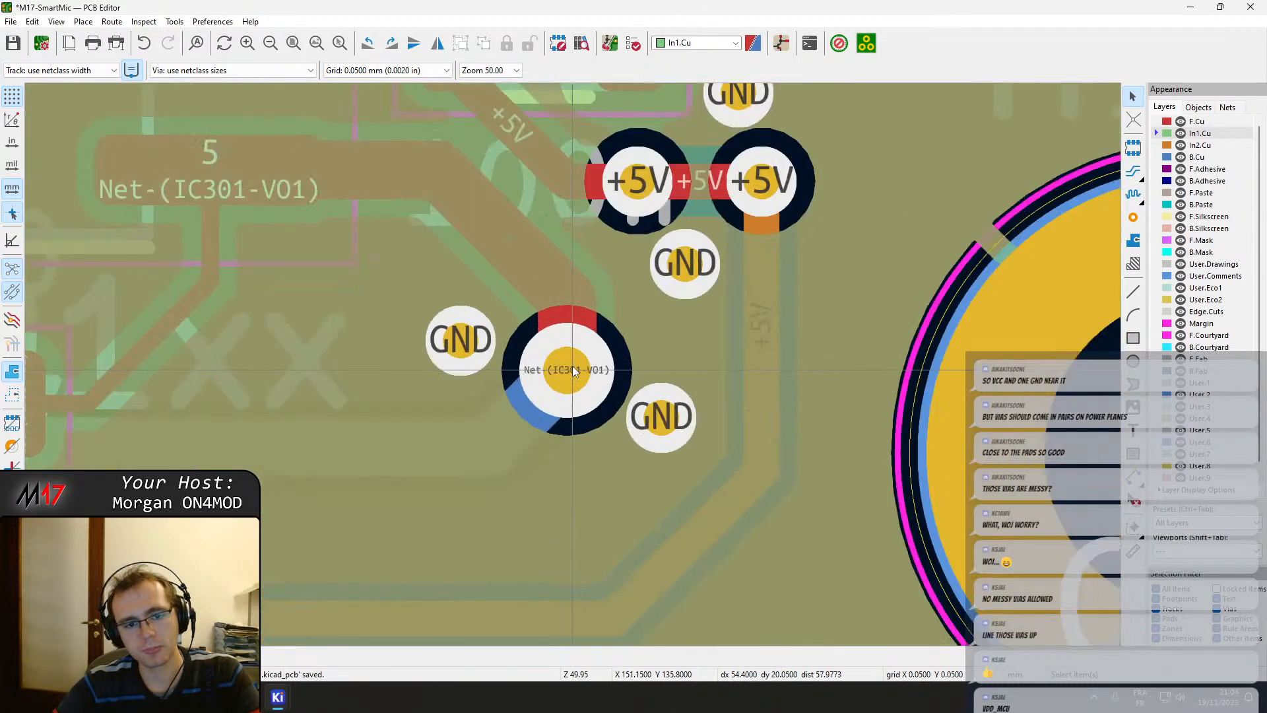
scroll(573, 370, up, 2)
click(516, 433)
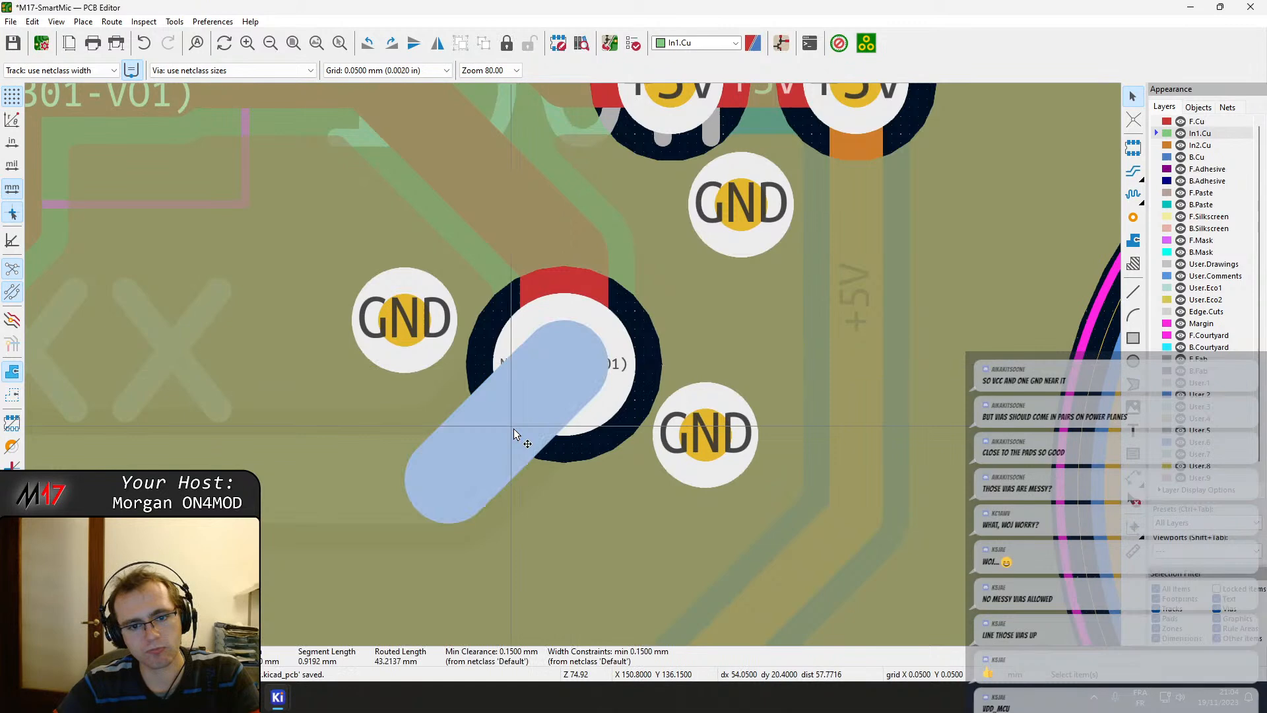
click(573, 291)
key(Escape)
scroll(589, 287, down, 4)
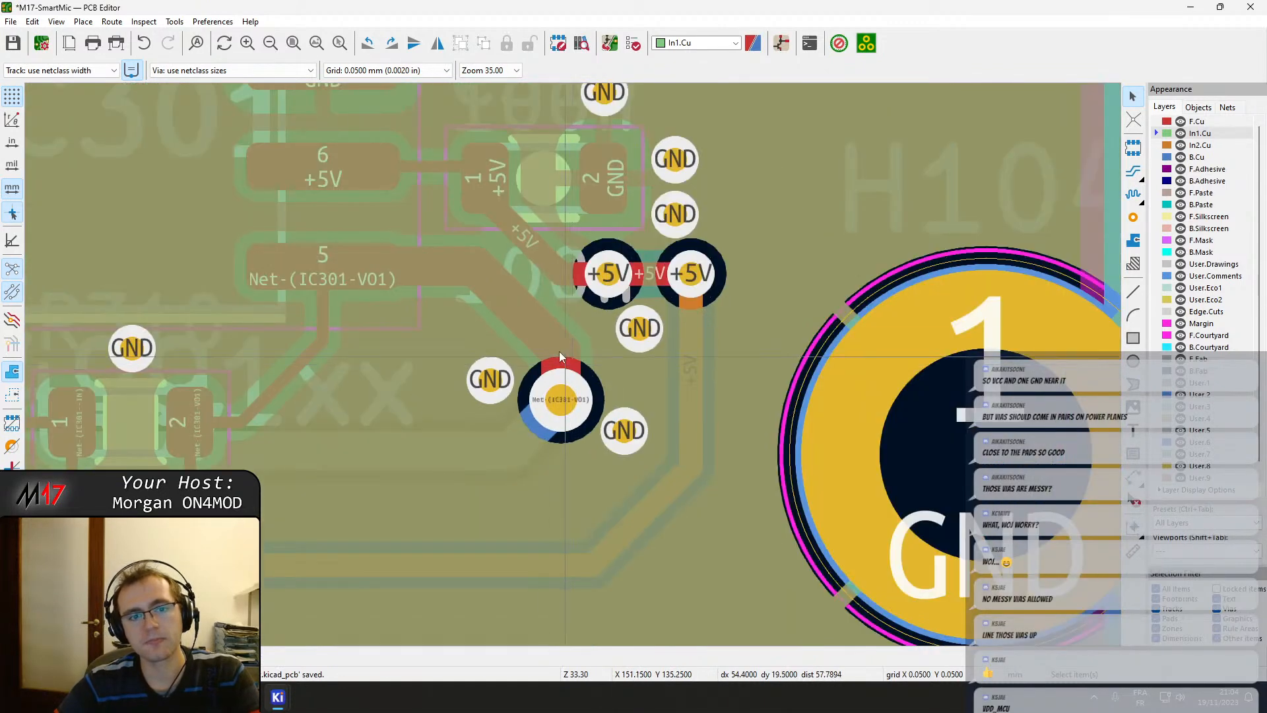
scroll(481, 271, down, 4)
middle_drag(567, 343, 586, 401)
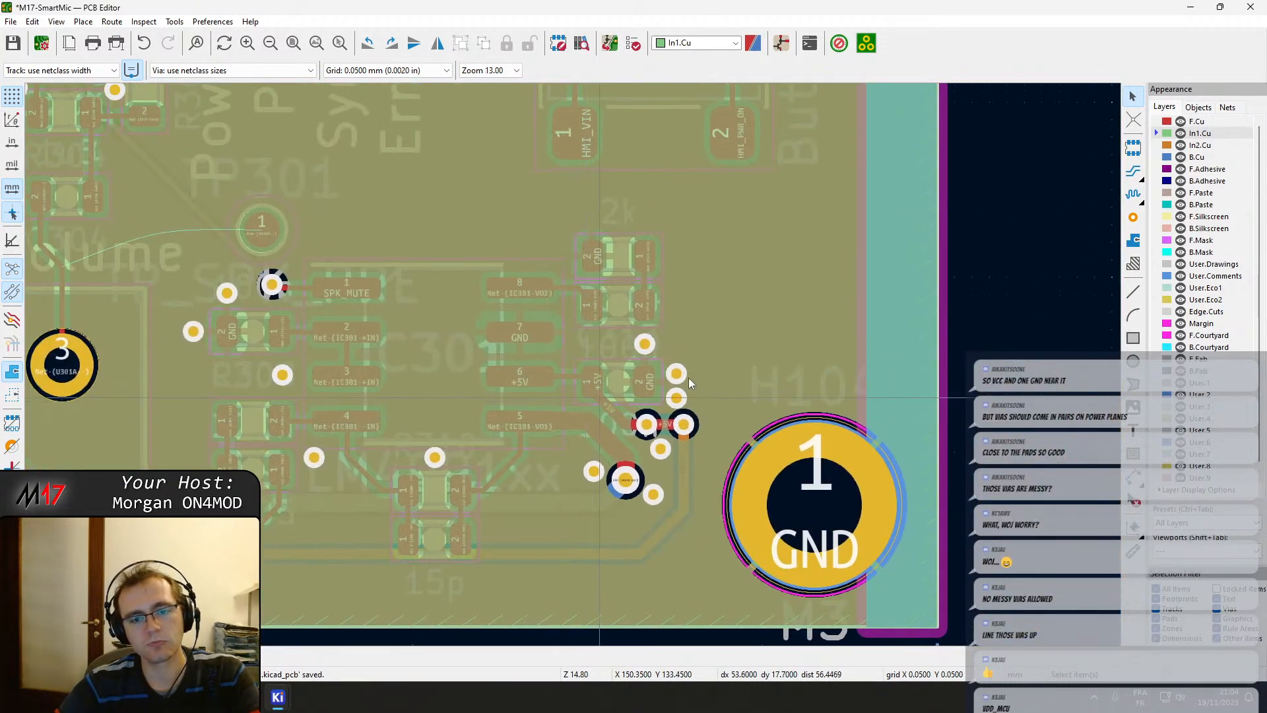
Make F.Cu the active layer and add GND vias at both ends of IC301 pin 7.
click(1196, 123)
scroll(575, 353, up, 6)
scroll(573, 366, down, 2)
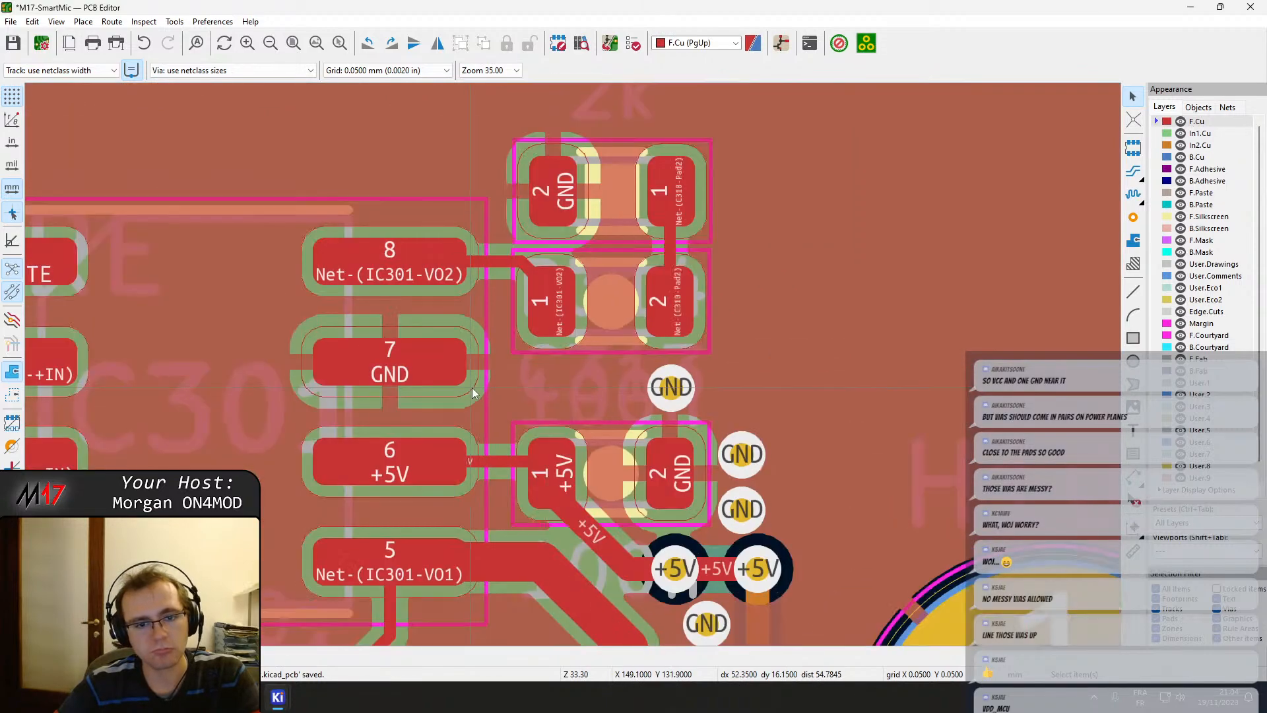
click(1133, 218)
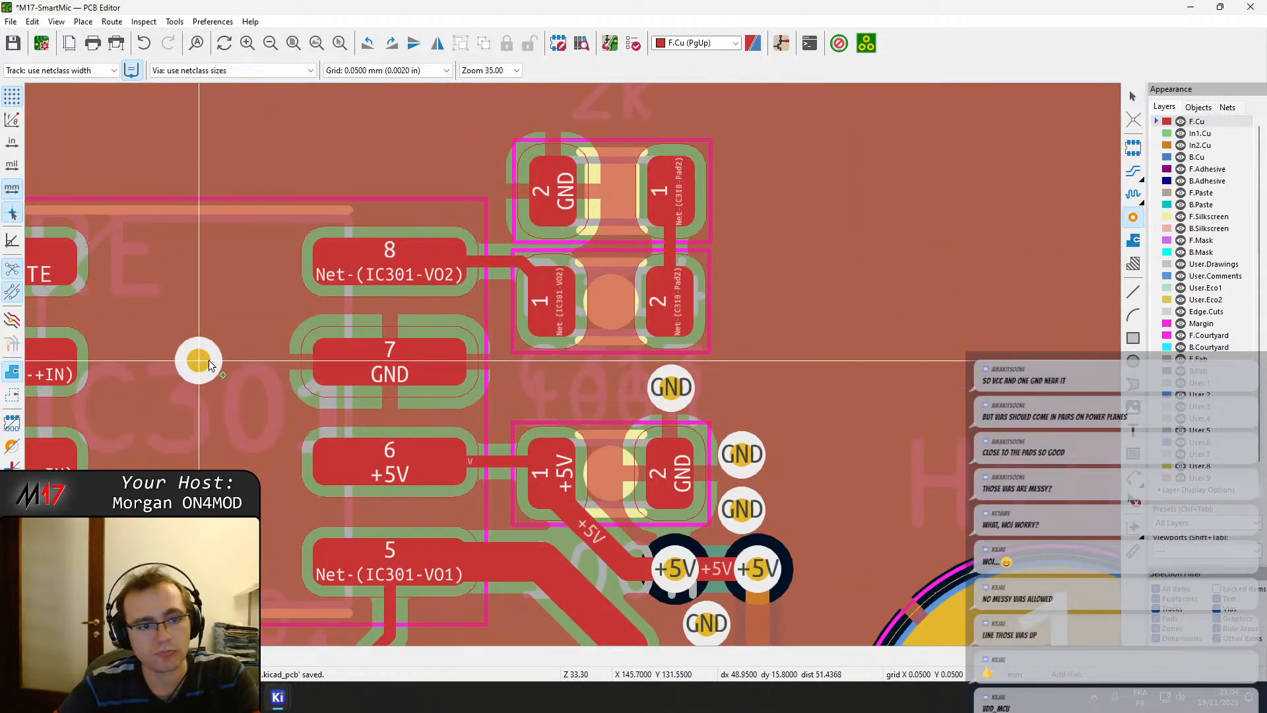
click(258, 363)
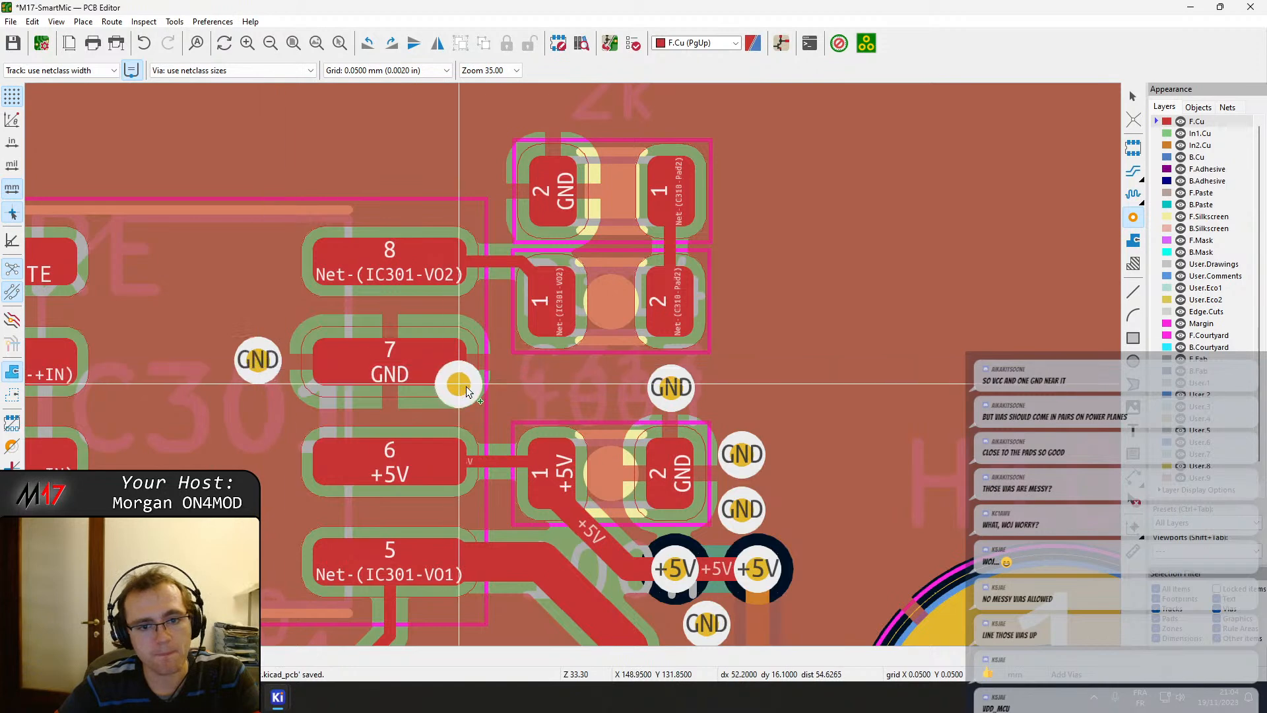
click(518, 390)
Drag the GND via at the inner end of IC301 pin 7 slightly to align it with the pin.
scroll(560, 406, down, 3)
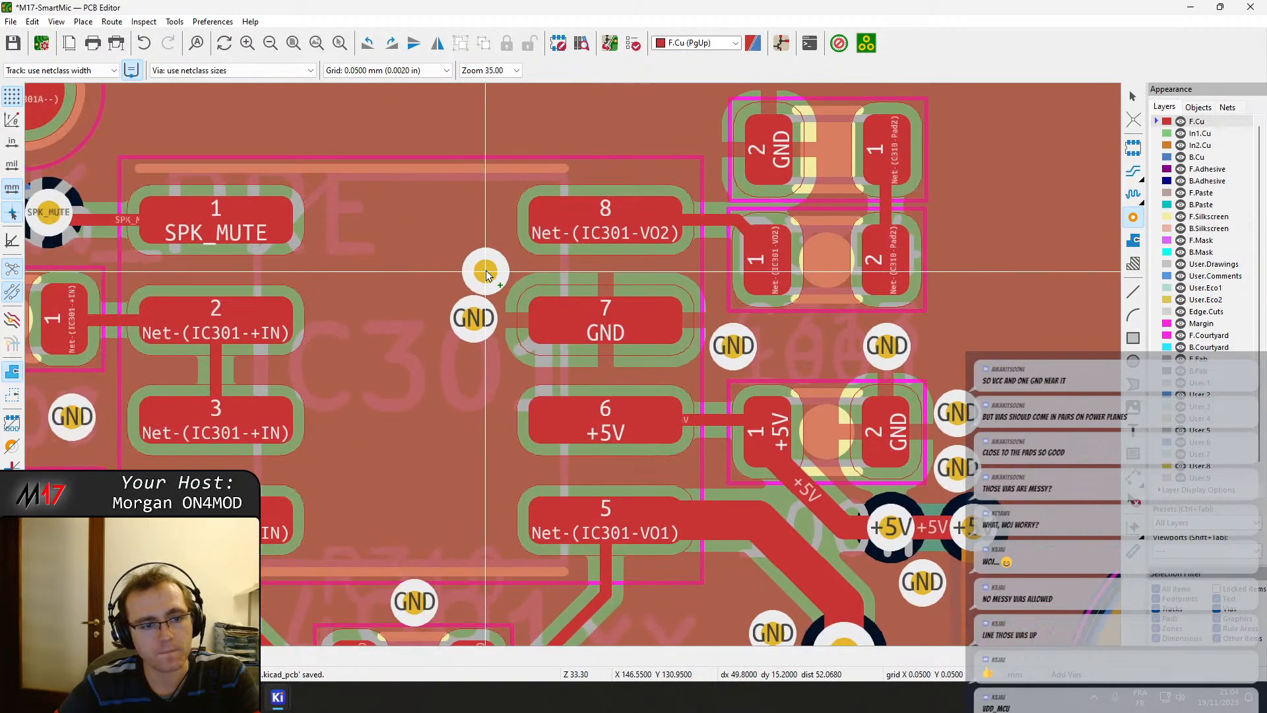
click(559, 402)
key(d)
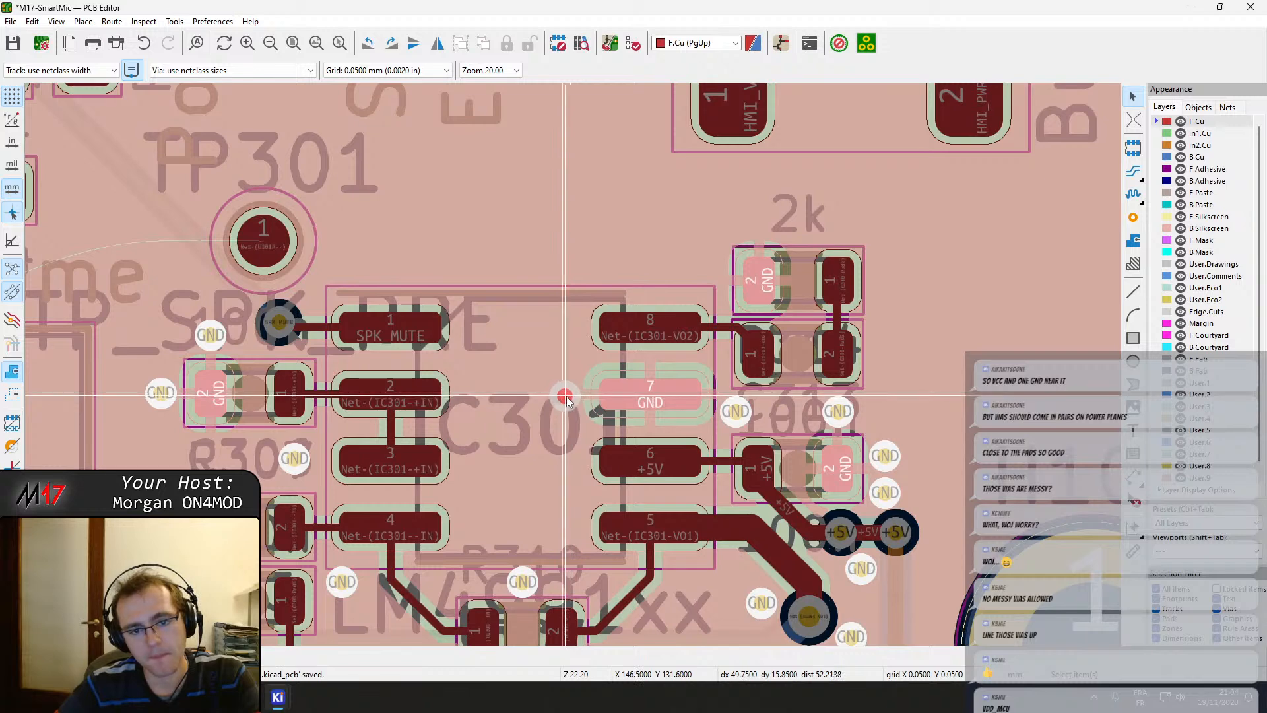
click(567, 400)
Add GND vias above and beside the GND pad of the 2k component, and shift the upper one slightly closer to the pad.
scroll(746, 297, up, 5)
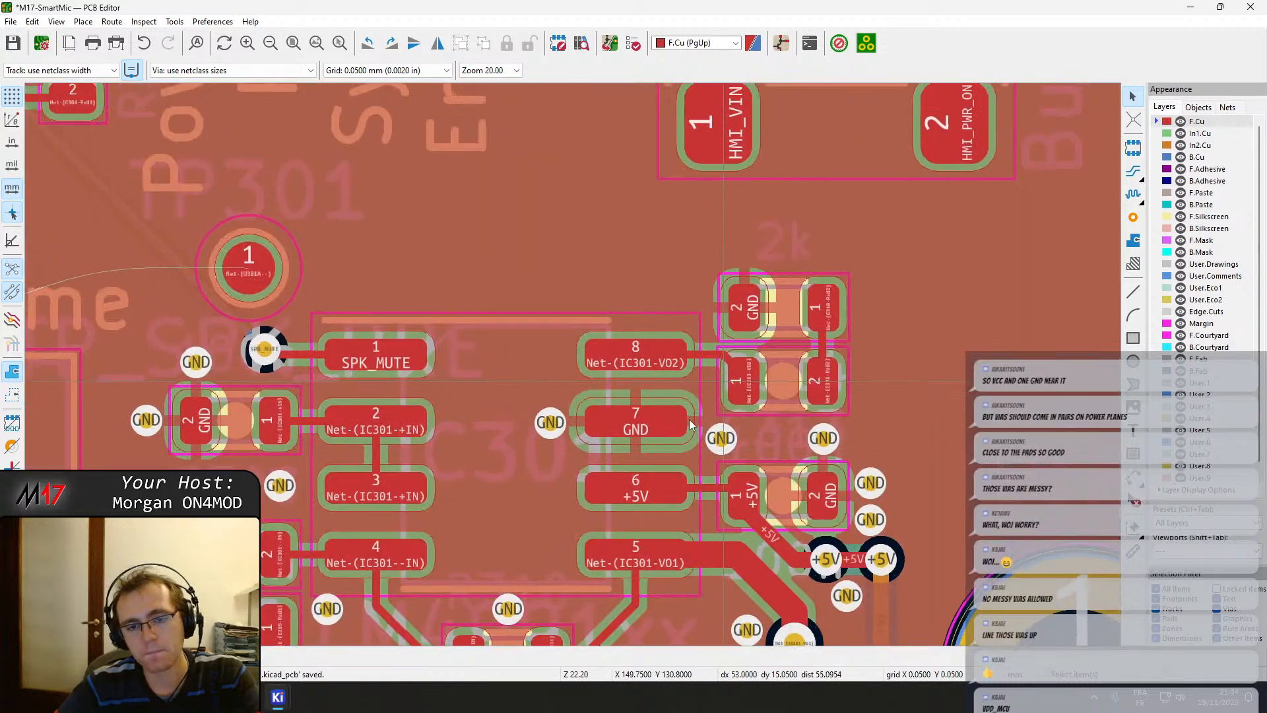
click(1133, 217)
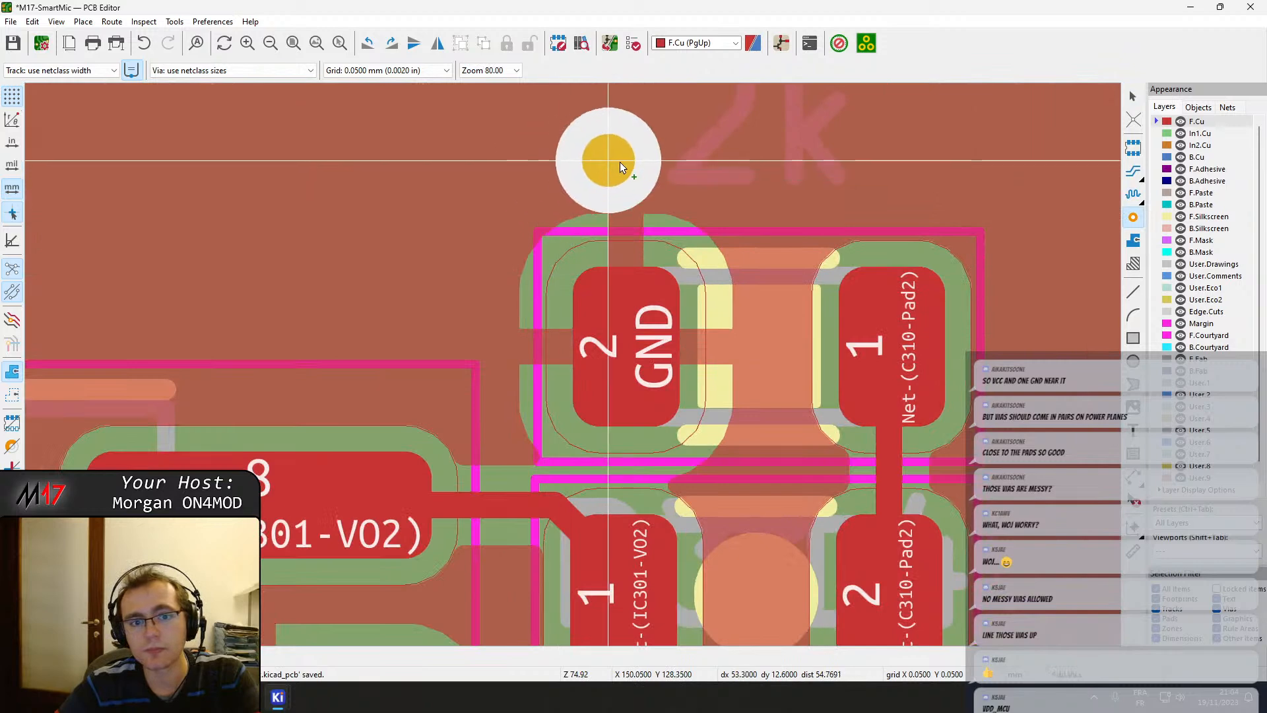
click(626, 144)
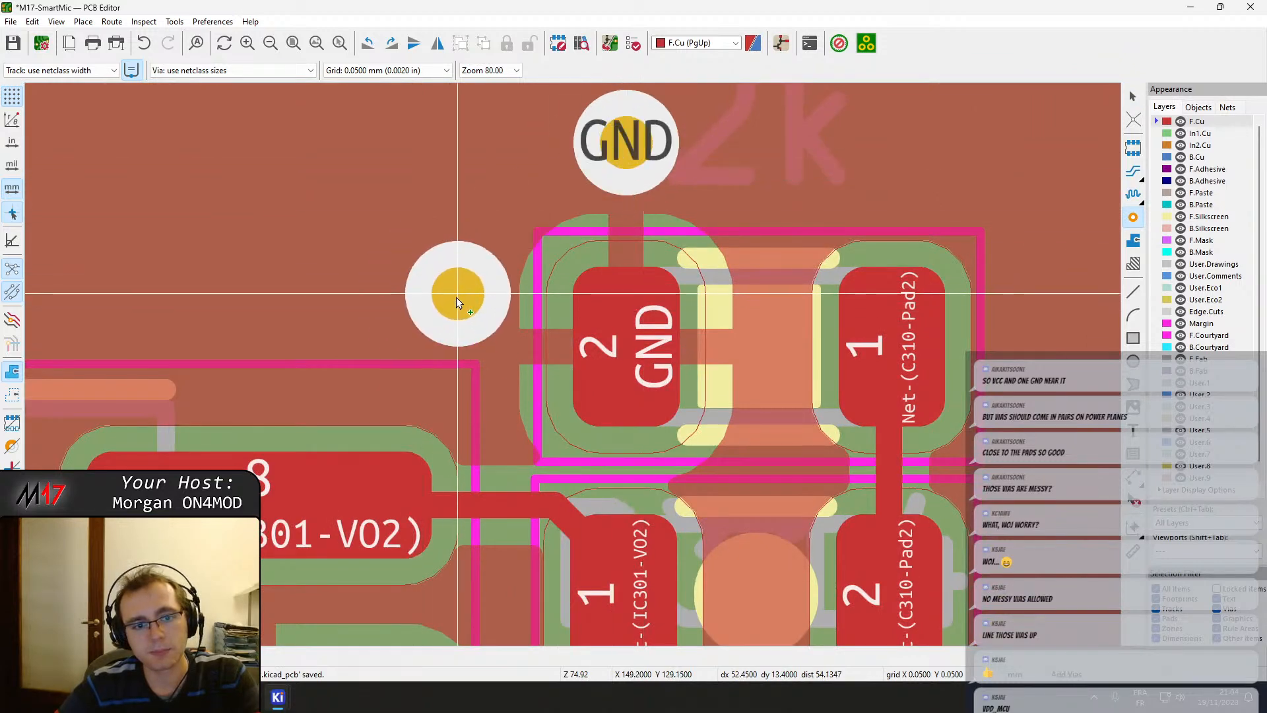
click(458, 296)
key(Escape)
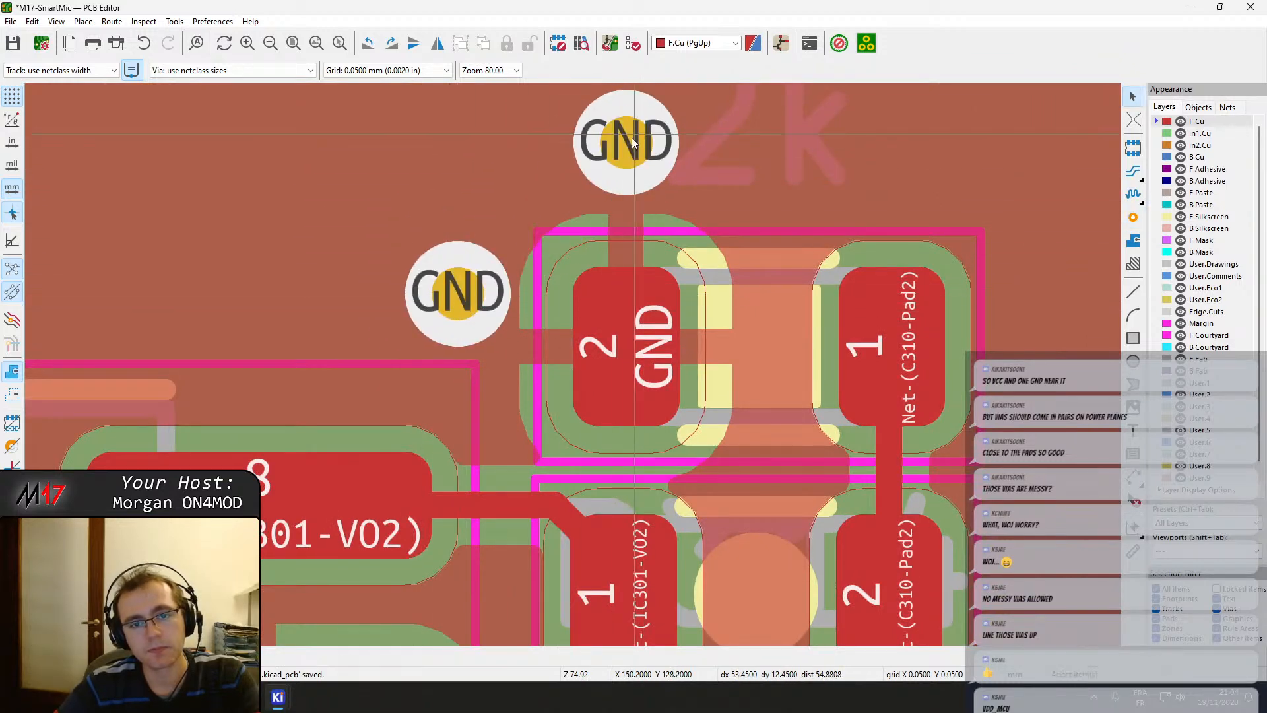
click(627, 149)
Save the board and refill all zones.
scroll(627, 152, down, 10)
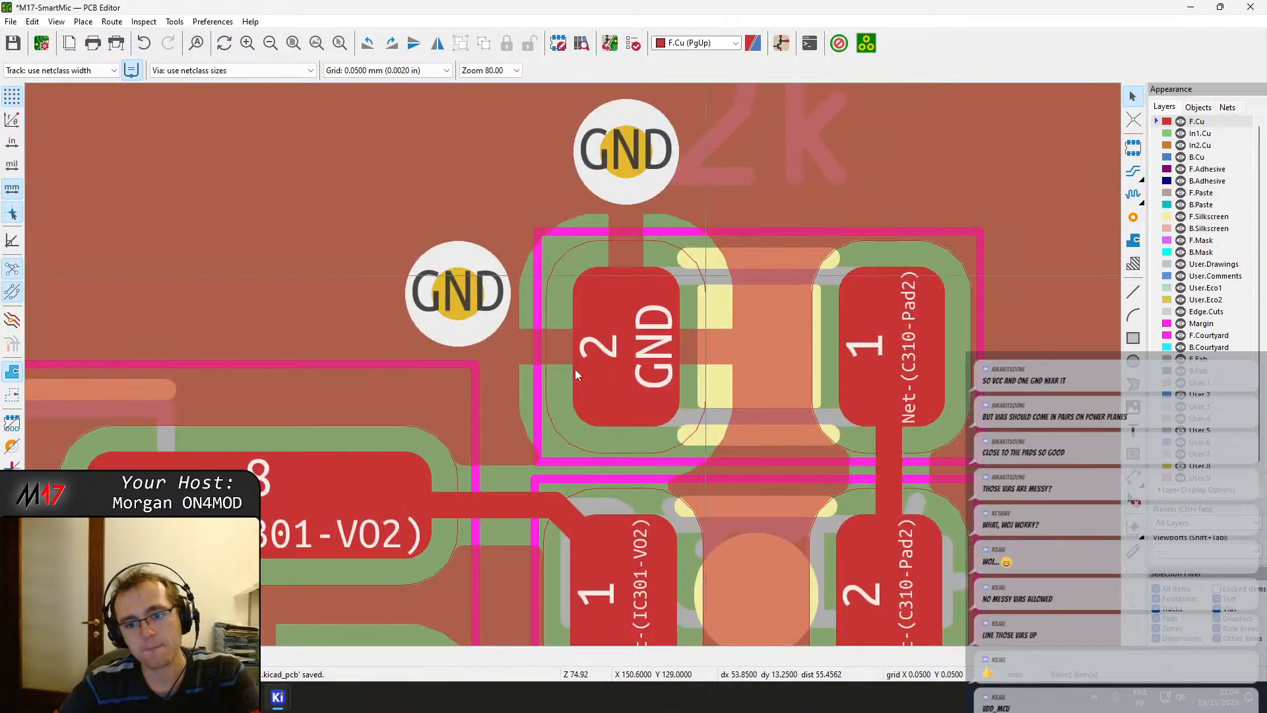
key(ctrl+s)
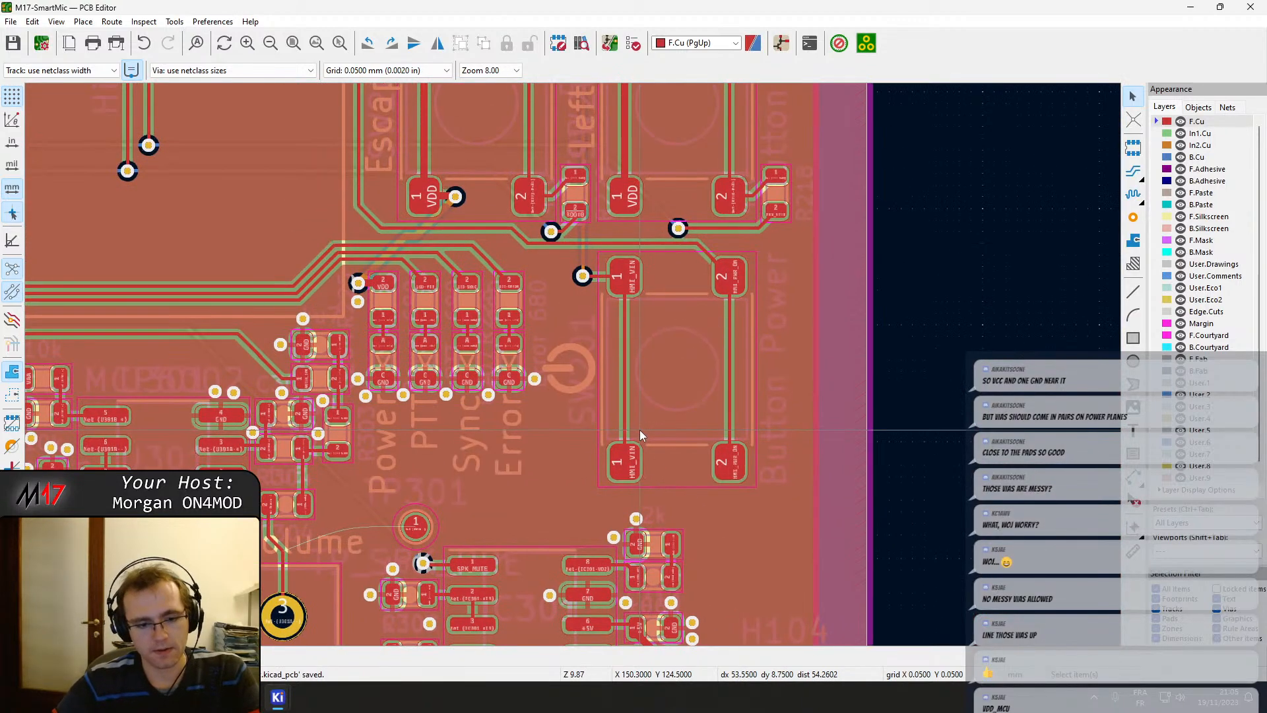
key(b)
middle_drag(582, 450, 682, 129)
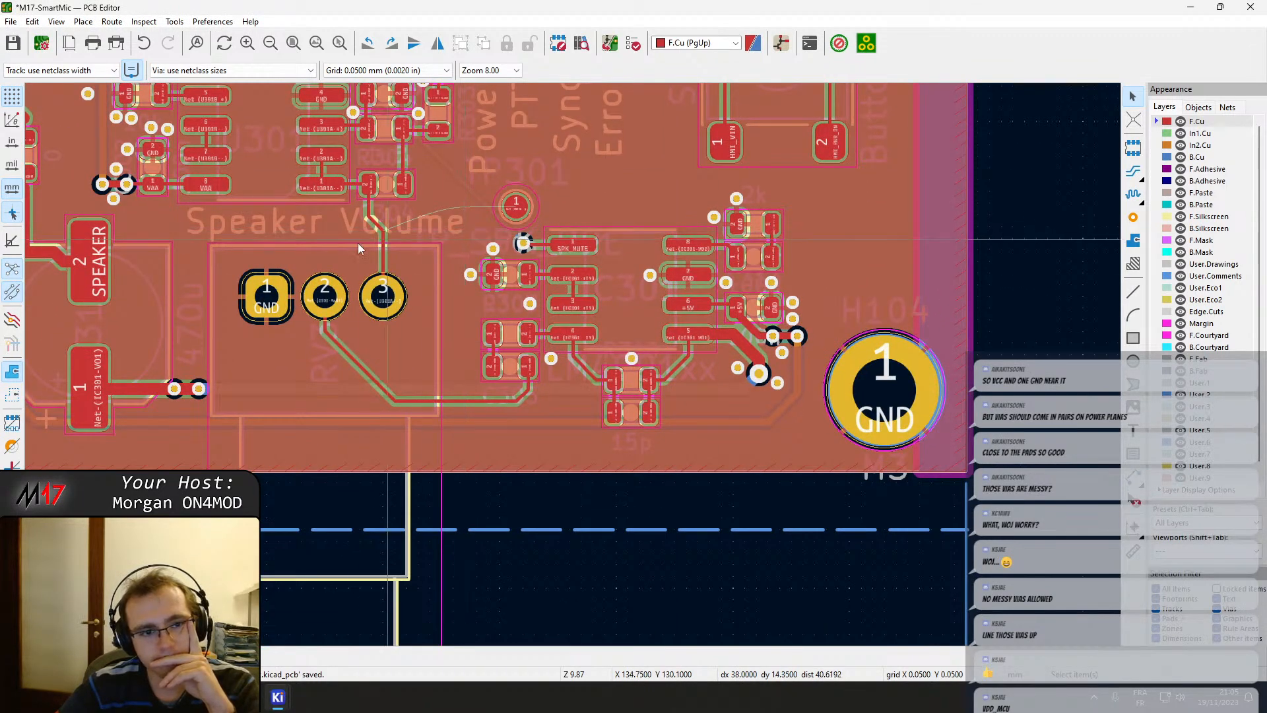
scroll(266, 200, up, 2)
scroll(578, 364, up, 1)
scroll(767, 534, down, 2)
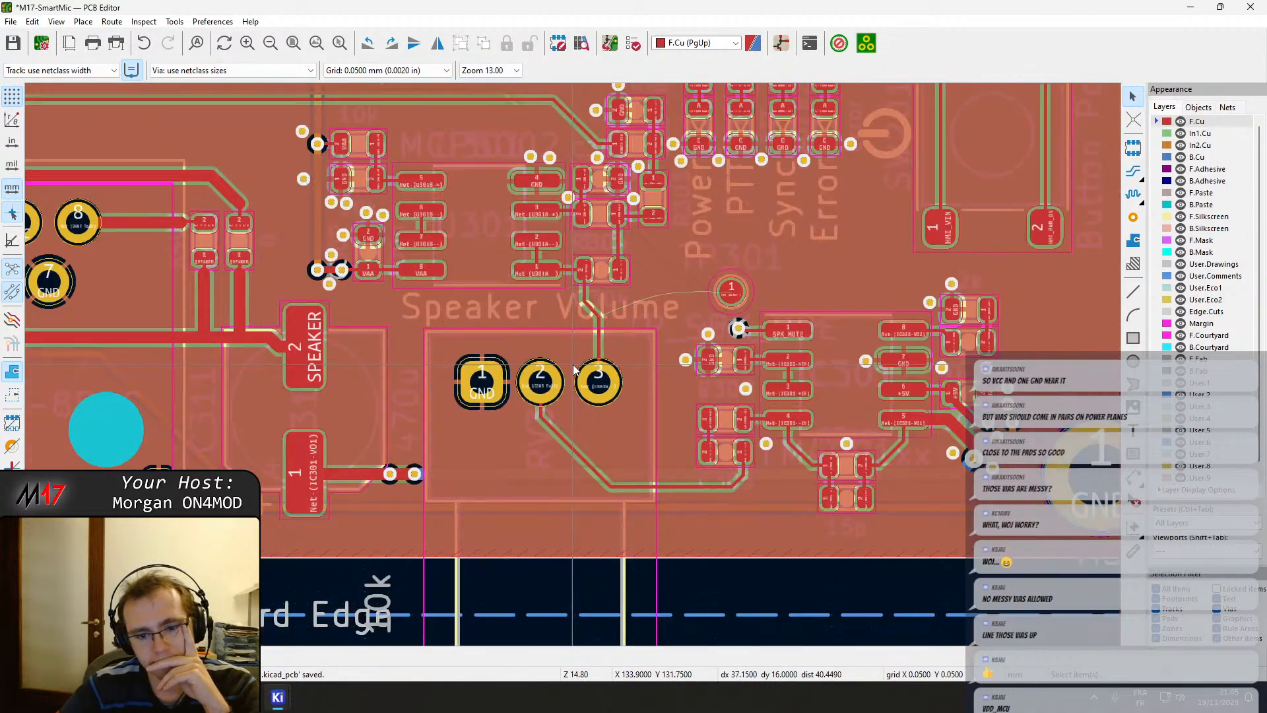
scroll(573, 358, up, 2)
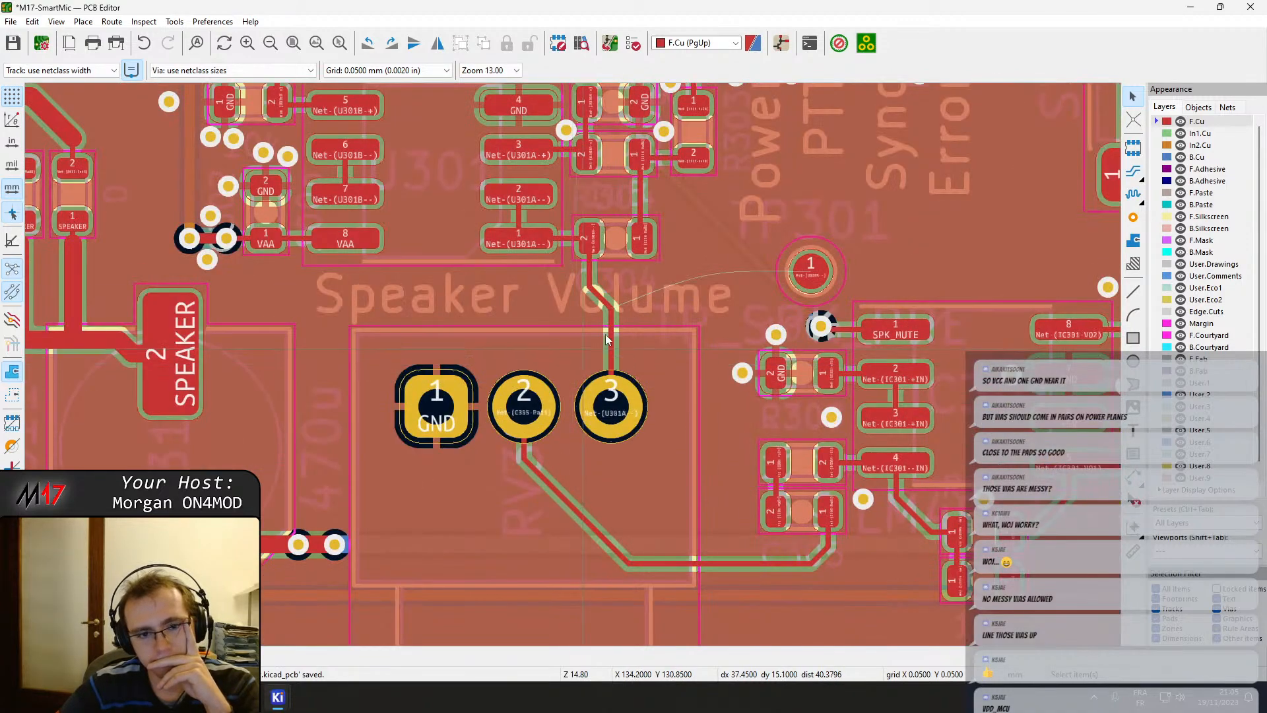
Inspect the board from the Speaker Volume potentiometer to the button footprints for GND pads lacking nearby vias.
click(818, 269)
scroll(601, 297, up, 3)
scroll(573, 367, down, 5)
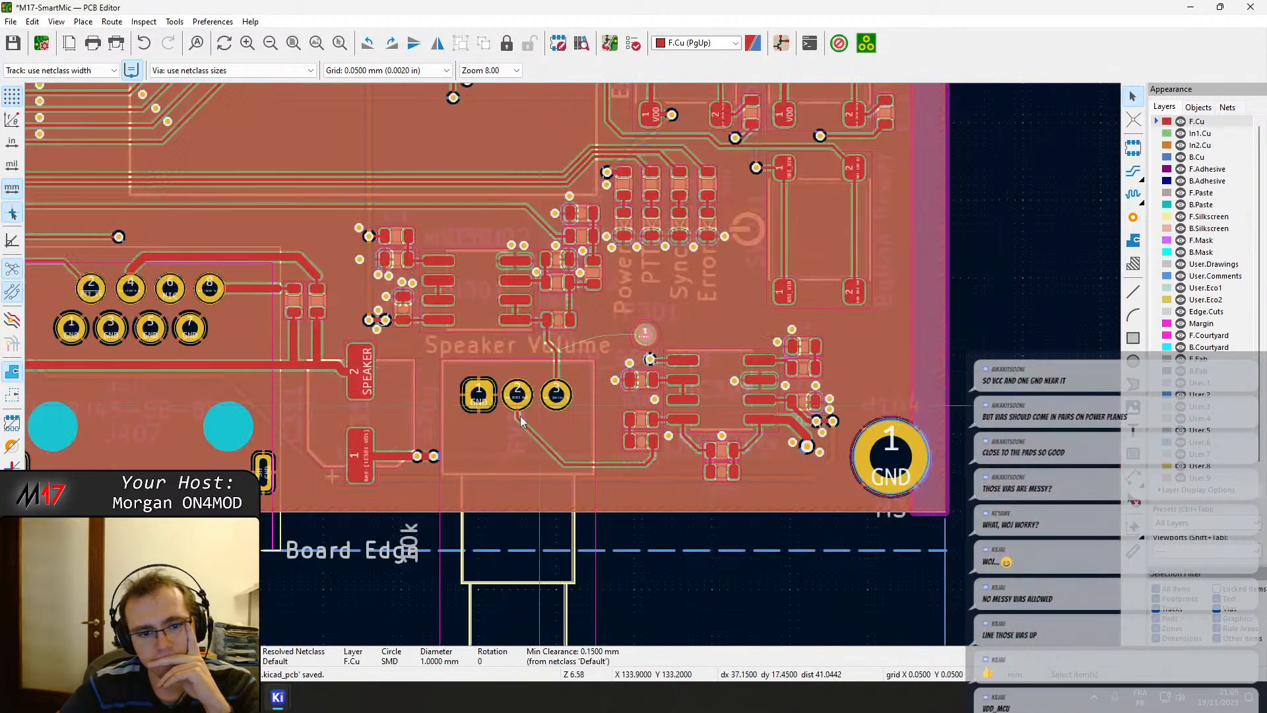
middle_drag(521, 421, 438, 476)
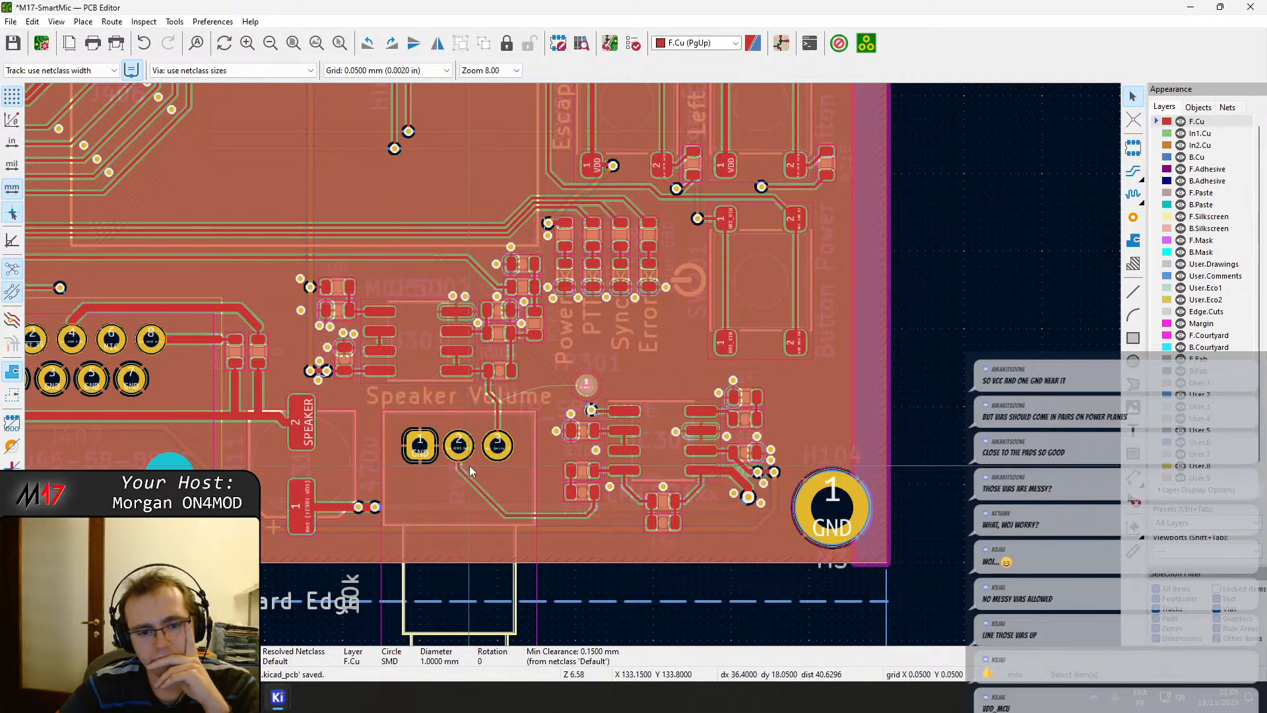
scroll(467, 458, down, 2)
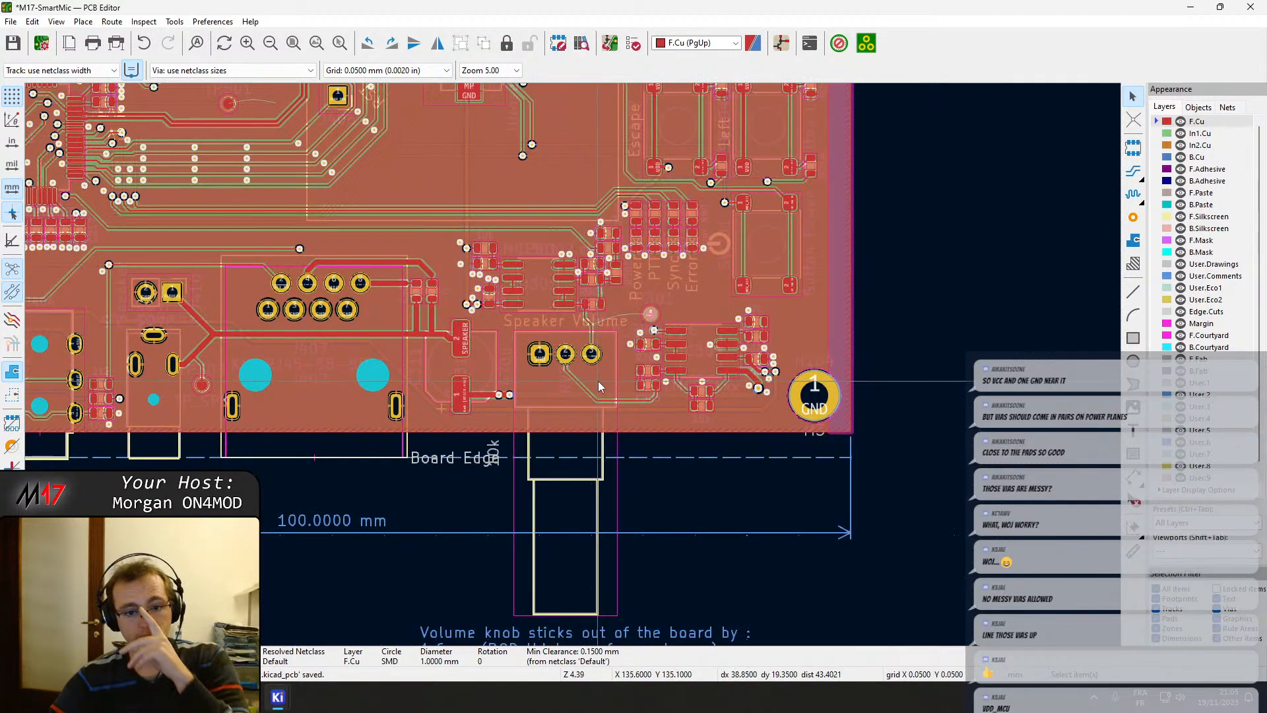
scroll(765, 311, up, 2)
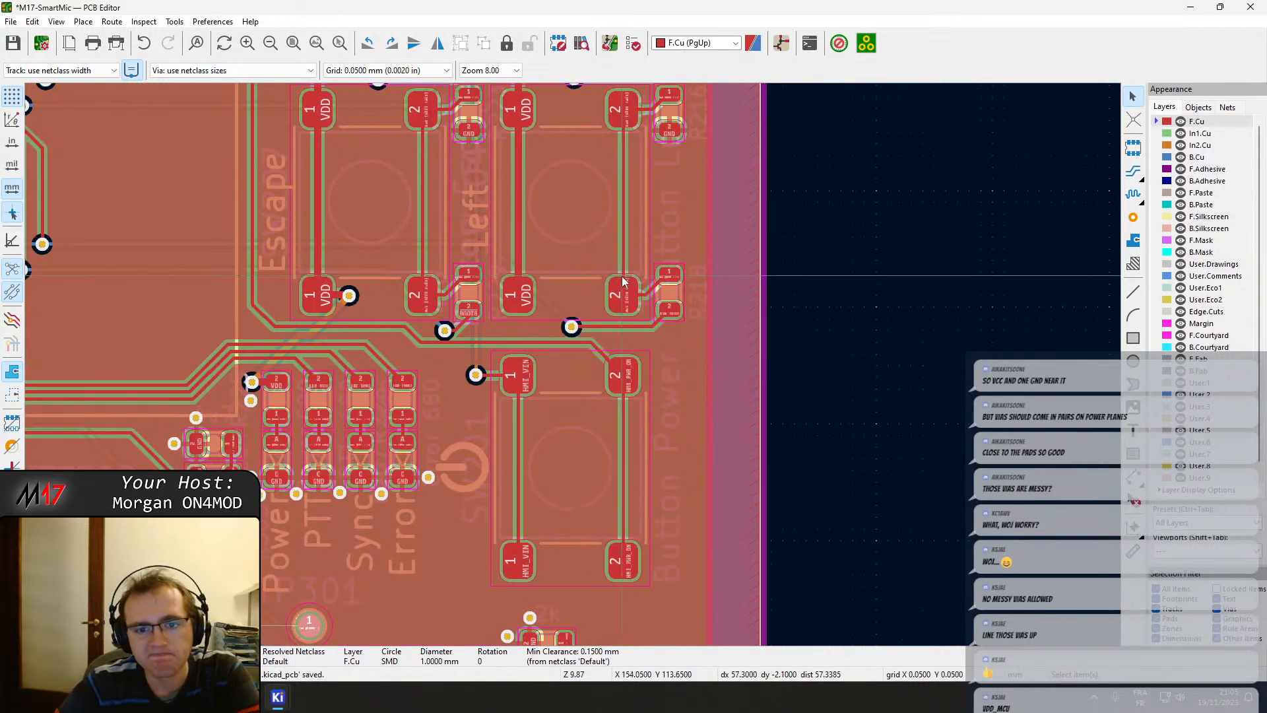
scroll(622, 276, up, 2)
scroll(528, 386, down, 1)
middle_drag(528, 266, 561, 449)
scroll(562, 448, down, 1)
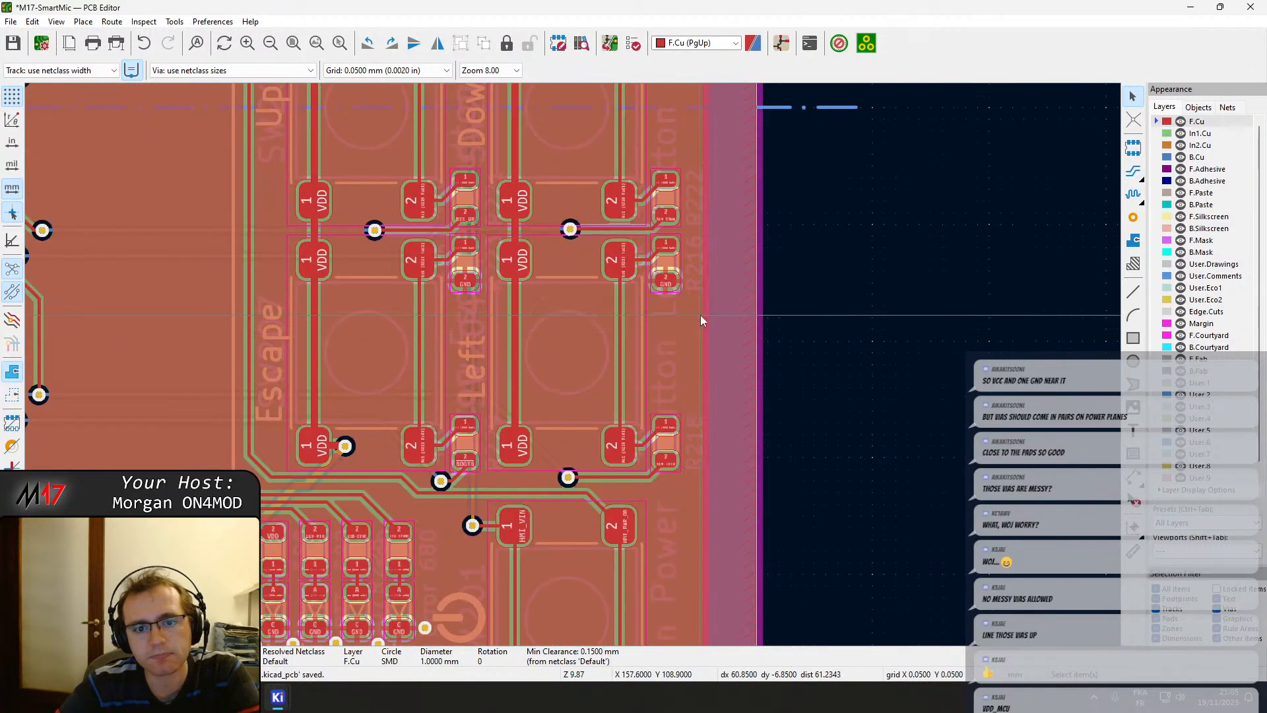
Add a GND via just below R223's GND pad and try to place a second one beside it.
scroll(362, 287, up, 5)
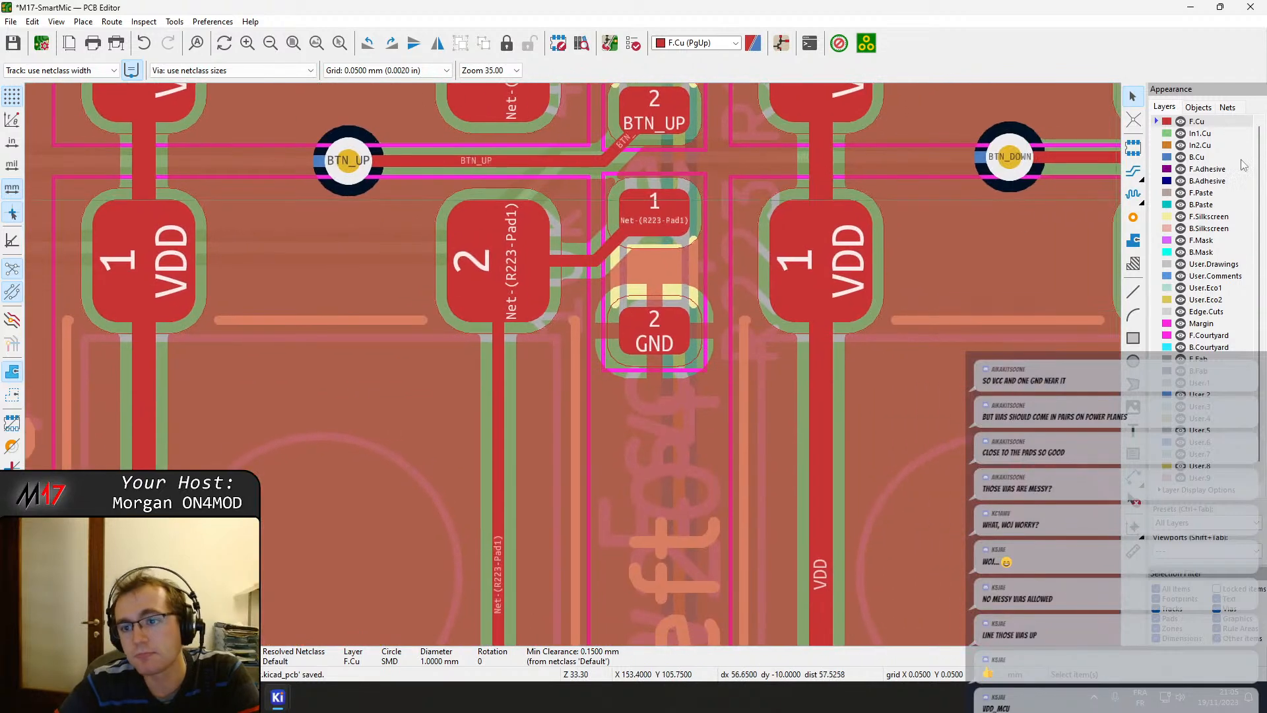
click(1135, 218)
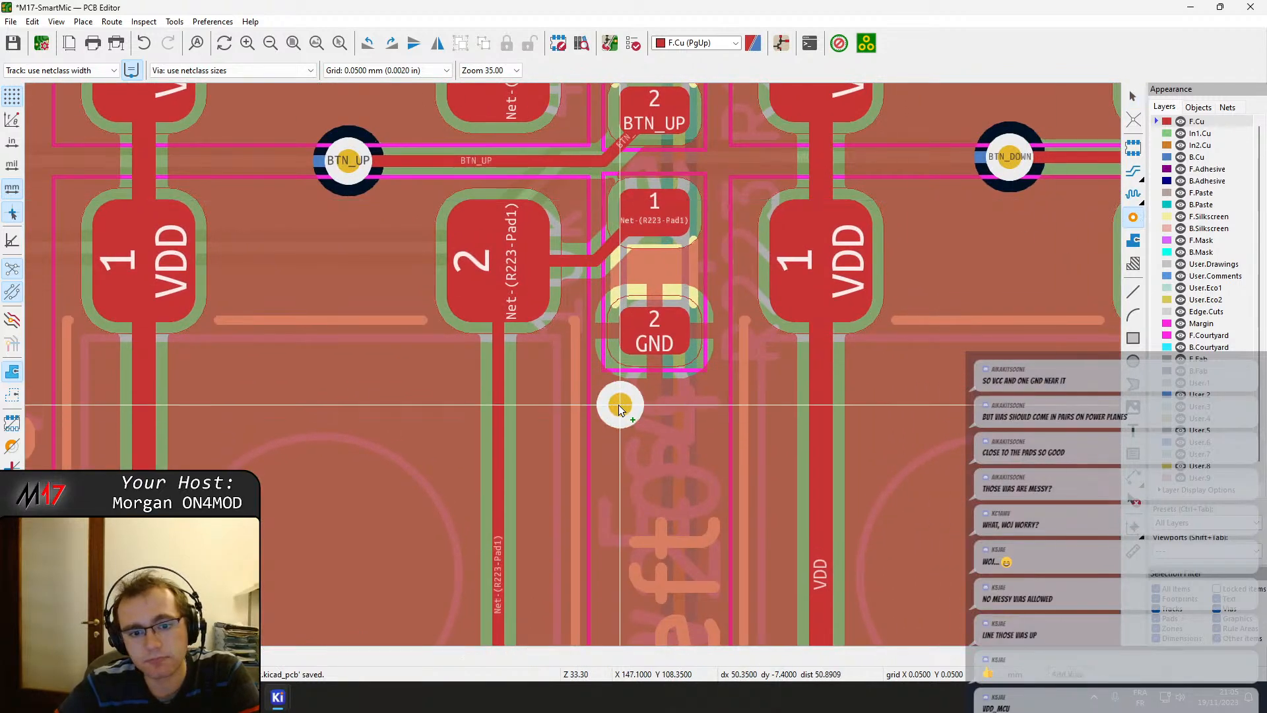
click(627, 405)
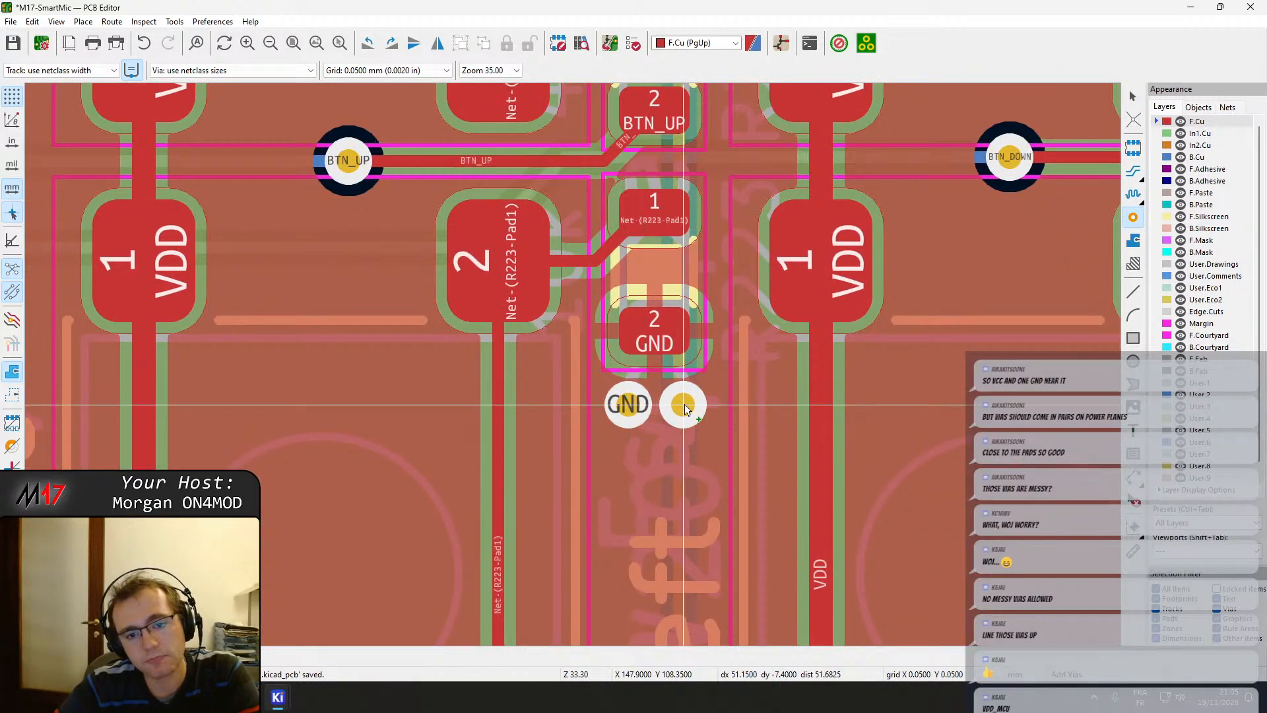
click(684, 406)
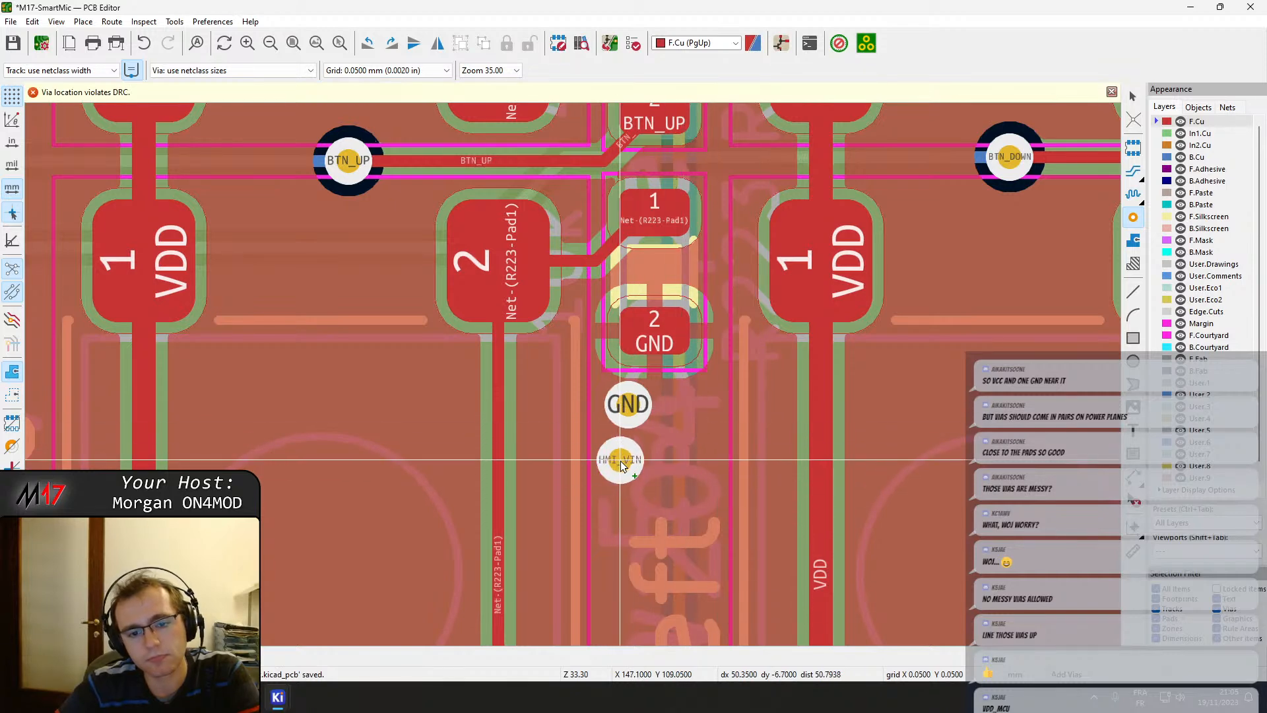
Add two GND vias at R216's GND pad, one below it and one on its board-edge side.
middle_drag(701, 338, 315, 318)
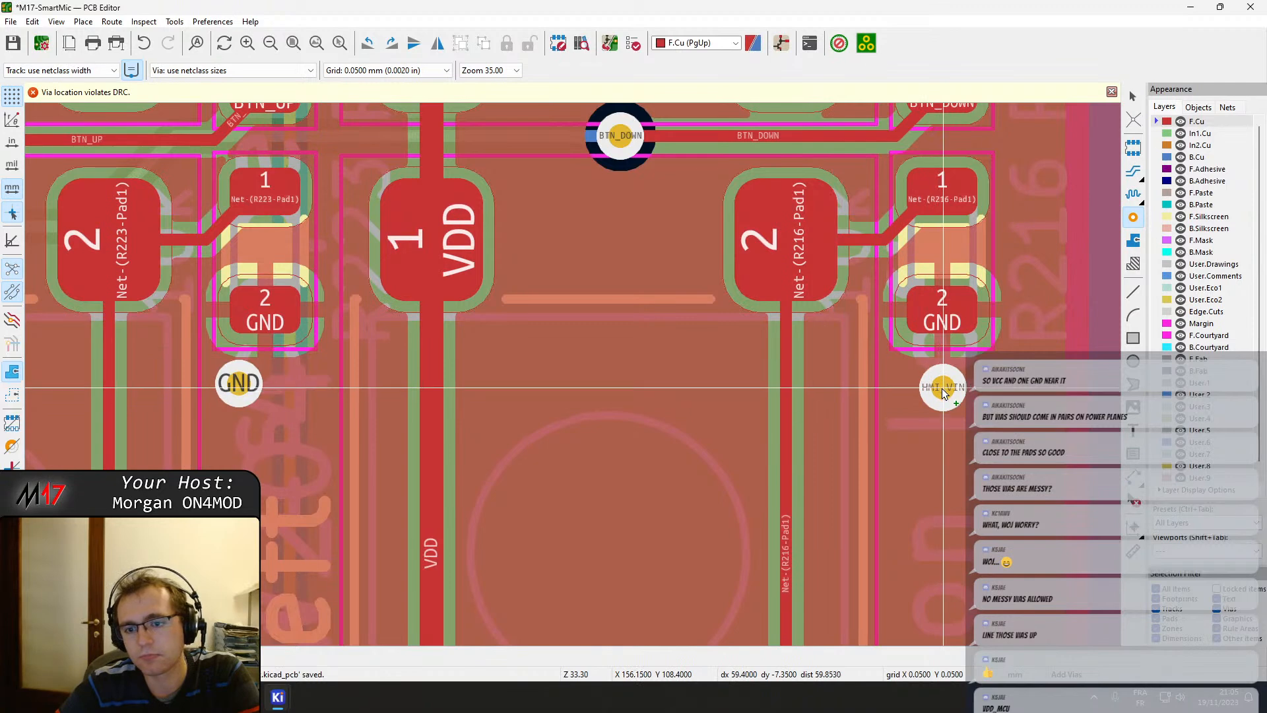
click(944, 389)
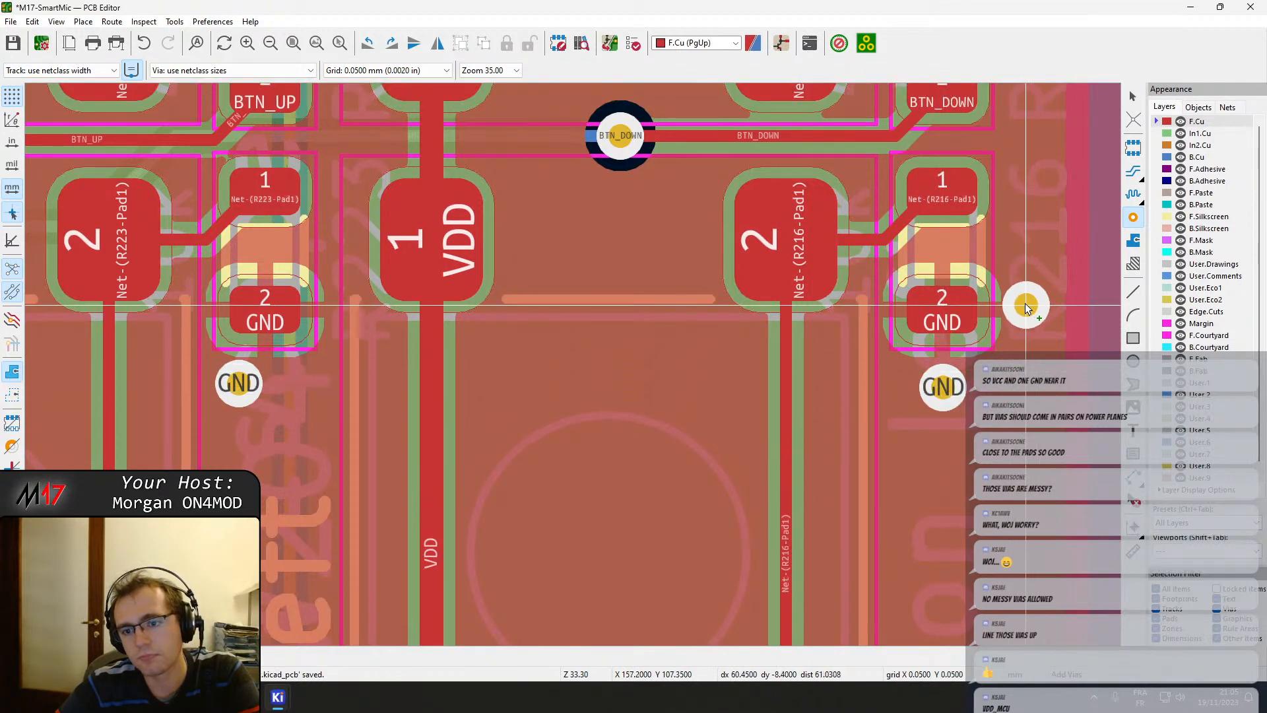
click(1030, 307)
scroll(1031, 307, down, 2)
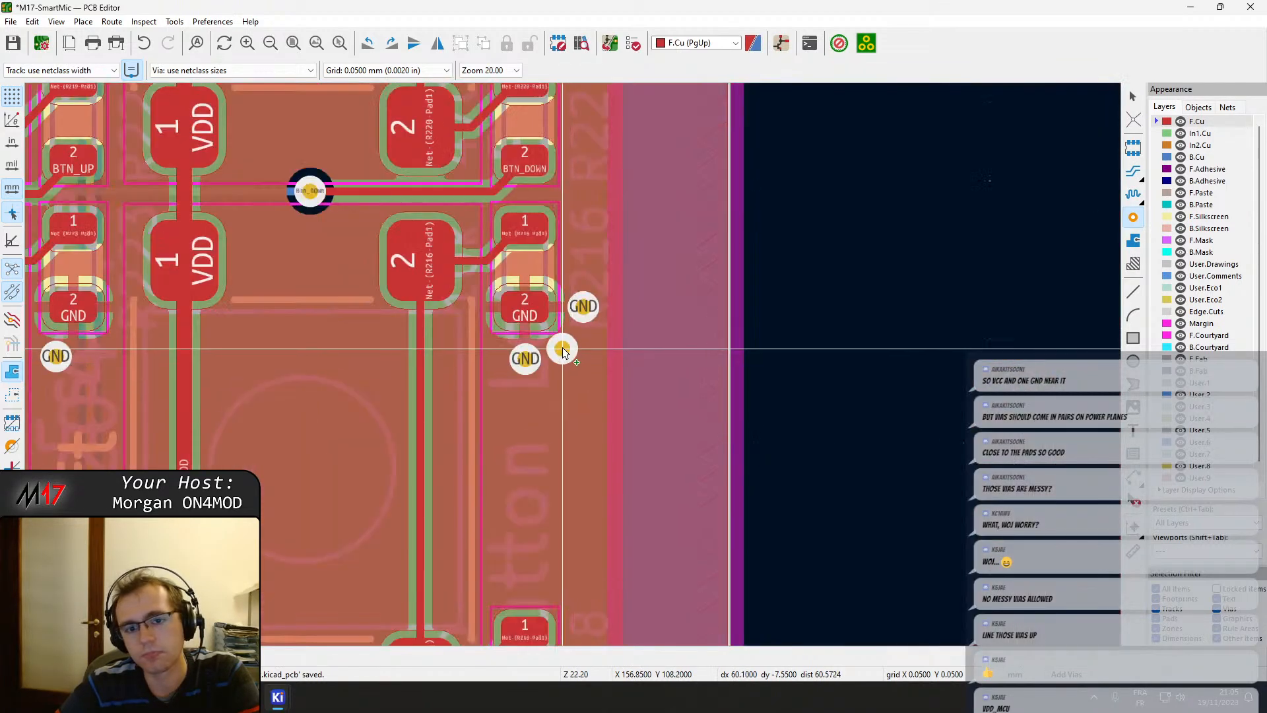
Add a GND via below R219's GND pad and two more at R220's GND pad, one below and one beside it.
scroll(571, 339, down, 1)
middle_drag(601, 240, 601, 383)
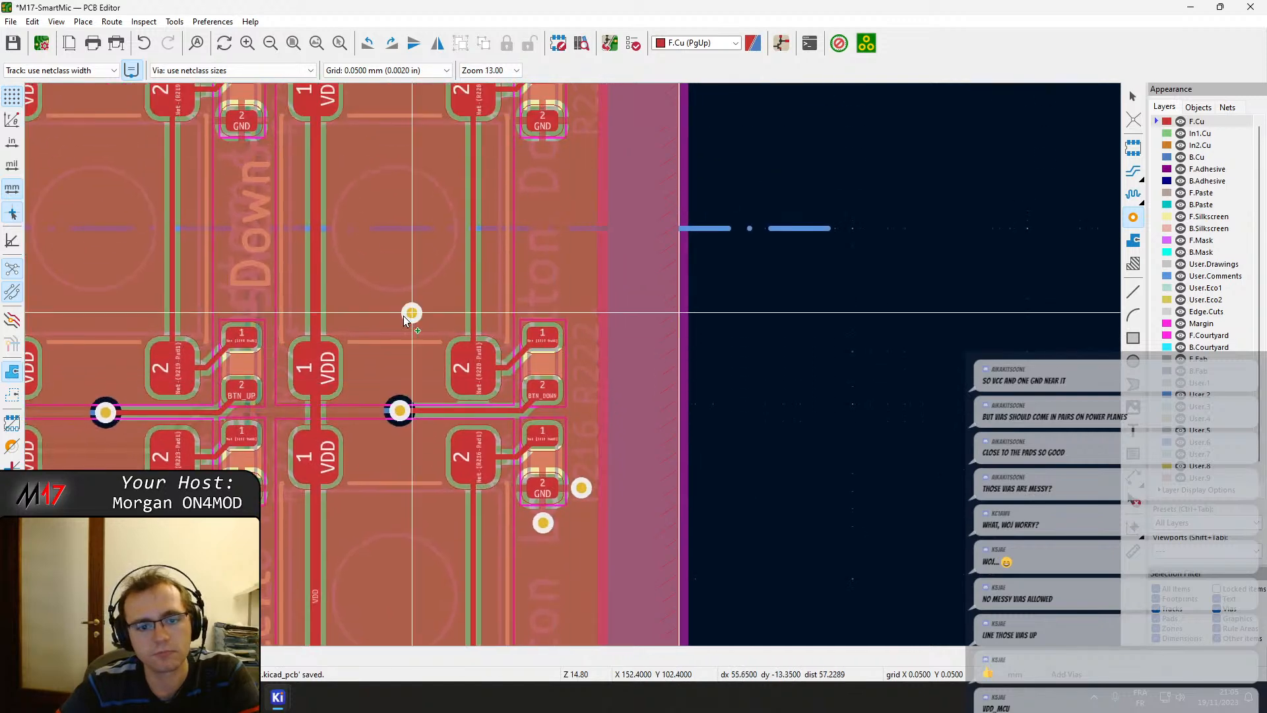
scroll(251, 240, up, 3)
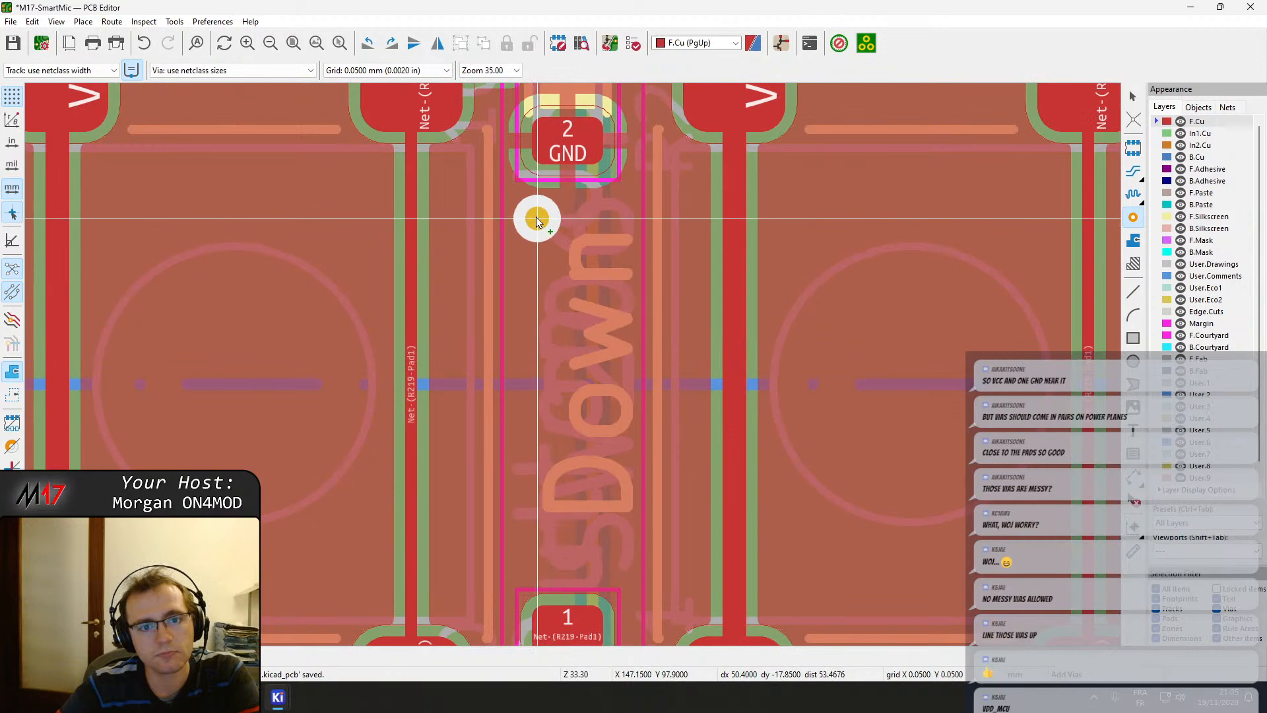
click(537, 218)
middle_drag(739, 250, 336, 474)
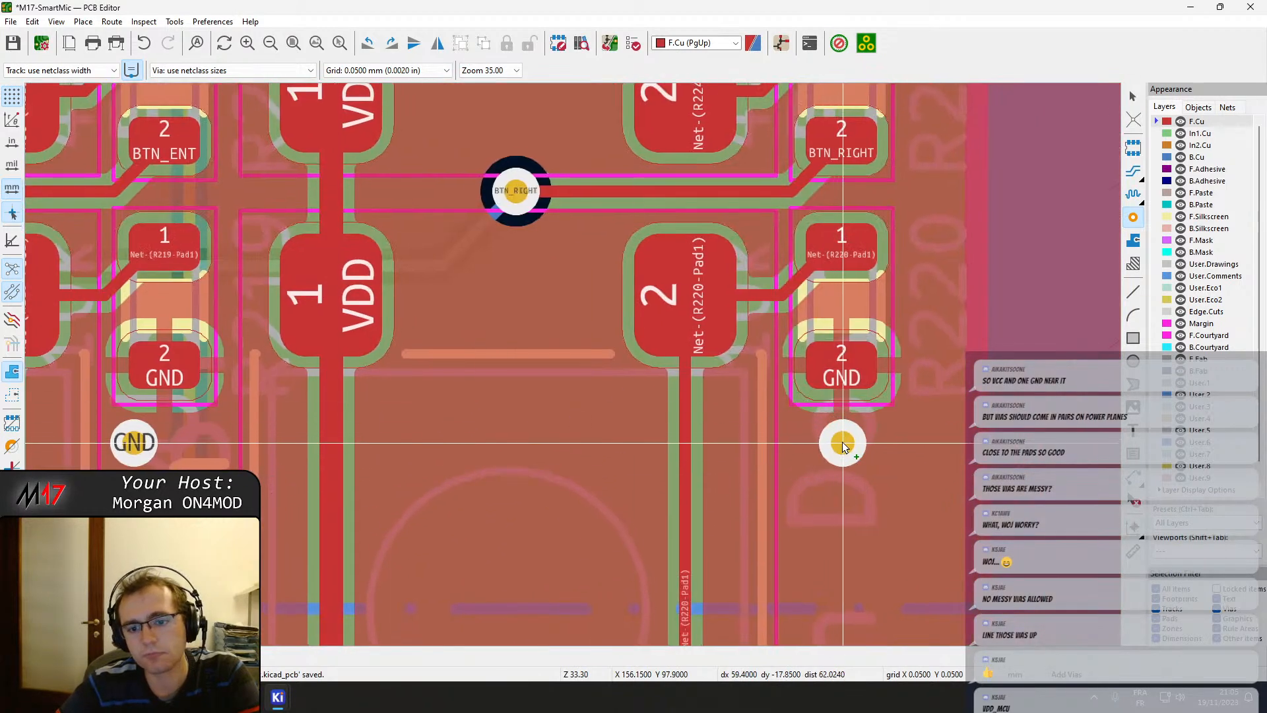
click(843, 440)
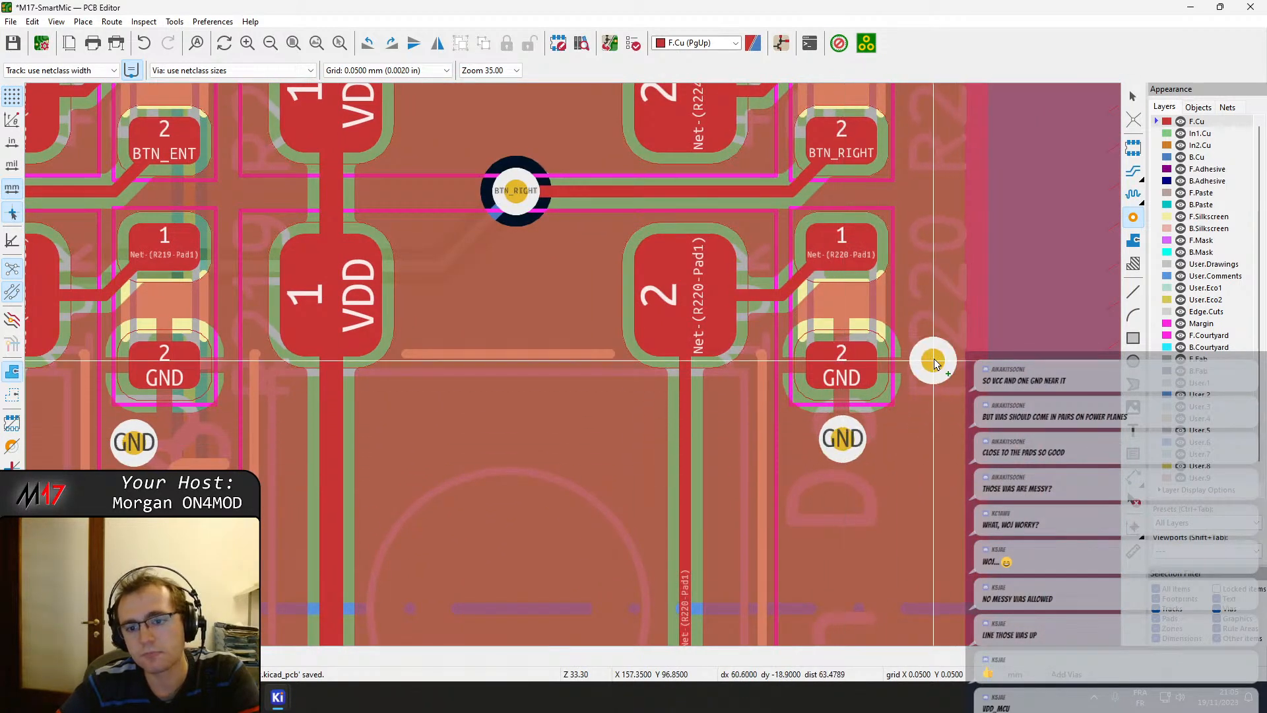
click(927, 364)
Add two GND vias below R215's GND pad, above the Right button label.
middle_drag(696, 247, 880, 486)
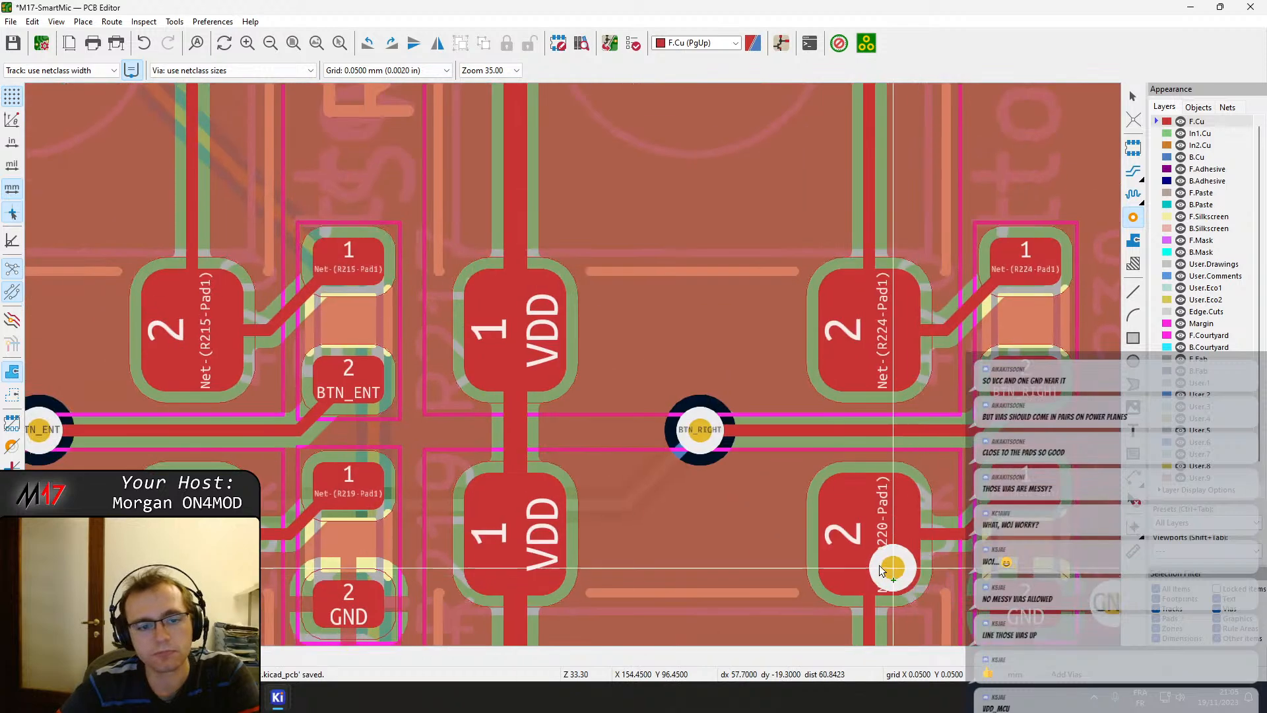
middle_drag(843, 391, 456, 398)
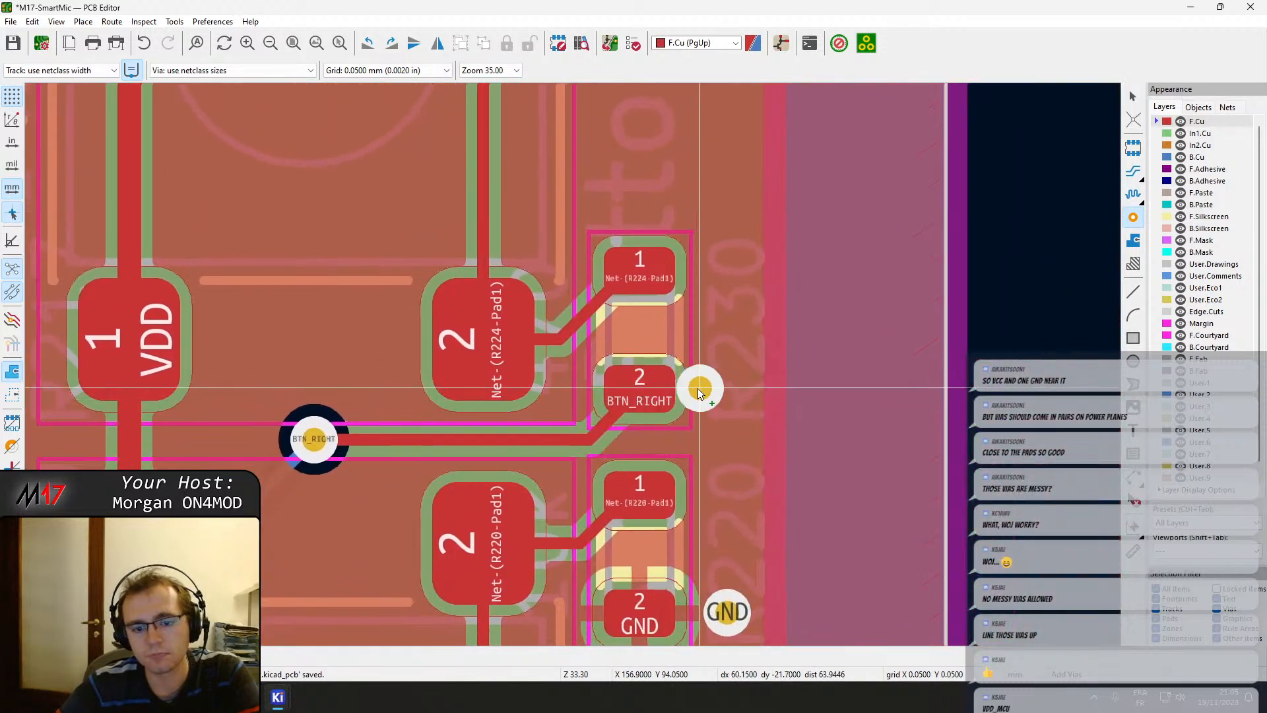
scroll(701, 390, down, 1)
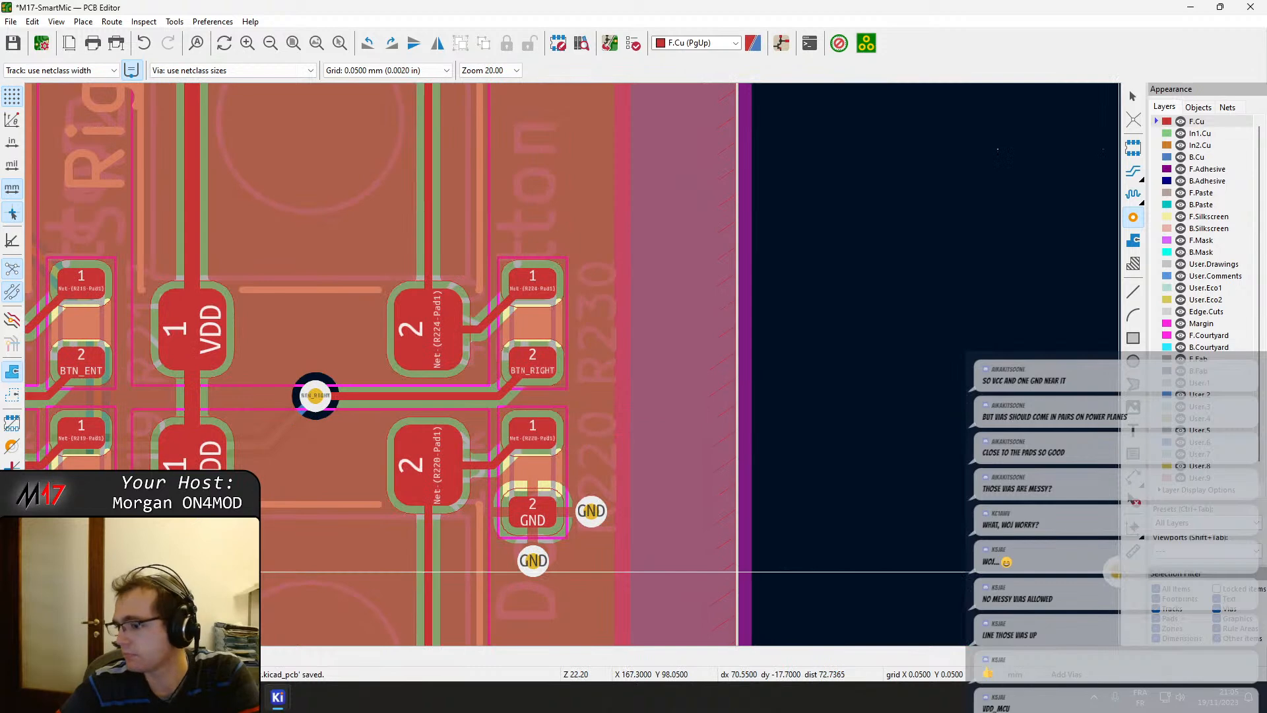
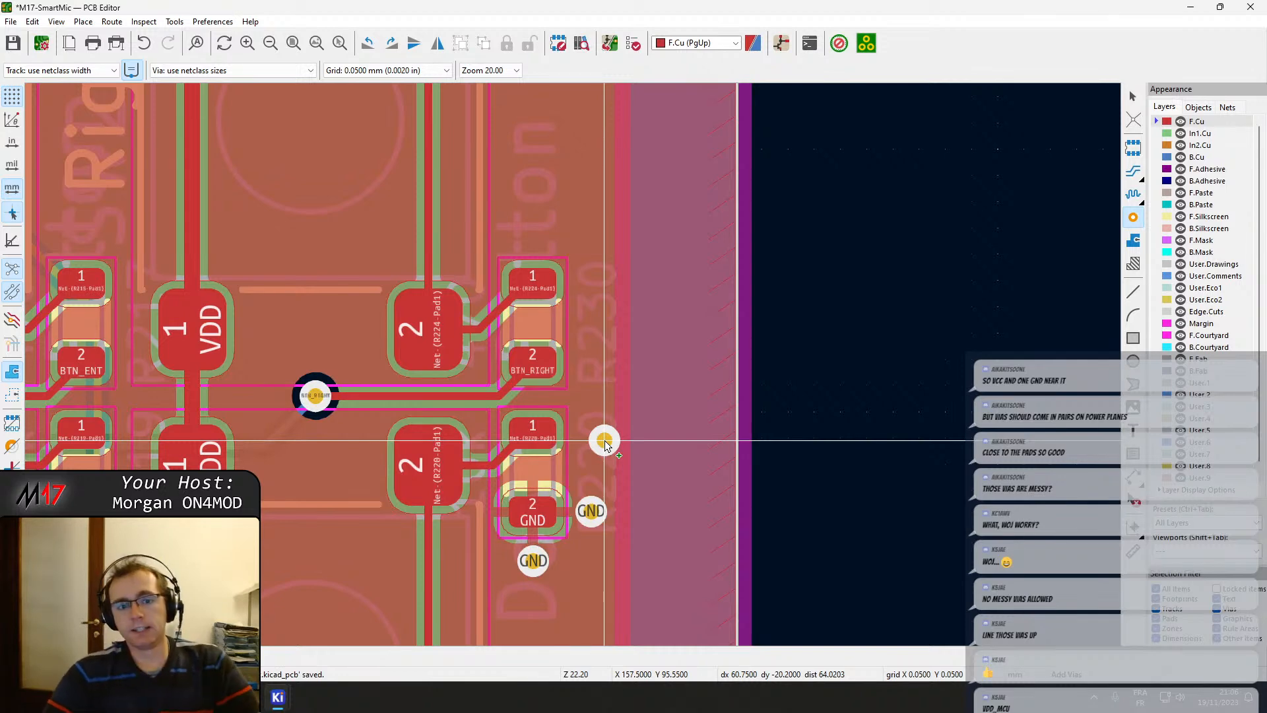
middle_drag(308, 322, 665, 85)
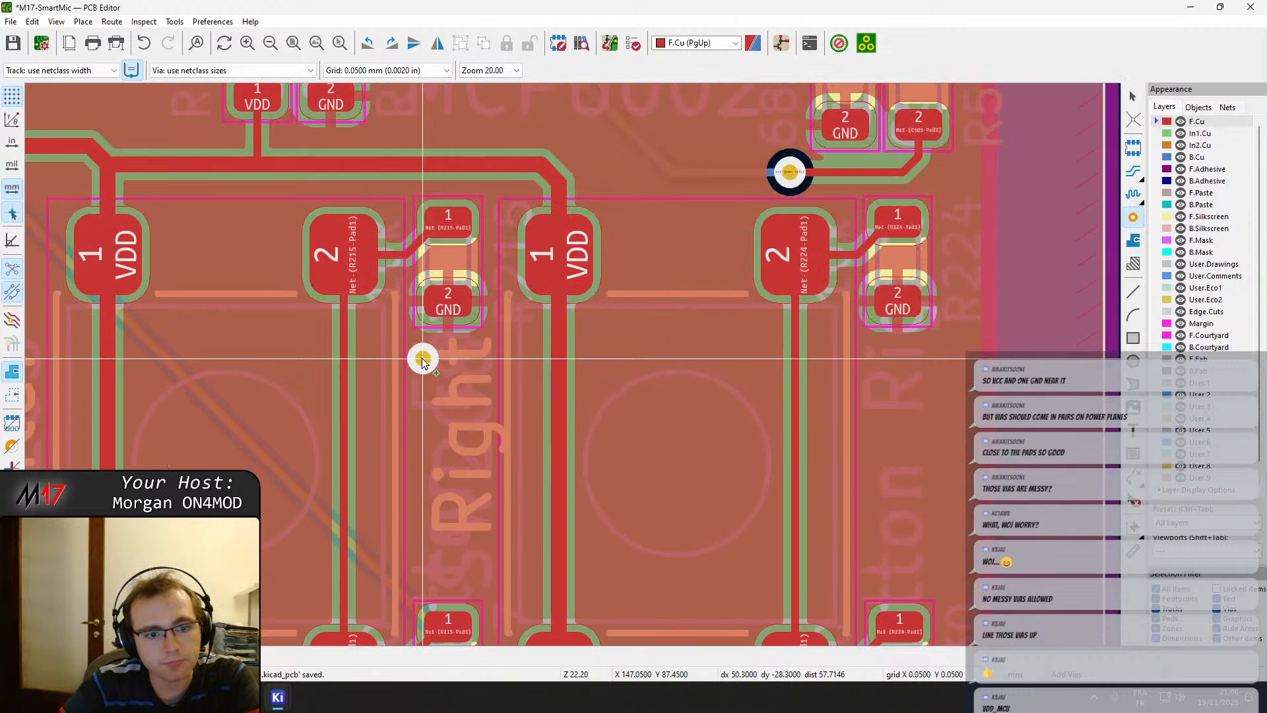
scroll(446, 354, up, 3)
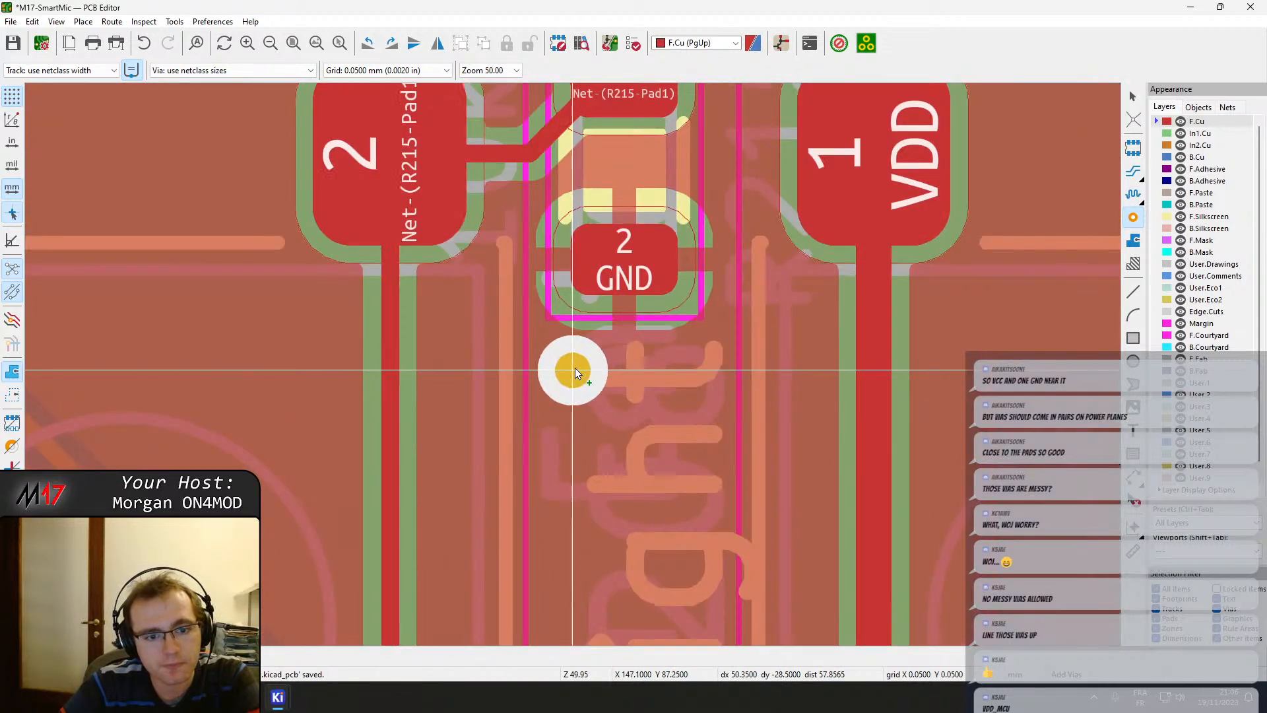
click(627, 369)
middle_drag(911, 317, 422, 355)
middle_drag(218, 431, 498, 430)
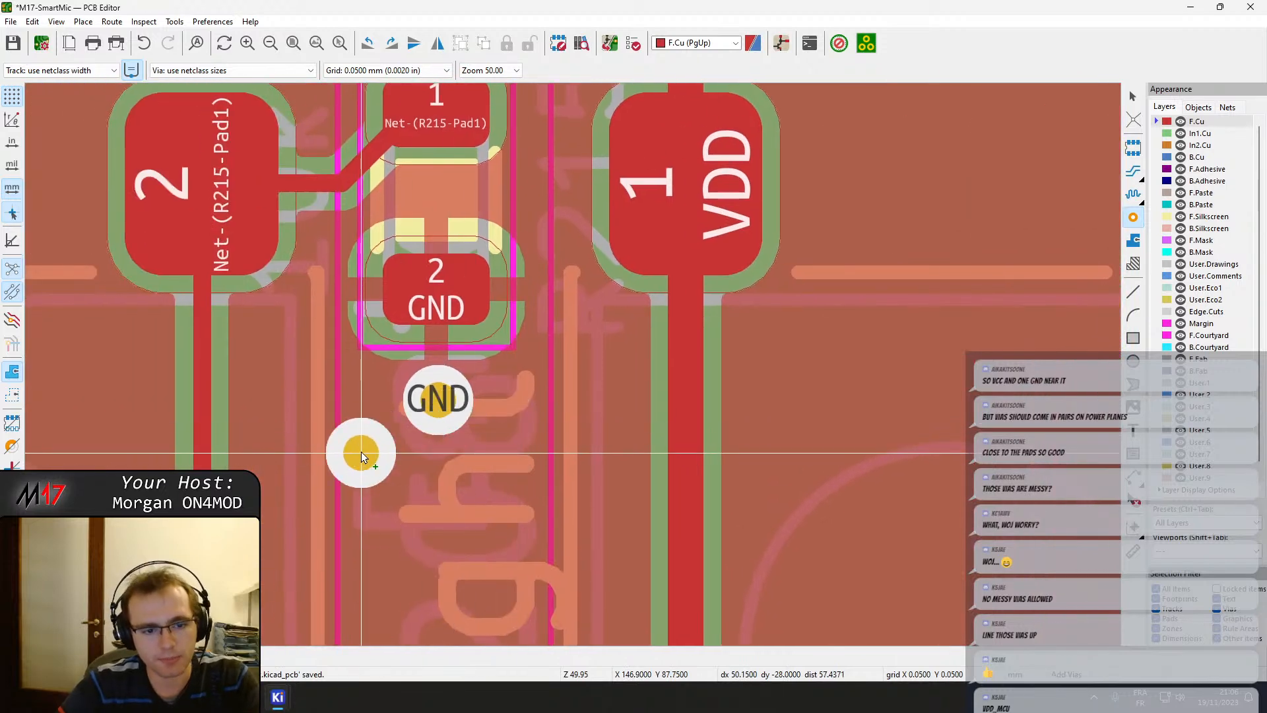
click(373, 452)
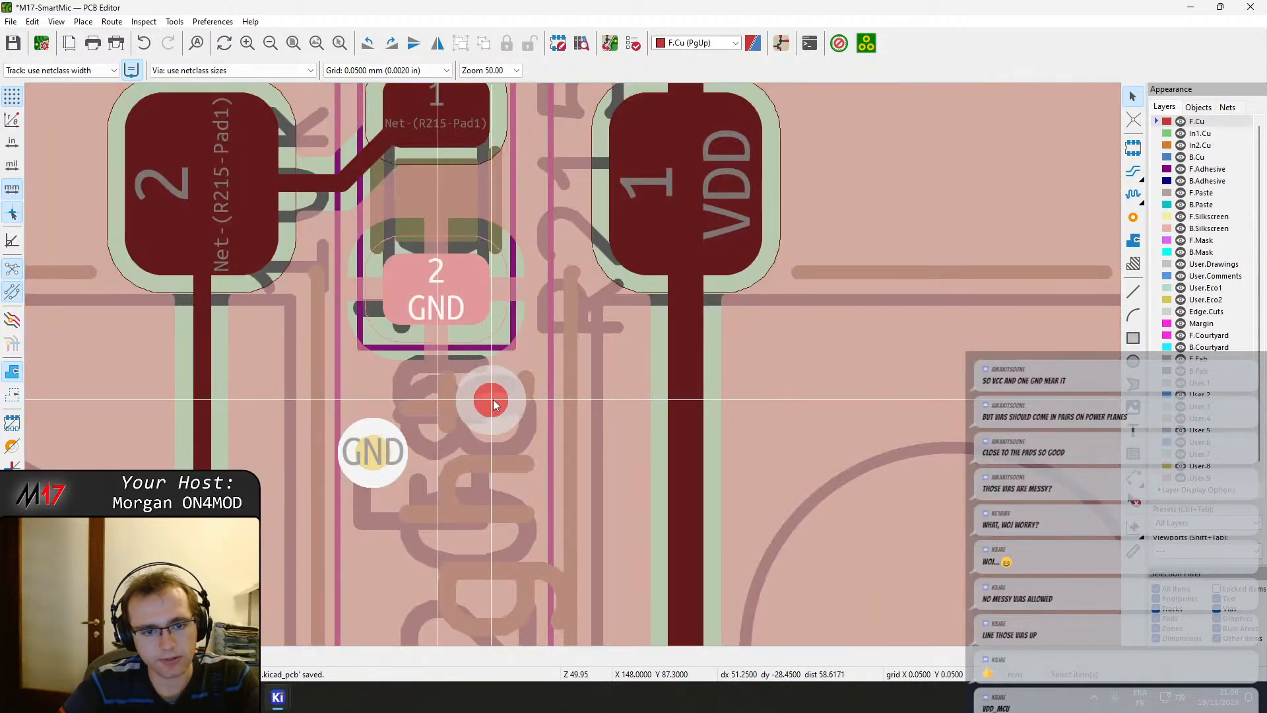
Drag the two GND vias below R215's GND pad into a level, evenly spaced pair on either side of the pad's centre.
click(494, 402)
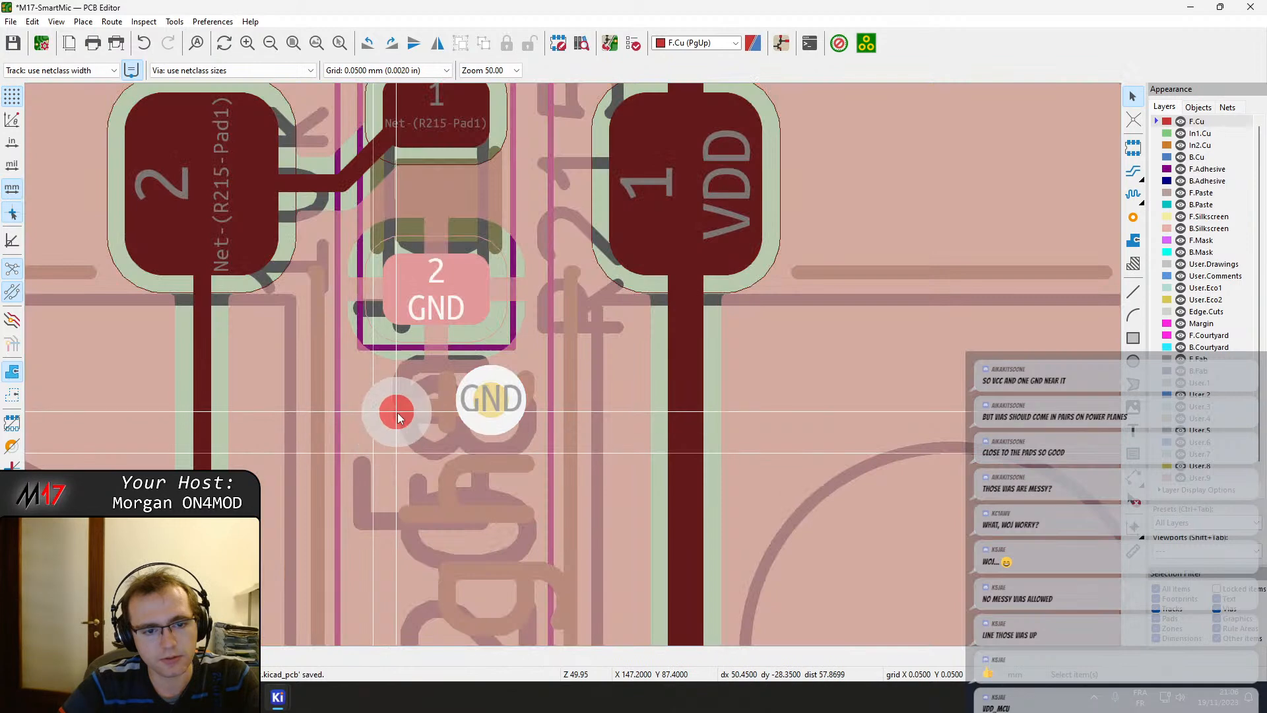
click(403, 400)
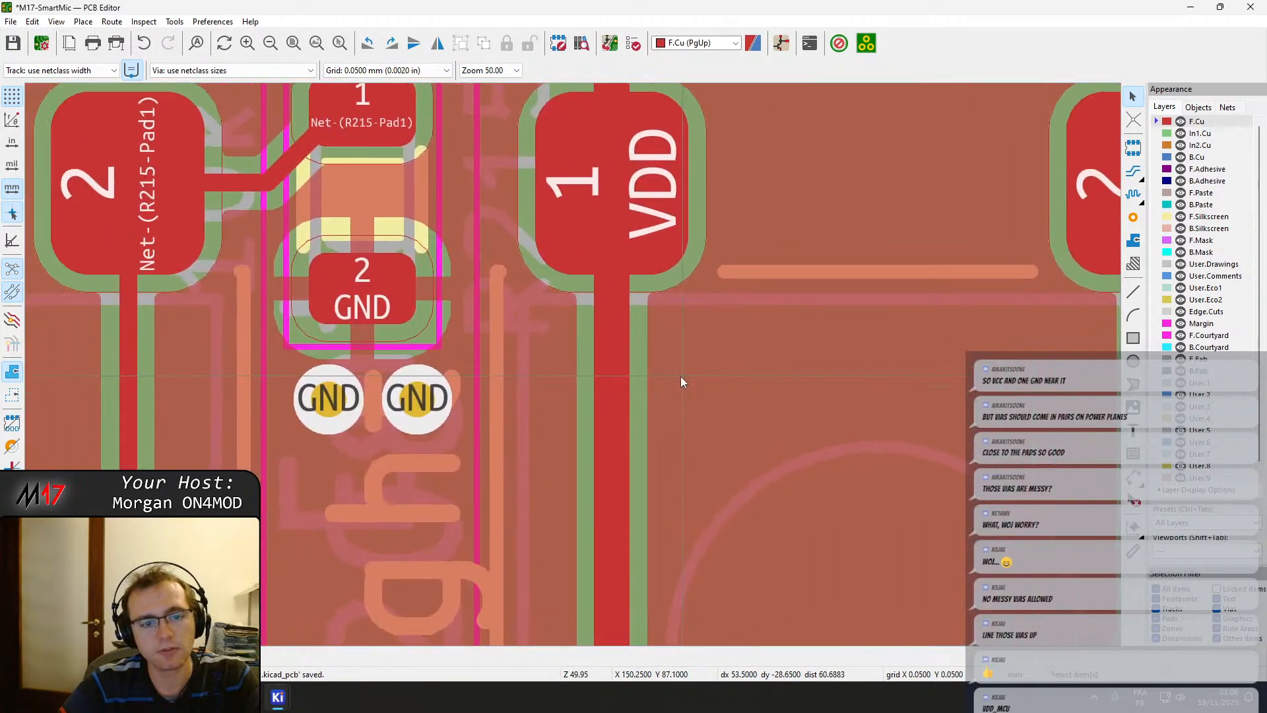
click(331, 399)
key(e)
key(Escape)
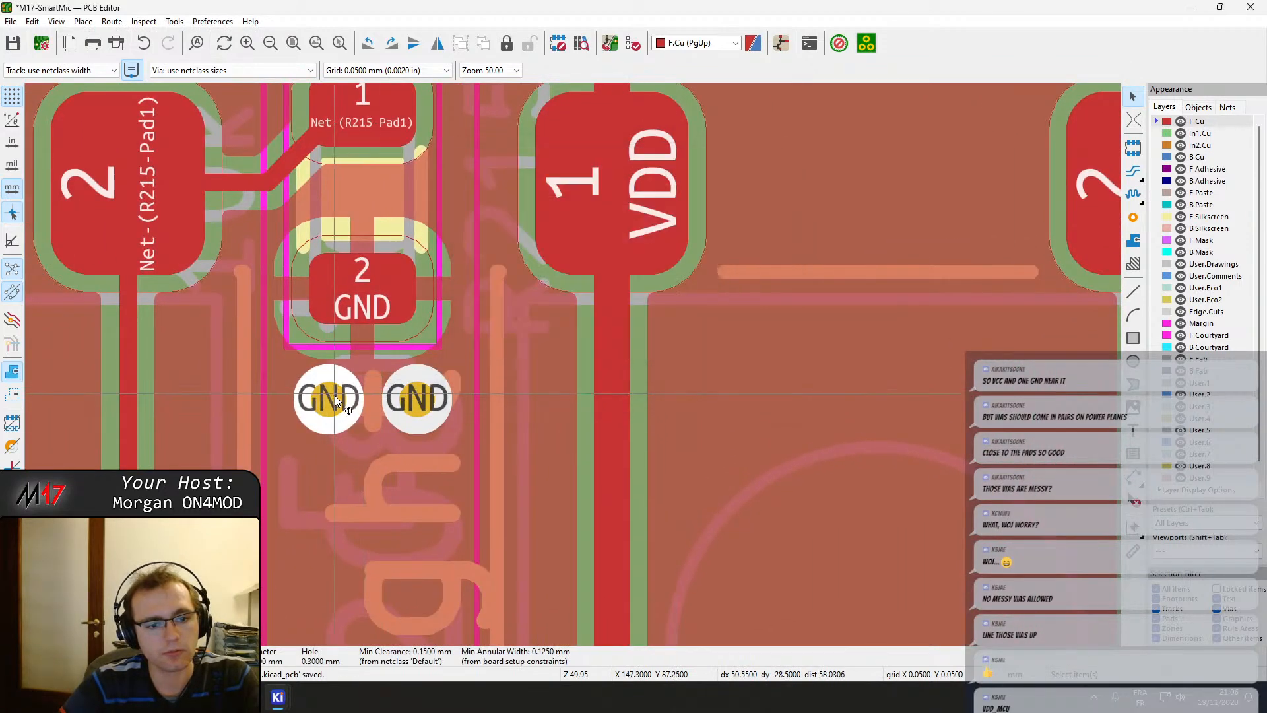
key(d)
click(323, 399)
click(325, 401)
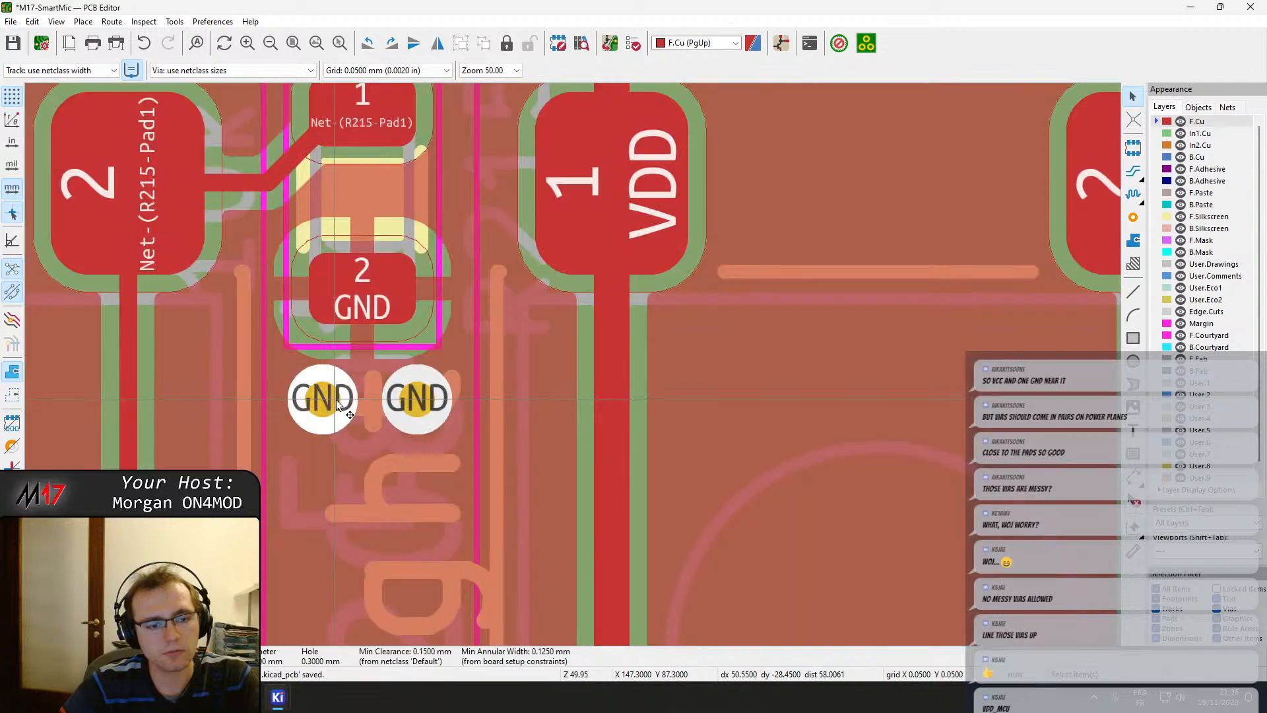
key(d)
click(316, 400)
key(Escape)
Add two GND vias at R224's GND pad, one on its board-edge side and one below it.
middle_drag(535, 365, 496, 371)
scroll(572, 353, down, 2)
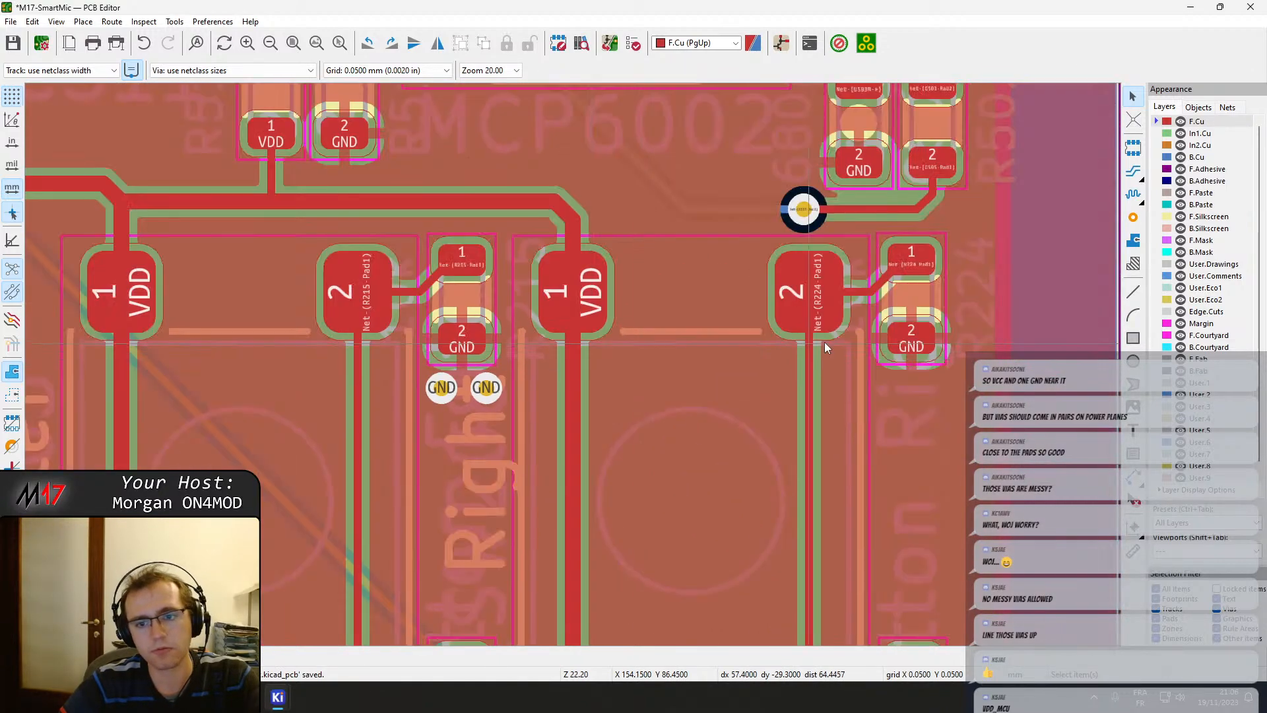
scroll(827, 342, up, 1)
scroll(1083, 356, up, 1)
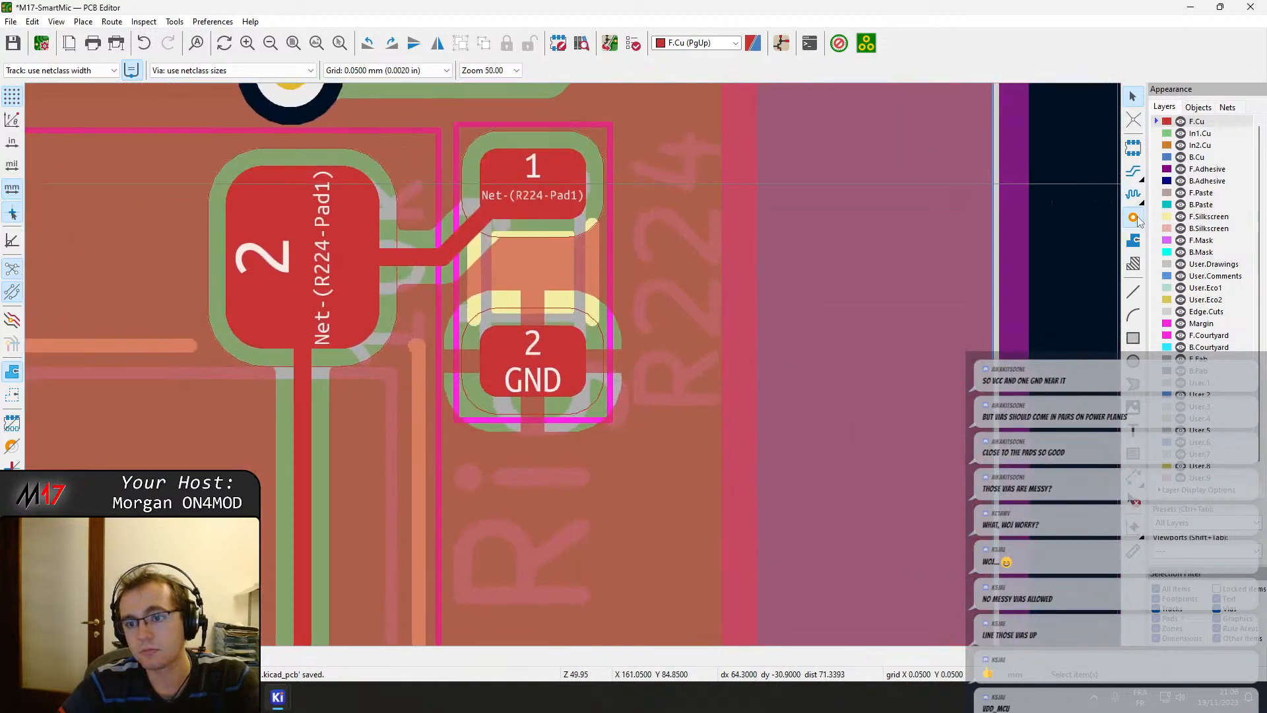
click(1133, 218)
click(661, 360)
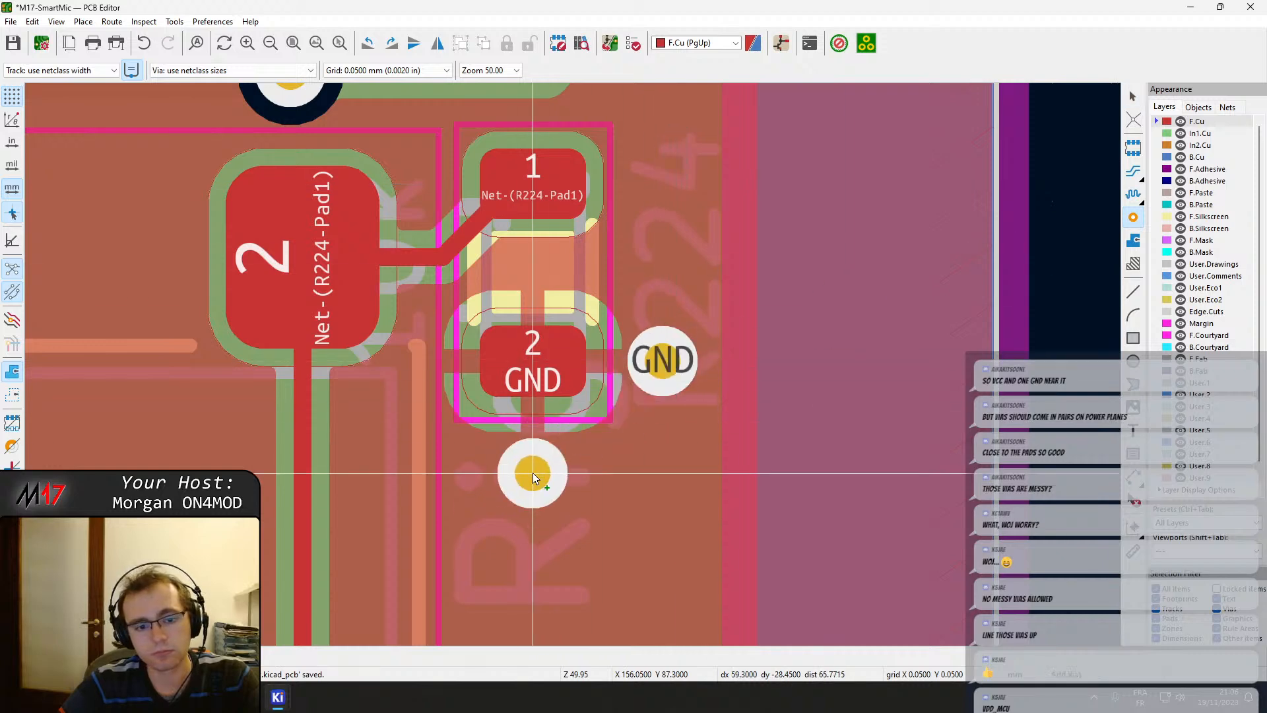
click(533, 473)
Add a GND via beside the GND pad of the Net-(U503B-+) capacitor next to R502.
scroll(548, 465, down, 1)
middle_drag(548, 290, 571, 522)
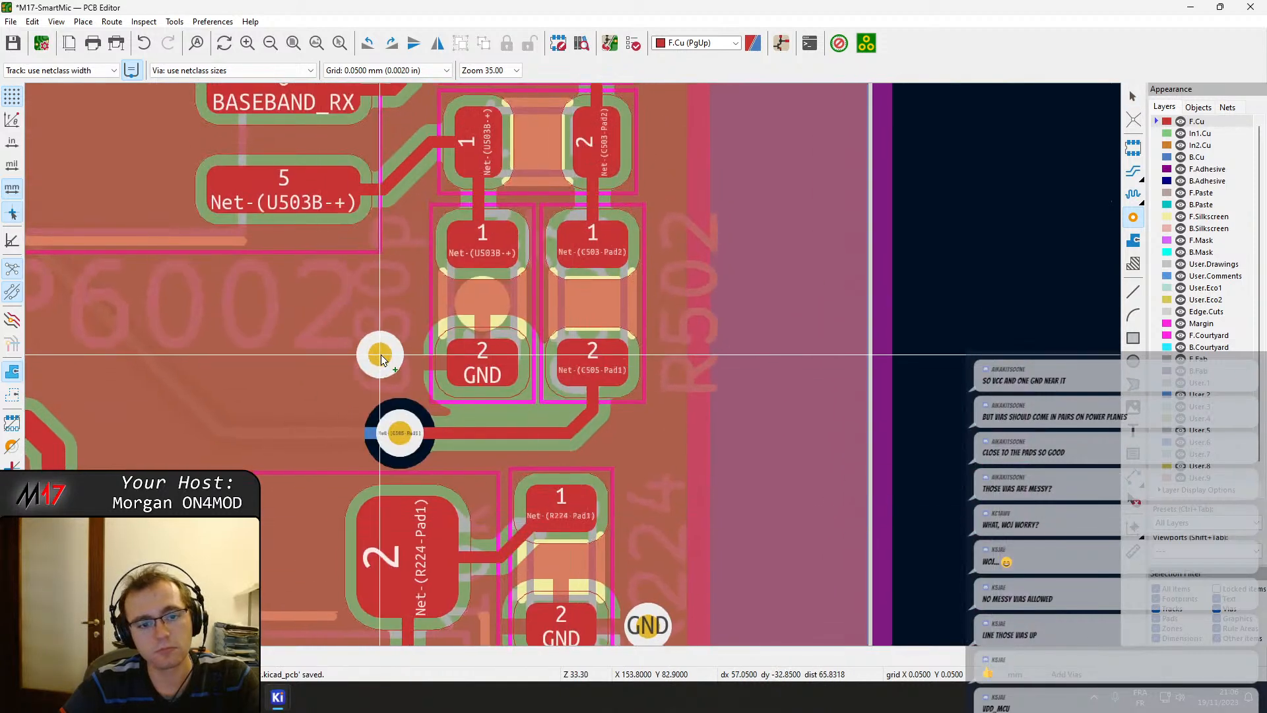
click(385, 363)
key(Escape)
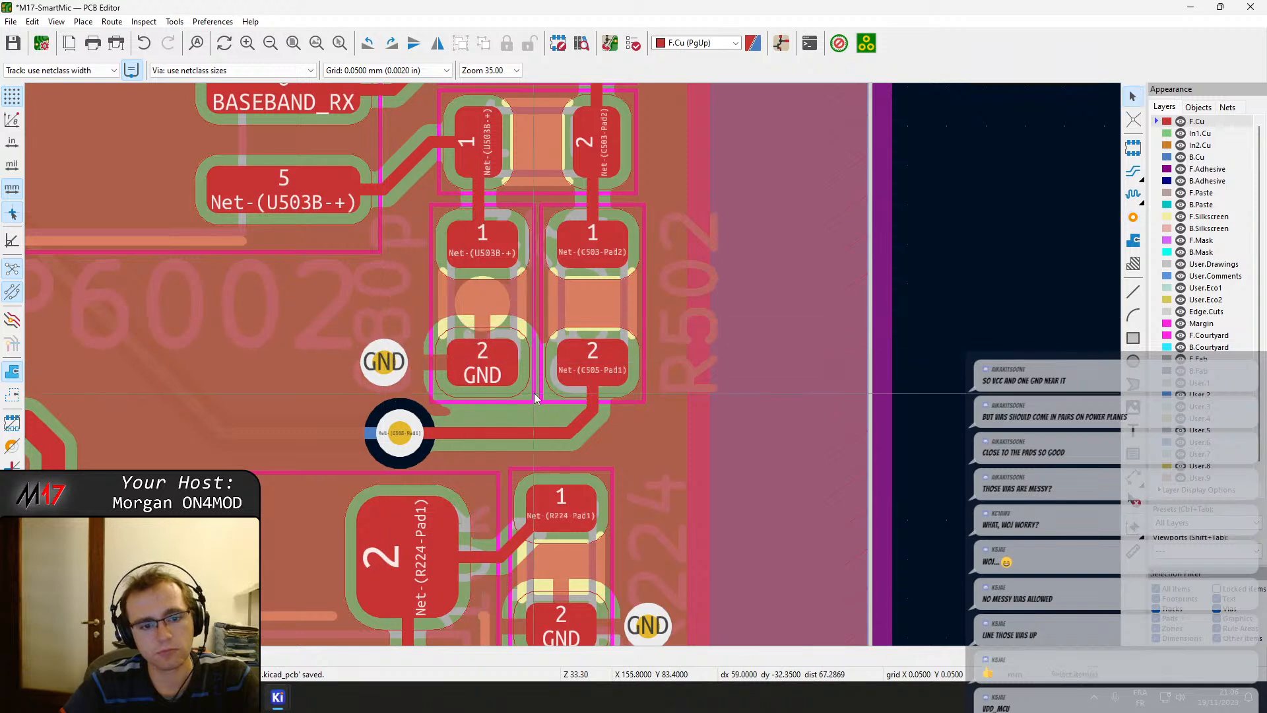
Drag the via fed by R502's pad 2 to sit directly below that pad and refill all zones.
scroll(539, 397, down, 1)
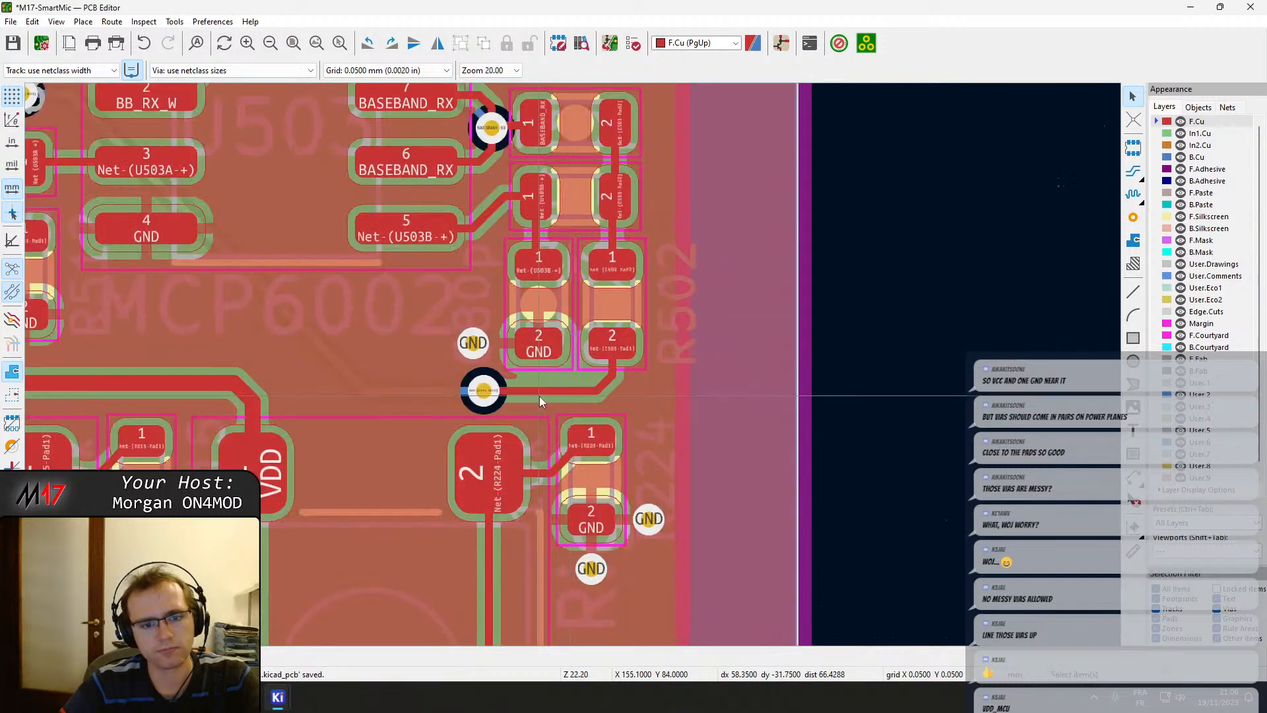
click(486, 396)
key(d)
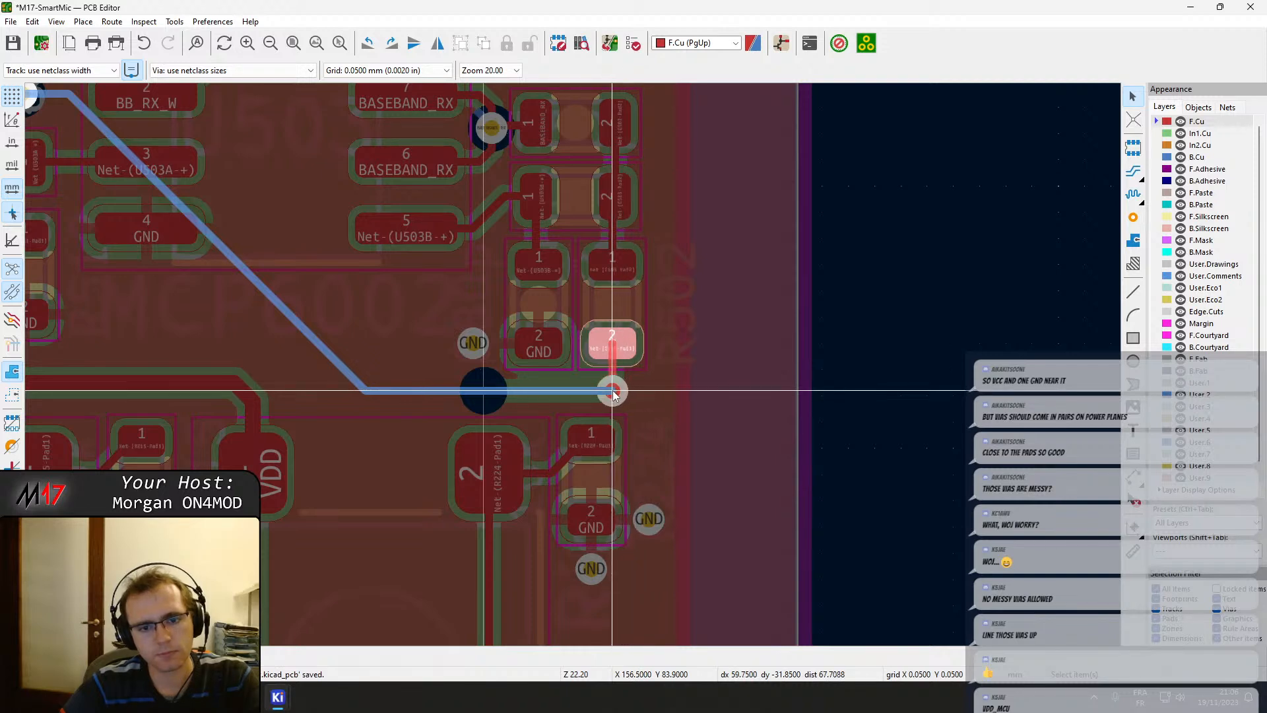
click(615, 392)
key(b)
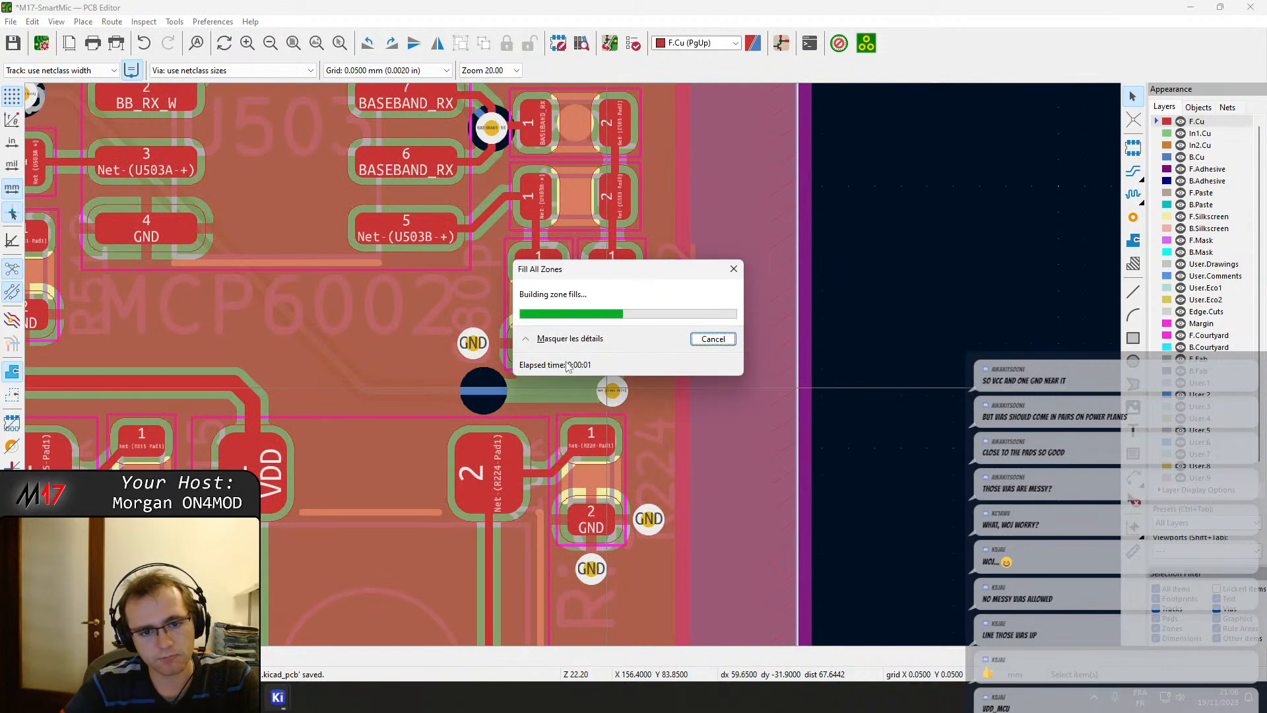
scroll(555, 382, up, 2)
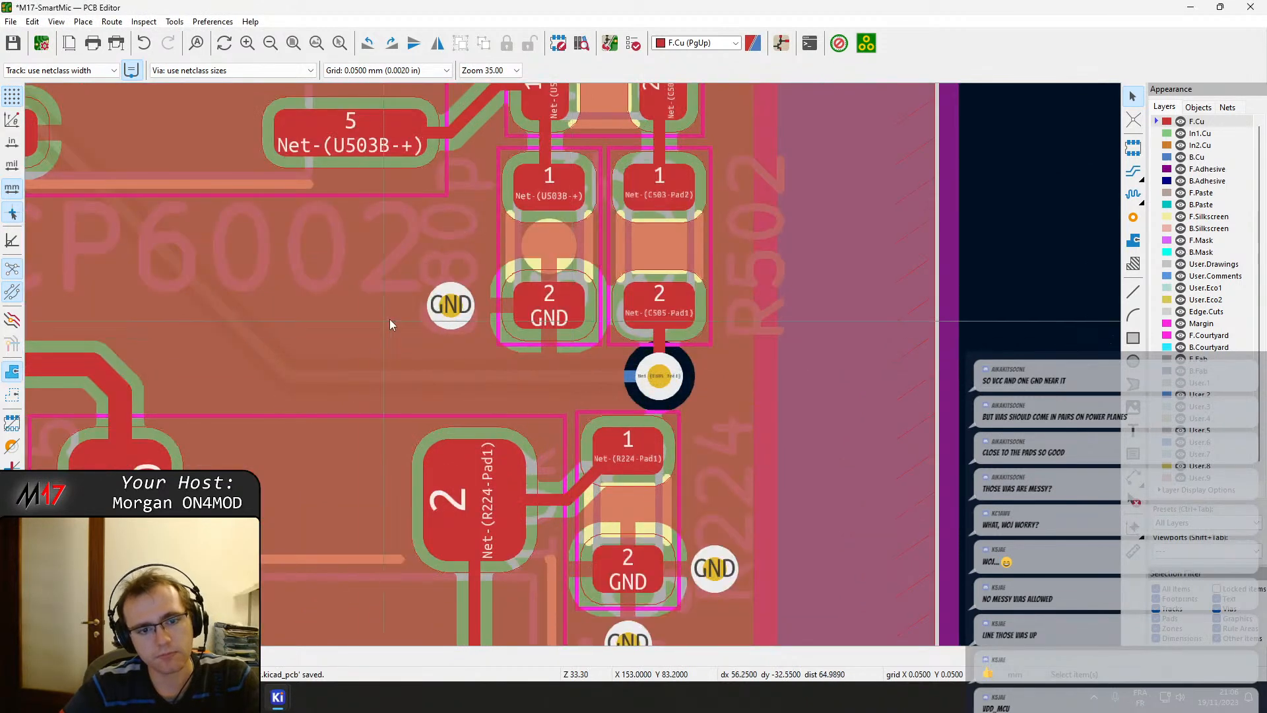
Drag the GND via beside the 680p capacitor's GND pad upward and add a second GND via directly below it.
key(d)
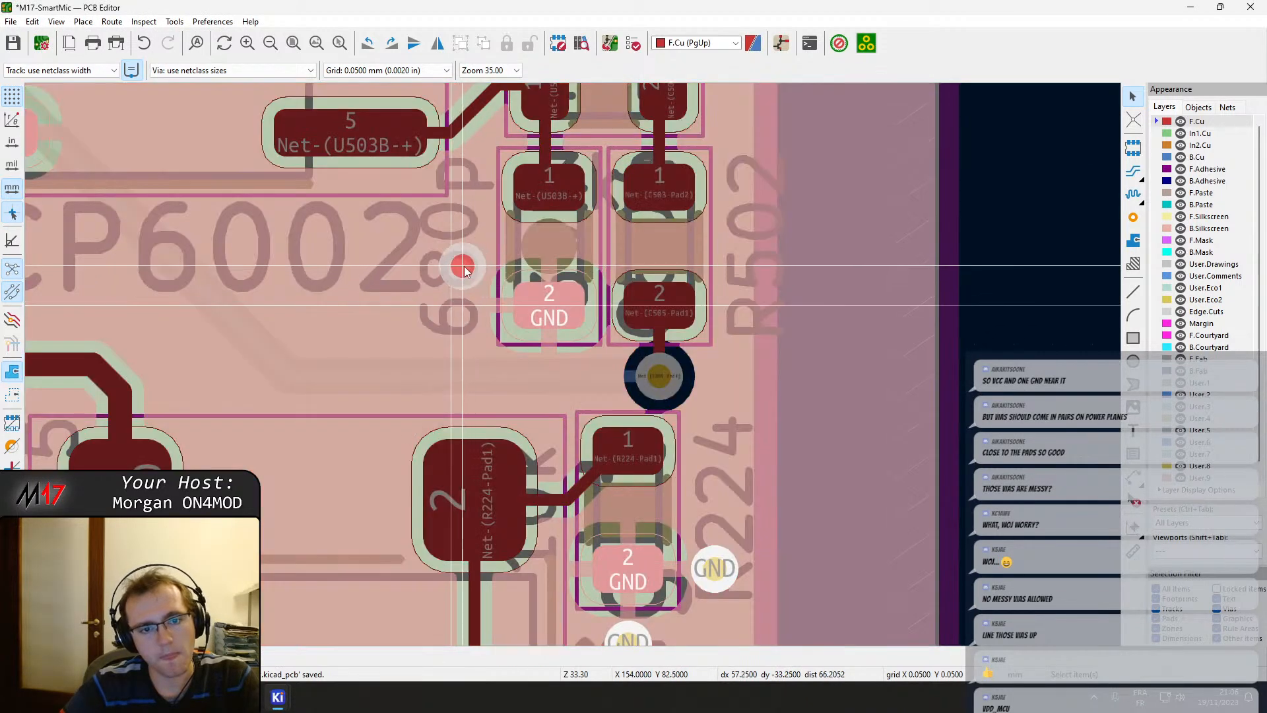
click(466, 264)
click(1133, 217)
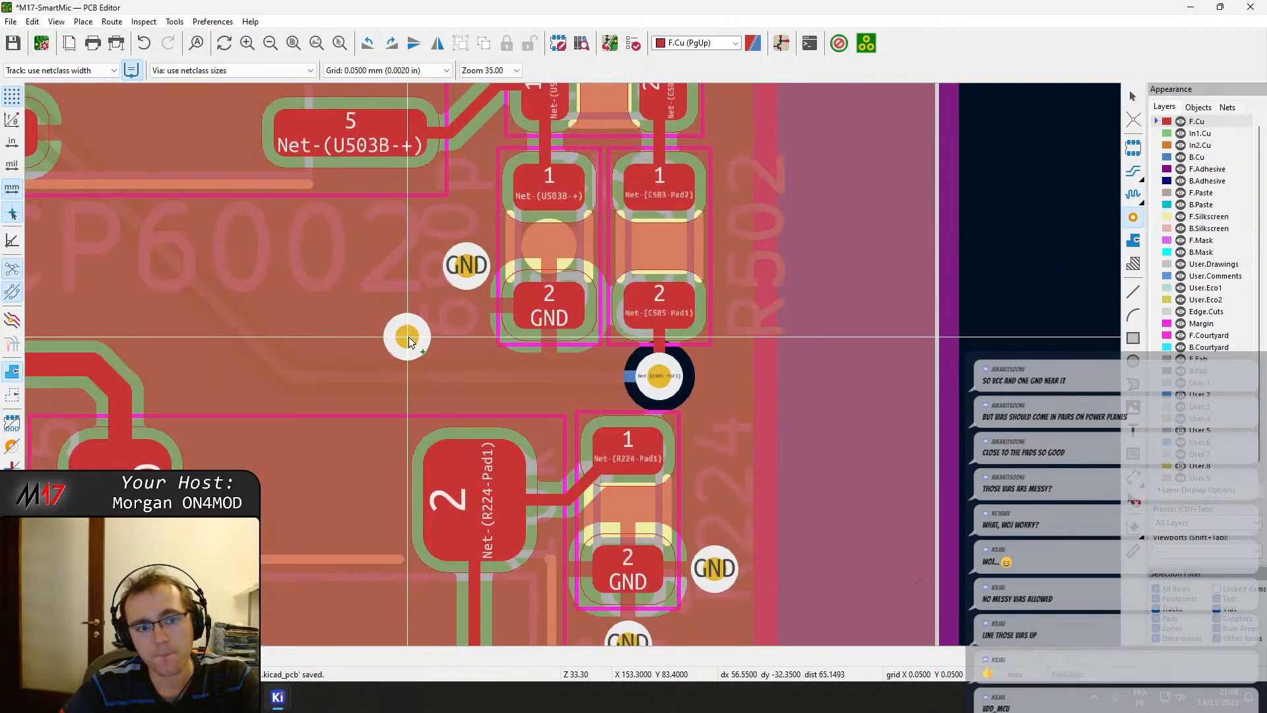
click(466, 328)
scroll(466, 328, down, 2)
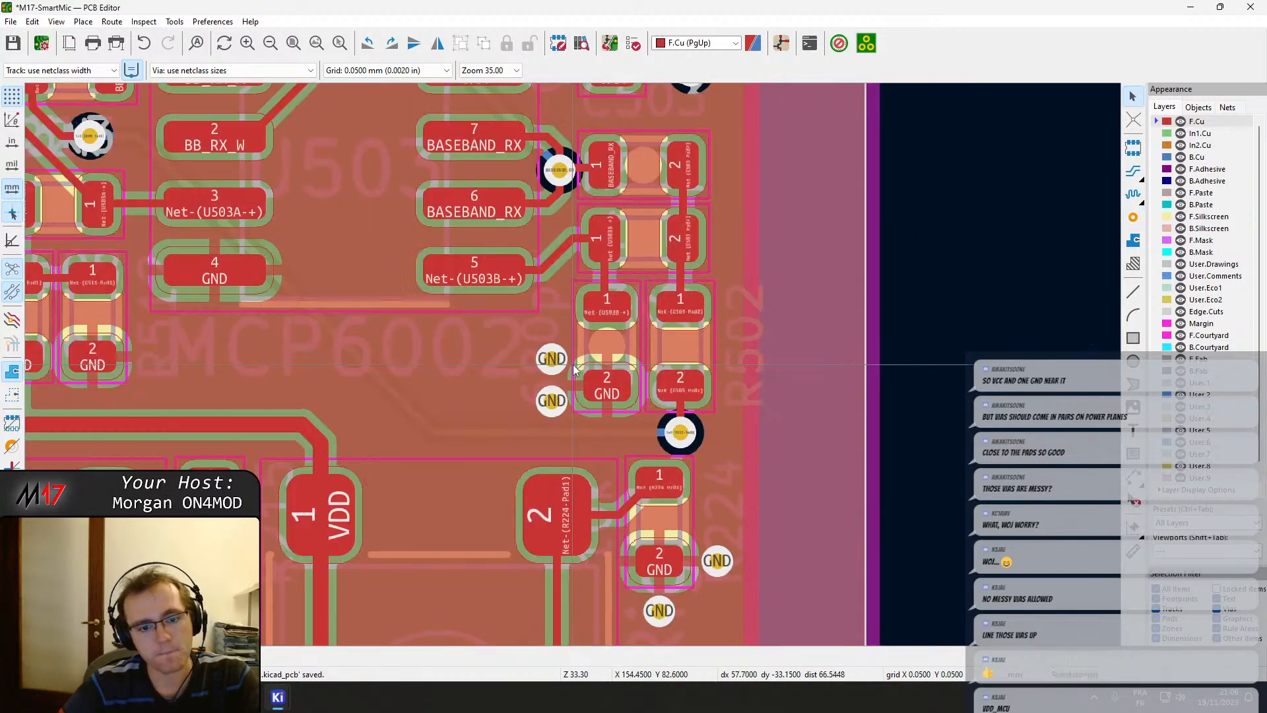
Inspect the vias and silkscreen around the Power, PTT, Sync and Error LEDs in the 3D view, and close it.
scroll(568, 382, down, 4)
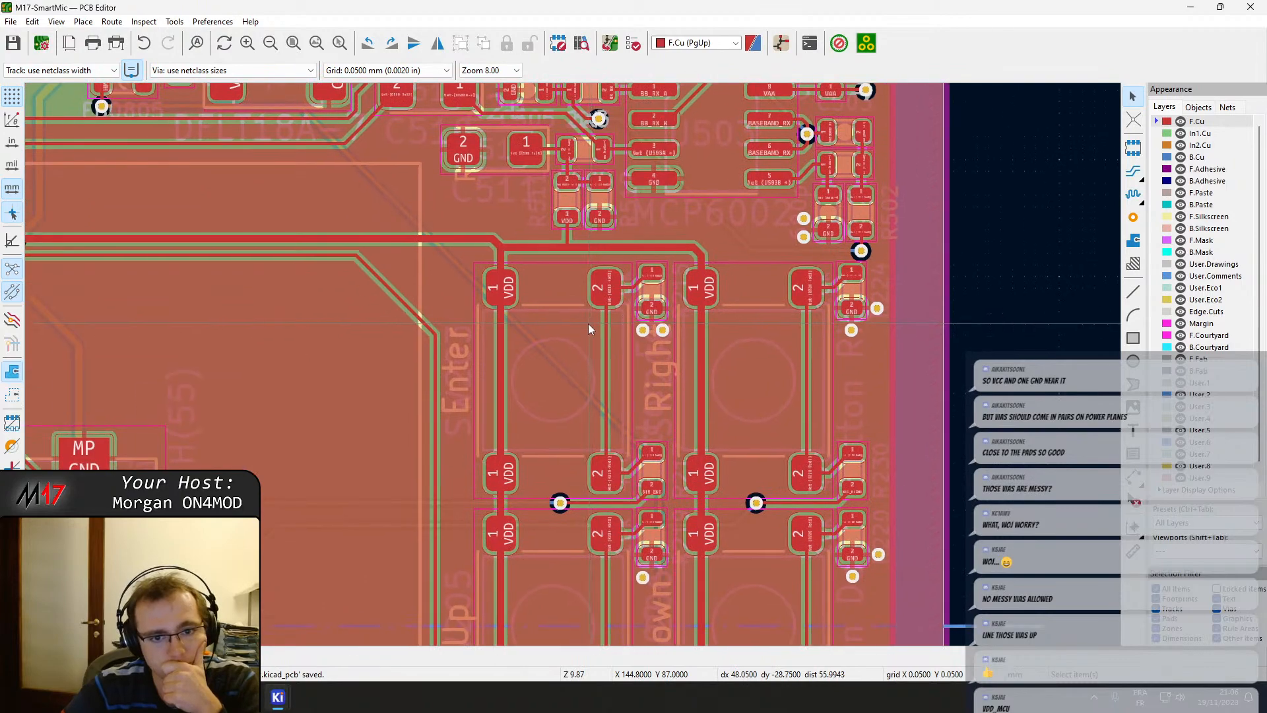
scroll(578, 366, down, 3)
scroll(569, 375, up, 3)
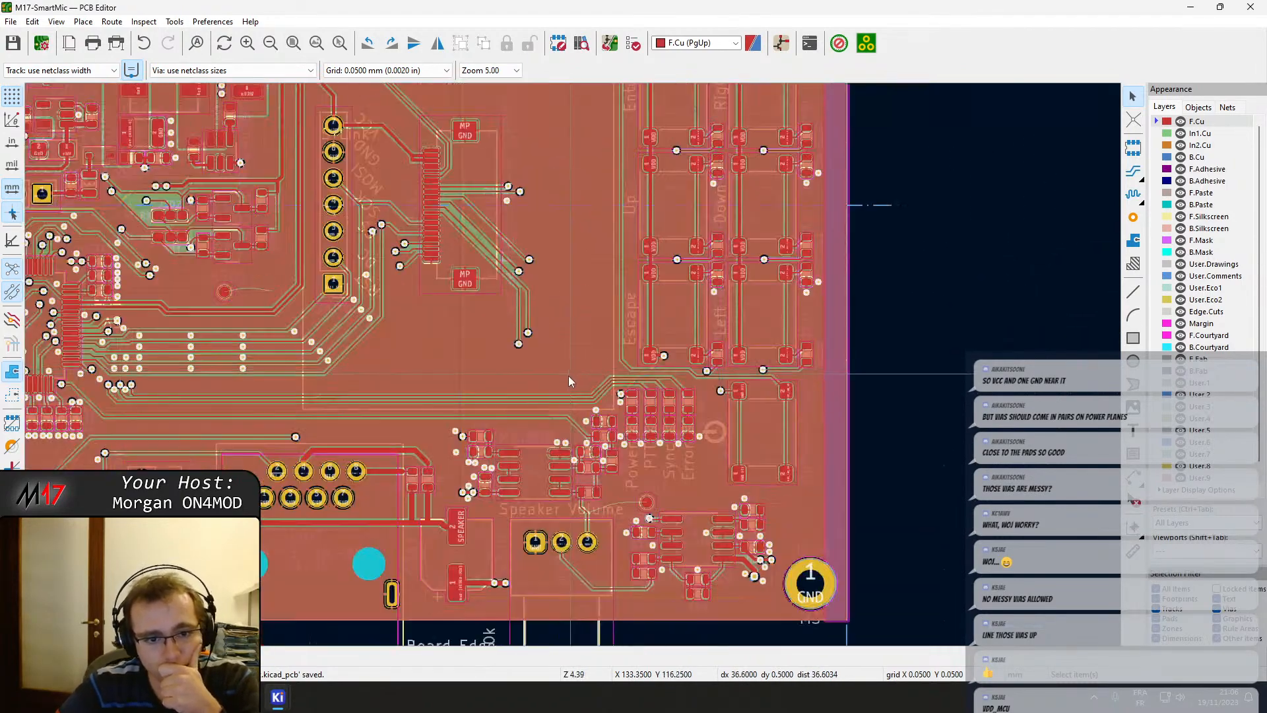
scroll(711, 465, up, 2)
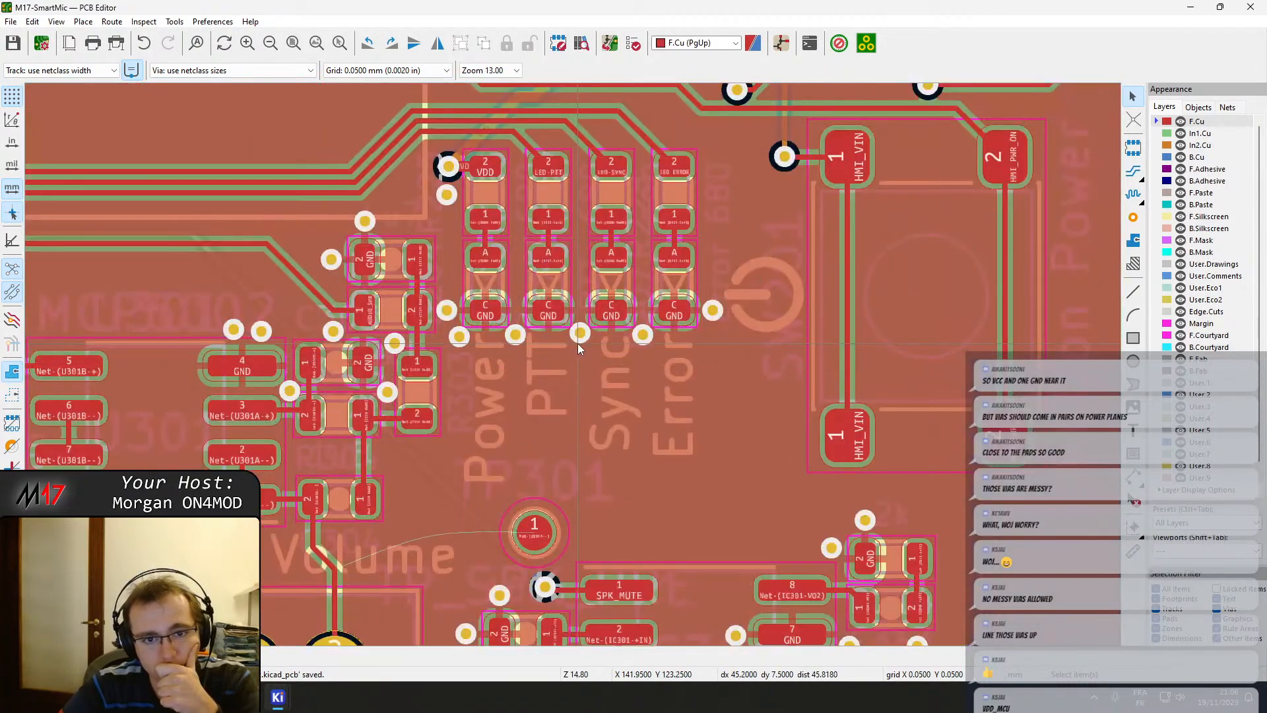
key(alt+3)
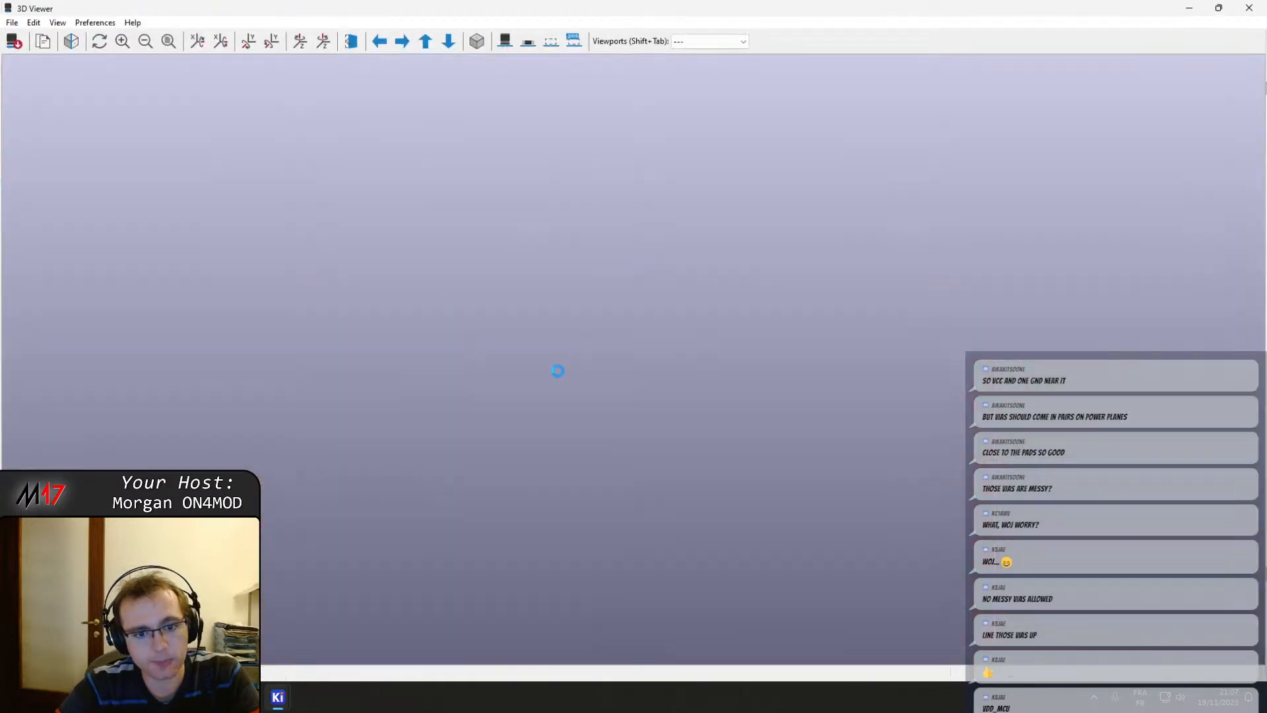
scroll(680, 474, up, 5)
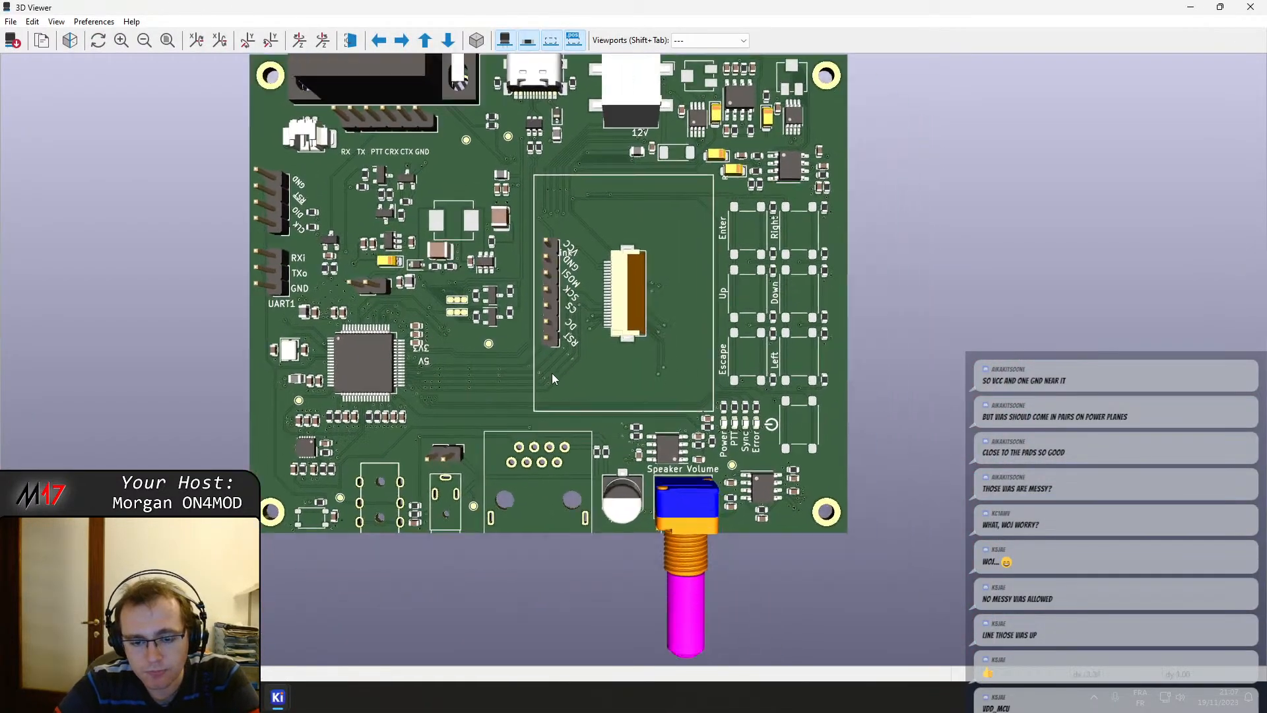
scroll(470, 277, up, 4)
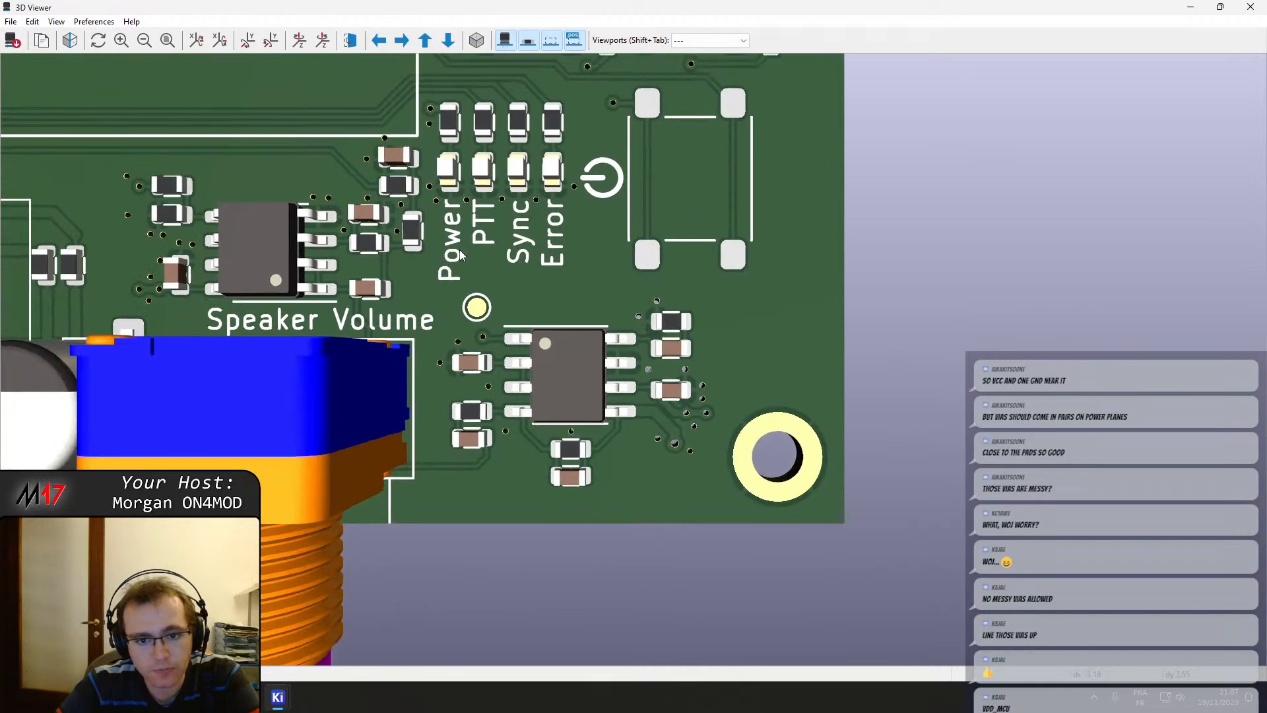
middle_drag(552, 249, 514, 268)
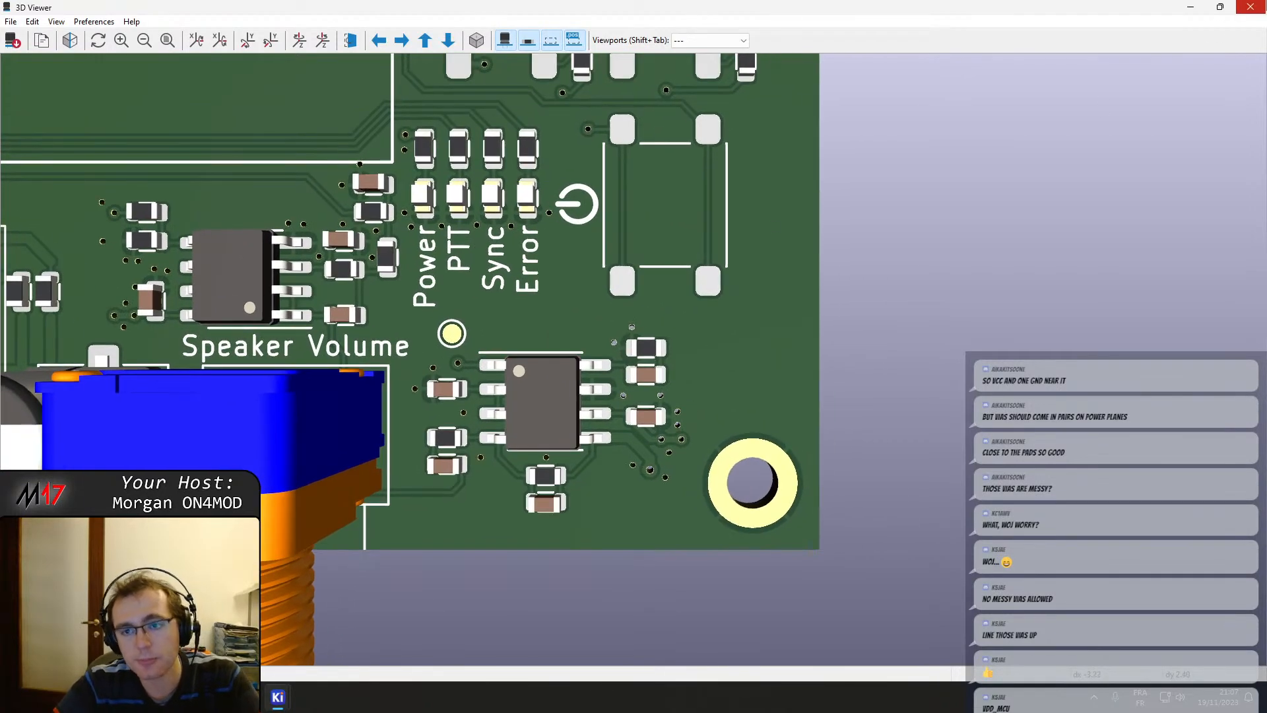
click(1253, 7)
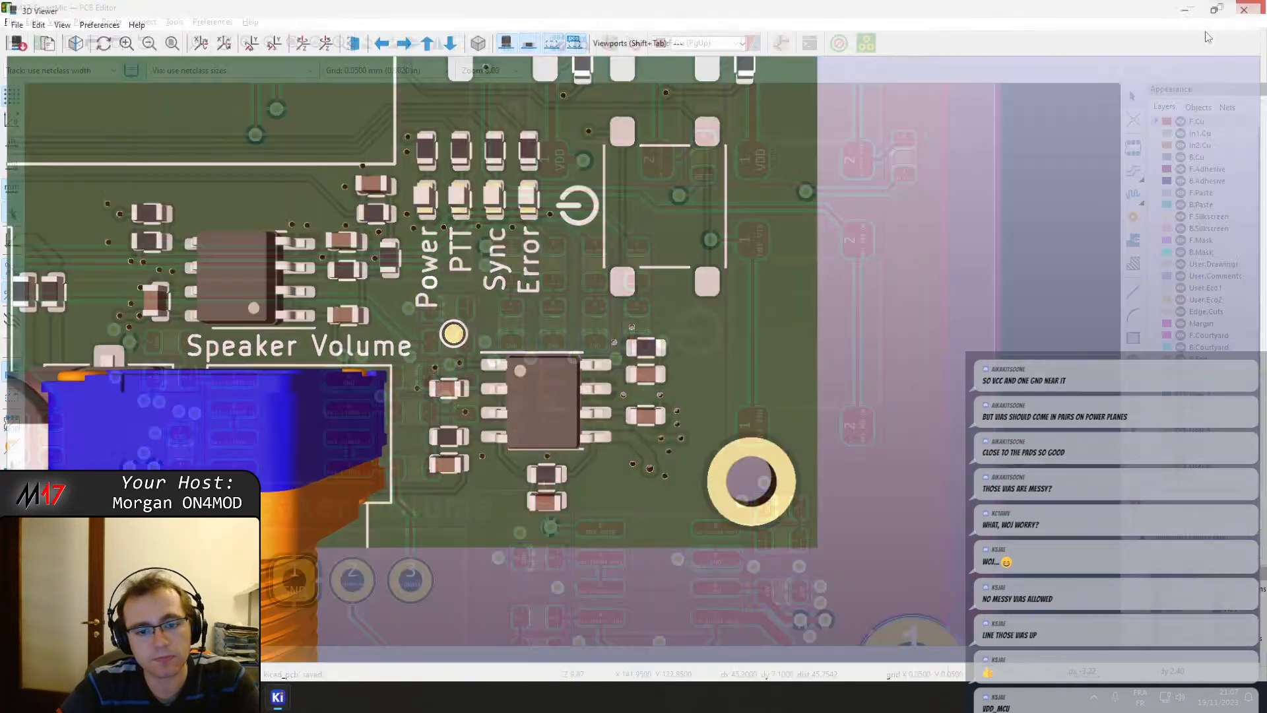
Drag the diagonal +5V track between the 100n capacitor's pad 1 and the +5V vias slightly, and refill all zones.
scroll(667, 534, up, 2)
scroll(573, 364, up, 8)
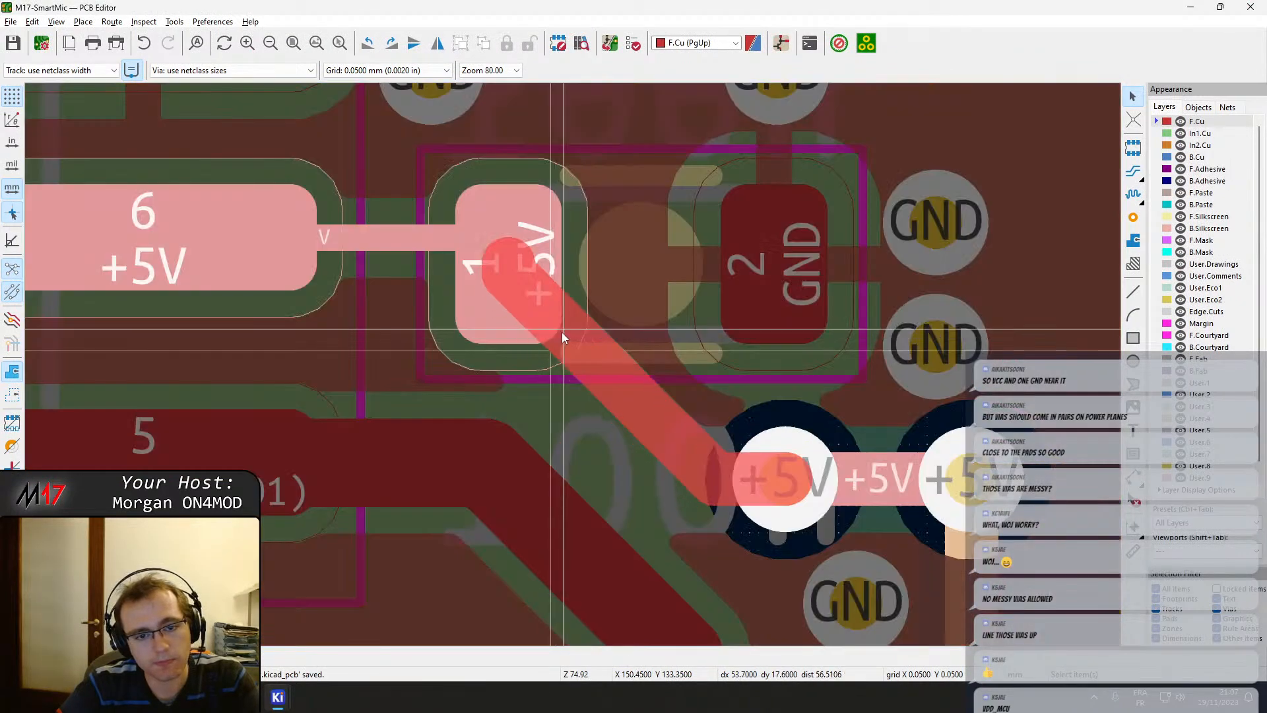
drag(550, 330, 571, 340)
scroll(573, 366, down, 3)
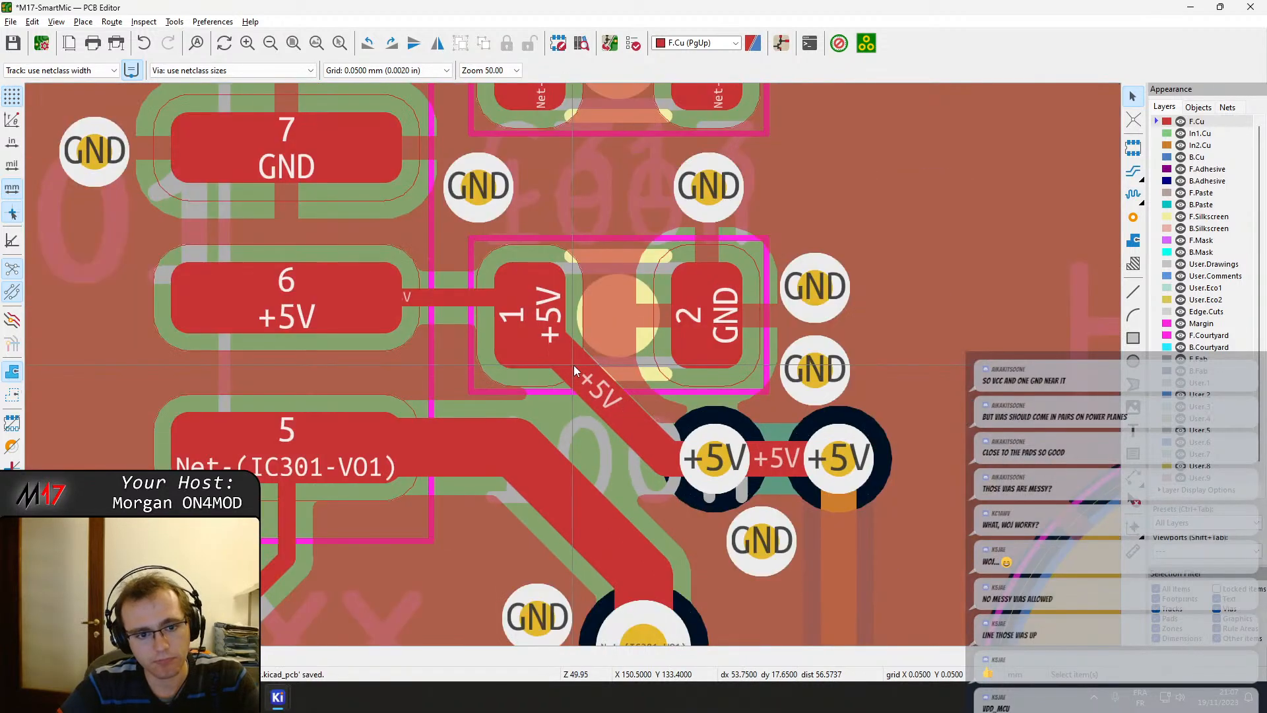
scroll(573, 366, up, 1)
key(Page_Down)
key(Page_Up)
key(b)
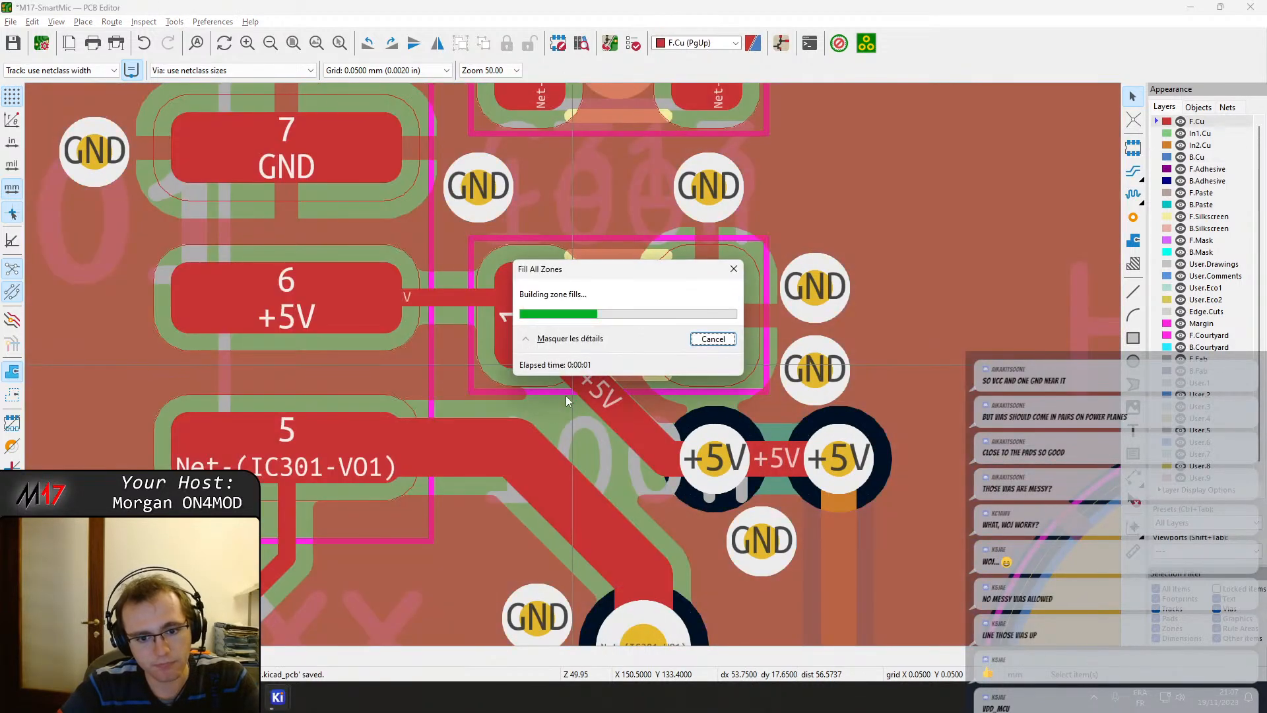
Move the GND via away from the Net-(IC301-VO1) via and drag the wide pad 5 track to run diagonally straight into that via.
middle_drag(445, 486, 499, 381)
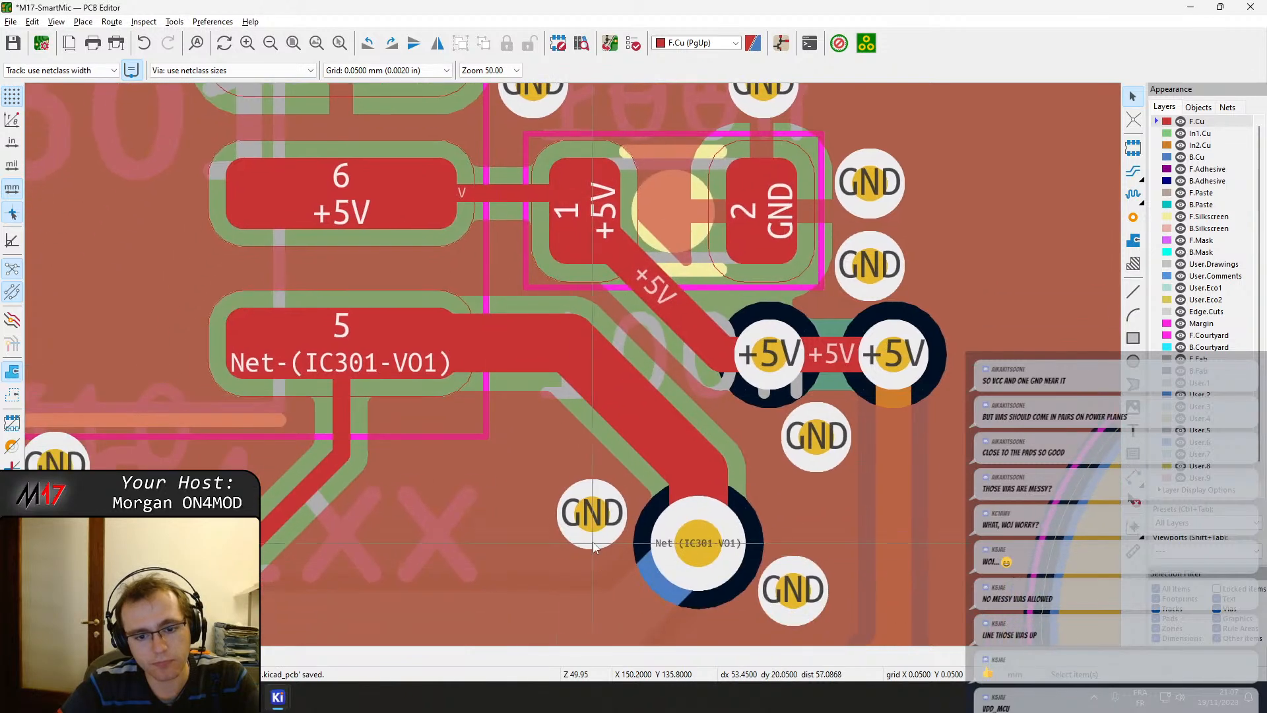
double_click(593, 524)
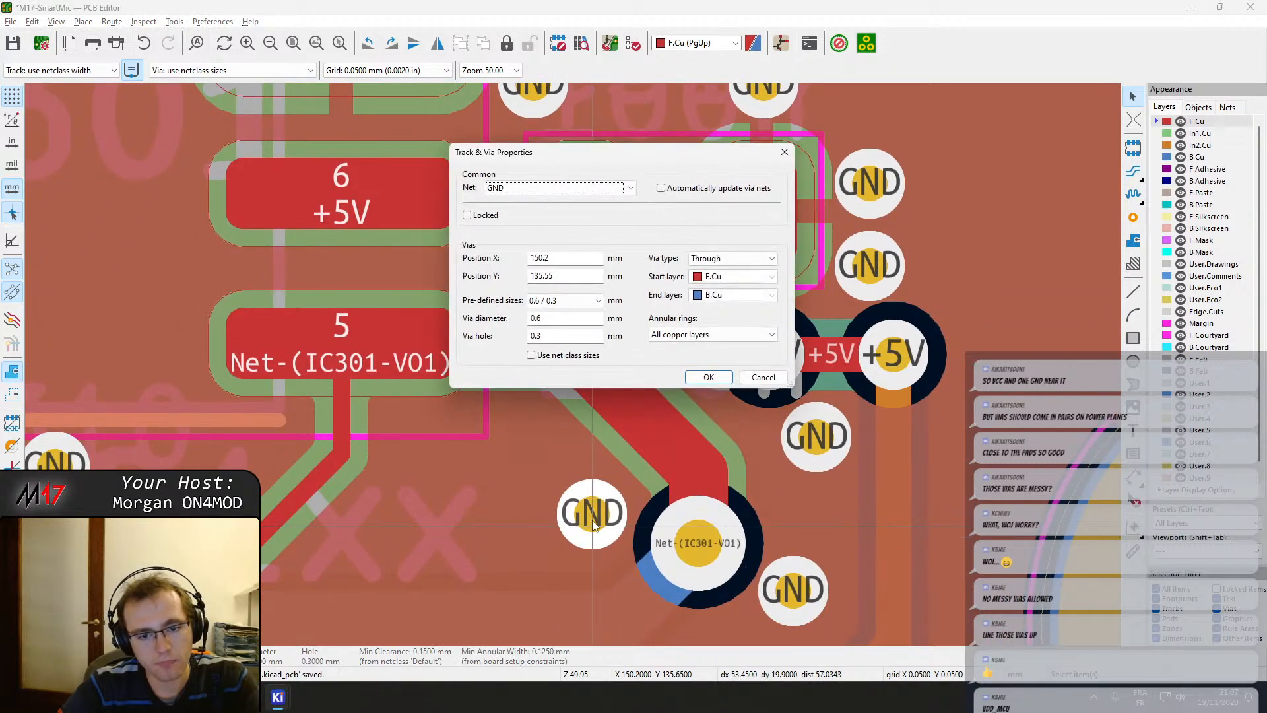
key(Escape)
key(m)
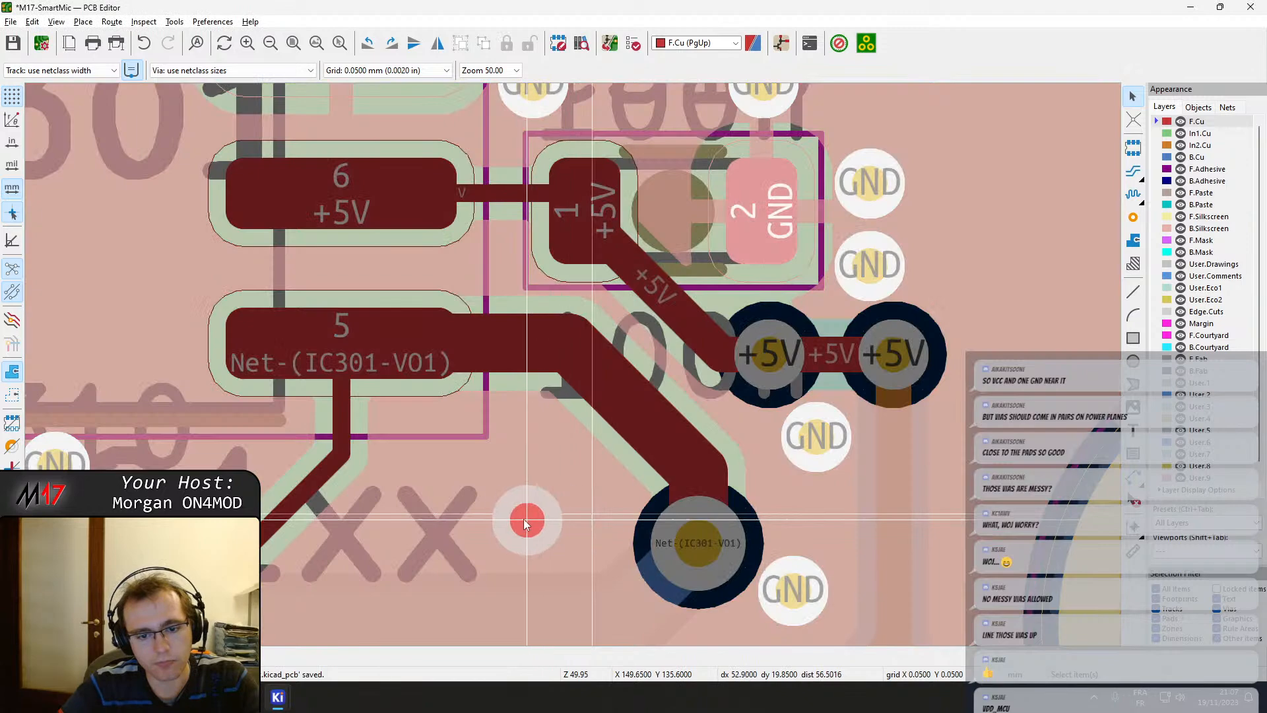
click(510, 525)
click(647, 405)
key(d)
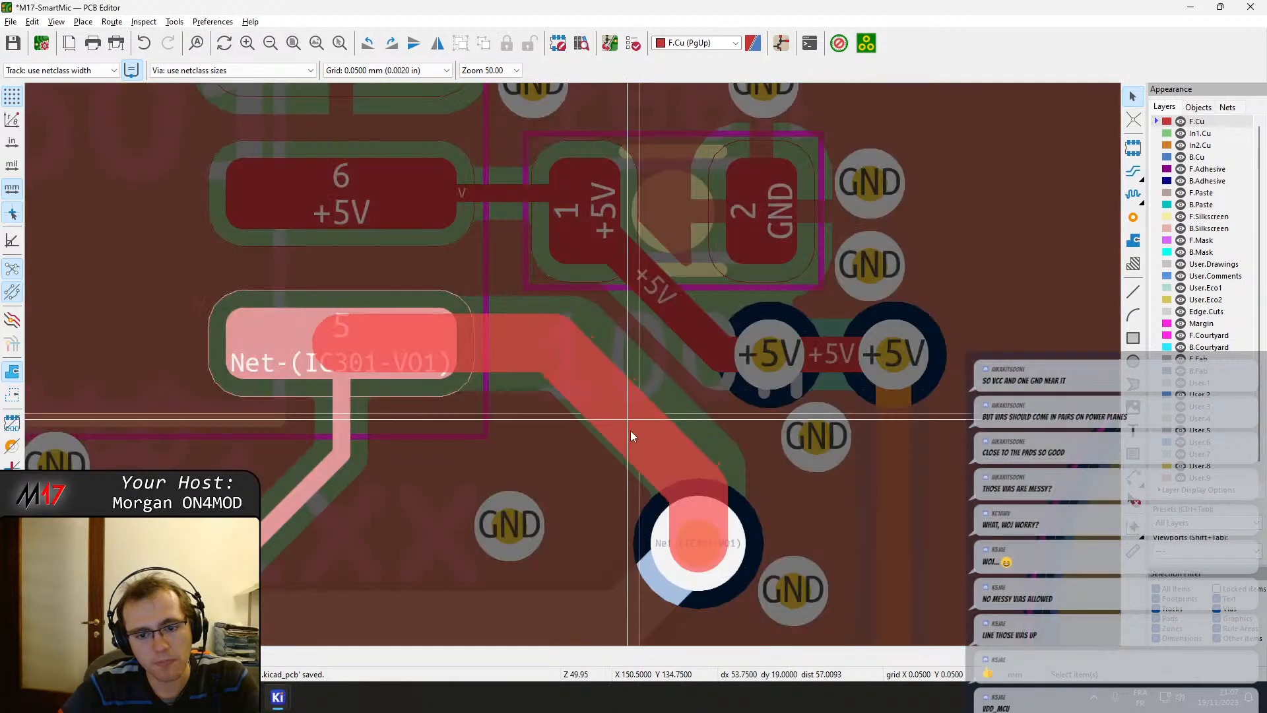
click(693, 544)
Drag the GND via back close beside the Net-(IC301-VO1) via and refill all zones.
click(526, 543)
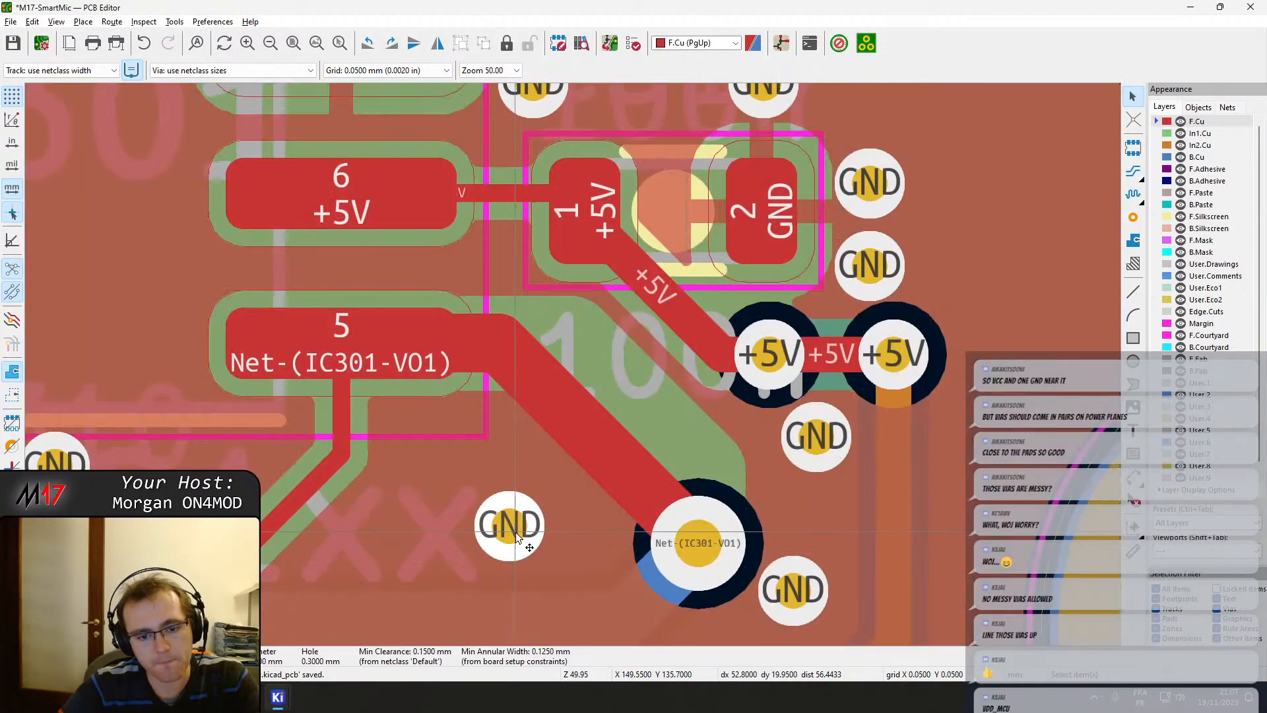
key(d)
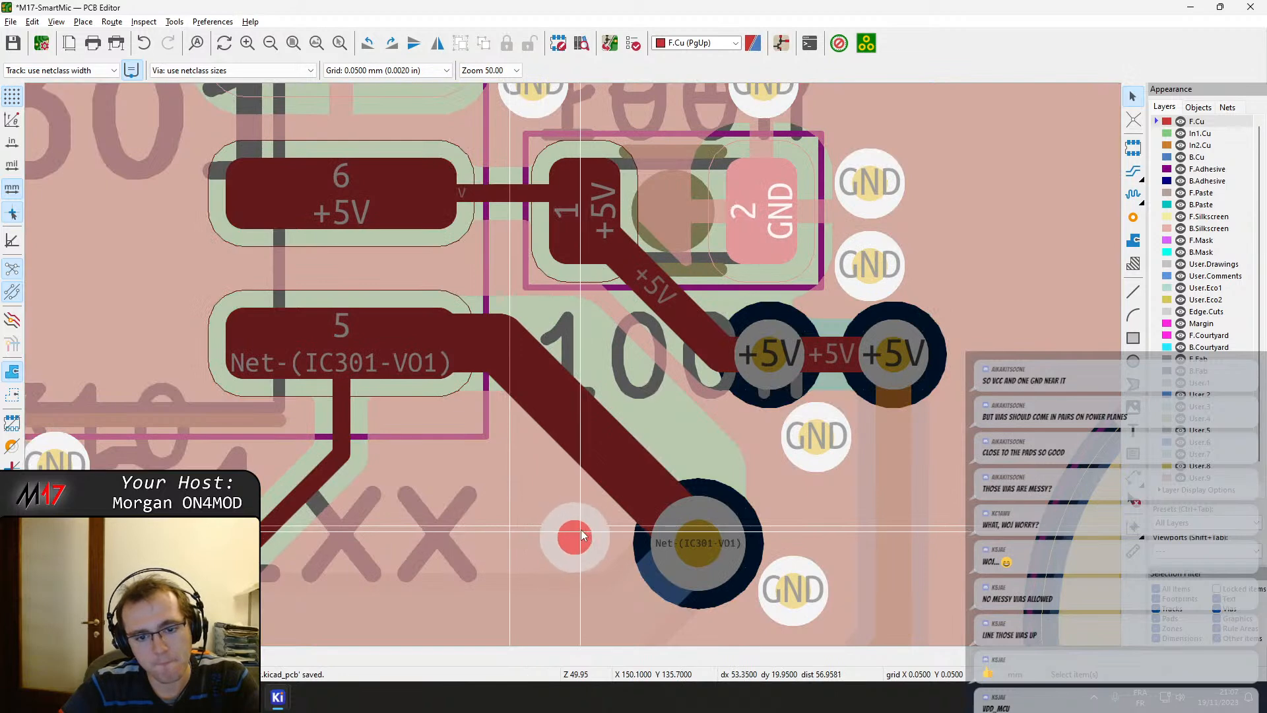
click(584, 535)
key(b)
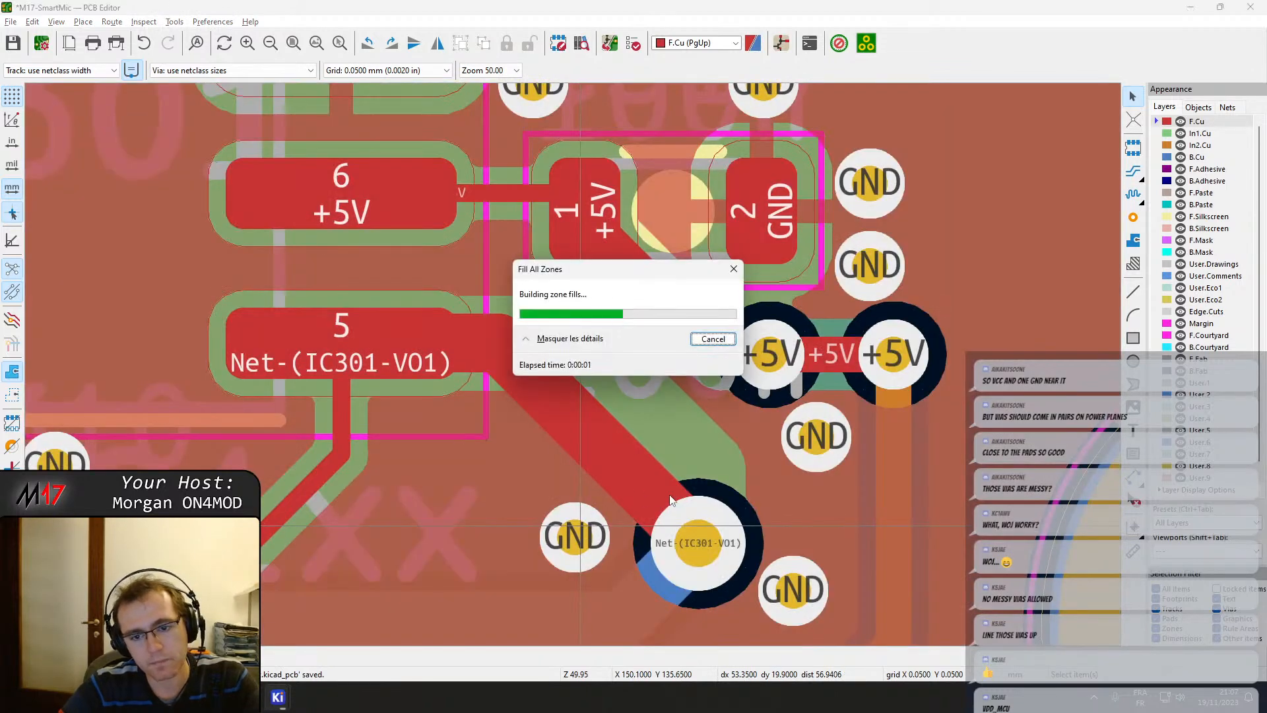
click(815, 439)
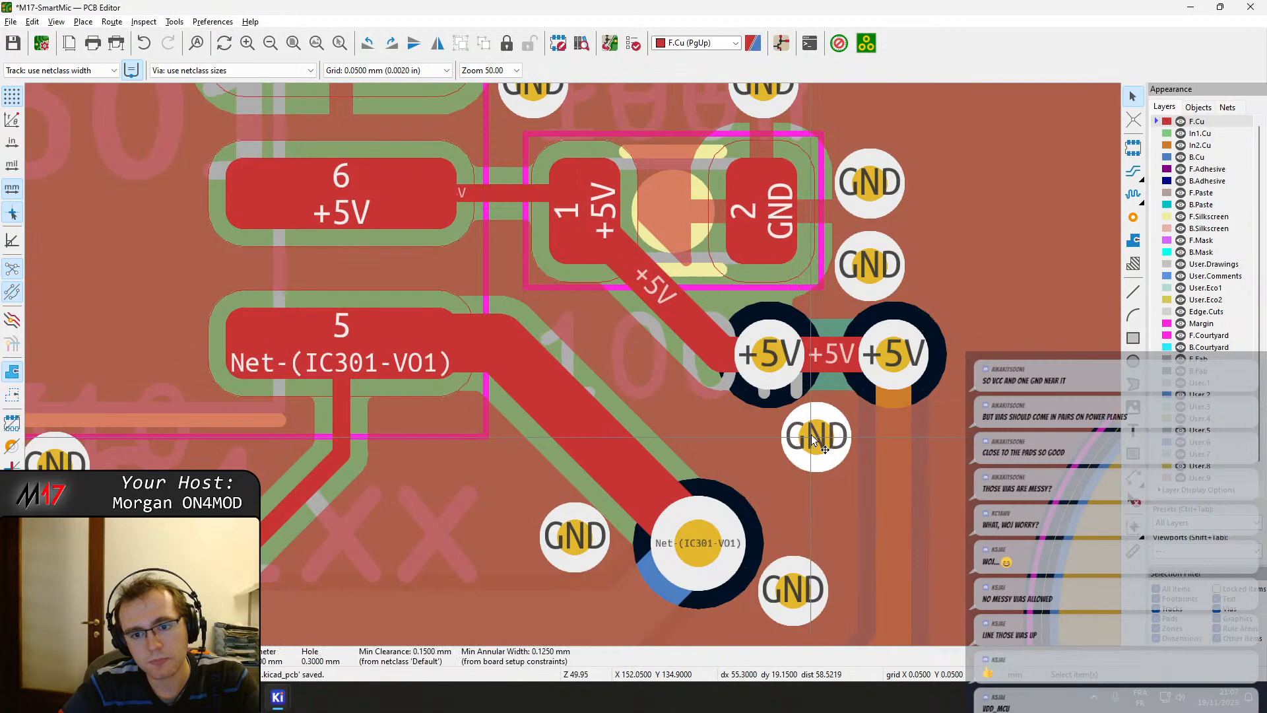
Review the via placement and routing across the board, from the IC301 area past the microcontroller to the USB_C connector.
scroll(651, 434, down, 1)
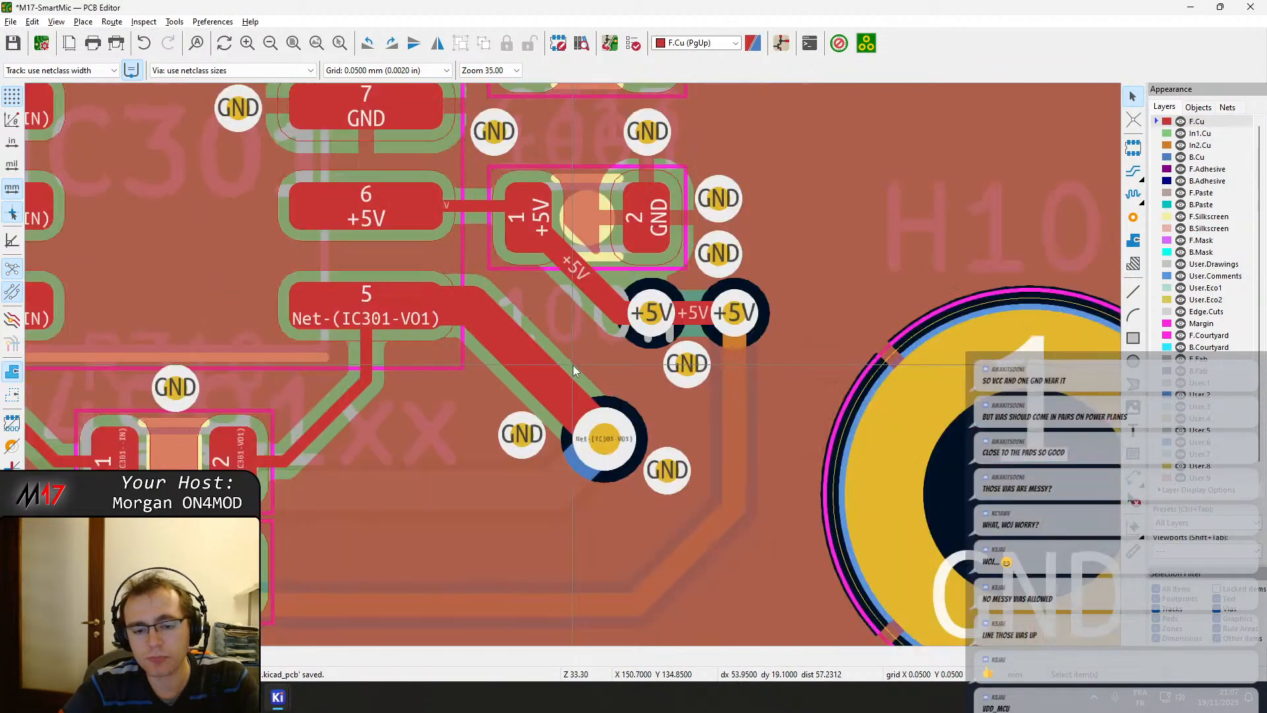
middle_drag(573, 366, 490, 297)
middle_drag(521, 178, 514, 479)
scroll(599, 371, down, 1)
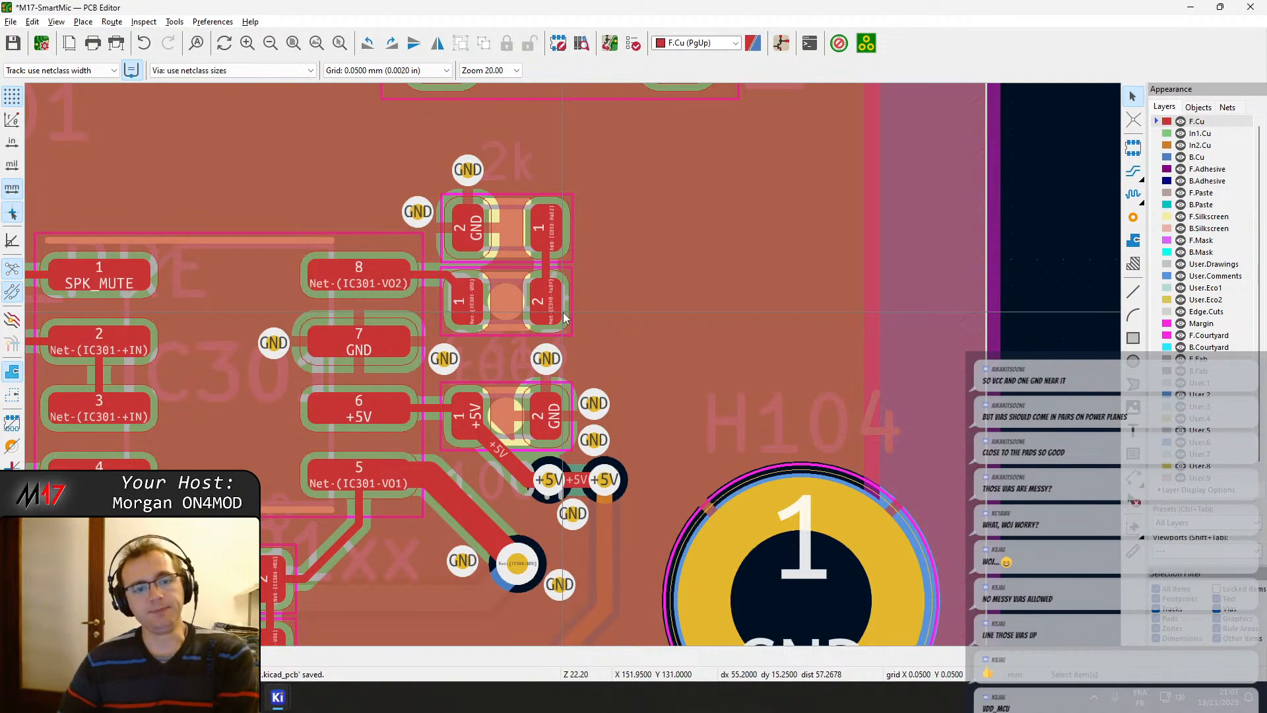
middle_drag(398, 324, 800, 333)
scroll(800, 333, down, 3)
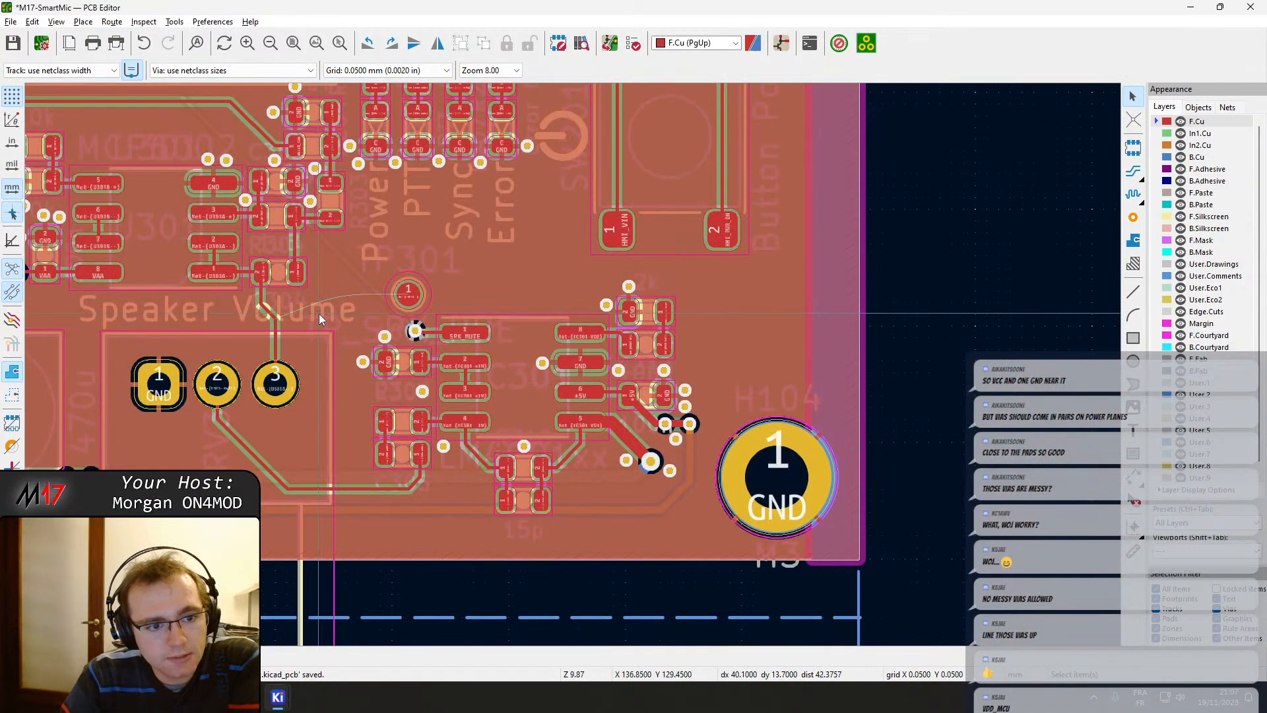
middle_drag(319, 314, 457, 327)
scroll(457, 328, down, 2)
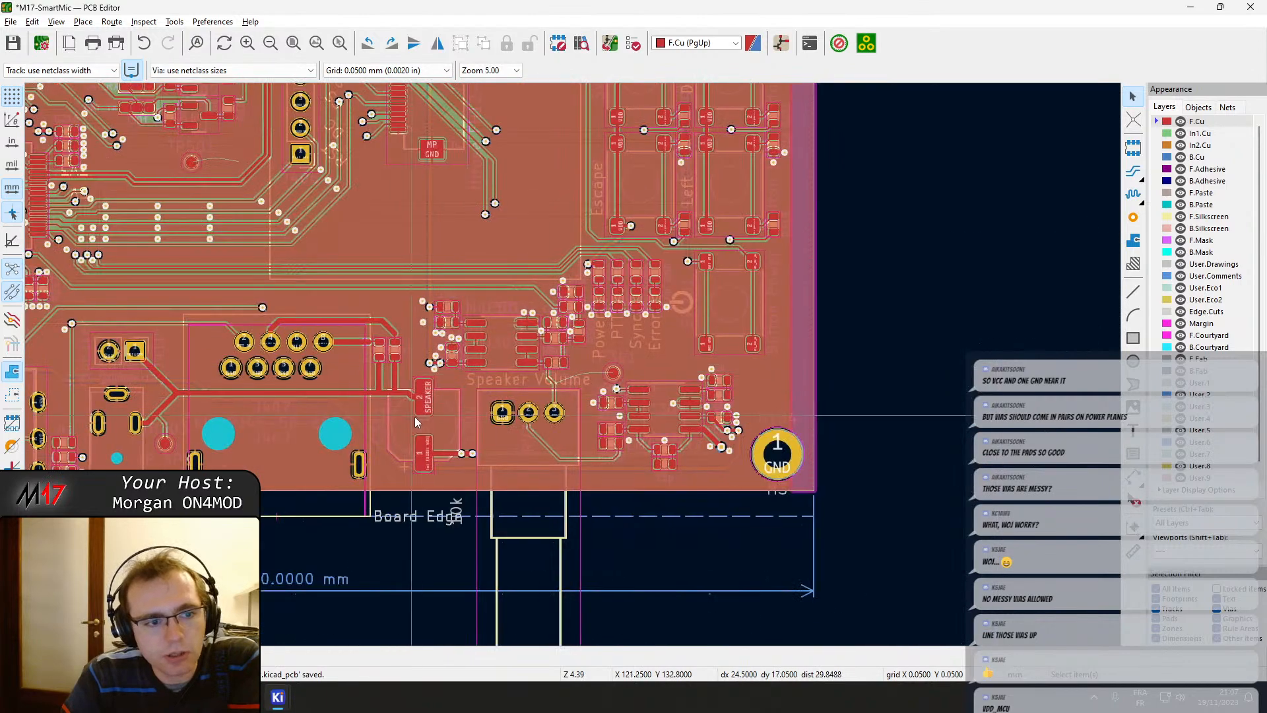
middle_drag(415, 417, 787, 437)
middle_drag(458, 288, 501, 471)
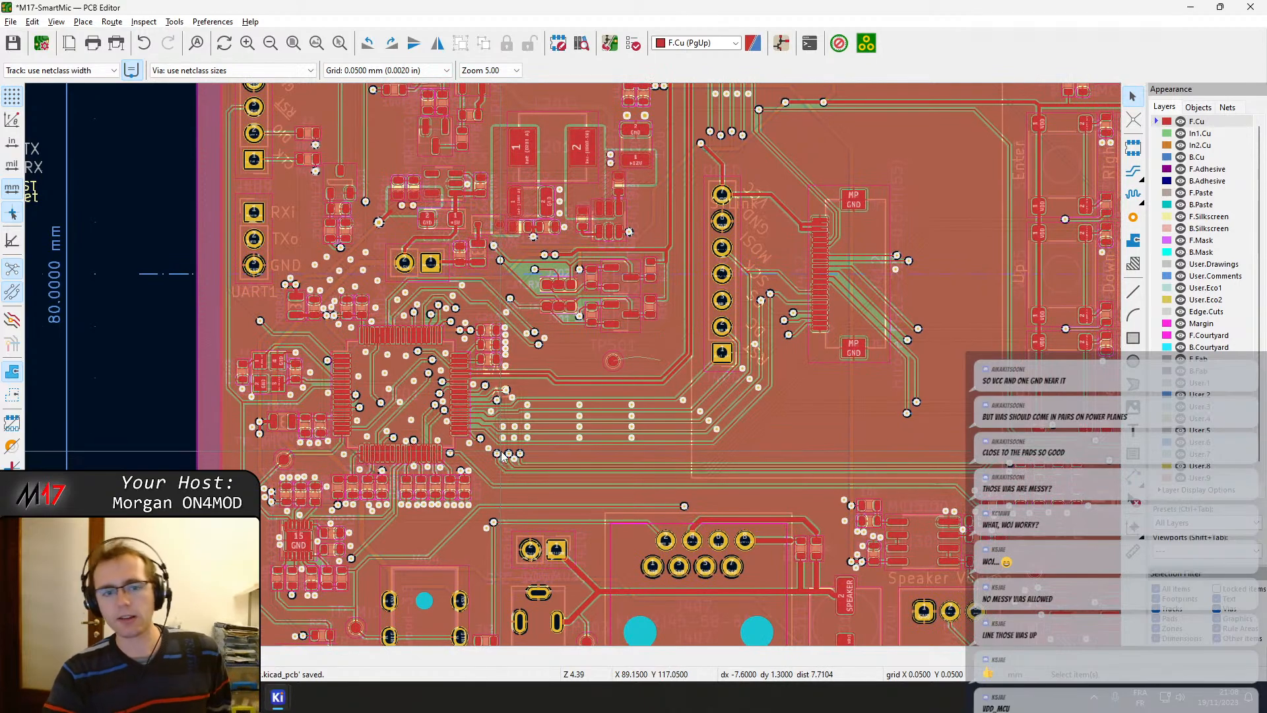
scroll(654, 315, down, 1)
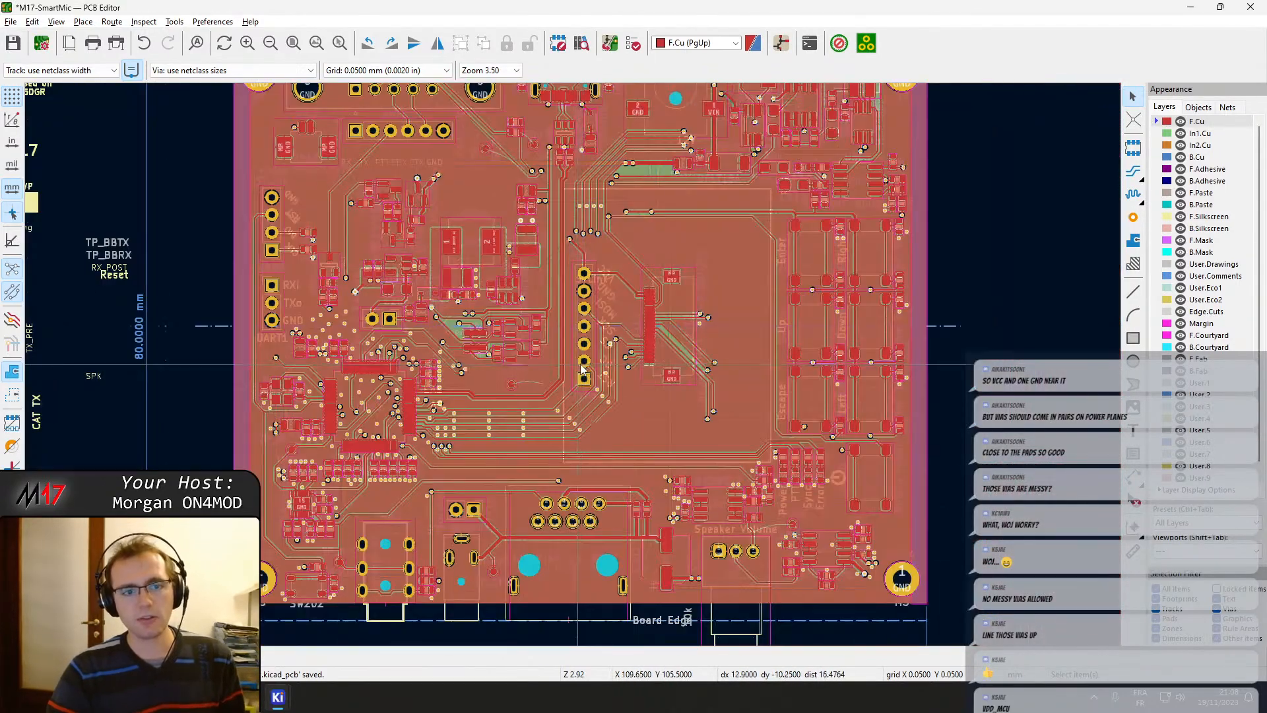
middle_drag(582, 370, 648, 377)
middle_drag(628, 284, 423, 433)
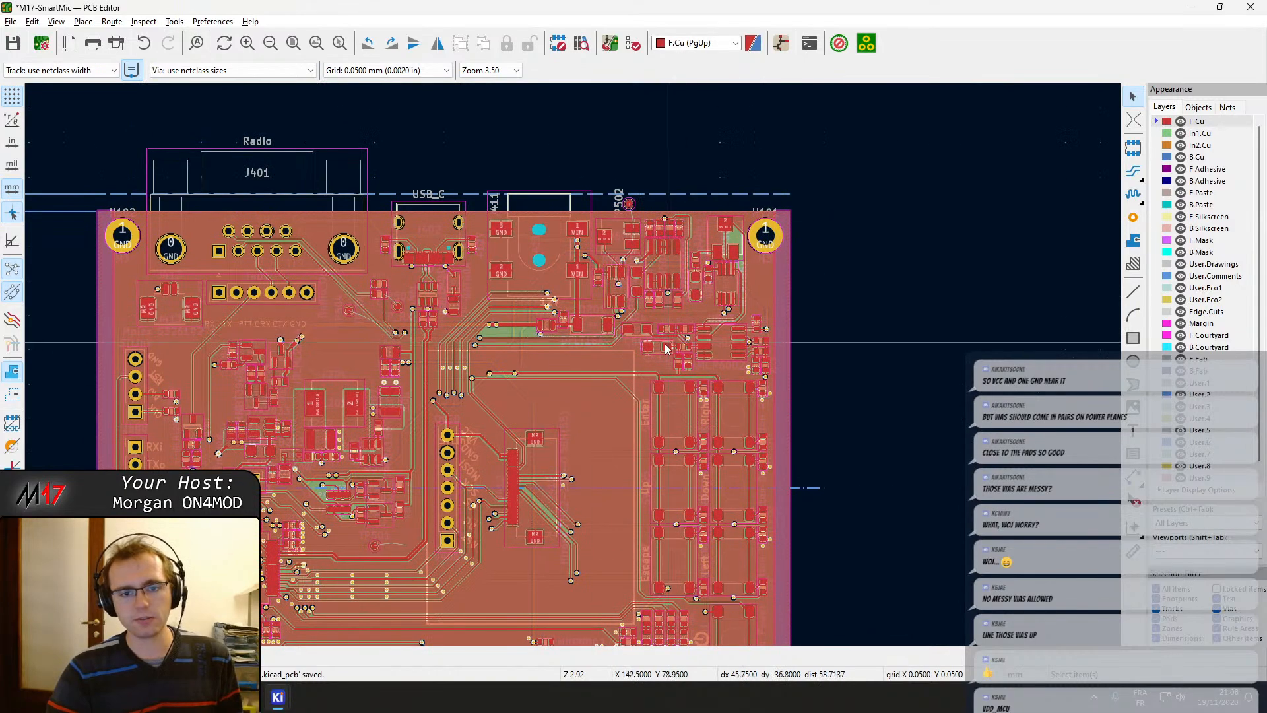
scroll(424, 301, up, 6)
scroll(573, 364, down, 4)
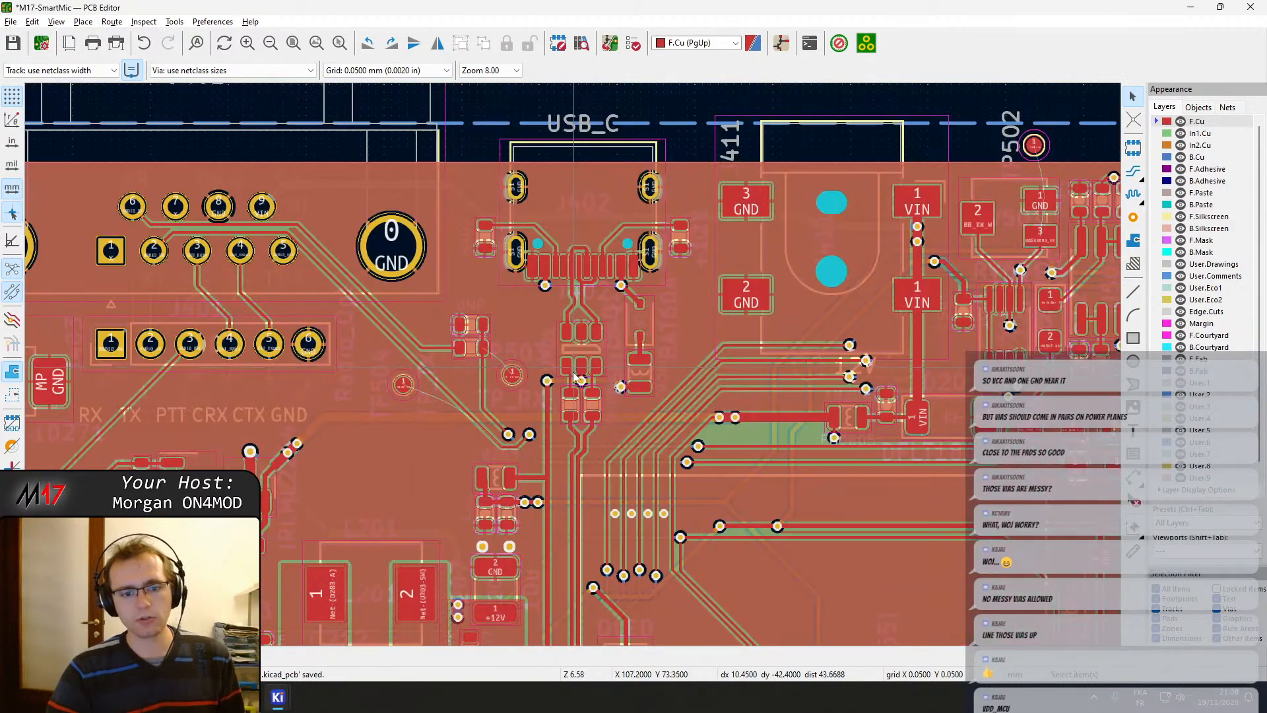
scroll(454, 434, down, 5)
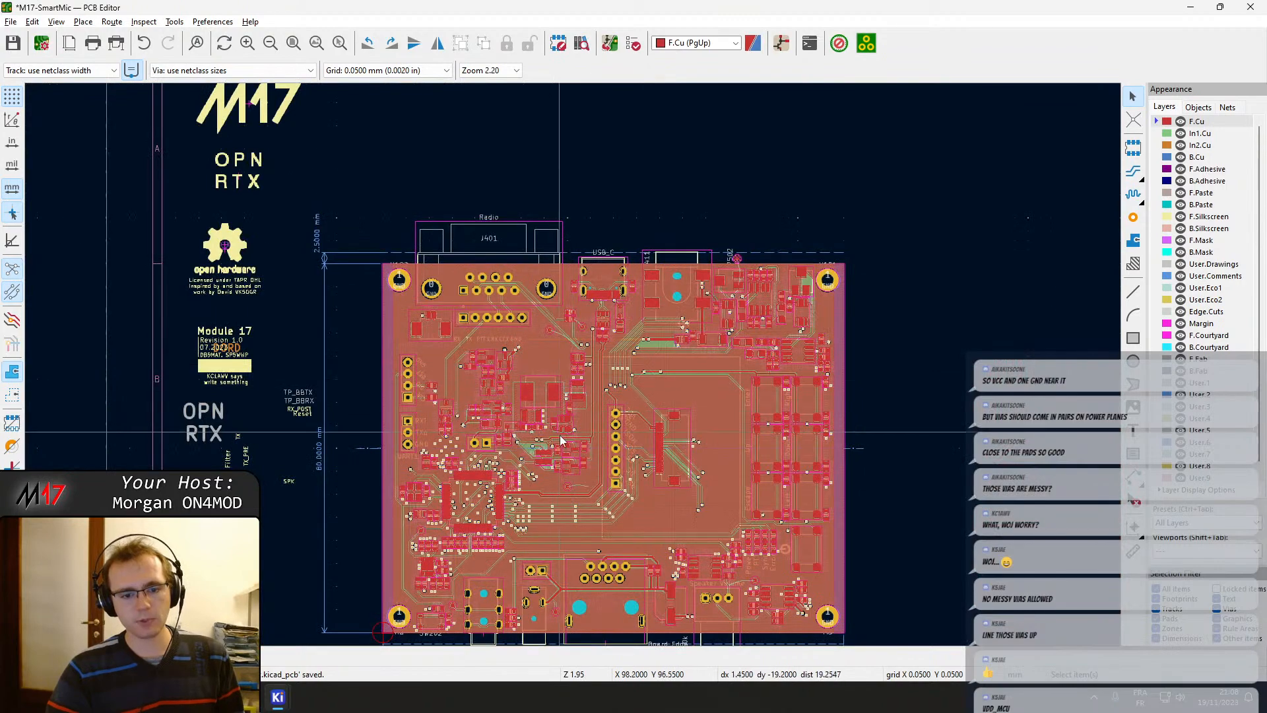
Review the via placement across the board, from the speaker volume section past the U503 circuitry to the diode area.
scroll(573, 364, up, 5)
scroll(573, 365, up, 3)
middle_drag(450, 561, 602, 196)
scroll(467, 423, down, 3)
middle_drag(518, 466, 553, 284)
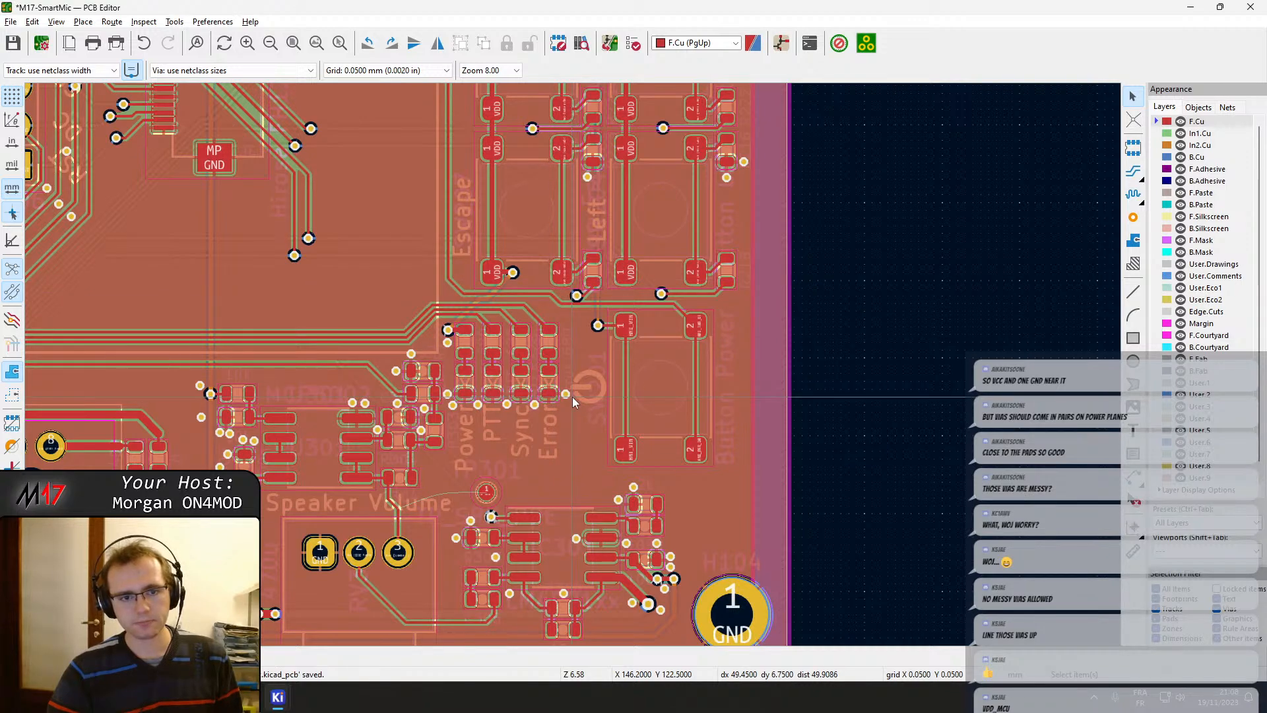
scroll(572, 398, down, 1)
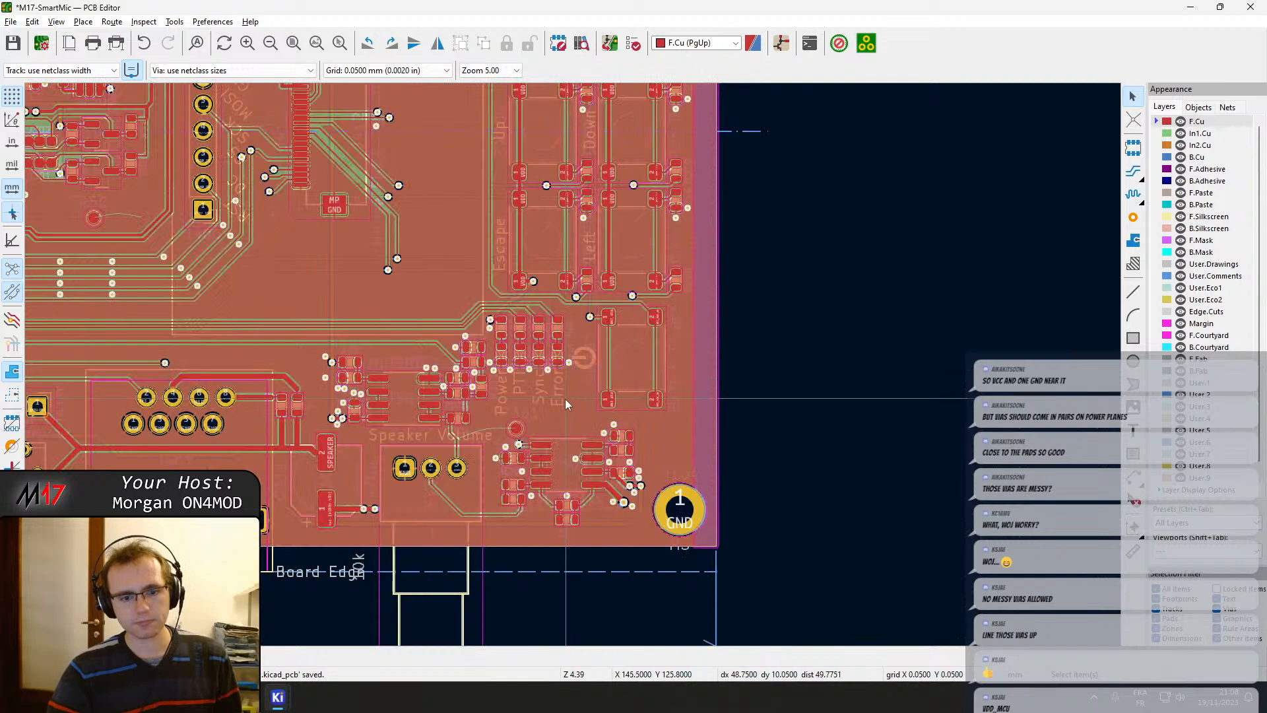
scroll(565, 398, up, 2)
scroll(573, 365, up, 6)
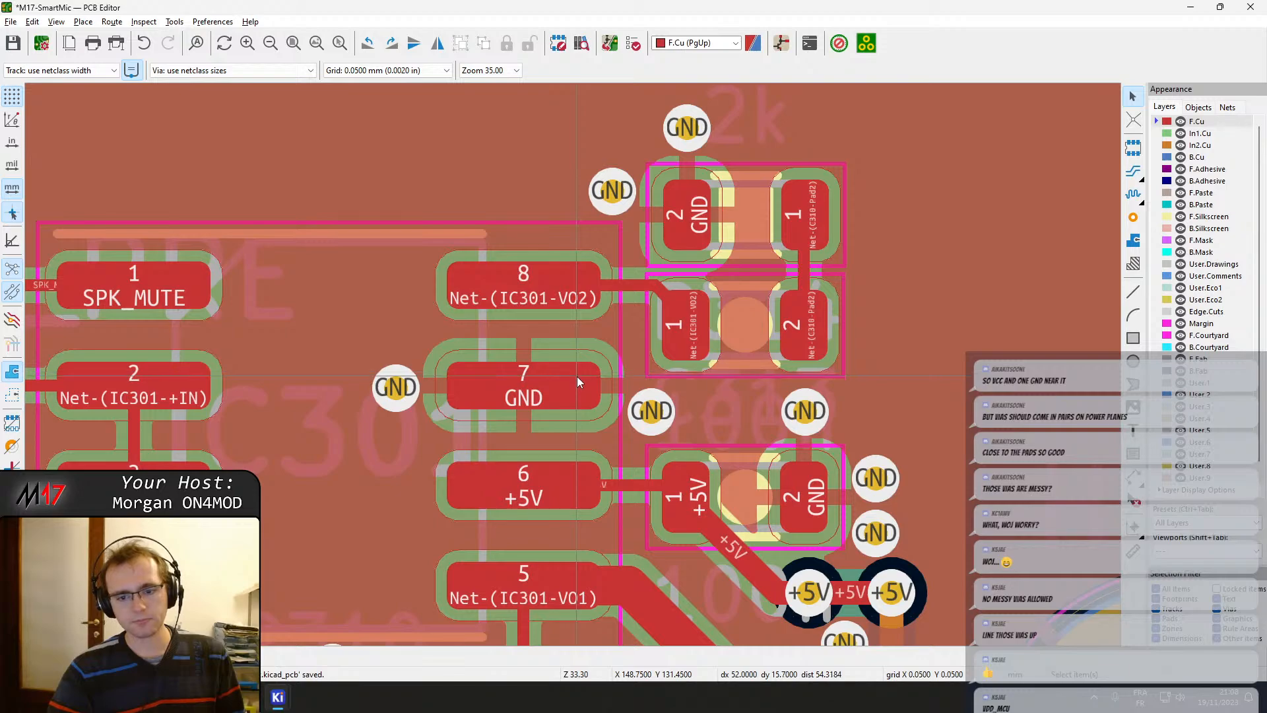
scroll(573, 368, down, 11)
middle_drag(525, 162, 587, 477)
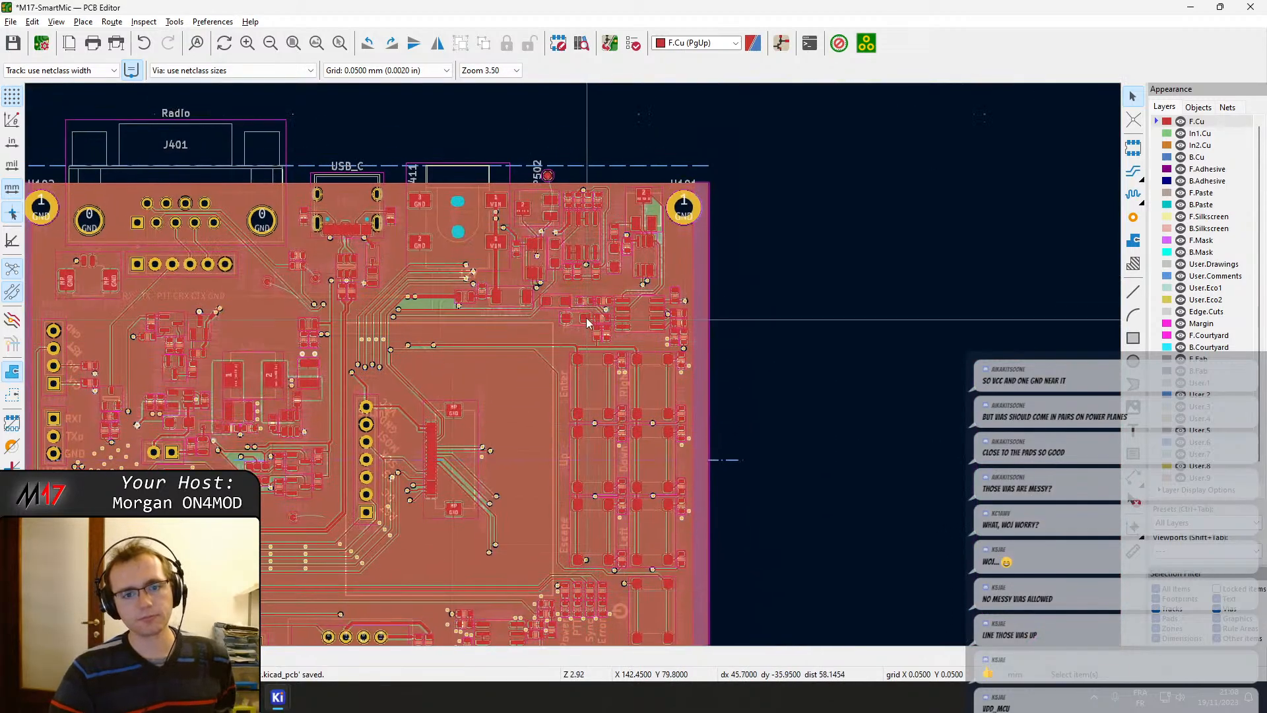
scroll(572, 363, up, 6)
scroll(573, 364, up, 5)
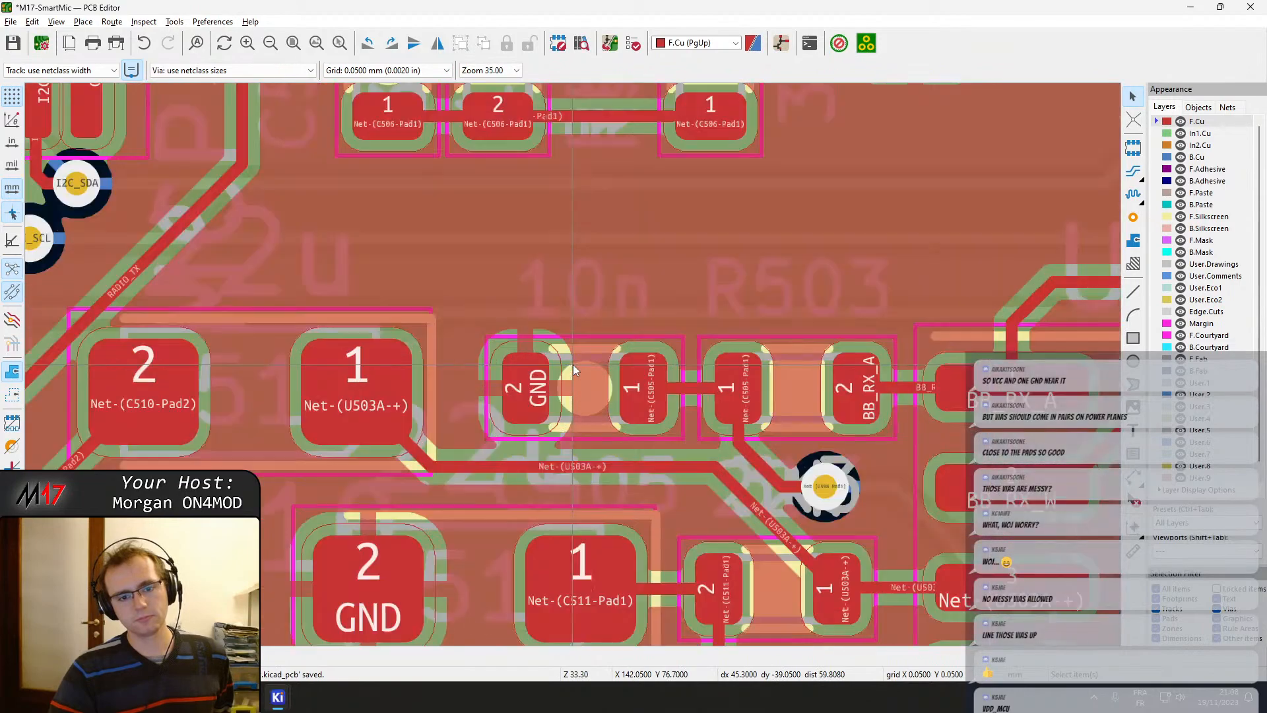
scroll(573, 364, down, 3)
scroll(422, 433, down, 6)
scroll(696, 334, up, 3)
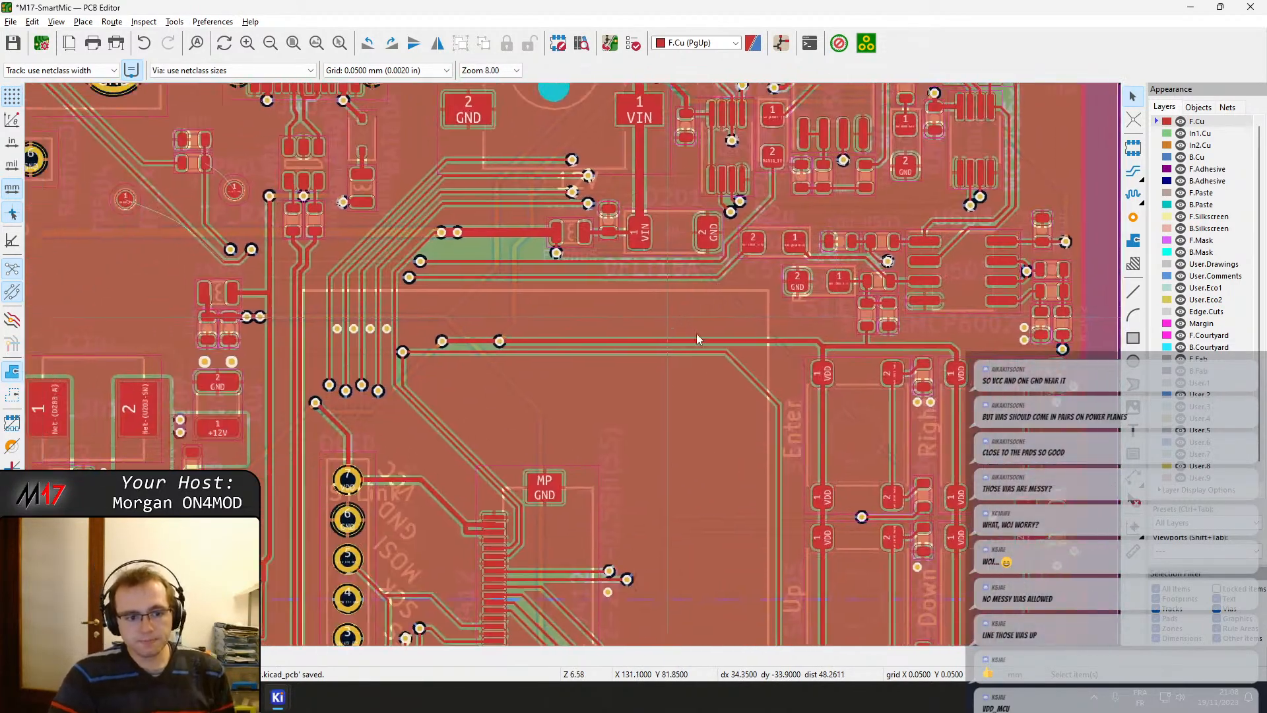
middle_drag(697, 335, 915, 450)
middle_drag(486, 485, 825, 350)
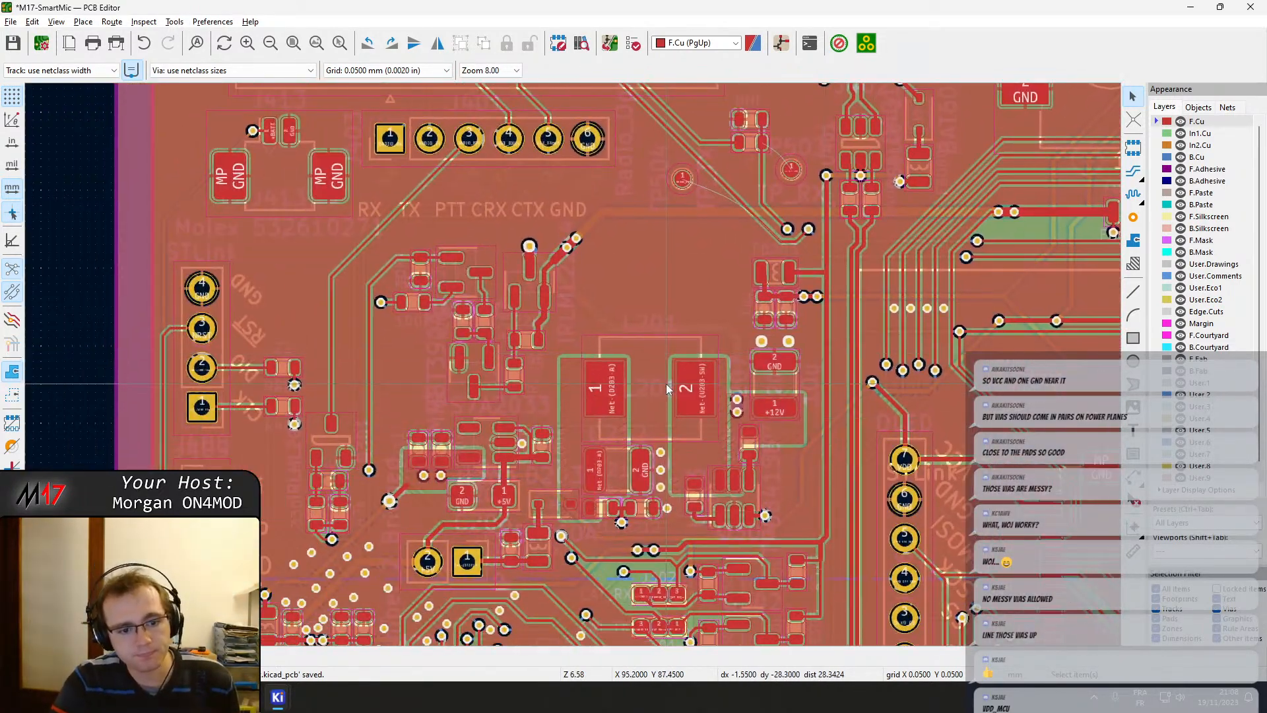
Examine the GND pads around the large +5V capacitor, Q301 and the PTT_OUT resistors for nearby vias.
scroll(453, 509, up, 8)
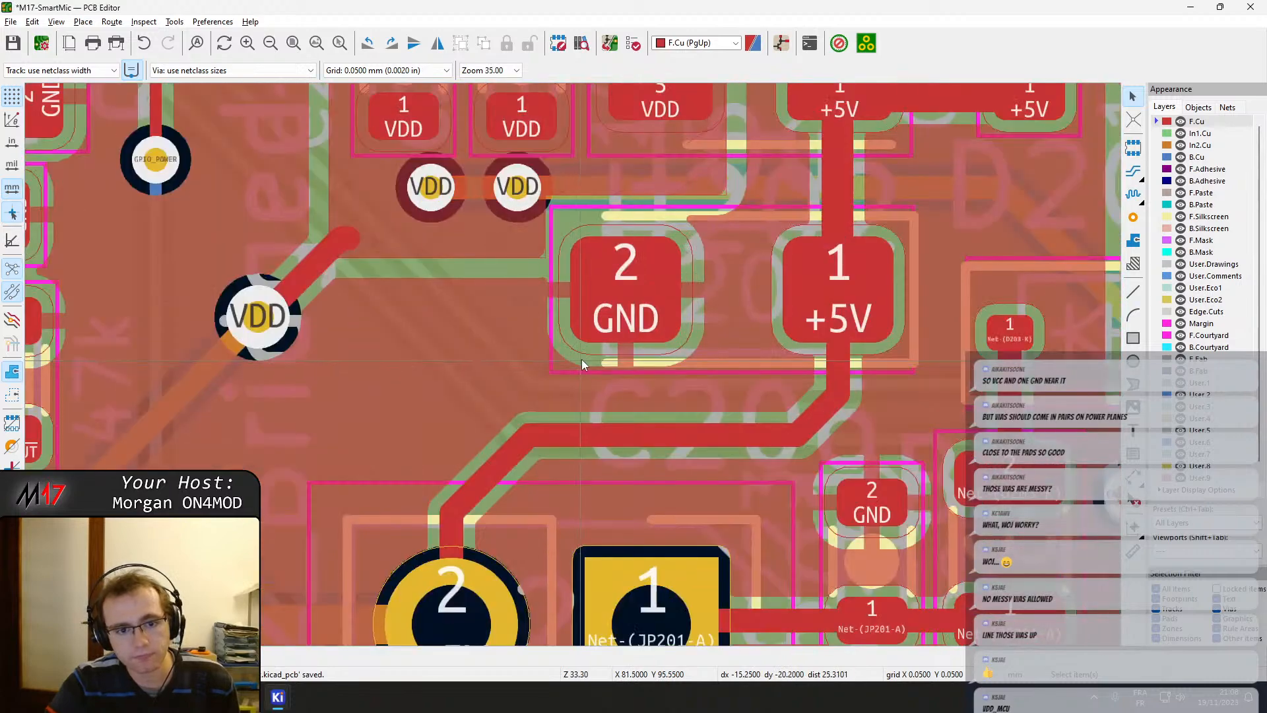
scroll(581, 359, down, 4)
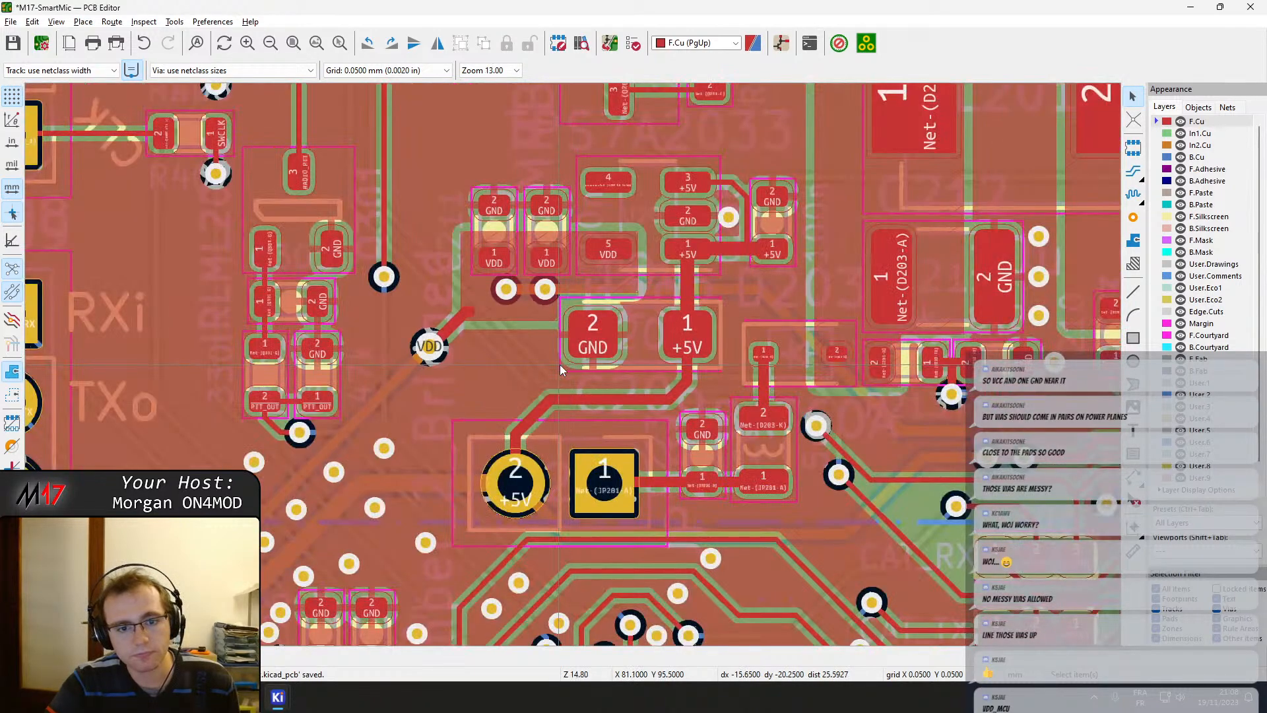
middle_drag(524, 356, 801, 310)
scroll(572, 362, up, 4)
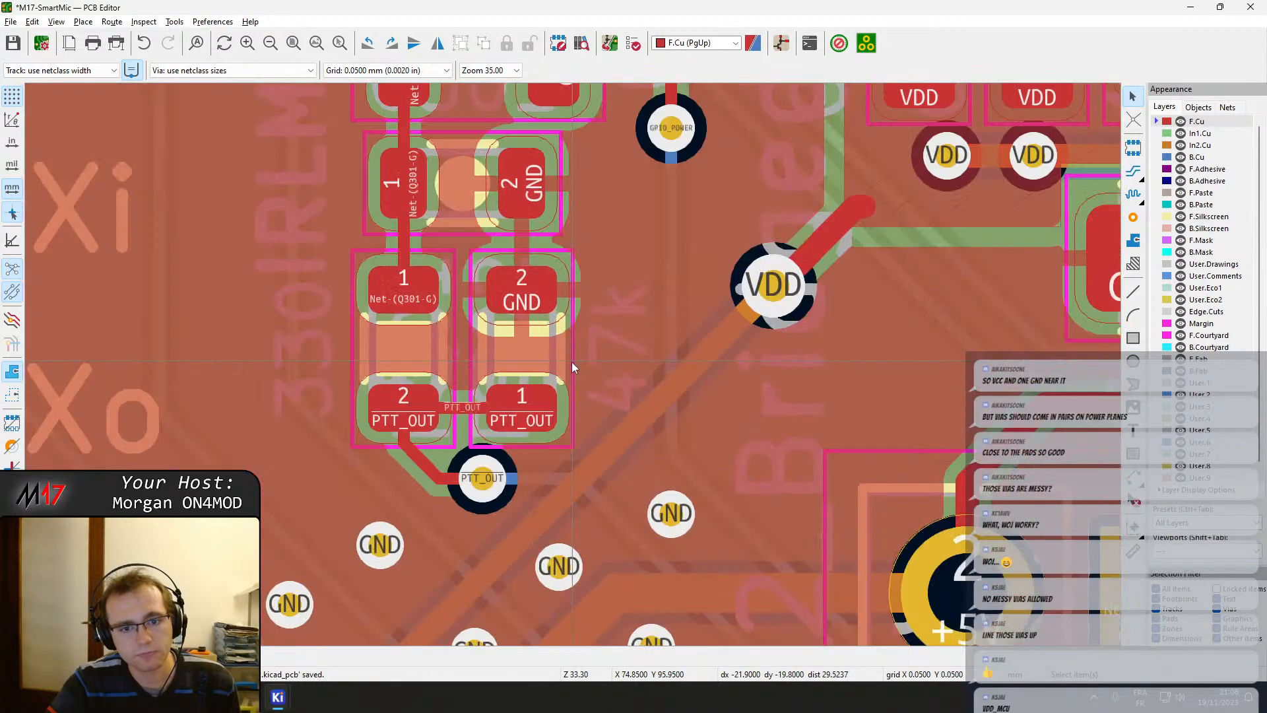
middle_drag(572, 362, 576, 487)
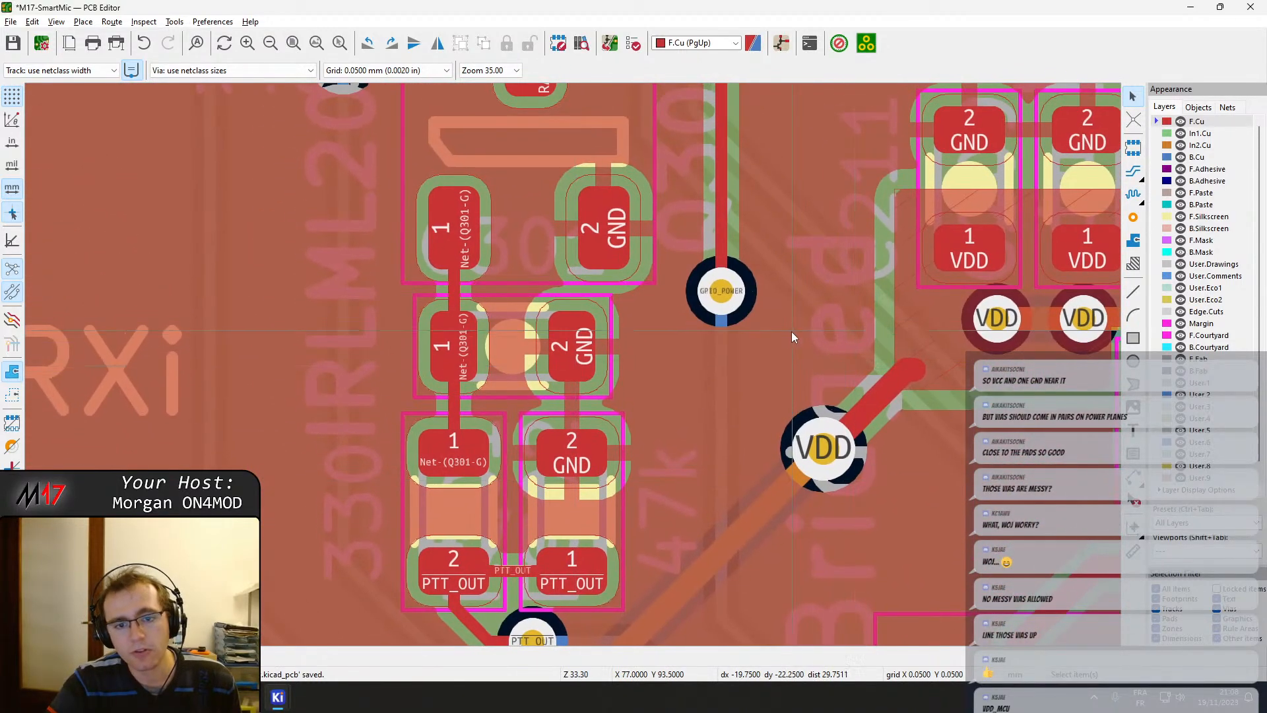
middle_drag(645, 263, 587, 515)
click(482, 433)
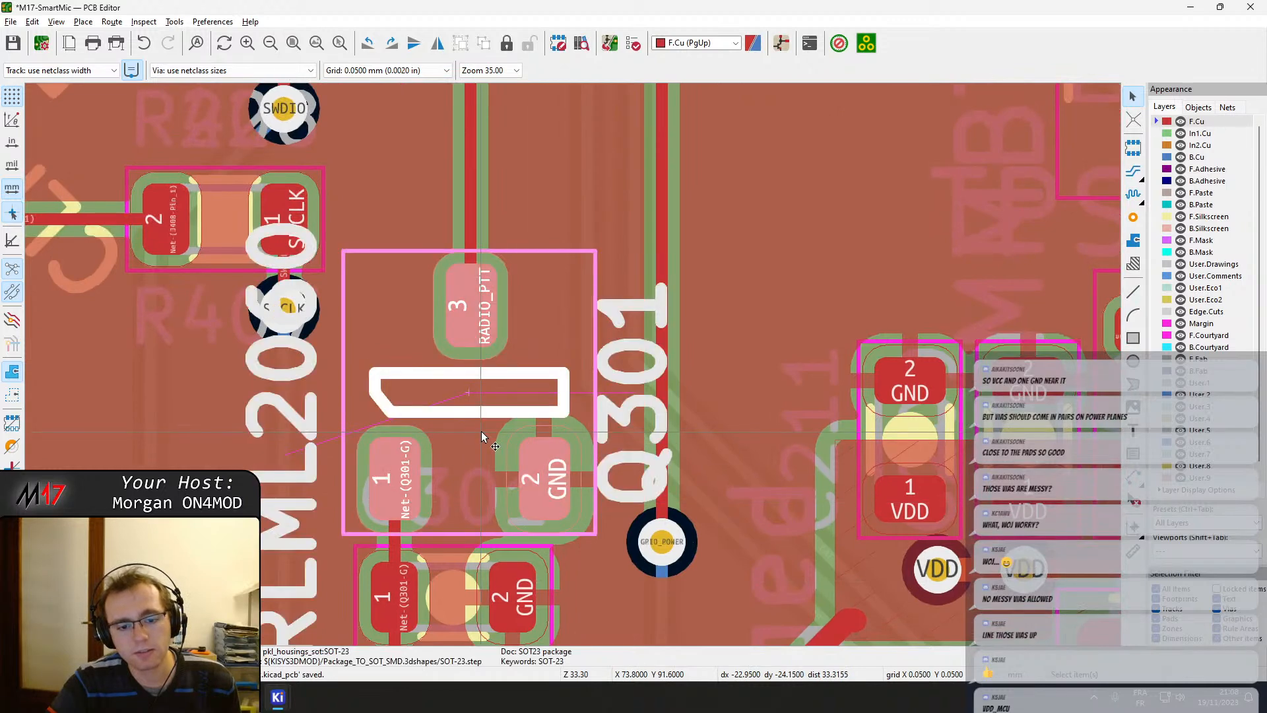
mouse_move(277, 697)
mouse_move(454, 639)
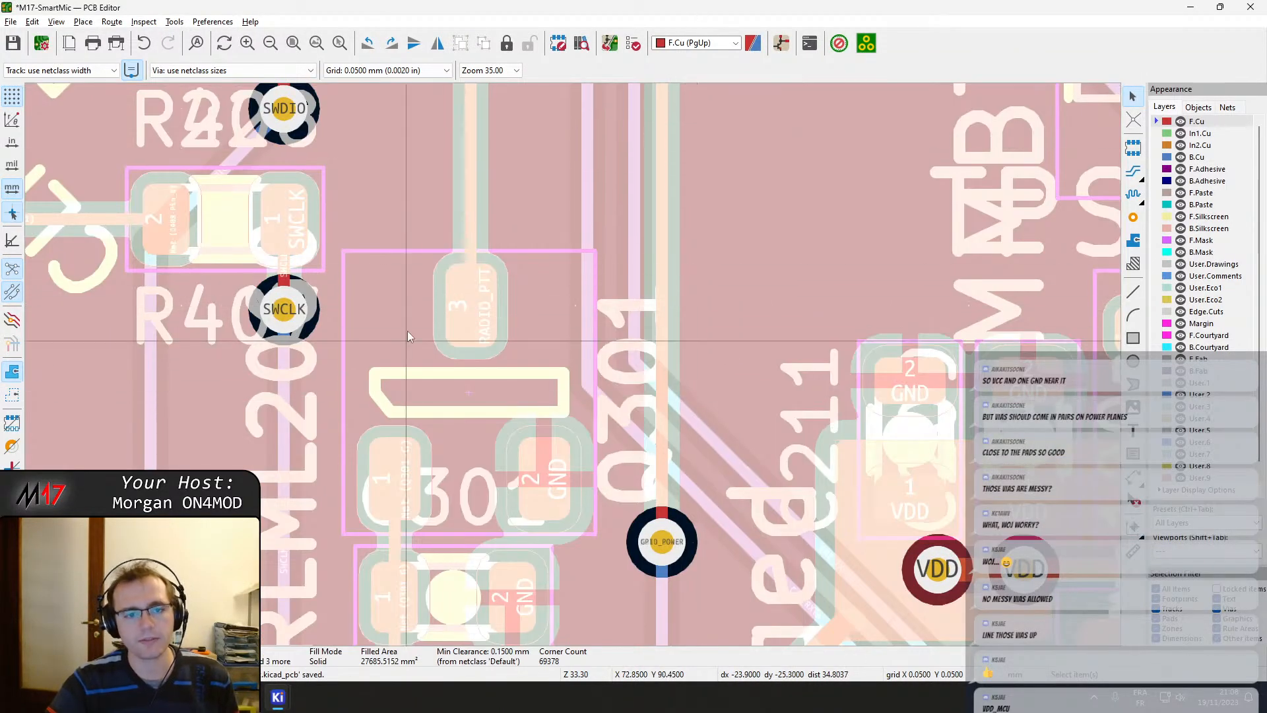
click(275, 418)
scroll(275, 418, down, 4)
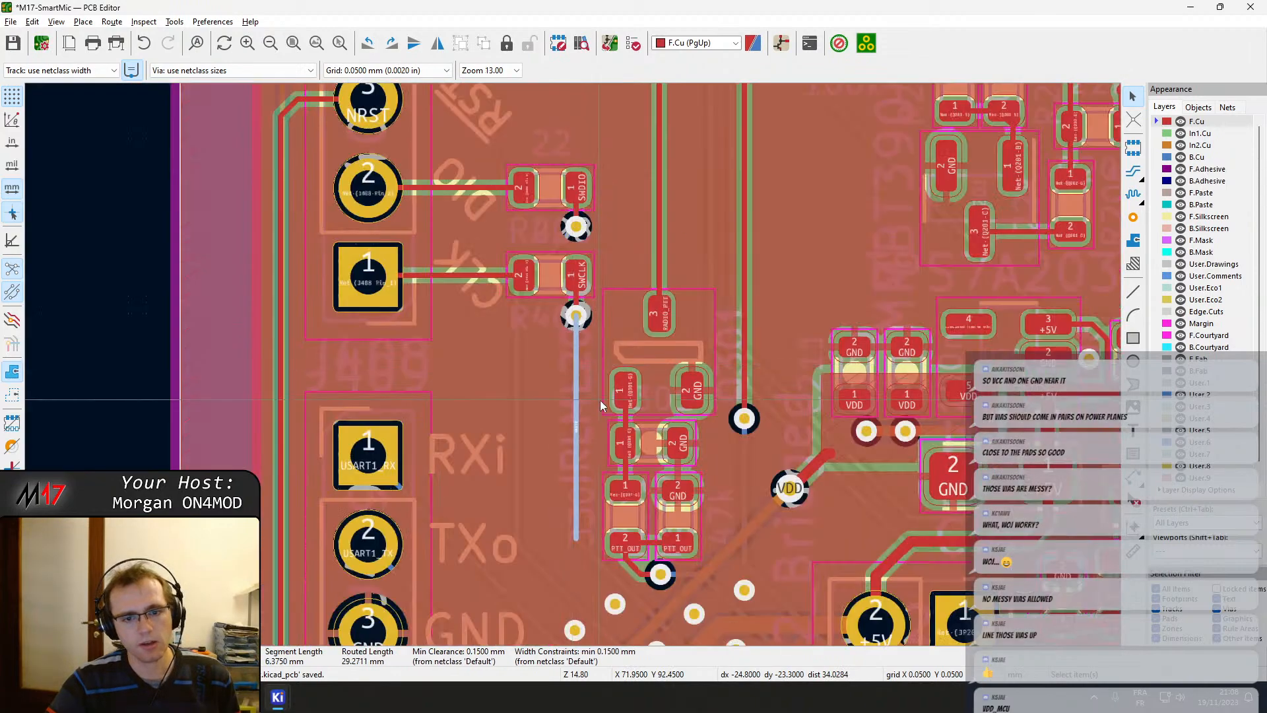
Place one GND via beside pad 2 of Q301 and two beside the GND pad of the small component below it.
click(1134, 218)
scroll(650, 439, up, 5)
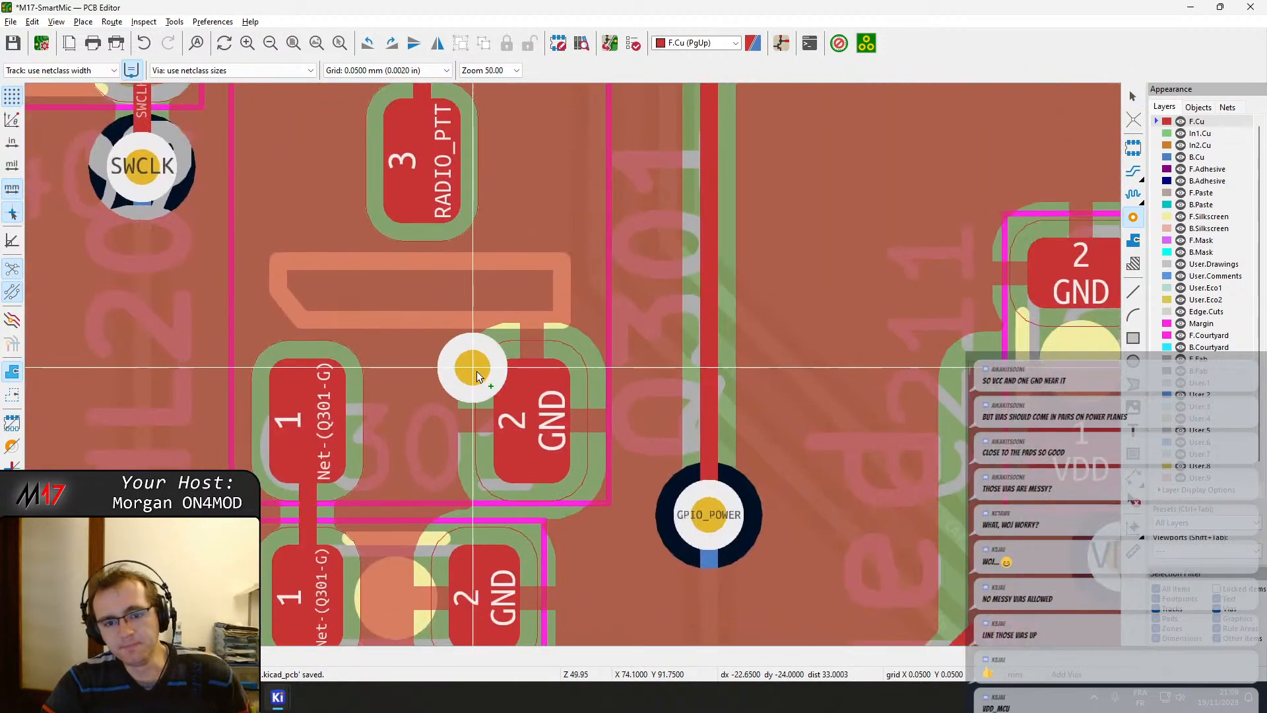
click(644, 422)
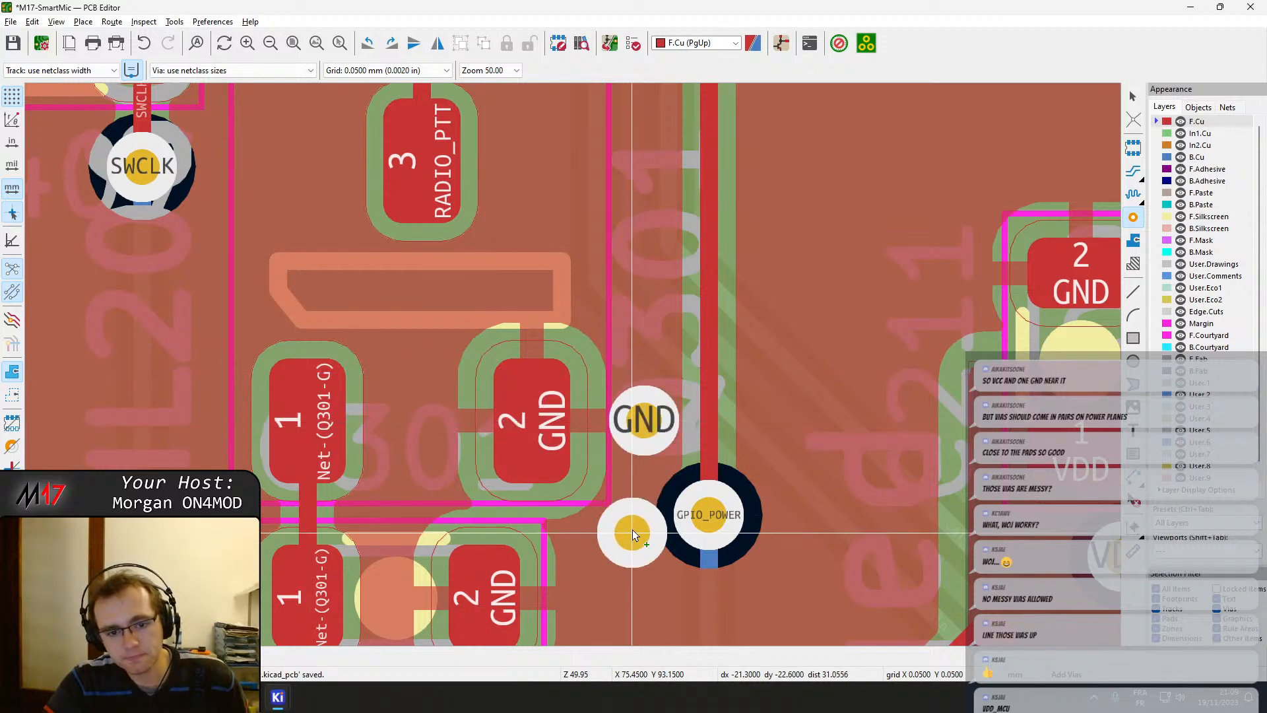
middle_drag(632, 529, 645, 383)
click(633, 389)
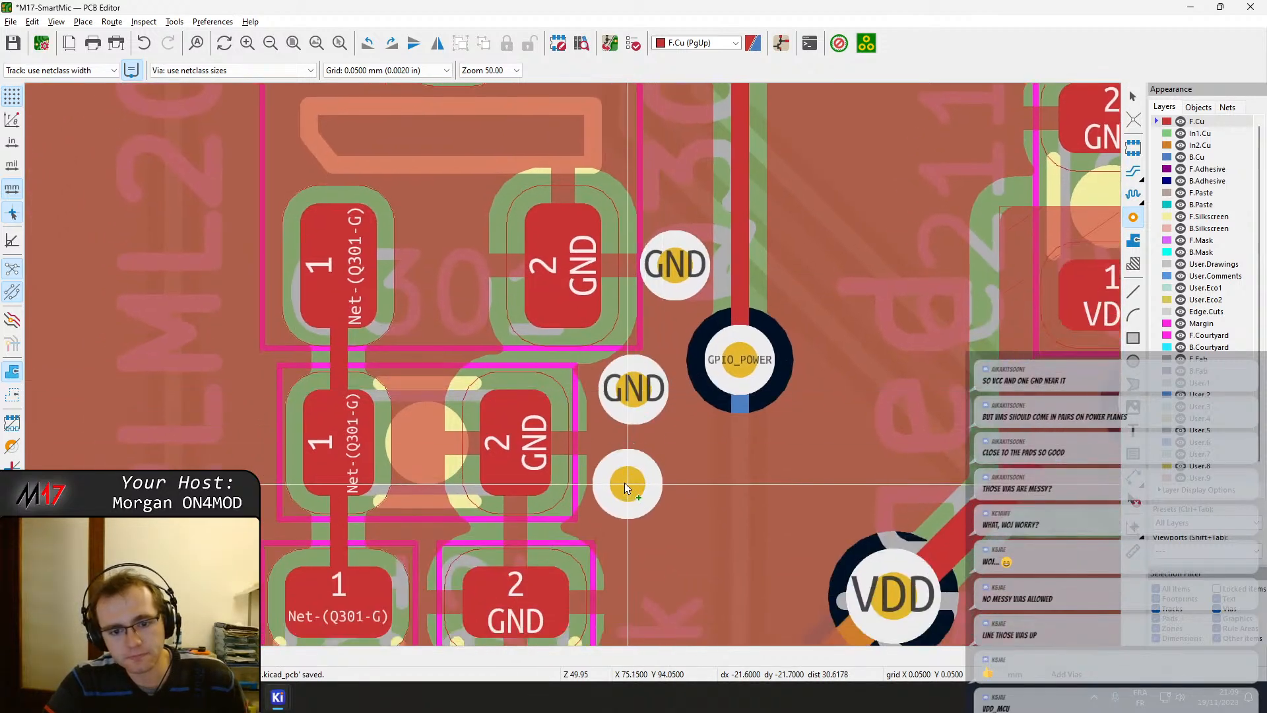
click(622, 484)
Place two GND vias in a column beside the 47k resistor's GND pad.
middle_drag(664, 543, 701, 334)
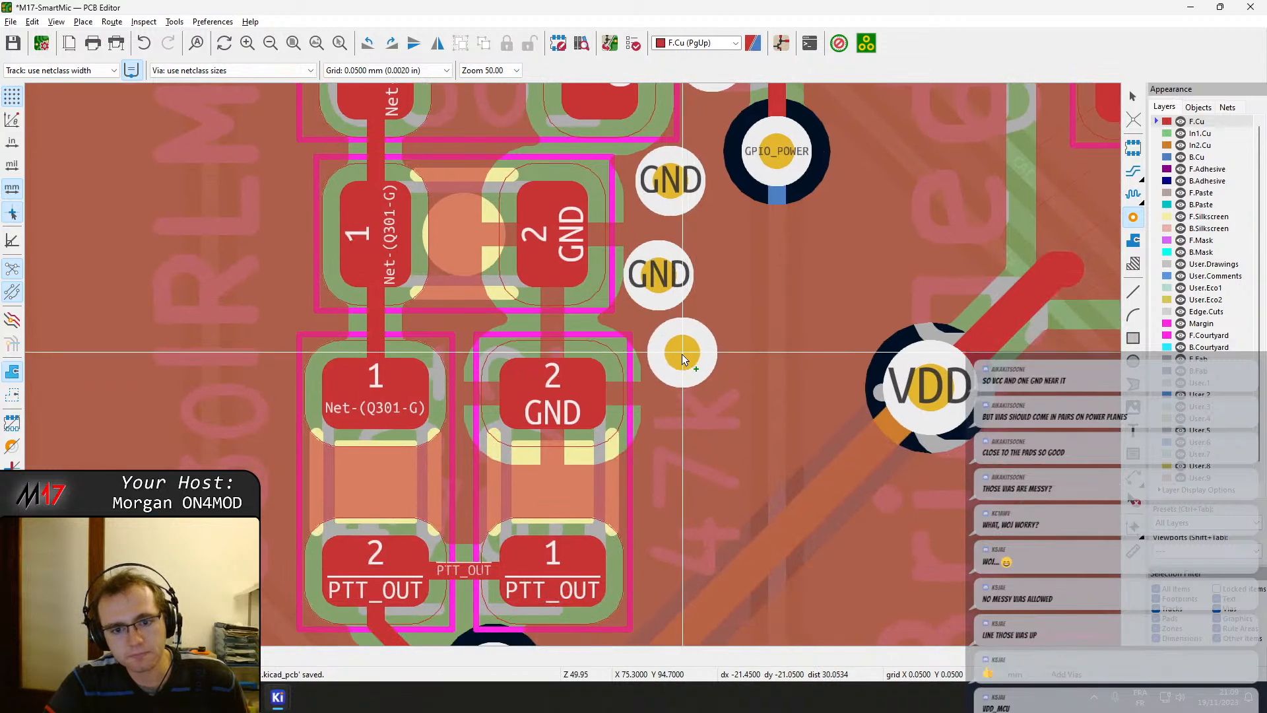
click(677, 352)
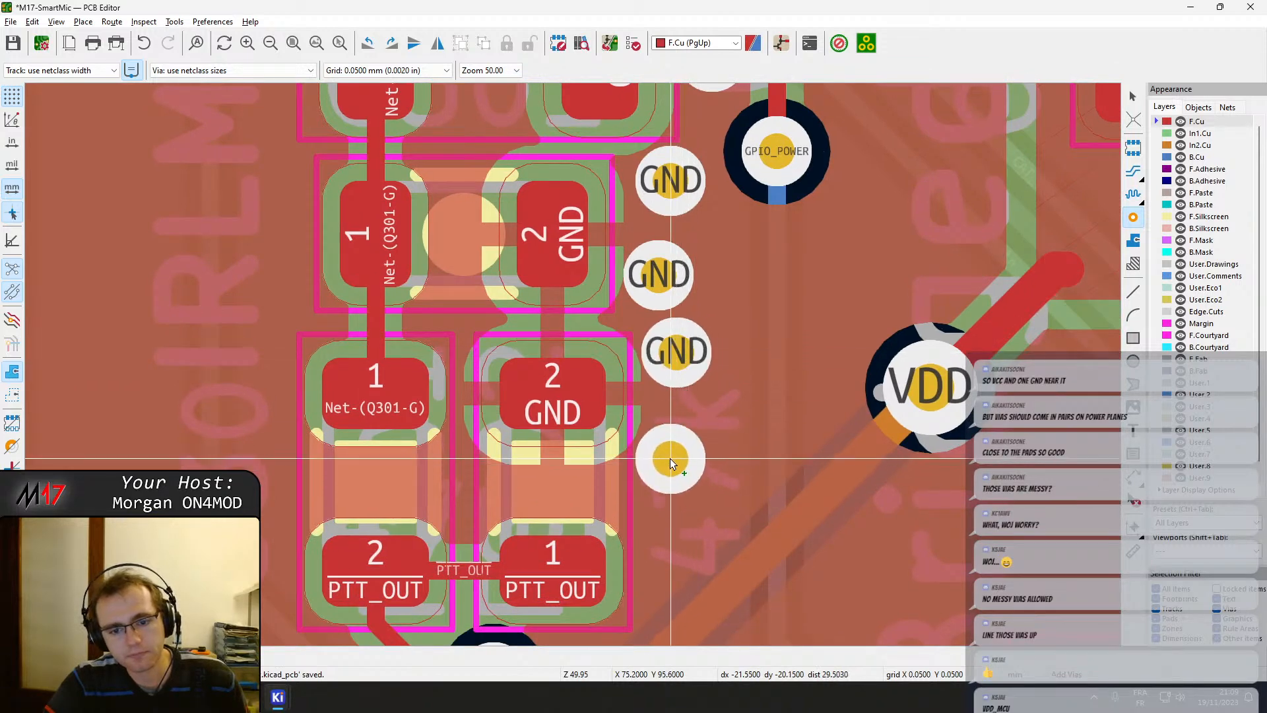
click(671, 458)
Examine the routing around the SWDIO and SWCLK resistors and back at Q301.
middle_drag(671, 563, 691, 589)
click(838, 231)
middle_drag(632, 362, 573, 670)
middle_drag(476, 215, 429, 632)
scroll(443, 466, down, 3)
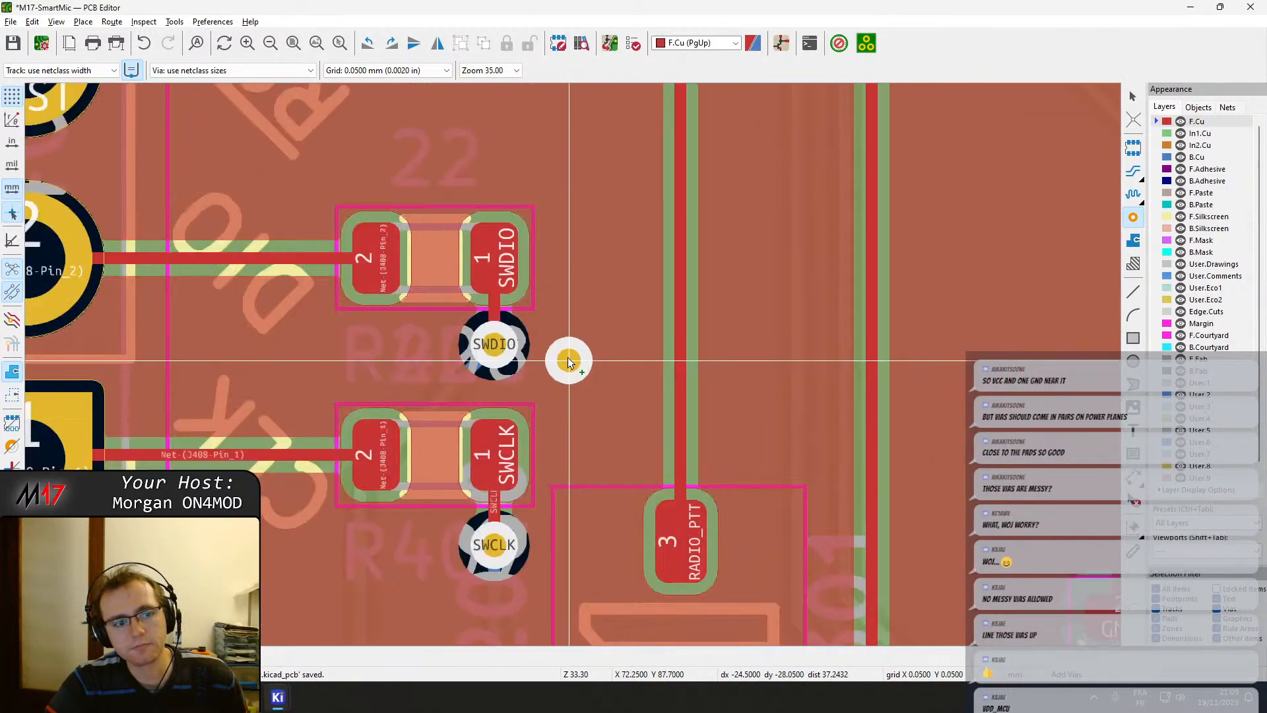
middle_drag(610, 292, 436, 645)
middle_drag(435, 86, 662, 306)
scroll(662, 426, up, 1)
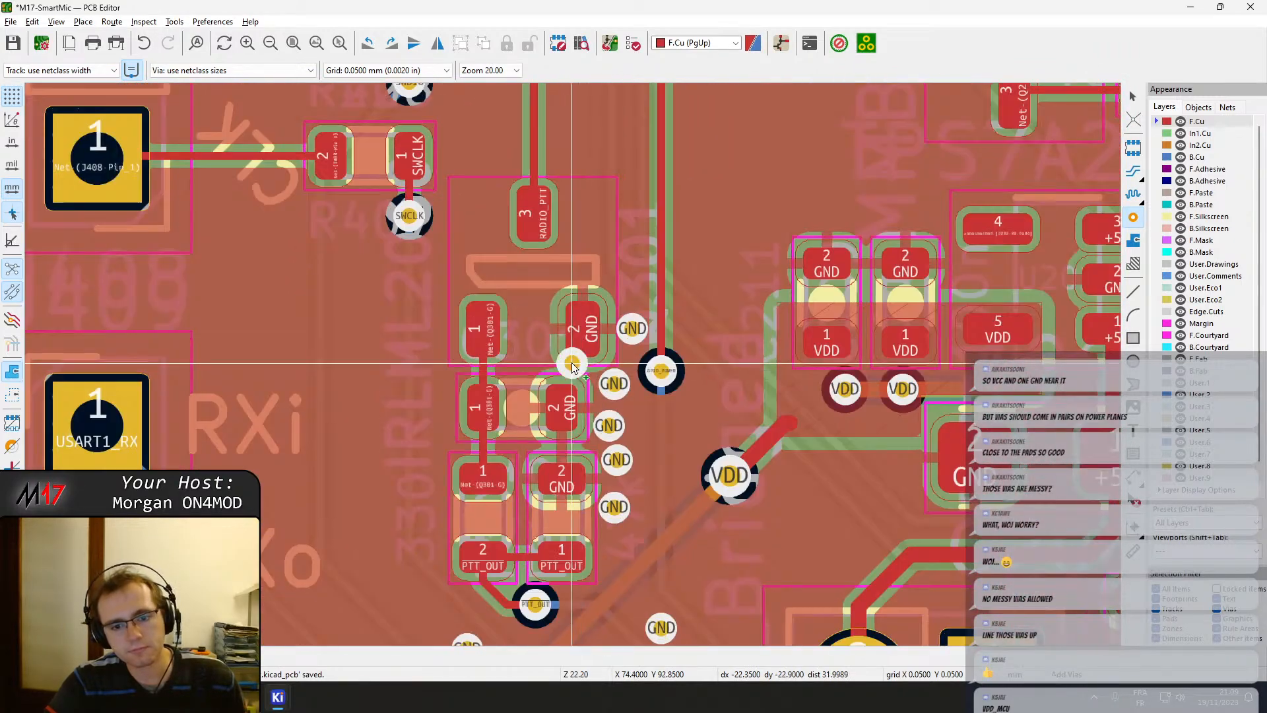
Place GND vias above and below the large VDD via and one beside the large +5V capacitor's GND pad.
middle_drag(766, 511, 693, 442)
scroll(701, 453, up, 1)
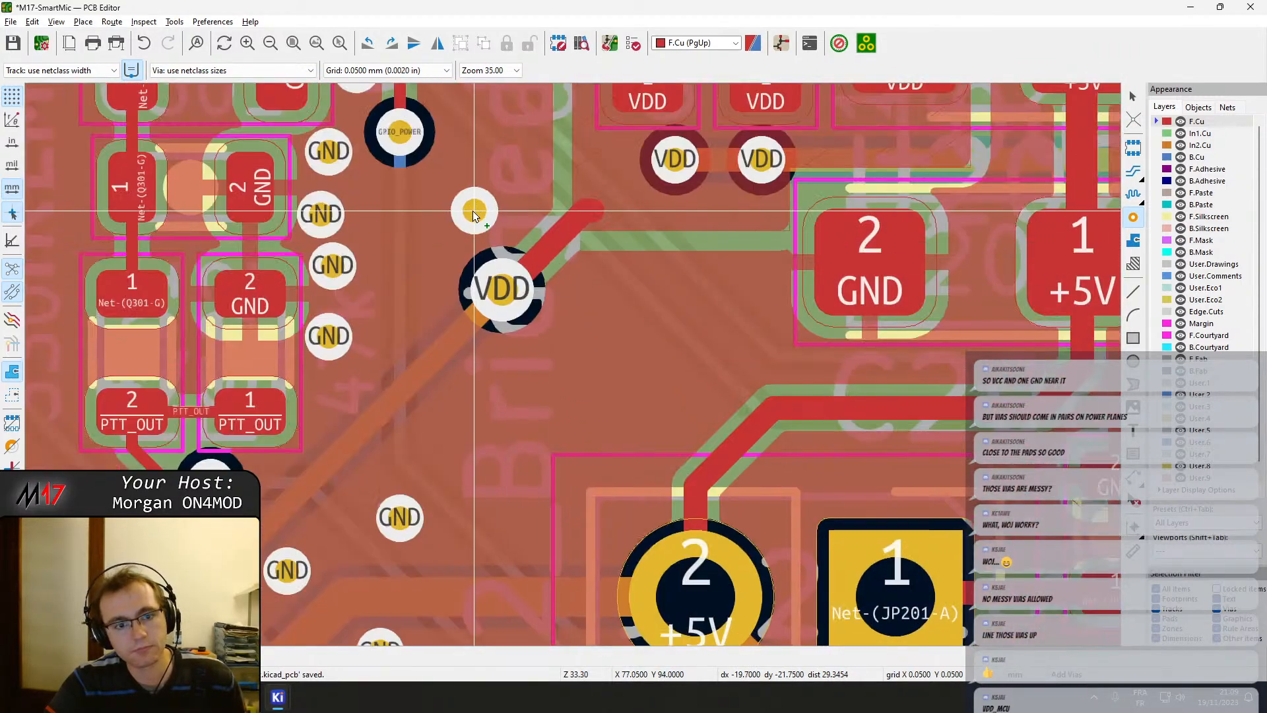
click(497, 216)
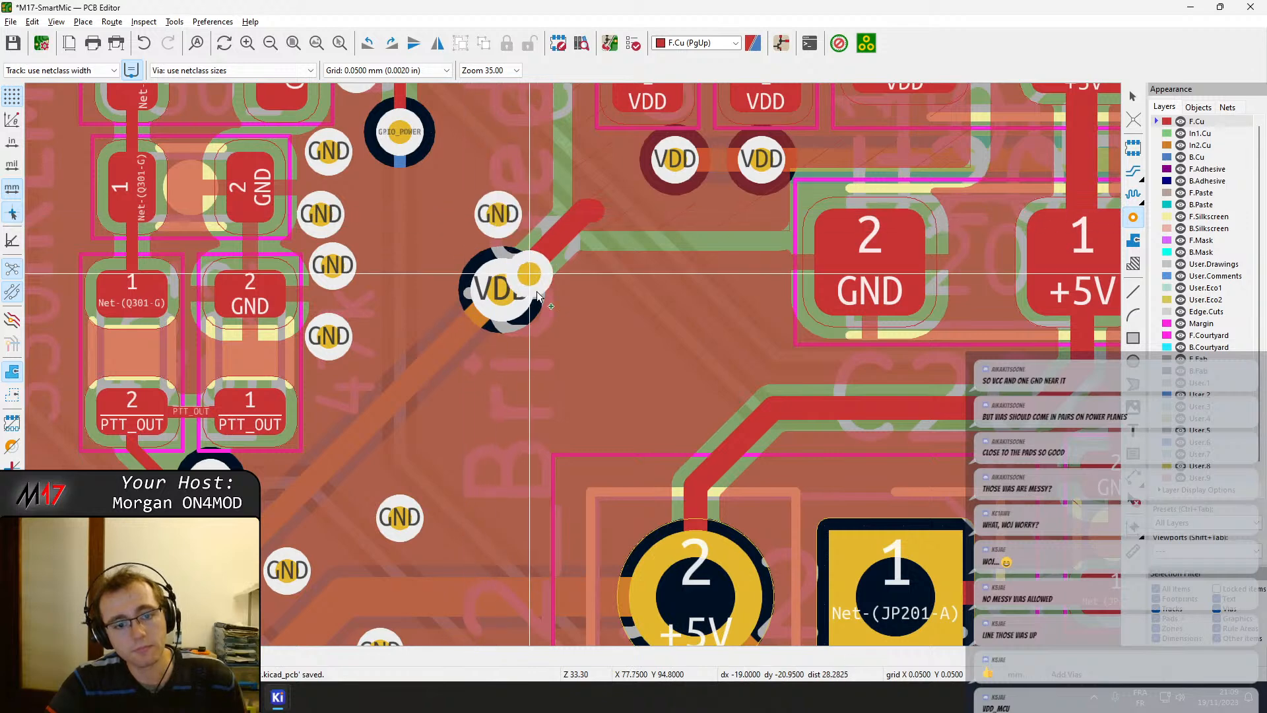
click(507, 365)
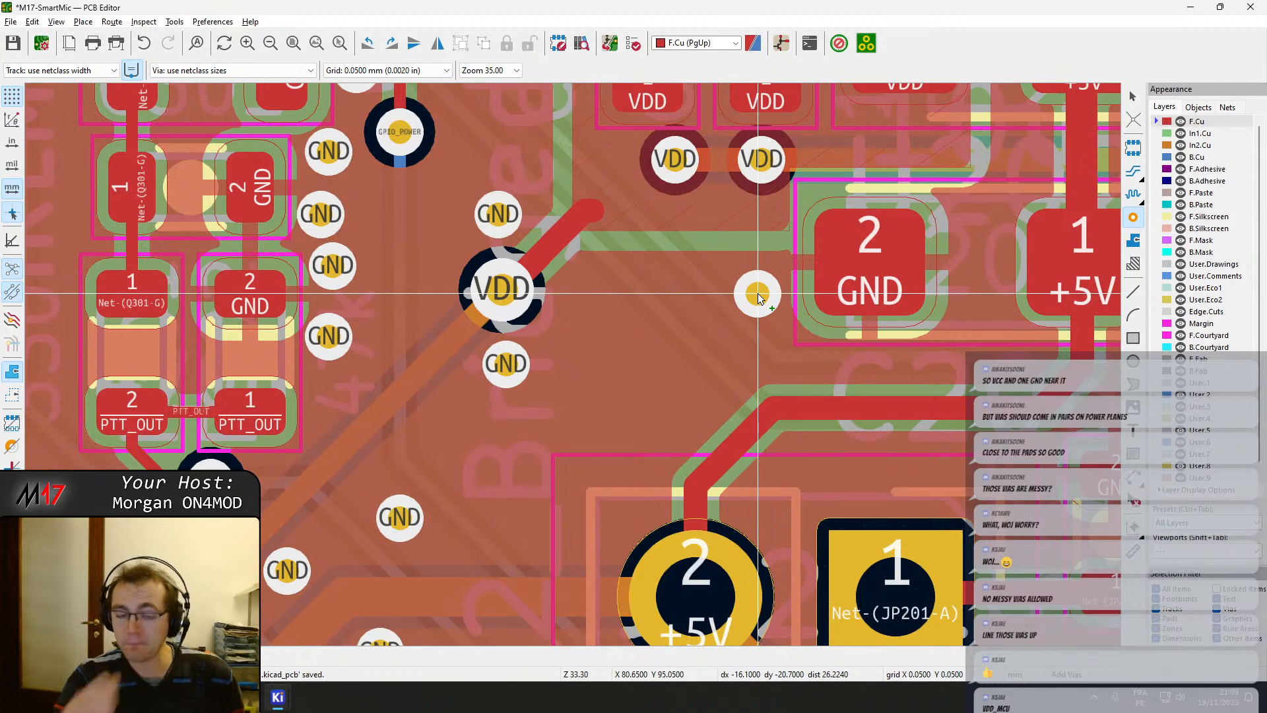
click(764, 277)
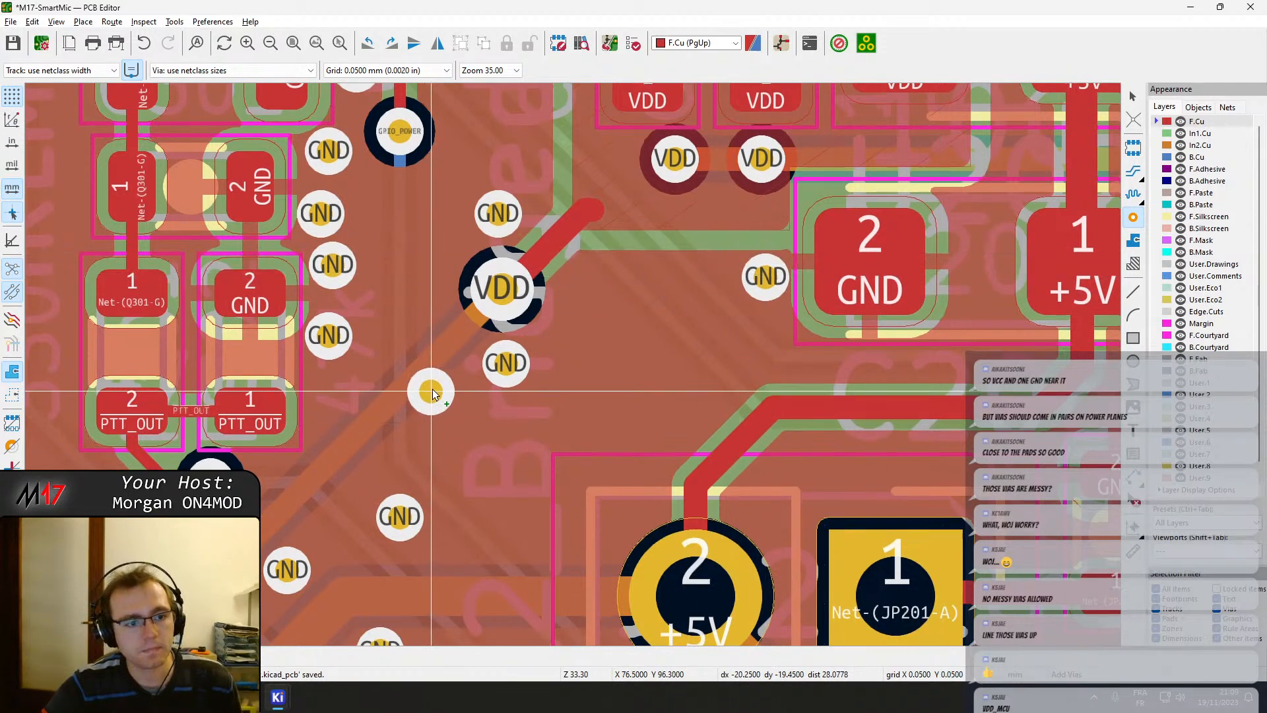
Make B.Cu the active layer and nudge the GND via below the PTT_OUT via slightly down and left.
scroll(430, 396, up, 2)
middle_drag(735, 336, 823, 282)
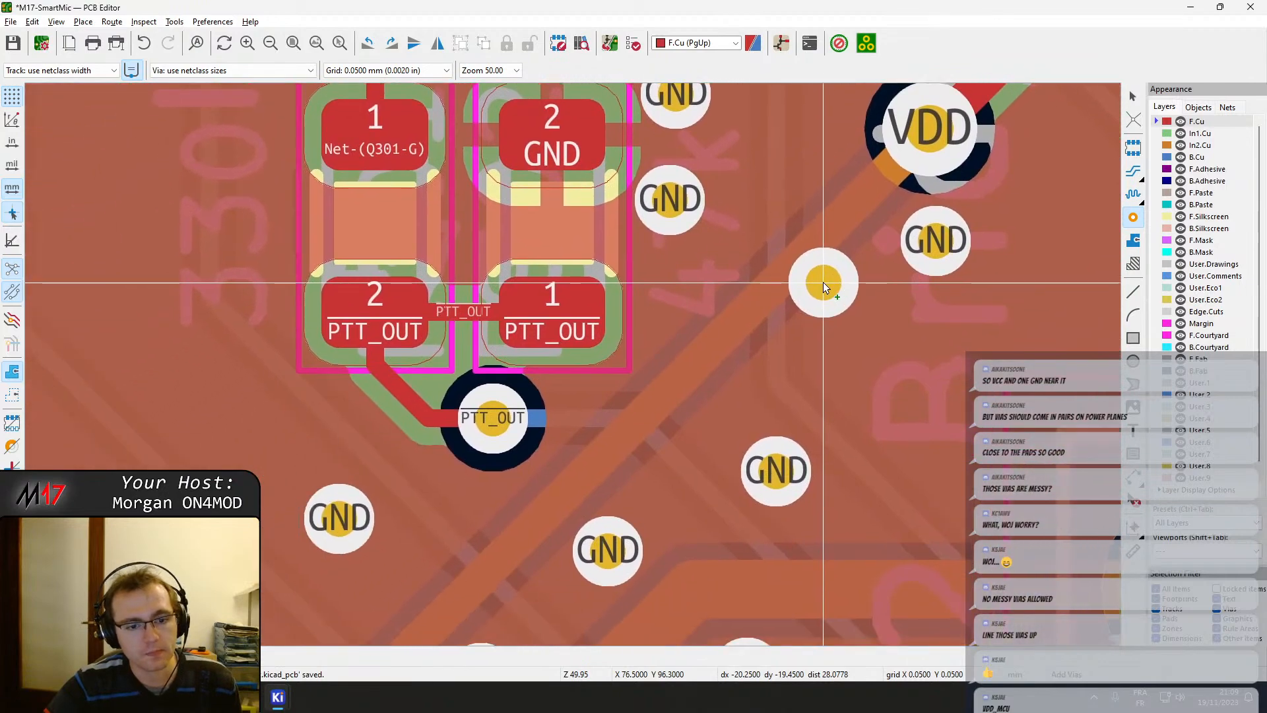
scroll(624, 440, down, 1)
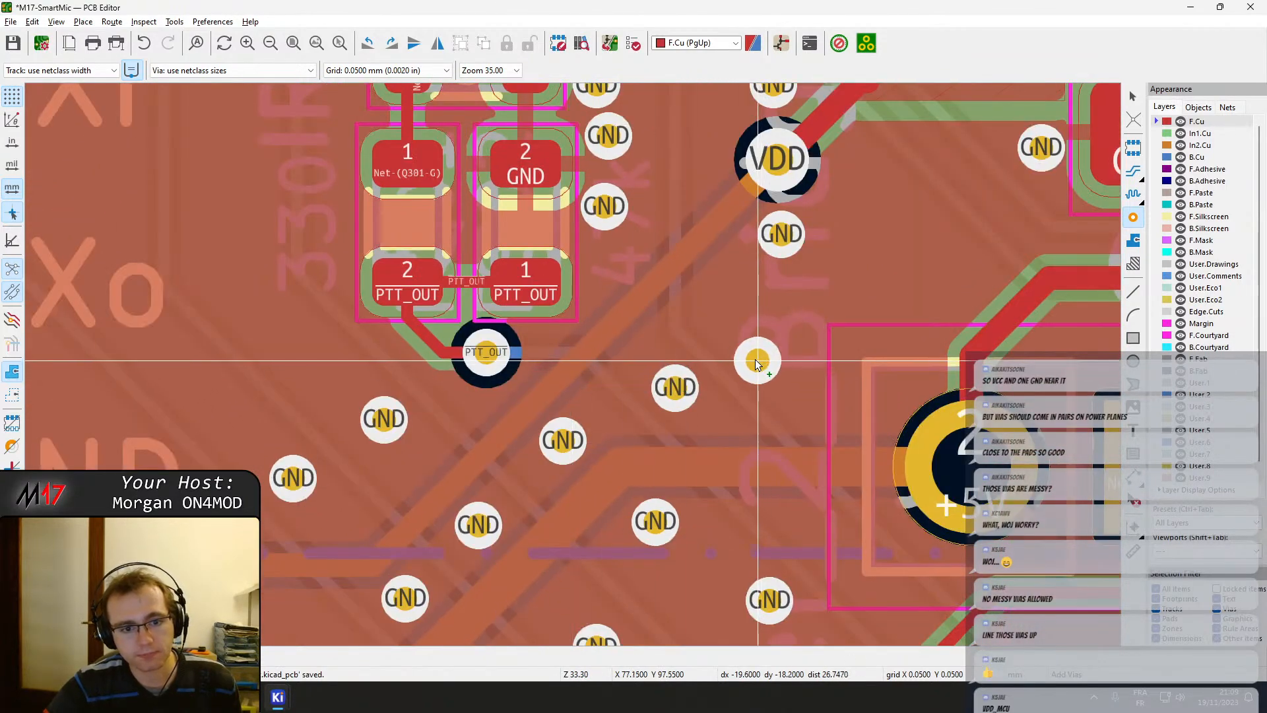
scroll(741, 360, down, 1)
scroll(462, 360, up, 2)
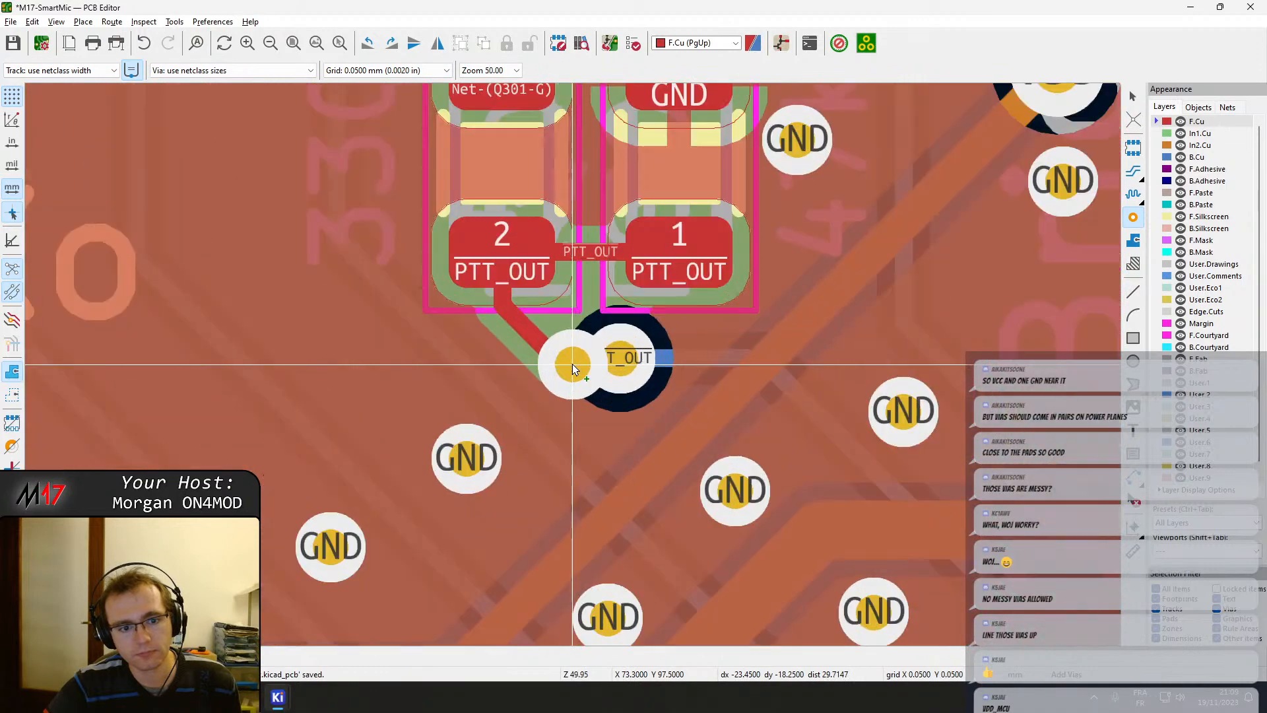
middle_drag(510, 388, 622, 306)
key(Escape)
click(1199, 158)
scroll(624, 494, down, 1)
click(626, 326)
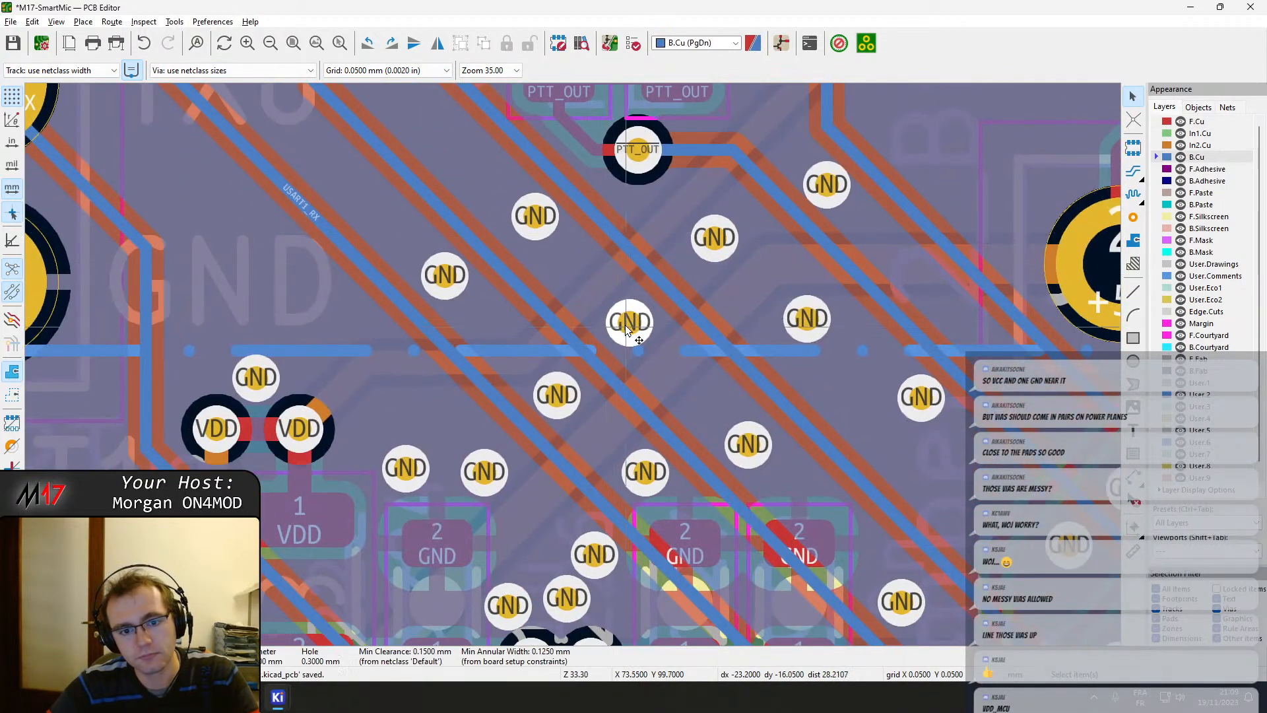
drag(630, 328, 620, 335)
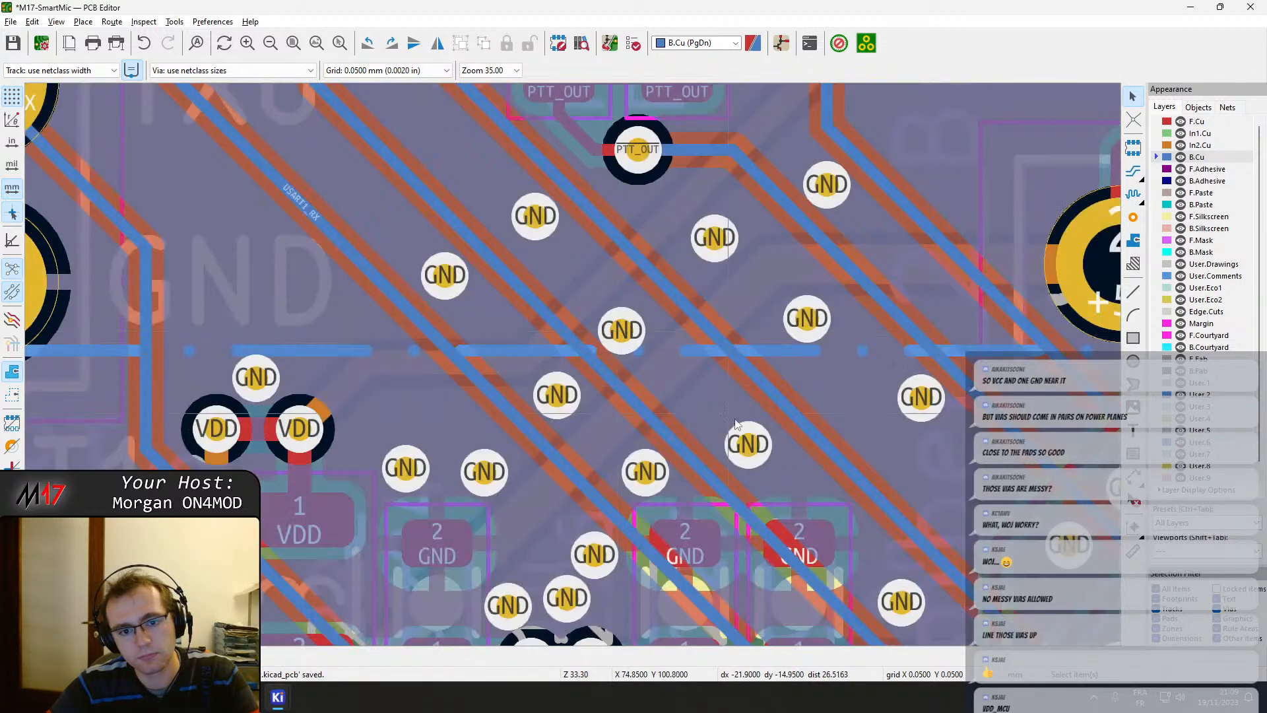
Nudge the GND via above the VDD_MCU capacitors and the one beside them slightly left, away from the adjacent diagonal tracks.
double_click(748, 453)
key(Escape)
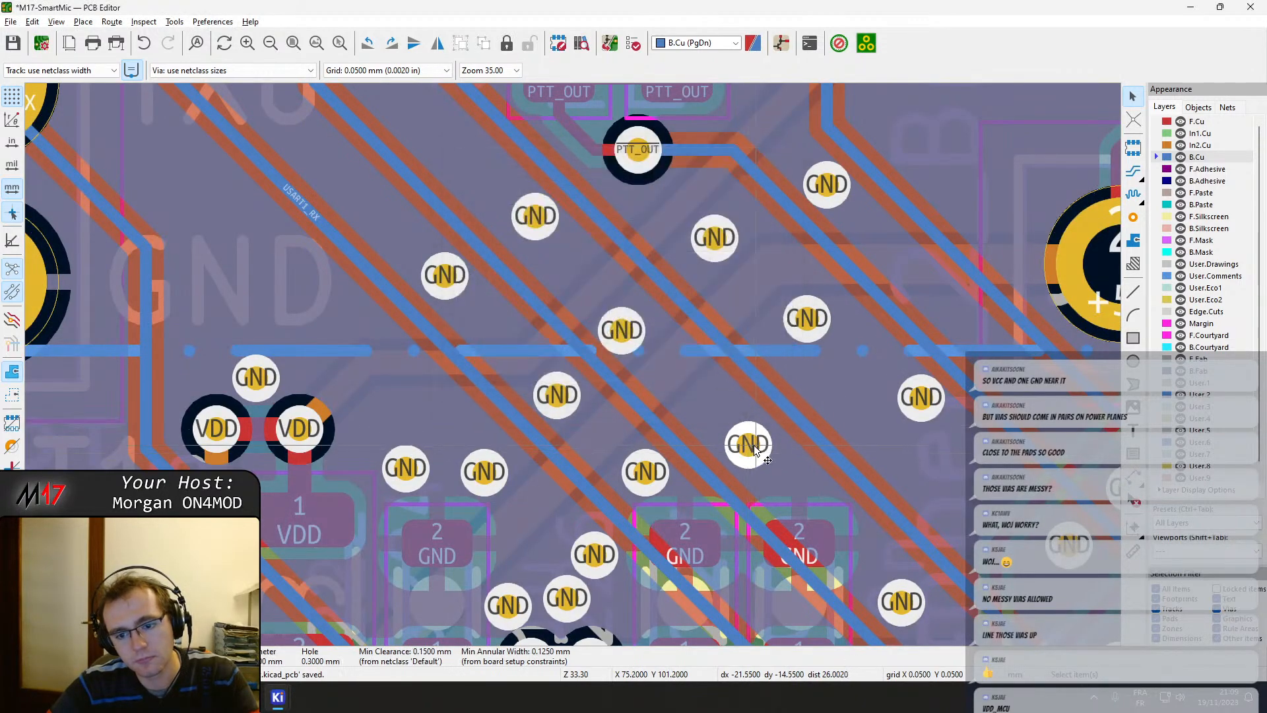
drag(745, 451, 739, 453)
middle_drag(931, 635, 833, 464)
click(804, 435)
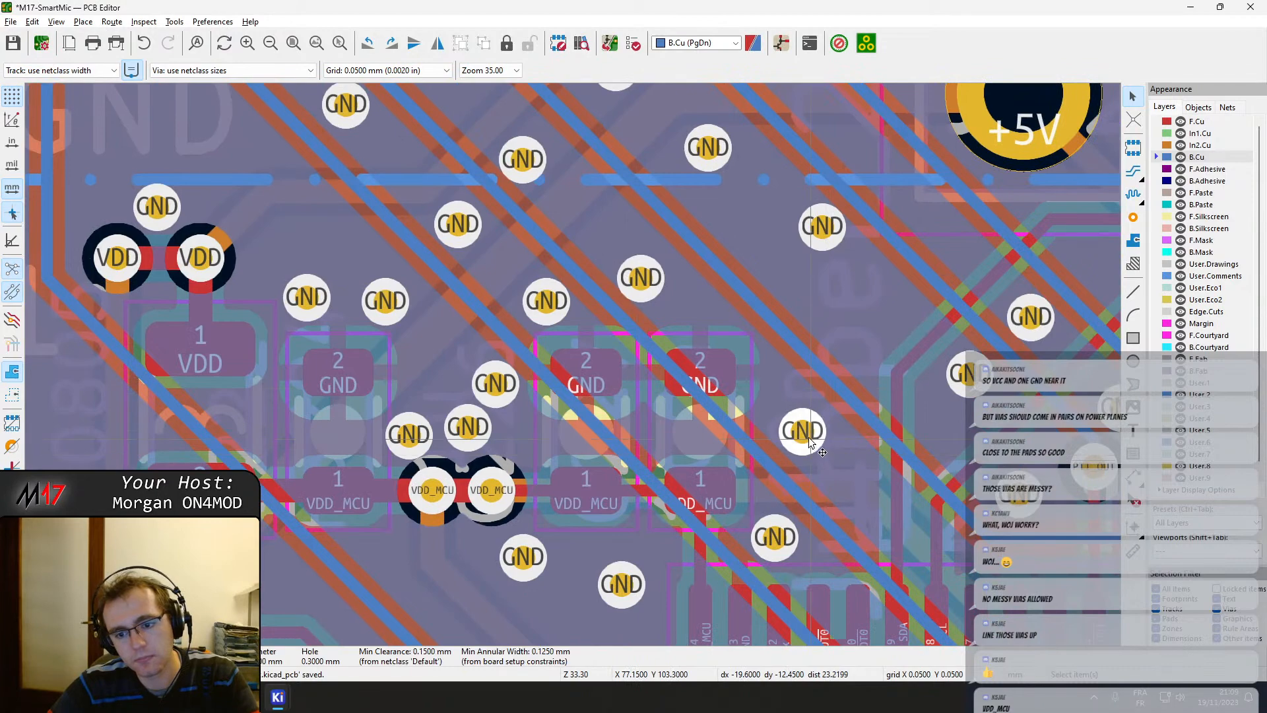
drag(805, 435, 796, 439)
click(797, 436)
Move the GND via left of the PTT_OUT via downward, clear of the neighbouring diagonal track.
middle_drag(474, 100, 568, 295)
click(540, 238)
drag(539, 238, 543, 269)
Drag the diagonal SWCLK track on B.Cu down and left, away from the PTT_OUT via, and refill all zones.
drag(625, 259, 528, 196)
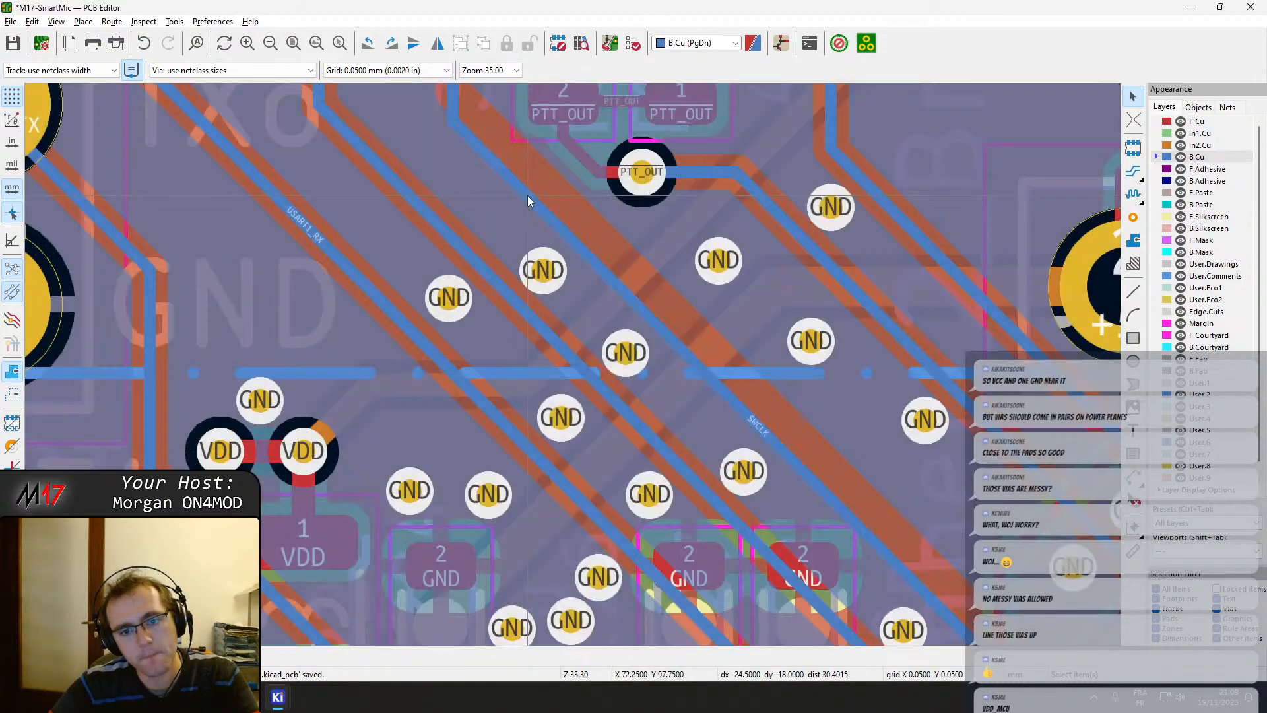
scroll(528, 195, down, 2)
scroll(619, 399, up, 1)
middle_drag(567, 126, 525, 439)
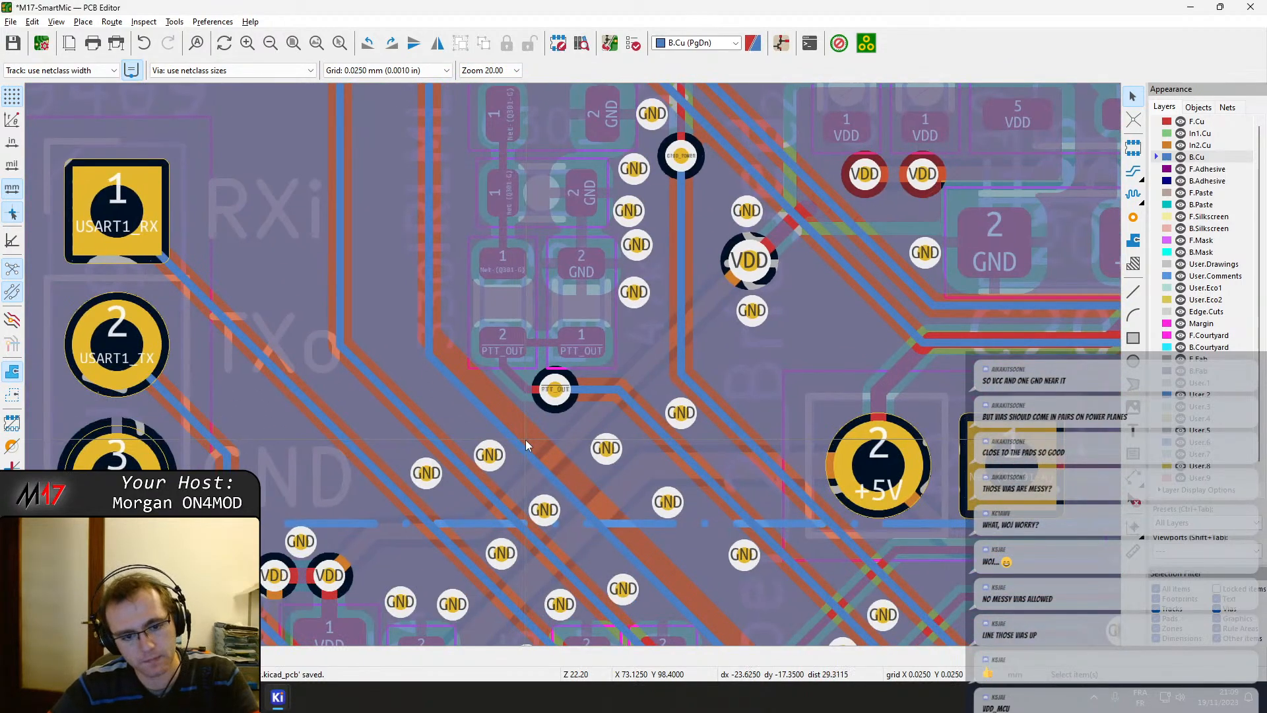
key(b)
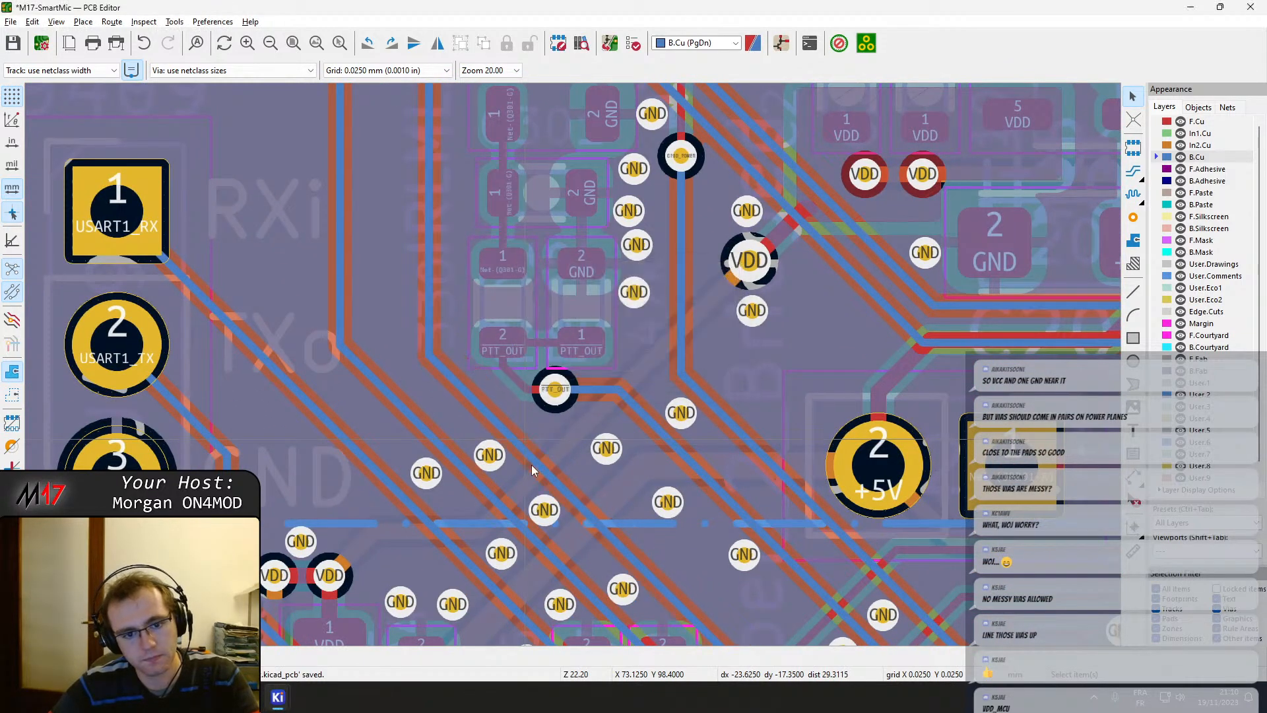
Nudge the PTT_OUT via slightly up and right, away from the neighbouring diagonal B.Cu track, and refill all zones.
scroll(548, 418, up, 4)
drag(582, 319, 554, 354)
drag(528, 305, 532, 346)
key(b)
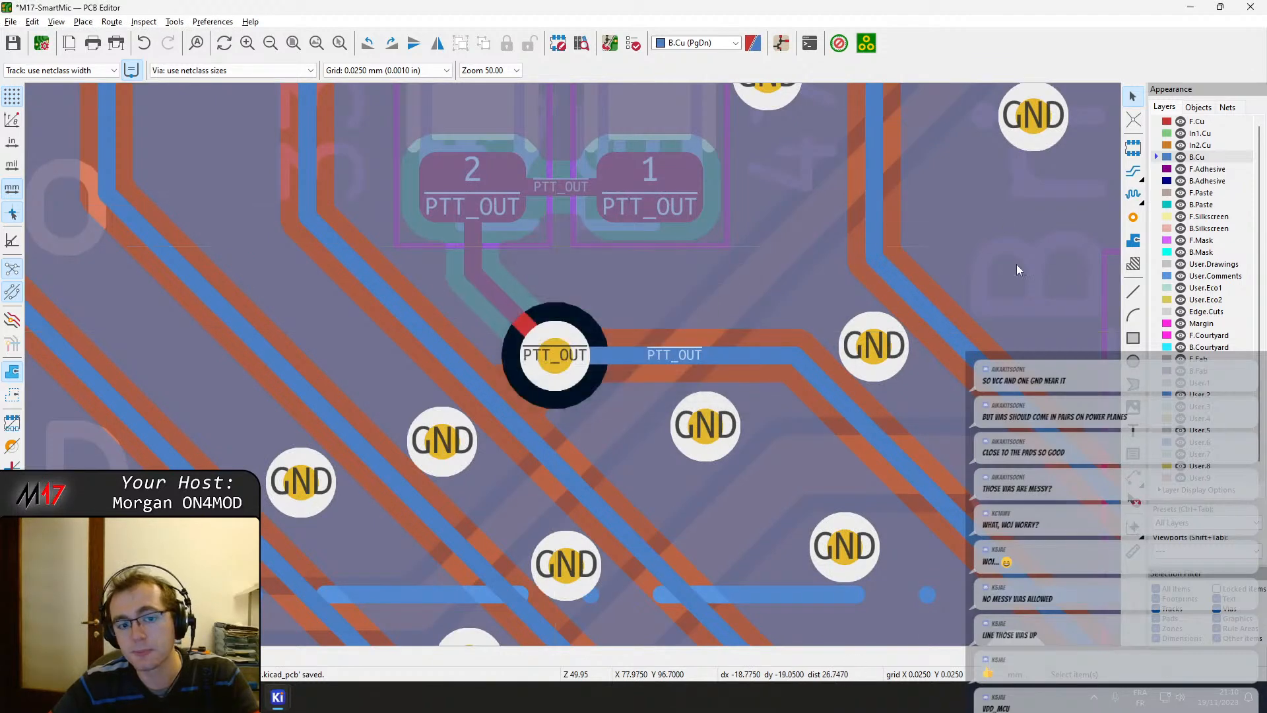
drag(547, 362, 565, 345)
key(b)
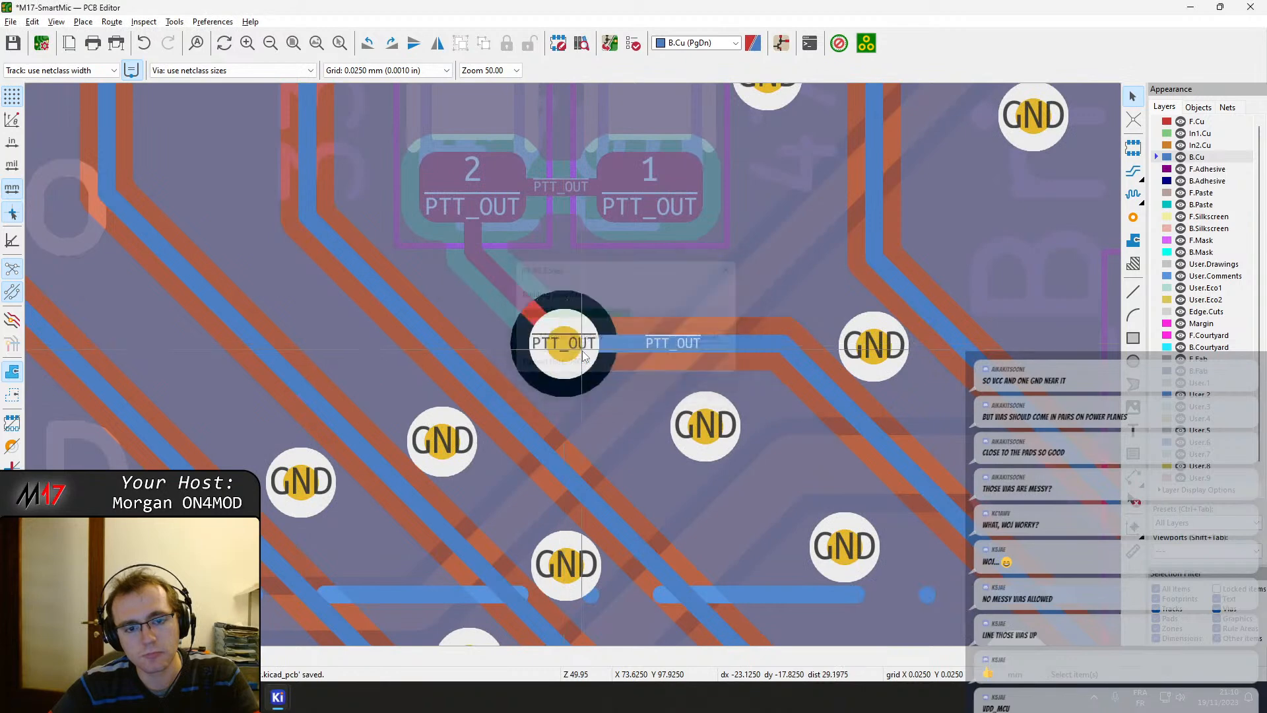
Make F.Cu the active layer and add a GND via just below PTT_OUT pad 1, beside the PTT_OUT via.
click(1197, 125)
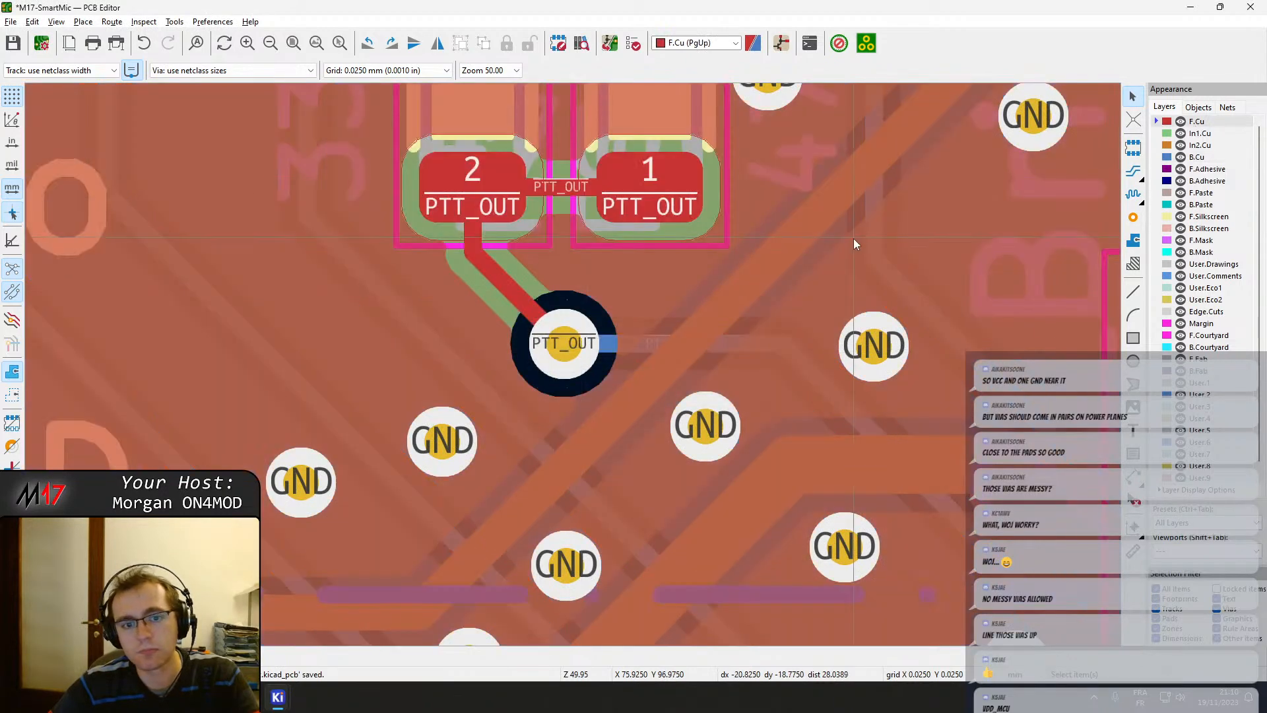
click(1133, 217)
click(631, 279)
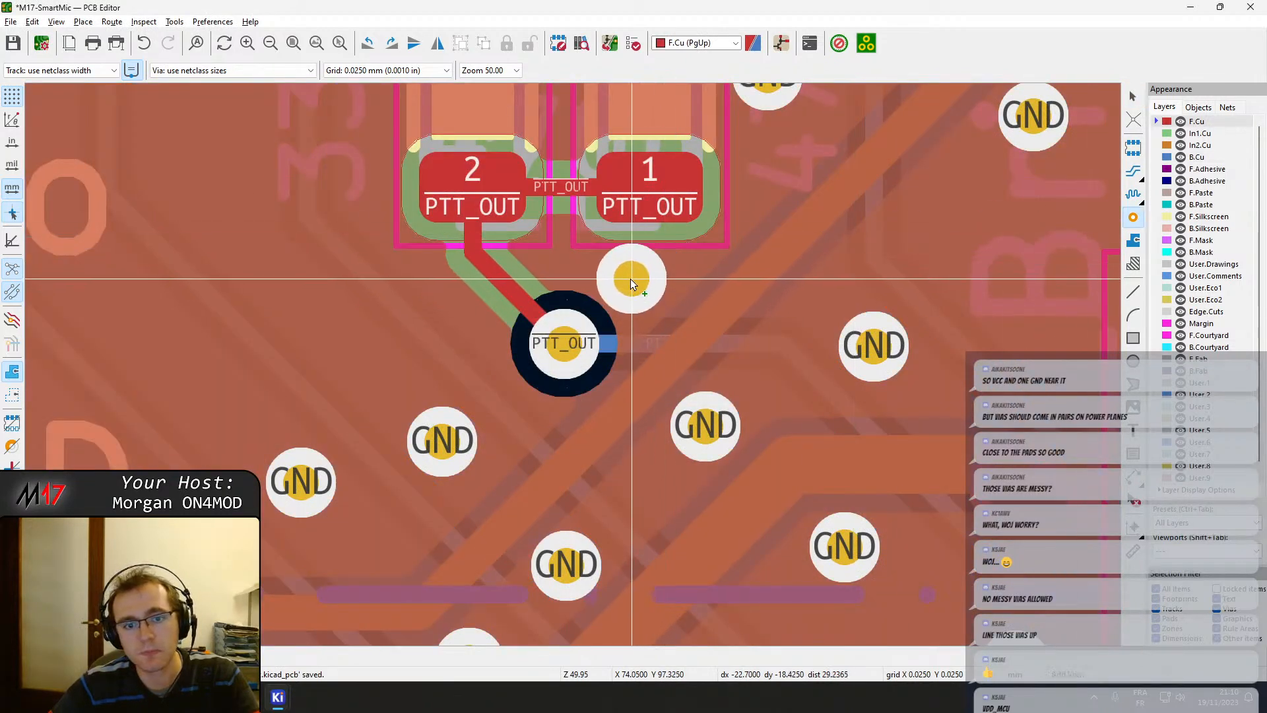
key(Escape)
scroll(904, 284, down, 3)
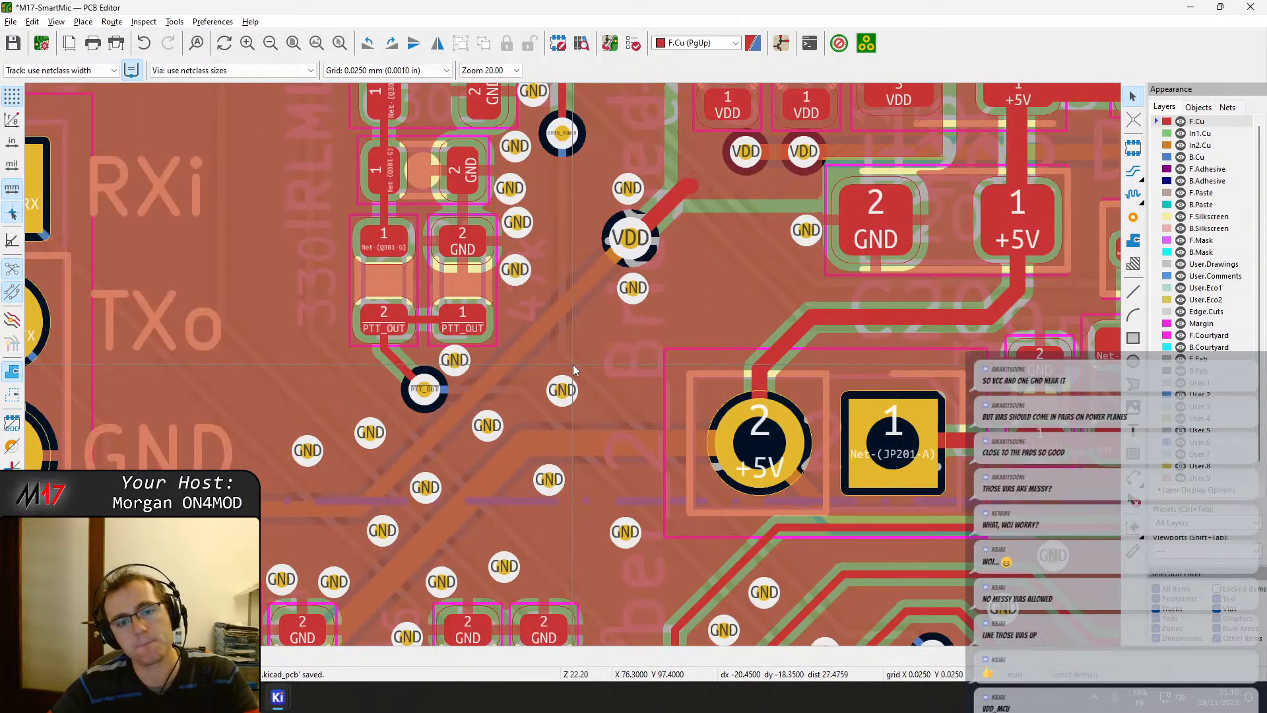
Place a horizontal row of four GND vias above the GND pads of the two adjacent VDD capacitors.
middle_drag(504, 267, 499, 544)
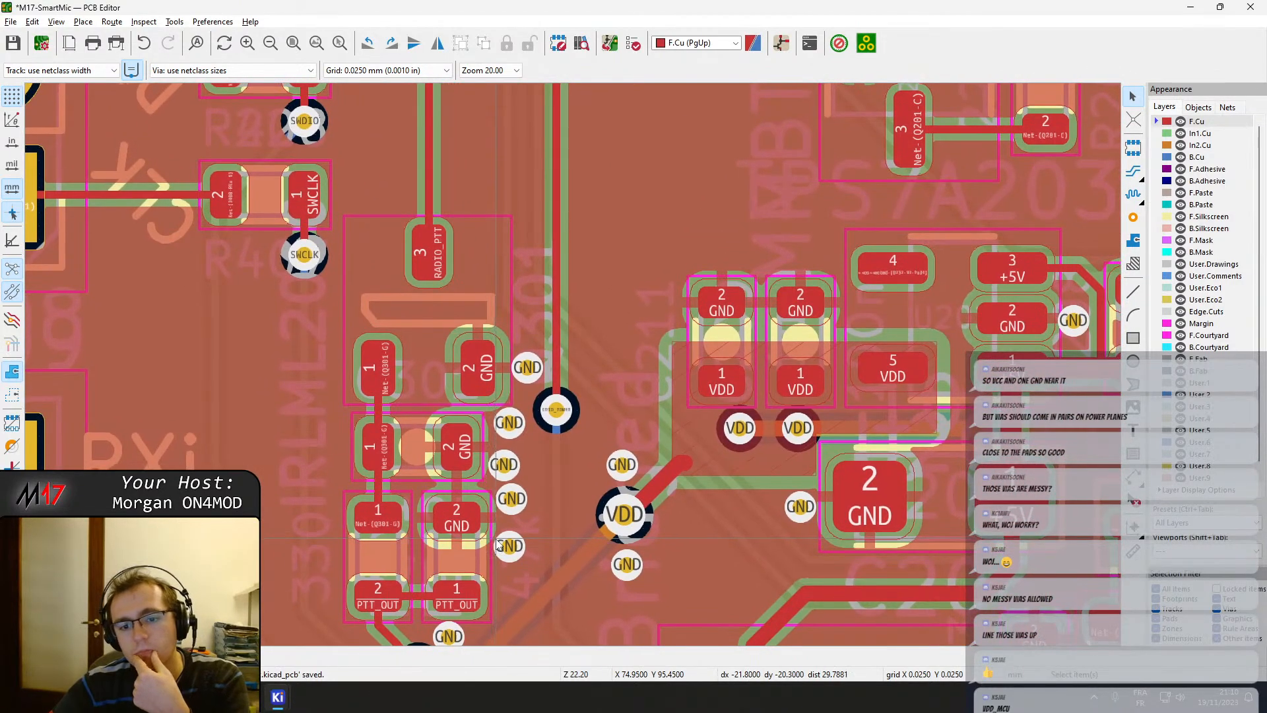
scroll(769, 390, up, 1)
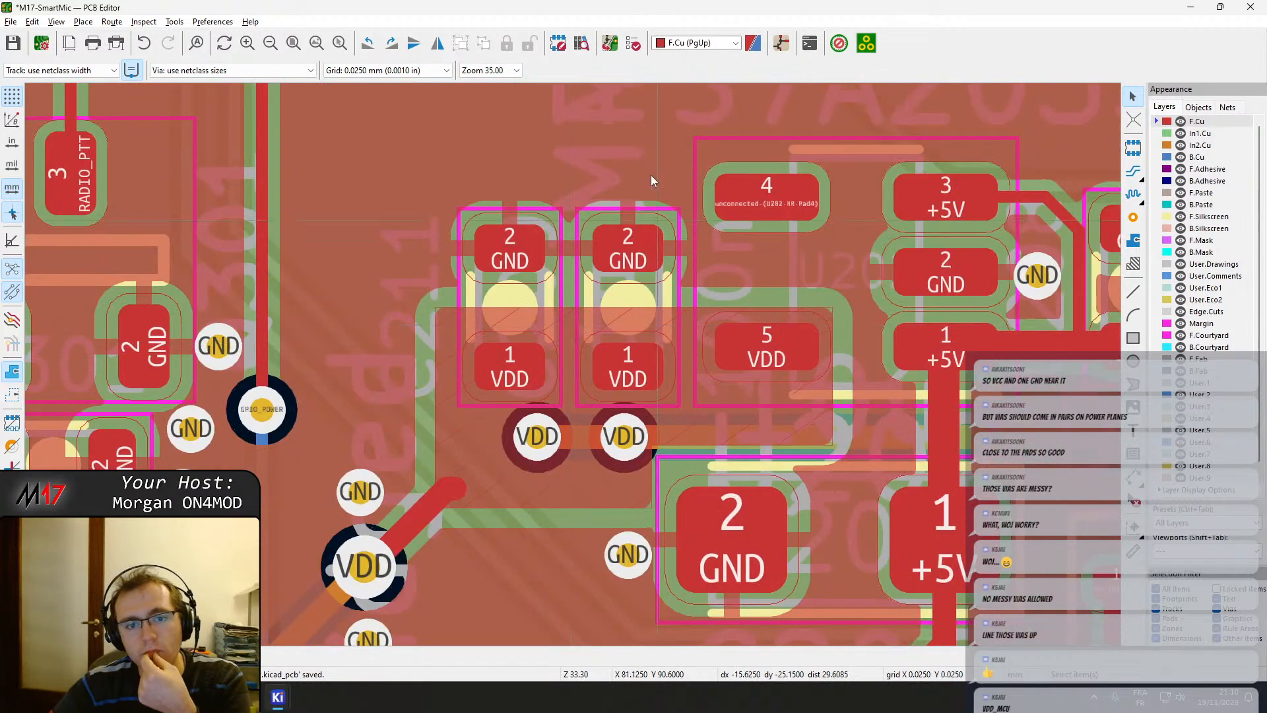
scroll(651, 175, up, 1)
click(1134, 217)
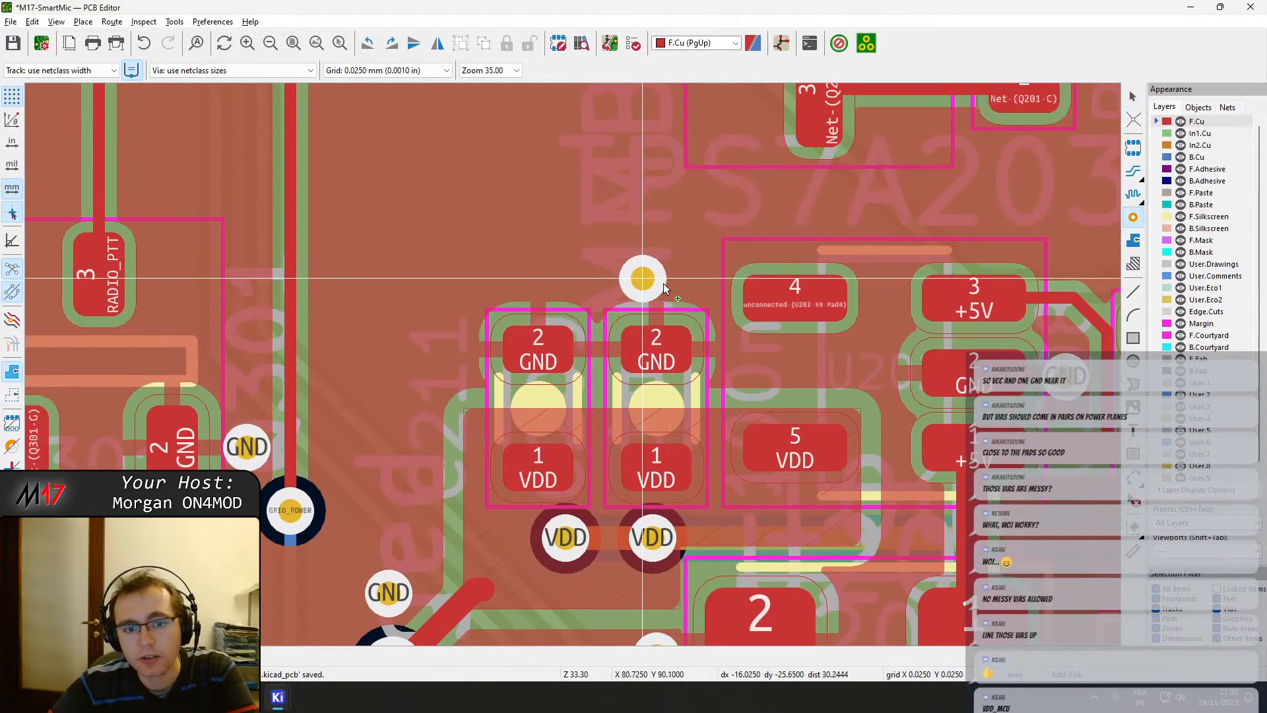
click(693, 277)
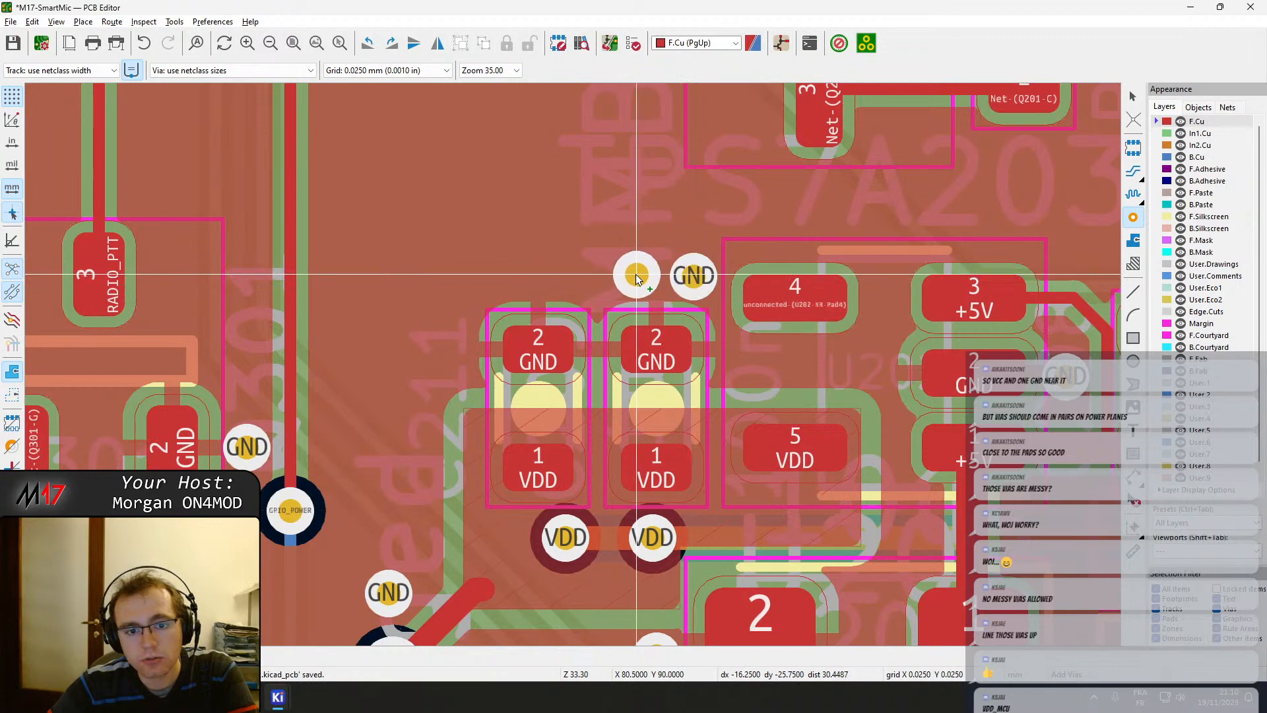
click(636, 274)
click(568, 277)
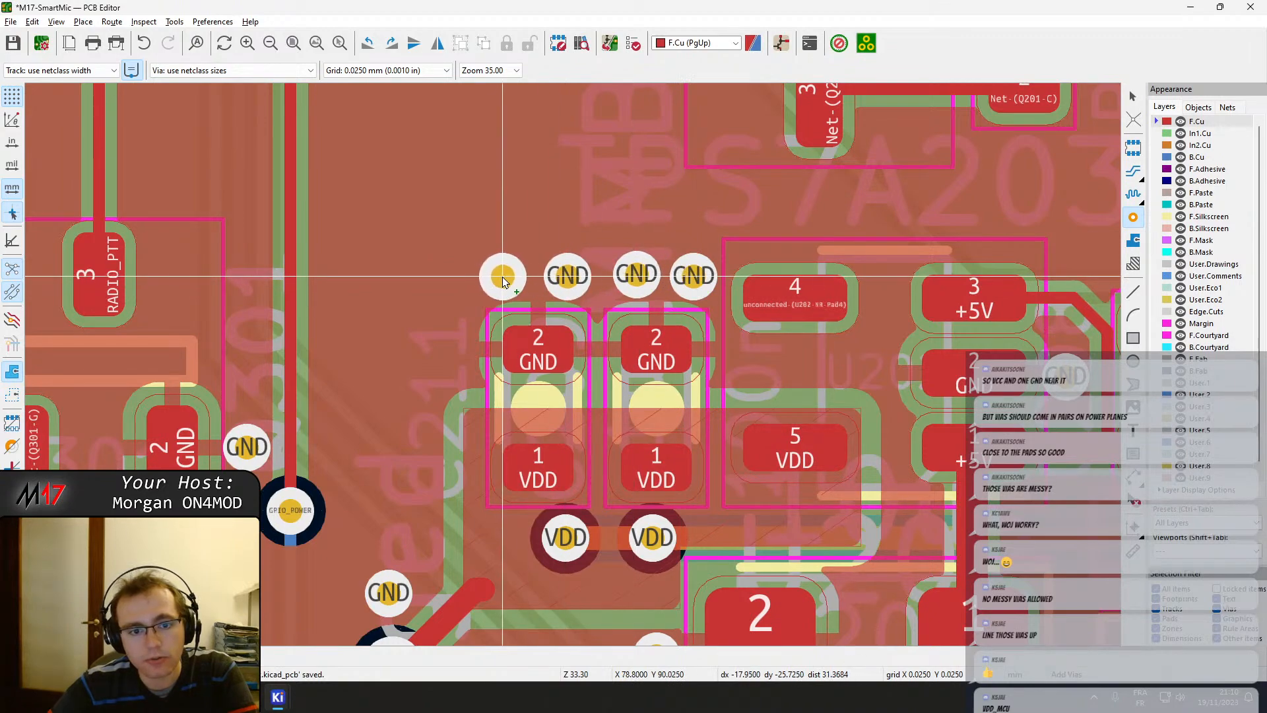
click(508, 277)
scroll(505, 299, up, 3)
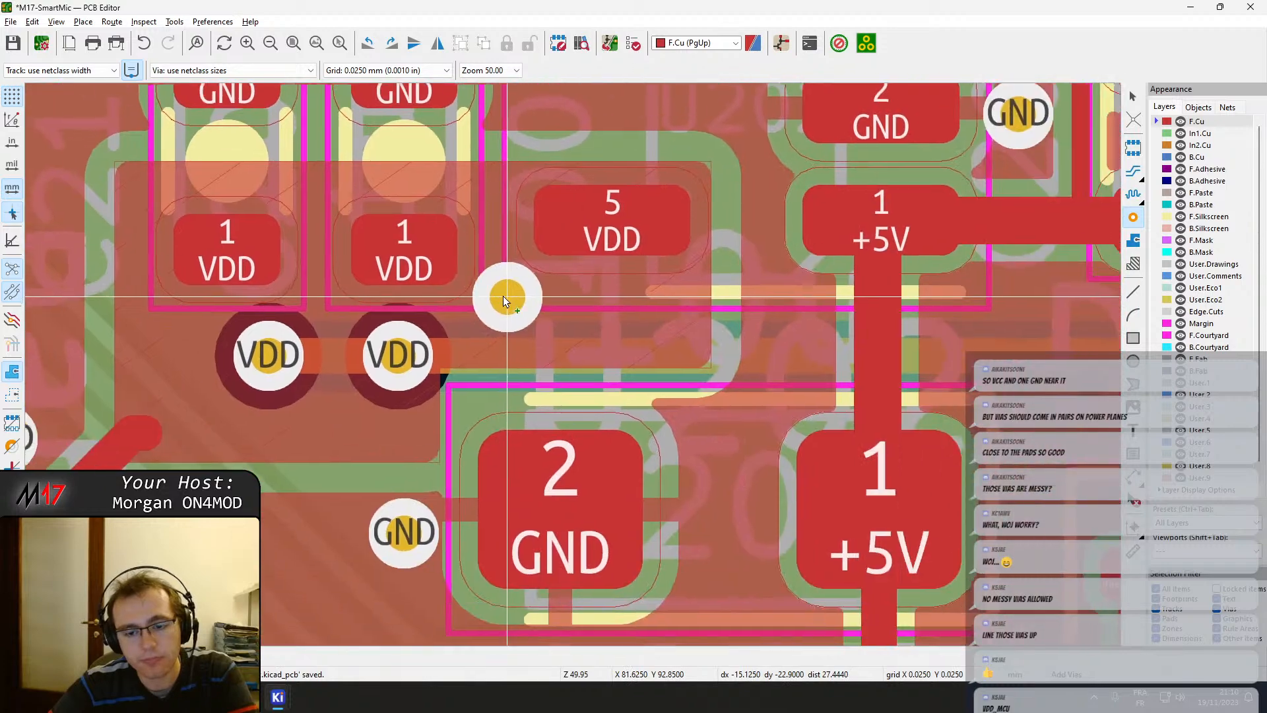
scroll(503, 296, down, 1)
middle_drag(635, 453, 681, 319)
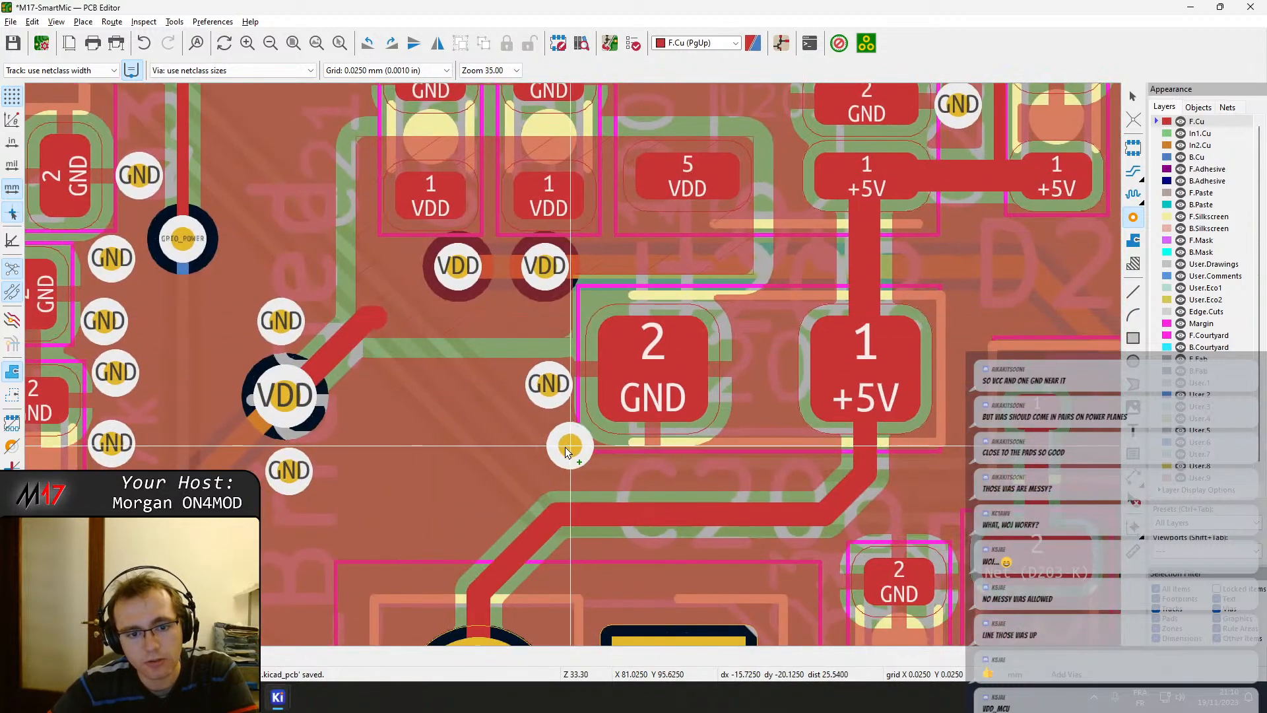
middle_drag(545, 454, 617, 367)
middle_drag(402, 280, 540, 389)
key(Escape)
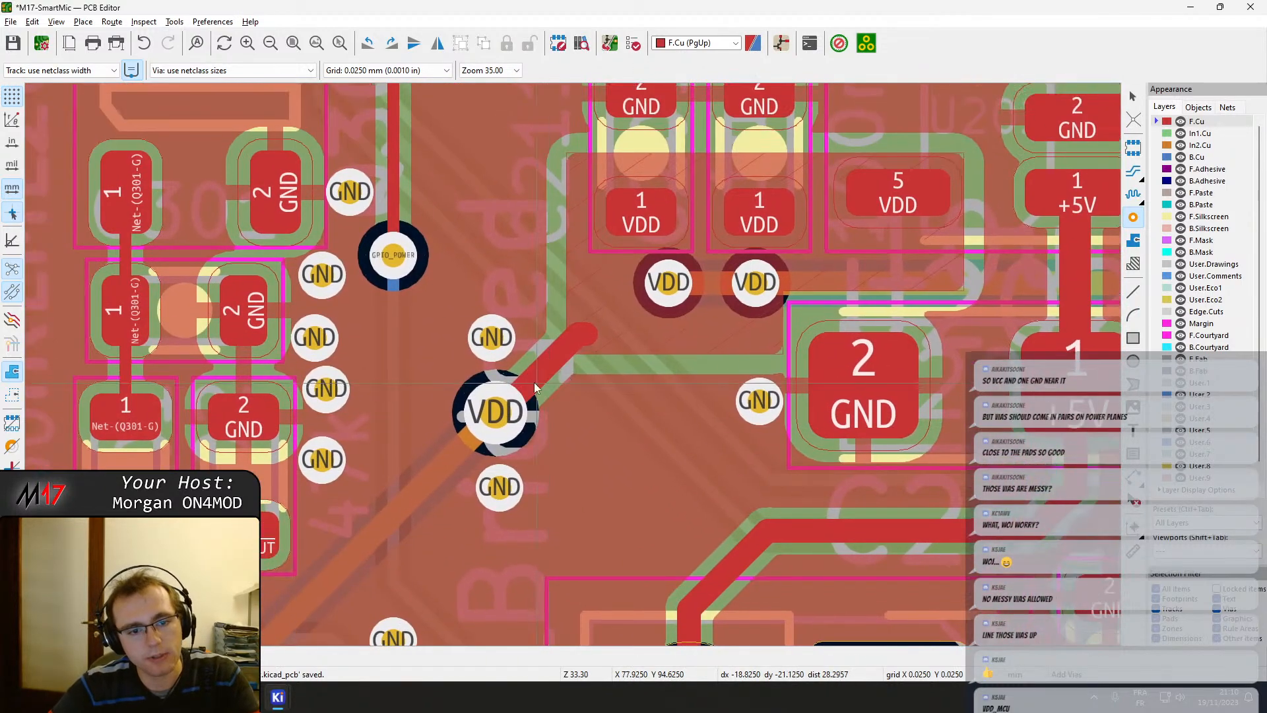
Move the GND via above the large VDD via down and left, and nudge the GND via below it closer.
click(481, 342)
drag(485, 346, 443, 371)
click(498, 489)
drag(498, 489, 494, 480)
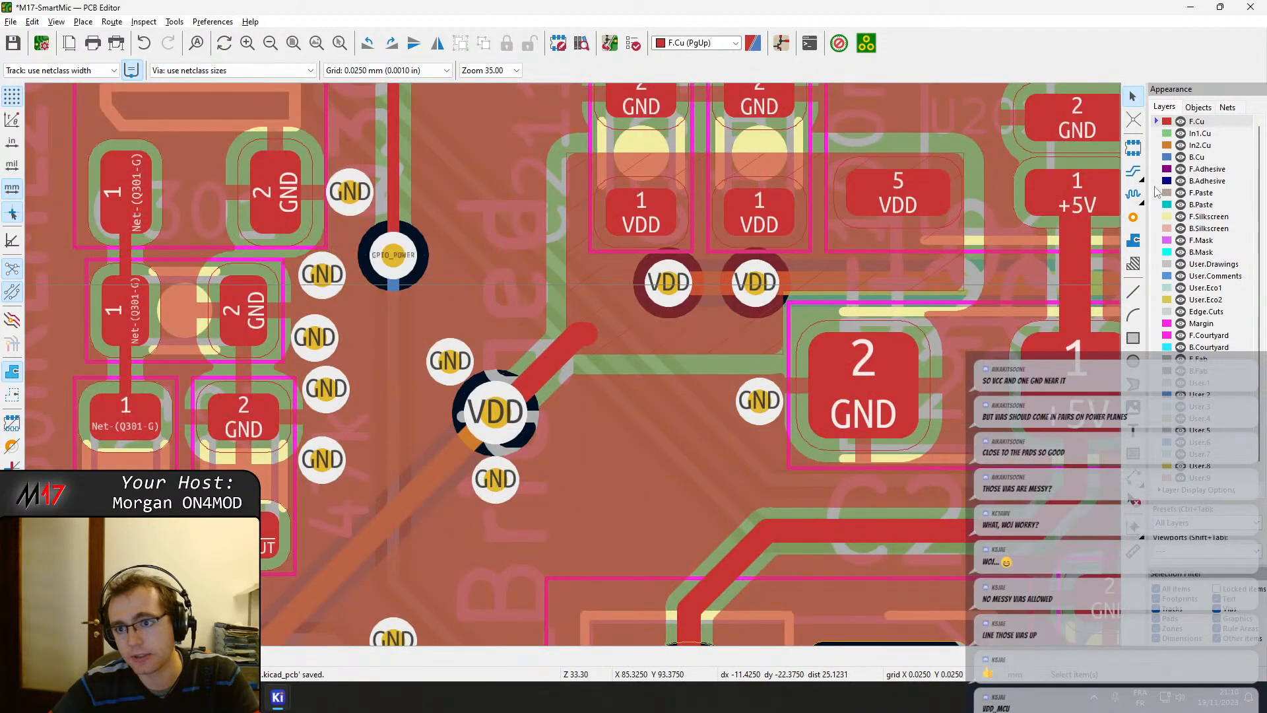
Make B.Cu the active layer and move the GPIO_POWER via straight down along its vertical track.
click(1217, 158)
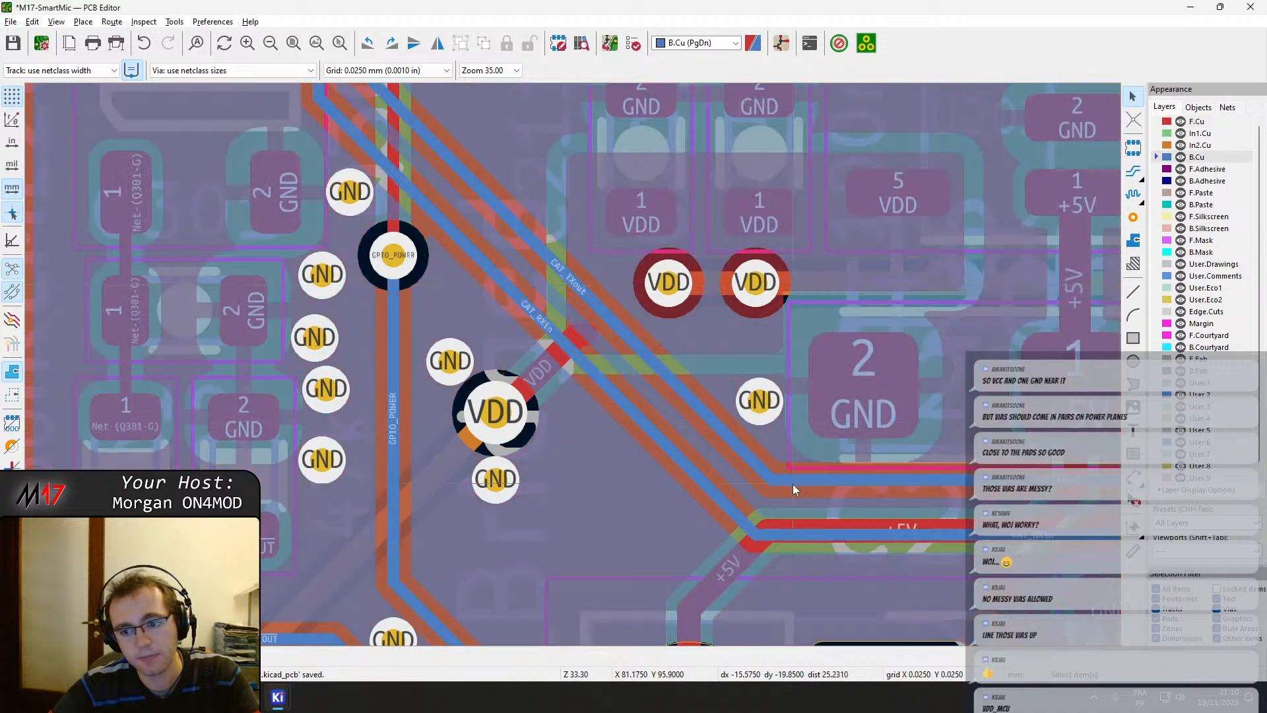
scroll(788, 483, down, 1)
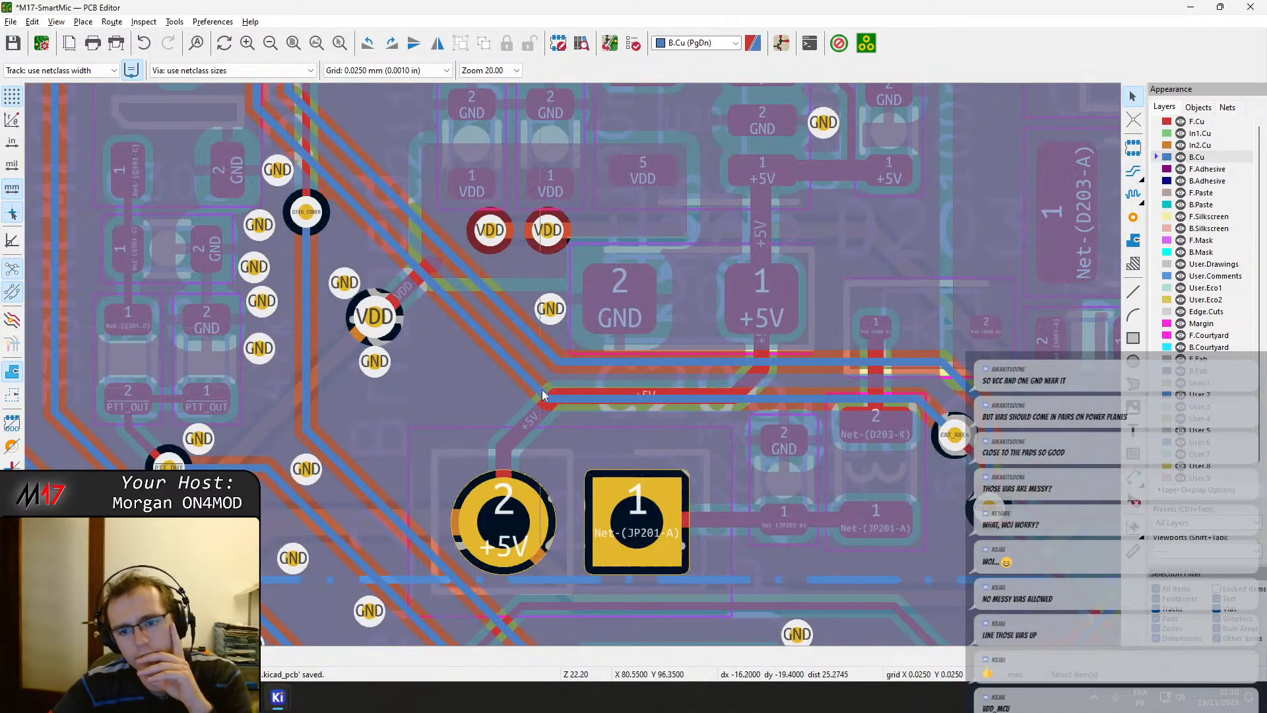
middle_drag(953, 466, 537, 348)
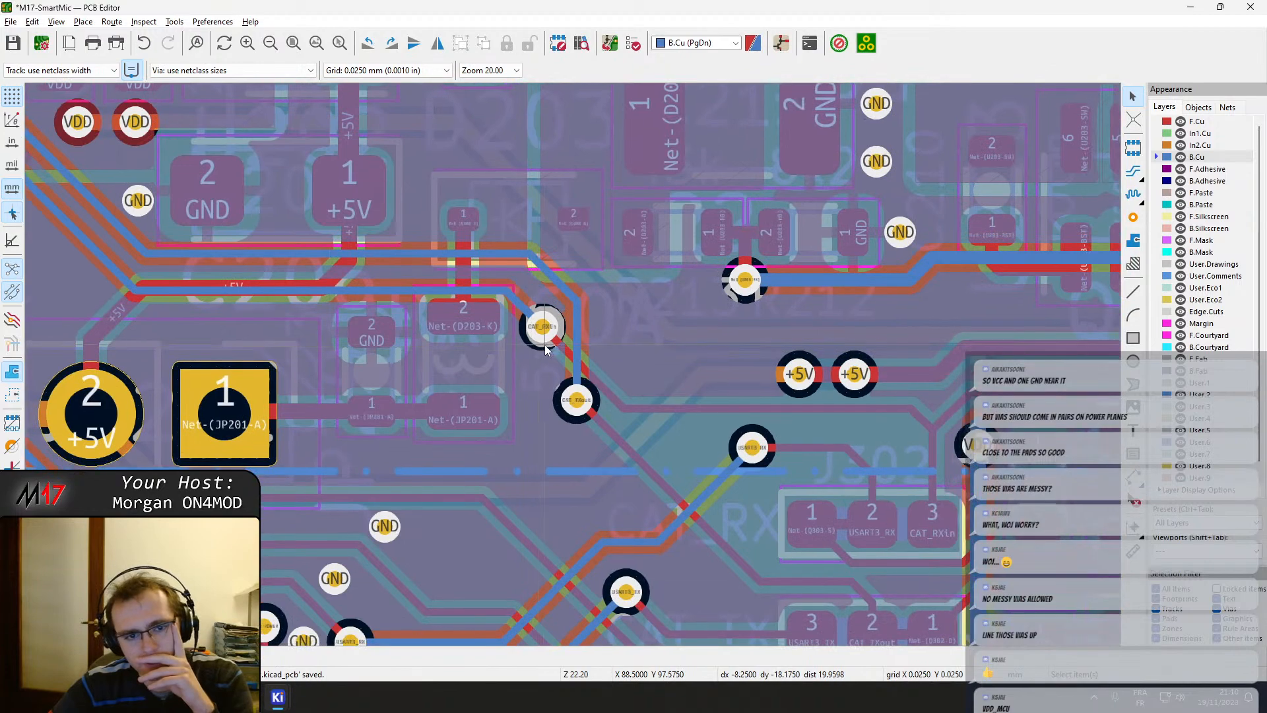
middle_drag(215, 313, 631, 543)
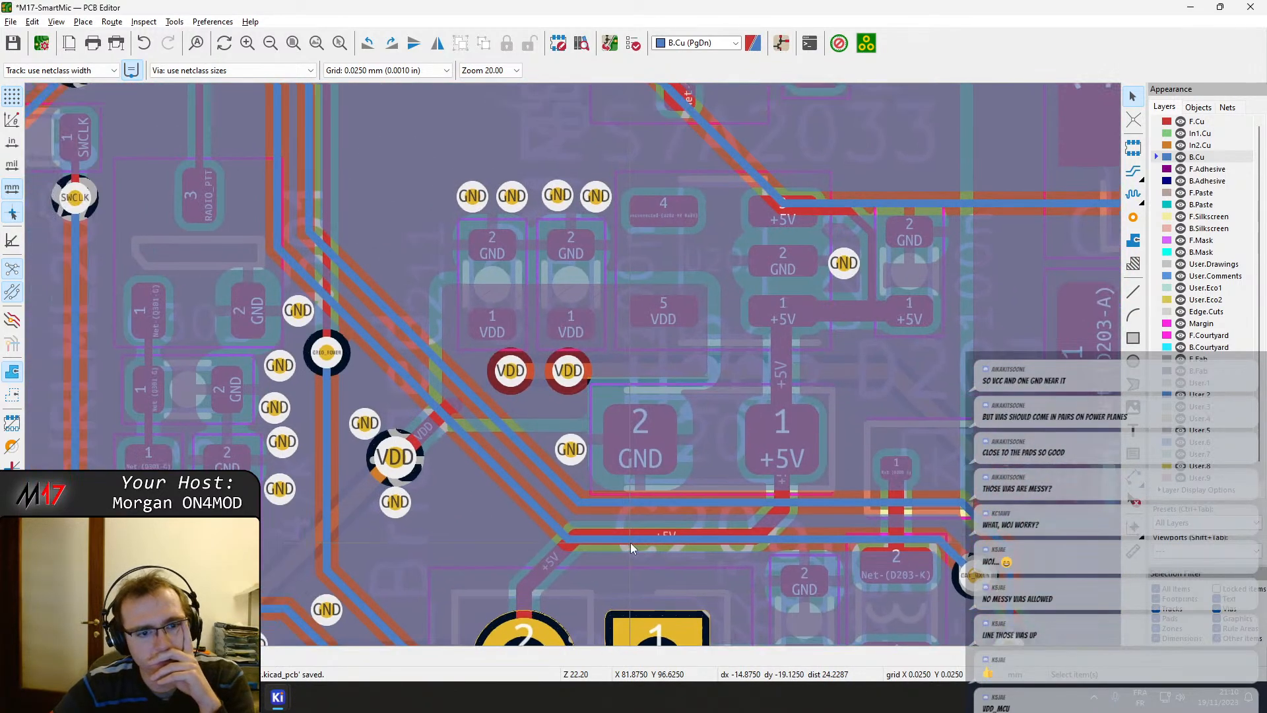
click(326, 354)
click(361, 387)
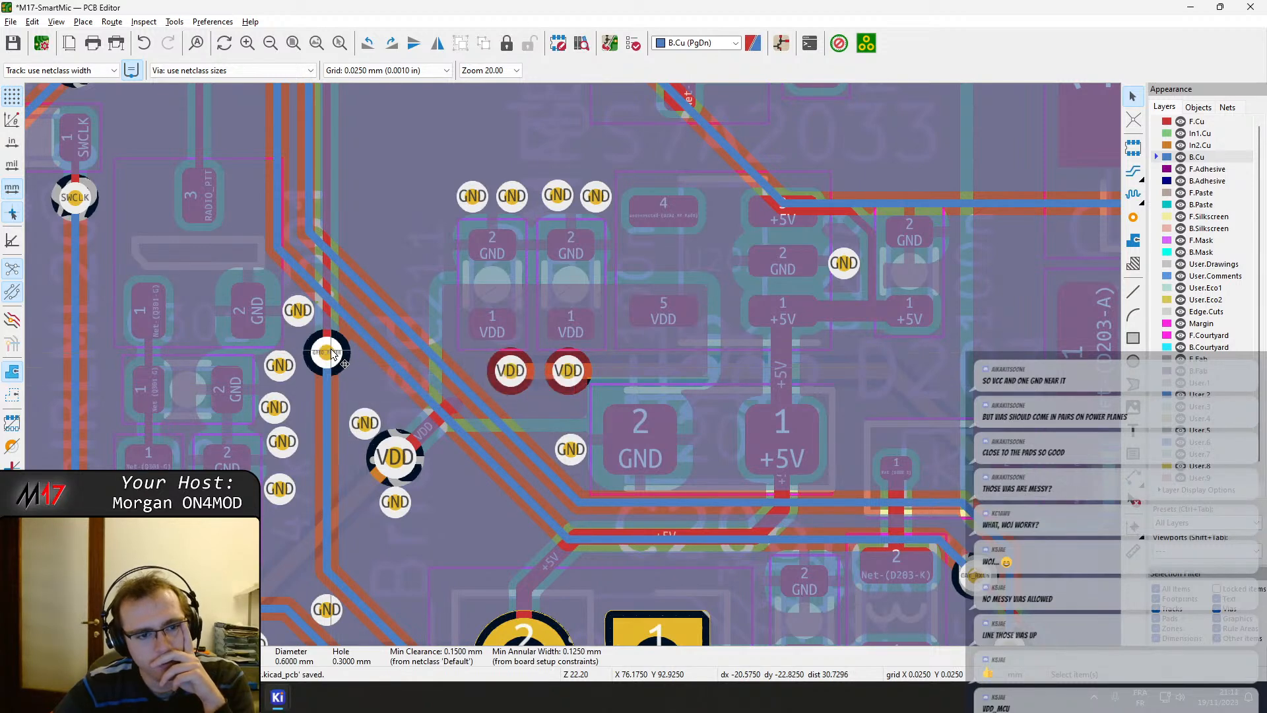
drag(326, 353, 326, 388)
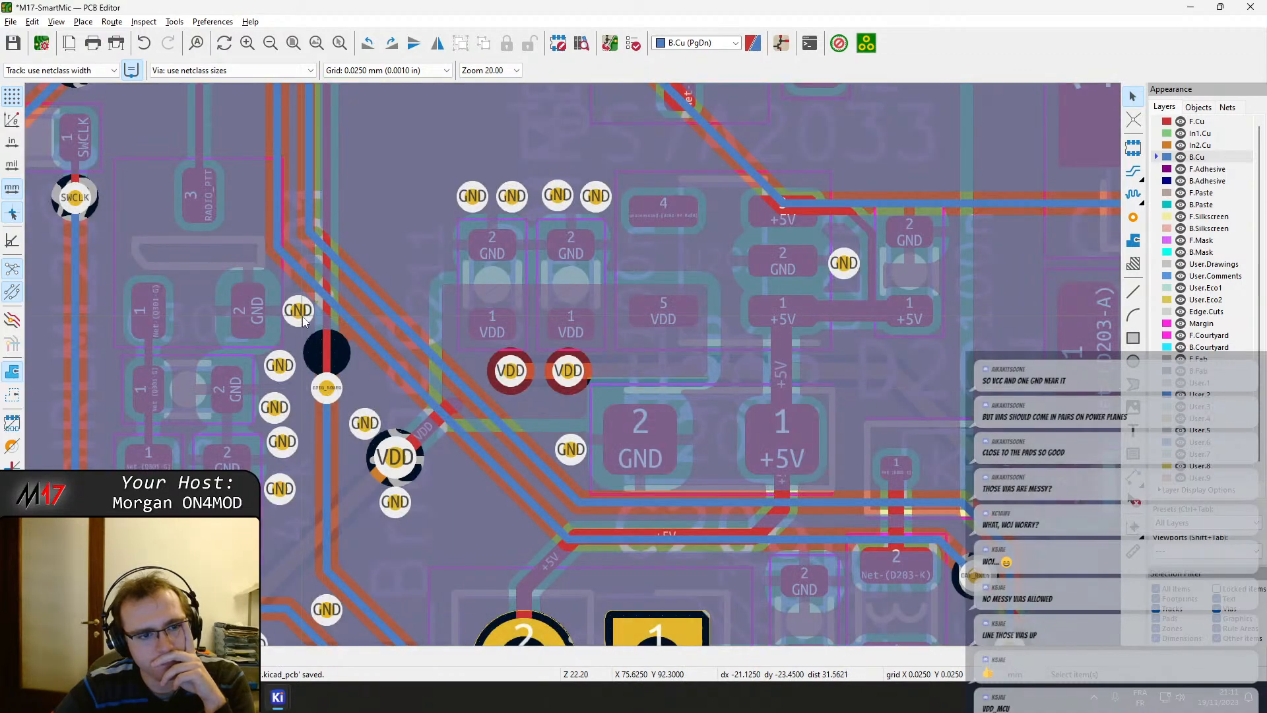
Move the GND via above the GPIO_POWER via down, shift the diagonal CAT_RXin track down and left, and refill all zones.
click(301, 317)
drag(298, 313, 347, 343)
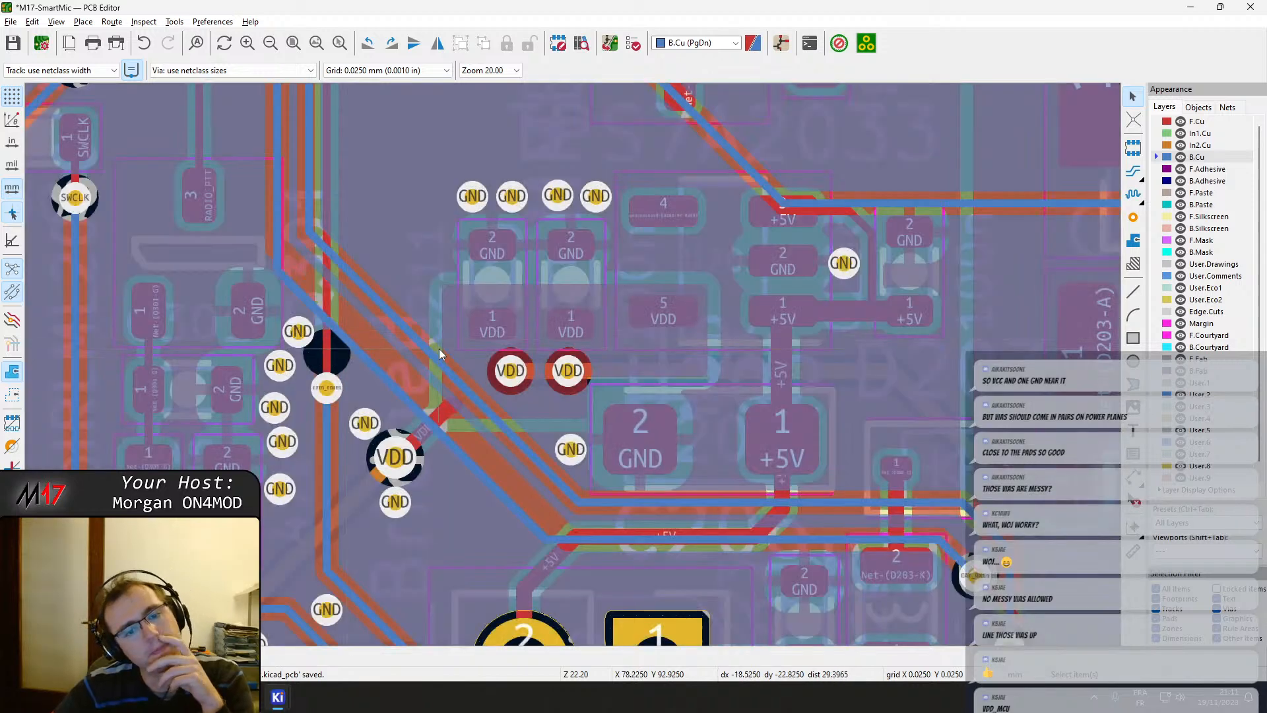
key(b)
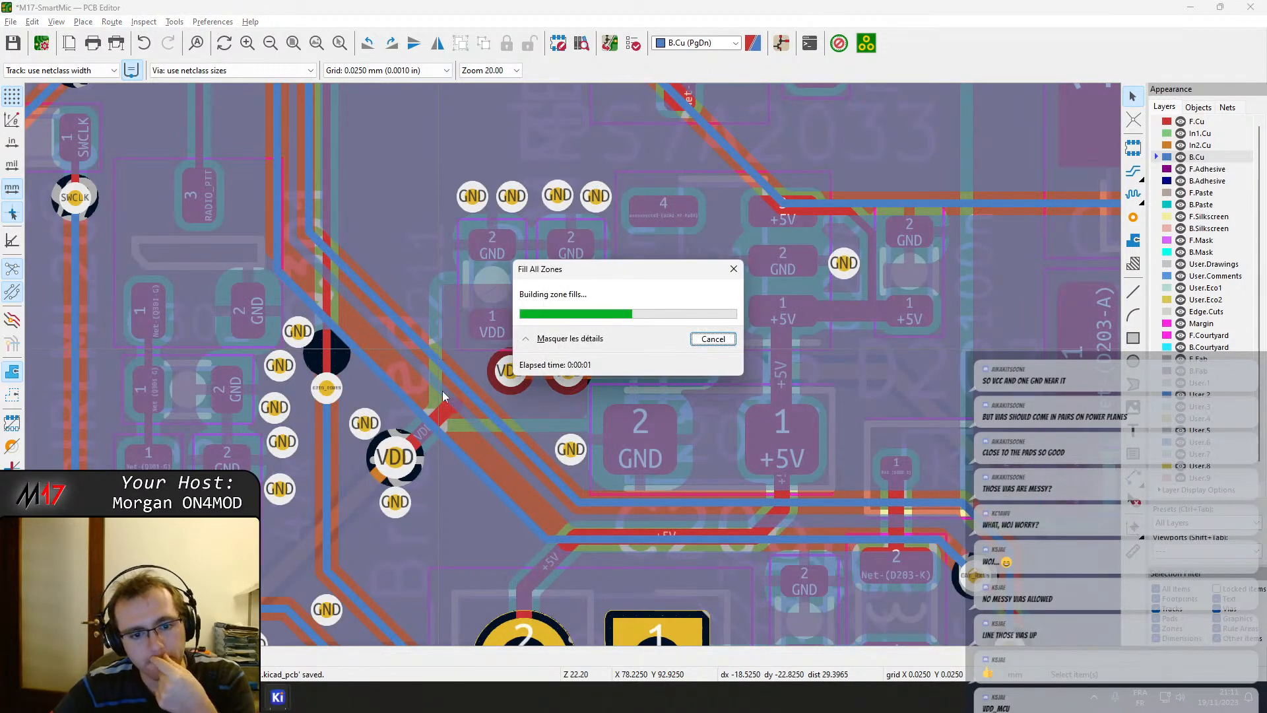
key(ctrl+shift+v)
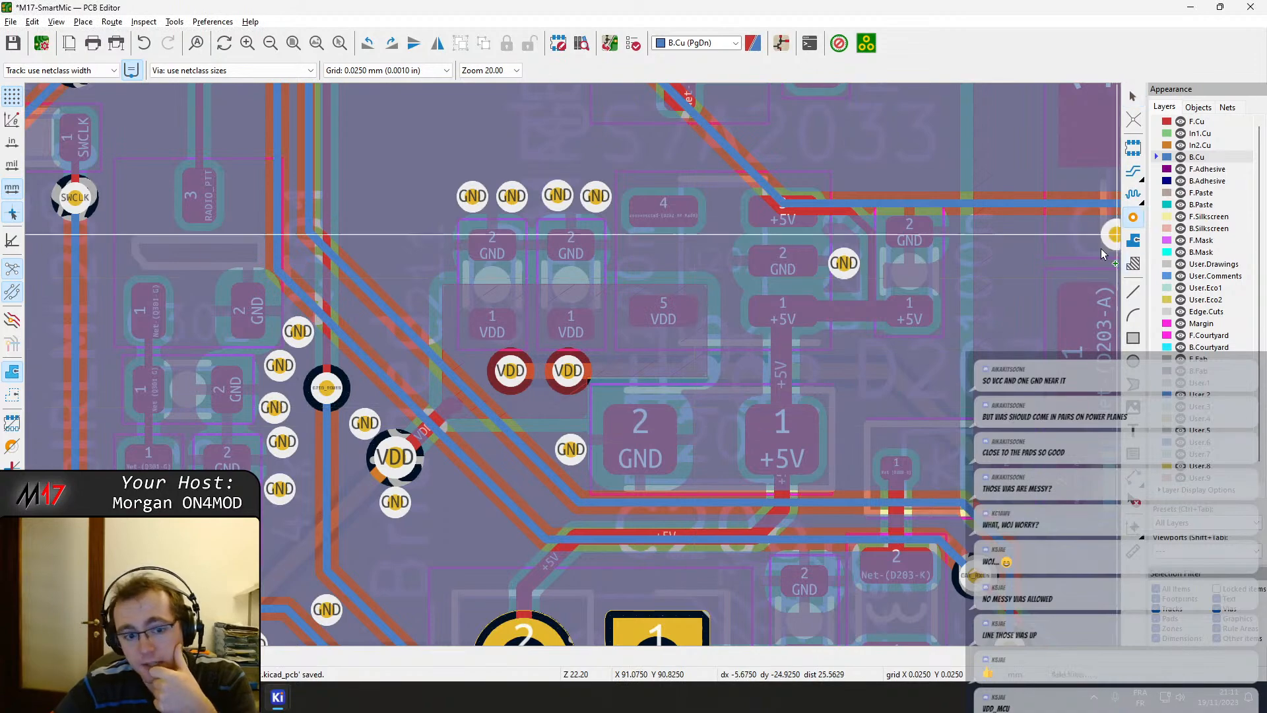
scroll(632, 475, up, 4)
scroll(366, 467, down, 2)
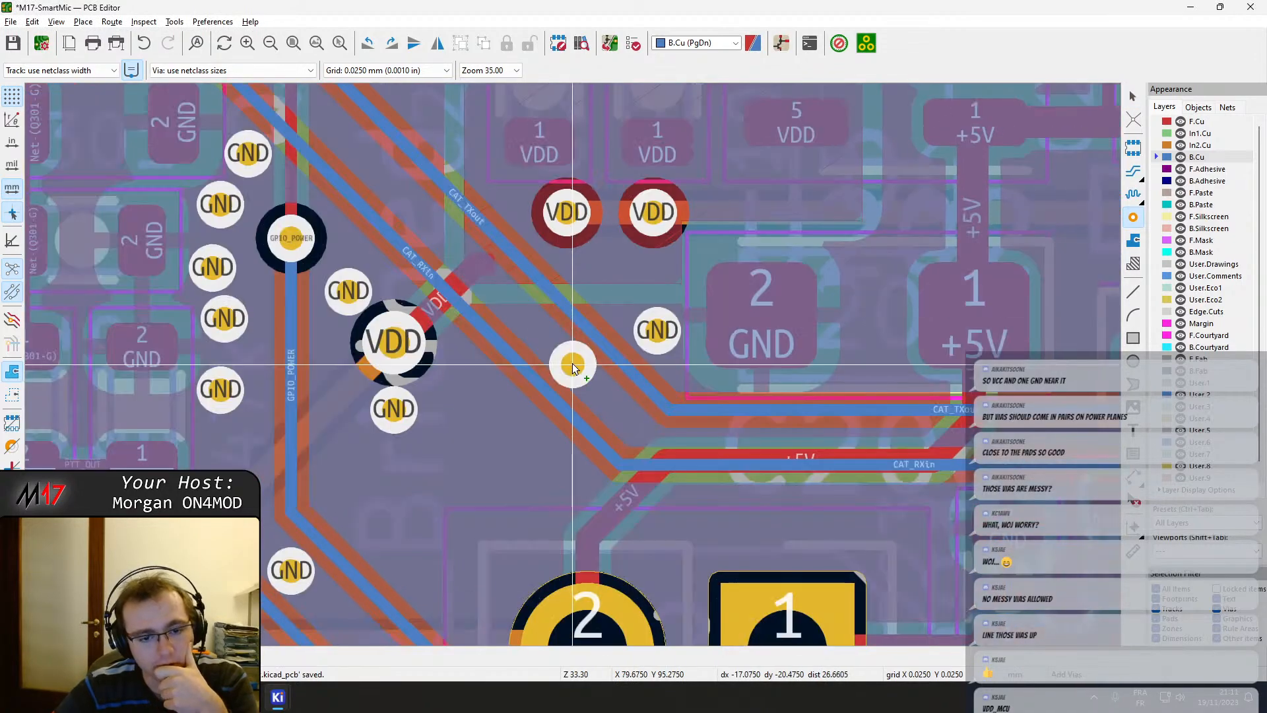
scroll(575, 367, down, 2)
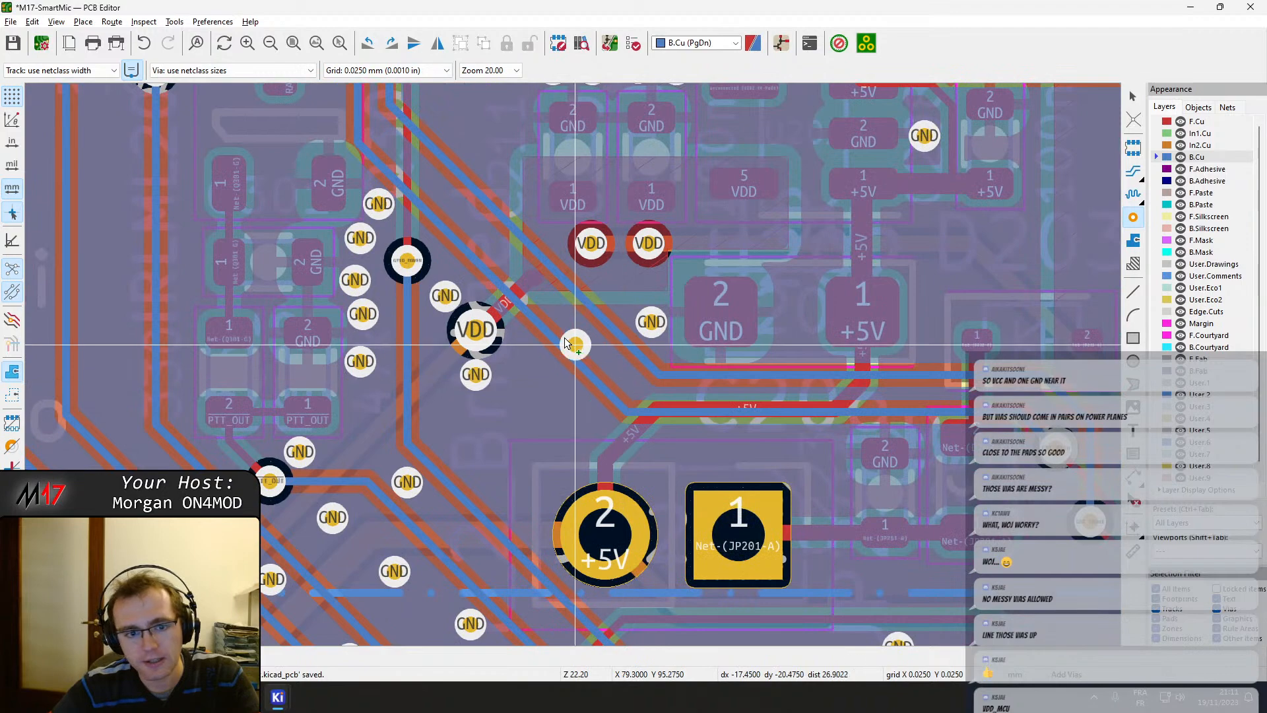
key(Escape)
Add a GND via between the Net-(Q301-G) pad and the GND pad of the component below RADIO_PTT.
middle_drag(484, 353, 521, 328)
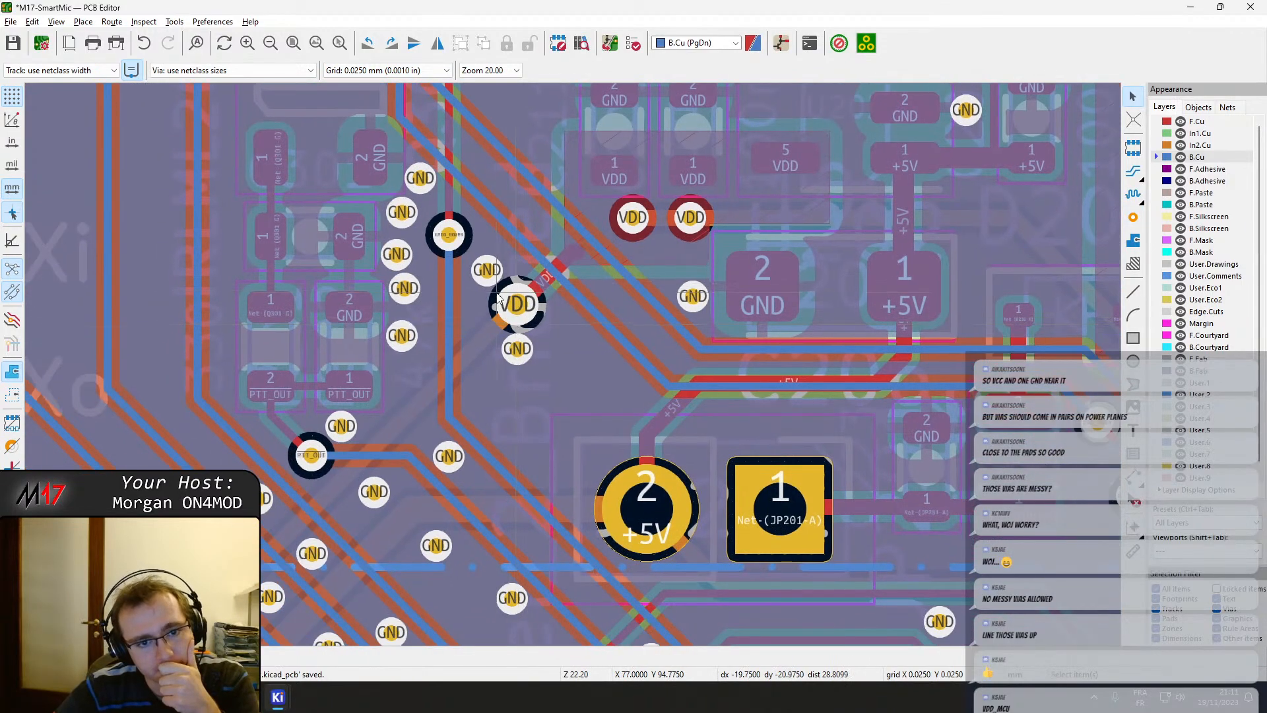
middle_drag(432, 235, 465, 385)
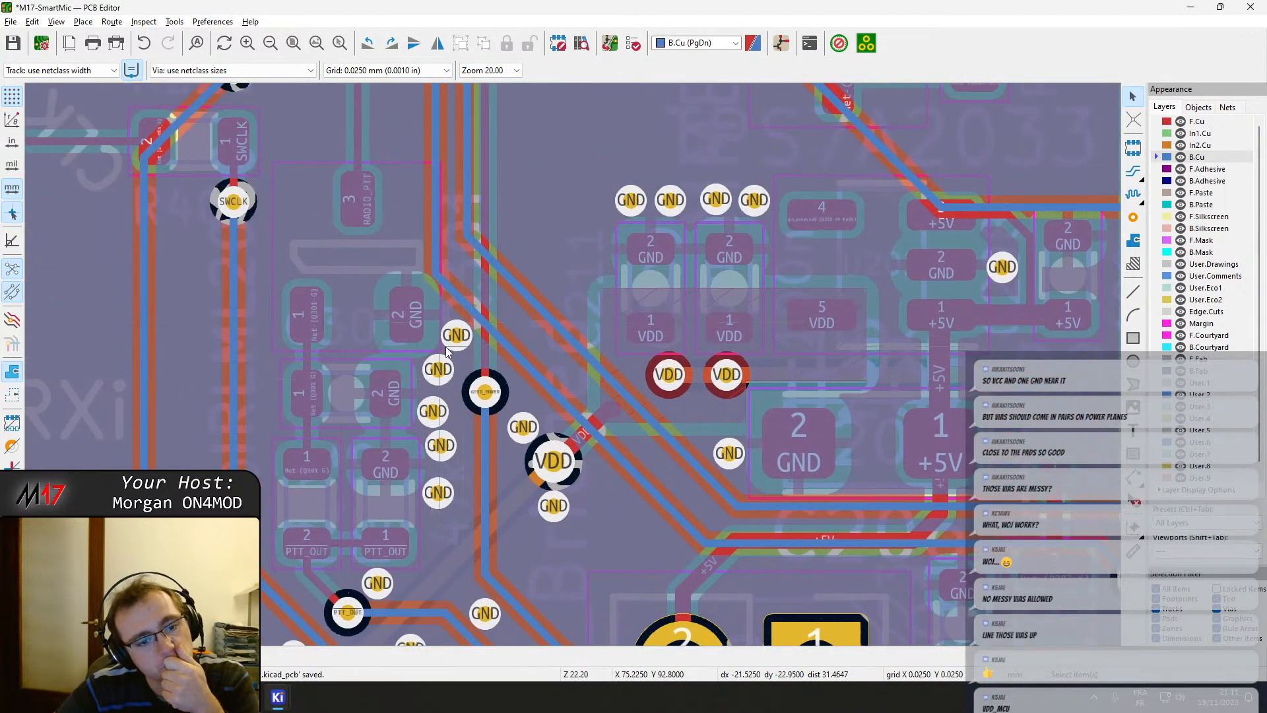
click(1133, 218)
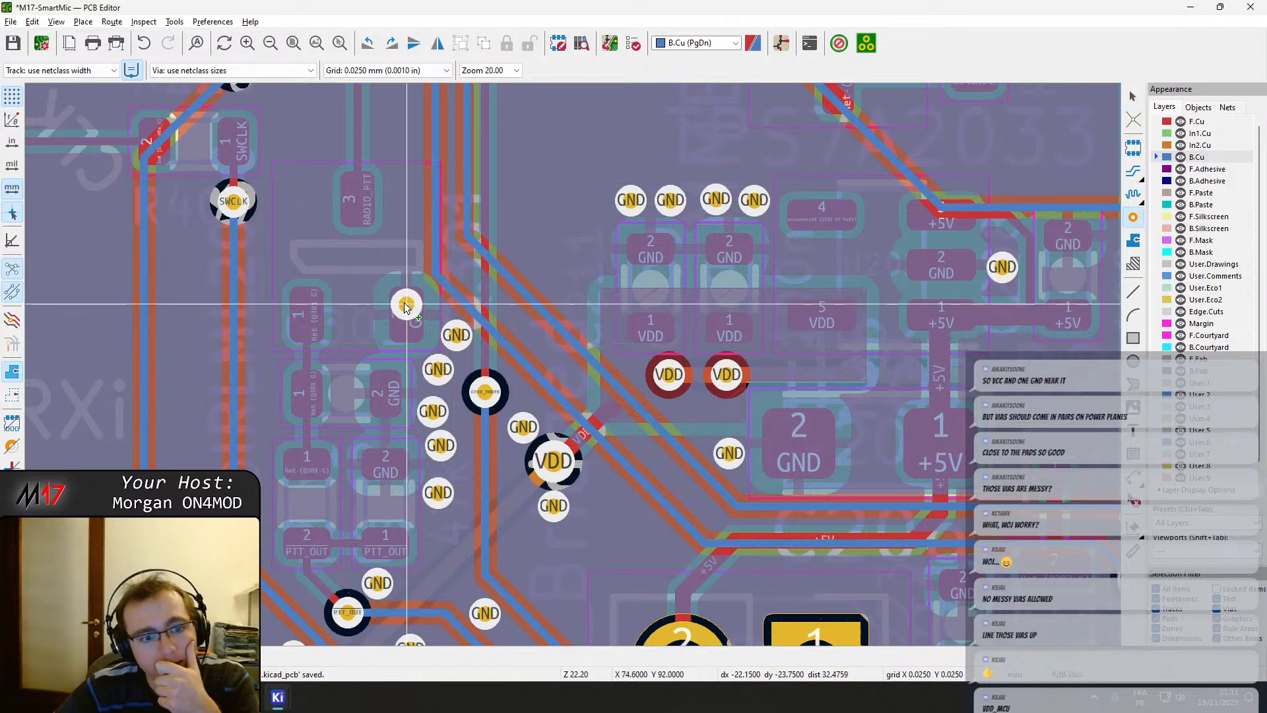
click(355, 317)
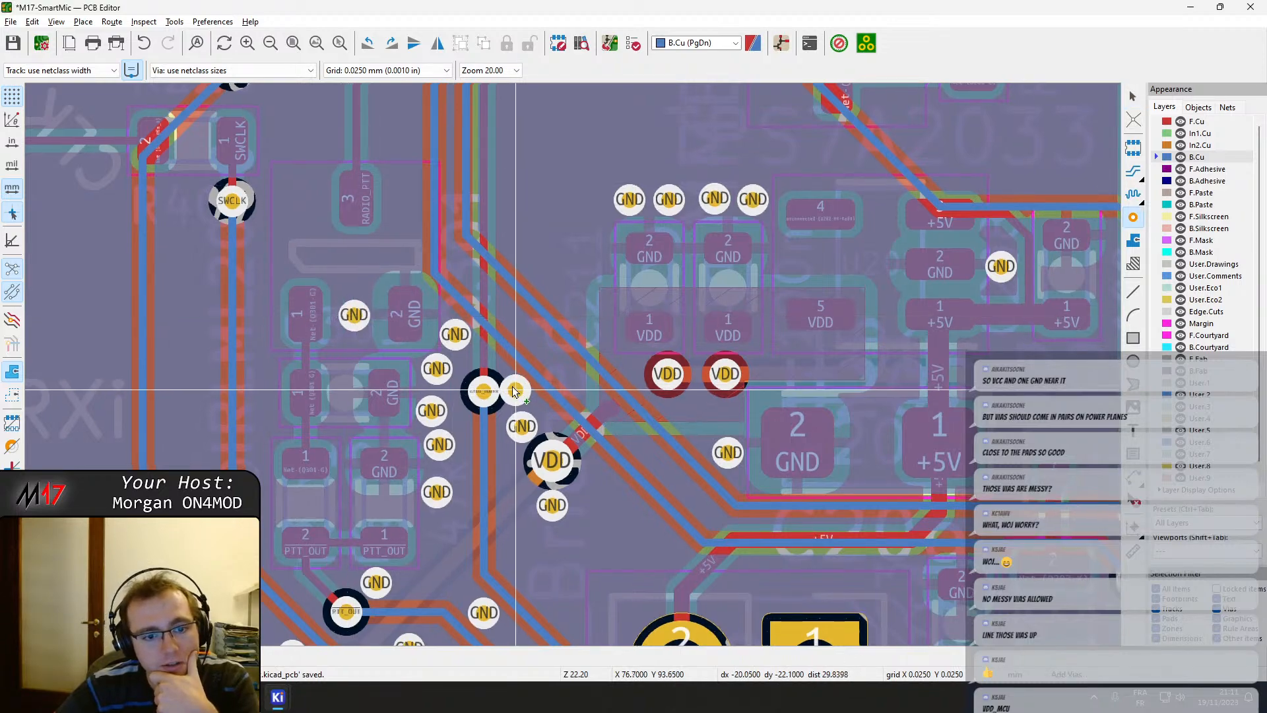
Nudge the two upper GND vias beside the GPIO_POWER via, shifting each slightly downward along the column of GND vias.
scroll(414, 367, up, 4)
drag(509, 305, 517, 317)
middle_drag(517, 360, 536, 255)
click(481, 266)
drag(483, 271, 473, 284)
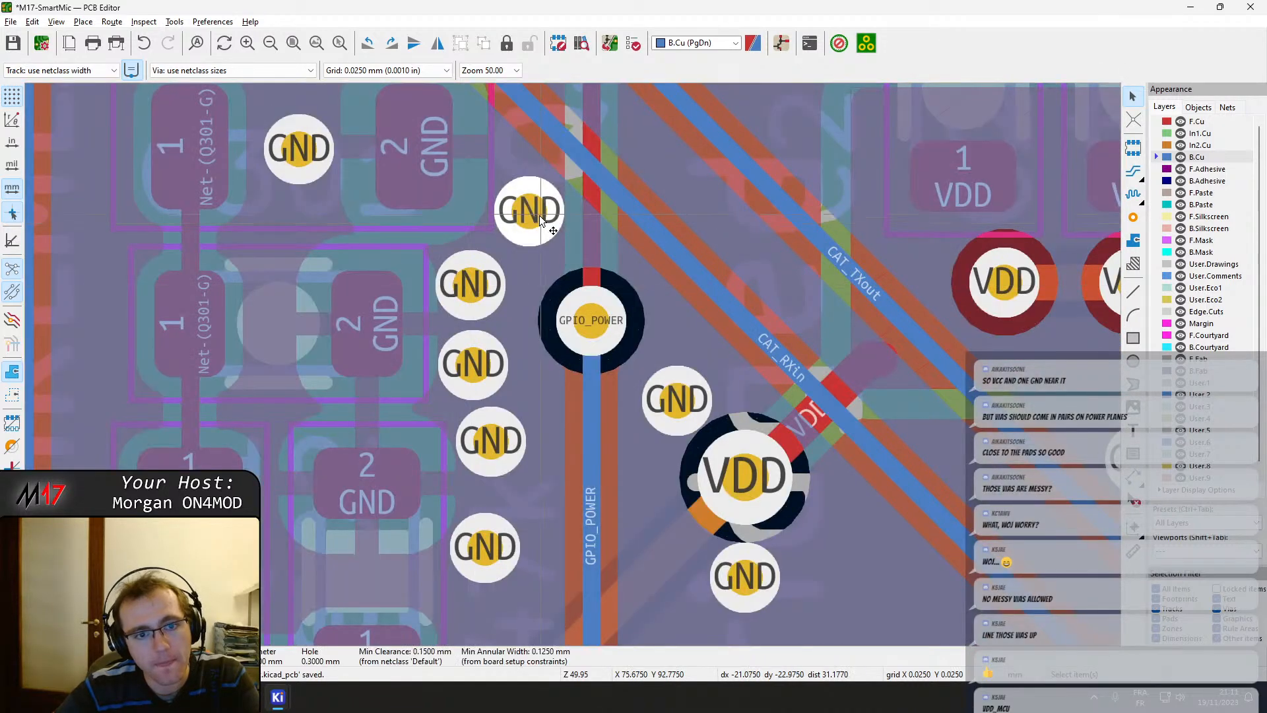
drag(530, 210, 527, 225)
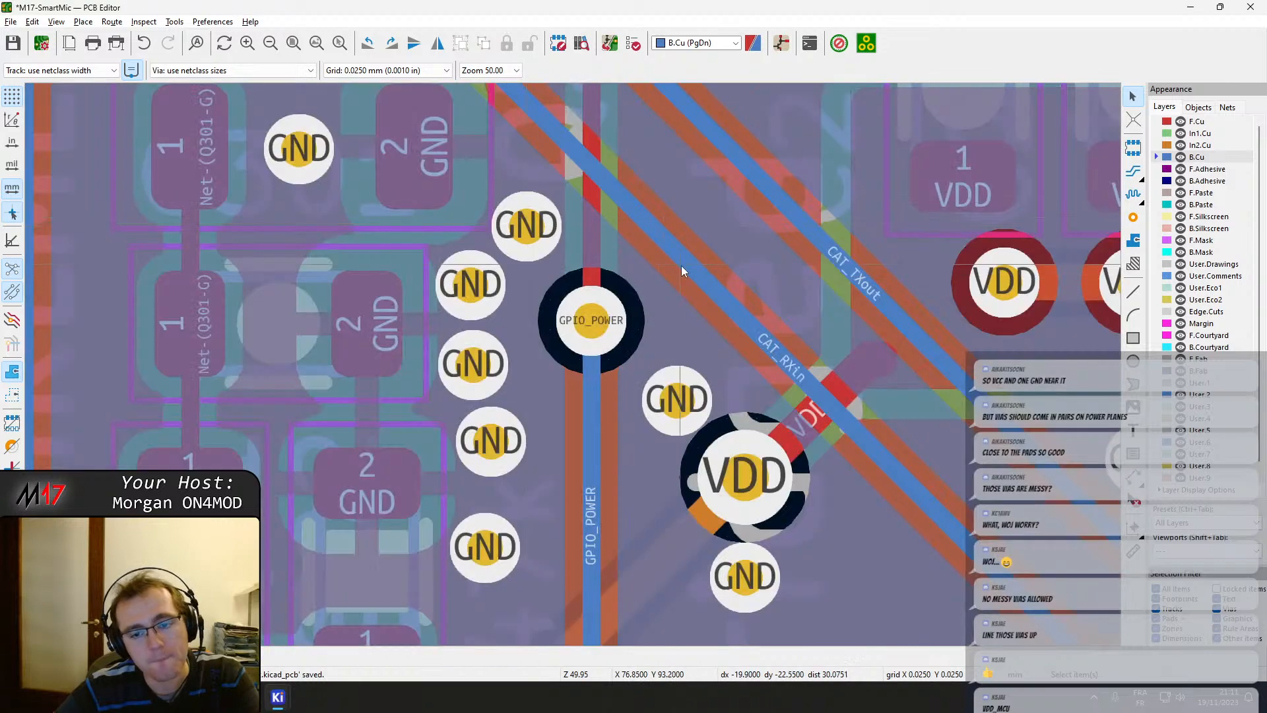
middle_drag(732, 408, 637, 298)
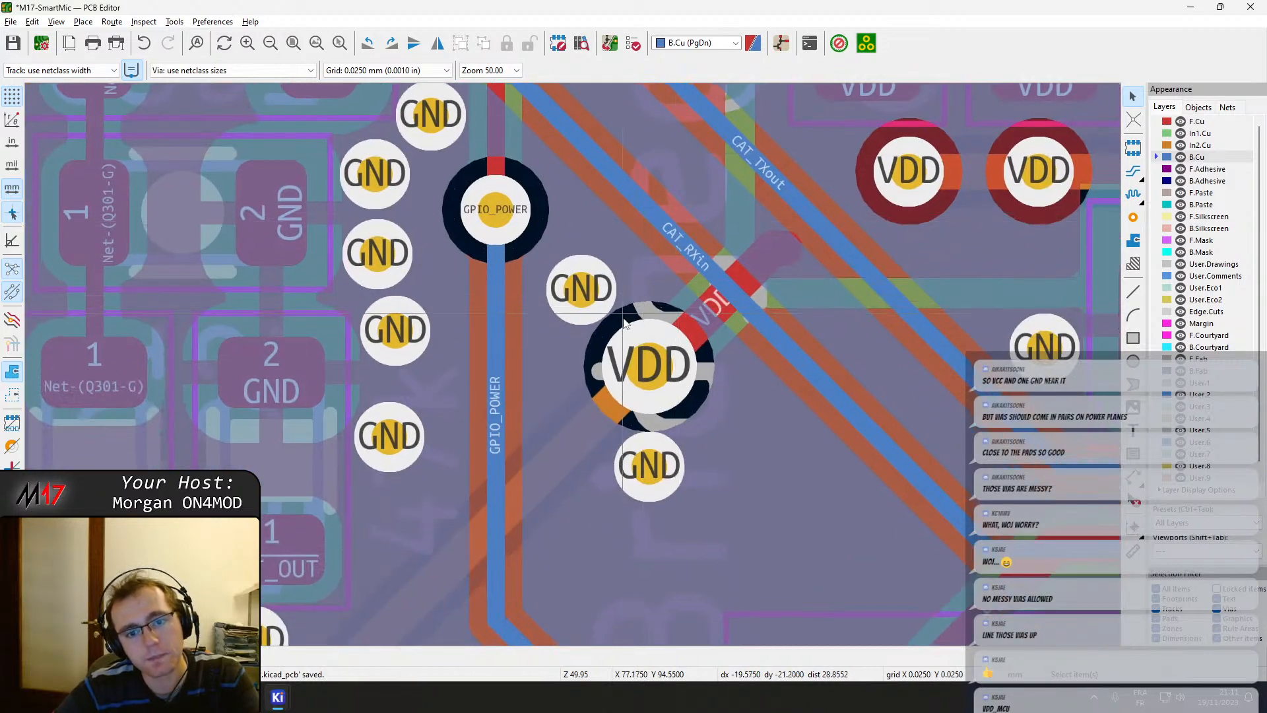
scroll(625, 323, down, 2)
drag(585, 396, 579, 402)
click(592, 468)
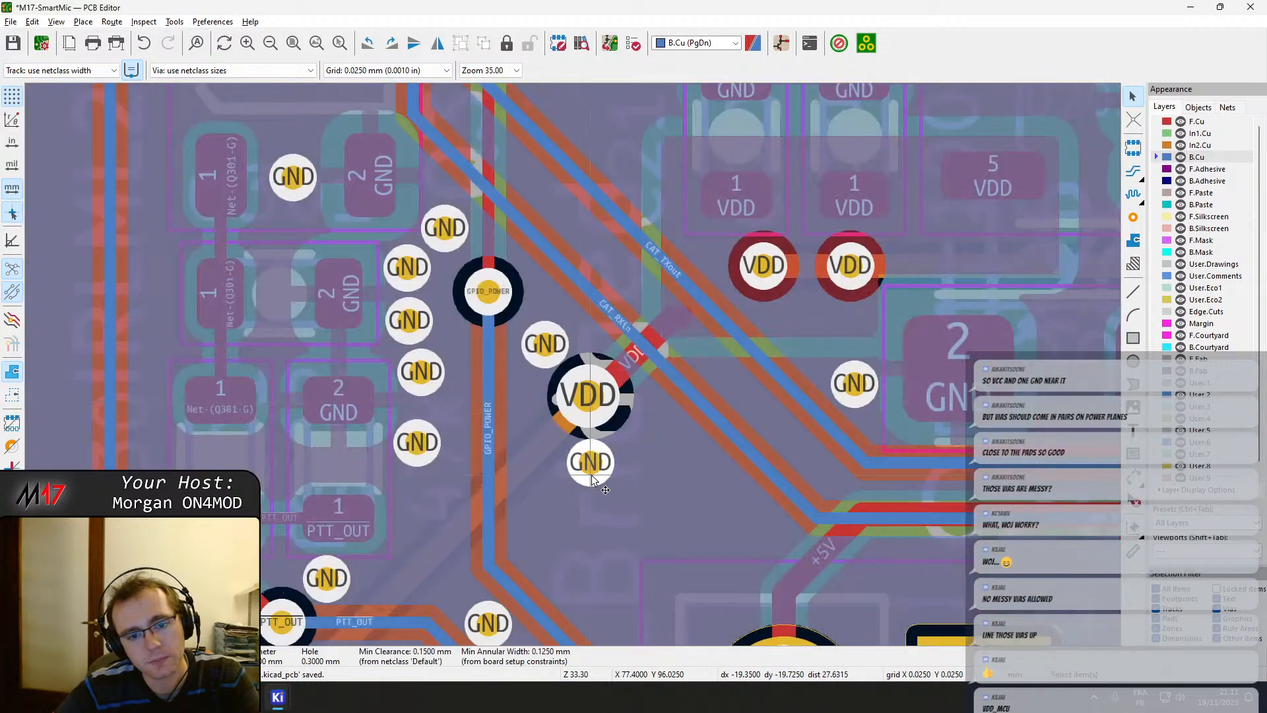
key(ctrl+z)
key(Escape)
Move the GND via below the large VDD via further down, and shift the VDD via down and left from the CAT_RXin track.
drag(592, 467, 592, 488)
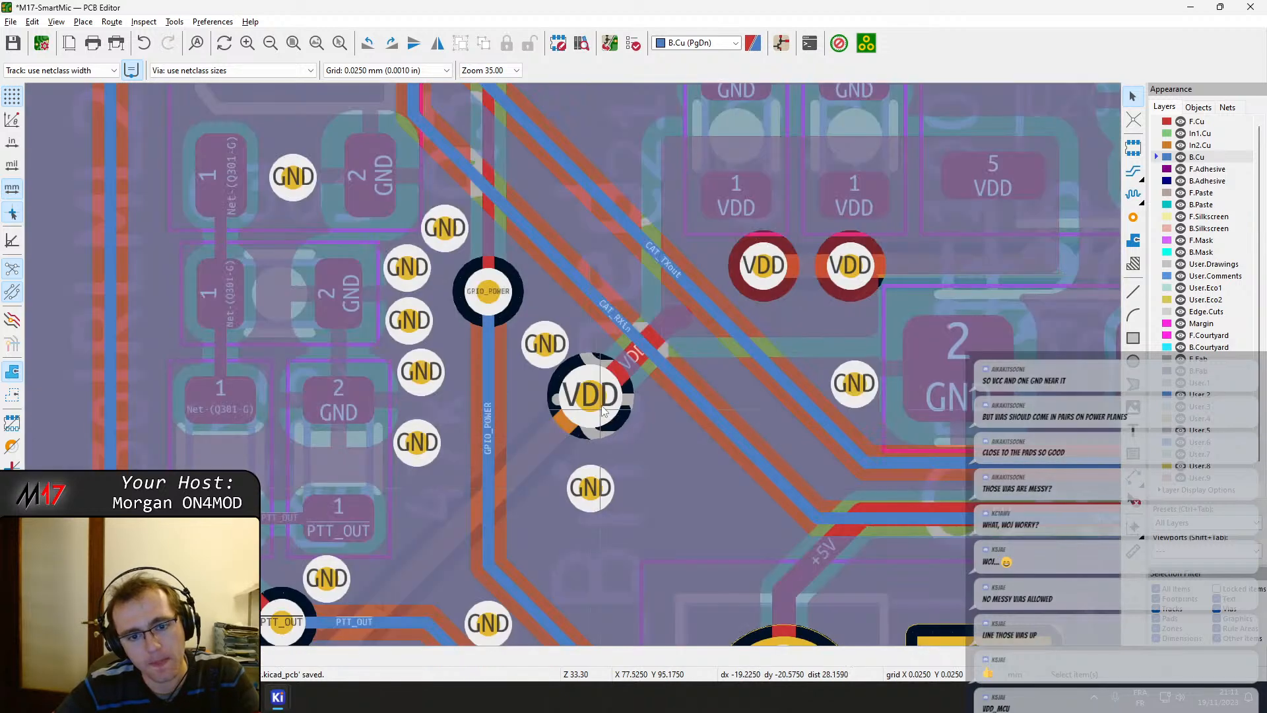
drag(592, 396, 569, 420)
scroll(569, 419, down, 2)
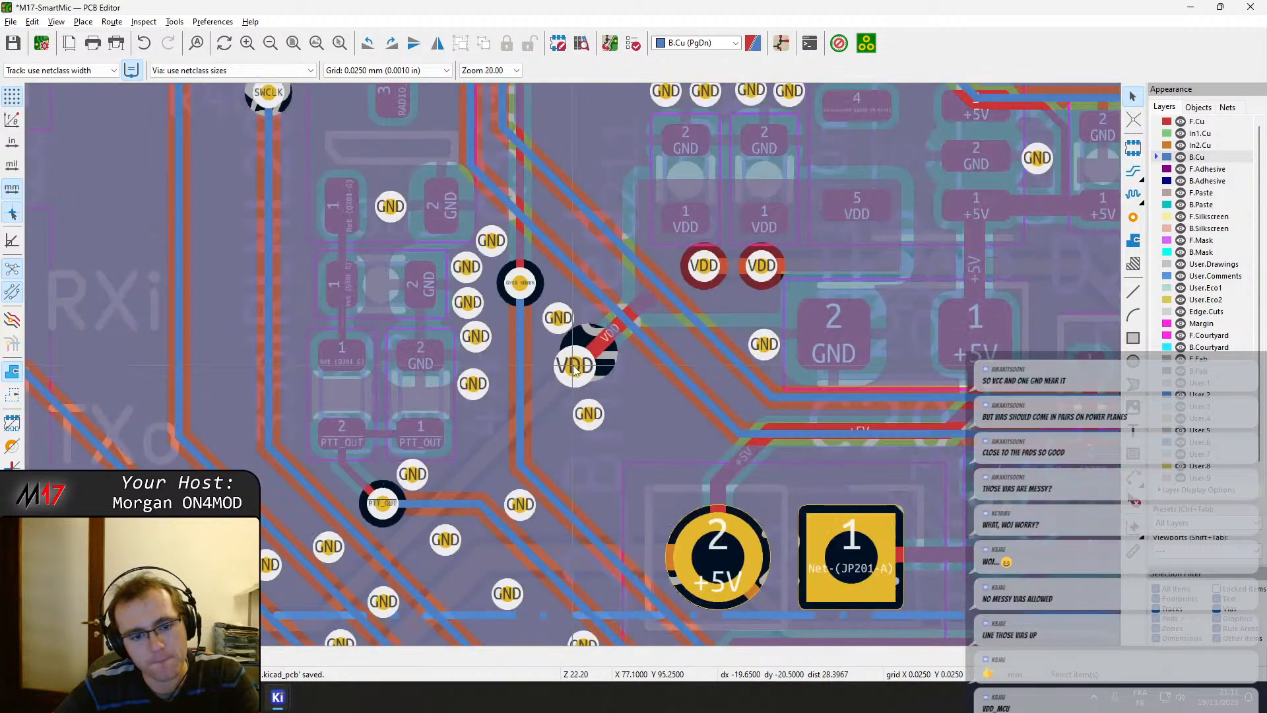
Move the GND vias below and above the large VDD via closer to it, and refill all zones.
scroll(575, 369, up, 2)
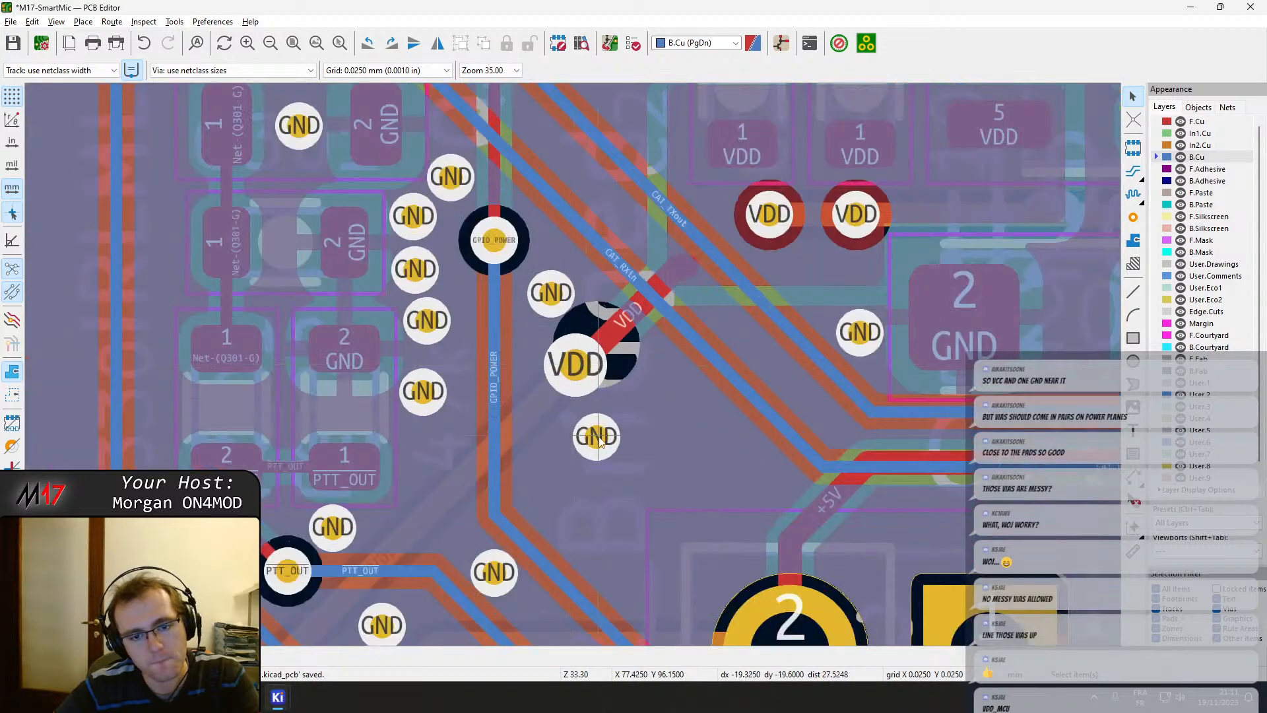
drag(600, 450, 584, 420)
drag(558, 313, 540, 327)
key(b)
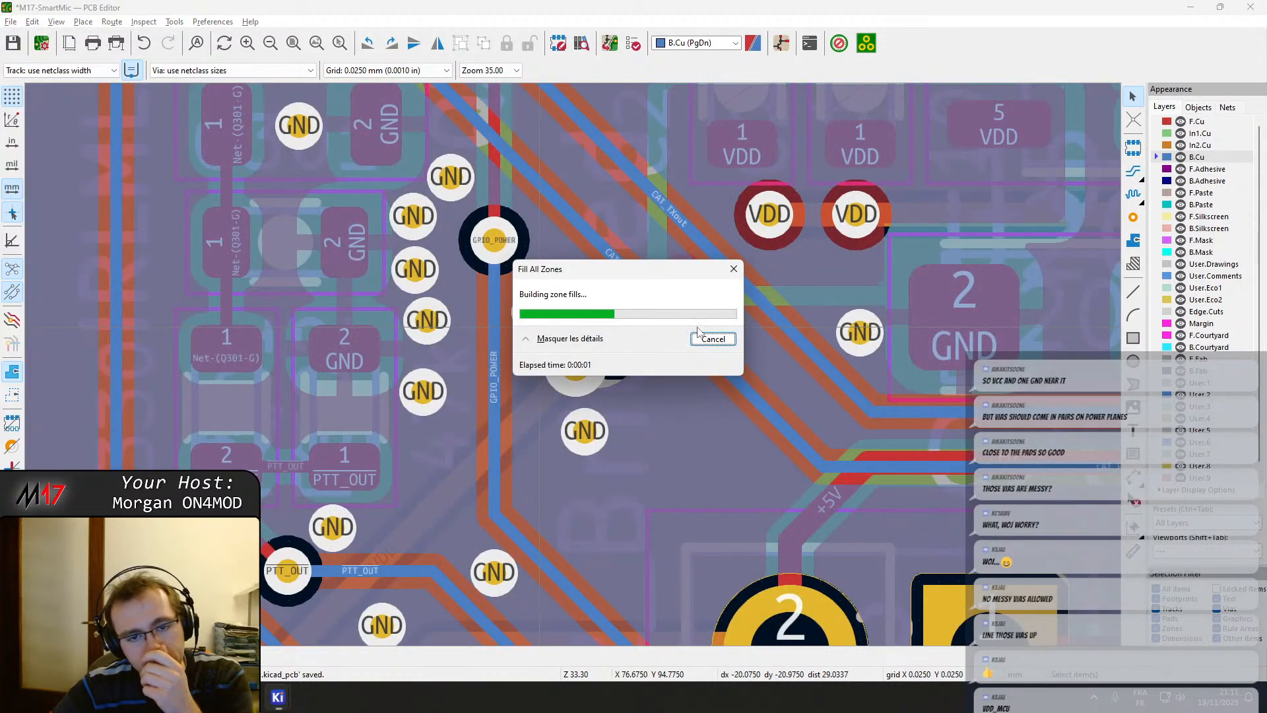
Move the GPIO_POWER via slightly down its track, shift the diagonal CAT_RXin track down and left, and refill all zones.
middle_drag(490, 221, 492, 255)
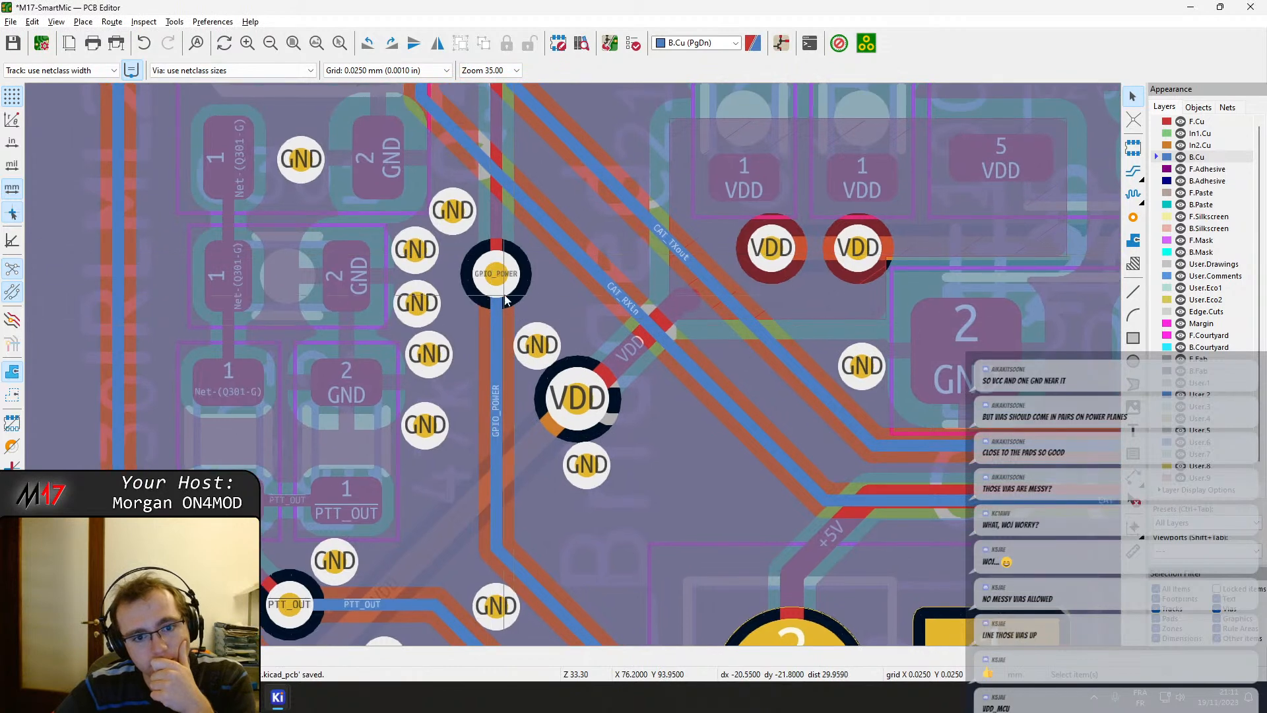
mouse_move(496, 274)
mouse_down()
mouse_move(500, 310)
mouse_move(500, 300)
mouse_up()
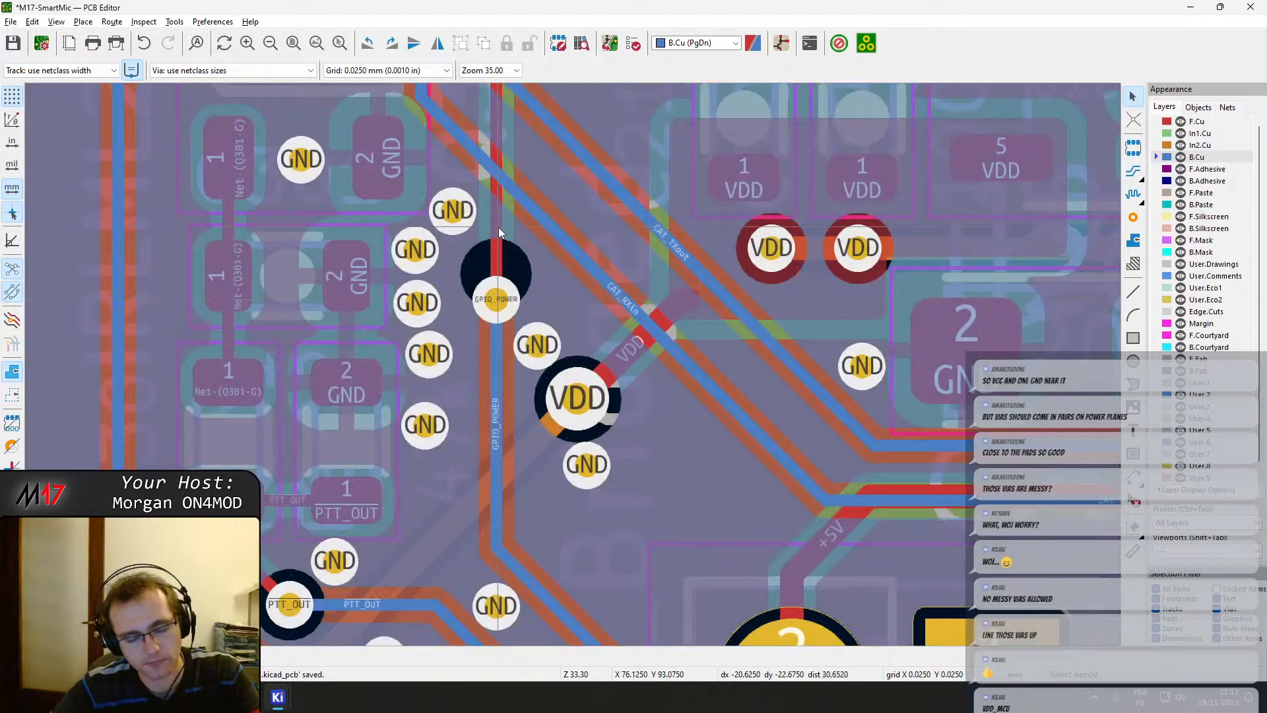
key(b)
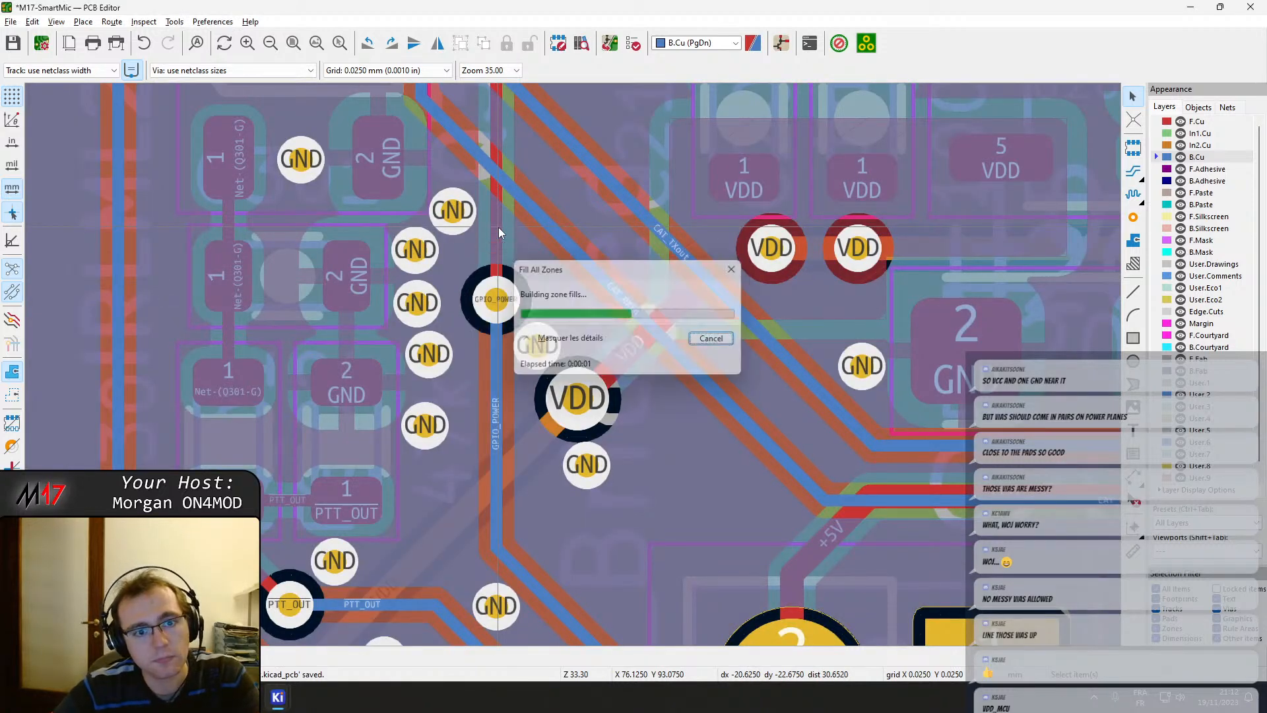
click(523, 199)
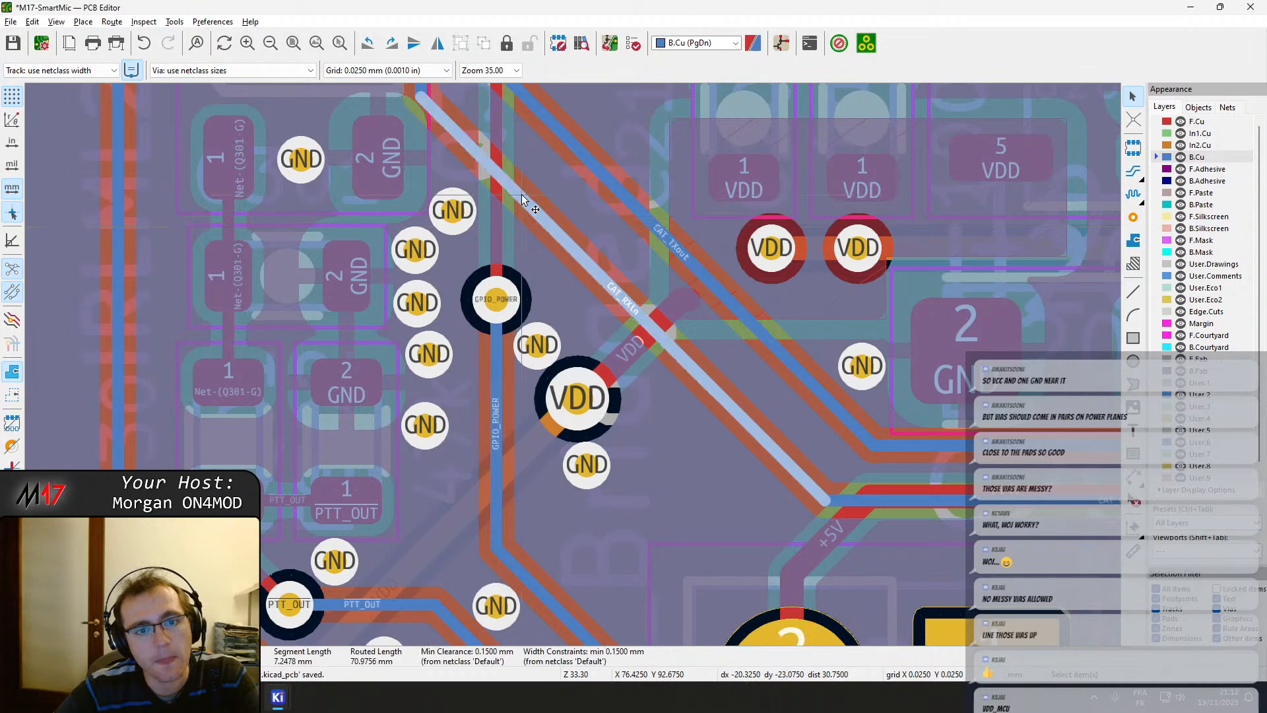
drag(523, 199, 521, 219)
key(b)
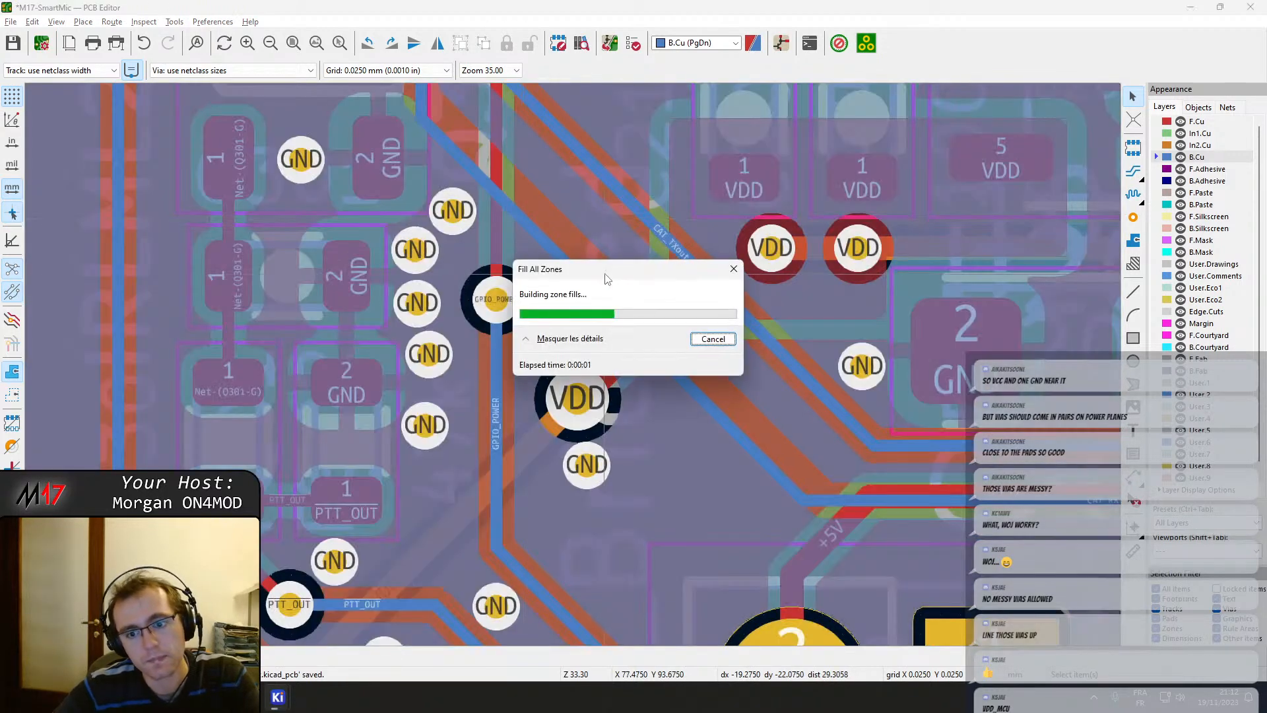
Add two GND vias between the diagonal CAT_RXin and CAT_TXout tracks, one near each end of the gap.
key(ctrl+shift+v)
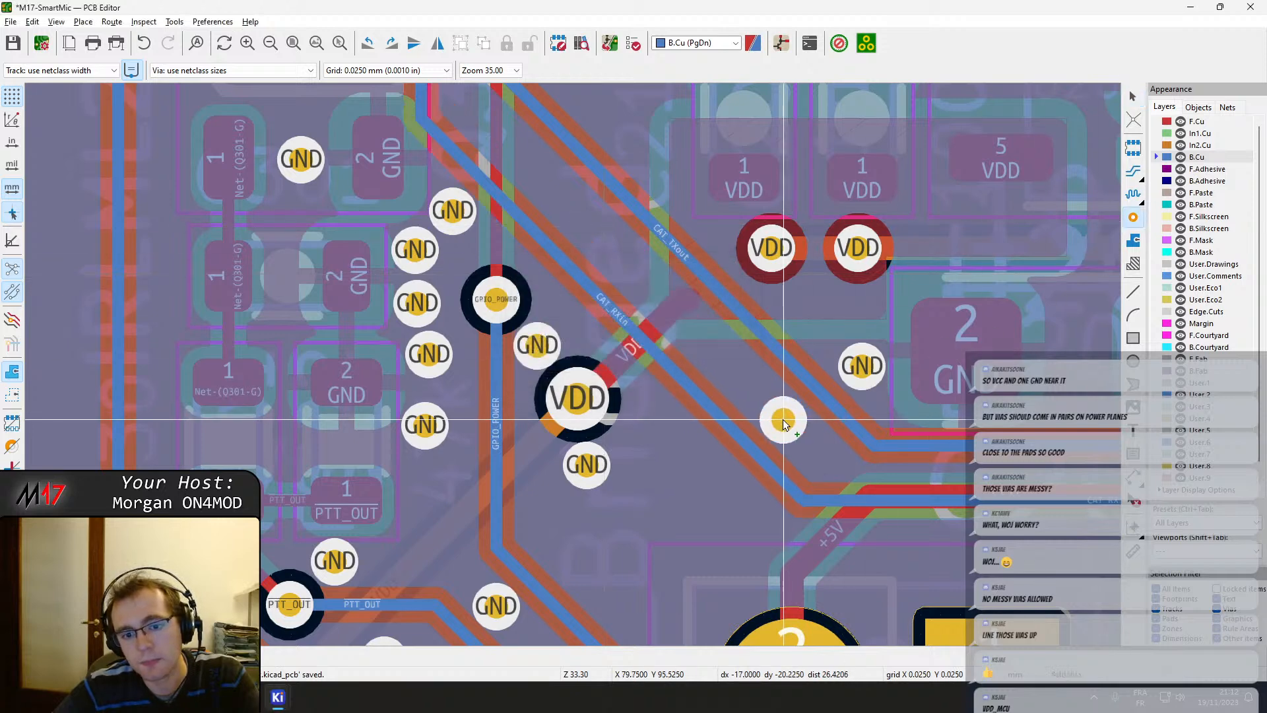
click(783, 421)
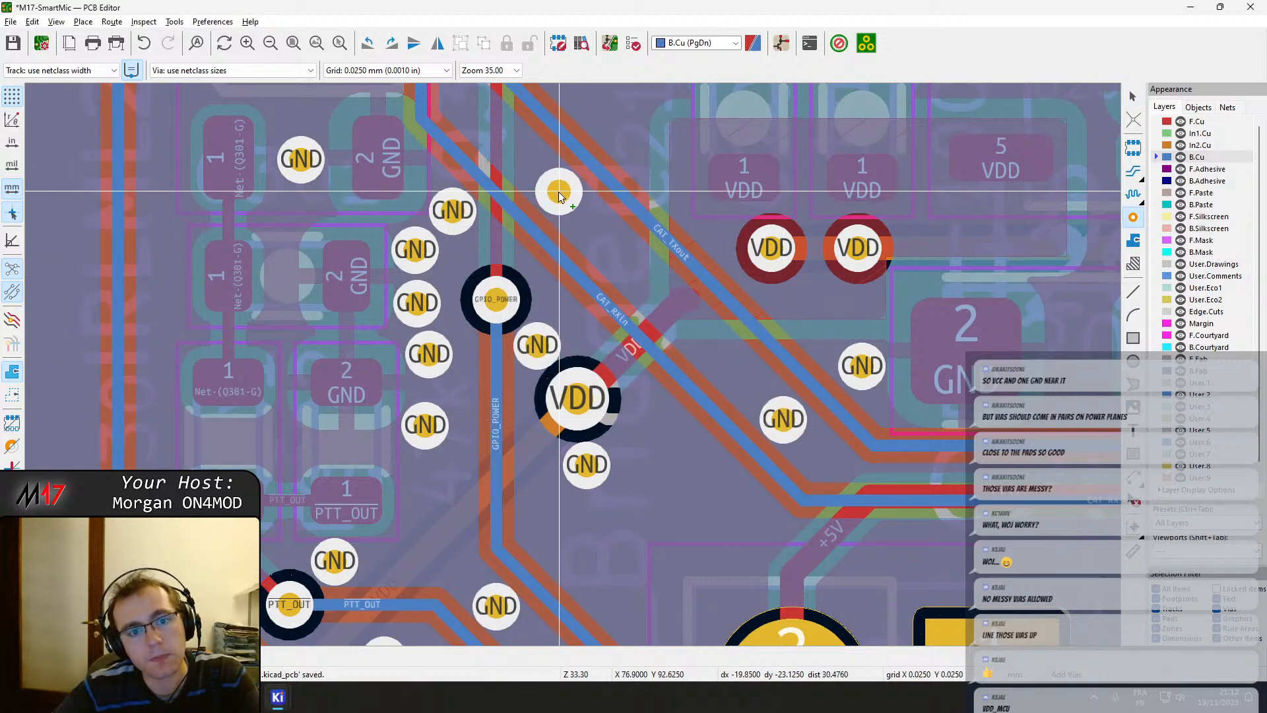
click(557, 191)
key(Escape)
middle_drag(556, 226, 567, 293)
Nudge the two GND vias between the CAT_RXin and CAT_TXout tracks, shifting the lower one slightly up and left.
key(ctrl+shift+v)
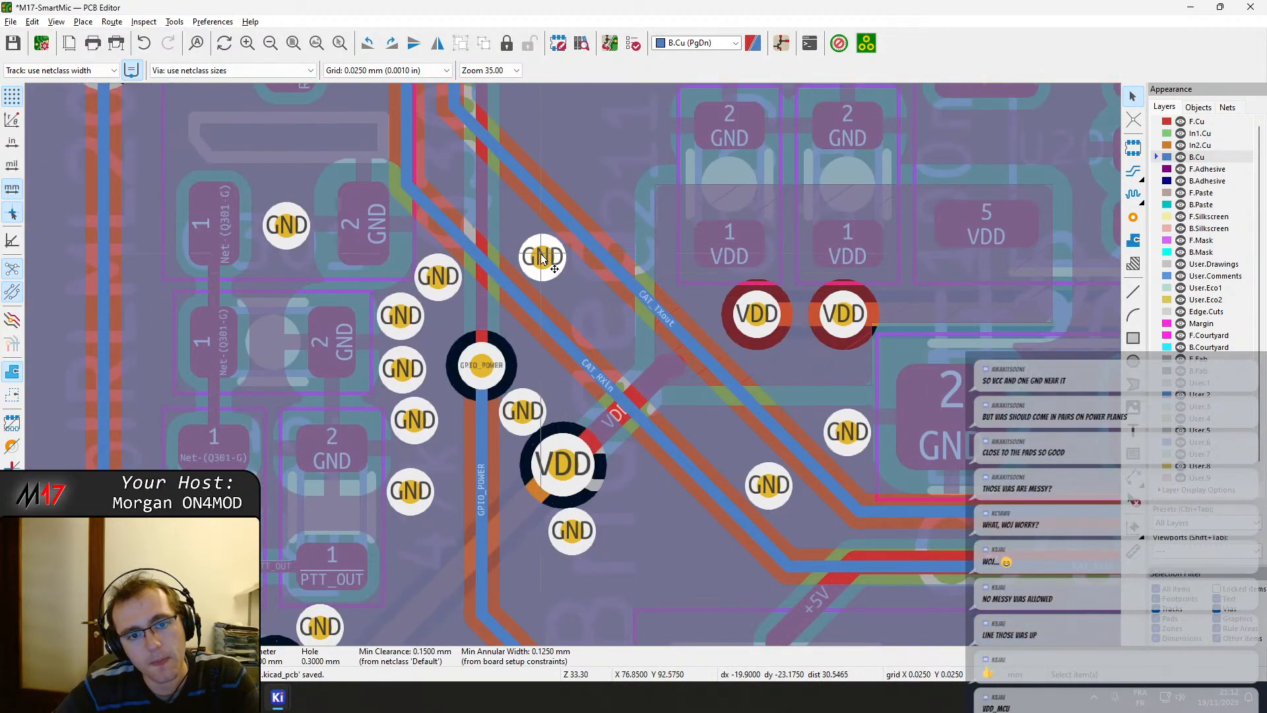
click(543, 262)
click(767, 484)
key(d)
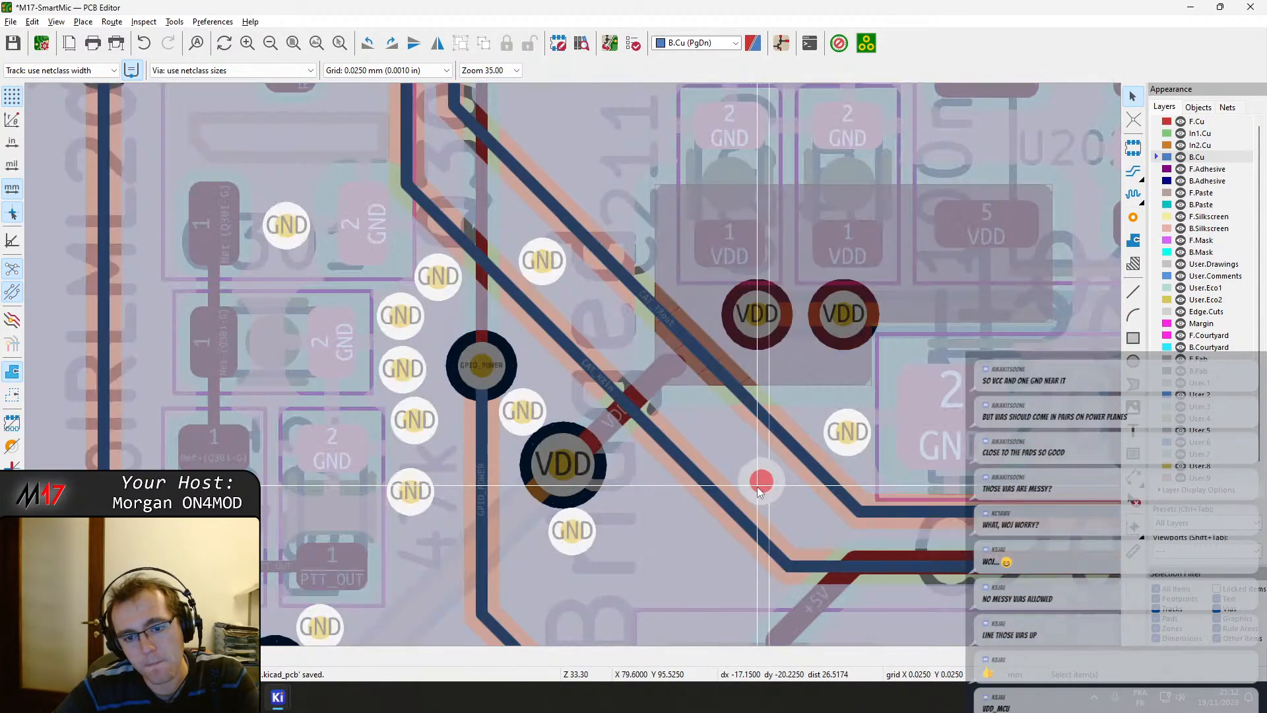
click(762, 481)
Shift the diagonal CAT_TXout track slightly down and left, and refill all zones.
click(775, 434)
key(d)
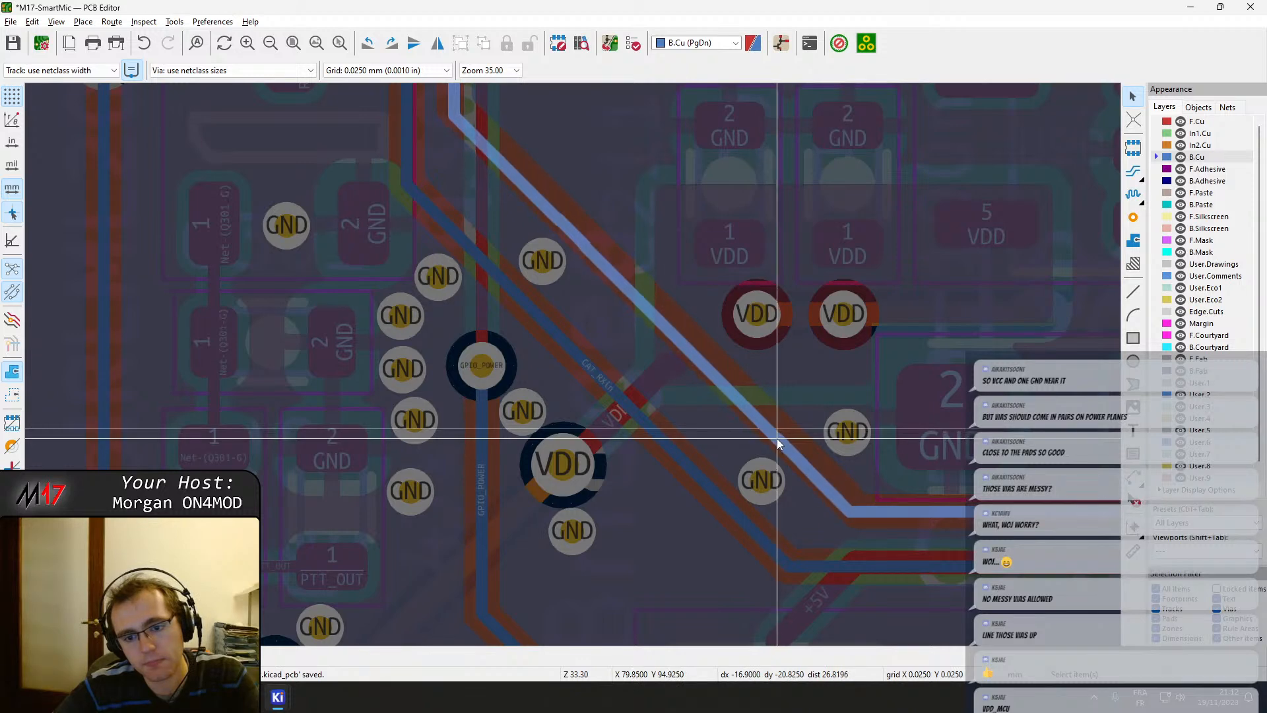
click(778, 439)
middle_drag(749, 406, 690, 379)
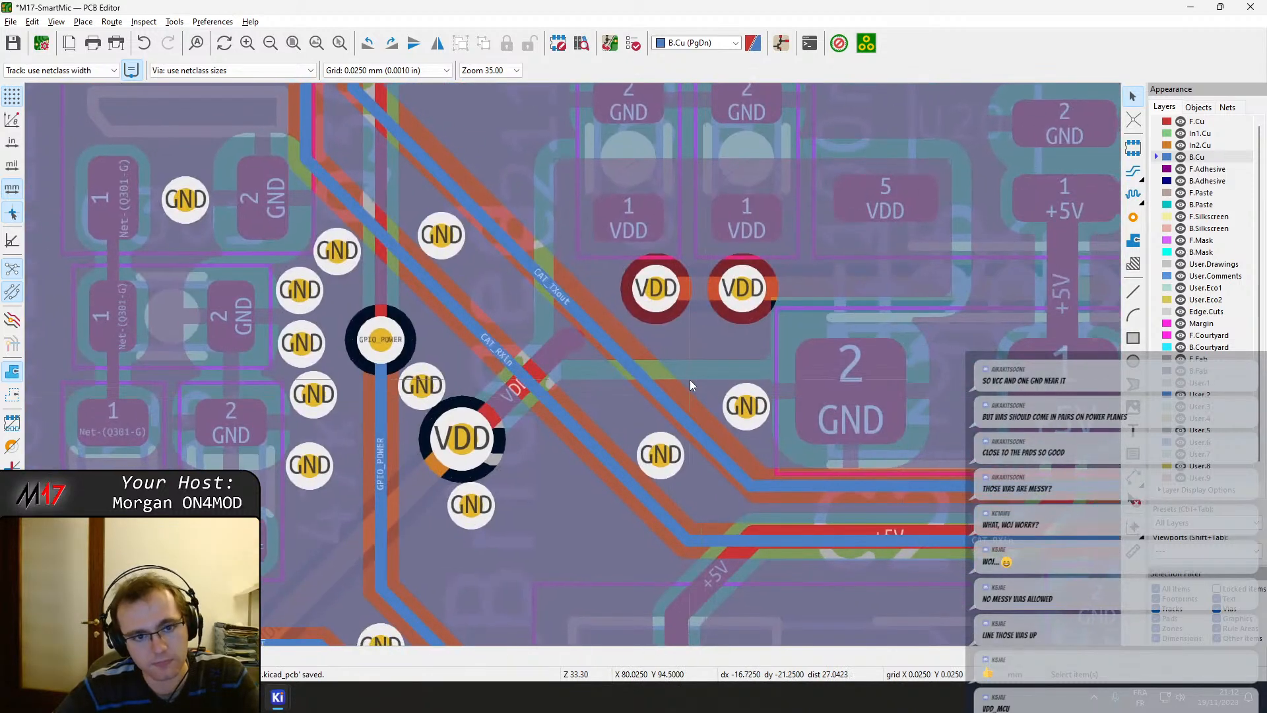
key(b)
Move the GND via beside the large GND pad up and left, closer to the CAT_TXout track, and refill all zones.
middle_drag(753, 440, 656, 383)
click(648, 350)
key(d)
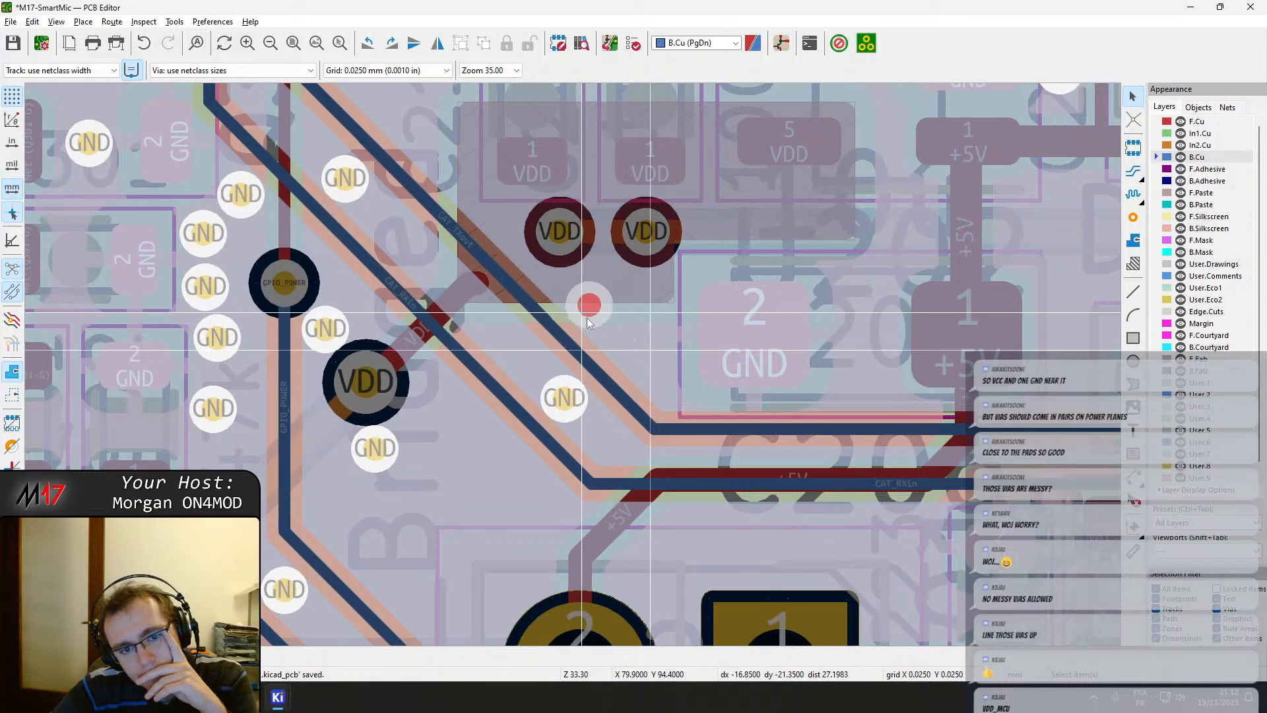
click(604, 330)
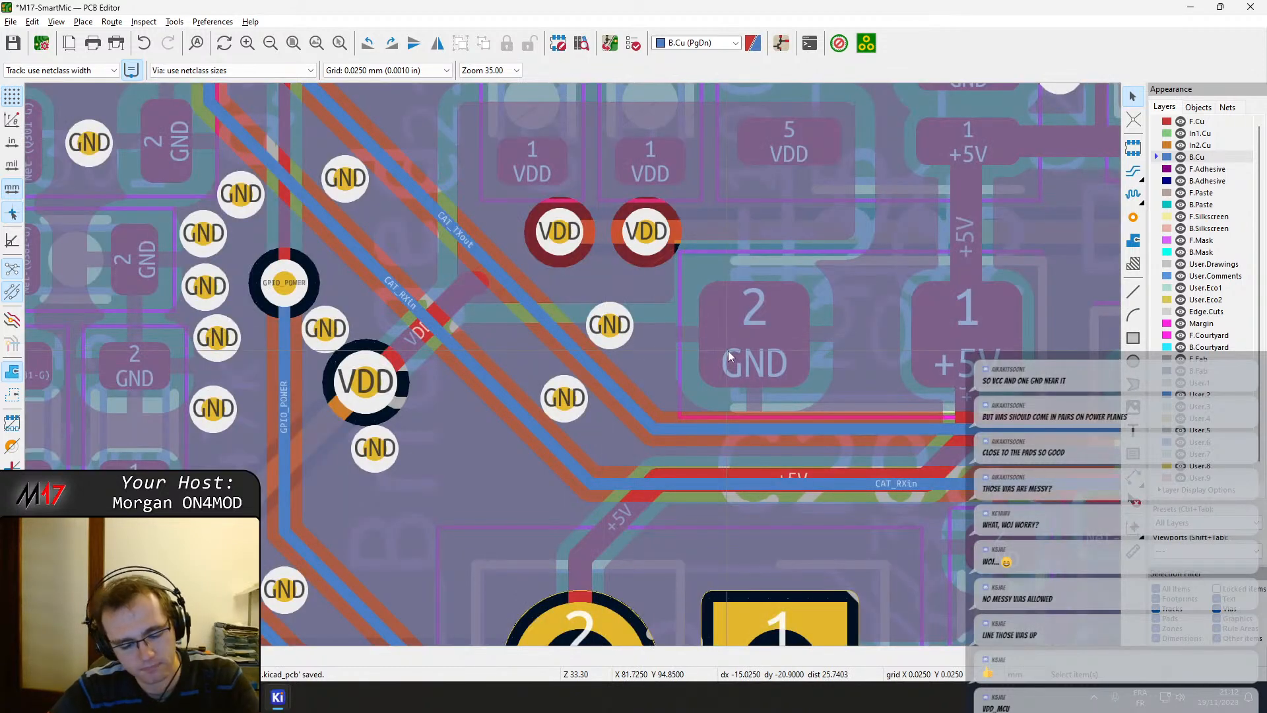
key(b)
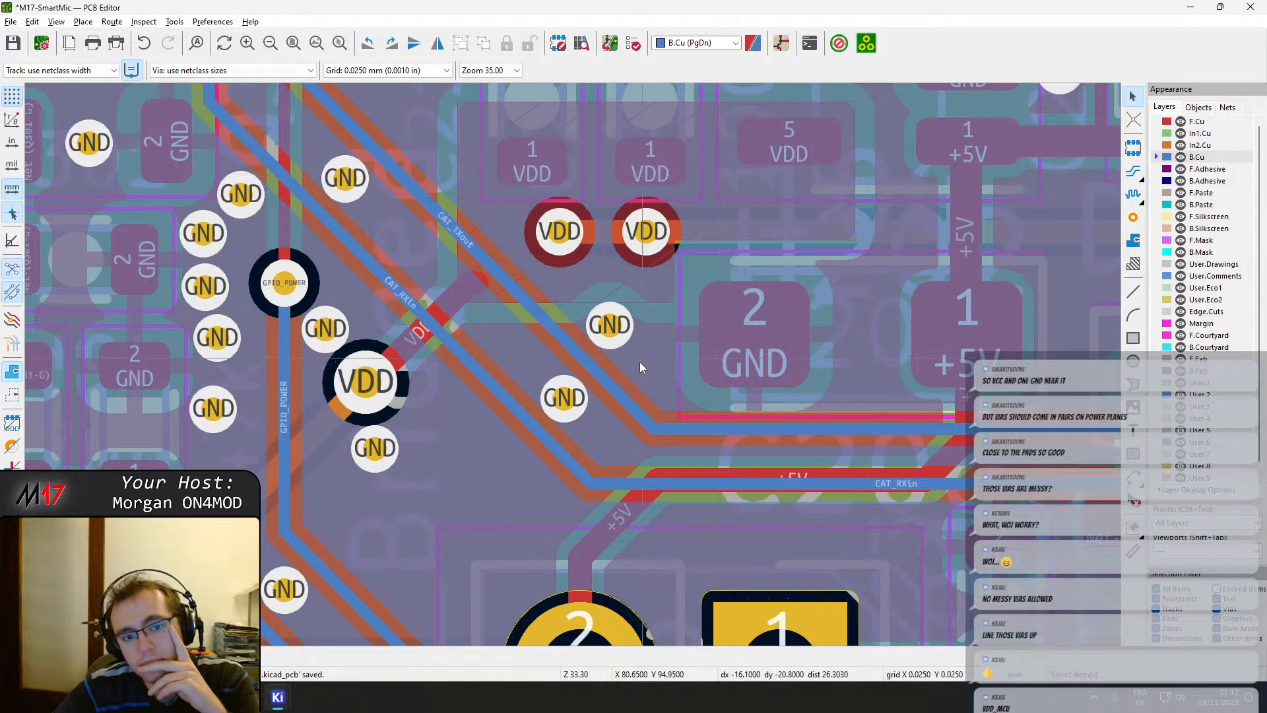
Add a second GND via between the CAT_TXout track and the large GND pad, and nudge it slightly up and left.
click(1140, 216)
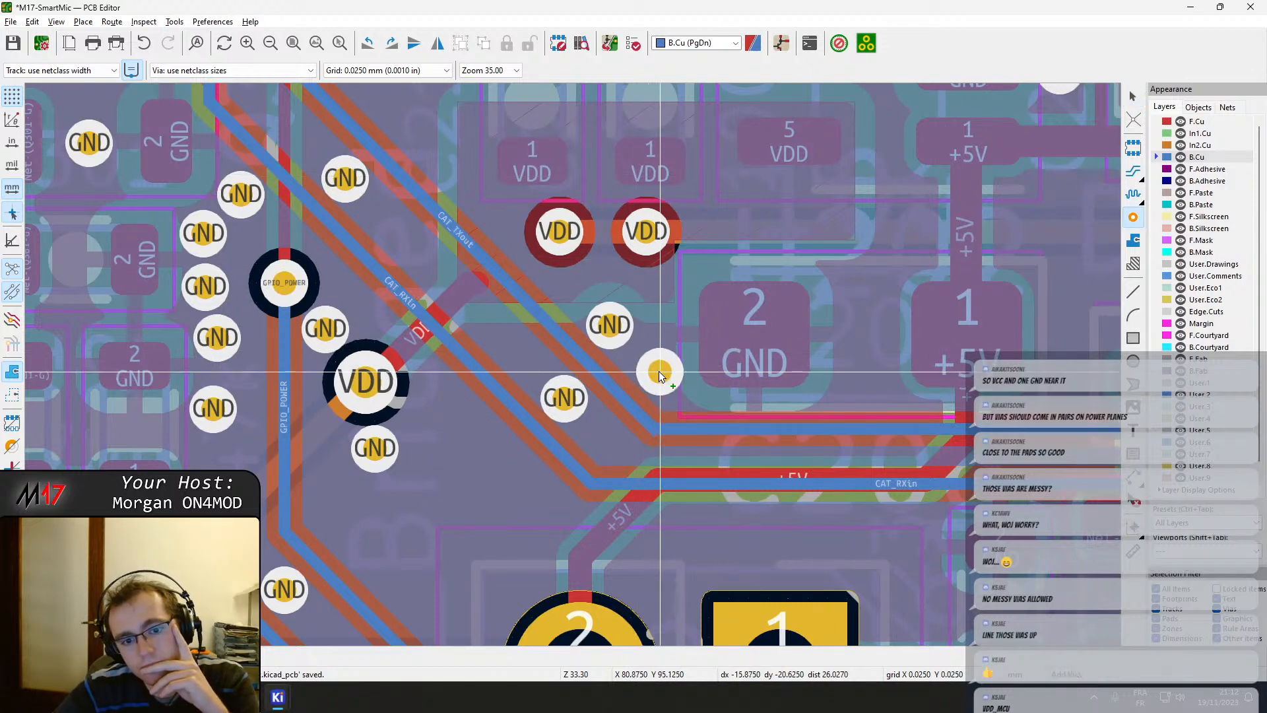
click(654, 367)
scroll(680, 304, up, 3)
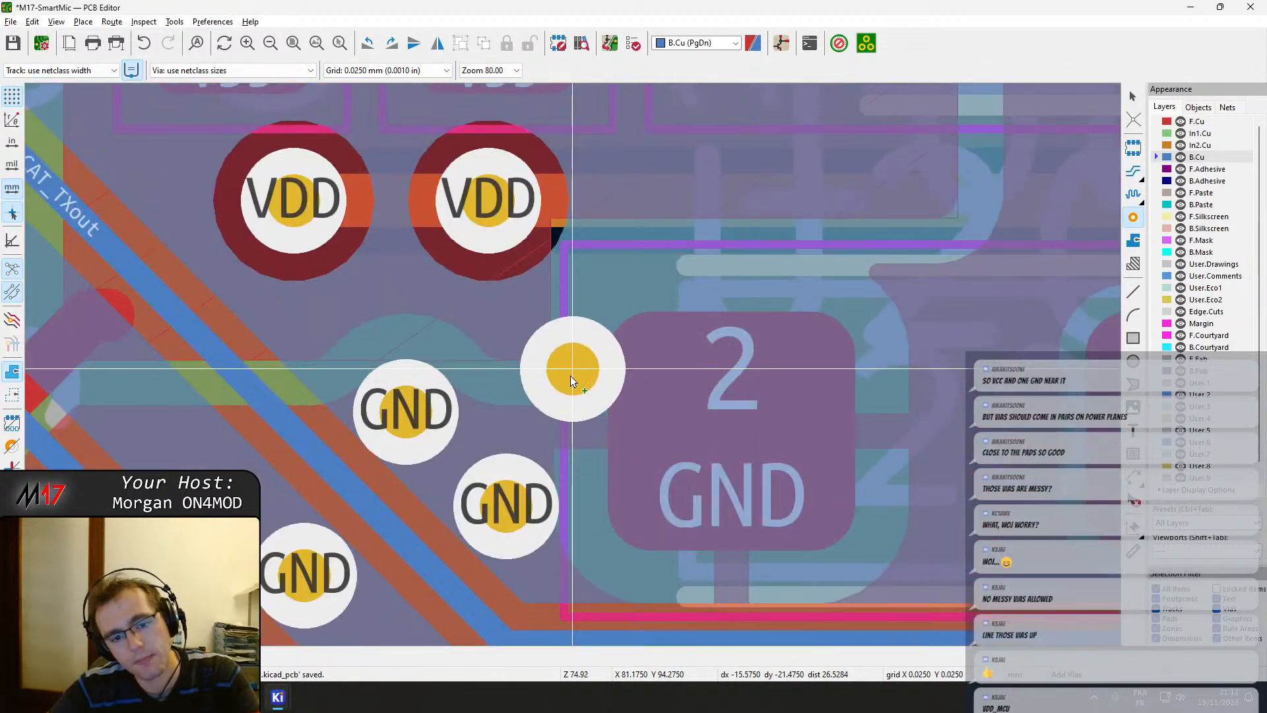
drag(524, 519, 491, 499)
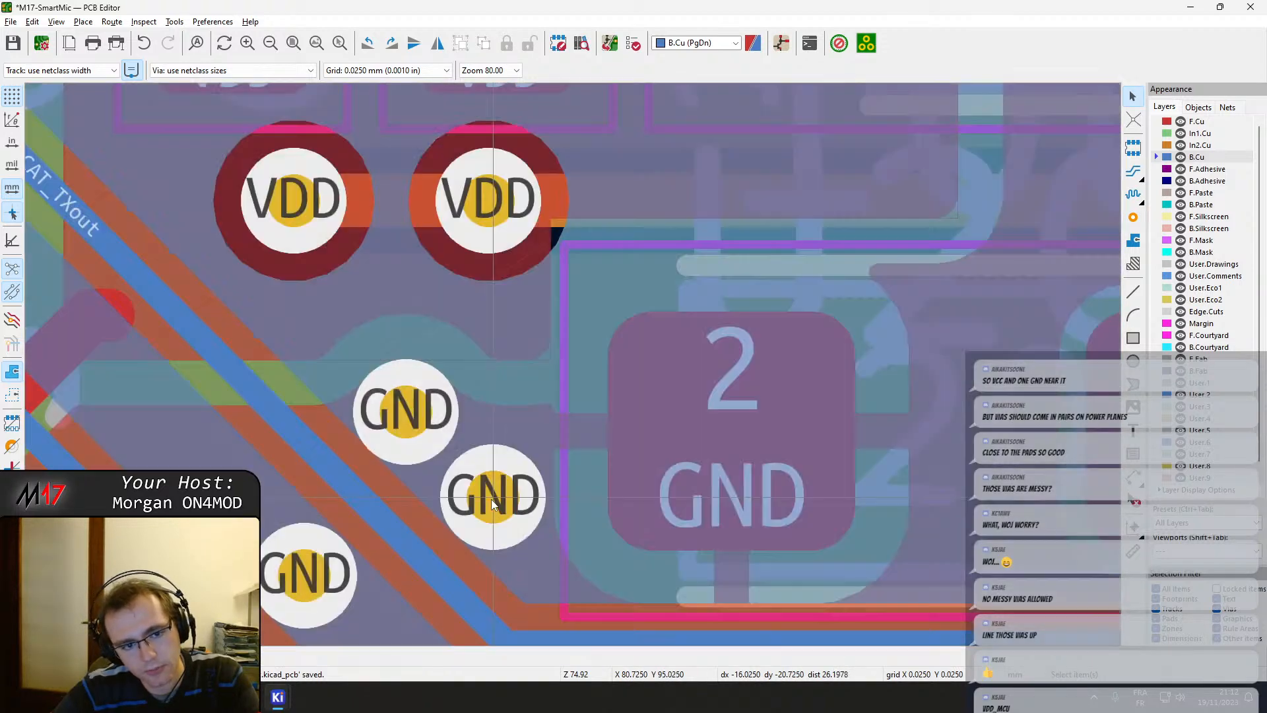
Raise the lower edge of the VDD zone slightly, delete the 0.1000 mm VDD track stub on F.Cu, and refill all zones.
click(343, 360)
drag(305, 367, 305, 345)
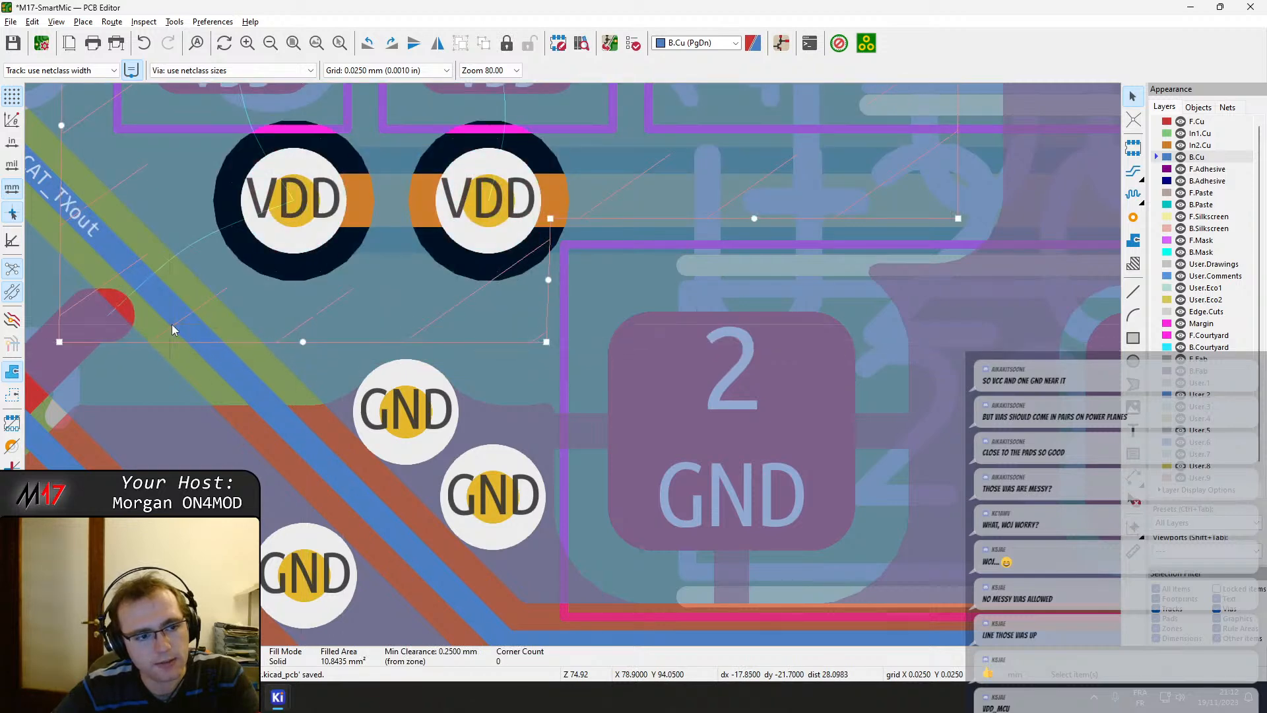
middle_drag(122, 319, 386, 334)
click(387, 334)
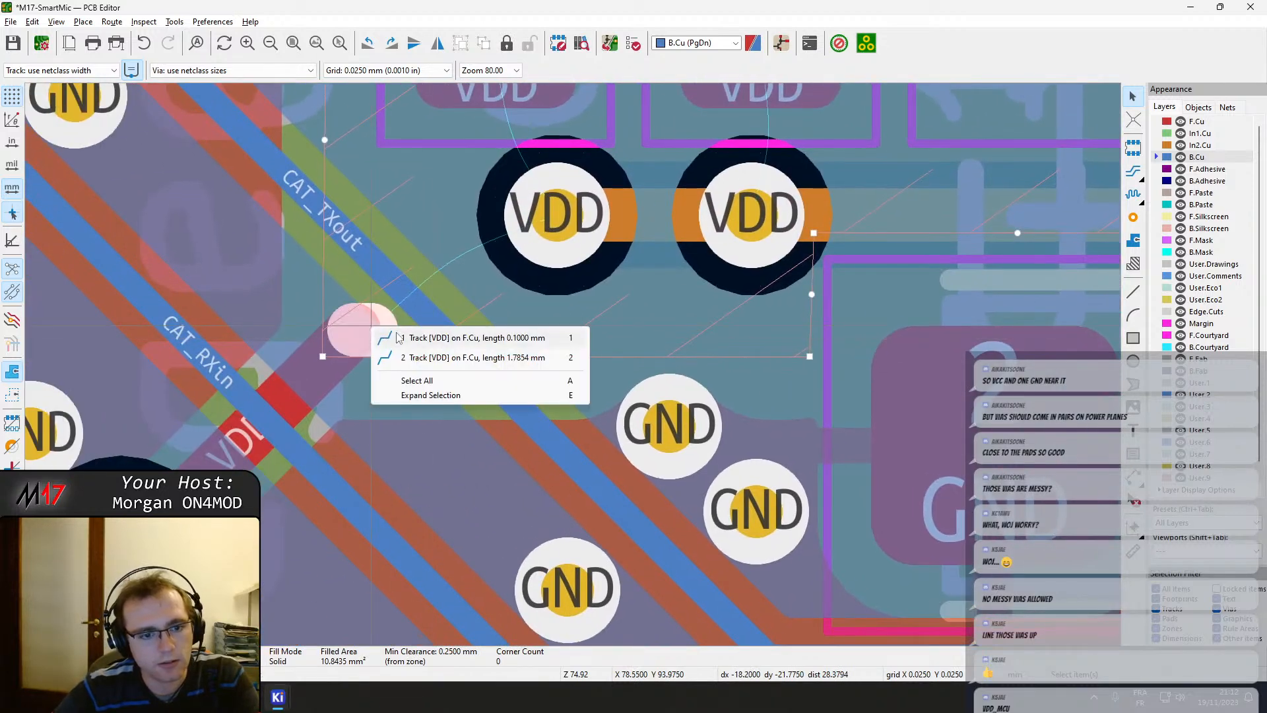
click(397, 336)
key(Delete)
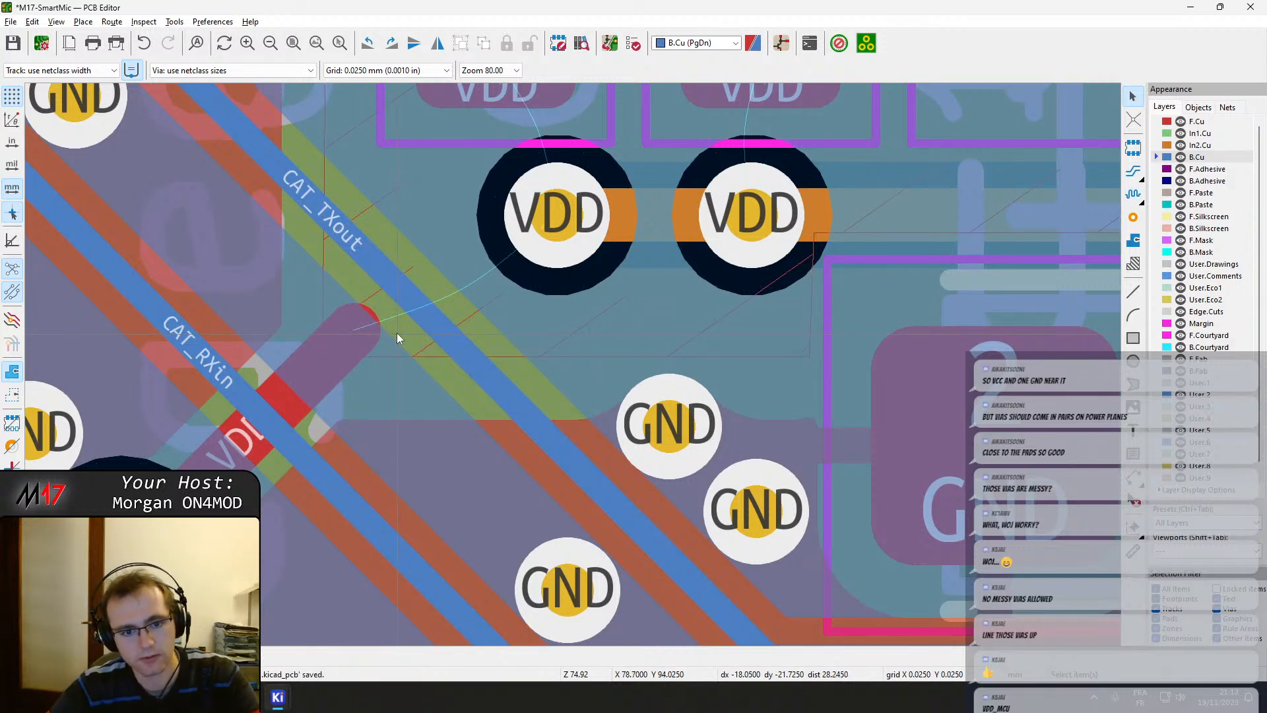
key(b)
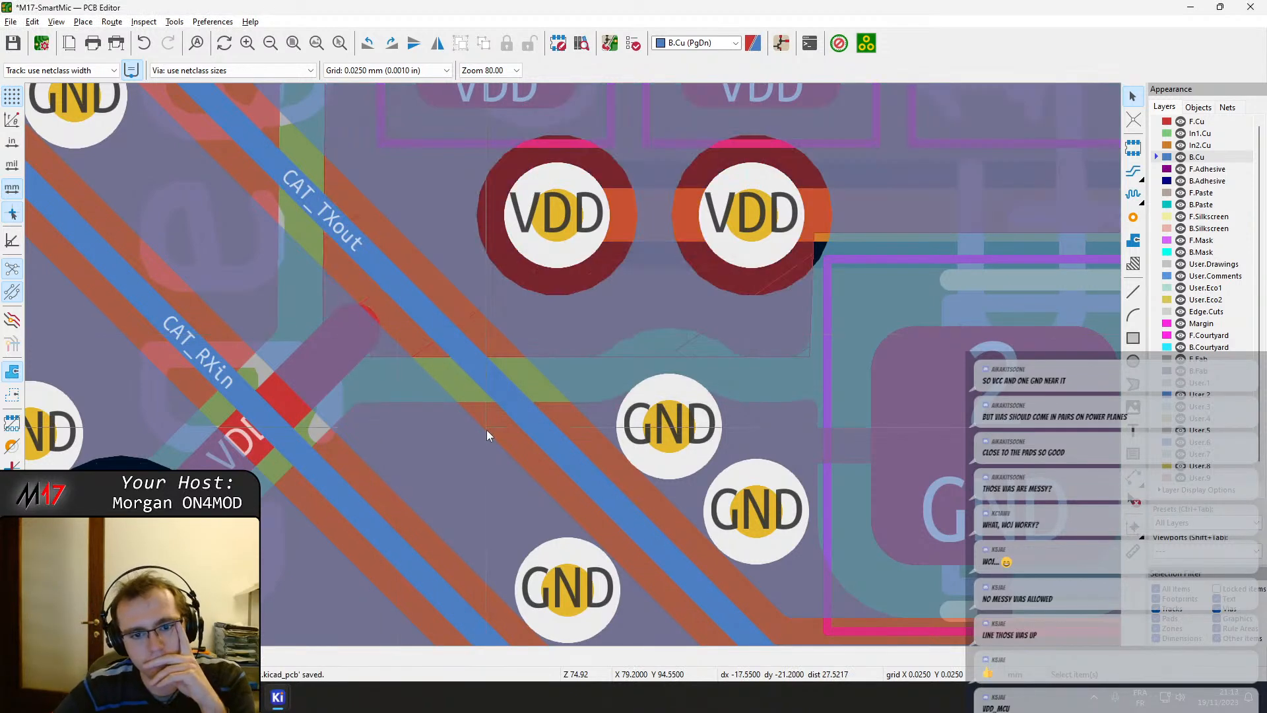
Make F.Cu the active layer and select the U202 footprint.
scroll(476, 345, down, 3)
middle_drag(576, 307, 514, 411)
click(1197, 122)
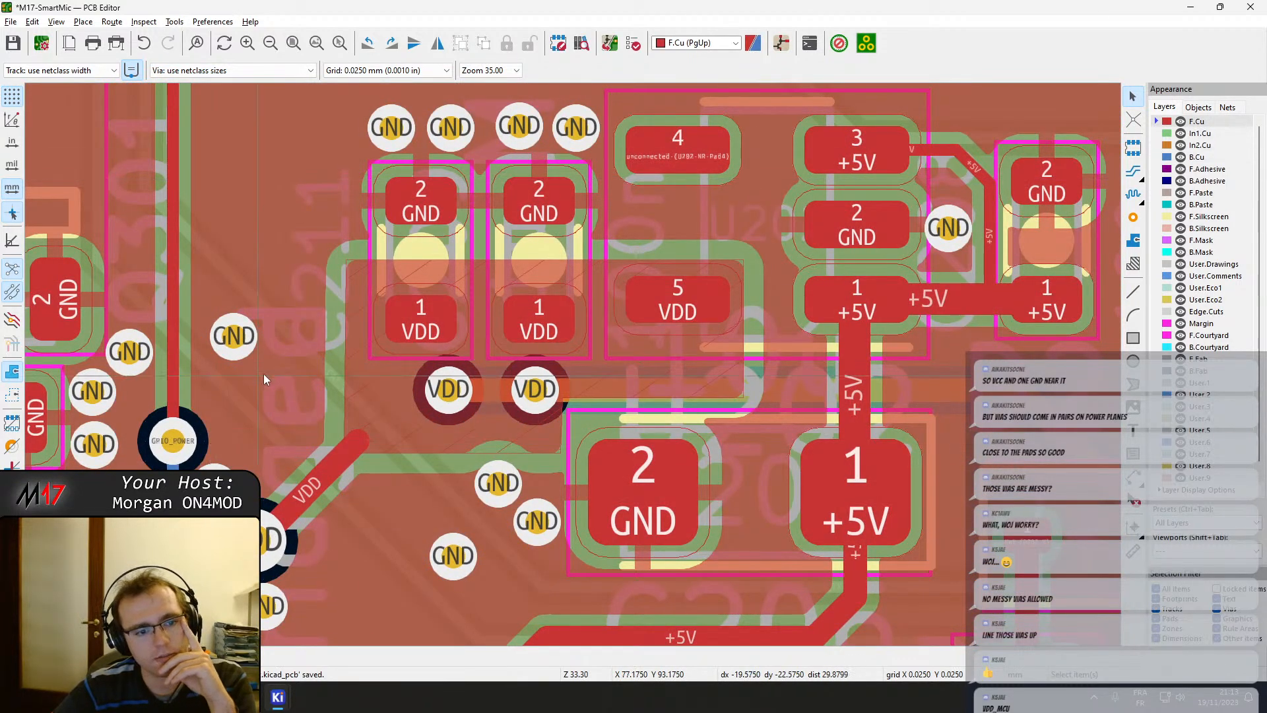
click(744, 352)
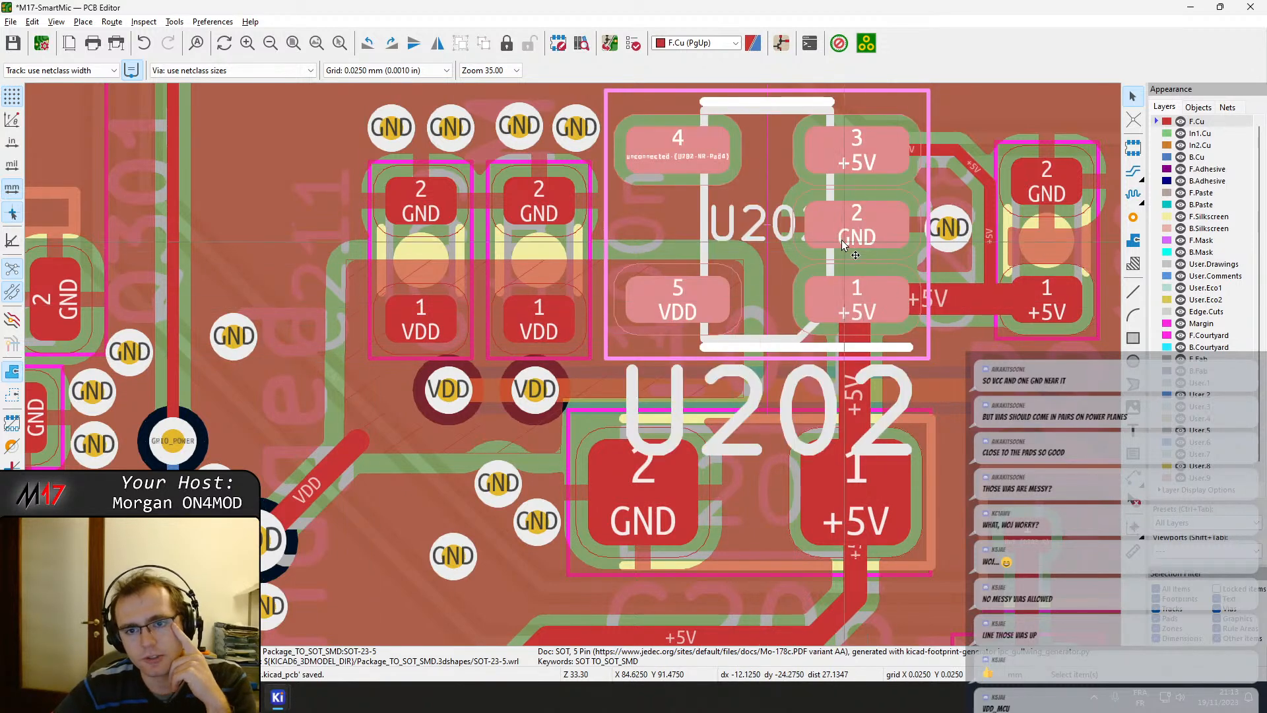
middle_drag(803, 249, 950, 259)
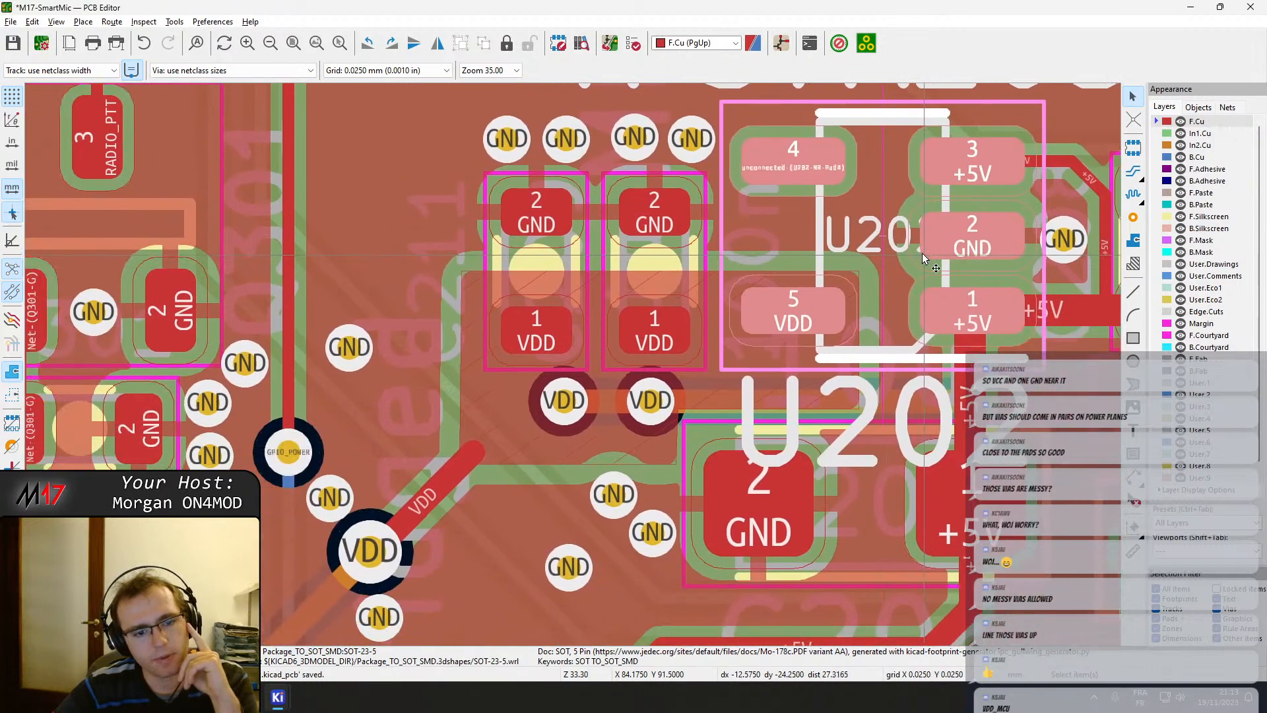
Align the two upper corners of the VDD zone around the capacitor pads and U202 pin 5 at Y 91.7000.
click(474, 382)
drag(455, 374, 417, 363)
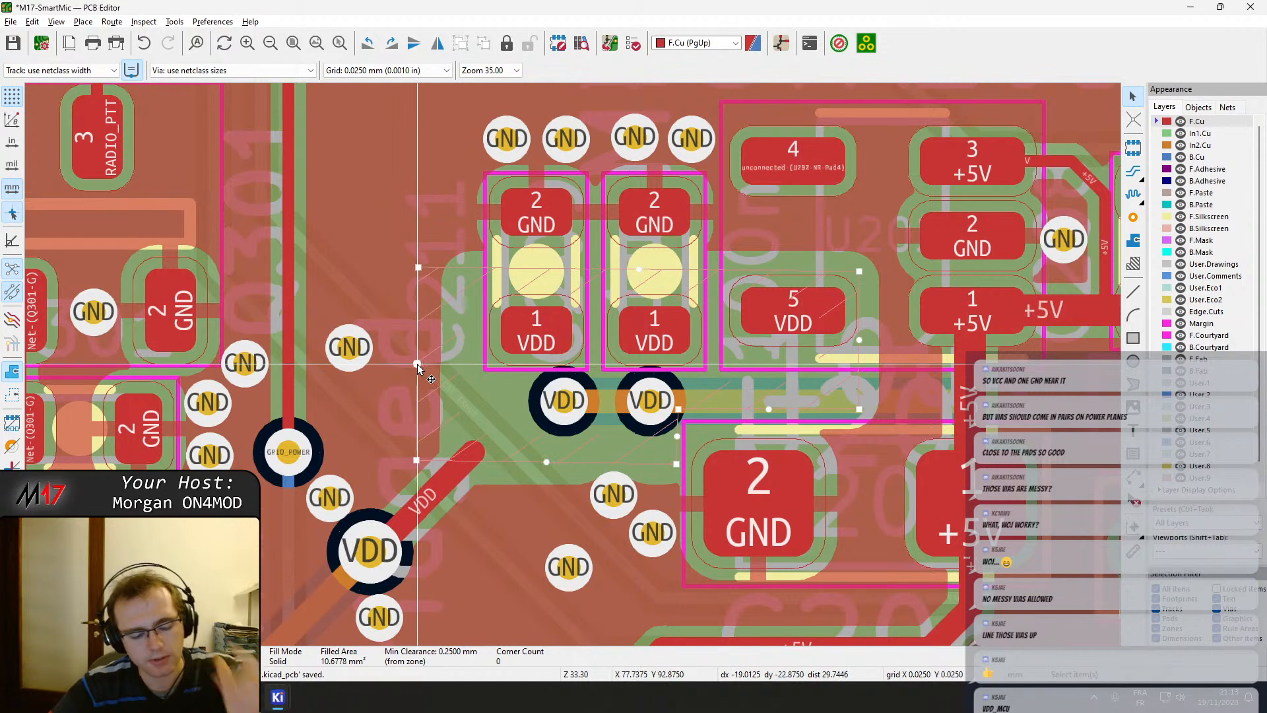
scroll(461, 306, up, 2)
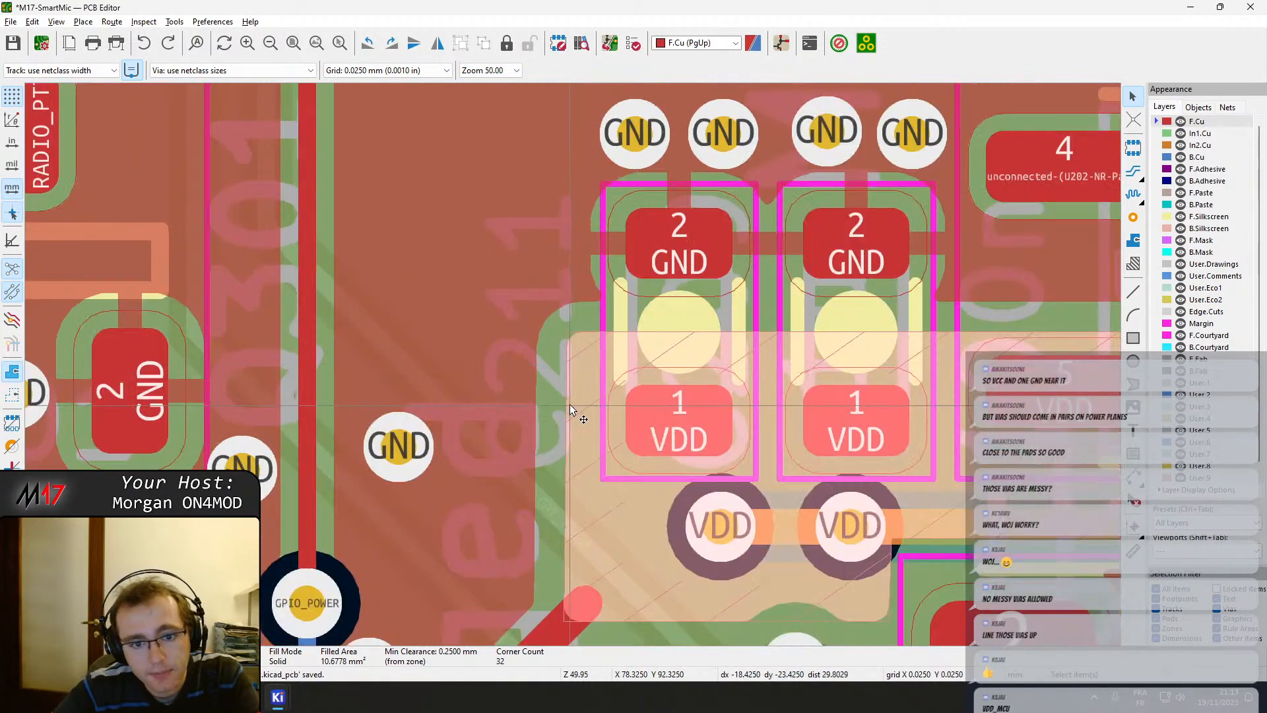
click(570, 404)
click(564, 332)
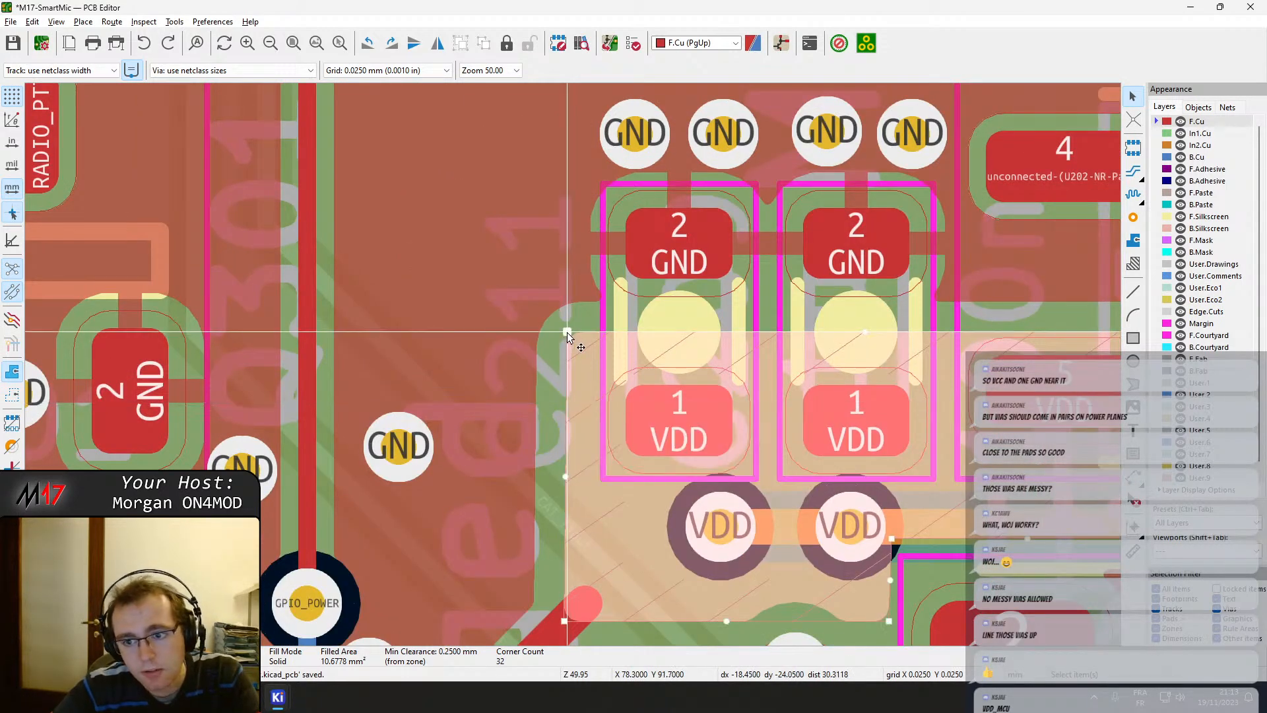
middle_drag(585, 354, 415, 326)
scroll(449, 331, up, 2)
middle_drag(995, 363, 496, 318)
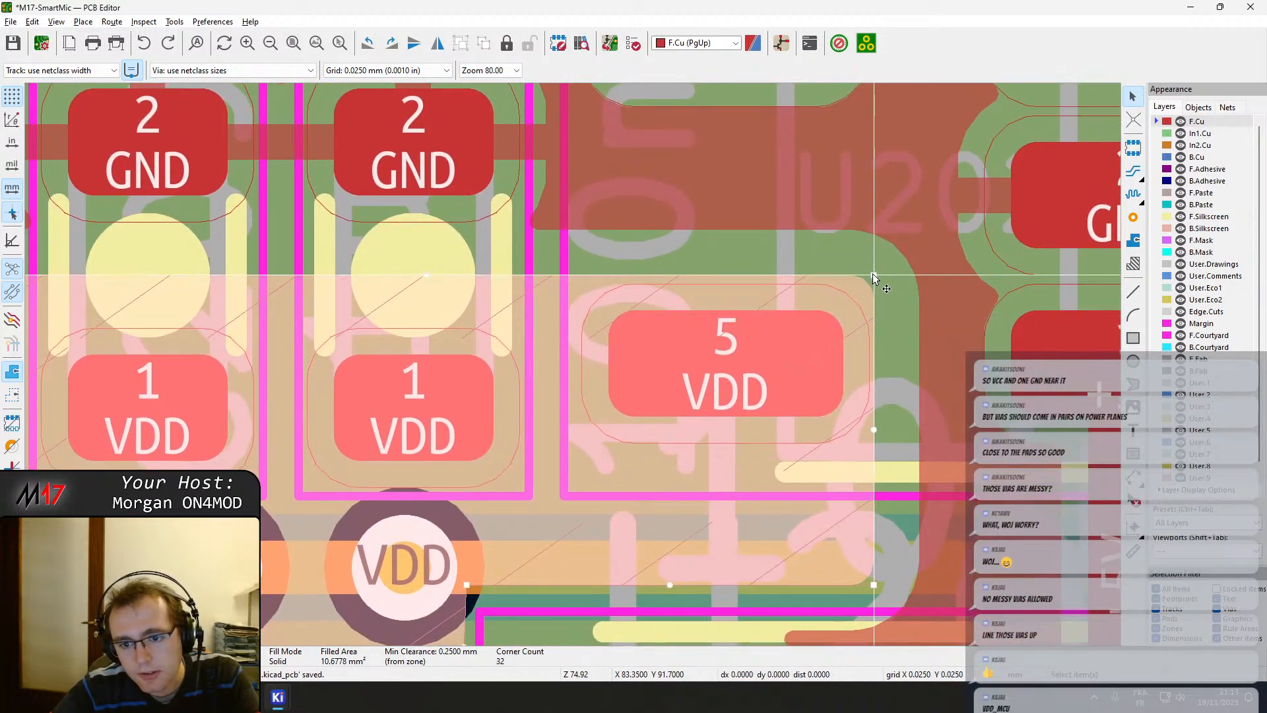
middle_drag(873, 275, 90, 108)
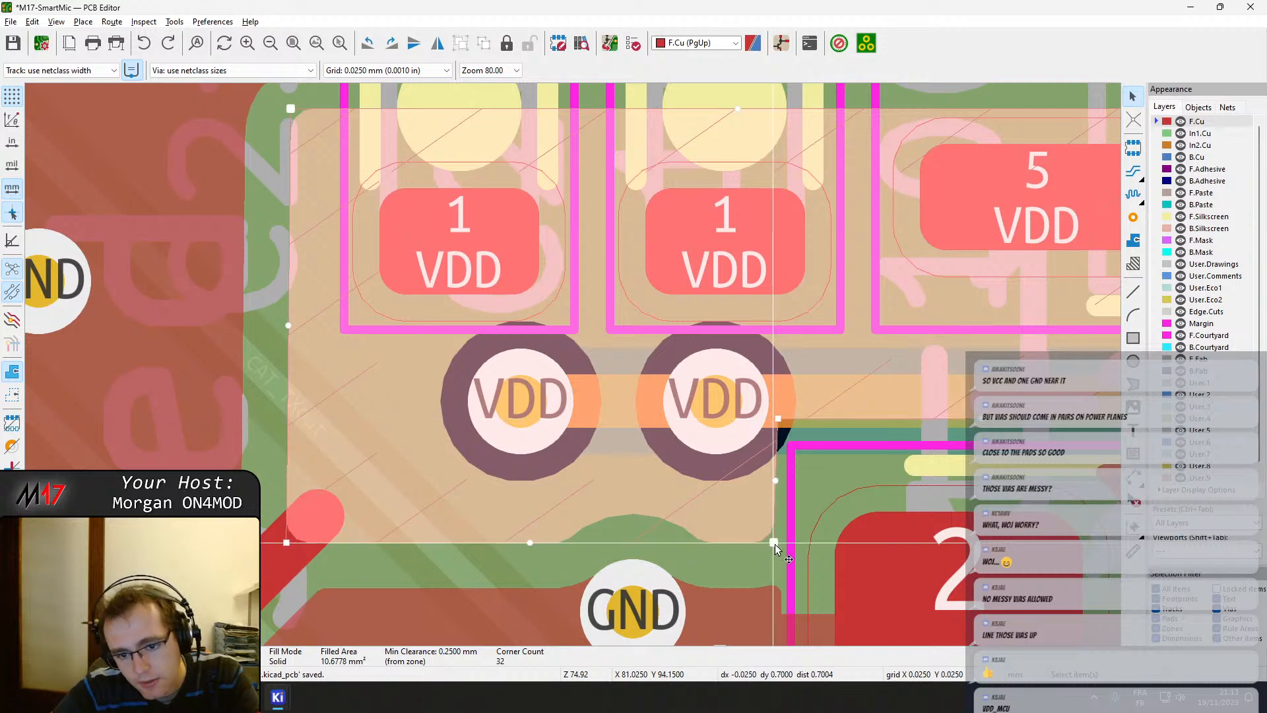
Align the VDD zone's lower corners with the corners above them so its side edges run vertically.
drag(778, 543, 777, 542)
middle_drag(323, 552, 464, 531)
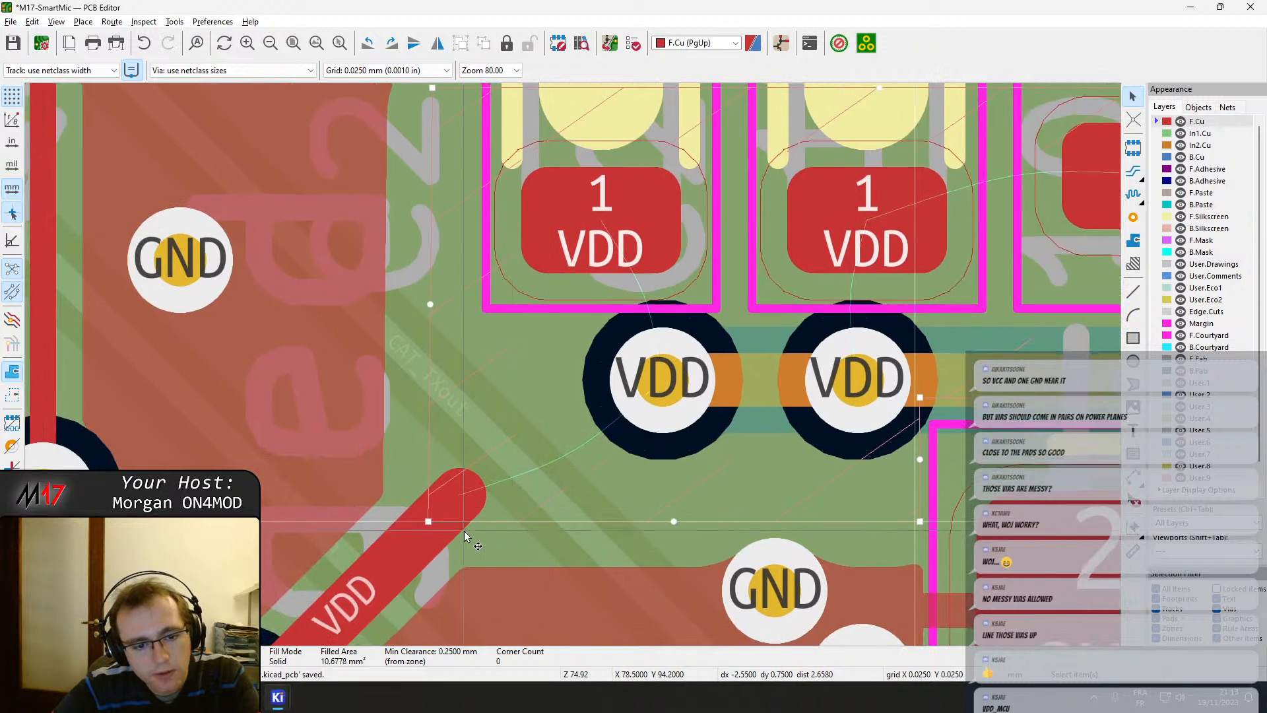
drag(430, 524, 432, 521)
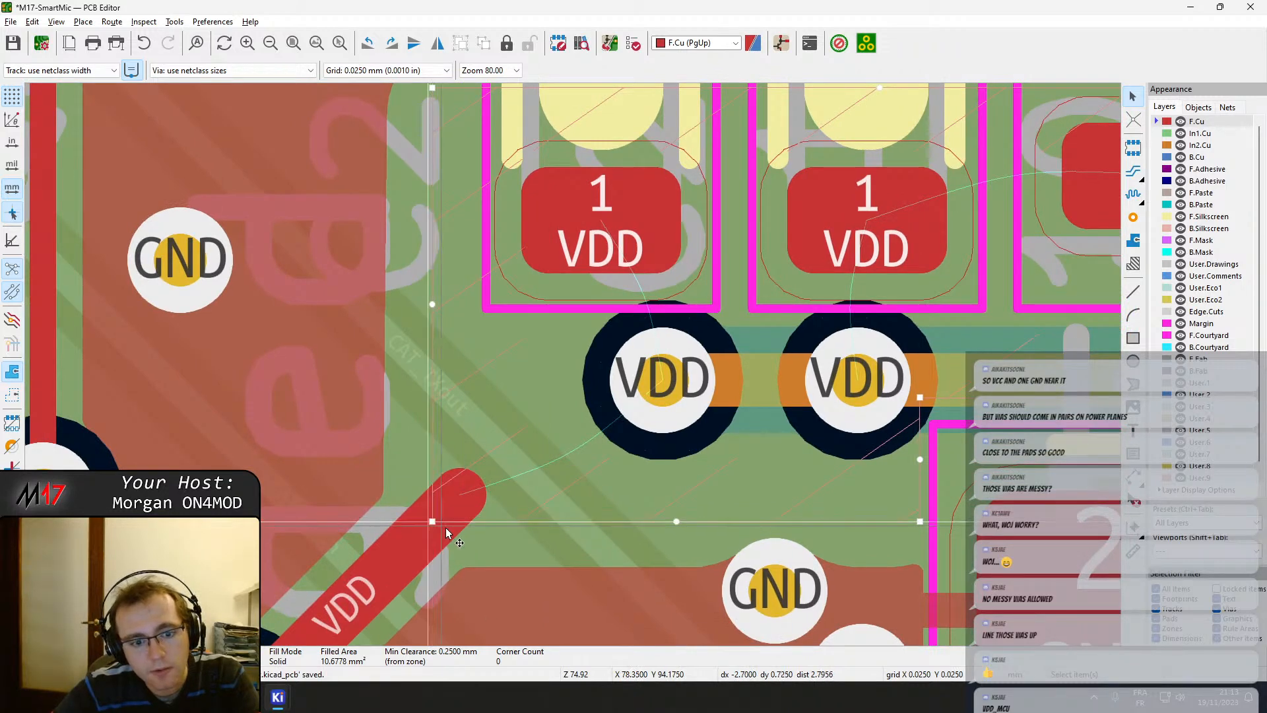
Move the VDD zone's left edge outward past the end of the diagonal VDD track, and refill all zones.
drag(434, 307, 354, 305)
middle_drag(326, 435, 516, 327)
key(b)
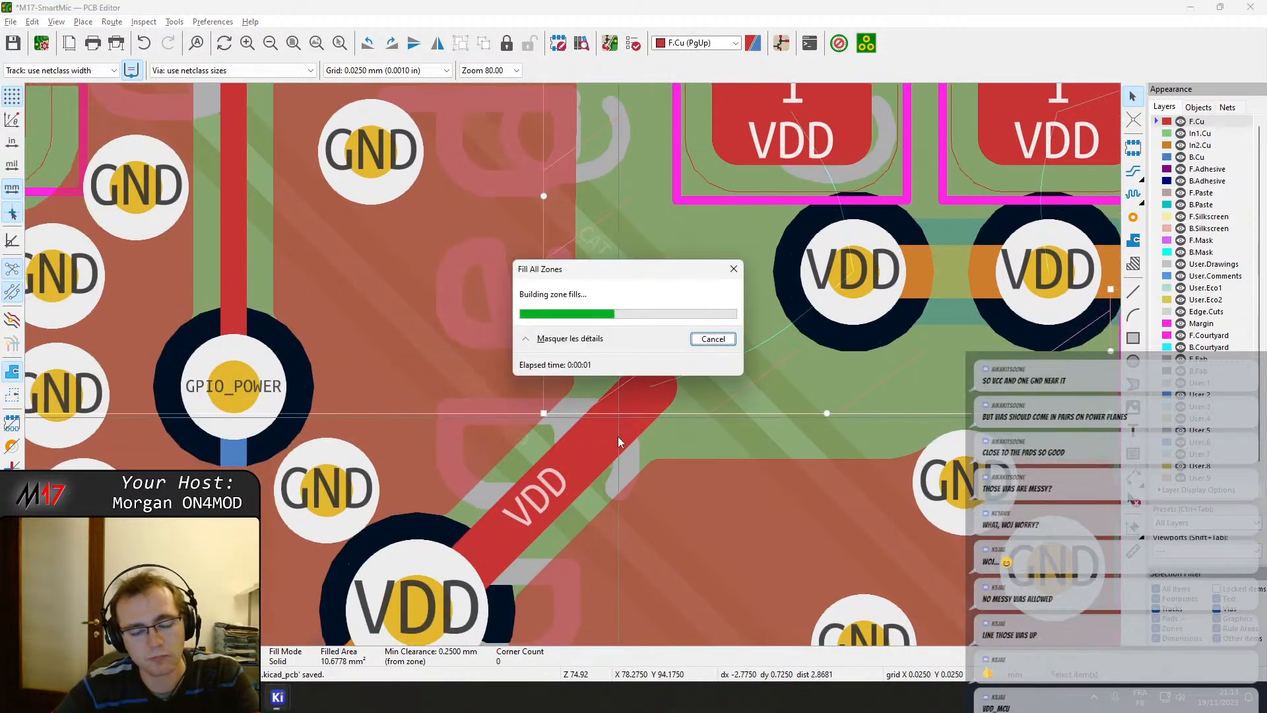
middle_drag(600, 451, 549, 548)
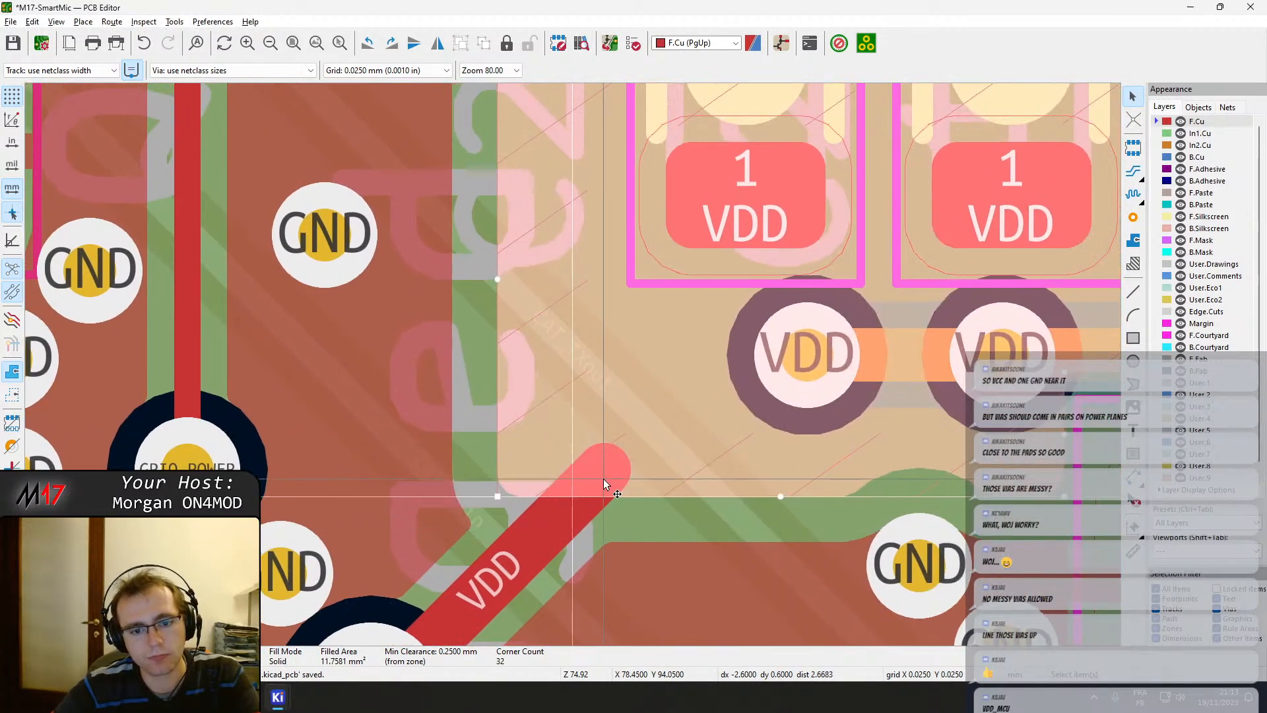
Reroute the end of the diagonal VDD track into the VDD zone's lower-left corner at X 77.9750, Y 93.9500, and refill all zones.
click(603, 476)
key(d)
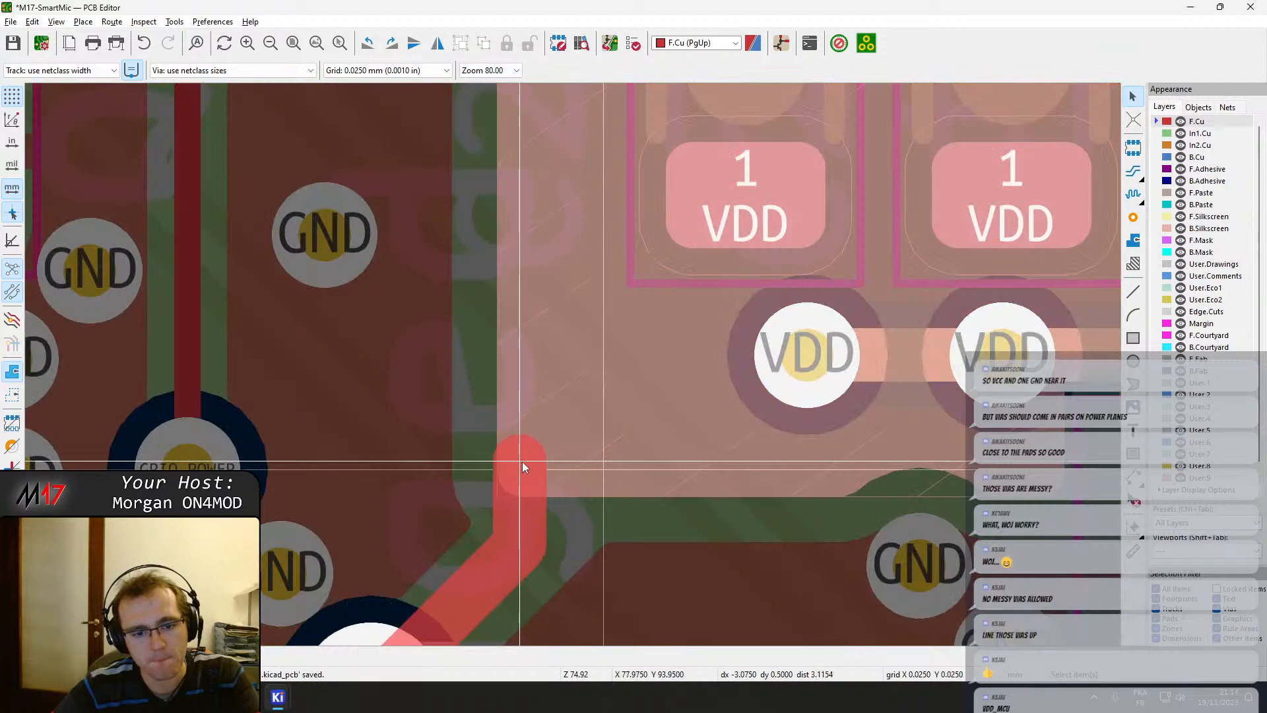
click(524, 461)
middle_drag(660, 493, 478, 421)
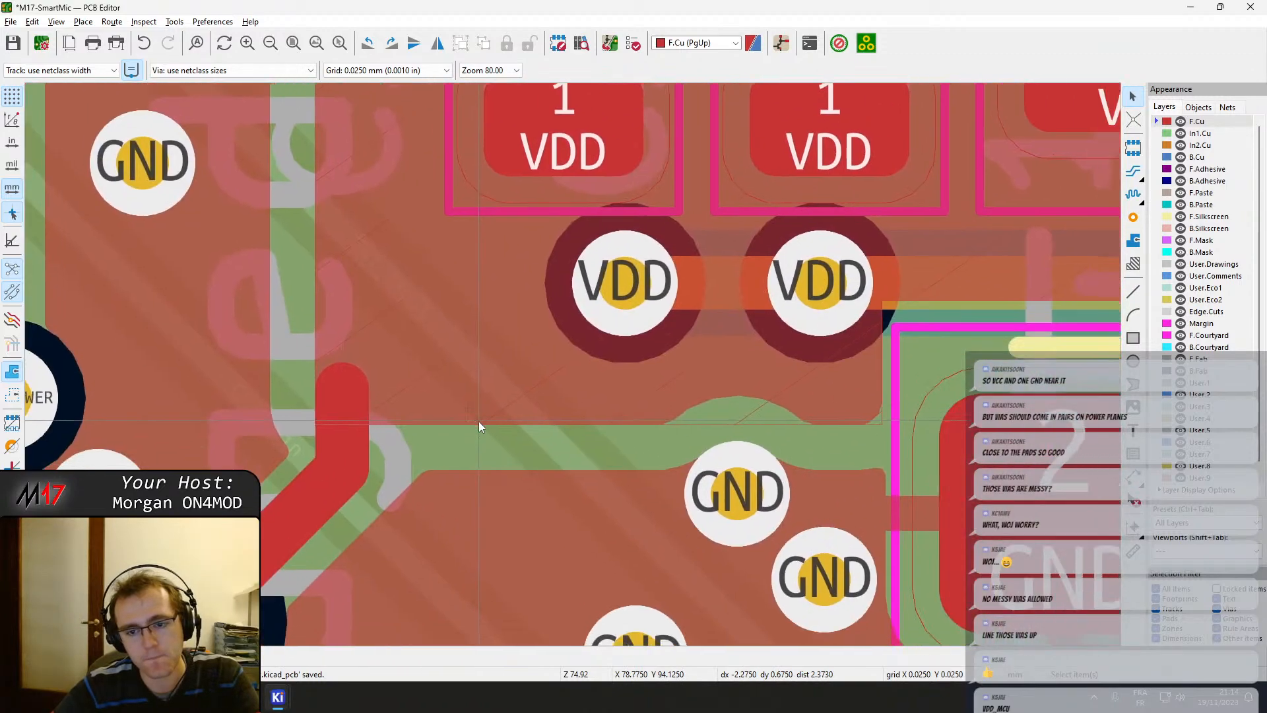
scroll(573, 365, down, 2)
middle_drag(573, 364, 548, 590)
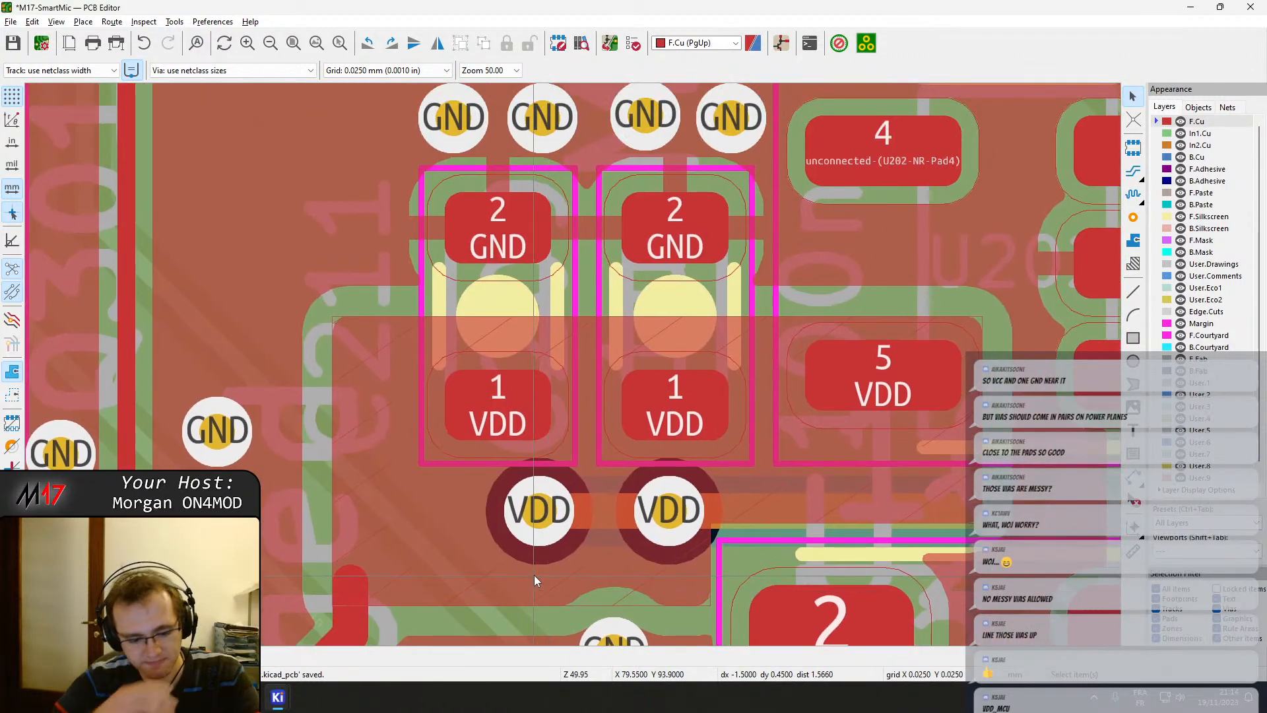
key(b)
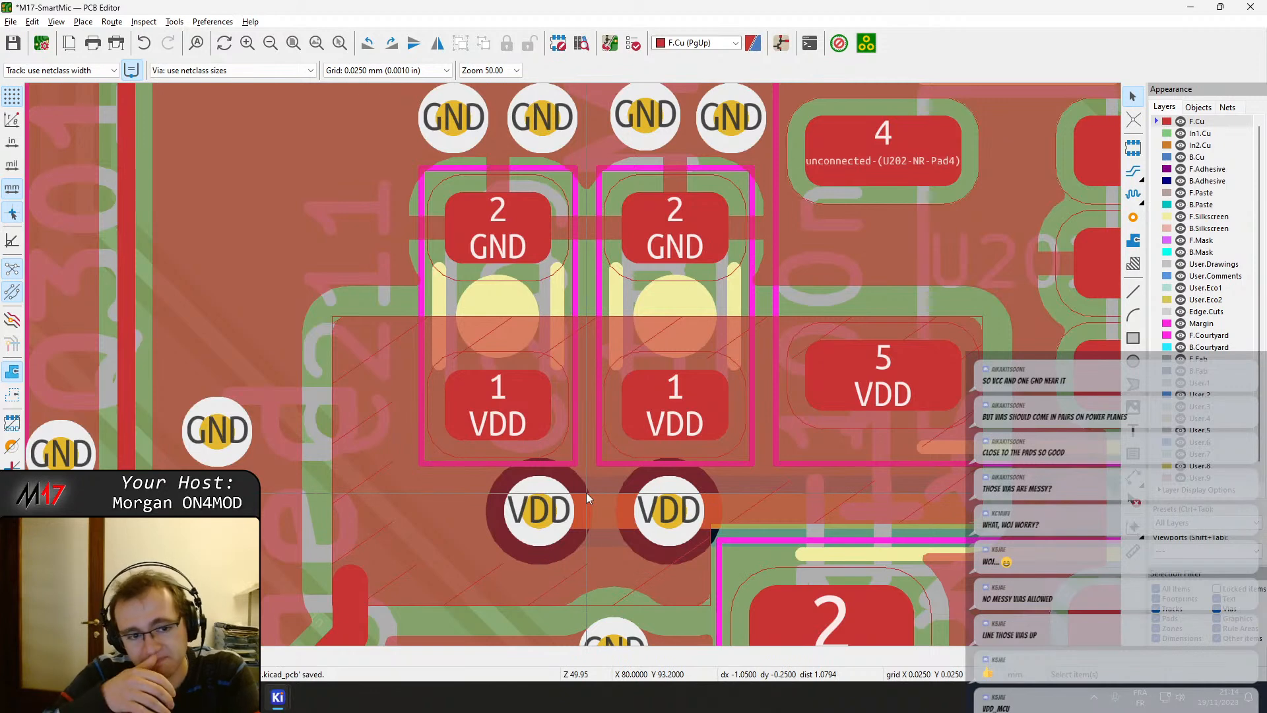
Examine the area around the VDD and GND vias below the capacitors, and make B.Cu the active layer to view its tracks.
scroll(586, 493, down, 1)
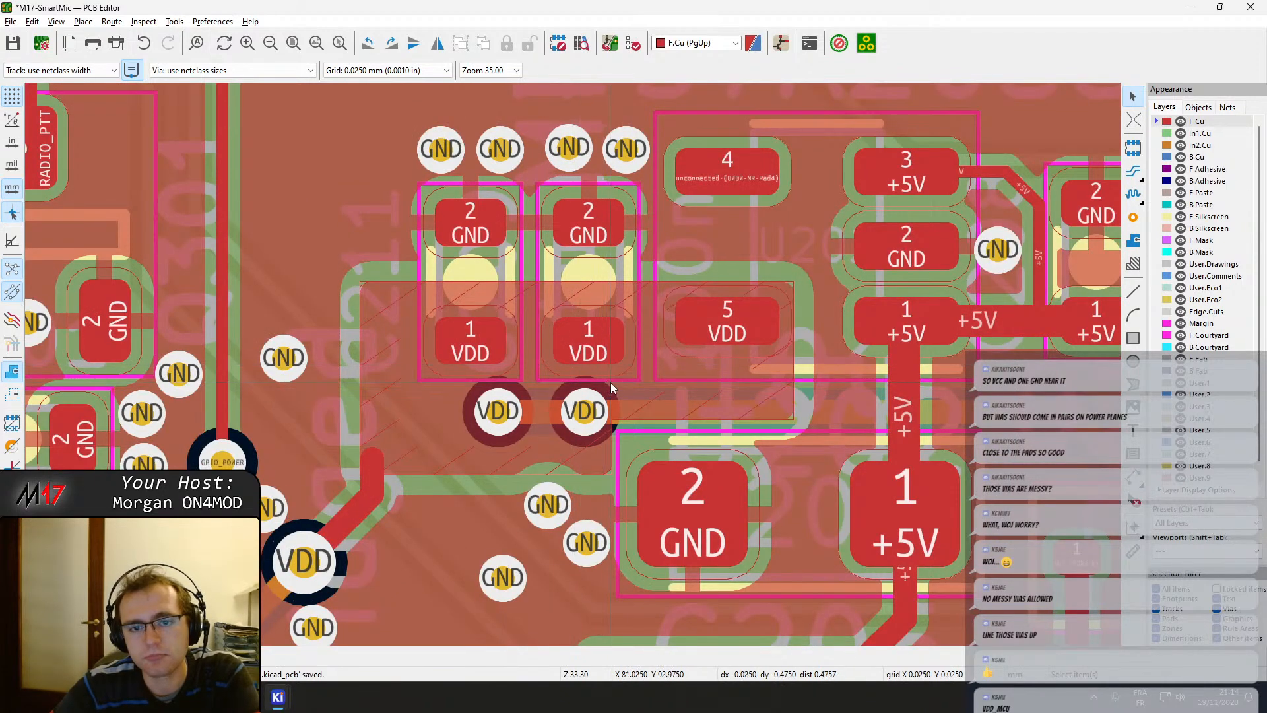
scroll(586, 375, down, 1)
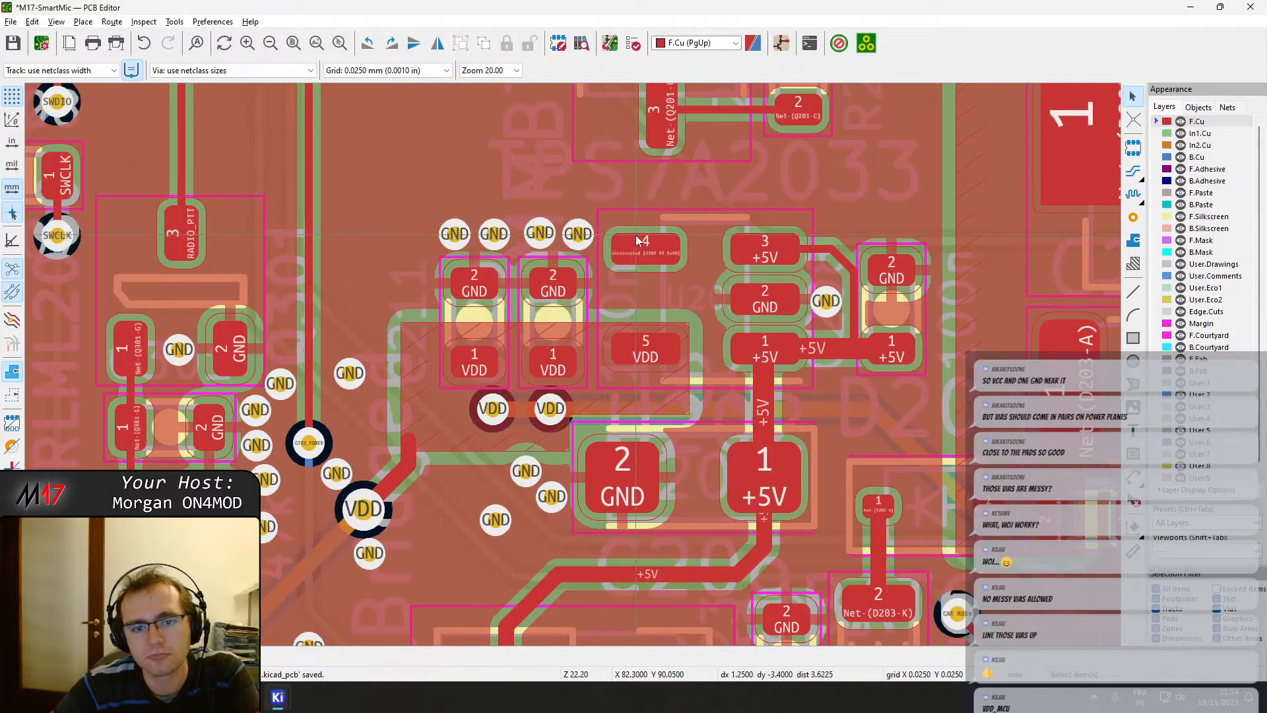
scroll(636, 235, up, 3)
scroll(573, 365, down, 3)
middle_drag(517, 531, 604, 301)
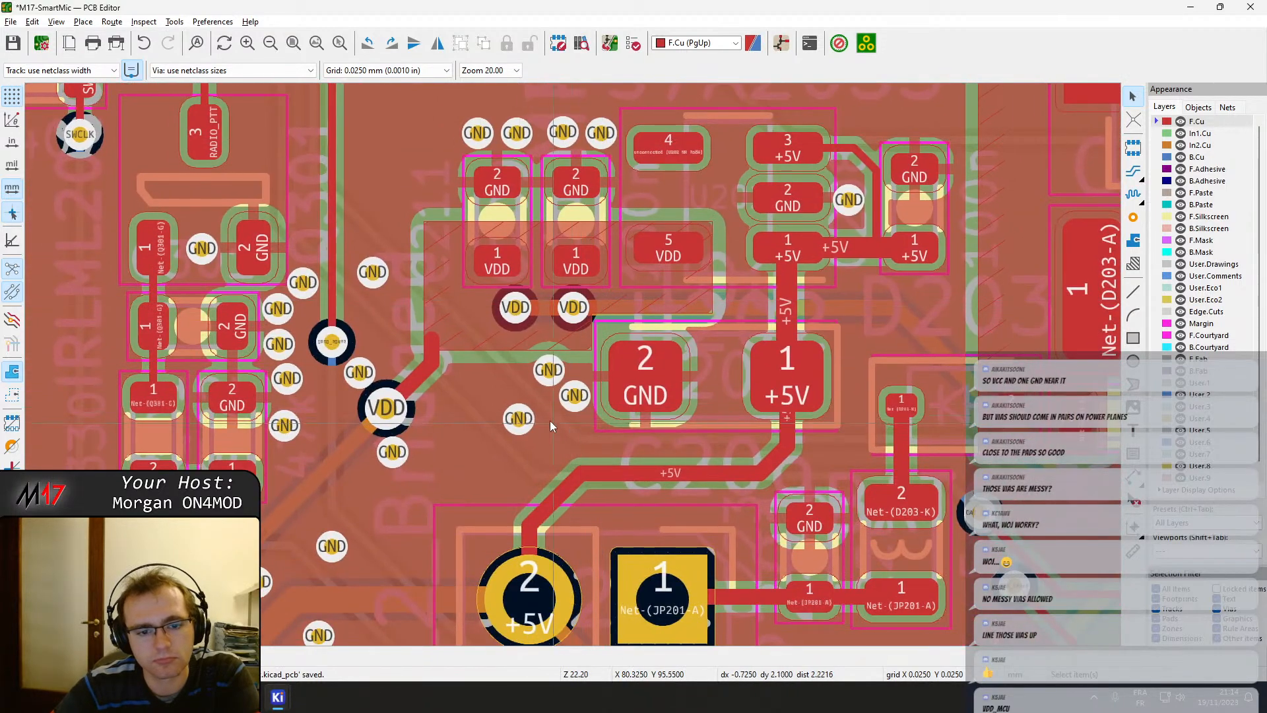
scroll(552, 424, up, 1)
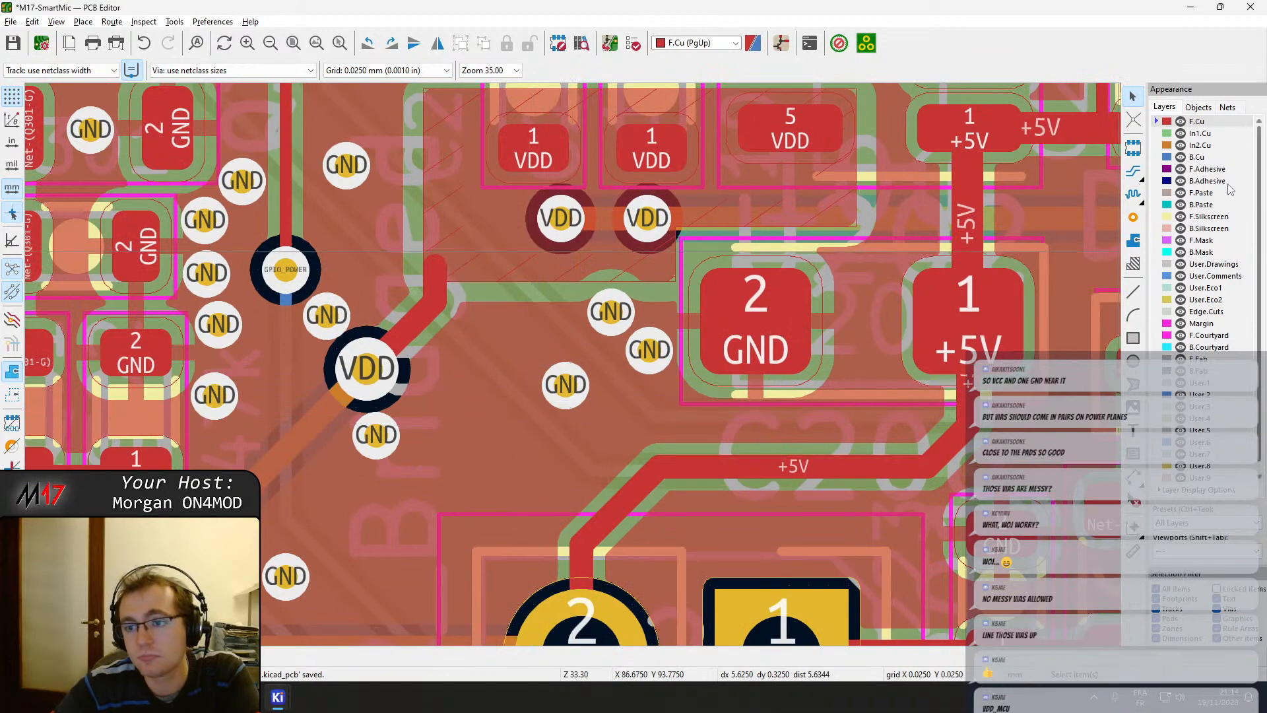
key(Page_Down)
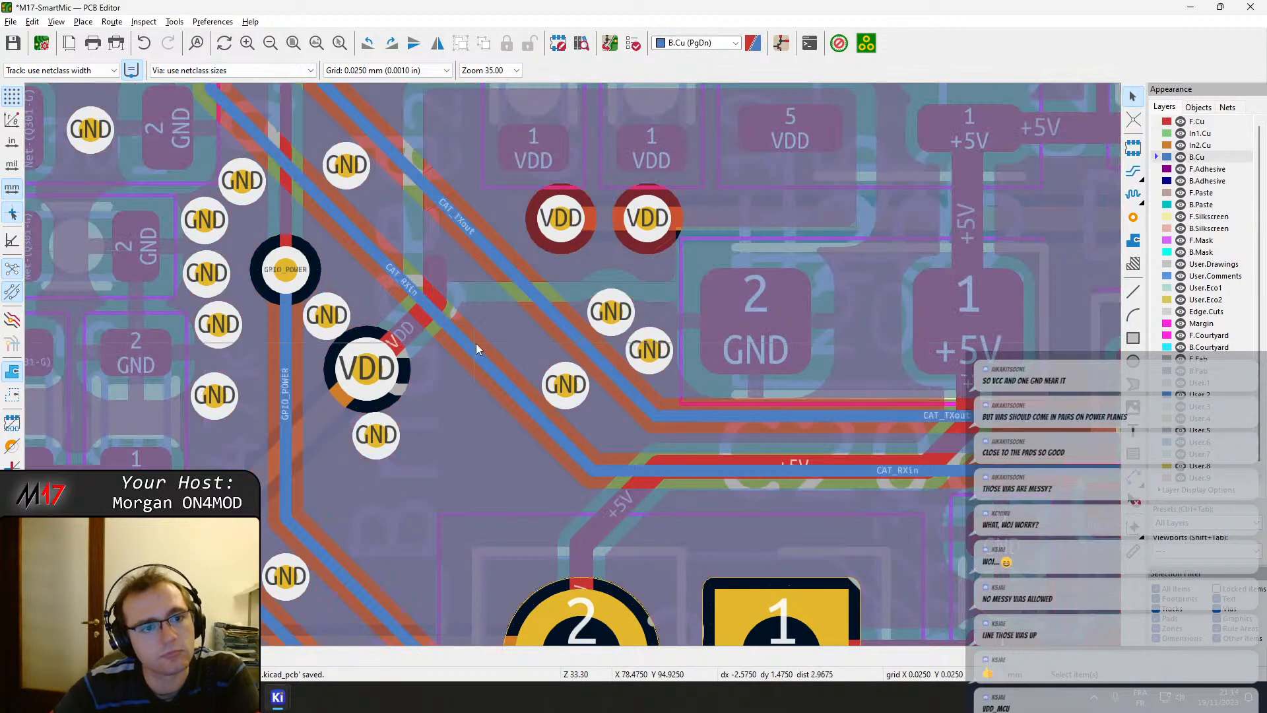
Move the vertical CAT_RXin track left near Q301 to widen its gap to CAT_TXout, and refill all zones.
middle_drag(549, 405, 515, 6)
middle_drag(355, 179, 473, 493)
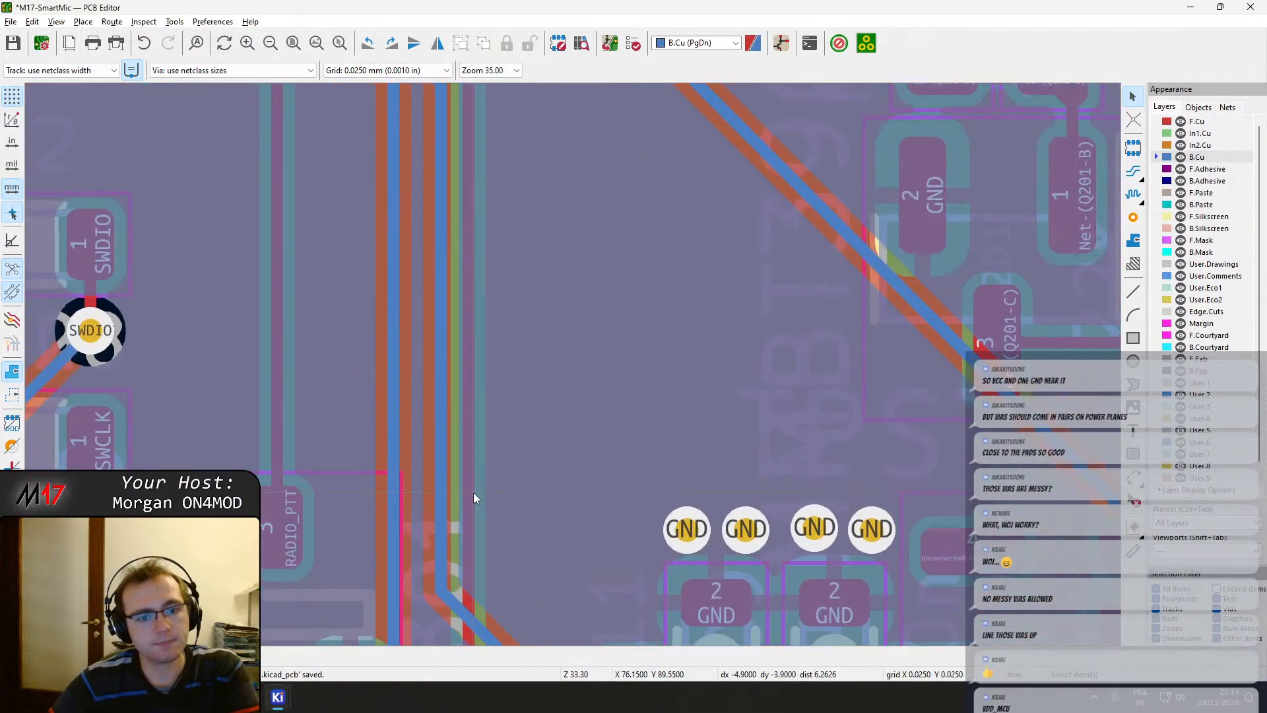
scroll(474, 492, down, 3)
middle_drag(573, 243, 600, 267)
drag(603, 288, 589, 283)
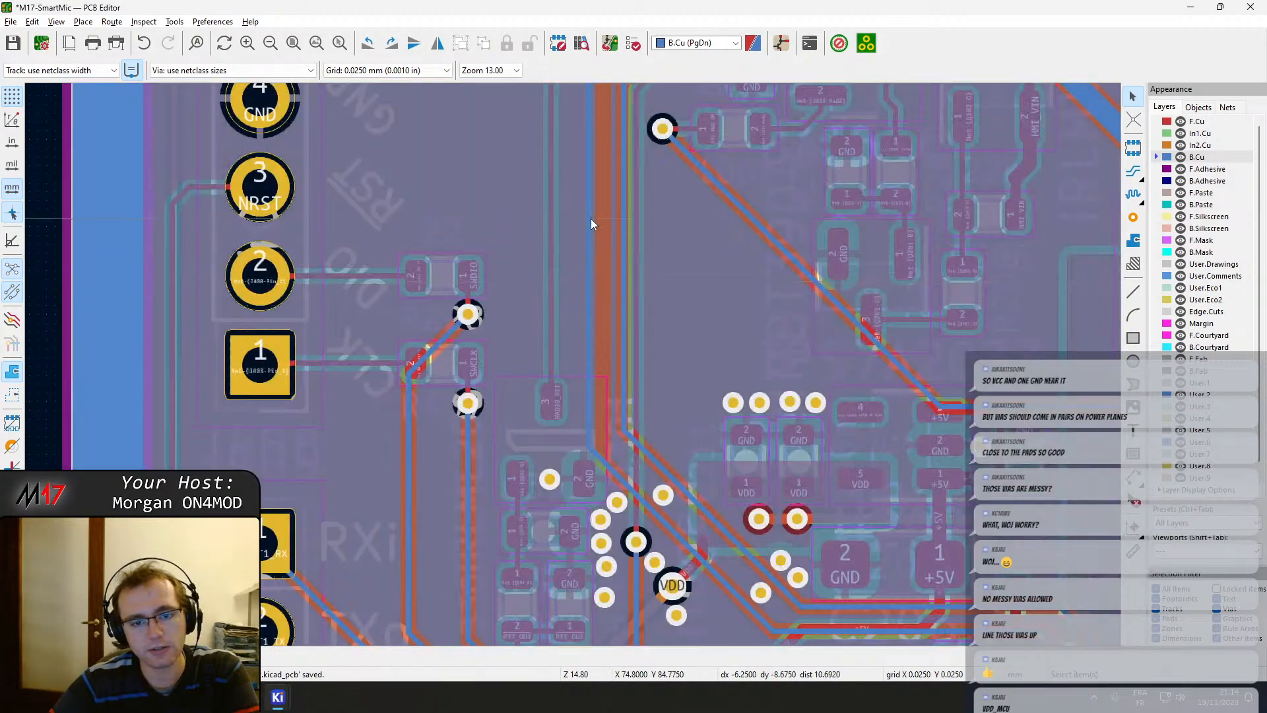
middle_drag(592, 219, 594, 305)
click(1130, 219)
key(b)
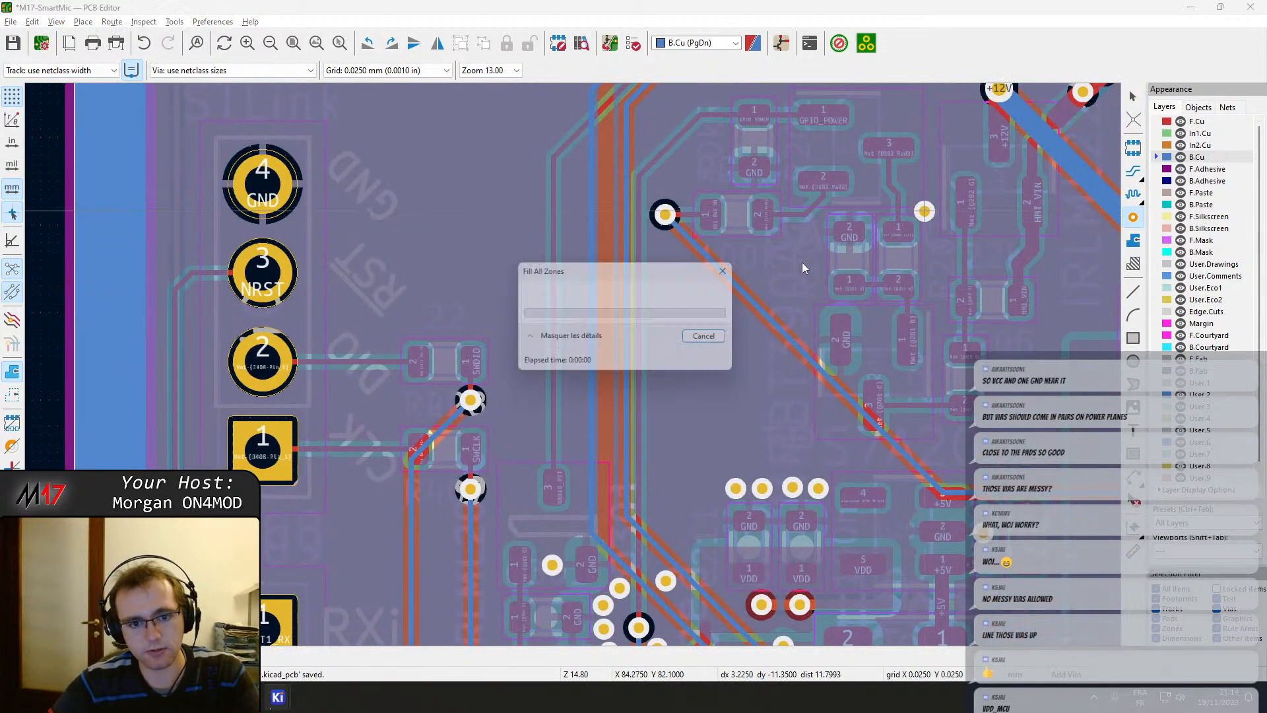
scroll(586, 422, up, 4)
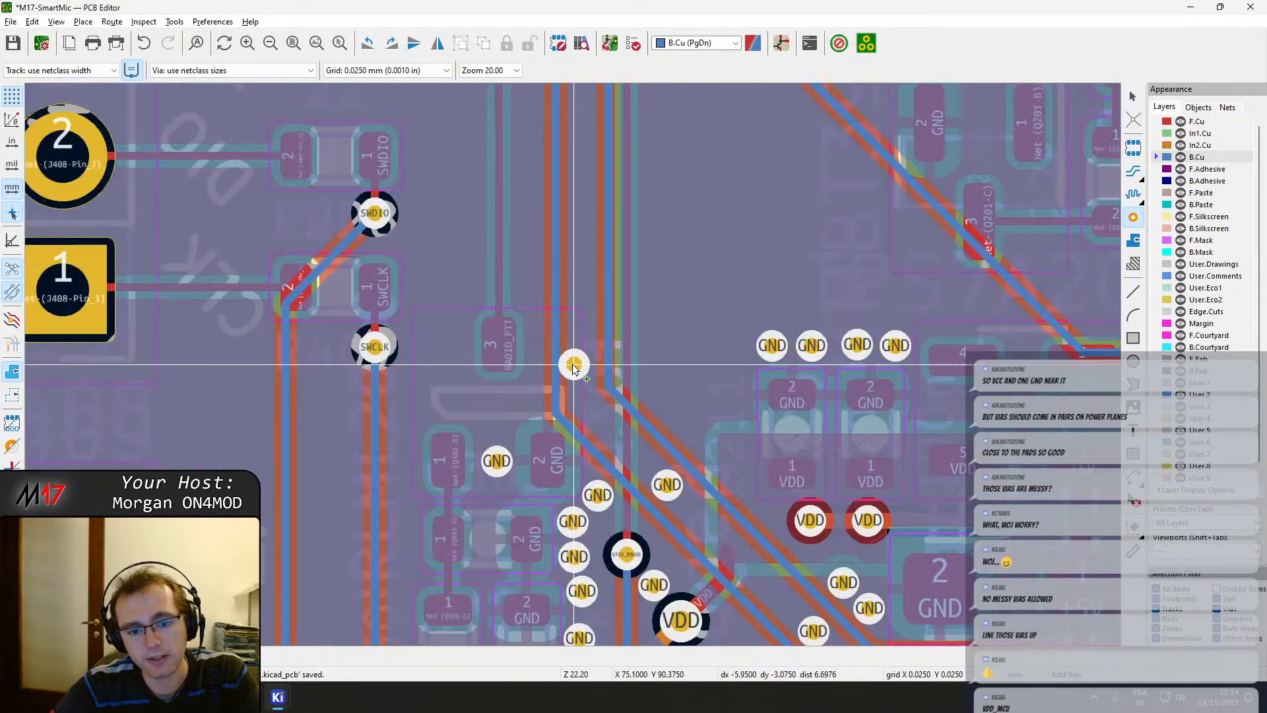
key(Escape)
Shift the vertical CAT_RXin track beside Q301 further left from CAT_TXout and refill all zones again.
click(550, 299)
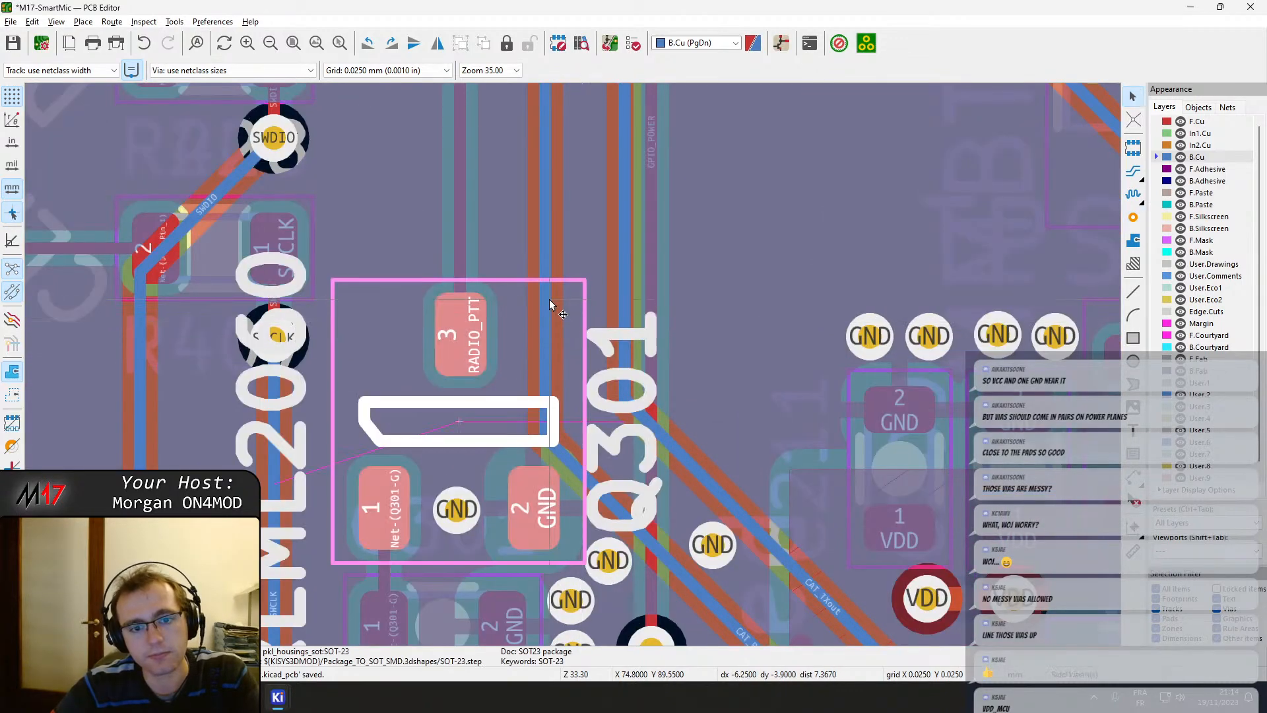
click(541, 294)
key(Delete)
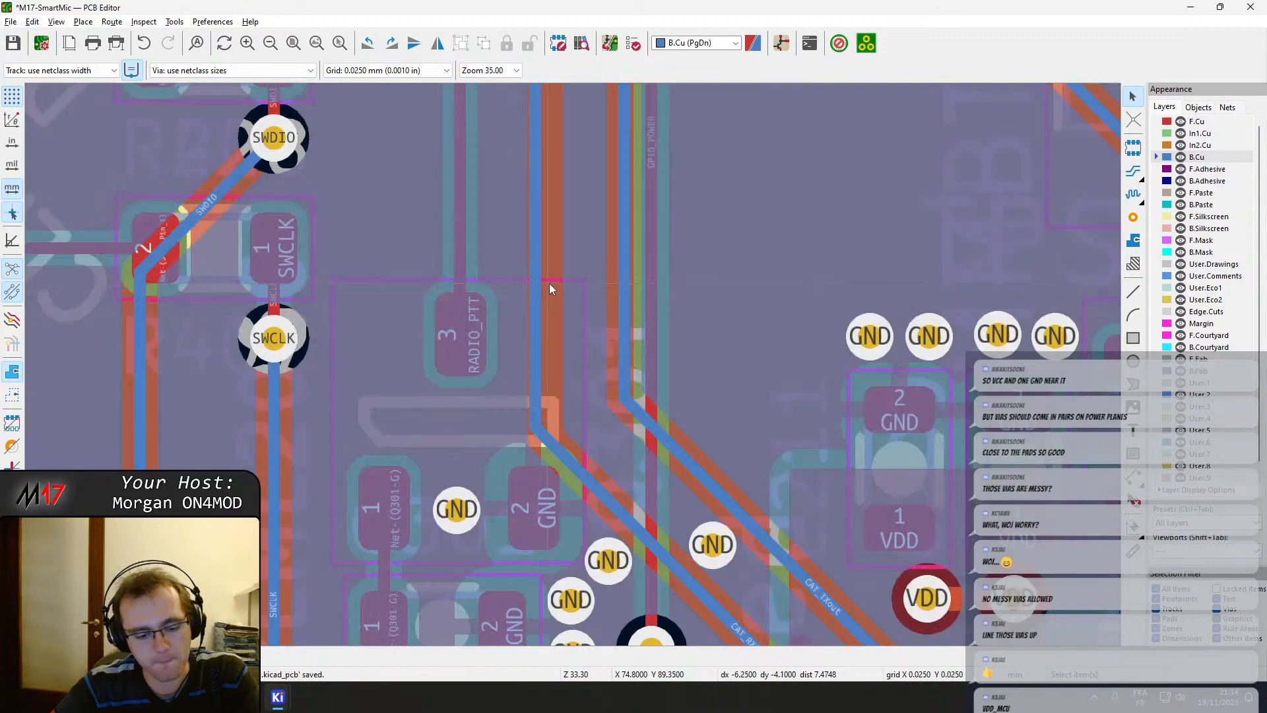
key(b)
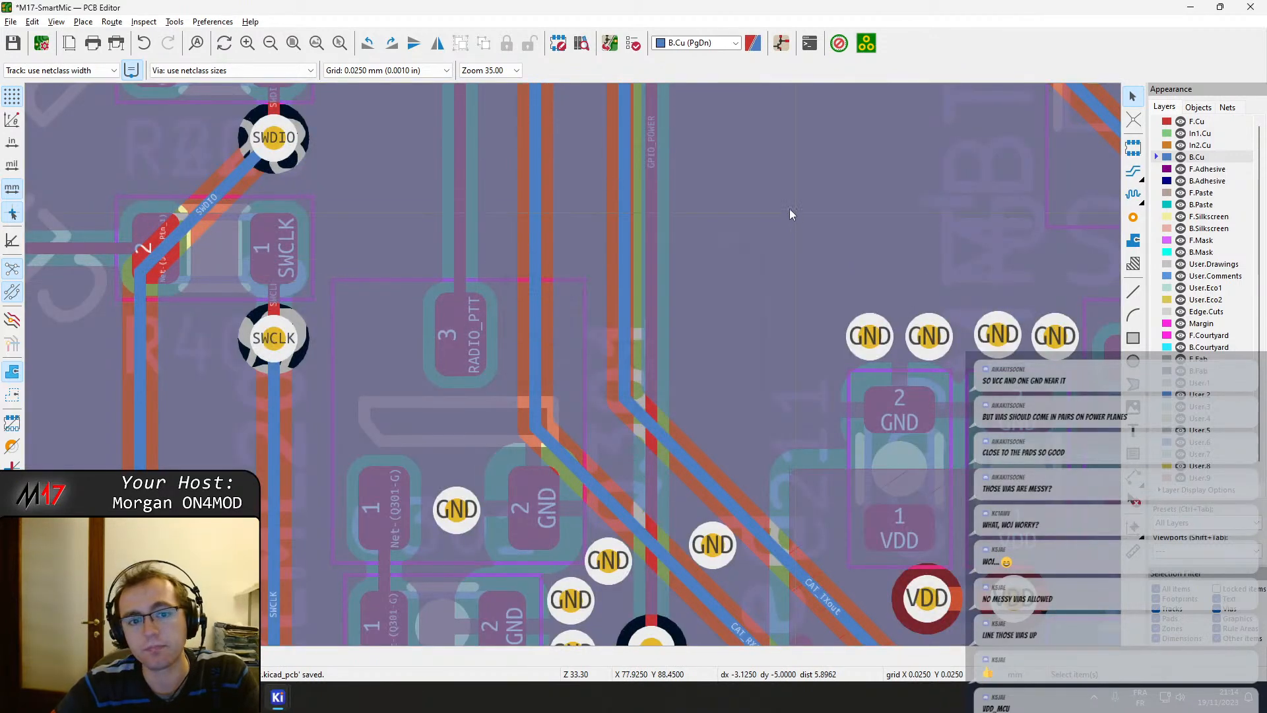
Place two GND vias between the vertical CAT_RXin and CAT_TXout tracks, one near Q301 and one beside the HMI_PWR_ON via.
click(1130, 219)
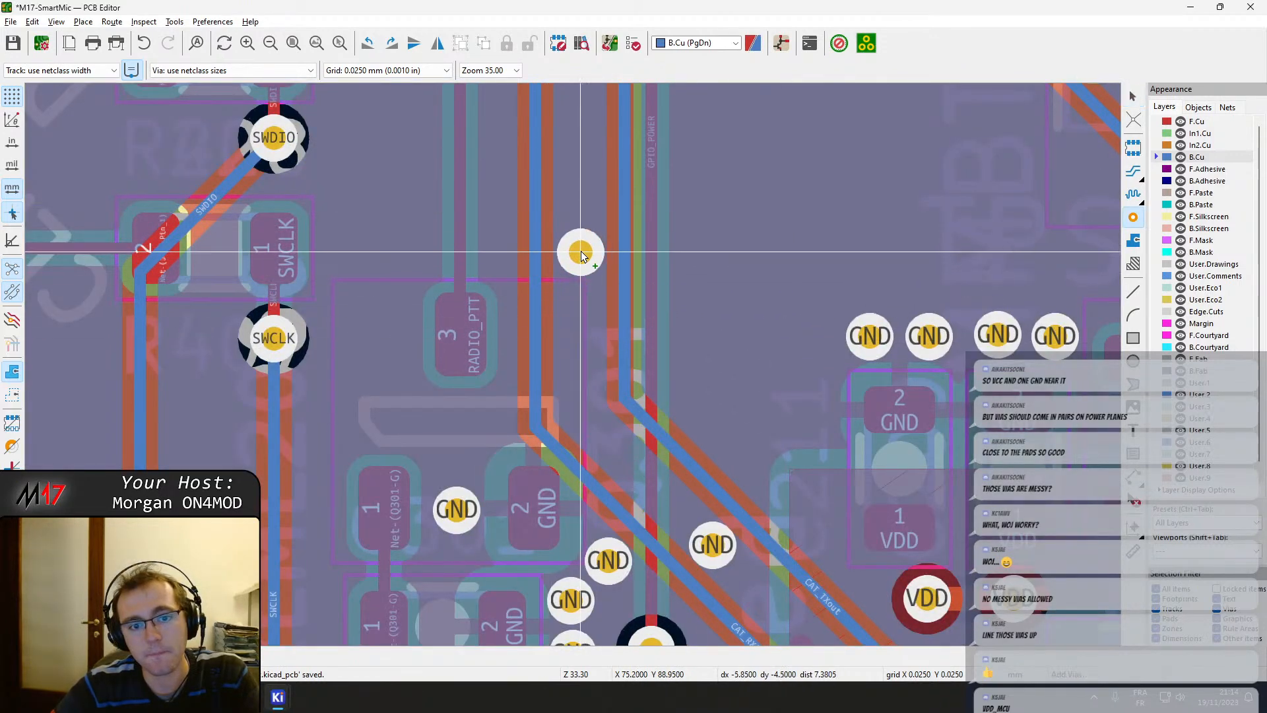
scroll(582, 129, up, 5)
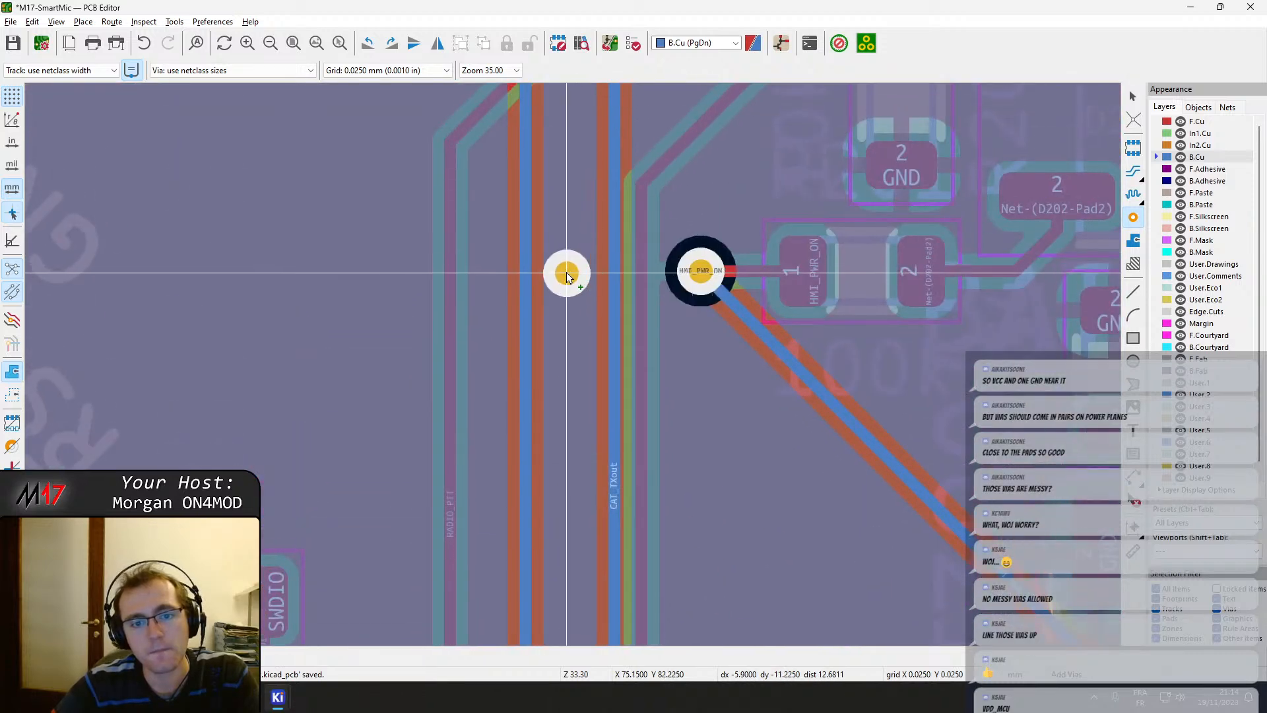
click(567, 271)
Add a GND via between the CAT tracks at the CRX label, shift it up along their diagonal run, and save the board.
scroll(585, 239, up, 10)
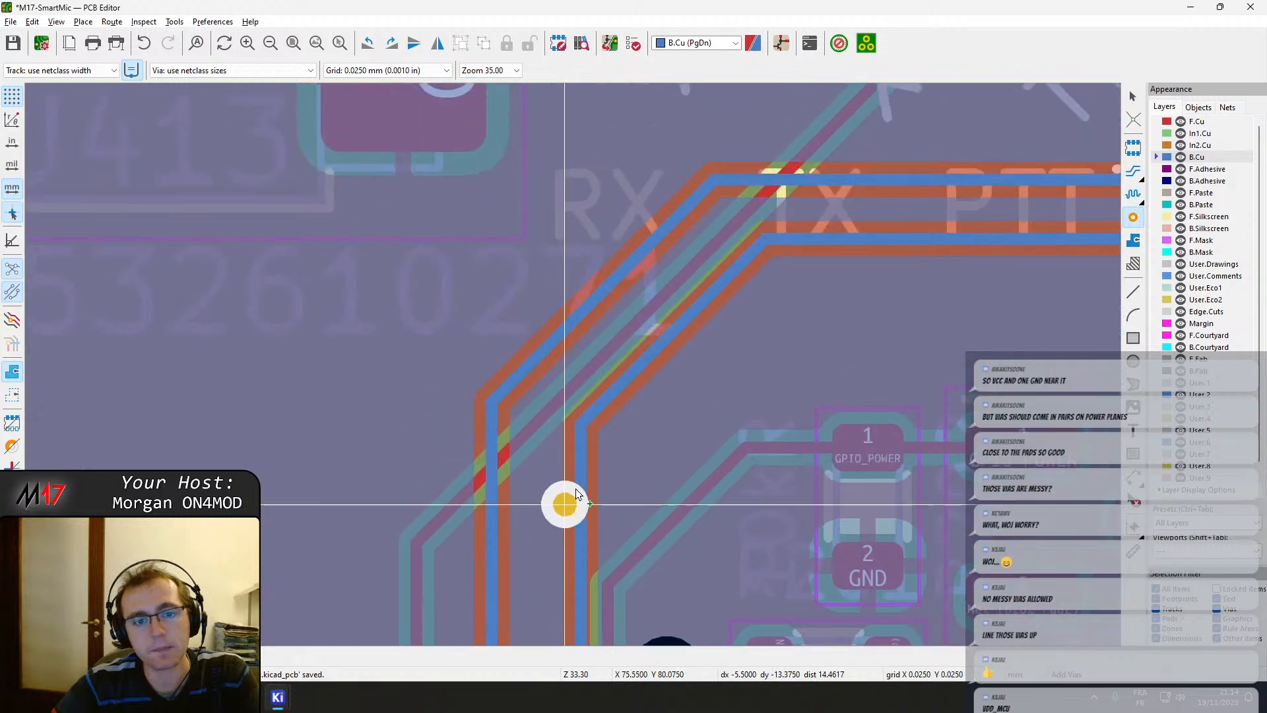
shift+scroll(747, 306, right, 3)
middle_drag(748, 307, 92, 359)
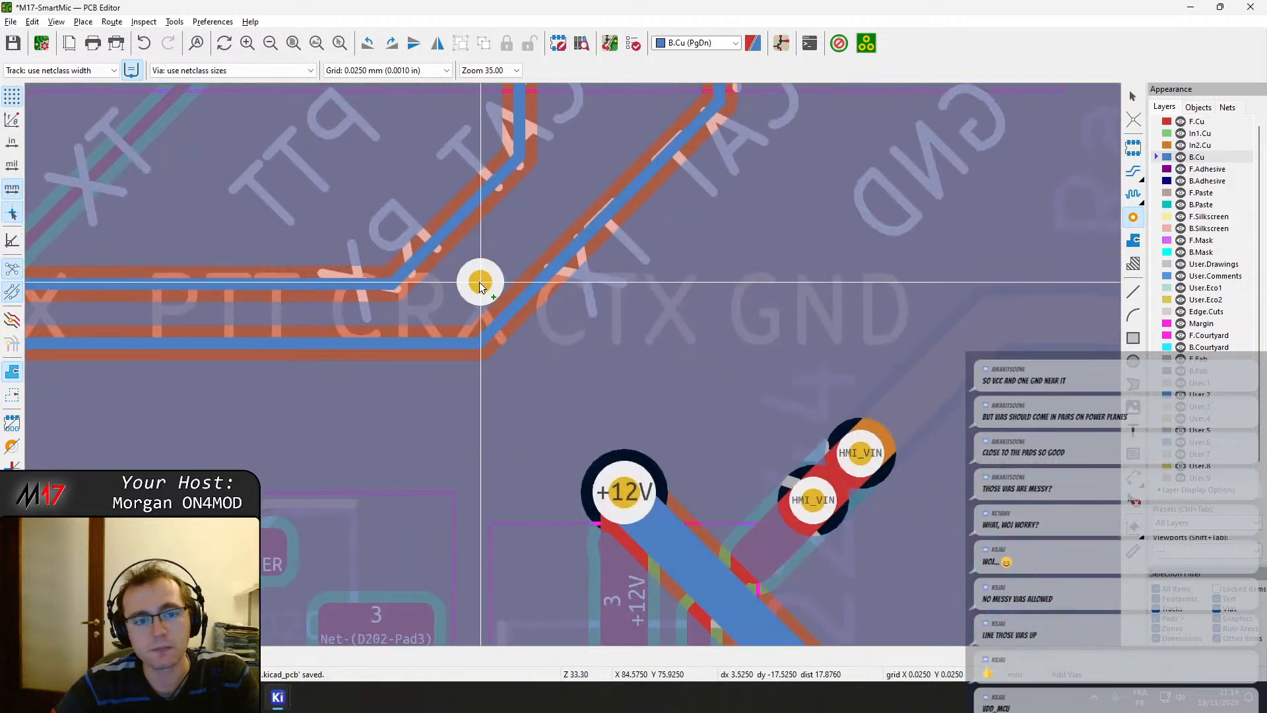
click(468, 287)
key(Escape)
click(470, 286)
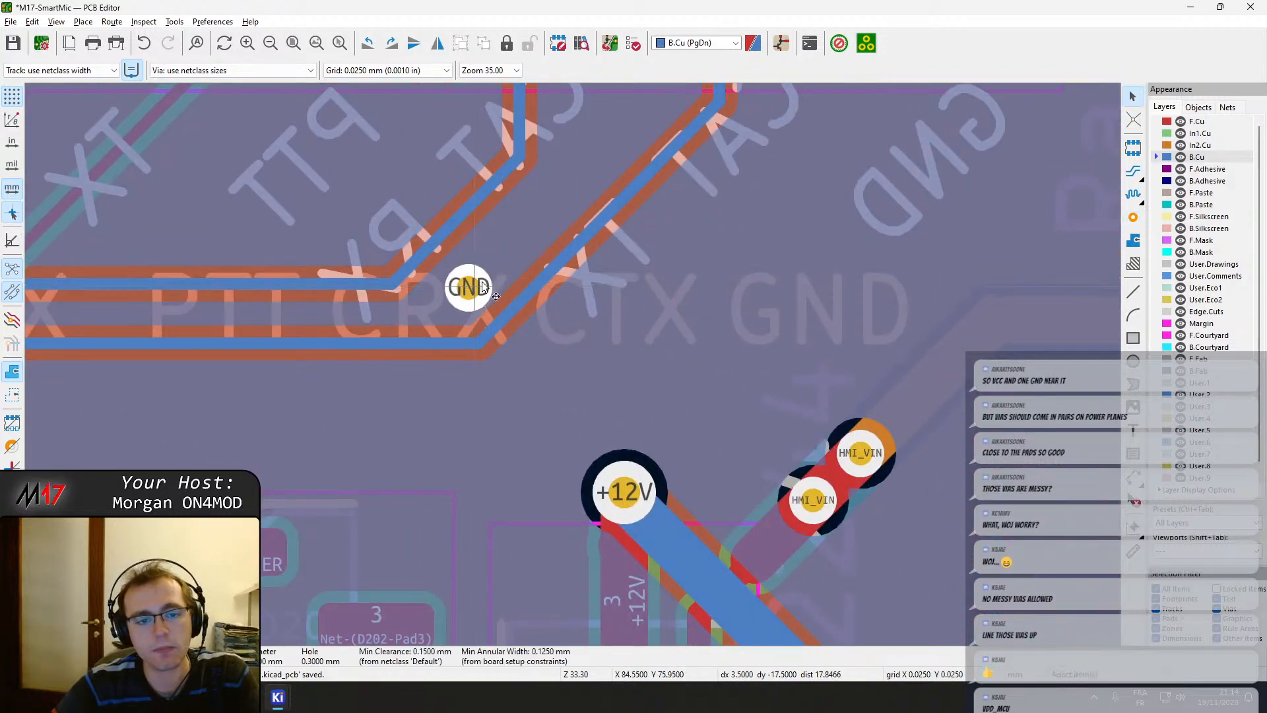
key(d)
click(512, 239)
scroll(509, 264, down, 6)
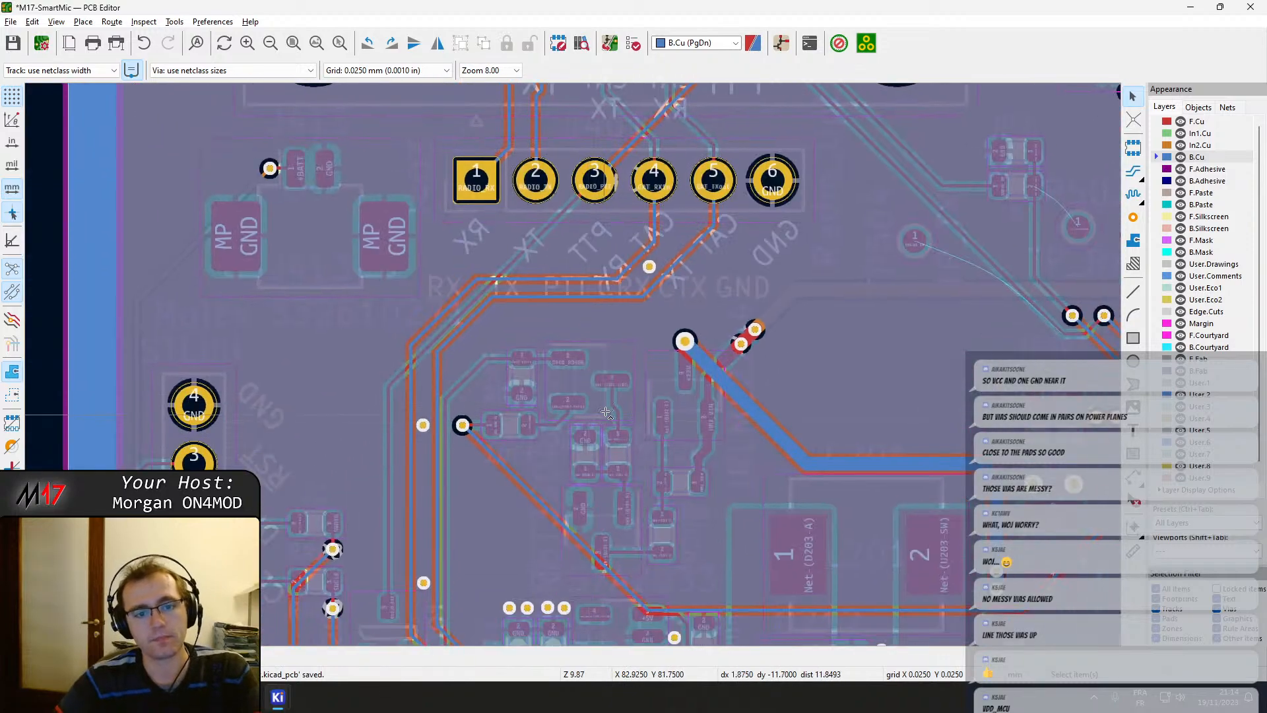
key(ctrl+s)
Drag the diagonal CAT_TXout segment away from CAT_RXin below the RX and TX labels, and refill all zones.
scroll(509, 387, up, 6)
click(655, 348)
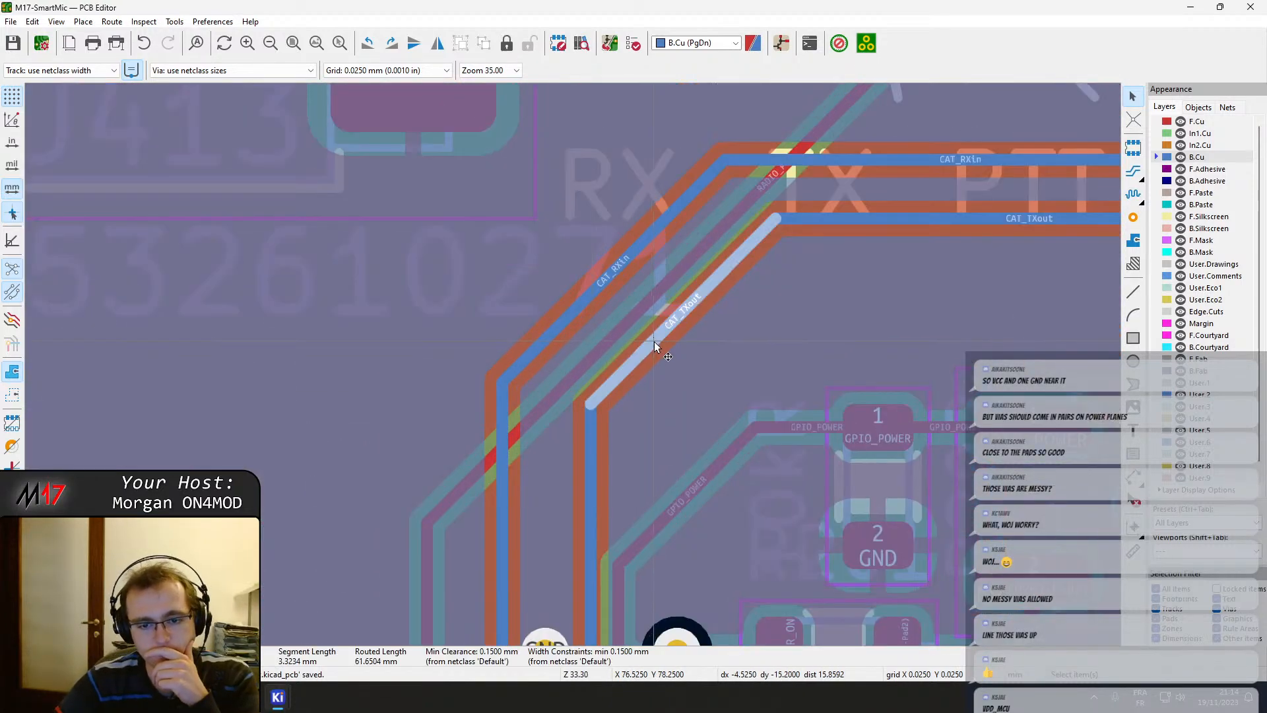
key(d)
click(677, 352)
key(b)
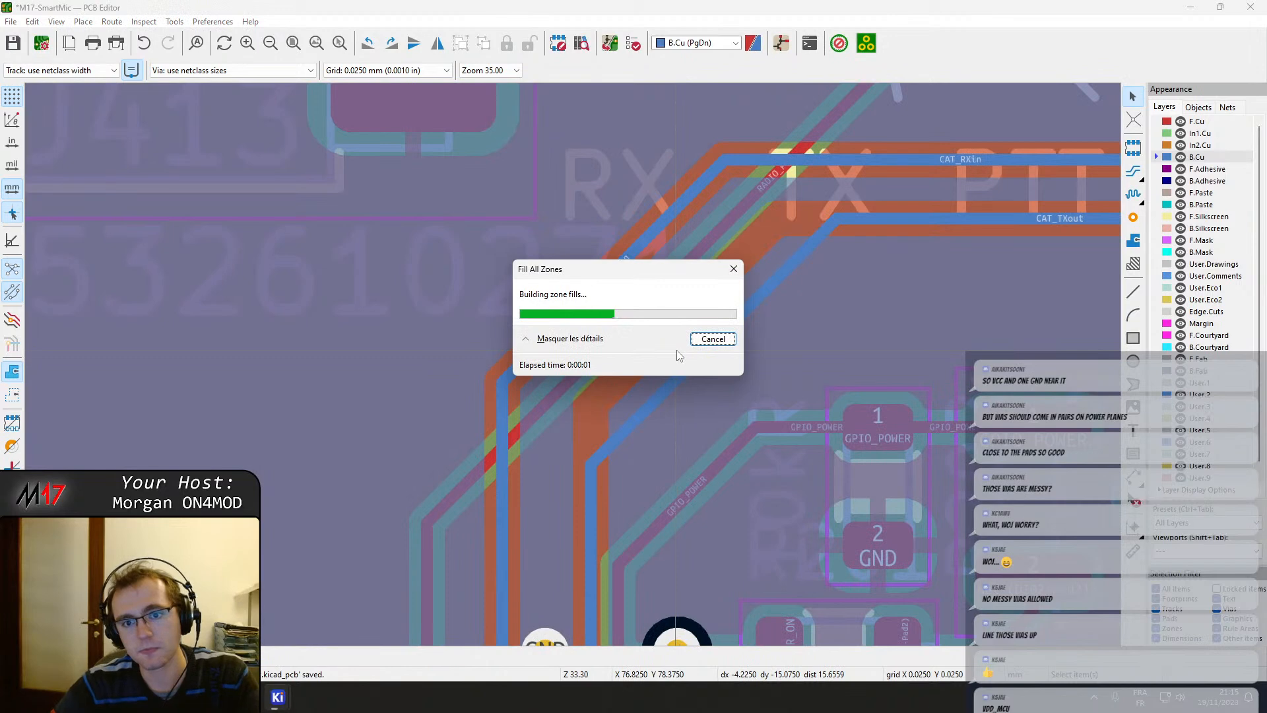
click(1133, 217)
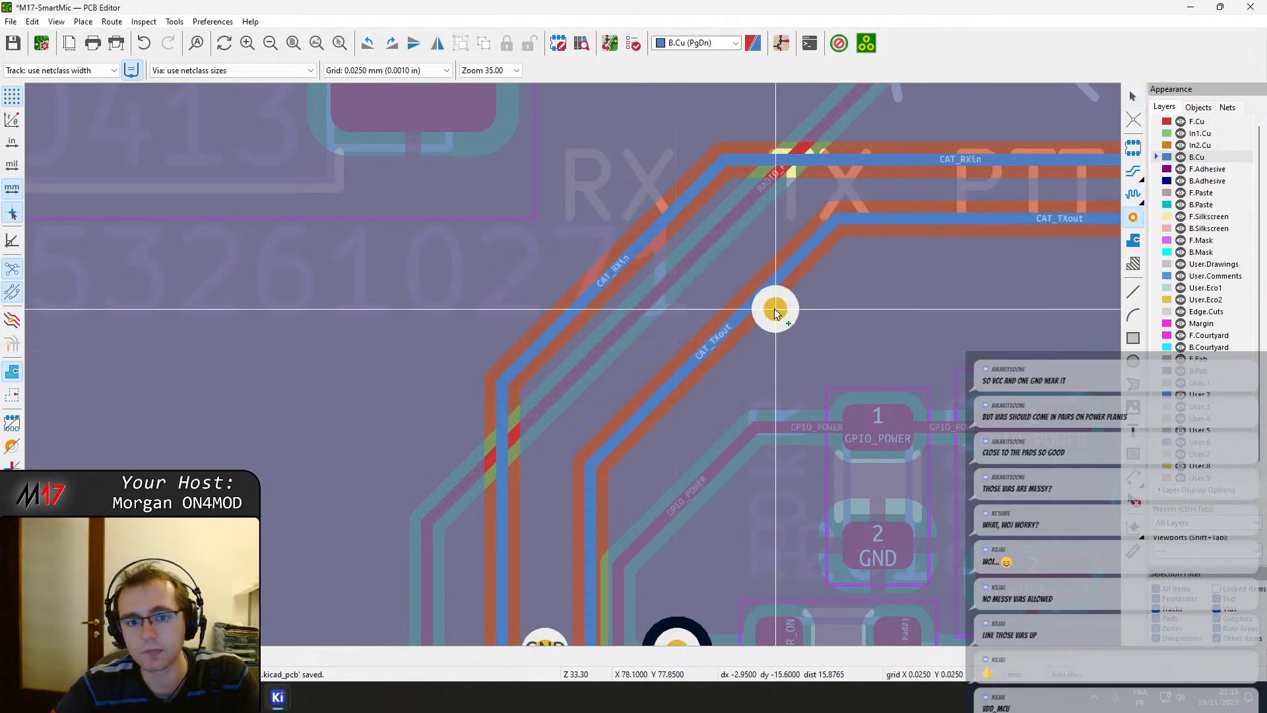
key(Escape)
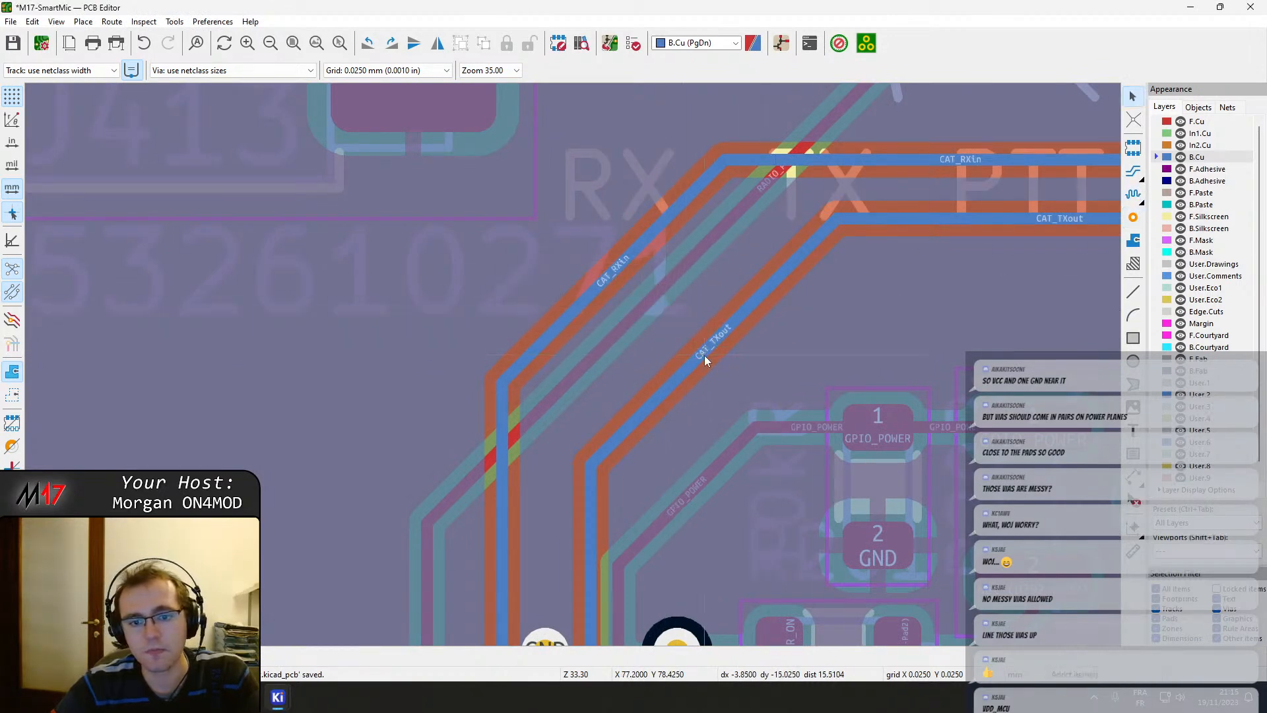
Push the diagonal CAT_TXout segment further out to make room for vias, and refill the zones again.
click(704, 355)
key(d)
click(731, 374)
key(b)
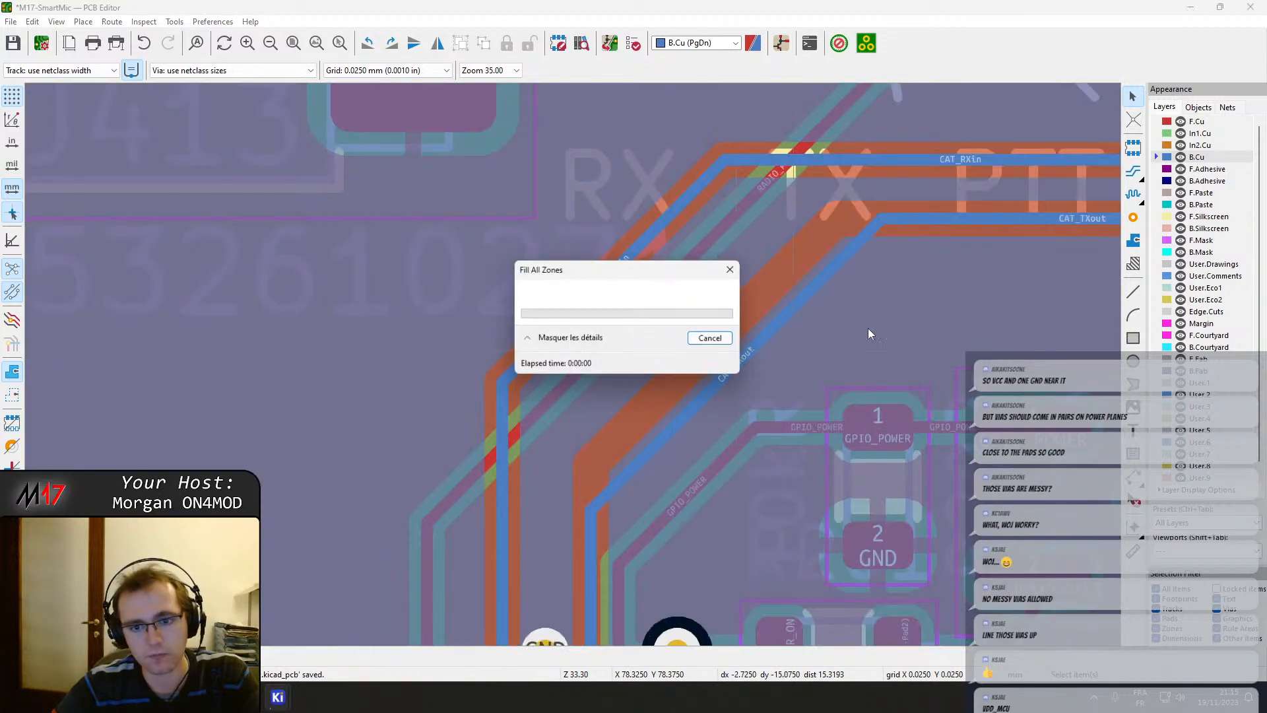
Place two GND vias between the RADIO track and the diagonal CAT_TXout segment, one near each end.
click(1133, 217)
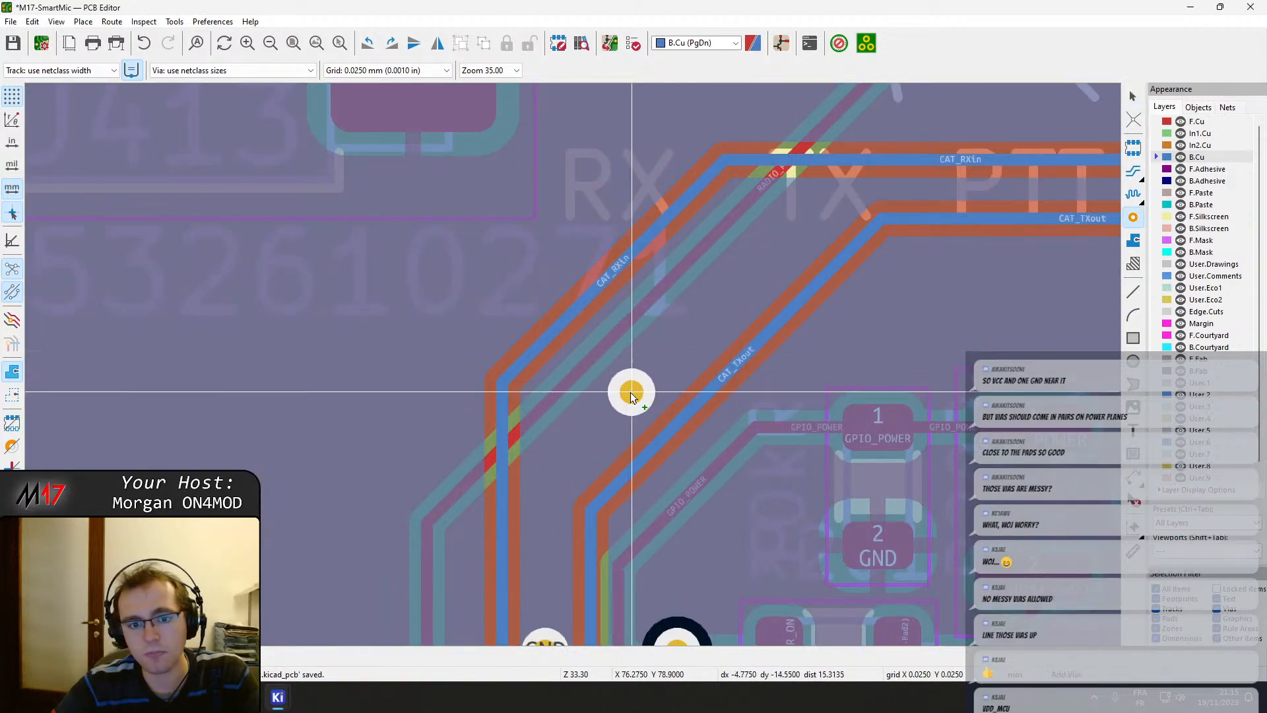
click(614, 409)
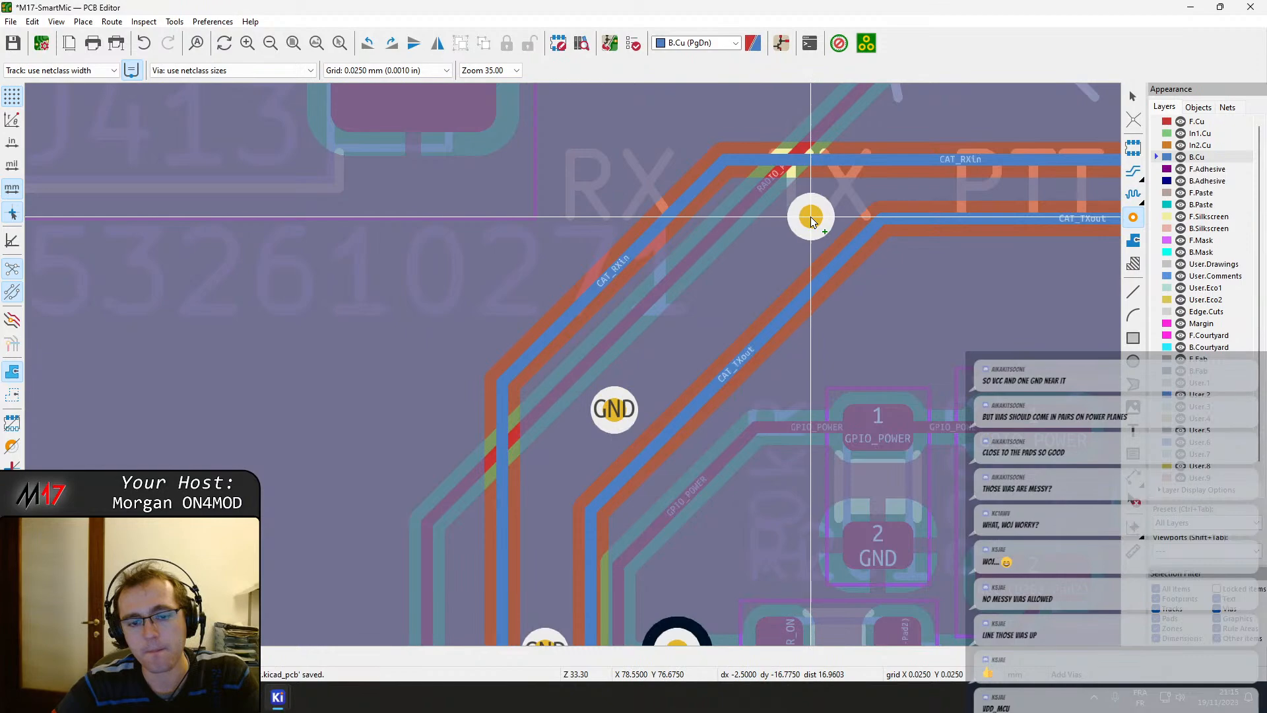
click(811, 216)
key(Escape)
Move the horizontal CAT_RXin segment down, away from the +5V track and between the pads beside JP201, and refill all zones.
scroll(584, 390, down, 5)
middle_drag(632, 420, 522, 91)
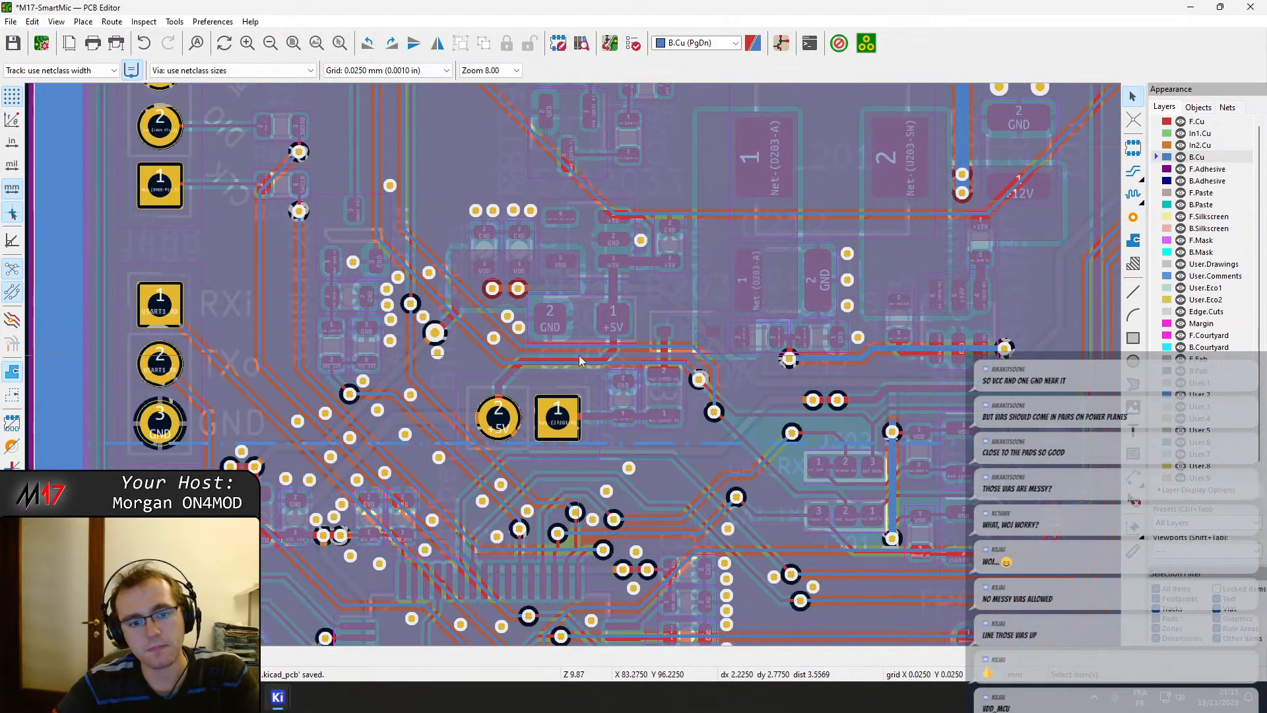
scroll(618, 351, up, 5)
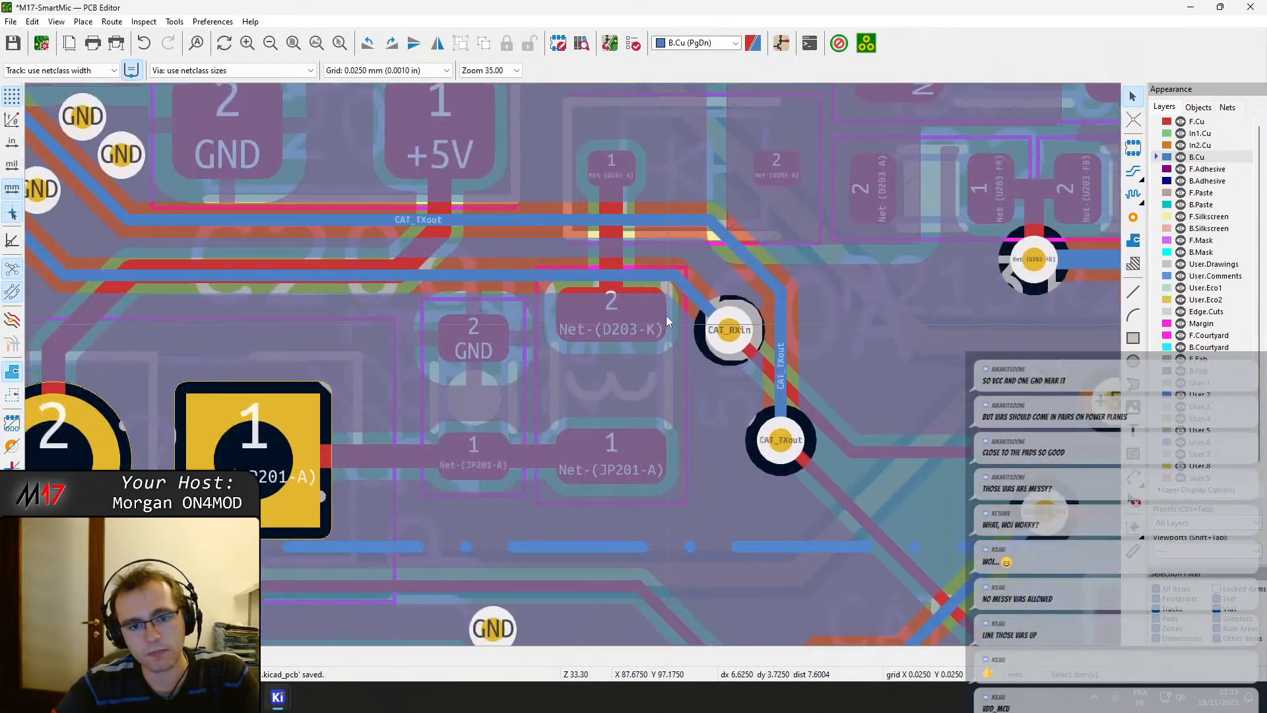
click(469, 258)
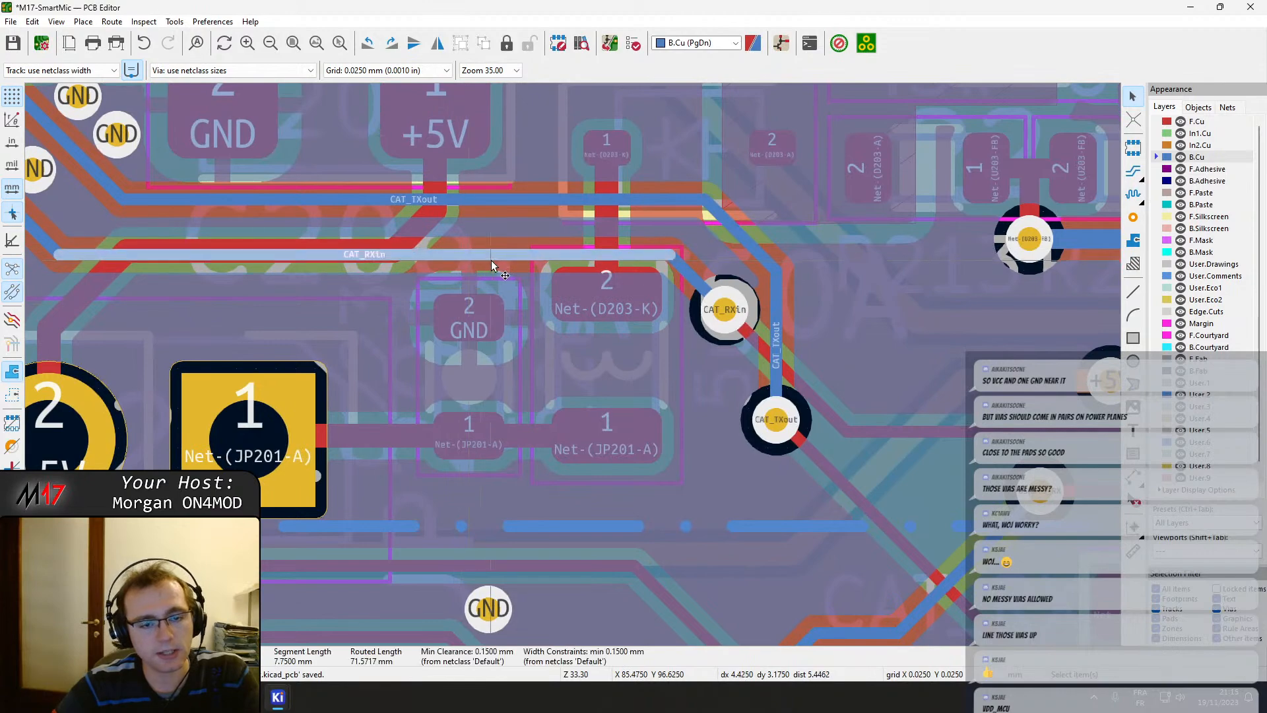
click(1198, 123)
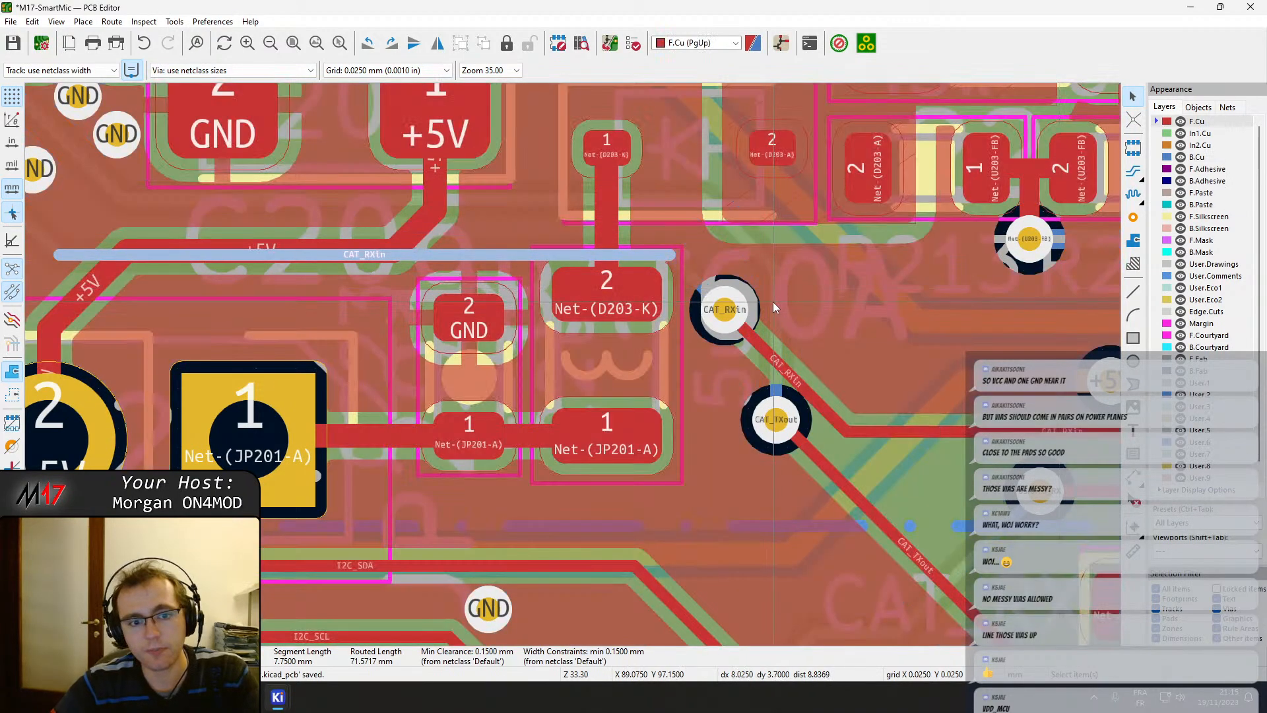
middle_drag(408, 344, 459, 364)
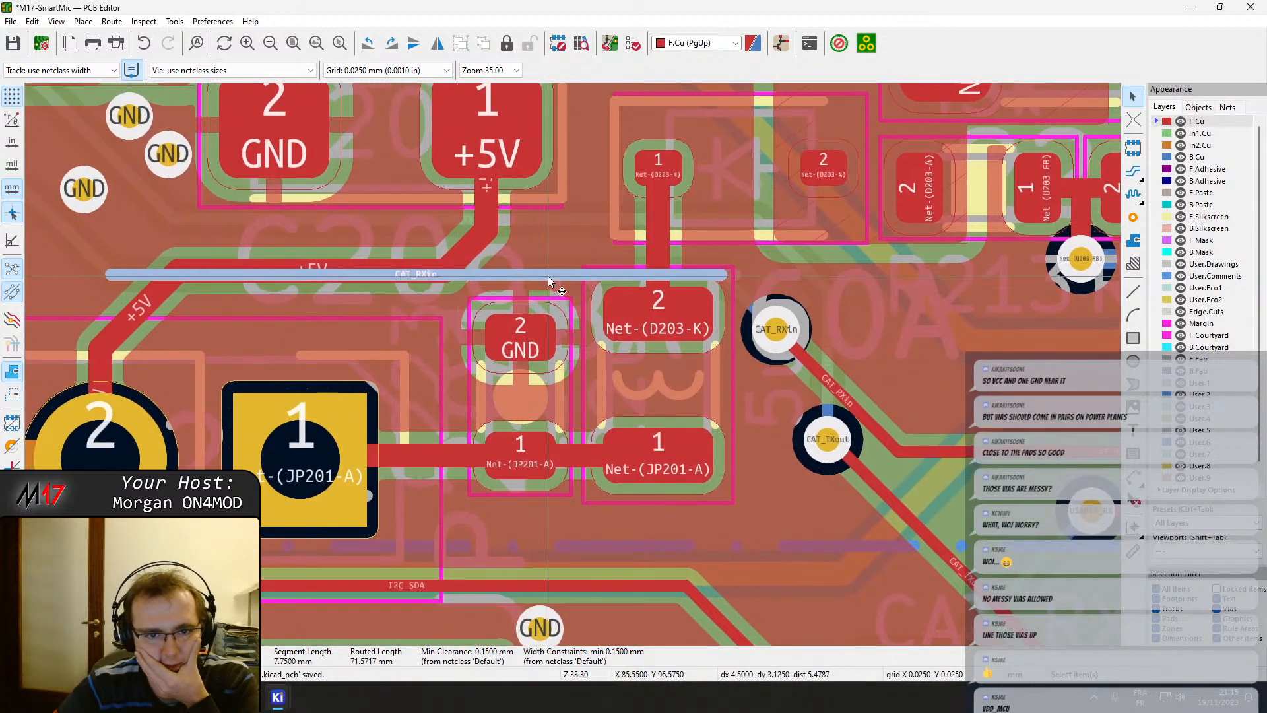
drag(548, 276, 715, 369)
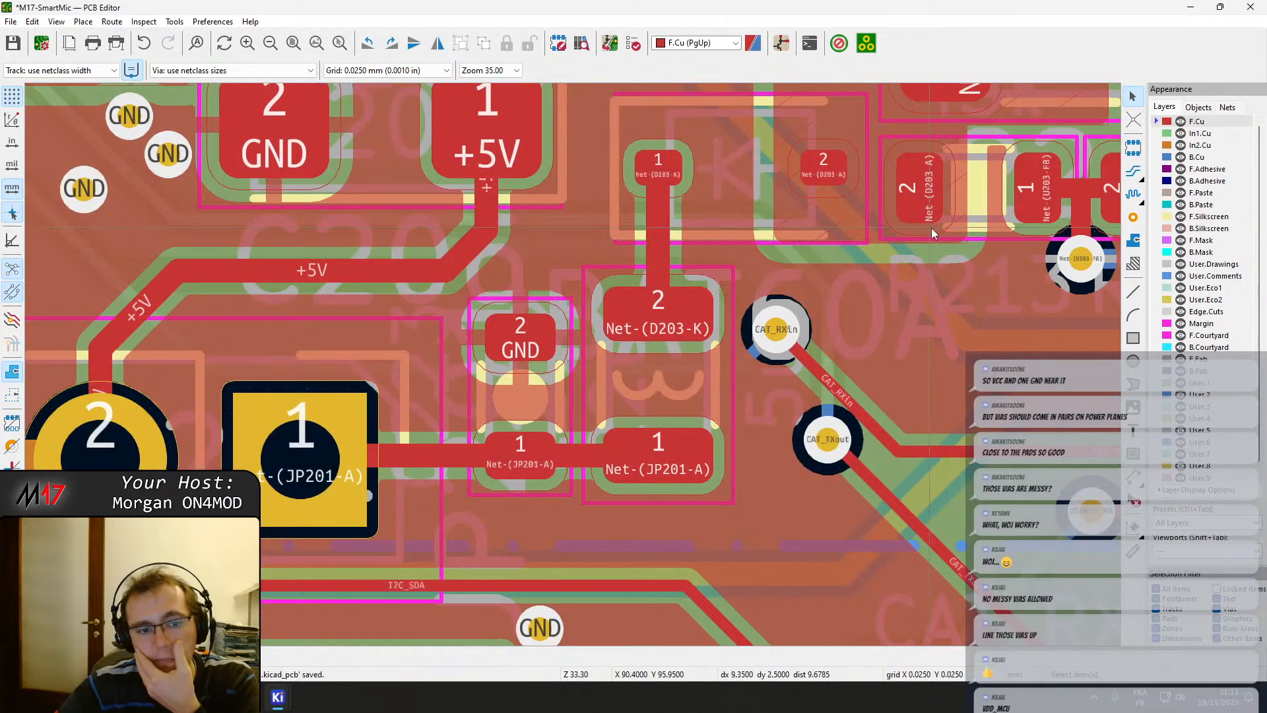
key(b)
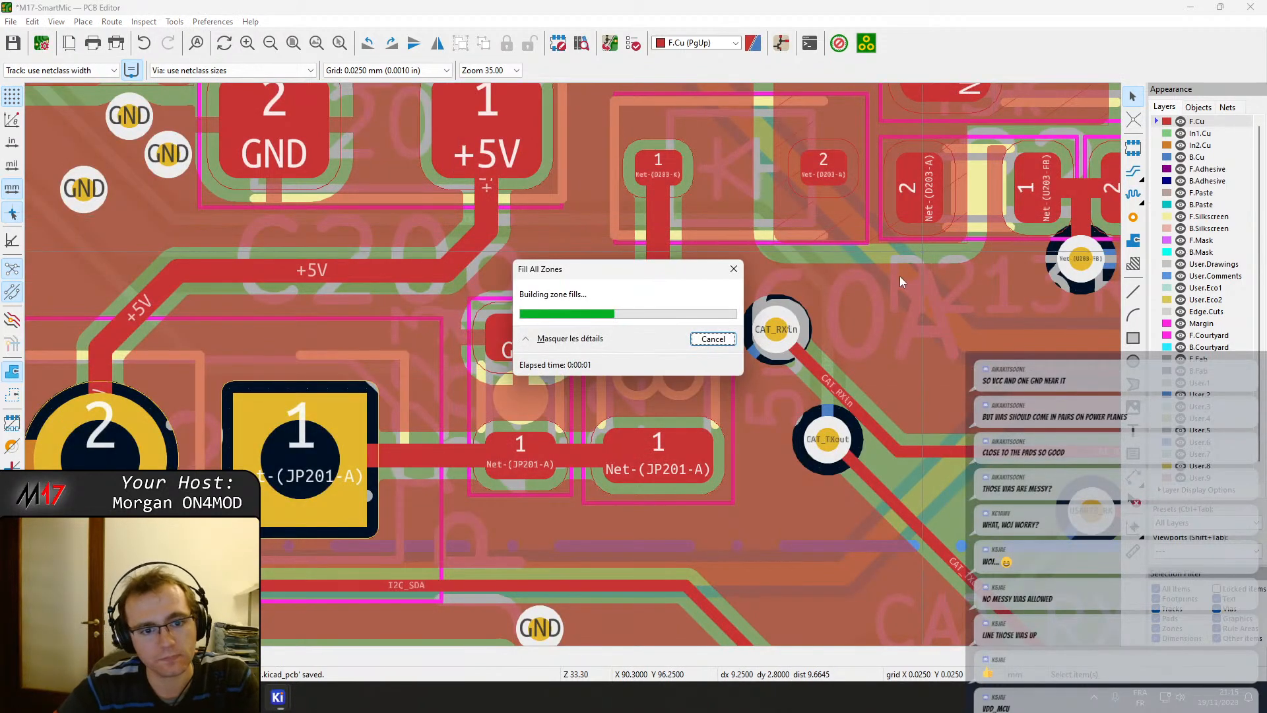
Place two GND vias below the +5V track, on either side of the capacitor's GND pad next to JP201.
click(1199, 157)
click(1196, 121)
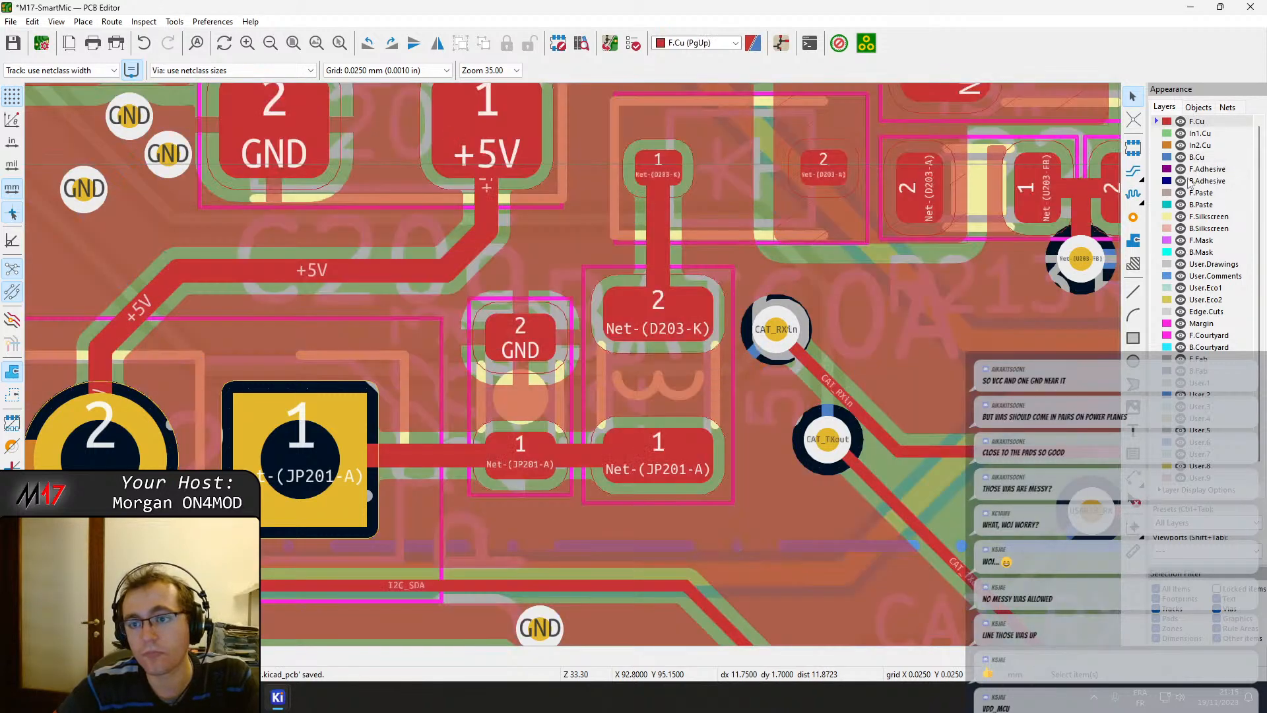
click(1133, 218)
click(390, 317)
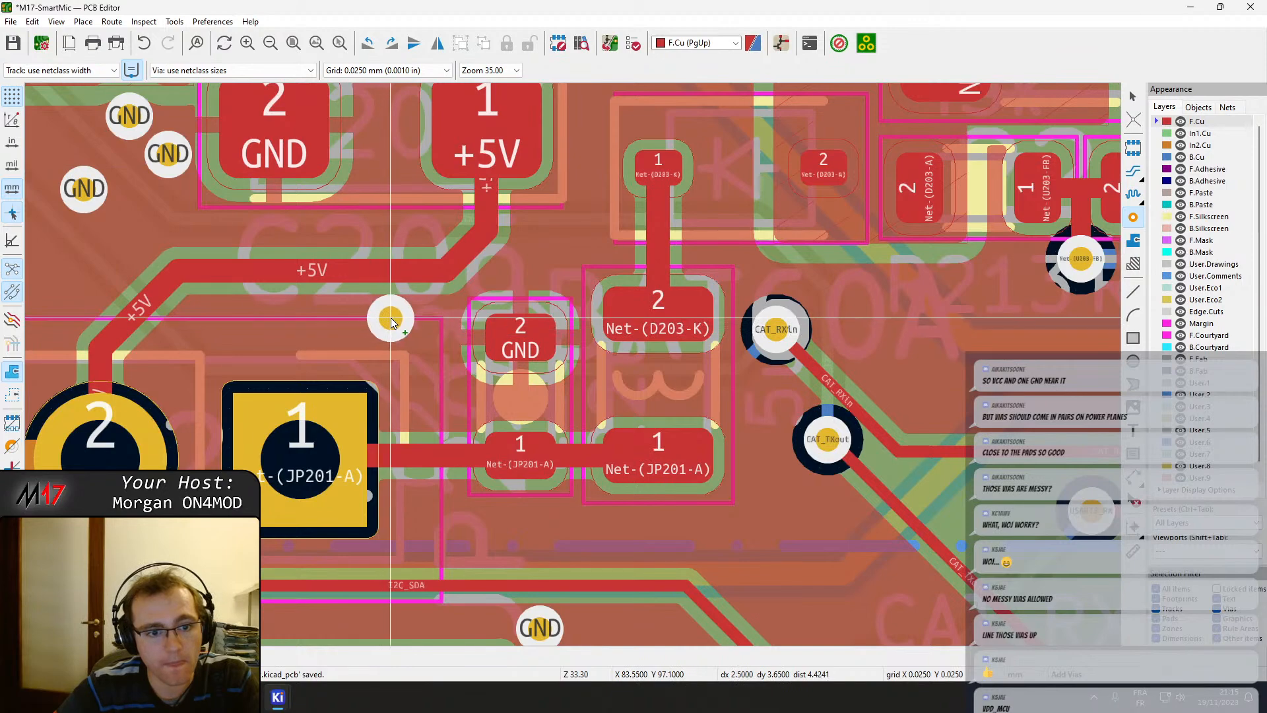
click(538, 263)
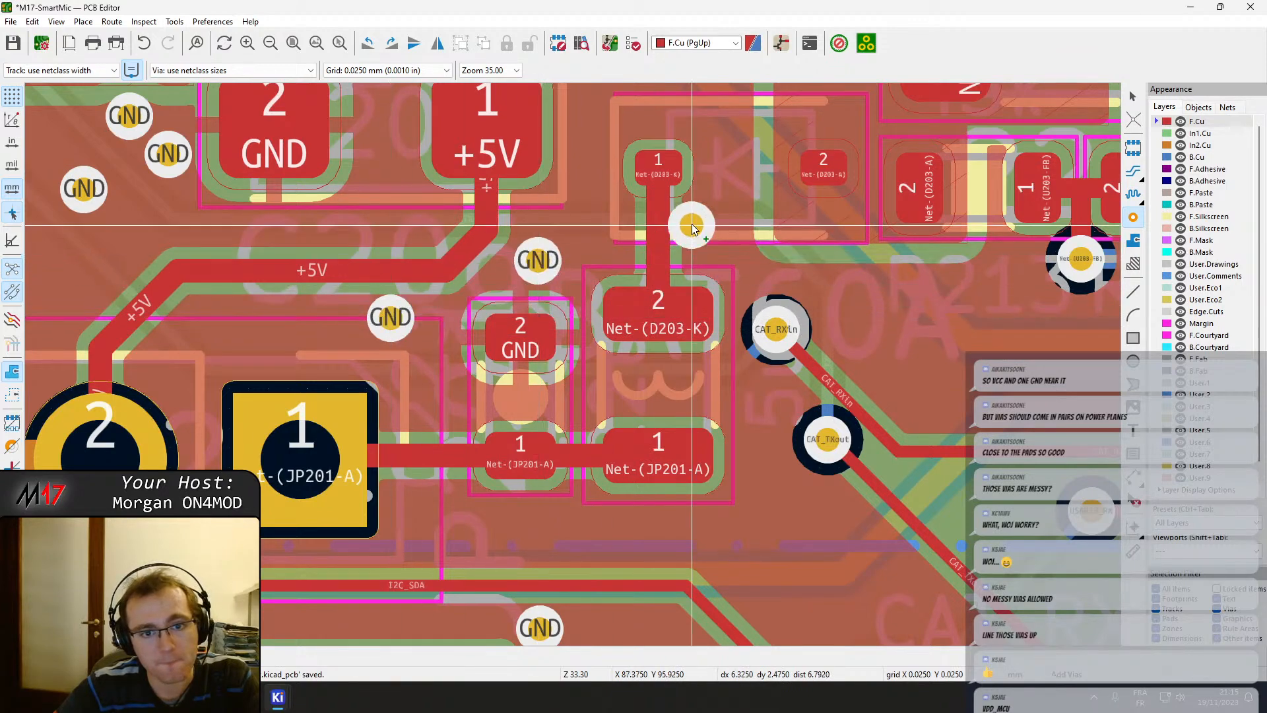
middle_drag(467, 306, 371, 321)
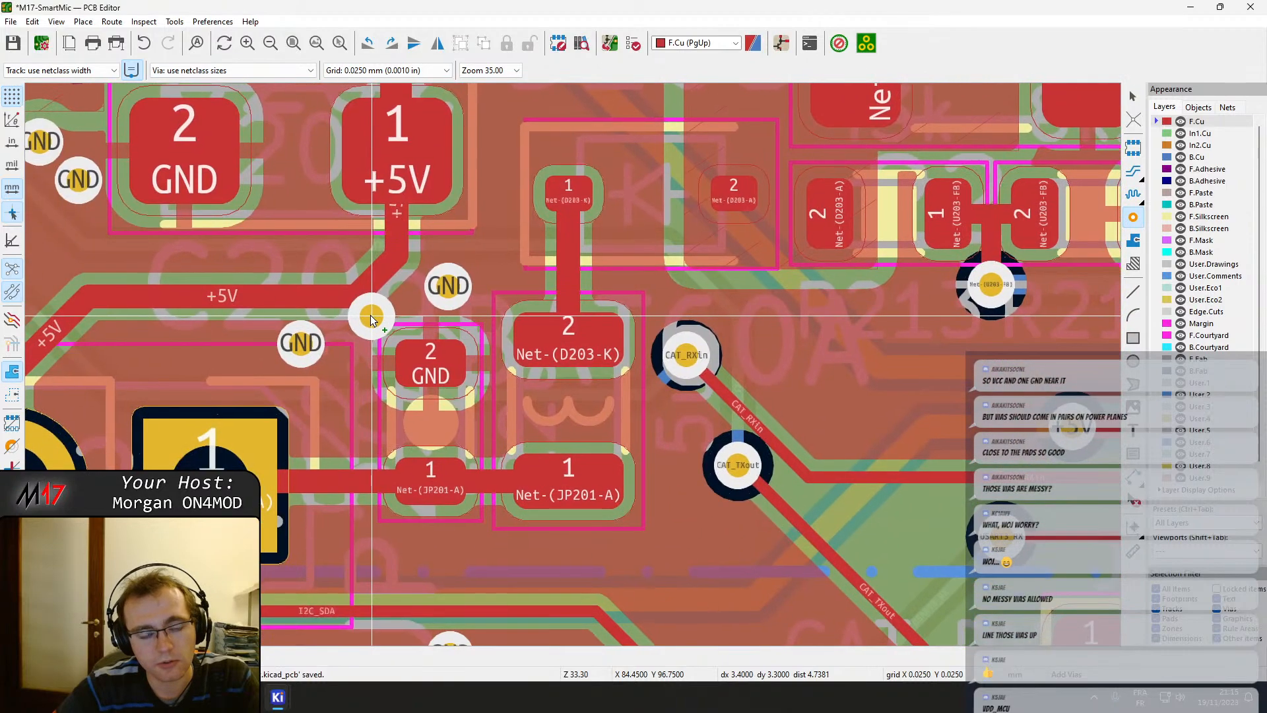
key(Escape)
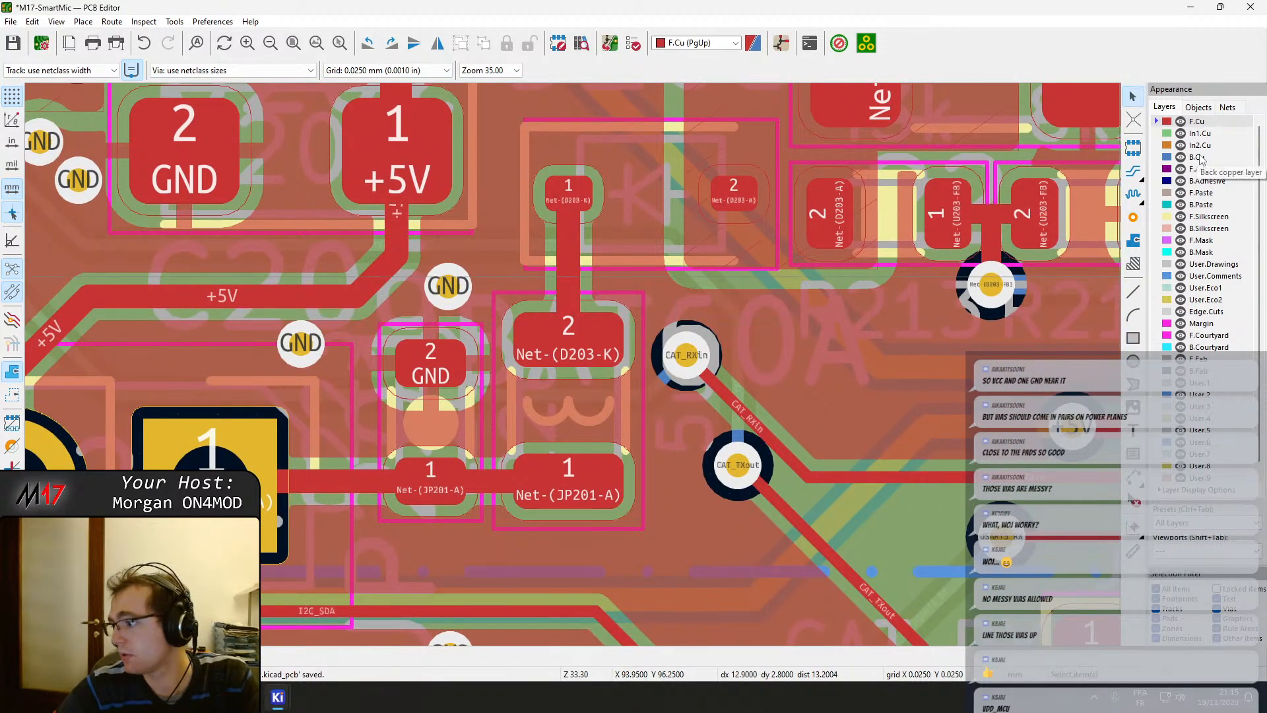
On B.Cu, shift the +5V track's diagonal segment and move its horizontal segment up next to CAT_TXout.
click(1200, 160)
middle_drag(359, 390, 490, 295)
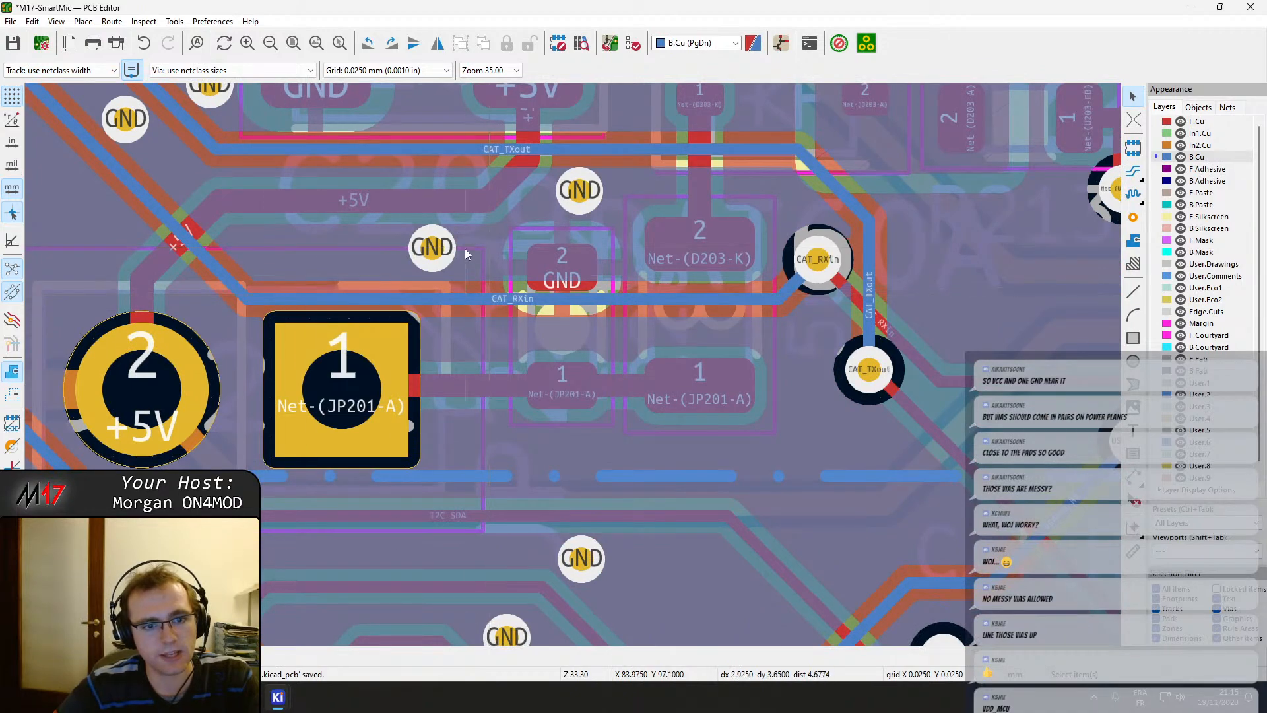
middle_drag(465, 248, 473, 304)
click(525, 247)
drag(525, 248, 511, 232)
click(413, 264)
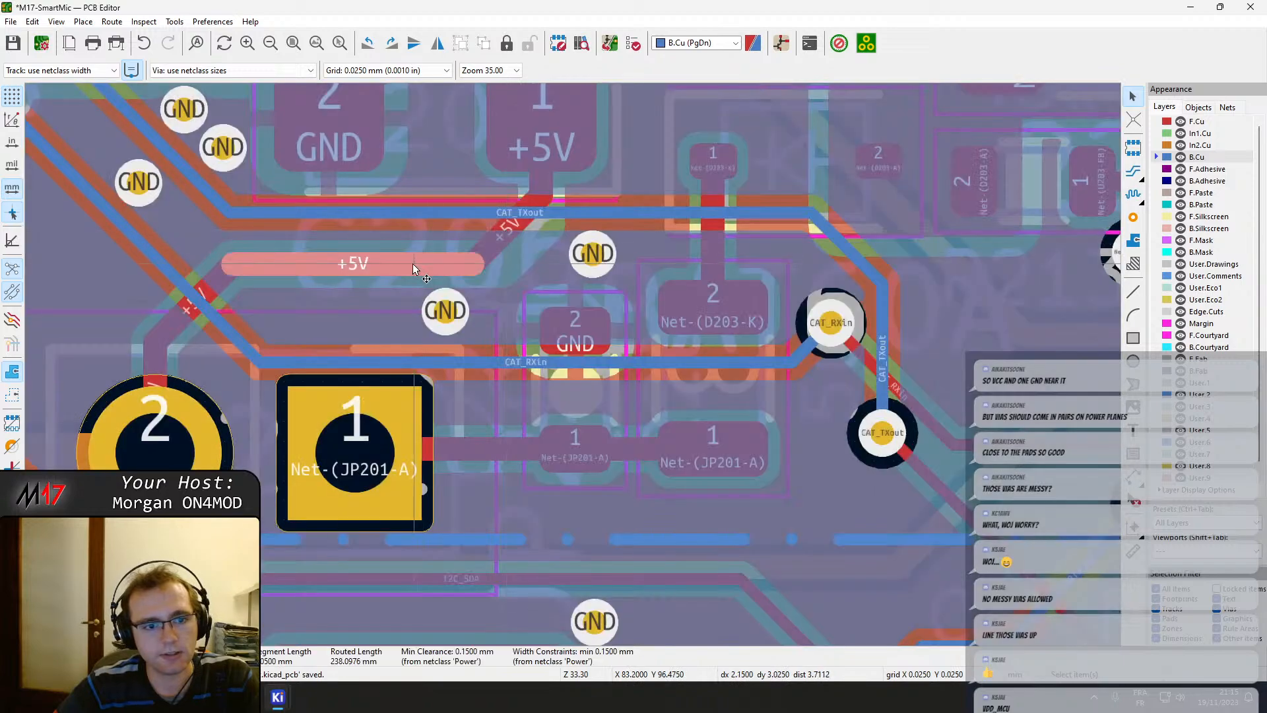
drag(414, 263, 465, 235)
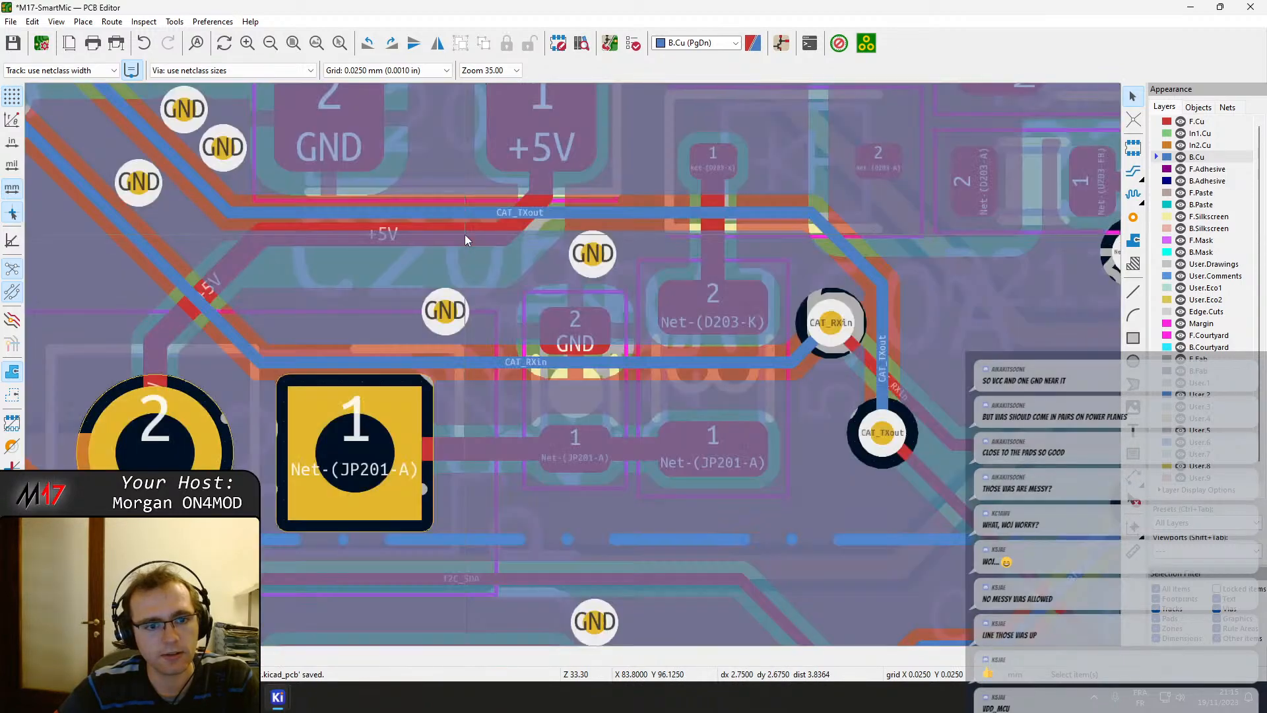
Move the GND via beside the capacitor's GND pad toward the +5V track, raise the horizontal CAT_RXin segment over that pad, and refill all zones.
click(451, 313)
drag(450, 313, 453, 280)
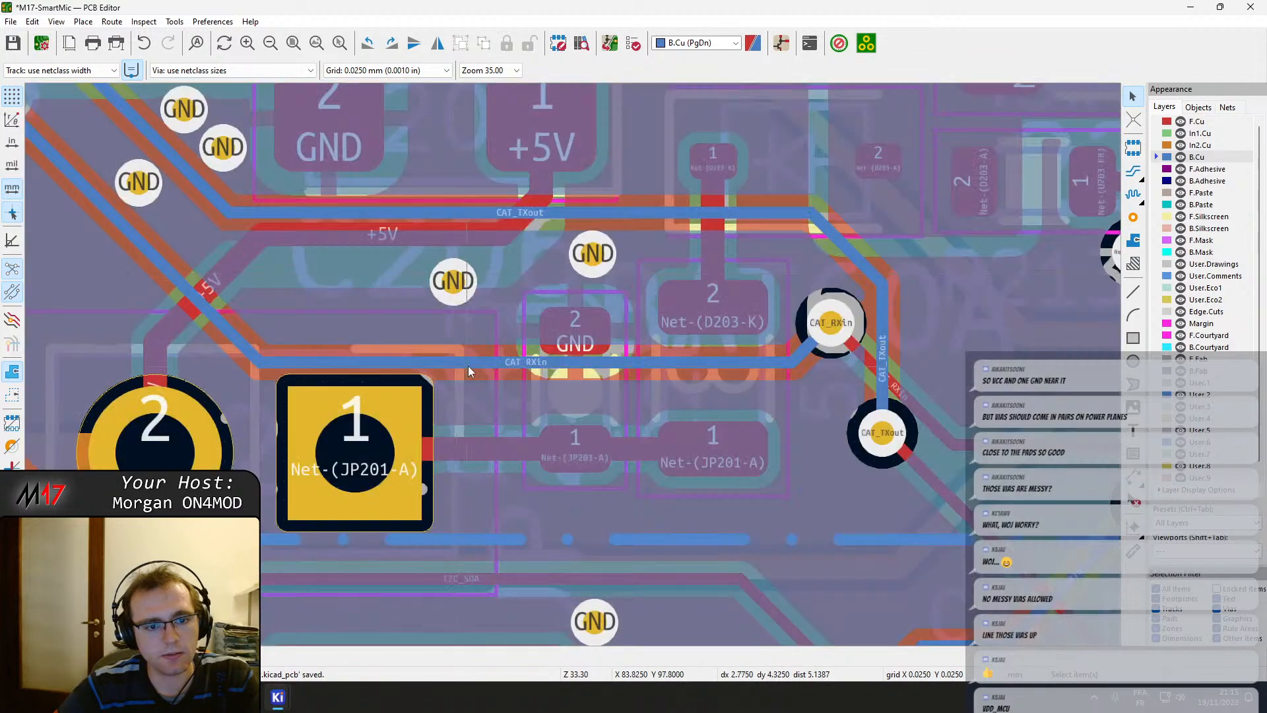
click(469, 365)
key(e)
key(Escape)
drag(470, 362, 503, 283)
click(469, 291)
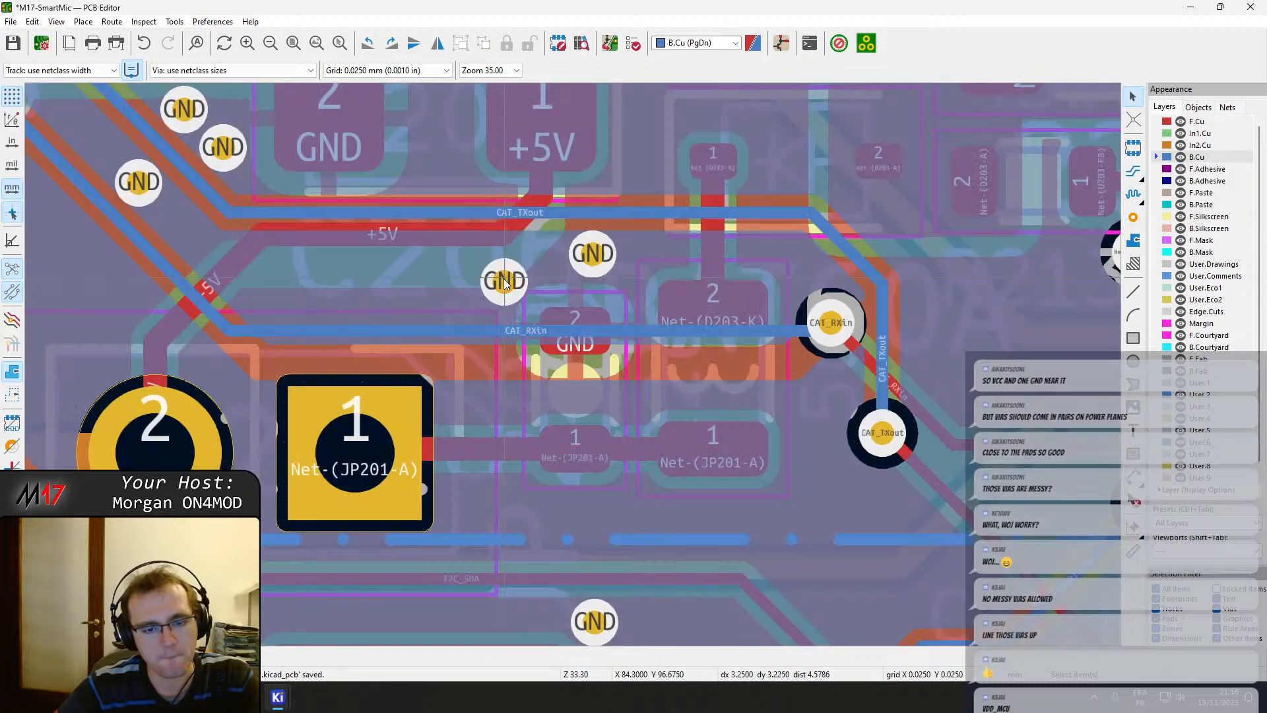
key(b)
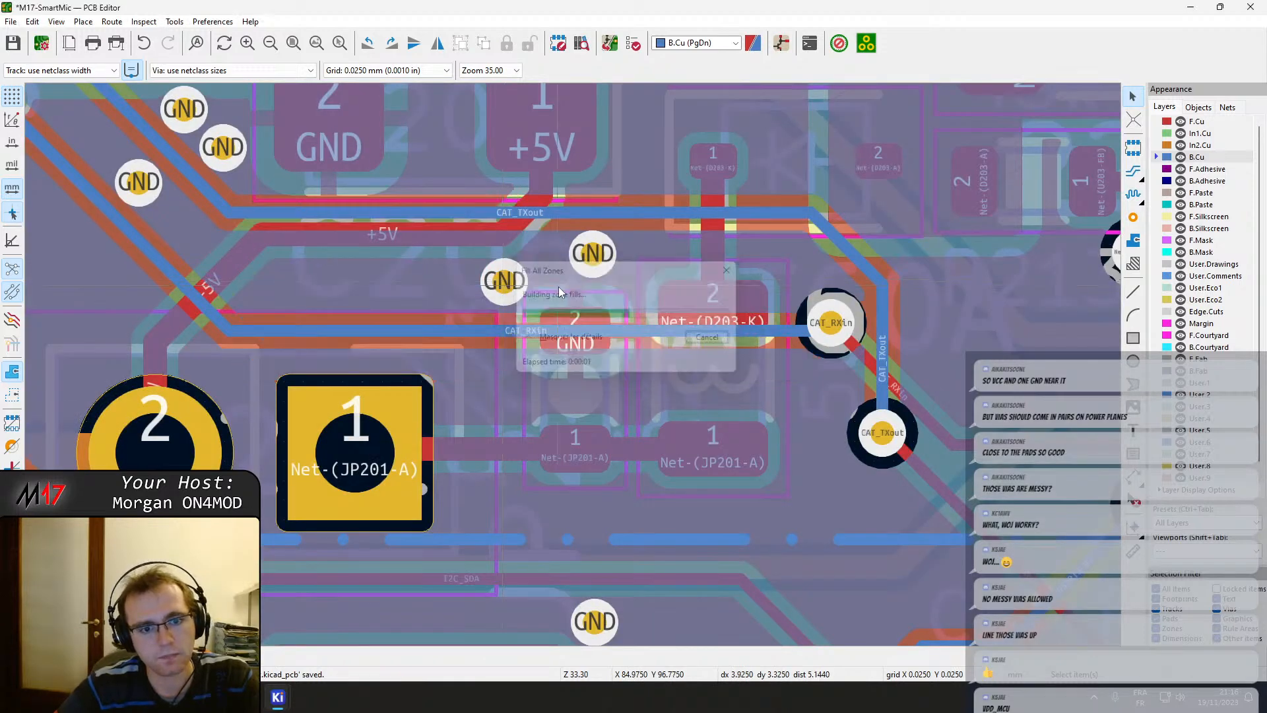
On B.Cu, shift CAT_TXout's vertical segment and its adjoining diagonal segment outward, away from the CAT_RXin via.
middle_drag(662, 334, 454, 379)
middle_drag(685, 387, 600, 383)
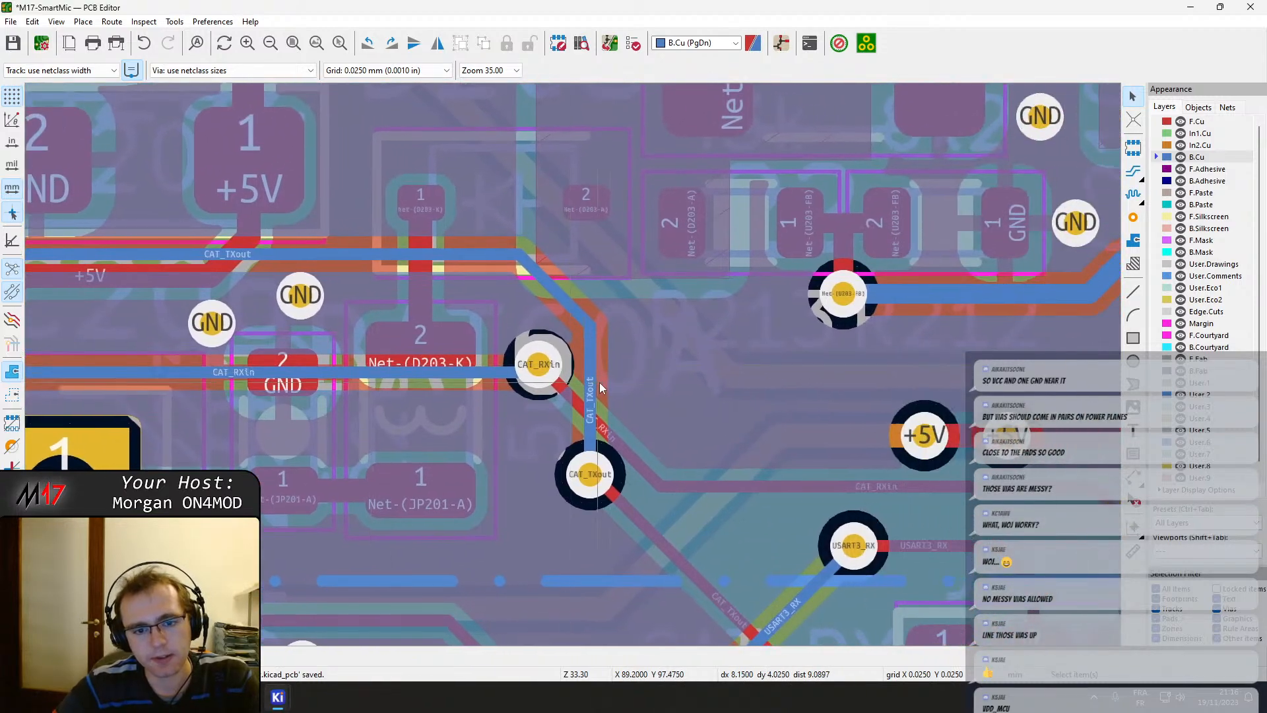
click(590, 382)
key(d)
click(621, 373)
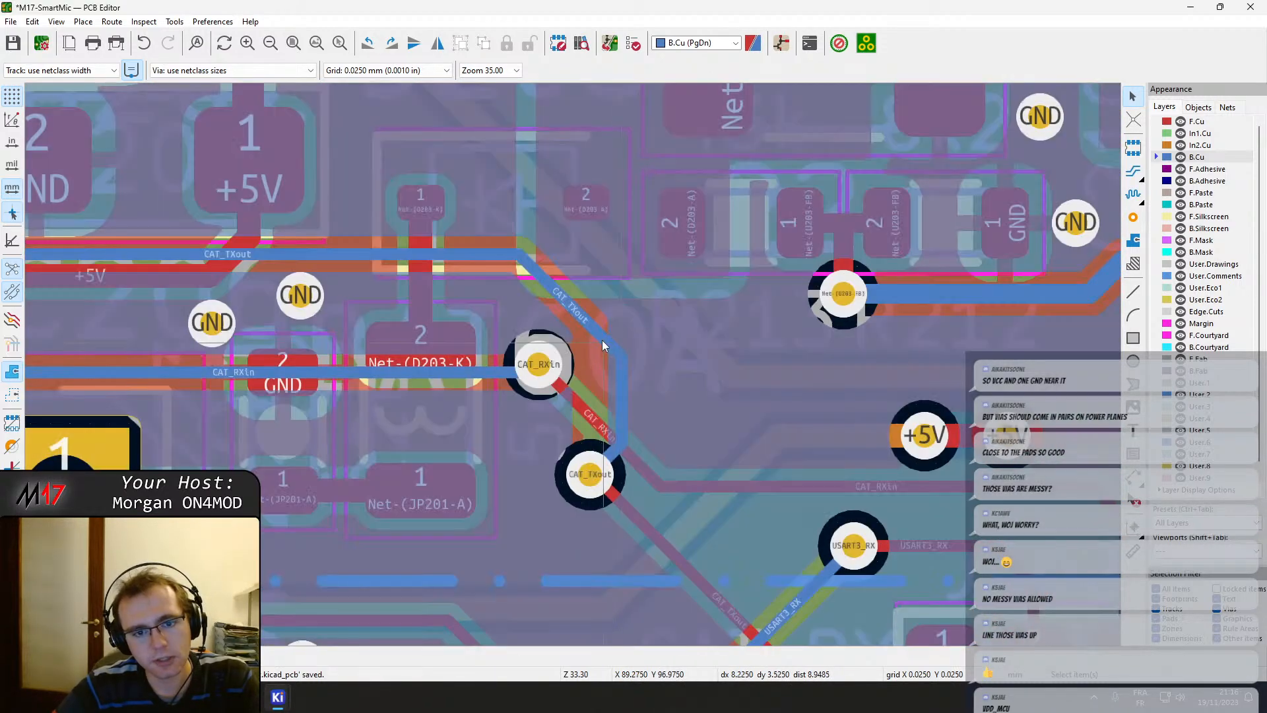
click(587, 323)
key(d)
click(616, 313)
Move CAT_TXout's vertical segment farther from the CAT_RXin via, keeping the diagonal joined to it, and refill all zones.
click(621, 367)
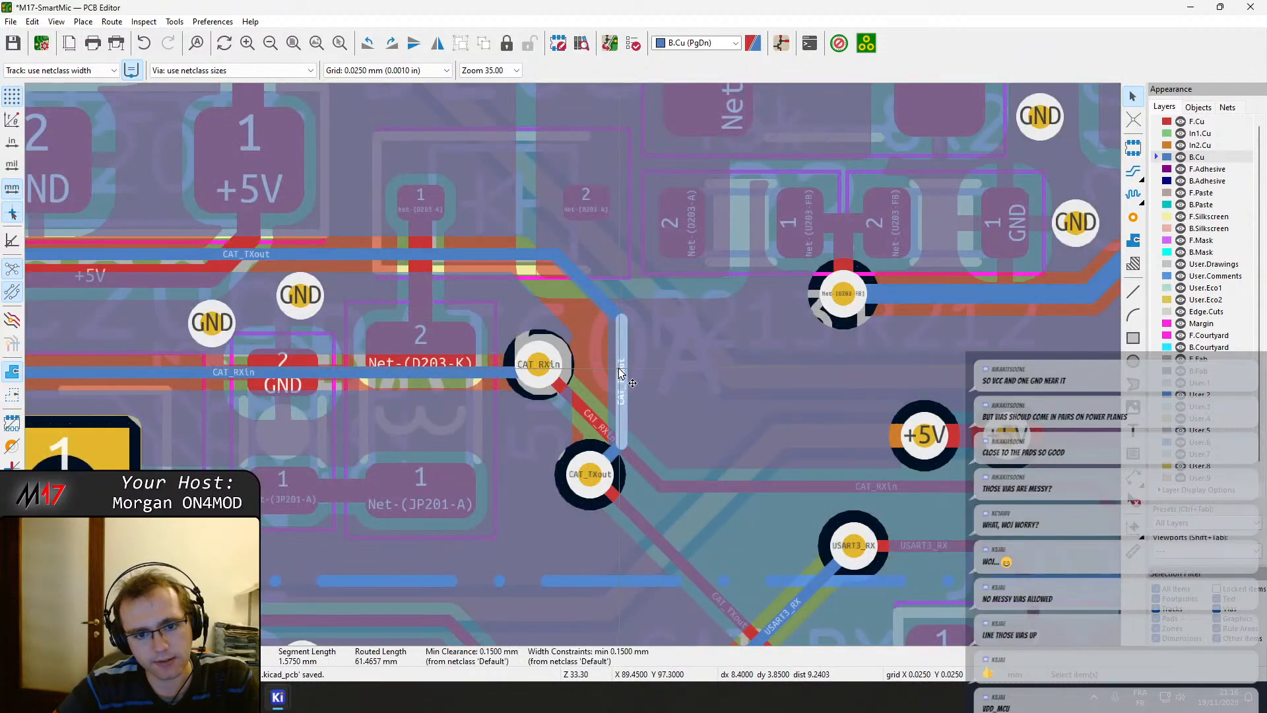
key(d)
click(644, 366)
click(615, 320)
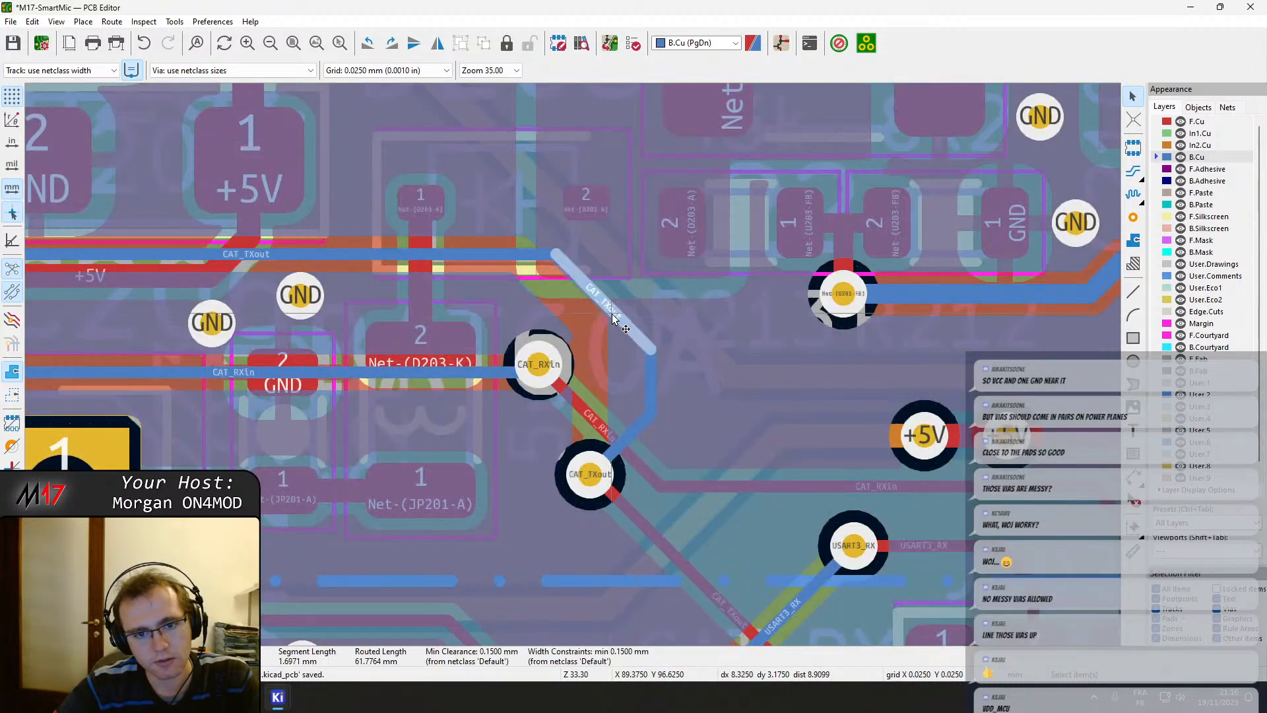
key(d)
click(616, 312)
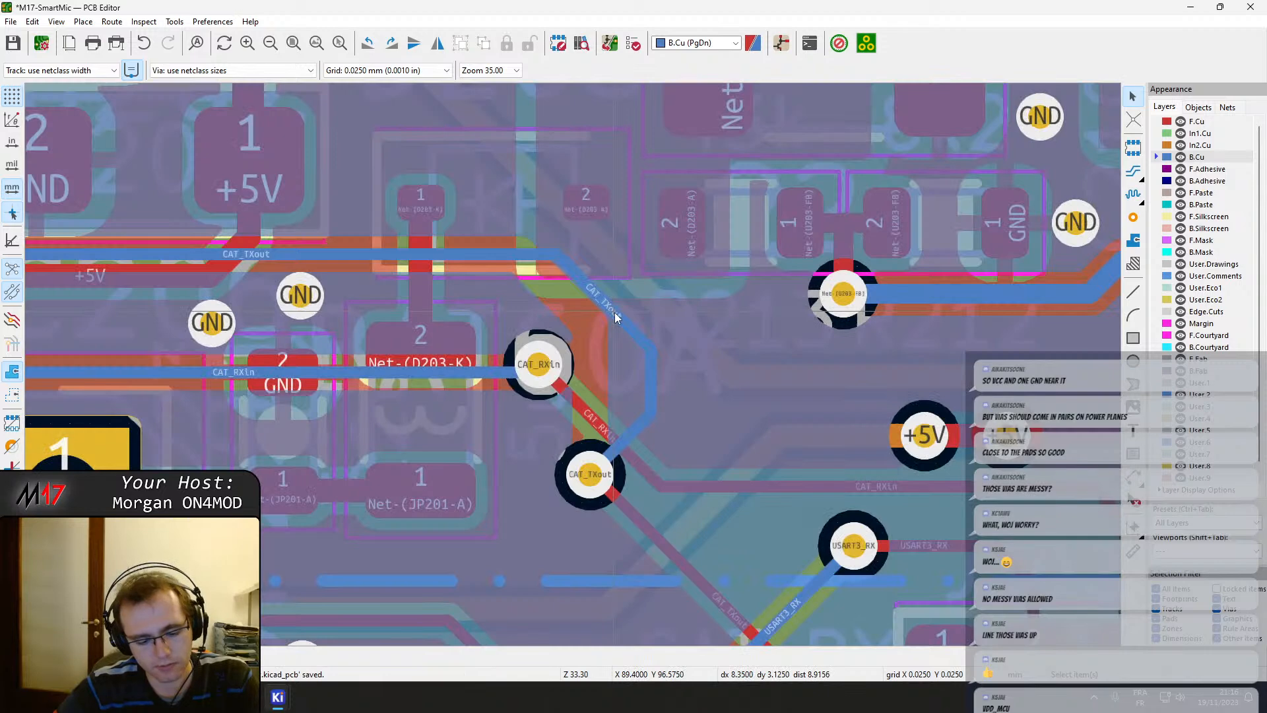
key(b)
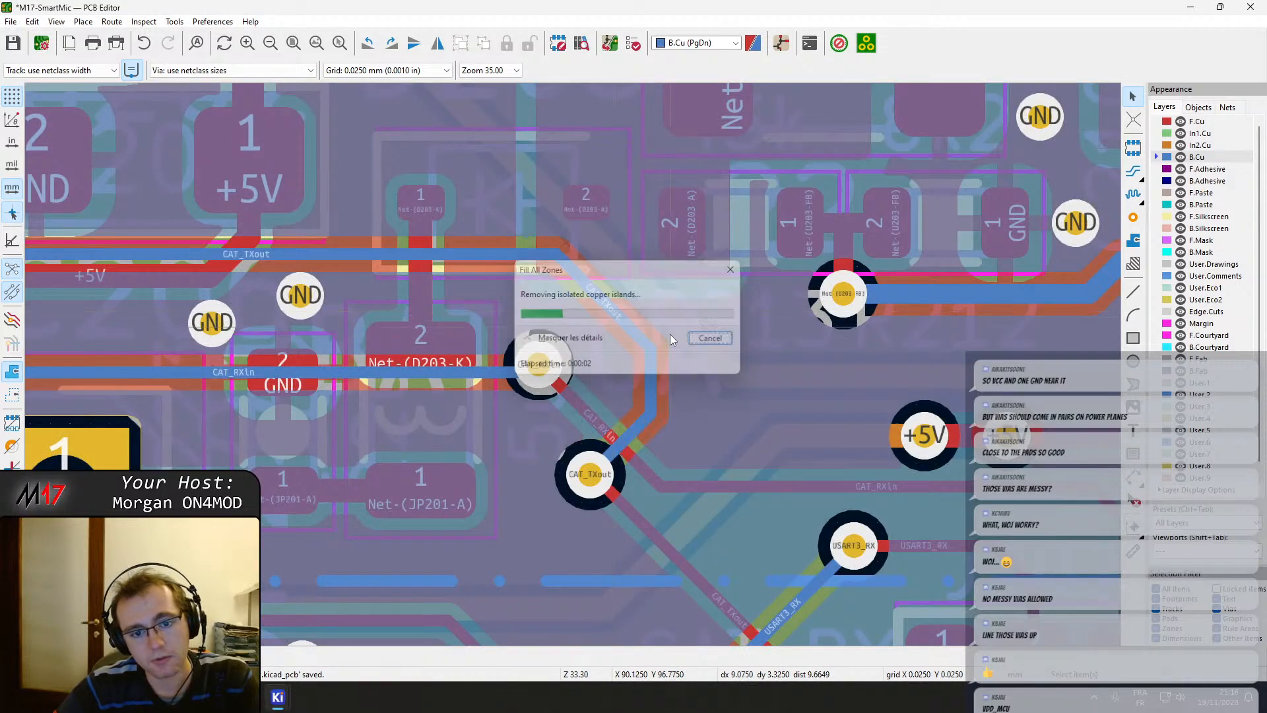
Place two GND vias, one between the CAT_RXin via and the CAT_TXout track and one directly below the CAT_RXin via.
click(1132, 218)
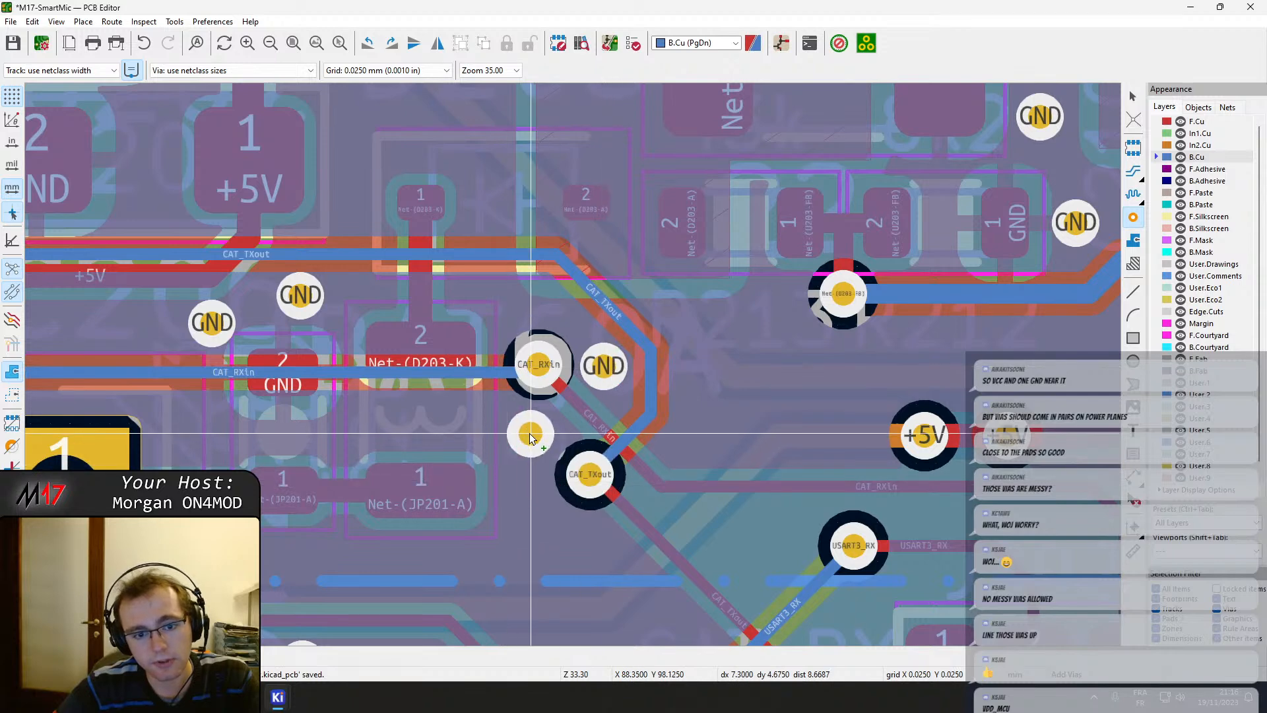
click(532, 431)
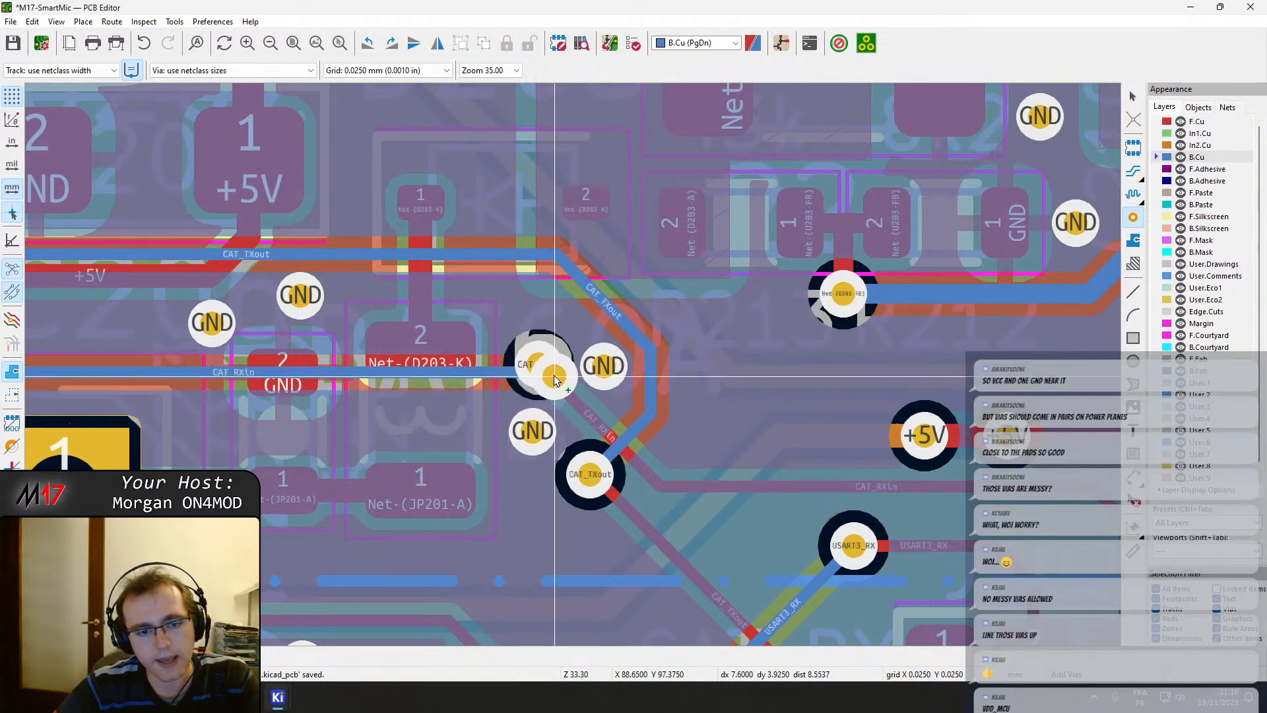
middle_drag(512, 280, 323, 254)
middle_drag(447, 462, 613, 519)
middle_drag(430, 323, 608, 603)
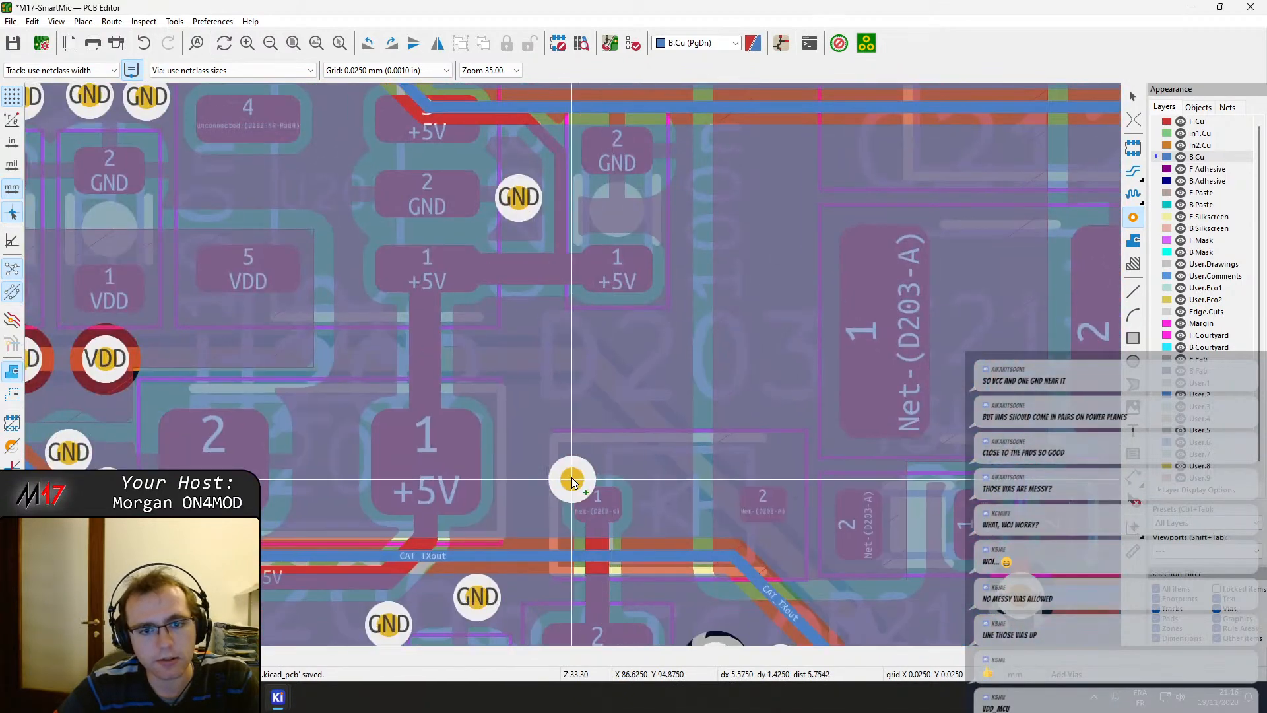
scroll(572, 482, down, 1)
middle_drag(543, 286, 598, 427)
key(Escape)
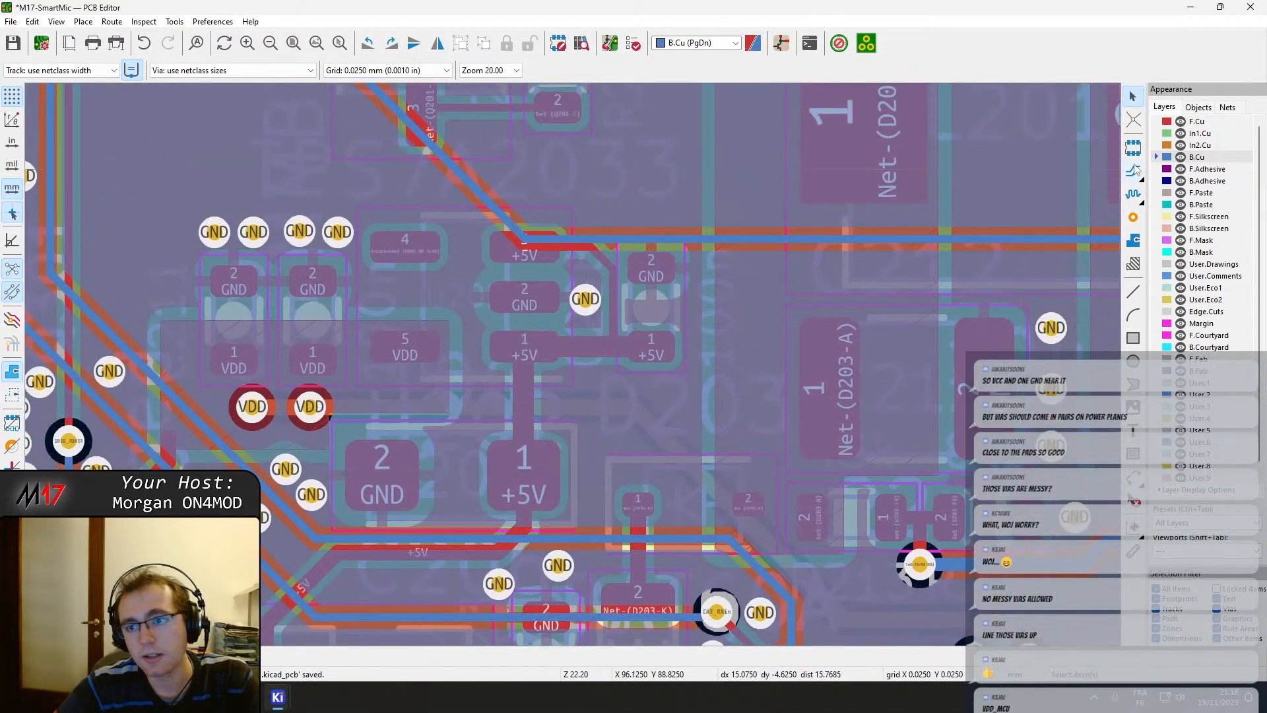
With F.Cu active, move the horizontal HMI_PWR_ON segment down so it crosses the GND pad of the 100n capacitor beside the +5V pads.
click(1199, 122)
scroll(687, 223, up, 1)
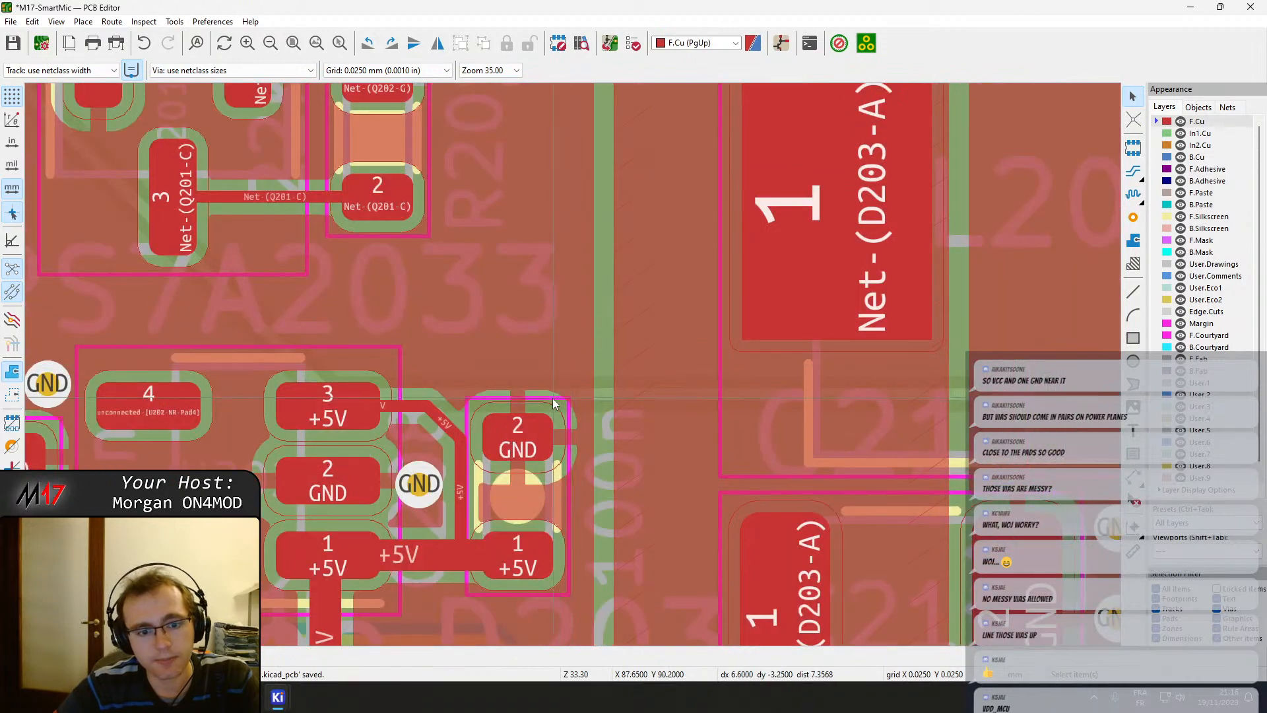
click(552, 398)
click(533, 396)
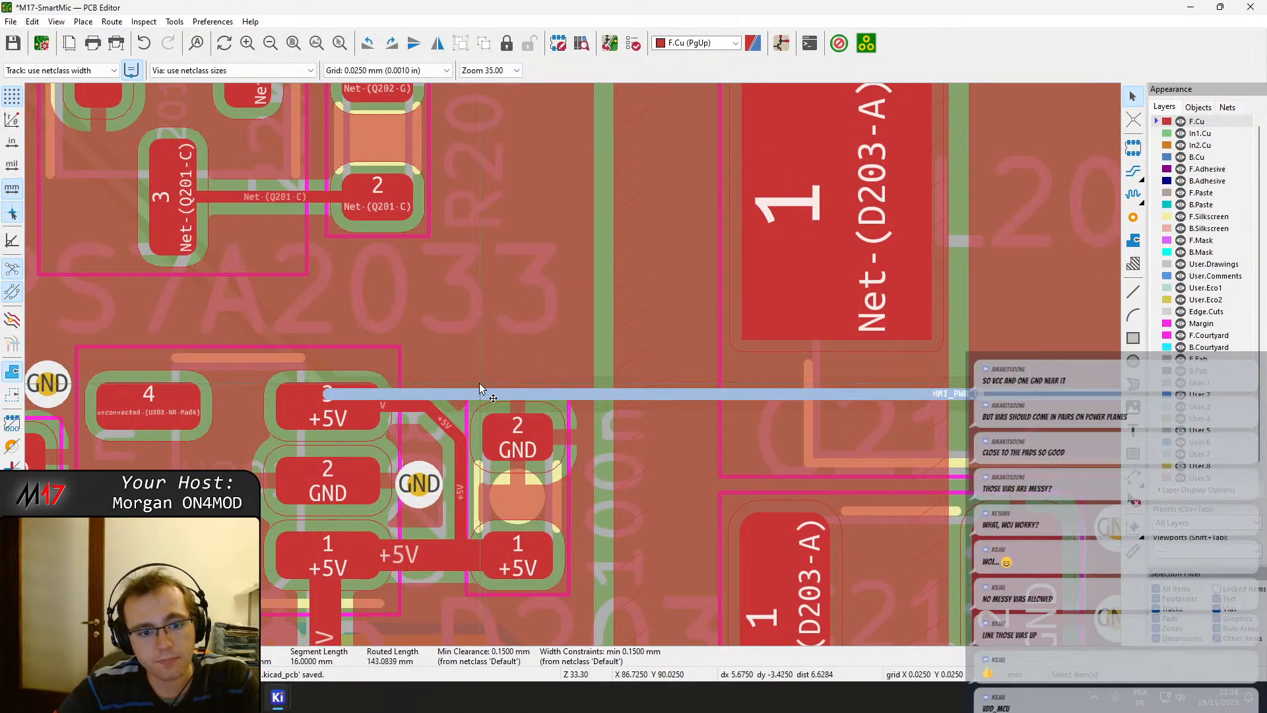
drag(481, 389, 513, 423)
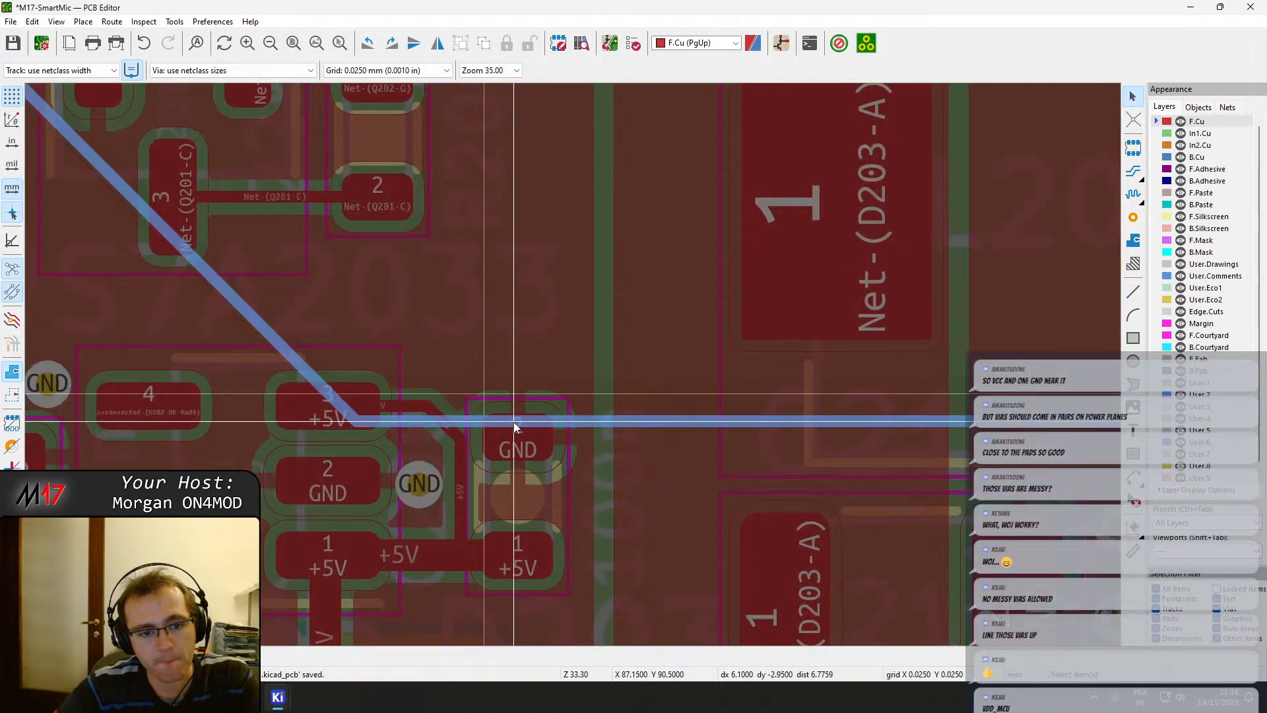
click(513, 423)
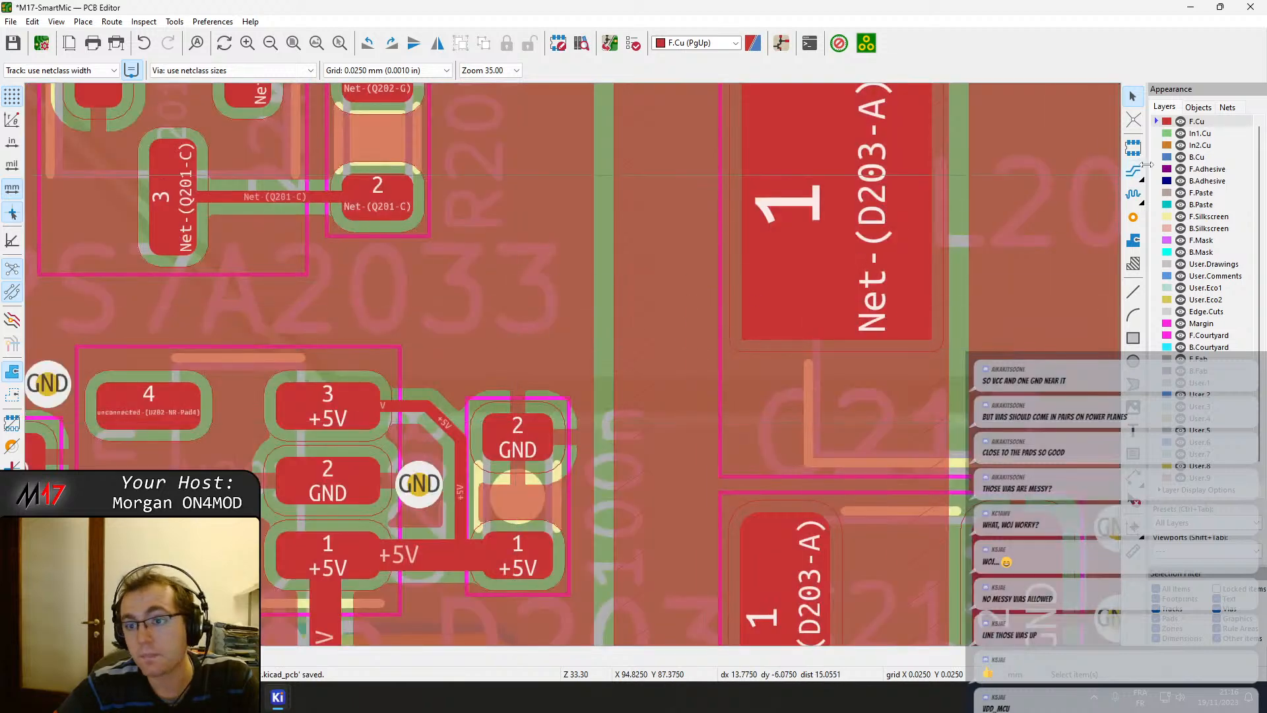
Place two GND vias side by side above the 100n capacitor's GND pad and refill all zones.
click(1133, 217)
click(480, 363)
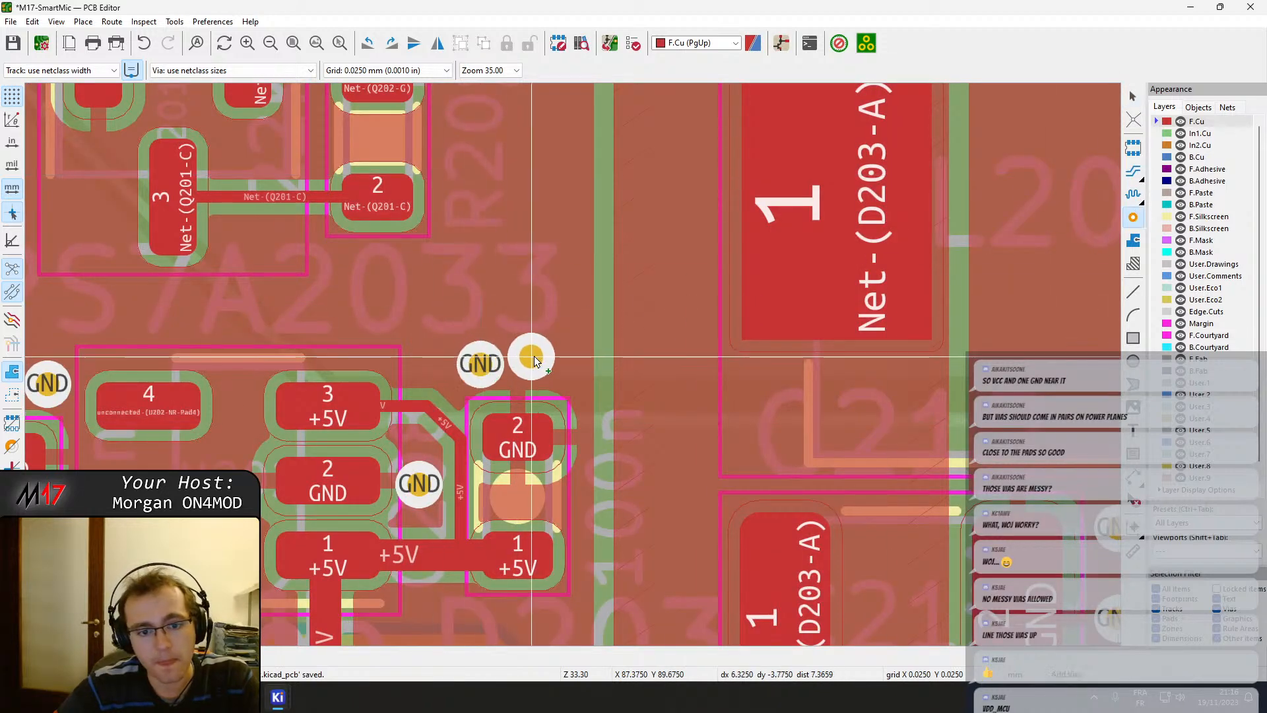
click(558, 365)
key(Escape)
key(b)
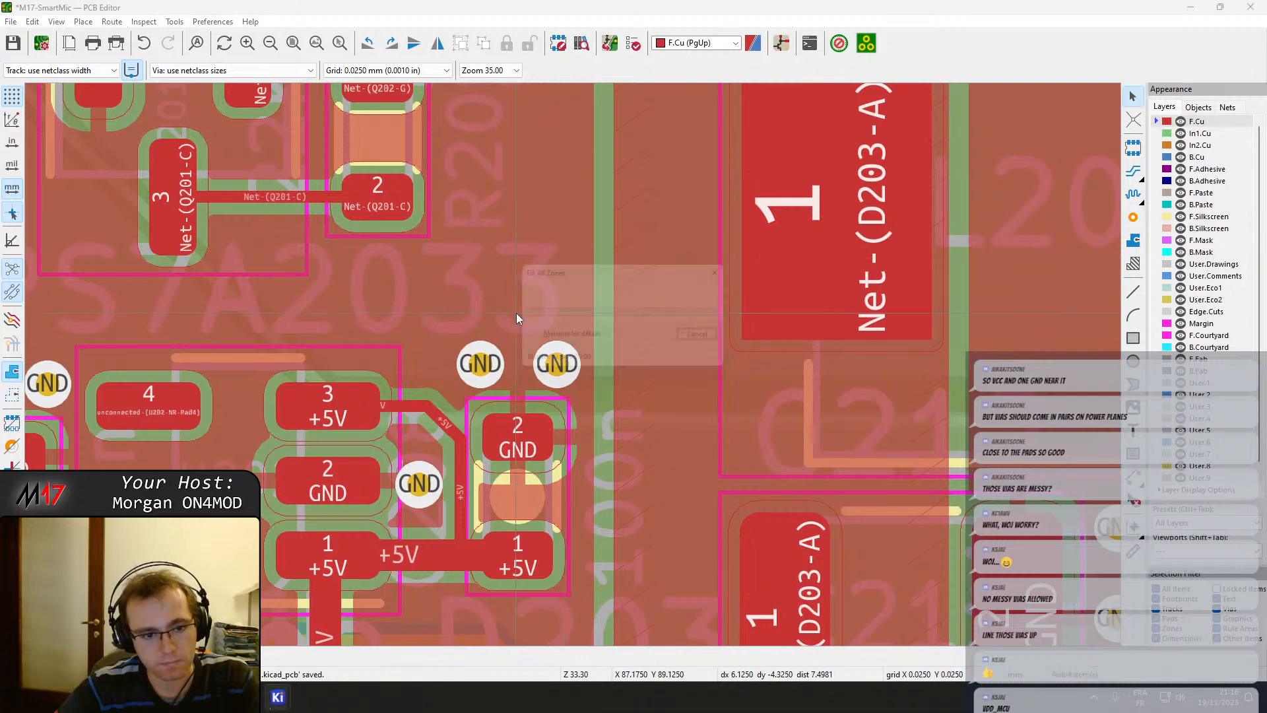
Examine via placement on F.Cu around the +5V, VDD and CAT areas and up to the resistors near D202.
scroll(423, 331, down, 4)
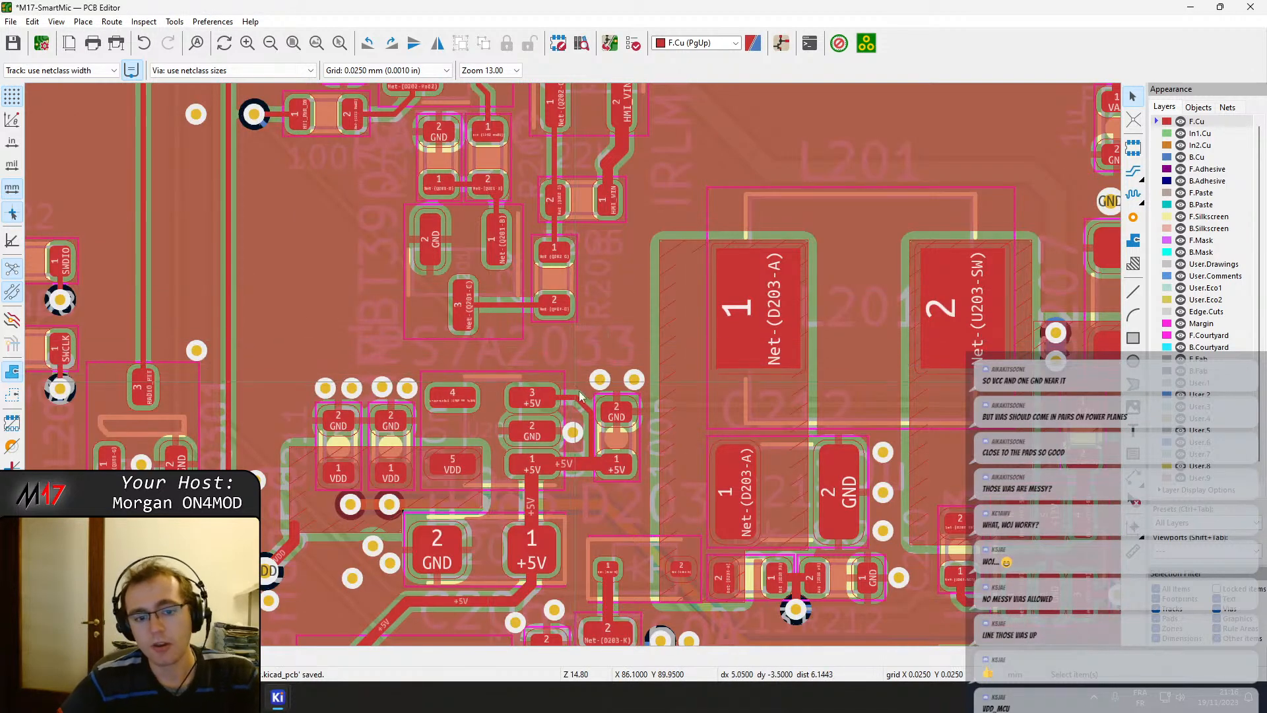
middle_drag(691, 534, 556, 420)
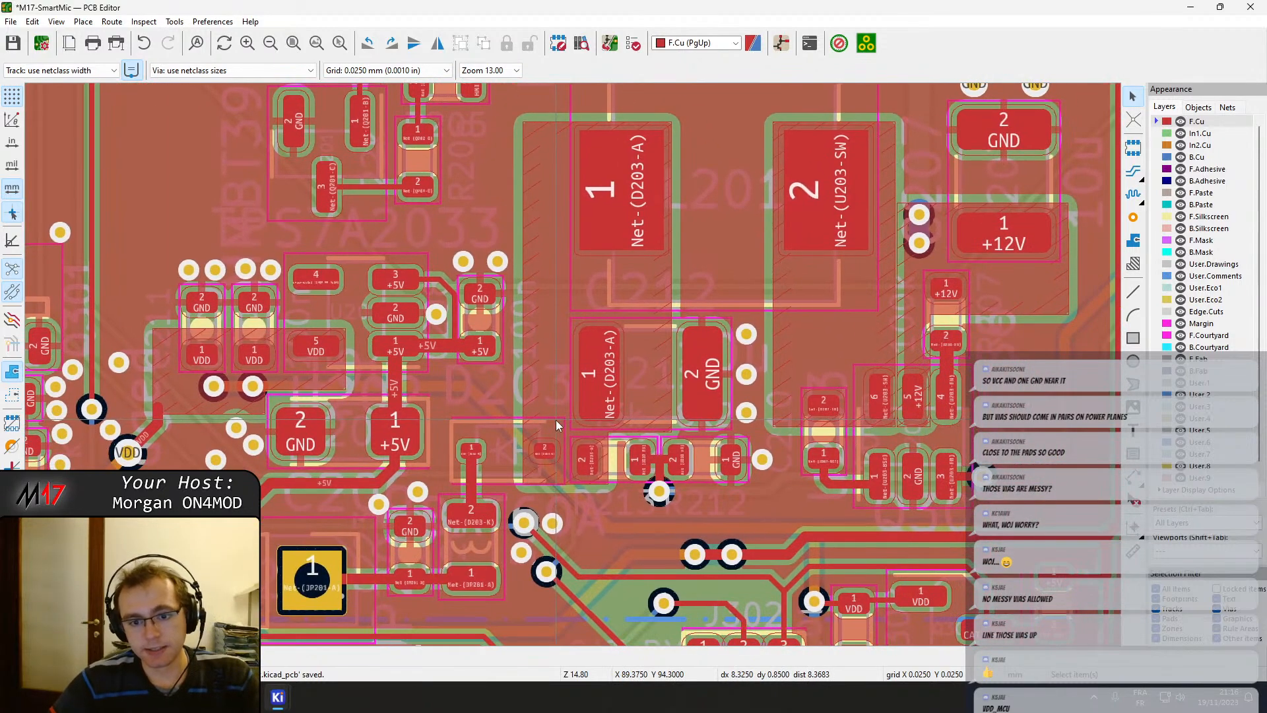
scroll(609, 475, up, 2)
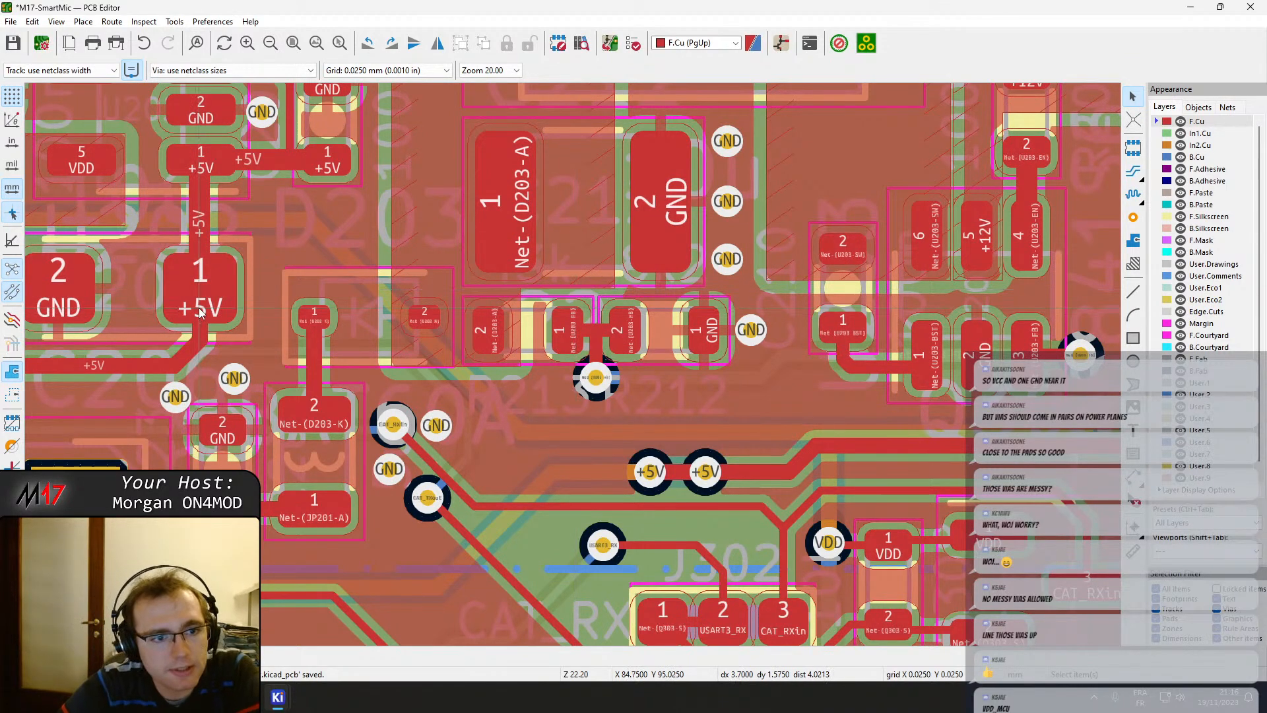
middle_drag(199, 308, 641, 501)
middle_drag(350, 305, 452, 427)
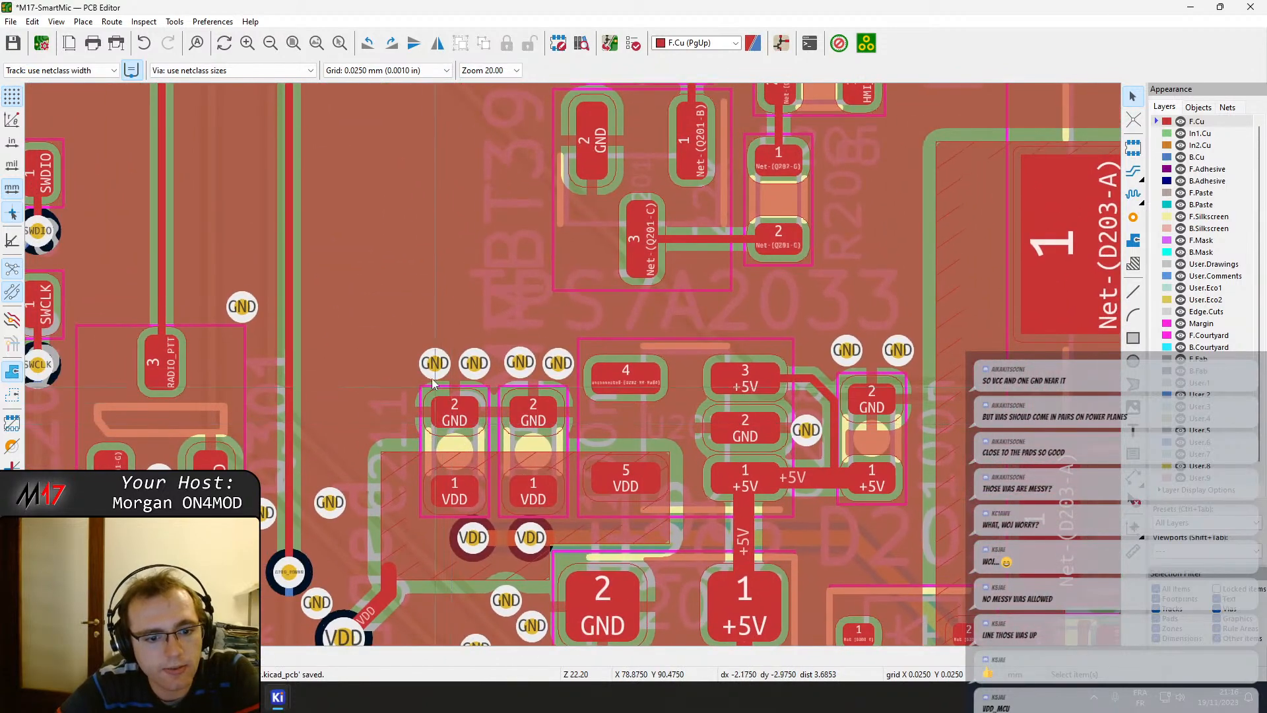
middle_drag(406, 320, 521, 541)
middle_drag(615, 274, 387, 576)
scroll(336, 443, up, 1)
middle_drag(657, 455, 546, 323)
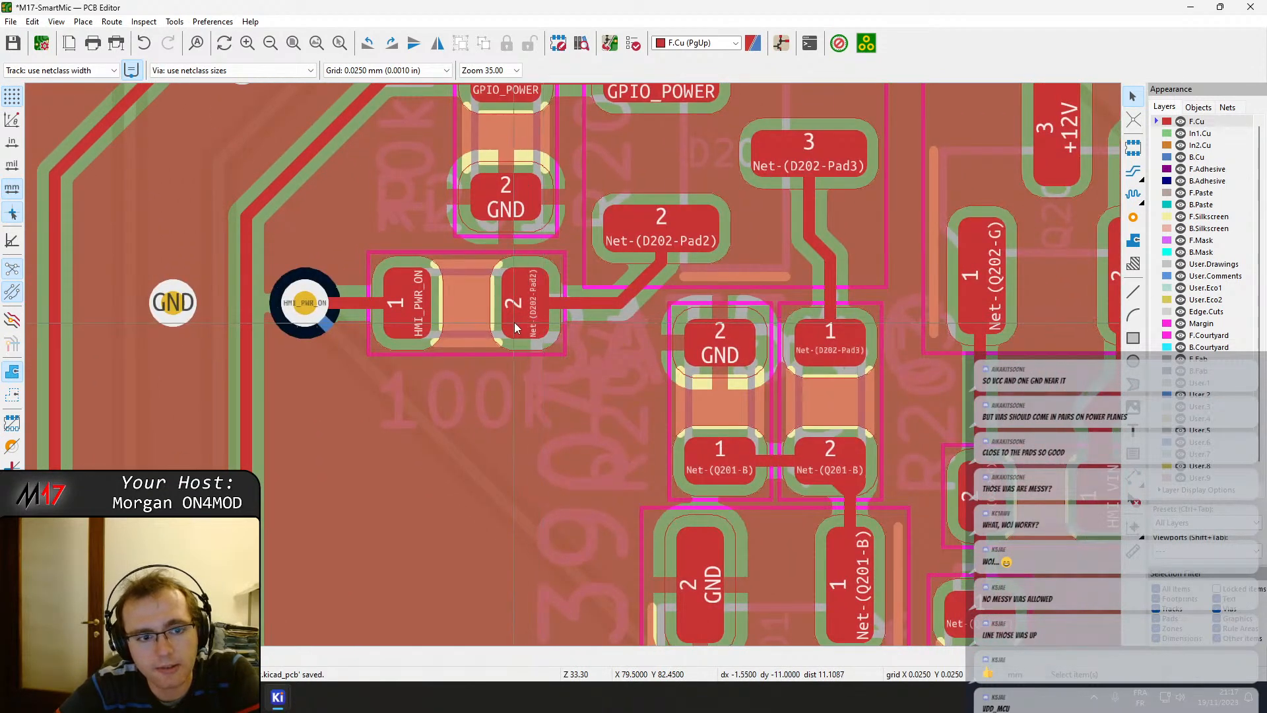
Try moving resistor R201 diagonally down and reshaping its track to D202 pad 2, deleting the leftover segment.
click(467, 322)
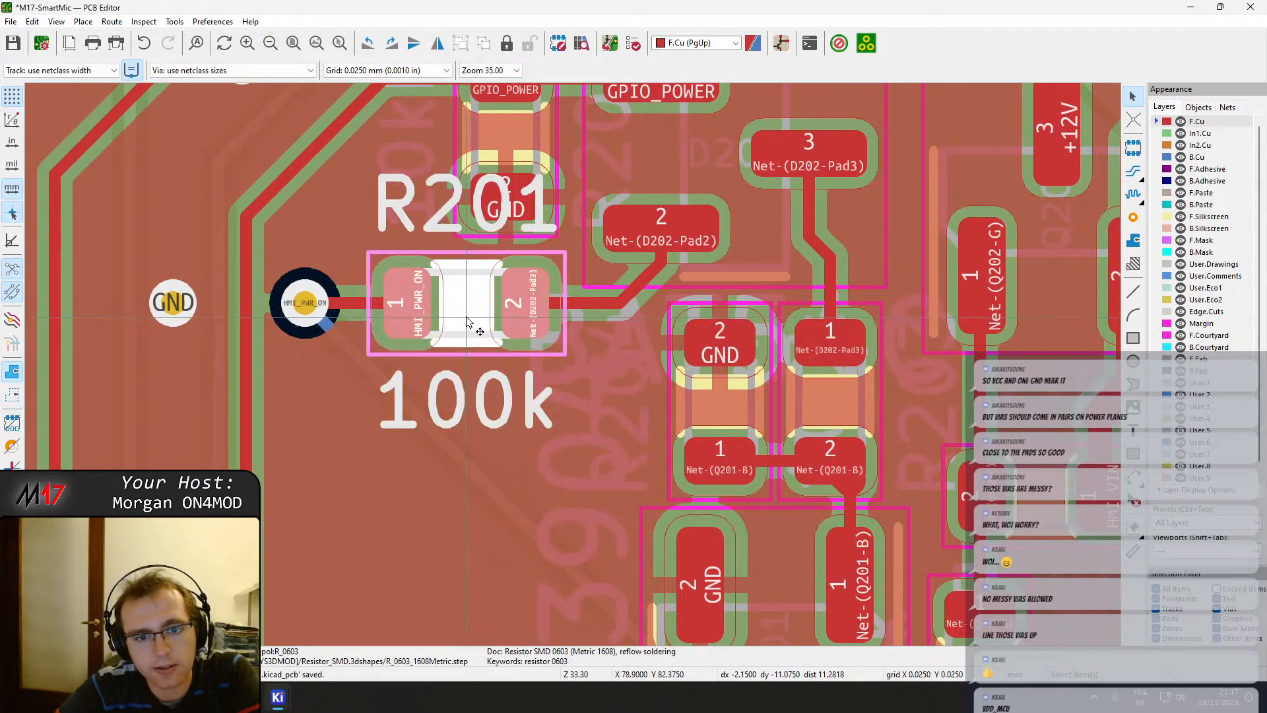
mouse_move(270, 704)
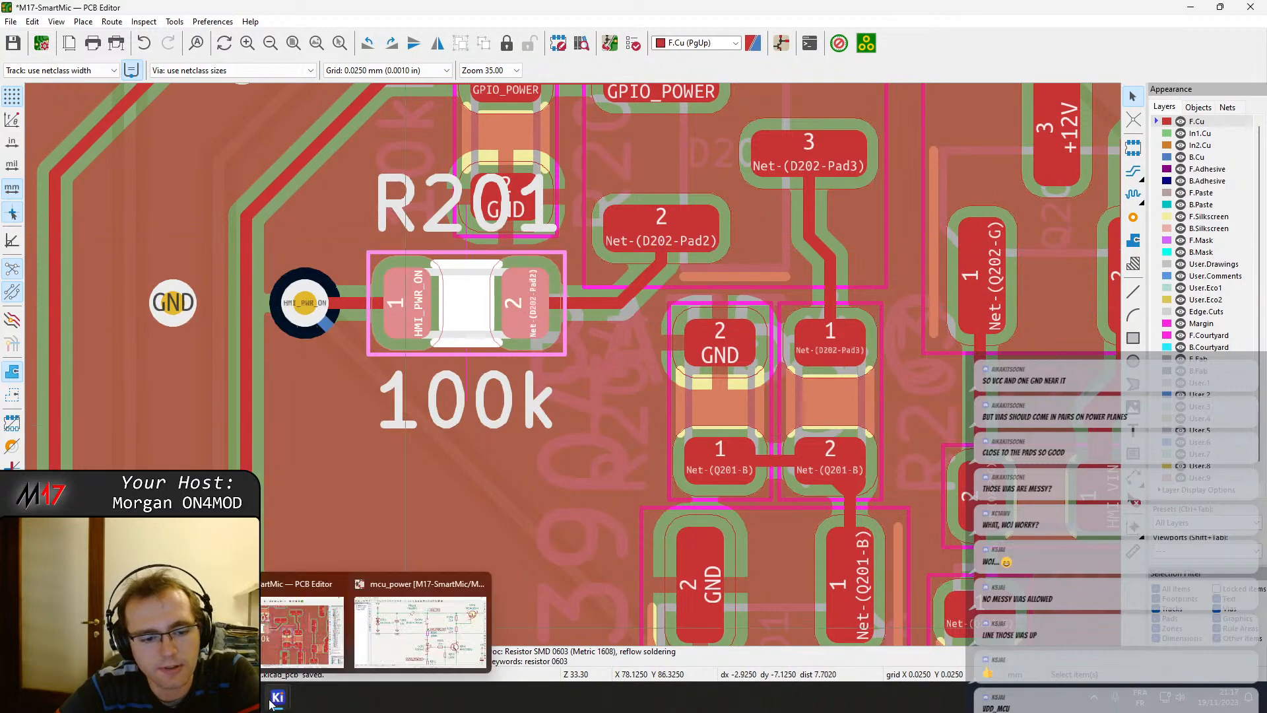
mouse_move(399, 657)
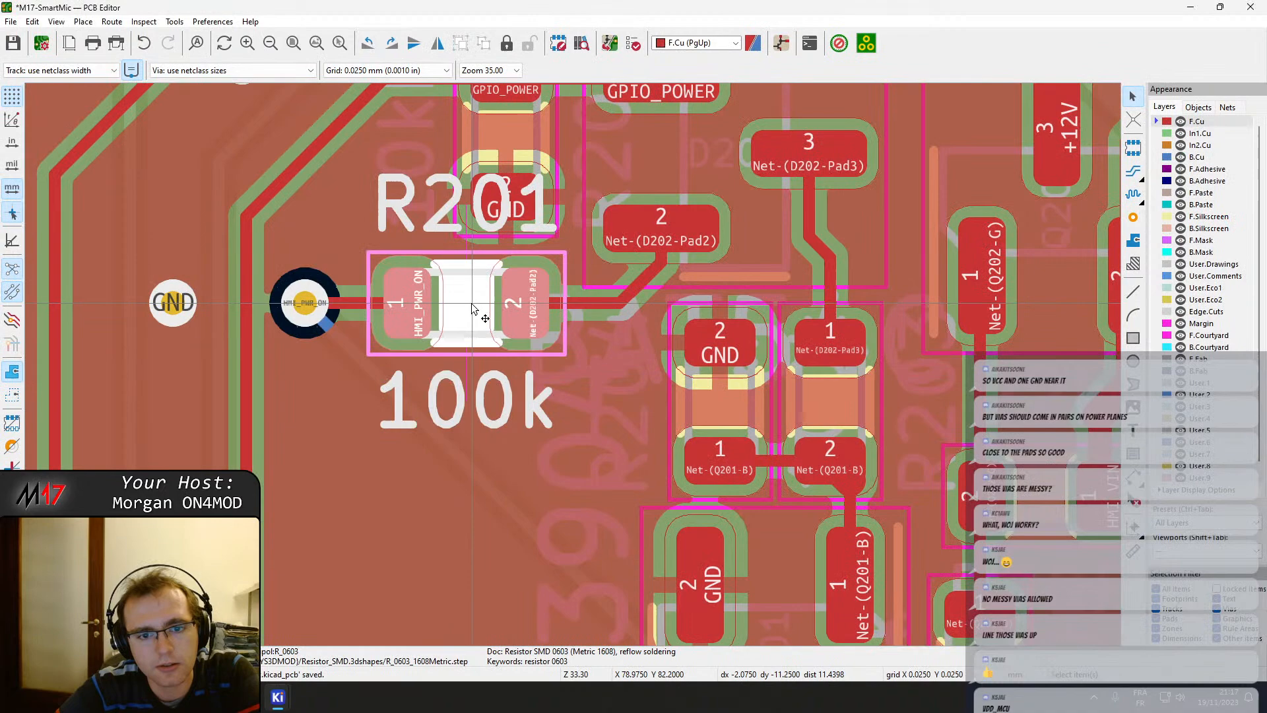
drag(472, 309, 508, 345)
click(551, 304)
drag(552, 304, 552, 325)
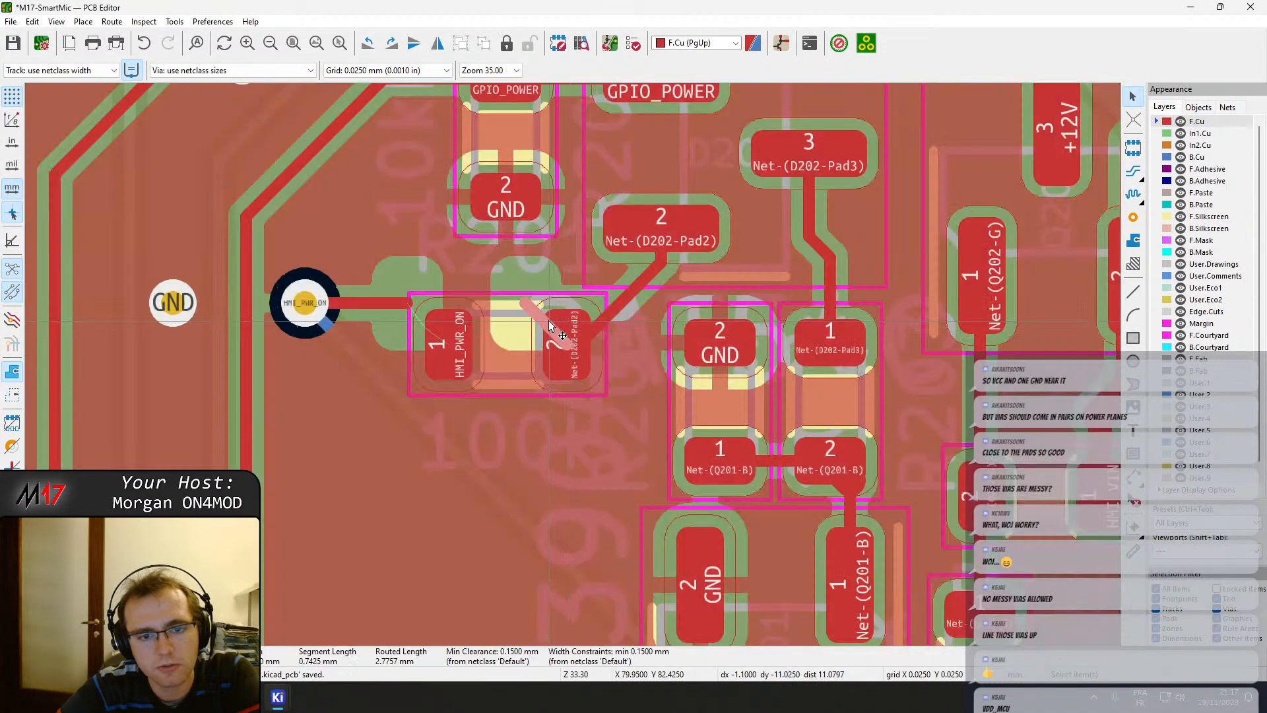
key(Delete)
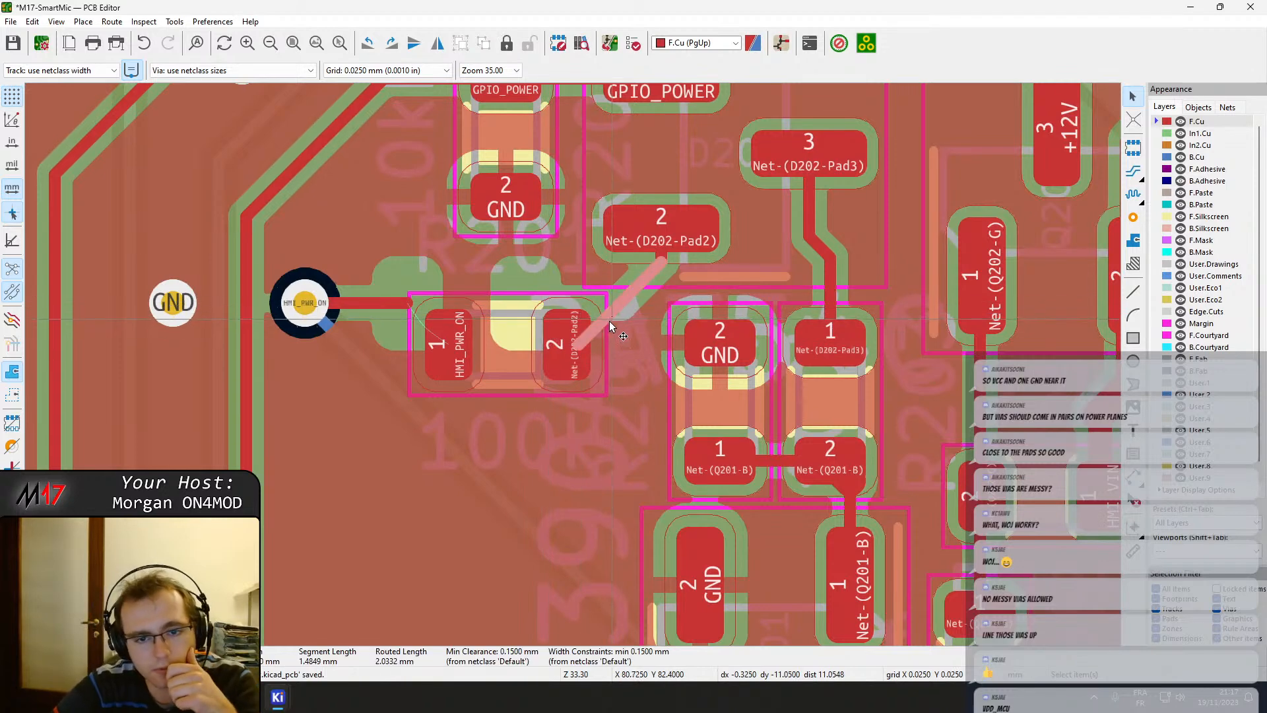
drag(612, 328, 620, 338)
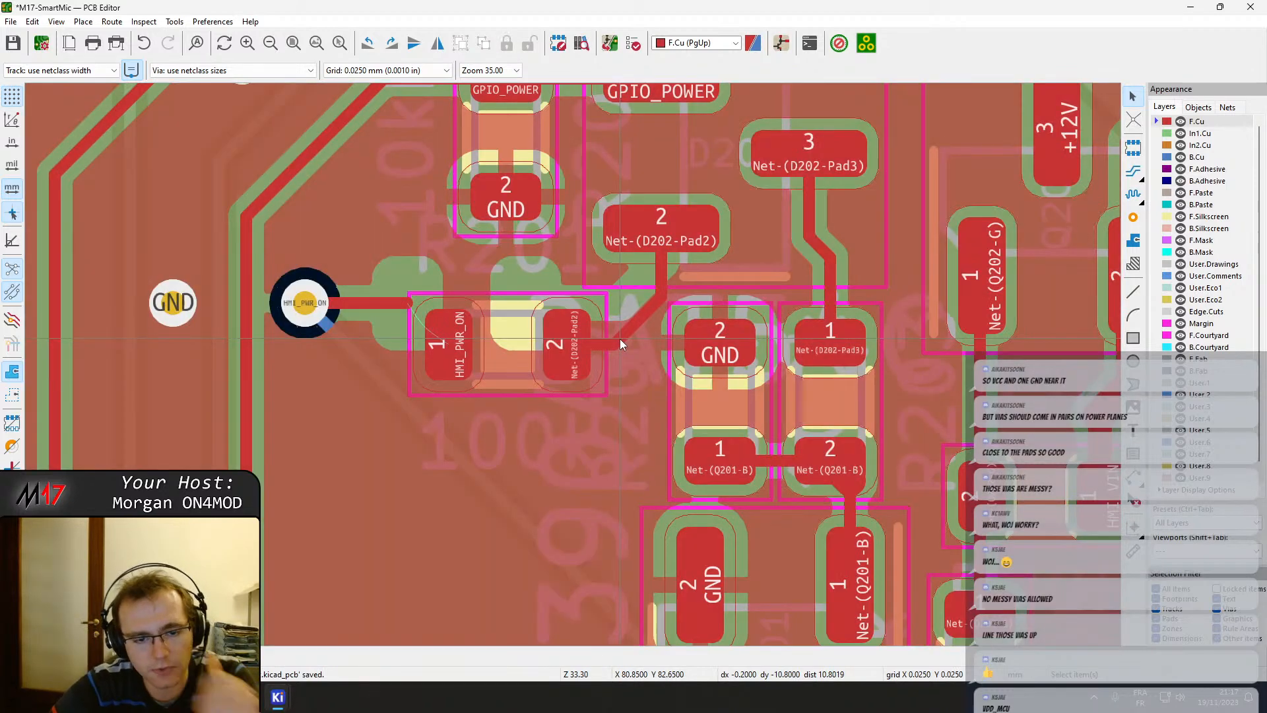
Undo the R201 move and the edits to its track toward D202 pad 2.
key(ctrl+z)
key(ctrl+z)
key(ctrl+z)
key(ctrl+z)
click(612, 379)
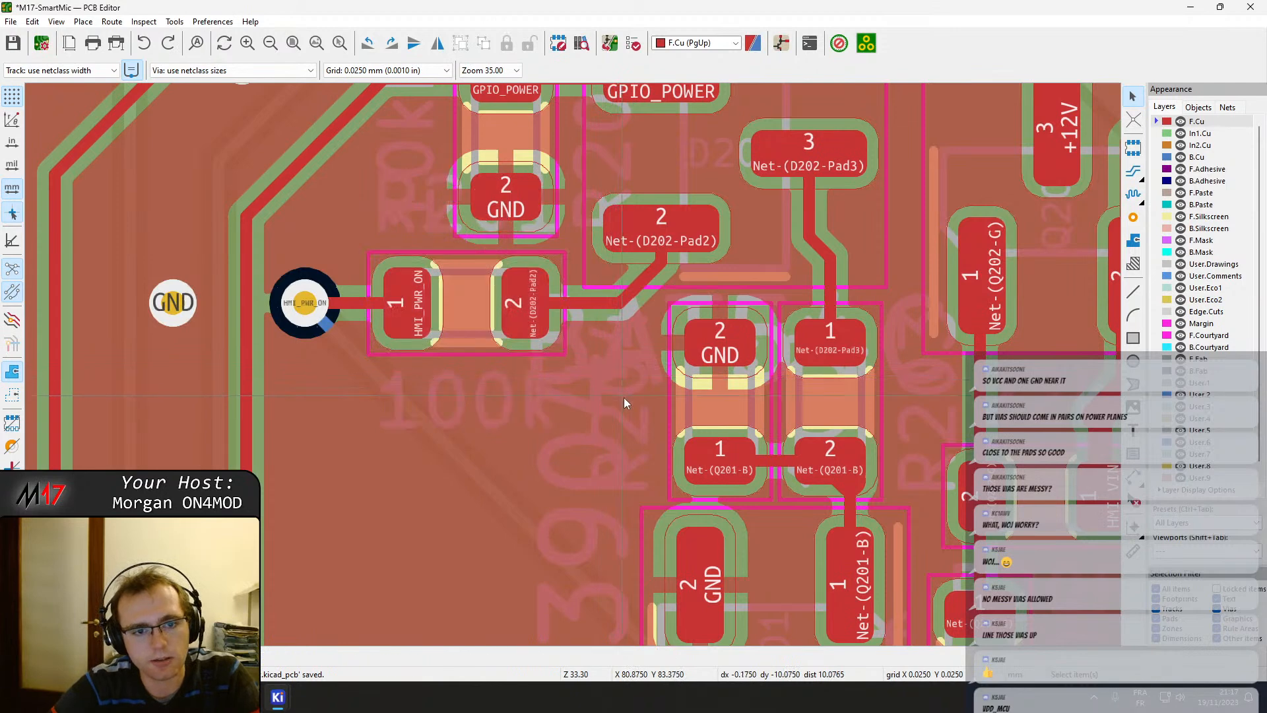
Move the HMI_PWR_ON via along its track until it sits next to R201's pad 1, and refill all zones.
click(320, 305)
click(370, 332)
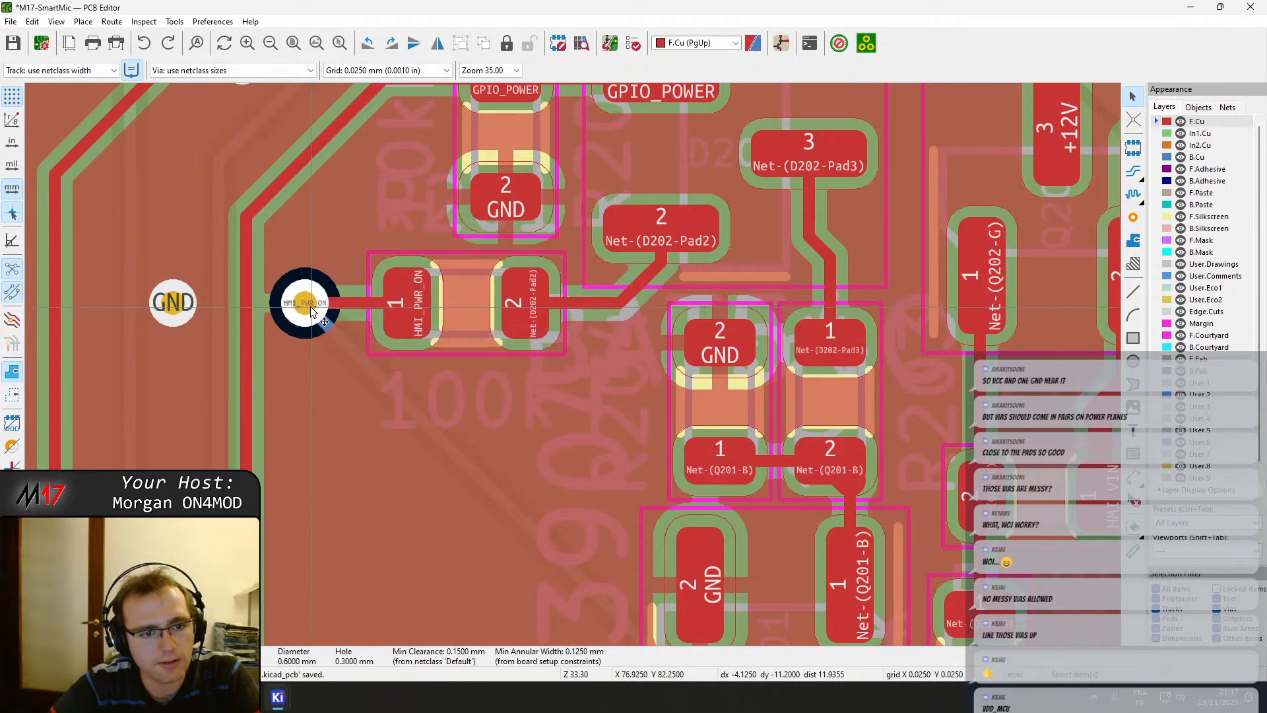
drag(303, 303, 339, 303)
click(339, 303)
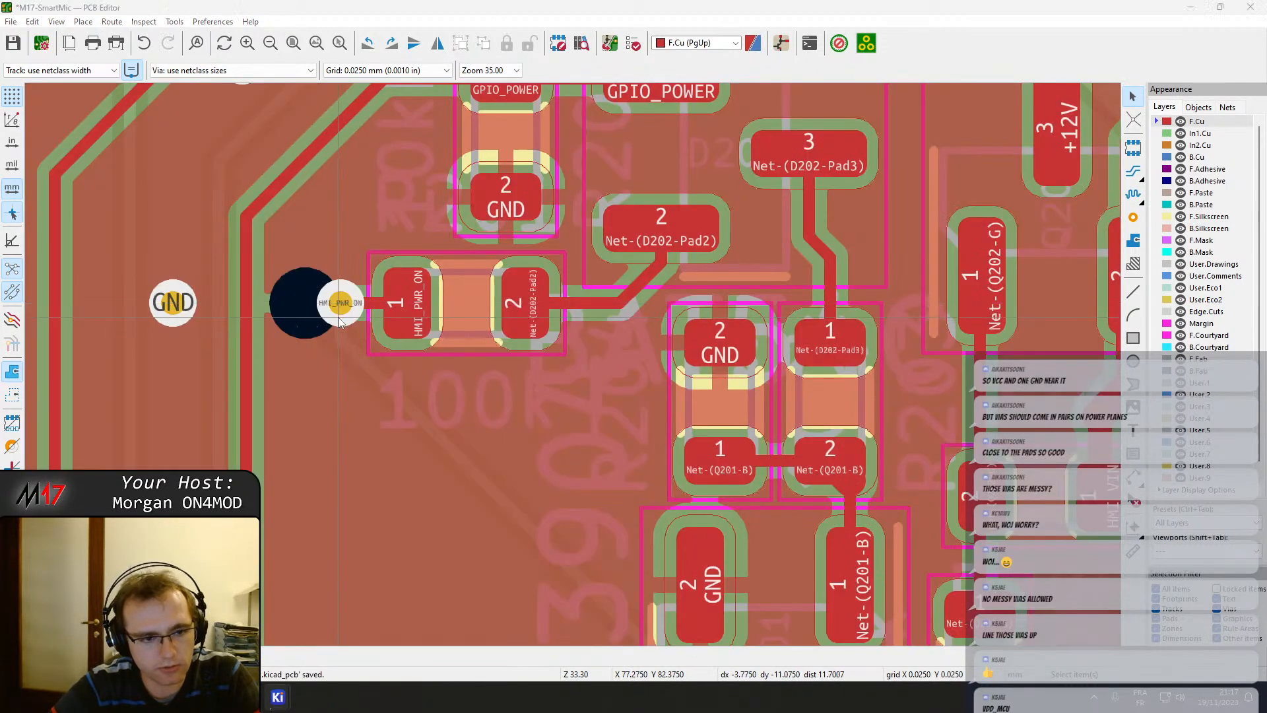
key(b)
middle_drag(562, 357, 479, 329)
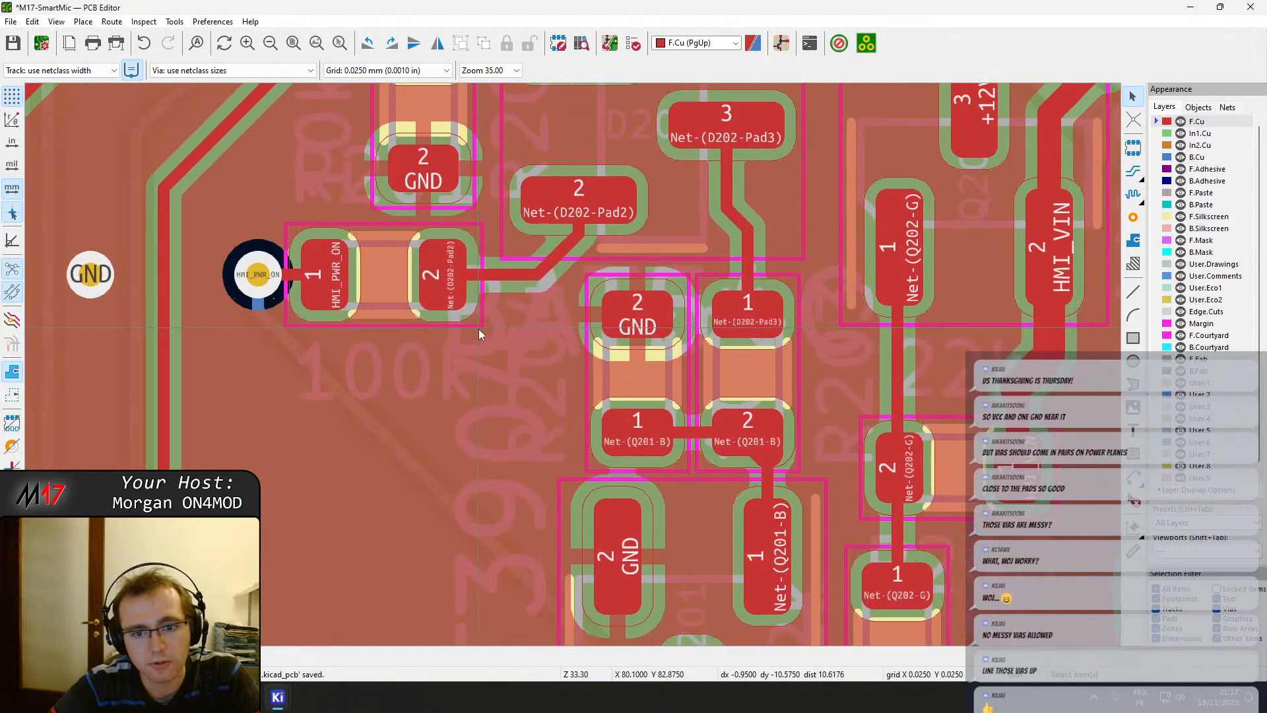
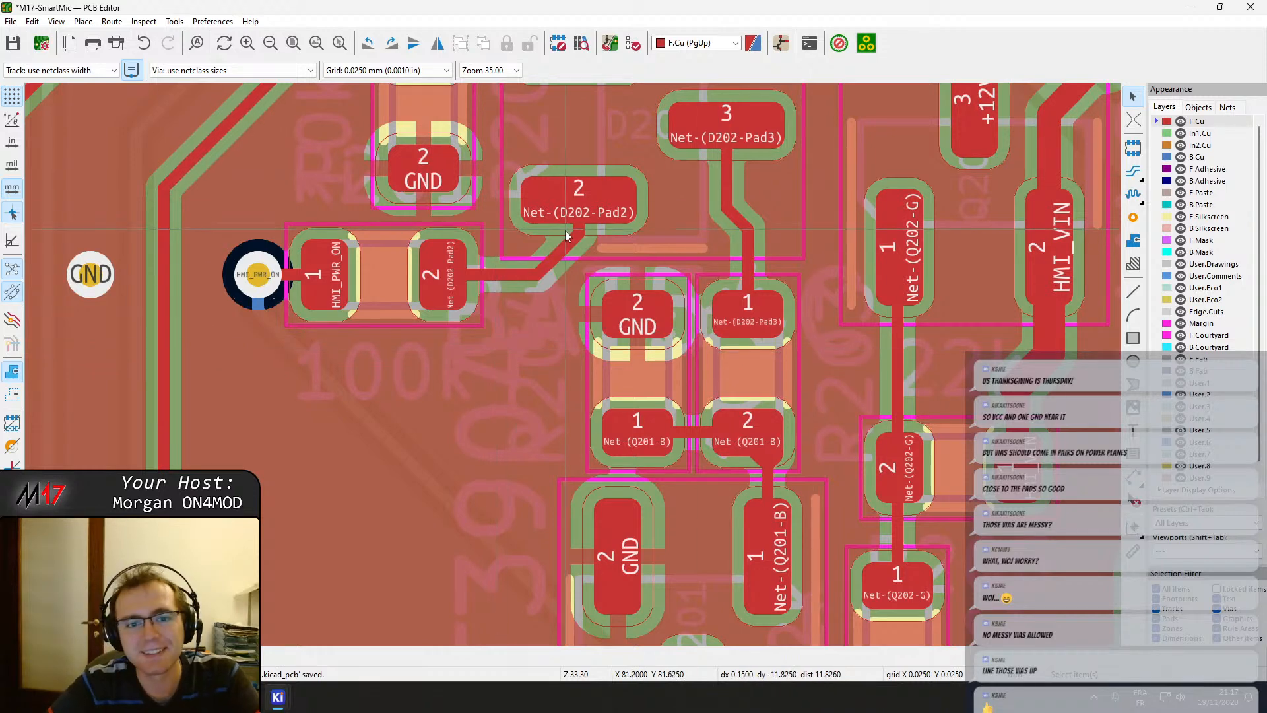
Place GND vias beside the GND pad of the resistor on Net-(Q201-B) and beside Q201's GND pad.
middle_drag(567, 233, 568, 373)
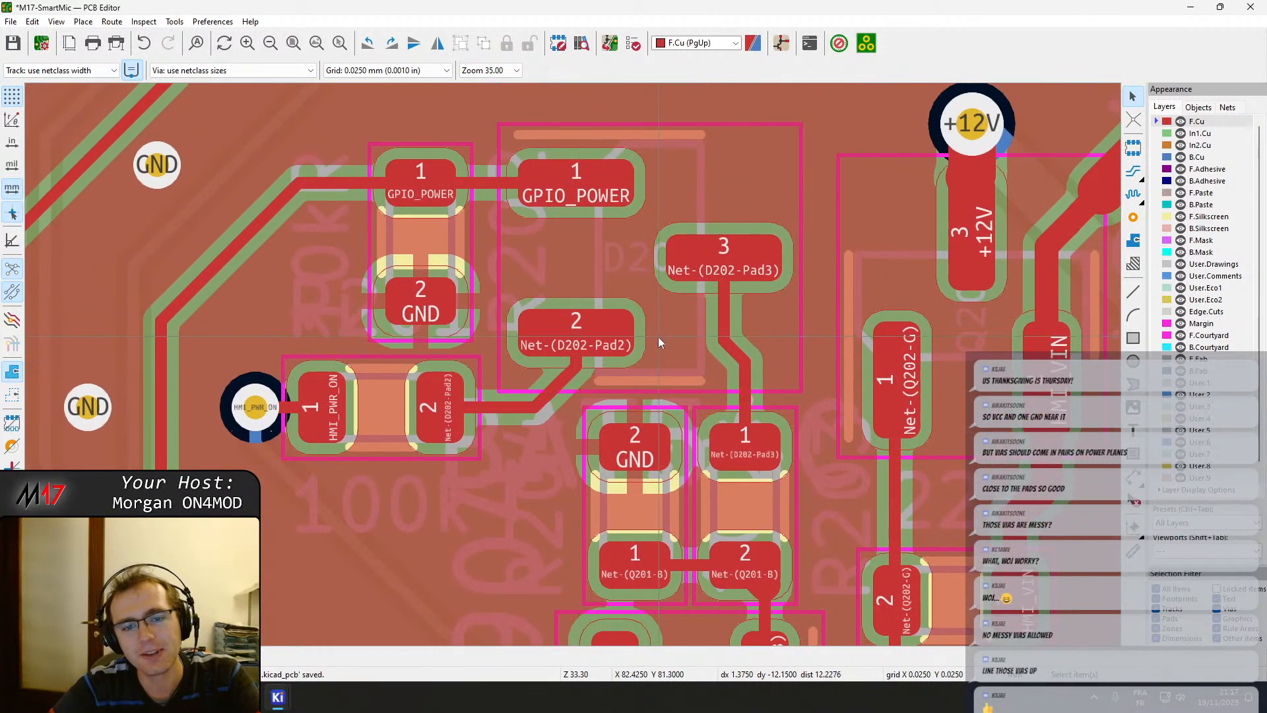
click(1134, 219)
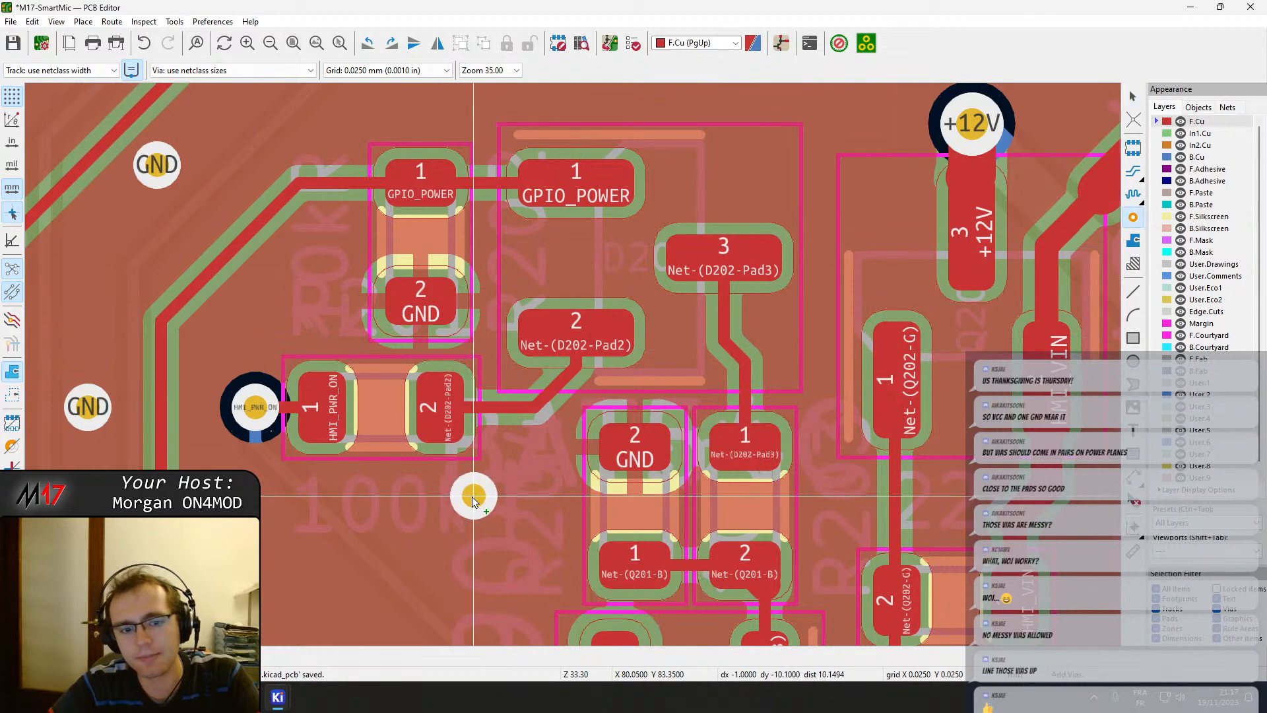
click(548, 446)
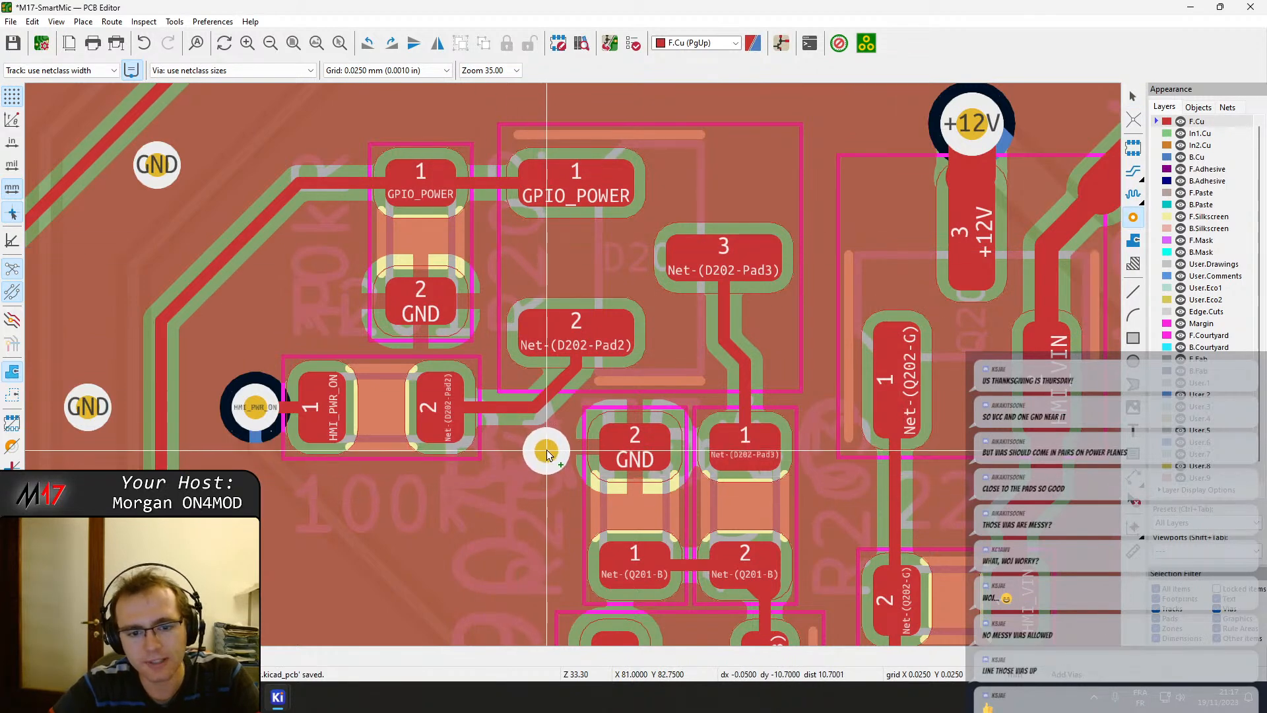
scroll(568, 429, down, 3)
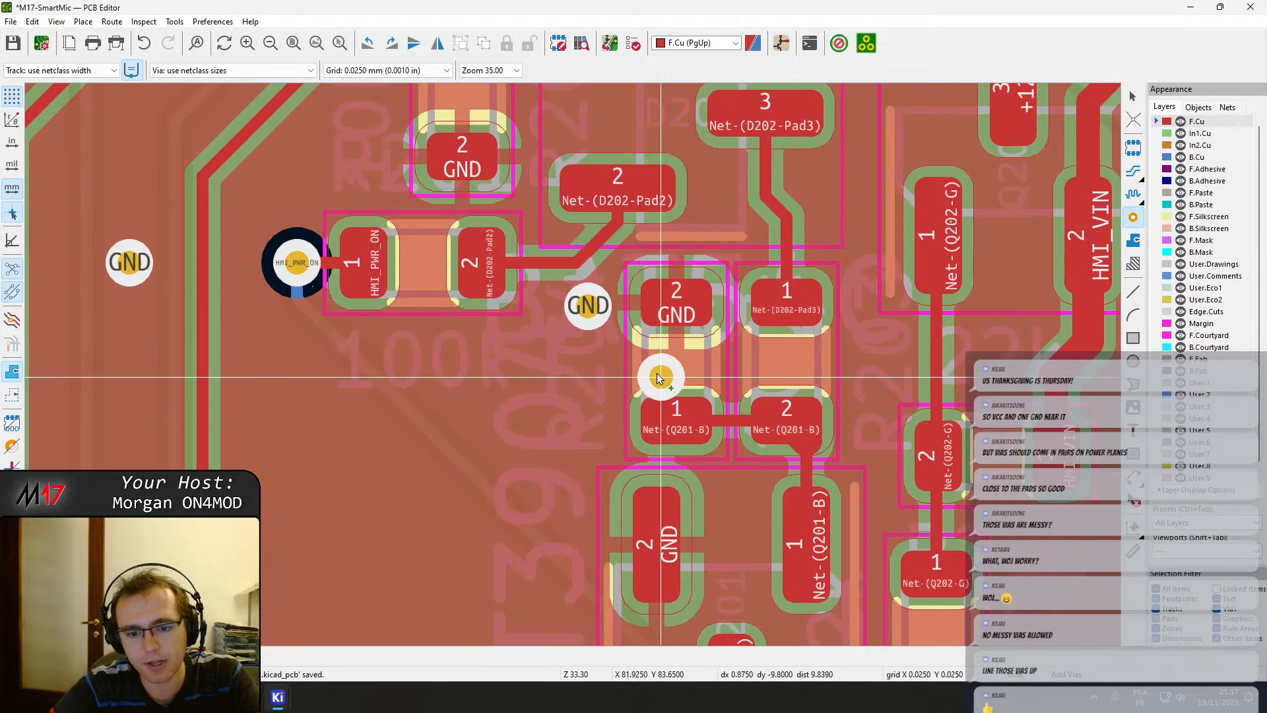
middle_drag(662, 376, 617, 222)
click(533, 363)
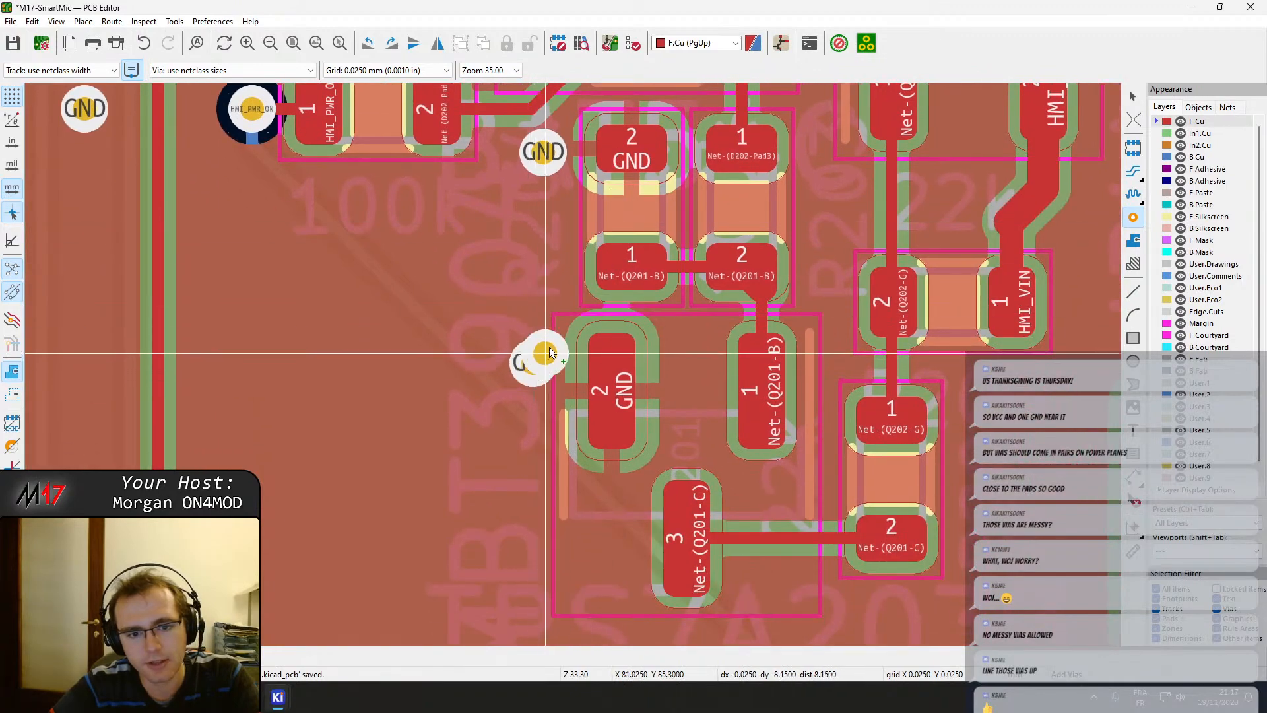
Place a GND via to the left of R202's GND pad 2.
middle_drag(467, 287, 601, 651)
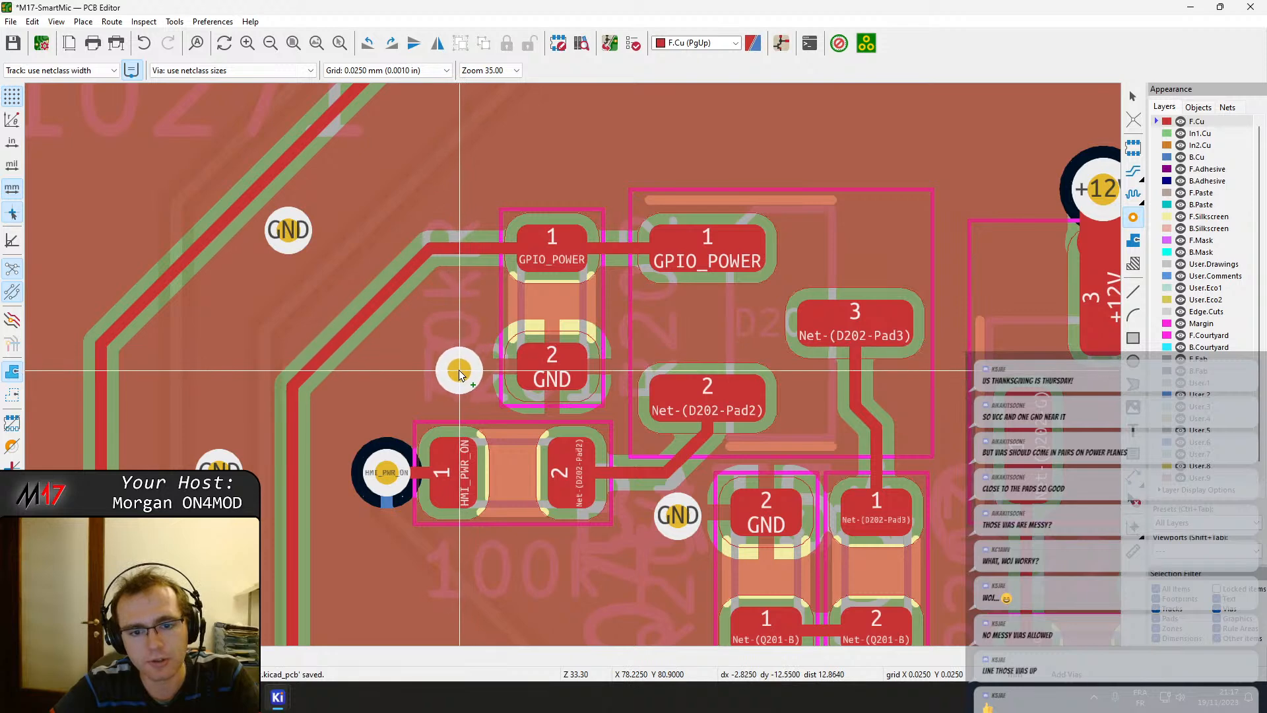
click(459, 371)
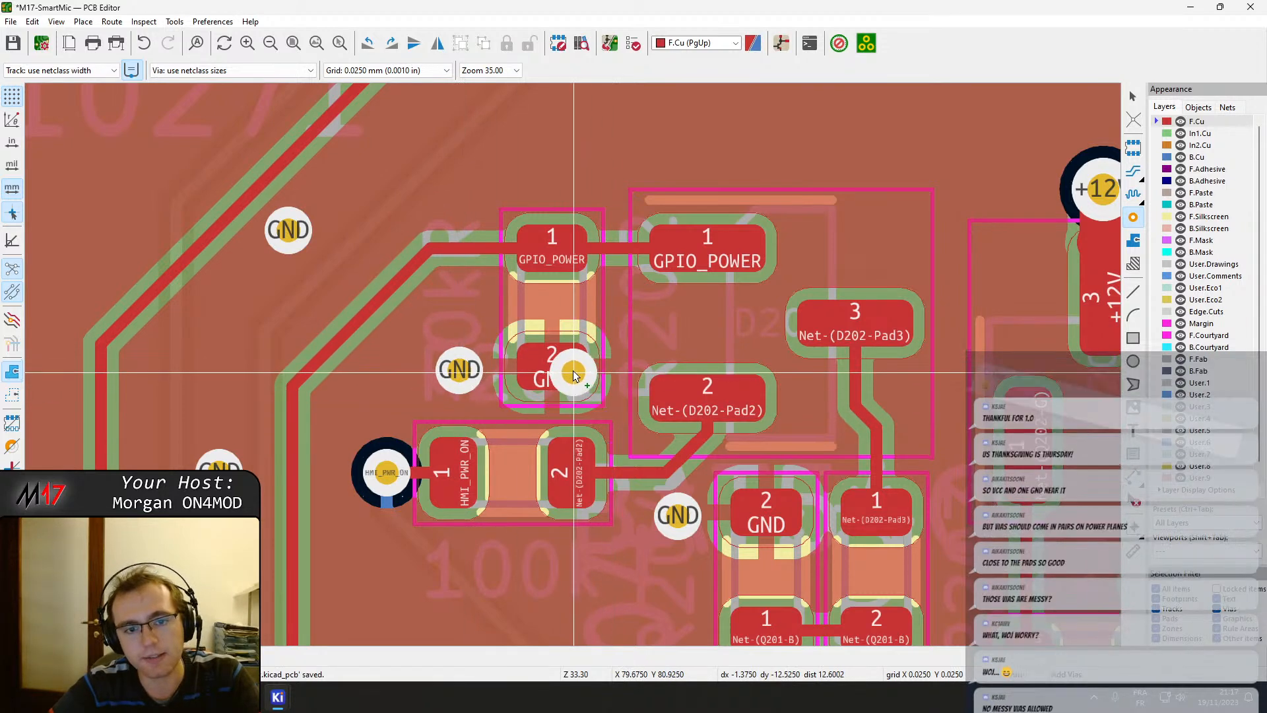
key(Escape)
Shift resistor R202 slightly left, away from D202, and refill all zones.
click(564, 297)
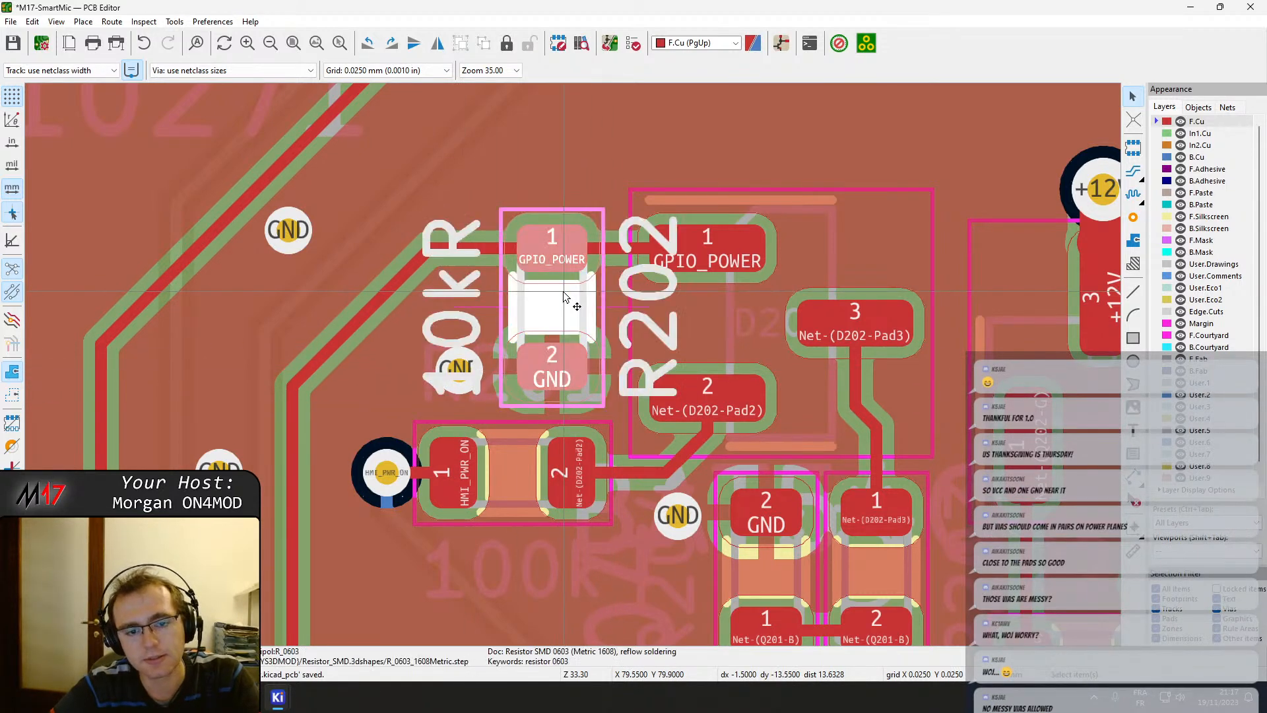
drag(564, 297, 546, 312)
click(545, 307)
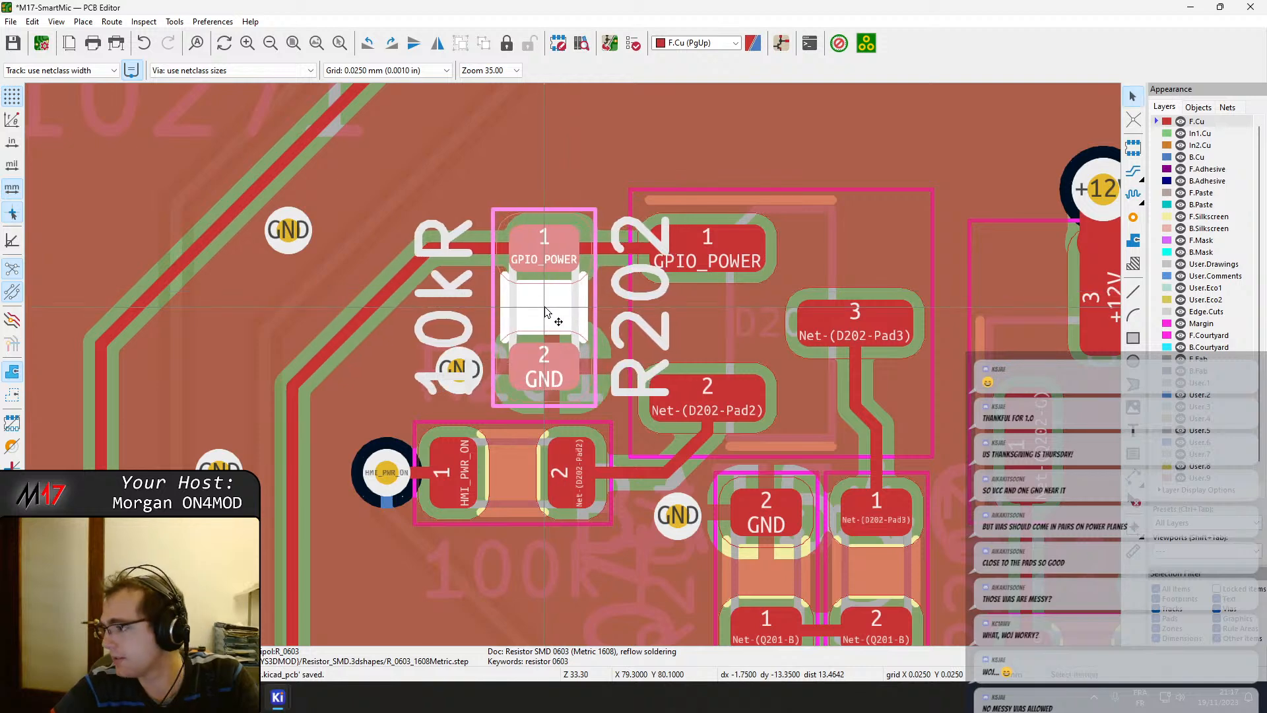
key(b)
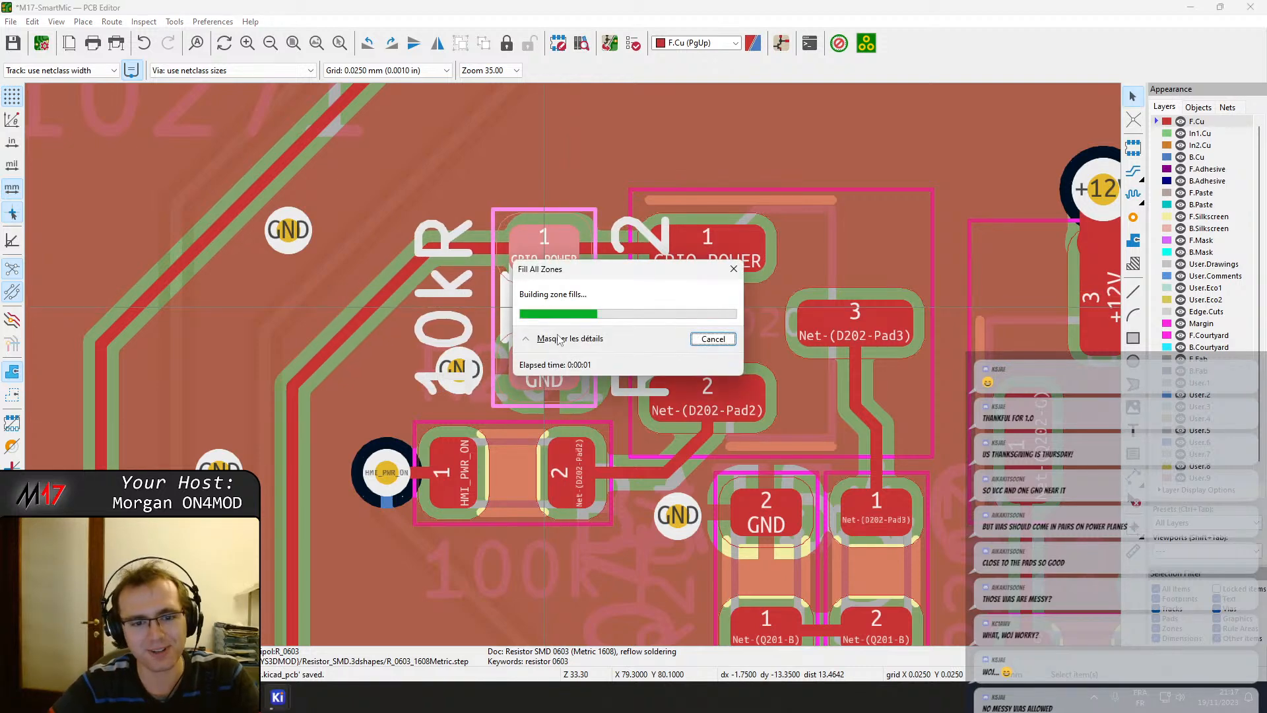
scroll(573, 369, up, 2)
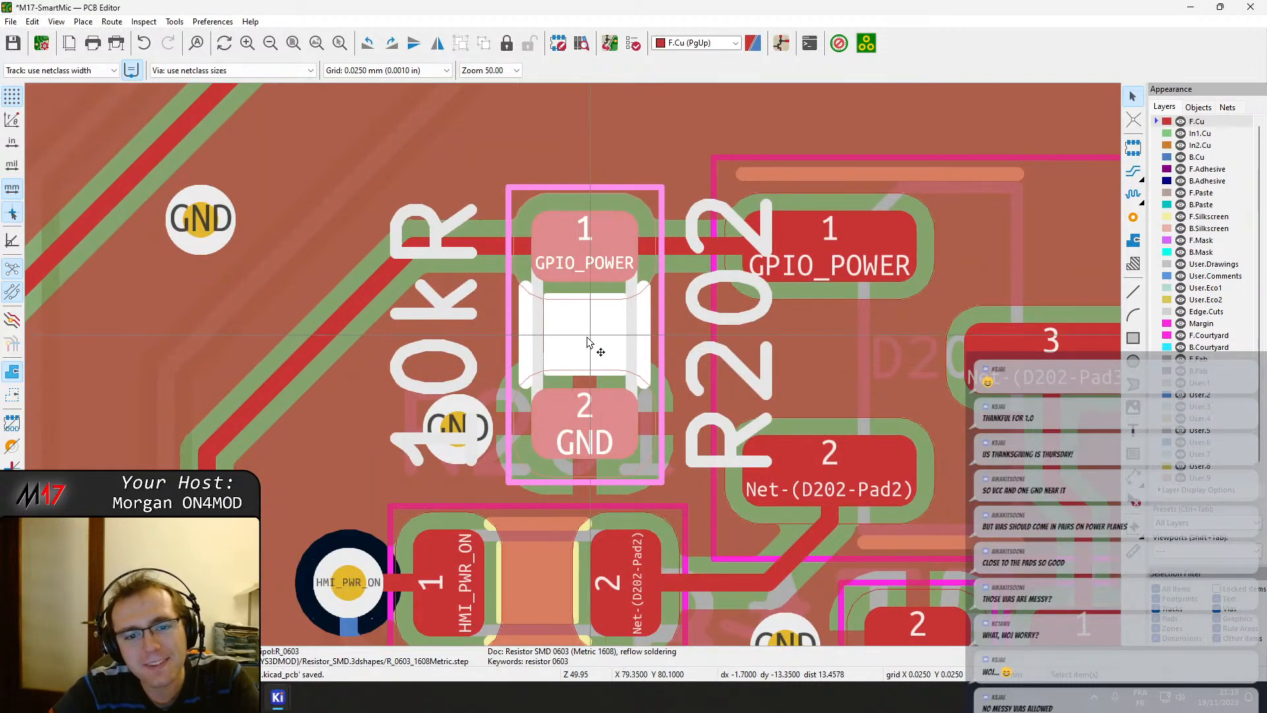
key(m)
click(581, 338)
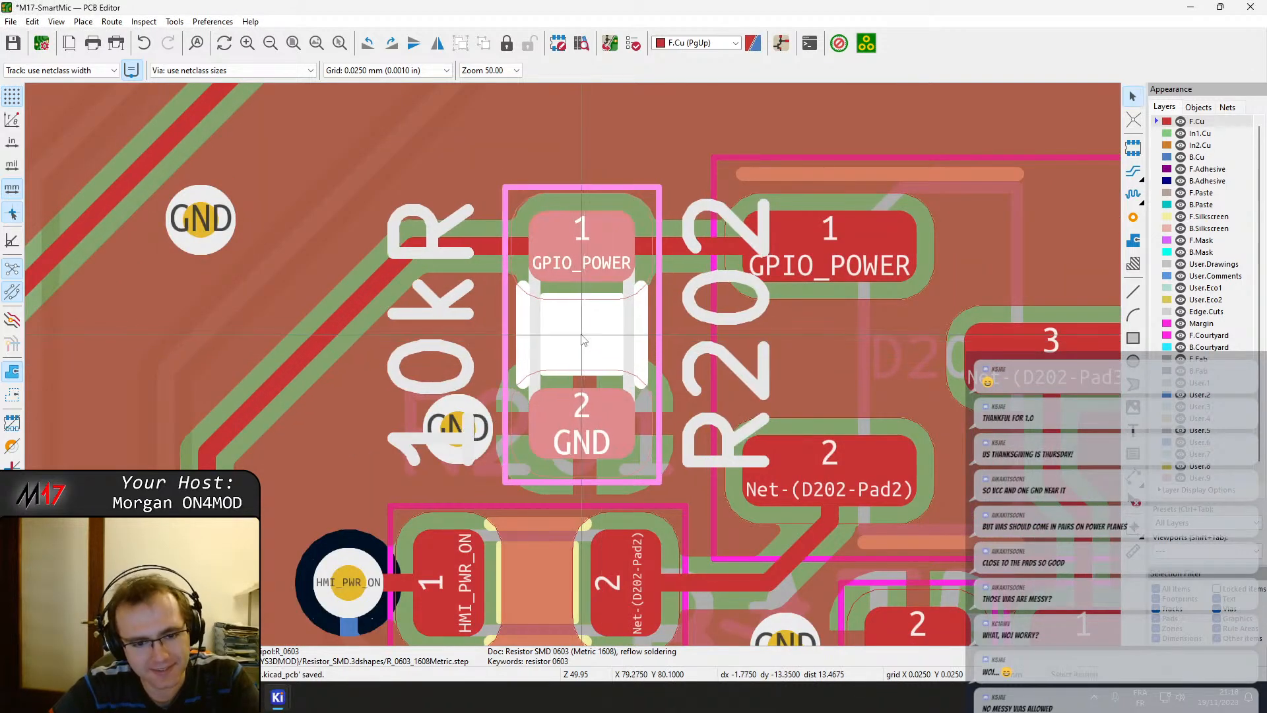
key(b)
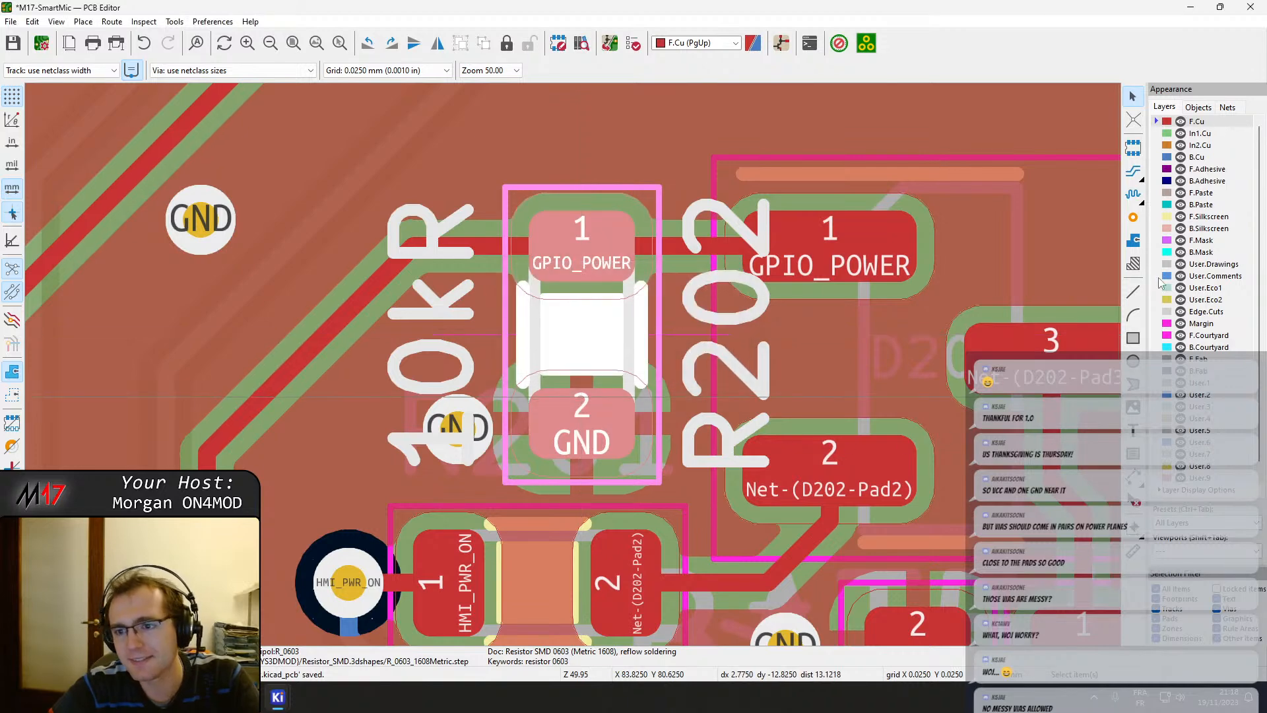
Place a GND via in the gap between R202's pad 2 and D202's pad 2.
click(1132, 219)
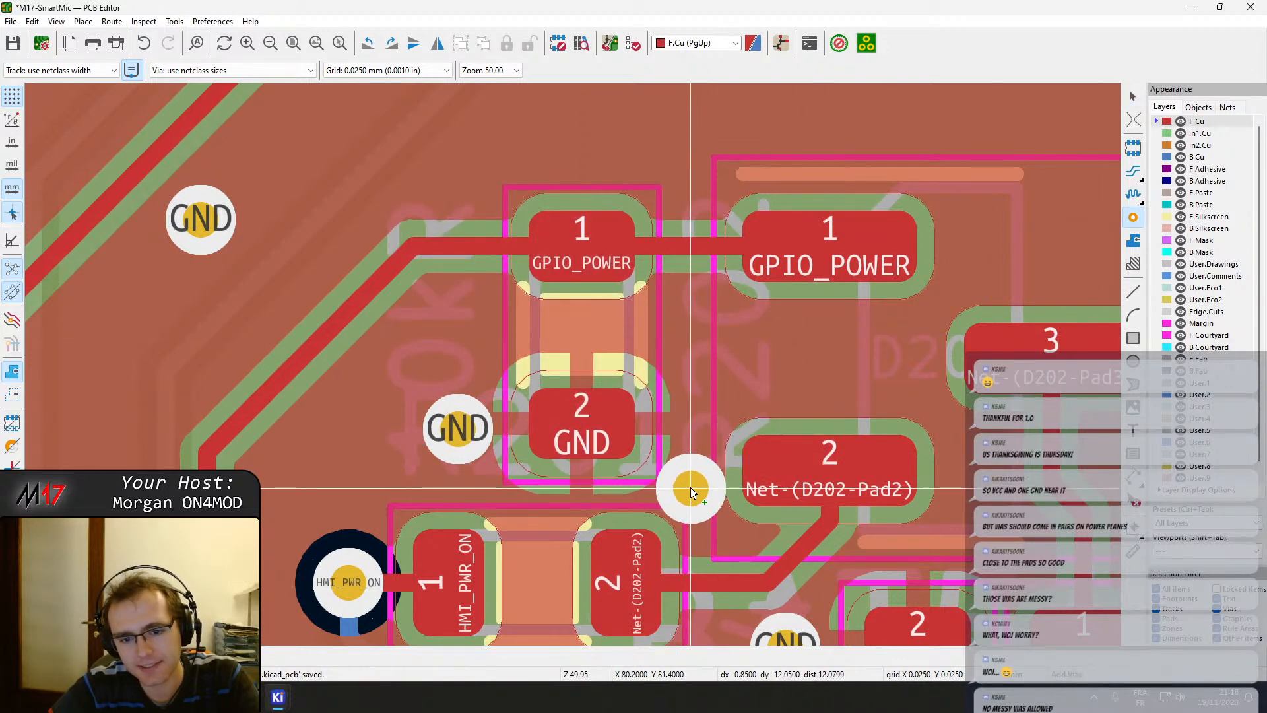
click(687, 494)
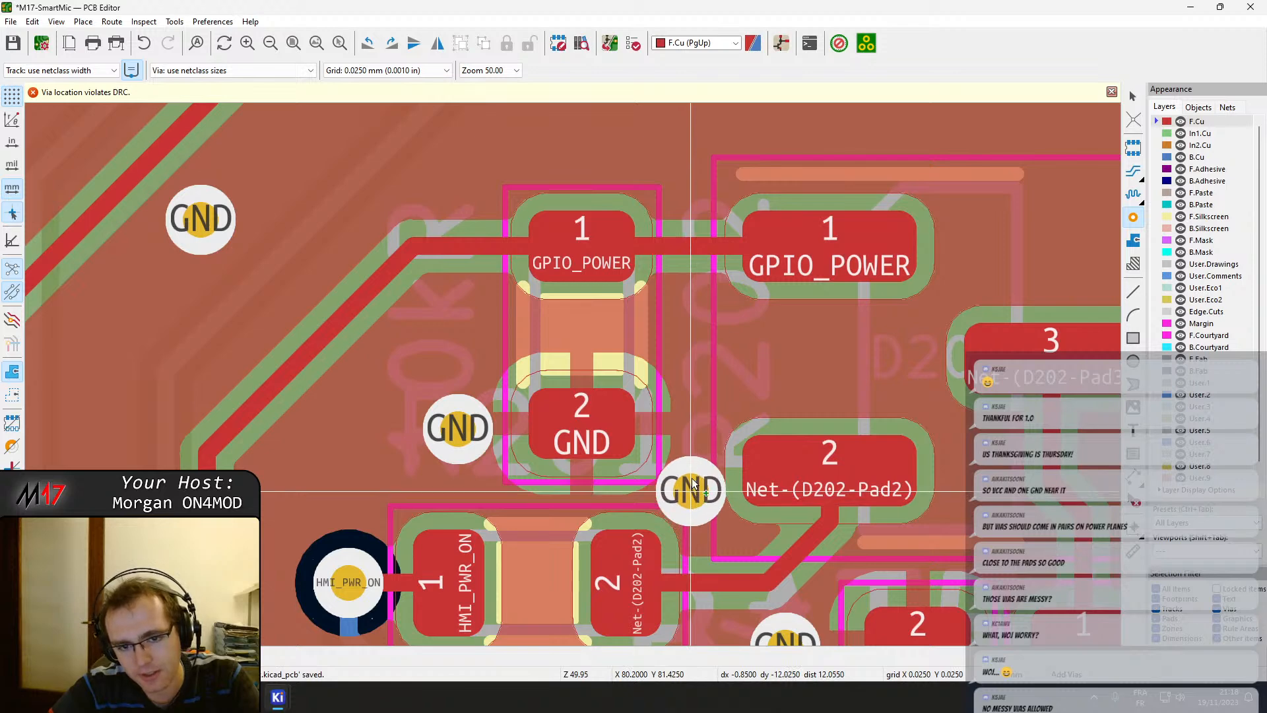
click(738, 346)
key(Escape)
click(737, 347)
drag(737, 349, 688, 502)
Place a GND via below D202 and shift it right, beside the track from D202 pad 3.
middle_drag(725, 437, 478, 311)
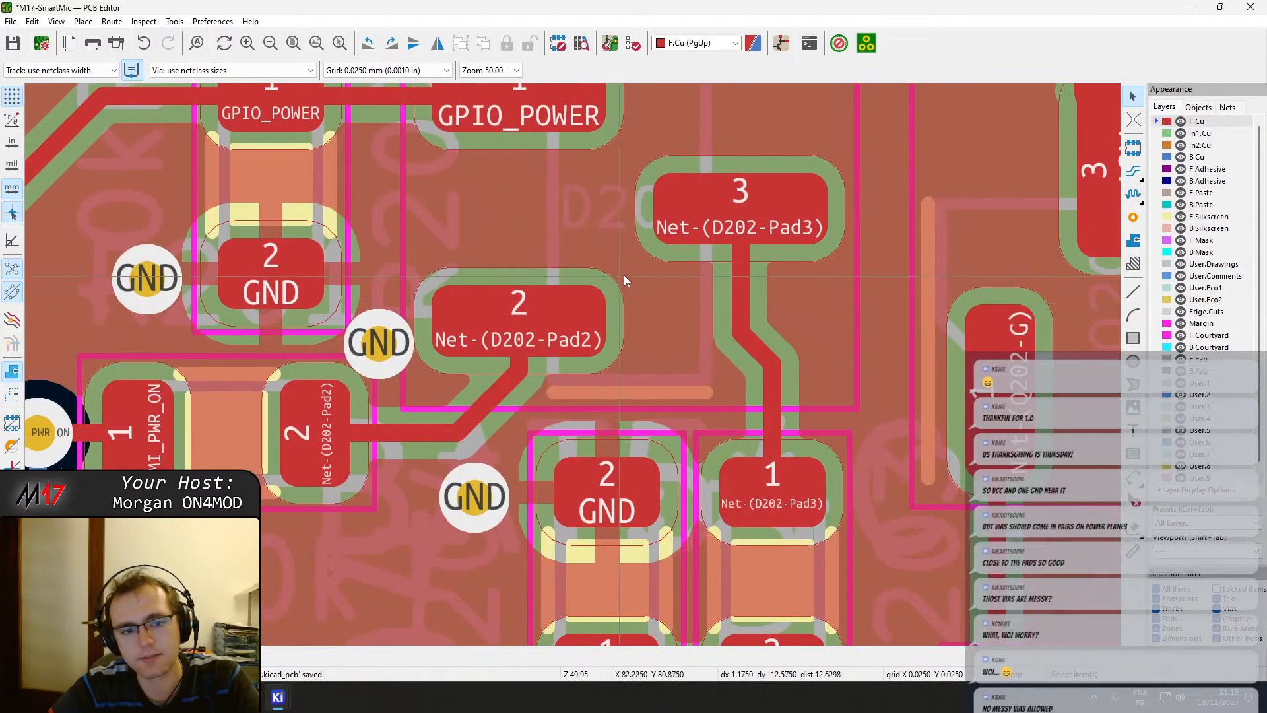
scroll(624, 274, down, 1)
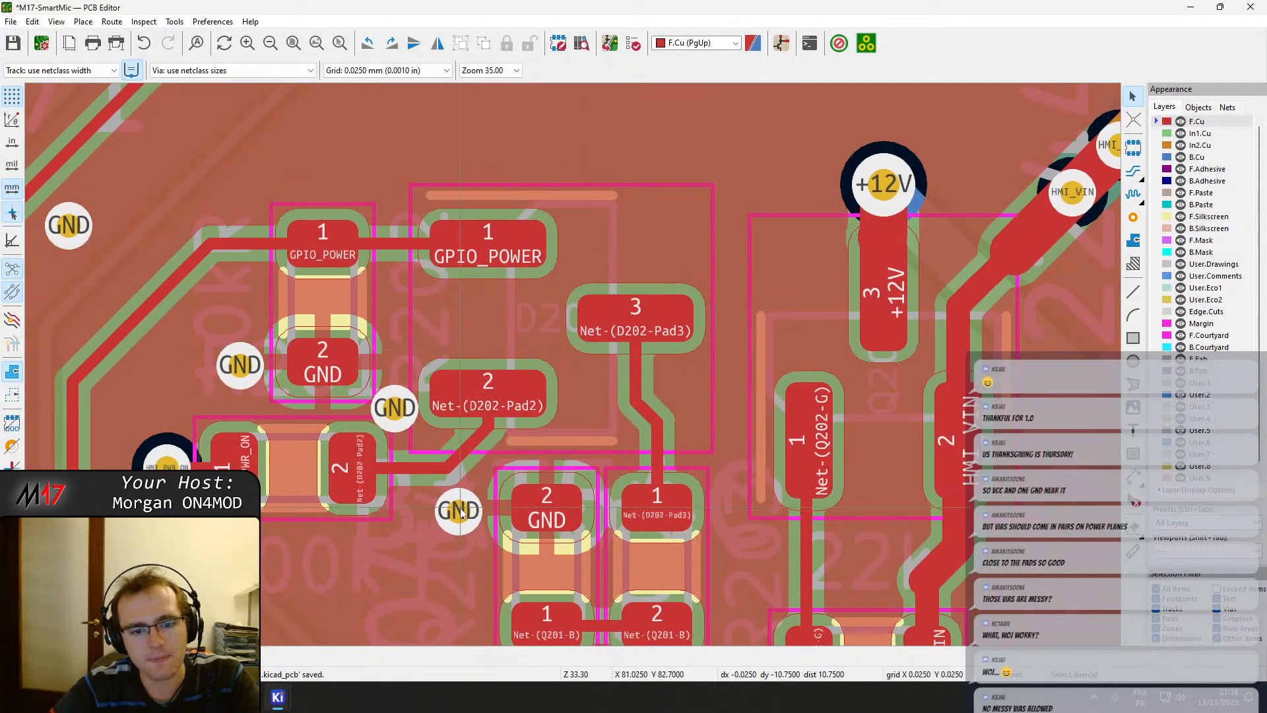
middle_drag(461, 512, 484, 361)
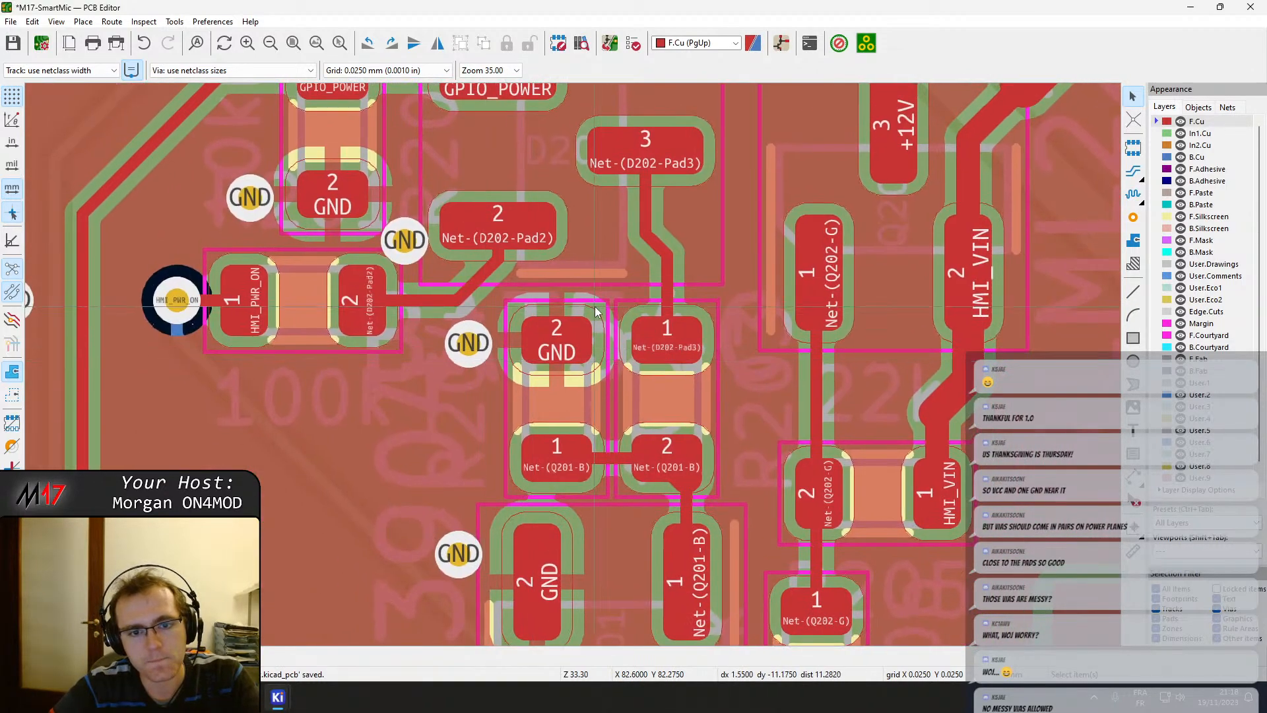
middle_drag(596, 312, 502, 402)
click(1134, 218)
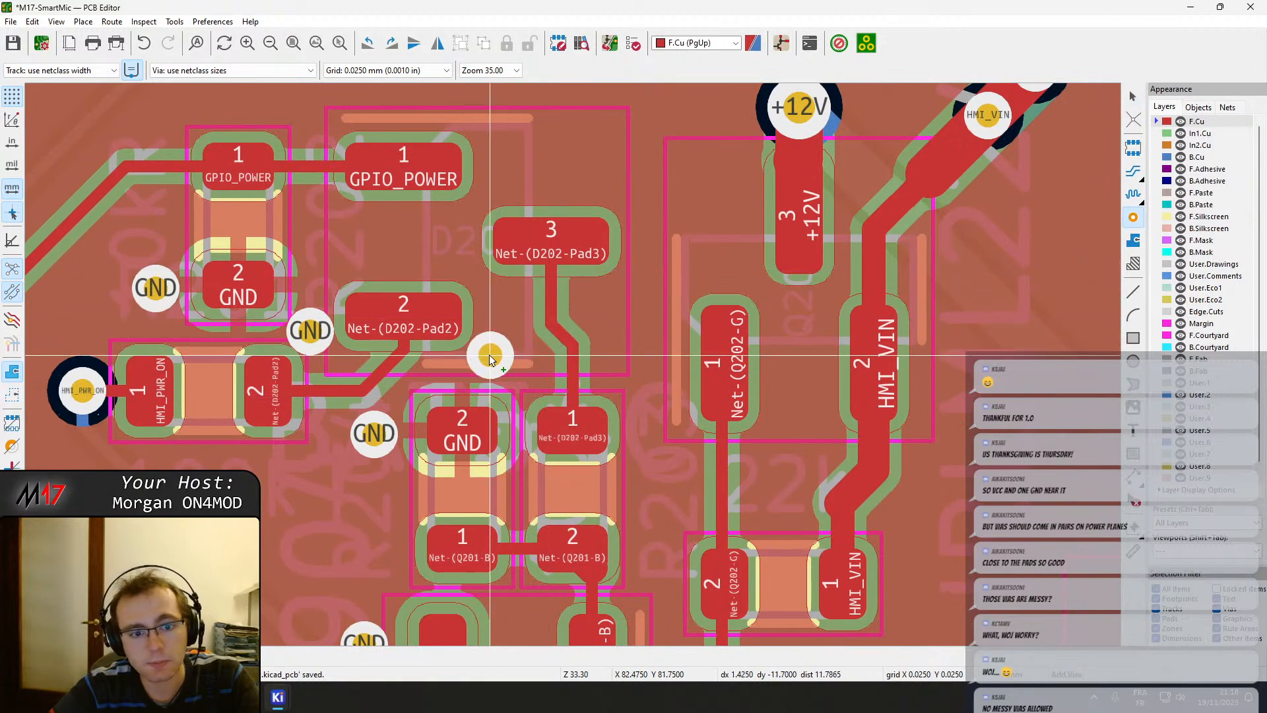
click(495, 354)
key(Escape)
click(497, 357)
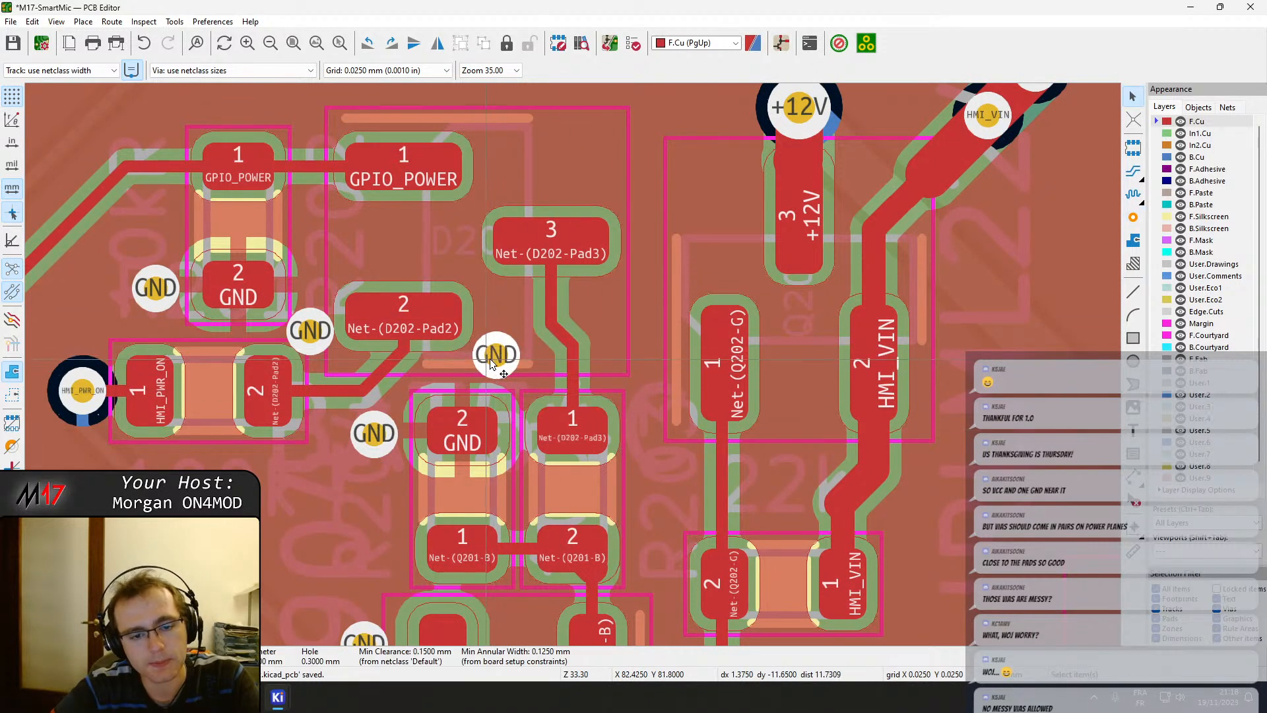
key(d)
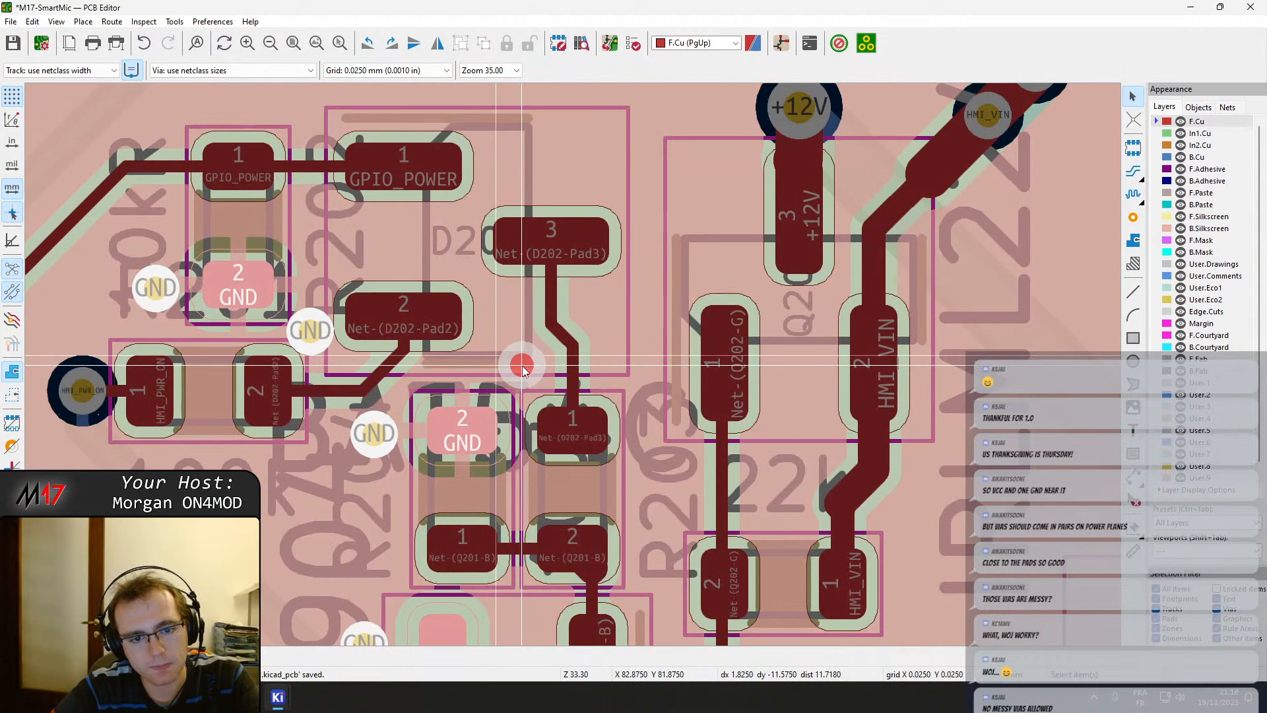
click(522, 367)
scroll(635, 289, down, 1)
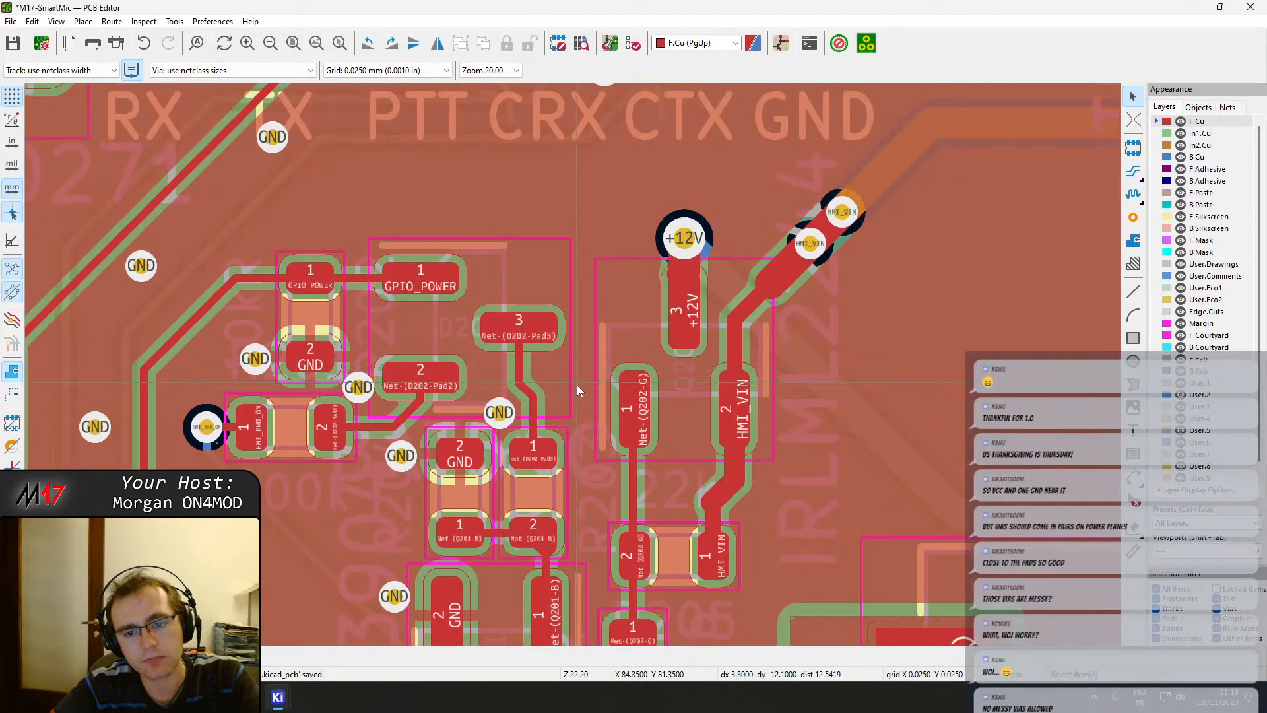
Place a GND via on each side of the two HMI_VIN vias, and make In1.Cu the active layer.
middle_drag(657, 447, 462, 505)
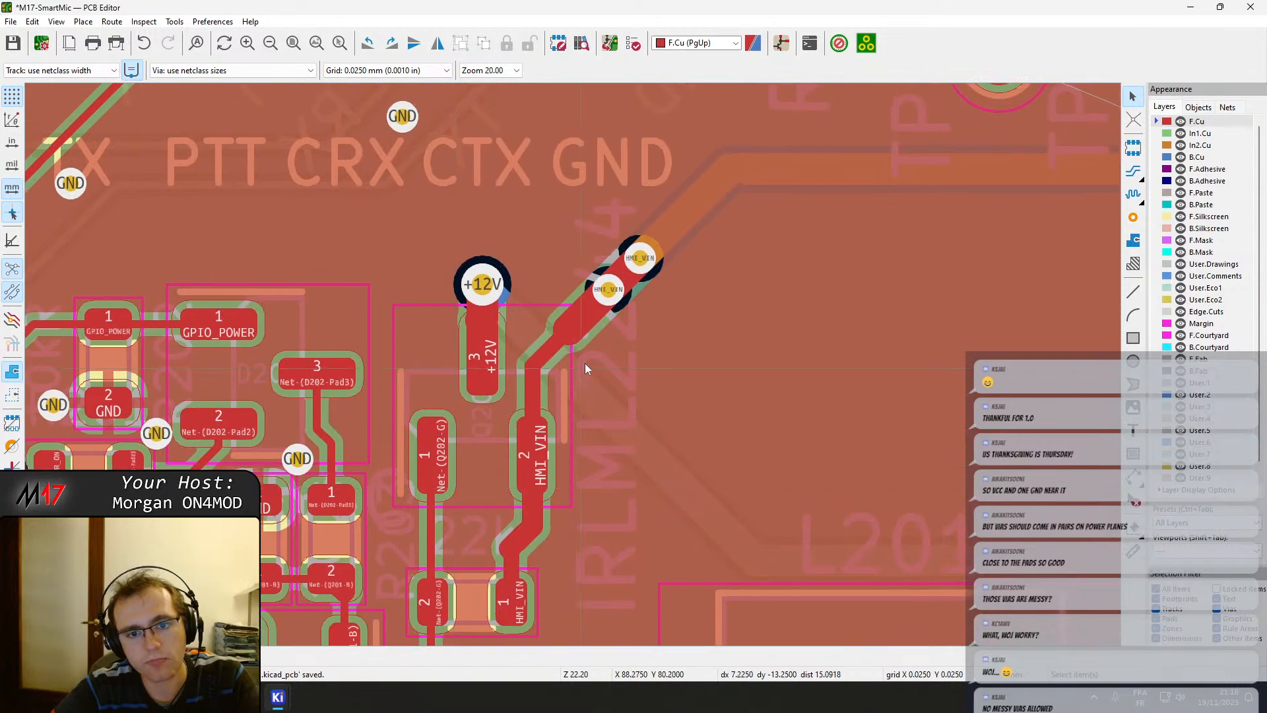
click(1134, 218)
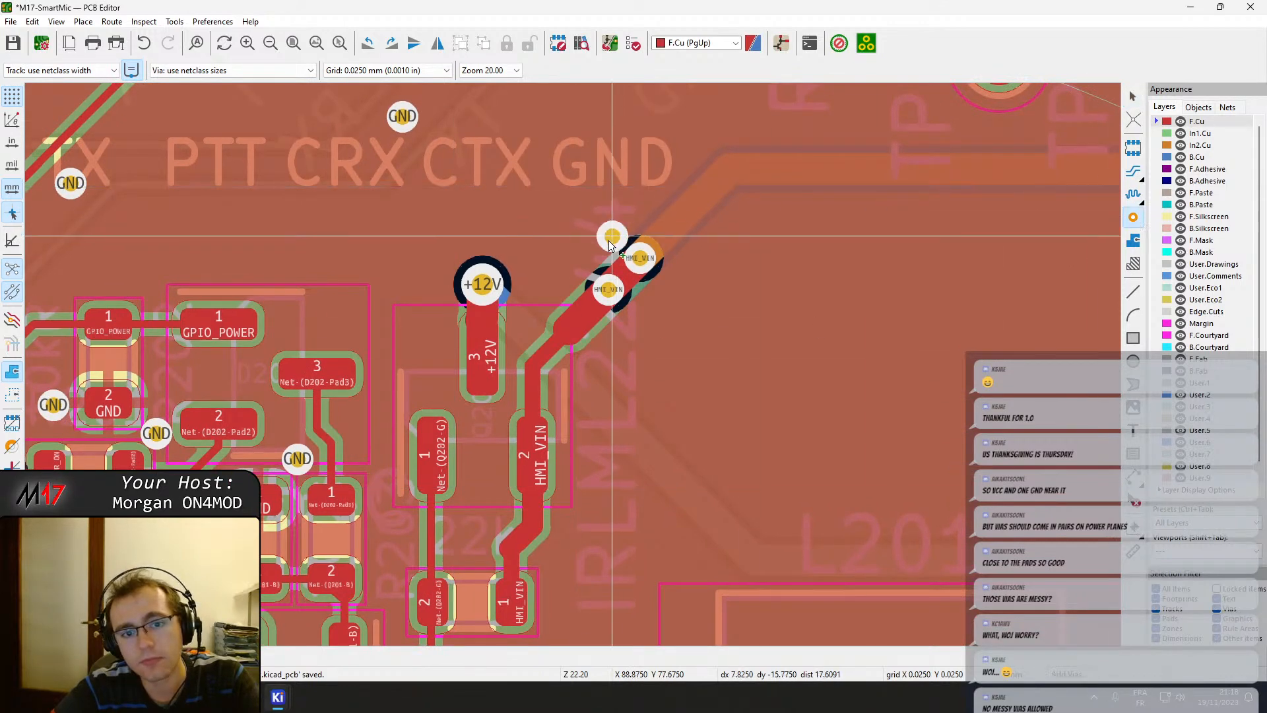
click(650, 303)
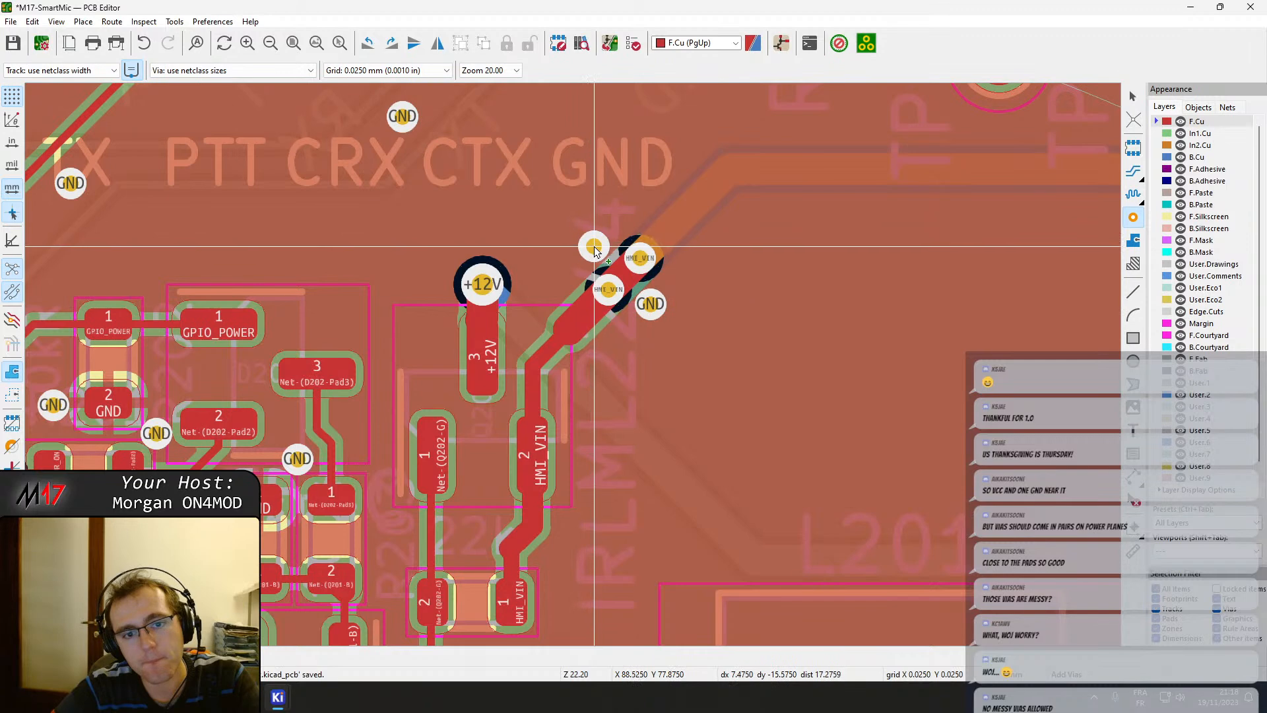
scroll(693, 283, up, 4)
key(Escape)
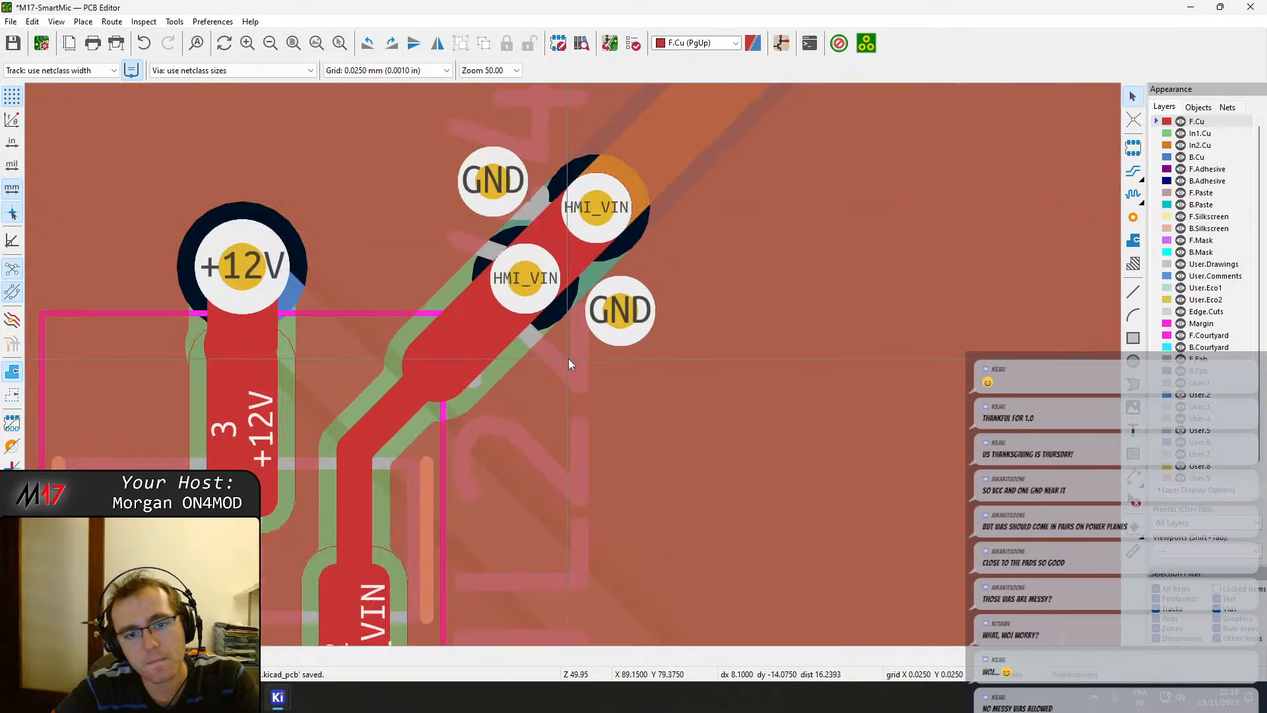
click(1208, 134)
click(600, 212)
key(d)
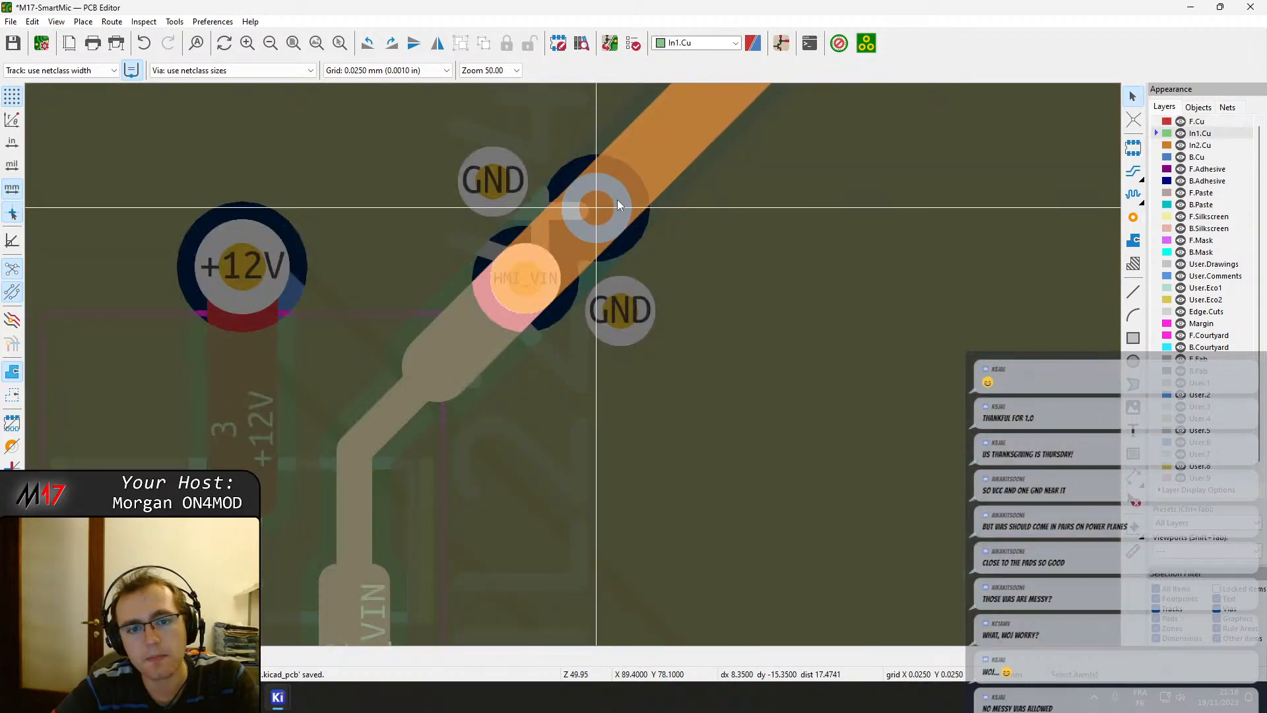
key(Escape)
click(593, 217)
key(d)
key(Escape)
click(528, 279)
key(d)
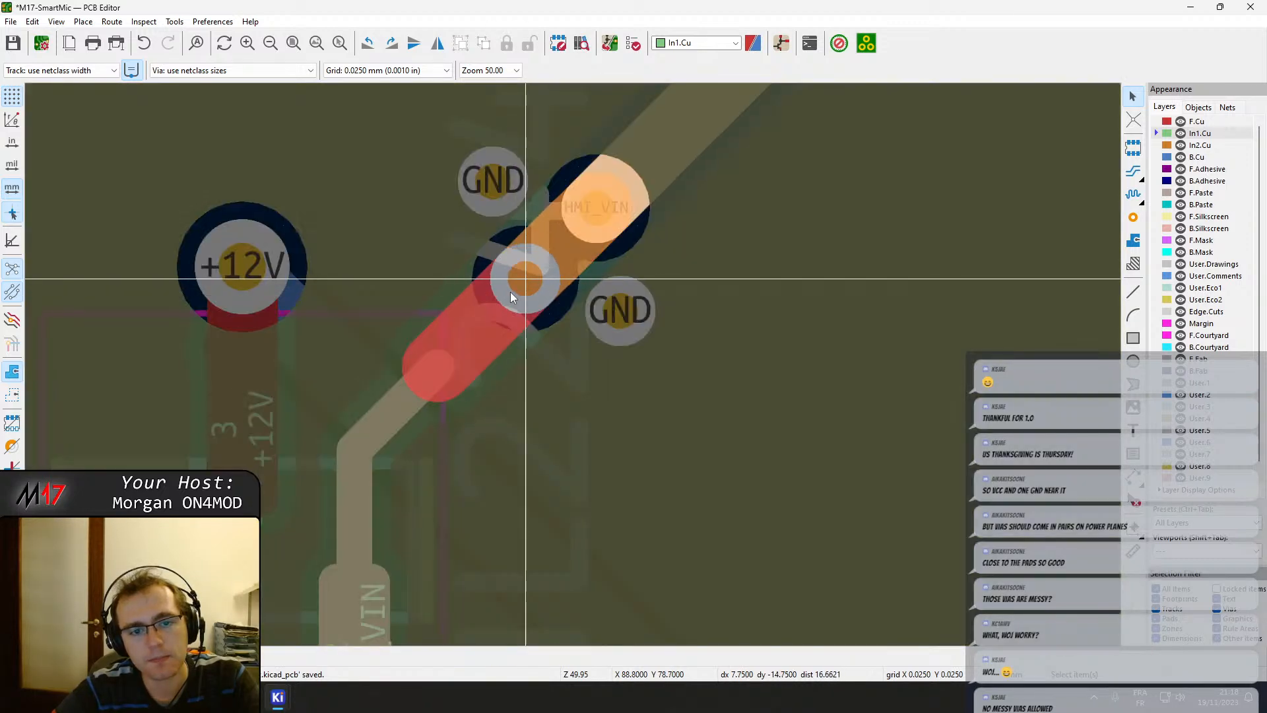
key(Escape)
Move the upper HMI_VIN via up along its track, farther from the lower HMI_VIN via, and refill all zones.
scroll(576, 237, up, 2)
click(607, 328)
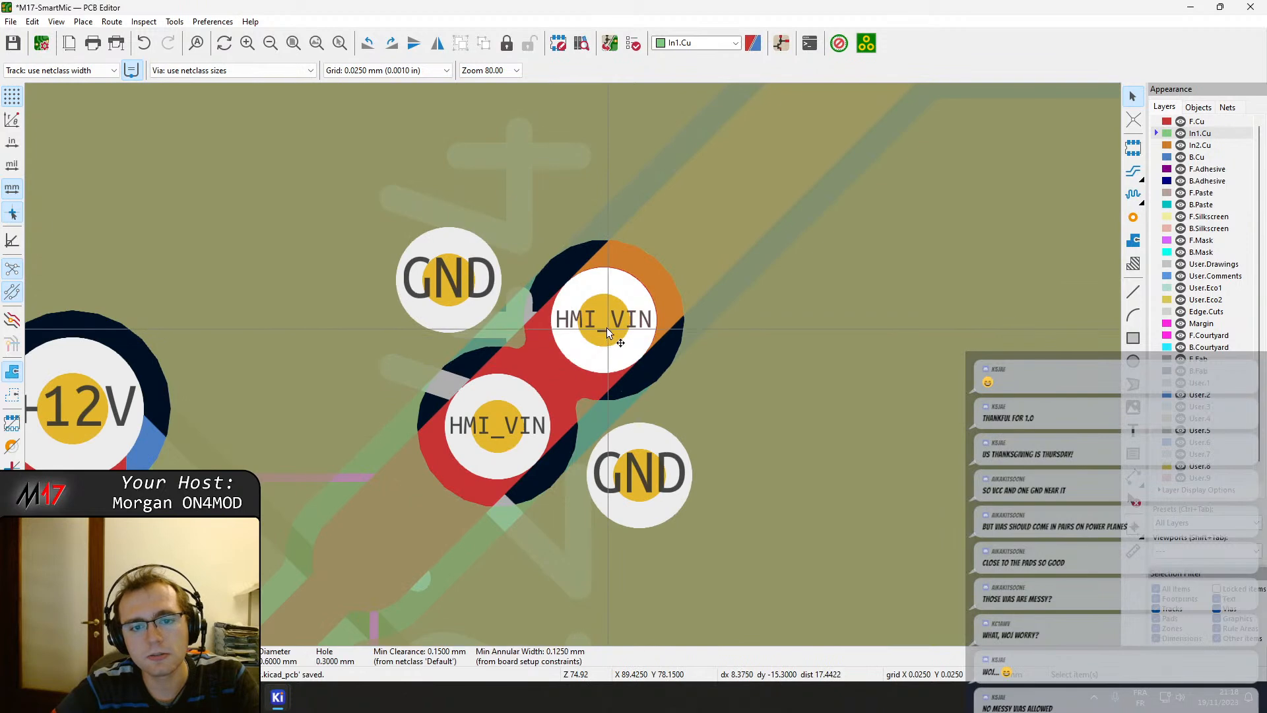
key(d)
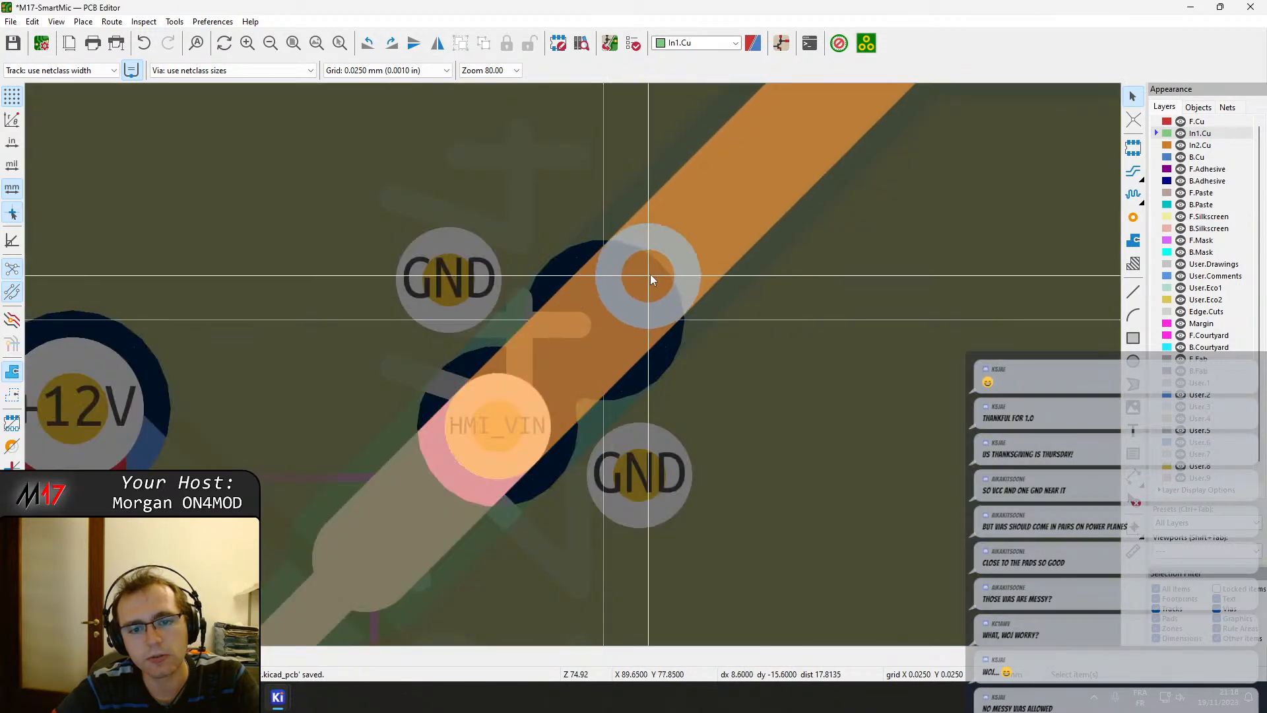
click(651, 275)
key(b)
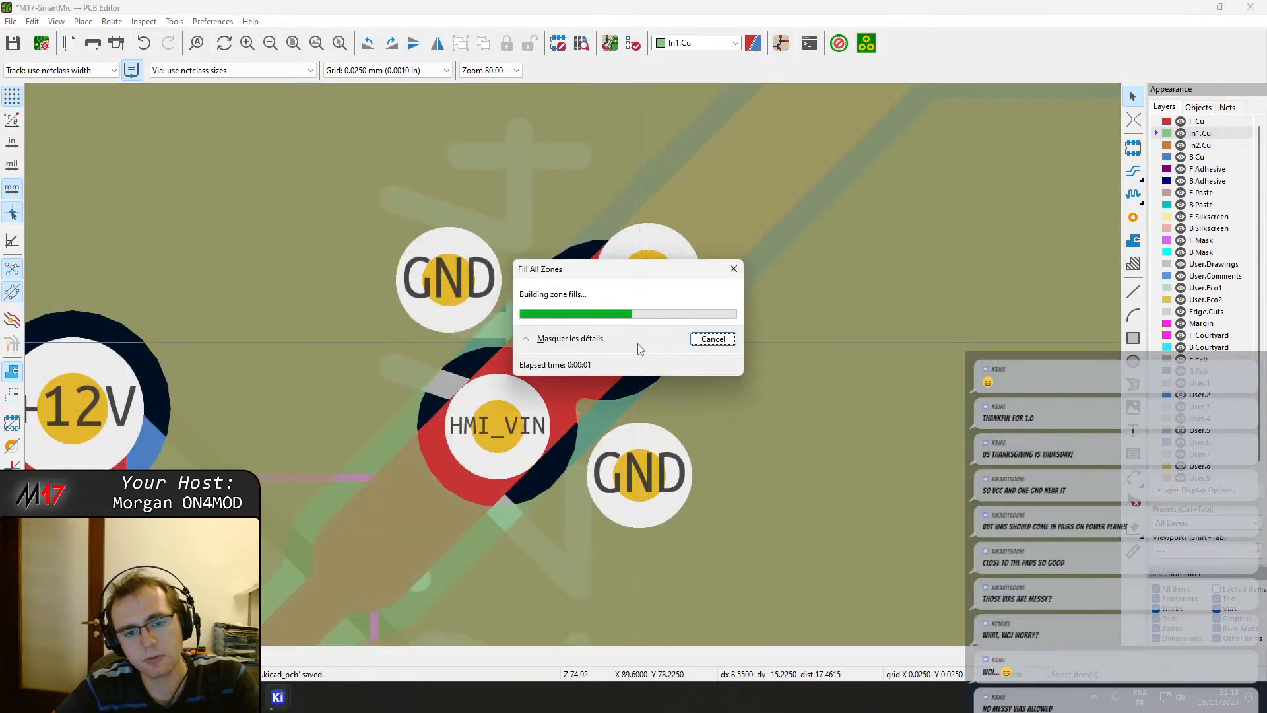
Reposition the two GND vias flanking the HMI_VIN track so they sit midway between the spaced HMI_VIN vias.
click(639, 487)
key(d)
click(657, 449)
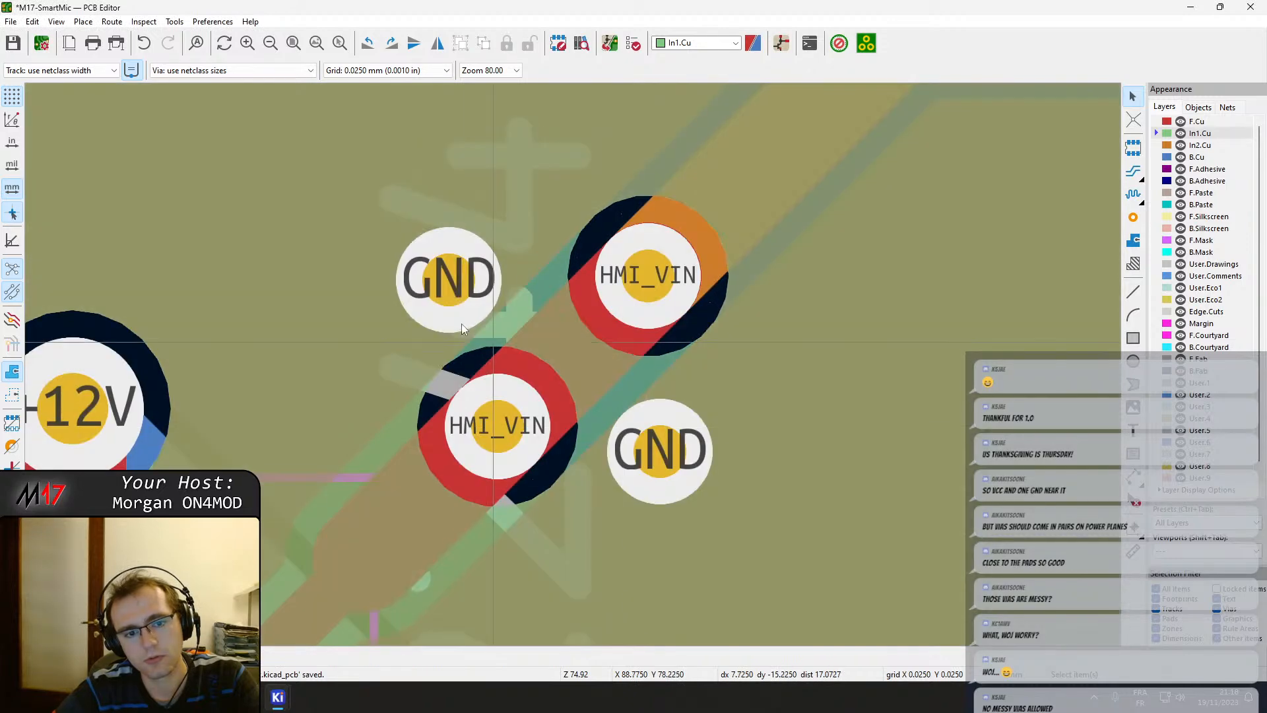
click(444, 276)
key(d)
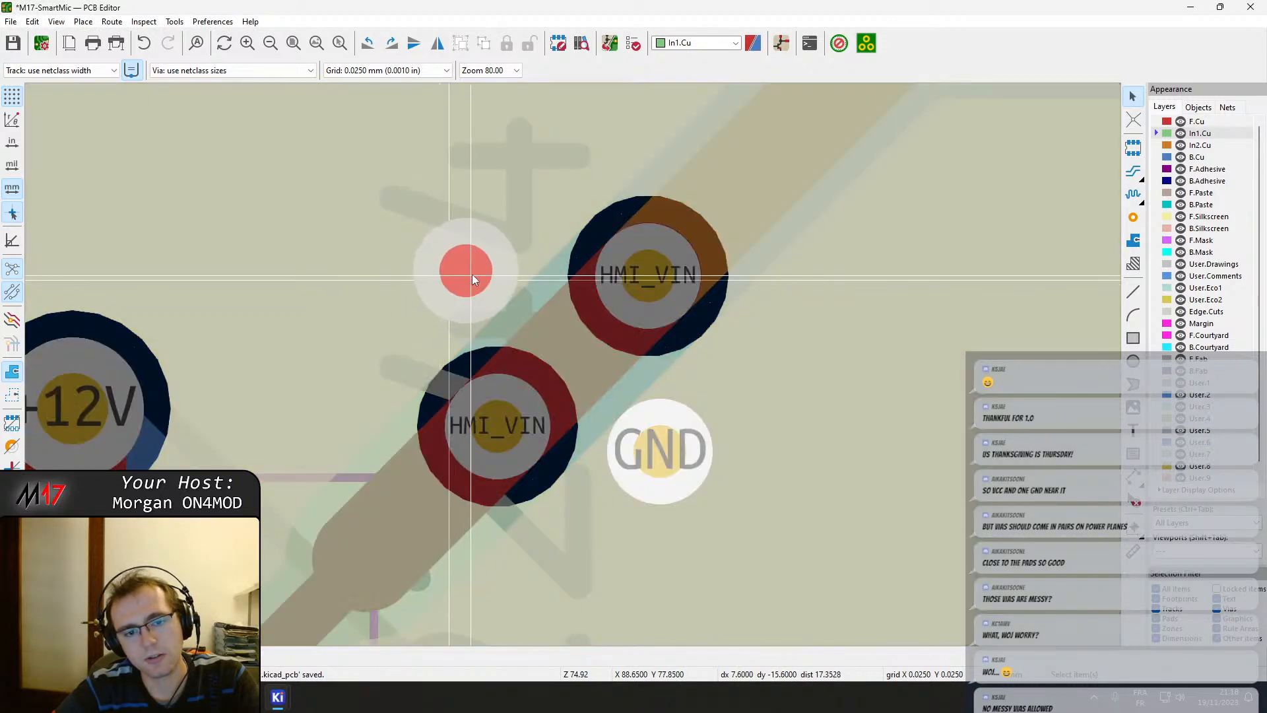
click(473, 275)
scroll(474, 273, down, 4)
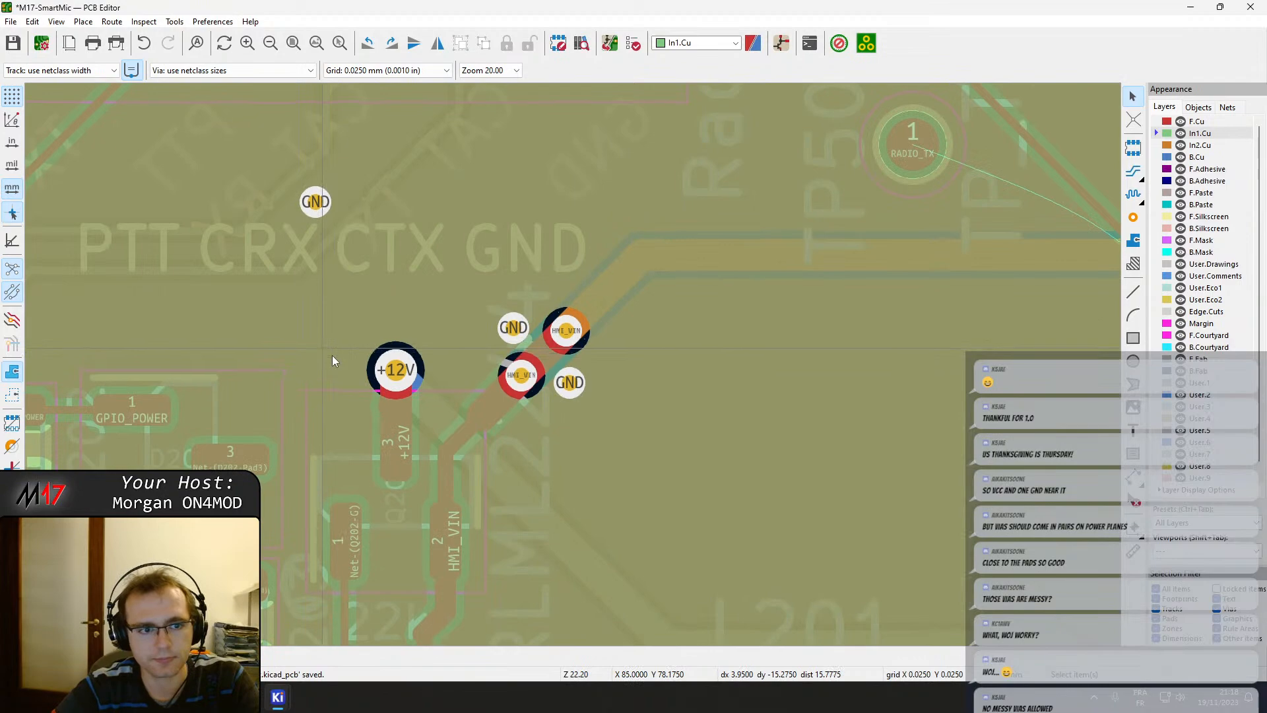
middle_drag(333, 356, 506, 465)
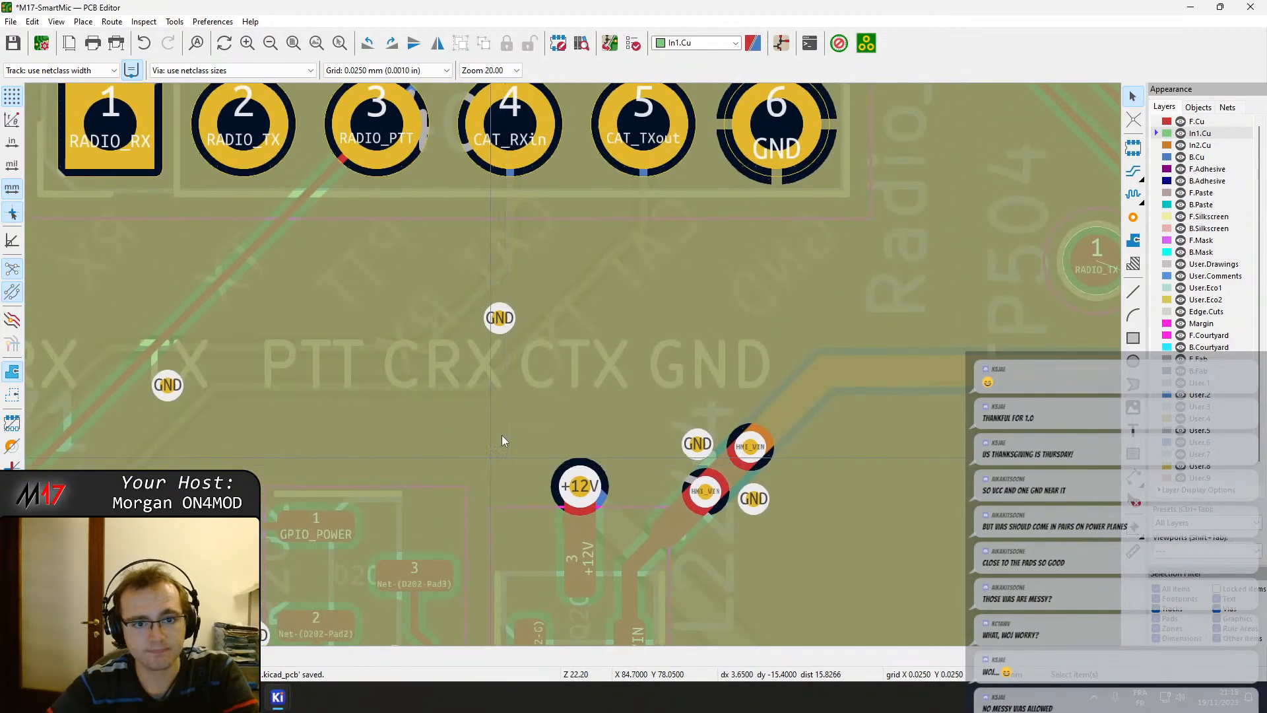
Examine the In2.Cu layer around the +12V and HMI_VIN vias and the GND pads near Q201.
click(1200, 145)
scroll(575, 375, down, 5)
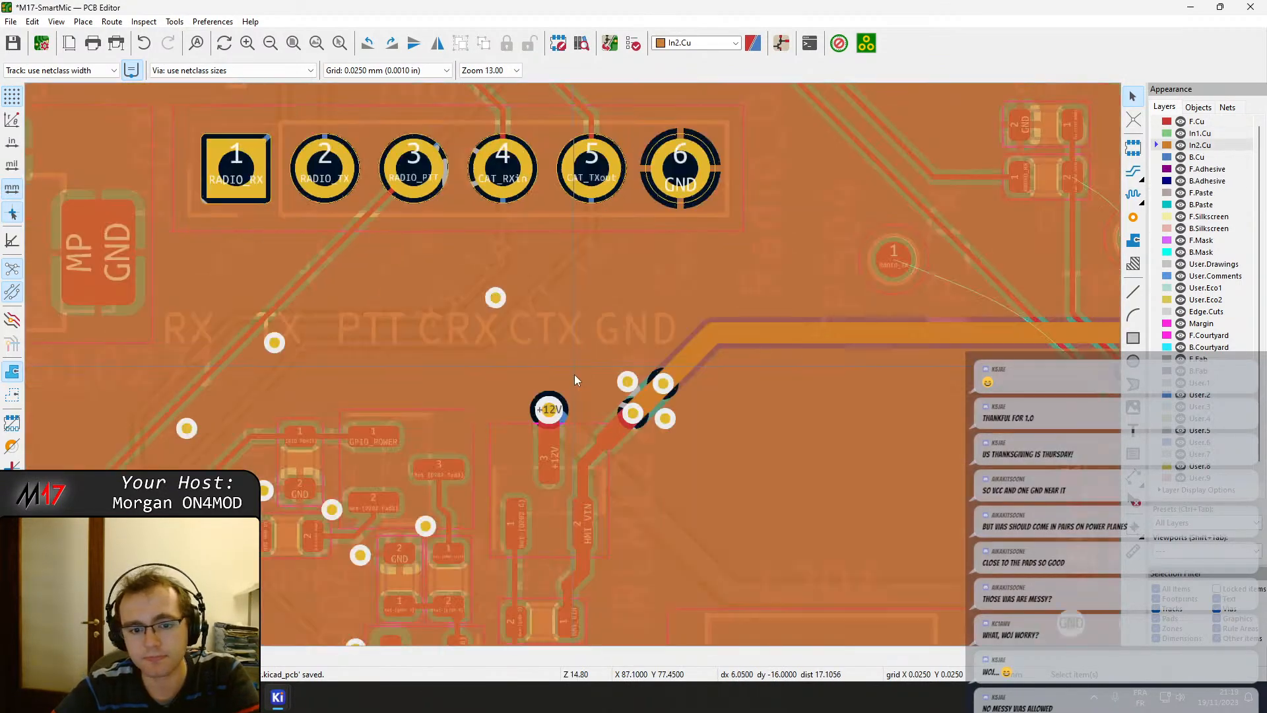
scroll(448, 192, up, 6)
middle_drag(772, 360, 497, 170)
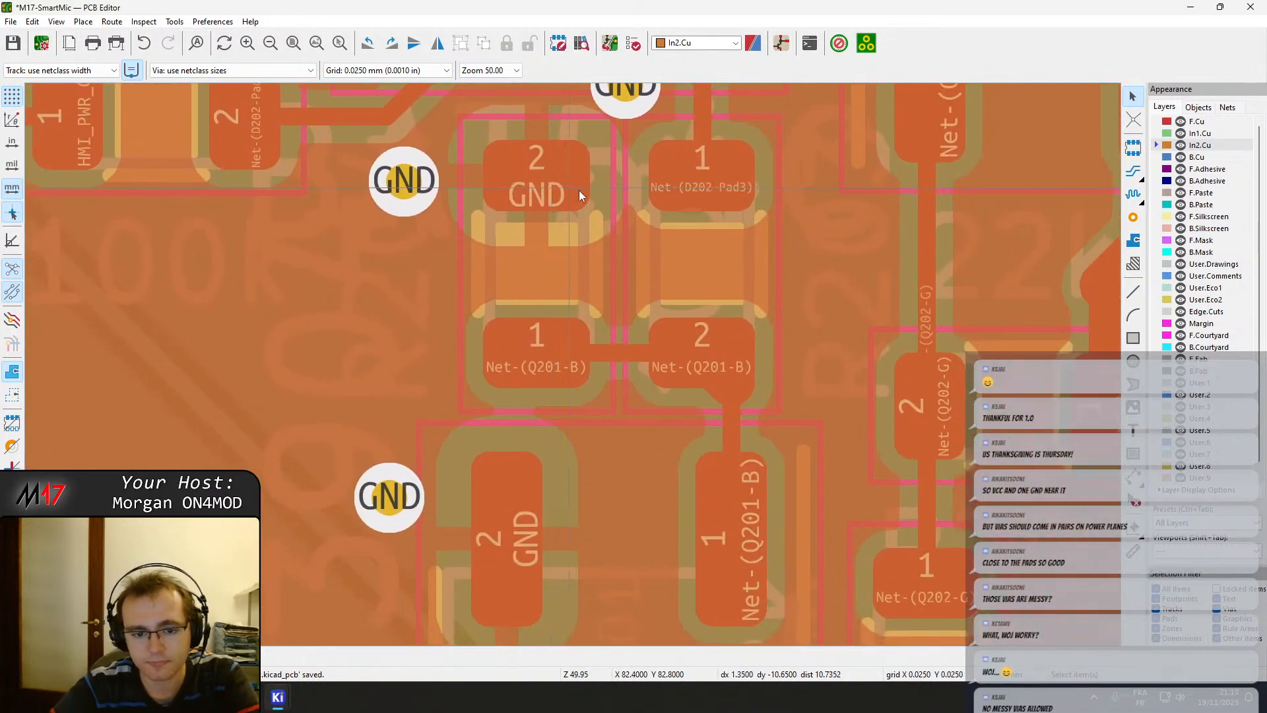
scroll(685, 341, down, 2)
scroll(581, 402, down, 1)
scroll(560, 438, up, 1)
scroll(572, 364, up, 1)
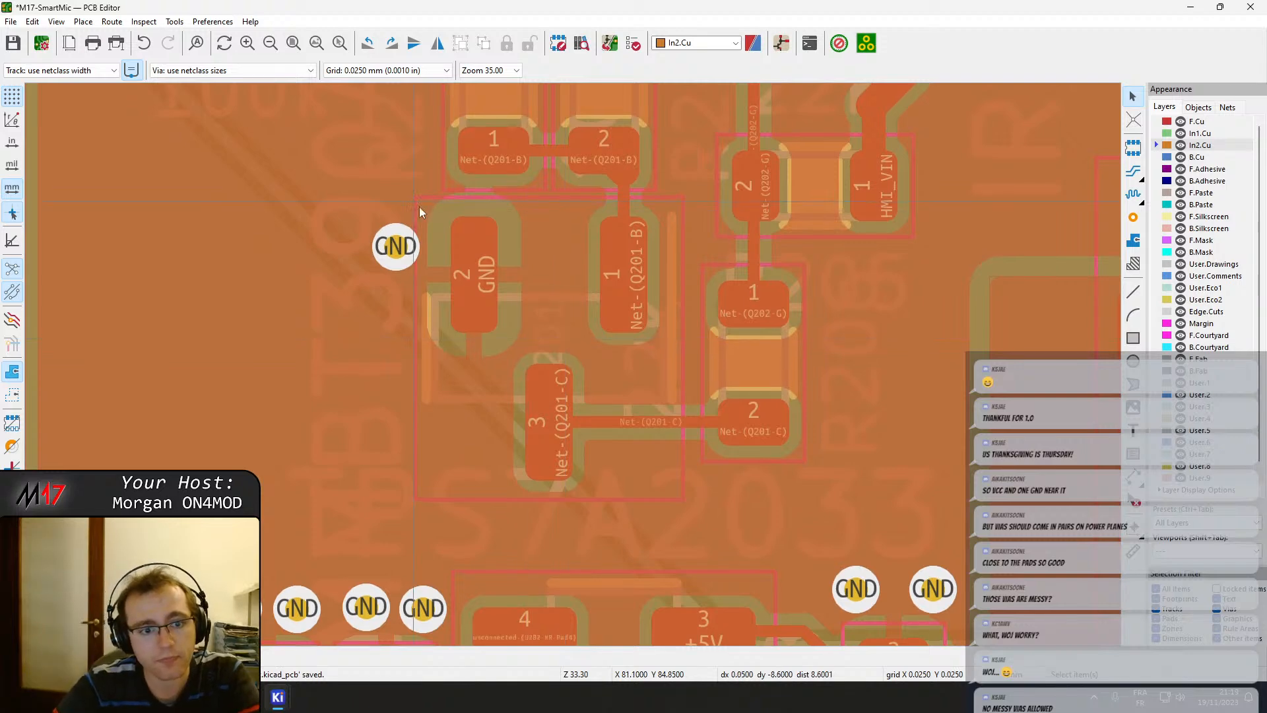
middle_drag(419, 207, 463, 248)
Shift the diagonal HMI_PWR_ON track on B.Cu down and left, clear of Q201's pads, and refill all zones.
click(1196, 157)
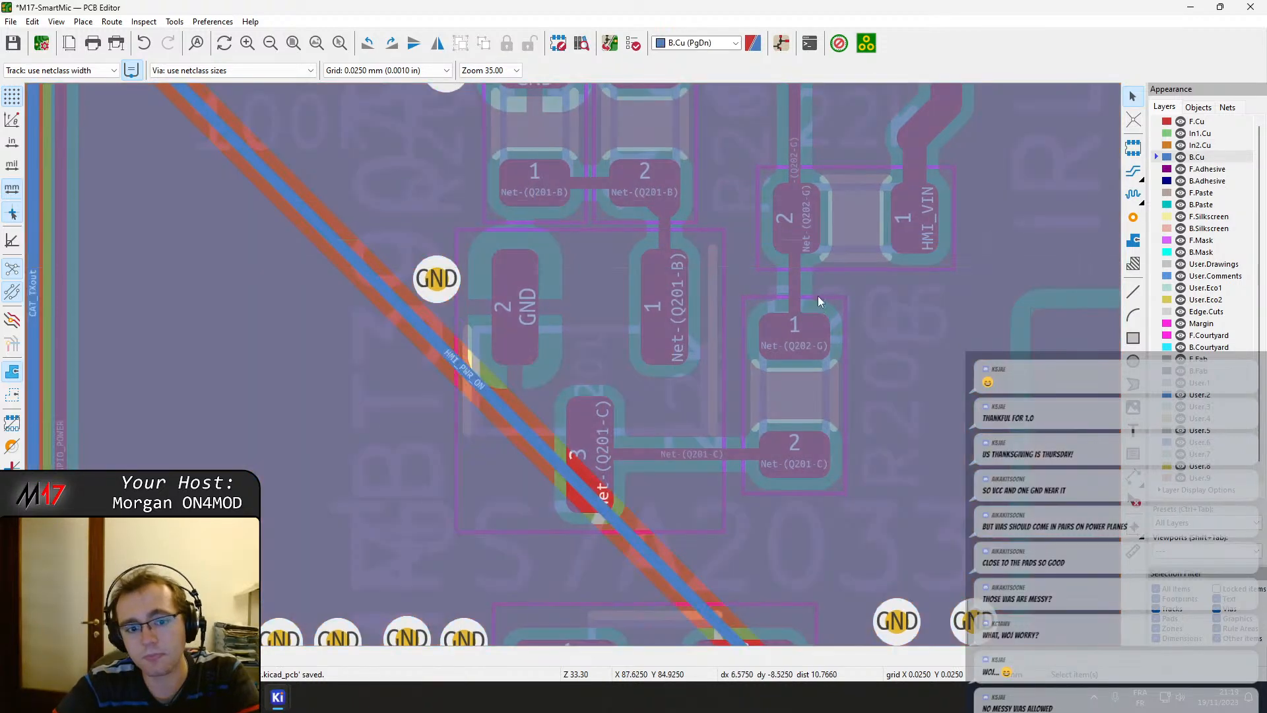
scroll(575, 367, down, 4)
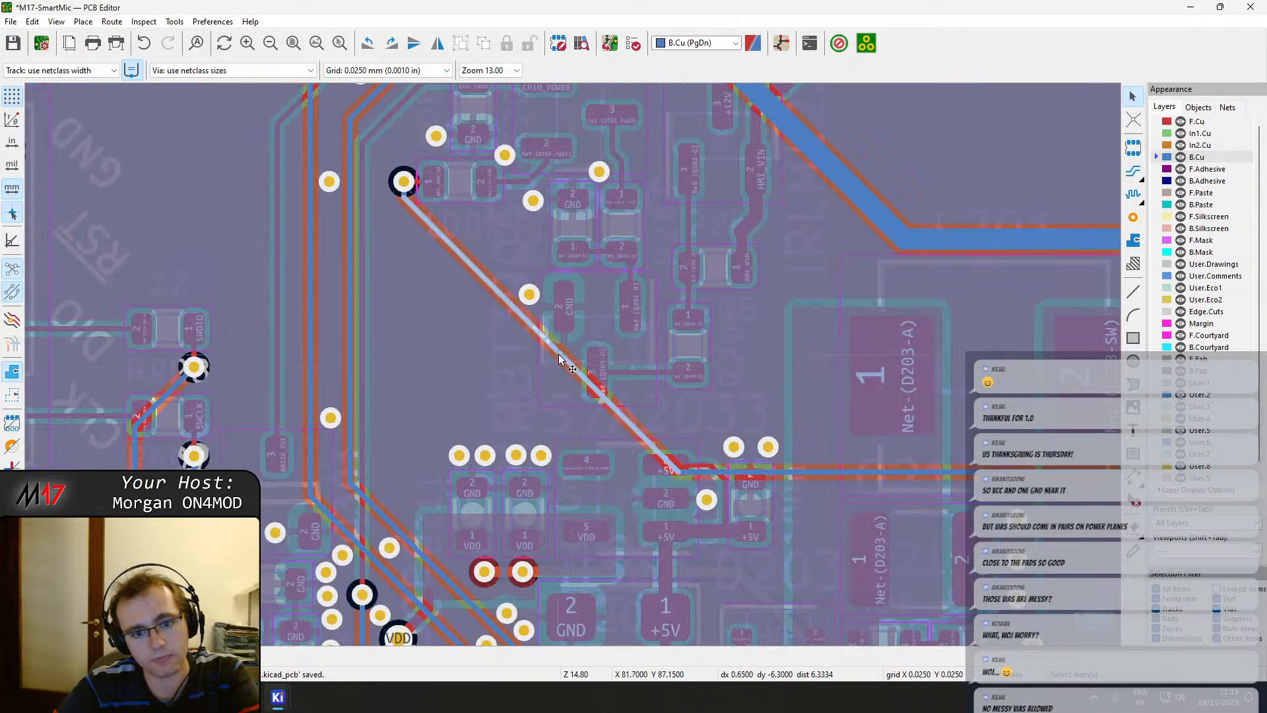
key(d)
click(505, 375)
scroll(505, 375, up, 2)
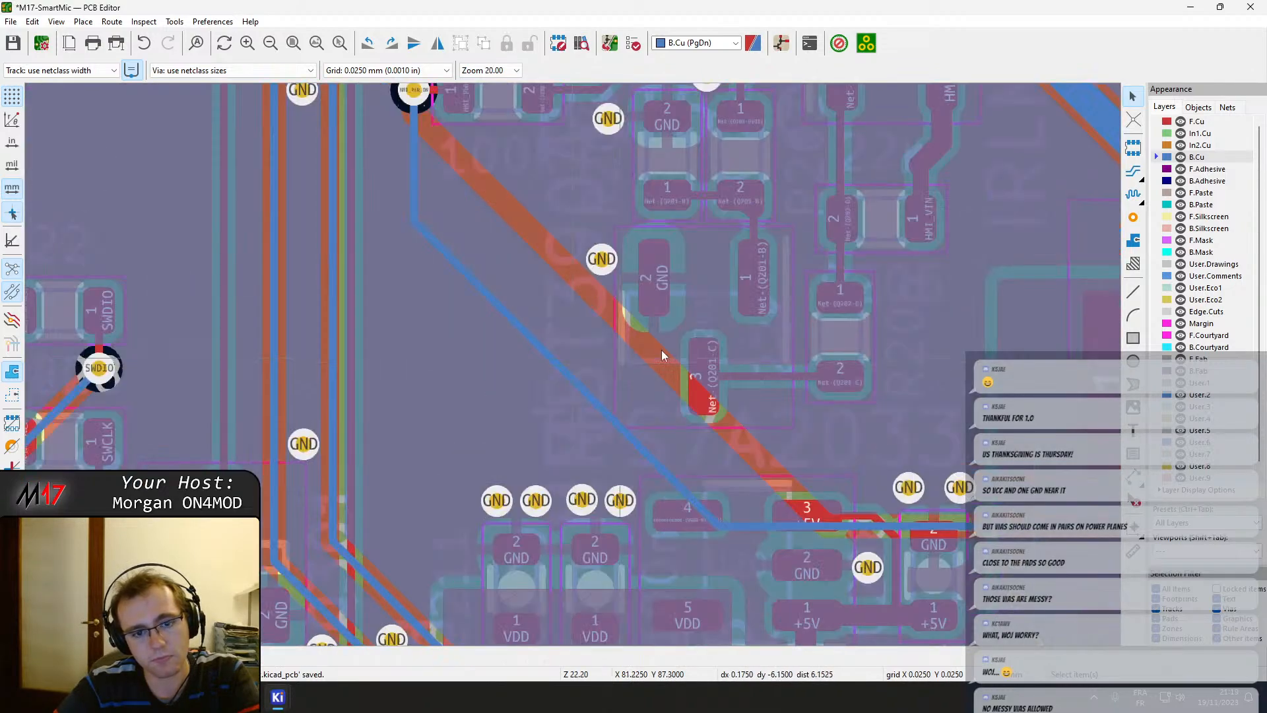
key(b)
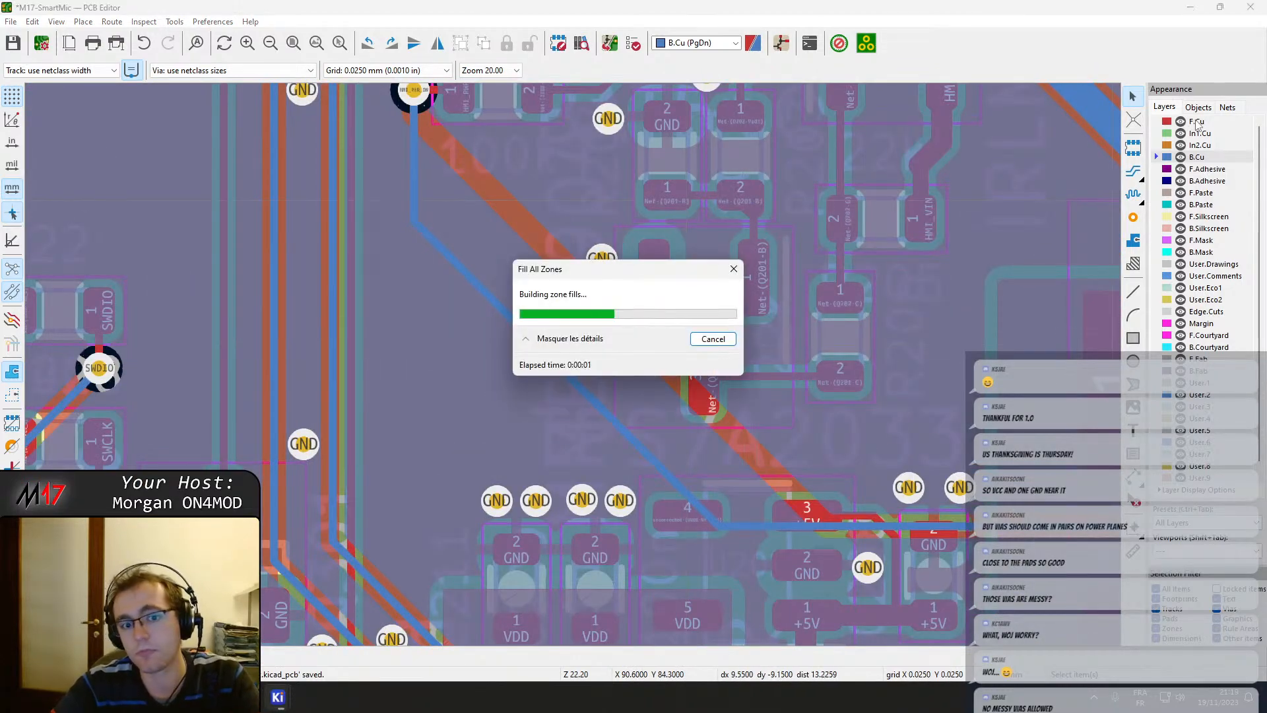
On F.Cu, move the GND via beside Q201 pad 2 up and closer, place a second GND via below it, and save the board.
click(1198, 122)
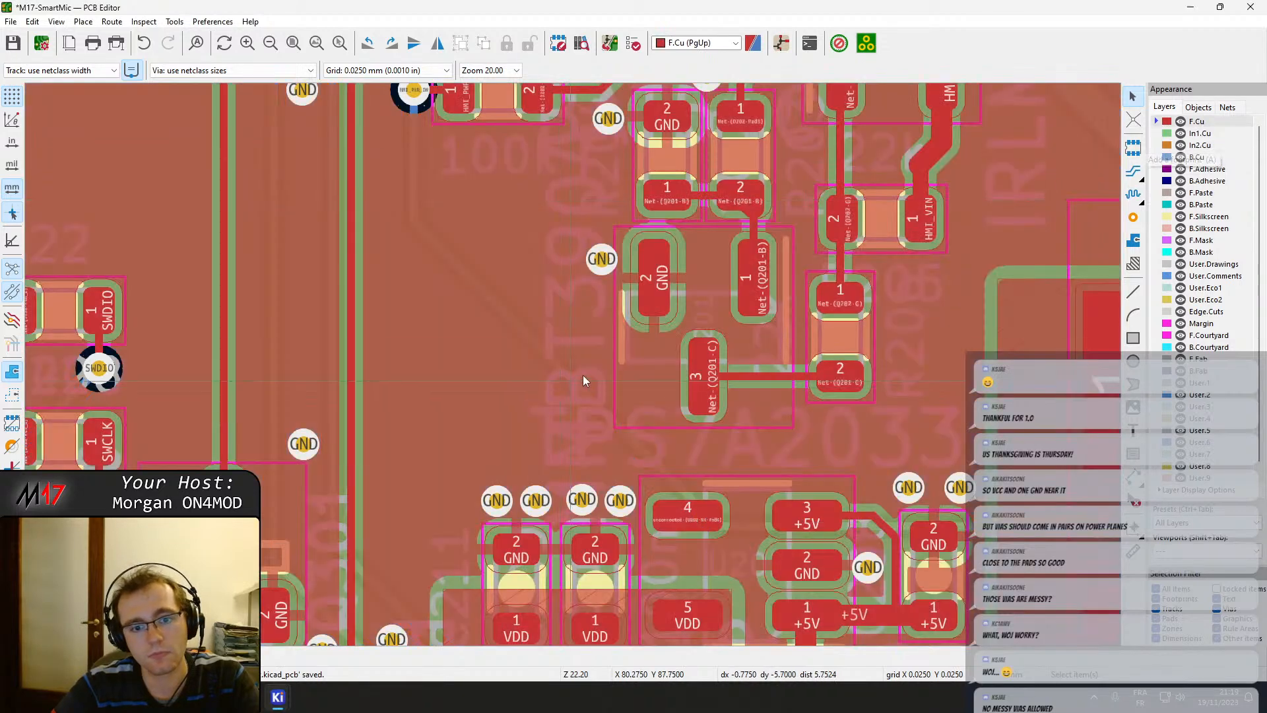
scroll(584, 381, up, 4)
click(529, 239)
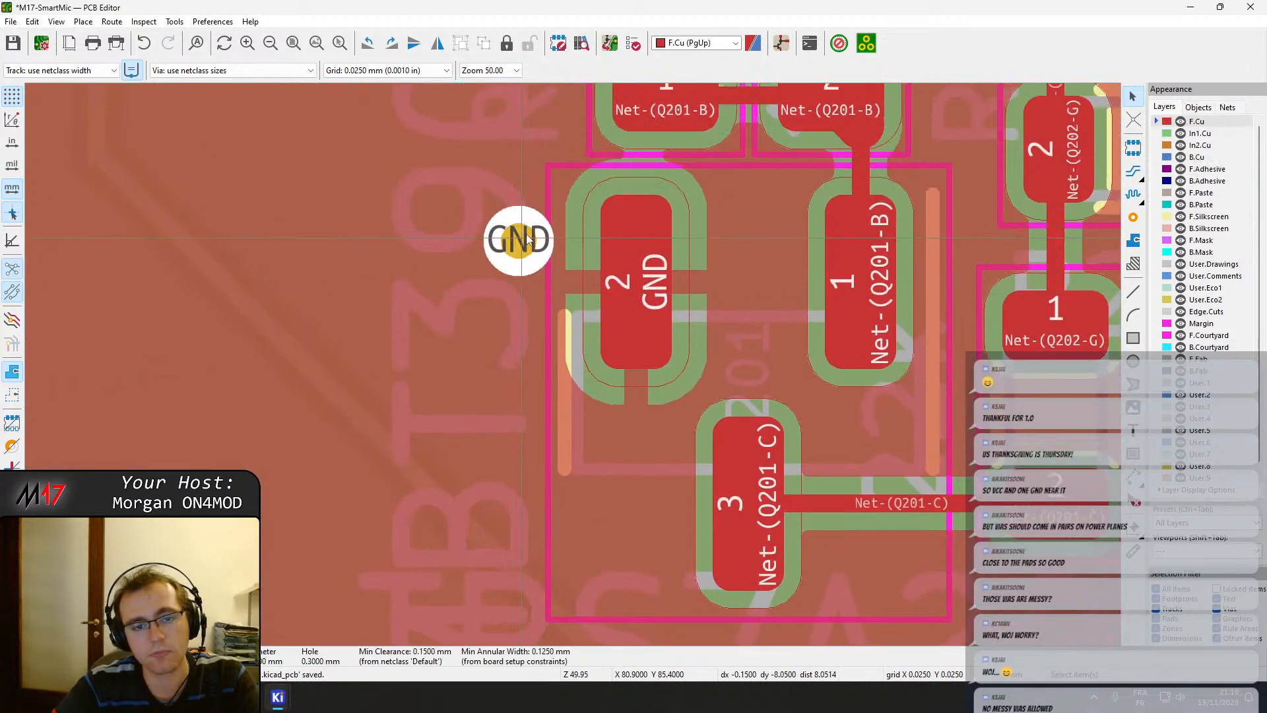
drag(528, 239, 529, 226)
click(1135, 218)
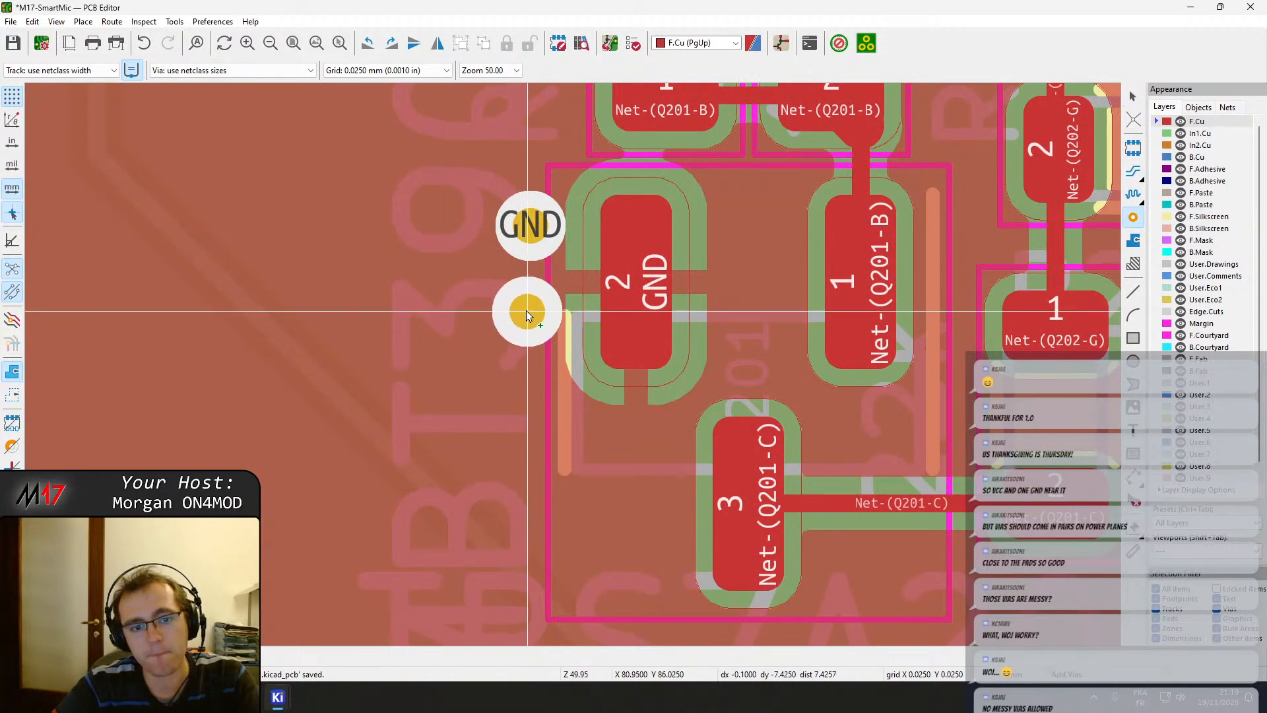
click(527, 313)
key(Escape)
key(ctrl+s)
Delete the short leftover +12V track segment between the +12V via and Q202 pad 3.
scroll(545, 399, down, 4)
middle_drag(672, 380, 353, 310)
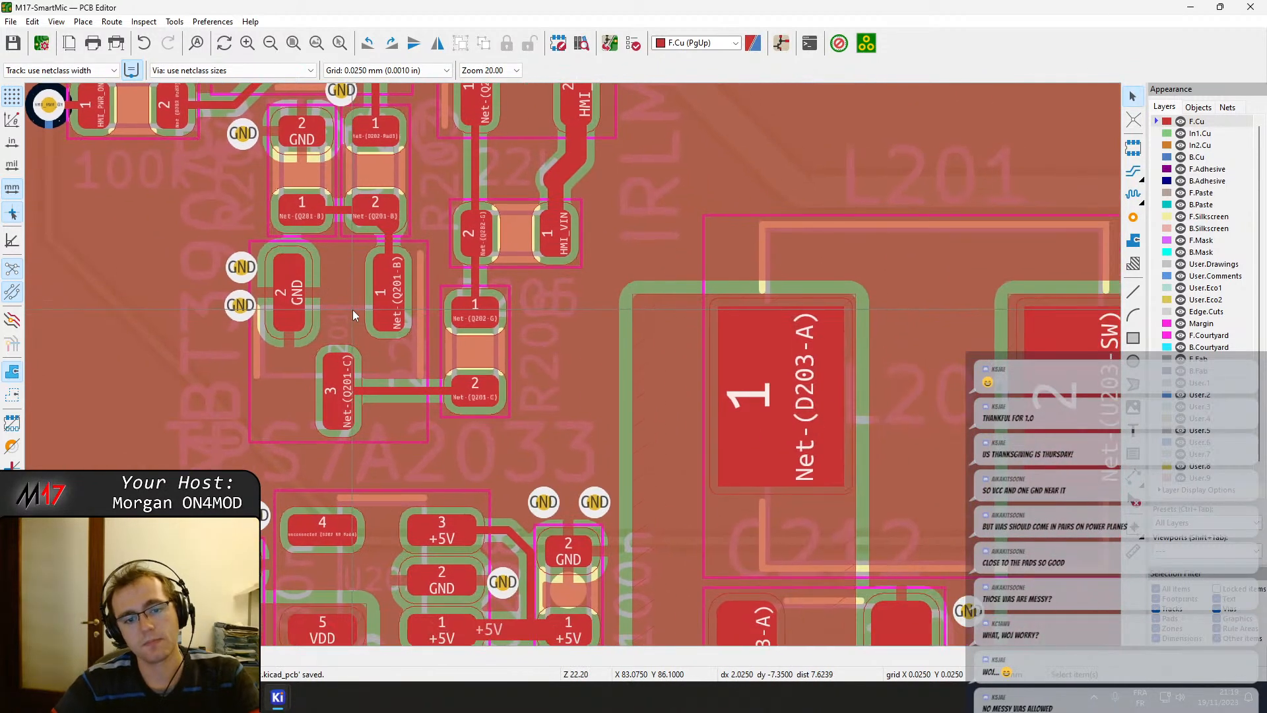
middle_drag(586, 116, 636, 457)
scroll(637, 456, down, 1)
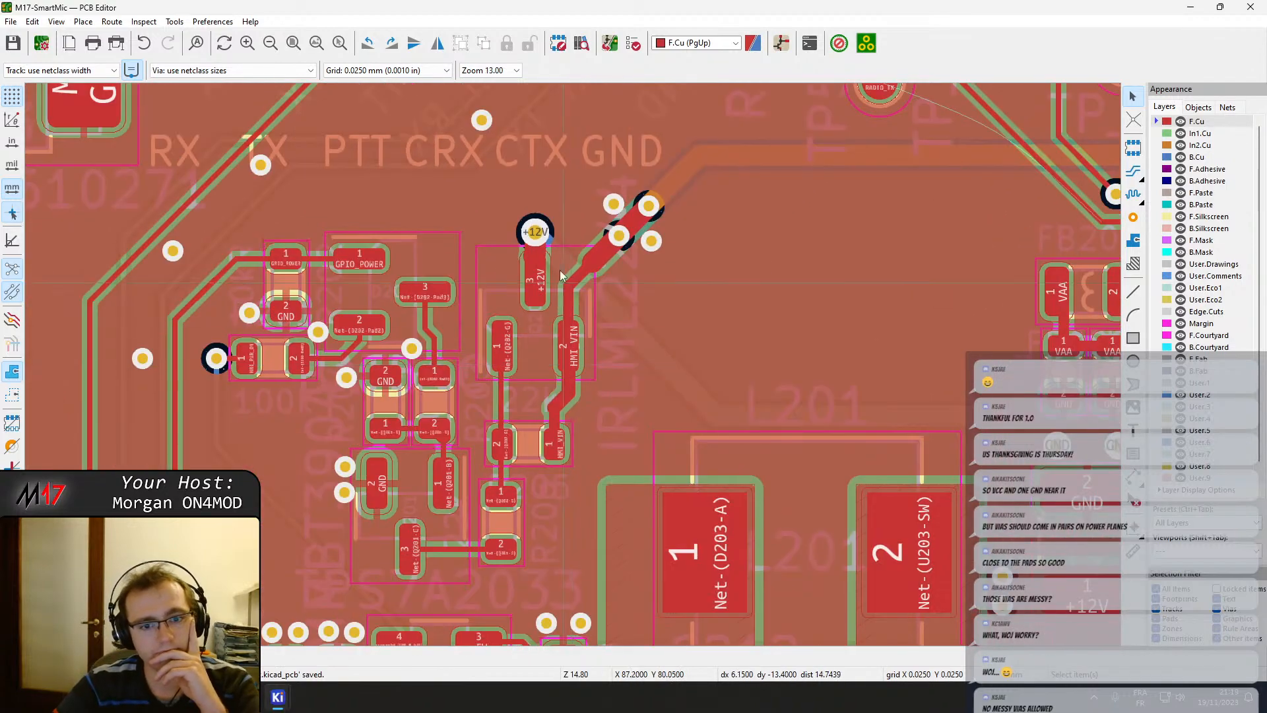
scroll(557, 252, up, 3)
click(467, 381)
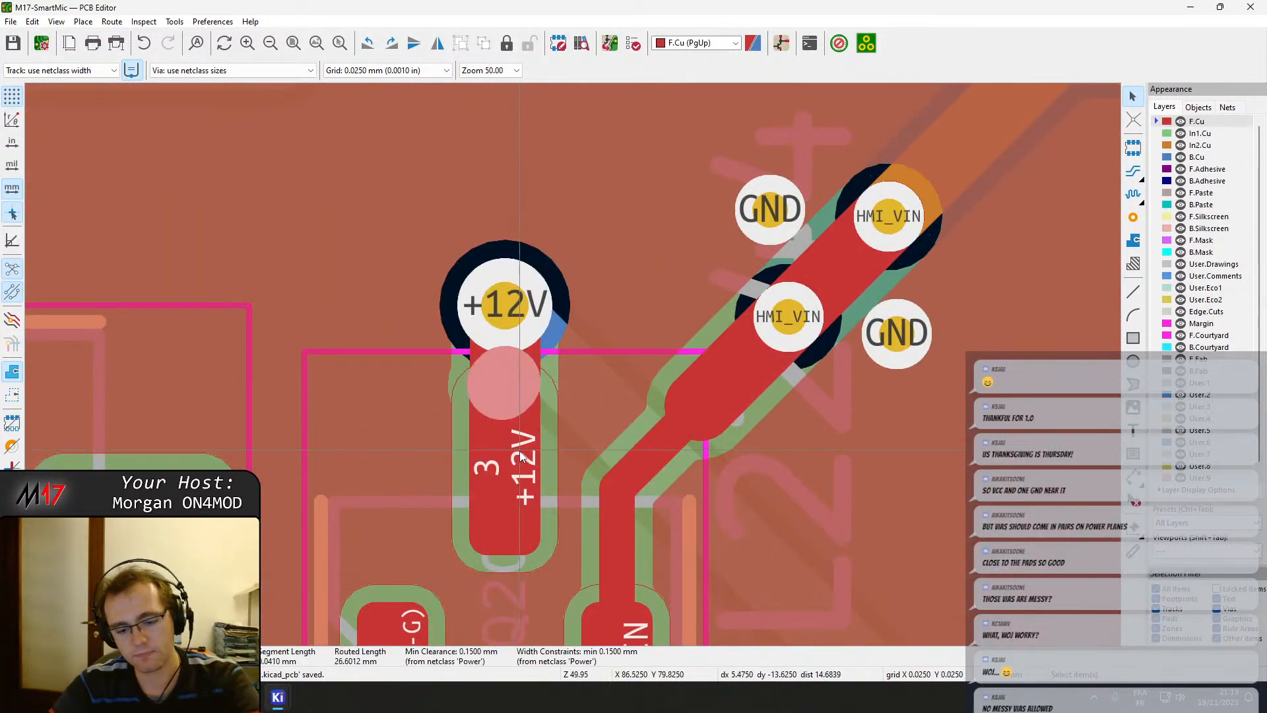
key(Delete)
drag(519, 369, 506, 461)
scroll(574, 363, down, 5)
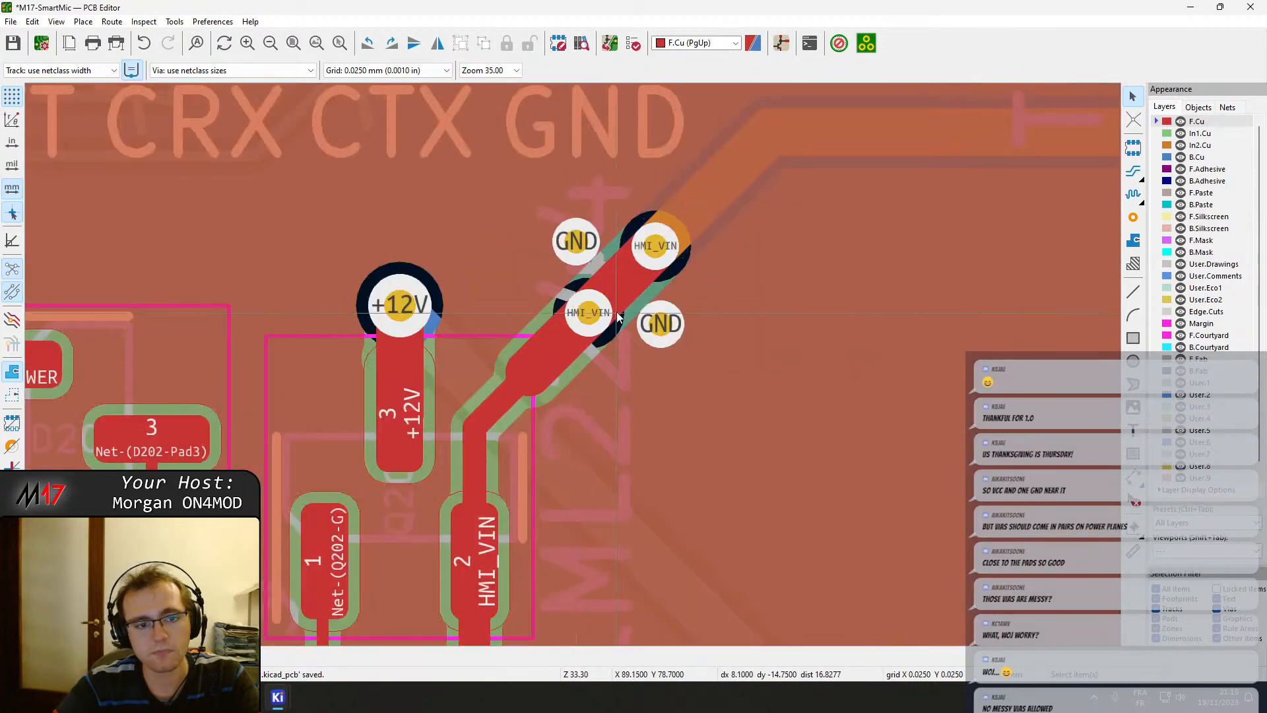
Place one GND via above the +12V via at Q202 pad 3 and another to its left.
scroll(438, 354, up, 3)
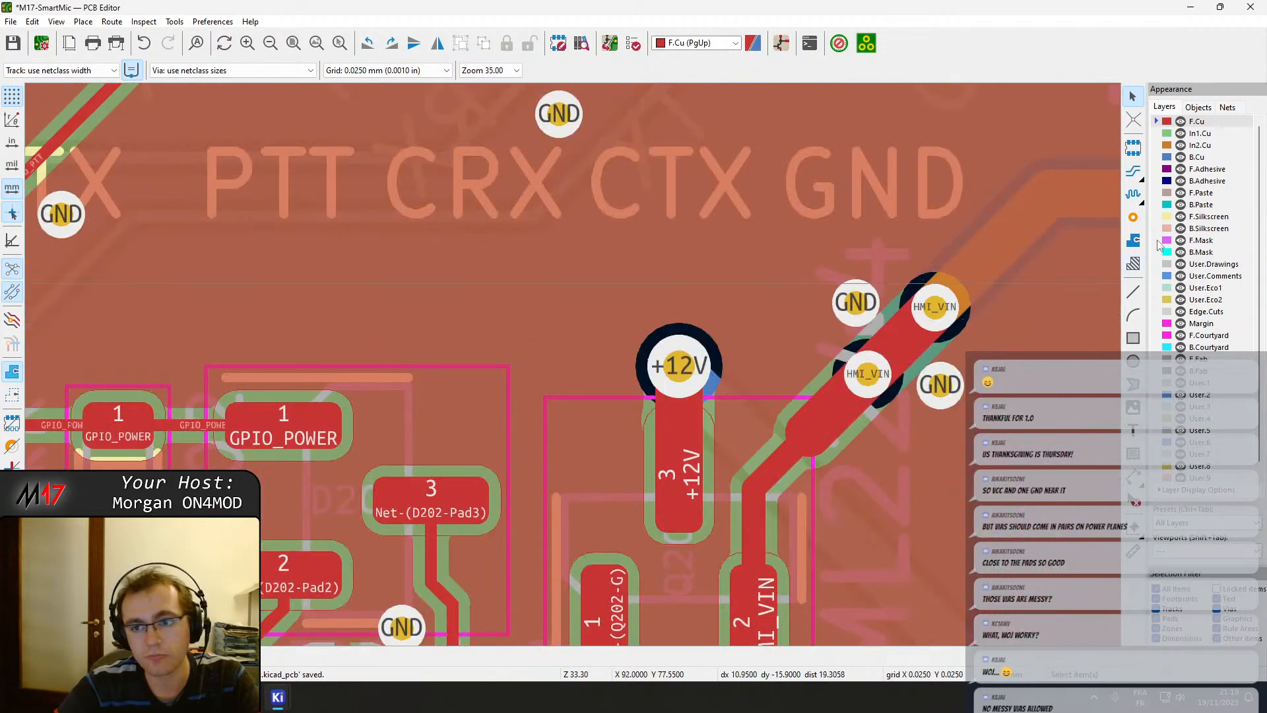
click(1133, 215)
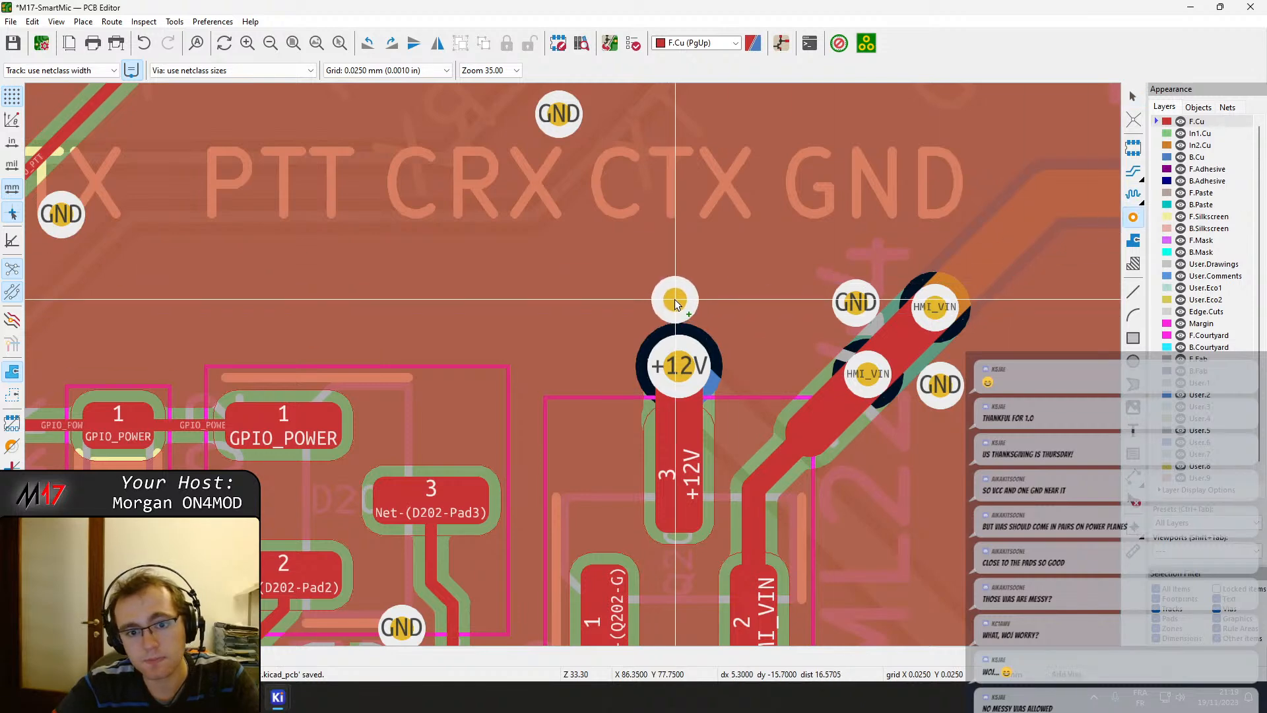
click(676, 299)
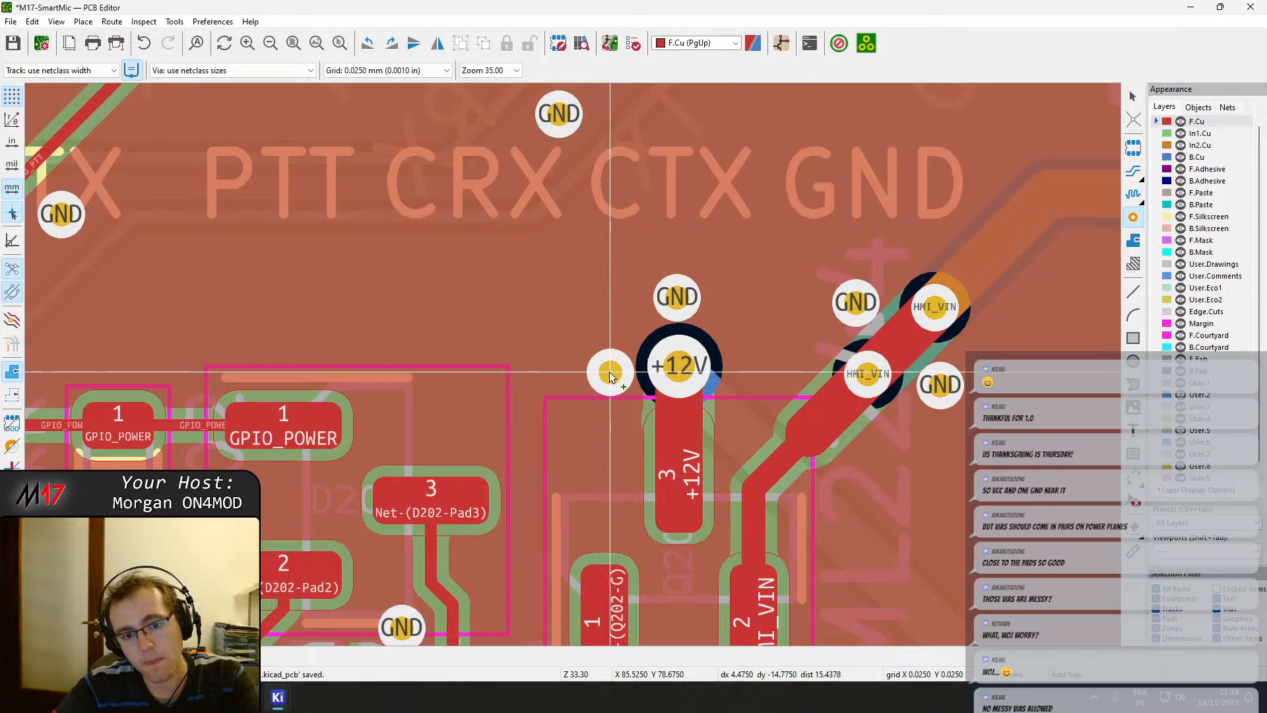
click(612, 375)
Place one GND via above J413's GND pad 2 and another to its right.
scroll(612, 375, down, 2)
scroll(580, 350, down, 2)
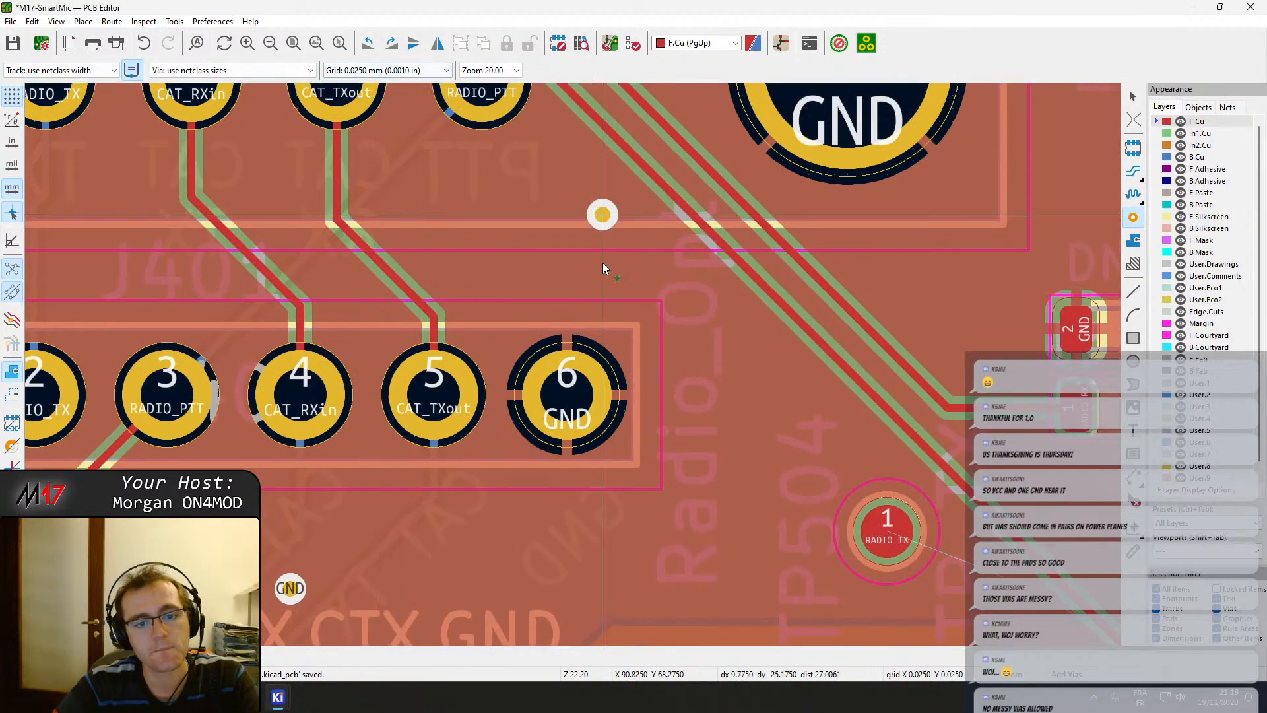
scroll(603, 262, down, 3)
middle_drag(410, 404, 487, 416)
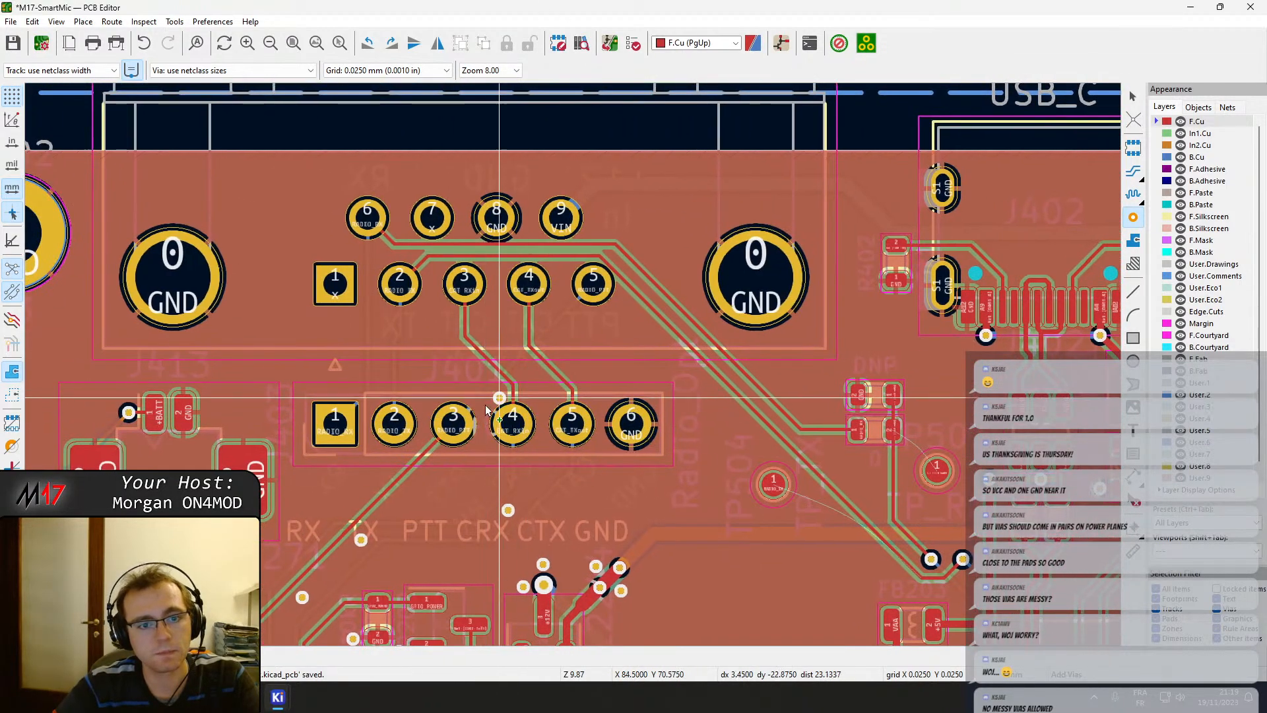
middle_drag(289, 446, 495, 320)
scroll(427, 314, up, 3)
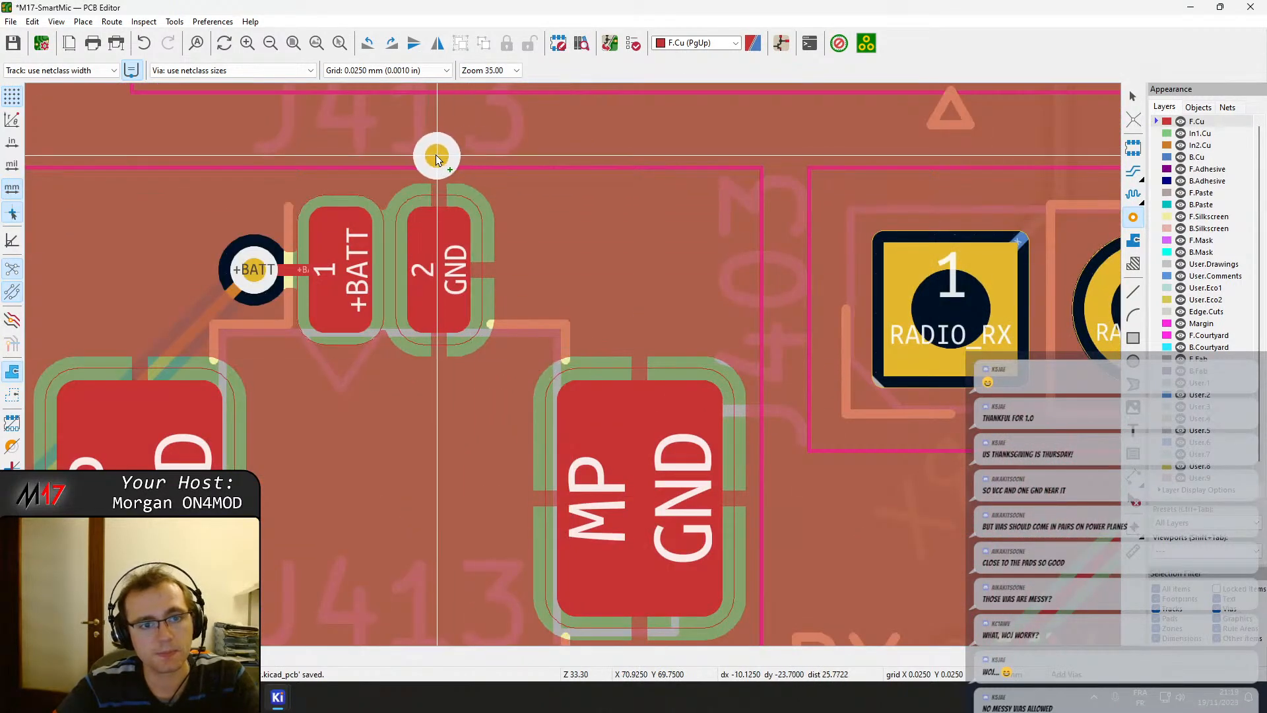
click(437, 156)
click(521, 271)
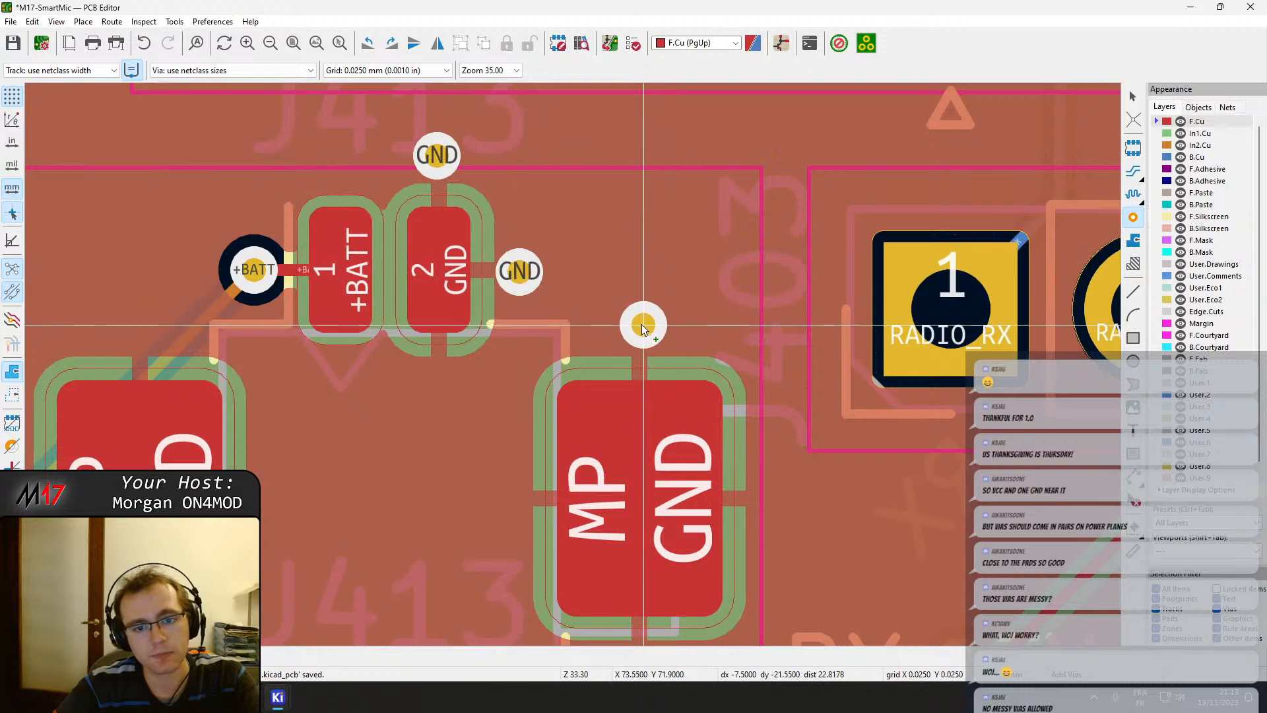
Place one GND via above J413's right MP pad and another to its right.
click(637, 314)
middle_drag(717, 463, 667, 290)
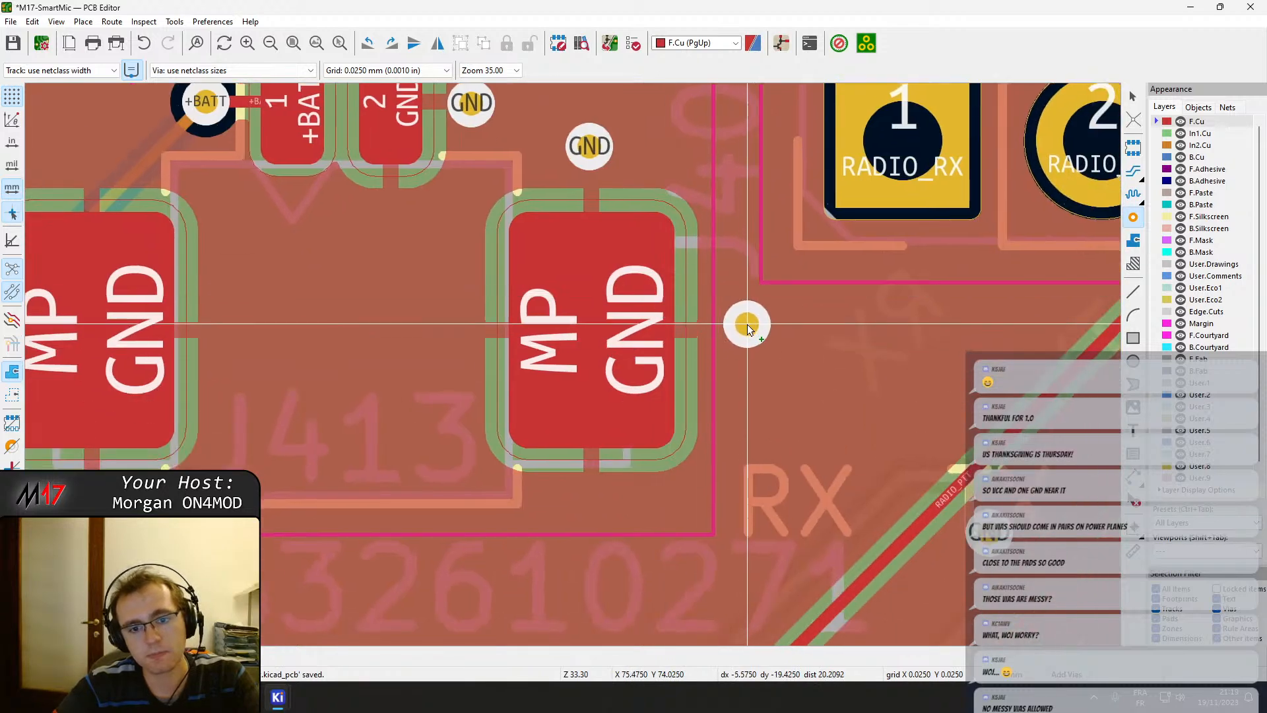
click(747, 331)
Place GND vias above and left of J413's left MP pad, and nudge both to sit evenly clear of the diagonal +BATT track.
middle_drag(268, 423, 711, 395)
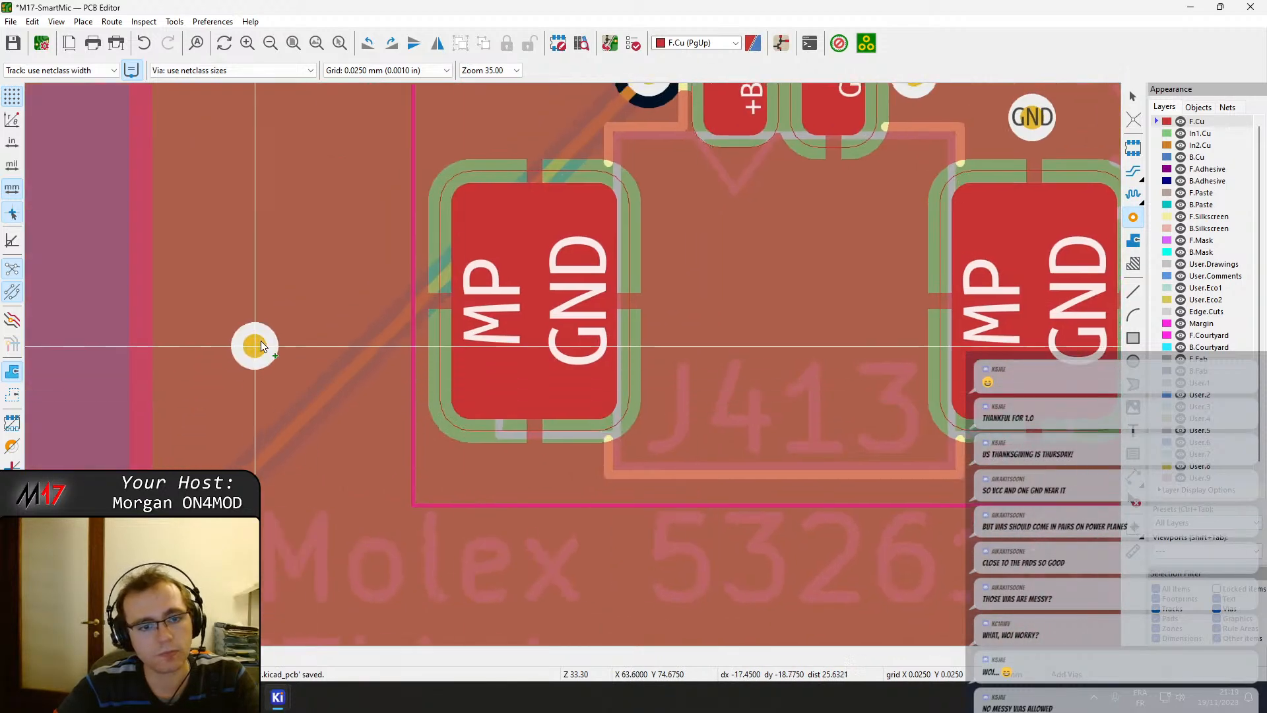
click(375, 283)
click(516, 132)
key(Escape)
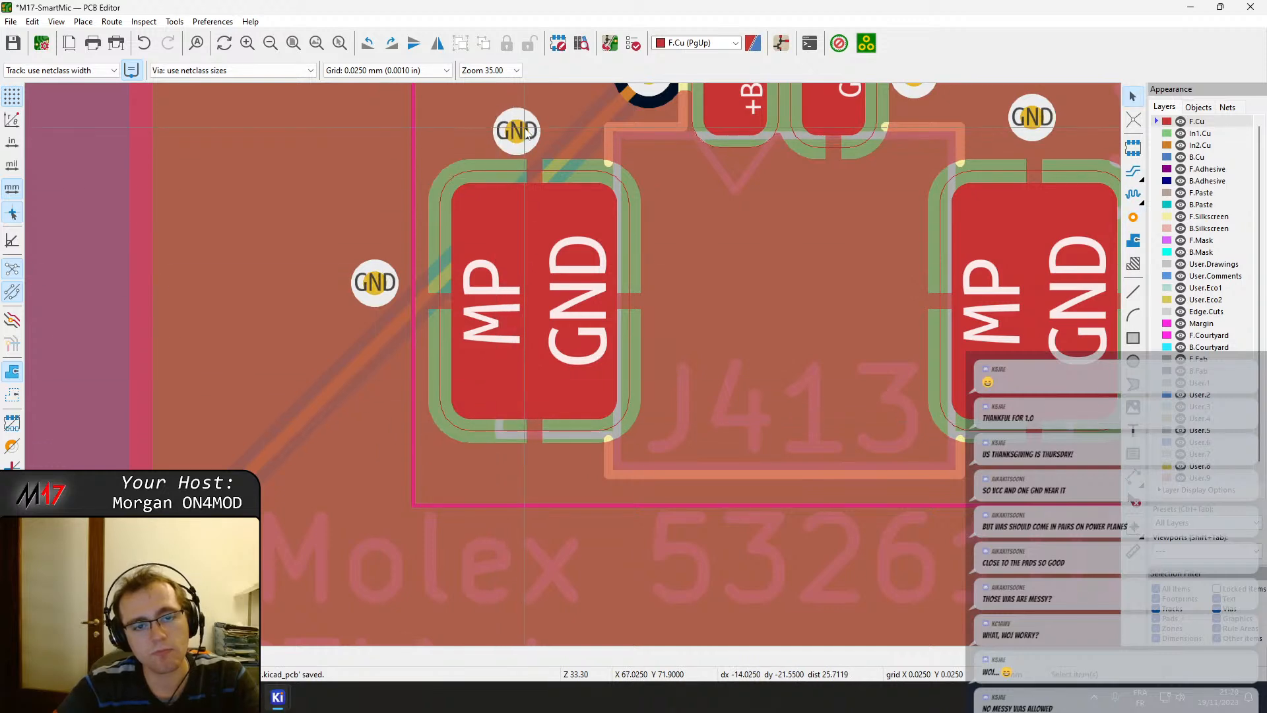
drag(516, 131, 523, 125)
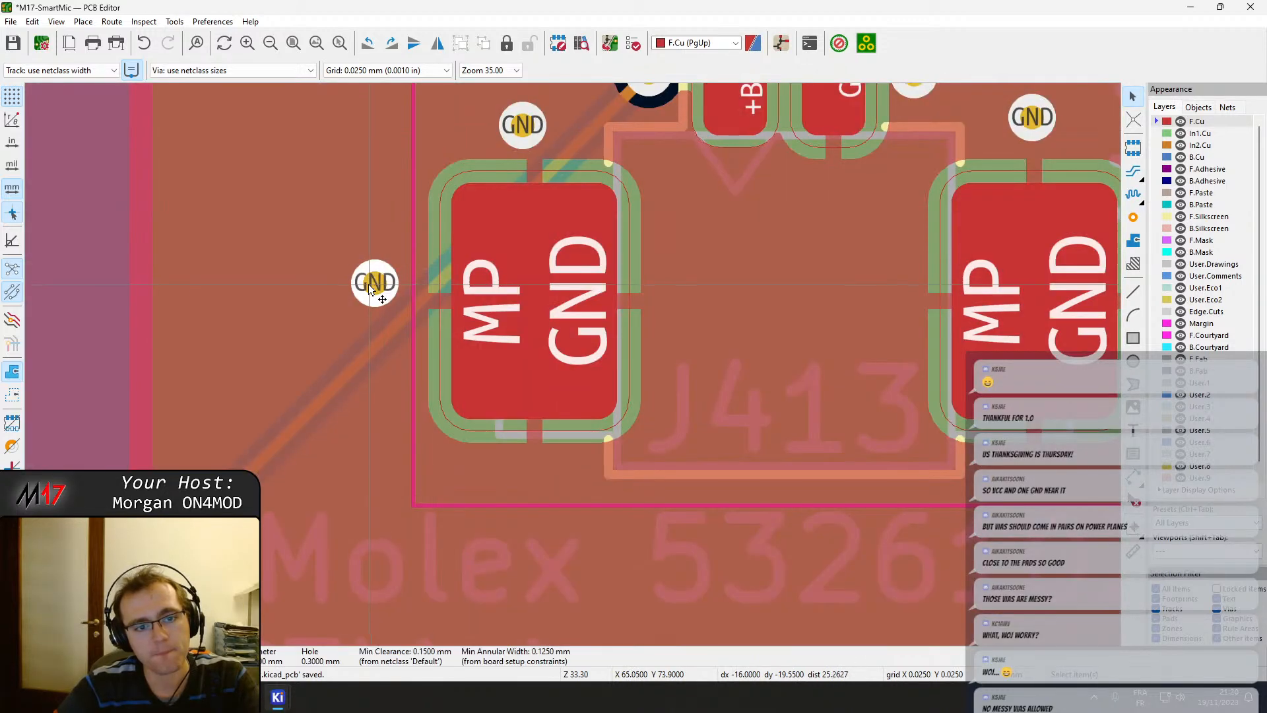
drag(375, 283, 389, 263)
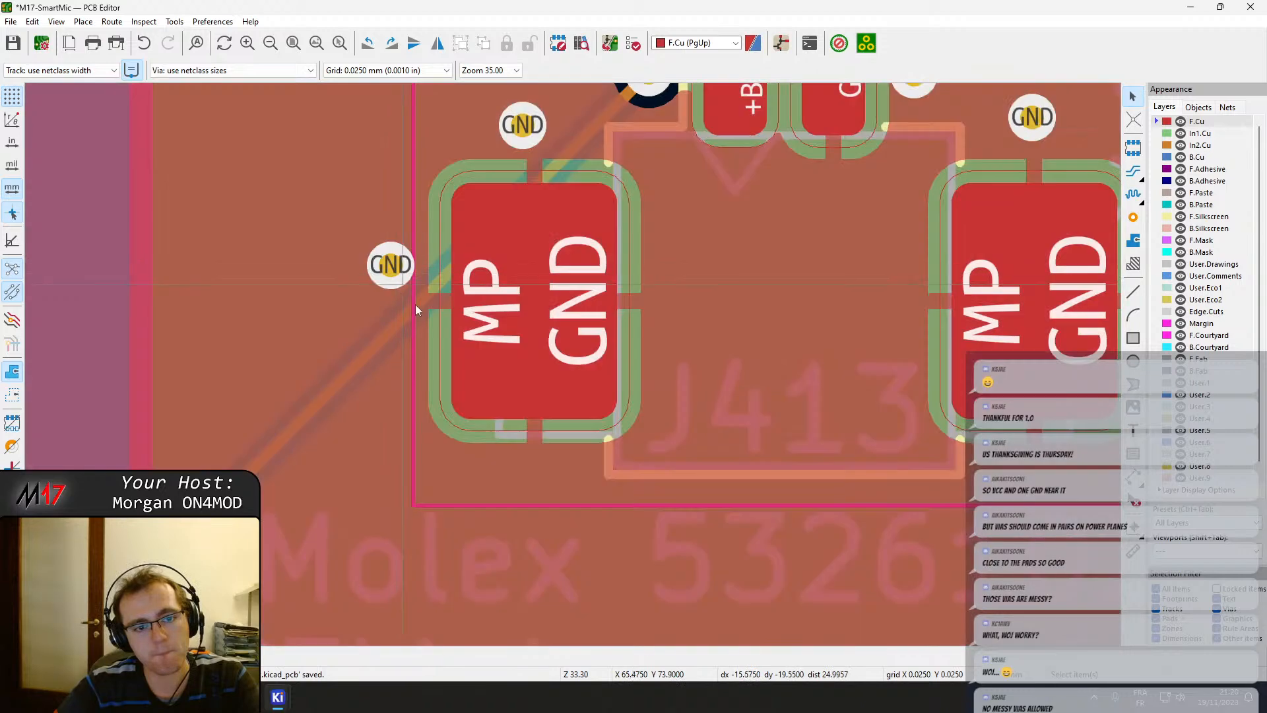
Move the GND via on the right side of J413's right MP pad closer to the pad.
middle_drag(521, 415, 291, 298)
middle_drag(786, 309, 264, 569)
drag(447, 445, 414, 440)
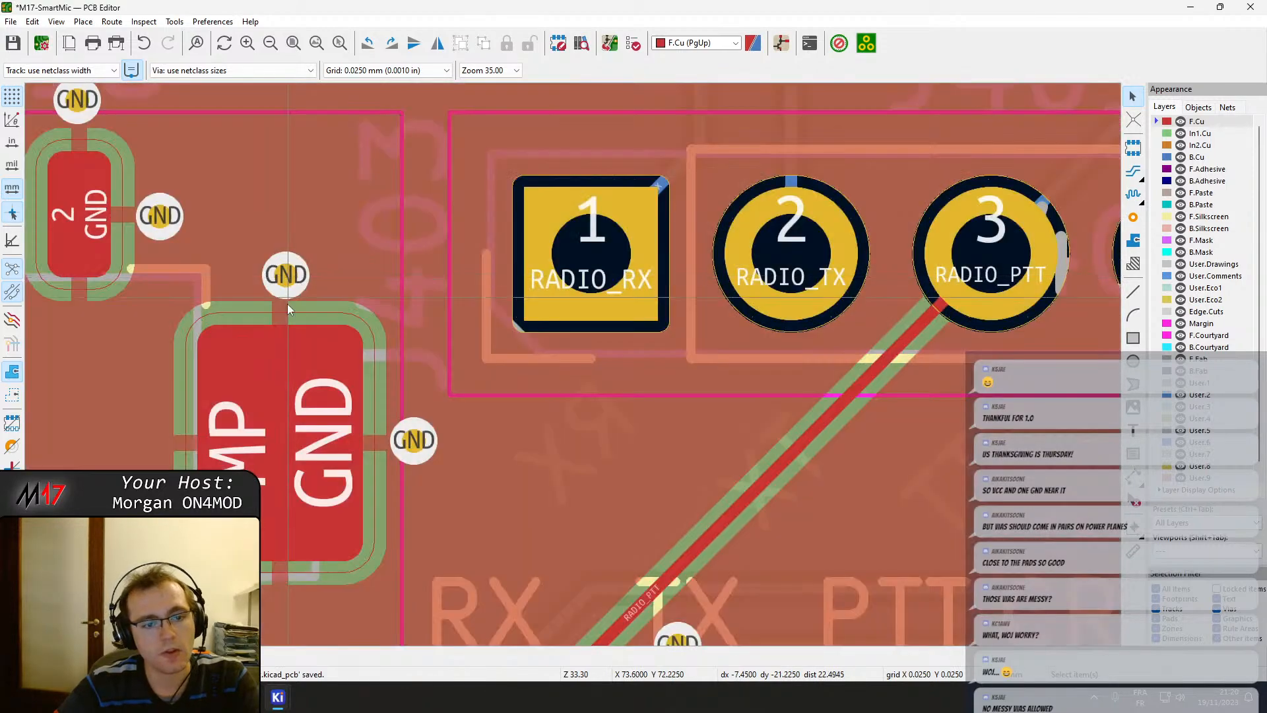
scroll(287, 304, down, 4)
Select connector J413 and examine its placement beside the D-sub connector and pin headers in the 3D viewer.
click(465, 424)
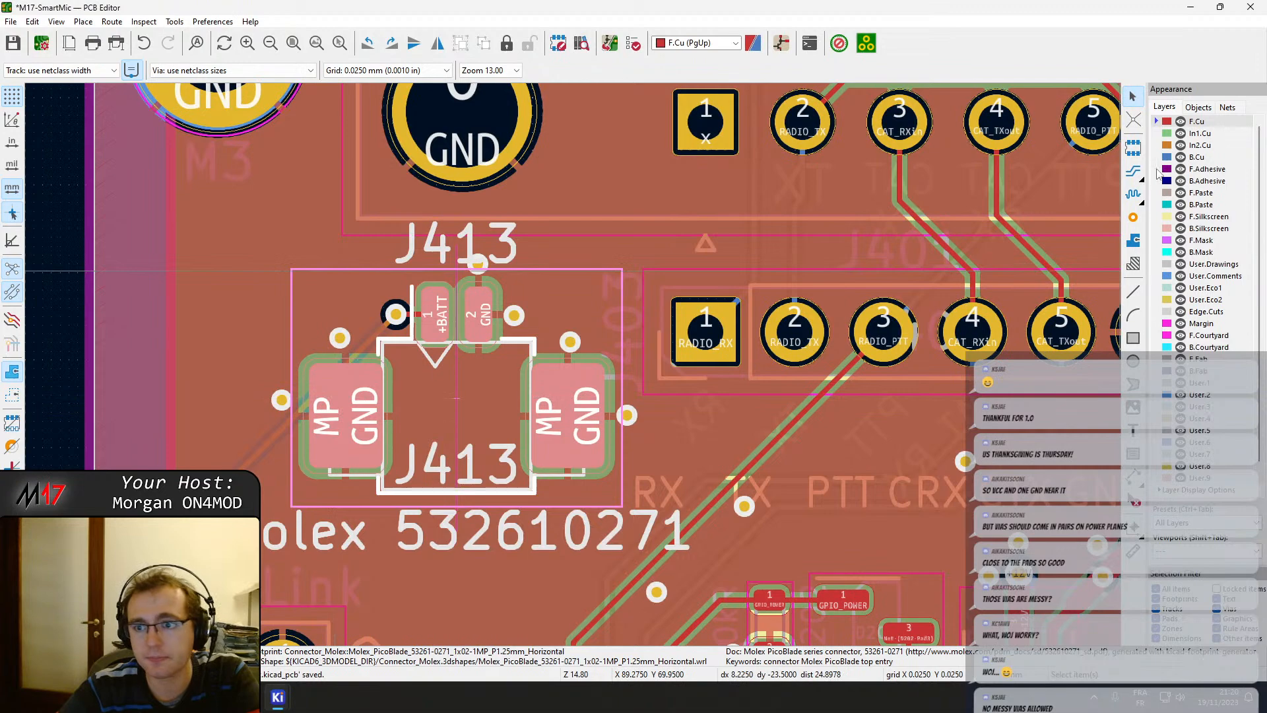
key(alt+3)
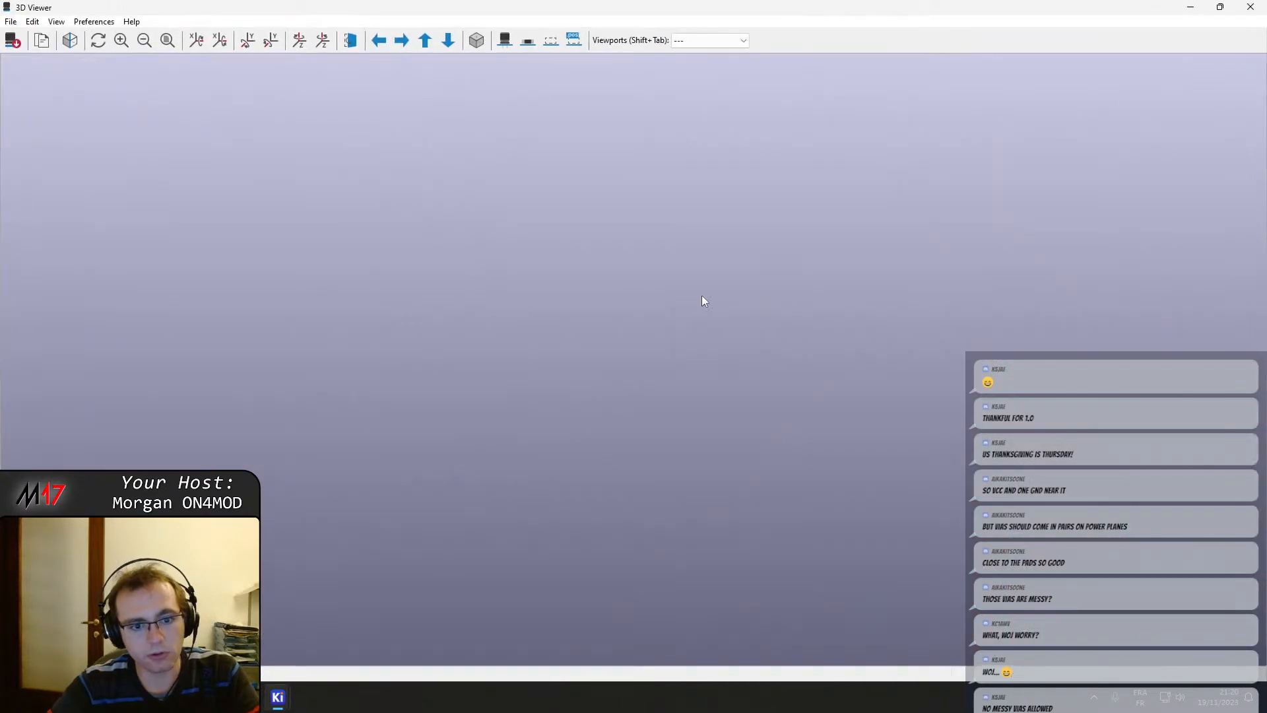
scroll(406, 332, up, 5)
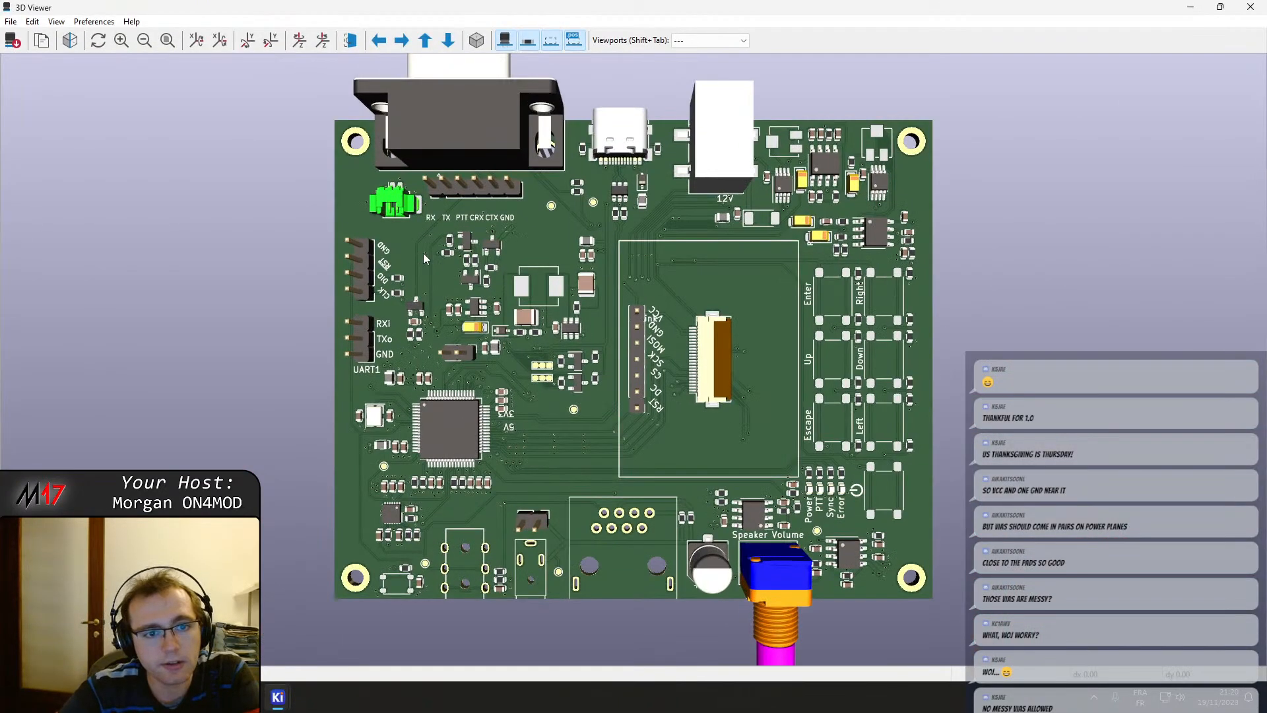
middle_drag(423, 255, 624, 380)
scroll(614, 373, up, 5)
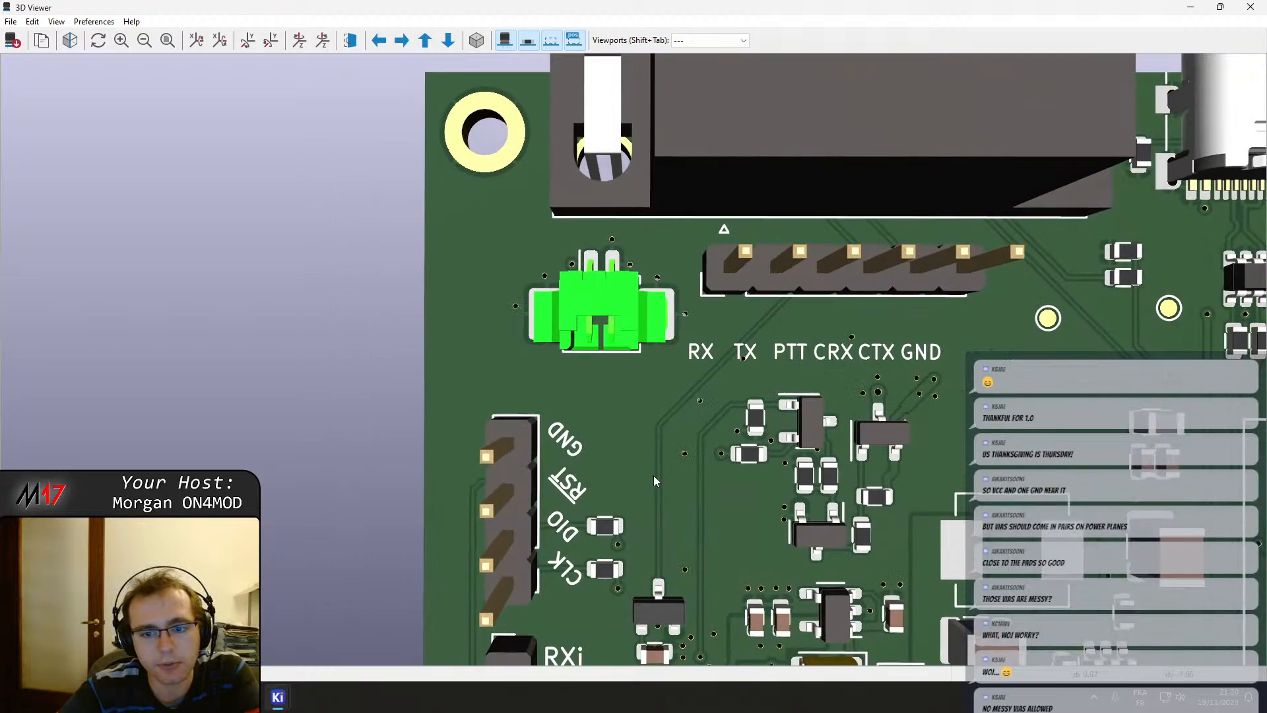
drag(654, 475, 789, 535)
drag(866, 593, 833, 502)
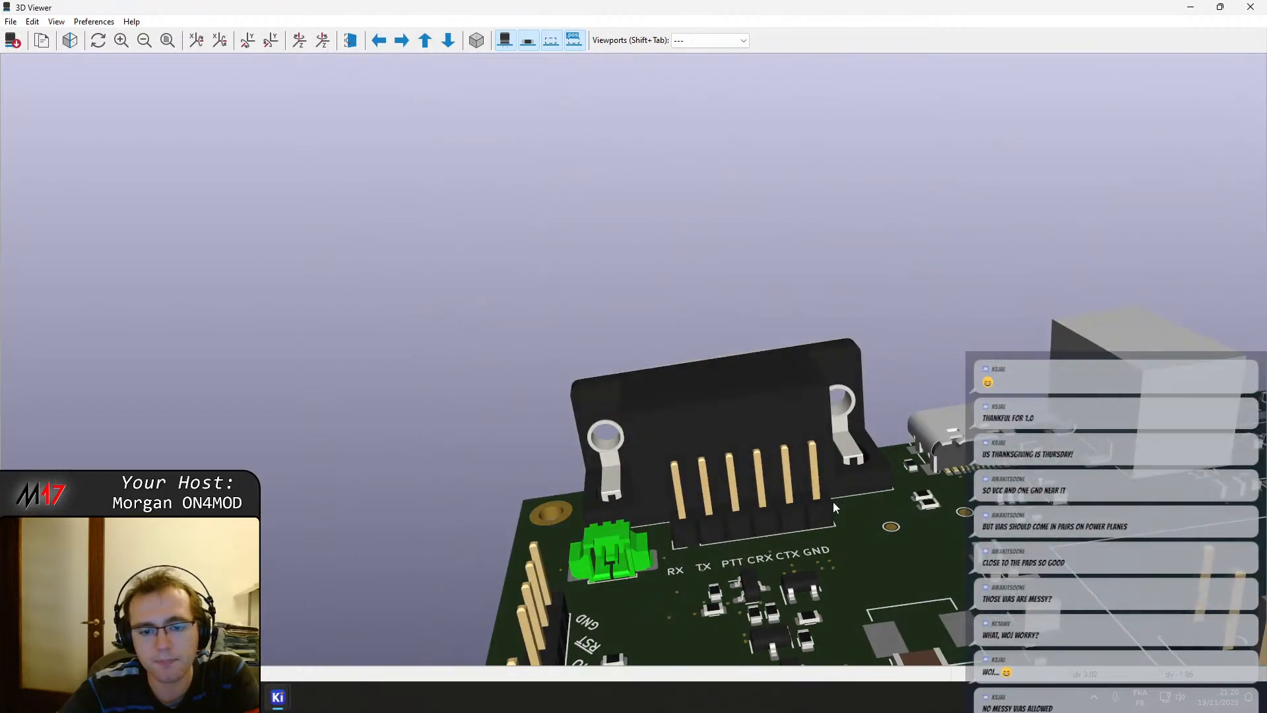
middle_drag(886, 540, 898, 159)
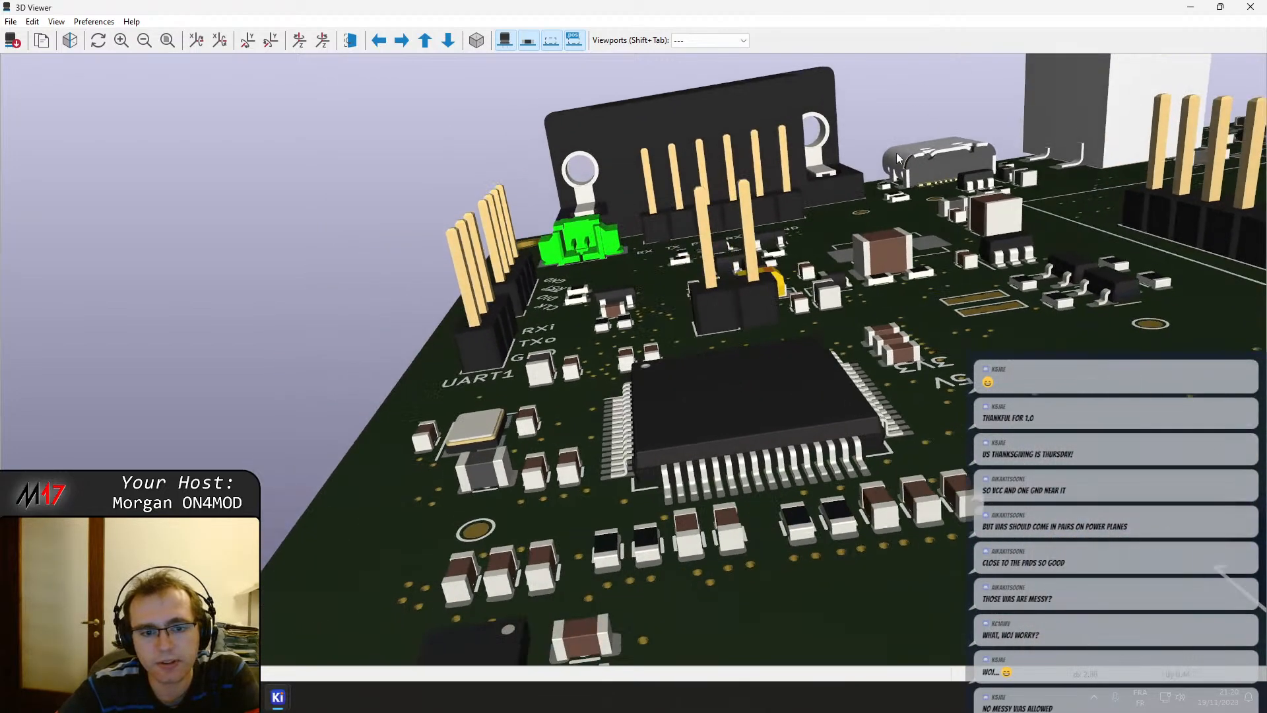
scroll(978, 257, down, 9)
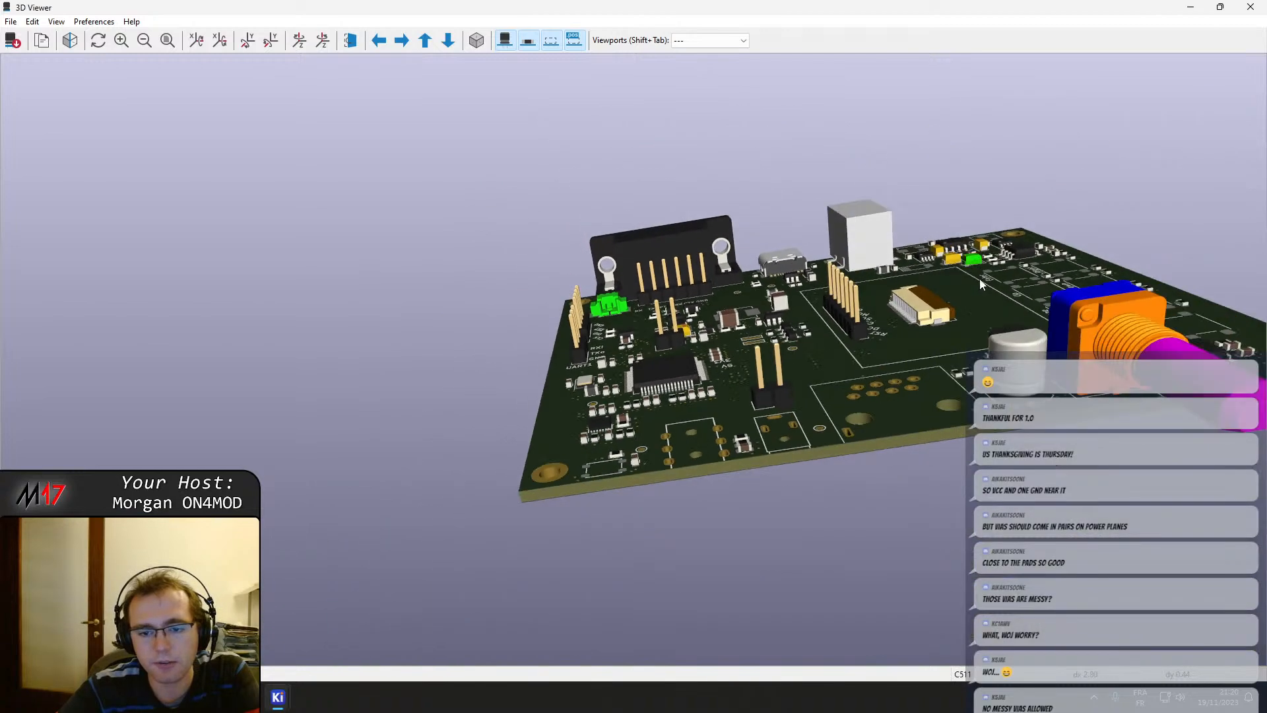
scroll(981, 284, up, 3)
scroll(660, 344, up, 4)
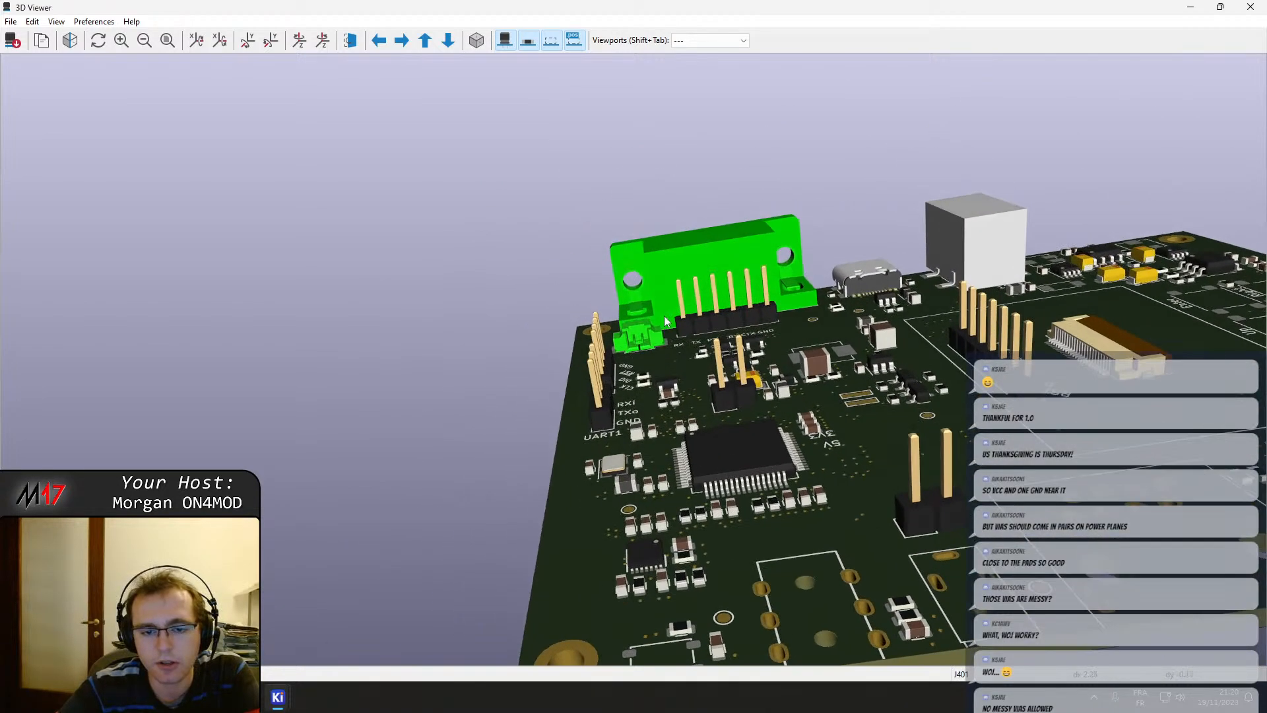
Examine J413, the D-sub, the pin headers and the flat-cable connector area in the 3D viewer, and close the viewer.
scroll(620, 232, up, 5)
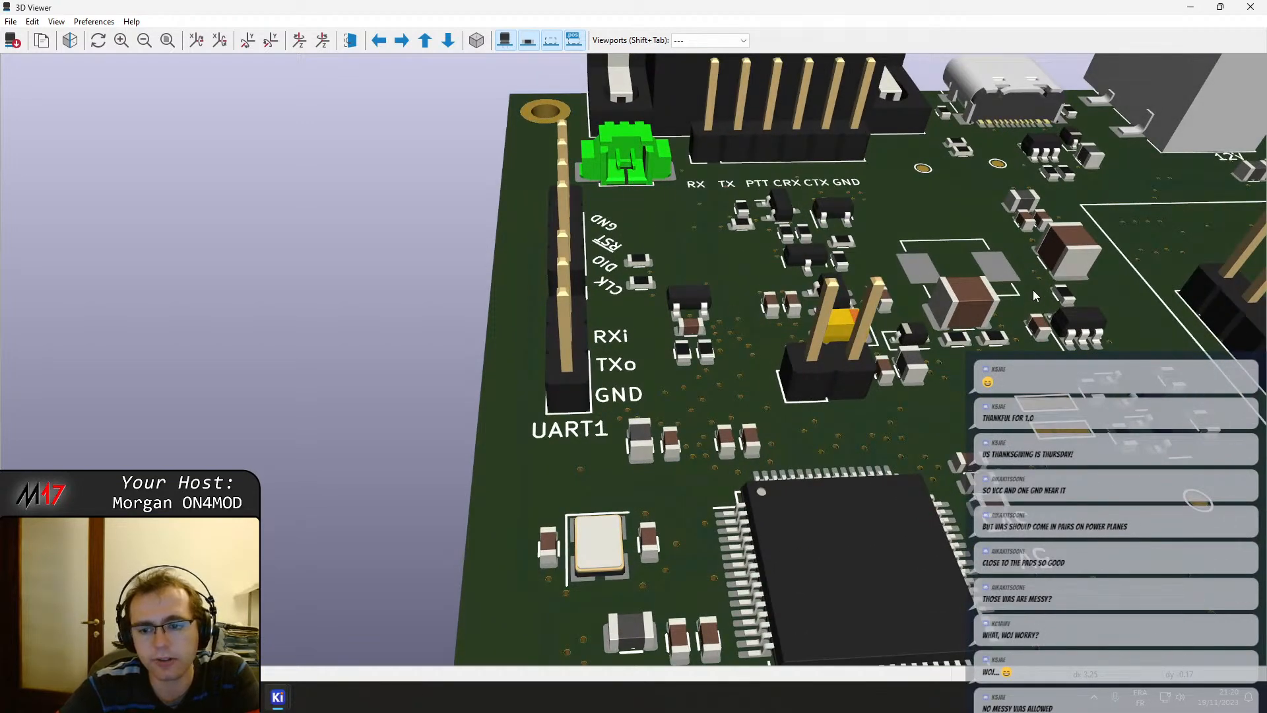
middle_drag(1021, 301, 728, 469)
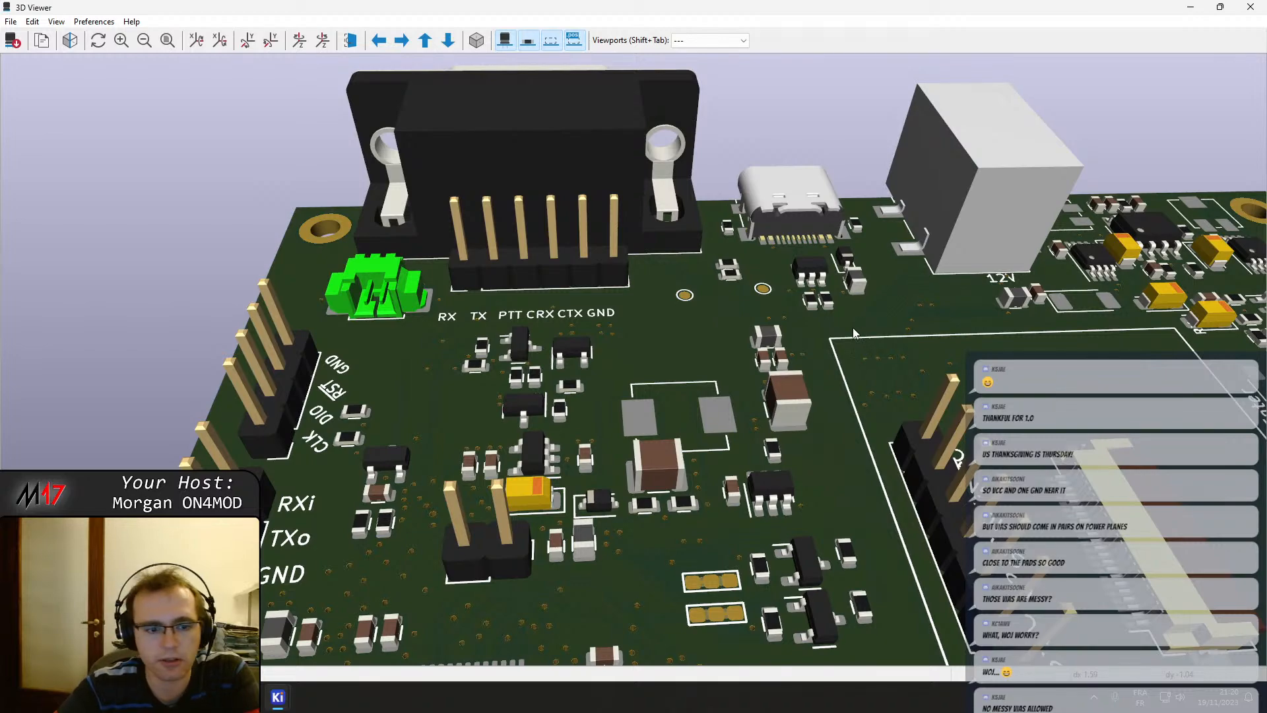
middle_drag(938, 389, 878, 404)
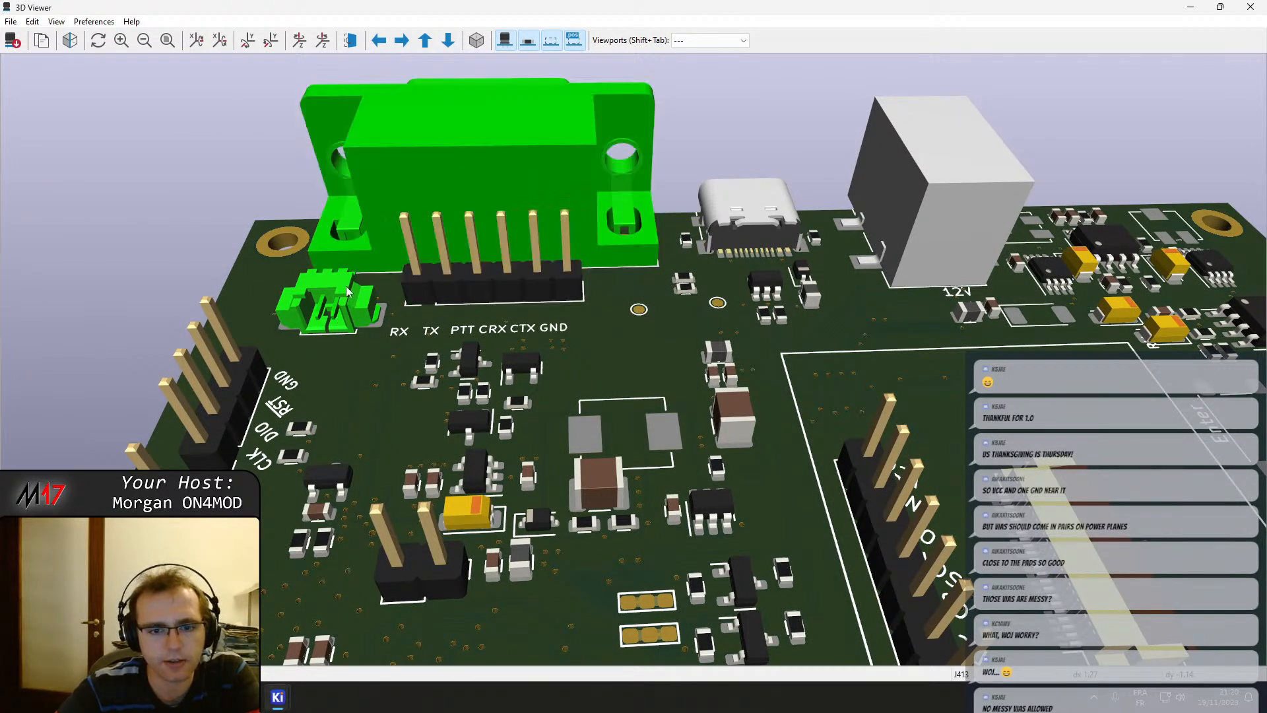
middle_drag(1132, 340, 362, 361)
middle_drag(256, 368, 720, 126)
middle_drag(914, 344, 350, 342)
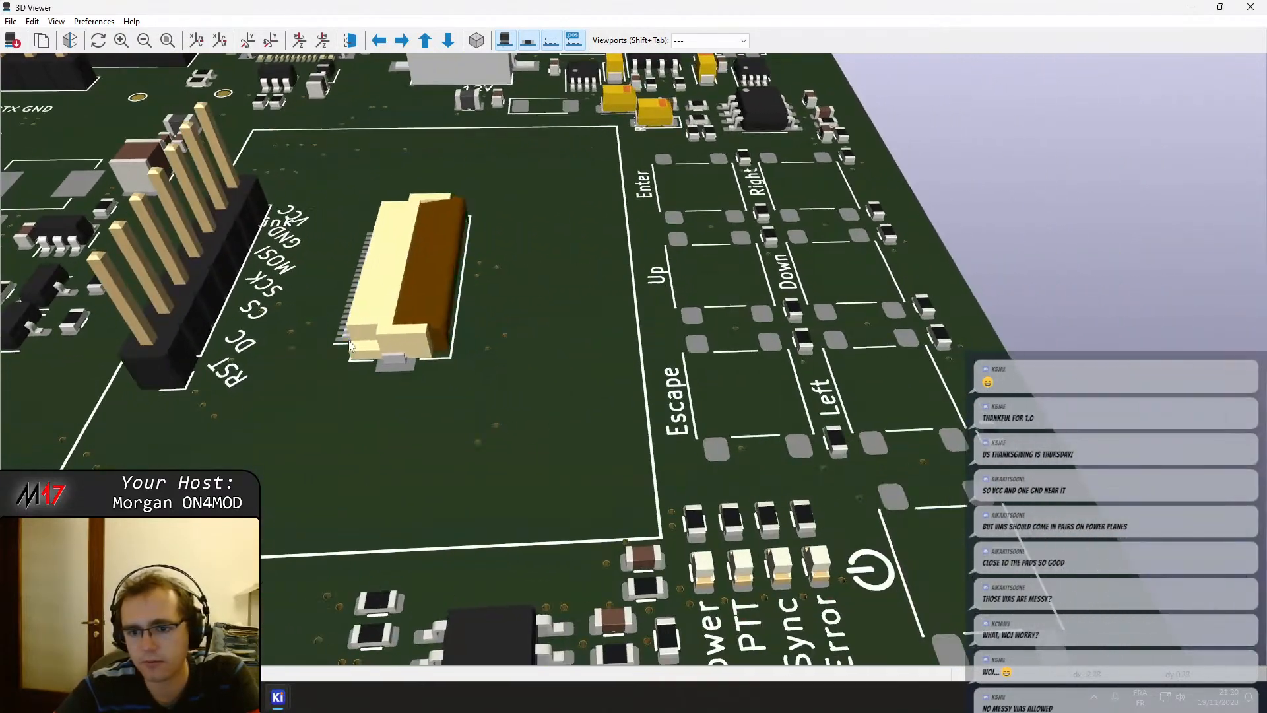
middle_drag(556, 305, 525, 412)
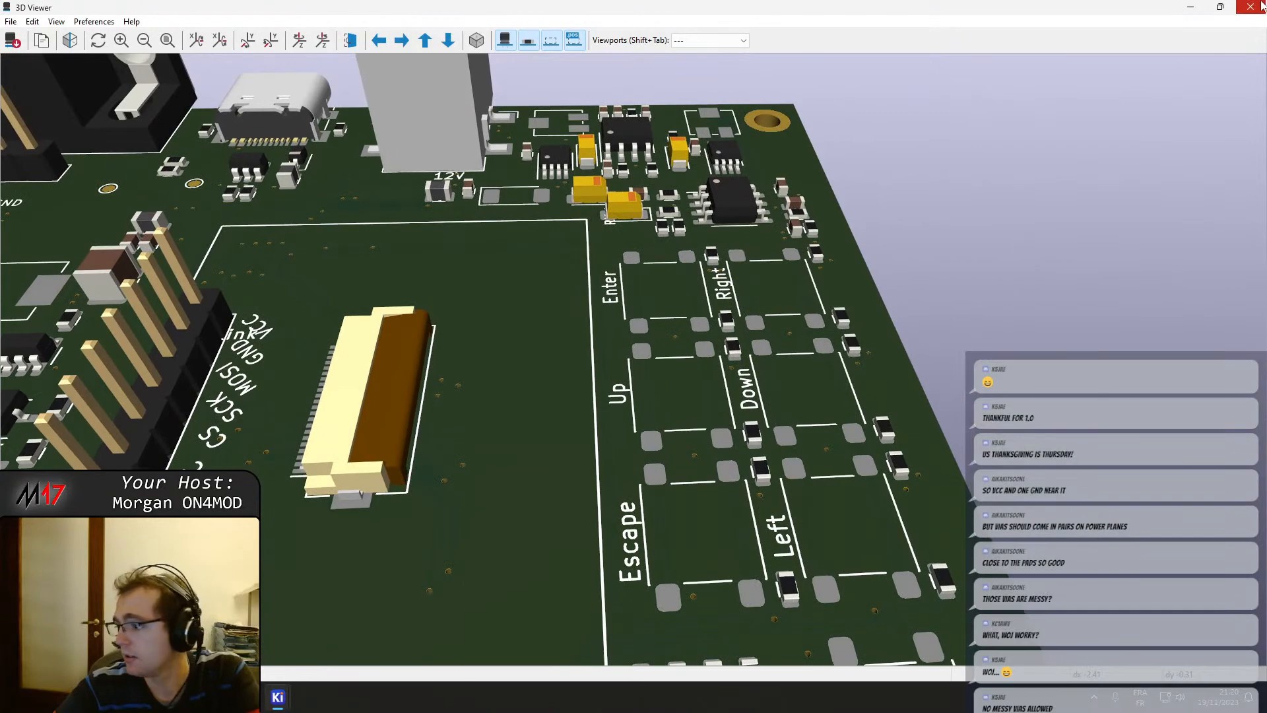
scroll(265, 338, down, 1)
middle_drag(229, 367, 348, 248)
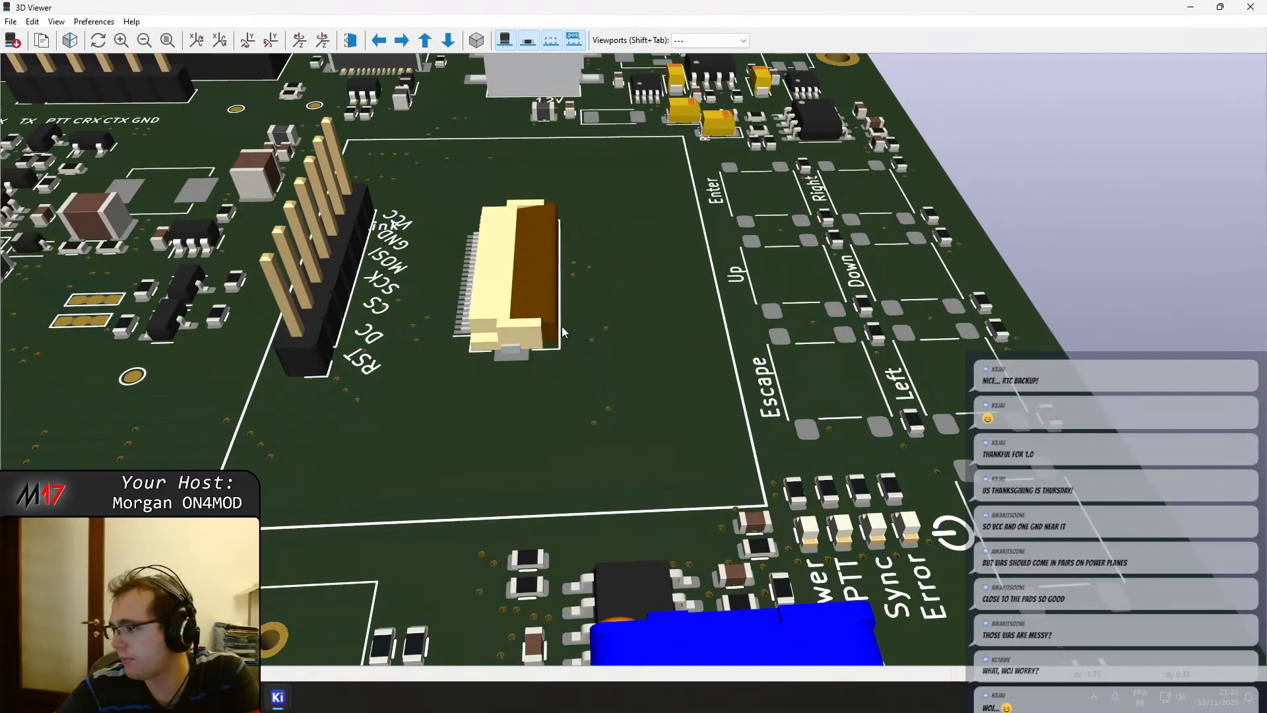
middle_drag(299, 337, 948, 398)
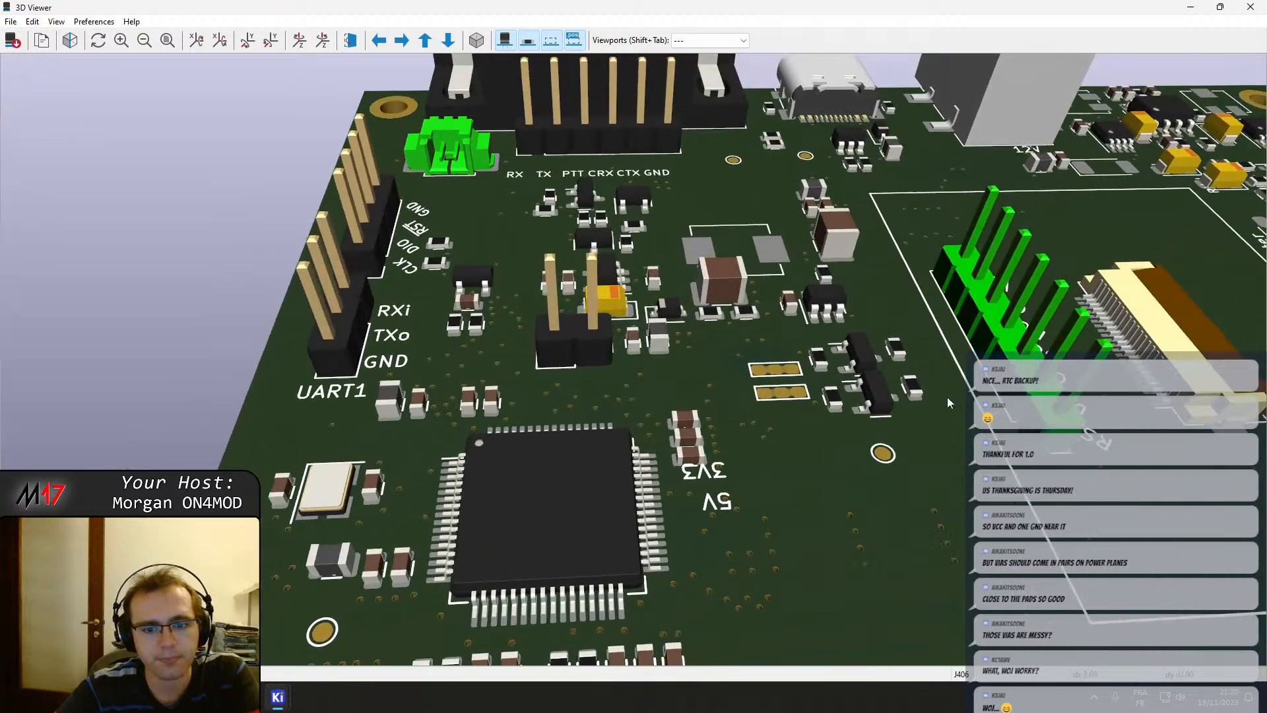
scroll(544, 401, up, 2)
middle_drag(545, 402, 286, 437)
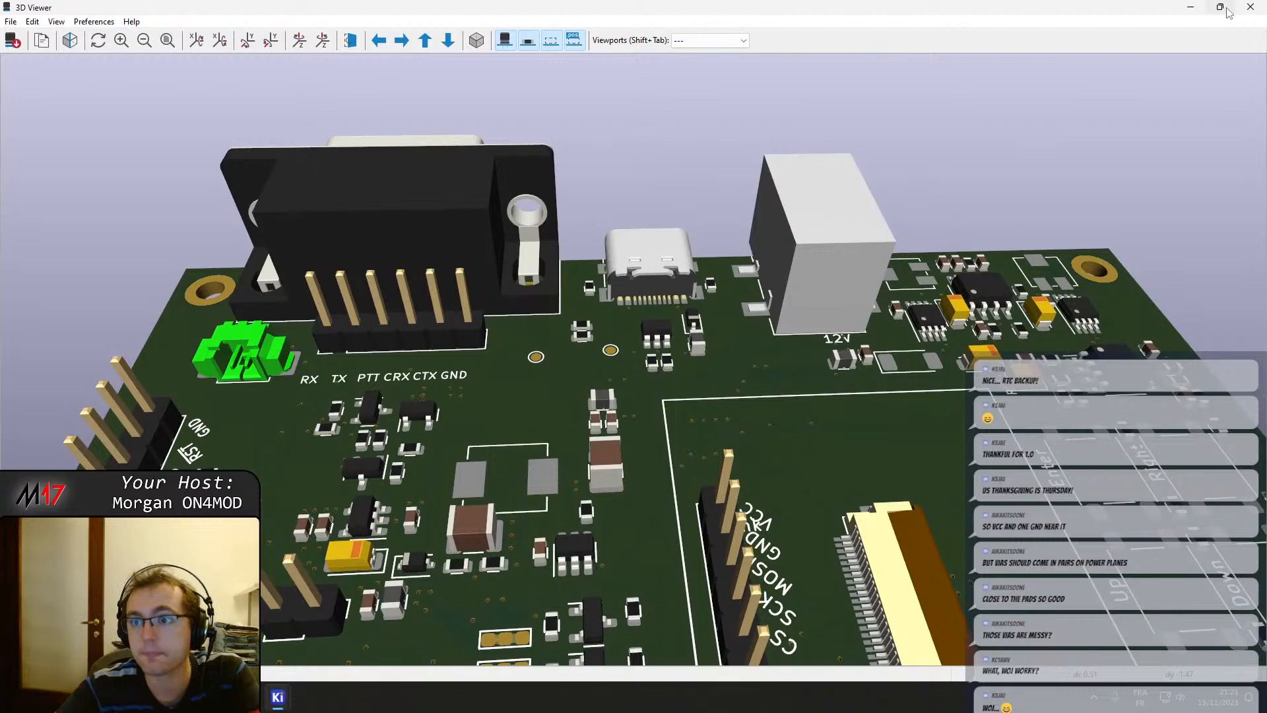
scroll(318, 556, down, 2)
middle_drag(324, 549, 432, 211)
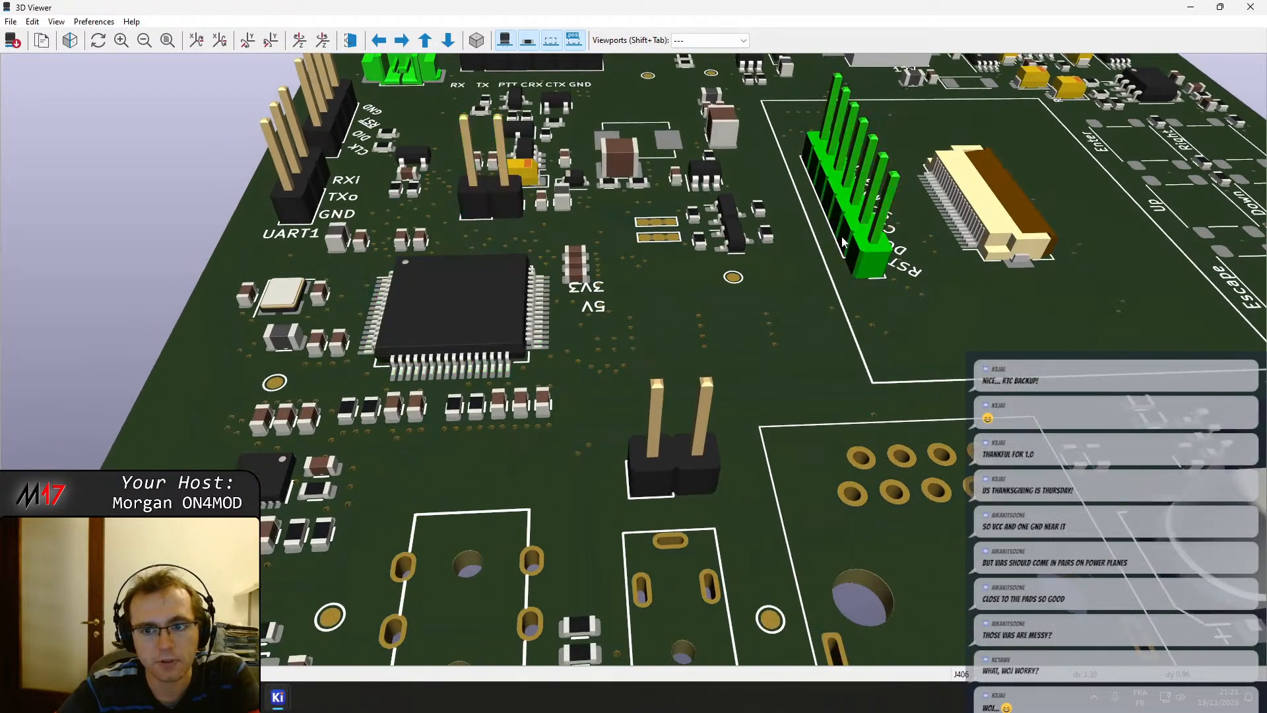
middle_drag(894, 246, 556, 486)
click(1251, 7)
Inspect the GND vias around the Q201, Q202, L201 and U203 power circuitry below the radio header.
middle_drag(721, 267, 407, 212)
scroll(624, 380, down, 2)
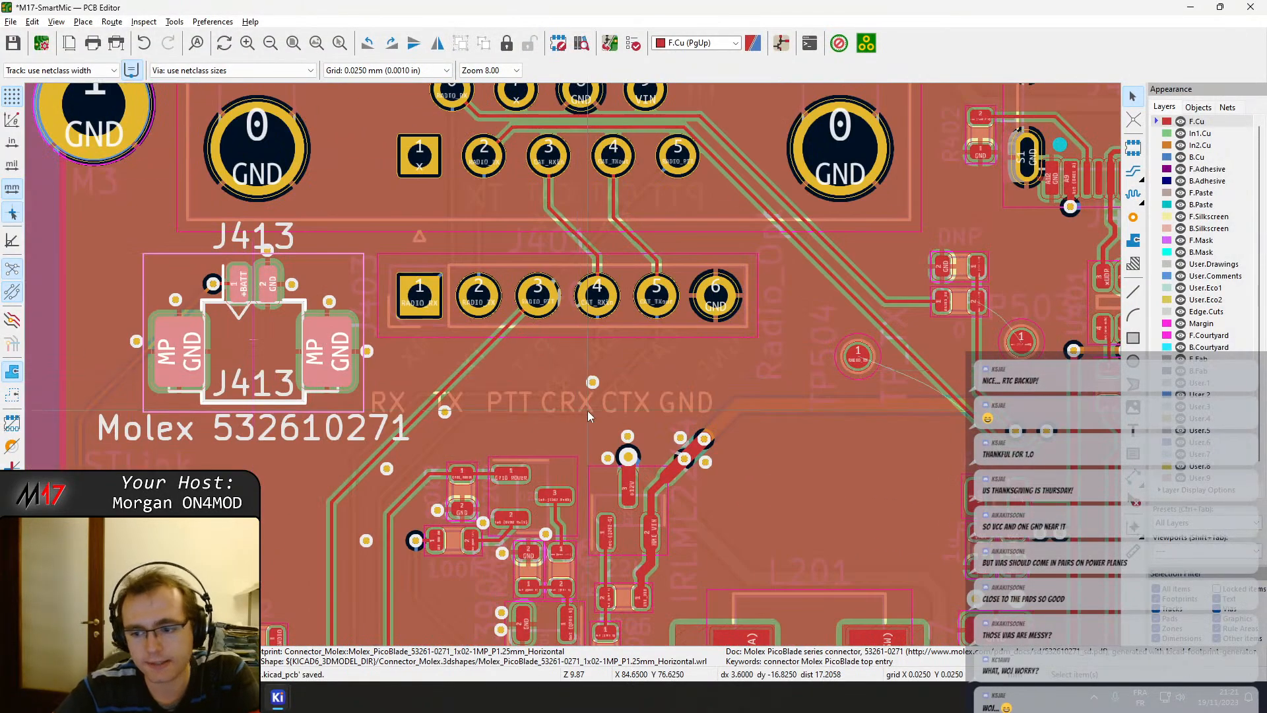
scroll(587, 411, down, 5)
scroll(572, 361, up, 7)
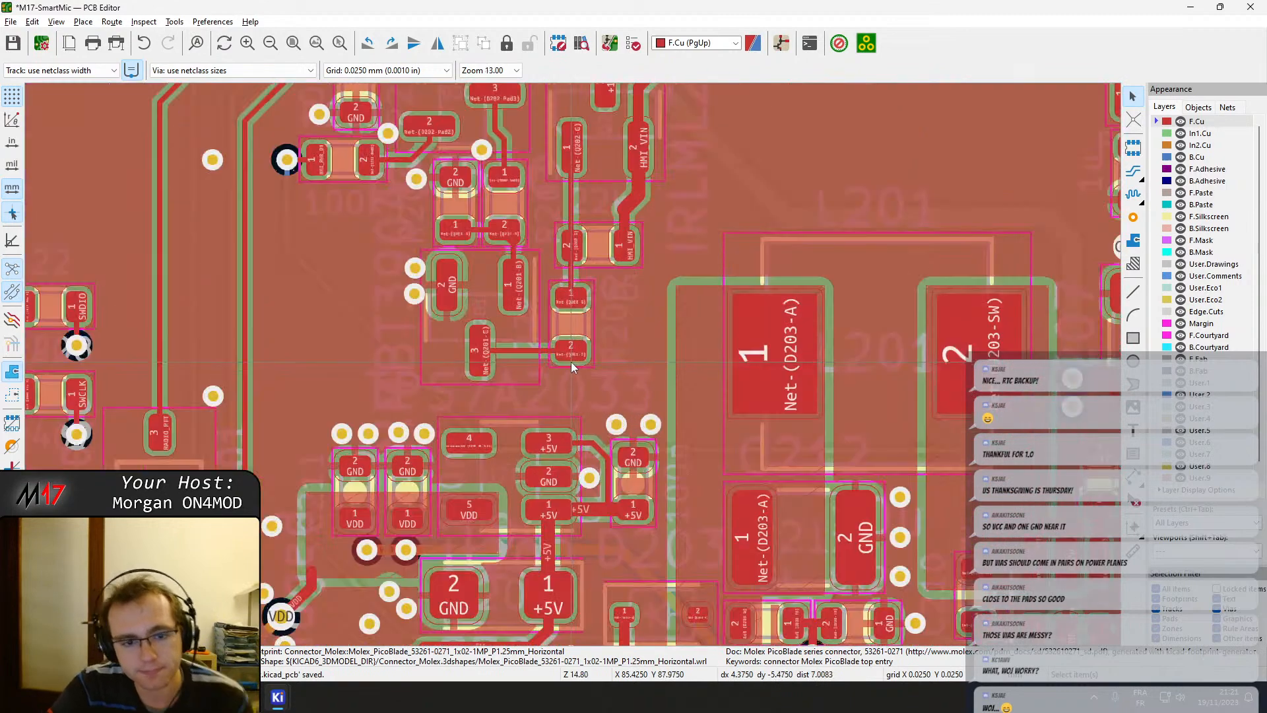
scroll(532, 335, up, 4)
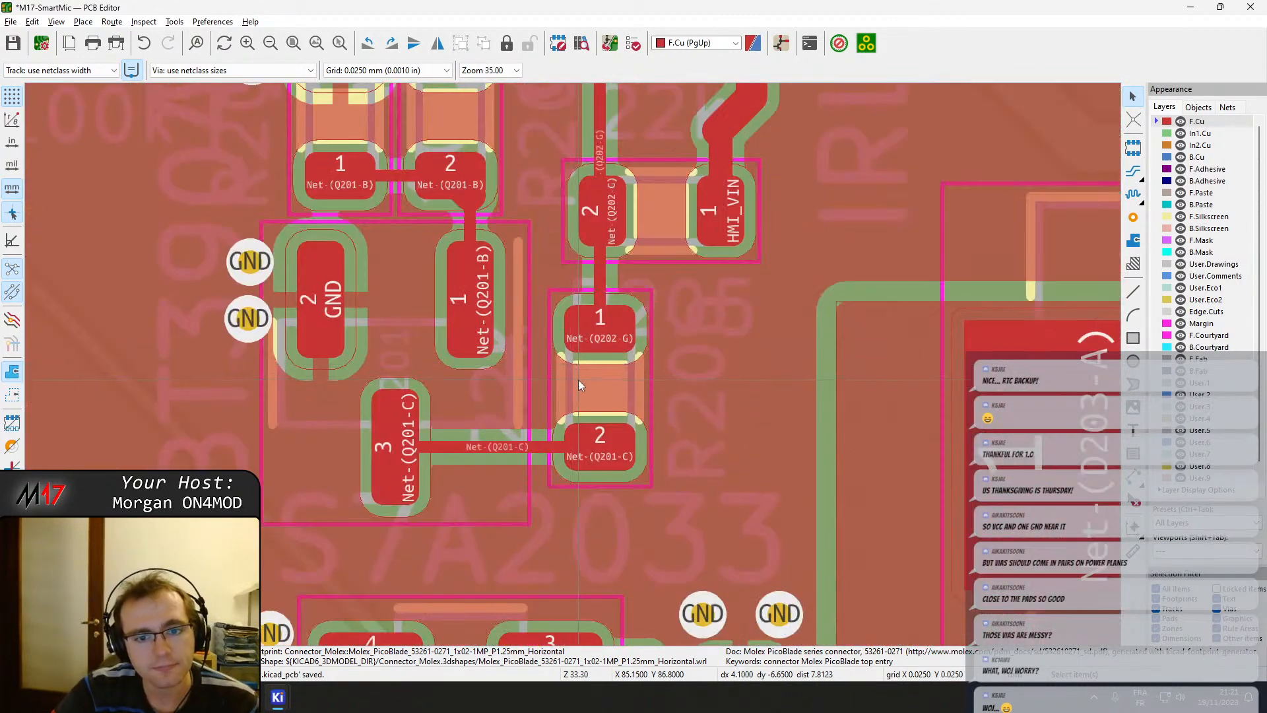
scroll(326, 366, down, 4)
scroll(569, 367, up, 2)
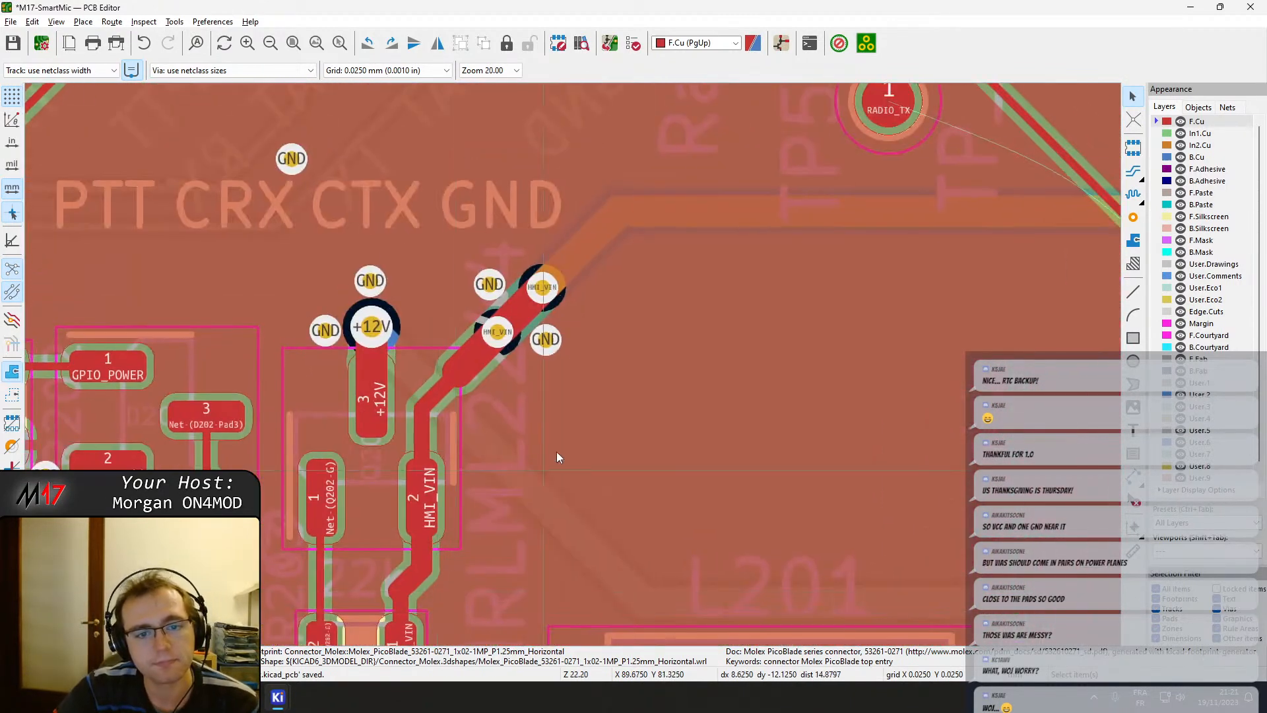
scroll(569, 367, down, 2)
middle_drag(322, 509, 341, 217)
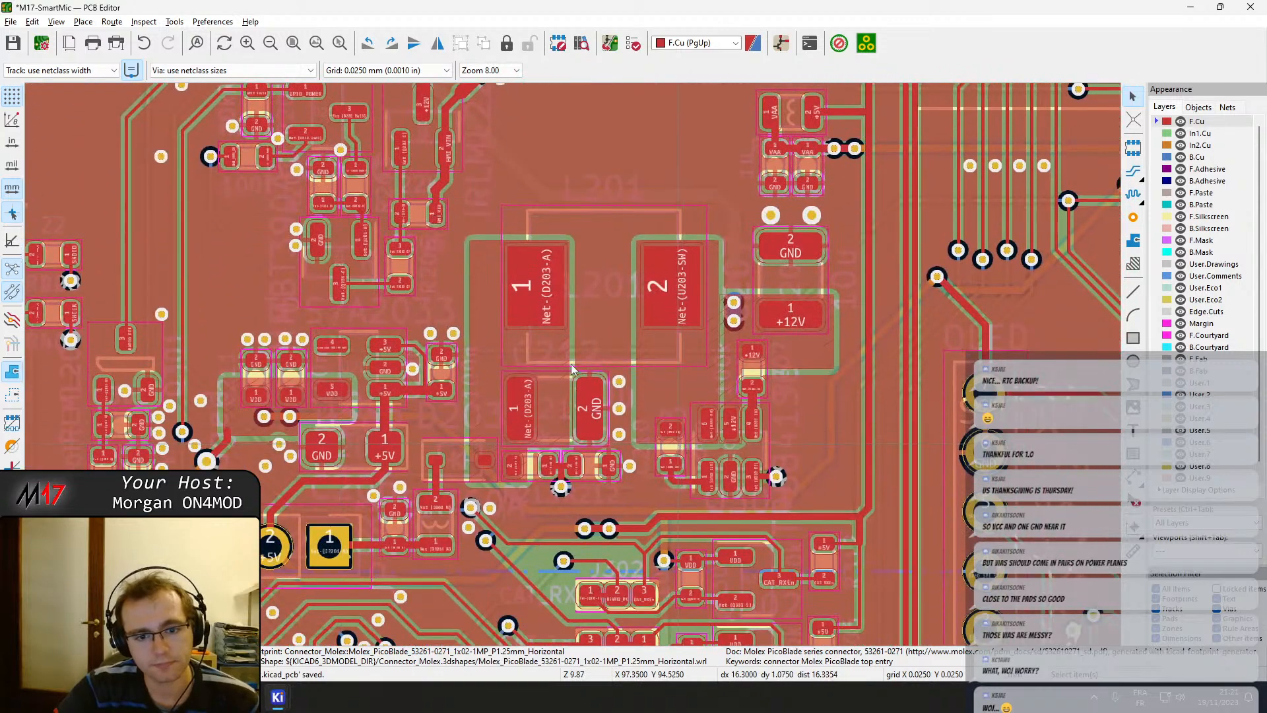
scroll(572, 370, up, 2)
scroll(502, 508, up, 4)
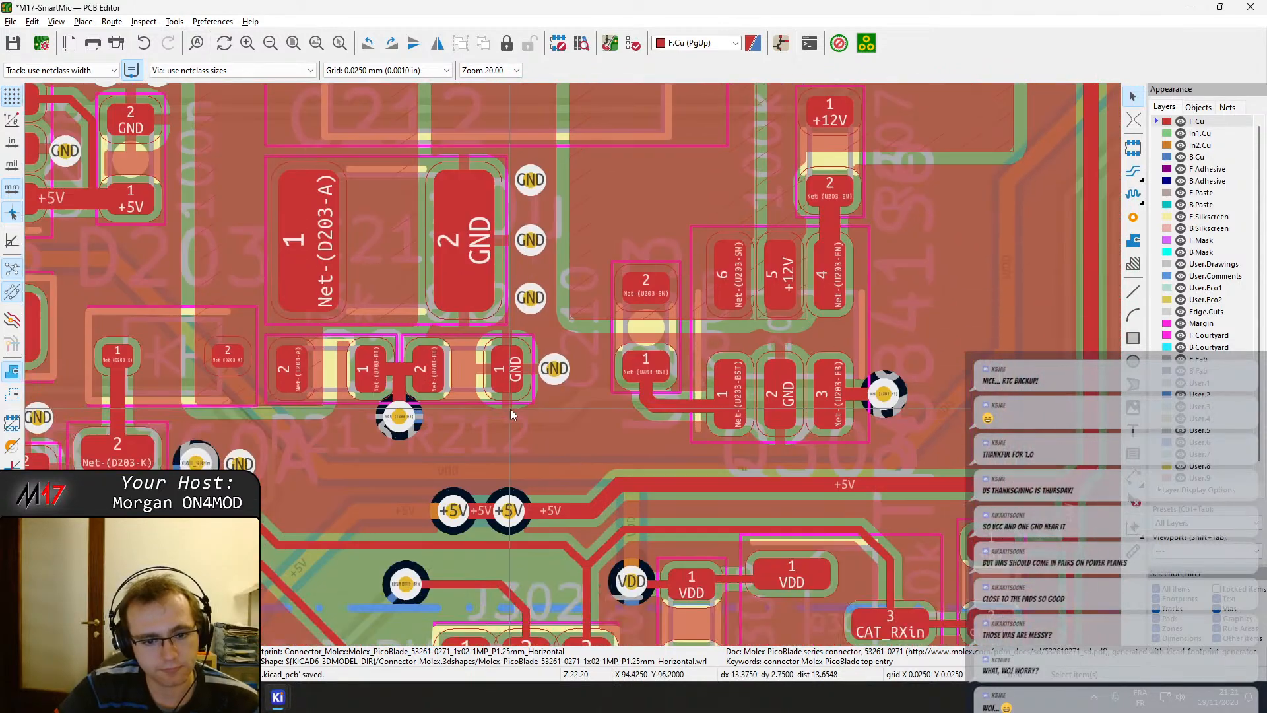
Place a GND via between the GND via beside R212's pad 1 and the Net-(U203-BST) capacitor pad.
click(552, 333)
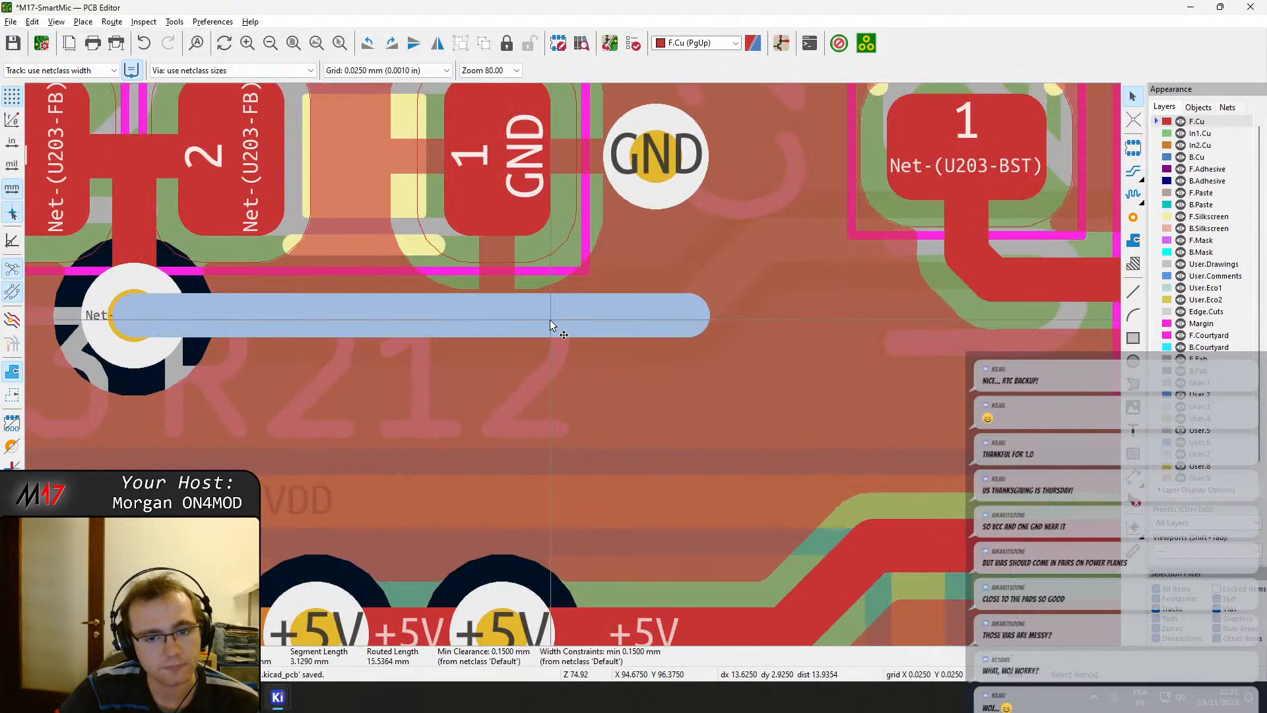
scroll(627, 299, down, 2)
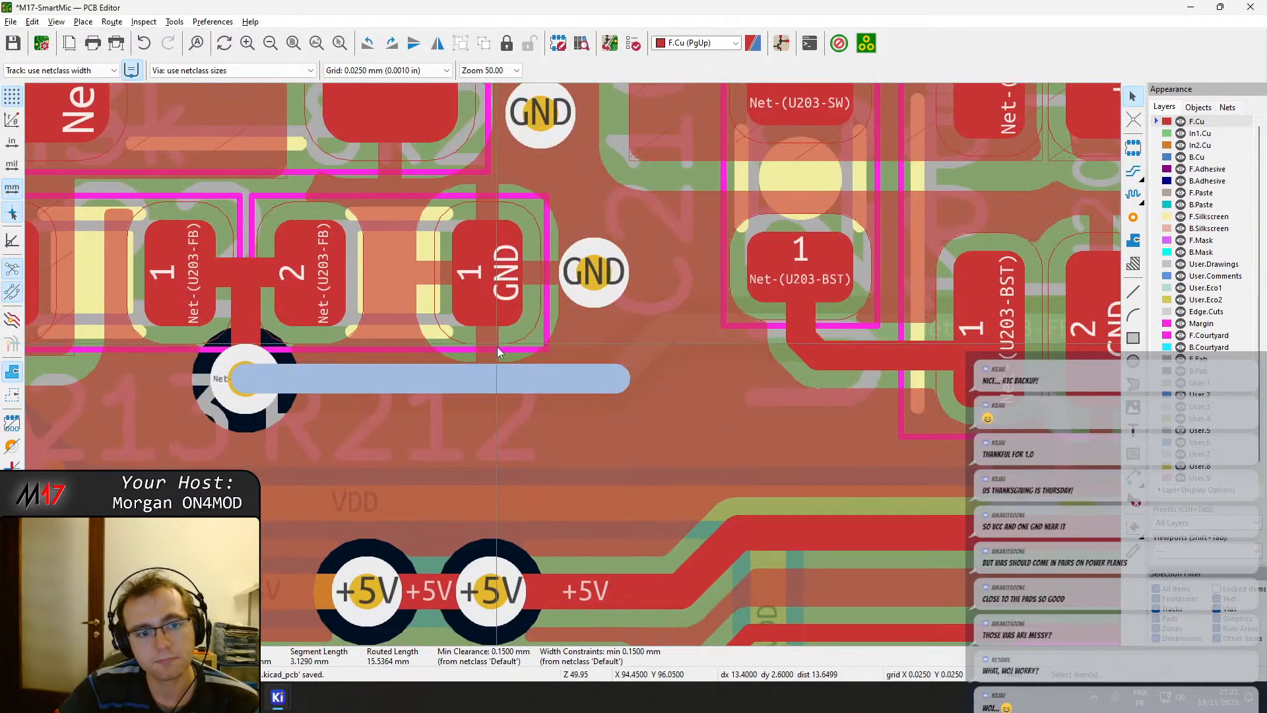
scroll(461, 505, up, 1)
middle_drag(462, 506, 434, 439)
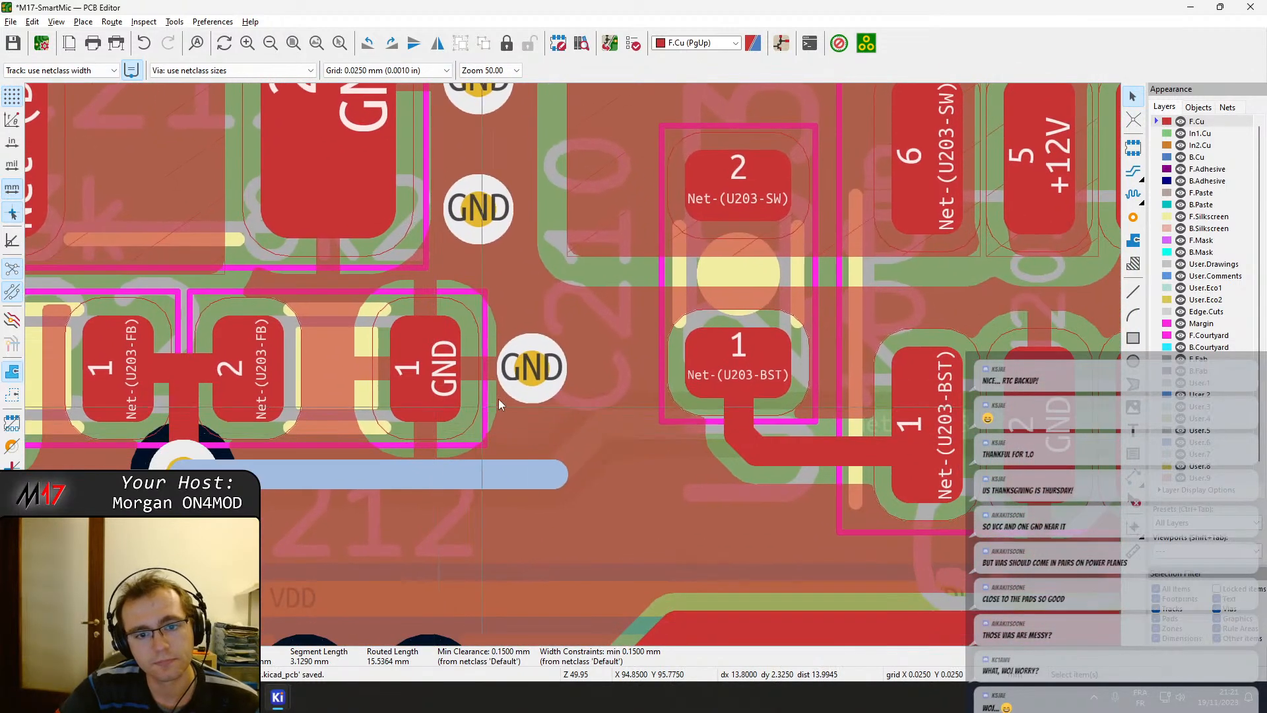
click(1133, 219)
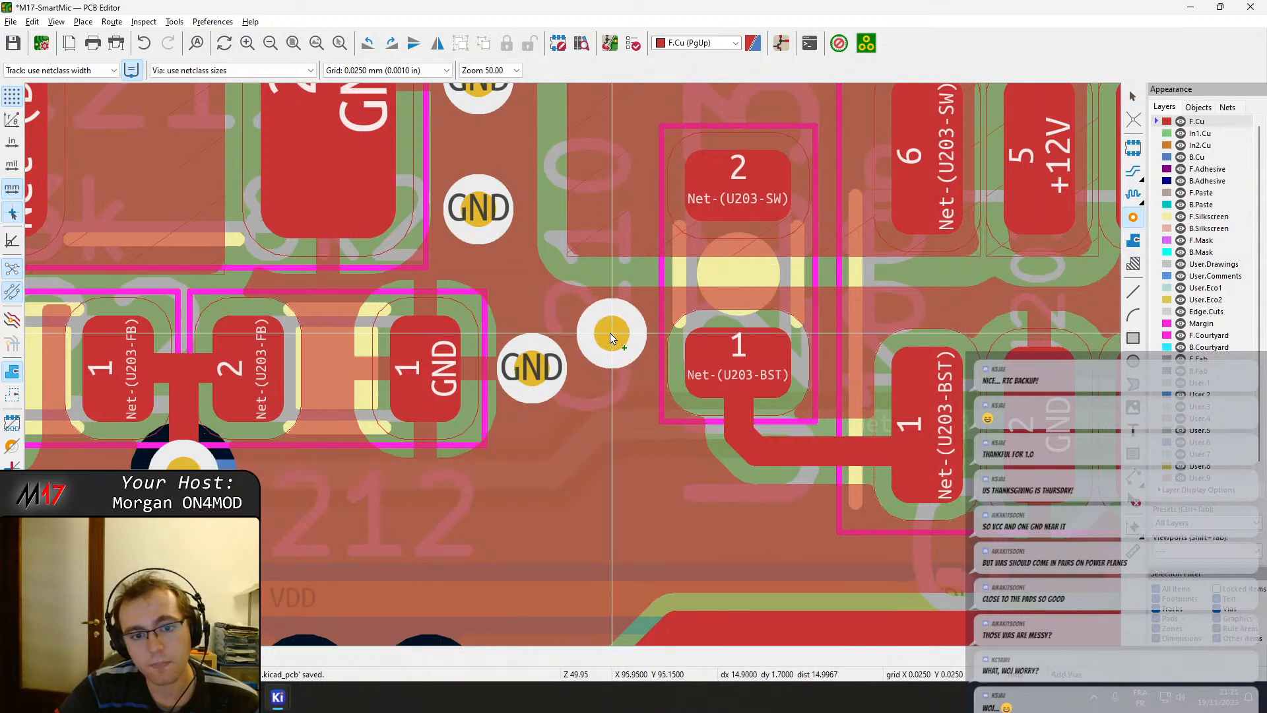
click(605, 326)
middle_drag(894, 473, 467, 325)
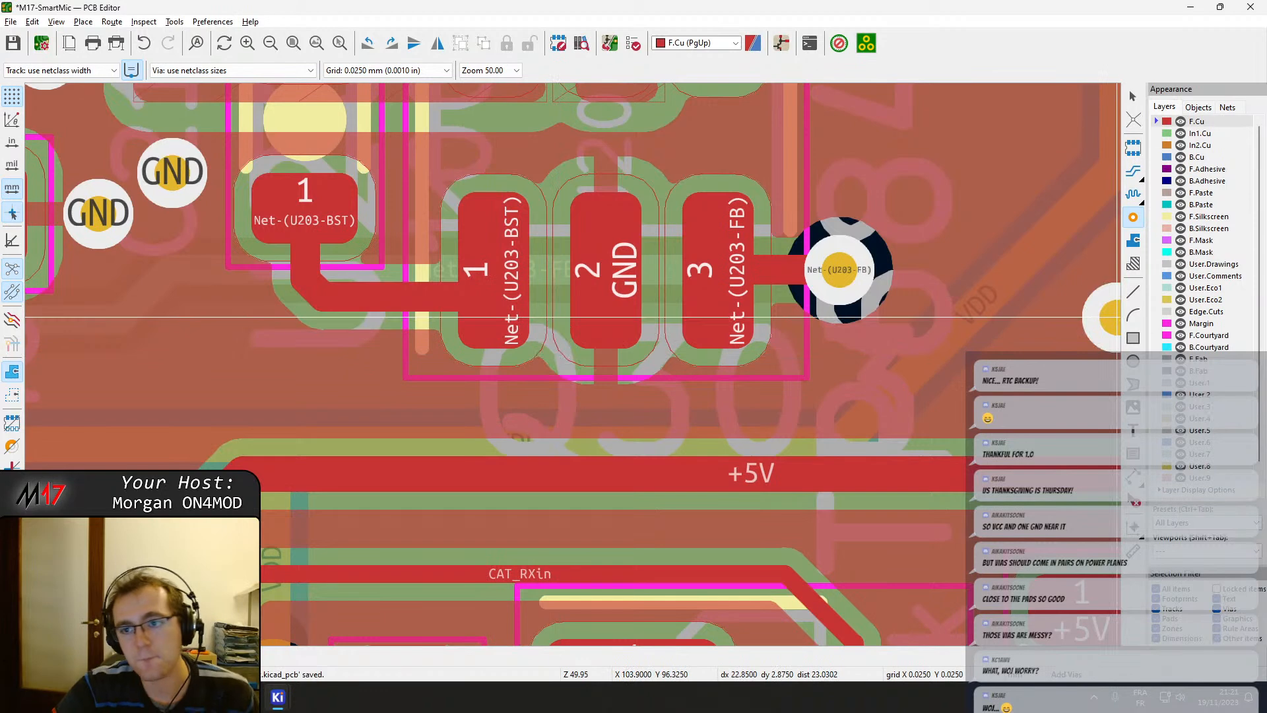
key(Escape)
Bring In2.Cu to the front and examine the VDD and +5V tracks between U203 and J302.
scroll(730, 449, down, 3)
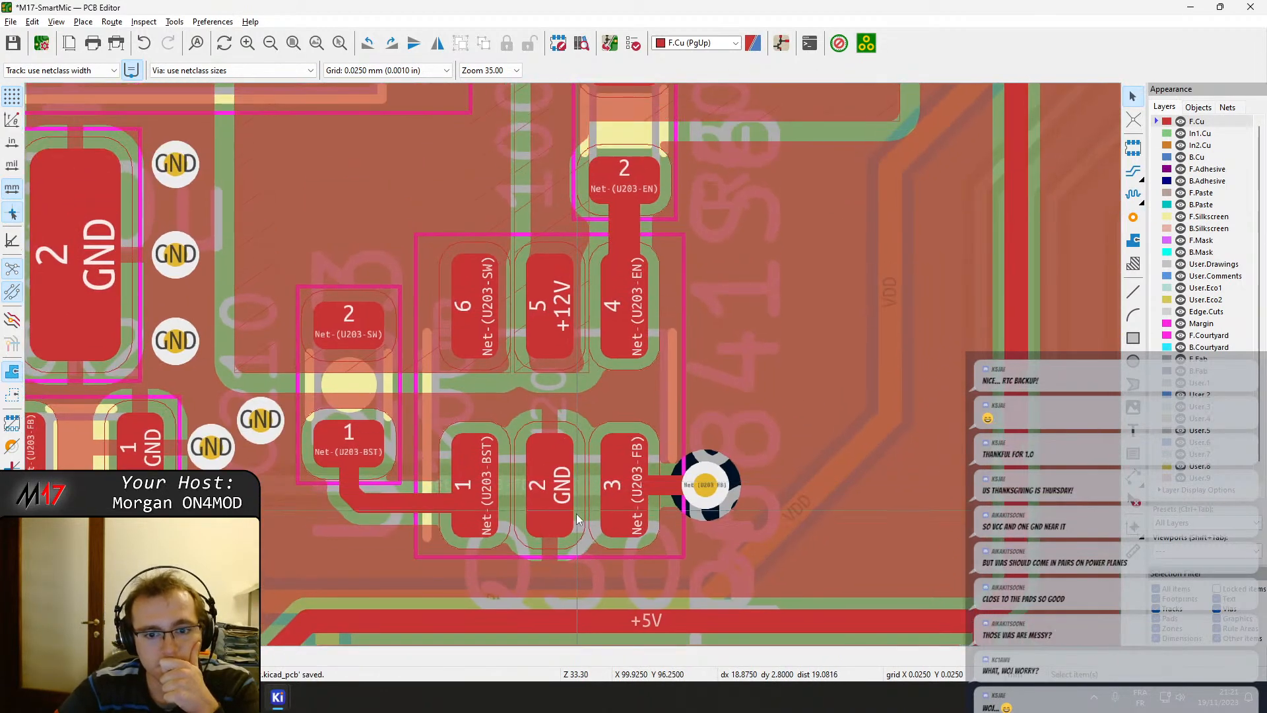
middle_drag(577, 520, 567, 406)
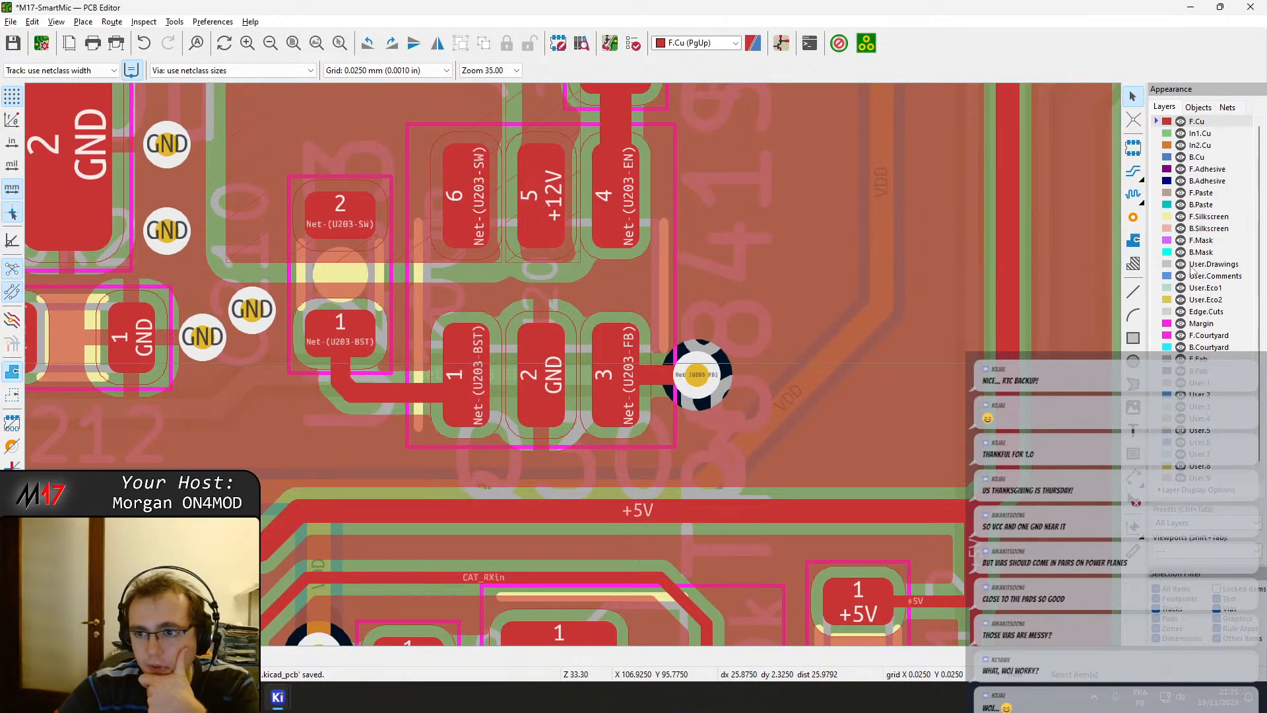
click(1200, 145)
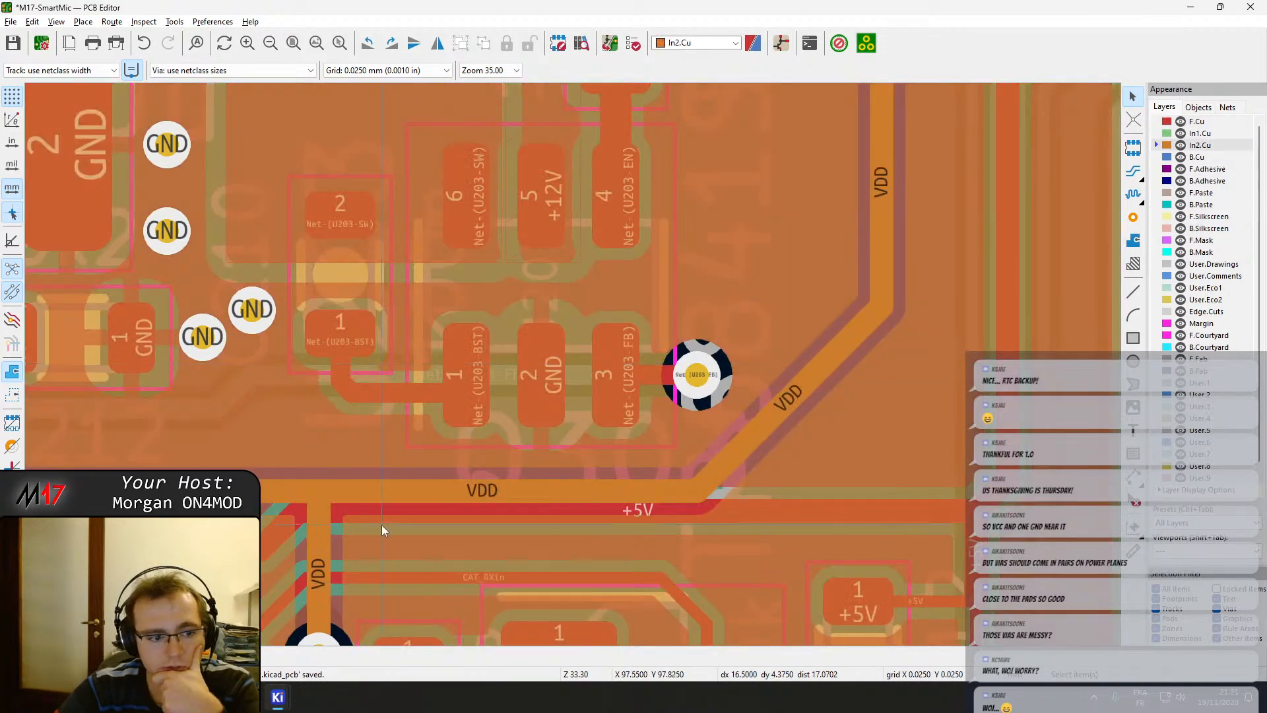
middle_drag(381, 525, 957, 251)
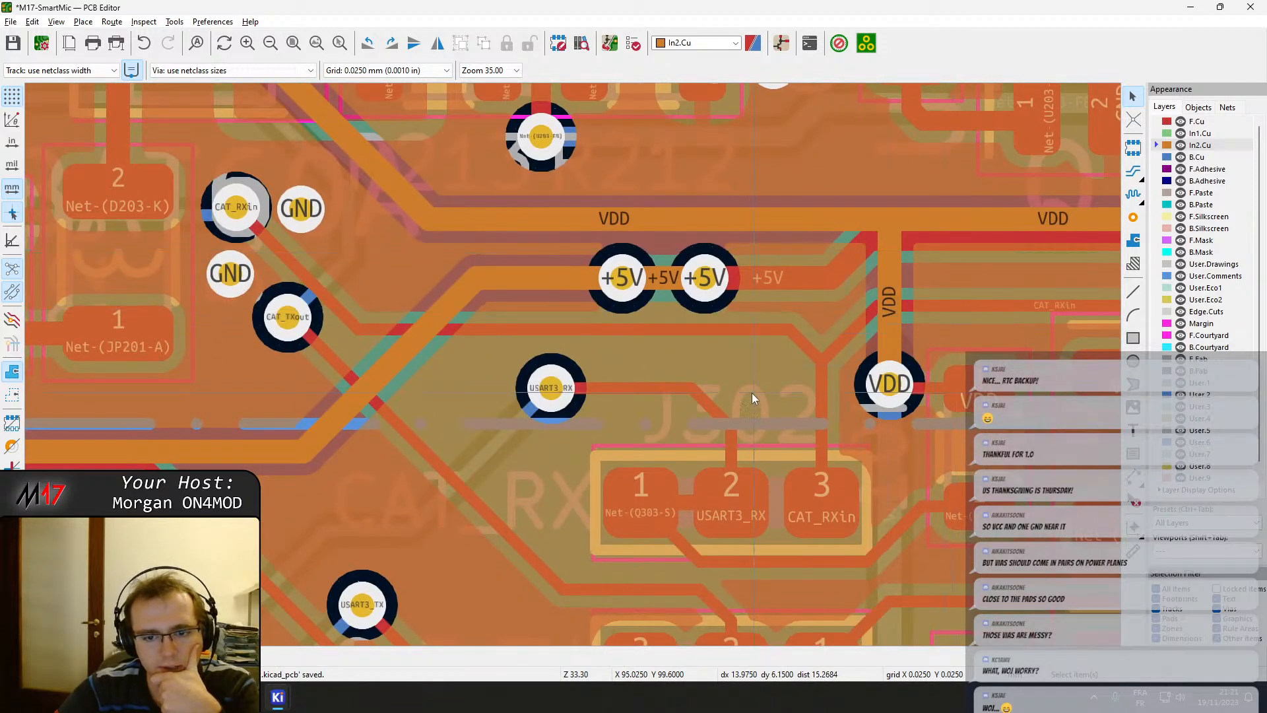
On F.Cu, move the USART3_RX via down toward J302 and shift the horizontal CAT_RXin track down, away from the +5V vias.
click(1211, 123)
click(559, 391)
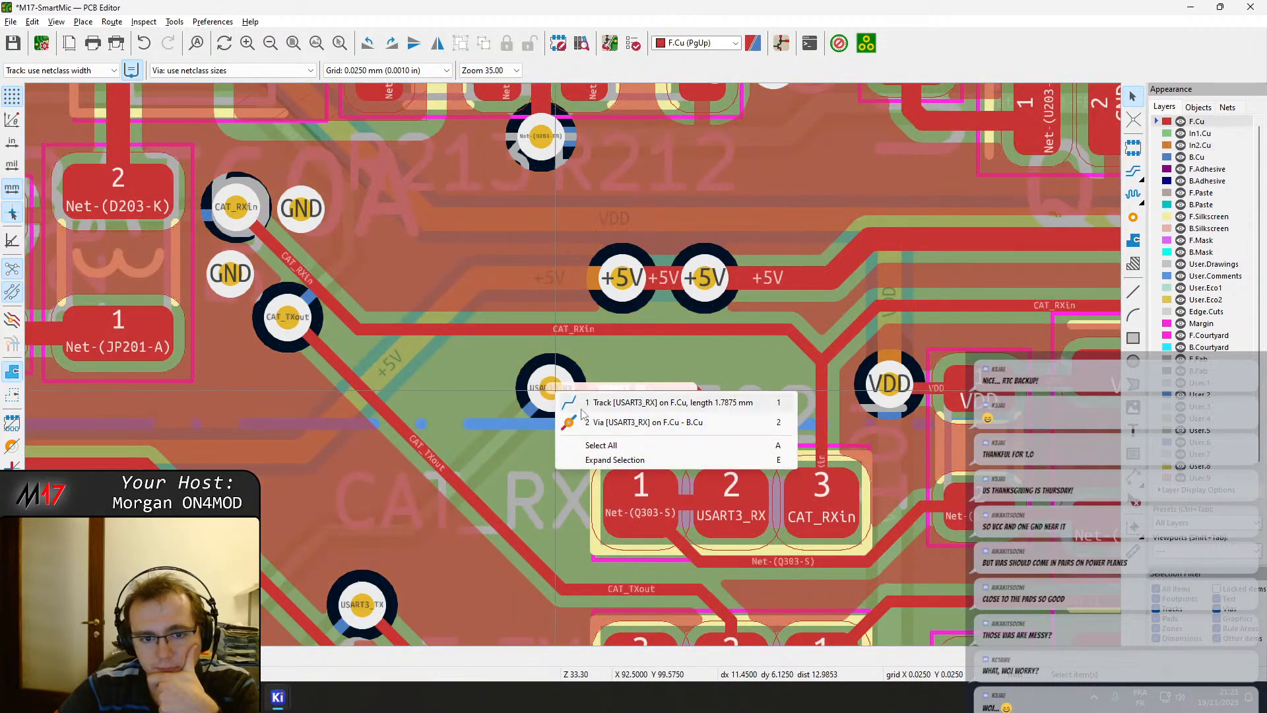
click(590, 421)
drag(560, 389, 557, 423)
click(692, 331)
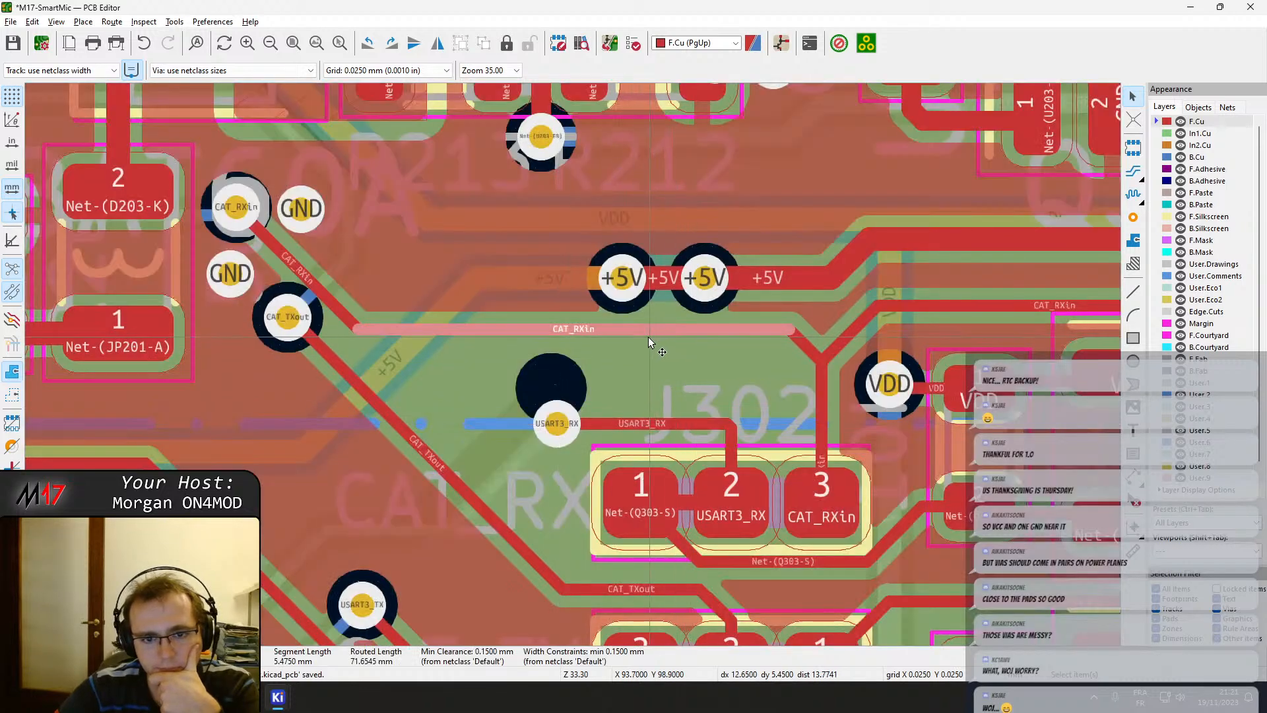
drag(649, 342, 822, 361)
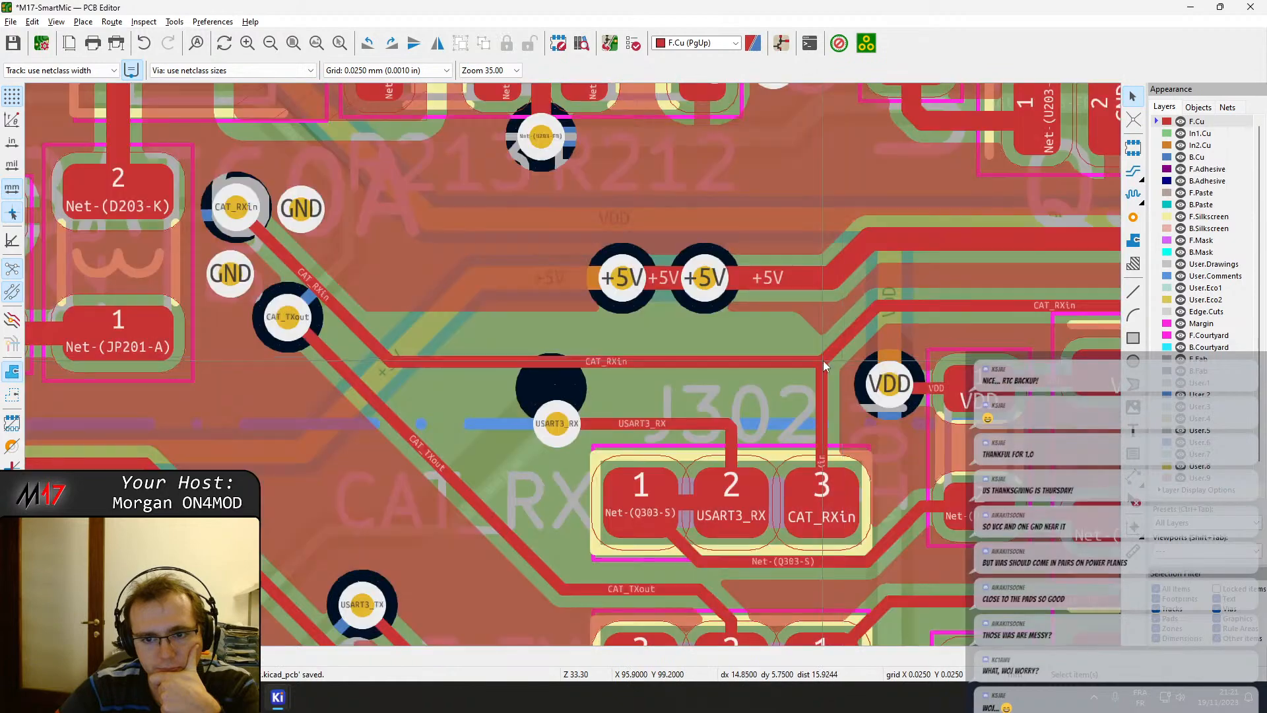
Move the USART3_TX via right, closer to J301's pad 3, and refill all zones.
middle_drag(822, 360, 721, 227)
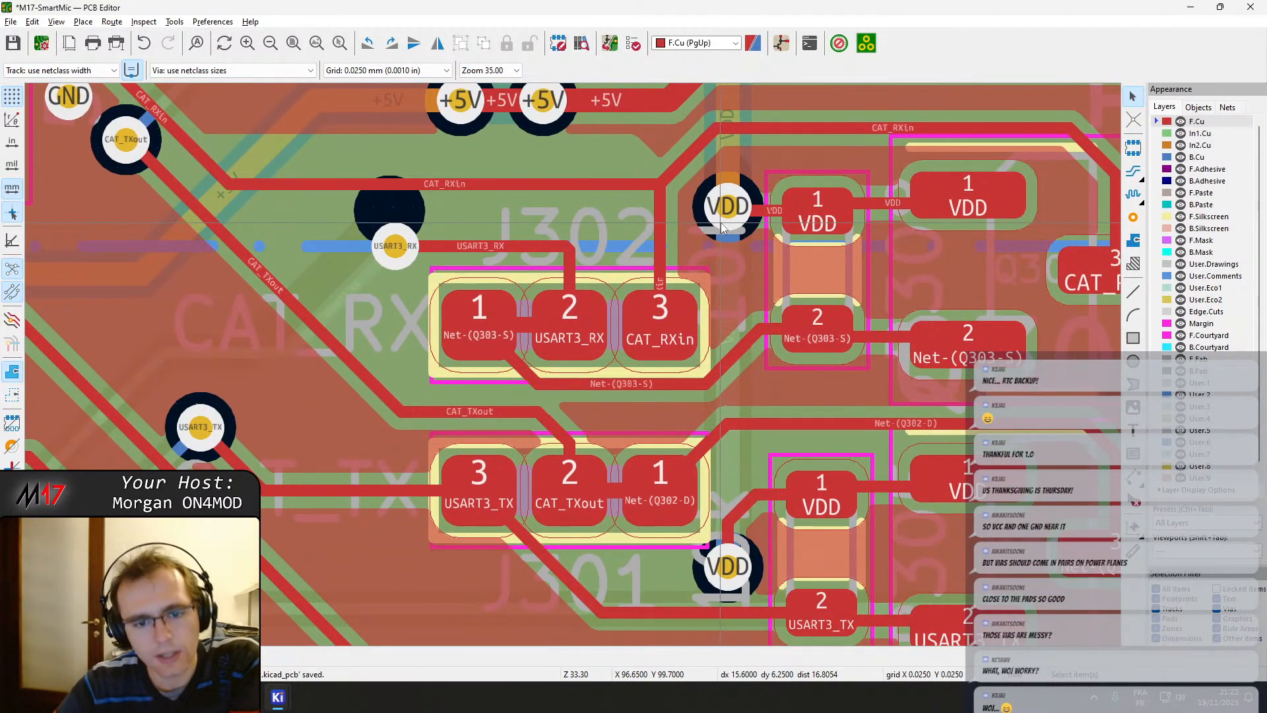
scroll(573, 364, down, 3)
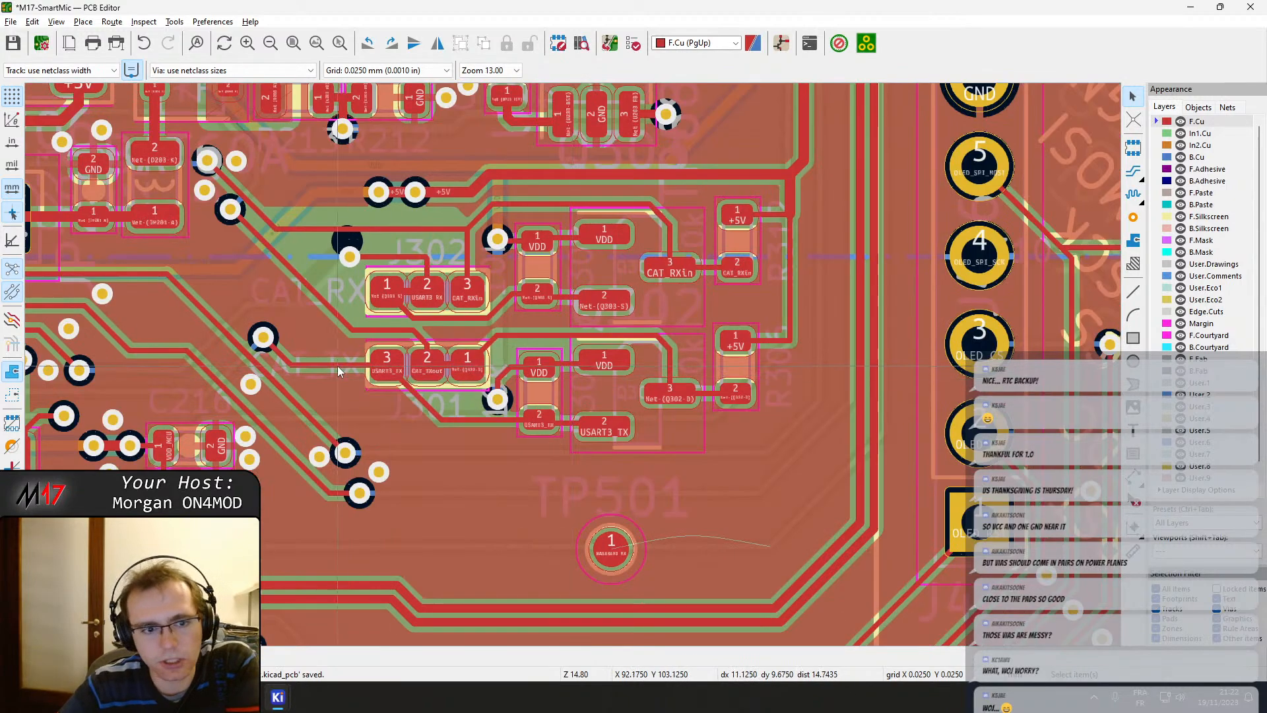
scroll(338, 371, up, 4)
drag(409, 319, 494, 322)
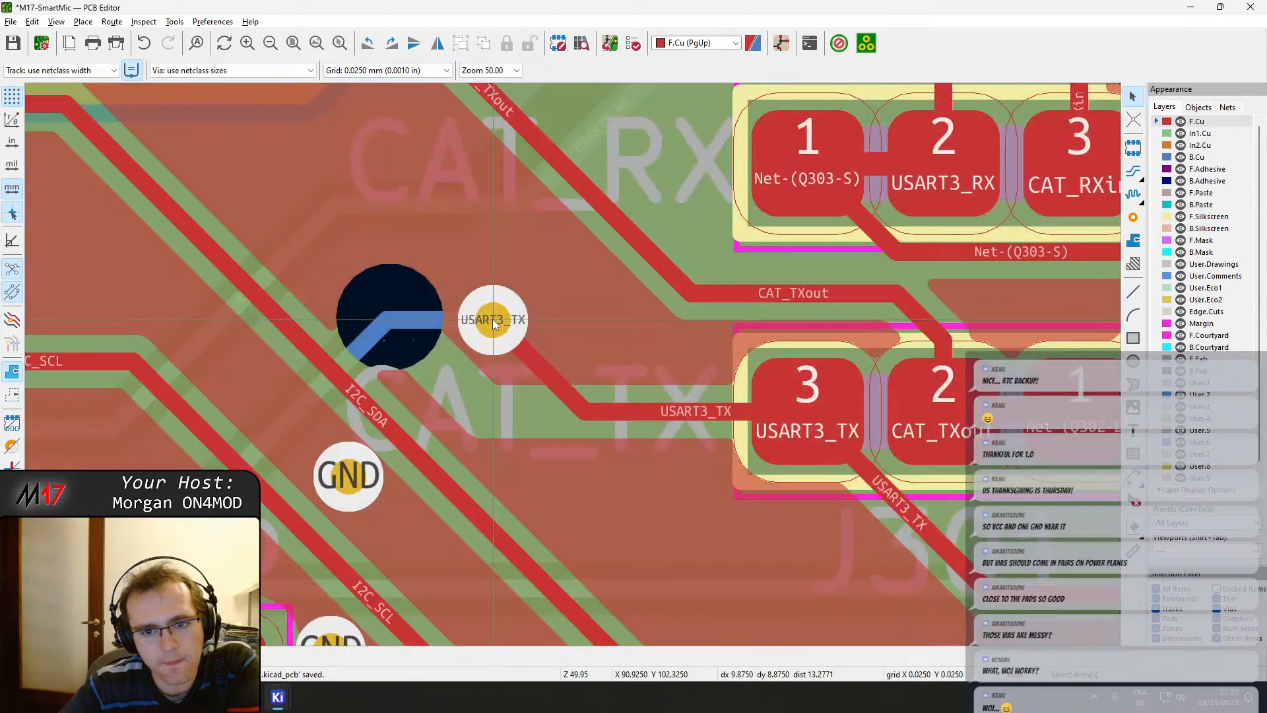
key(b)
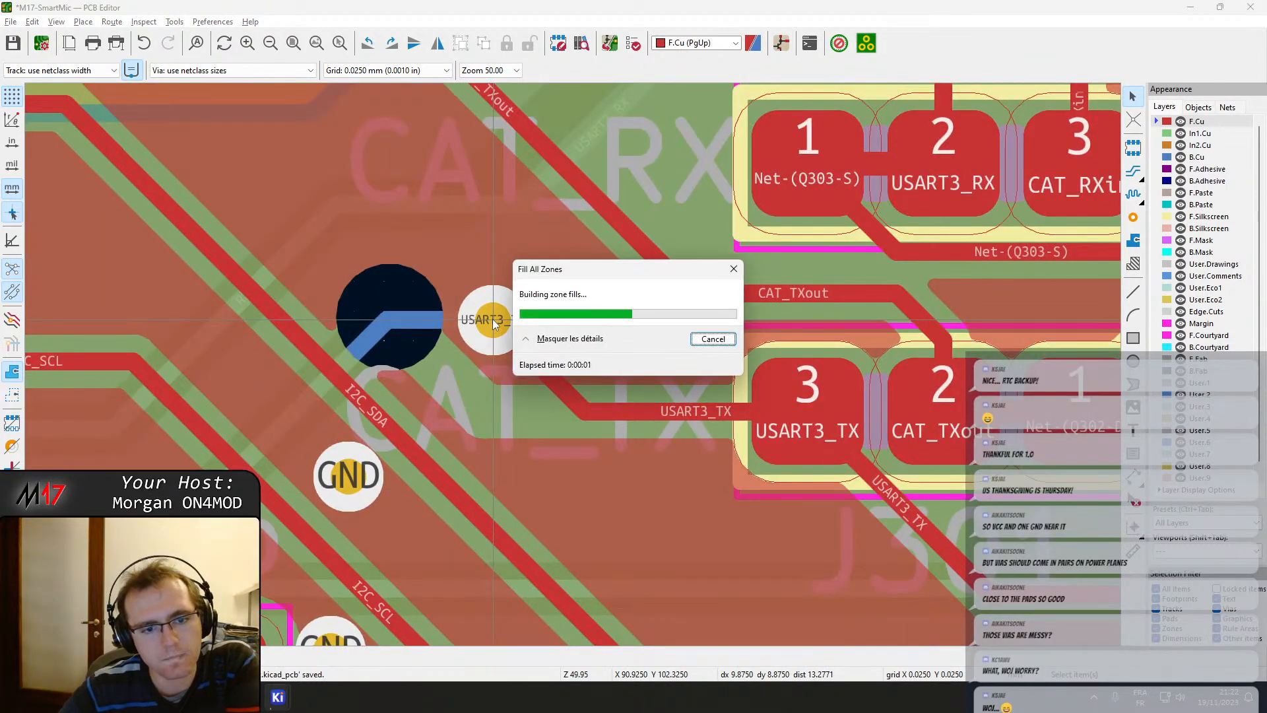
Move the CAT_TXout via down, away from the GND via and the diagonal CAT_RXin track, and refill all zones.
scroll(540, 281, down, 2)
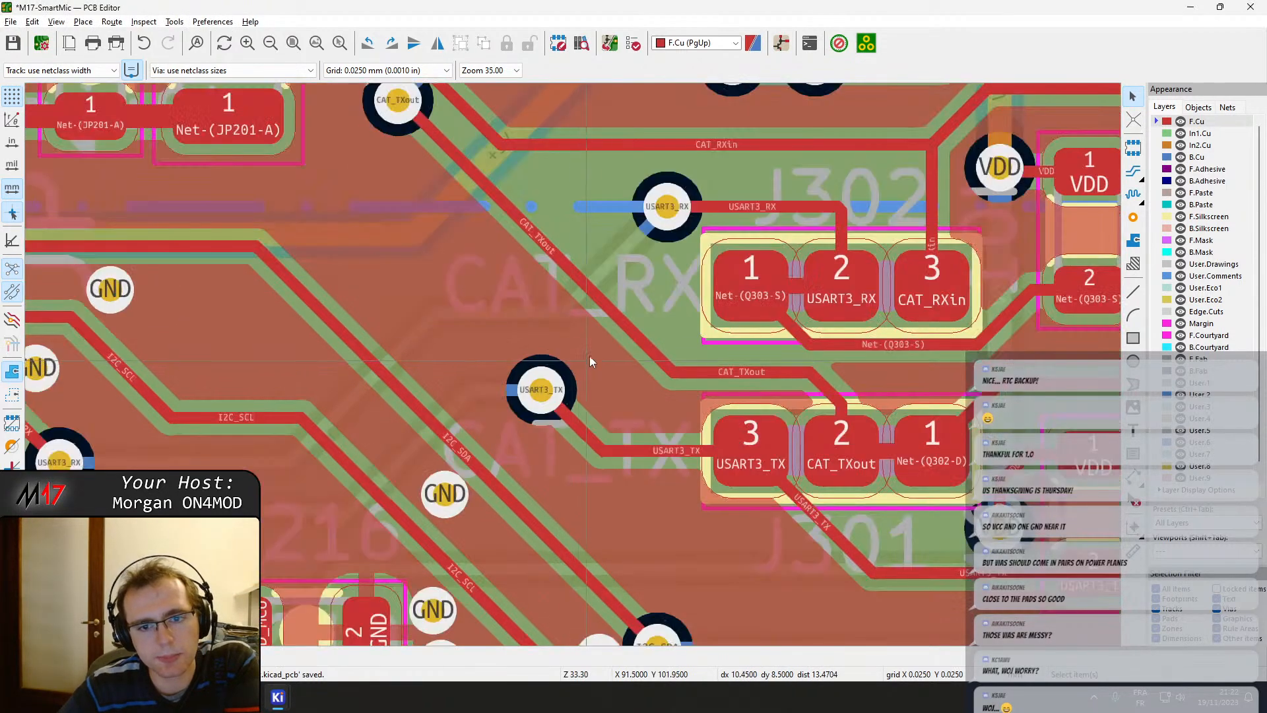
scroll(608, 360, up, 1)
click(393, 200)
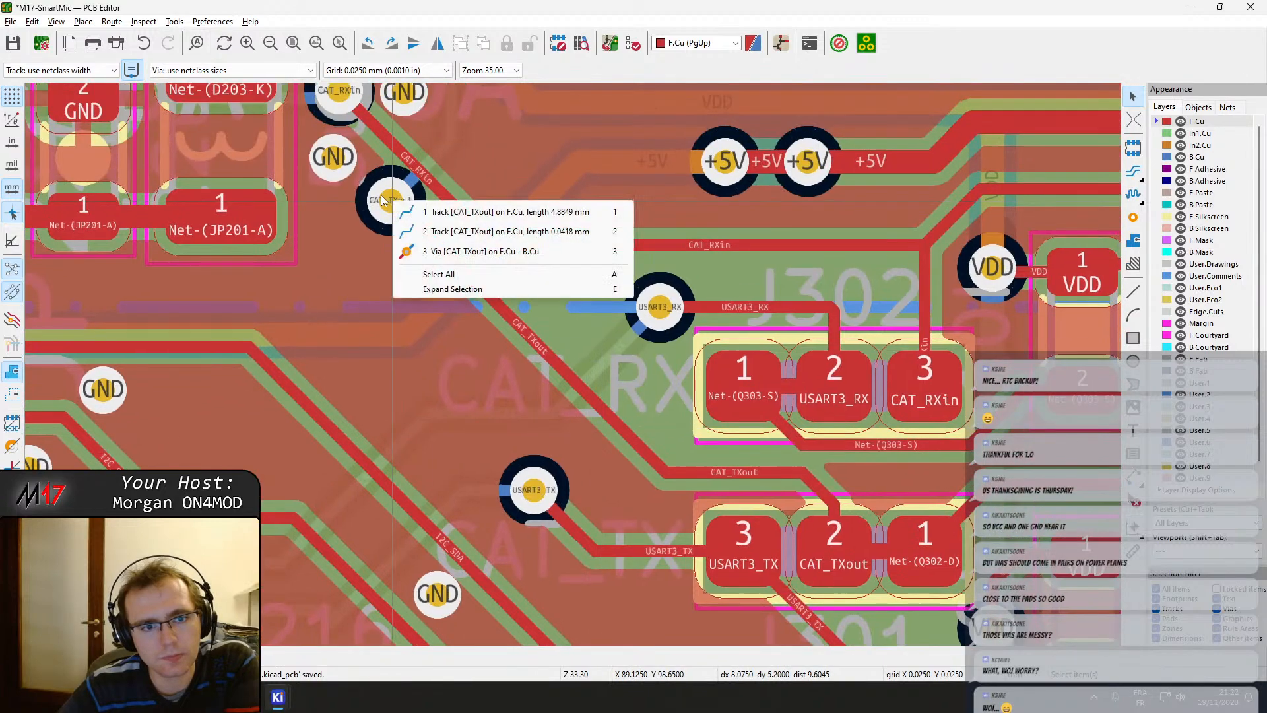
click(433, 249)
drag(393, 201, 380, 278)
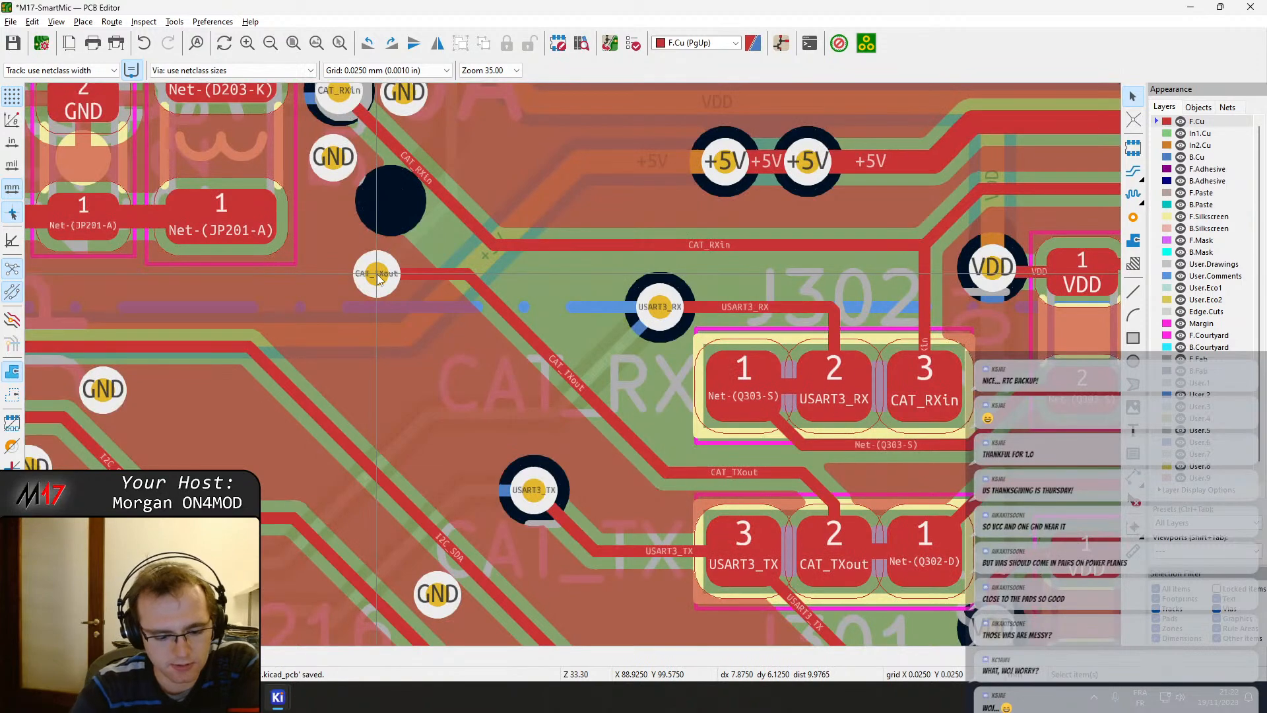
key(b)
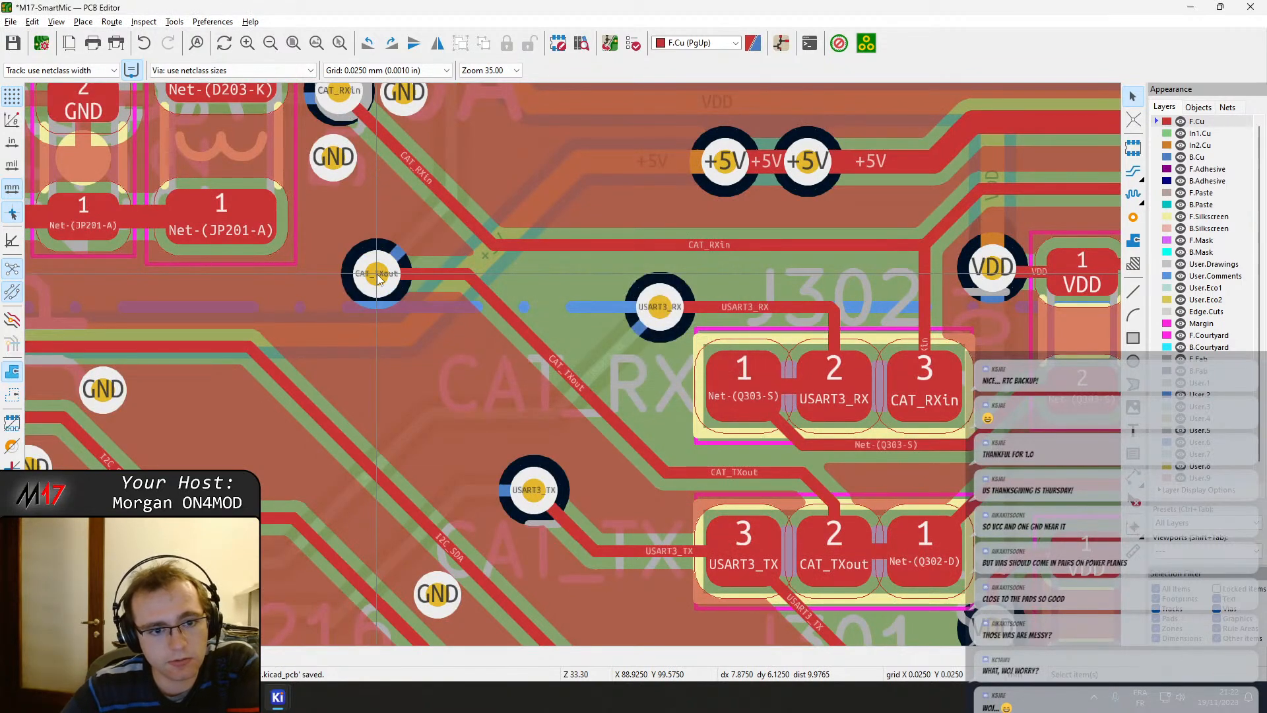
Check the CAT_TXout via against the +5V track on In2.Cu, move it slightly up and left, and refill all zones.
click(378, 279)
click(1200, 145)
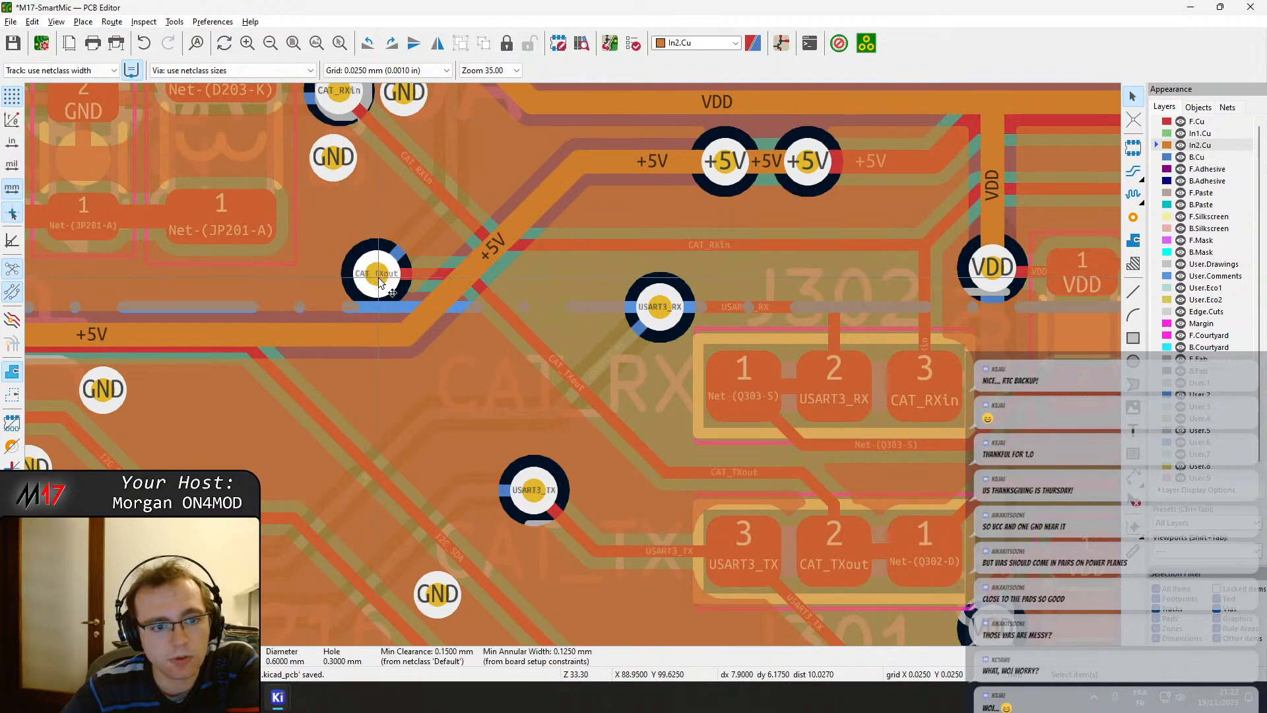
key(x)
key(Escape)
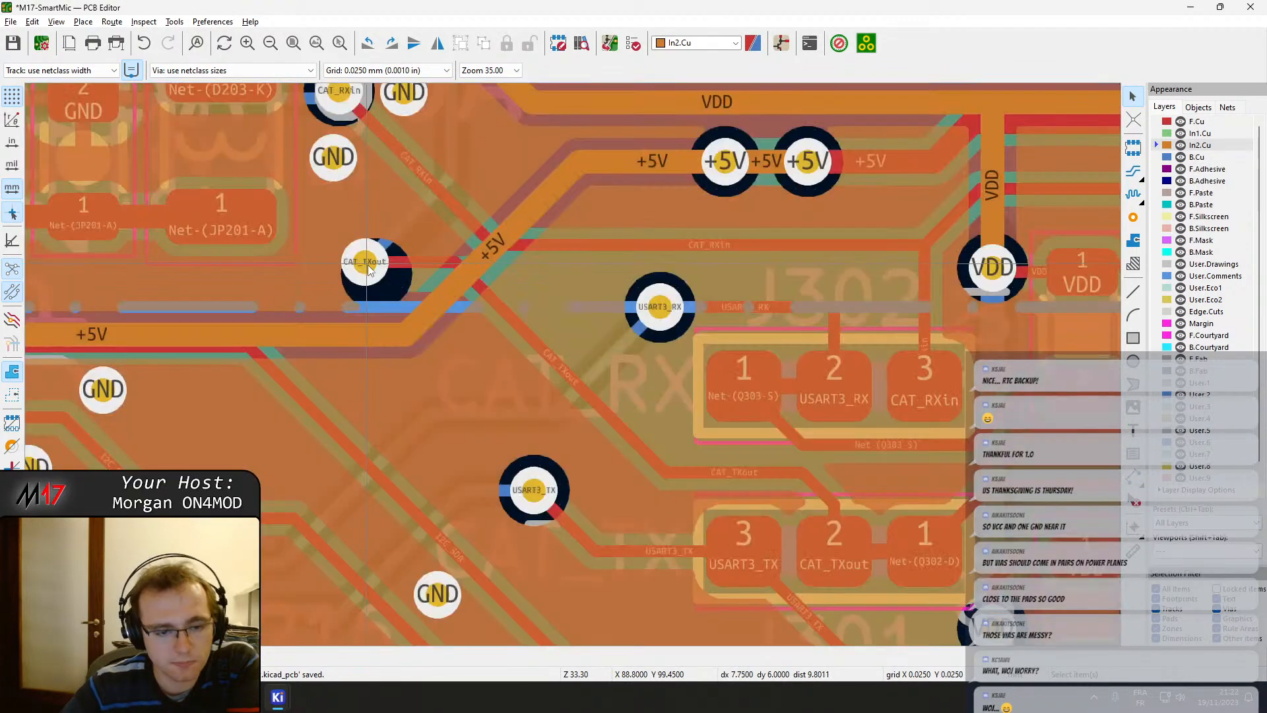
key(b)
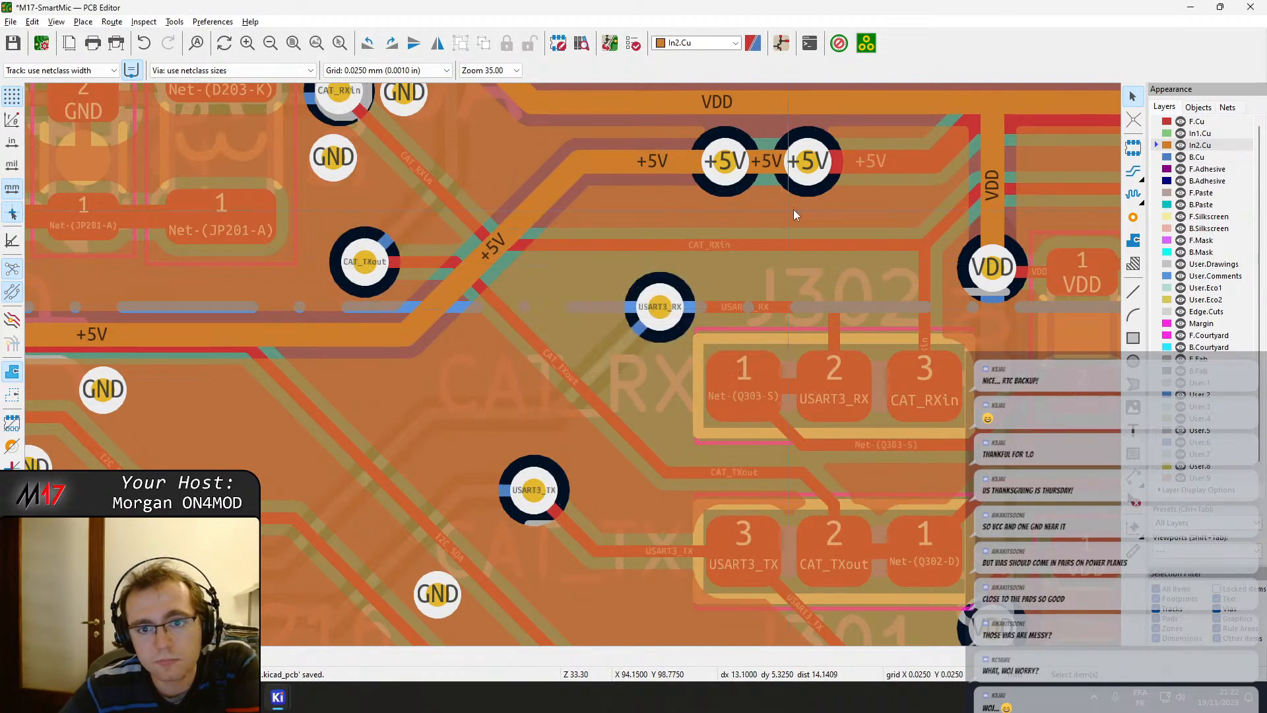
On F.Cu, reshape the USART3_RX track's corner above J302's pad 2 into a longer diagonal.
middle_drag(794, 209, 674, 228)
click(1199, 122)
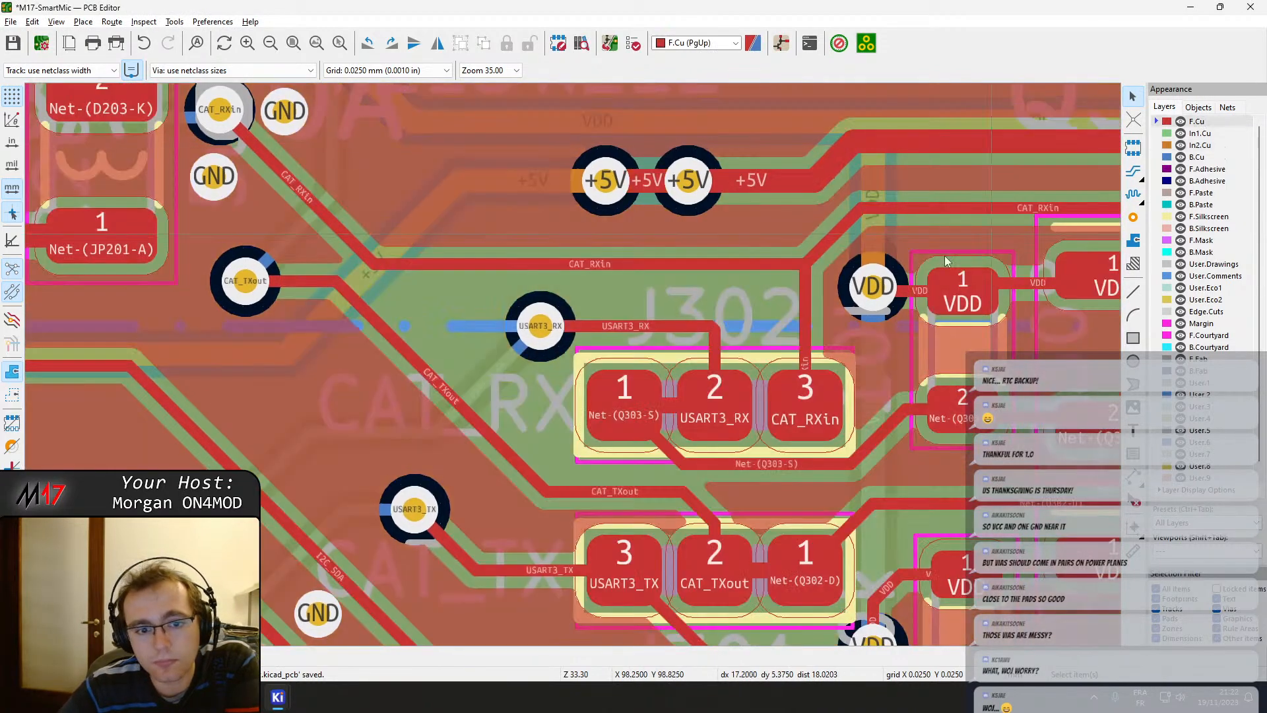
click(716, 327)
scroll(718, 327, up, 3)
scroll(572, 363, up, 2)
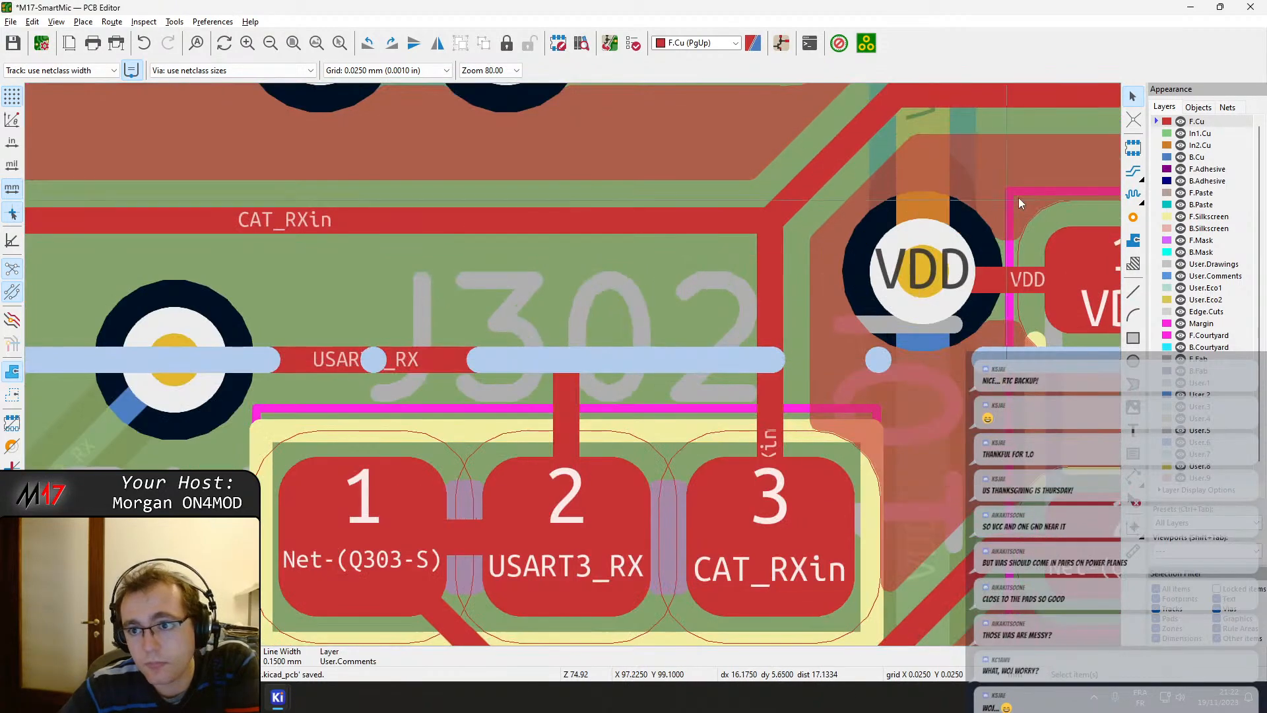
key(x)
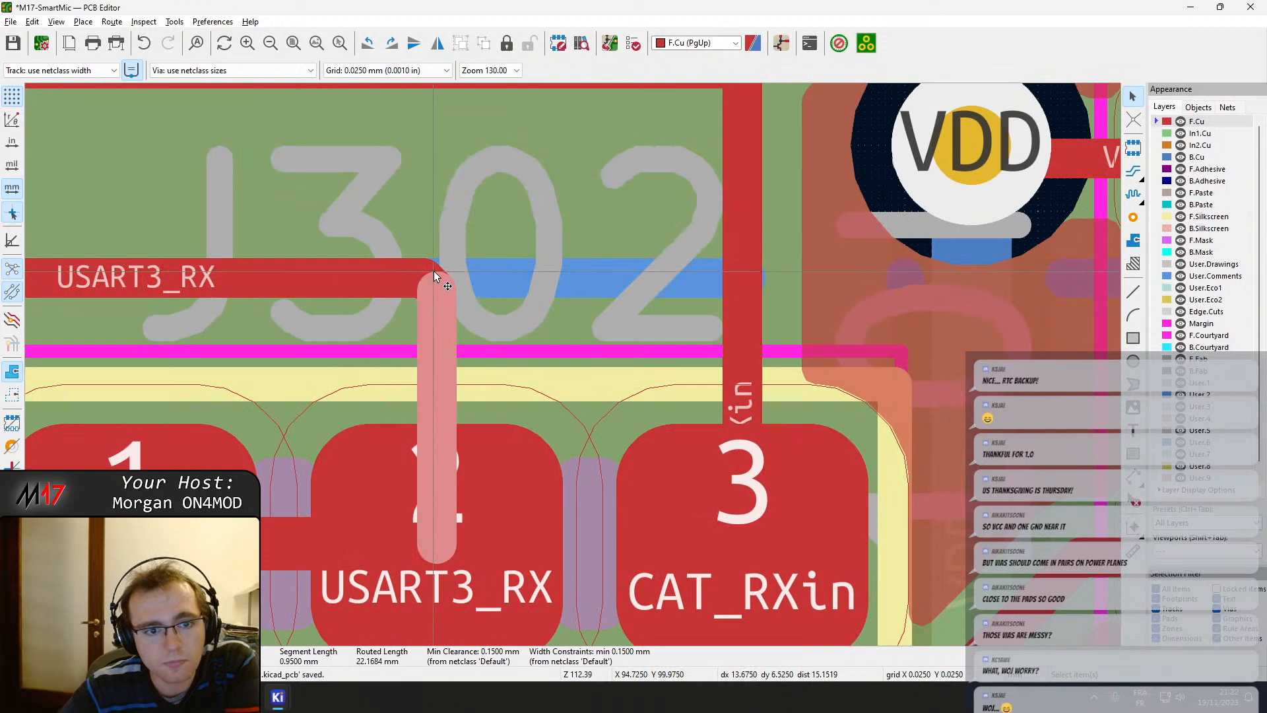
click(434, 271)
click(428, 277)
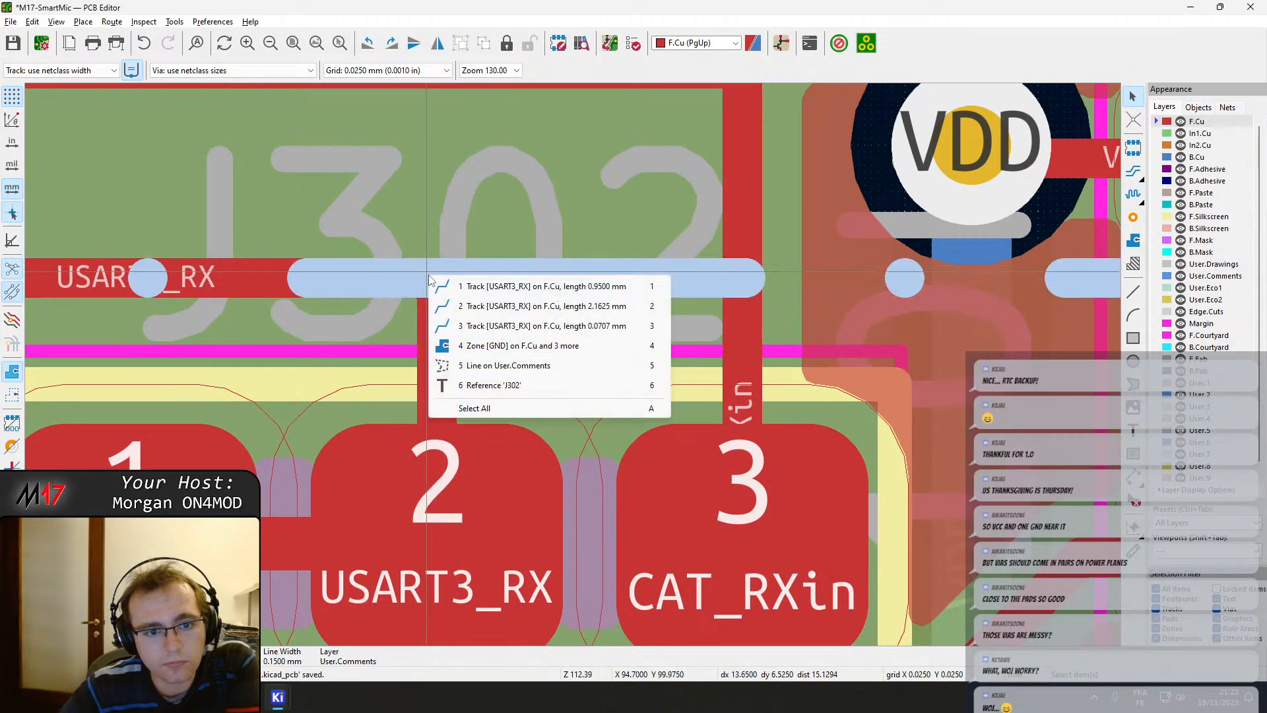
click(482, 325)
key(d)
scroll(390, 320, down, 5)
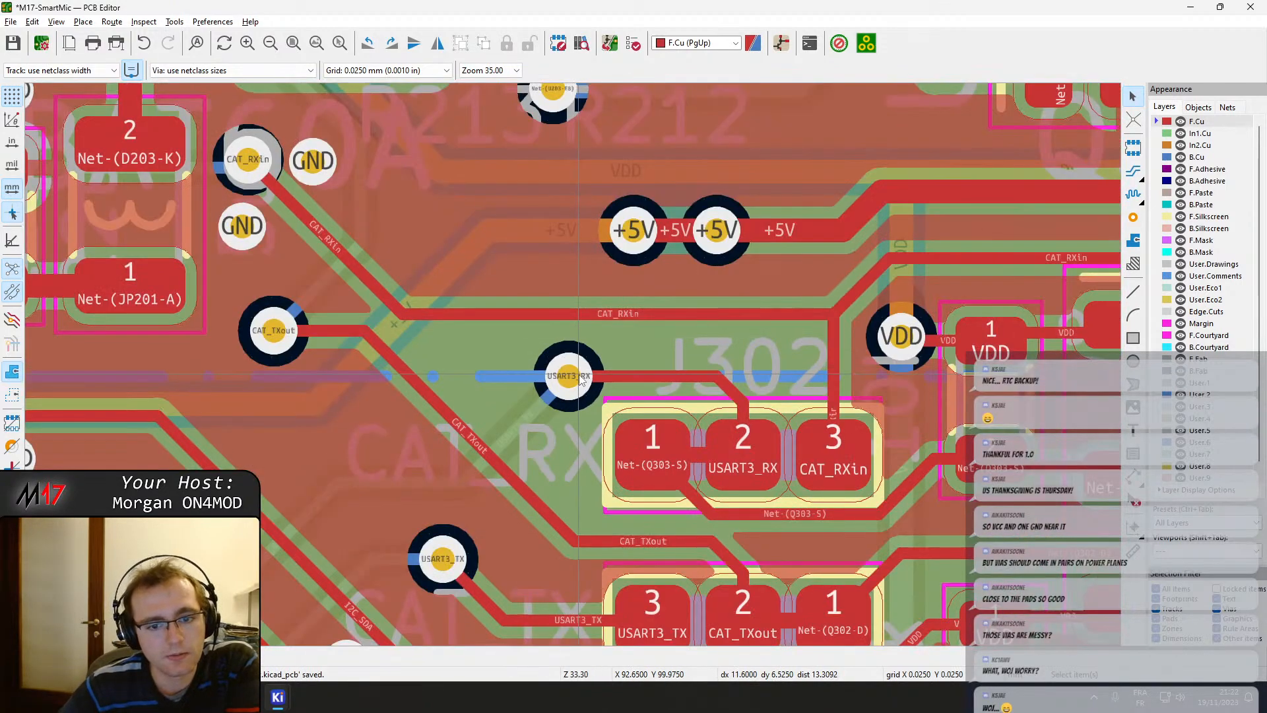
Move the GND via beside the CAT_RXin via slightly up and shift the horizontal CAT_RXin track up.
click(579, 375)
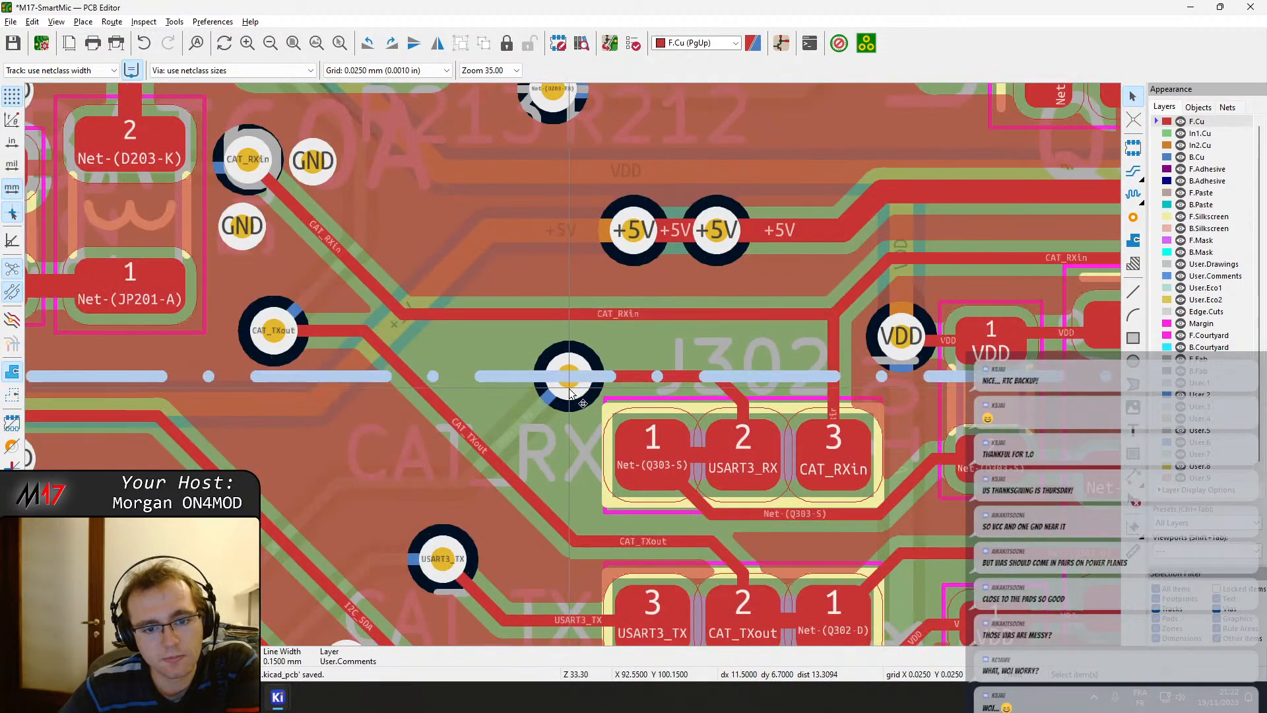
click(565, 390)
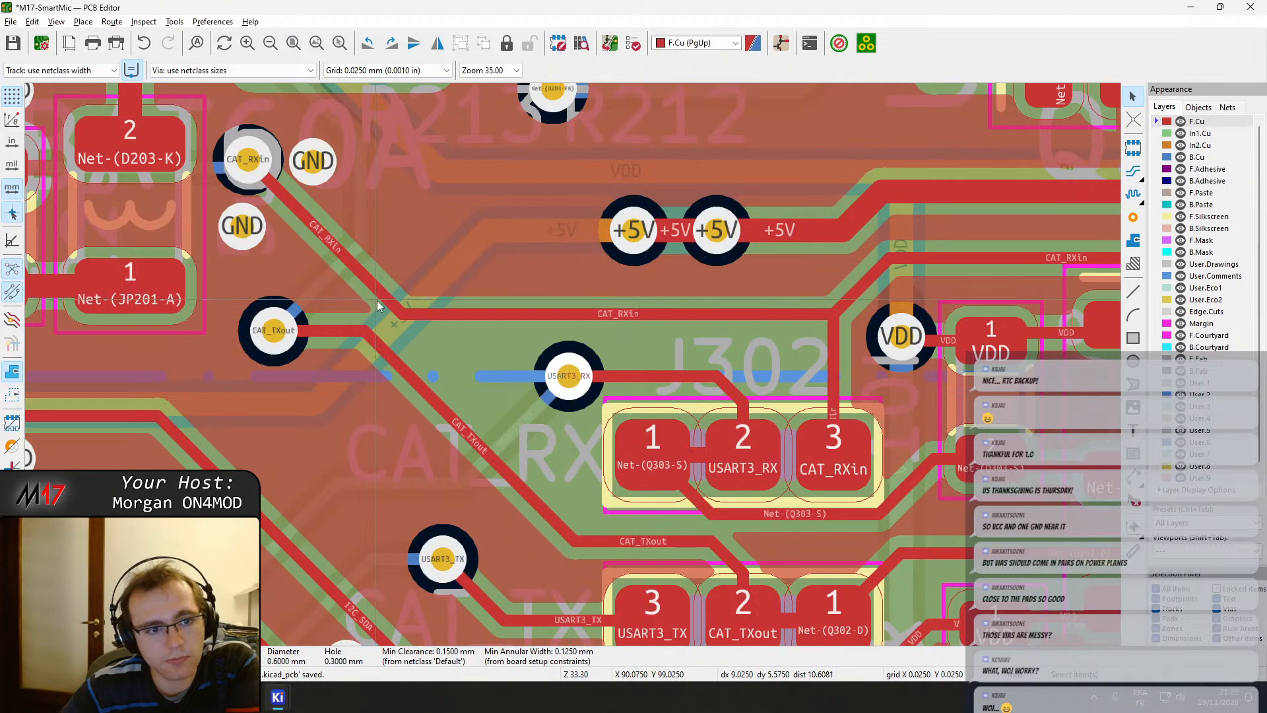
drag(321, 167, 313, 145)
click(317, 238)
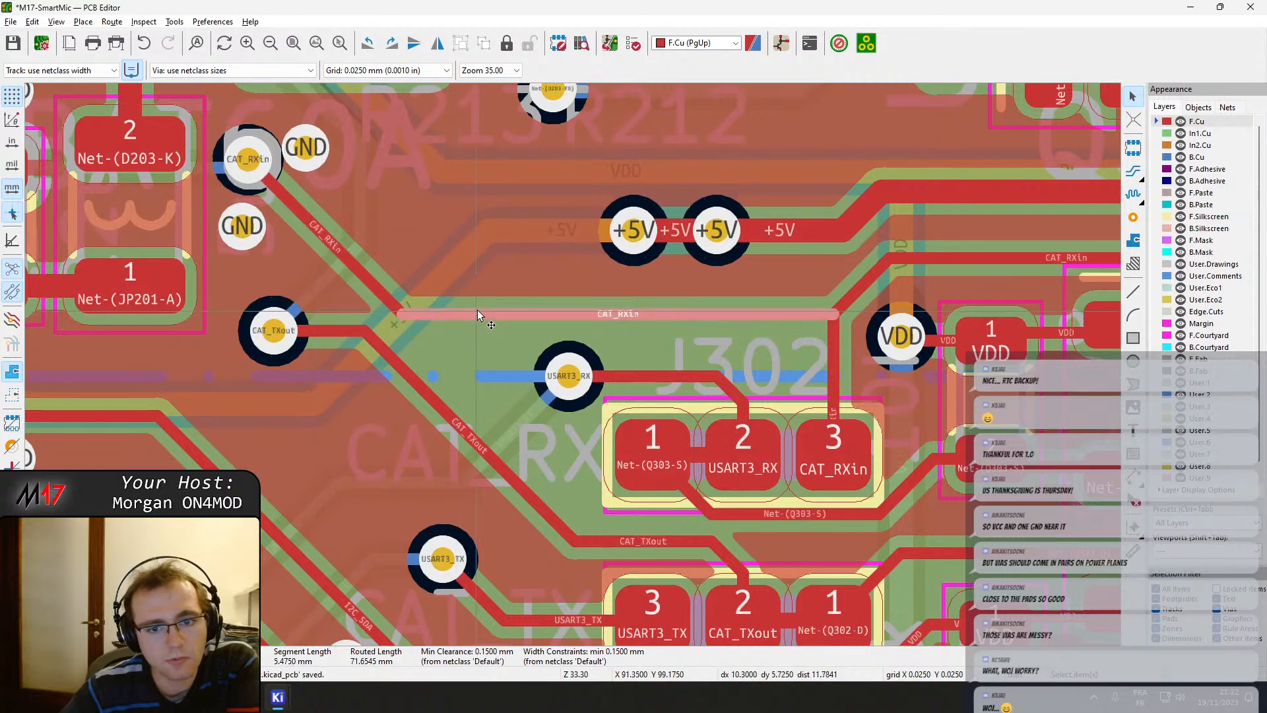
drag(477, 311, 467, 296)
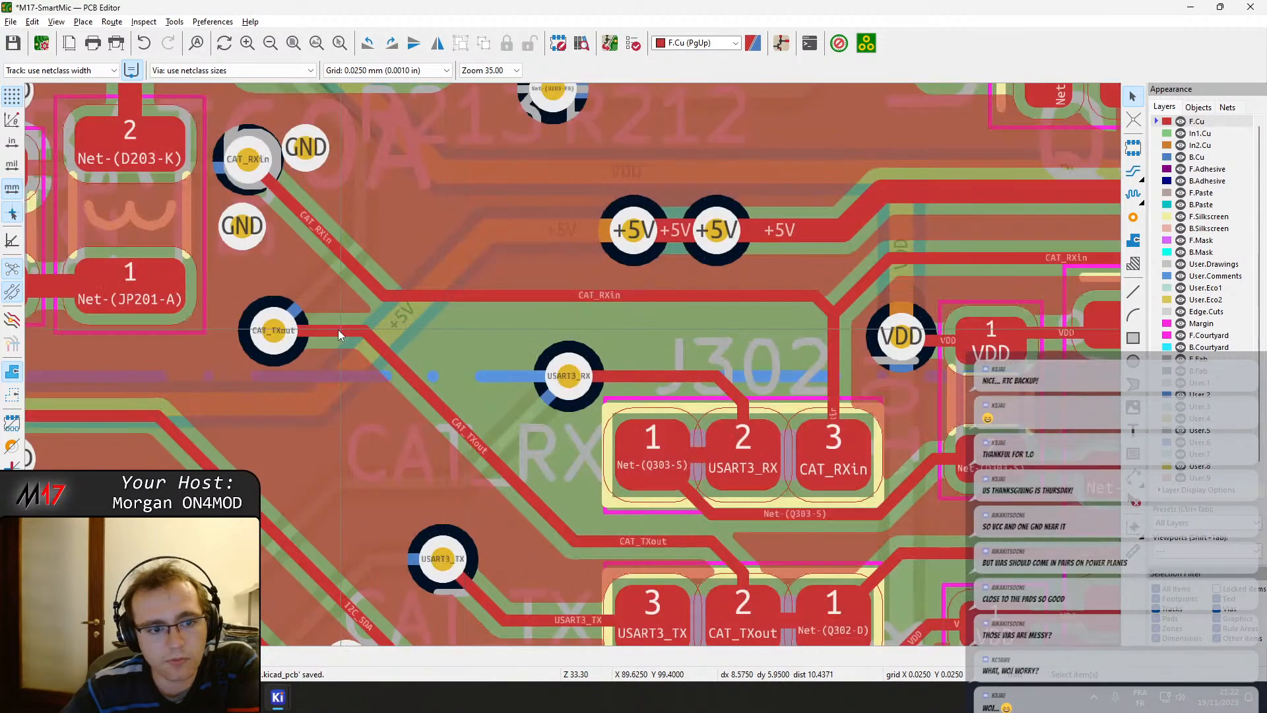
Bend the CAT_TXout track diagonally down from its via and shift the horizontal CAT_RXin track down toward J302.
drag(327, 330, 458, 450)
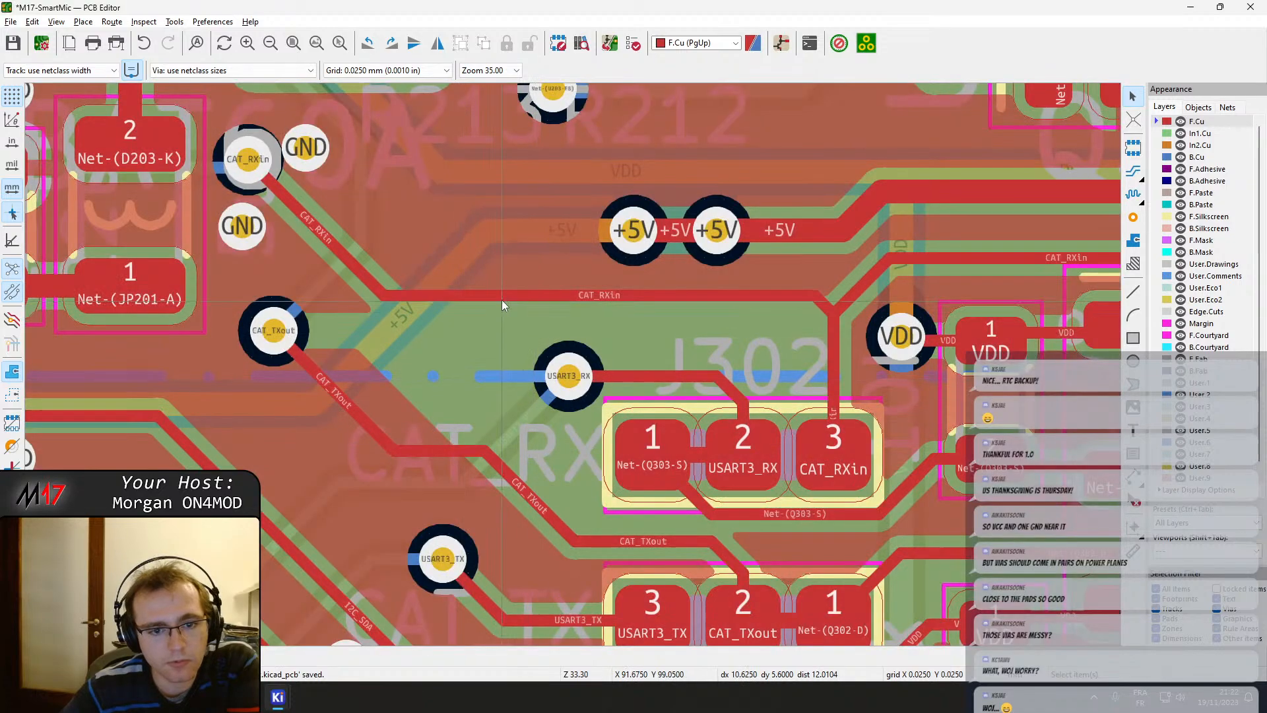
drag(497, 294, 837, 323)
click(795, 315)
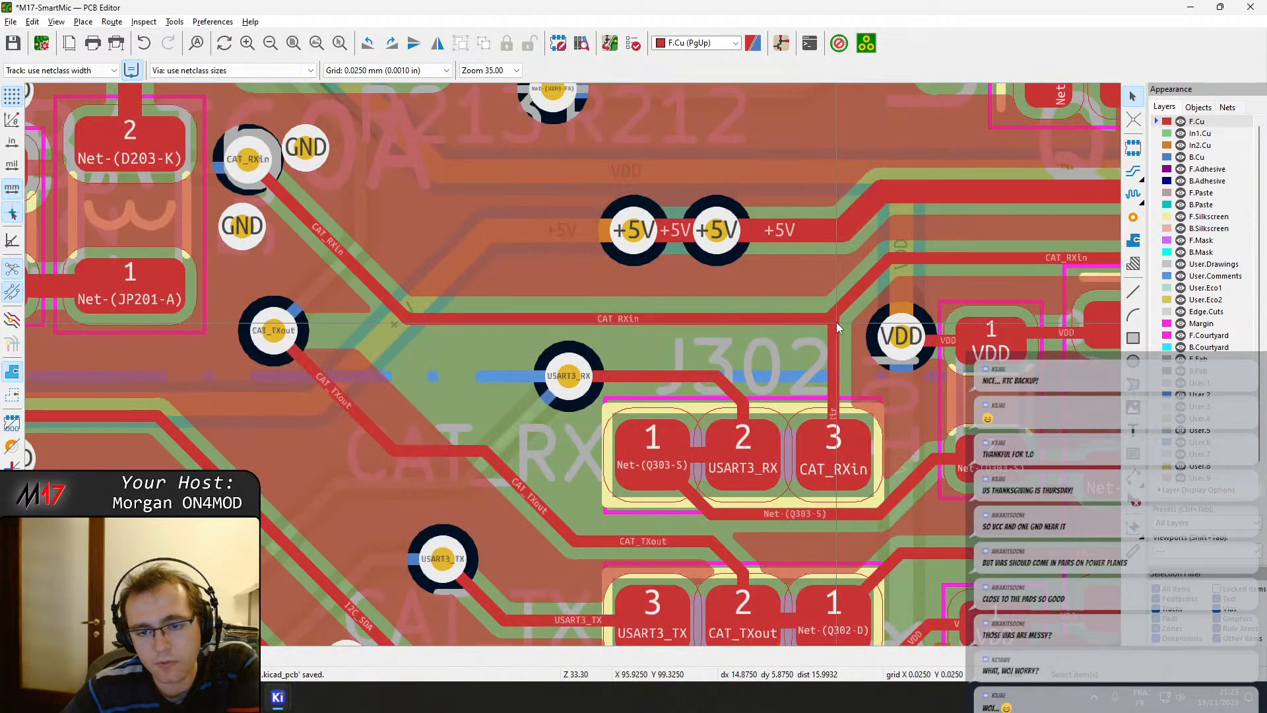
Adjust the CAT_RXin junction above J302's pad 3 and delete the tiny track segment there.
scroll(837, 322, up, 5)
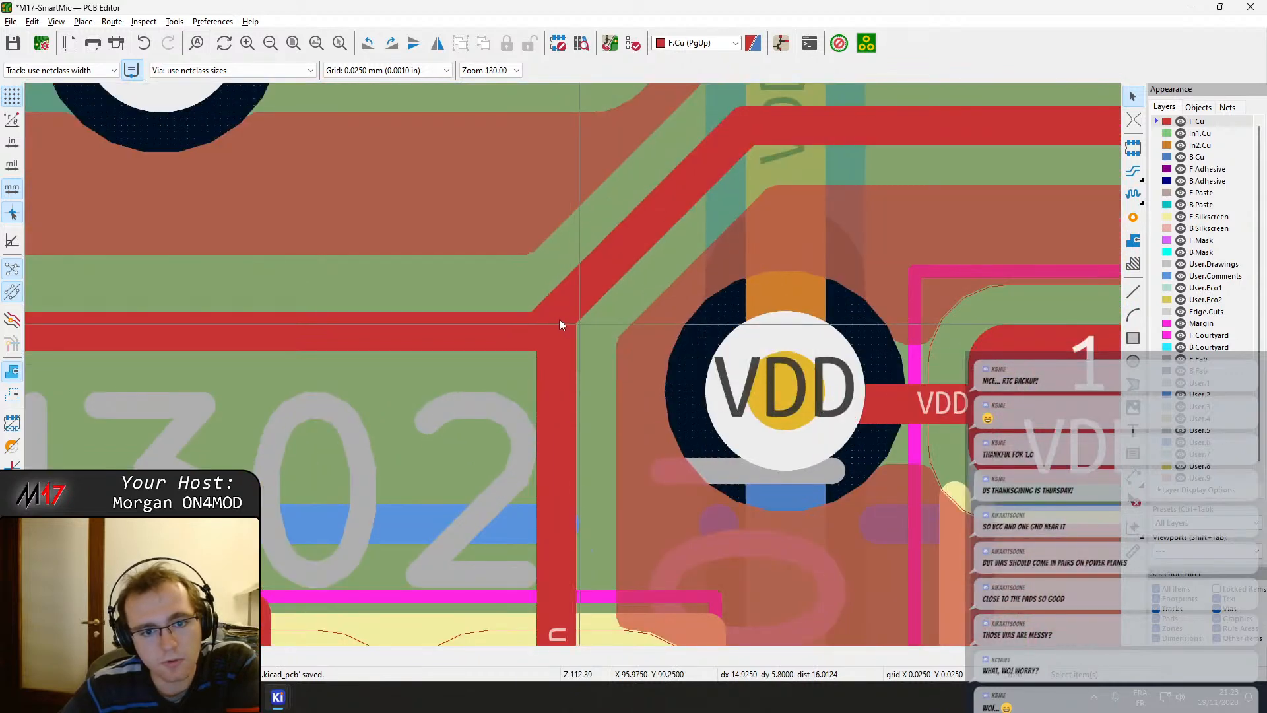
click(560, 319)
click(590, 349)
drag(551, 311, 565, 341)
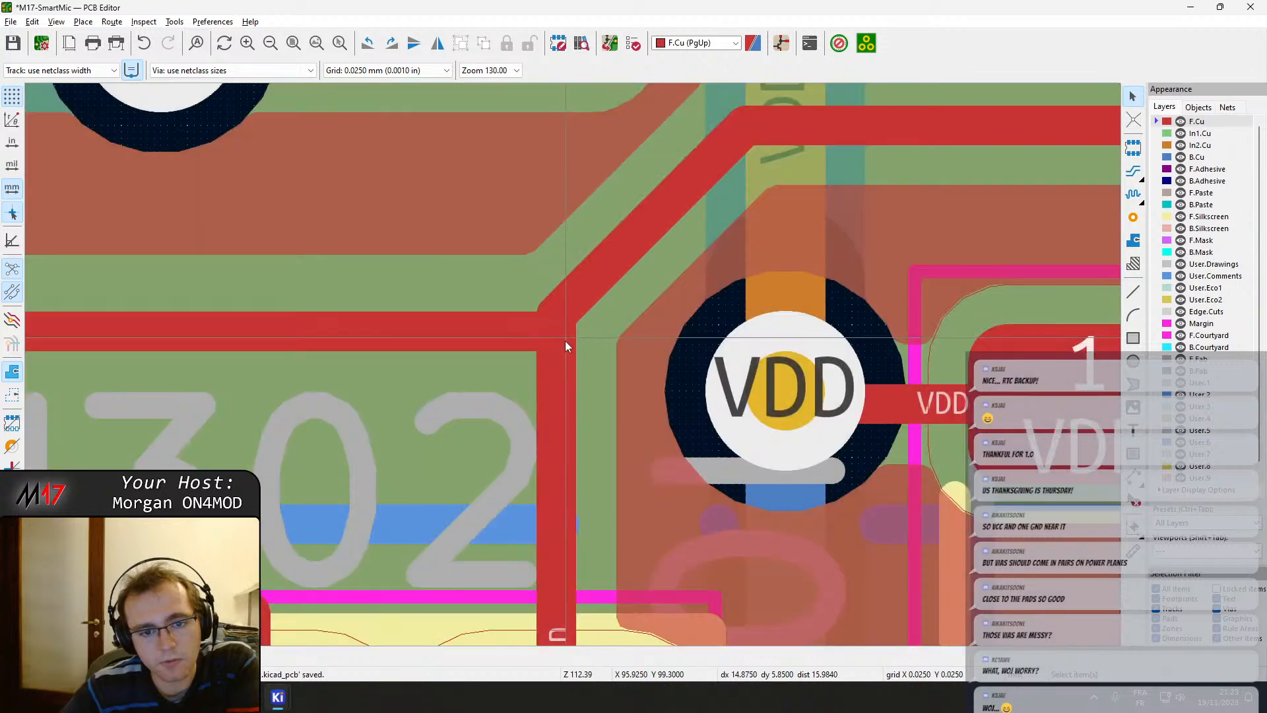
click(565, 340)
click(600, 355)
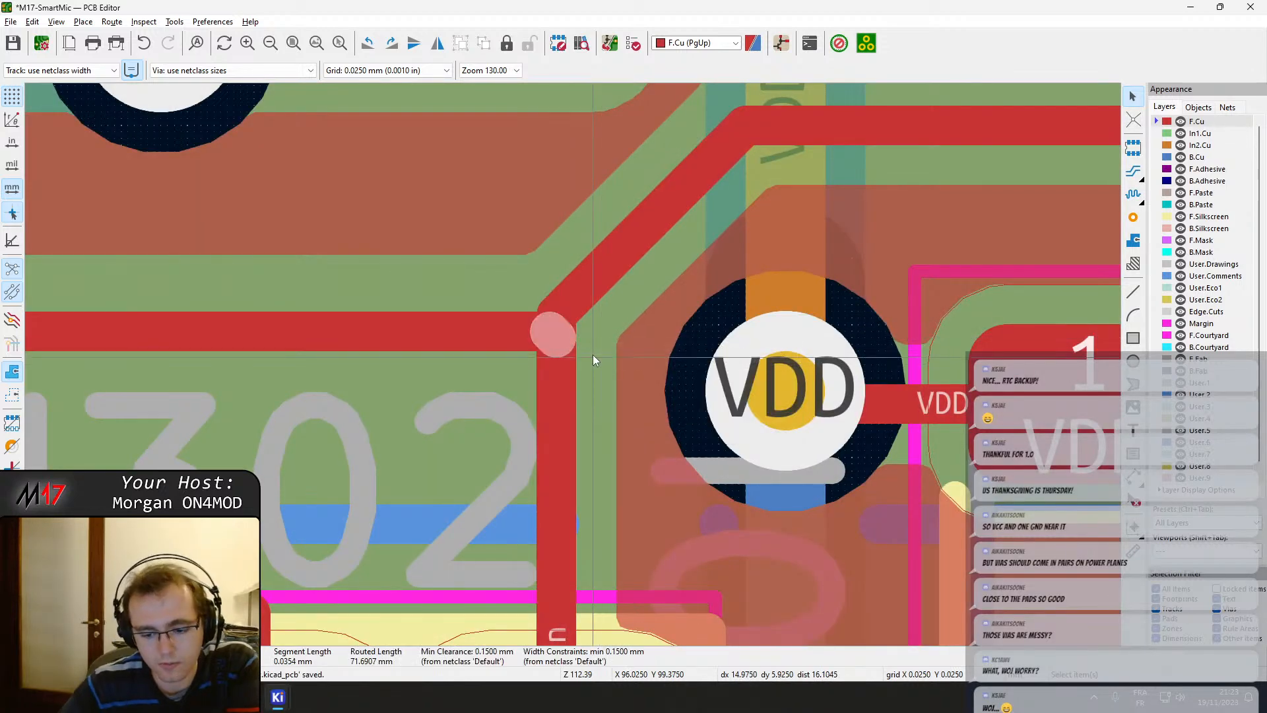
key(Delete)
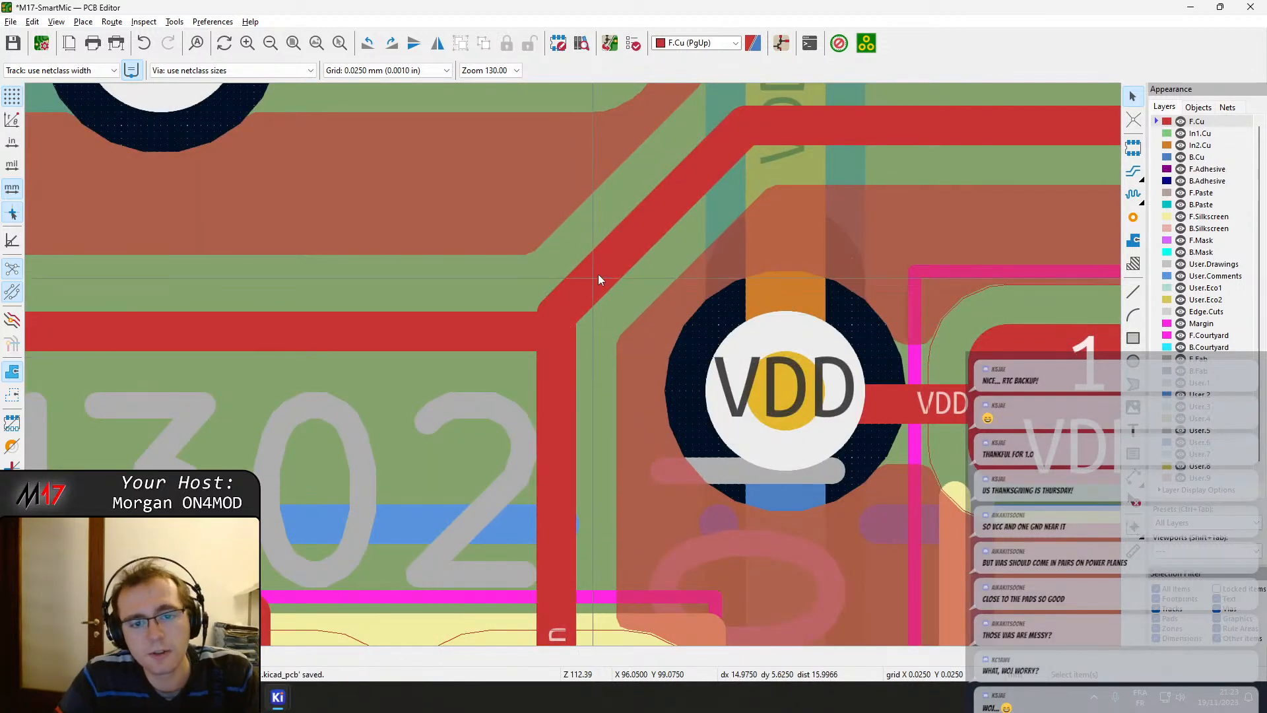
Shift the diagonal CAT_RXin track slightly at the junction above J302's pad 3 and delete the leftover stub.
click(571, 289)
drag(570, 289, 557, 330)
click(546, 335)
click(565, 344)
key(Delete)
Align the horizontal CAT_RXin track with the junction above J302's pad 3, save the board and refill all zones.
click(533, 324)
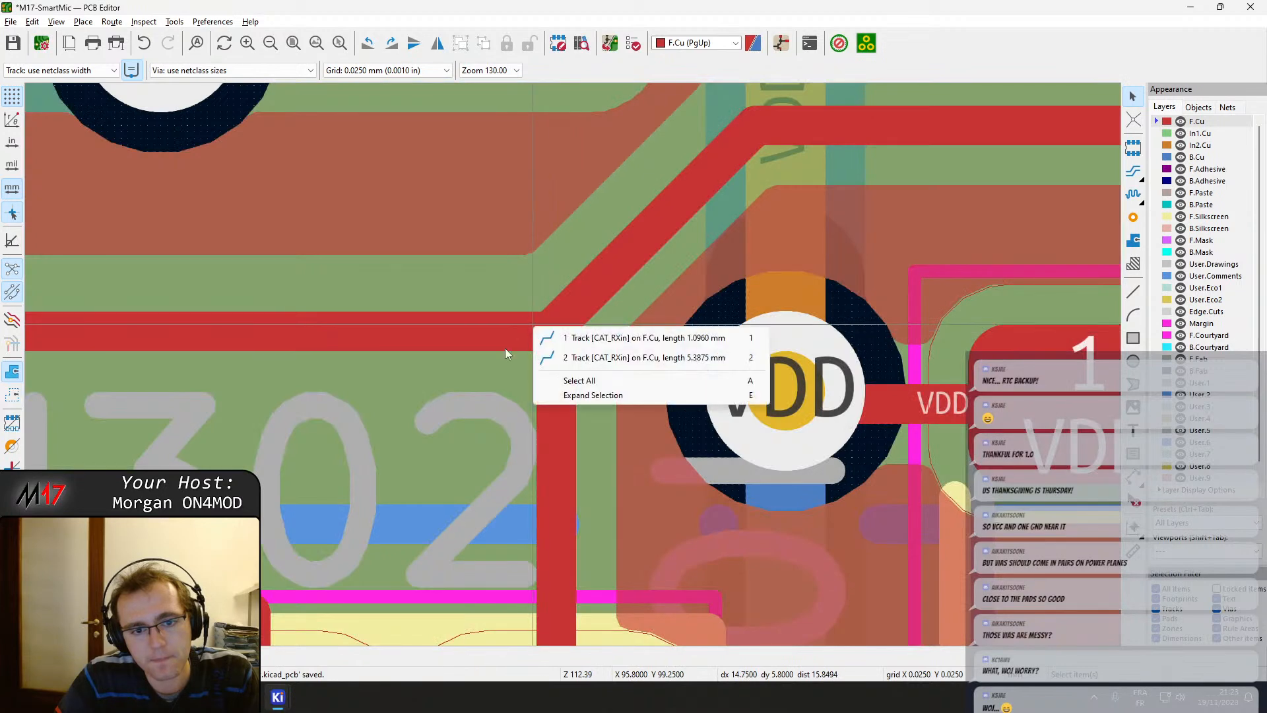
click(572, 355)
key(d)
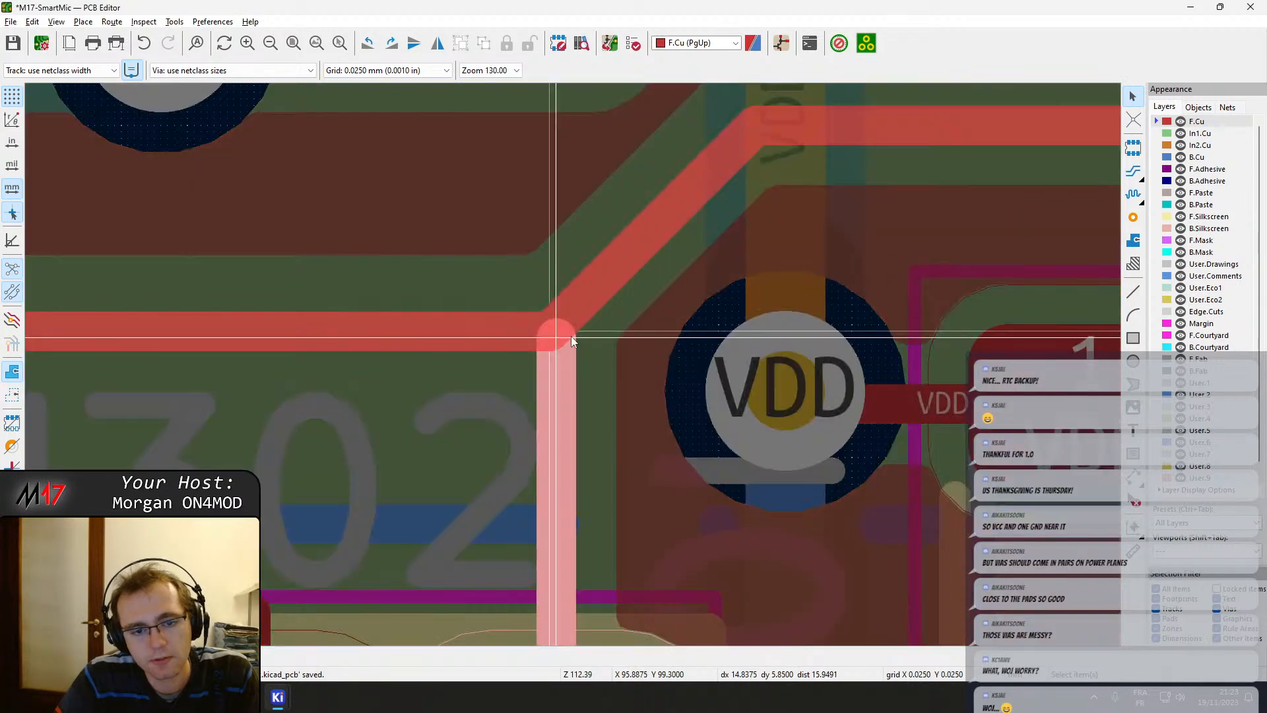
click(571, 336)
key(ctrl+s)
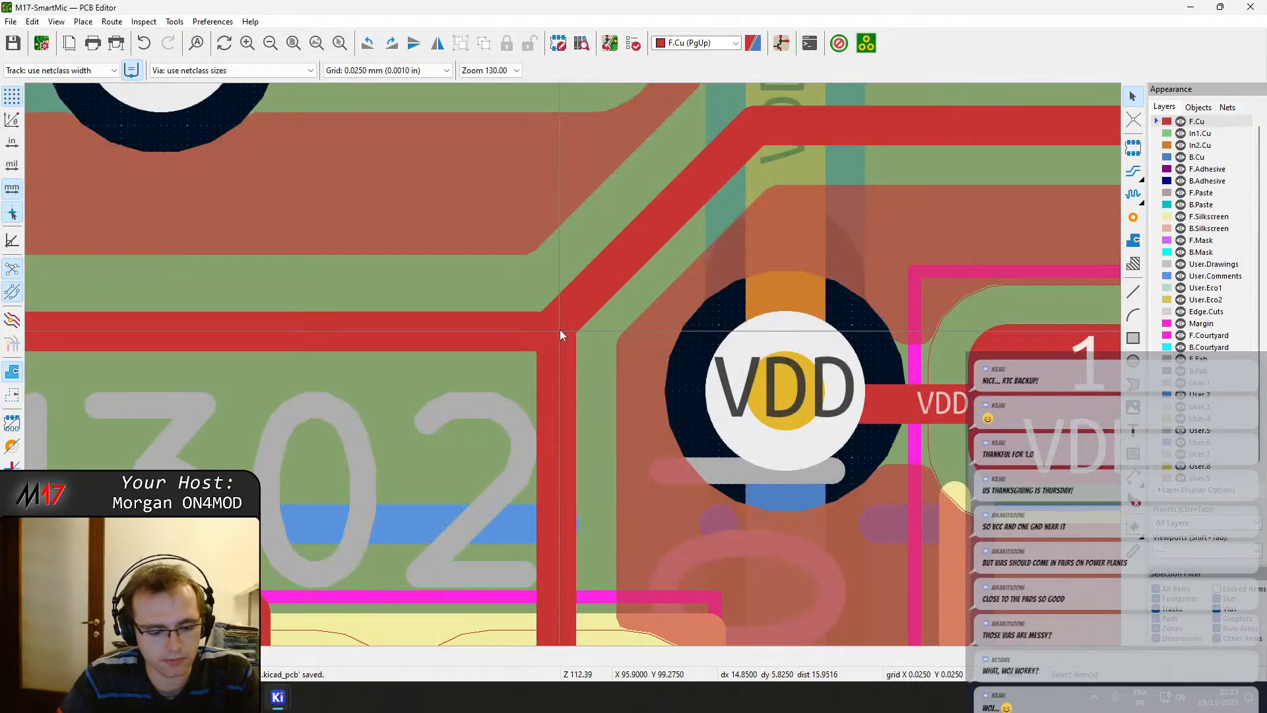
key(b)
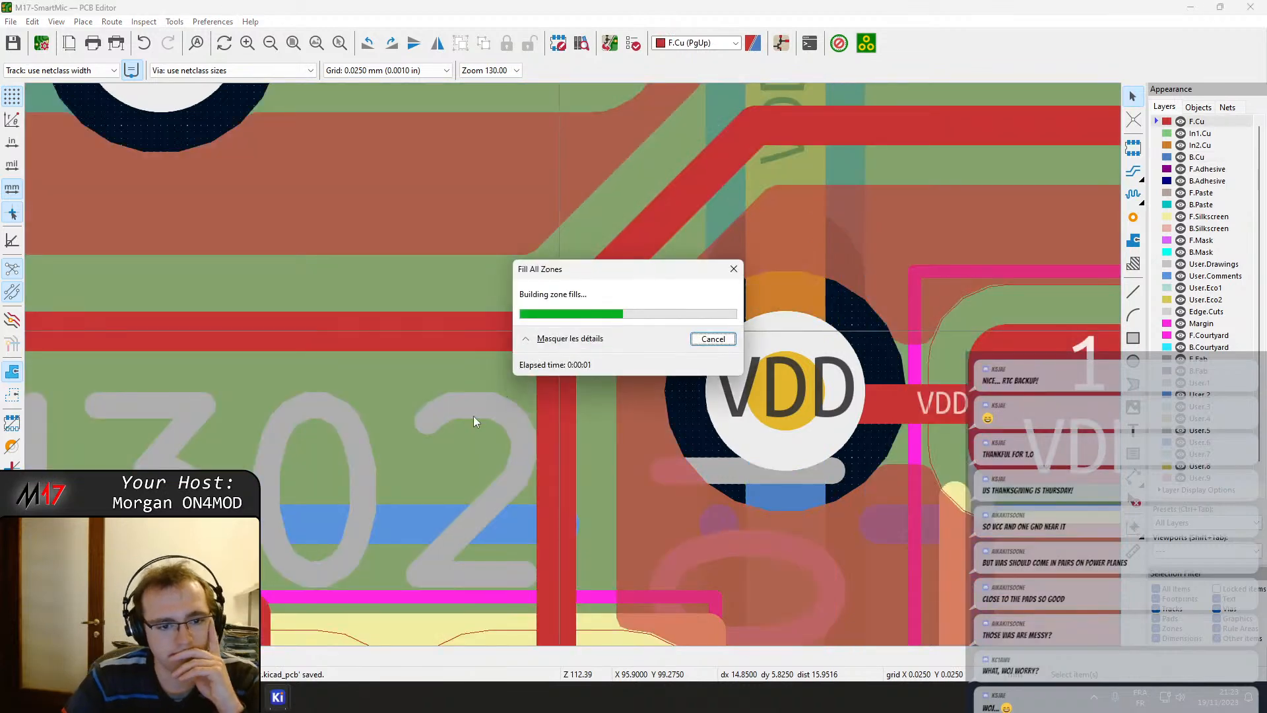
Move the USART3_RX via down beside J302's pad 1 so its track leaves diagonally, and refill all zones.
scroll(429, 463, down, 2)
middle_drag(350, 376, 522, 306)
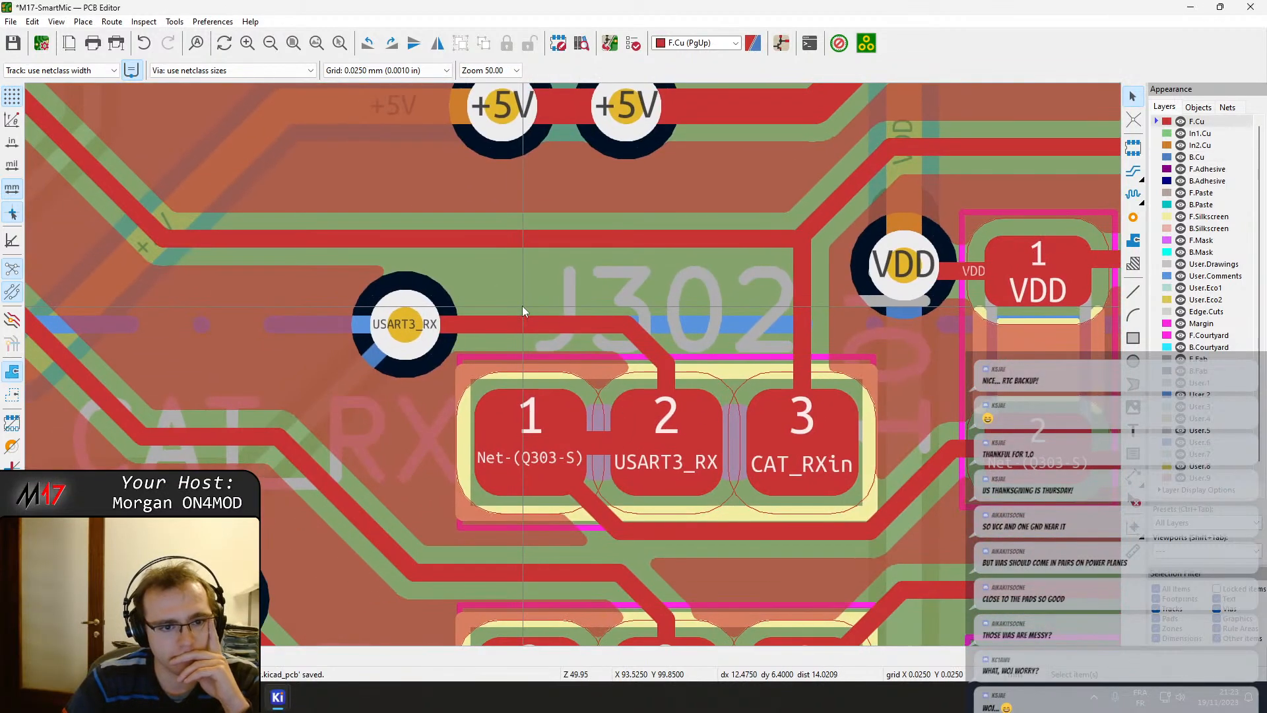
drag(405, 323, 390, 383)
drag(529, 363, 560, 327)
drag(570, 353, 652, 347)
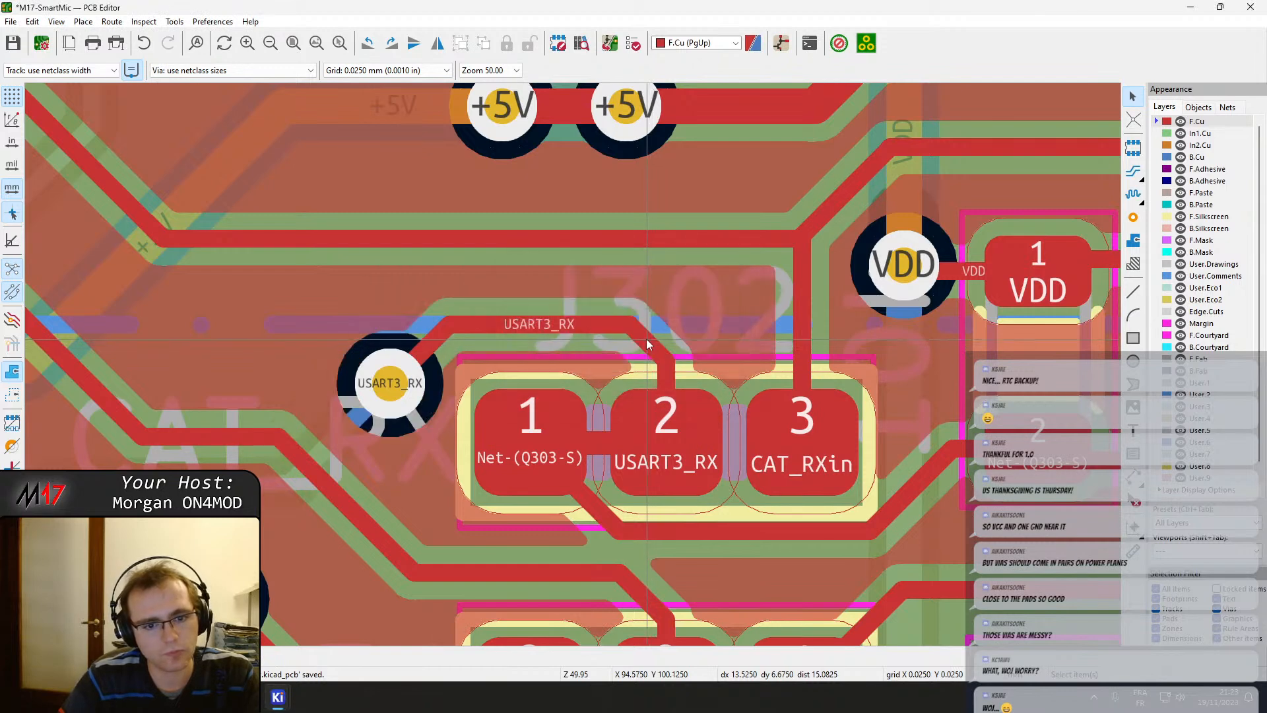
Place two GND stitching vias above J302, one on each side of the horizontal CAT_RXin track.
click(1133, 217)
click(721, 310)
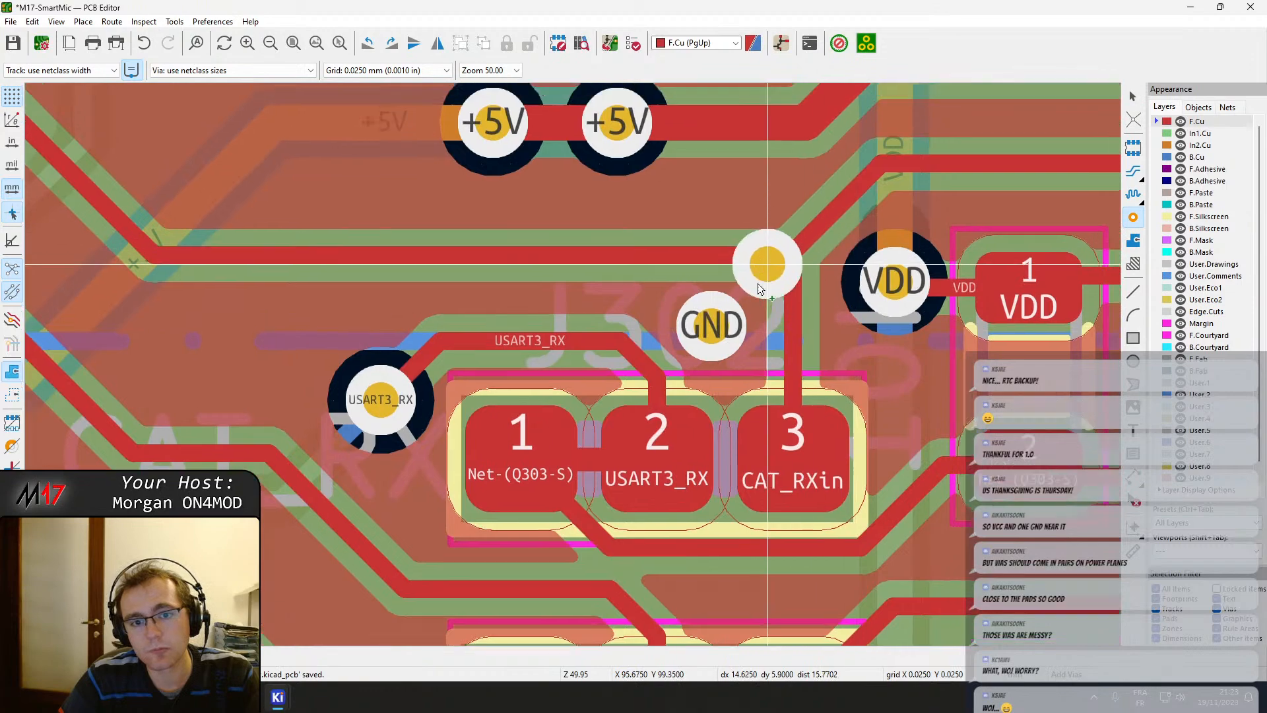
middle_drag(758, 289, 684, 398)
click(667, 303)
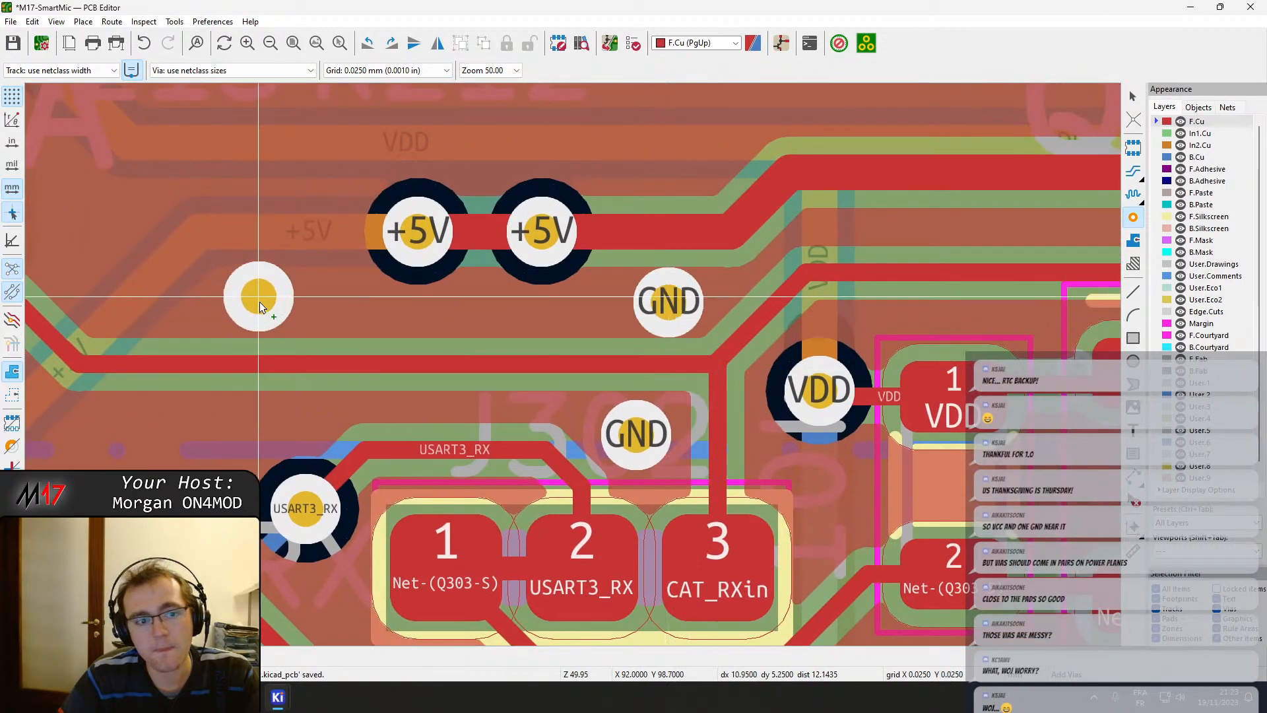
scroll(284, 317, down, 3)
key(Escape)
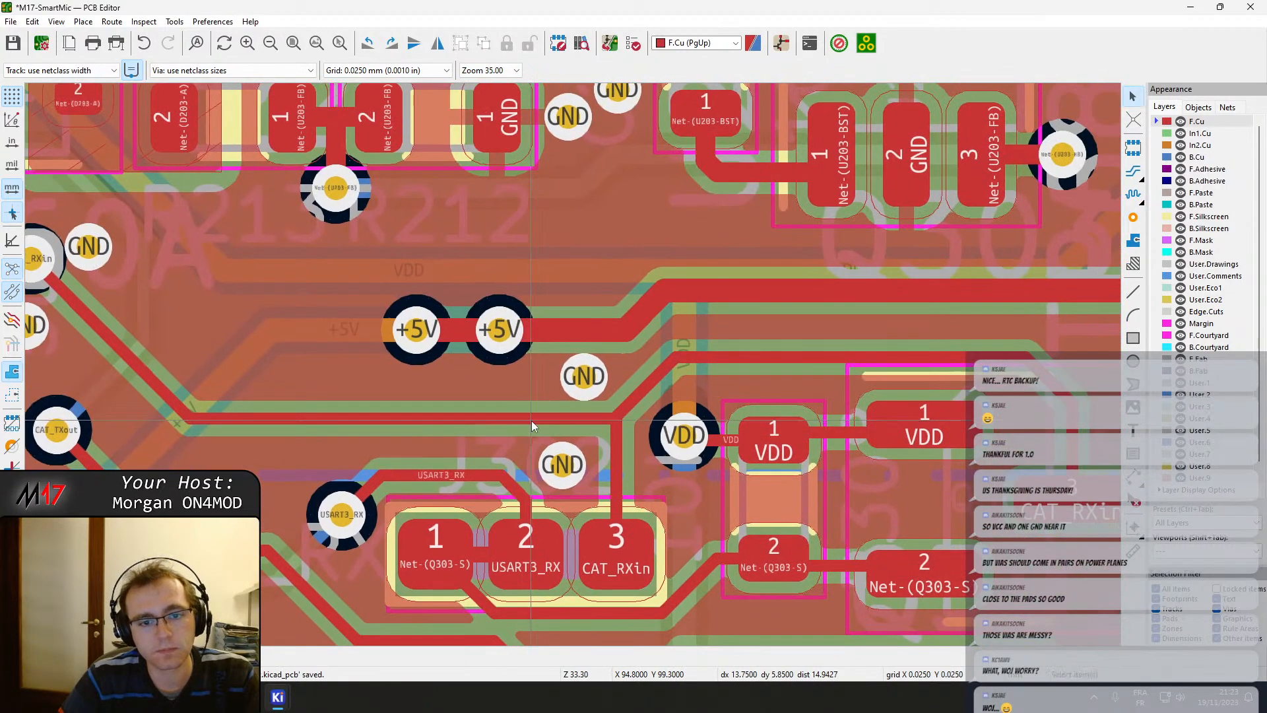
Drag both +5V vias down toward the CAT_RXin track, keeping them level with each other, and refill all zones.
middle_drag(541, 397, 514, 370)
click(471, 308)
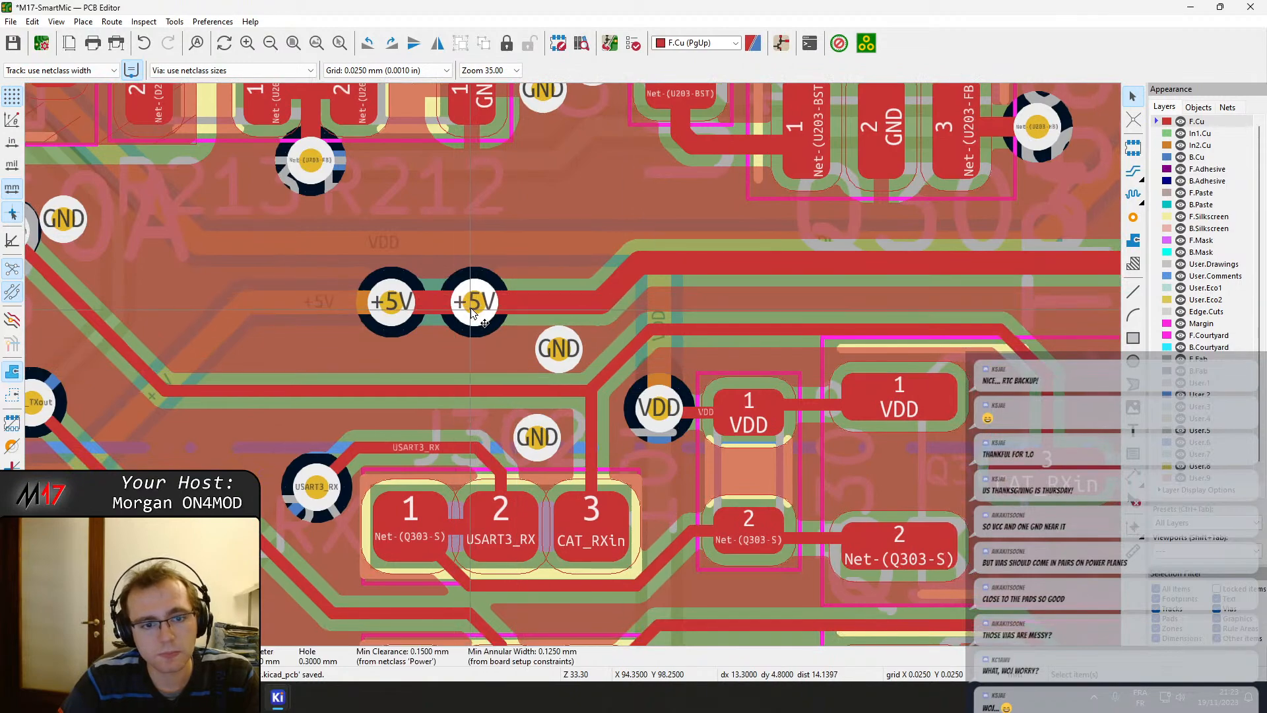
key(d)
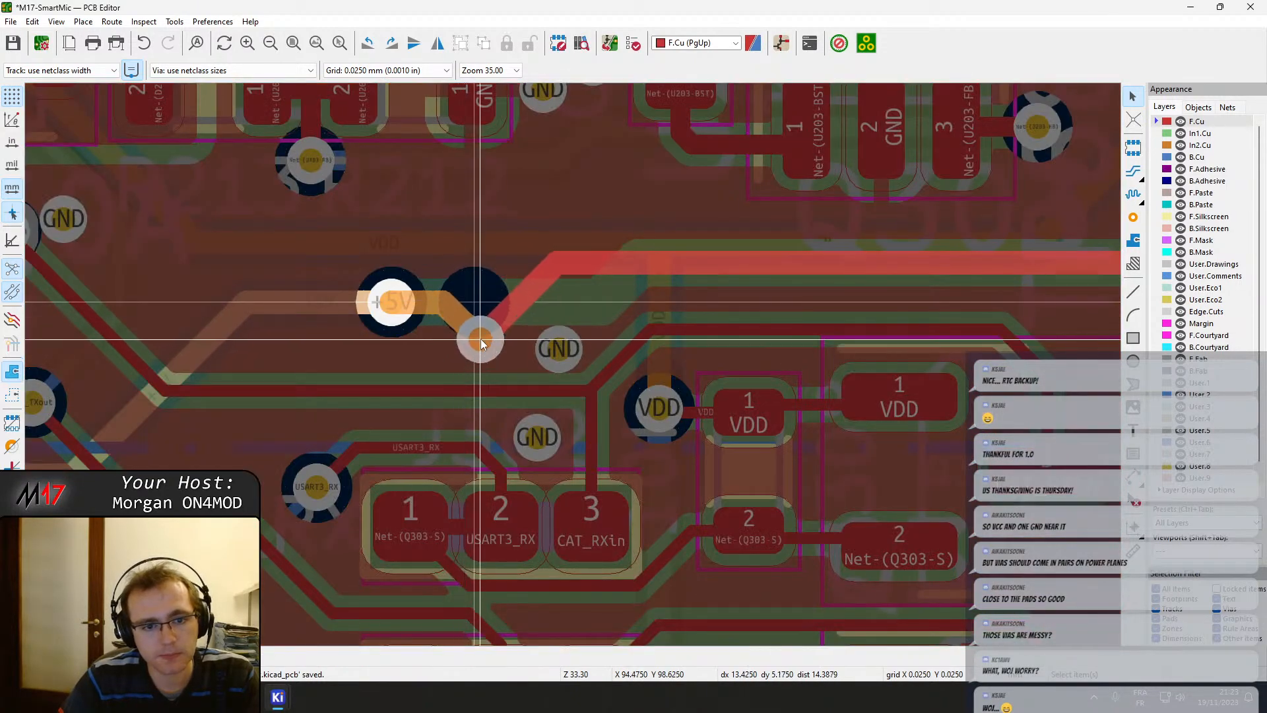
click(480, 327)
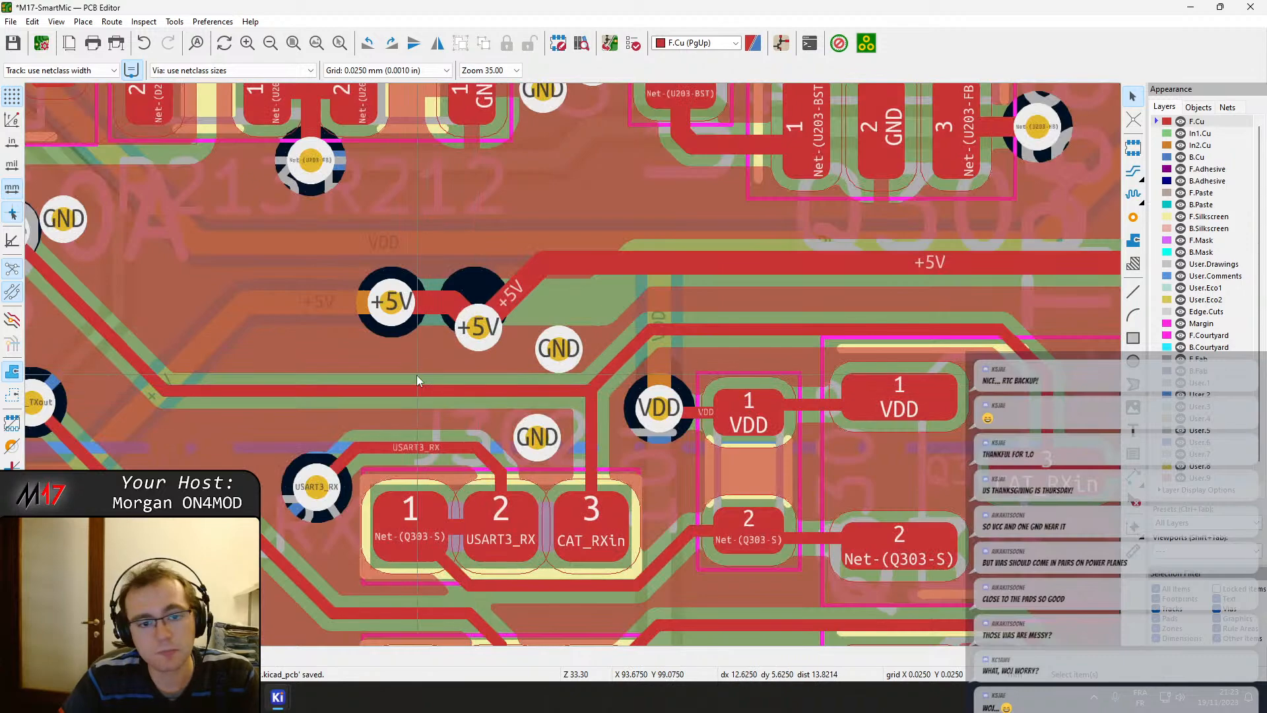
click(395, 302)
key(d)
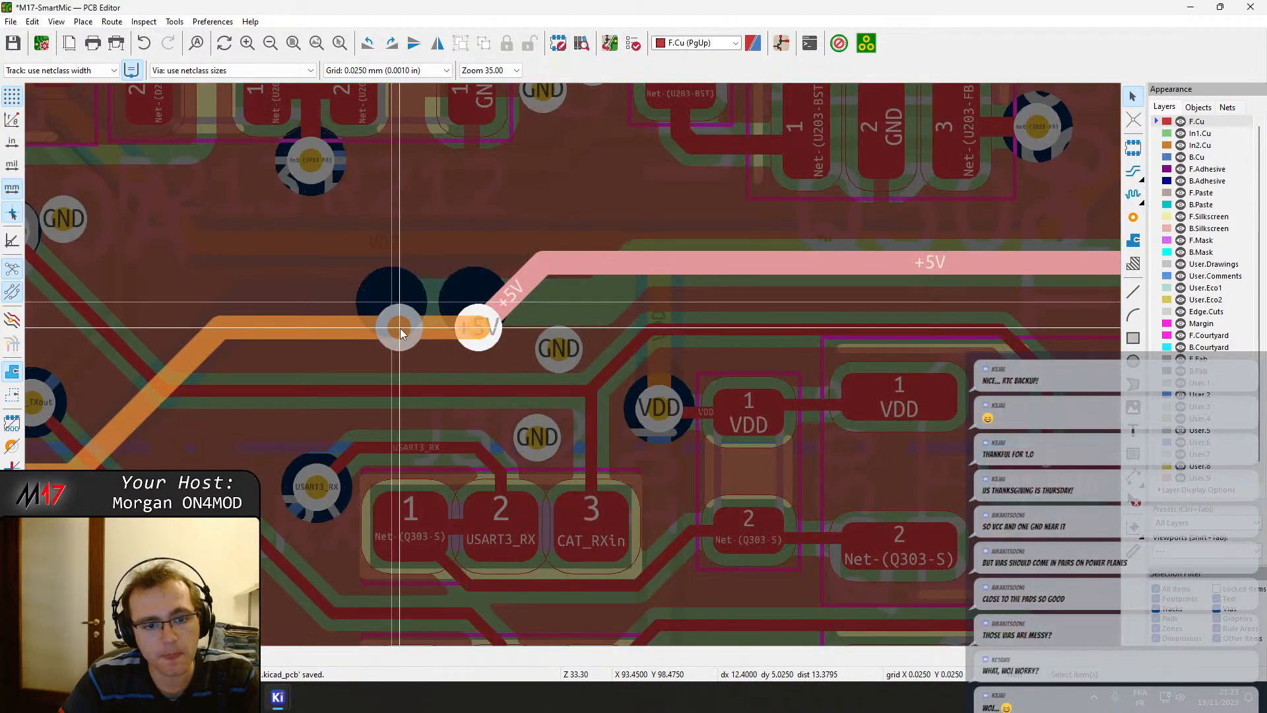
click(400, 329)
key(b)
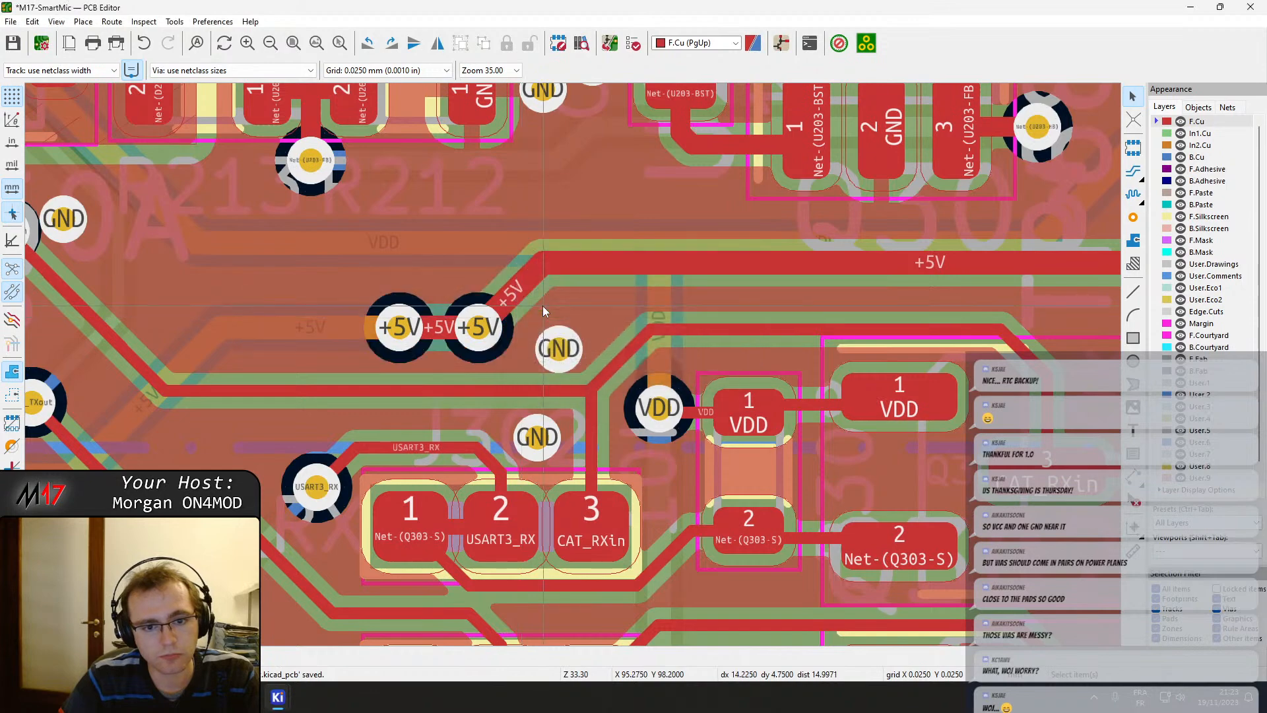
Examine the ground fill around the +5V, VDD and CAT_RXin tracks between J302 and Q303.
scroll(542, 306, up, 2)
click(532, 338)
key(Escape)
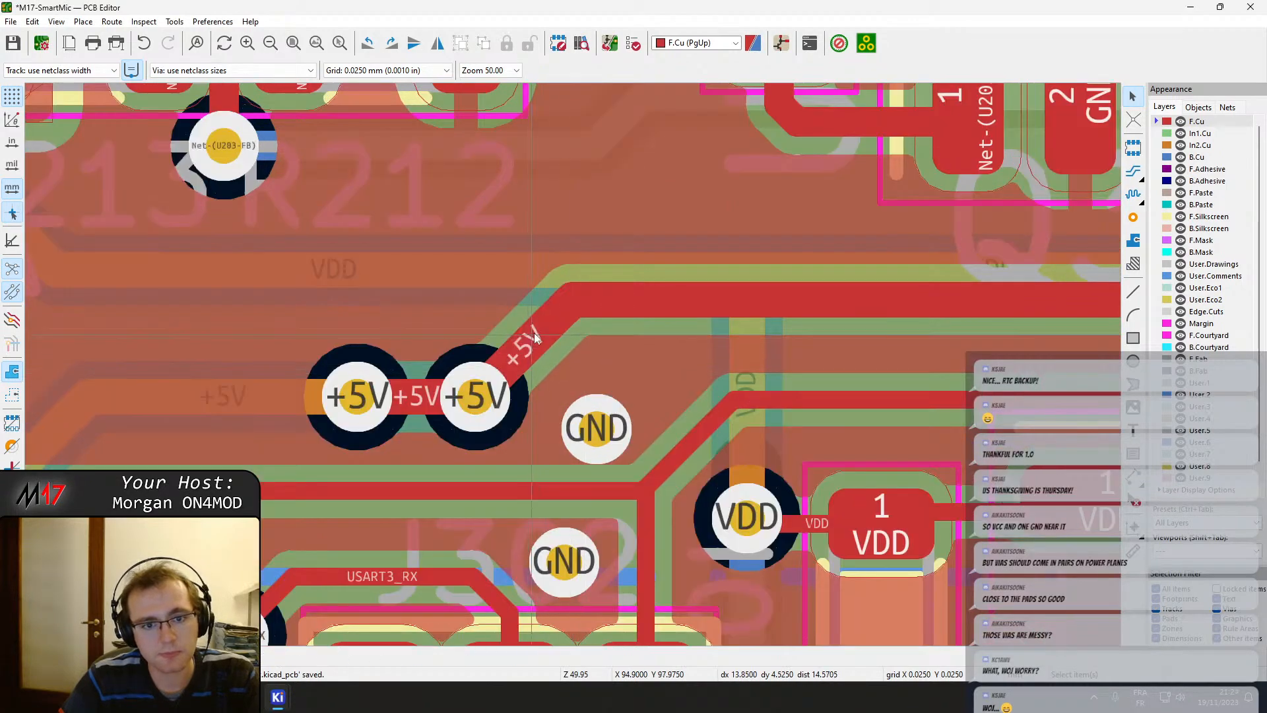
middle_drag(838, 357, 331, 271)
middle_drag(489, 370, 474, 317)
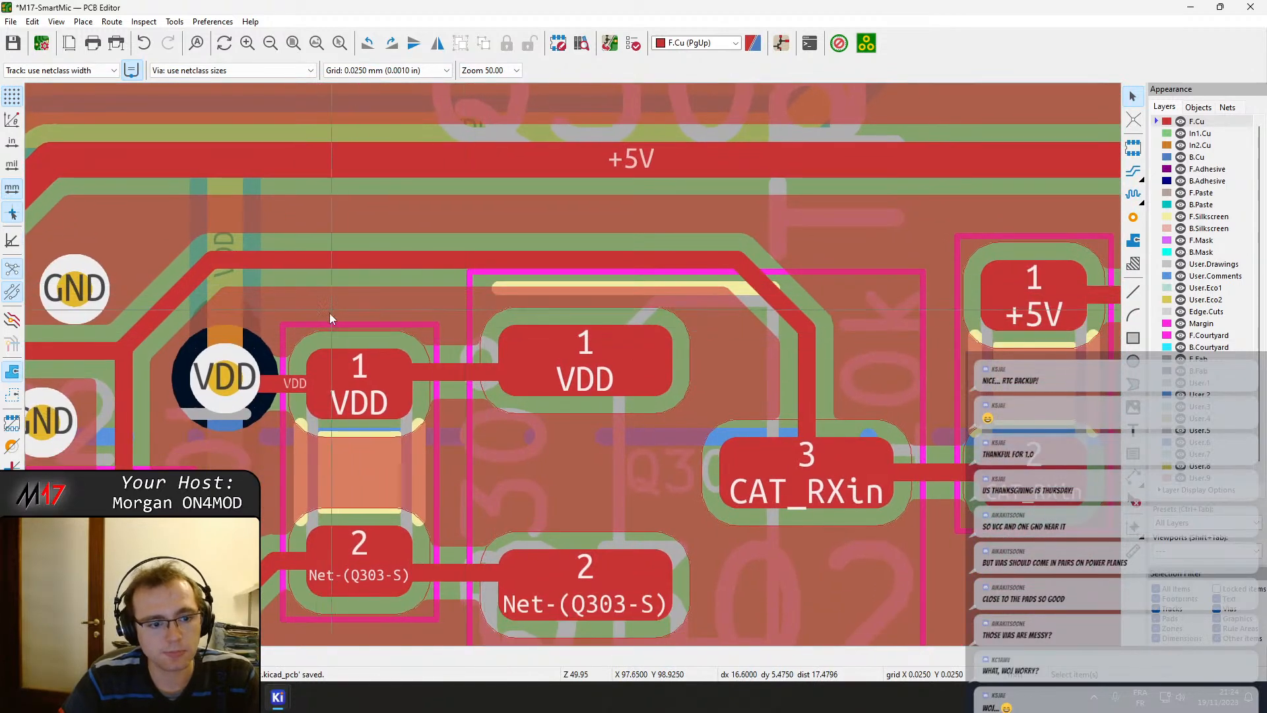
middle_drag(287, 446, 410, 358)
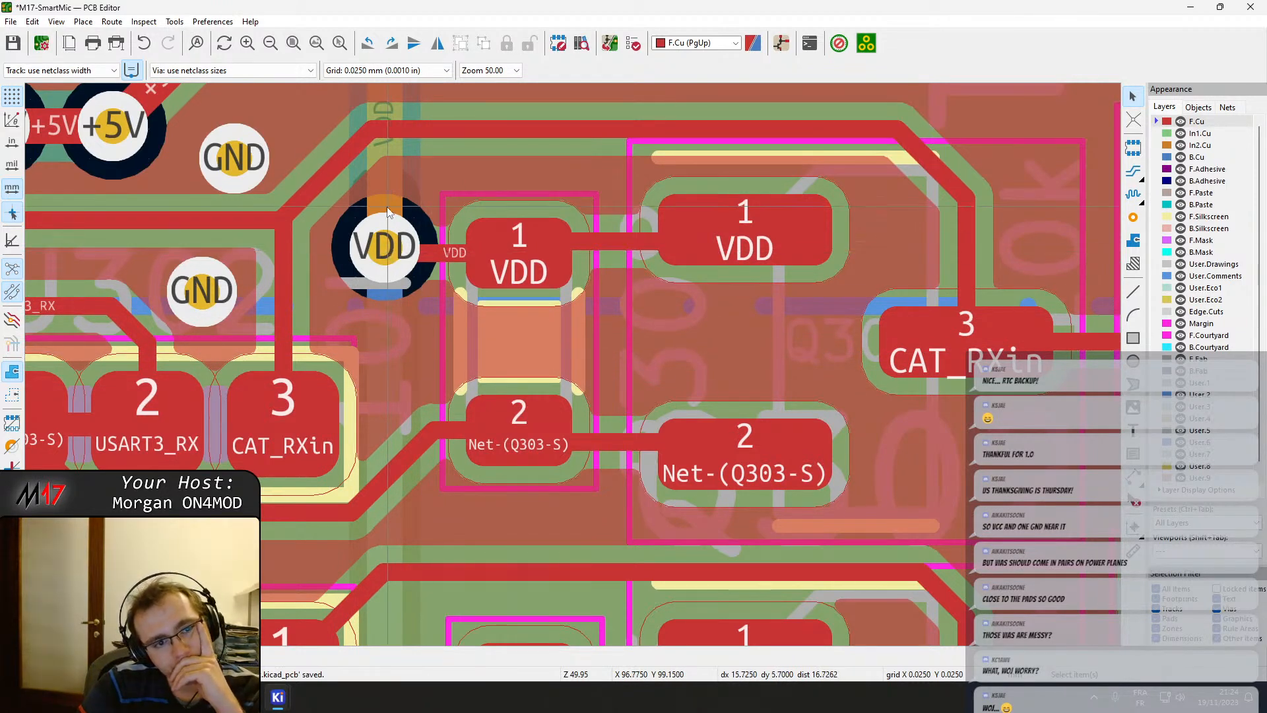
On In2.Cu, drag the horizontal VDD track segment above Q303 down to just below the +5V track and adjust its bend at the vertical VDD branch.
middle_drag(389, 252, 386, 514)
click(404, 288)
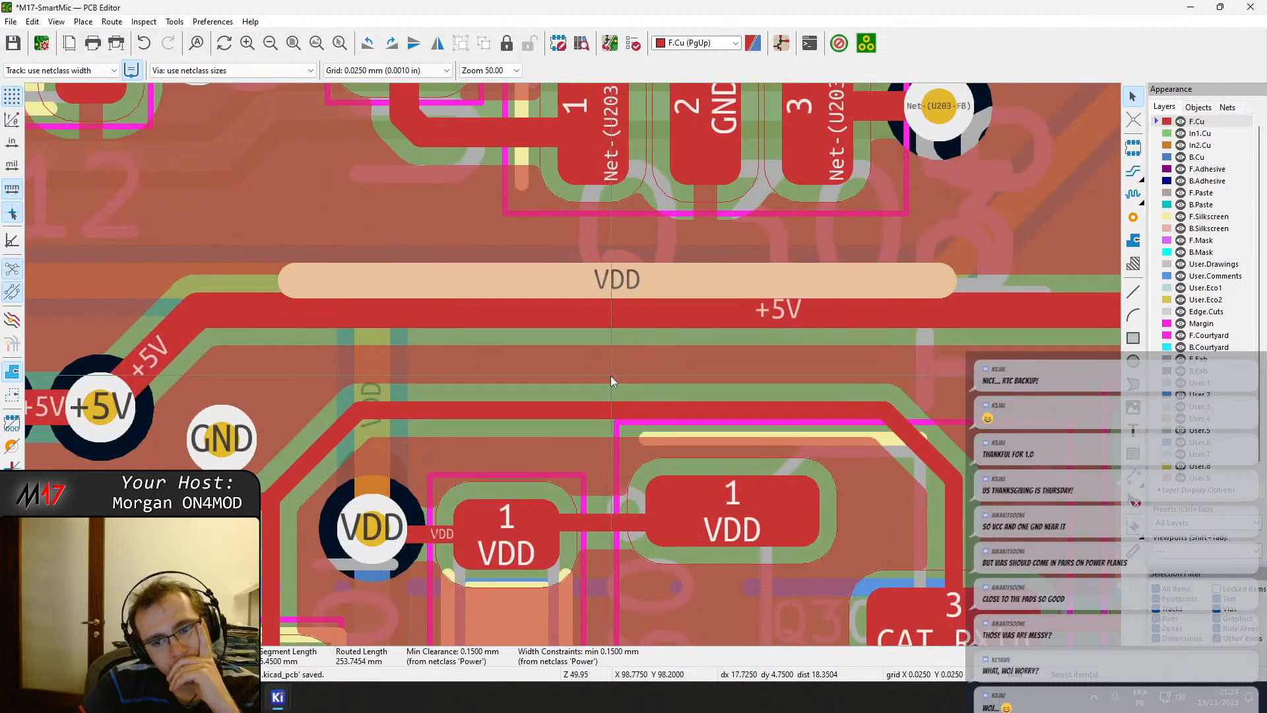
scroll(612, 375, down, 2)
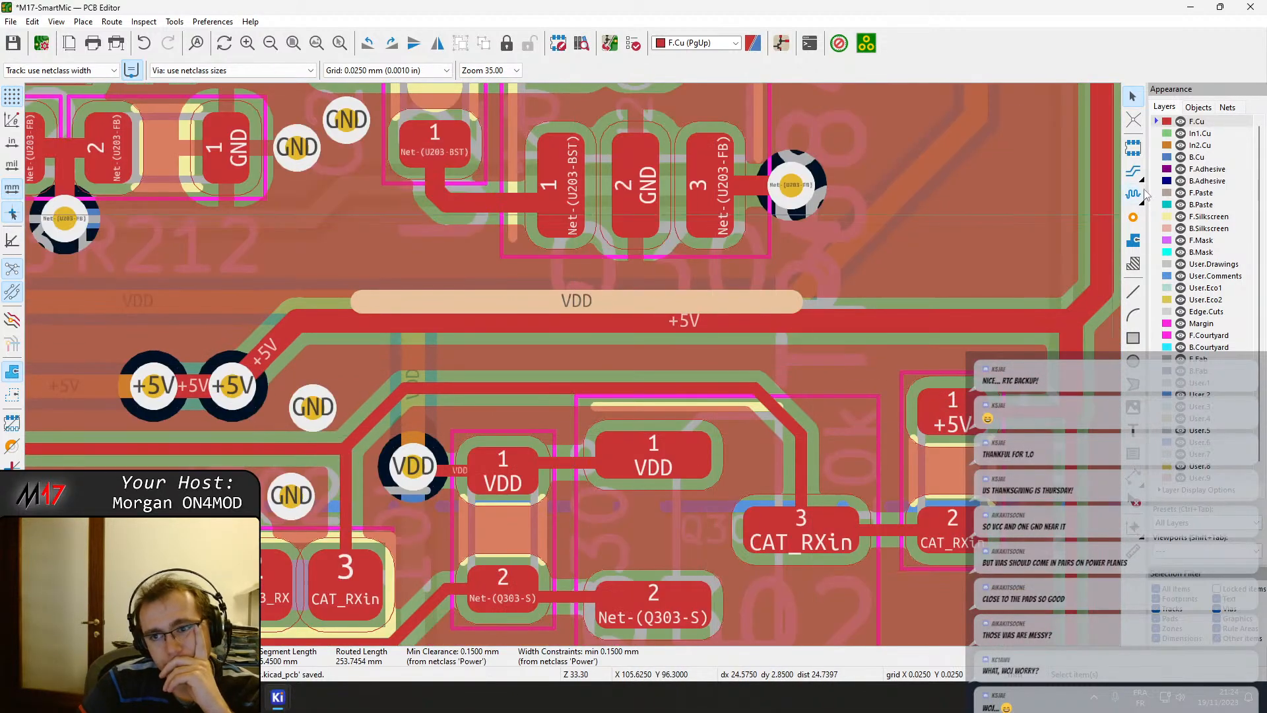
click(1215, 145)
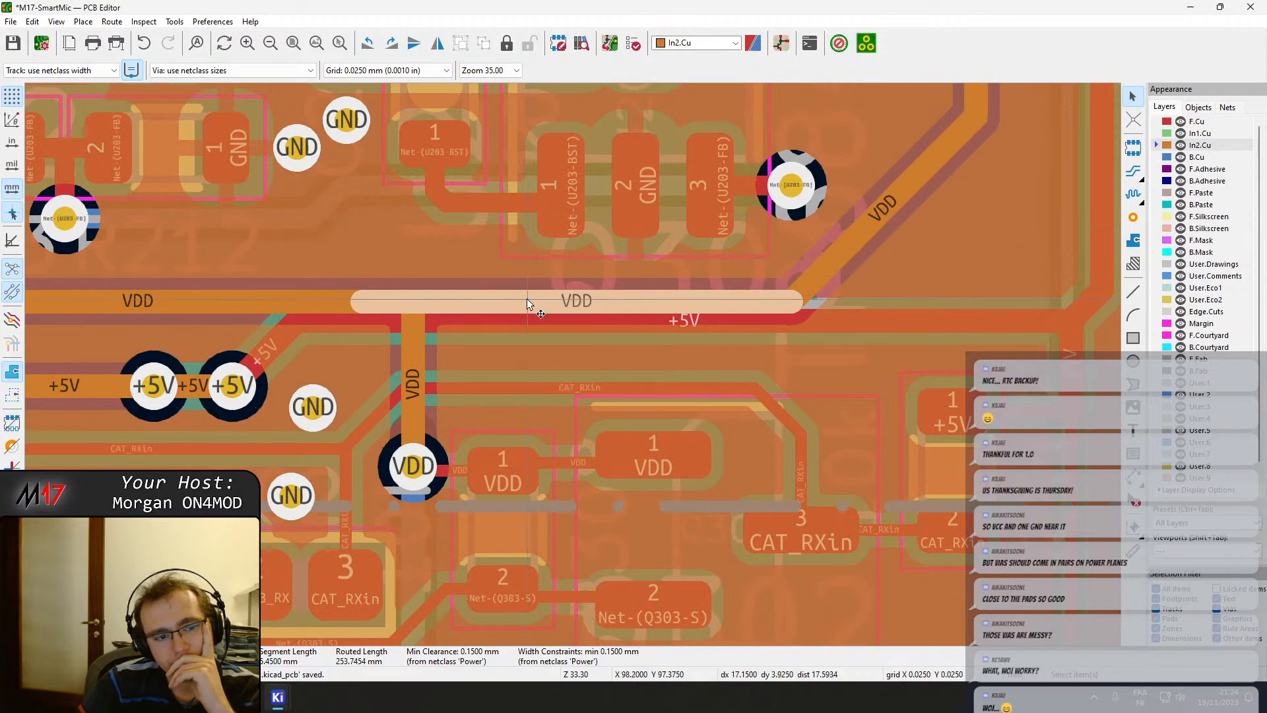
drag(527, 298, 576, 335)
click(396, 299)
drag(406, 301, 381, 327)
click(408, 333)
click(390, 327)
click(391, 327)
click(400, 336)
click(382, 331)
click(381, 331)
click(383, 332)
Merge the leftover VDD stub at the bend into the vertical VDD branch and refill all zones.
scroll(381, 326, up, 2)
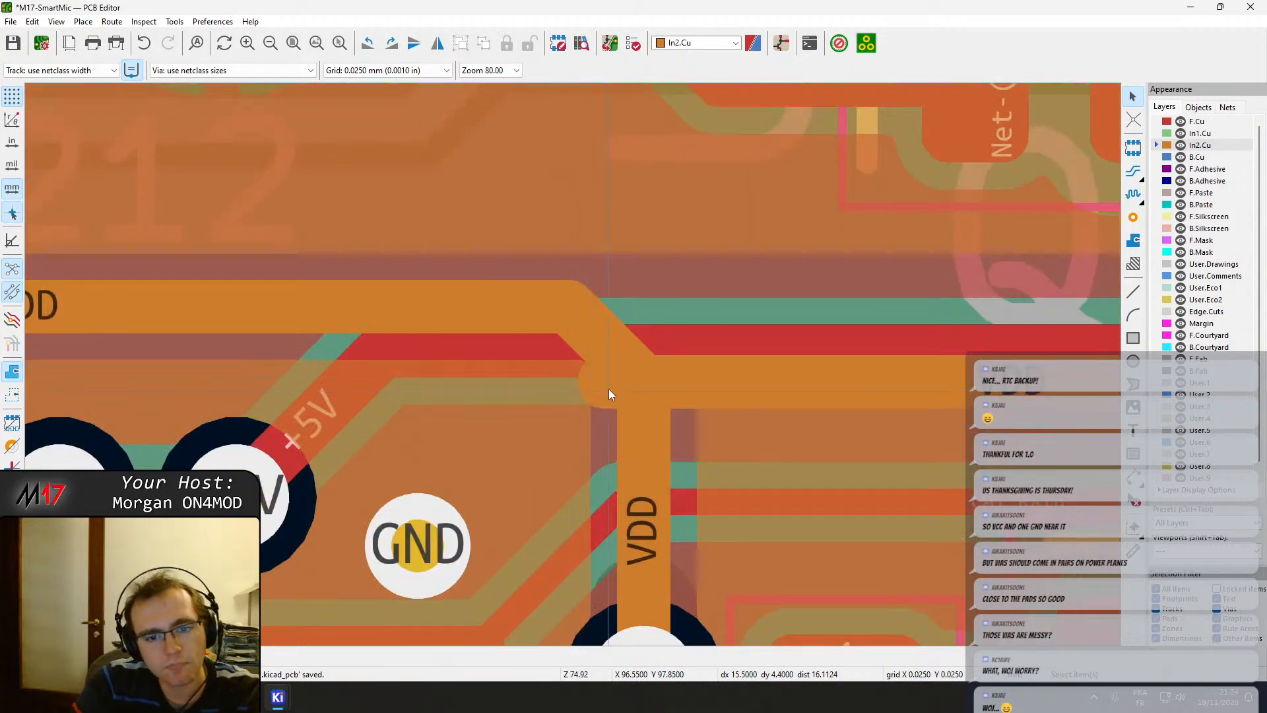
mouse_move(609, 389)
mouse_down()
mouse_move(593, 390)
mouse_move(632, 383)
mouse_up()
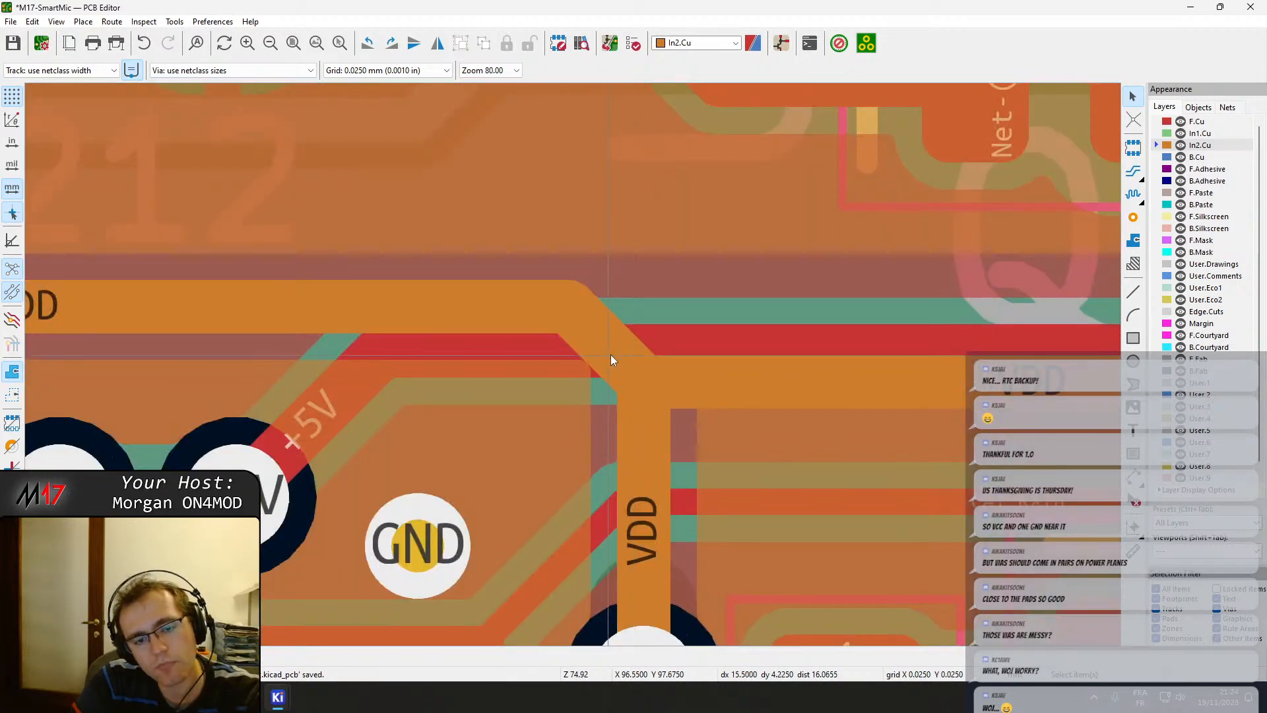
key(b)
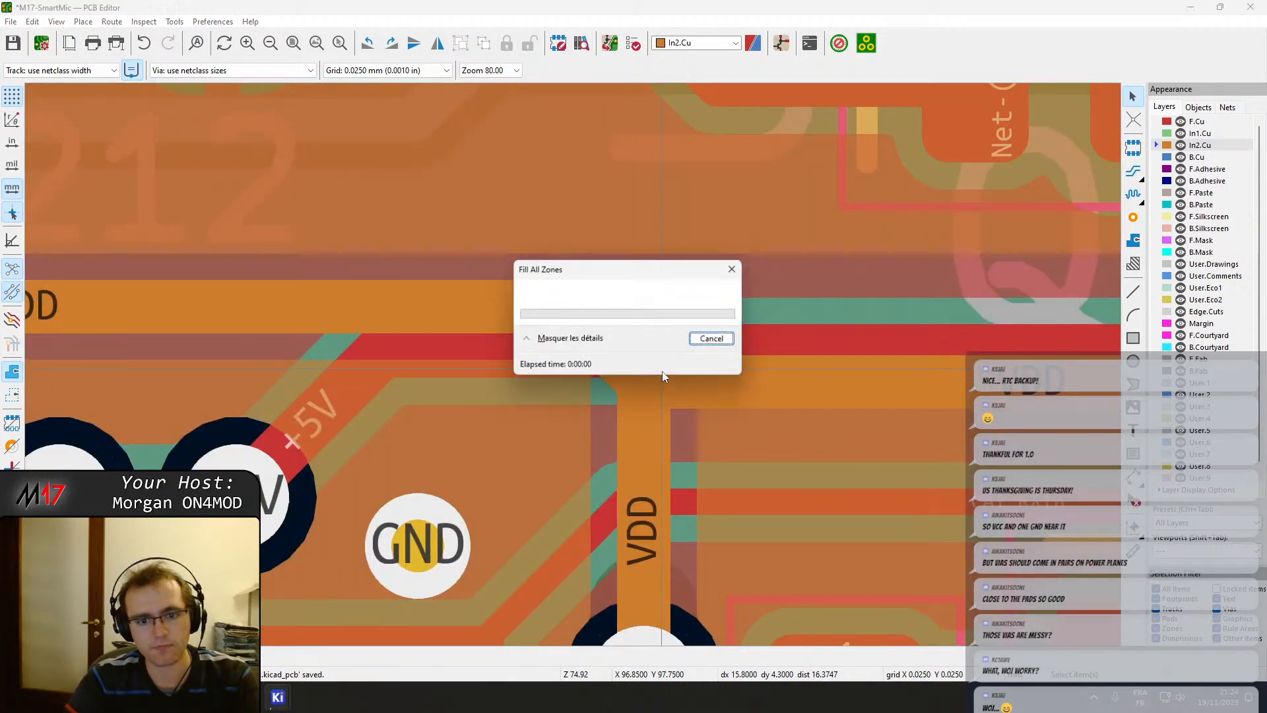
scroll(797, 347, down, 2)
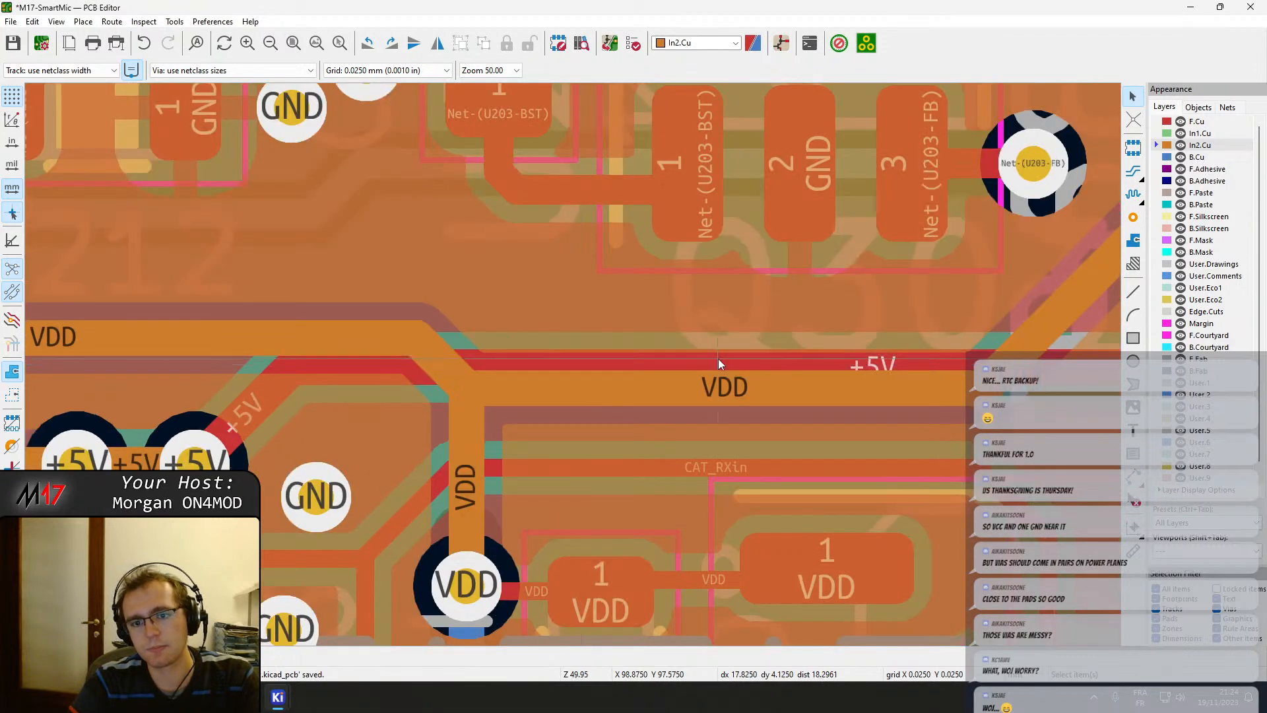
On F.Cu, place two GND stitching vias above the +5V track, one on each side of the track leaving the transistor's GND pad 2.
click(1195, 122)
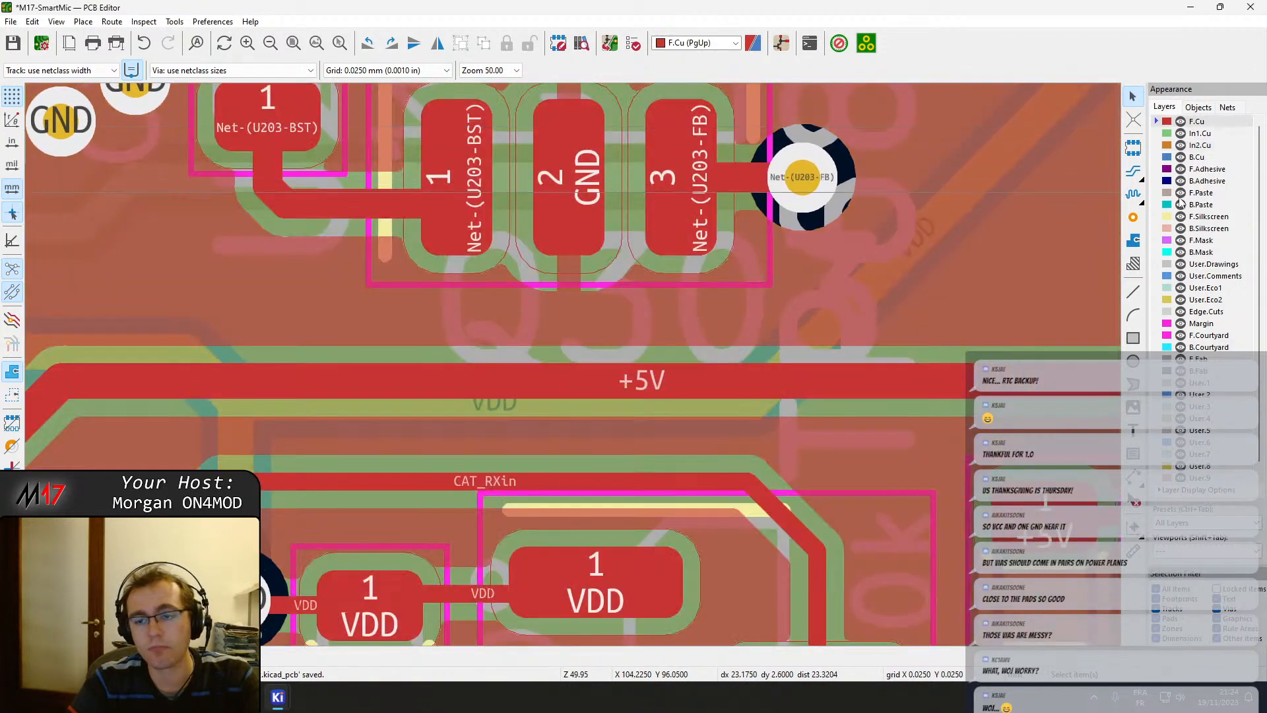
click(1133, 218)
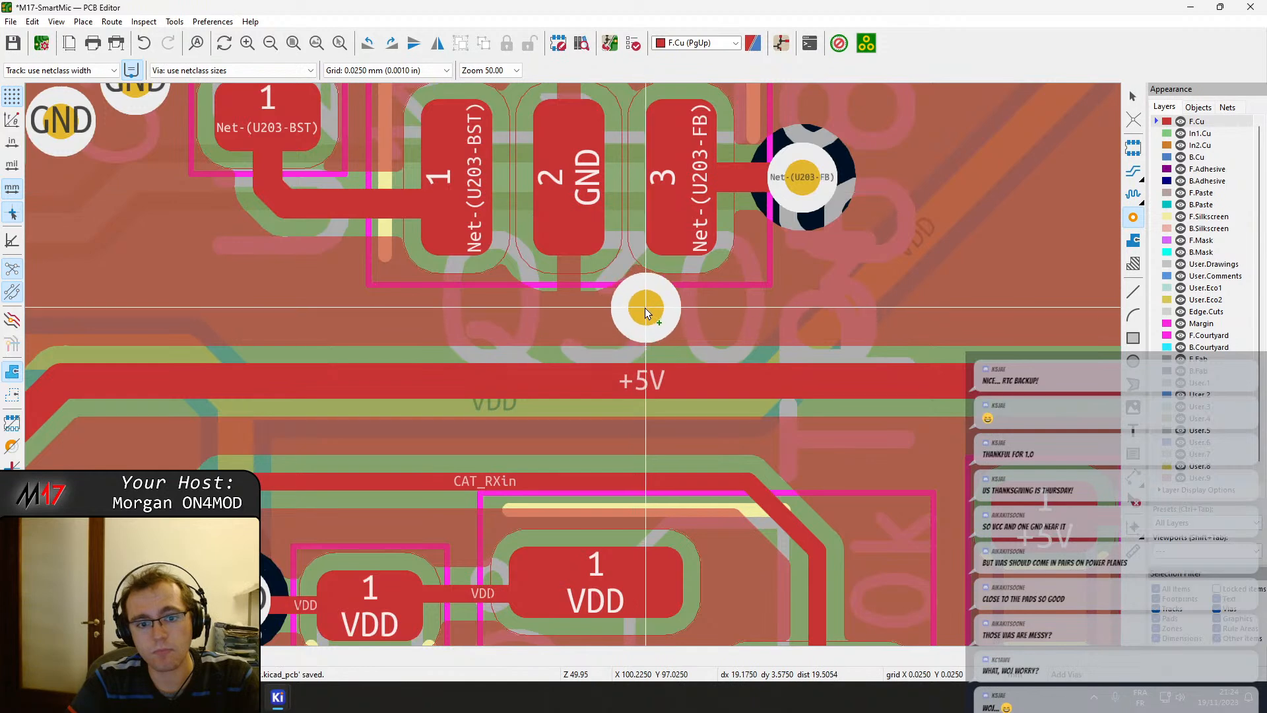
click(646, 308)
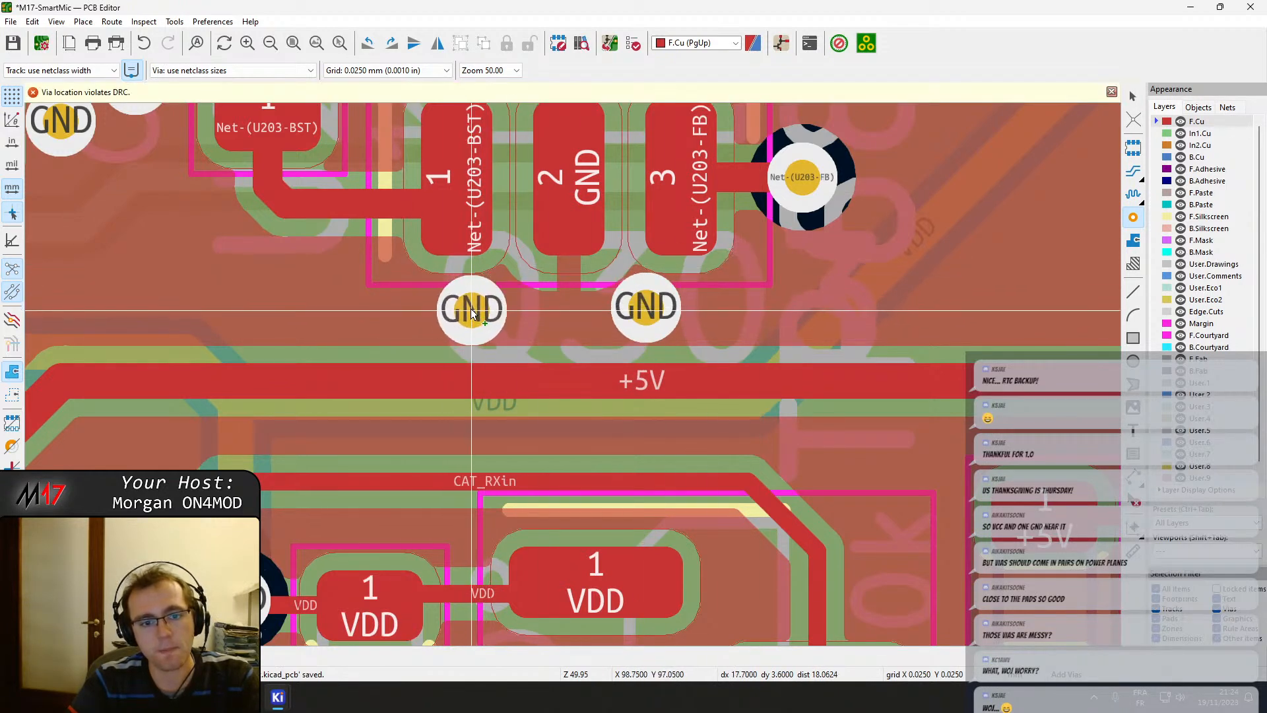
click(471, 309)
key(Escape)
Shift the GND via below pad 1 closer to the GND track so both vias flank it evenly.
double_click(480, 307)
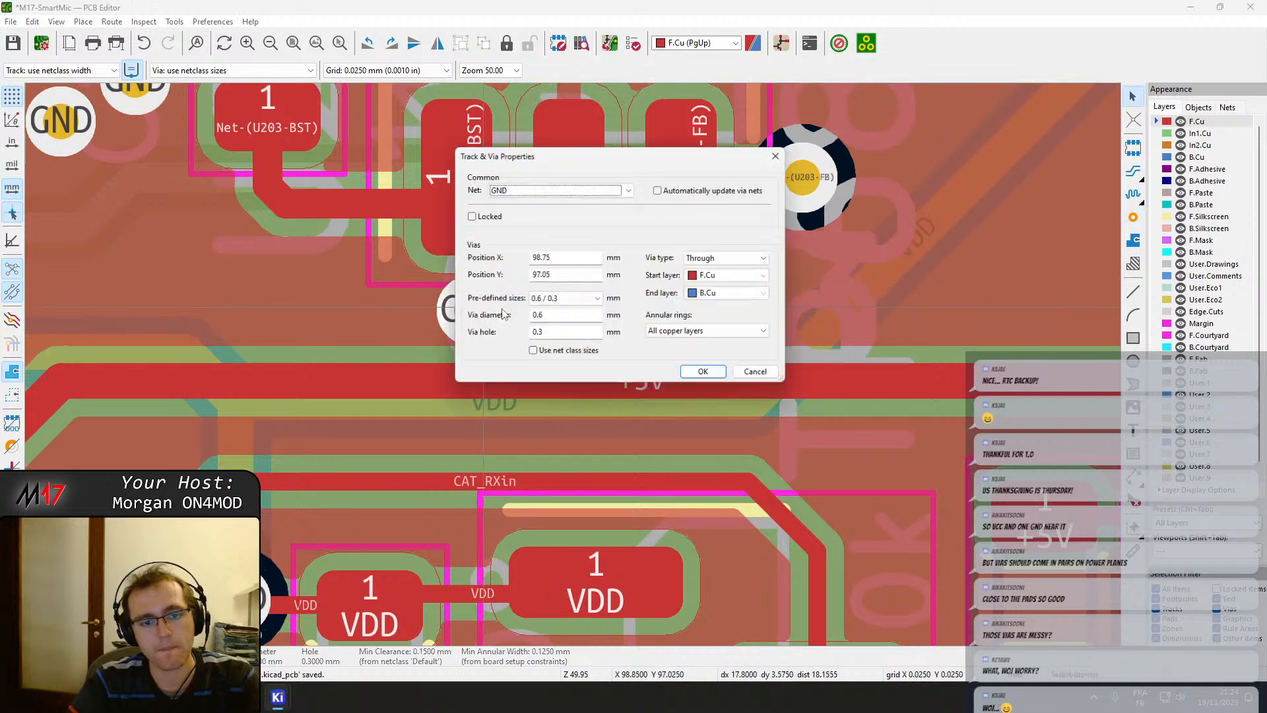
key(Escape)
drag(475, 306, 496, 313)
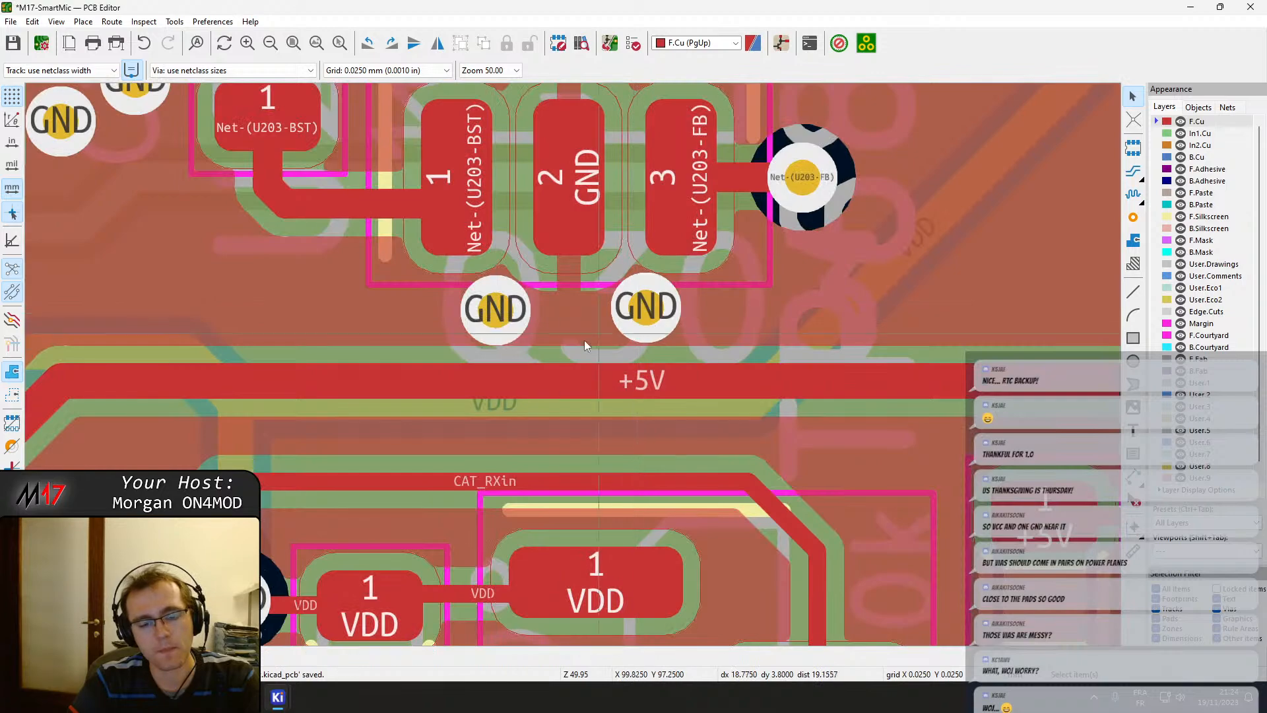
Place a GND stitching via between J302 and J301, just above the gap between J301's pads 2 and 1.
scroll(378, 375, down, 1)
middle_drag(295, 478, 492, 372)
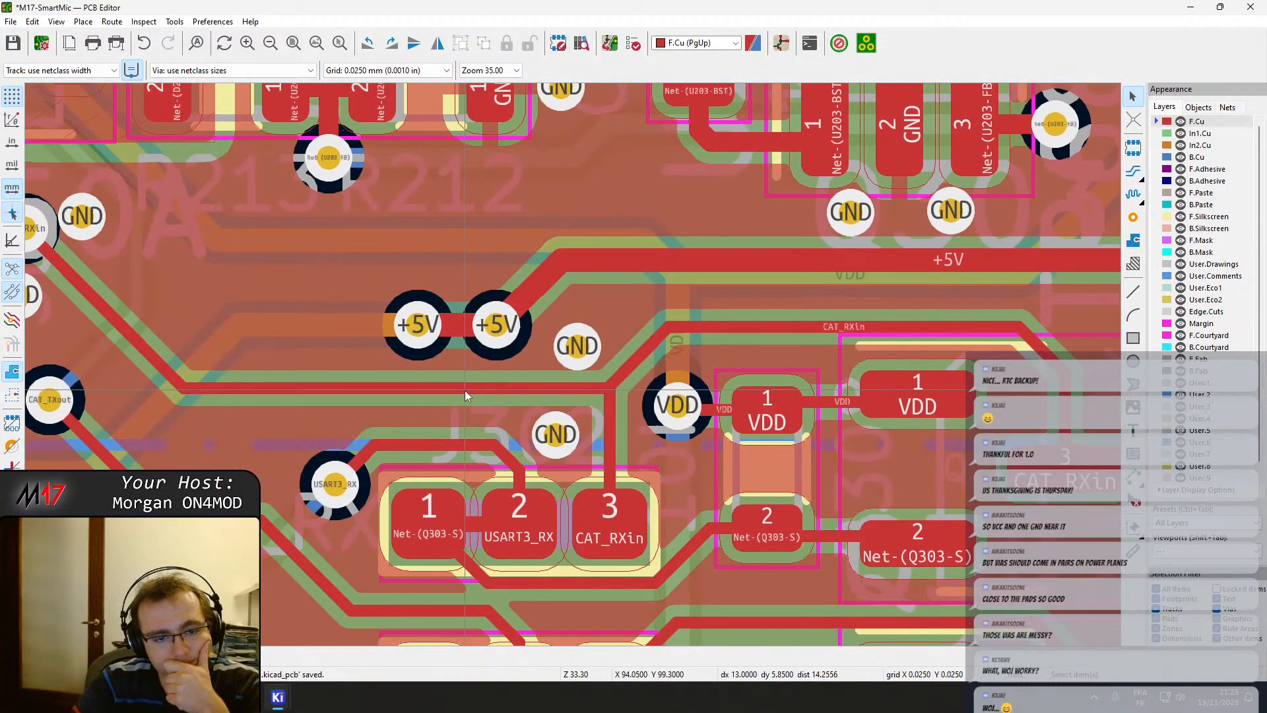
middle_drag(275, 361, 409, 228)
scroll(895, 582, down, 1)
scroll(819, 492, up, 2)
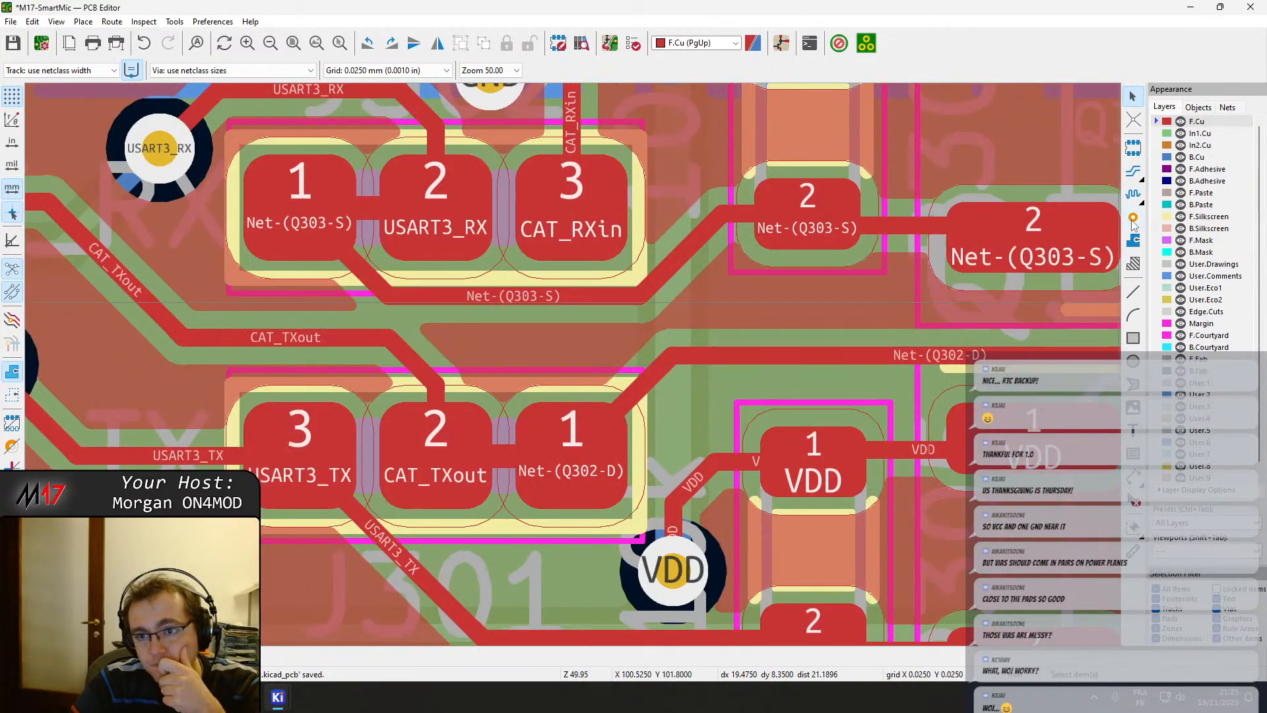
click(1133, 219)
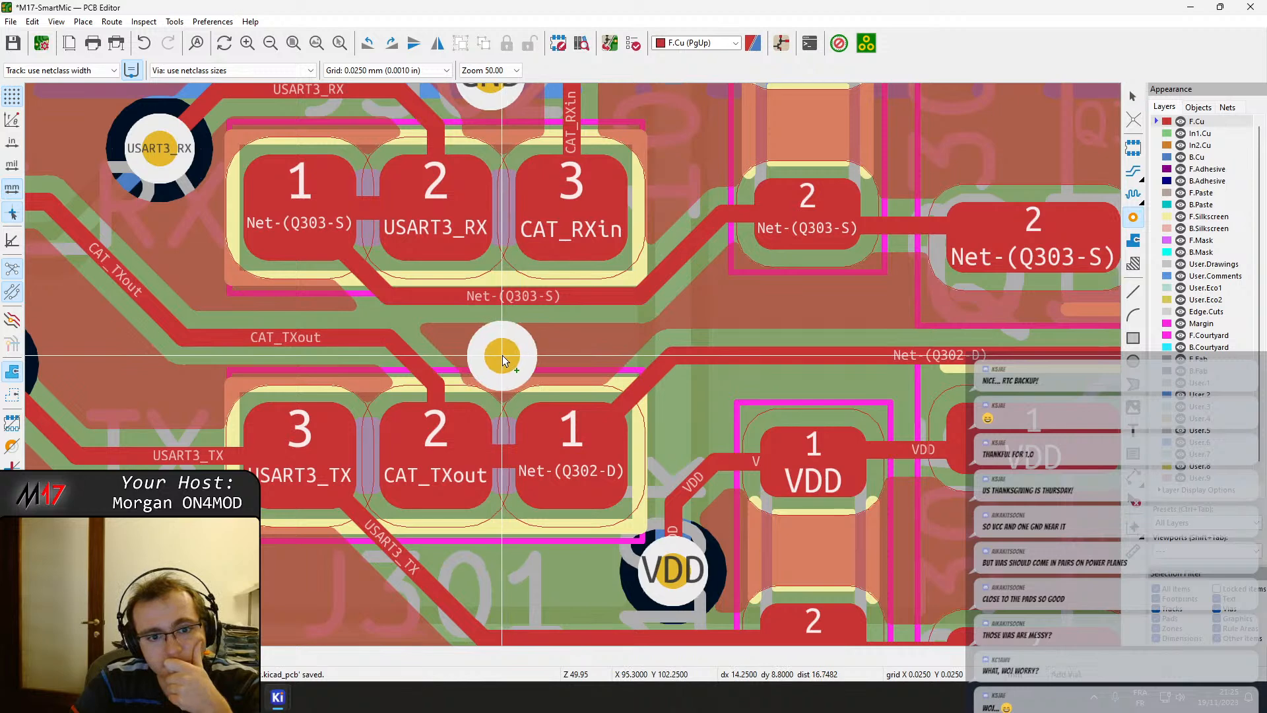
click(502, 358)
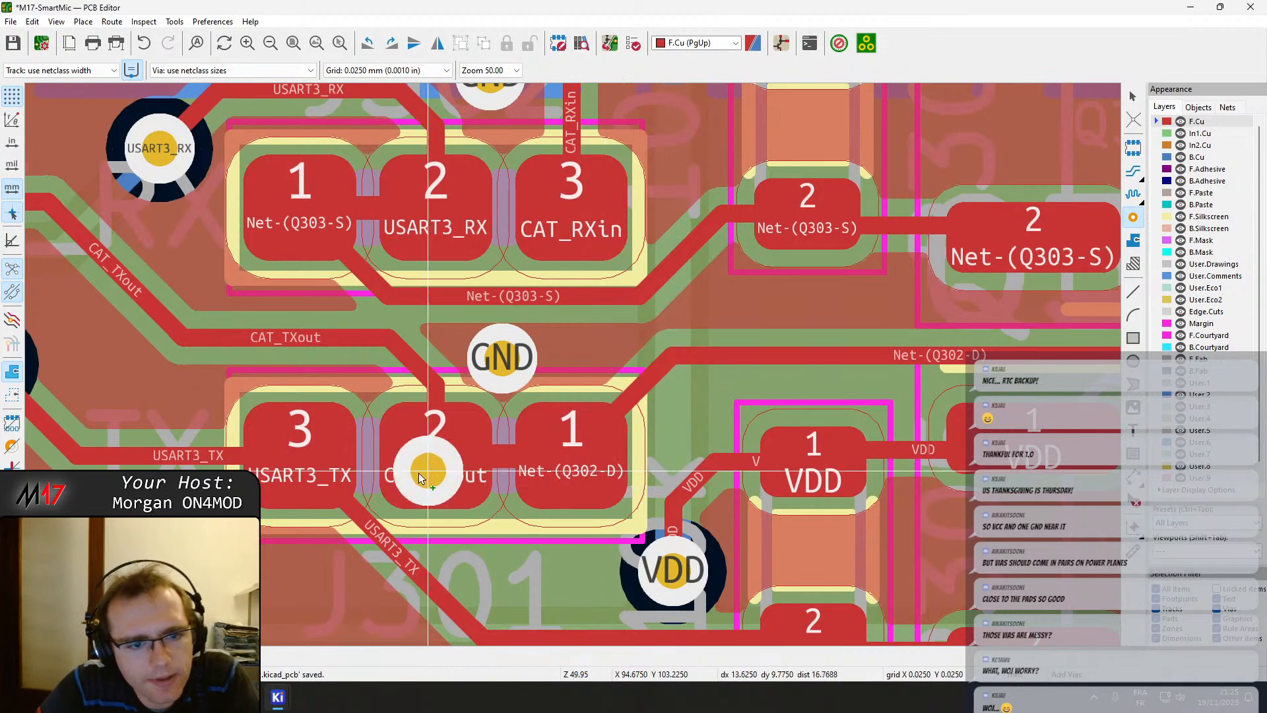
middle_drag(394, 465, 557, 414)
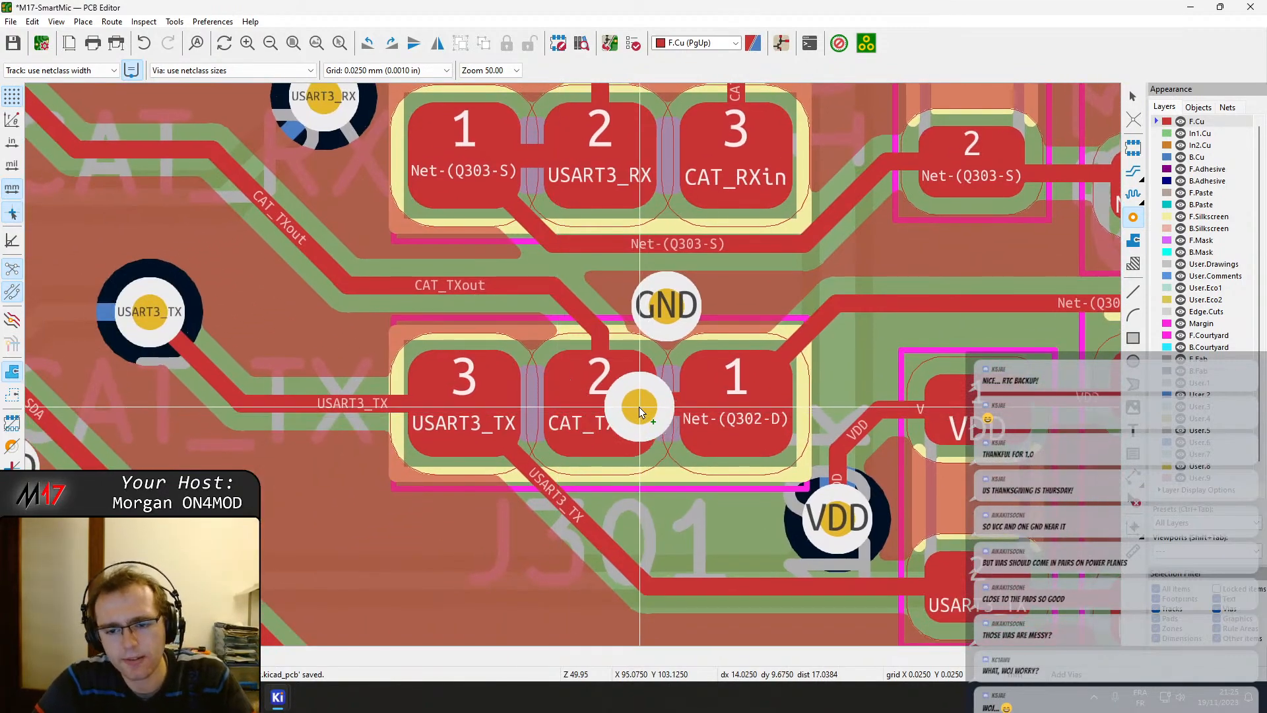
key(Escape)
Drag the diagonal USART3_TX track below J301 so that it leaves pad 3 straight down.
middle_drag(654, 522, 627, 419)
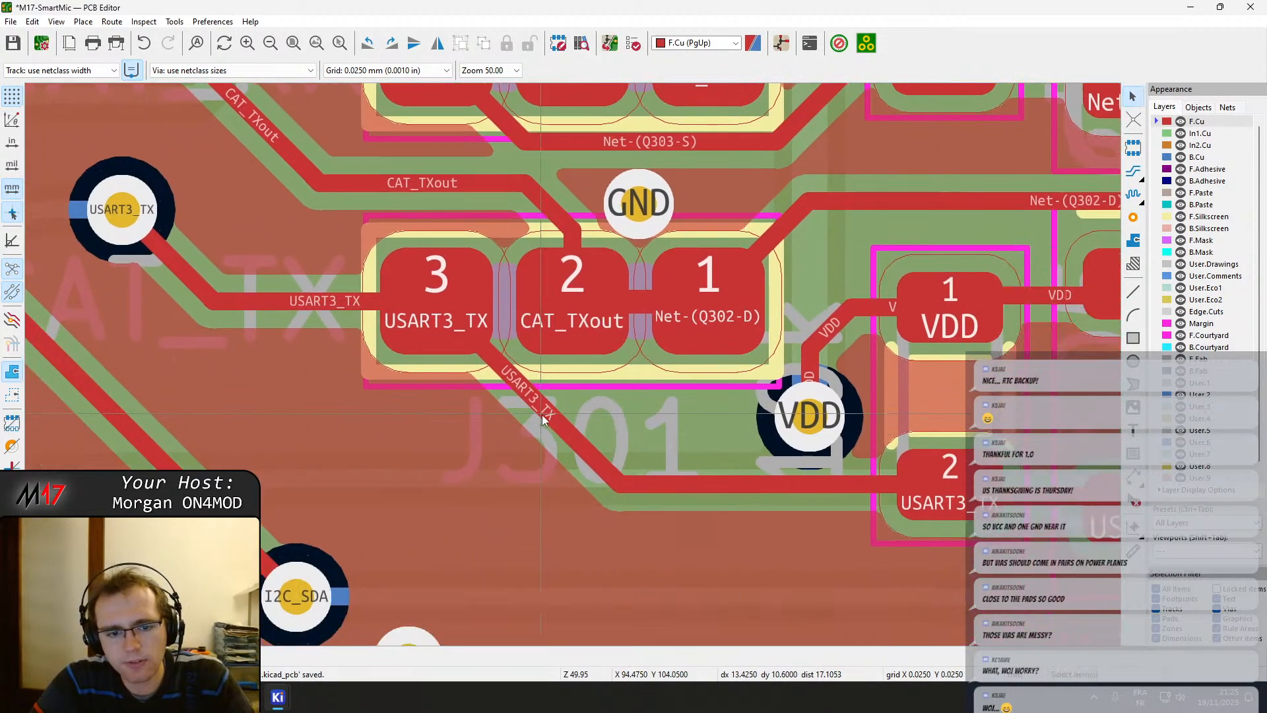
drag(543, 420, 441, 433)
middle_drag(780, 457, 444, 401)
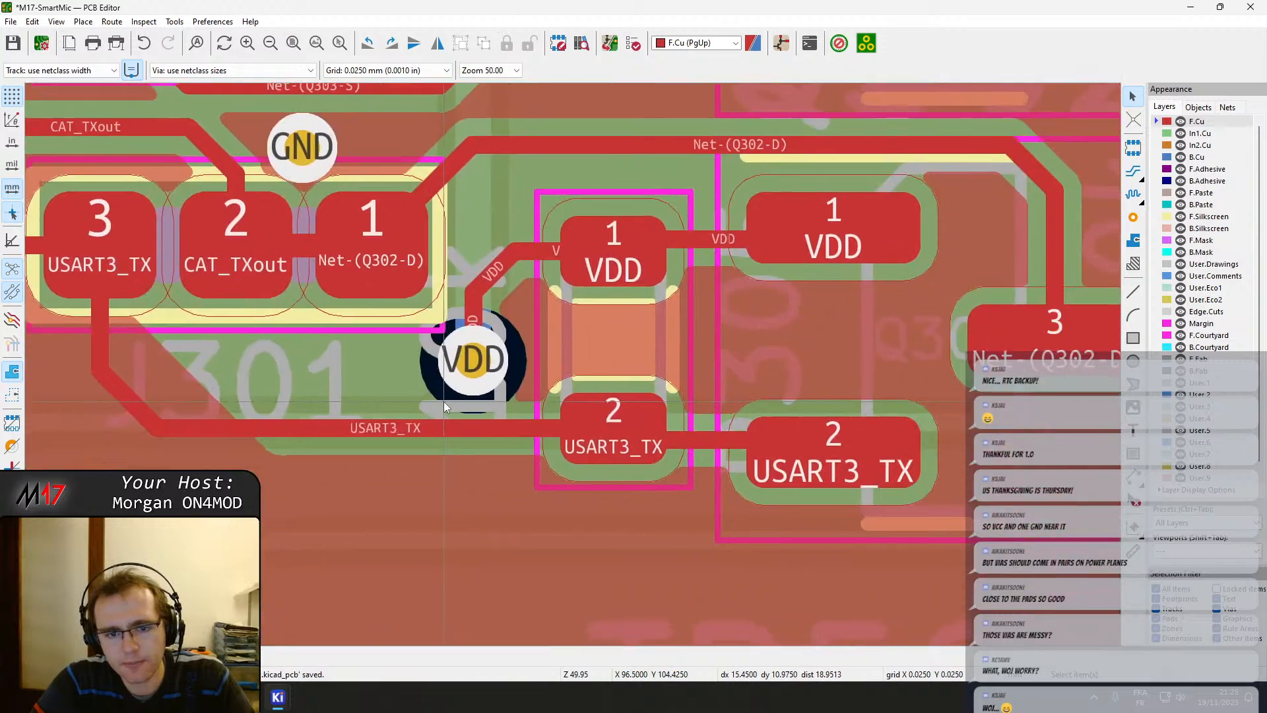
Drag the VDD via beside J301 closer to the capacitor-sized two-pad part on its right, keeping its tracks connected.
click(482, 341)
click(355, 402)
middle_drag(297, 390, 276, 368)
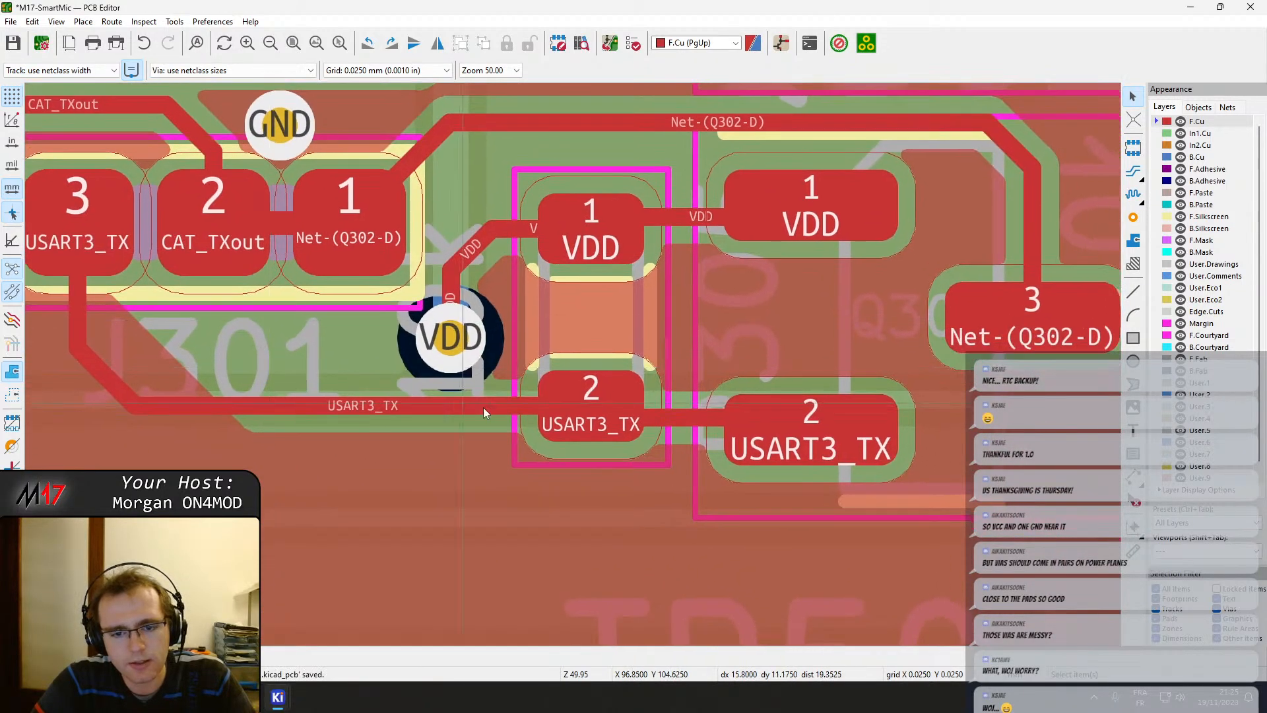
click(465, 346)
key(d)
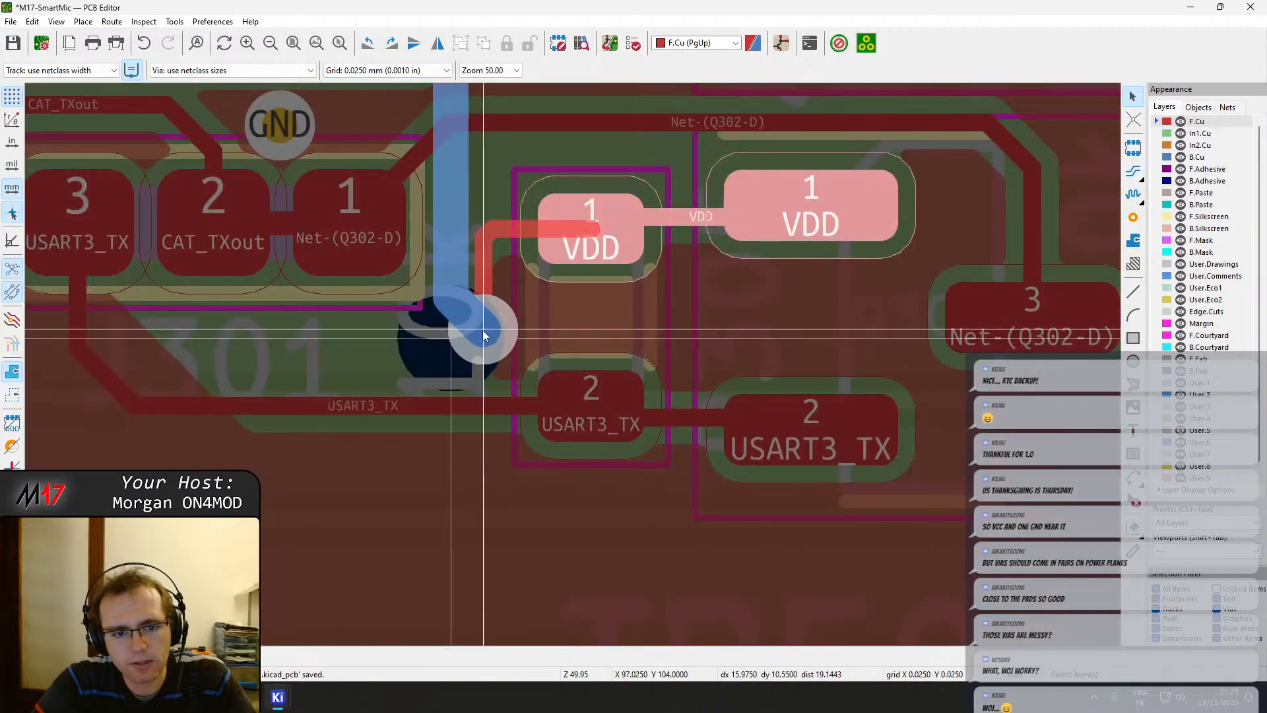
click(486, 335)
Drag the corner of the VDD track between the via and pad 1 into a longer diagonal, and refill all zones.
click(493, 227)
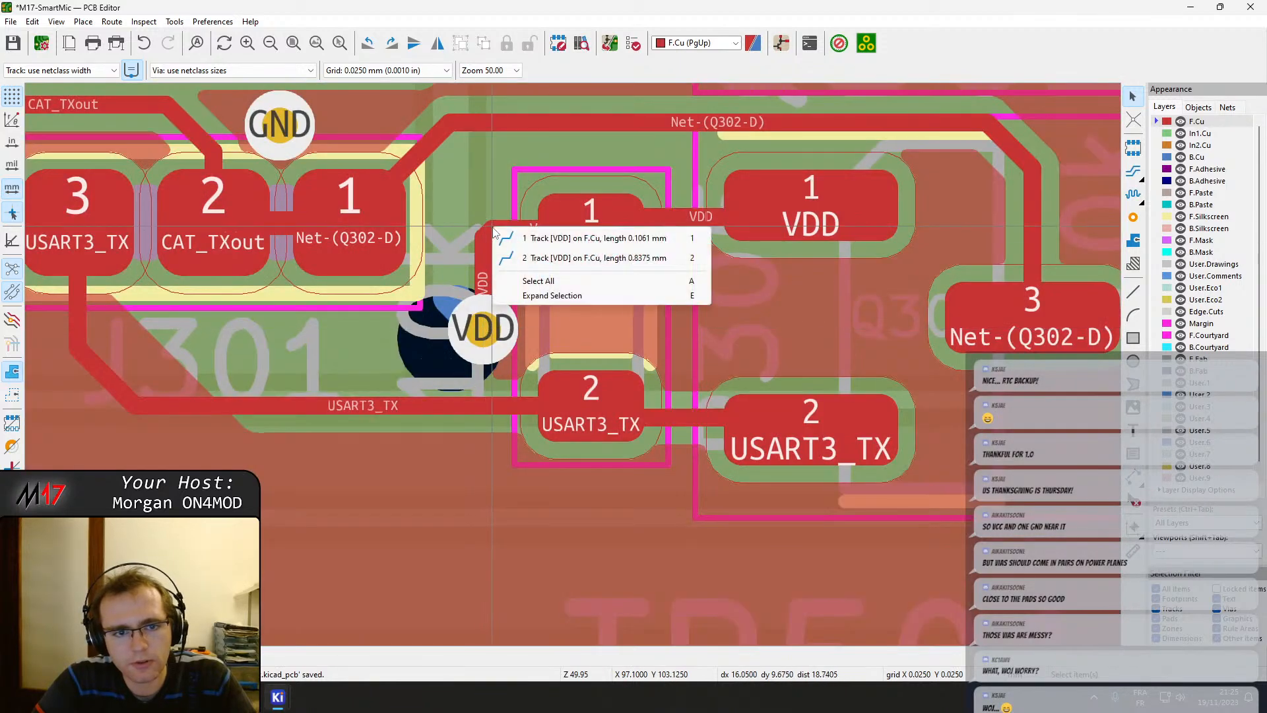
click(526, 260)
click(480, 233)
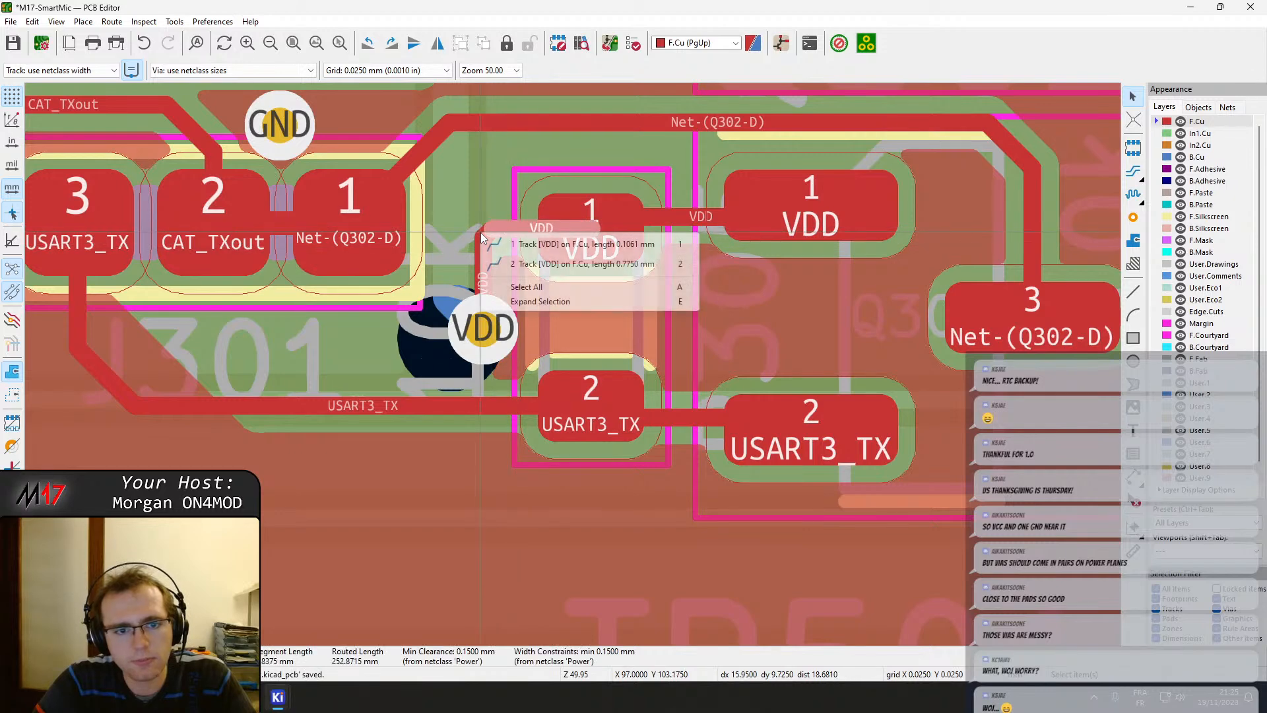
click(498, 245)
key(d)
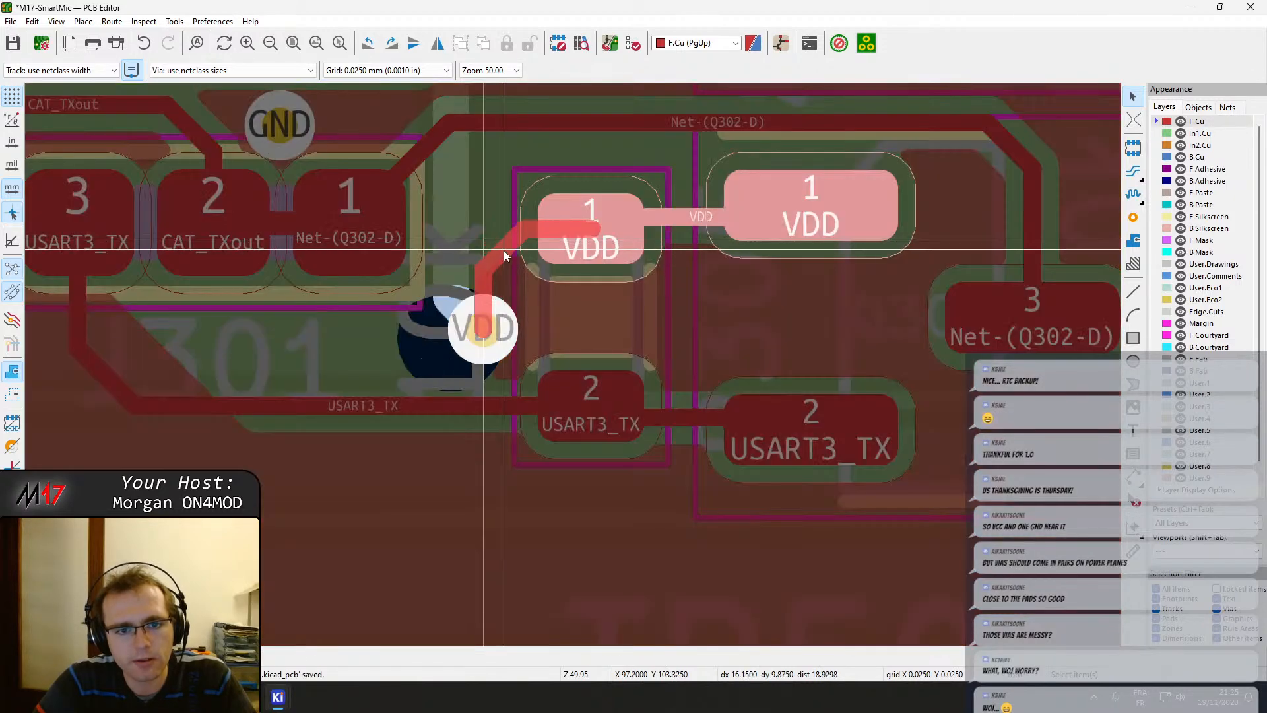
click(506, 252)
middle_drag(465, 252, 608, 393)
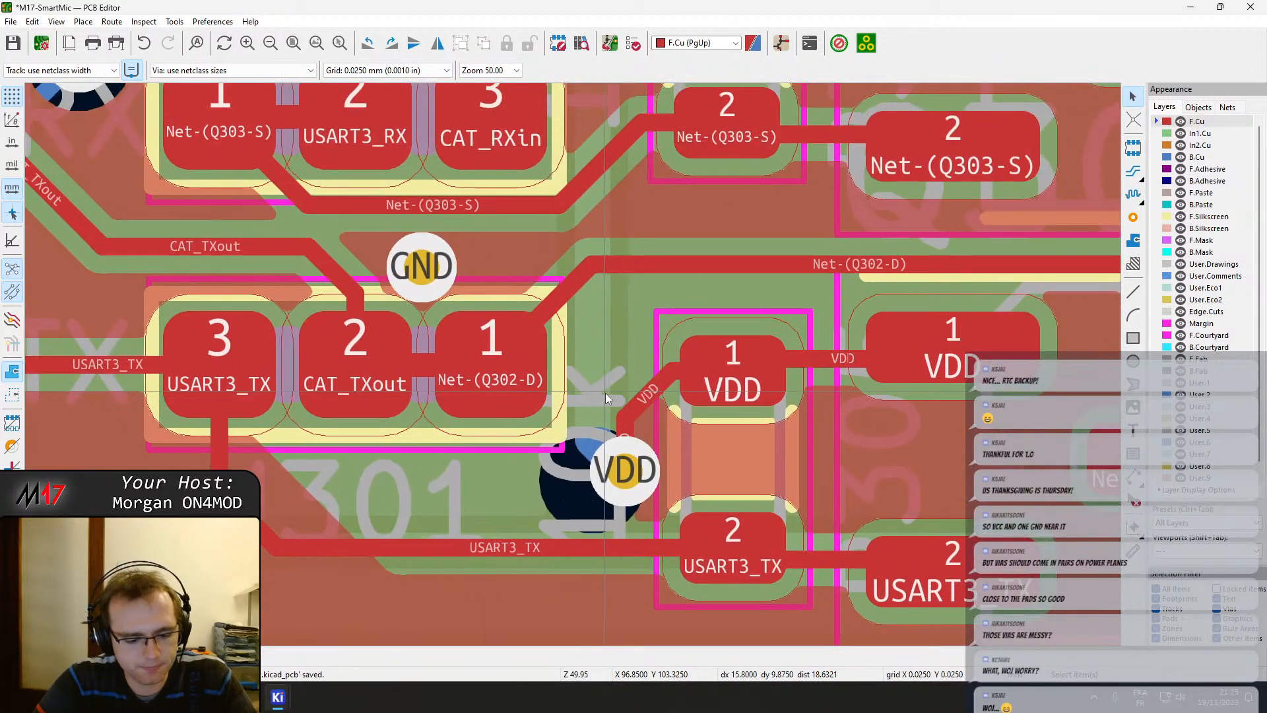
key(b)
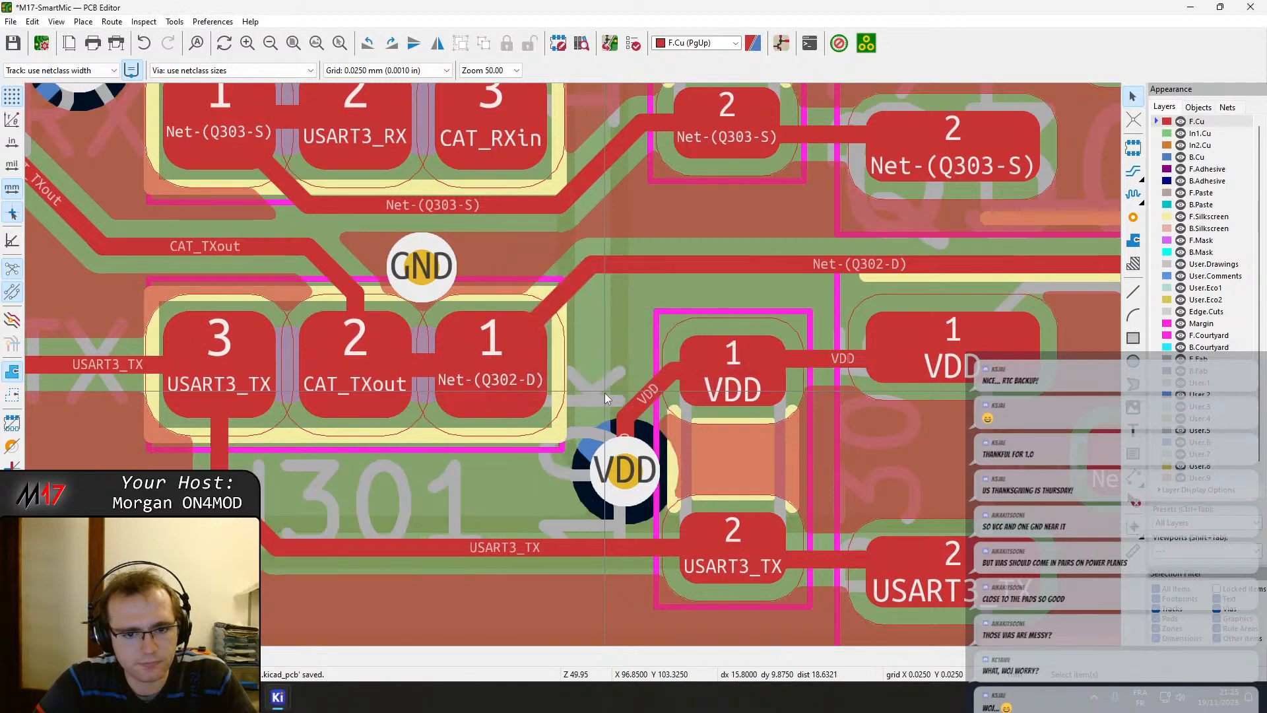
Drag the diagonal Net-(Q302-D) segment away from J301 so the track leaves pad 1 horizontally, and refill all zones.
middle_drag(389, 316, 421, 387)
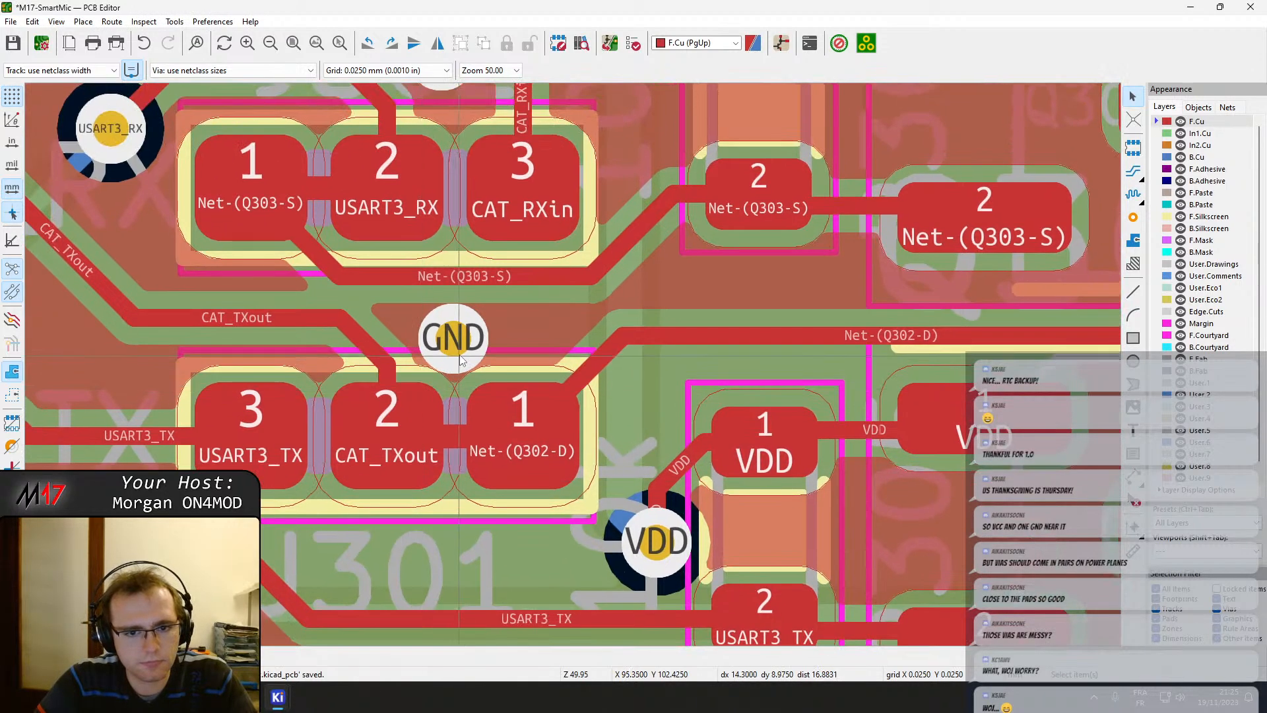
click(600, 368)
key(d)
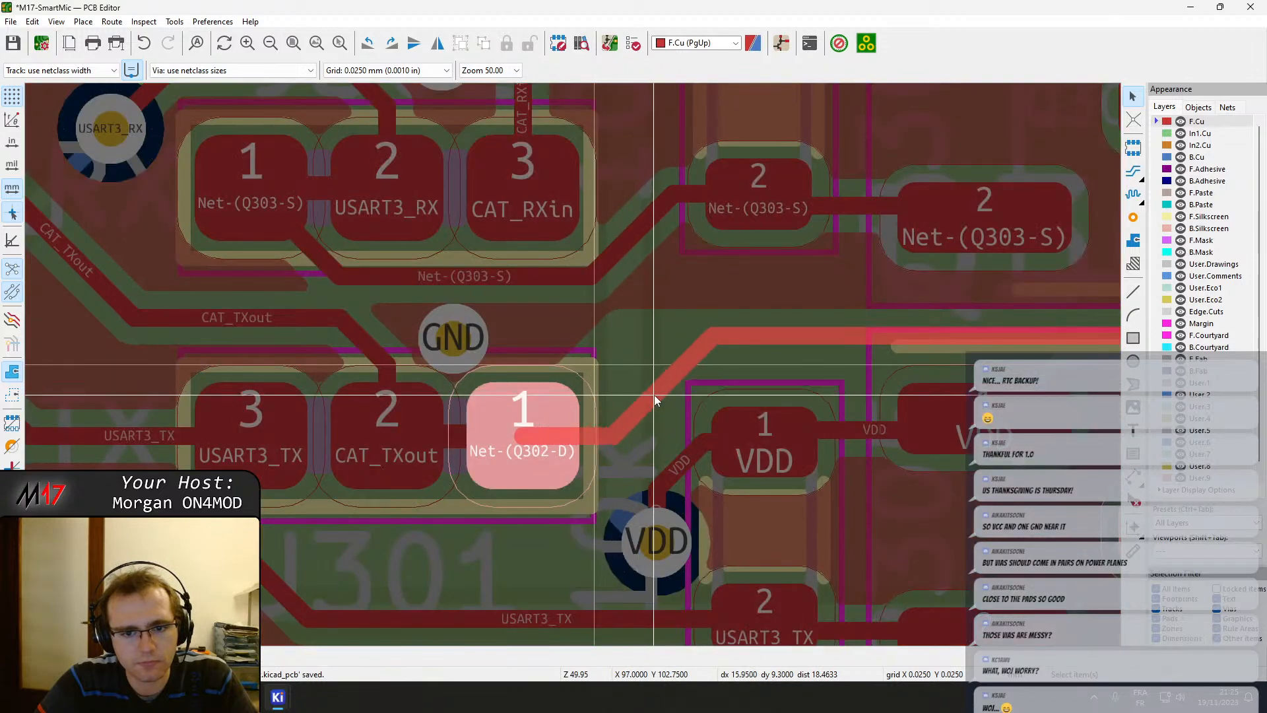
click(655, 395)
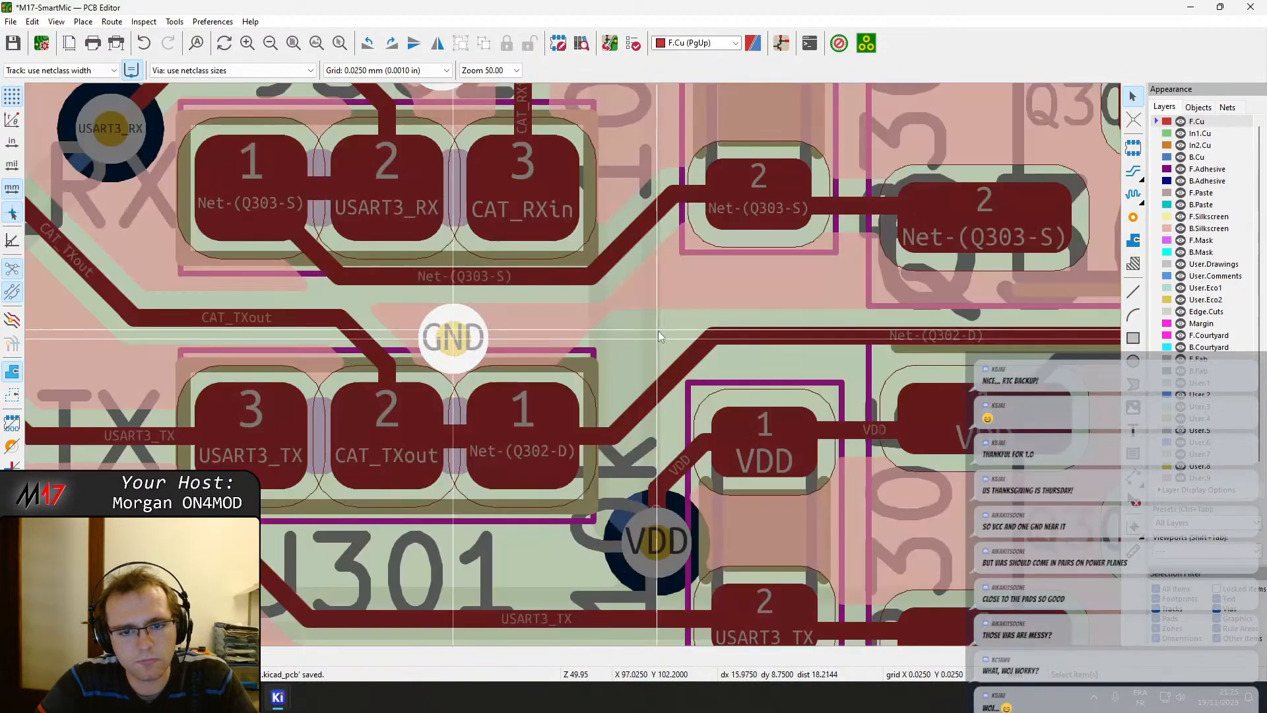
key(Escape)
click(457, 334)
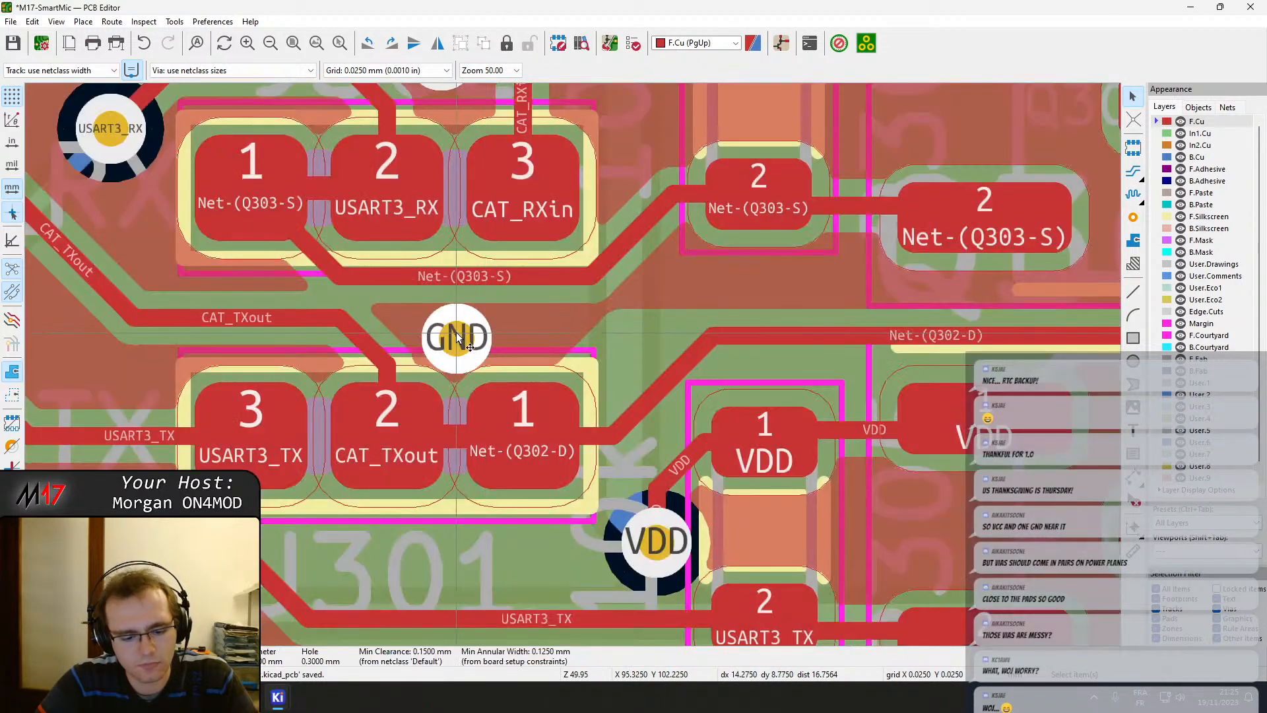
key(b)
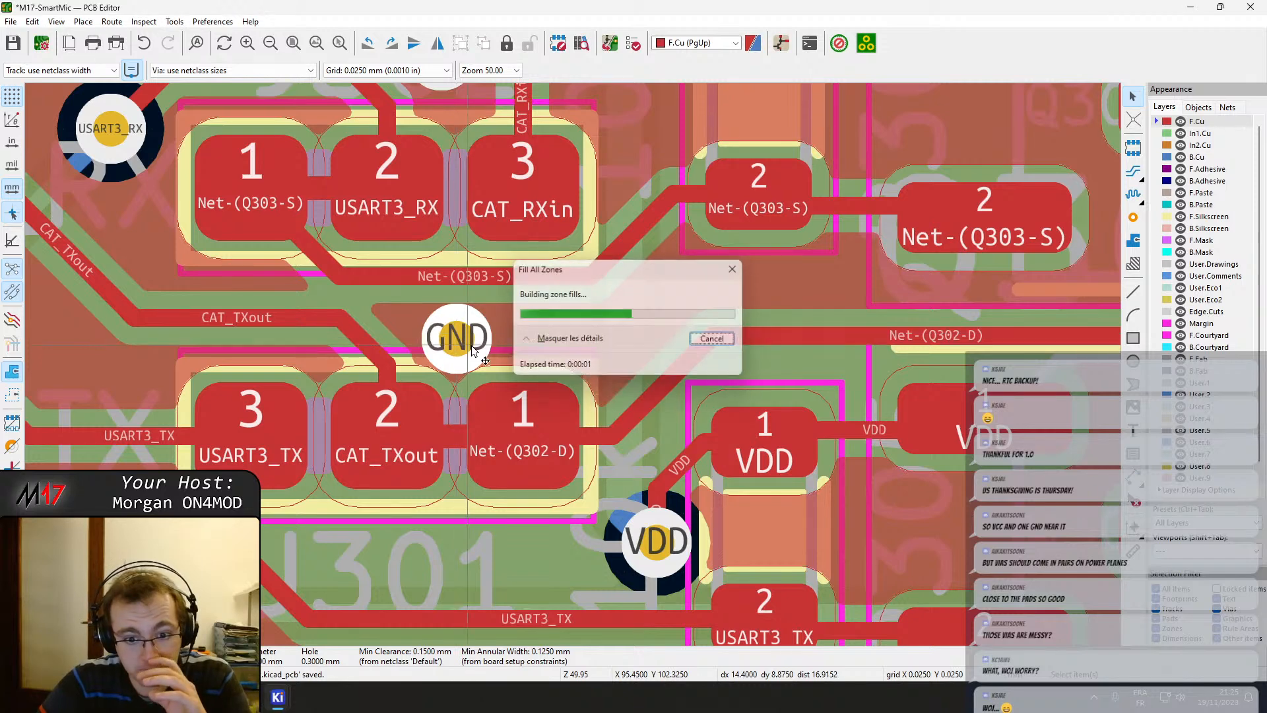
Shift the Net-(Q302-D) diagonal further from J301, move the GND via between the Net-(Q303-S) and Net-(Q302-D) tracks, and refill all zones.
drag(673, 365, 703, 374)
drag(454, 332, 678, 322)
key(b)
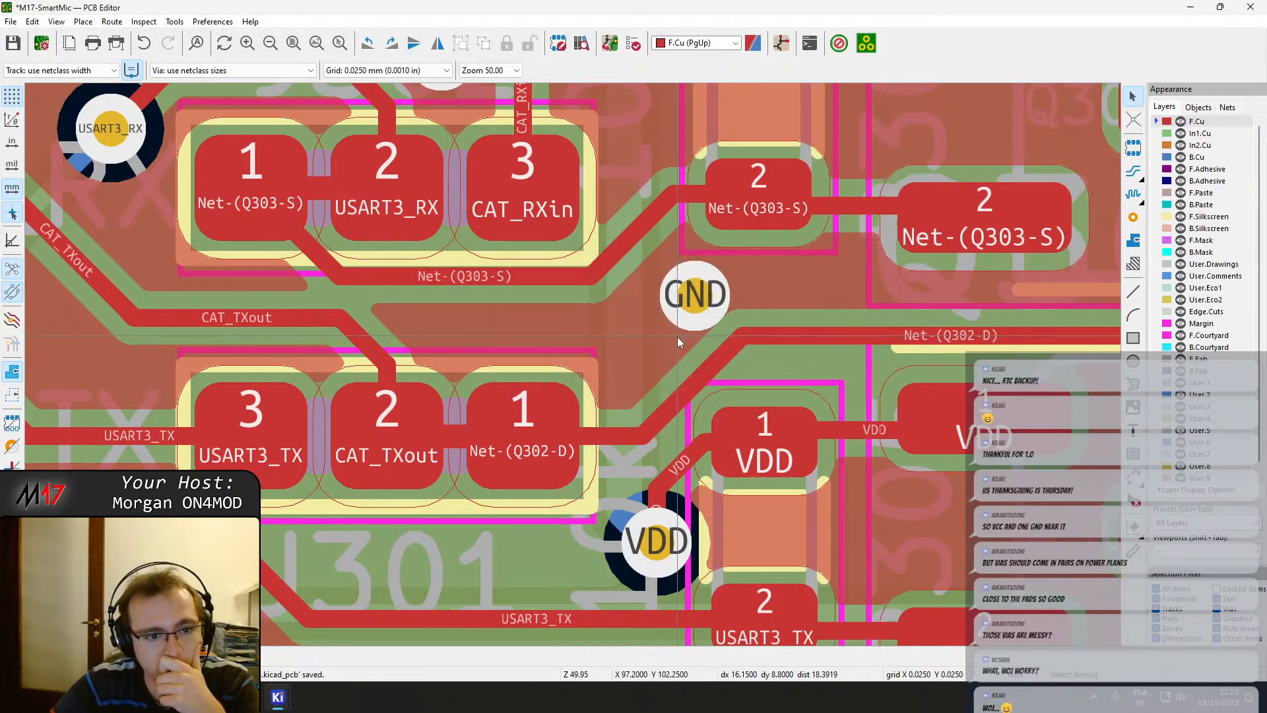
Place a GND stitching via beside the USART3_TX via, between the CAT_TXout and USART3_TX tracks.
scroll(677, 336, down, 1)
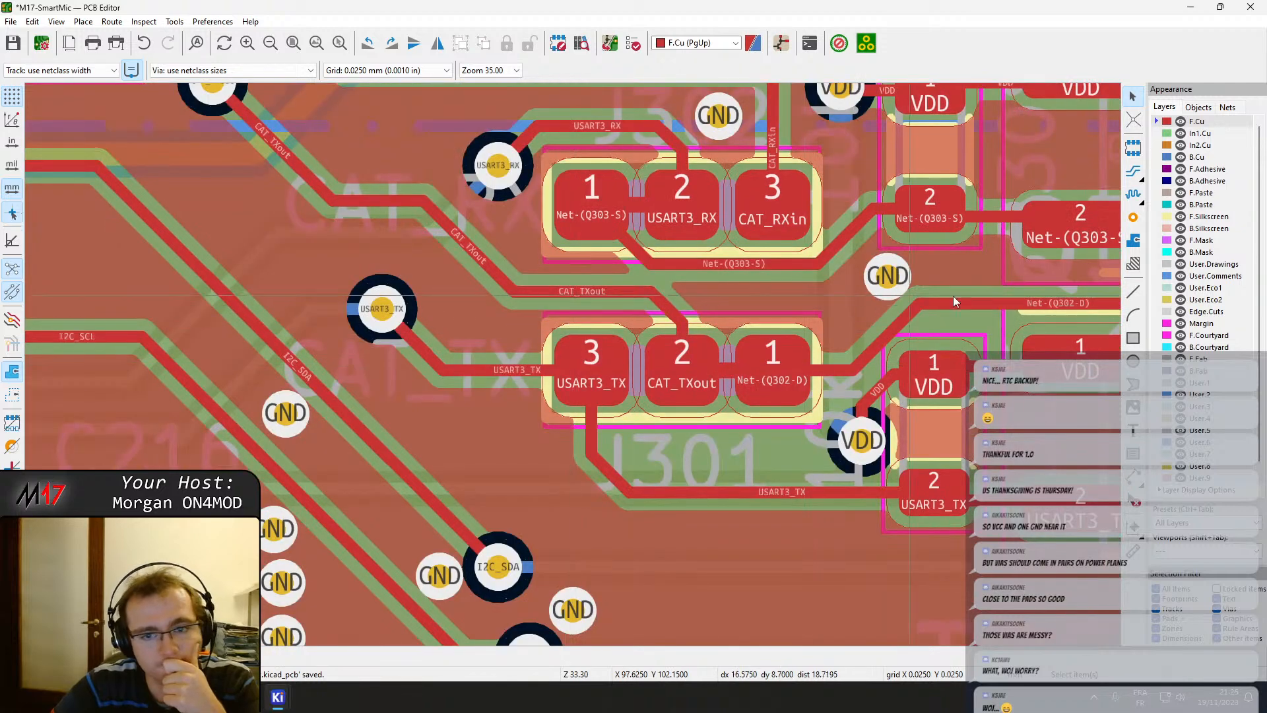
click(1133, 217)
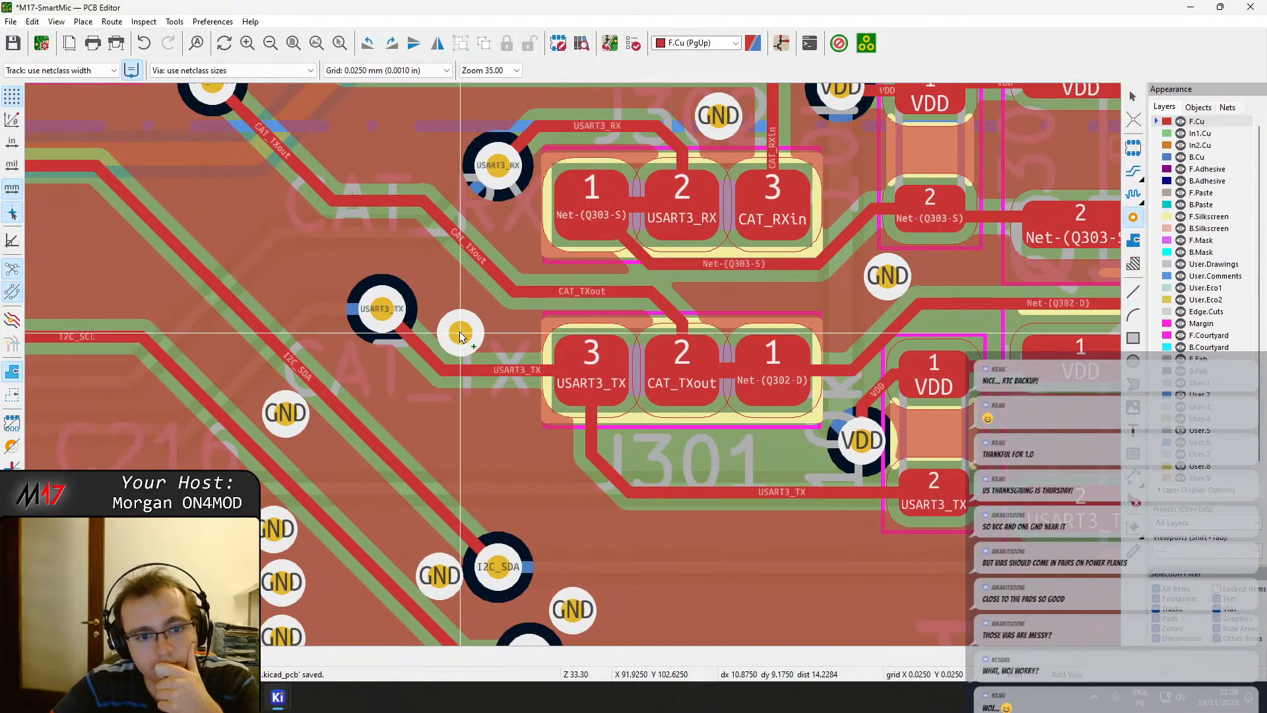
middle_drag(693, 269, 612, 486)
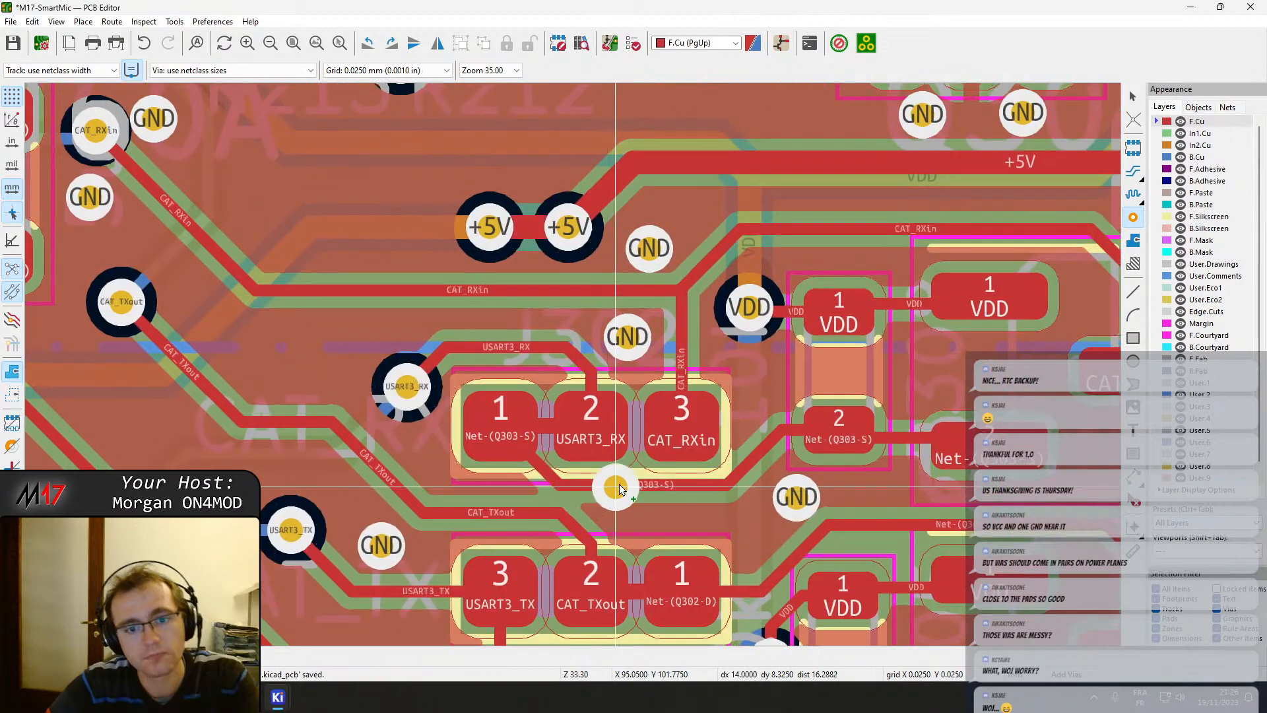
Move the GND via above J302 slightly closer to the CAT_RXin track, and refill all zones.
key(Escape)
click(630, 338)
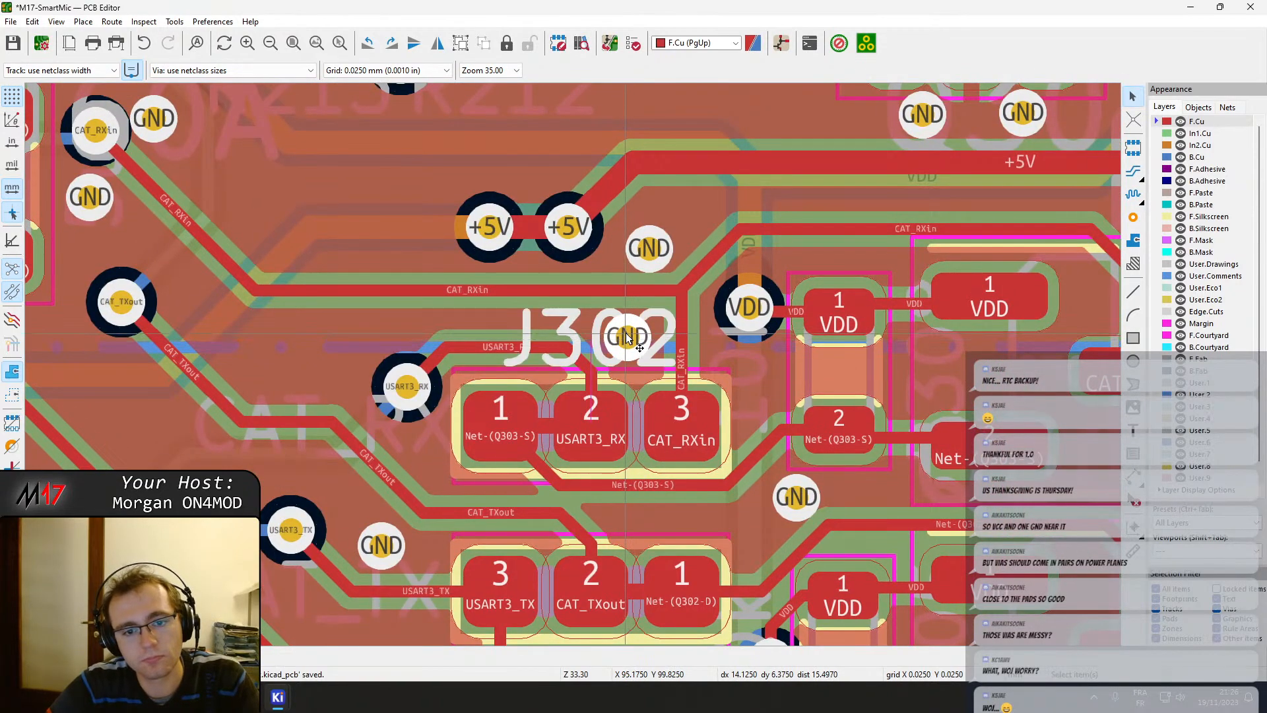
click(628, 338)
drag(628, 339, 640, 332)
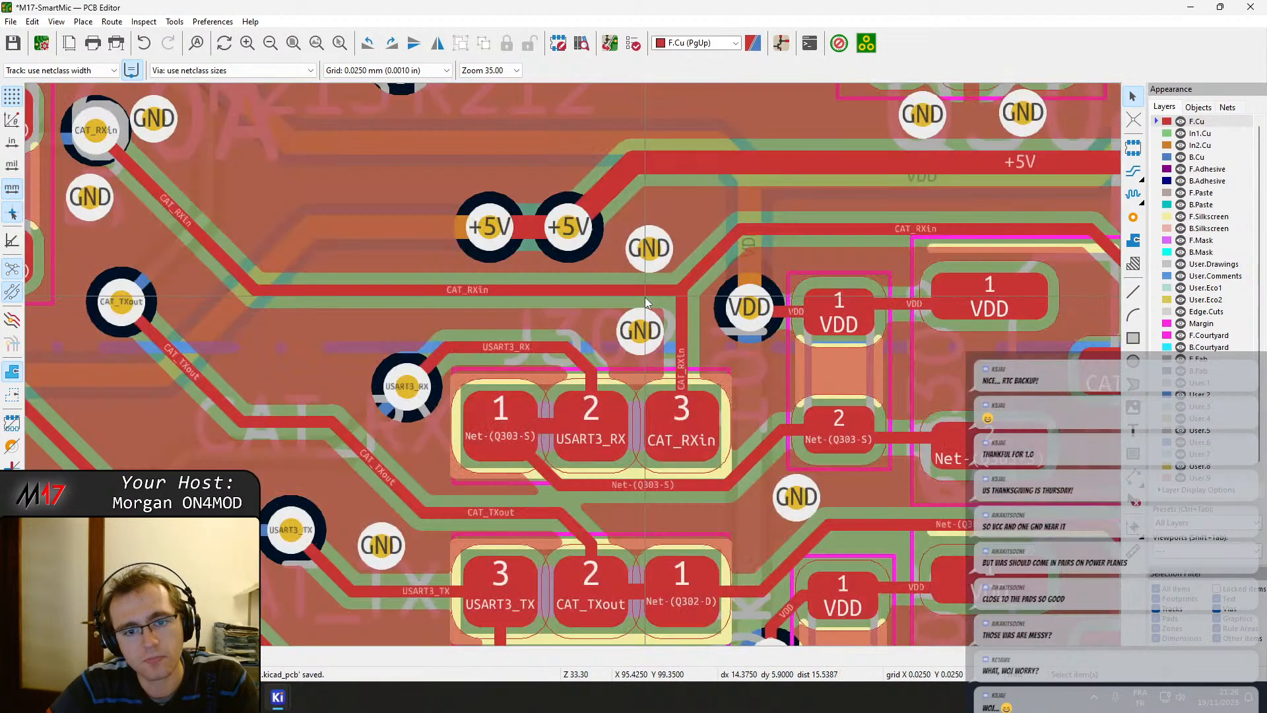
scroll(650, 272, down, 3)
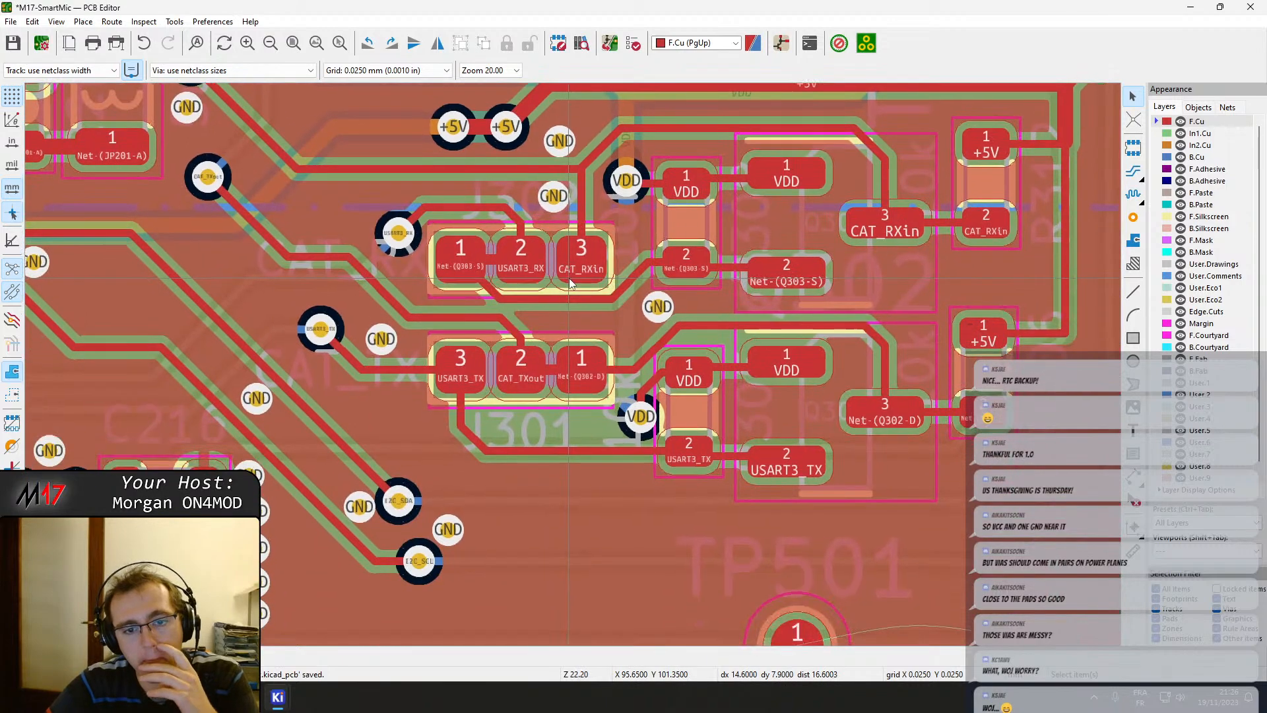
key(alt+3)
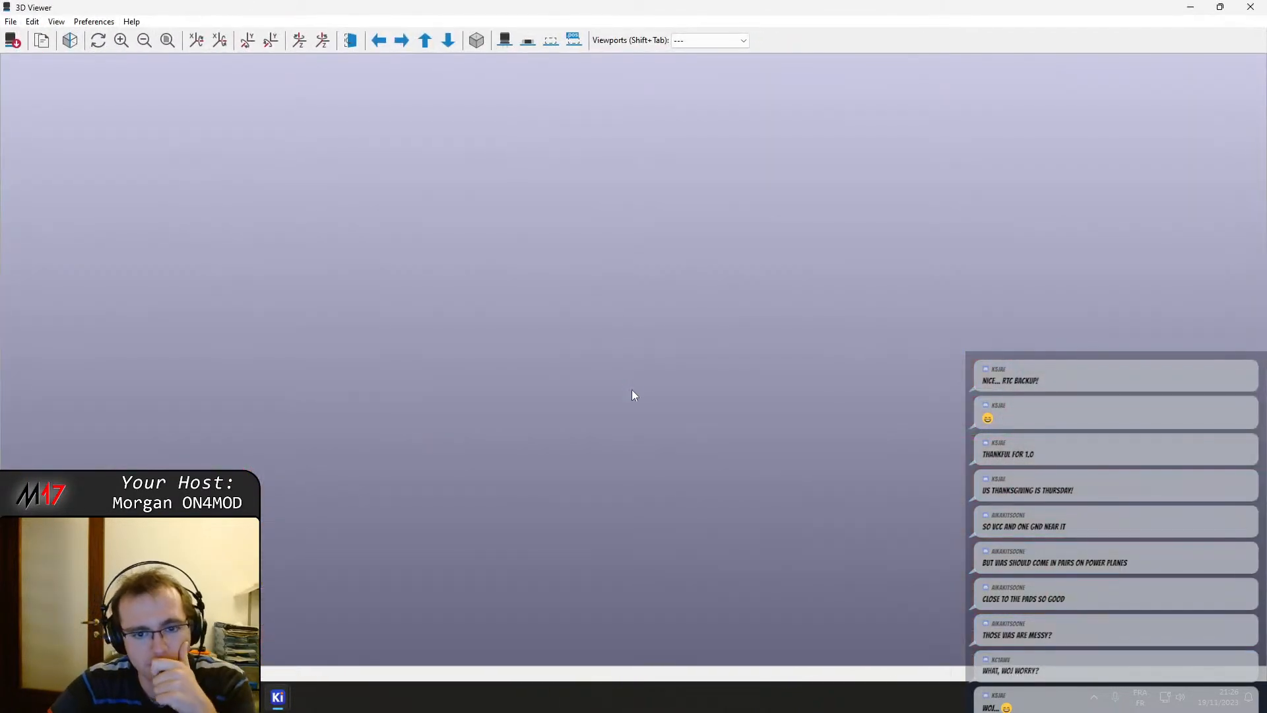
click(1249, 7)
key(b)
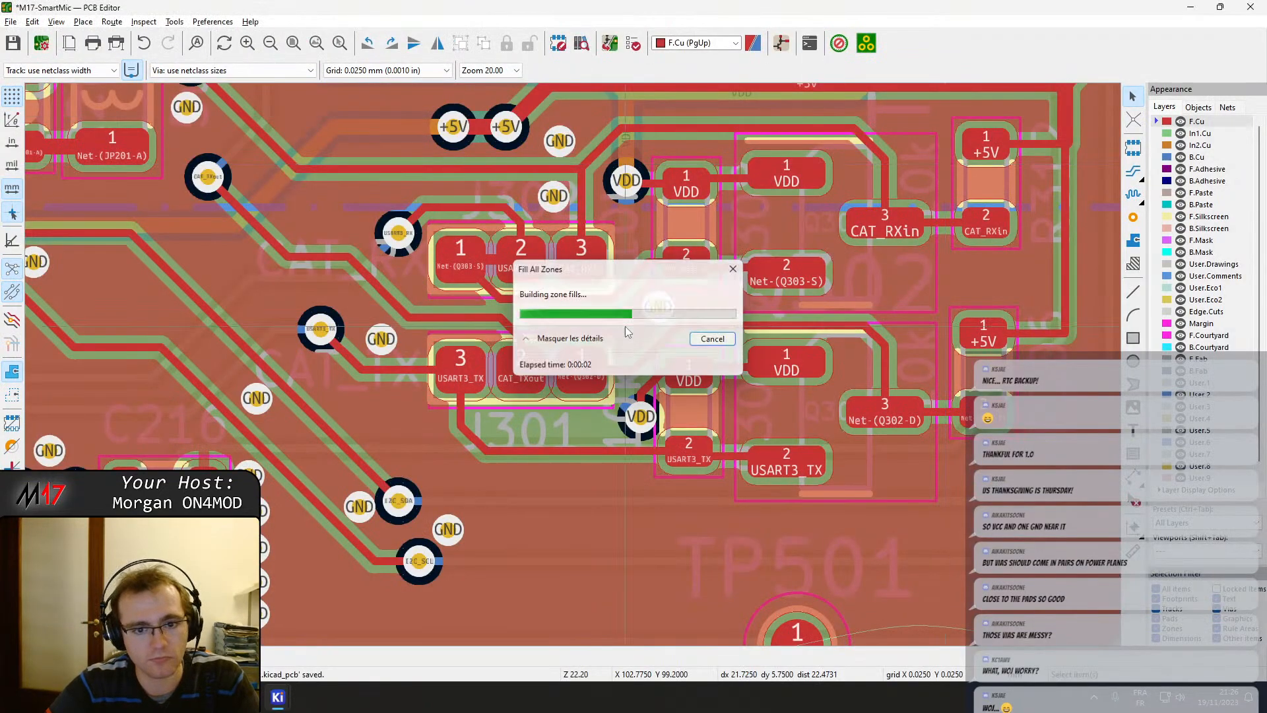
Inspect the vias and solder jumpers around J301 and J302 on the board in the 3D viewer.
key(alt+3)
scroll(608, 319, up, 5)
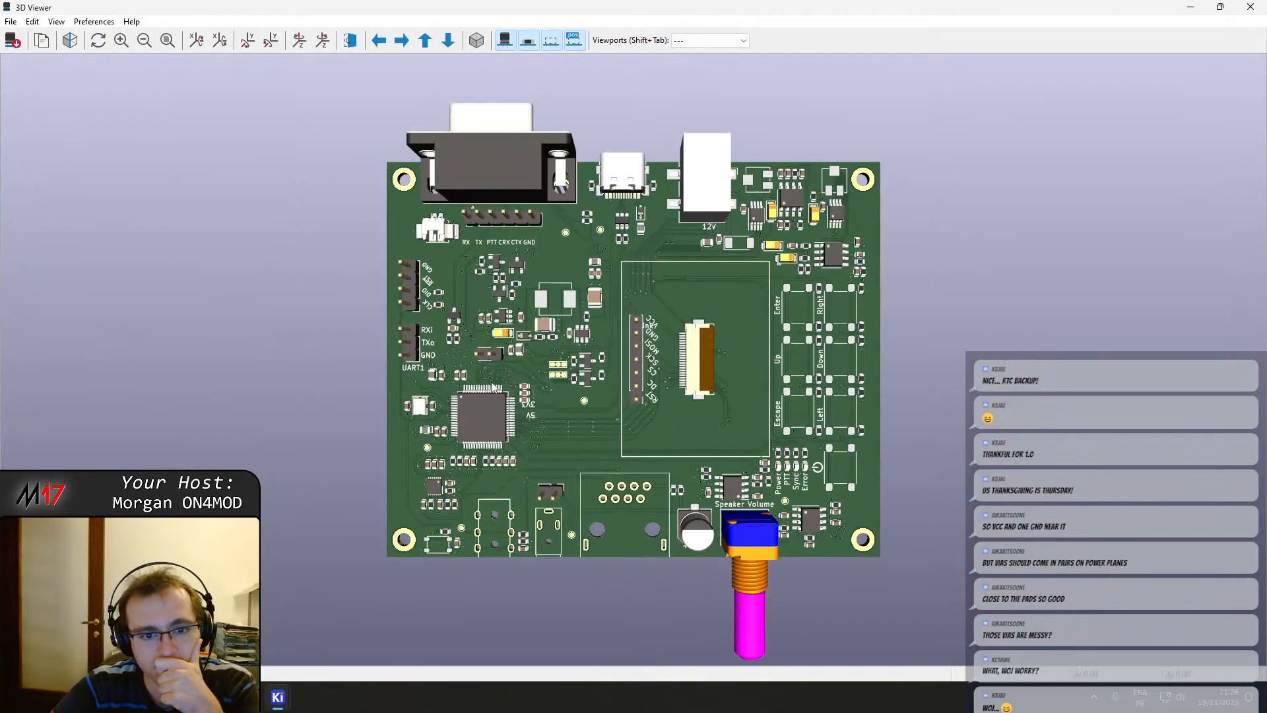
scroll(528, 425, down, 3)
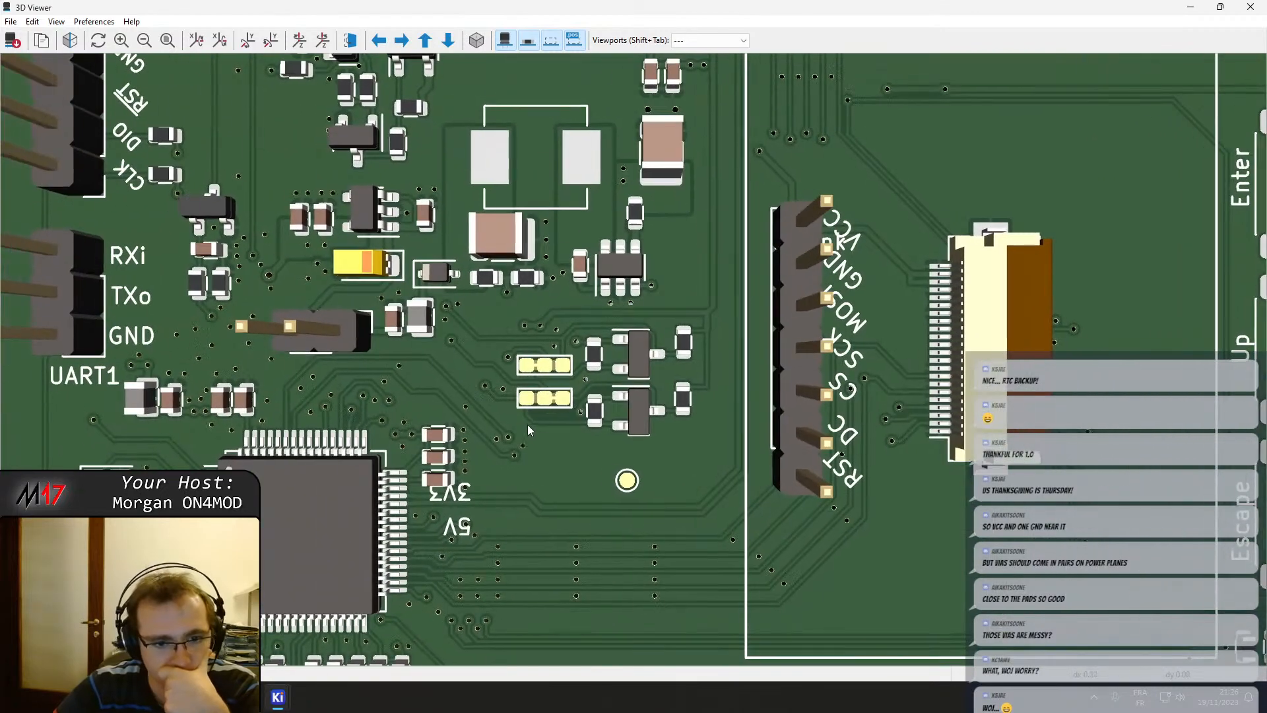
scroll(547, 398, up, 5)
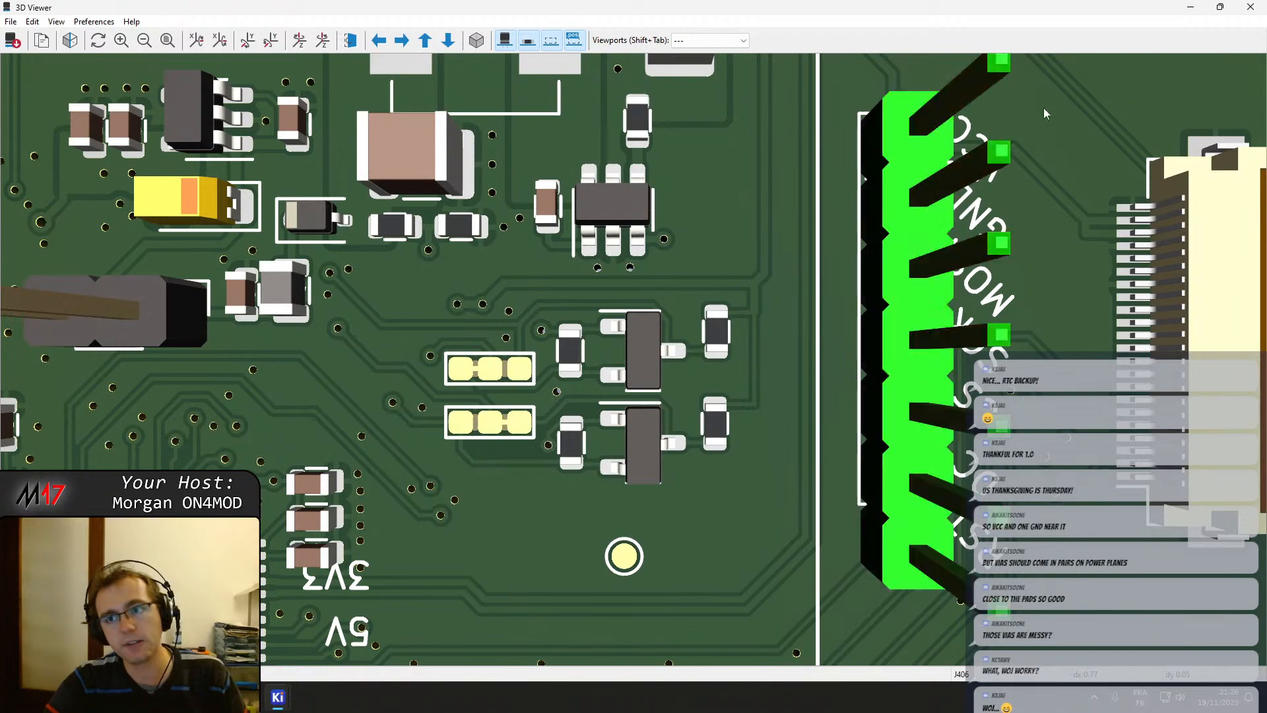
click(1250, 7)
Undo the recent GND via edits around J301 and J302, including the stitching via added beside the USART3_TX via.
scroll(544, 394, up, 2)
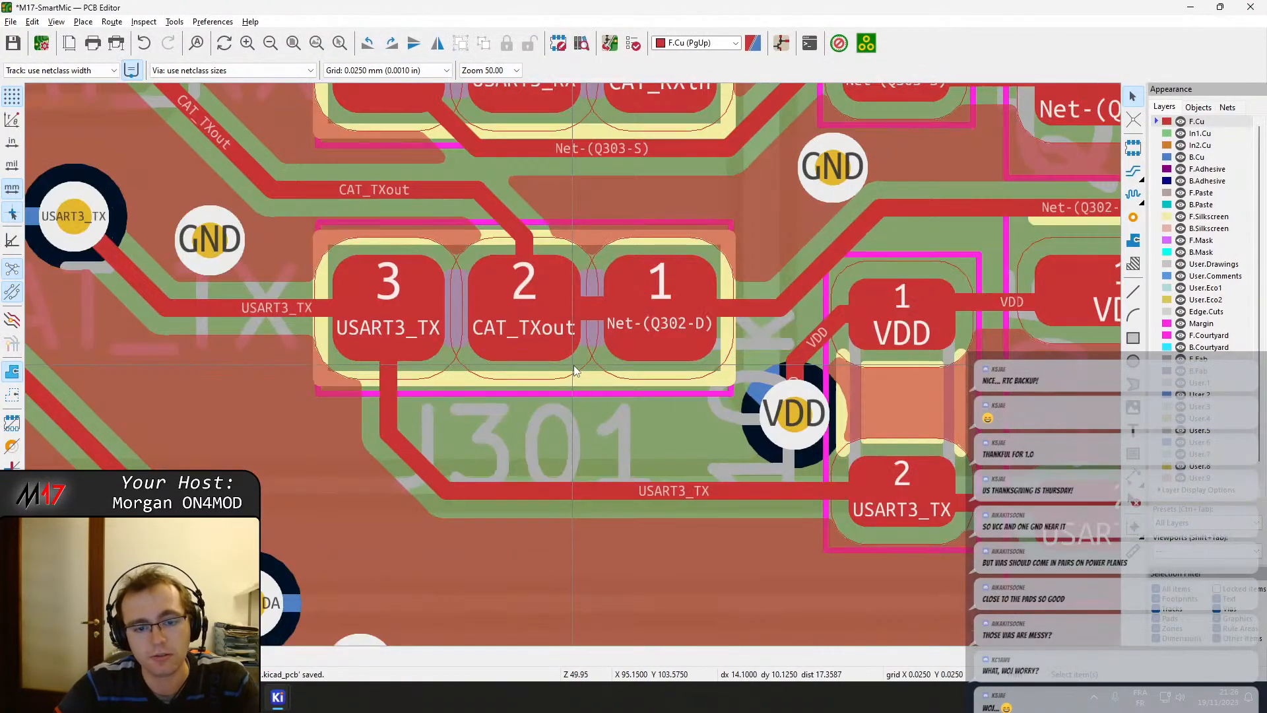
scroll(704, 447, down, 2)
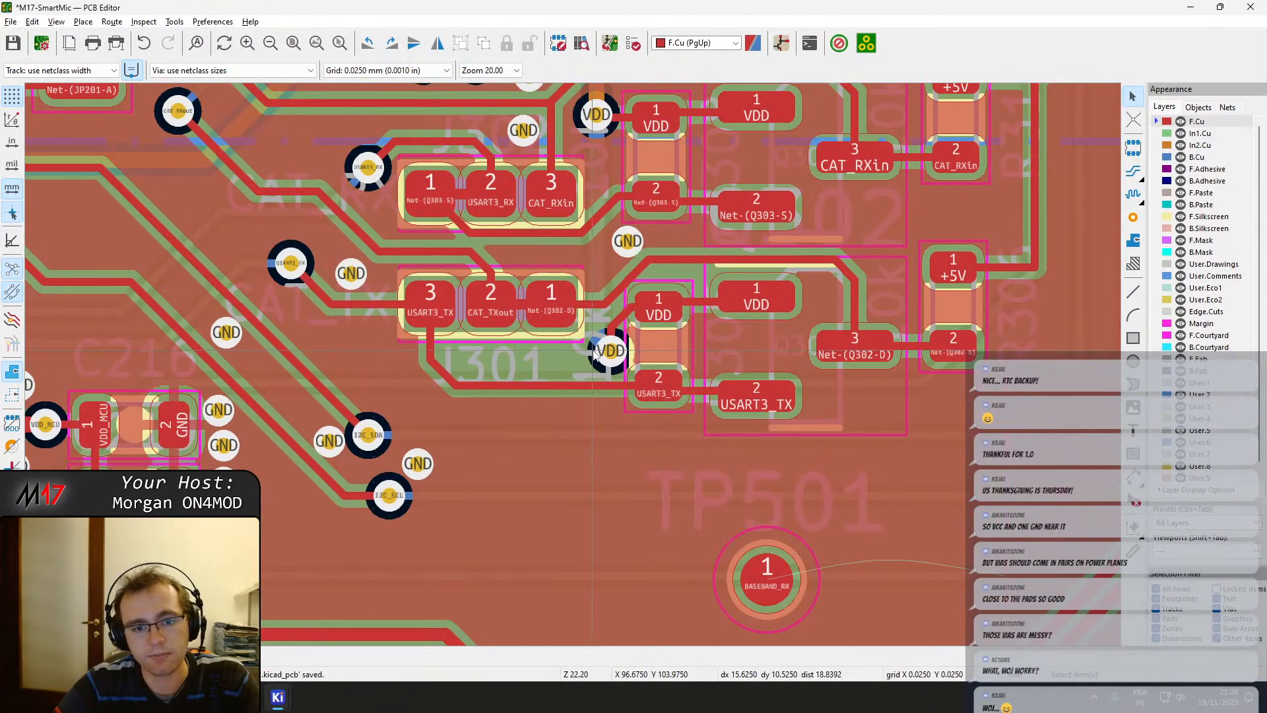
key(ctrl+z)
key(ctrl+z)
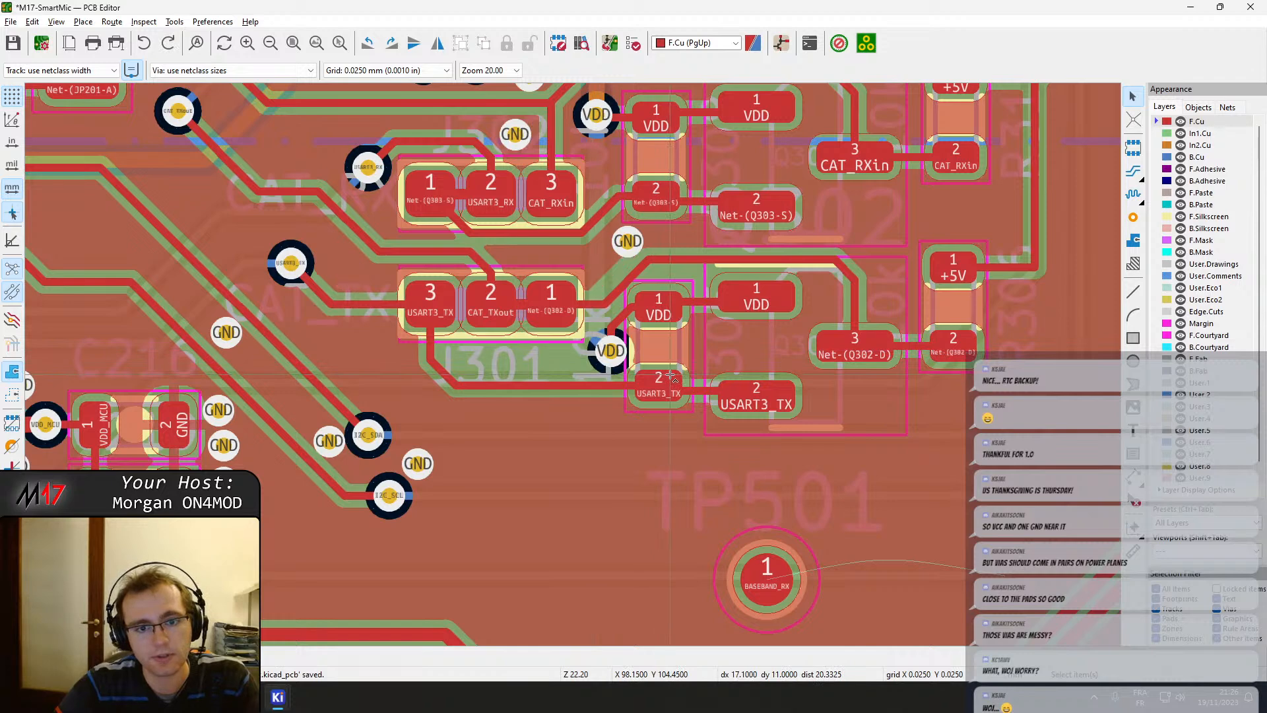
key(ctrl+z)
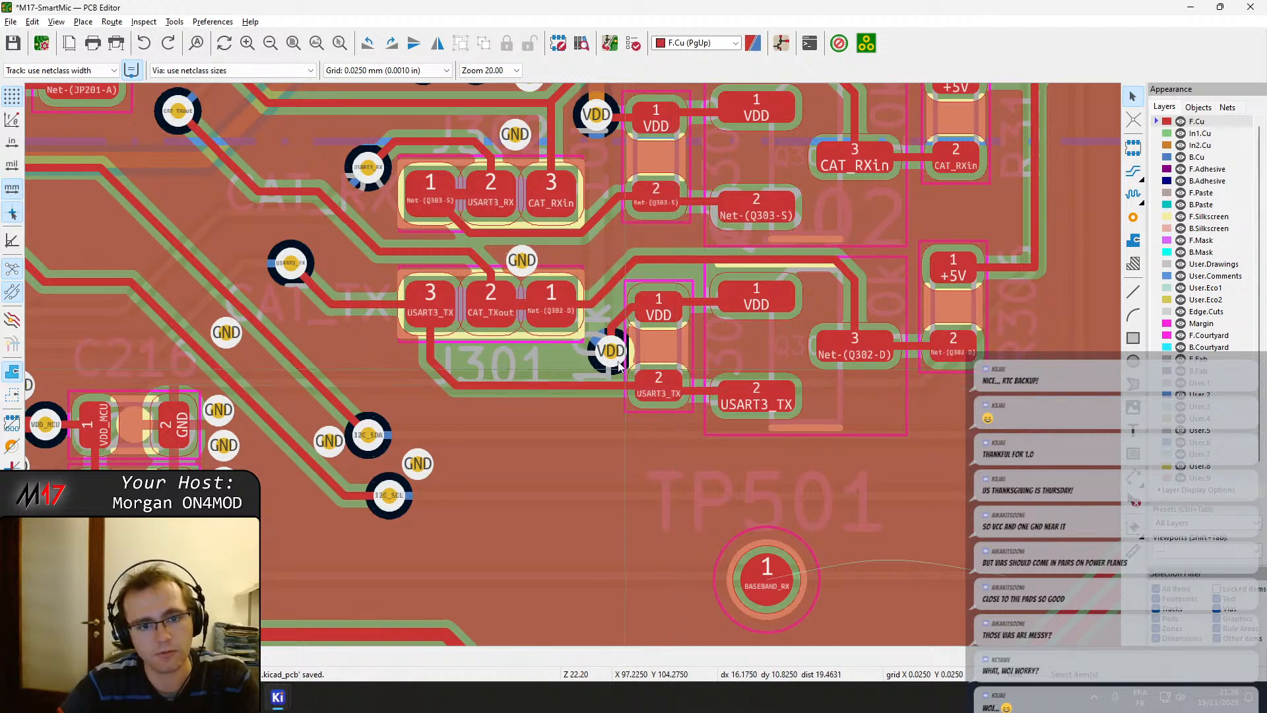
scroll(619, 366, up, 4)
middle_drag(596, 492, 599, 398)
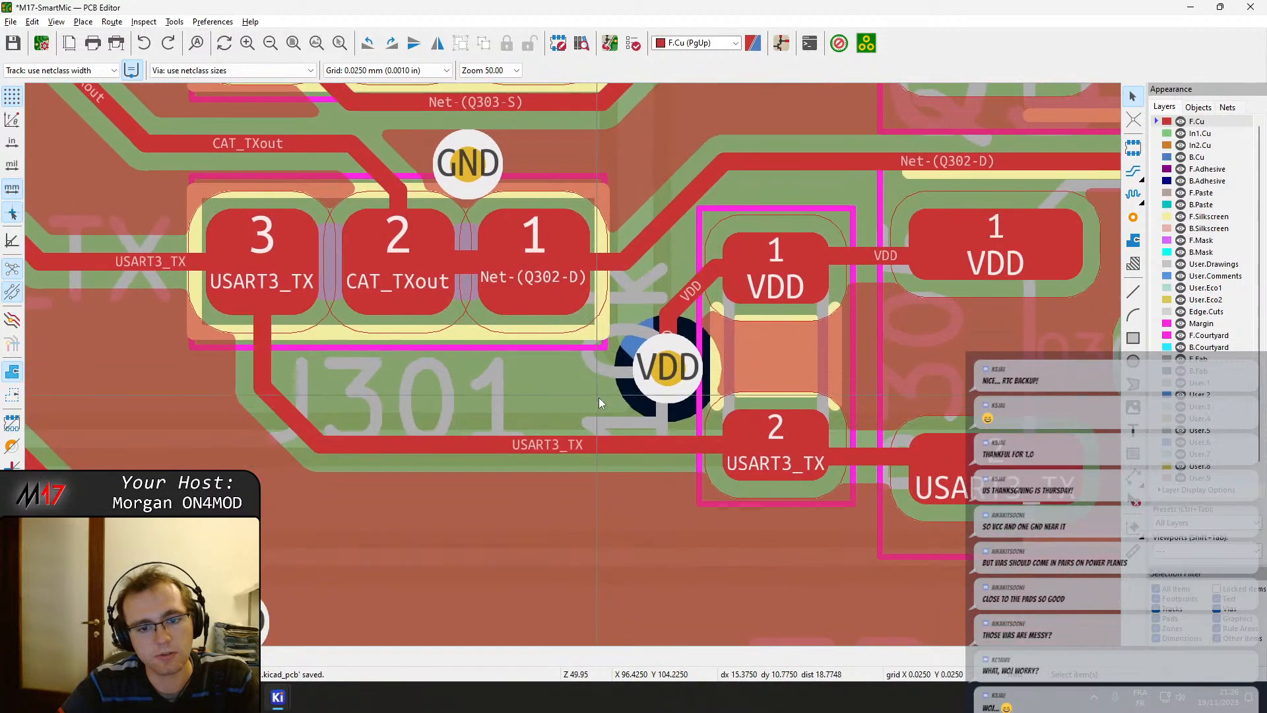
click(665, 375)
click(697, 405)
mouse_move(668, 369)
mouse_down()
mouse_move(663, 346)
mouse_move(665, 374)
mouse_up()
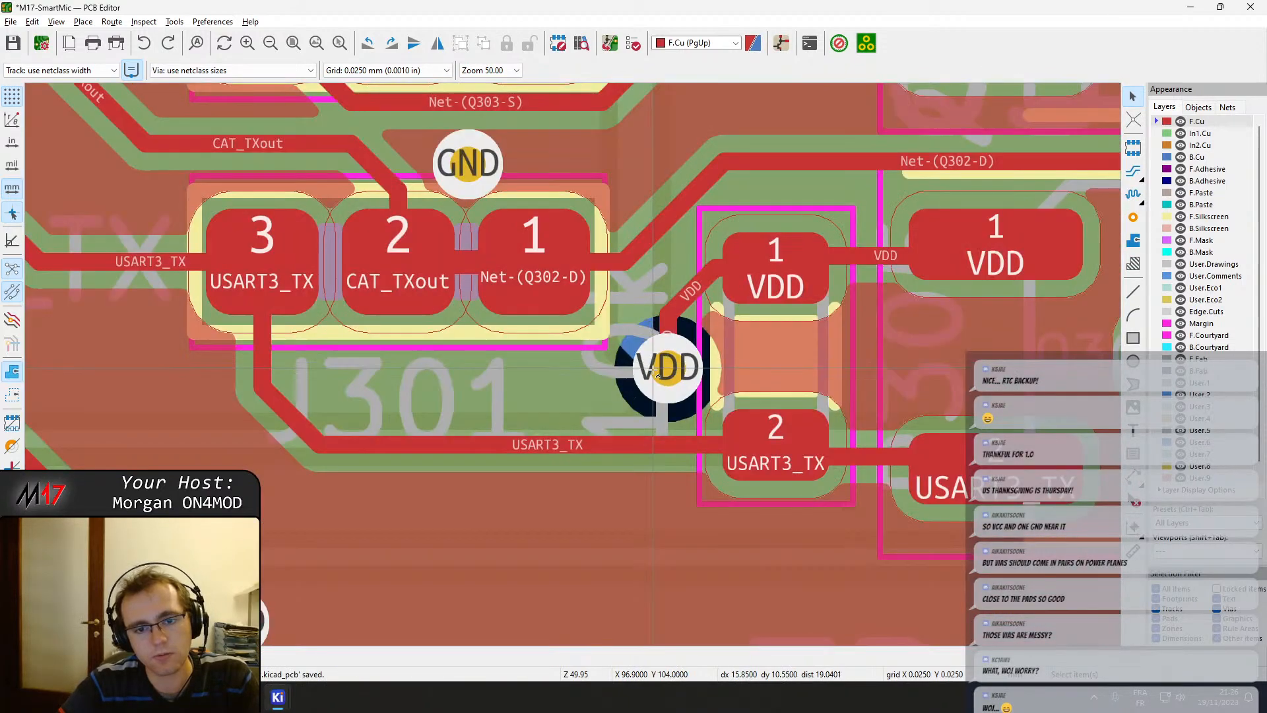
click(636, 349)
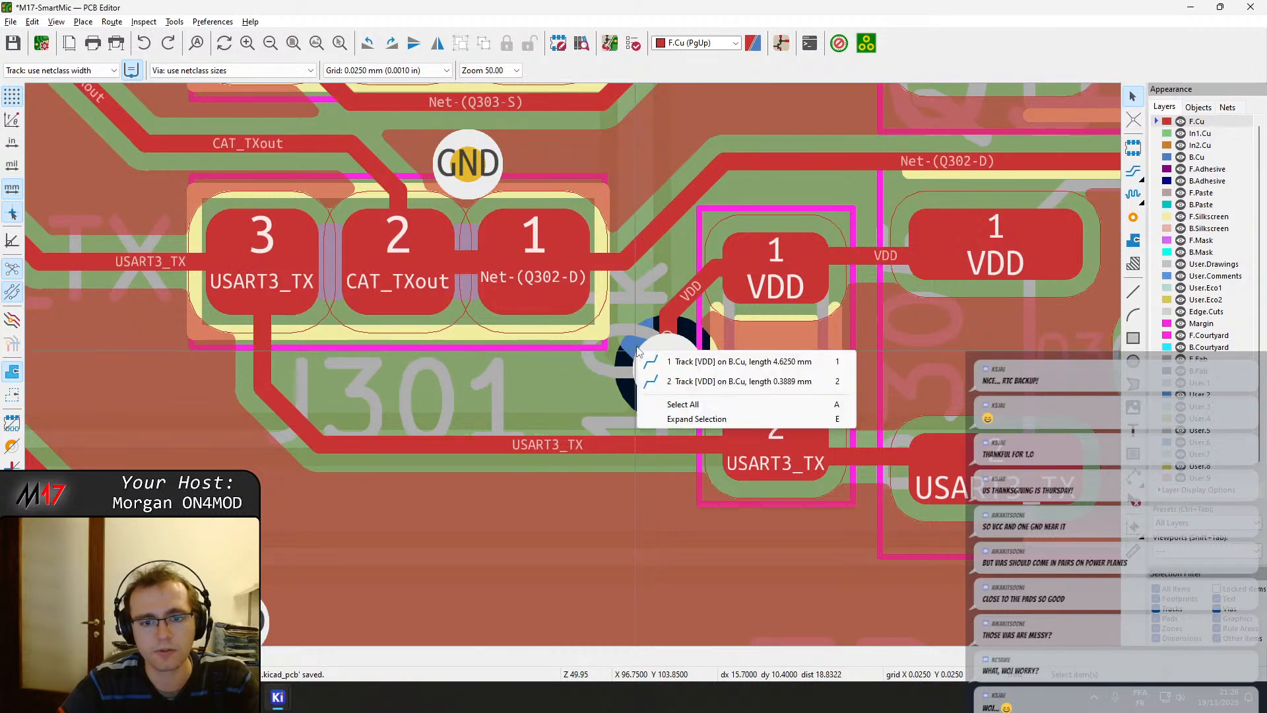
key(Escape)
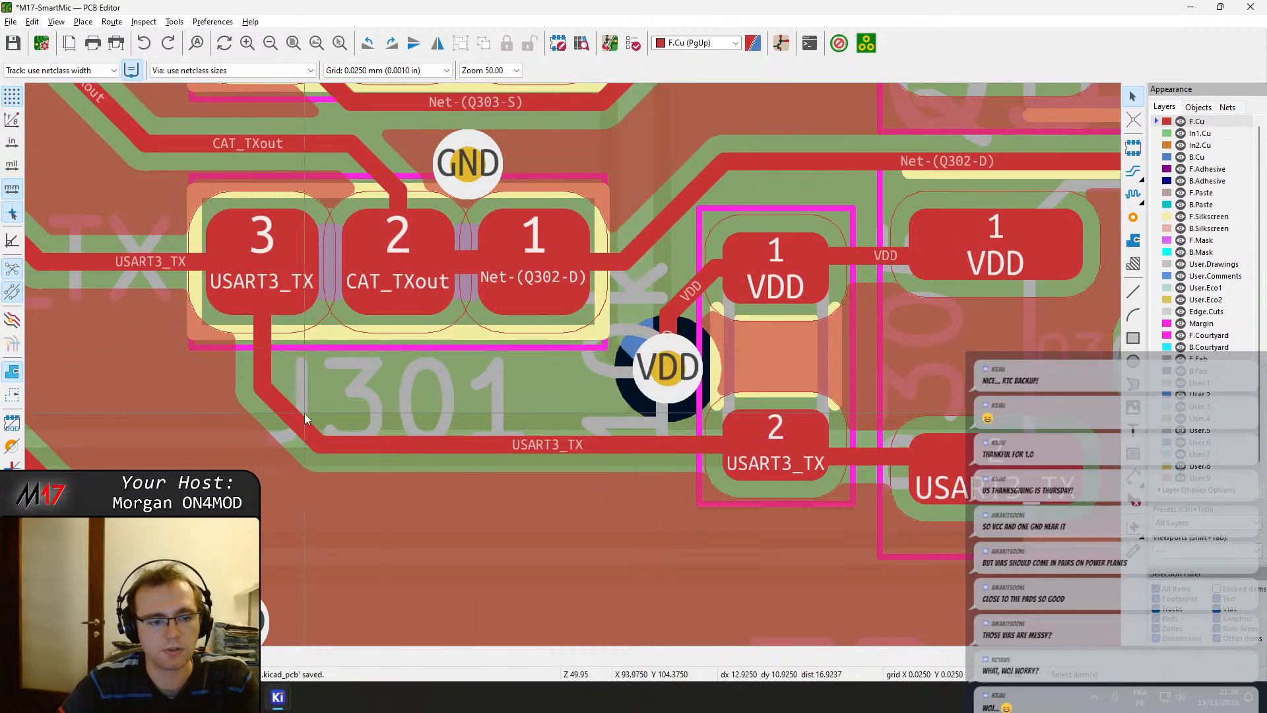
Drag the diagonal CAT_TXout segment away from the GND via so it enters J301 pad 2 diagonally, and refill all zones.
scroll(779, 389, down, 3)
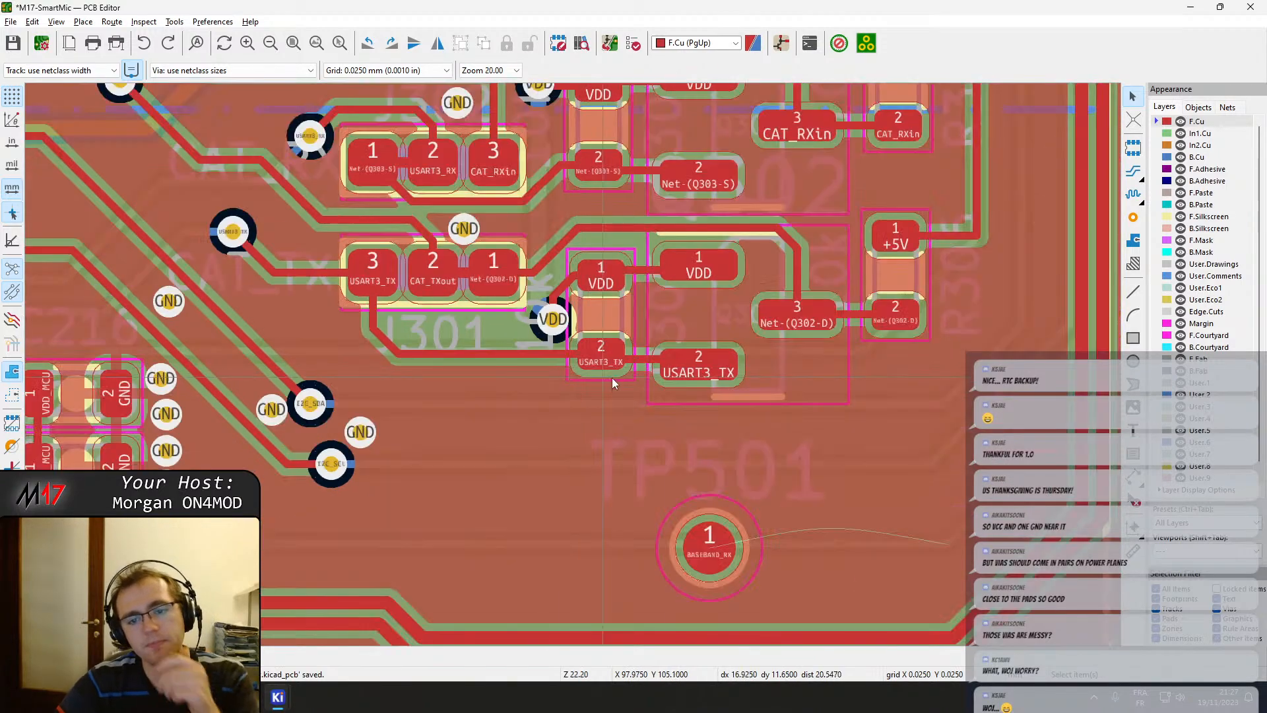
middle_drag(758, 327, 849, 509)
scroll(512, 412, up, 4)
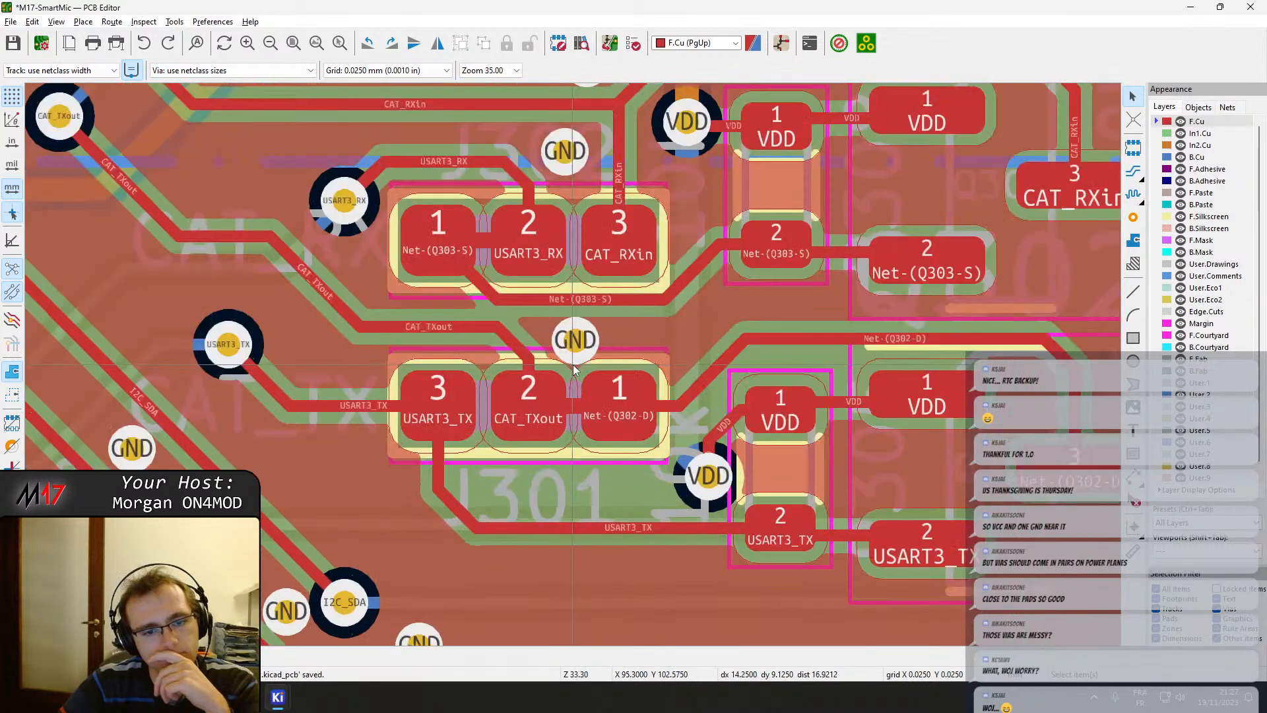
click(473, 324)
key(d)
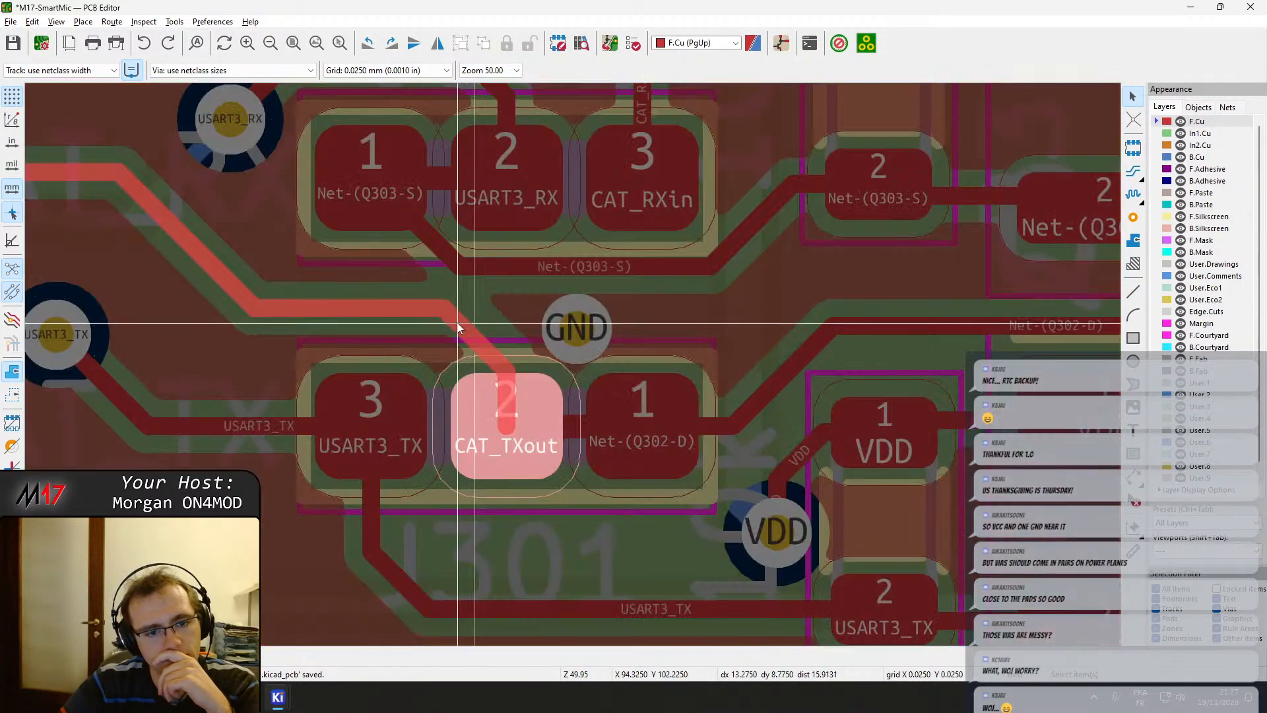
click(438, 362)
key(b)
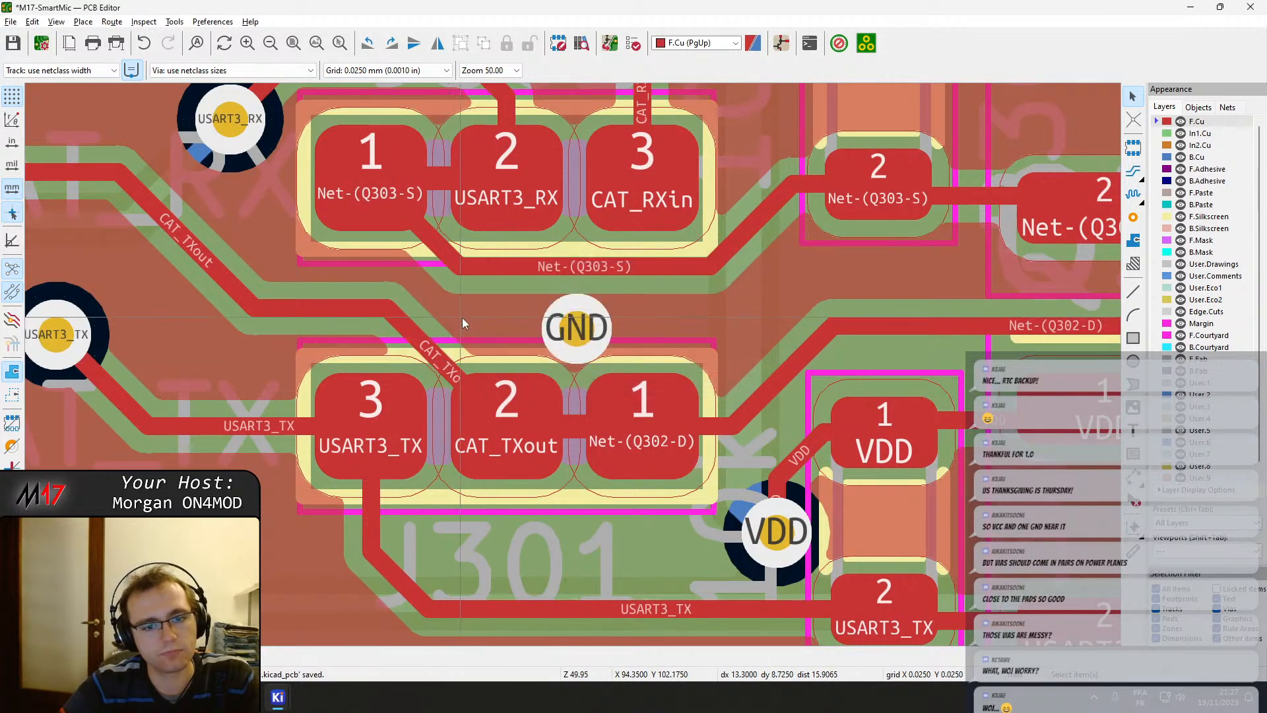
Reroute the USART3_TX track close beneath J301, leaving pad 3 vertically and dropping diagonally to the resistor pad, and refill all zones.
scroll(462, 319, down, 3)
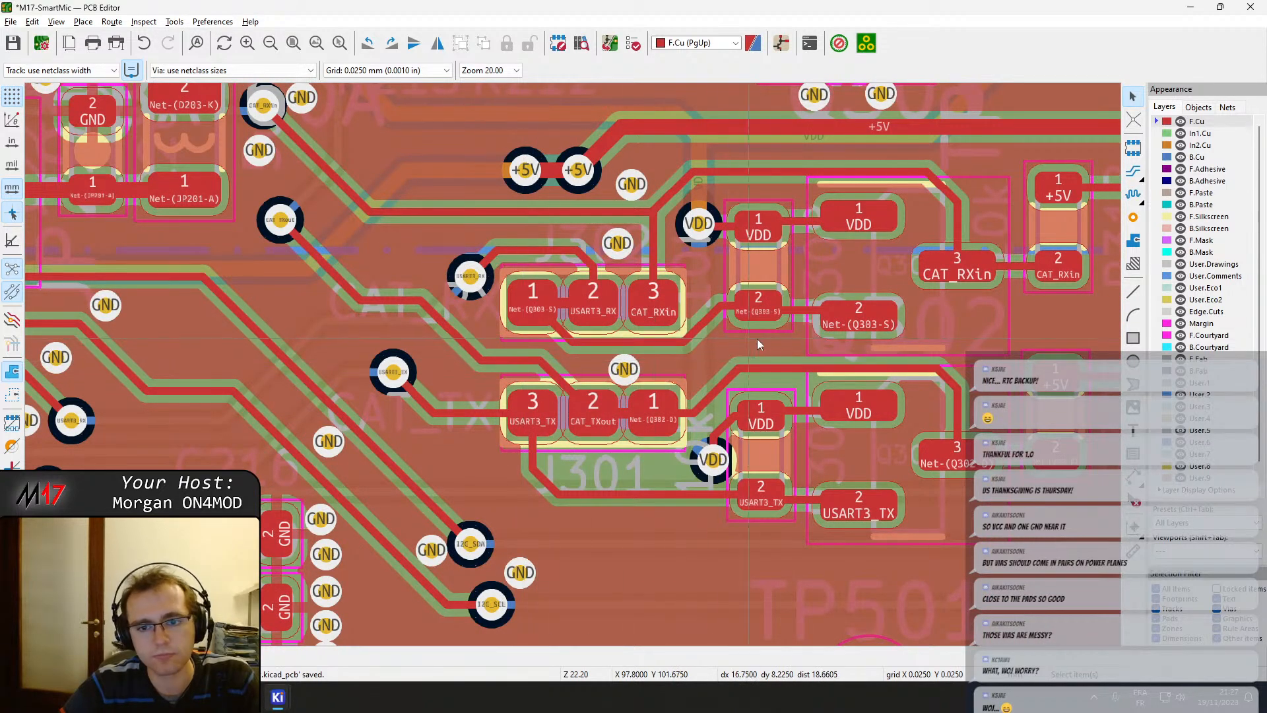
middle_drag(757, 339, 512, 404)
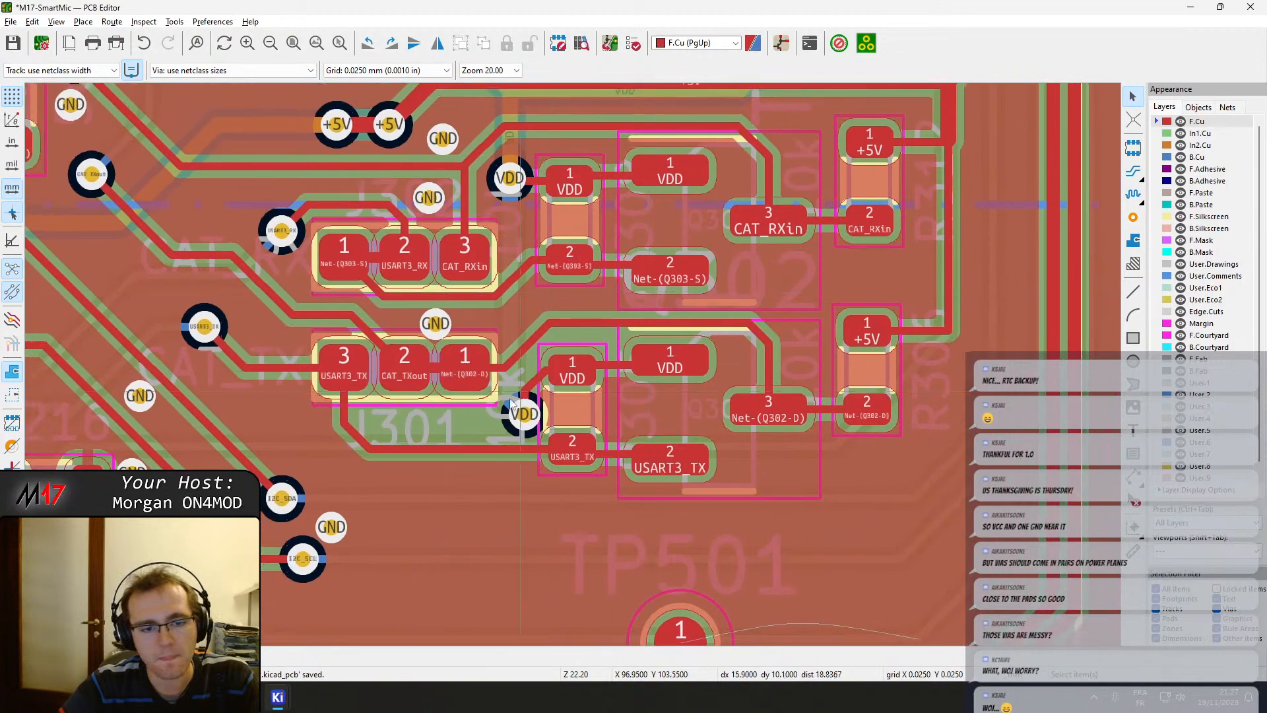
drag(359, 447, 461, 432)
scroll(460, 432, up, 4)
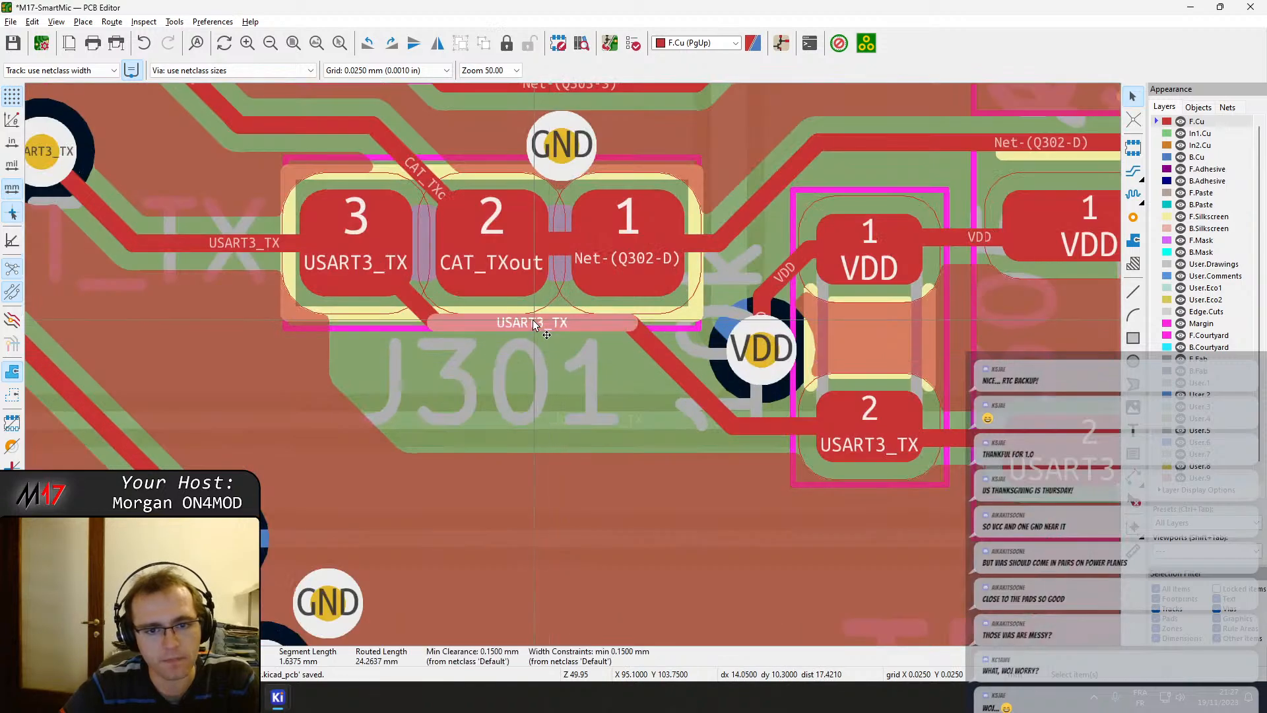
drag(550, 327, 499, 338)
drag(429, 313, 373, 327)
key(b)
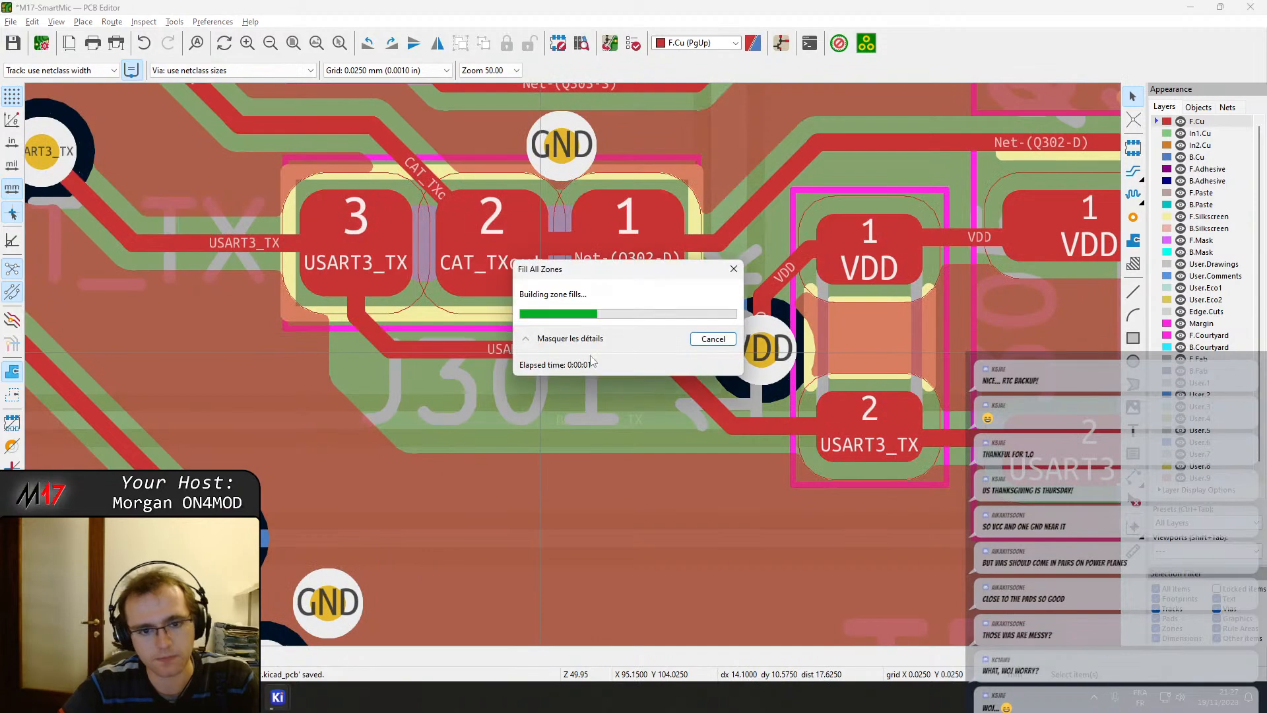
With B.Cu active, drag the USART3_RX via near the MCU away from the USART3_TX track to about X 84.9, Y 103.1, and refill all zones.
scroll(711, 410, down, 4)
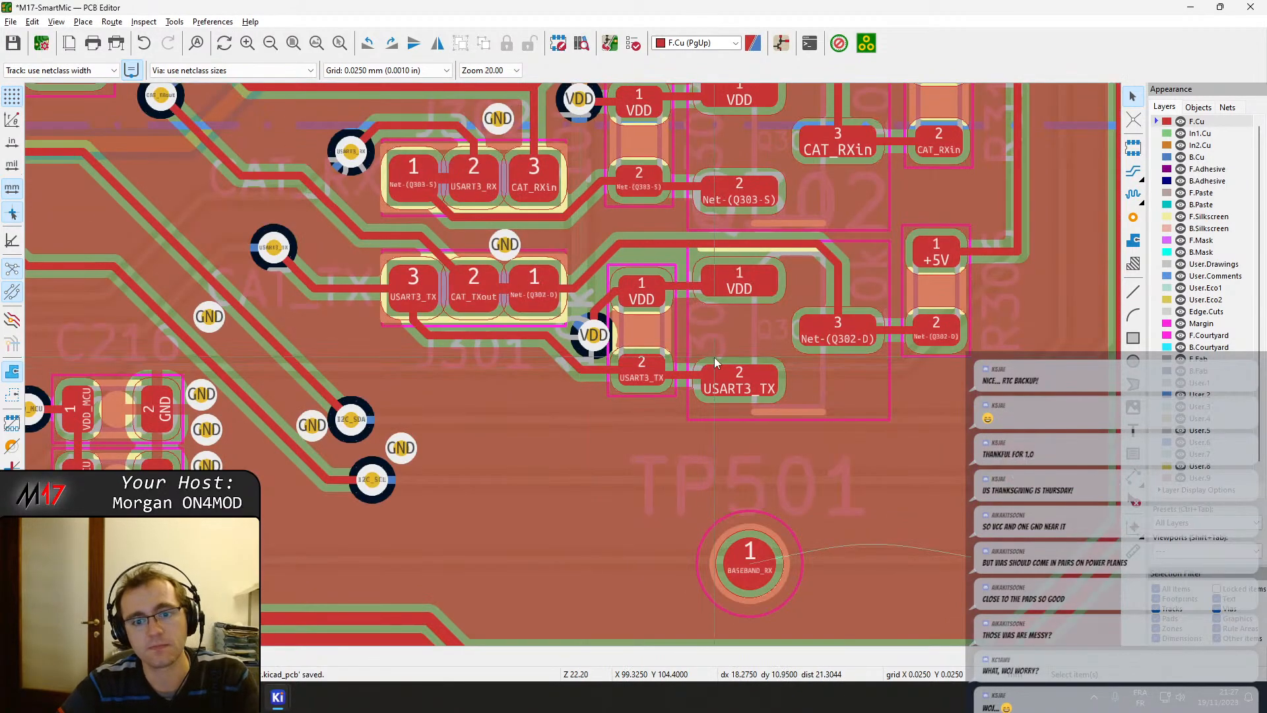
middle_drag(700, 276, 682, 502)
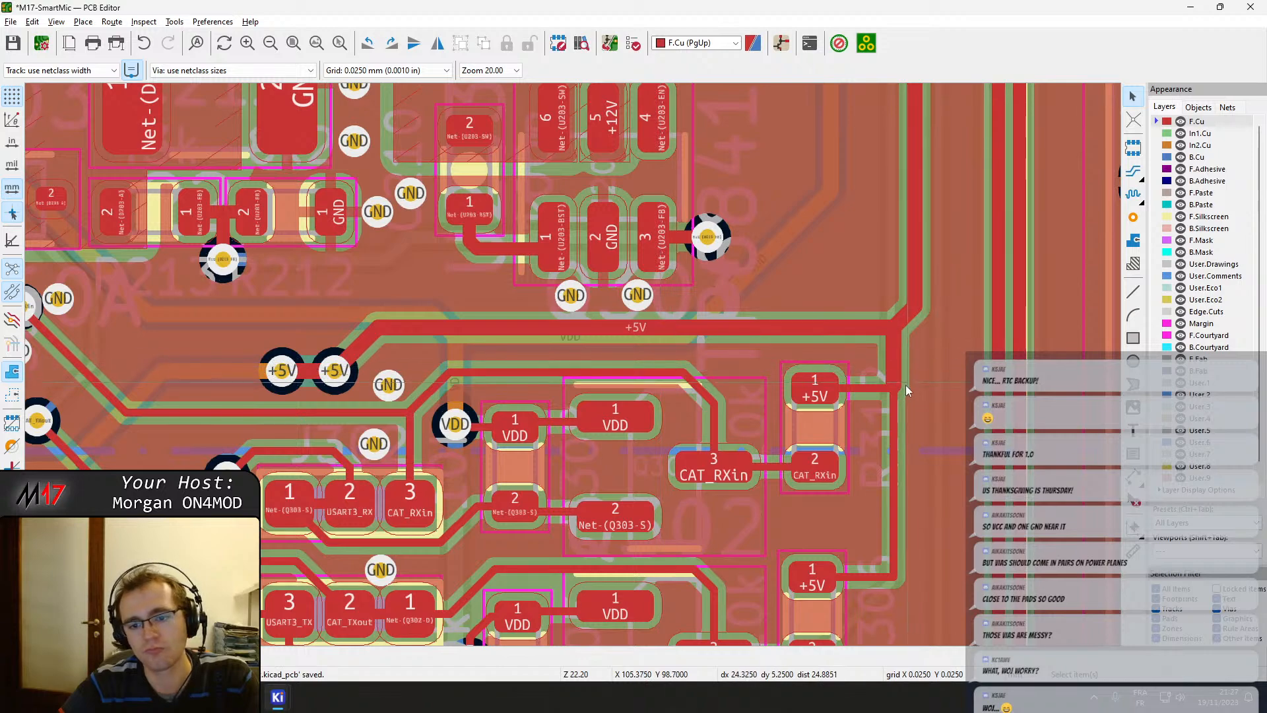
middle_drag(863, 506, 822, 298)
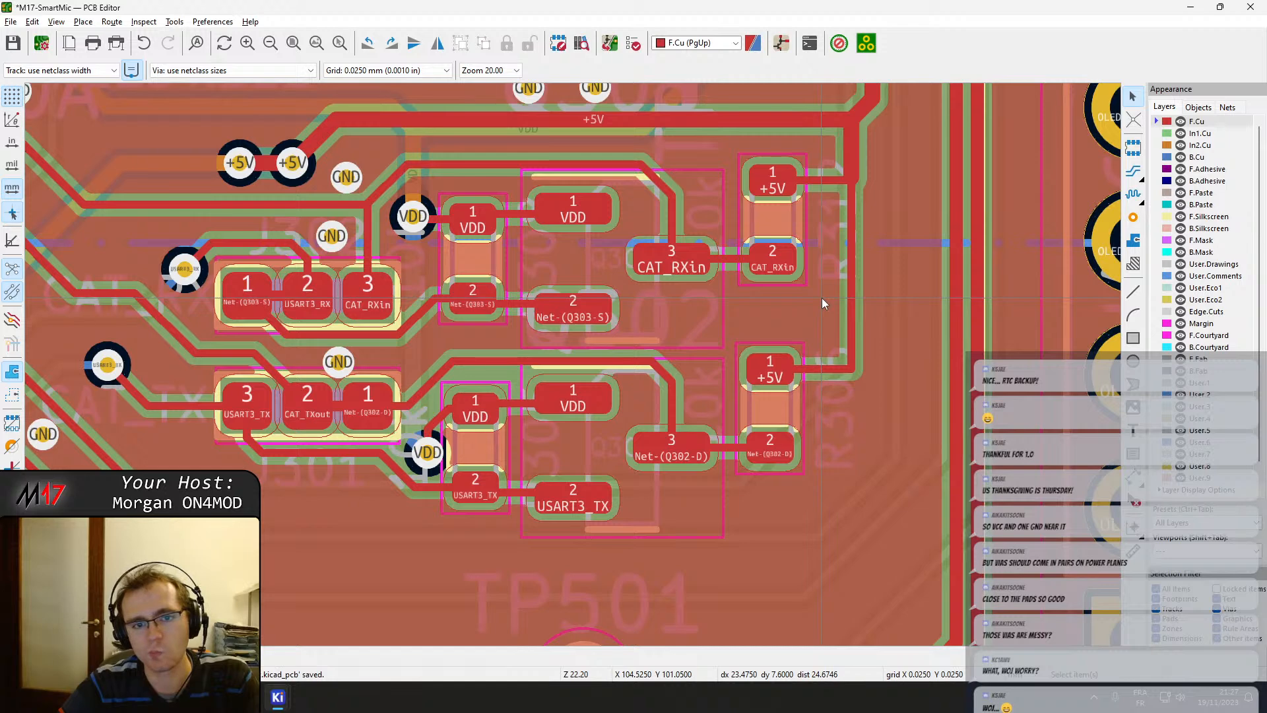
middle_drag(822, 299, 1046, 309)
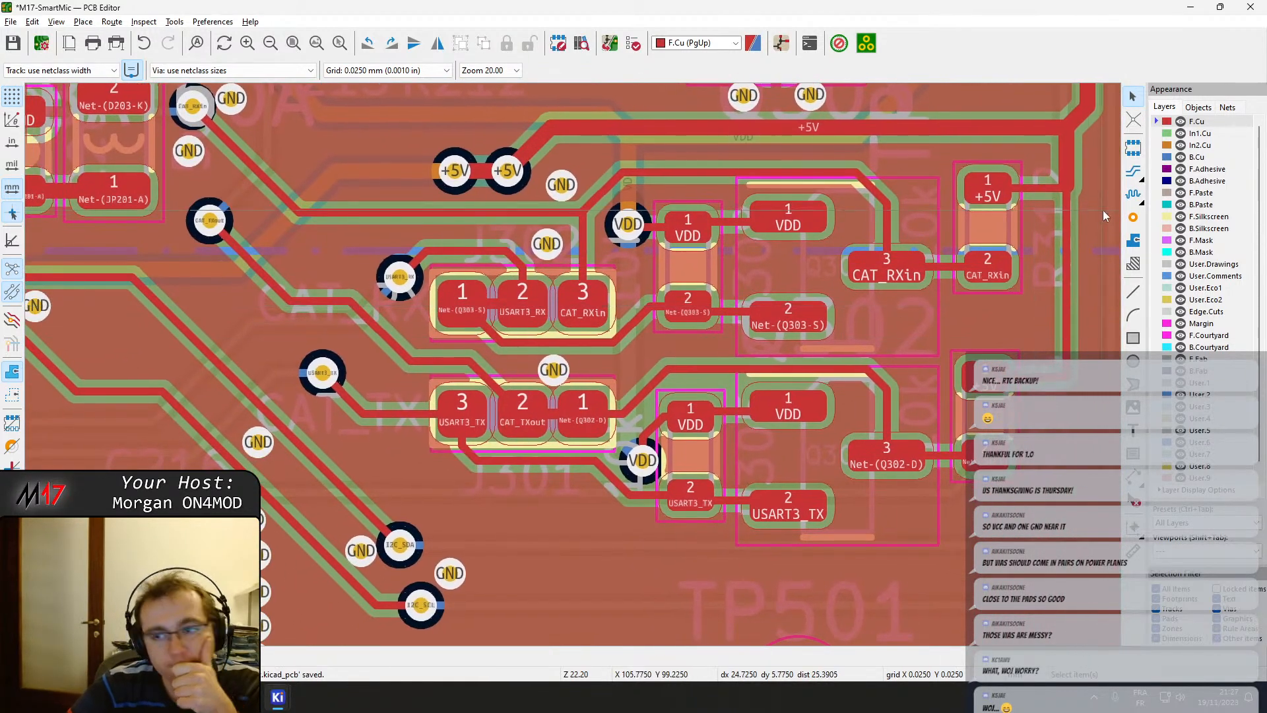
key(Page_Down)
middle_drag(322, 373, 639, 274)
scroll(362, 328, up, 2)
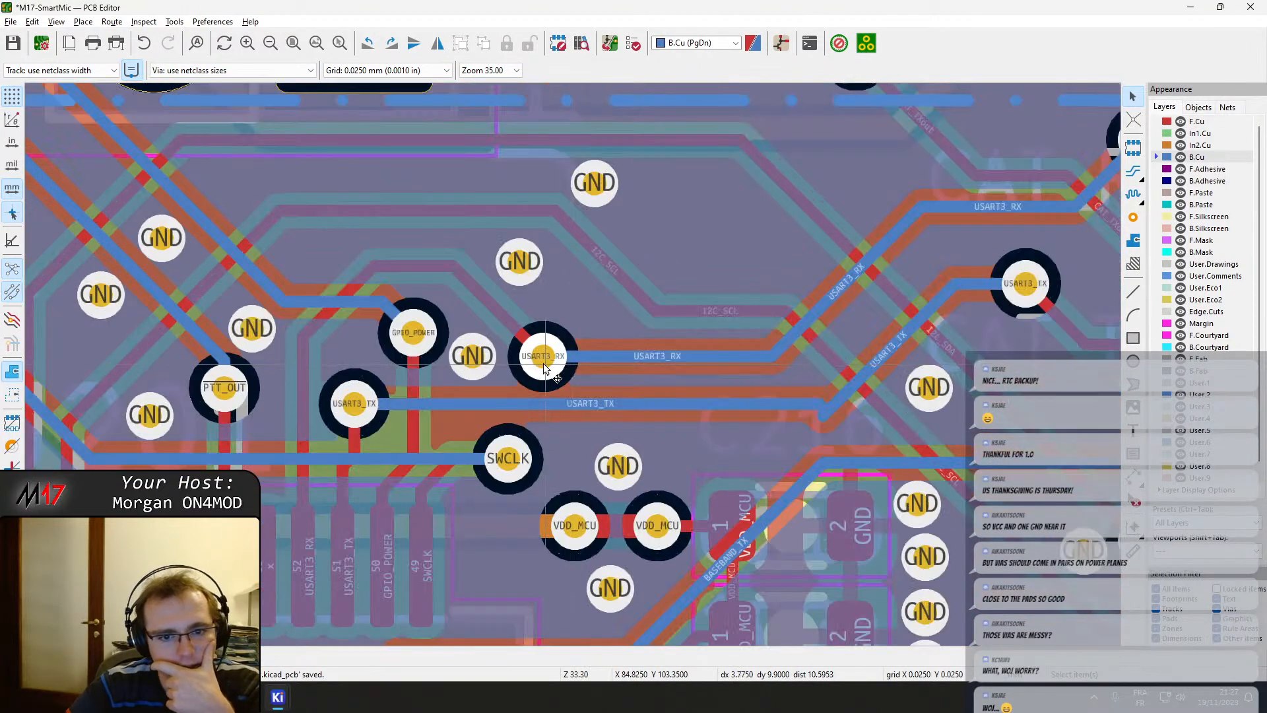
key(x)
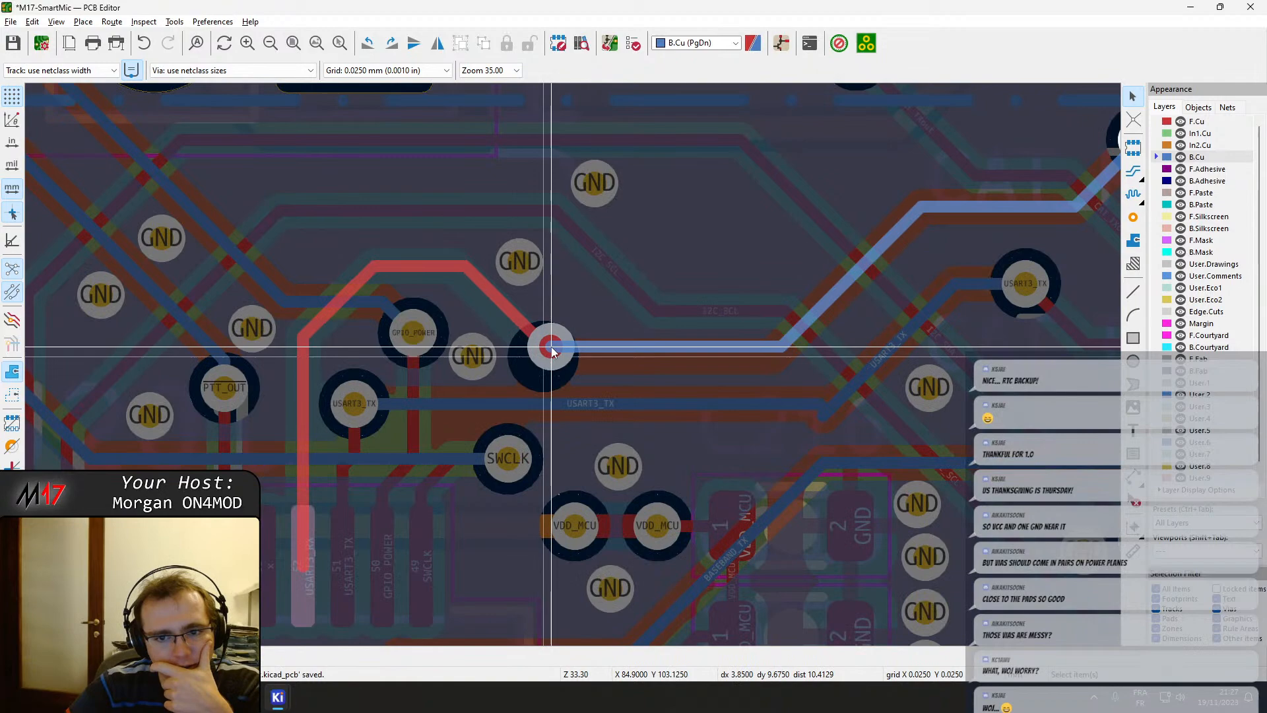
click(552, 348)
key(b)
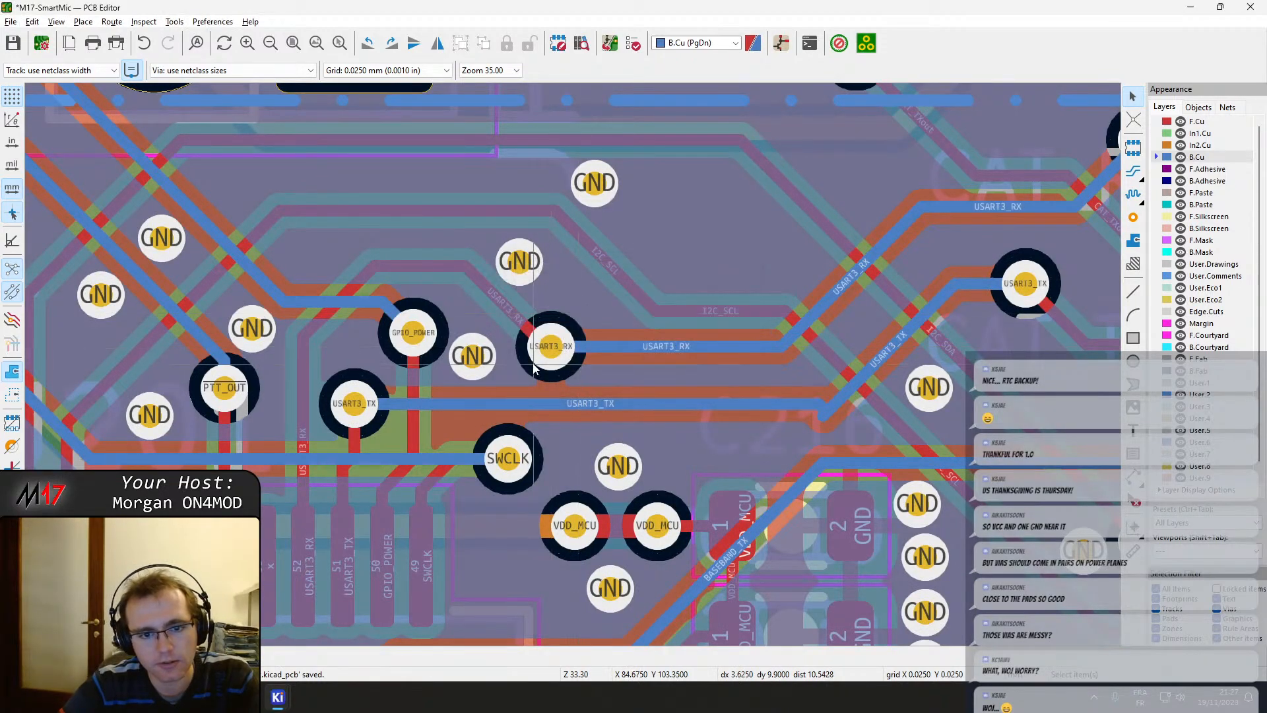
Shift the USART3_RX via and its horizontal B.Cu track a little further from the USART3_TX track, and refill all zones.
click(546, 348)
click(560, 380)
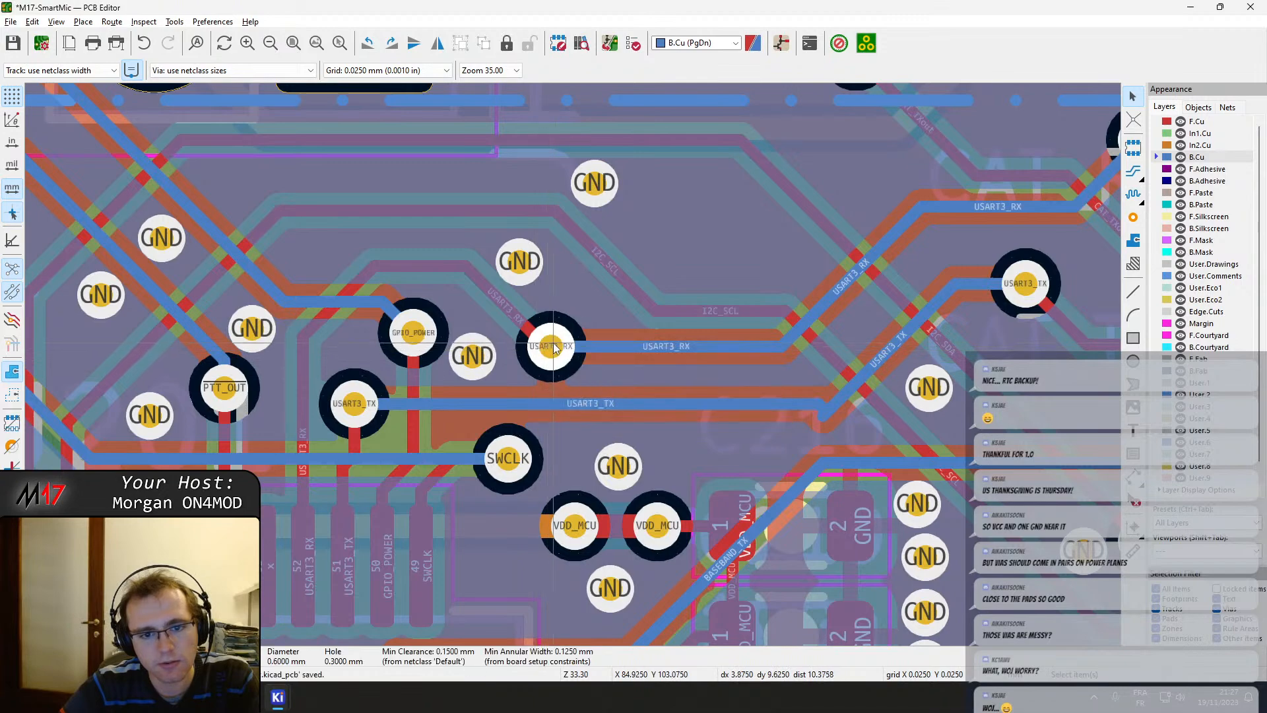
drag(554, 348, 553, 339)
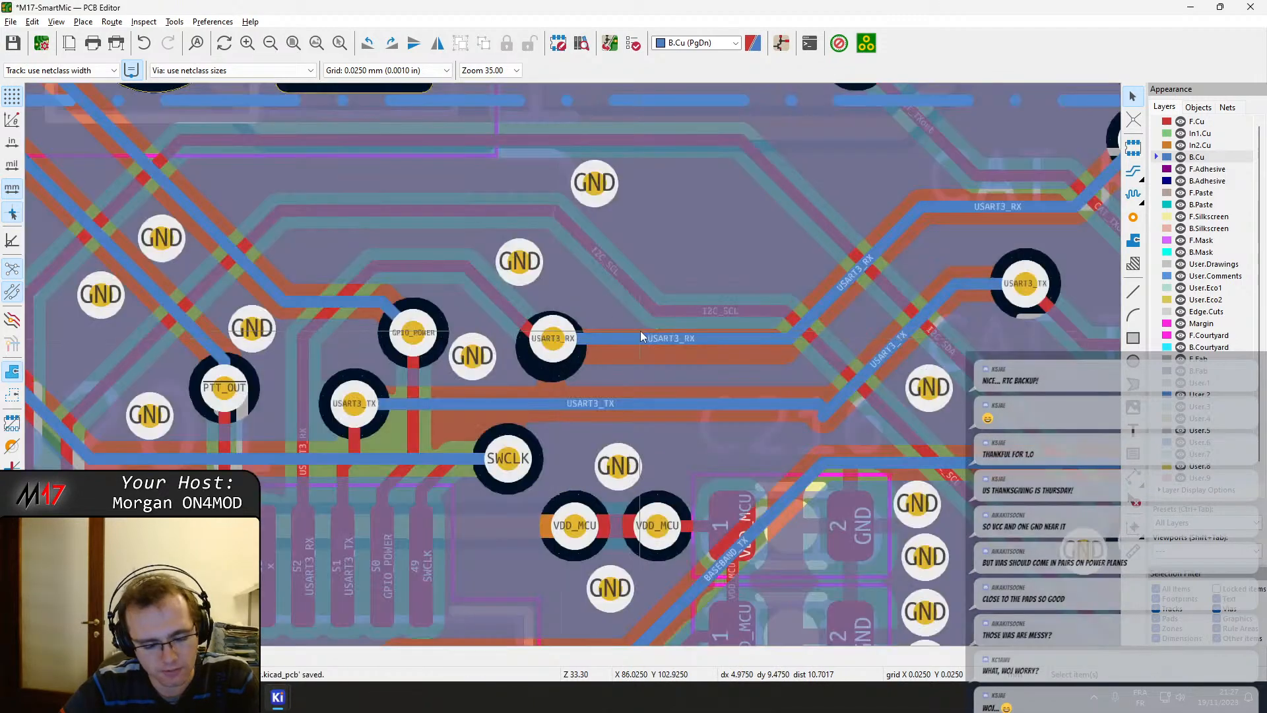
key(b)
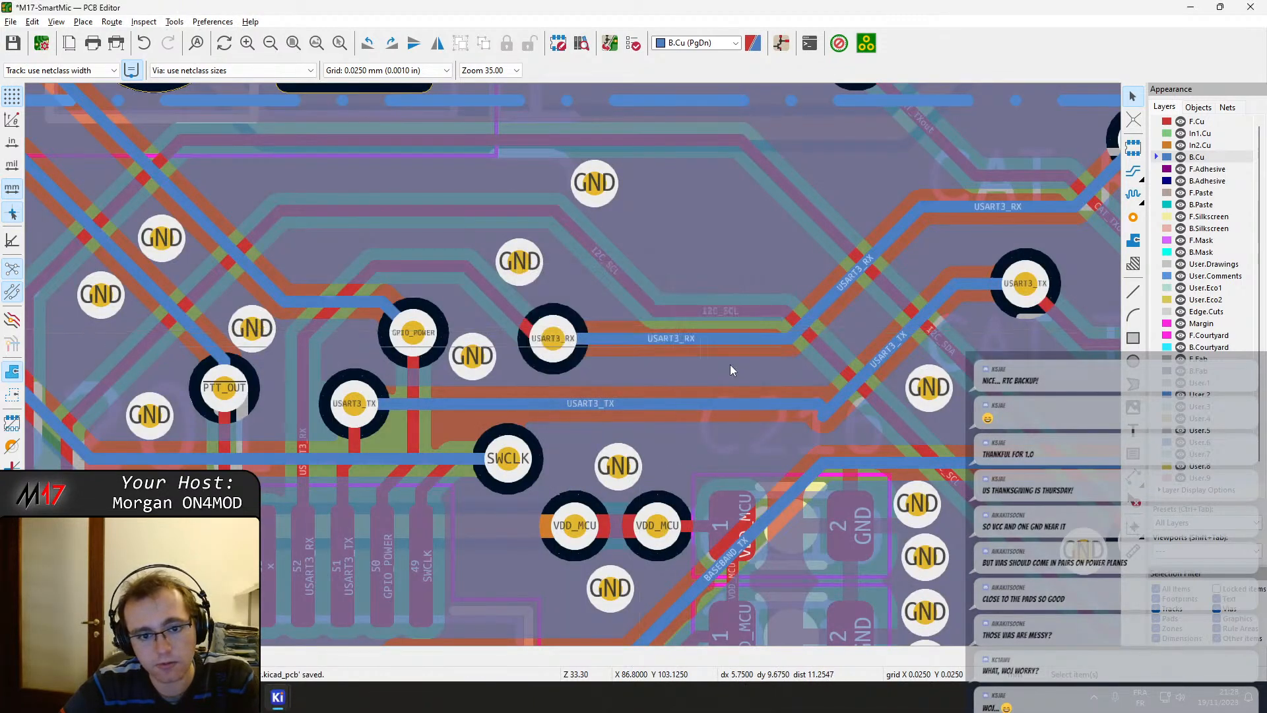
Align the horizontal and diagonal USART3_TX segments on B.Cu to remove the jog at their corner, and refill all zones.
scroll(635, 414, up, 8)
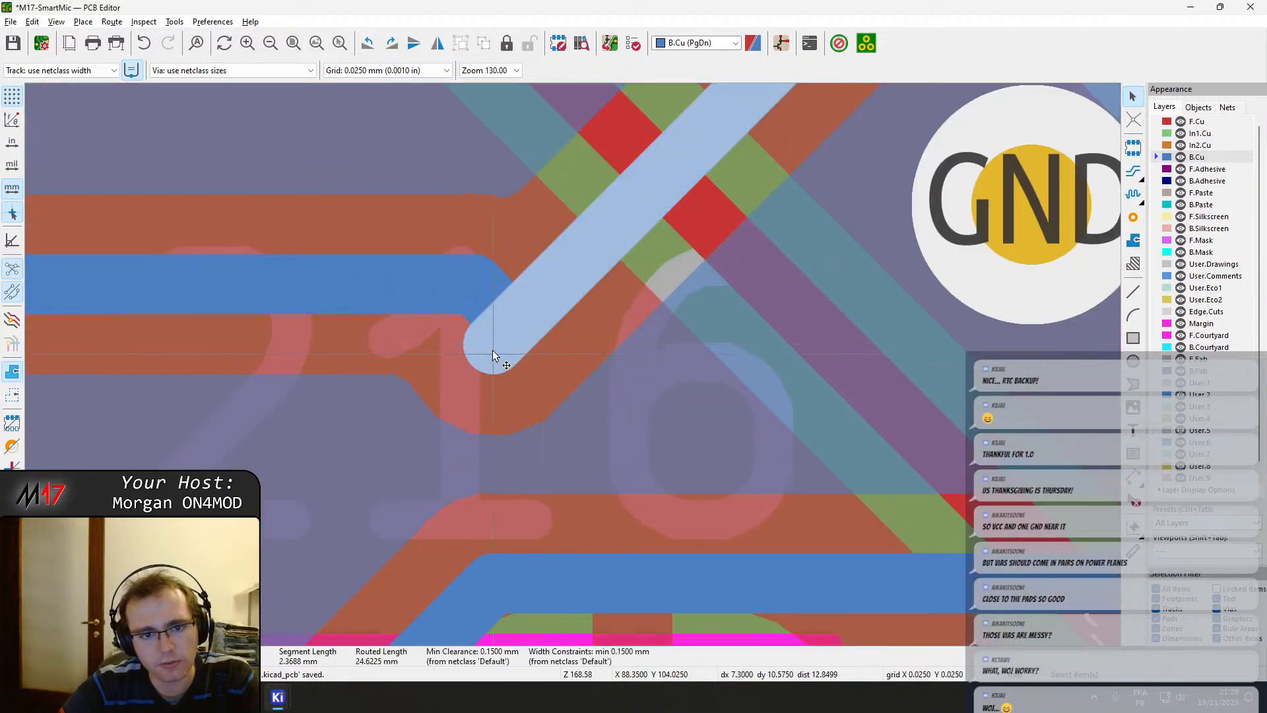
scroll(492, 350, down, 3)
middle_drag(604, 353, 571, 416)
drag(536, 432, 534, 416)
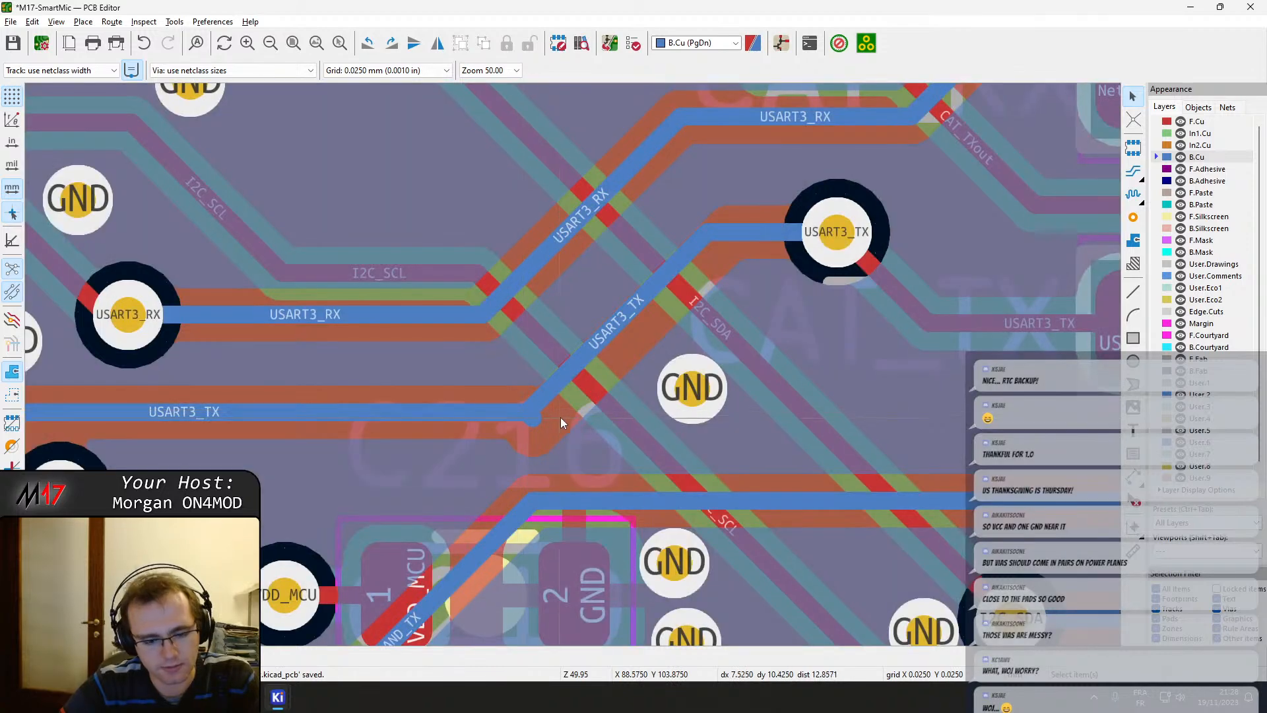
key(b)
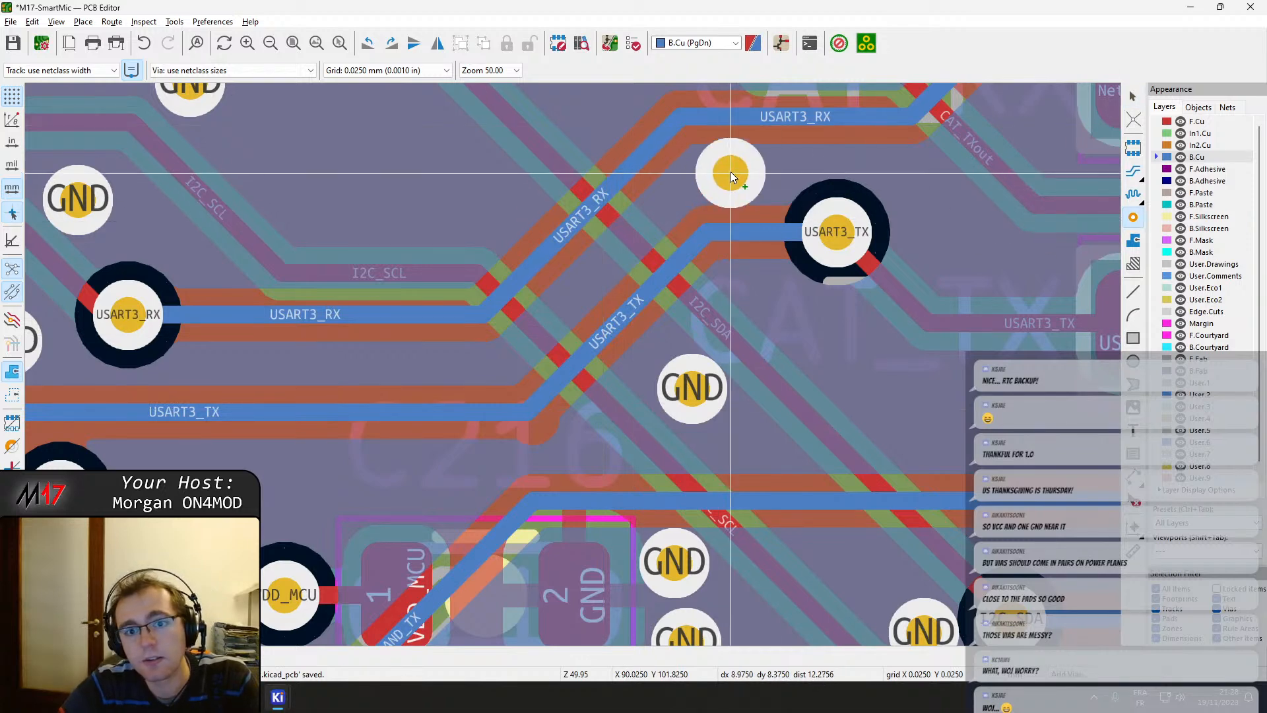
Move the USART3_RX track's horizontal and diagonal B.Cu segments away from USART3_TX to widen the gap, and refill all zones.
middle_drag(773, 243, 718, 446)
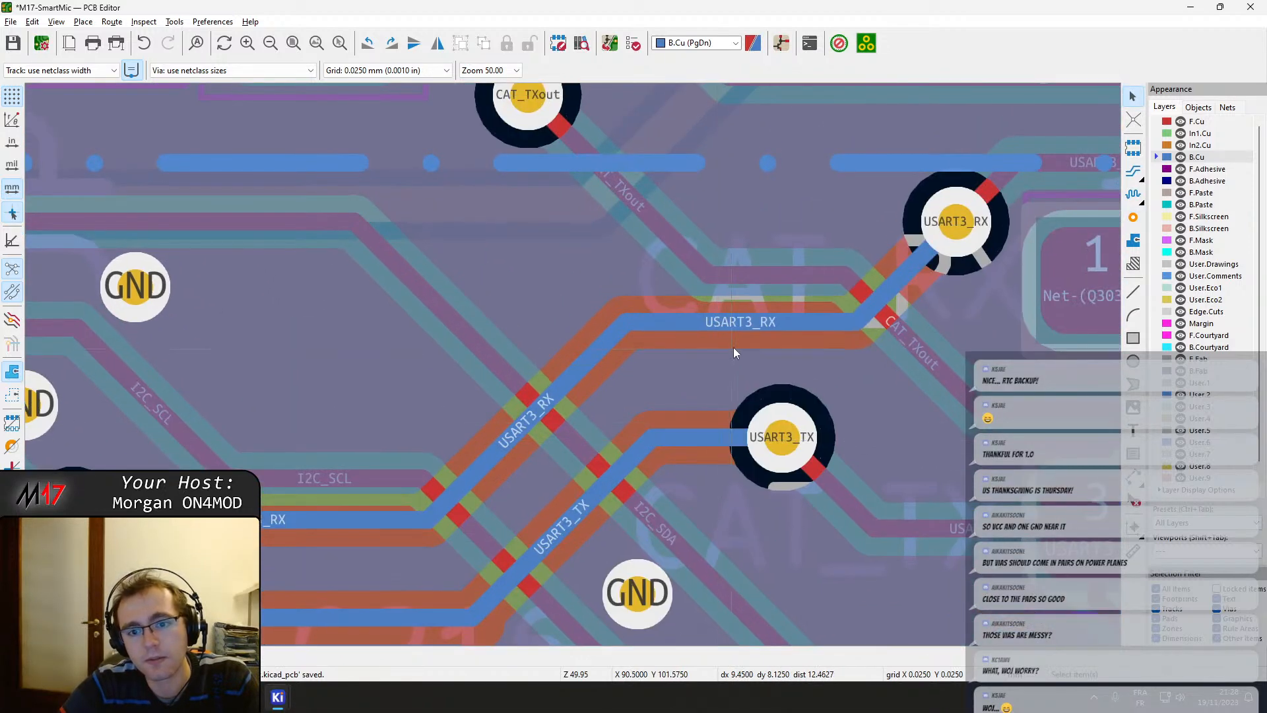
click(738, 327)
drag(738, 327, 760, 311)
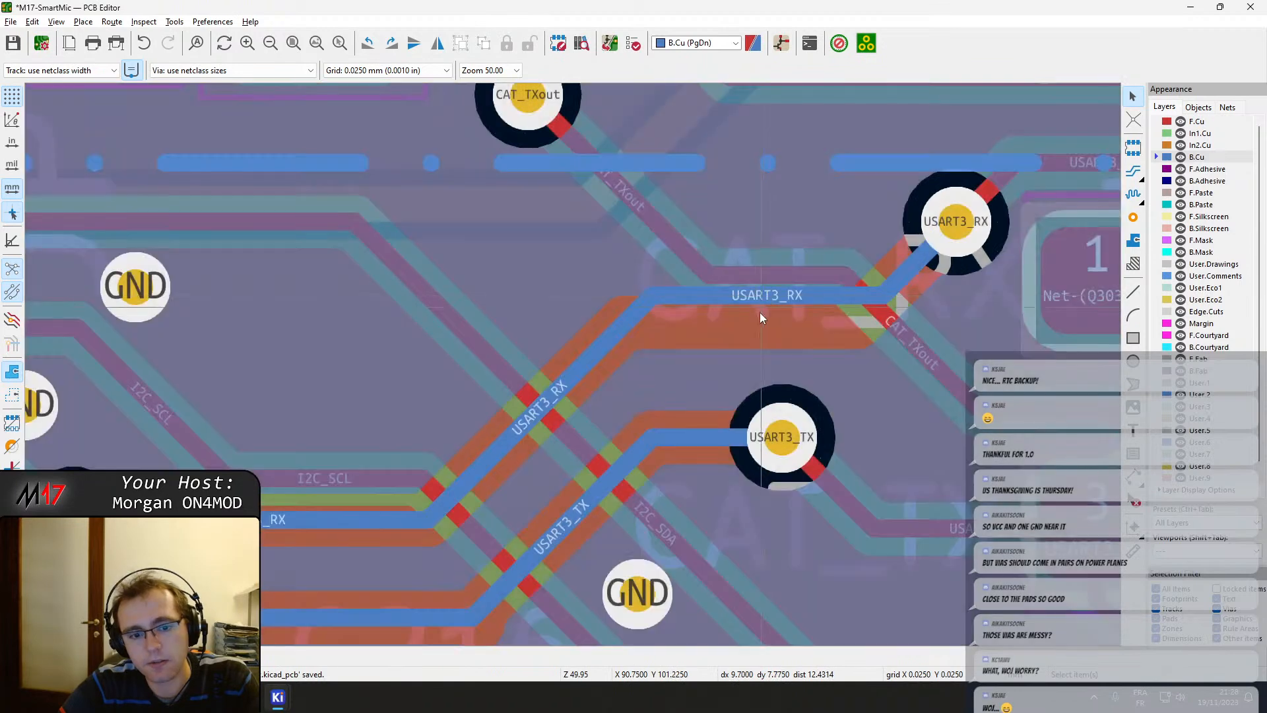
click(525, 421)
drag(526, 421, 469, 409)
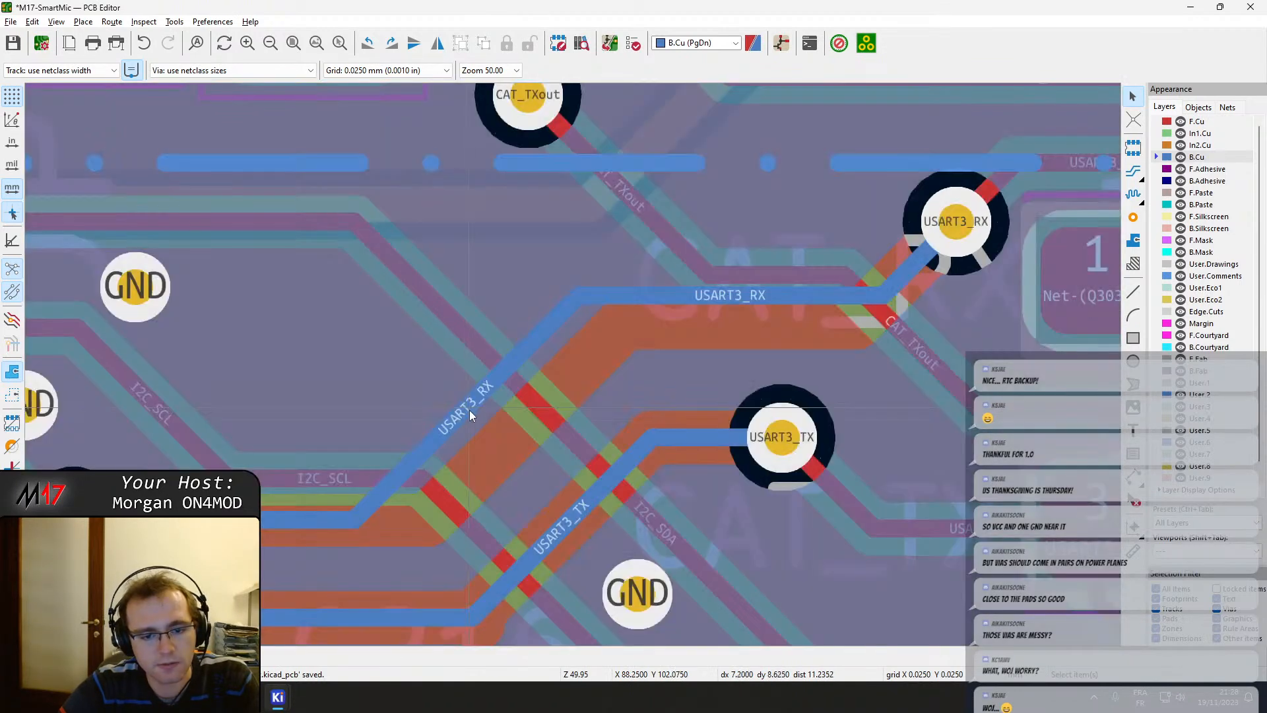
key(b)
Place two GND vias in the gap between the USART3_RX and USART3_TX tracks, one by the diagonals and one near the USART3_TX via.
click(1133, 220)
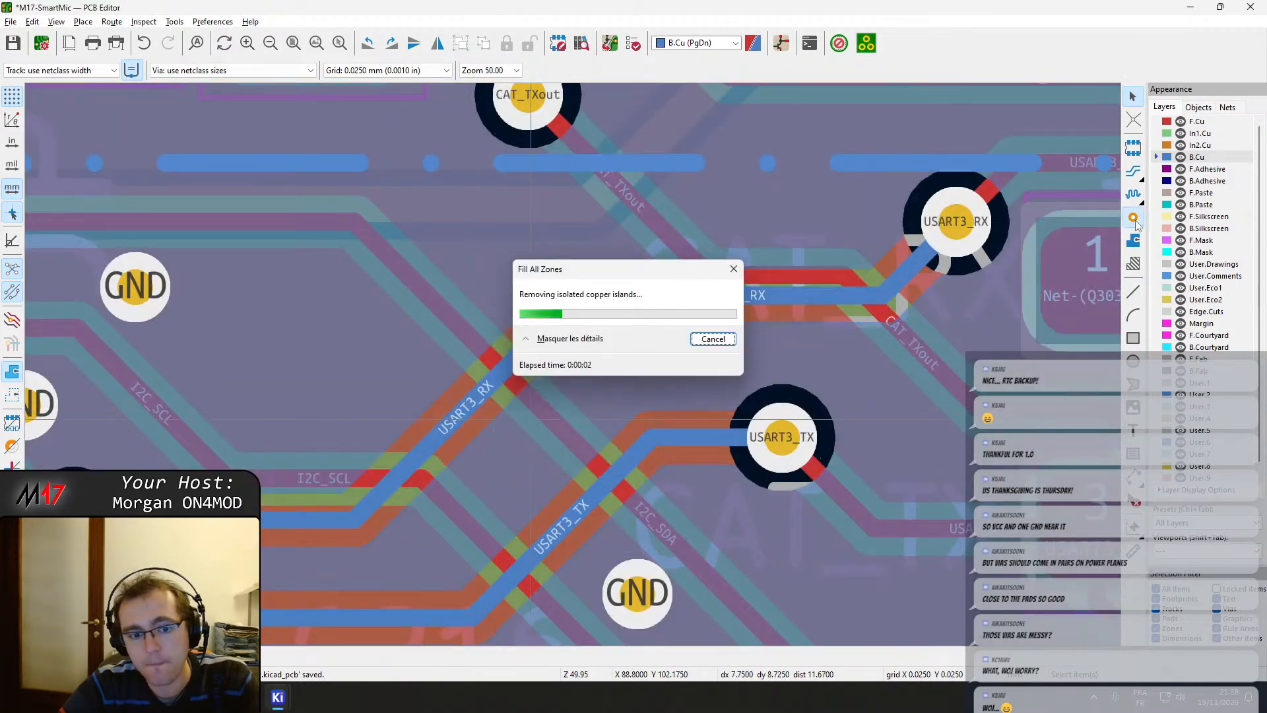
click(507, 473)
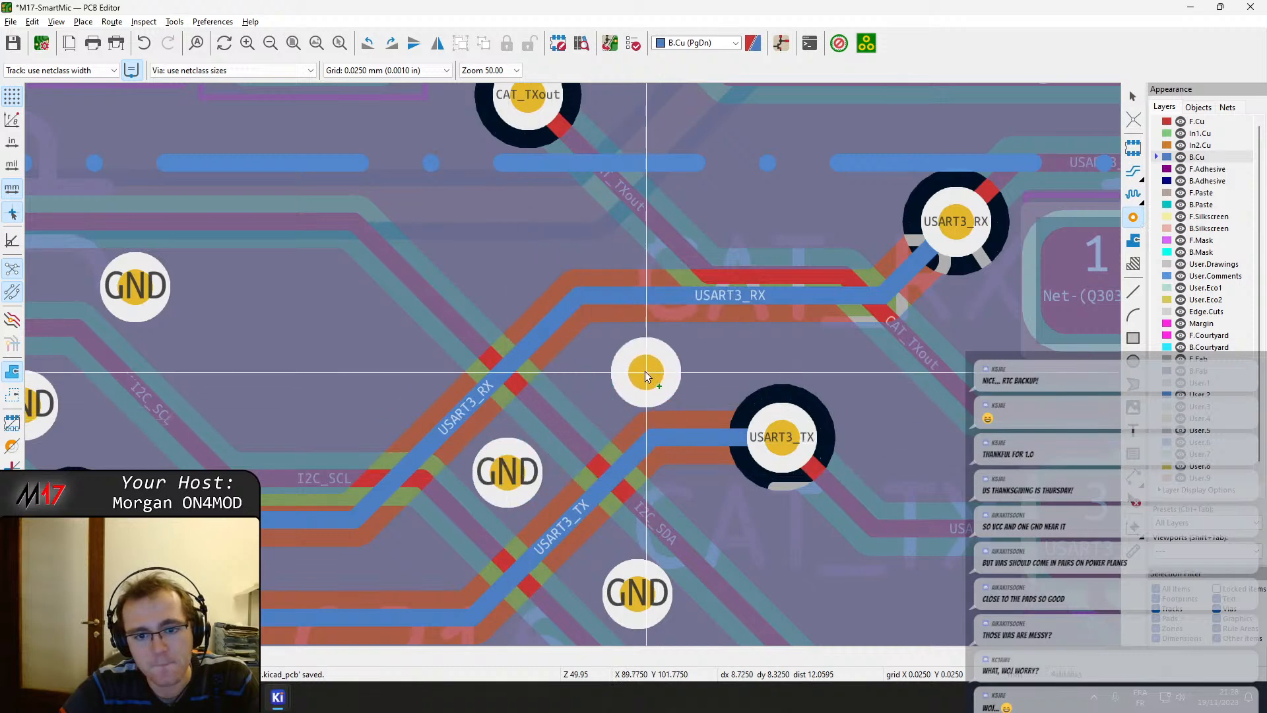
click(666, 370)
middle_drag(430, 489, 674, 323)
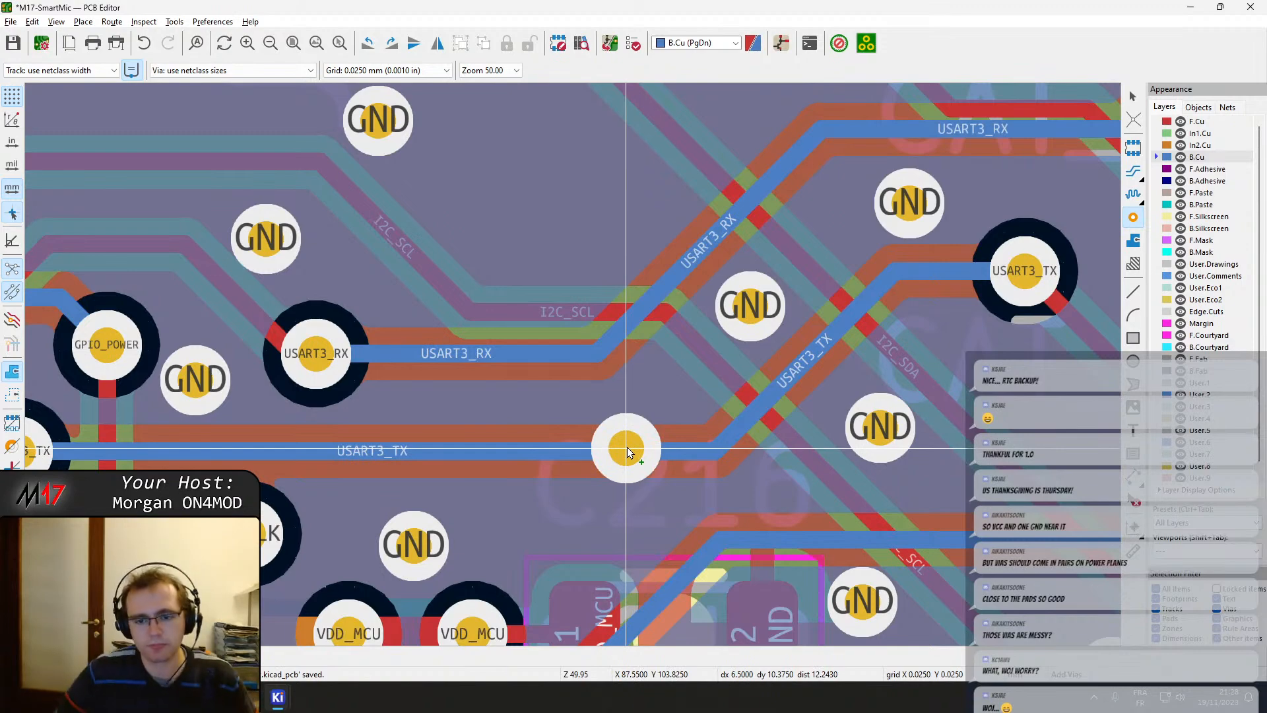
key(Escape)
Inspect the copper around the new GND vias on In2.Cu, In1.Cu and F.Cu, ending with F.Cu active.
scroll(628, 449, down, 1)
middle_drag(662, 364, 438, 450)
click(1199, 145)
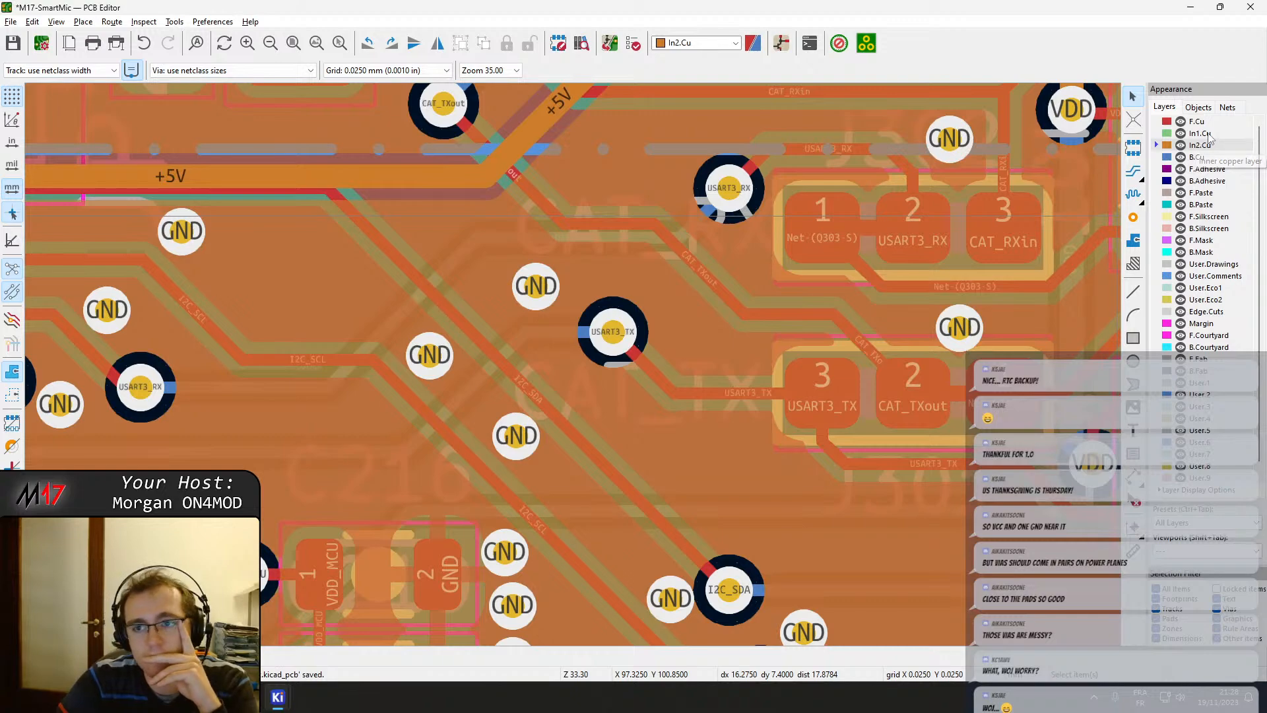
click(1200, 133)
click(1196, 122)
scroll(639, 375, down, 2)
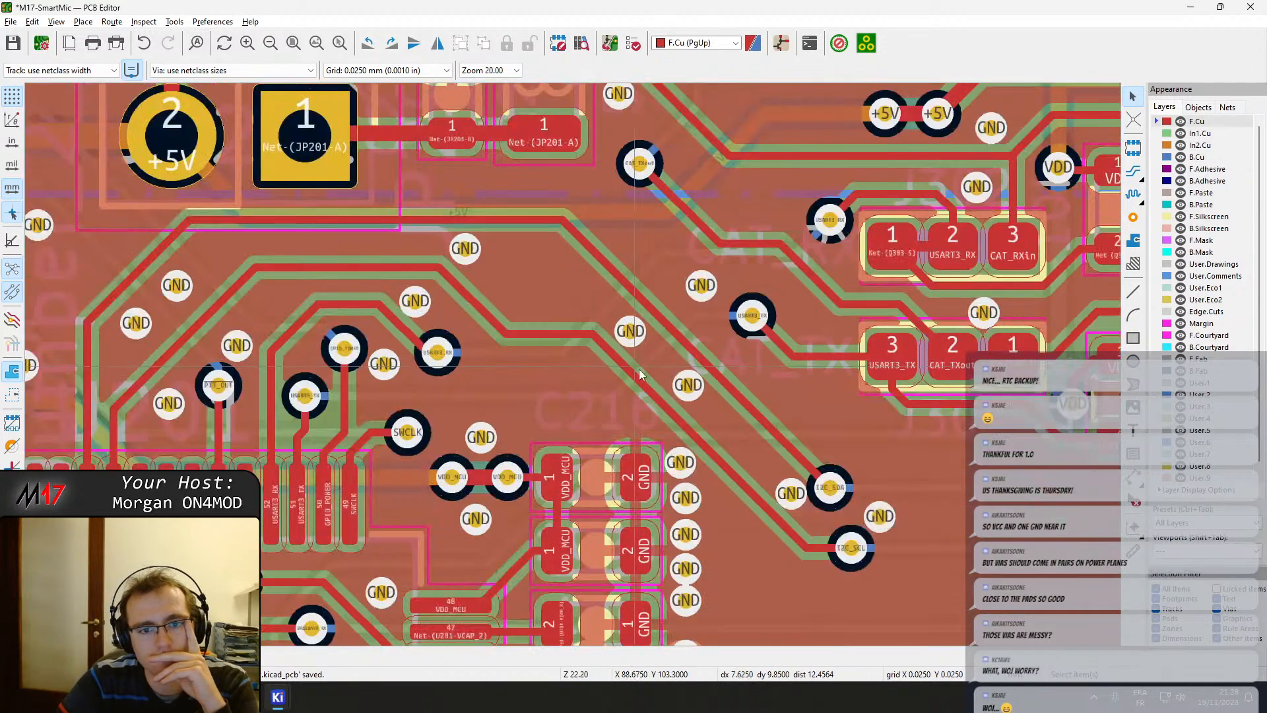
middle_drag(640, 375, 626, 495)
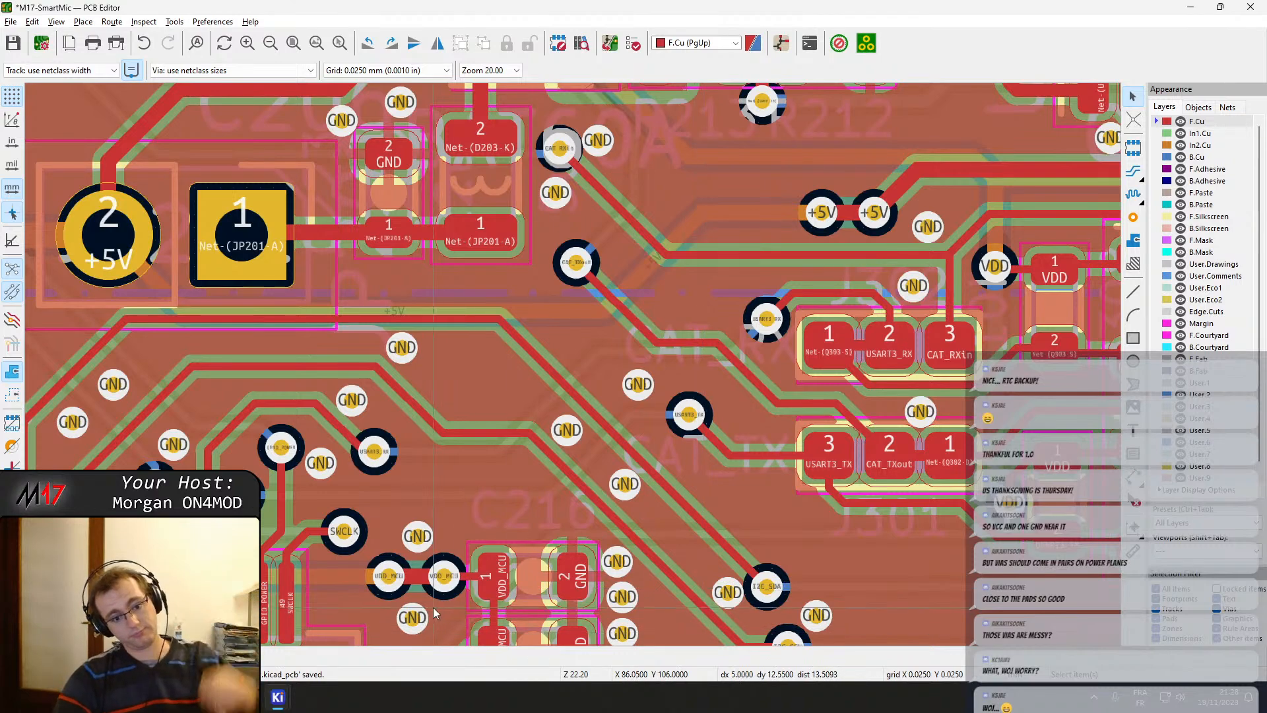
Move the GND vias above and below the VDD_MCU via pair beside C216 closer to that pair.
scroll(433, 607, up, 3)
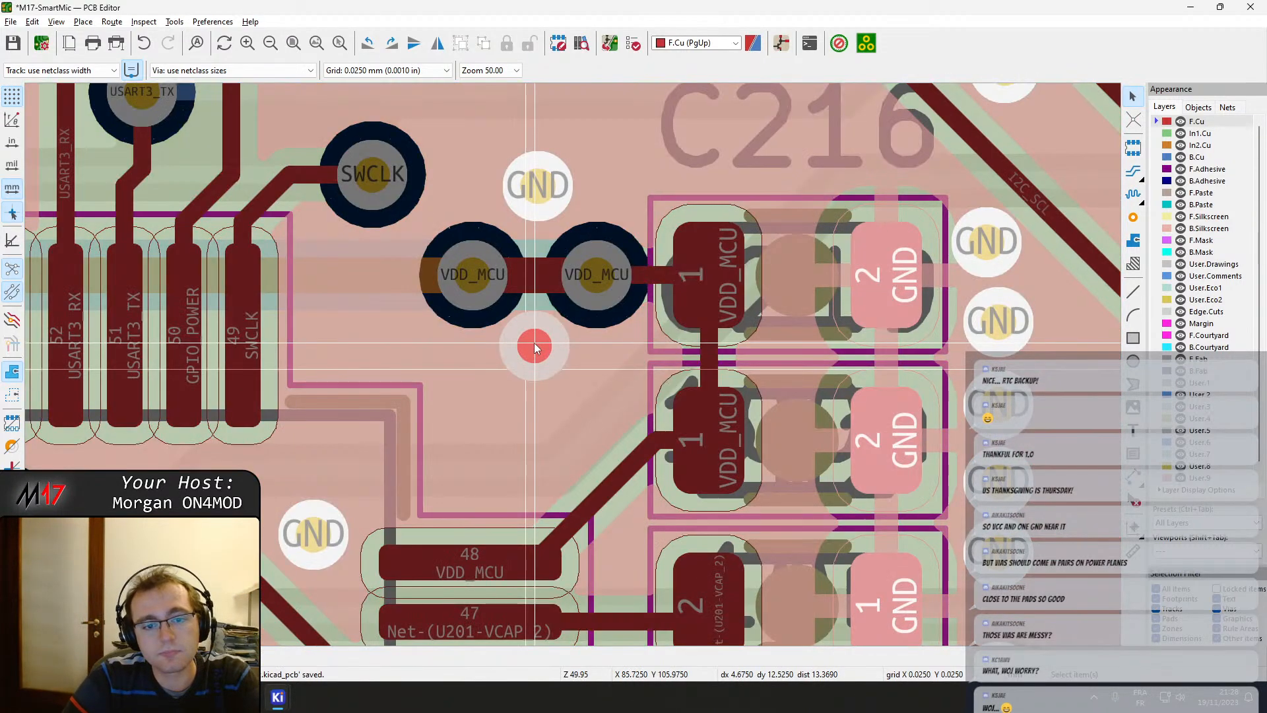
click(534, 345)
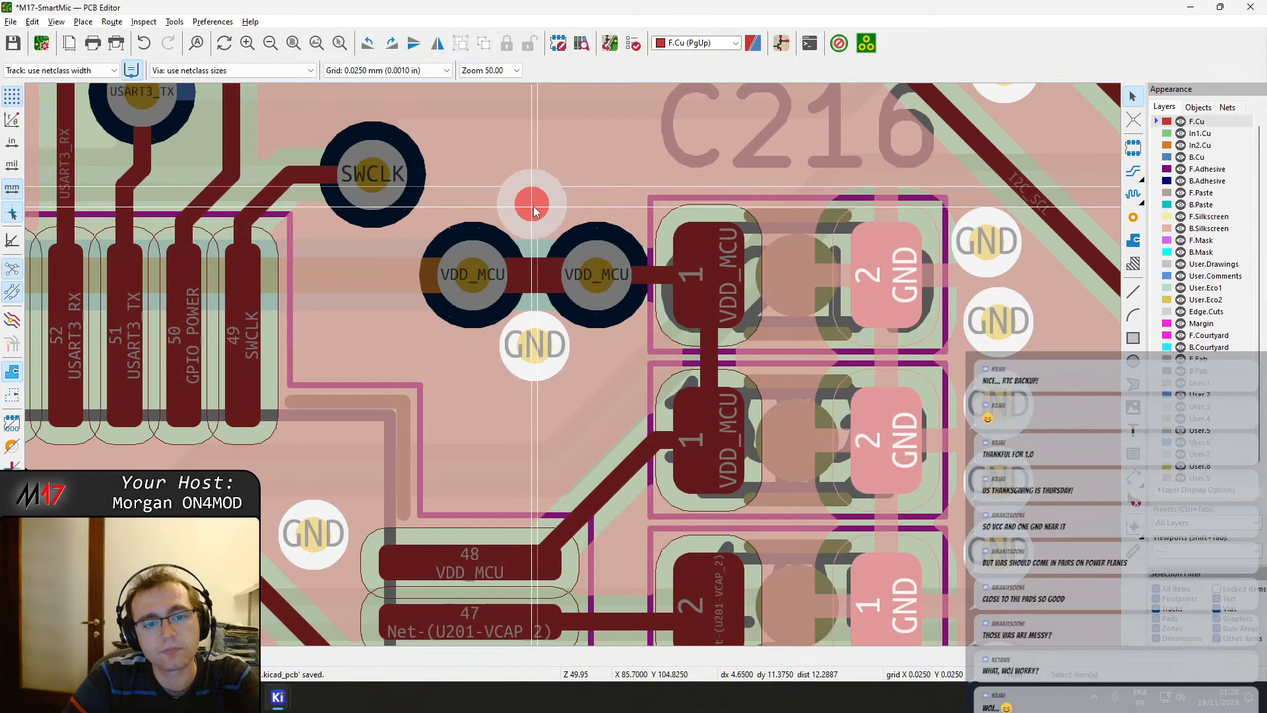
click(534, 206)
Inspect the F.Cu grounding around TP501, the CAT transistor circuits and the display header for missing GND vias.
scroll(533, 207, down, 3)
middle_drag(778, 428, 513, 367)
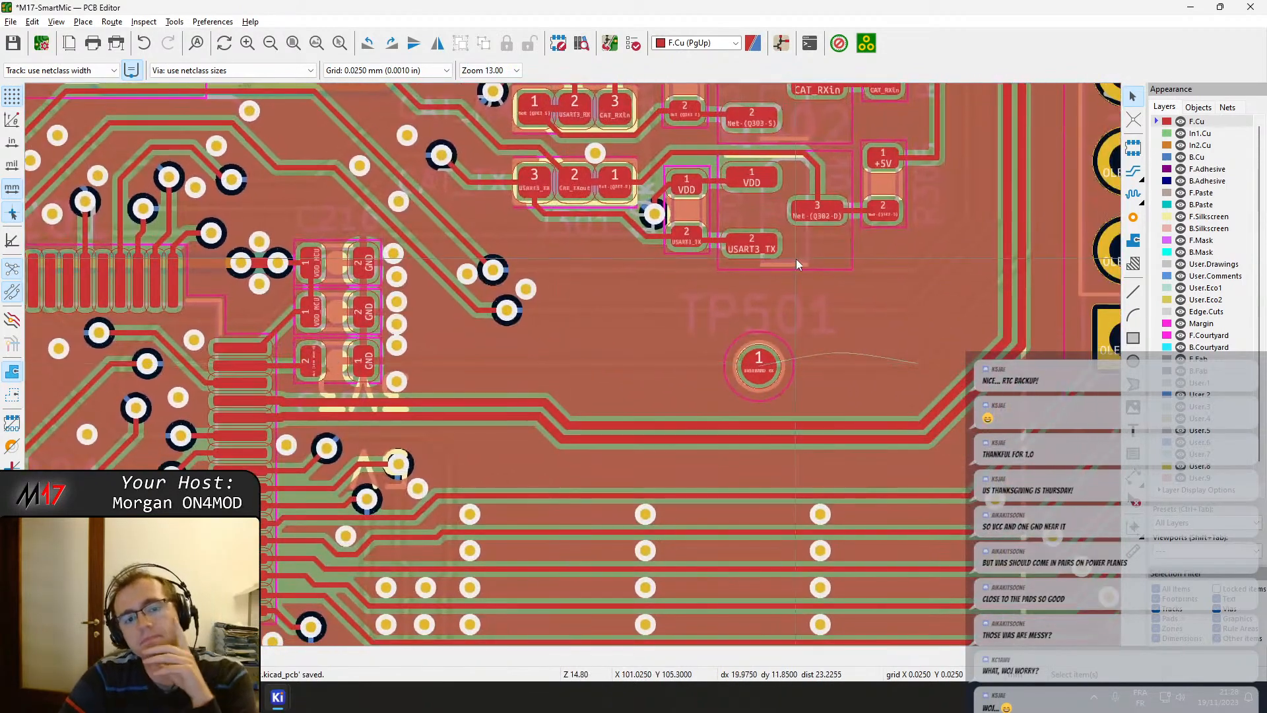
middle_drag(796, 259, 565, 438)
middle_drag(701, 217, 687, 361)
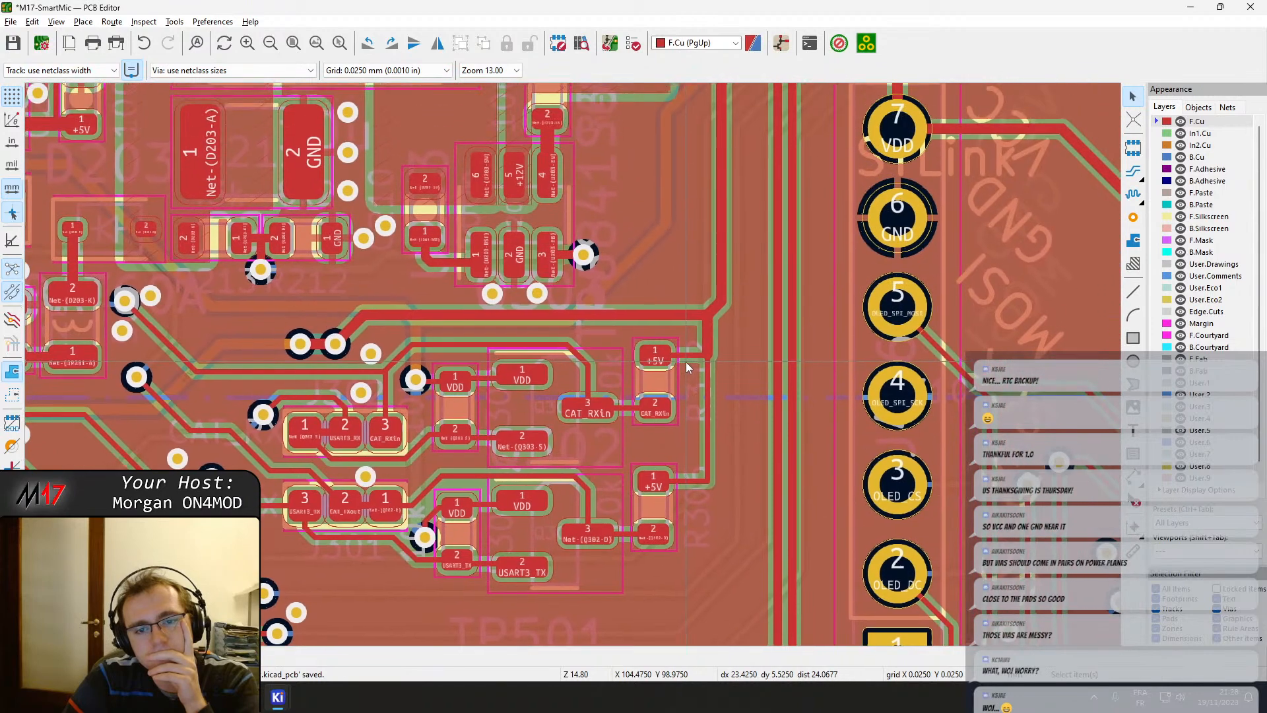
scroll(573, 365, down, 2)
middle_drag(374, 368, 512, 656)
middle_drag(732, 352, 689, 596)
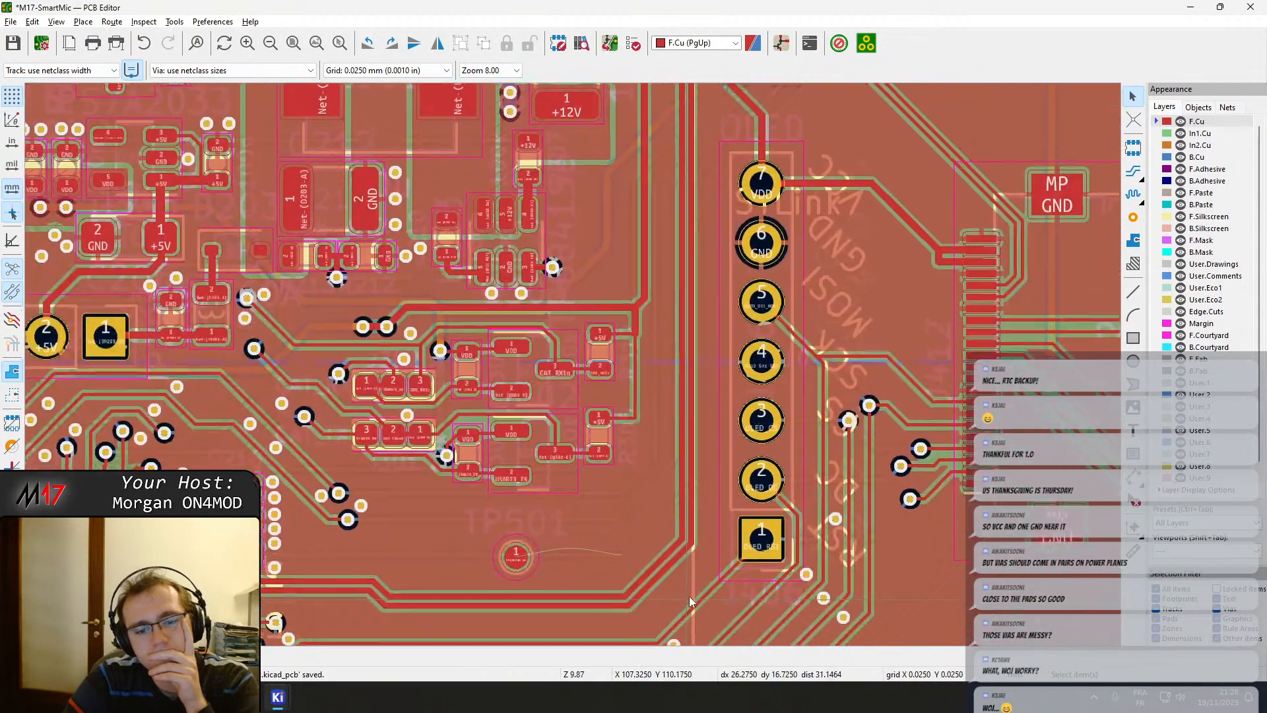
middle_drag(569, 623, 351, 385)
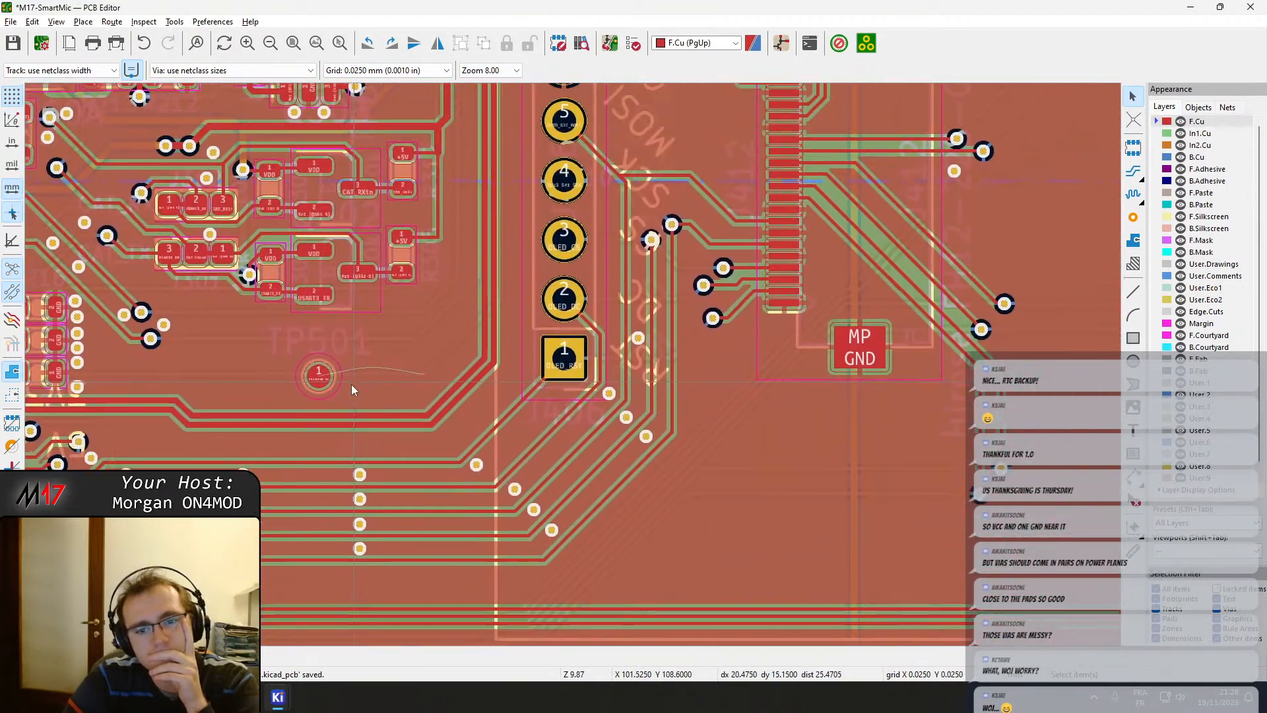
middle_drag(458, 301, 656, 535)
middle_drag(412, 336, 467, 383)
Place a GND via on each outer side of the two VAA capacitors, level with their GND pads.
scroll(573, 364, up, 4)
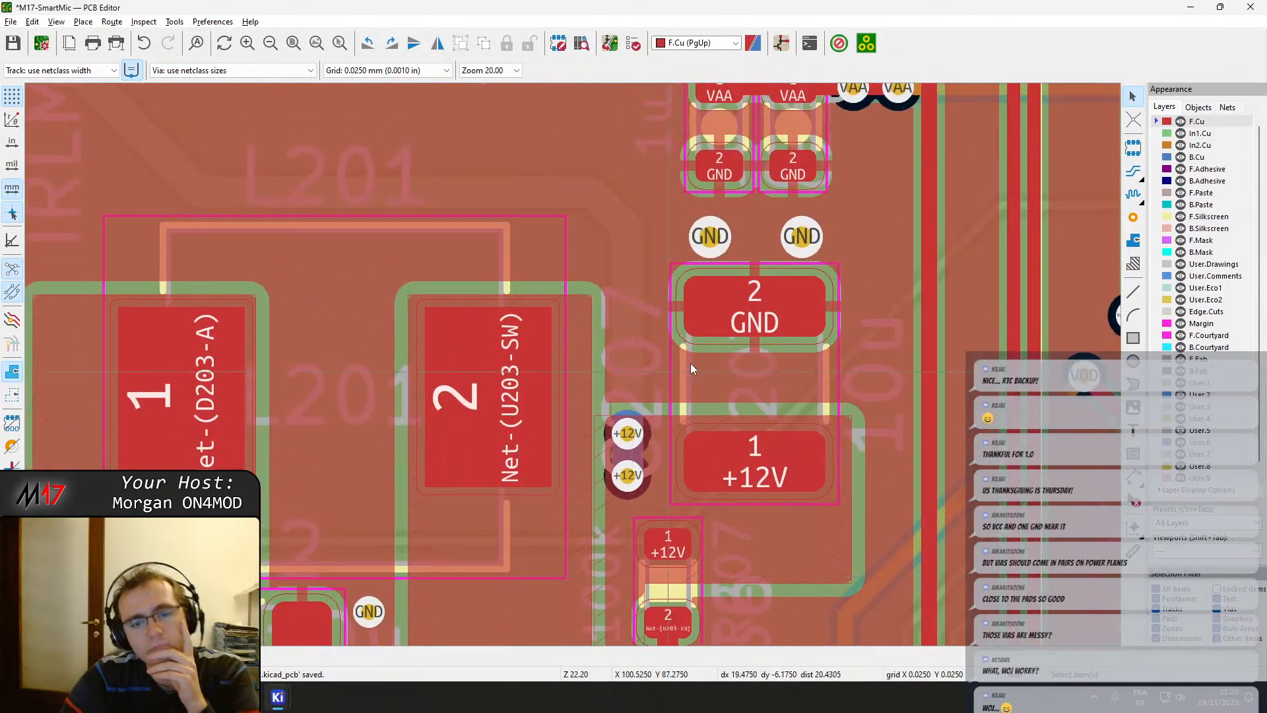
scroll(785, 266, up, 2)
middle_drag(572, 351, 562, 474)
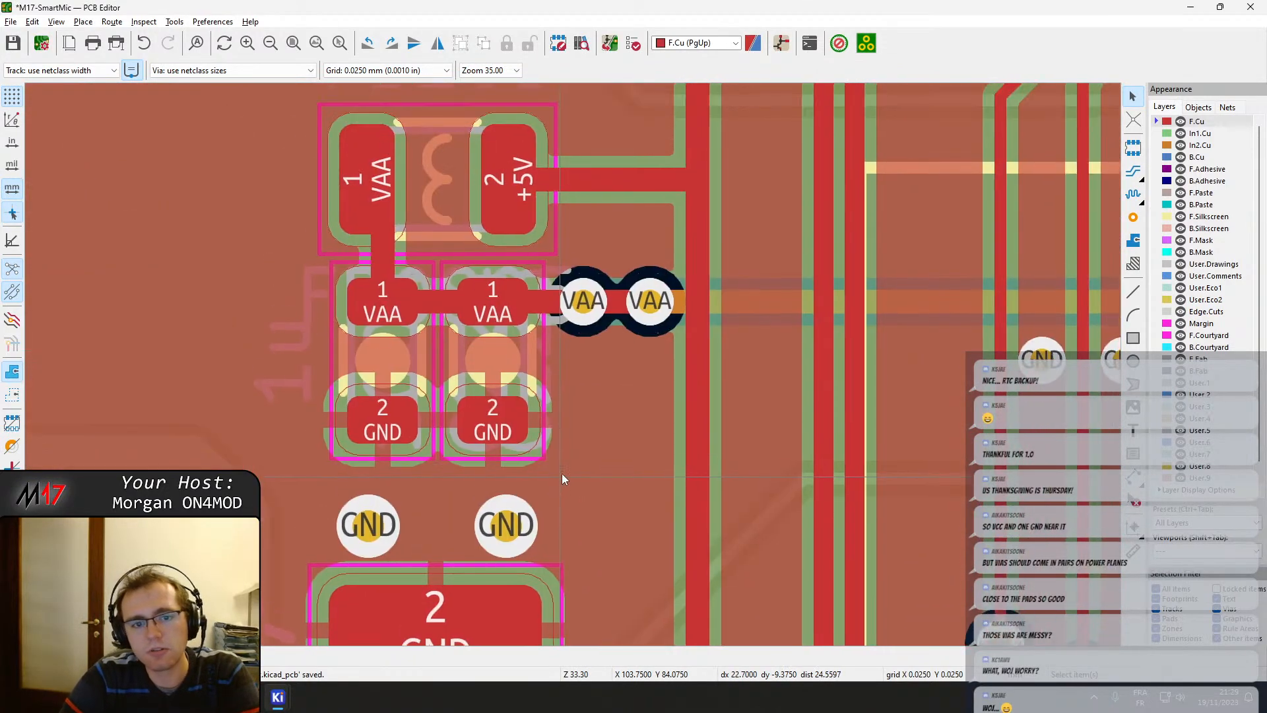
click(1134, 217)
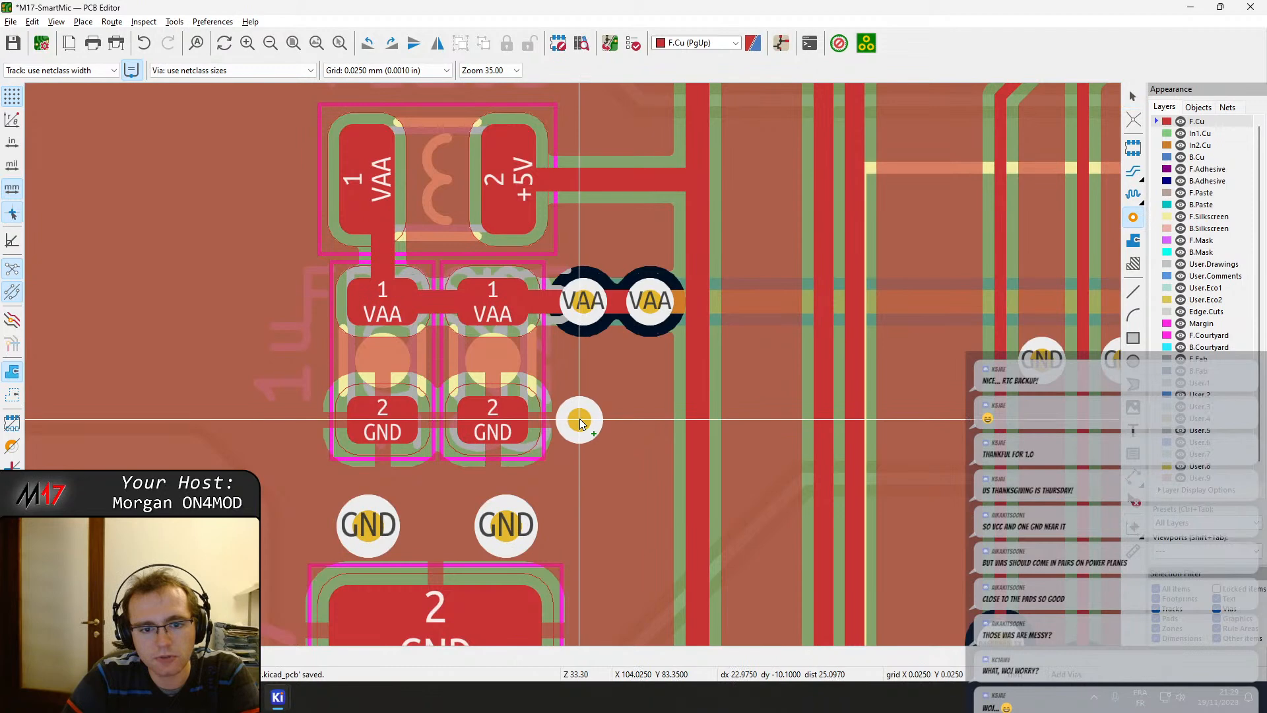
click(579, 419)
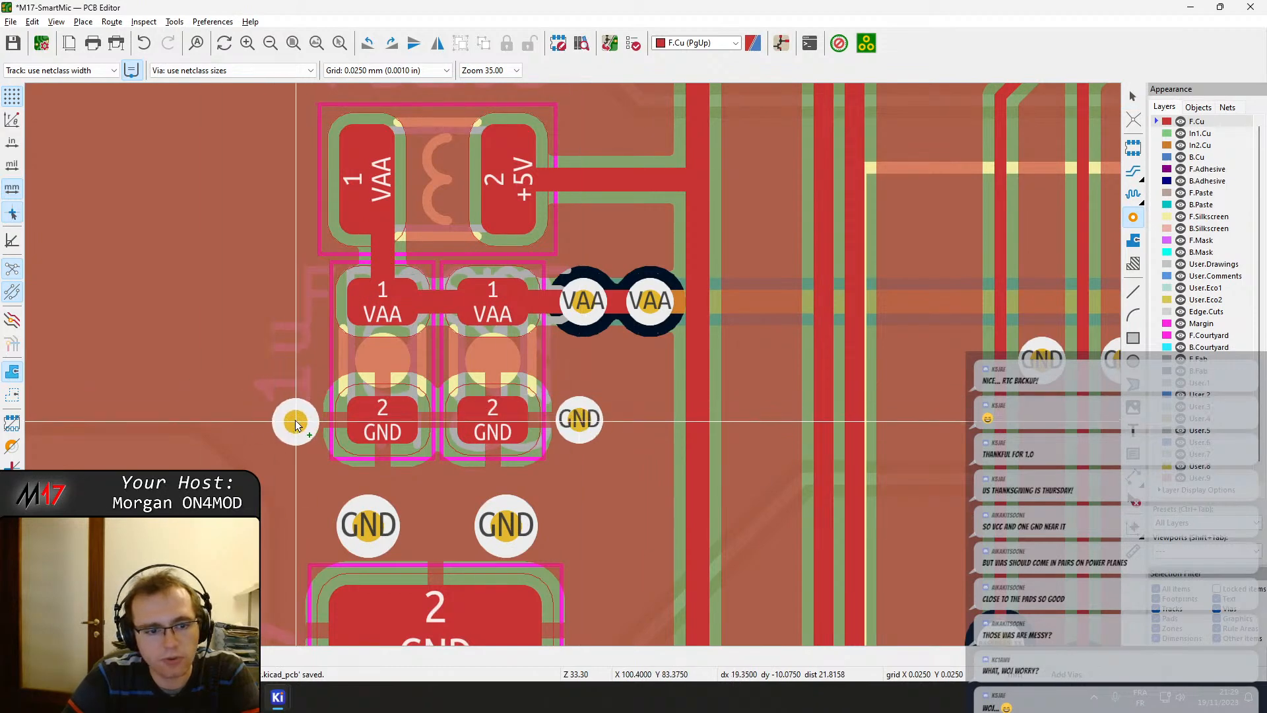
click(295, 420)
Place a GND via beside the GND pad of the large +12V output capacitor, on the side facing the vertical tracks.
scroll(453, 466, down, 5)
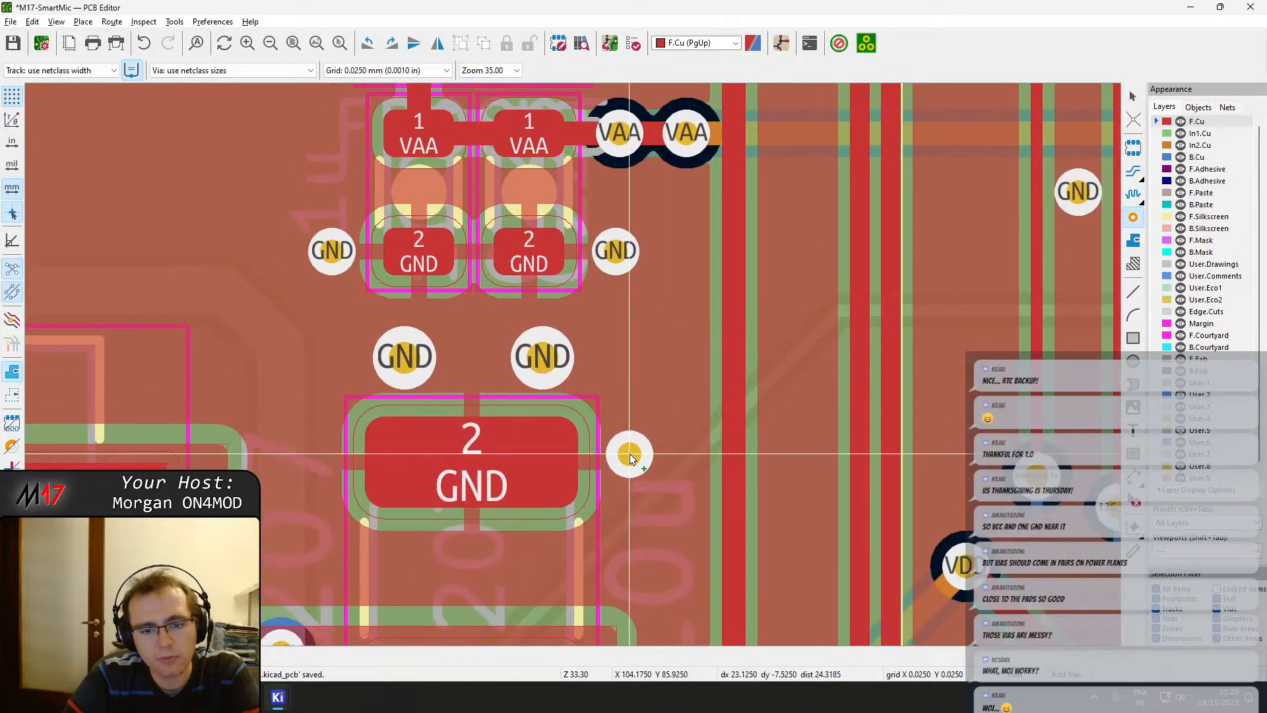
click(630, 455)
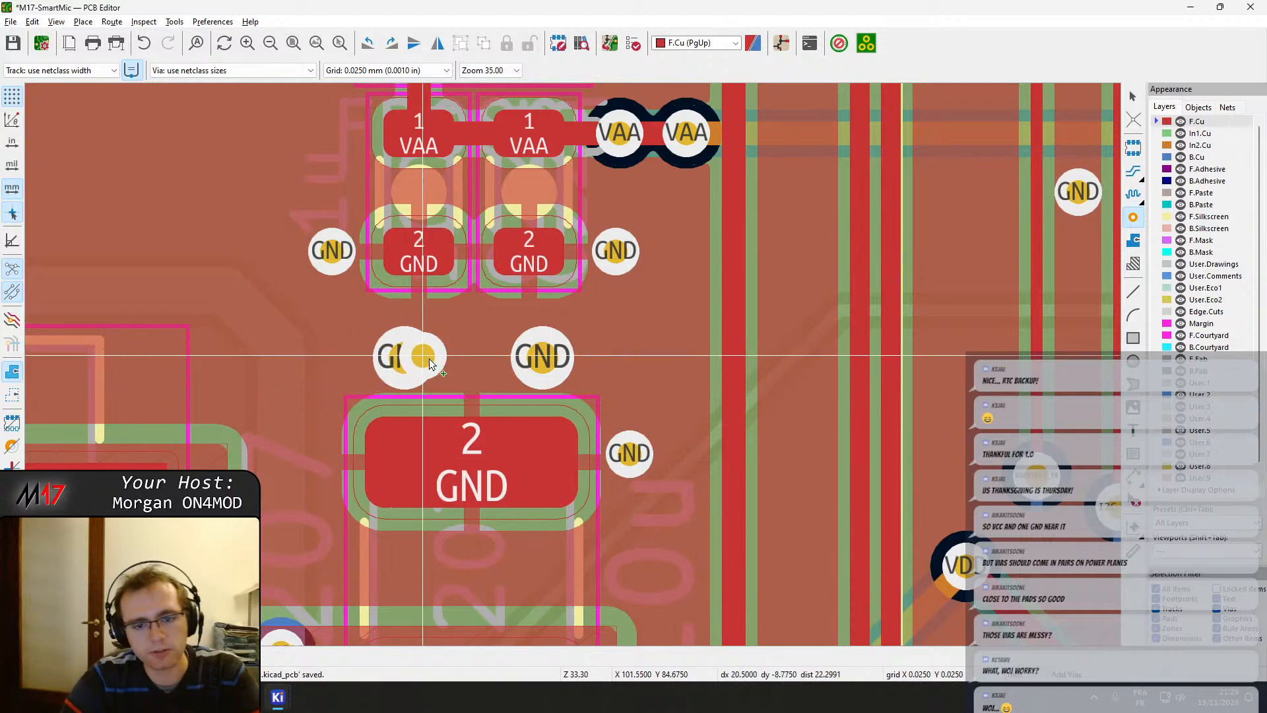
key(Escape)
Survey the board's F.Cu ground coverage from the L201 power section across to the display connector and keypad area.
scroll(423, 492, down, 1)
middle_drag(473, 403, 1002, 346)
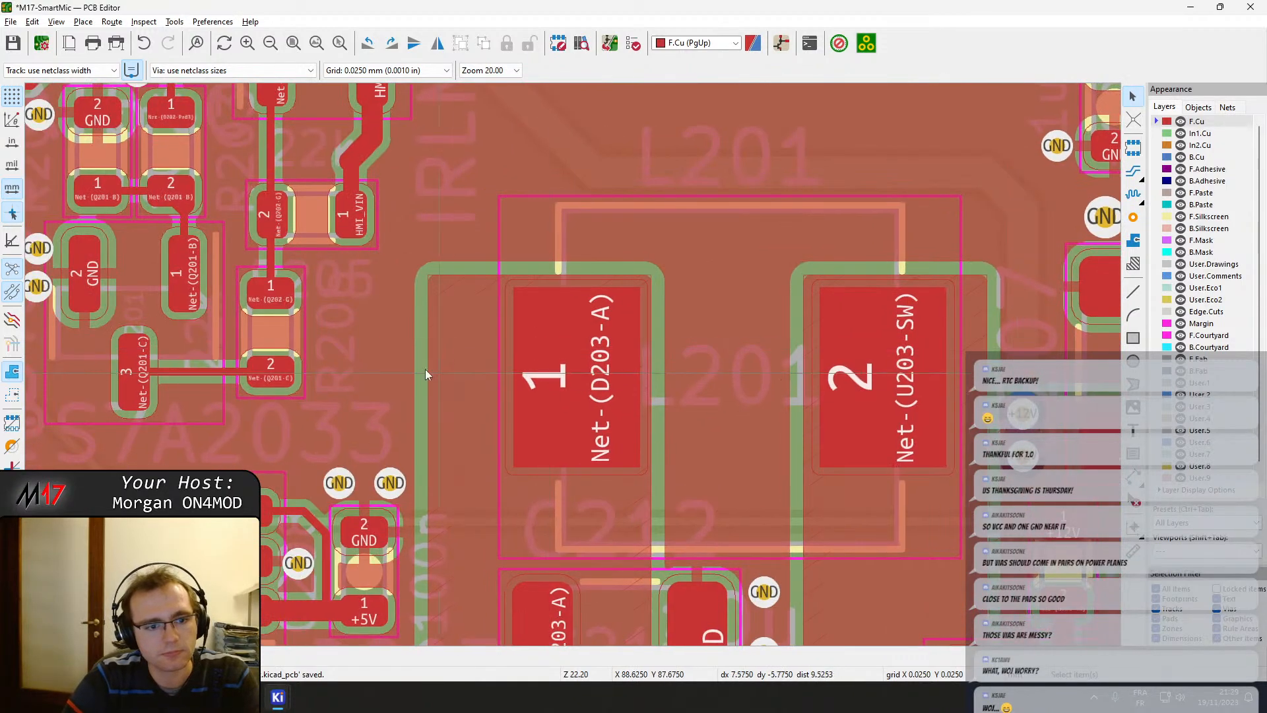
middle_drag(309, 271, 527, 536)
scroll(455, 420, down, 2)
scroll(573, 366, down, 3)
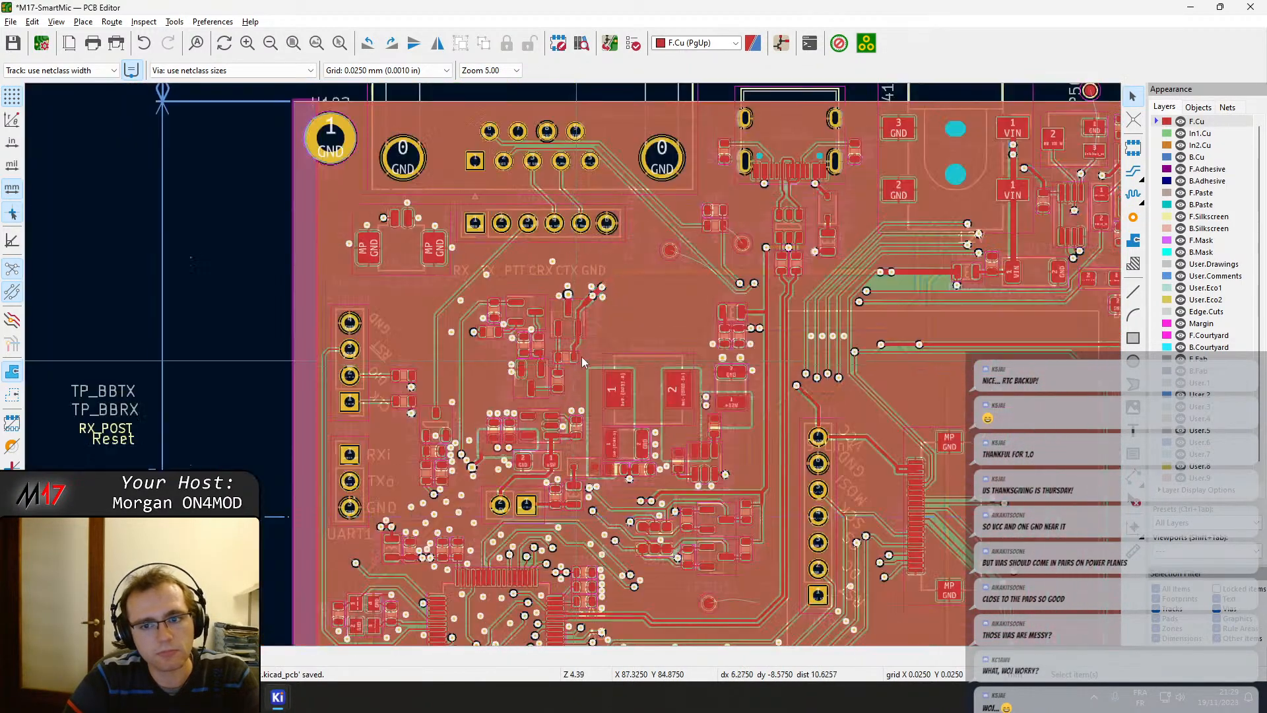
scroll(556, 265, up, 2)
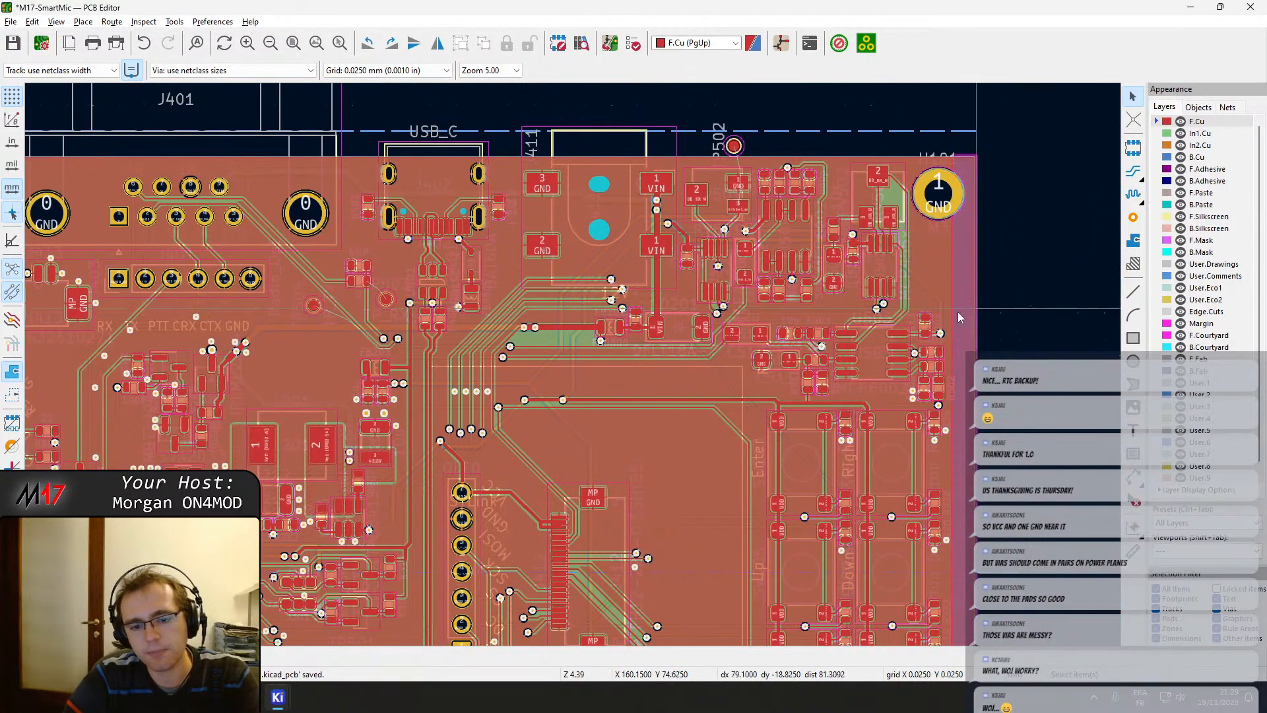
middle_drag(557, 442, 599, 236)
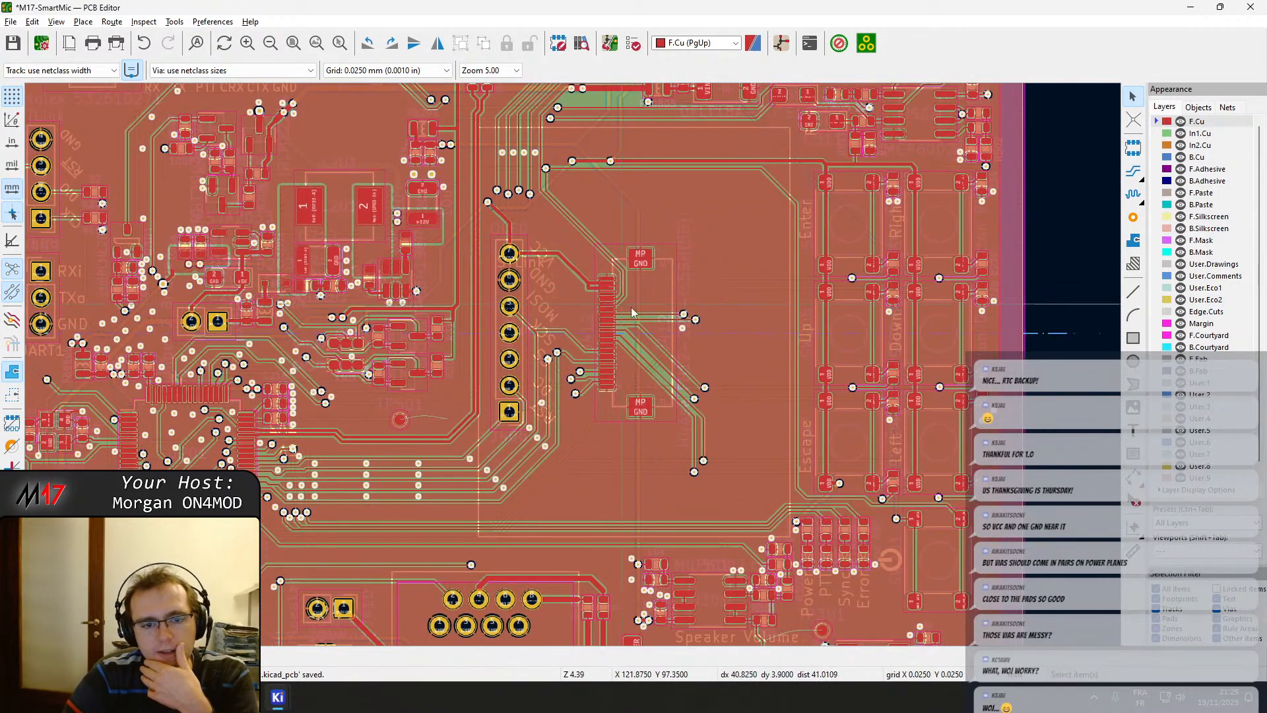
middle_drag(664, 447, 594, 356)
scroll(595, 357, down, 2)
Examine the J401 connector pads and how the RADIO_RX and RADIO_TX tracks pass between its pin rows.
scroll(445, 160, up, 3)
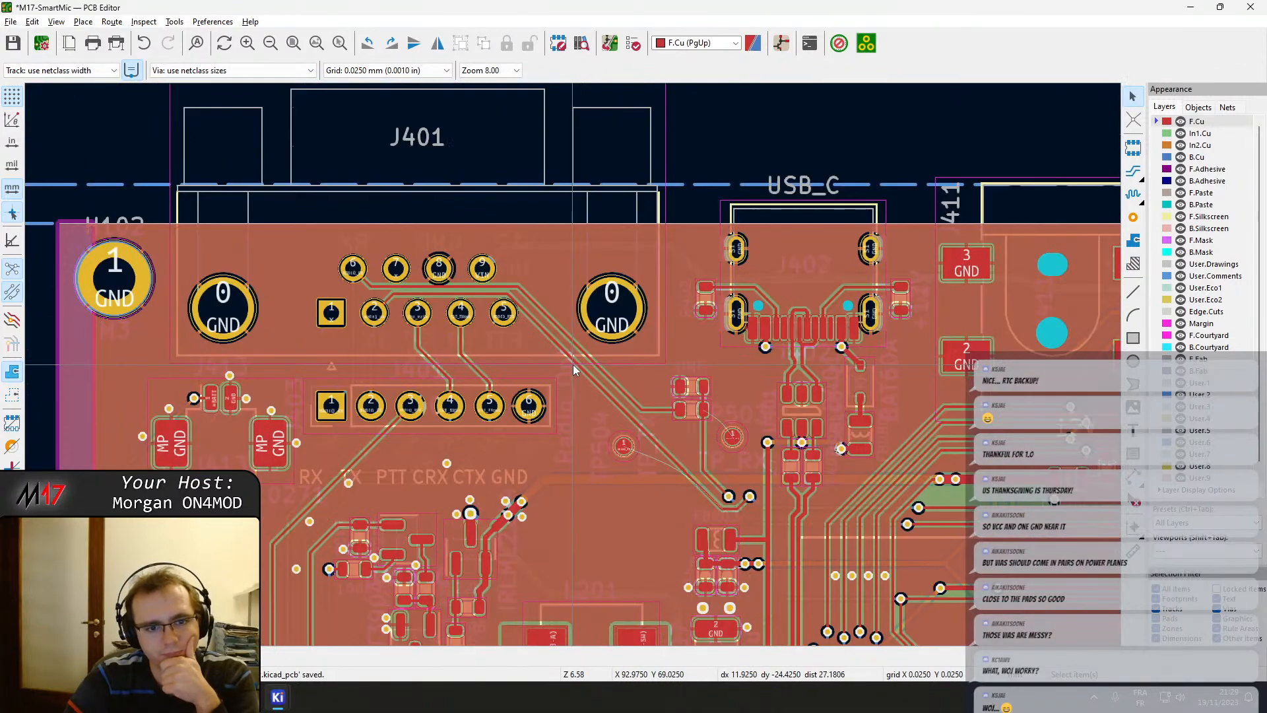
scroll(573, 364, up, 2)
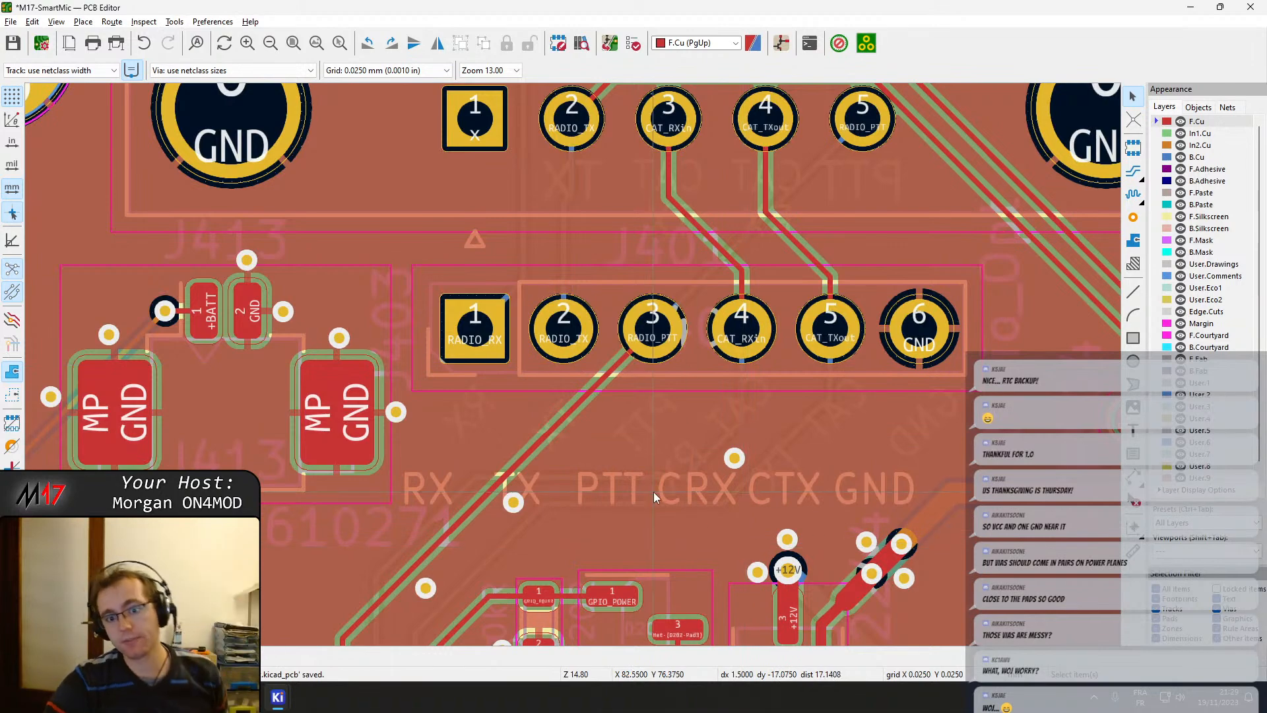
middle_drag(708, 288, 683, 558)
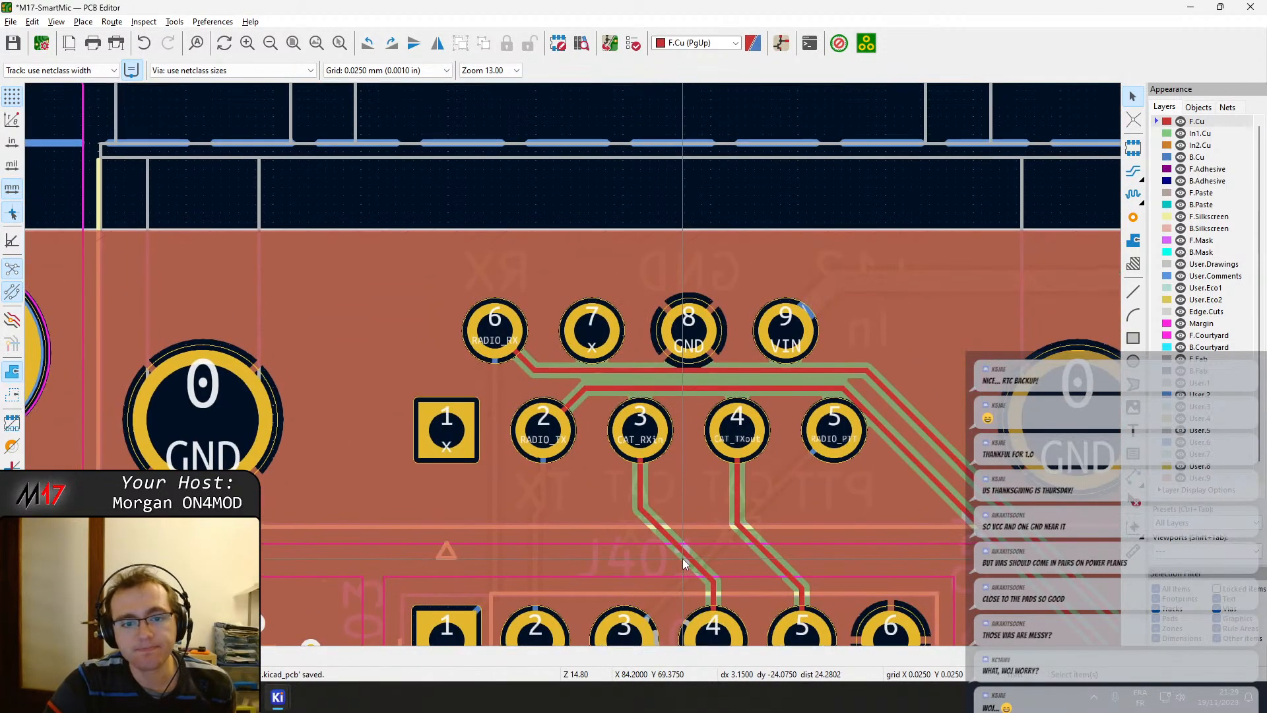
middle_drag(780, 494, 507, 426)
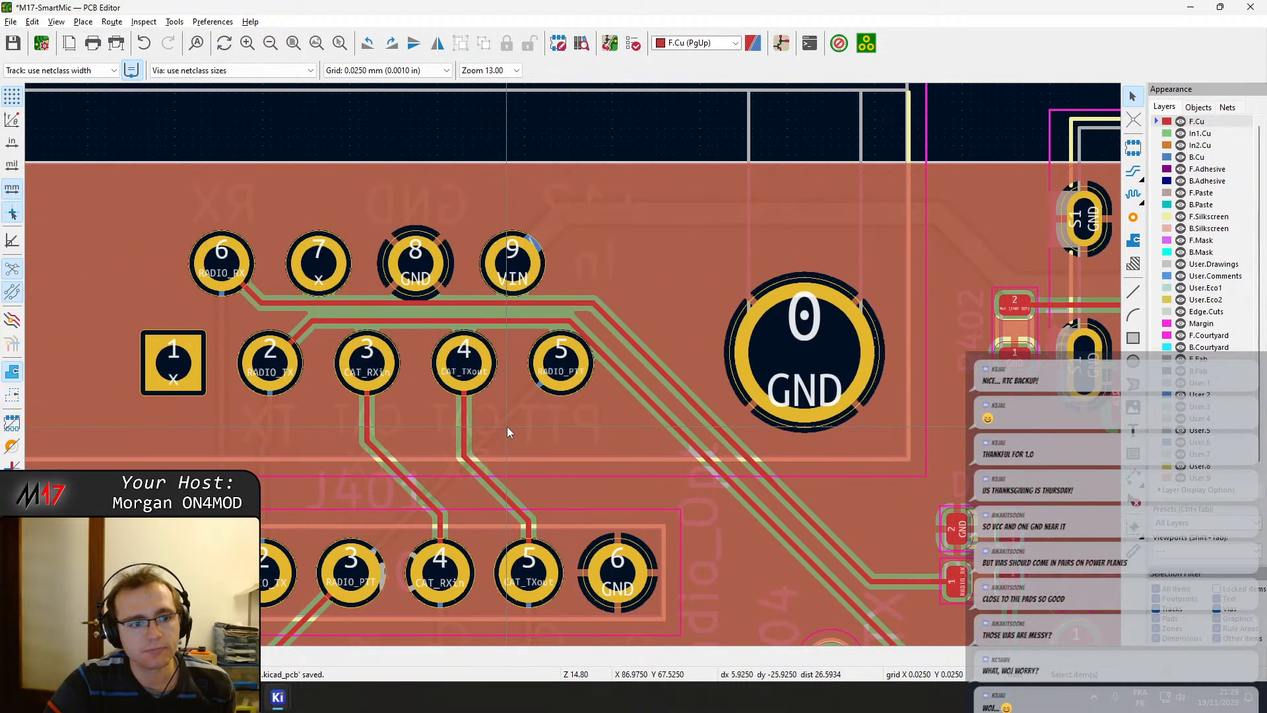
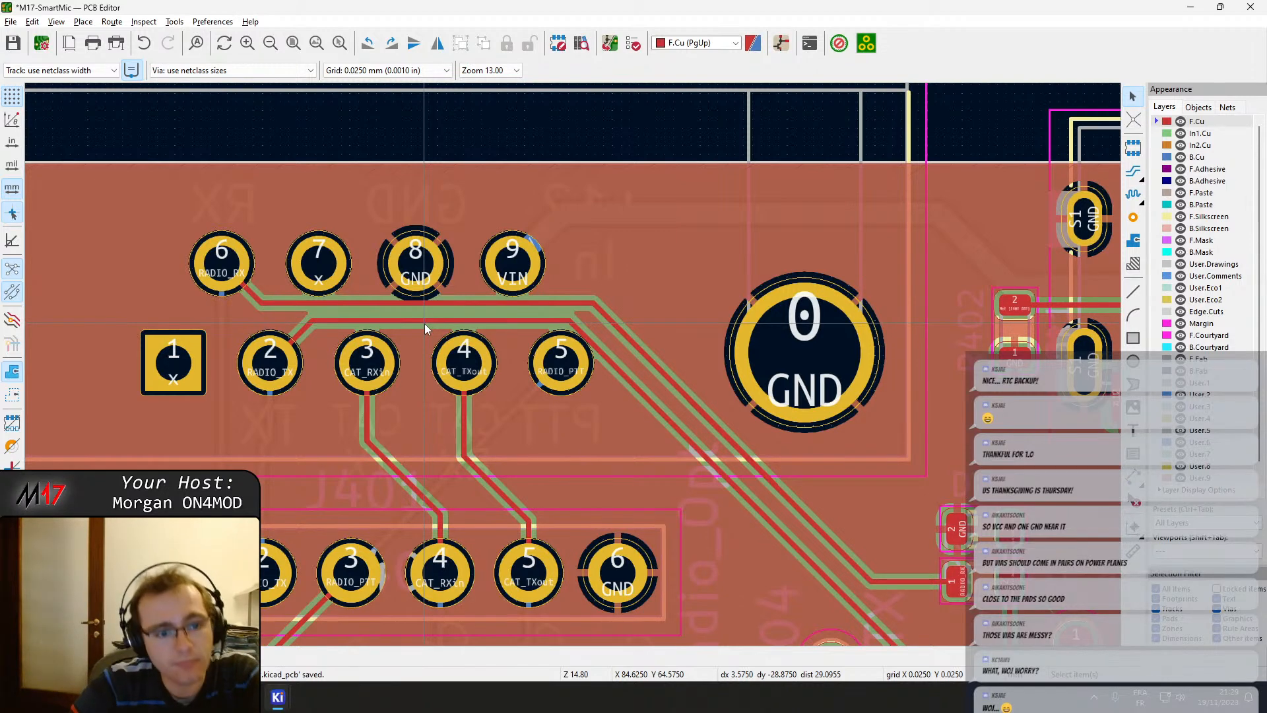
scroll(340, 466, down, 2)
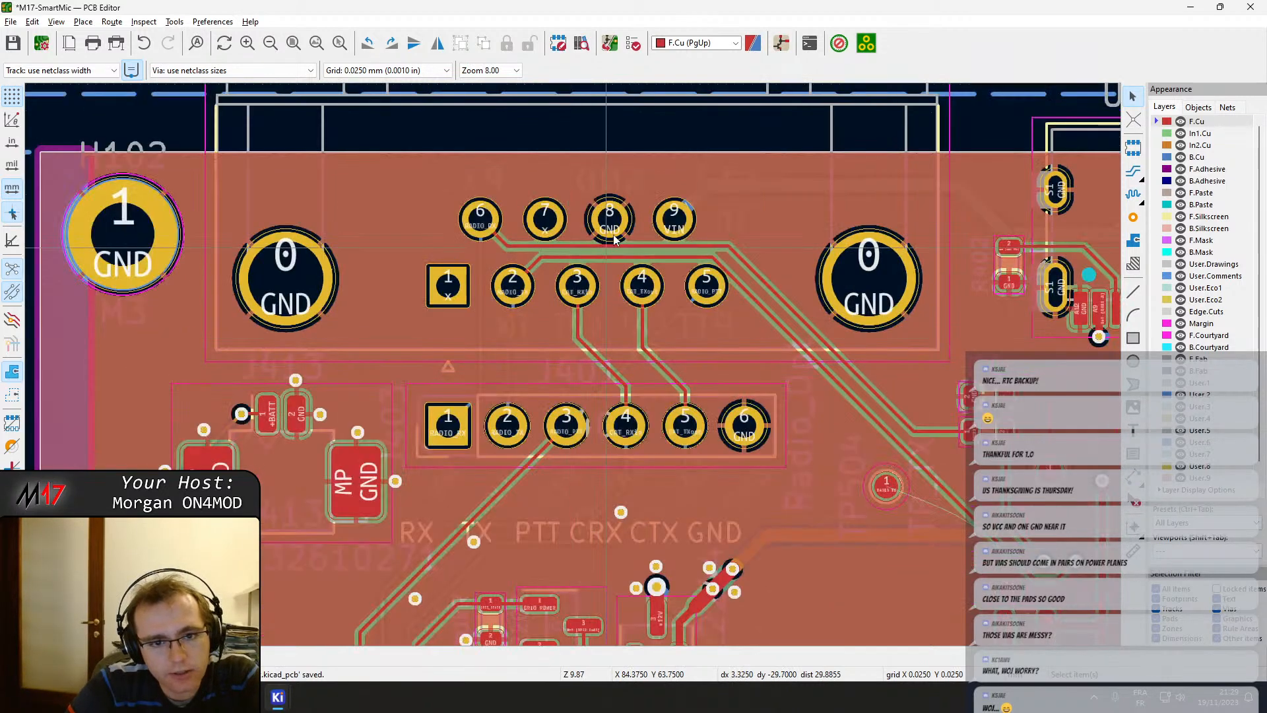
scroll(604, 245, up, 2)
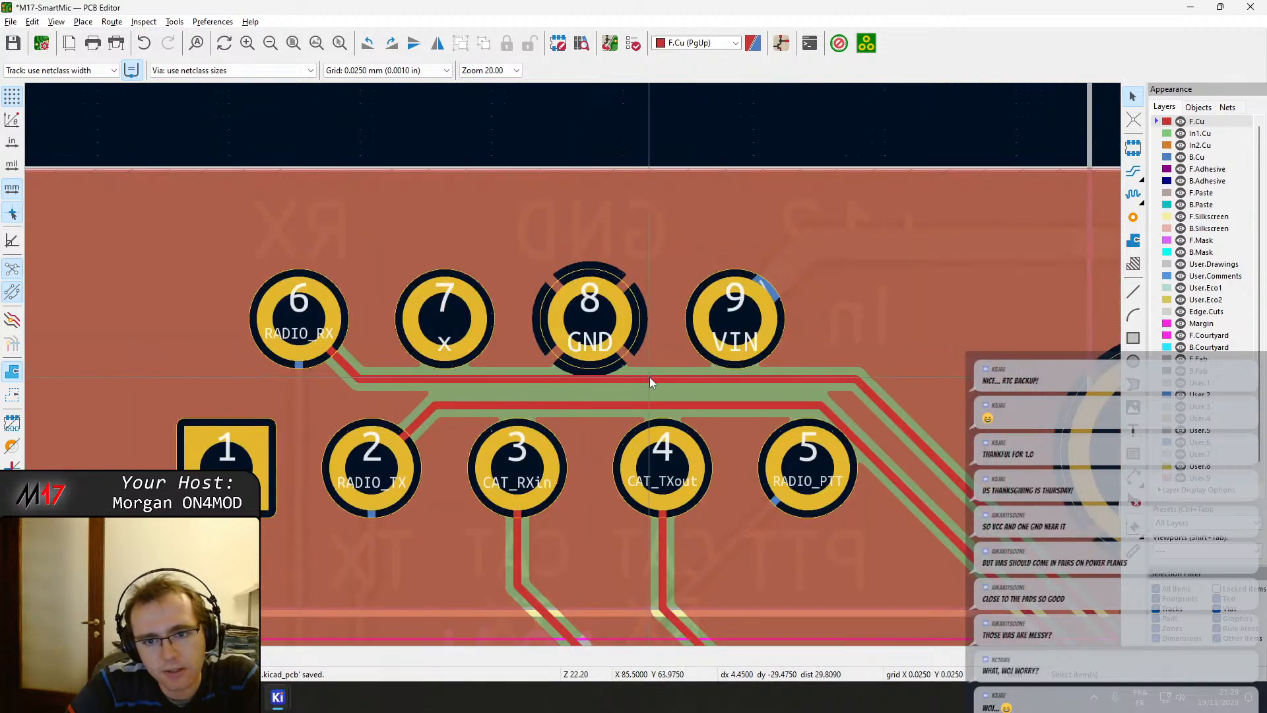
Reroute the RADIO_RX track on F.Cu around the outer side of J401 pins 7, 8 and 9.
drag(650, 378, 573, 231)
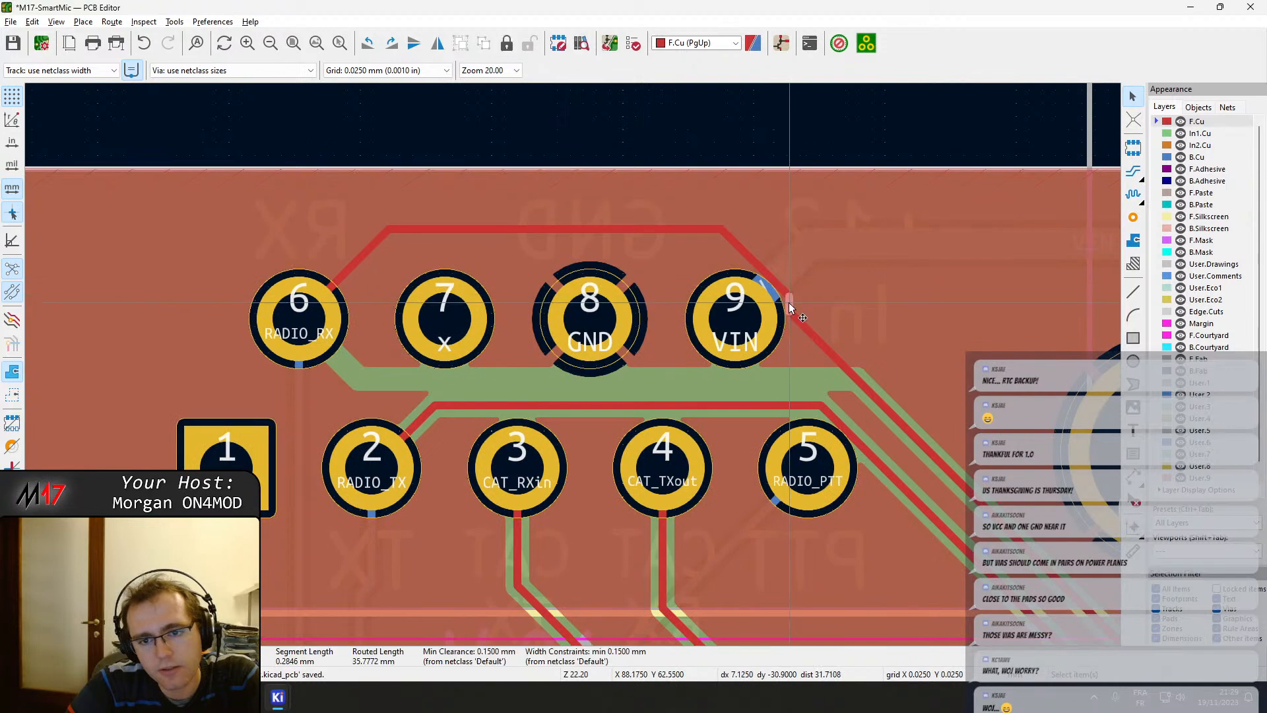
drag(785, 294, 859, 367)
scroll(573, 366, down, 3)
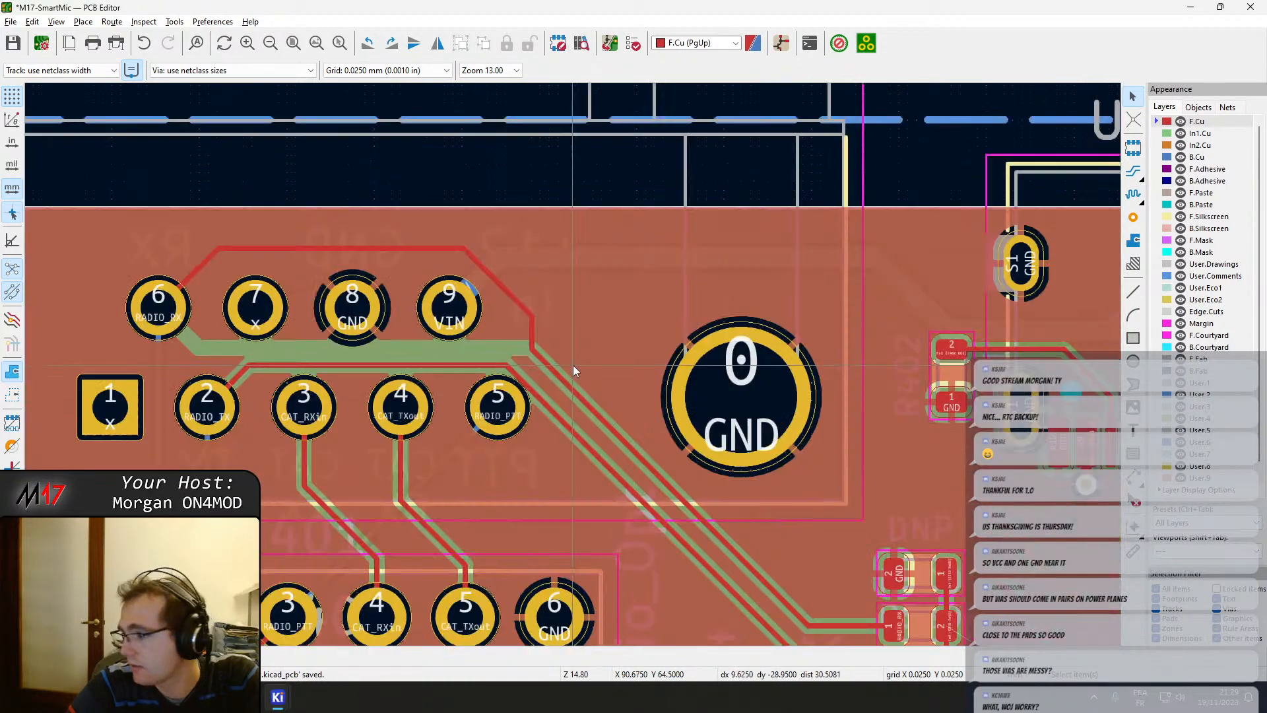
scroll(581, 367, up, 2)
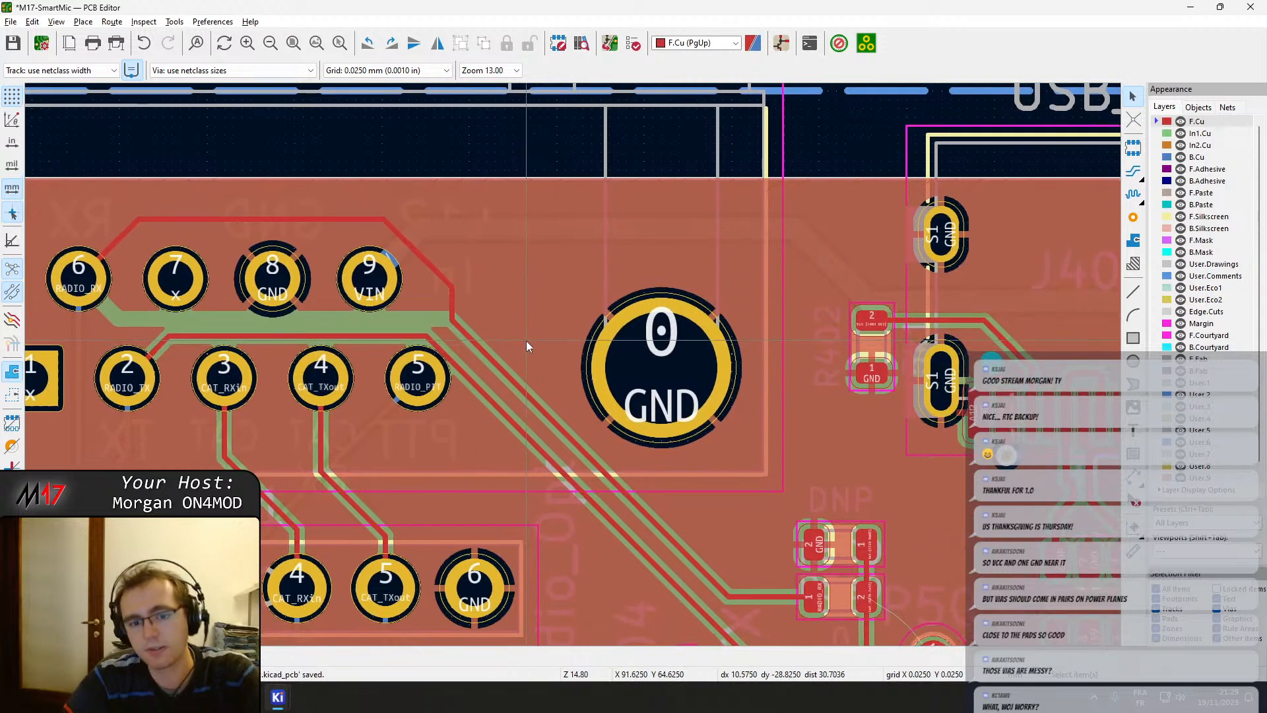
Shift the diagonal RADIO_RX segment away from the RADIO_TX track and refill all zones.
click(525, 400)
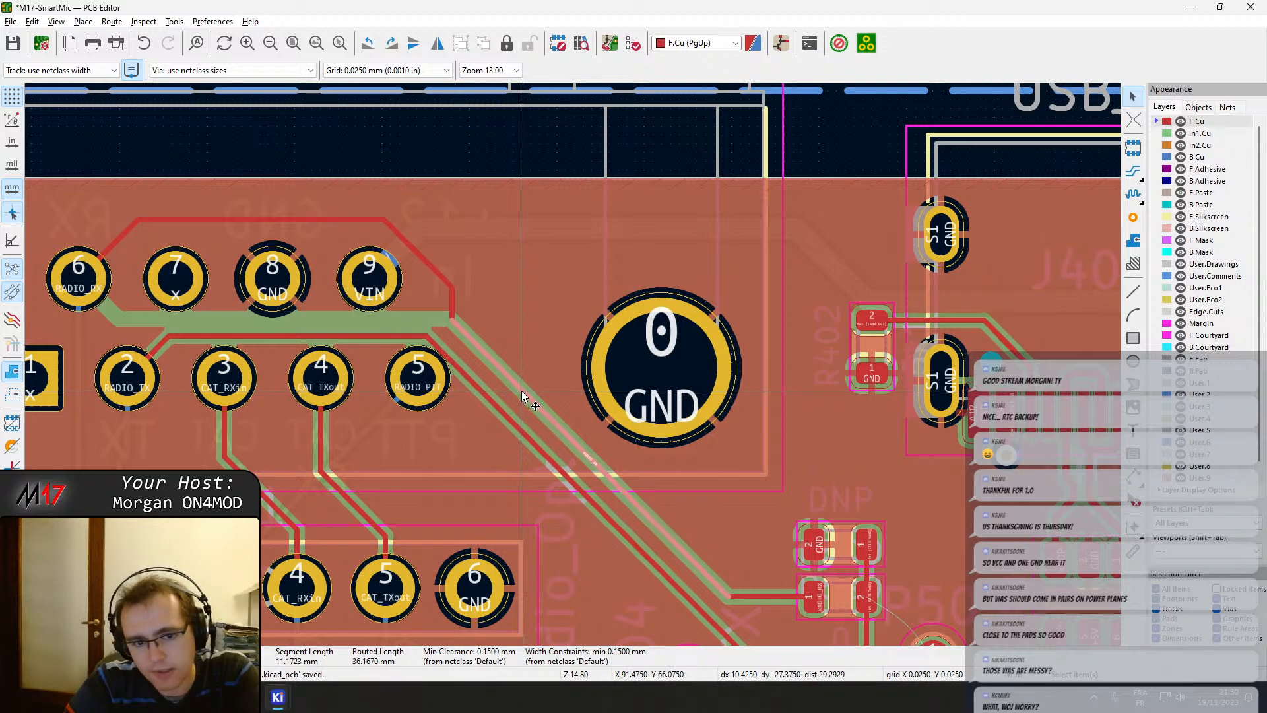
drag(522, 390, 536, 394)
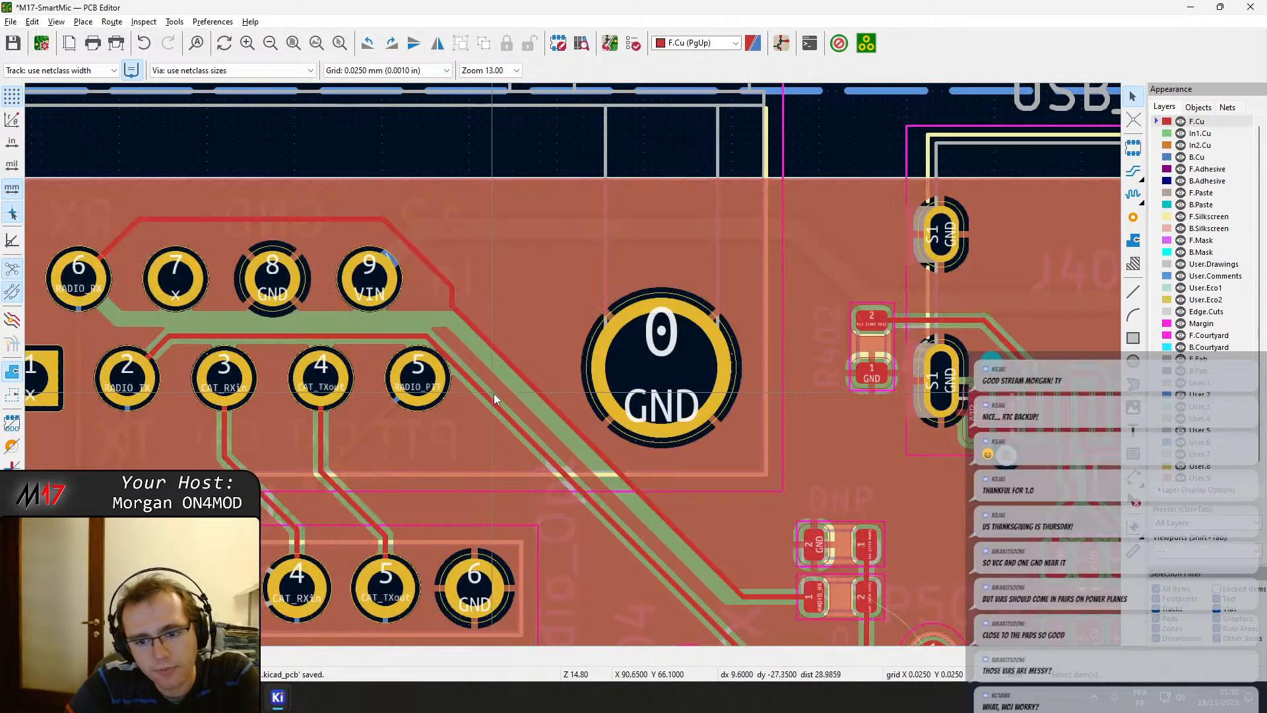
key(b)
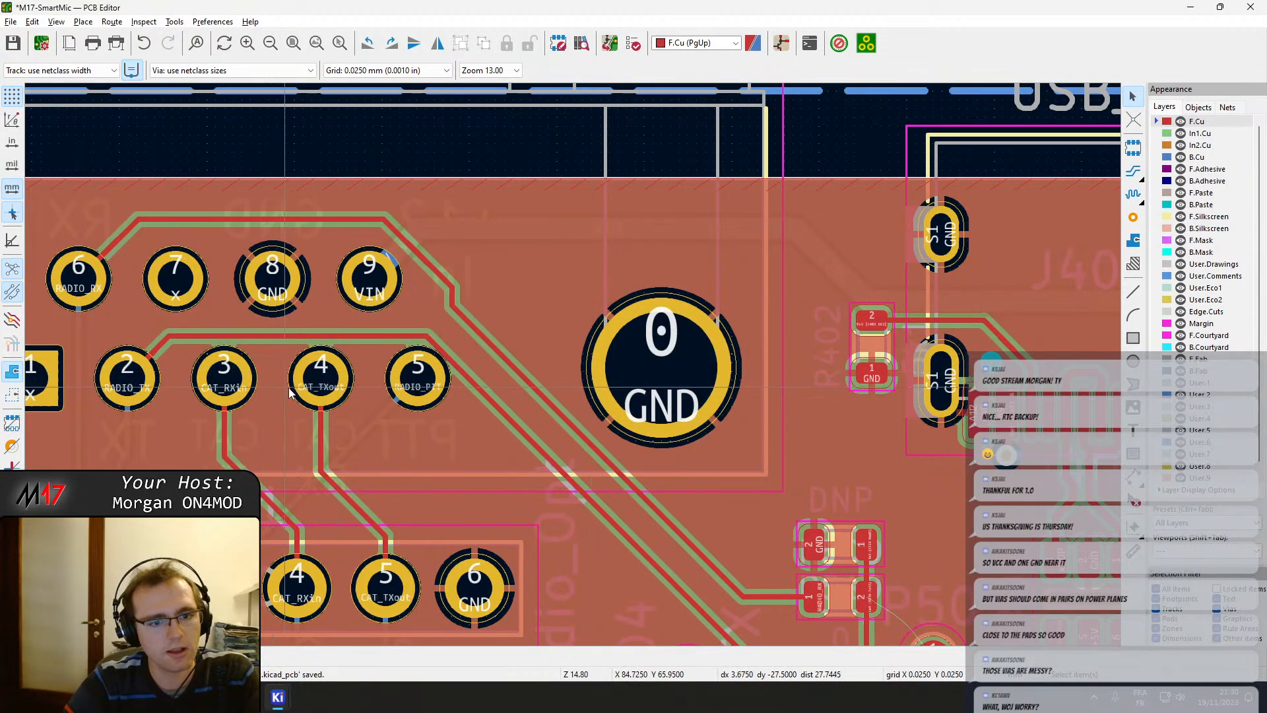
Move the RADIO_TX test point TP504 slightly further away from the diagonal RADIO_TX track.
middle_drag(620, 491, 528, 247)
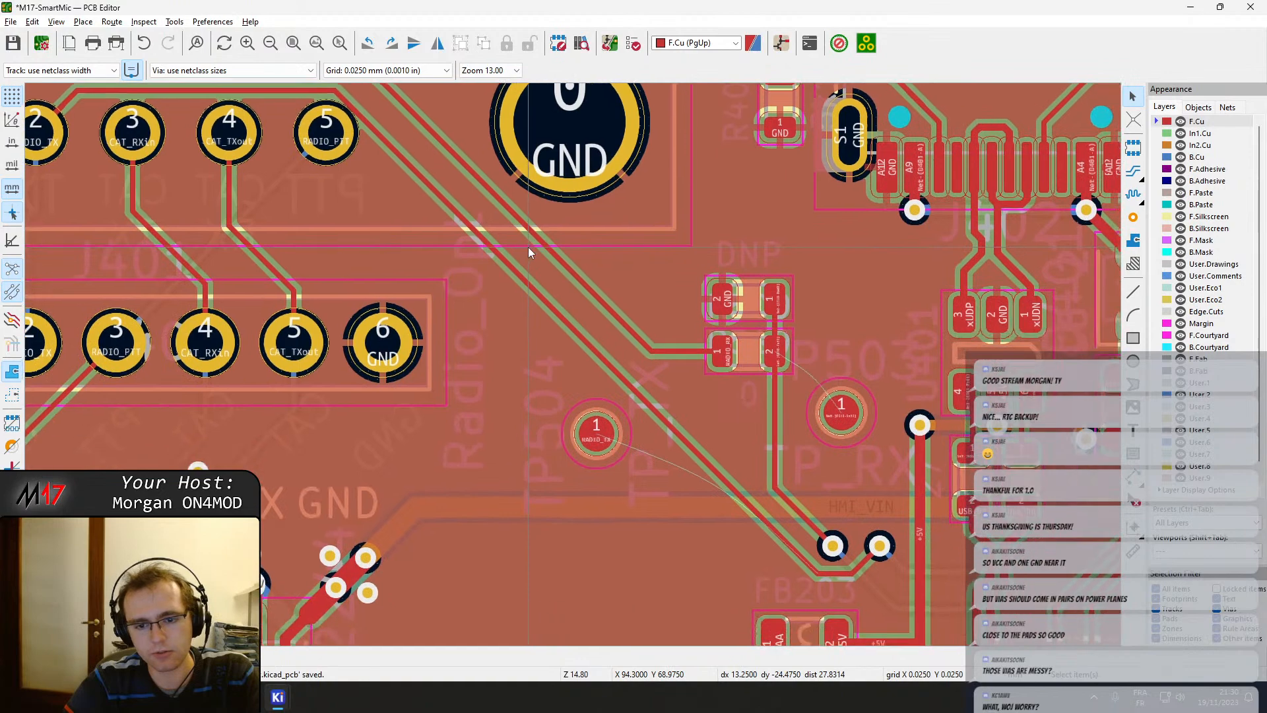
click(599, 436)
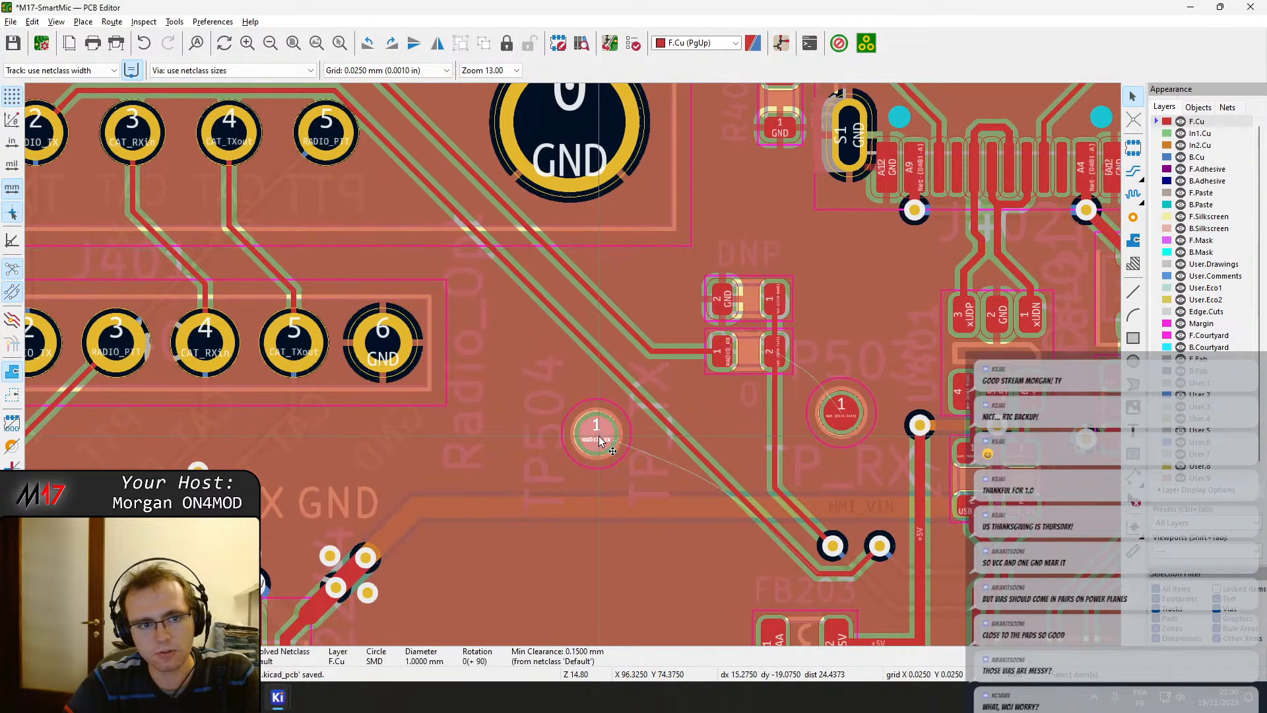
drag(599, 435, 575, 439)
middle_drag(469, 265, 520, 346)
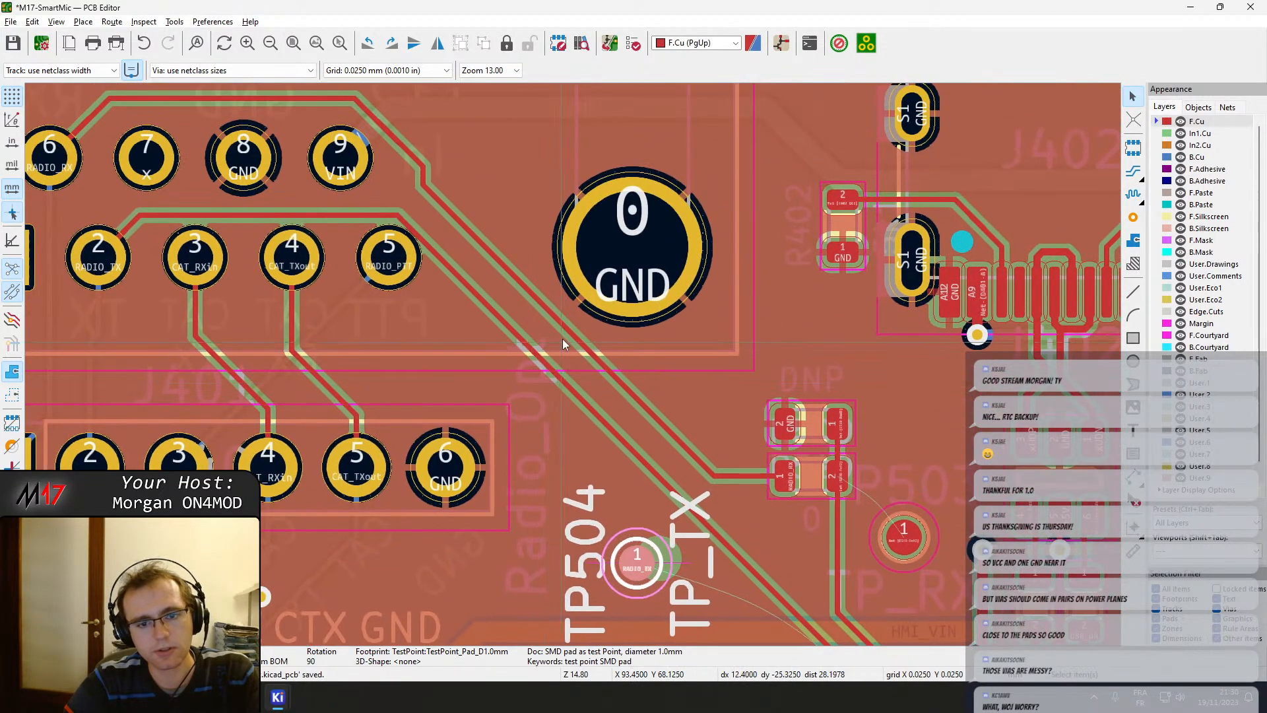
Shift the RADIO_RX diagonal further from RADIO_TX, refill the zones, and widen the track's bend around J401 pin 9.
click(562, 328)
key(b)
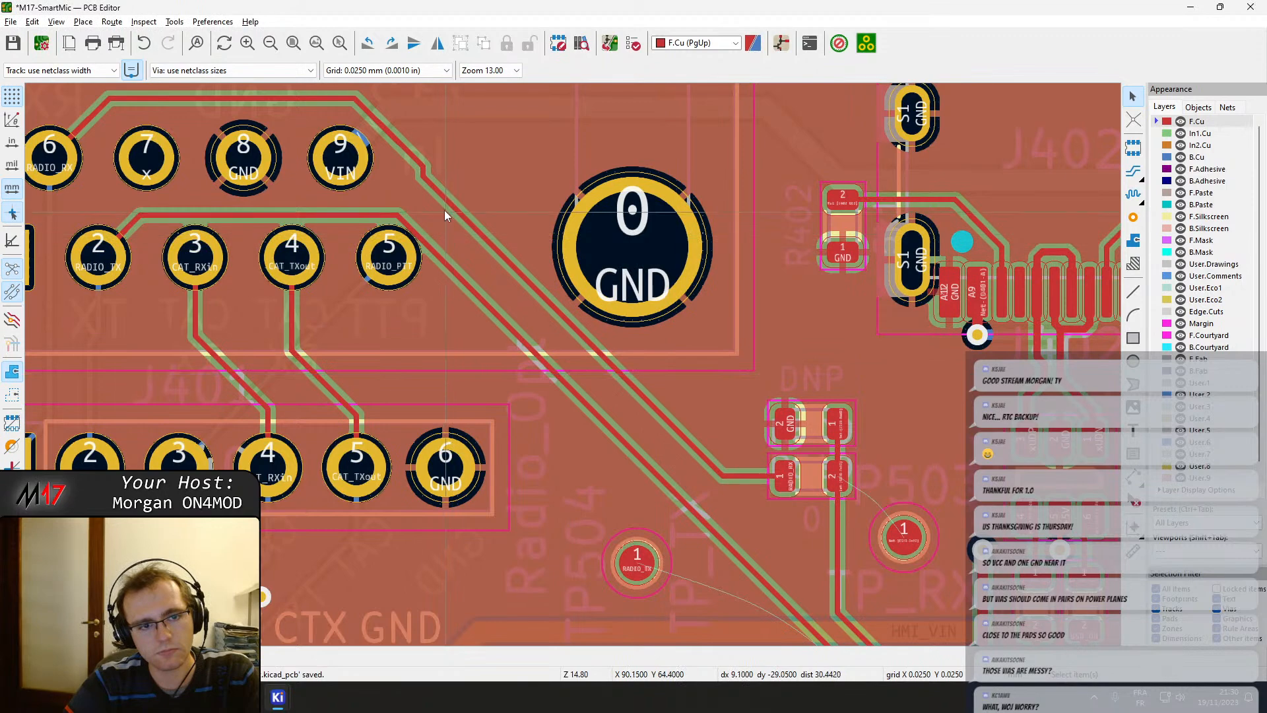
click(418, 160)
drag(409, 148, 426, 140)
Move the RADIO_TX diagonal further away from J401 pin 5 and refill all zones.
drag(419, 233, 433, 230)
key(Page_Down)
key(Page_Up)
key(b)
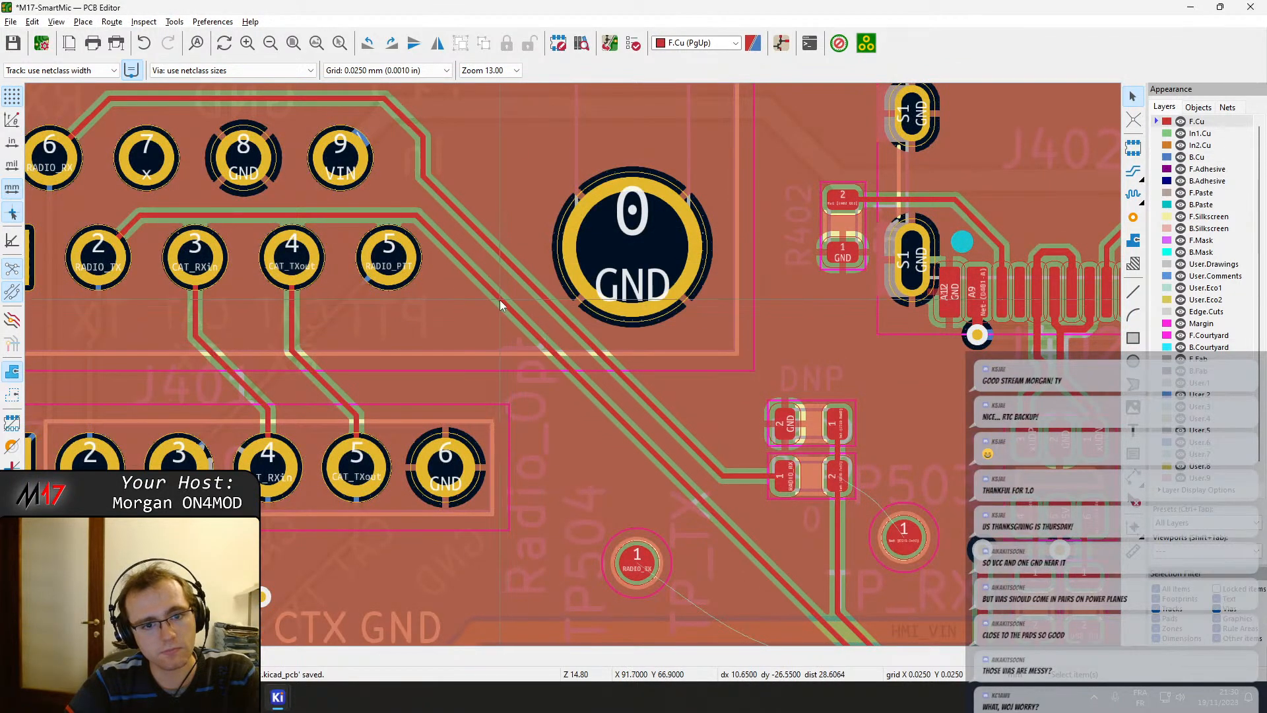
Move the horizontal RADIO_TX stretch slightly further from J401 pins 3, 4 and 5 and refill all zones.
click(310, 214)
key(d)
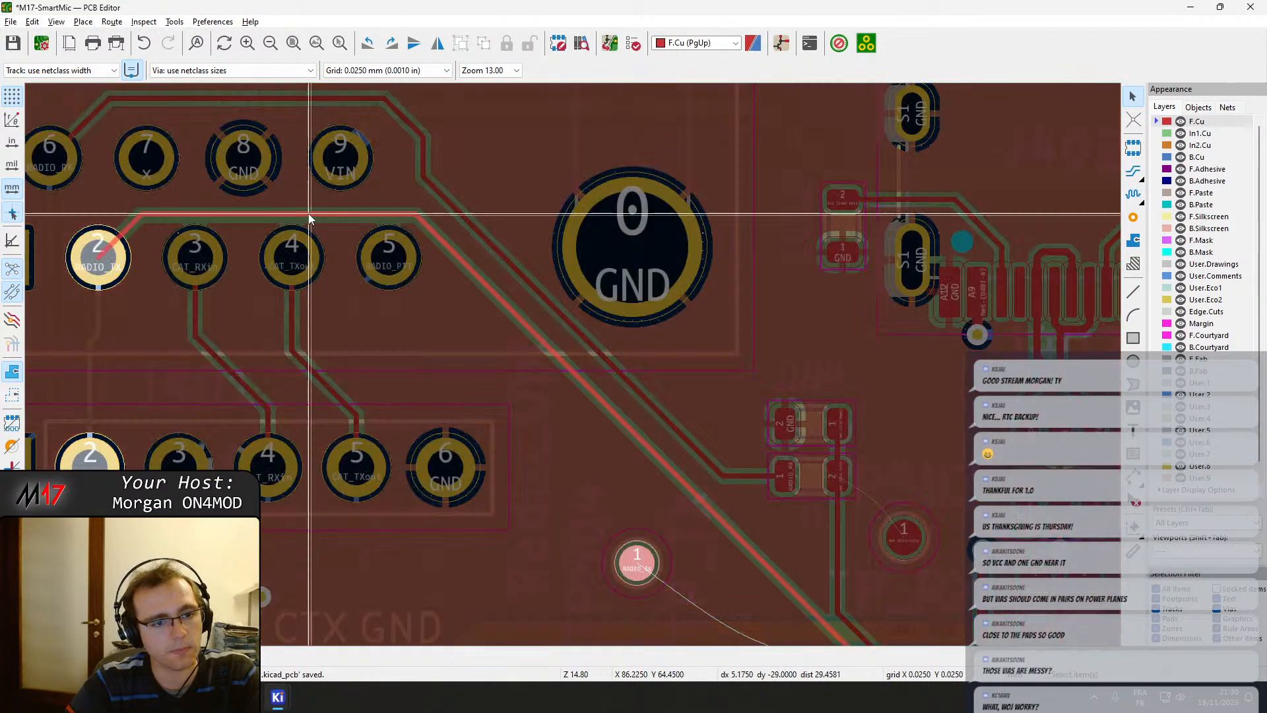
click(304, 212)
key(b)
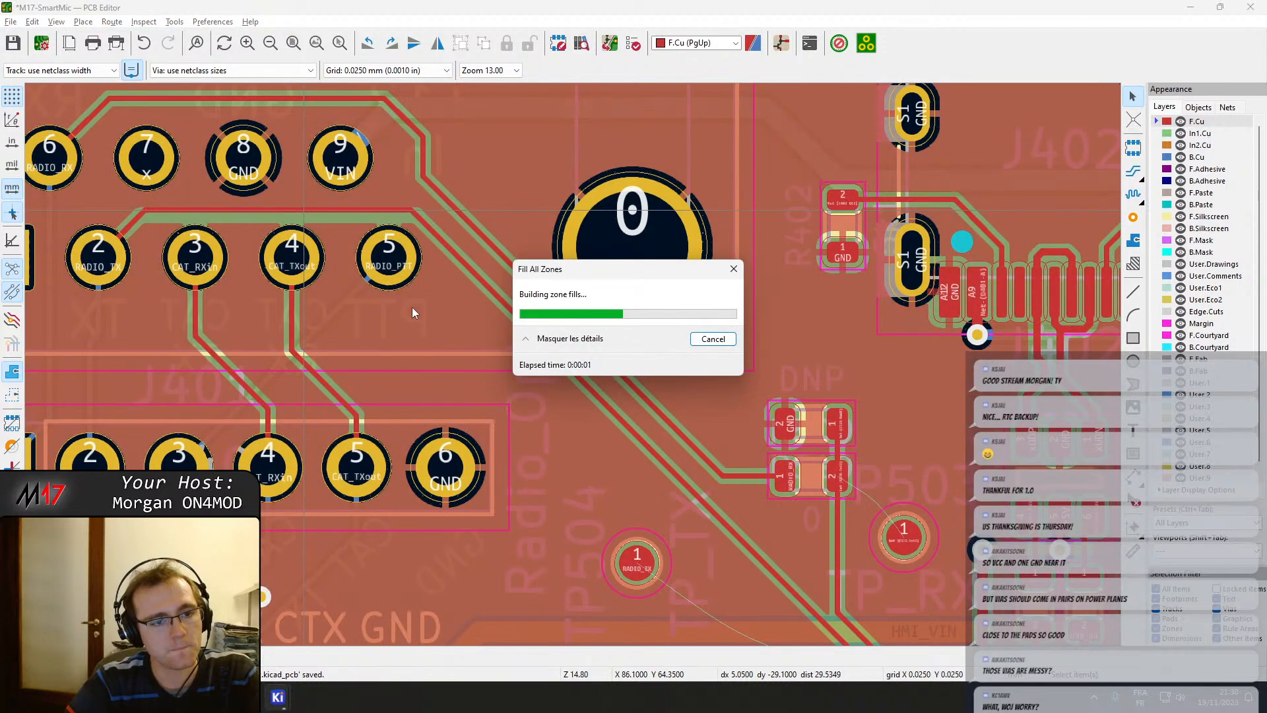
Survey the board's F.Cu layout from the J401 connector across the display connector to the Speaker Volume area and back.
scroll(412, 313, down, 2)
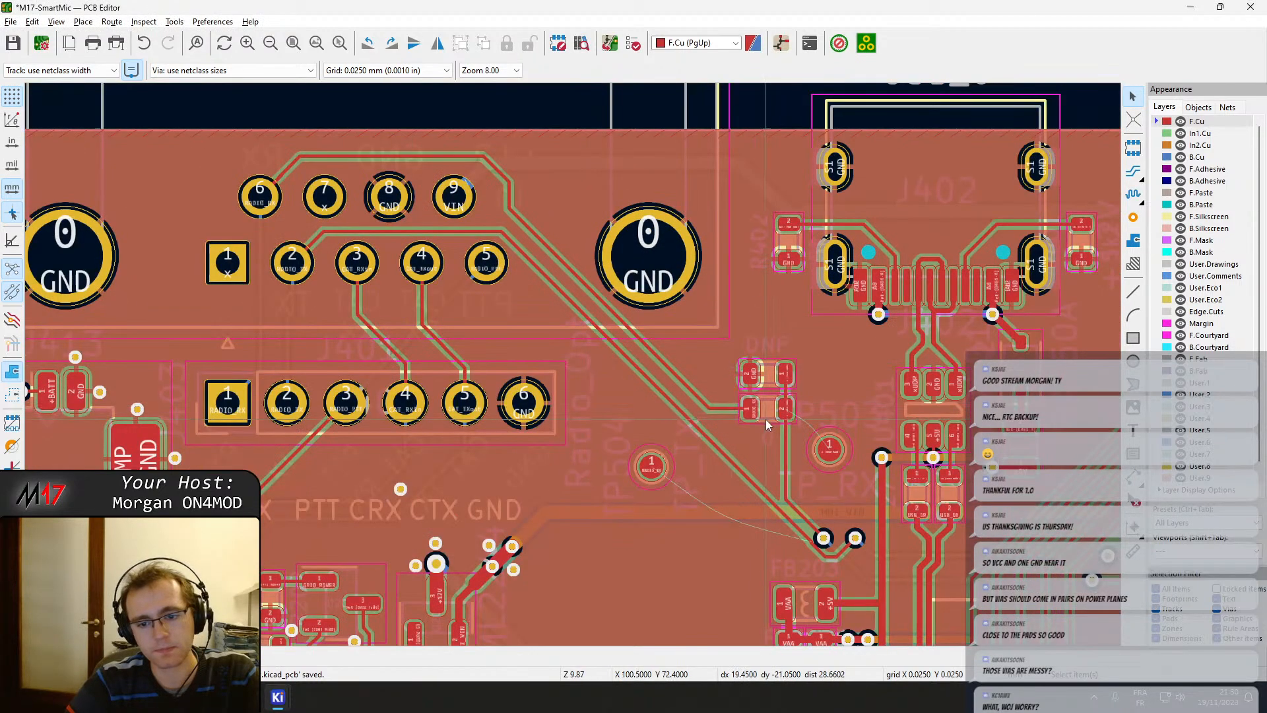
scroll(650, 362, down, 3)
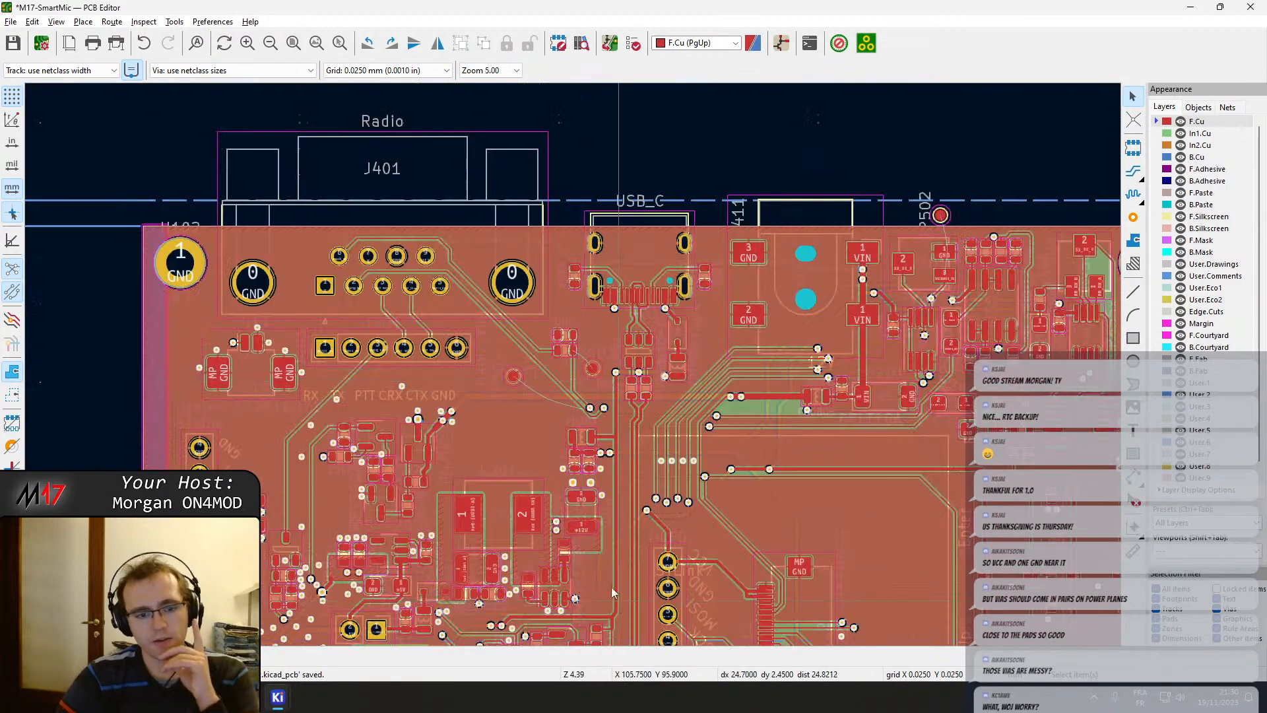
middle_drag(613, 592, 514, 356)
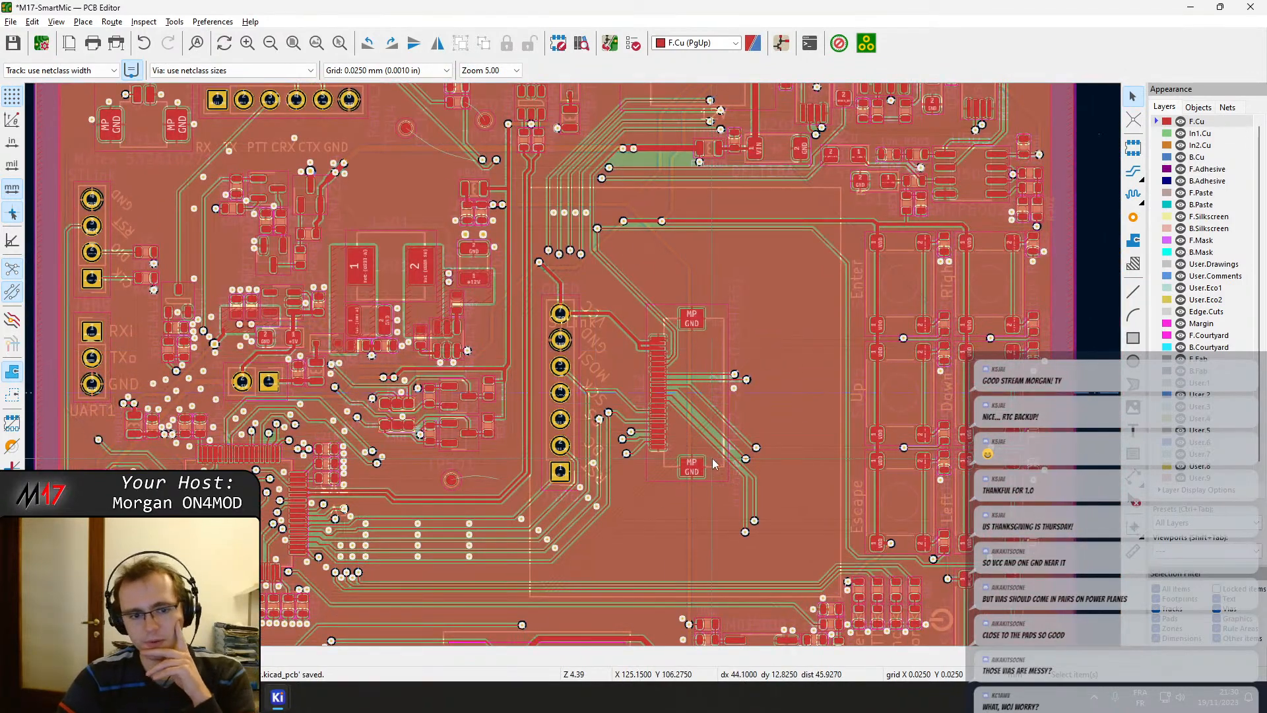
middle_drag(713, 464, 771, 328)
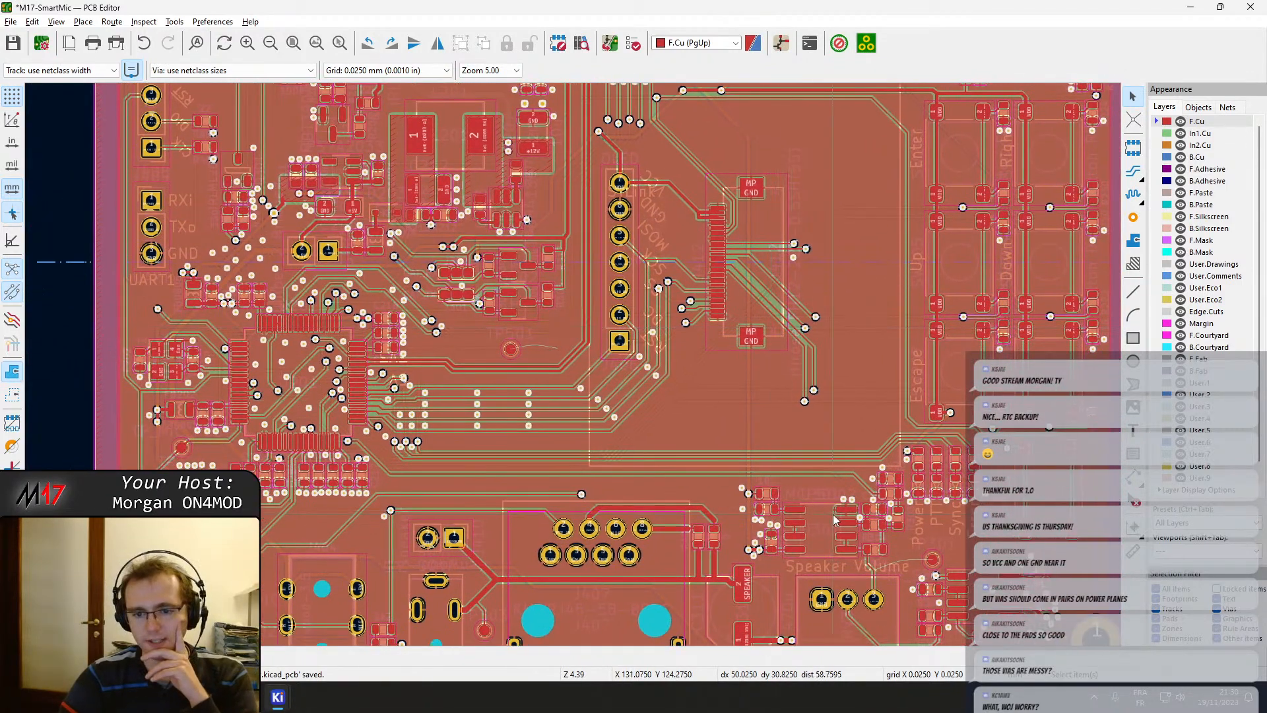
middle_drag(833, 515, 803, 298)
middle_drag(877, 375, 739, 354)
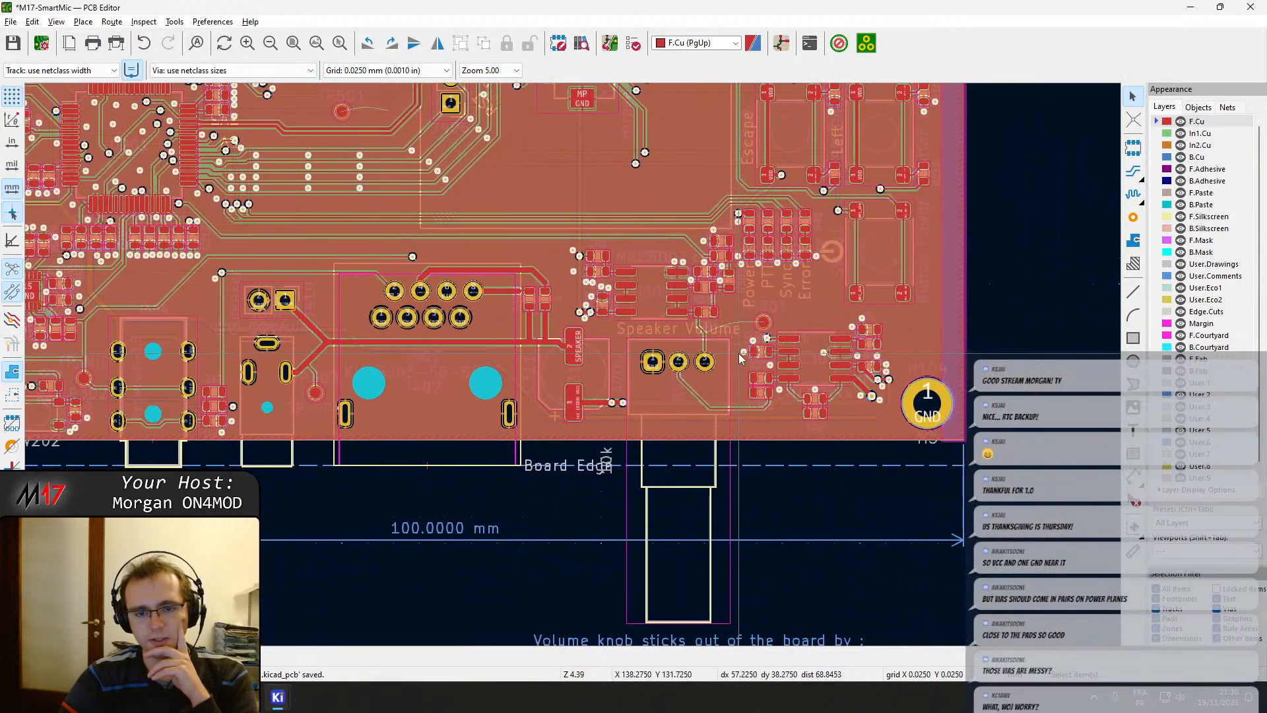
scroll(741, 358, up, 3)
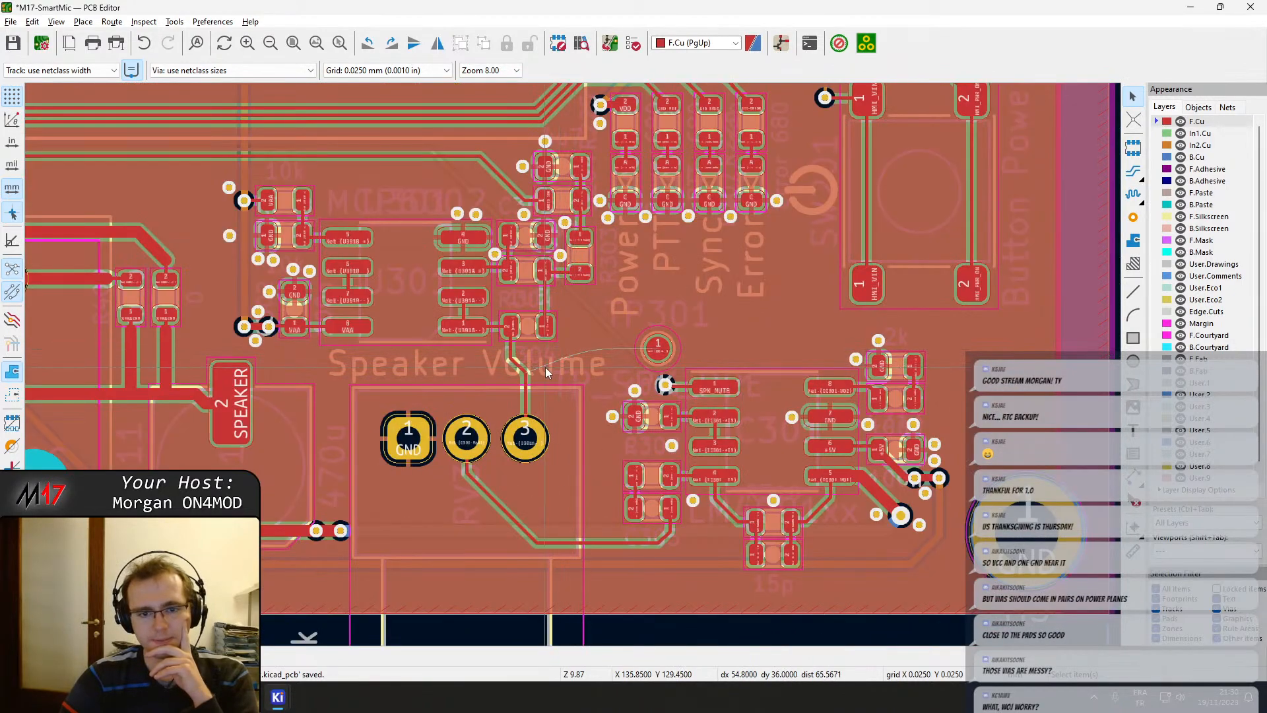
scroll(670, 352, down, 2)
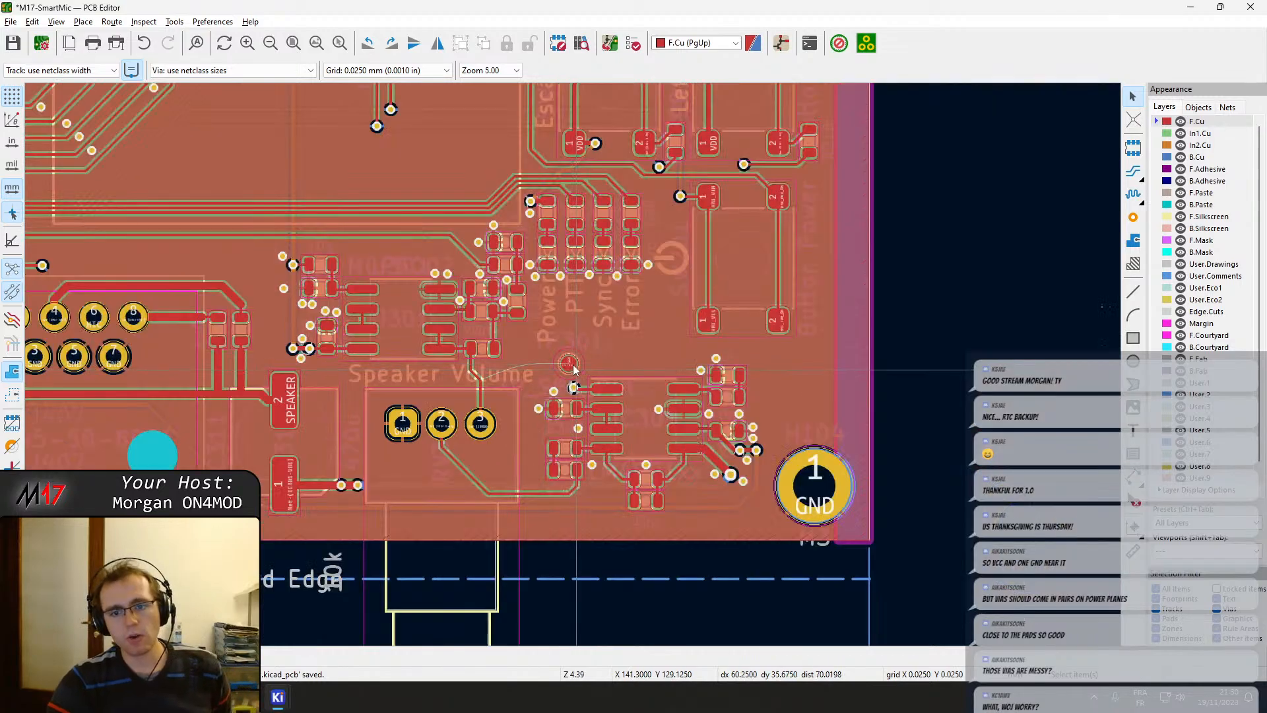
middle_drag(575, 263, 737, 512)
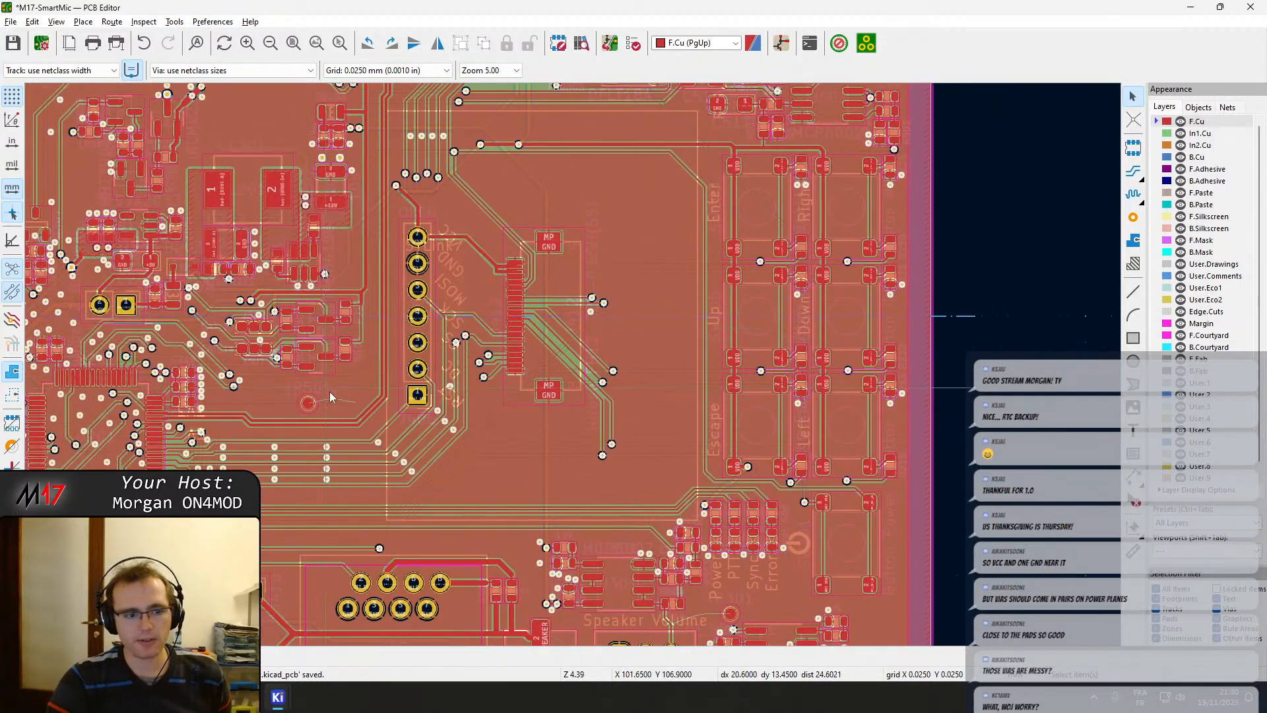
middle_drag(329, 397, 825, 395)
middle_drag(827, 225, 674, 491)
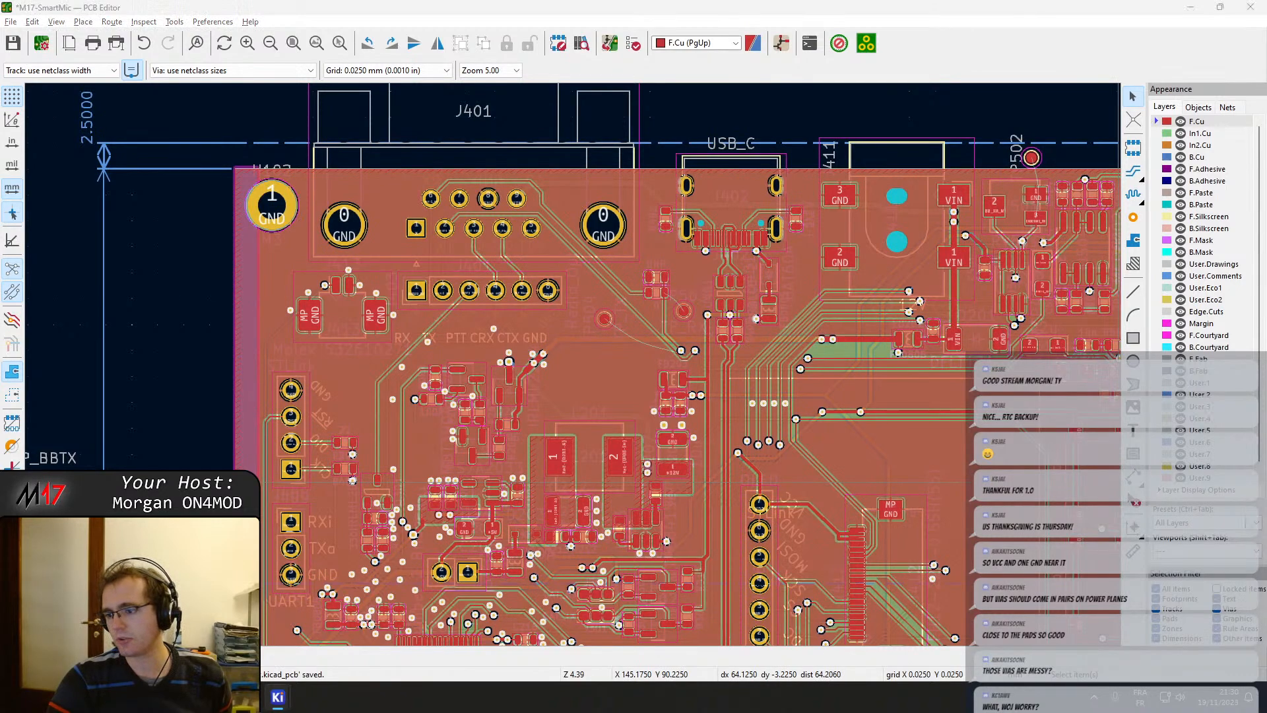
middle_drag(809, 343, 720, 360)
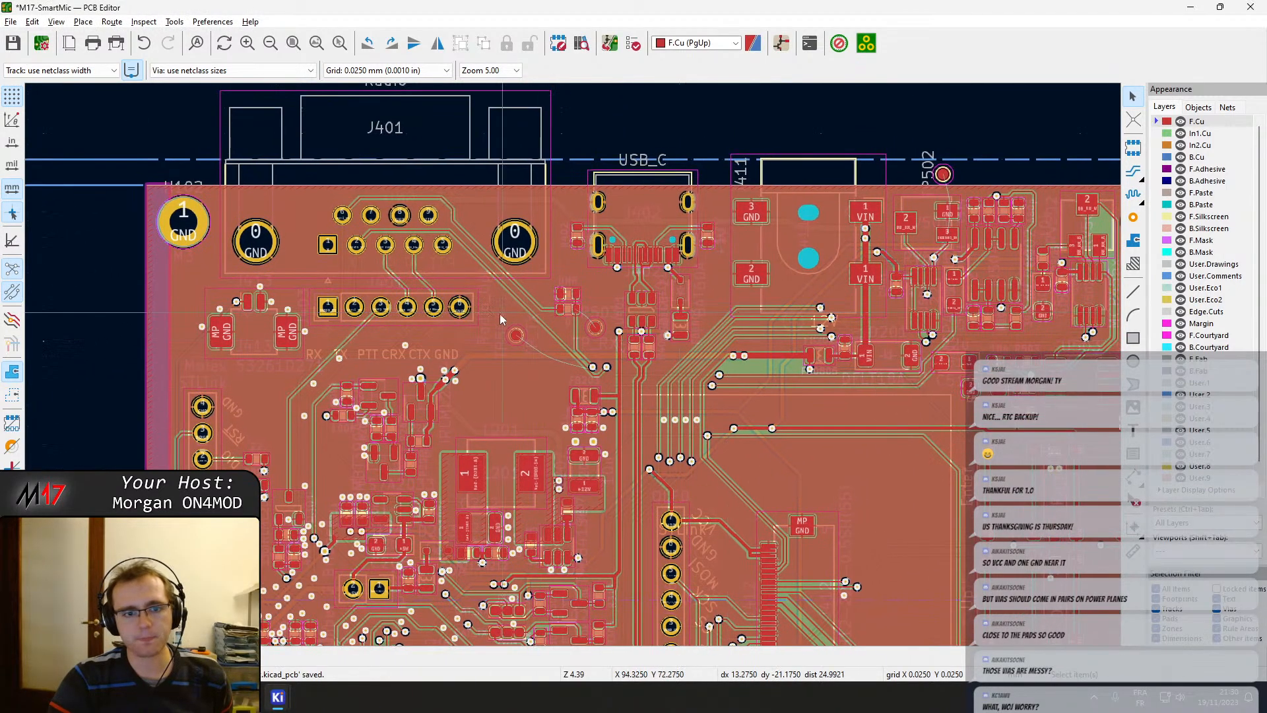
Try to shift the RADIO_TX diagonal and its bend away from the via pair near FB203.
scroll(573, 365, up, 7)
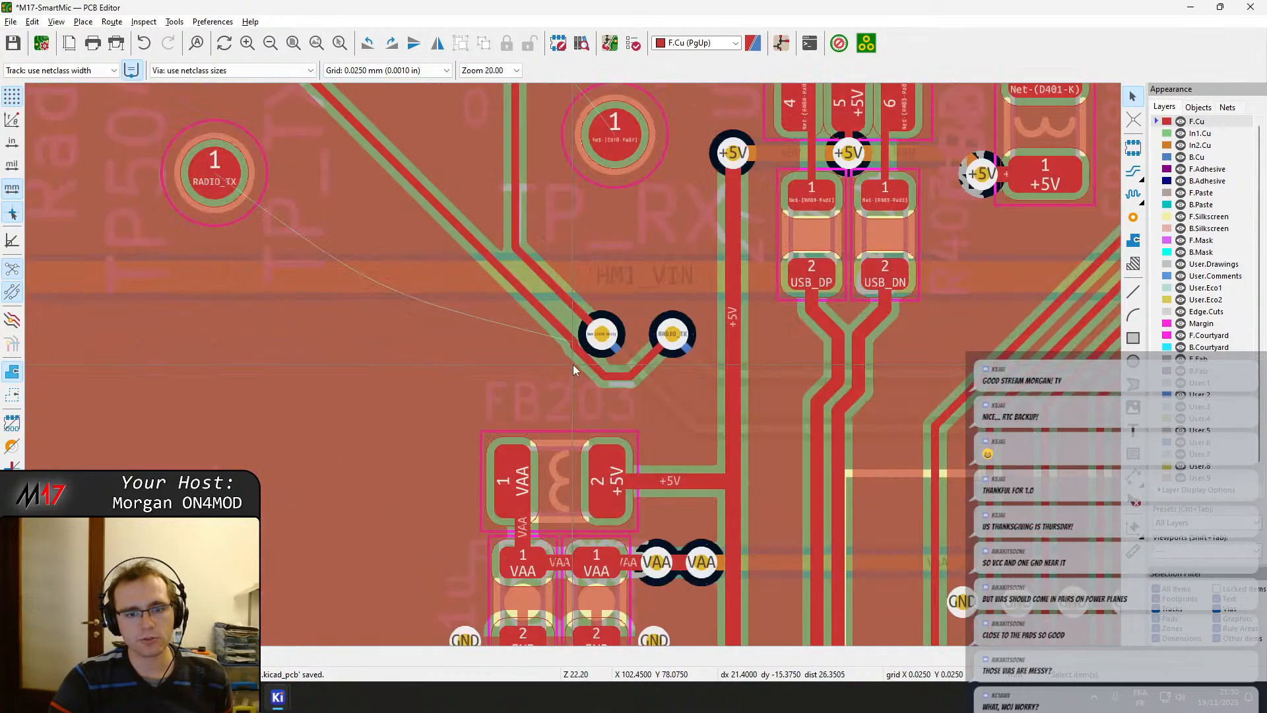
click(552, 318)
key(d)
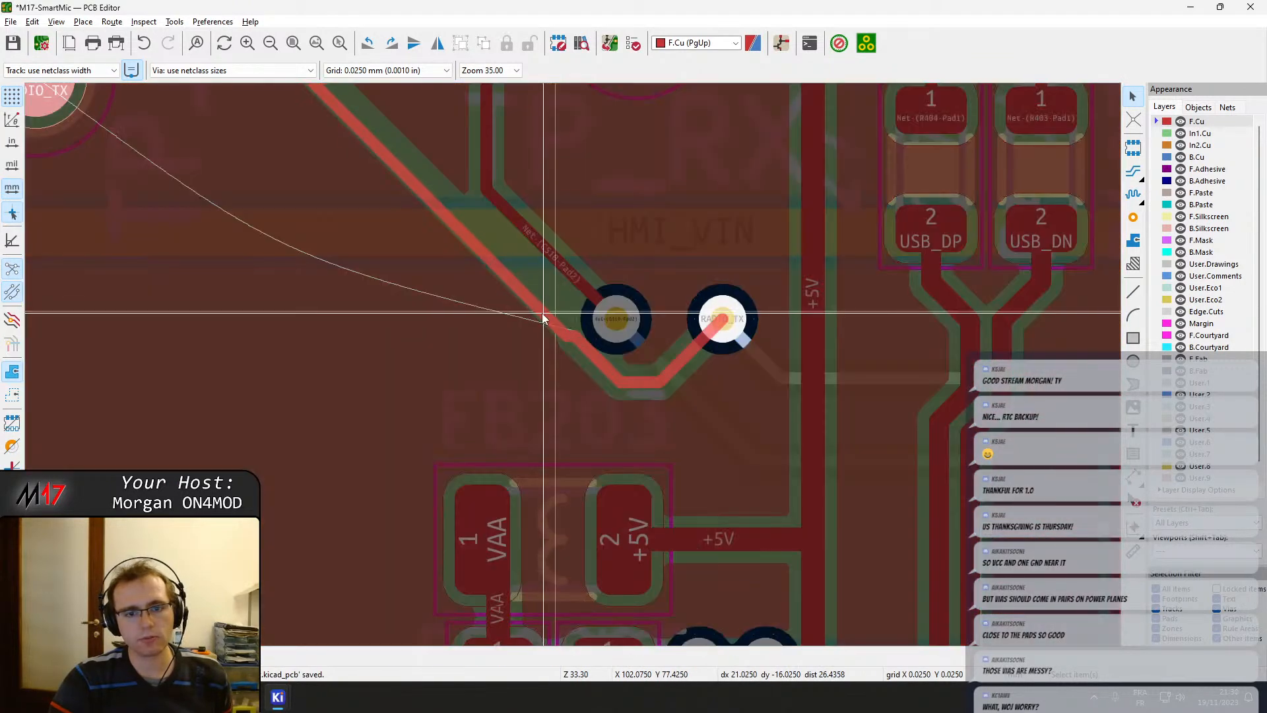
click(527, 320)
click(598, 359)
key(d)
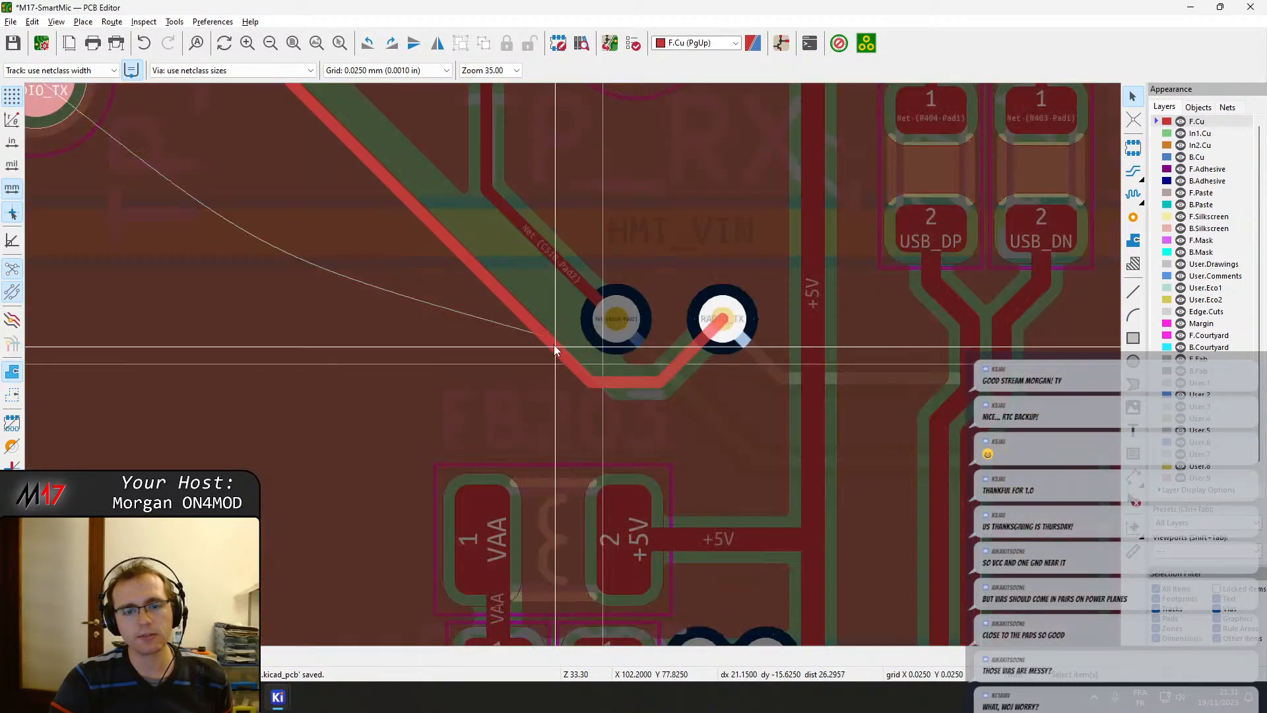
click(557, 349)
Move the RADIO_TX diagonal back towards the RADIO_RX track beside J401 pin 5.
scroll(511, 322, down, 1)
middle_drag(465, 338, 695, 125)
scroll(427, 175, down, 1)
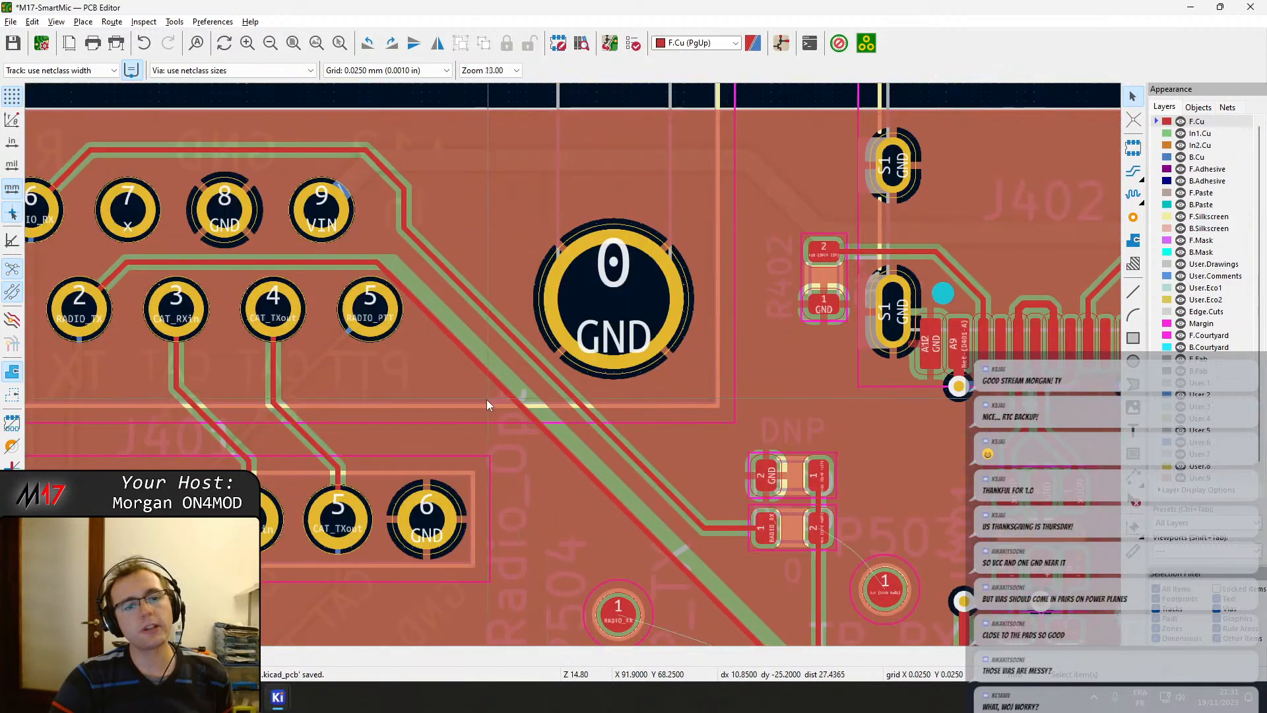
click(410, 291)
key(d)
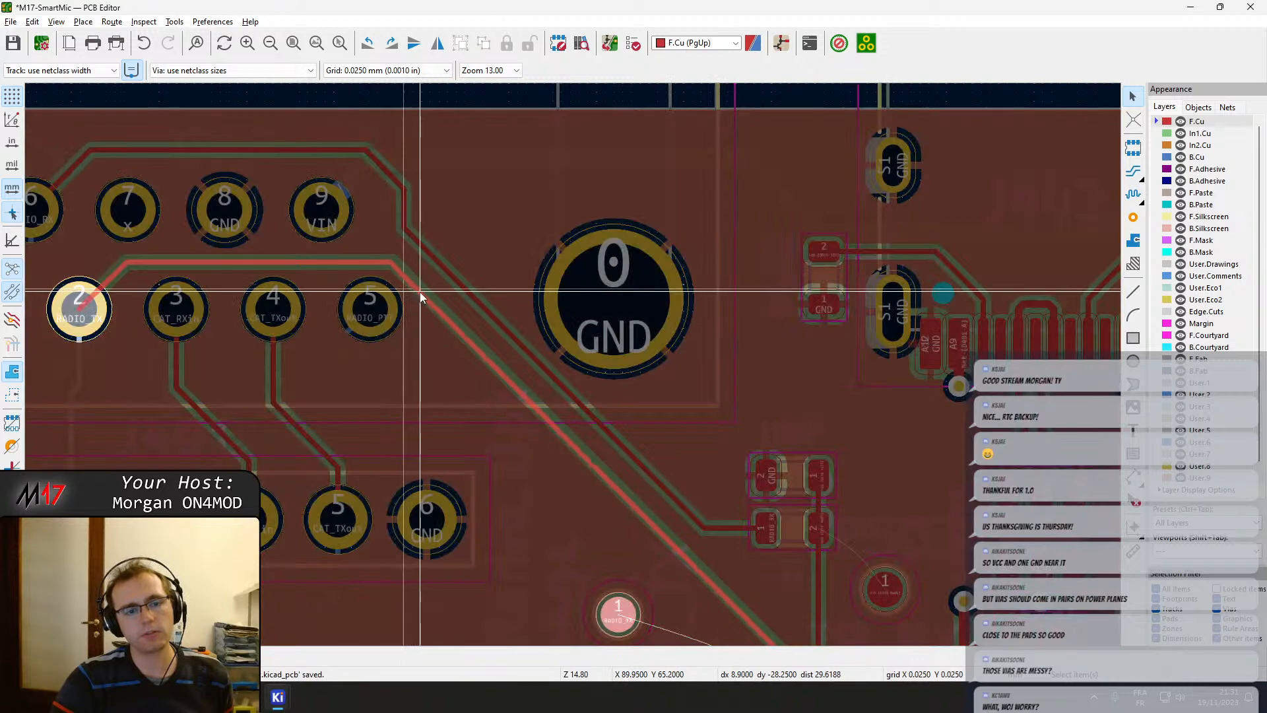
click(426, 294)
Route a new RADIO_TX path that leaves the diagonal early and passes wider around the neighbouring via to the RADIO_TX via near FB203.
middle_drag(575, 413, 438, 188)
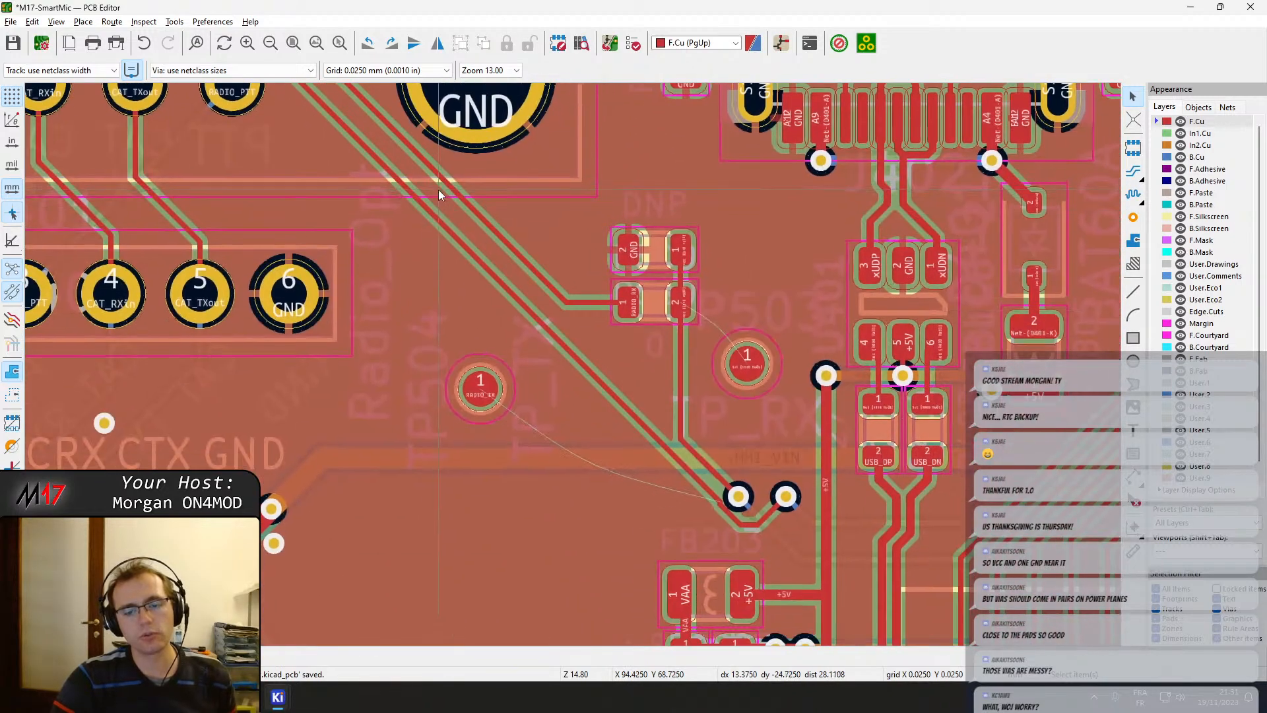
middle_drag(627, 437, 554, 355)
key(x)
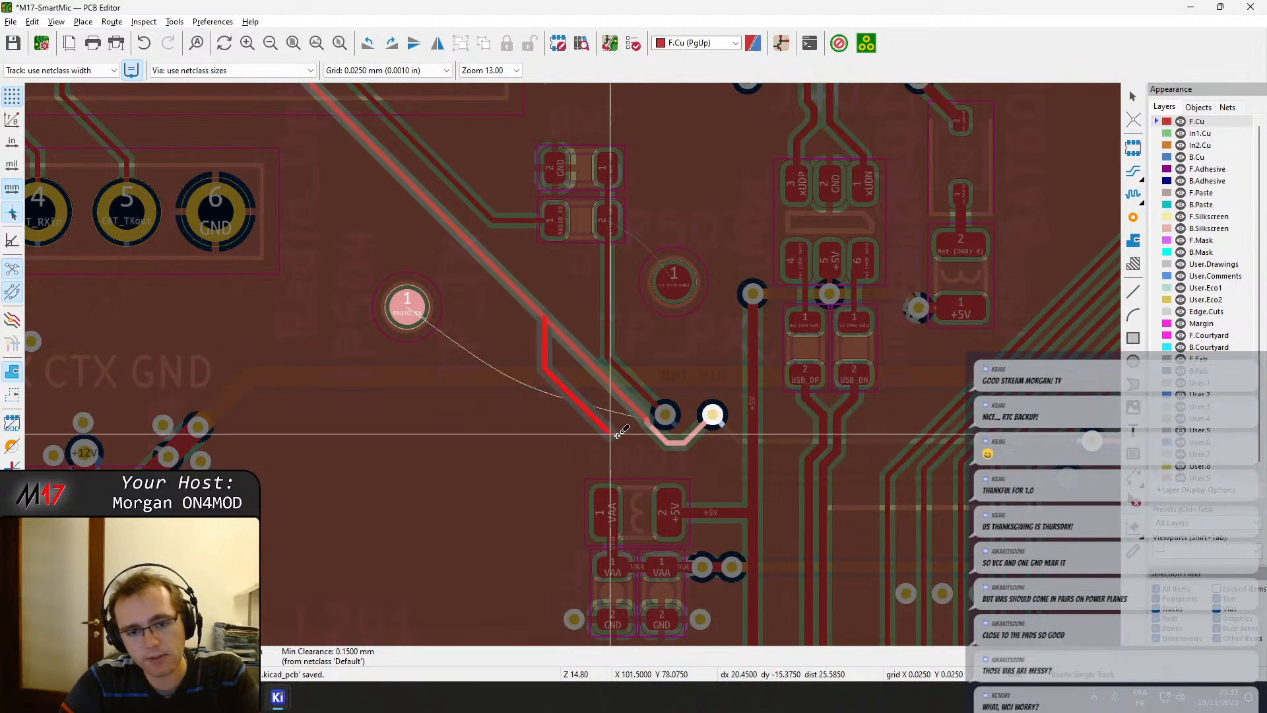
click(614, 439)
click(670, 452)
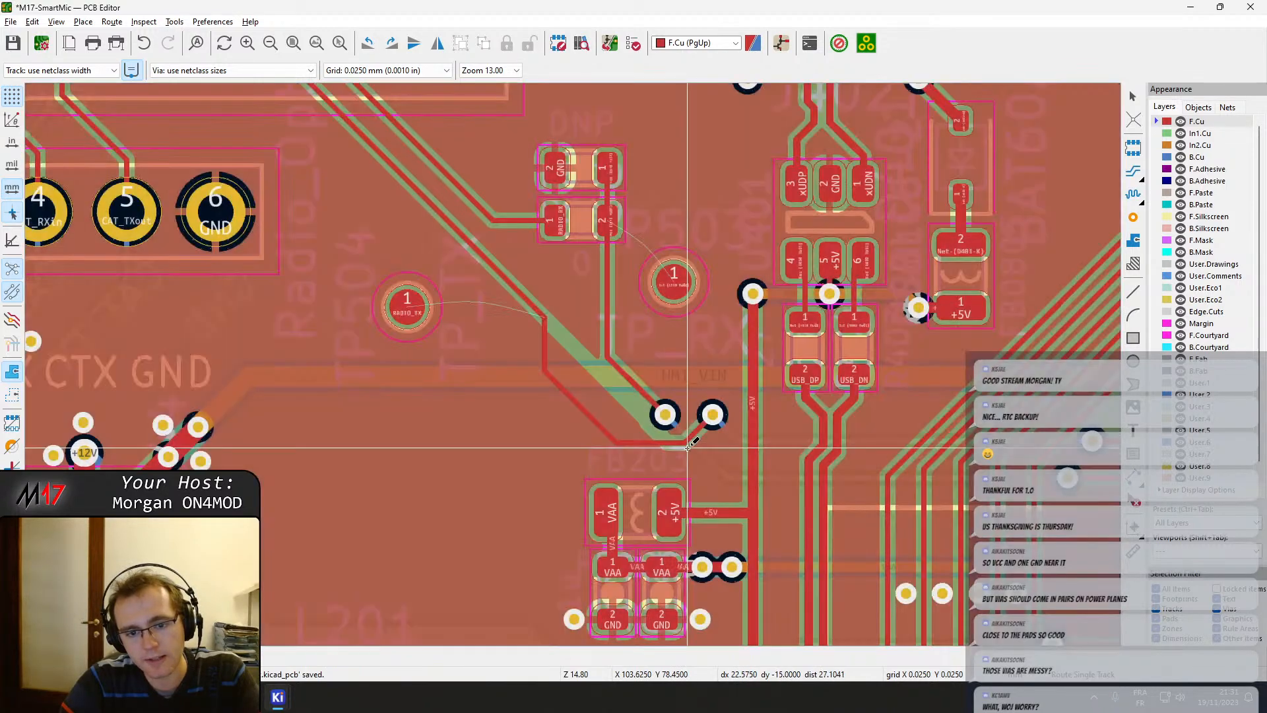
Shift the horizontal RADIO_TX segment further from the two vias towards FB203 and refill all zones.
scroll(670, 451, up, 3)
scroll(563, 339, up, 4)
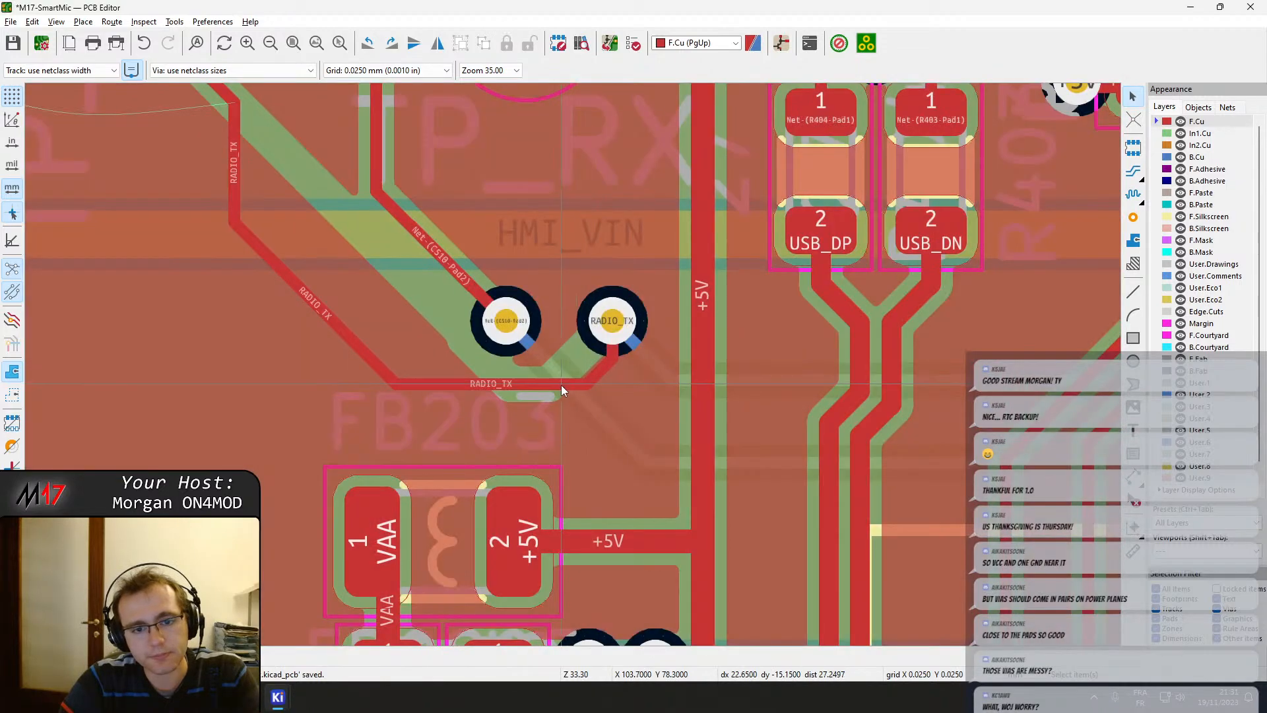
drag(561, 385, 540, 398)
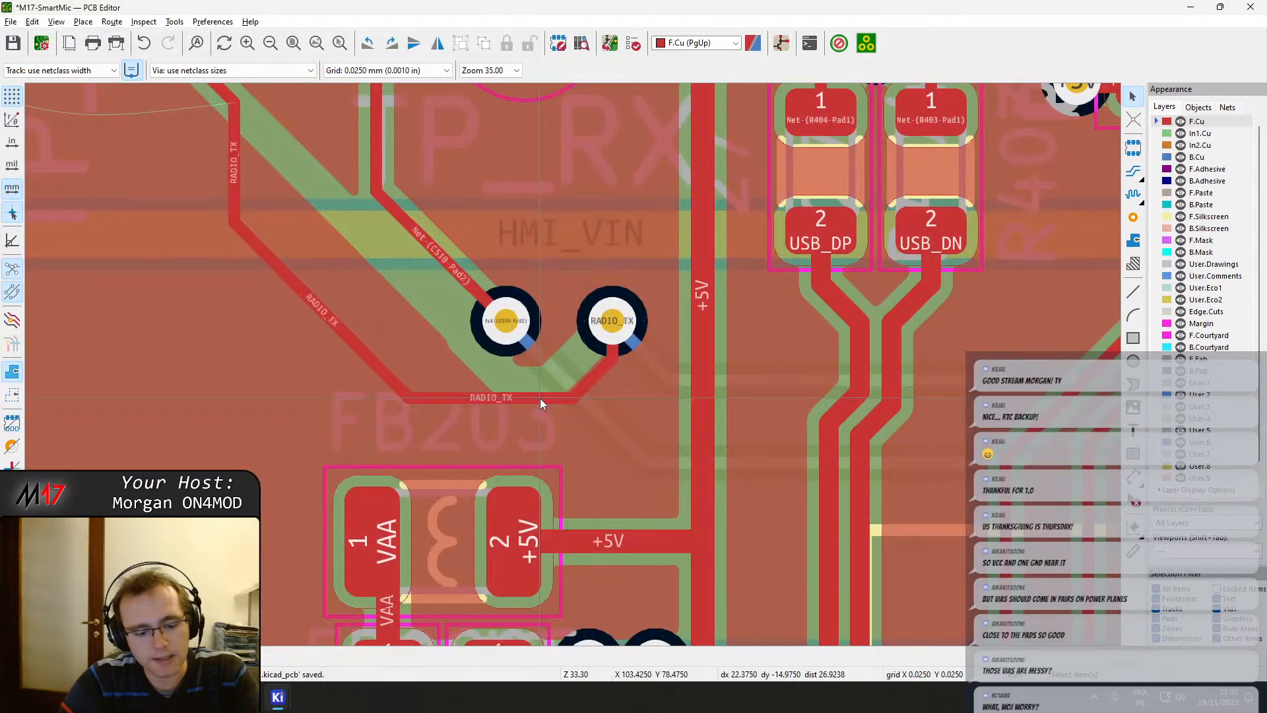
key(b)
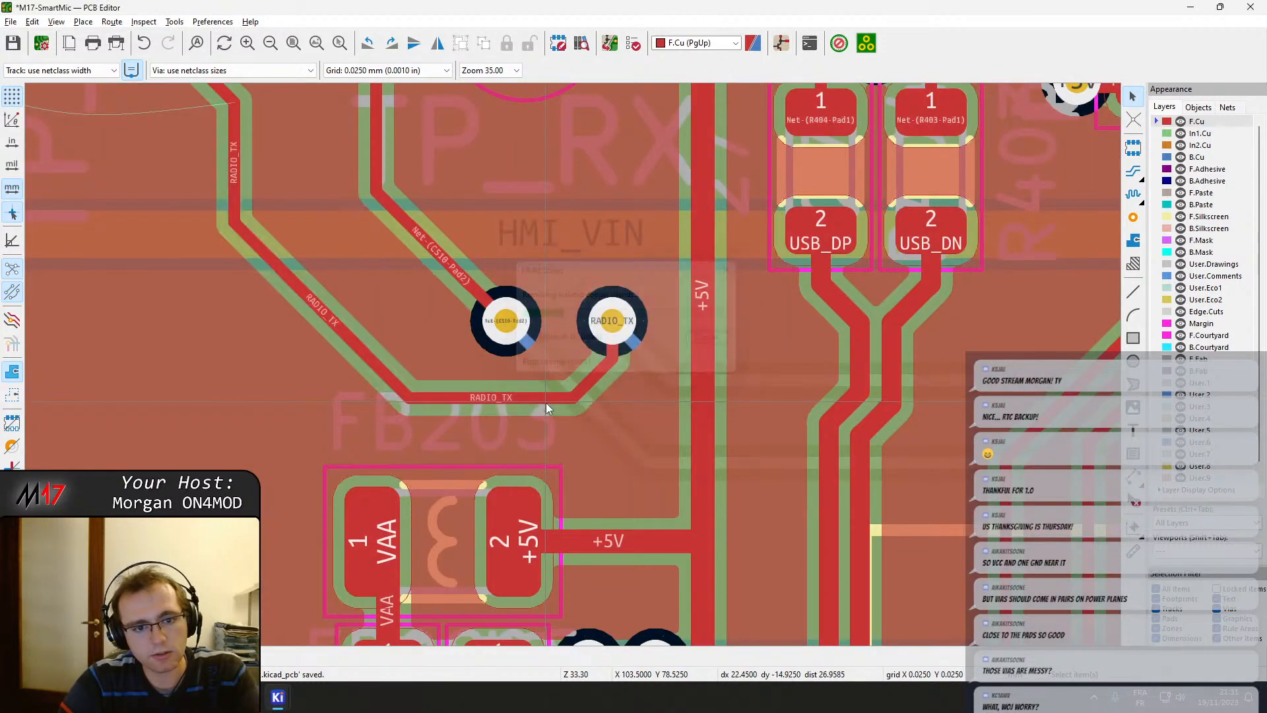
scroll(625, 346, down, 8)
scroll(573, 365, down, 2)
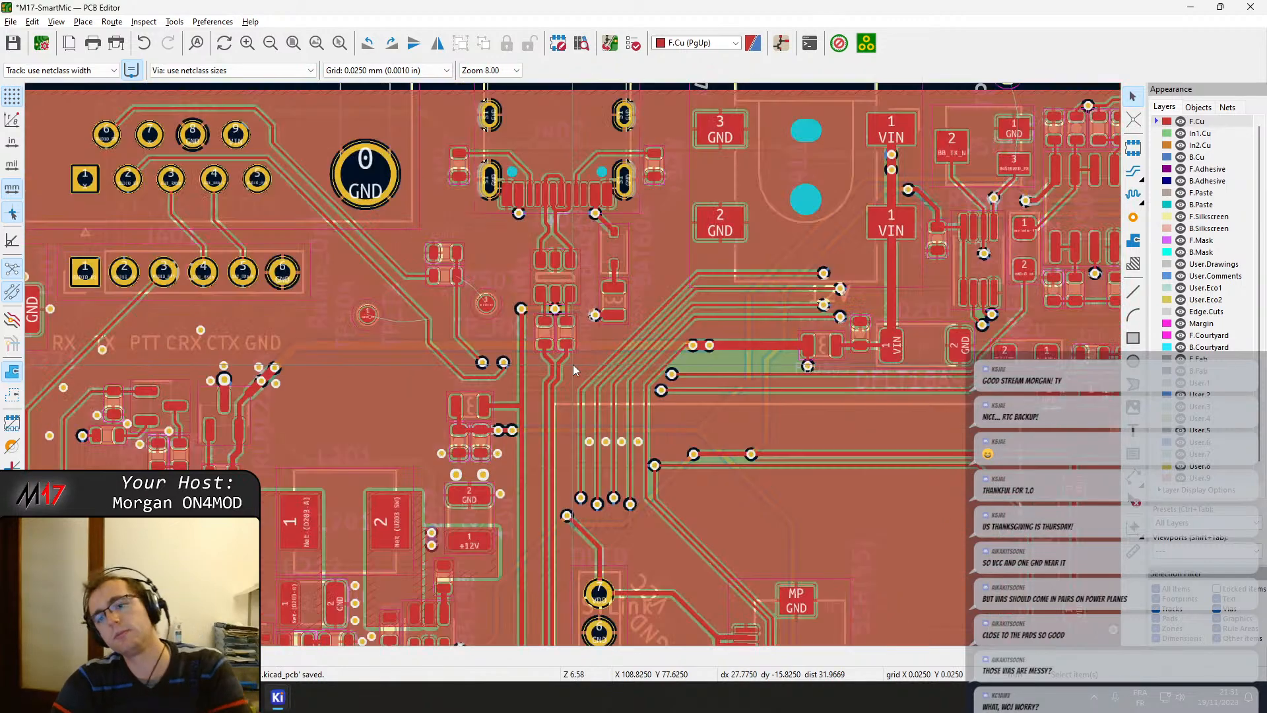
Shift the NRST diagonal track towards U201 pin 7, away from the GND vias below the crystal's PH1 capacitor, and refill all zones.
middle_drag(849, 394, 572, 372)
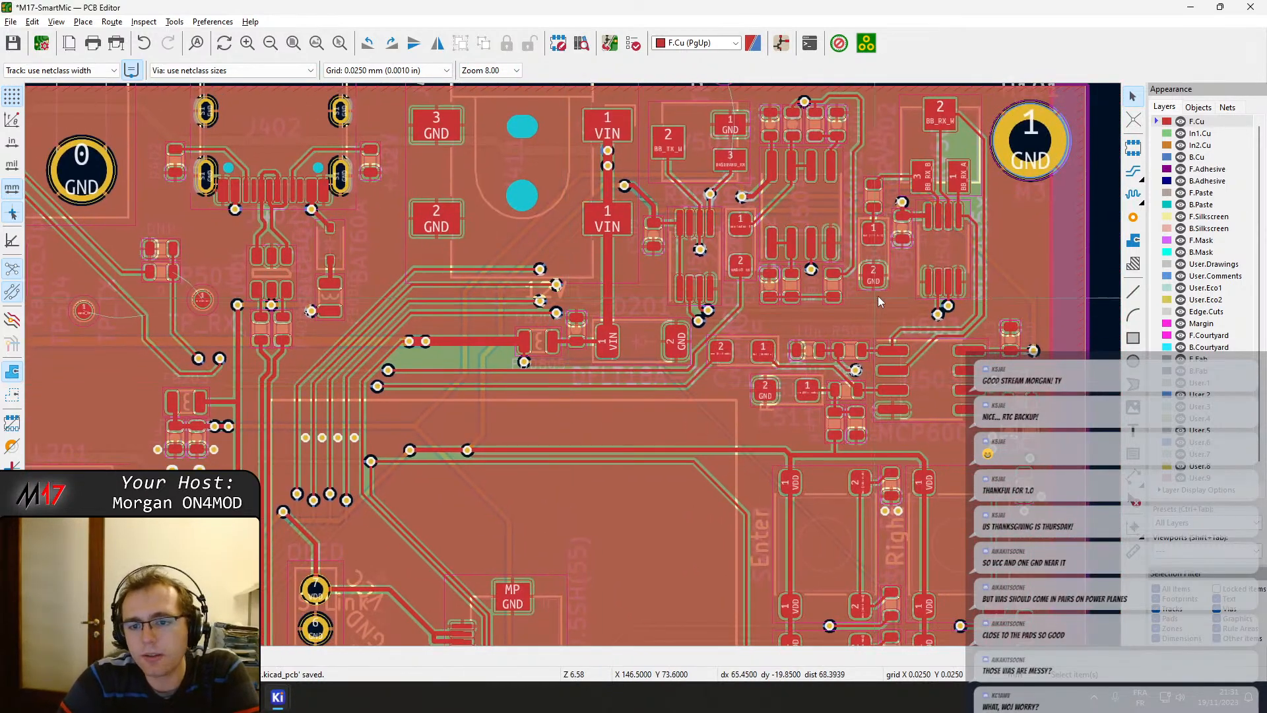
middle_drag(878, 301, 612, 434)
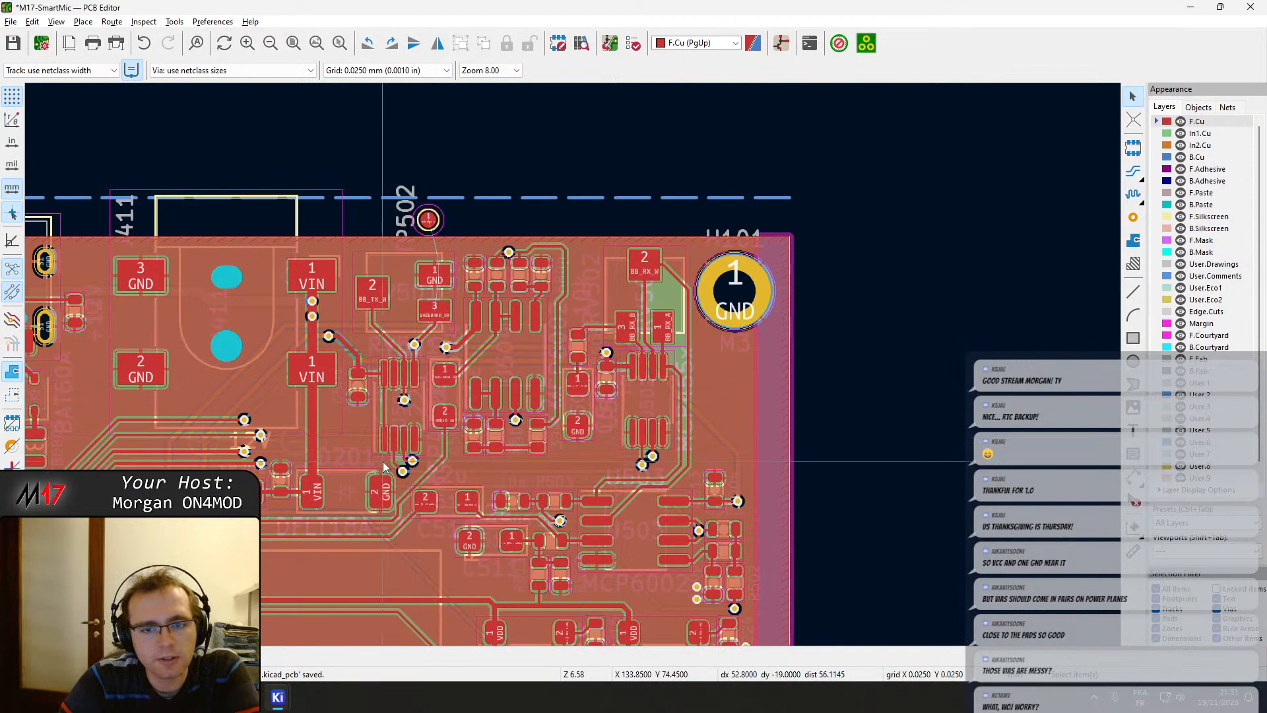
scroll(384, 467, down, 2)
scroll(497, 492, down, 2)
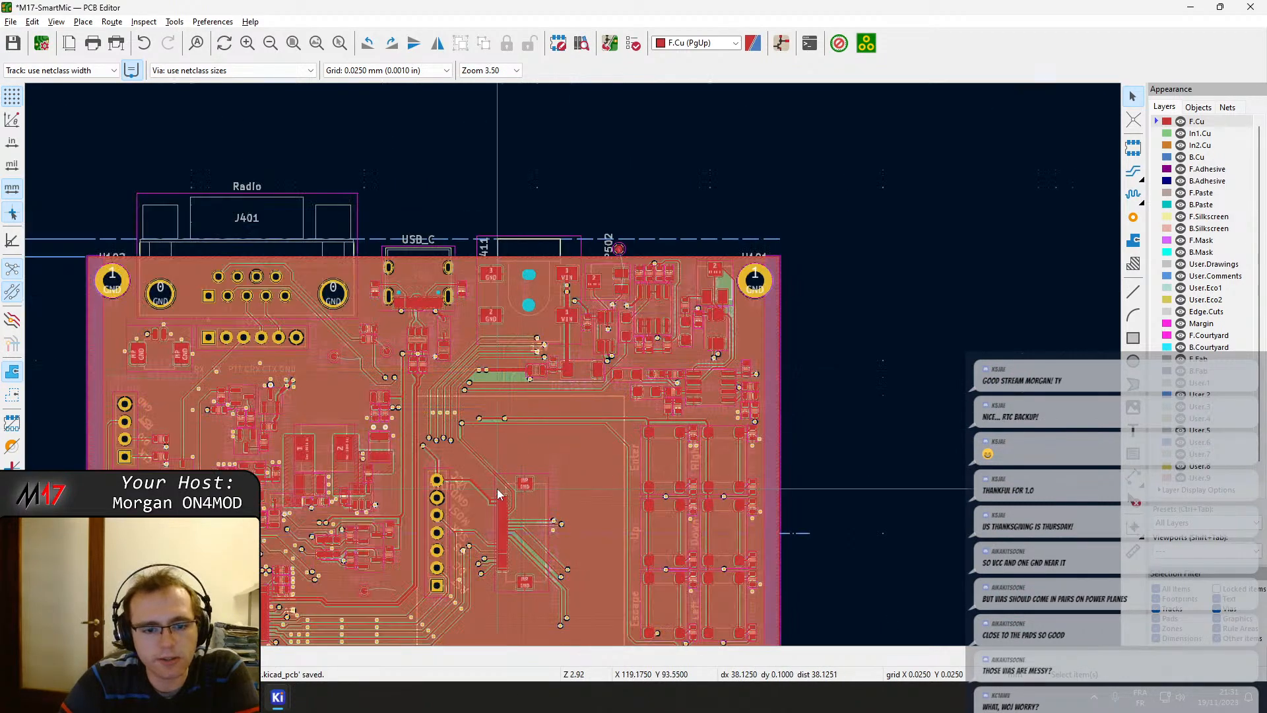
middle_drag(497, 492, 572, 343)
middle_drag(513, 462, 639, 289)
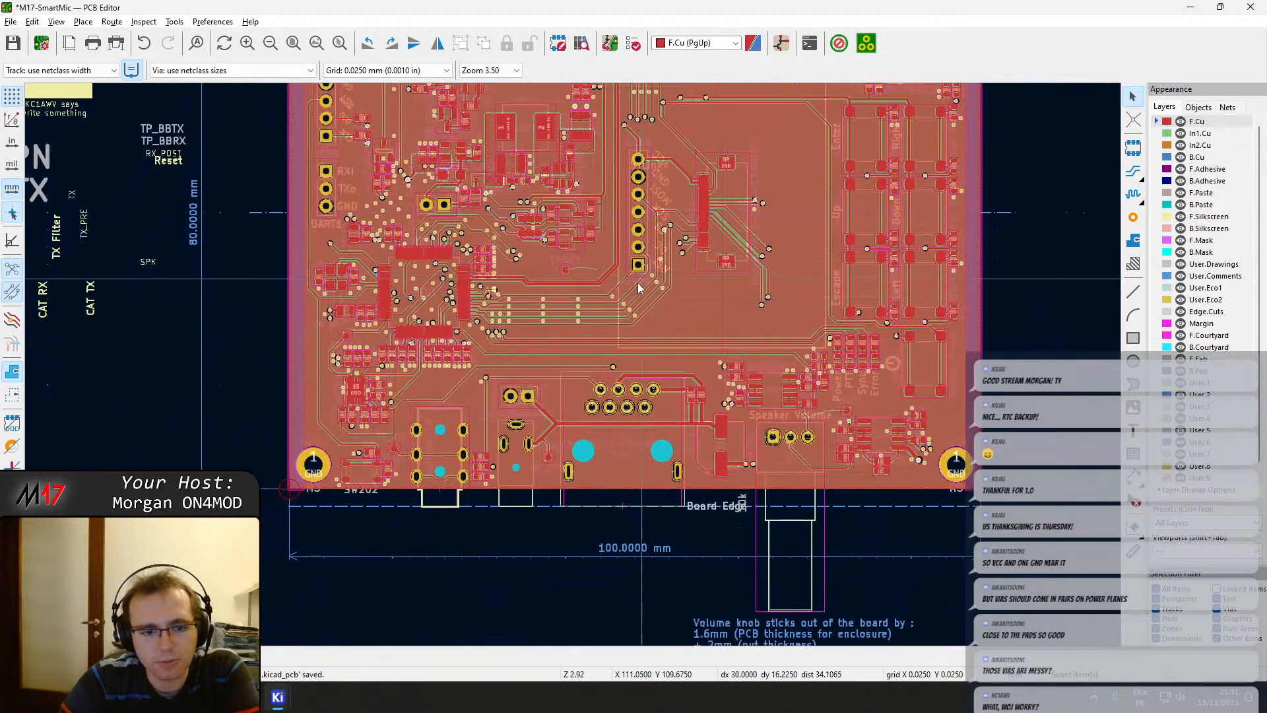
scroll(573, 365, up, 3)
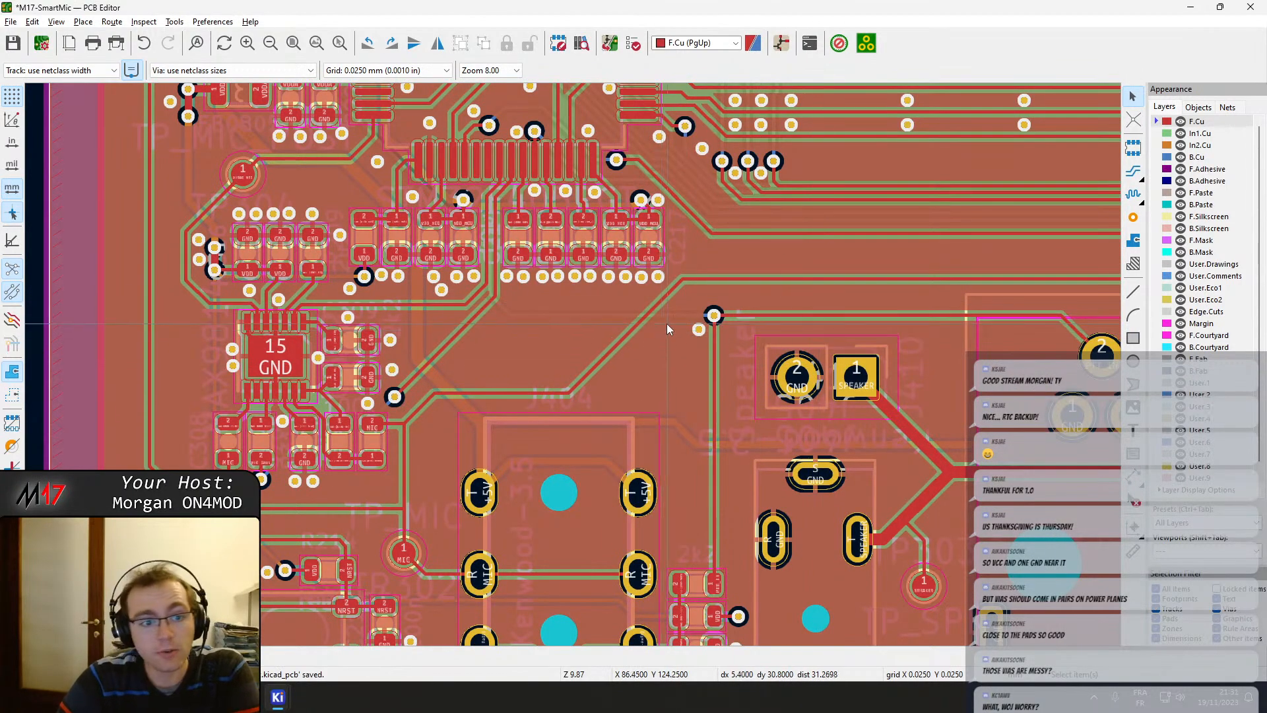
middle_drag(449, 280, 589, 519)
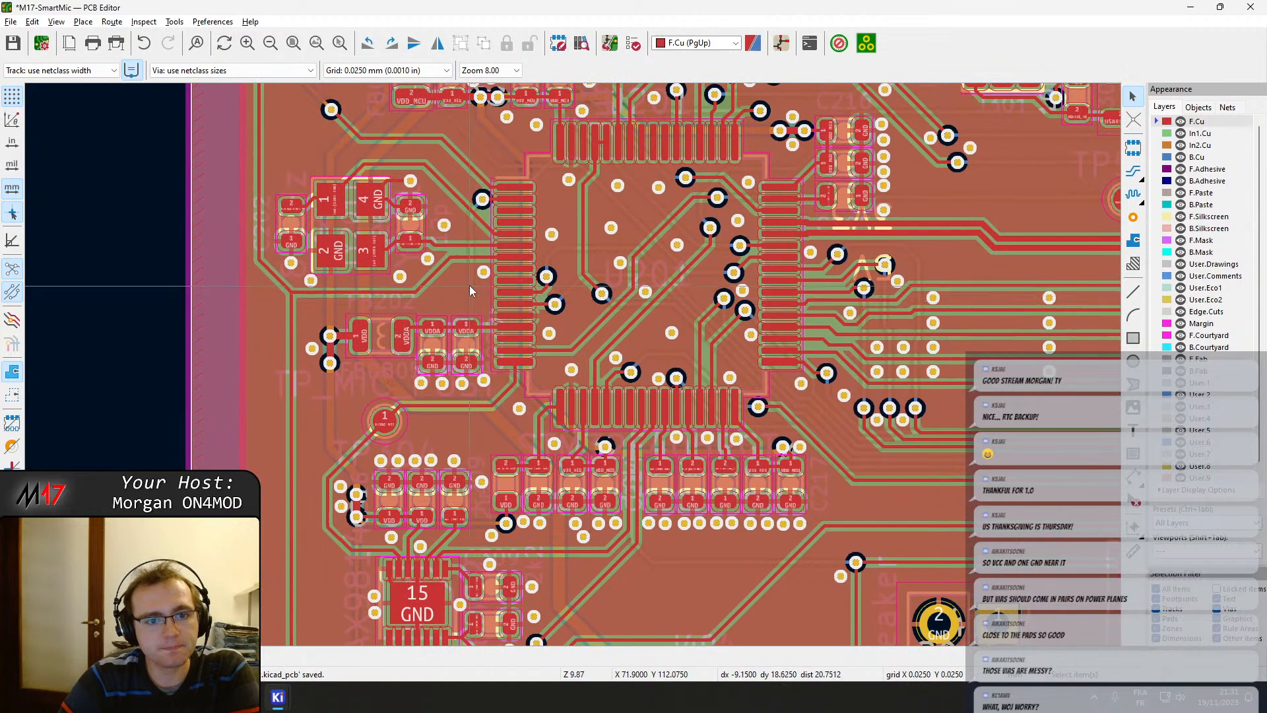
scroll(573, 365, up, 5)
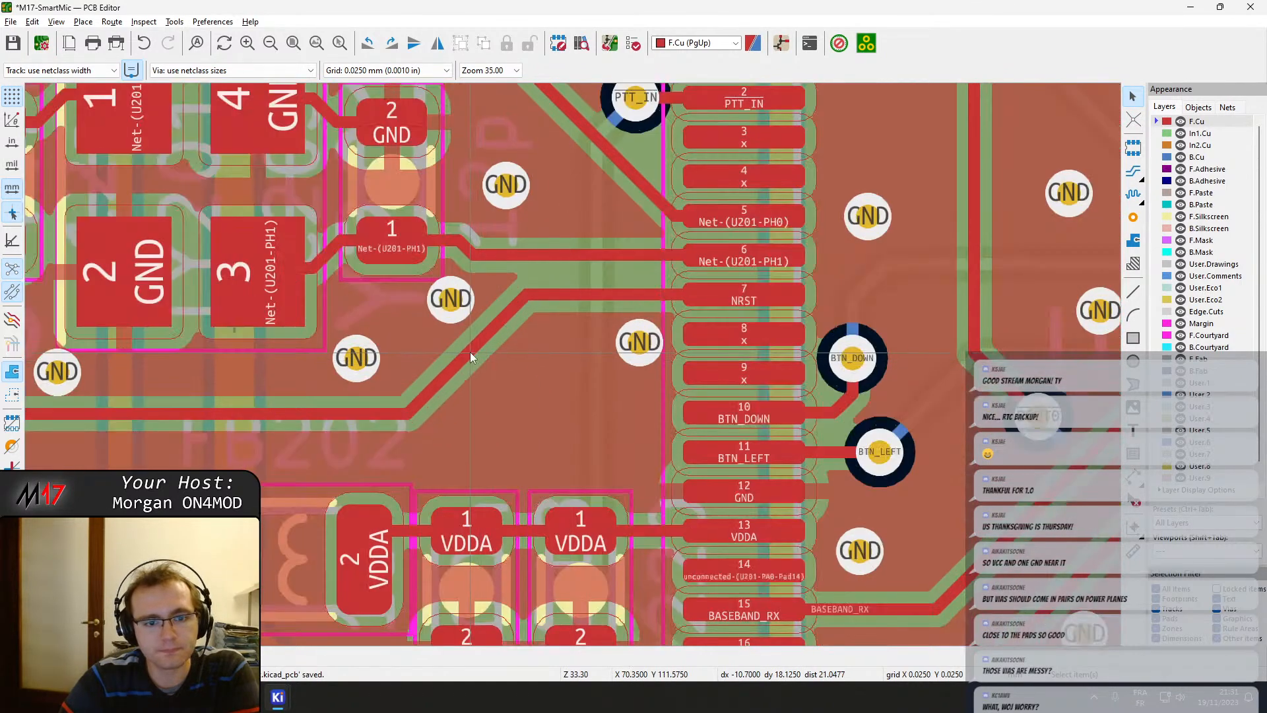
drag(470, 357, 547, 357)
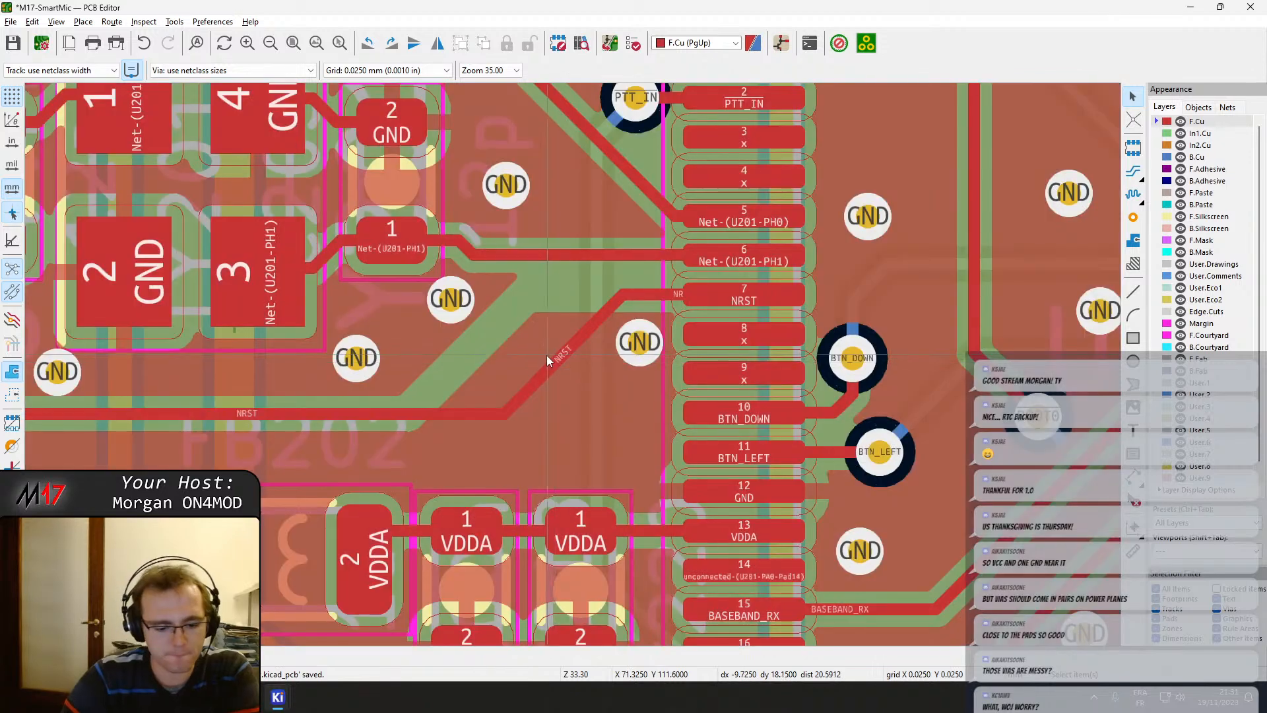
key(b)
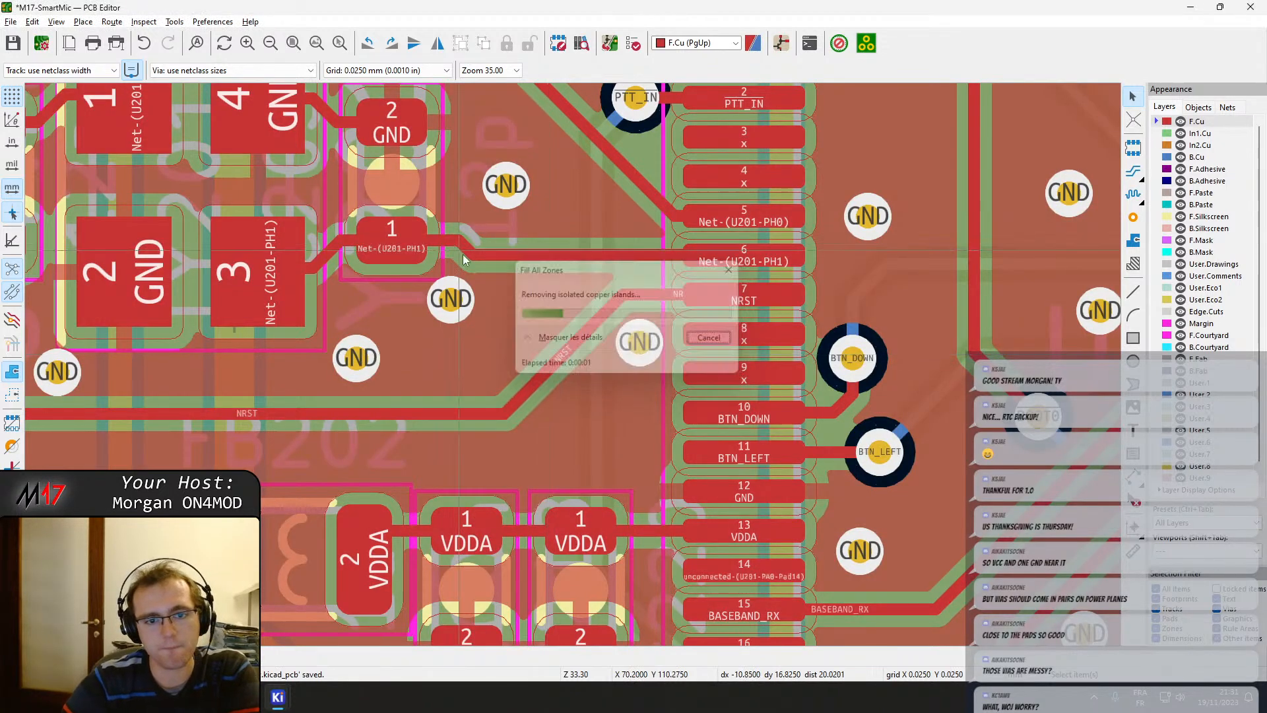
Move the GND via beside the crystal's PH1 capacitor into the gap between the Net-(U201-PH1) track and the NRST diagonal.
click(452, 299)
key(d)
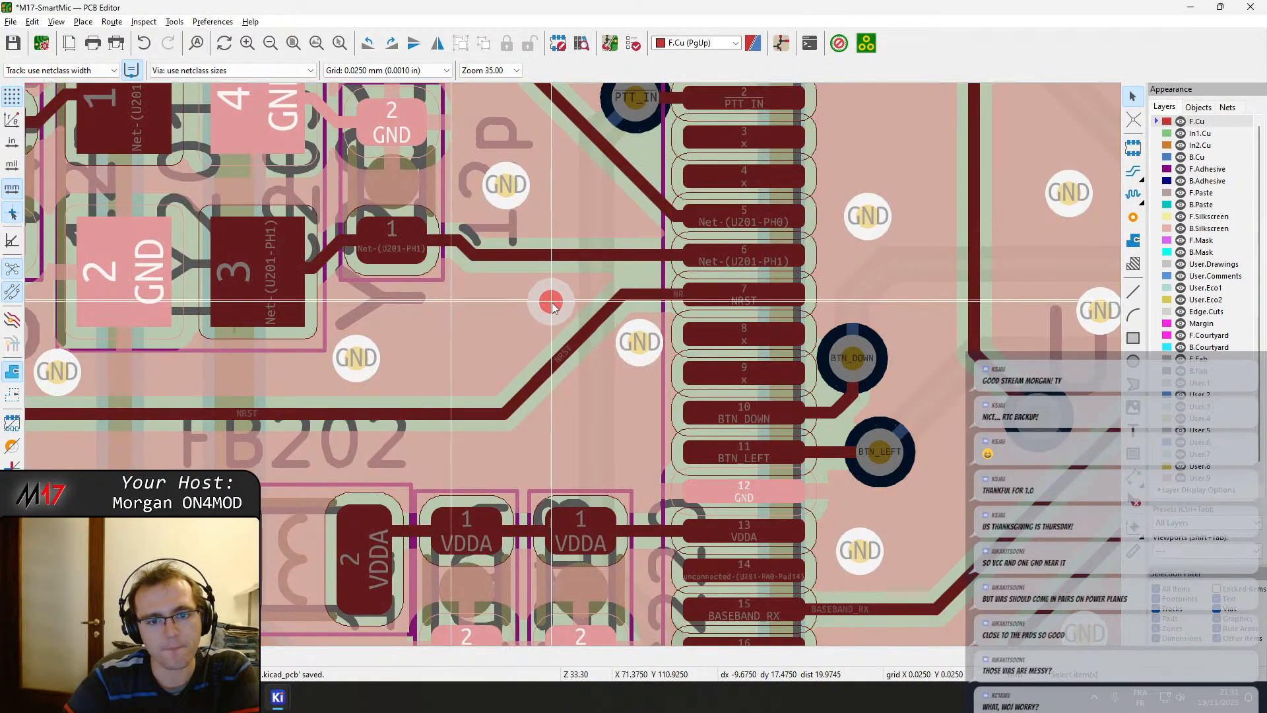
click(551, 303)
Bring the GND via of crystal pad 4 closer to that pad and add a via between the 12p capacitor's GND pad and the Net-(U201-PH0) track.
scroll(551, 302, down, 5)
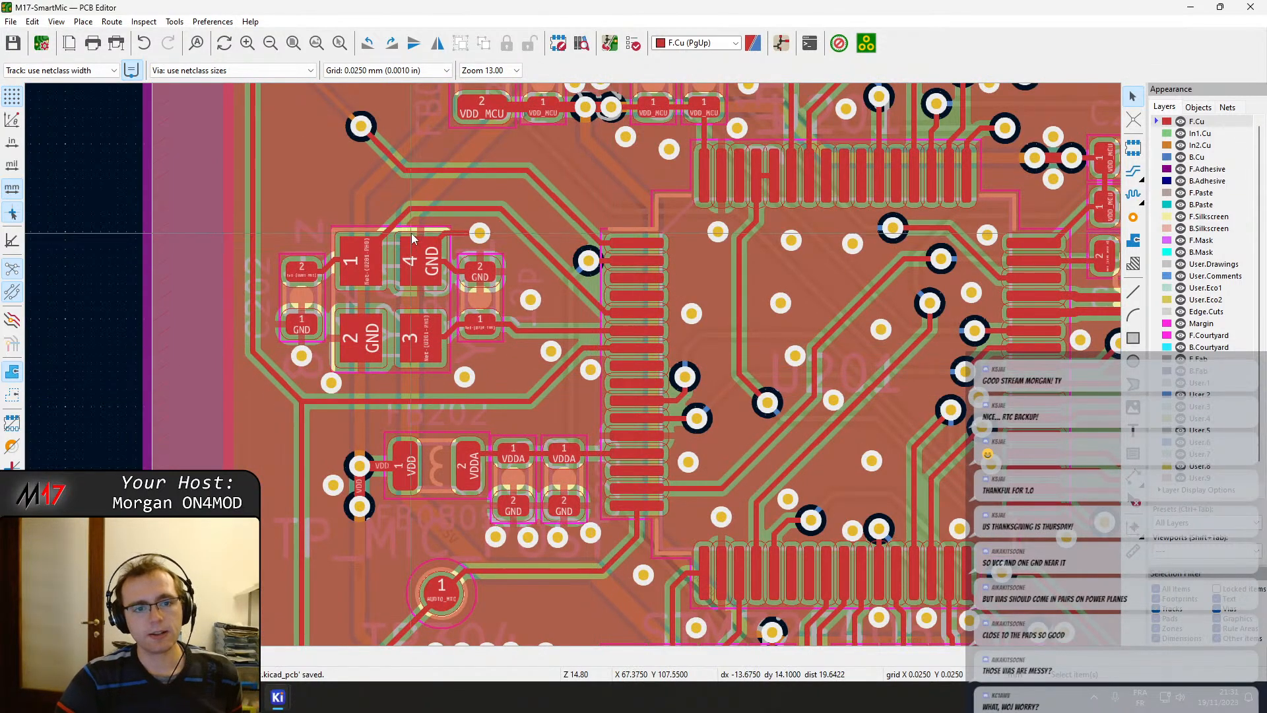
scroll(453, 219, up, 5)
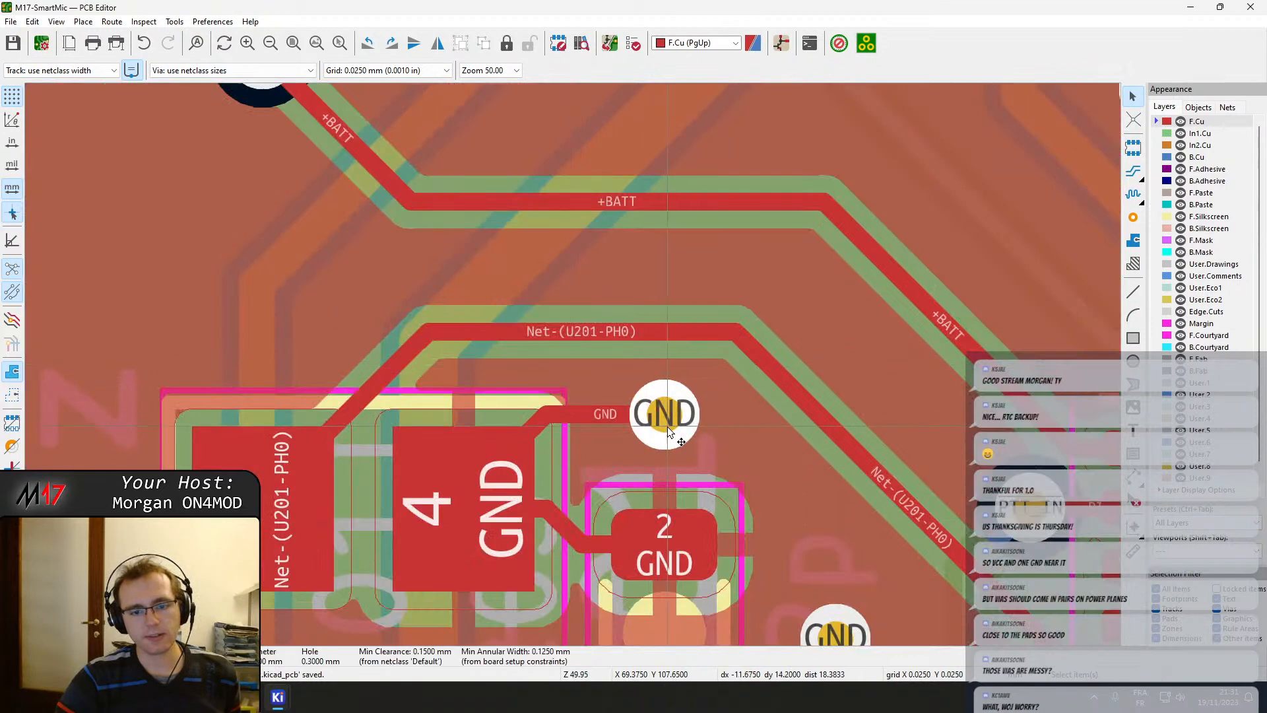
drag(663, 423, 606, 396)
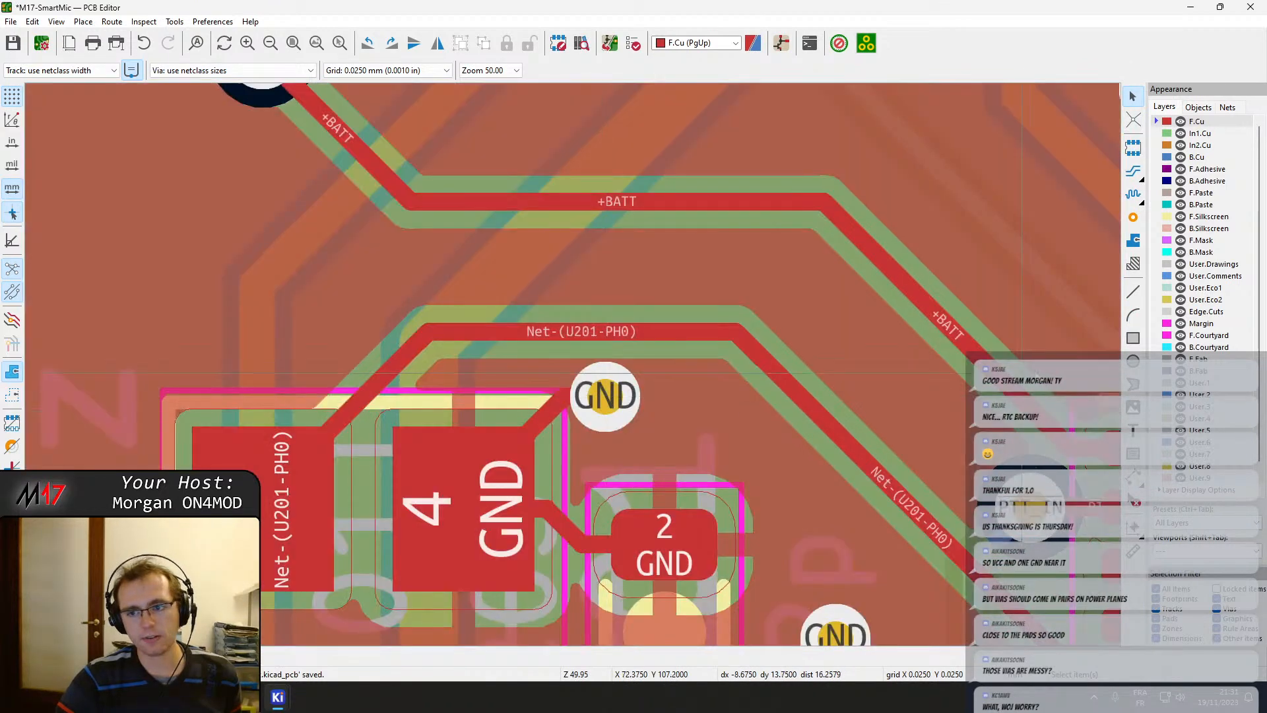
click(1133, 218)
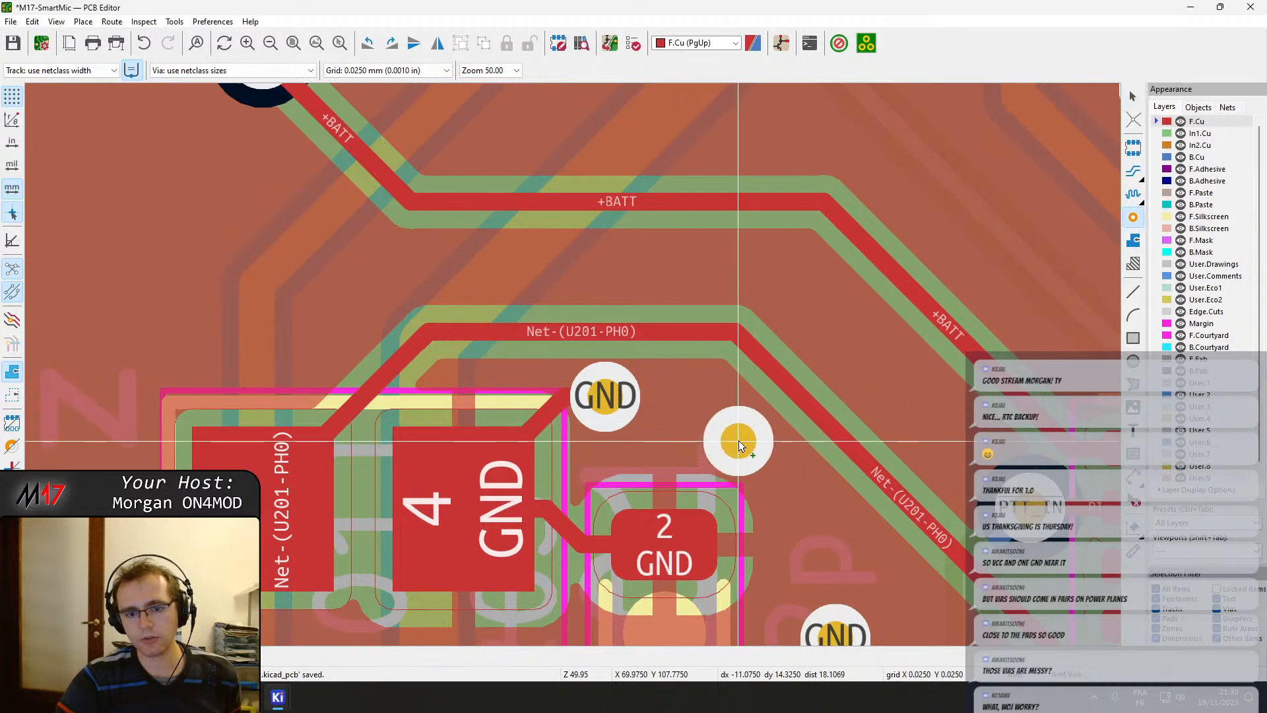
click(739, 440)
scroll(849, 404, down, 2)
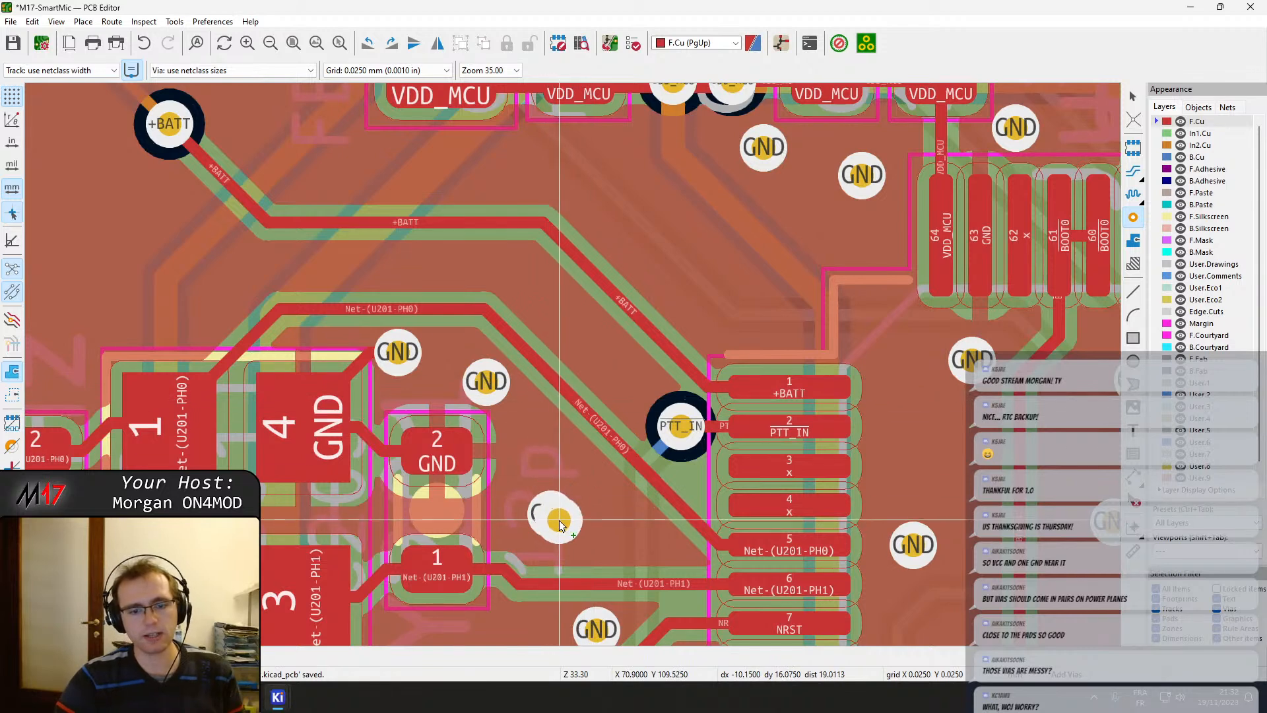
key(Escape)
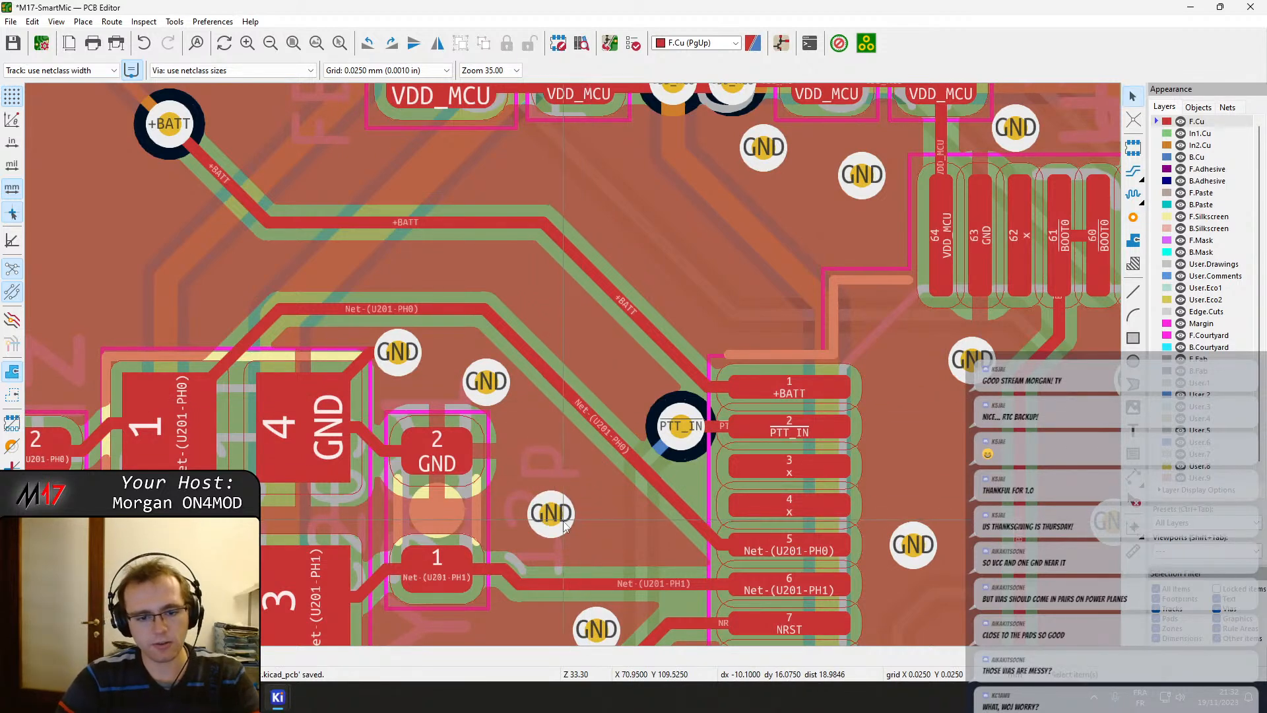
Move the GND via next to the 12p capacitor towards U201 pin 5, between the PH0 and PH1 tracks, and save the board.
click(547, 523)
drag(546, 522, 597, 538)
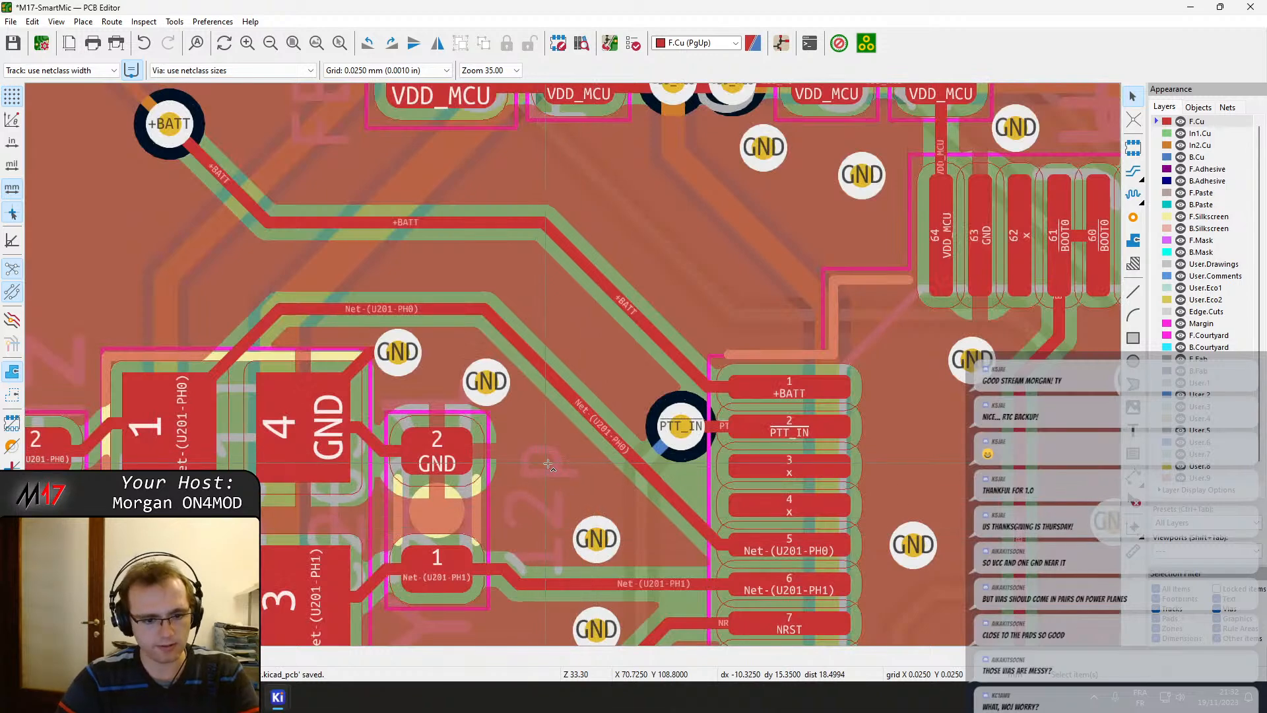
key(ctrl+s)
Open the 3D view of the board and examine the overall component and connector layout from different angles.
scroll(572, 362, down, 2)
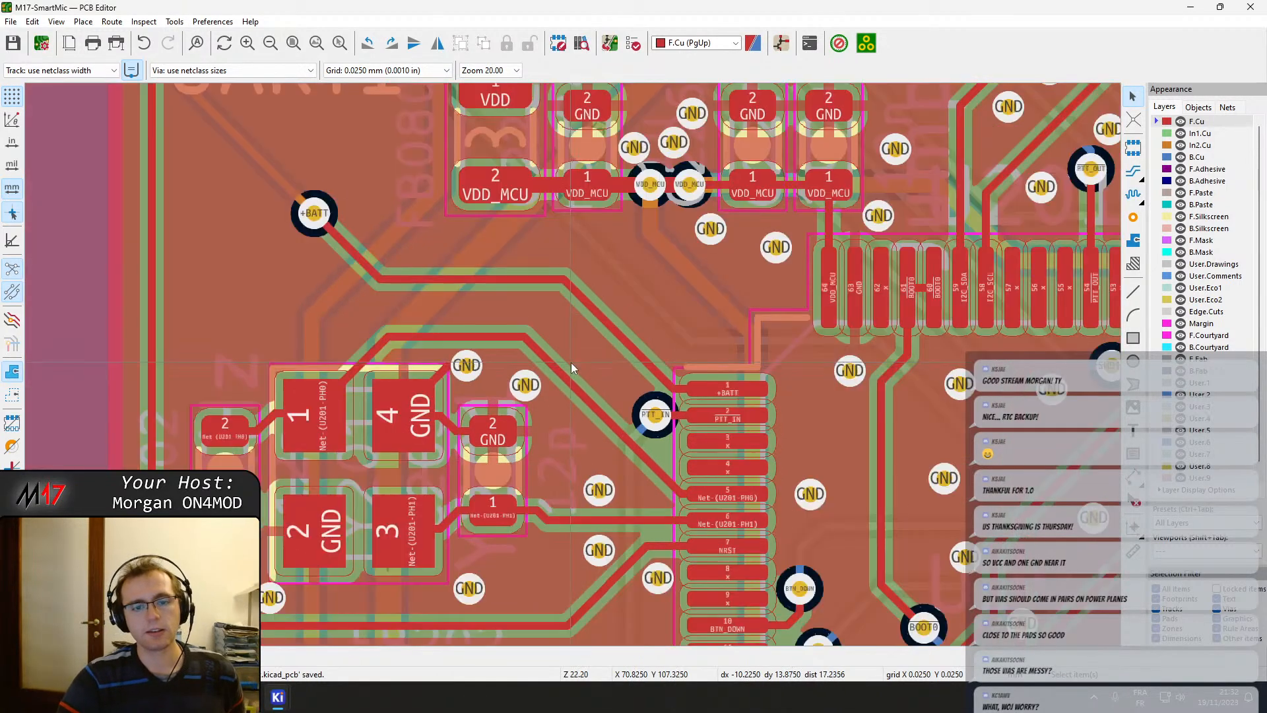
scroll(572, 366, down, 1)
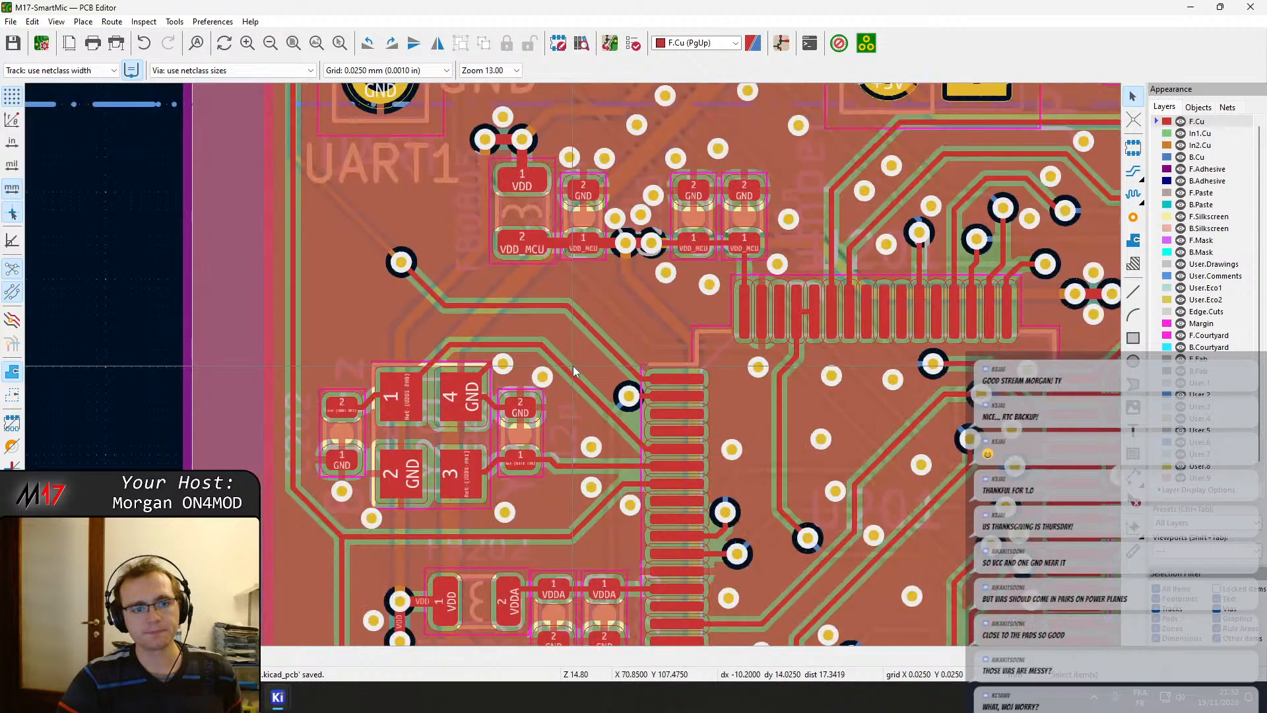
scroll(501, 350, up, 1)
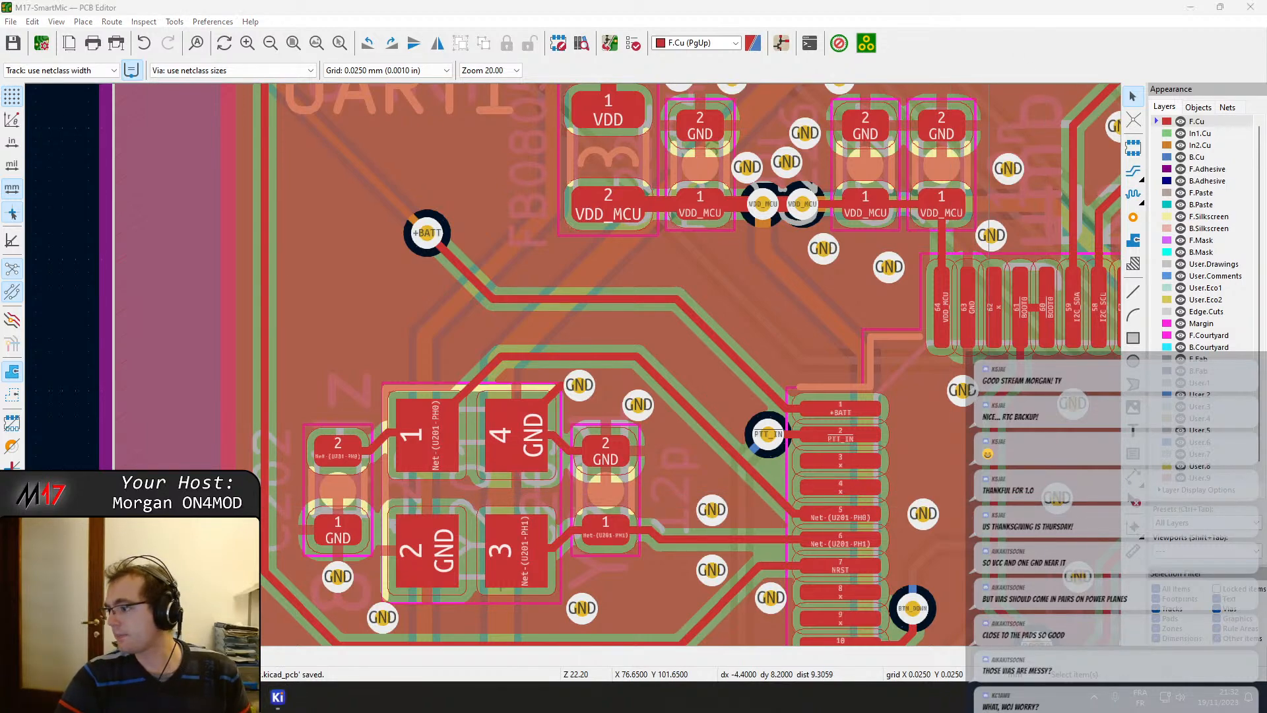
scroll(573, 367, down, 5)
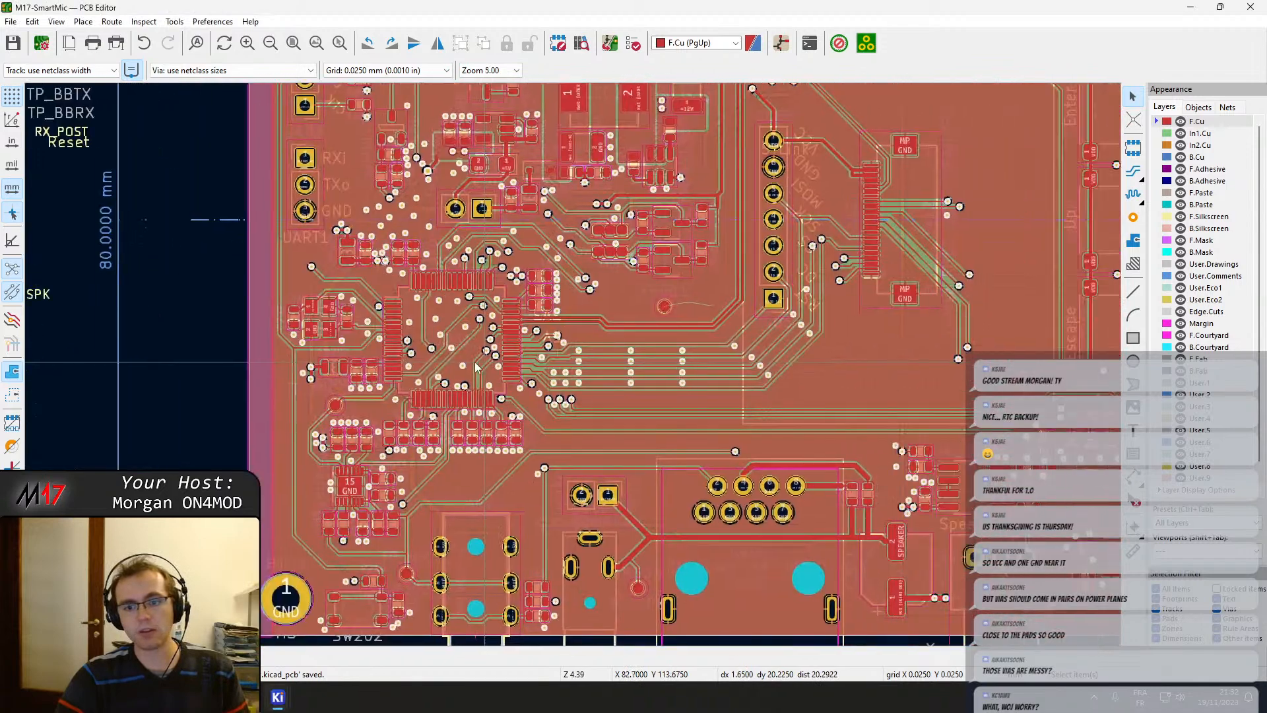
key(alt+3)
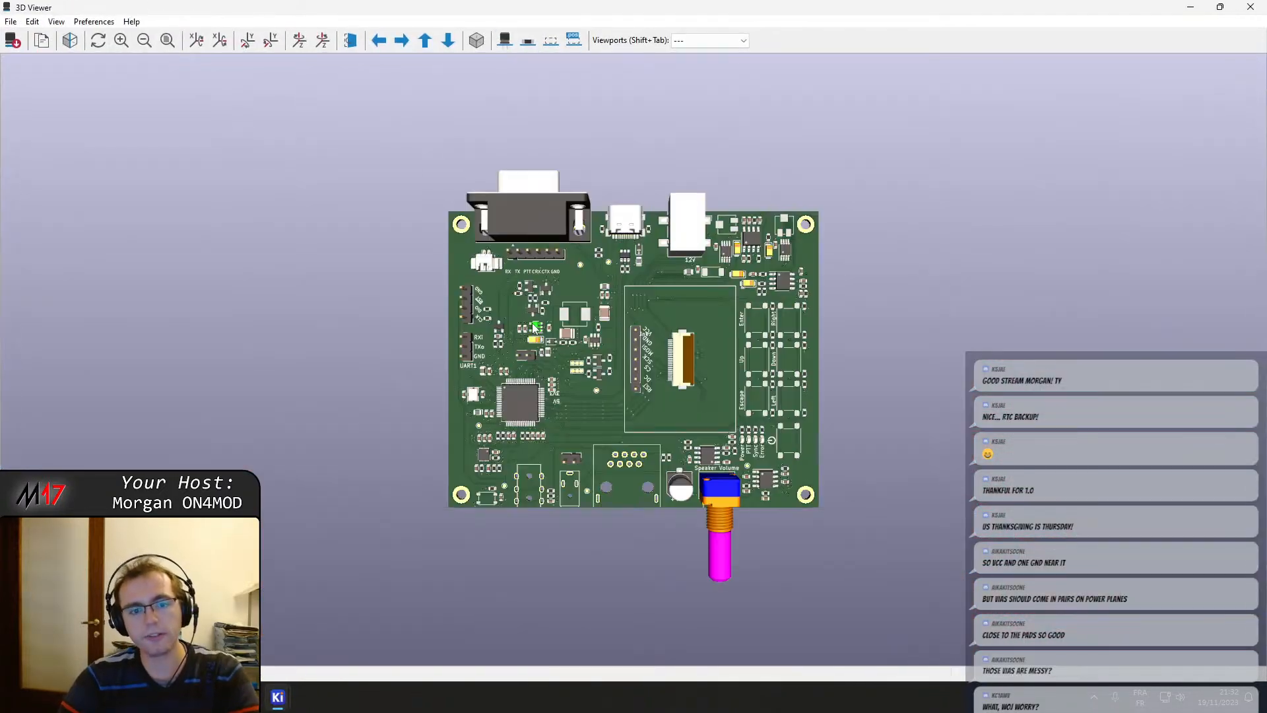
drag(625, 395, 714, 360)
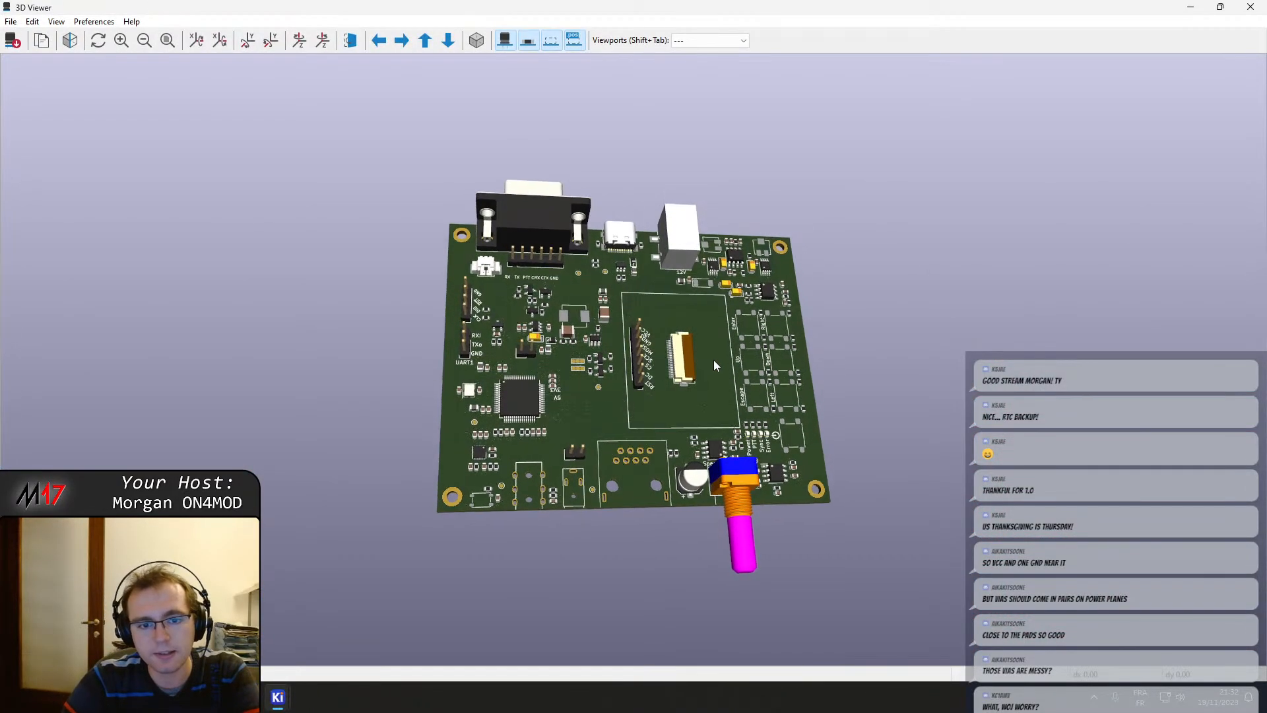
drag(452, 412, 832, 537)
drag(509, 323, 383, 350)
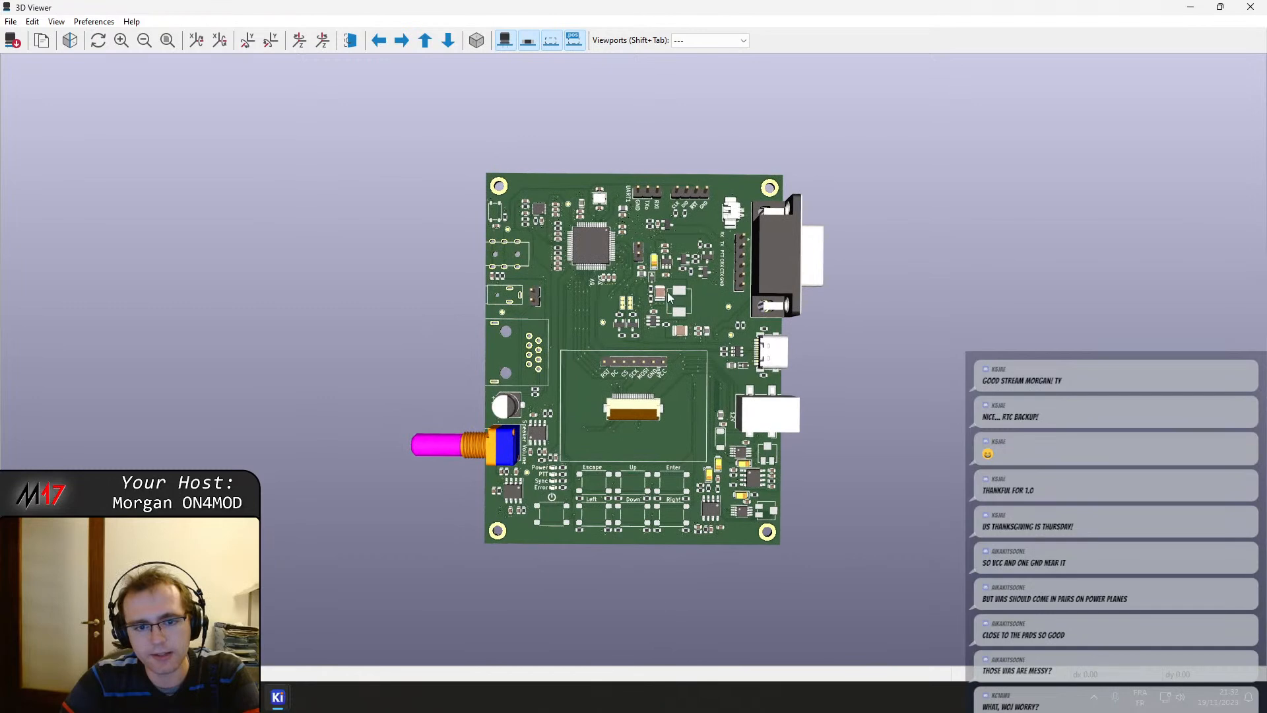
drag(653, 274, 640, 149)
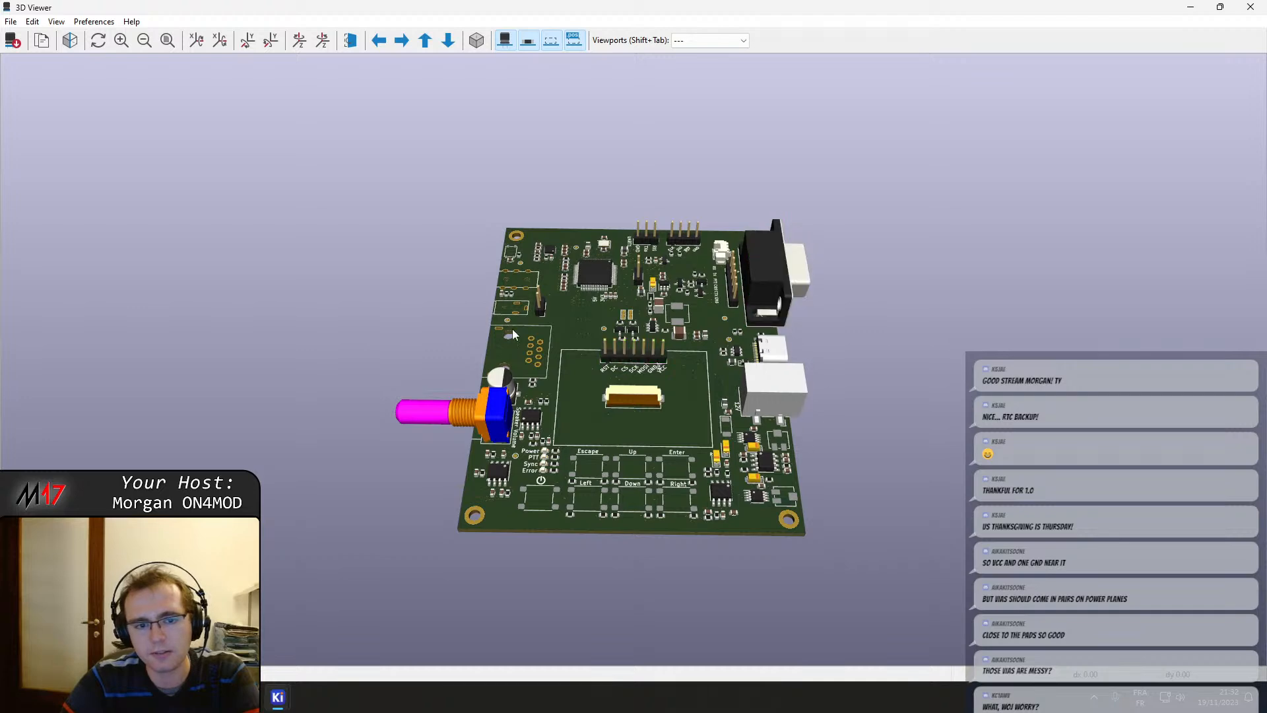
drag(830, 323, 553, 417)
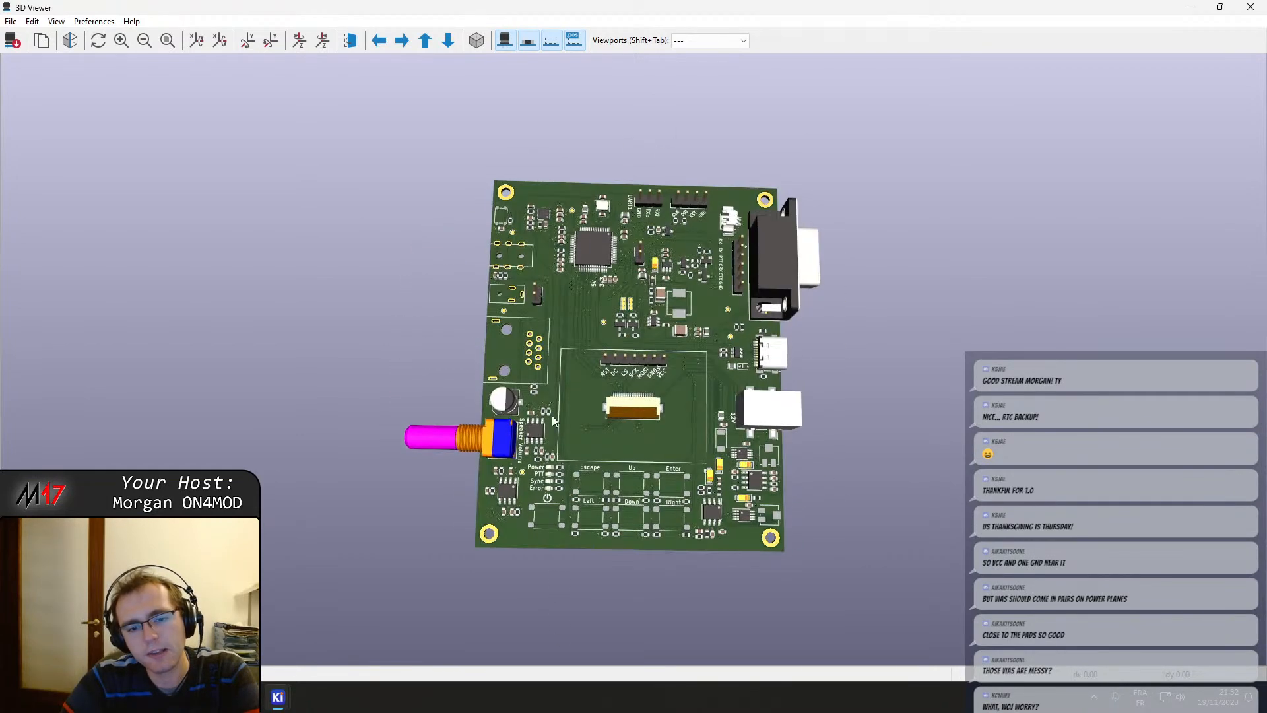
drag(631, 279, 605, 278)
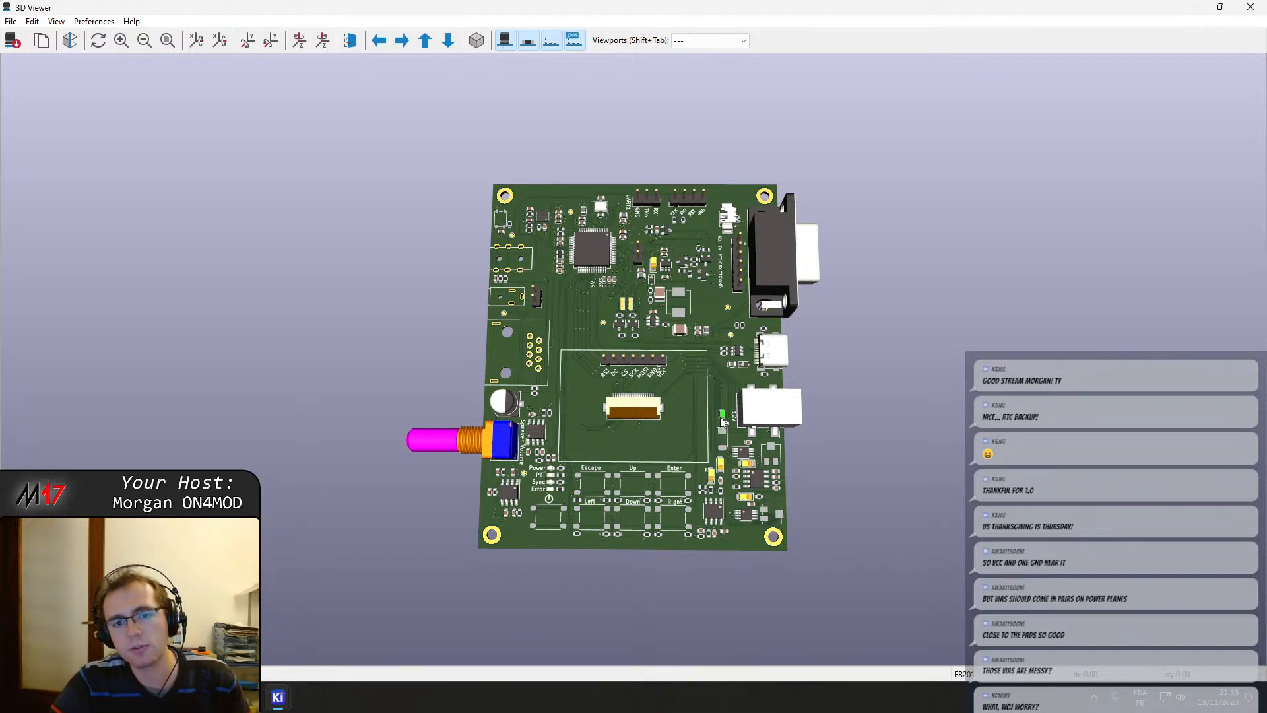
Examine the 3D board up close from several sides, including the radio connector, volume knob, pin headers and display area.
scroll(654, 284, up, 7)
scroll(643, 326, down, 3)
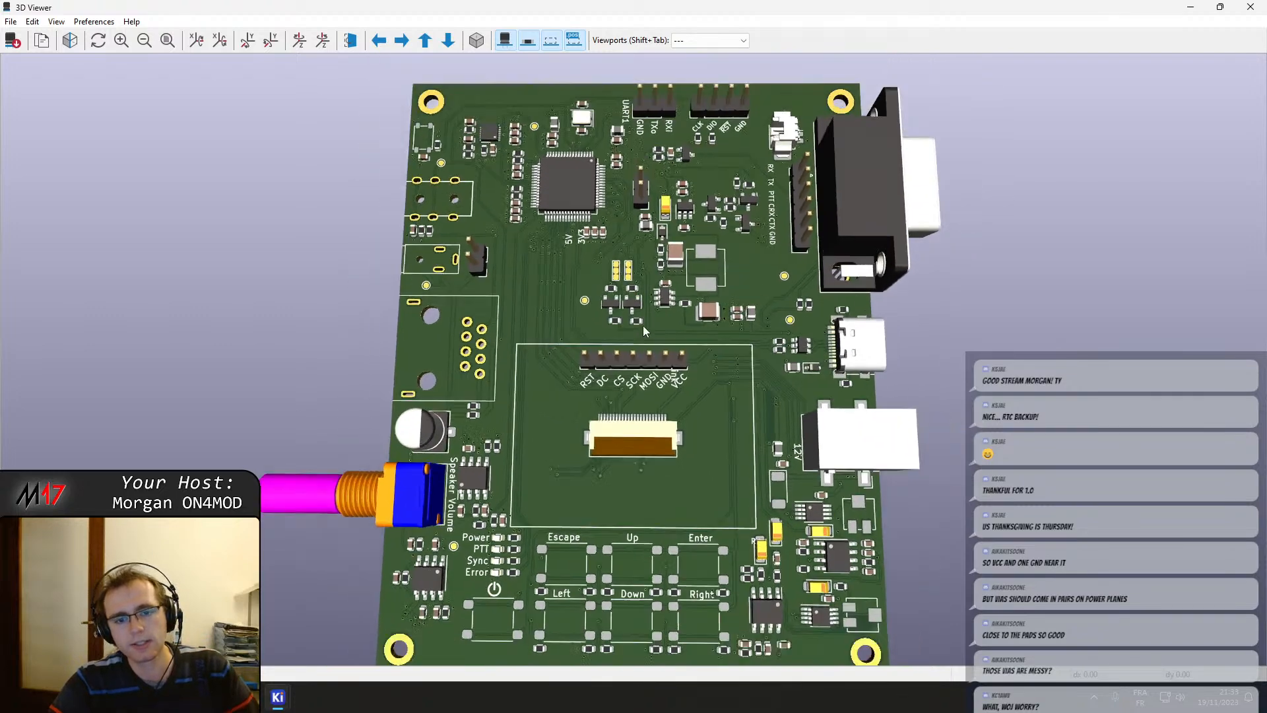
drag(670, 426, 670, 256)
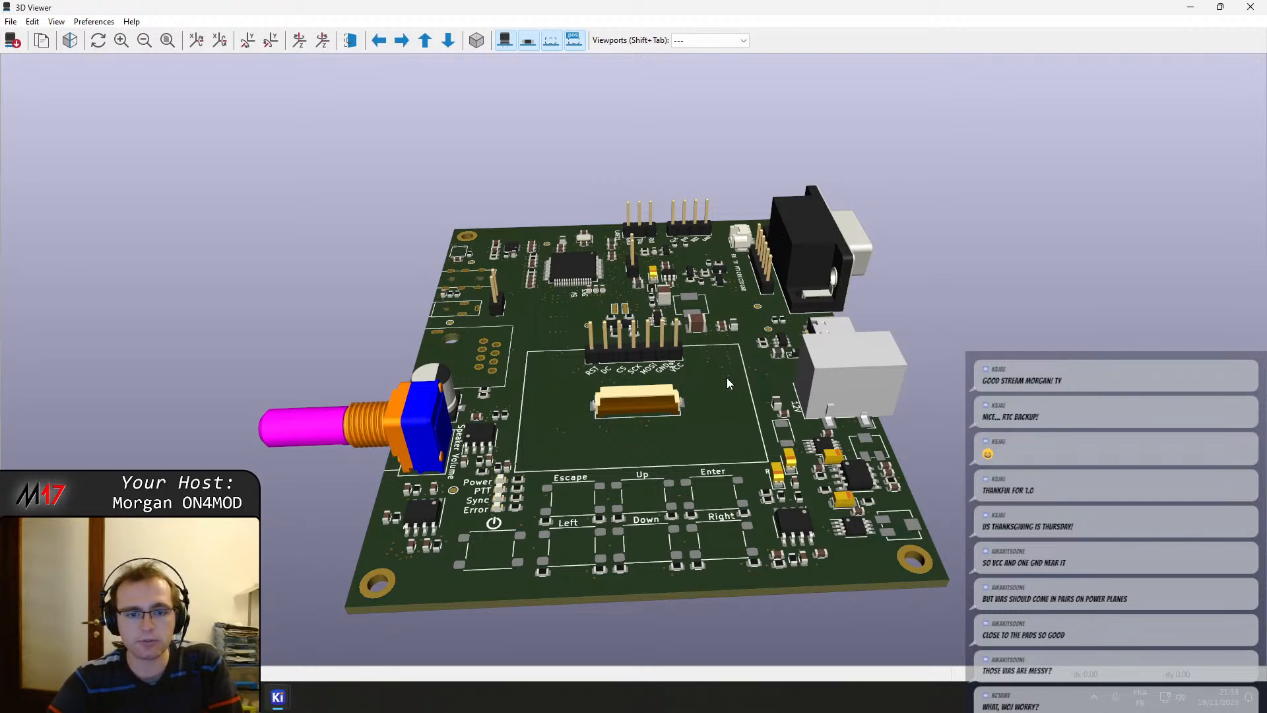
drag(436, 335, 604, 376)
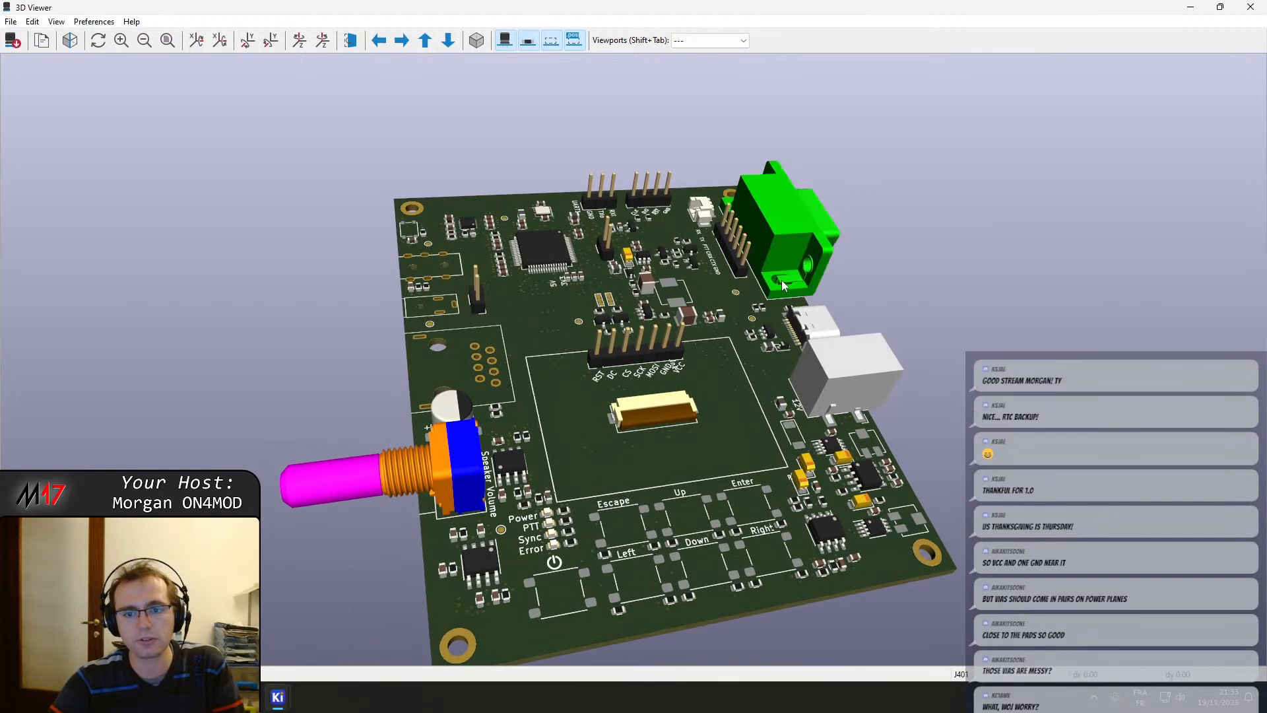
drag(782, 285, 531, 448)
drag(853, 175, 349, 331)
drag(621, 377, 574, 422)
drag(696, 185, 722, 549)
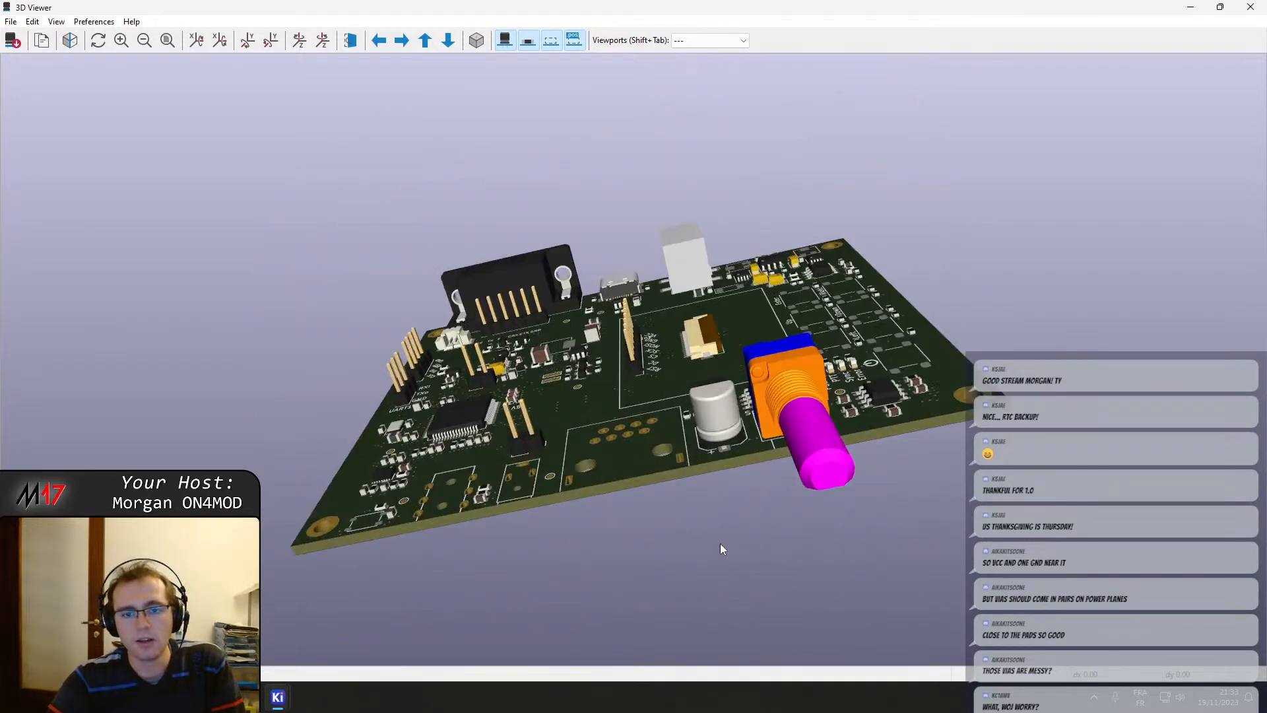
drag(818, 443, 902, 509)
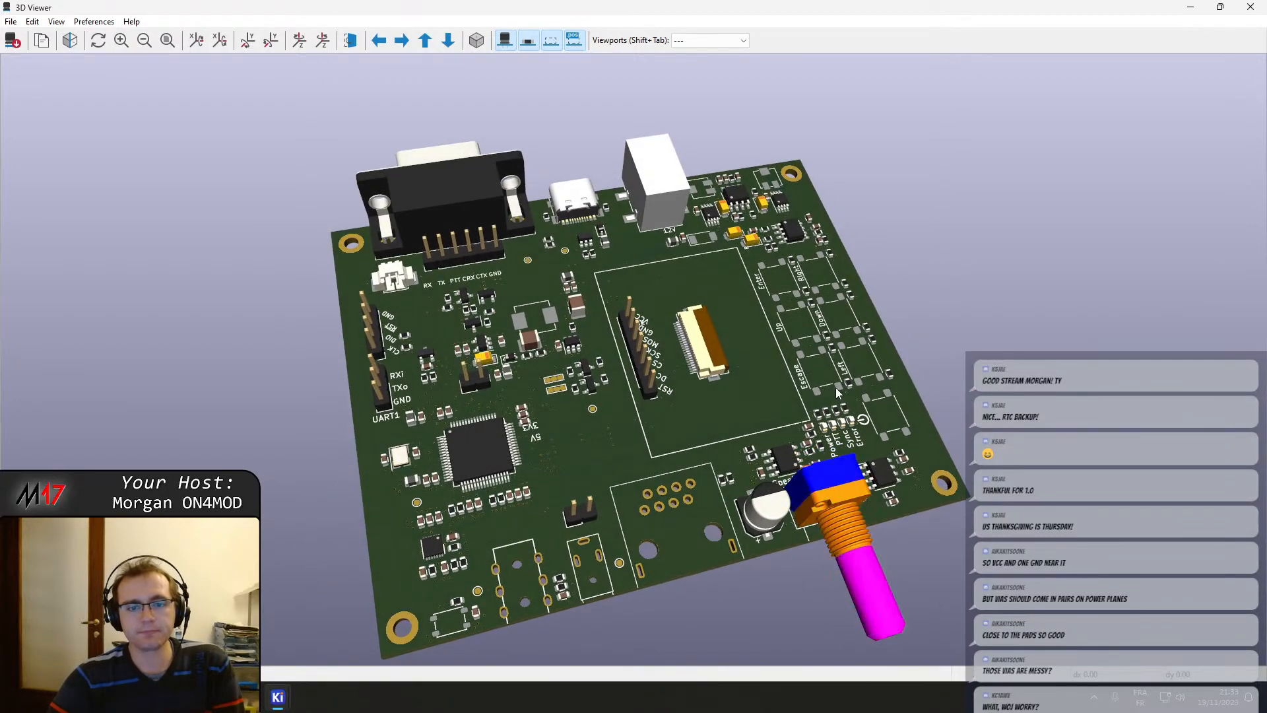
drag(836, 387, 901, 167)
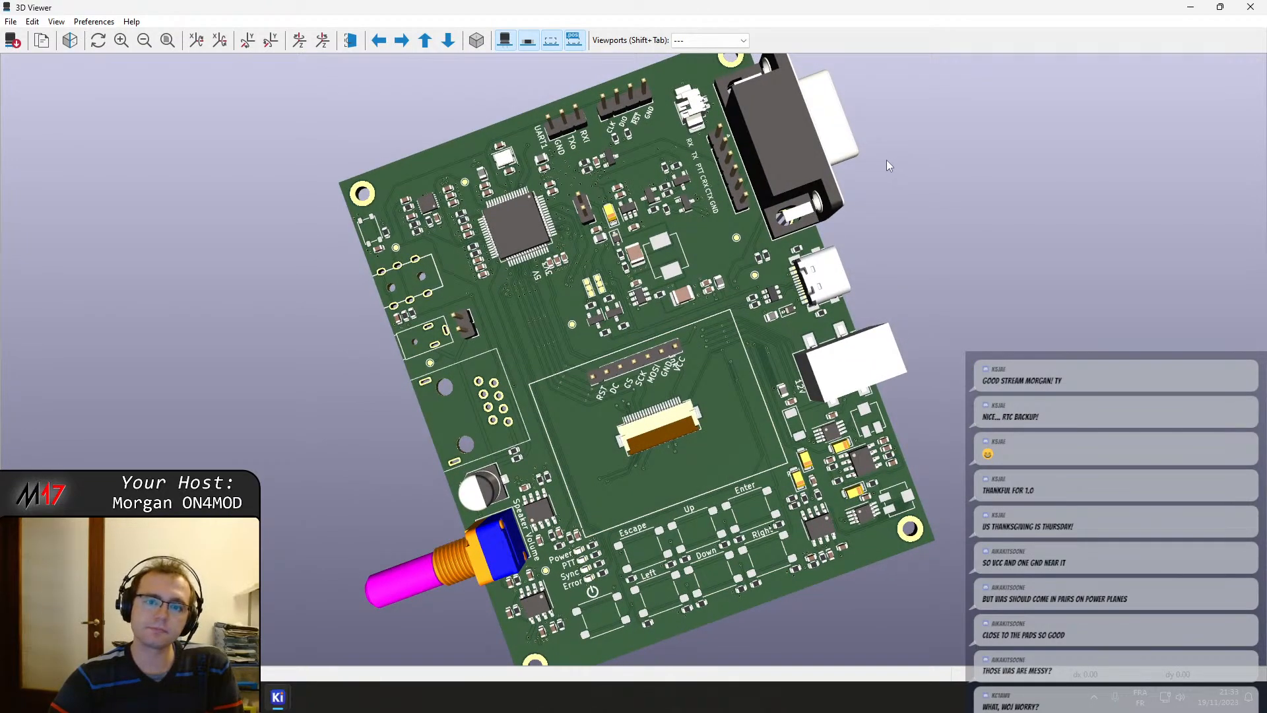
drag(617, 202, 705, 167)
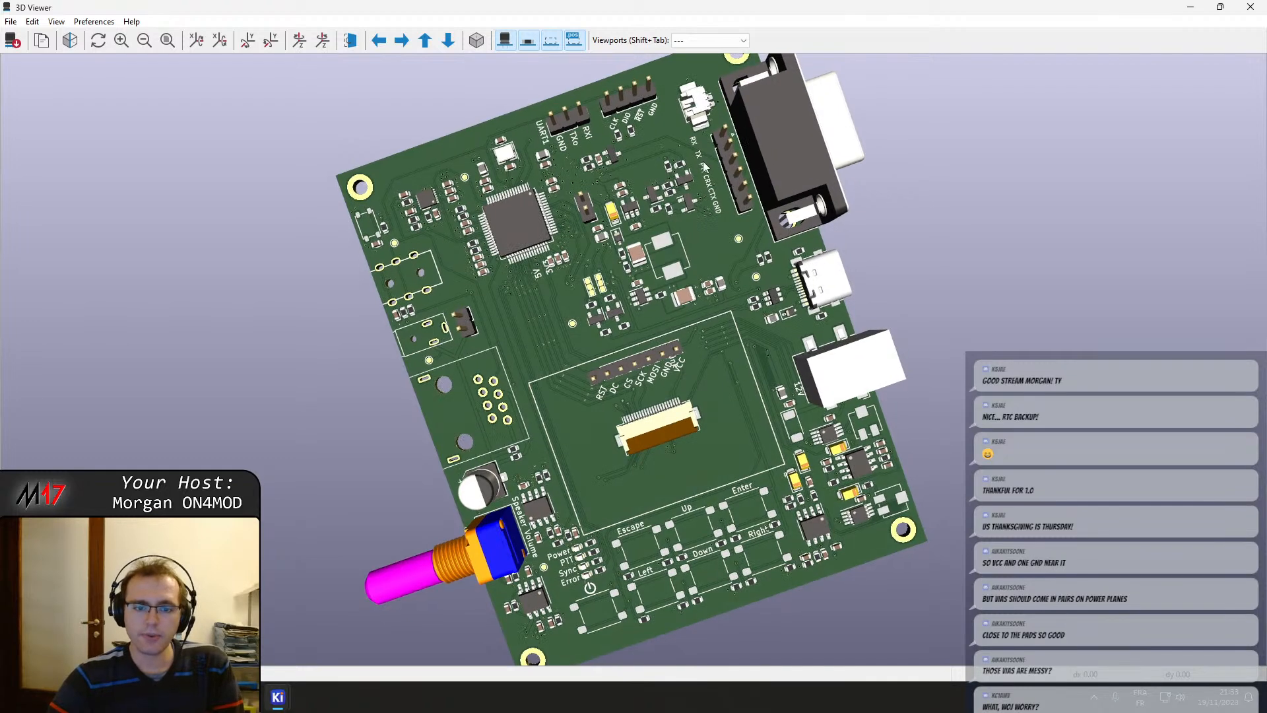
middle_drag(705, 167, 711, 362)
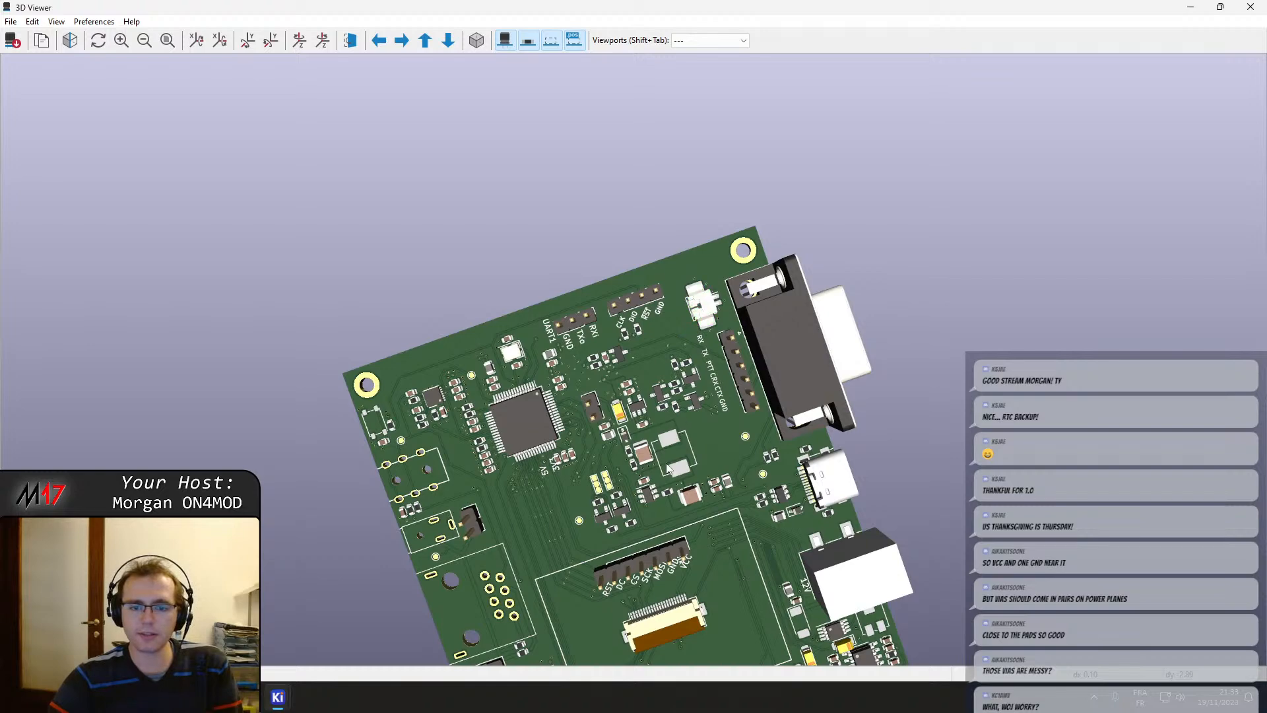
Examine the 3D board from above, covering the USB-C and 12V connector edge, the microcontroller area, the keypad pads and the speaker volume knob.
middle_drag(647, 613, 621, 328)
middle_drag(718, 460, 539, 446)
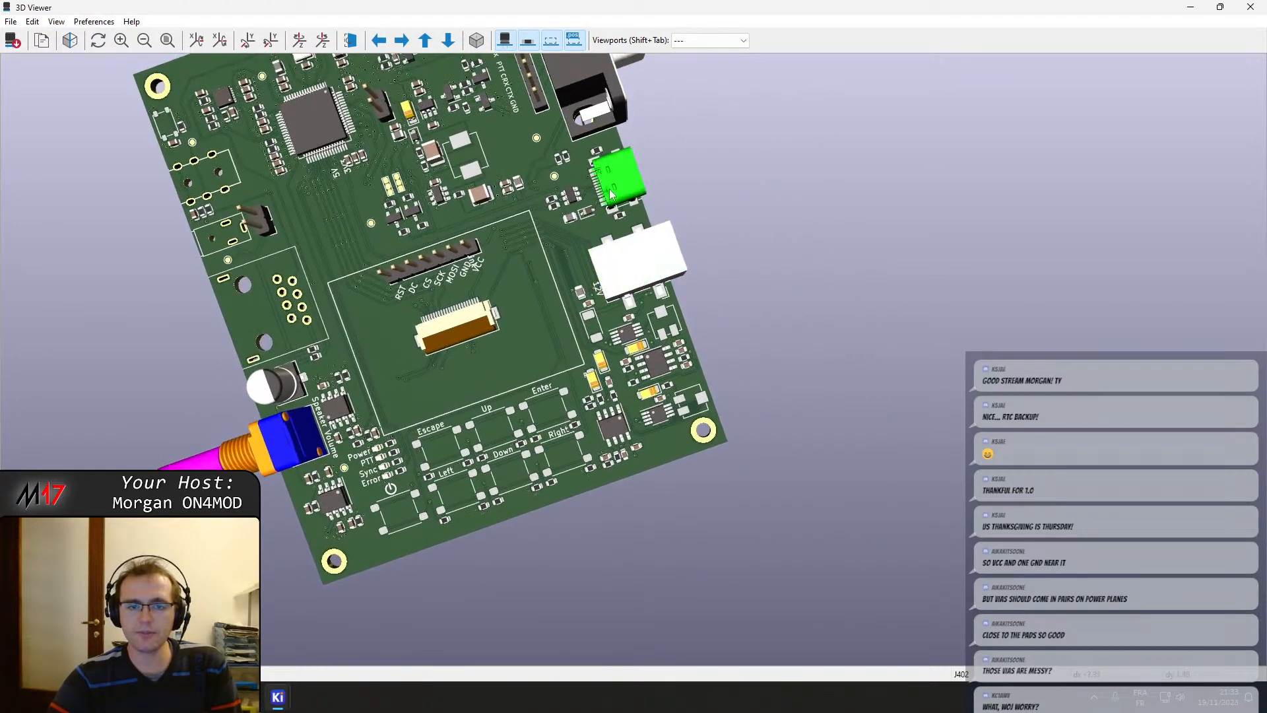
middle_drag(627, 193, 698, 333)
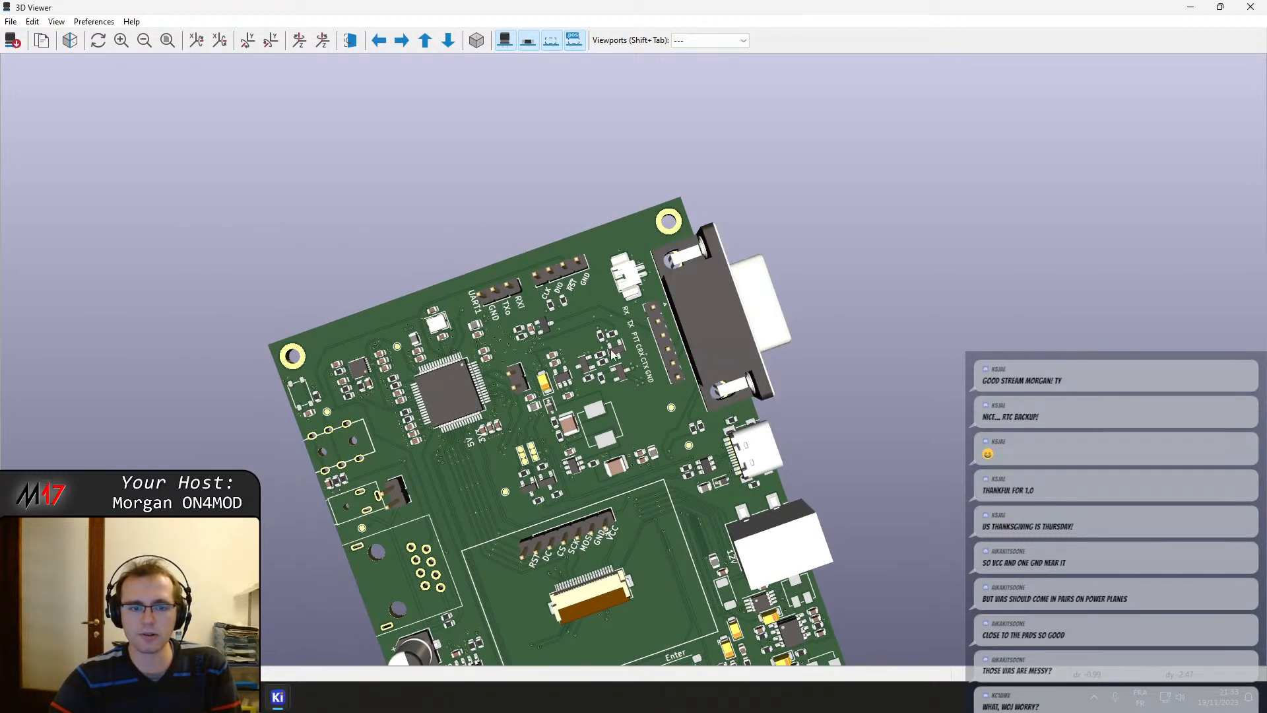
middle_drag(706, 414, 554, 272)
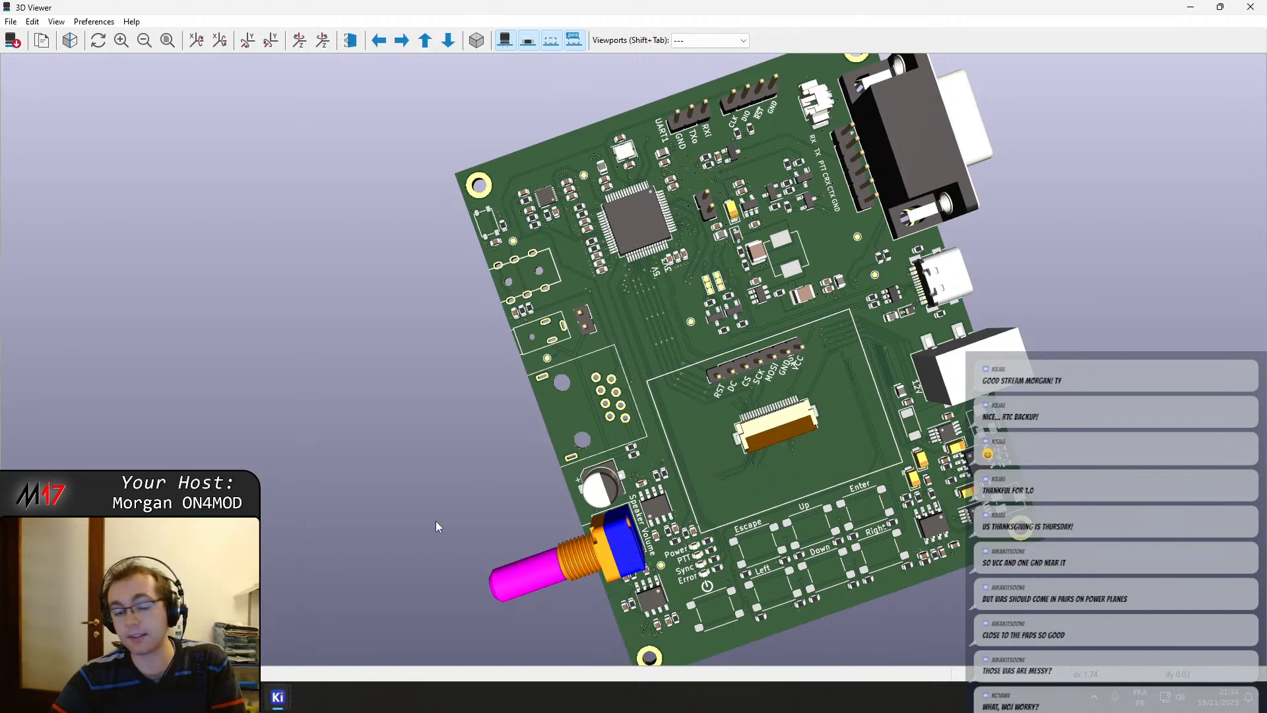
middle_drag(437, 527, 498, 426)
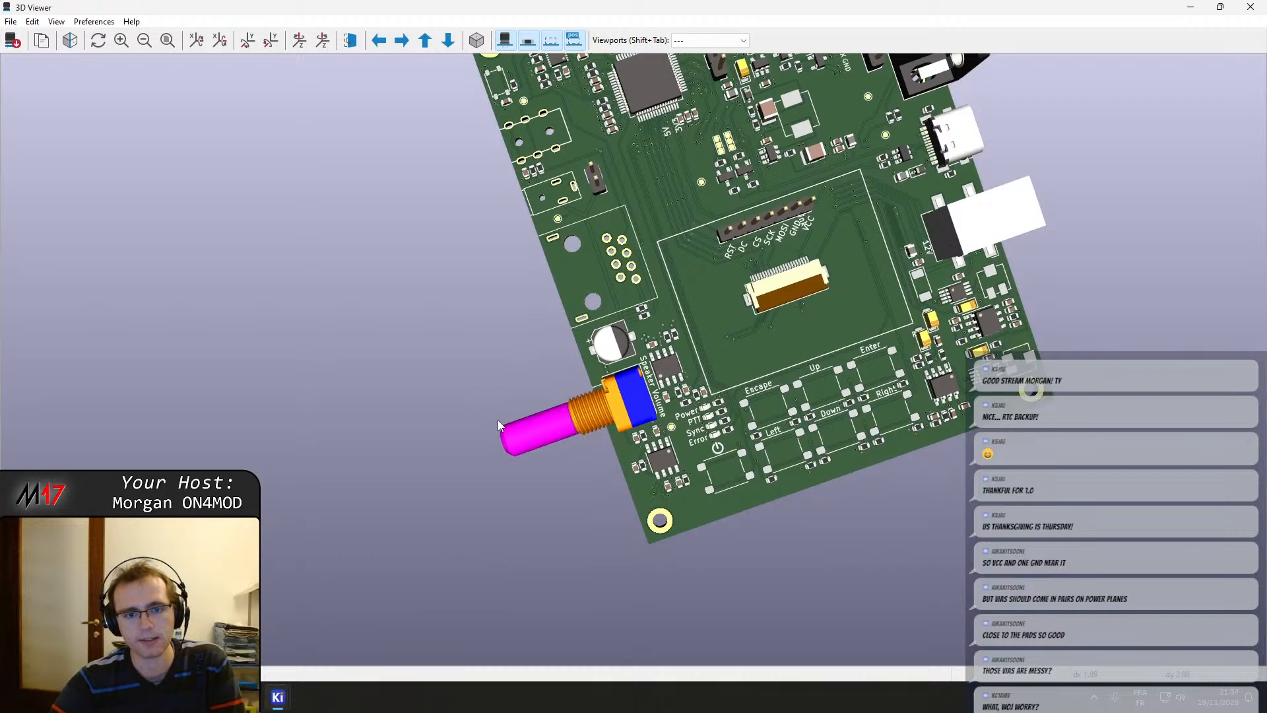
middle_drag(553, 418, 630, 382)
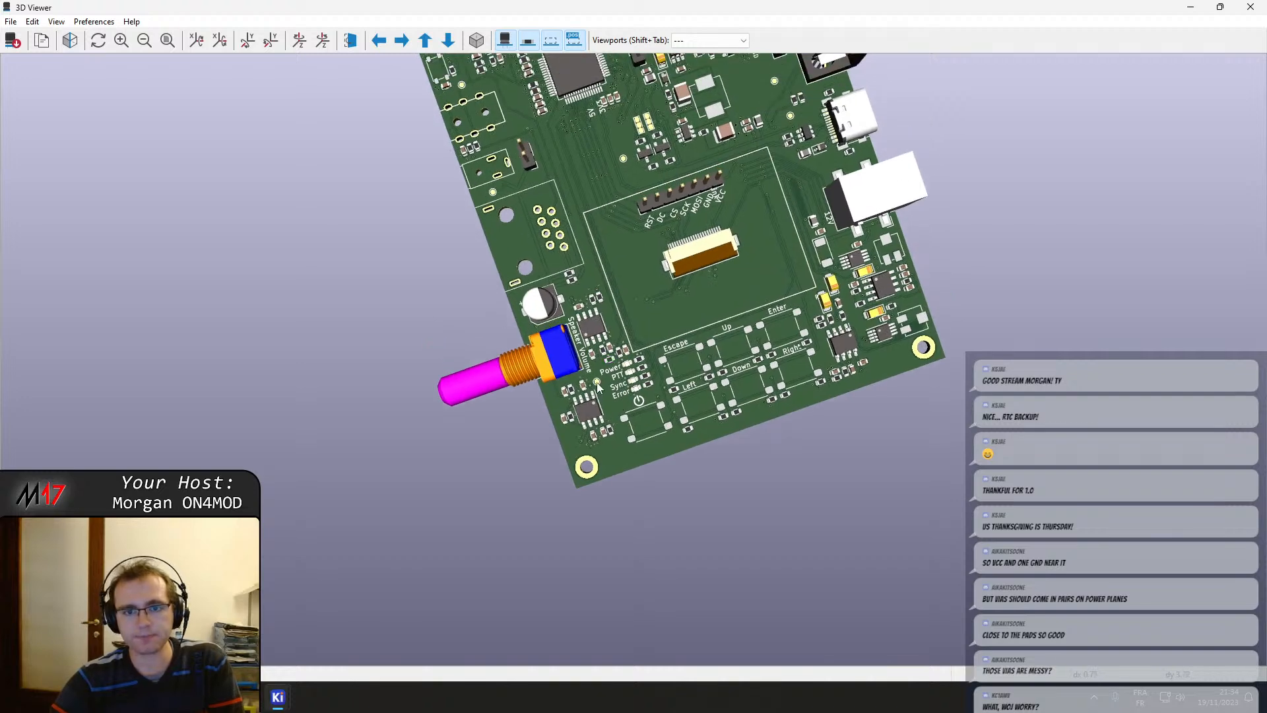
middle_drag(650, 165, 599, 347)
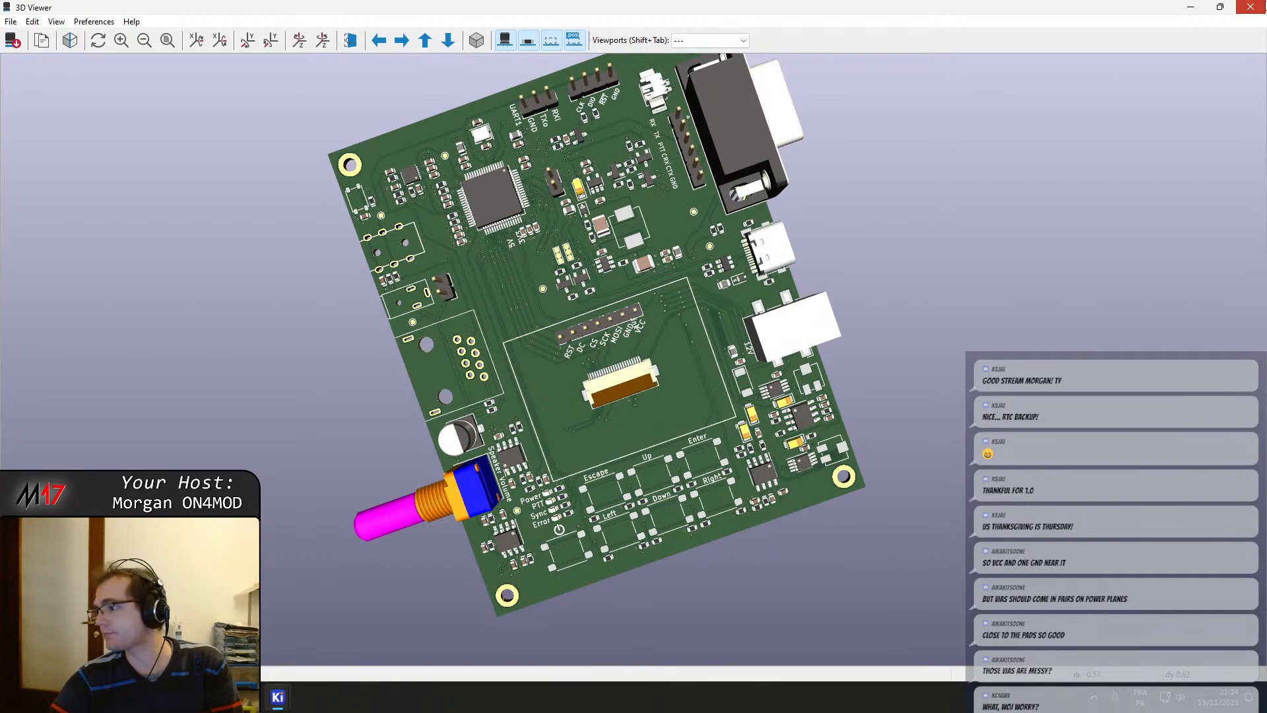
Close the 3D view and the open schematic editor to return to the M17-SmartMic project manager.
click(1251, 8)
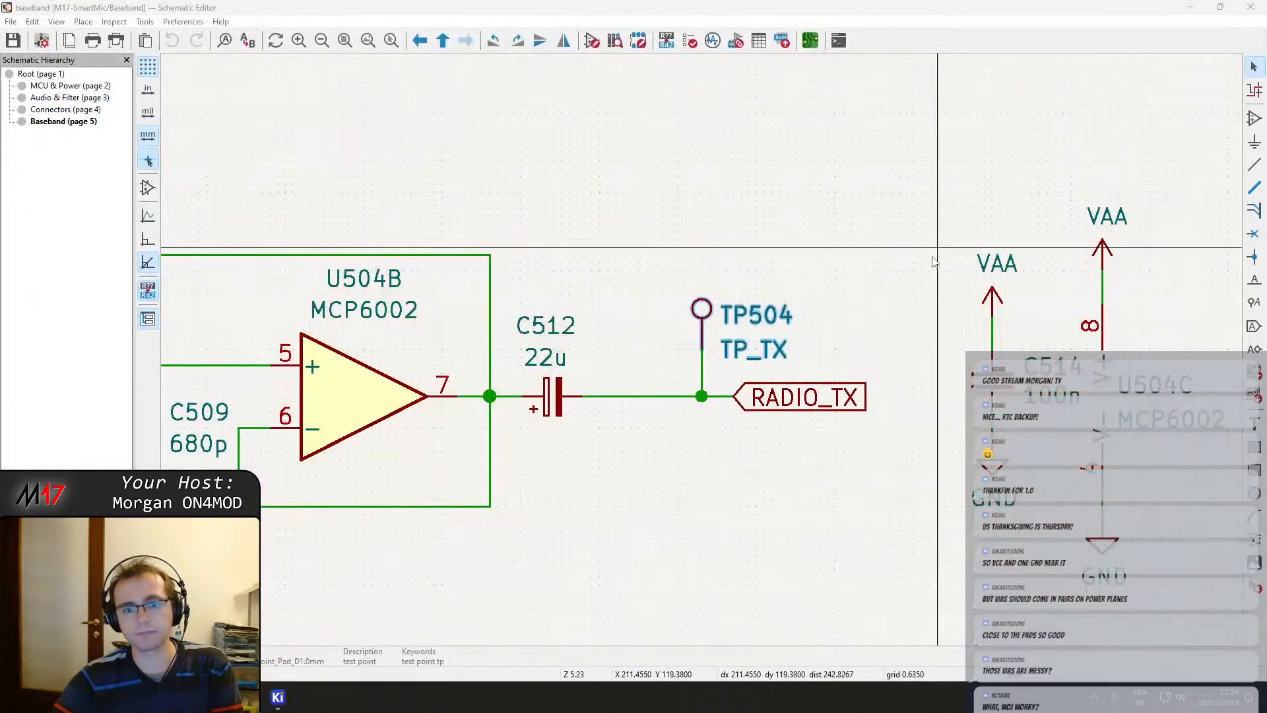
click(1258, 7)
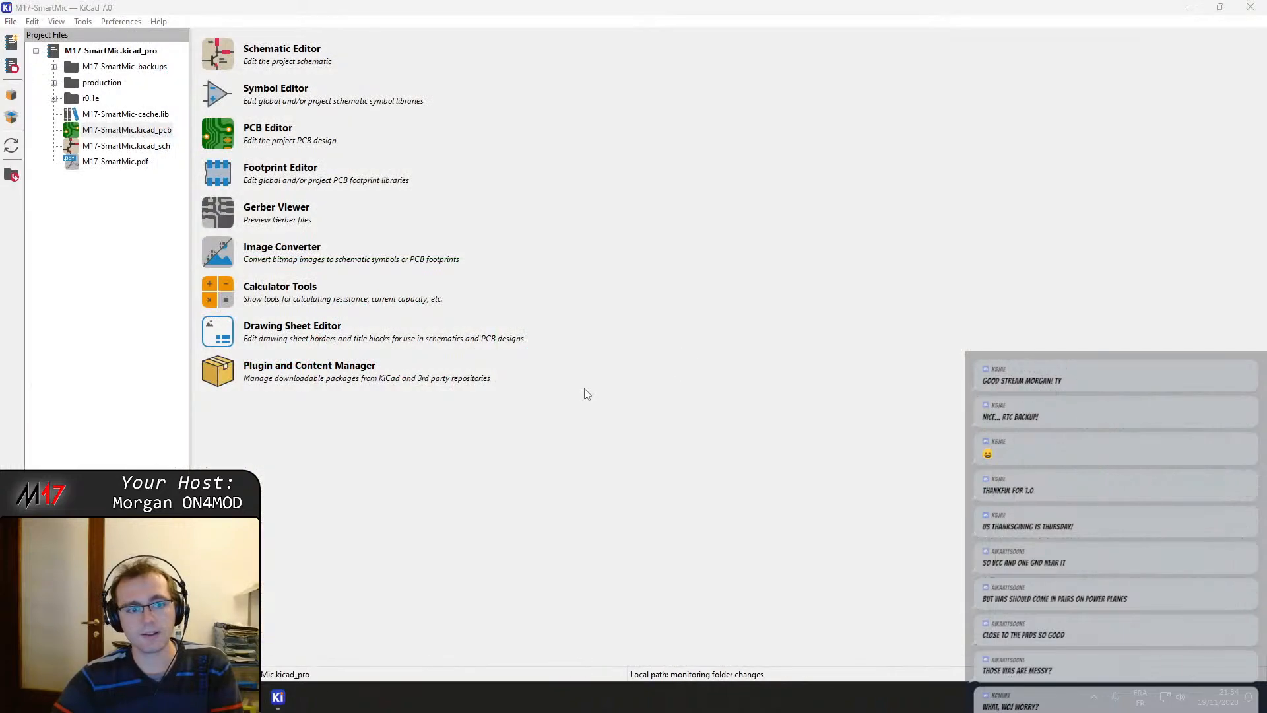